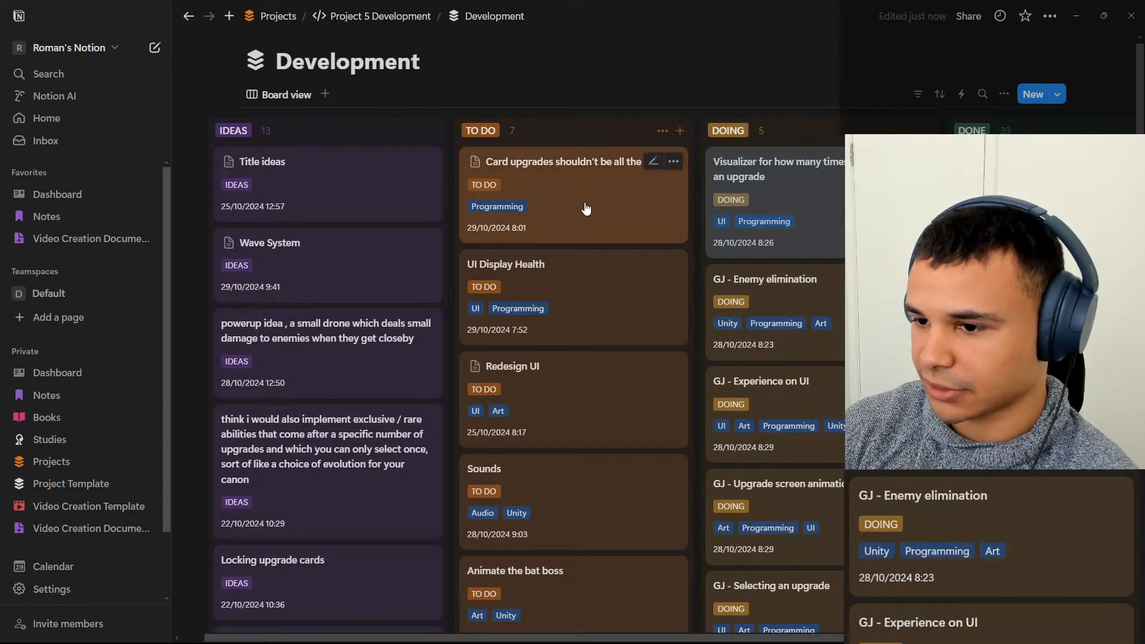
# Move the "Card upgrades shouldn't be all the same" and "UI Display Health" cards from TO DO to DOING.
pyautogui.moveTo(582, 213); pyautogui.dragTo(805, 276)
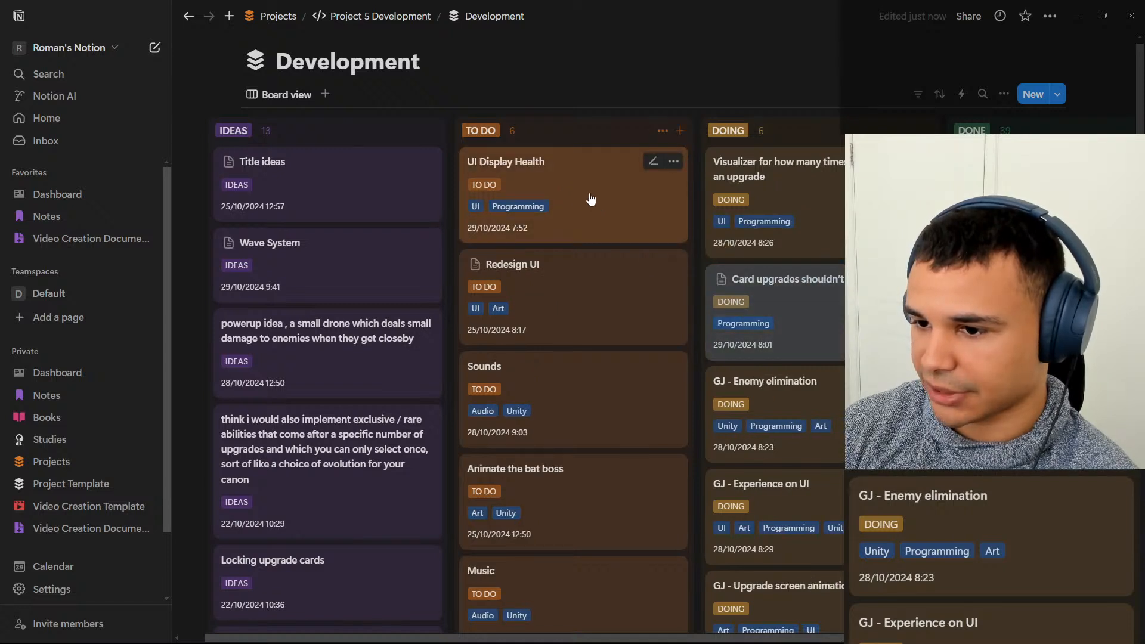
pyautogui.moveTo(582, 211); pyautogui.dragTo(822, 273)
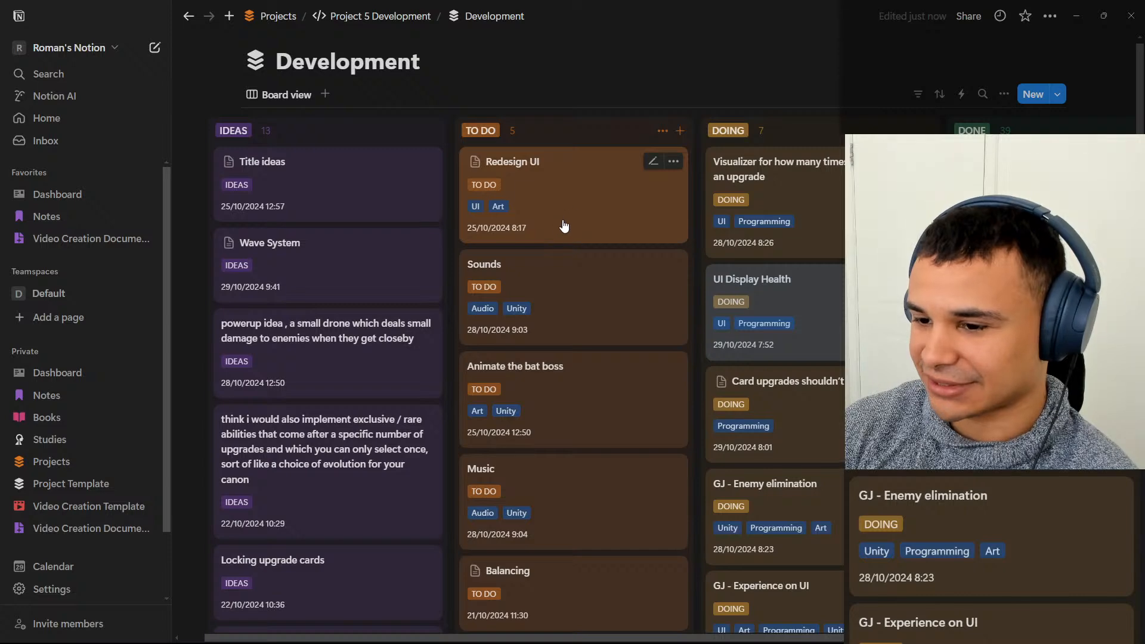
# Review the checklist inside the "Redesign UI" card and close the card again.
pyautogui.scroll(-1, 544, 151)
pyautogui.click(544, 151)
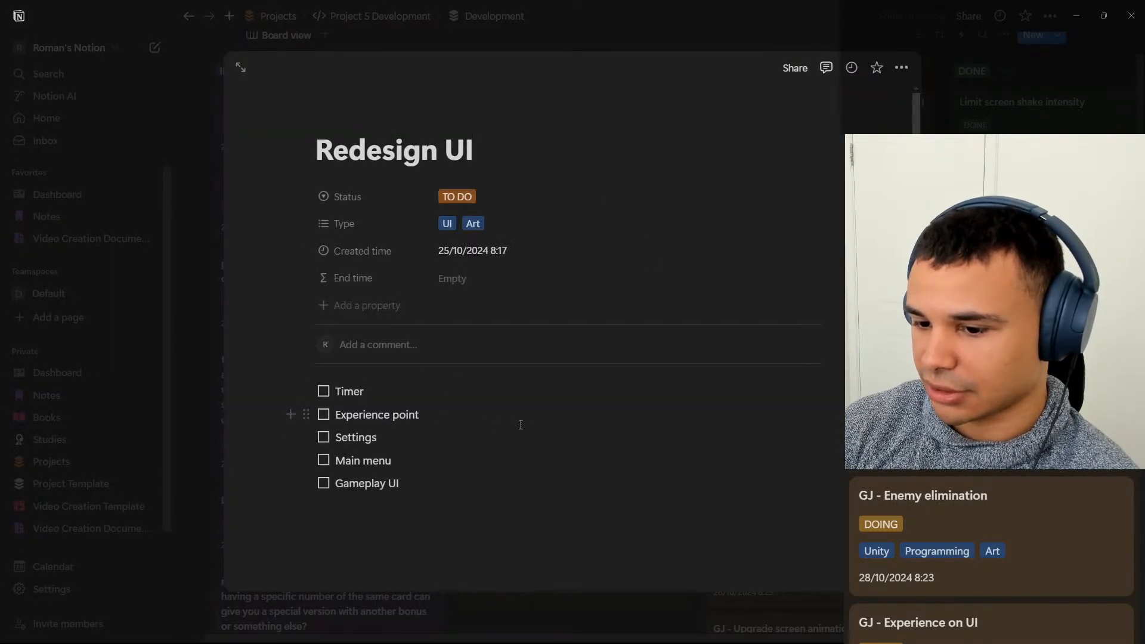
pyautogui.press('Escape')
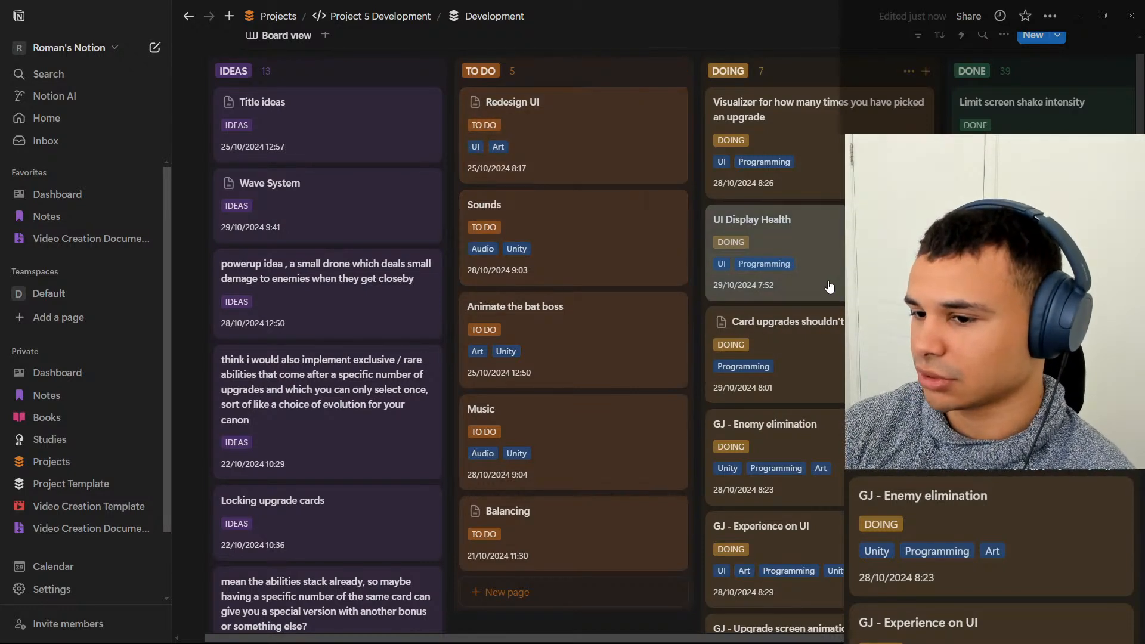
# Place "UI Display Health" first in DOING and return "Card upgrades shouldn't be all the same" to the start of TO DO.
pyautogui.scroll(1, 829, 241)
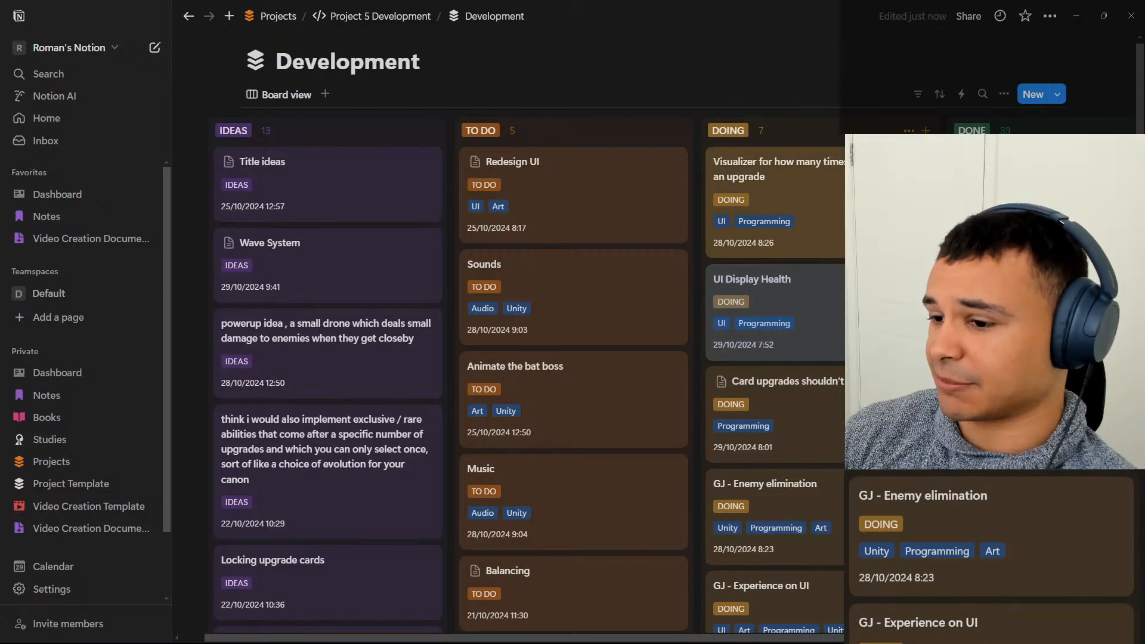
pyautogui.moveTo(851, 310); pyautogui.dragTo(840, 160)
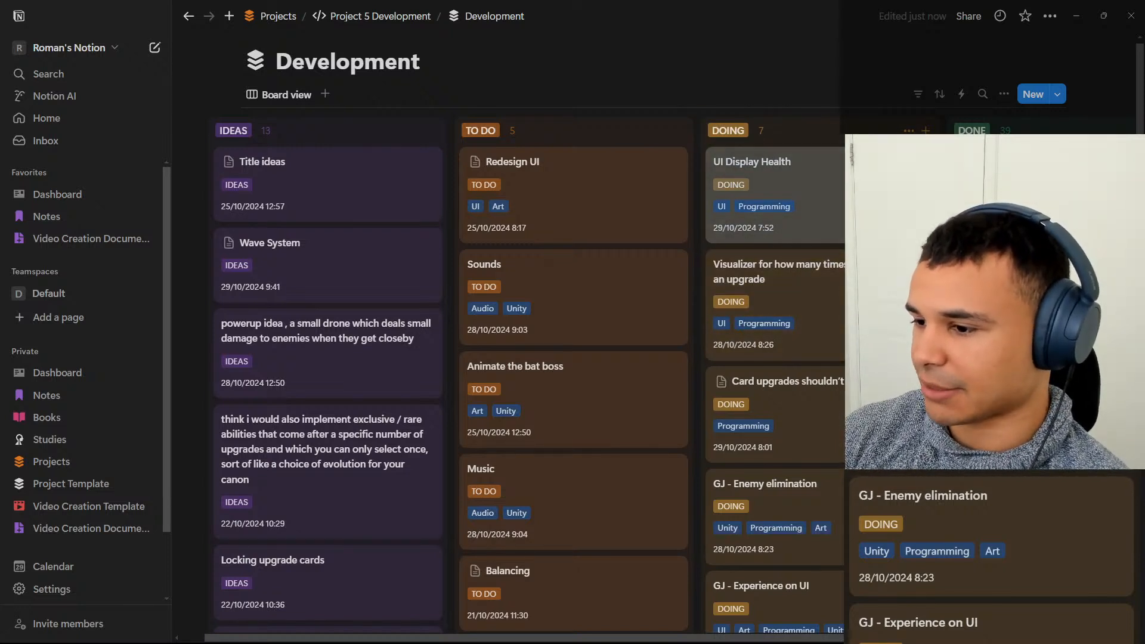
pyautogui.scroll(-2, 882, 304)
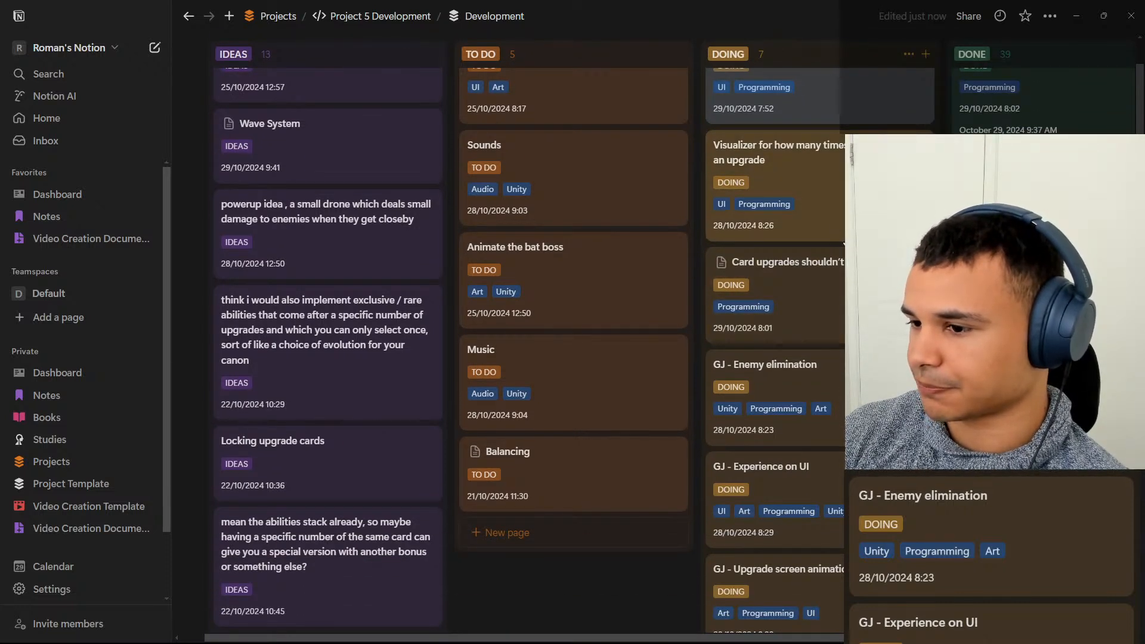
pyautogui.scroll(1, 883, 304)
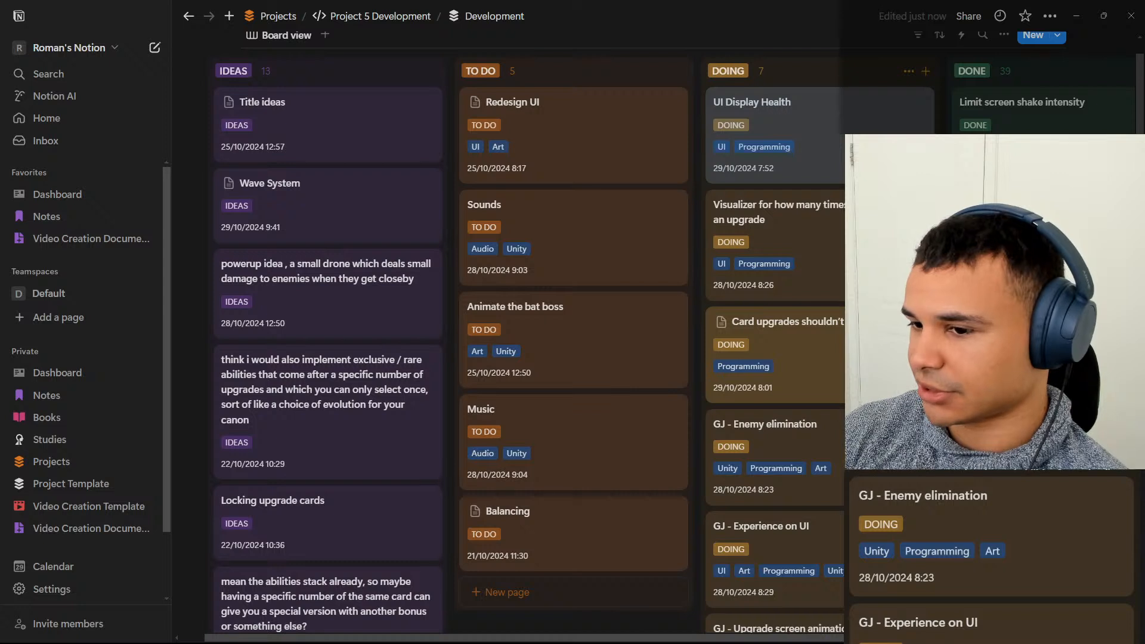
pyautogui.moveTo(894, 352); pyautogui.dragTo(673, 183)
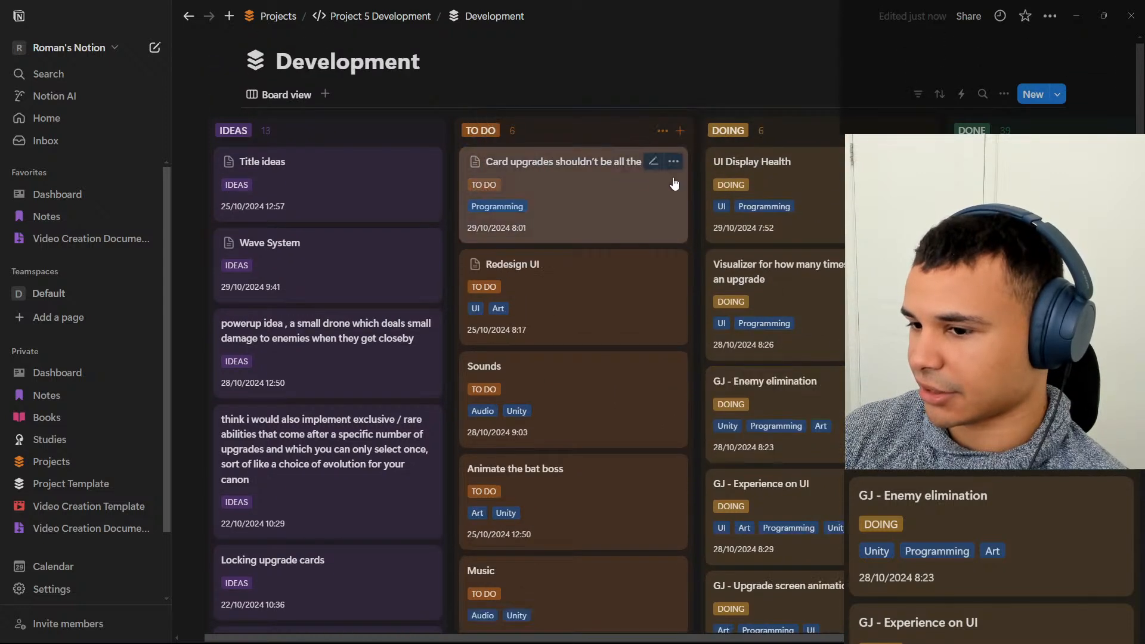
# Review the remaining DOING cards, including the contents of "GJ - Experience on UI", and read through the IDEAS column.
pyautogui.scroll(-1, 882, 334)
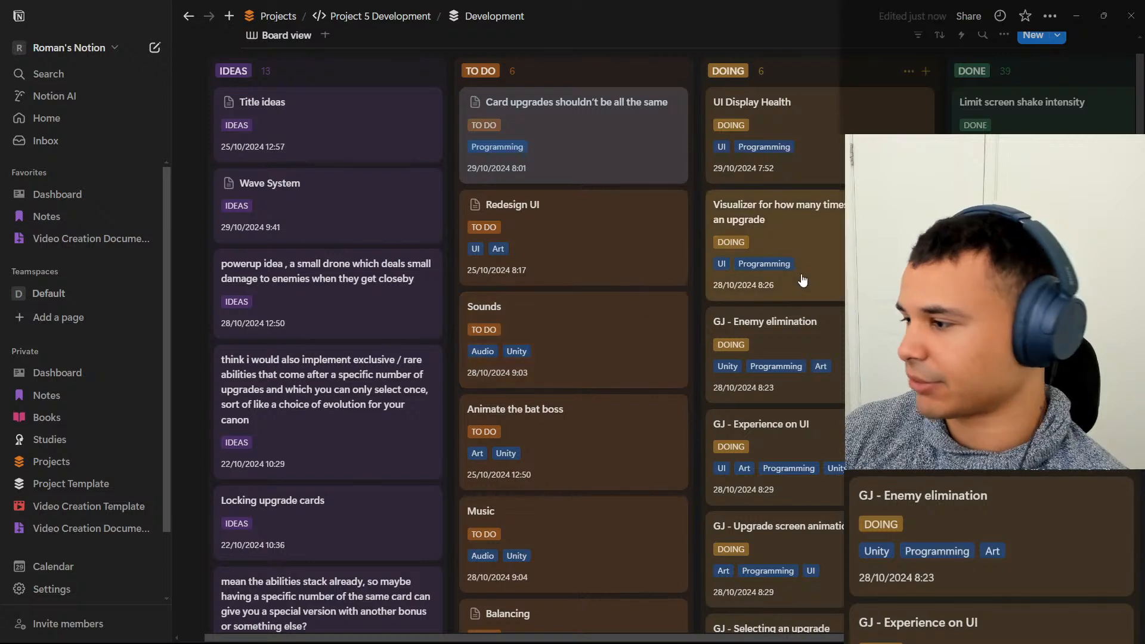
pyautogui.scroll(-1, 826, 281)
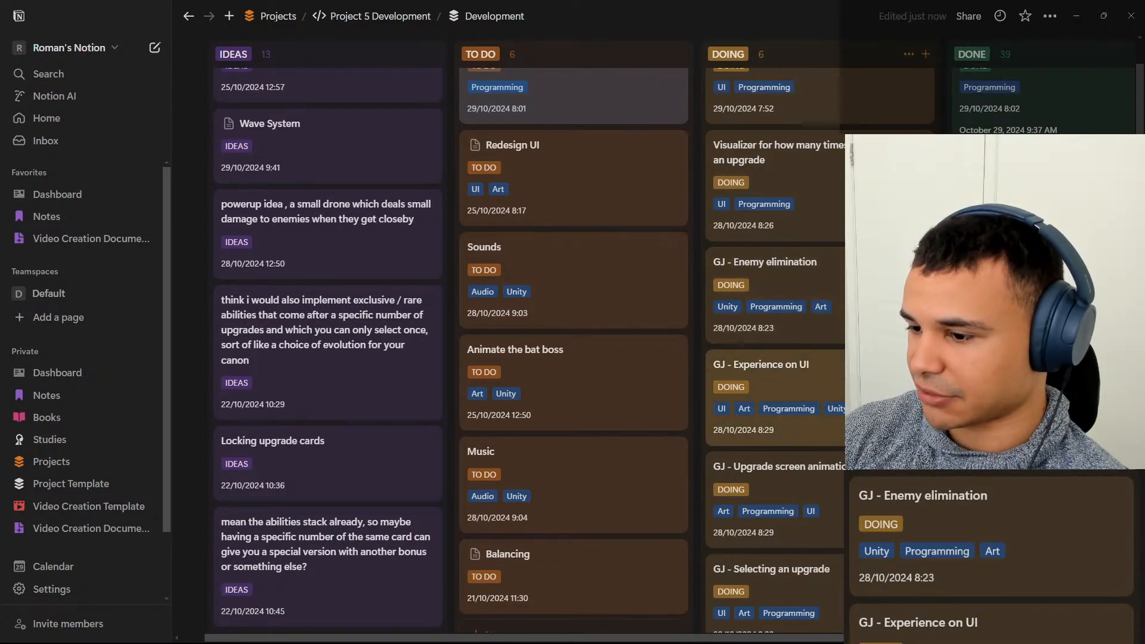
pyautogui.scroll(1, 775, 388)
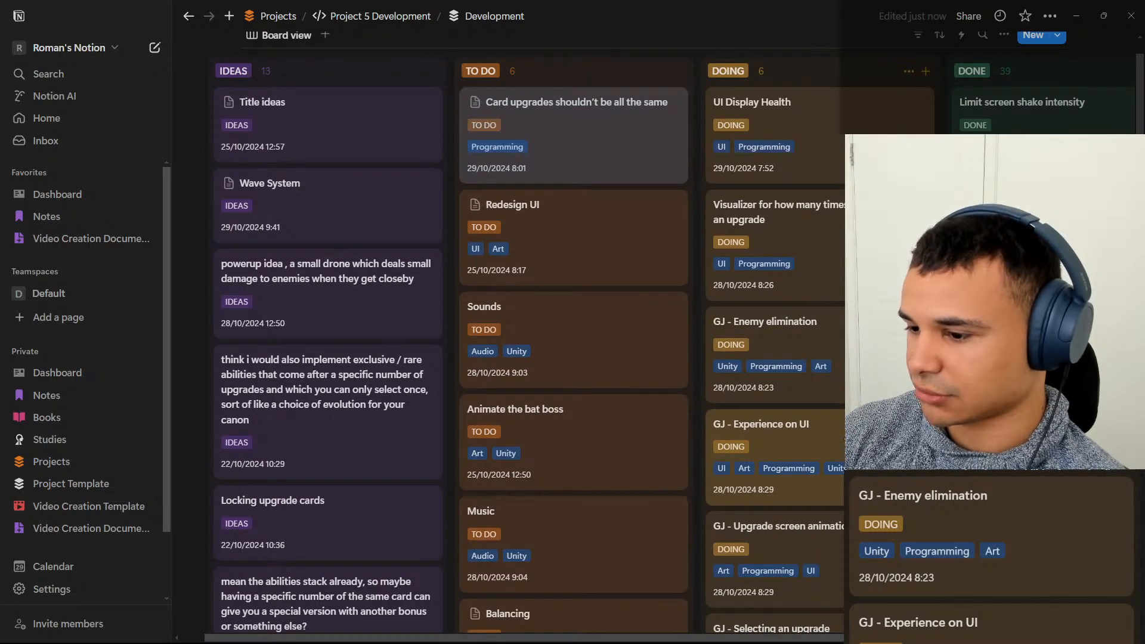
pyautogui.click(797, 418)
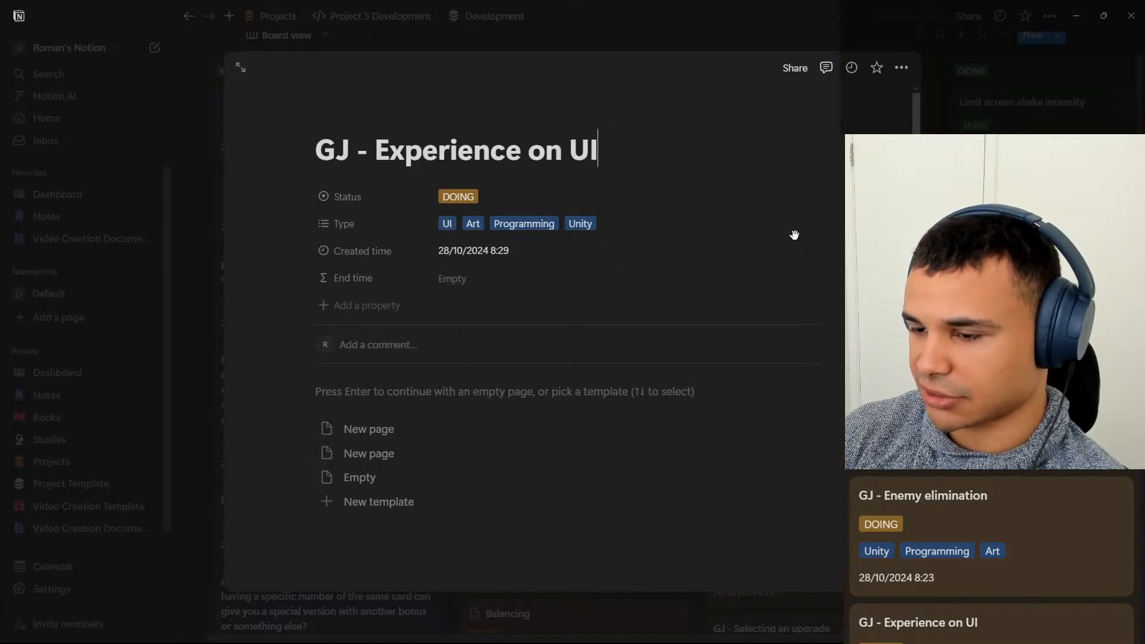
pyautogui.press('Escape')
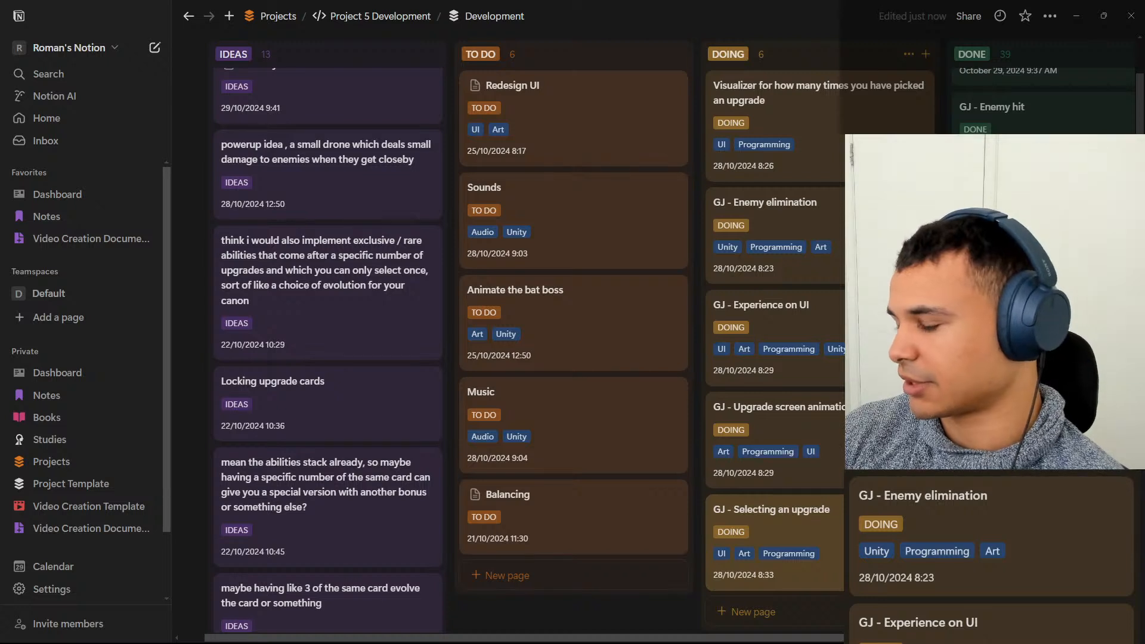
pyautogui.scroll(3, 842, 219)
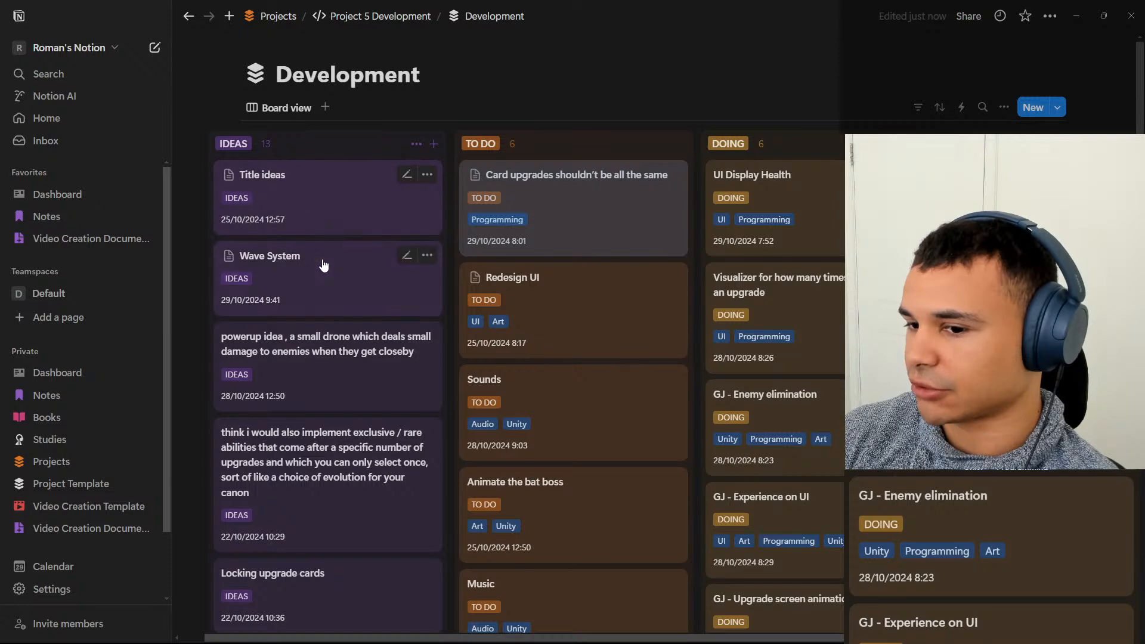
pyautogui.scroll(-2, 324, 263)
pyautogui.scroll(-4, 345, 459)
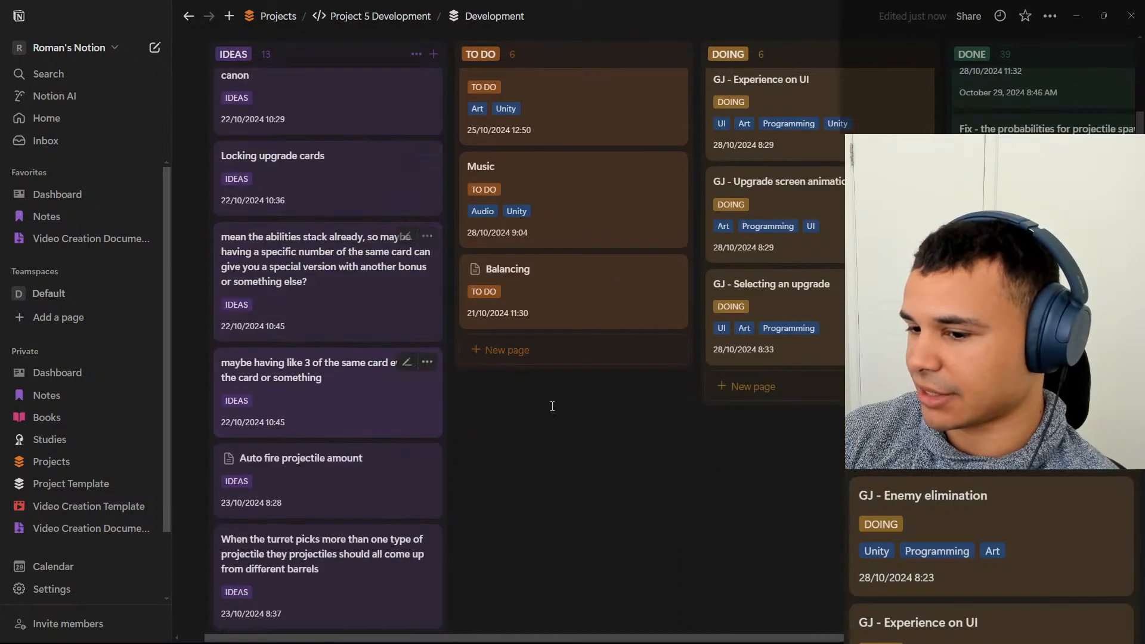
pyautogui.scroll(7, 416, 387)
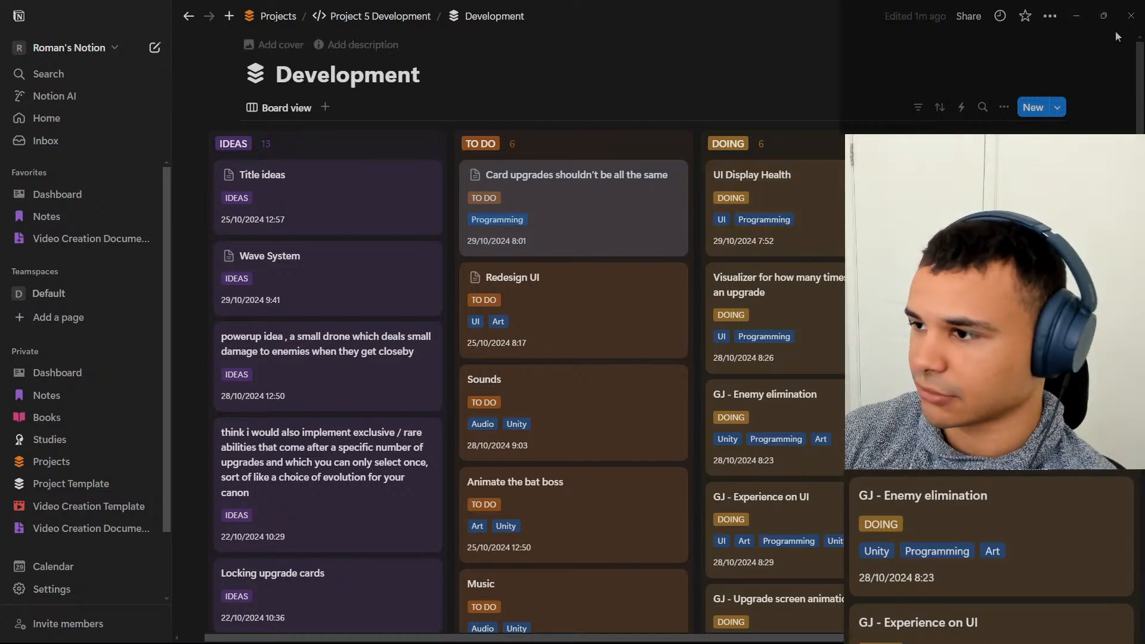
# Switch to Unity and expand Managers, UIManager and its Canvas in the scene hierarchy to inspect the TimerDisplay object.
pyautogui.click(1077, 18)
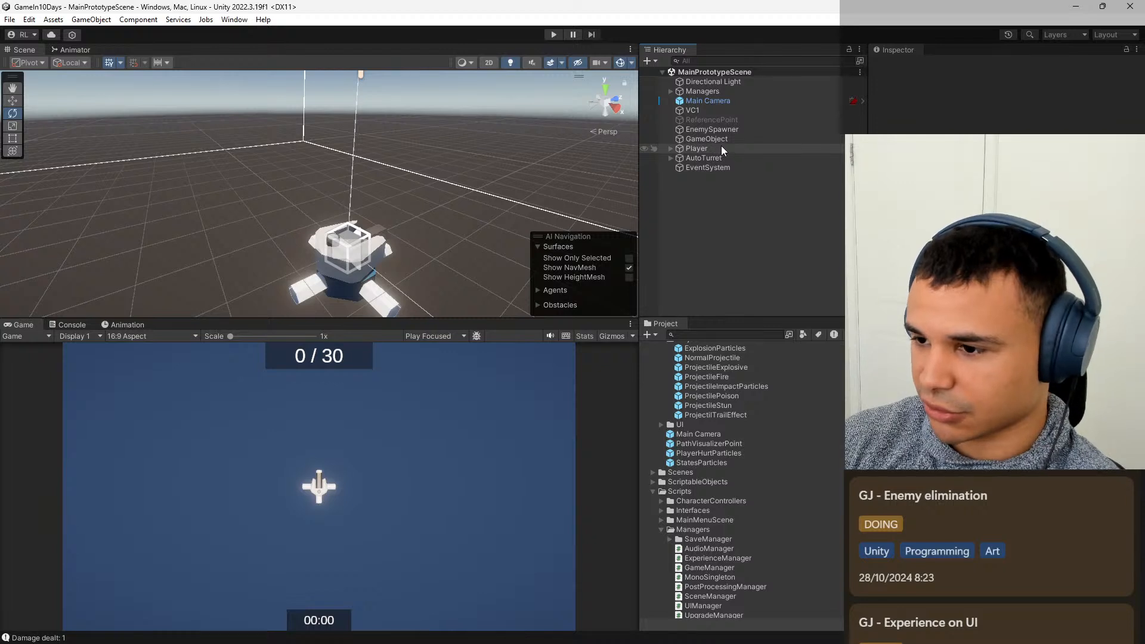
pyautogui.click(670, 91)
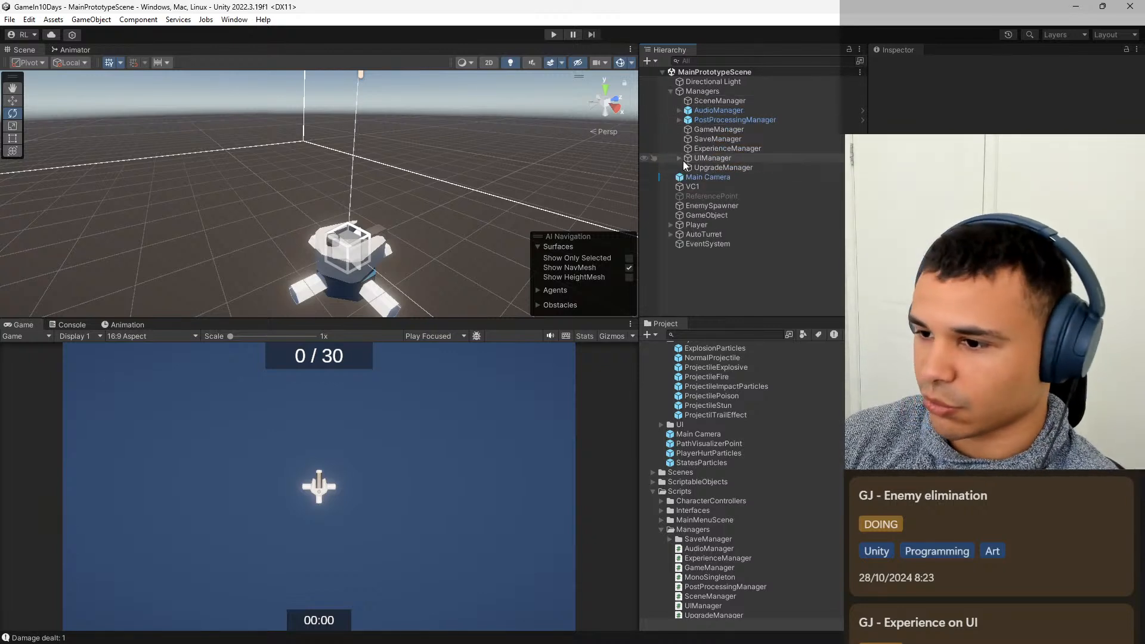
pyautogui.click(679, 158)
pyautogui.click(688, 167)
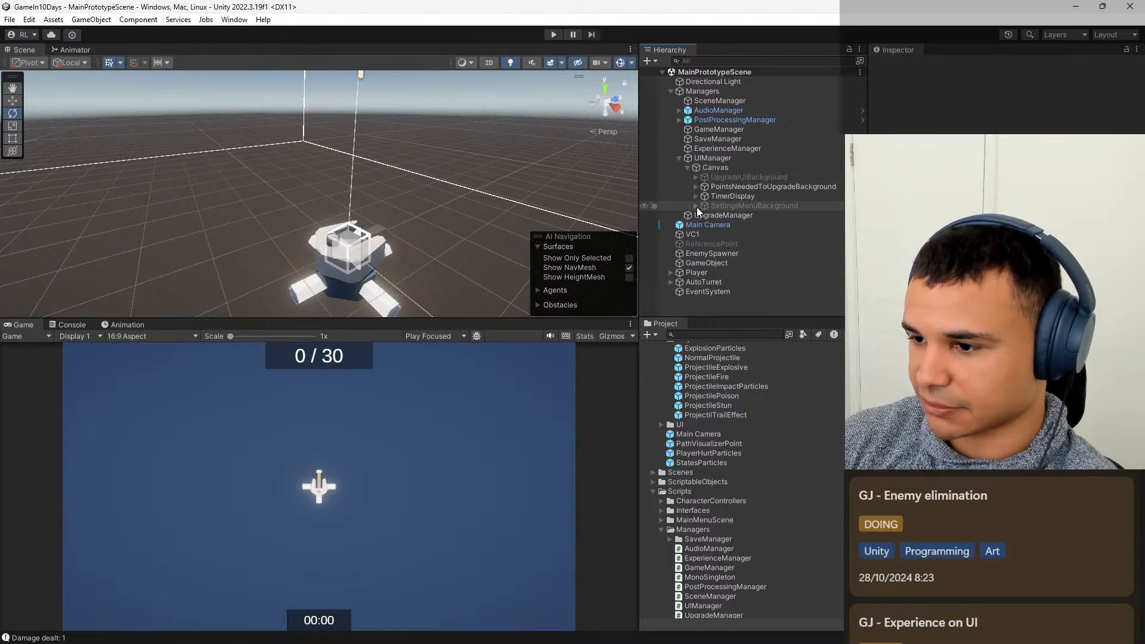
pyautogui.click(748, 197)
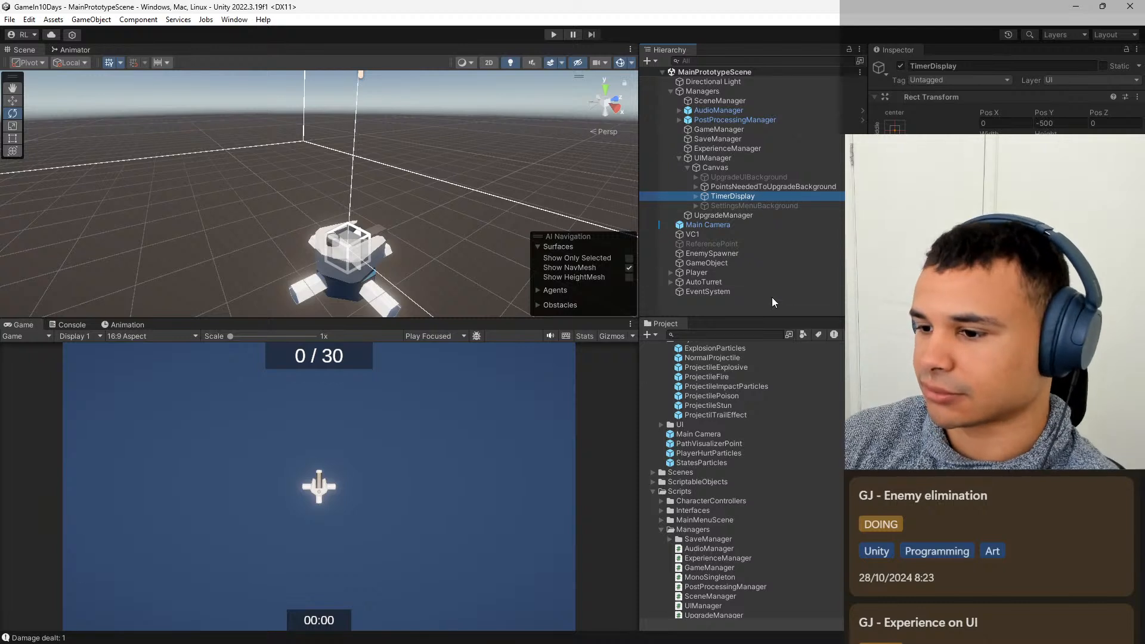
pyautogui.click(756, 305)
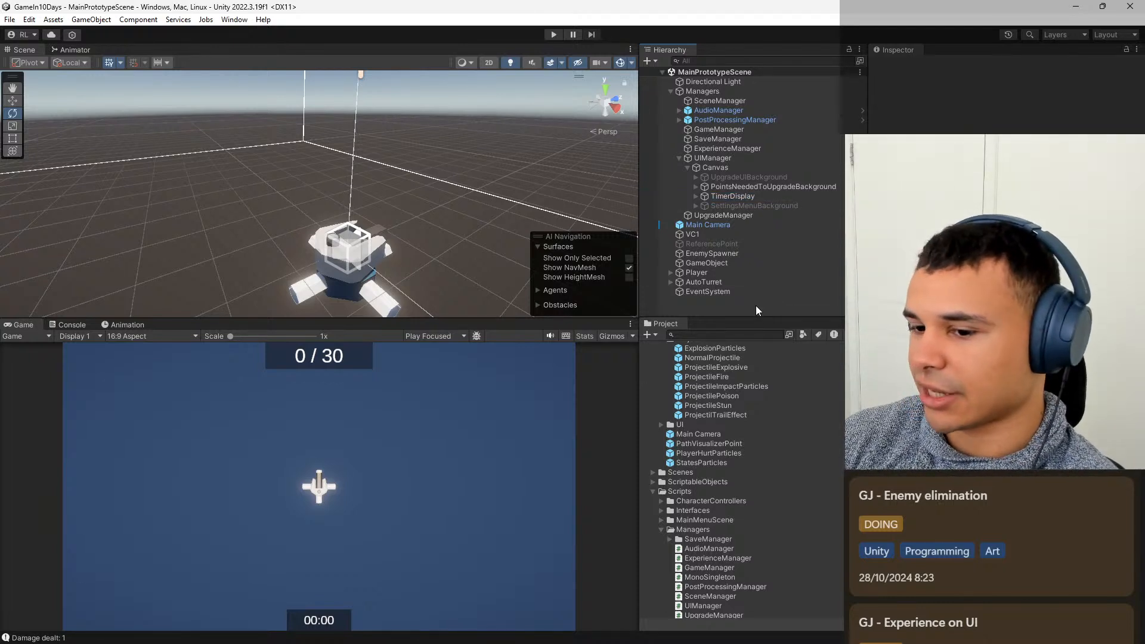
pyautogui.click(749, 197)
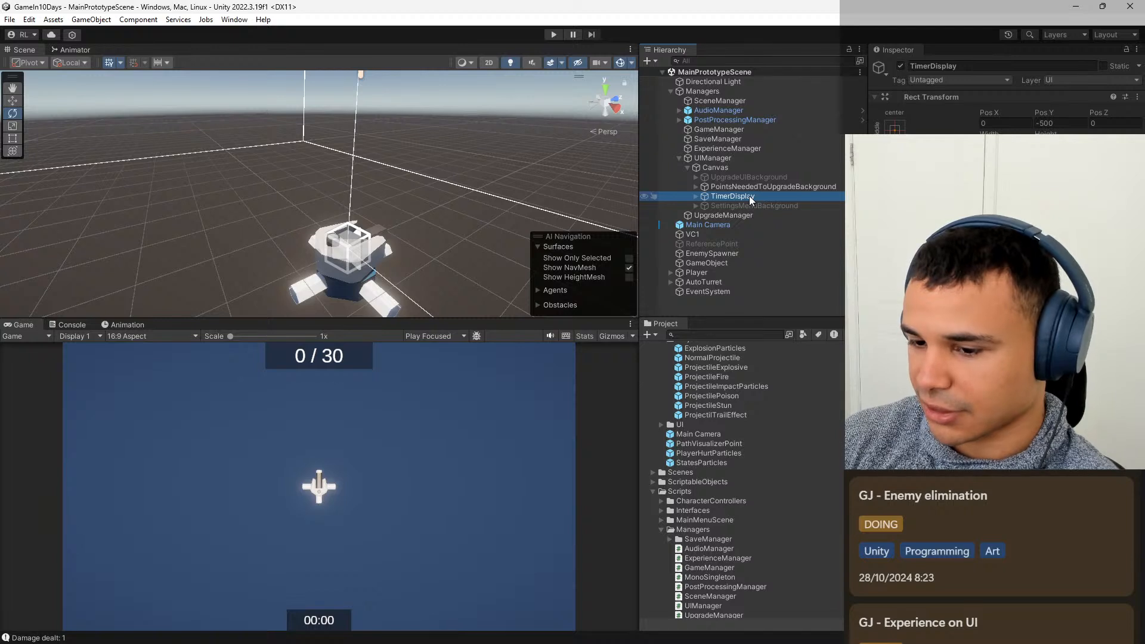
# Inspect the PointsNeededToUpgradeBackground object and its PointsText child under the Canvas.
pyautogui.click(760, 185)
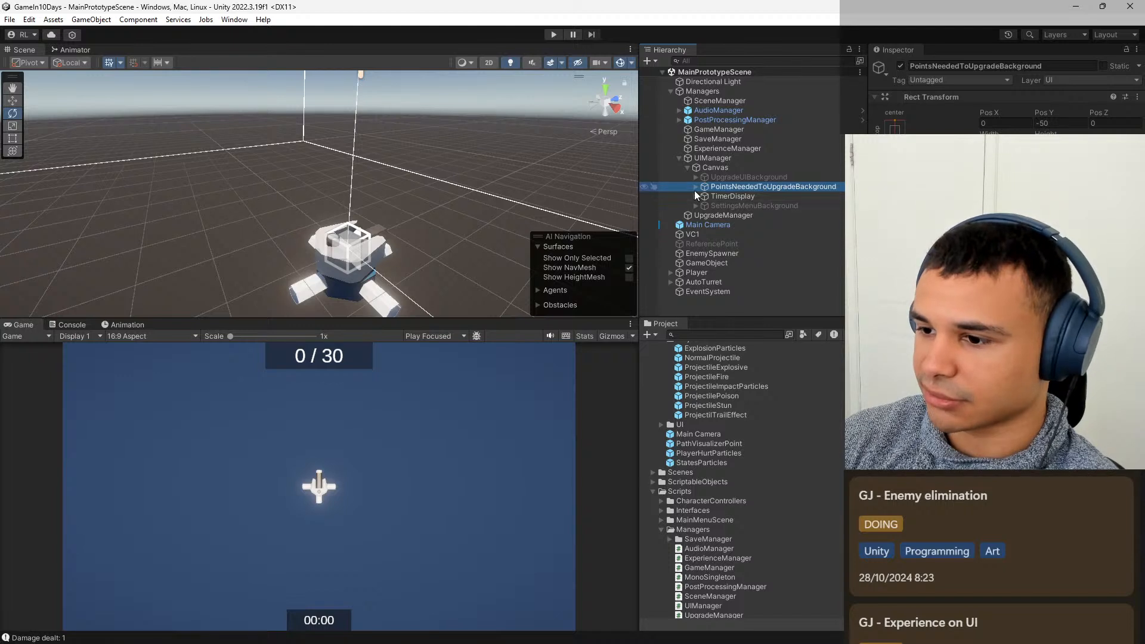
pyautogui.click(696, 186)
pyautogui.click(749, 195)
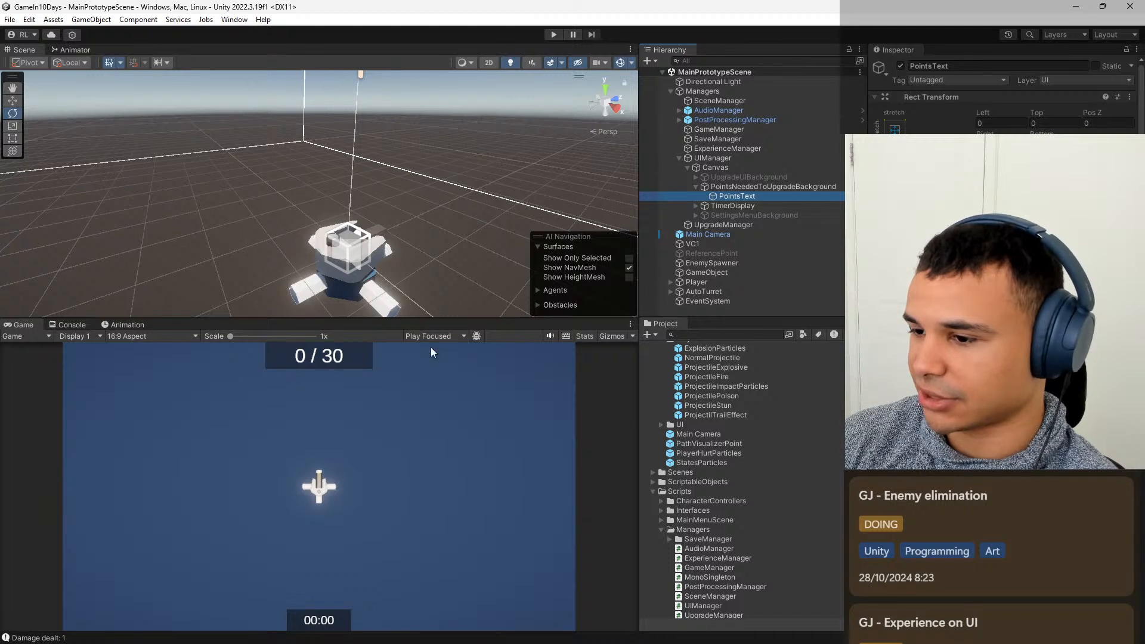
pyautogui.click(748, 185)
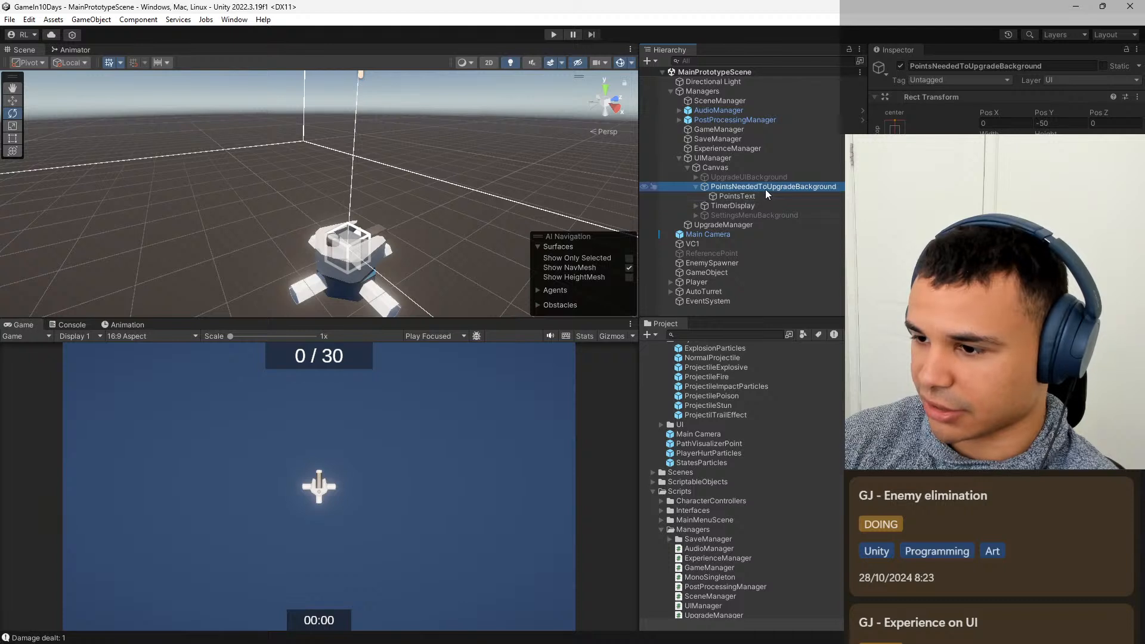
pyautogui.click(695, 186)
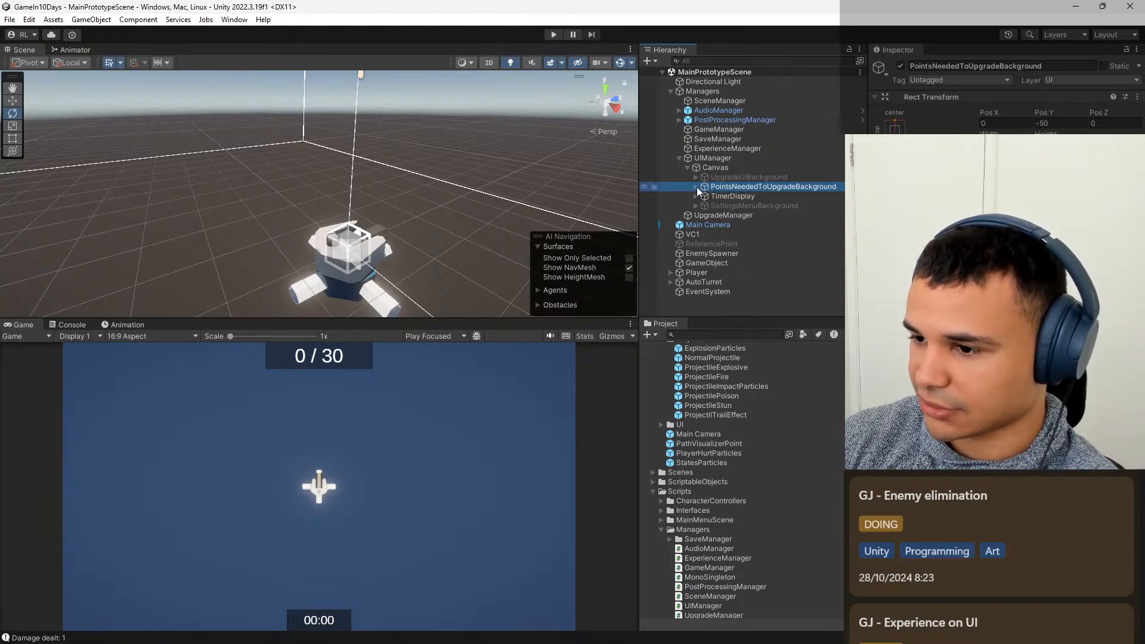
# Switch back to Notion and create a card in DOING titled "Make the experience points a bar in the UI".
pyautogui.moveTo(722, 625)
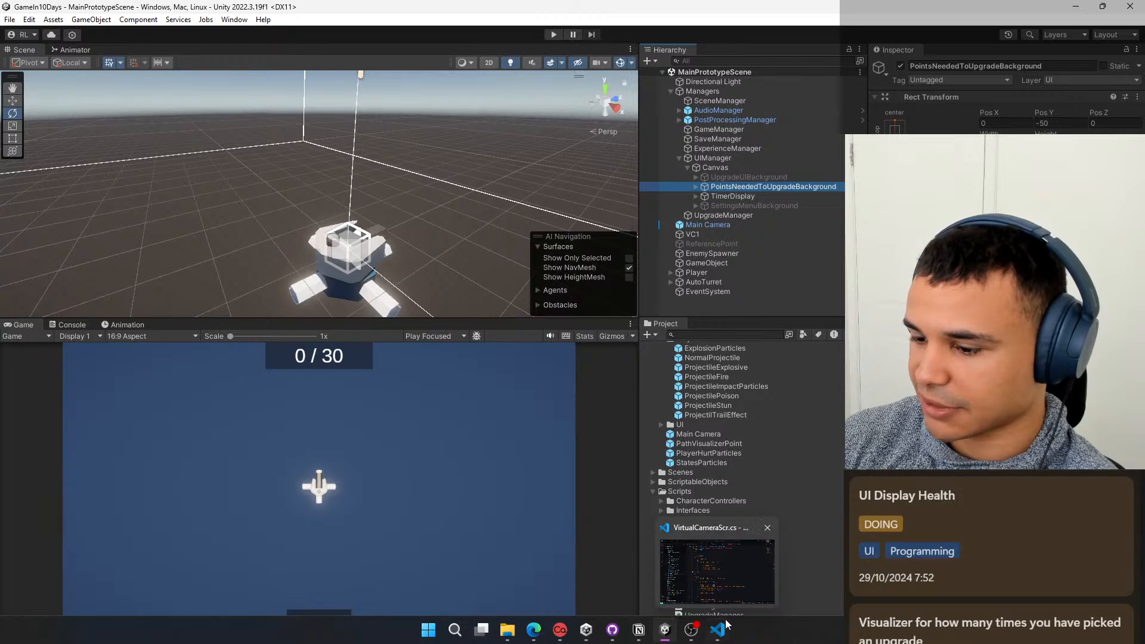
pyautogui.click(639, 630)
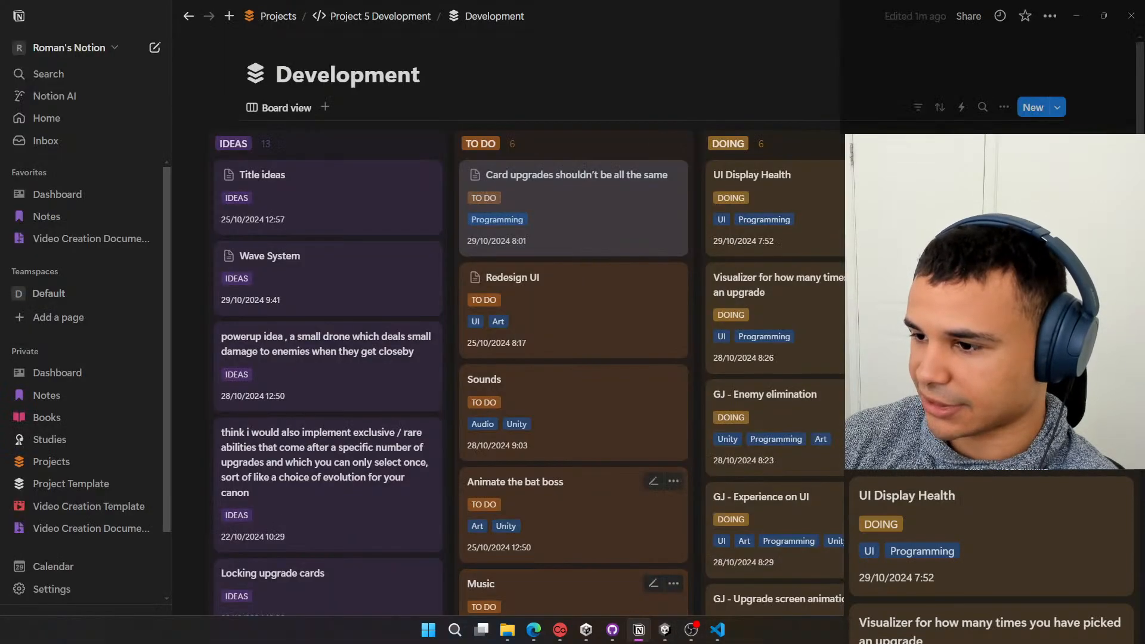
pyautogui.scroll(-3, 830, 378)
pyautogui.scroll(3, 831, 378)
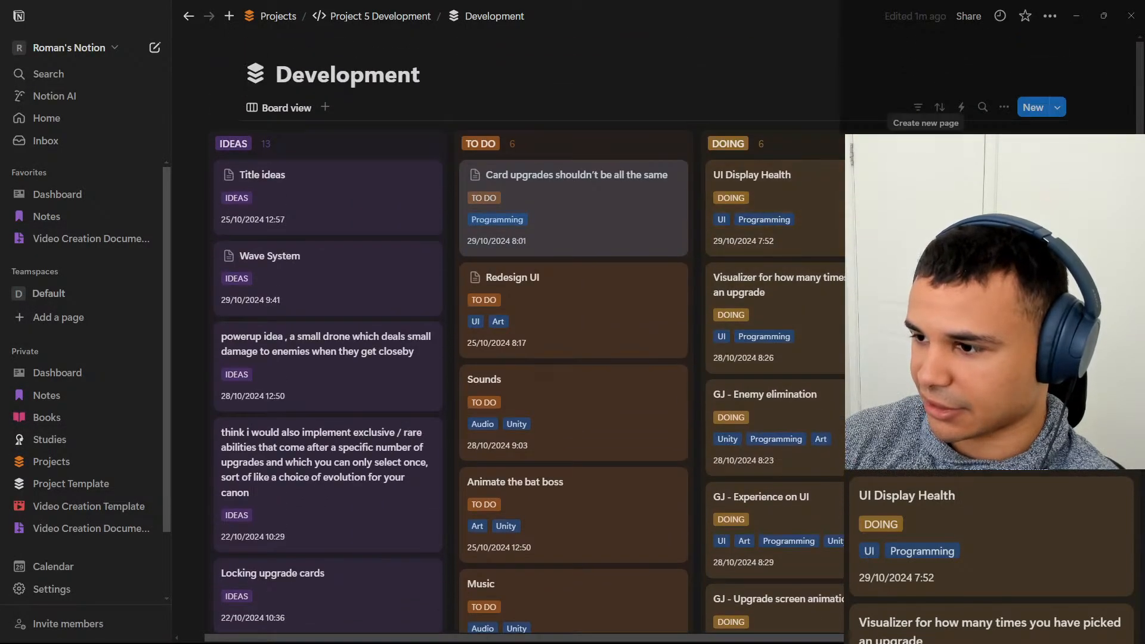
pyautogui.click(1032, 108)
pyautogui.write('Make the Points unit')
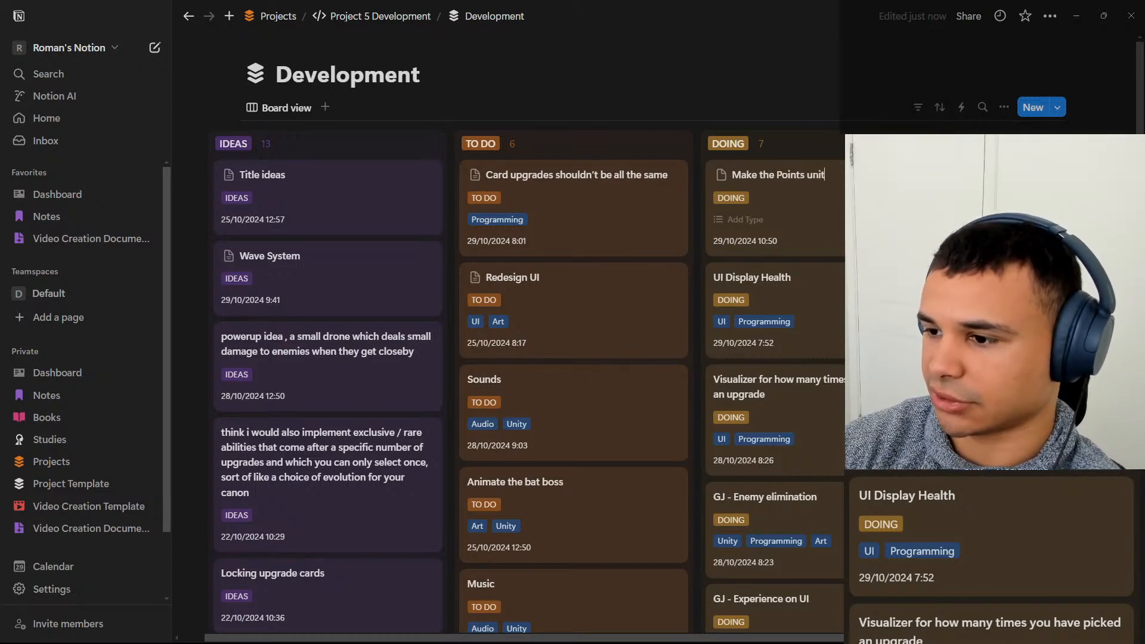
pyautogui.press('BackSpace')
pyautogui.press('BackSpace')
pyautogui.press('BackSpace')
pyautogui.press('BackSpace')
pyautogui.press('BackSpace')
pyautogui.press('BackSpace')
pyautogui.press('BackSpace')
pyautogui.press('BackSpace')
pyautogui.press('BackSpace')
pyautogui.press('BackSpace')
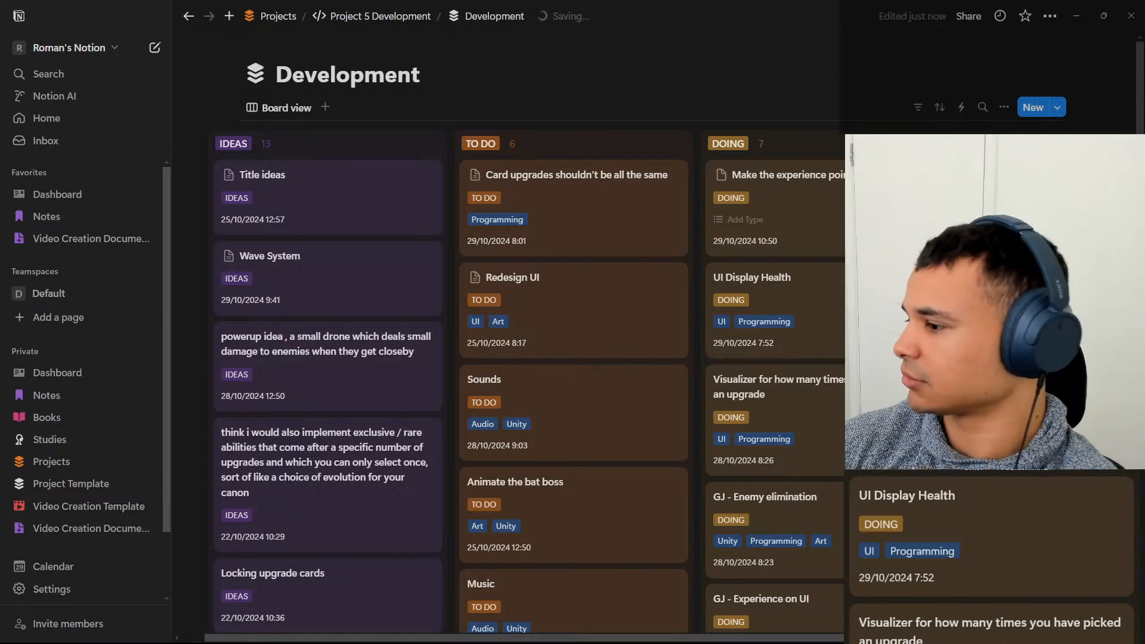
# Tag the "Make the experience points a bar in the UI" card as UI and Programming, and move "UI Display Health" to the top of DOING.
pyautogui.click(832, 292)
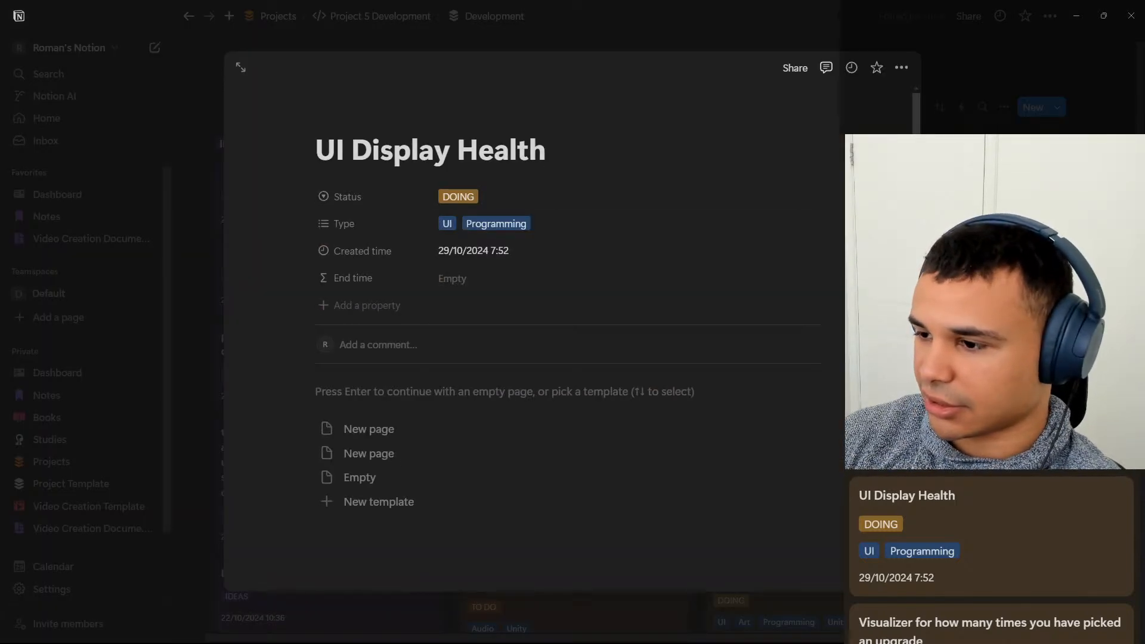
pyautogui.press('Escape')
pyautogui.click(822, 205)
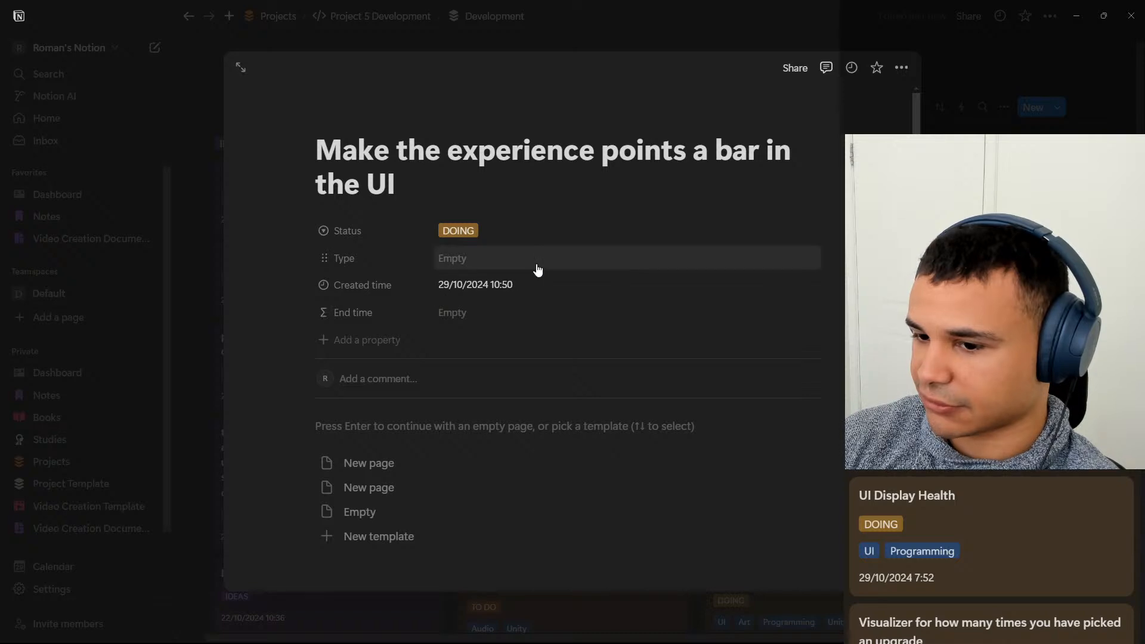
pyautogui.click(556, 266)
pyautogui.click(520, 328)
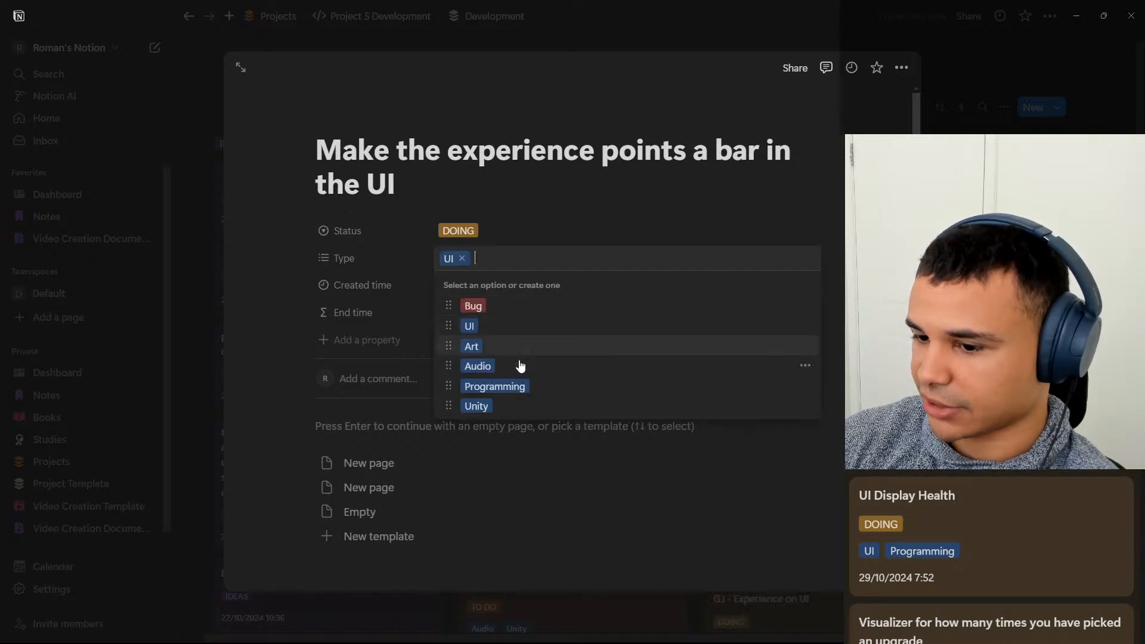
pyautogui.click(515, 387)
pyautogui.press('Escape')
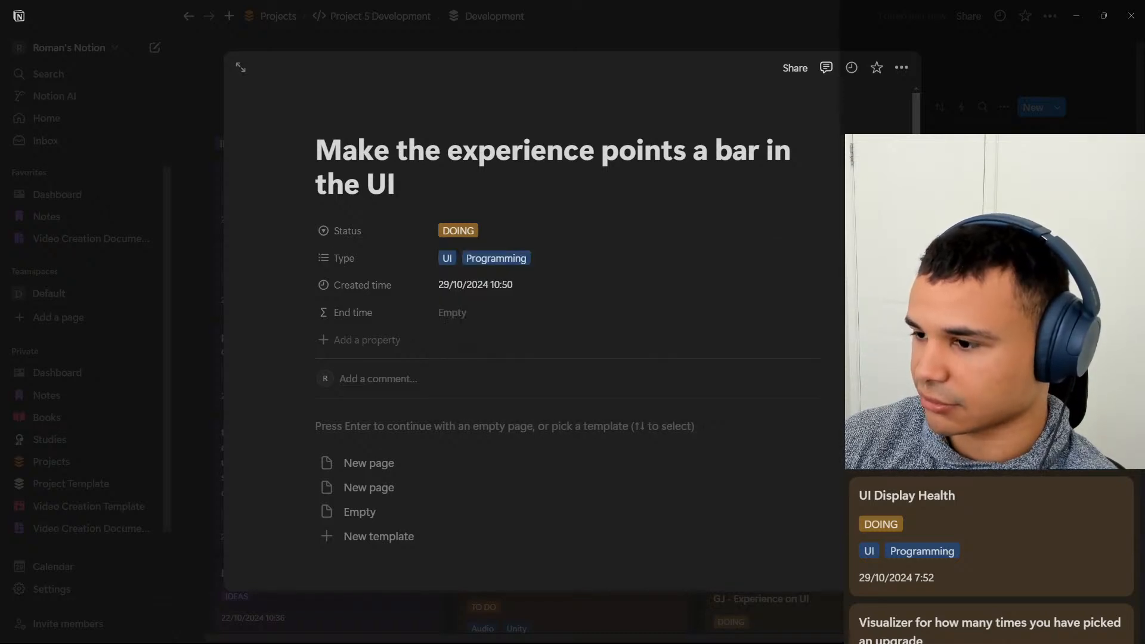
pyautogui.press('Escape')
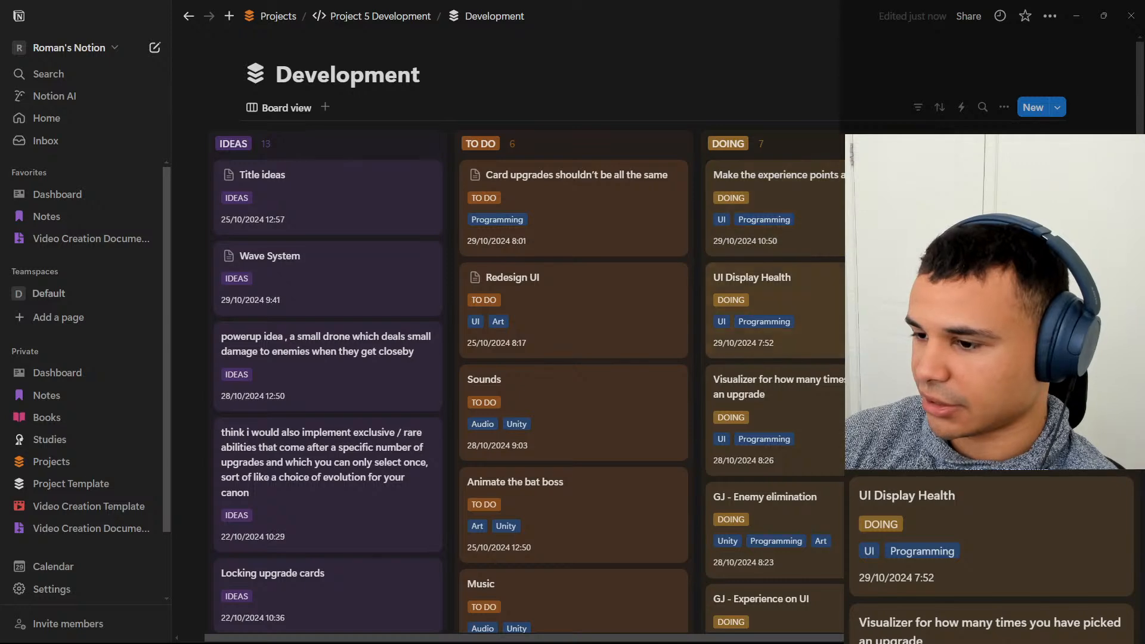
pyautogui.moveTo(839, 341); pyautogui.dragTo(841, 192)
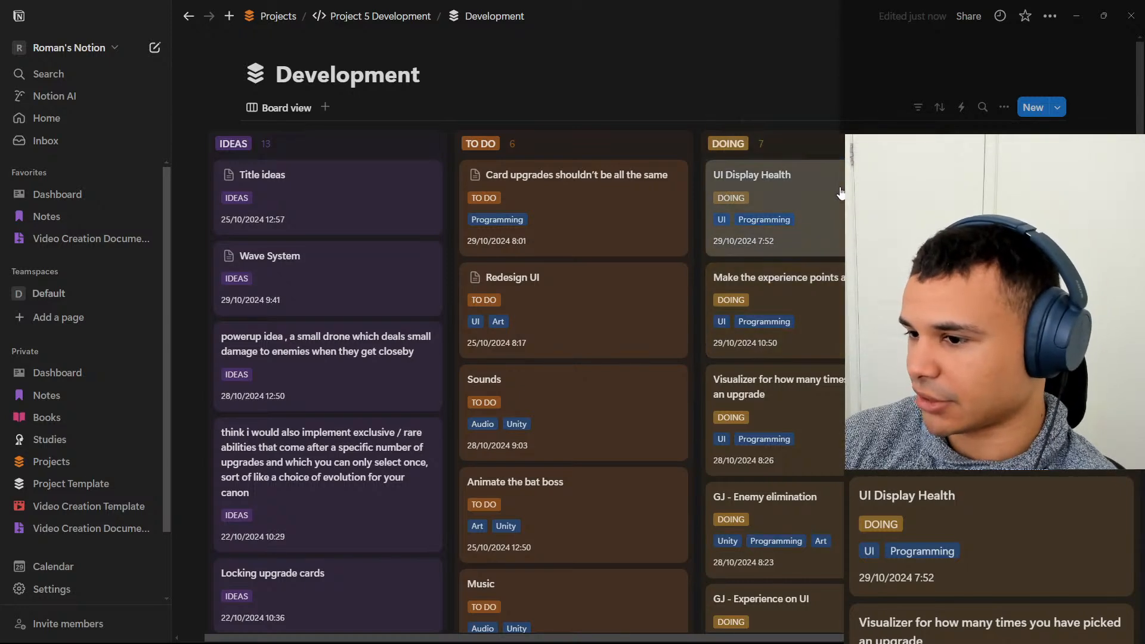
# Switch to Unity and add a UI Image under the Canvas named HealthBarBackground.
pyautogui.click(1076, 16)
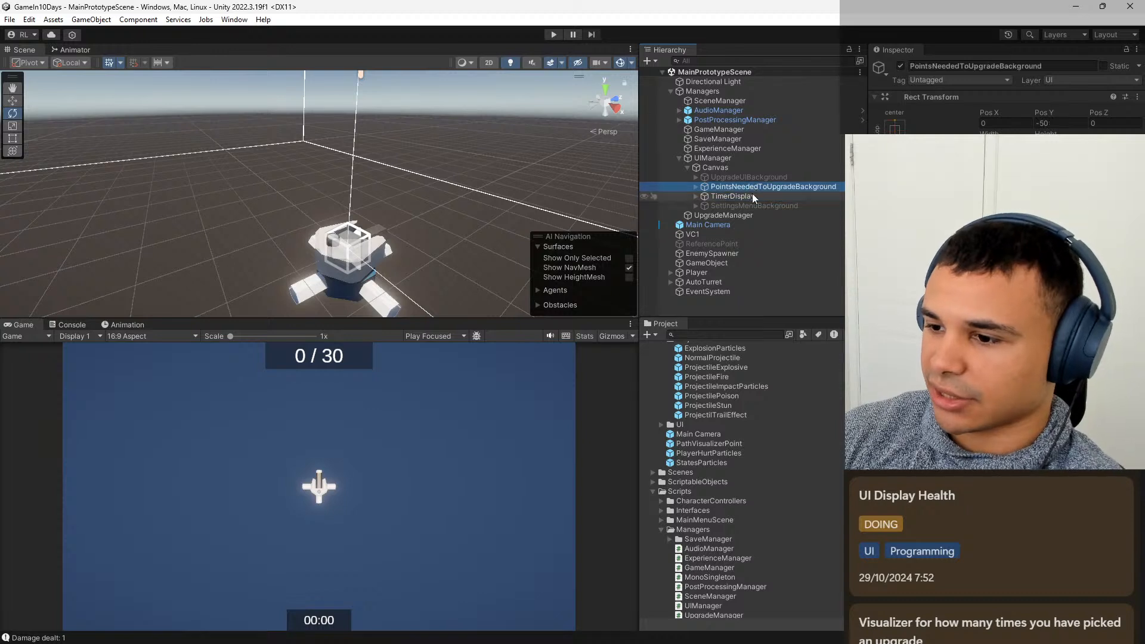
pyautogui.rightClick(730, 168)
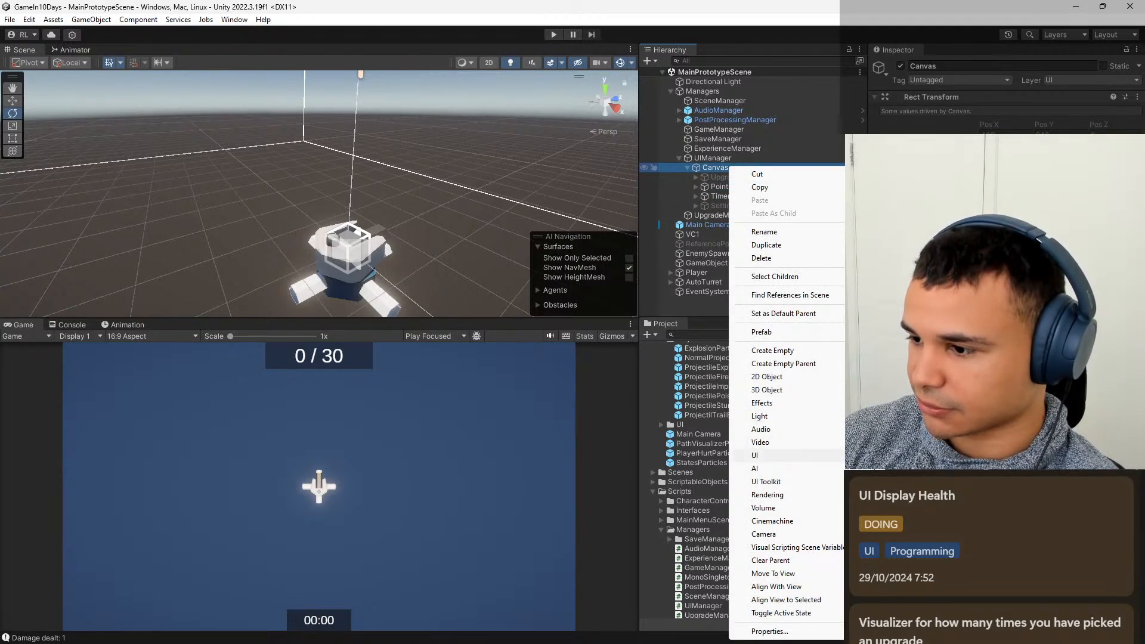
pyautogui.click(888, 452)
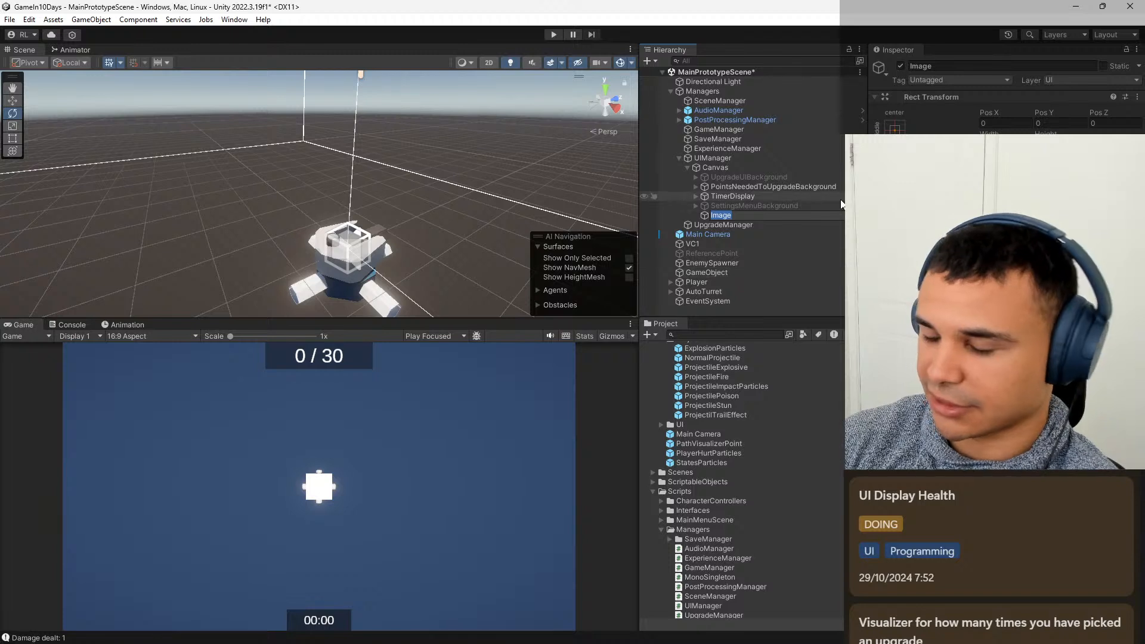
pyautogui.press('BackSpace')
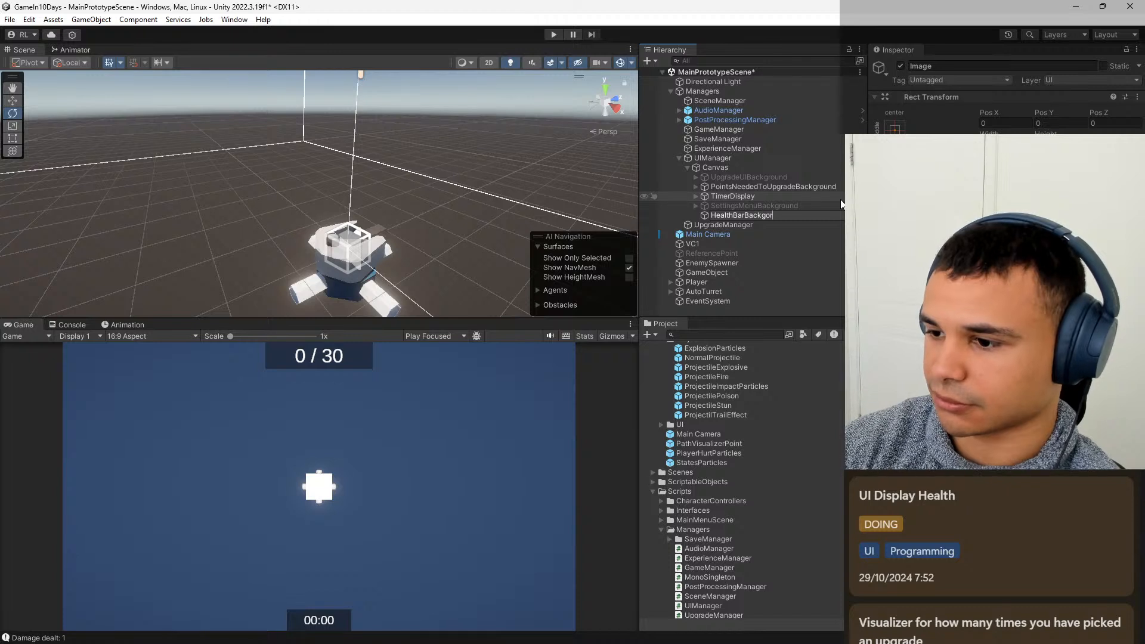
pyautogui.write('ound')
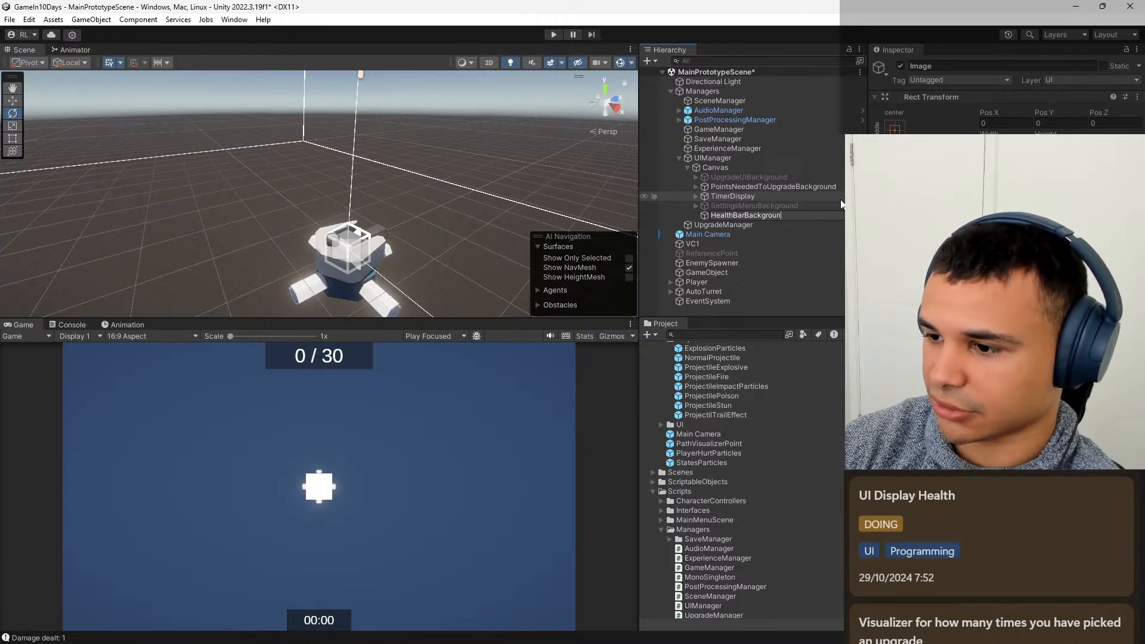
pyautogui.press('Return')
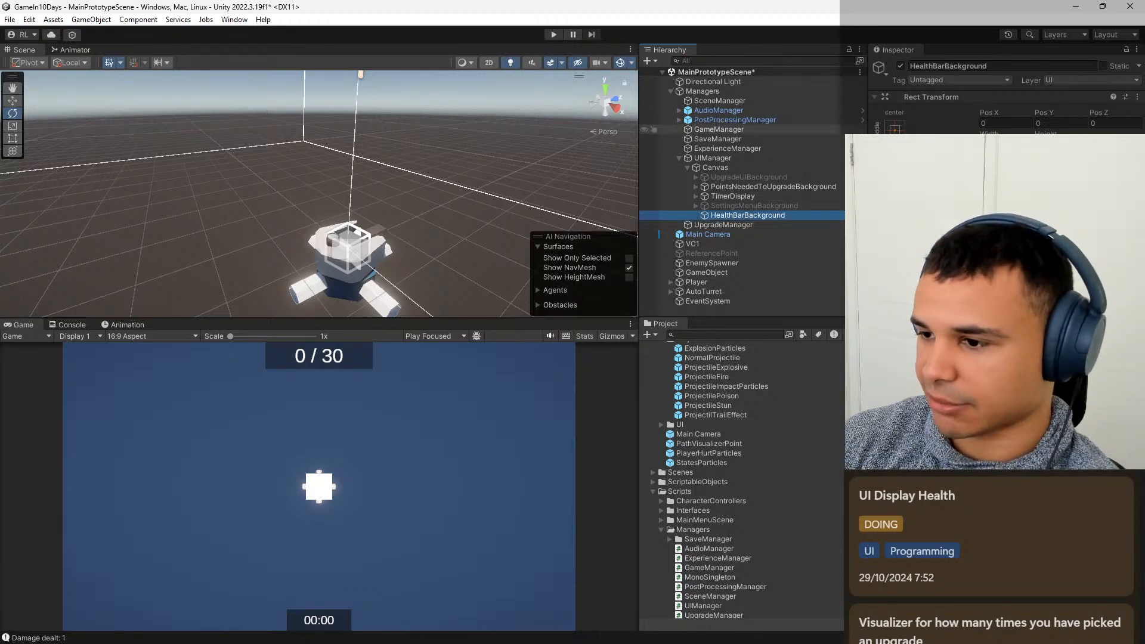
# Anchor HealthBarBackground to the top centre of the Canvas and set its Pos Y to about -249.
pyautogui.click(901, 129)
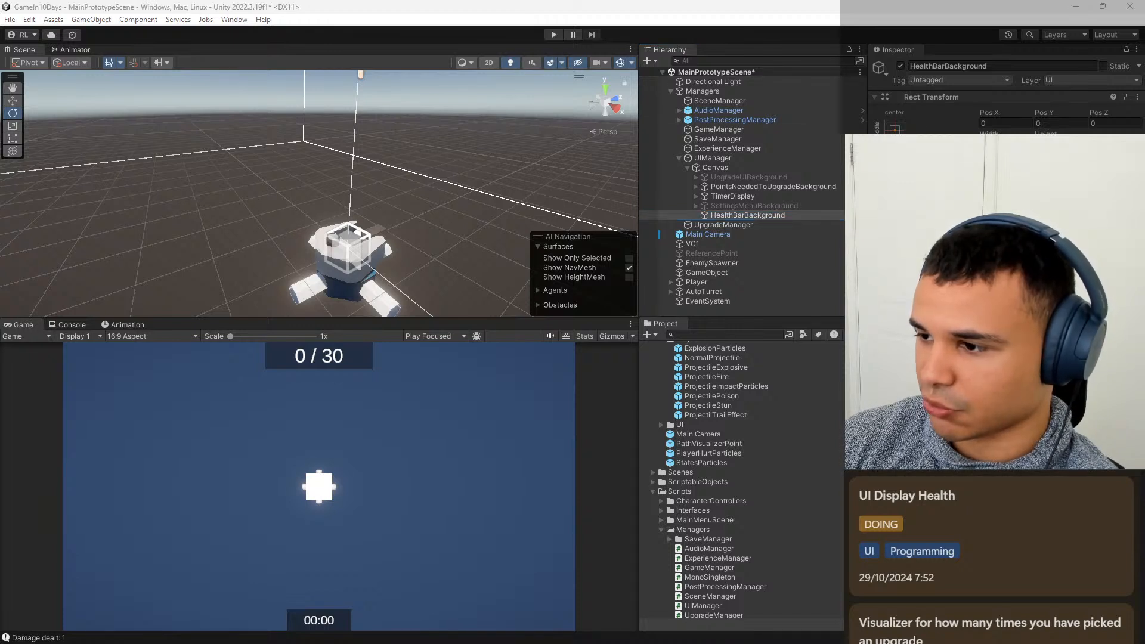
pyautogui.click(758, 217)
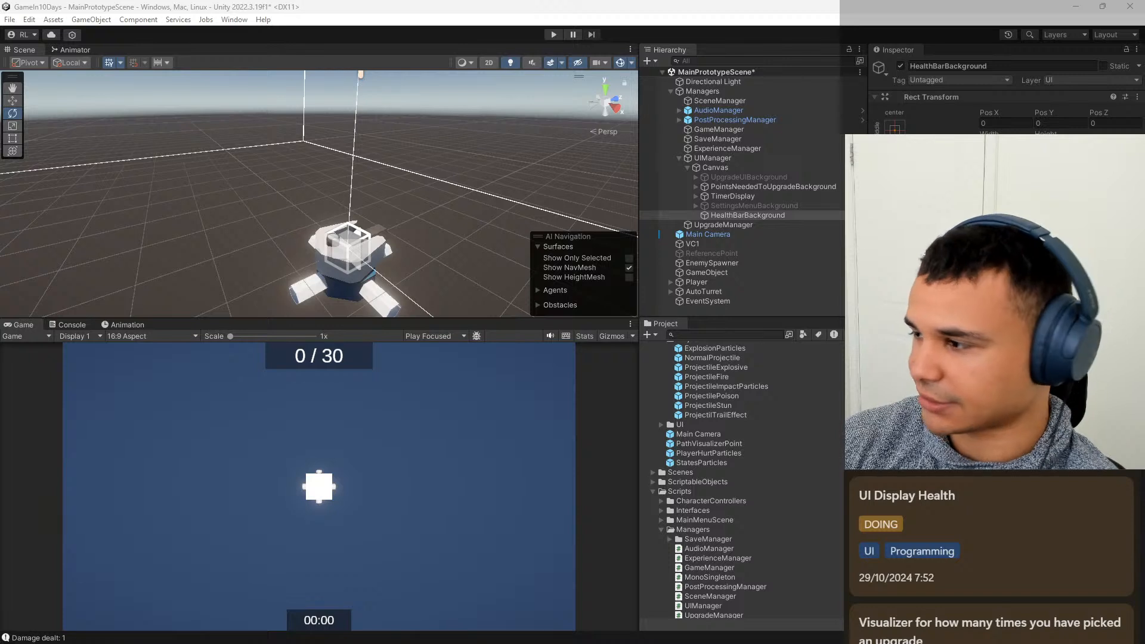
pyautogui.click(958, 206)
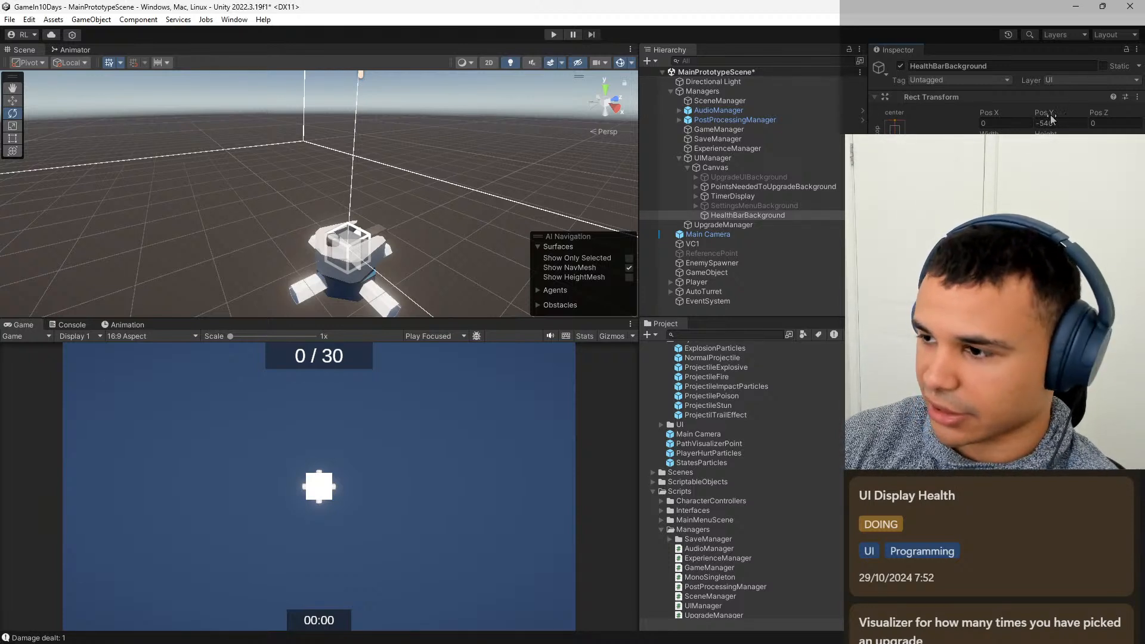
pyautogui.moveTo(1050, 118)
pyautogui.mouseDown()
pyautogui.moveTo(1097, 122)
pyautogui.moveTo(620, 562)
pyautogui.moveTo(713, 289)
pyautogui.moveTo(601, 183)
pyautogui.mouseUp()
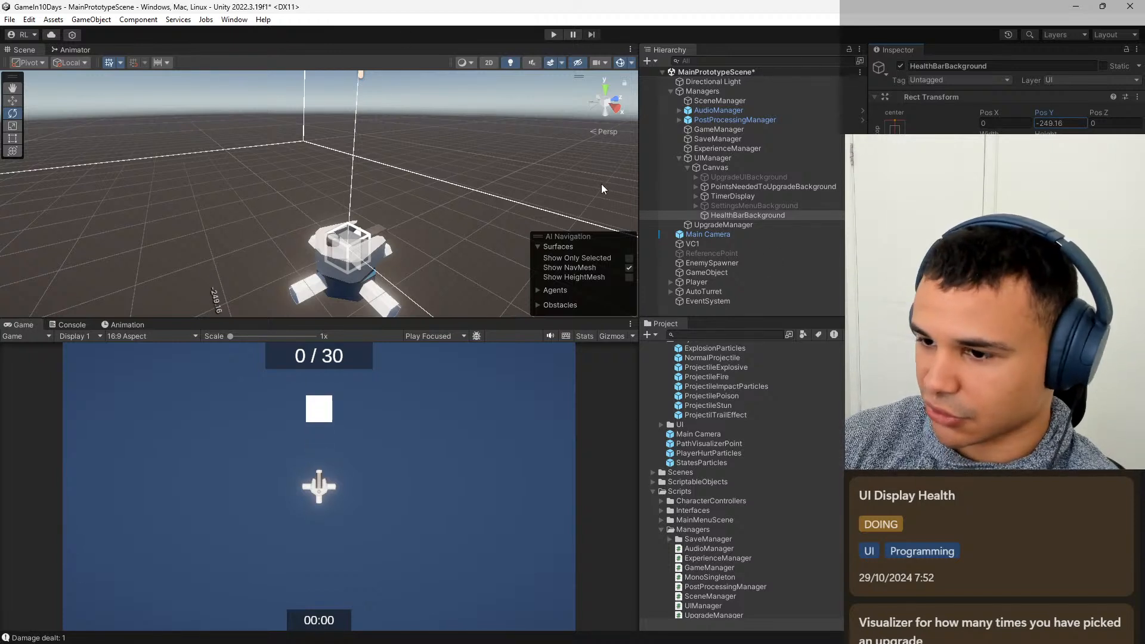
# Show the scene in 2D and move HealthBarBackground up against the underside of the points display, at Pos Y -150.
pyautogui.scroll(-5, 525, 179)
pyautogui.click(490, 63)
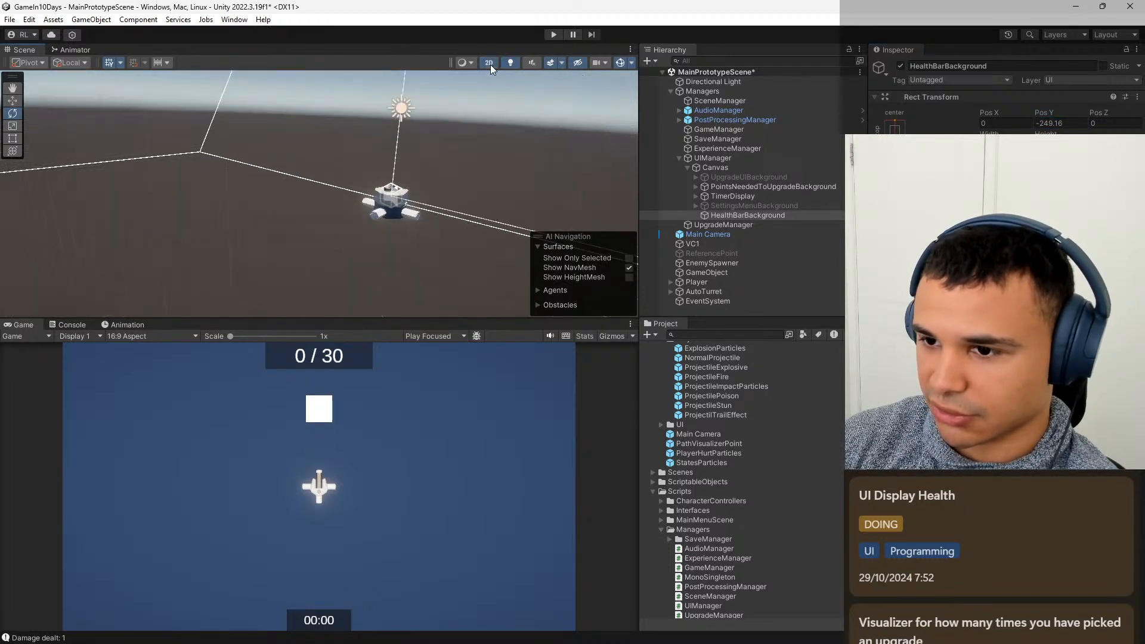
pyautogui.press('f')
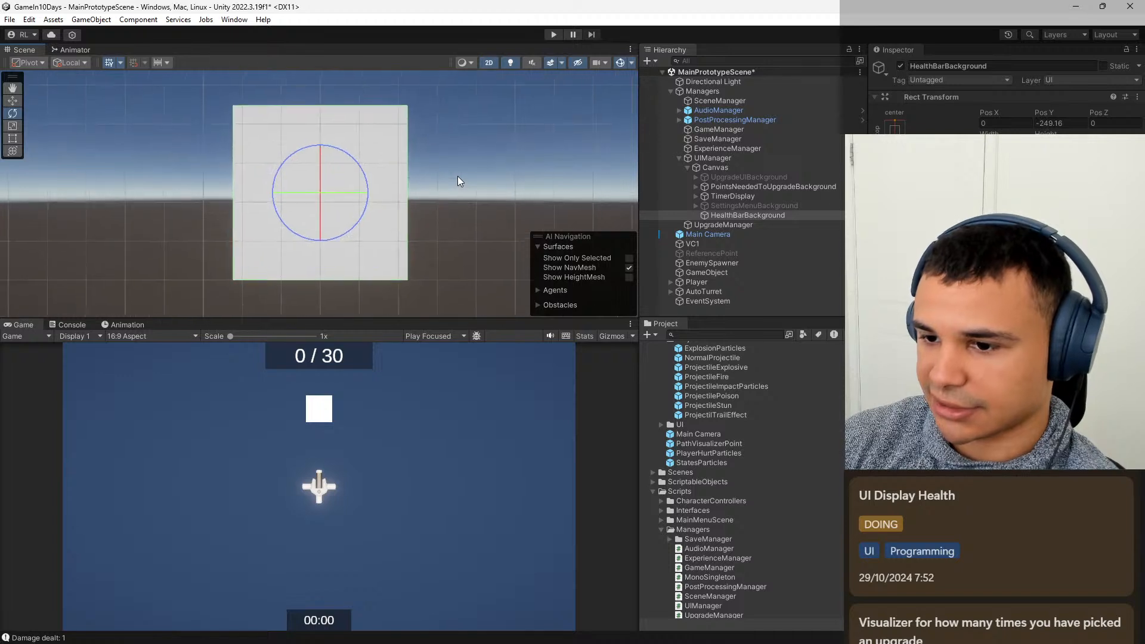
pyautogui.scroll(-5, 487, 179)
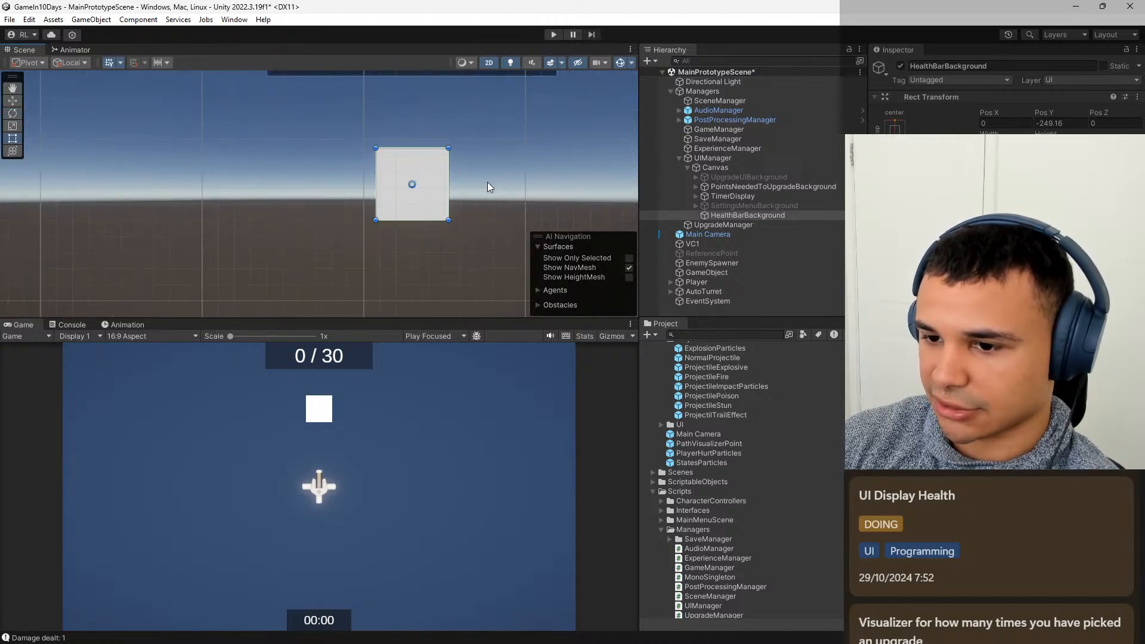
pyautogui.moveTo(441, 199); pyautogui.dragTo(442, 159)
pyautogui.scroll(3, 459, 173)
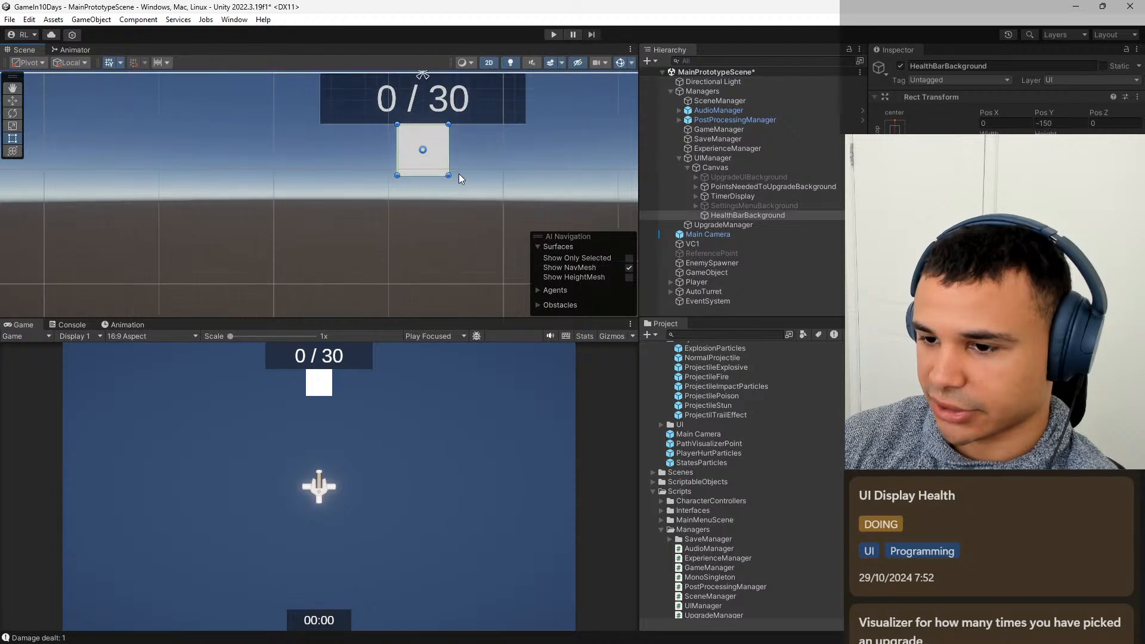
# Set HealthBarBackground's height to 40 and realign it directly beneath the points display at Pos Y -120.
pyautogui.moveTo(438, 185); pyautogui.dragTo(425, 223, button='middle')
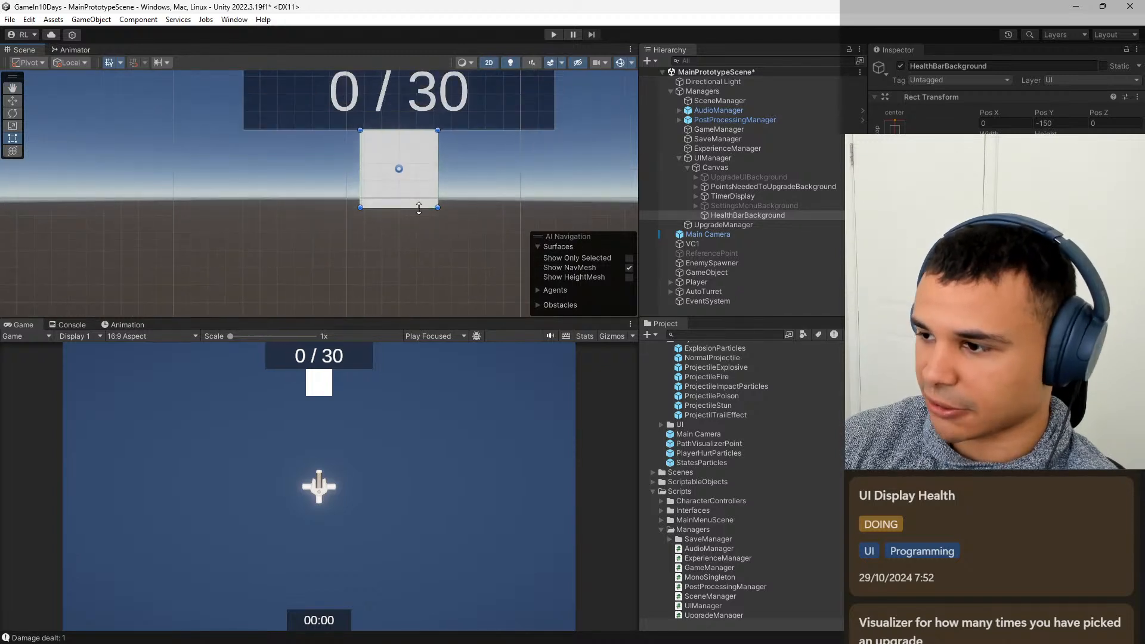
pyautogui.moveTo(419, 207); pyautogui.dragTo(419, 159)
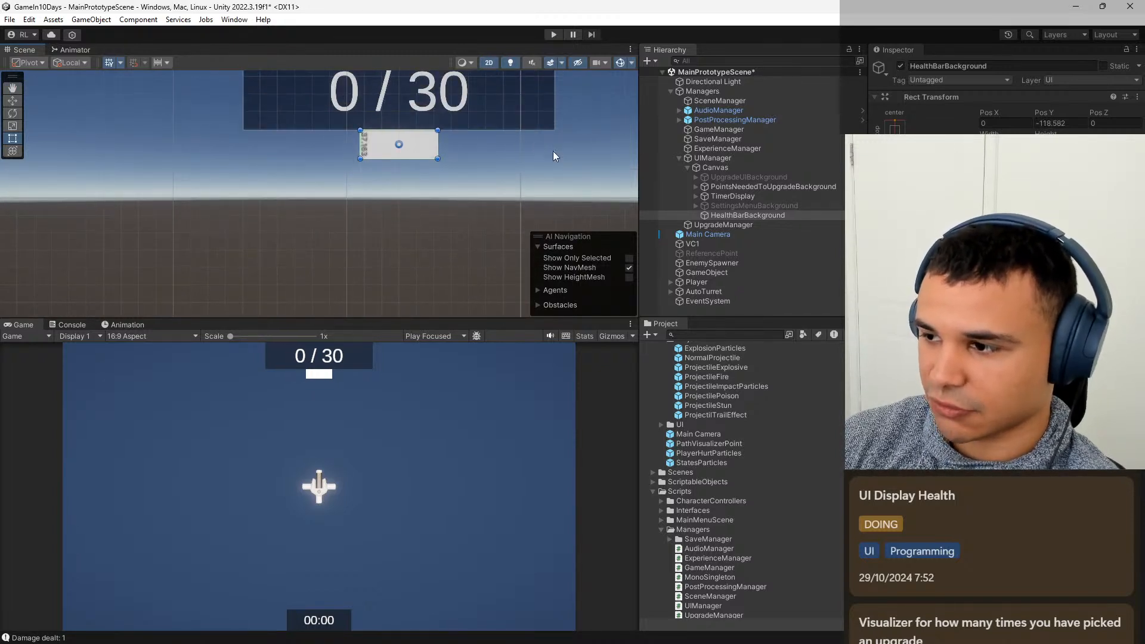
pyautogui.click(1059, 144)
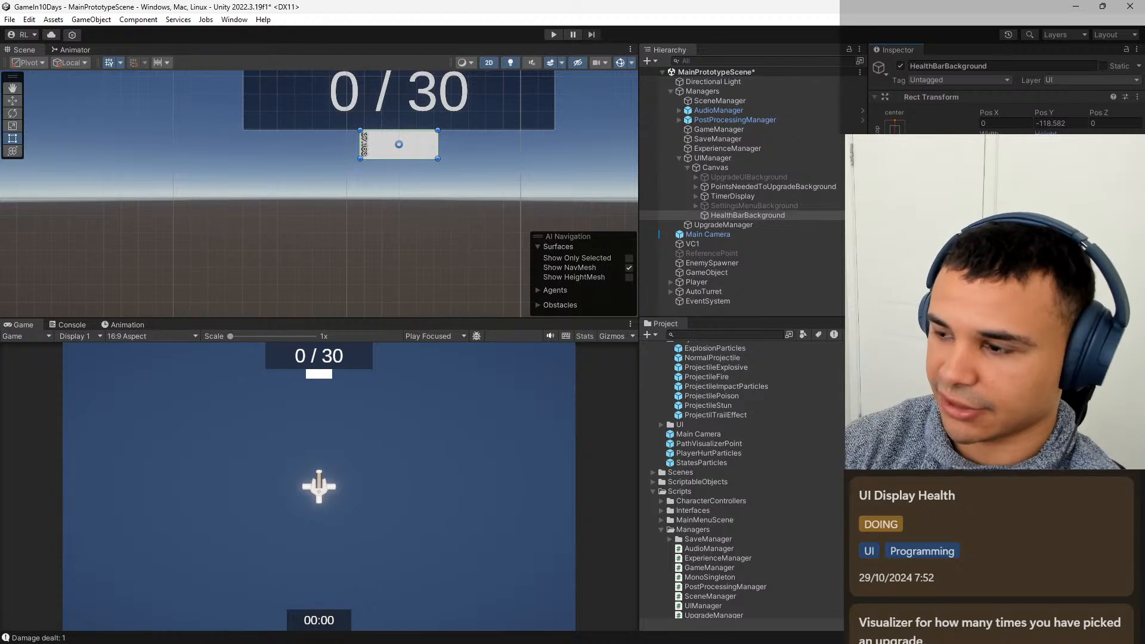
pyautogui.write('40')
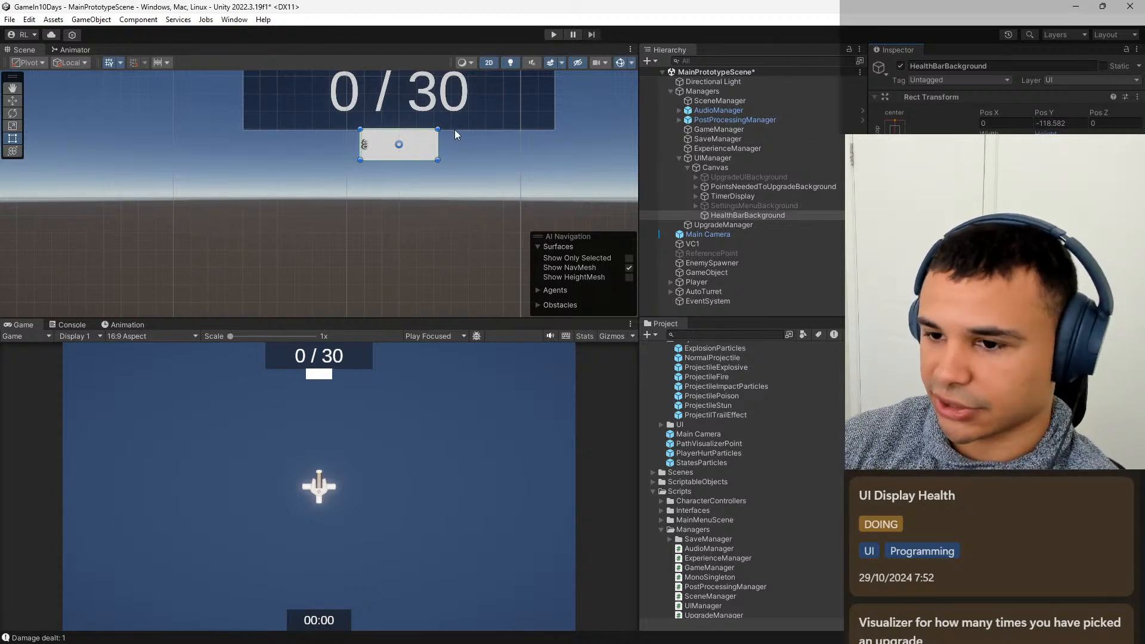
pyautogui.moveTo(427, 143); pyautogui.dragTo(427, 149)
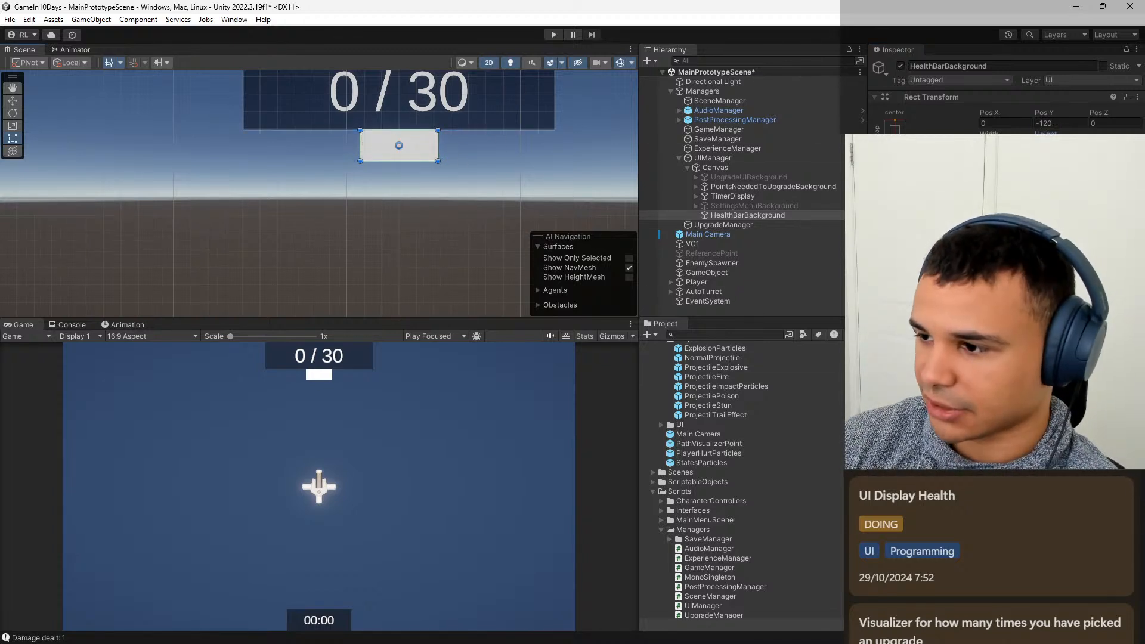
# Set HealthBarBackground's width to 400 to match the points display above it.
pyautogui.write('300')
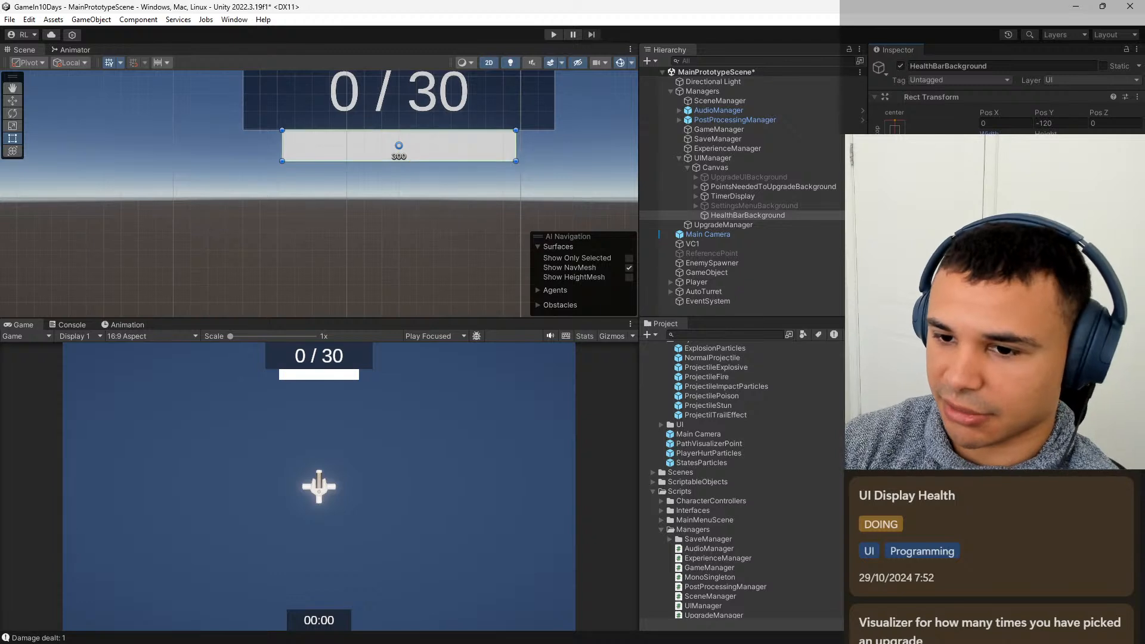
pyautogui.press('BackSpace')
pyautogui.press('BackSpace')
pyautogui.write('5')
pyautogui.press('BackSpace')
pyautogui.press('BackSpace')
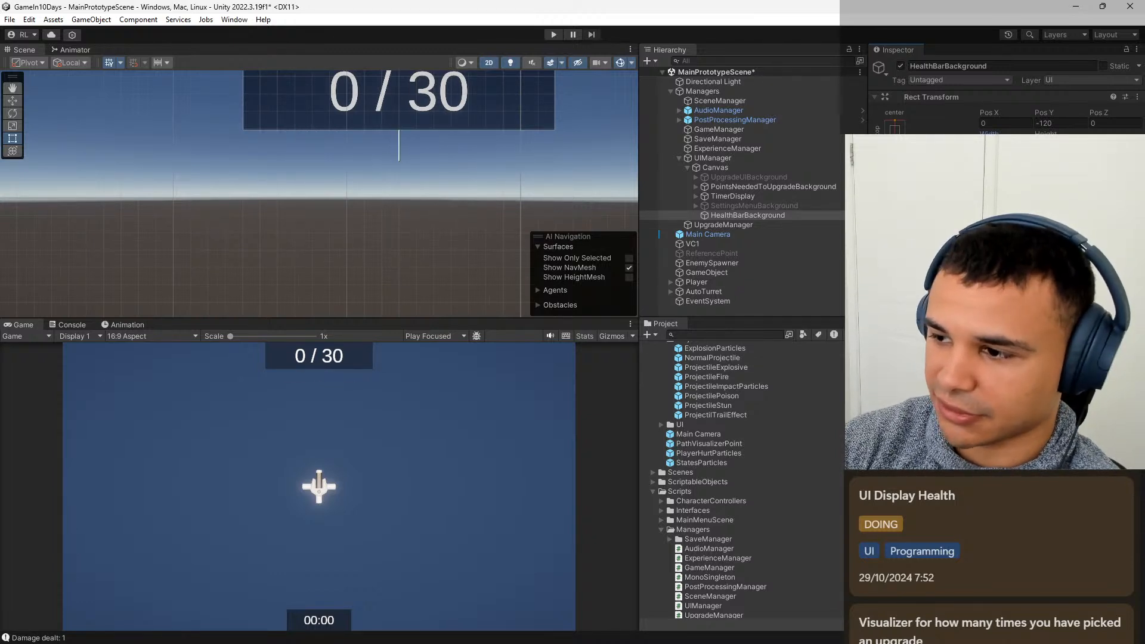
pyautogui.write('5')
pyautogui.press('BackSpace')
pyautogui.write('400')
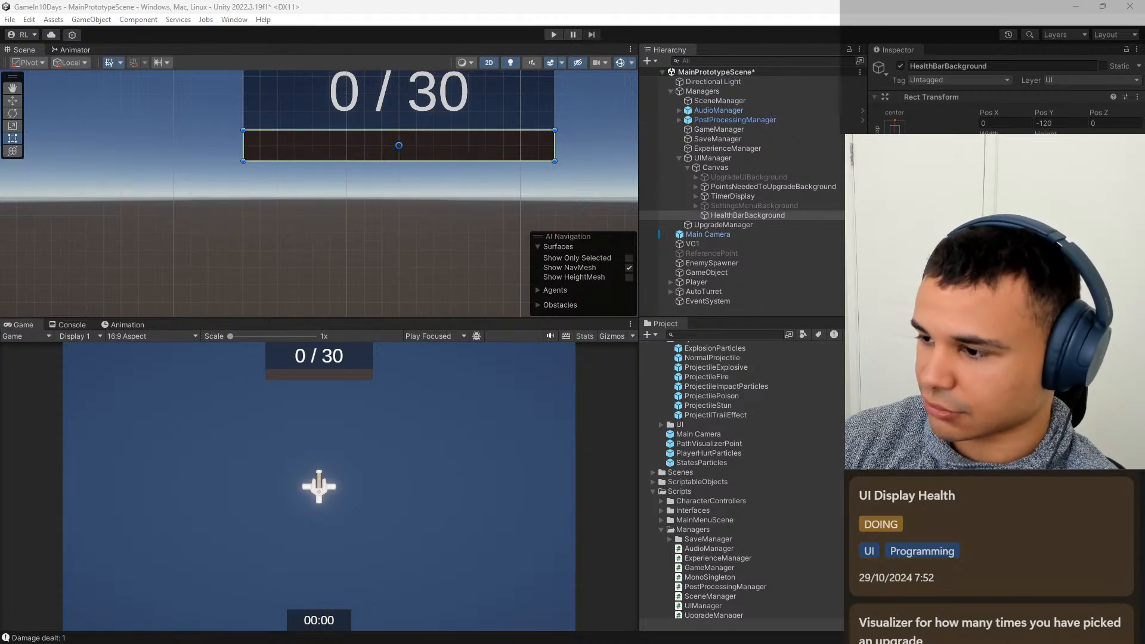
# Set HealthBarBackground's colour to RGB 24, 24, 24 with an alpha of 200.
pyautogui.moveTo(930, 269); pyautogui.dragTo(557, 238)
pyautogui.write('24')
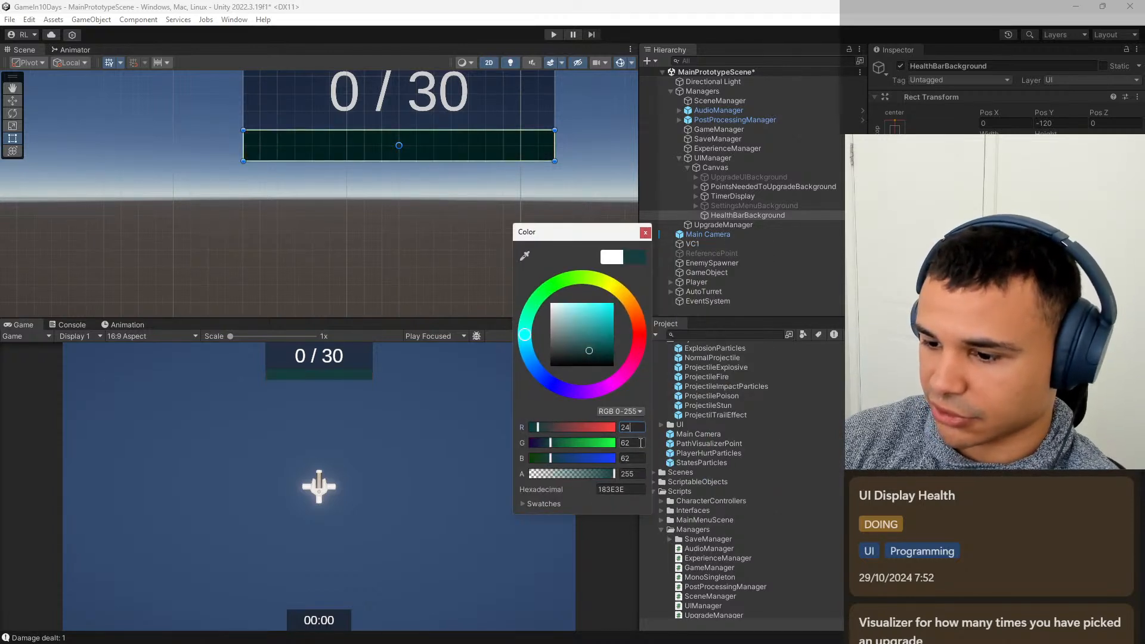
pyautogui.press('Tab')
pyautogui.write('24')
pyautogui.press('Tab')
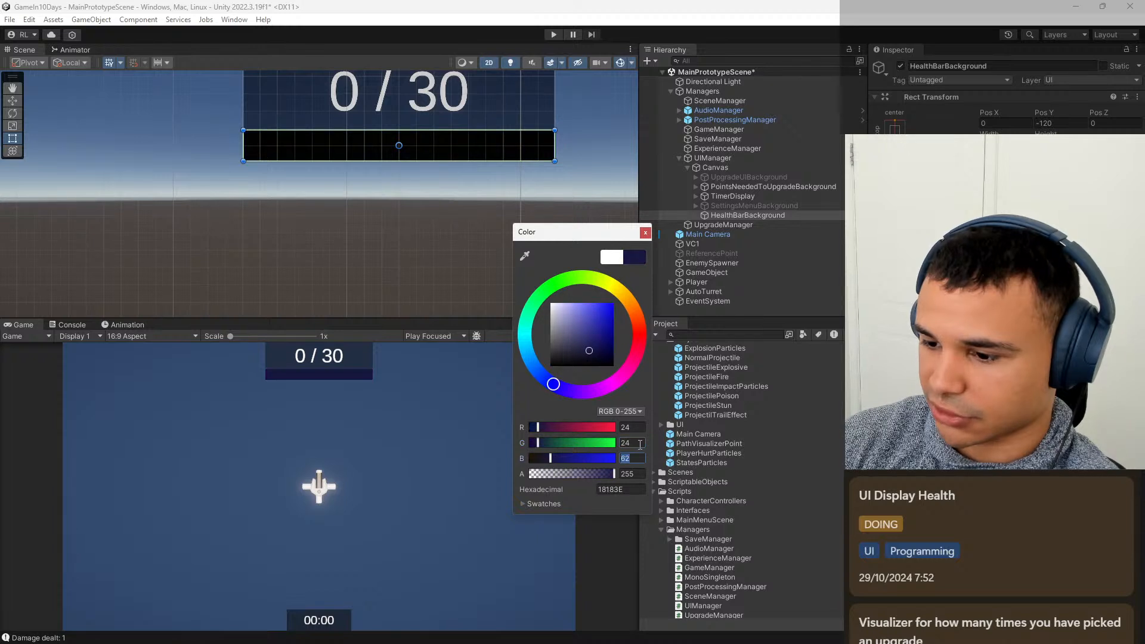
pyautogui.write('24')
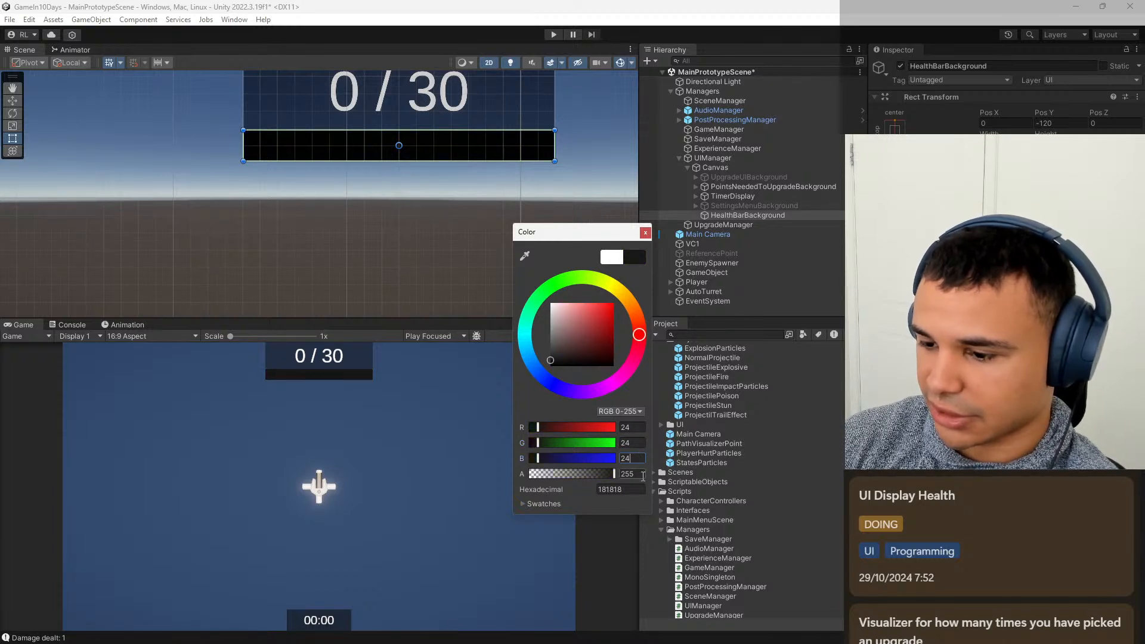
pyautogui.press('Tab')
pyautogui.write('200')
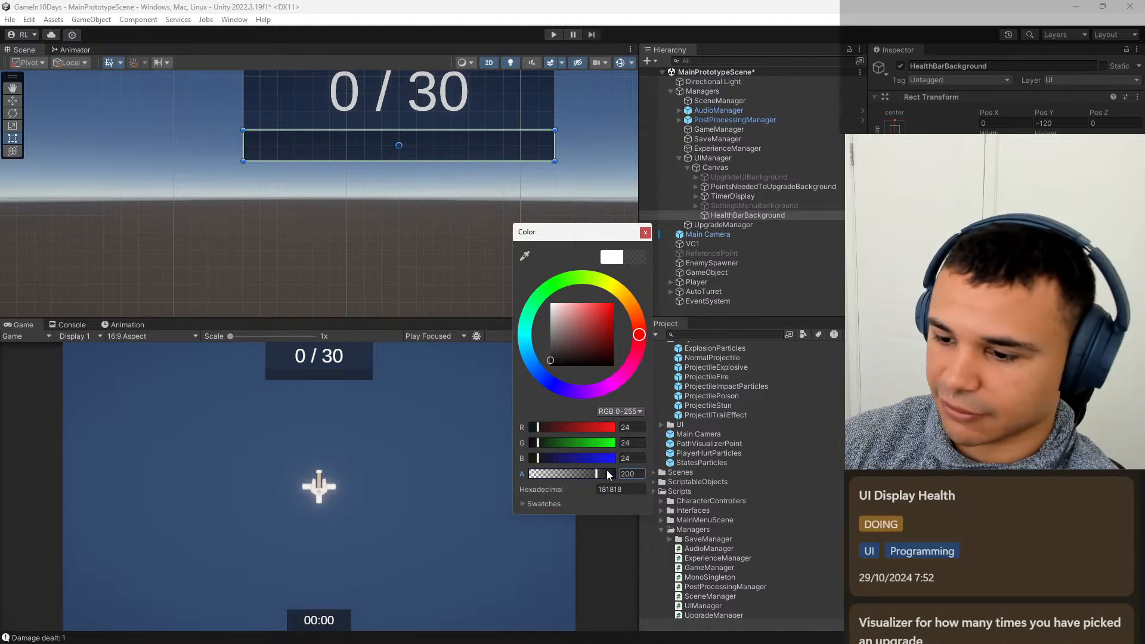
pyautogui.click(645, 232)
# Add a UI Image as a child of HealthBarBackground and set its anchors to stretch in both directions.
pyautogui.click(767, 216)
pyautogui.rightClick(768, 217)
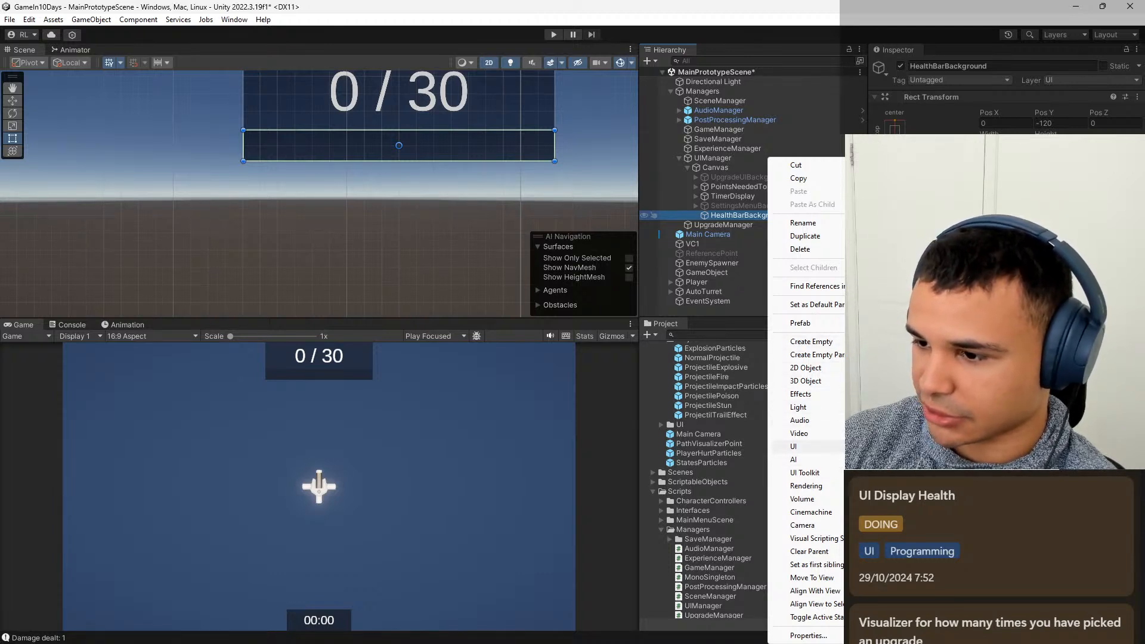
pyautogui.click(945, 447)
pyautogui.click(898, 132)
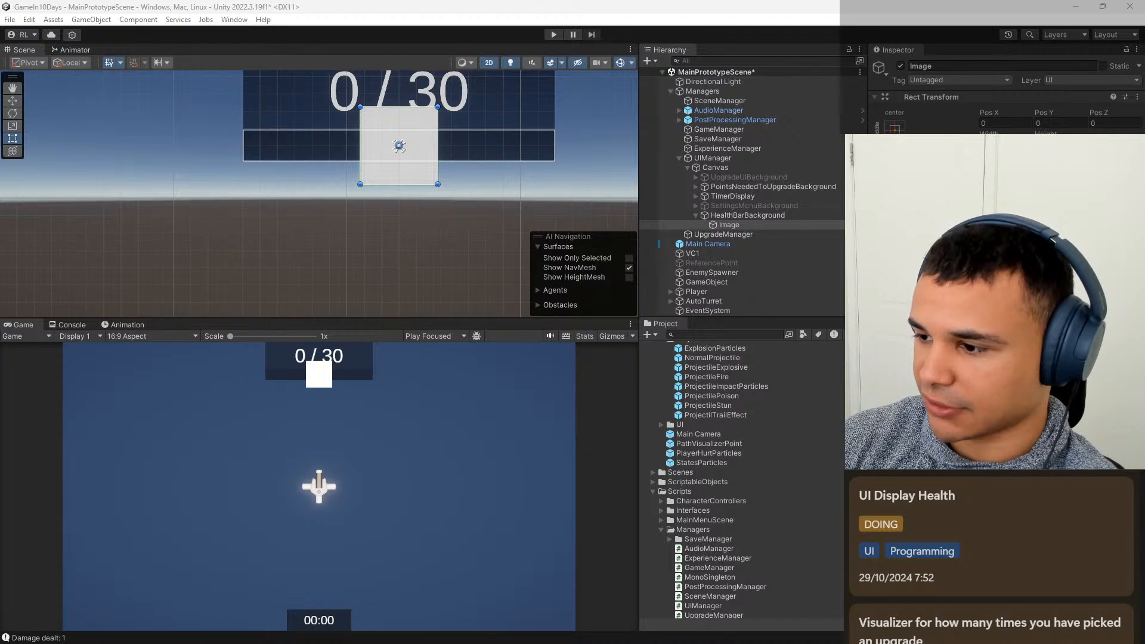
pyautogui.click(1025, 307)
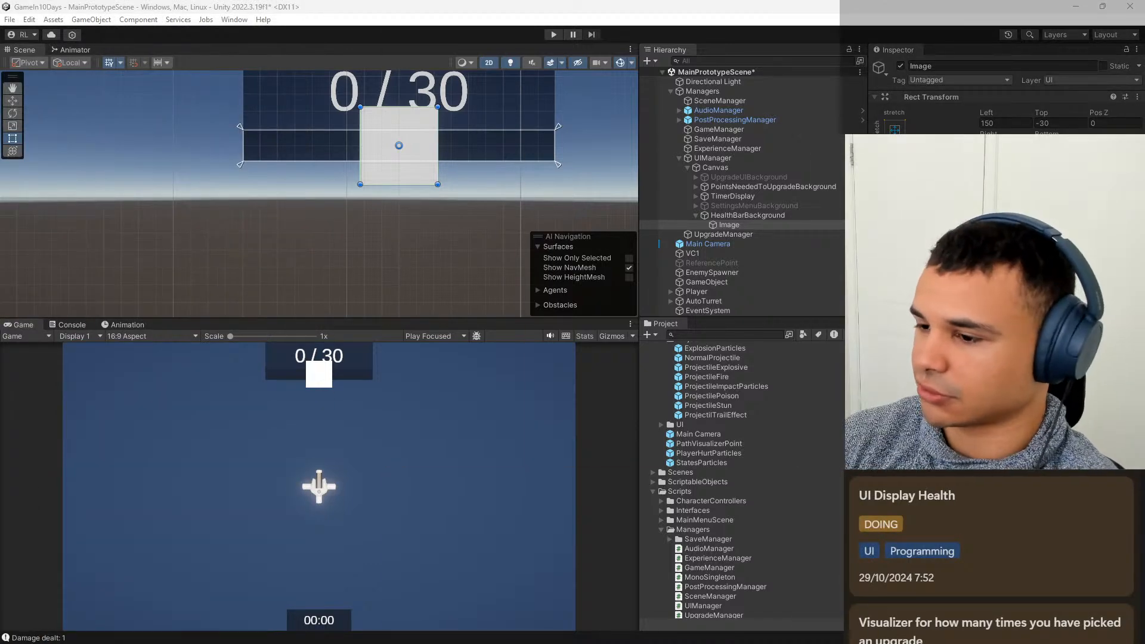
# Set the left offset of the Image under HealthBarBackground to 5.
pyautogui.click(1006, 123)
pyautogui.click(1007, 124)
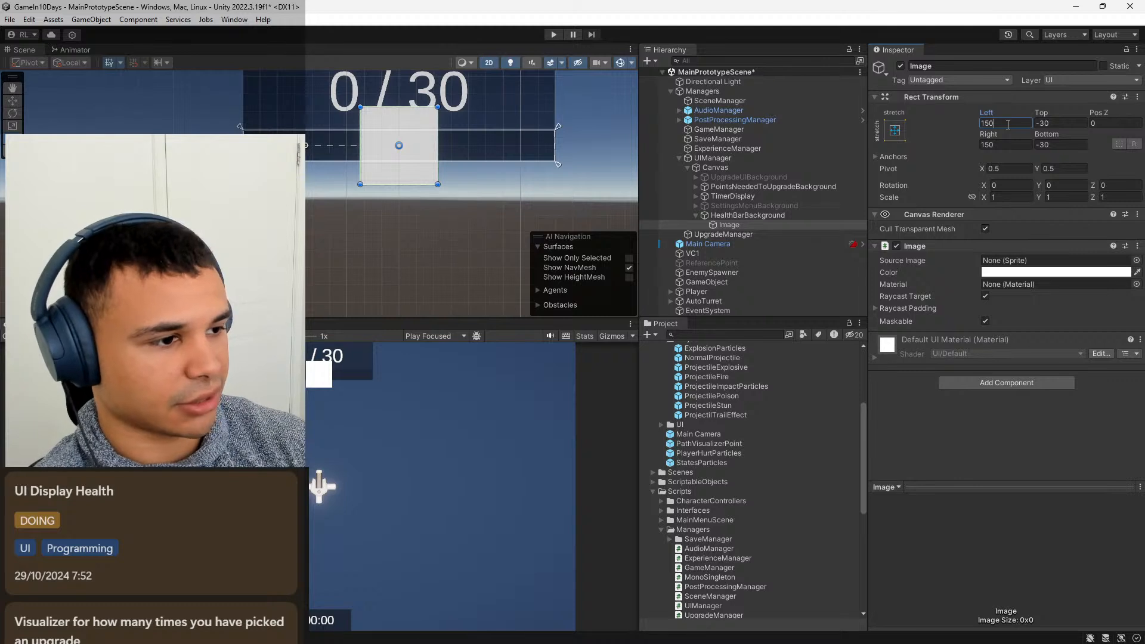
pyautogui.press('BackSpace')
pyautogui.press('BackSpace')
pyautogui.press('BackSpace')
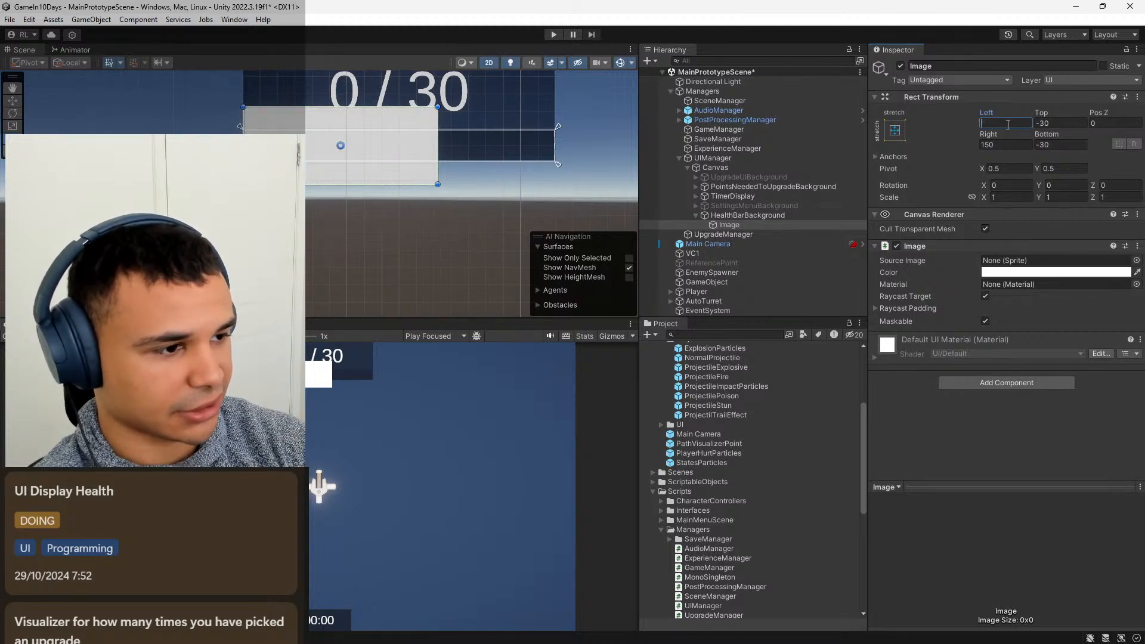
pyautogui.write('10')
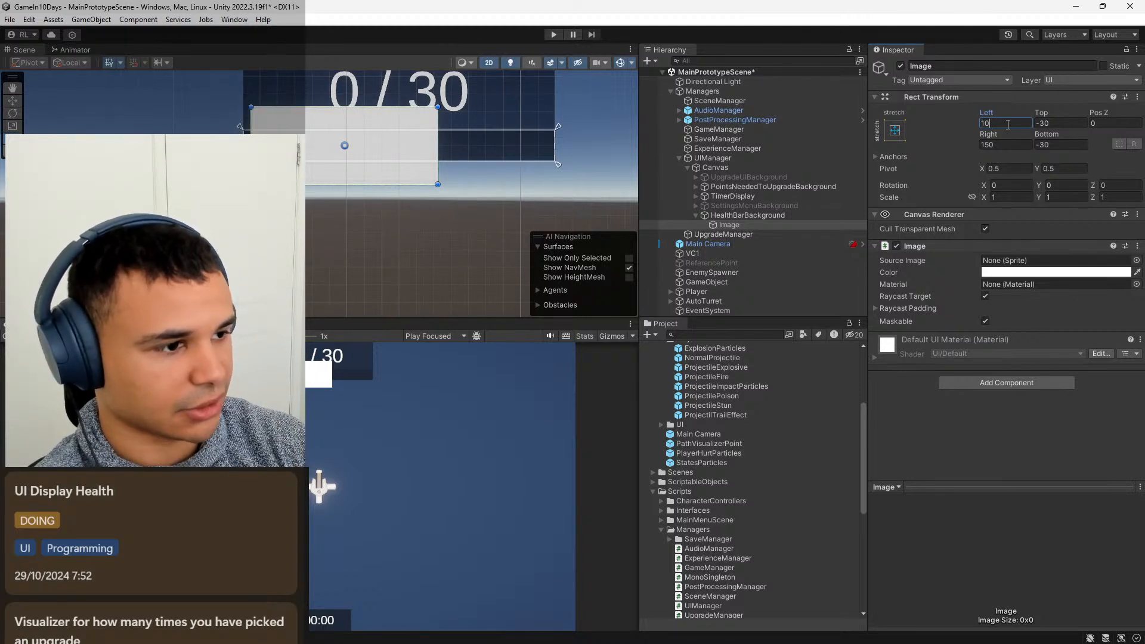
pyautogui.press('BackSpace')
pyautogui.press('BackSpace')
pyautogui.write('5')
pyautogui.press('Tab')
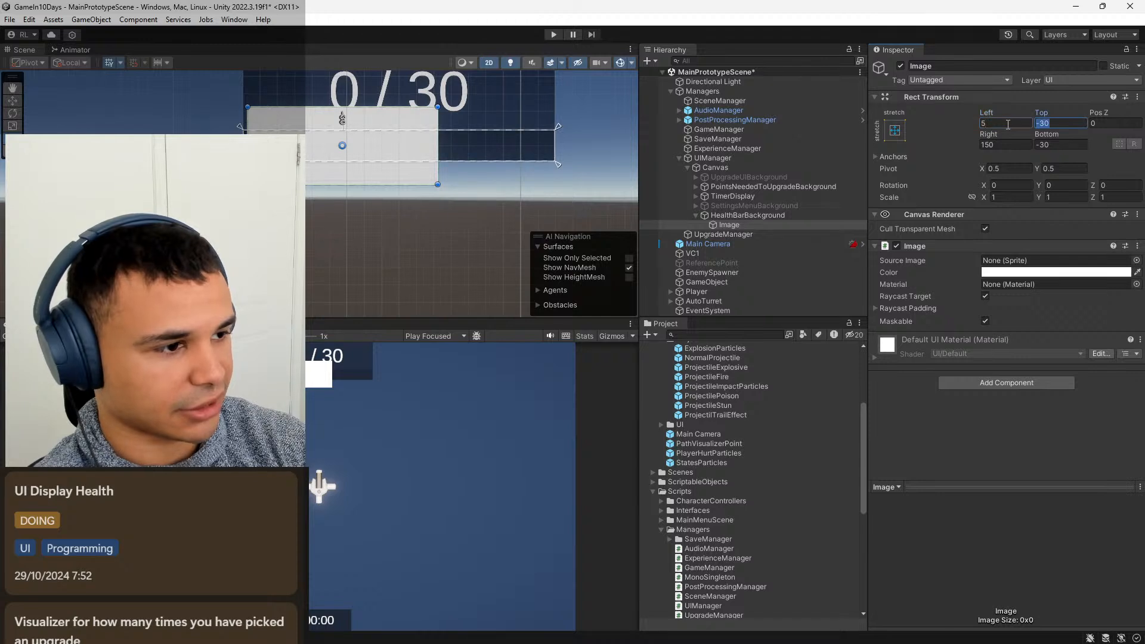
# Set the Image's top, right and bottom offsets to 5 so it sits inside the background with an even margin.
pyautogui.write('5')
pyautogui.press('Tab')
pyautogui.press('Tab')
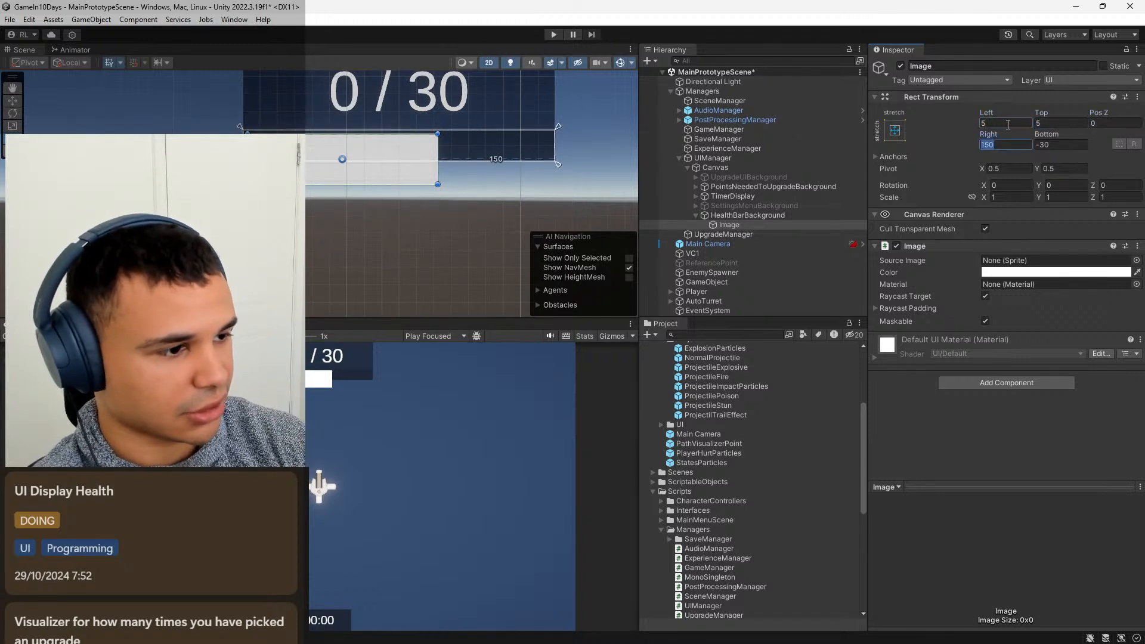
pyautogui.write('5')
pyautogui.press('Tab')
pyautogui.write('5')
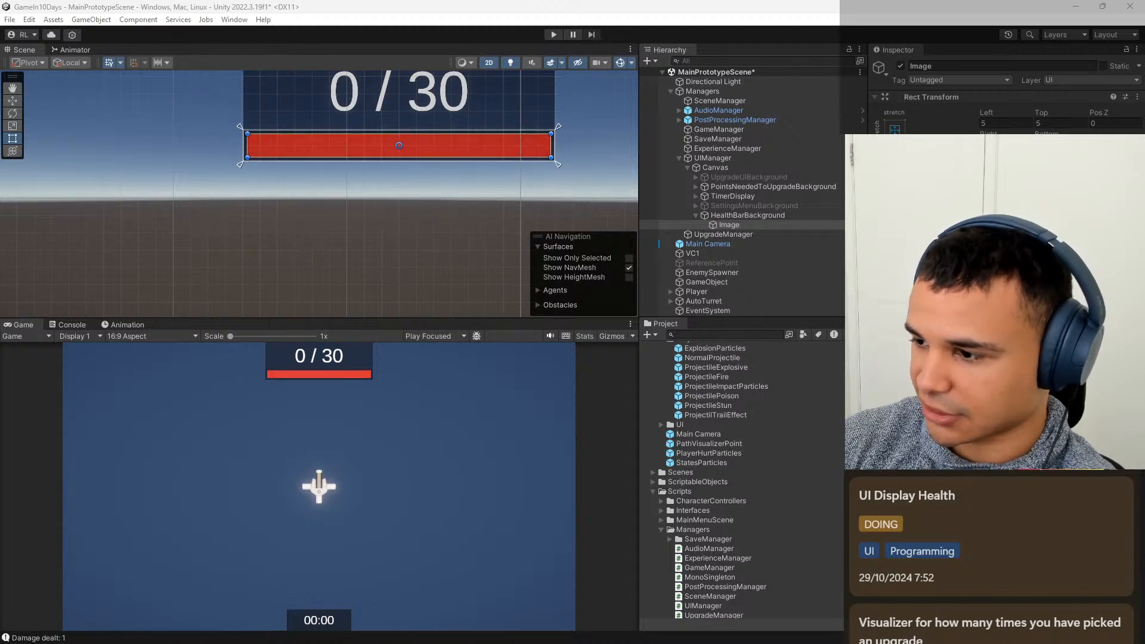
# Set the Image's colour to RGB 255, 70, 70 with the colour picker.
pyautogui.moveTo(912, 262); pyautogui.dragTo(647, 221)
pyautogui.click(733, 419)
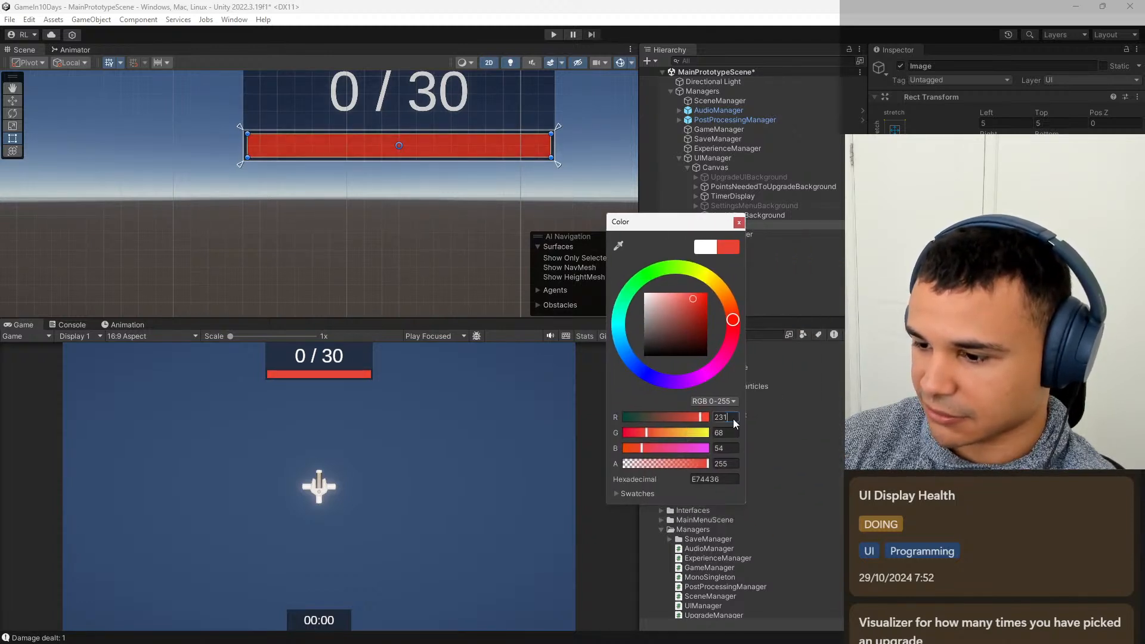
pyautogui.doubleClick(736, 416)
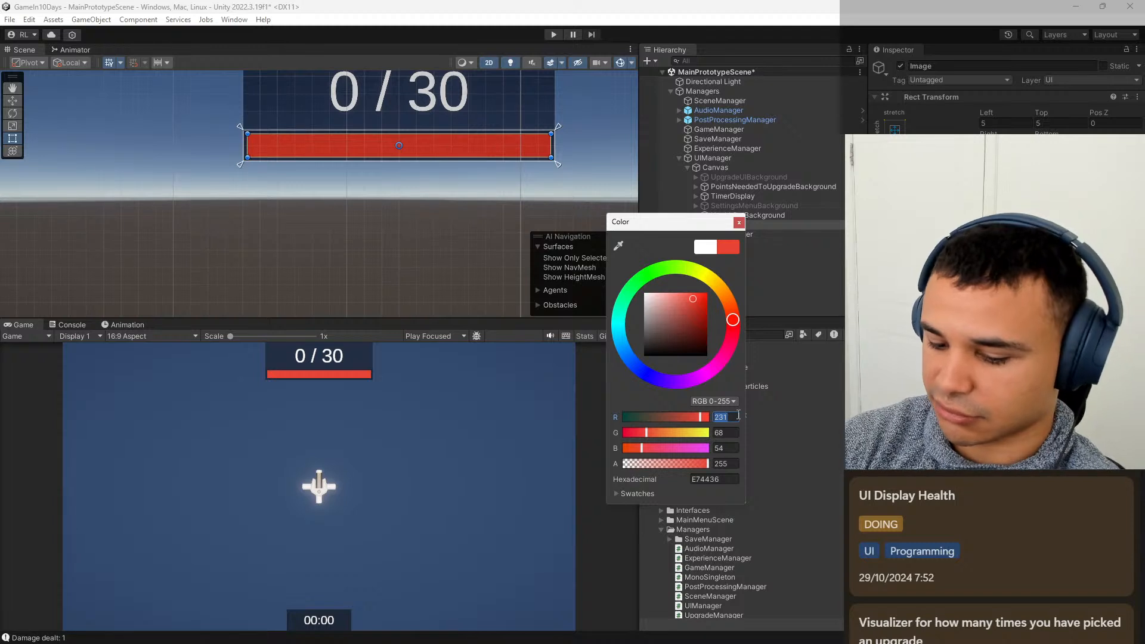
pyautogui.write('255')
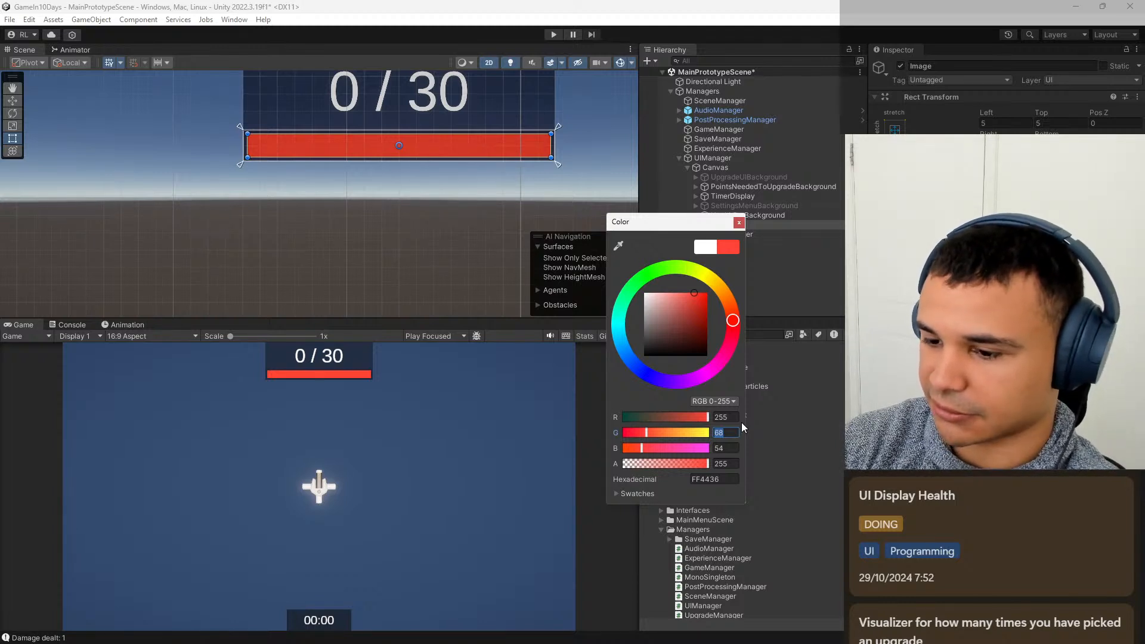
pyautogui.write('70')
pyautogui.press('Tab')
pyautogui.write('70')
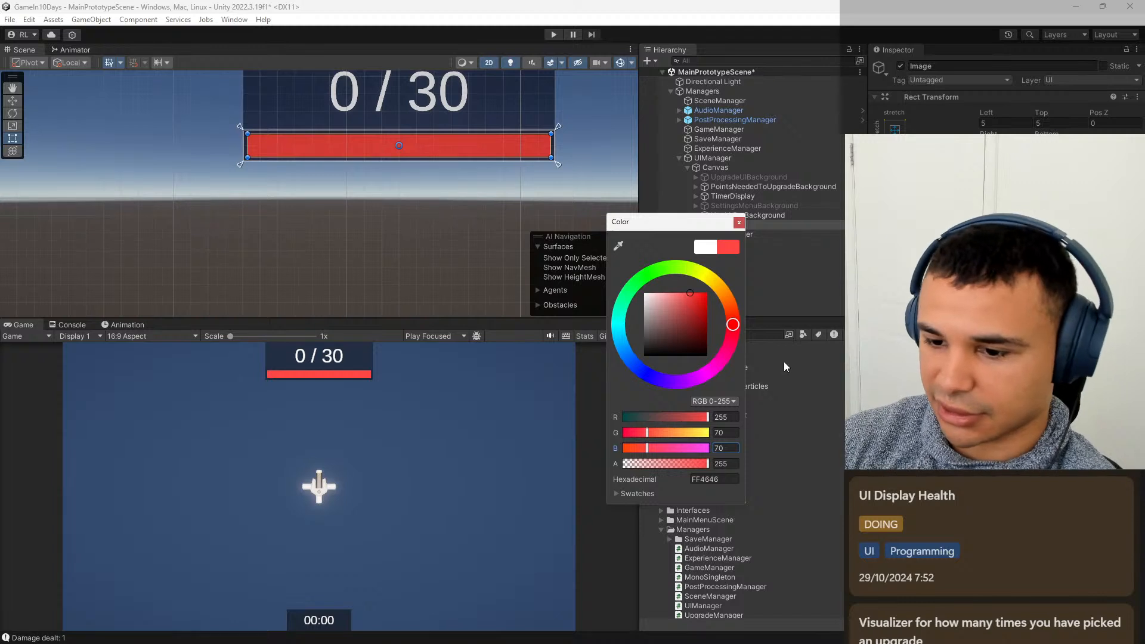
pyautogui.click(738, 222)
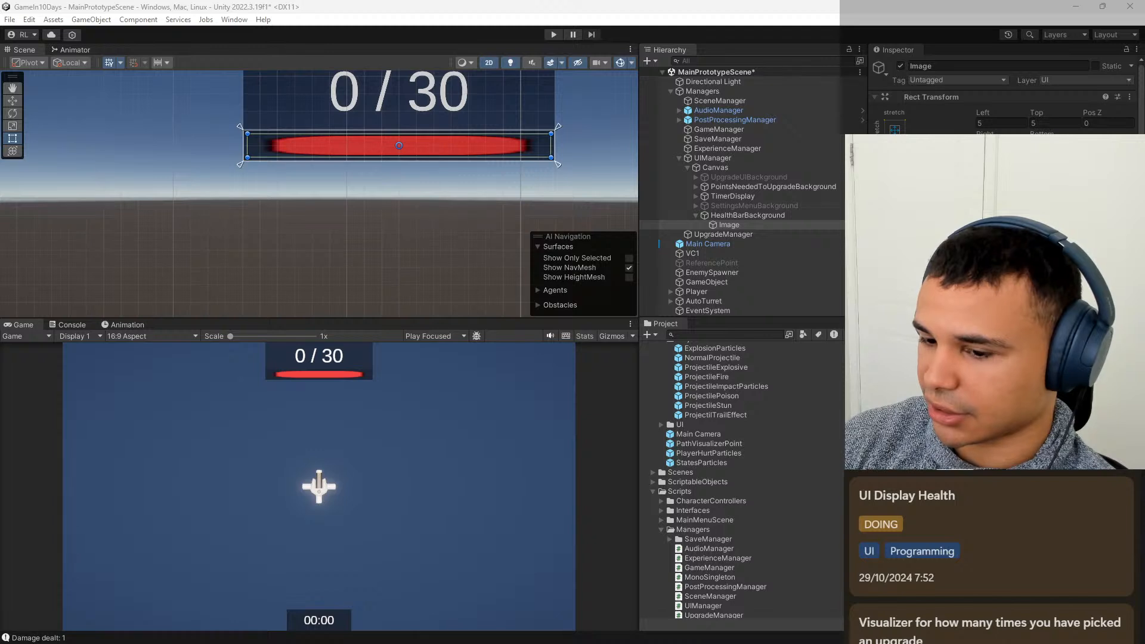
# Clear the sprite assigned to the Image under HealthBarBackground and rename the object HealthBar.
pyautogui.press('Delete')
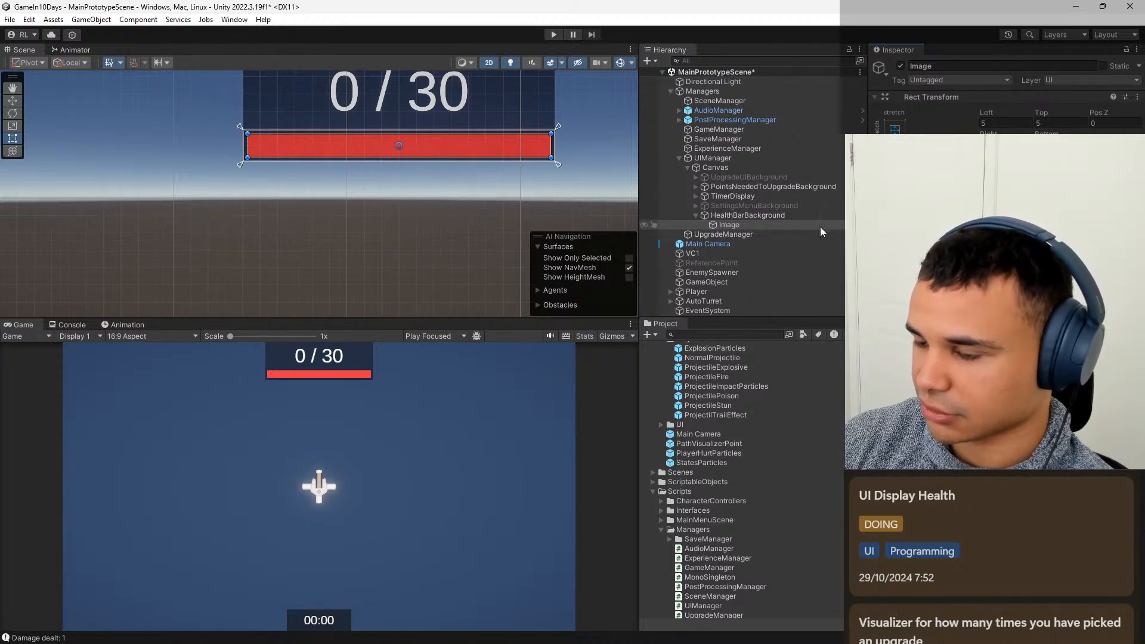
pyautogui.click(734, 226)
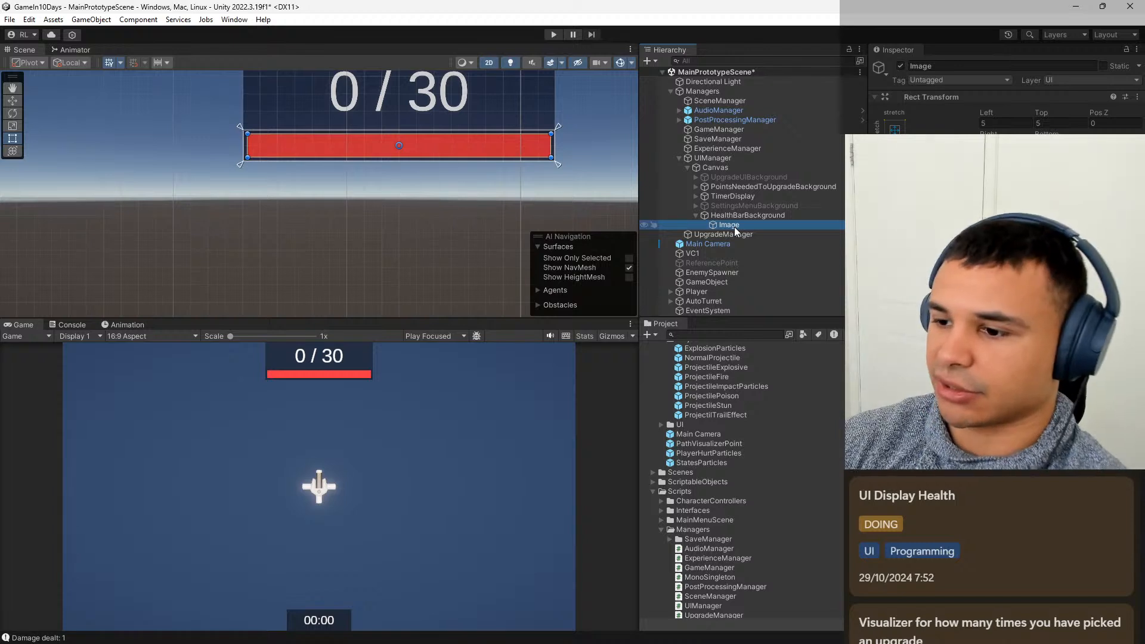
pyautogui.press('F2')
pyautogui.write('Health')
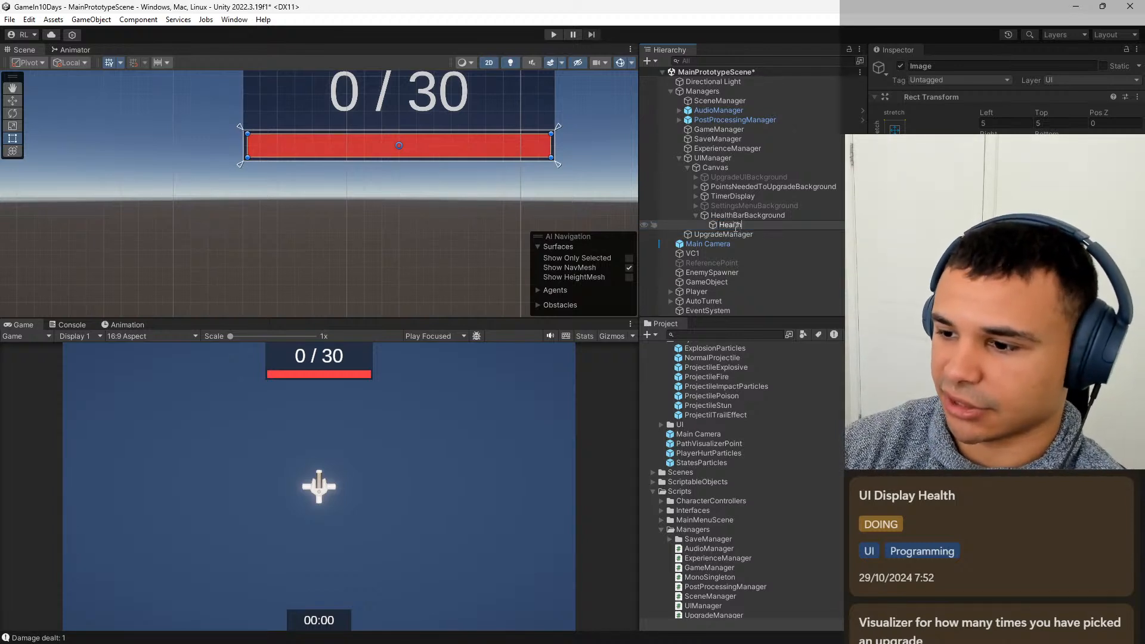
pyautogui.write('Bar')
pyautogui.press('Return')
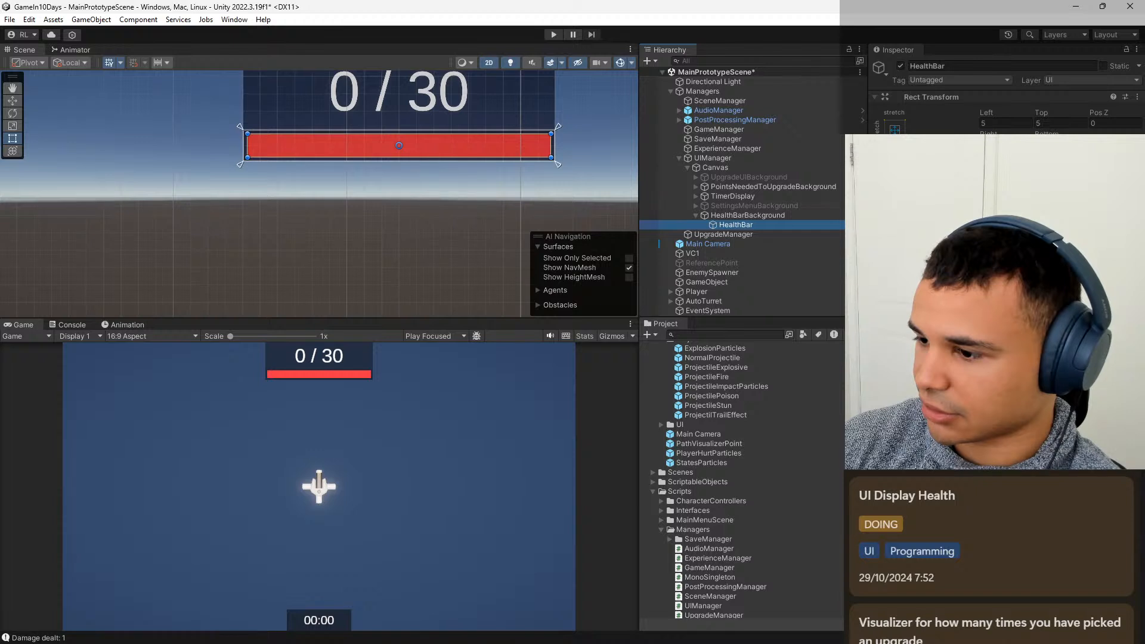
pyautogui.click(797, 215)
pyautogui.click(789, 224)
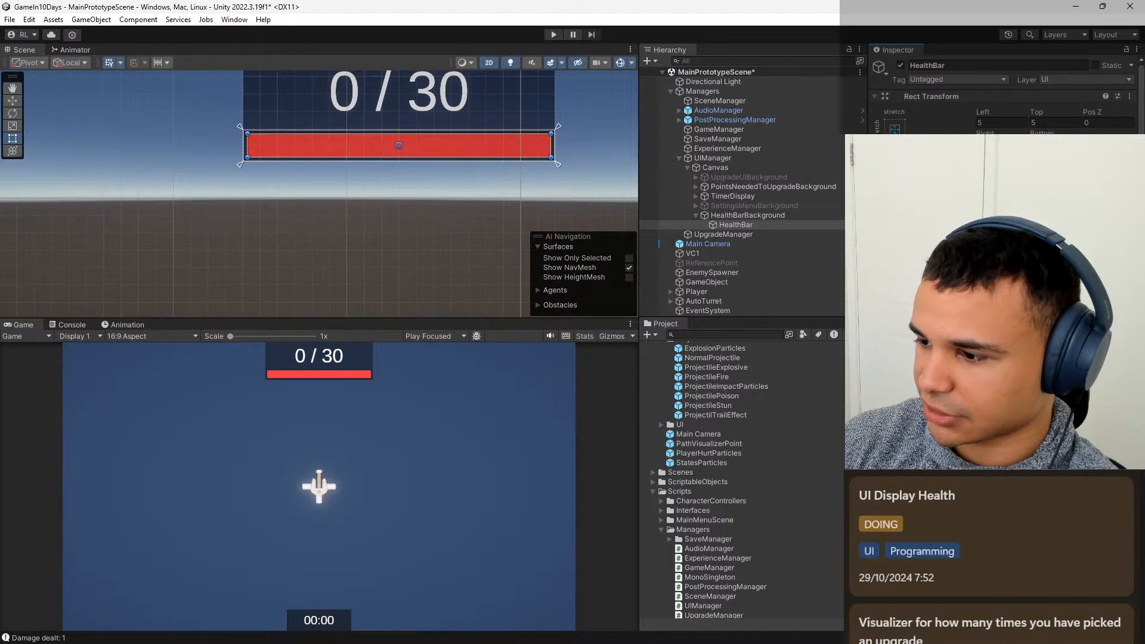
pyautogui.moveTo(1096, 364)
pyautogui.mouseDown()
pyautogui.moveTo(977, 363)
pyautogui.moveTo(1096, 364)
pyautogui.mouseUp()
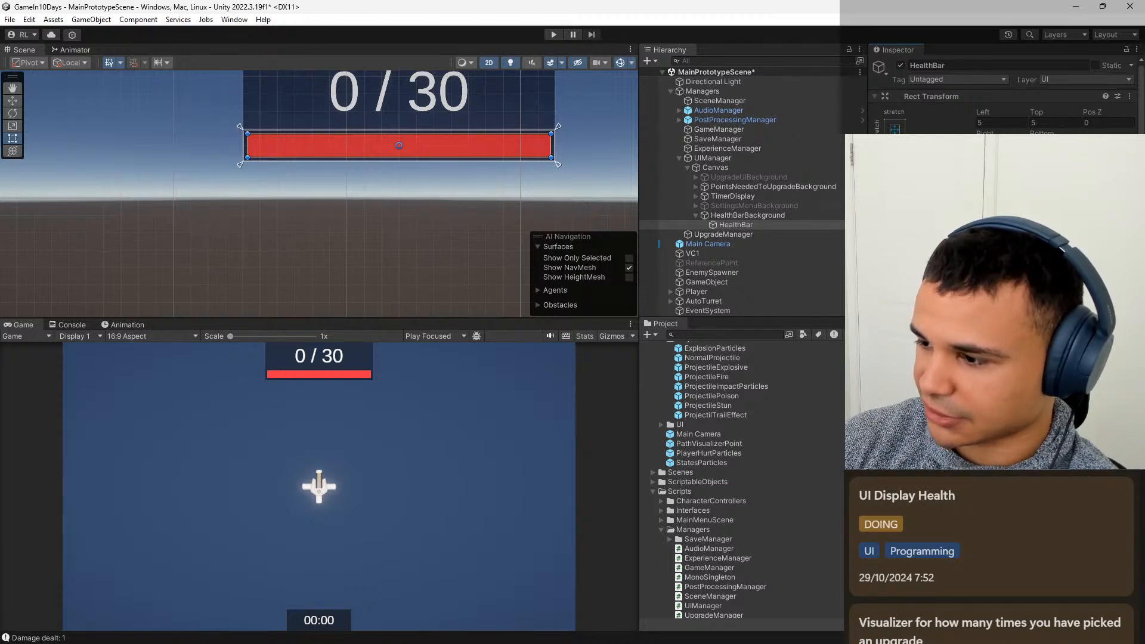
pyautogui.click(1025, 353)
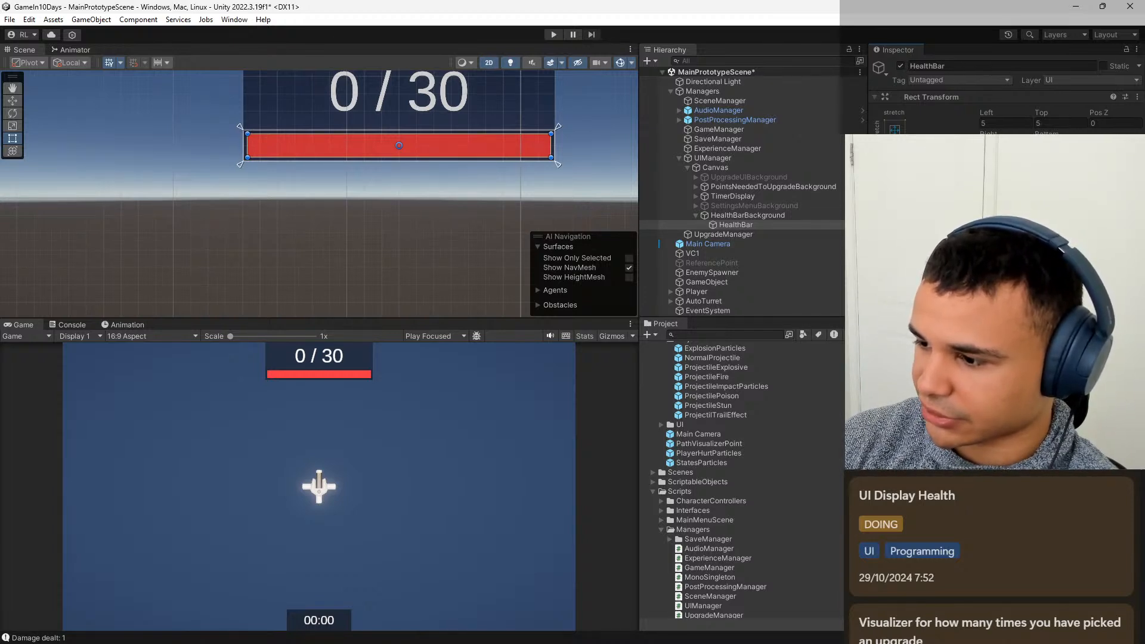
pyautogui.moveTo(1104, 364)
pyautogui.mouseDown()
pyautogui.moveTo(981, 364)
pyautogui.moveTo(1104, 363)
pyautogui.mouseUp()
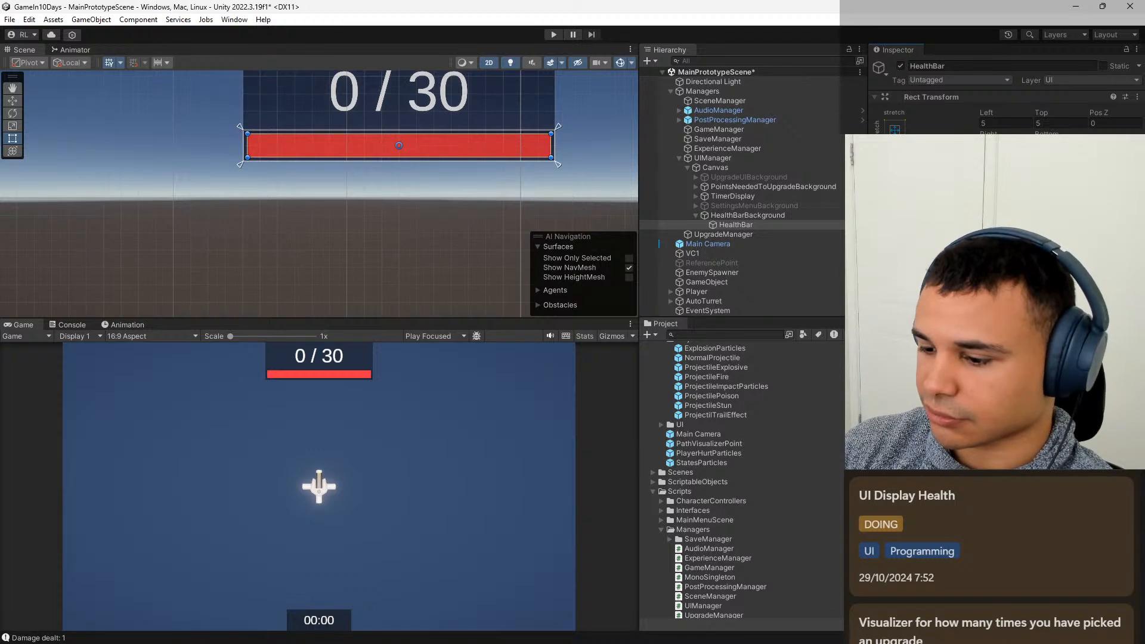
# Switch to Visual Studio Code and examine how the Player script handles regeneration, received damage and death.
pyautogui.moveTo(729, 638)
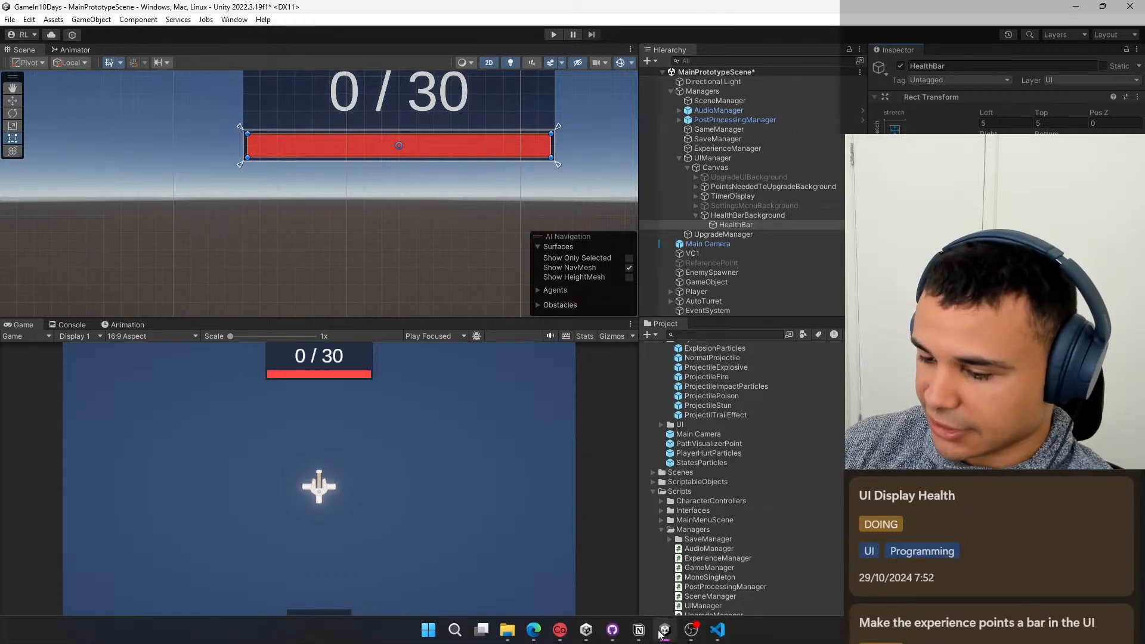
pyautogui.click(717, 630)
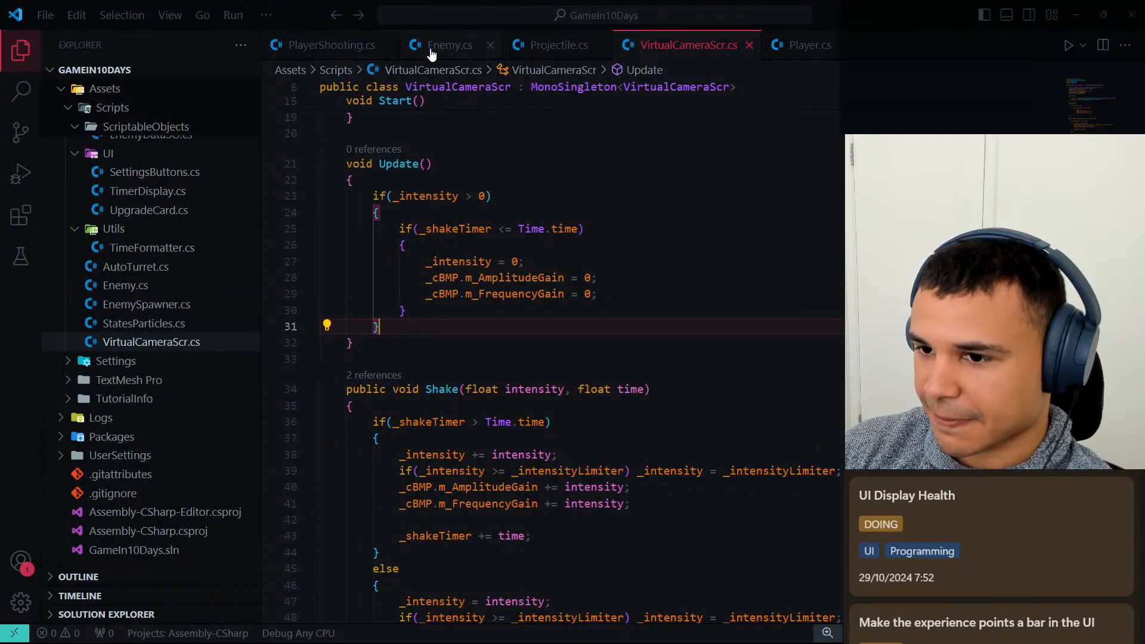
pyautogui.click(806, 51)
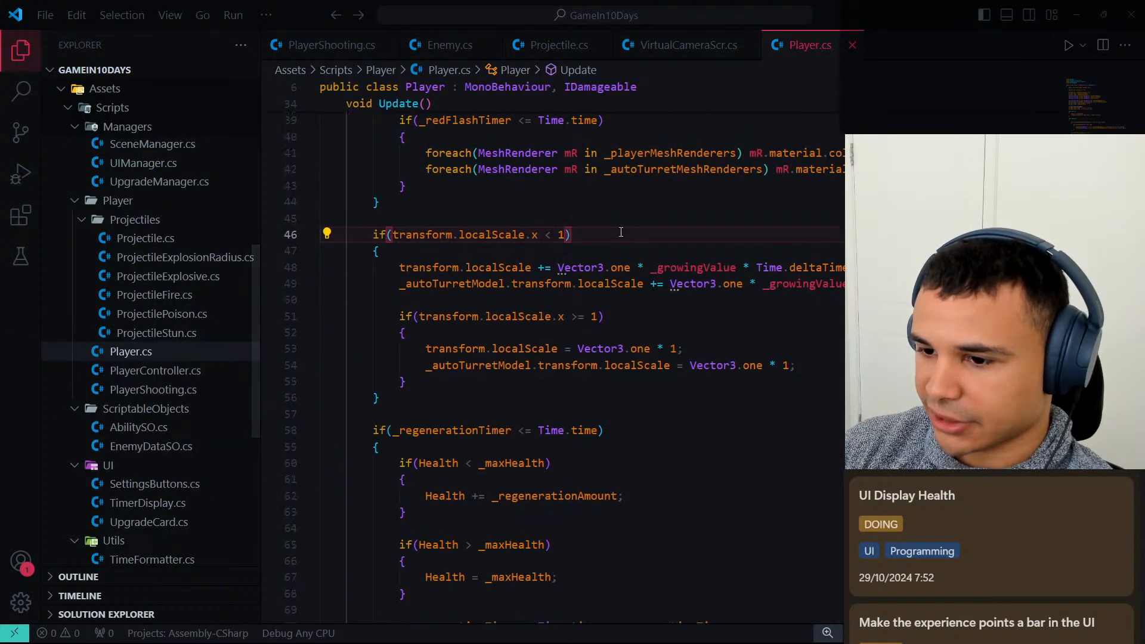
pyautogui.scroll(3, 609, 298)
pyautogui.scroll(-10, 609, 298)
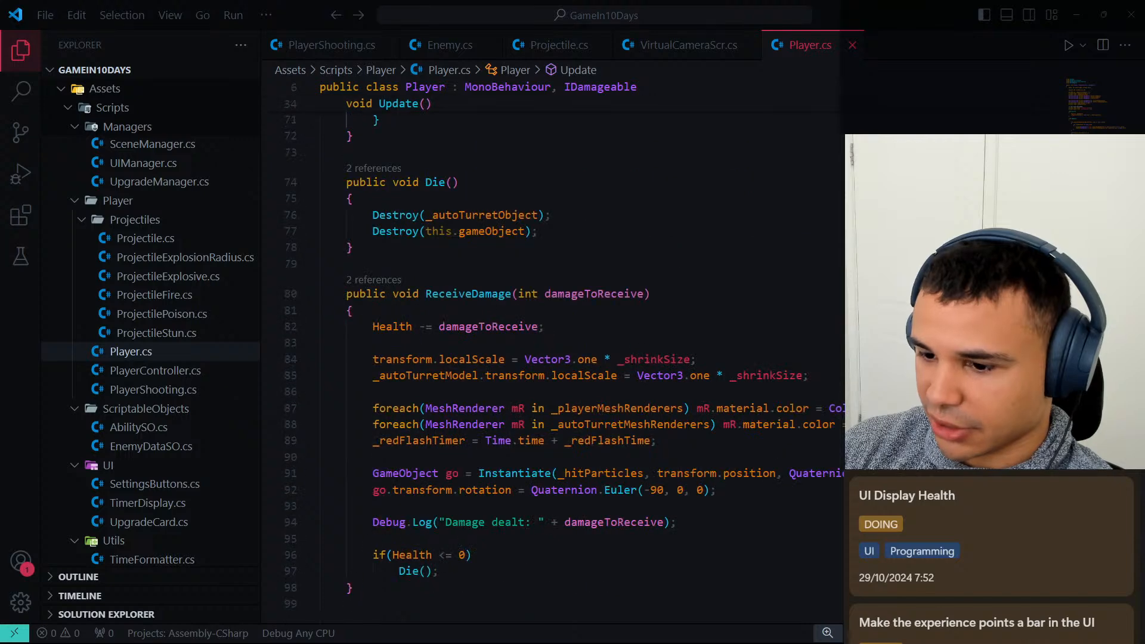
pyautogui.scroll(-3, 661, 290)
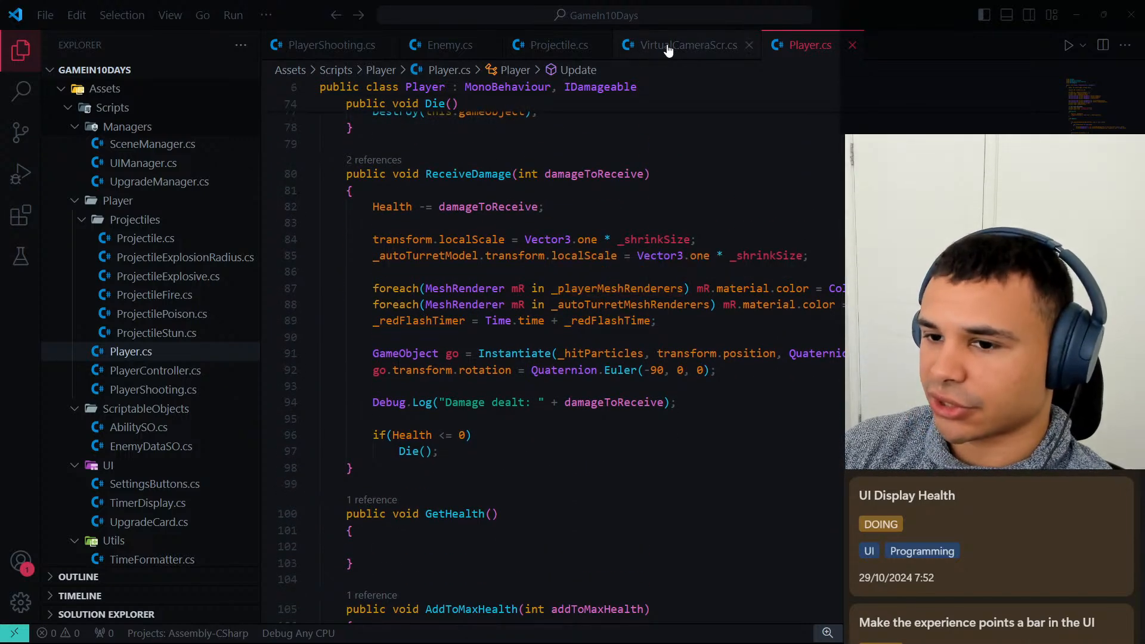
# Return to Unity and open the UIManager script from the Managers scripts folder in the code editor.
pyautogui.click(1077, 15)
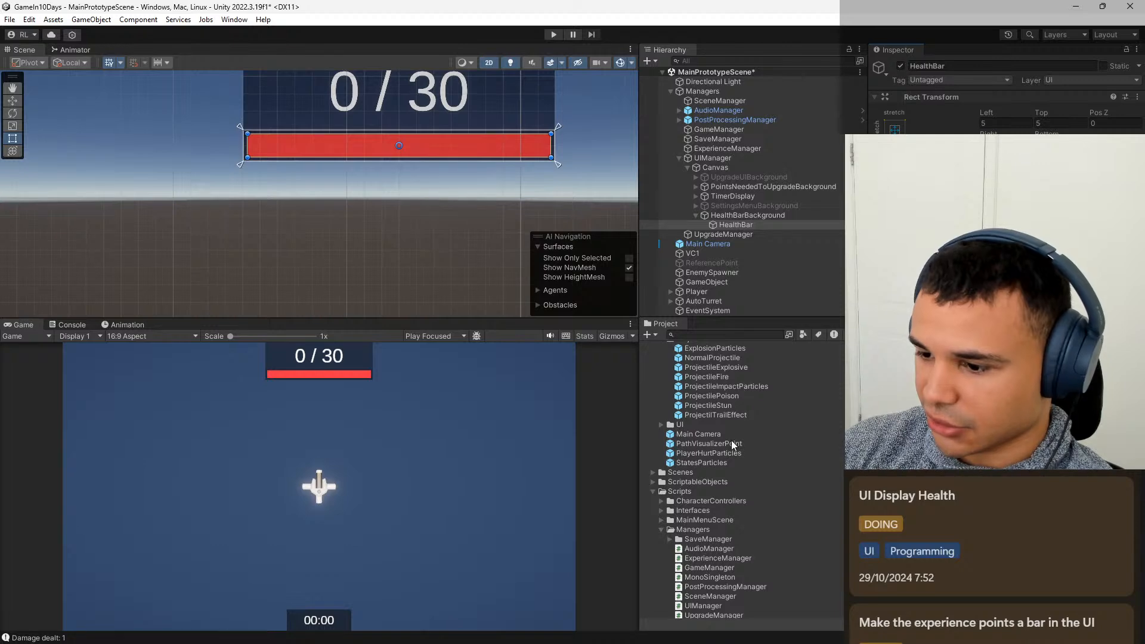
pyautogui.scroll(3, 732, 444)
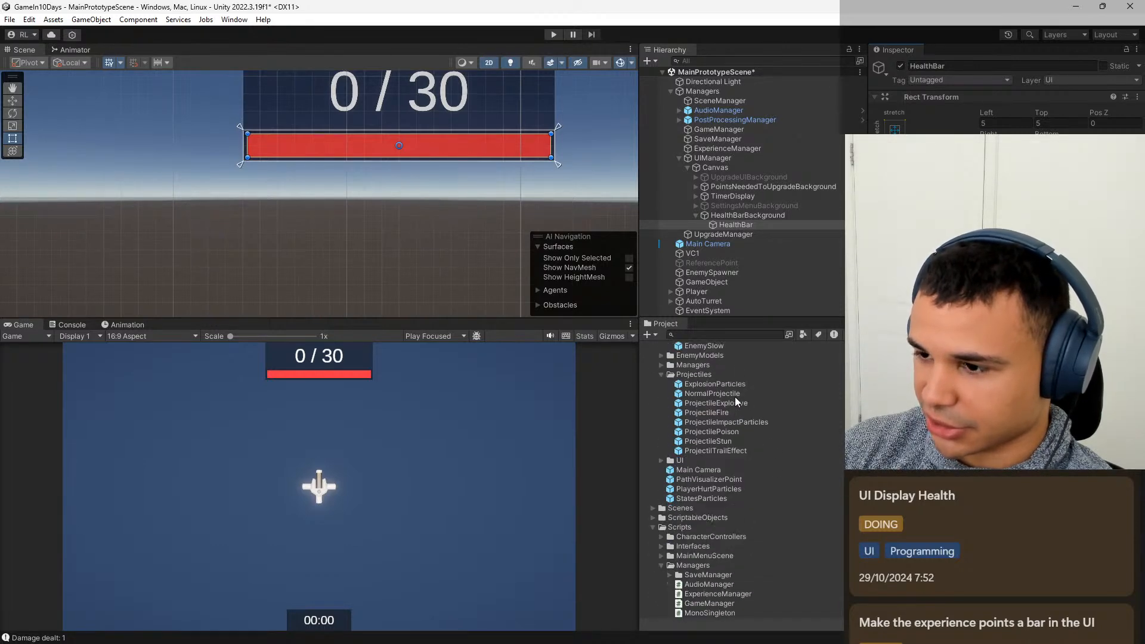
pyautogui.scroll(-10, 735, 395)
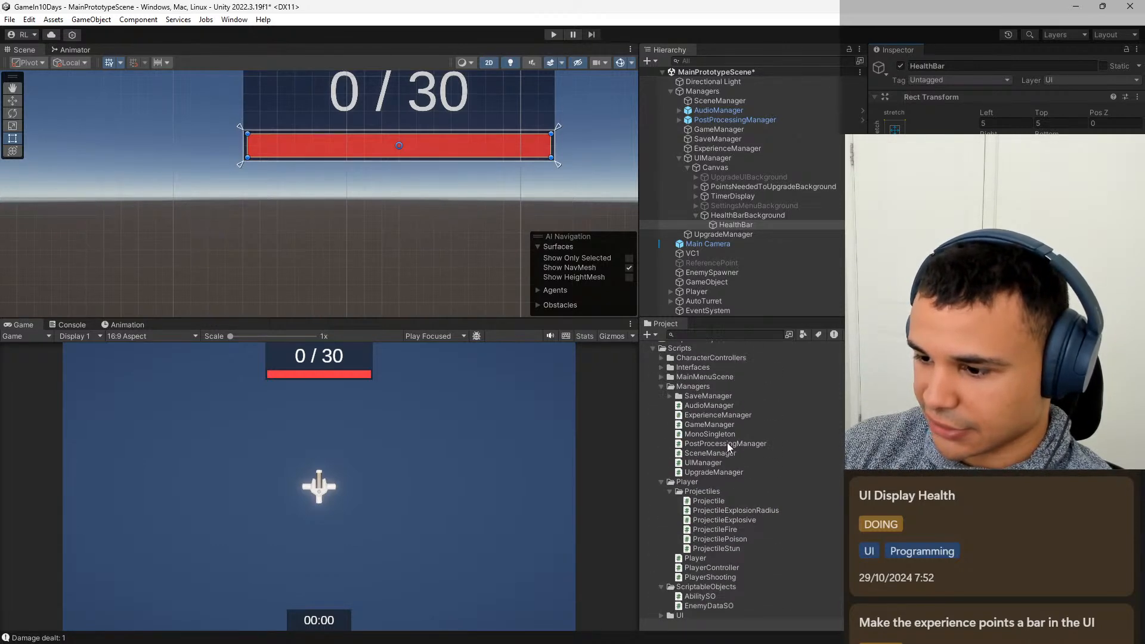
pyautogui.doubleClick(703, 463)
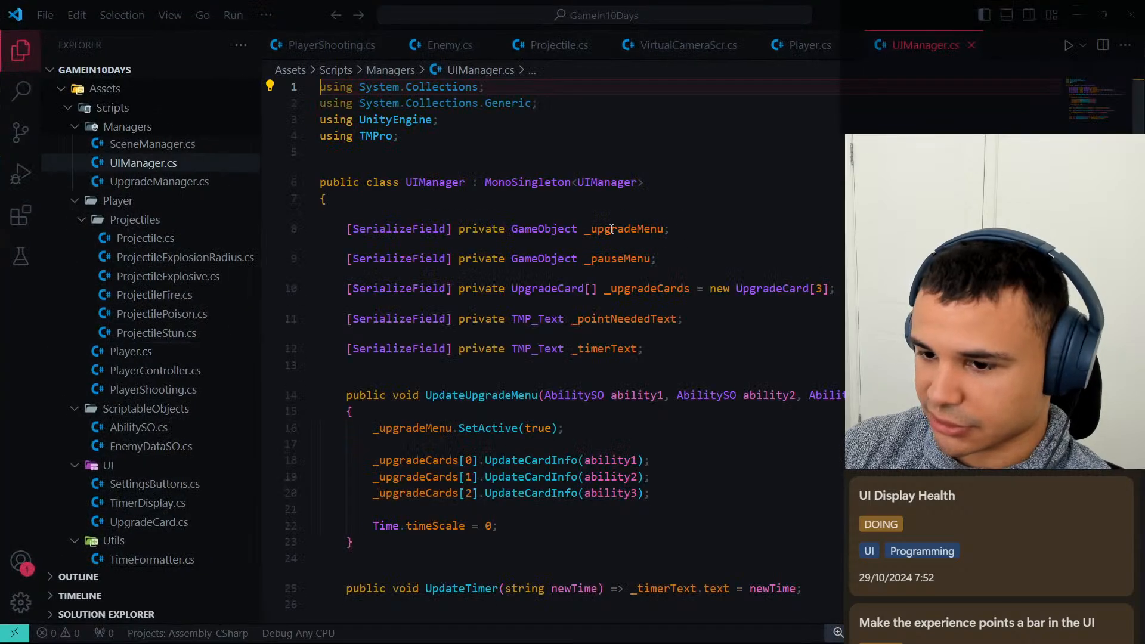
# Add an empty public void UpdateHealth() method to the UIManager class, directly after UpdateUpgradeMenu.
pyautogui.scroll(-7, 611, 229)
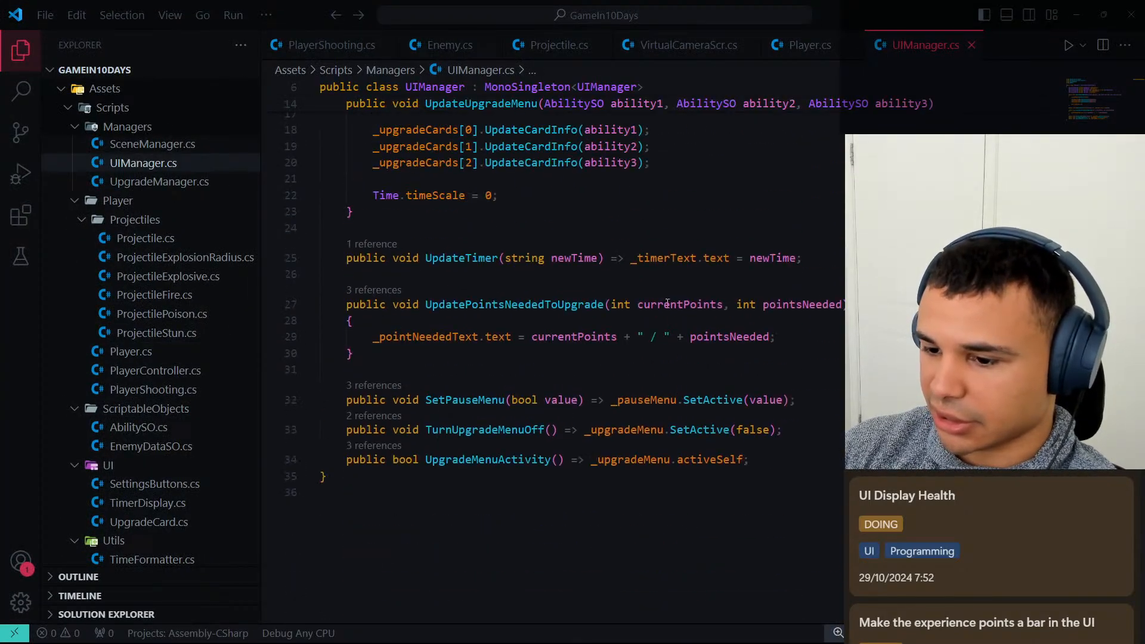
pyautogui.scroll(5, 667, 304)
pyautogui.click(364, 422)
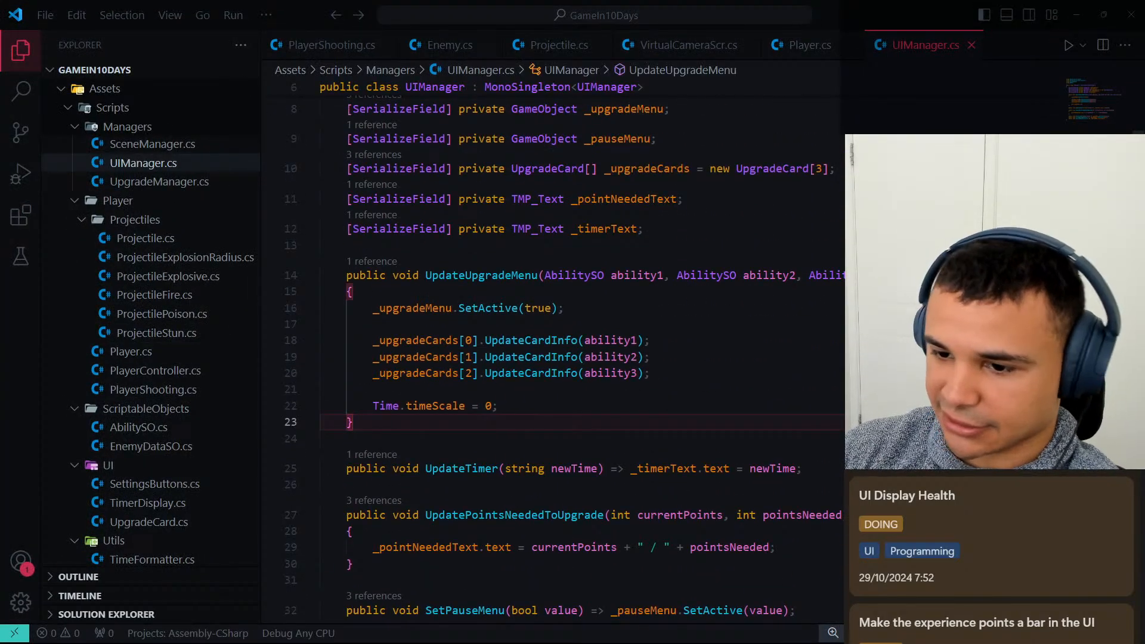
pyautogui.press('Return')
pyautogui.press('Return')
pyautogui.write('pib')
pyautogui.press('BackSpace')
pyautogui.press('BackSpace')
pyautogui.press('BackSpace')
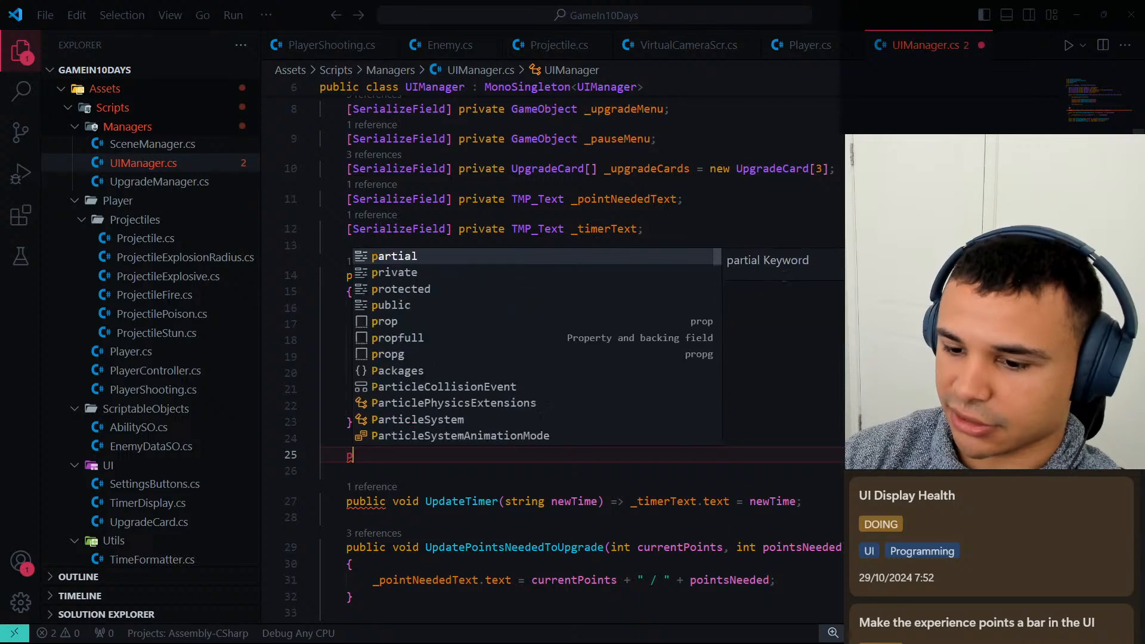
pyautogui.write('public void')
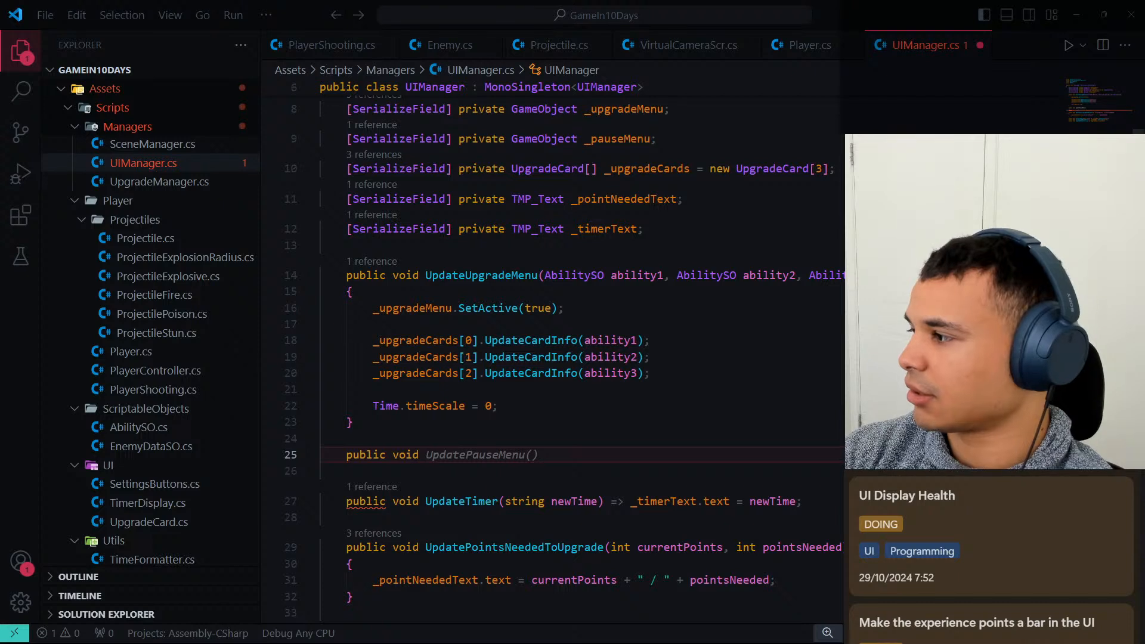
pyautogui.write('U')
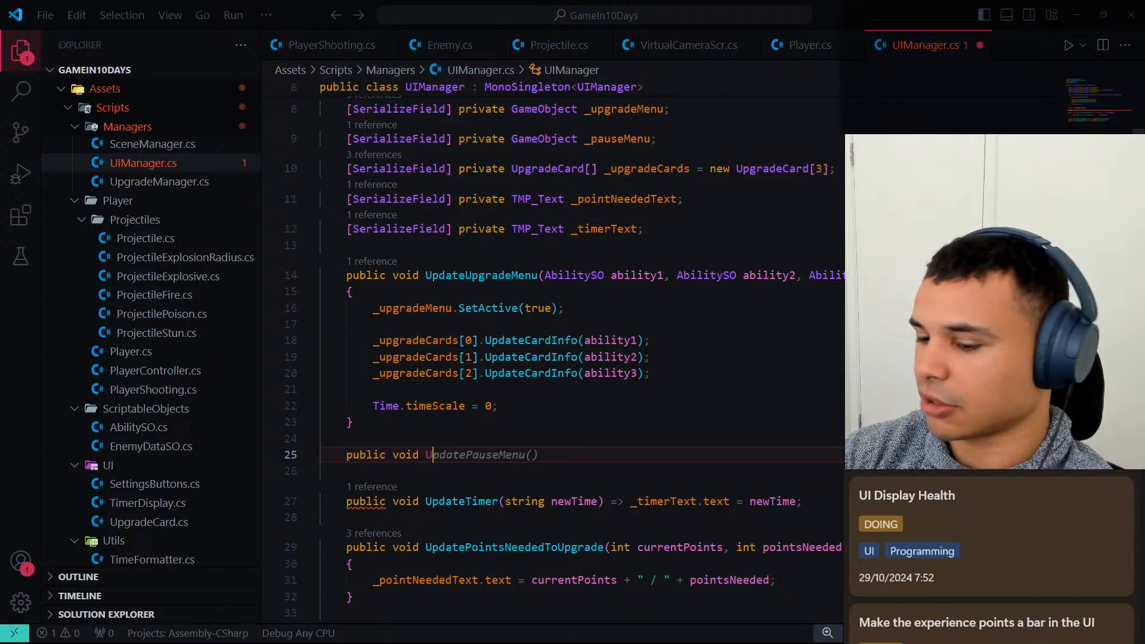
pyautogui.write('pdateHealth()')
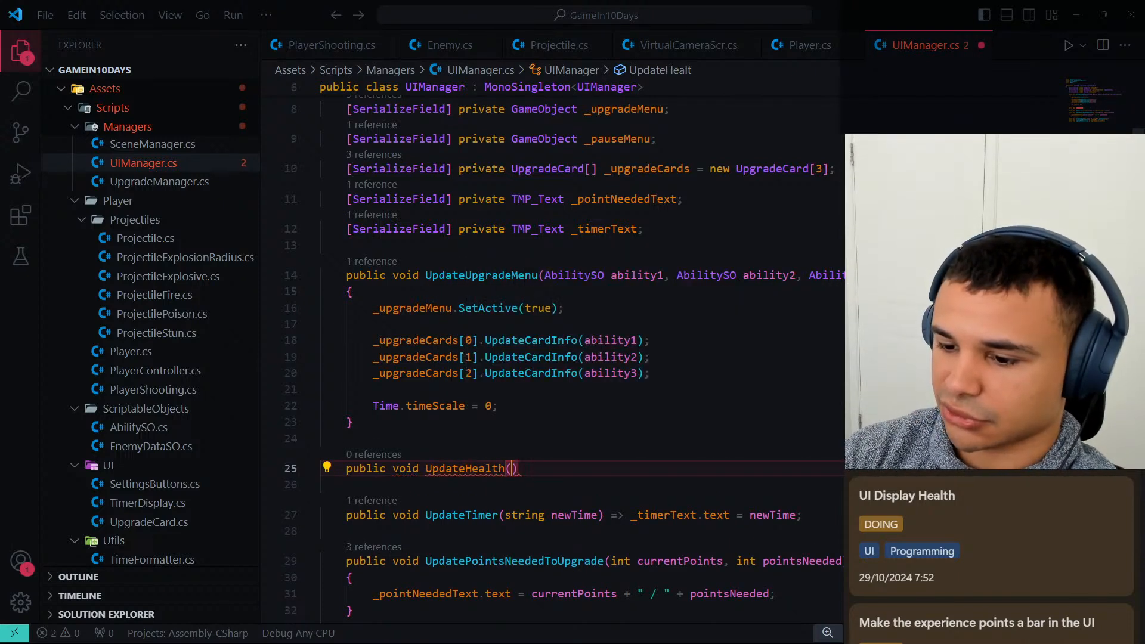
pyautogui.press('Return')
pyautogui.write('{')
pyautogui.press('Return')
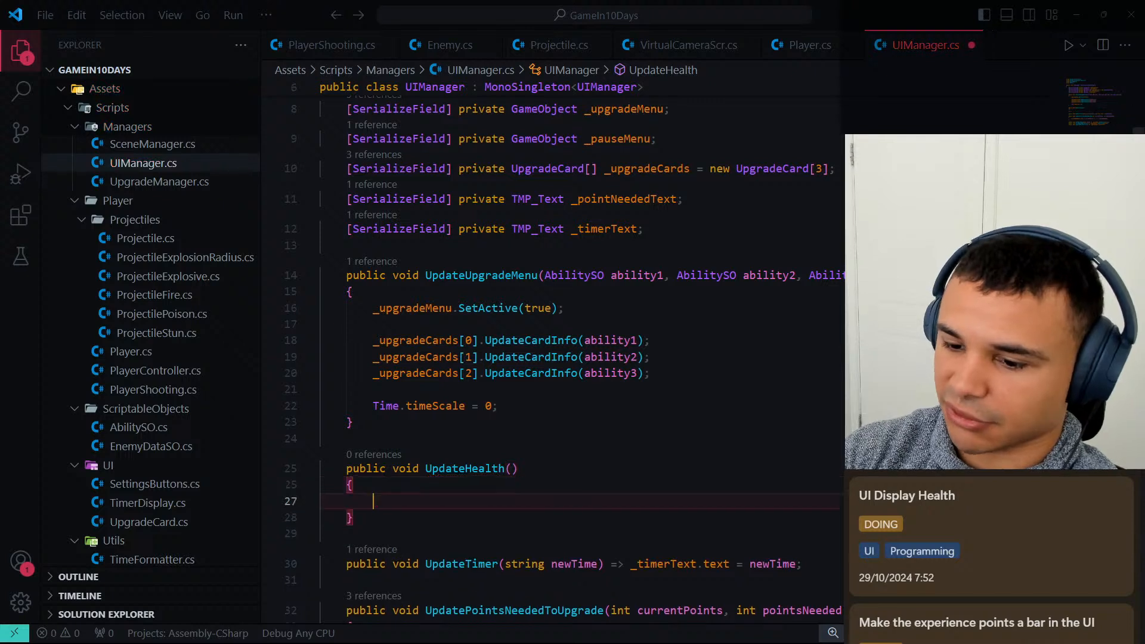
# Add the parameters int currentHealth and int maxHealth to the UpdateHealth method's signature.
pyautogui.press('Up')
pyautogui.press('Up')
pyautogui.press('End')
pyautogui.press('Left')
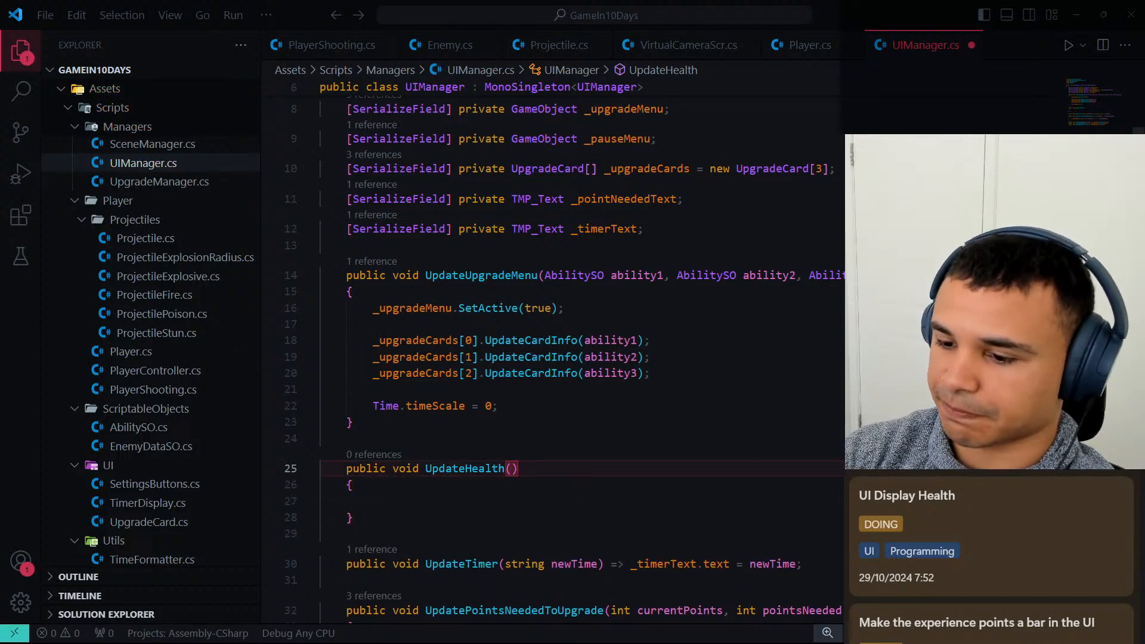
pyautogui.write('int current')
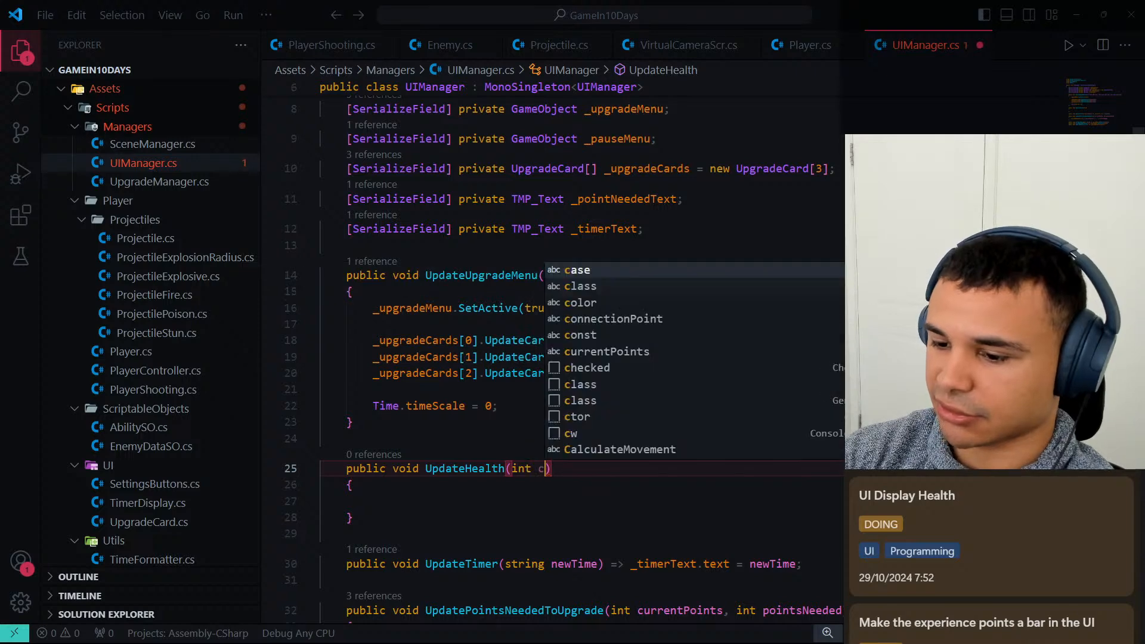
pyautogui.write('He')
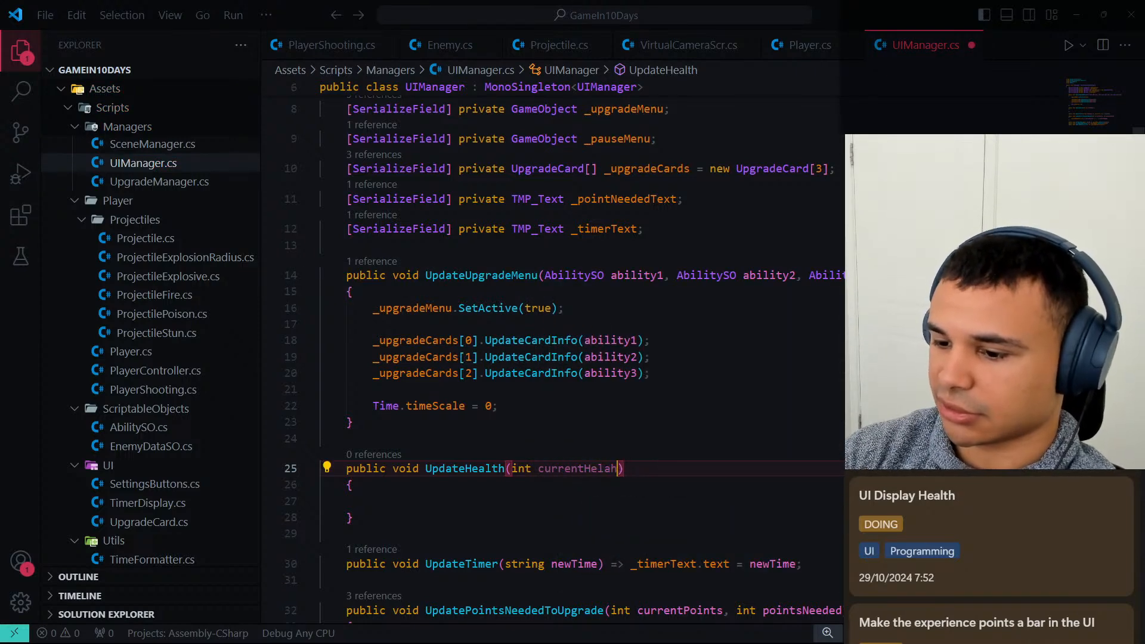
pyautogui.write('alth, it')
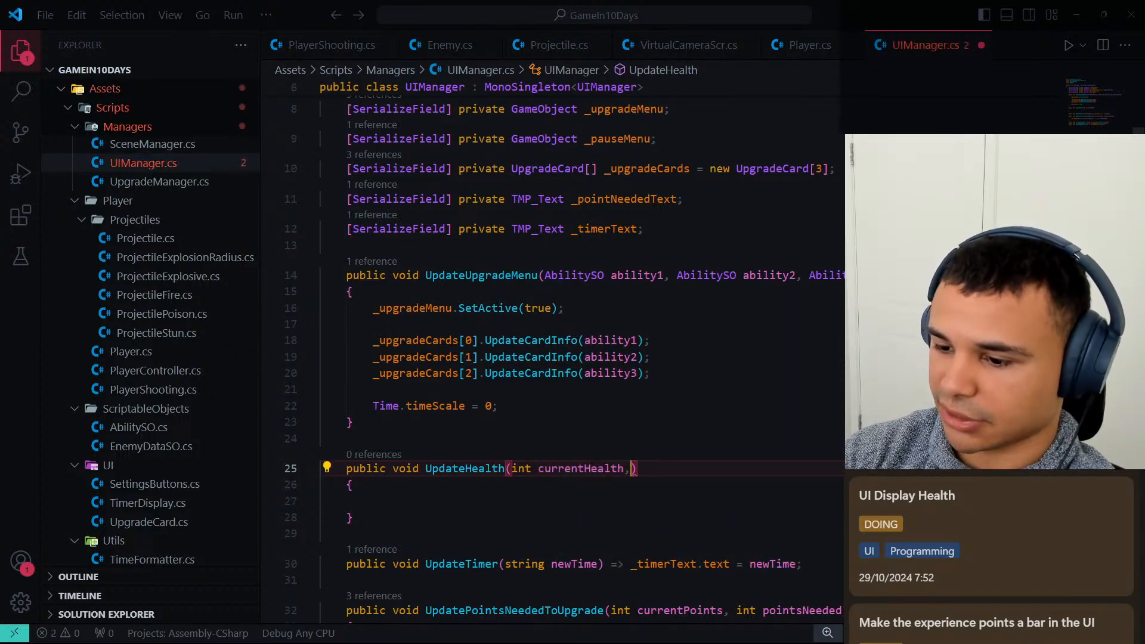
pyautogui.press('BackSpace')
pyautogui.write('nt max')
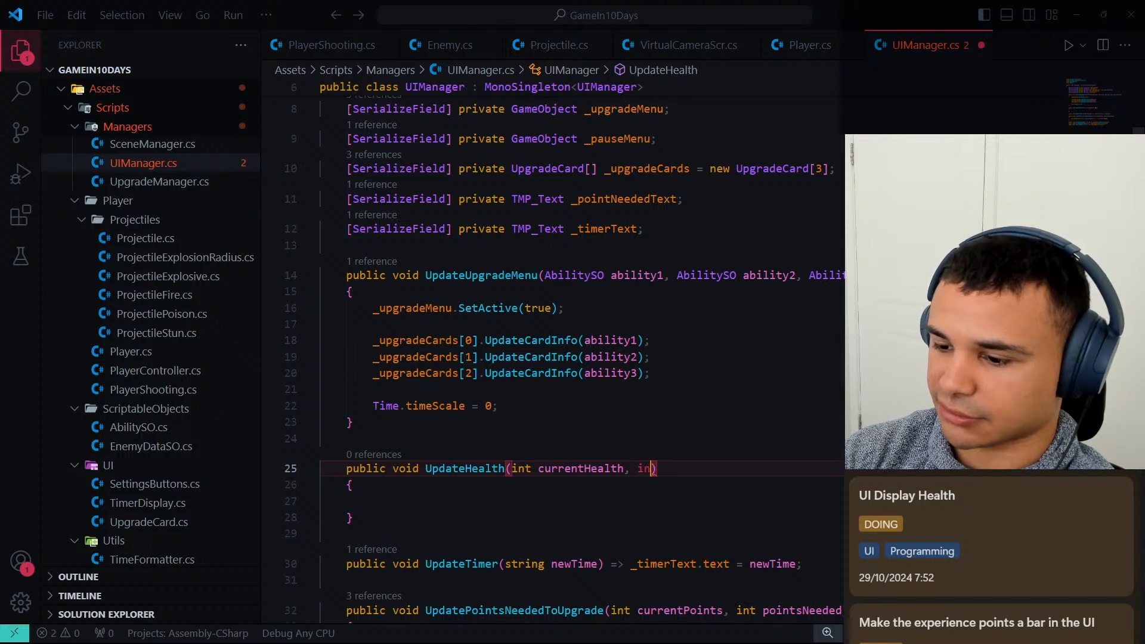
pyautogui.write('Health')
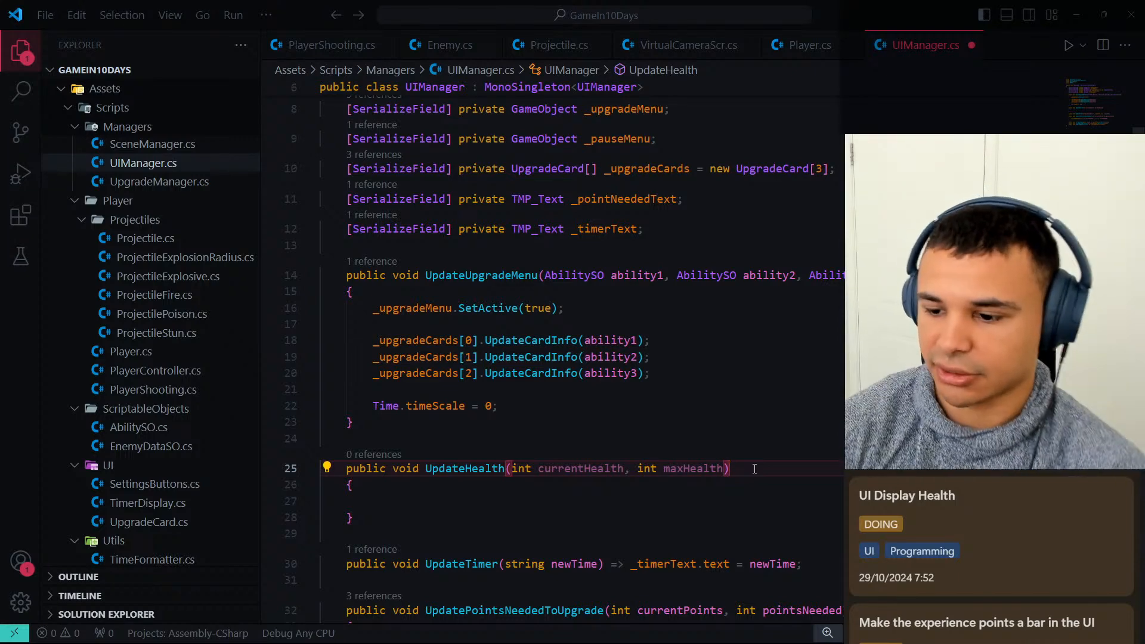
pyautogui.click(531, 470)
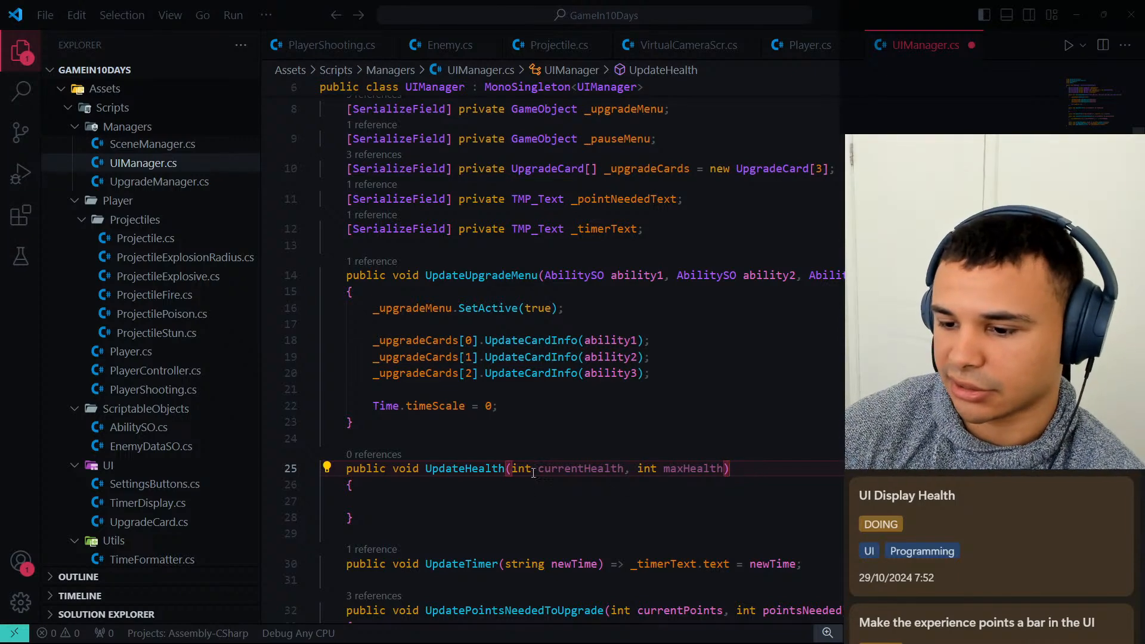
pyautogui.click(477, 504)
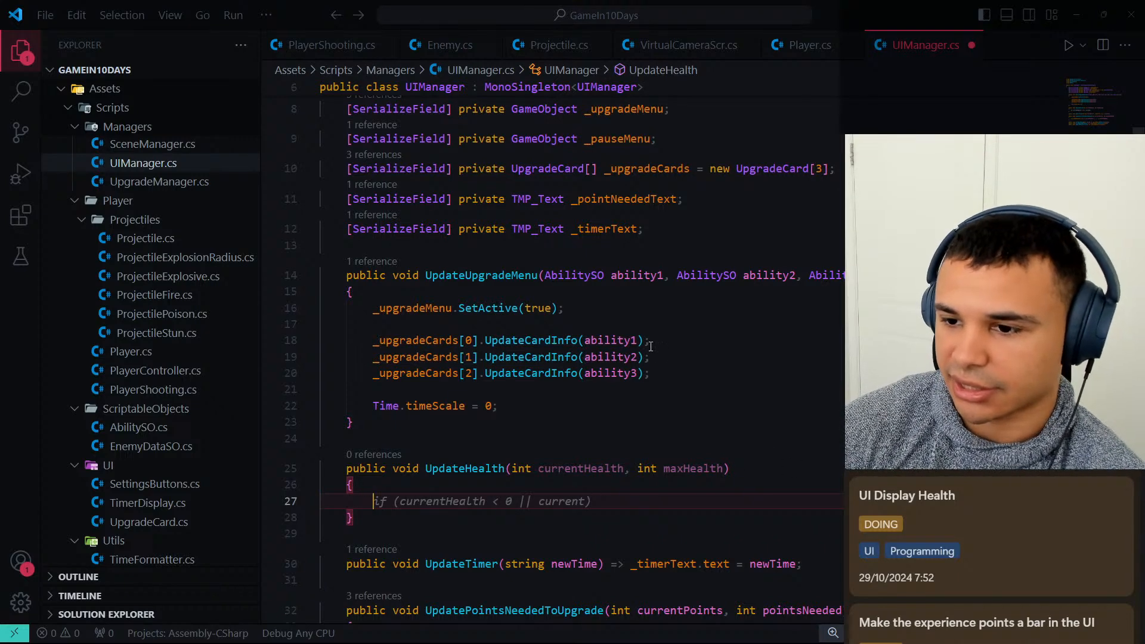
# Add the comment //*Health Display variables on a new line below the _timerText field.
pyautogui.scroll(3, 651, 346)
pyautogui.click(677, 355)
pyautogui.press('Return')
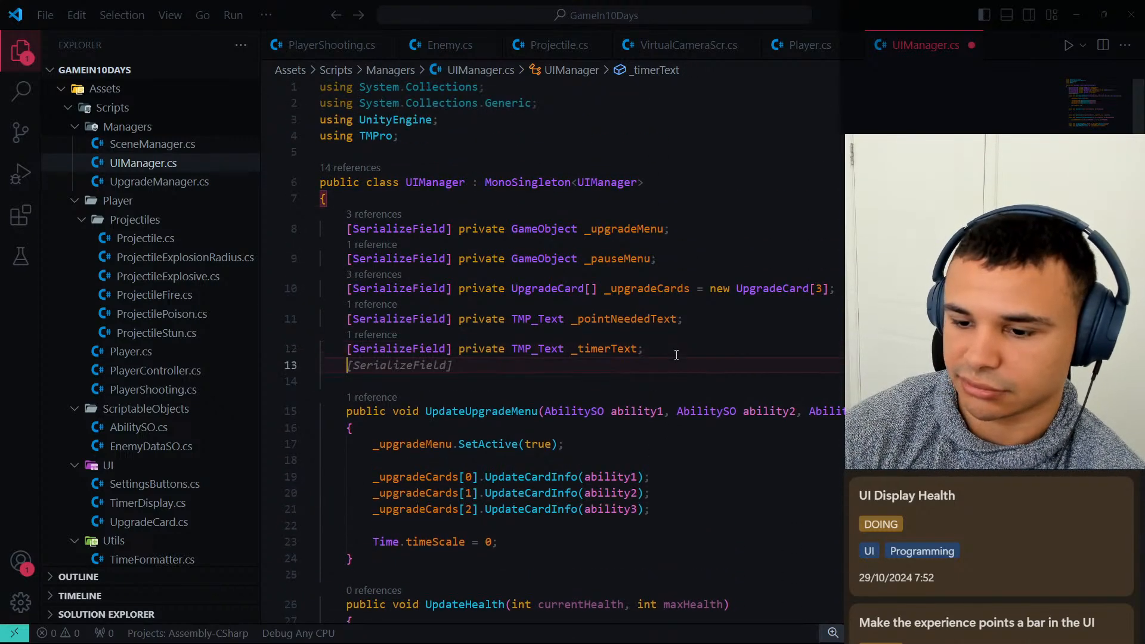
pyautogui.write('//*')
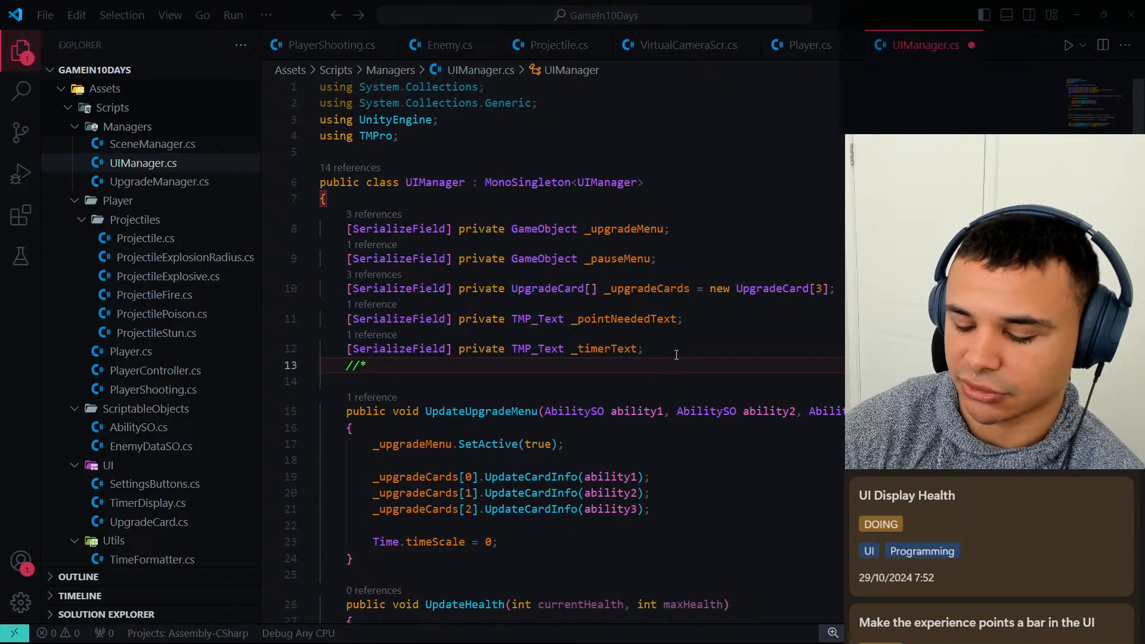
pyautogui.write('Health DI')
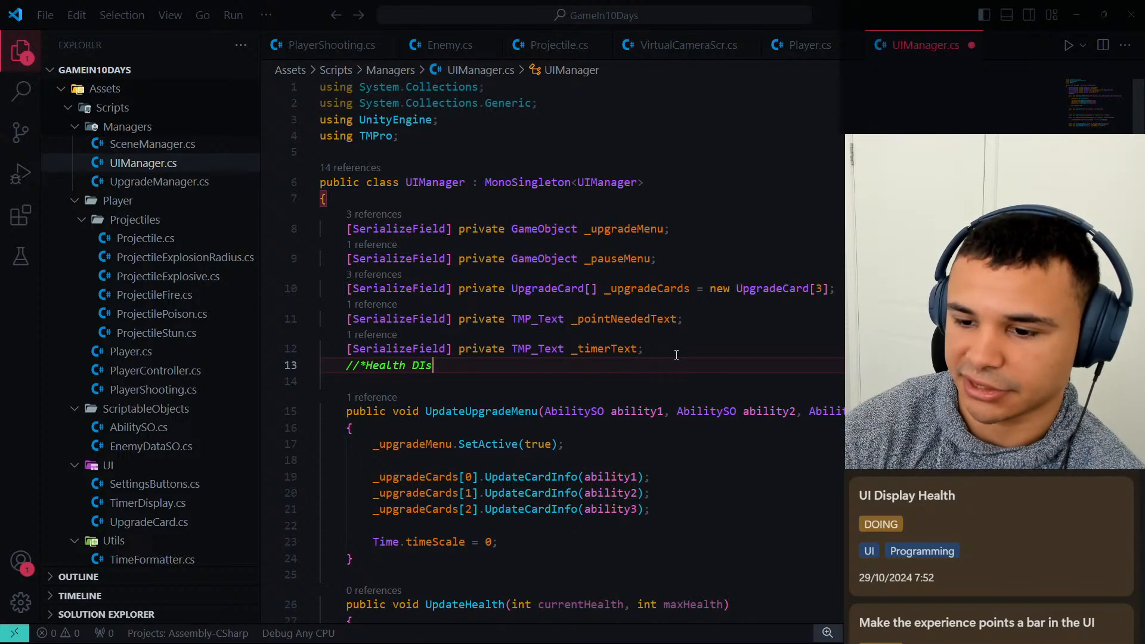
pyautogui.press('BackSpace')
pyautogui.write('isplay va')
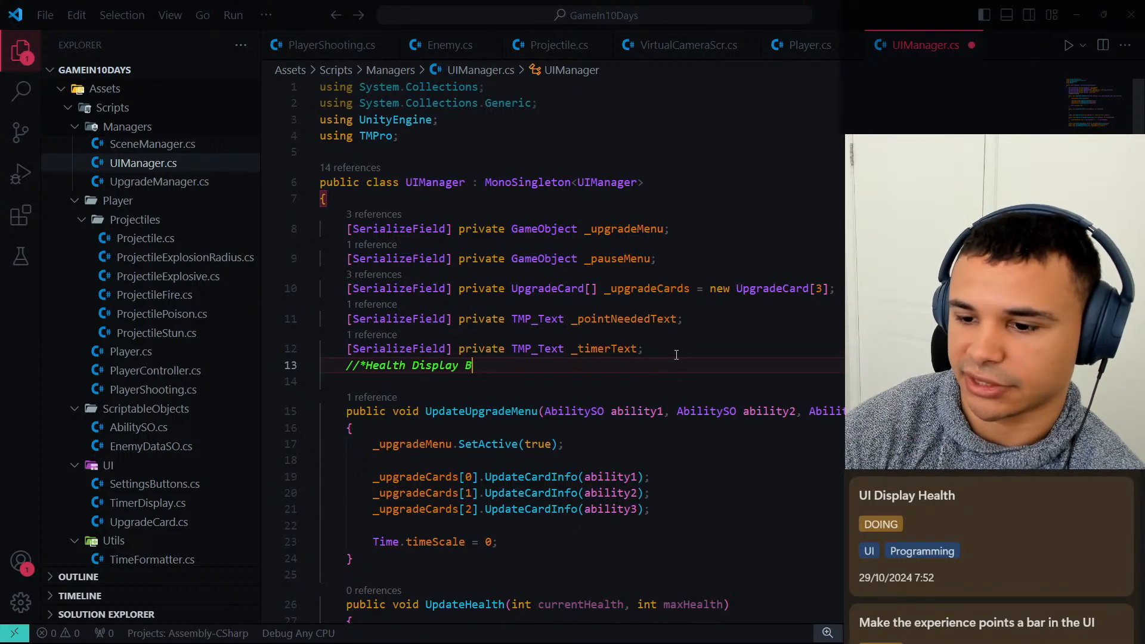
pyautogui.write('riables')
pyautogui.press('Return')
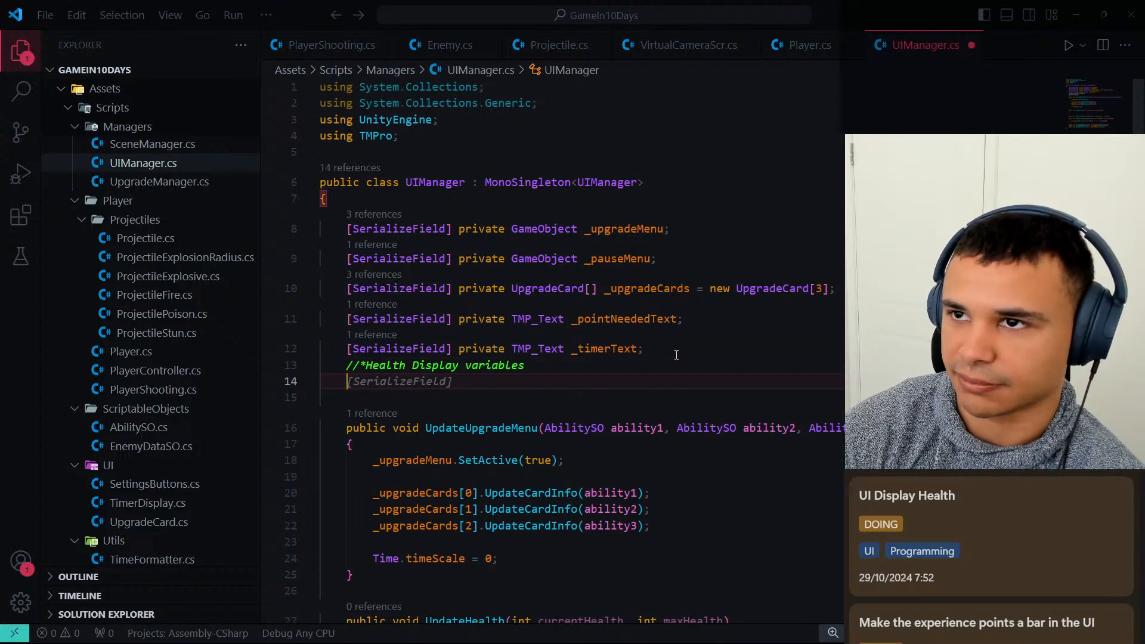
# Begin a [SerializeField] private field of type Image below the Health Display variables comment.
pyautogui.write('[Serialize')
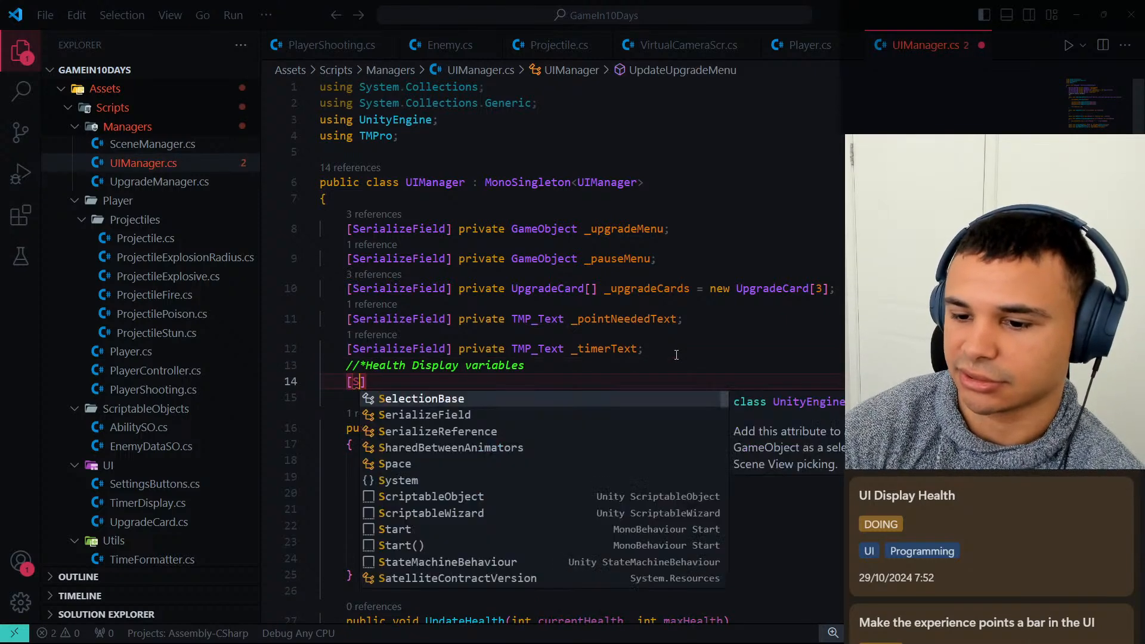
pyautogui.press('Escape')
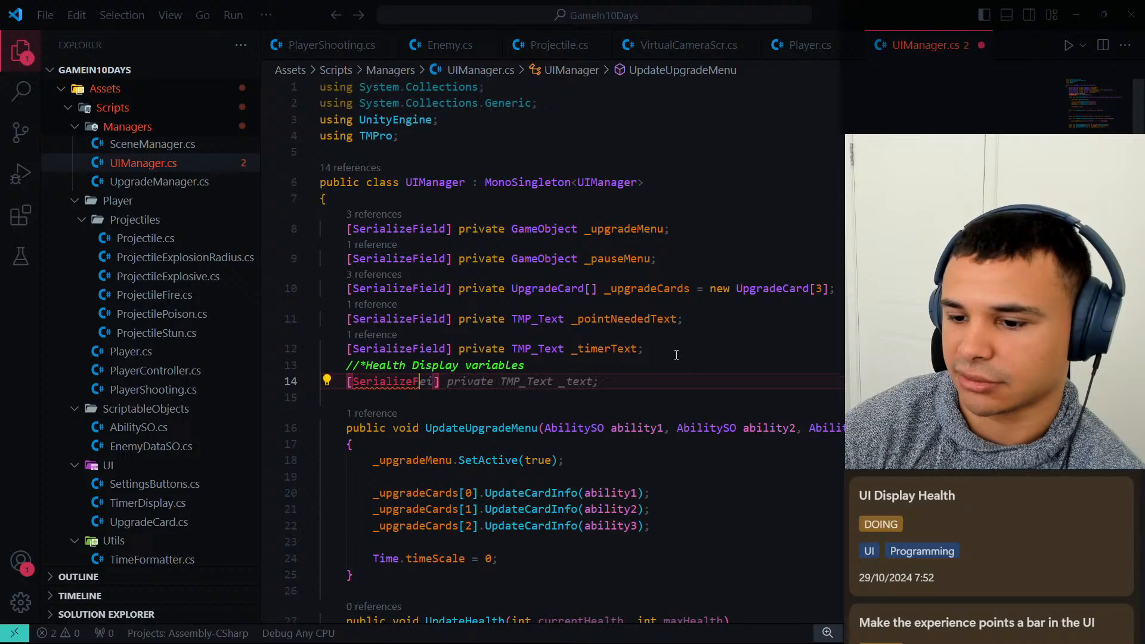
pyautogui.write('Field] private Ima')
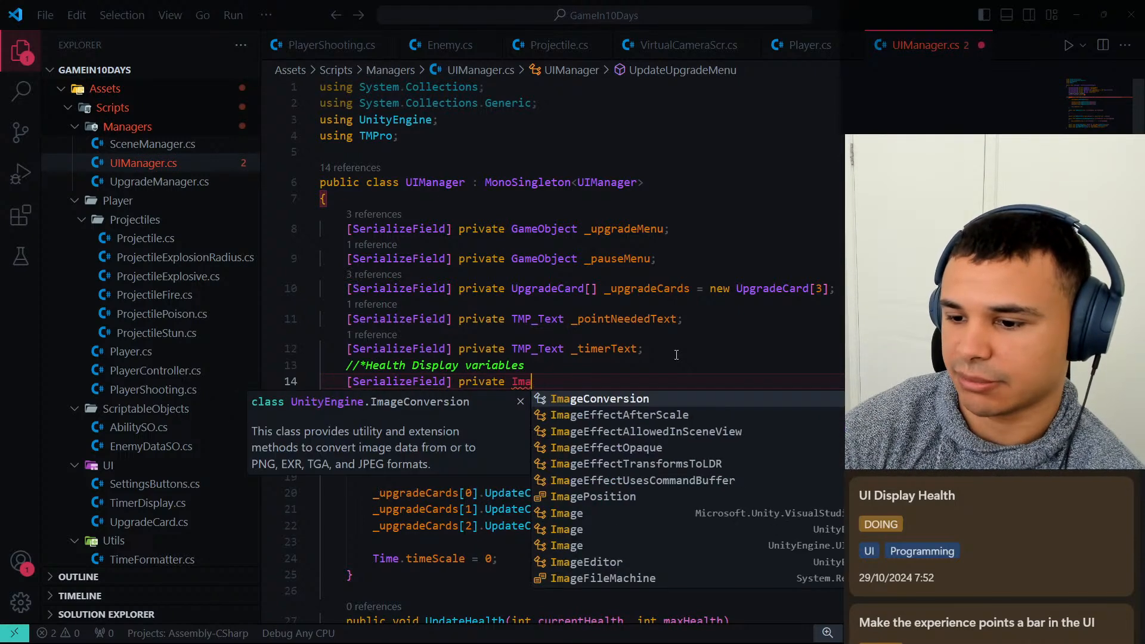
pyautogui.press('Tab')
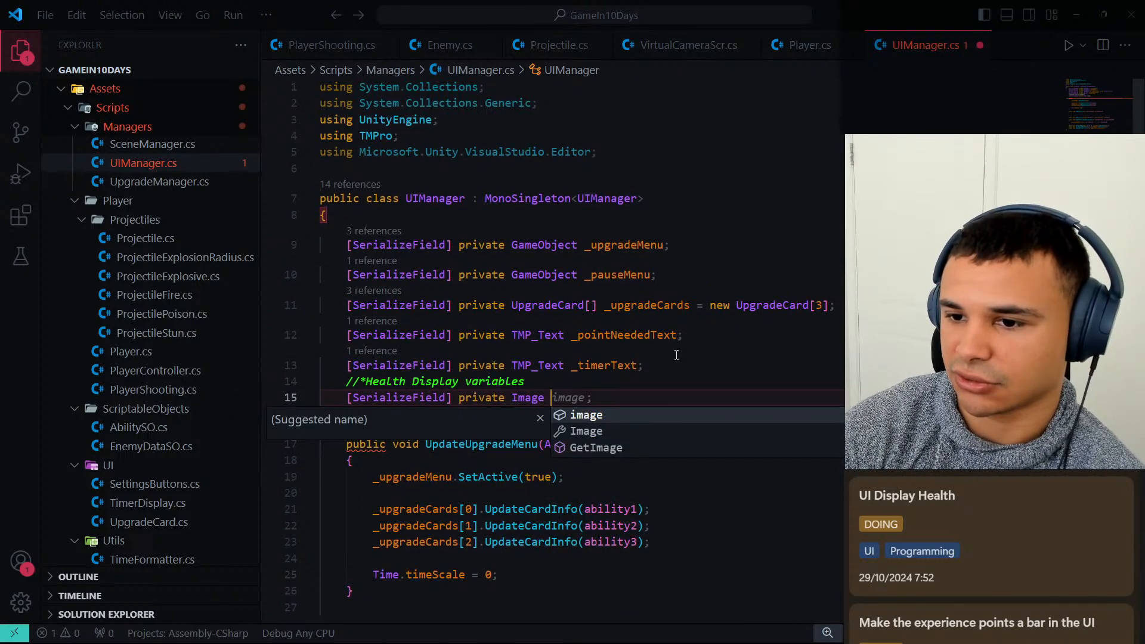
# Replace the Microsoft.Unity.VisualStudio.Editor import with using UnityEngine.UI;.
pyautogui.click(615, 154)
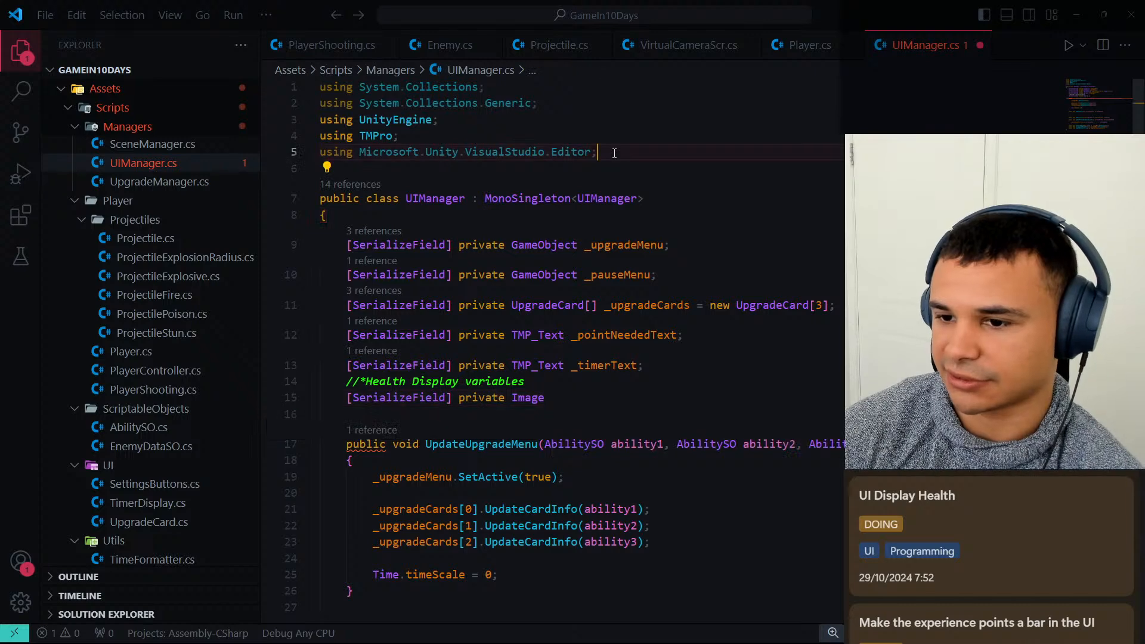
pyautogui.hotkey('ctrl', 'BackSpace')
pyautogui.hotkey('ctrl', 'BackSpace')
pyautogui.hotkey('ctrl', 'BackSpace')
pyautogui.hotkey('ctrl', 'BackSpace')
pyautogui.hotkey('ctrl', 'BackSpace')
pyautogui.hotkey('ctrl', 'BackSpace')
pyautogui.hotkey('ctrl', 'BackSpace')
pyautogui.hotkey('ctrl', 'BackSpace')
pyautogui.hotkey('ctrl', 'BackSpace')
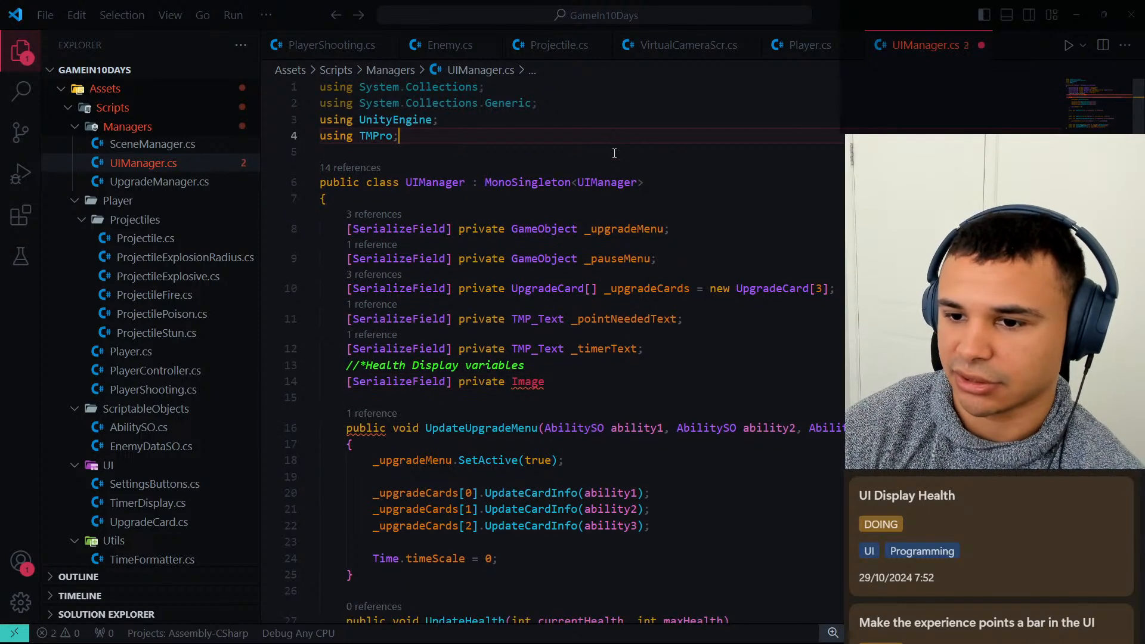
pyautogui.write('using Unity')
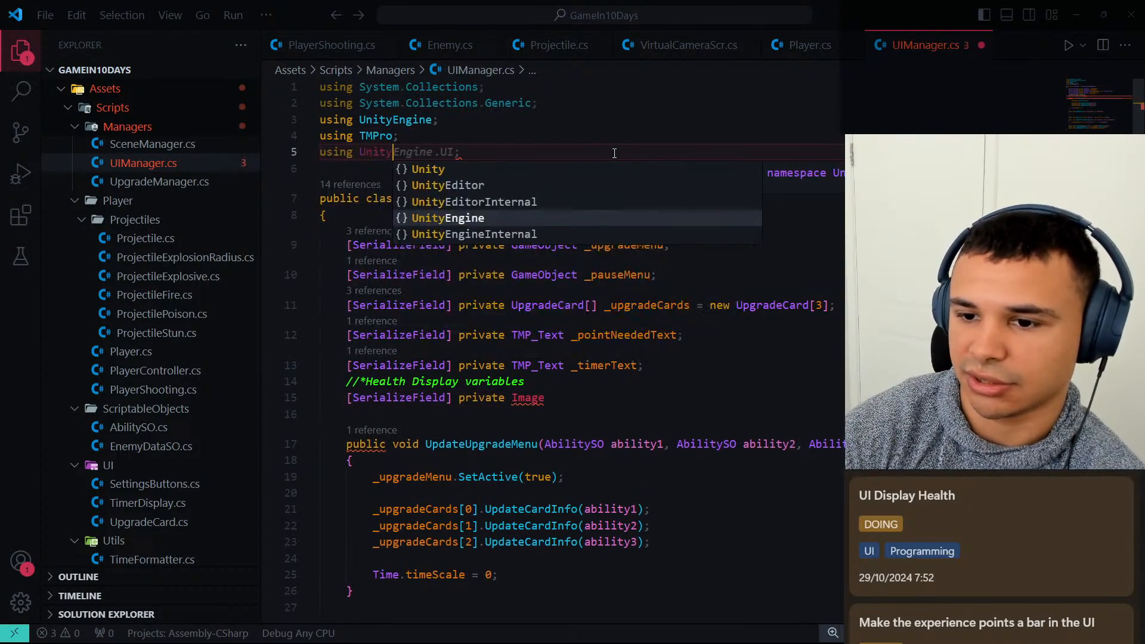
pyautogui.write('Engine.UI;')
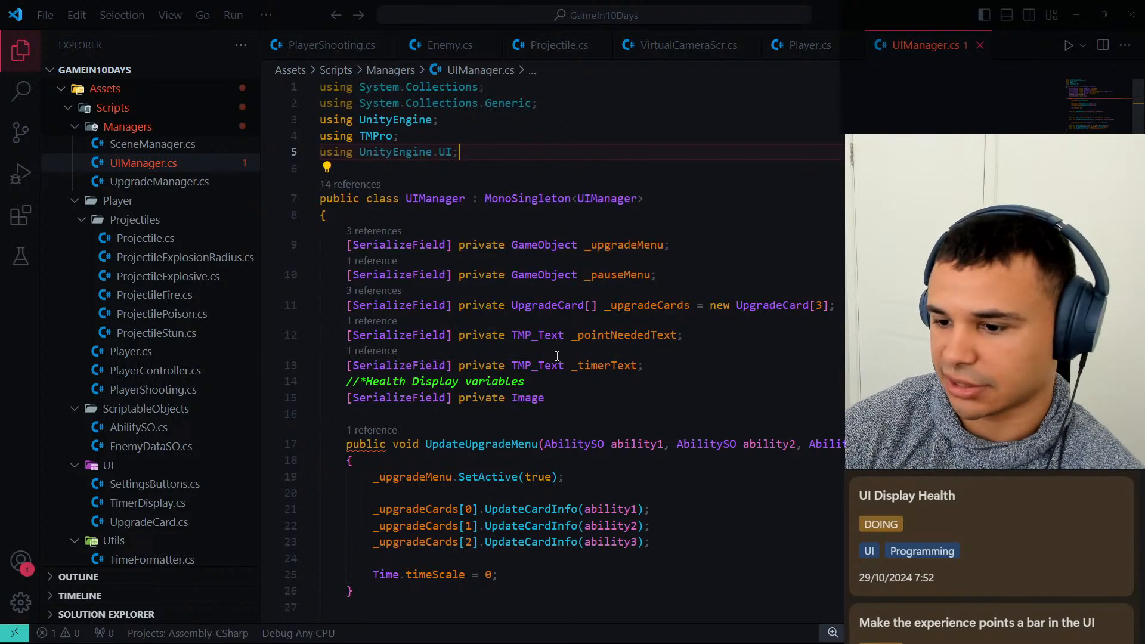
# Name the serialized Image field _healthBarImage, complete its declaration, and save the UIManager script.
pyautogui.click(565, 394)
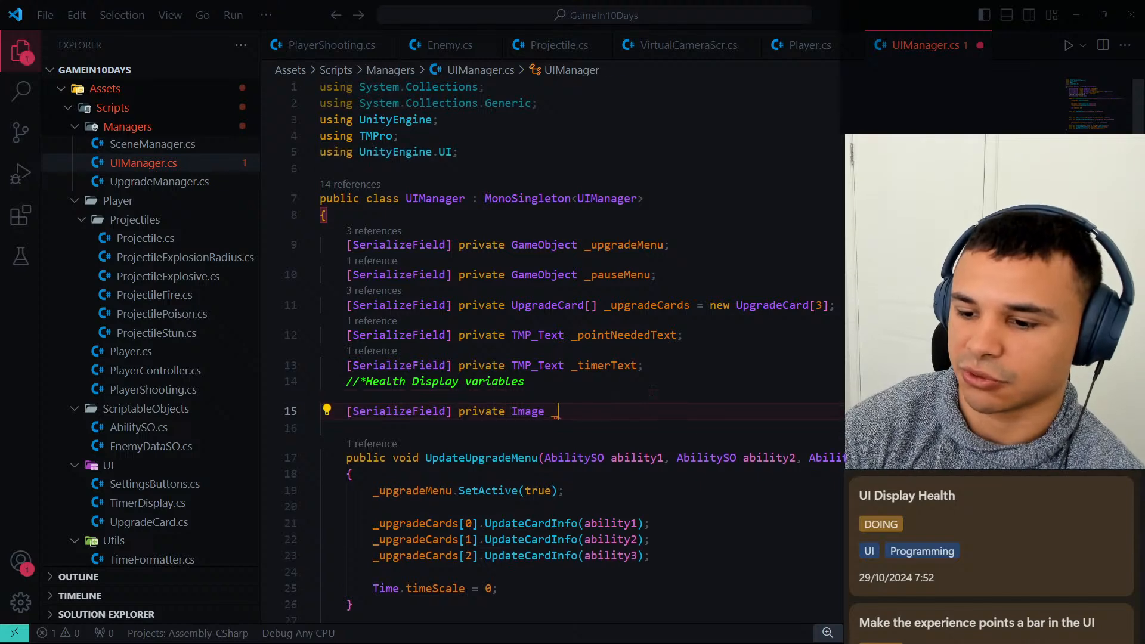
pyautogui.write('_healht')
pyautogui.press('BackSpace')
pyautogui.press('BackSpace')
pyautogui.press('BackSpace')
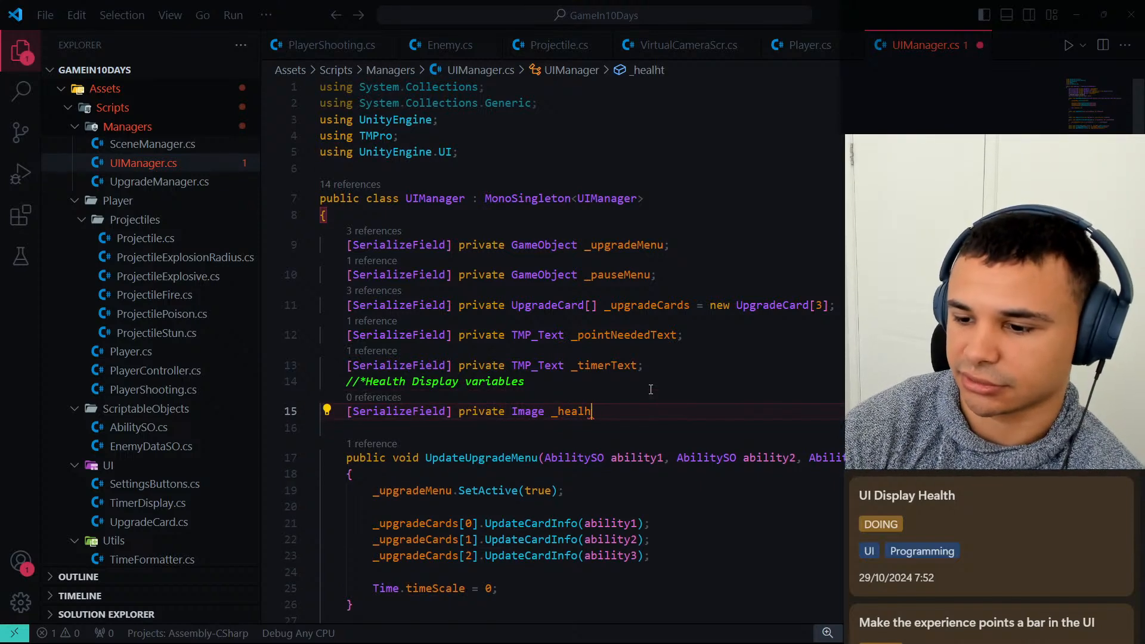
pyautogui.write('lthBarImage;')
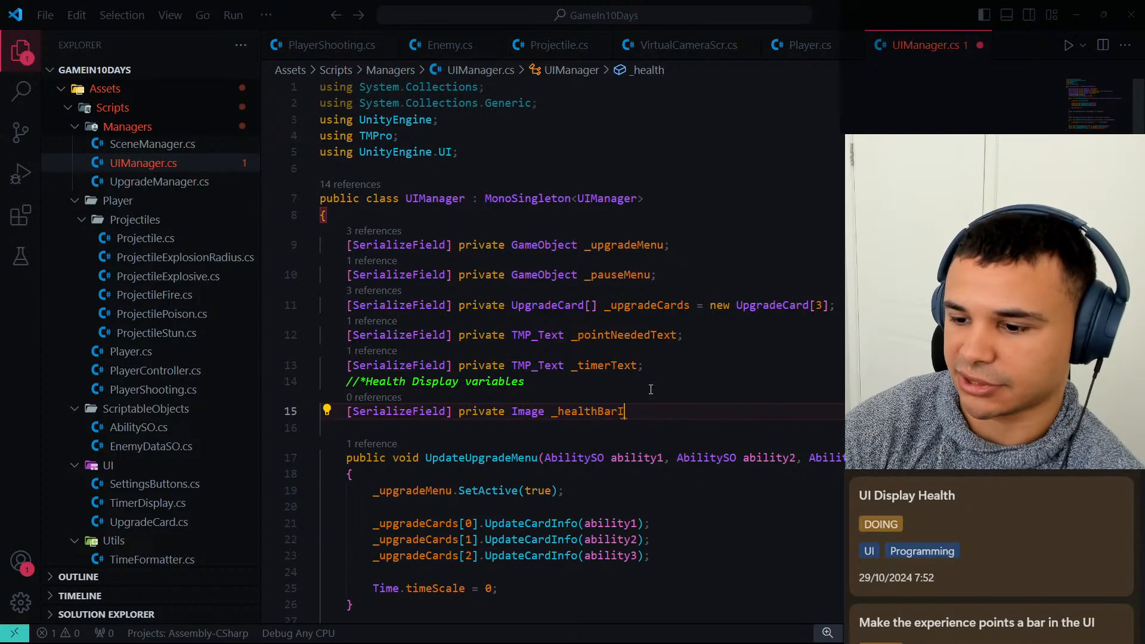
pyautogui.hotkey('ctrl', 's')
# Inside UpdateHealth, assign maxHealth / currentHealth to _healthBarImage.fillAmount and save the script.
pyautogui.scroll(-2, 708, 372)
pyautogui.scroll(-3, 707, 373)
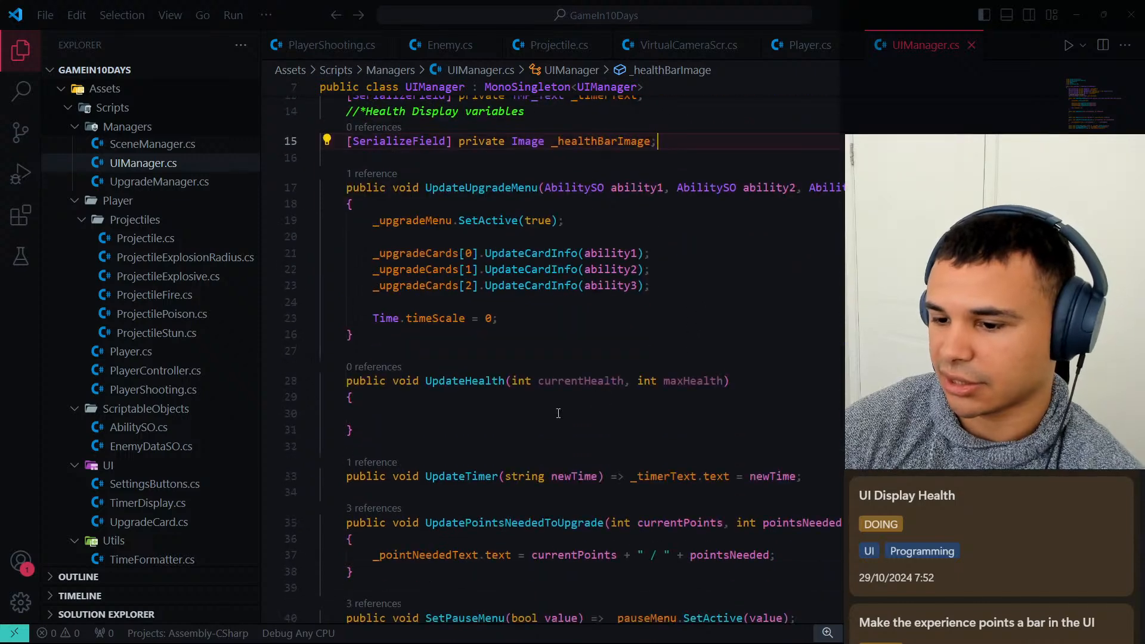
pyautogui.click(507, 417)
pyautogui.press('Tab')
pyautogui.write('_he')
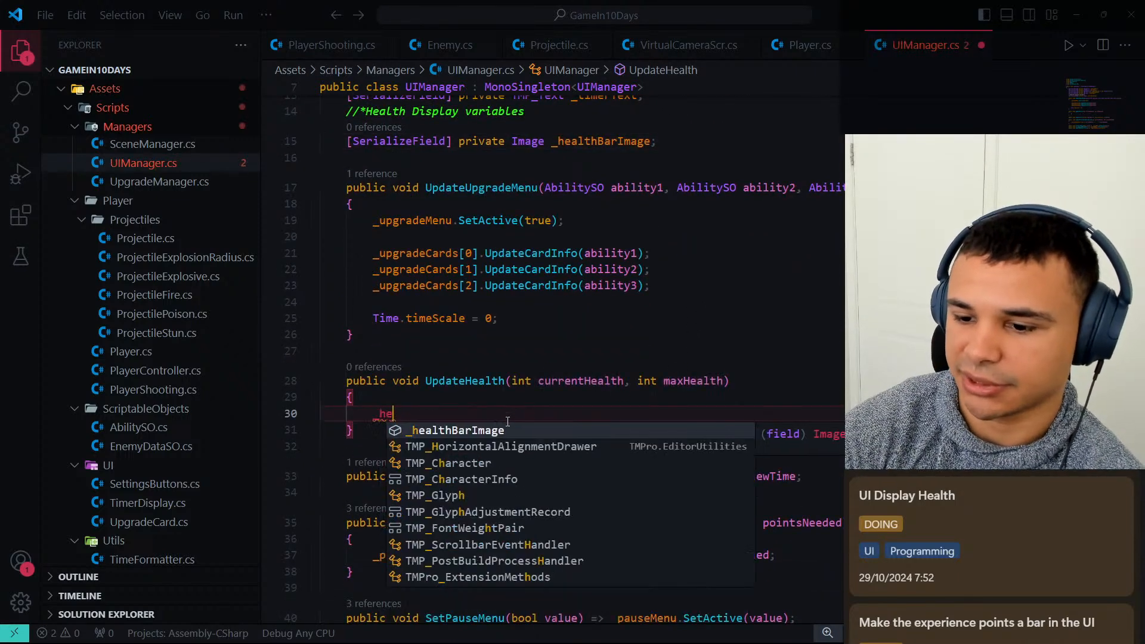
pyautogui.write('althBarImage.filll')
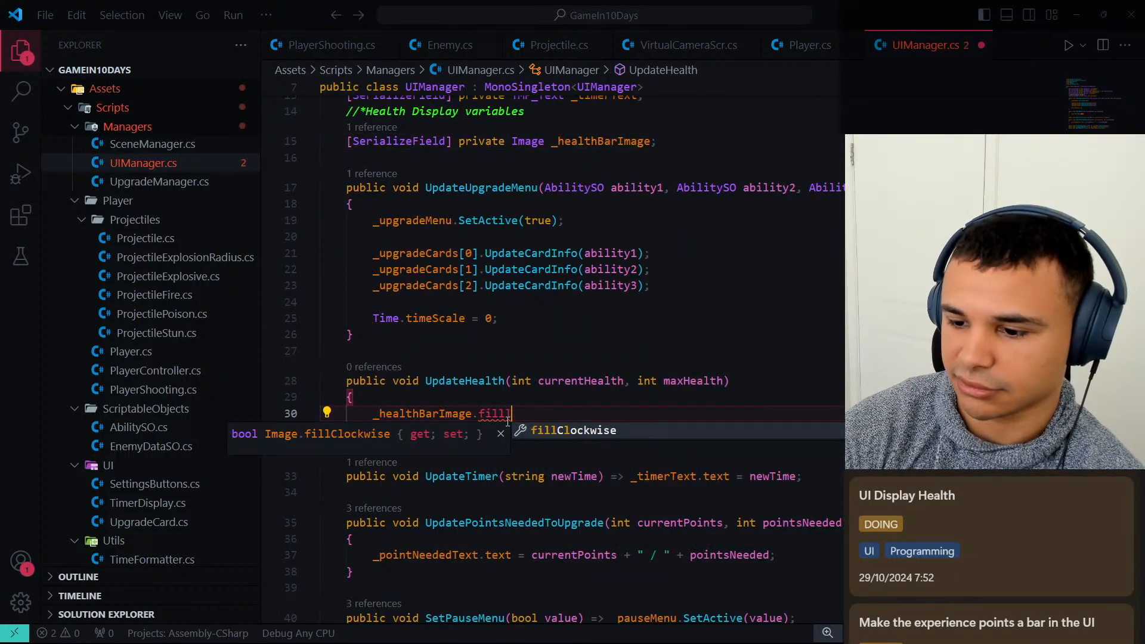
pyautogui.press('BackSpace')
pyautogui.write('Amount')
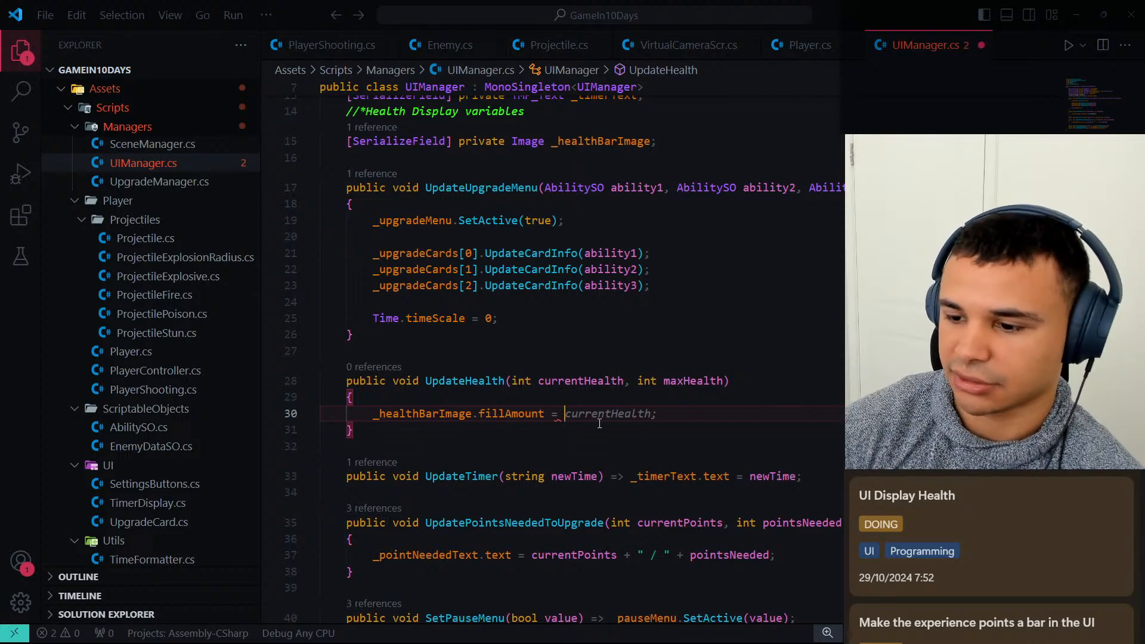
pyautogui.write('= maxHealth ')
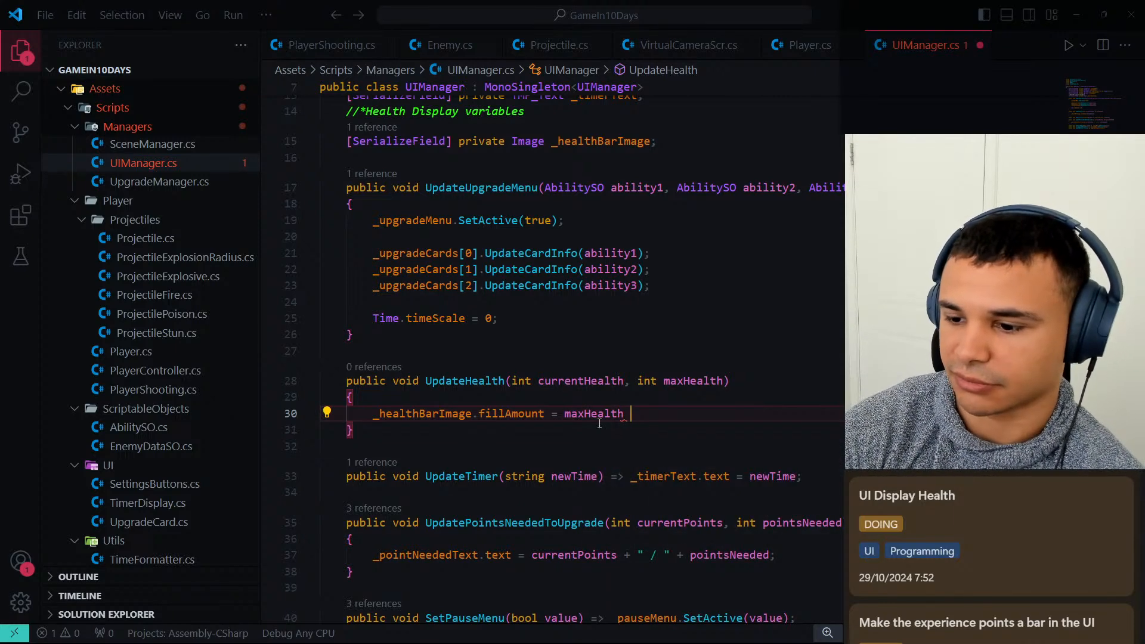
pyautogui.write('/ currentHealth;')
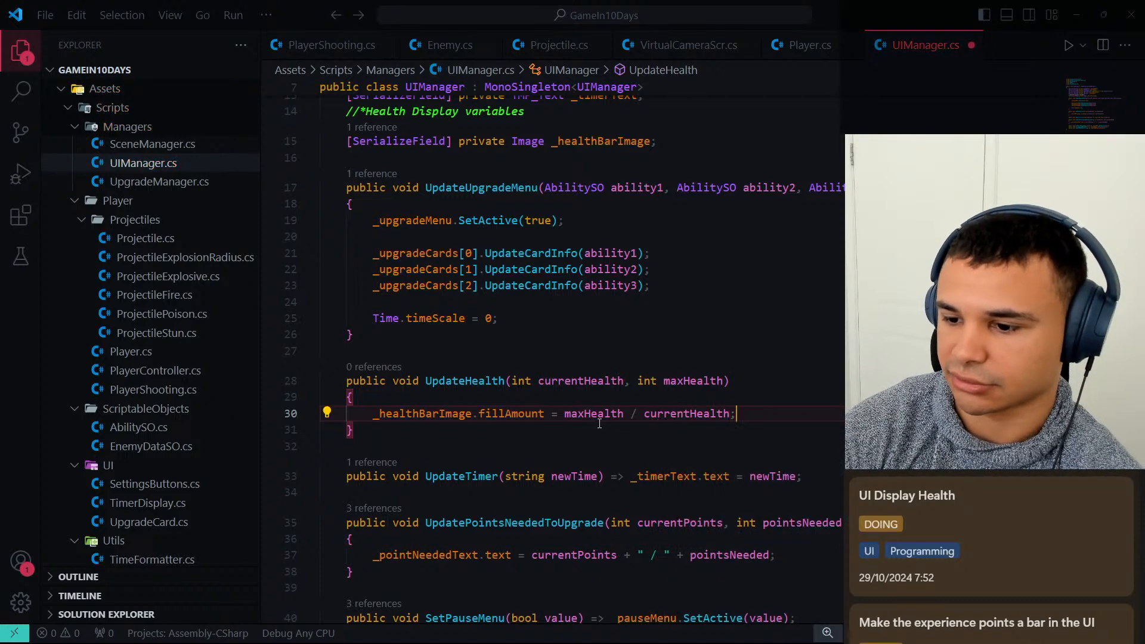
pyautogui.hotkey('ctrl', 's')
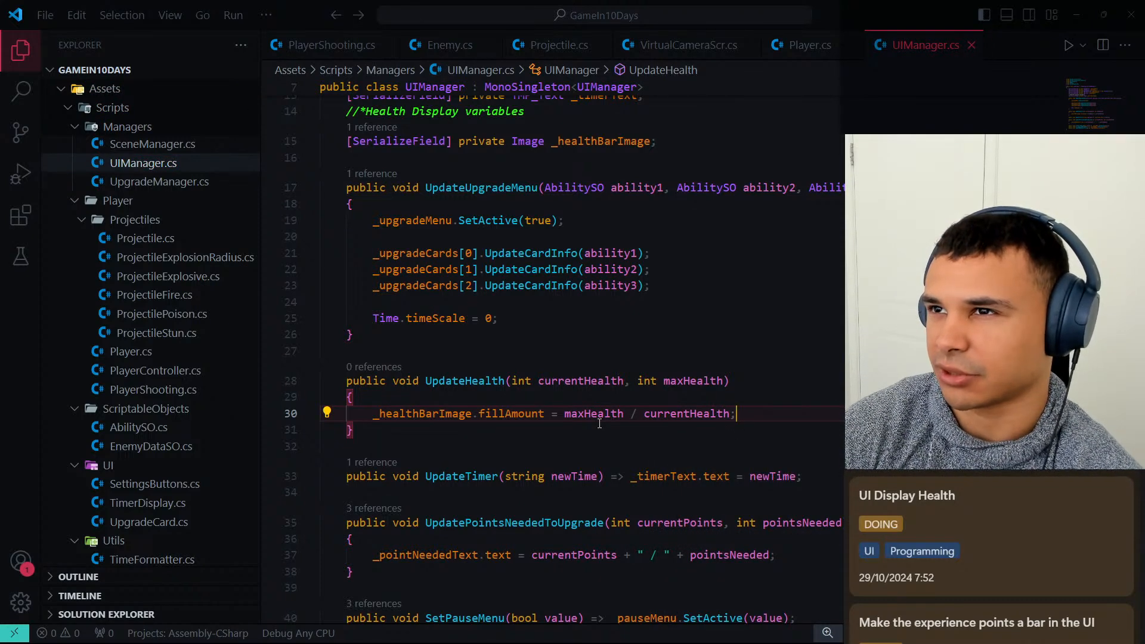
# Rewrite the fillAmount expression inside UpdateHealth as currentHealth / maxHealth and save the UIManager script.
pyautogui.press('Left')
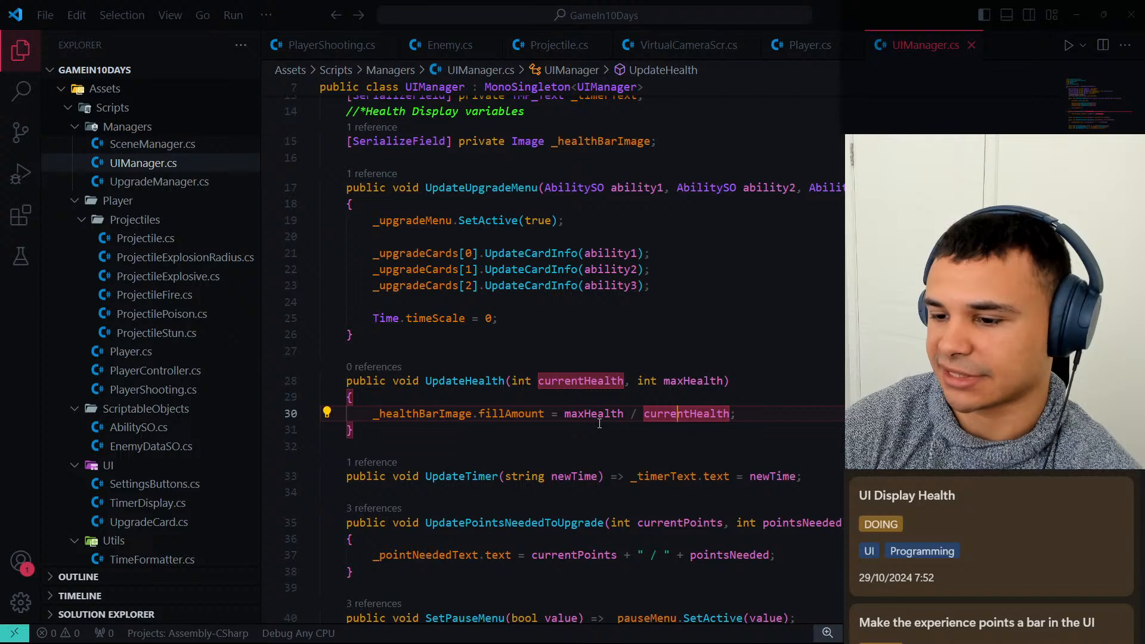
pyautogui.press('Left')
pyautogui.press('Left')
pyautogui.press('Left')
pyautogui.press('Left')
pyautogui.press('Left')
pyautogui.press('Left')
pyautogui.press('Left')
pyautogui.press('Left')
pyautogui.press('Left')
pyautogui.press('Left')
pyautogui.press('Left')
pyautogui.press('Left')
pyautogui.press('Left')
pyautogui.press('Left')
pyautogui.press('Left')
pyautogui.press('Right')
pyautogui.press('Right')
pyautogui.press('Right')
pyautogui.press('Right')
pyautogui.press('Right')
pyautogui.press('Right')
pyautogui.press('Right')
pyautogui.press('Right')
pyautogui.press('Right')
pyautogui.press('Right')
pyautogui.press('Right')
pyautogui.press('Right')
pyautogui.press('Right')
pyautogui.press('Right')
pyautogui.press('Right')
pyautogui.press('Right')
pyautogui.press('Right')
pyautogui.press('Right')
pyautogui.press('Right')
pyautogui.press('Right')
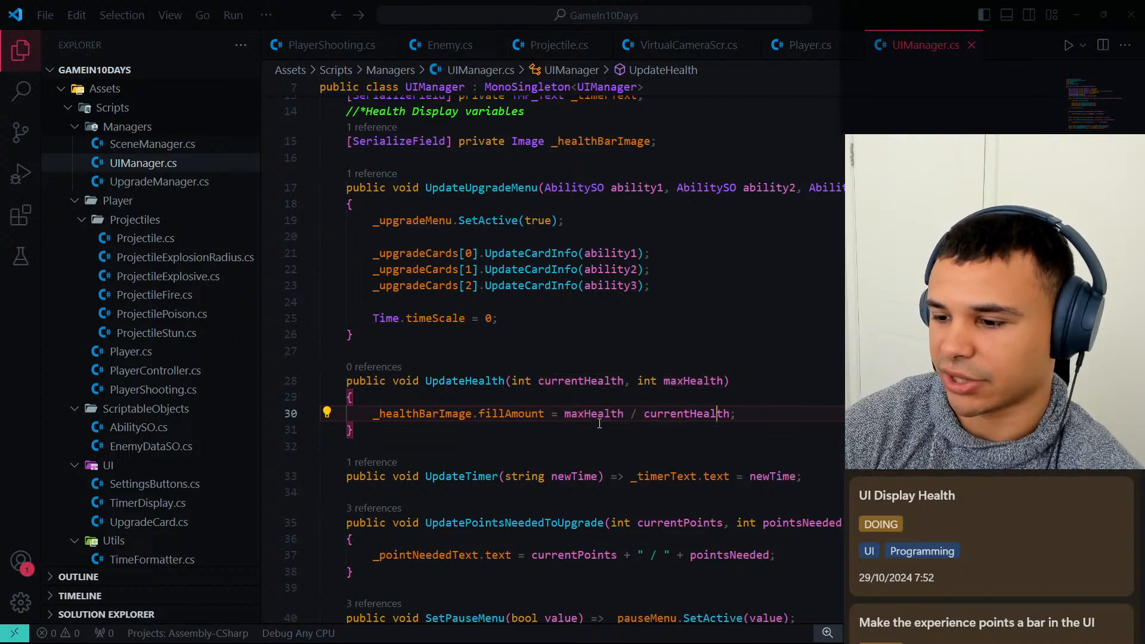
pyautogui.hotkey('ctrl', 'BackSpace')
pyautogui.hotkey('ctrl', 'BackSpace')
pyautogui.hotkey('ctrl', 'BackSpace')
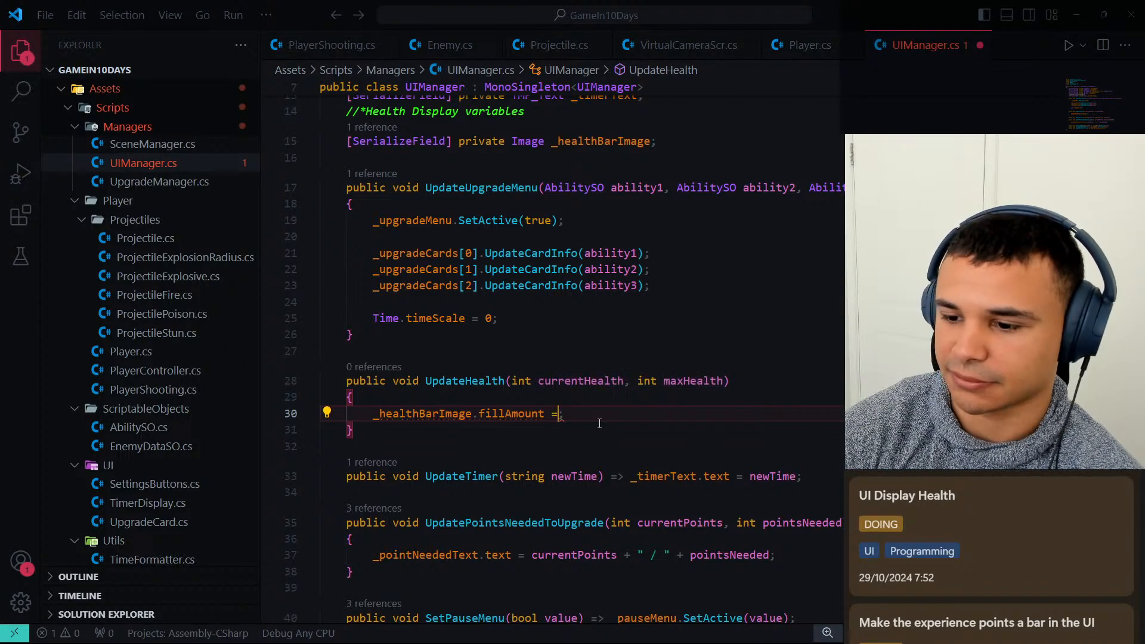
pyautogui.press('BackSpace')
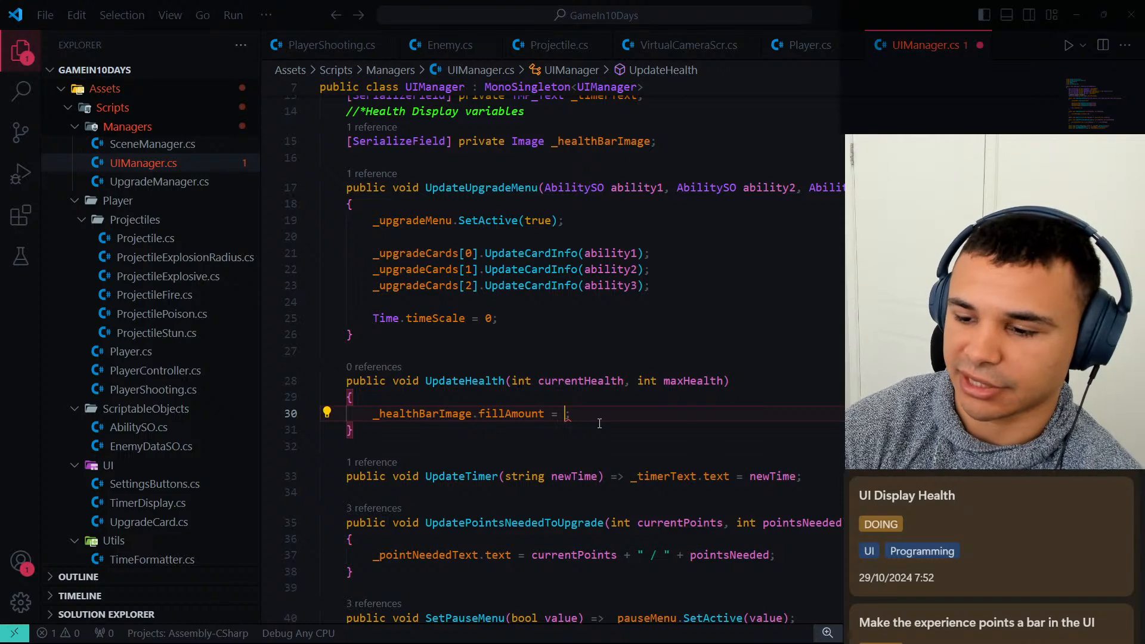
pyautogui.write('maxHe')
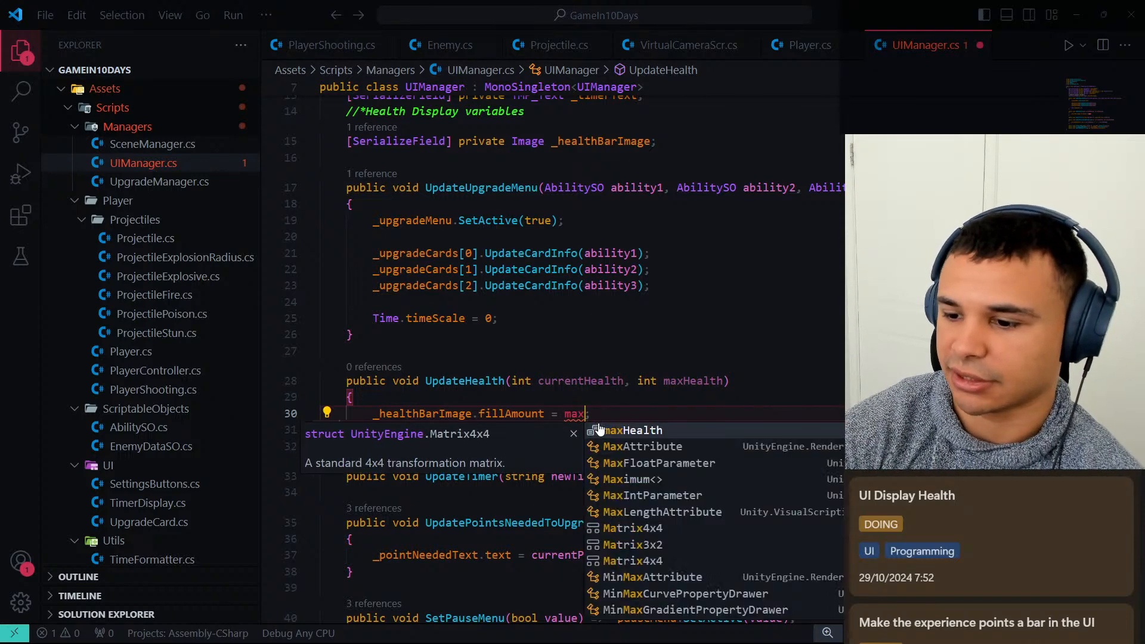
pyautogui.press('Tab')
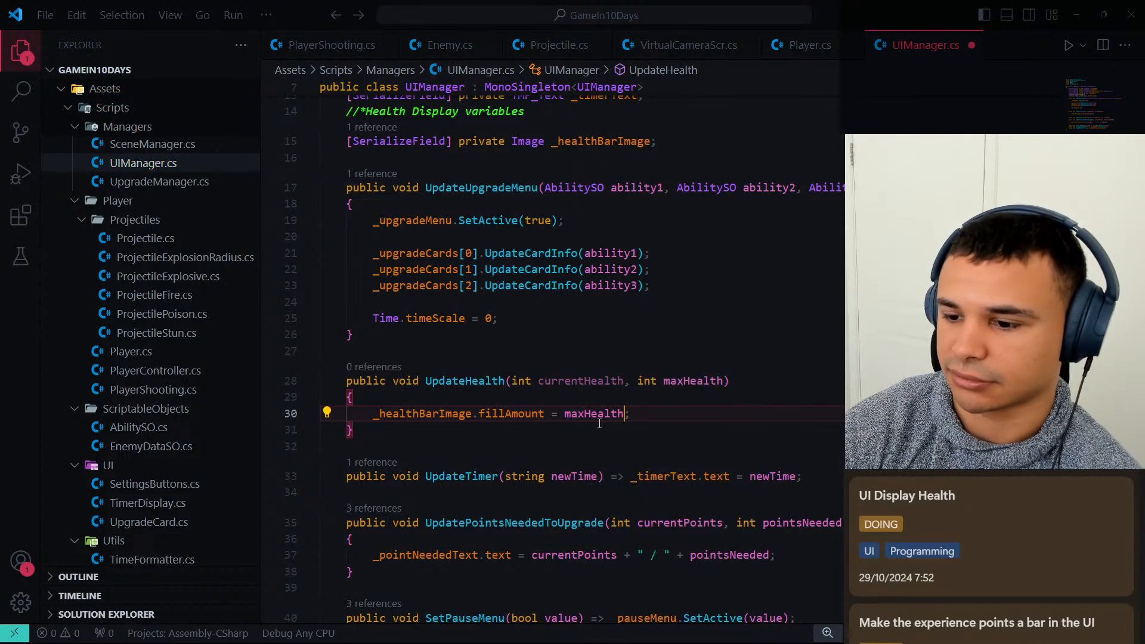
pyautogui.hotkey('ctrl', 'BackSpace')
pyautogui.write('cur')
pyautogui.press('Tab')
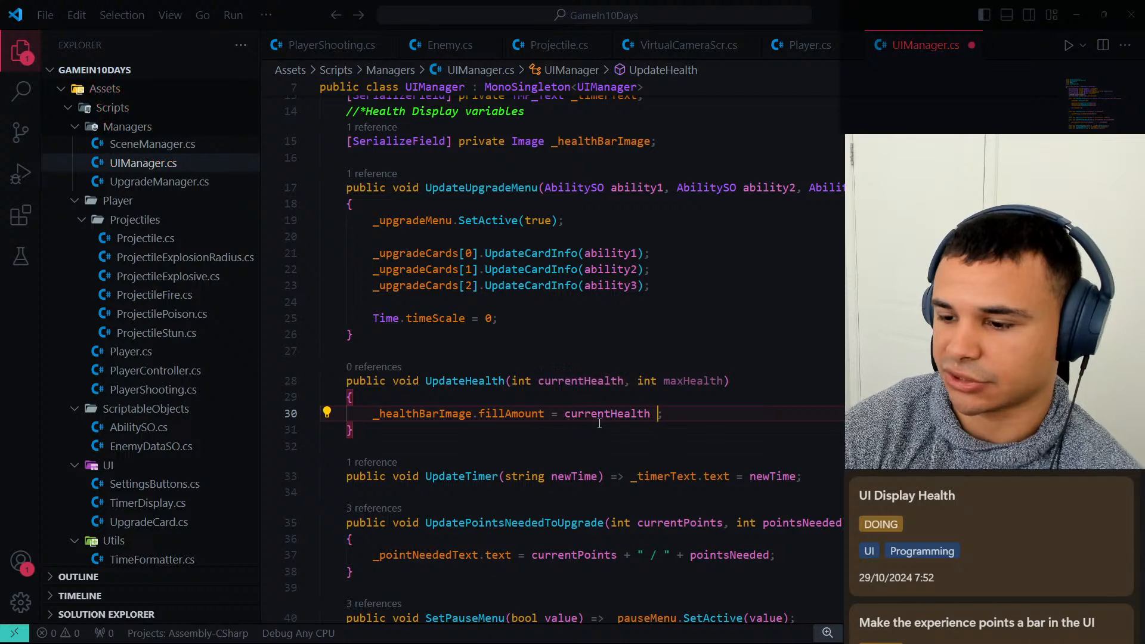
pyautogui.write('/ max')
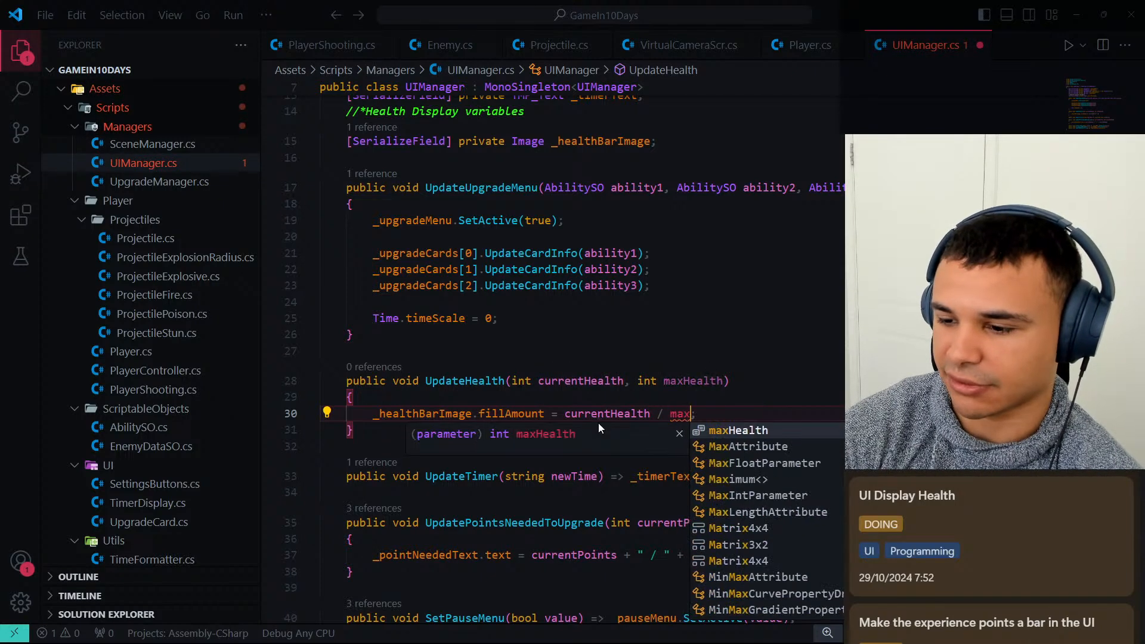
pyautogui.press('Tab')
pyautogui.hotkey('ctrl', 's')
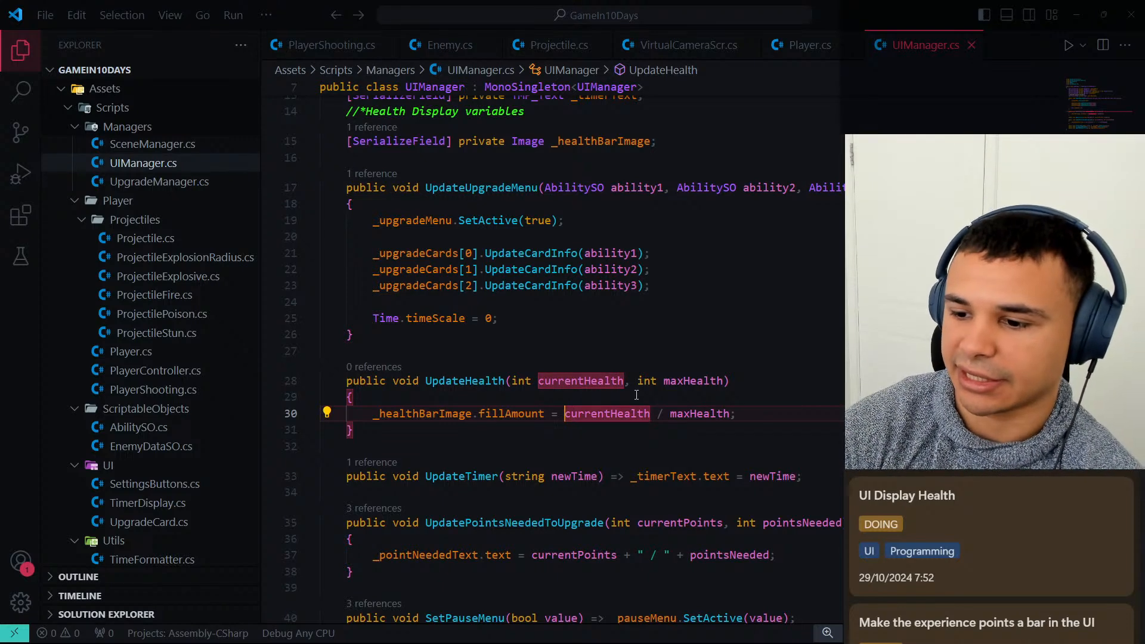
# Cast currentHealth to float in the fillAmount division and save the UIManager script.
pyautogui.write('(float)')
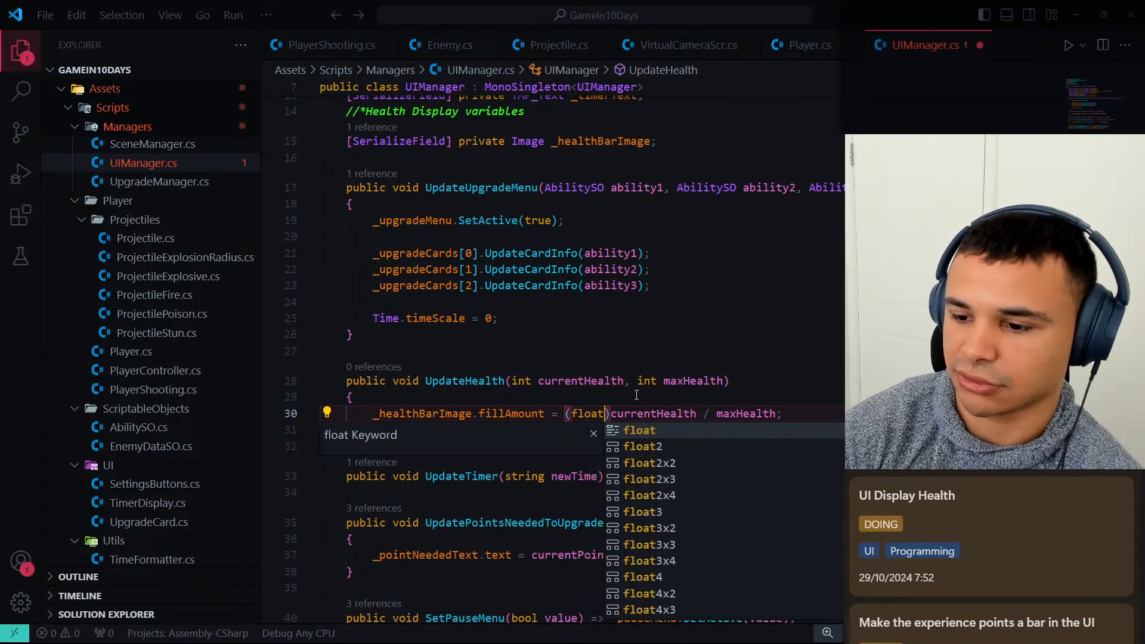
pyautogui.click(793, 413)
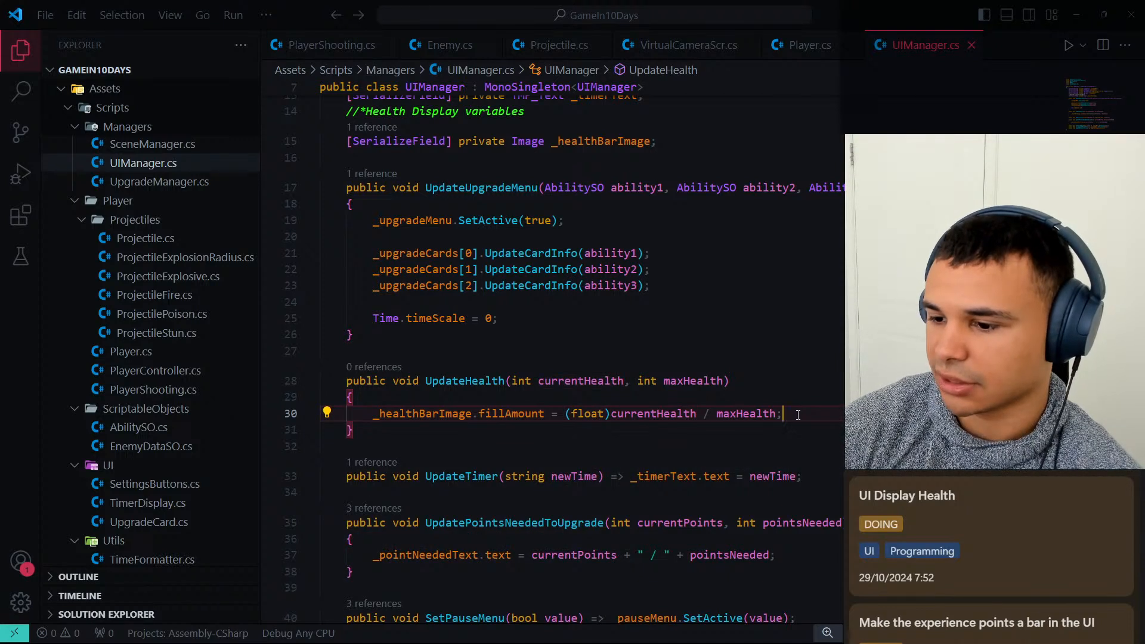
pyautogui.click(821, 416)
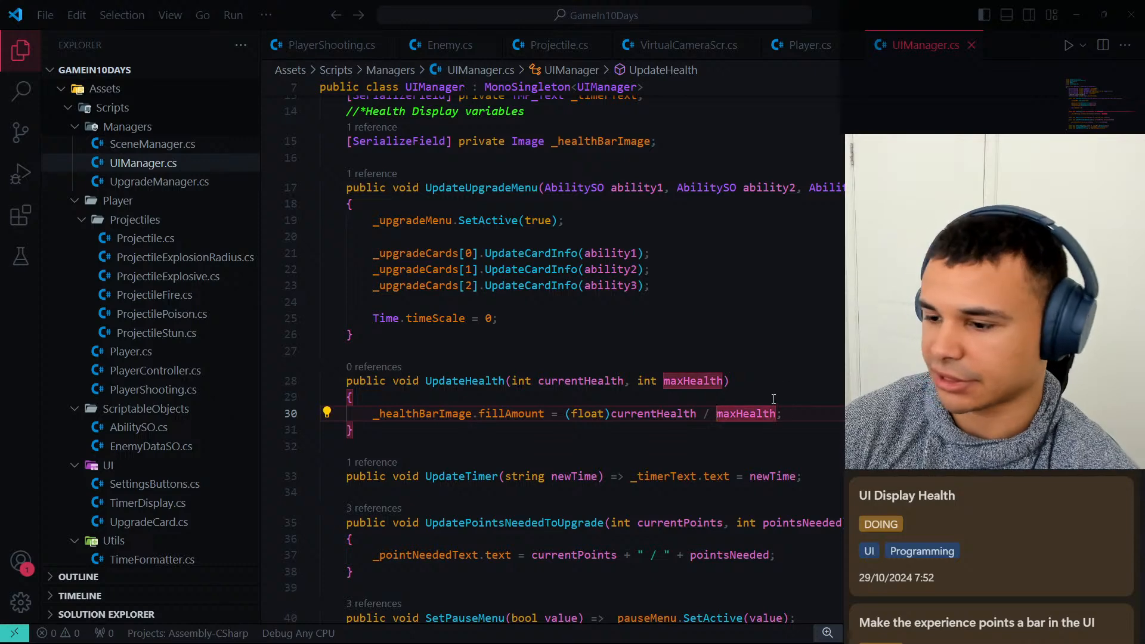
pyautogui.click(798, 412)
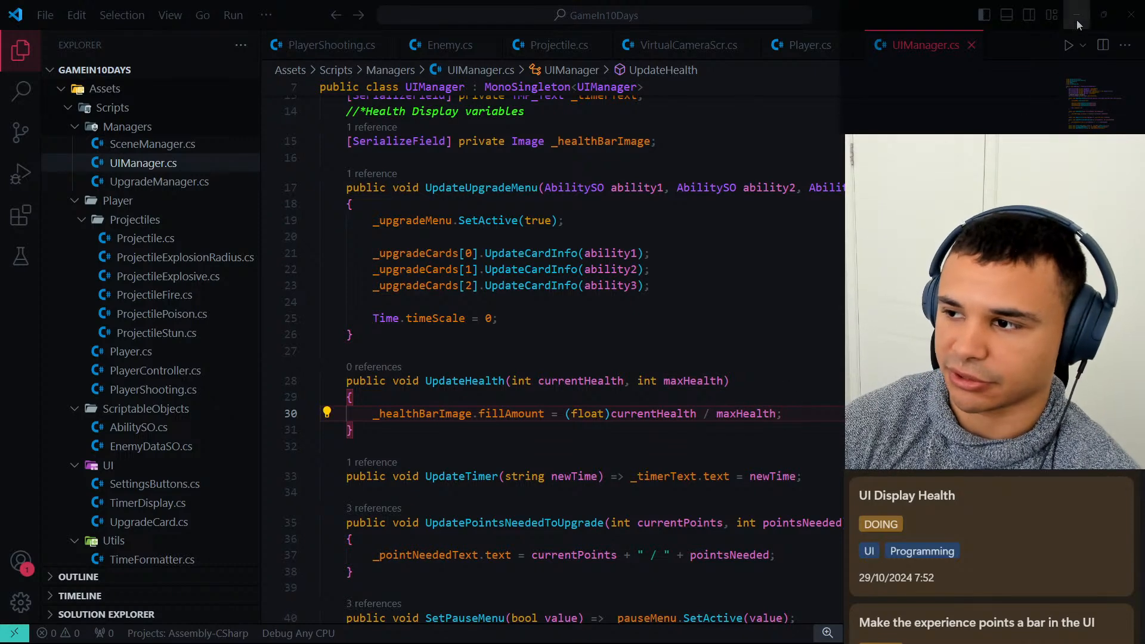
# In Player.cs, call UIManager.Instance.UpdateHealth(Health, _maxHealth) directly after the damage subtraction in ReceiveDamage and save the script.
pyautogui.click(810, 46)
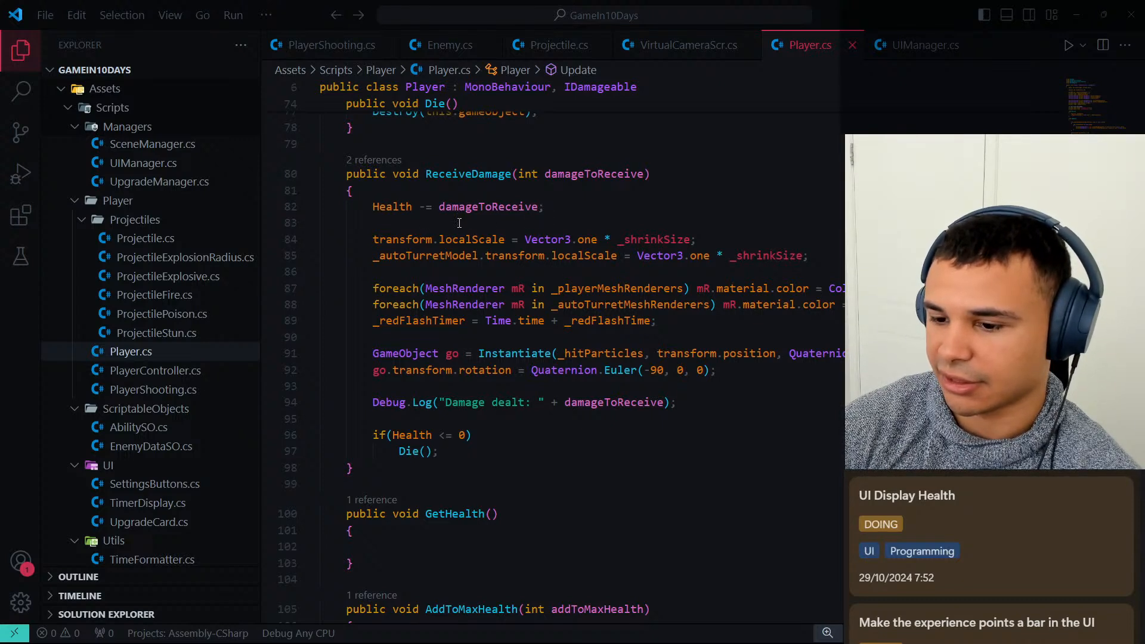
pyautogui.click(578, 204)
pyautogui.press('Return')
pyautogui.write('UI')
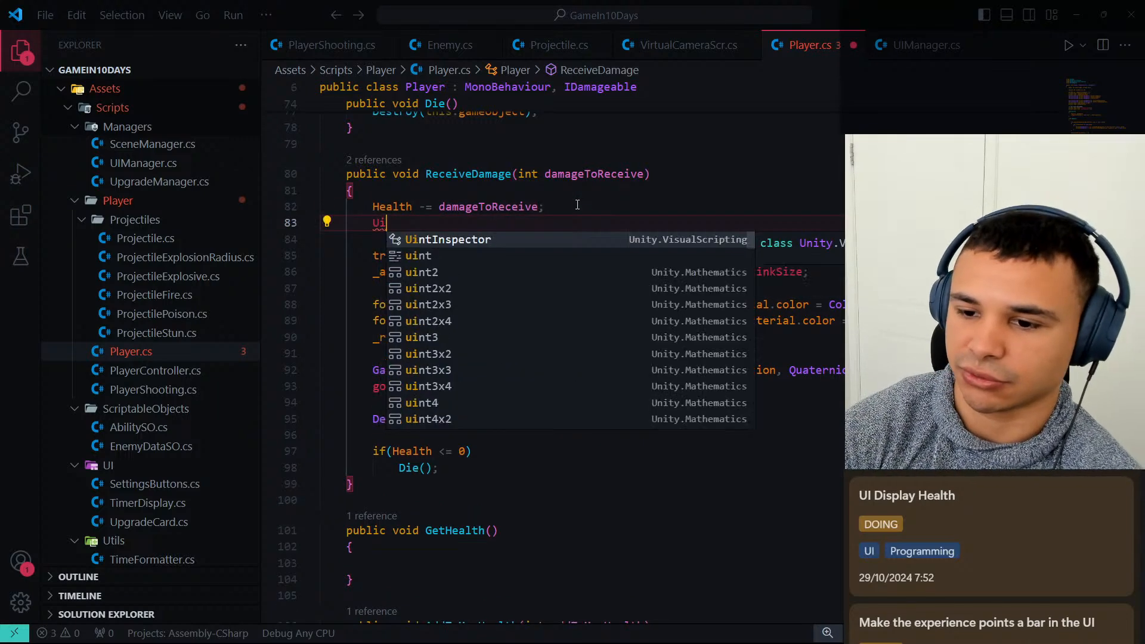
pyautogui.write('Manager.')
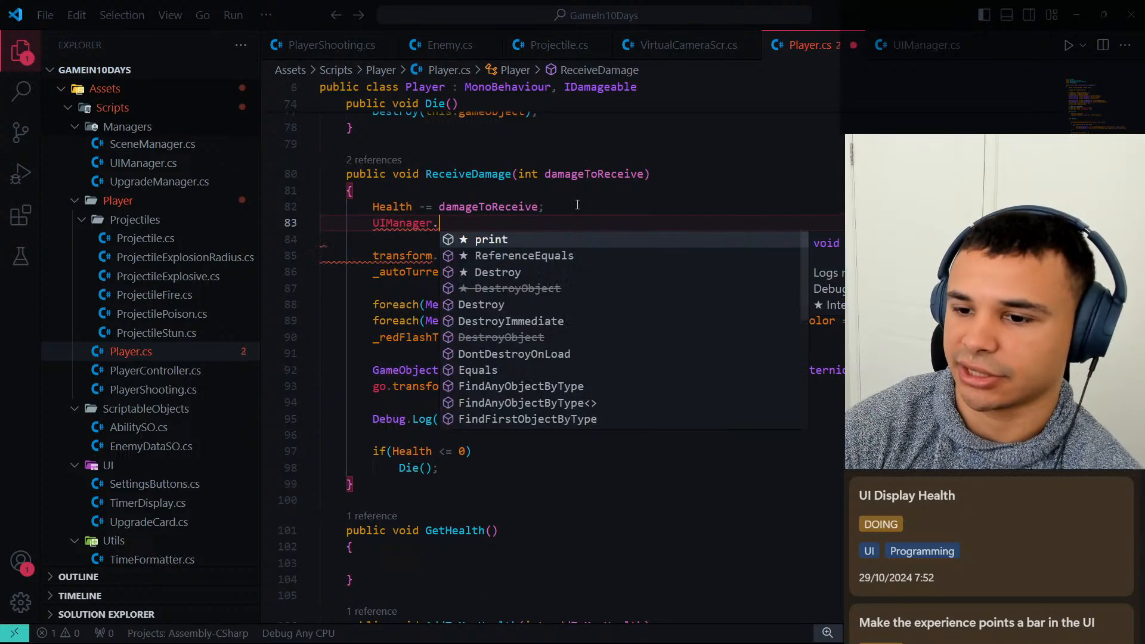
pyautogui.write('Instance.UpdateHealth(')
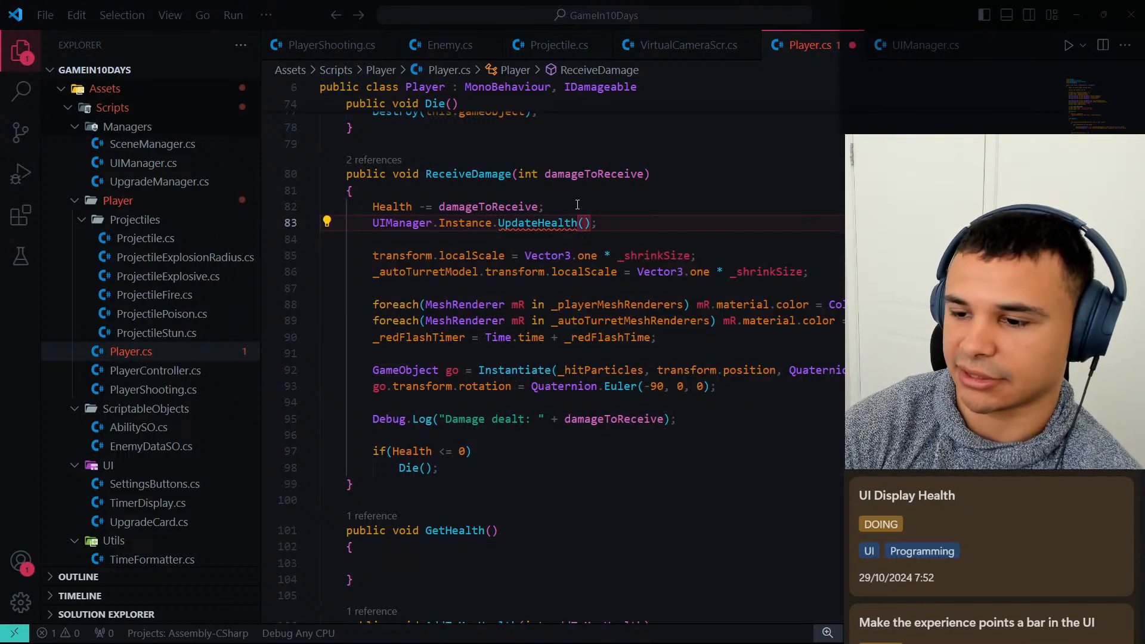
pyautogui.write('Health, _ma')
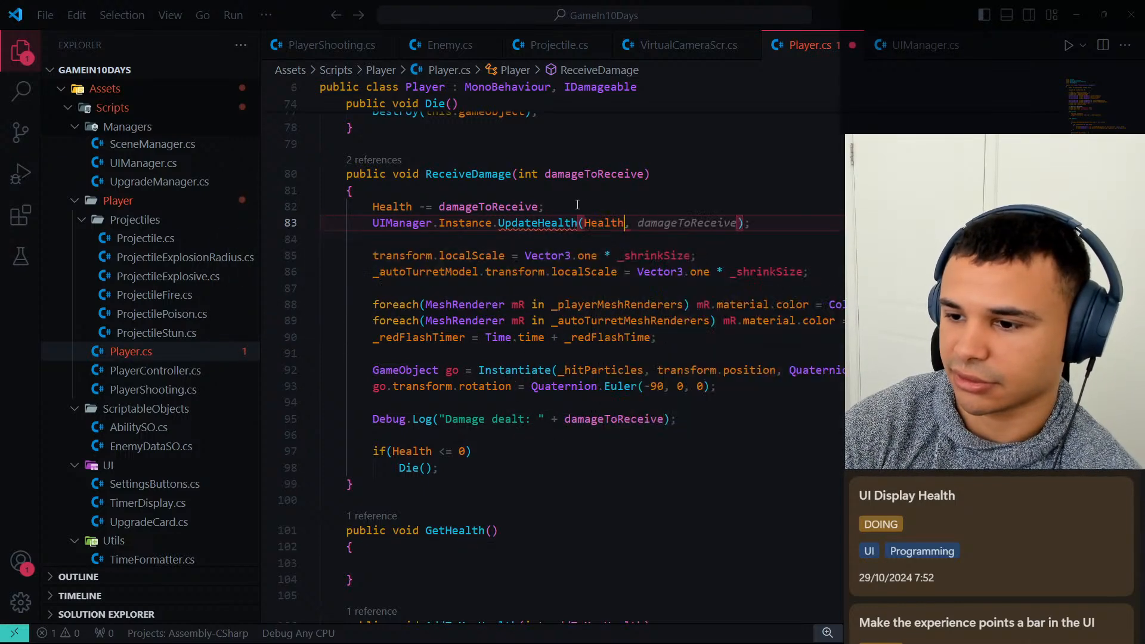
pyautogui.press('Tab')
pyautogui.press('End')
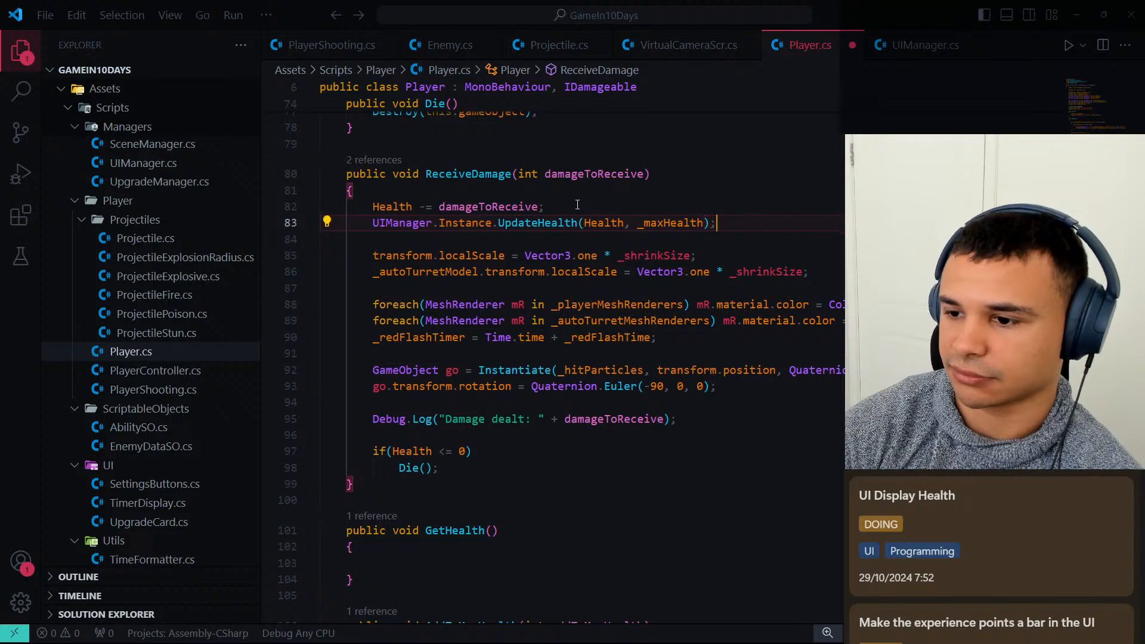
pyautogui.hotkey('ctrl', 's')
# Switch to Unity, assign the HealthBar object to the UIManager component's Health Bar Image field, and save the scene.
pyautogui.hotkey('alt', 'Tab')
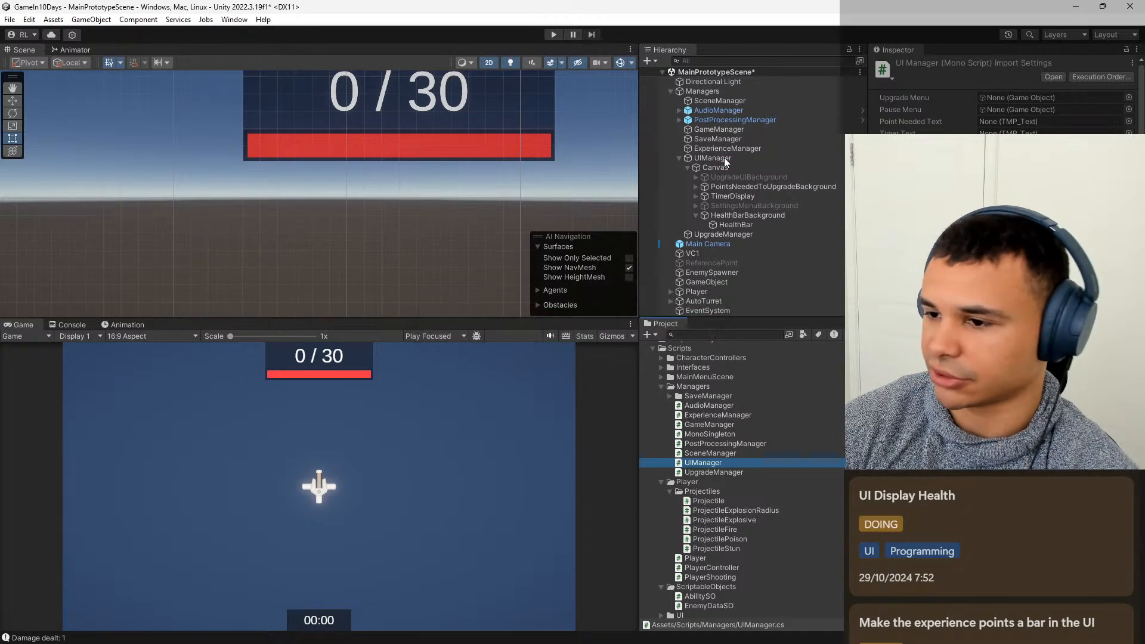
pyautogui.click(724, 158)
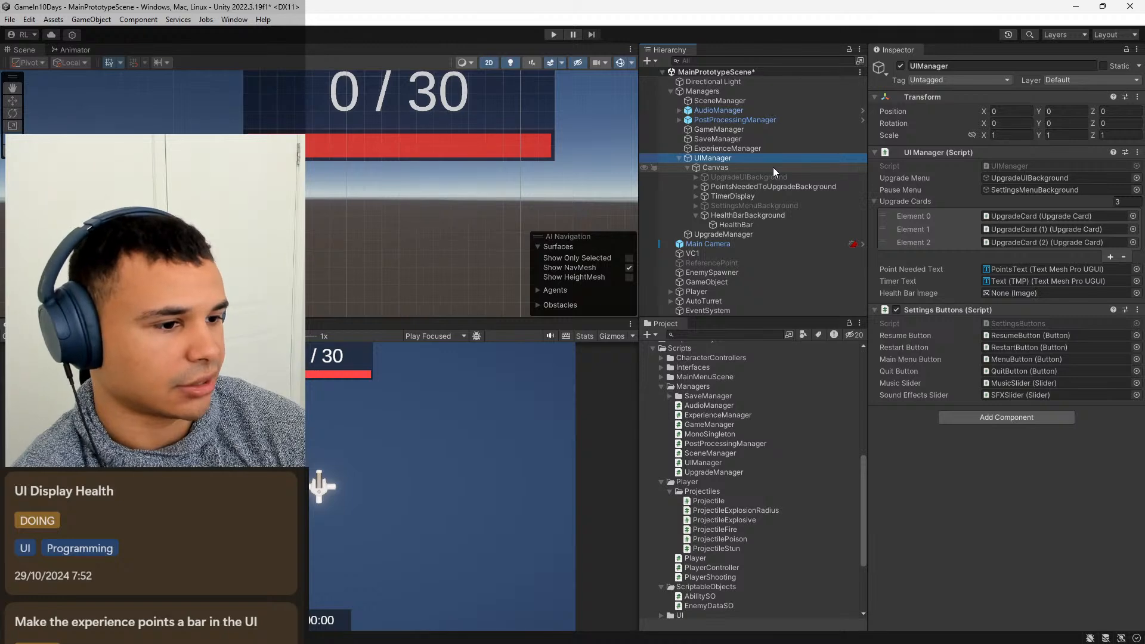
pyautogui.moveTo(753, 223); pyautogui.dragTo(1006, 295)
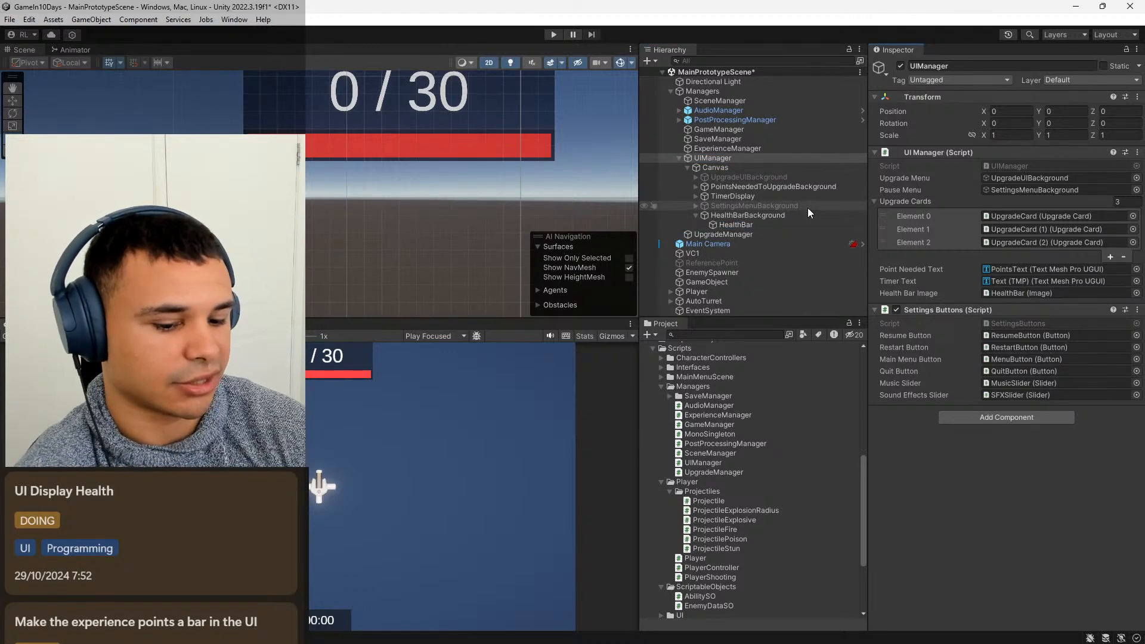
pyautogui.hotkey('ctrl', 's')
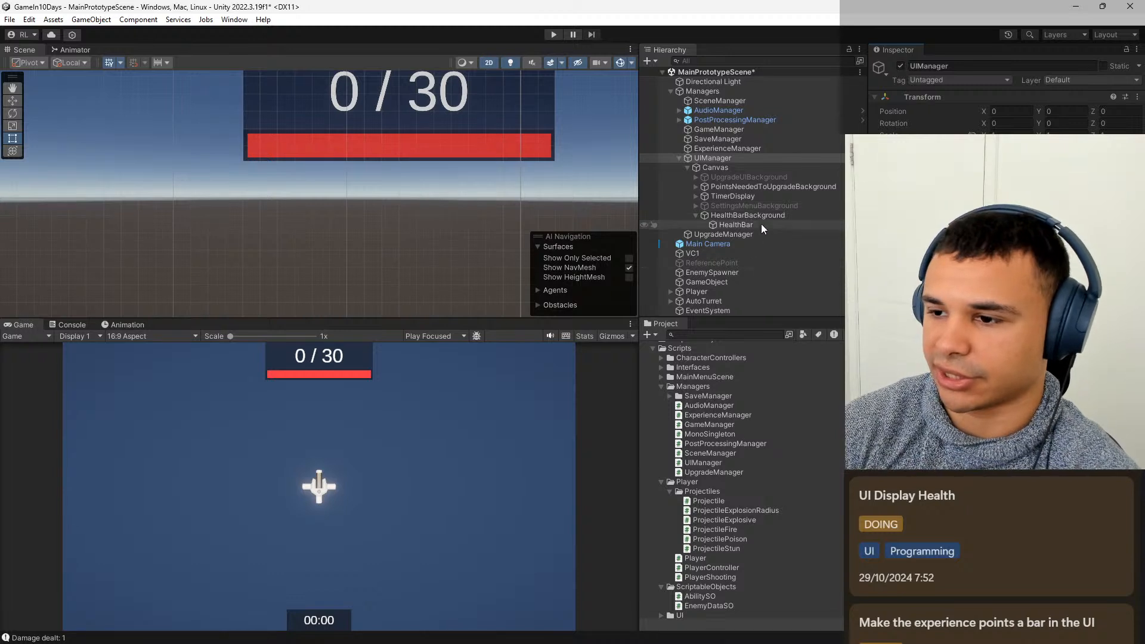
# Play the scene with the Game view maximized to check how the health bar responds to damage, and stop playback.
pyautogui.hotkey('ctrl', 'p')
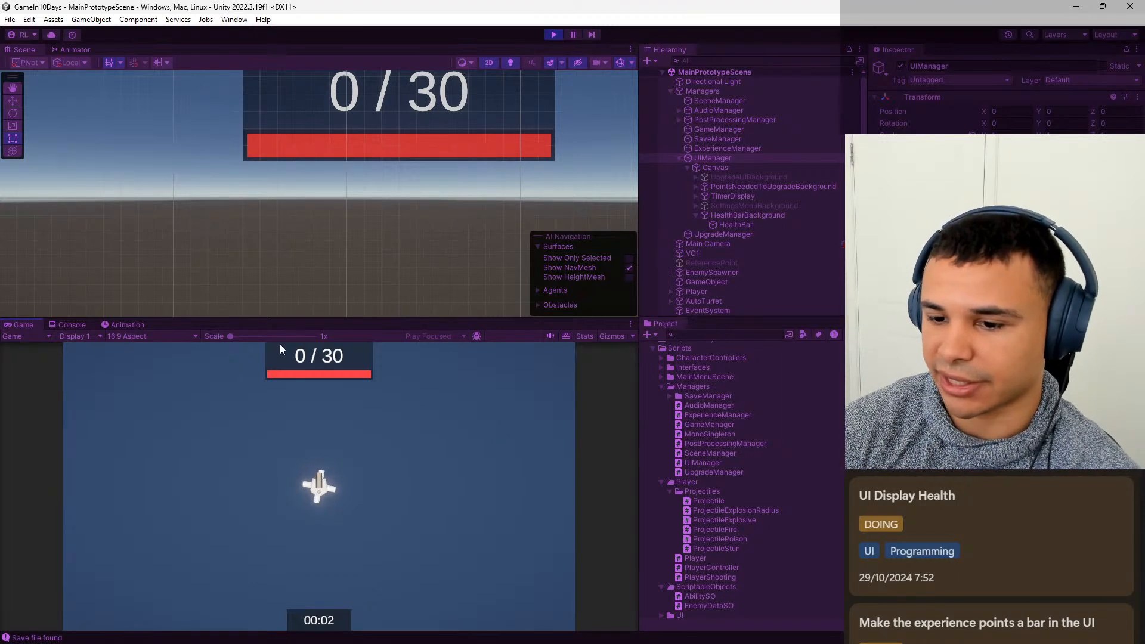
pyautogui.doubleClick(24, 324)
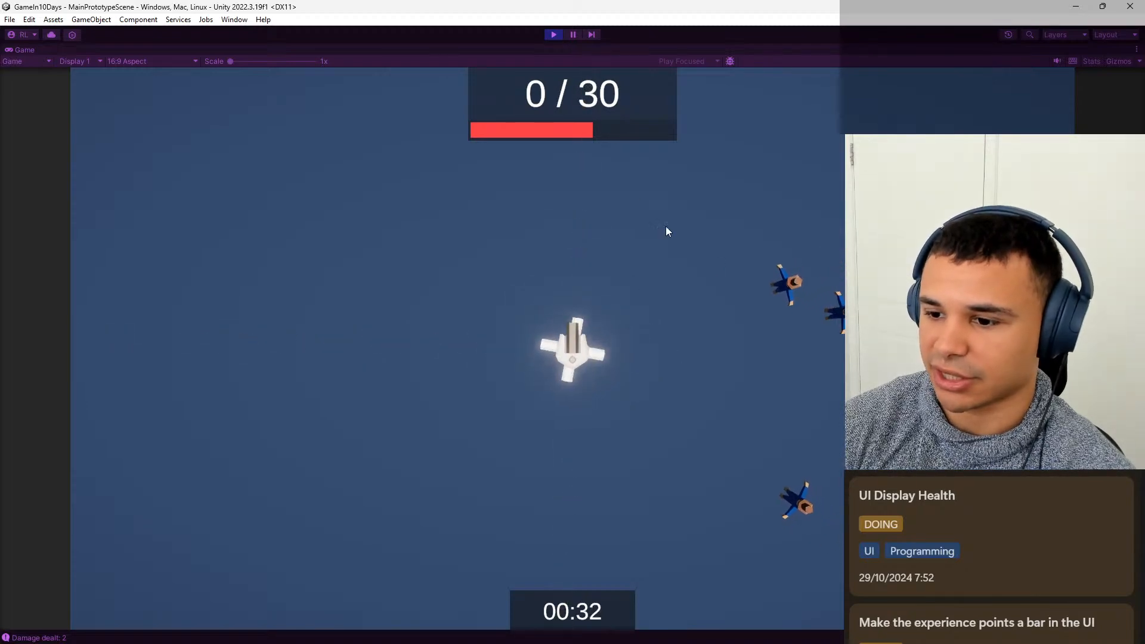
pyautogui.click(558, 34)
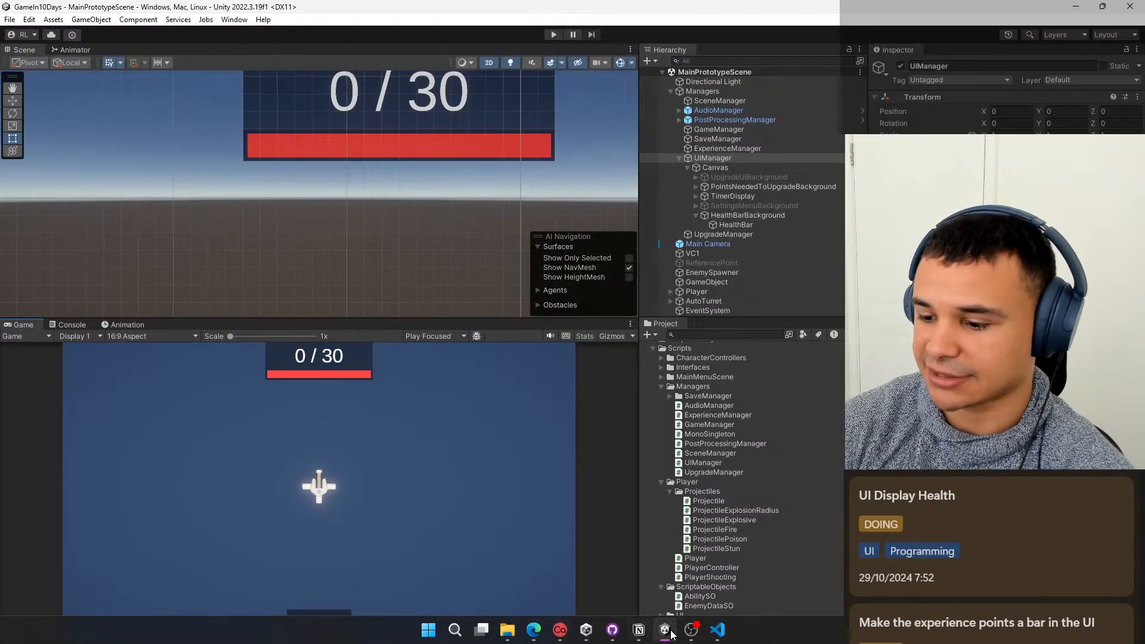
# Switch to Visual Studio Code and insert an empty line after the Health > _maxHealth check in the Update method of Player.cs.
pyautogui.click(717, 630)
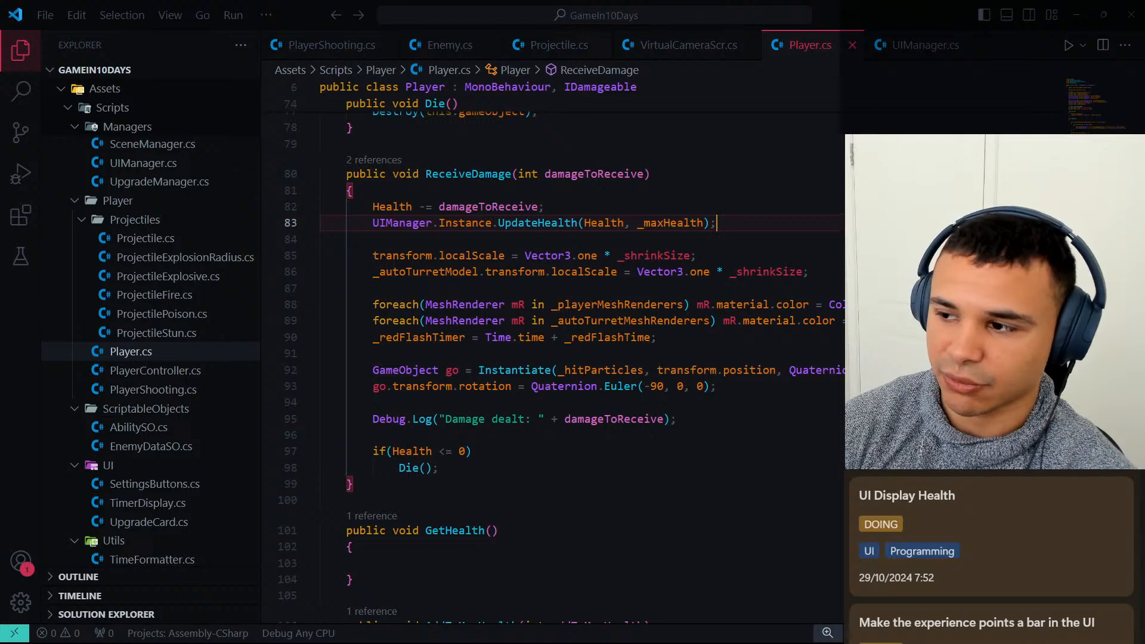
pyautogui.scroll(-3, 732, 191)
pyautogui.scroll(4, 560, 313)
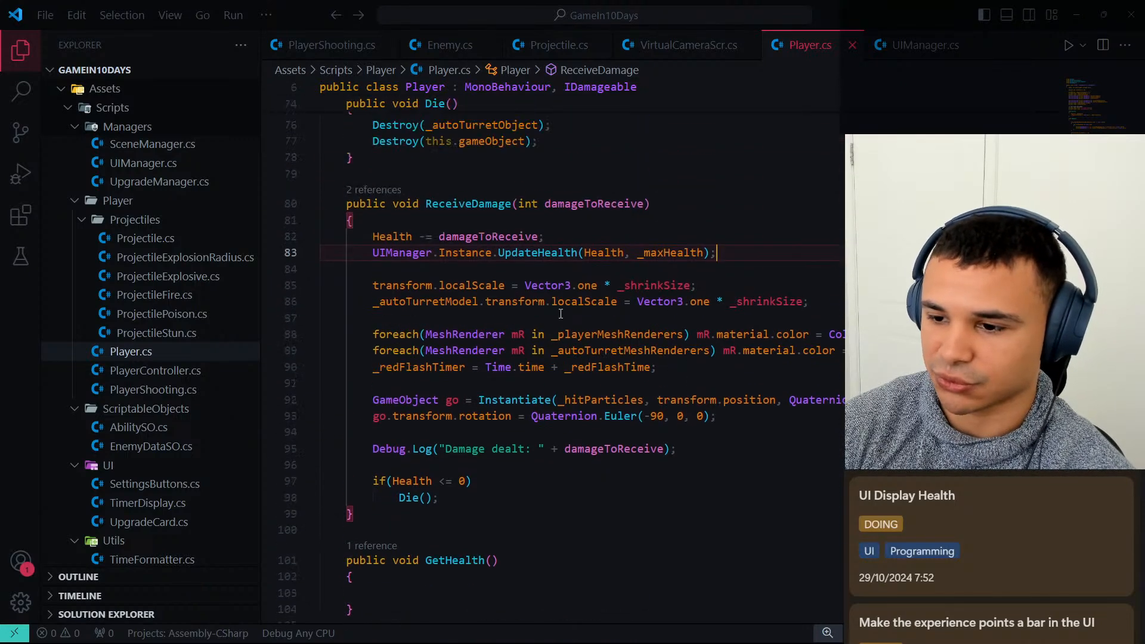
pyautogui.scroll(10, 531, 252)
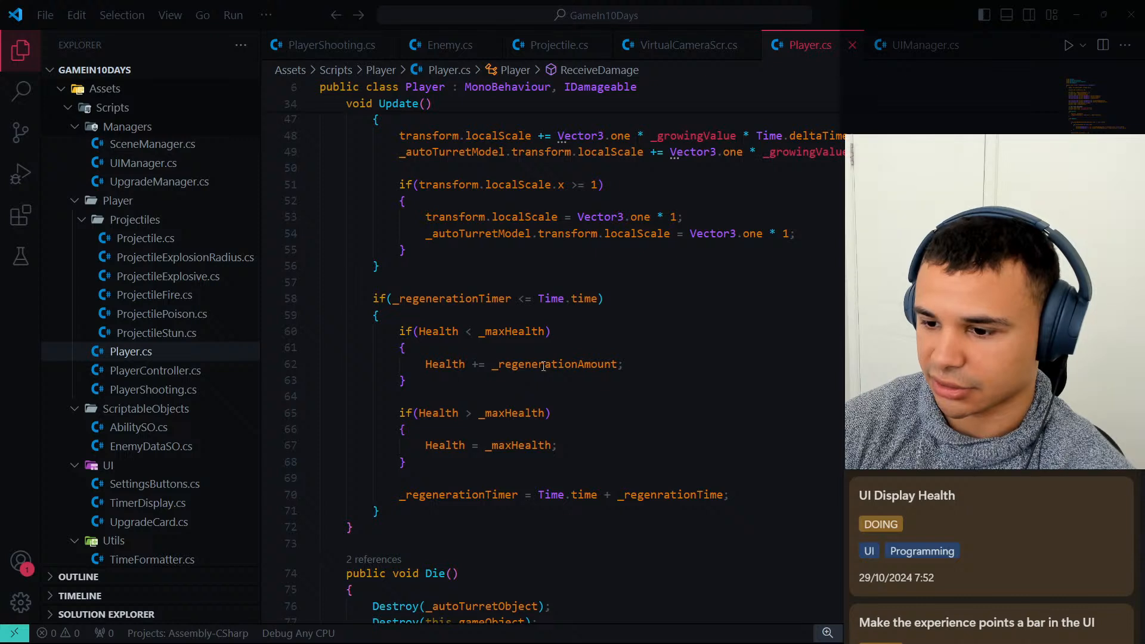
pyautogui.click(559, 361)
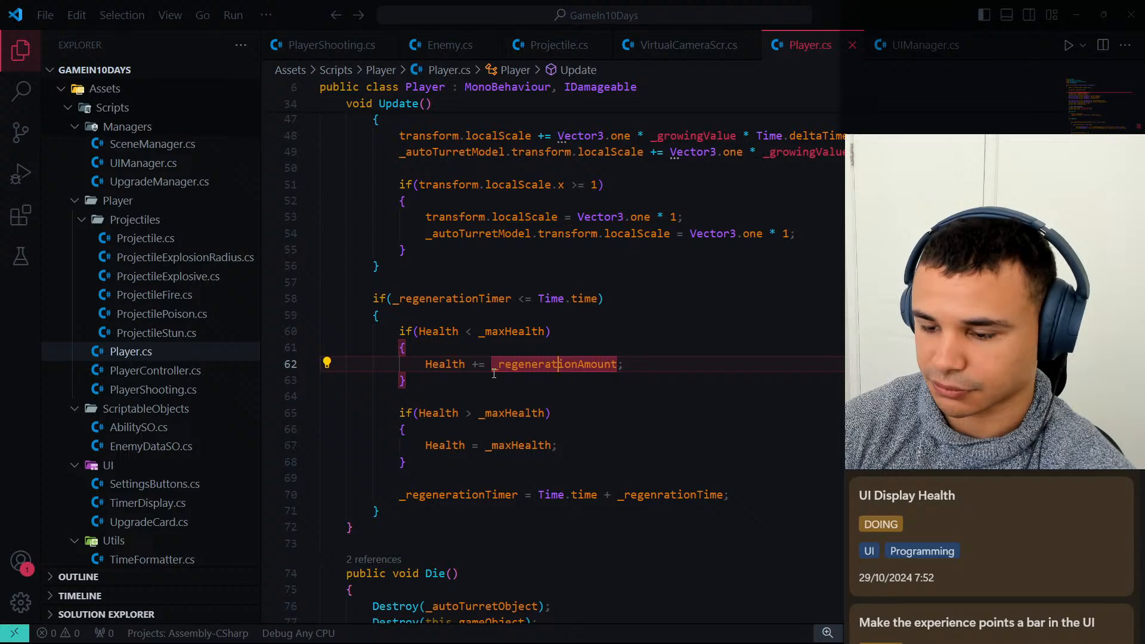
pyautogui.click(423, 463)
pyautogui.press('Return')
pyautogui.press('Return')
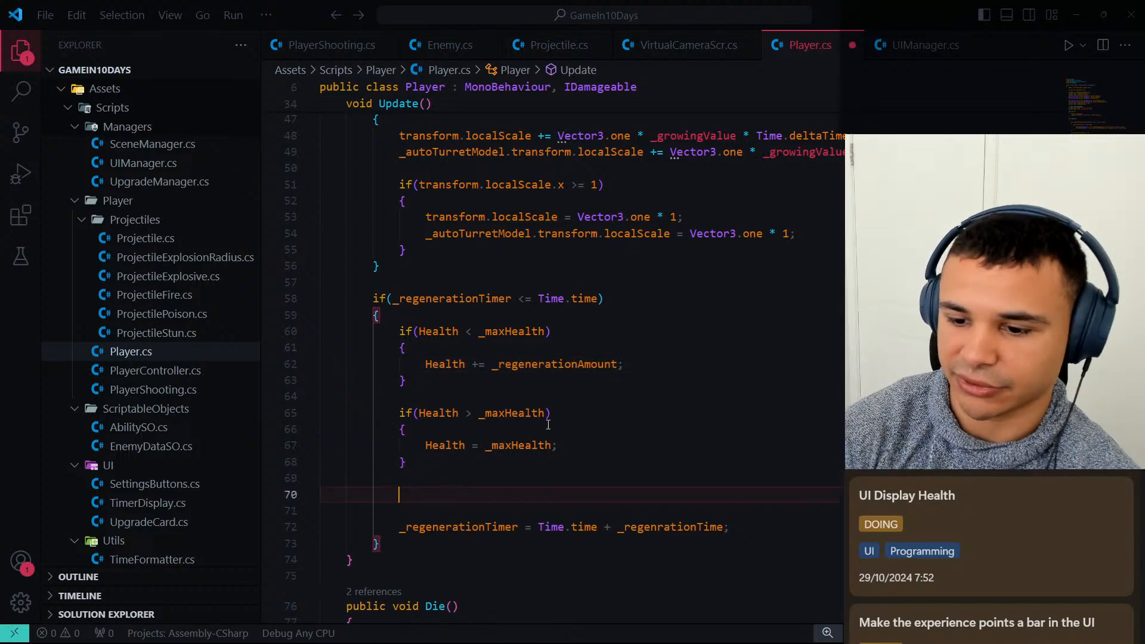
pyautogui.write('Update')
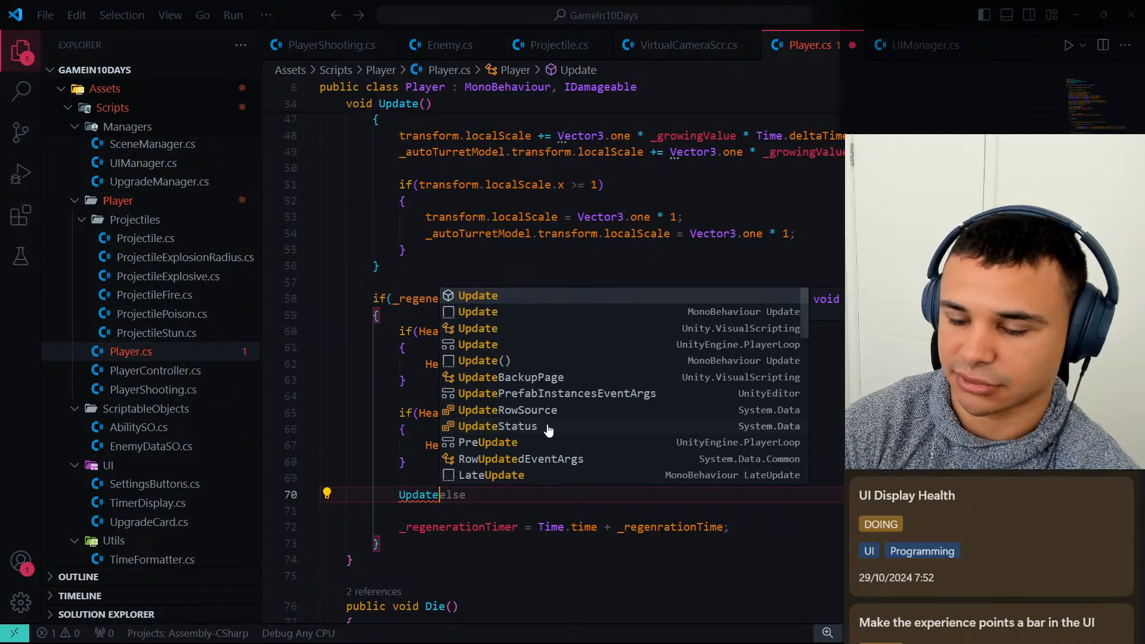
pyautogui.hotkey('ctrl', 'BackSpace')
# Call UIManager.Instance.UpdateHealth(Health, _maxHealth); on the empty line above the _regenerationTimer reset and save Player.cs.
pyautogui.write('UI')
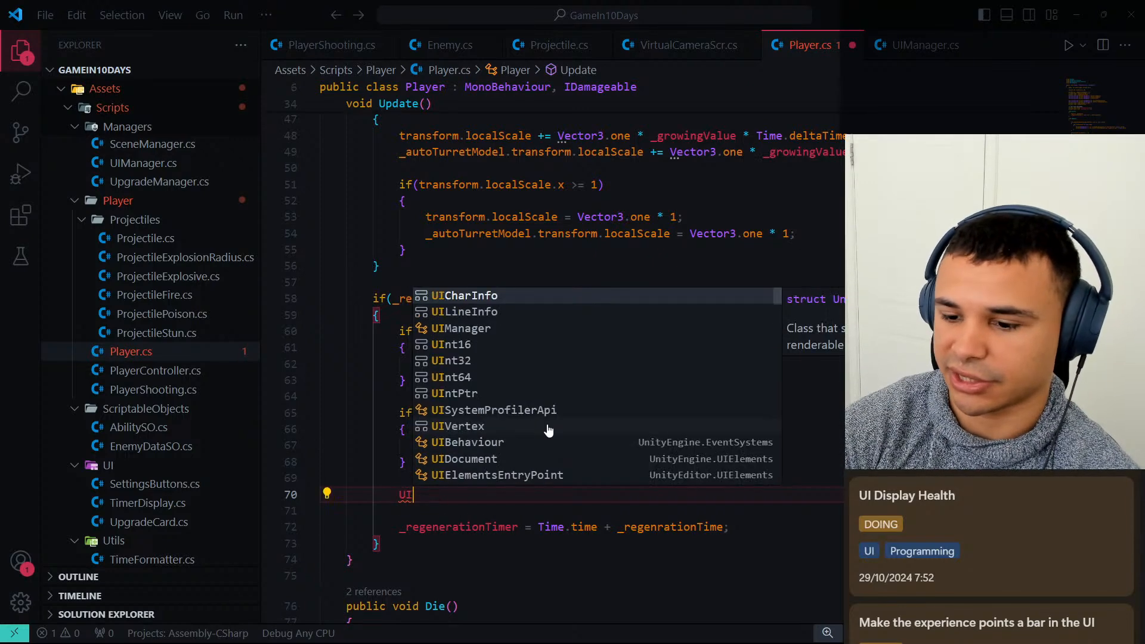
pyautogui.write('Manager.Instanc')
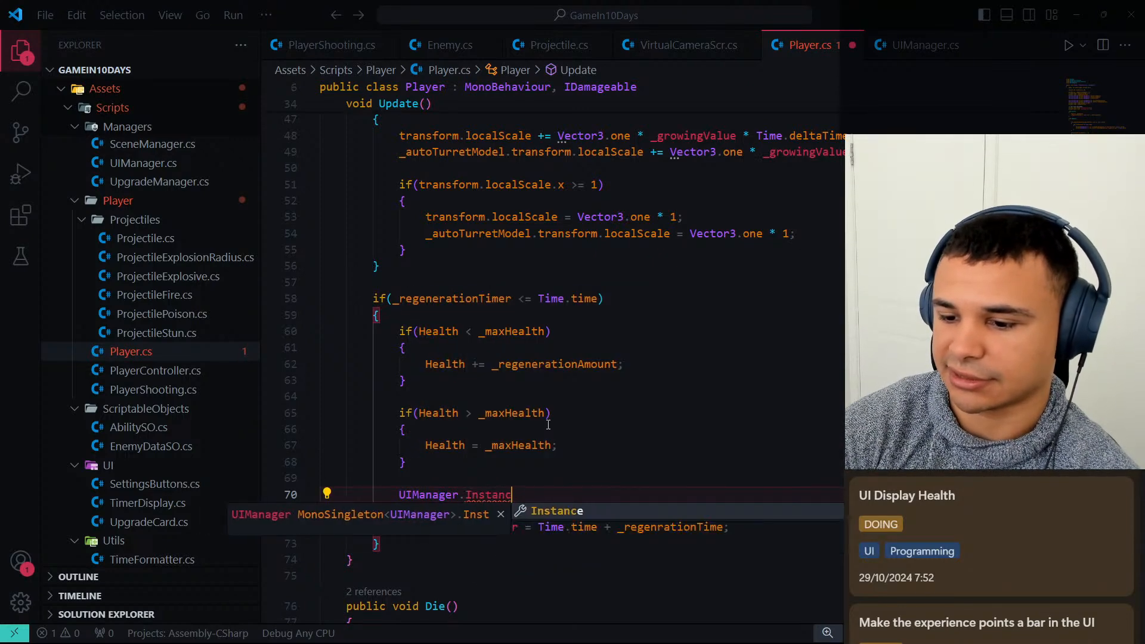
pyautogui.write('e.Update')
pyautogui.press('Tab')
pyautogui.write('(')
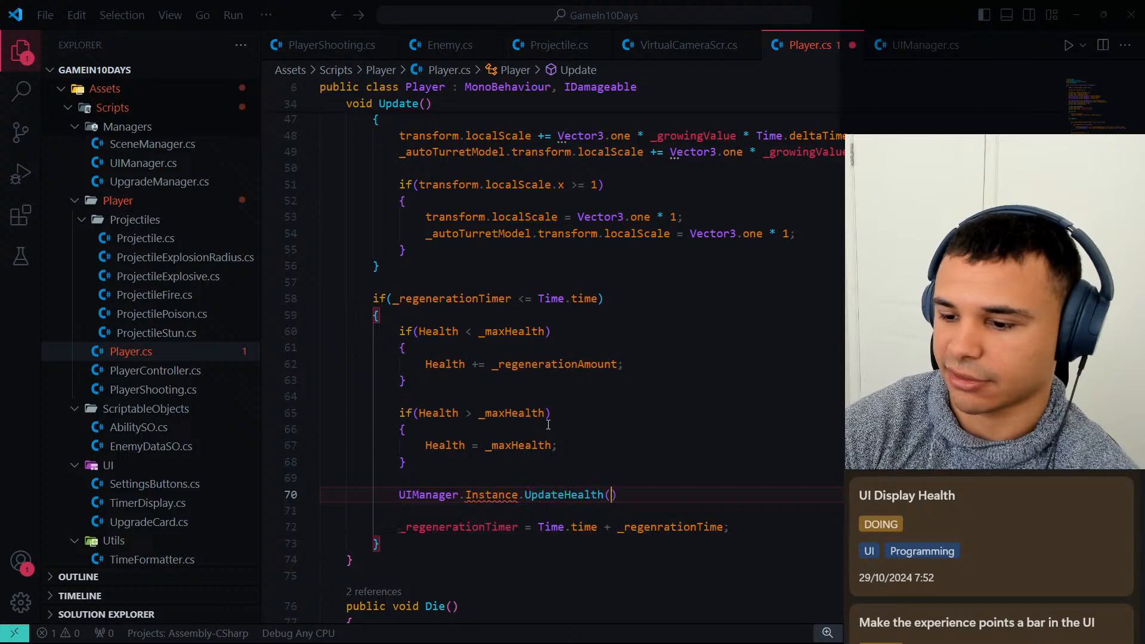
pyautogui.write('Healht')
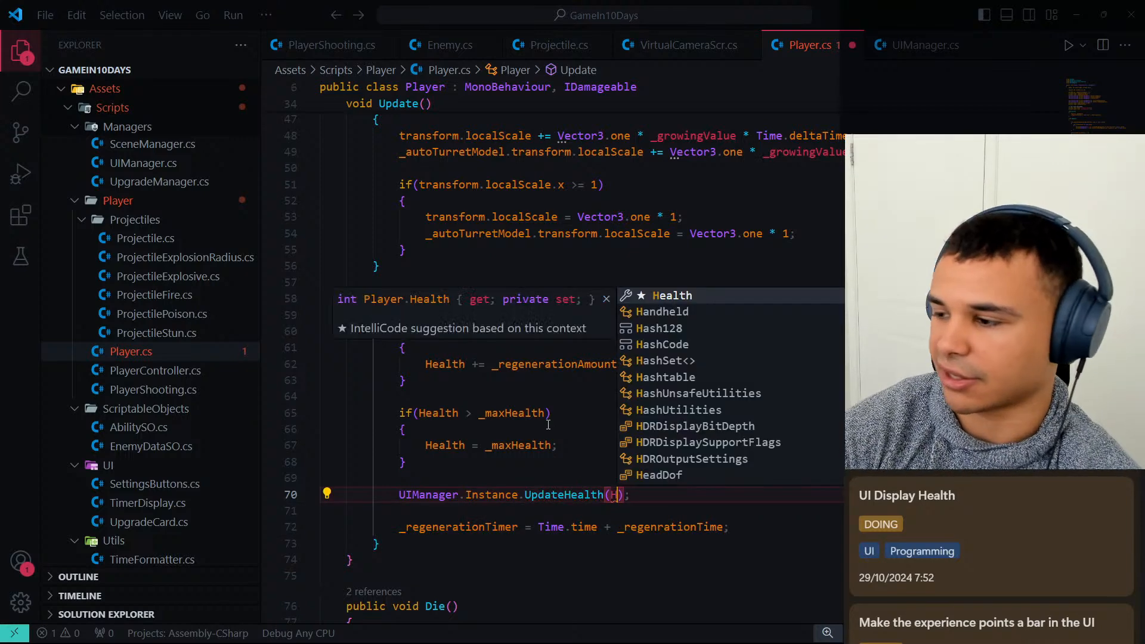
pyautogui.press('Tab')
pyautogui.write(', _max')
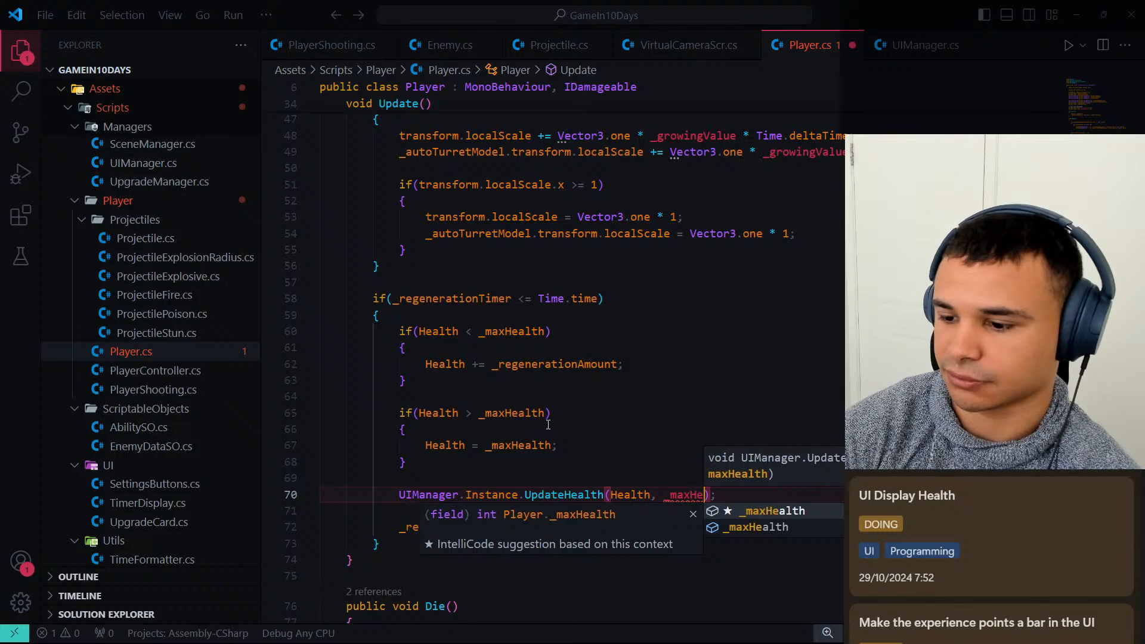
pyautogui.press('Tab')
pyautogui.write(')')
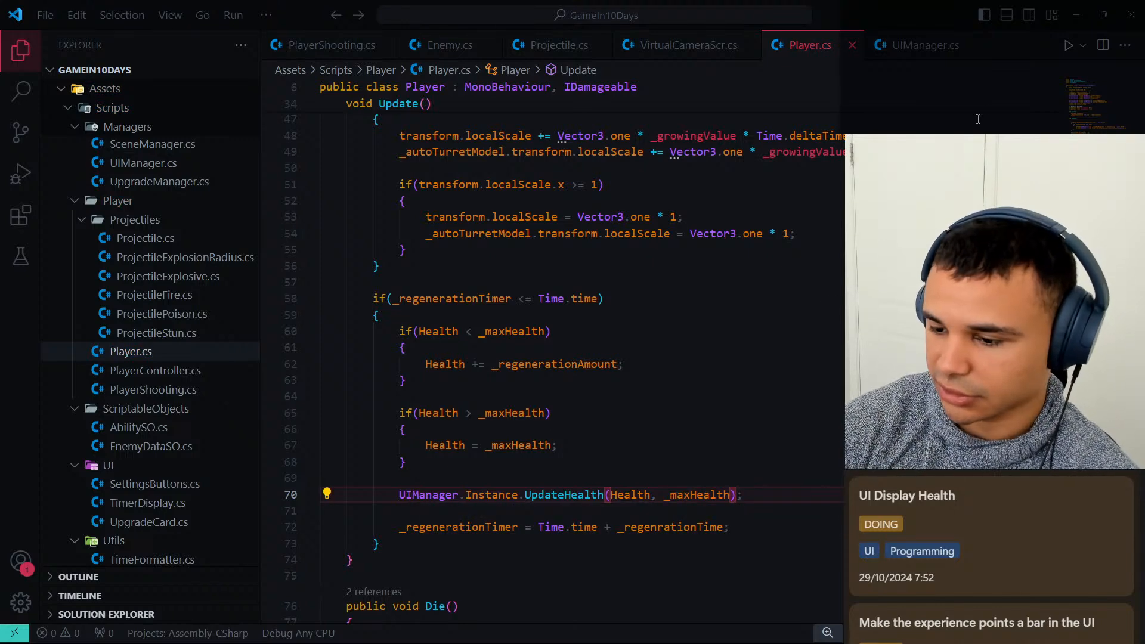
# Switch to Unity, play the scene with the Game view maximized to check the health bar during damage and regeneration, and stop playback.
pyautogui.click(1069, 22)
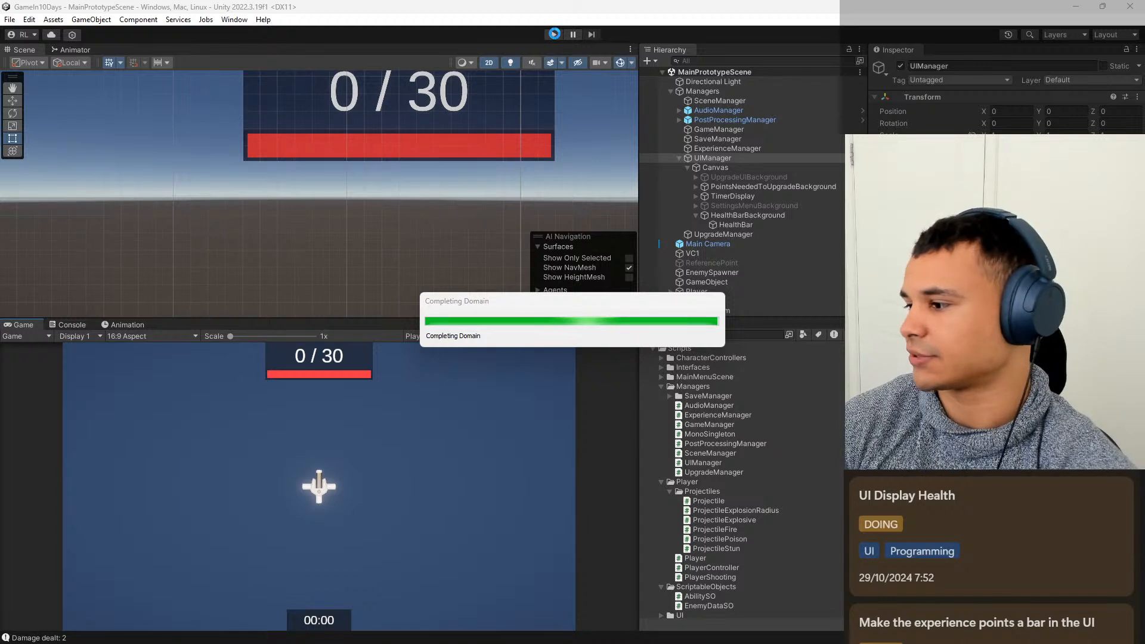
pyautogui.click(554, 34)
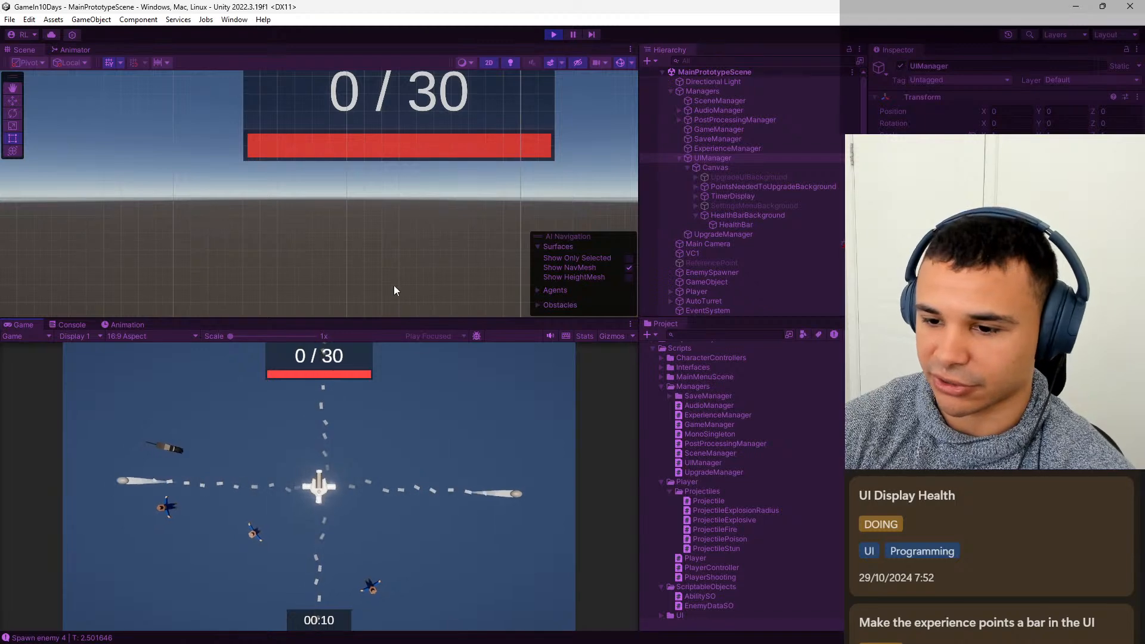
pyautogui.doubleClick(21, 324)
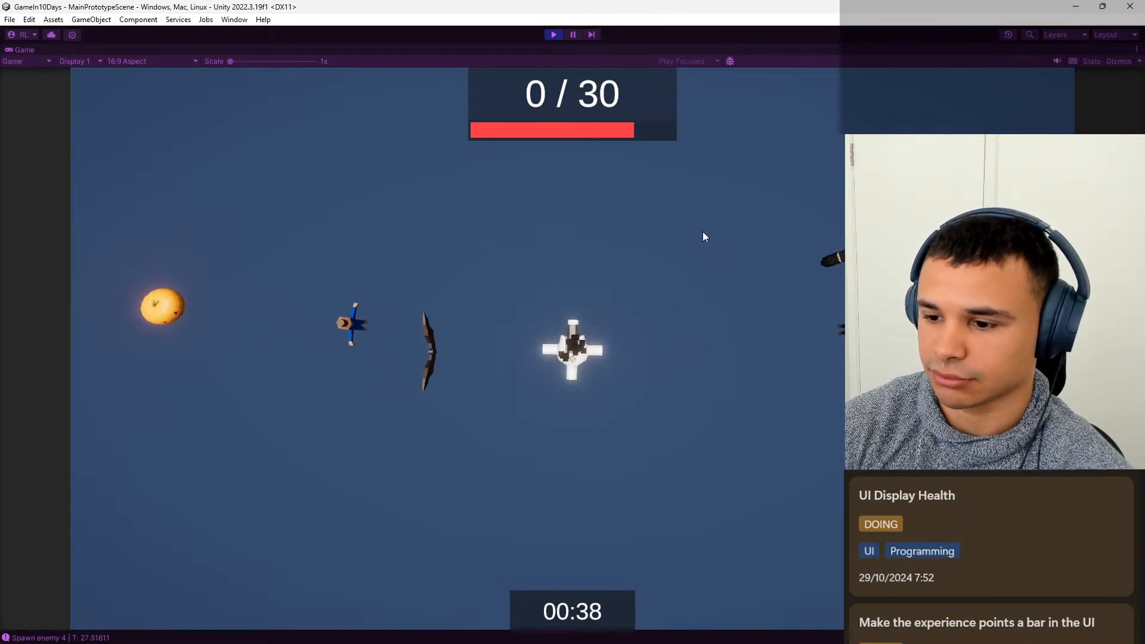
pyautogui.click(554, 35)
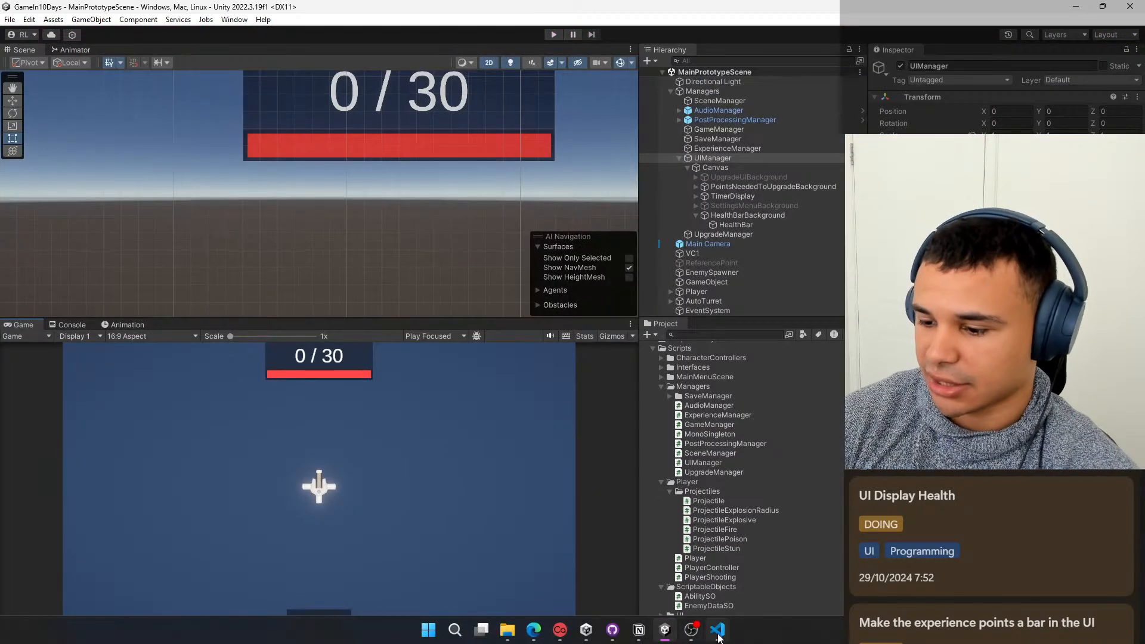
# Switch to the Notion Development board and move the UI Display Health card from DOING to the next column.
pyautogui.click(638, 630)
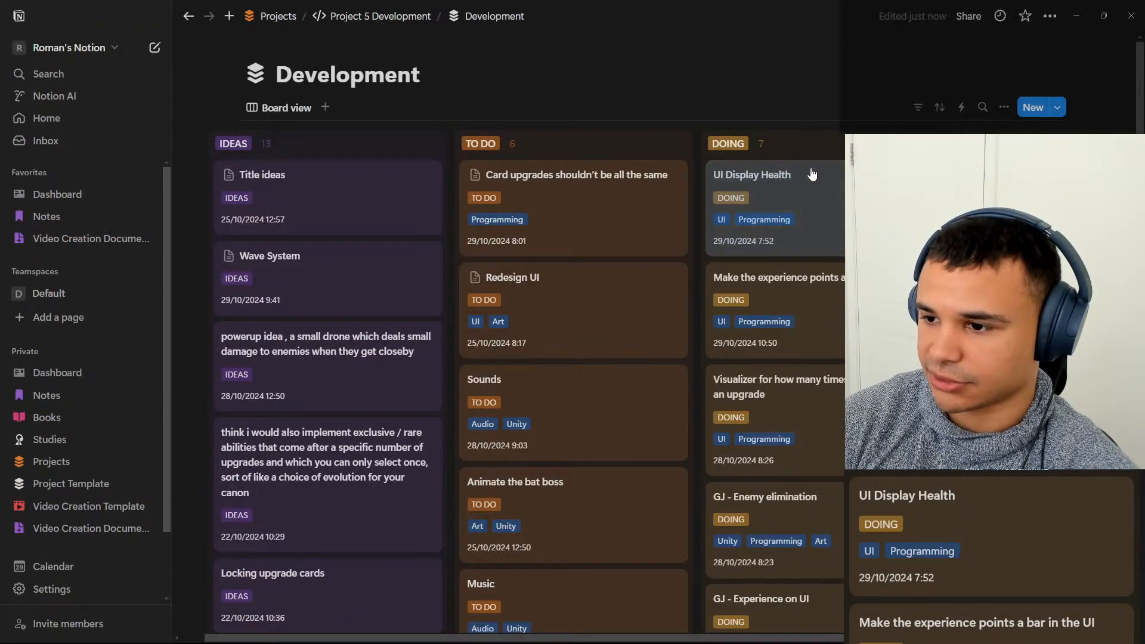
pyautogui.moveTo(836, 213)
pyautogui.mouseDown()
pyautogui.moveTo(977, 214)
pyautogui.moveTo(1014, 146)
pyautogui.mouseUp()
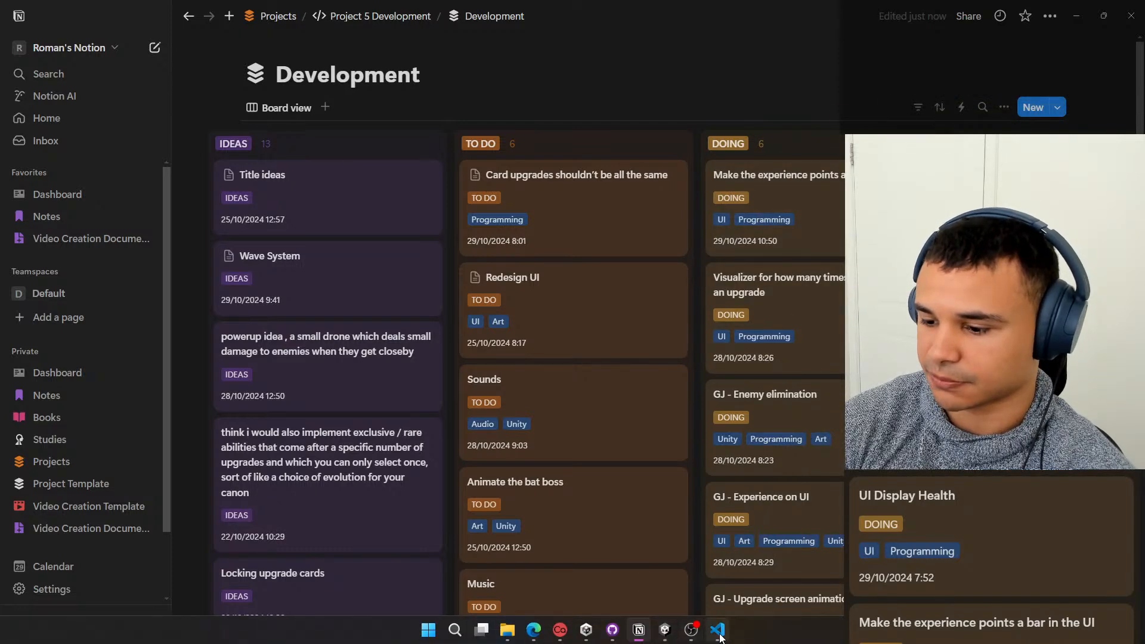
# In GitHub Desktop, commit the changes to main as "Display health on UI" with description "Health bar that displays the current health of the player", and push them.
pyautogui.moveTo(685, 639)
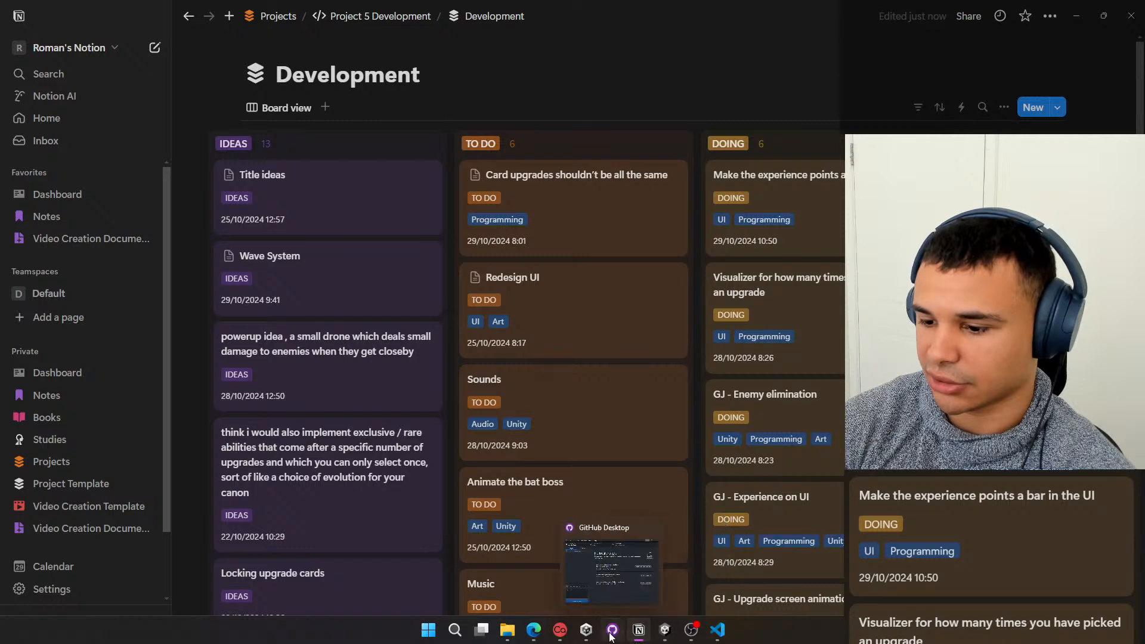
pyautogui.click(611, 636)
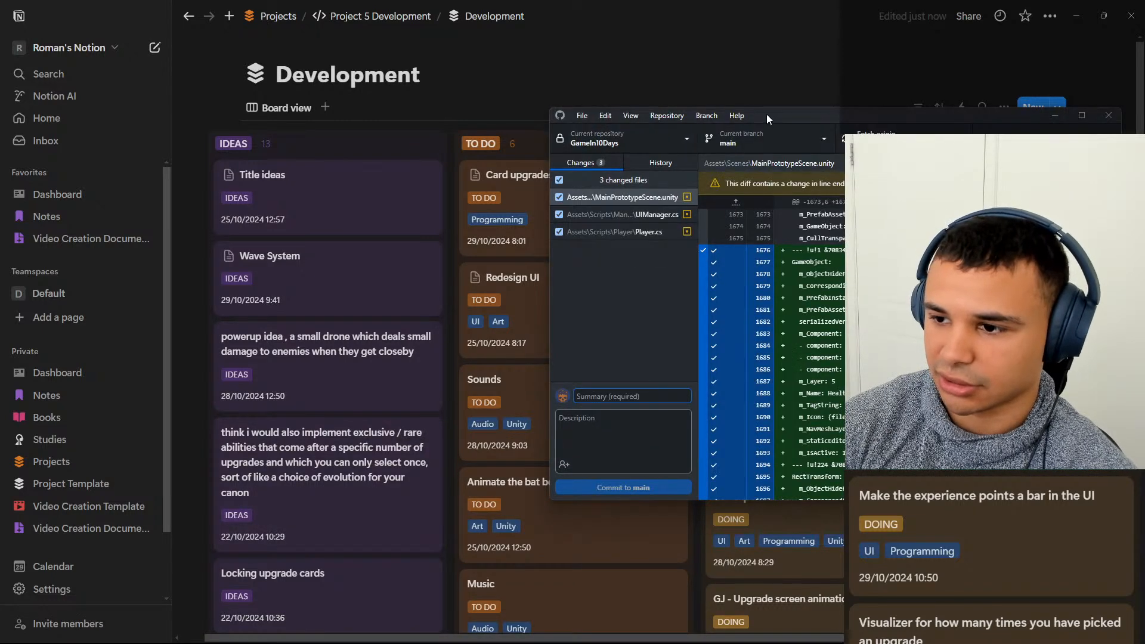
pyautogui.moveTo(766, 115); pyautogui.dragTo(473, 142)
pyautogui.write('Diplay health on UI')
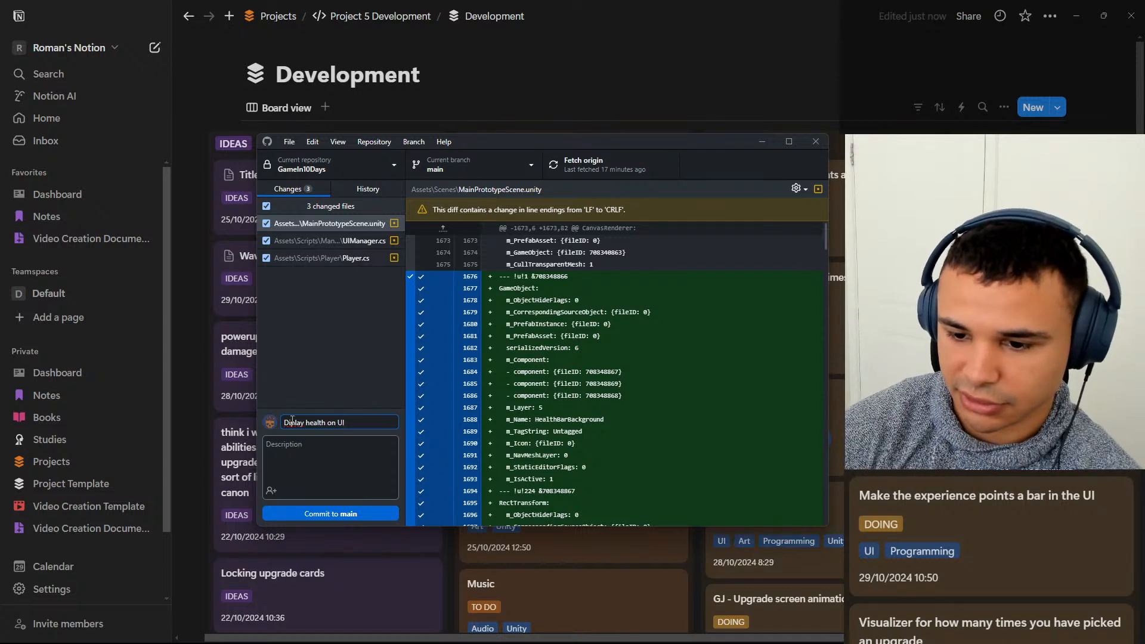
pyautogui.click(335, 455)
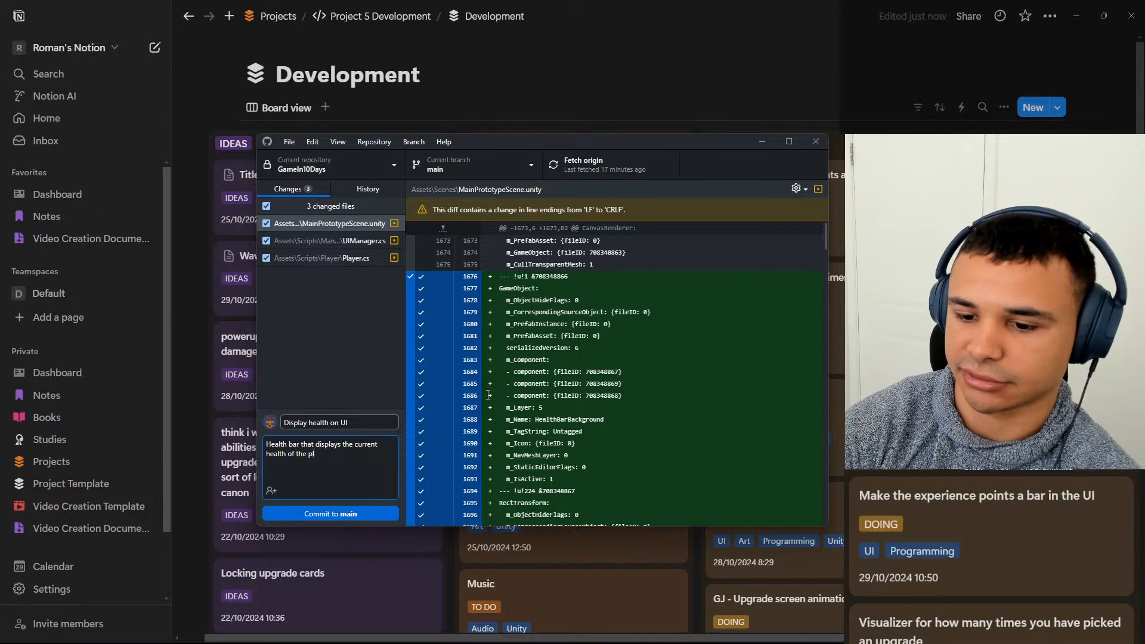
pyautogui.click(332, 518)
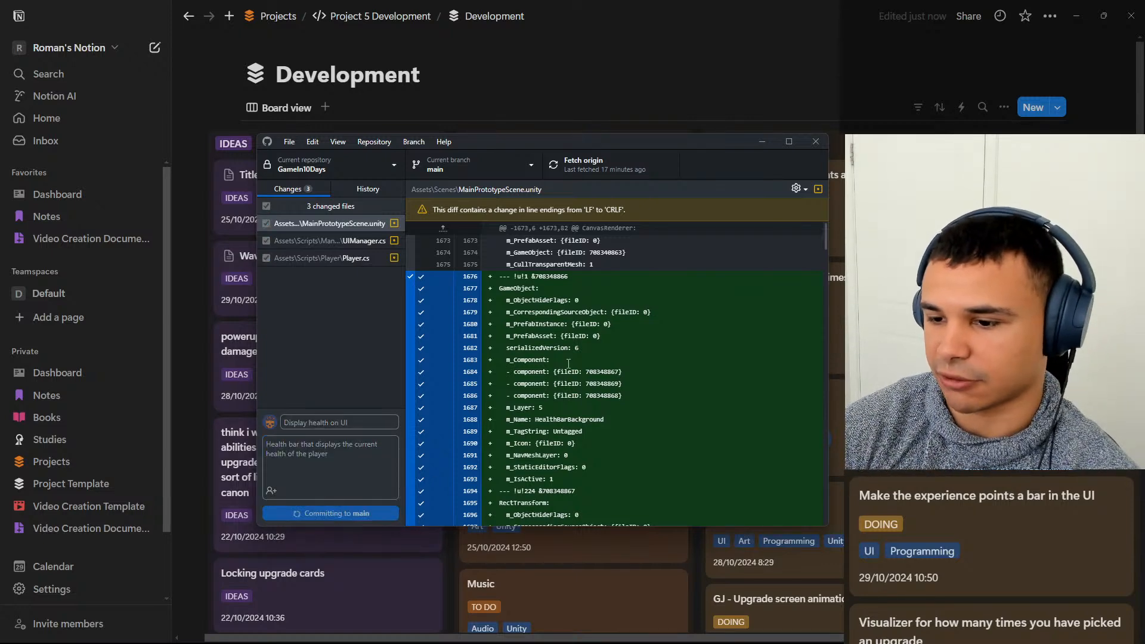
pyautogui.click(621, 172)
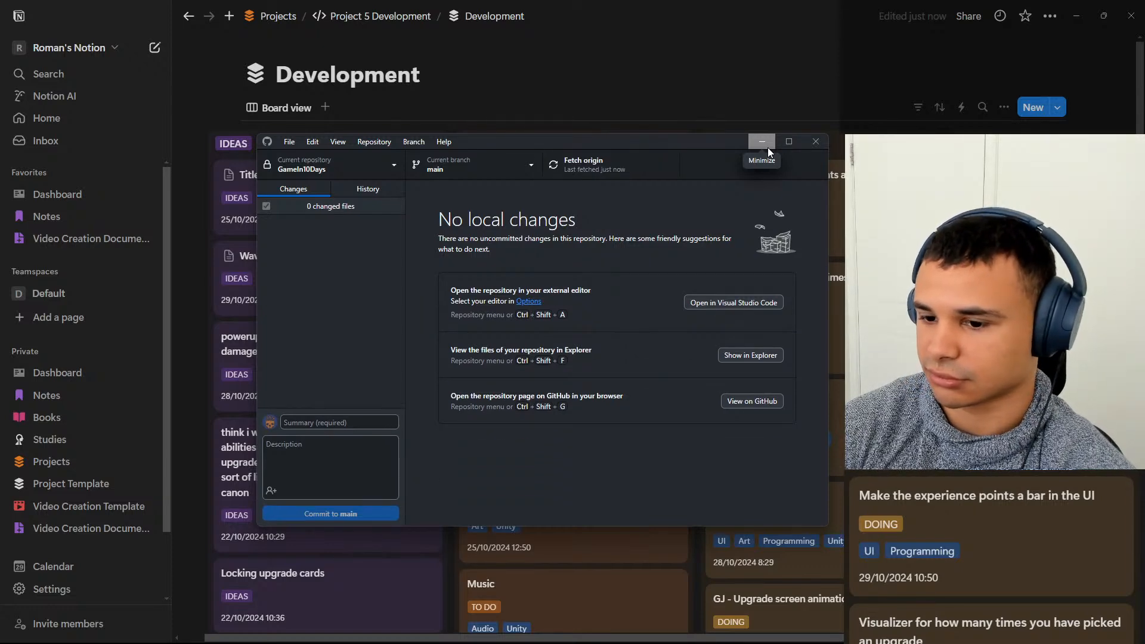
pyautogui.click(762, 141)
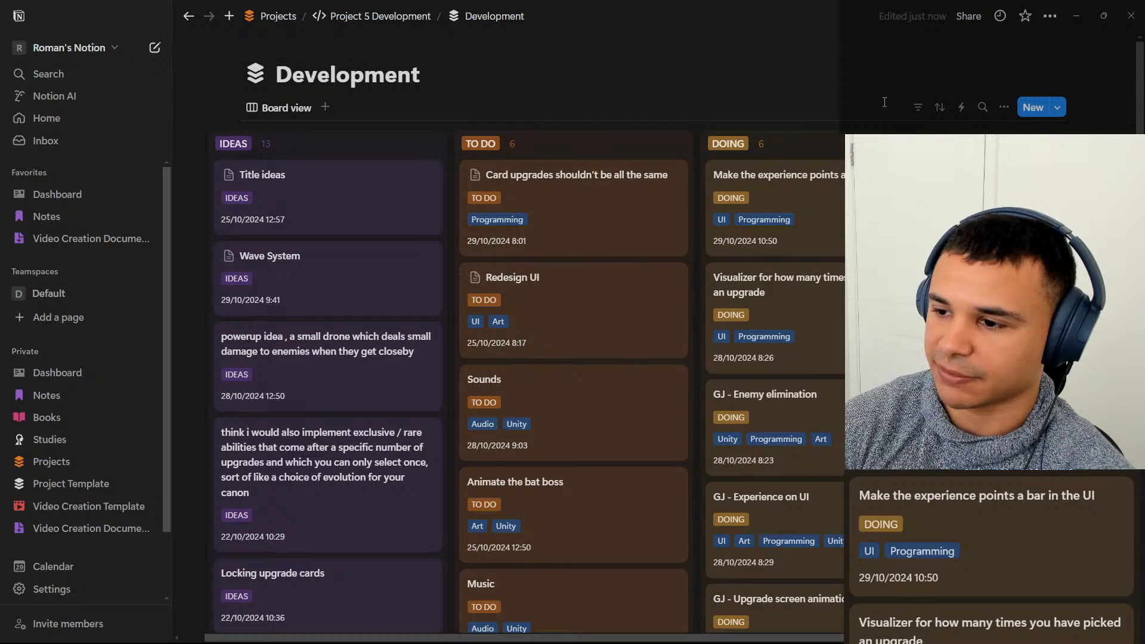
# Return to Unity and set the height of PointsNeededToUpgradeBackground to 40.
pyautogui.click(1075, 16)
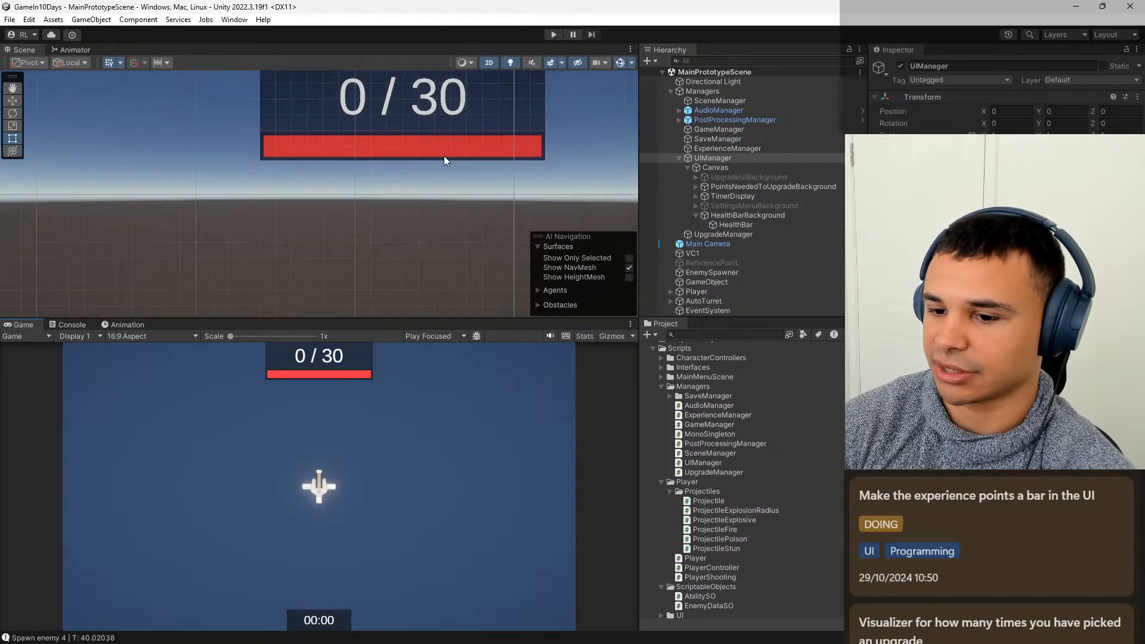
pyautogui.moveTo(444, 156); pyautogui.dragTo(418, 212)
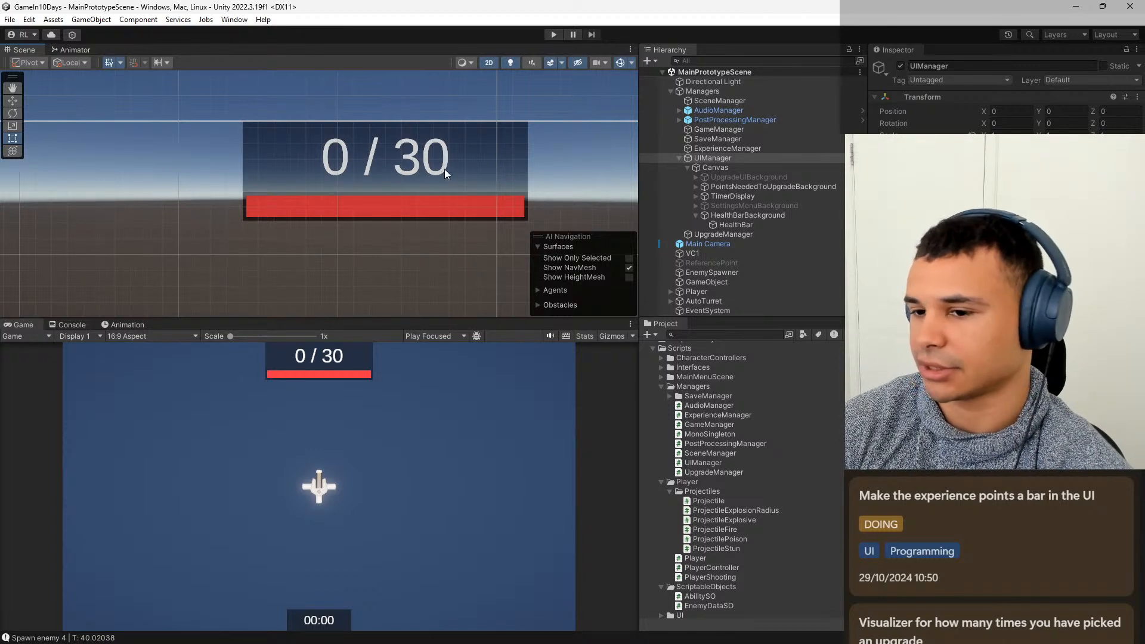
pyautogui.scroll(1, 461, 173)
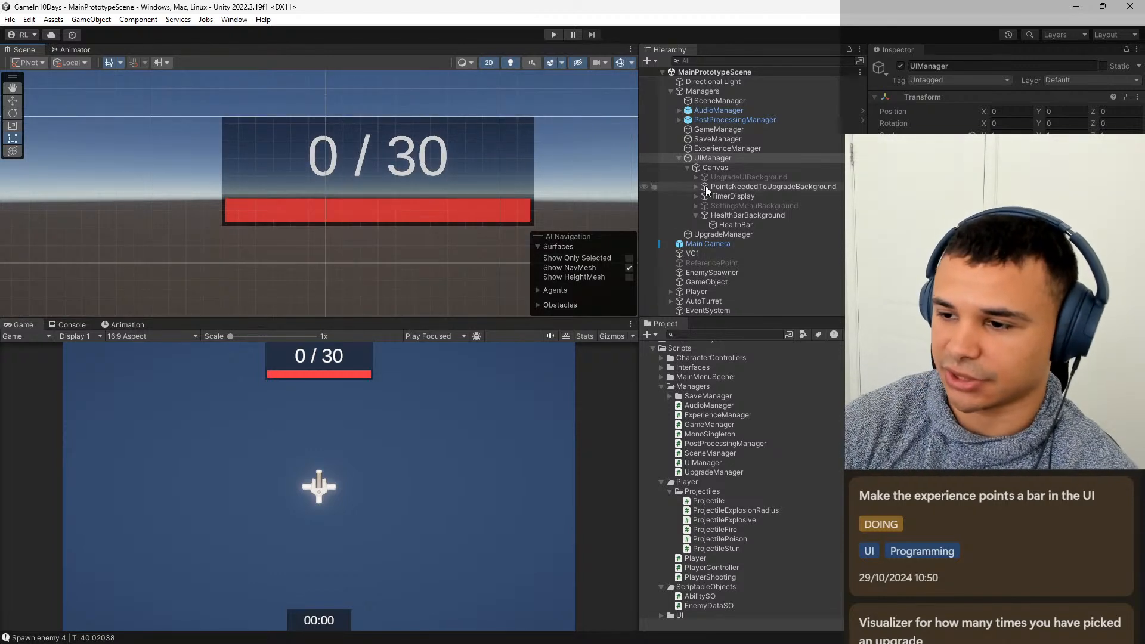
pyautogui.click(767, 168)
pyautogui.click(744, 186)
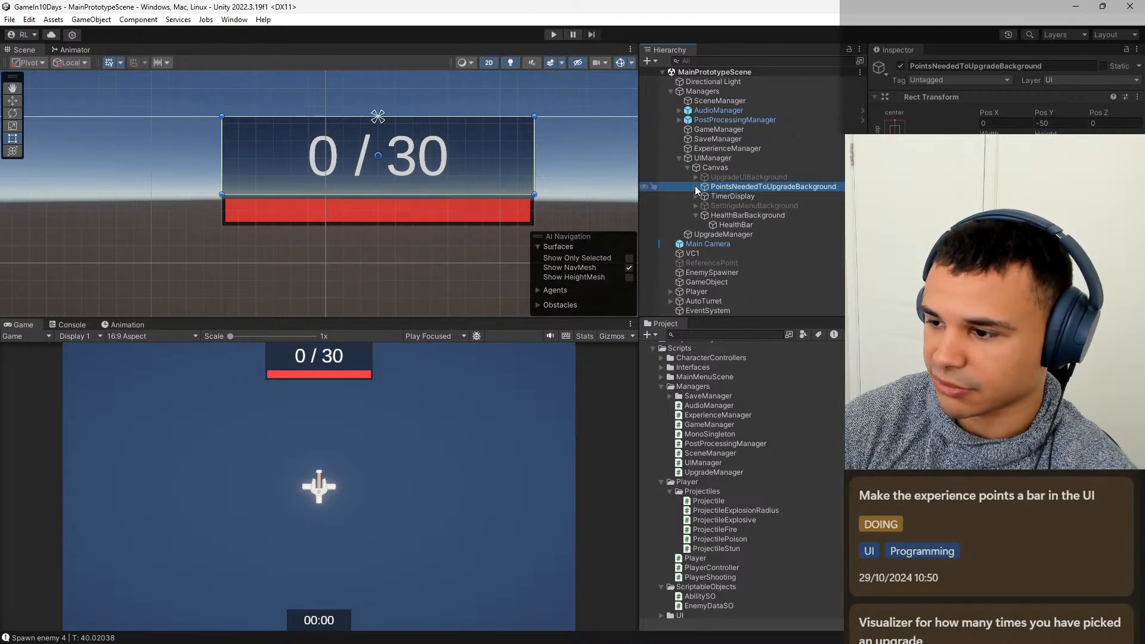
pyautogui.click(1060, 143)
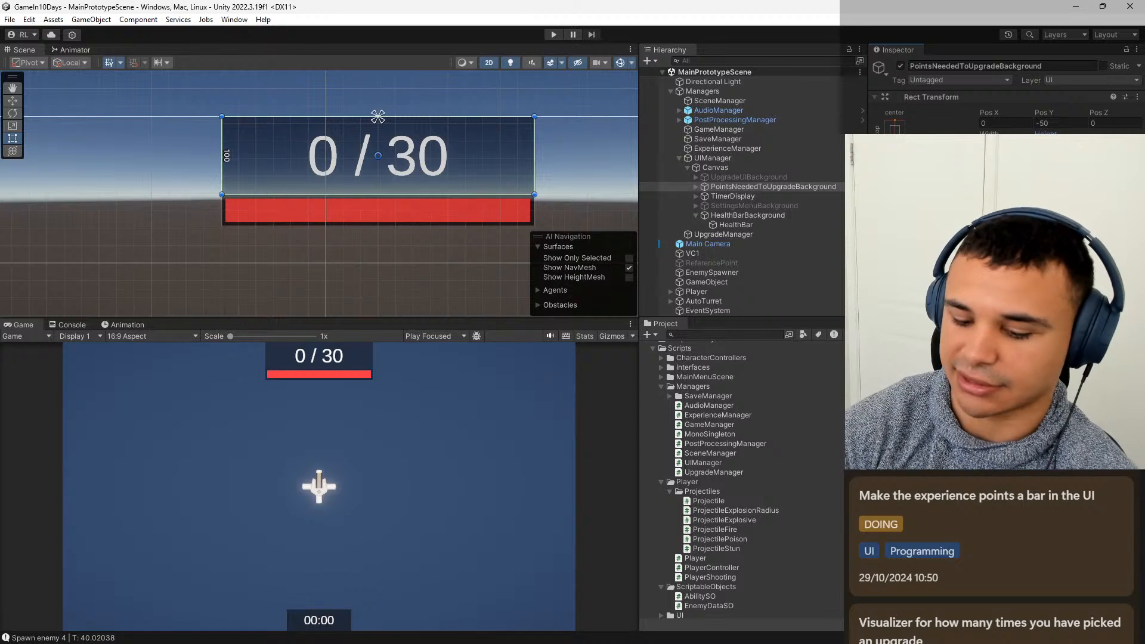
pyautogui.write('40')
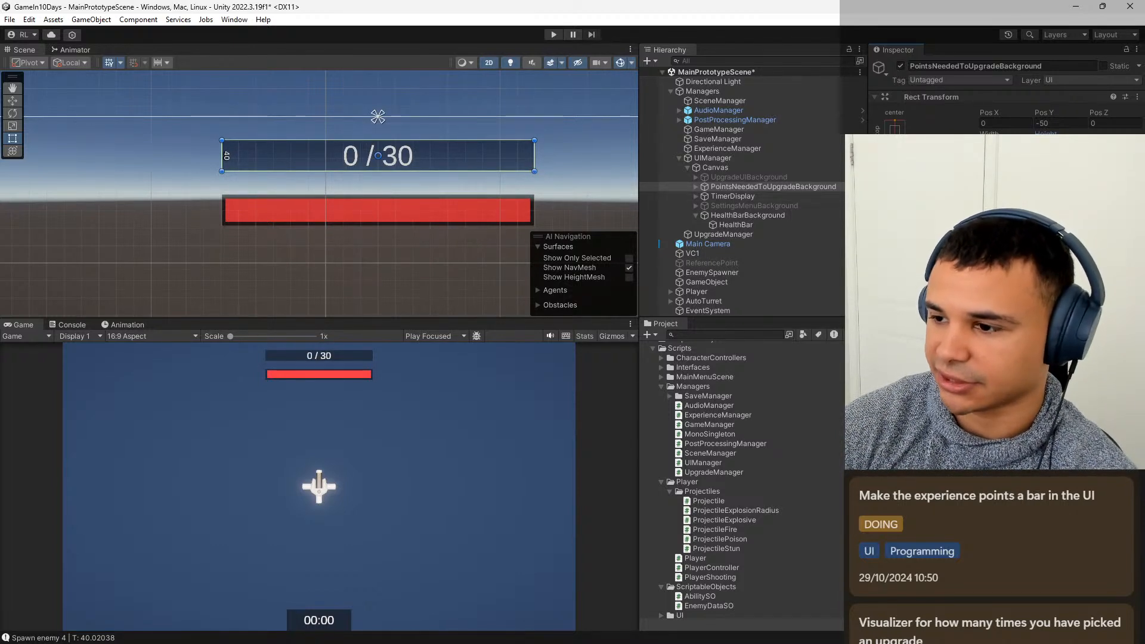
# Delete the PointsText child of PointsNeededToUpgradeBackground.
pyautogui.click(695, 186)
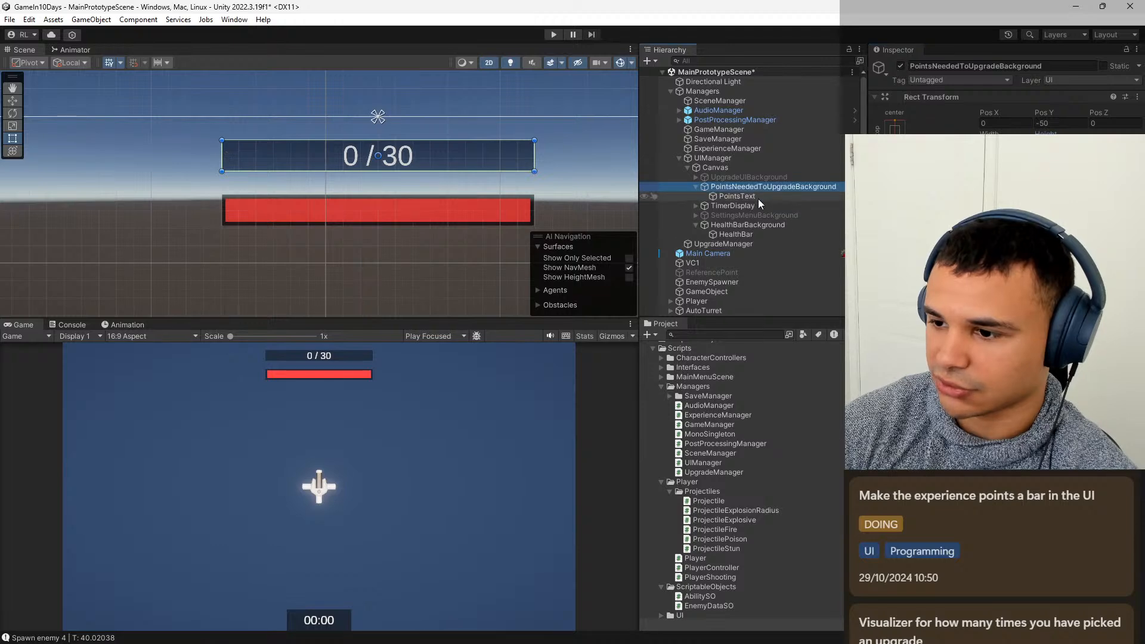
pyautogui.click(757, 196)
pyautogui.rightClick(757, 199)
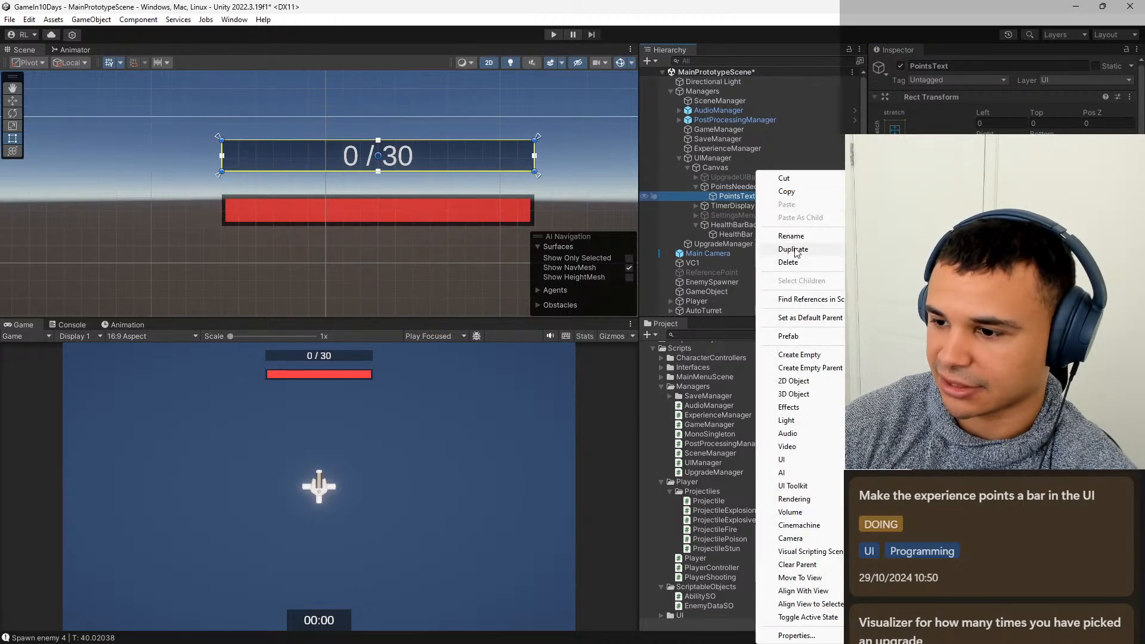
pyautogui.click(793, 251)
# Add a UI Image as a child of PointsNeededToUpgradeBackground and name it PointsNeededToUpgradeBar.
pyautogui.rightClick(744, 188)
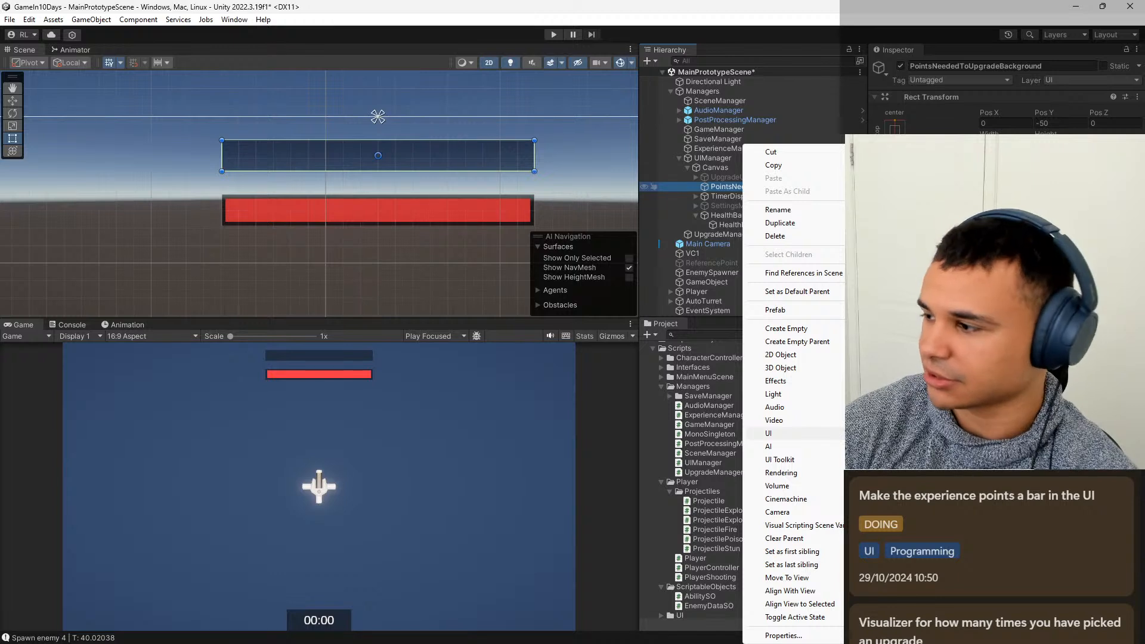
pyautogui.click(921, 434)
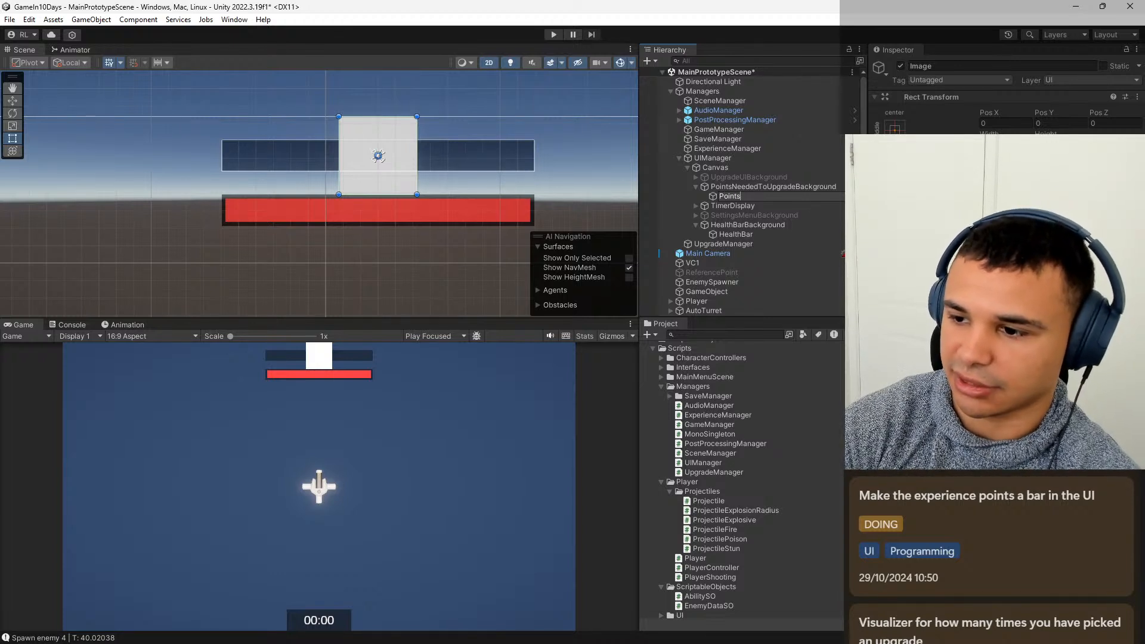
pyautogui.write('PointsNeededTo')
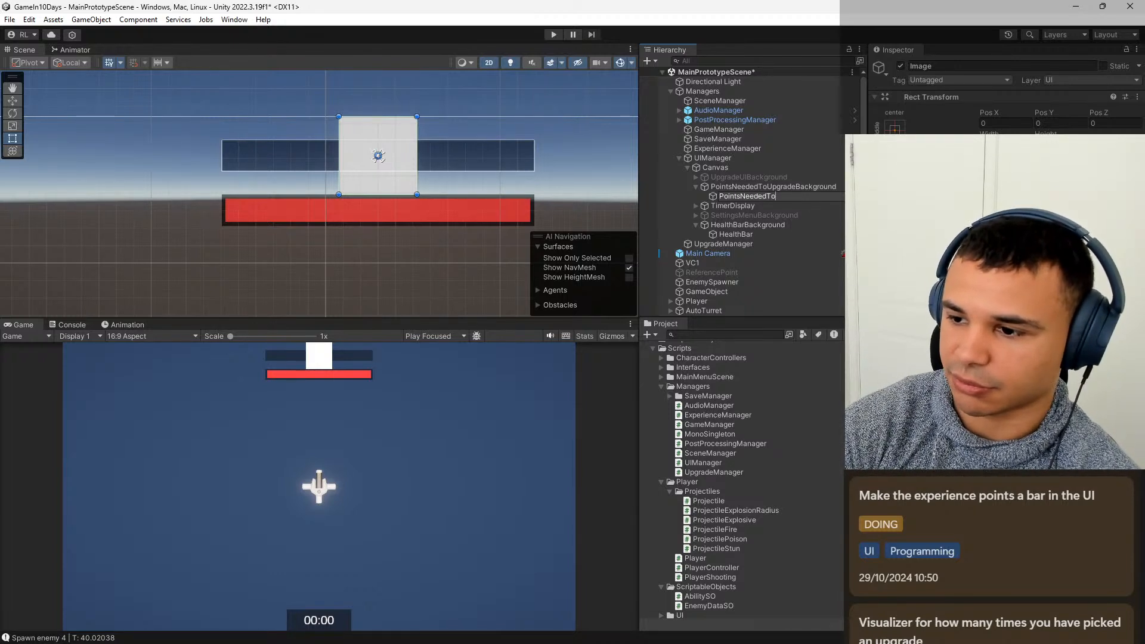
pyautogui.write('UpgradeBar')
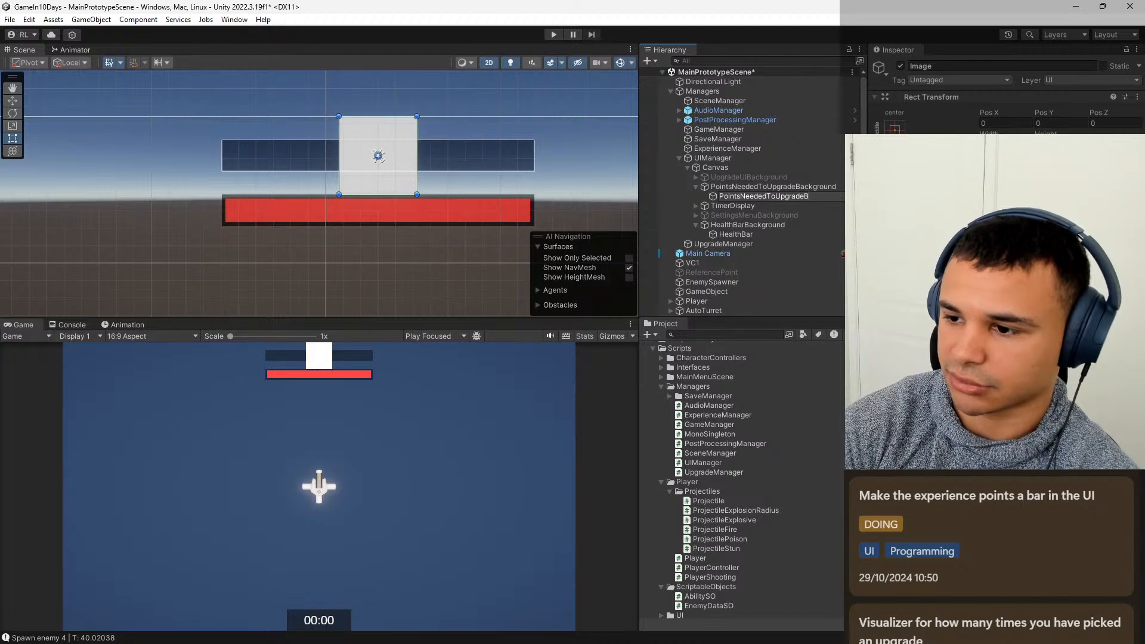
pyautogui.press('Return')
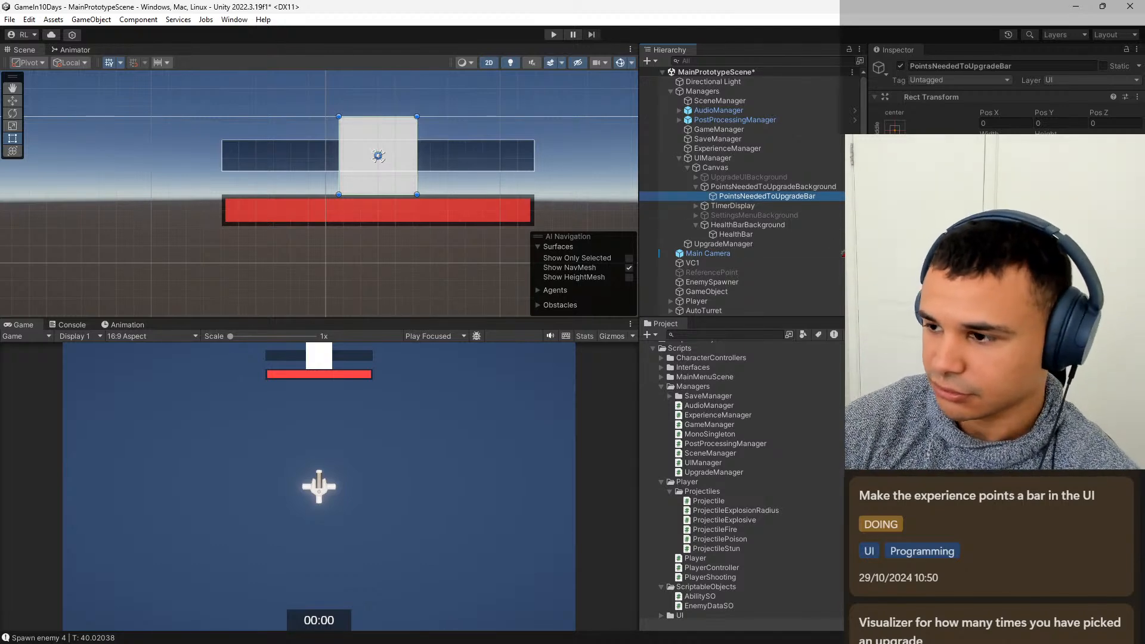
# Anchor PointsNeededToUpgradeBar to stretch in both directions, with left, top, right and bottom offsets of 5.
pyautogui.hotkey('alt', 'Tab')
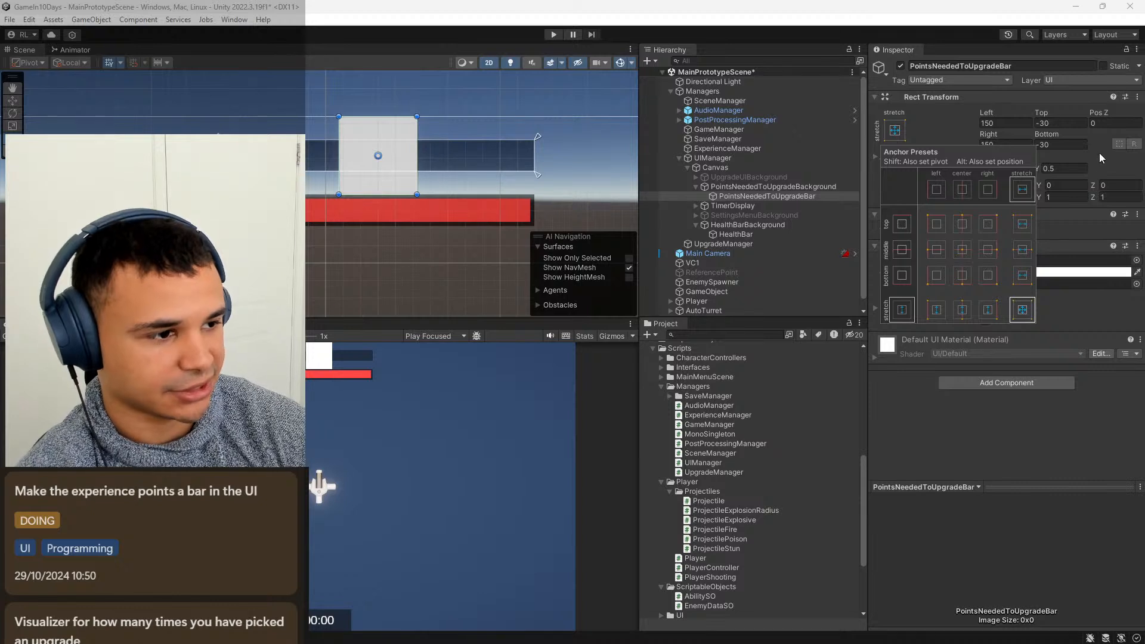
pyautogui.click(1023, 310)
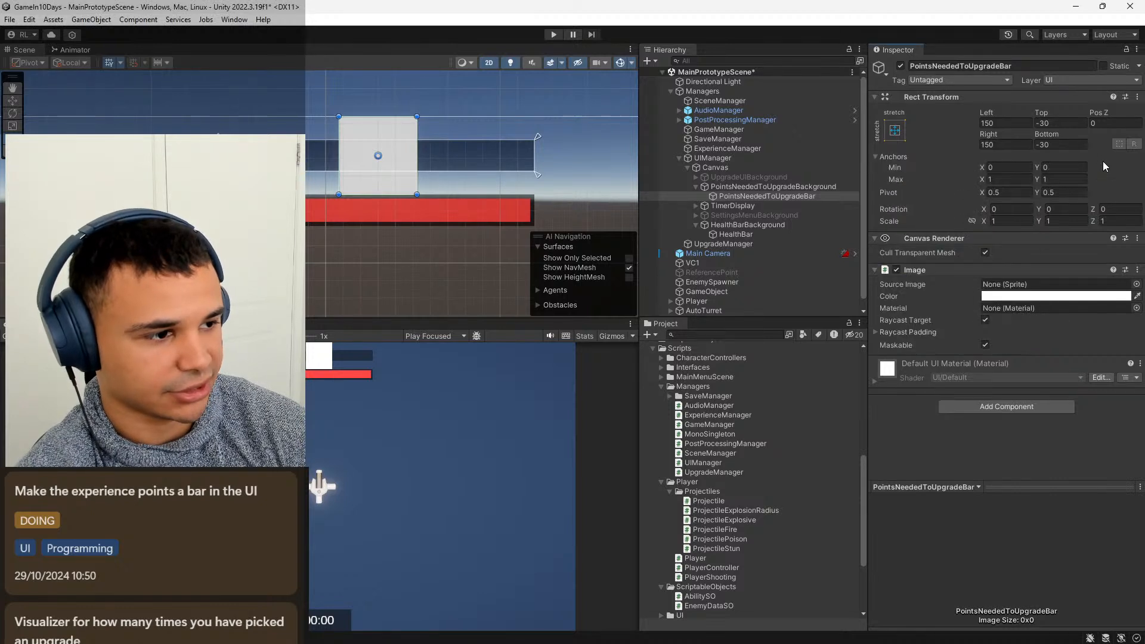
pyautogui.click(1005, 124)
pyautogui.write('5')
pyautogui.press('Tab')
pyautogui.write('5')
pyautogui.press('Tab')
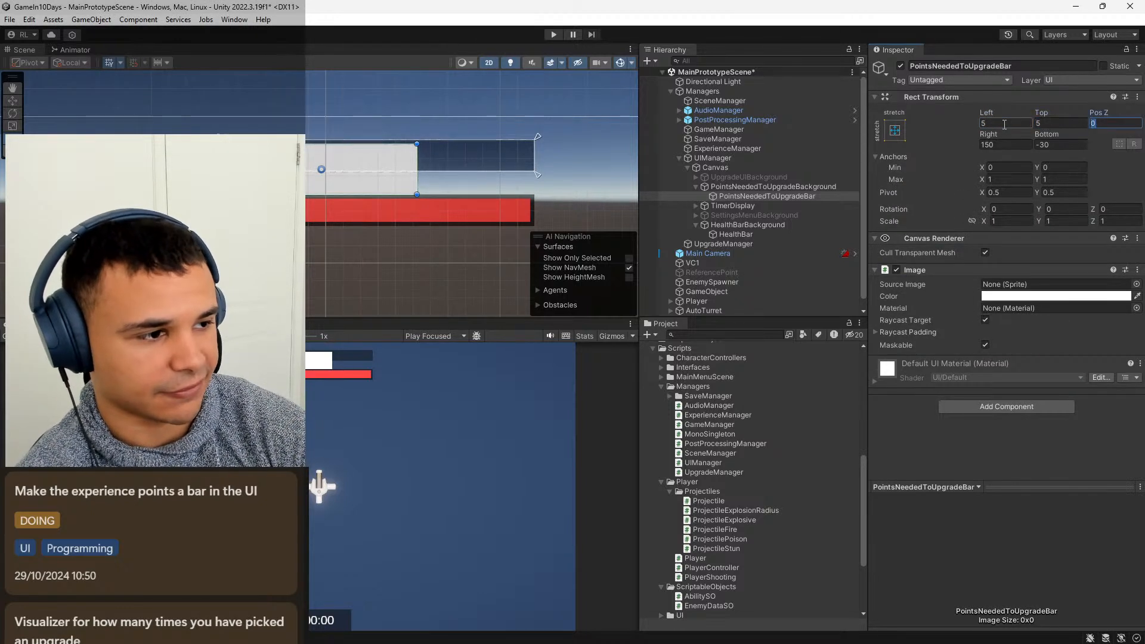
pyautogui.press('Tab')
pyautogui.write('5')
pyautogui.press('Tab')
pyautogui.write('5')
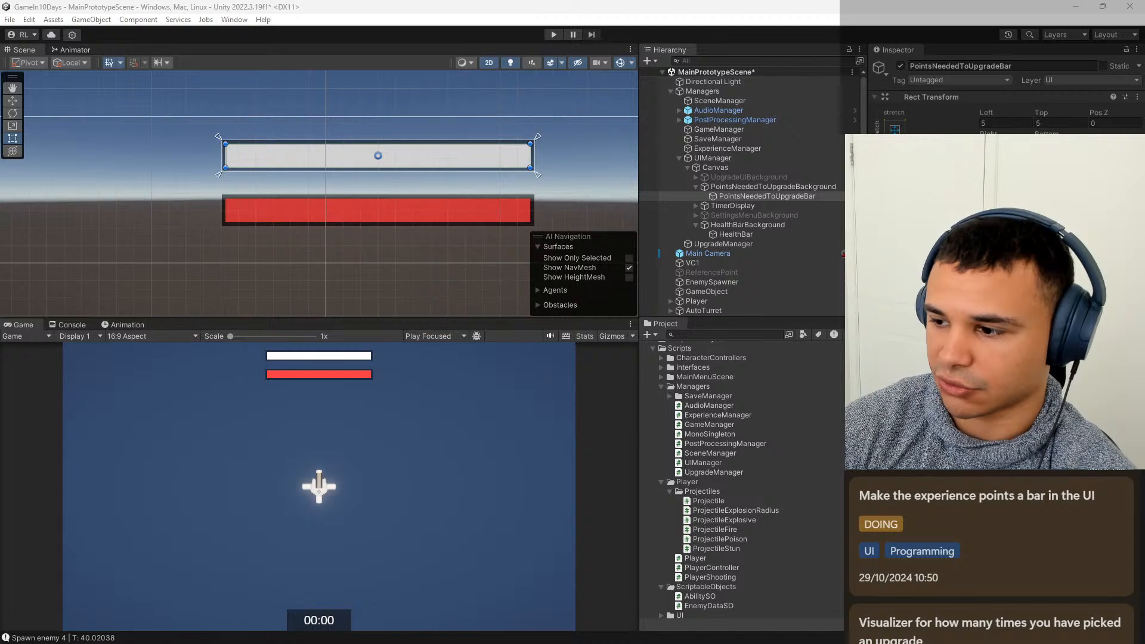
# Colour the PointsNeededToUpgradeBar image blue by setting both its red and green values to 70.
pyautogui.click(1037, 260)
pyautogui.moveTo(682, 392); pyautogui.dragTo(663, 376)
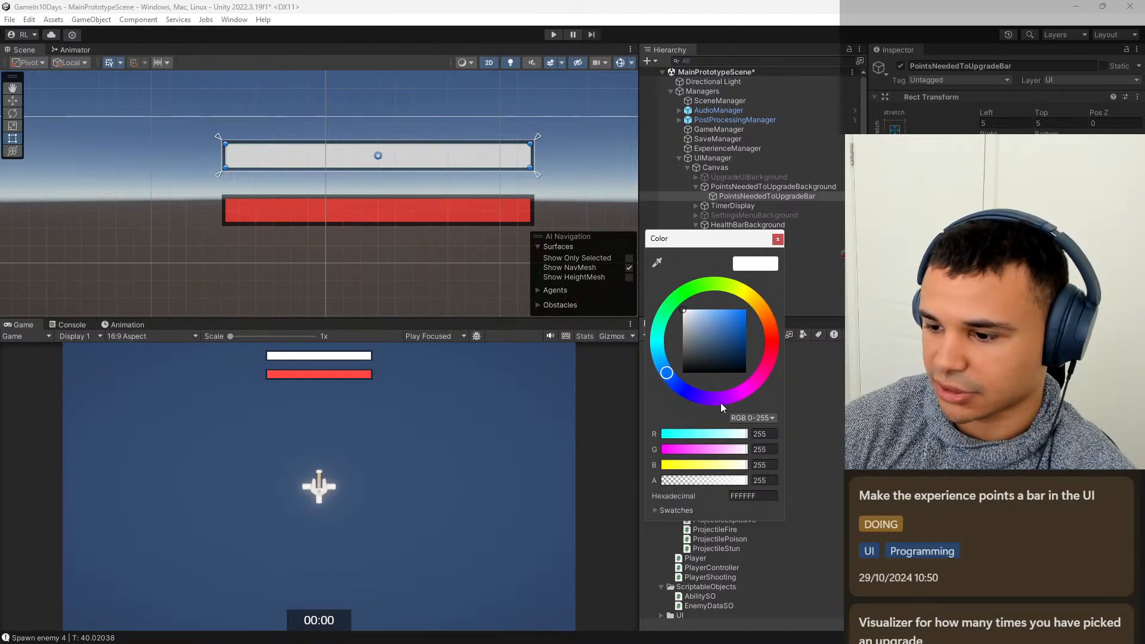
pyautogui.click(768, 462)
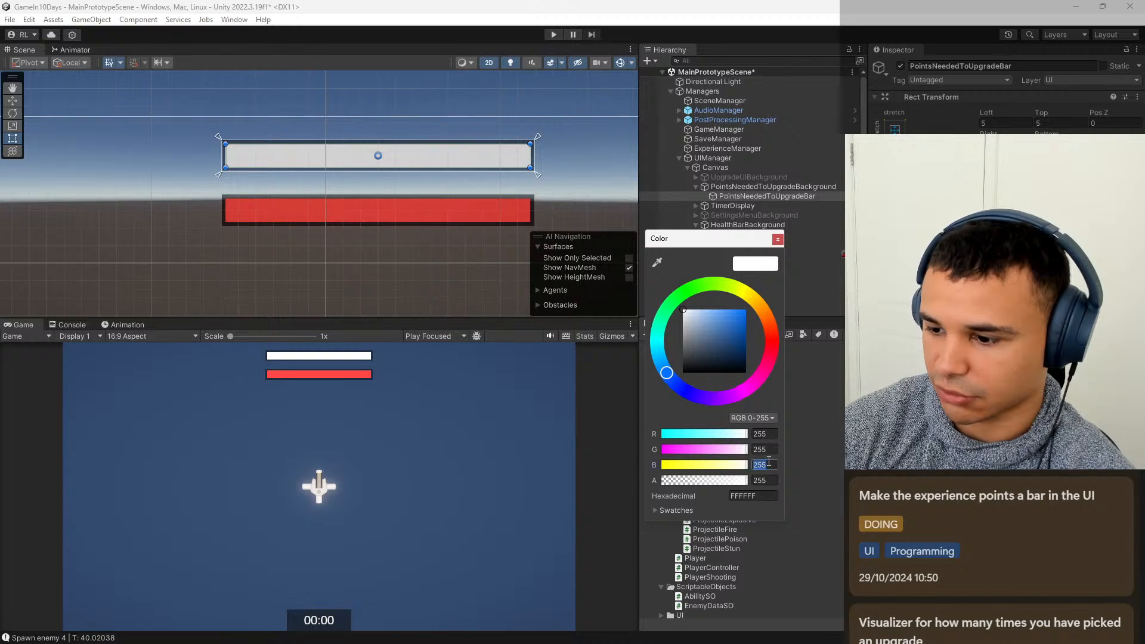
pyautogui.click(766, 449)
pyautogui.write('70')
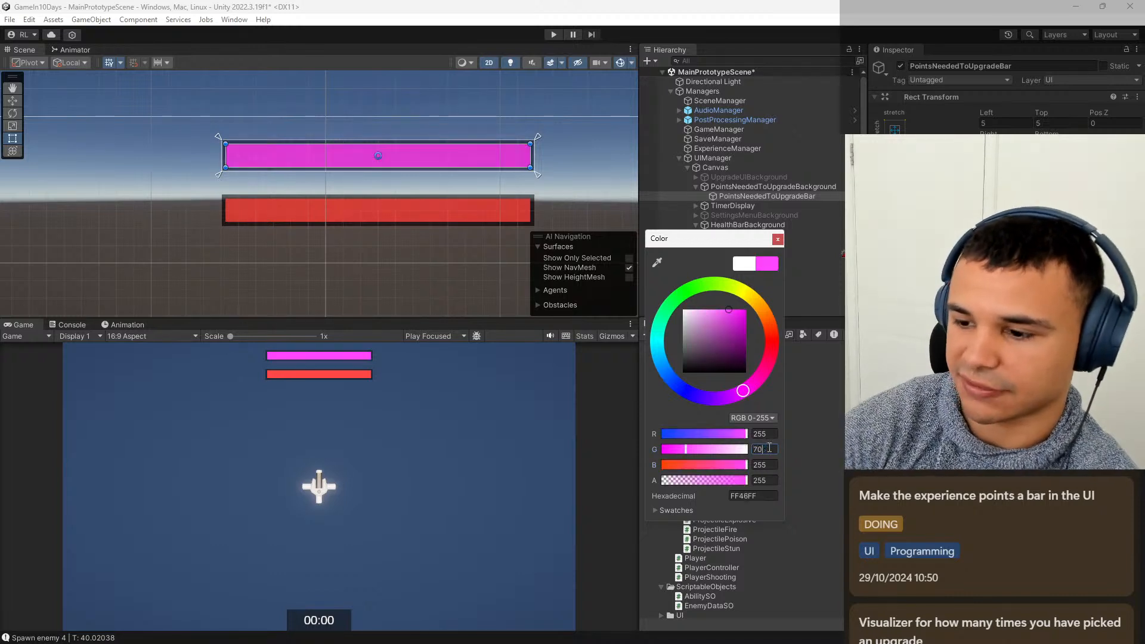
pyautogui.click(766, 434)
pyautogui.write('70')
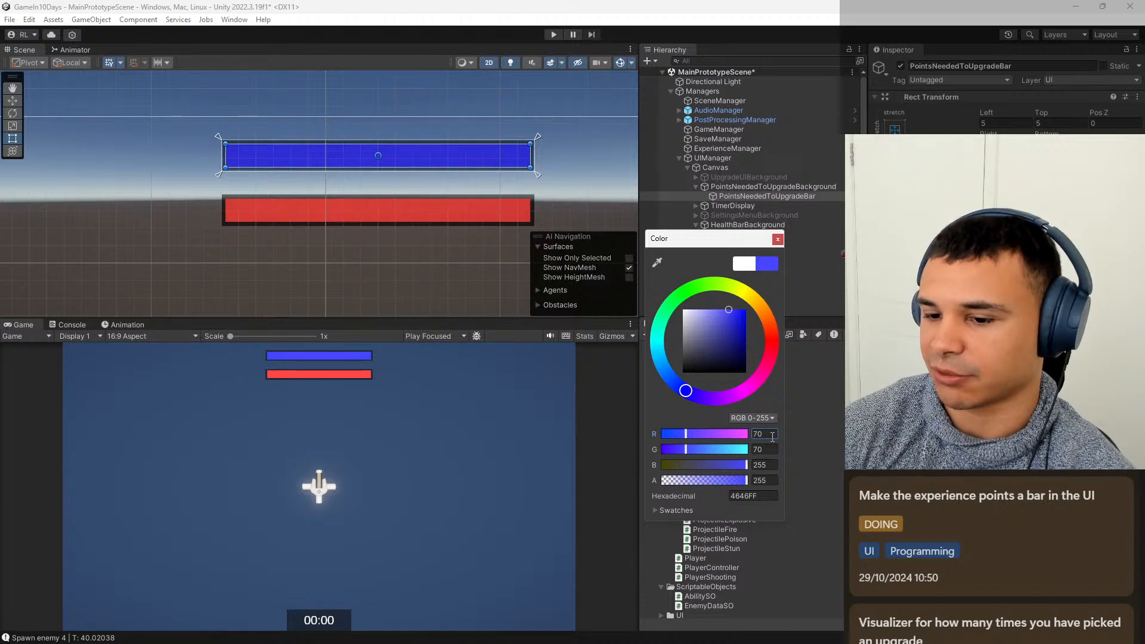
pyautogui.click(777, 240)
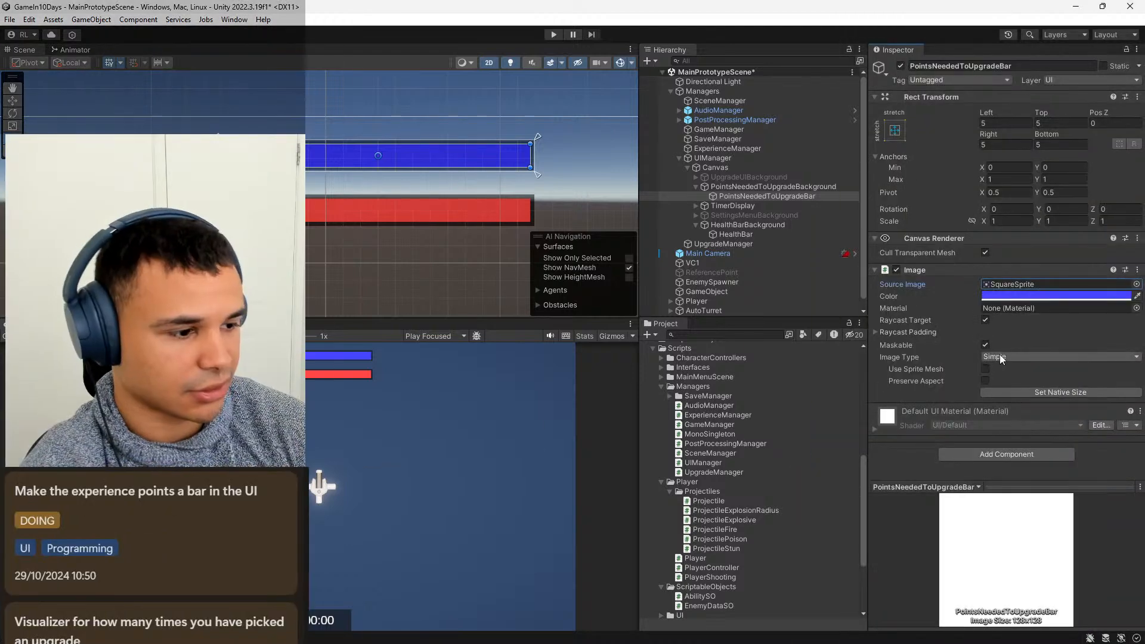
# Set the bar's image type to Filled with the Horizontal fill method, try out the fill, and set the fill amount to 1.
pyautogui.click(1019, 358)
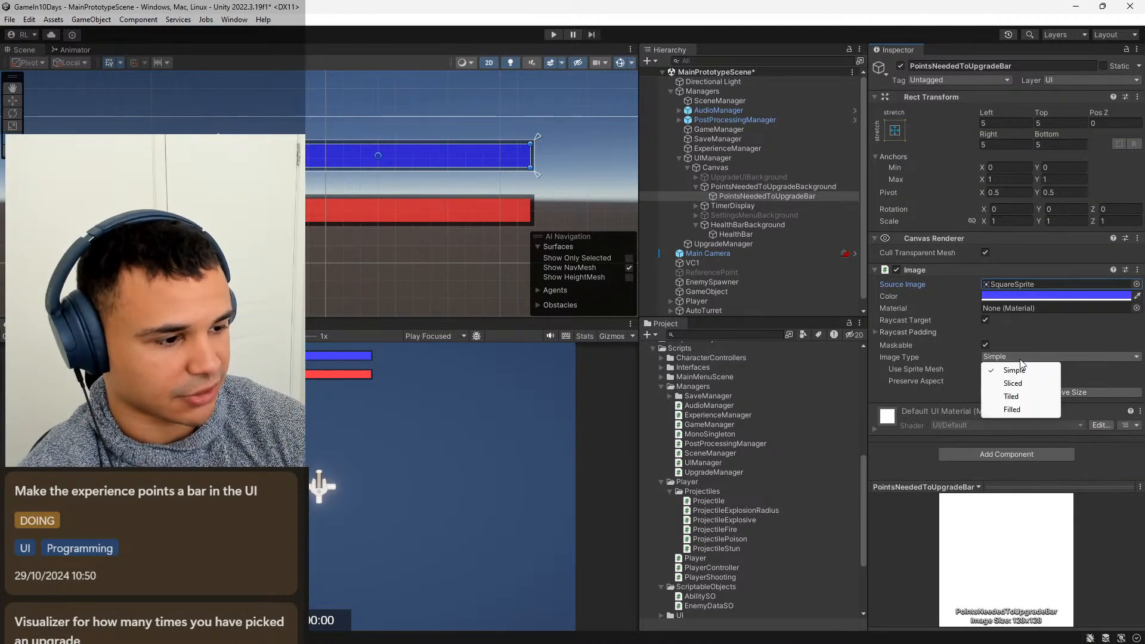
pyautogui.click(1025, 410)
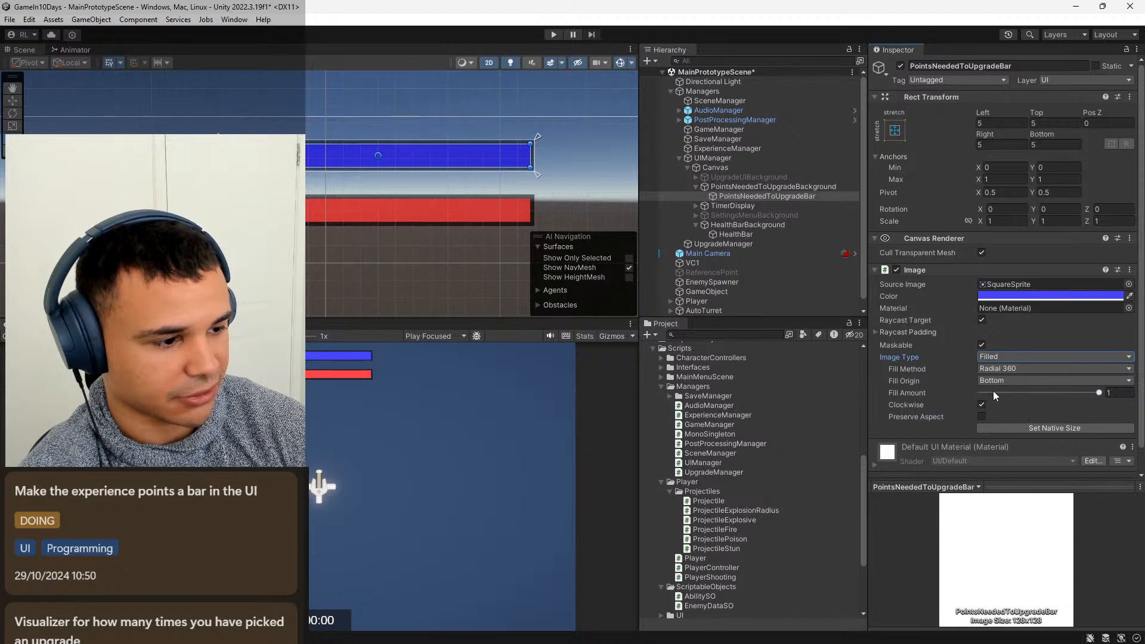
pyautogui.moveTo(1079, 392)
pyautogui.mouseDown()
pyautogui.moveTo(967, 394)
pyautogui.moveTo(1098, 398)
pyautogui.moveTo(950, 399)
pyautogui.moveTo(1101, 399)
pyautogui.mouseUp()
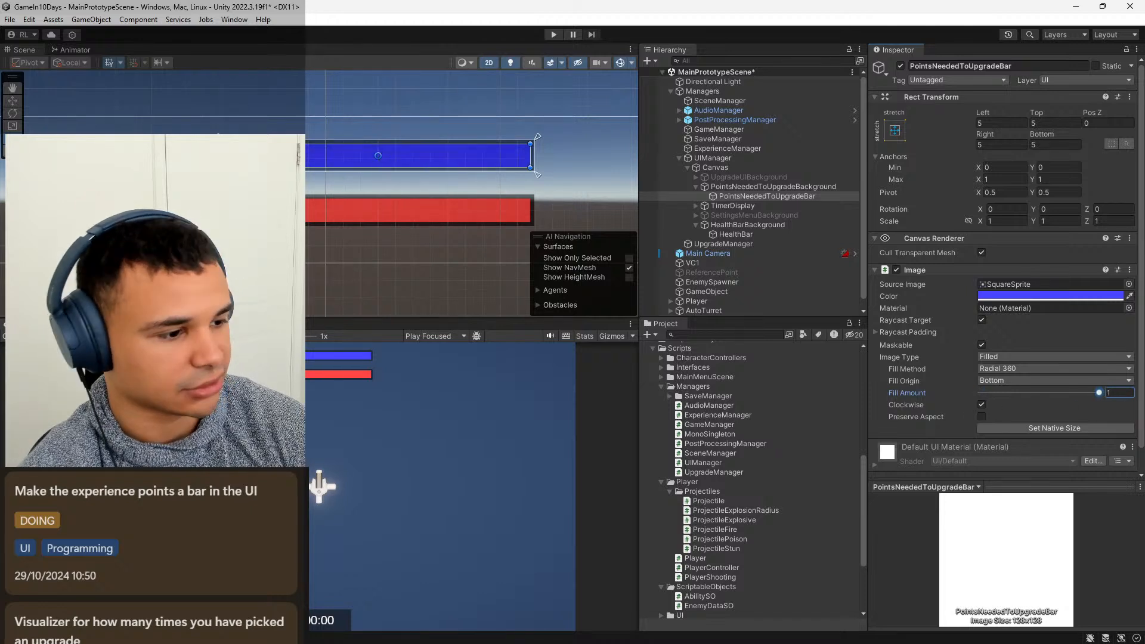
pyautogui.click(1098, 372)
pyautogui.click(1050, 382)
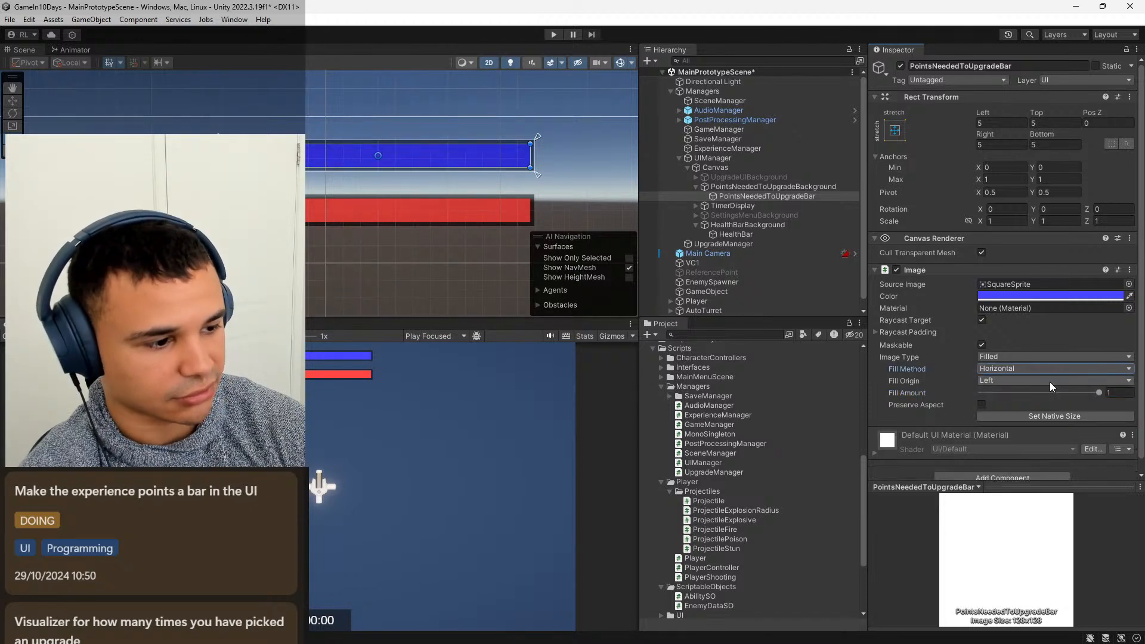
pyautogui.moveTo(1092, 396); pyautogui.dragTo(1039, 407)
pyautogui.click(1116, 392)
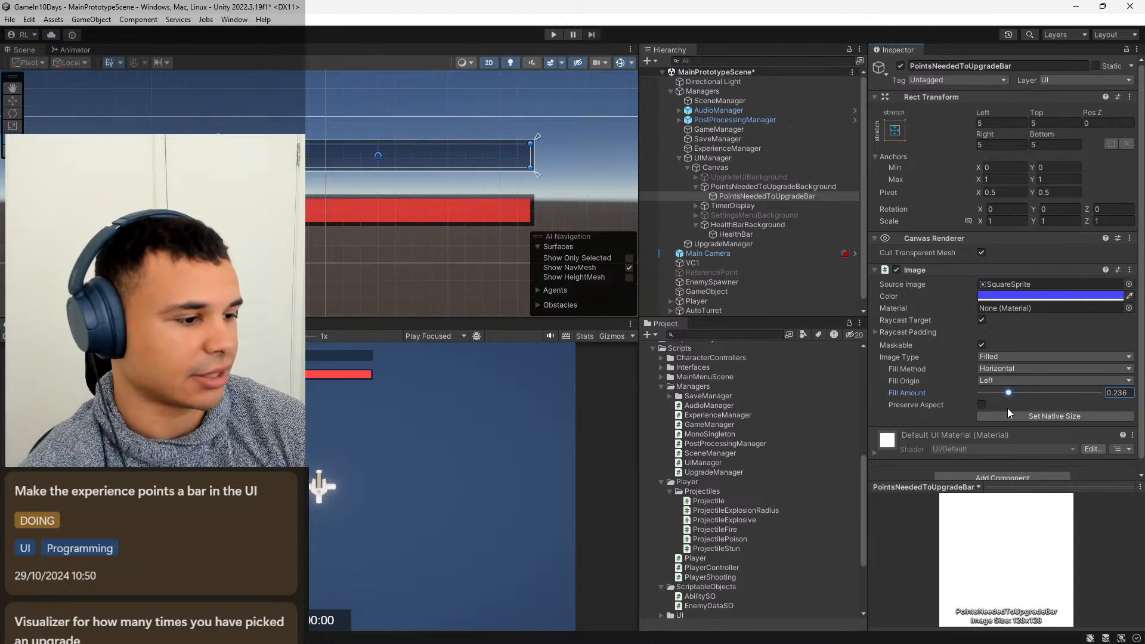
pyautogui.write('1')
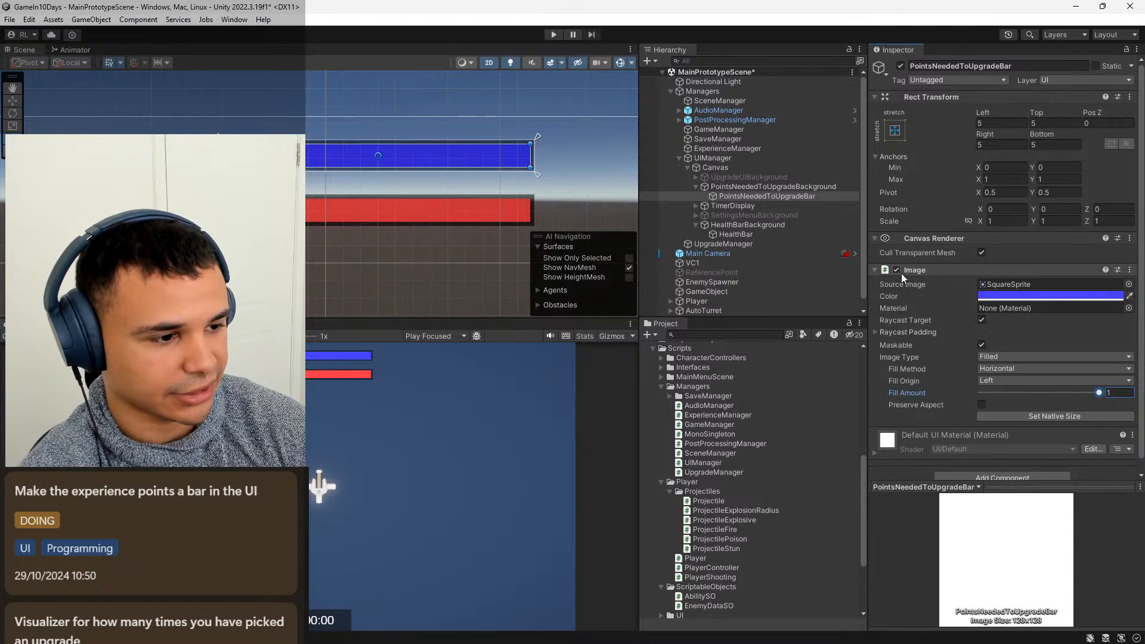
# Move HealthBarBackground up to the top edge of the canvas, at a Y position of -20.
pyautogui.click(757, 189)
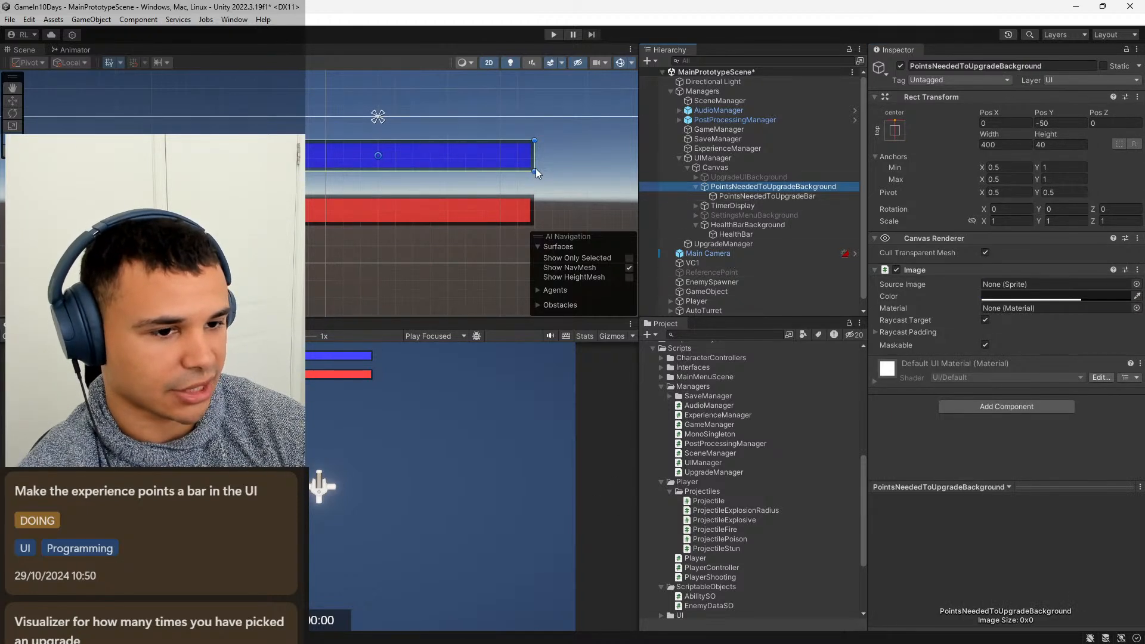
pyautogui.moveTo(497, 157); pyautogui.dragTo(506, 181)
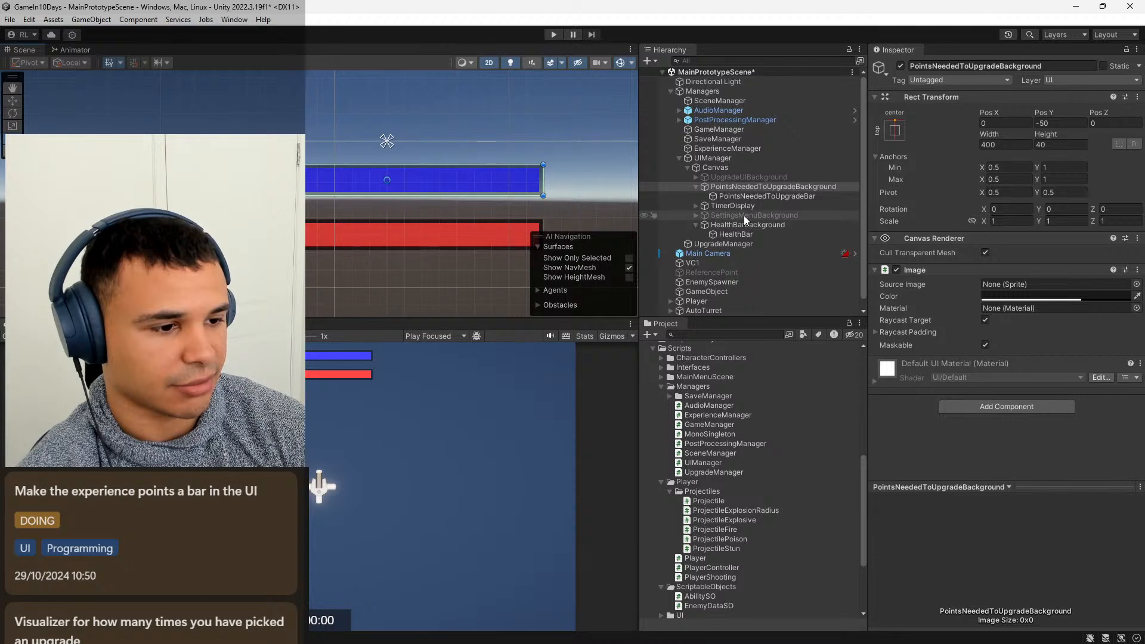
pyautogui.click(760, 225)
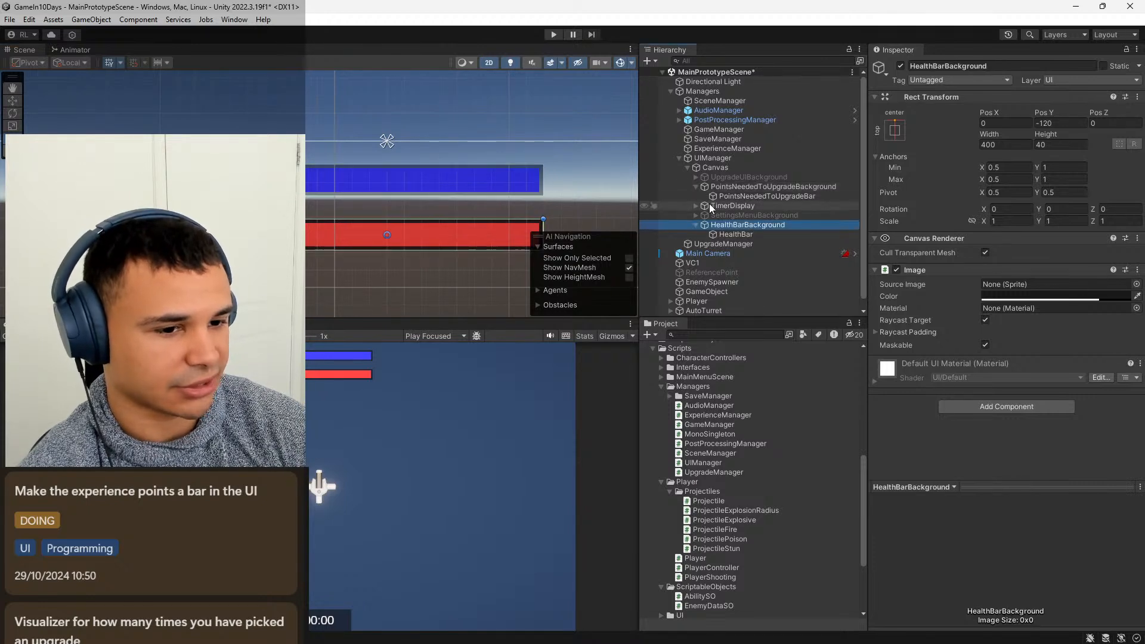
pyautogui.moveTo(414, 233); pyautogui.dragTo(415, 152)
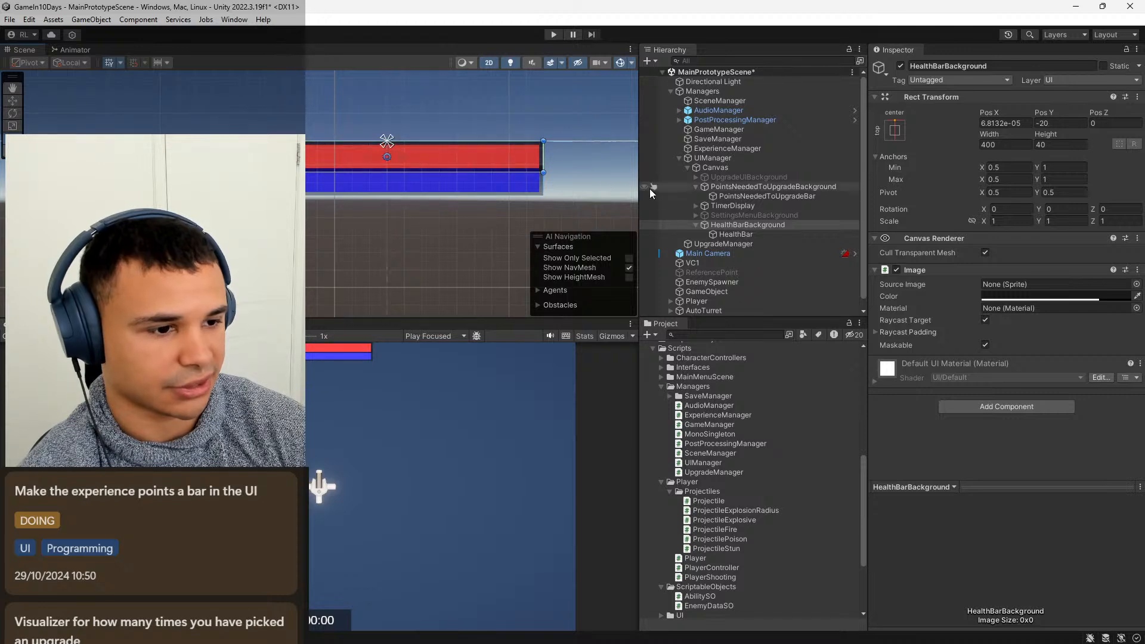
# Place PointsNeededToUpgradeBackground directly beneath the health bar, at a Y position of about -60.
pyautogui.click(802, 206)
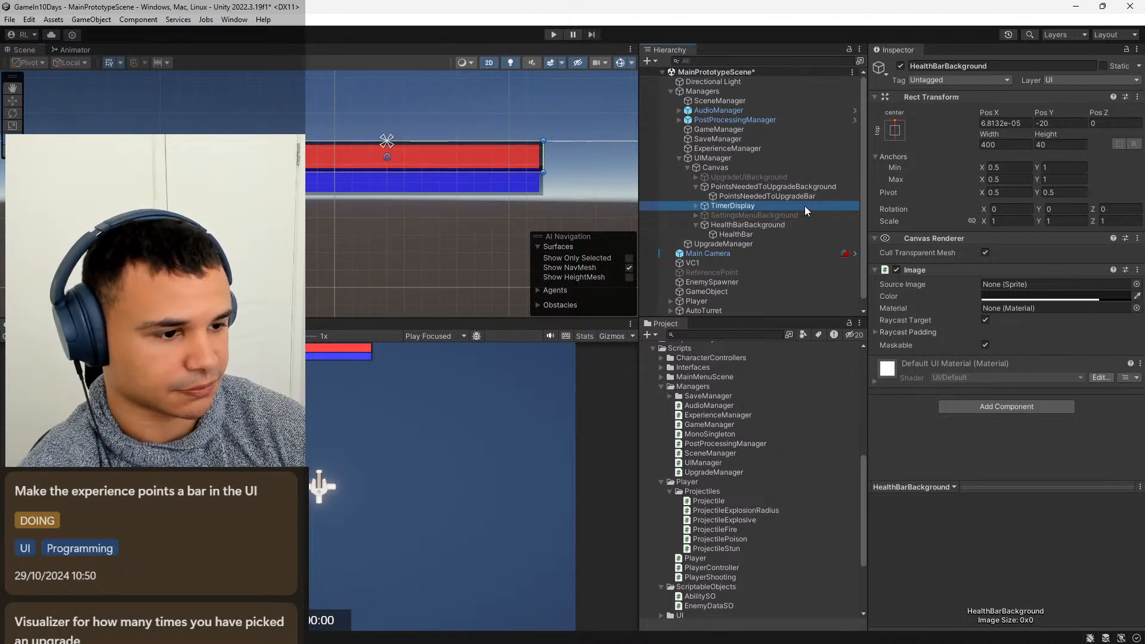
pyautogui.click(785, 197)
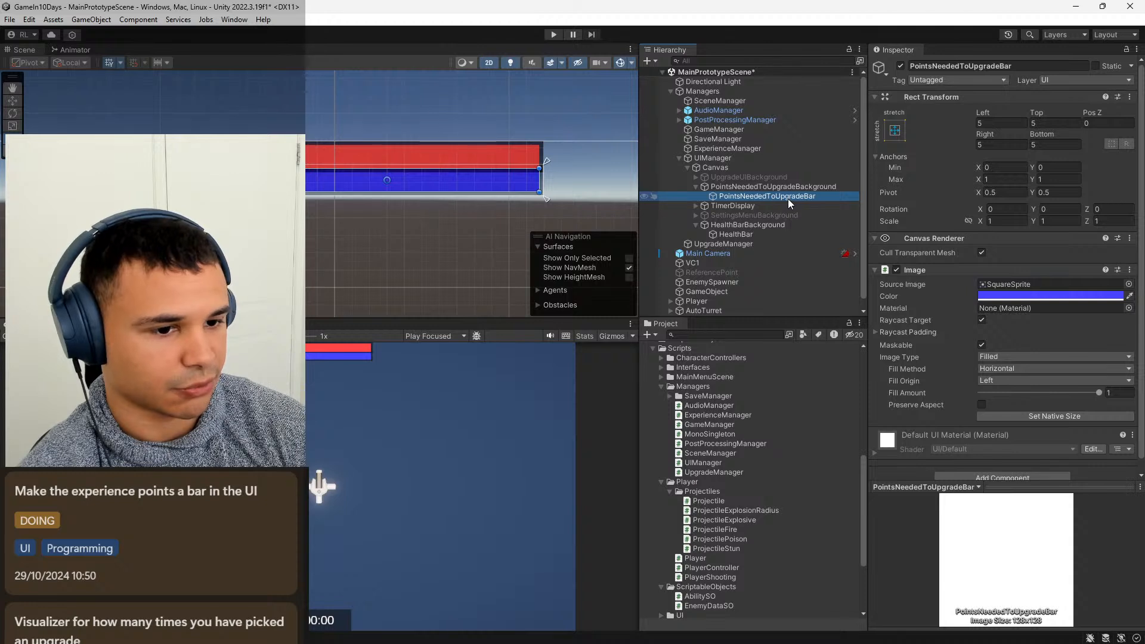
pyautogui.moveTo(492, 181)
pyautogui.mouseDown()
pyautogui.moveTo(492, 202)
pyautogui.moveTo(471, 188)
pyautogui.mouseUp()
pyautogui.hotkey('ctrl', 'z')
pyautogui.click(749, 187)
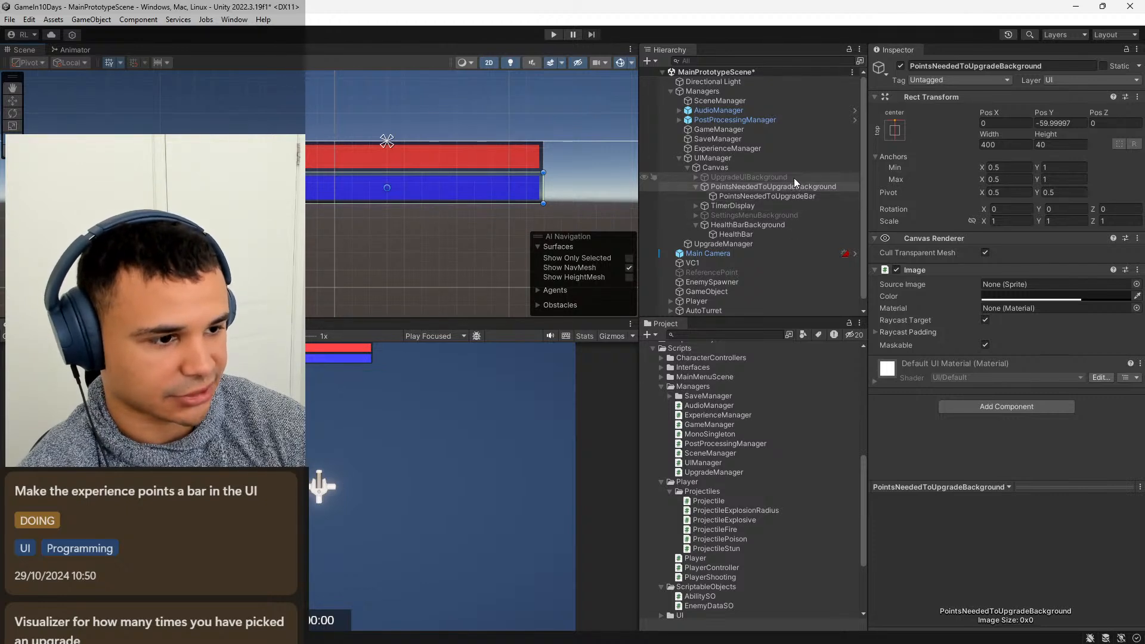
# Set the alpha of PointsNeededToUpgradeBackground's image colour to 200.
pyautogui.click(1059, 298)
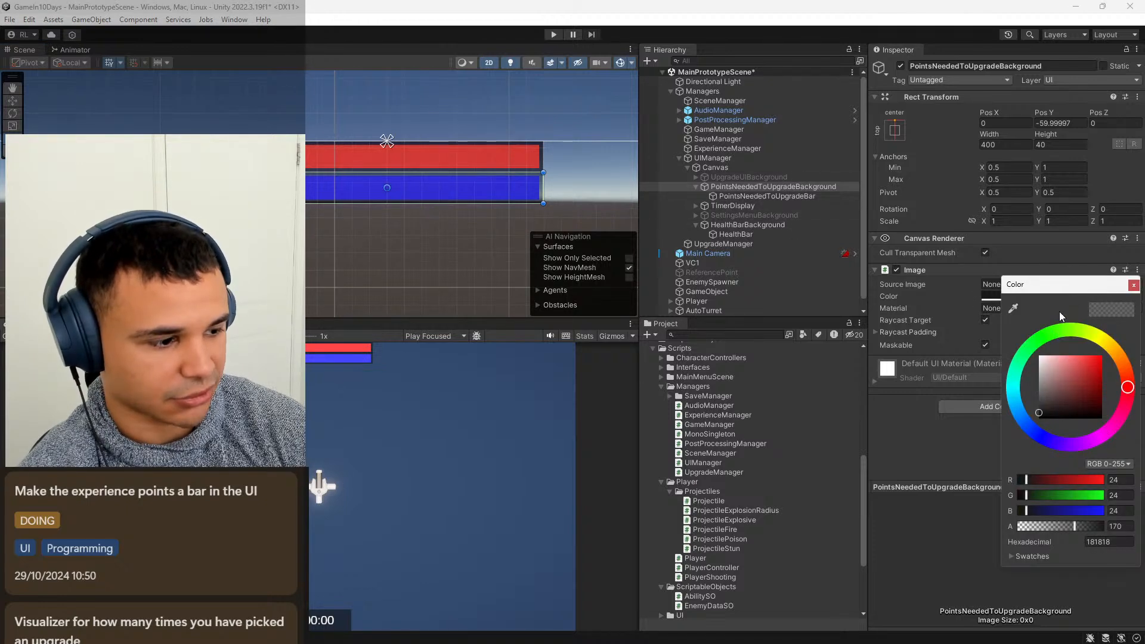
pyautogui.moveTo(1045, 291); pyautogui.dragTo(529, 220)
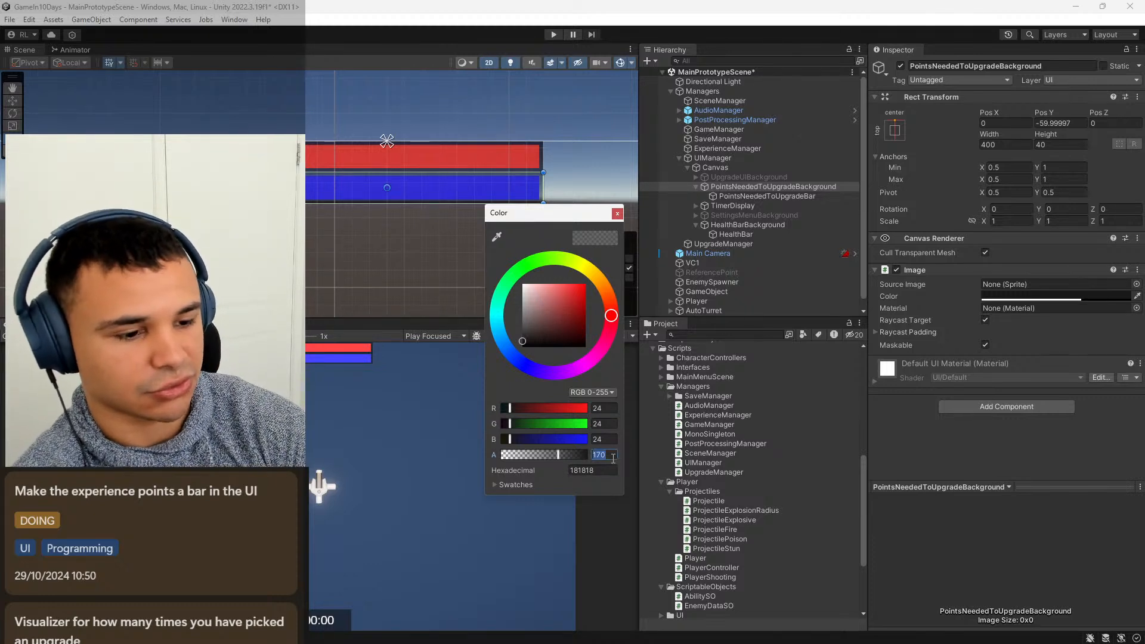
pyautogui.write('200')
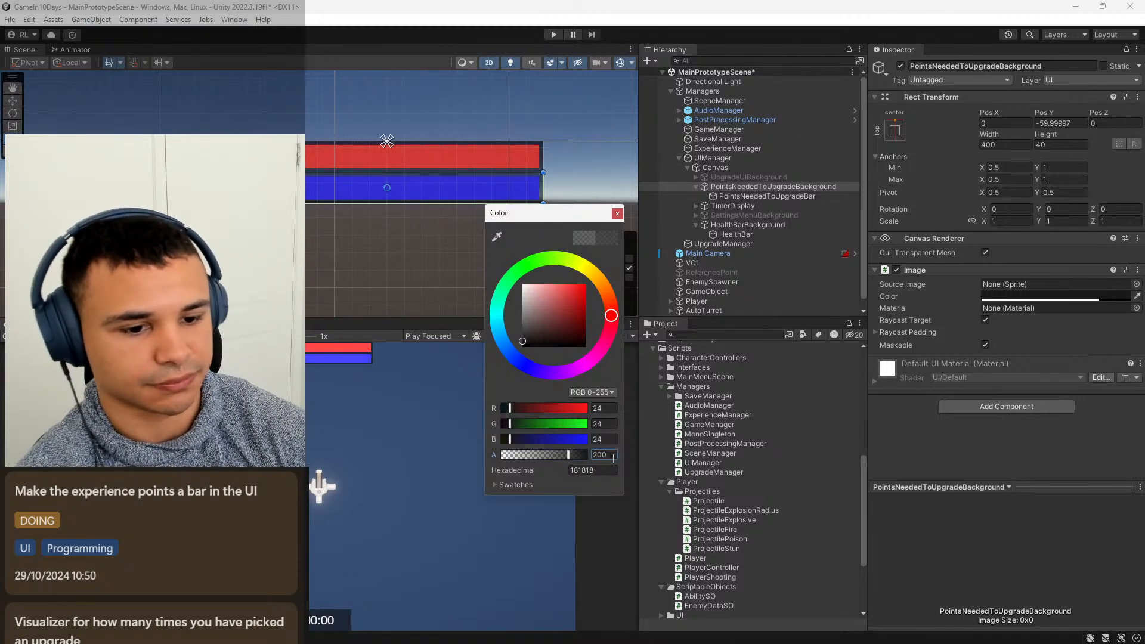
pyautogui.click(616, 214)
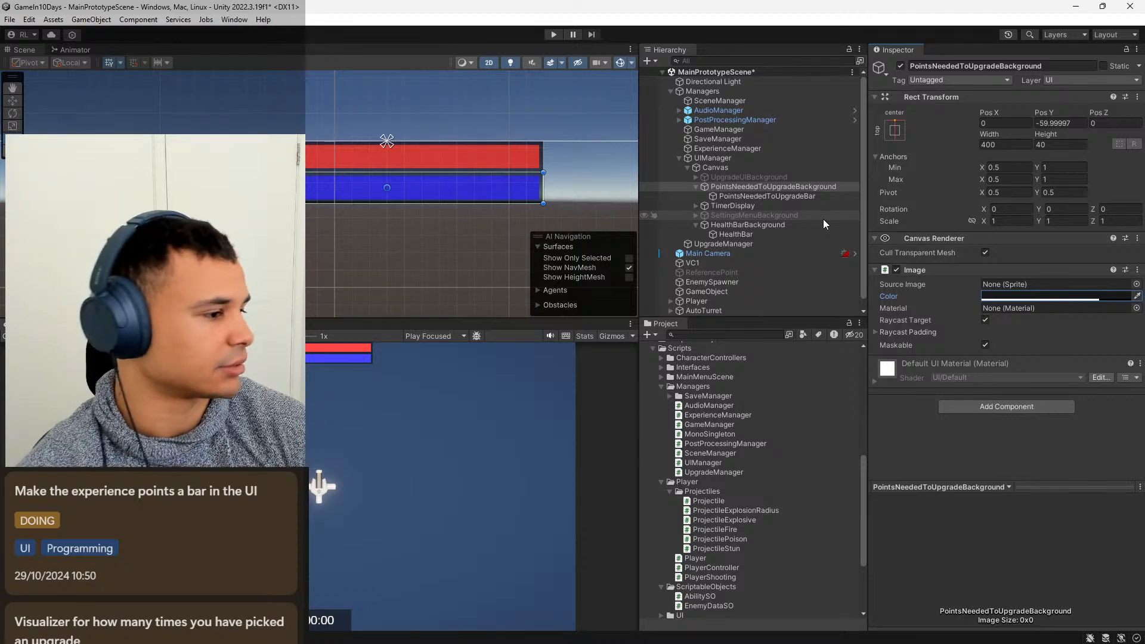
pyautogui.click(702, 186)
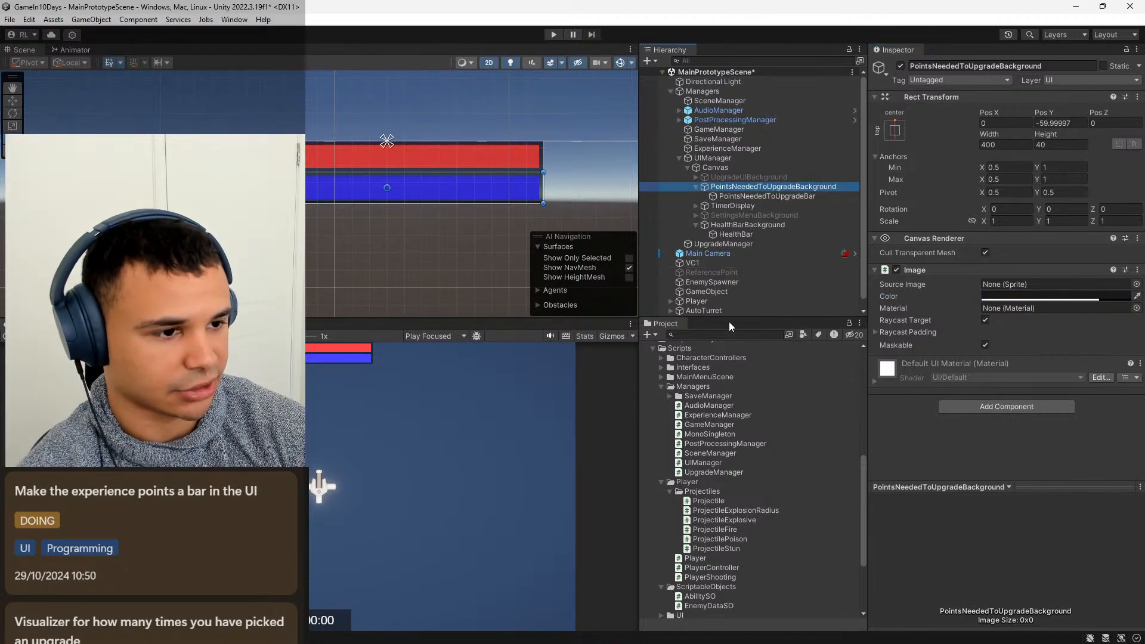
# Switch to Visual Studio Code, look through the Update code in Player.cs, and open the UIManager.cs script.
pyautogui.click(716, 638)
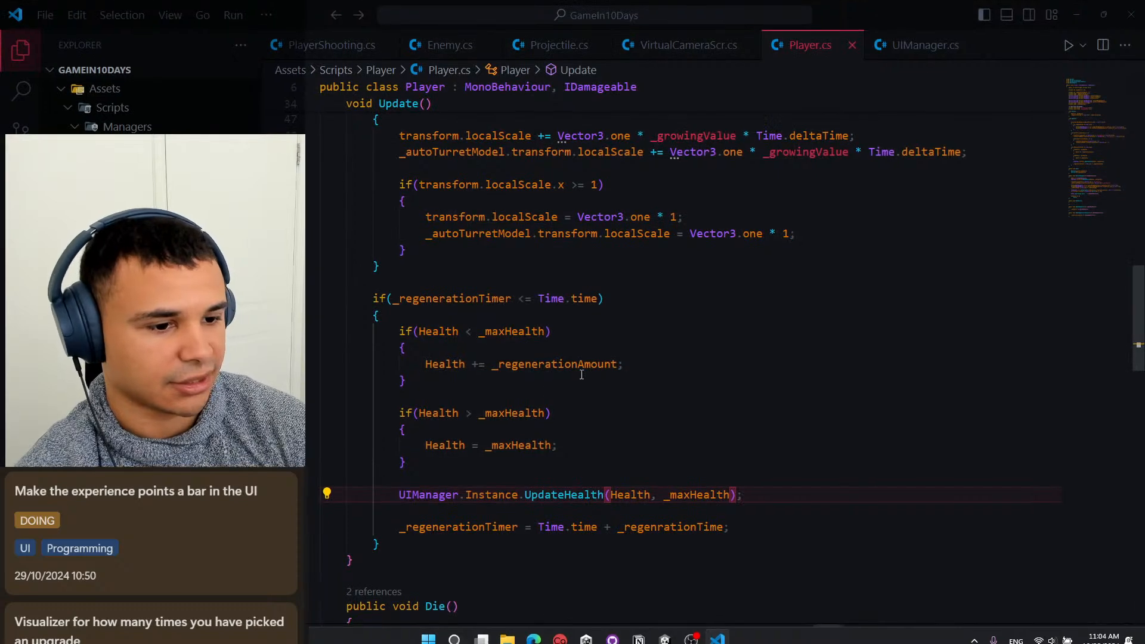
pyautogui.scroll(10, 581, 375)
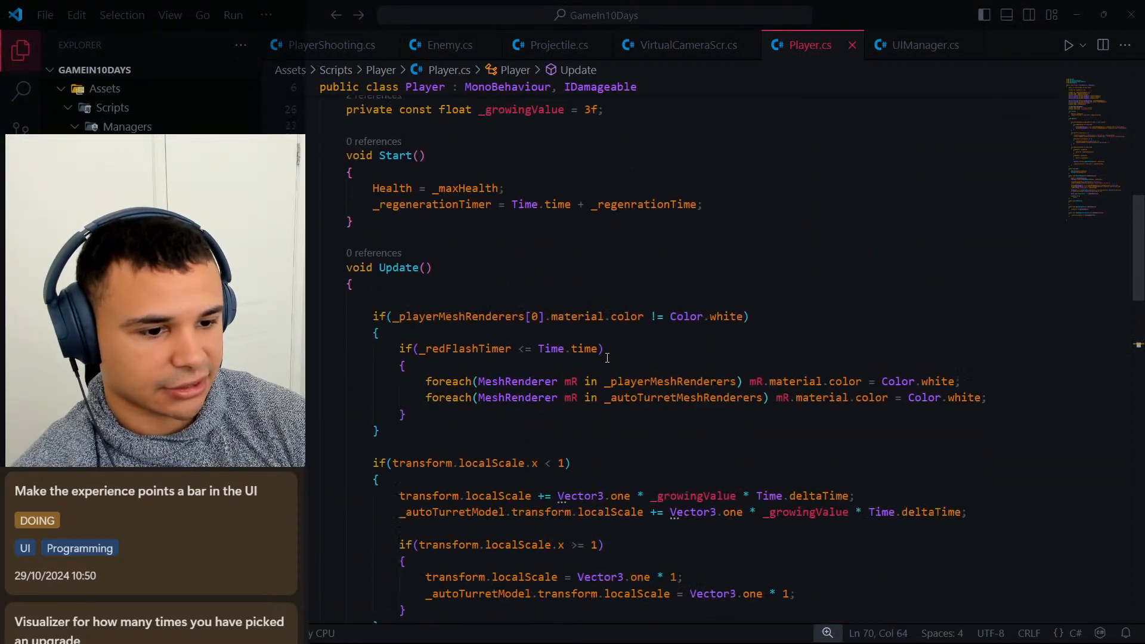
pyautogui.scroll(-2, 607, 357)
pyautogui.click(921, 45)
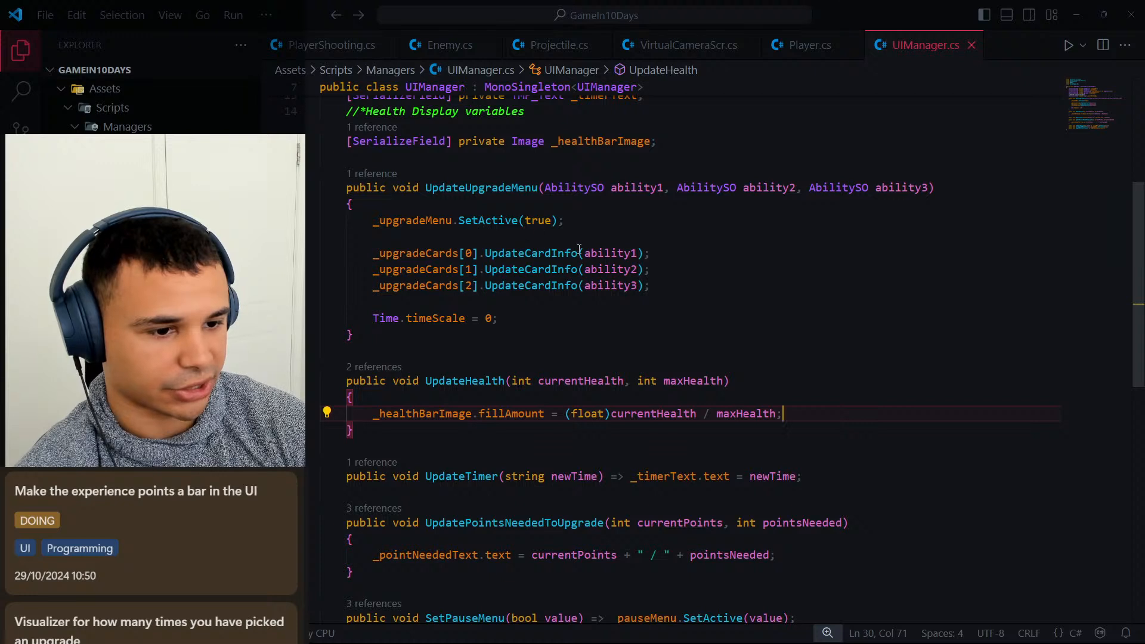
# Examine how UpdatePointsNeededToUpgrade uses _pointNeededText and where that field is declared in UIManager.cs.
pyautogui.scroll(-5, 579, 249)
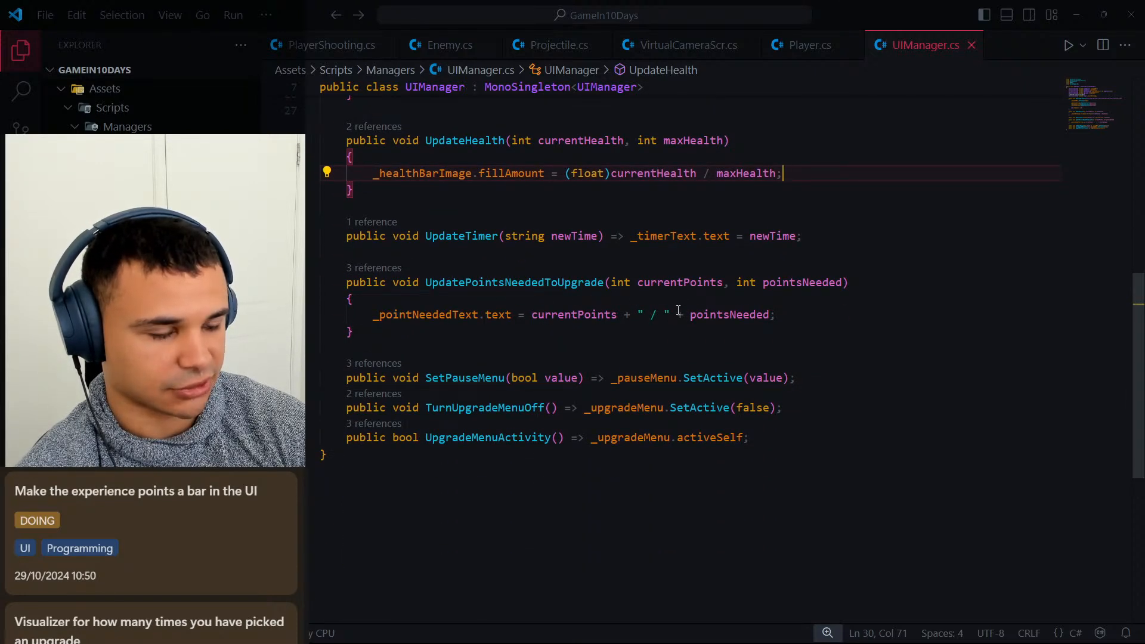
pyautogui.scroll(1, 775, 364)
pyautogui.click(799, 373)
pyautogui.scroll(5, 528, 474)
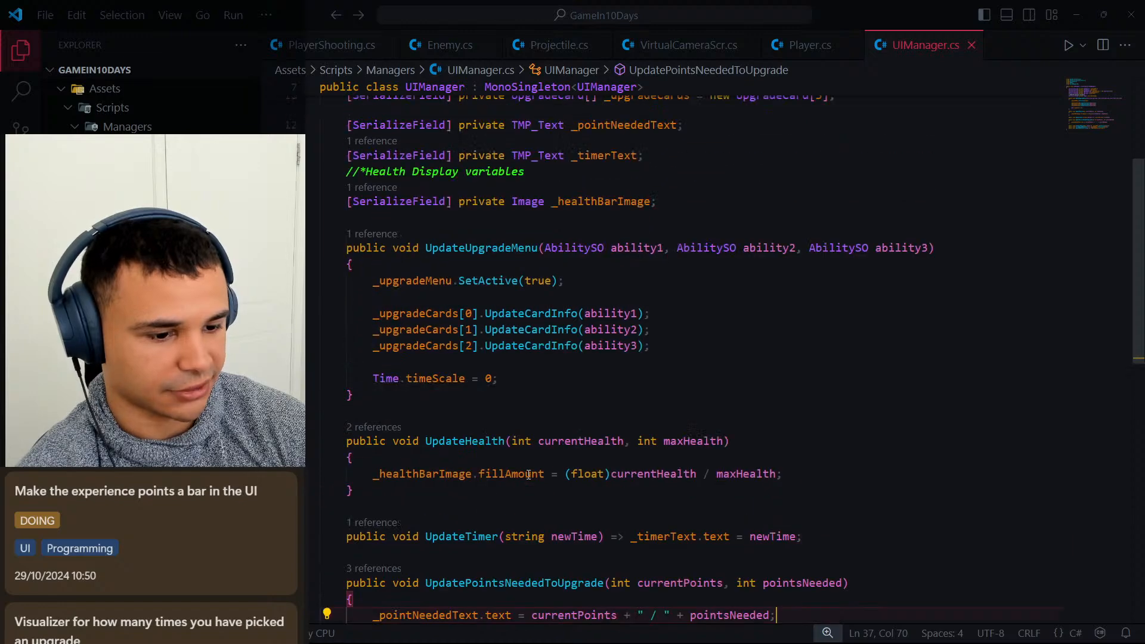
pyautogui.scroll(-3, 451, 498)
pyautogui.doubleClick(449, 496)
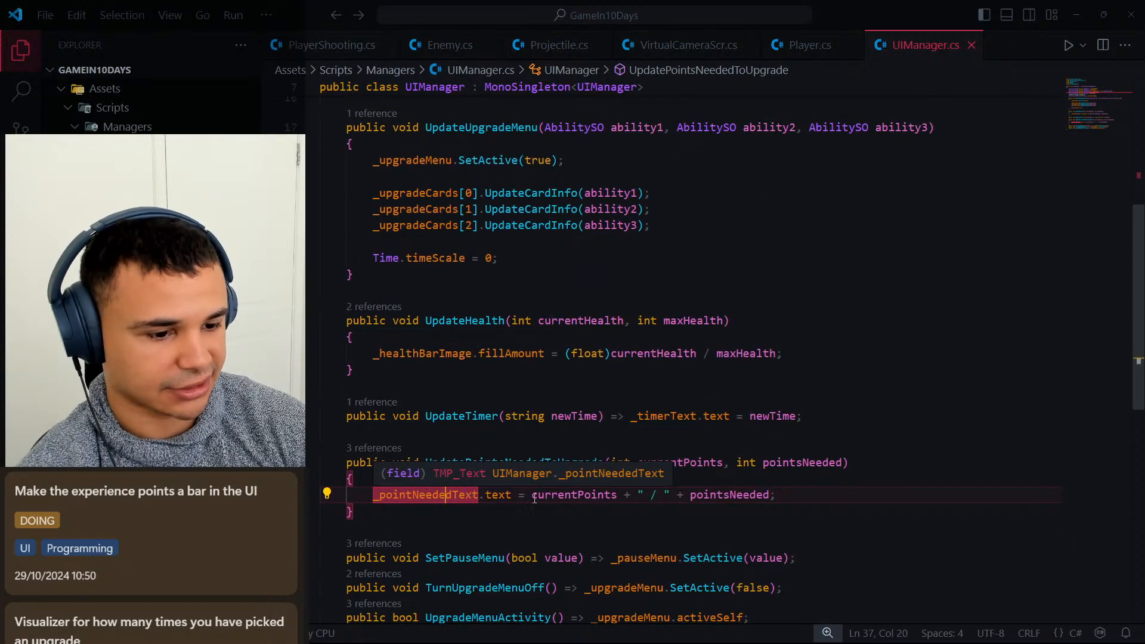
pyautogui.scroll(6, 558, 358)
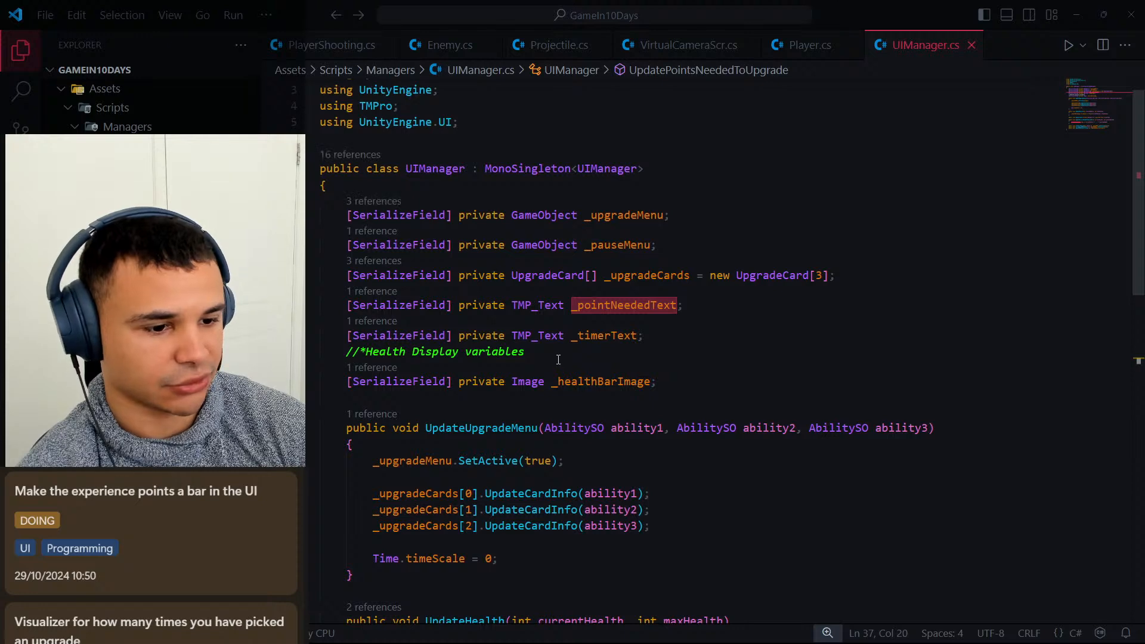
# Remove the "//*Health Display variables" comment line from the UIManager field declarations.
pyautogui.click(558, 359)
pyautogui.press('BackSpace')
pyautogui.press('BackSpace')
pyautogui.press('BackSpace')
pyautogui.press('BackSpace')
pyautogui.press('BackSpace')
pyautogui.press('BackSpace')
pyautogui.press('BackSpace')
pyautogui.press('BackSpace')
pyautogui.press('BackSpace')
pyautogui.press('BackSpace')
pyautogui.press('BackSpace')
pyautogui.press('BackSpace')
pyautogui.press('BackSpace')
pyautogui.press('BackSpace')
pyautogui.press('BackSpace')
pyautogui.press('BackSpace')
pyautogui.press('BackSpace')
pyautogui.press('BackSpace')
pyautogui.press('BackSpace')
pyautogui.press('BackSpace')
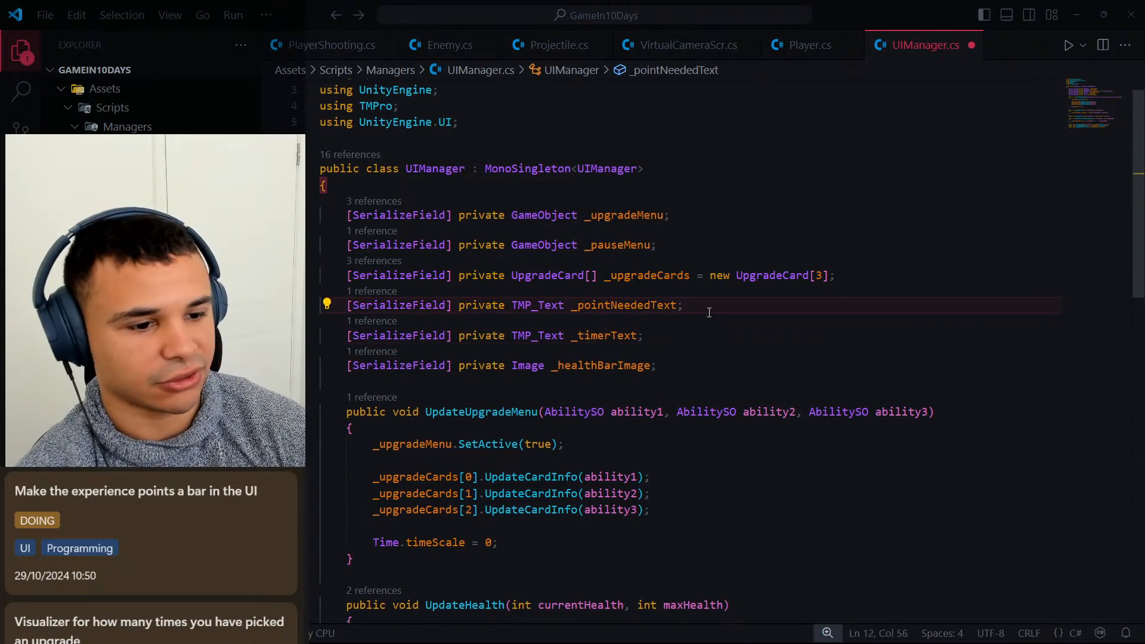
# Change the _pointNeededText field's type to Image, rename it _pointsNeededBarImage, and save the script.
pyautogui.moveTo(567, 308); pyautogui.dragTo(519, 312)
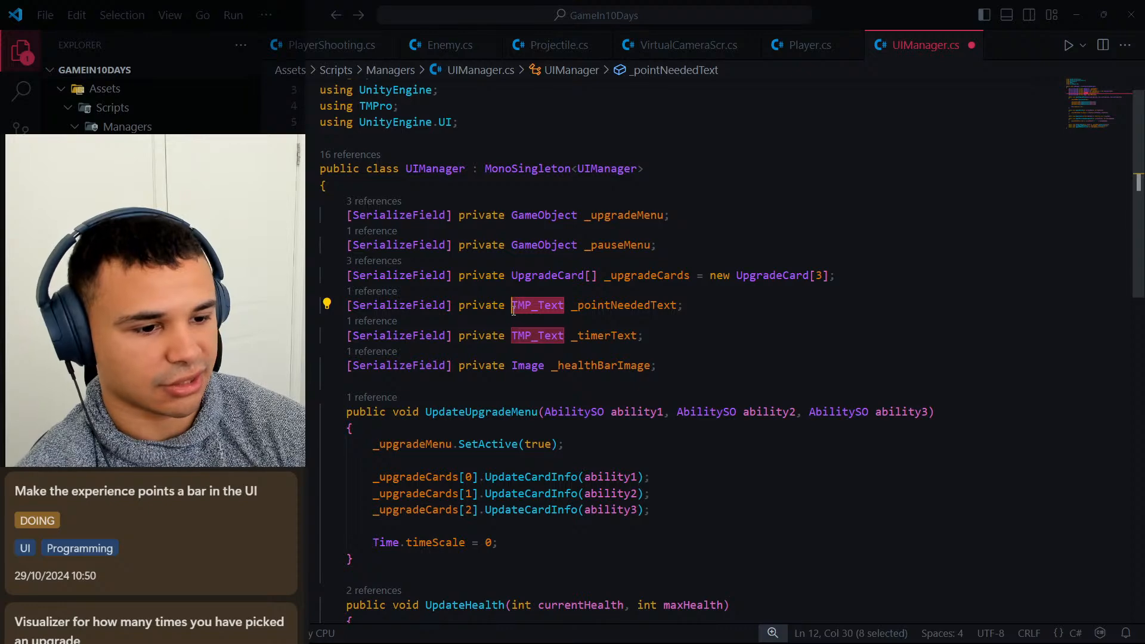
pyautogui.write('Image')
pyautogui.press('Right')
pyautogui.press('Right')
pyautogui.press('Right')
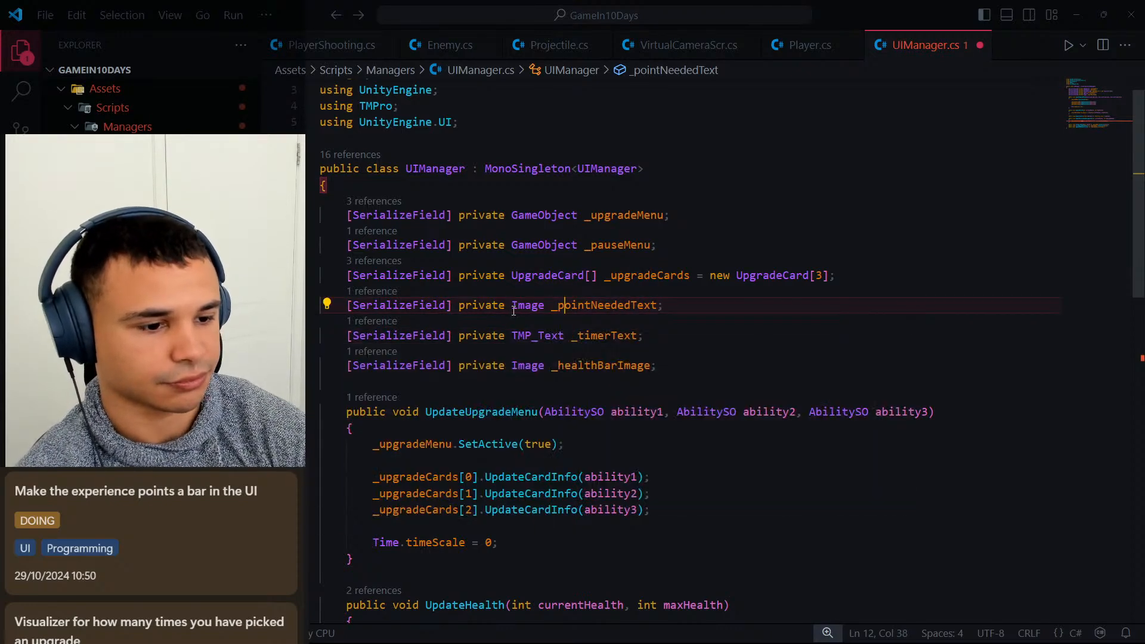
pyautogui.press('Right')
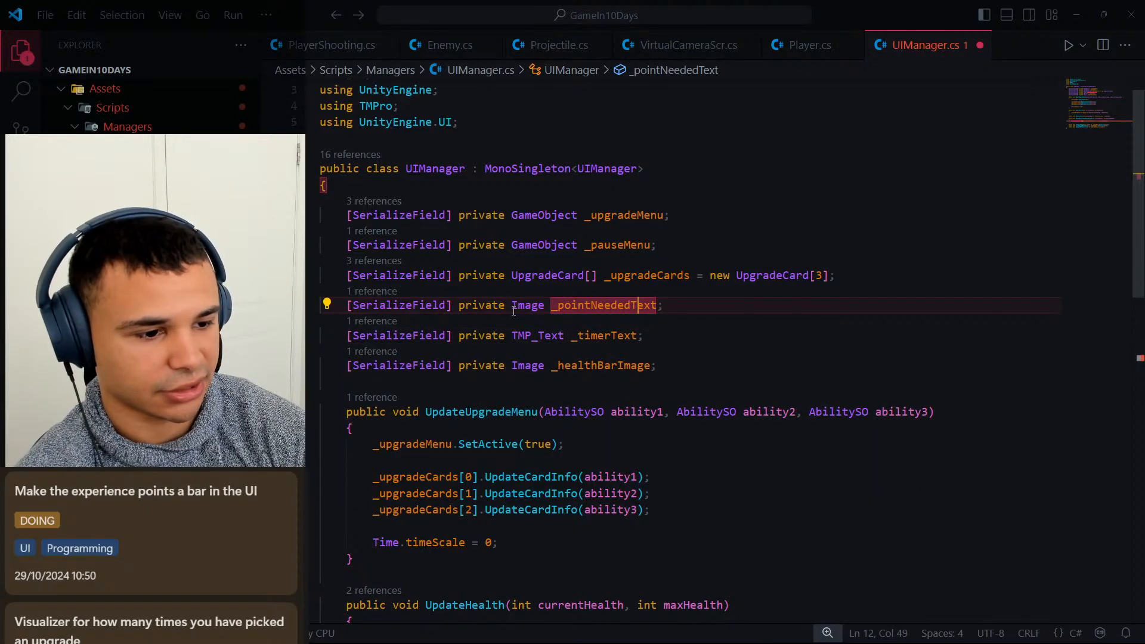
pyautogui.press('Delete')
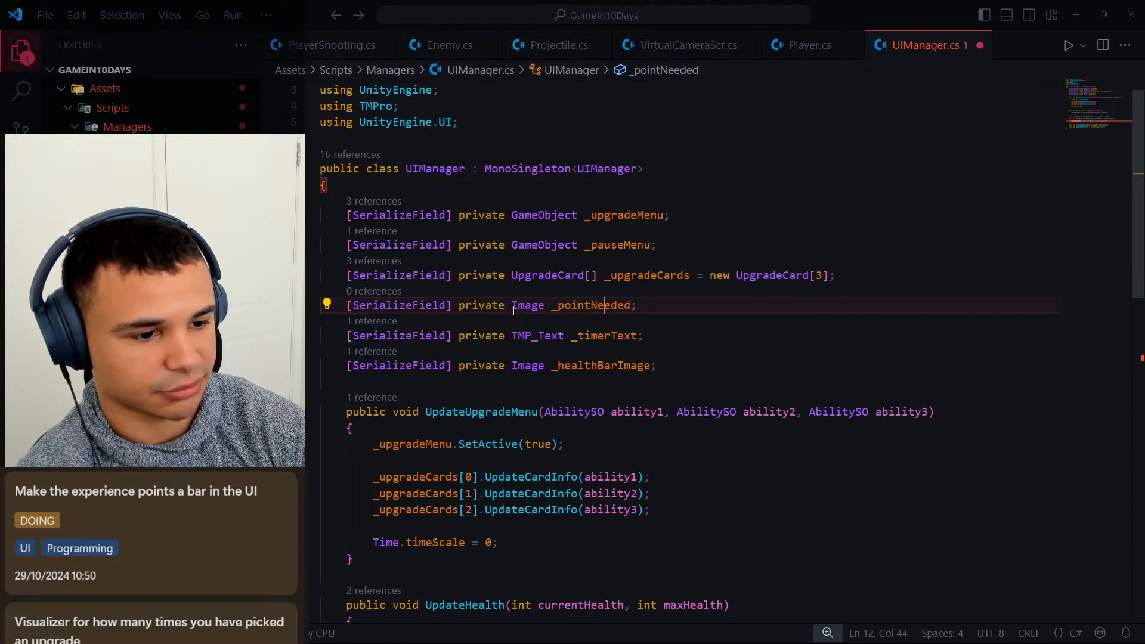
pyautogui.press('Right')
pyautogui.press('Right')
pyautogui.write('B')
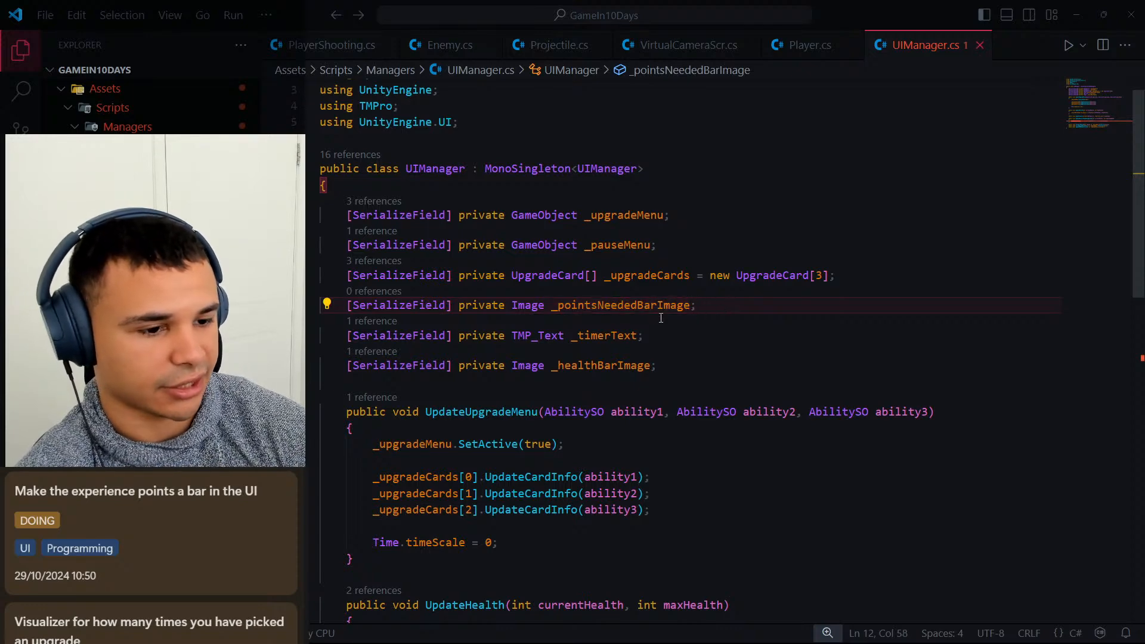
# Replace the text assignment in UpdatePointsNeededToUpgrade with the beginning of a new one, "_pointsNeededBarImage.fillAmount =".
pyautogui.scroll(-6, 576, 326)
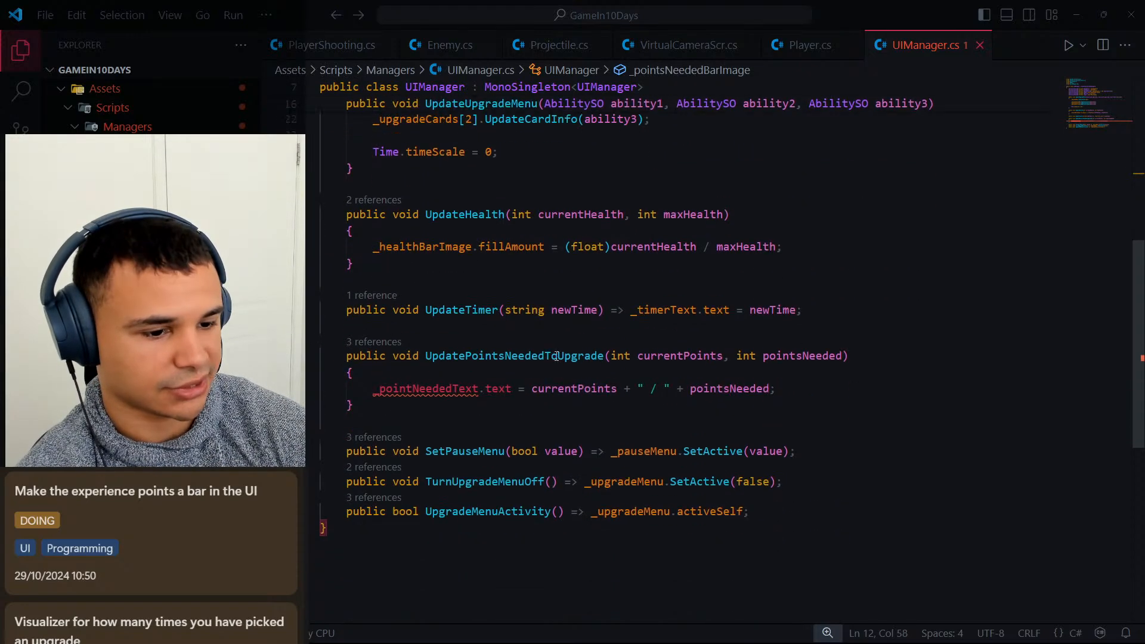
pyautogui.click(787, 389)
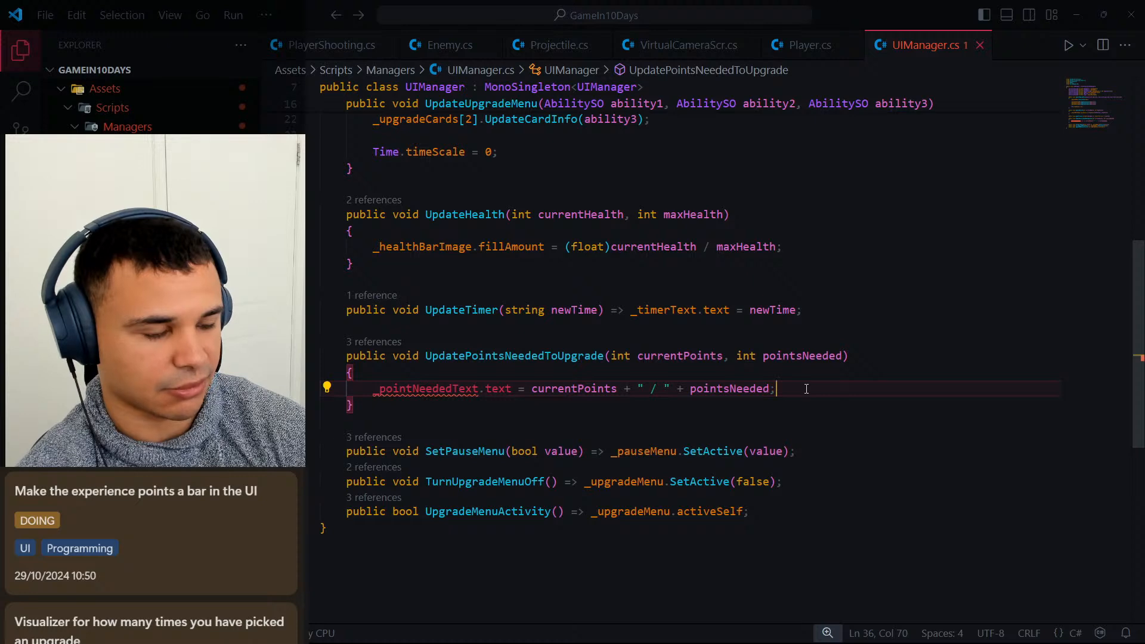
pyautogui.moveTo(800, 388); pyautogui.dragTo(372, 389)
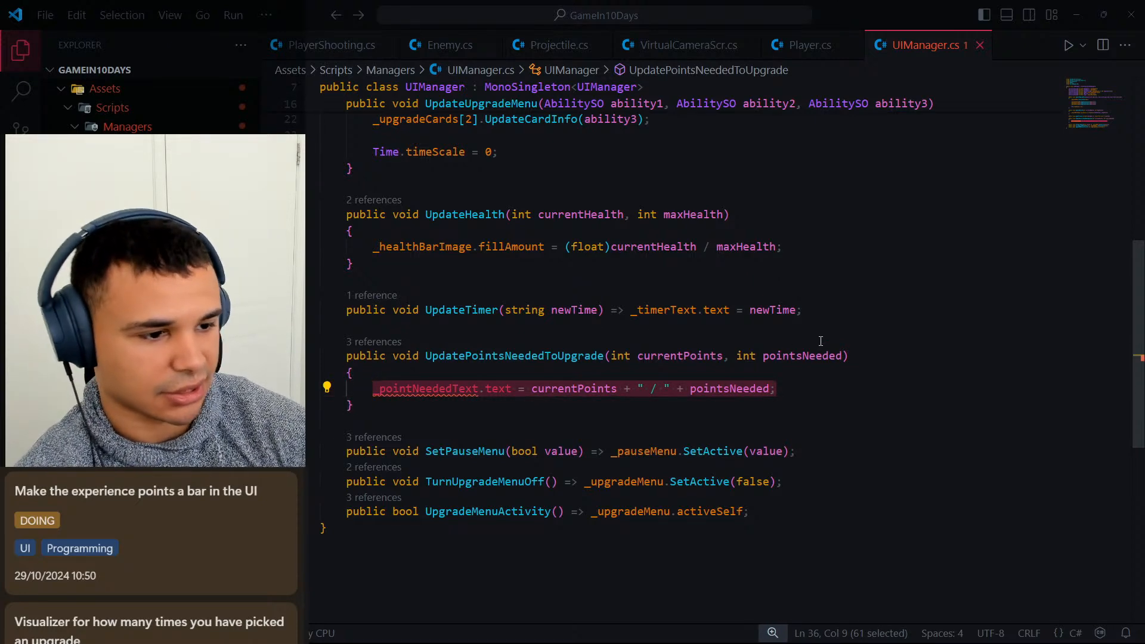
pyautogui.press('BackSpace')
pyautogui.write('_pr')
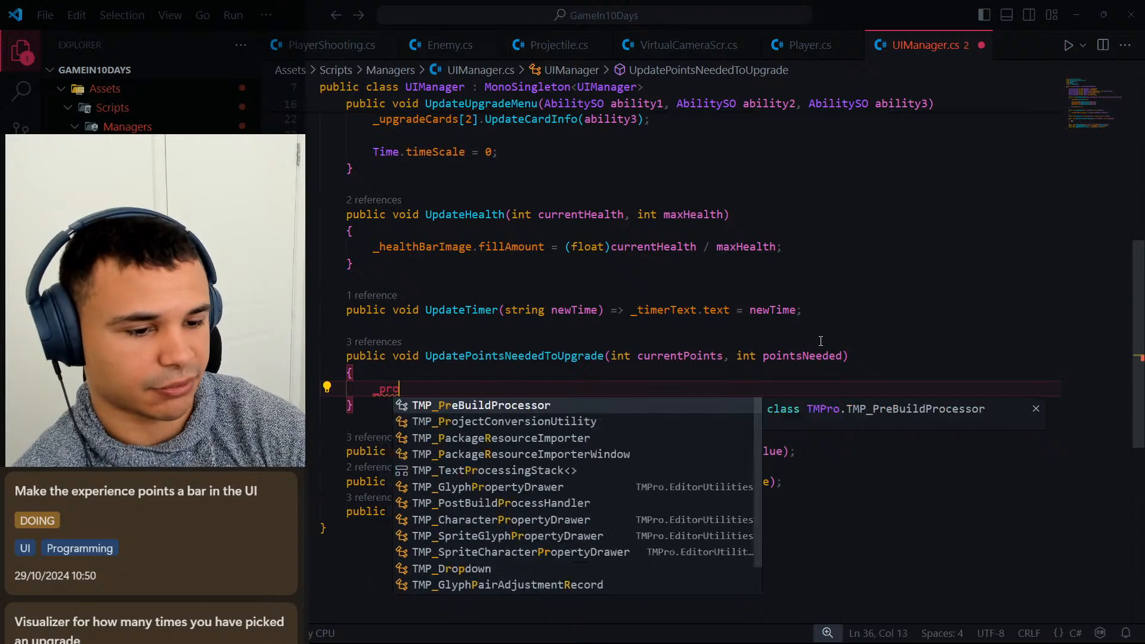
pyautogui.press('BackSpace')
pyautogui.write('oints')
pyautogui.press('Tab')
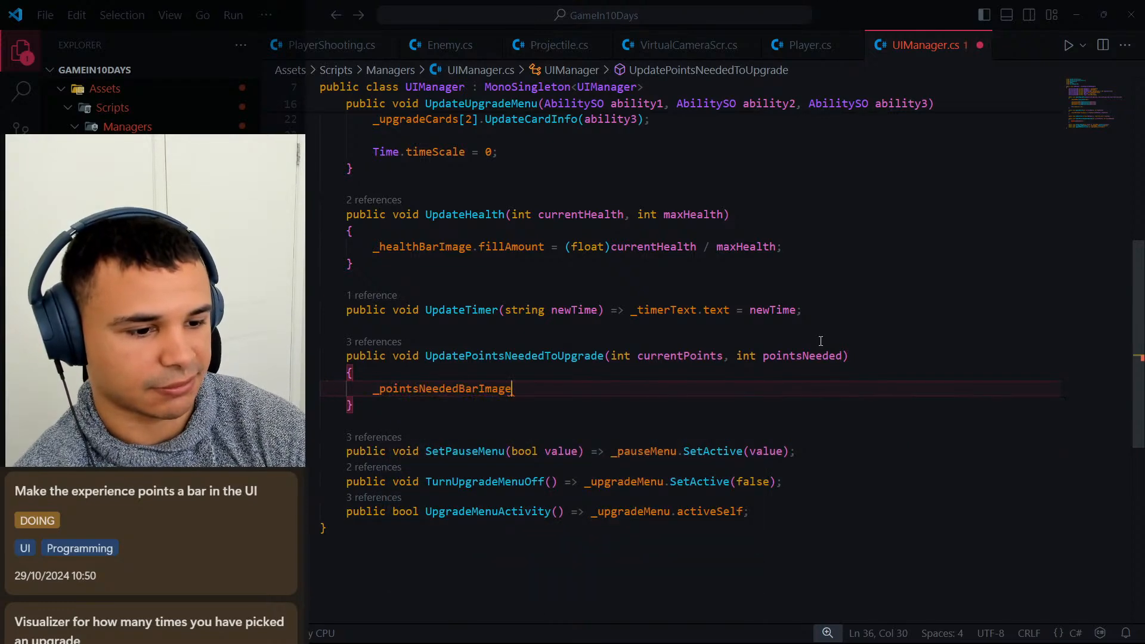
pyautogui.write('.fil')
pyautogui.press('Tab')
pyautogui.write('= ')
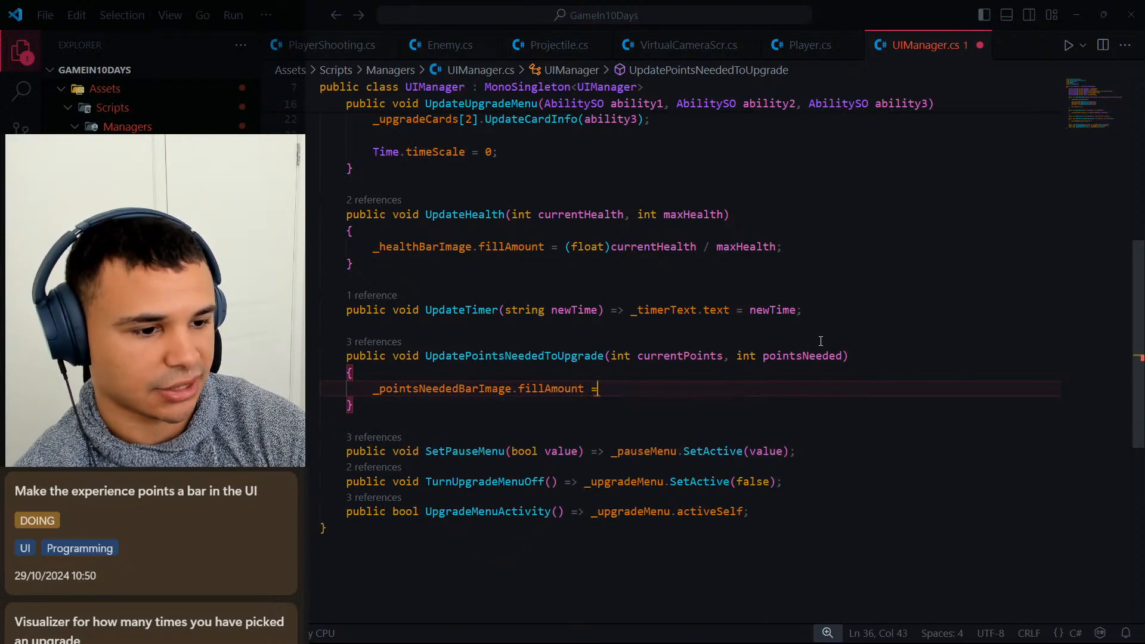
pyautogui.write('()float)')
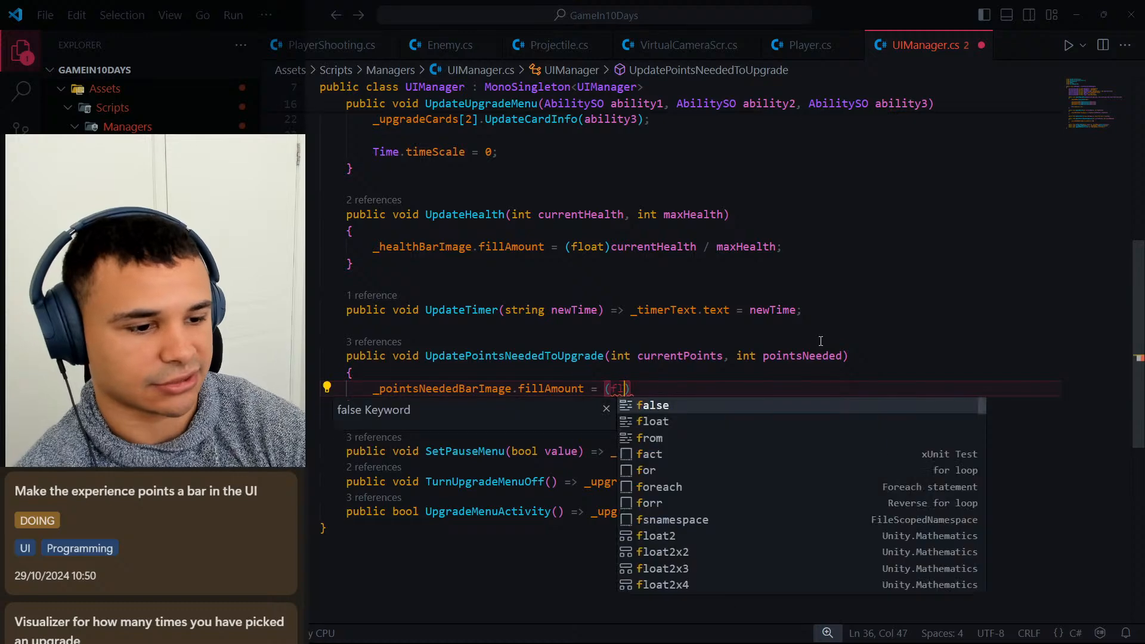
pyautogui.write('c')
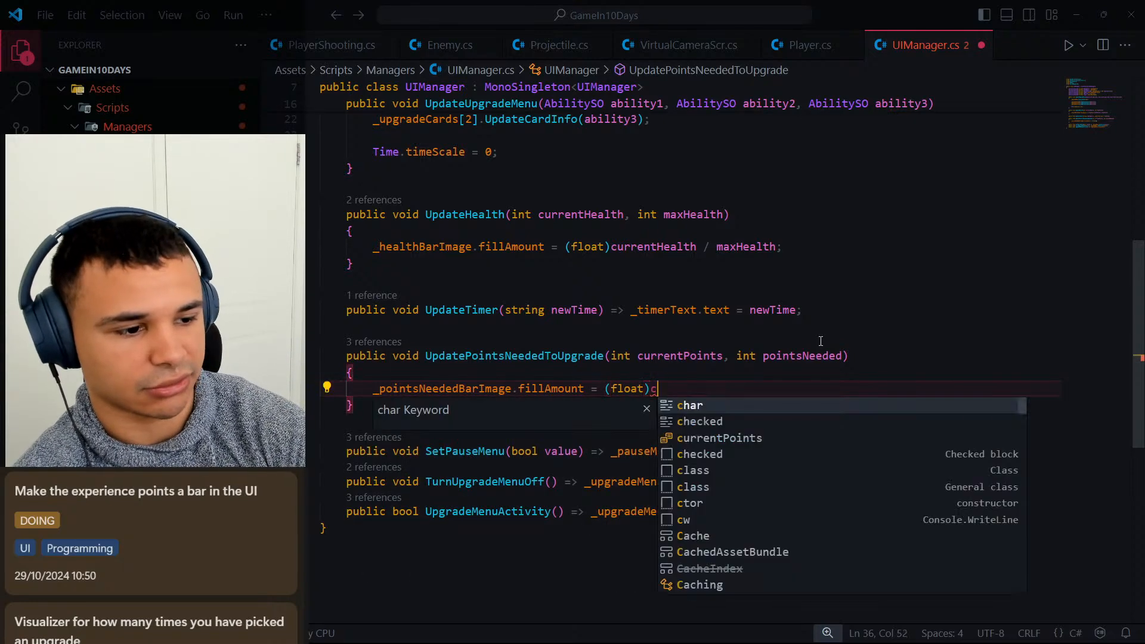
pyautogui.write('urre')
# Complete the fillAmount assignment with "(float)currentPoints / pointsNeeded;" and save UIManager.cs.
pyautogui.press('Tab')
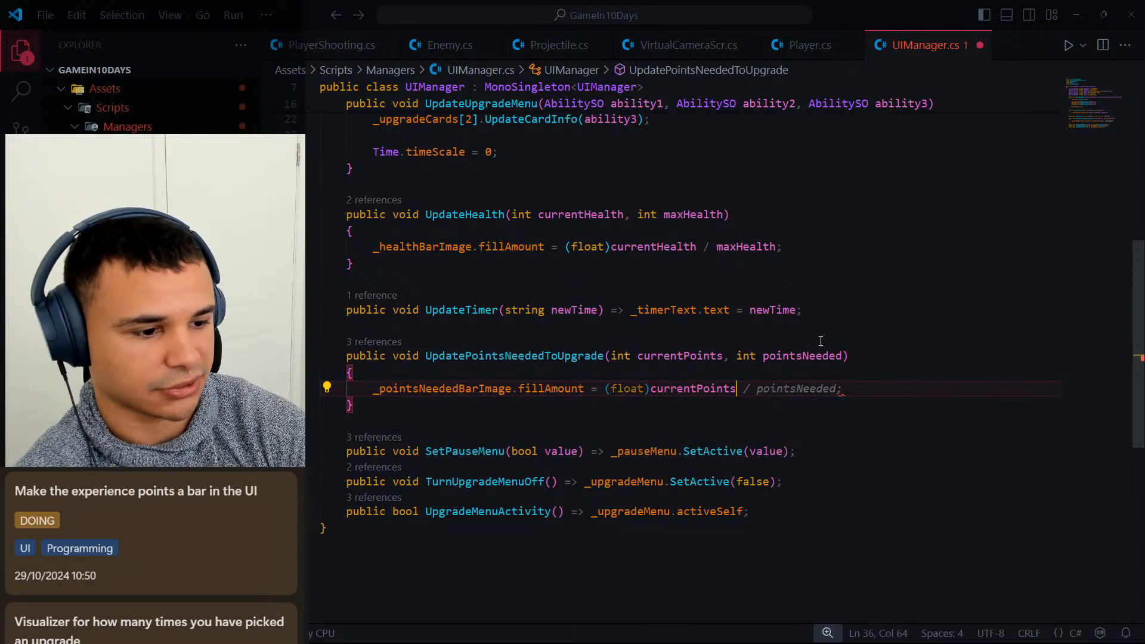
pyautogui.write('/ point')
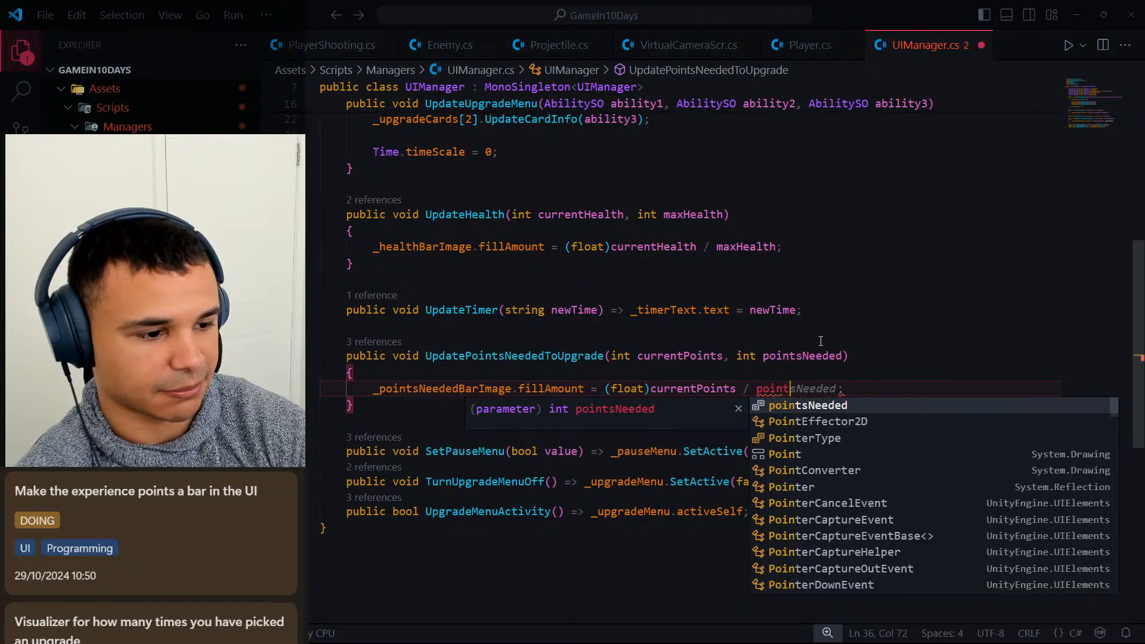
pyautogui.press('Tab')
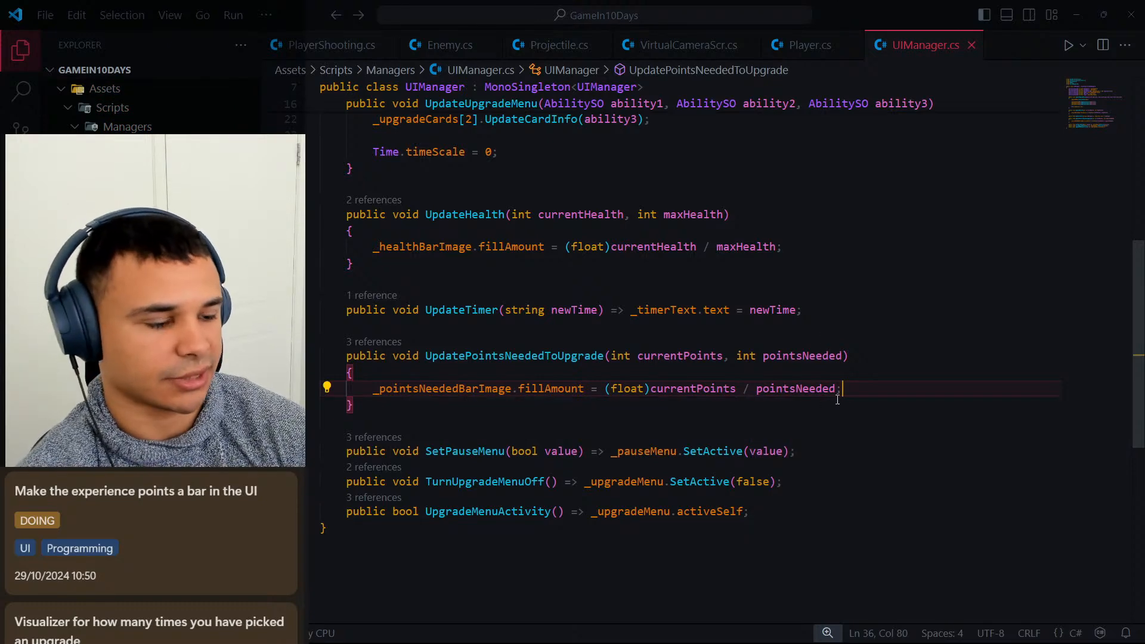
# Switch to Unity, assign PointsNeededToUpgradeBar to UIManager's Points Needed Bar Image reference, and save the scene.
pyautogui.click(1074, 21)
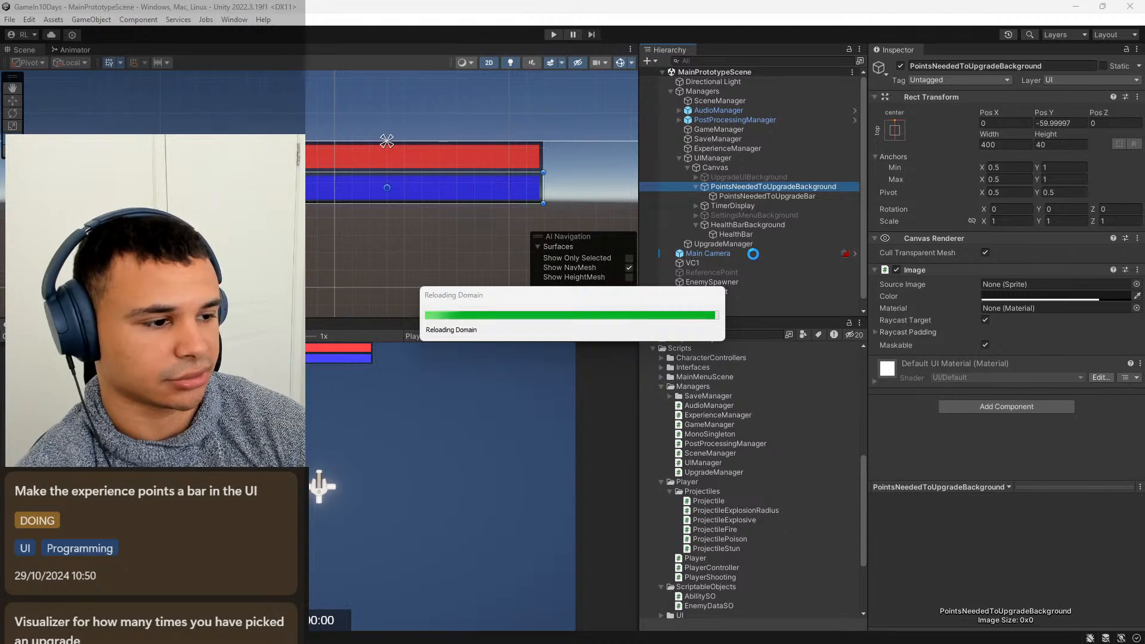
pyautogui.click(730, 159)
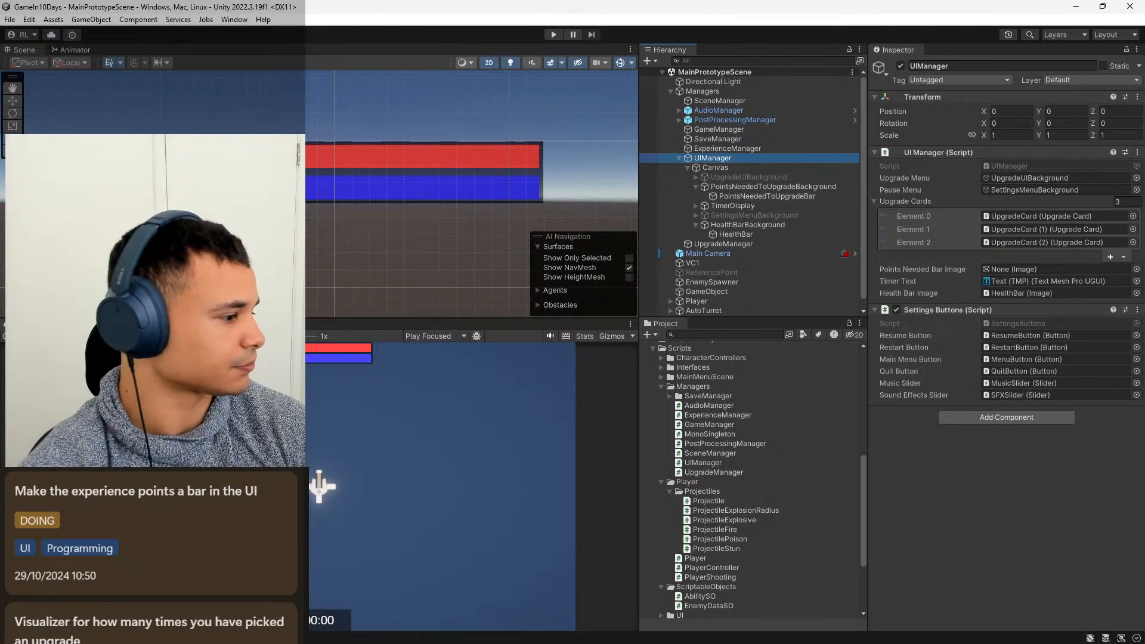
pyautogui.press('super+d')
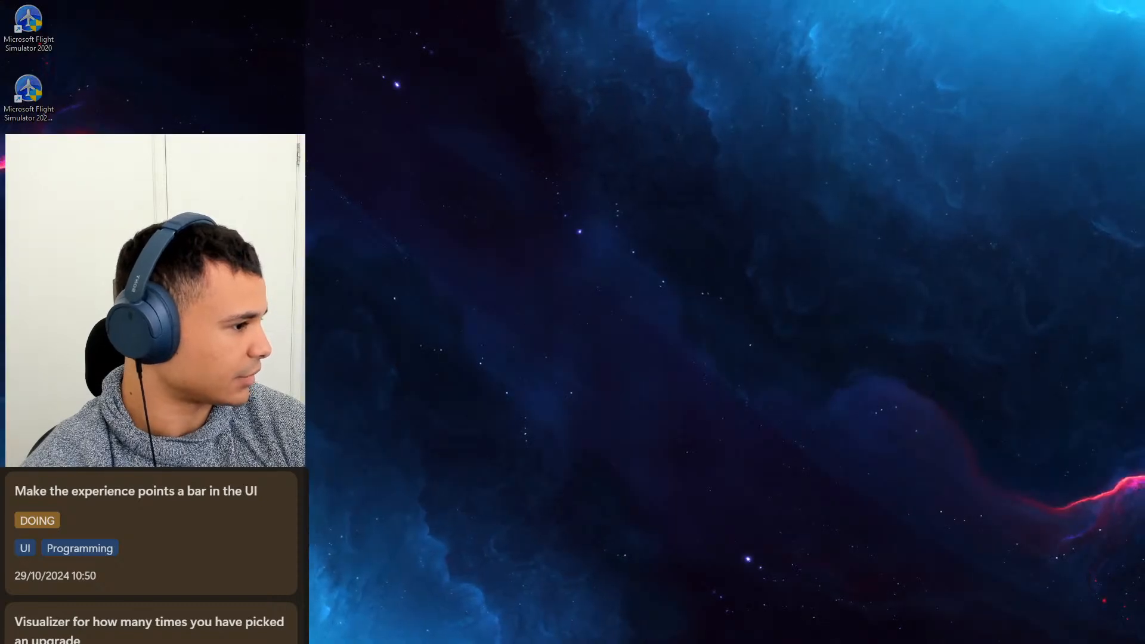
pyautogui.press('super+d')
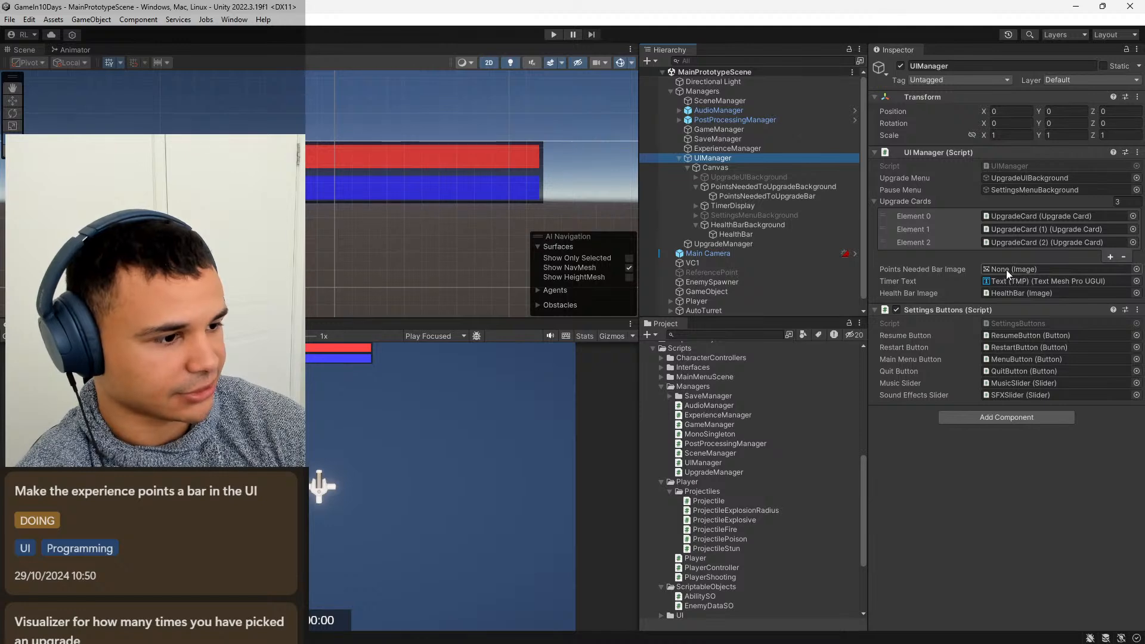
pyautogui.click(769, 196)
pyautogui.moveTo(770, 196); pyautogui.dragTo(1018, 268)
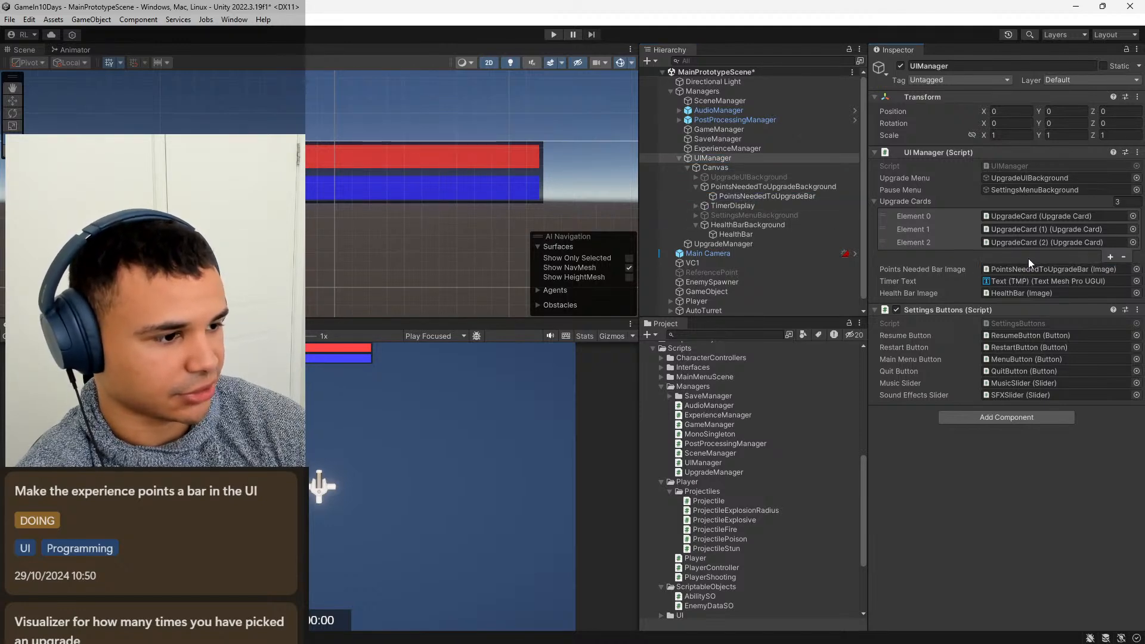
pyautogui.hotkey('ctrl', 's')
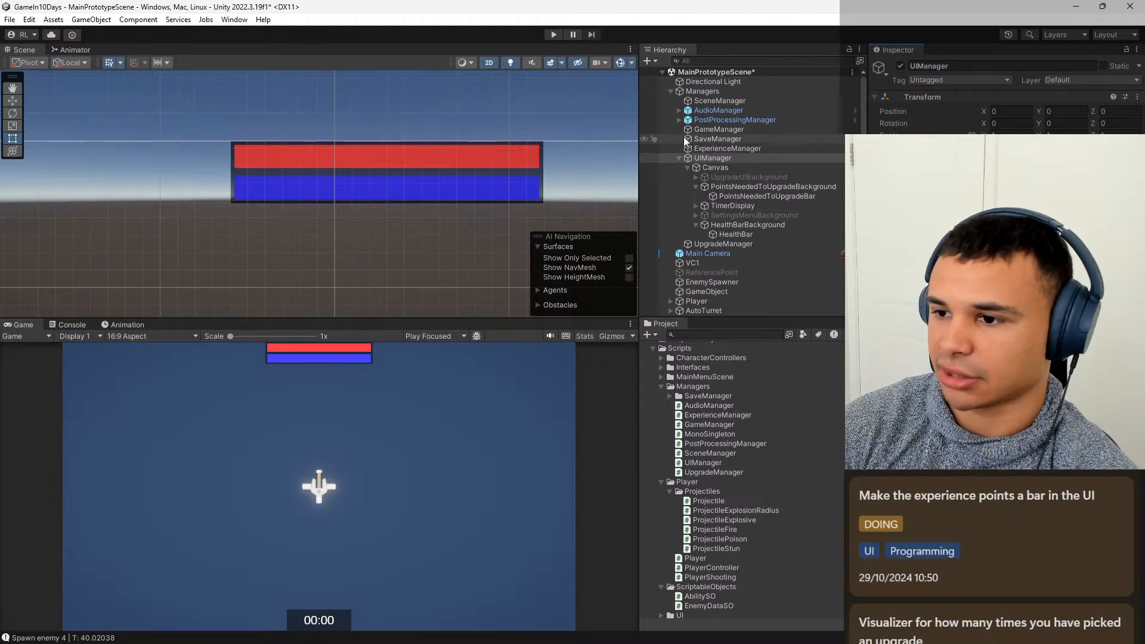
# Play the scene briefly to test the points bar, stop it, and review the UpdatePointsNeededToUpgrade method in Visual Studio Code.
pyautogui.click(553, 34)
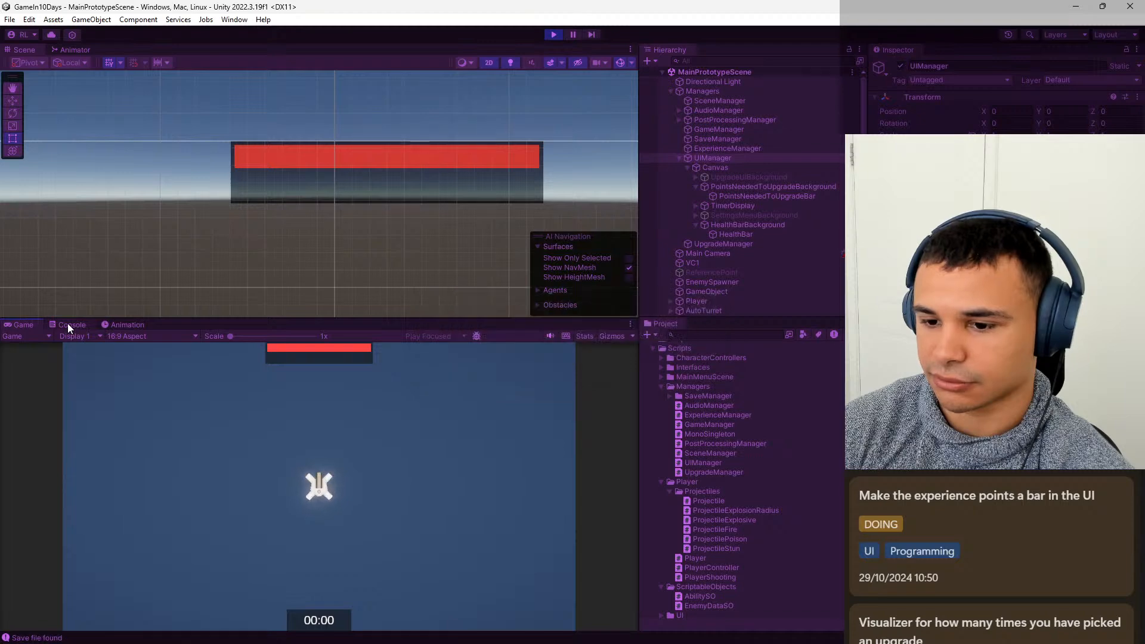
pyautogui.click(553, 34)
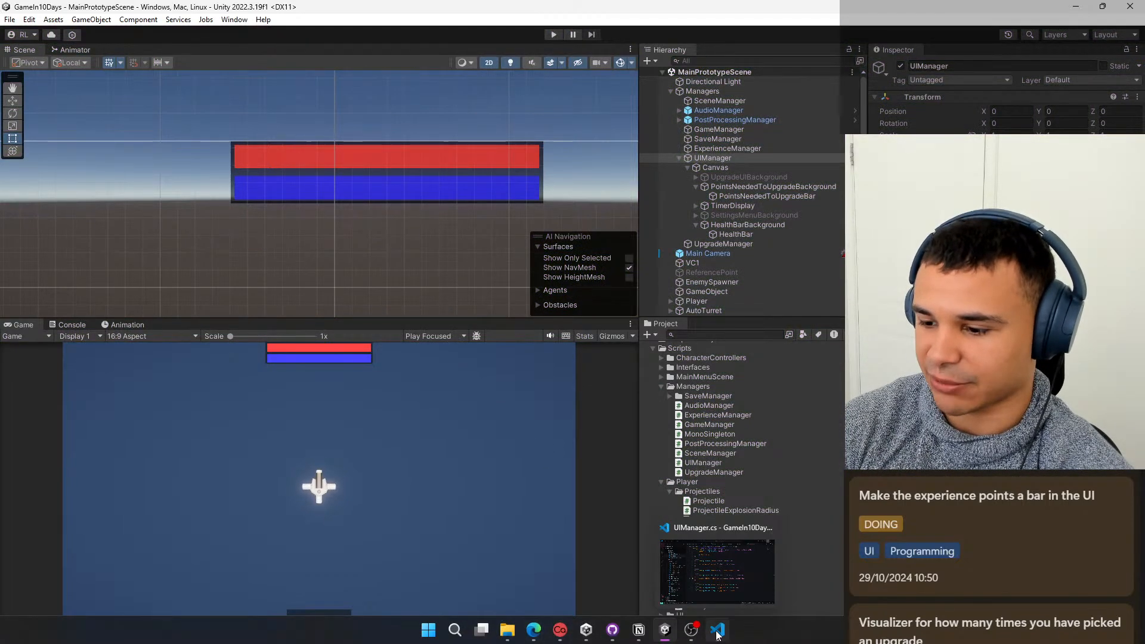
pyautogui.click(717, 633)
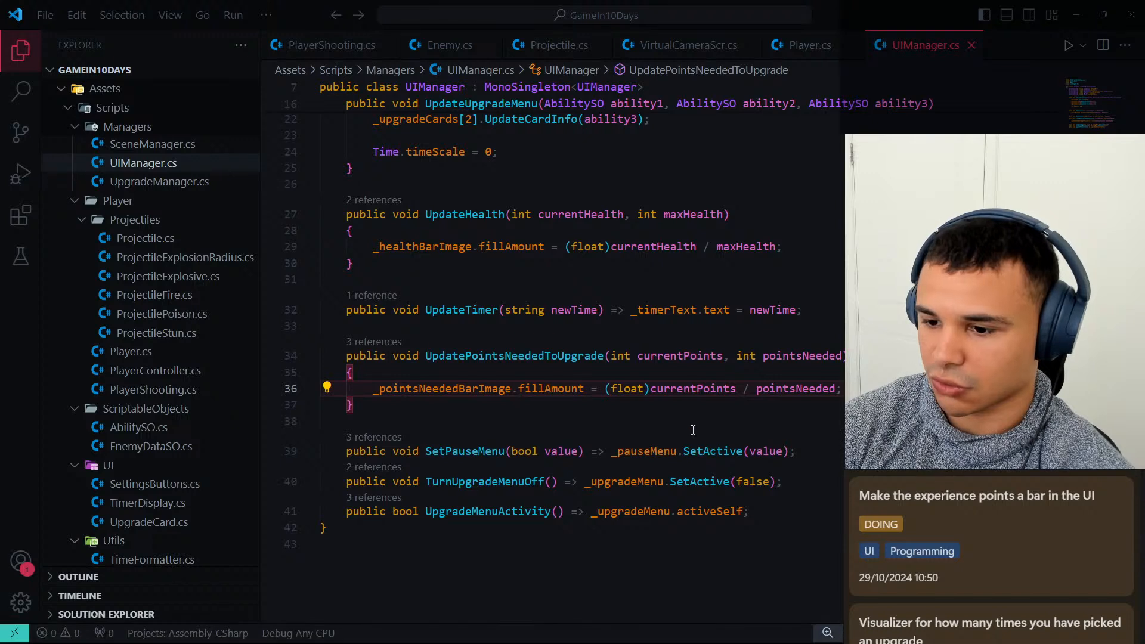
pyautogui.click(465, 355)
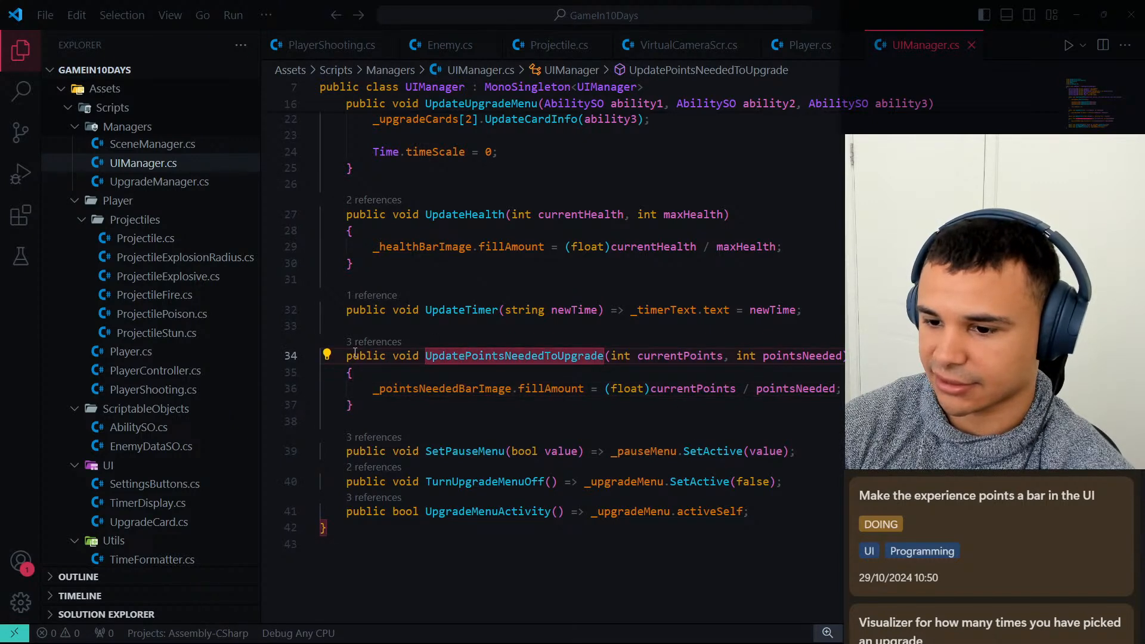
pyautogui.click(493, 355)
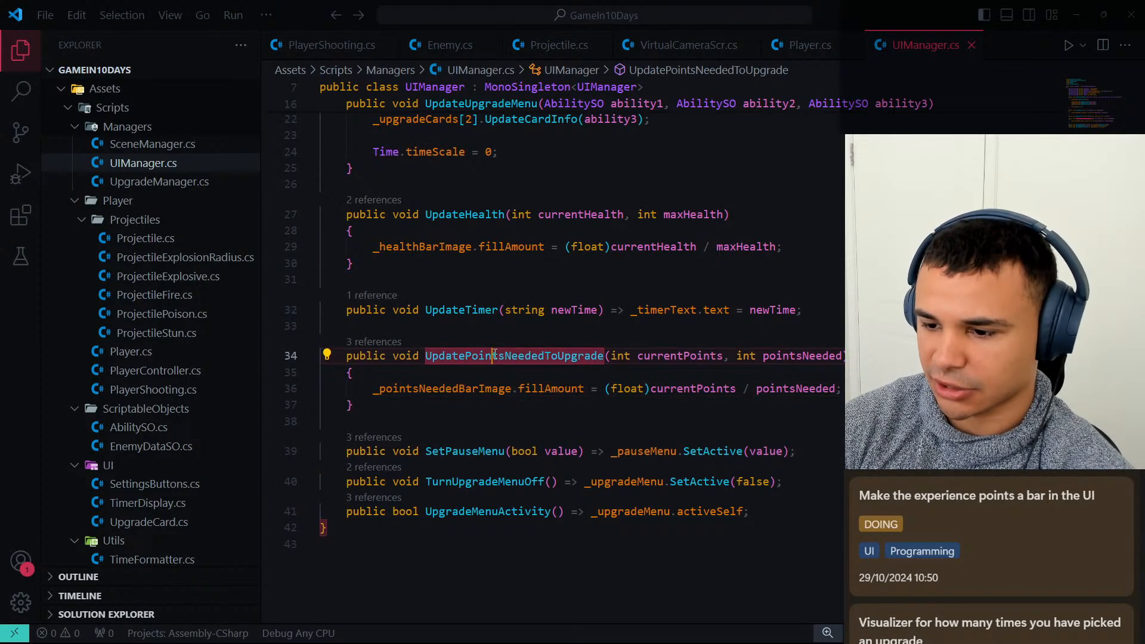
pyautogui.click(609, 356)
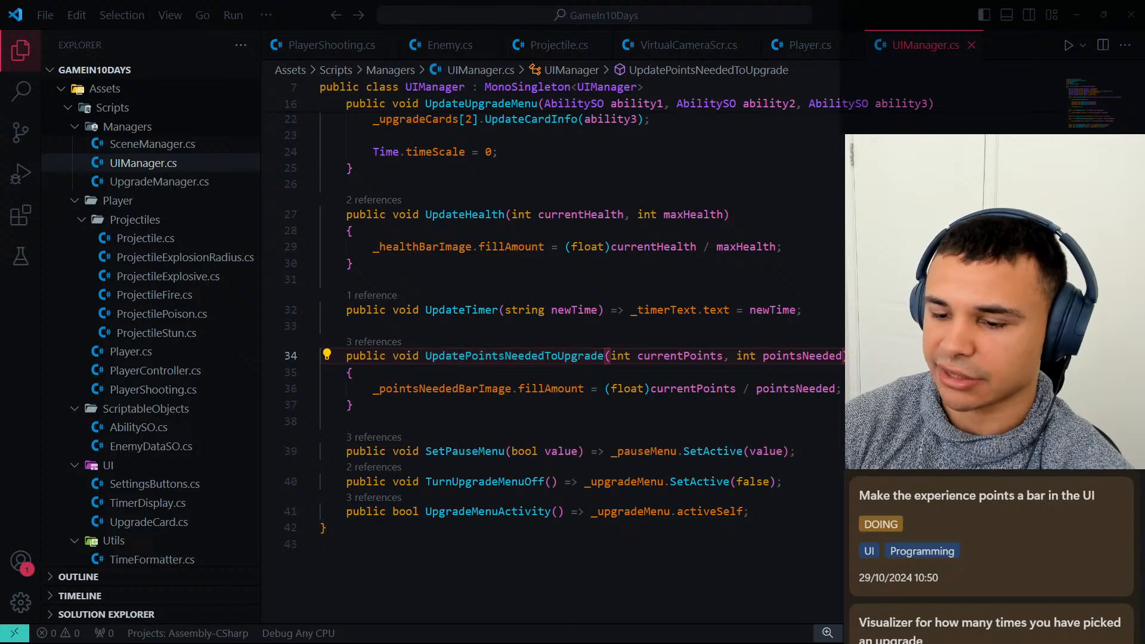
# Return to Unity and run the scene again to test how the points bar fills.
pyautogui.click(1076, 14)
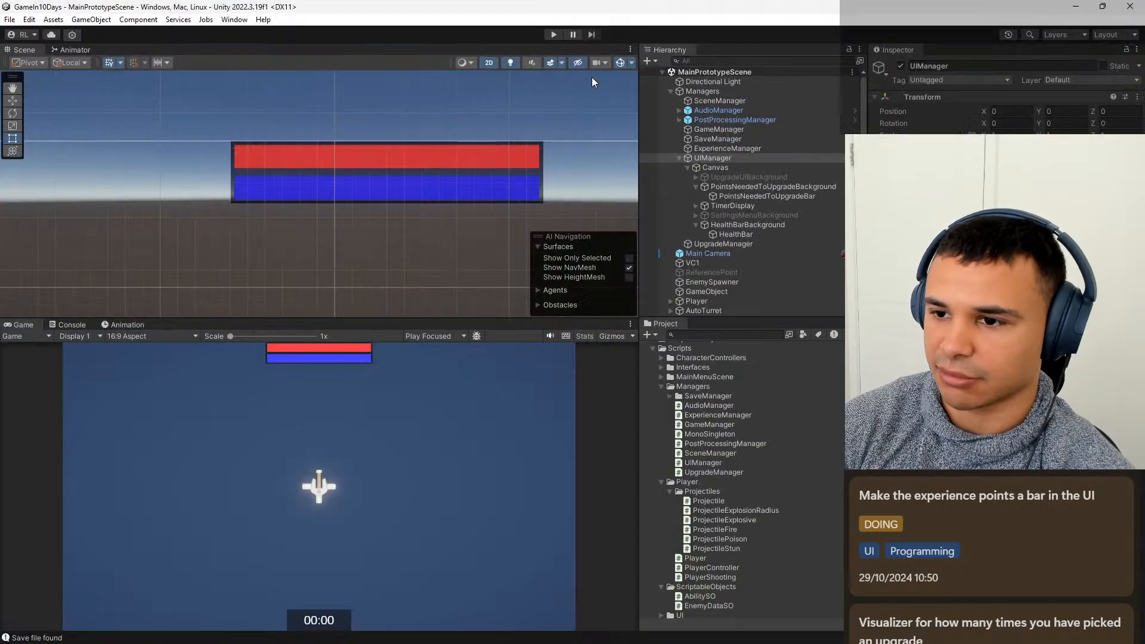
pyautogui.click(554, 35)
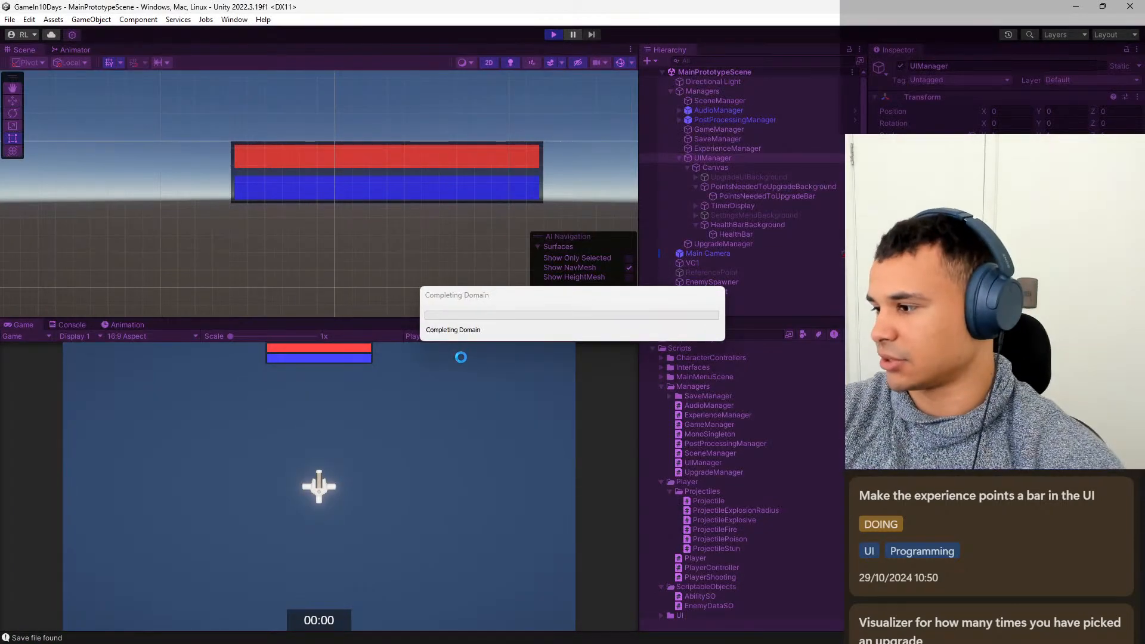
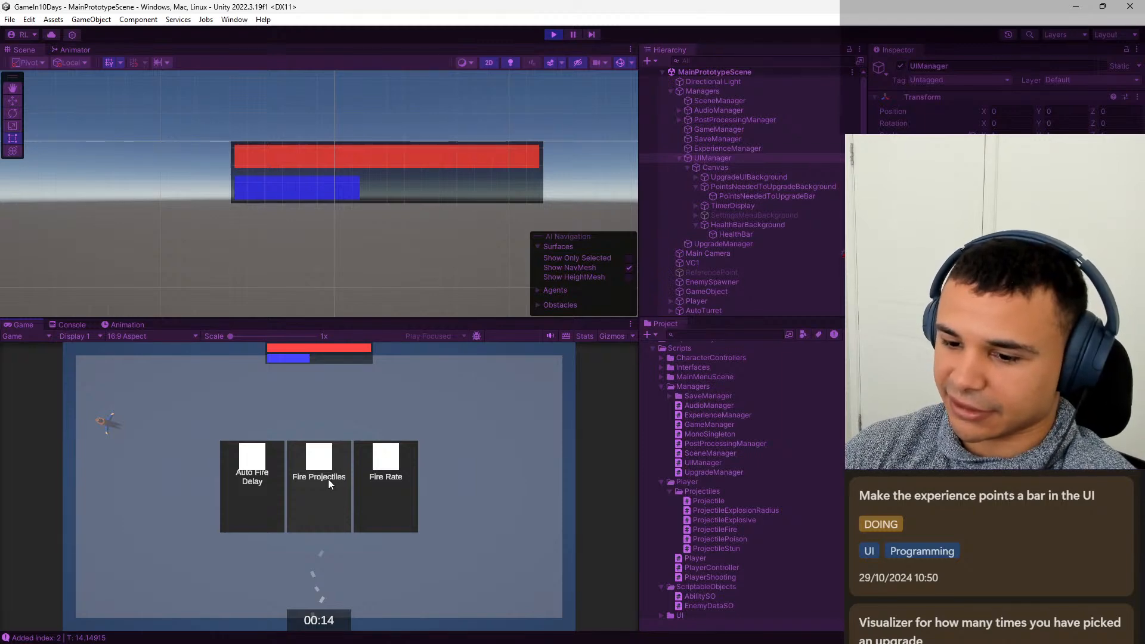
# Pick the Fire Projectiles and Poison Projectiles upgrades while testing the points bar, and stop play mode.
pyautogui.click(327, 478)
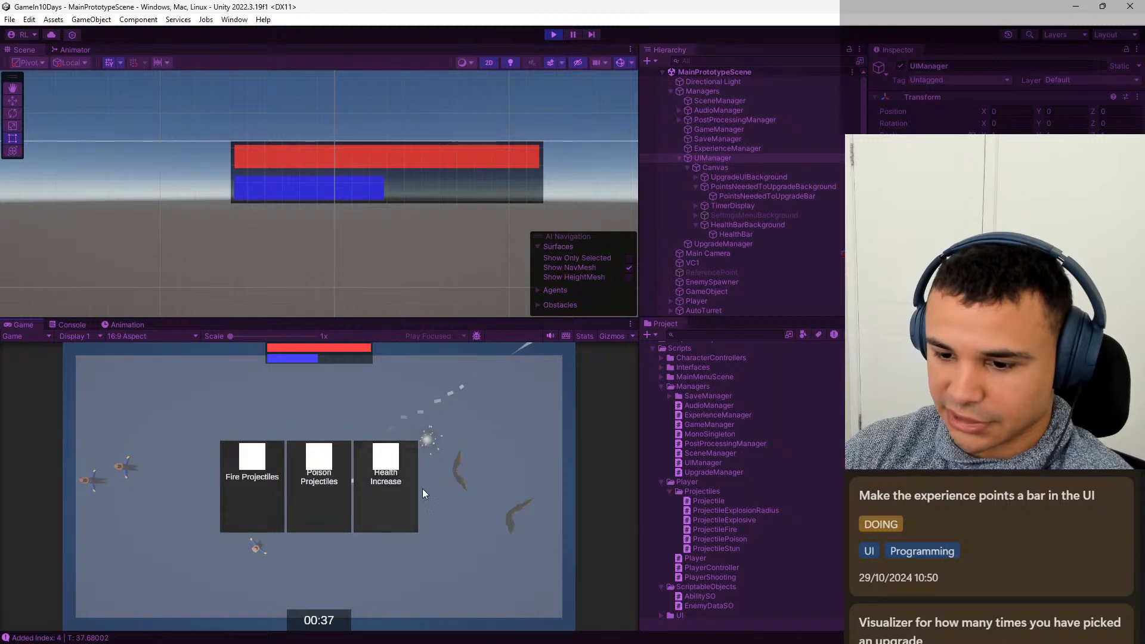
pyautogui.click(316, 495)
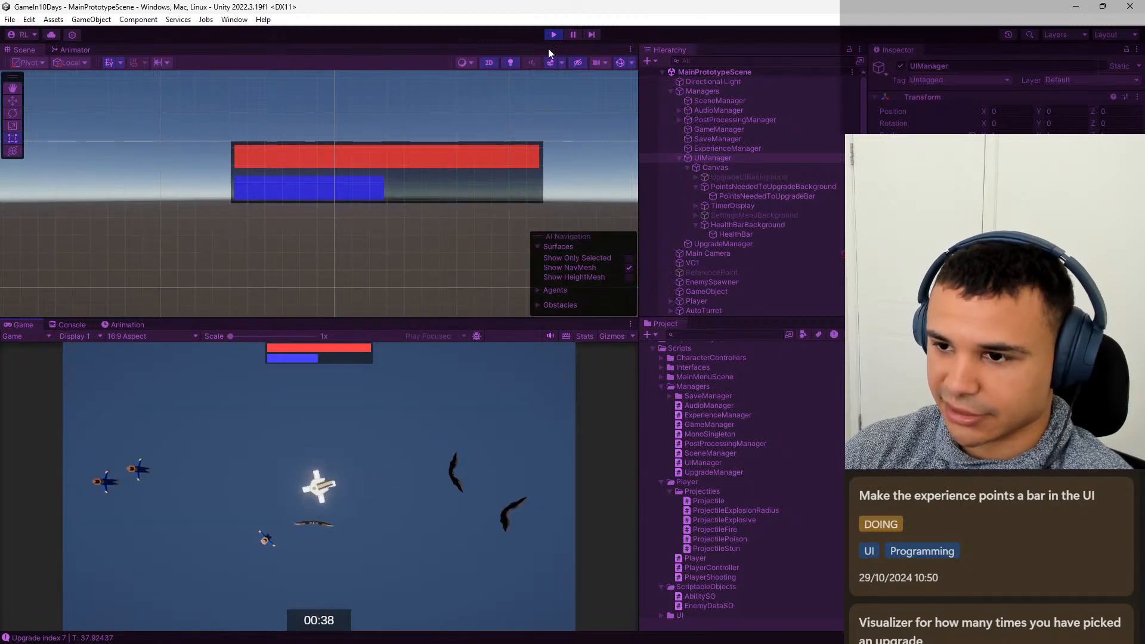
pyautogui.hotkey('ctrl', 'p')
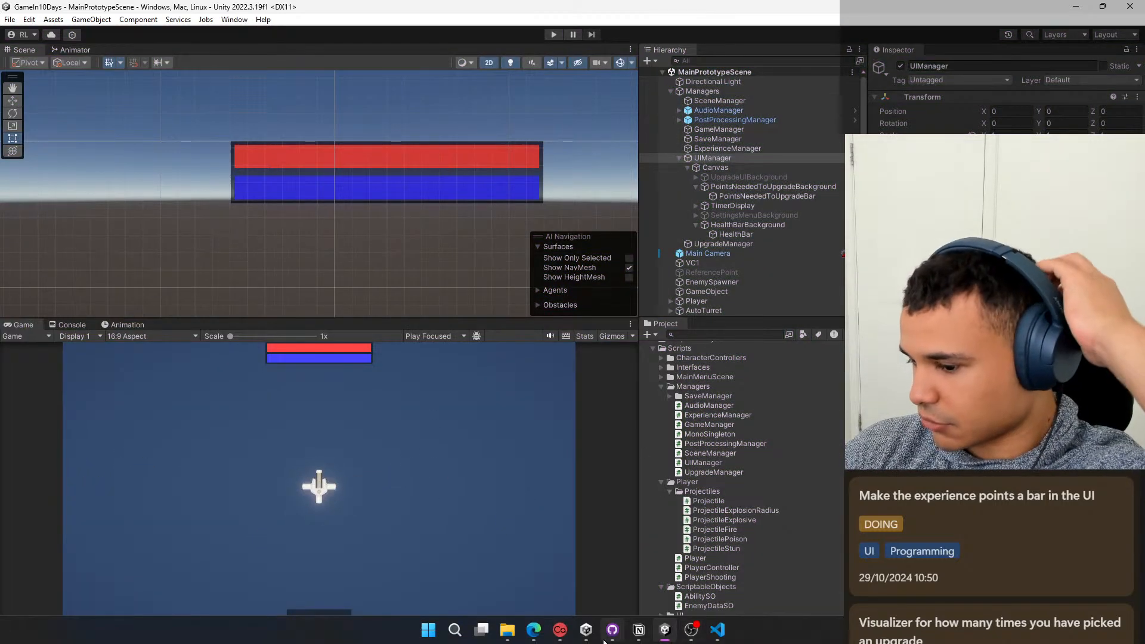
# Switch to Notion and move the "Make the experience points a bar in the UI" card from Doing to Done.
pyautogui.moveTo(592, 641)
pyautogui.click(639, 629)
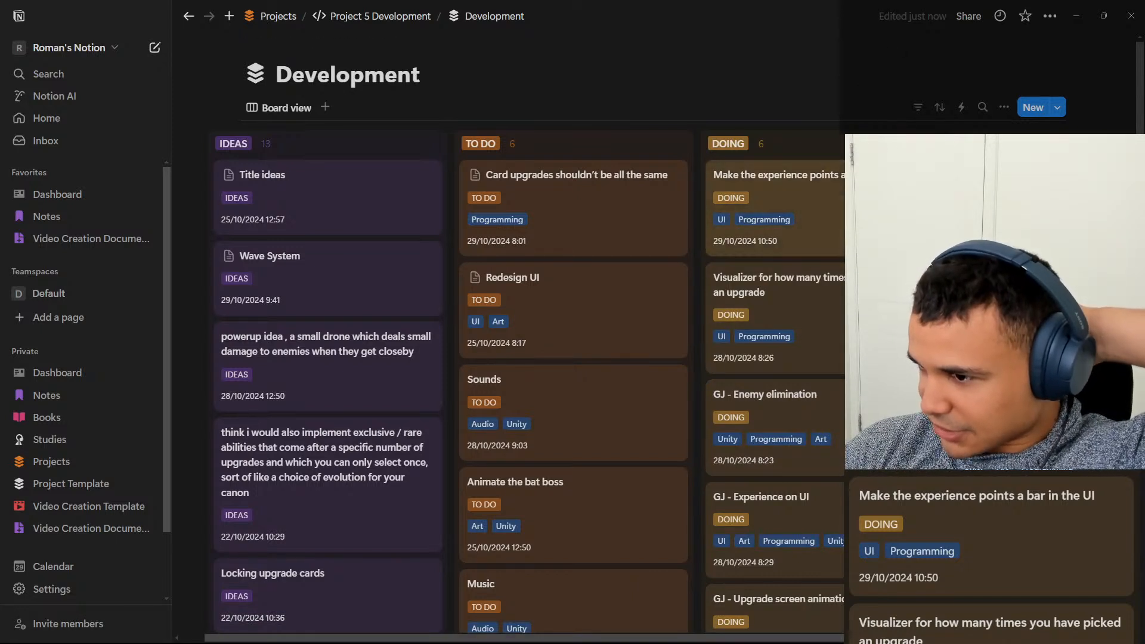
pyautogui.moveTo(864, 206); pyautogui.dragTo(1043, 143)
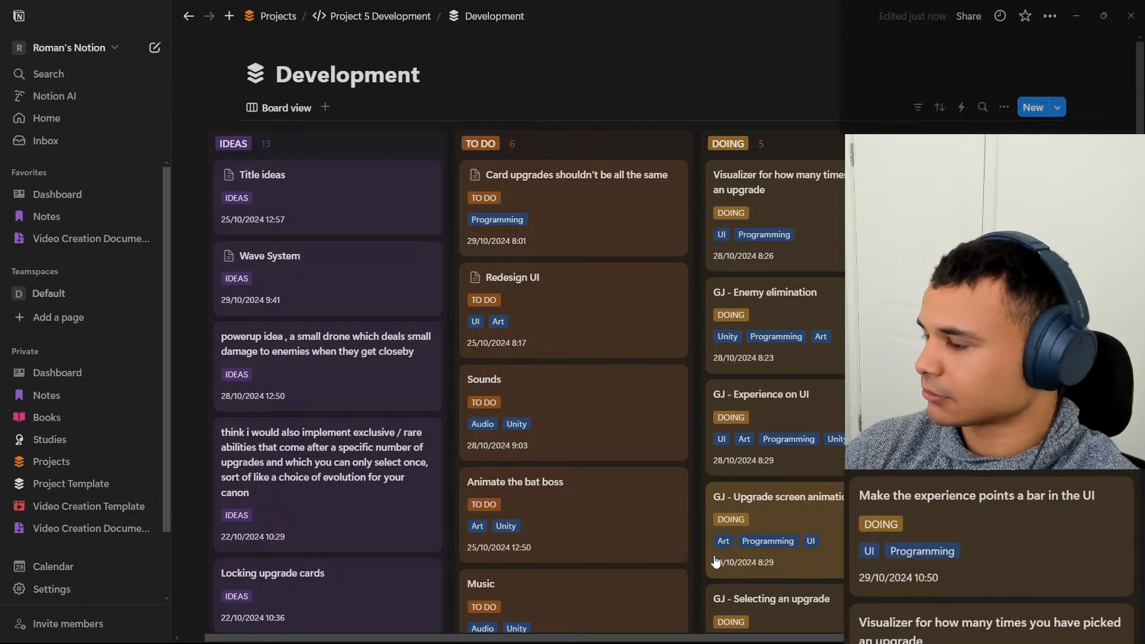
# Switch to GitHub Desktop and enter "Point needed for upgrade turned into a bar" as the commit summary.
pyautogui.click(612, 630)
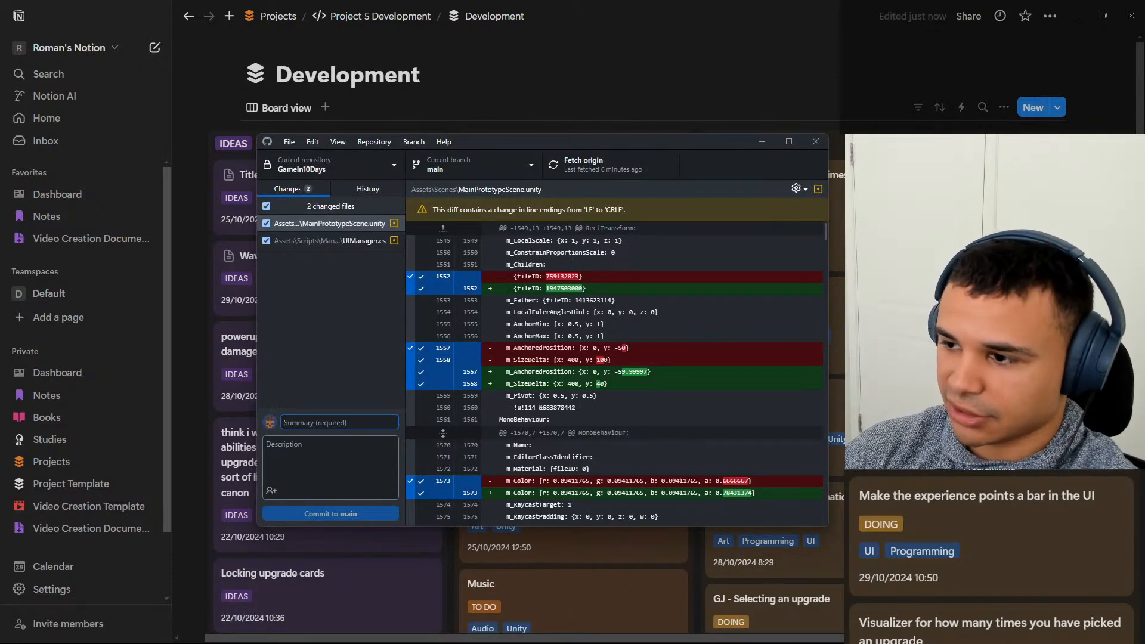
pyautogui.write('Experienc')
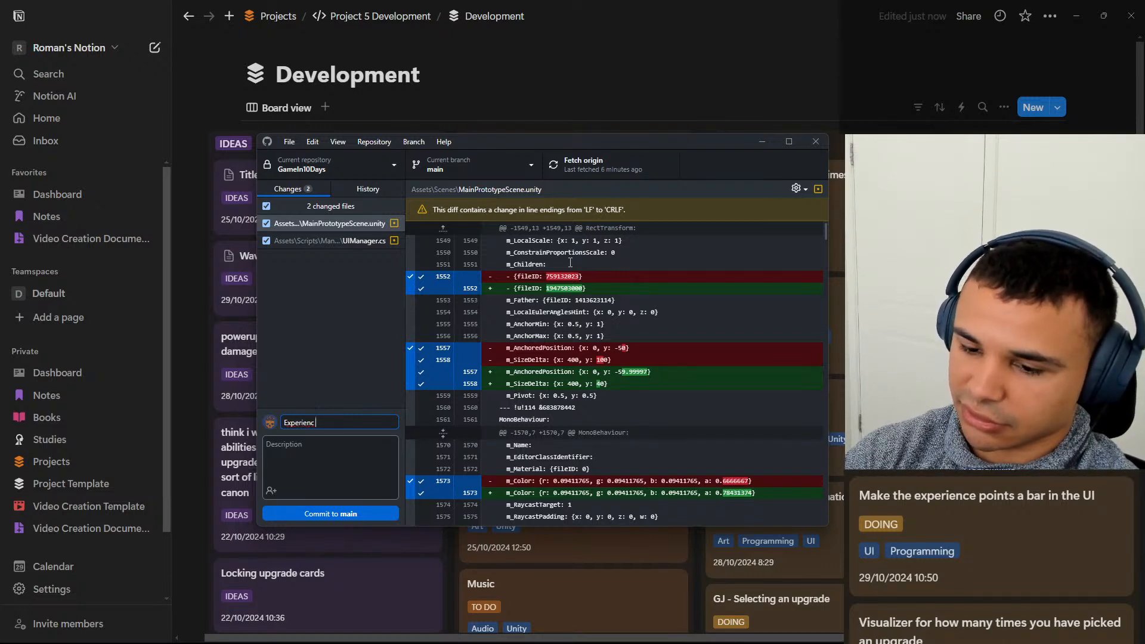
pyautogui.press('BackSpace')
pyautogui.press('BackSpace')
pyautogui.press('BackSpace')
pyautogui.press('BackSpace')
pyautogui.press('BackSpace')
pyautogui.press('BackSpace')
pyautogui.press('BackSpace')
pyautogui.press('BackSpace')
pyautogui.press('BackSpace')
pyautogui.write('Point needed for upgrade turned')
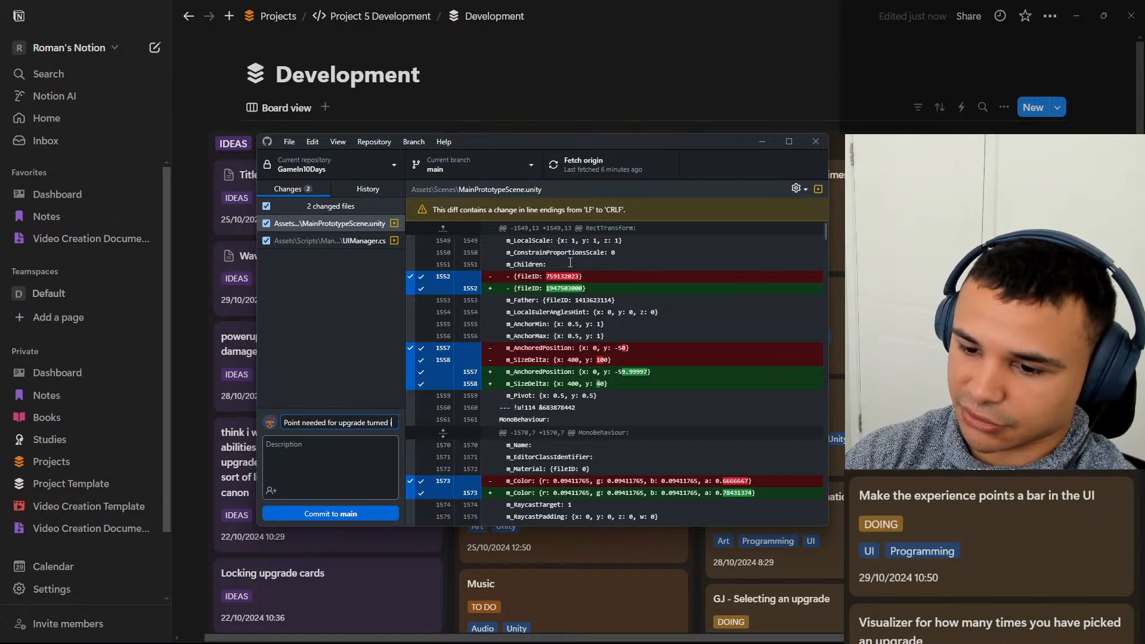
pyautogui.write('nto')
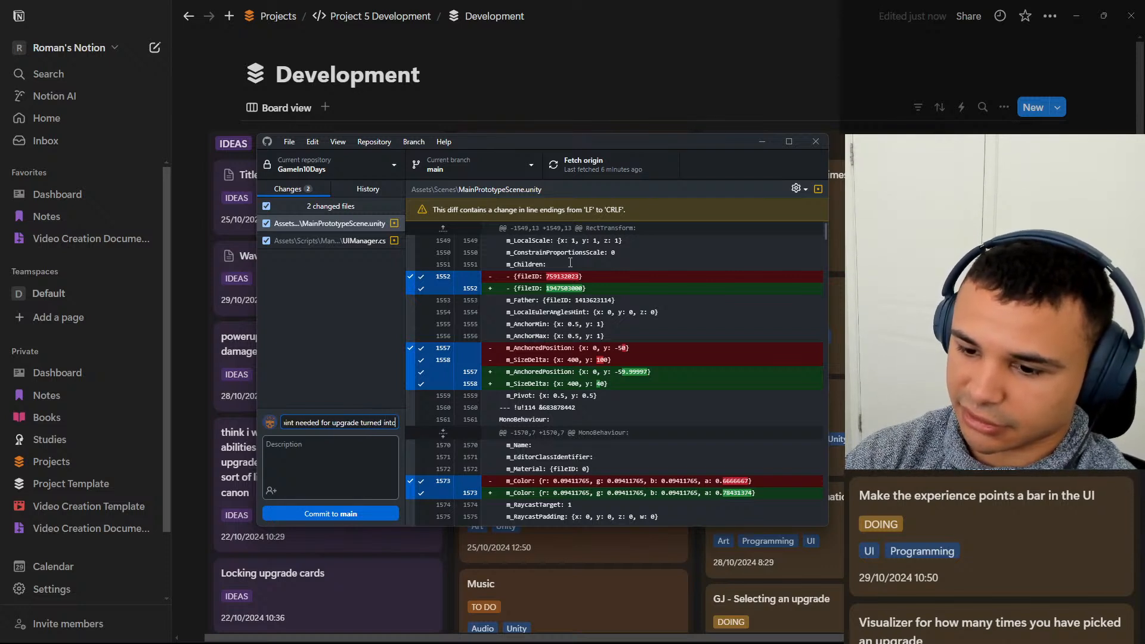
pyautogui.write(' a bar')
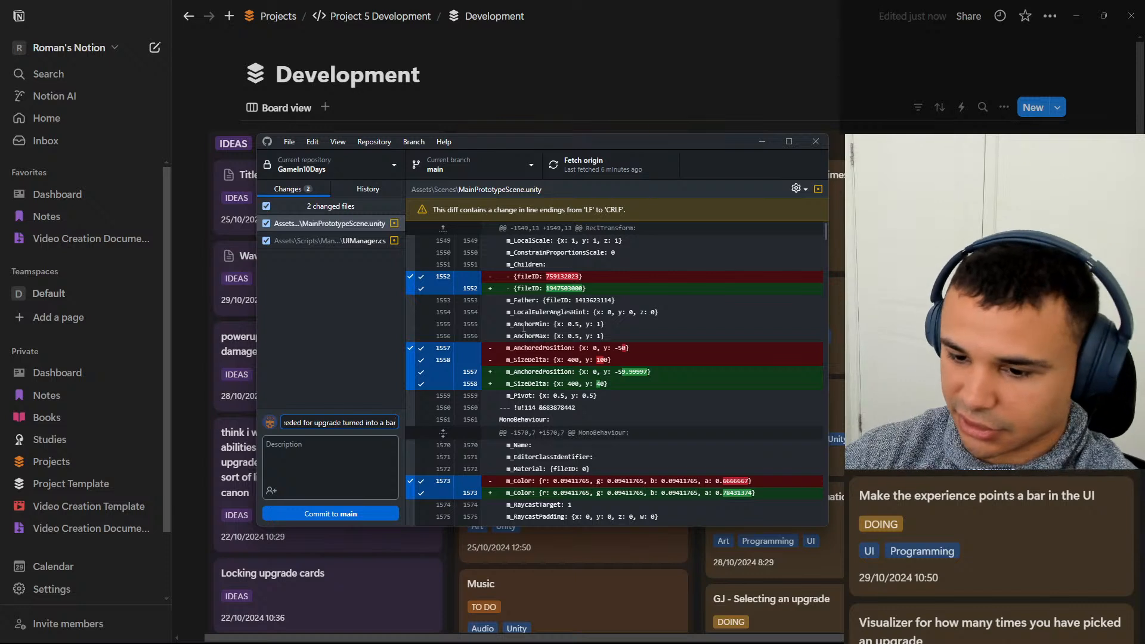
# Commit to main with the description "The point needed for next upgrade now is a bar in the UI", fetch origin and minimize GitHub Desktop.
pyautogui.click(343, 441)
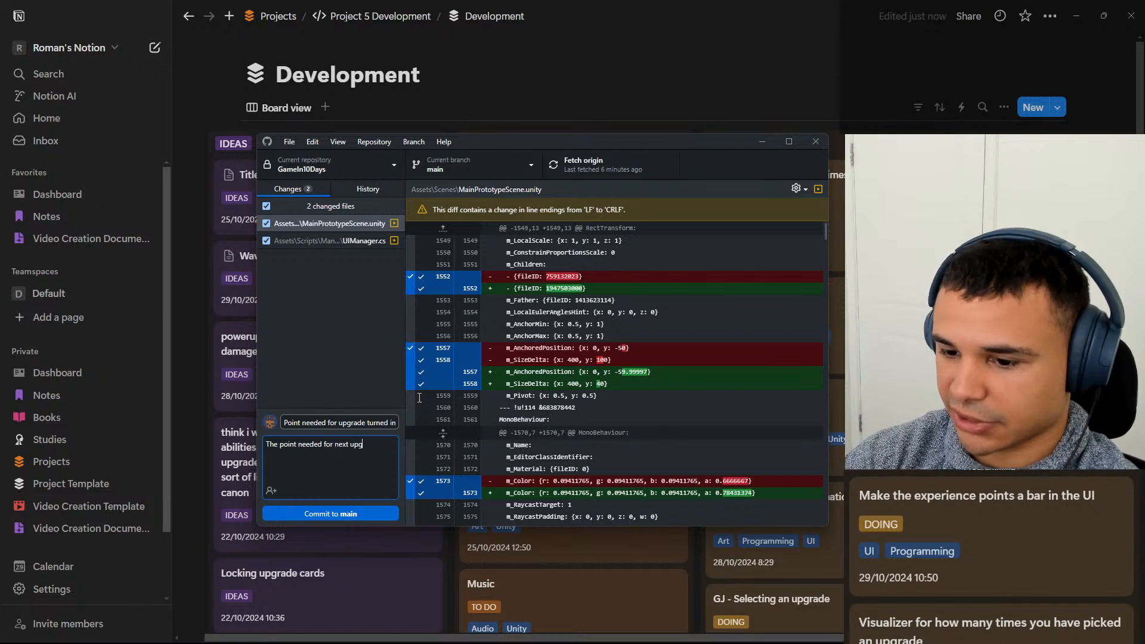
pyautogui.write('rade c')
pyautogui.write('ow is a bar in the')
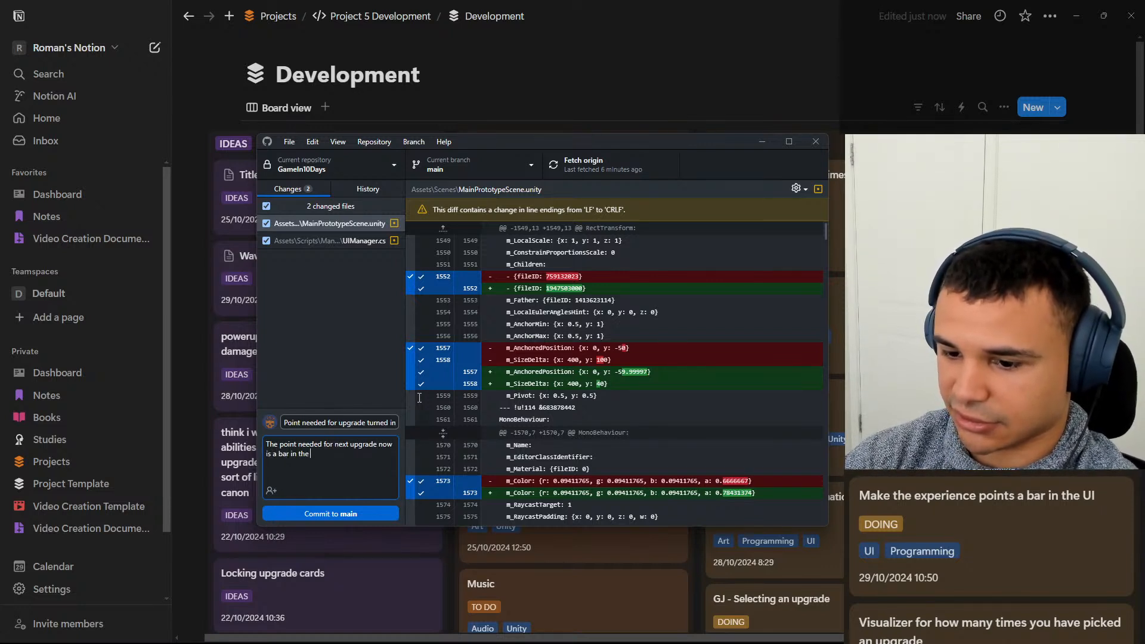
pyautogui.write(' UI')
pyautogui.click(347, 515)
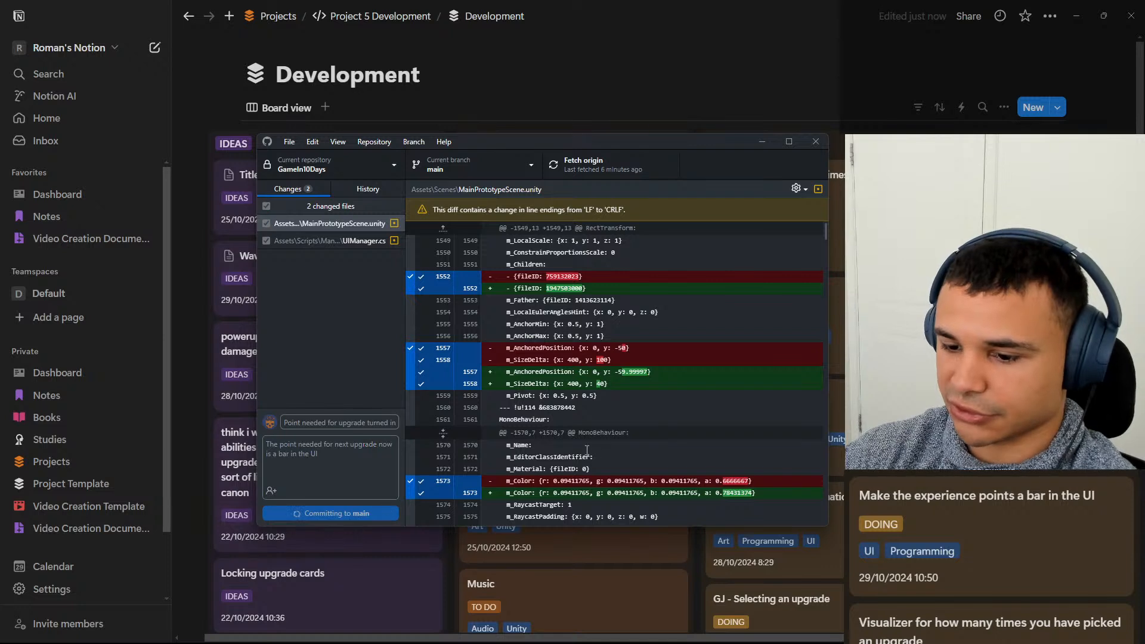
pyautogui.click(630, 171)
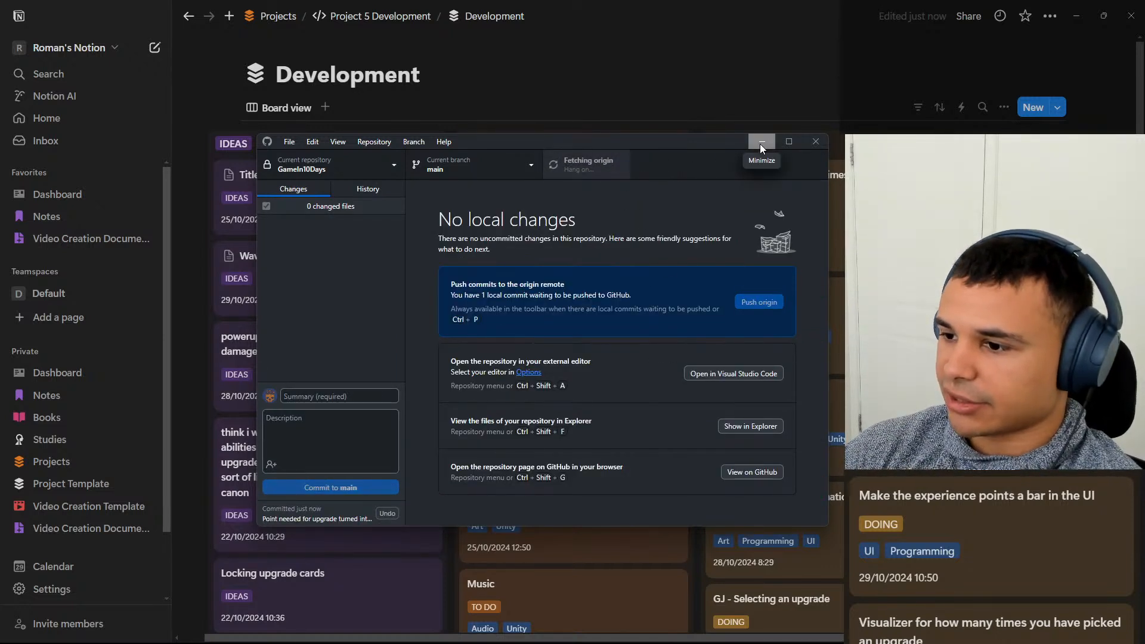
pyautogui.click(761, 143)
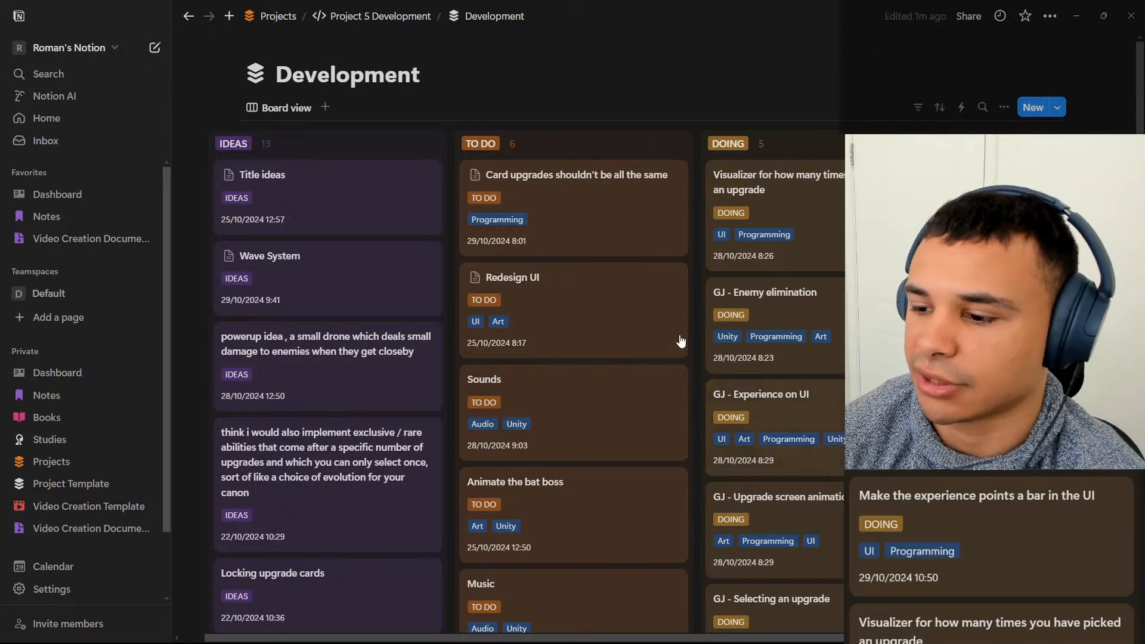
# Add a new card titled "Icons for the abilities that you have picked" to the Doing column of the Development board.
pyautogui.scroll(-4, 680, 341)
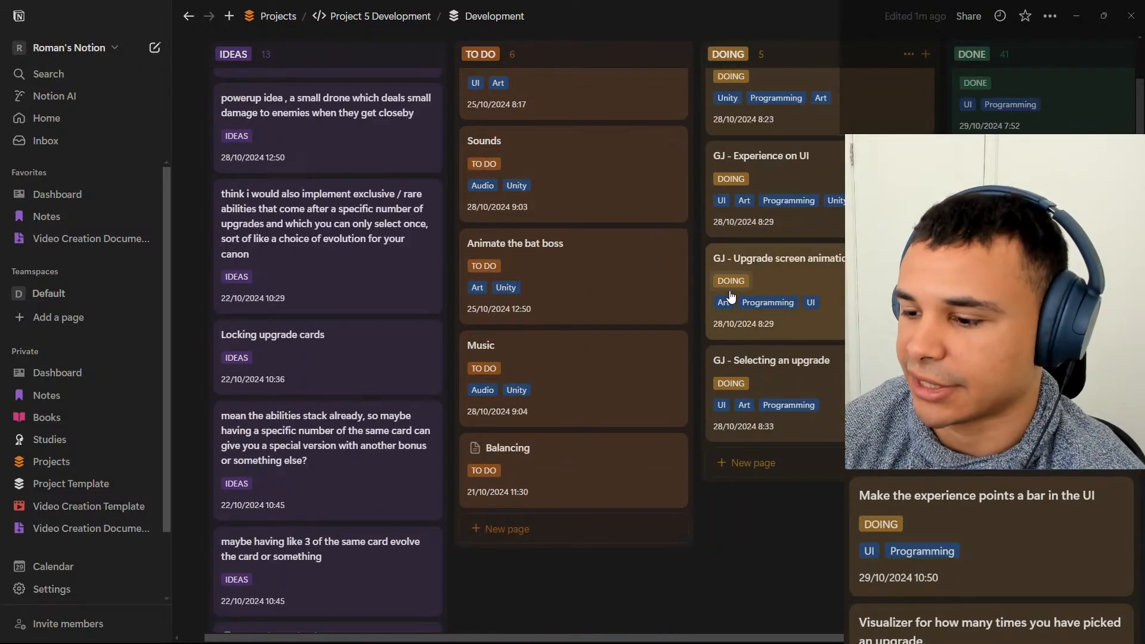
pyautogui.click(764, 469)
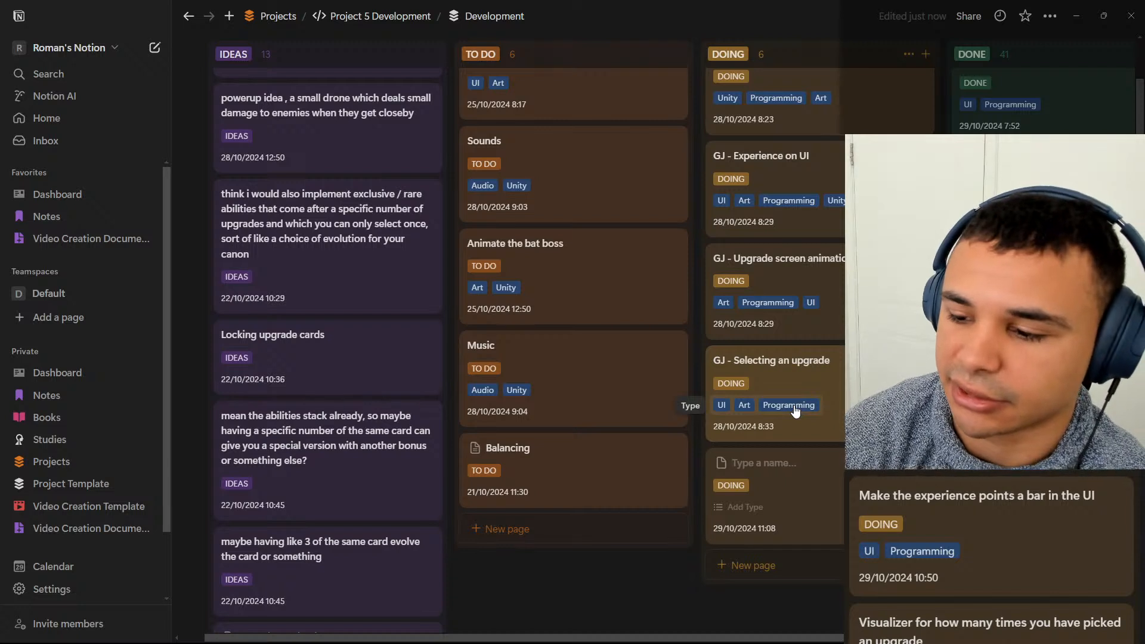
pyautogui.write('Icons for ')
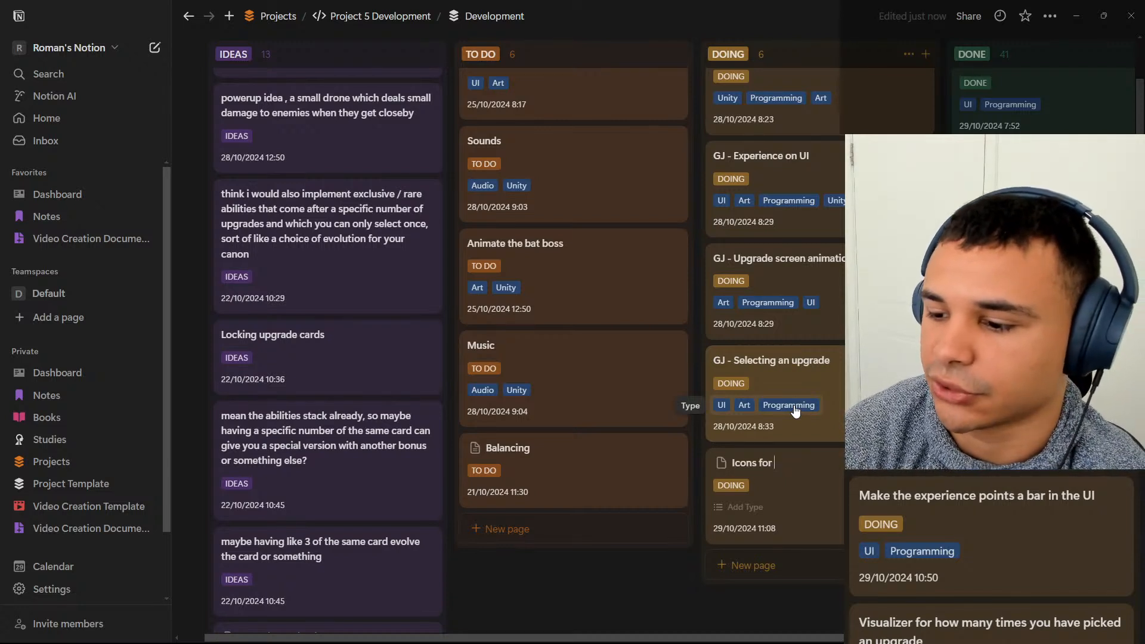
pyautogui.write('the ')
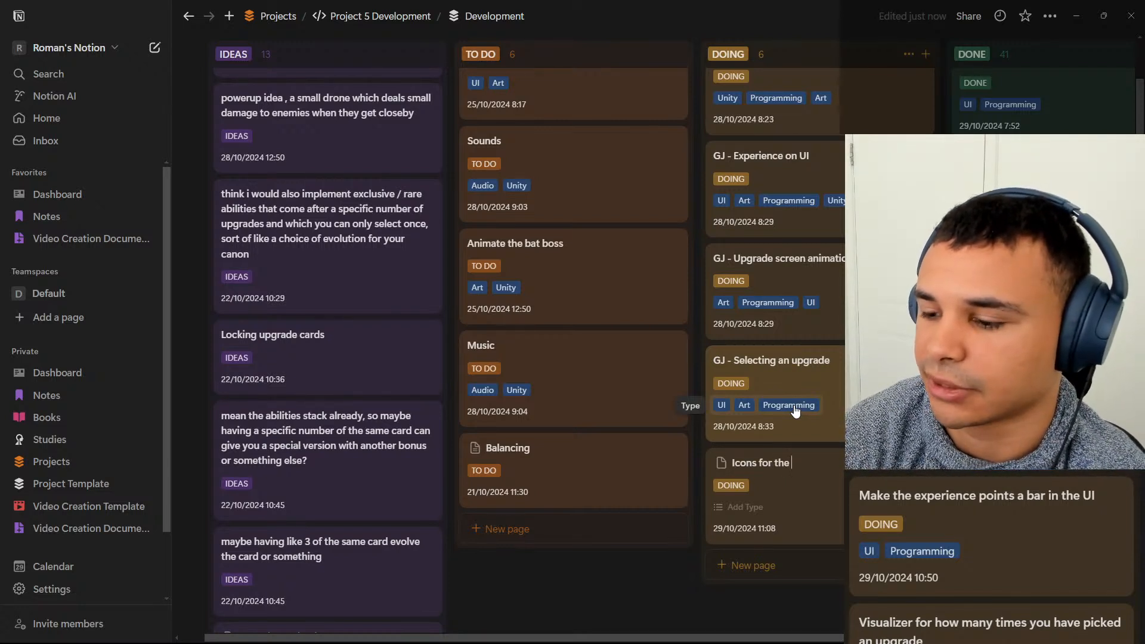
pyautogui.write('abi')
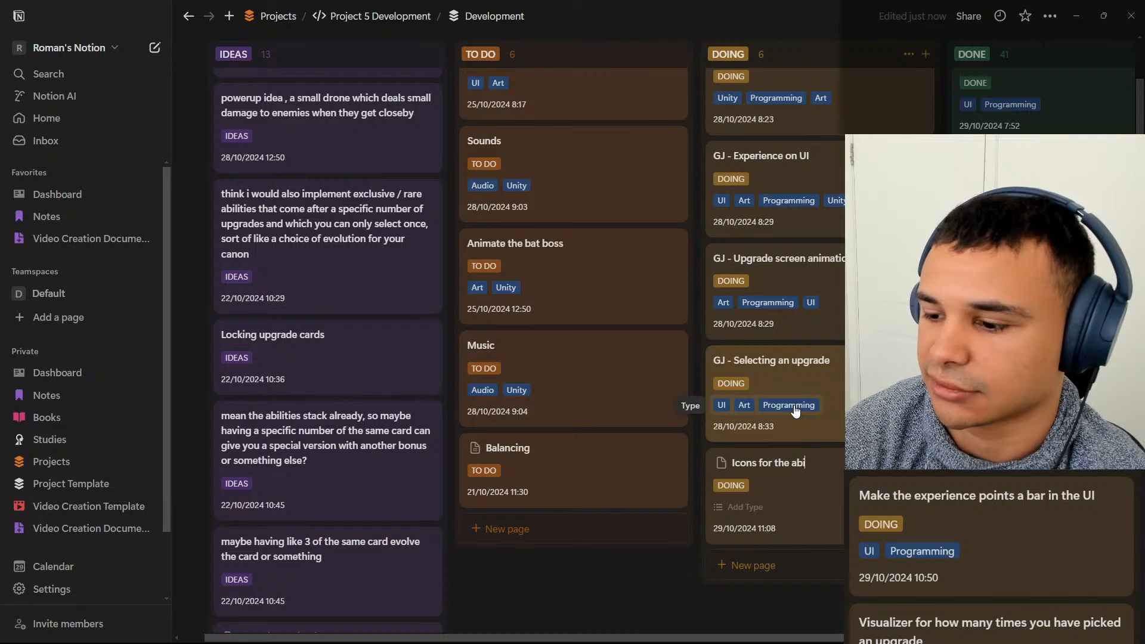
pyautogui.write('lities that')
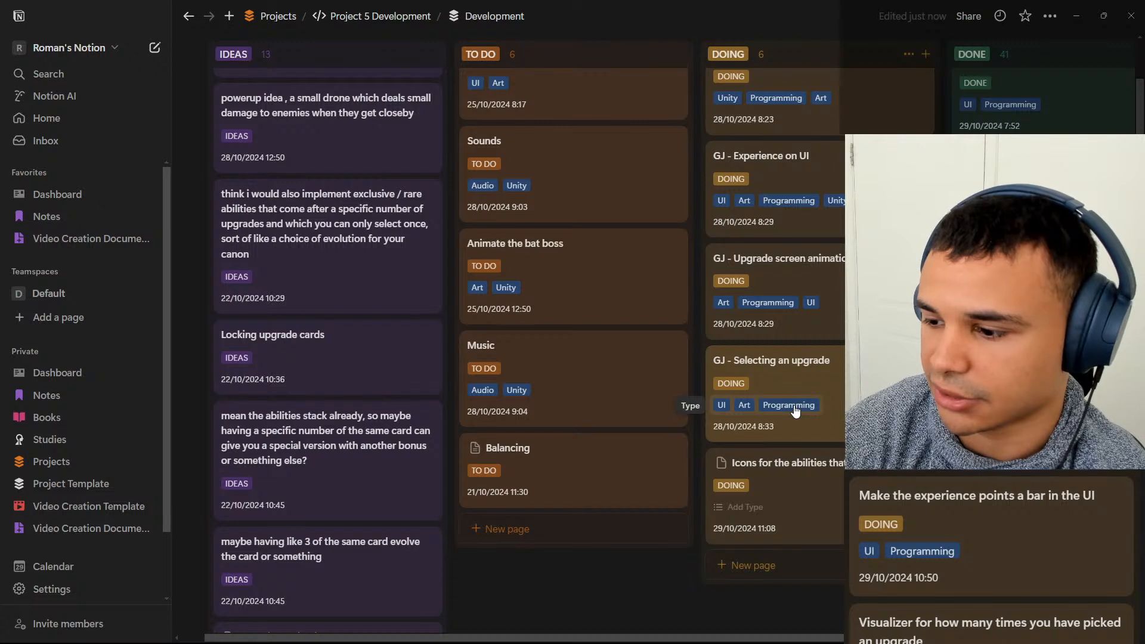
# Tag the new ability icons card with the Art and Unity types.
pyautogui.click(797, 504)
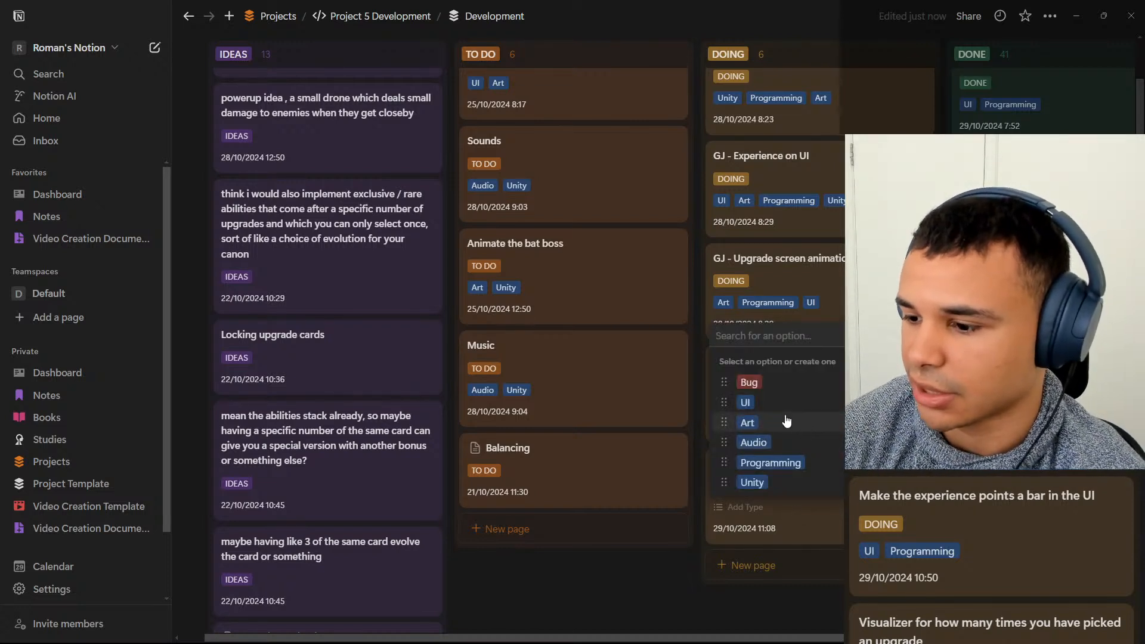
pyautogui.click(747, 422)
pyautogui.click(688, 589)
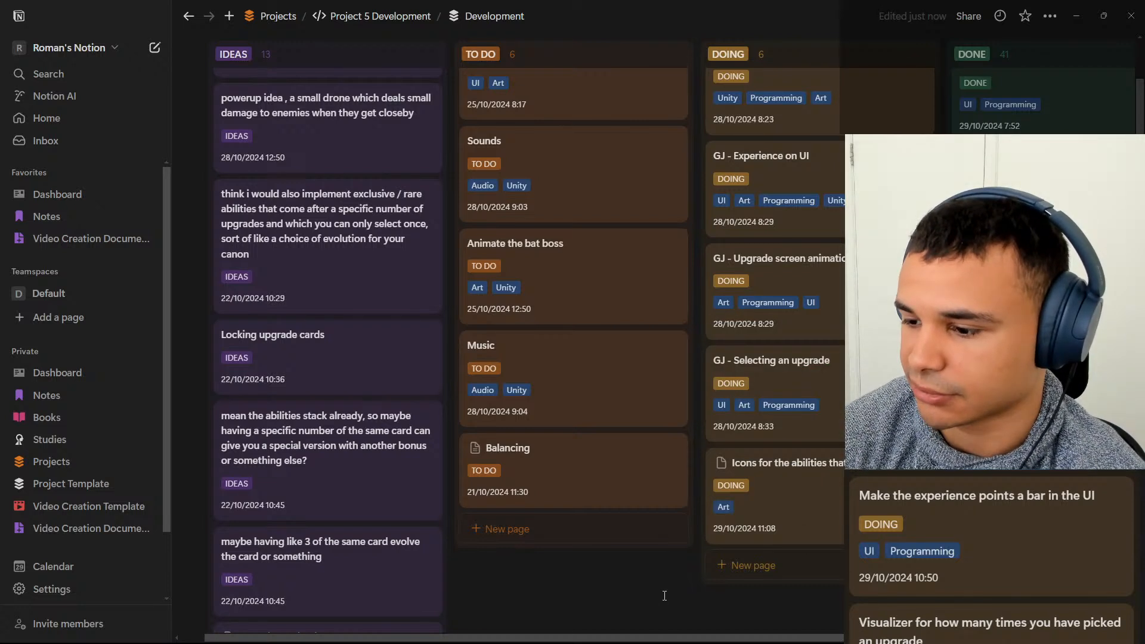
pyautogui.click(799, 508)
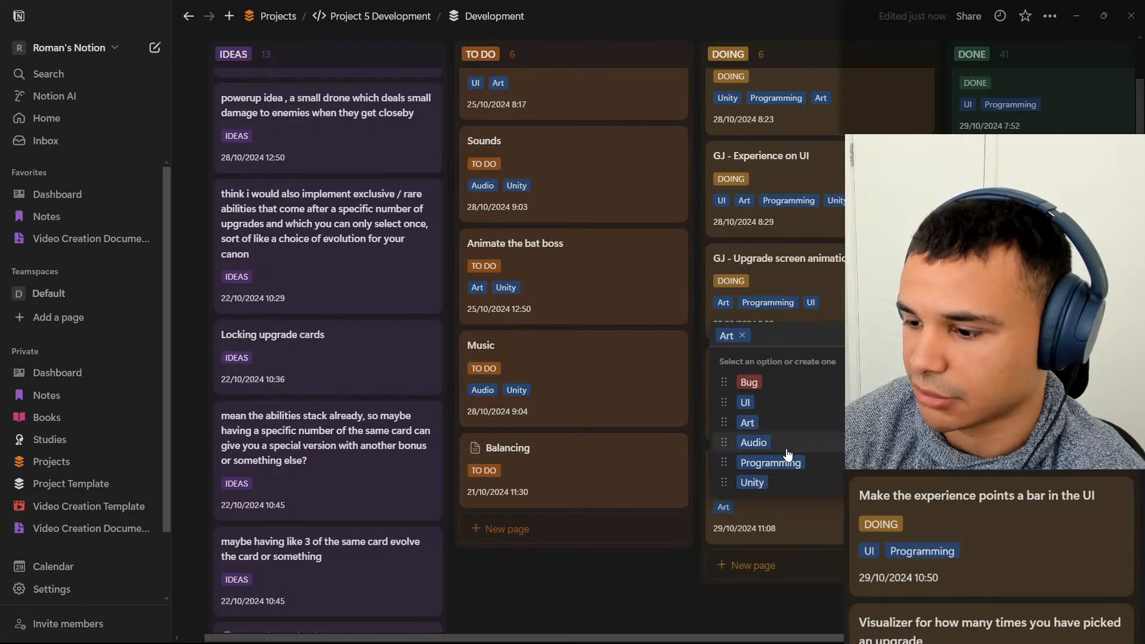
pyautogui.click(753, 482)
pyautogui.click(626, 587)
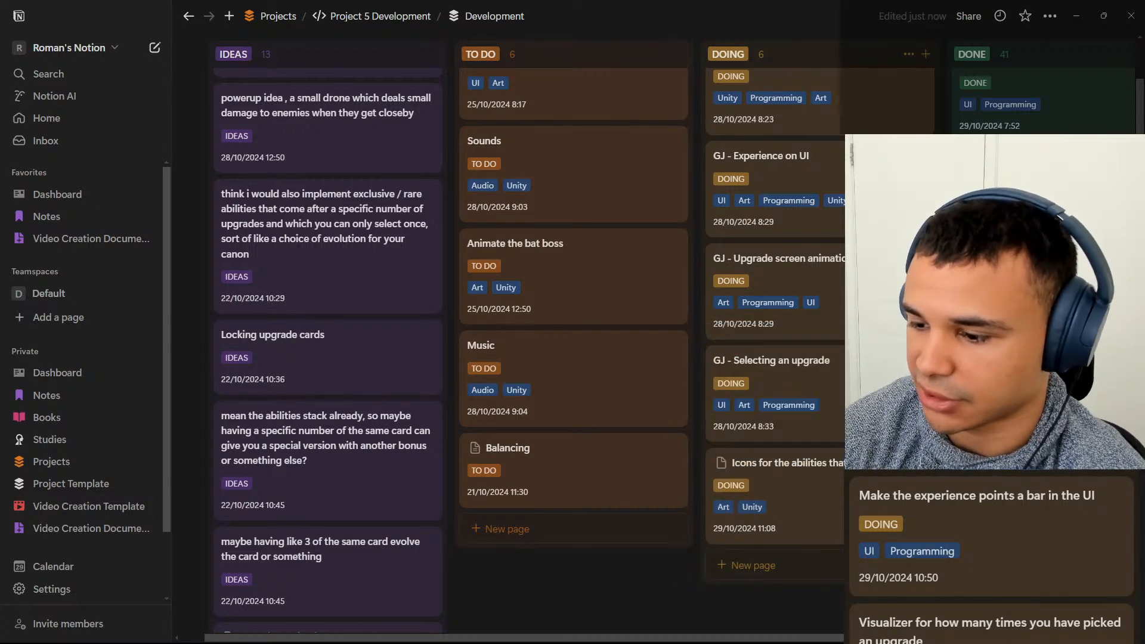
# Move the ability icons card from Doing to the first place in the To Do column.
pyautogui.moveTo(819, 506); pyautogui.dragTo(843, 306)
pyautogui.scroll(4, 817, 477)
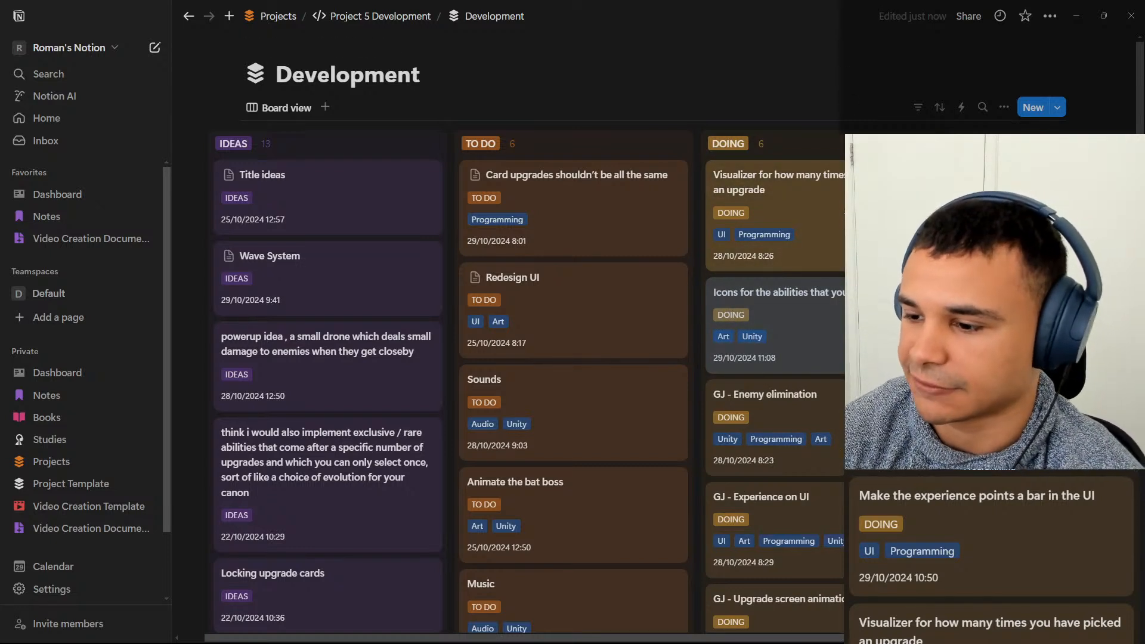
pyautogui.moveTo(842, 351); pyautogui.dragTo(572, 173)
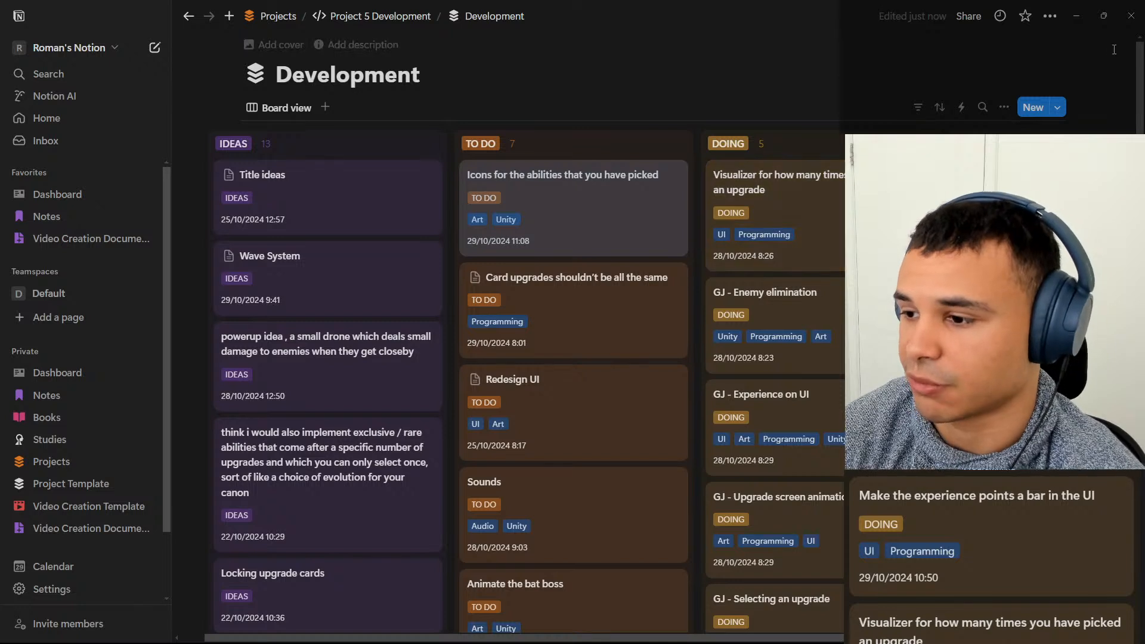
# Open the "Visualizer for how many times you have picked an upgrade" card and insert a to-do list in its body.
pyautogui.click(769, 182)
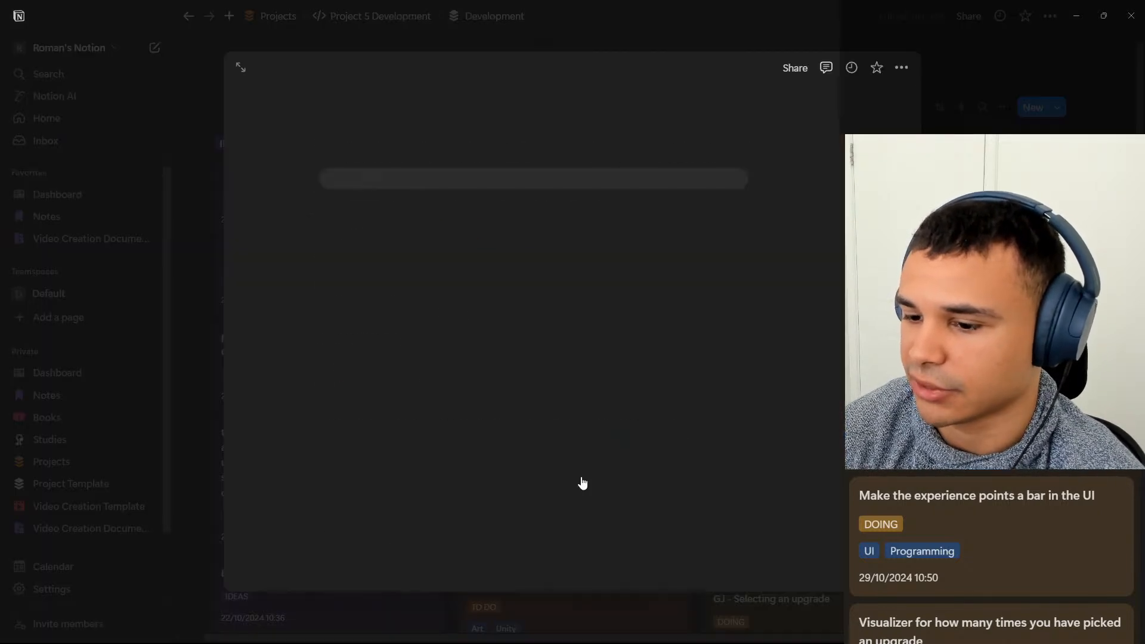
pyautogui.click(737, 423)
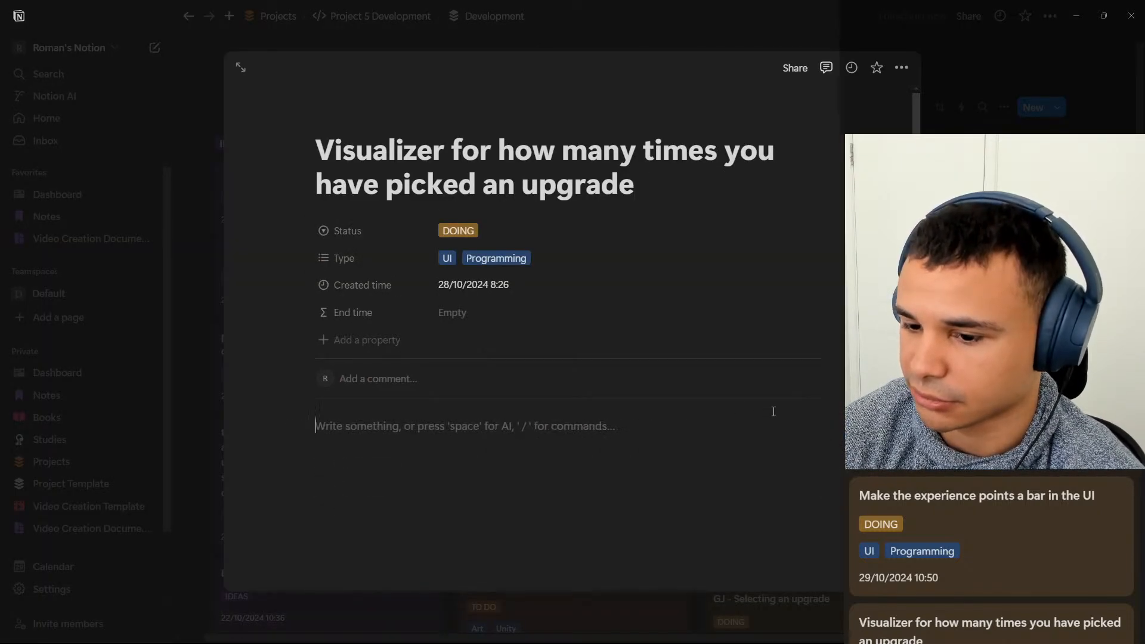
pyautogui.write('/')
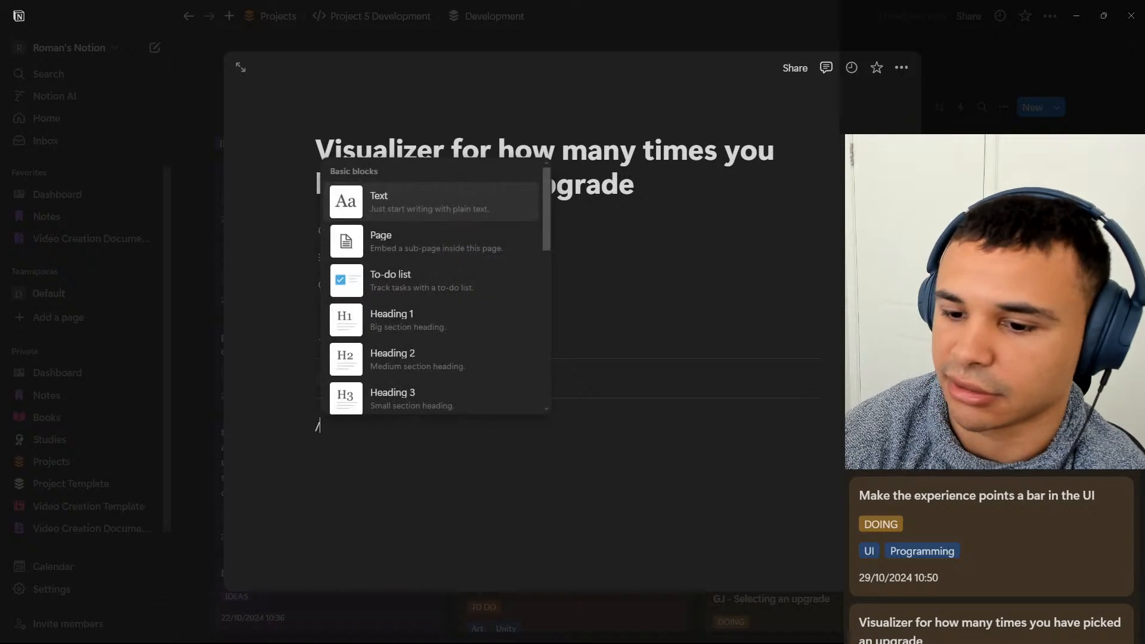
pyautogui.write('to')
pyautogui.press('Return')
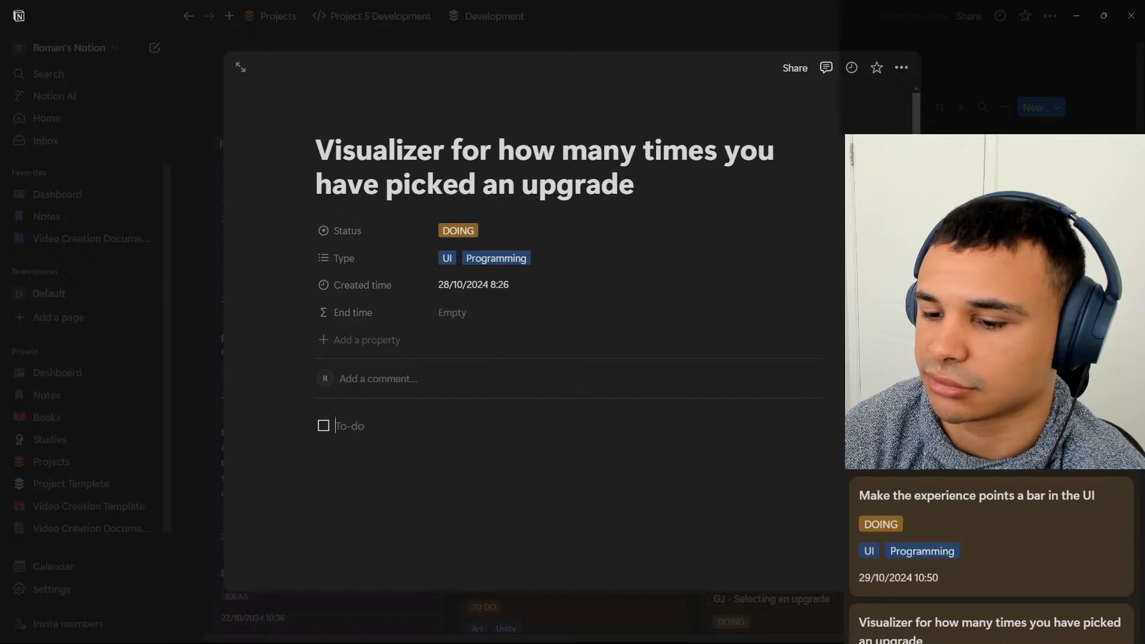
# Enter "Poison projectiles" as the first to-do and start a second item.
pyautogui.write('Posi')
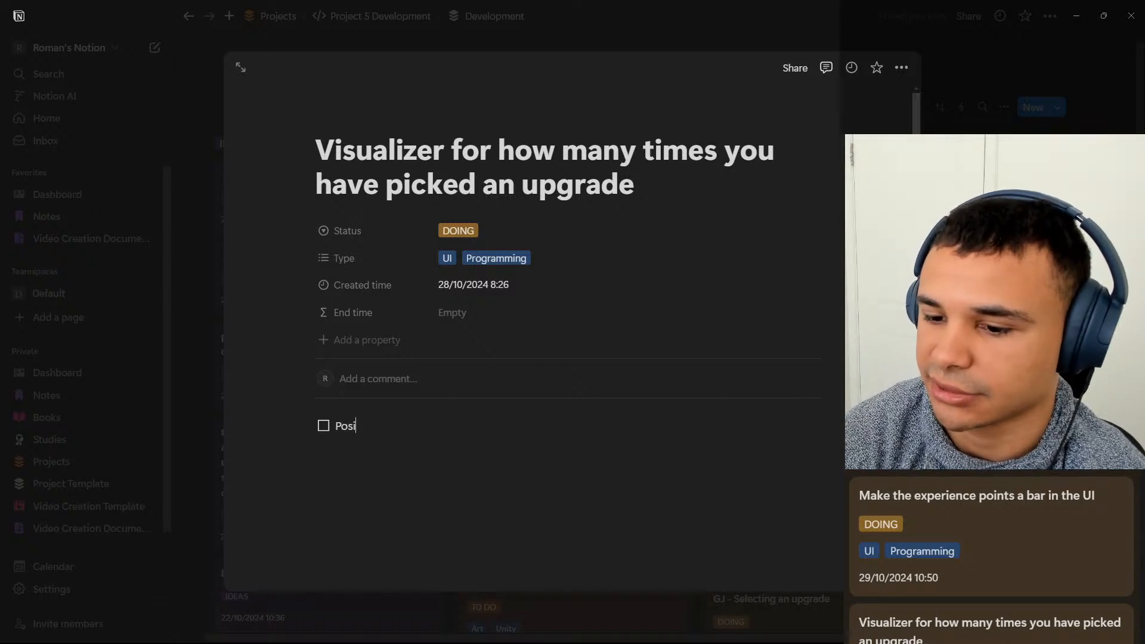
pyautogui.write('ison pro')
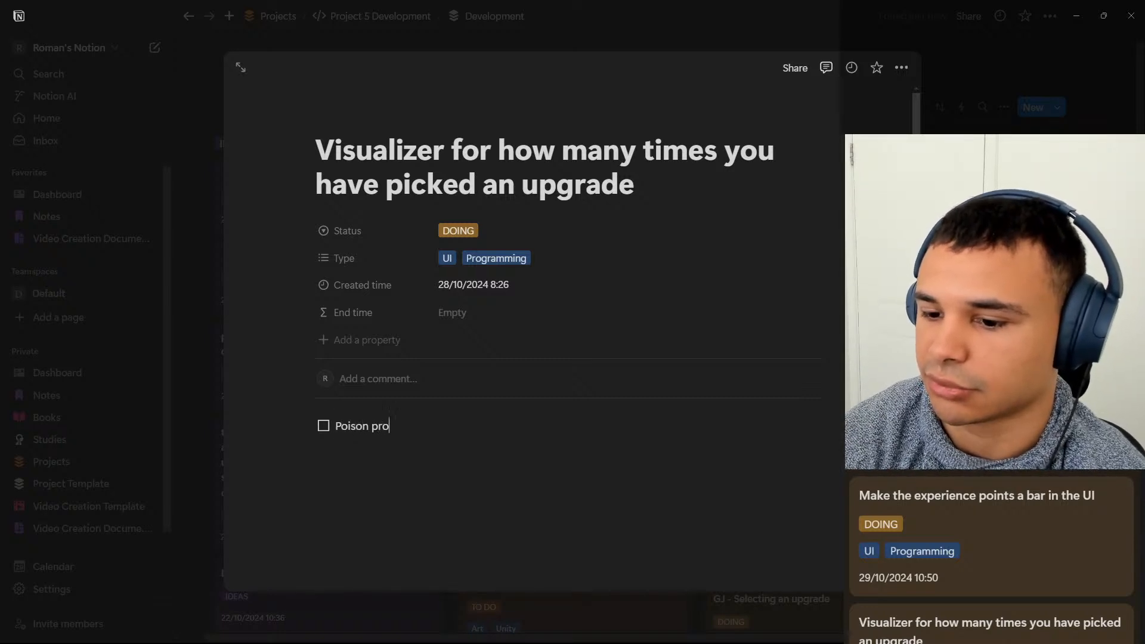
pyautogui.write('jectie')
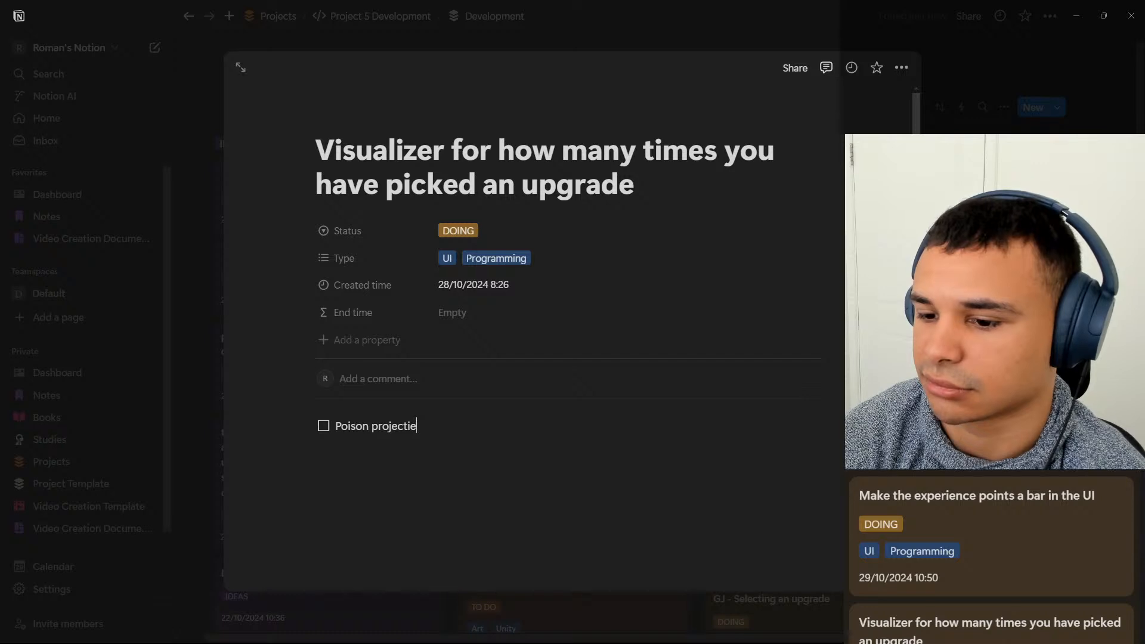
pyautogui.write('lles')
pyautogui.press('Return')
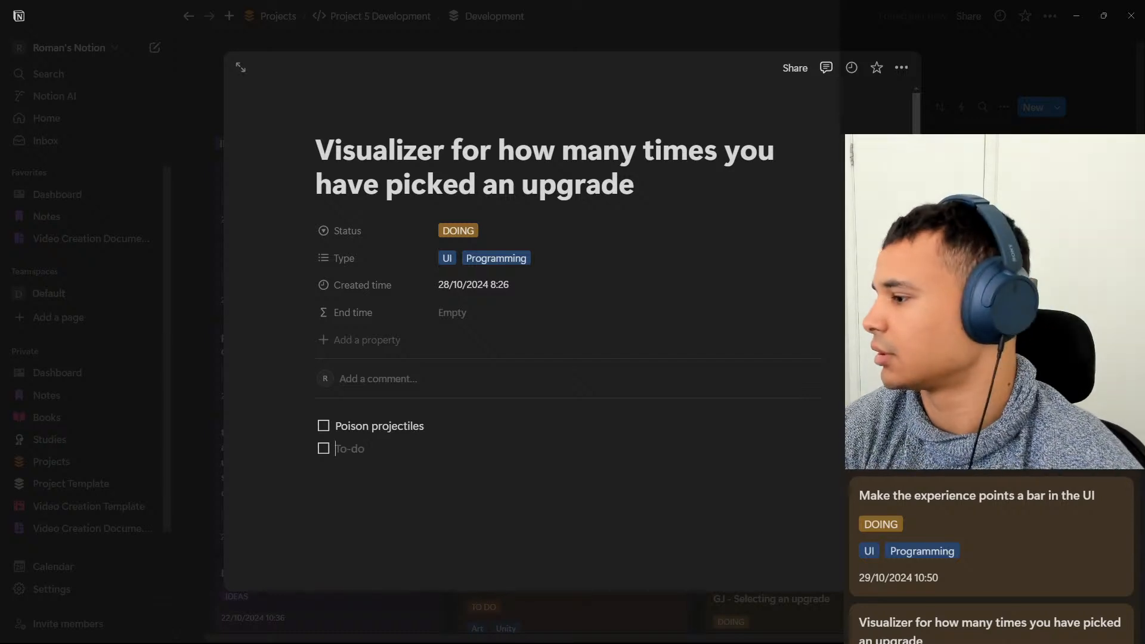
# Add "Fire projectiles" and "Stun projectiles" as the second and third to-dos in the visualizer card.
pyautogui.write('Fire')
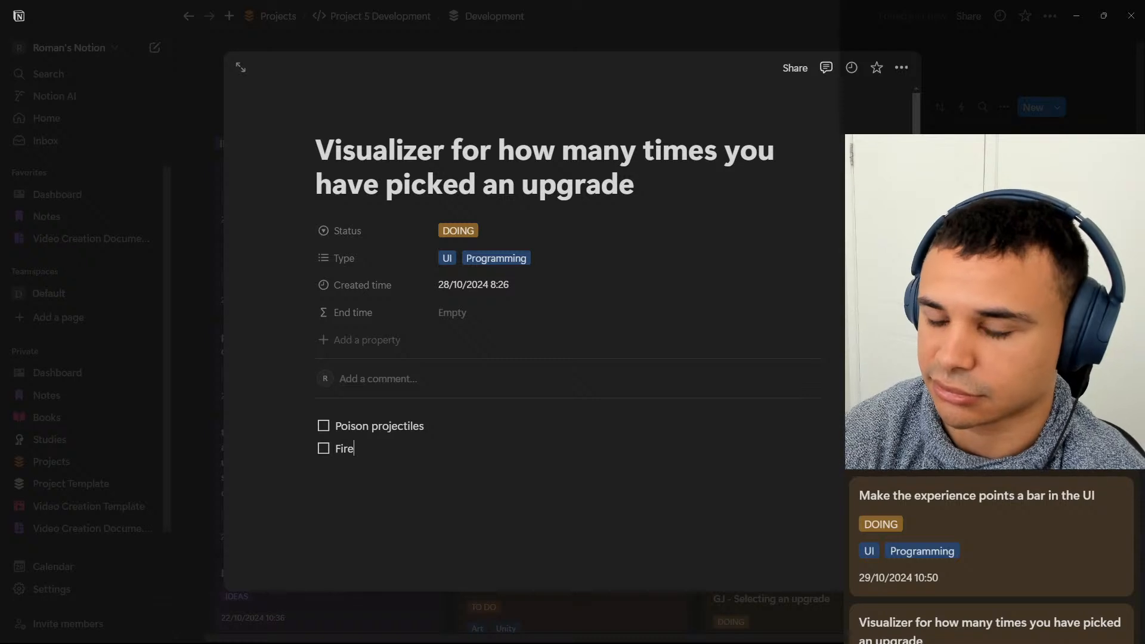
pyautogui.write(' projectiles')
pyautogui.press('Return')
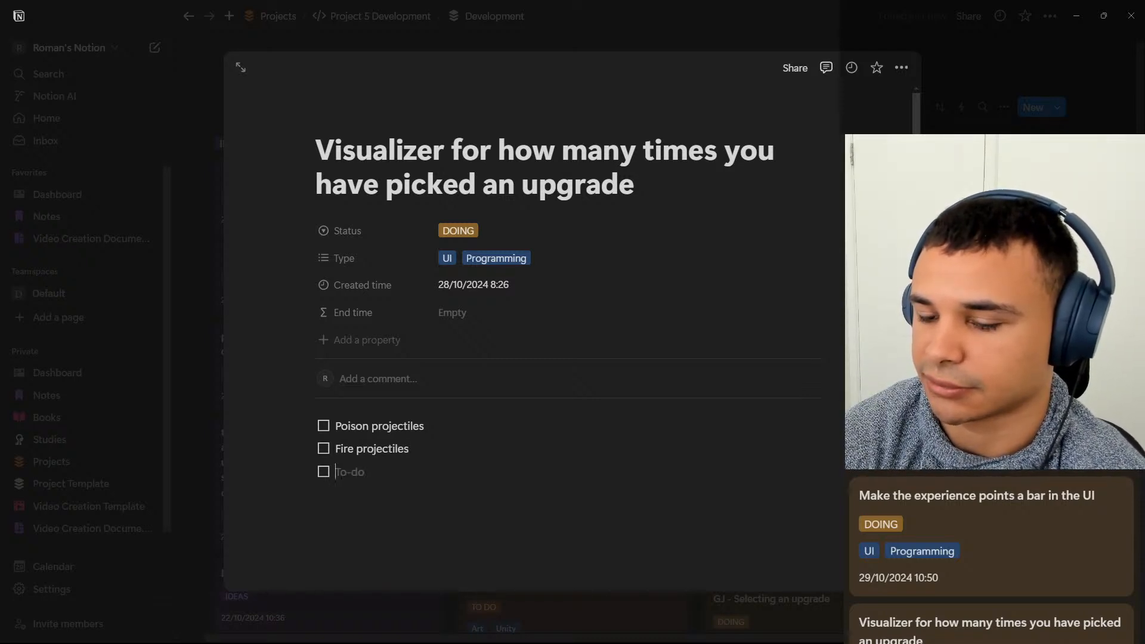
pyautogui.write('Stun porje')
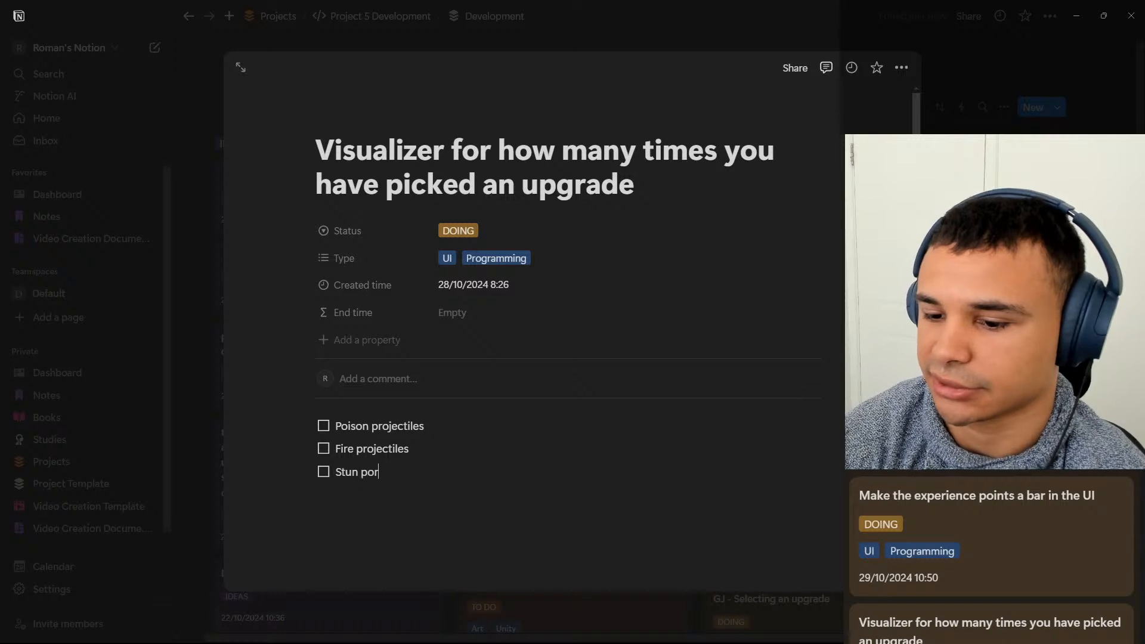
pyautogui.press('BackSpace')
pyautogui.press('BackSpace')
pyautogui.press('BackSpace')
pyautogui.press('BackSpace')
pyautogui.write('rojectiles')
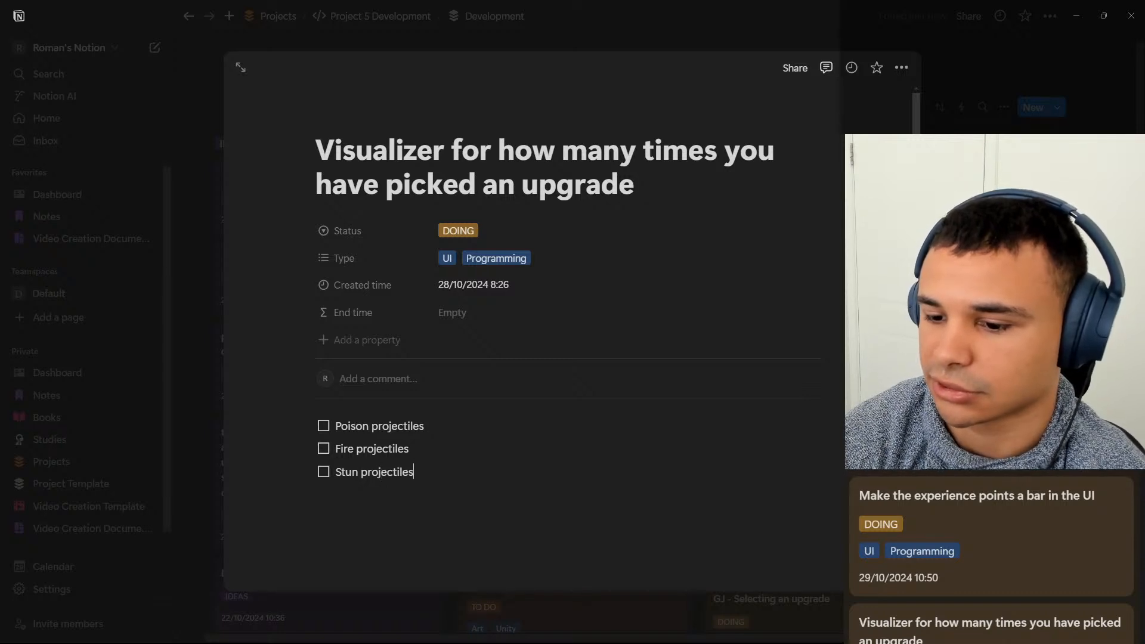
pyautogui.press('Return')
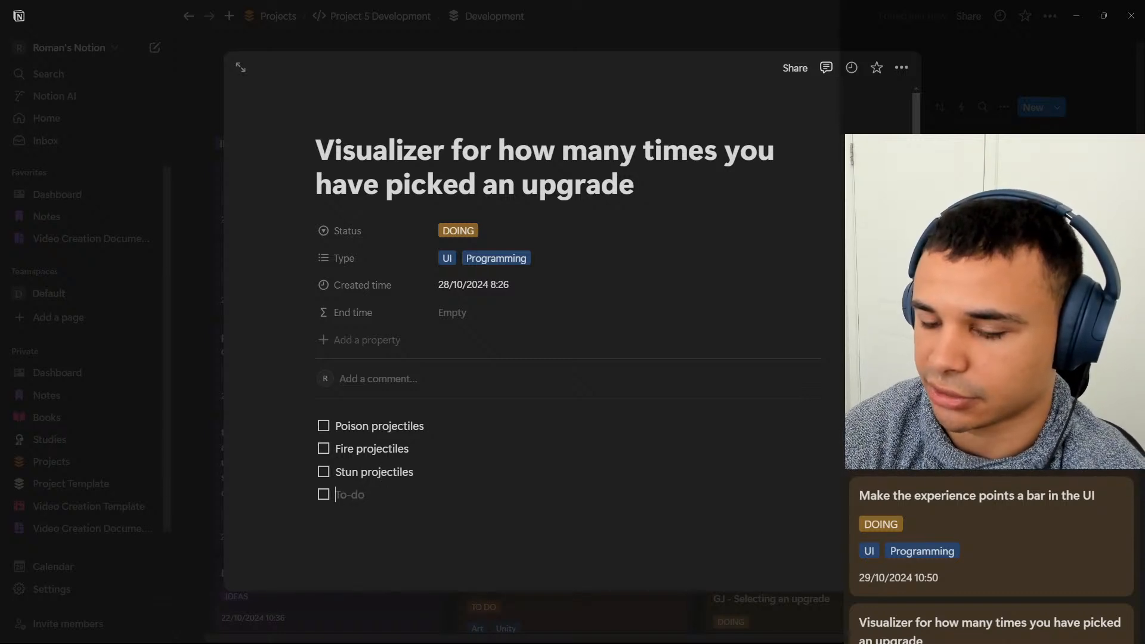
# Add "Explosive projectiles" as the fourth to-do and start a new item below it.
pyautogui.write('Ex')
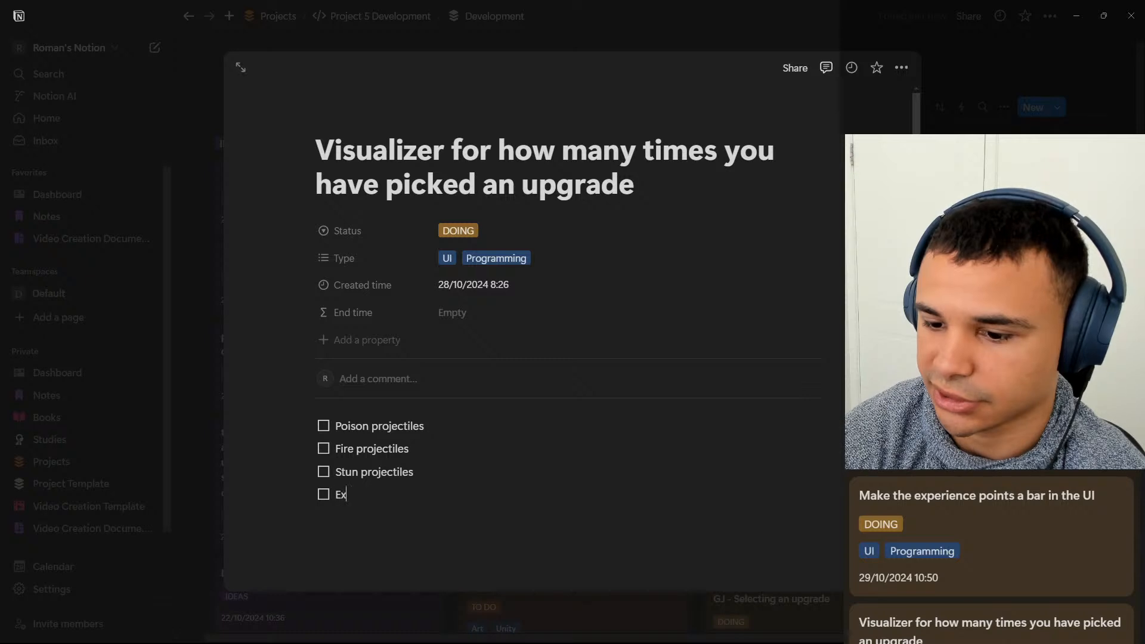
pyautogui.write('plosive')
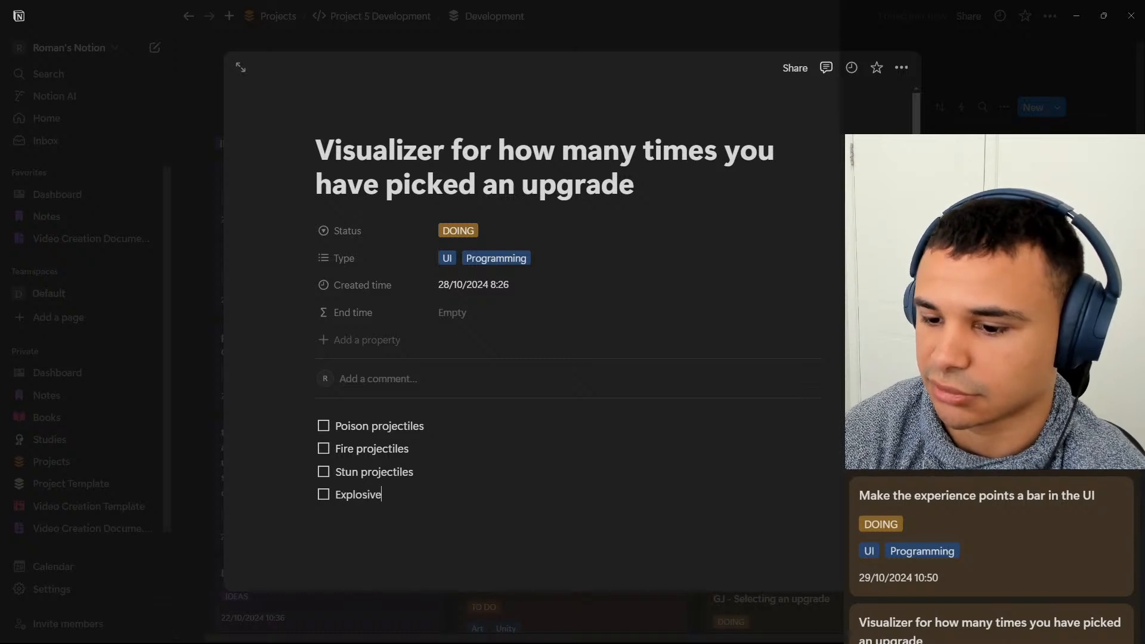
pyautogui.write(' porjecti')
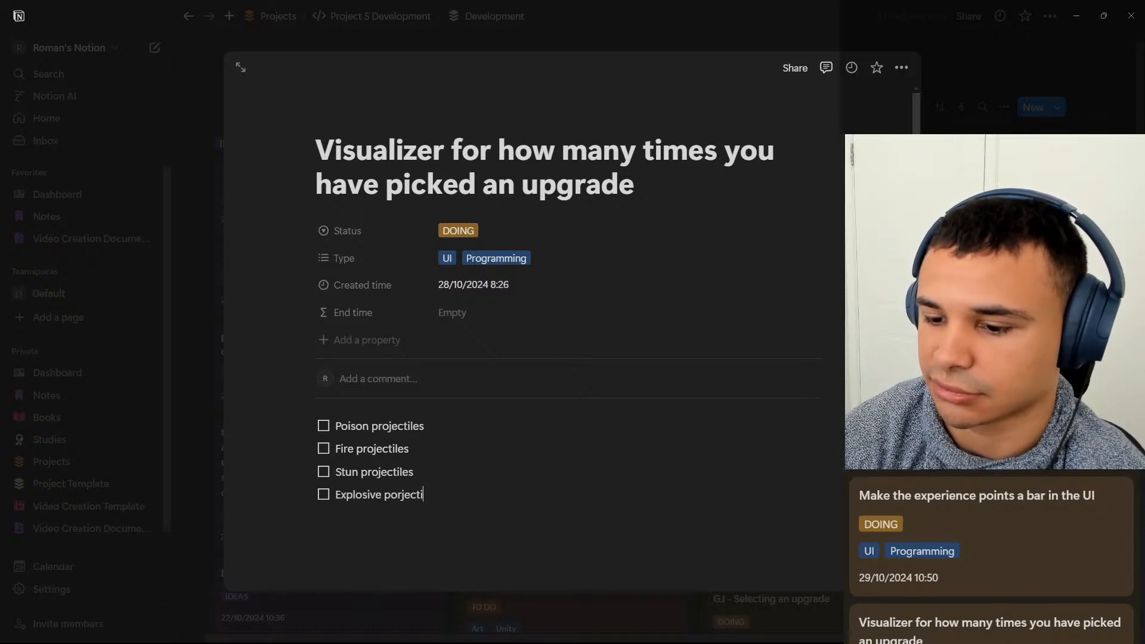
pyautogui.press('BackSpace')
pyautogui.press('BackSpace')
pyautogui.press('BackSpace')
pyautogui.press('BackSpace')
pyautogui.press('BackSpace')
pyautogui.press('BackSpace')
pyautogui.write('r')
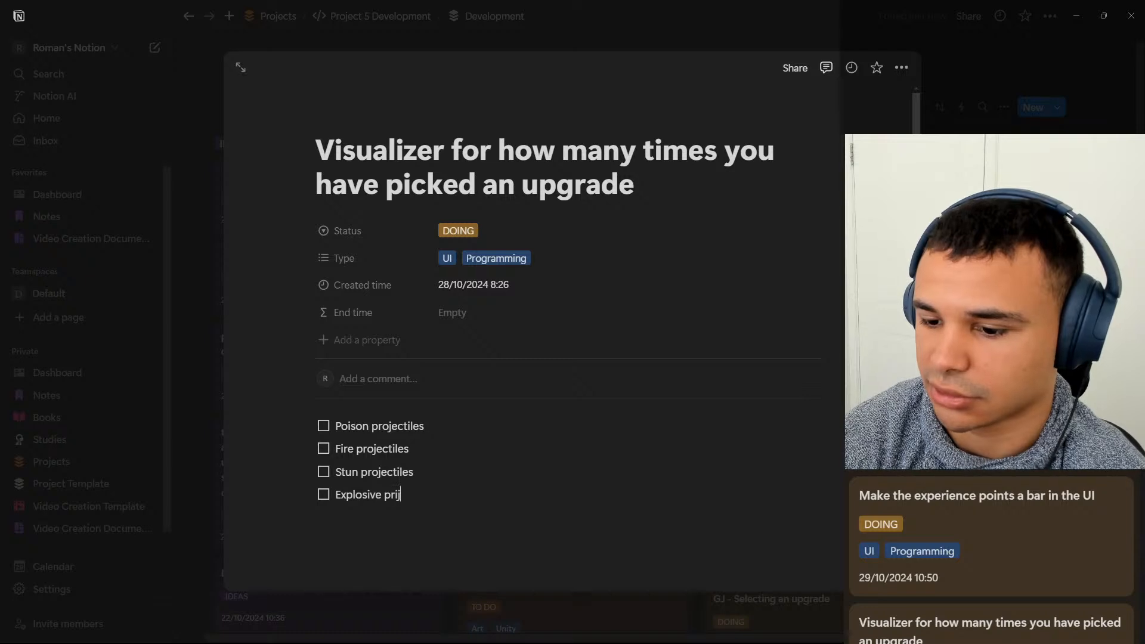
pyautogui.write('ojectiles')
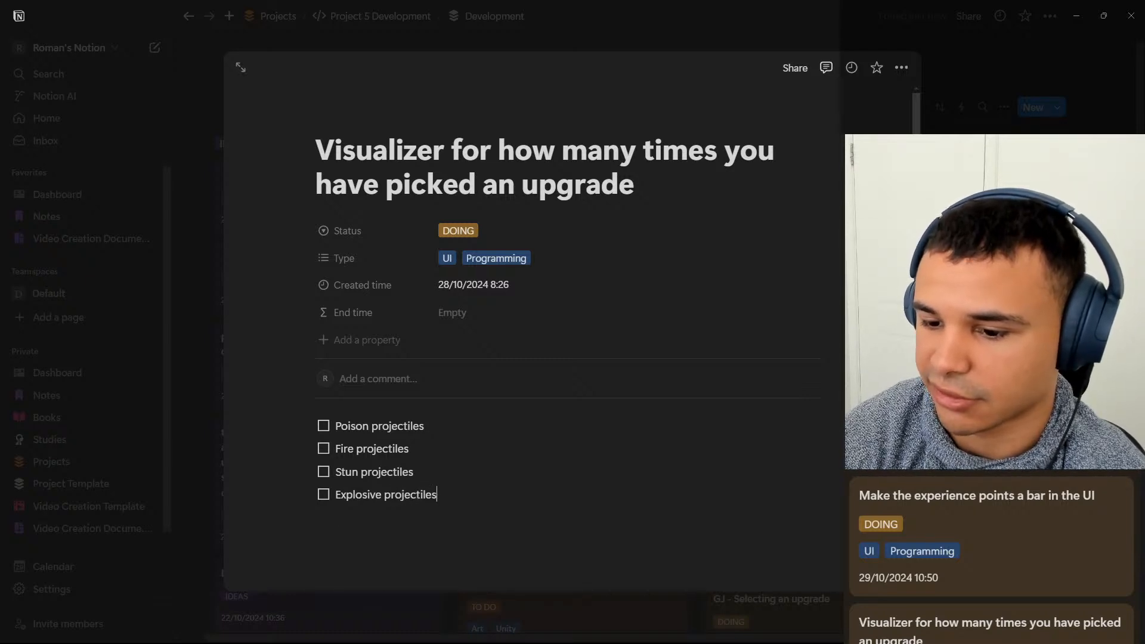
pyautogui.press('Return')
# Add "Max health" and "Health Regeneration" to the upgrades to-do list, followed by a new empty item.
pyautogui.write('Max')
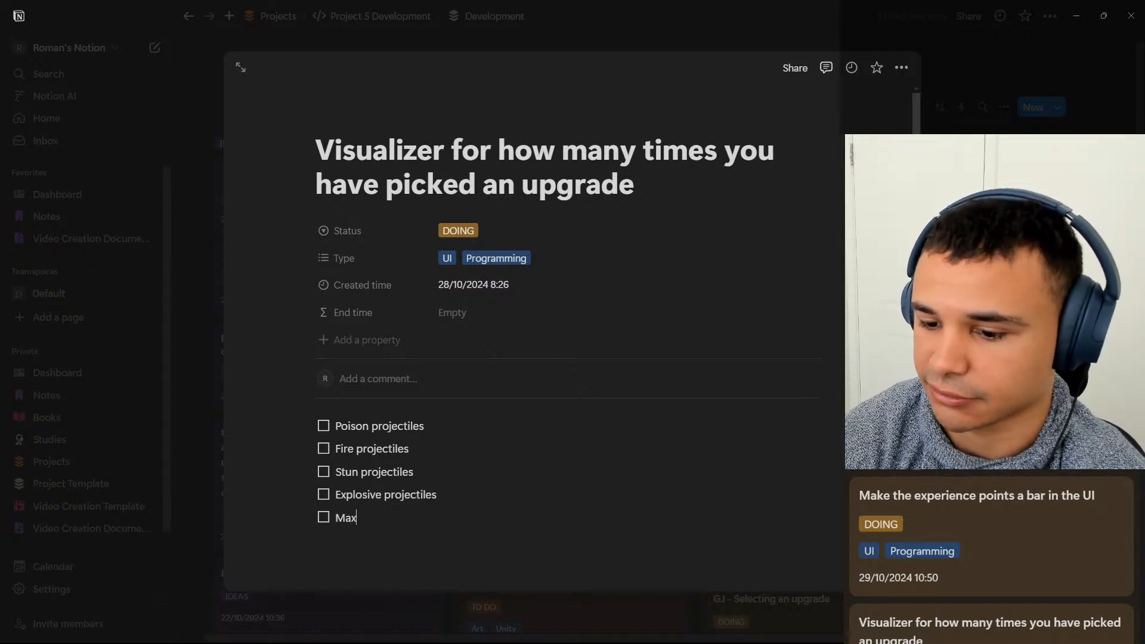
pyautogui.write(' healht')
pyautogui.press('Return')
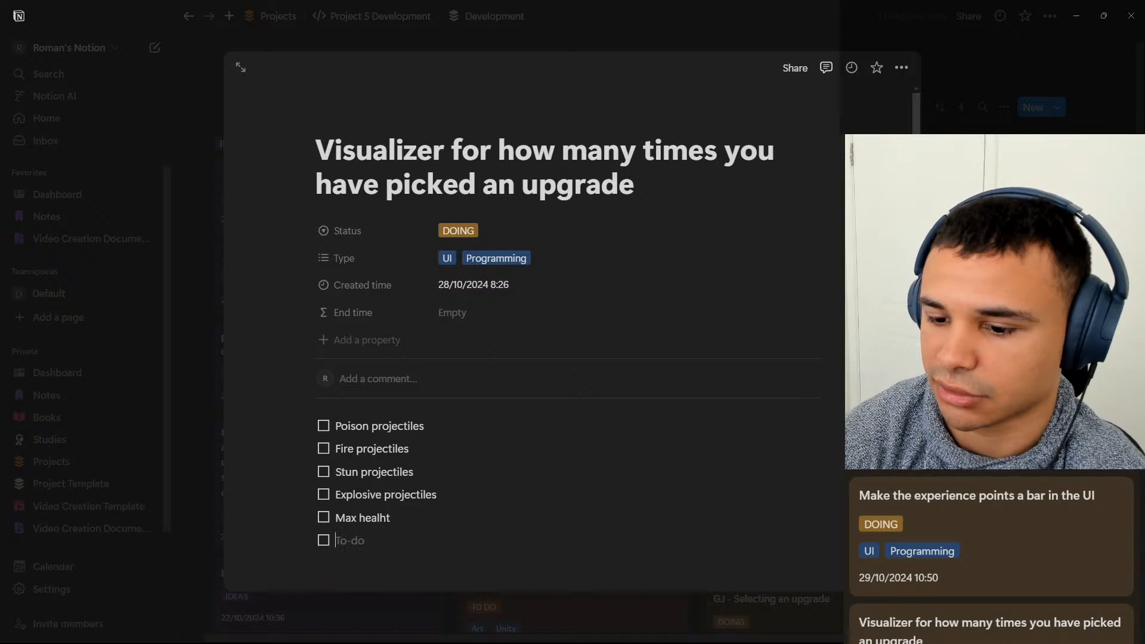
pyautogui.press('BackSpace')
pyautogui.press('BackSpace')
pyautogui.press('BackSpace')
pyautogui.write('th')
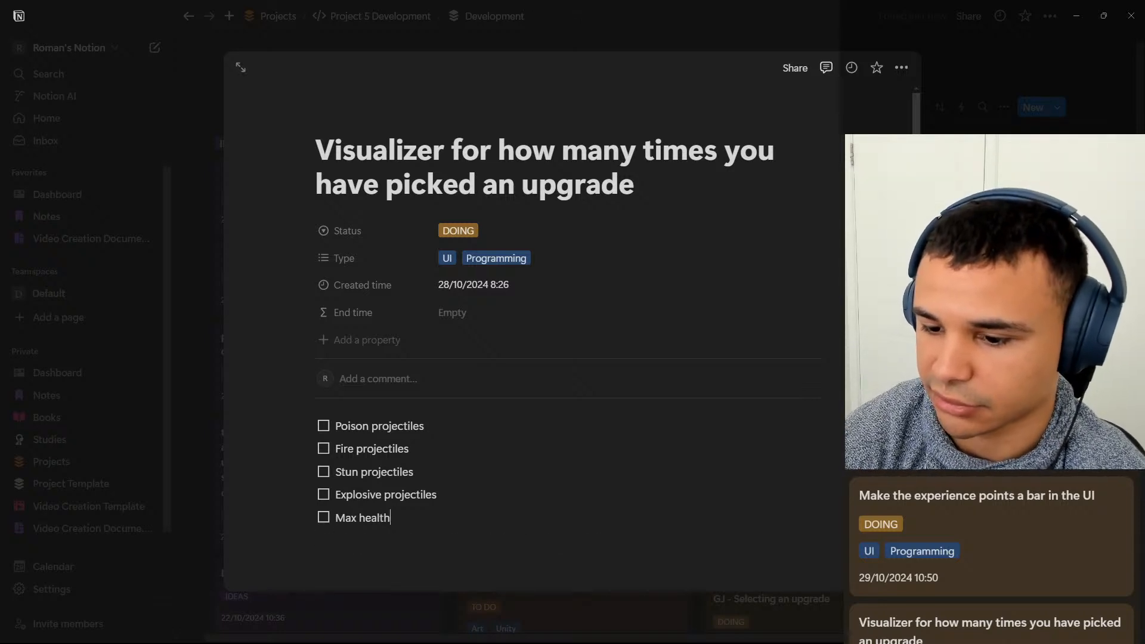
pyautogui.press('Return')
pyautogui.write('He')
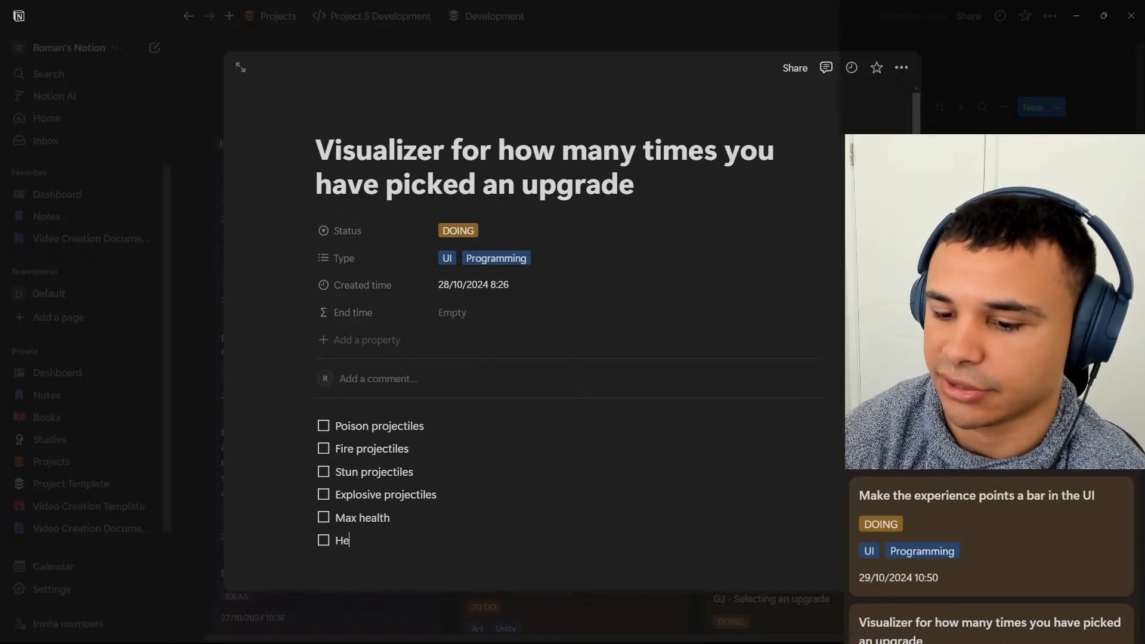
pyautogui.write('alth Re')
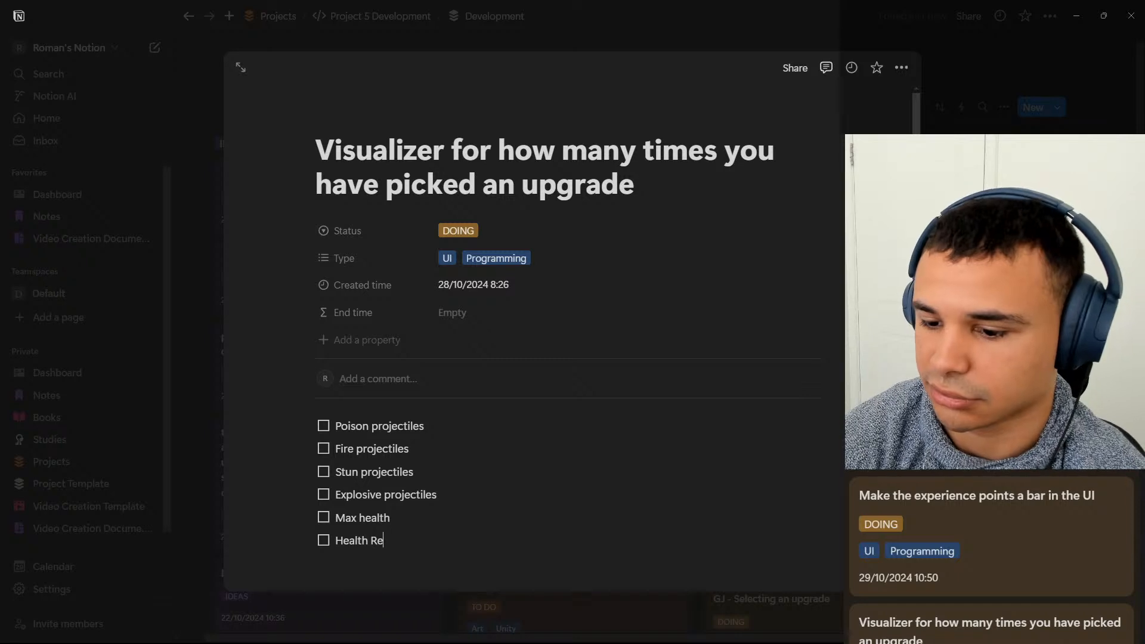
pyautogui.write('generation')
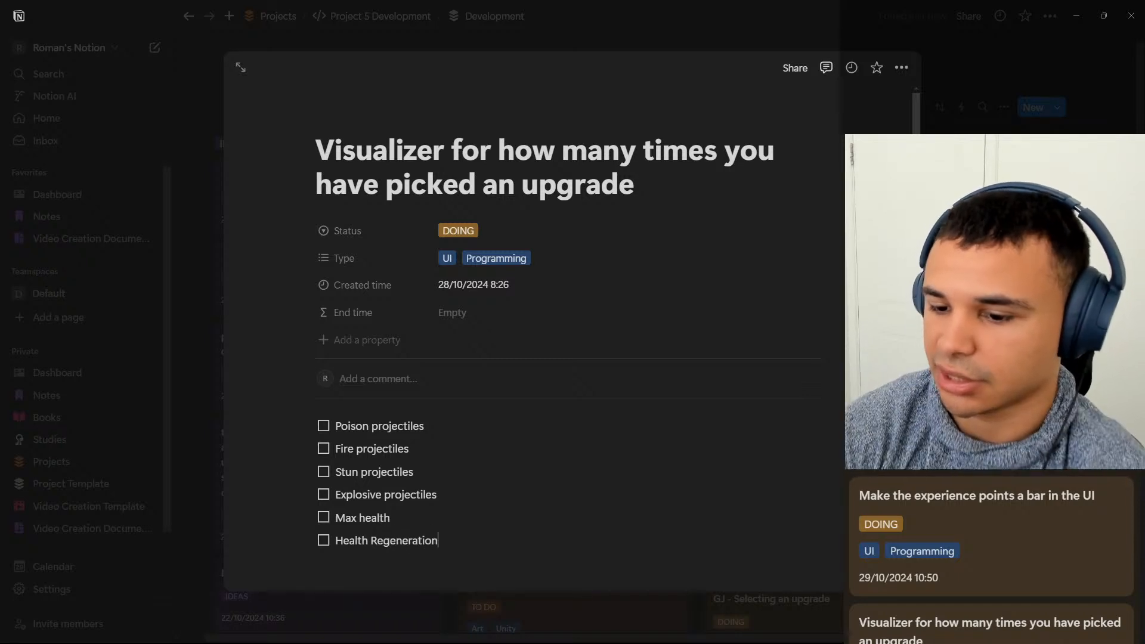
pyautogui.press('Return')
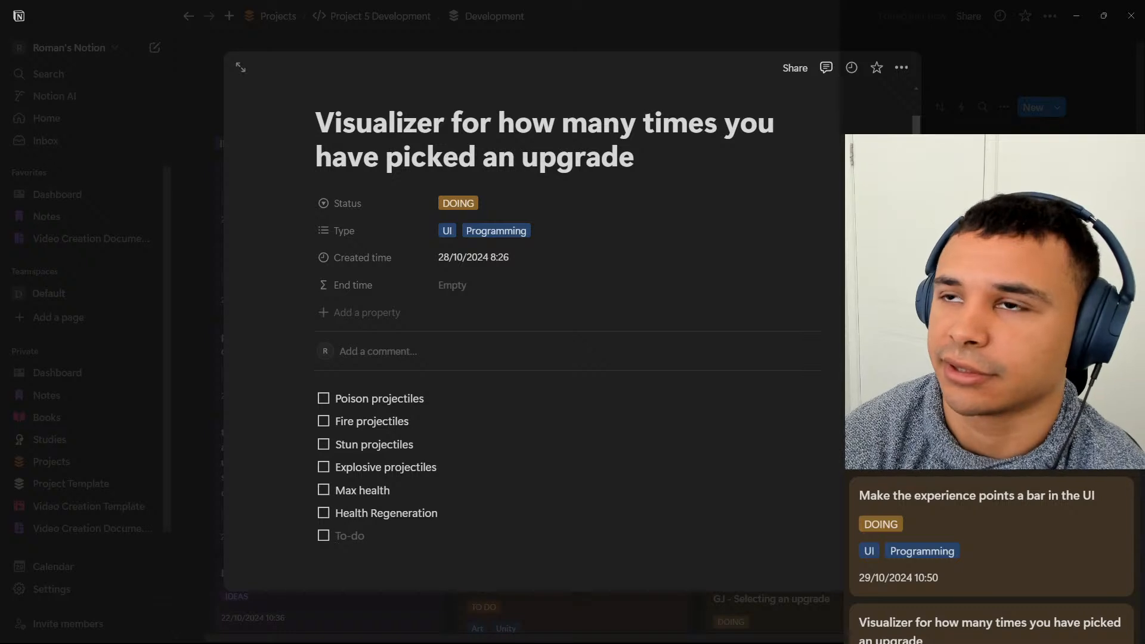
# Complete the upgrades to-do list with the items "Auto Fire fire rate" and "Player fire rate".
pyautogui.write('Art')
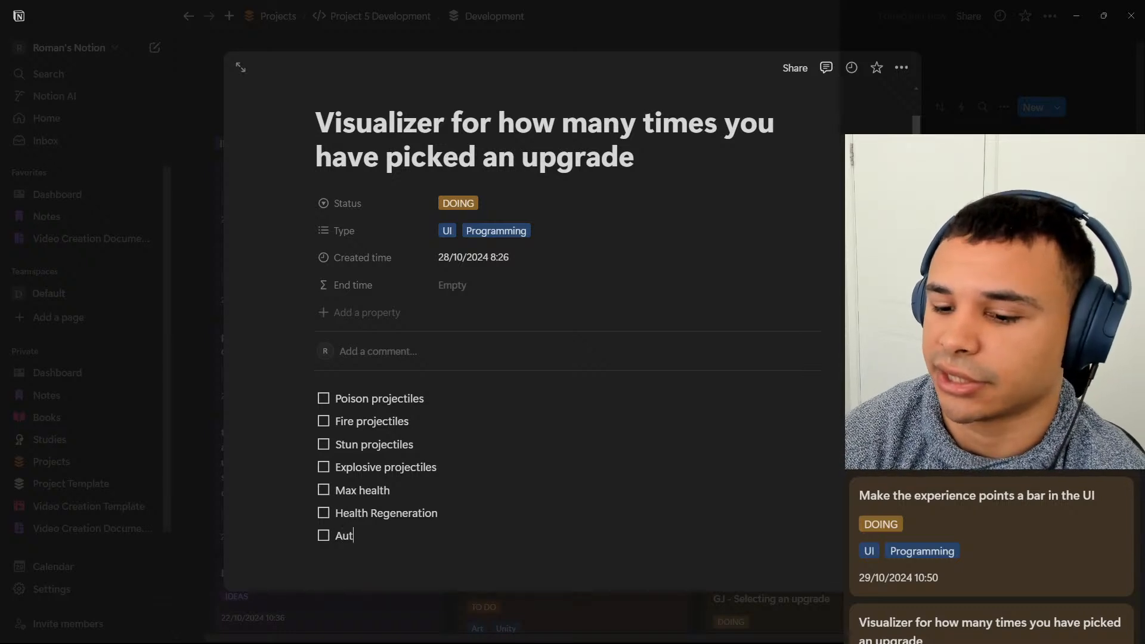
pyautogui.press('BackSpace')
pyautogui.press('BackSpace')
pyautogui.press('BackSpace')
pyautogui.write('Auto Fire')
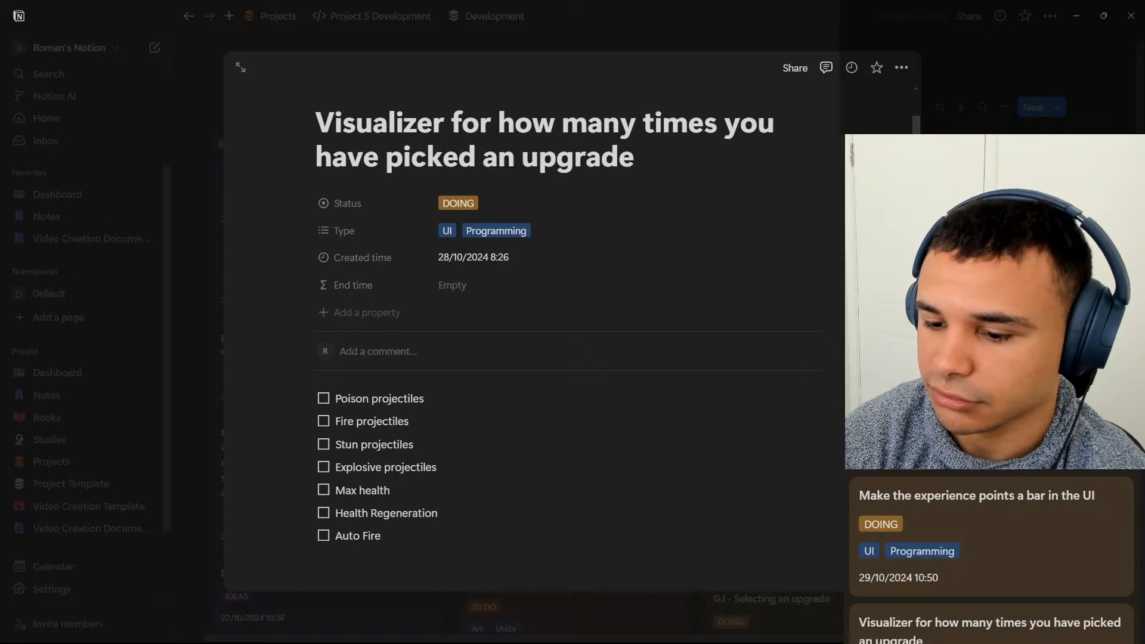
pyautogui.write(' fire rate')
pyautogui.press('Return')
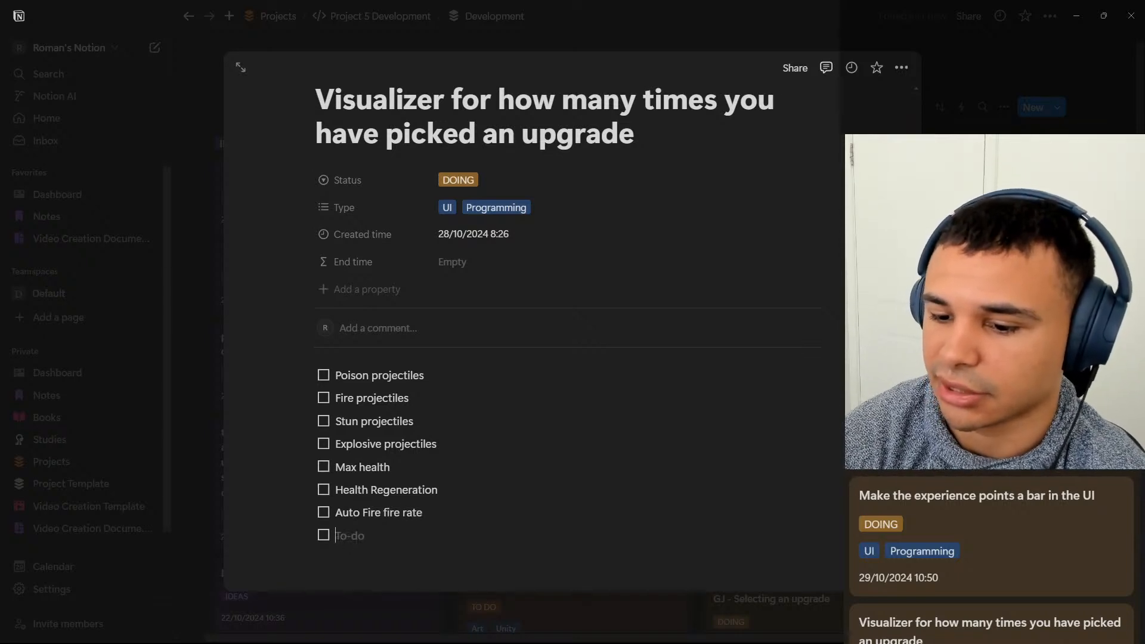
pyautogui.write('Playerf')
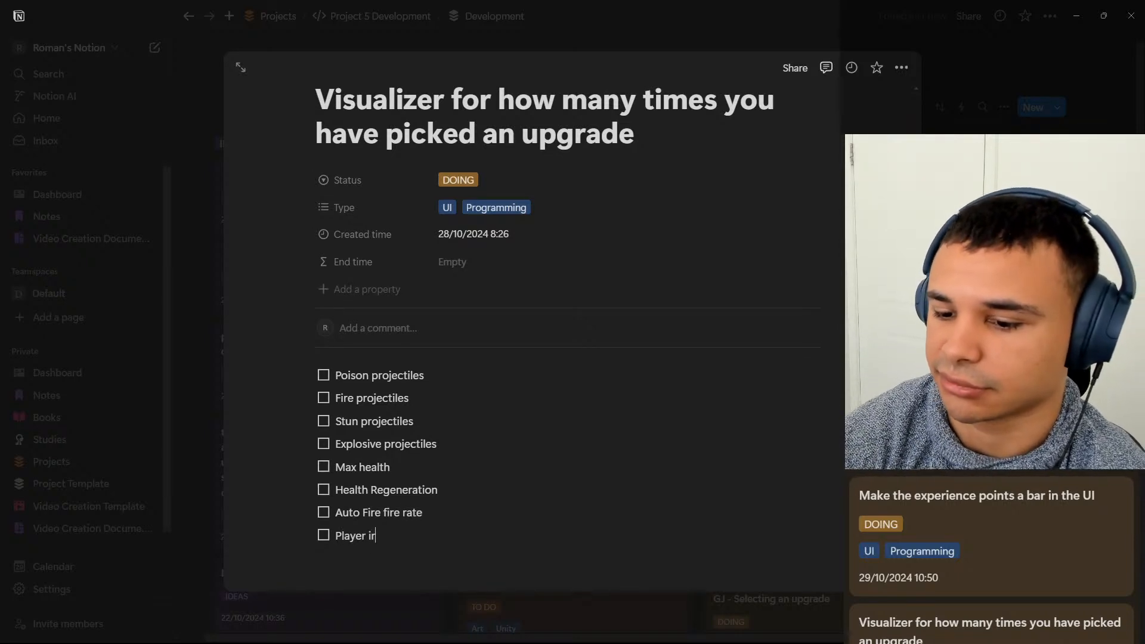
pyautogui.press('BackSpace')
pyautogui.write('fire r')
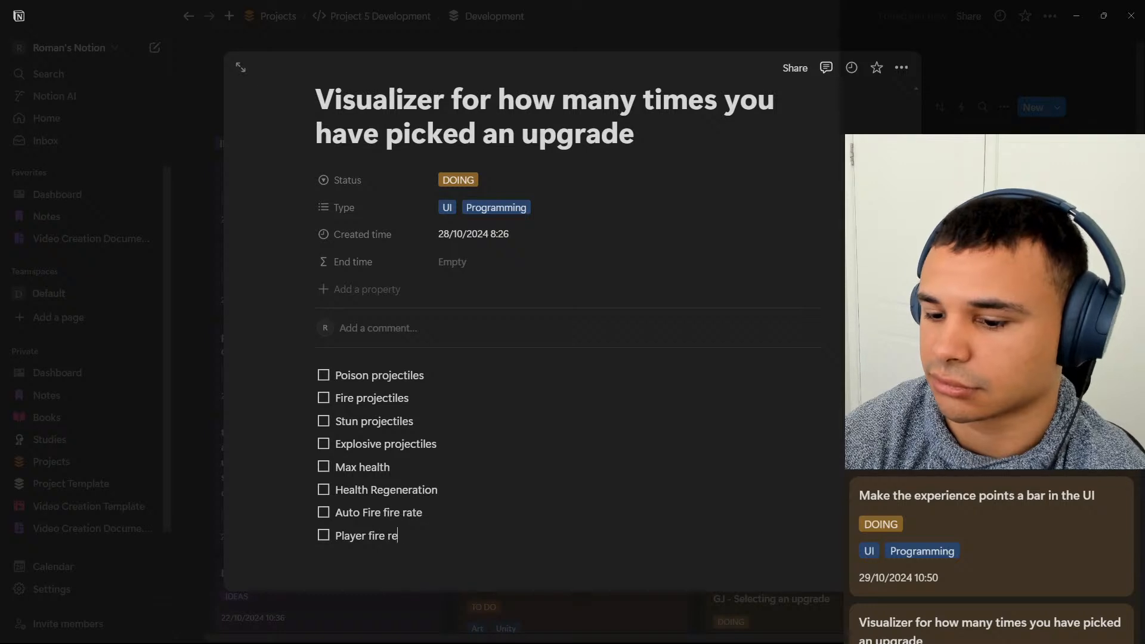
pyautogui.write('at')
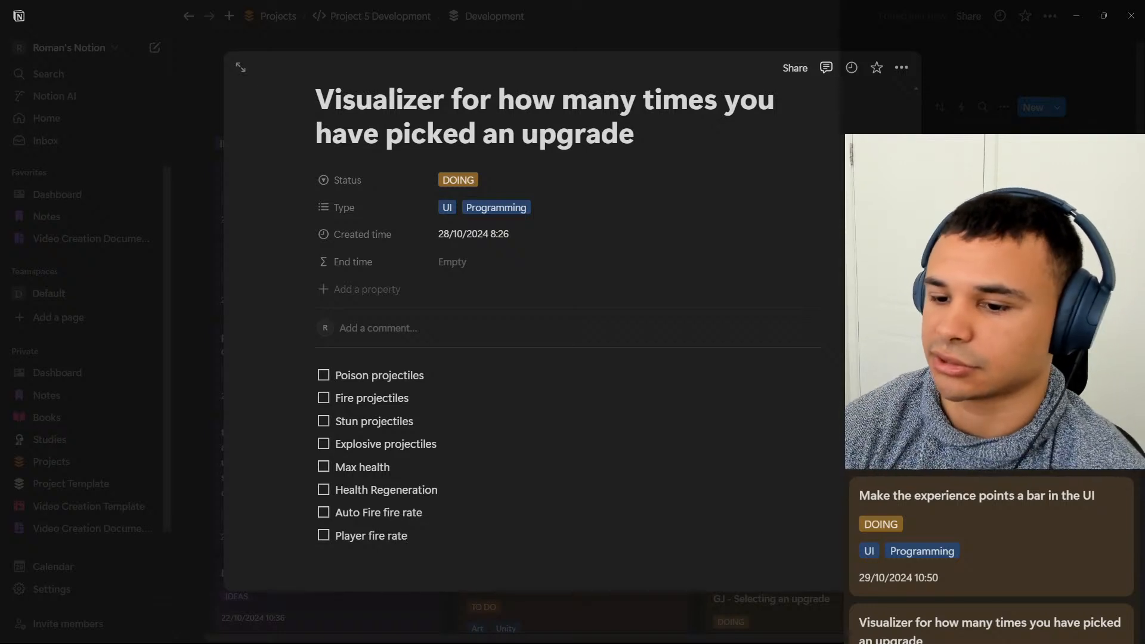
# Copy the whole upgrades to-do list into the body of the "Icons for the abilities that you have picked" card and close the card.
pyautogui.moveTo(544, 521); pyautogui.dragTo(351, 361)
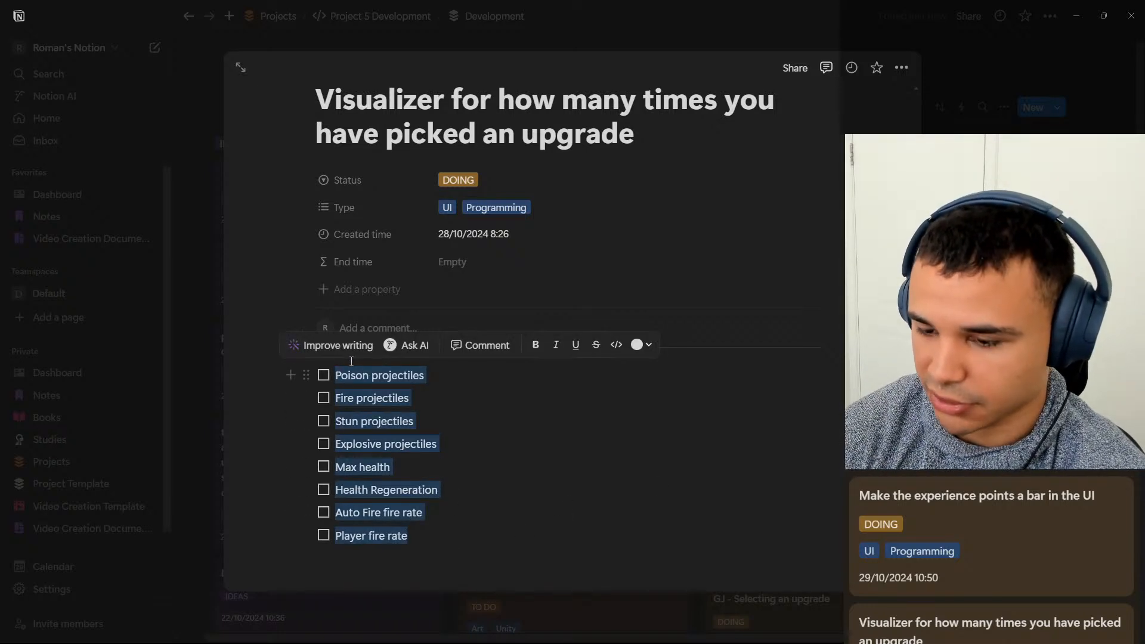
pyautogui.click(540, 481)
pyautogui.moveTo(435, 536); pyautogui.dragTo(279, 358)
pyautogui.hotkey('ctrl', 'c')
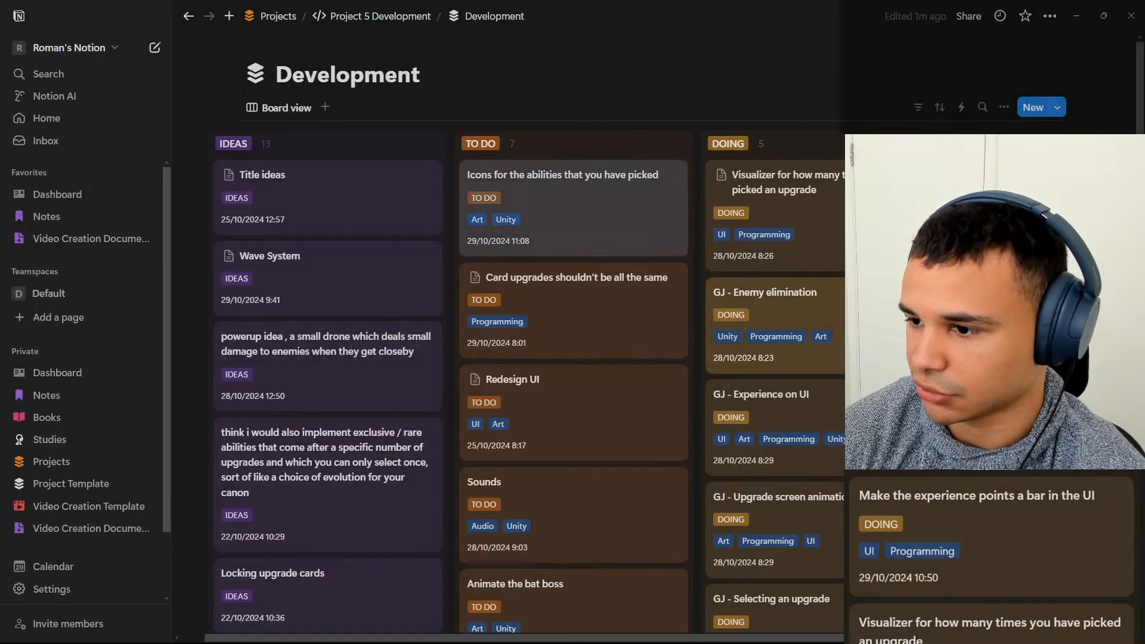
pyautogui.press('Escape')
pyautogui.click(677, 248)
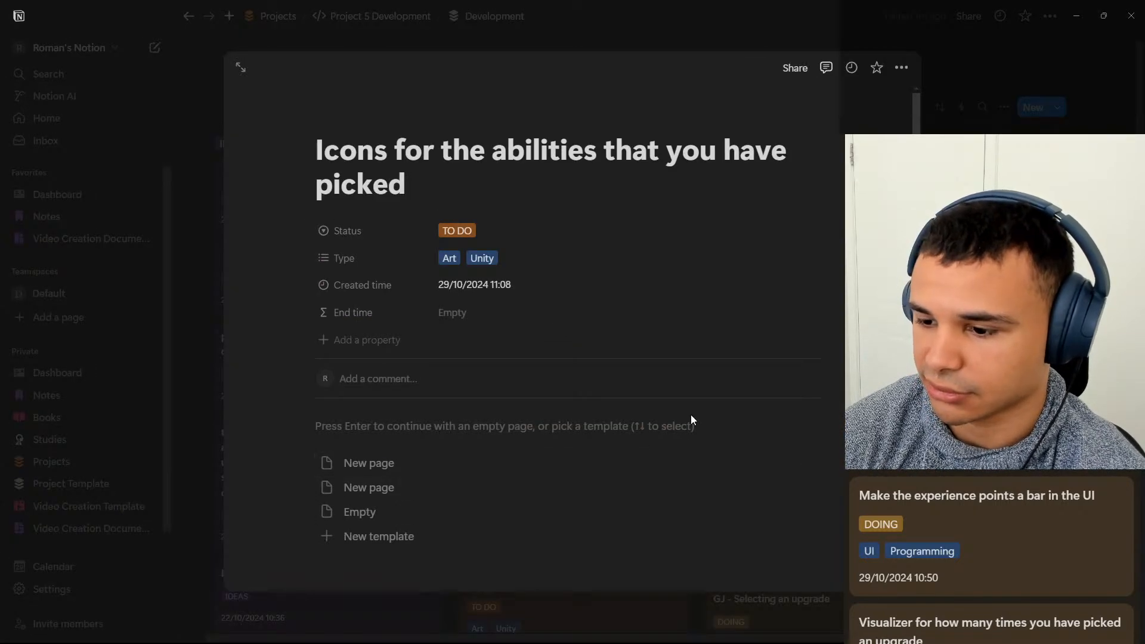
pyautogui.hotkey('ctrl', 'v')
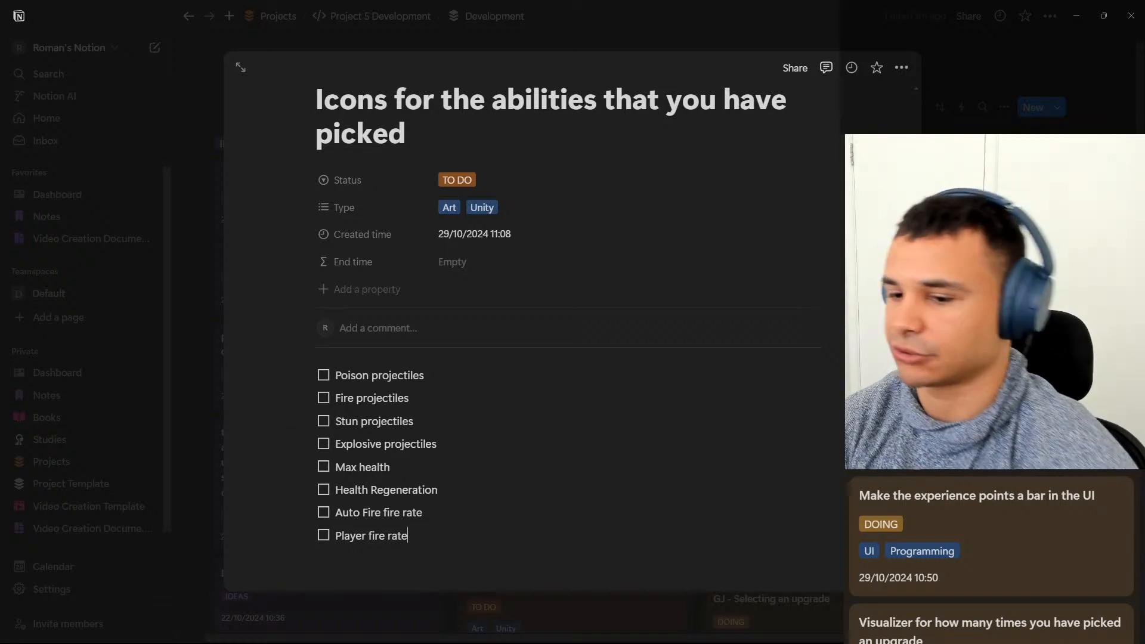
pyautogui.press('Escape')
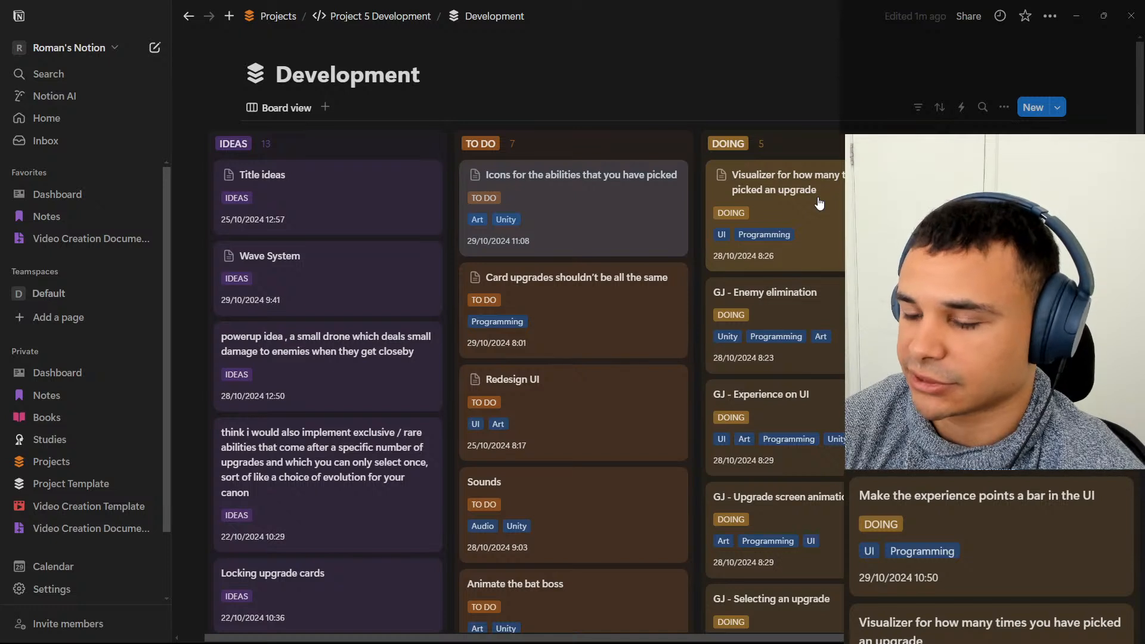
# Switch from the Notion development board to the Unity editor with MainPrototypeScene open.
pyautogui.click(1082, 18)
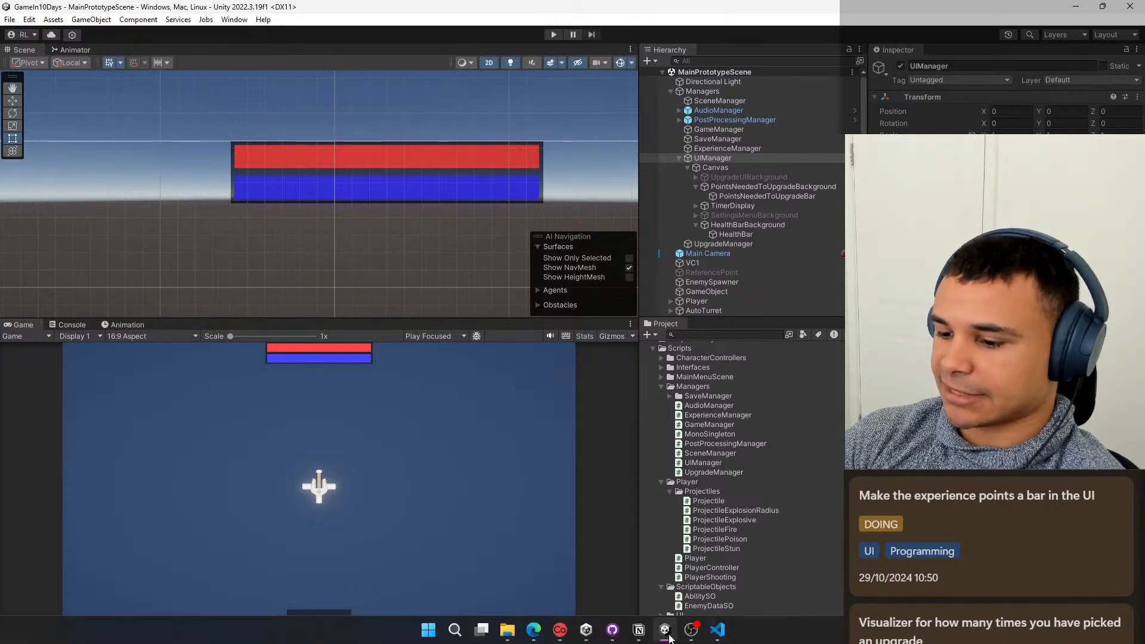
pyautogui.click(649, 599)
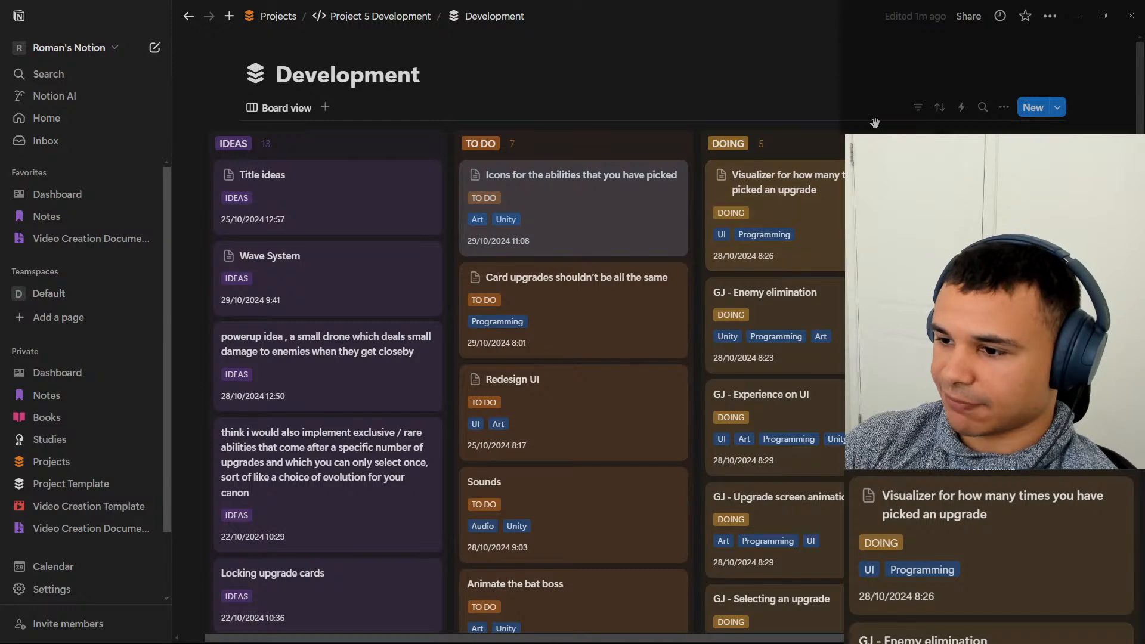
pyautogui.click(1084, 15)
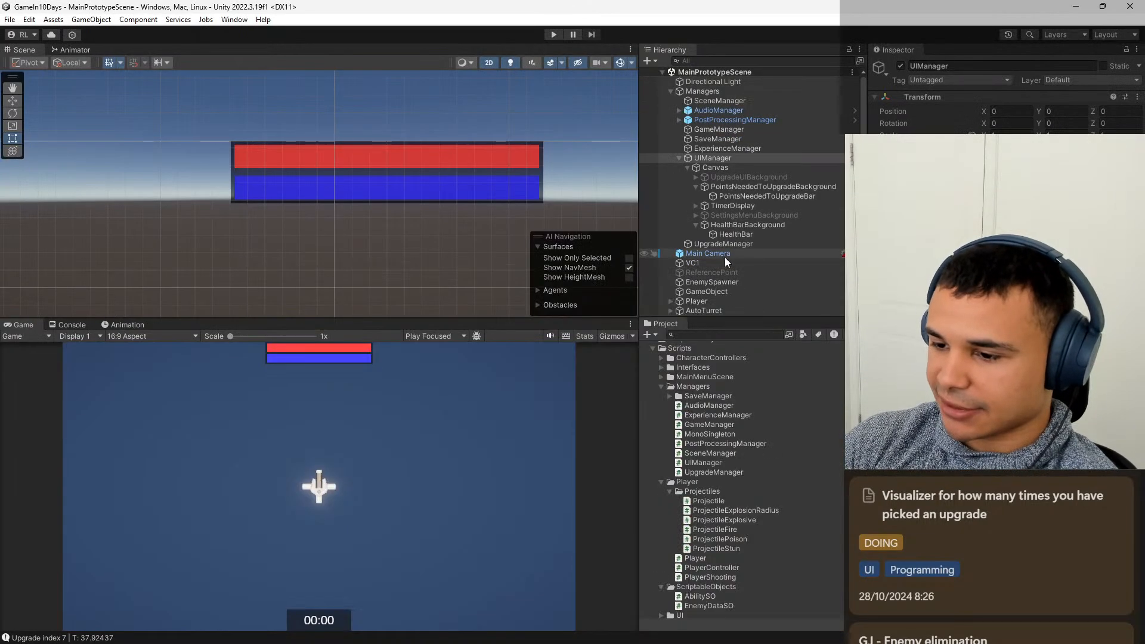
# Duplicate the TimerDisplay object under the UIManager's Canvas.
pyautogui.click(779, 205)
pyautogui.click(780, 177)
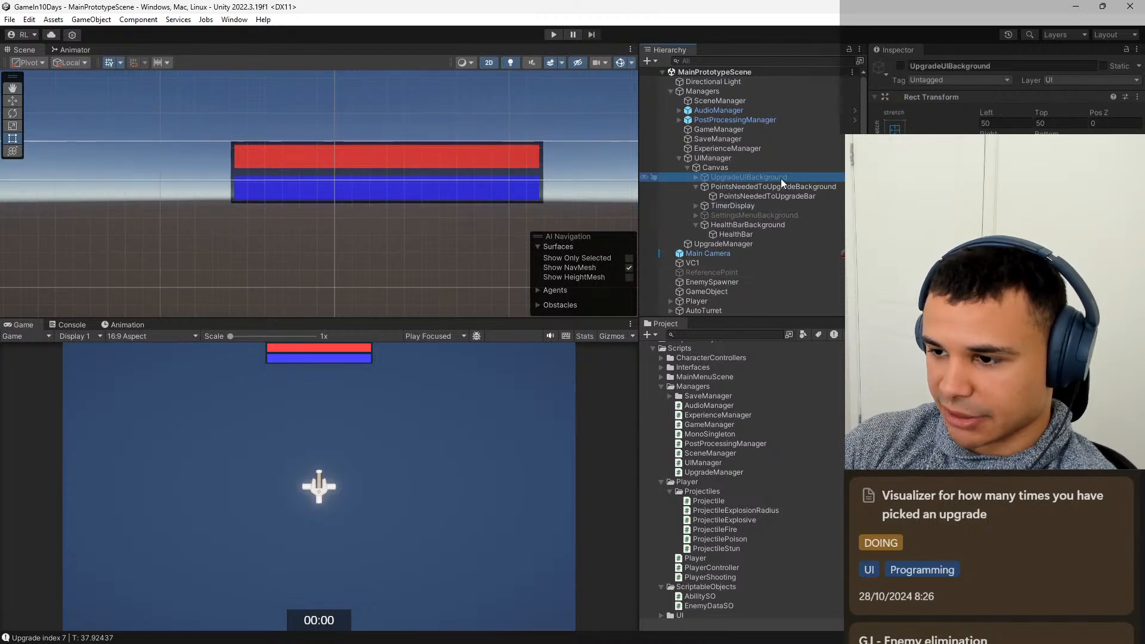
pyautogui.click(779, 169)
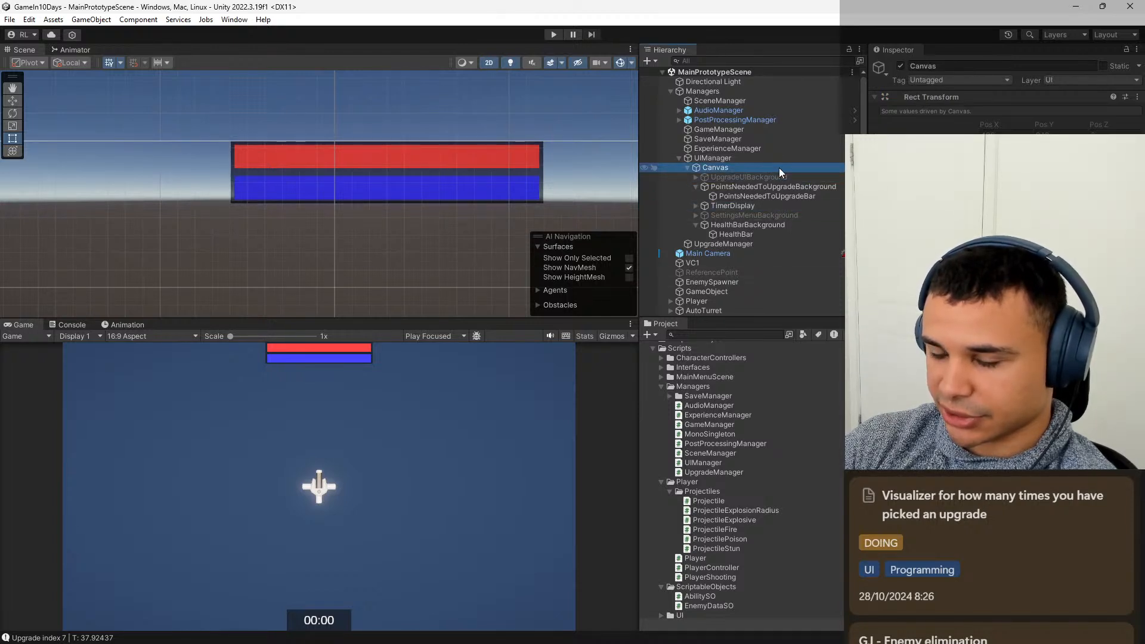
pyautogui.click(767, 196)
pyautogui.click(747, 206)
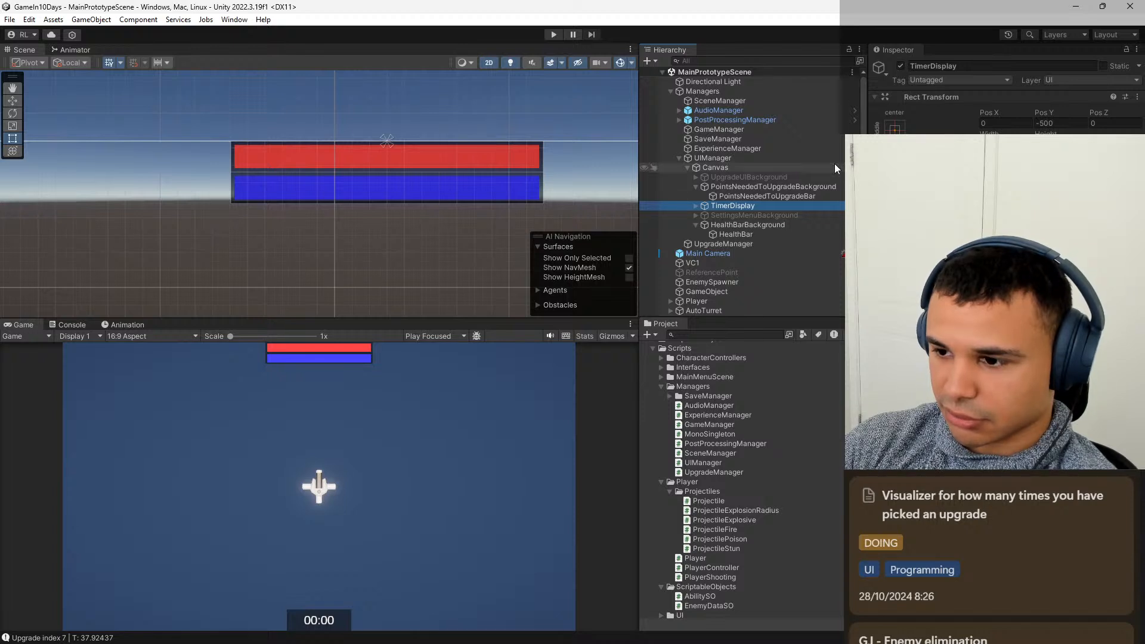
pyautogui.moveTo(768, 196); pyautogui.dragTo(746, 205)
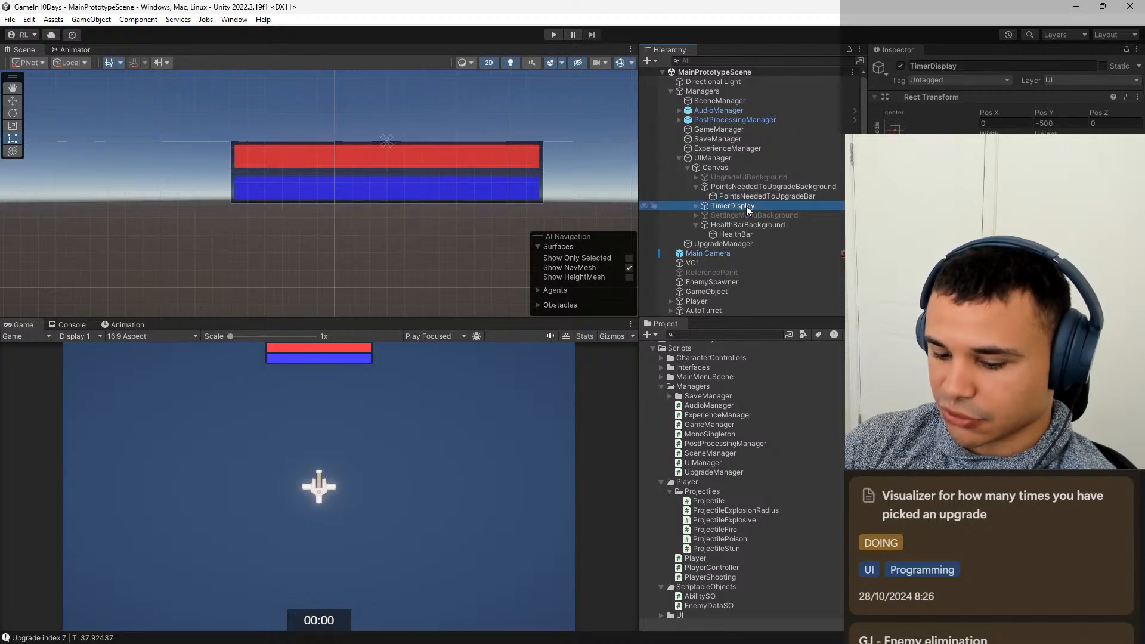
pyautogui.hotkey('ctrl', 'd')
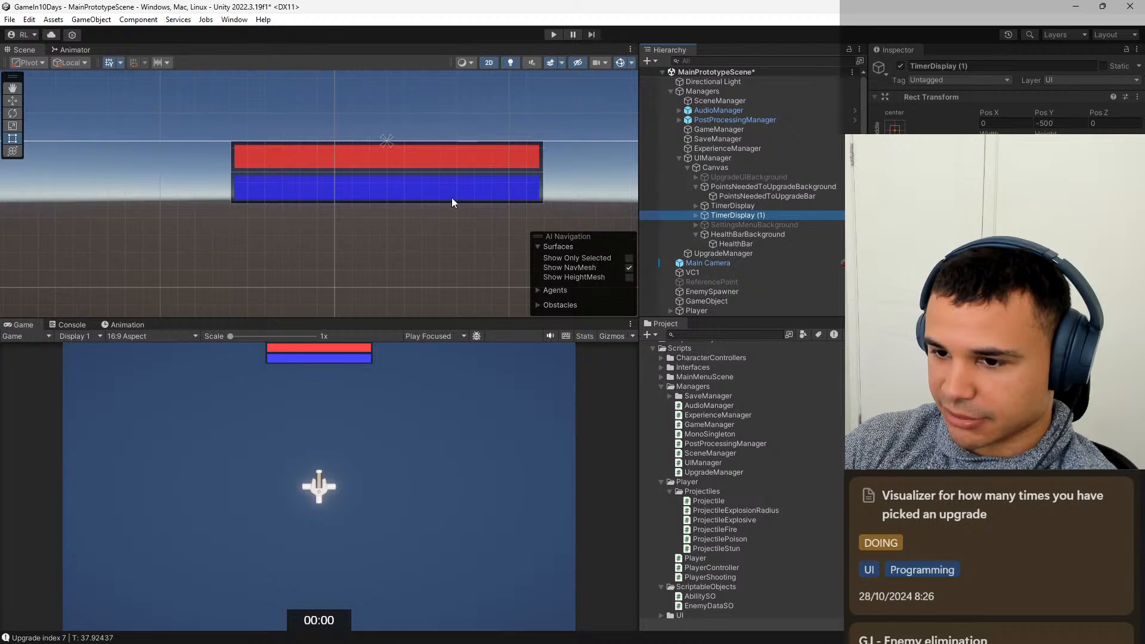
# Move the duplicated timer display horizontally to Pos X 240, directly against the right edge of the original.
pyautogui.scroll(-3, 432, 221)
pyautogui.moveTo(434, 224); pyautogui.dragTo(427, 182, button='middle')
pyautogui.press('f')
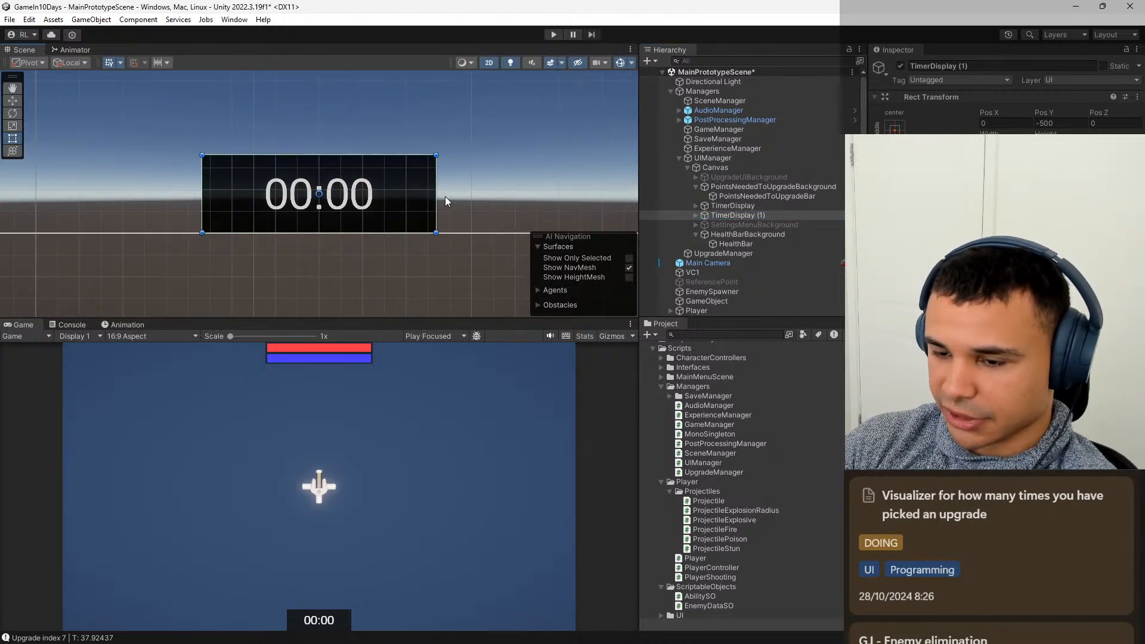
pyautogui.scroll(-2, 471, 195)
pyautogui.moveTo(485, 195); pyautogui.dragTo(359, 156, button='middle')
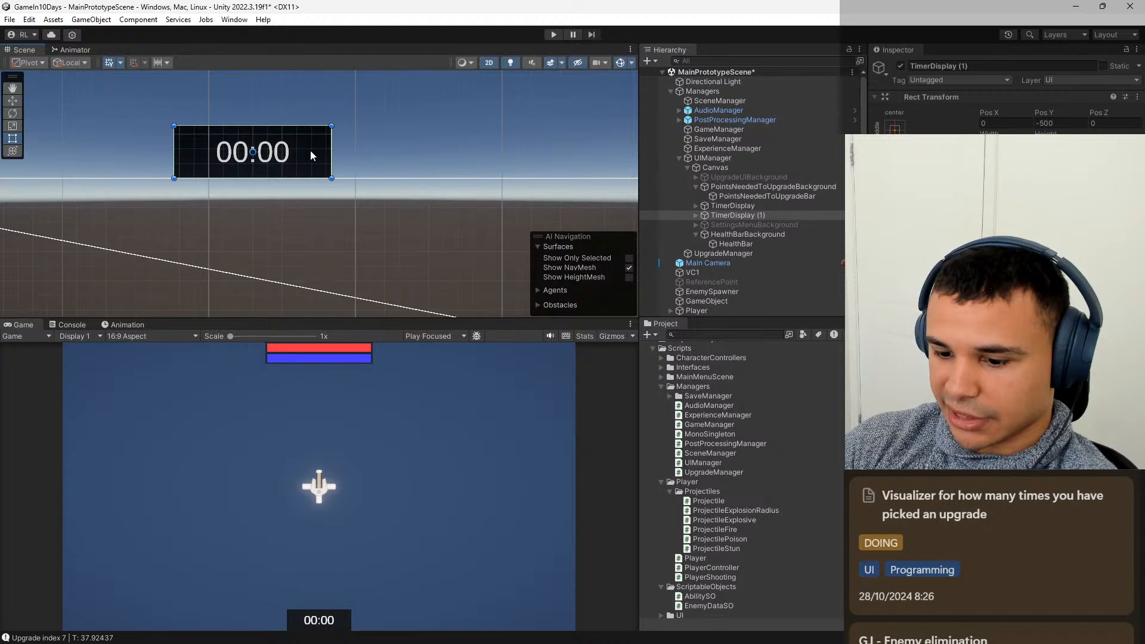
pyautogui.moveTo(310, 150); pyautogui.dragTo(475, 149)
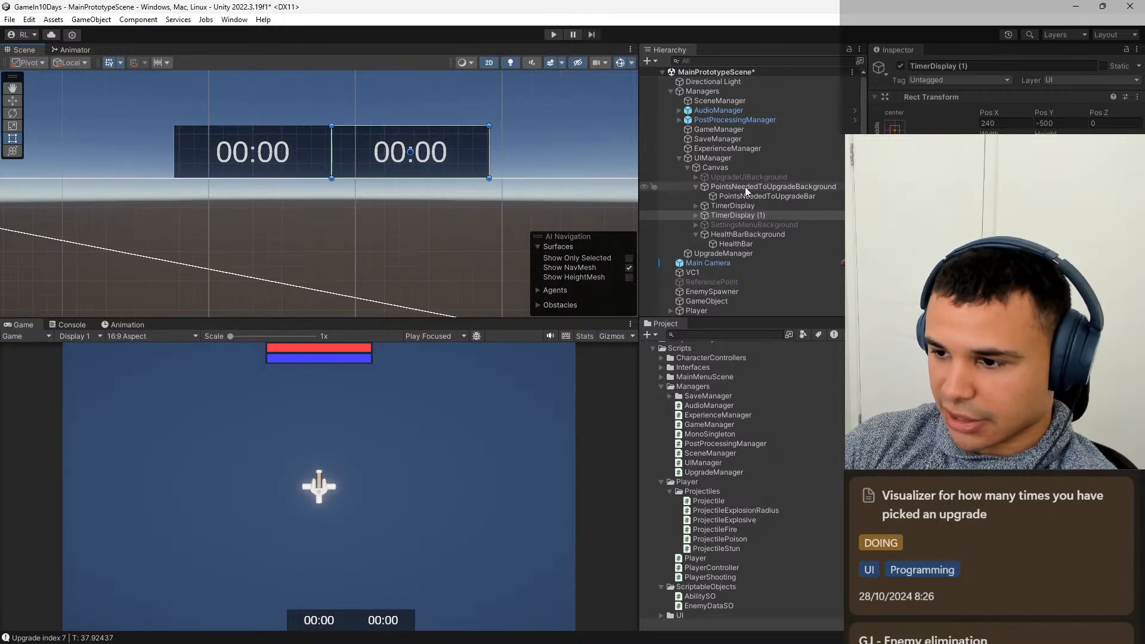
# Make the duplicated timer display's background lighter and more transparent, and rename the object UpgradesDisplay.
pyautogui.click(772, 207)
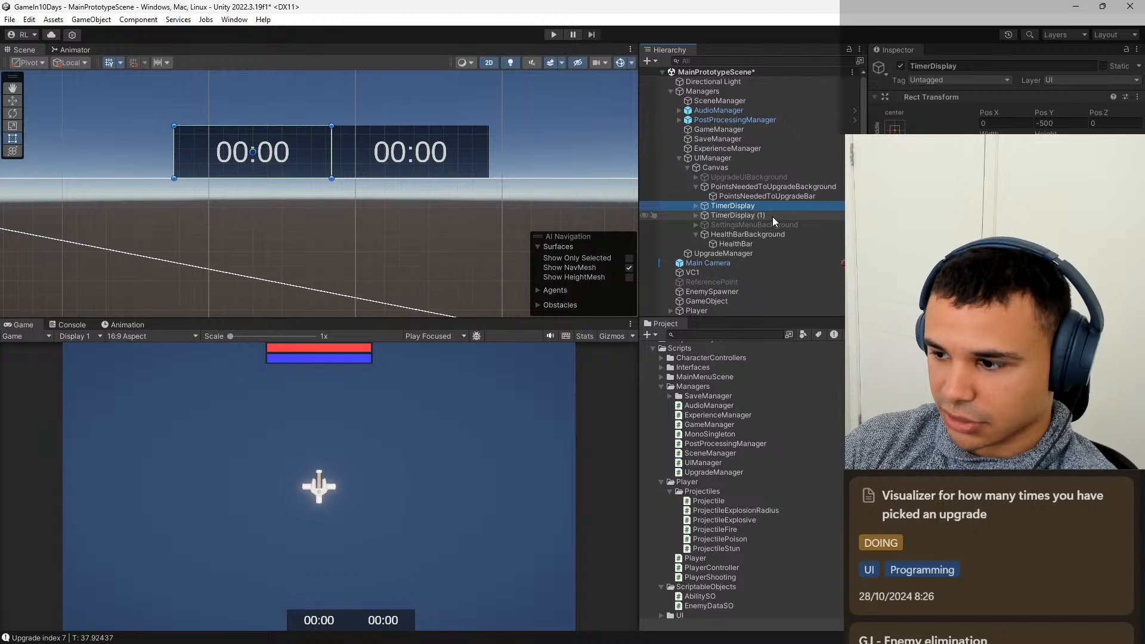
pyautogui.click(773, 216)
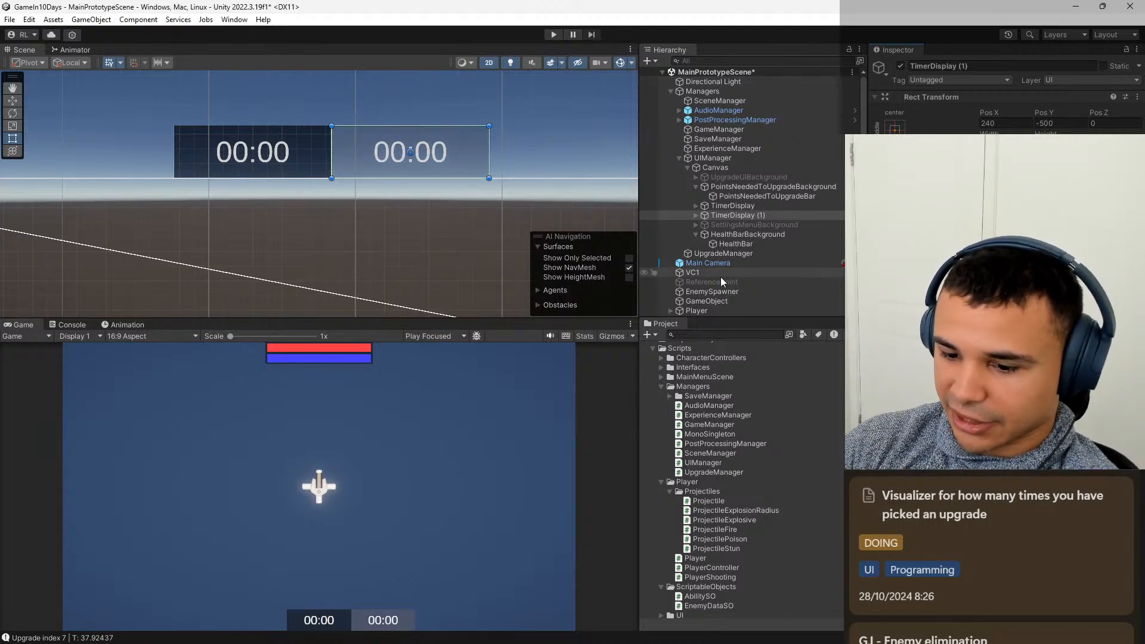
pyautogui.click(695, 215)
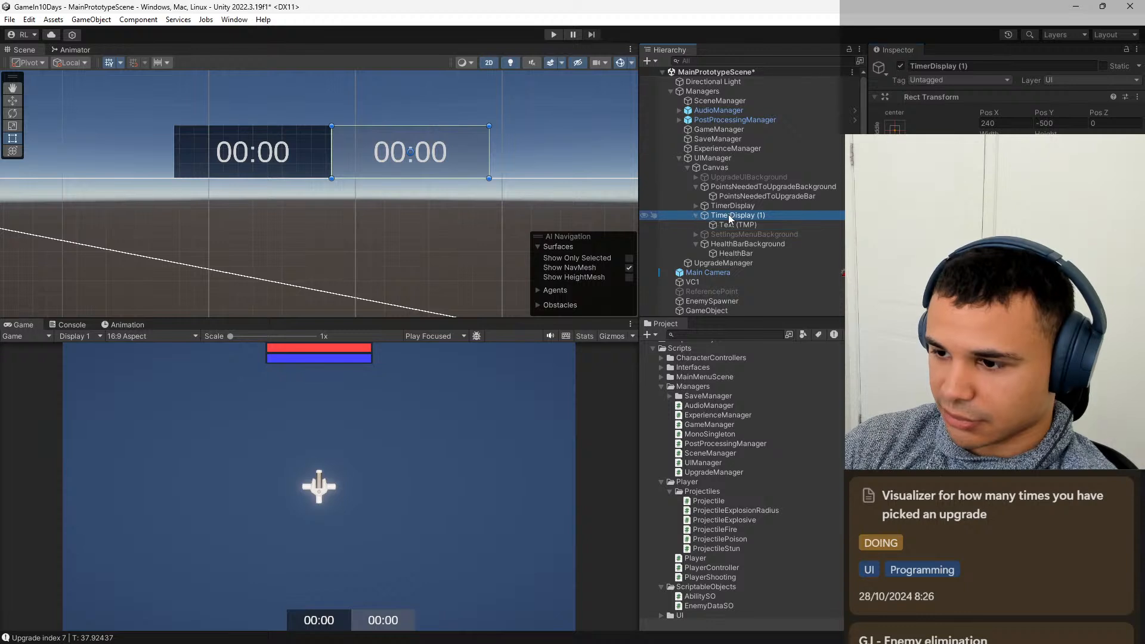
pyautogui.click(744, 215)
pyautogui.press('BackSpace')
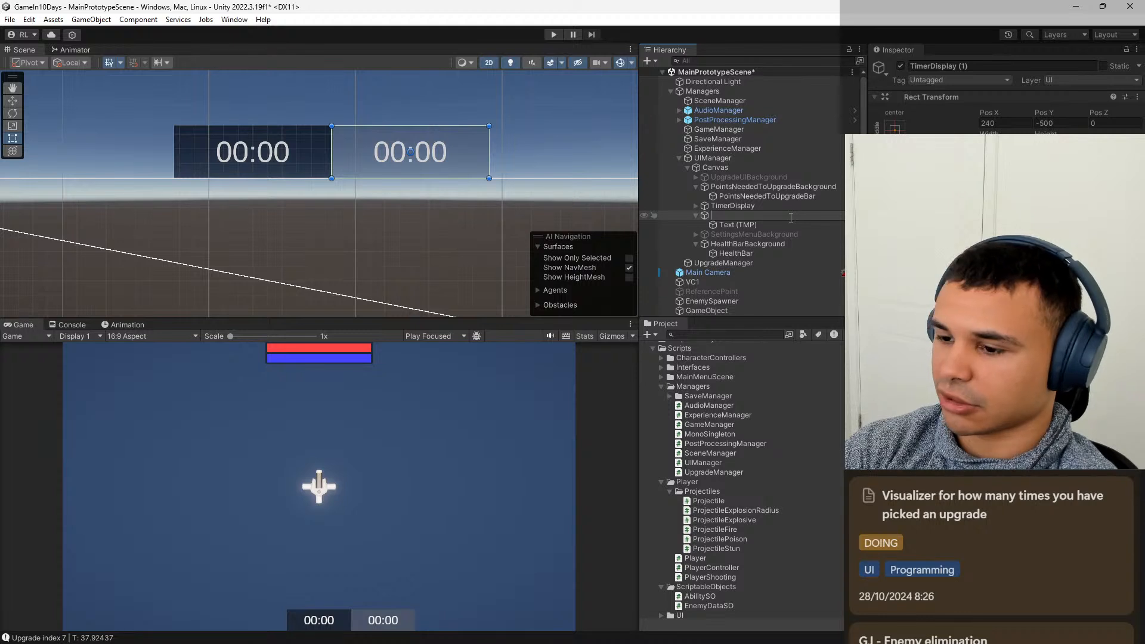
pyautogui.write('Upgra')
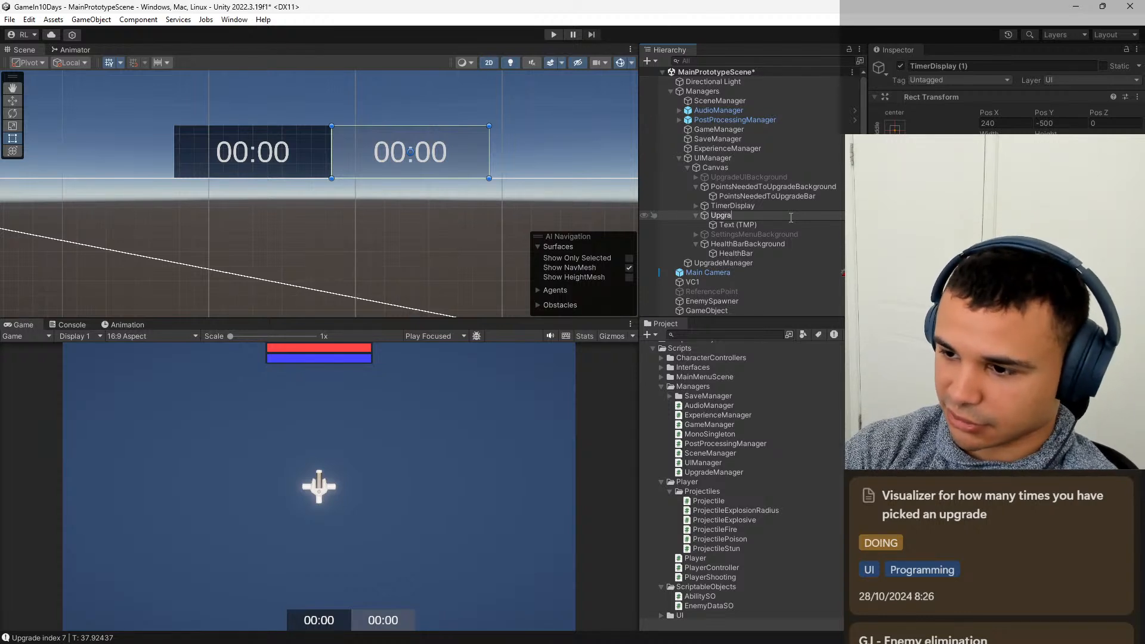
pyautogui.write('desVisualizer')
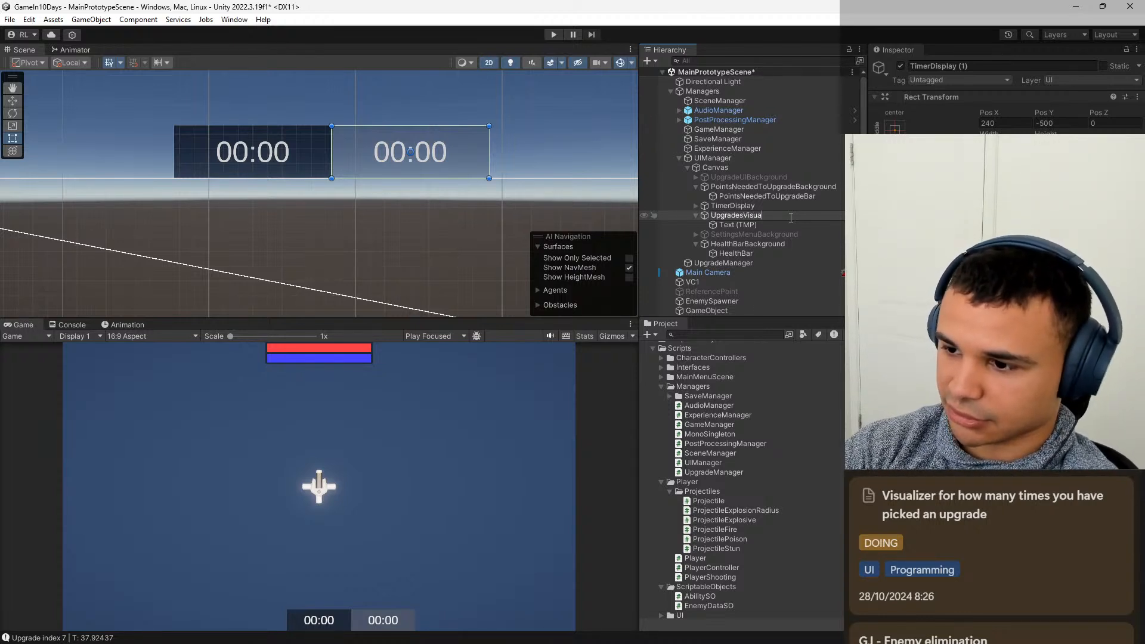
pyautogui.press('BackSpace')
pyautogui.press('BackSpace')
pyautogui.press('BackSpace')
pyautogui.press('BackSpace')
pyautogui.press('BackSpace')
pyautogui.press('BackSpace')
pyautogui.press('BackSpace')
pyautogui.press('BackSpace')
pyautogui.press('BackSpace')
pyautogui.press('BackSpace')
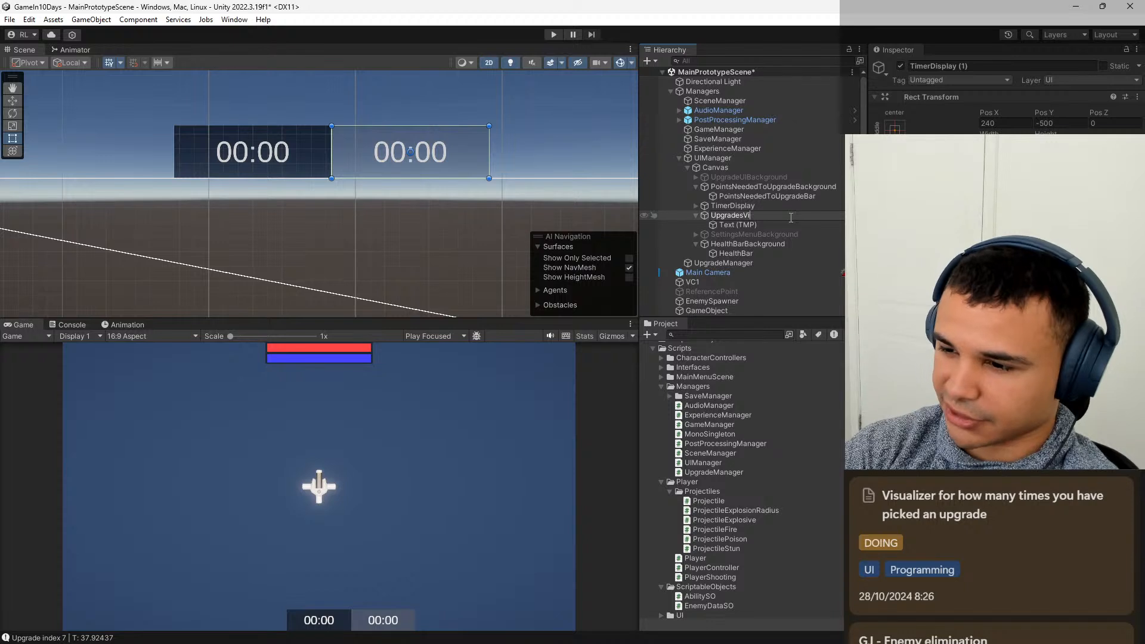
pyautogui.write('Display')
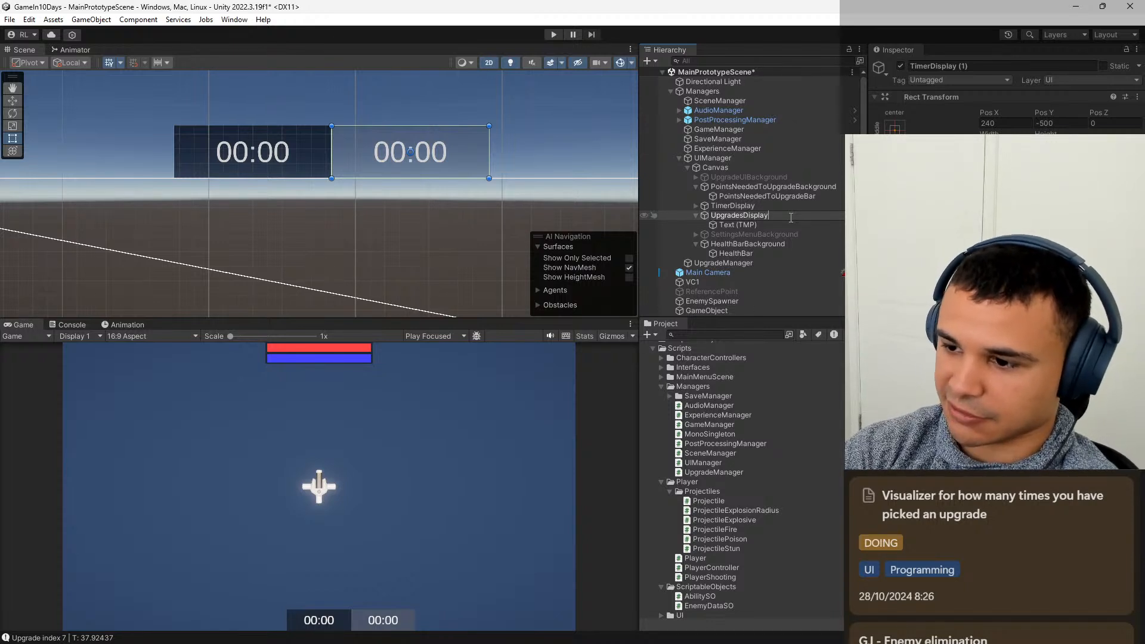
pyautogui.press('Return')
# Delete the Text (TMP) child of UpgradesDisplay so only its background remains.
pyautogui.click(747, 226)
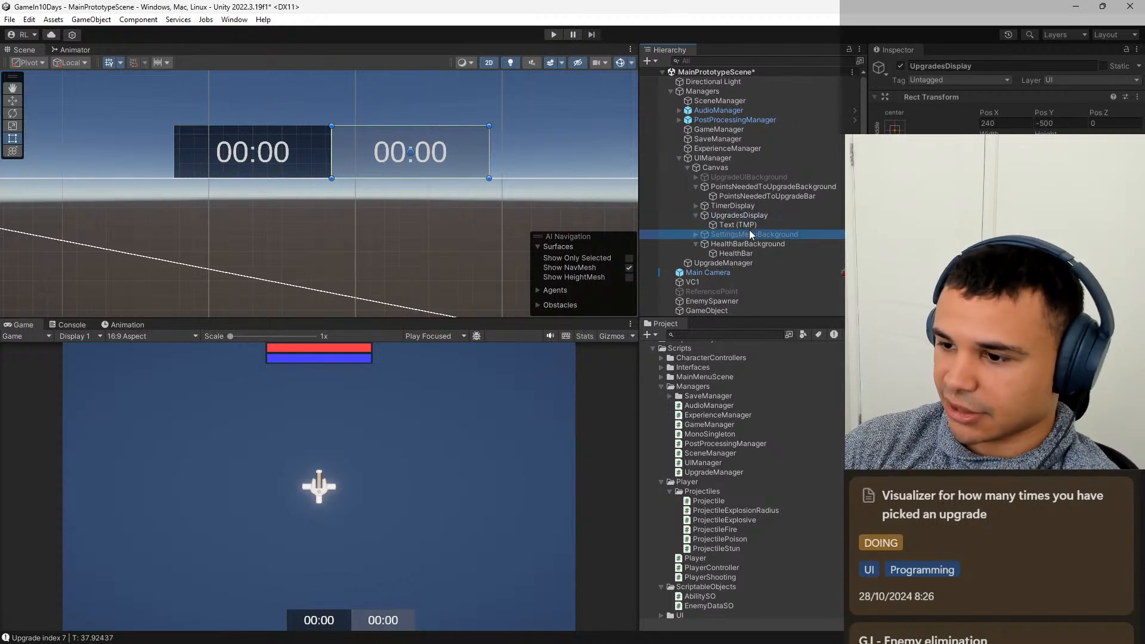
pyautogui.rightClick(749, 224)
pyautogui.click(803, 261)
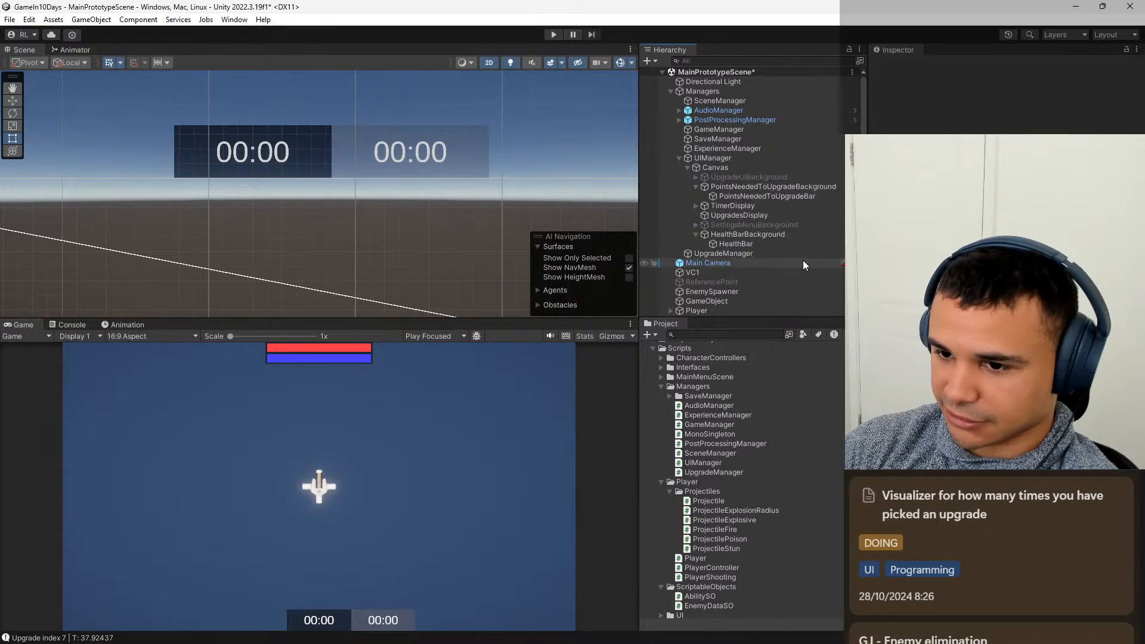
# Widen the UpgradesDisplay panel to the right and set its width to 500.
pyautogui.click(735, 216)
pyautogui.scroll(-3, 523, 182)
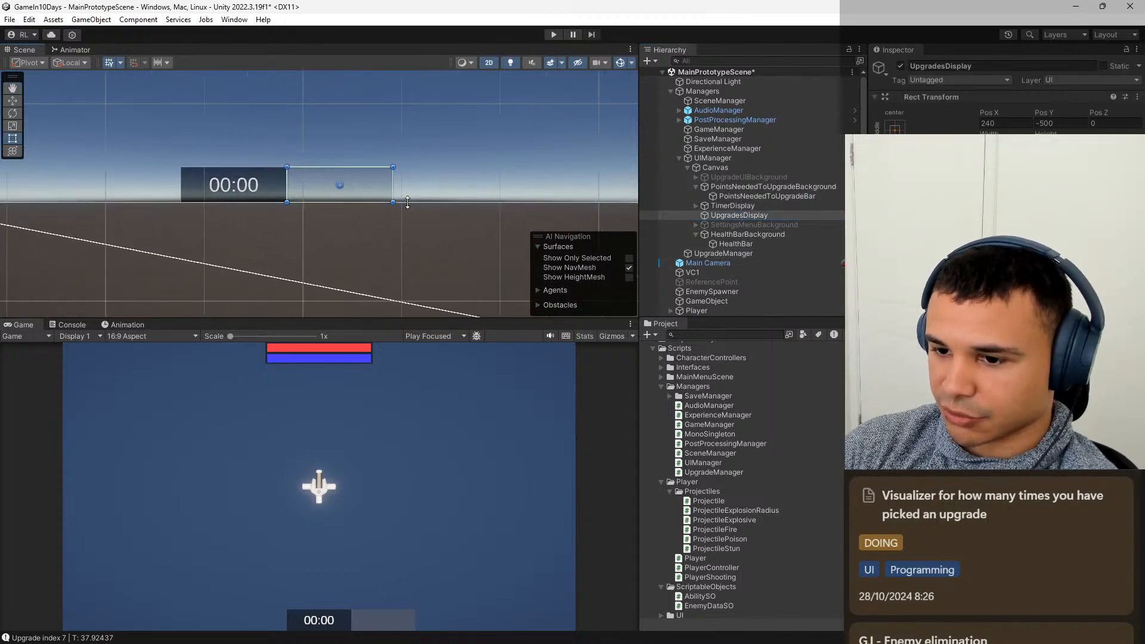
pyautogui.moveTo(391, 186); pyautogui.dragTo(557, 185)
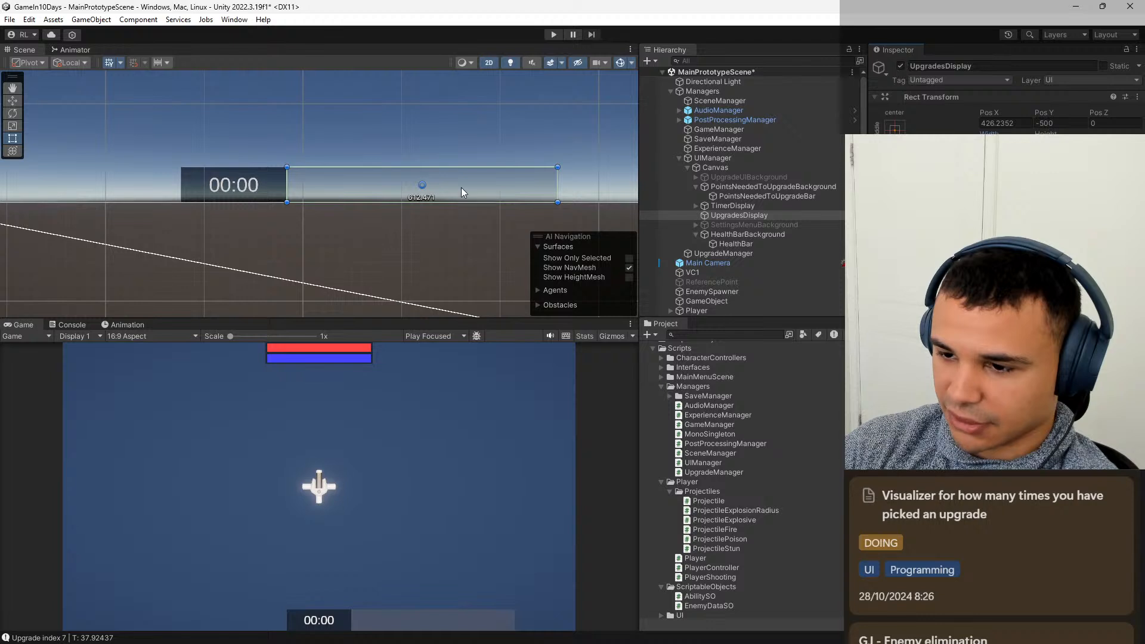
pyautogui.moveTo(558, 185); pyautogui.dragTo(510, 183)
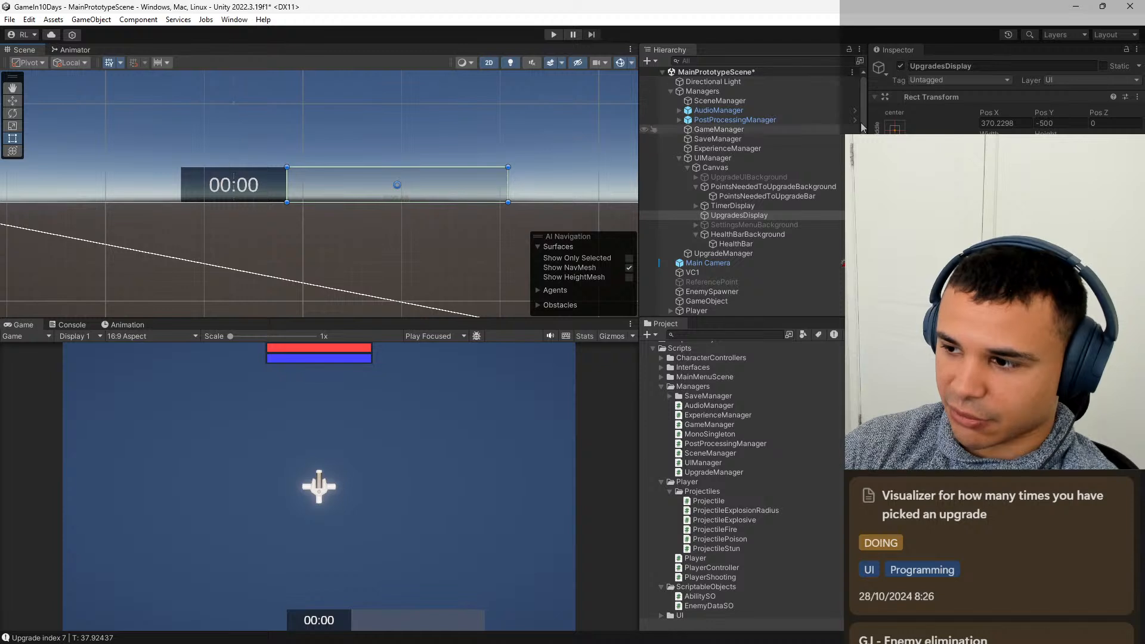
pyautogui.write('500')
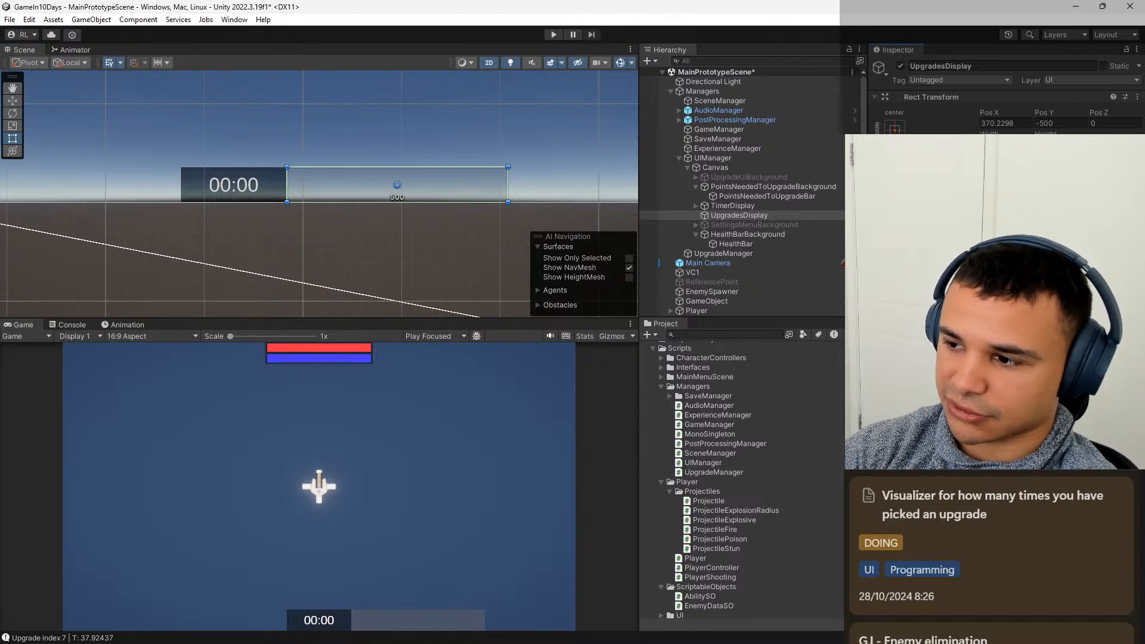
# Set the UpgradesDisplay panel's Pos X to 370.
pyautogui.click(1027, 123)
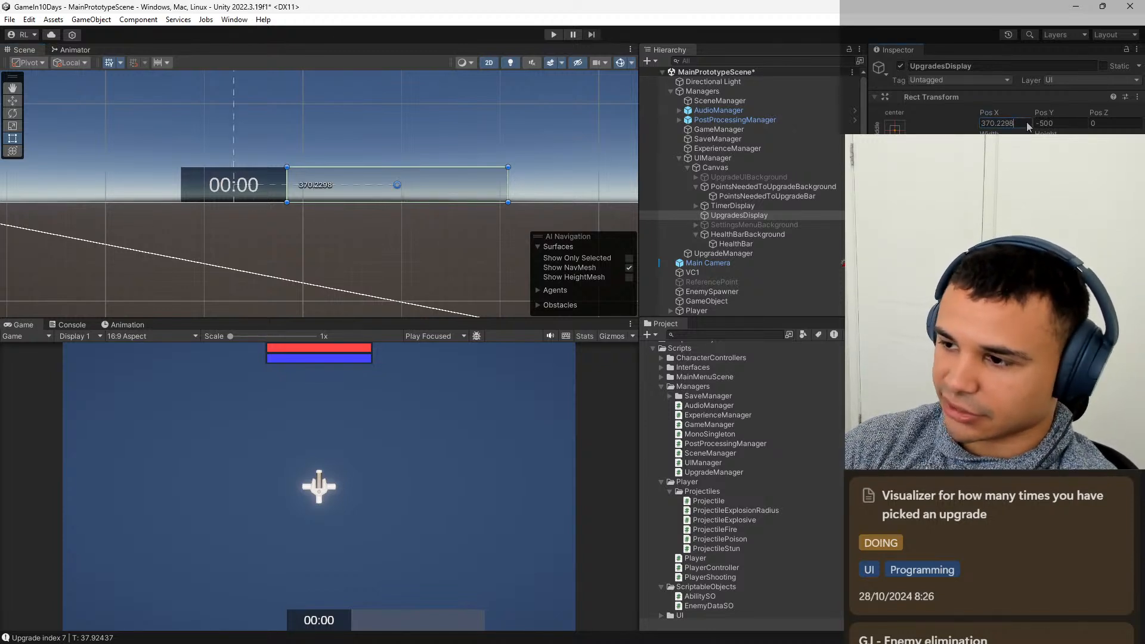
pyautogui.press('BackSpace')
pyautogui.press('BackSpace')
pyautogui.press('BackSpace')
pyautogui.press('BackSpace')
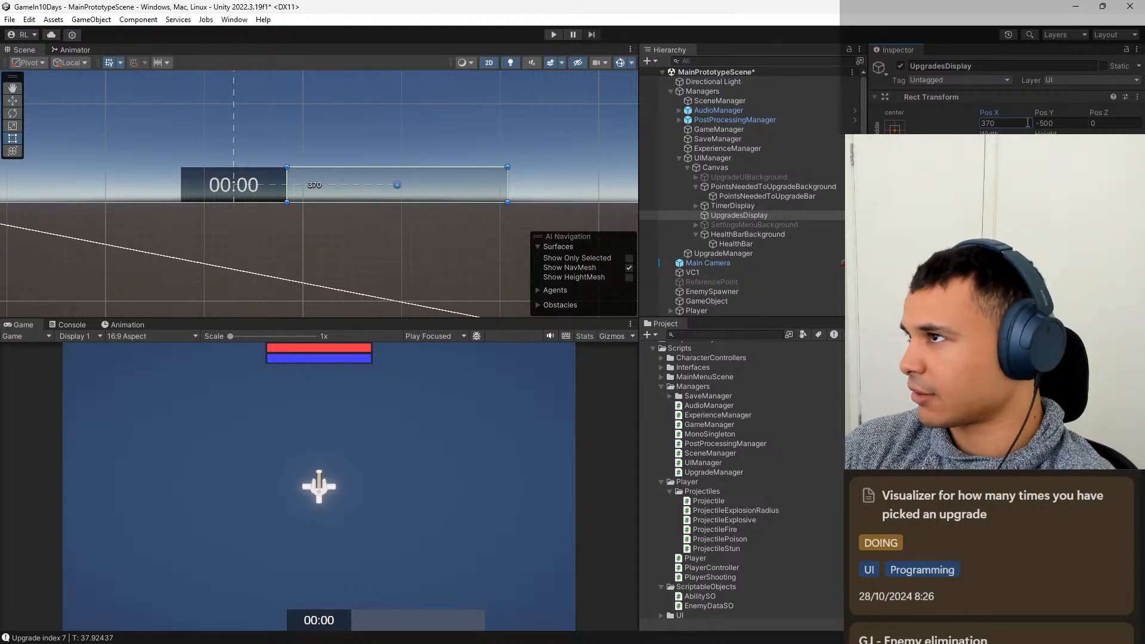
# Compare the Rect Transform settings of TimerDisplay, UpgradesDisplay, HealthBarBackground and its HealthBar child.
pyautogui.click(773, 204)
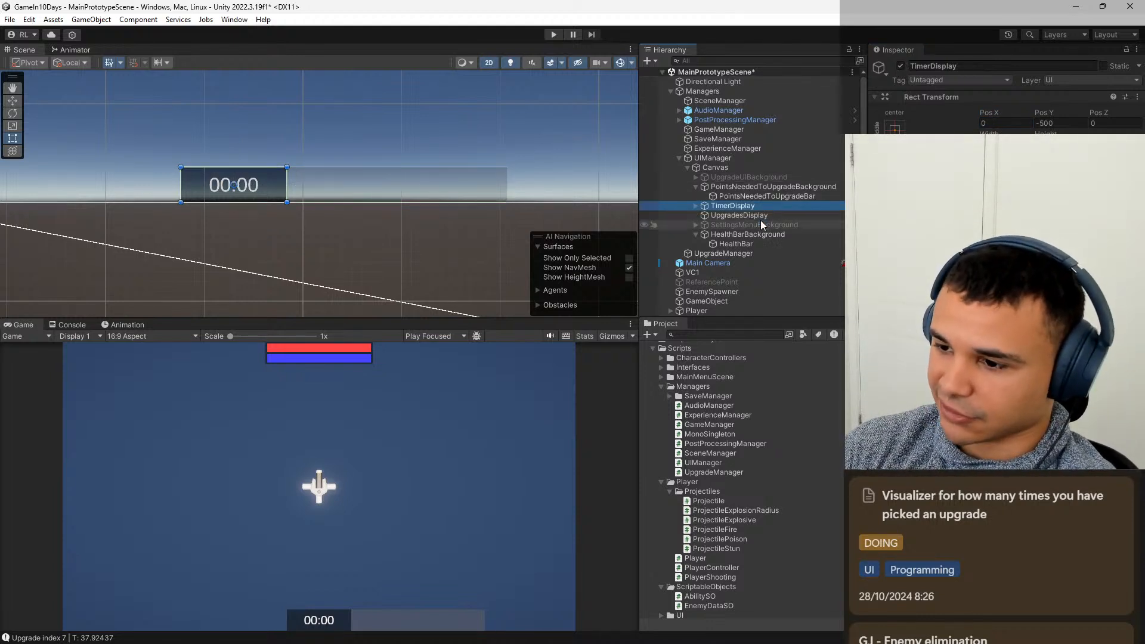
pyautogui.click(761, 222)
pyautogui.click(760, 217)
pyautogui.click(756, 206)
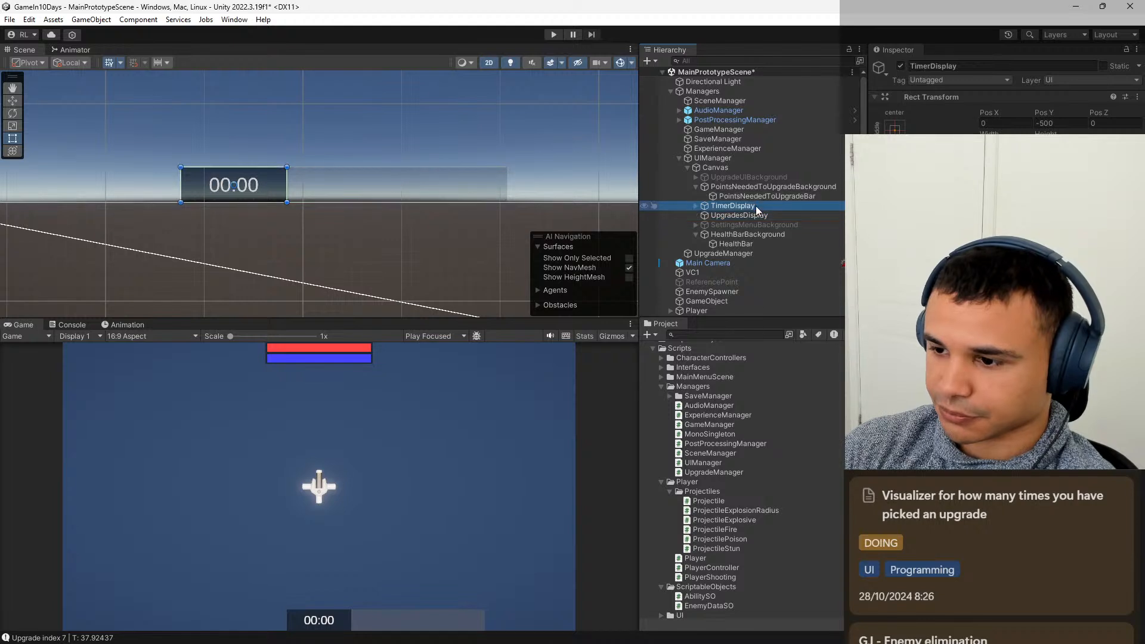
pyautogui.click(747, 234)
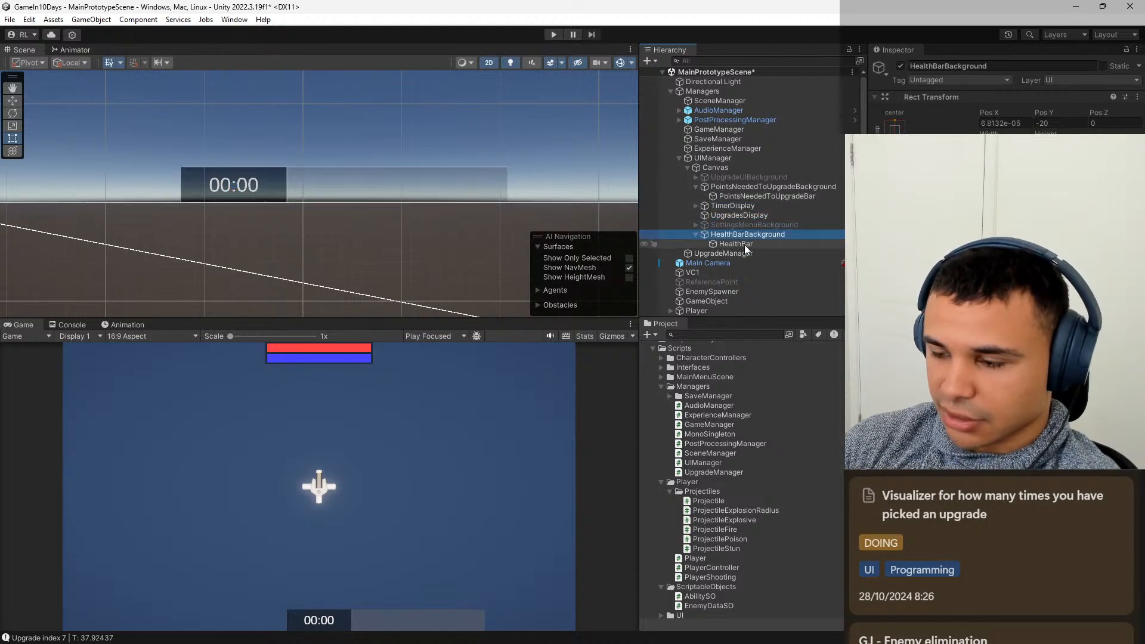
pyautogui.click(745, 244)
pyautogui.click(762, 235)
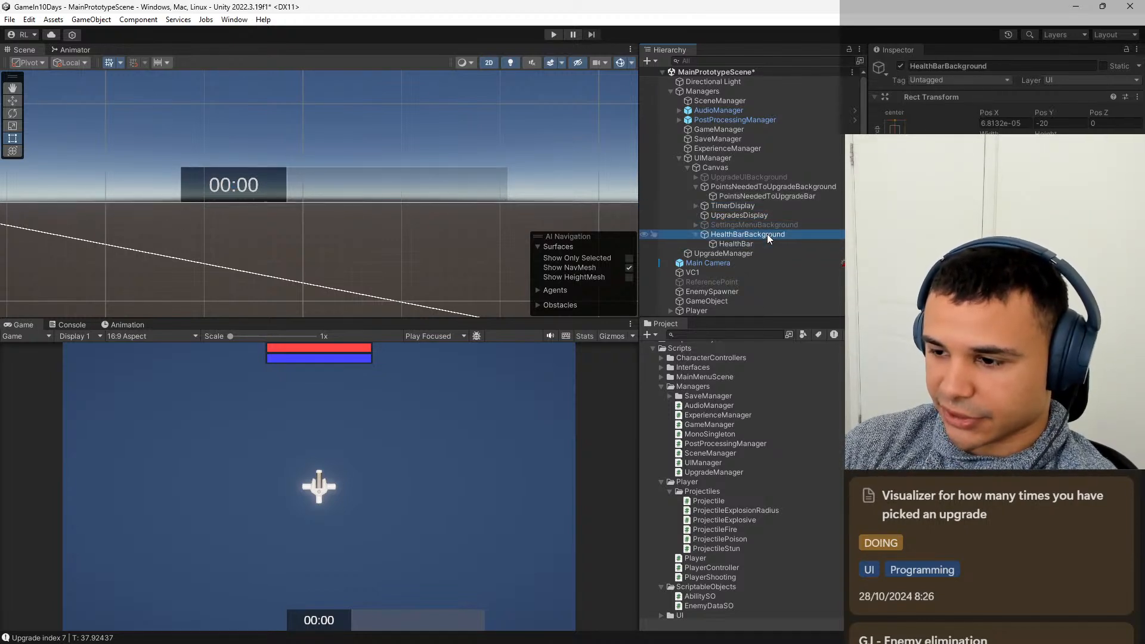
pyautogui.click(757, 242)
pyautogui.click(760, 235)
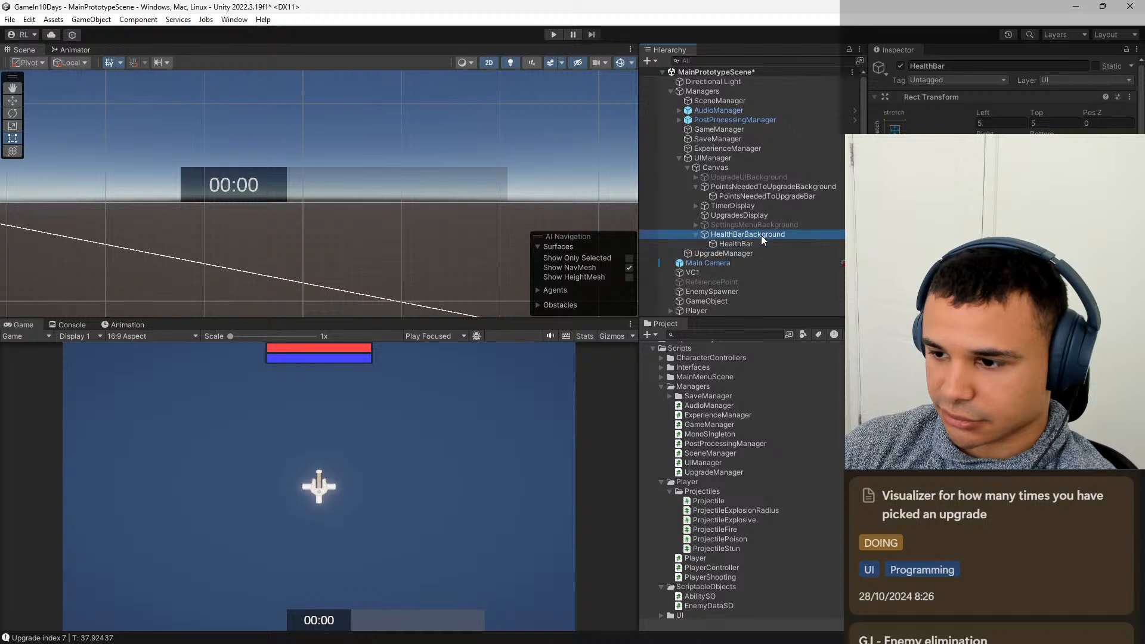
pyautogui.click(768, 215)
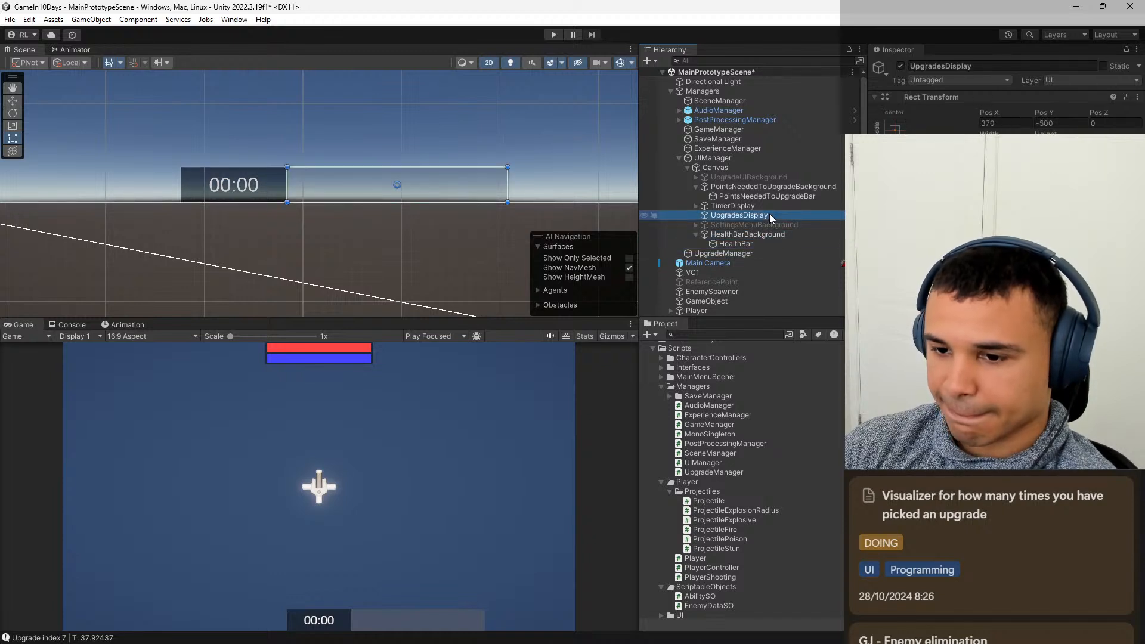
pyautogui.click(757, 233)
pyautogui.click(754, 244)
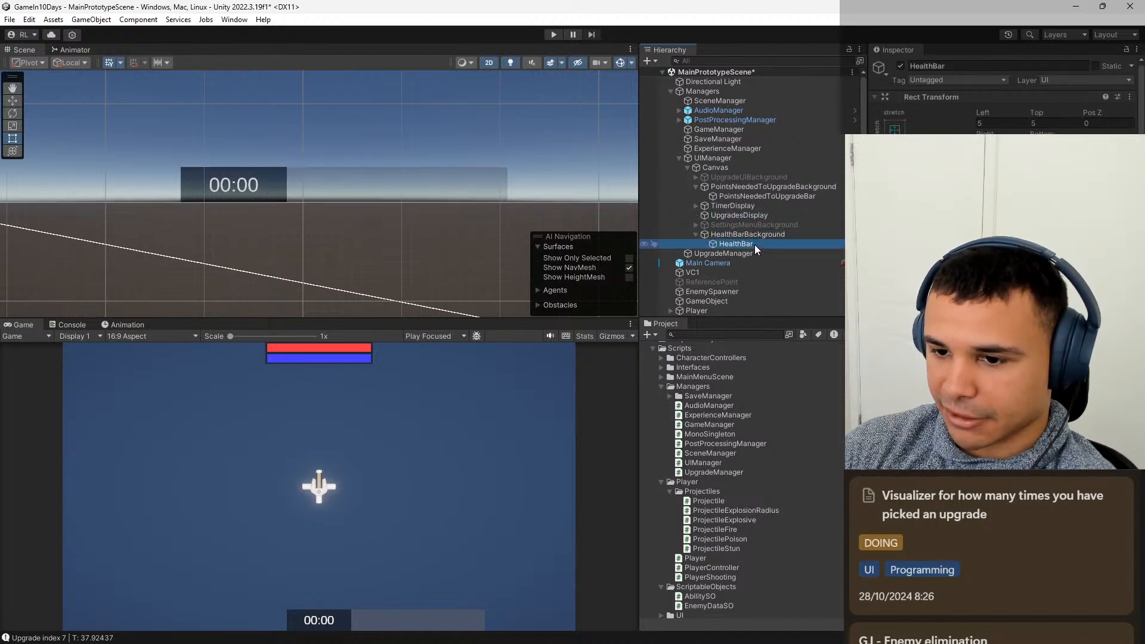
pyautogui.click(759, 236)
pyautogui.click(758, 245)
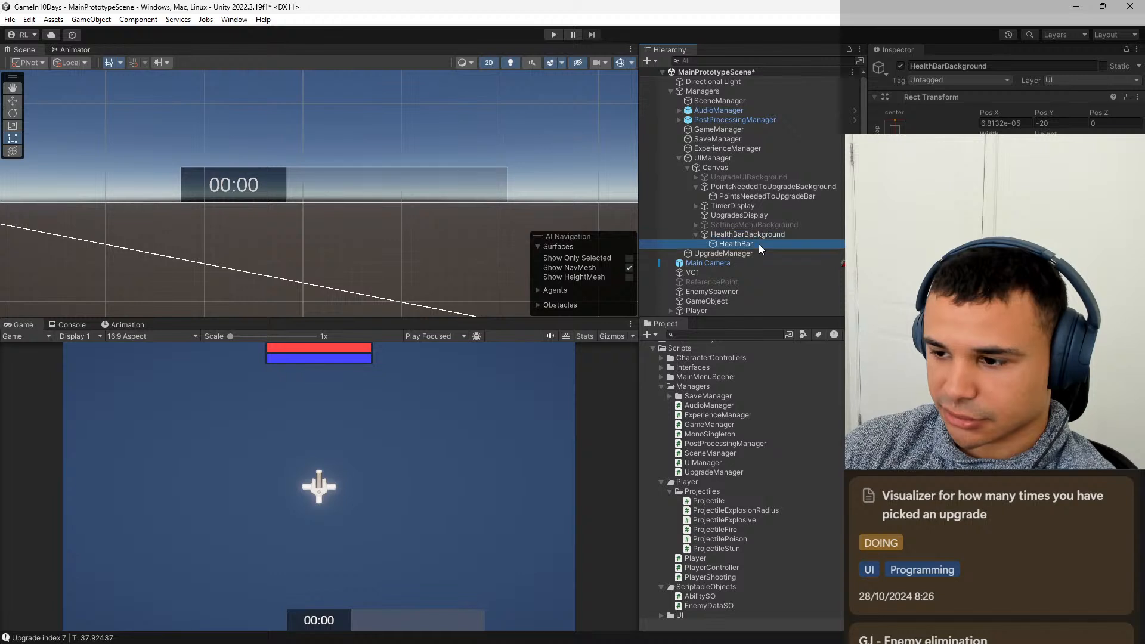
# Collapse the HealthBarBackground and PointsNeededToUpgradeBackground objects in the scene hierarchy.
pyautogui.click(695, 234)
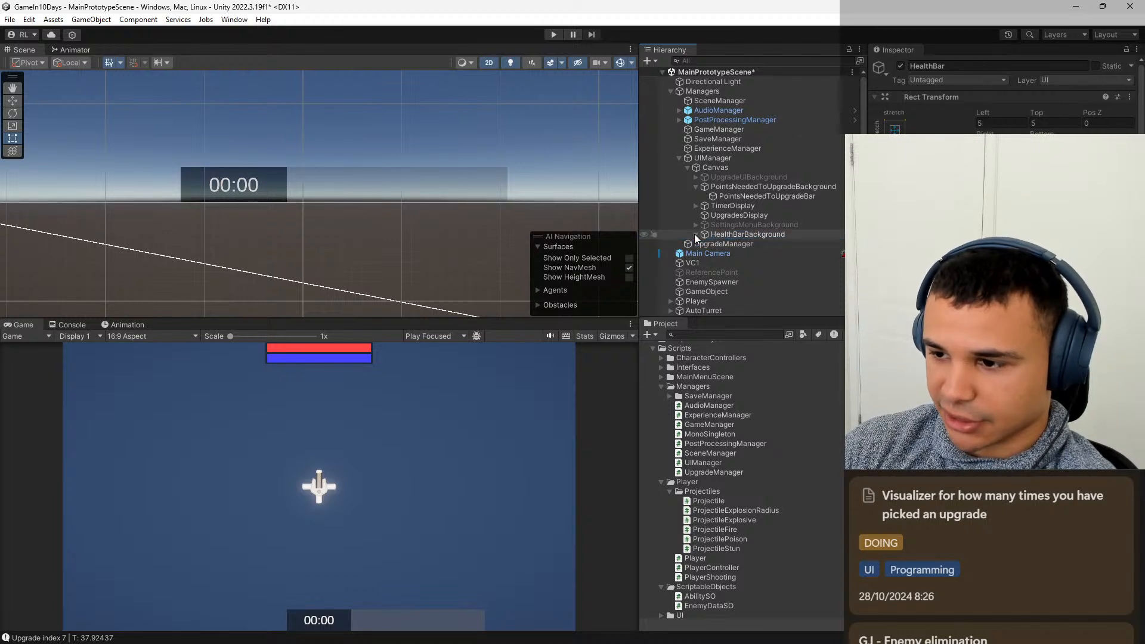
pyautogui.click(695, 186)
pyautogui.click(733, 195)
# Add a UI Image as a child of UpgradesDisplay and set its width and height to 70.
pyautogui.click(735, 205)
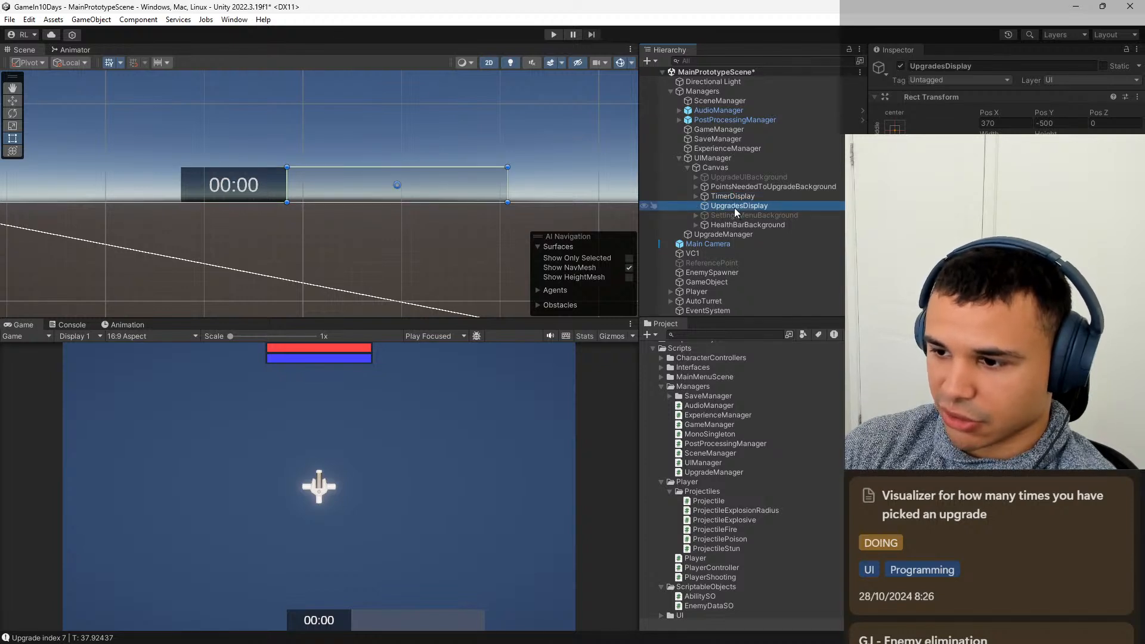
pyautogui.rightClick(735, 207)
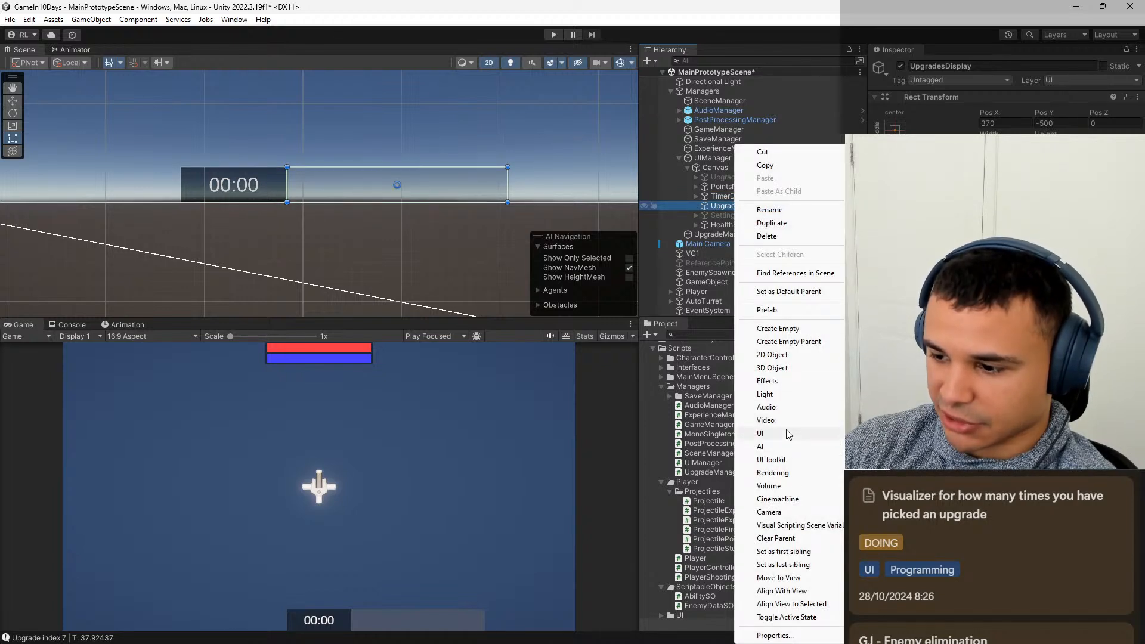
pyautogui.click(924, 433)
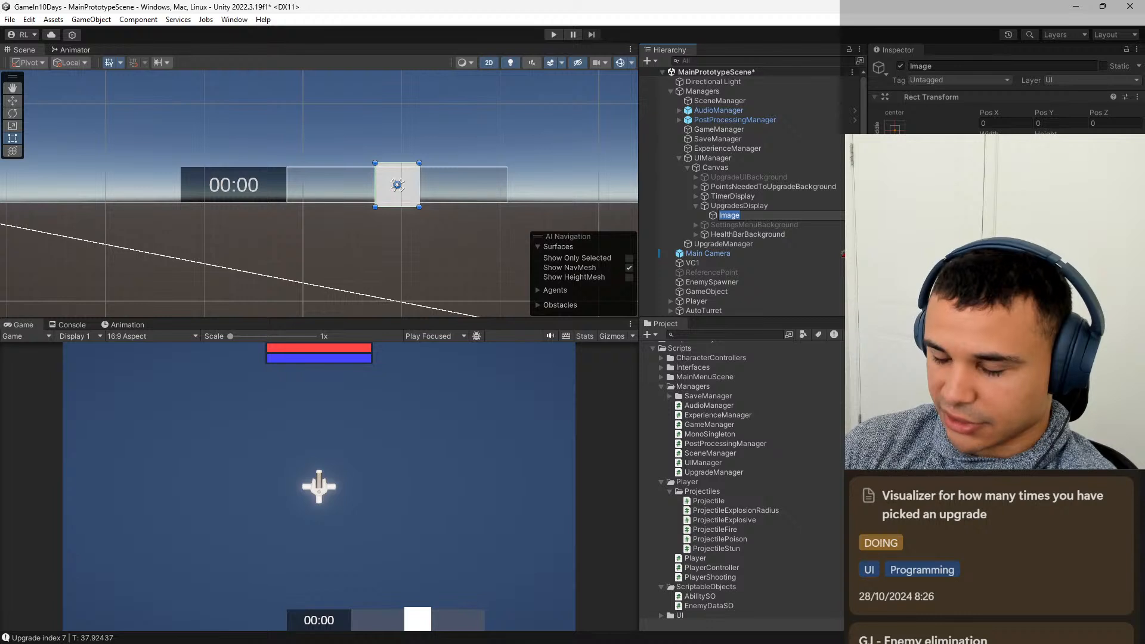
pyautogui.click(1005, 144)
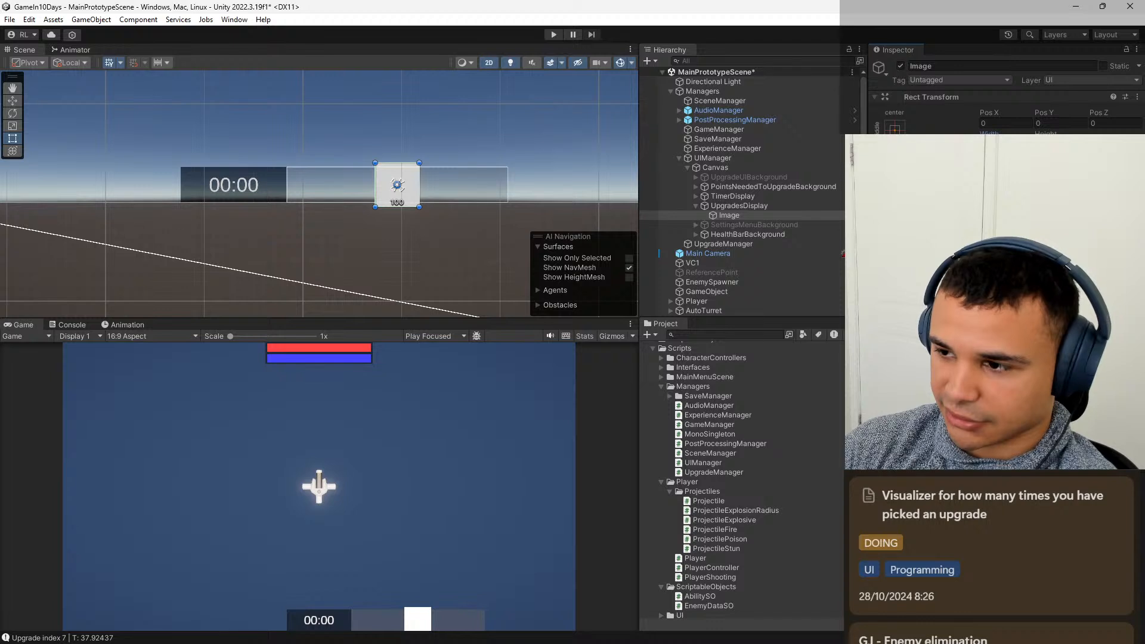
pyautogui.write('70')
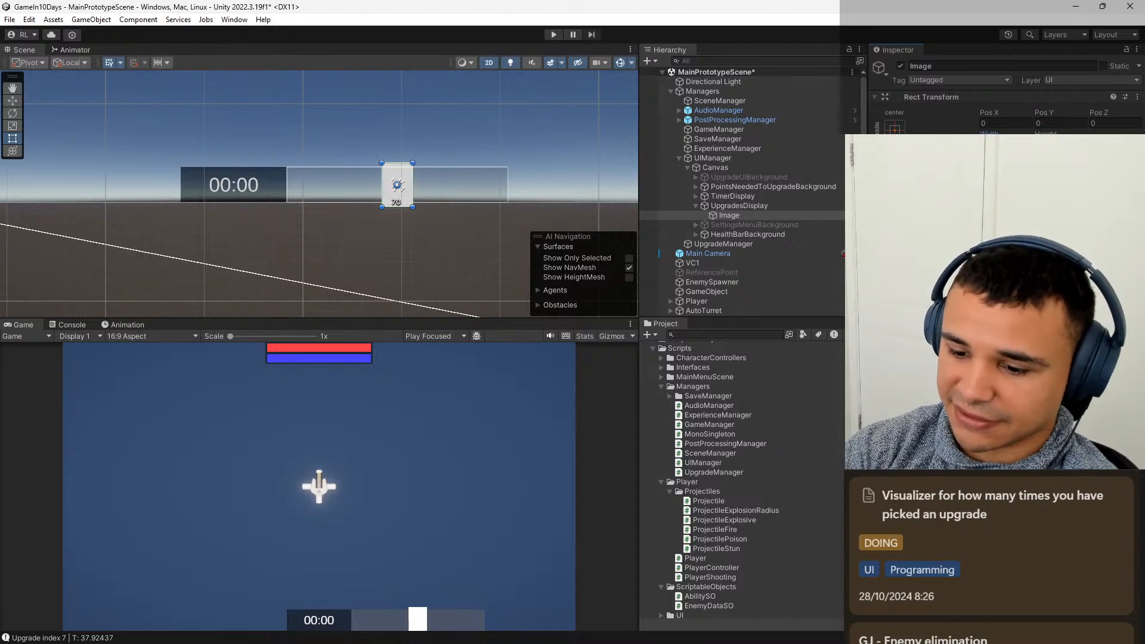
pyautogui.press('Tab')
pyautogui.write('70')
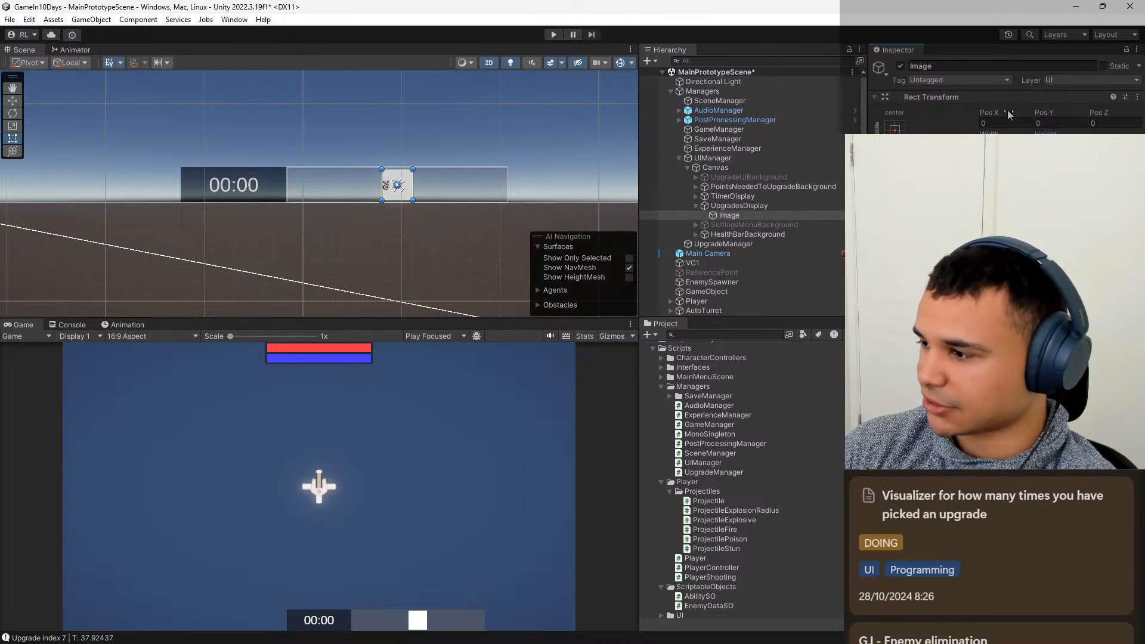
# Move the new Image to the start of the UpgradesDisplay panel beside the timer, with Pos X set to -200.
pyautogui.moveTo(1008, 115); pyautogui.dragTo(374, 207)
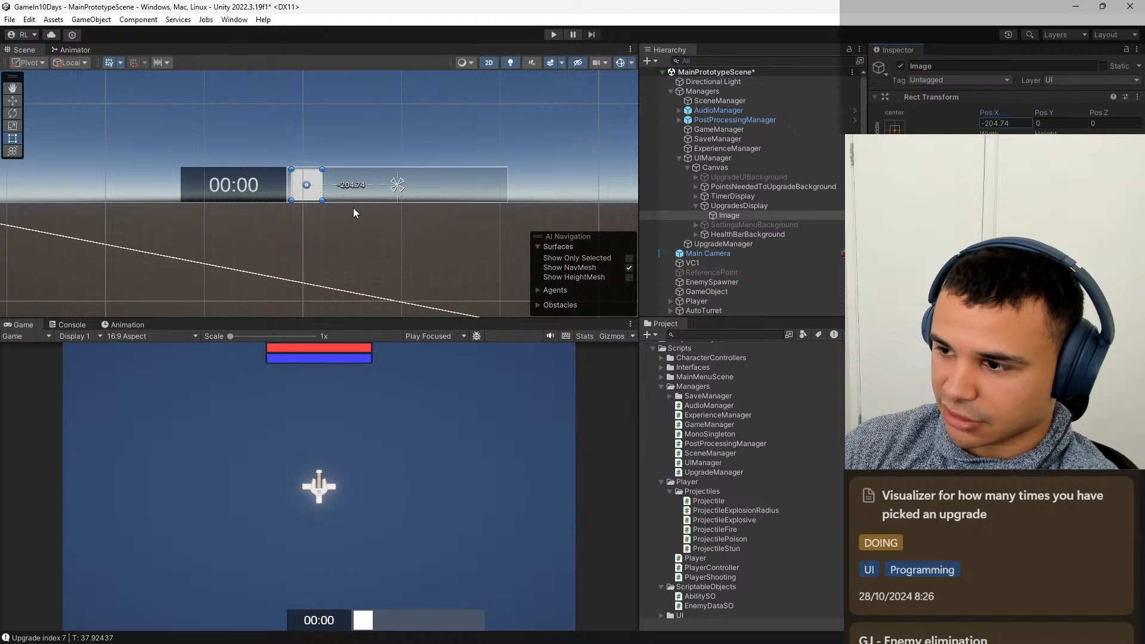
pyautogui.click(1021, 124)
pyautogui.write('-200')
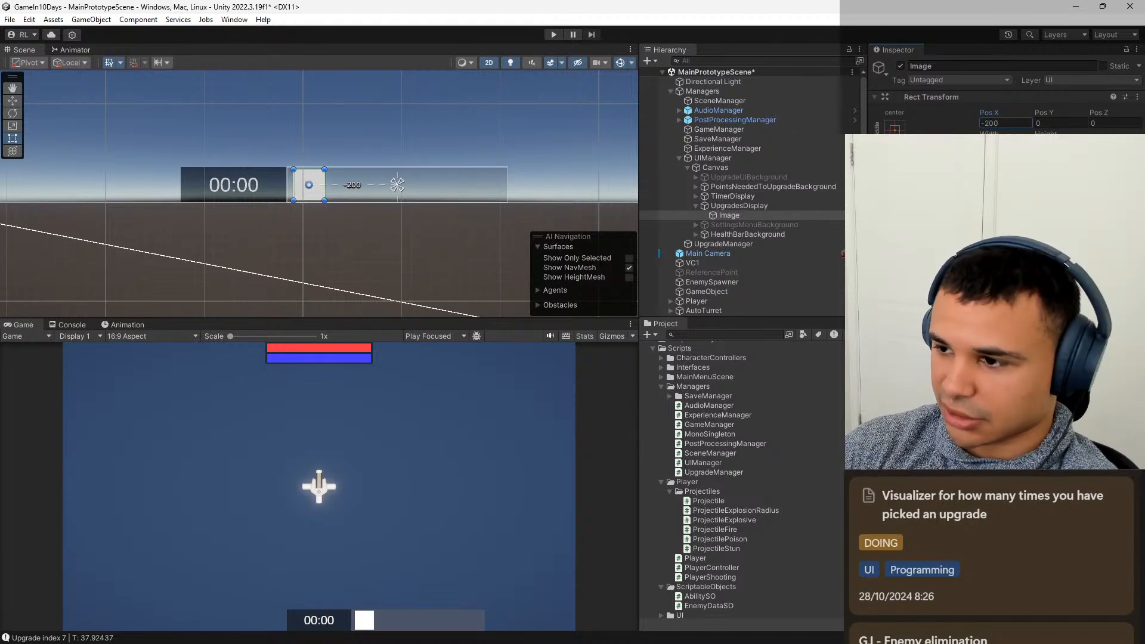
# Rename the Image child of UpgradesDisplay to PFire.
pyautogui.click(973, 67)
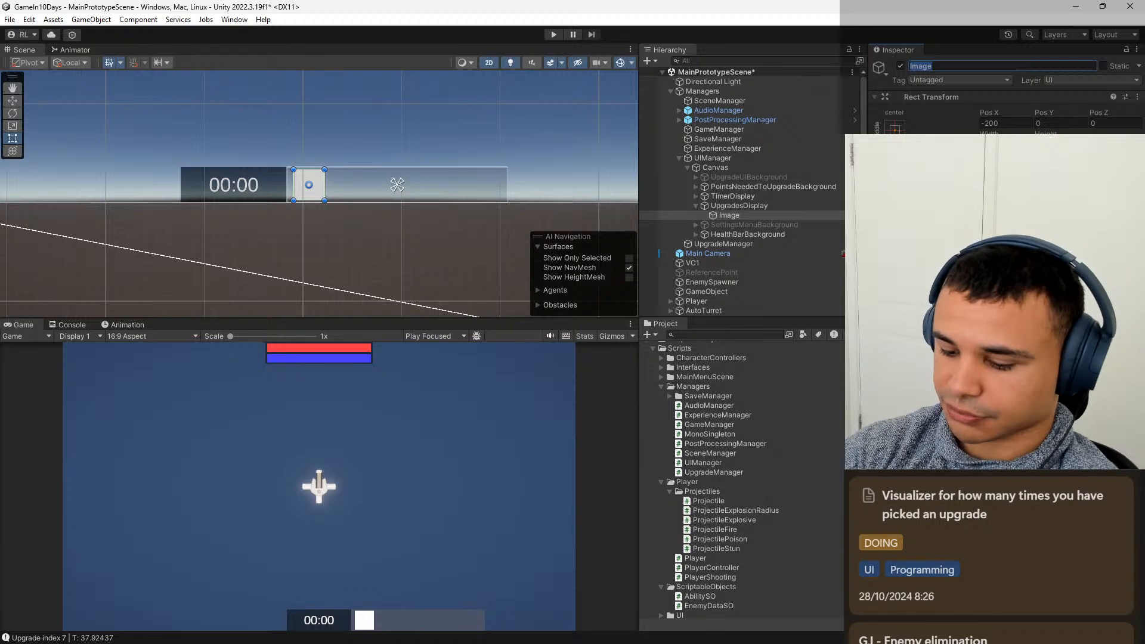
pyautogui.write('Projectiles')
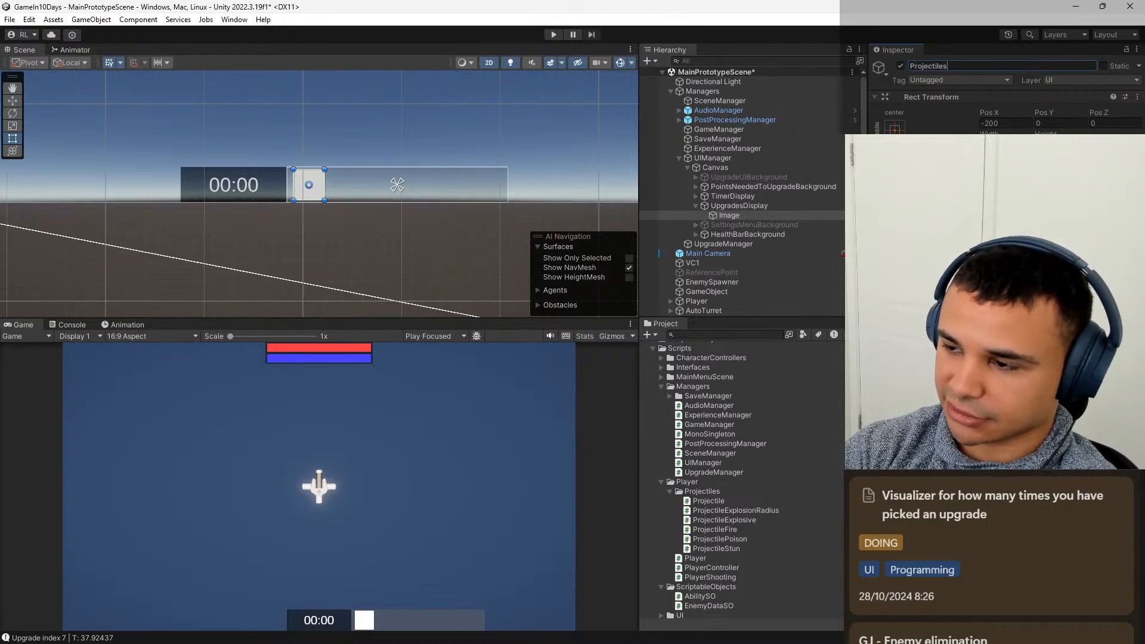
pyautogui.hotkey('ctrl', 'BackSpace')
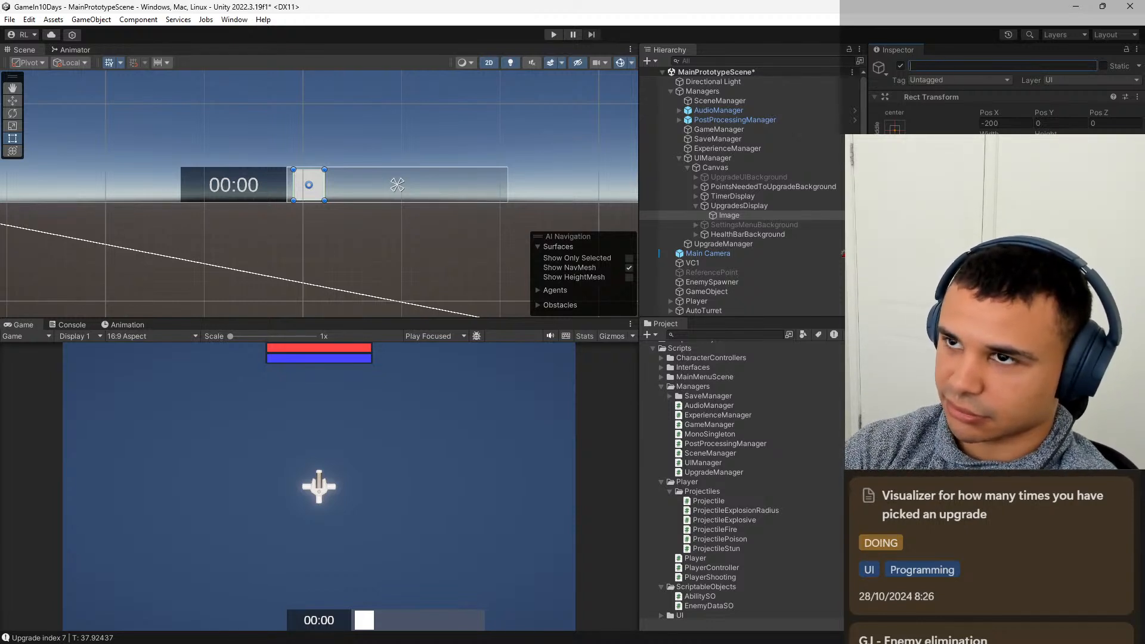
pyautogui.write('P')
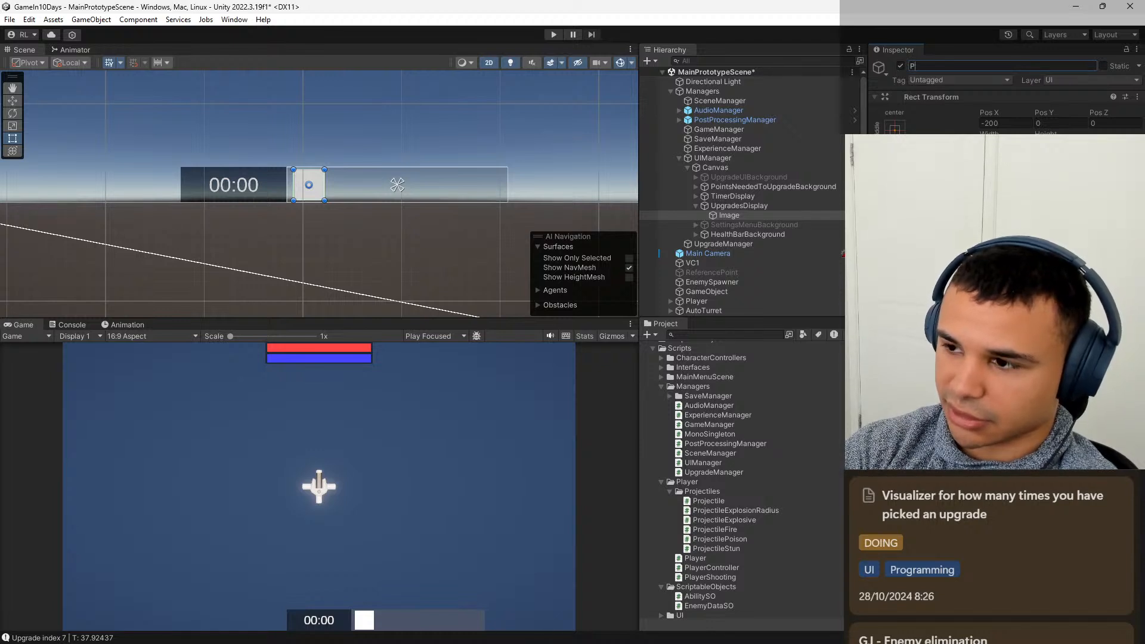
pyautogui.write('Fire')
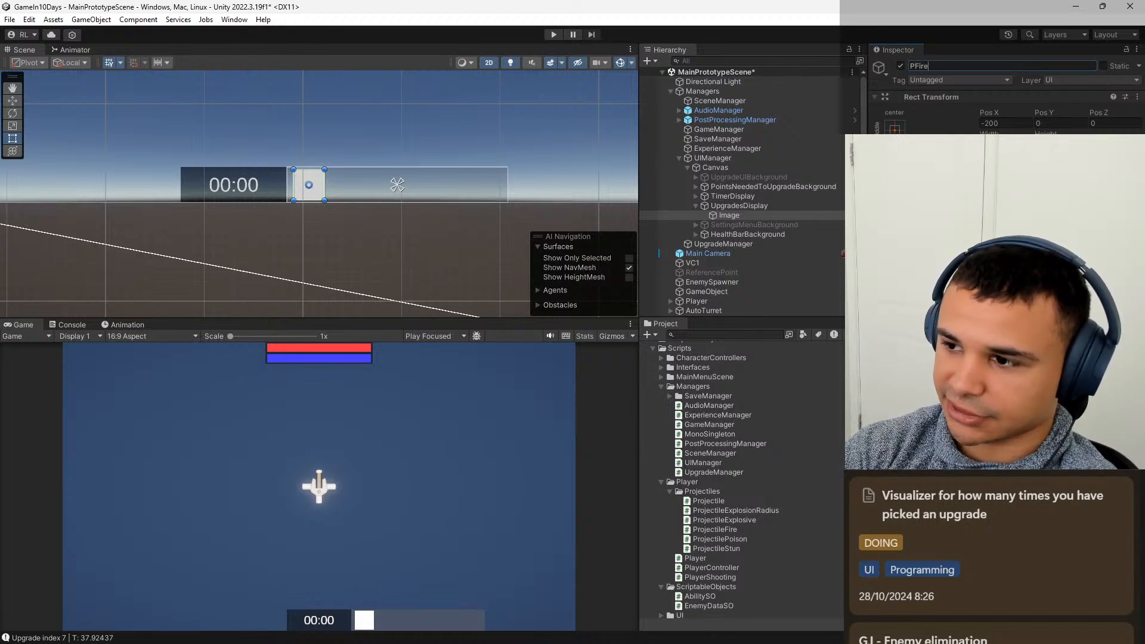
pyautogui.press('Return')
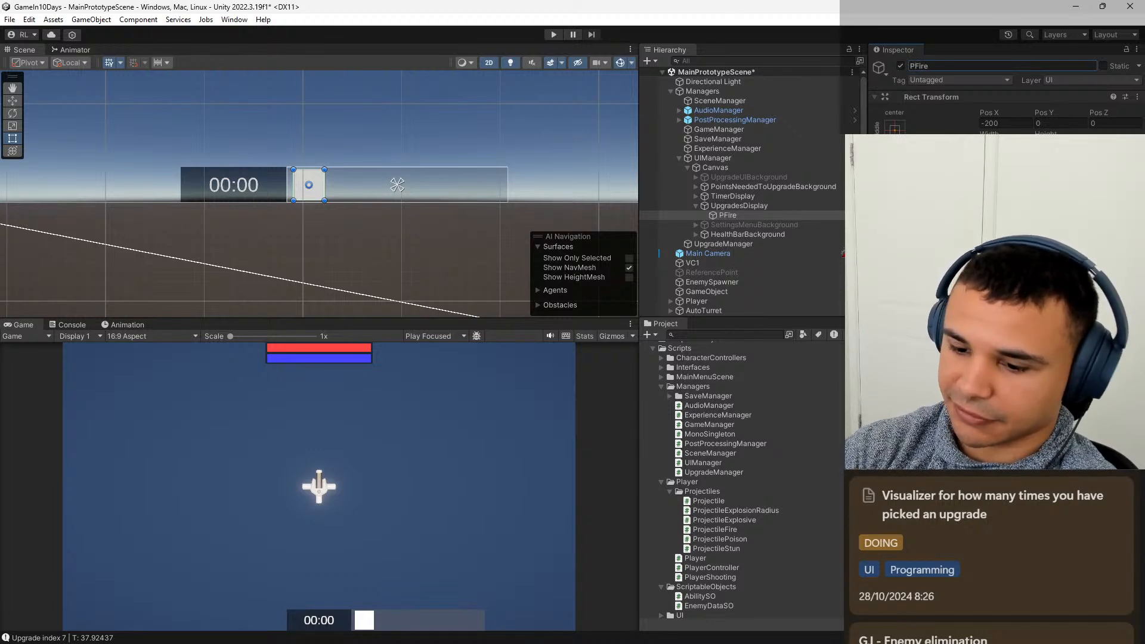
# Duplicate PFire inside UpgradesDisplay and offset the copy by 70+10, giving it a Pos X of -120.
pyautogui.click(772, 205)
pyautogui.click(753, 215)
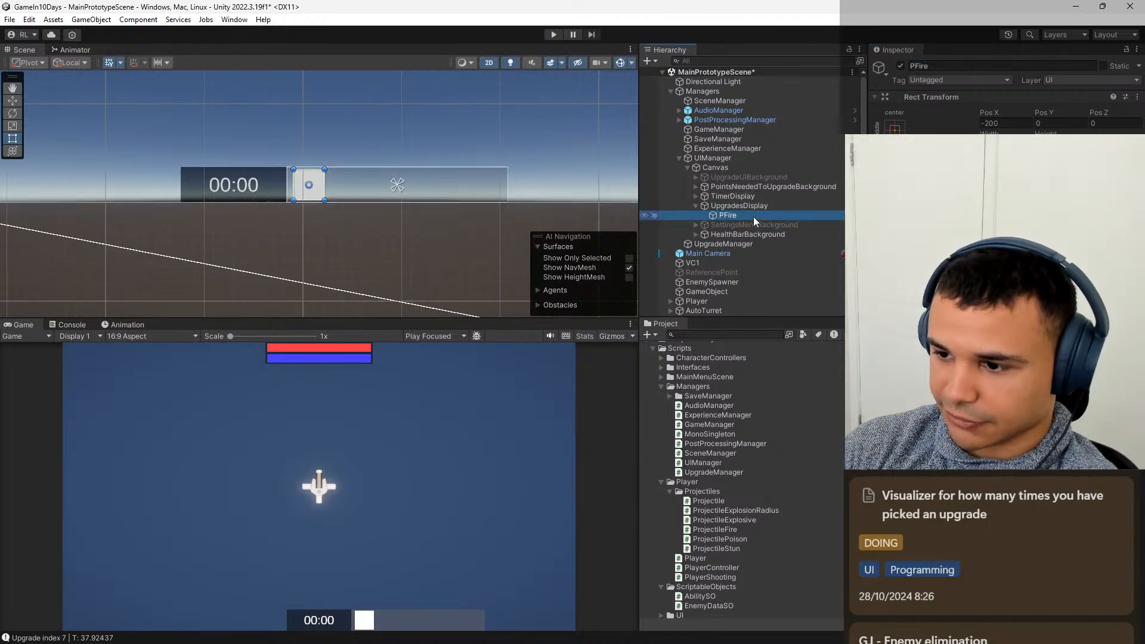
pyautogui.click(763, 206)
pyautogui.click(743, 216)
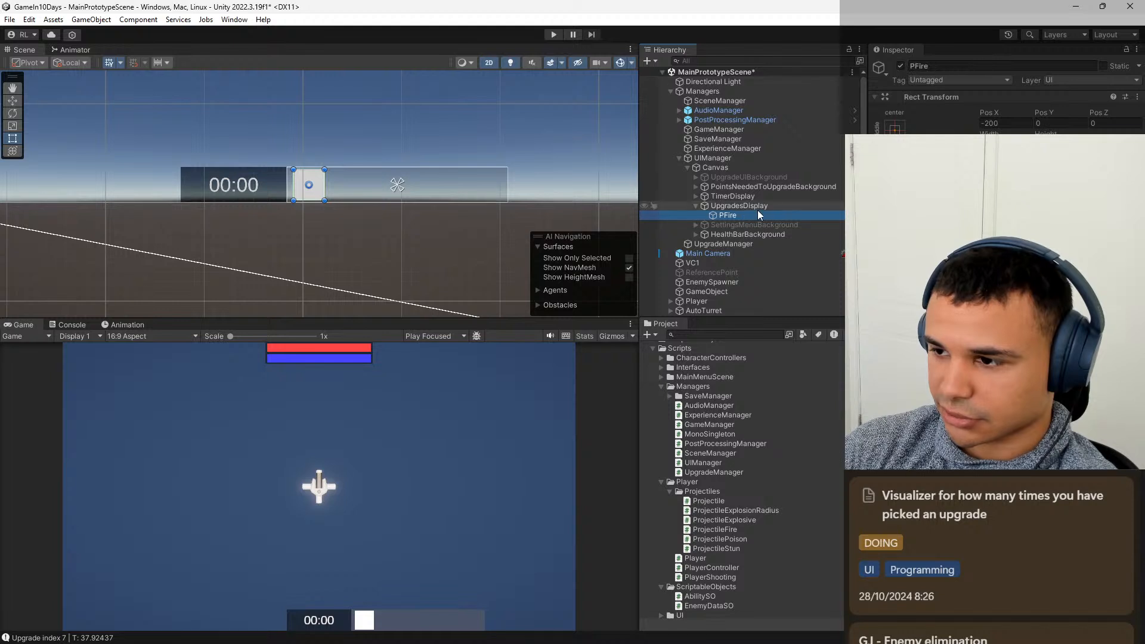
pyautogui.hotkey('ctrl', 'd')
pyautogui.click(1011, 123)
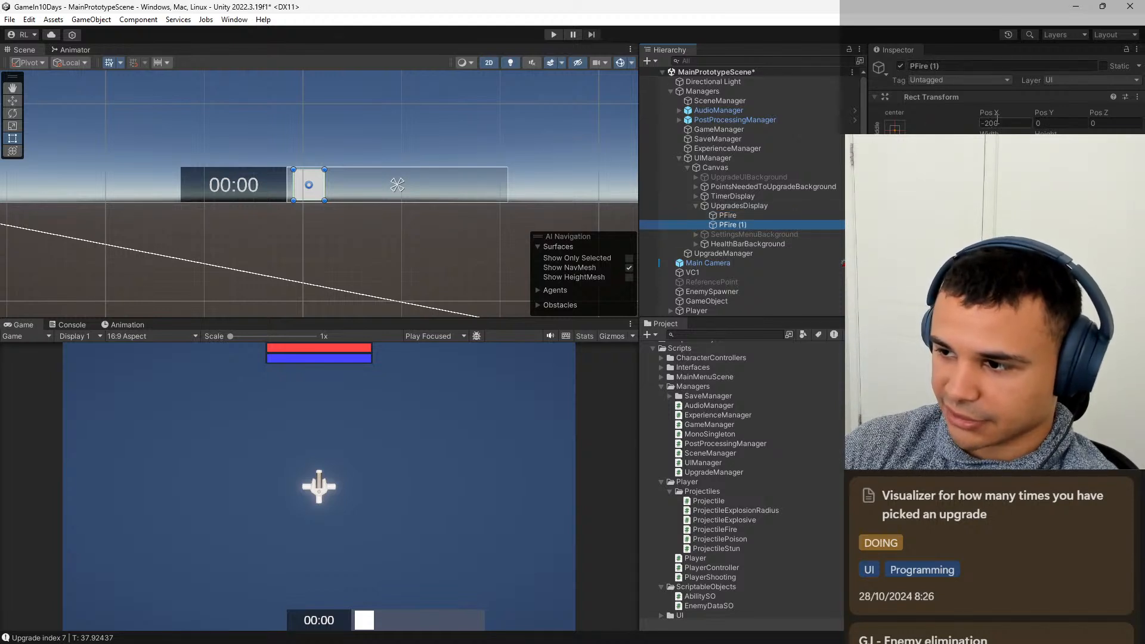
pyautogui.click(1021, 122)
pyautogui.write('+')
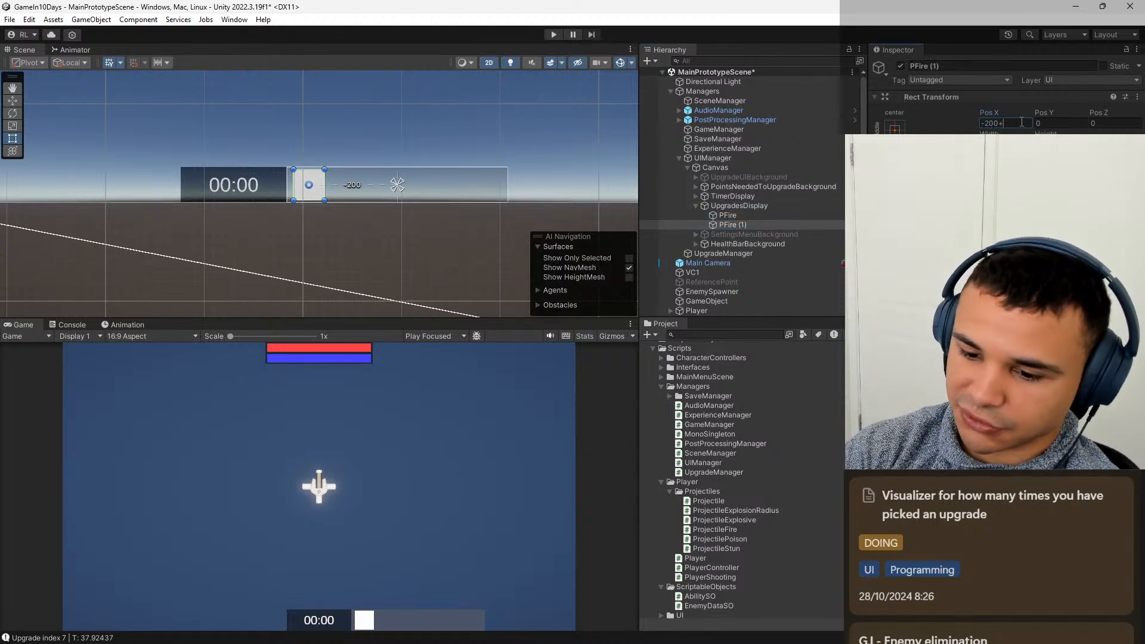
pyautogui.write('70')
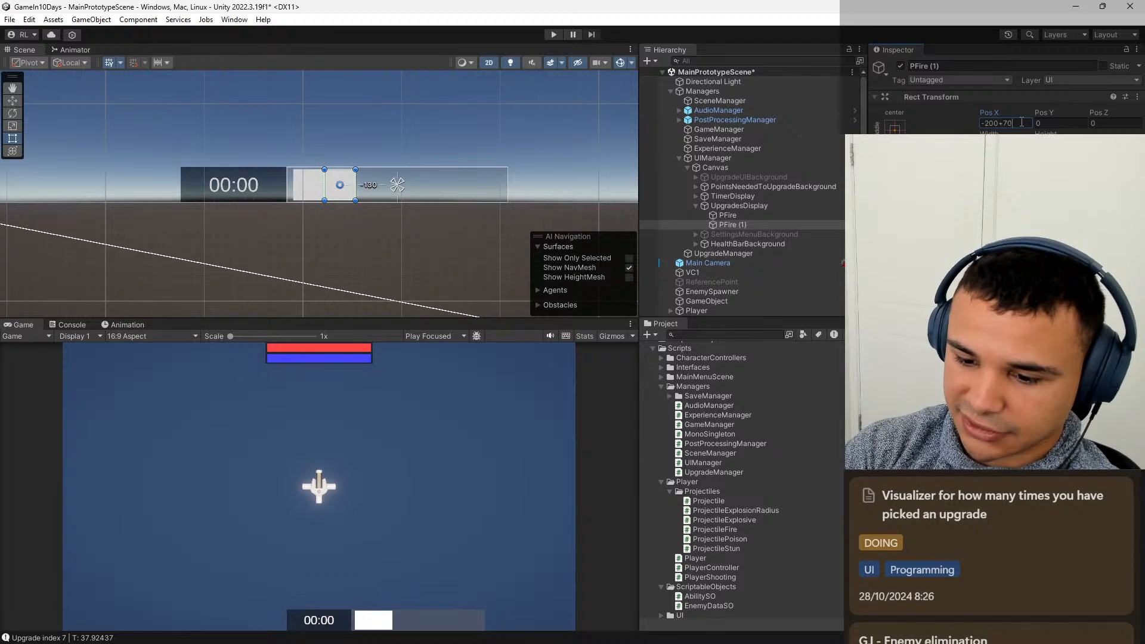
pyautogui.write('+10')
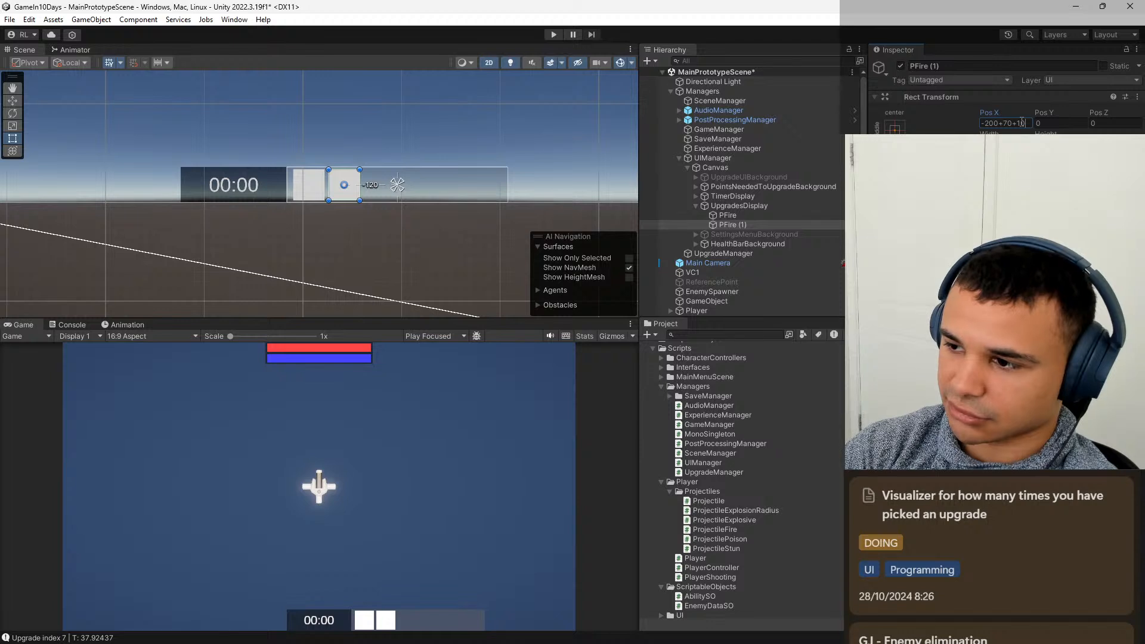
pyautogui.press('Return')
# Rename the duplicated PFire image to PStun.
pyautogui.click(977, 66)
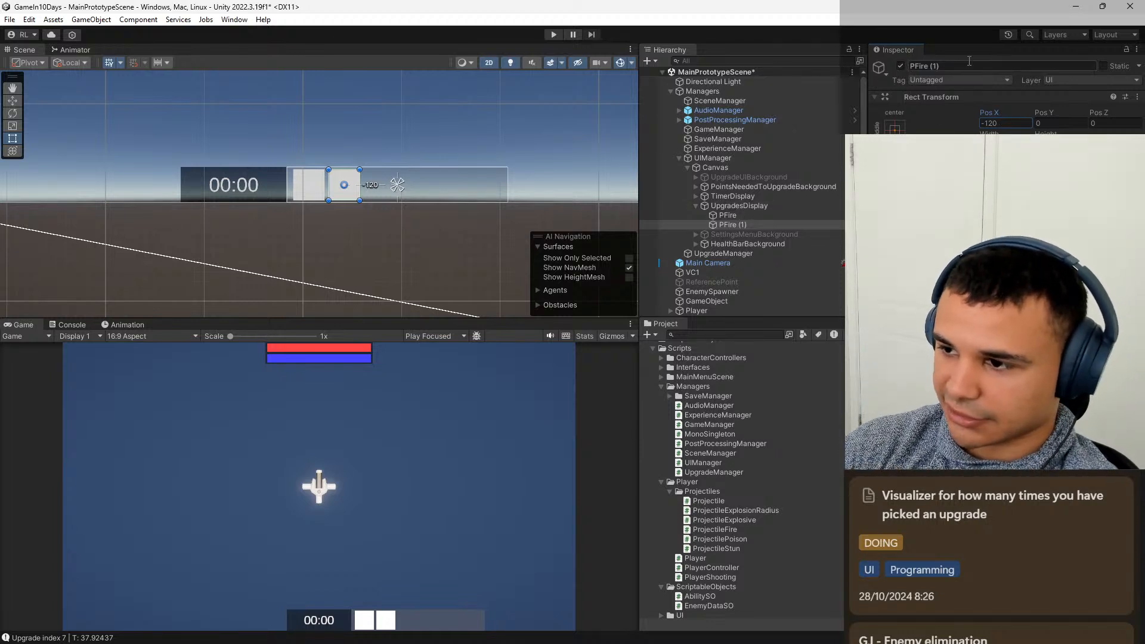
pyautogui.press('BackSpace')
pyautogui.press('BackSpace')
pyautogui.press('BackSpace')
pyautogui.press('BackSpace')
pyautogui.press('BackSpace')
pyautogui.press('BackSpace')
pyautogui.press('BackSpace')
pyautogui.press('BackSpace')
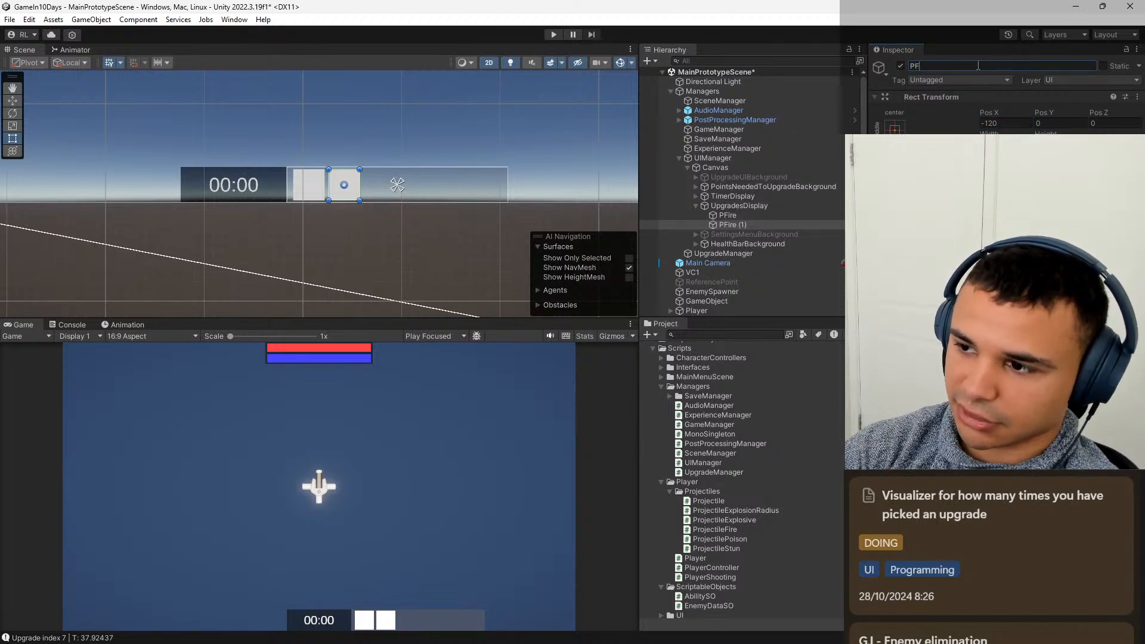
pyautogui.write('S')
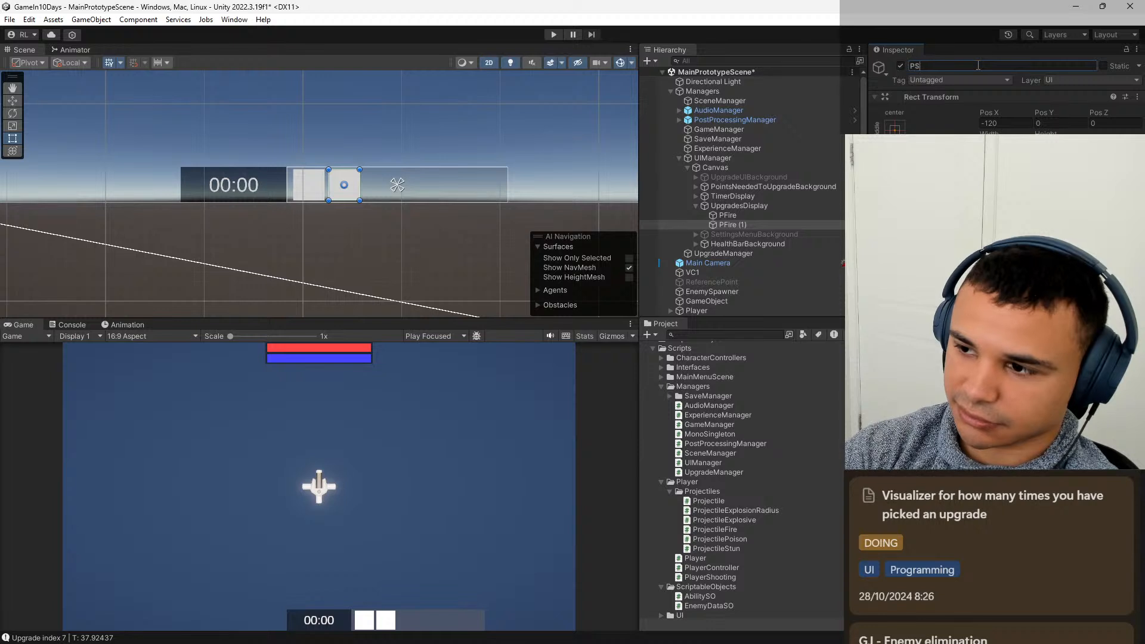
pyautogui.write('tun')
pyautogui.press('Return')
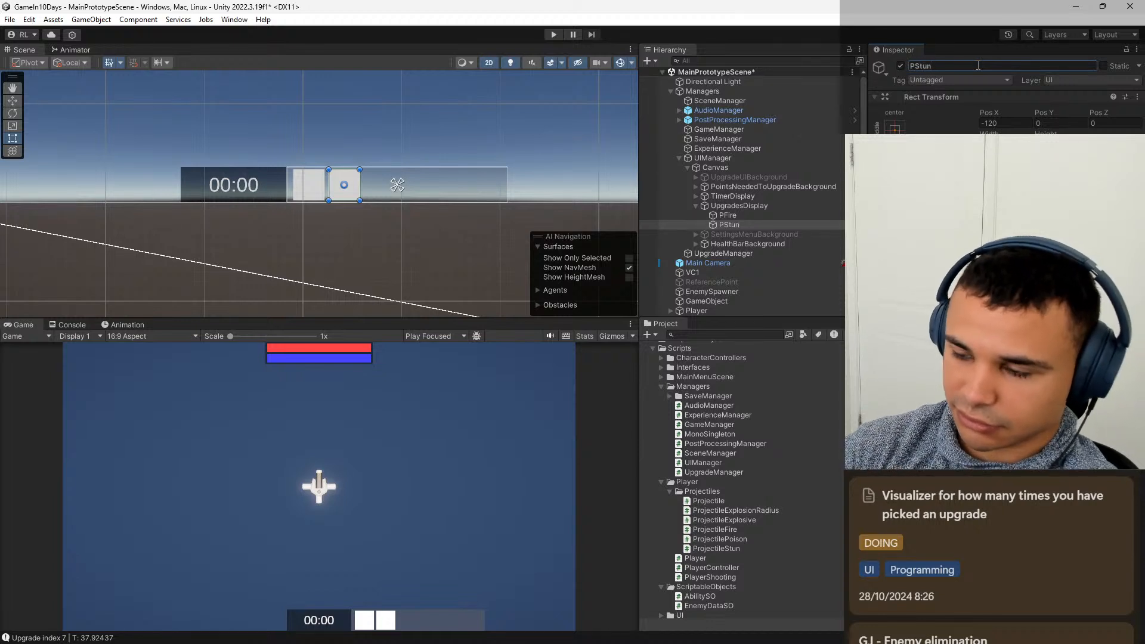
# Duplicate PStun and offset the copy by 80, giving it a Pos X of -40.
pyautogui.click(745, 224)
pyautogui.hotkey('ctrl', 'd')
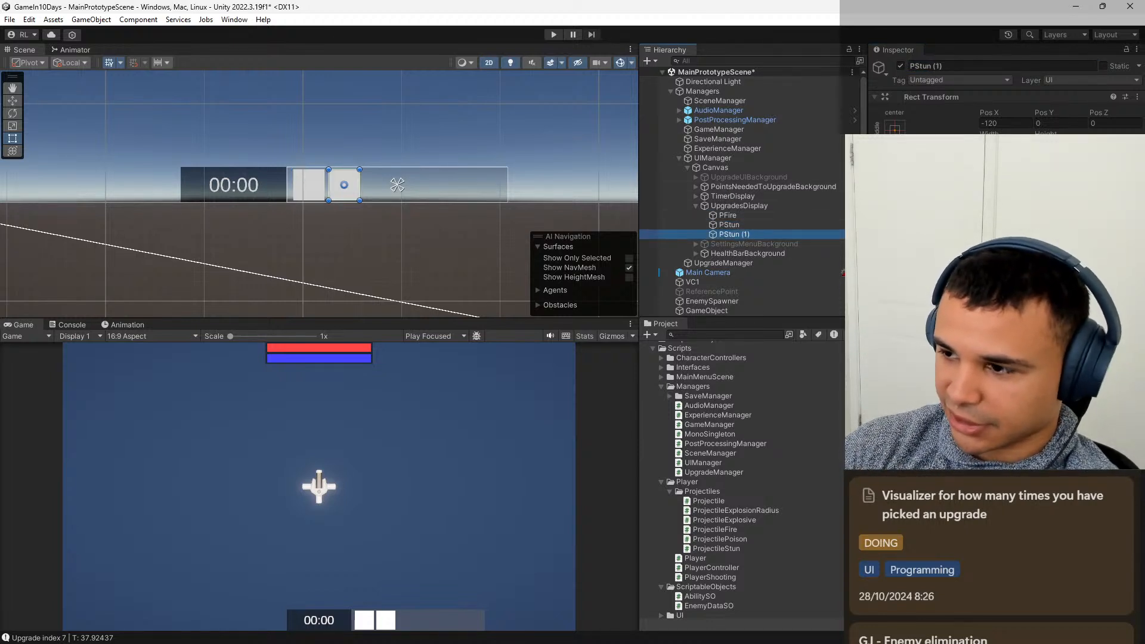
pyautogui.click(1025, 124)
pyautogui.click(1024, 124)
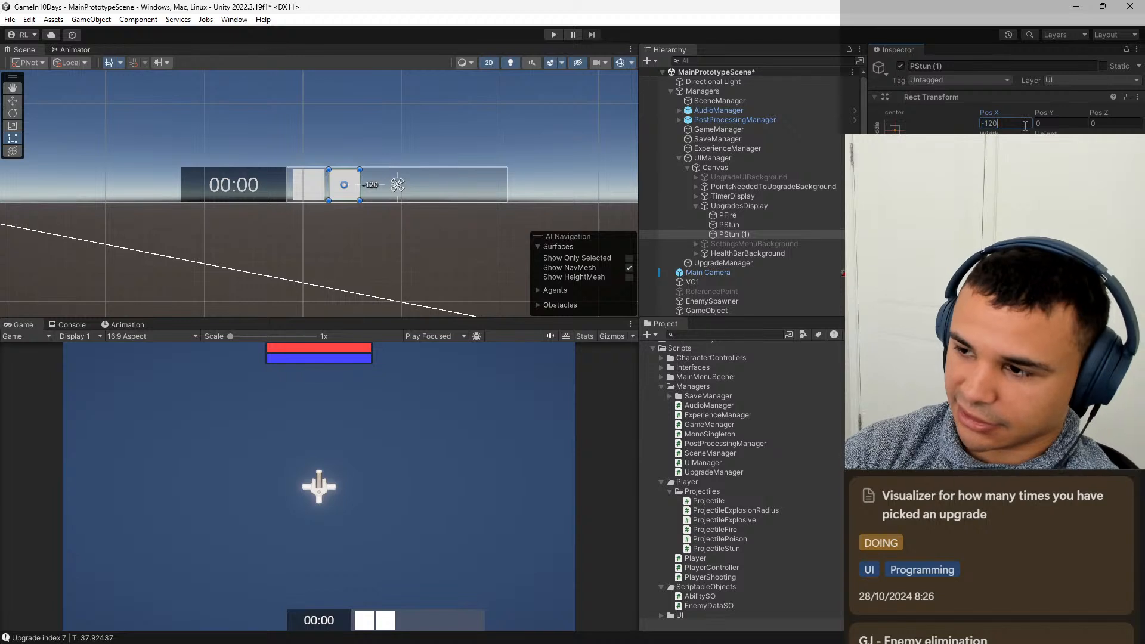
pyautogui.write('+80')
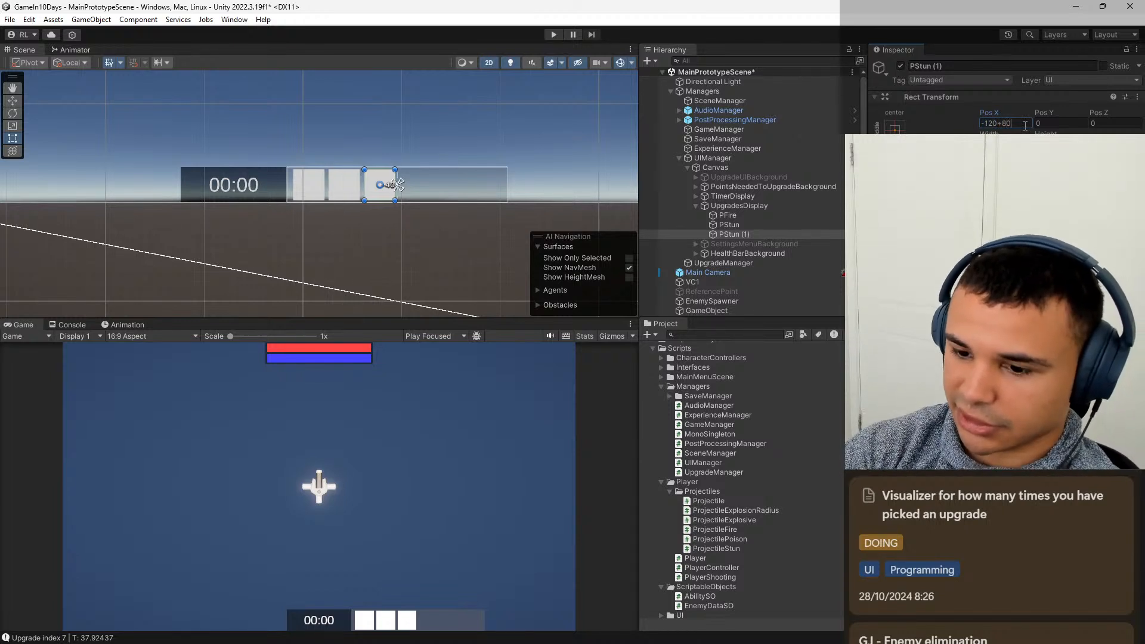
pyautogui.press('Return')
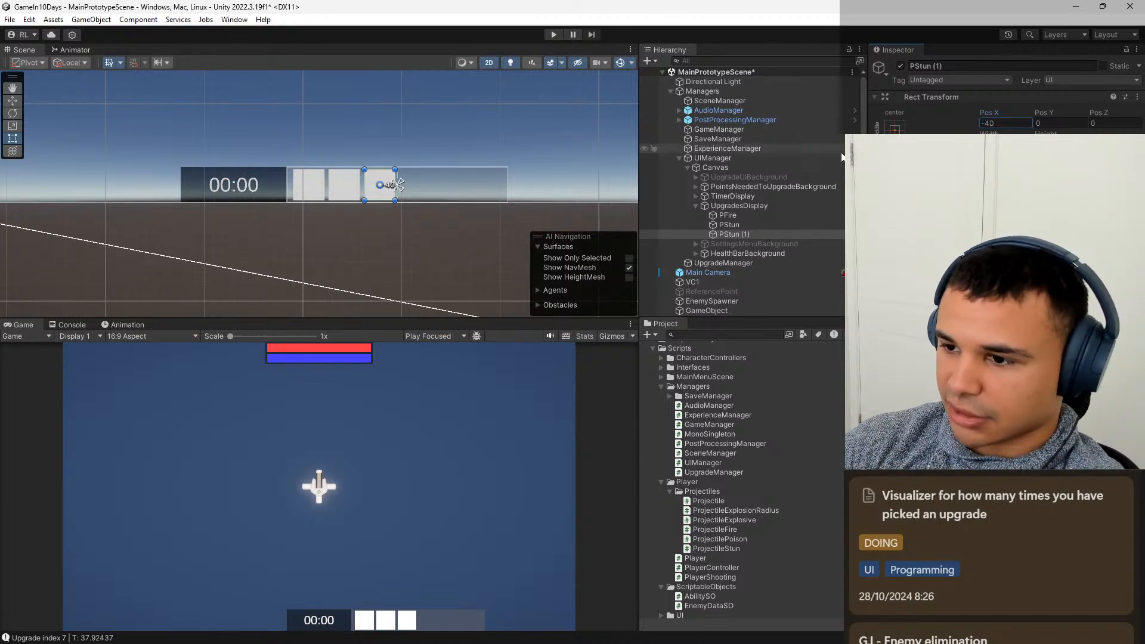
# Rename the duplicated PStun image to PPoison.
pyautogui.click(980, 66)
pyautogui.press('BackSpace')
pyautogui.press('BackSpace')
pyautogui.press('BackSpace')
pyautogui.press('BackSpace')
pyautogui.press('BackSpace')
pyautogui.press('BackSpace')
pyautogui.press('BackSpace')
pyautogui.press('BackSpace')
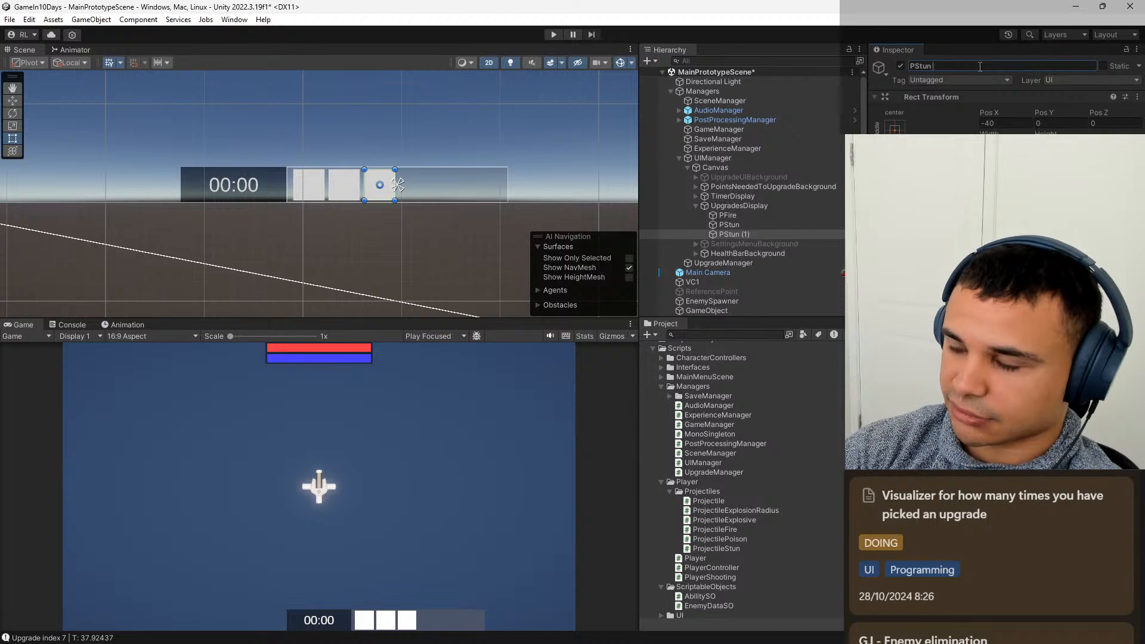
pyautogui.write('Po')
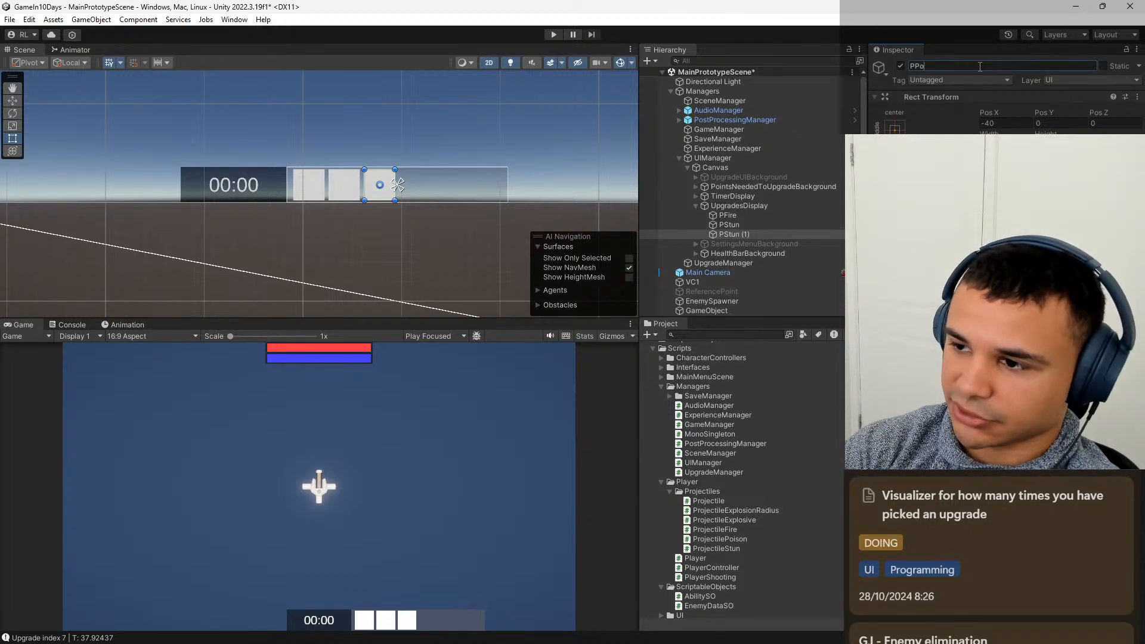
pyautogui.write('ison')
pyautogui.press('Return')
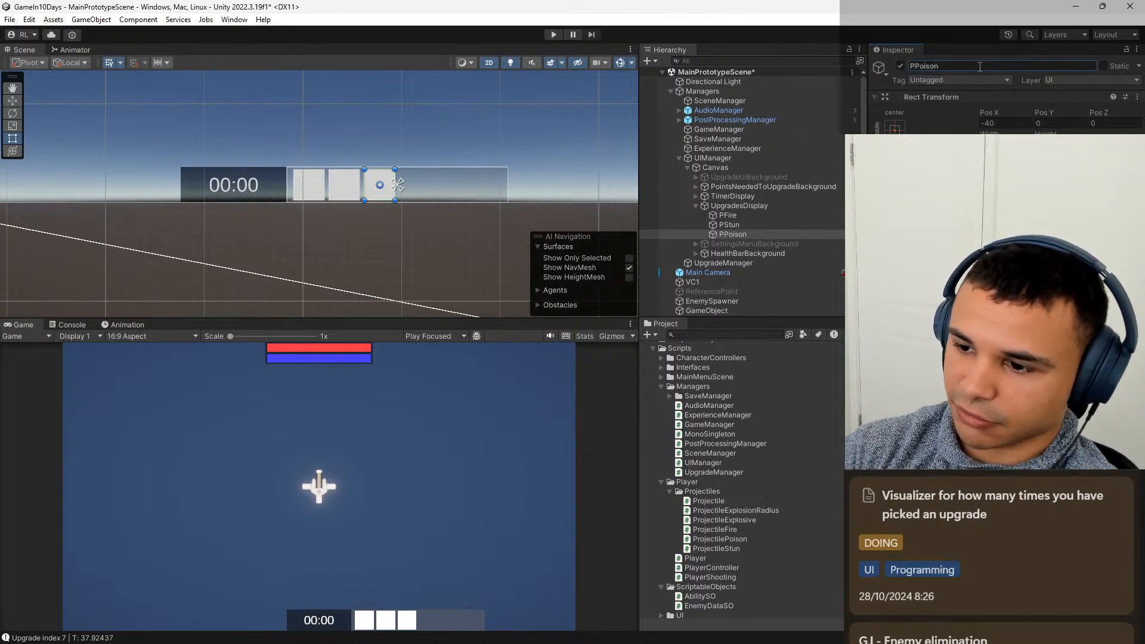
# Duplicate PPoison and offset the copy by 80, giving it a Pos X of 40.
pyautogui.click(750, 226)
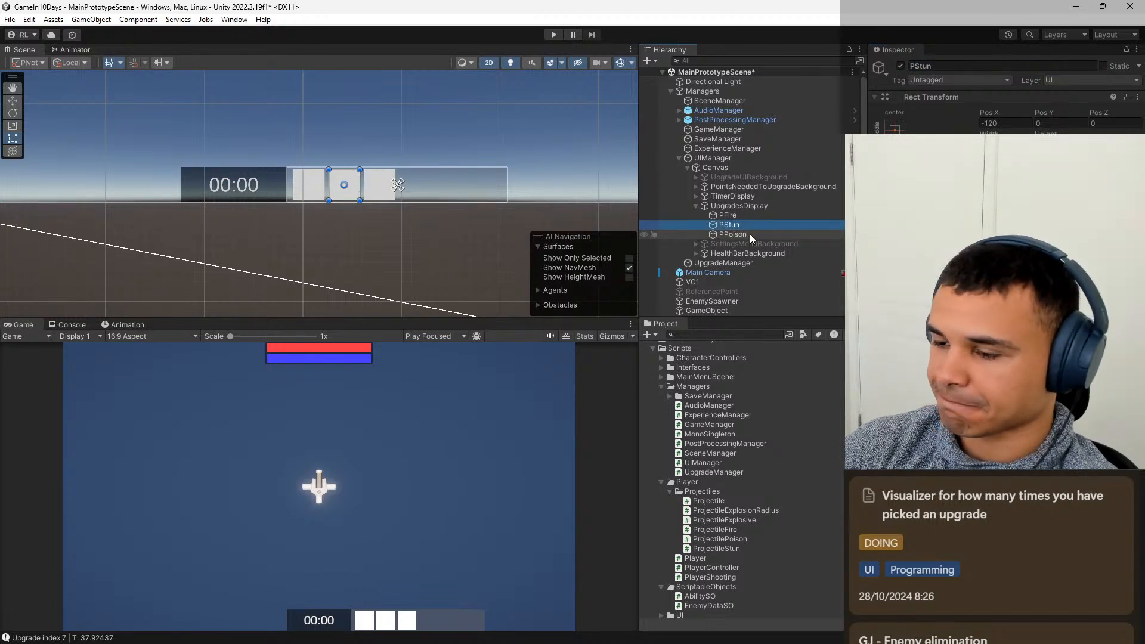
pyautogui.click(749, 234)
pyautogui.hotkey('ctrl', 'd')
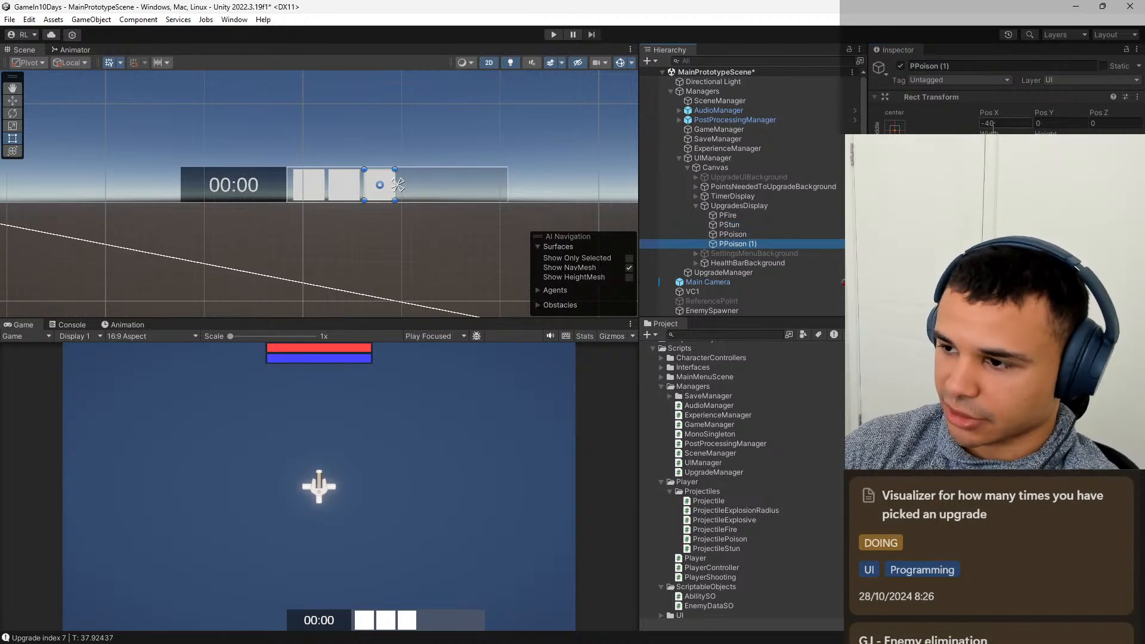
pyautogui.click(1028, 123)
pyautogui.write('+')
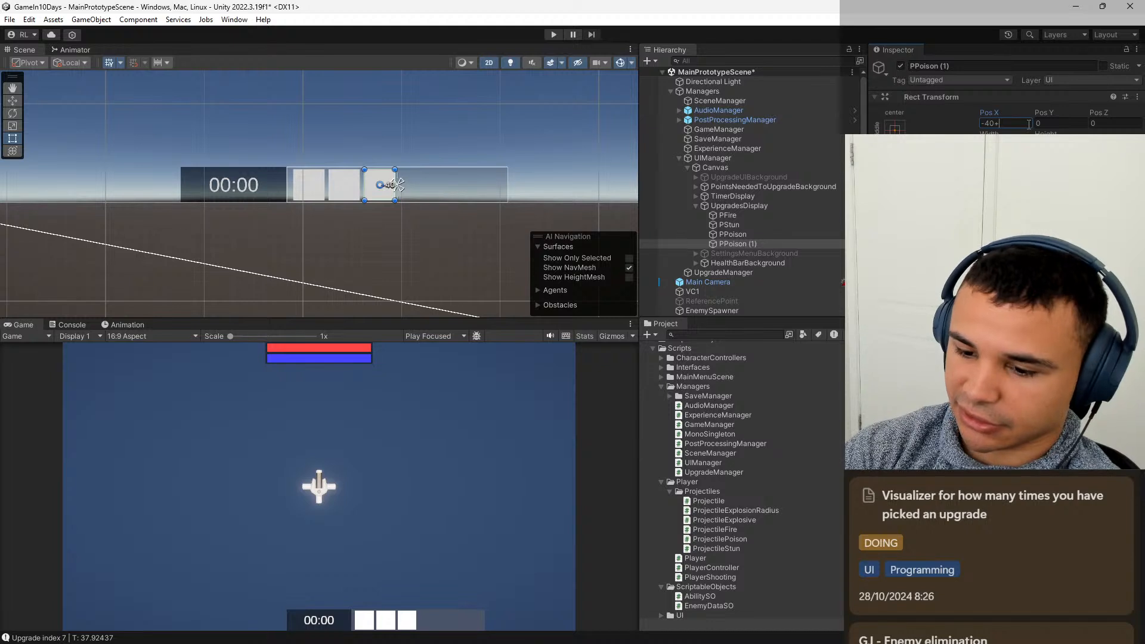
pyautogui.write('80')
pyautogui.press('Return')
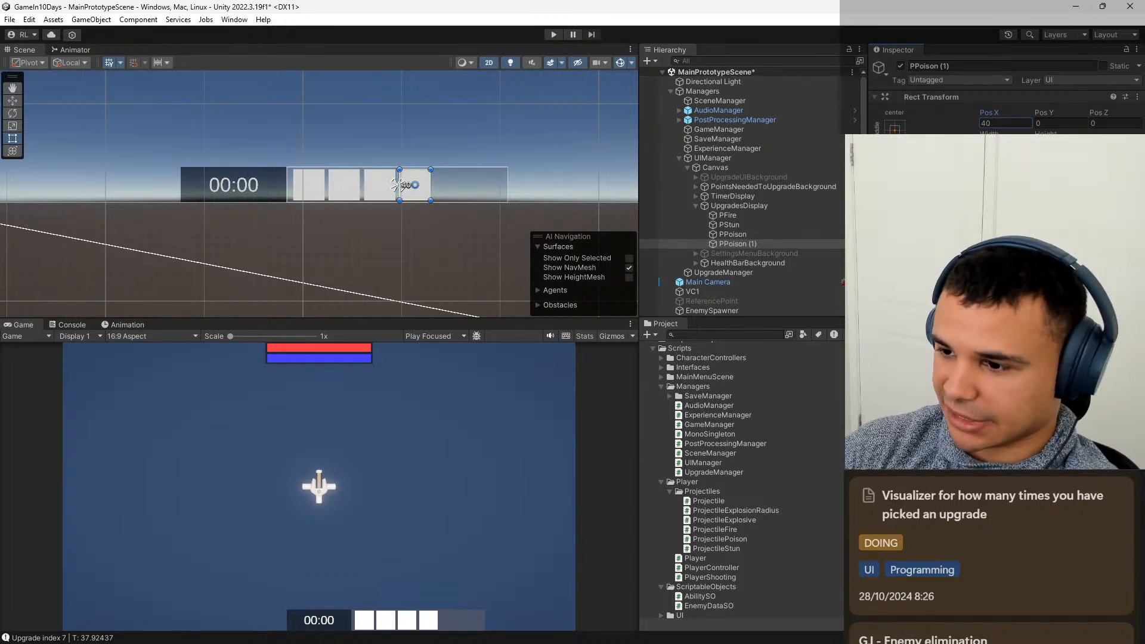
# Rename the duplicated PPoison image to PExplosive.
pyautogui.click(976, 69)
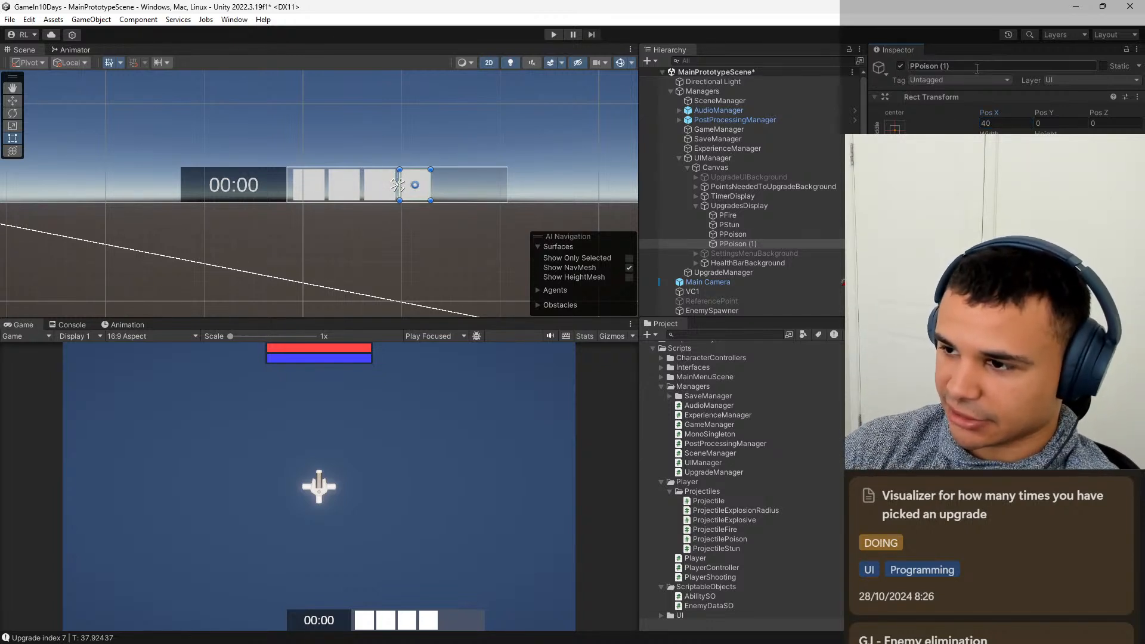
pyautogui.click(983, 68)
pyautogui.click(989, 67)
pyautogui.press('BackSpace')
pyautogui.press('BackSpace')
pyautogui.press('BackSpace')
pyautogui.press('BackSpace')
pyautogui.press('BackSpace')
pyautogui.press('BackSpace')
pyautogui.press('BackSpace')
pyautogui.press('BackSpace')
pyautogui.press('BackSpace')
pyautogui.press('BackSpace')
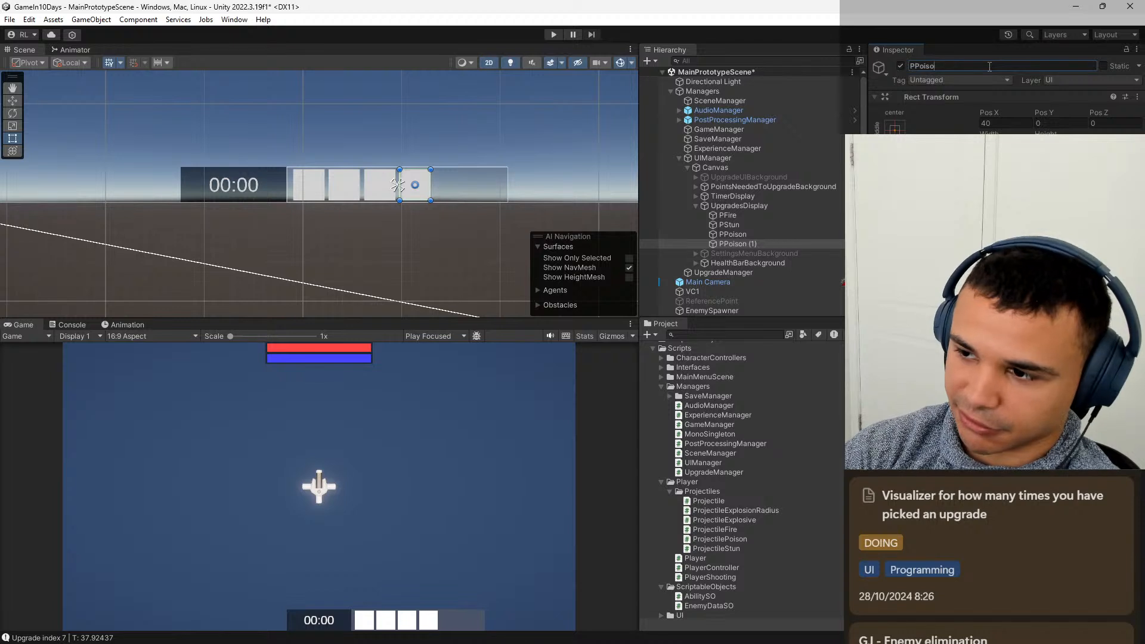
pyautogui.write('Explosive')
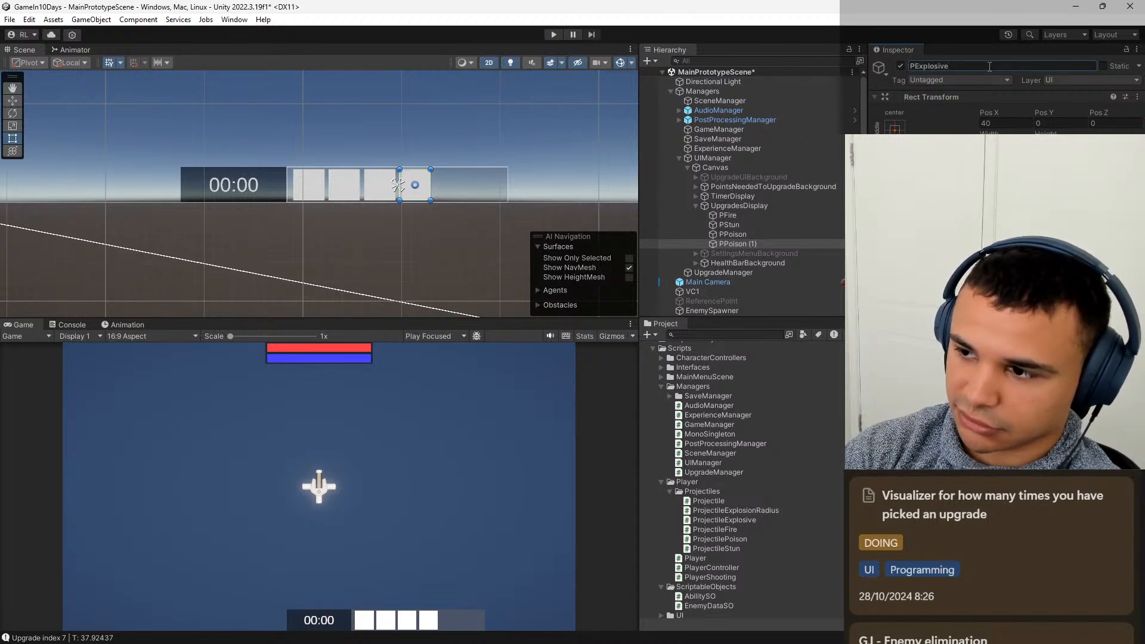
pyautogui.press('Return')
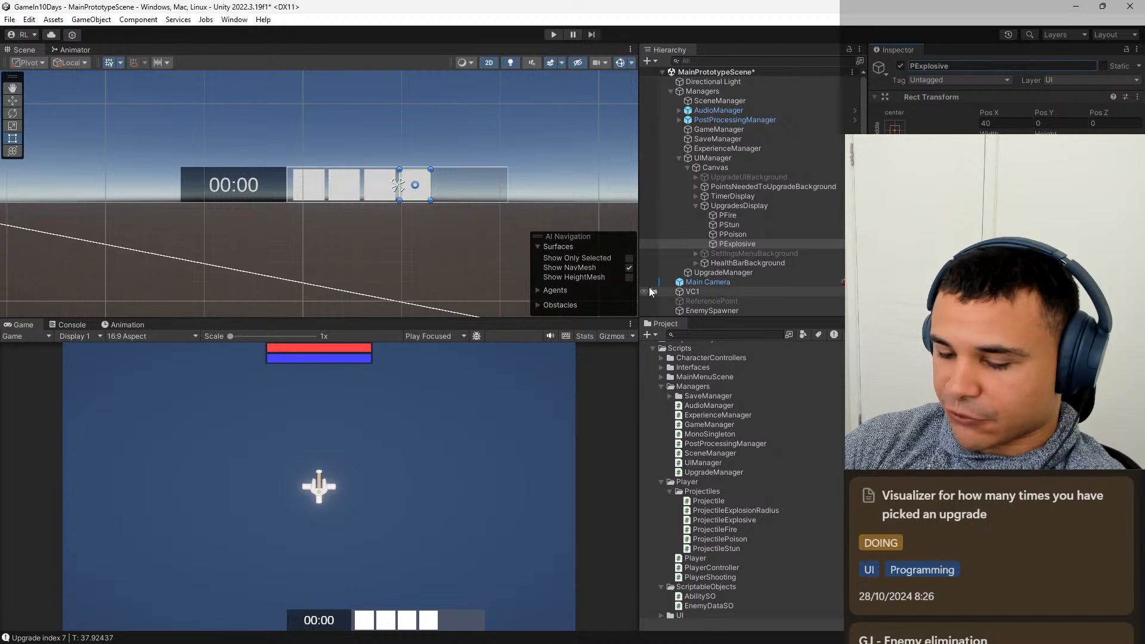
# Widen the UpgradesDisplay panel to 700, extending it away from the timer, and set its Pos X to 470.
pyautogui.click(771, 209)
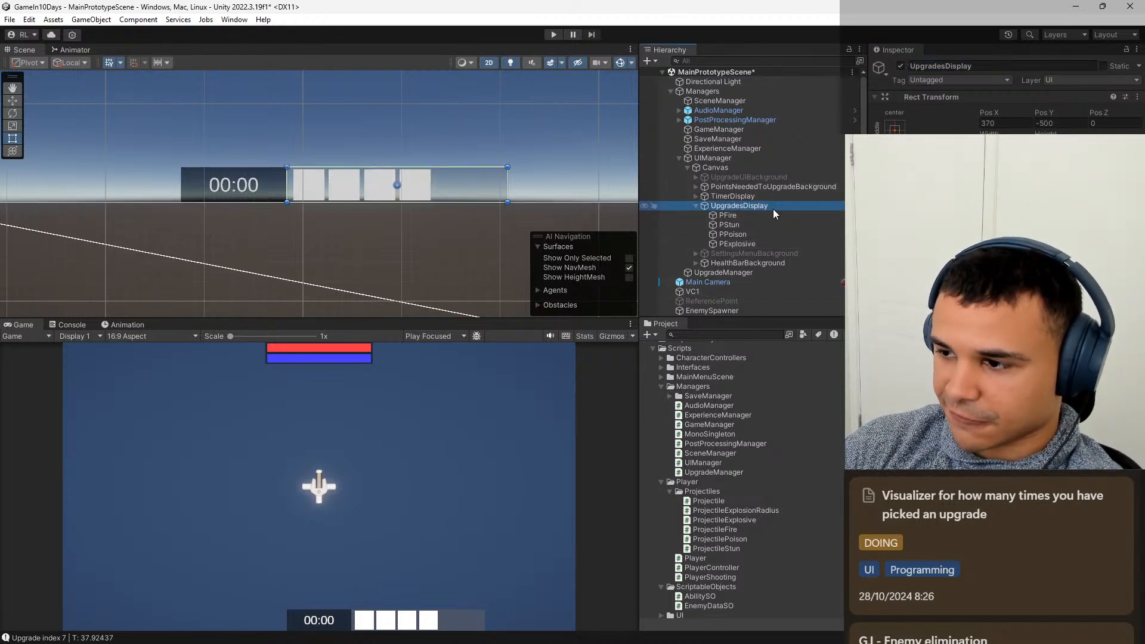
pyautogui.moveTo(991, 135); pyautogui.dragTo(302, 126)
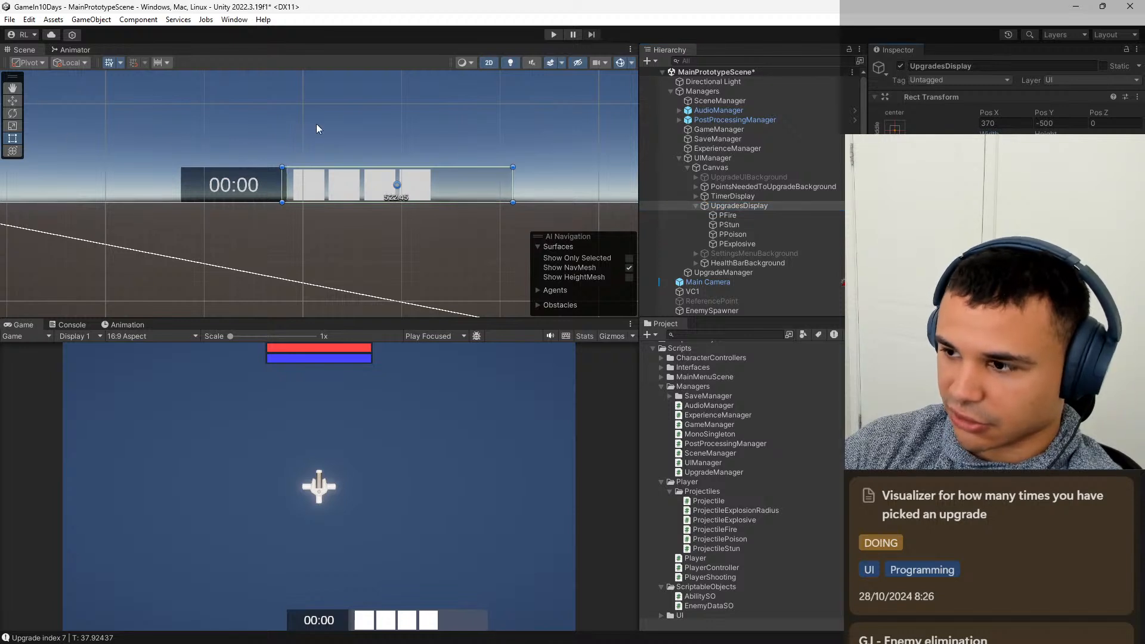
pyautogui.hotkey('ctrl', 'z')
pyautogui.moveTo(507, 187); pyautogui.dragTo(597, 180)
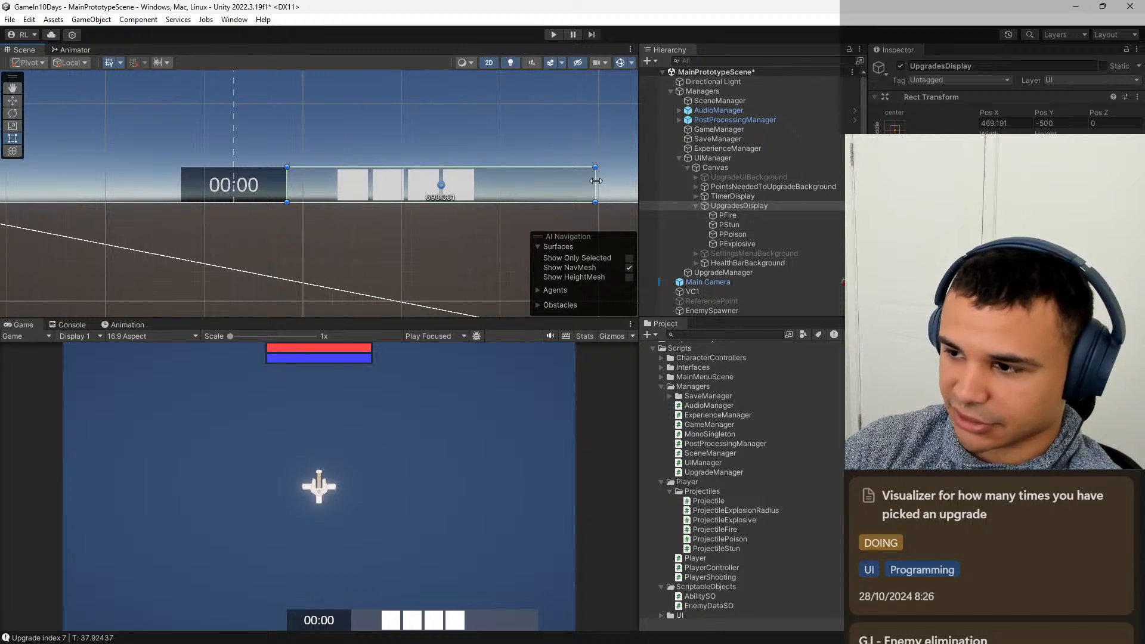
pyautogui.click(1005, 145)
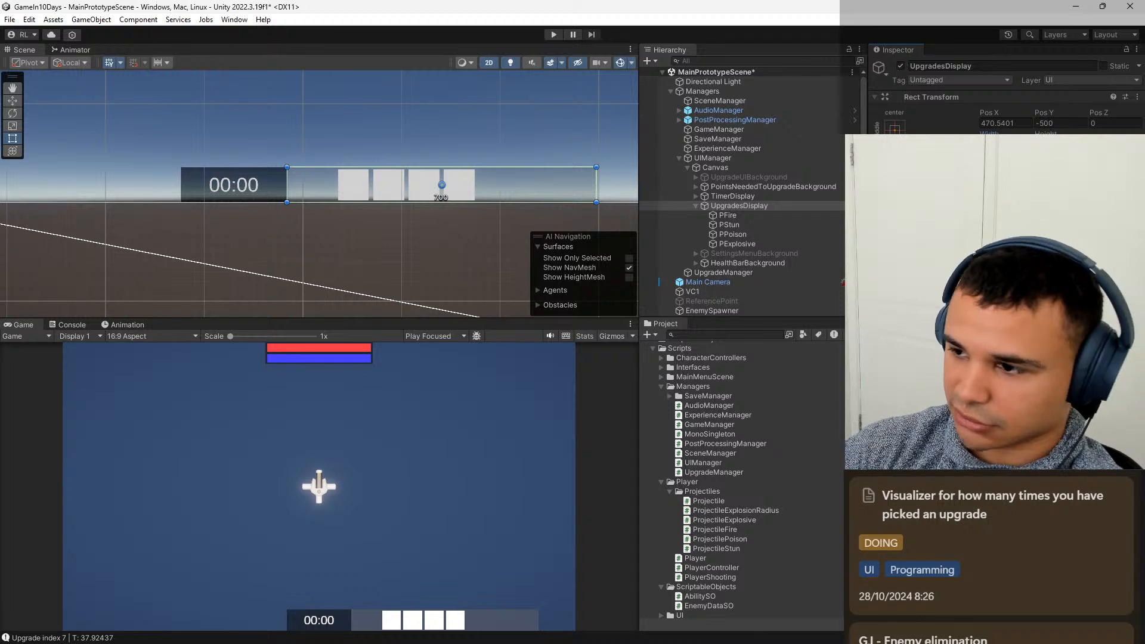
pyautogui.click(1016, 124)
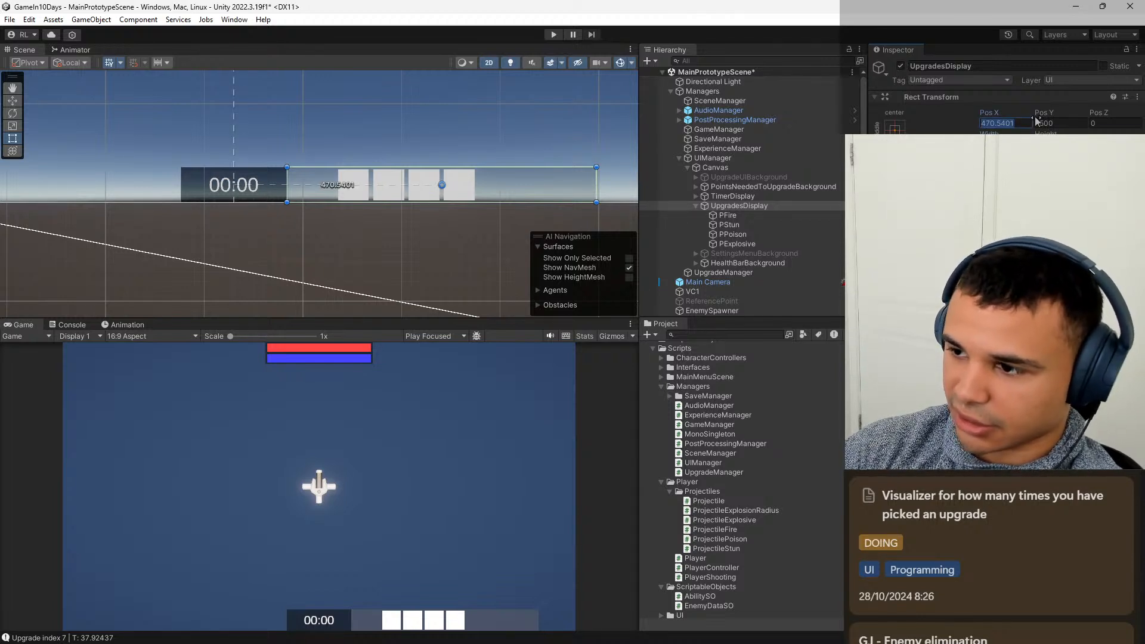
pyautogui.write('470')
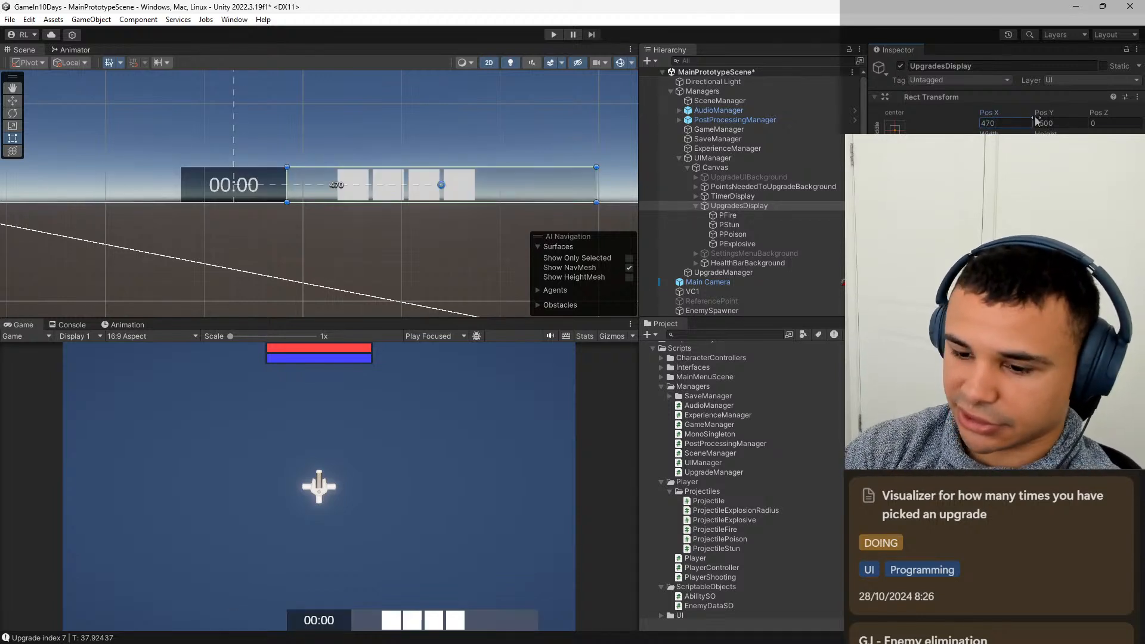
# Offset the PFire image by -105 so it sits at the panel's start, giving it a Pos X of -305.
pyautogui.click(754, 215)
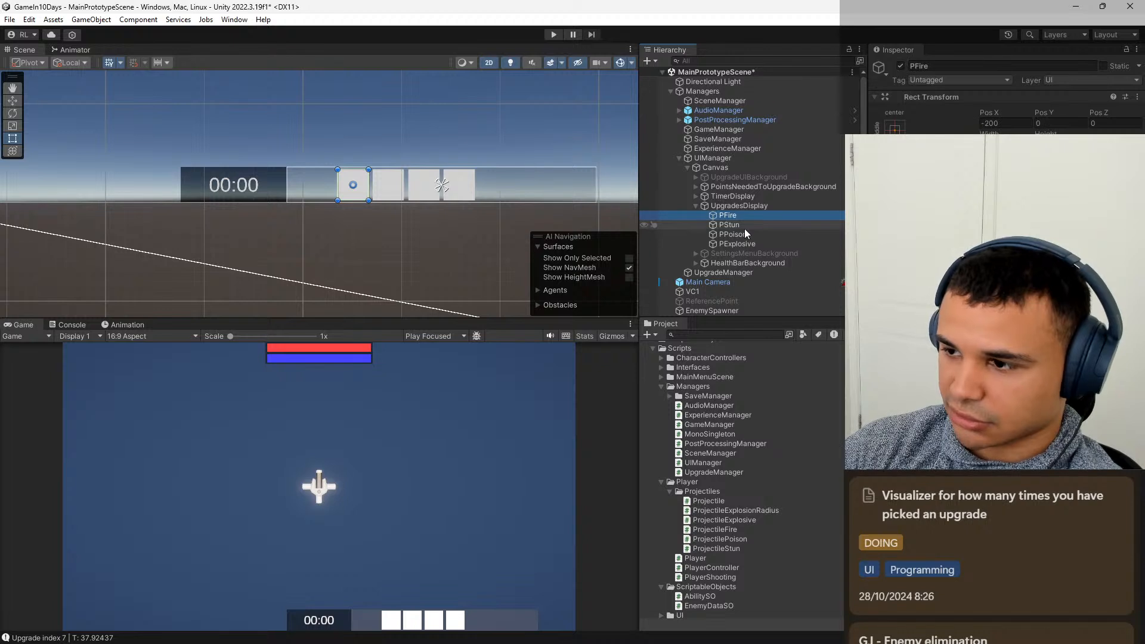
pyautogui.click(1029, 124)
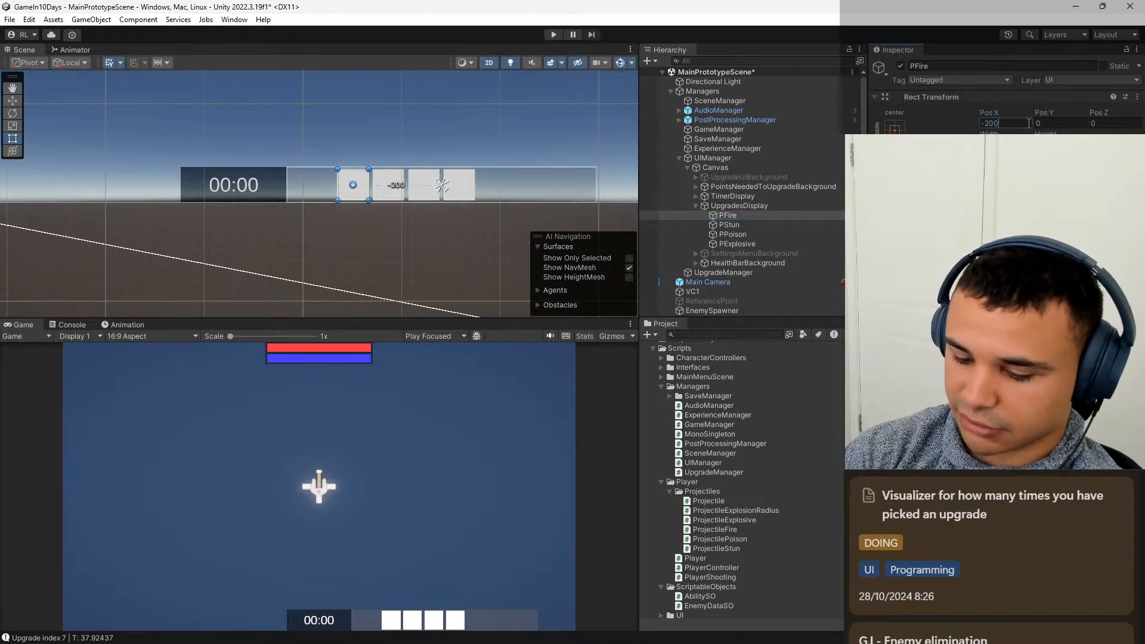
pyautogui.write('-')
pyautogui.write('100')
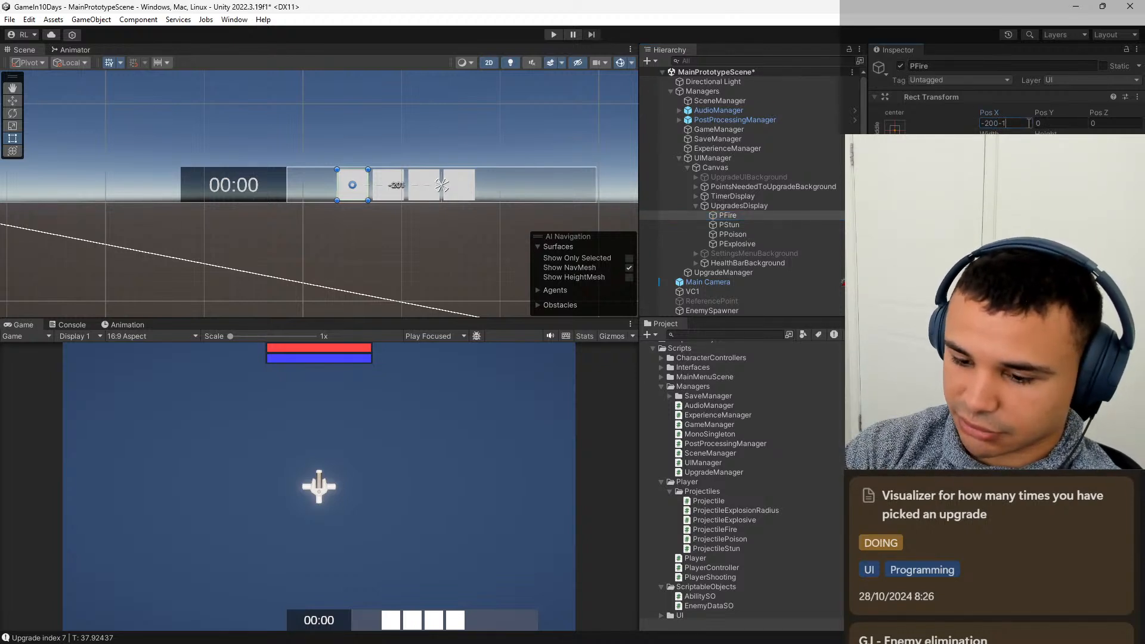
pyautogui.press('BackSpace')
pyautogui.press('BackSpace')
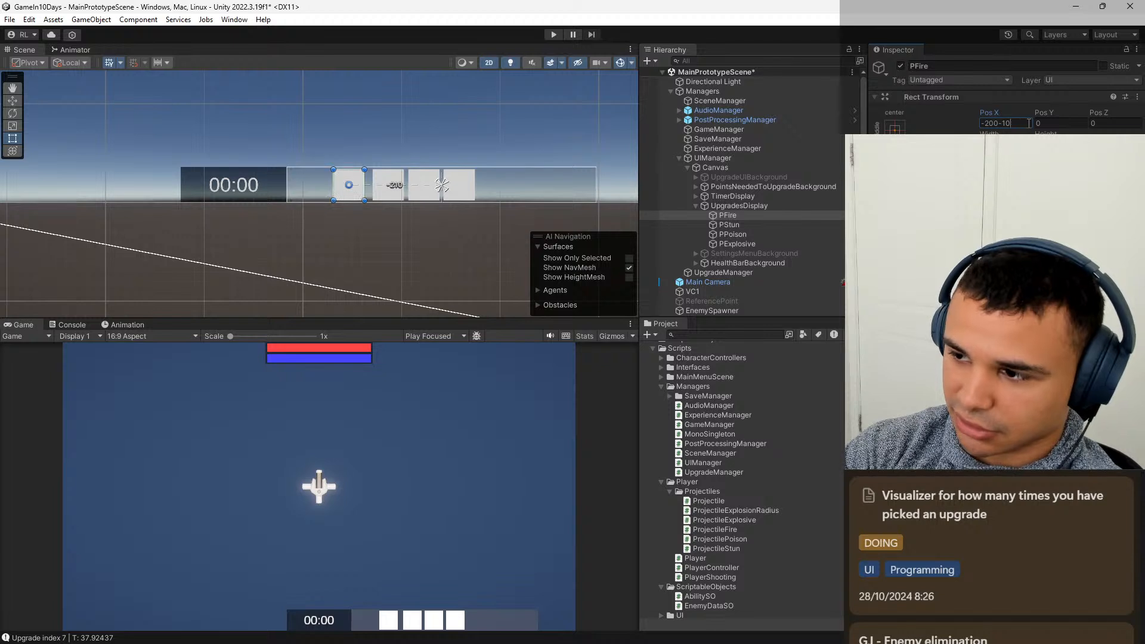
pyautogui.write('10')
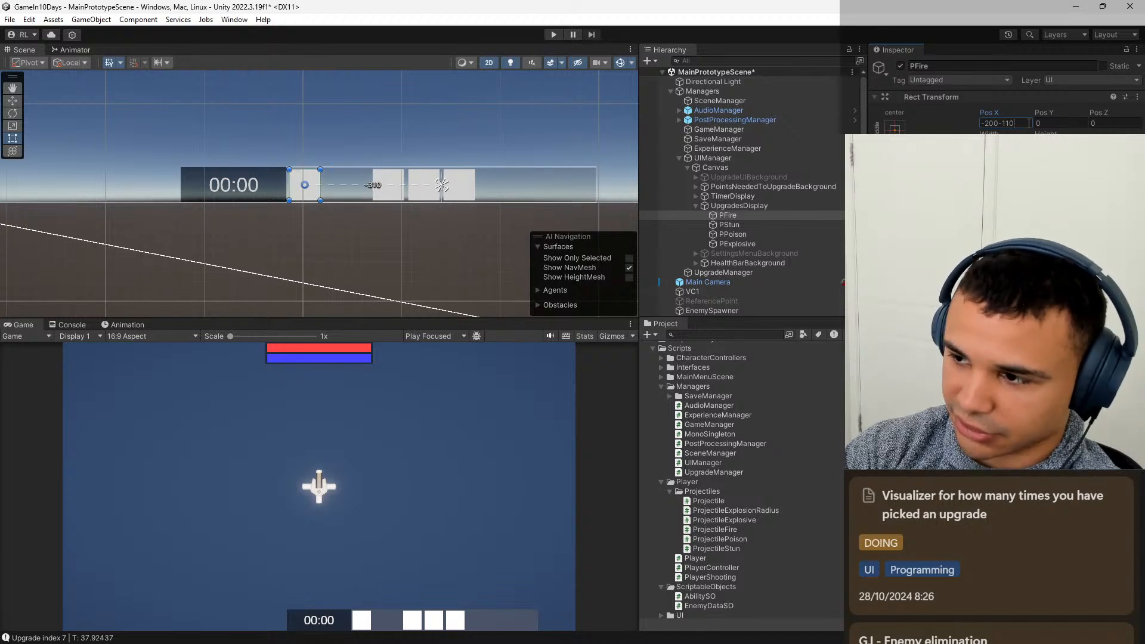
pyautogui.press('BackSpace')
pyautogui.press('BackSpace')
pyautogui.write('05')
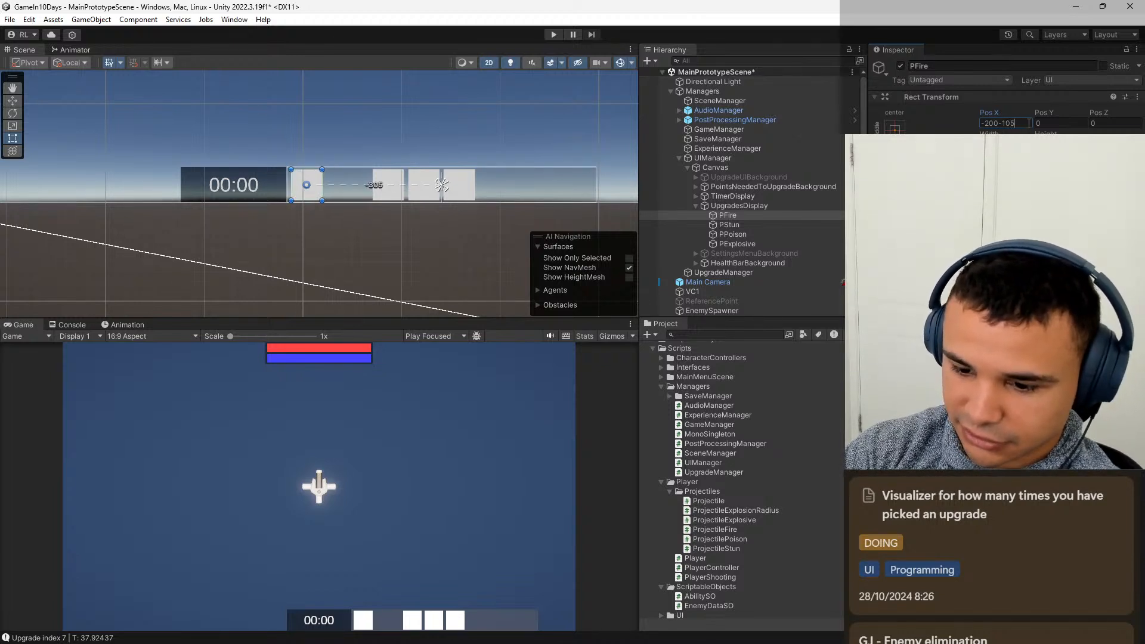
pyautogui.press('Return')
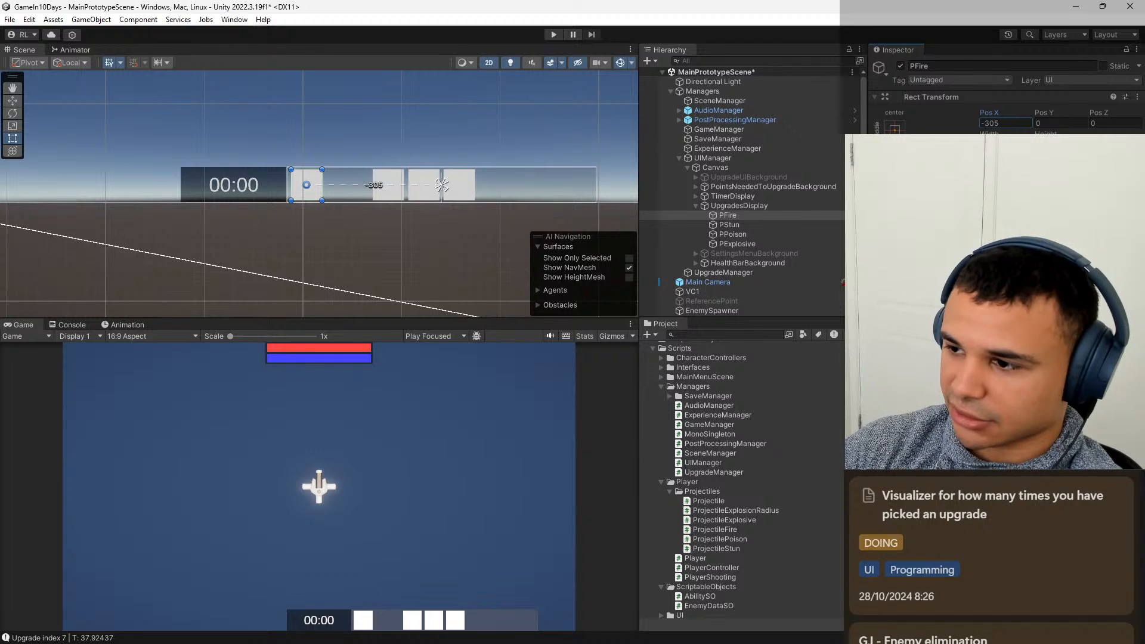
# Offset the PStun image's Pos X by -105 to place it beside PFire.
pyautogui.click(729, 224)
pyautogui.click(1017, 124)
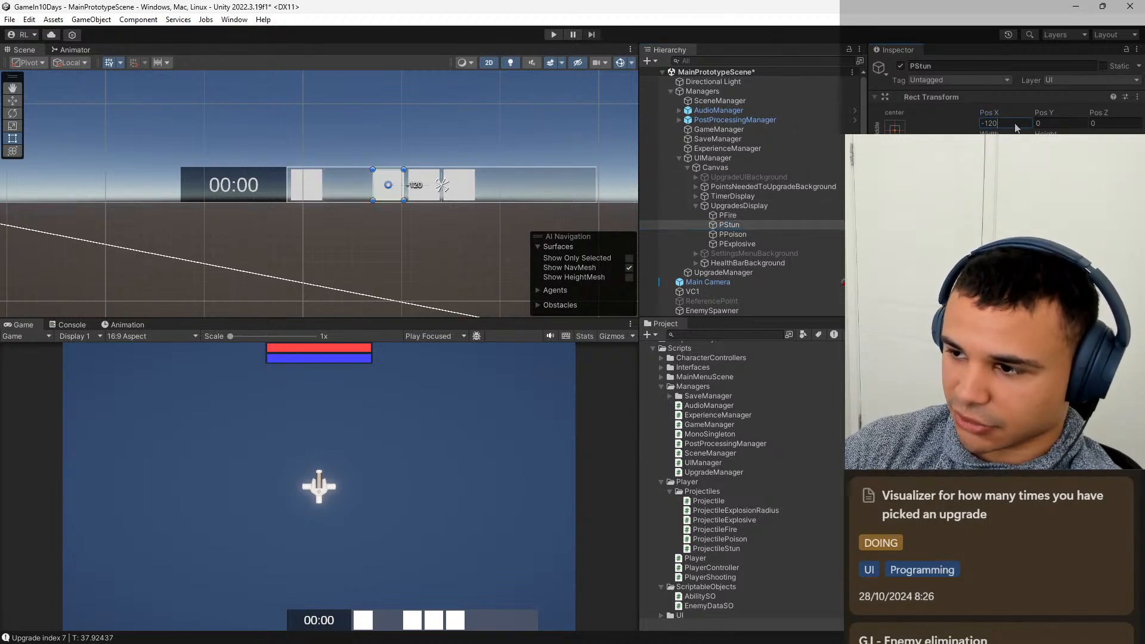
pyautogui.write('-105')
pyautogui.press('Return')
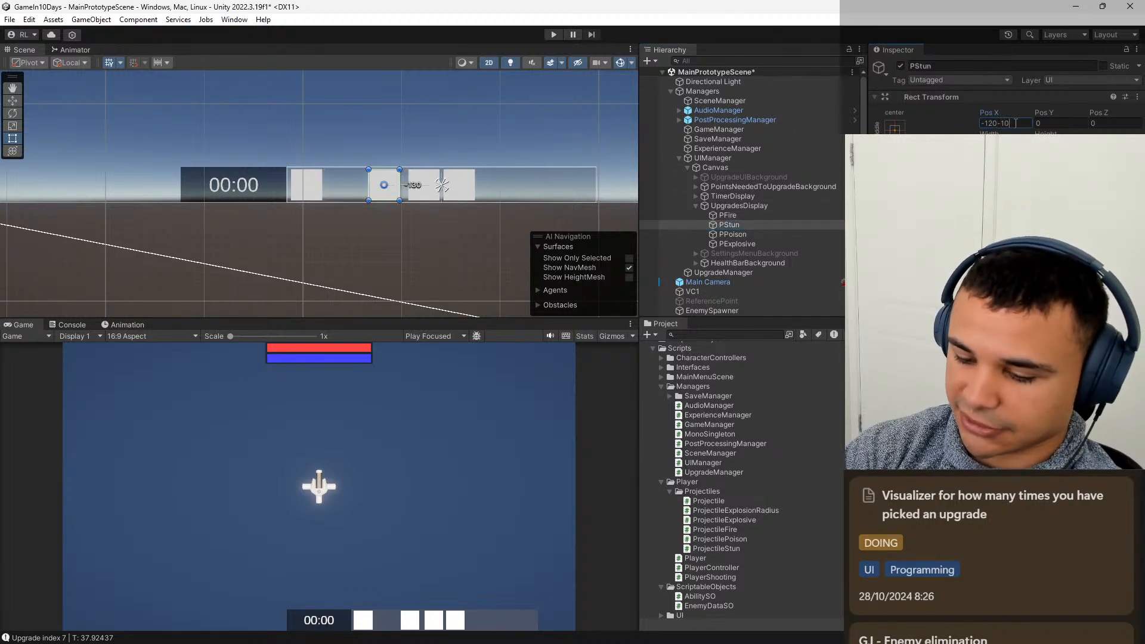
# Offset the PPoison image by -105, giving it a Pos X of -145.
pyautogui.click(776, 236)
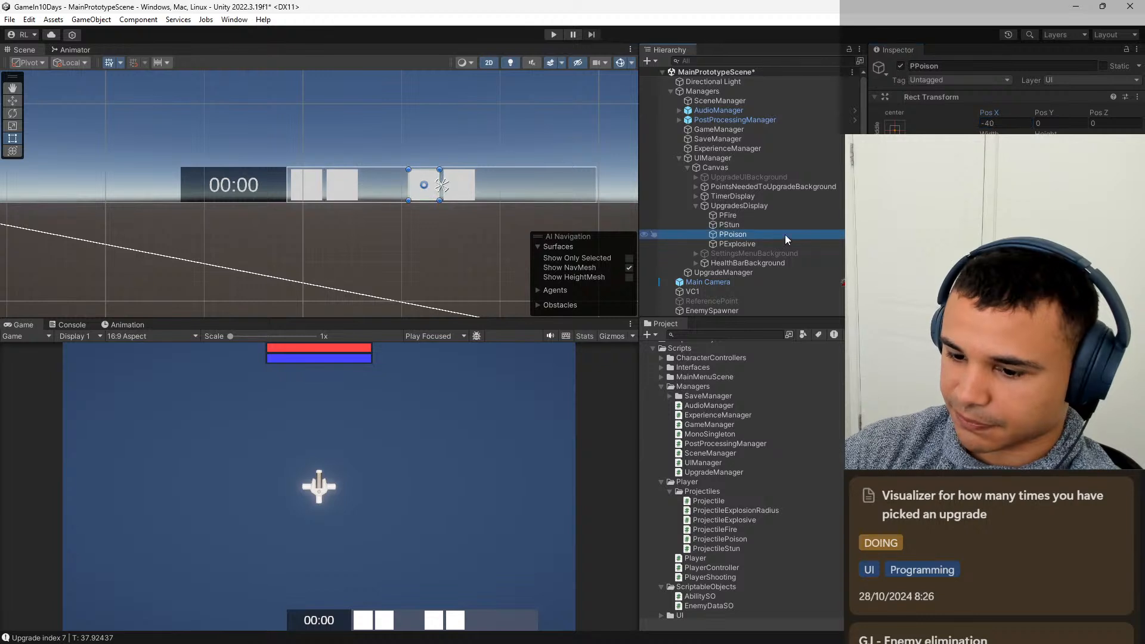
pyautogui.click(1021, 123)
pyautogui.press('End')
pyautogui.write('-105')
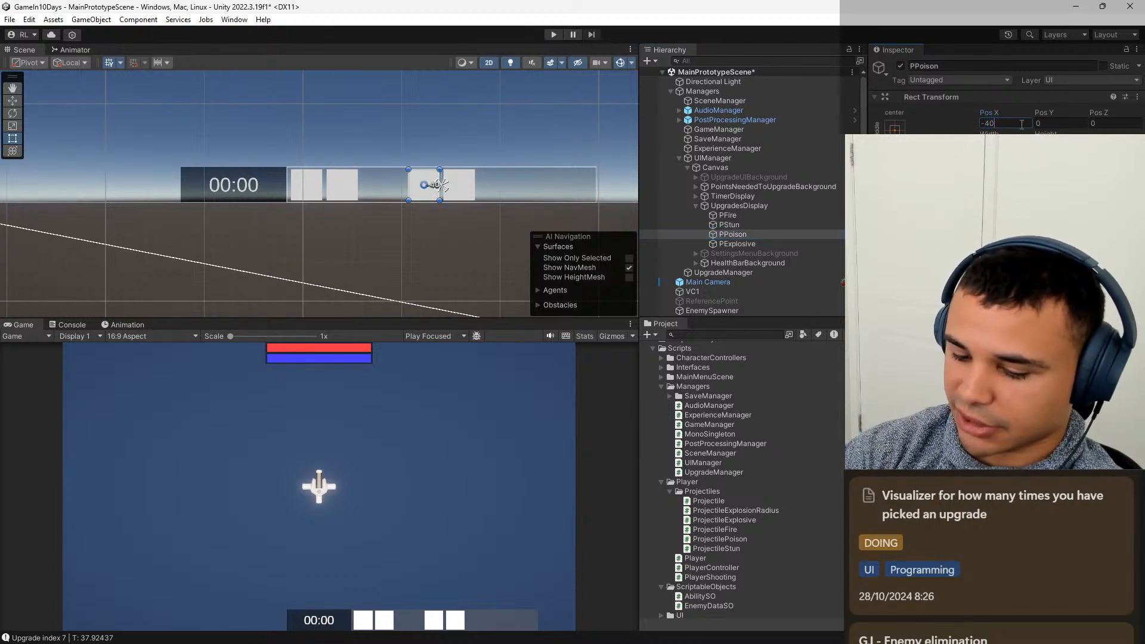
pyautogui.press('Return')
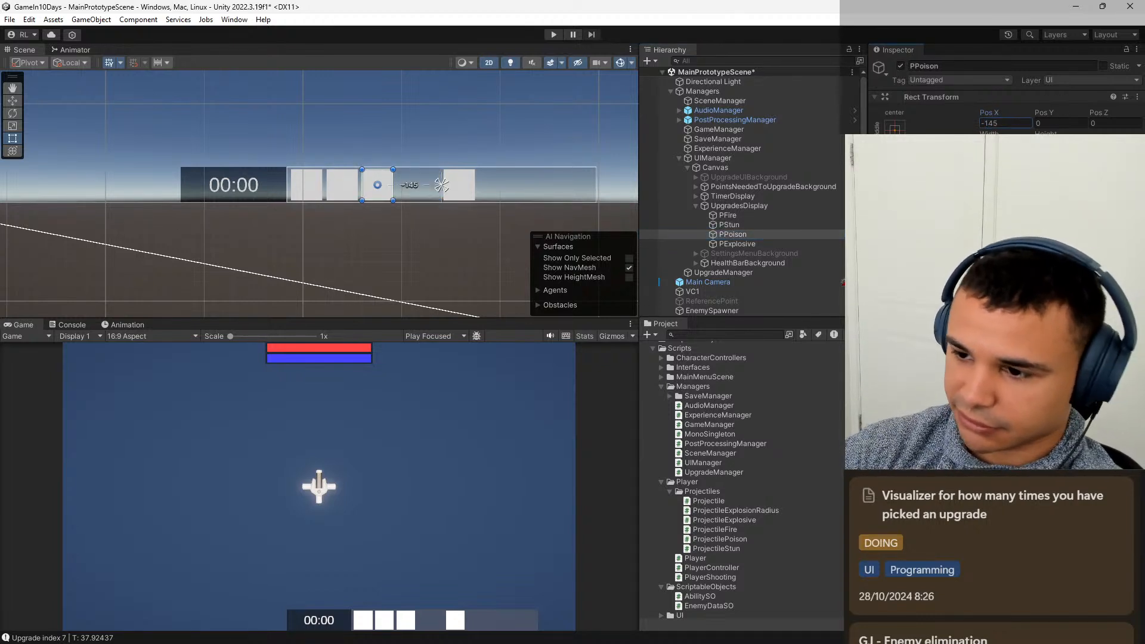
# Offset the PExplosive image by -105, giving it a Pos X of -65.
pyautogui.click(760, 245)
pyautogui.click(1021, 124)
pyautogui.press('End')
pyautogui.write('-105')
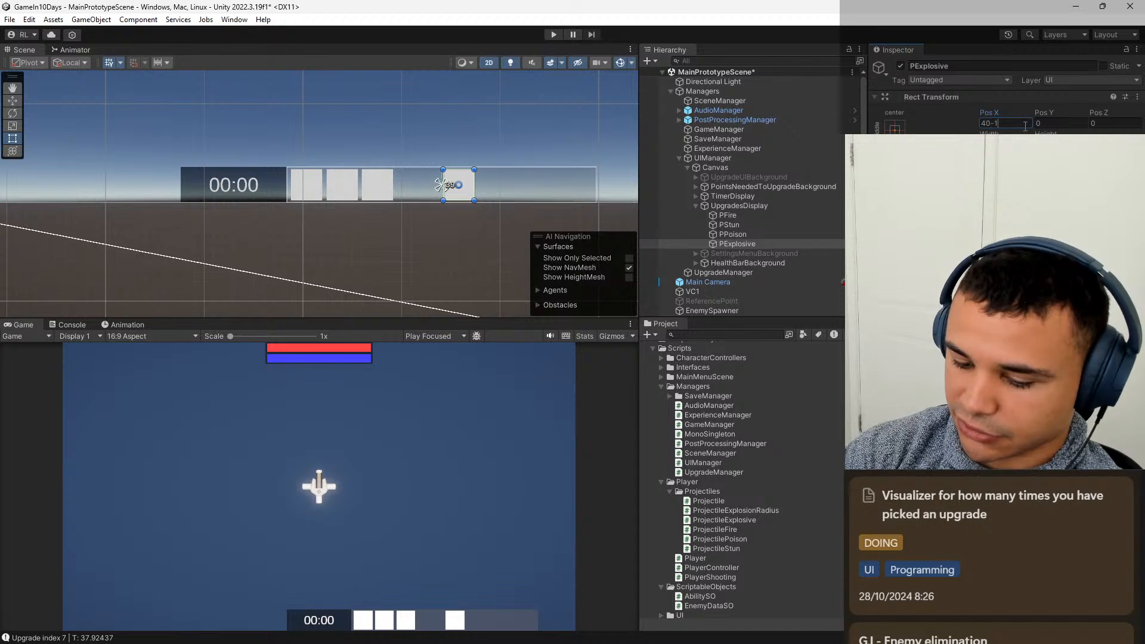
pyautogui.press('Return')
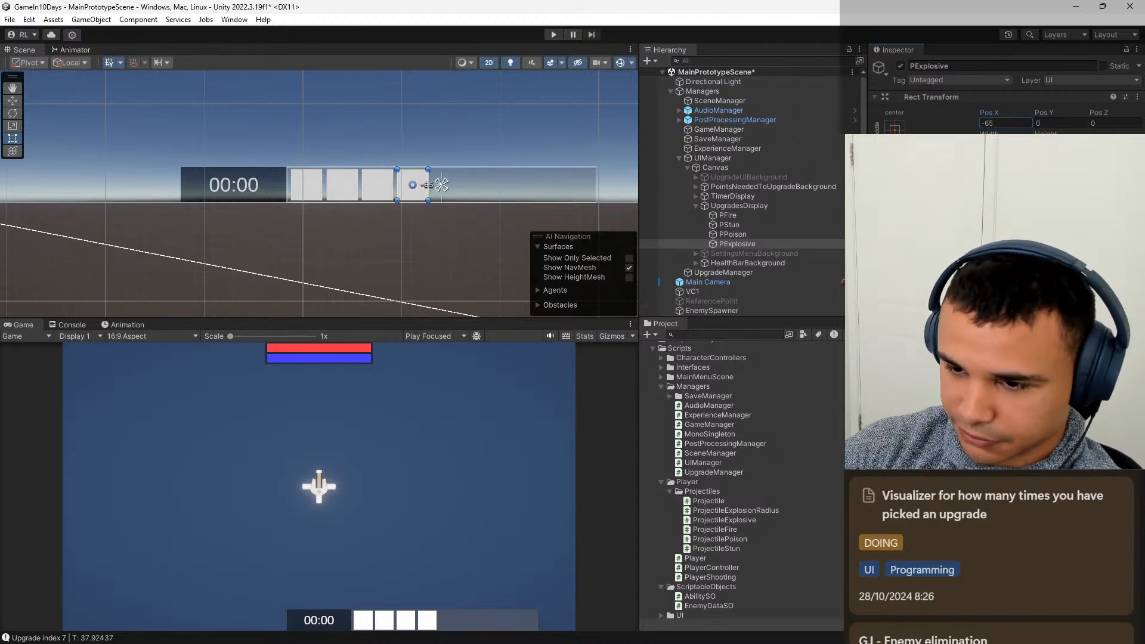
# Duplicate the PExplosive image inside UpgradesDisplay.
pyautogui.press('w')
pyautogui.moveTo(489, 137); pyautogui.dragTo(566, 127, button='middle')
pyautogui.click(452, 213)
pyautogui.scroll(6, 451, 234)
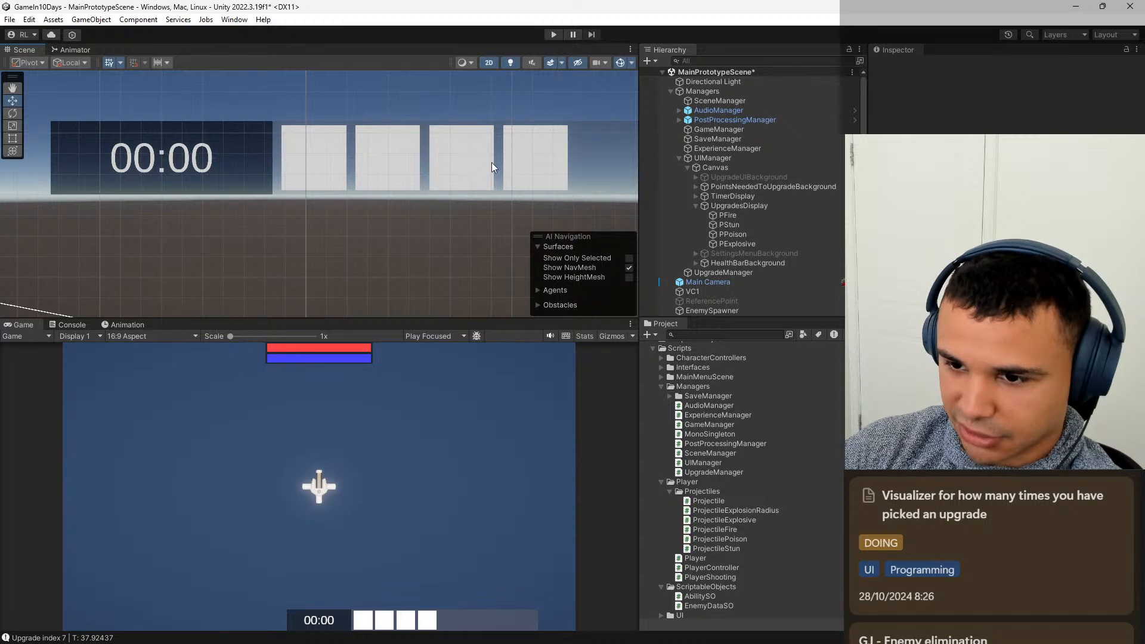
pyautogui.scroll(-4, 494, 161)
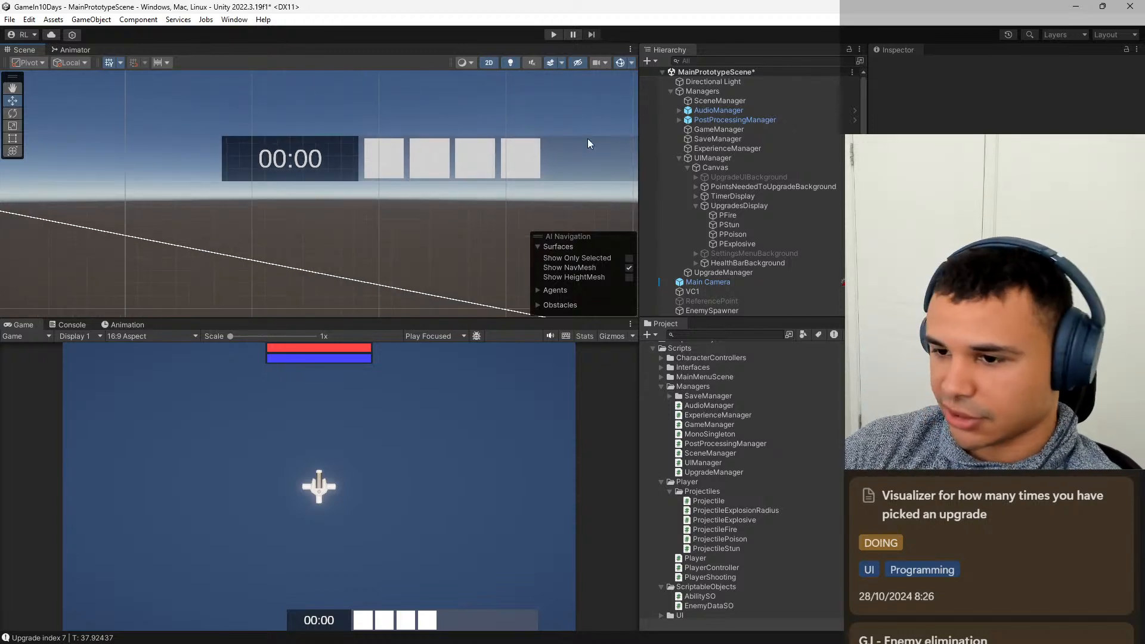
pyautogui.moveTo(587, 140); pyautogui.dragTo(483, 165, button='middle')
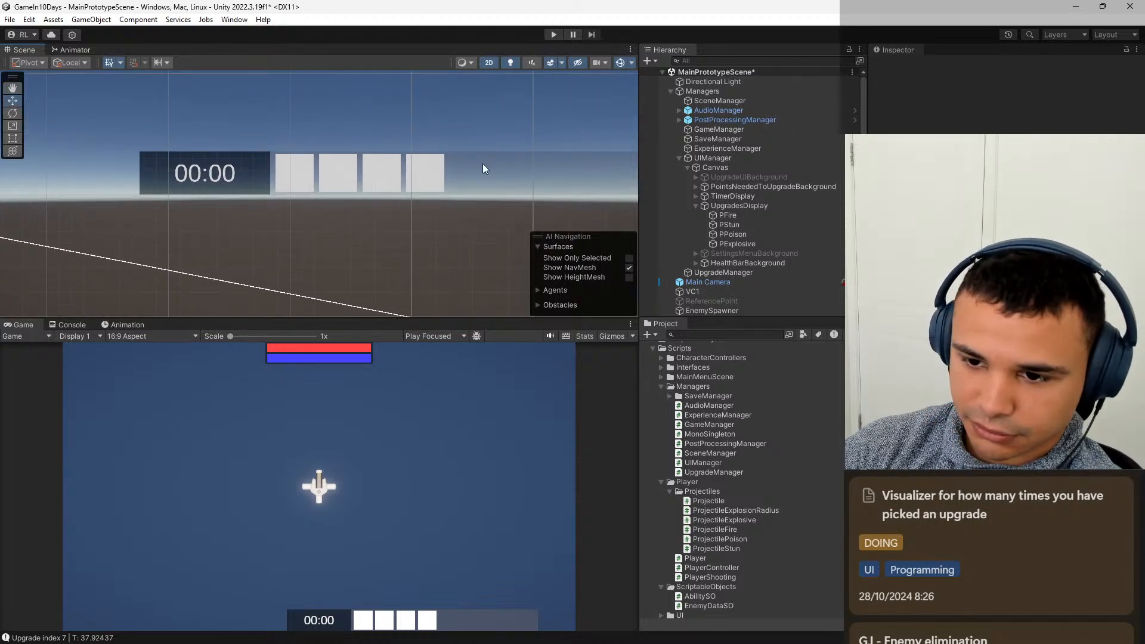
pyautogui.click(752, 241)
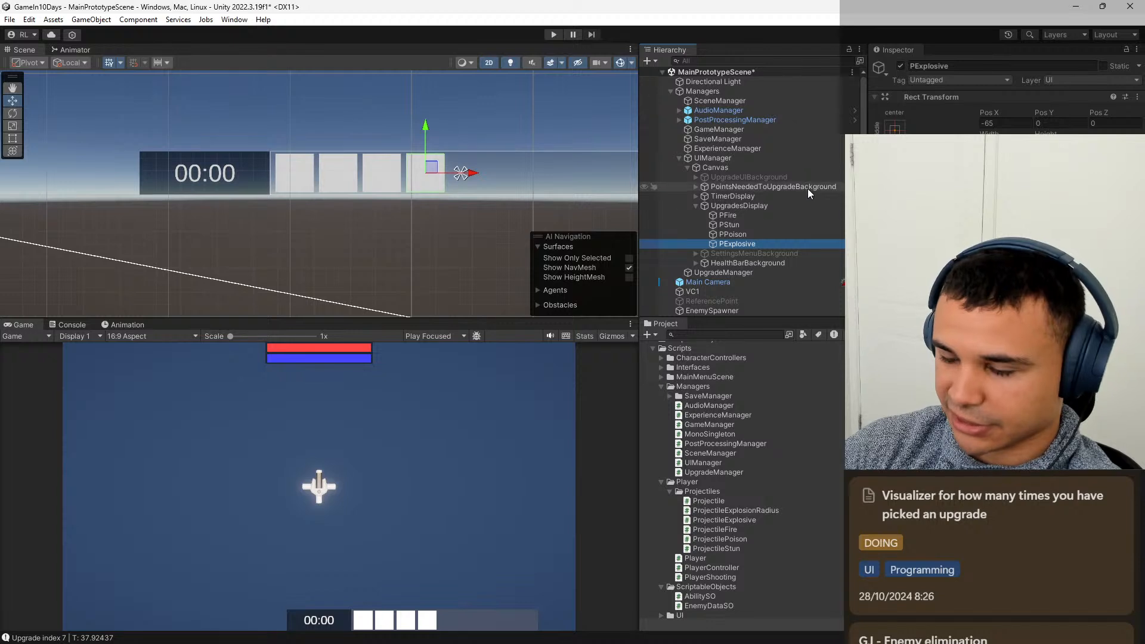
pyautogui.click(754, 234)
pyautogui.click(746, 242)
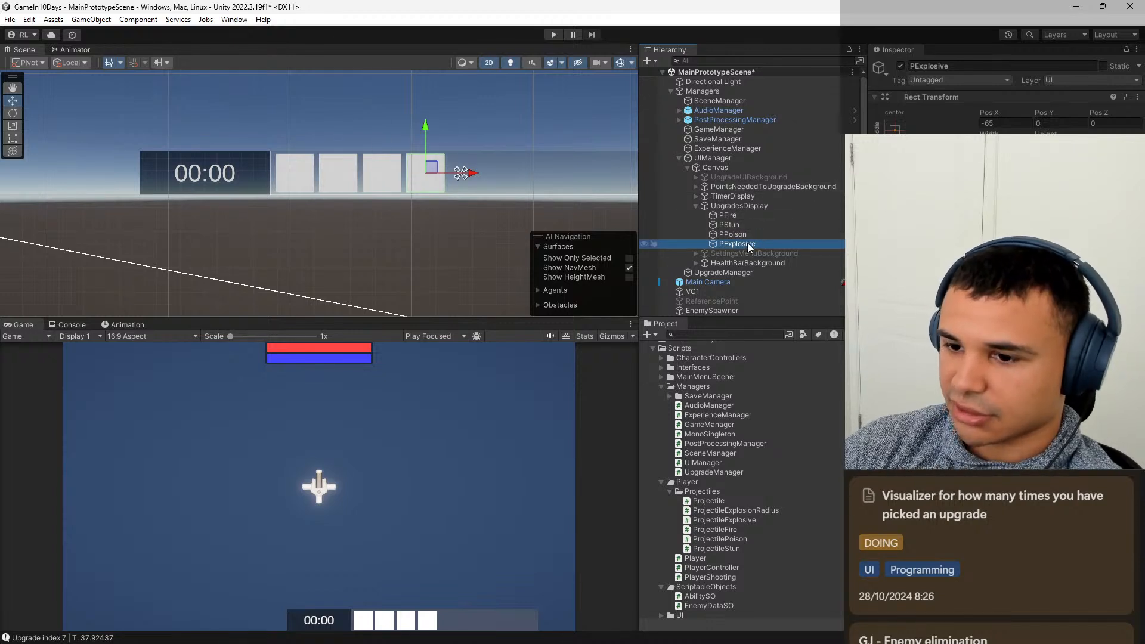
pyautogui.hotkey('ctrl', 'd')
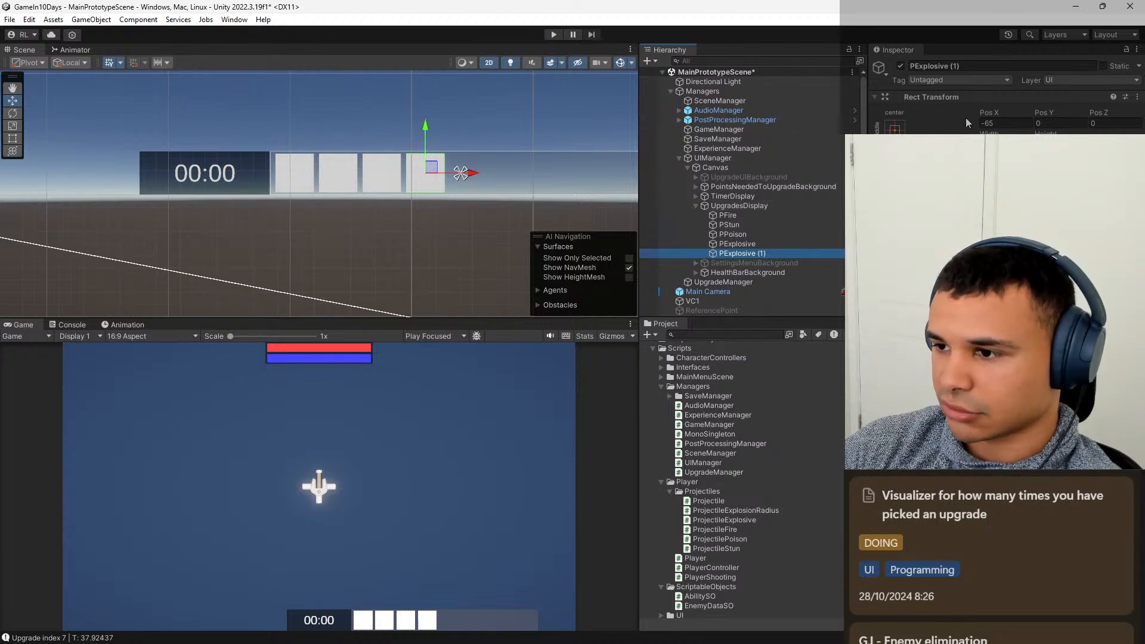
# Switch to Notion, check the upgrade checklist in the visualizer task for the remaining upgrades, and return to Unity.
pyautogui.click(633, 568)
pyautogui.click(825, 224)
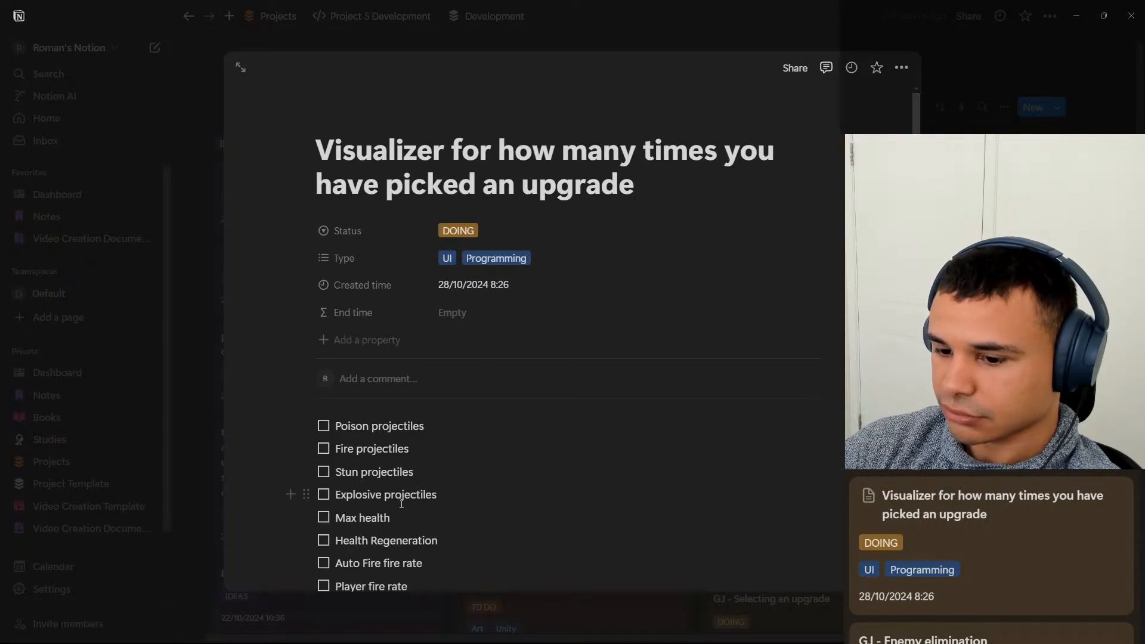
pyautogui.scroll(-1, 437, 466)
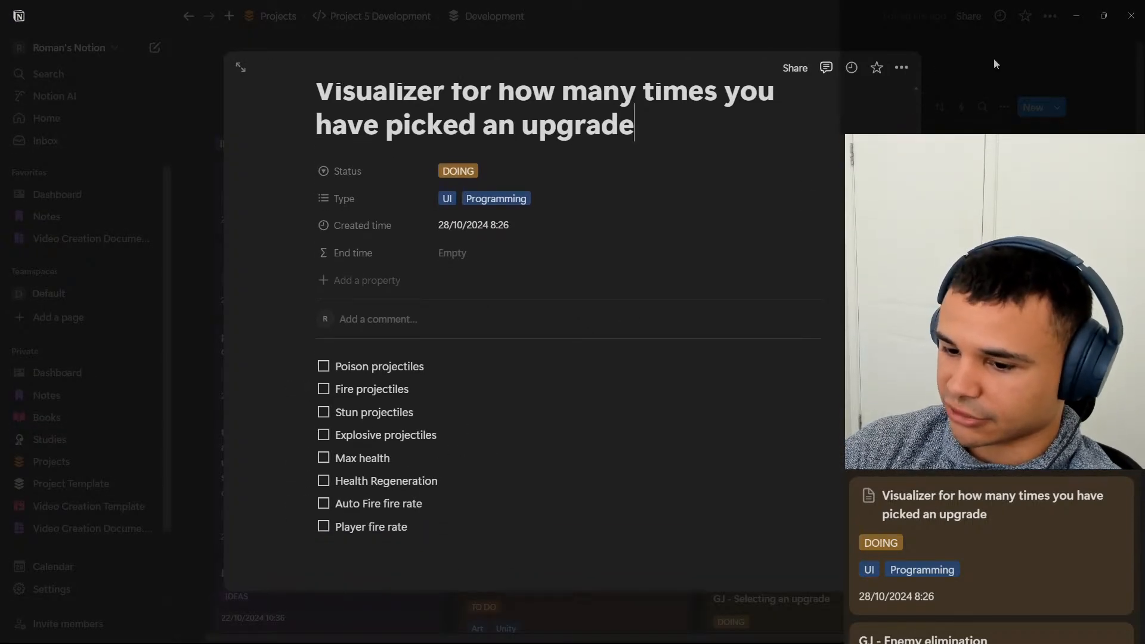
pyautogui.click(1071, 22)
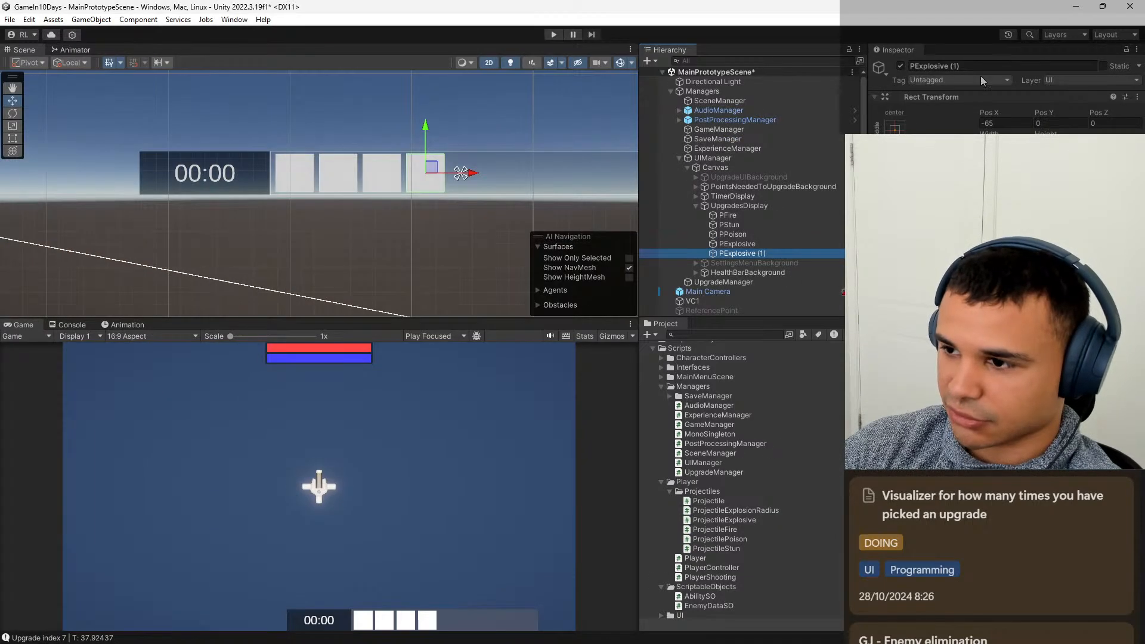
# Rename the duplicated PExplosive image to MaxHealth and set its Pos X to 15.
pyautogui.click(982, 63)
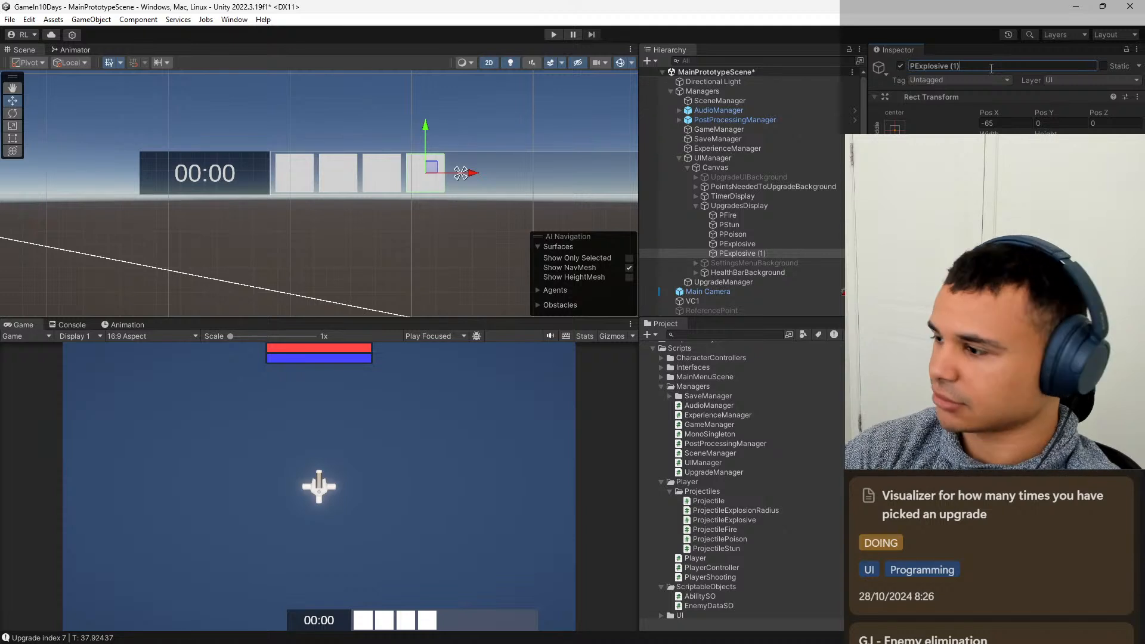
pyautogui.press('BackSpace')
pyautogui.press('BackSpace')
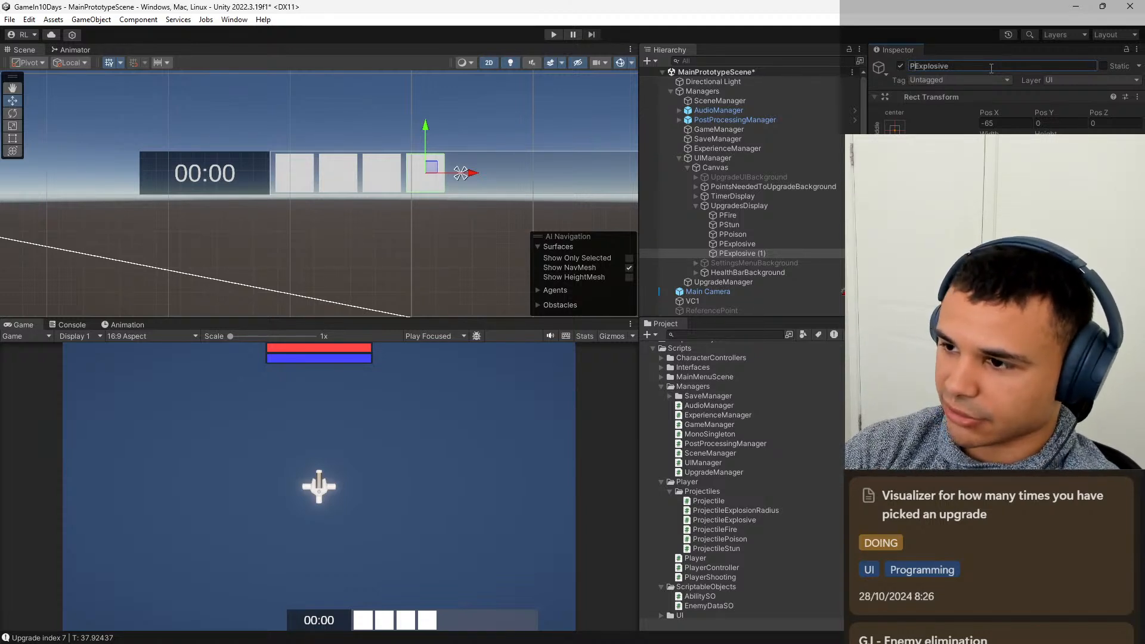
pyautogui.hotkey('ctrl', 'a')
pyautogui.press('BackSpace')
pyautogui.write('Ma')
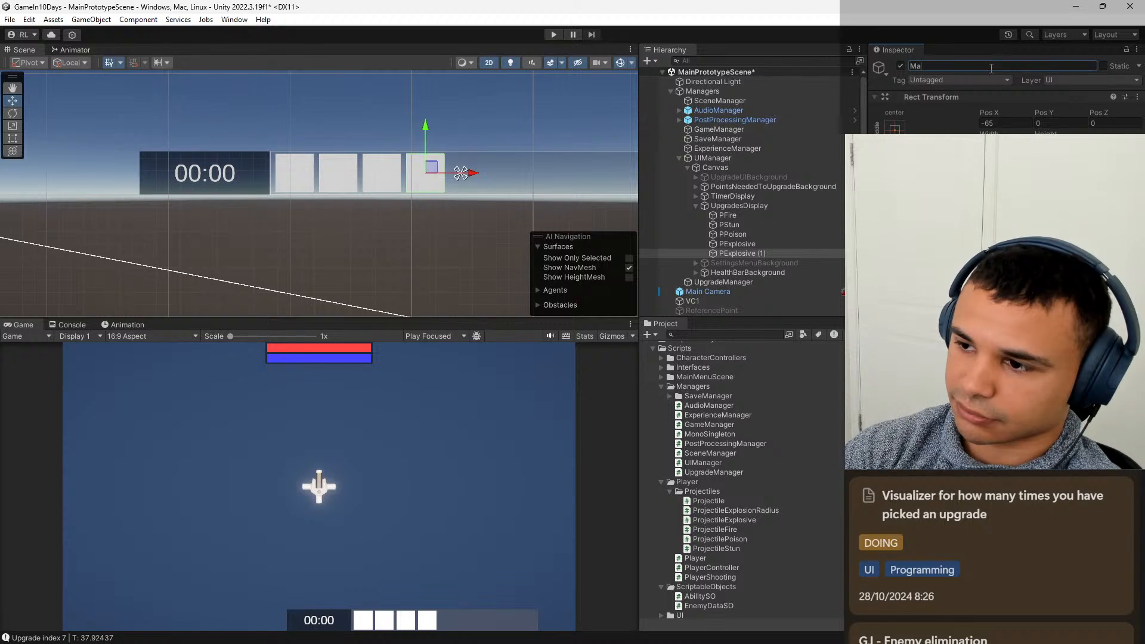
pyautogui.write('xHealth')
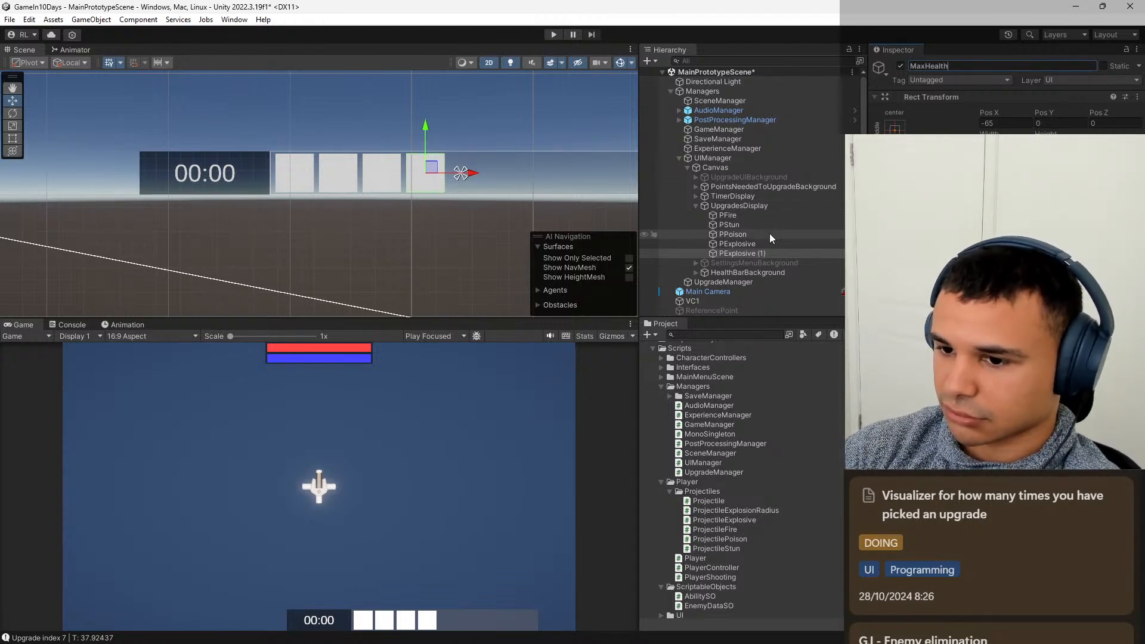
pyautogui.press('Return')
pyautogui.click(1023, 123)
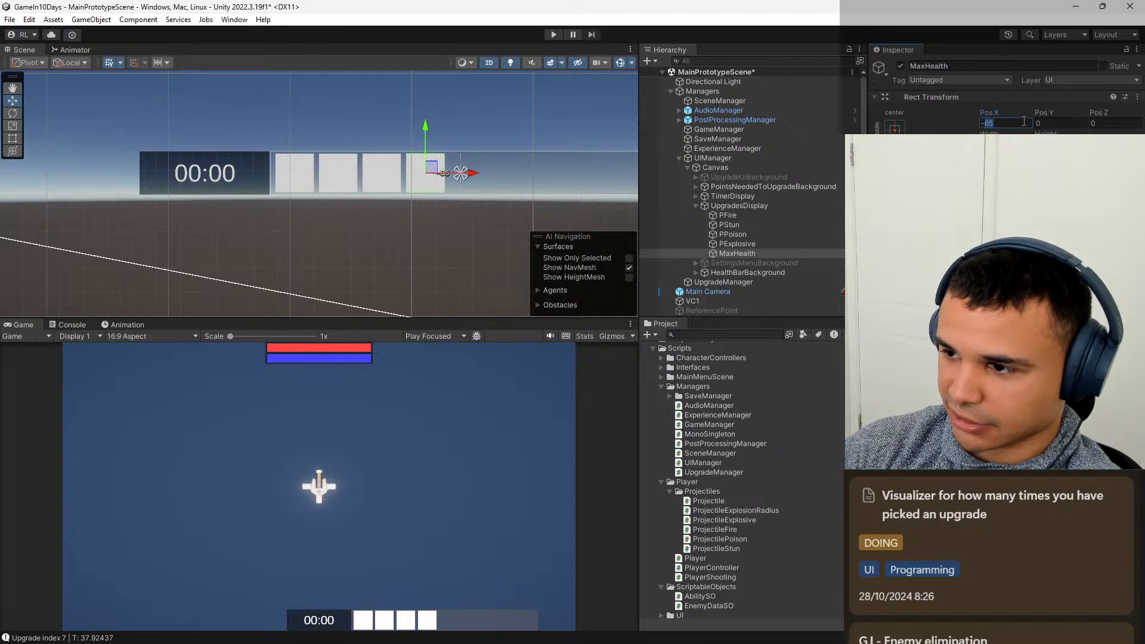
pyautogui.write('15')
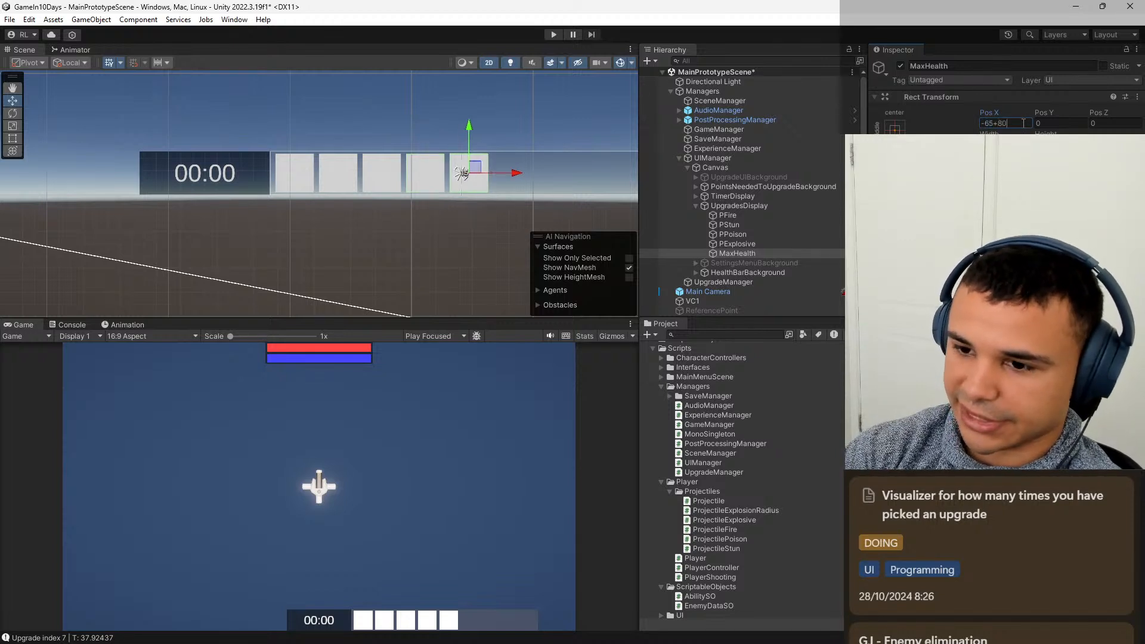
# Duplicate the MaxHealth image and offset the copy by +80, giving it a Pos X of 95.
pyautogui.click(767, 254)
pyautogui.hotkey('ctrl', 'd')
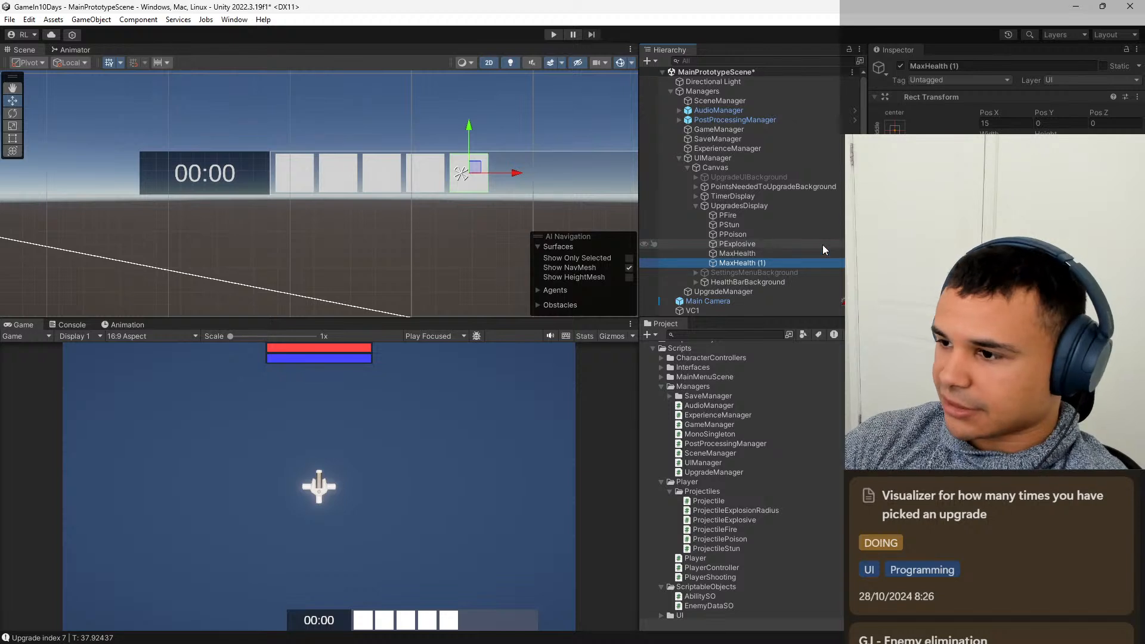
pyautogui.click(1009, 124)
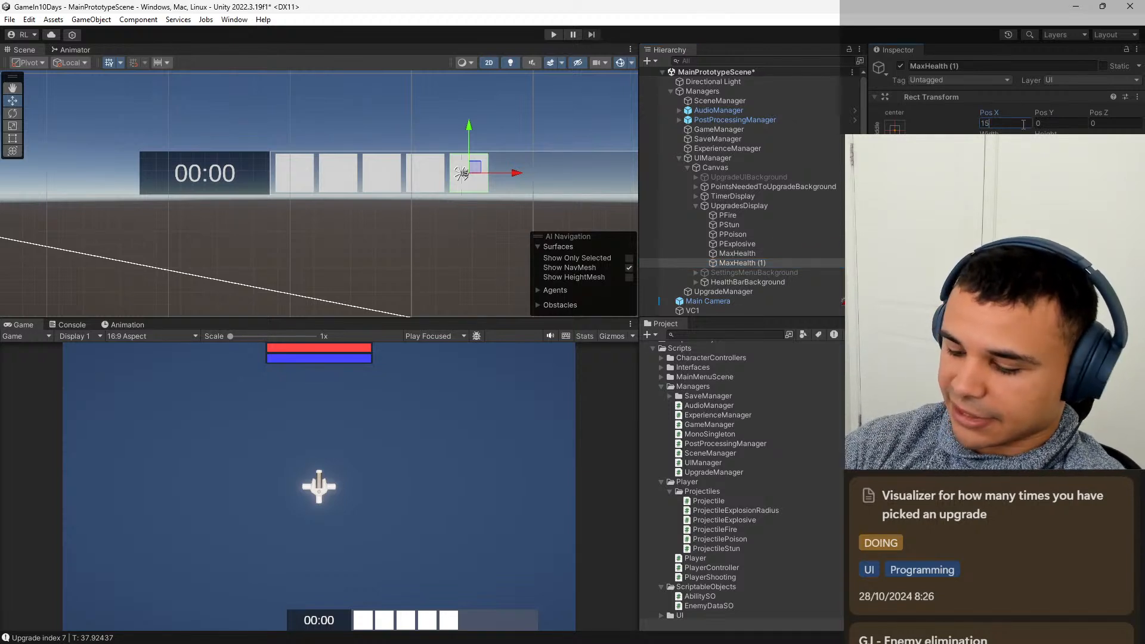
pyautogui.write('+80')
pyautogui.press('Return')
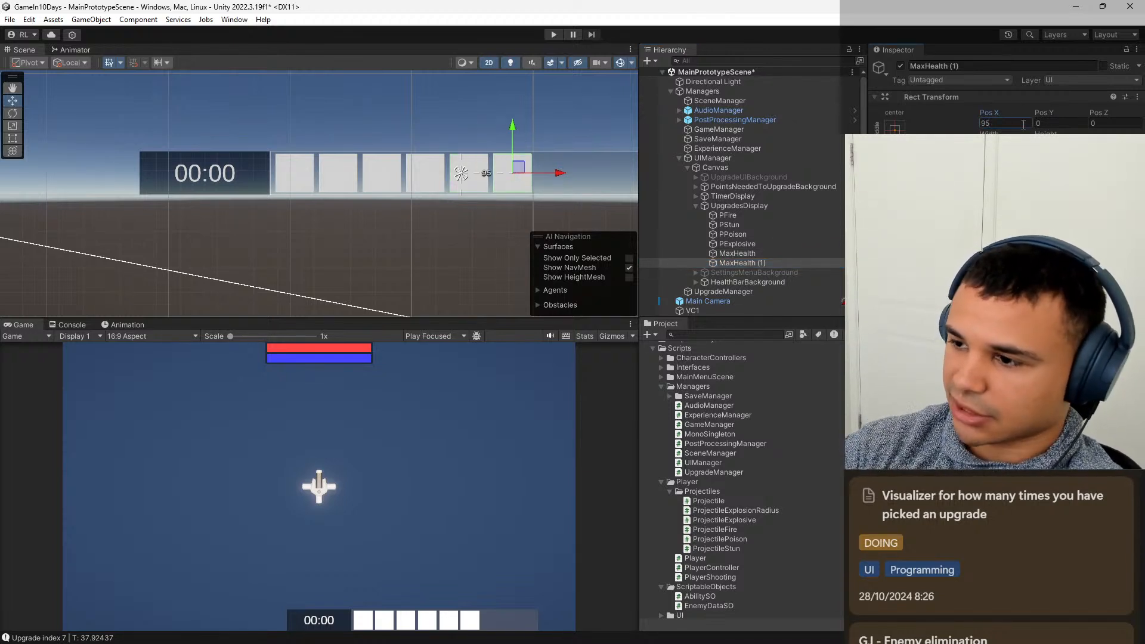
# Rename the MaxHealth duplicate to HealthRegen.
pyautogui.click(986, 66)
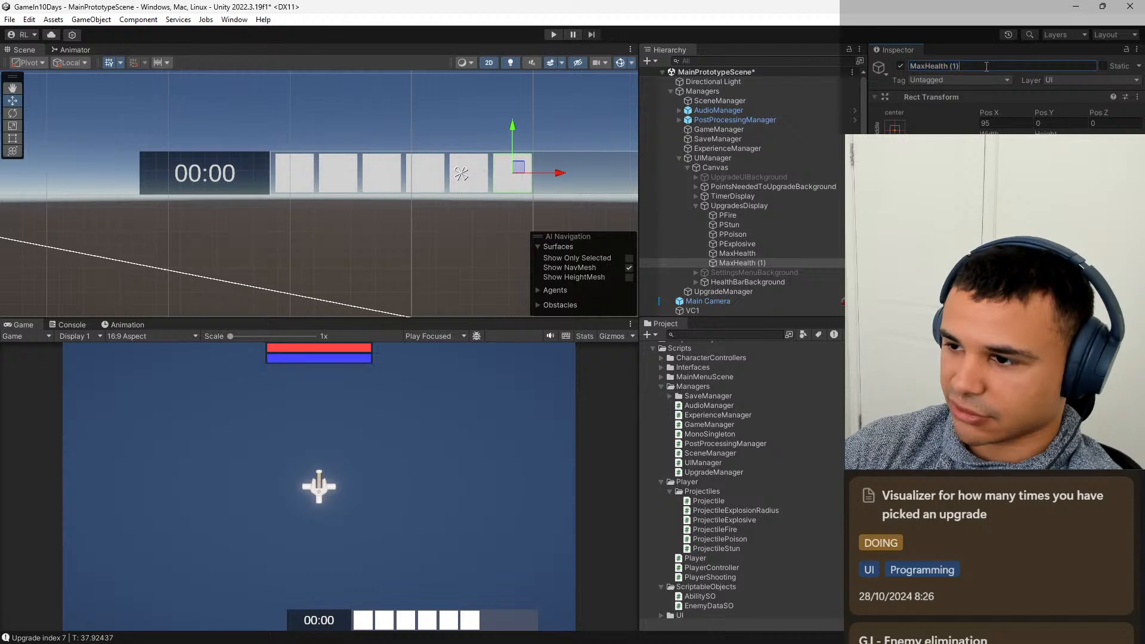
pyautogui.press('BackSpace')
pyautogui.write('Hea')
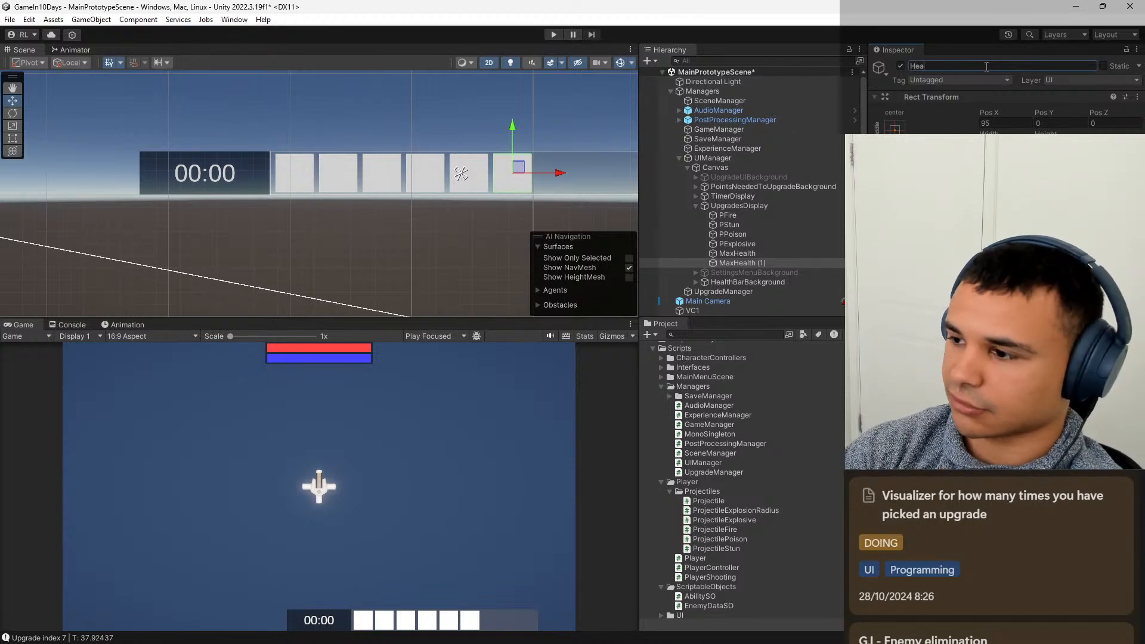
pyautogui.write('lthRe')
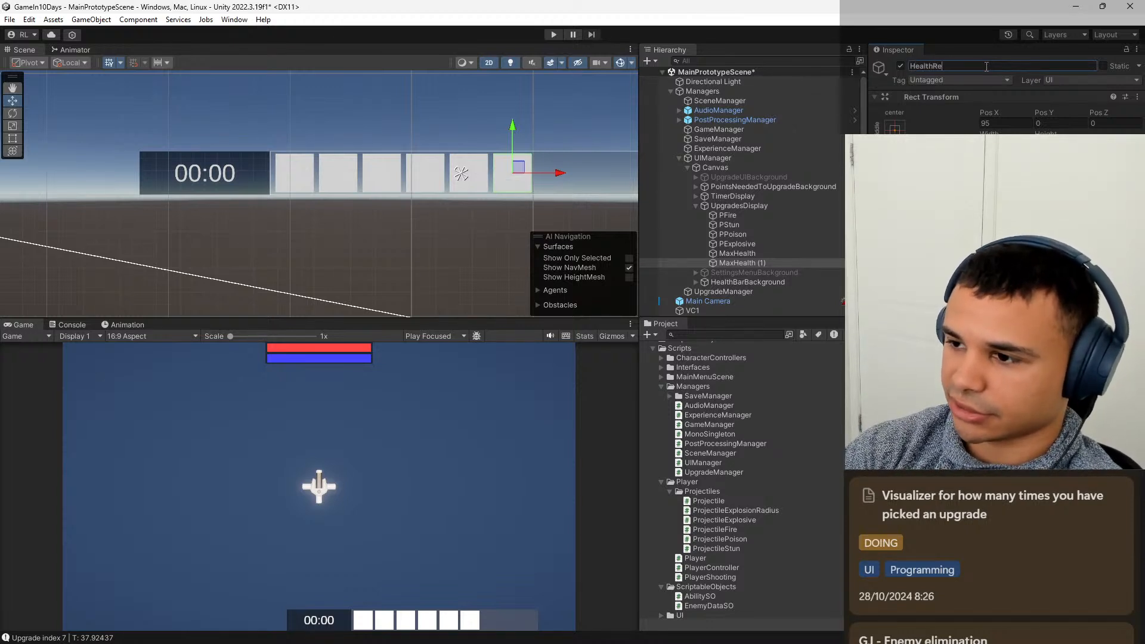
pyautogui.write('gen')
pyautogui.press('Return')
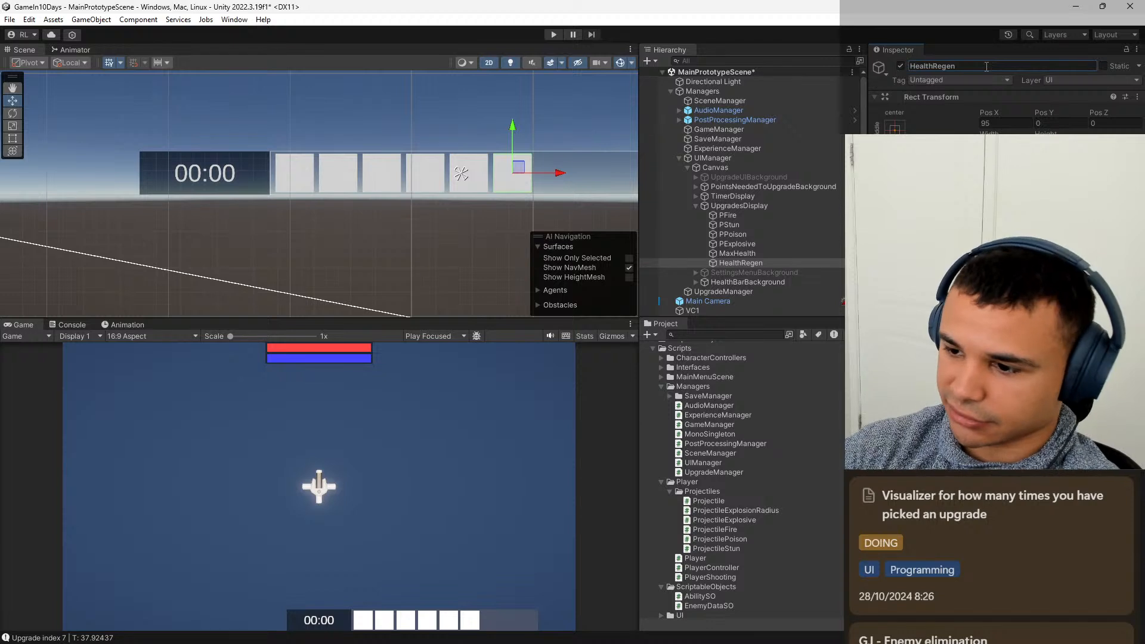
pyautogui.click(1007, 122)
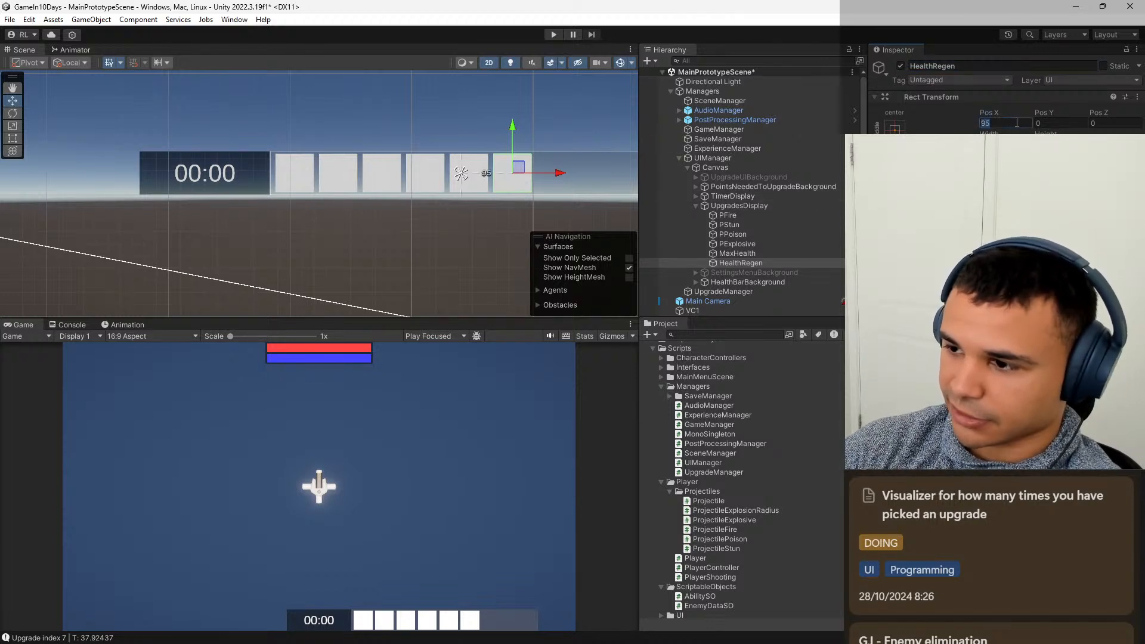
pyautogui.write('+80')
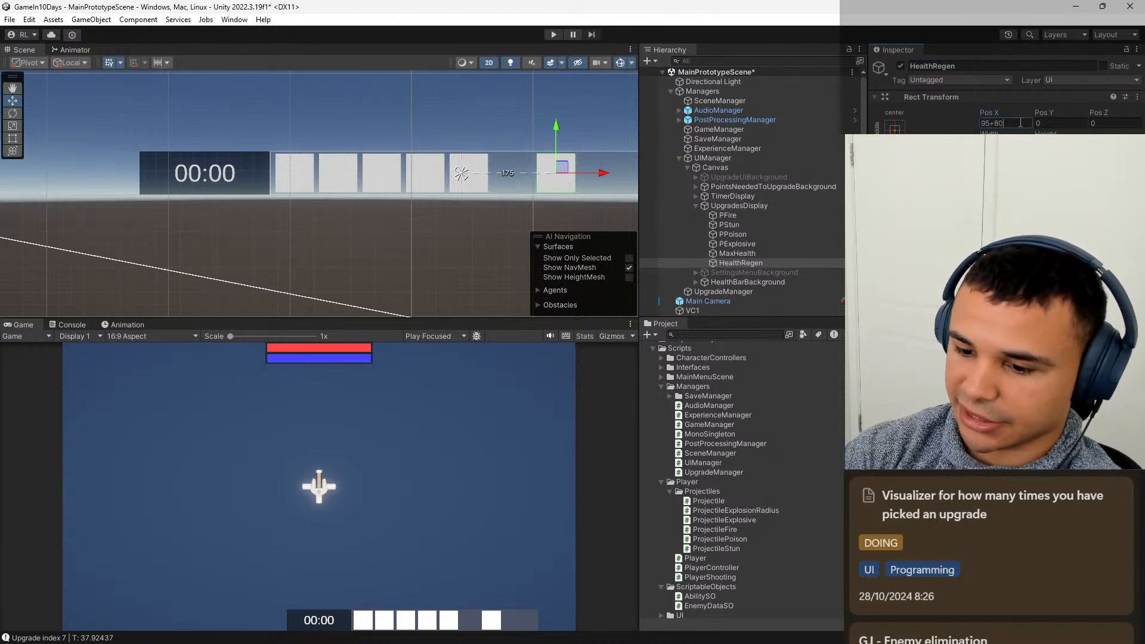
pyautogui.press('Return')
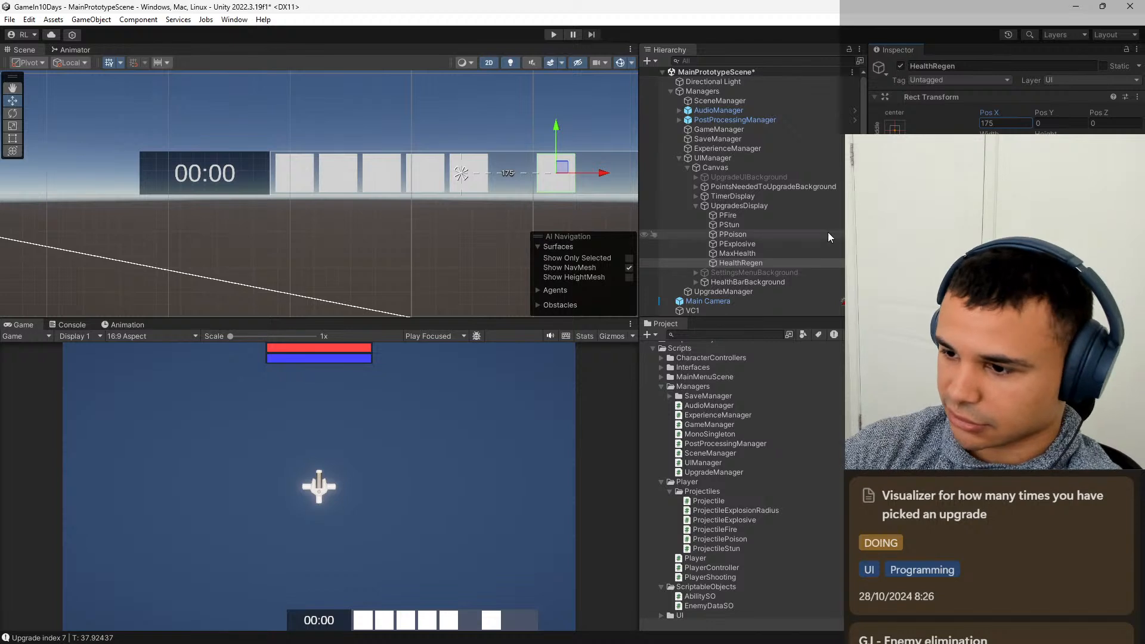
pyautogui.hotkey('ctrl', 'z')
# Duplicate the HealthRegen image and offset the copy by +80, giving it a Pos X of 175.
pyautogui.click(764, 255)
pyautogui.click(762, 262)
pyautogui.hotkey('ctrl', 'd')
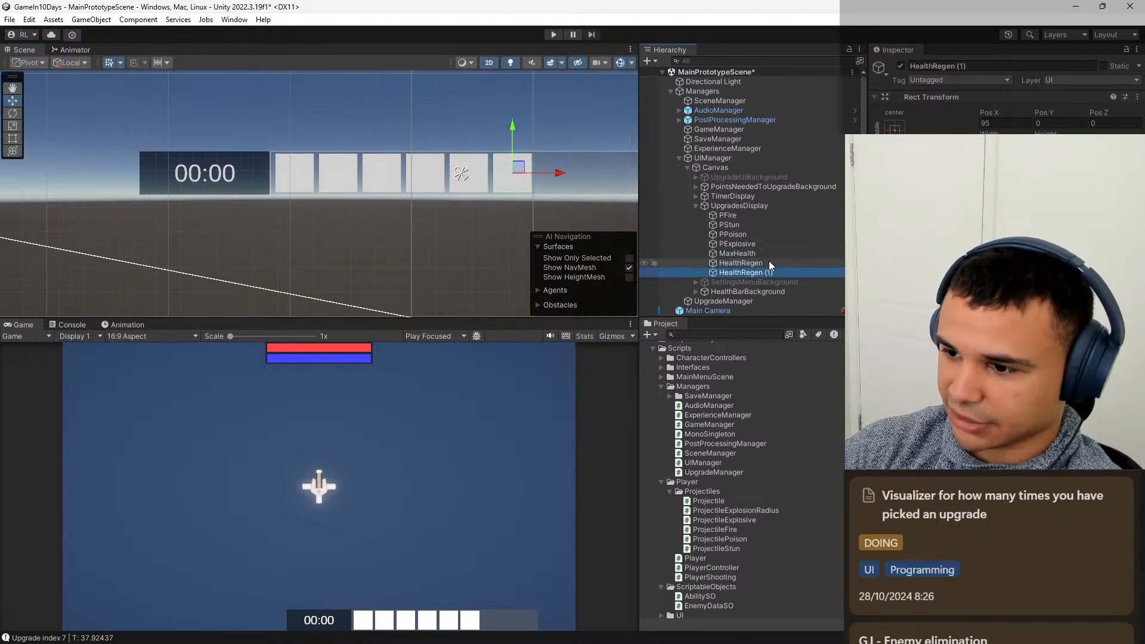
pyautogui.click(1007, 122)
pyautogui.click(1011, 123)
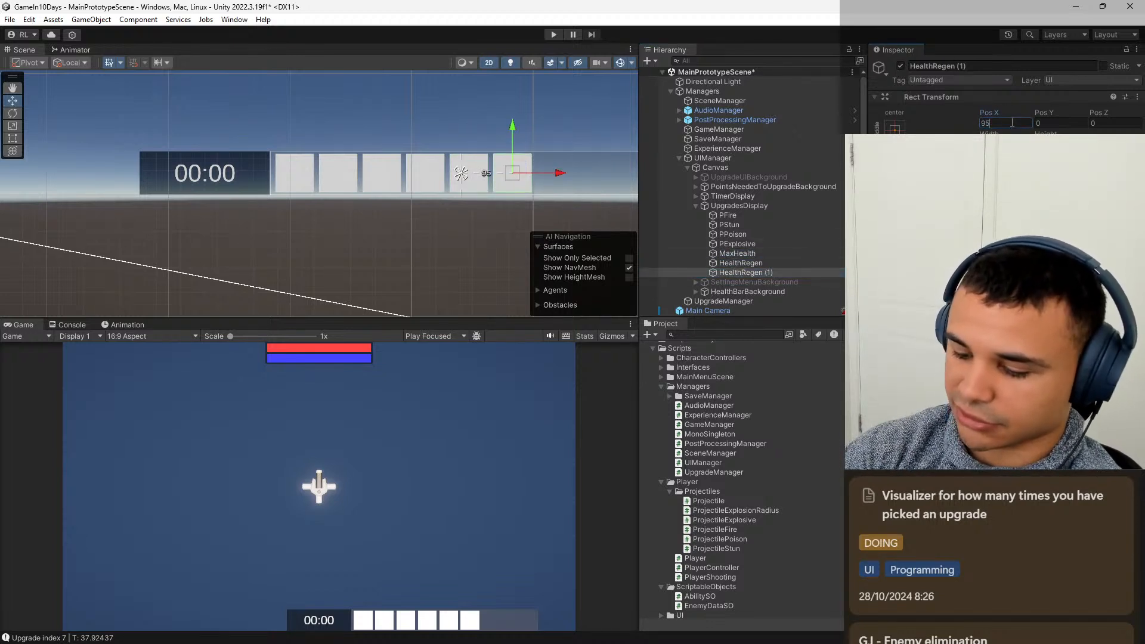
pyautogui.write('+80')
pyautogui.press('Return')
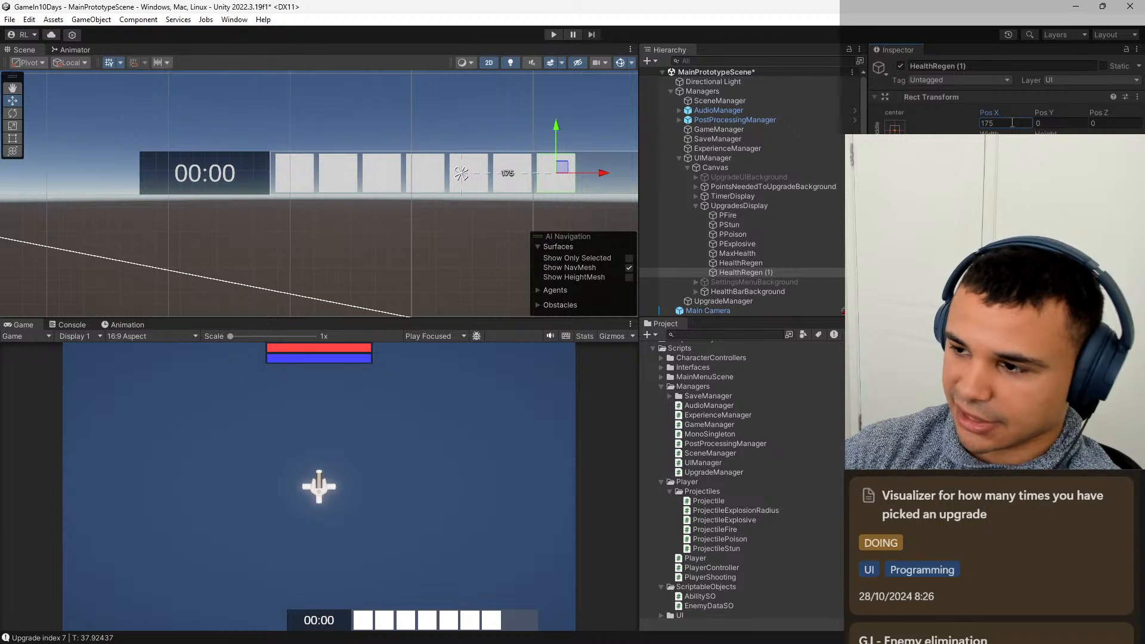
# Rename the HealthRegen duplicate to AutoFireFirerate.
pyautogui.click(981, 66)
pyautogui.write('A')
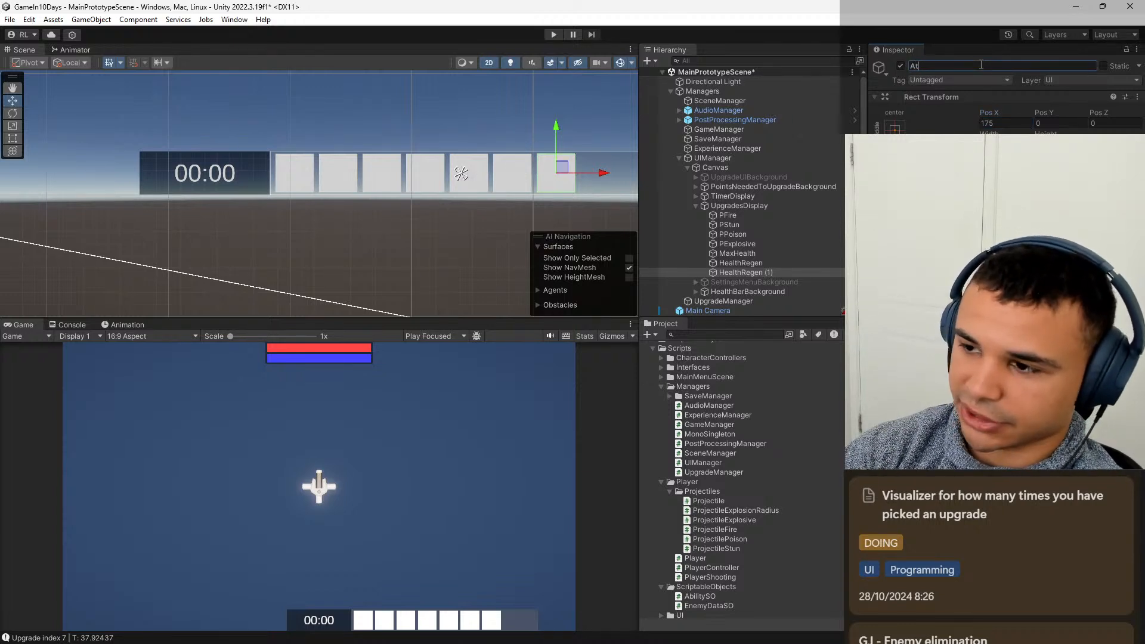
pyautogui.write('utoFir')
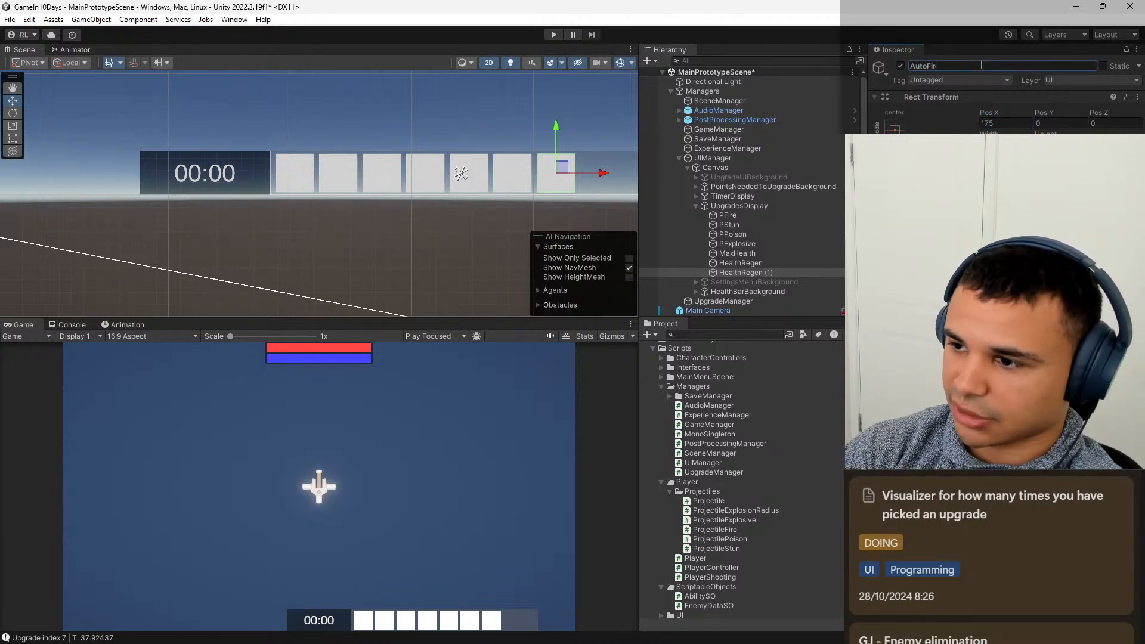
pyautogui.write('eFireta')
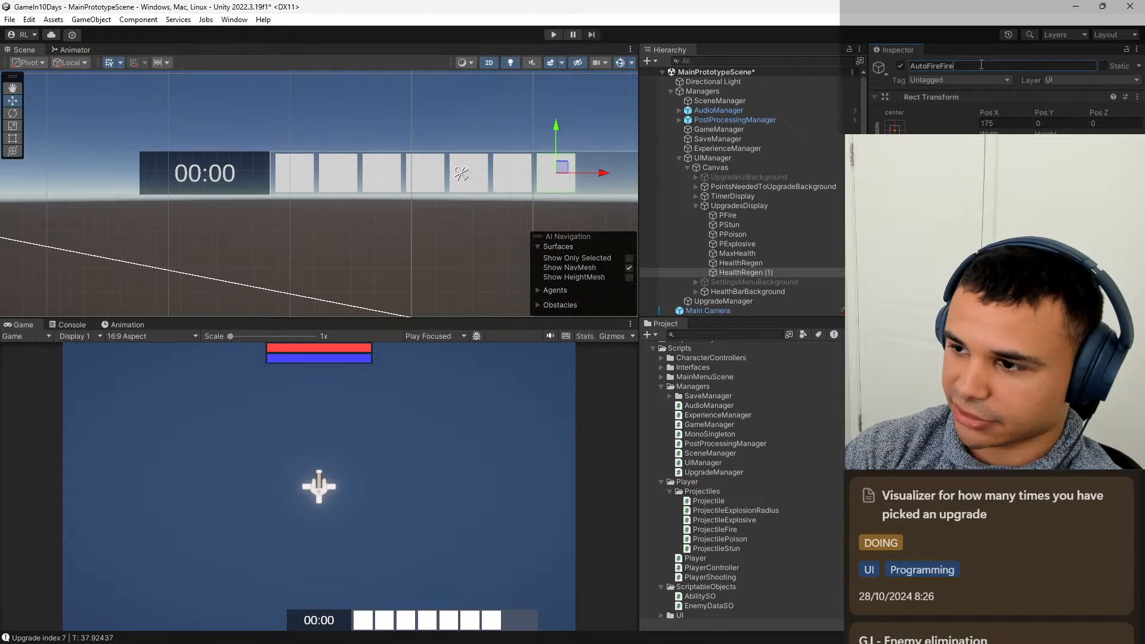
pyautogui.press('BackSpace')
pyautogui.press('BackSpace')
pyautogui.write('rate')
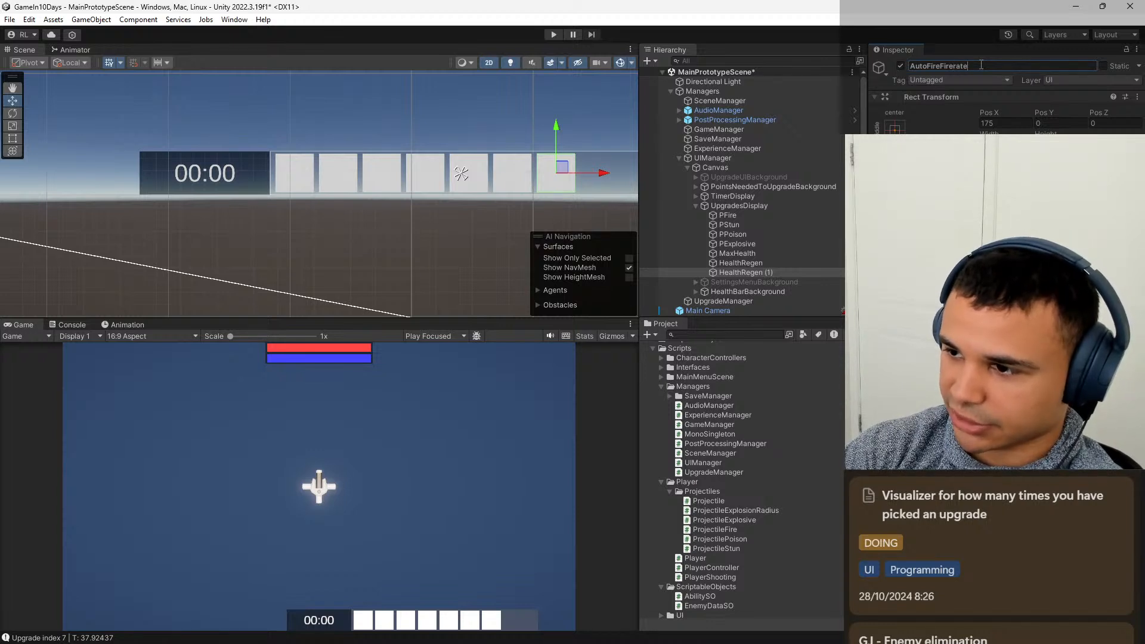
pyautogui.press('Return')
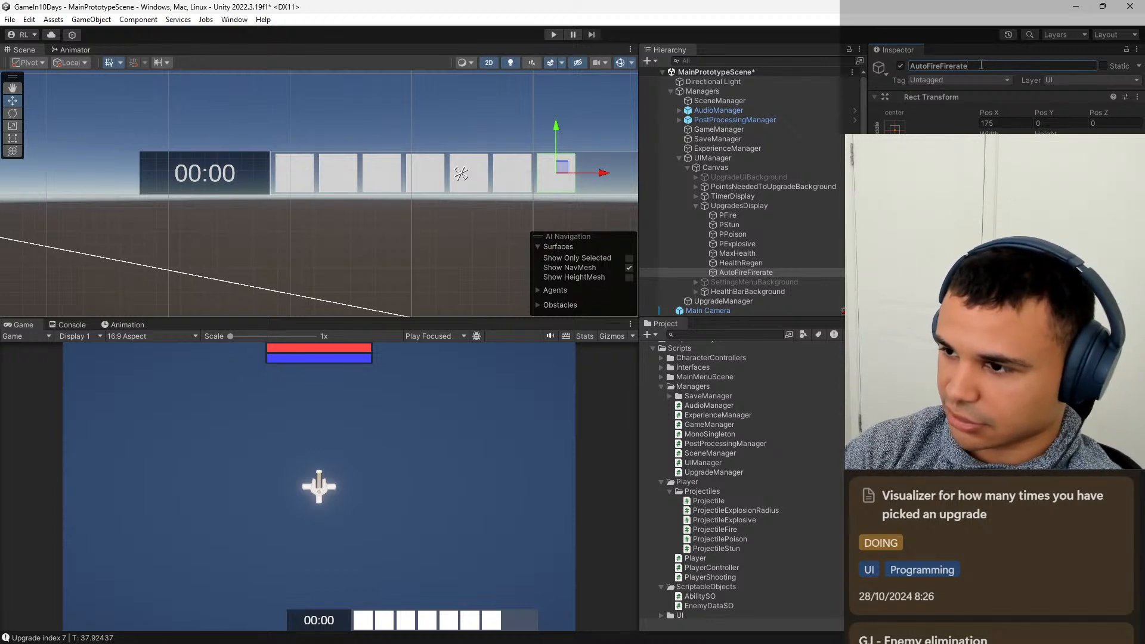
# Duplicate the AutoFireFirerate image and offset the copy by +80, giving it a Pos X of 255.
pyautogui.click(782, 264)
pyautogui.click(768, 272)
pyautogui.hotkey('ctrl', 'd')
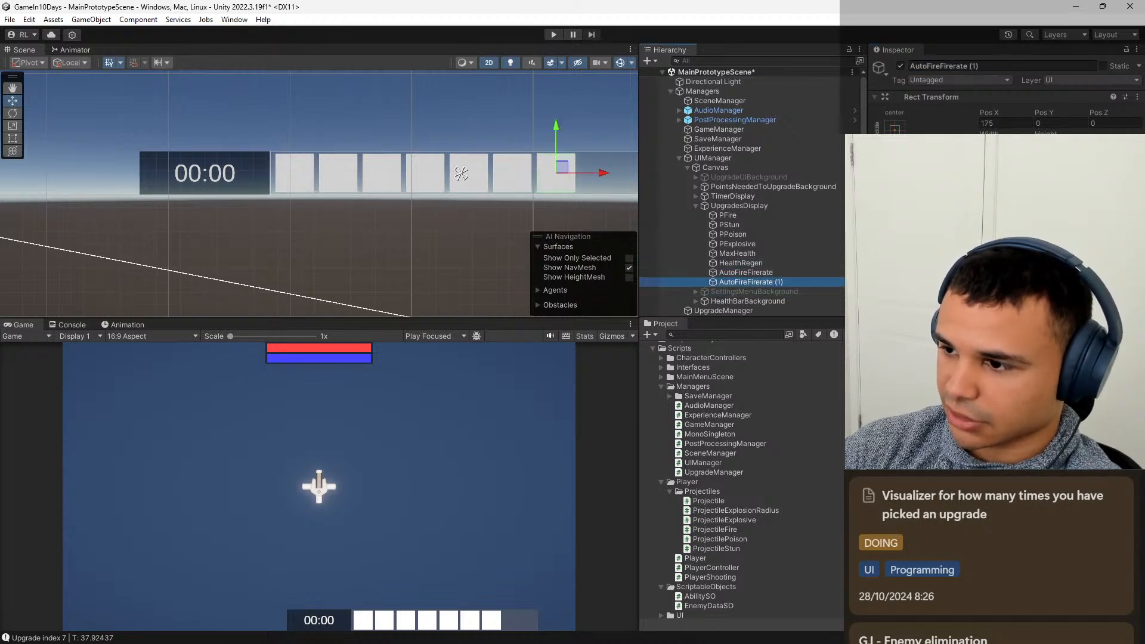
pyautogui.click(1015, 123)
pyautogui.write('+80')
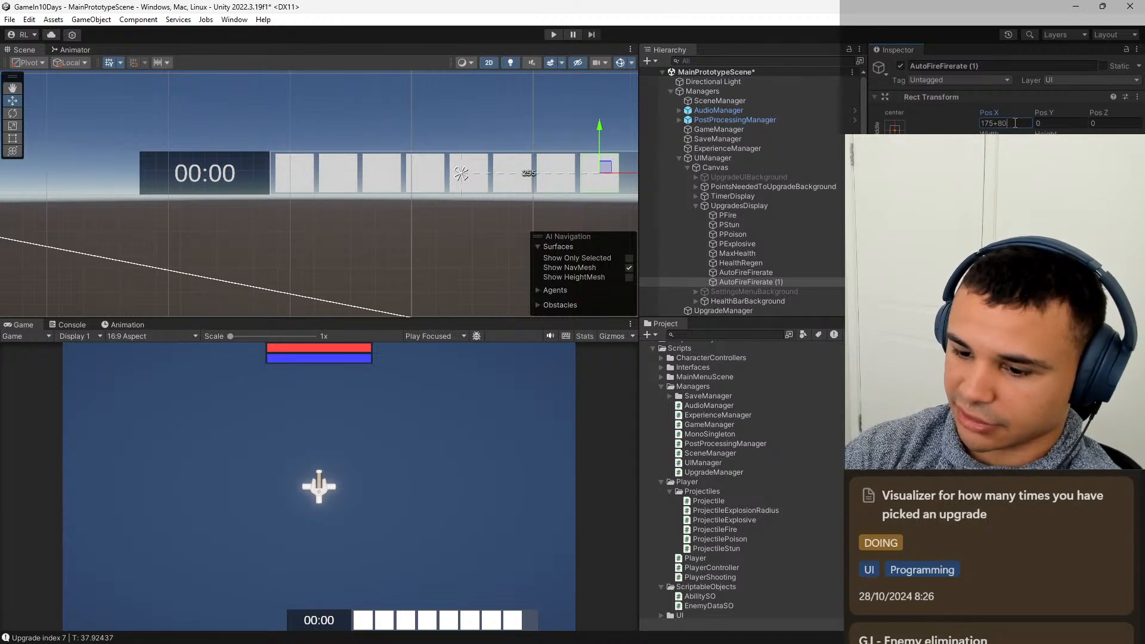
pyautogui.press('Return')
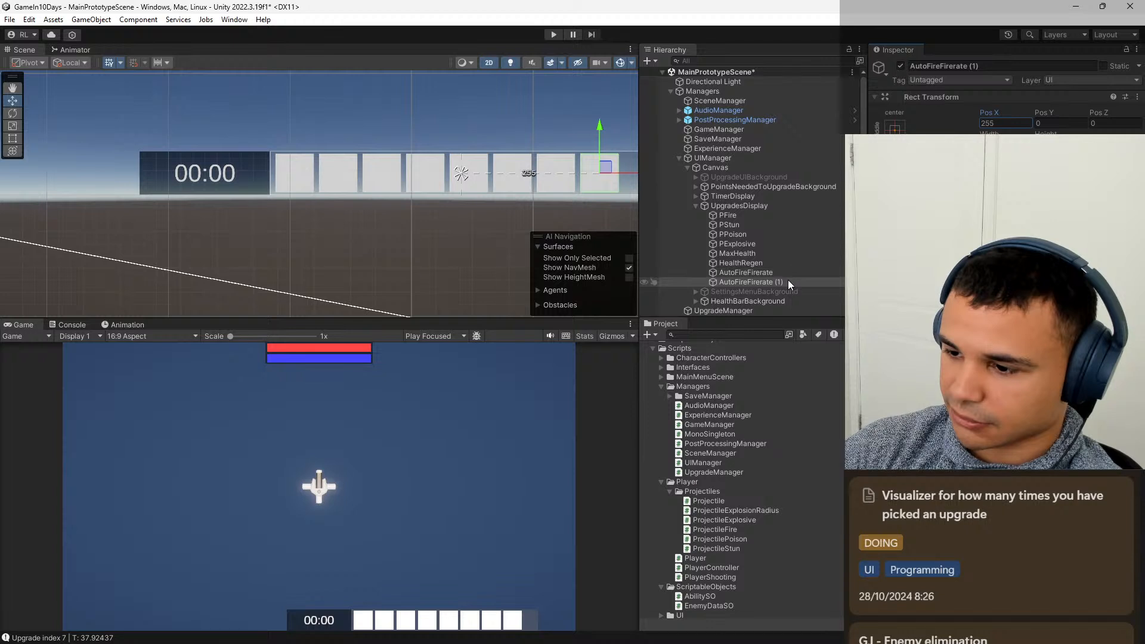
# Rename the AutoFireFirerate duplicate to PlayerFirerate.
pyautogui.click(985, 65)
pyautogui.click(994, 66)
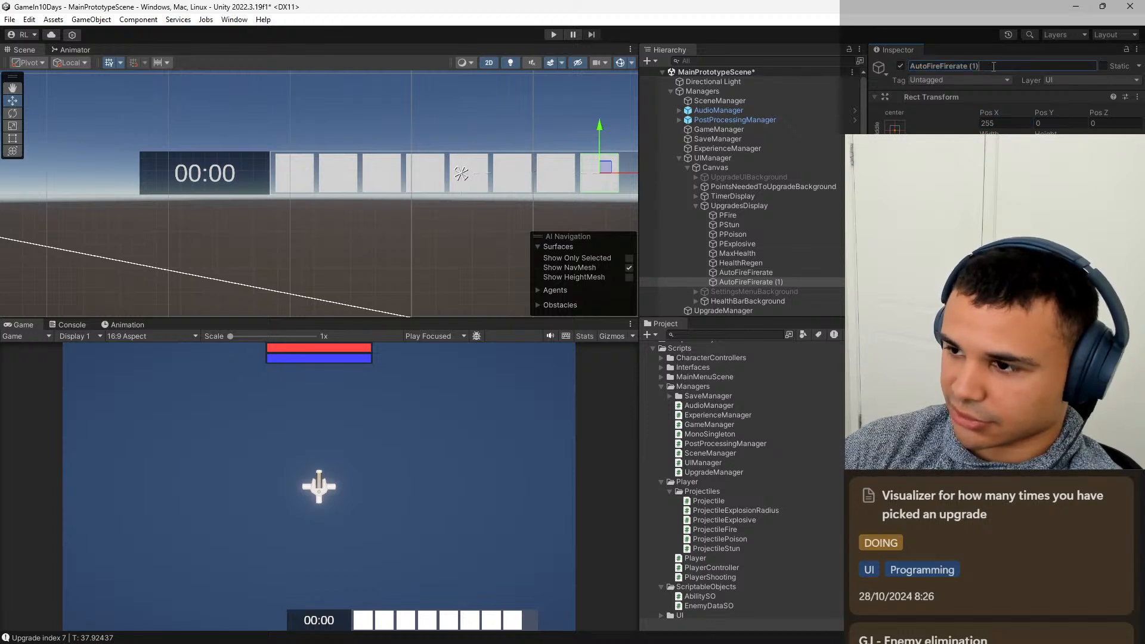
pyautogui.press('BackSpace')
pyautogui.press('BackSpace')
pyautogui.press('BackSpace')
pyautogui.press('BackSpace')
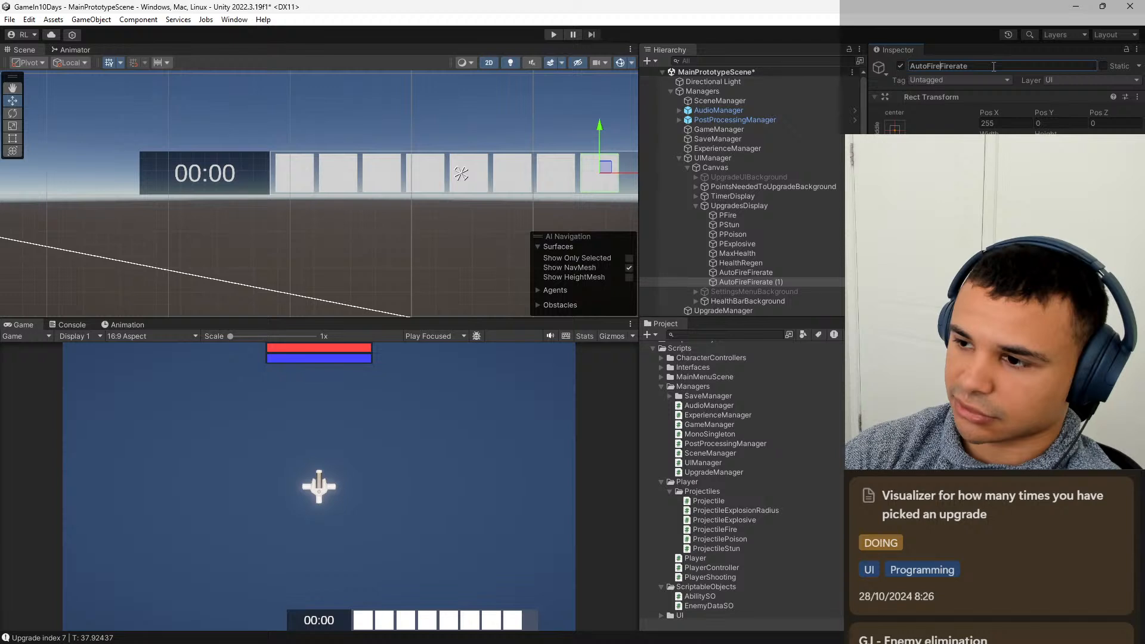
pyautogui.press('BackSpace')
pyautogui.press('BackSpace')
pyautogui.press('BackSpace')
pyautogui.press('BackSpace')
pyautogui.press('BackSpace')
pyautogui.press('BackSpace')
pyautogui.press('BackSpace')
pyautogui.press('BackSpace')
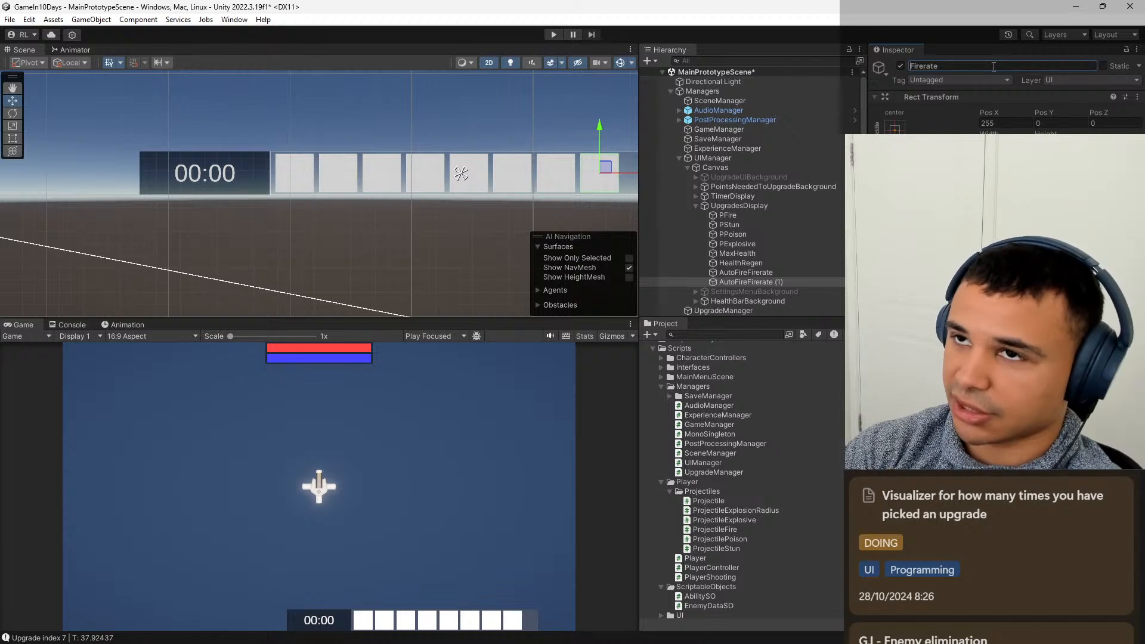
pyautogui.write('Player')
pyautogui.press('Return')
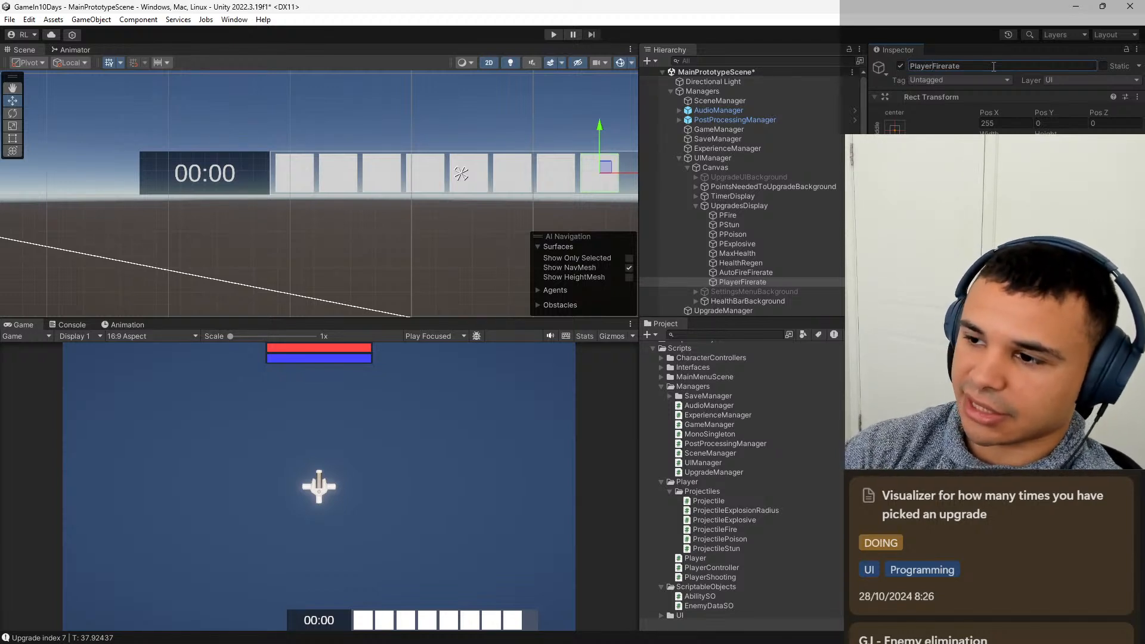
# Rename the AutoFireFirerate image to AutoTurretFirerate and save the scene.
pyautogui.click(746, 272)
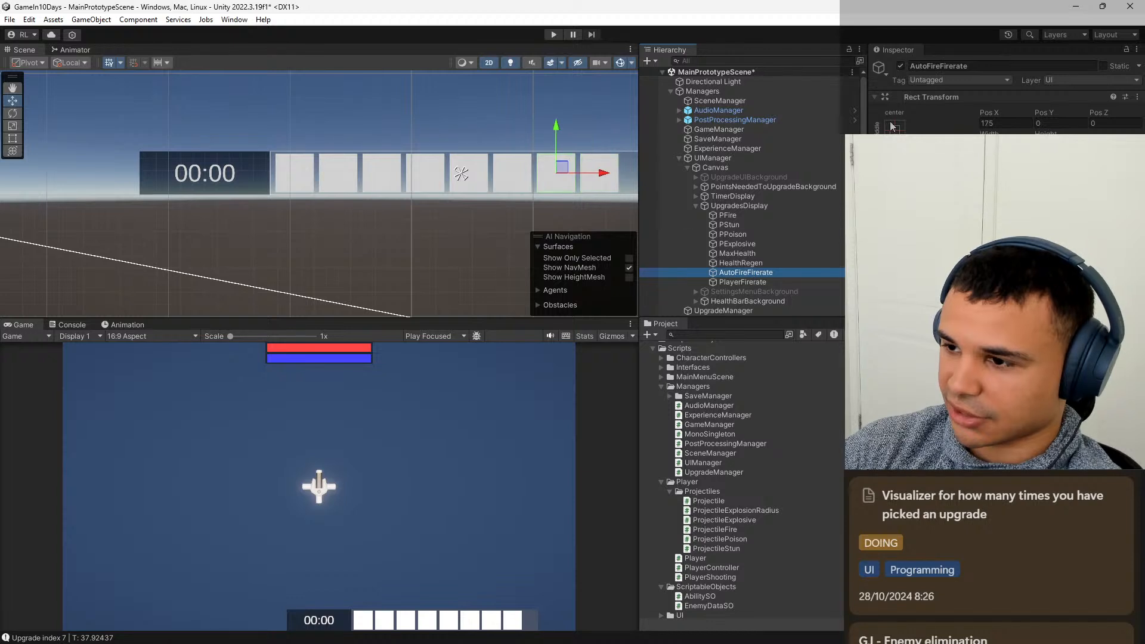
pyautogui.click(940, 67)
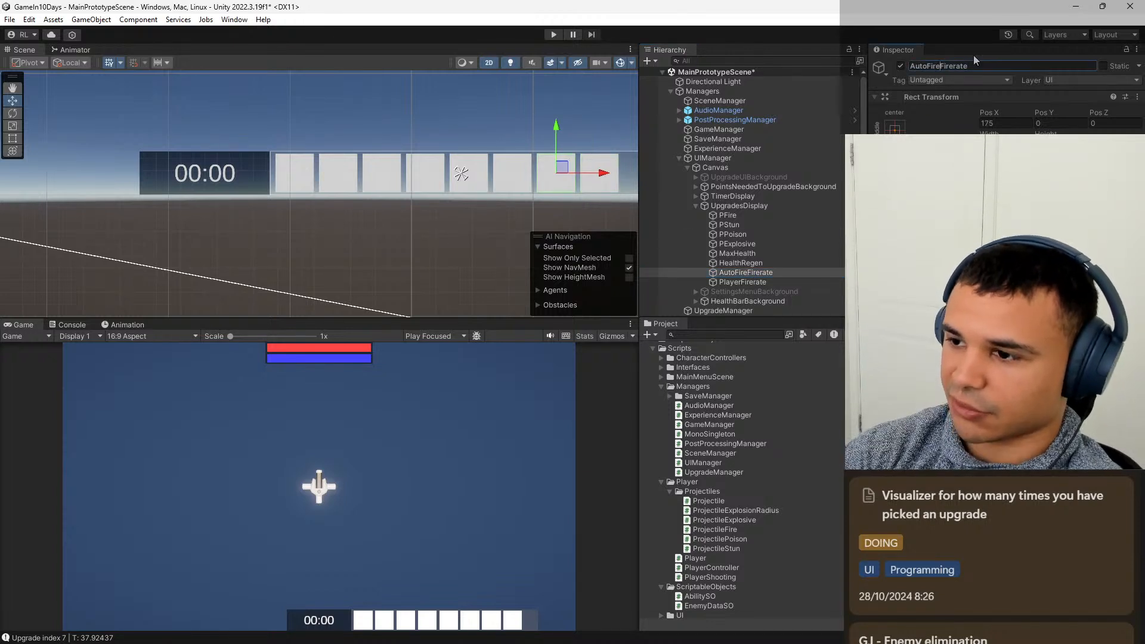
pyautogui.press('BackSpace')
pyautogui.press('BackSpace')
pyautogui.press('BackSpace')
pyautogui.press('BackSpace')
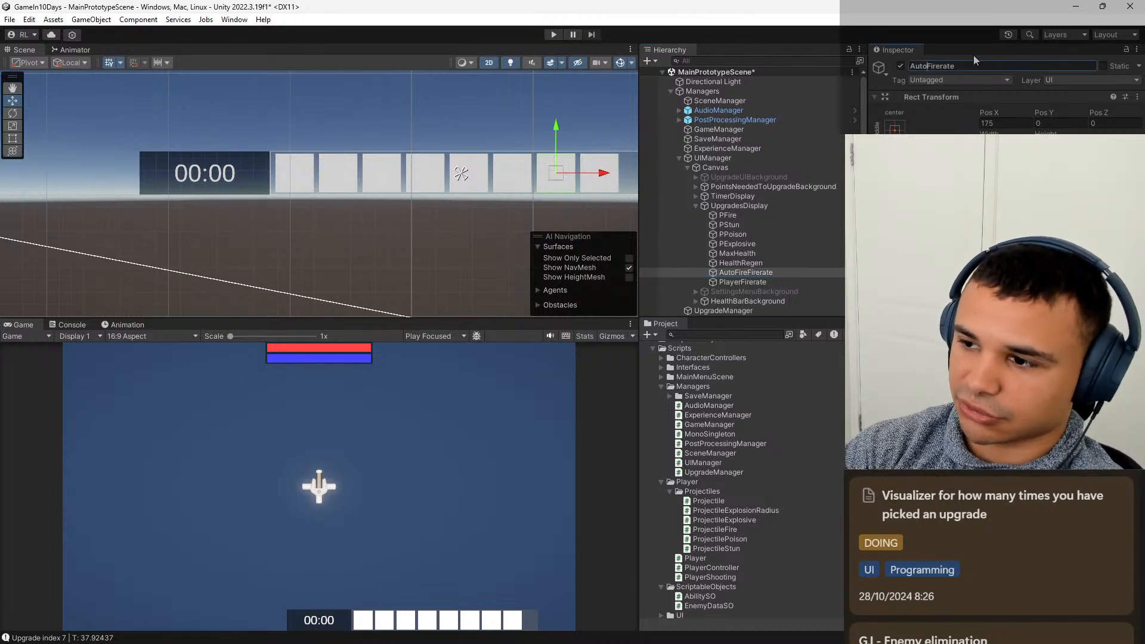
pyautogui.write('Turre')
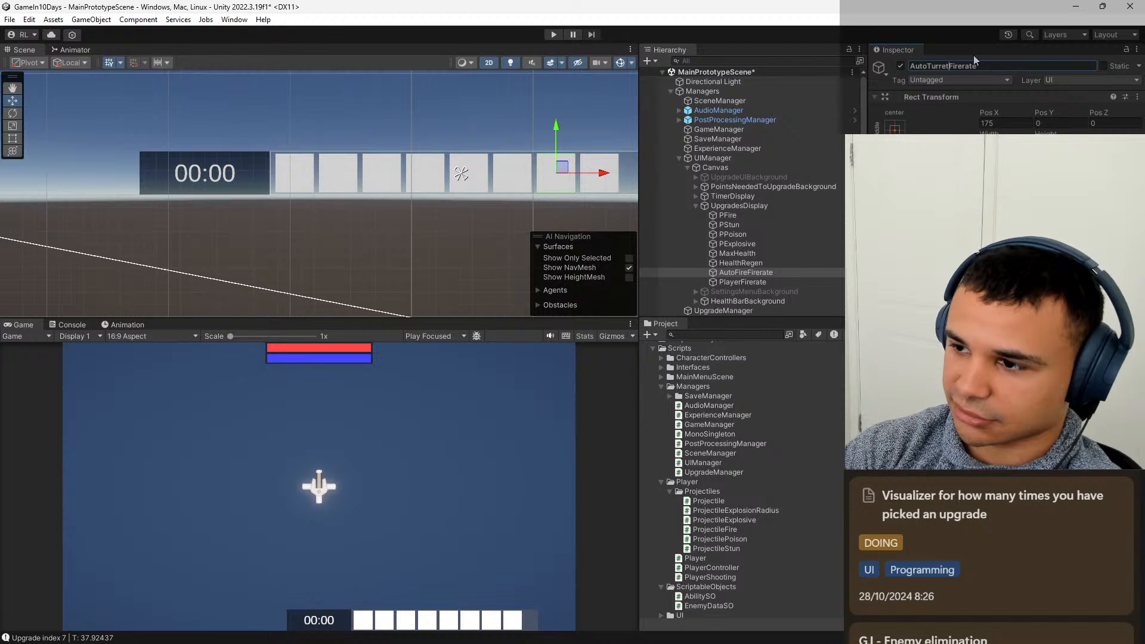
pyautogui.write('t')
pyautogui.press('Return')
pyautogui.hotkey('ctrl', 's')
# Anchor all eight upgrade images, PFire through PlayerFirerate, to the middle left of the UpgradesDisplay panel.
pyautogui.click(756, 226)
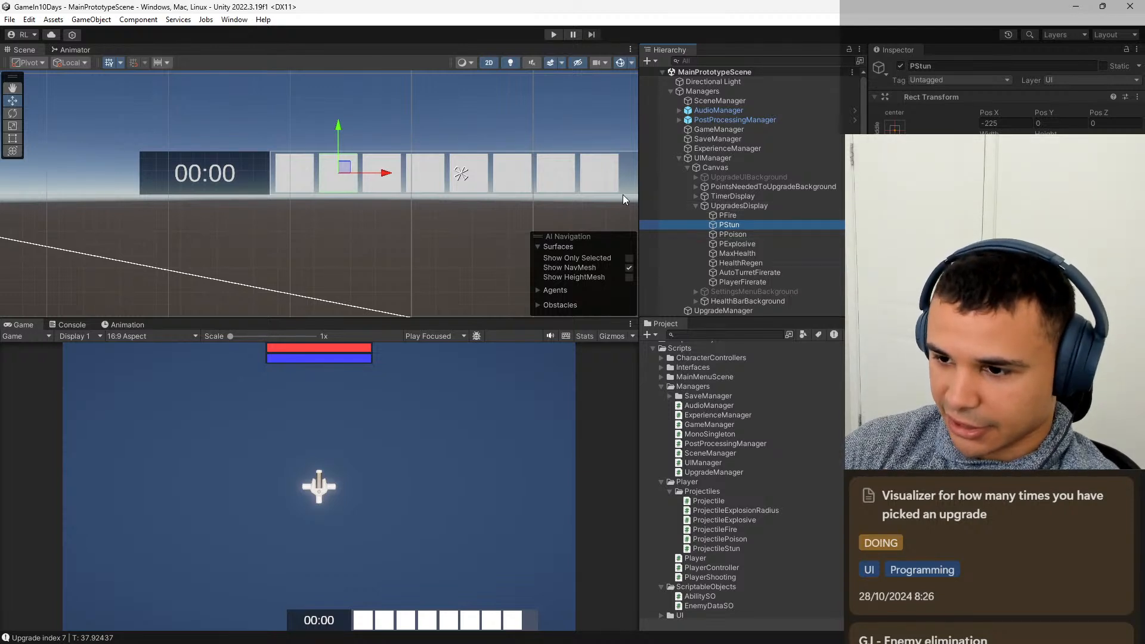
pyautogui.scroll(-4, 497, 188)
pyautogui.moveTo(498, 189); pyautogui.dragTo(420, 170, button='middle')
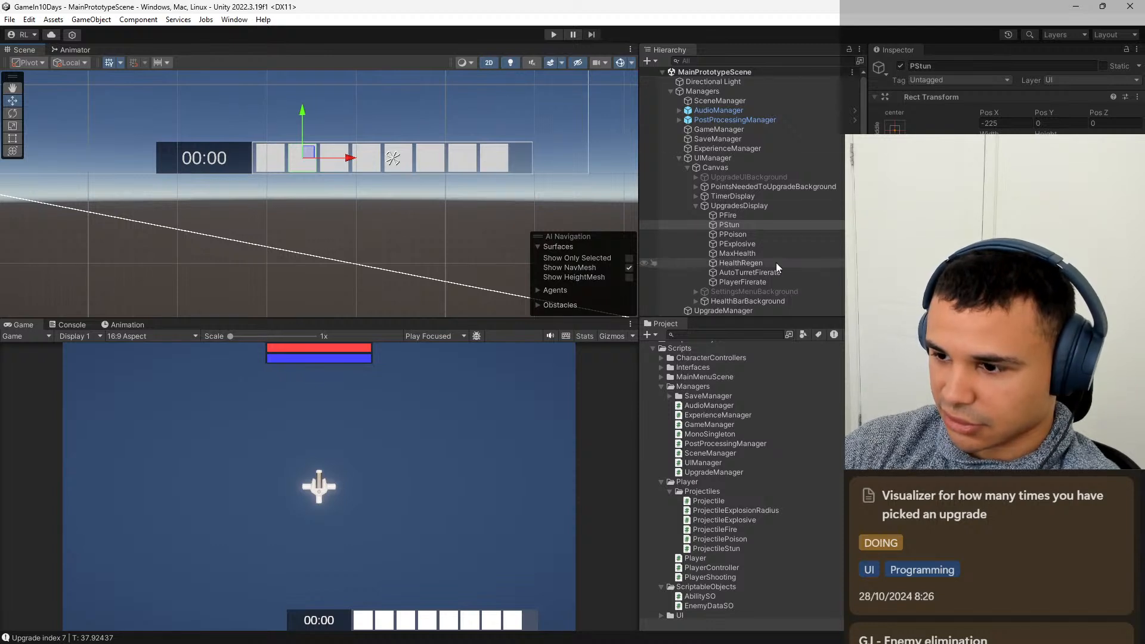
pyautogui.click(757, 214)
pyautogui.keyDown('shift'); pyautogui.click(755, 281); pyautogui.keyUp('shift')
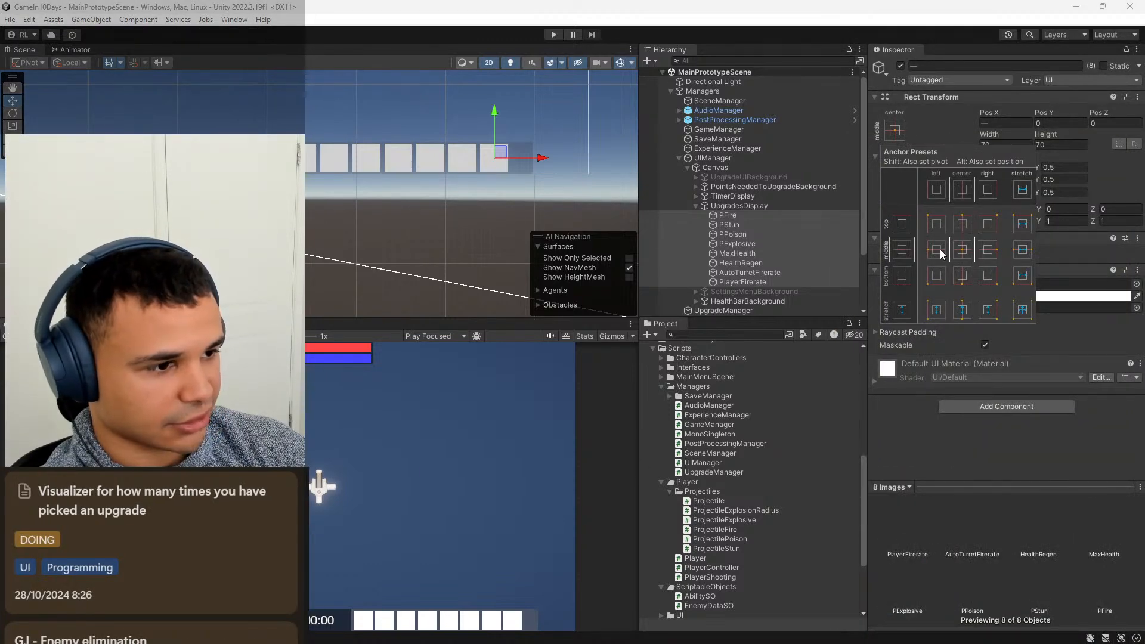
pyautogui.click(940, 250)
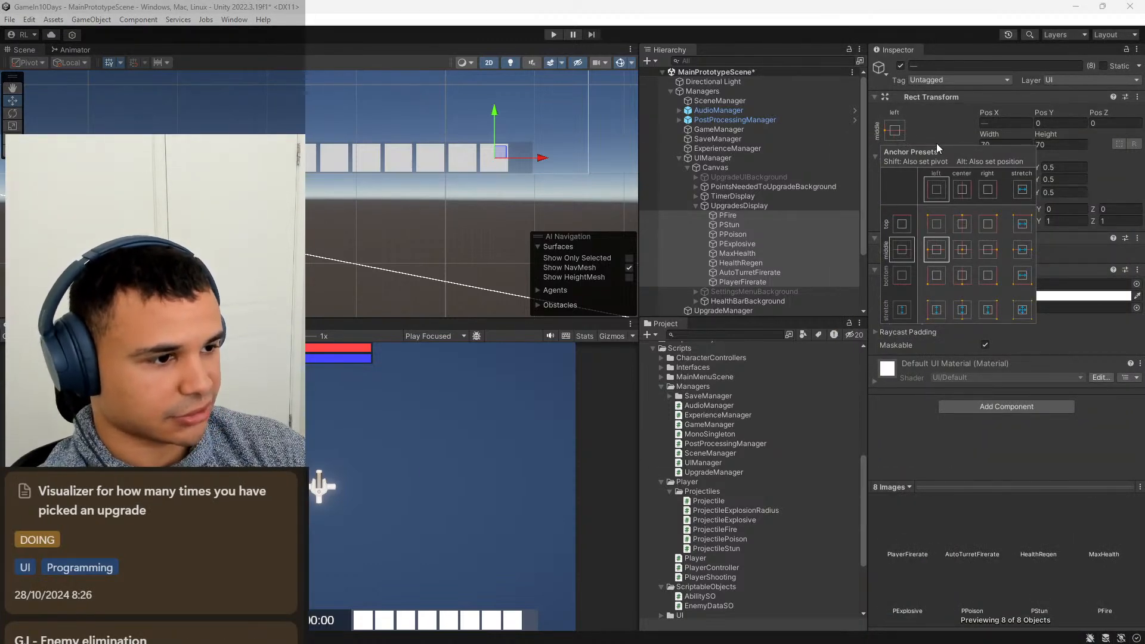
# Shrink the UpgradesDisplay panel around its images, setting its Width to 650 and Pos X to 445.
pyautogui.click(762, 207)
pyautogui.scroll(2, 467, 164)
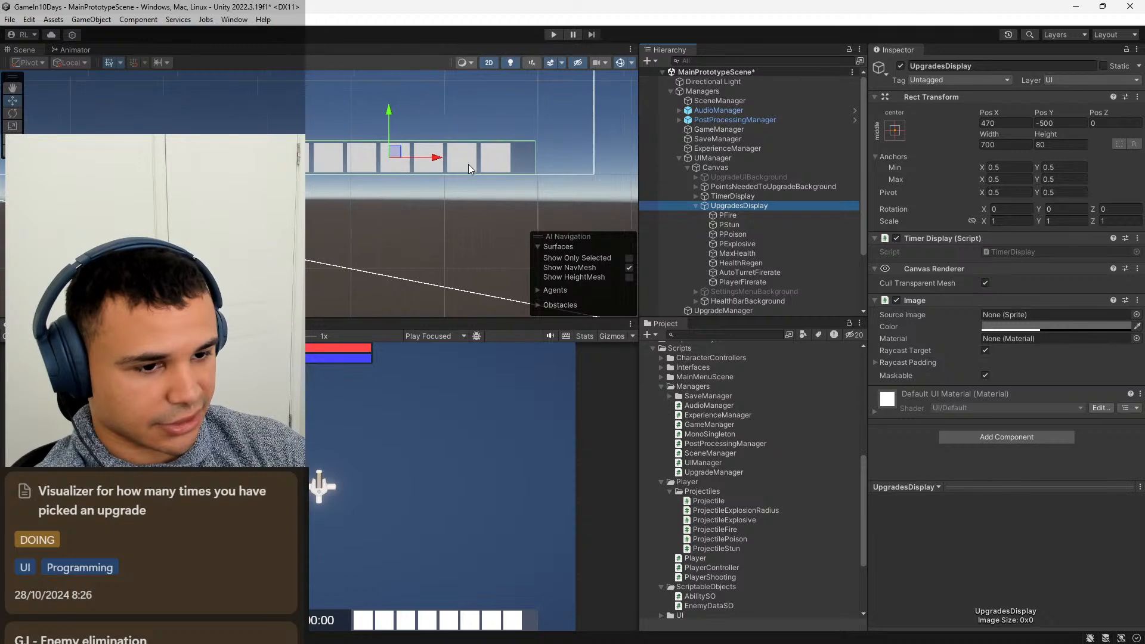
pyautogui.press('t')
pyautogui.moveTo(548, 156); pyautogui.dragTo(523, 154)
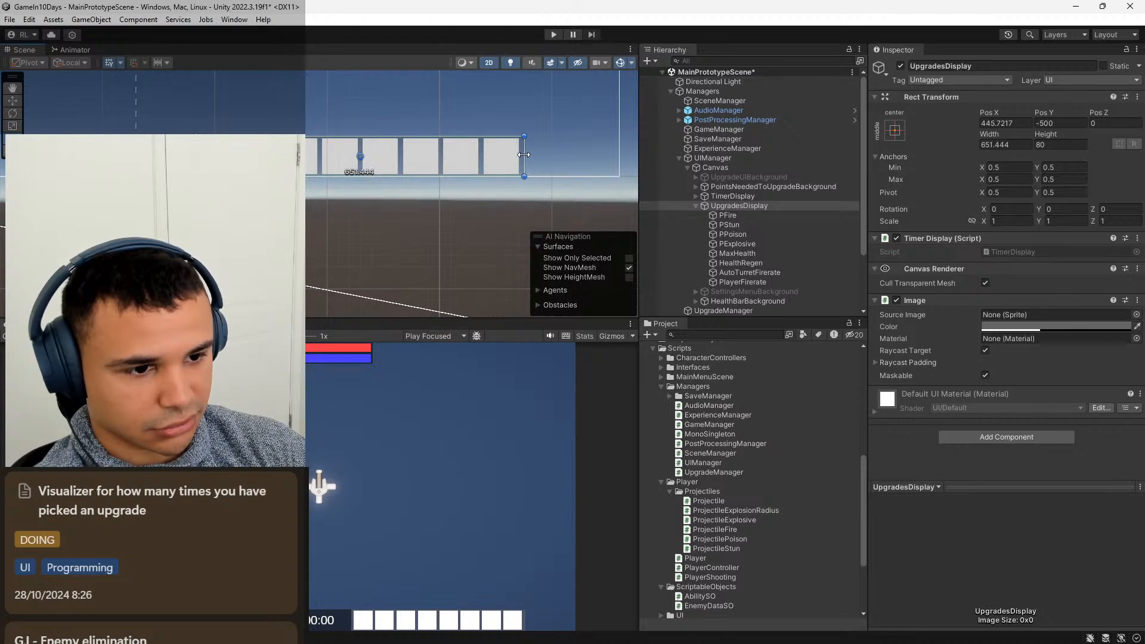
pyautogui.click(1009, 145)
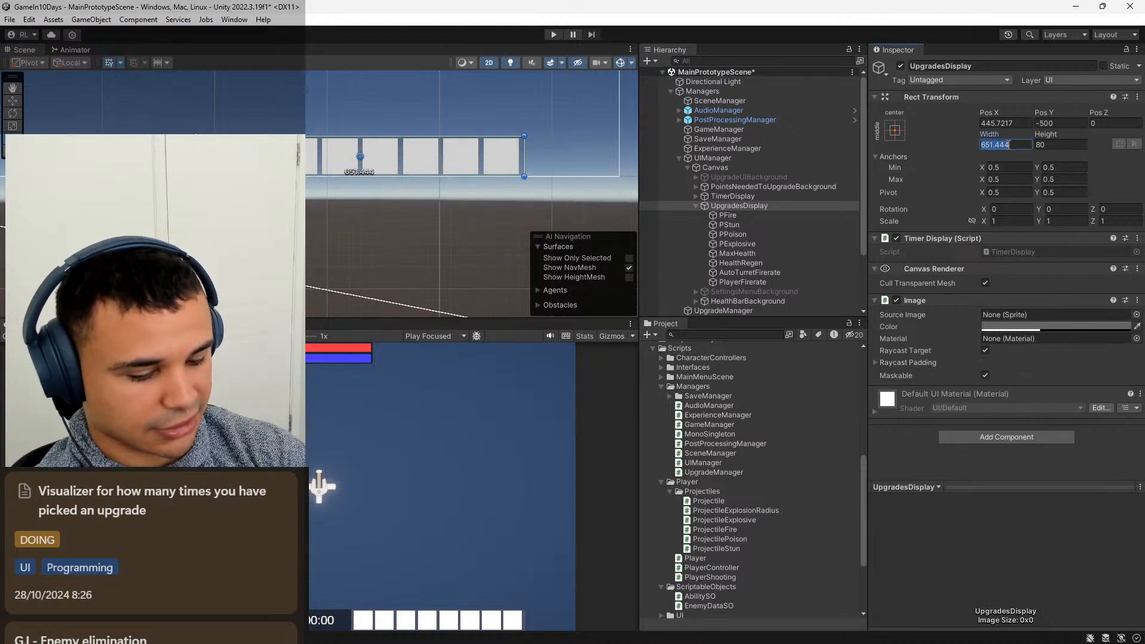
pyautogui.write('650')
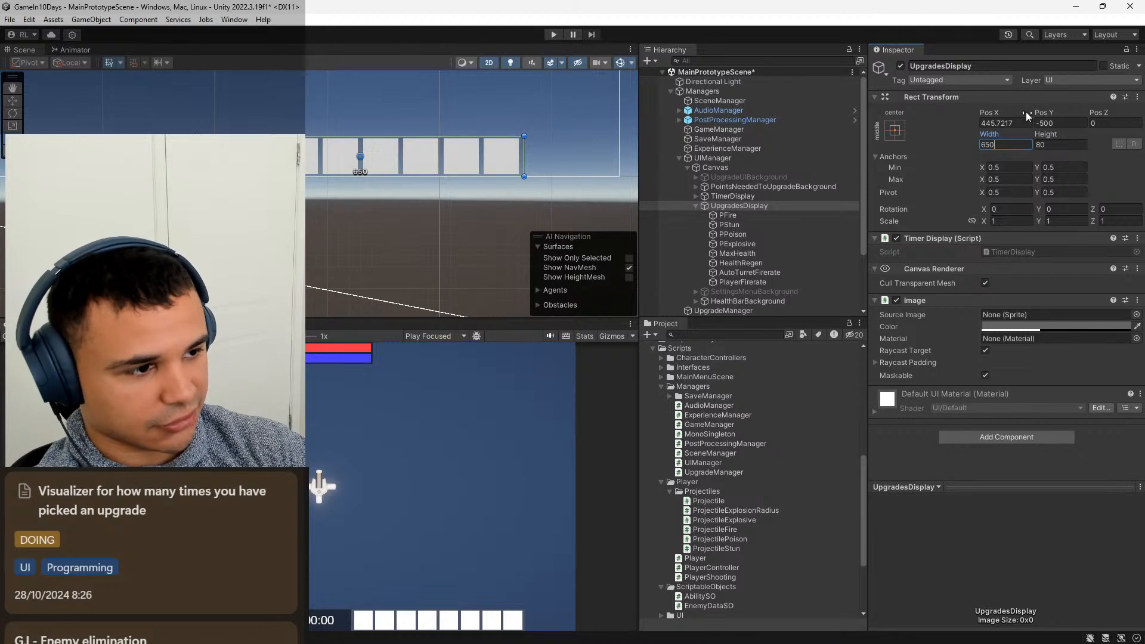
pyautogui.click(1014, 122)
pyautogui.write('445')
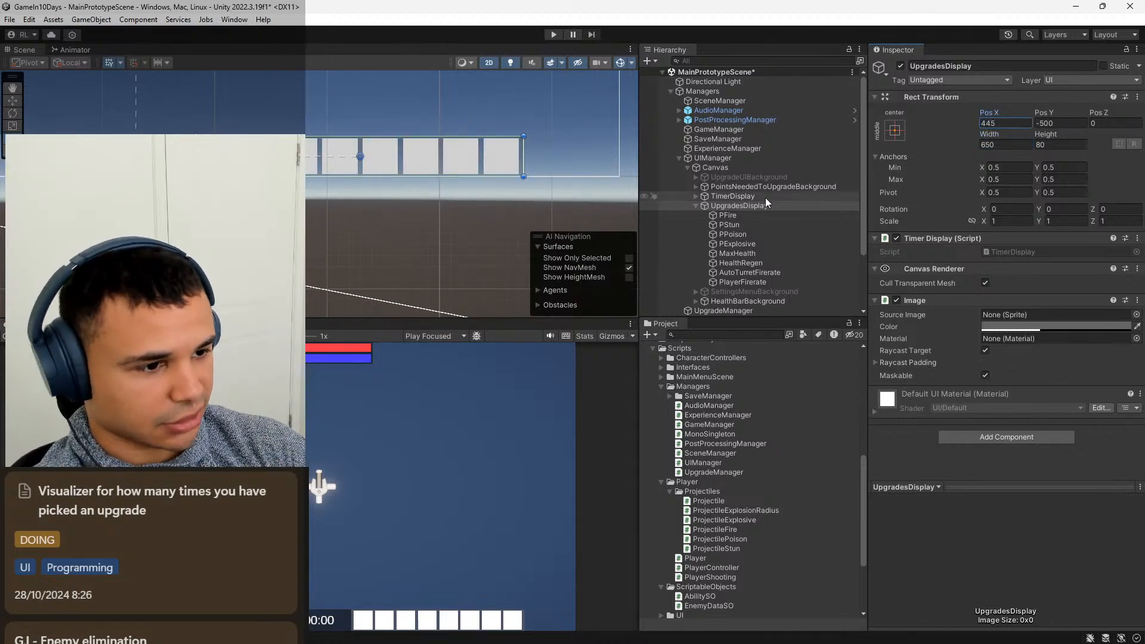
# Set the anchors of all eight upgrade images to middle center and save the scene.
pyautogui.click(755, 215)
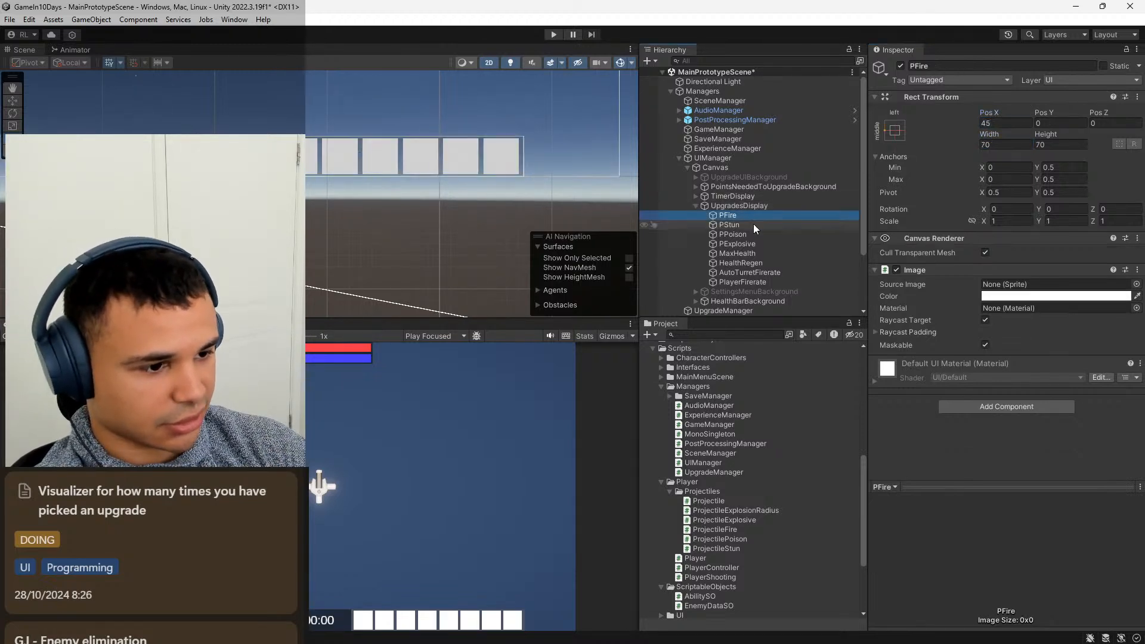
pyautogui.keyDown('shift'); pyautogui.click(752, 281); pyautogui.keyUp('shift')
pyautogui.click(894, 130)
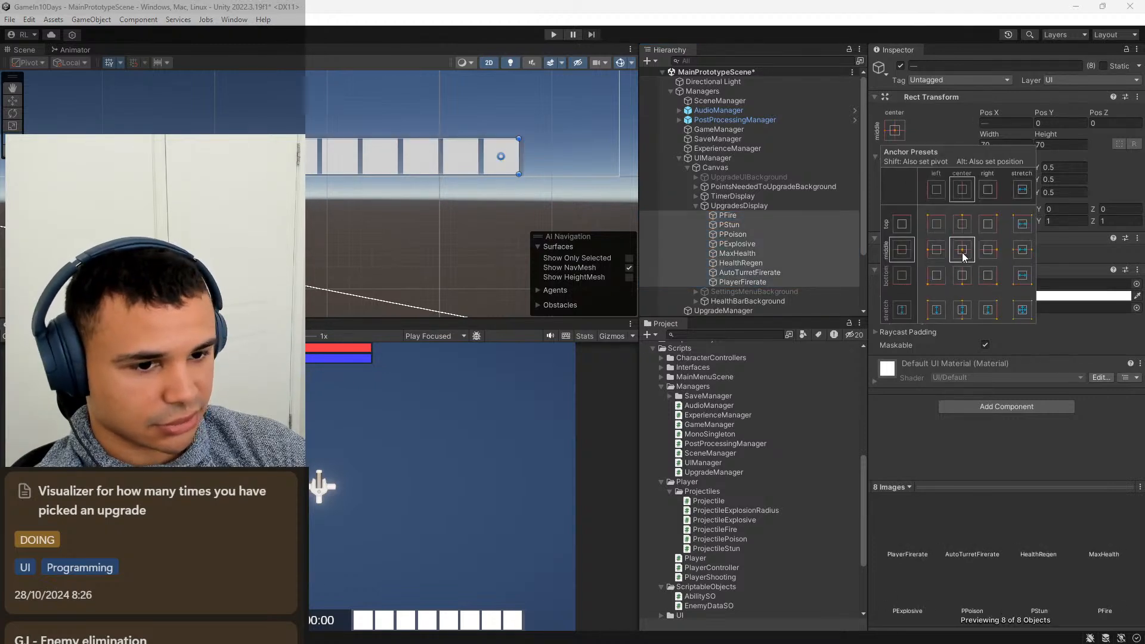
pyautogui.click(775, 207)
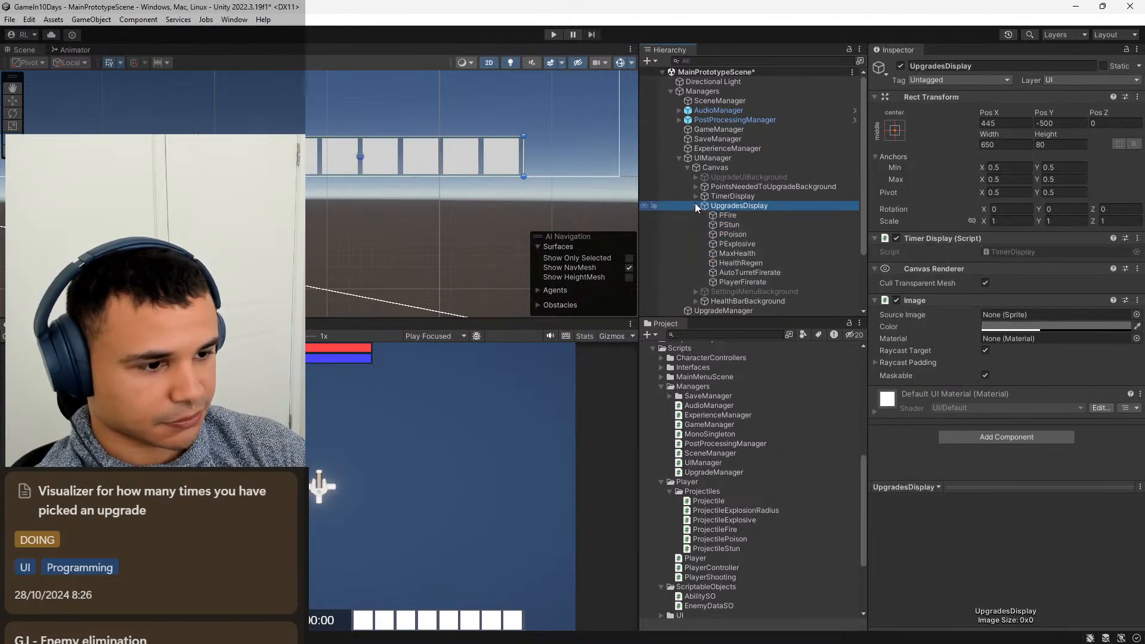
pyautogui.click(696, 205)
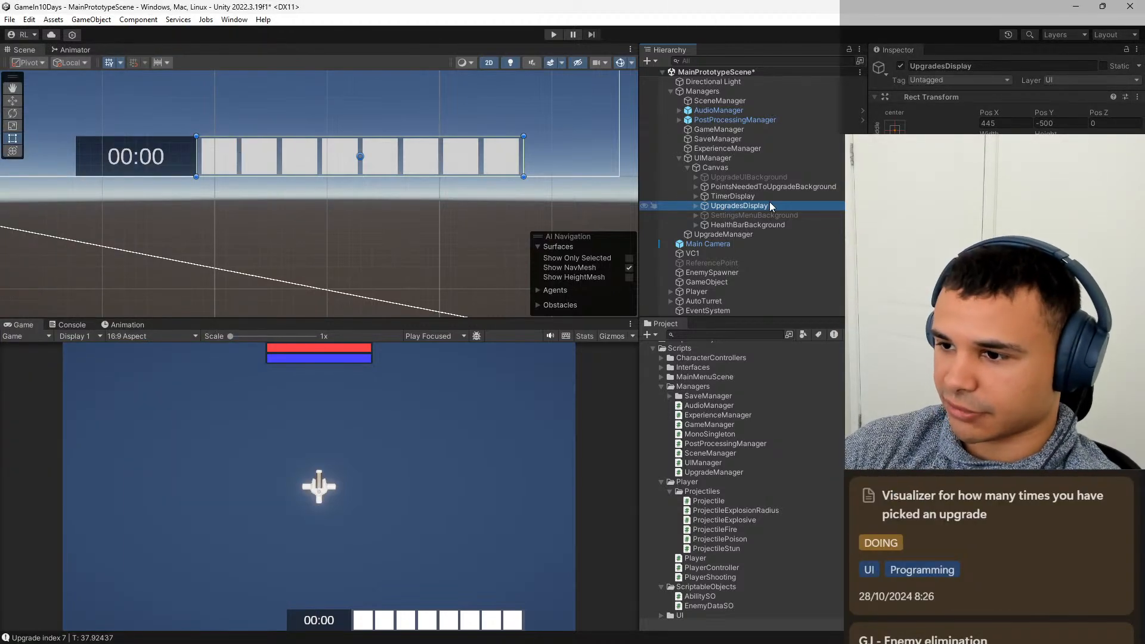
pyautogui.click(750, 188)
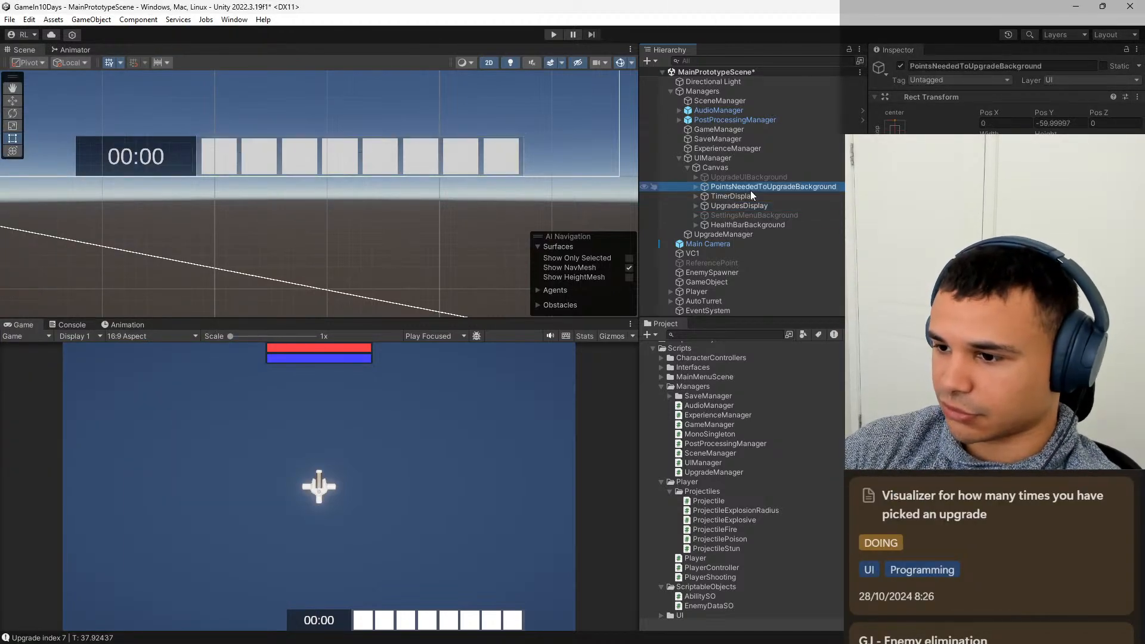
pyautogui.click(753, 196)
pyautogui.hotkey('ctrl', 's')
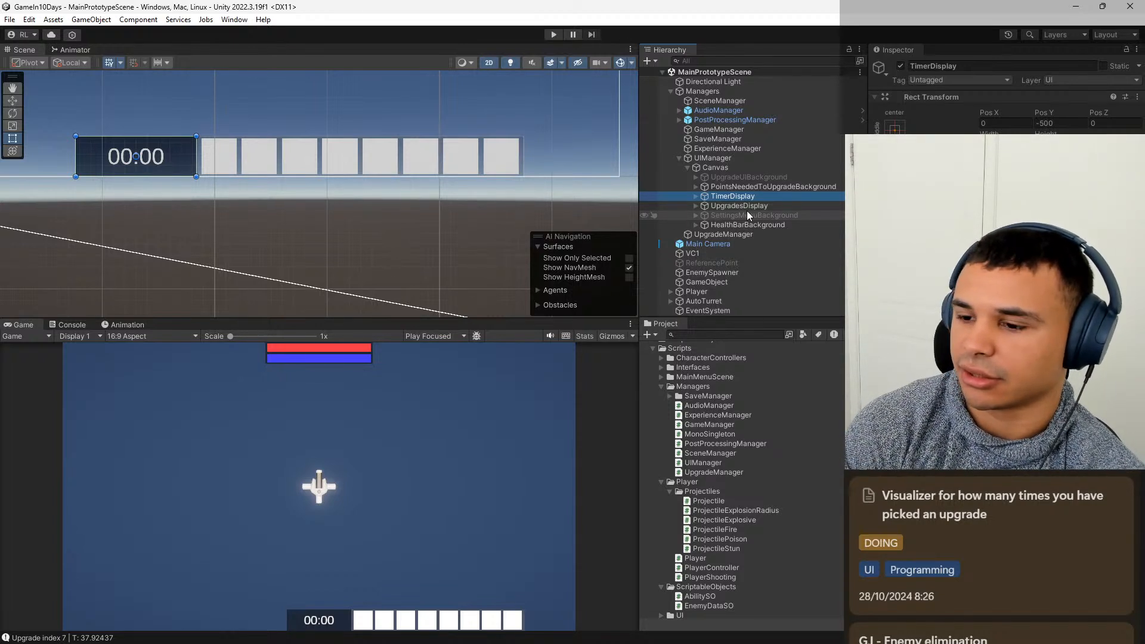
# Color the PFire image under UpgradesDisplay red.
pyautogui.click(698, 205)
pyautogui.click(695, 206)
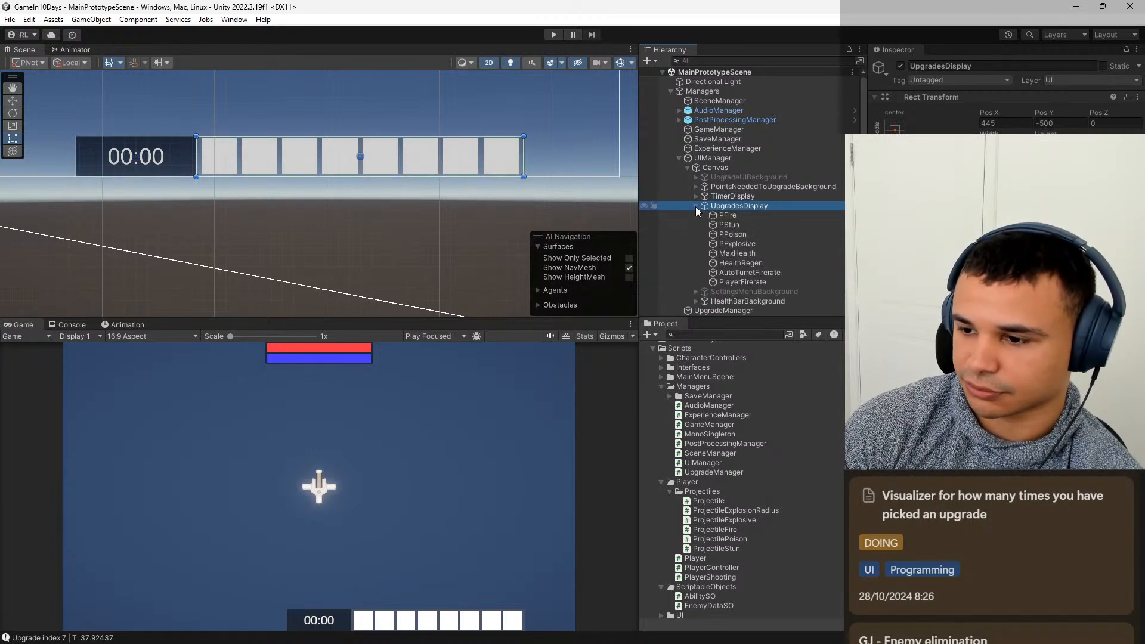
pyautogui.click(734, 216)
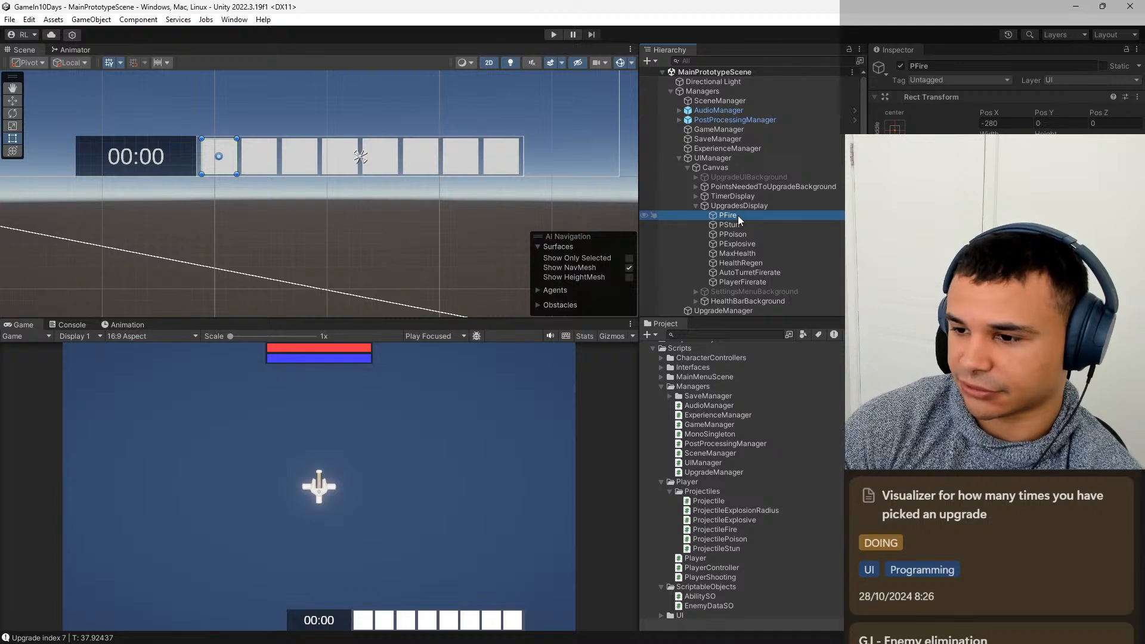
pyautogui.keyDown('shift'); pyautogui.click(750, 282); pyautogui.keyUp('shift')
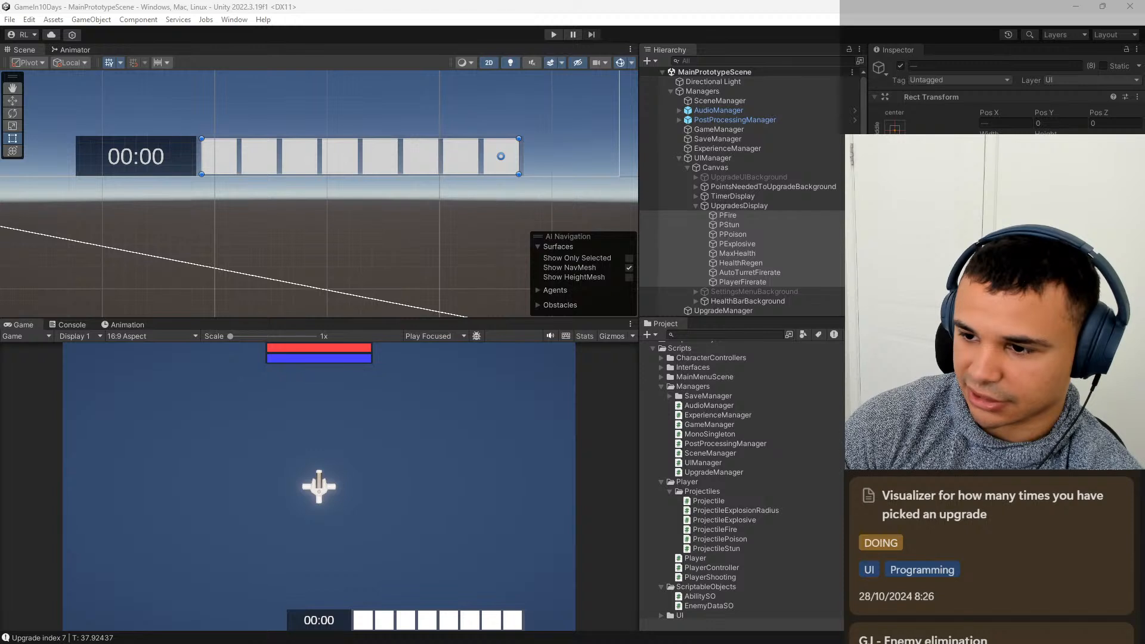
pyautogui.click(728, 215)
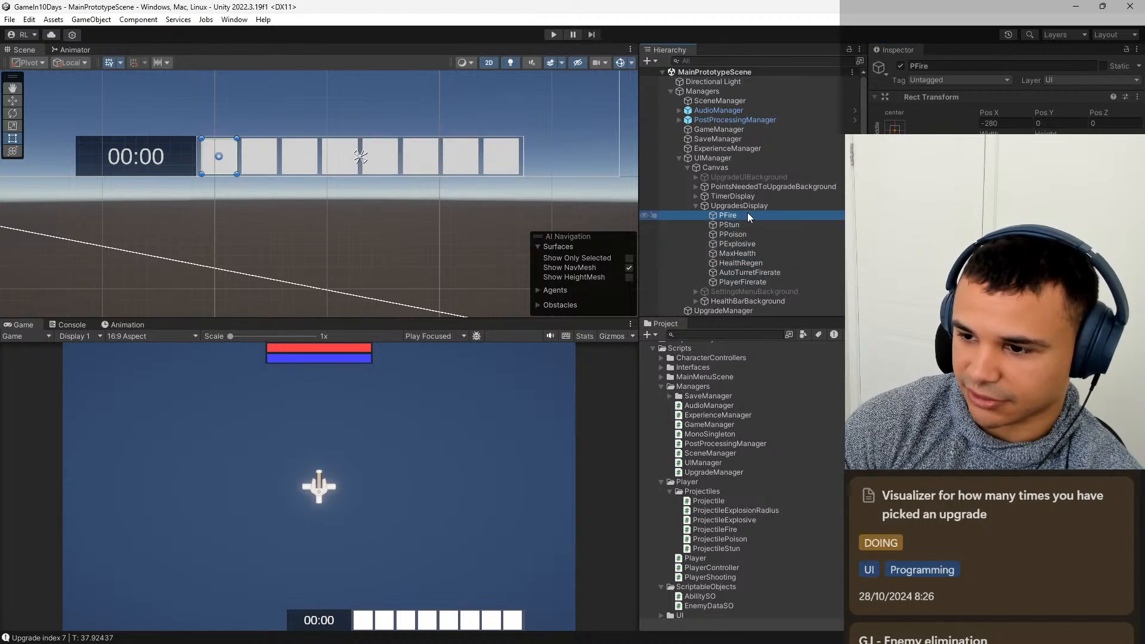
pyautogui.hotkey('alt', 'Tab')
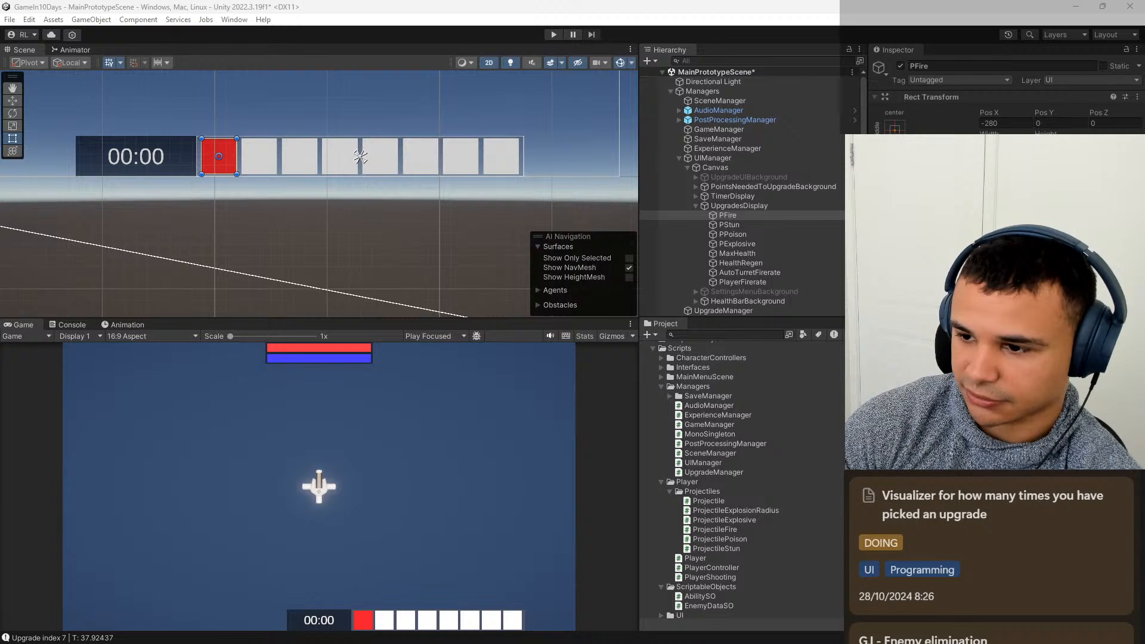
# Color the PStun image cyan and the PPoison image green.
pyautogui.click(795, 224)
pyautogui.hotkey('alt', 'Tab')
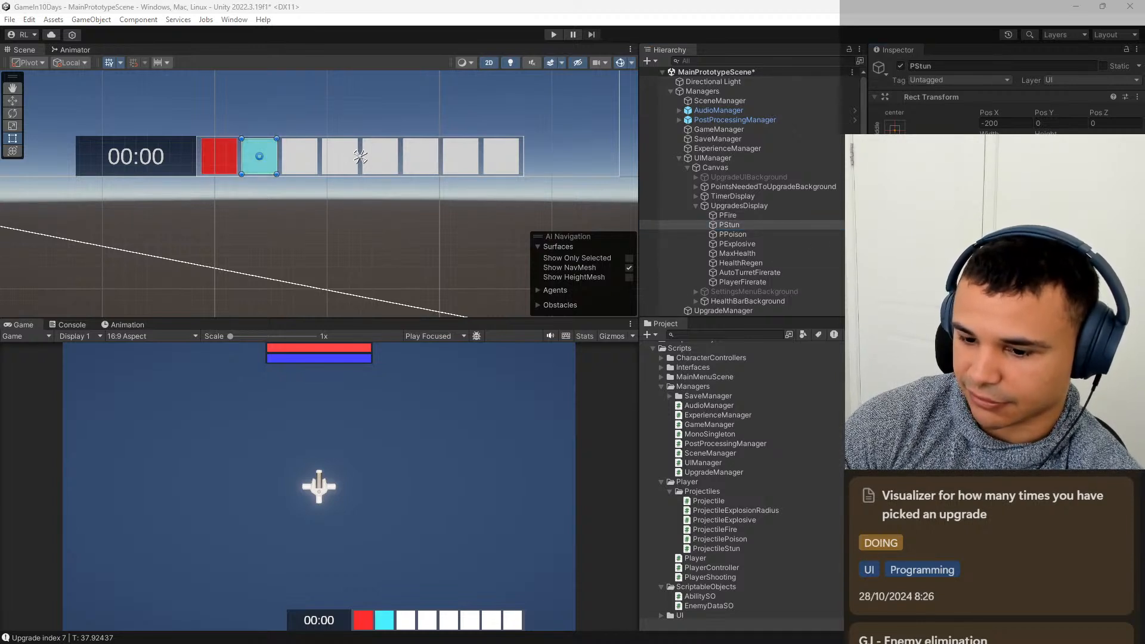
pyautogui.click(790, 233)
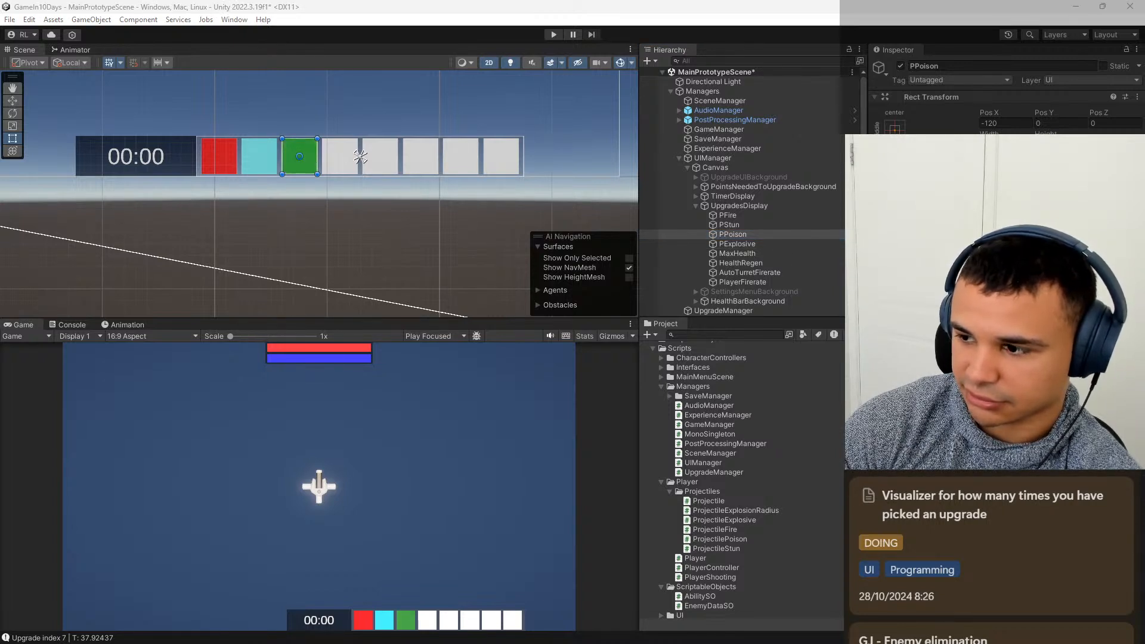
# Color the PExplosive image orange and the MaxHealth image light red.
pyautogui.click(764, 243)
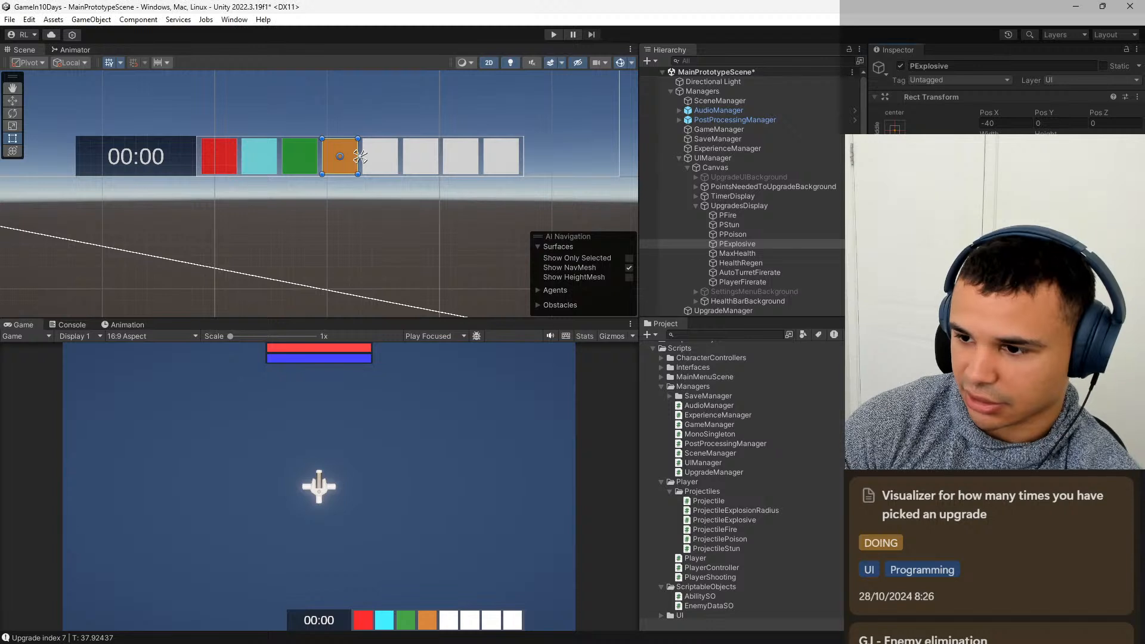
pyautogui.click(784, 253)
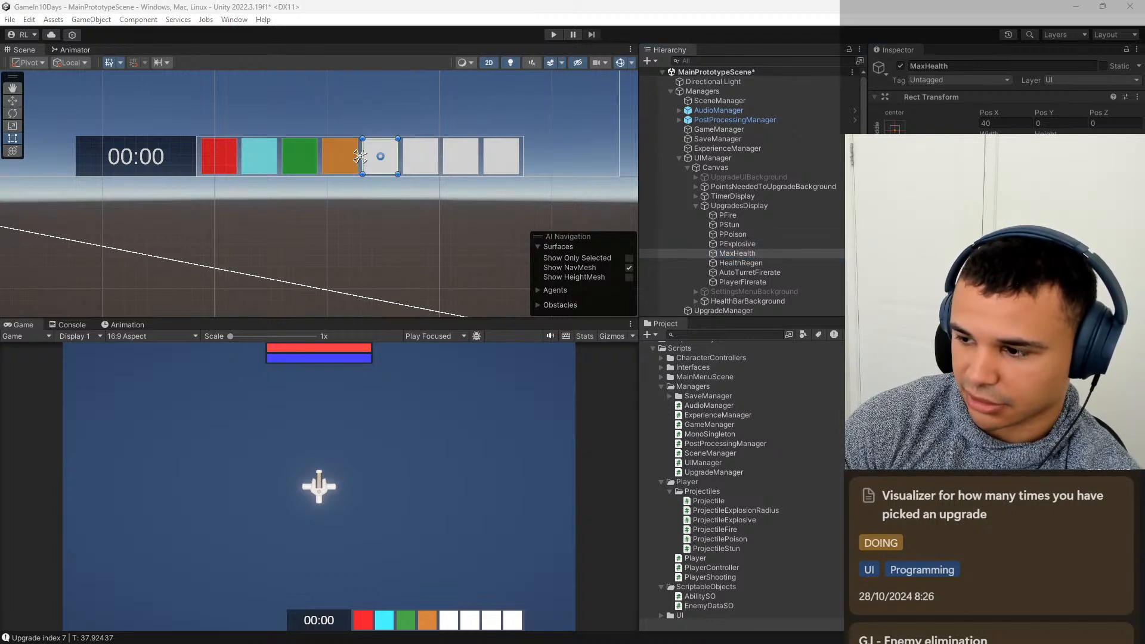
pyautogui.hotkey('ctrl', 'v')
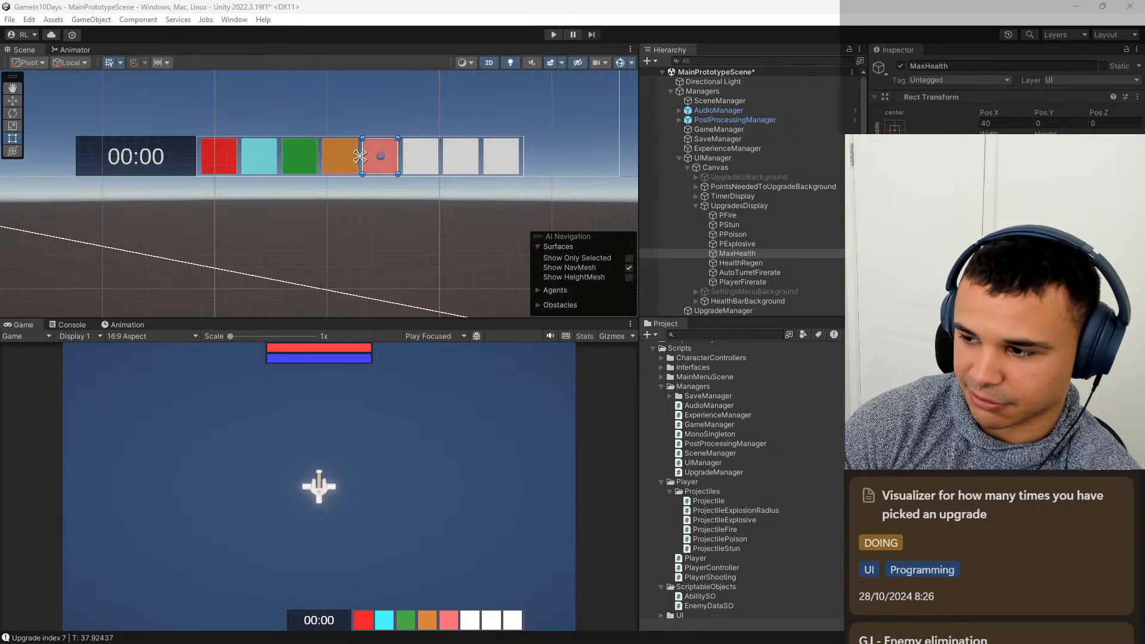
# Color the HealthRegen image light green, the AutoTurretFirerate image grey-blue and the PlayerFirerate image pale yellow.
pyautogui.click(767, 263)
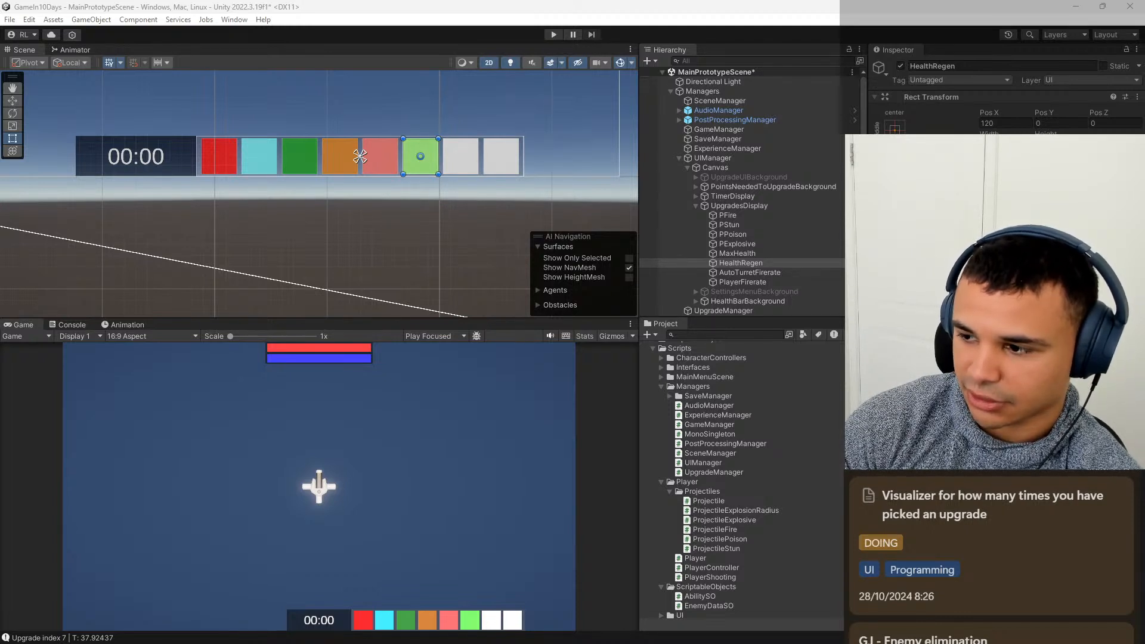
pyautogui.click(800, 271)
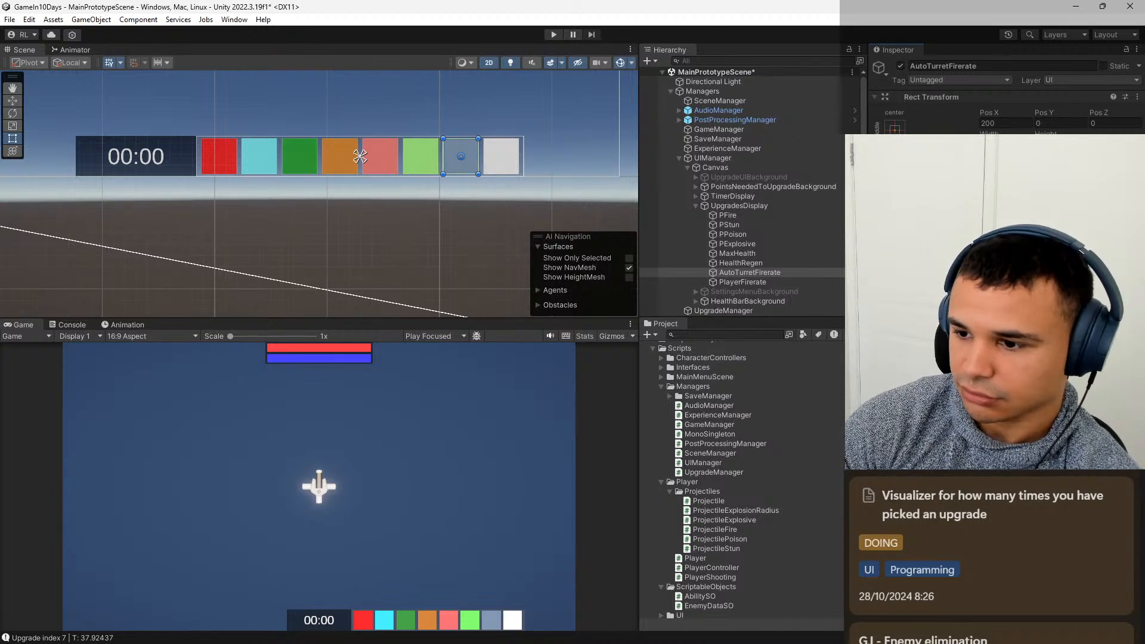
pyautogui.click(789, 283)
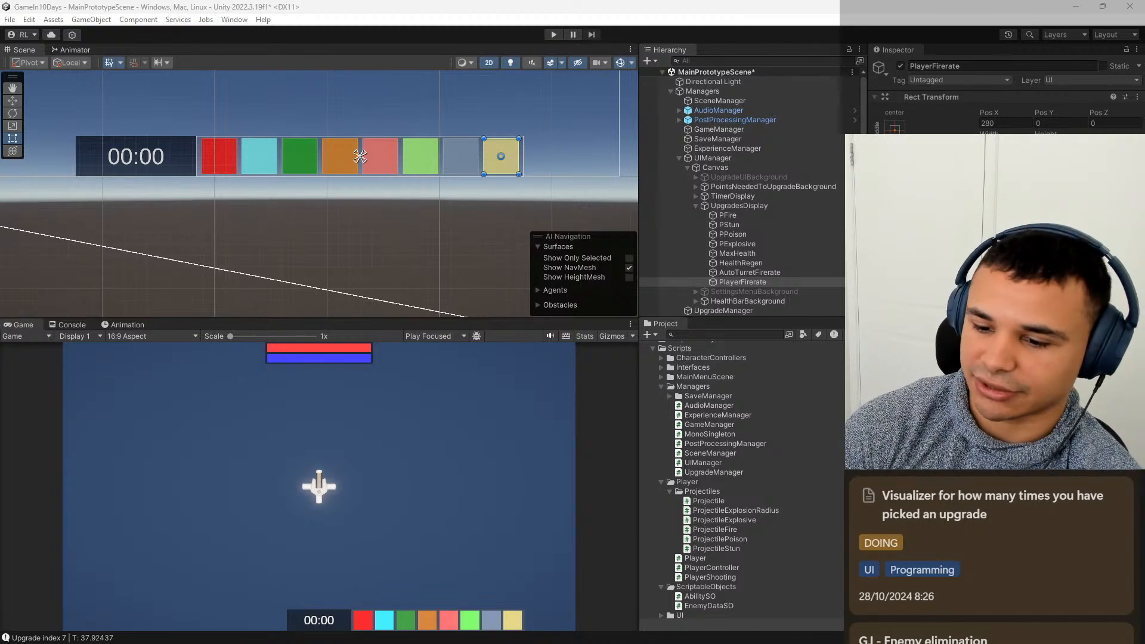
# Bring up the available object actions for the PFire image.
pyautogui.click(743, 217)
pyautogui.rightClick(744, 220)
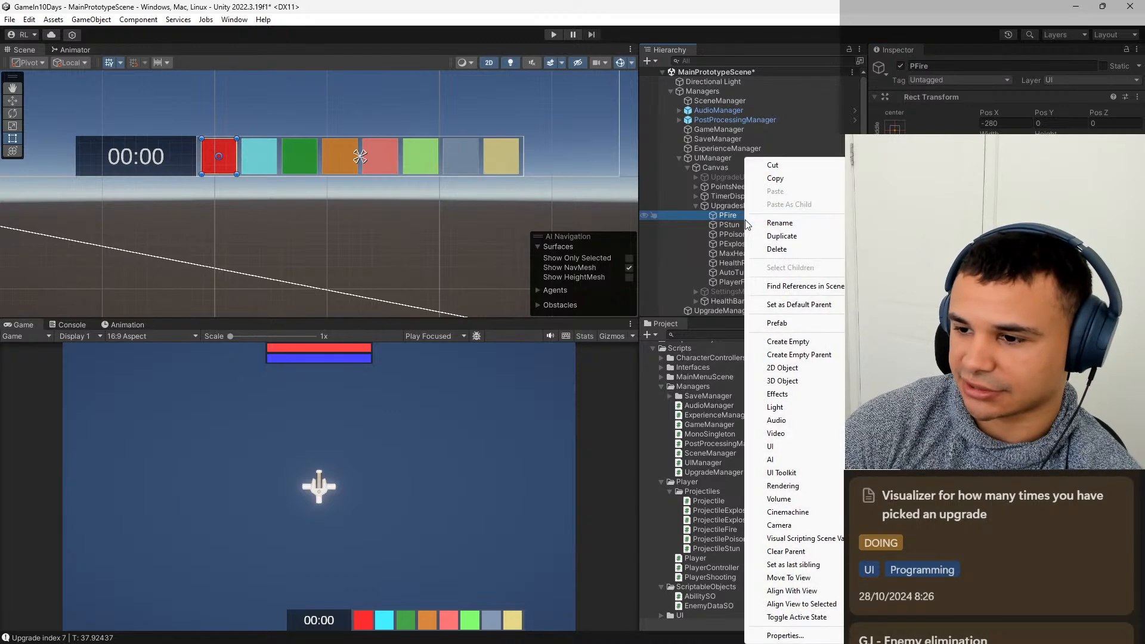
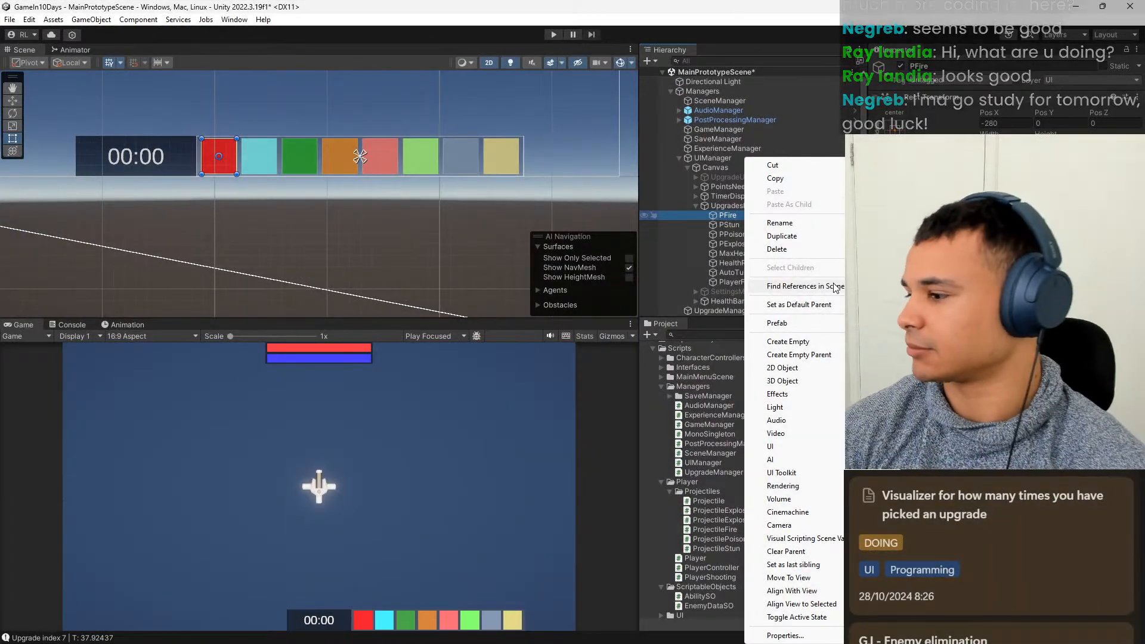
# Add a TextMeshPro text object as a child of the PFire image.
pyautogui.click(724, 218)
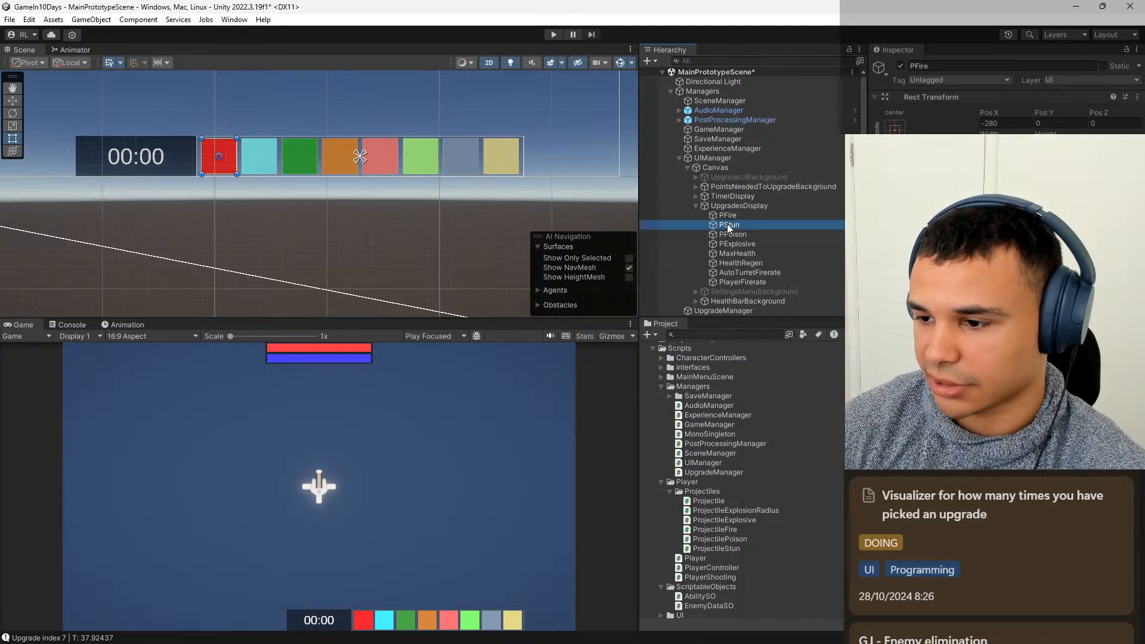
pyautogui.rightClick(732, 217)
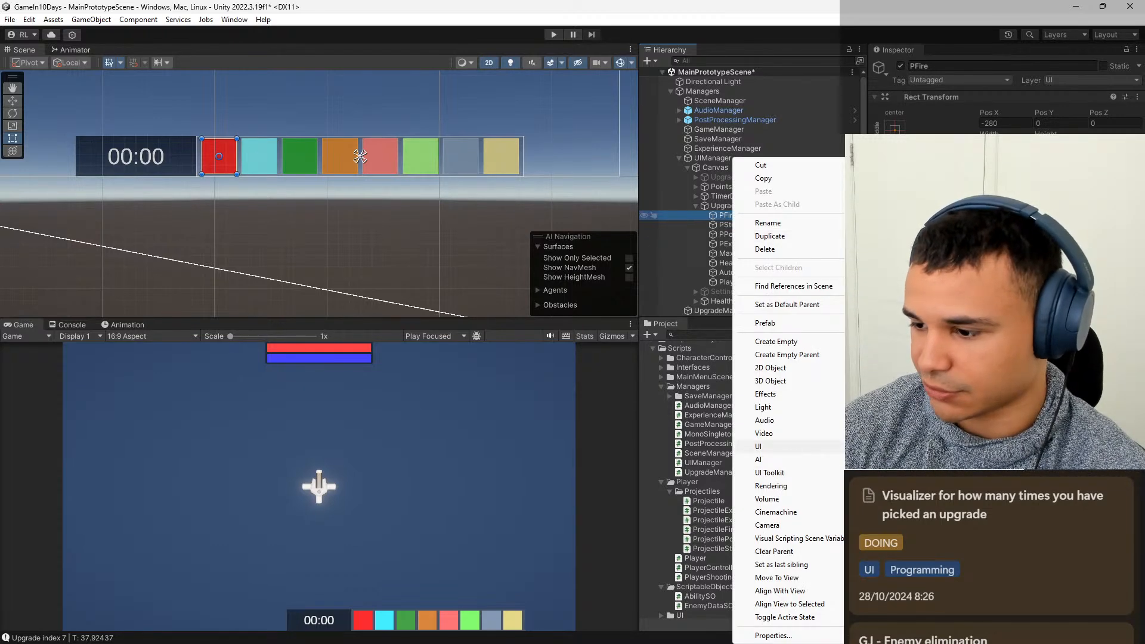
pyautogui.click(907, 460)
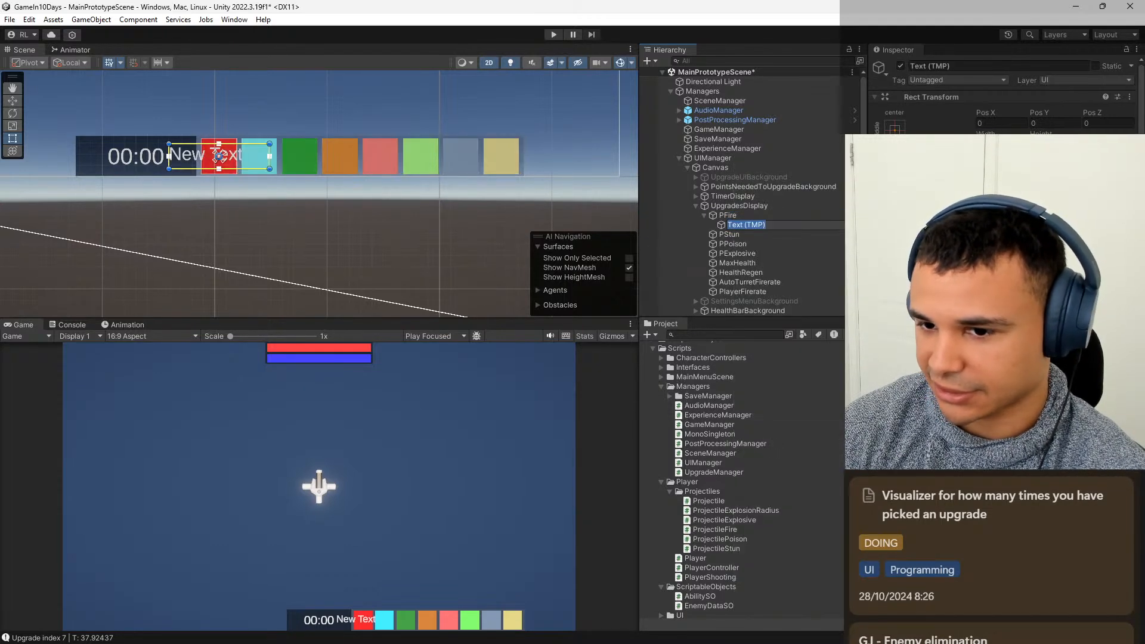
pyautogui.hotkey('alt', 'Tab')
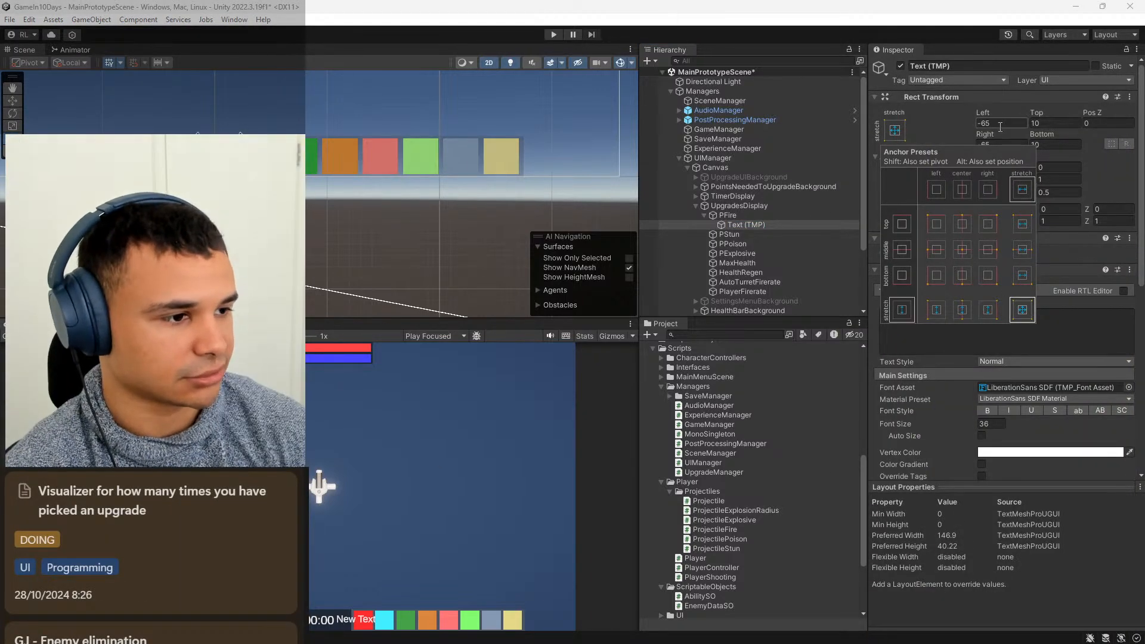
# Stretch the PFire text's anchors in both directions and set its Left, Top, Right and Bottom offsets to 5.
pyautogui.click(1022, 310)
pyautogui.click(1000, 123)
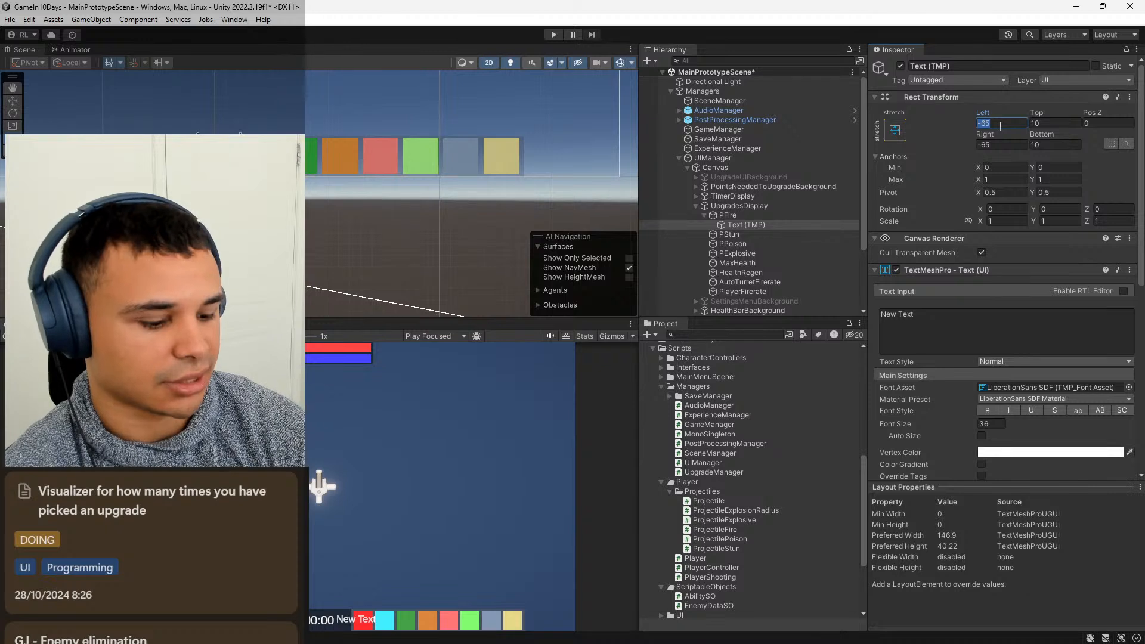
pyautogui.write('5')
pyautogui.press('Tab')
pyautogui.write('5')
pyautogui.press('Tab')
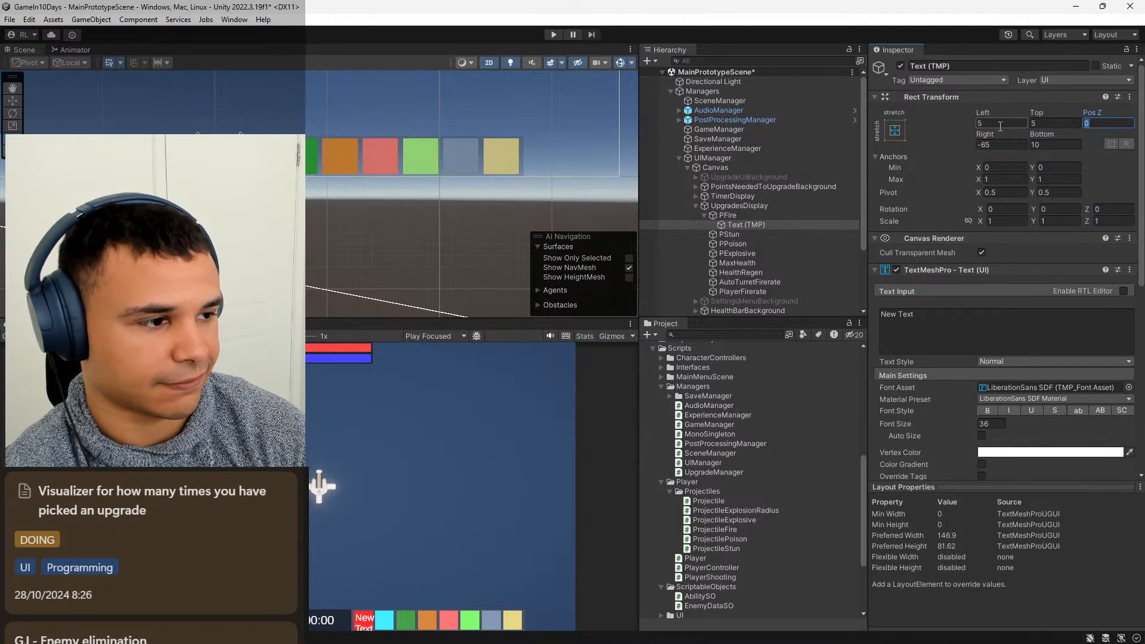
pyautogui.press('Tab')
pyautogui.write('5')
pyautogui.press('Tab')
pyautogui.write('5')
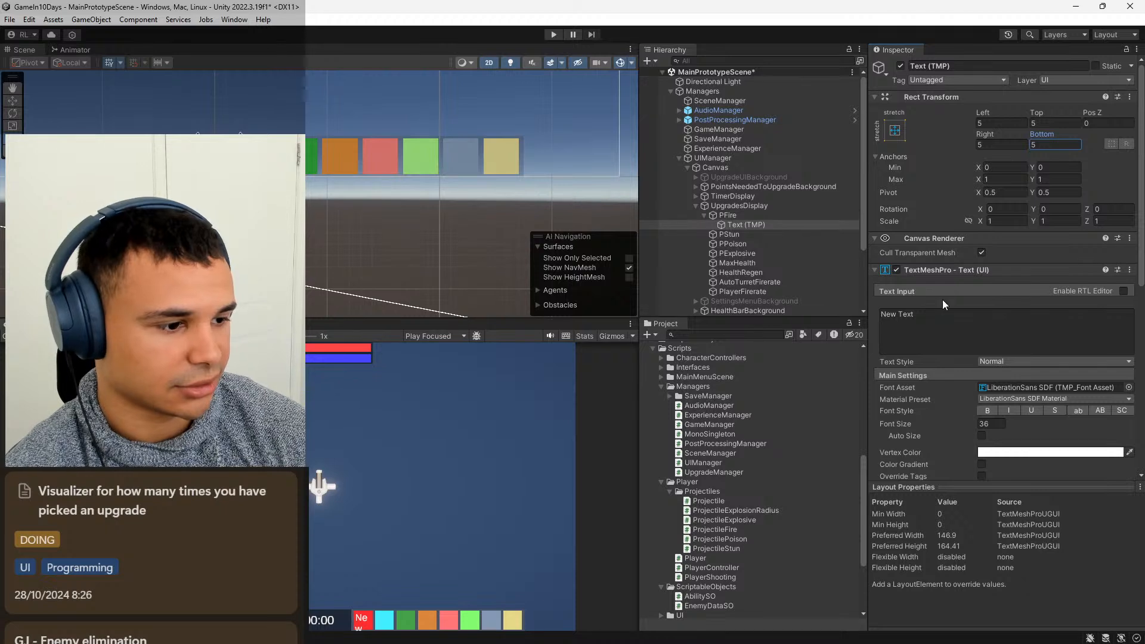
# Rename PFire's text object to UpgradesText.
pyautogui.click(980, 66)
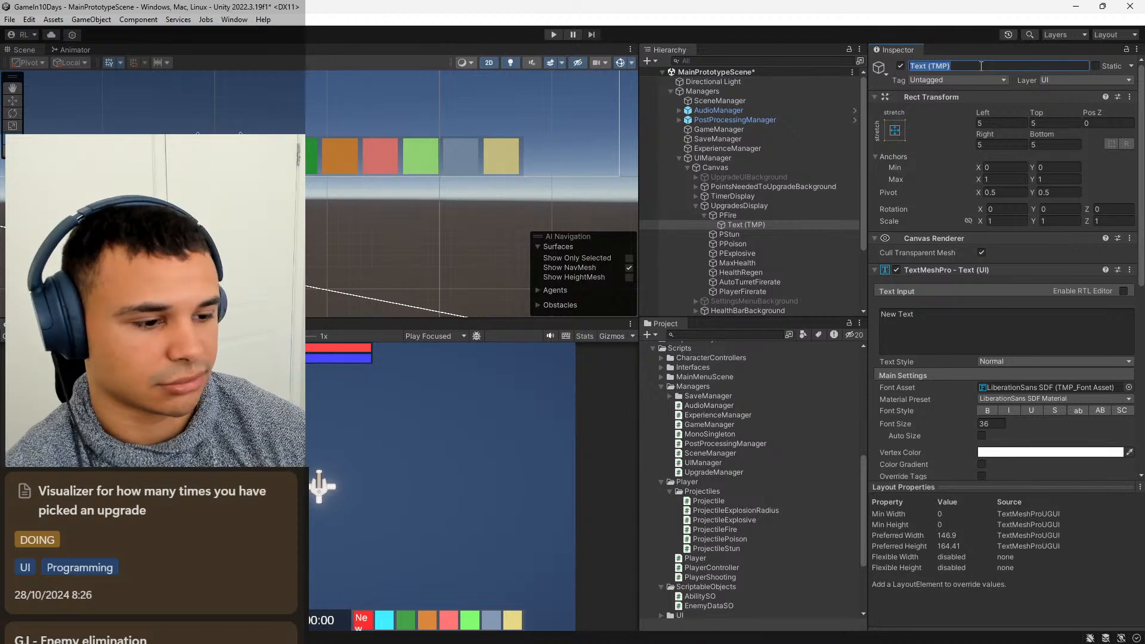
pyautogui.write('Time')
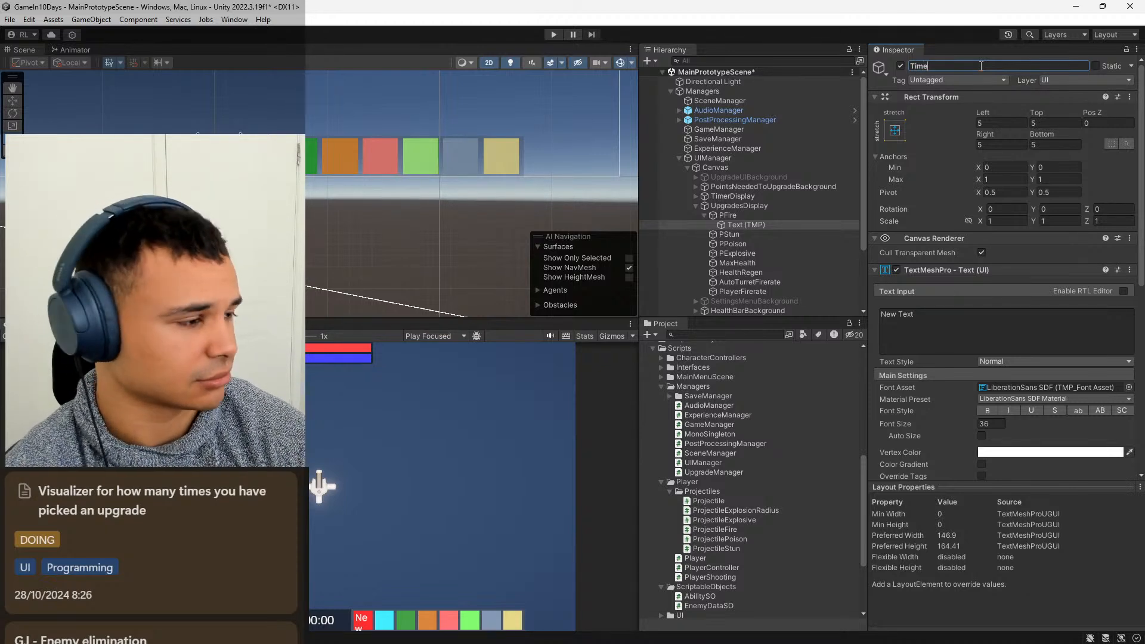
pyautogui.write('s')
pyautogui.press('BackSpace')
pyautogui.press('BackSpace')
pyautogui.press('BackSpace')
pyautogui.press('BackSpace')
pyautogui.press('BackSpace')
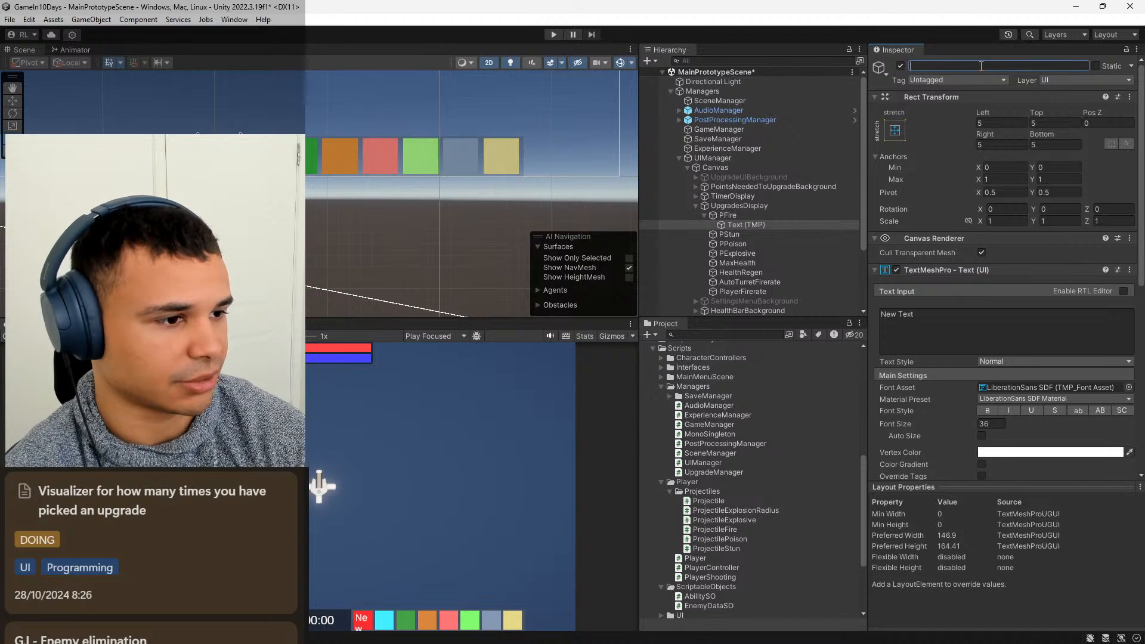
pyautogui.write('Upgrade')
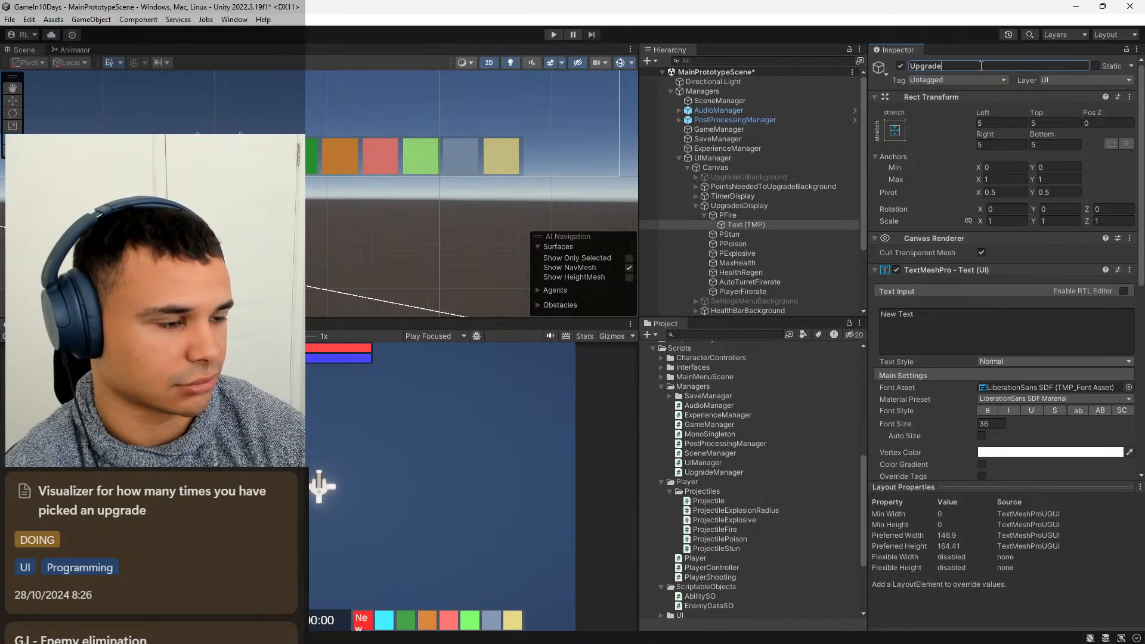
pyautogui.write('sTe')
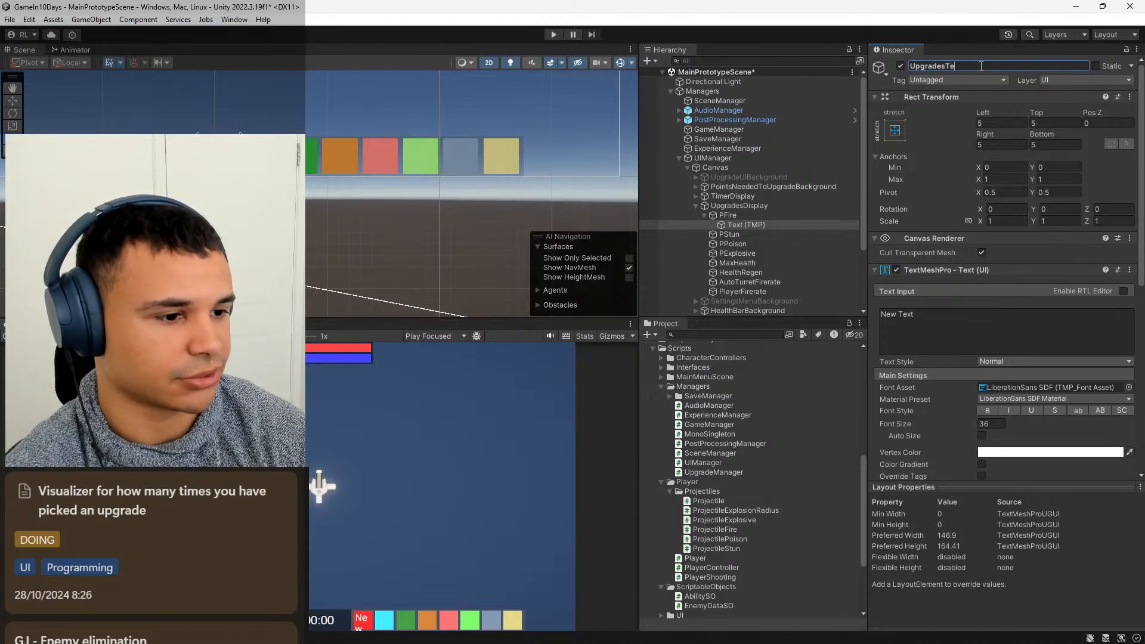
pyautogui.write('xt')
pyautogui.press('Return')
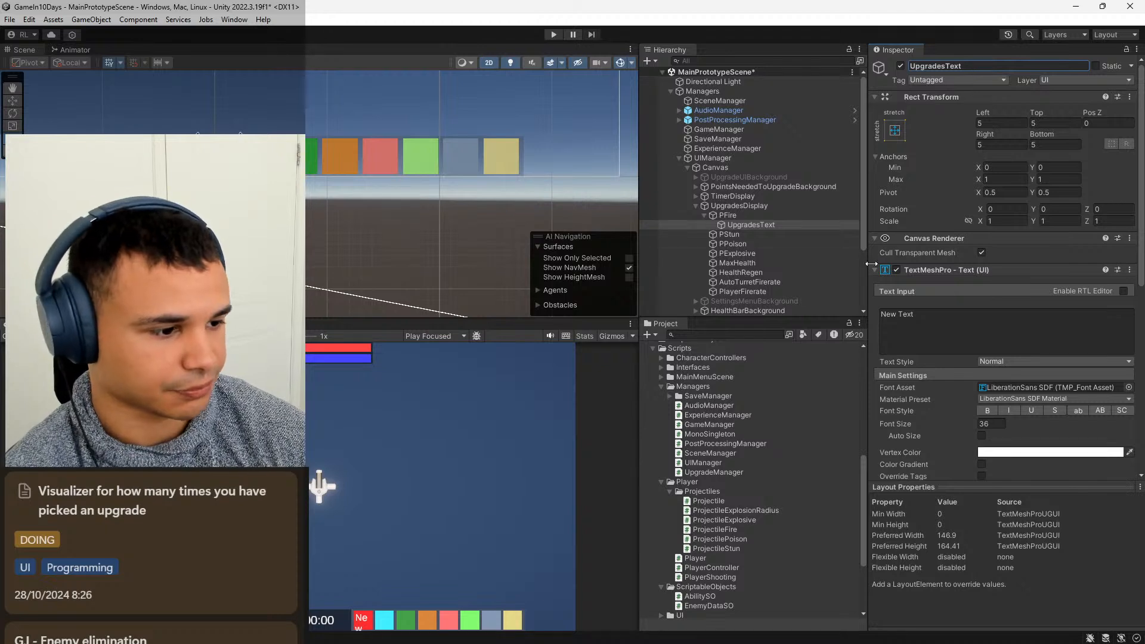
# Set the text content of PFire's UpgradesText to x0 and align it to the center and middle.
pyautogui.click(946, 317)
pyautogui.write('0')
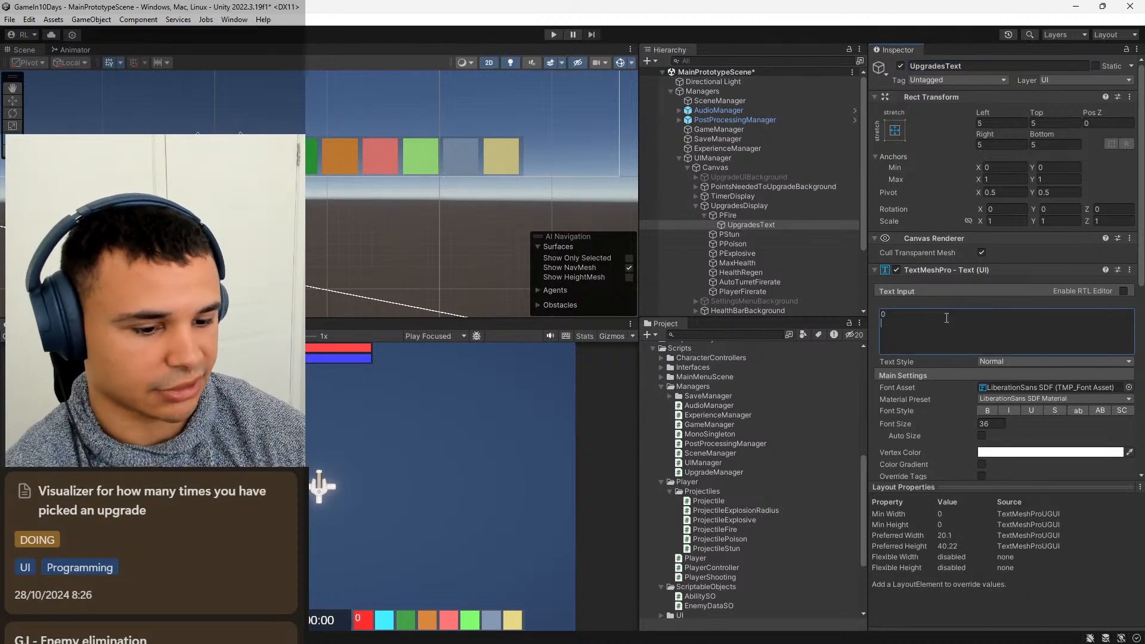
pyautogui.scroll(-3, 983, 387)
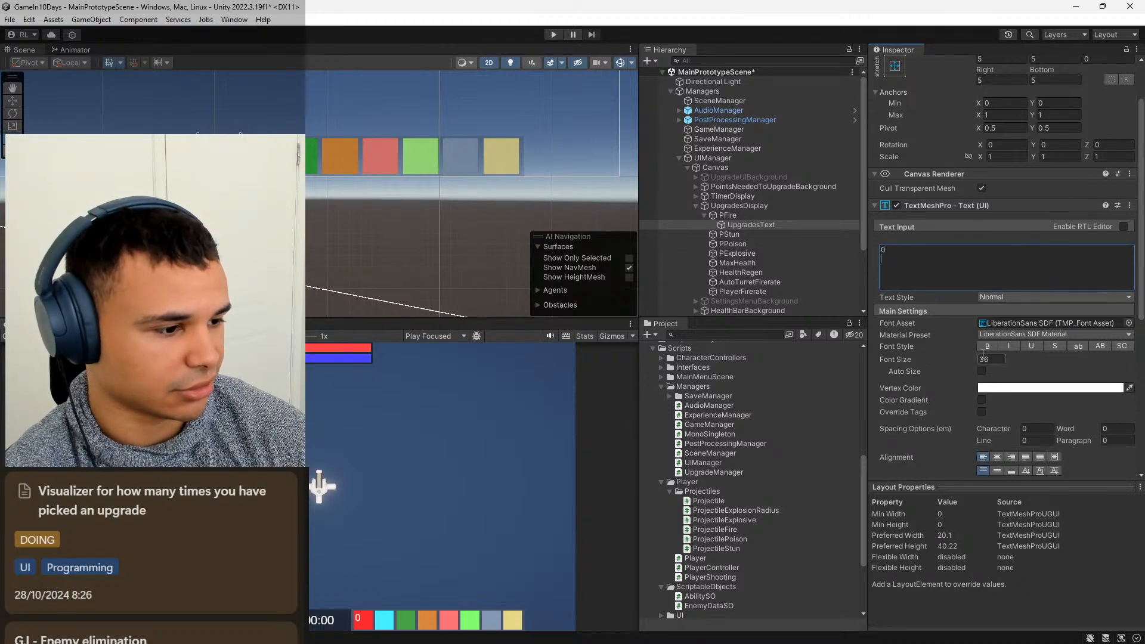
pyautogui.click(997, 457)
pyautogui.click(999, 469)
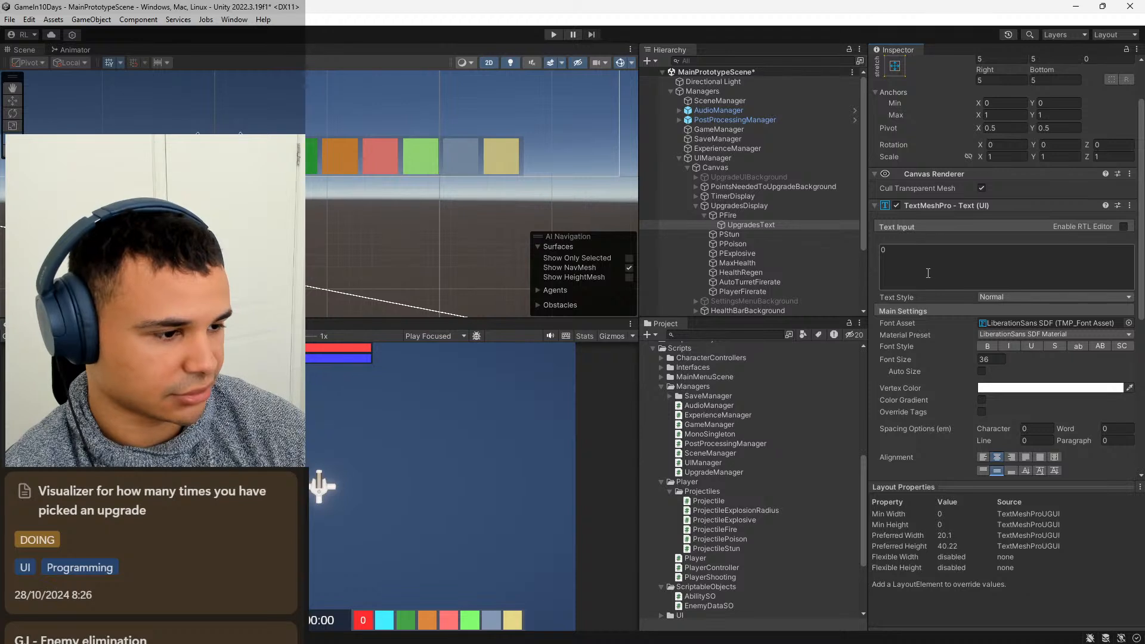
pyautogui.scroll(2, 930, 273)
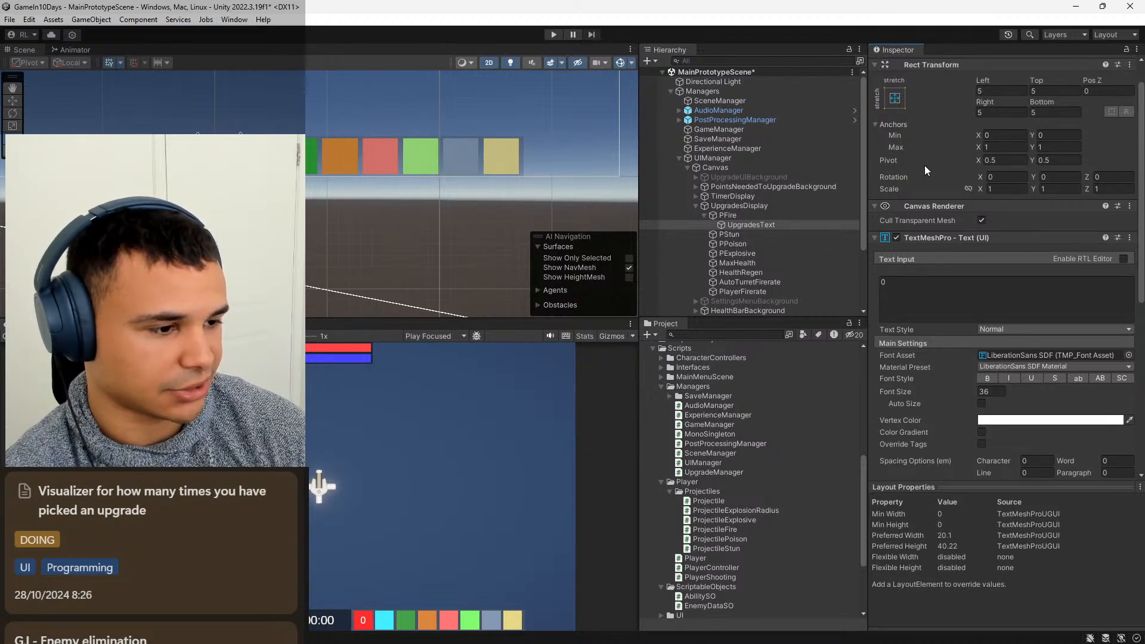
pyautogui.click(905, 287)
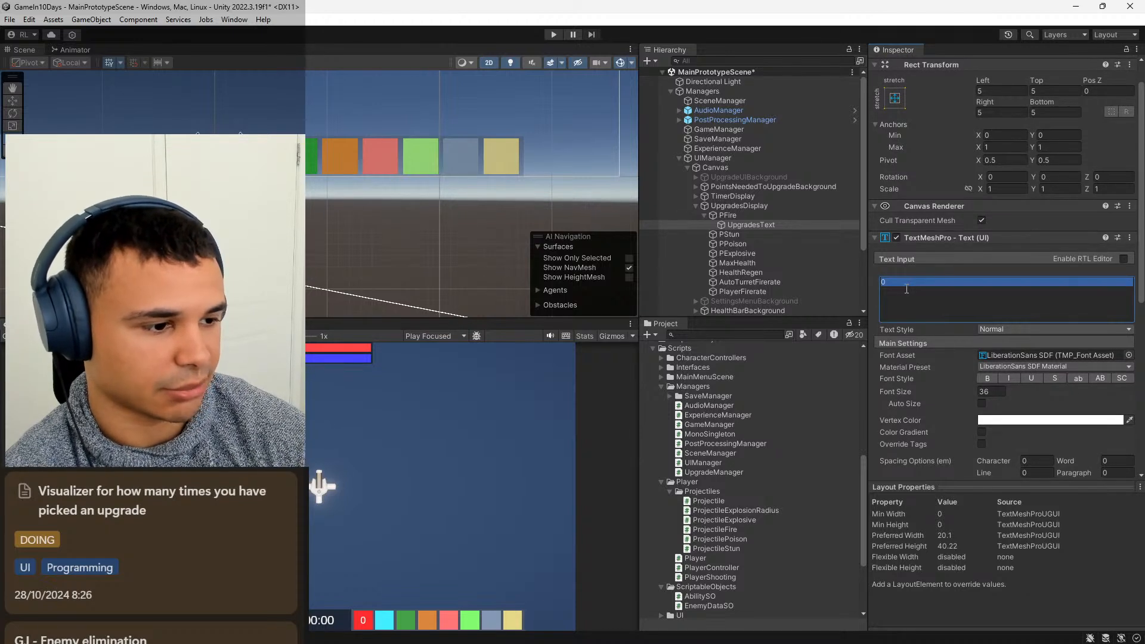
pyautogui.click(906, 288)
pyautogui.write('x')
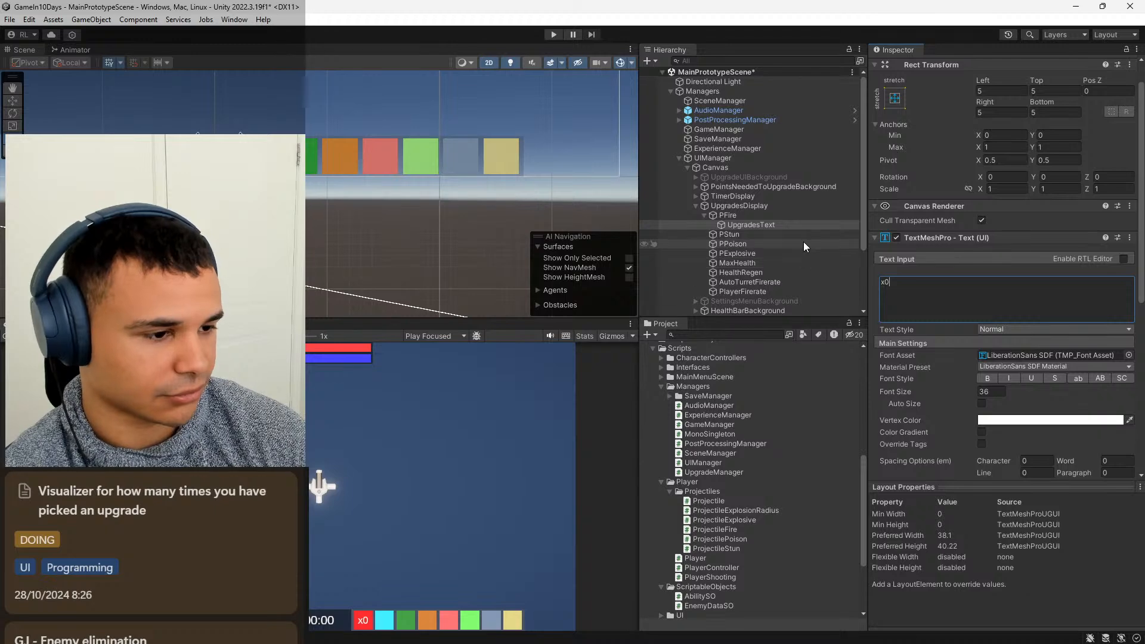
# Add a TextMeshPro text object named UpgradesText under the PStun image, with x0 as its content.
pyautogui.click(737, 232)
pyautogui.rightClick(736, 231)
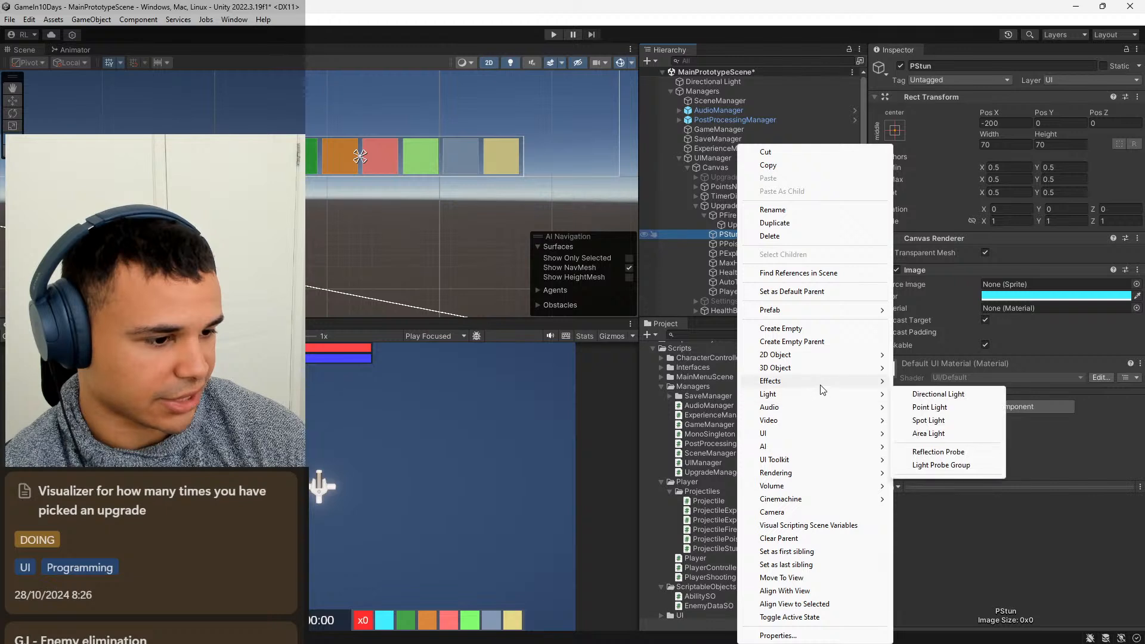
pyautogui.moveTo(820, 385)
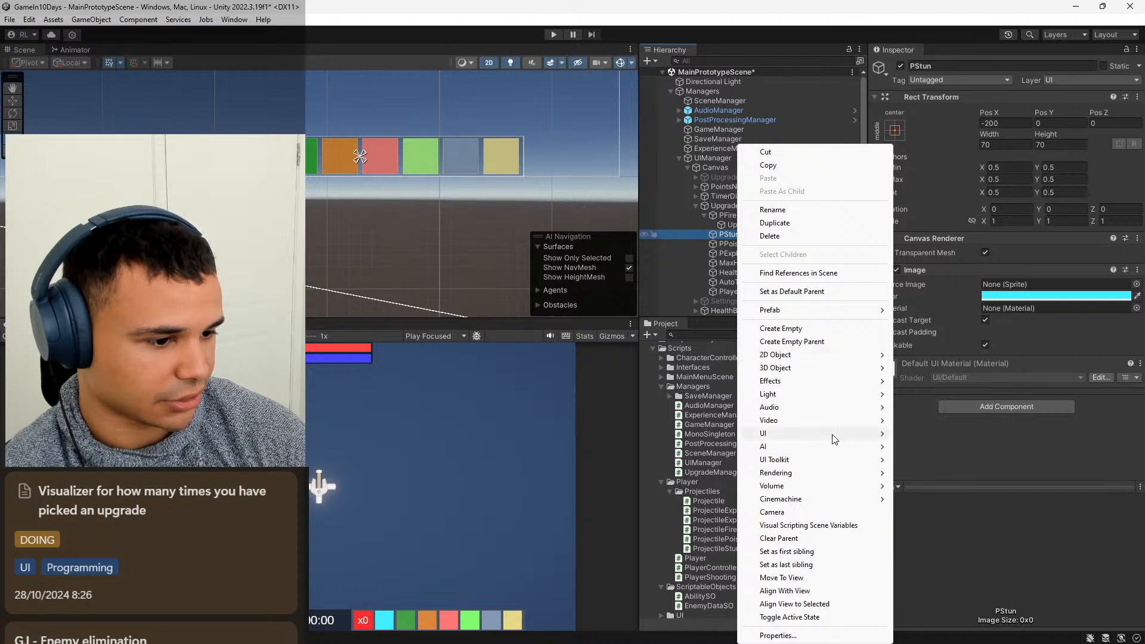
pyautogui.moveTo(834, 439)
pyautogui.click(952, 446)
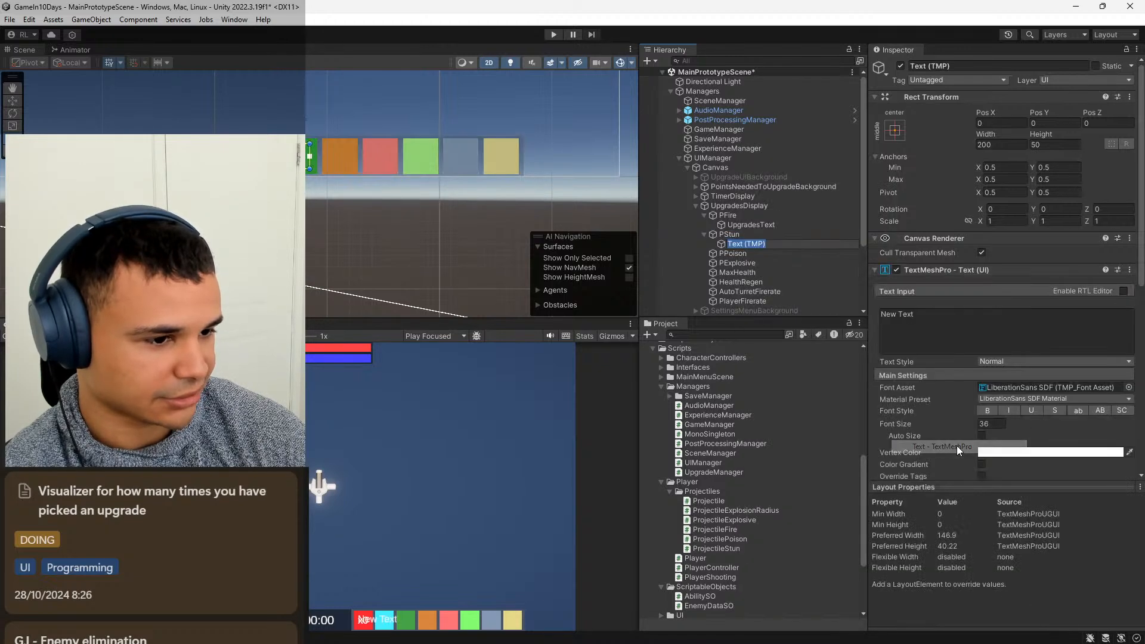
pyautogui.write('Up')
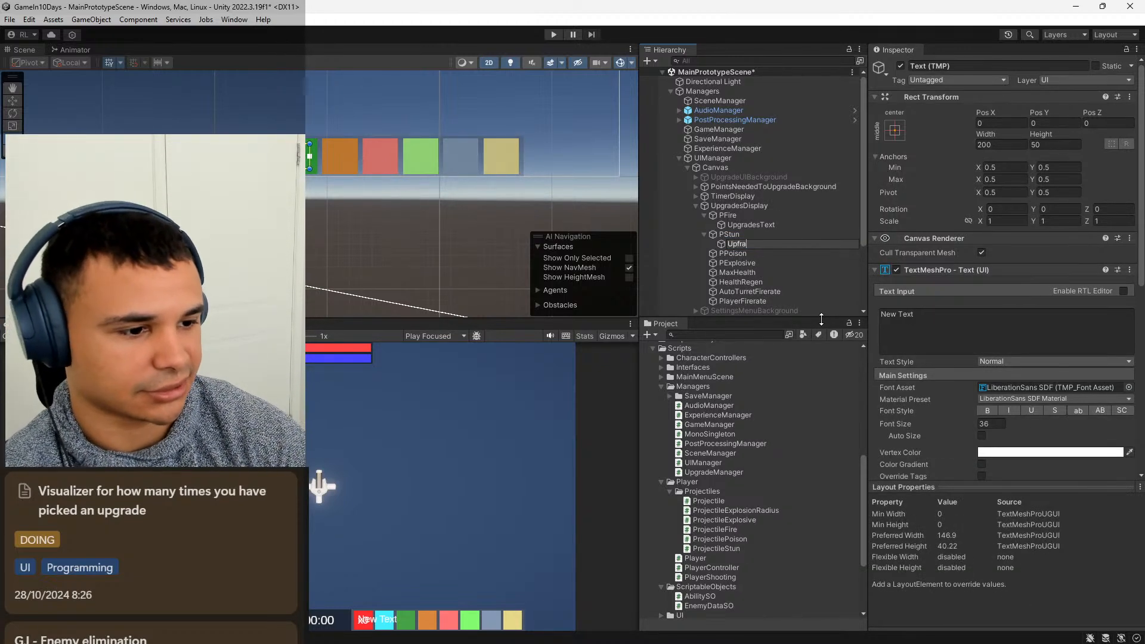
pyautogui.write('grades')
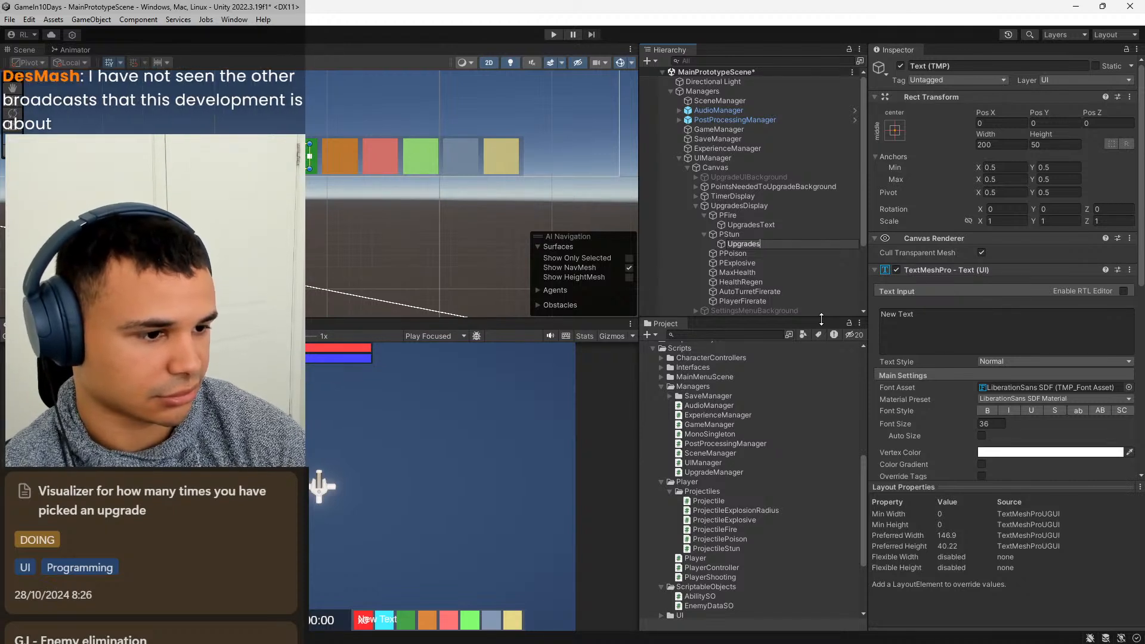
pyautogui.write('Text')
pyautogui.press('Return')
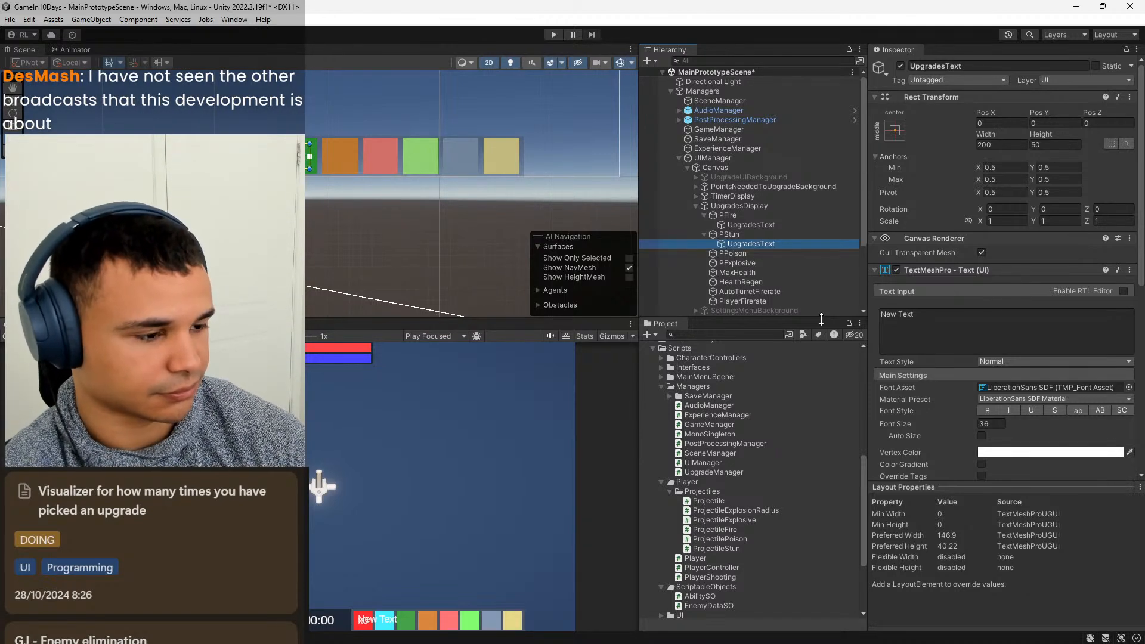
pyautogui.click(942, 315)
pyautogui.write('x0')
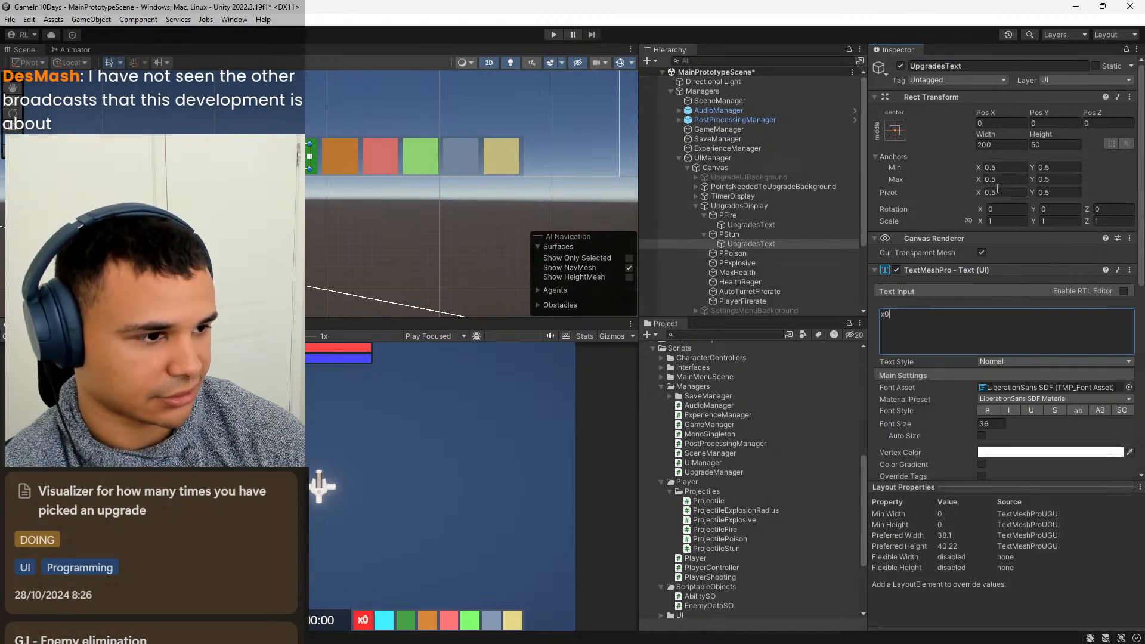
# Stretch the anchors of PStun's UpgradesText in both directions and set its Left, Top, Right and Bottom offsets to 5.
pyautogui.click(895, 130)
pyautogui.click(1022, 309)
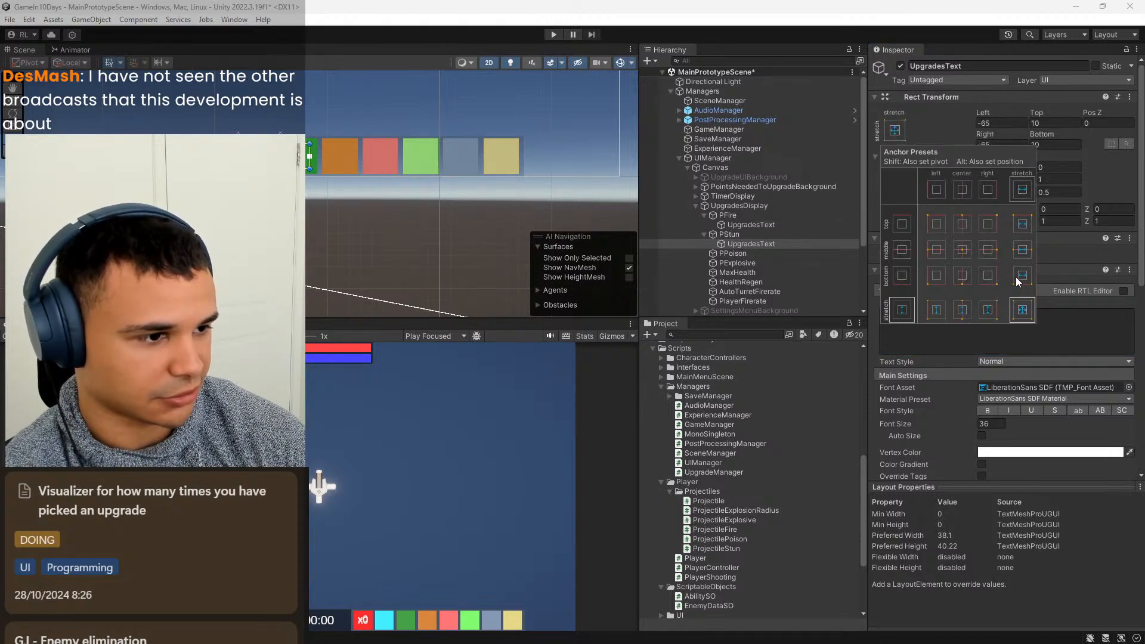
pyautogui.click(1001, 123)
pyautogui.click(1001, 123)
pyautogui.write('5')
pyautogui.press('Tab')
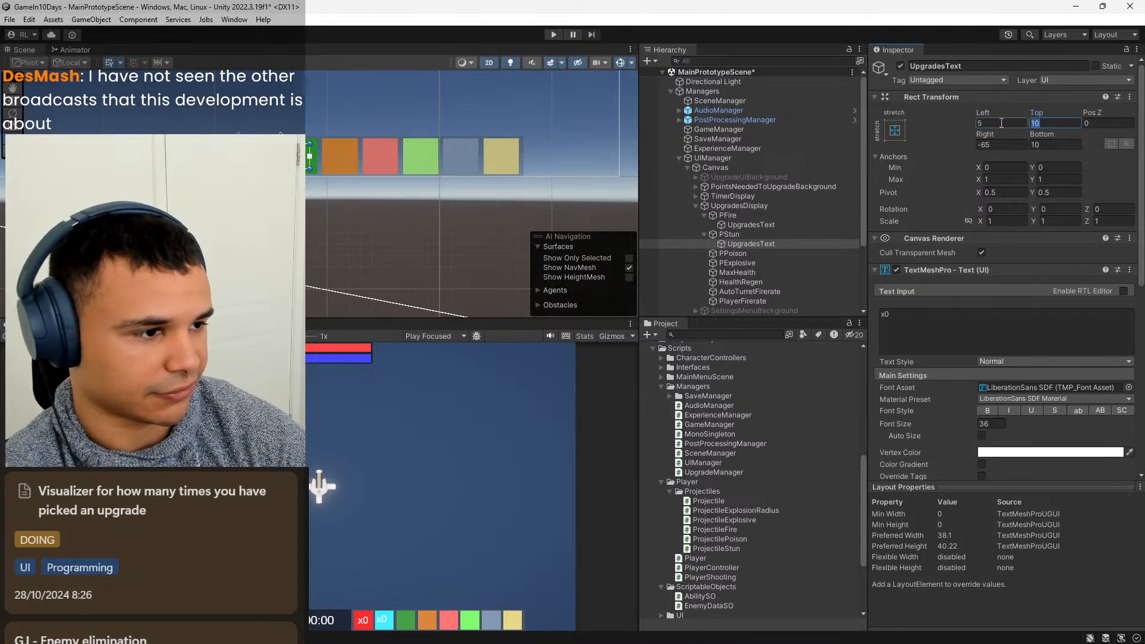
pyautogui.write('5')
pyautogui.press('Tab')
pyautogui.press('Tab')
pyautogui.write('5')
pyautogui.press('Tab')
pyautogui.write('5')
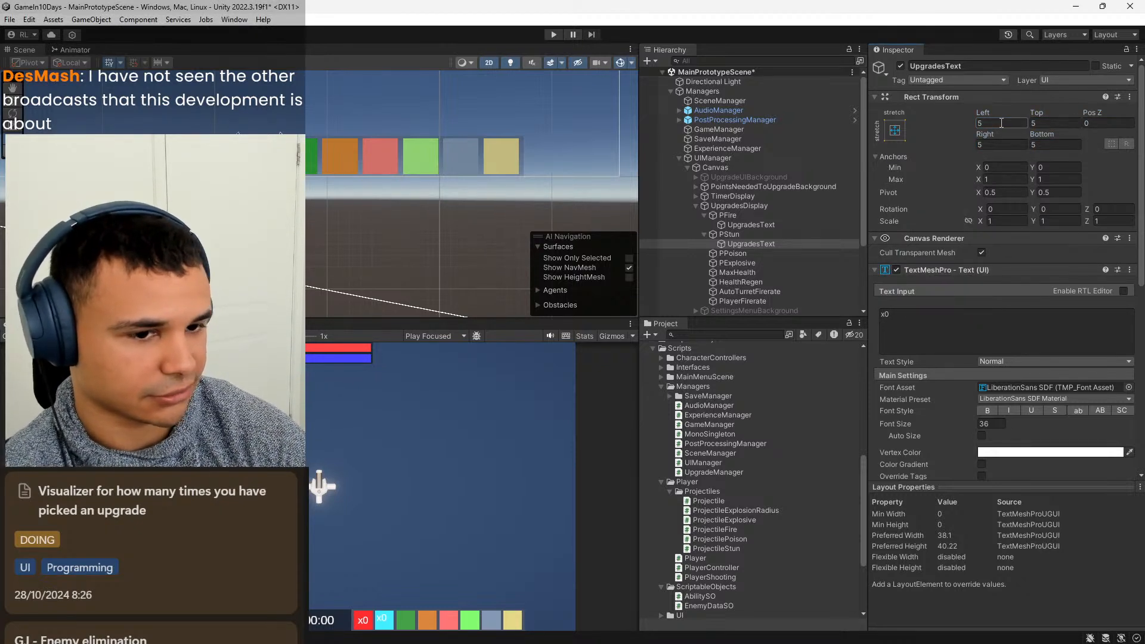
# Align the text of PStun's UpgradesText to the center and middle.
pyautogui.scroll(-3, 996, 419)
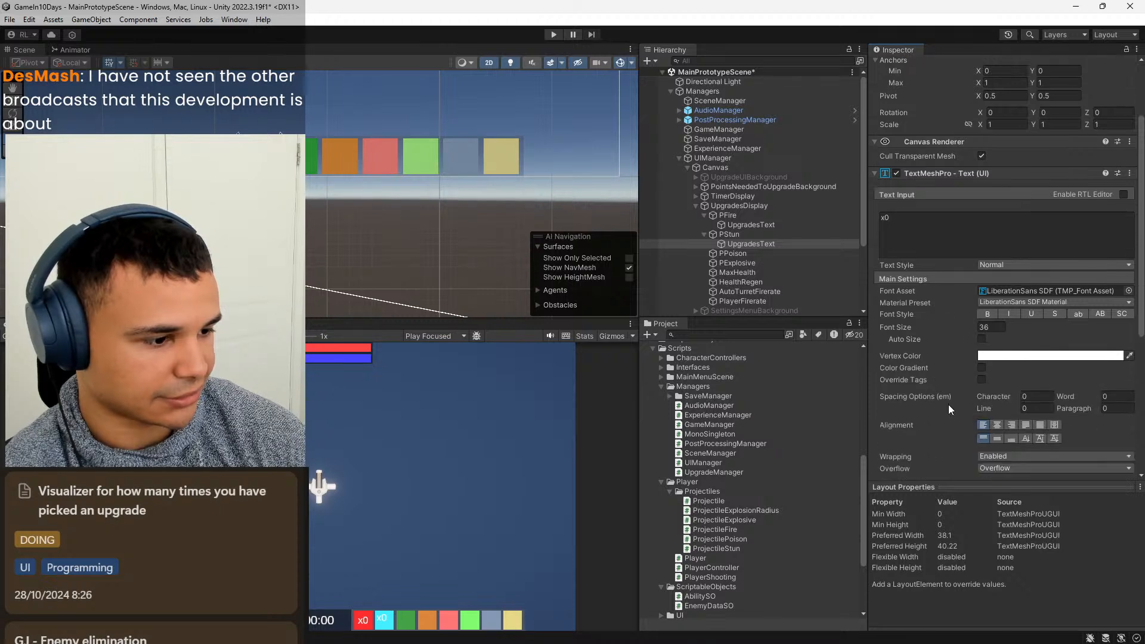
pyautogui.click(997, 425)
pyautogui.click(997, 438)
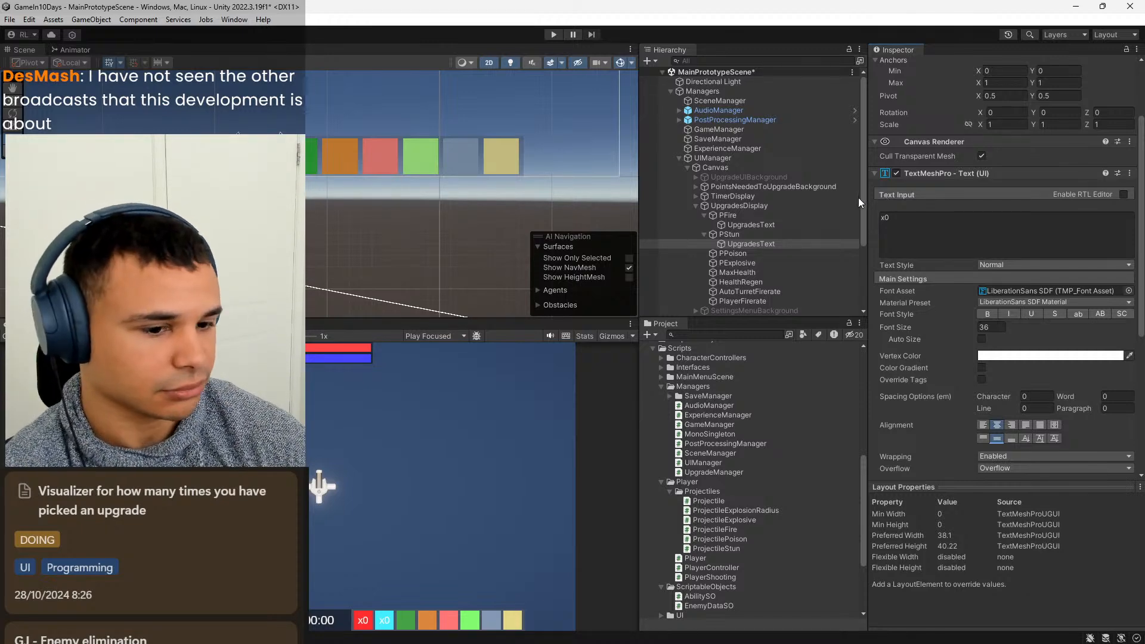
pyautogui.click(801, 225)
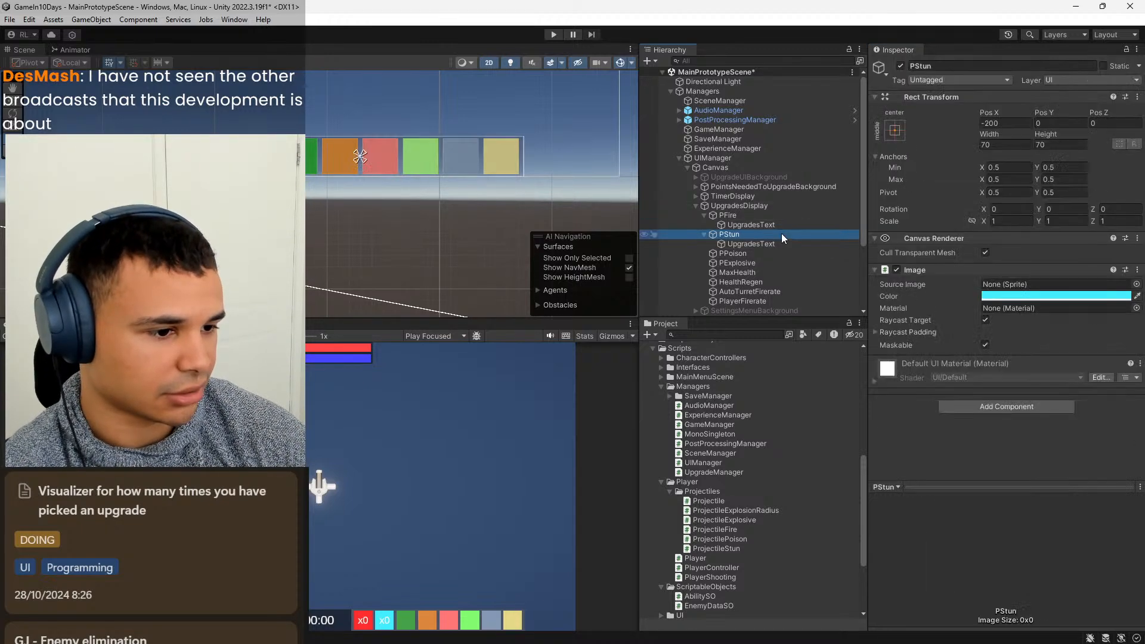
pyautogui.click(771, 242)
pyautogui.rightClick(740, 254)
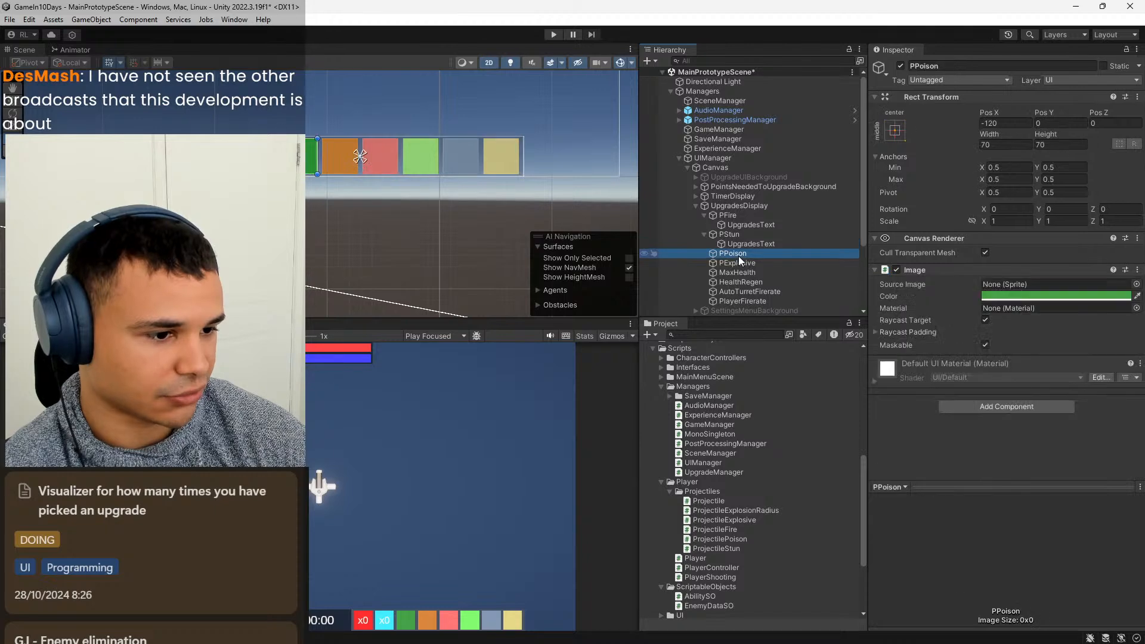
pyautogui.moveTo(832, 359)
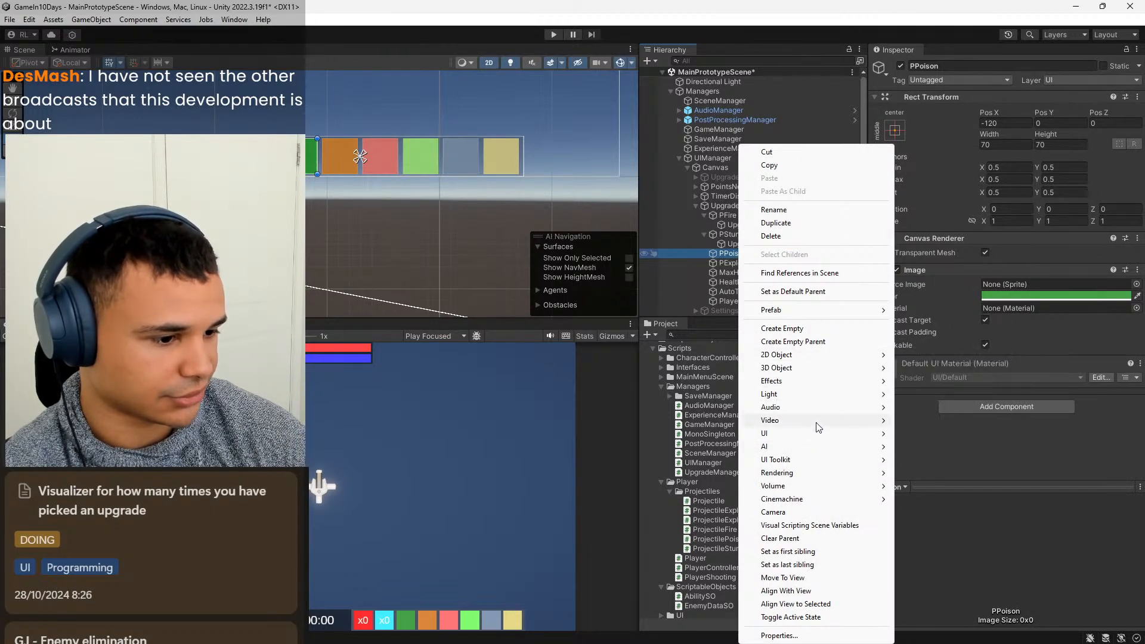
pyautogui.moveTo(837, 382)
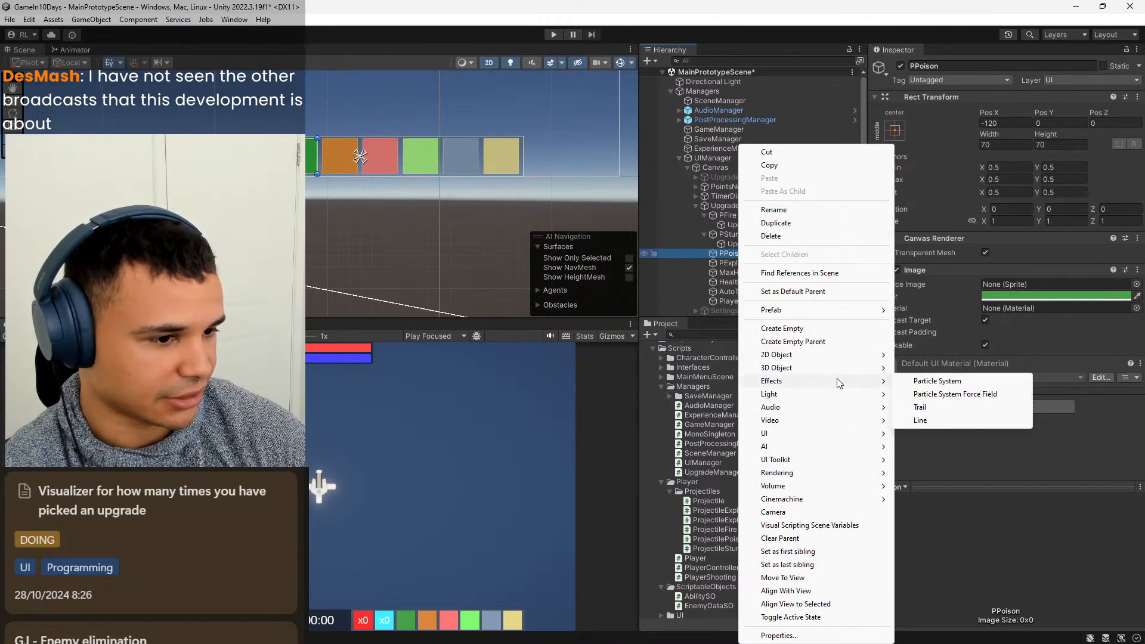
# Try adding a TextMeshPro text object to all six images from PPoison to PlayerFirerate at once, and undo it.
pyautogui.click(723, 258)
pyautogui.keyDown('shift'); pyautogui.click(732, 300); pyautogui.keyUp('shift')
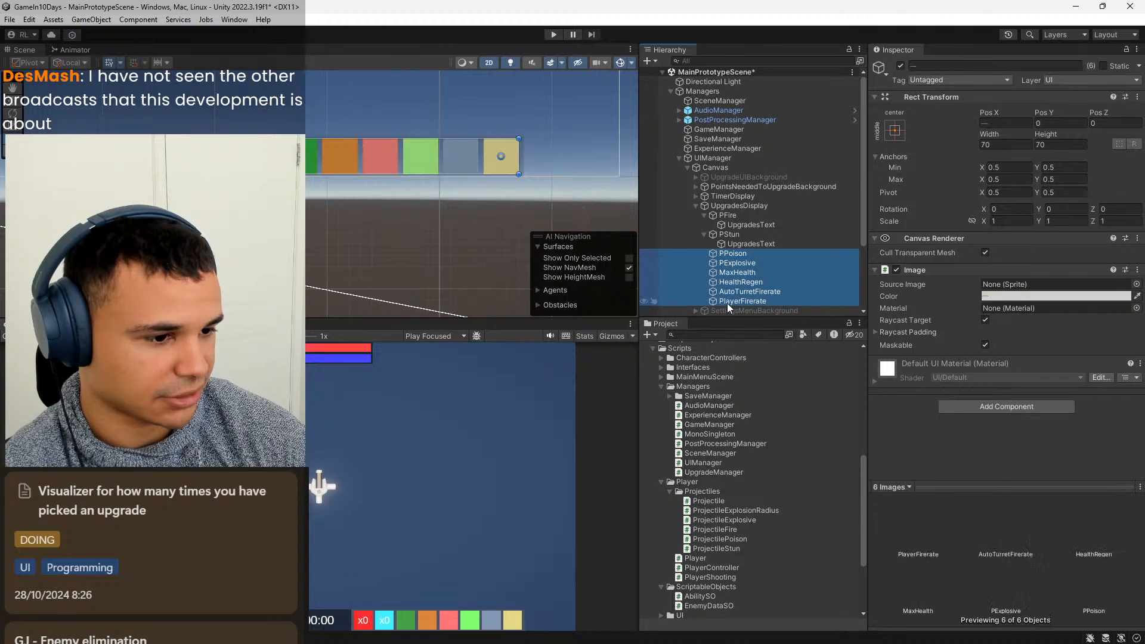
pyautogui.rightClick(727, 302)
pyautogui.moveTo(838, 422)
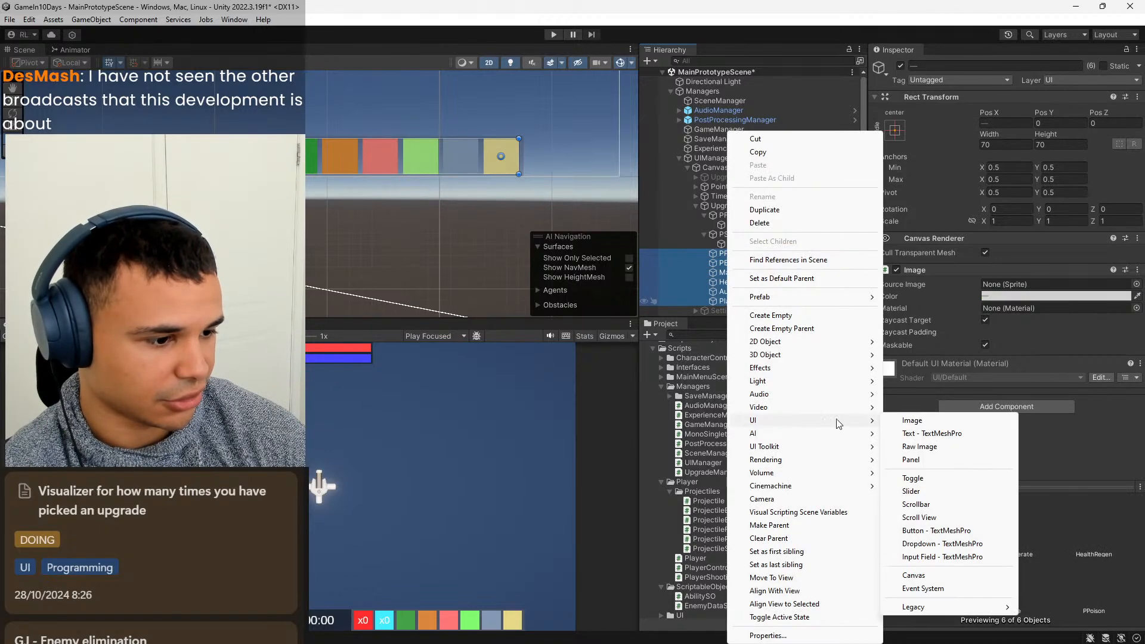
pyautogui.click(945, 433)
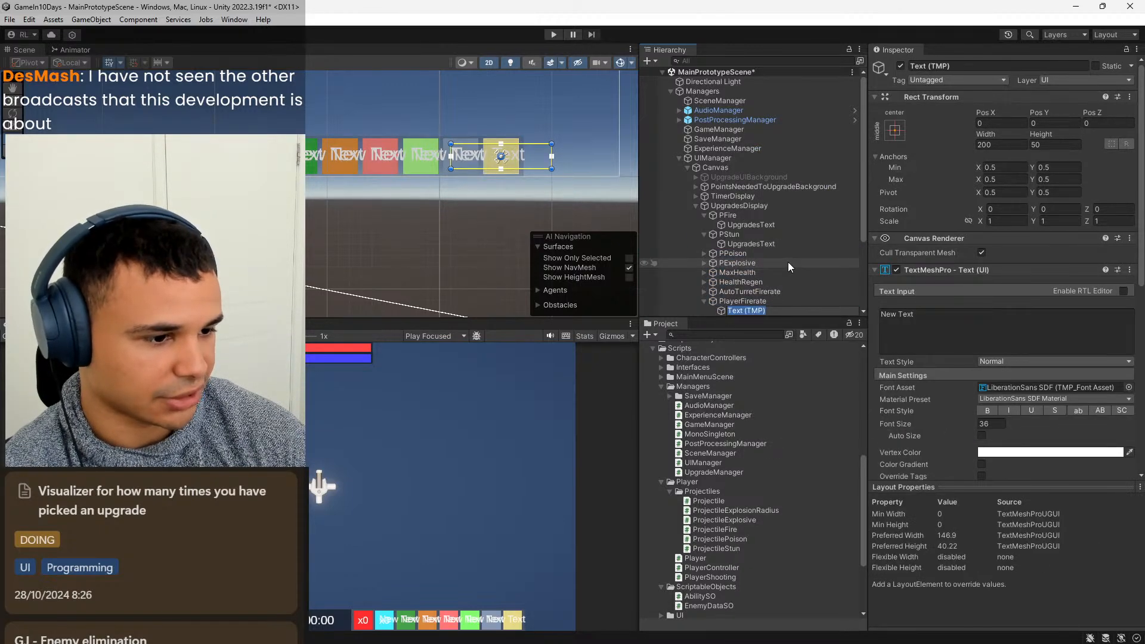
pyautogui.hotkey('ctrl', 'z')
# Add a TextMeshPro text object named UpgradesText under the PPoison image.
pyautogui.click(741, 255)
pyautogui.rightClick(741, 257)
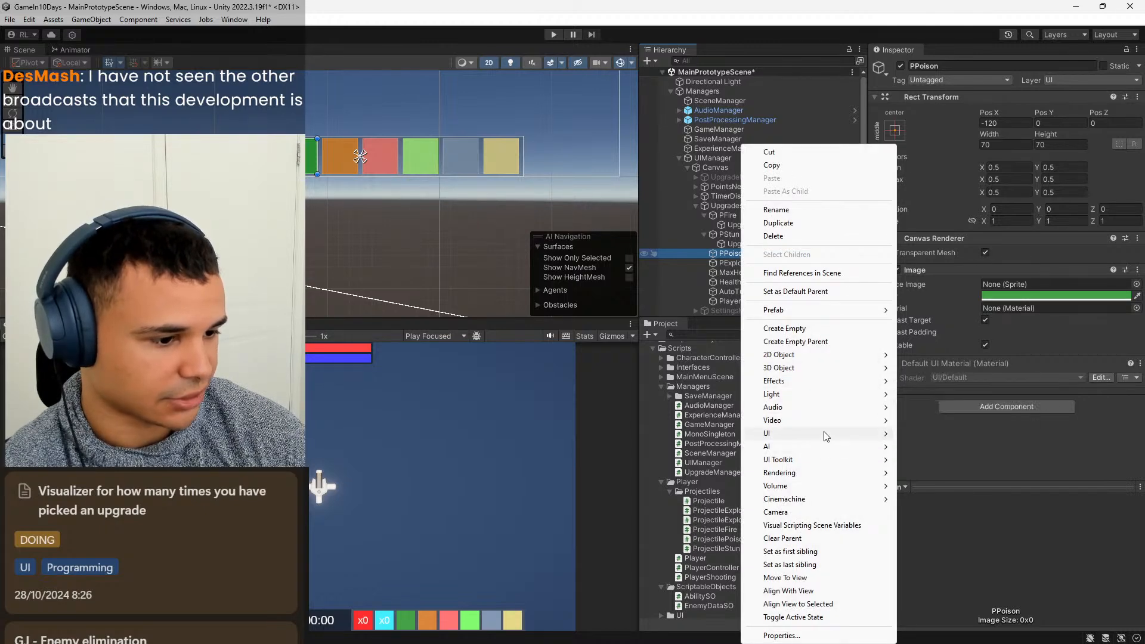
pyautogui.moveTo(829, 433)
pyautogui.click(942, 448)
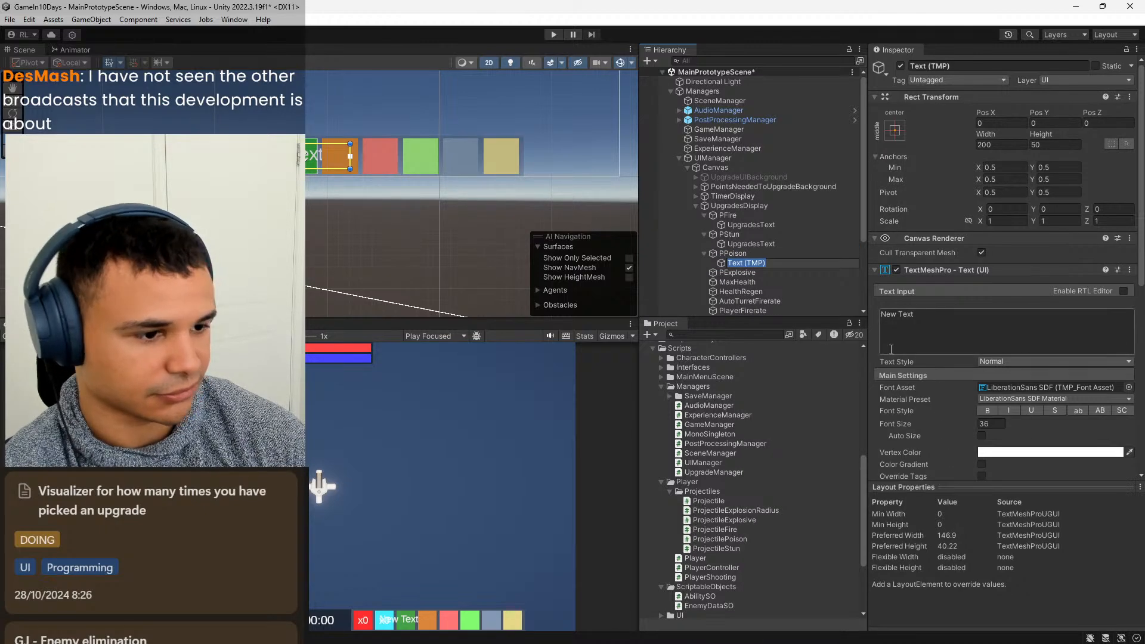
pyautogui.write('UpgradesText')
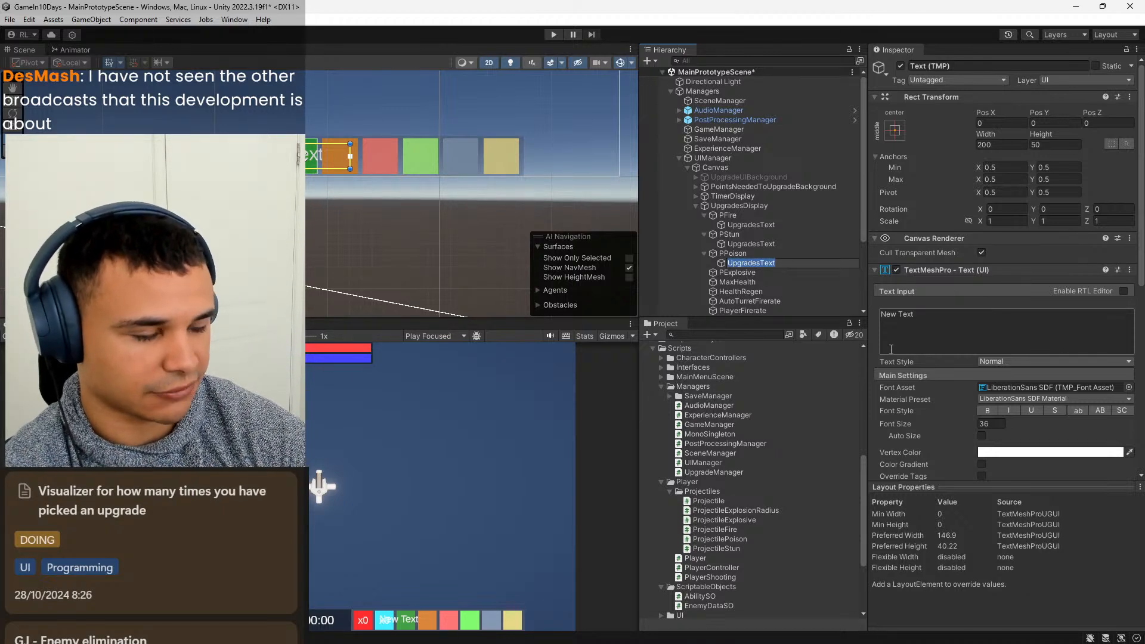
pyautogui.press('Return')
# Set the content of PPoison's UpgradesText to x0 and align it to the center and middle.
pyautogui.click(944, 340)
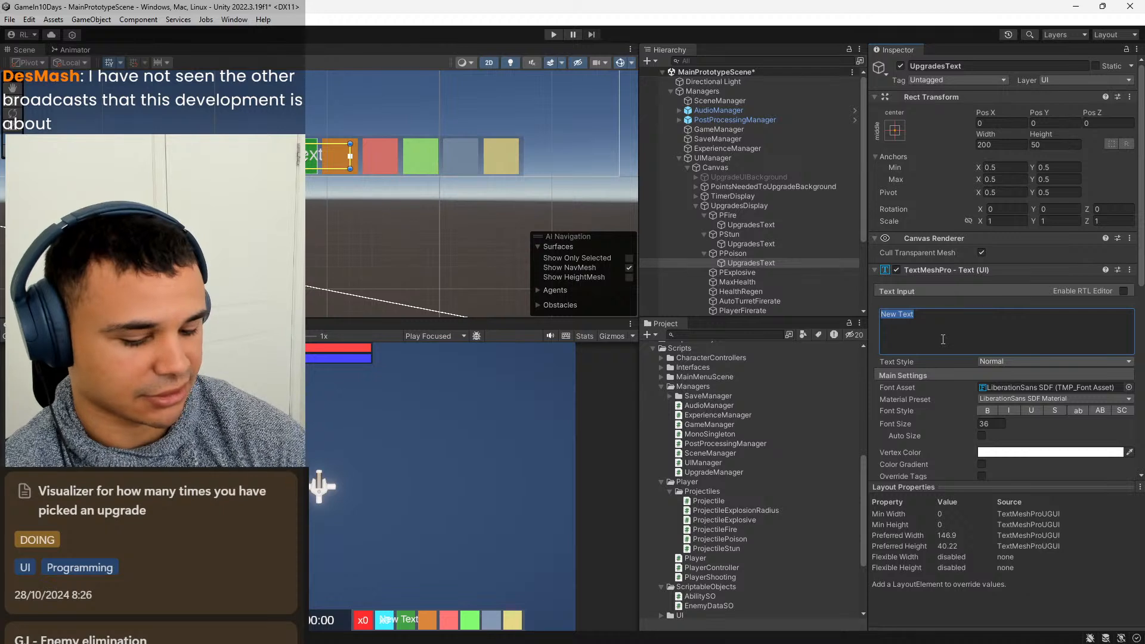
pyautogui.write('x0')
pyautogui.scroll(-2, 930, 421)
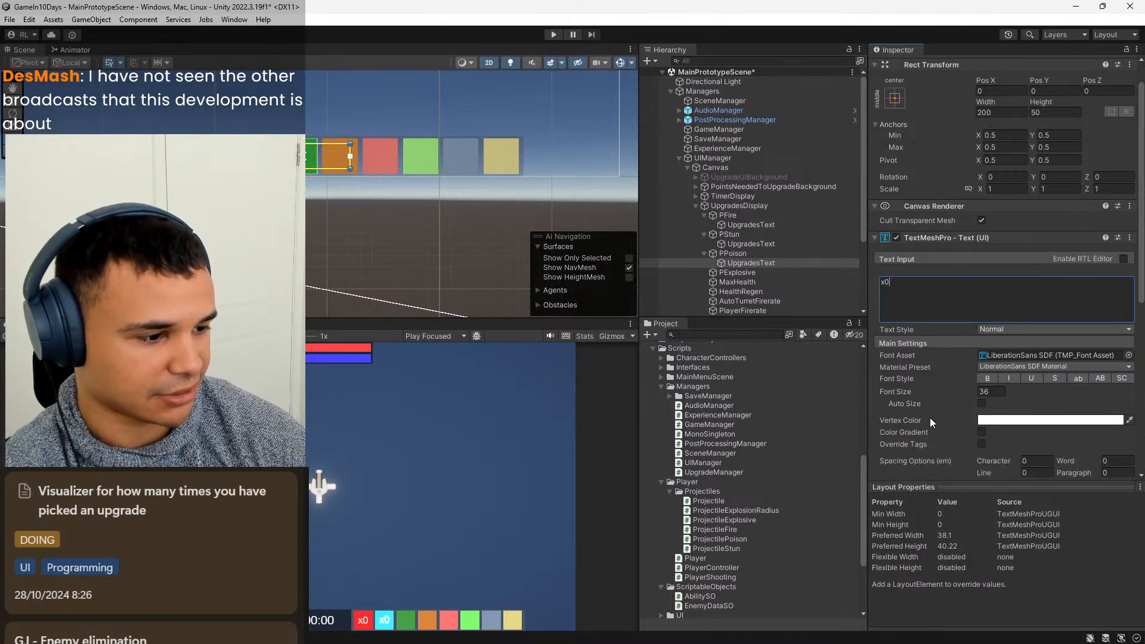
pyautogui.click(995, 462)
pyautogui.click(996, 471)
# Stretch the anchors of PPoison's UpgradesText in both directions and set its Left, Top, Right and Bottom offsets to 5.
pyautogui.scroll(2, 999, 346)
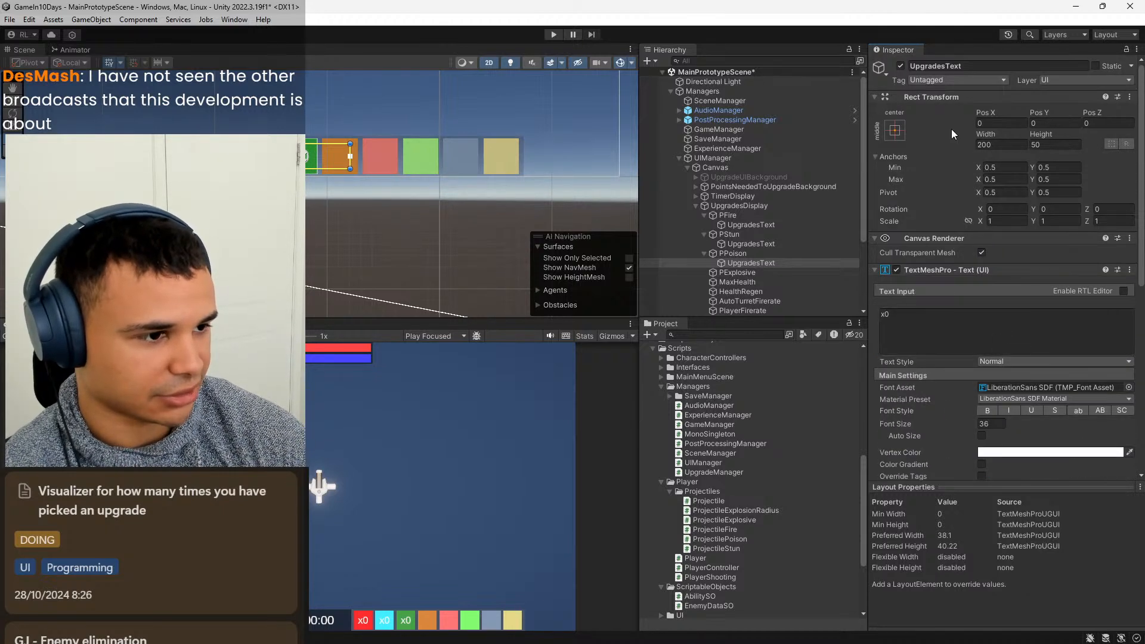
pyautogui.click(887, 134)
pyautogui.click(1022, 310)
pyautogui.click(1005, 124)
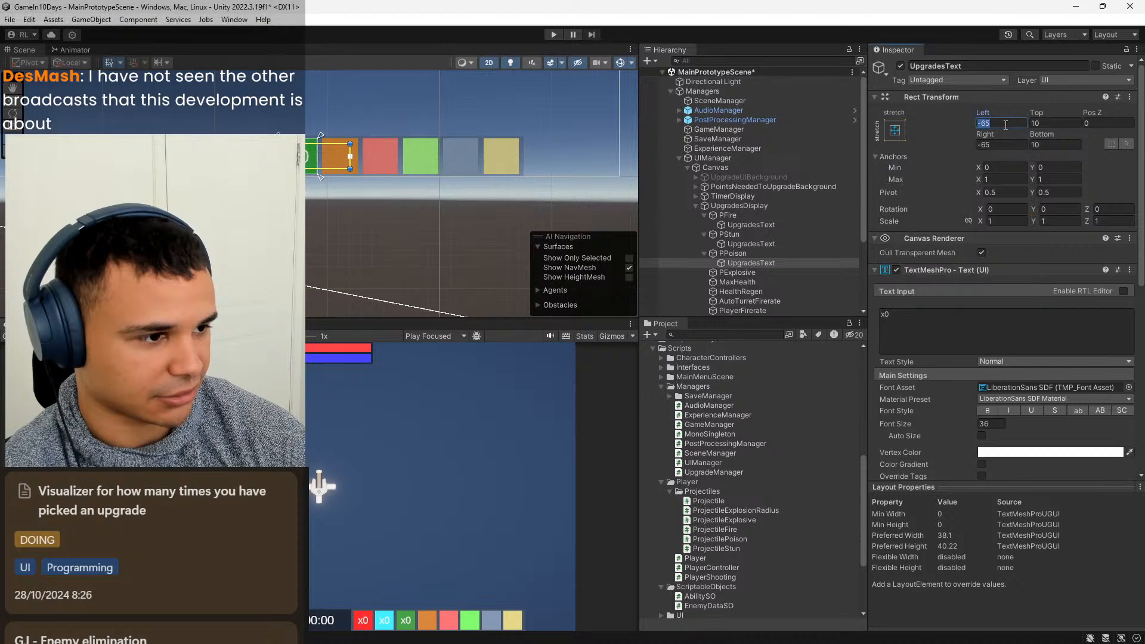
pyautogui.write('5')
pyautogui.press('Tab')
pyautogui.write('5')
pyautogui.press('Tab')
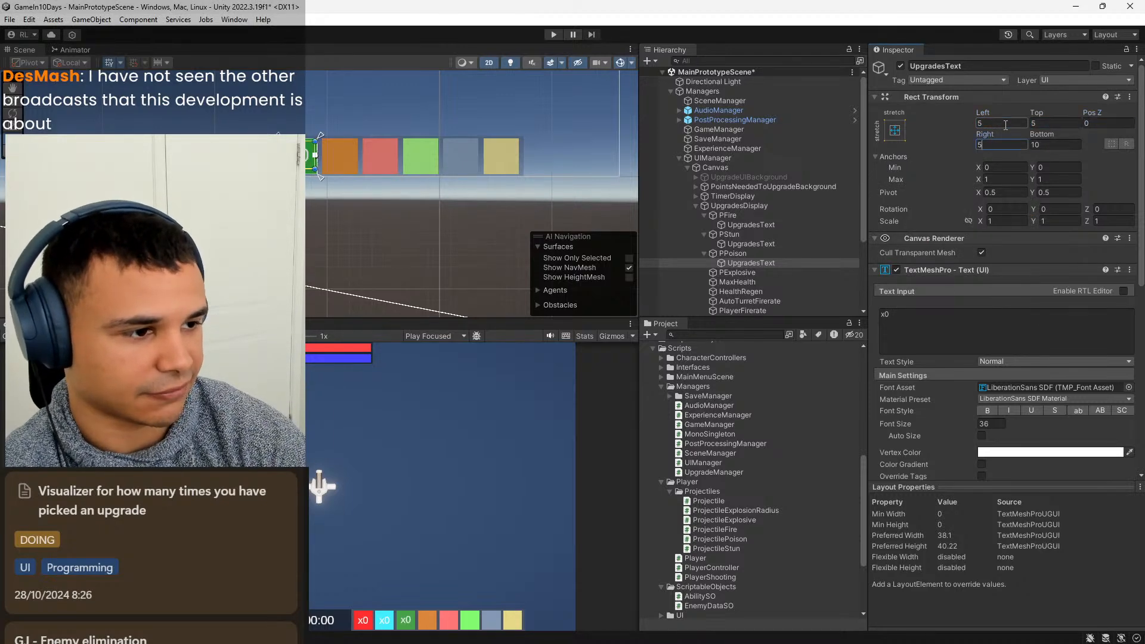
pyautogui.write('5')
pyautogui.press('Tab')
pyautogui.write('5')
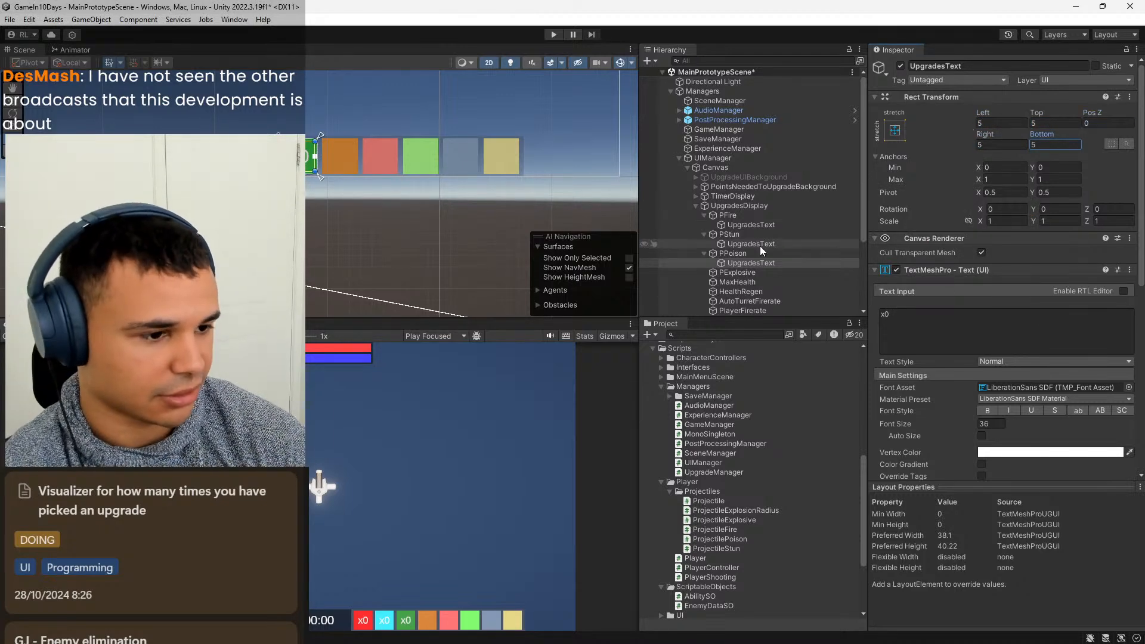
# Add a TextMeshPro text object named UpgradesText under the PExplosive image.
pyautogui.rightClick(739, 272)
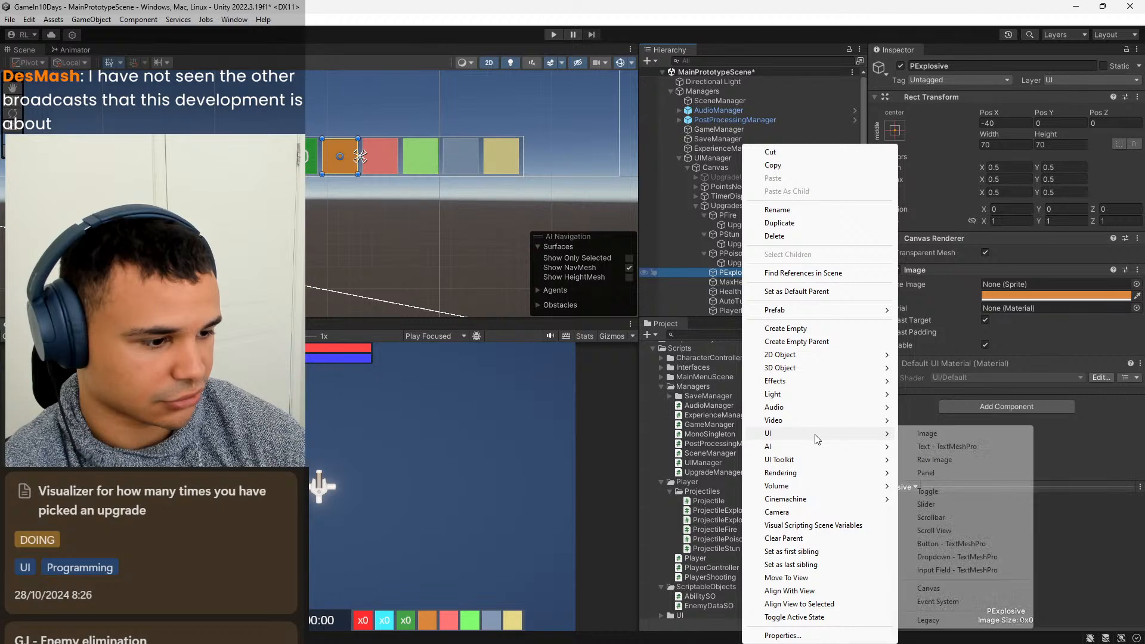
pyautogui.moveTo(775, 433)
pyautogui.click(955, 452)
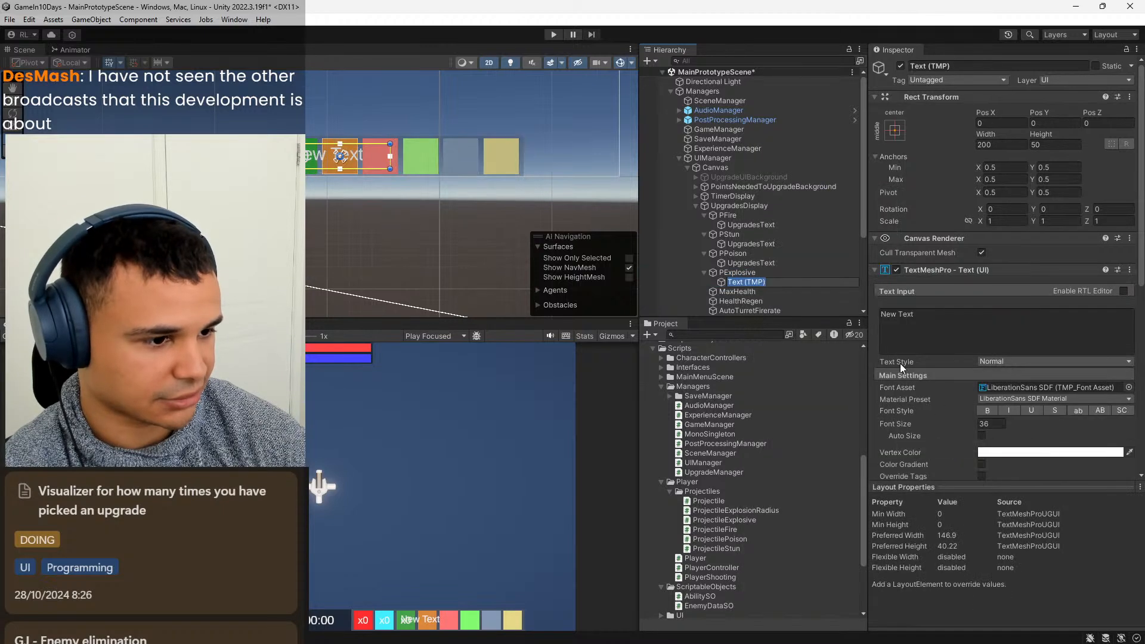
pyautogui.write('UpgradesText')
# Set the content of PExplosive's UpgradesText to x0 and align it to the center and middle.
pyautogui.click(961, 315)
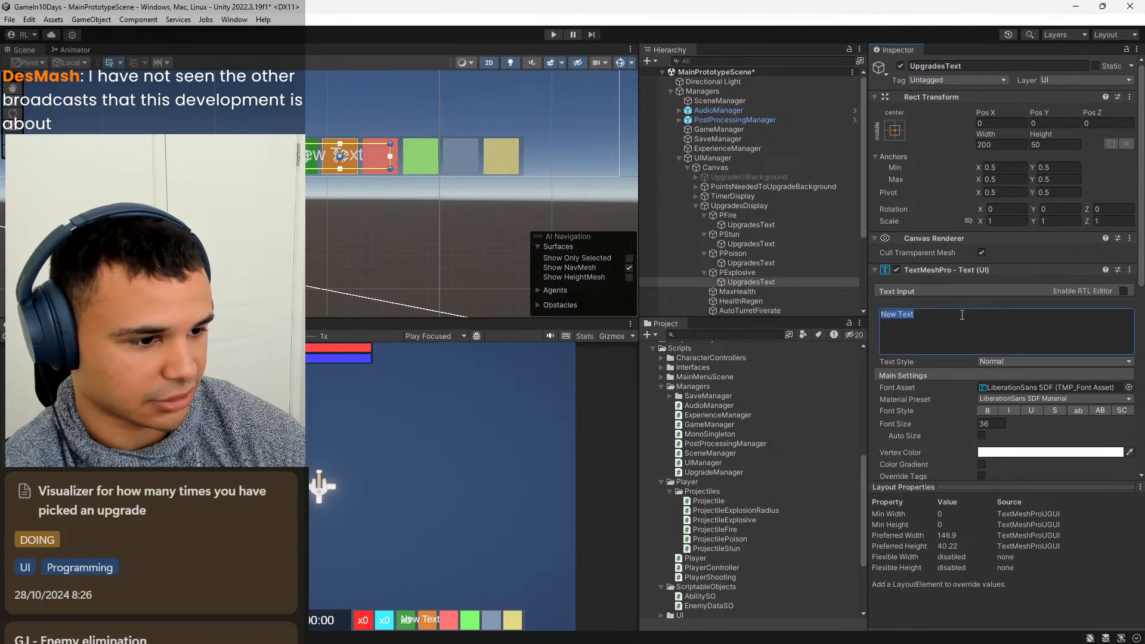
pyautogui.write('x0')
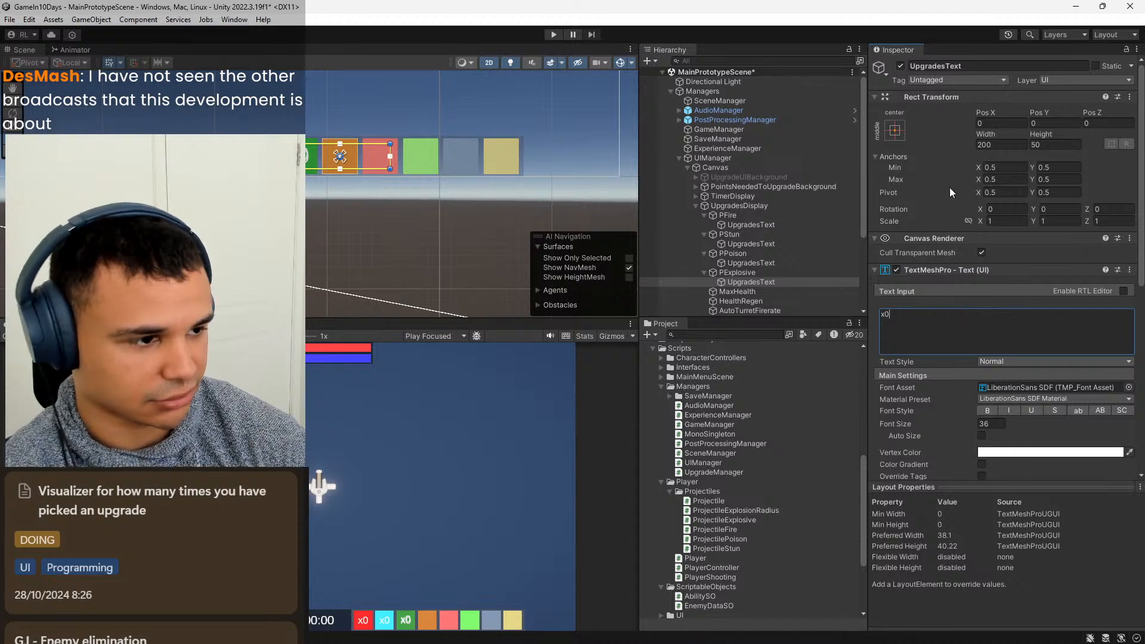
pyautogui.scroll(-3, 1014, 432)
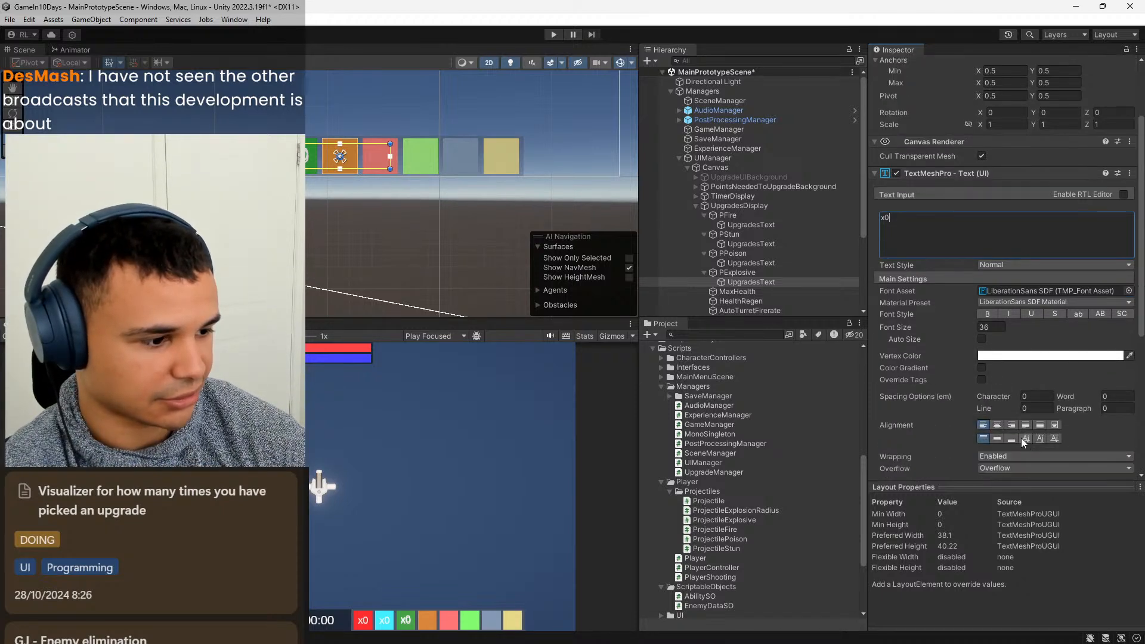
pyautogui.click(1000, 426)
pyautogui.click(998, 439)
# Stretch the anchors of PExplosive's UpgradesText in both directions and set its Left, Top, Right and Bottom offsets to 5.
pyautogui.scroll(3, 1008, 420)
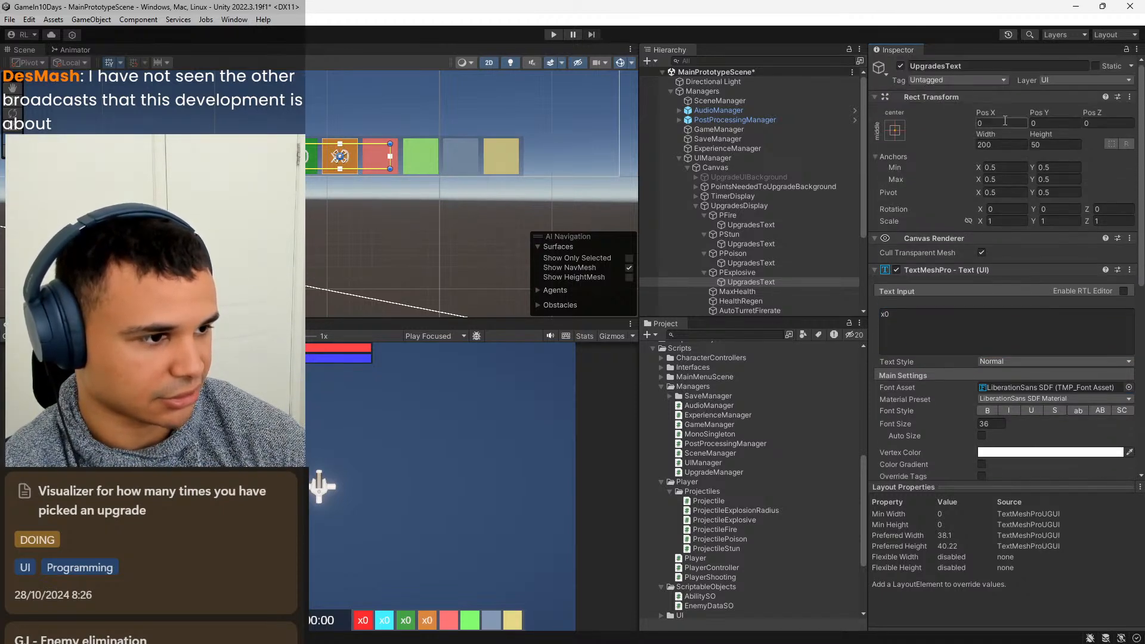
pyautogui.click(895, 131)
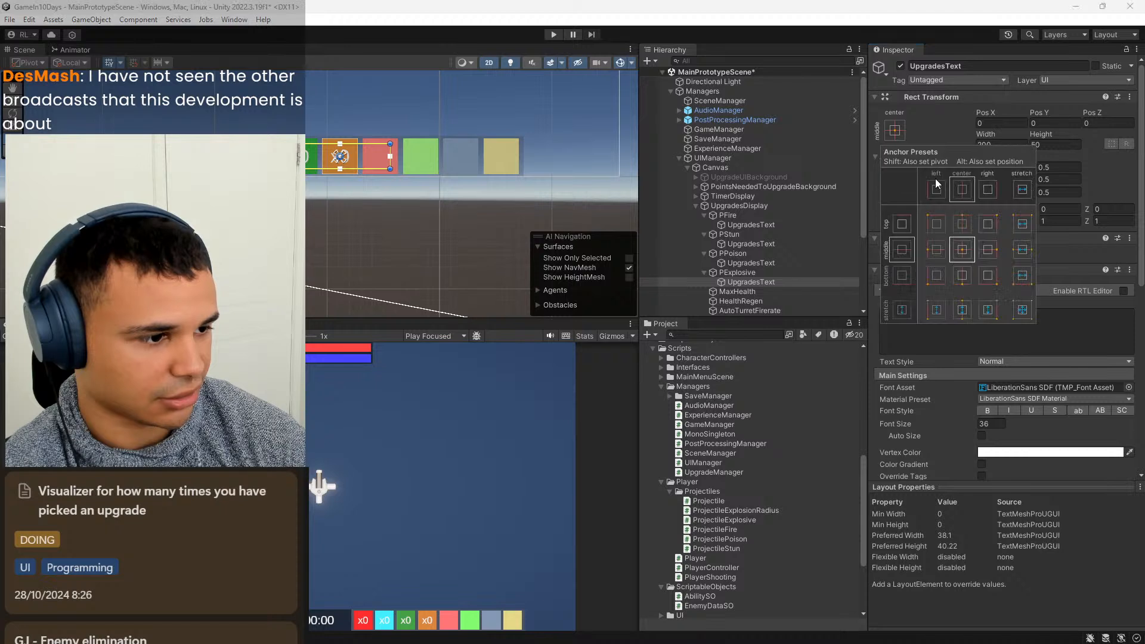
pyautogui.click(1022, 309)
pyautogui.click(1009, 137)
pyautogui.click(1007, 125)
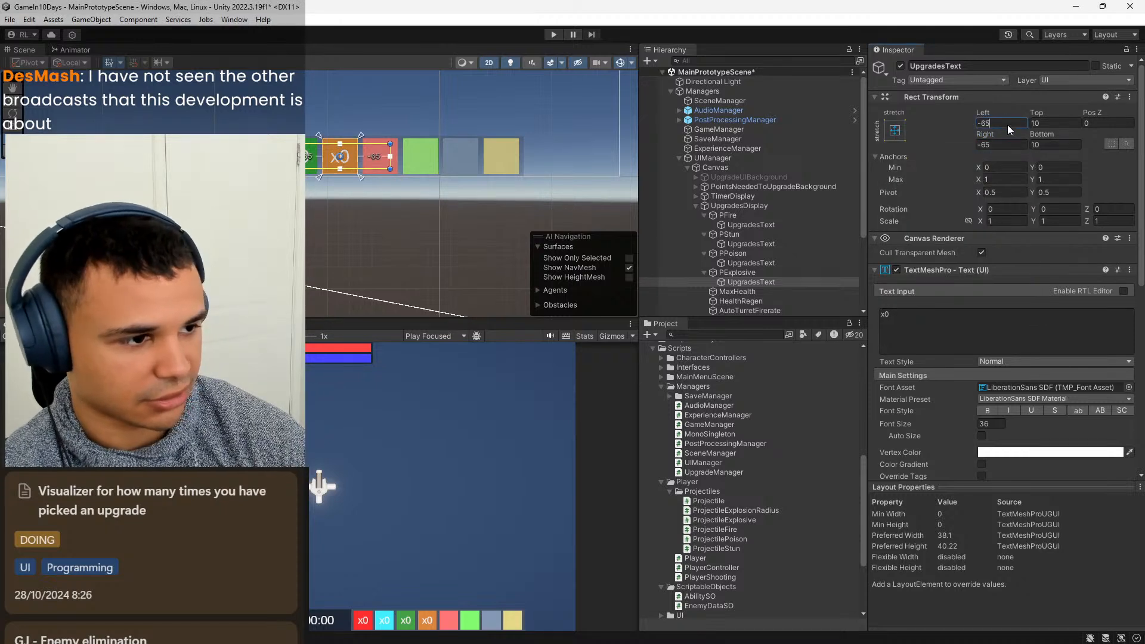
pyautogui.write('5')
pyautogui.press('Tab')
pyautogui.write('5')
pyautogui.press('Tab')
pyautogui.press('Tab')
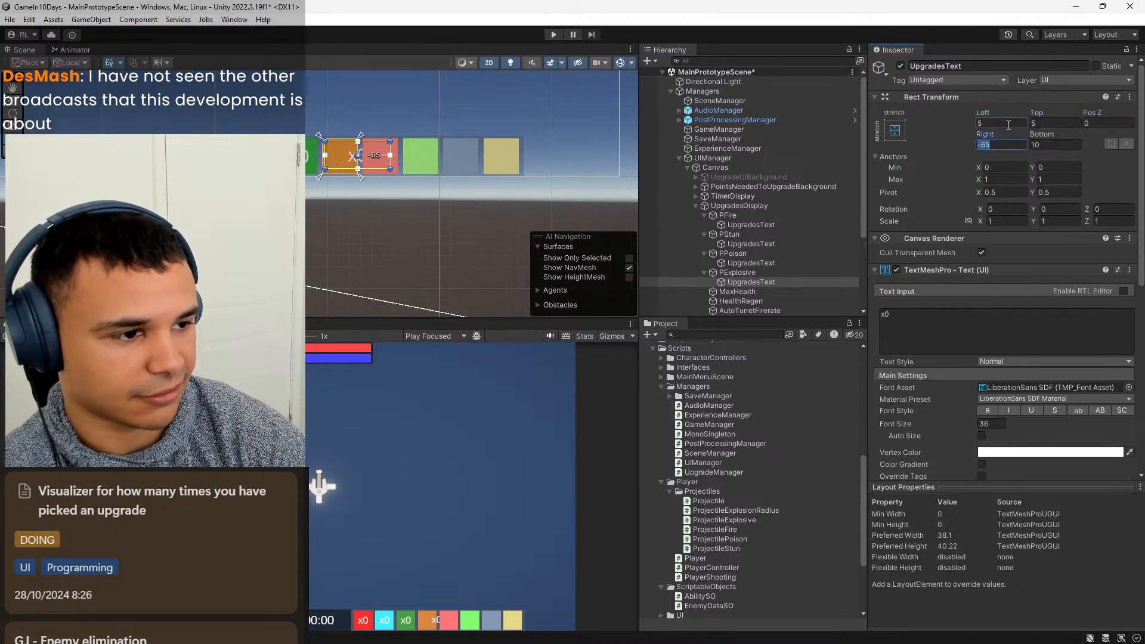
pyautogui.write('5')
pyautogui.press('Tab')
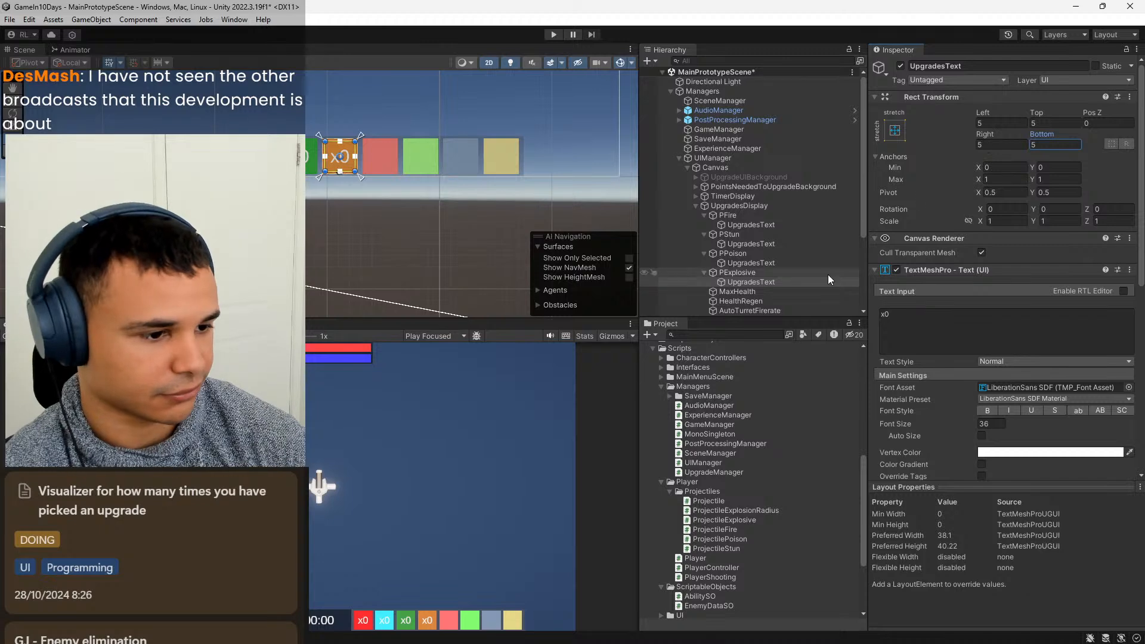
# Add a TextMeshPro text object named UpgradesText under the MaxHealth image.
pyautogui.rightClick(738, 291)
pyautogui.moveTo(796, 436)
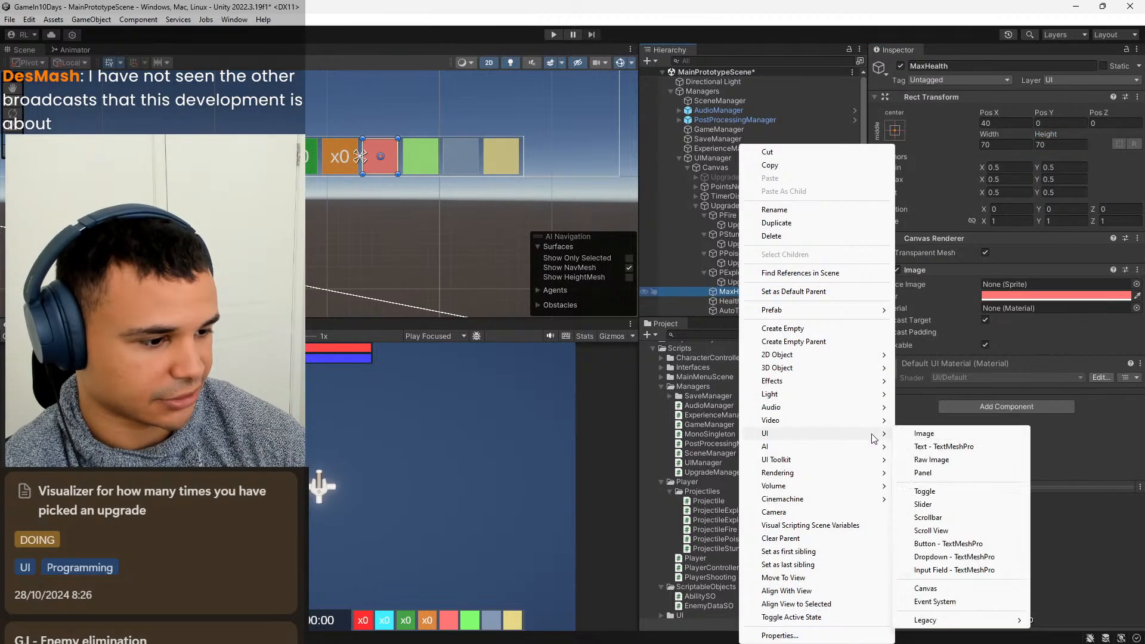
pyautogui.click(942, 446)
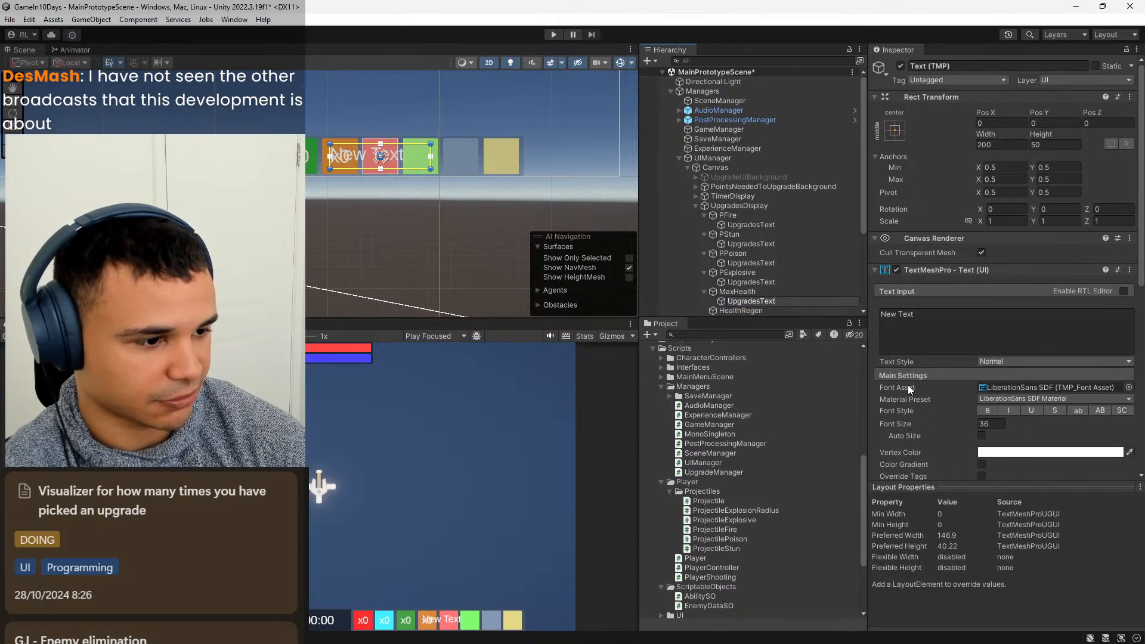
# Set the content of MaxHealth's UpgradesText to x0 and align it to the center and middle.
pyautogui.click(943, 326)
pyautogui.write('x0')
pyautogui.scroll(-3, 1076, 412)
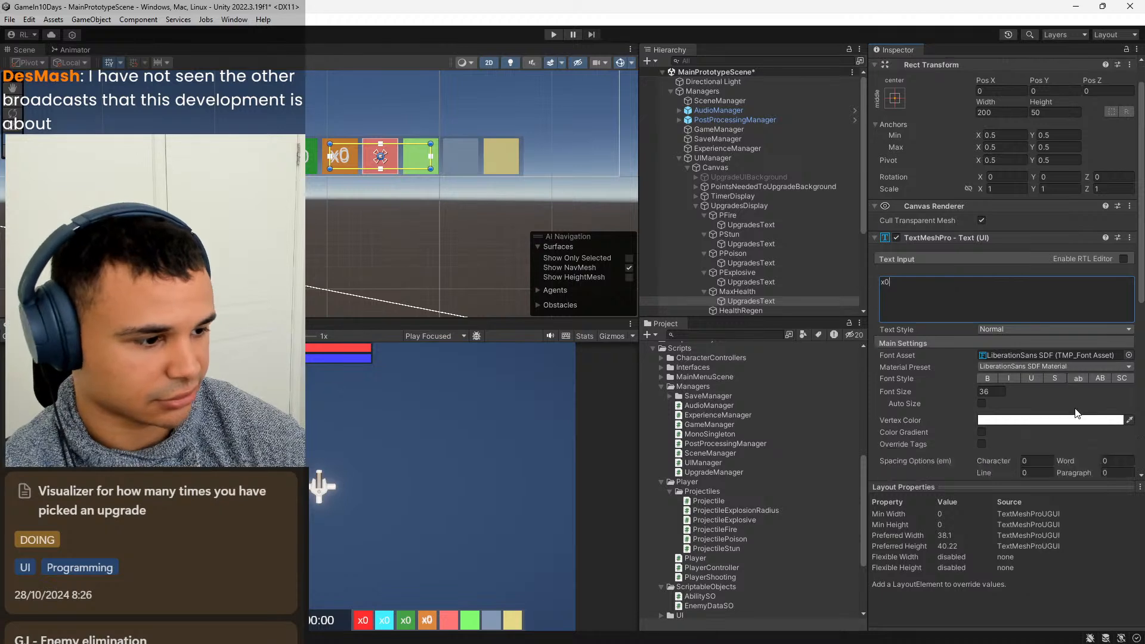
pyautogui.click(997, 426)
pyautogui.click(996, 440)
# Stretch the anchors of MaxHealth's UpgradesText in both directions and set its Left, Top, Right and Bottom offsets to 5.
pyautogui.scroll(3, 999, 444)
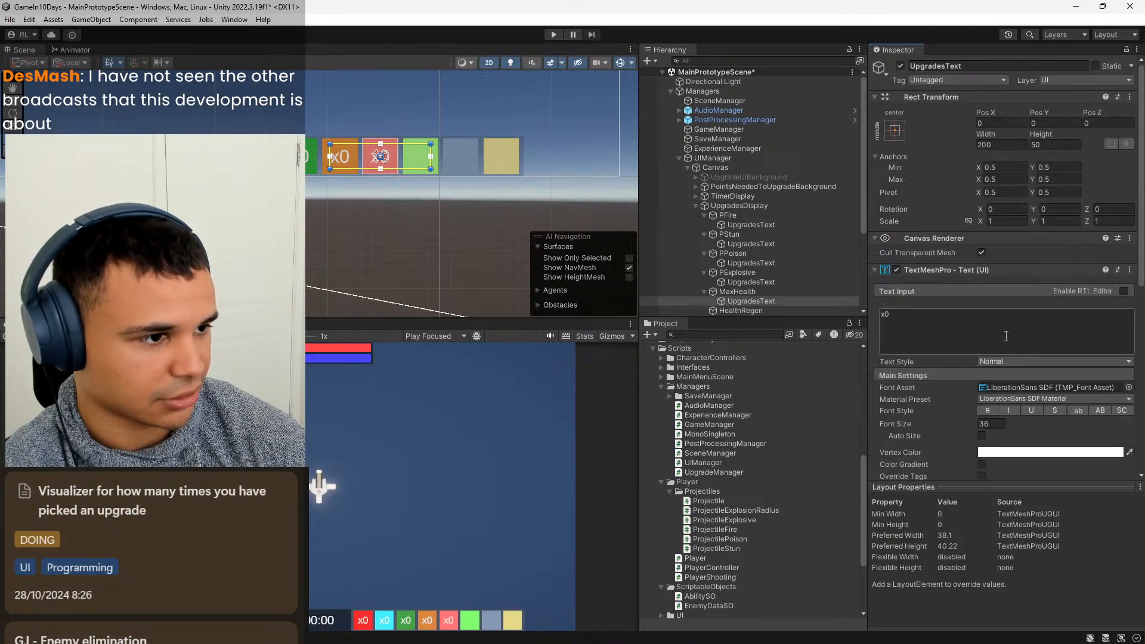
pyautogui.click(895, 129)
pyautogui.click(1021, 310)
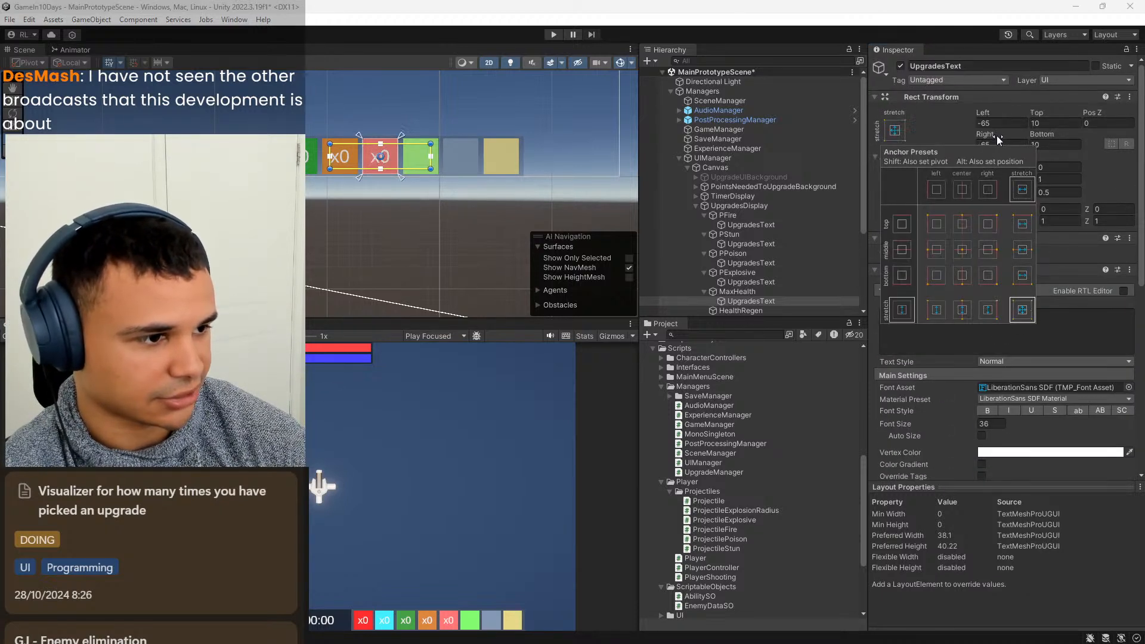
pyautogui.click(997, 122)
pyautogui.write('5')
pyautogui.press('Tab')
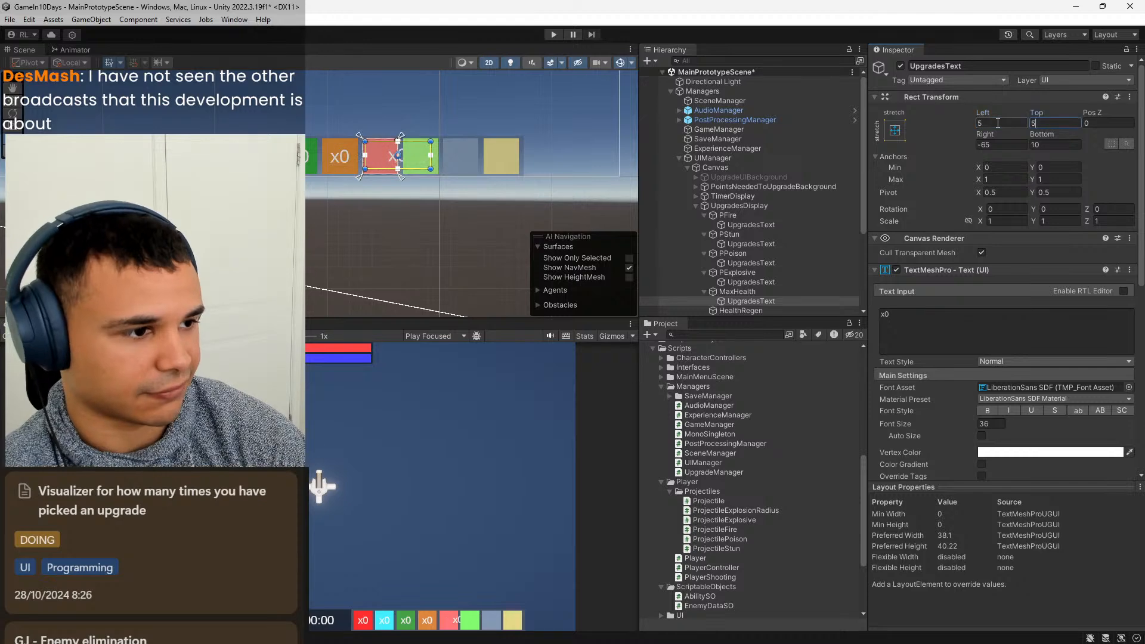
pyautogui.write('5')
pyautogui.press('Tab')
pyautogui.press('Tab')
pyautogui.write('5')
pyautogui.press('Tab')
pyautogui.write('5')
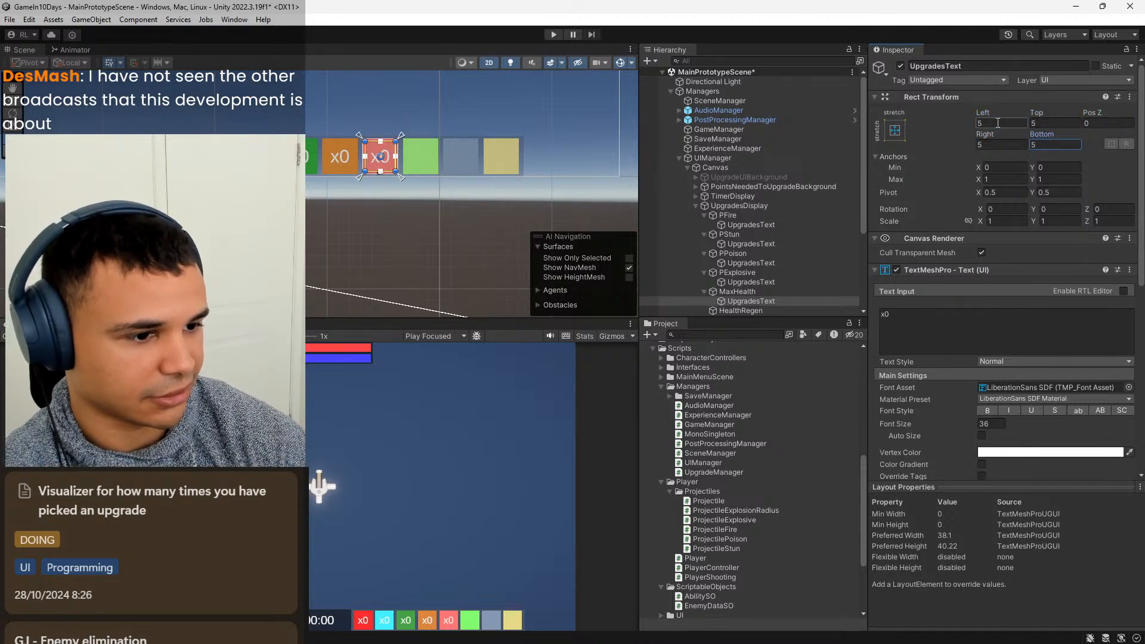
pyautogui.scroll(-3, 809, 264)
pyautogui.click(774, 239)
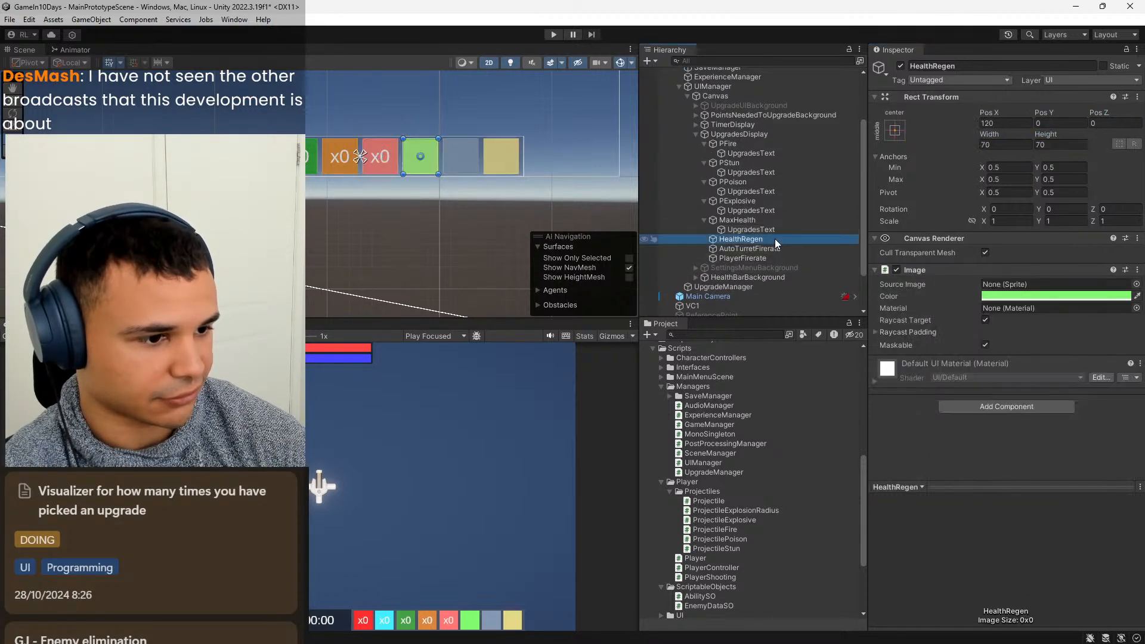
pyautogui.rightClick(775, 238)
pyautogui.moveTo(832, 435)
pyautogui.click(983, 457)
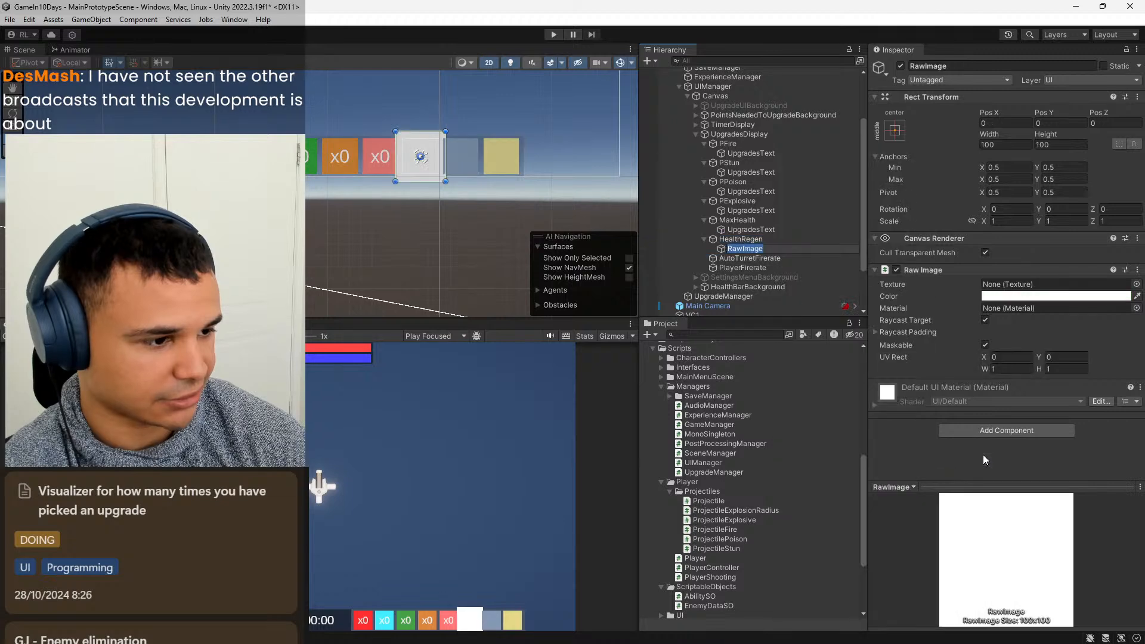
pyautogui.hotkey('ctrl', 'z')
# Add a TextMeshPro text object named UpgradesText under the HealthRegen image and set its content to x0.
pyautogui.rightClick(751, 238)
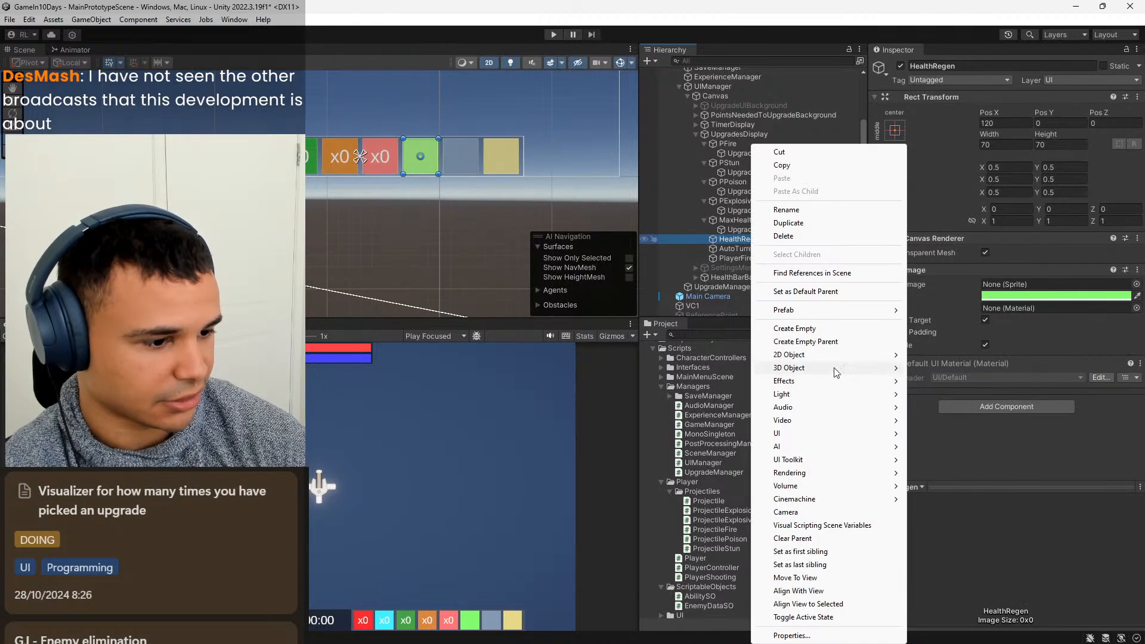
pyautogui.moveTo(834, 434)
pyautogui.click(981, 446)
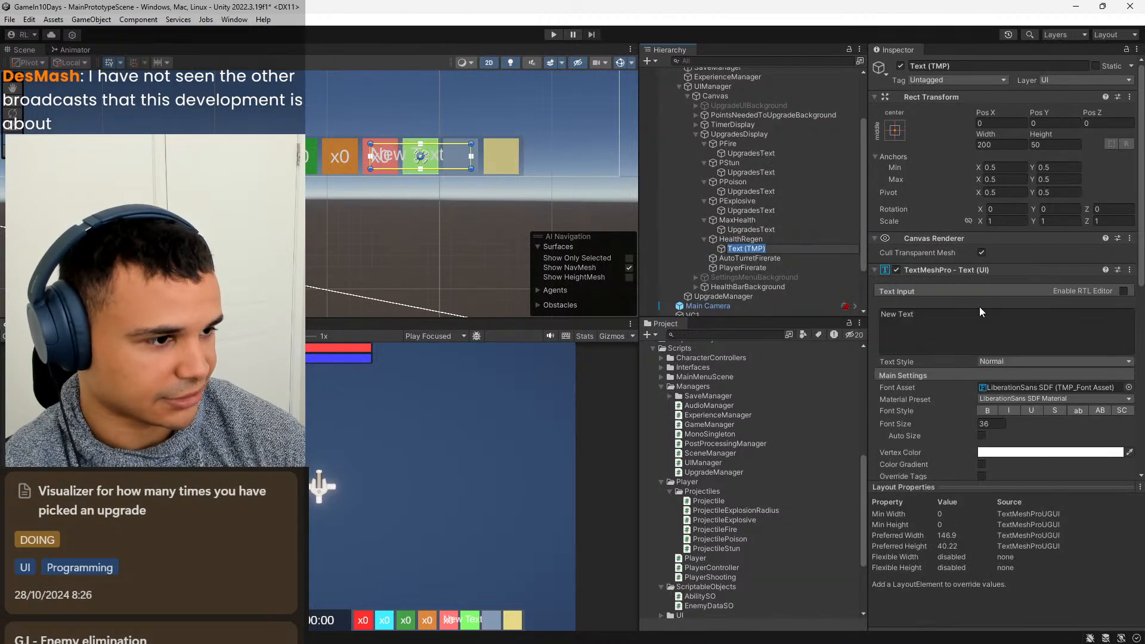
pyautogui.write('UpgradesText')
pyautogui.click(946, 324)
pyautogui.write('x')
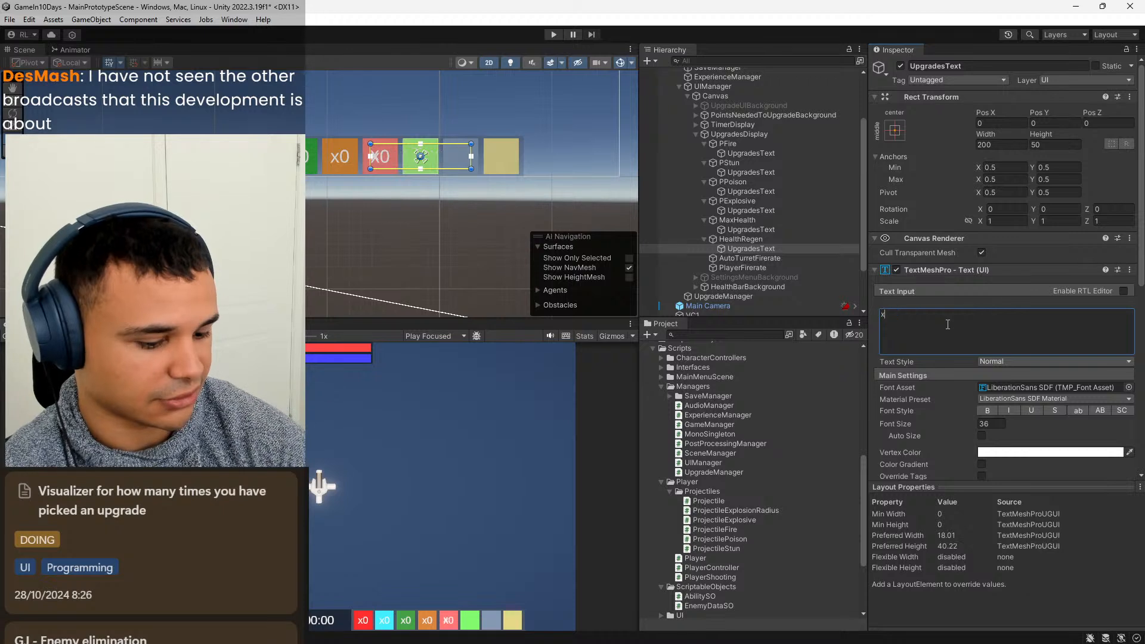
# Stretch the anchors of HealthRegen's UpgradesText both ways with Left, Top, Right and Bottom offsets of 5, and align its text to center and middle.
pyautogui.click(896, 129)
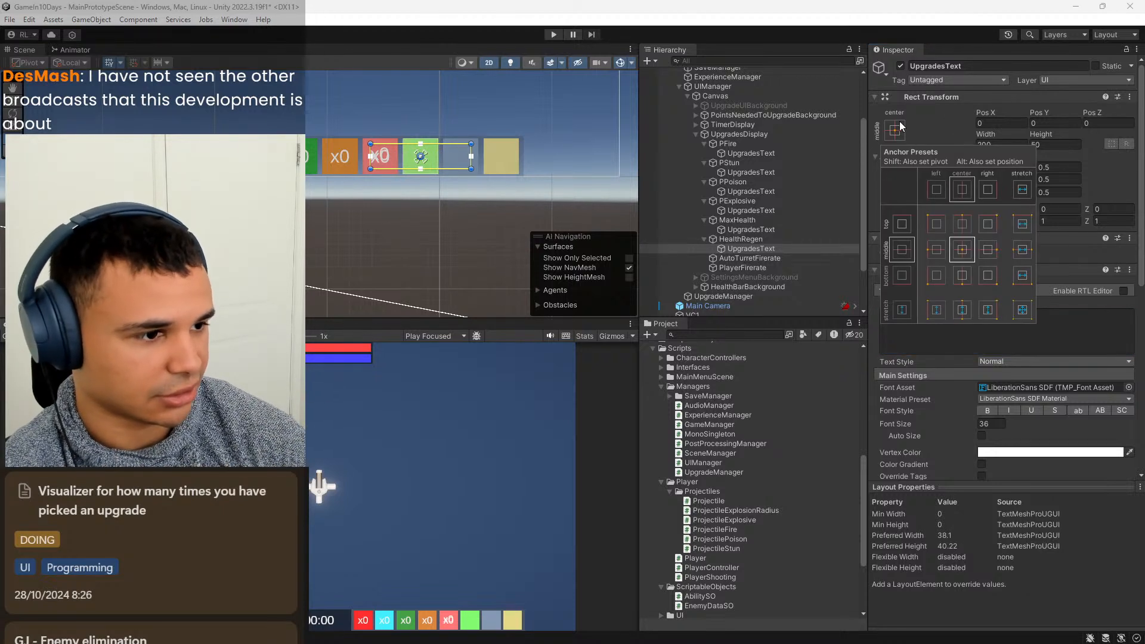
pyautogui.click(1021, 313)
pyautogui.click(1006, 123)
pyautogui.write('5')
pyautogui.press('Tab')
pyautogui.write('5')
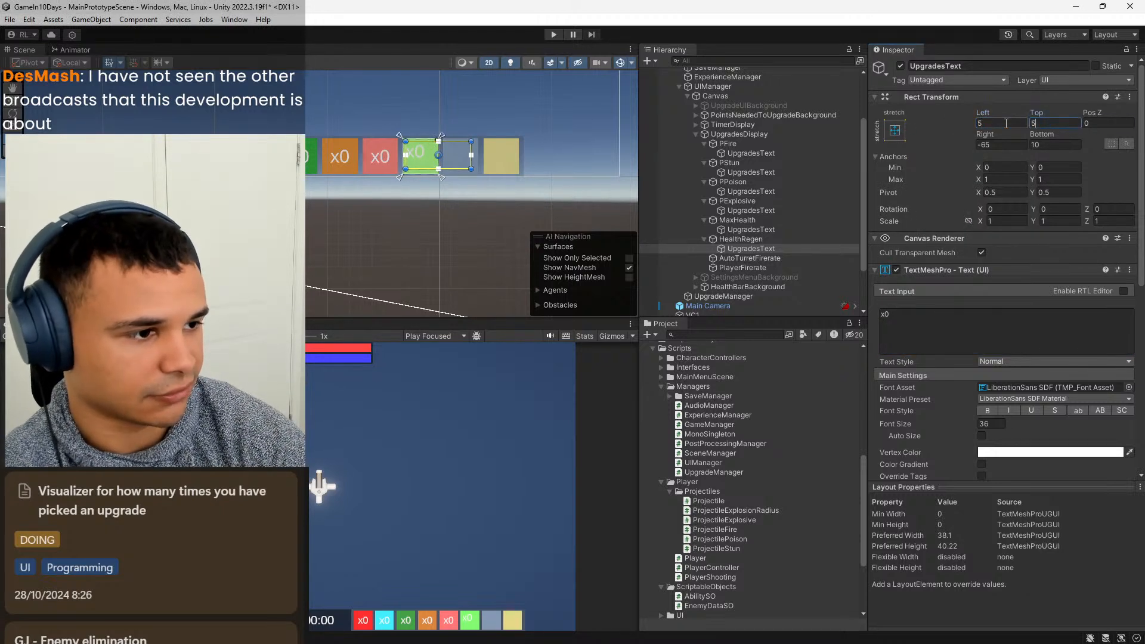
pyautogui.press('Tab')
pyautogui.write('5')
pyautogui.press('Tab')
pyautogui.write('5')
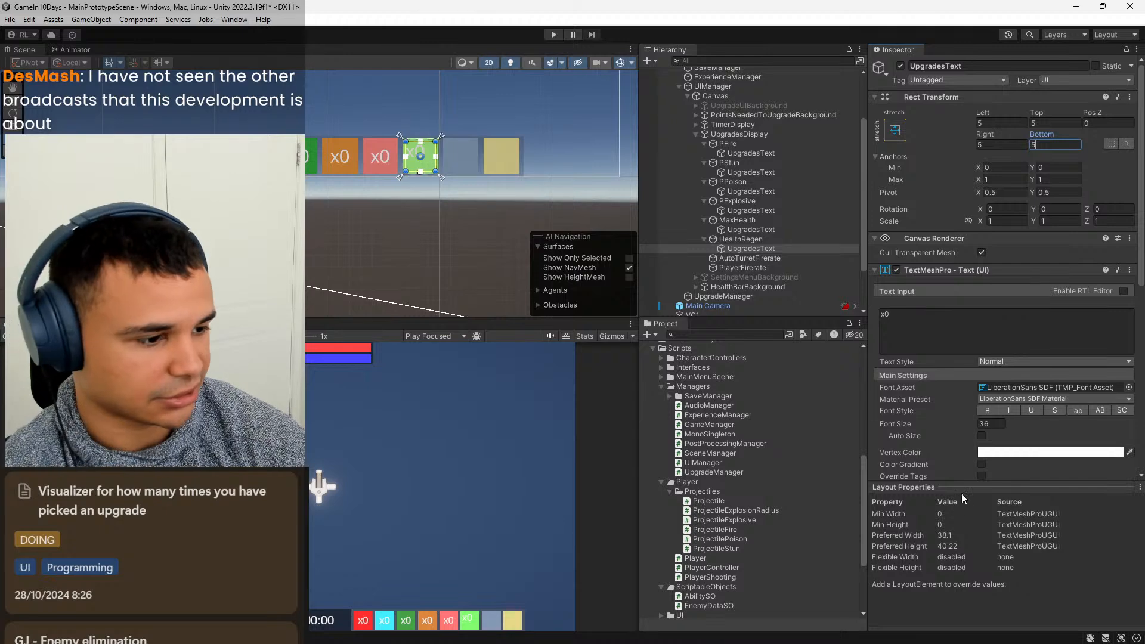
pyautogui.scroll(-3, 960, 462)
pyautogui.click(996, 471)
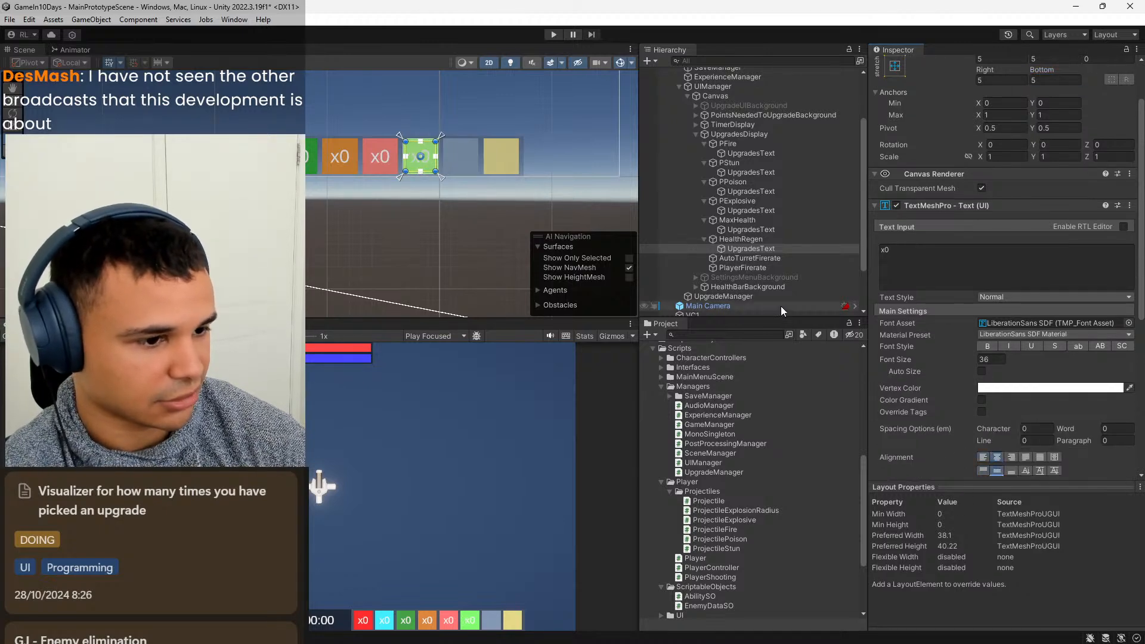
# Add a TextMeshPro text object named UpgradesText under the AutoTurretFirerate image and set its content to x0.
pyautogui.rightClick(765, 258)
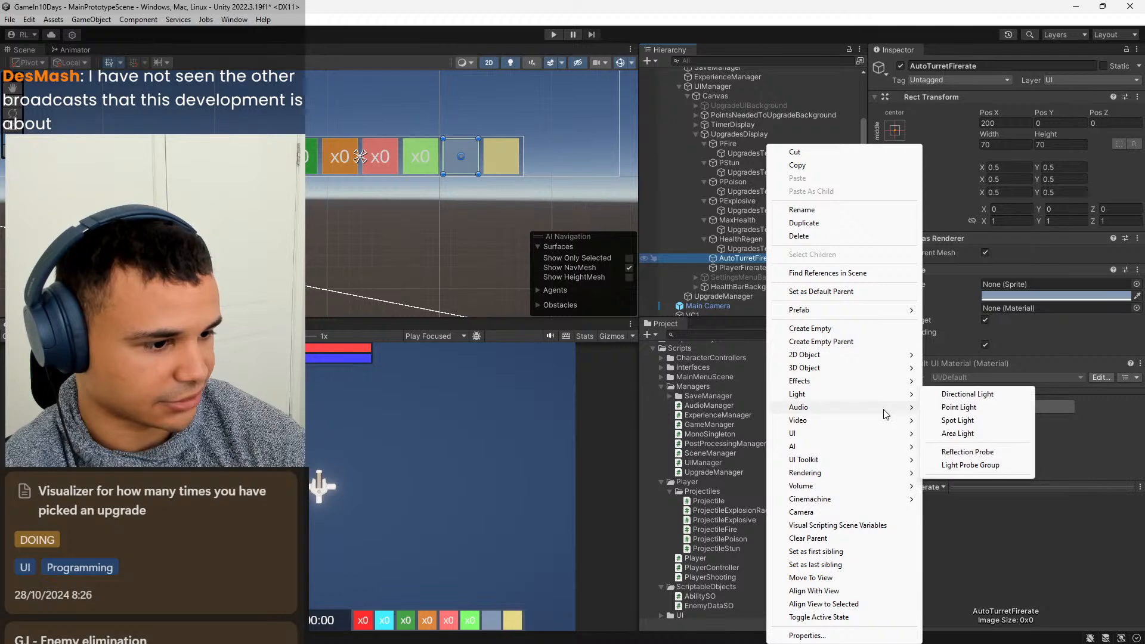
pyautogui.moveTo(884, 433)
pyautogui.click(977, 447)
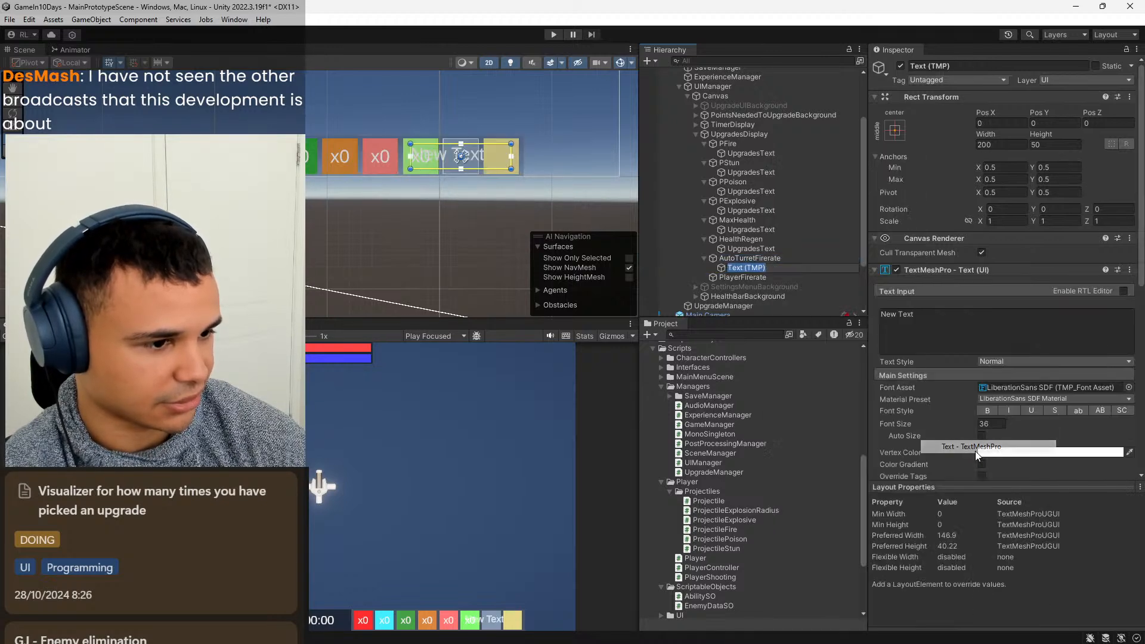
pyautogui.click(959, 336)
pyautogui.hotkey('ctrl', 'a')
pyautogui.write('x')
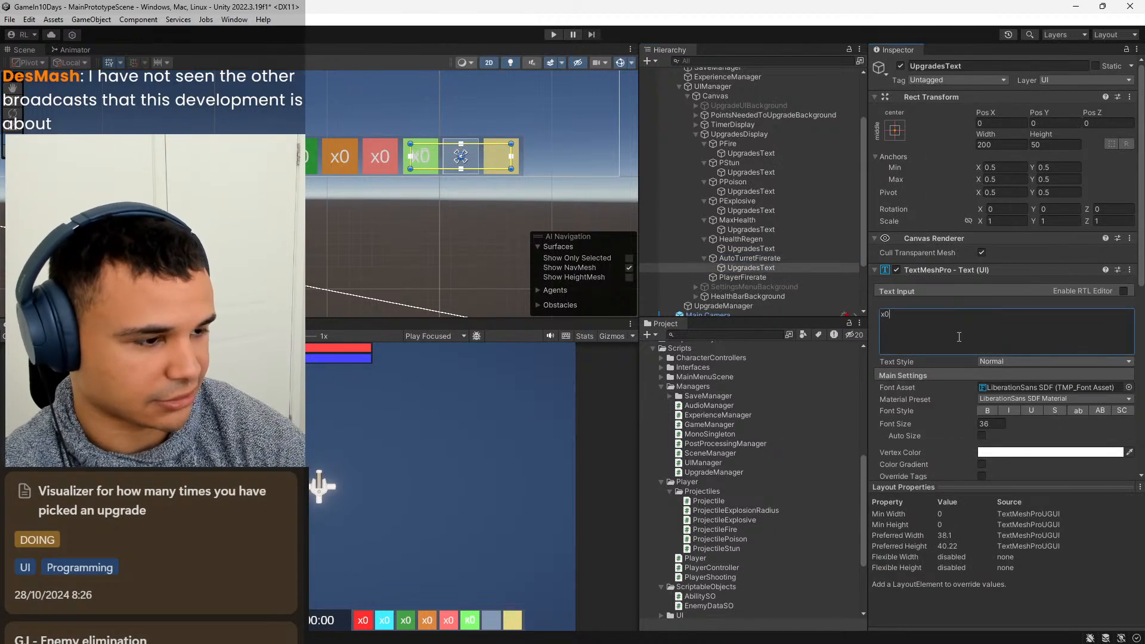
# Stretch the anchors of AutoTurretFirerate's UpgradesText in both directions and set its Left, Top, Right and Bottom offsets to 5.
pyautogui.click(894, 130)
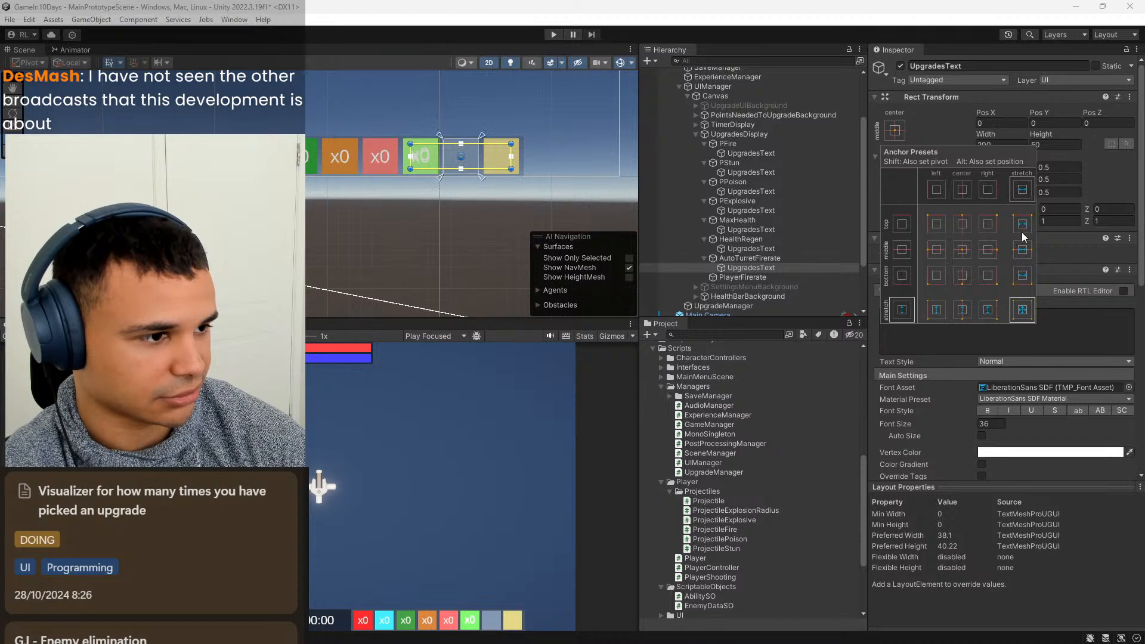
pyautogui.click(1021, 310)
pyautogui.click(1007, 125)
pyautogui.write('5')
pyautogui.press('Tab')
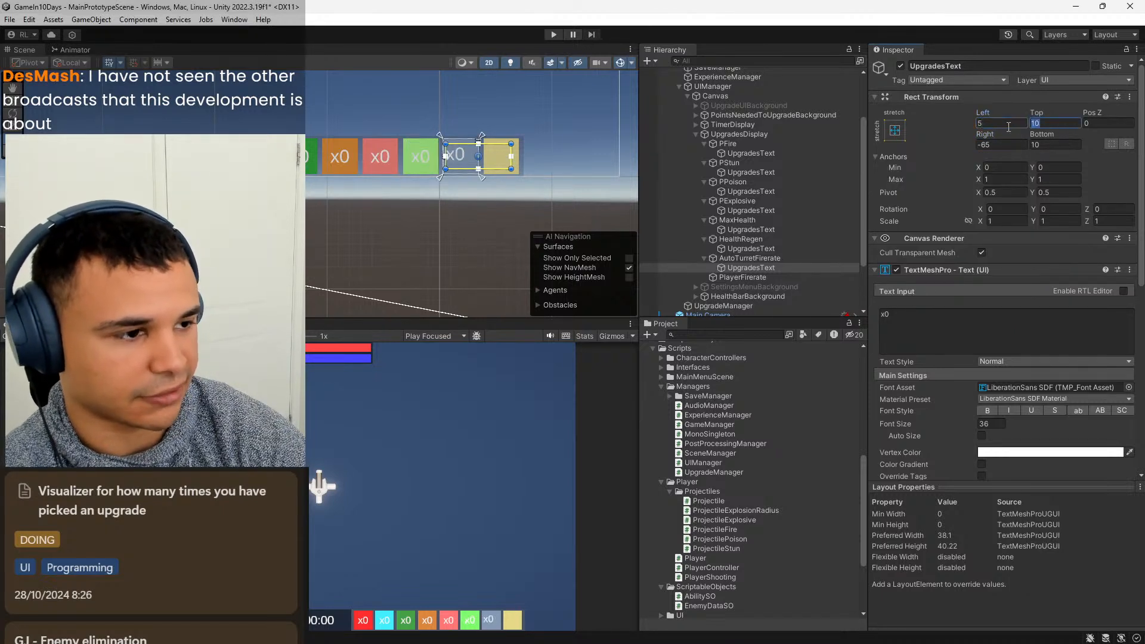
pyautogui.write('5')
pyautogui.press('Tab')
pyautogui.press('Tab')
pyautogui.write('5')
pyautogui.press('Tab')
pyautogui.write('5')
# Align the text of AutoTurretFirerate's UpgradesText to the center and middle.
pyautogui.scroll(-3, 940, 373)
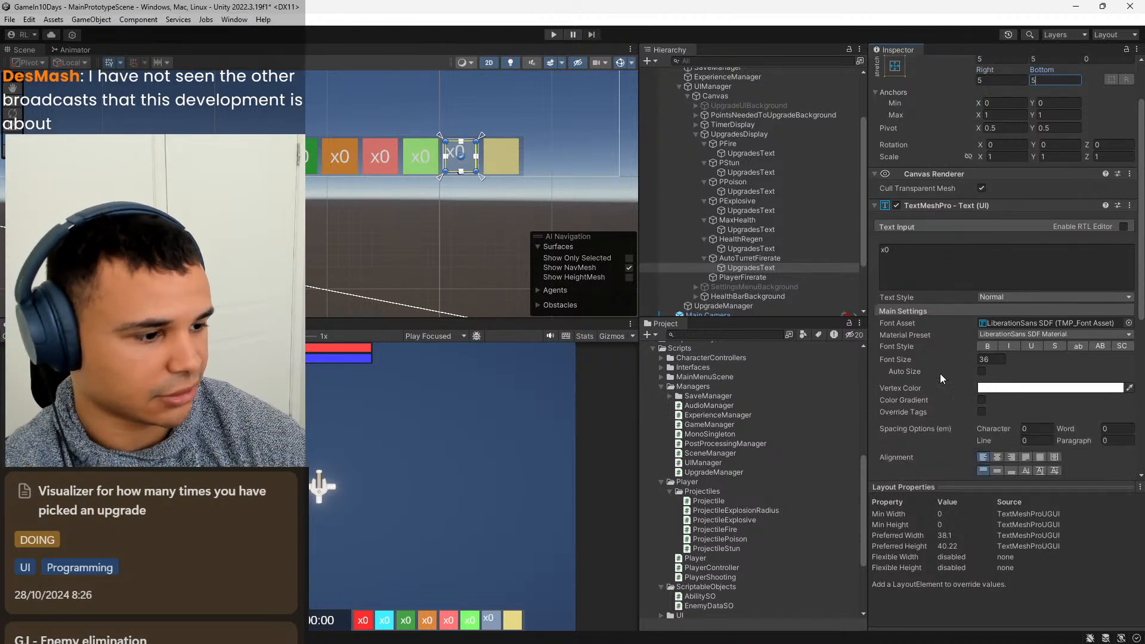
pyautogui.click(996, 424)
pyautogui.click(996, 439)
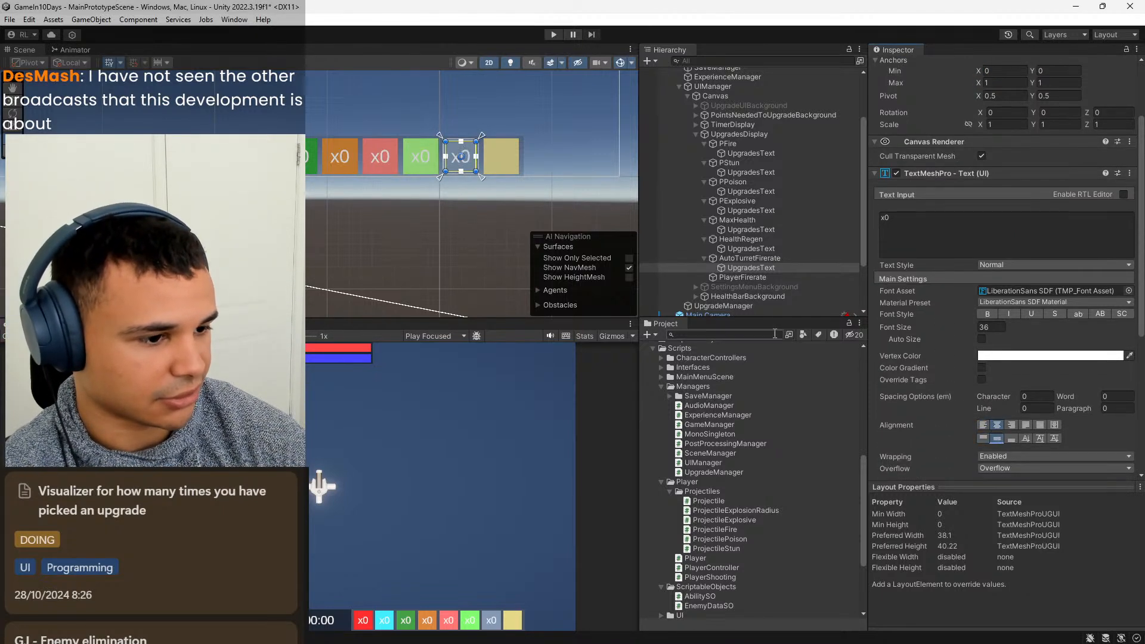
# Add a TextMeshPro text object named UpgradesText under the PlayerFirerate image and set its content to x0.
pyautogui.click(761, 279)
pyautogui.rightClick(763, 276)
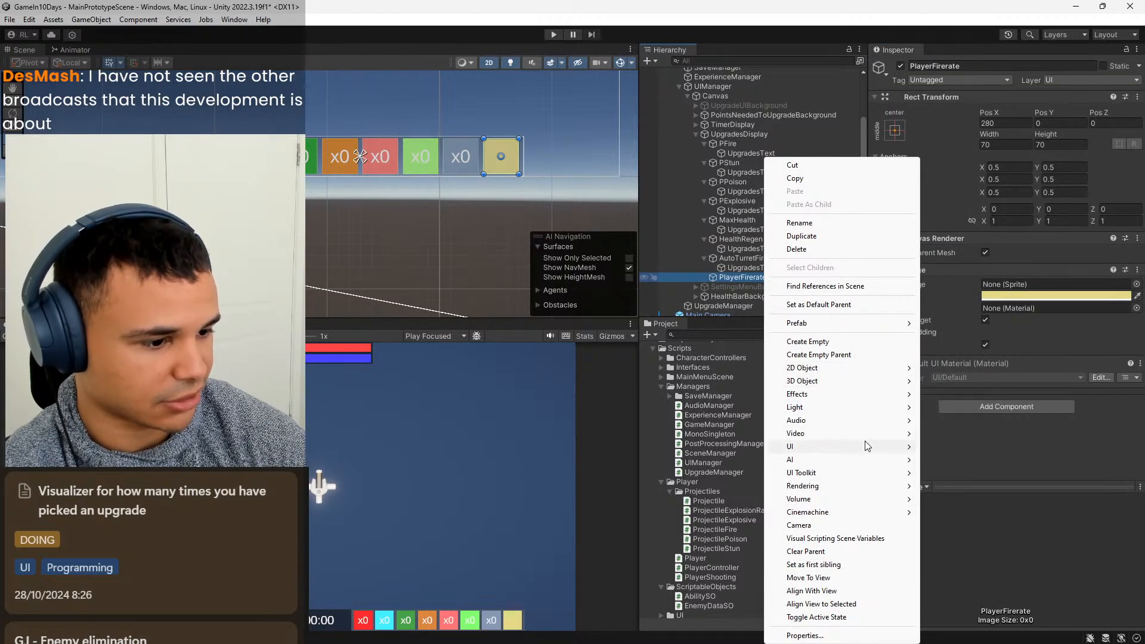
pyautogui.moveTo(864, 446)
pyautogui.click(990, 461)
pyautogui.write('UpgradesText')
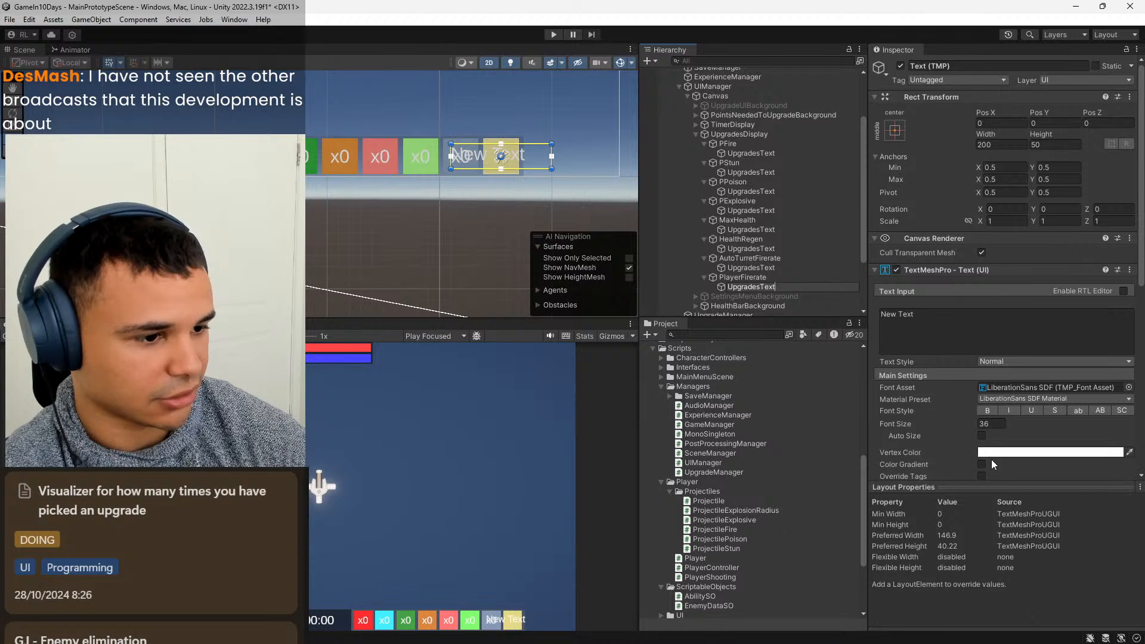
pyautogui.click(994, 348)
pyautogui.write('x0')
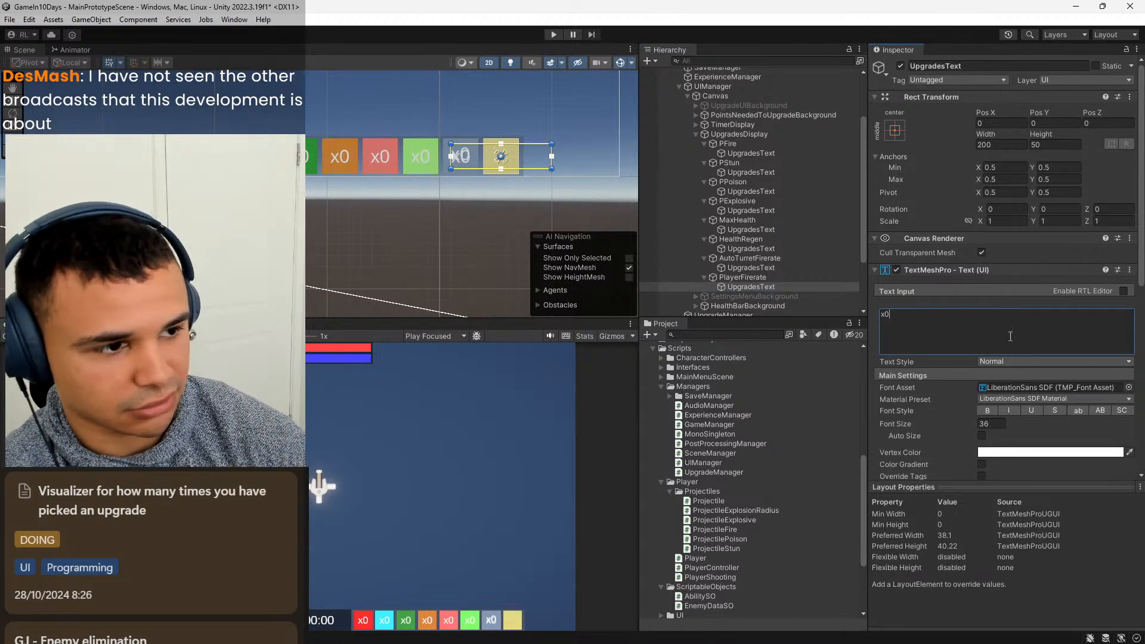
# Stretch the anchors of PlayerFirerate's UpgradesText both ways with Left, Top, Right and Bottom offsets of 5, and align its text to center and middle.
pyautogui.click(894, 131)
pyautogui.click(1022, 309)
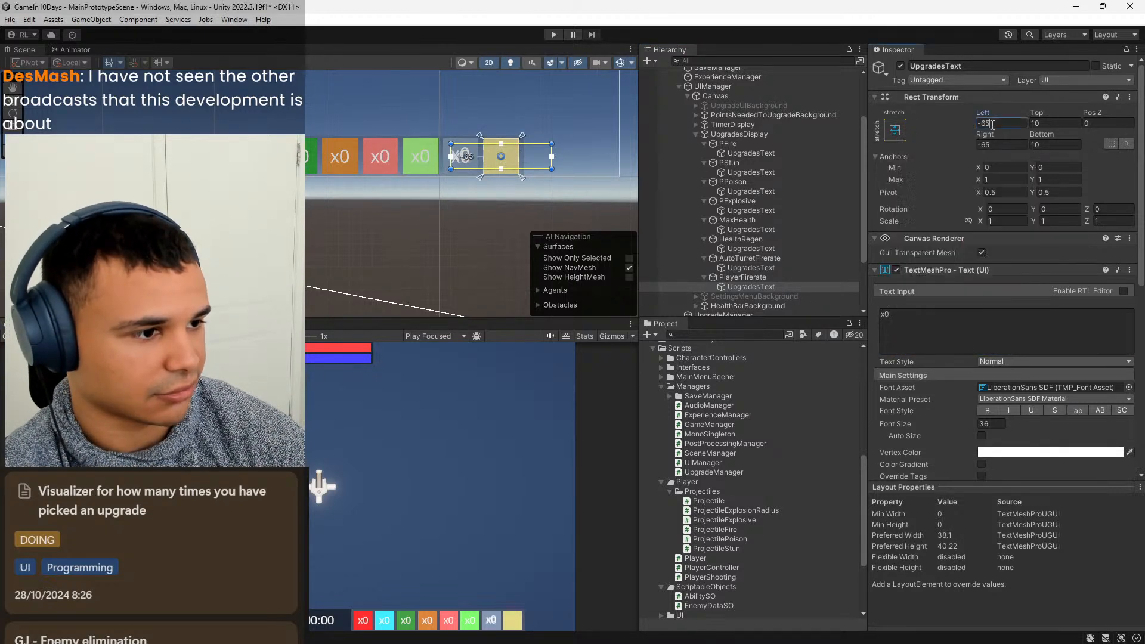
pyautogui.write('5')
pyautogui.press('Tab')
pyautogui.write('5')
pyautogui.press('Tab')
pyautogui.press('Tab')
pyautogui.write('5')
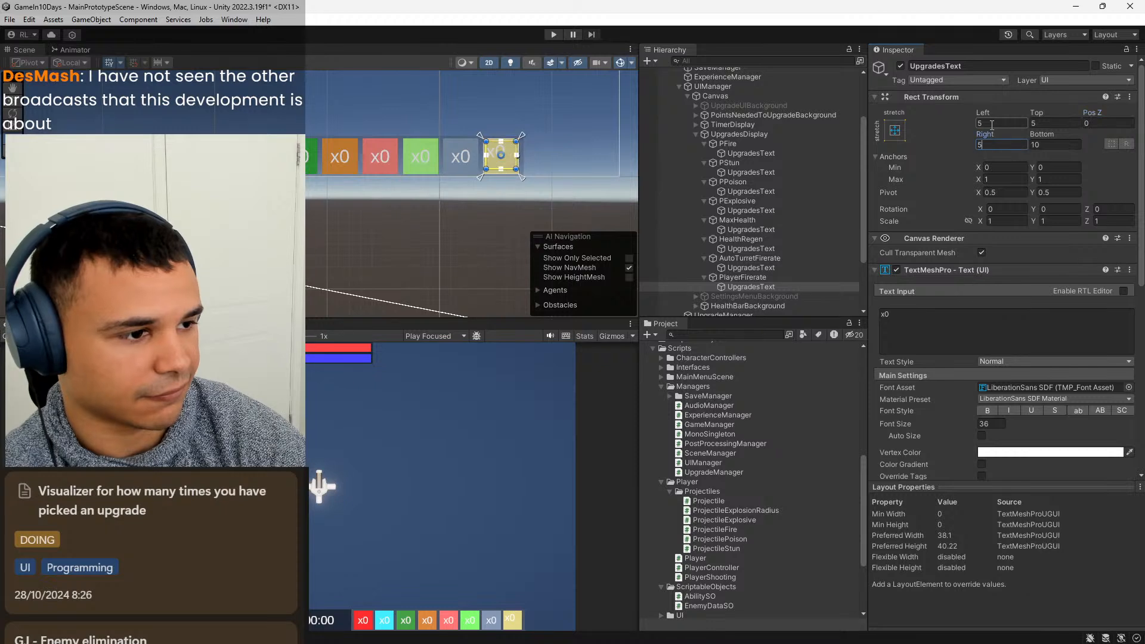
pyautogui.press('Tab')
pyautogui.write('5')
pyautogui.scroll(-3, 924, 432)
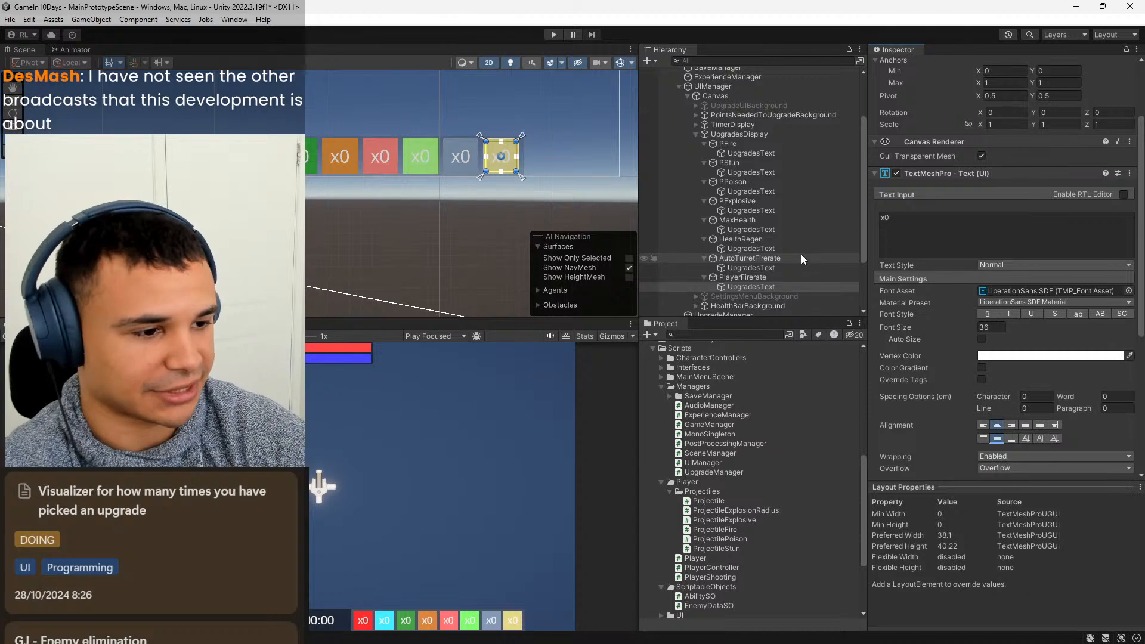
pyautogui.click(791, 238)
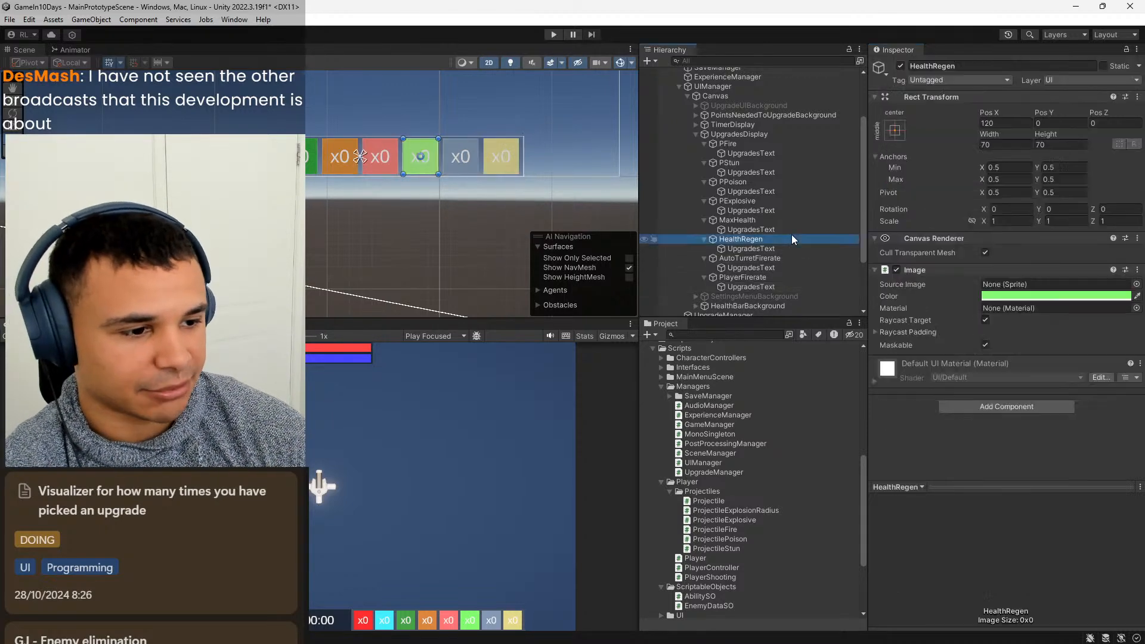
pyautogui.click(793, 220)
pyautogui.click(784, 211)
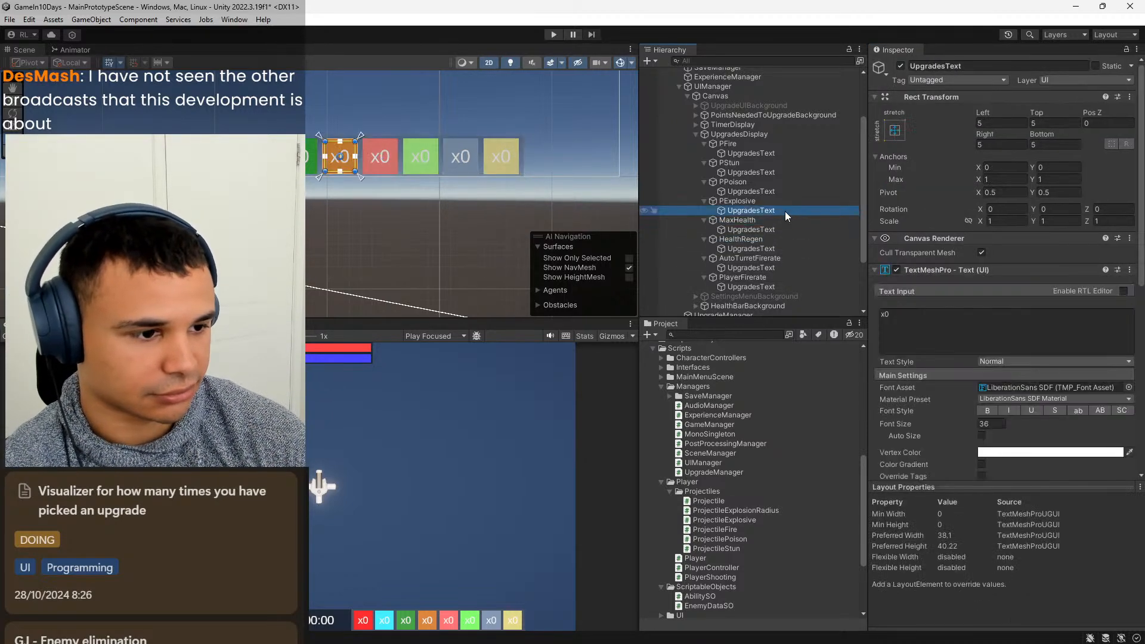
# Switch to Visual Studio Code and place the cursor after the _healthBarImage field declaration in UIManager.cs.
pyautogui.click(717, 631)
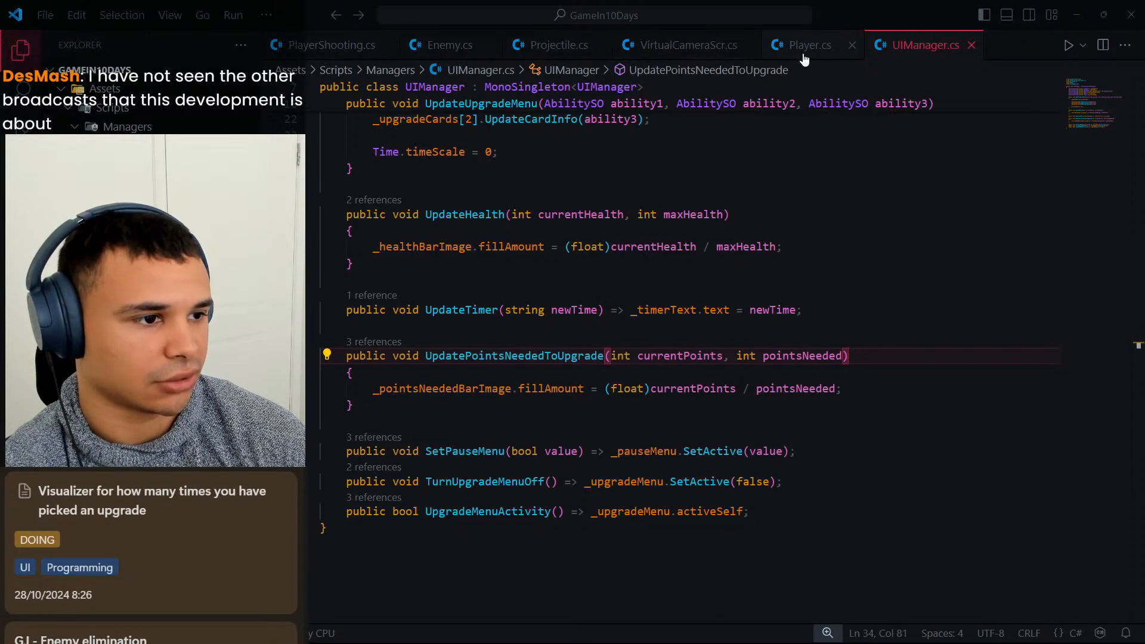
pyautogui.scroll(8, 675, 394)
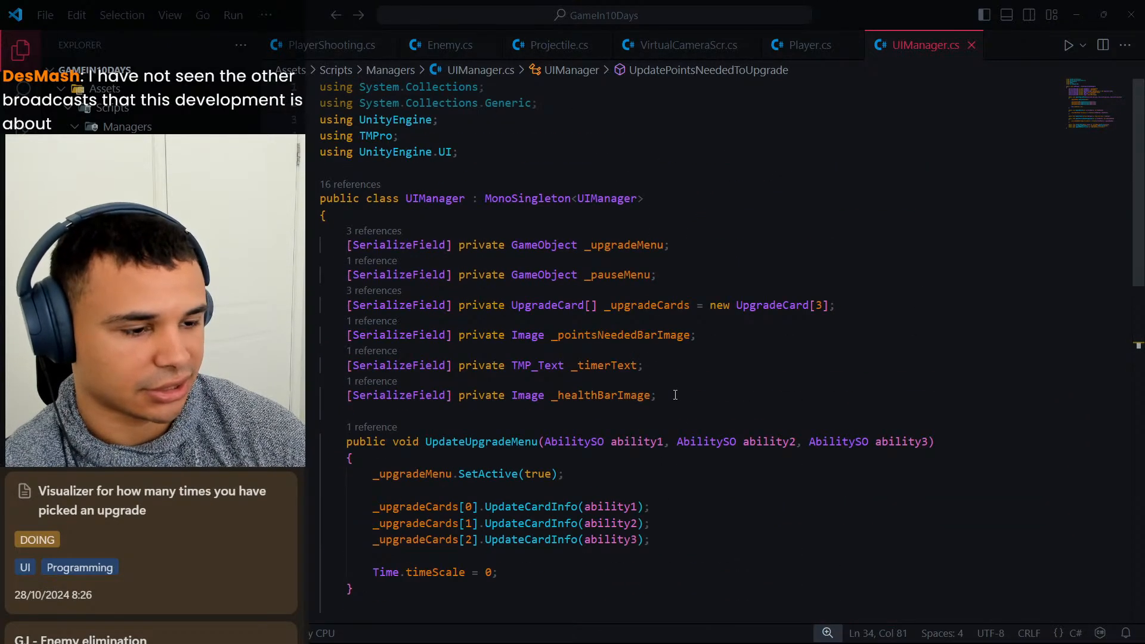
pyautogui.click(708, 398)
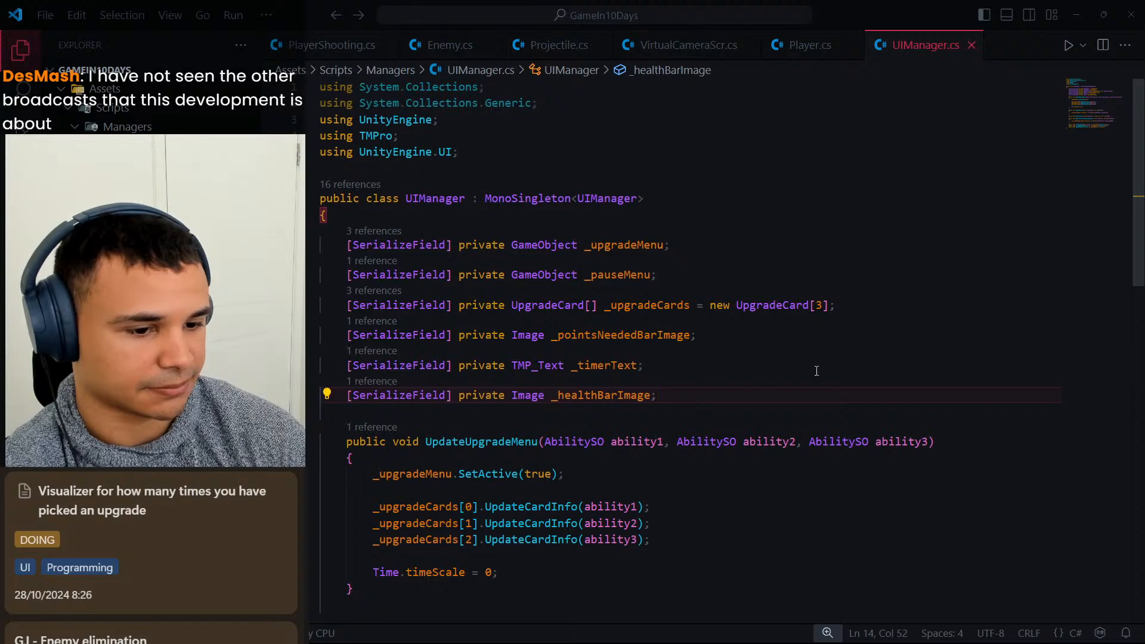
# Declare a serialized private TMP_Text[] field named _upgradesDiplayTexts below the _healthBarImage field in UIManager.cs.
pyautogui.press('Return')
pyautogui.write('[Seriali')
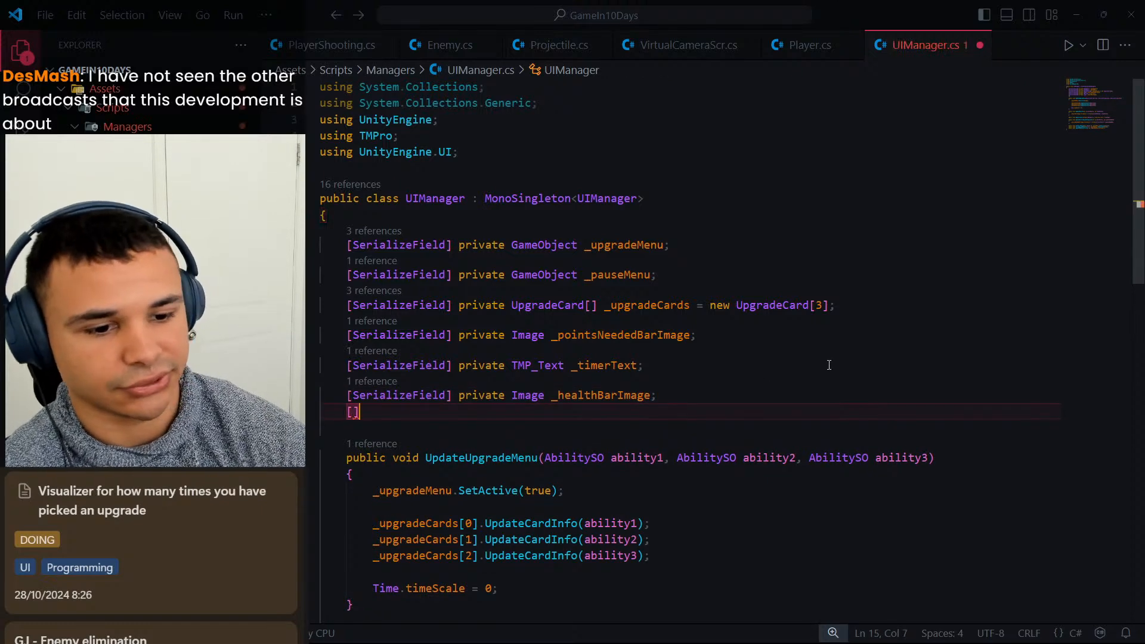
pyautogui.write('zeField o')
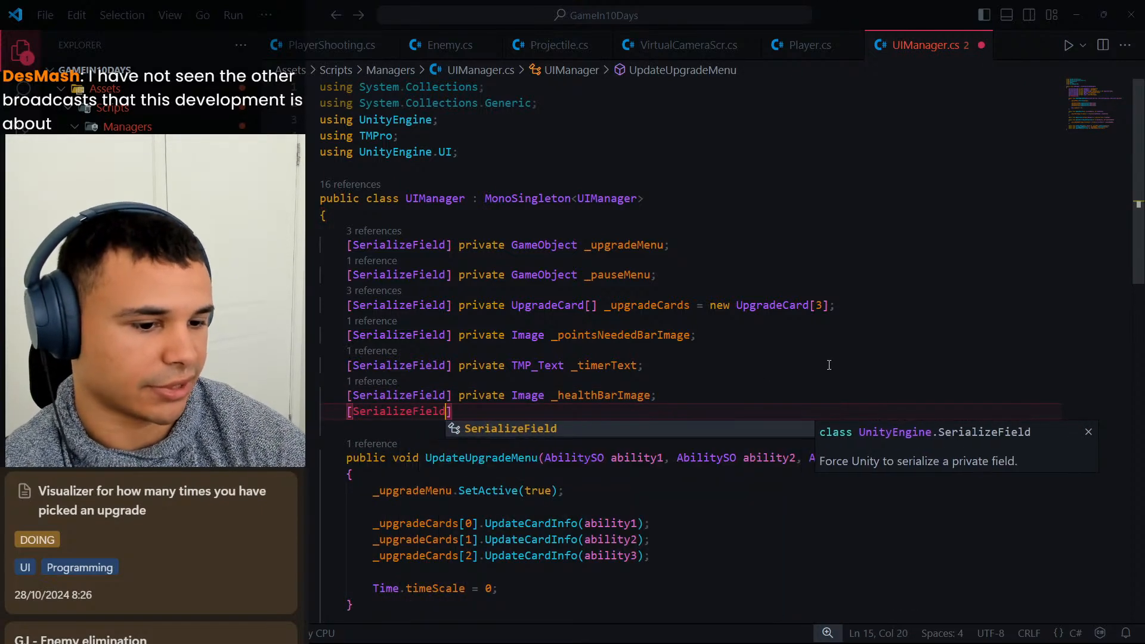
pyautogui.press('BackSpace')
pyautogui.press('BackSpace')
pyautogui.write('] private ')
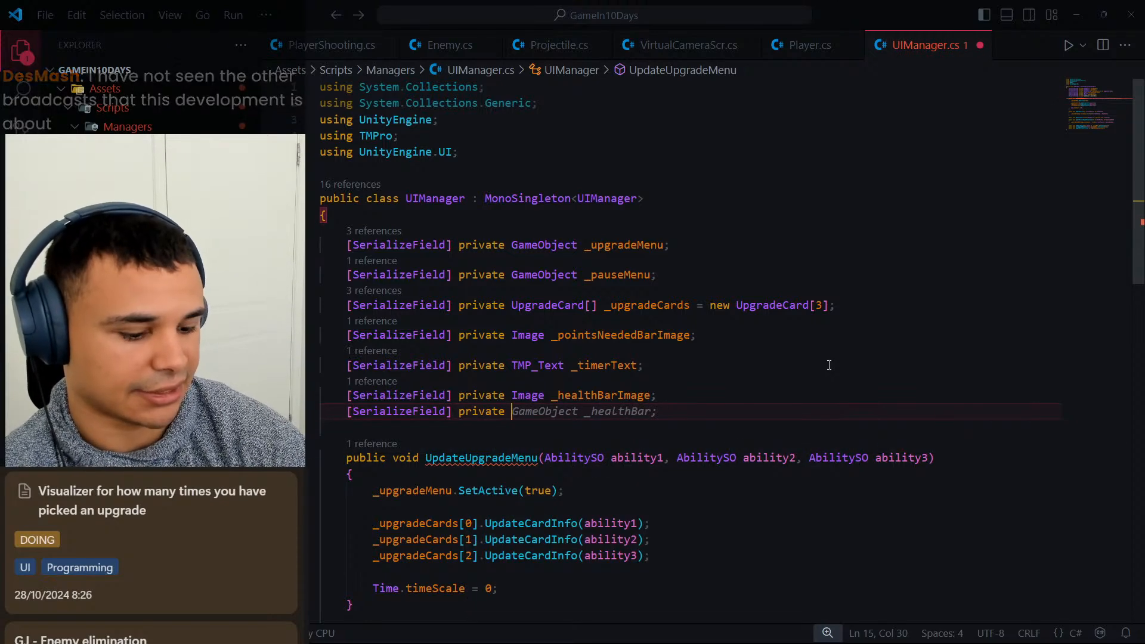
pyautogui.write('TM')
pyautogui.write('P_Te')
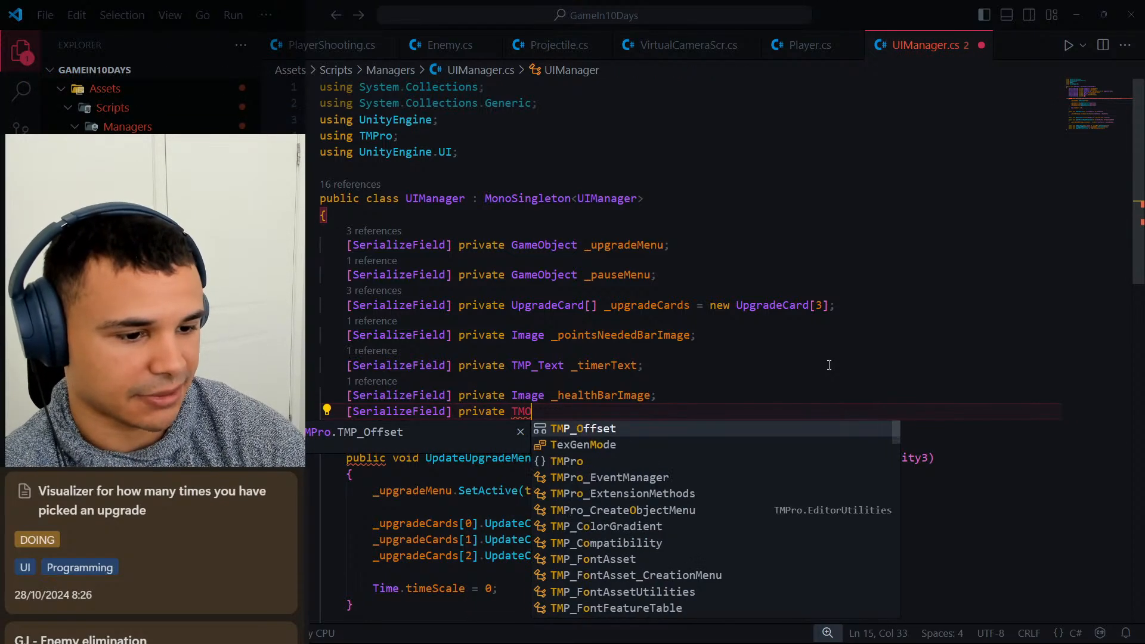
pyautogui.write('xt[] _')
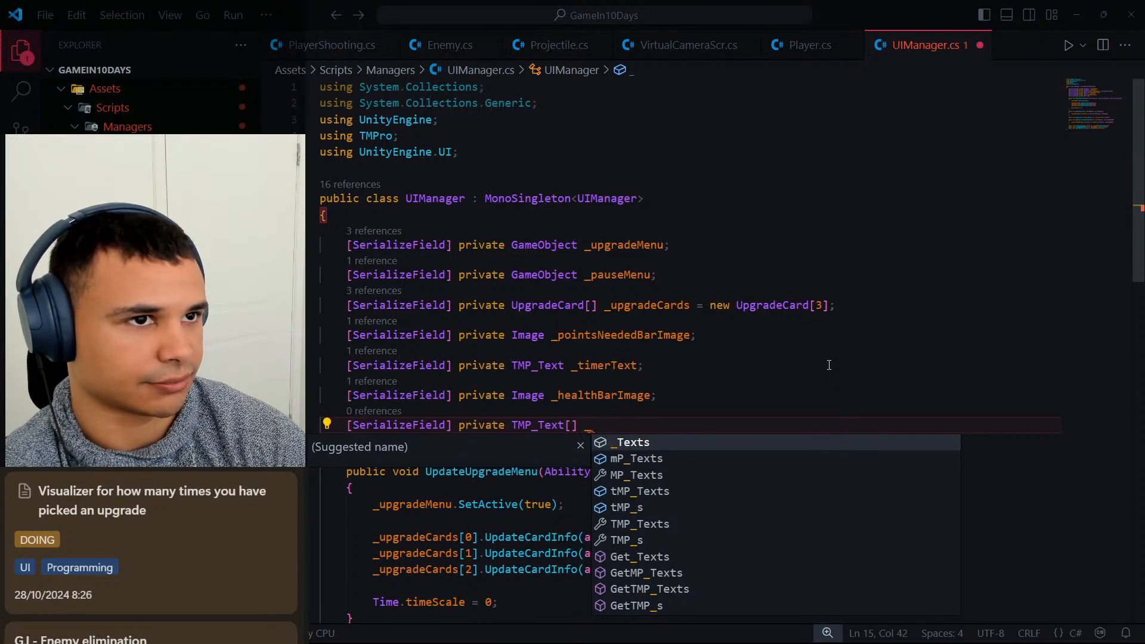
pyautogui.write('upgr')
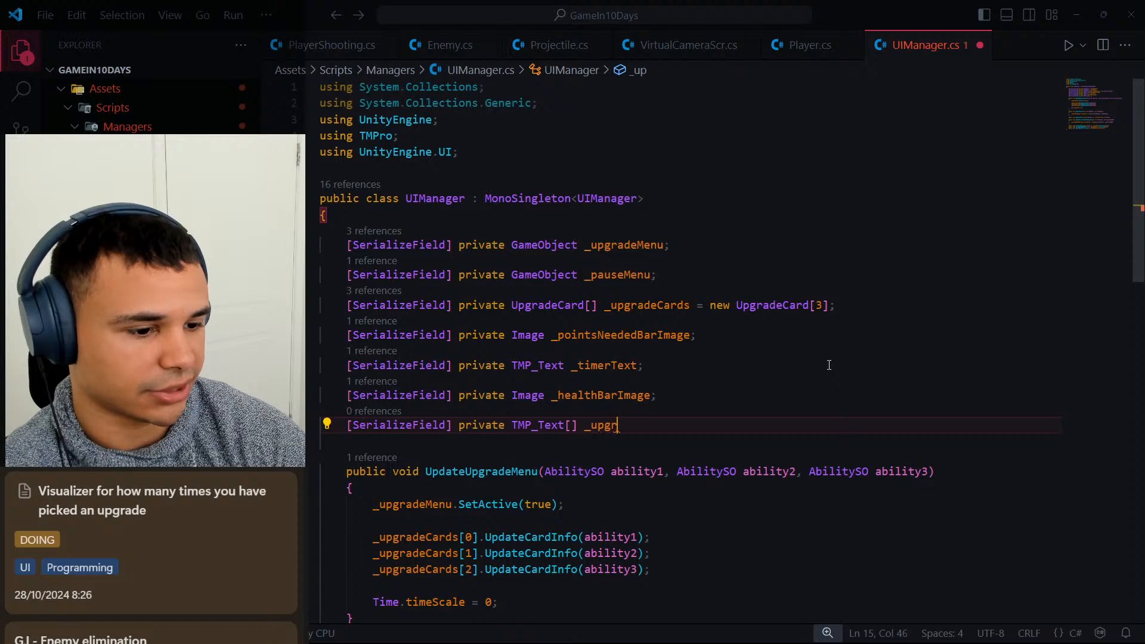
pyautogui.write('adesDipla')
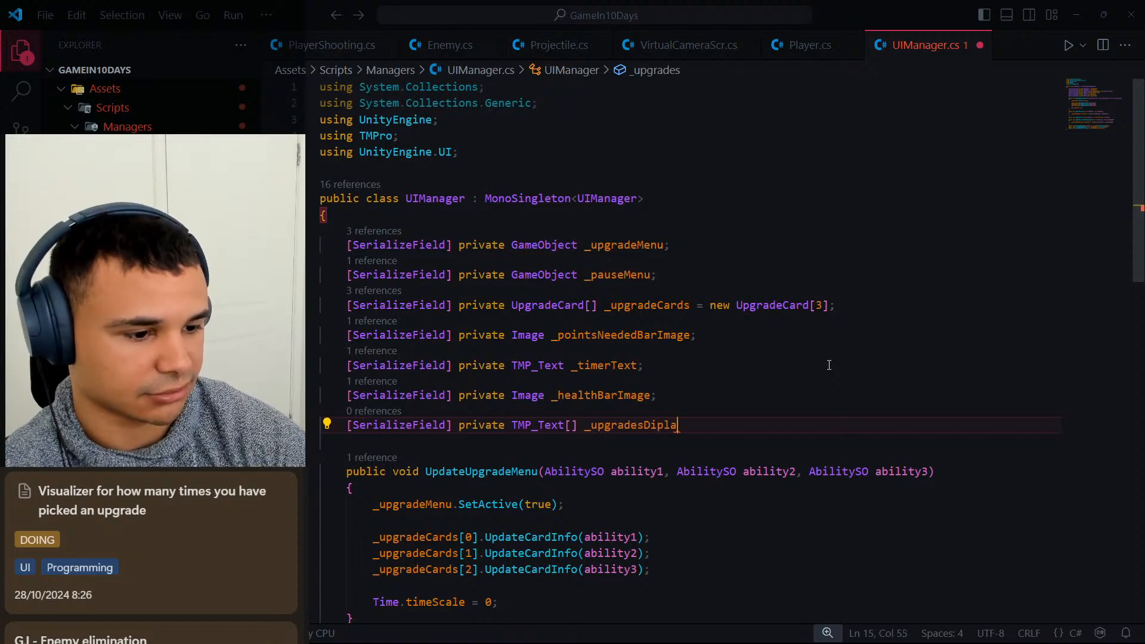
pyautogui.write('desSiplaye')
pyautogui.press('BackSpace')
pyautogui.write('Texts')
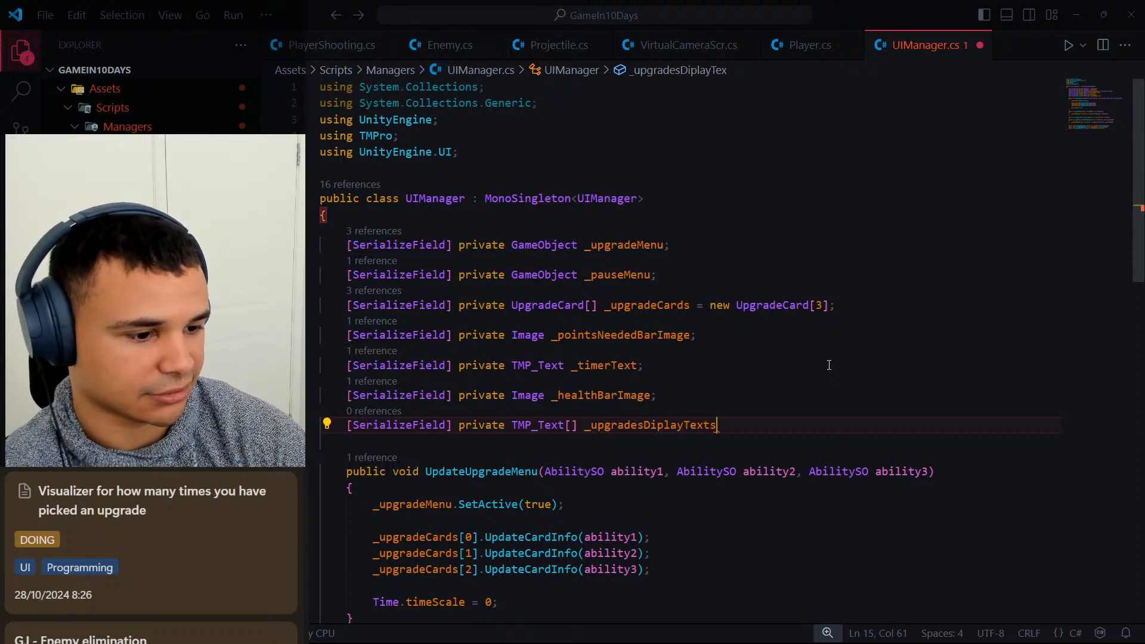
pyautogui.write(' = new ')
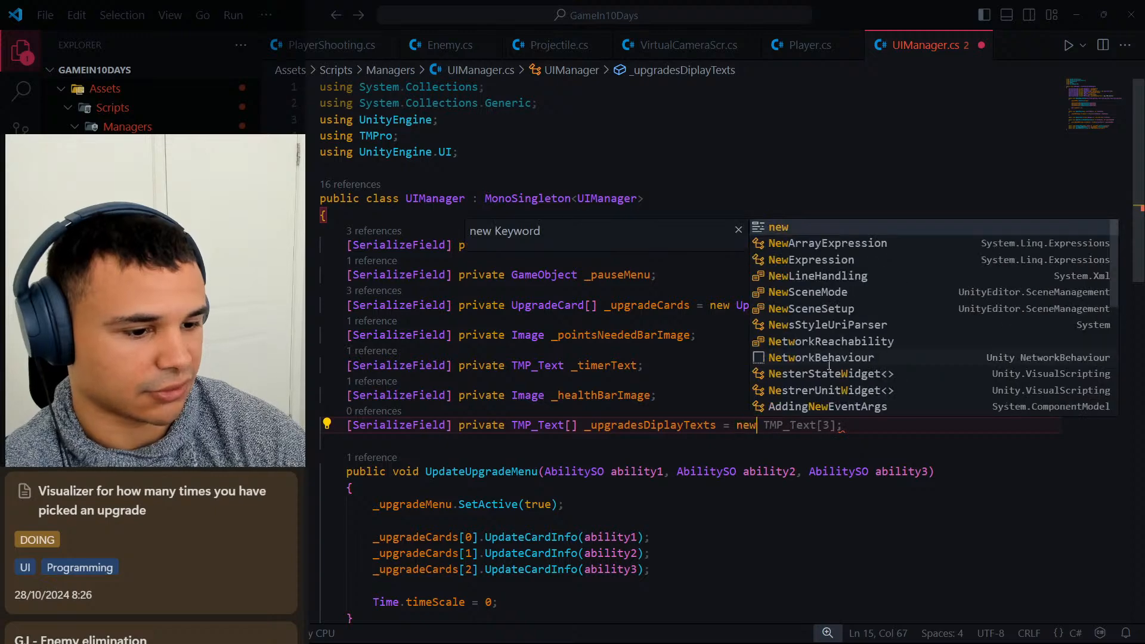
pyautogui.write('TMP_')
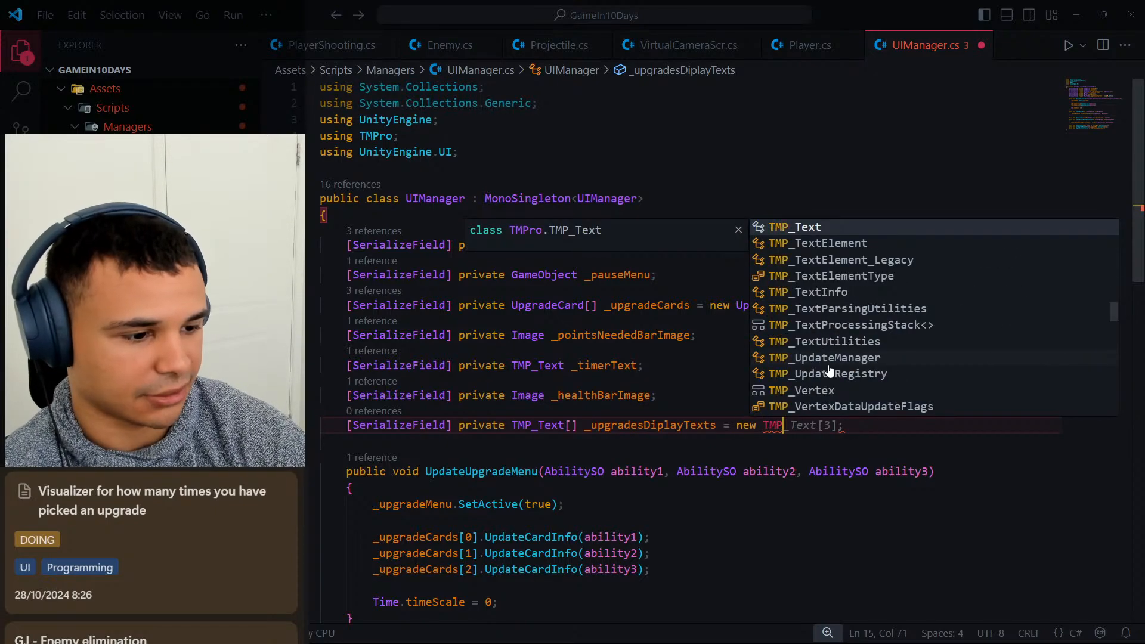
pyautogui.write('Text[')
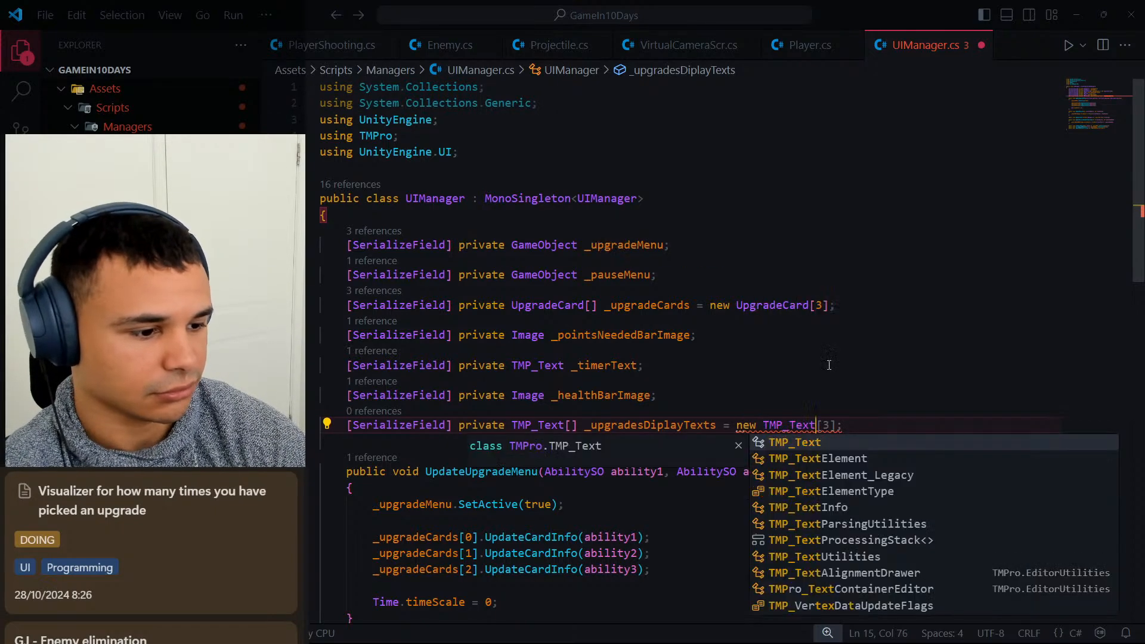
pyautogui.write('8];')
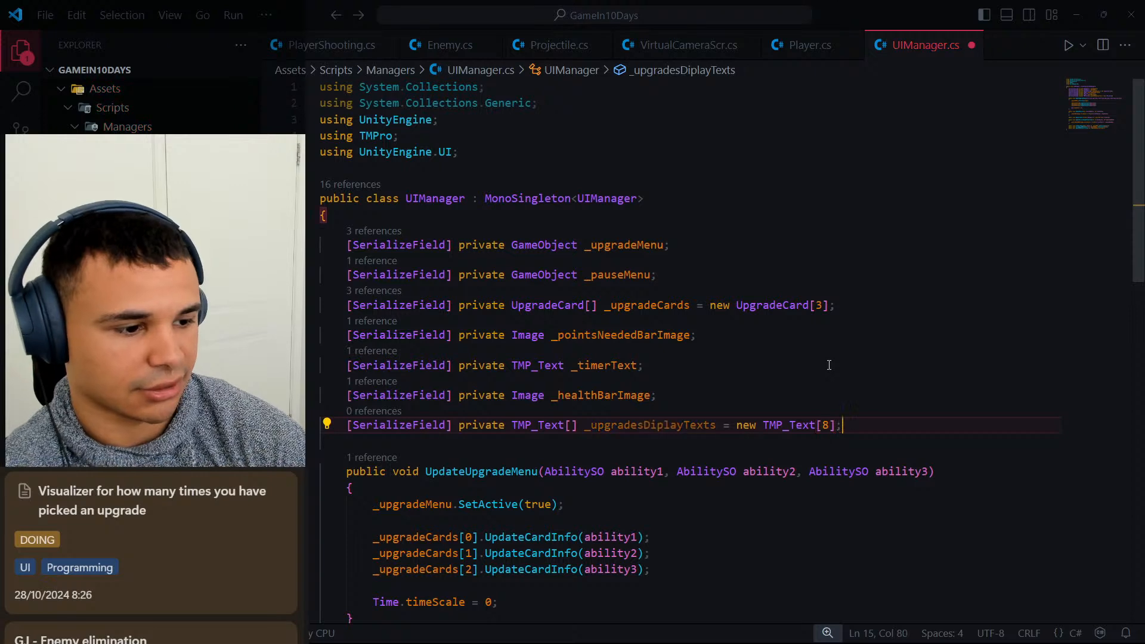
# Initialize _upgradesDiplayTexts with new TMP_Text[8] and save UIManager.cs.
pyautogui.hotkey('ctrl', 's')
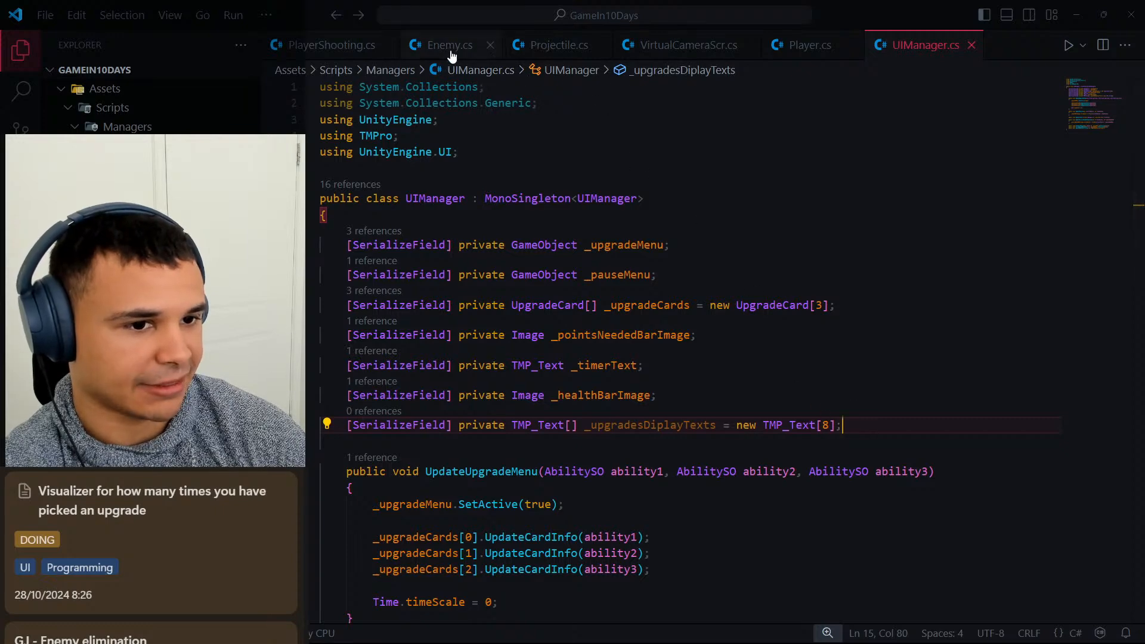
# Close the Player, VirtualCameraScr, Projectile, Enemy and PlayerShooting scripts, leaving only UIManager.cs open.
pyautogui.click(670, 52)
pyautogui.click(806, 48)
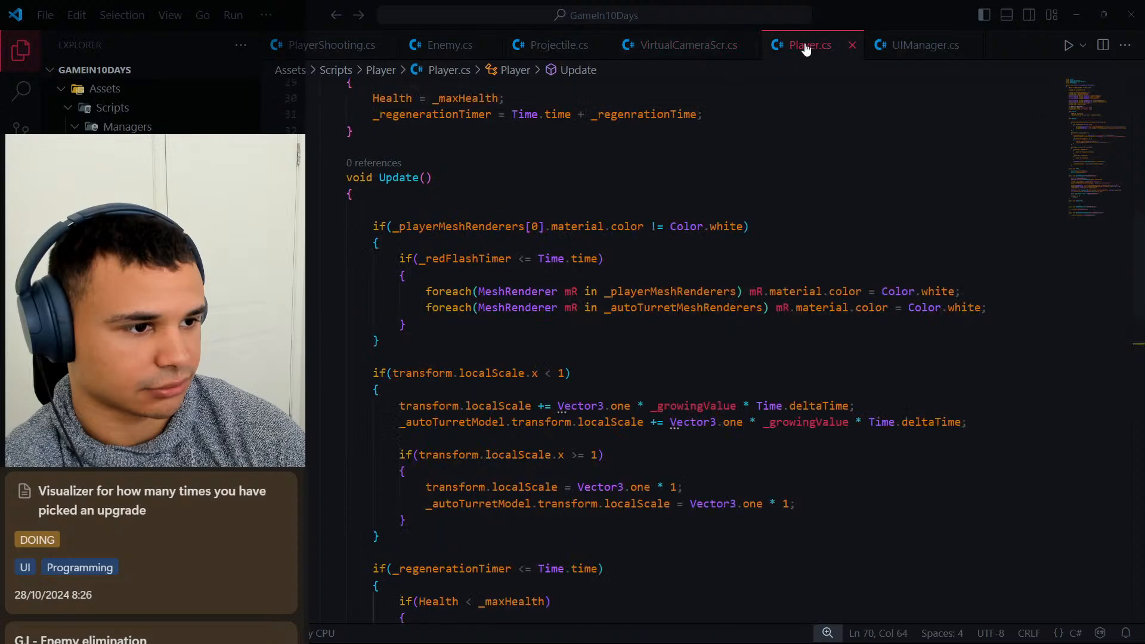
pyautogui.click(852, 45)
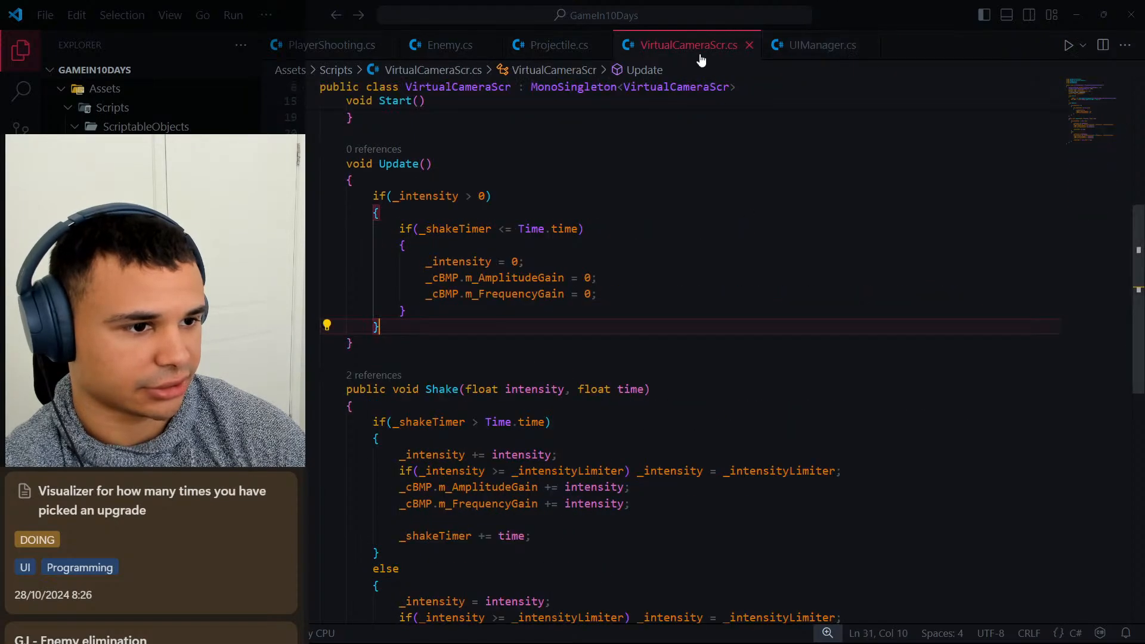
pyautogui.click(748, 46)
pyautogui.click(549, 45)
pyautogui.click(601, 45)
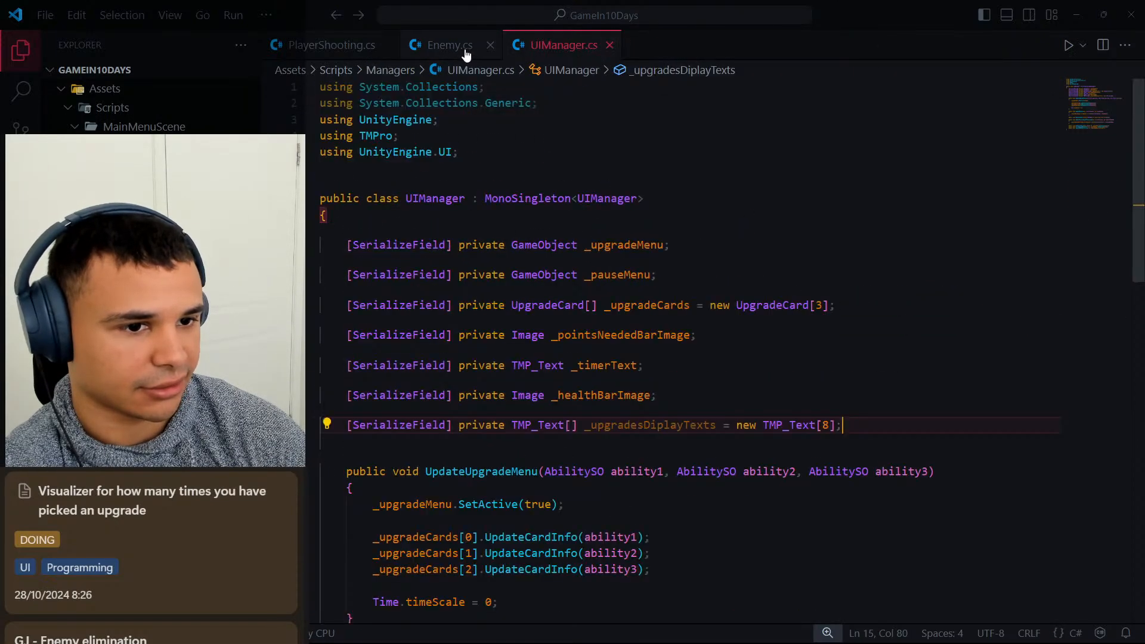
pyautogui.click(465, 52)
pyautogui.click(490, 45)
pyautogui.click(349, 47)
pyautogui.click(388, 46)
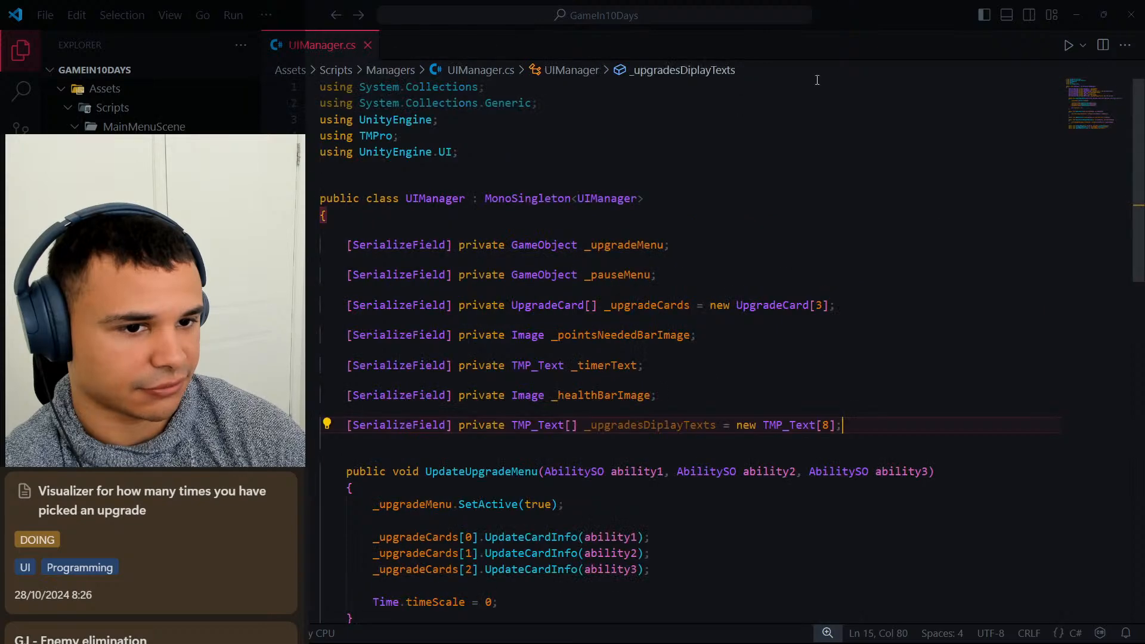
# Switch to Unity, open the UpgradeManager script from the Managers folder for editing, and place the cursor after the _autoTurretScript field declaration.
pyautogui.click(1077, 15)
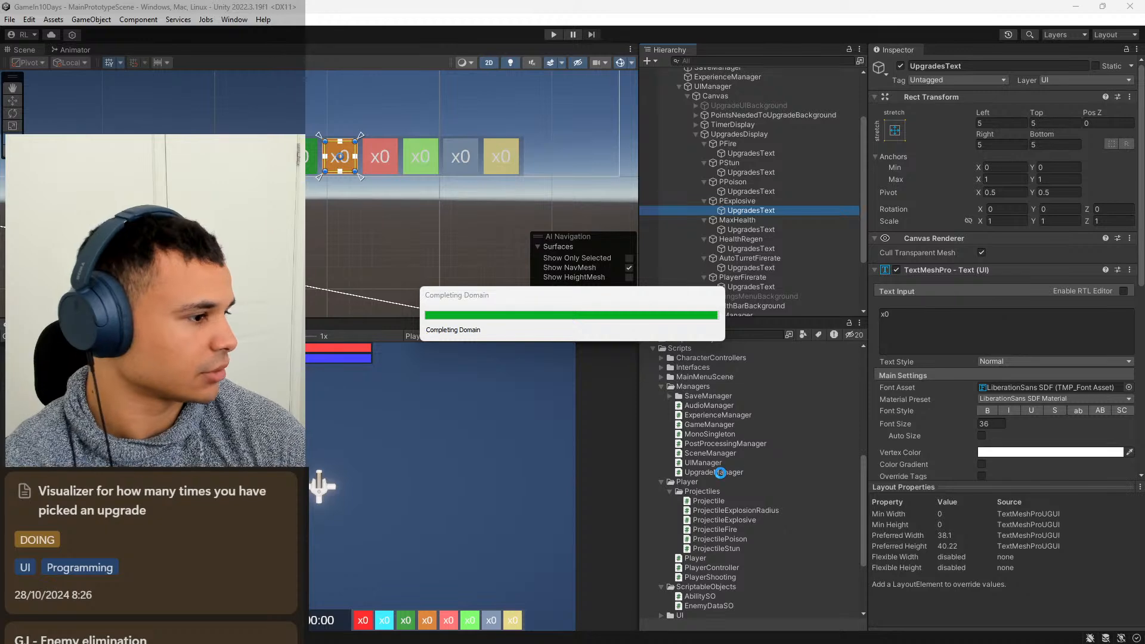
pyautogui.click(720, 472)
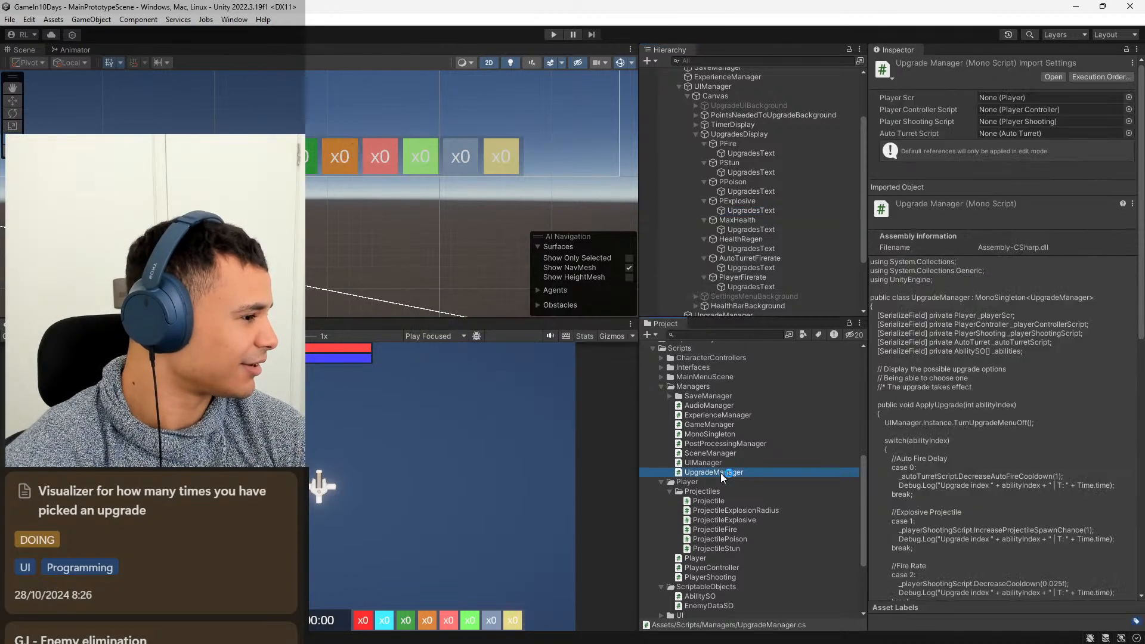
pyautogui.doubleClick(720, 472)
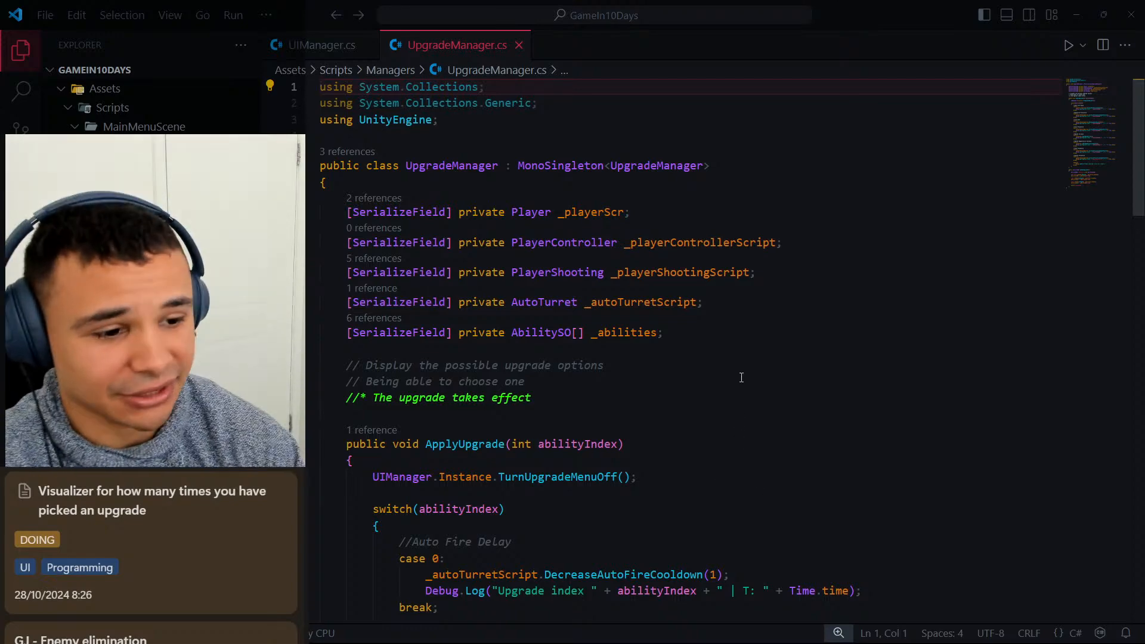
pyautogui.click(723, 329)
pyautogui.click(732, 311)
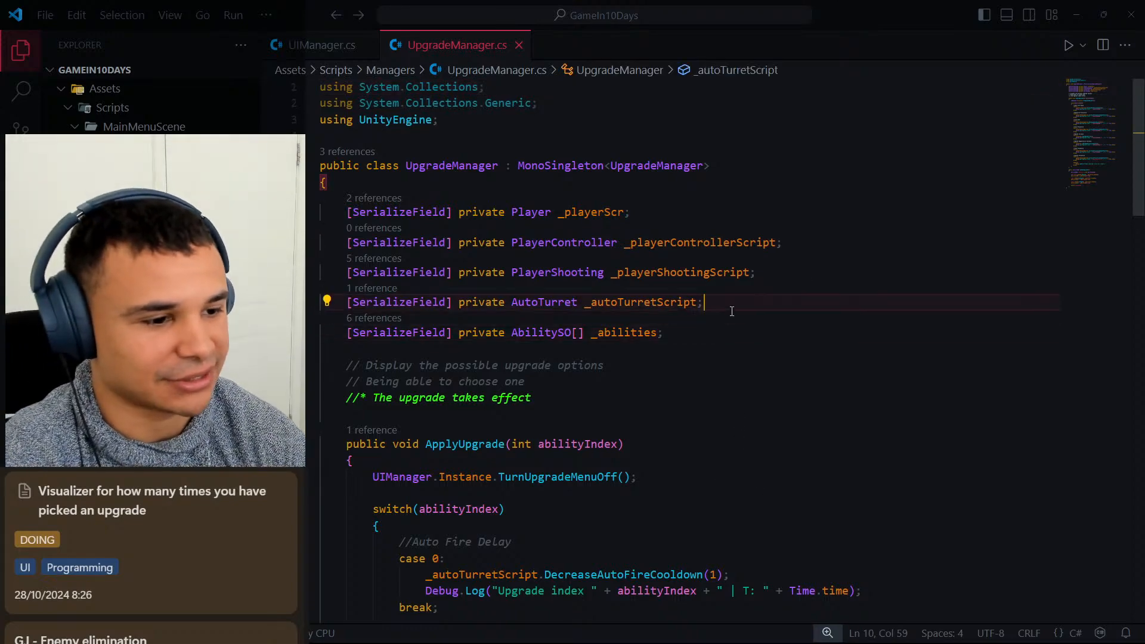
# Switch back to Unity and playtest the game, pick the Stun Projectiles upgrade card, and stop the playtest.
pyautogui.click(1077, 15)
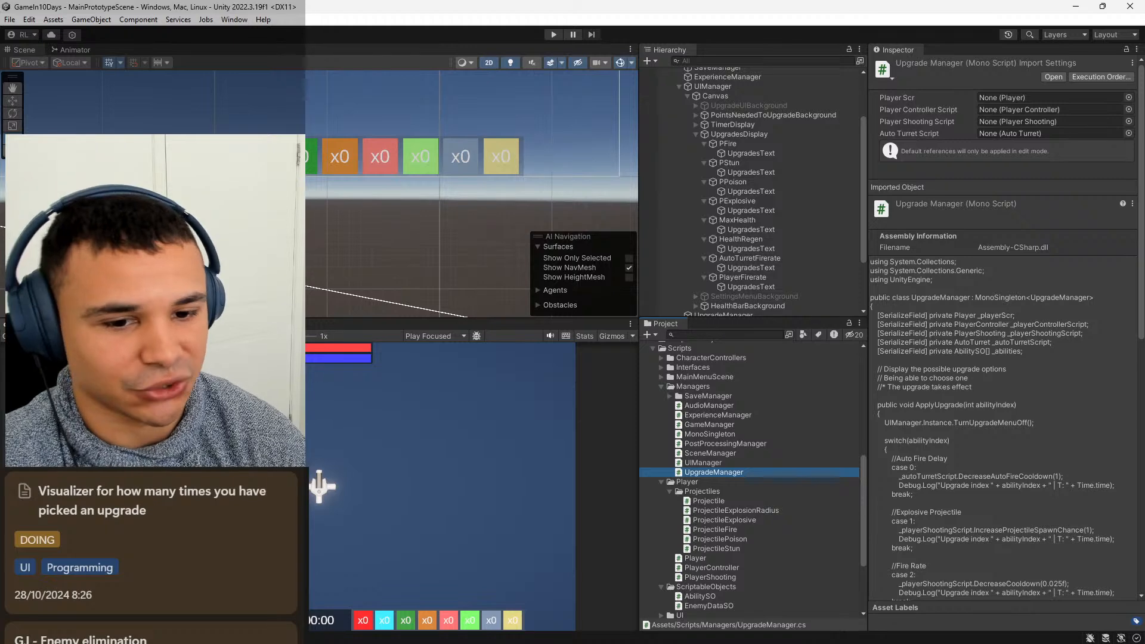
pyautogui.click(554, 34)
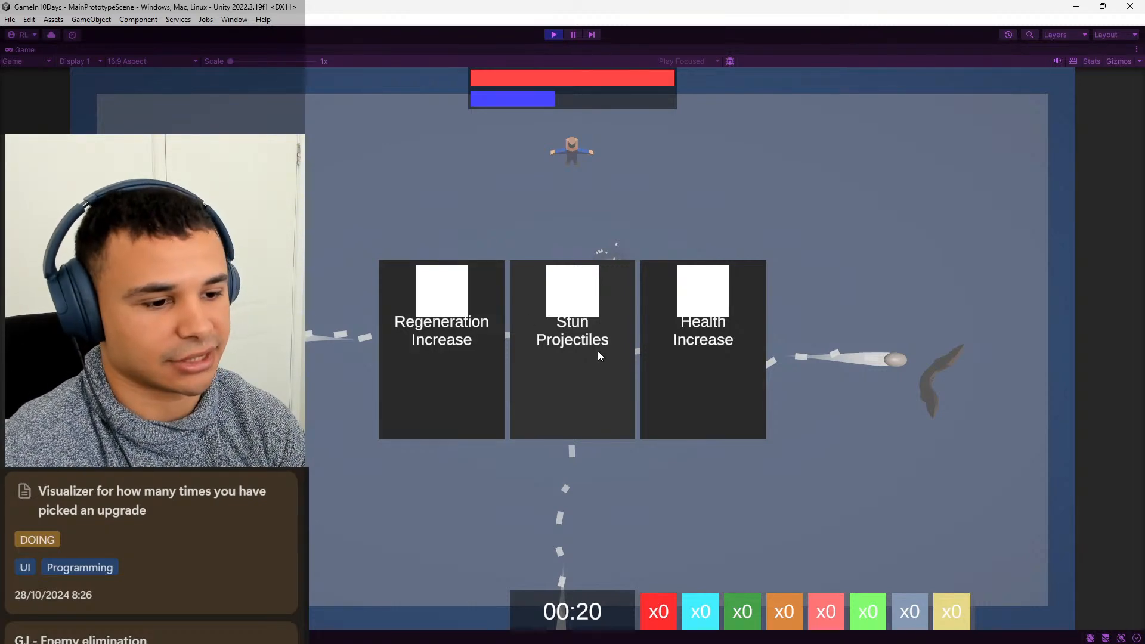
pyautogui.click(580, 371)
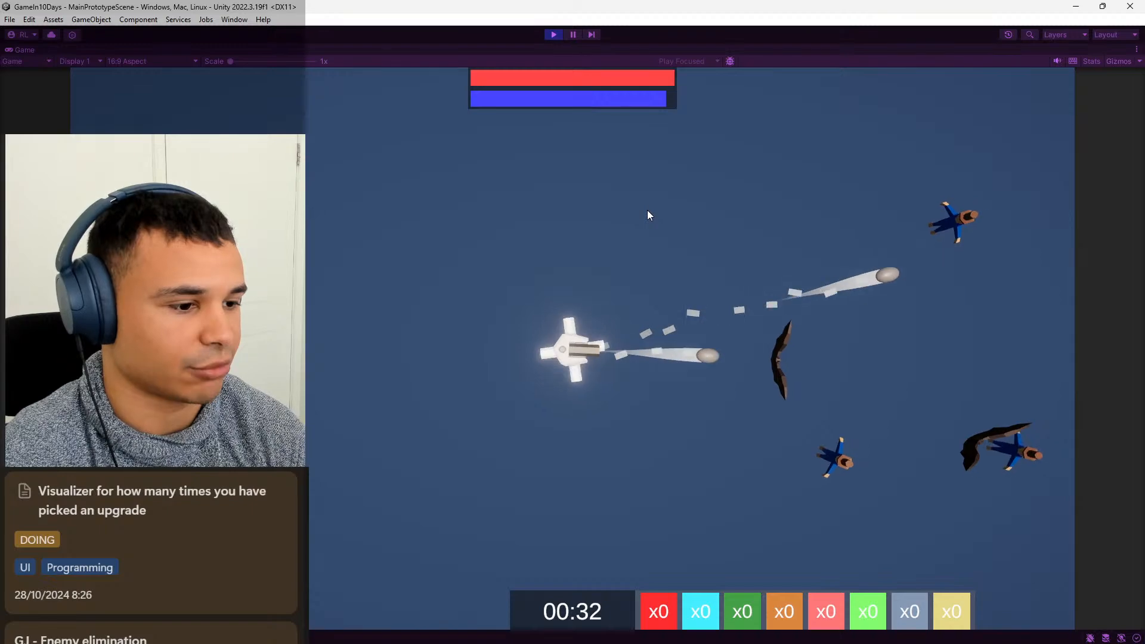
pyautogui.click(553, 34)
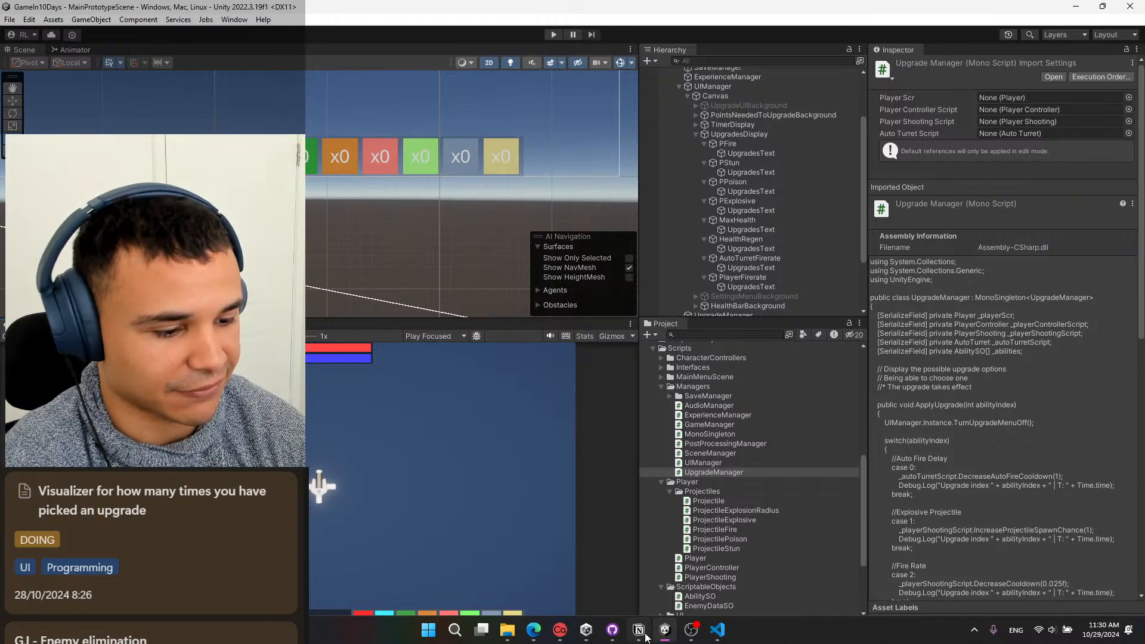
# Switch to Notion, close the upgrade visualizer card, look through the Development board's columns, and open the Title ideas card.
pyautogui.moveTo(638, 629)
pyautogui.click(638, 588)
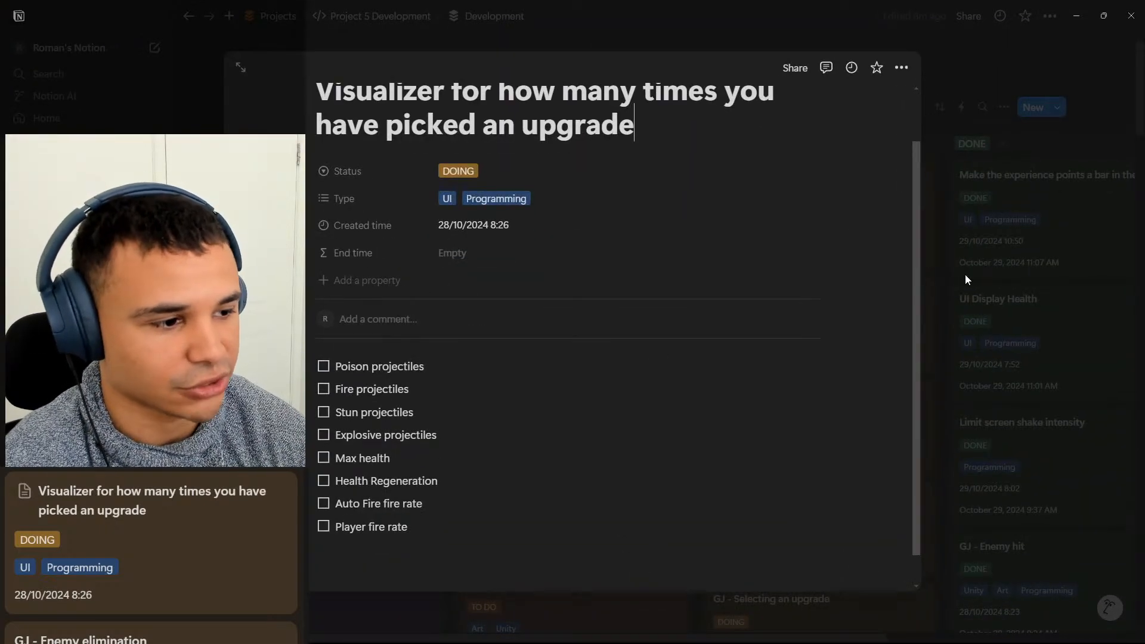
pyautogui.click(951, 279)
pyautogui.scroll(-1, 787, 292)
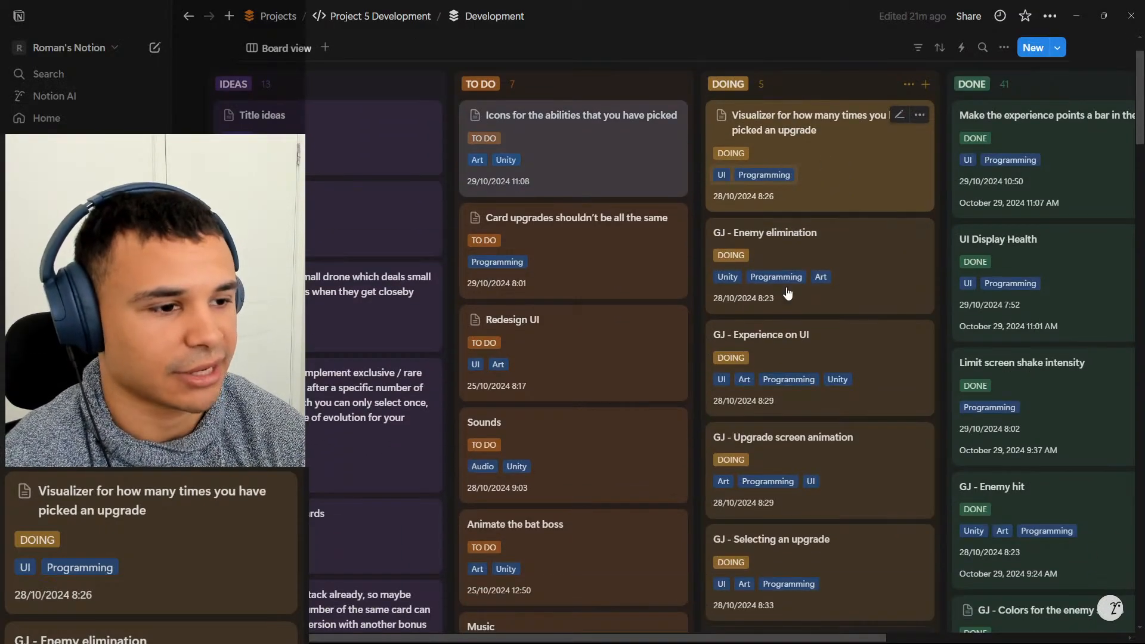
pyautogui.scroll(2, 811, 364)
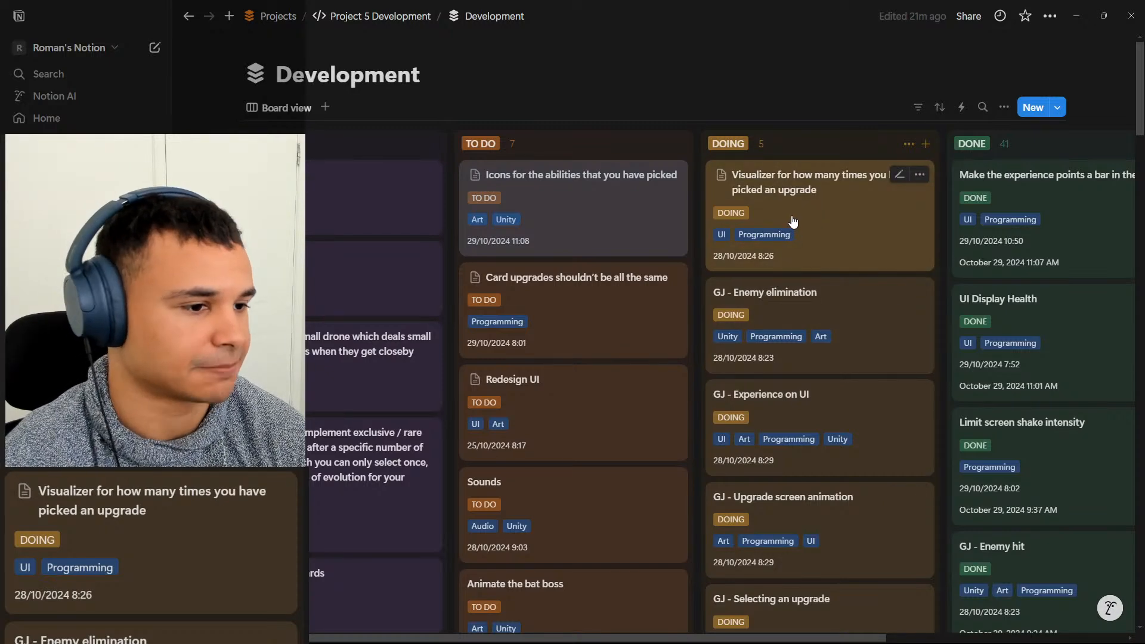
pyautogui.scroll(-2, 832, 327)
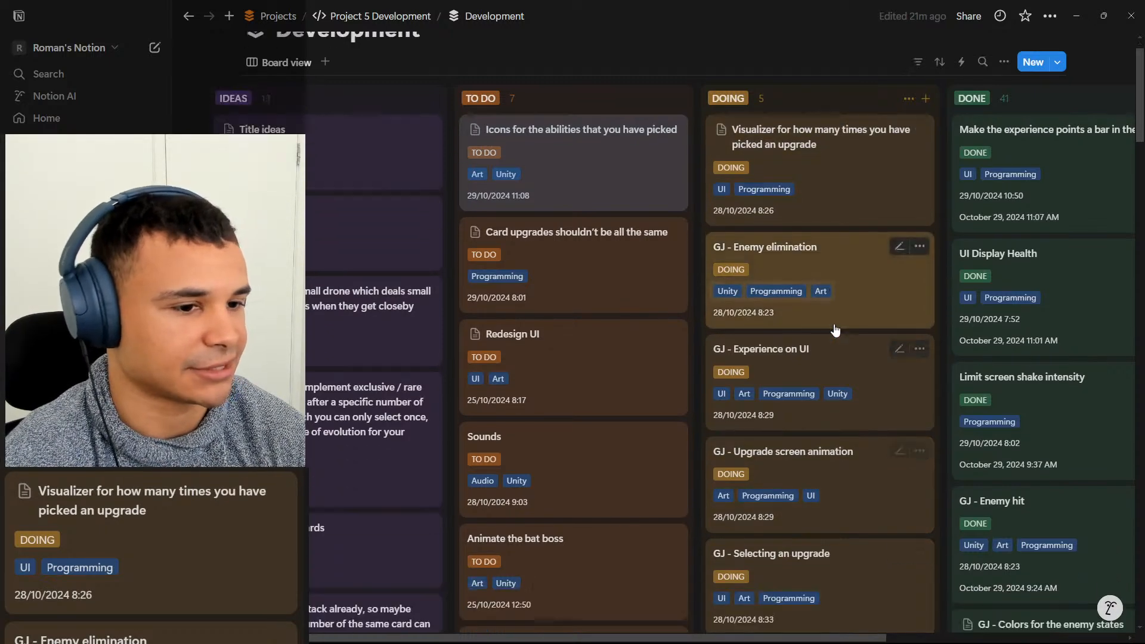
pyautogui.scroll(-3, 544, 161)
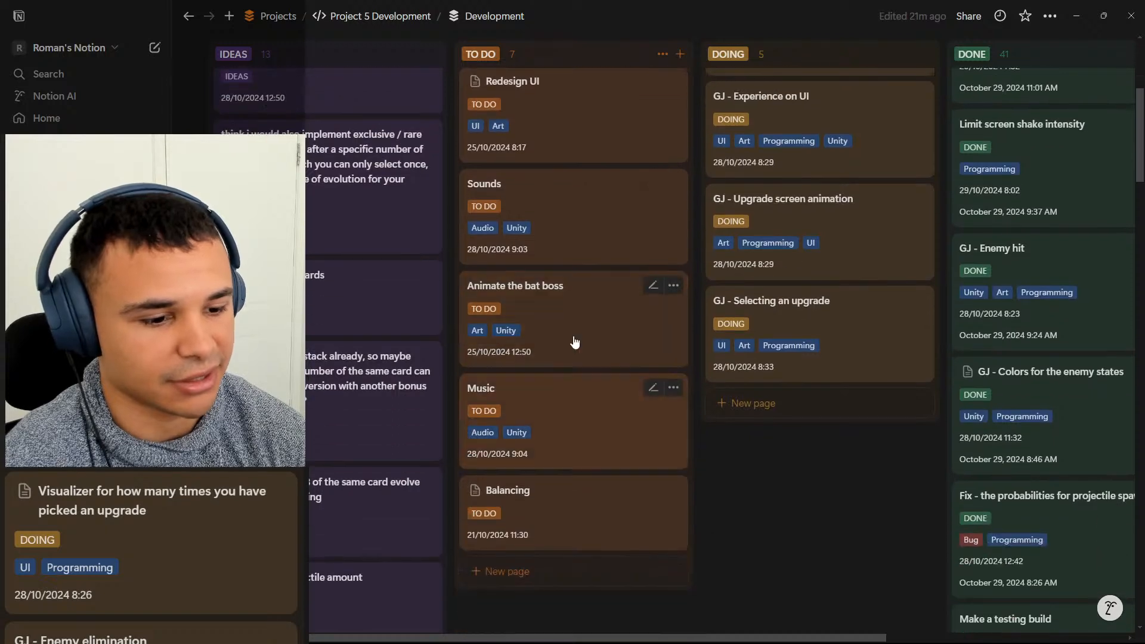
pyautogui.scroll(5, 598, 329)
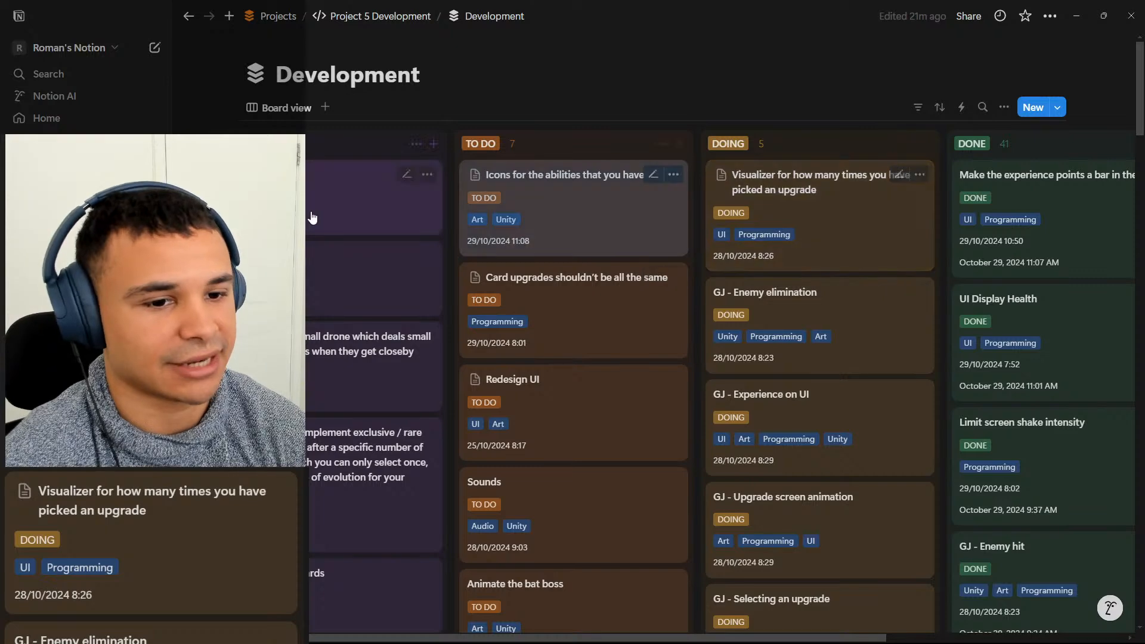
pyautogui.scroll(-2, 343, 212)
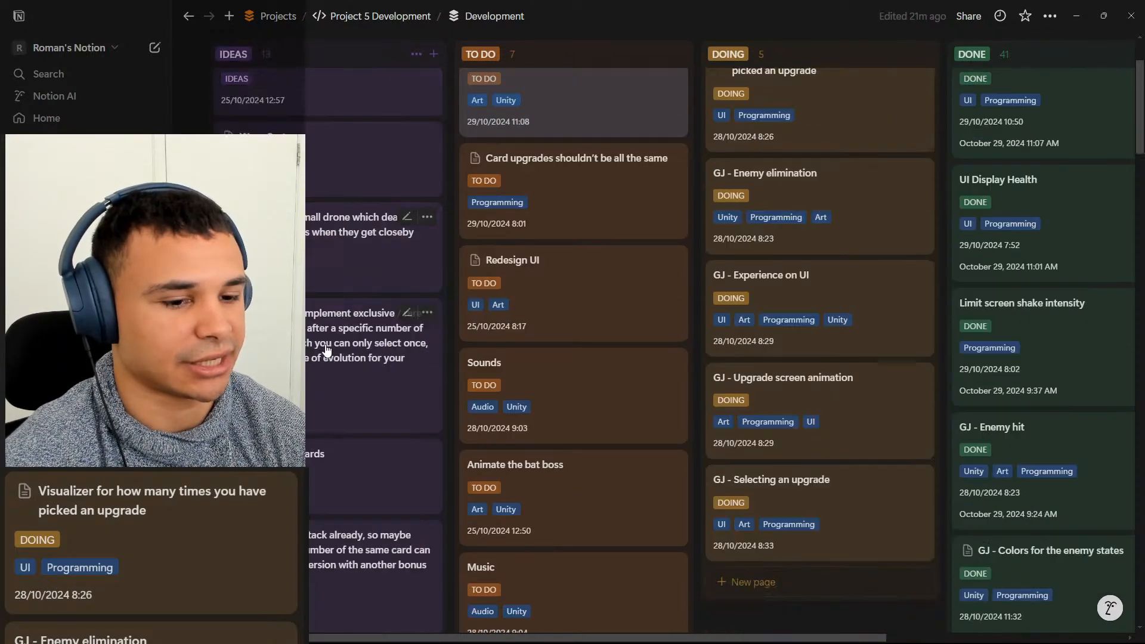
pyautogui.scroll(-2, 343, 358)
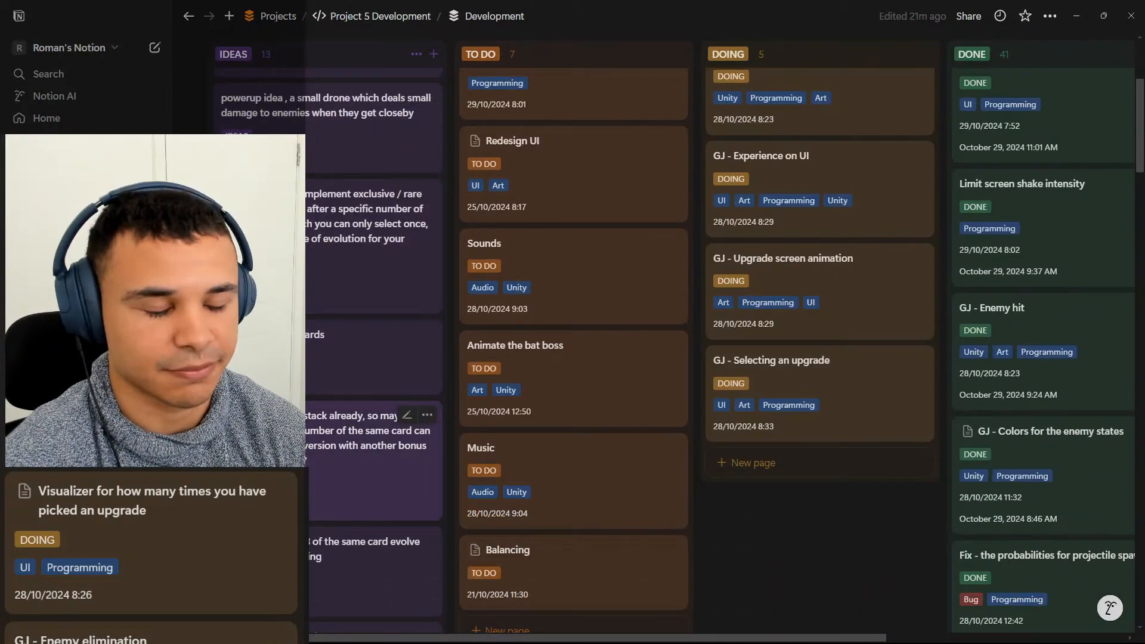
pyautogui.scroll(4, 343, 287)
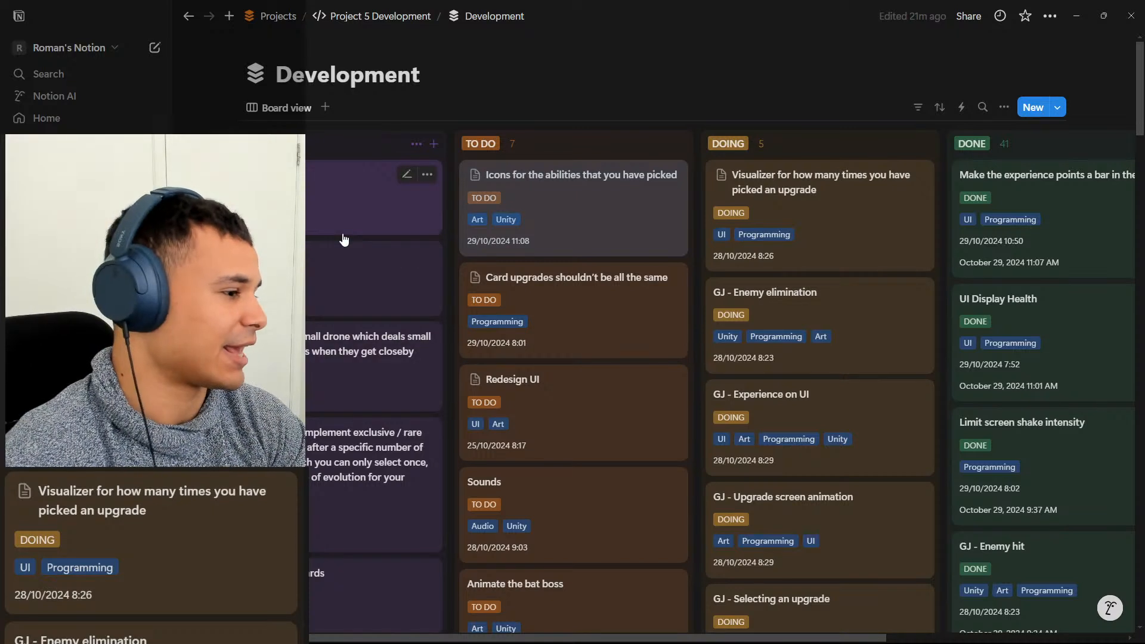
pyautogui.click(335, 201)
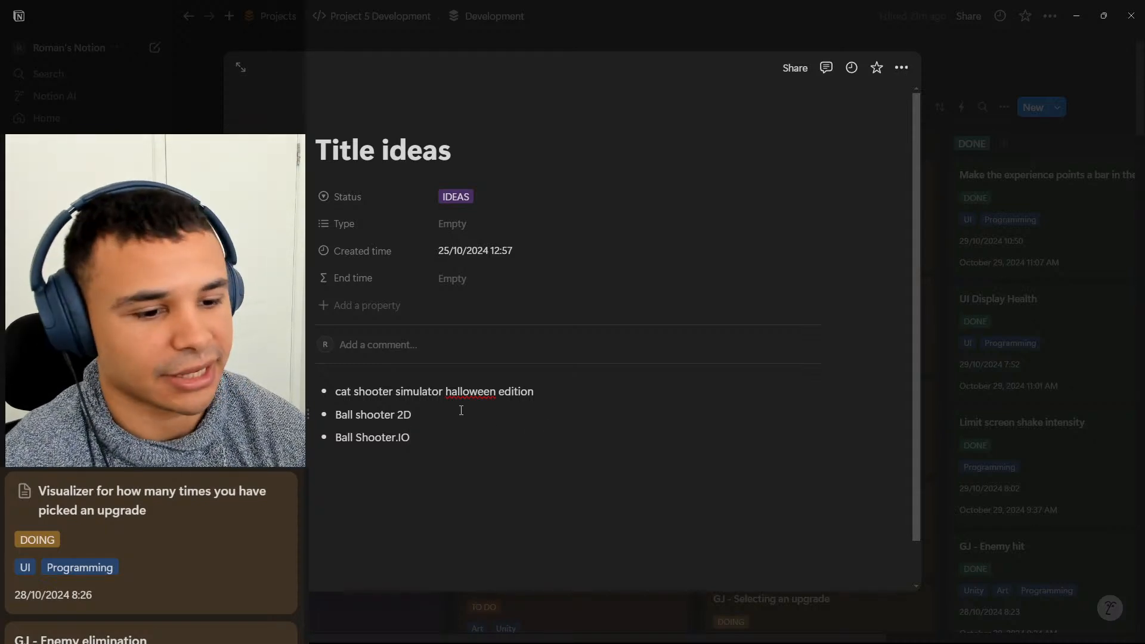
# Read through the bulleted names on the Title ideas card and close it to return to the Development board.
pyautogui.click(511, 415)
pyautogui.click(576, 395)
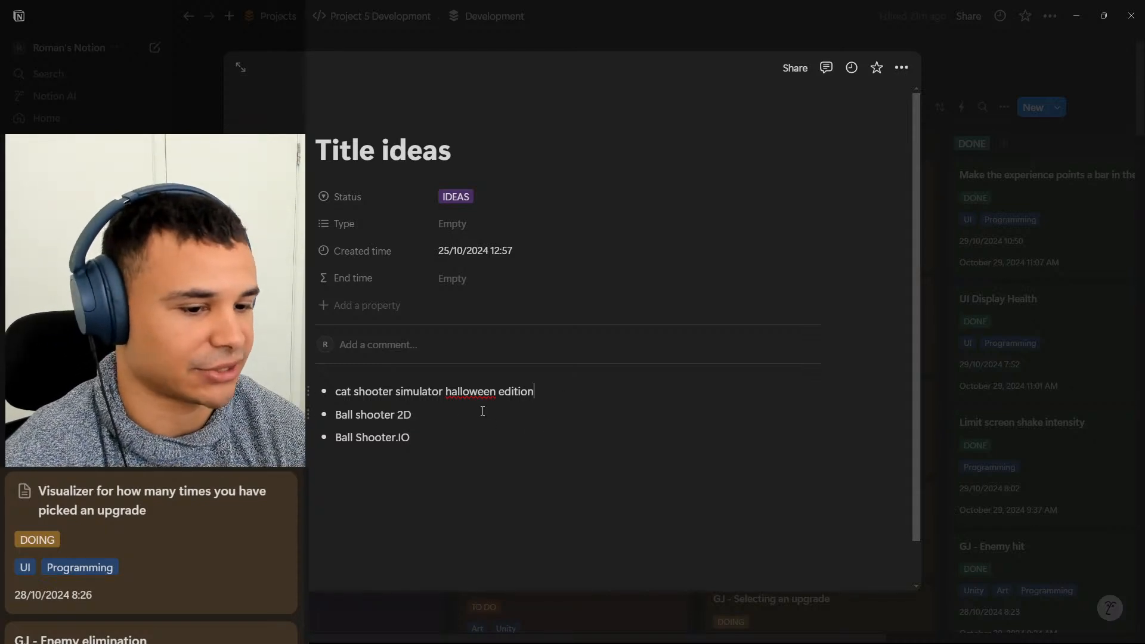
pyautogui.click(480, 412)
pyautogui.click(462, 431)
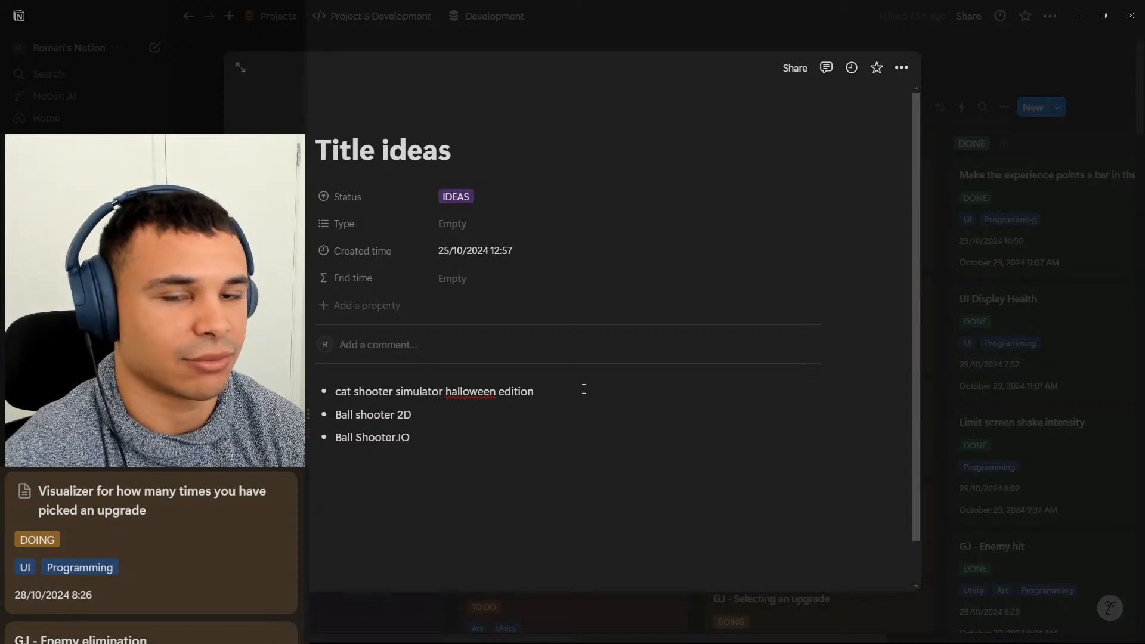
pyautogui.click(955, 326)
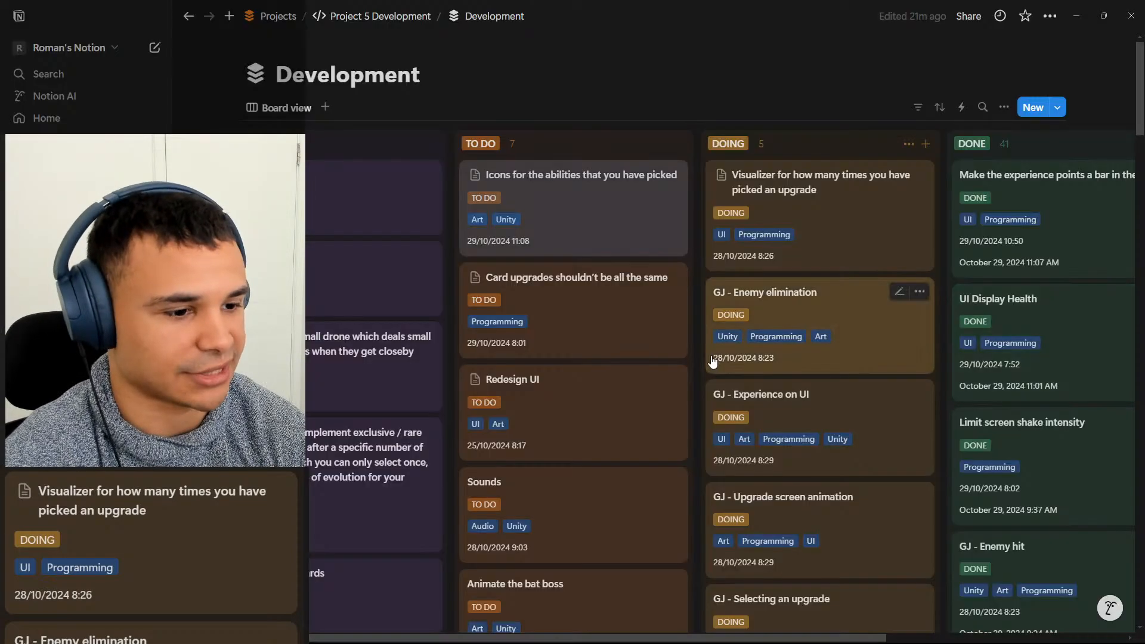
# Switch to Unity, recheck the Notion Development board, and return to Unity to select the PlayerFirerate object in the Hierarchy.
pyautogui.click(1076, 16)
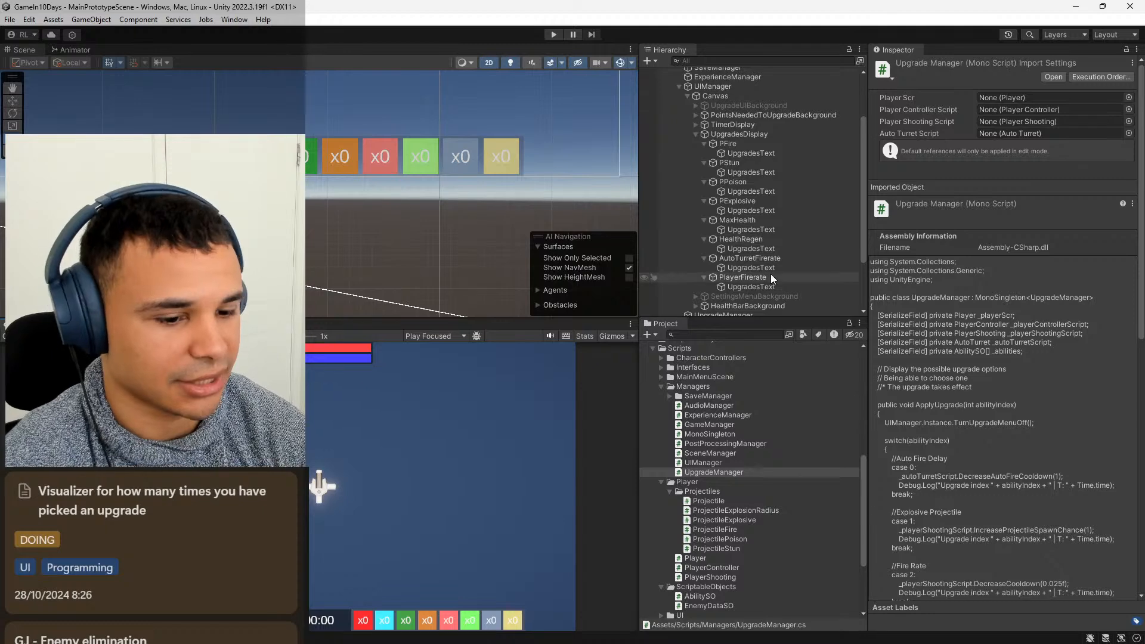
pyautogui.scroll(-3, 770, 273)
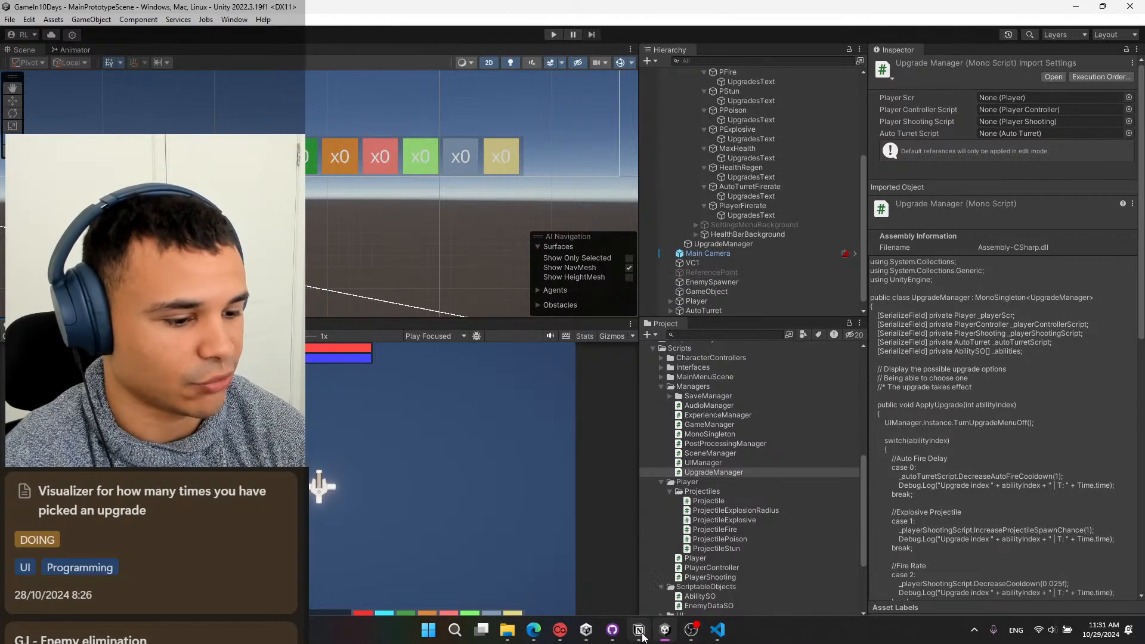
pyautogui.click(639, 629)
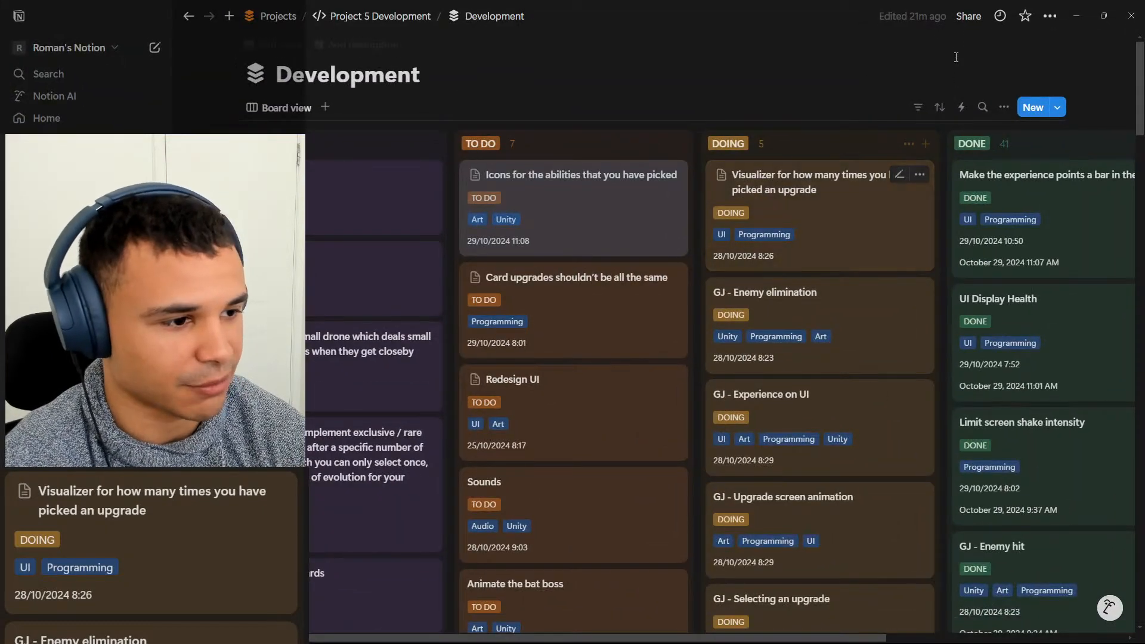
pyautogui.click(1078, 15)
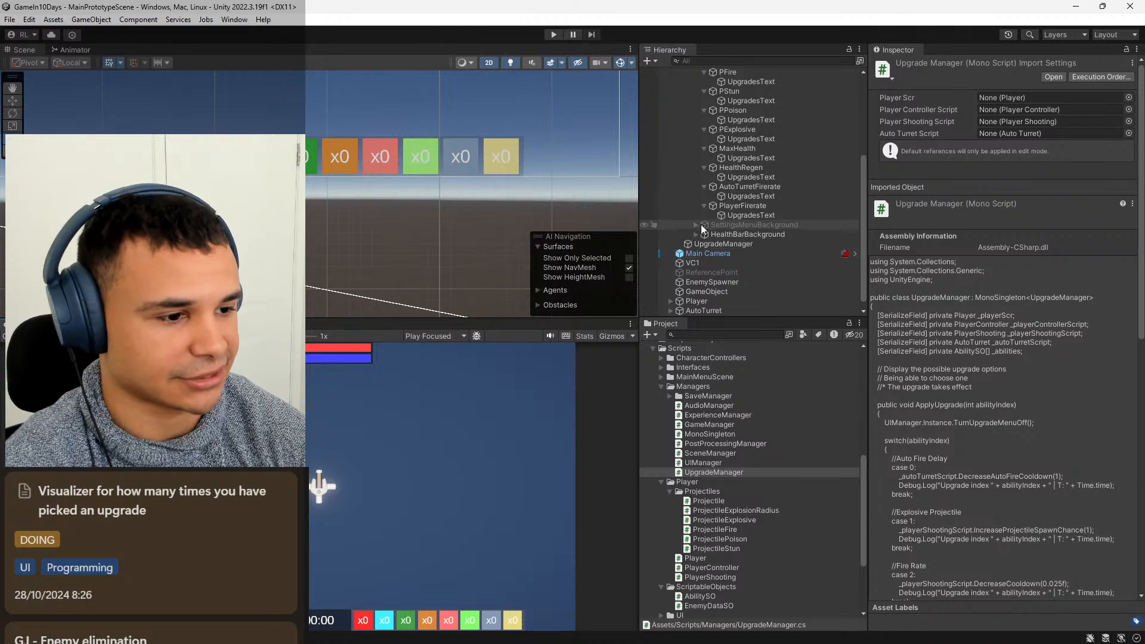
pyautogui.click(763, 205)
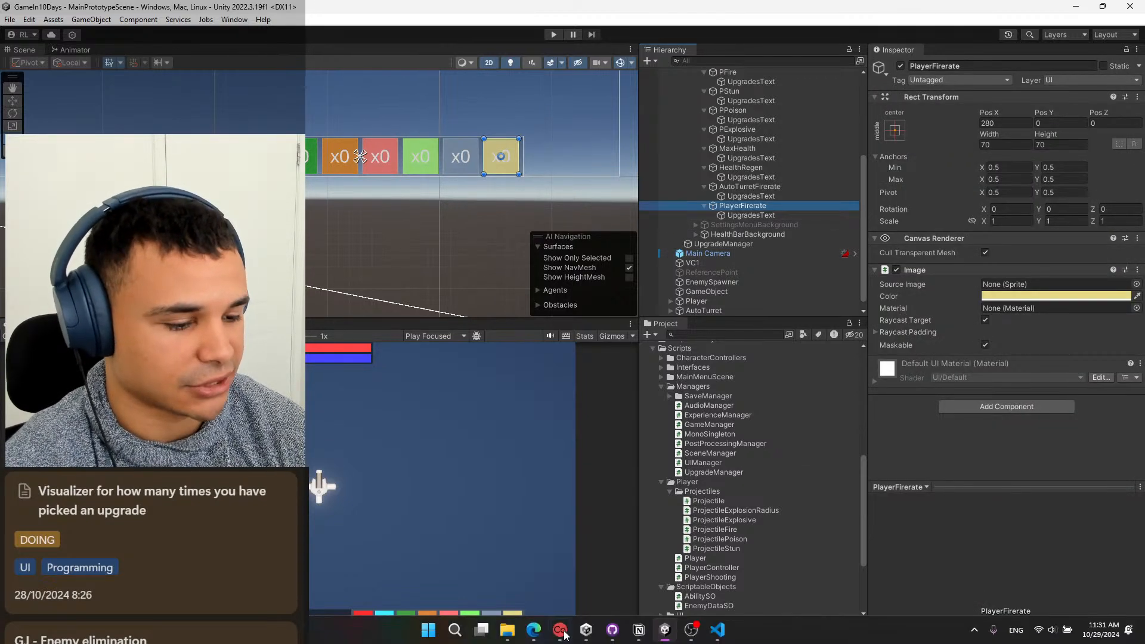
# Open the ExperienceManager script from the Managers folder of the Unity project for editing.
pyautogui.click(717, 635)
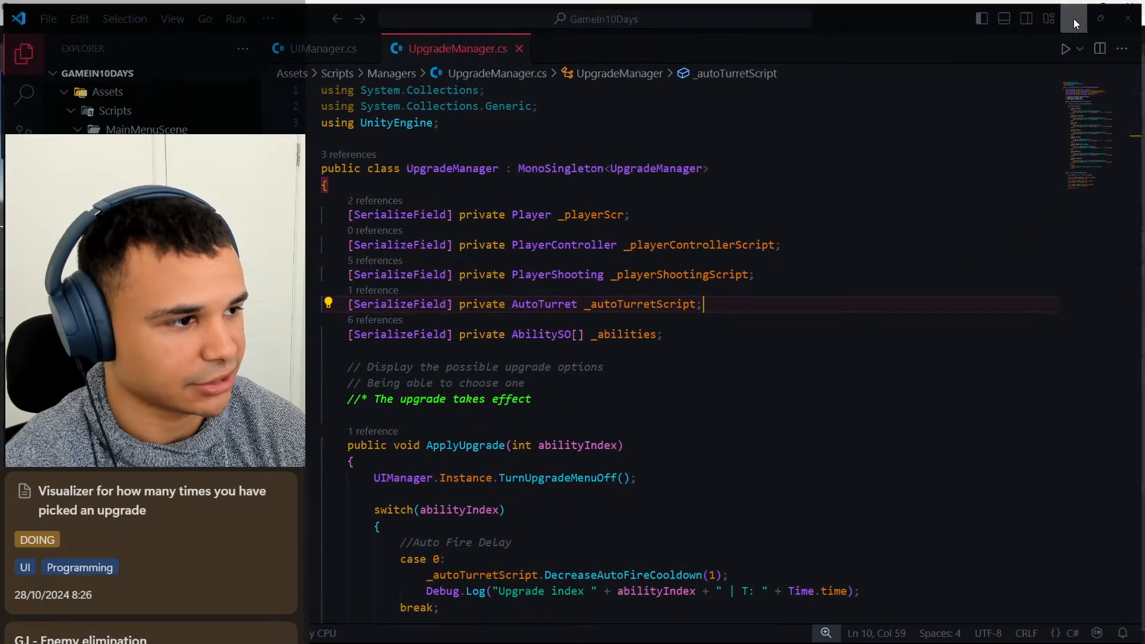
pyautogui.click(1076, 15)
pyautogui.scroll(5, 776, 474)
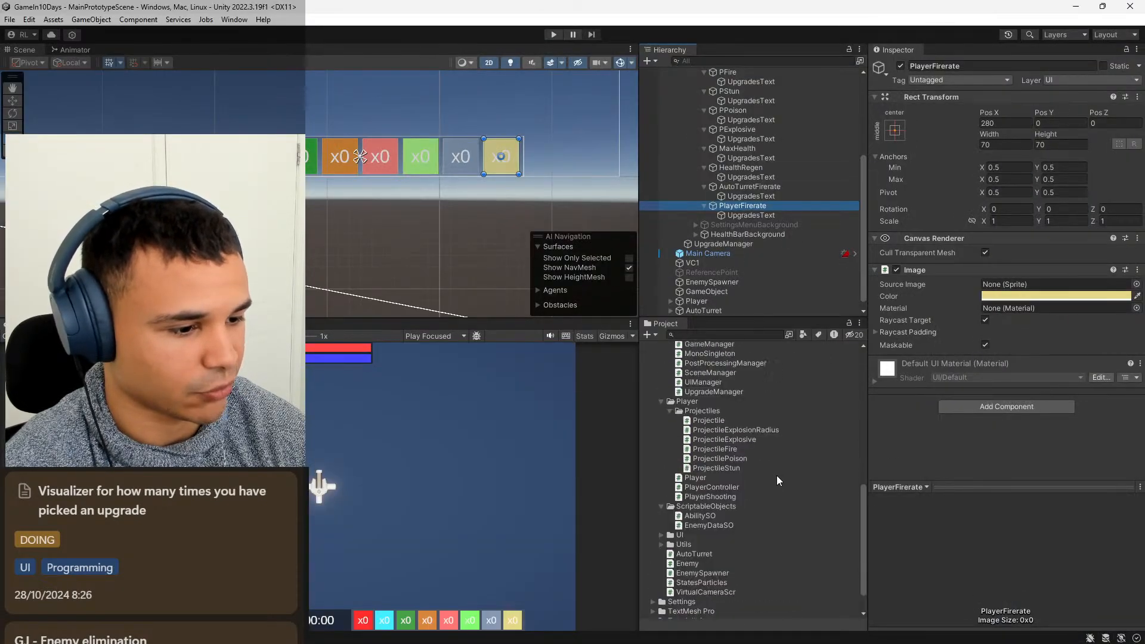
pyautogui.scroll(-6, 776, 475)
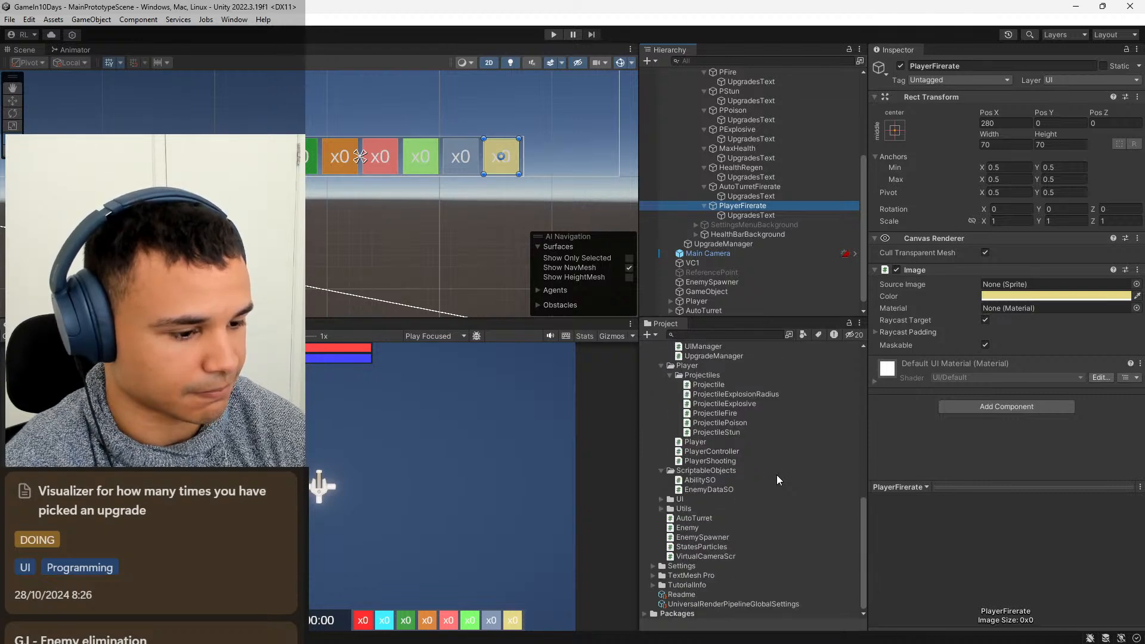
pyautogui.scroll(8, 776, 474)
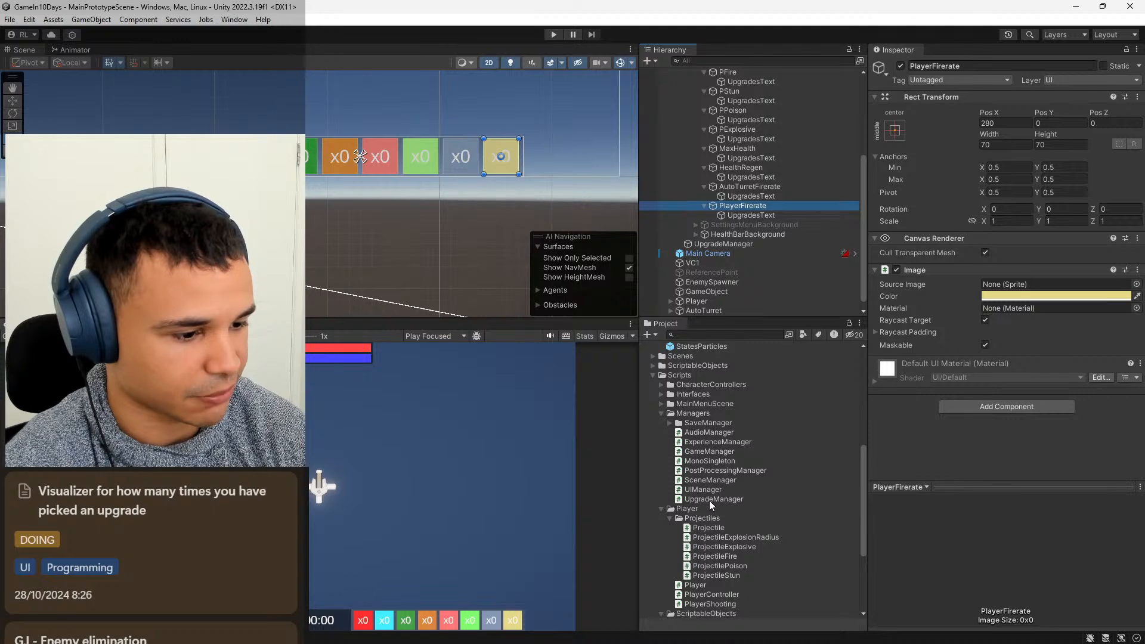
pyautogui.doubleClick(724, 442)
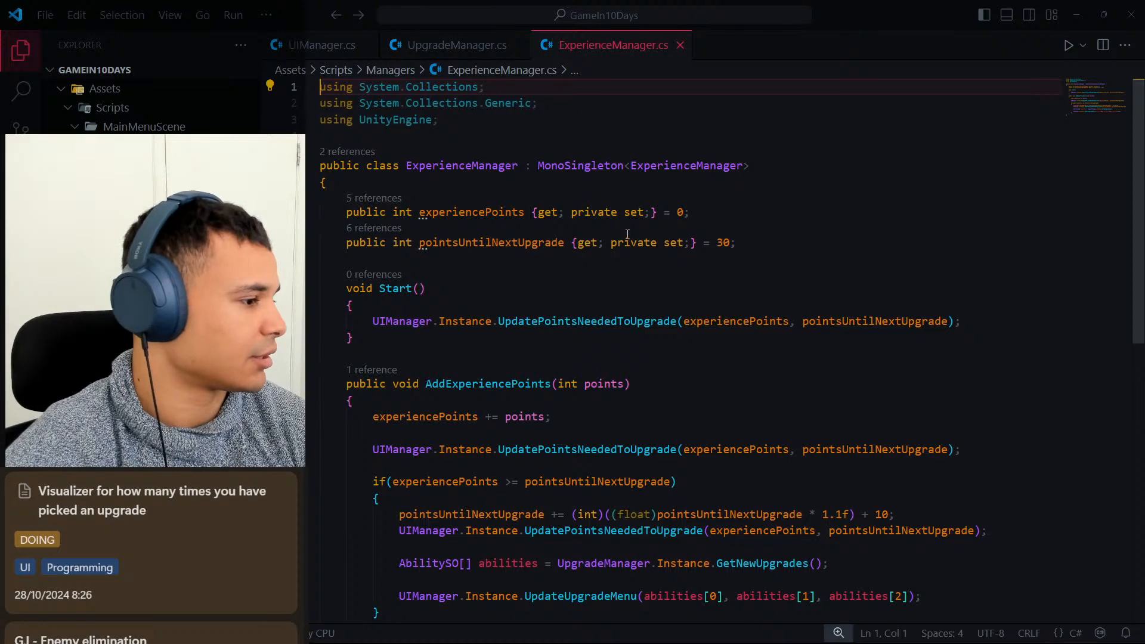
# Examine how ExperienceManager uses pointsUntilNextUpgrade and calls UpdatePointsNeededToUpgrade in AddExperiencePoints.
pyautogui.click(539, 242)
pyautogui.scroll(-2, 552, 348)
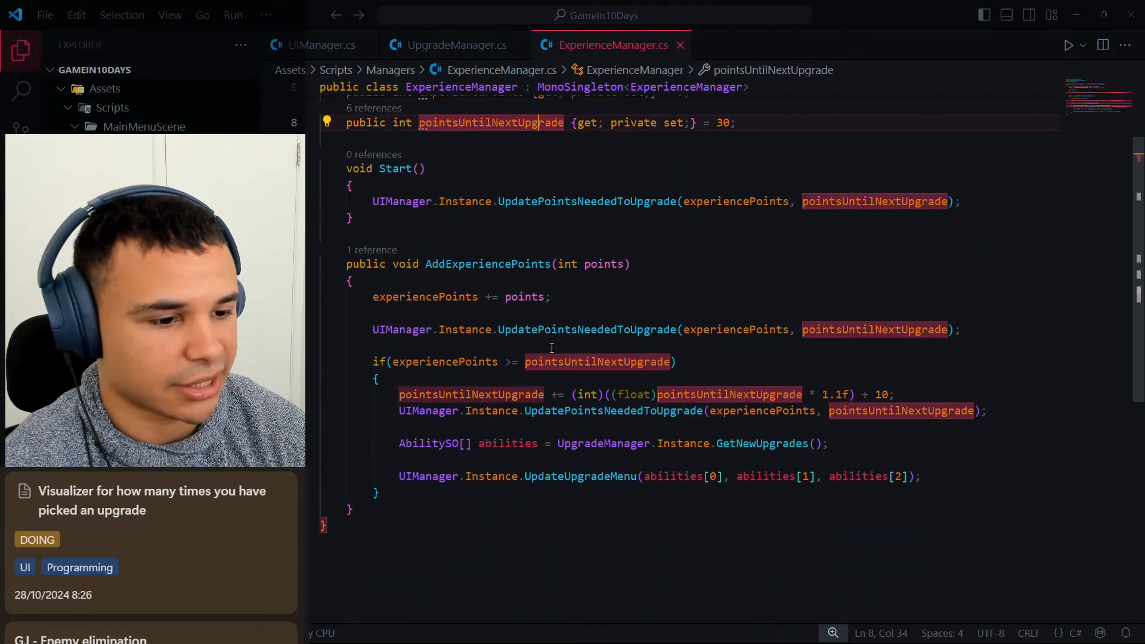
pyautogui.click(729, 360)
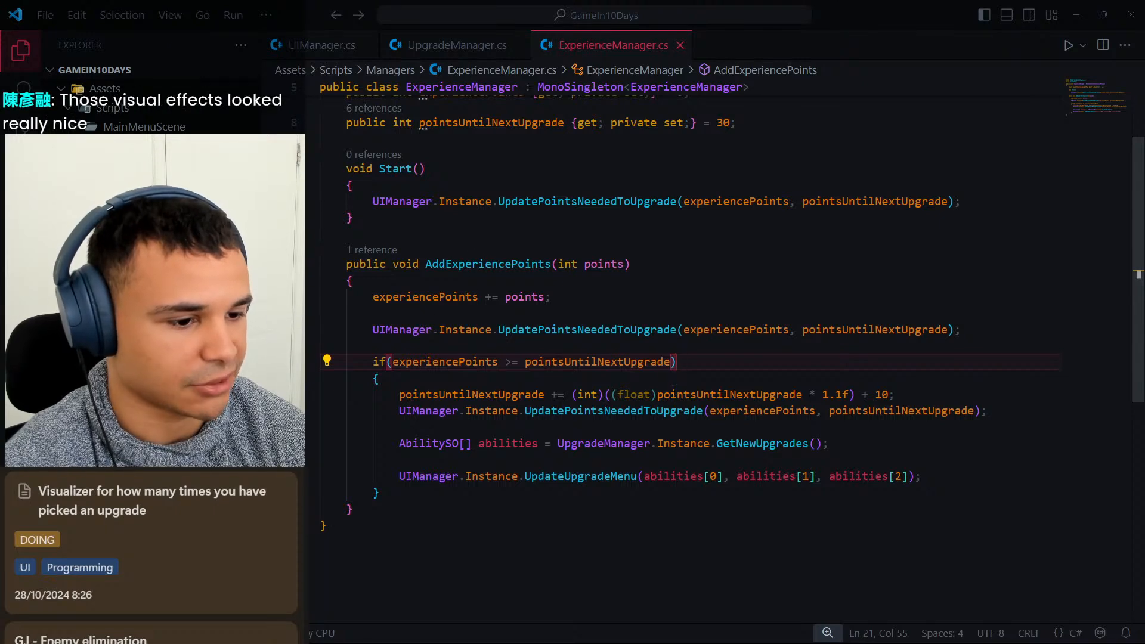
pyautogui.click(617, 330)
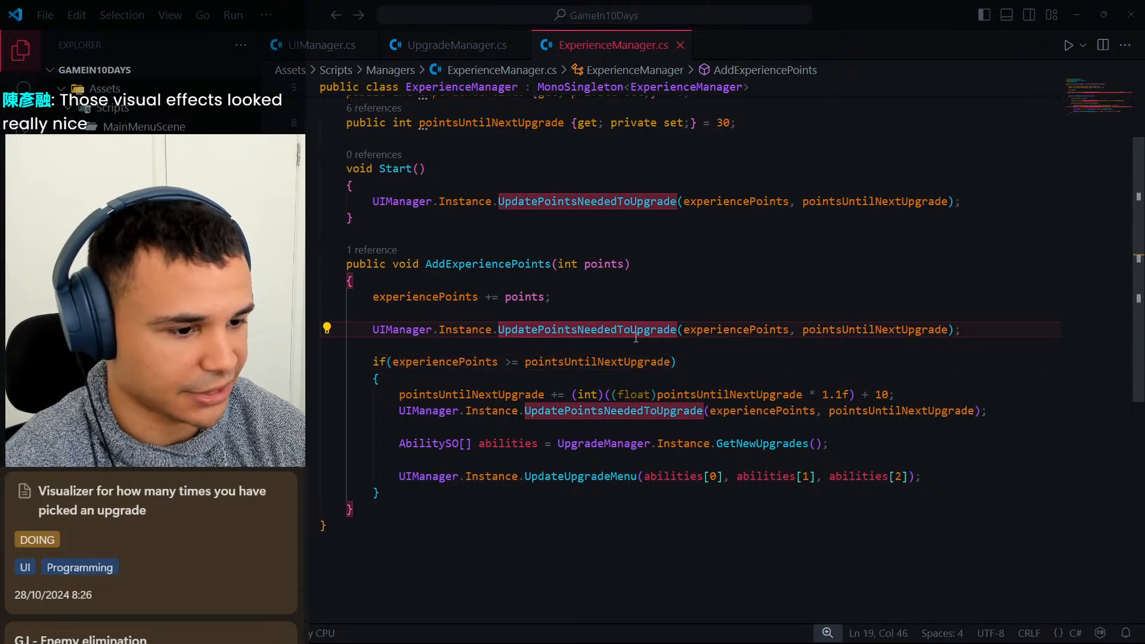
pyautogui.click(690, 362)
pyautogui.click(497, 382)
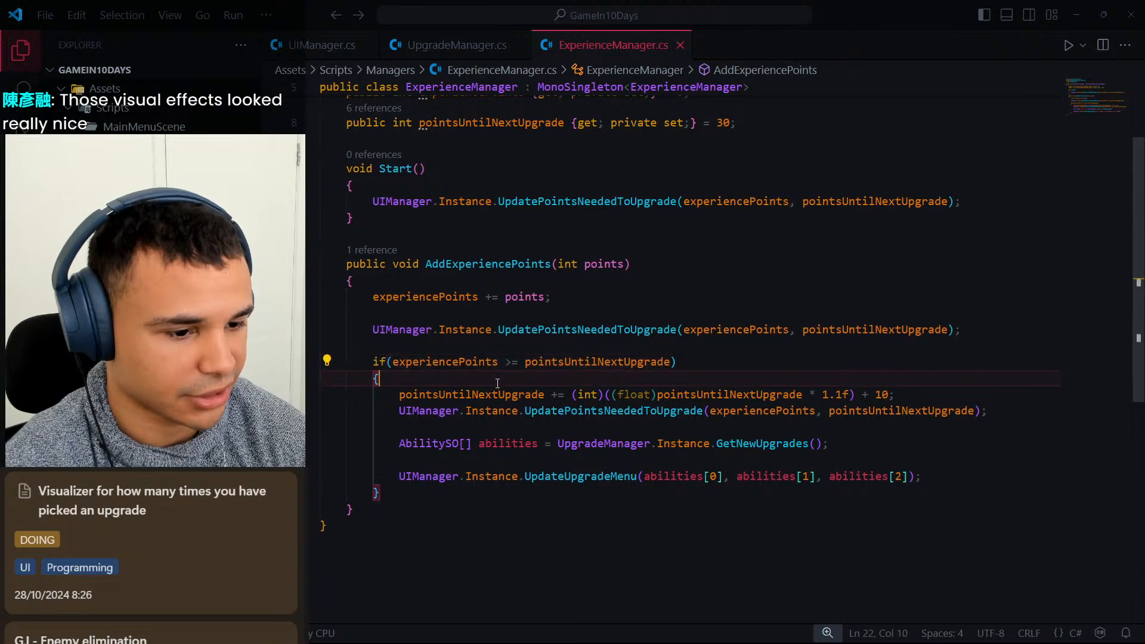
pyautogui.scroll(-2, 497, 383)
pyautogui.click(591, 350)
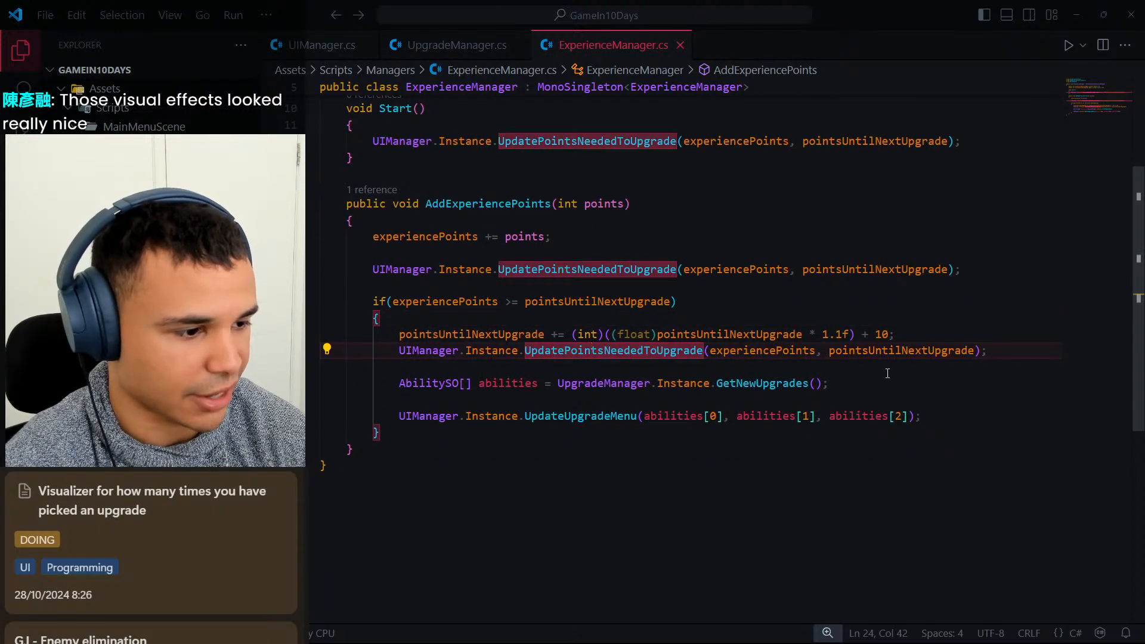
pyautogui.click(757, 383)
pyautogui.click(663, 350)
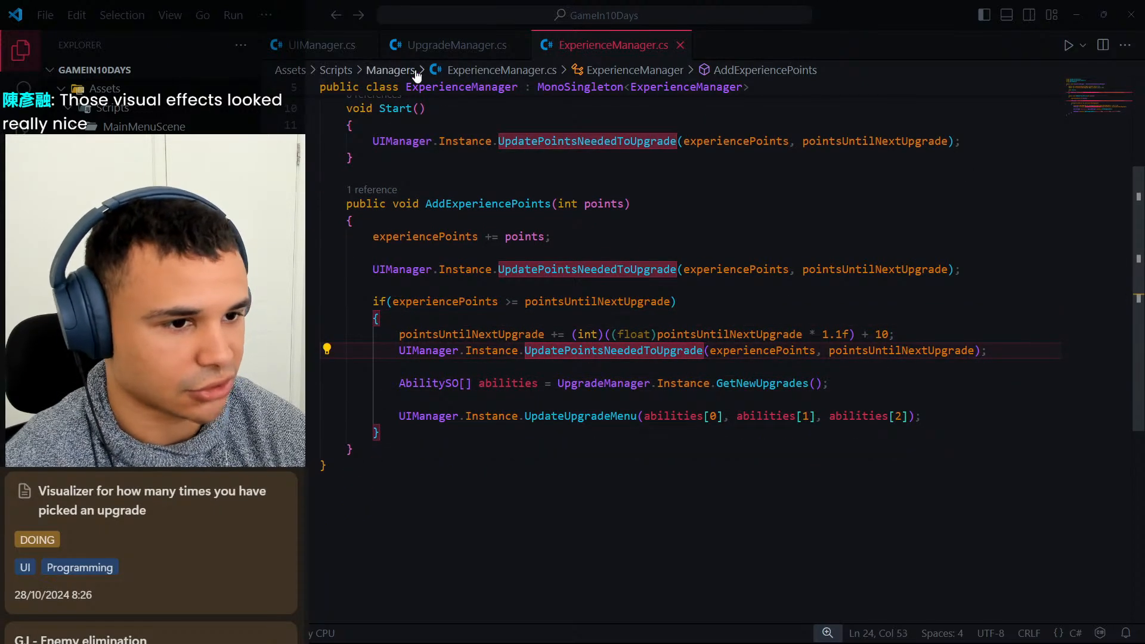
# Glance at UpgradeManager.cs, then review the update methods in UIManager.cs.
pyautogui.click(459, 46)
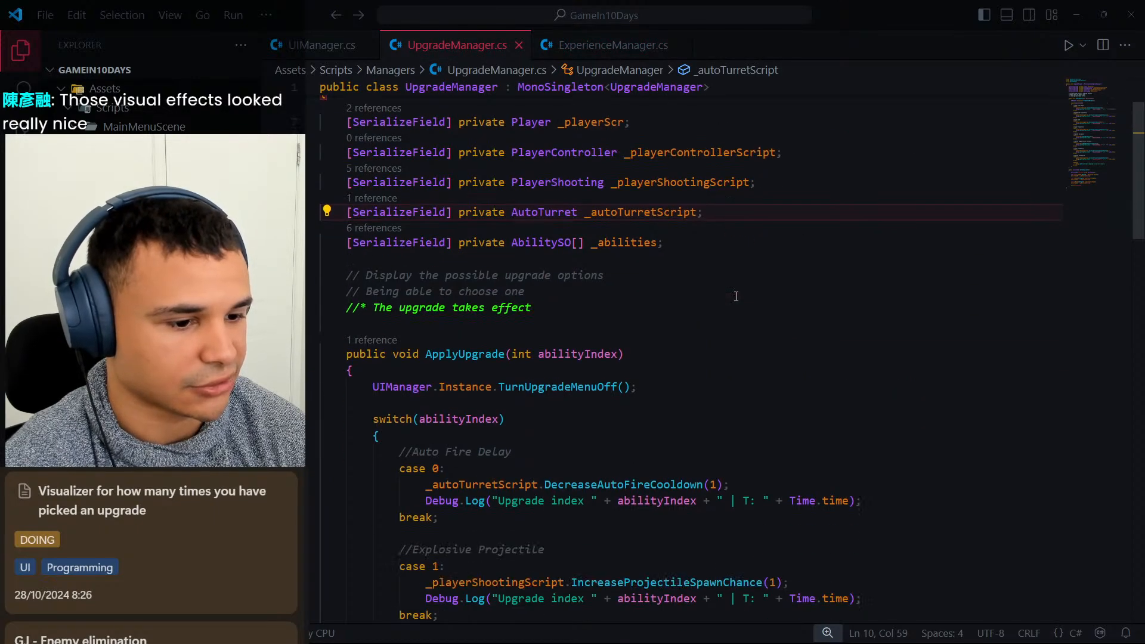
pyautogui.click(334, 45)
pyautogui.scroll(-5, 713, 289)
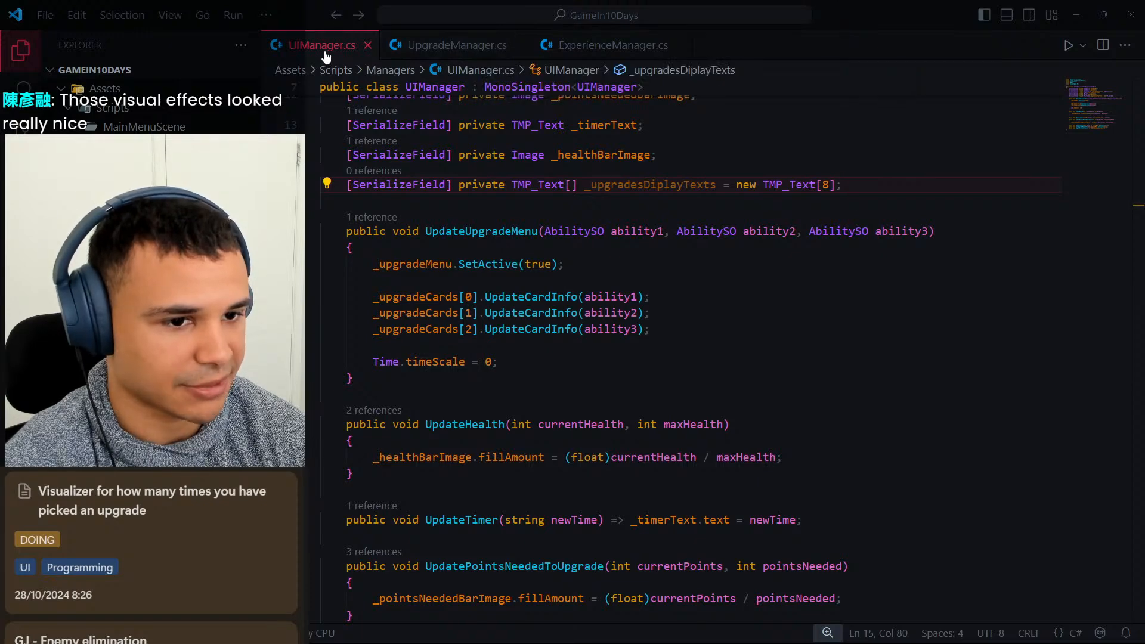
pyautogui.scroll(-4, 795, 261)
pyautogui.scroll(-2, 795, 262)
pyautogui.scroll(4, 793, 307)
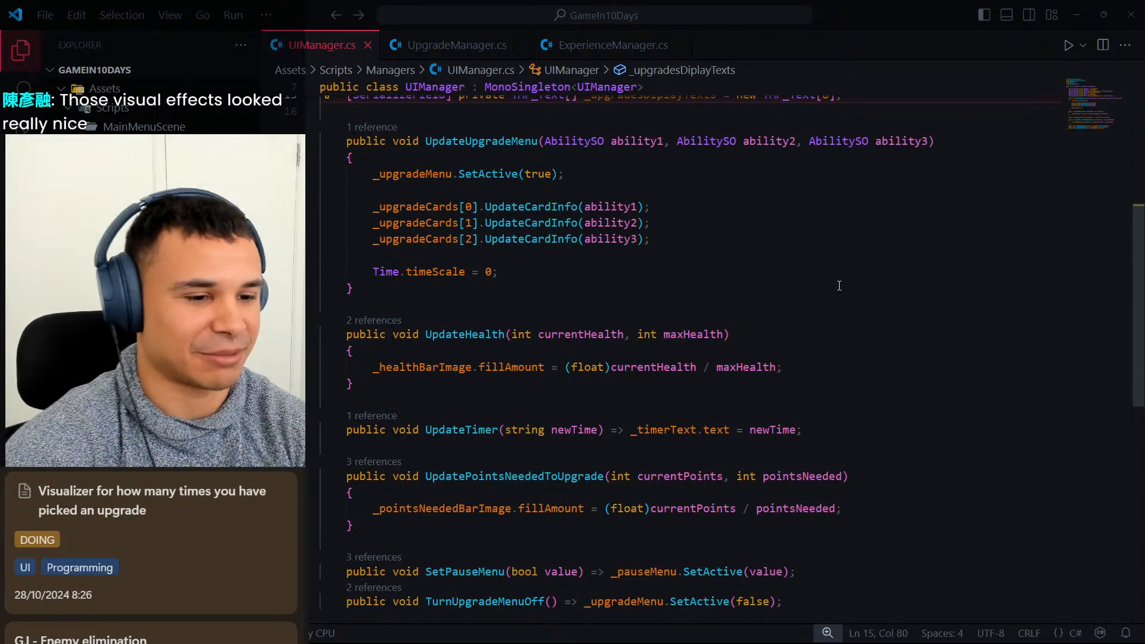
# Add an empty public void UpdatingUpgradesDisplay() method between UpdateUpgradeMenu and UpdateHealth in UIManager.cs.
pyautogui.click(790, 272)
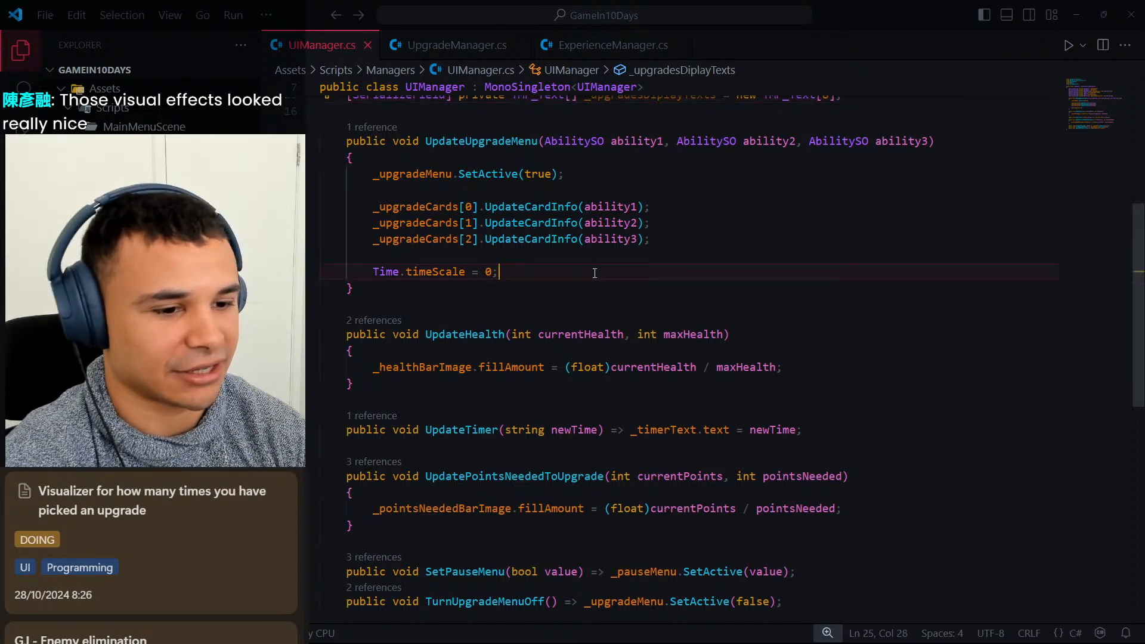
pyautogui.scroll(-2, 490, 352)
pyautogui.scroll(3, 506, 370)
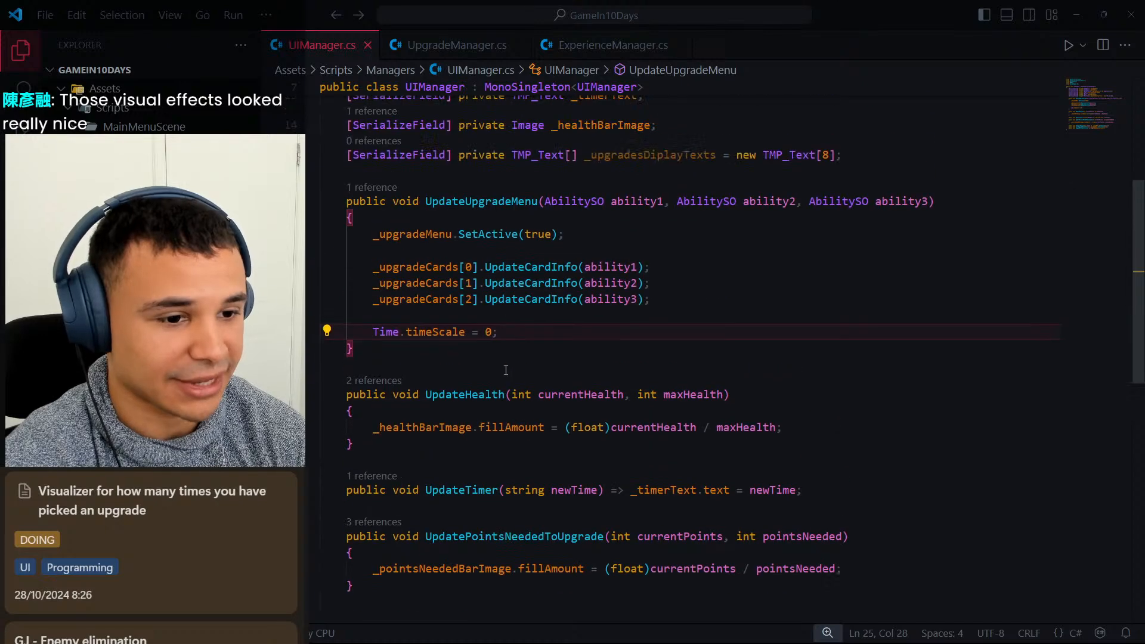
pyautogui.press('Down')
pyautogui.press('Return')
pyautogui.press('Return')
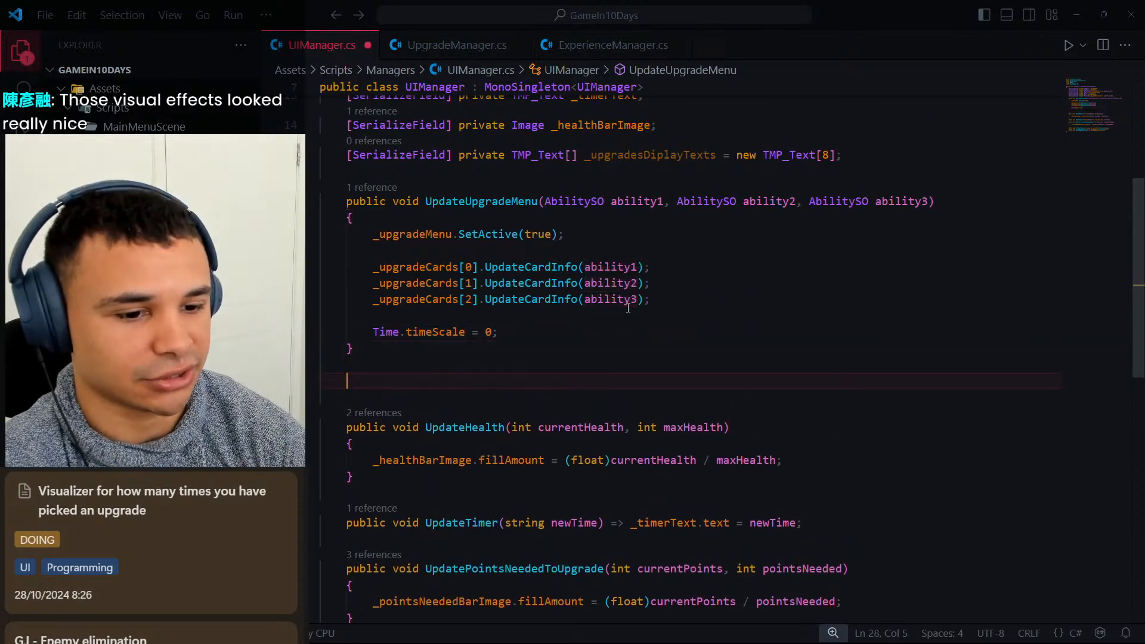
pyautogui.write('pu')
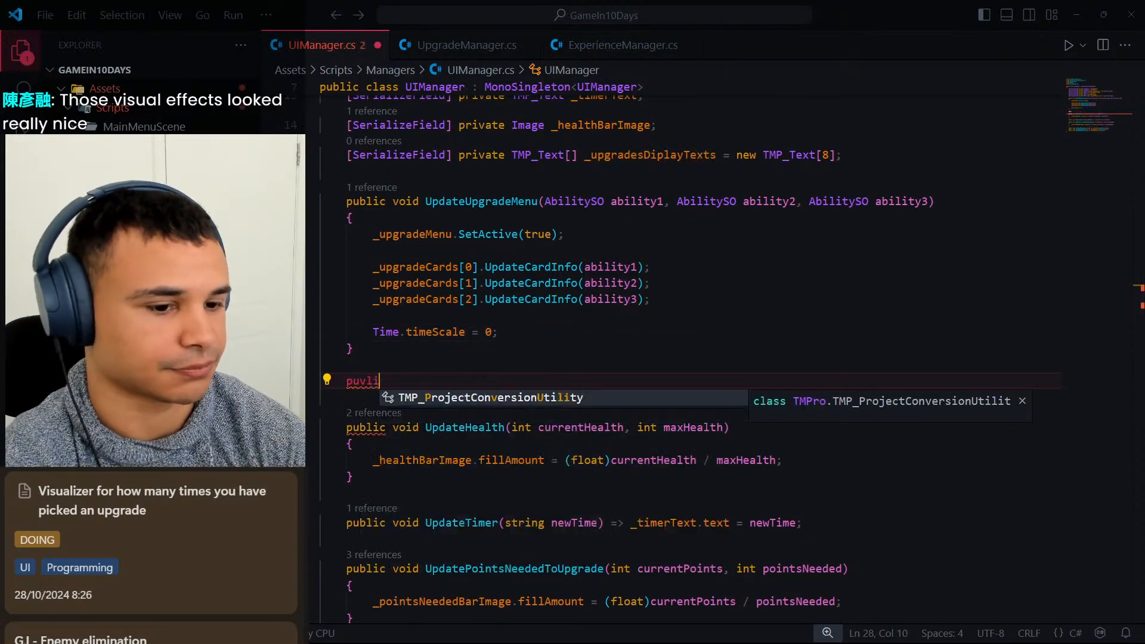
pyautogui.write('blic void ')
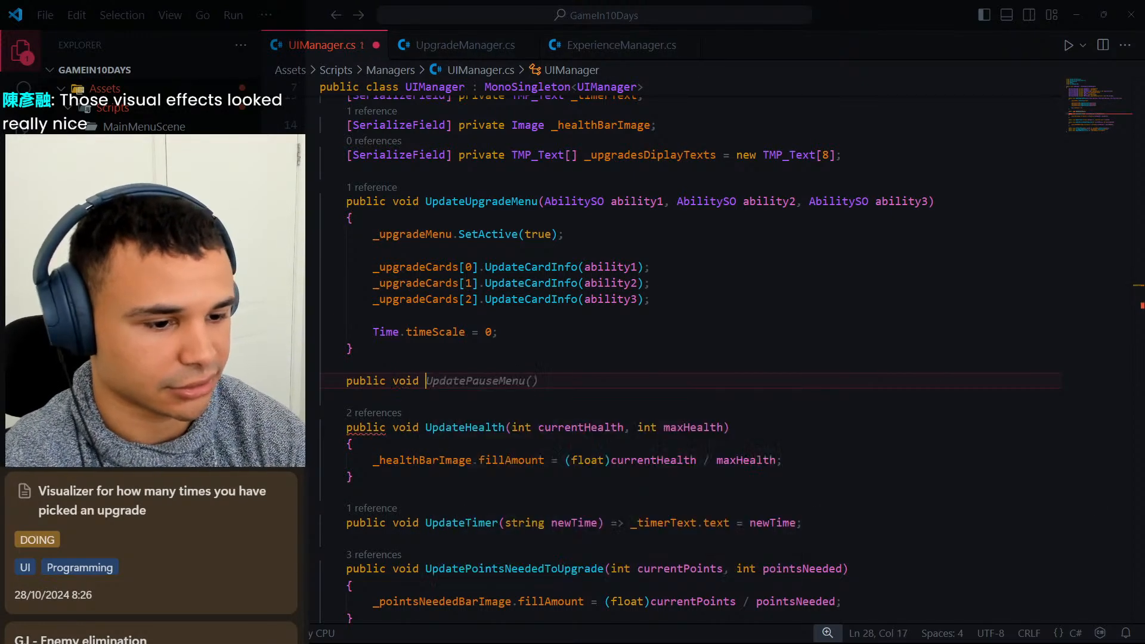
pyautogui.write('Updating')
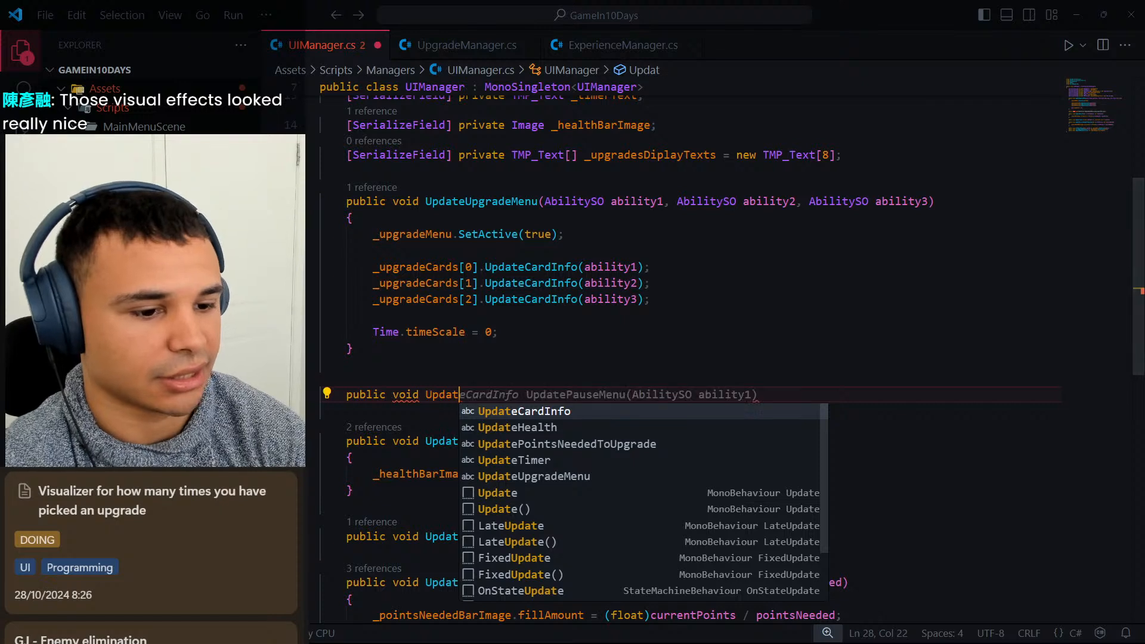
pyautogui.write('Upgr')
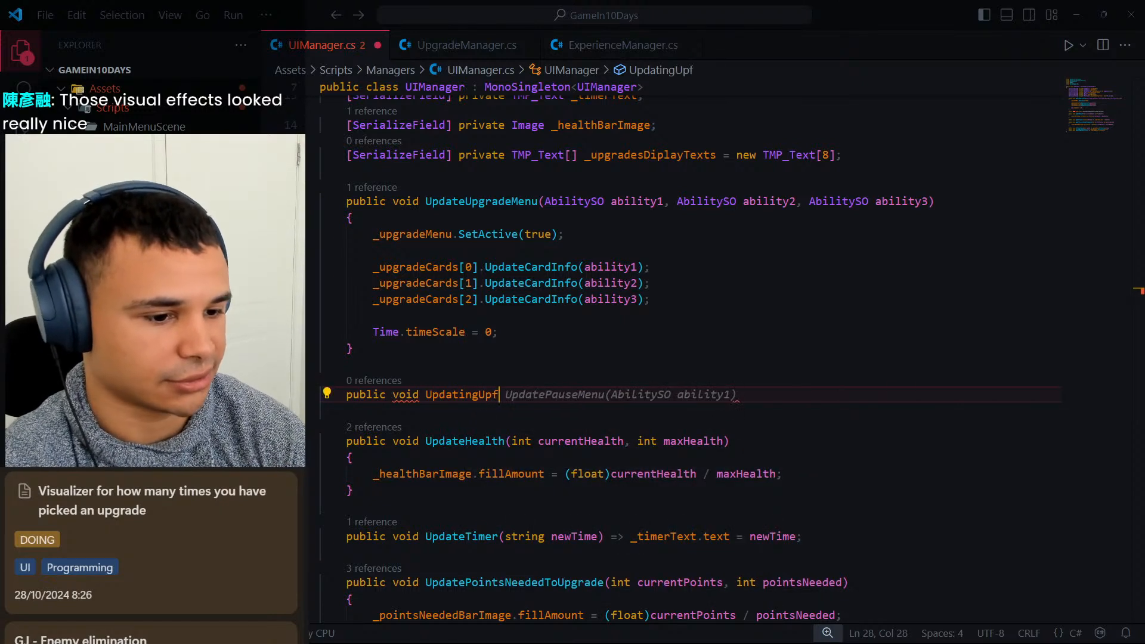
pyautogui.write('ades')
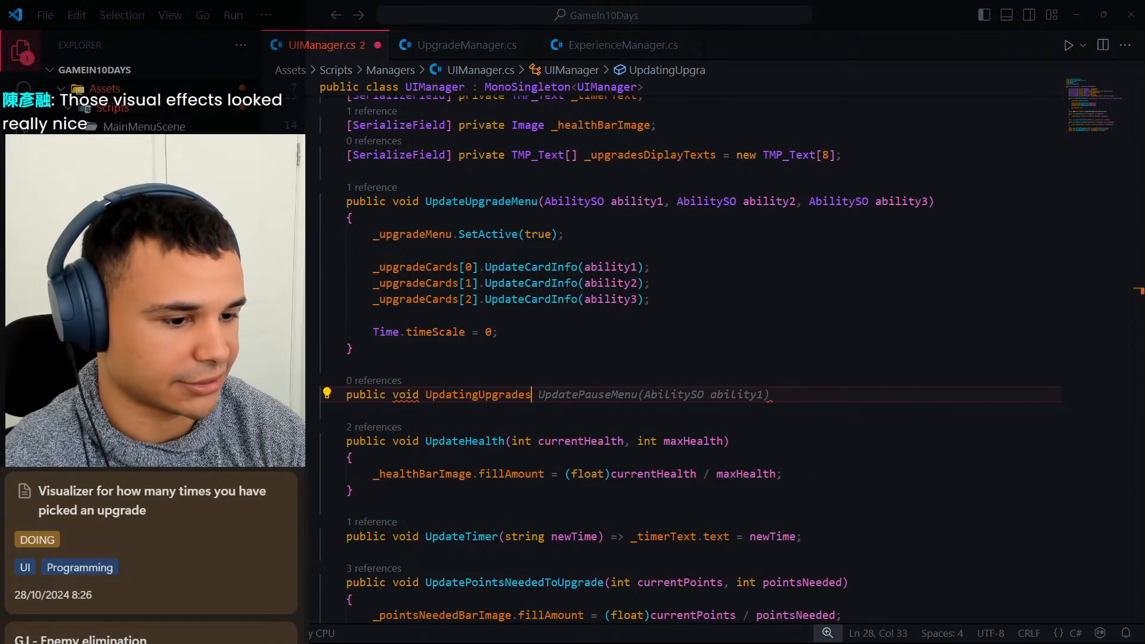
pyautogui.write('Display()')
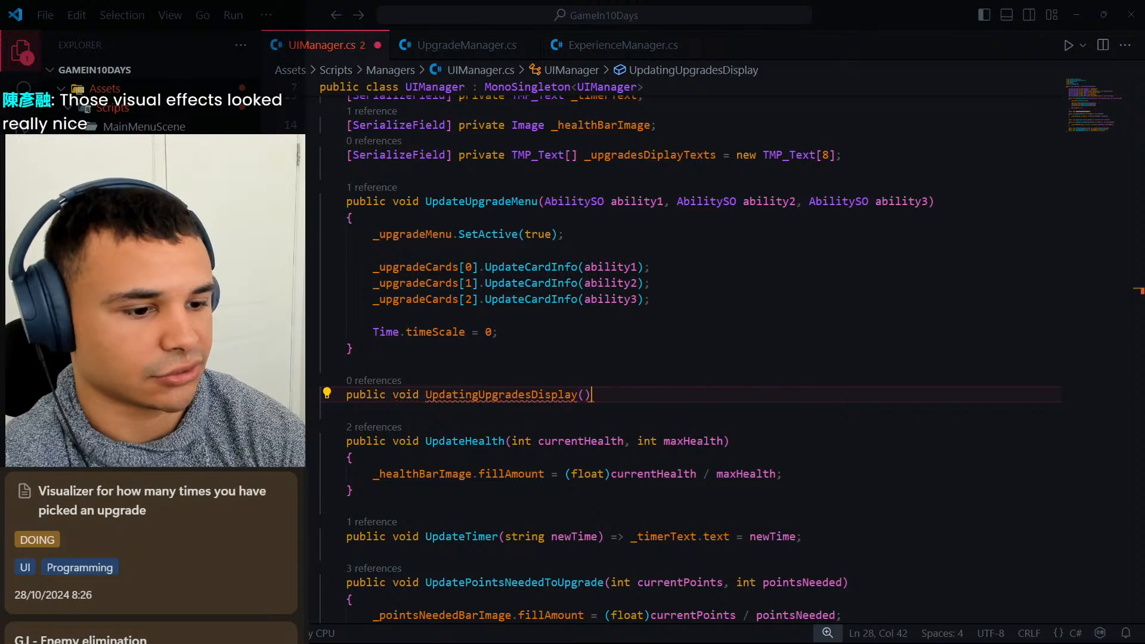
pyautogui.press('Return')
pyautogui.write('{')
pyautogui.press('Return')
# Add an int upgradeIndex parameter to the UpdatingUpgradesDisplay method in UIManager.cs and save the script.
pyautogui.click(365, 394)
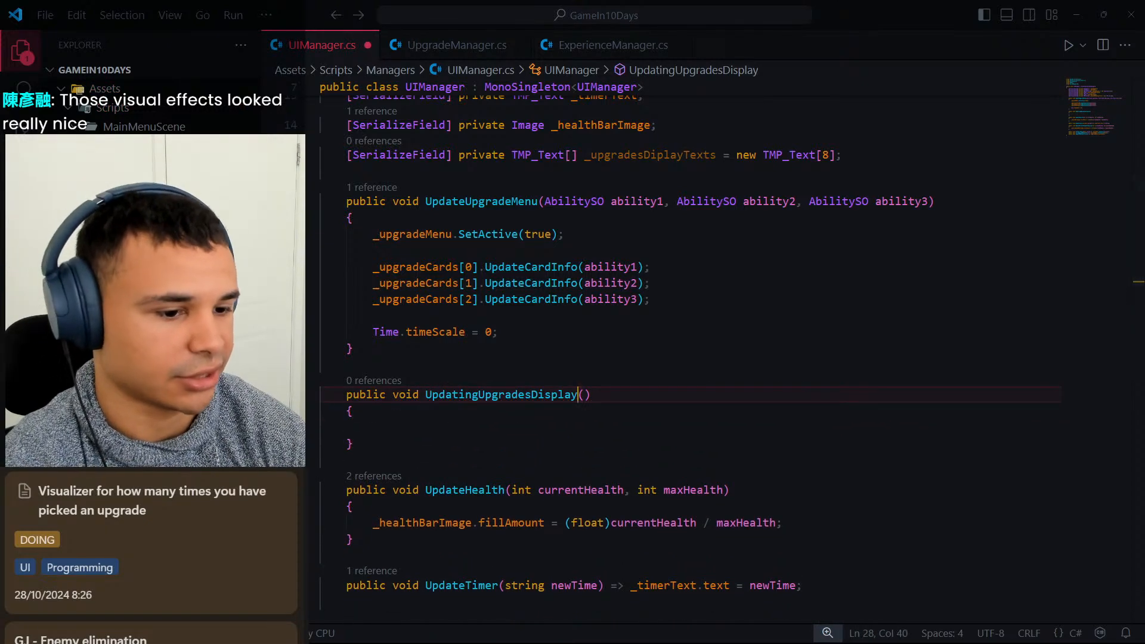
pyautogui.click(587, 394)
pyautogui.write('int ind')
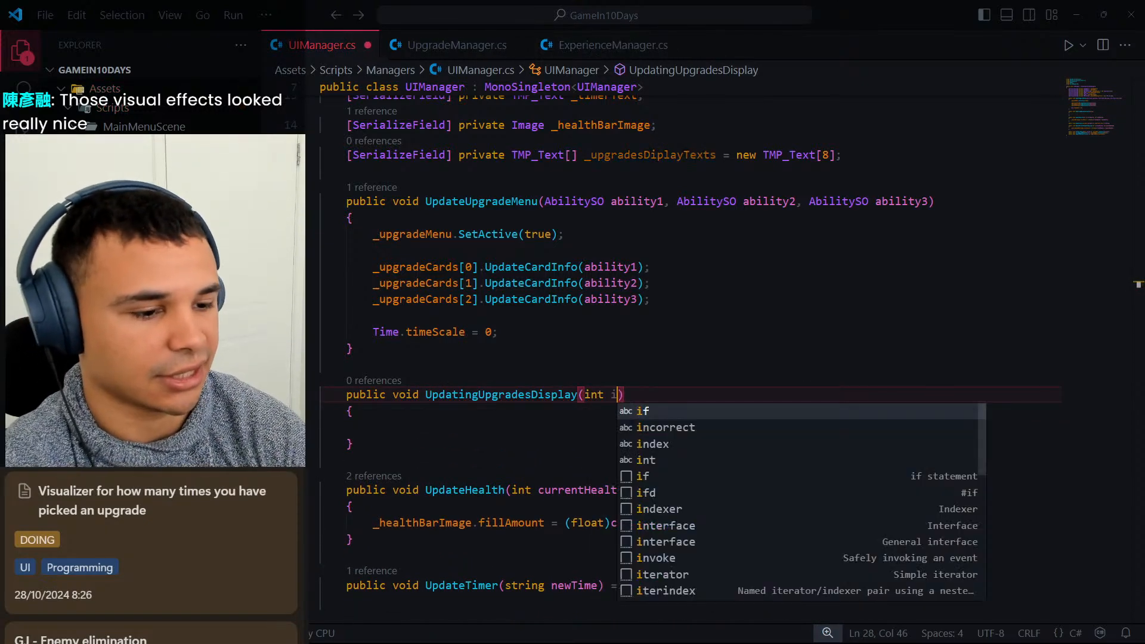
pyautogui.press('BackSpace')
pyautogui.press('BackSpace')
pyautogui.press('BackSpace')
pyautogui.write('upgradeI')
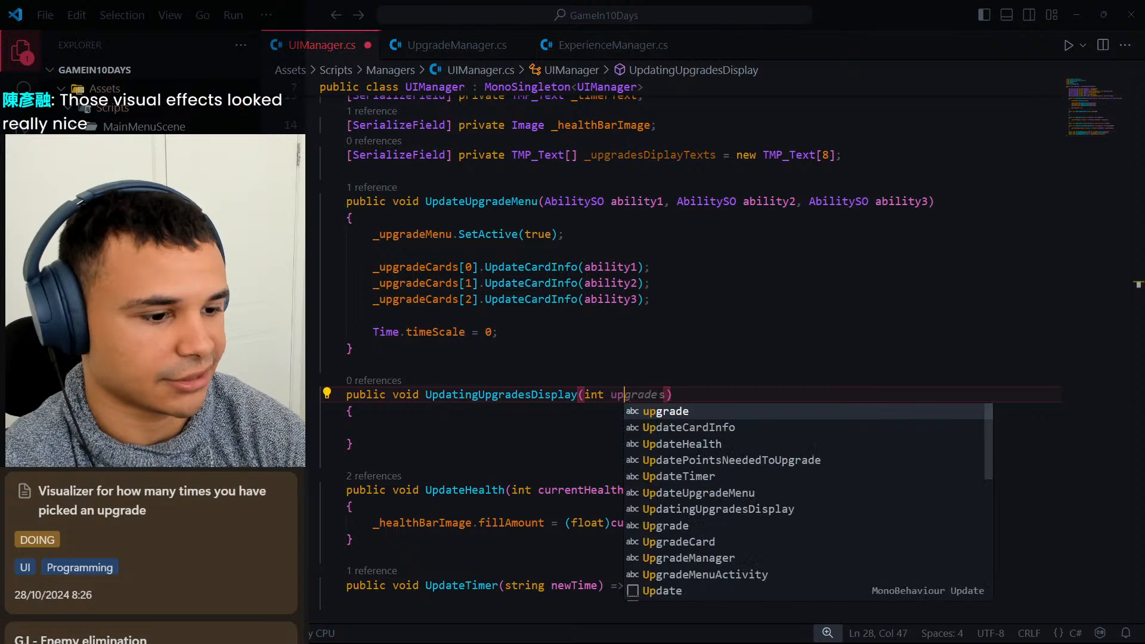
pyautogui.write('ndex,')
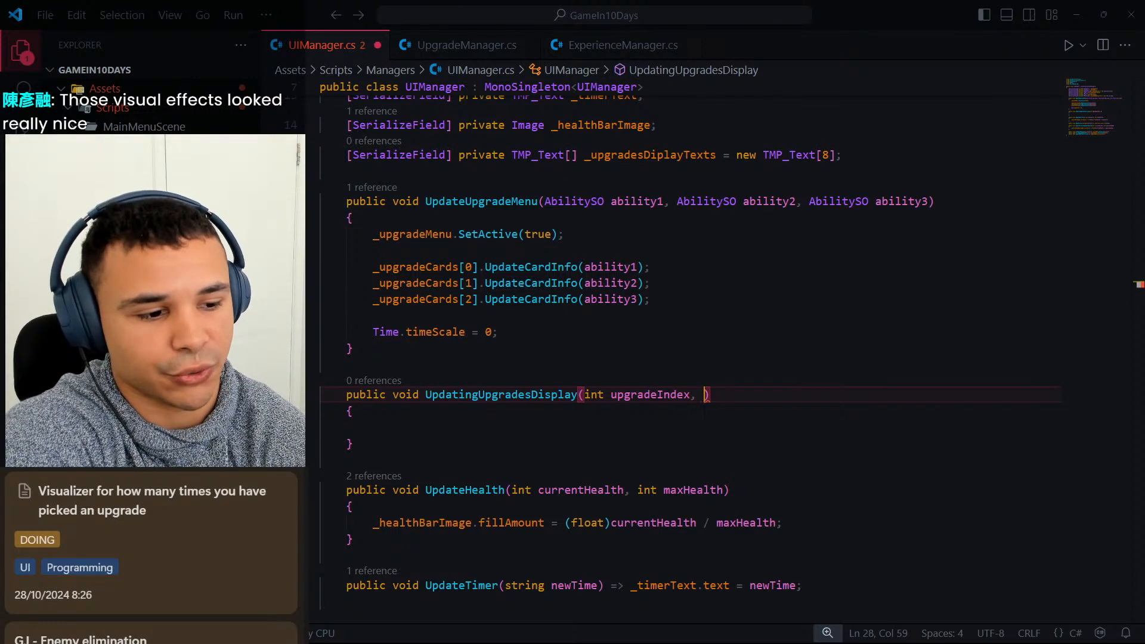
pyautogui.press('BackSpace')
pyautogui.press('BackSpace')
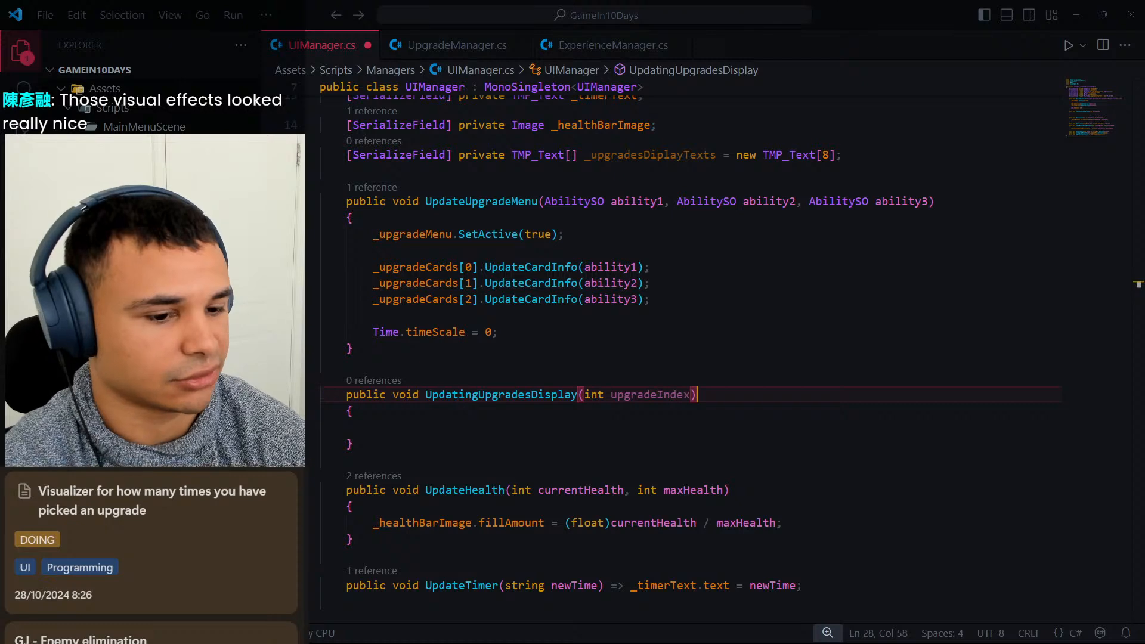
pyautogui.hotkey('ctrl', 's')
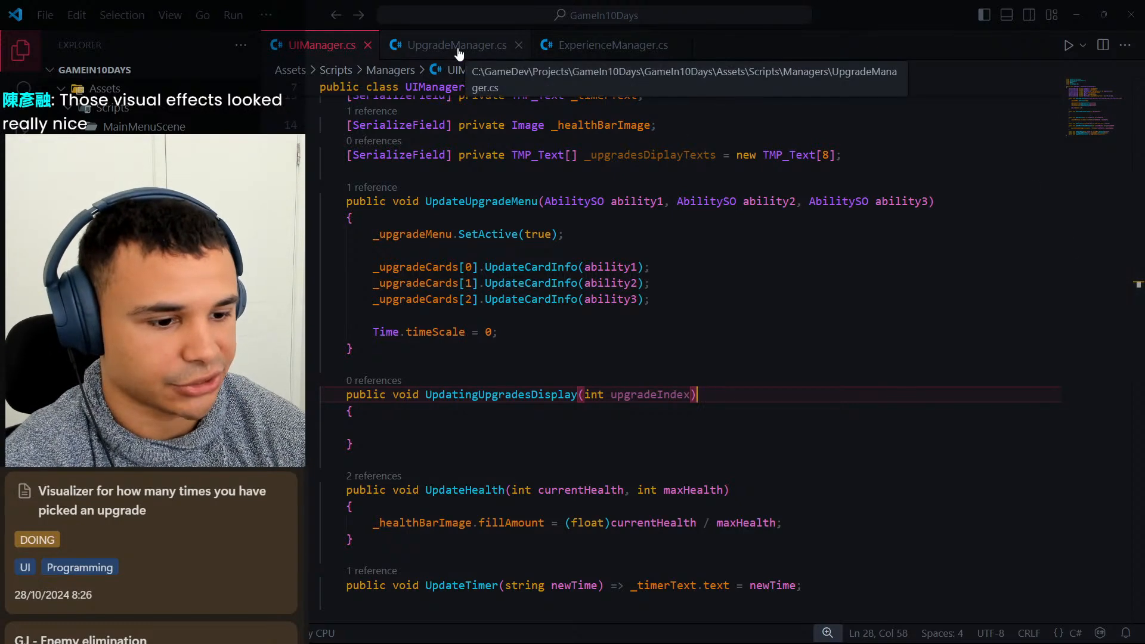
# Start the body of UpdatingUpgradesDisplay with the array element reference _upgradesDiplayTexts[upgradeIndex].
pyautogui.click(461, 426)
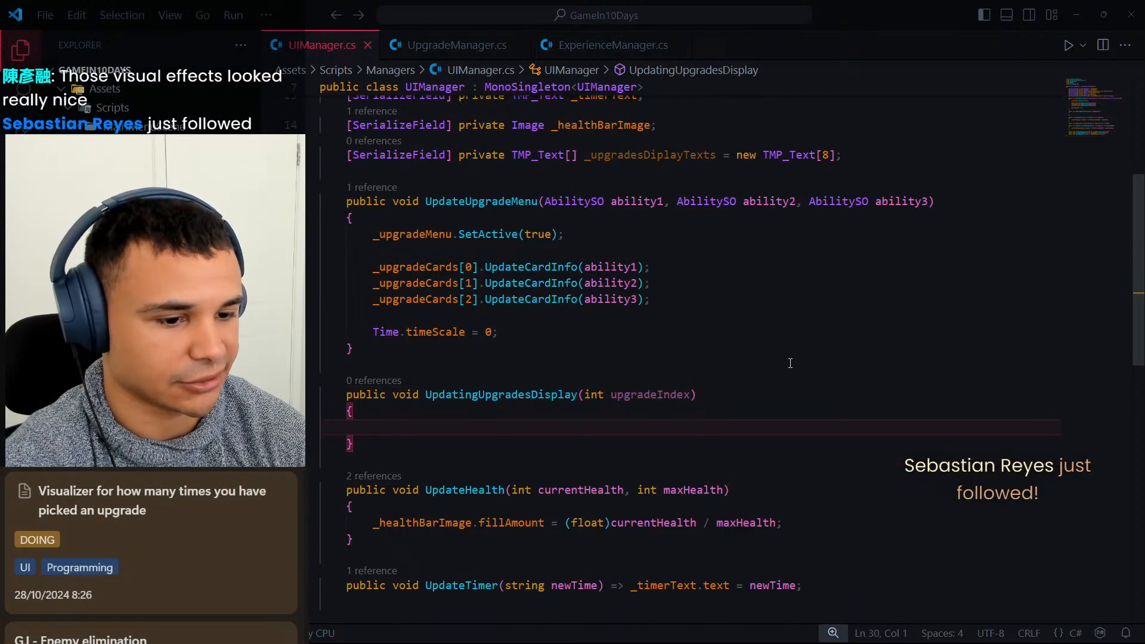
pyautogui.press('Tab')
pyautogui.press('Tab')
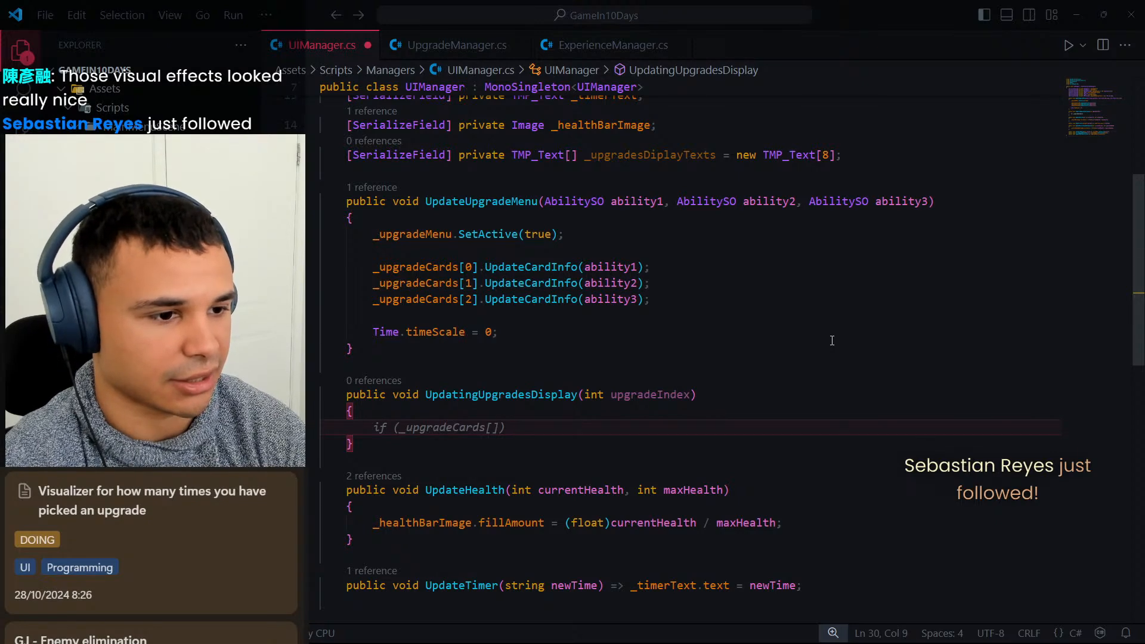
pyautogui.write('_u')
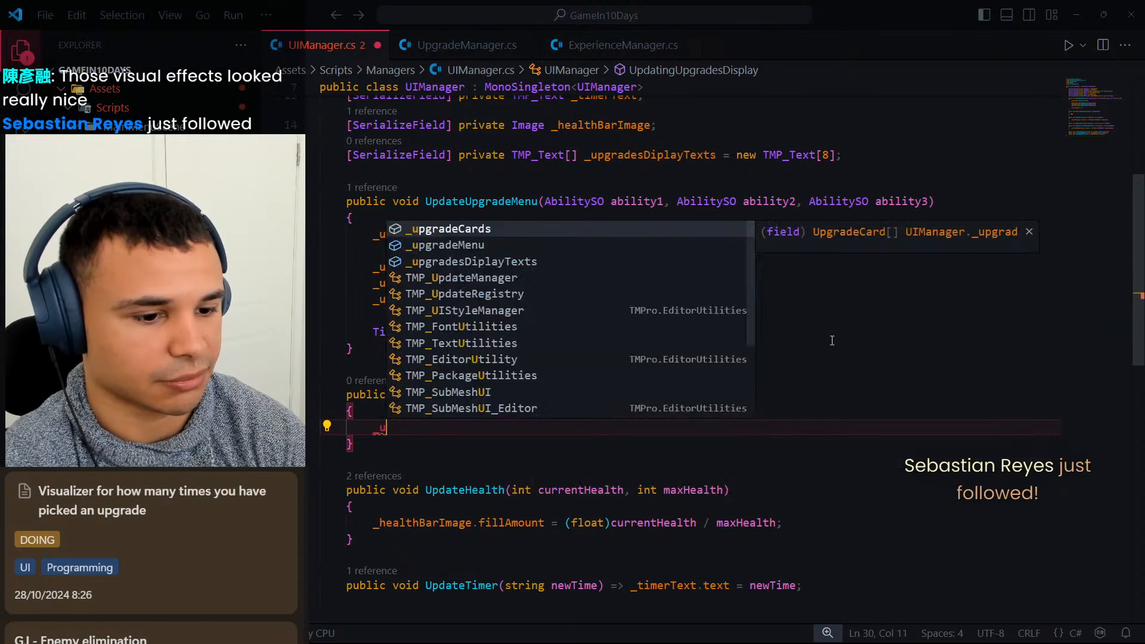
pyautogui.write('pgrade')
pyautogui.write('sDip')
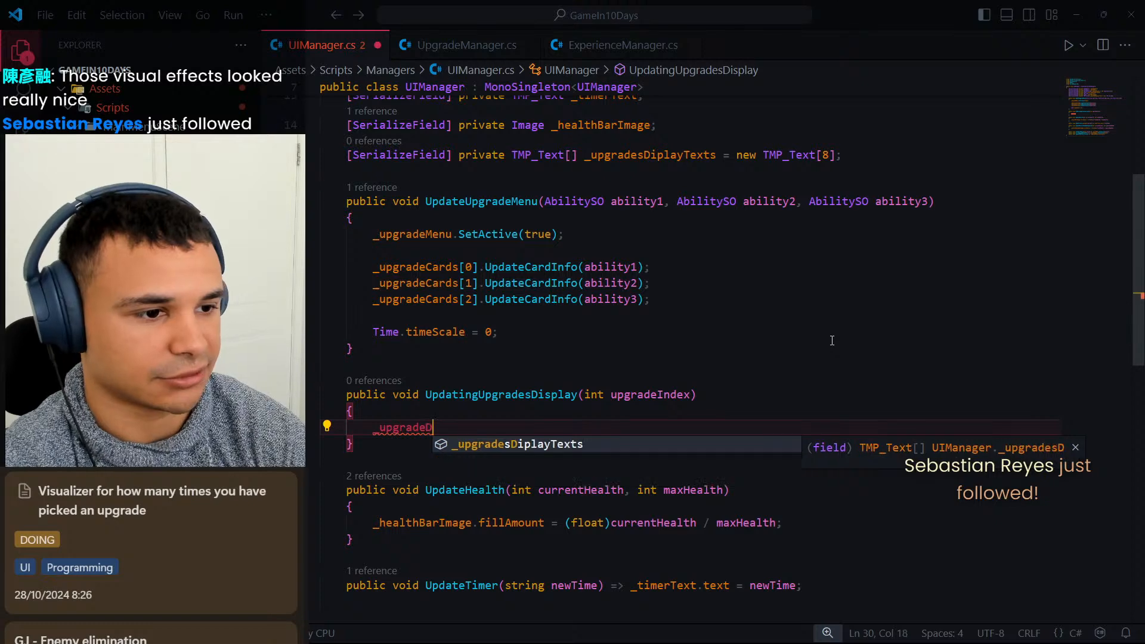
pyautogui.press('Tab')
pyautogui.write('[]')
pyautogui.press('Left')
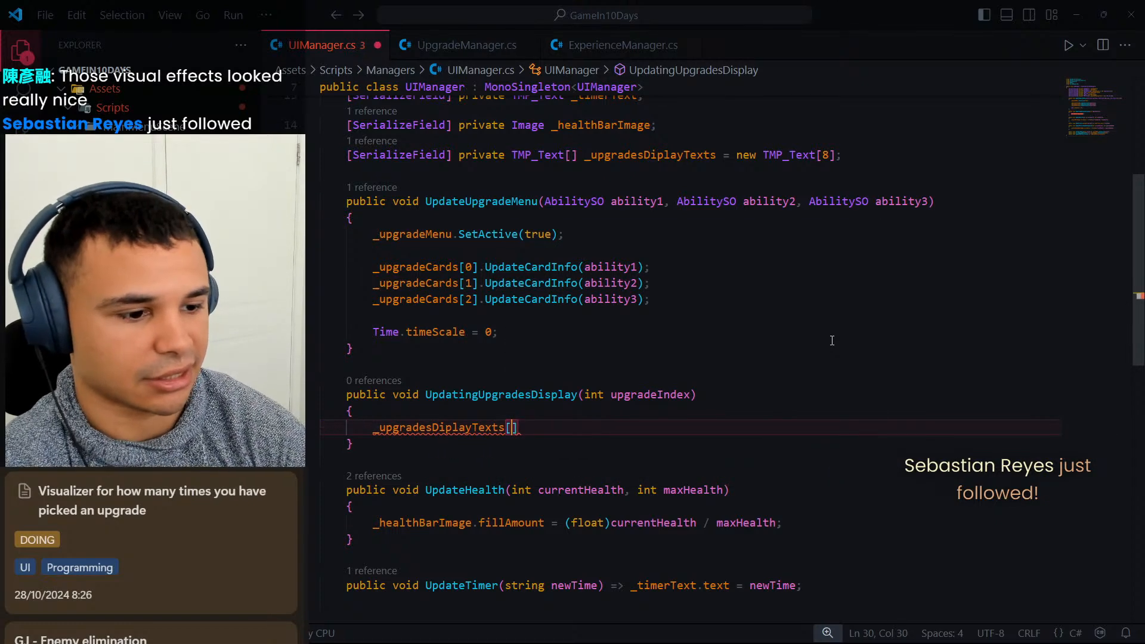
pyautogui.write('upgradeI')
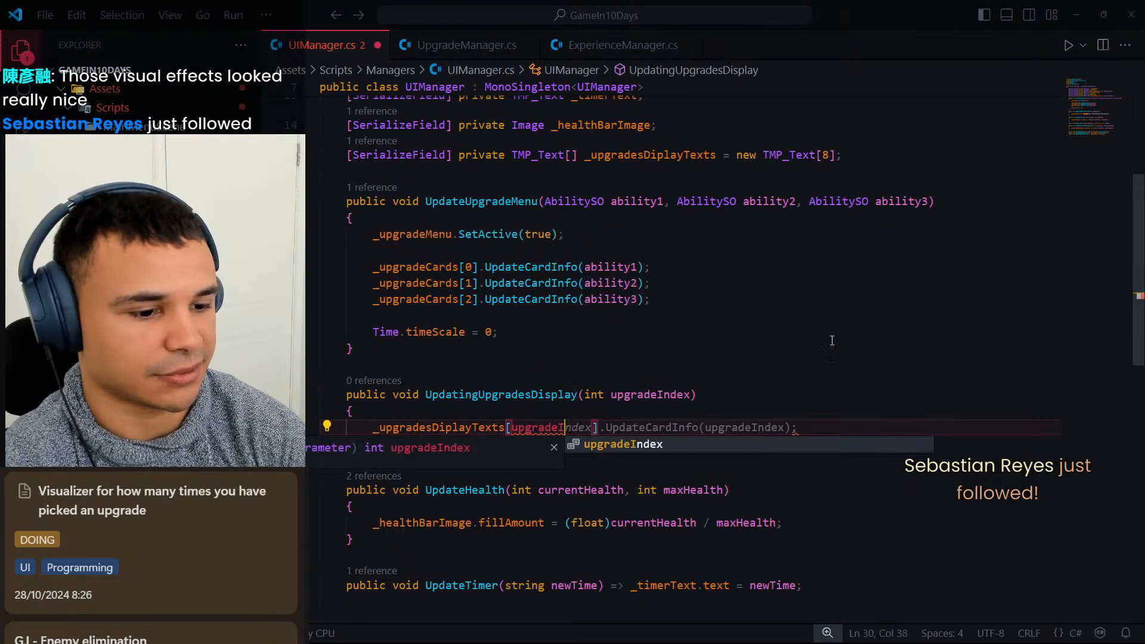
pyautogui.press('Tab')
pyautogui.press('Right')
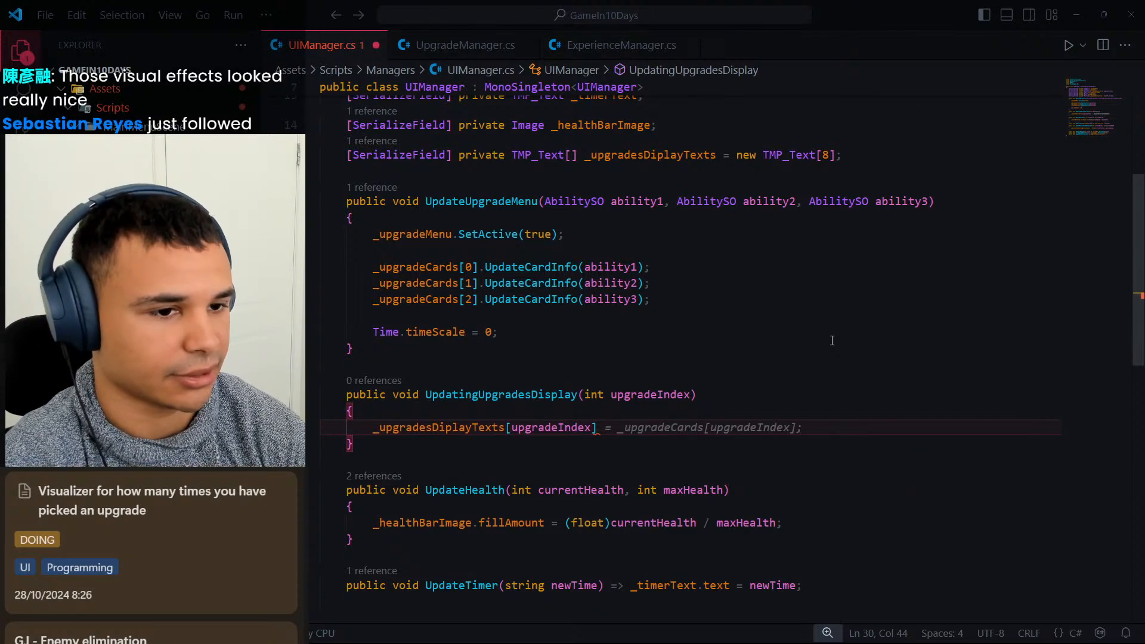
pyautogui.click(752, 365)
pyautogui.click(736, 398)
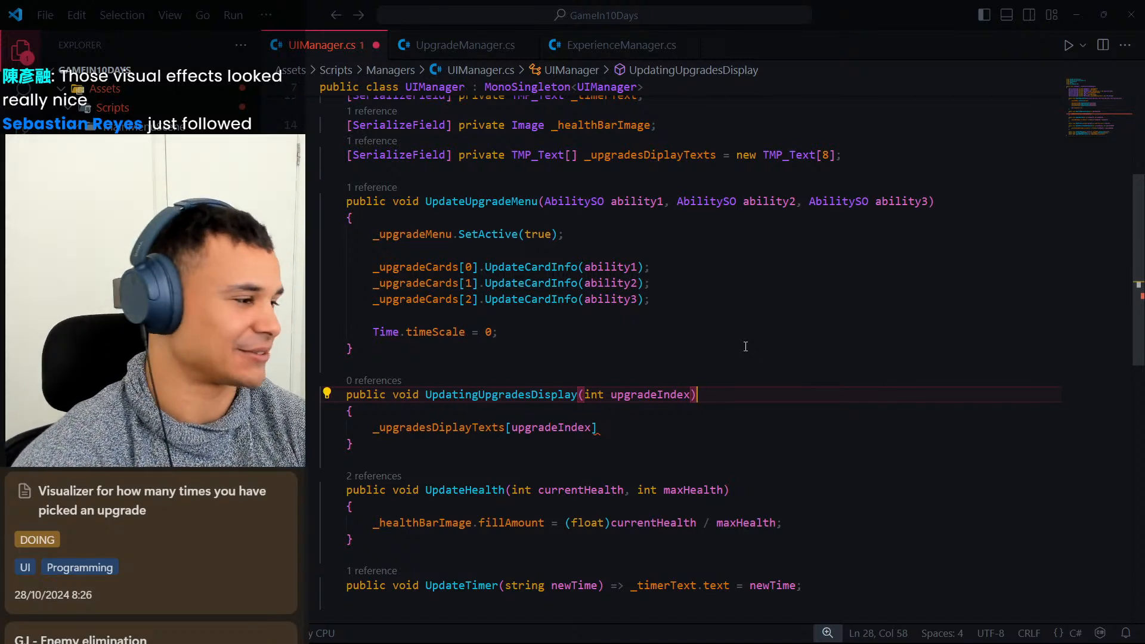
pyautogui.click(637, 422)
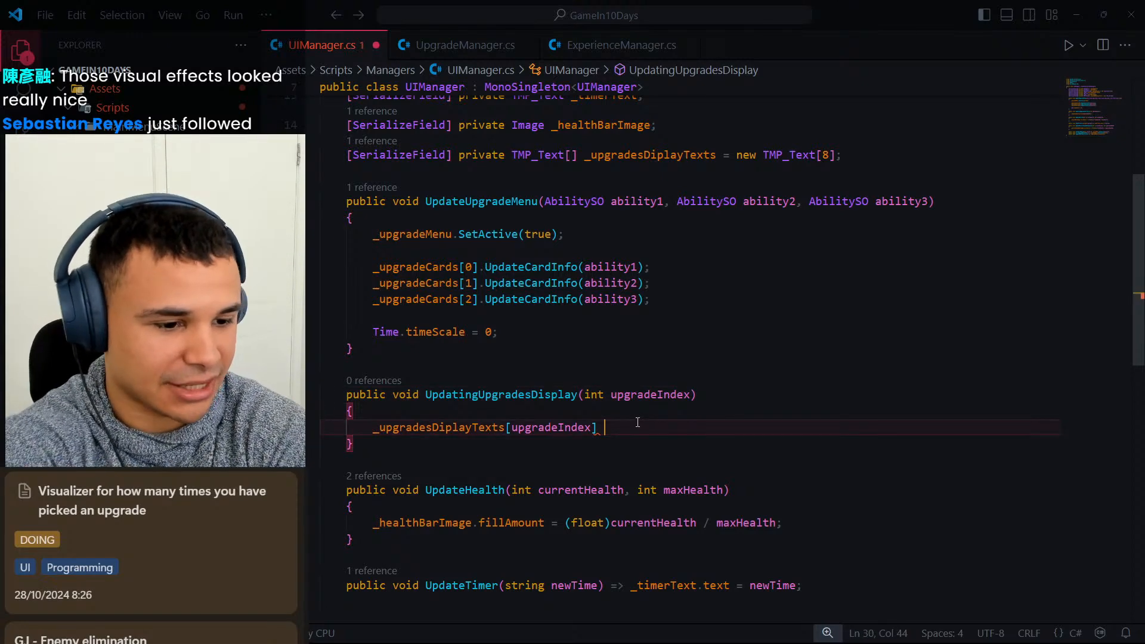
pyautogui.click(754, 388)
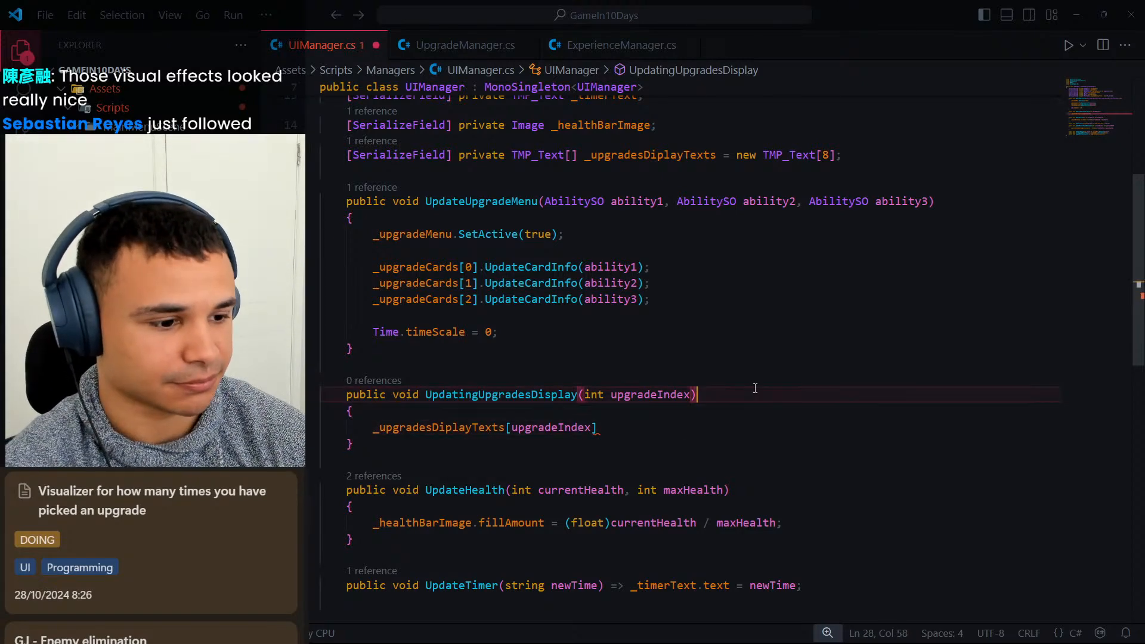
# In UpgradeManager.cs, begin a [SerializeField] private int field declaration directly below the _abilities field.
pyautogui.click(468, 47)
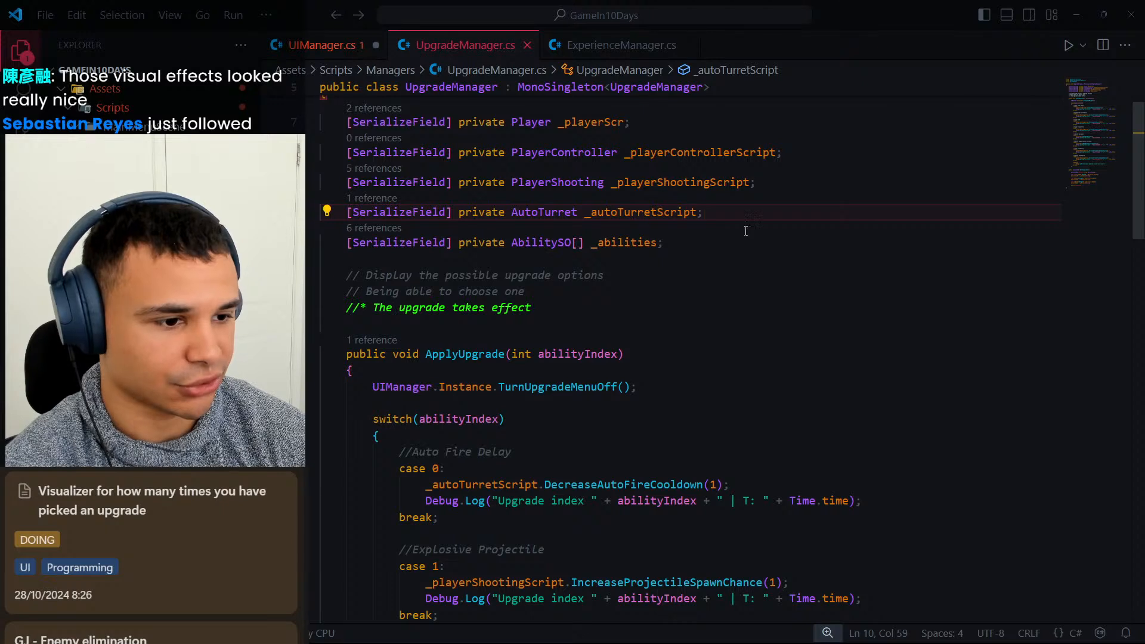
pyautogui.click(718, 243)
pyautogui.click(739, 212)
pyautogui.scroll(3, 732, 245)
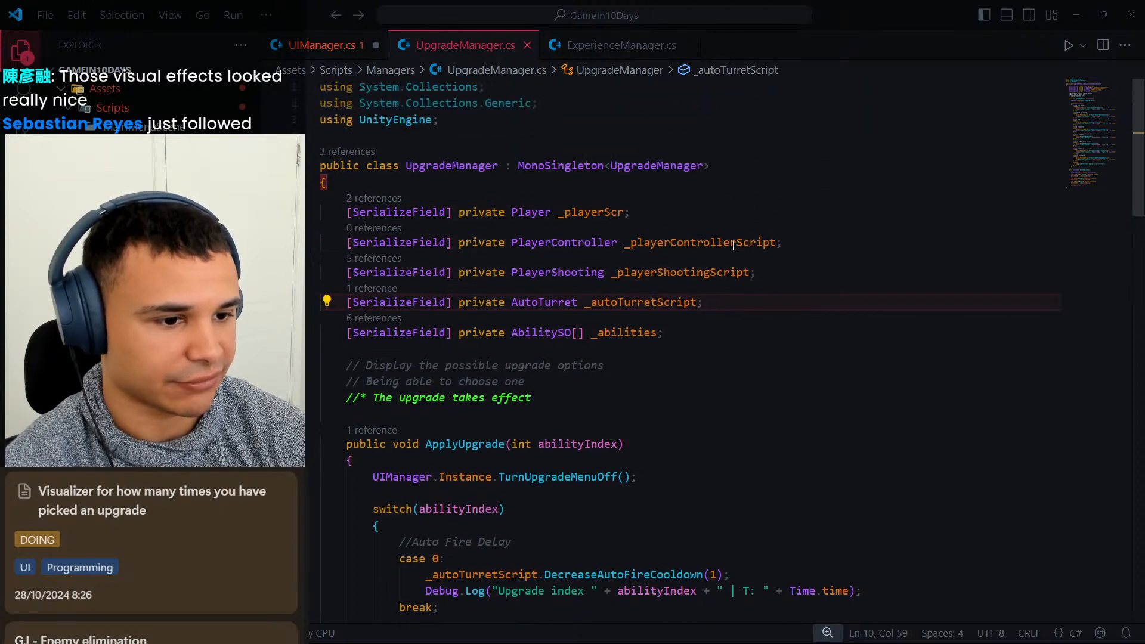
pyautogui.click(735, 326)
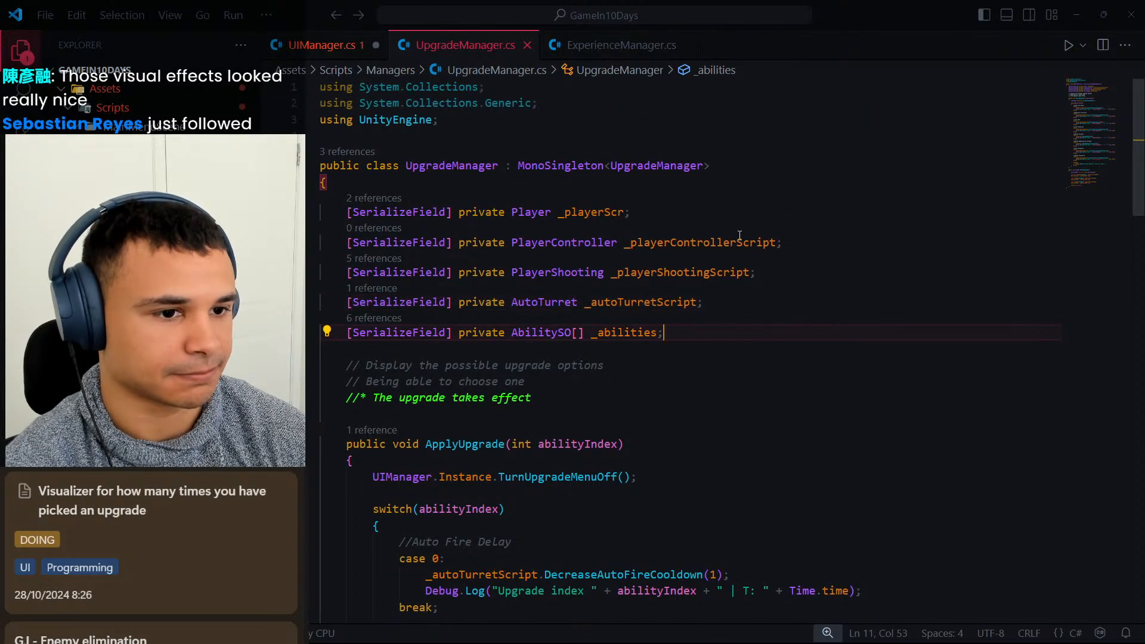
pyautogui.press('Return')
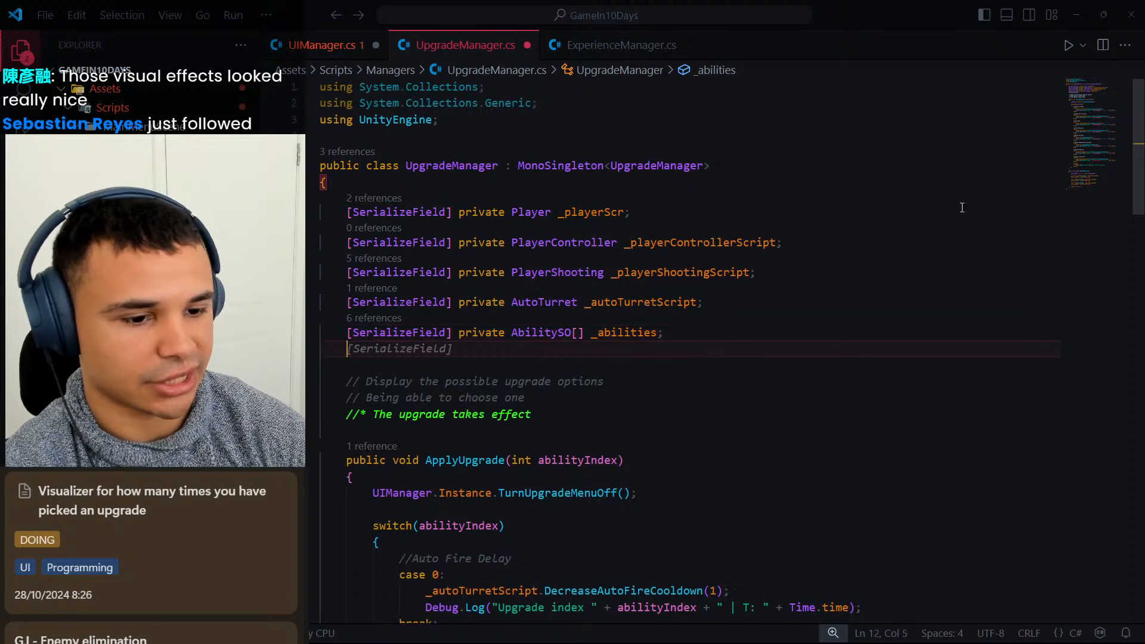
pyautogui.write('priva')
pyautogui.press('BackSpace')
pyautogui.press('BackSpace')
pyautogui.press('BackSpace')
pyautogui.press('BackSpace')
pyautogui.press('BackSpace')
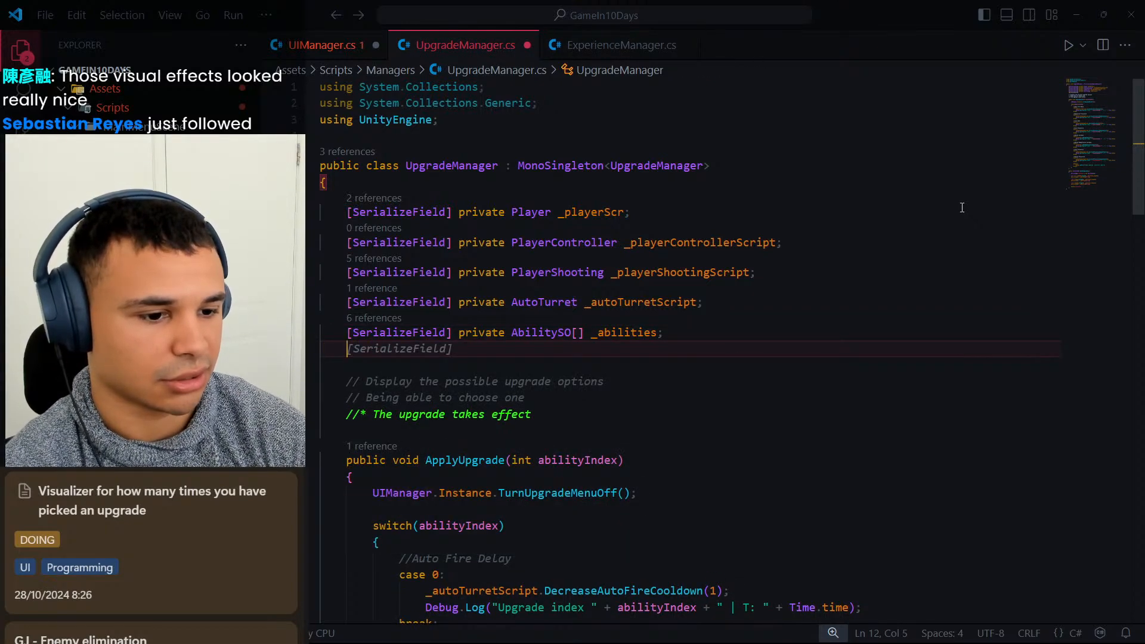
pyautogui.write('[Serialize')
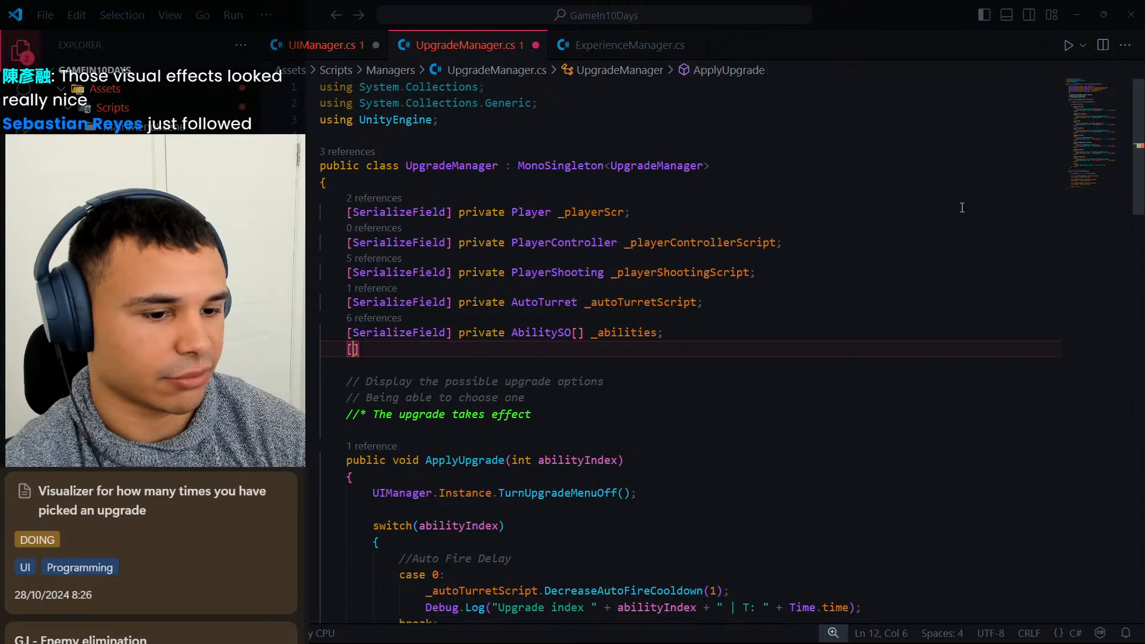
pyautogui.write('Fiel')
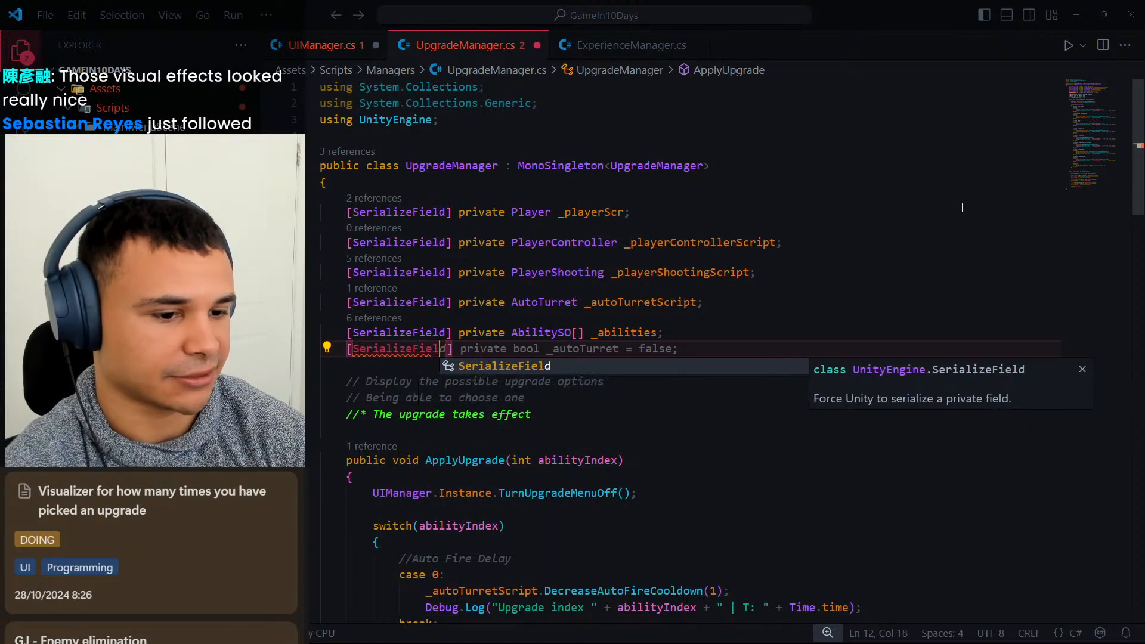
pyautogui.press('Tab')
pyautogui.write('] private int ')
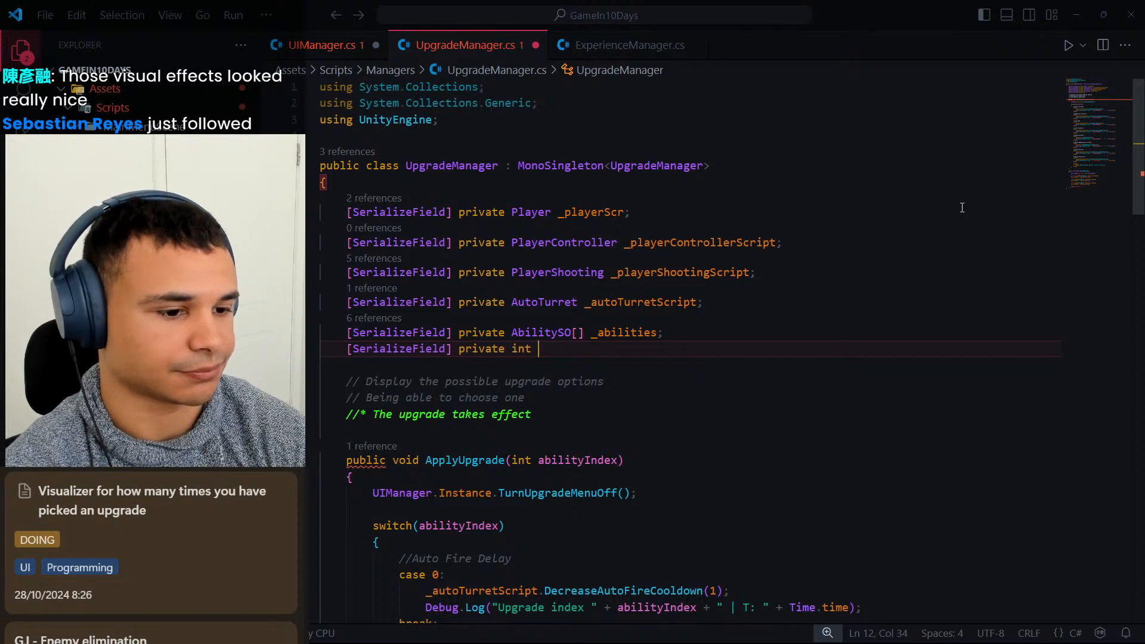
pyautogui.write('_')
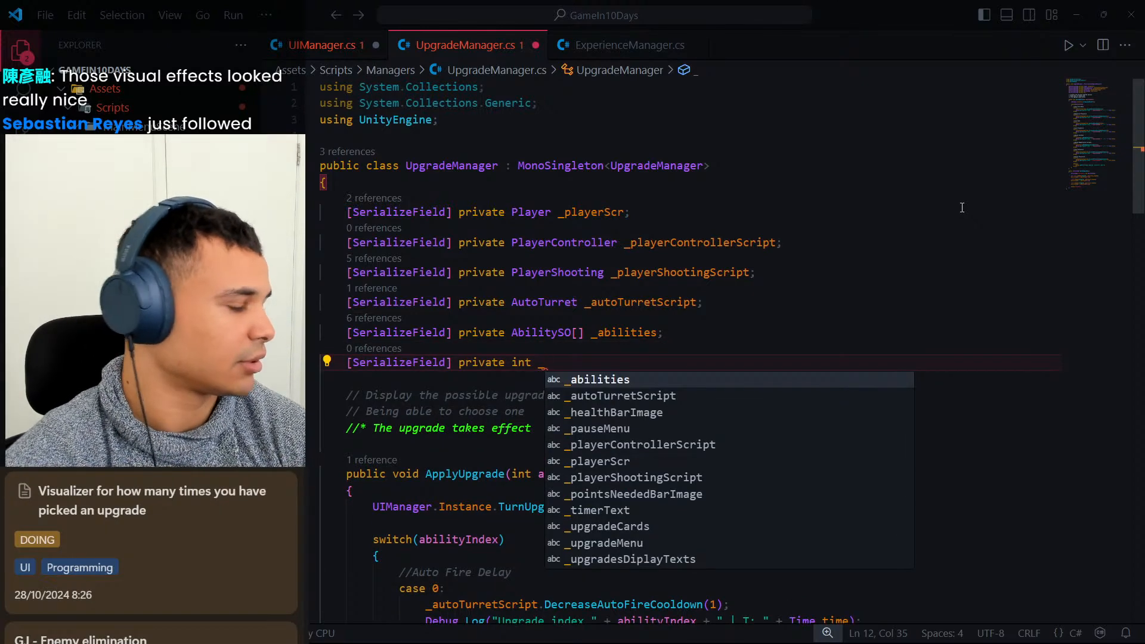
# Name the new private int field _timesUpgradedForUpgrades in UpgradeManager.cs and begin its assignment with an equals sign.
pyautogui.write('n')
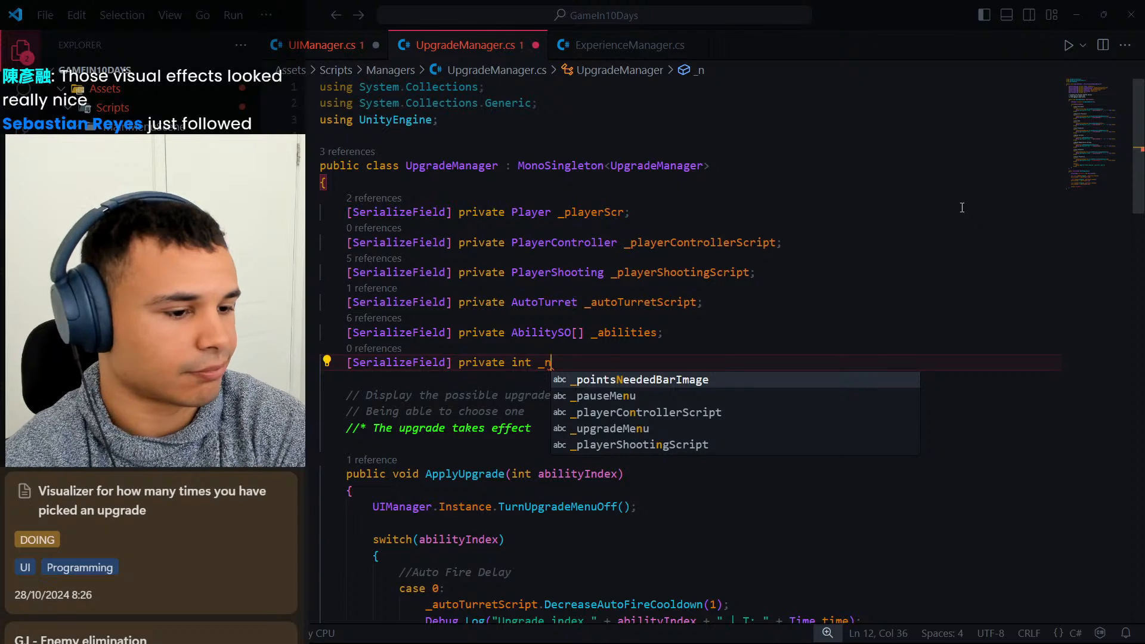
pyautogui.press('BackSpace')
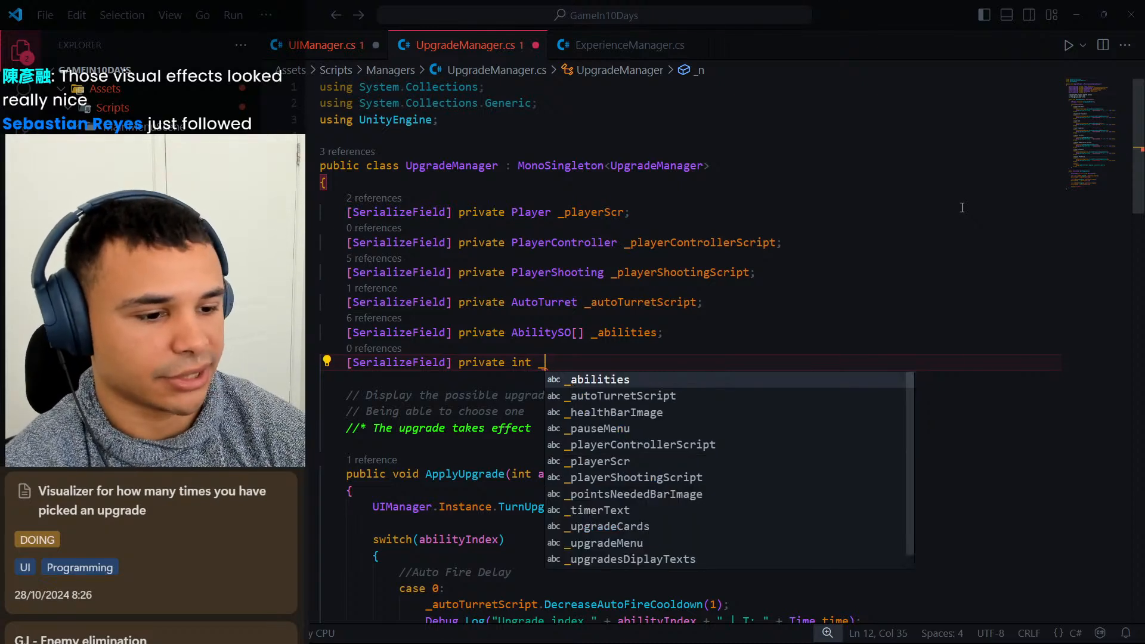
pyautogui.write('upgrades')
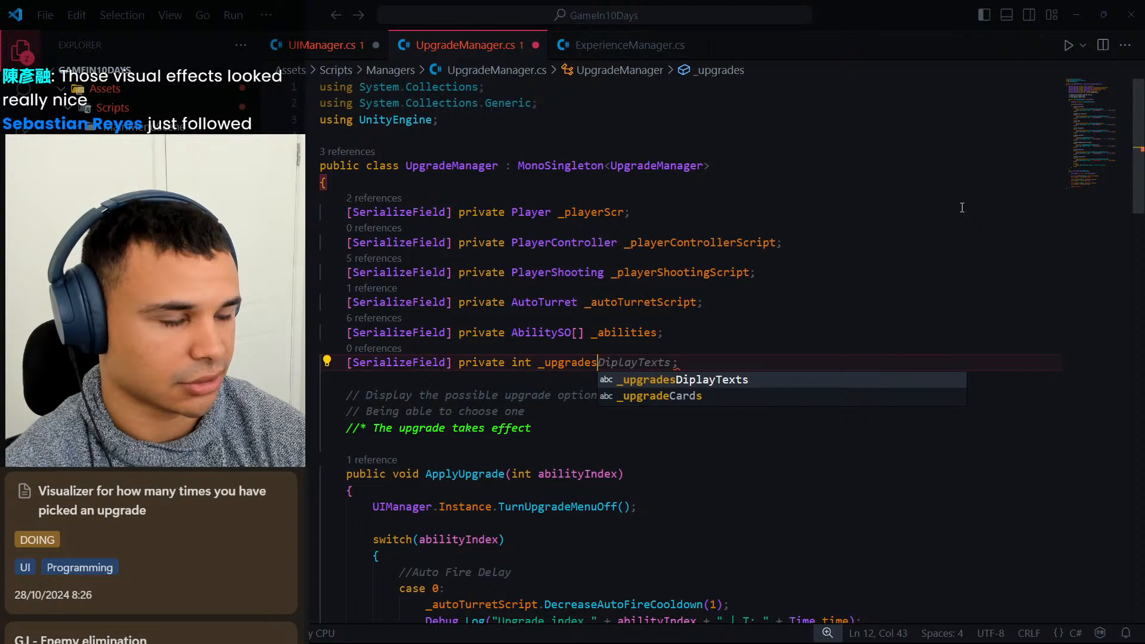
pyautogui.press('BackSpace')
pyautogui.press('BackSpace')
pyautogui.press('BackSpace')
pyautogui.press('BackSpace')
pyautogui.press('BackSpace')
pyautogui.press('BackSpace')
pyautogui.press('BackSpace')
pyautogui.press('BackSpace')
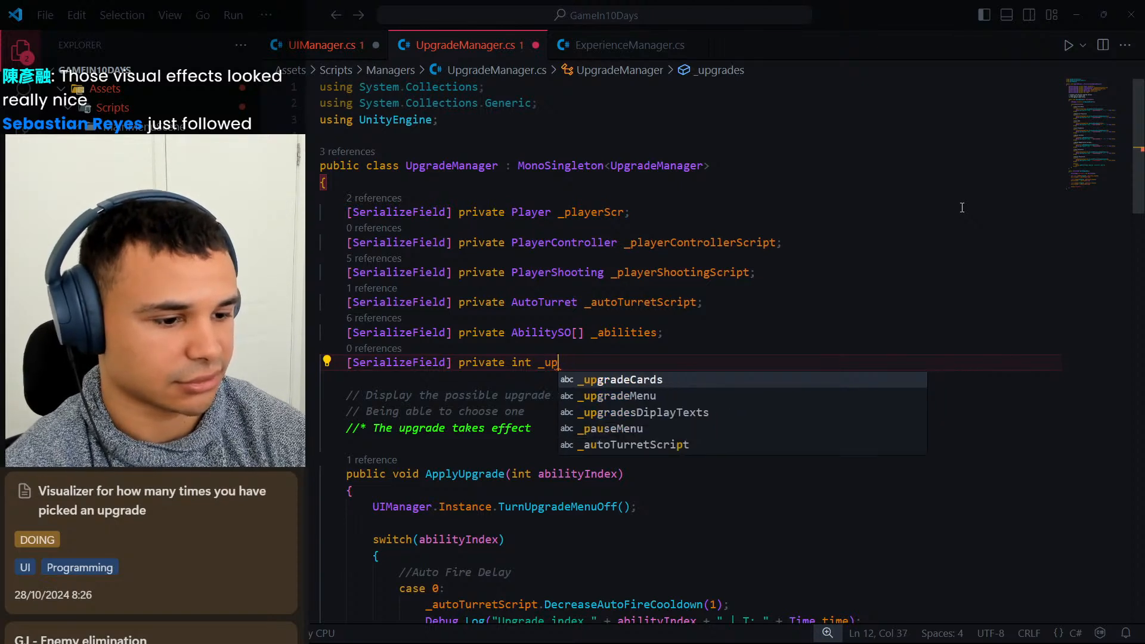
pyautogui.write('times')
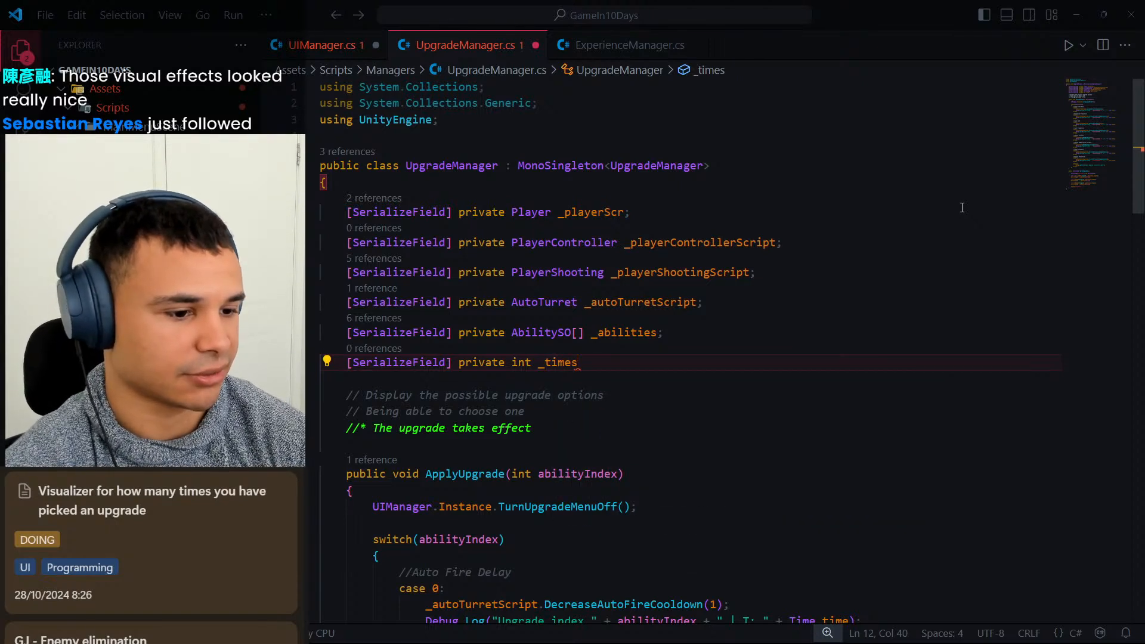
pyautogui.write('Upg')
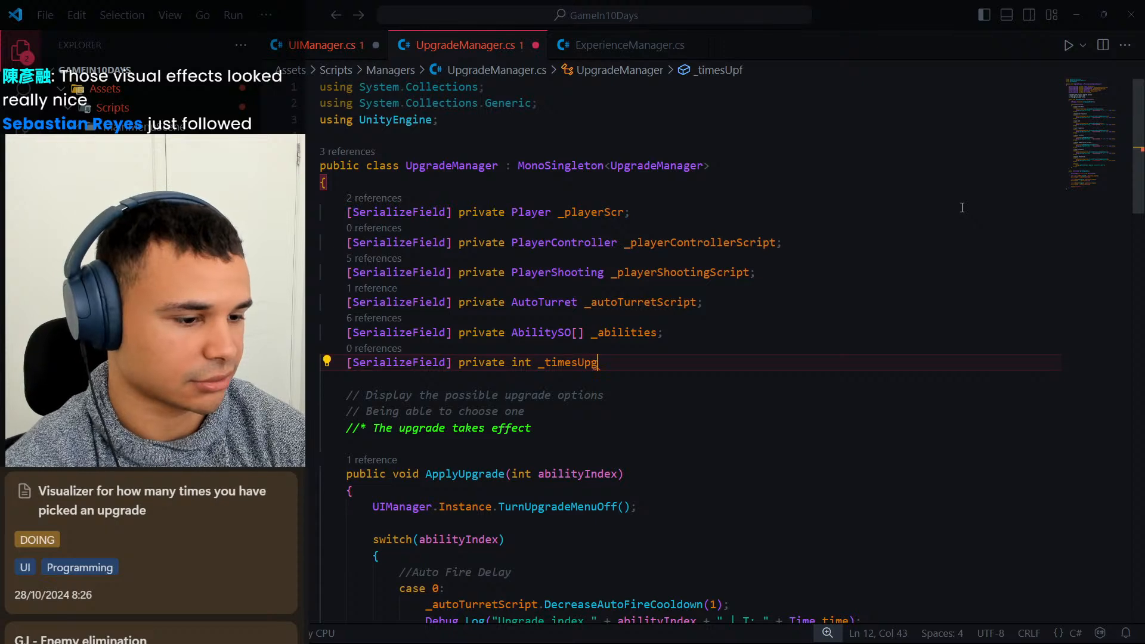
pyautogui.write('radedForUp')
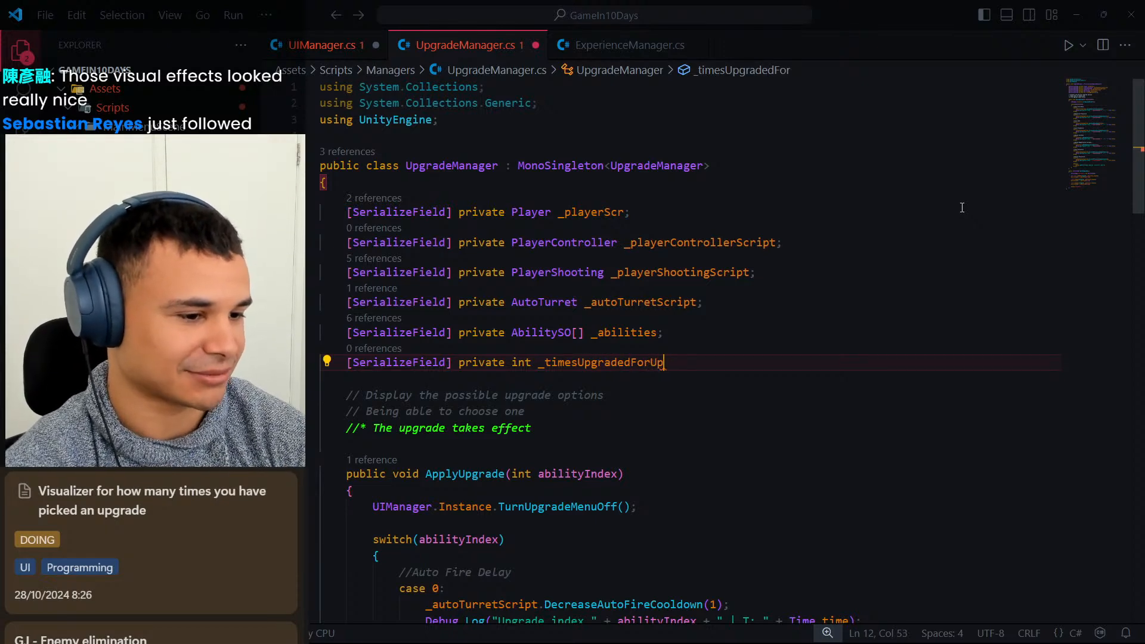
pyautogui.press('BackSpace')
pyautogui.write('pg')
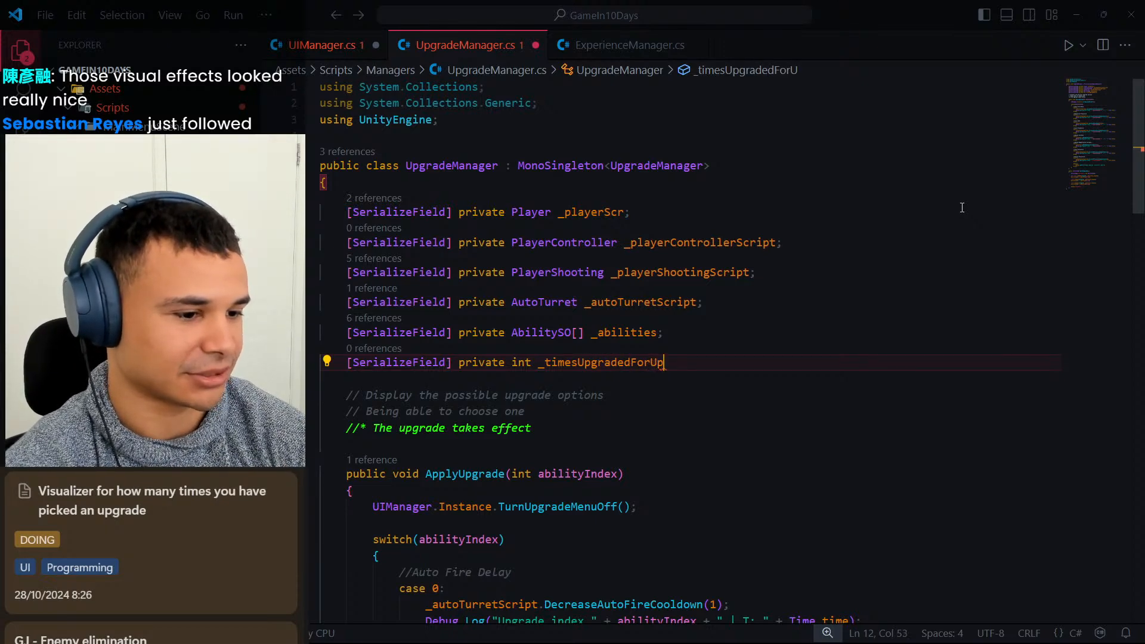
pyautogui.write('rades')
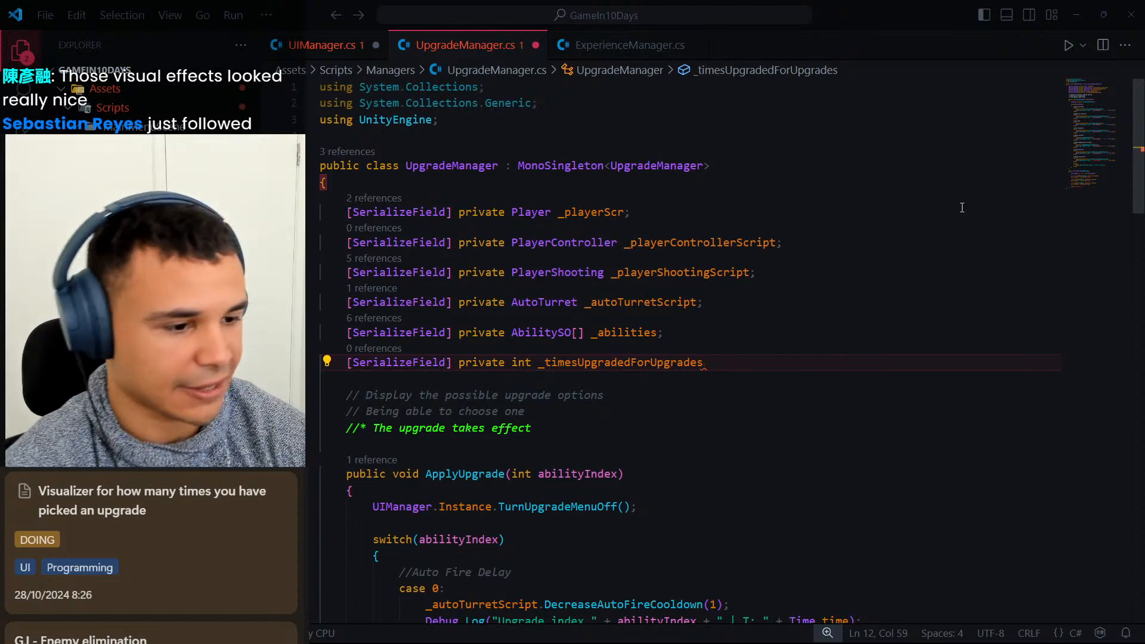
pyautogui.write(' =')
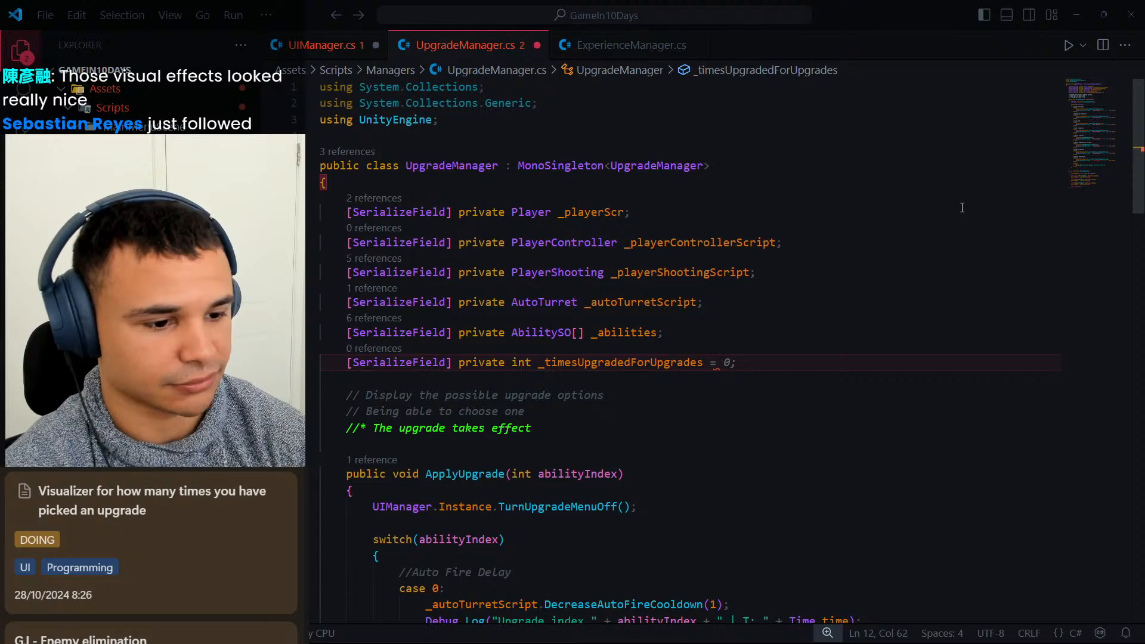
# Change the type of the _timesUpgradedForUpgrades field from a single int to an int[] array.
pyautogui.hotkey('ctrl', 'Left')
pyautogui.hotkey('ctrl', 'Left')
pyautogui.hotkey('ctrl', 'Left')
pyautogui.press('Right')
pyautogui.press('Right')
pyautogui.press('Right')
pyautogui.write('[]')
pyautogui.hotkey('ctrl', 'Right')
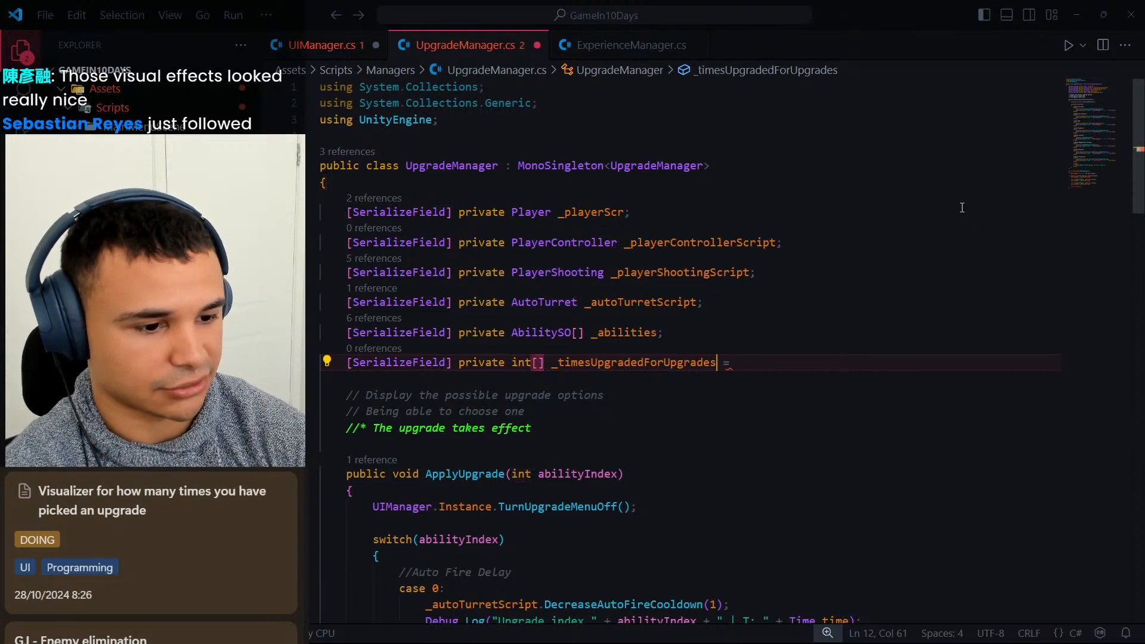
# Initialize _timesUpgradedForUpgrades with new int[8]; and save UpgradeManager.cs.
pyautogui.press('End')
pyautogui.write('new i')
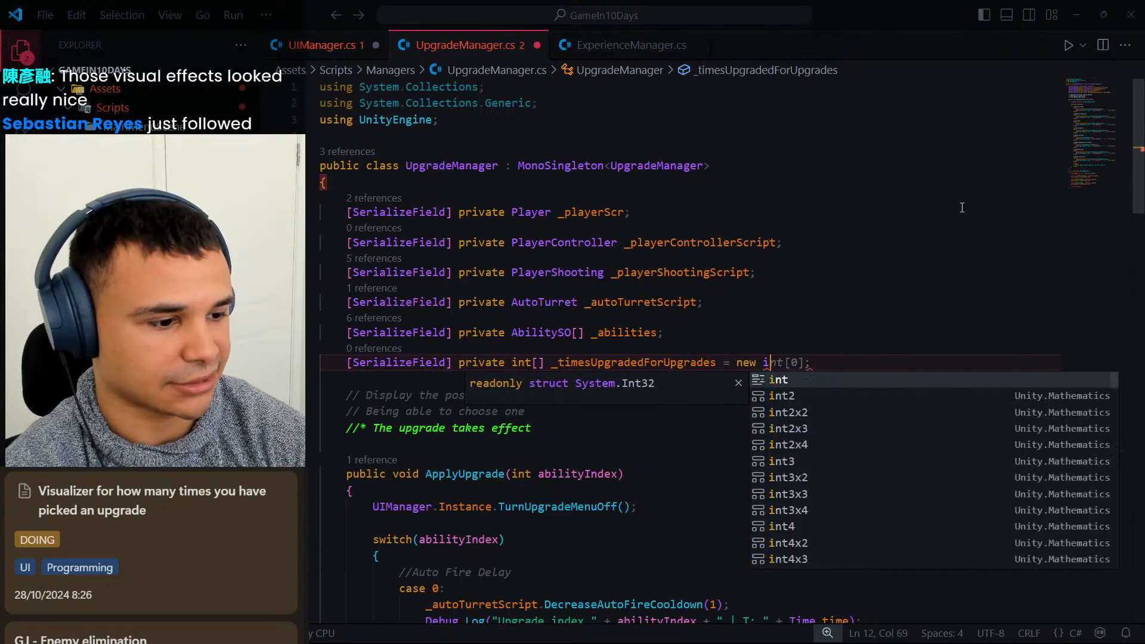
pyautogui.write('nt[')
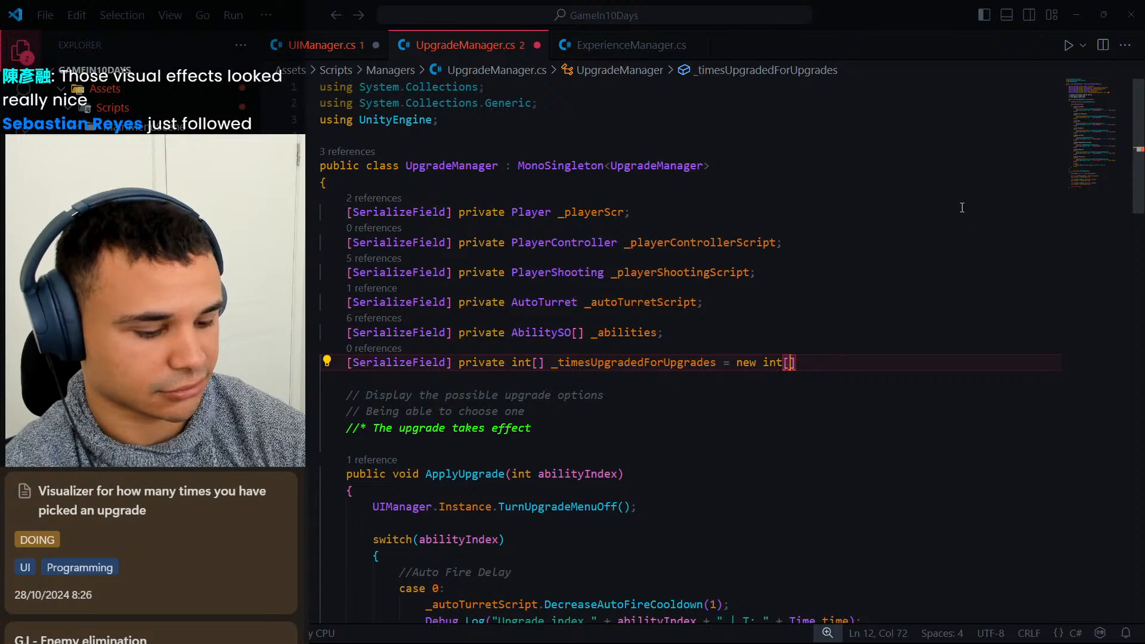
pyautogui.write('8];')
pyautogui.hotkey('ctrl', 's')
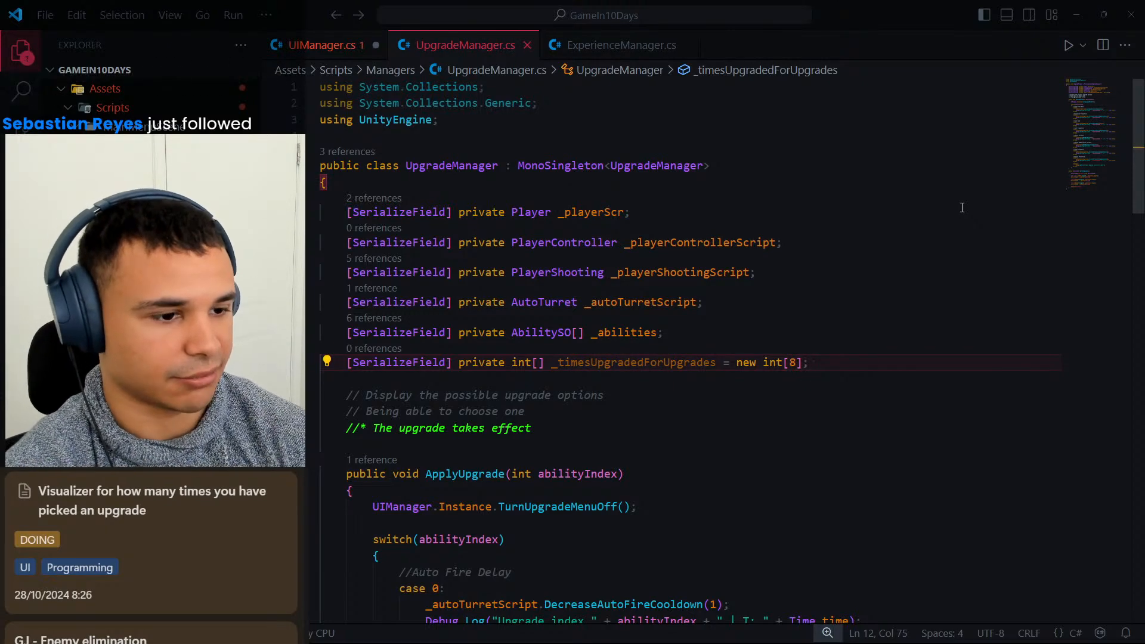
# Examine the upgrade cases in the ApplyUpgrade switch and the new array field in UpgradeManager.cs.
pyautogui.click(851, 347)
pyautogui.click(832, 354)
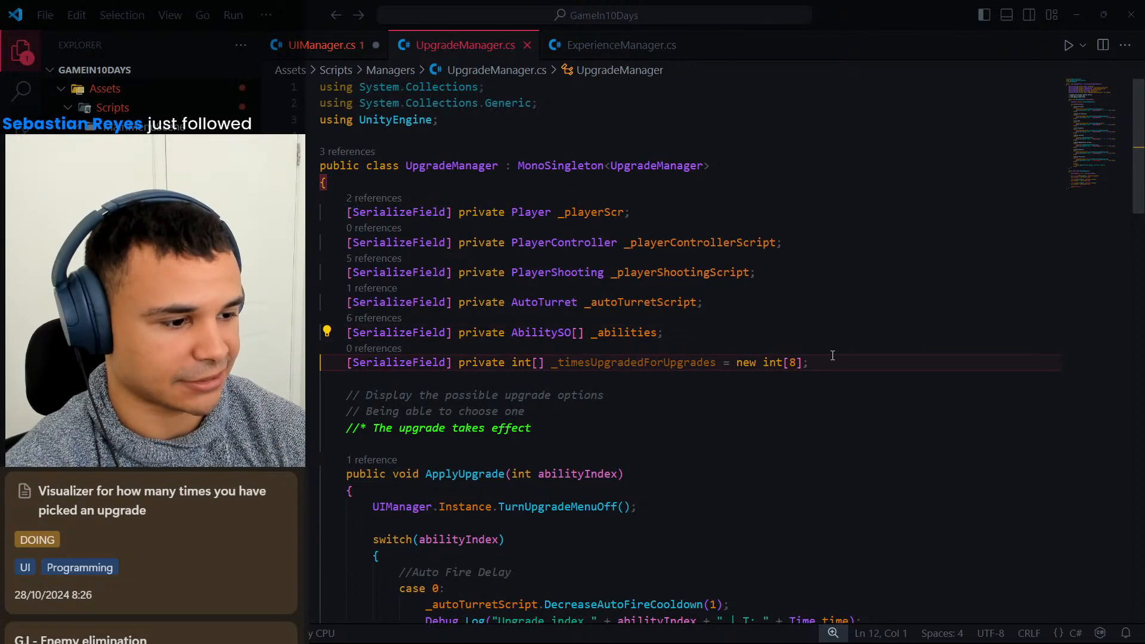
pyautogui.scroll(-7, 745, 346)
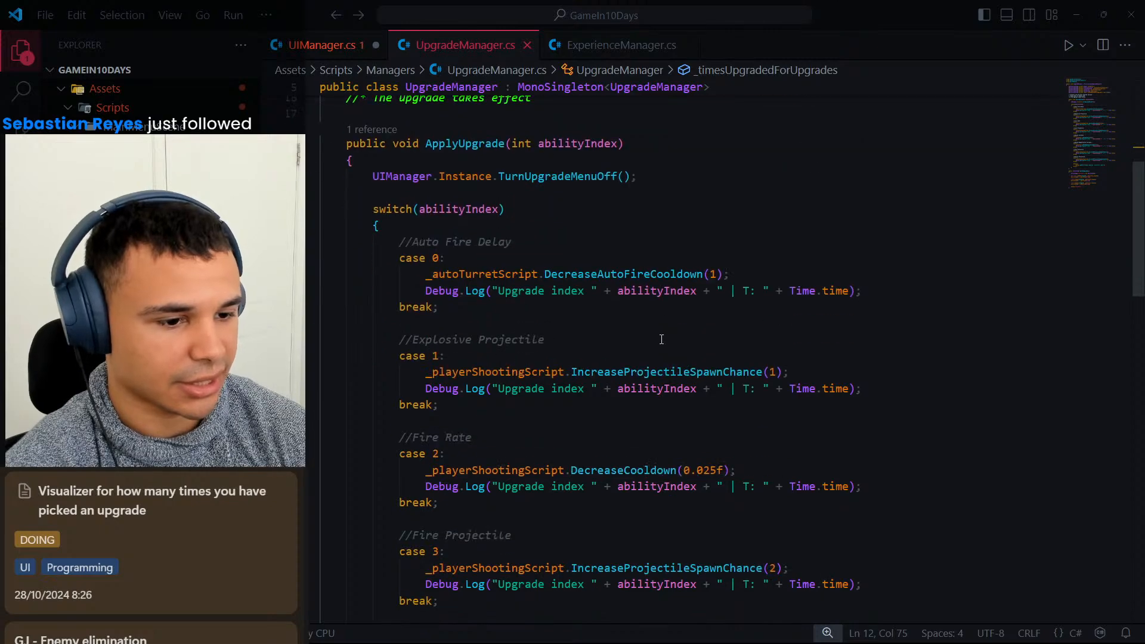
pyautogui.scroll(-4, 661, 339)
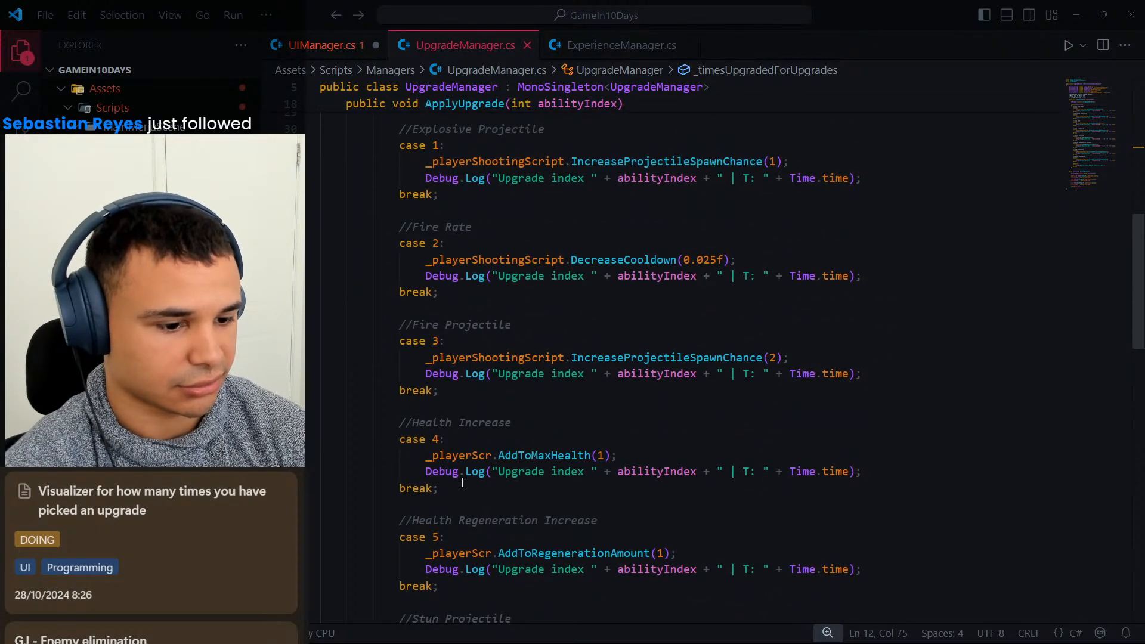
pyautogui.click(864, 471)
pyautogui.scroll(2, 782, 437)
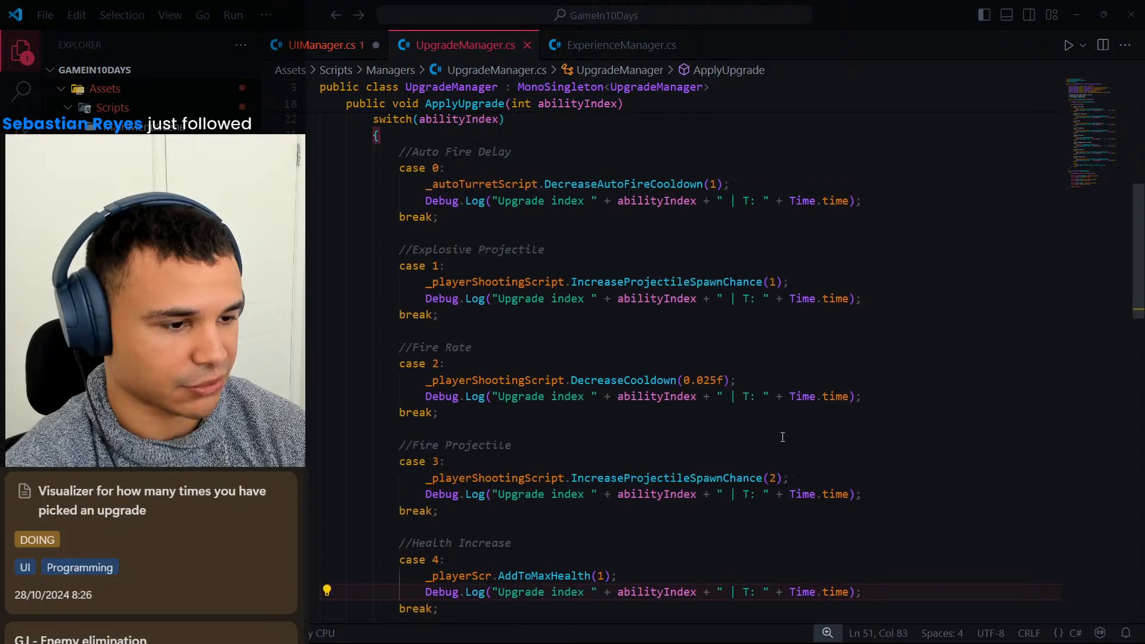
pyautogui.scroll(7, 782, 437)
pyautogui.click(816, 302)
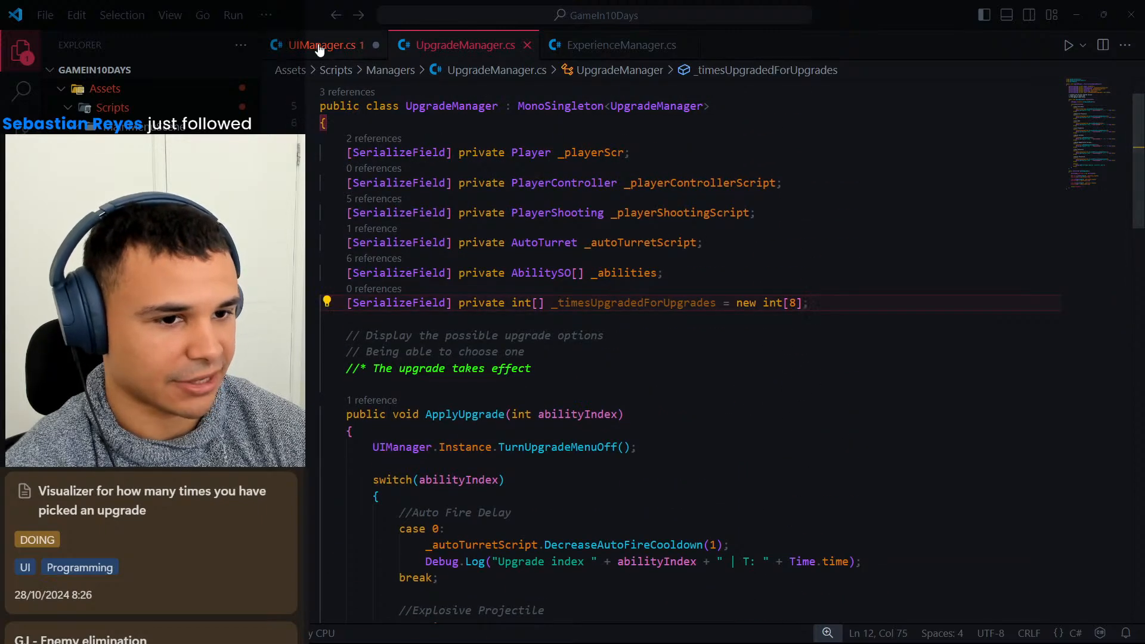
# In UIManager.cs, add a second parameter, int numberToDisplay, to the UpdatingUpgradesDisplay method.
pyautogui.click(320, 47)
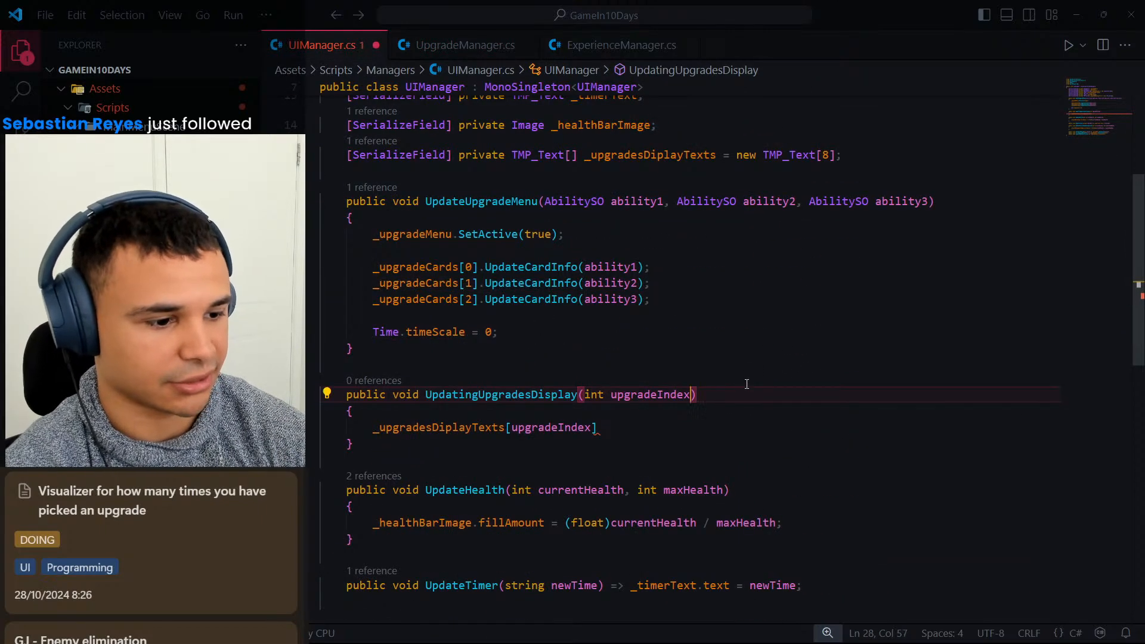
pyautogui.write(', ')
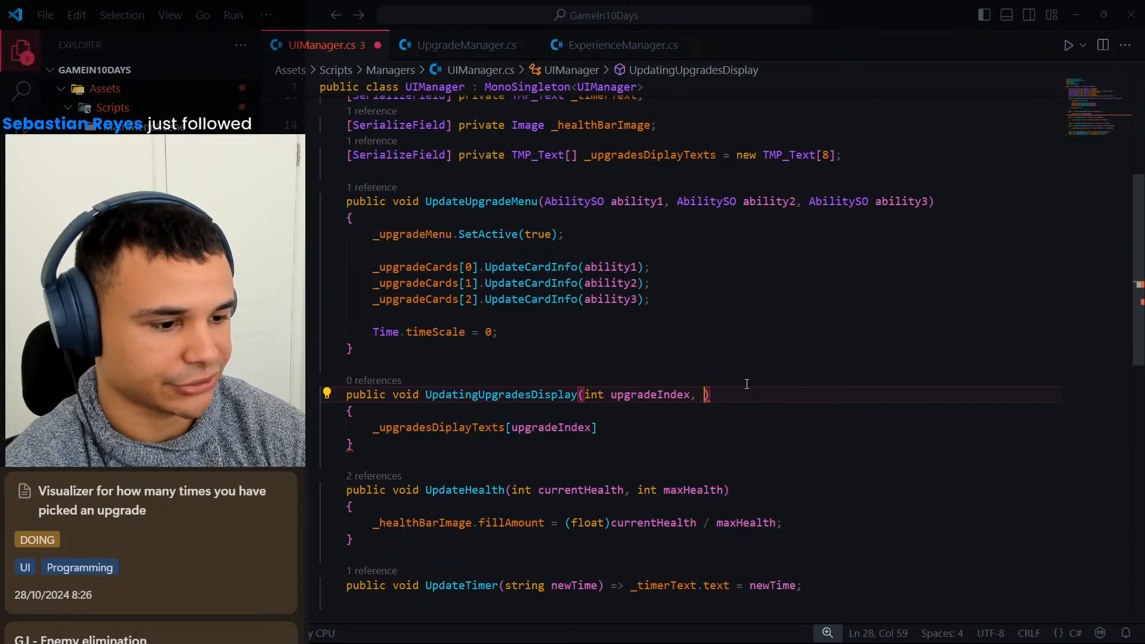
pyautogui.write('i')
pyautogui.press('BackSpace')
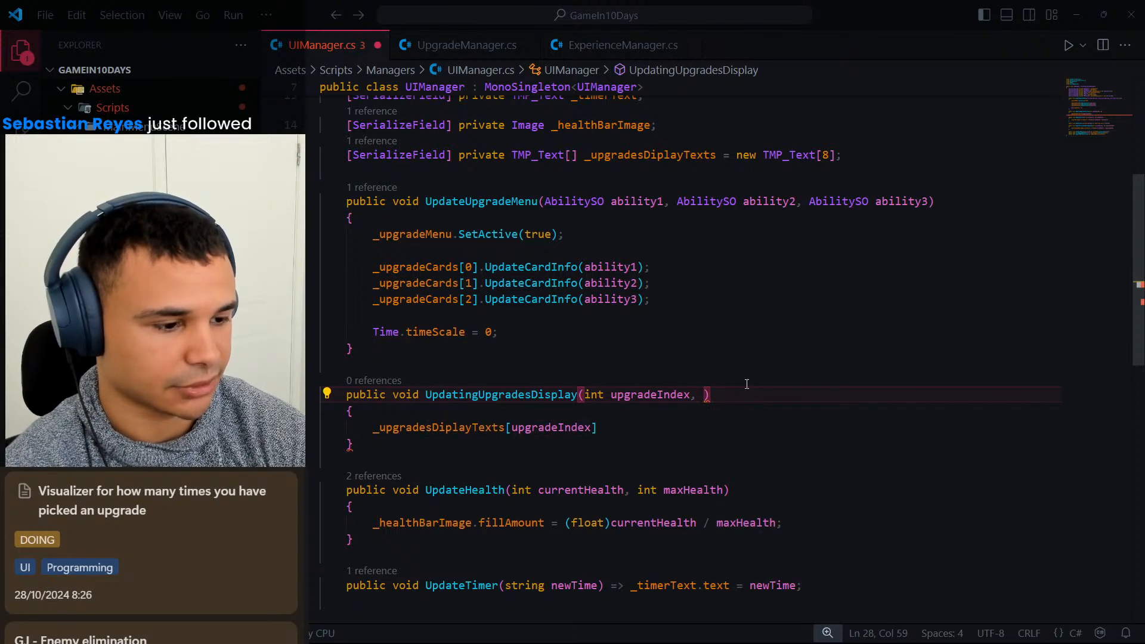
pyautogui.write('int ')
pyautogui.write('numberTo')
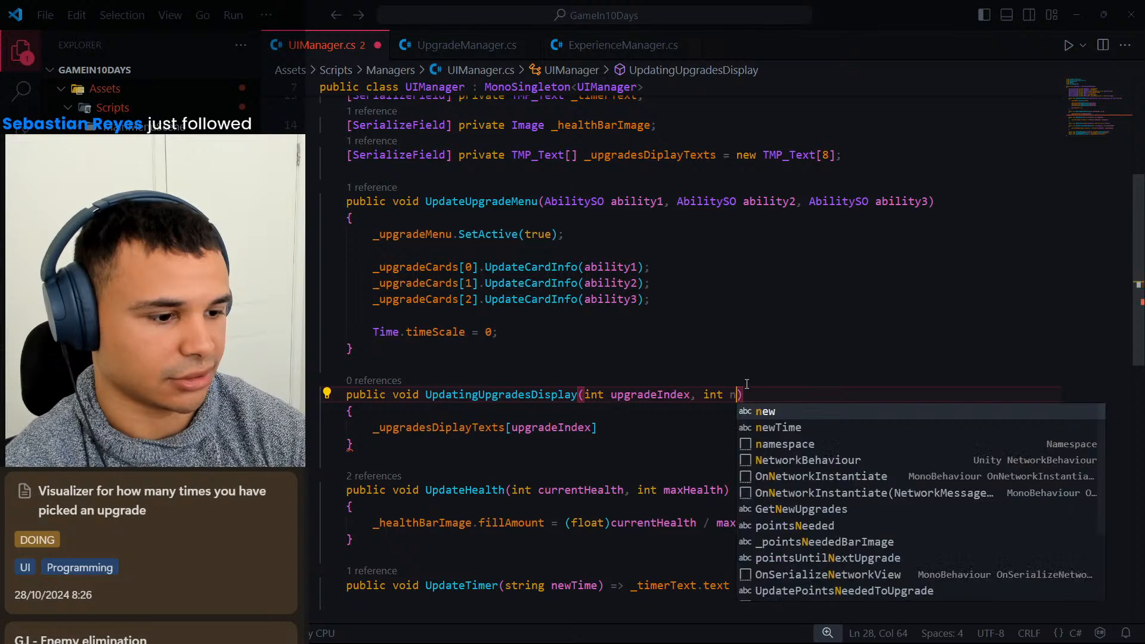
pyautogui.write('Display)')
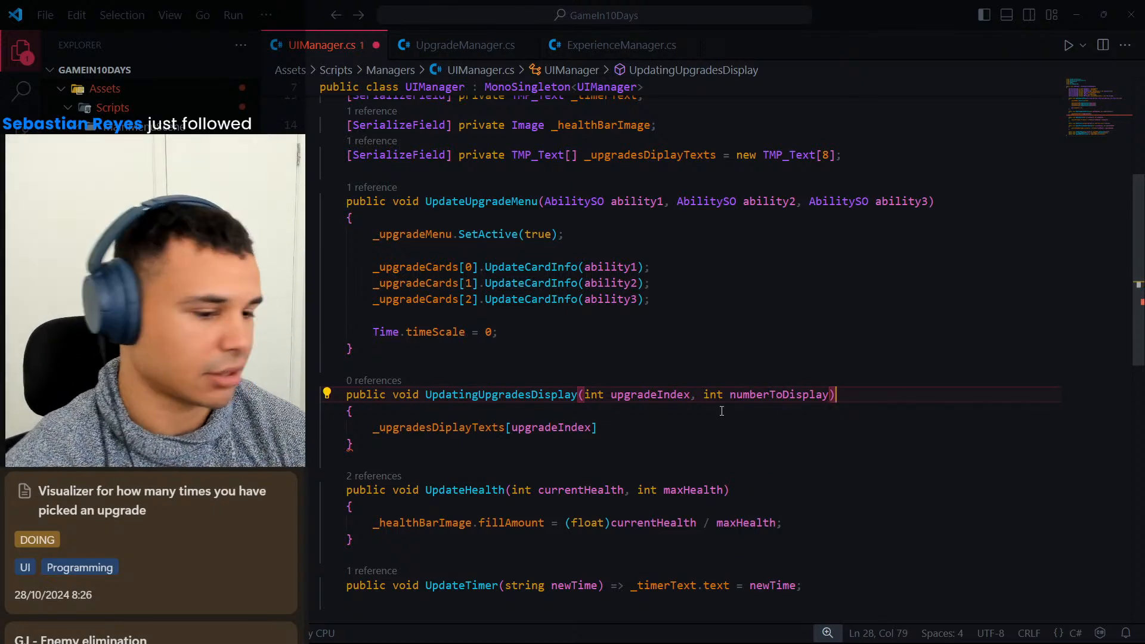
# Extend _upgradesDiplayTexts[upgradeIndex] in the method body with the text assignment .text = "x".
pyautogui.click(685, 427)
pyautogui.write('.')
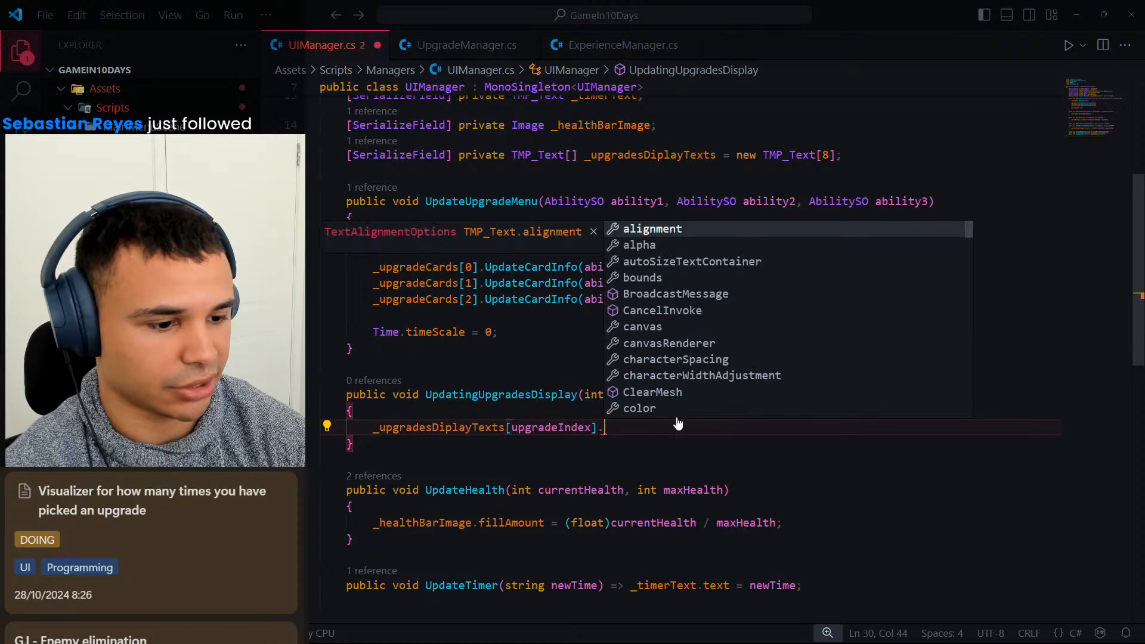
pyautogui.write('text')
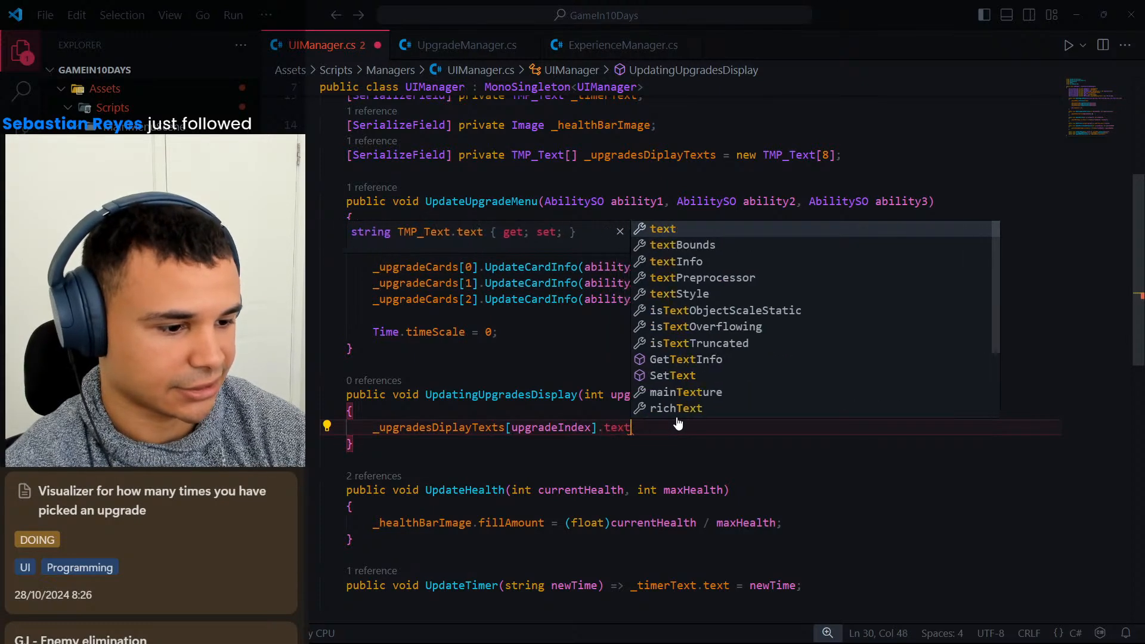
pyautogui.write(' = ')
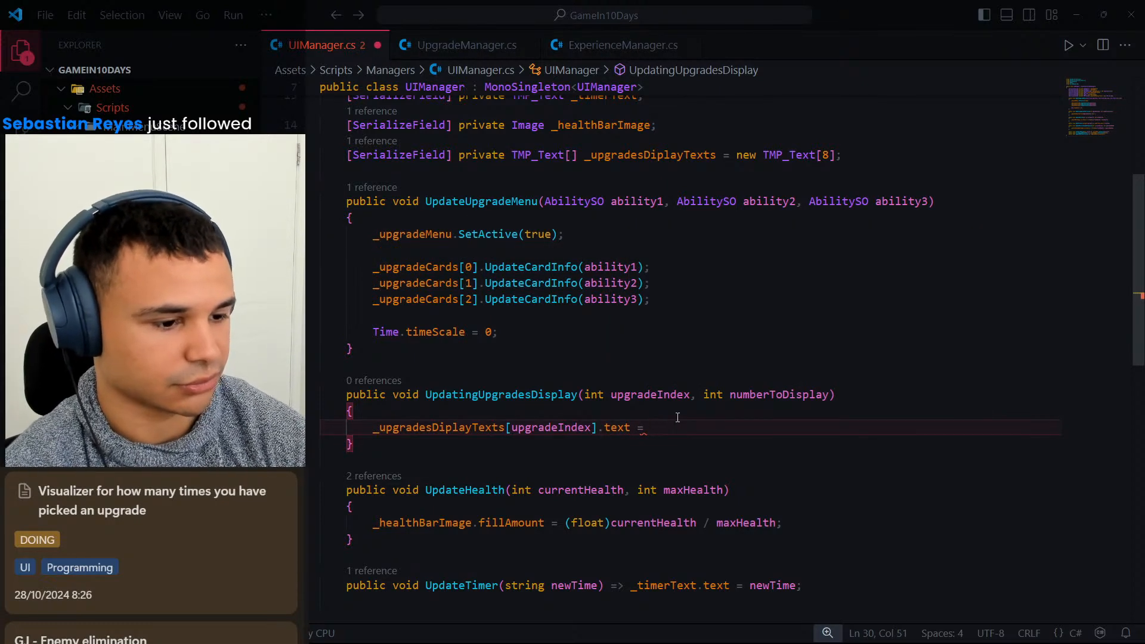
pyautogui.write('"x"')
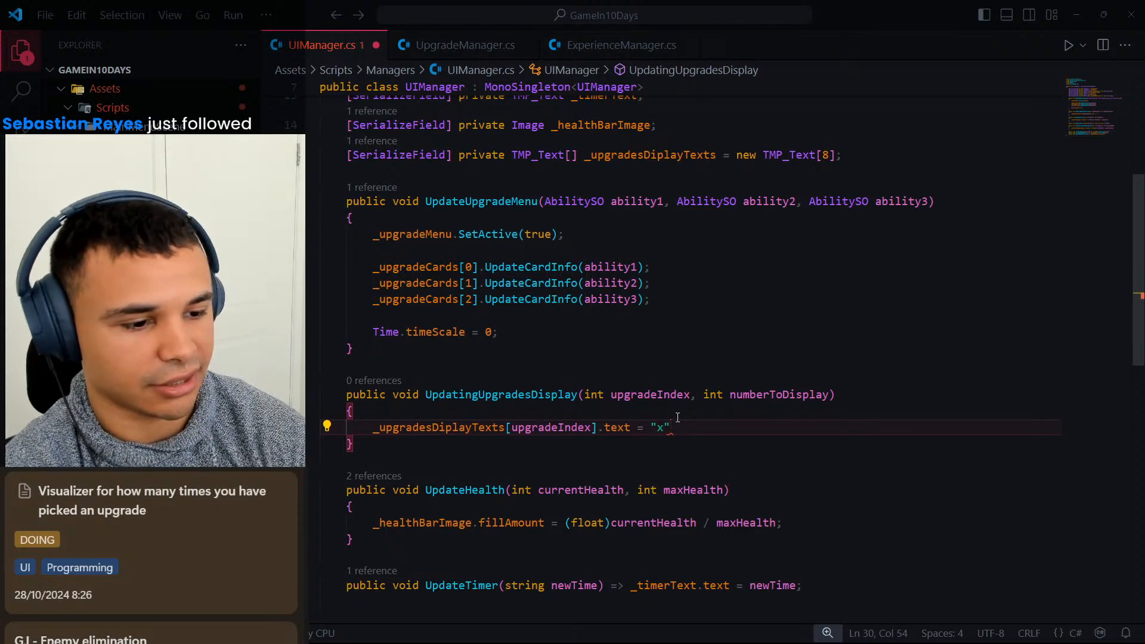
pyautogui.write('+')
# Append + numberToDisplay.ToString(); to the "x" text assignment in UpdatingUpgradesDisplay and save UIManager.cs.
pyautogui.press('BackSpace')
pyautogui.write('+ n')
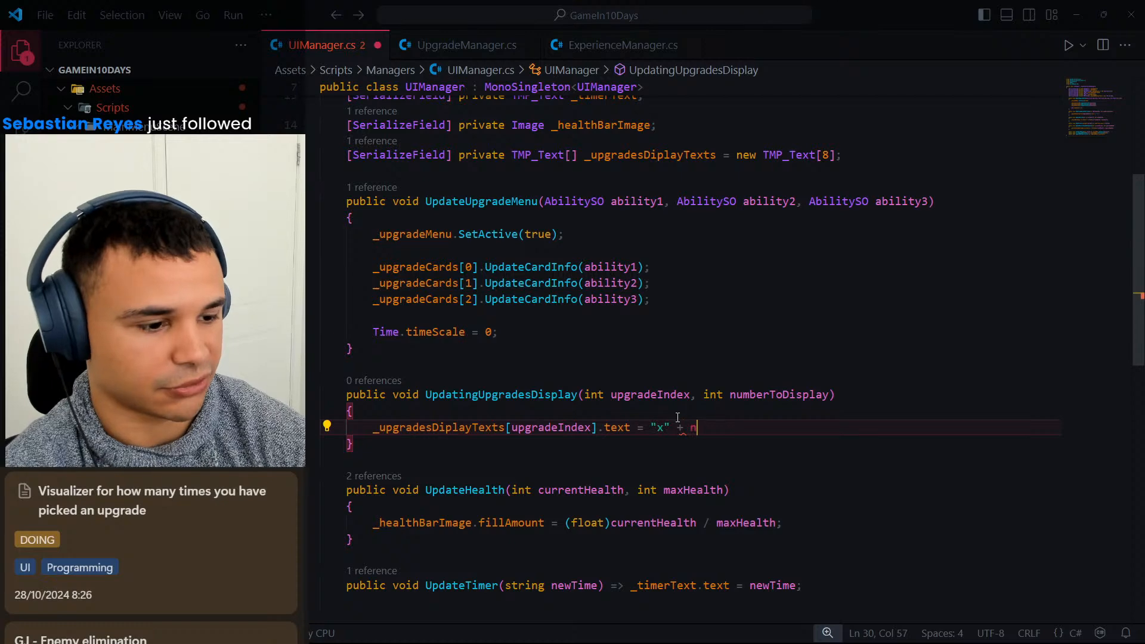
pyautogui.write('umberToDisplay.')
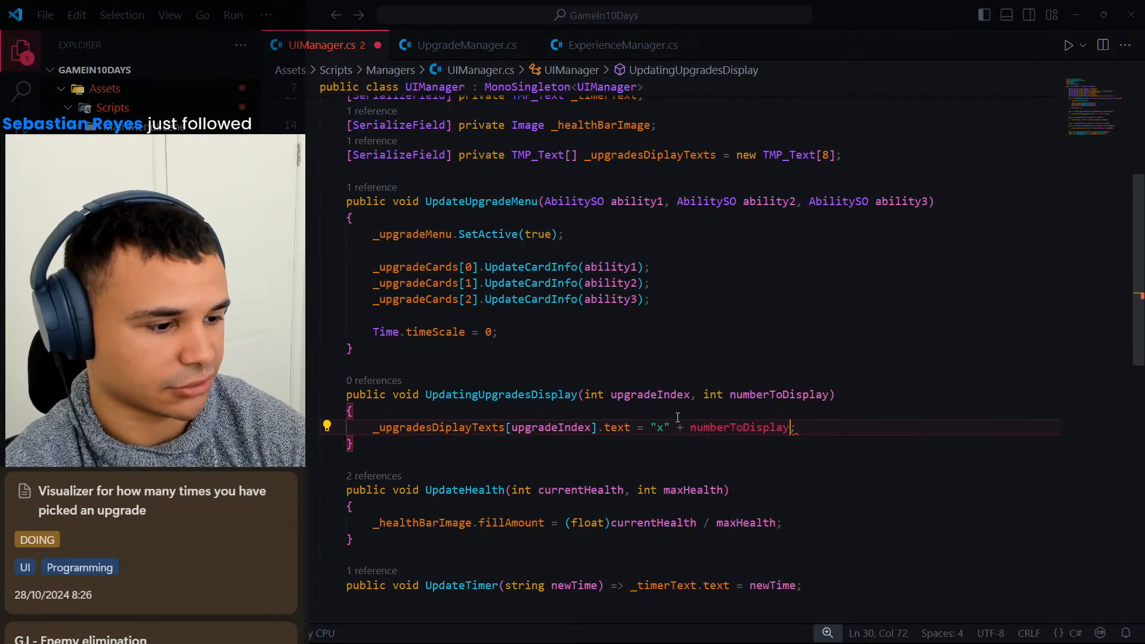
pyautogui.write('Tr')
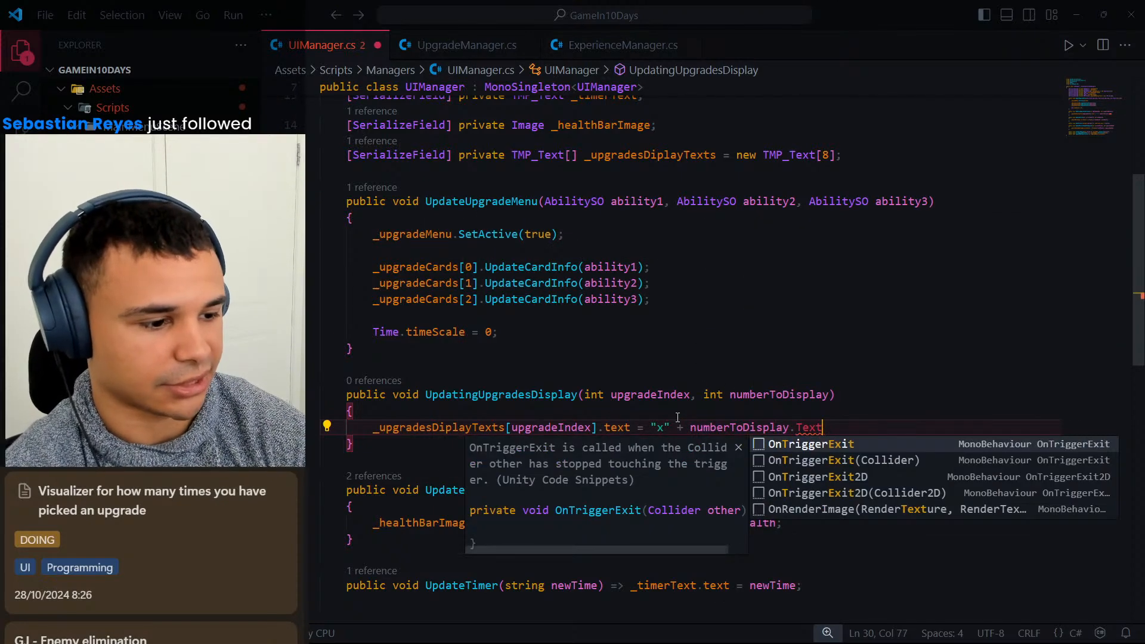
pyautogui.press('BackSpace')
pyautogui.write('o')
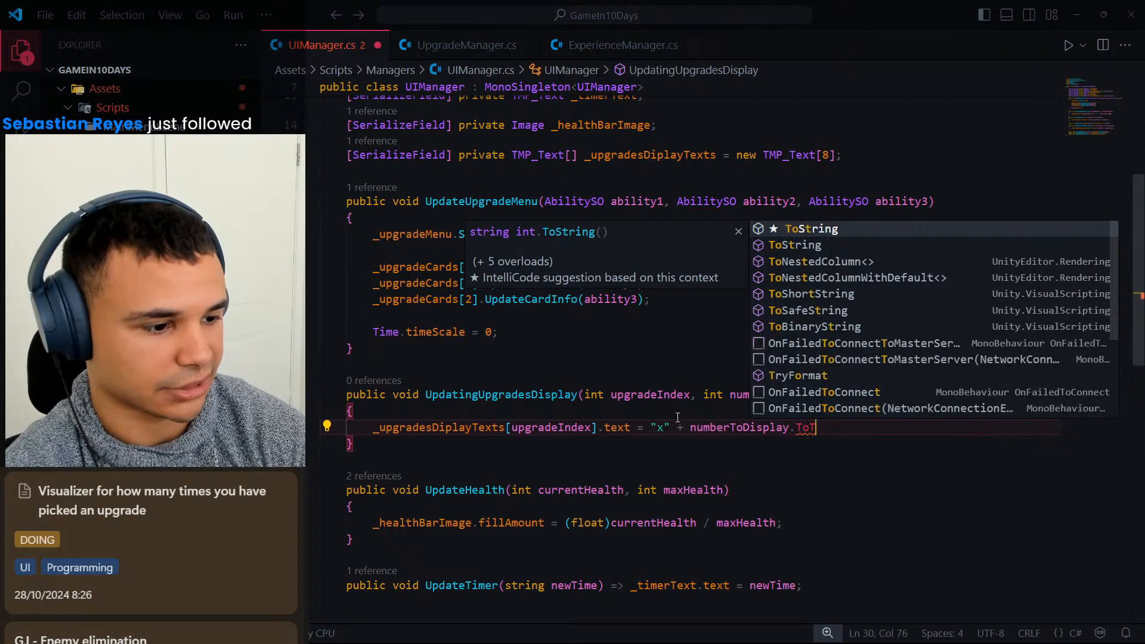
pyautogui.write('String();')
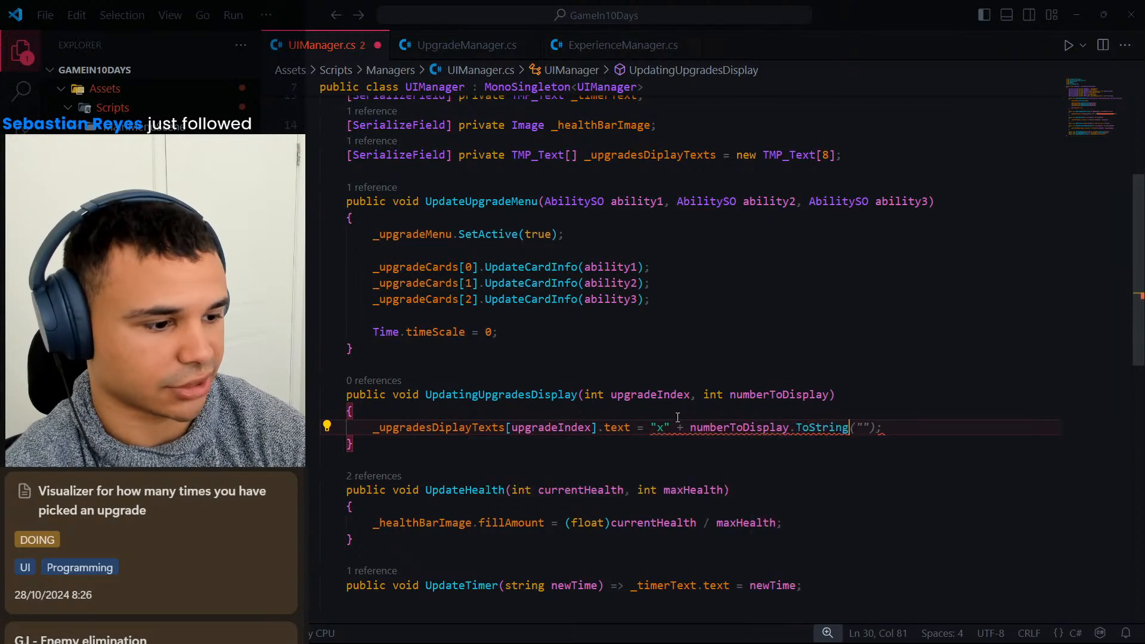
pyautogui.hotkey('ctrl', 's')
pyautogui.press('Left')
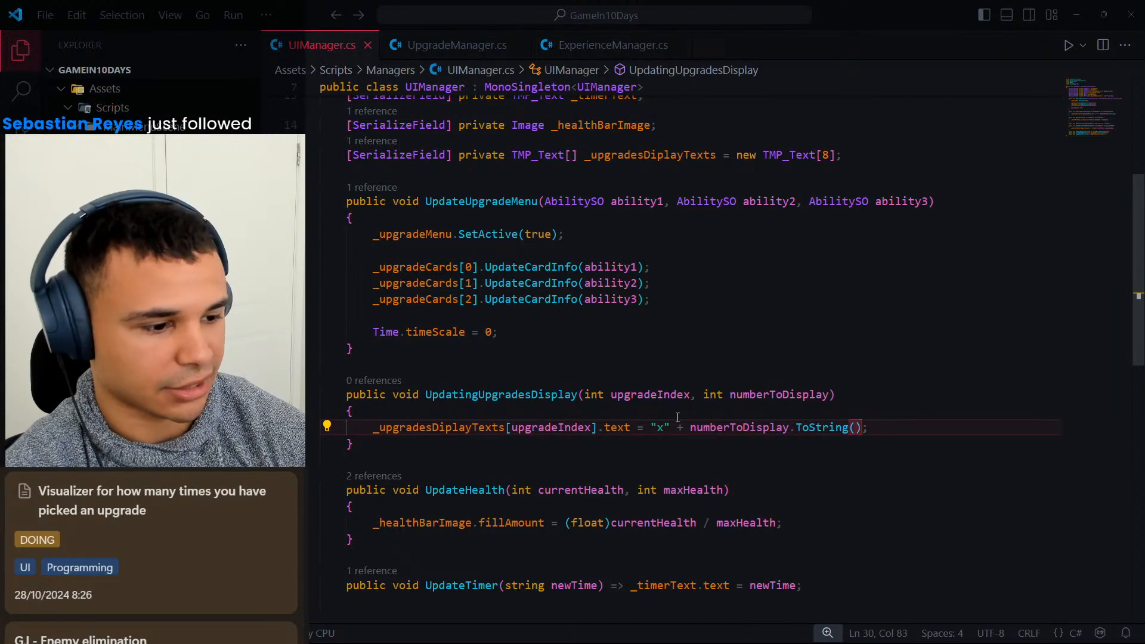
# Rename the UpdatingUpgradesDisplay method to UpdateUpgradesDisplay and save UIManager.cs.
pyautogui.press('Right')
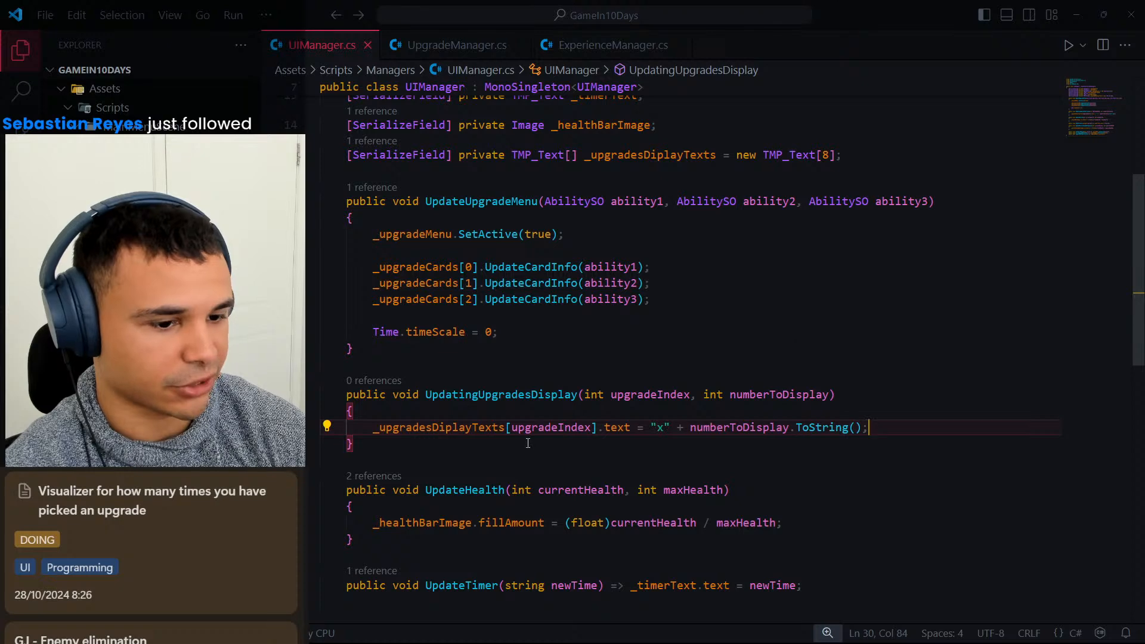
pyautogui.click(498, 394)
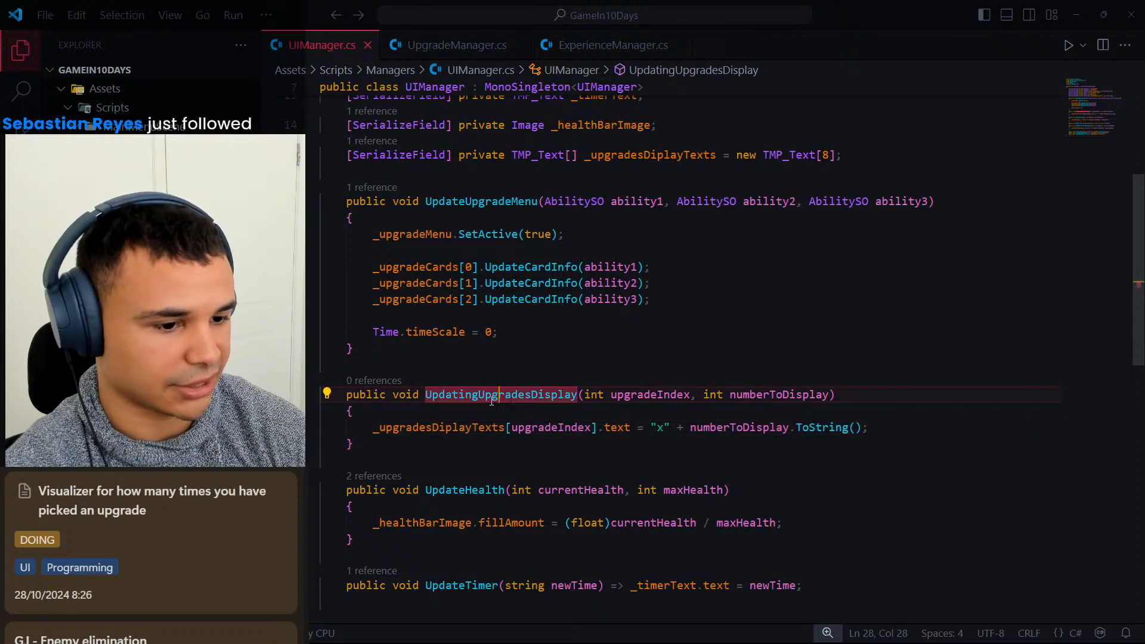
pyautogui.click(512, 394)
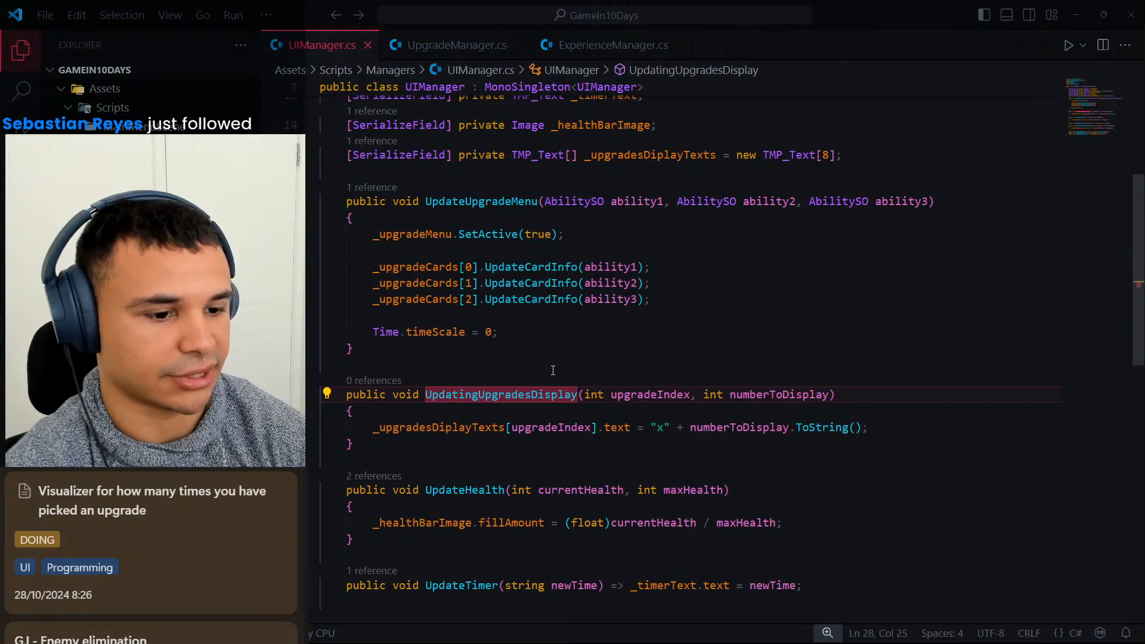
pyautogui.press('BackSpace')
pyautogui.press('BackSpace')
pyautogui.press('BackSpace')
pyautogui.write('e')
pyautogui.press('Right')
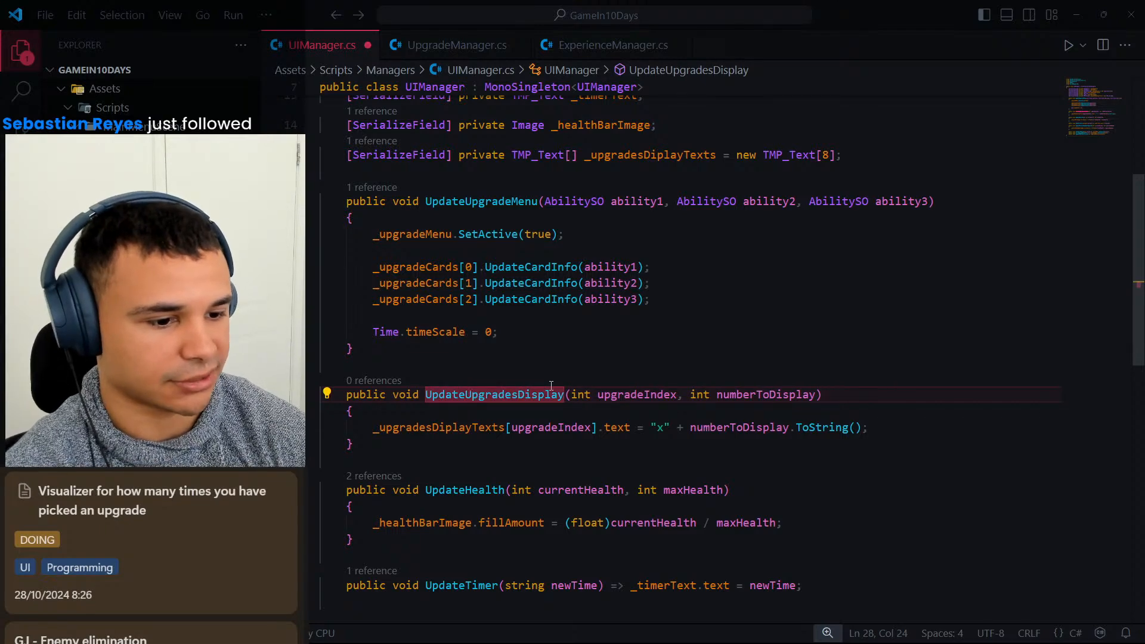
pyautogui.hotkey('ctrl', 's')
# Review in UpgradeManager.cs which upgrade each case index of the ApplyUpgrade switch handles.
pyautogui.click(465, 45)
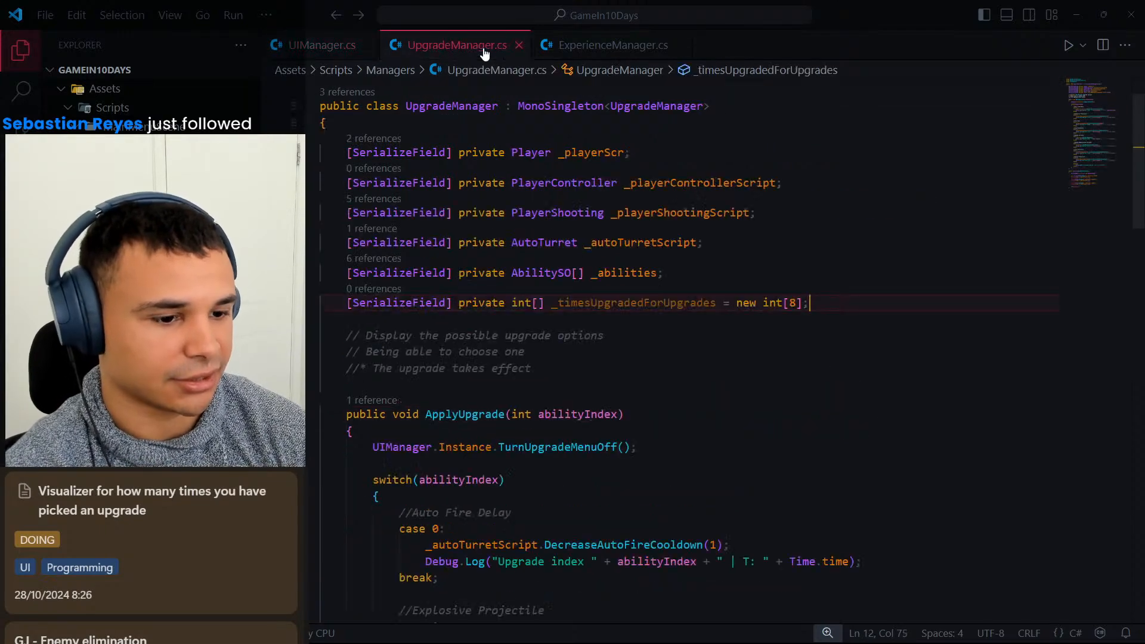
pyautogui.scroll(-3, 564, 328)
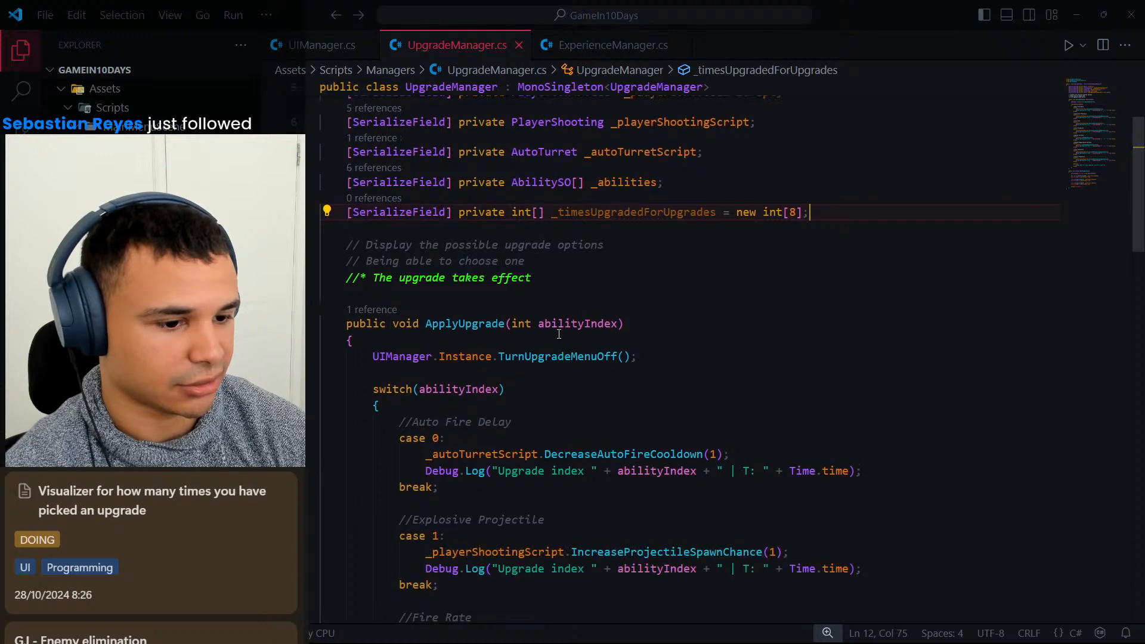
pyautogui.scroll(2, 822, 241)
pyautogui.scroll(-3, 822, 240)
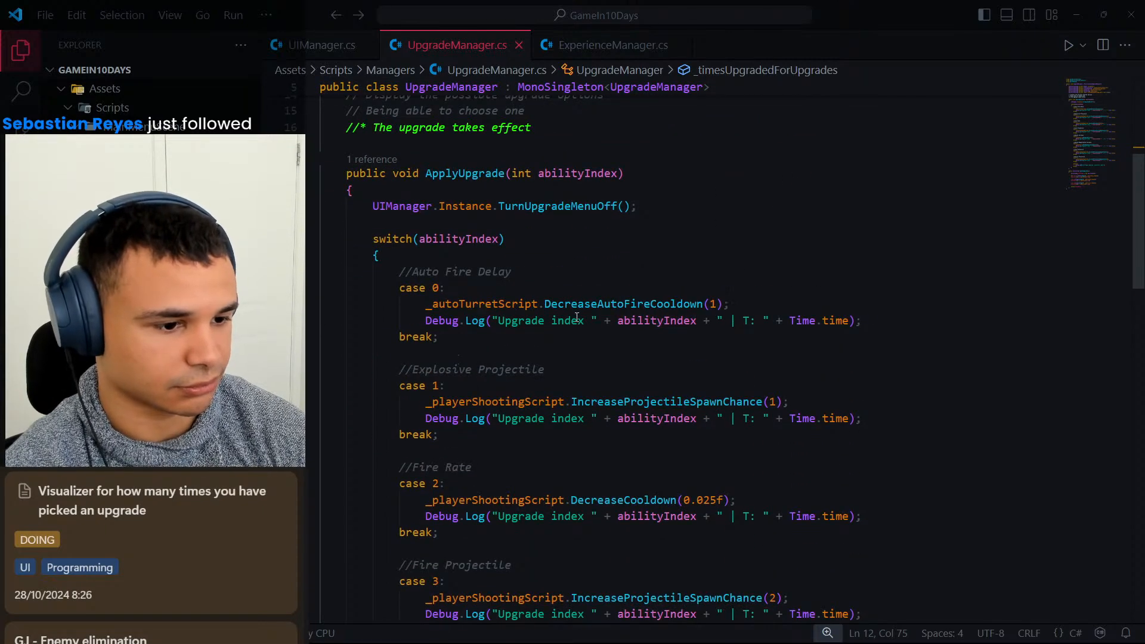
pyautogui.click(803, 304)
pyautogui.scroll(-8, 802, 305)
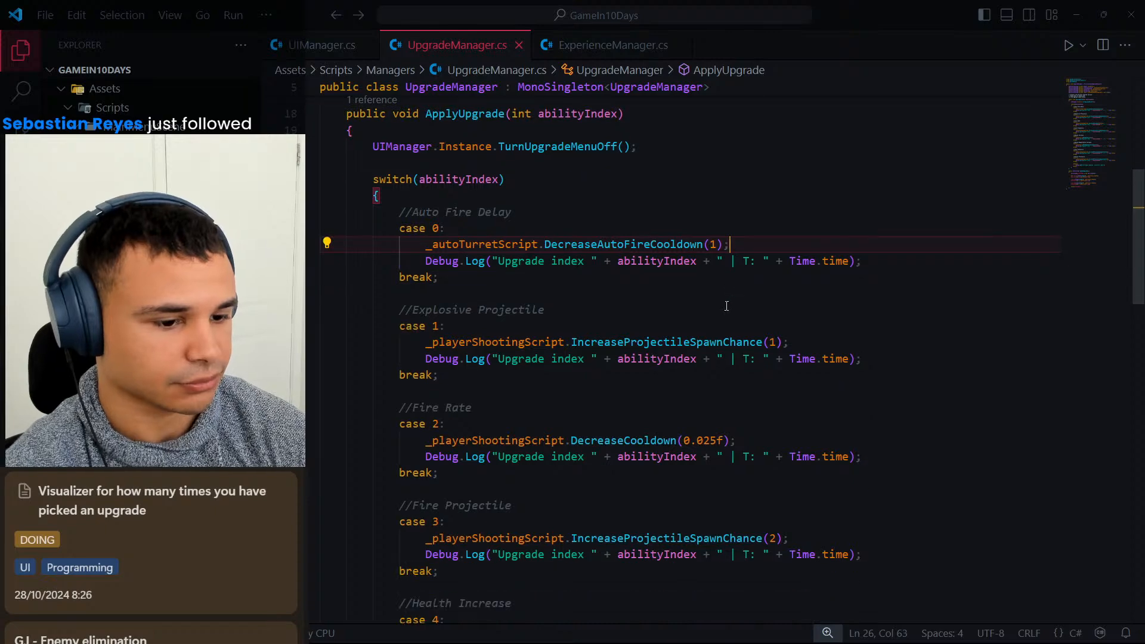
pyautogui.scroll(-4, 718, 308)
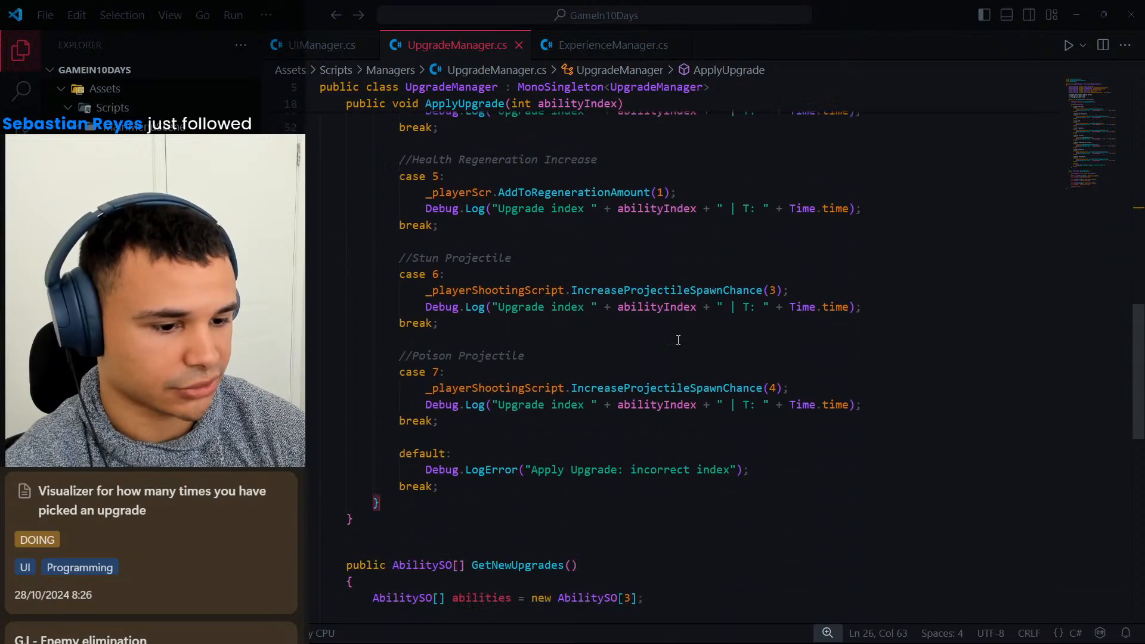
pyautogui.scroll(1, 629, 358)
pyautogui.scroll(11, 734, 352)
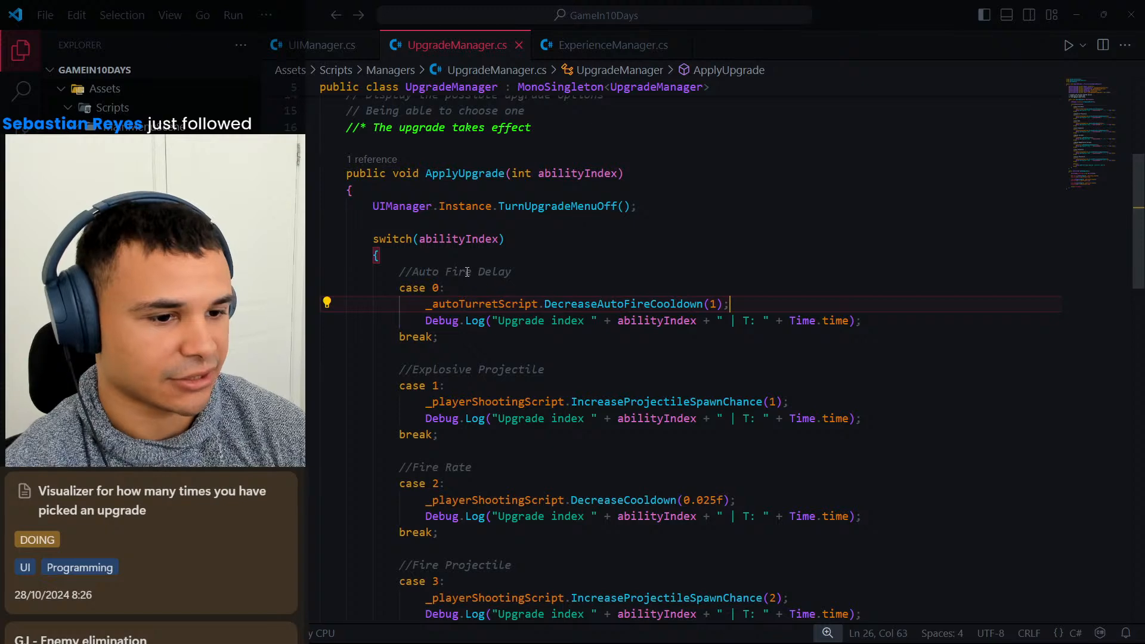
pyautogui.press('Up')
pyautogui.press('Up')
pyautogui.scroll(1, 535, 348)
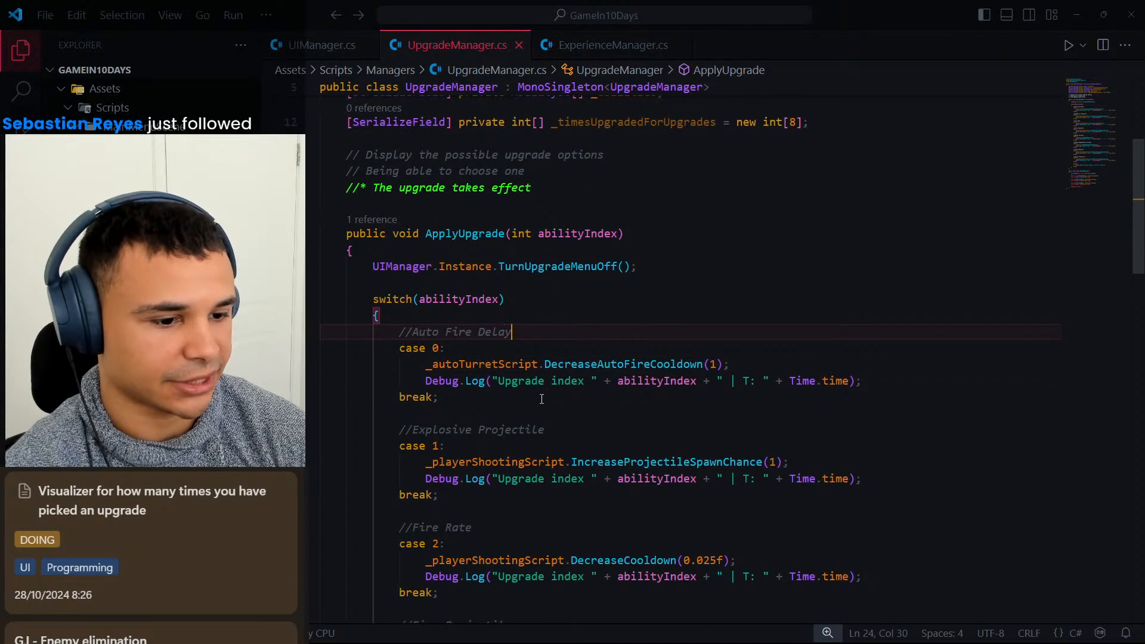
pyautogui.scroll(-1, 867, 255)
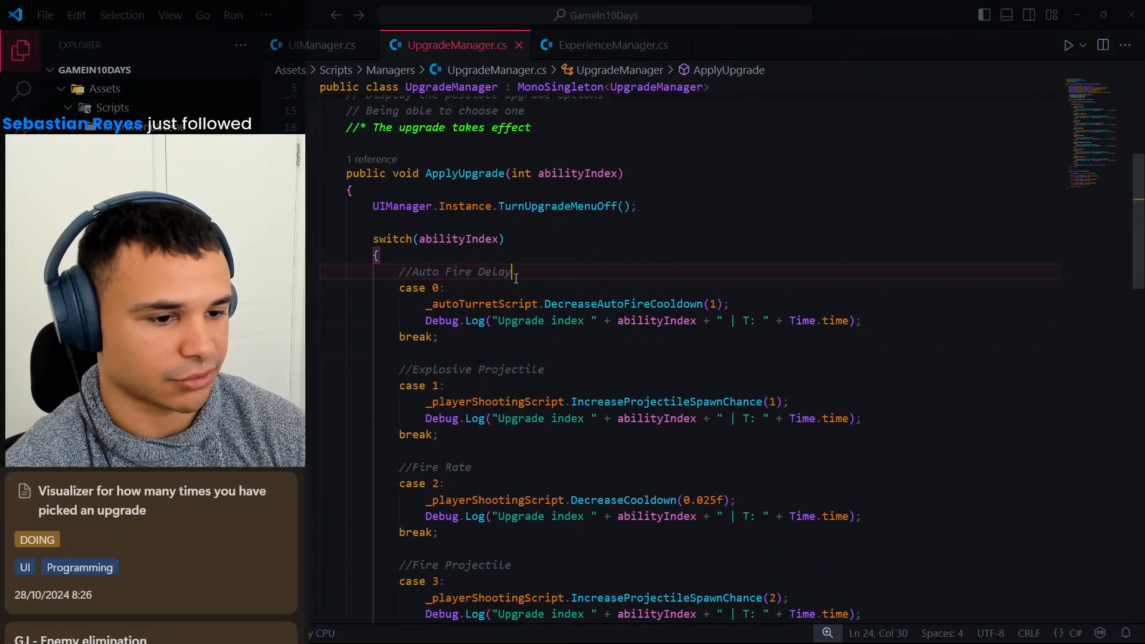
# Above switch(abilityIndex) in ApplyUpgrade, add the comment line //Indexes: Fire, Explosive, Fire rate,.
pyautogui.click(619, 222)
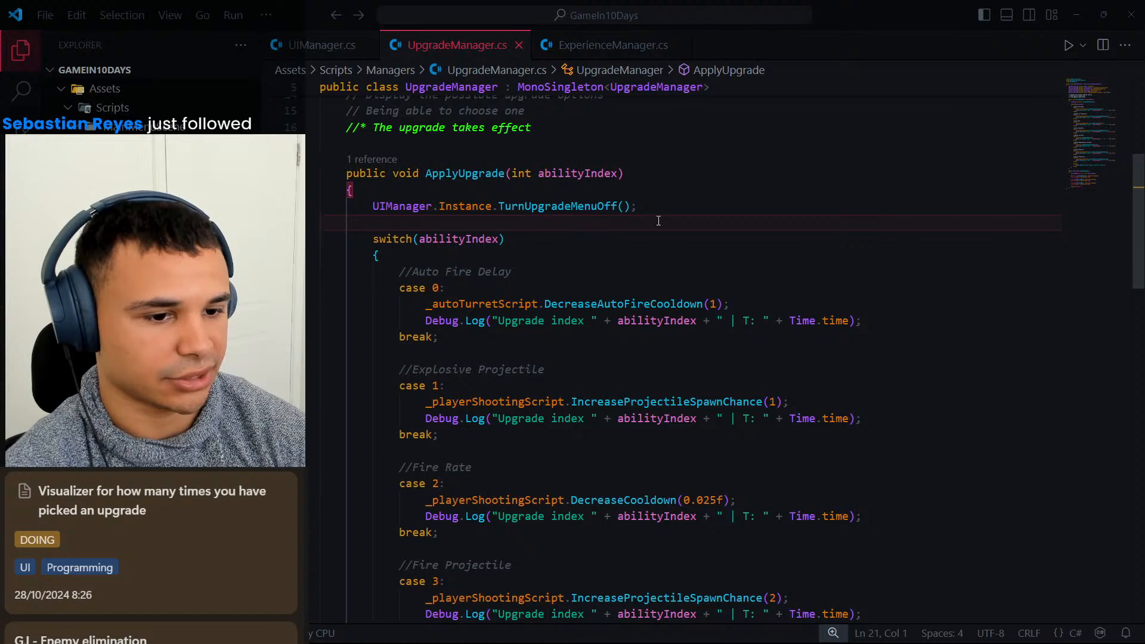
pyautogui.press('Return')
pyautogui.press('Tab')
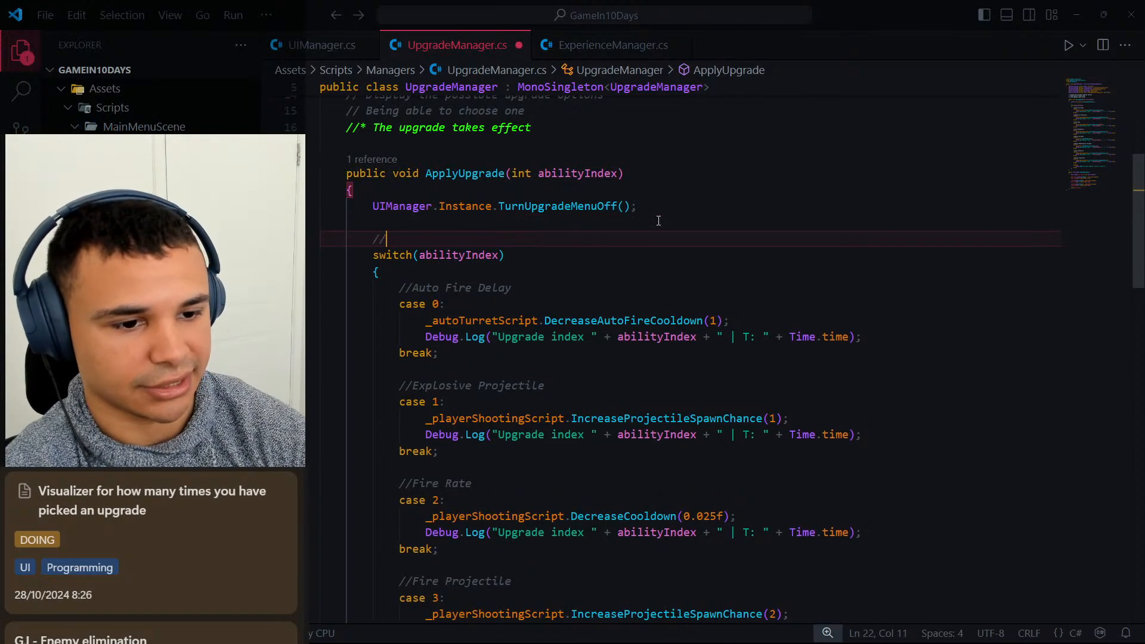
pyautogui.write('//Indexes')
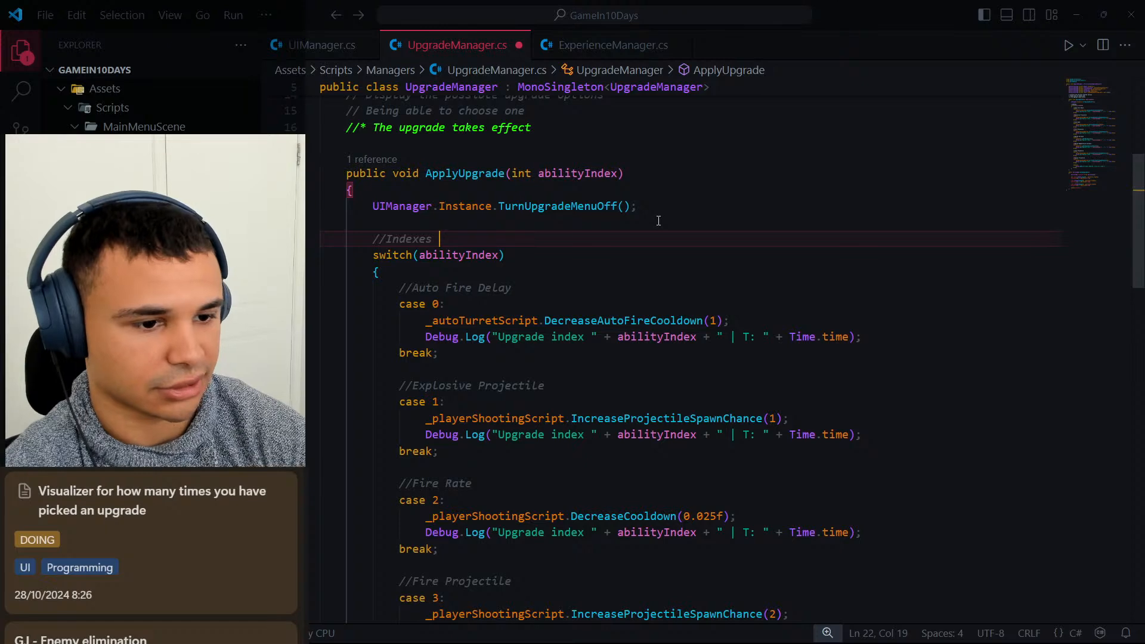
pyautogui.press('BackSpace')
pyautogui.write(': Fire, ')
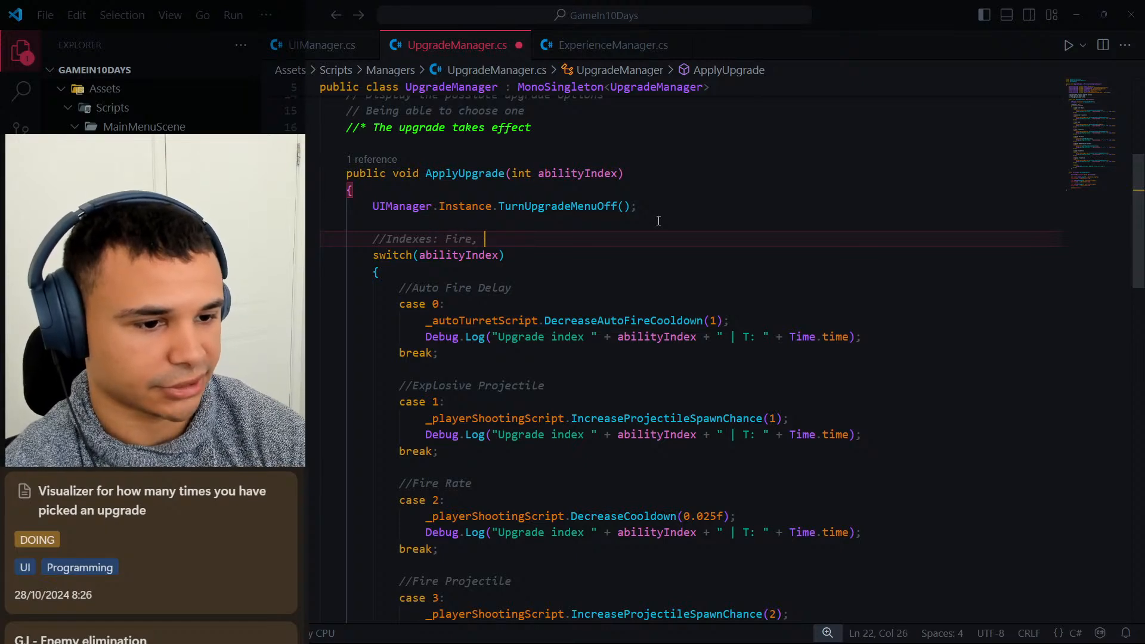
pyautogui.write('Explos')
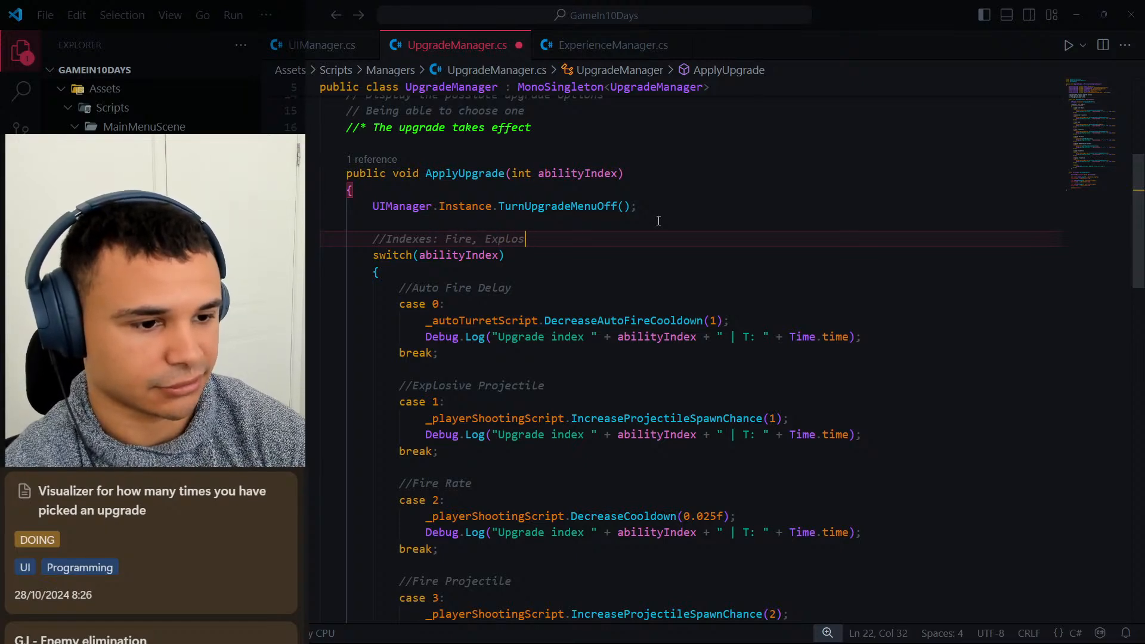
pyautogui.write('ive, ')
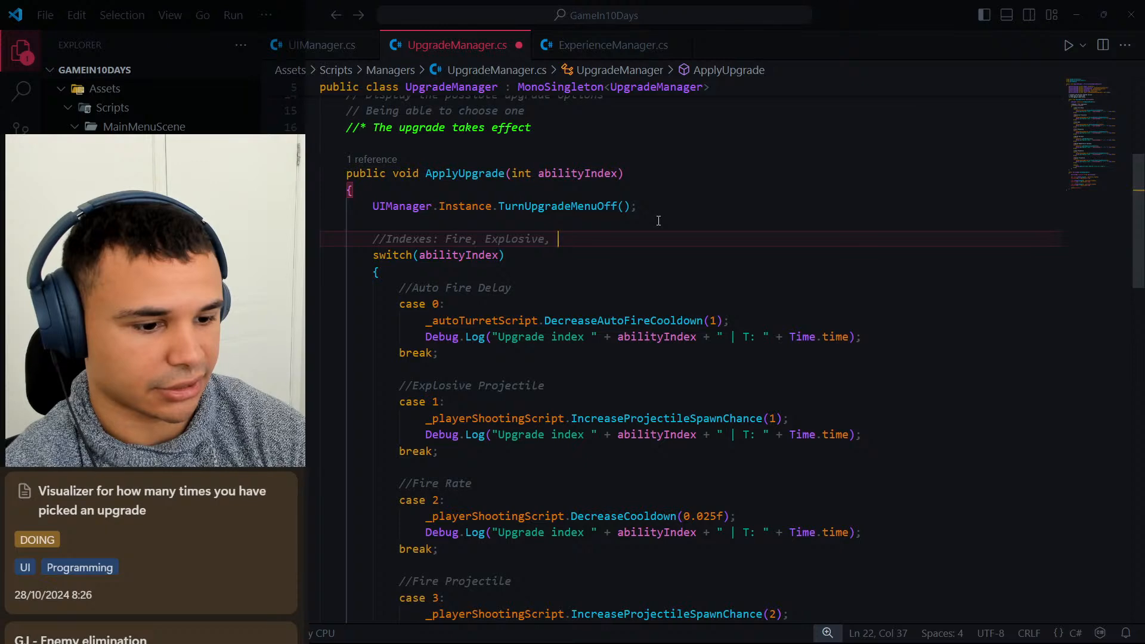
pyautogui.write('Fire rate,')
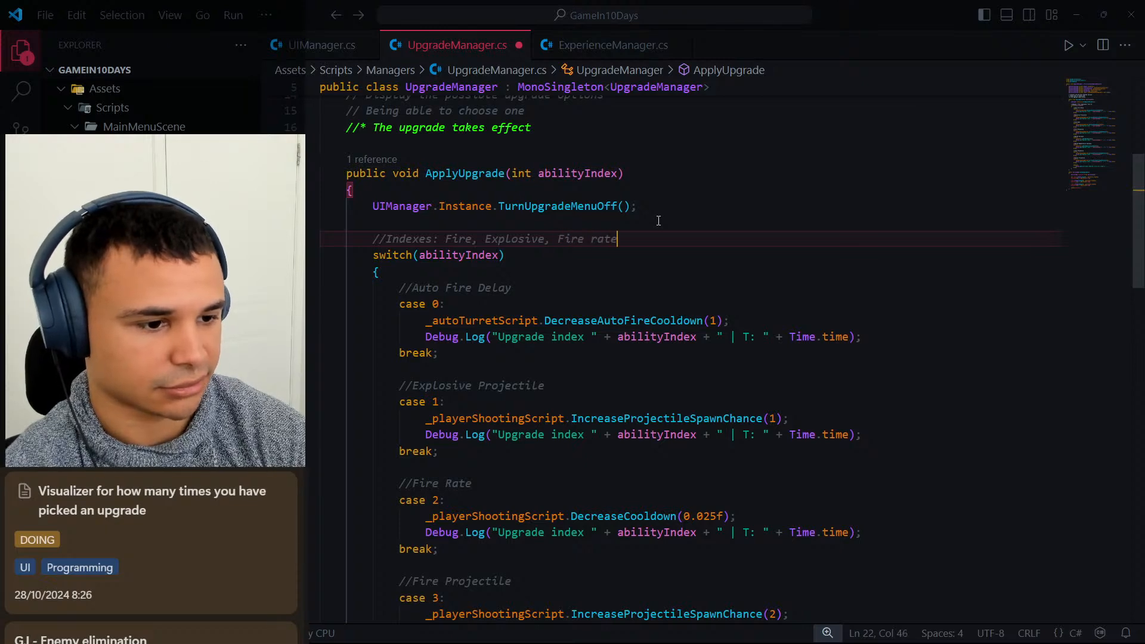
# Insert the word Player before Fire rate in the //Indexes comment.
pyautogui.hotkey('ctrl', 'Left')
pyautogui.hotkey('ctrl', 'Left')
pyautogui.write('Player')
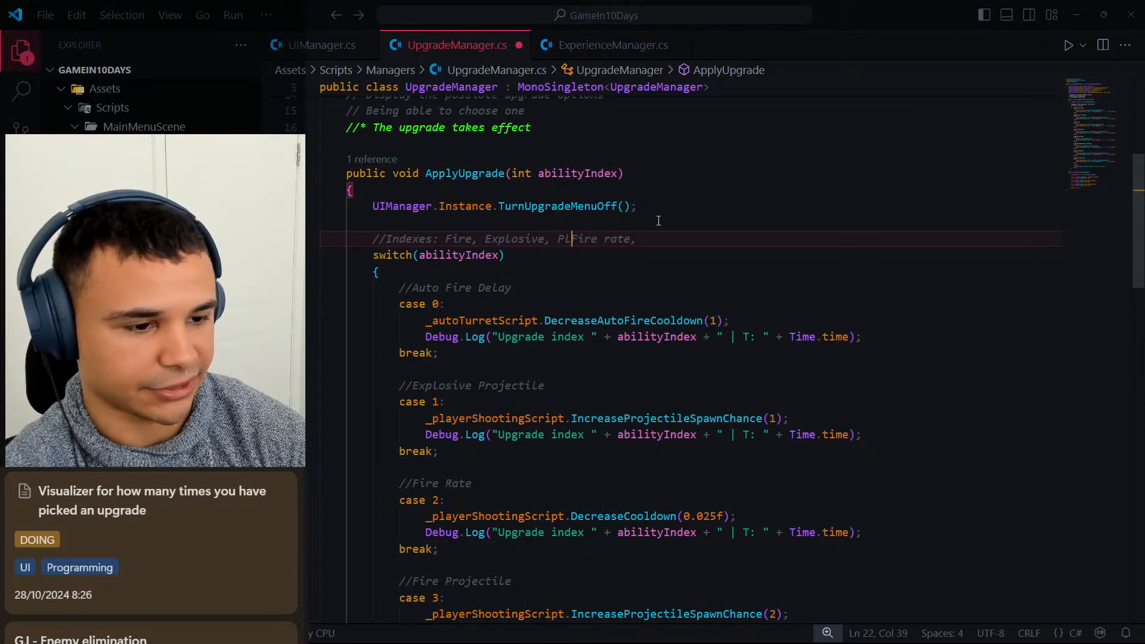
pyautogui.hotkey('ctrl', 'Right')
pyautogui.hotkey('ctrl', 'Right')
pyautogui.hotkey('ctrl', 'Right')
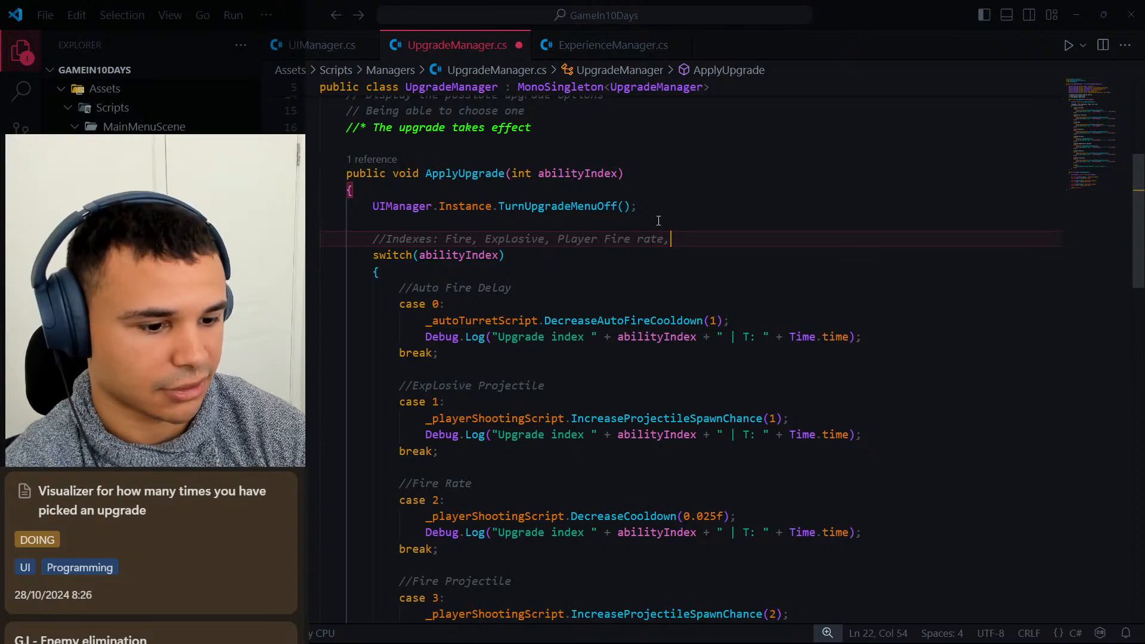
# Append a Fire entry, separated by a space, after Player Fire rate, in the //Indexes comment.
pyautogui.write('Fir')
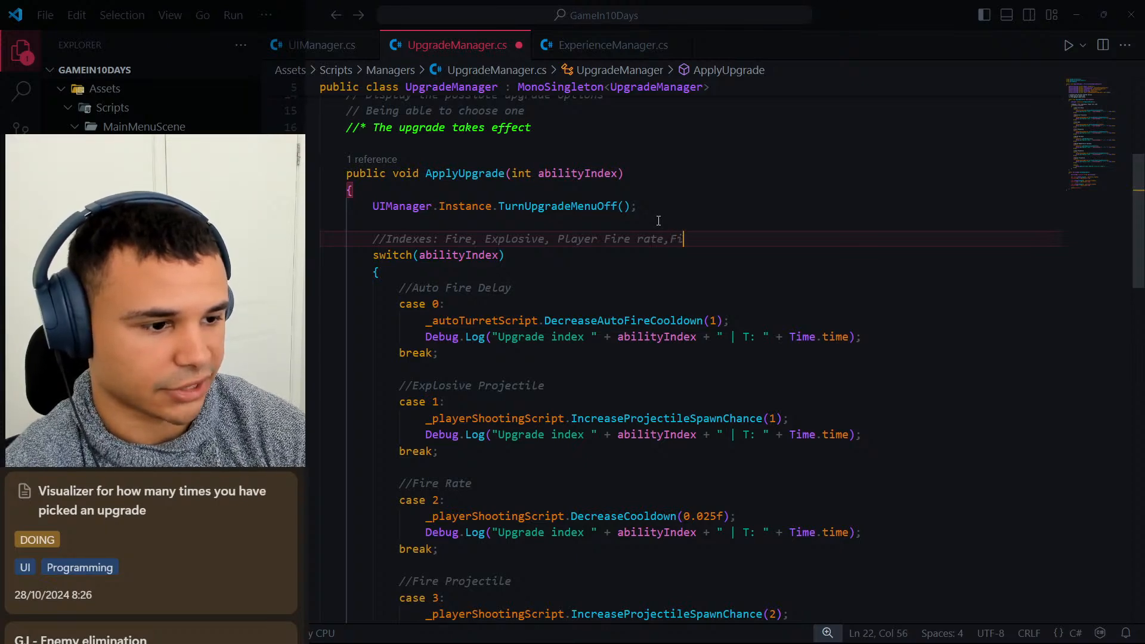
pyautogui.press('BackSpace')
pyautogui.press('BackSpace')
pyautogui.press('BackSpace')
pyautogui.press('BackSpace')
pyautogui.write('Fire')
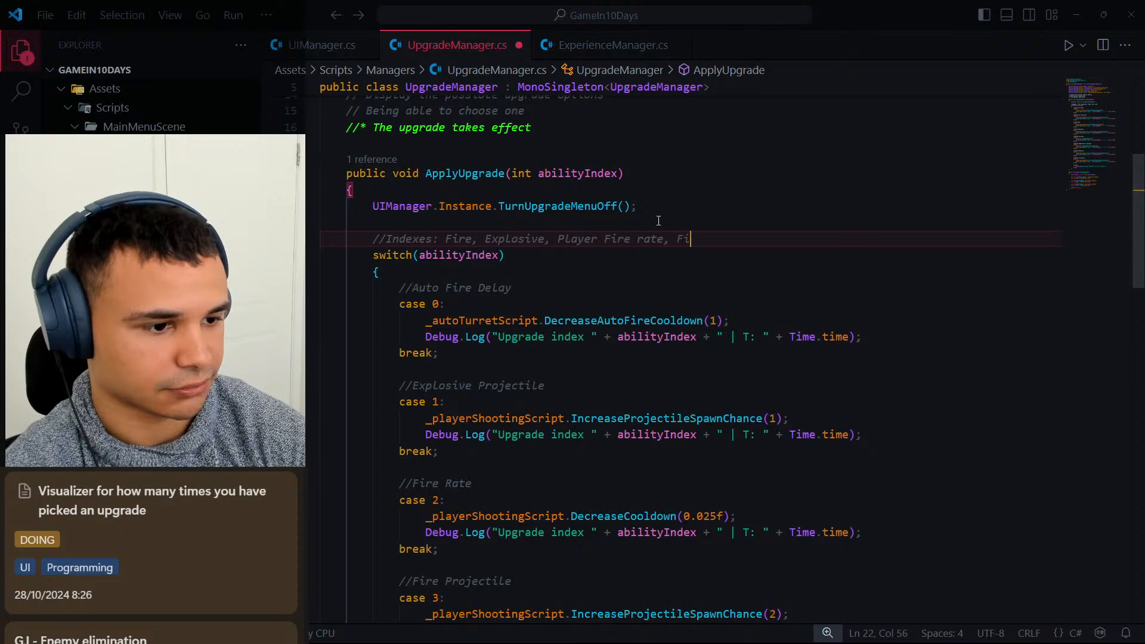
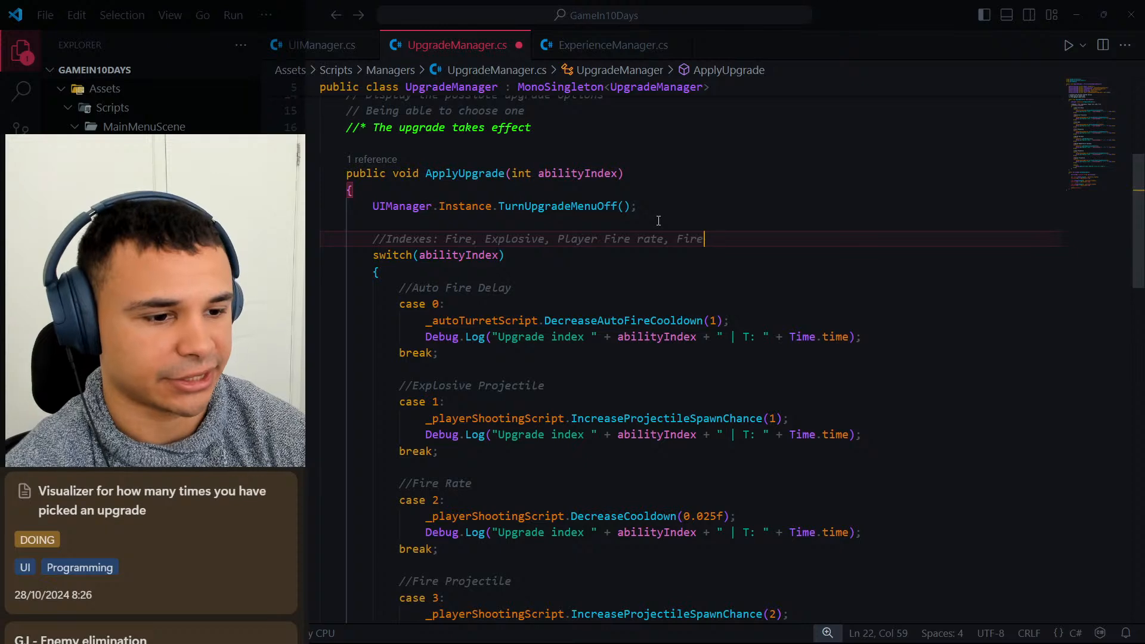
# Change the first entry of the //Indexes comment from Fire to Auto turret firerate.
pyautogui.press('Left')
pyautogui.press('Left')
pyautogui.press('Left')
pyautogui.press('Left')
pyautogui.press('Left')
pyautogui.press('Left')
pyautogui.press('Left')
pyautogui.press('Left')
pyautogui.press('Left')
pyautogui.press('Left')
pyautogui.press('Left')
pyautogui.press('Left')
pyautogui.press('Left')
pyautogui.press('Left')
pyautogui.press('Left')
pyautogui.press('Left')
pyautogui.press('Left')
pyautogui.press('Left')
pyautogui.press('Left')
pyautogui.press('Left')
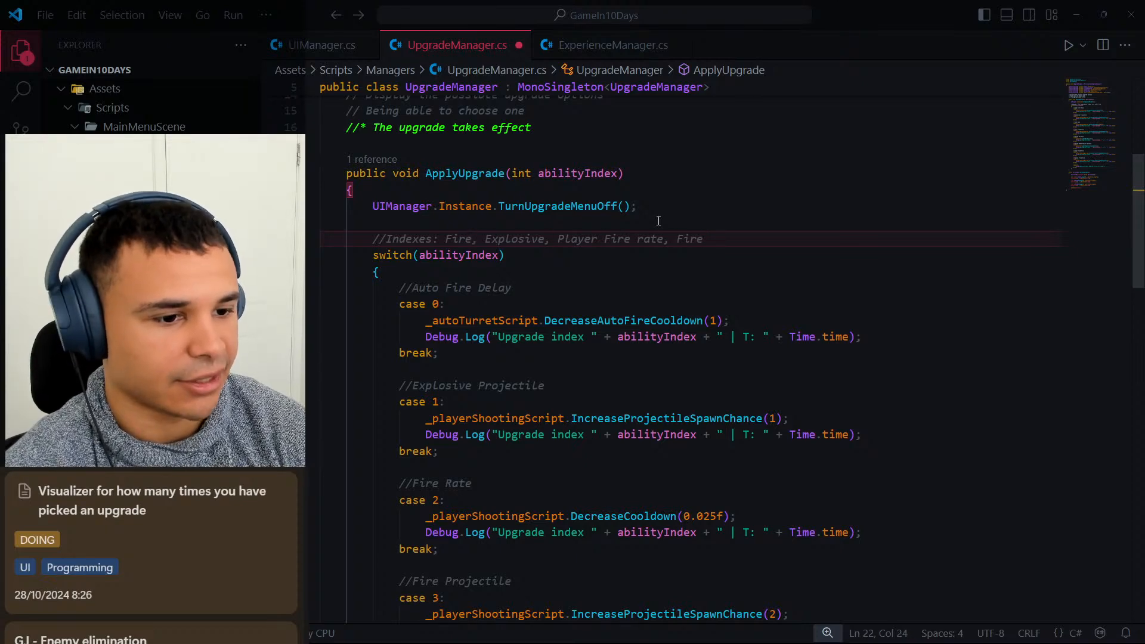
pyautogui.press('Left')
pyautogui.press('Left')
pyautogui.press('Left')
pyautogui.press('Left')
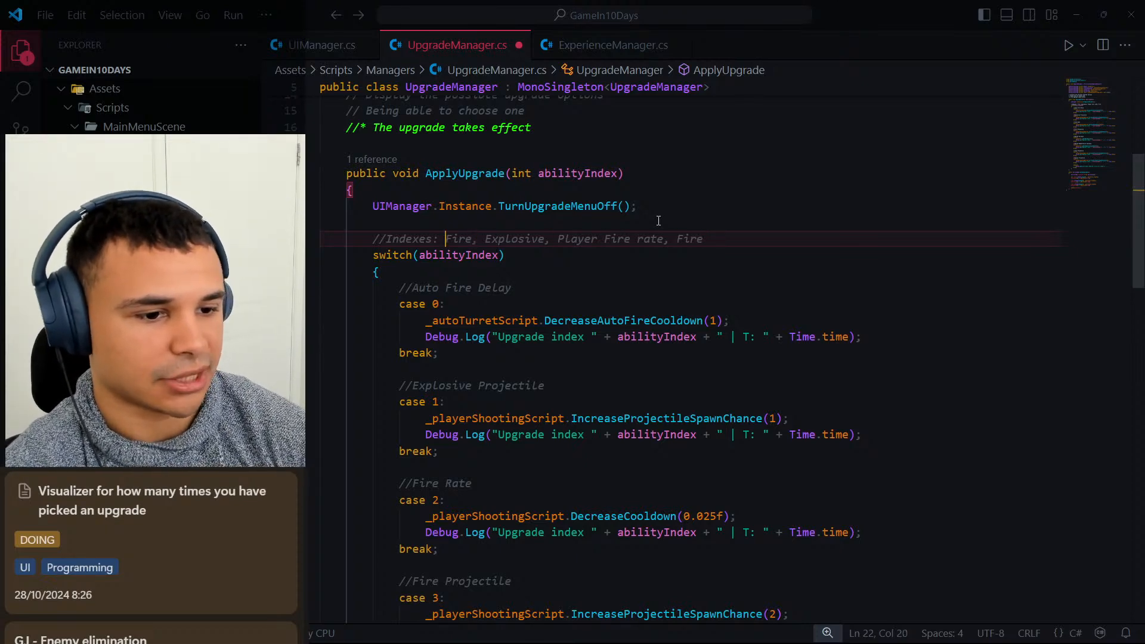
pyautogui.write('Auto turret')
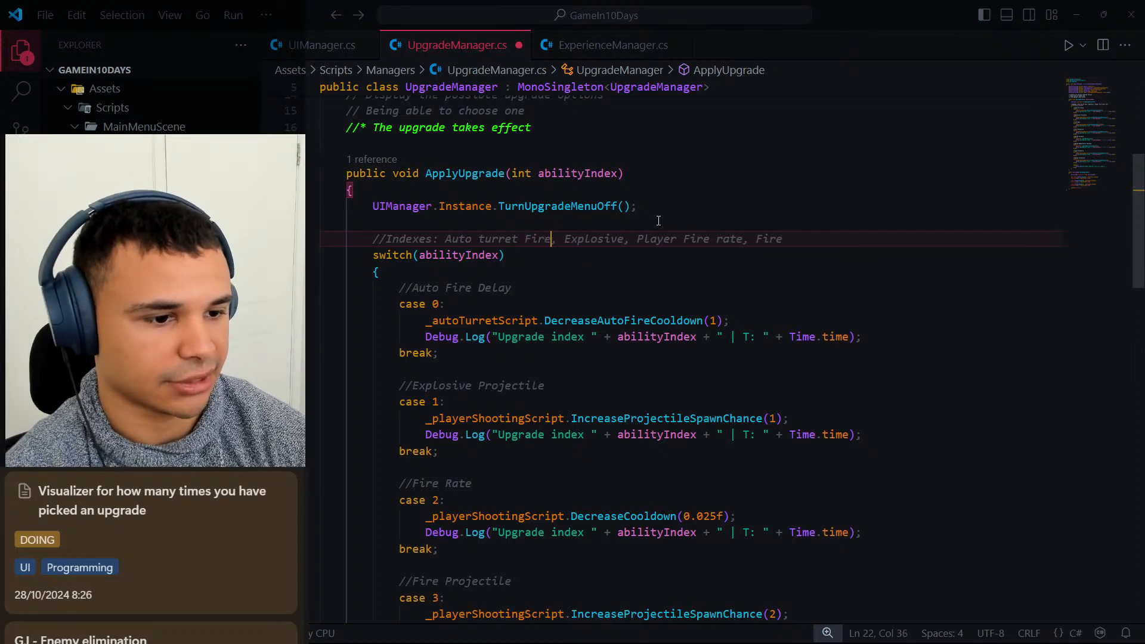
pyautogui.press('BackSpace')
pyautogui.press('BackSpace')
pyautogui.press('BackSpace')
pyautogui.press('BackSpace')
pyautogui.write('fire')
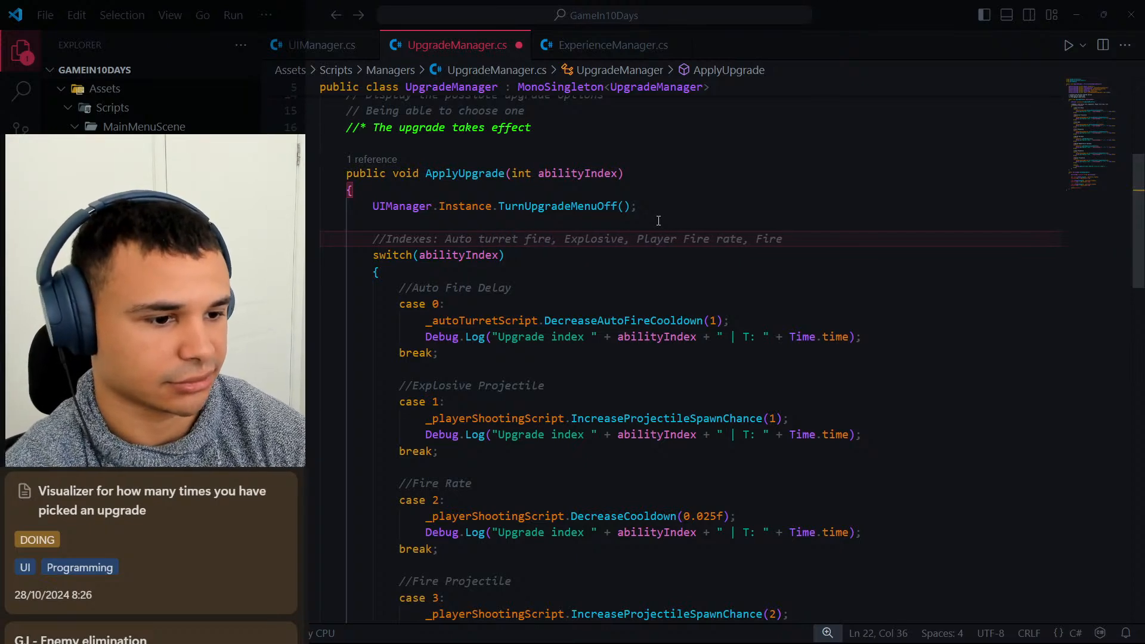
pyautogui.write('rate')
# Append the comma-separated entries Health and regen after the final Fire entry in the //Indexes comment.
pyautogui.press('Right')
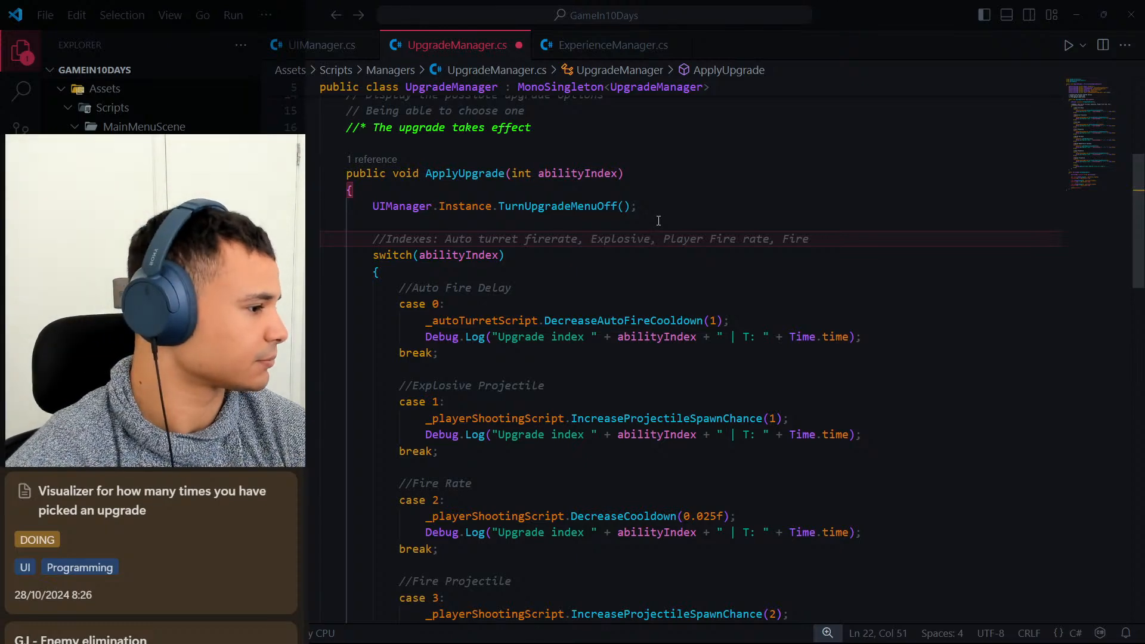
pyautogui.press('Right')
pyautogui.press('Right')
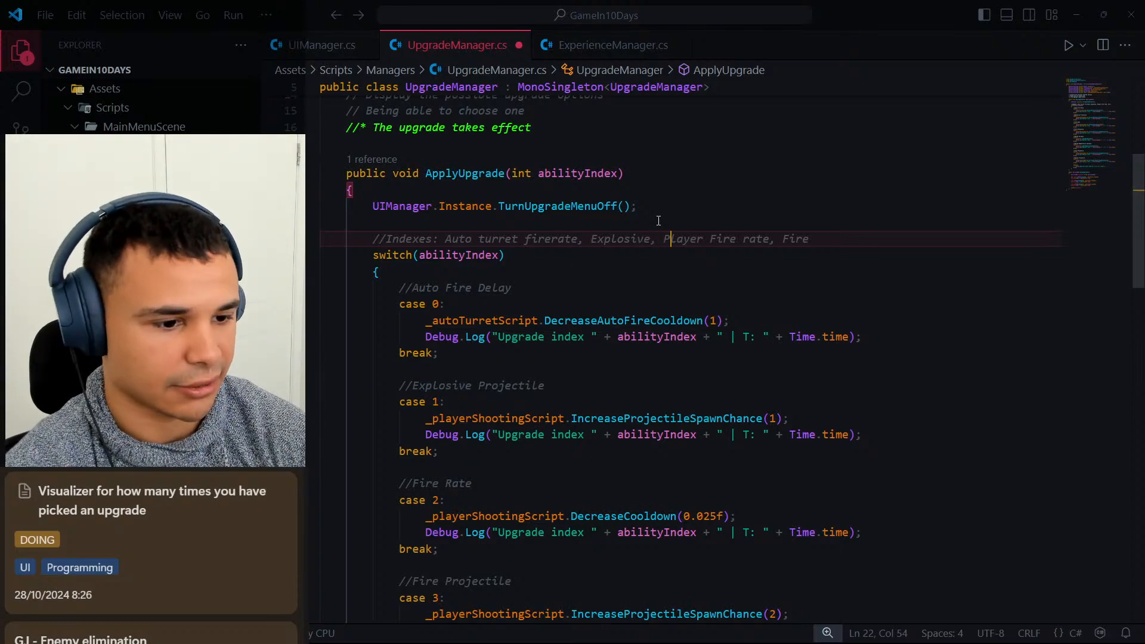
pyautogui.press('Right')
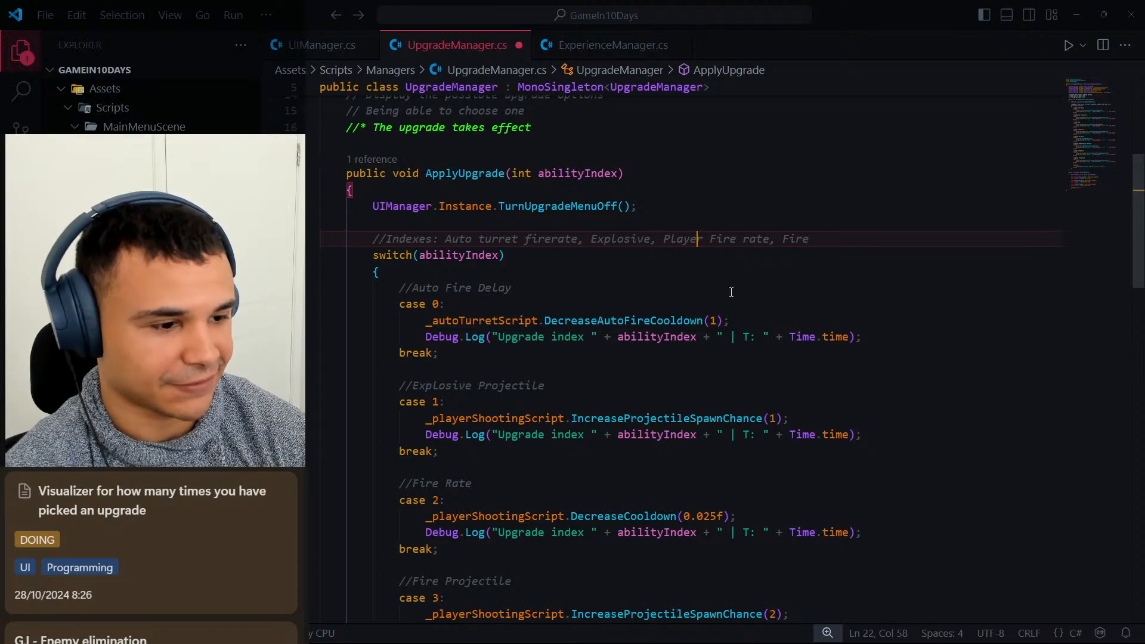
pyautogui.scroll(-5, 730, 291)
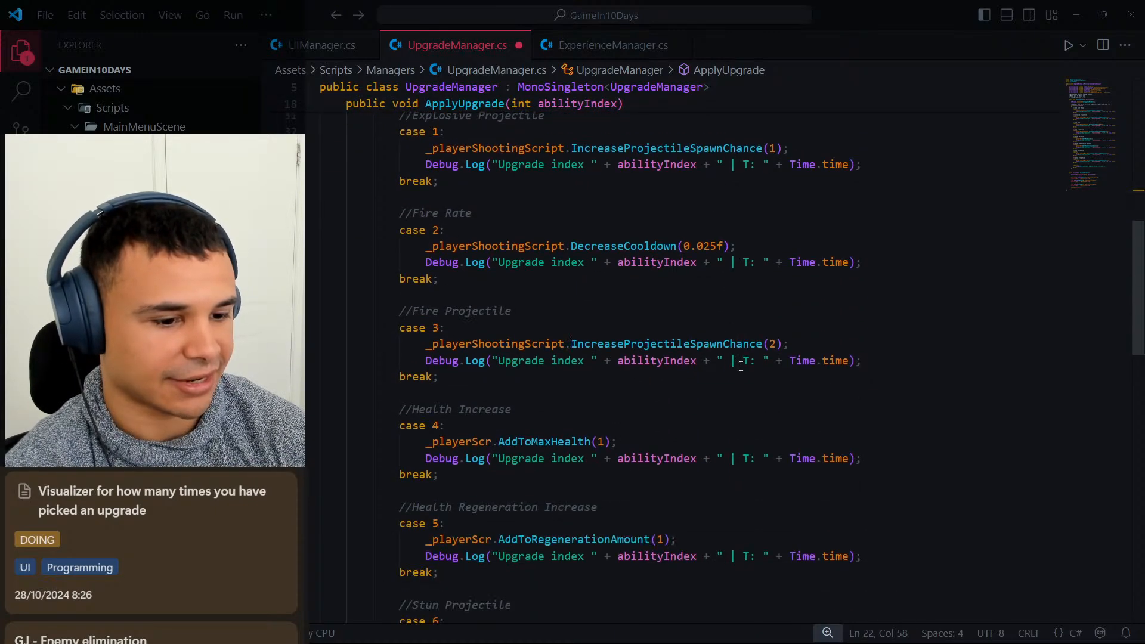
pyautogui.scroll(5, 742, 359)
pyautogui.click(826, 157)
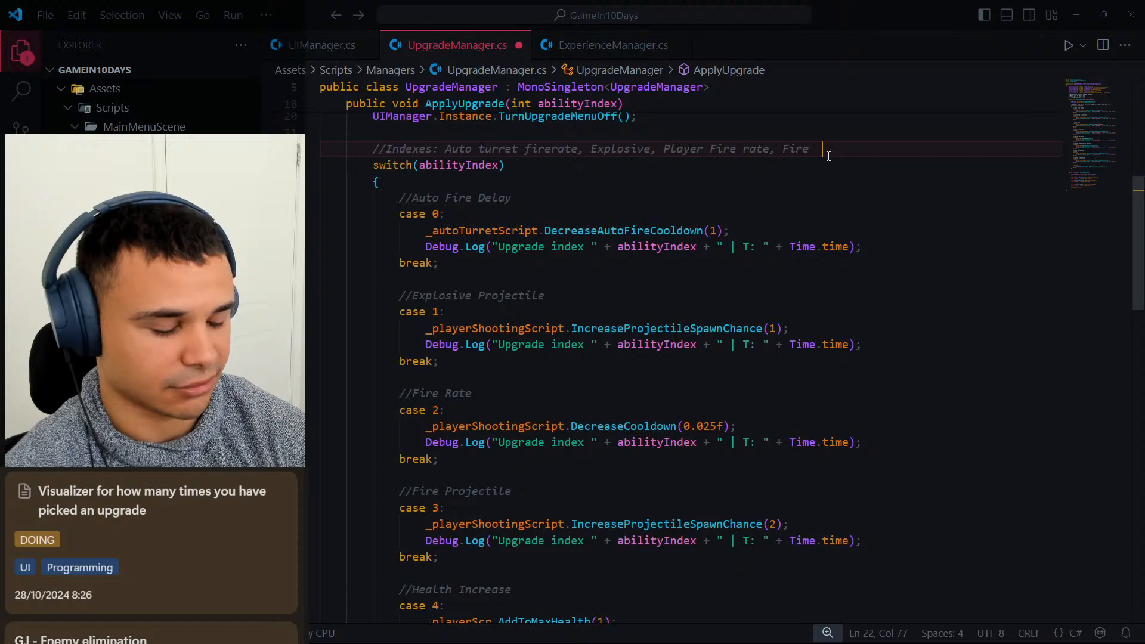
pyautogui.write(', h')
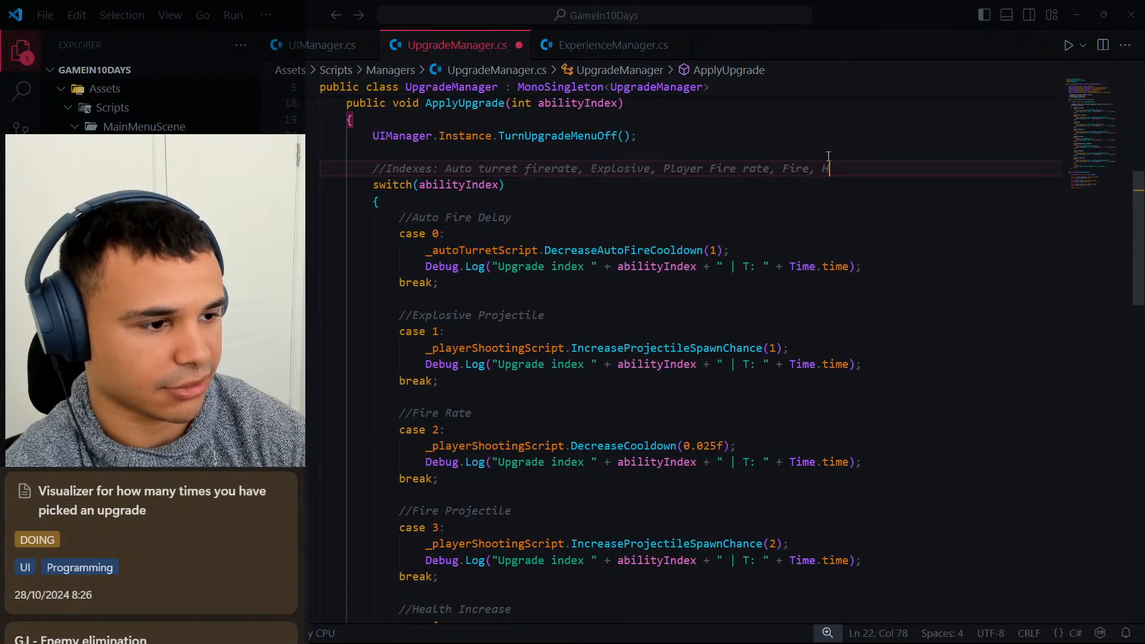
pyautogui.write('ealth,')
pyautogui.scroll(-5, 745, 512)
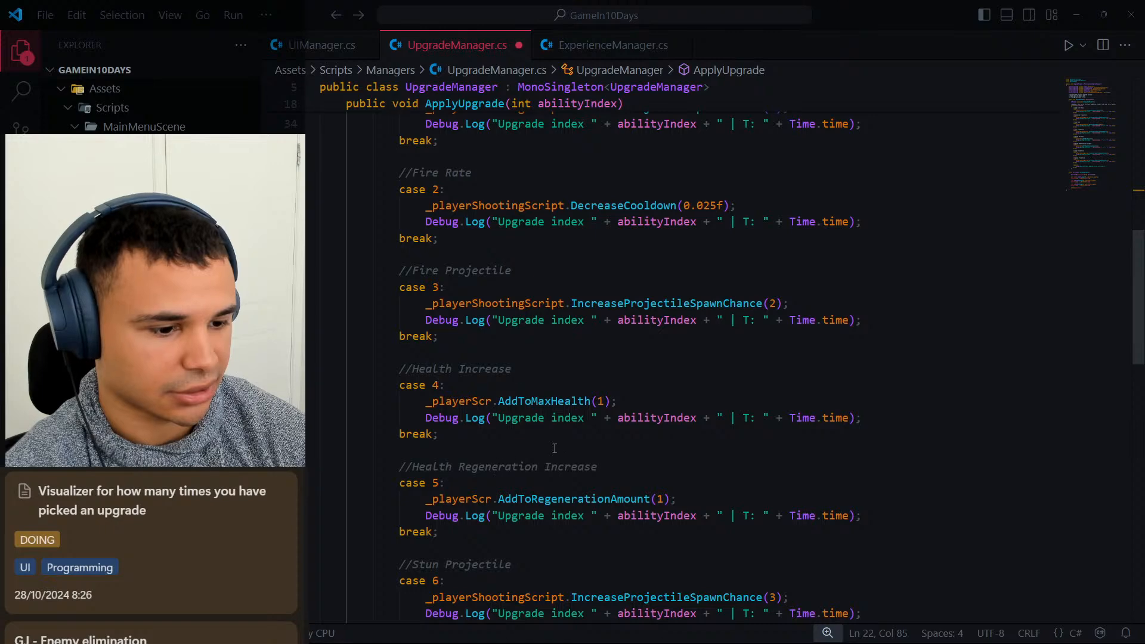
pyautogui.scroll(5, 554, 448)
pyautogui.write('regen,')
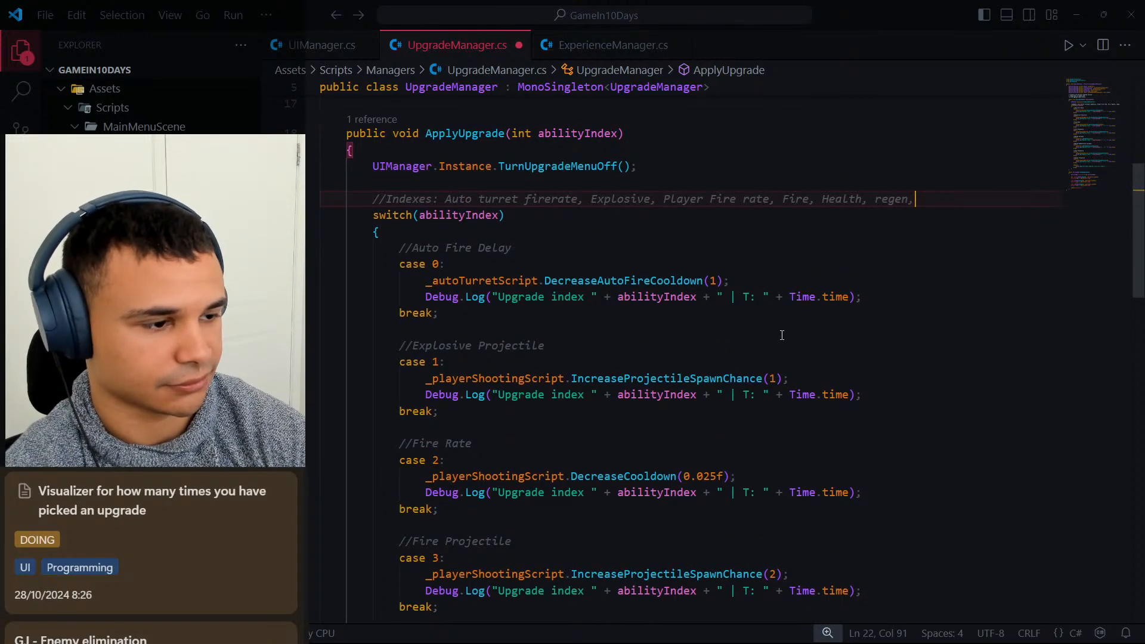
# Check the remaining switch cases and append a comma and stun poison after regen in the //Indexes comment.
pyautogui.scroll(-6, 781, 335)
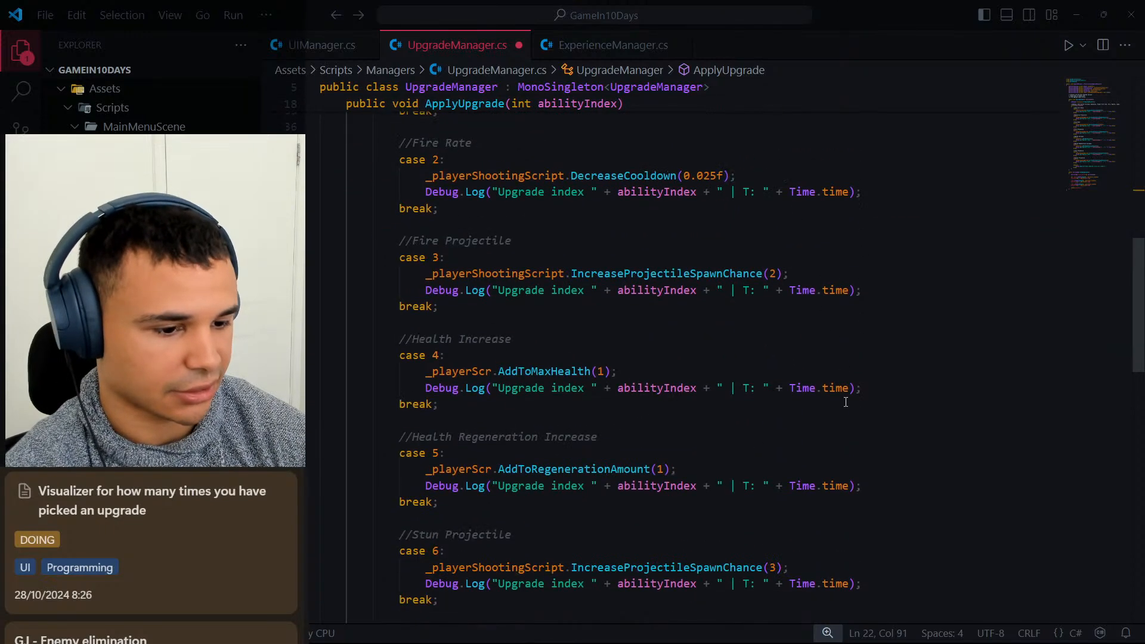
pyautogui.scroll(-1, 548, 439)
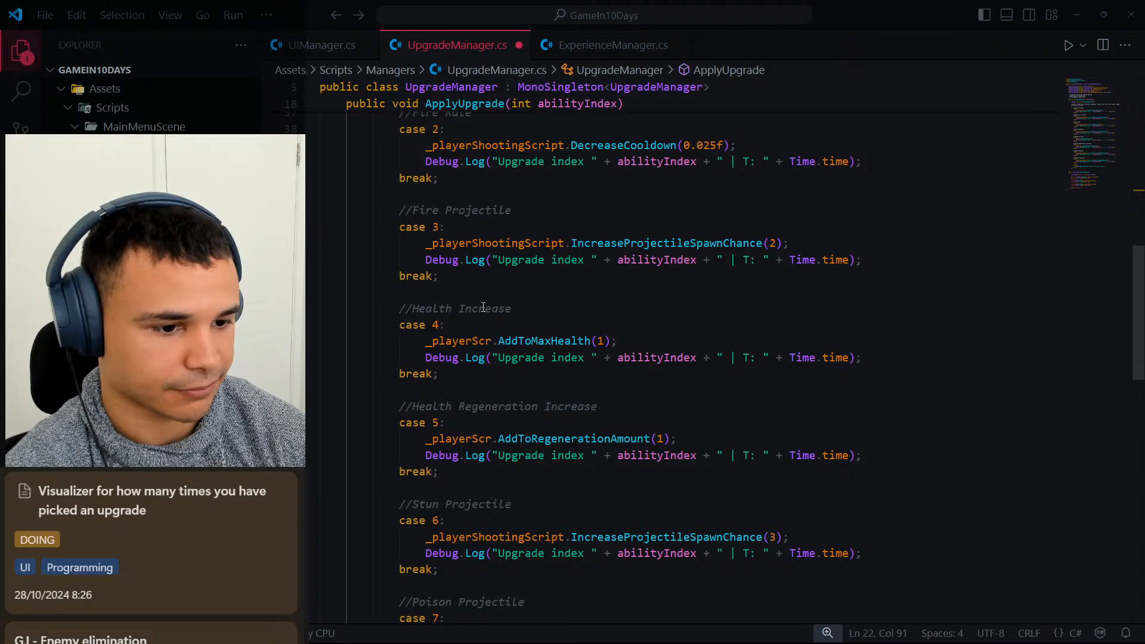
pyautogui.scroll(-1, 467, 465)
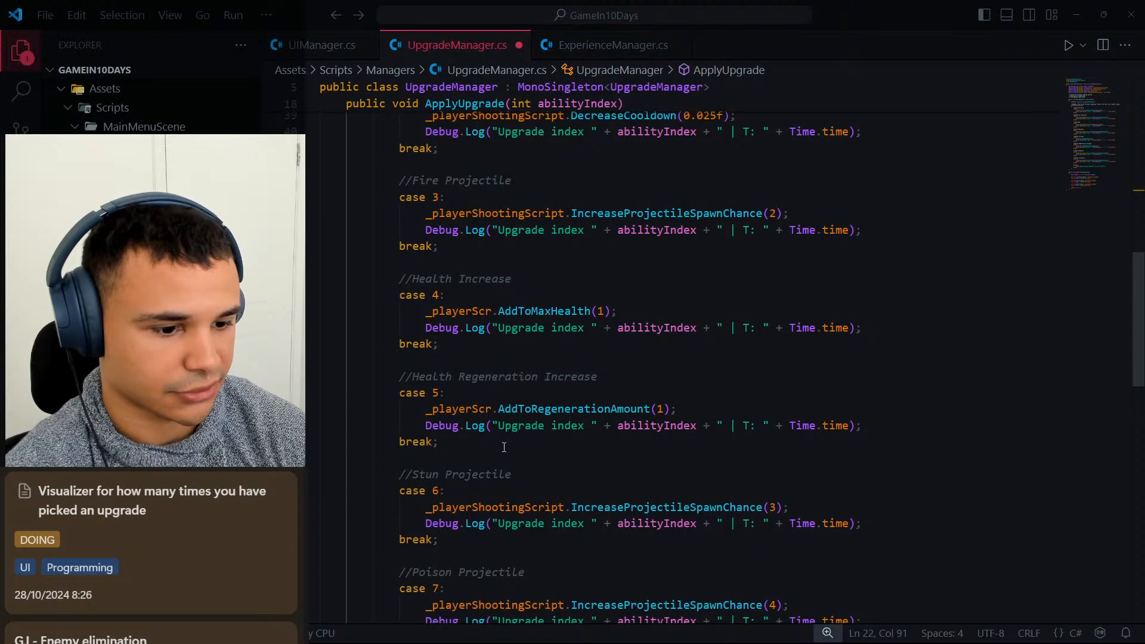
pyautogui.scroll(-6, 501, 471)
pyautogui.scroll(18, 935, 386)
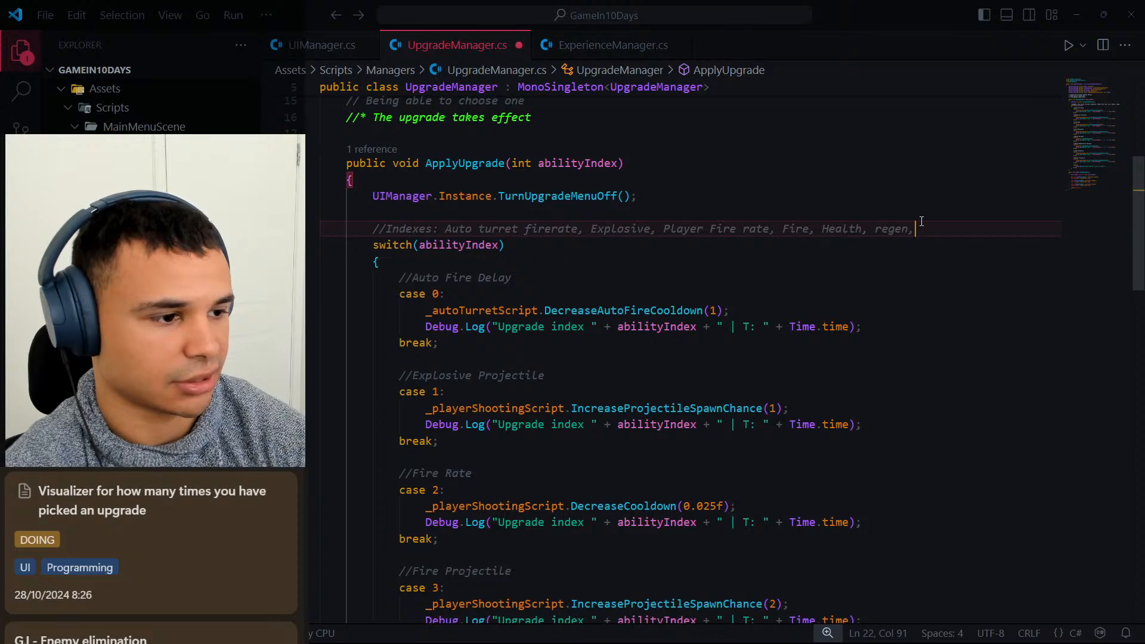
pyautogui.write('stun poison')
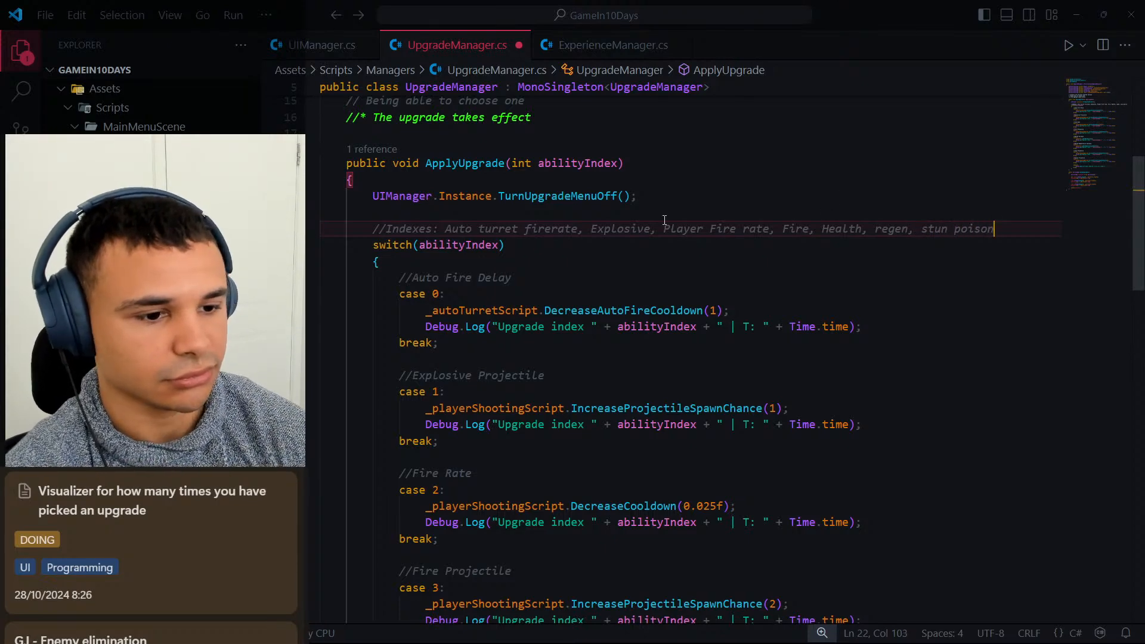
# In the //Indexes comment, prefix Auto turret firerate with 0 =, Explosive with 1 = and Player Fire rate with 2 =.
pyautogui.click(444, 230)
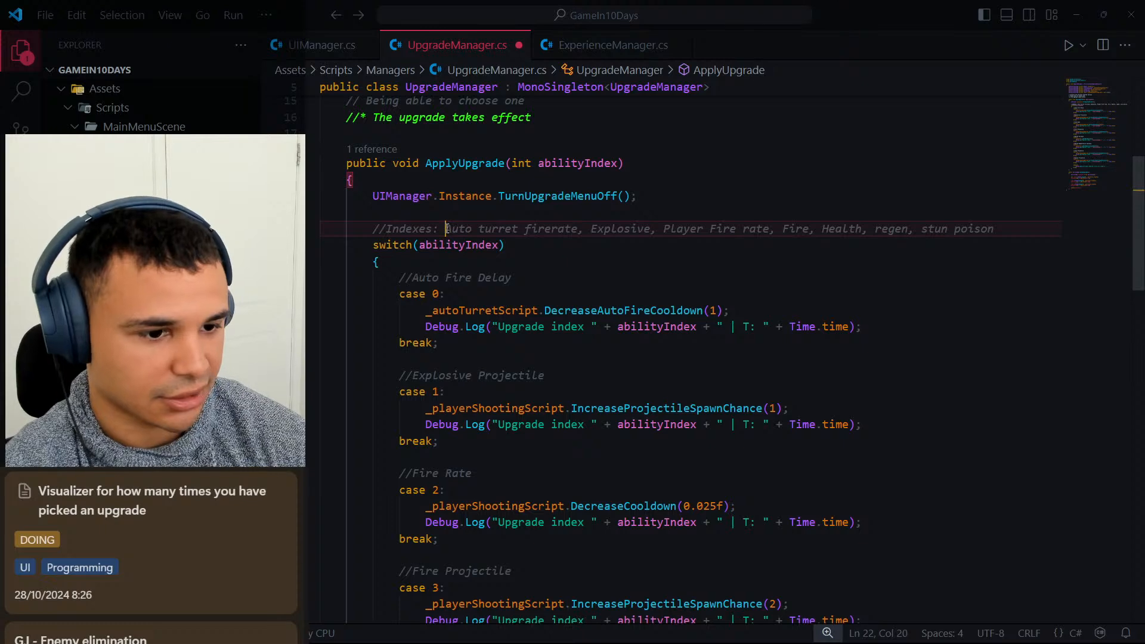
pyautogui.write('0 =')
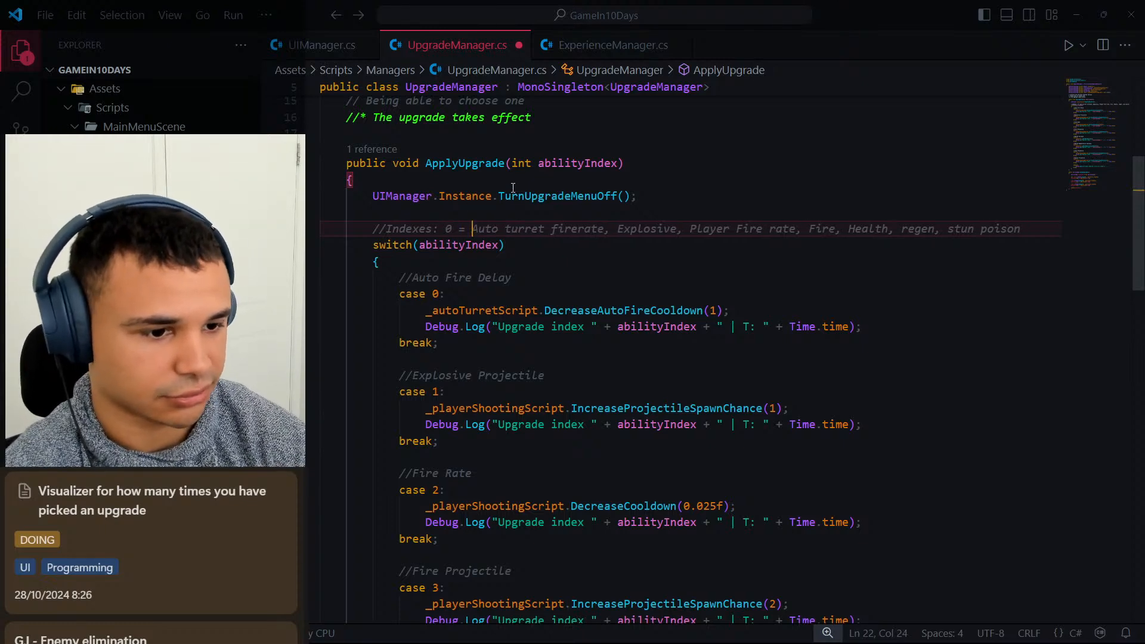
pyautogui.hotkey('ctrl', 'Right')
pyautogui.hotkey('ctrl', 'Right')
pyautogui.hotkey('ctrl', 'Right')
pyautogui.press('Right')
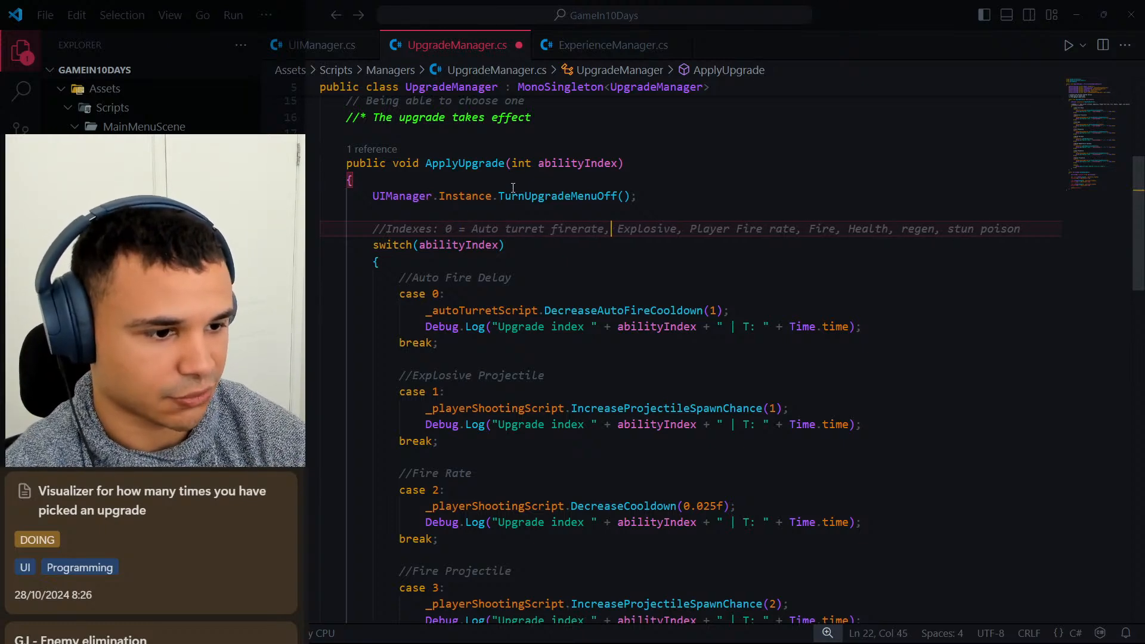
pyautogui.write('1')
pyautogui.press('Left')
pyautogui.press('Left')
pyautogui.press('Right')
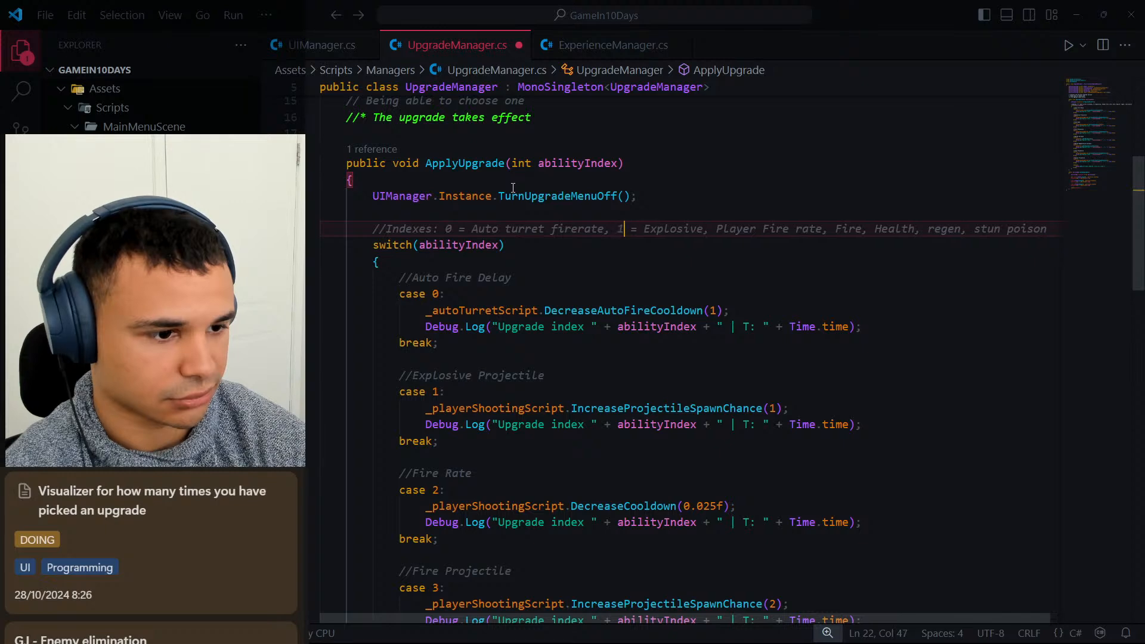
pyautogui.write('2 =')
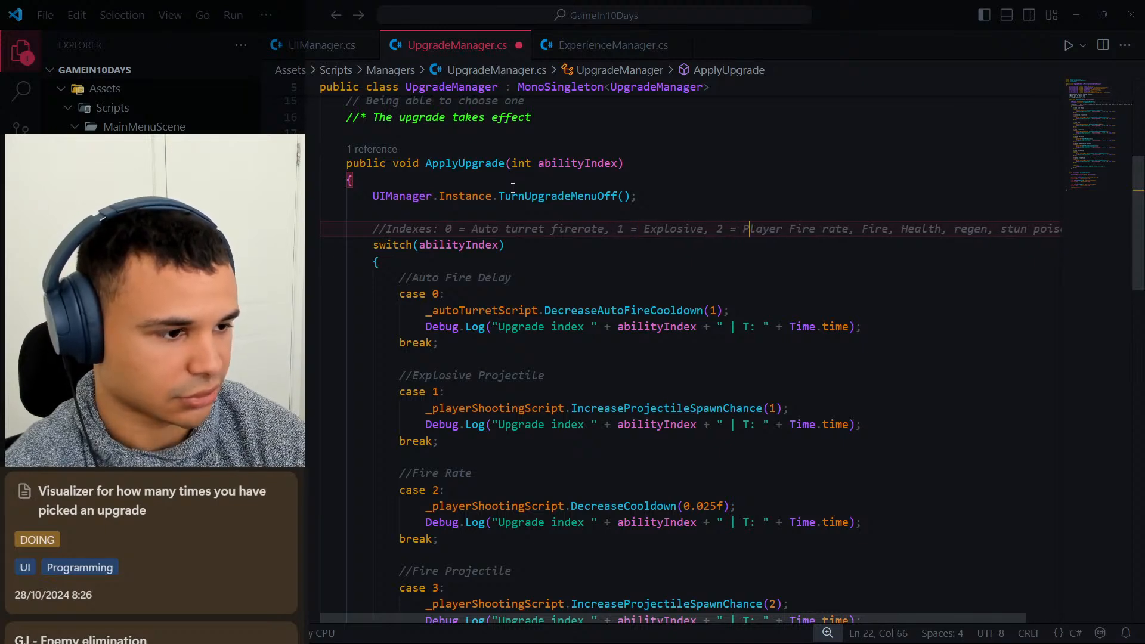
# Split the //Indexes comment after Player Fire rate, putting the remaining entries on a second // comment line.
pyautogui.press('Right')
pyautogui.press('Right')
pyautogui.press('Right')
pyautogui.press('Right')
pyautogui.press('Right')
pyautogui.press('Right')
pyautogui.press('Right')
pyautogui.press('Right')
pyautogui.press('Right')
pyautogui.press('Right')
pyautogui.press('Right')
pyautogui.press('Right')
pyautogui.press('Right')
pyautogui.press('Right')
pyautogui.press('Right')
pyautogui.press('Right')
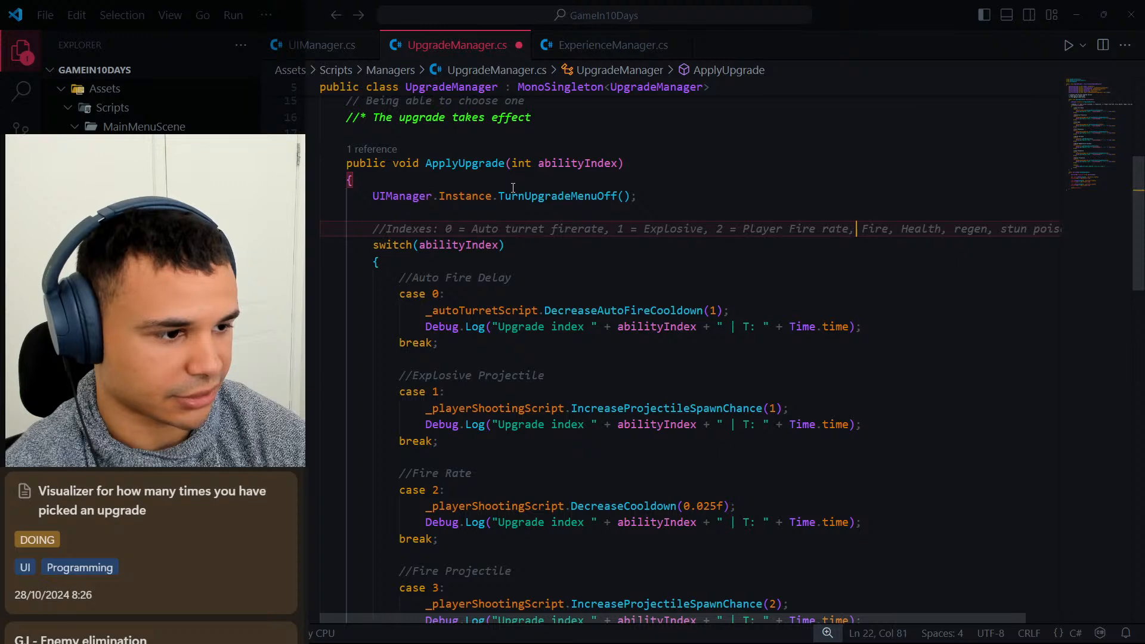
pyautogui.press('Return')
pyautogui.write('// ')
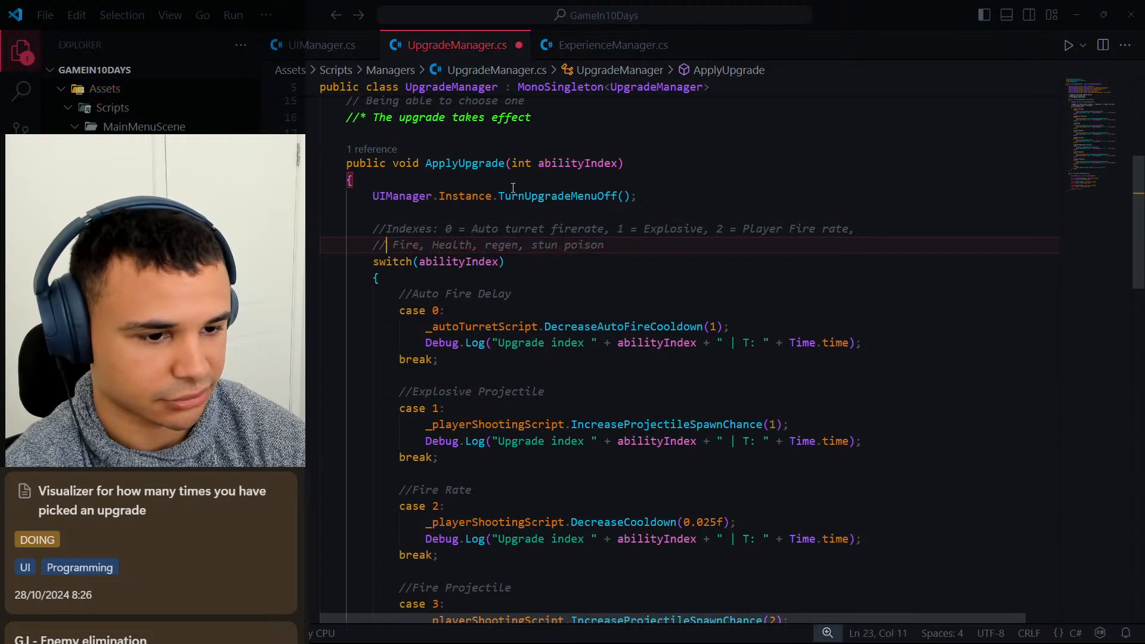
pyautogui.write('3 =')
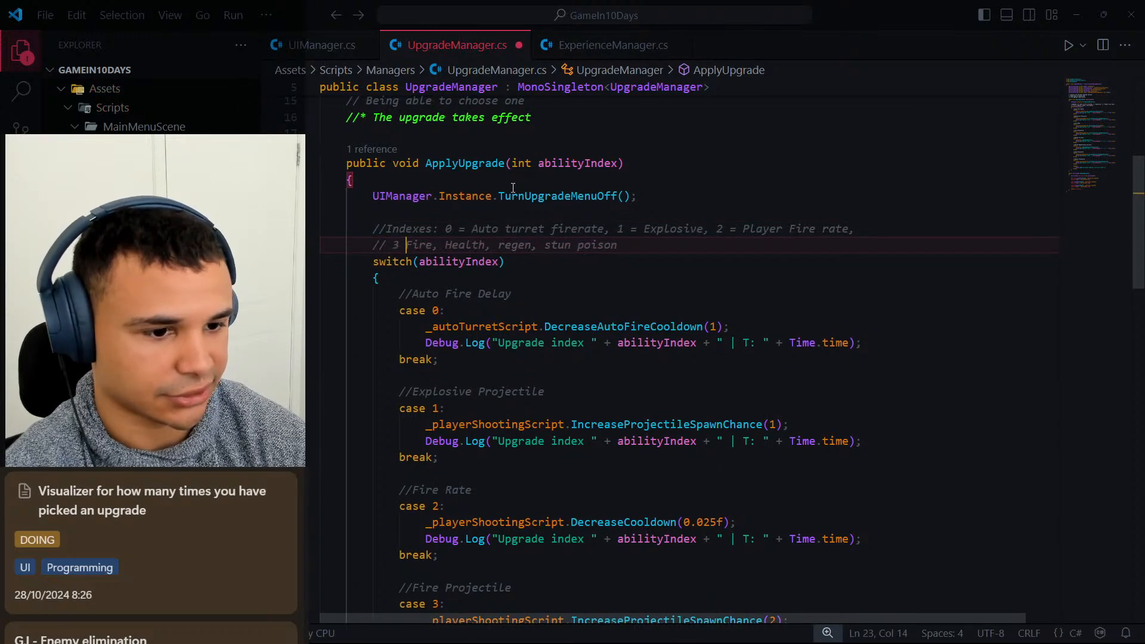
# On the second comment line, prefix Fire with 3 = and Health with 4 =.
pyautogui.press('Right')
pyautogui.press('Right')
pyautogui.press('Right')
pyautogui.press('Right')
pyautogui.press('Right')
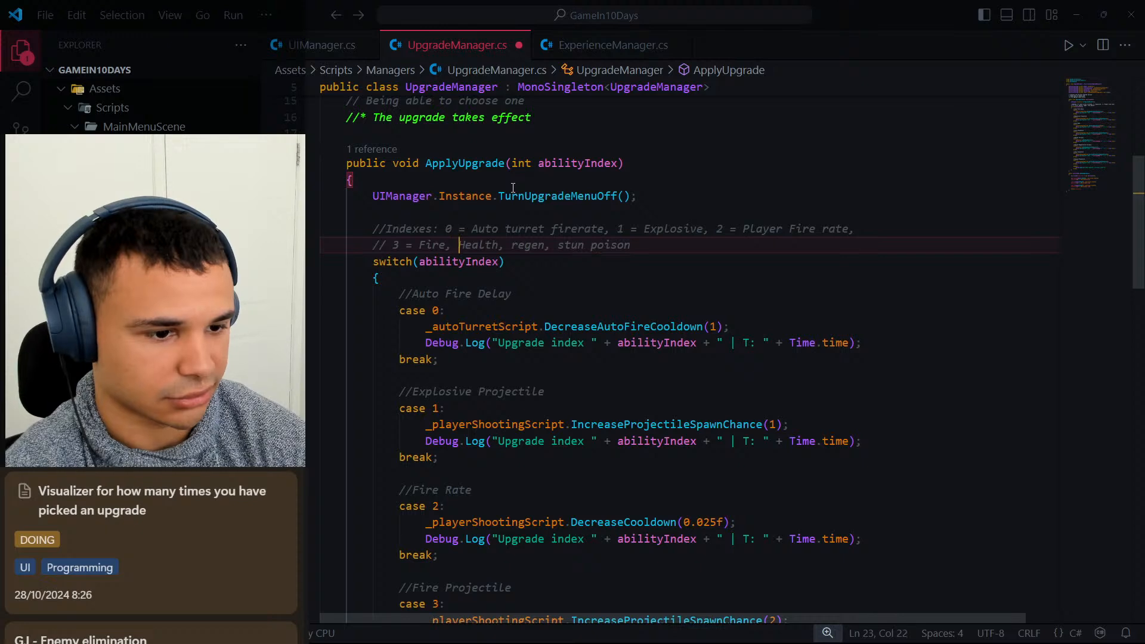
pyautogui.write('4 =')
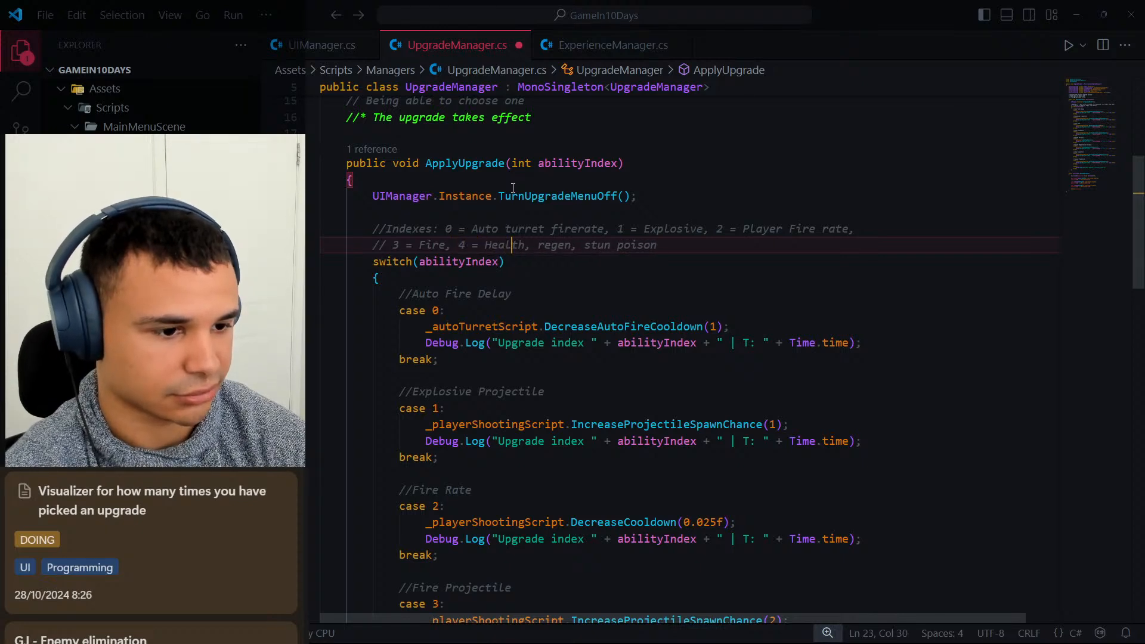
pyautogui.press('Right')
pyautogui.press('Right')
pyautogui.press('Right')
pyautogui.press('Right')
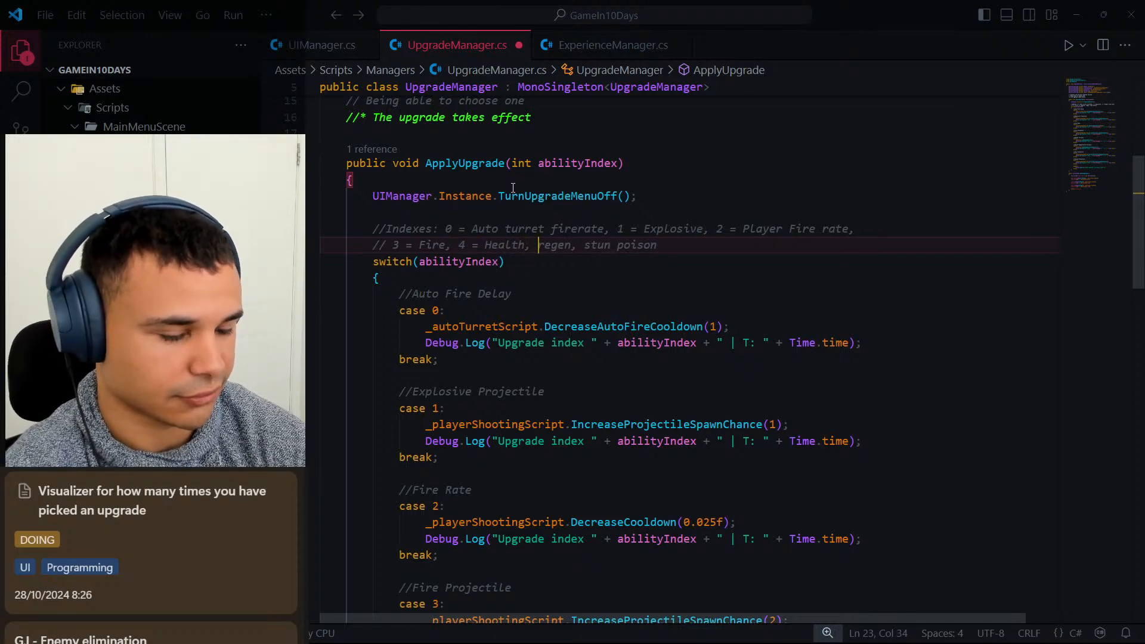
# Prefix regen with 5 = and stun with 6 =, and check the numbering against the ApplyUpgrade switch cases.
pyautogui.write('5 =')
pyautogui.press('Right')
pyautogui.press('Right')
pyautogui.press('Right')
pyautogui.press('Right')
pyautogui.press('Right')
pyautogui.press('Right')
pyautogui.press('Right')
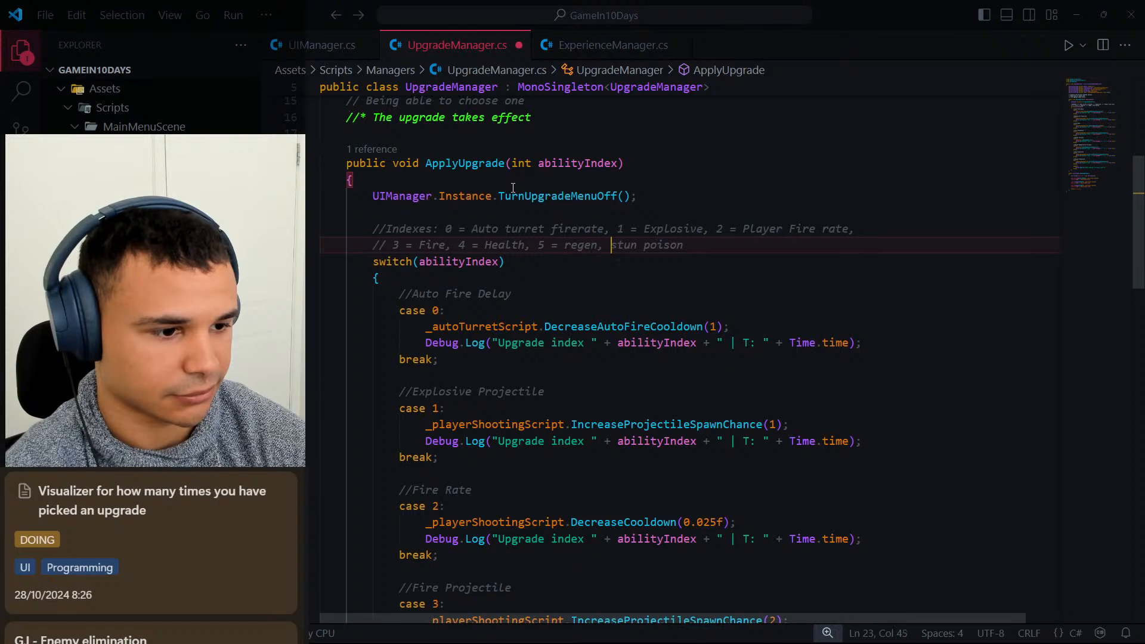
pyautogui.press('Right')
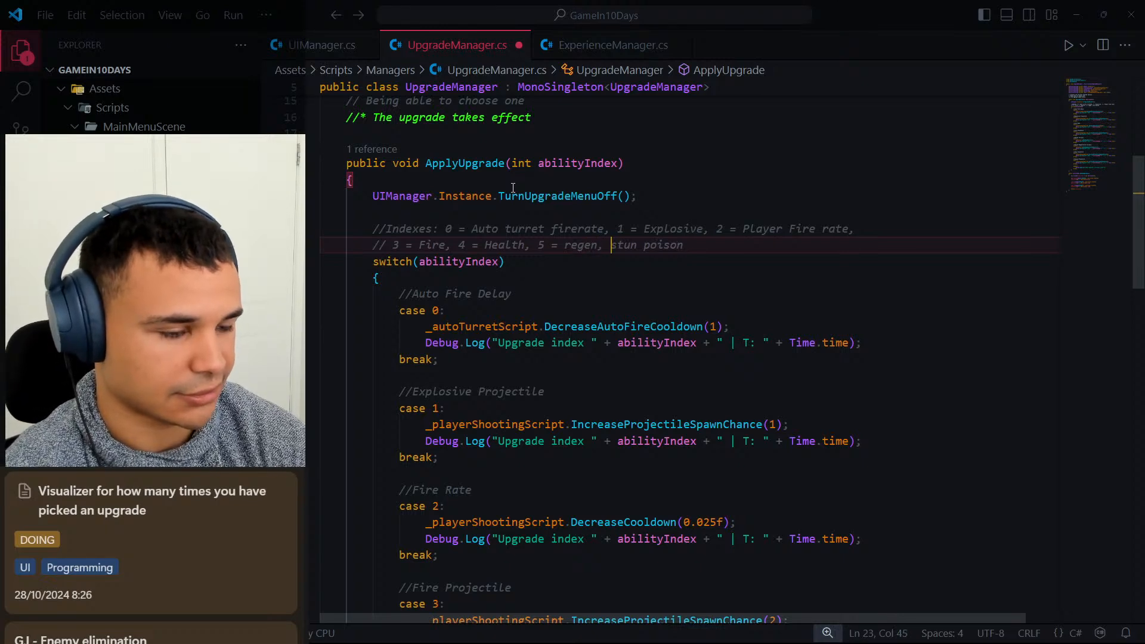
pyautogui.write('6 =')
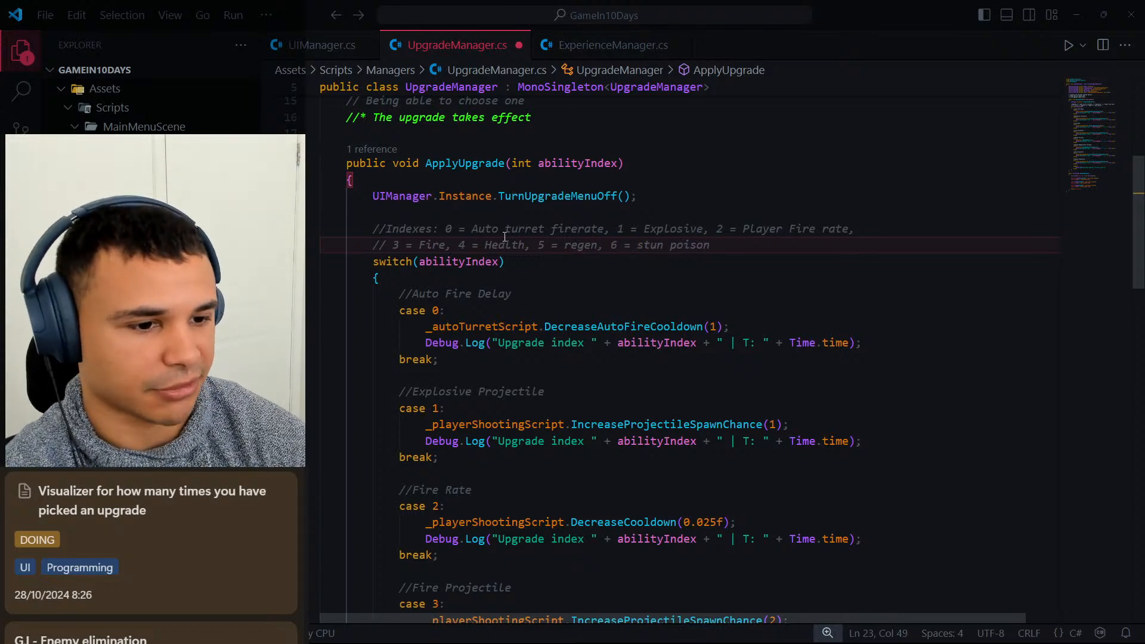
pyautogui.scroll(-12, 575, 253)
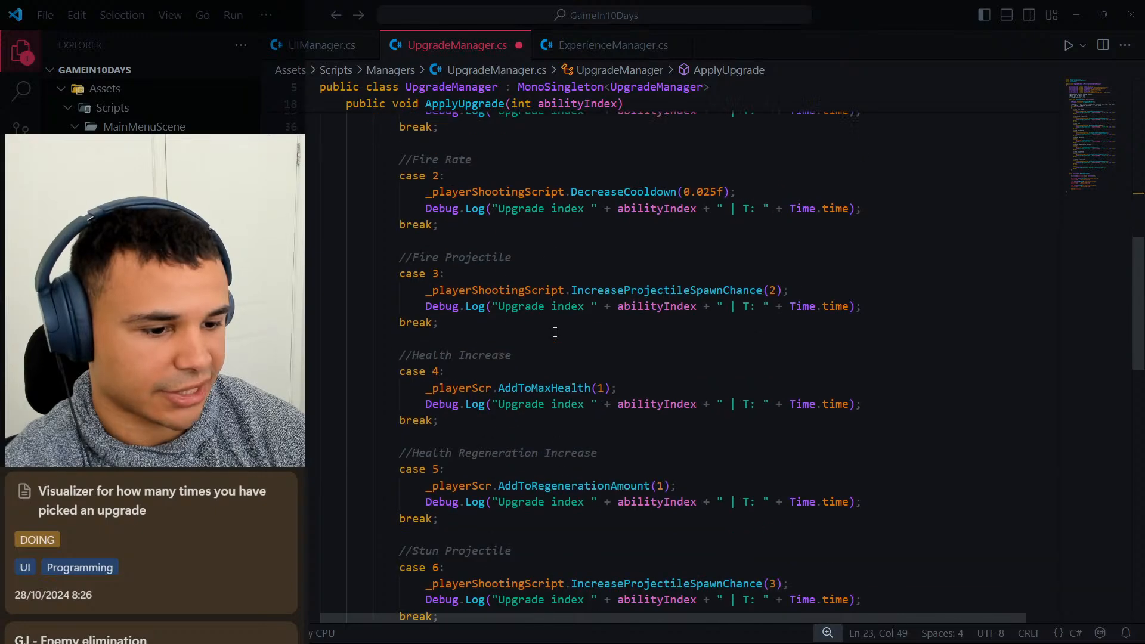
pyautogui.scroll(-1, 533, 370)
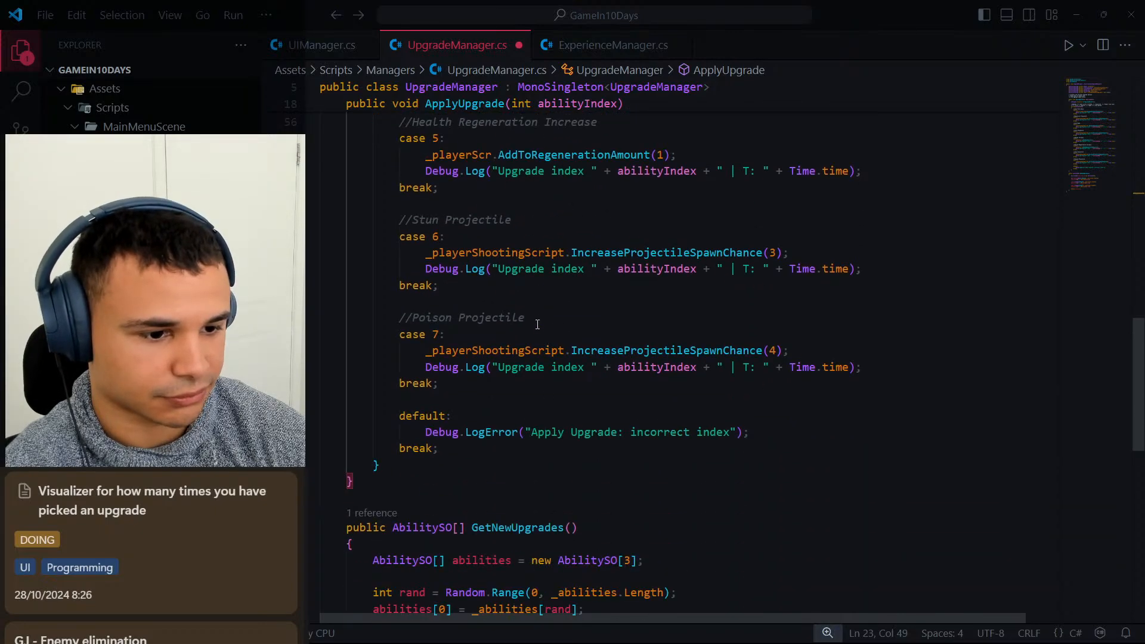
pyautogui.scroll(10, 537, 324)
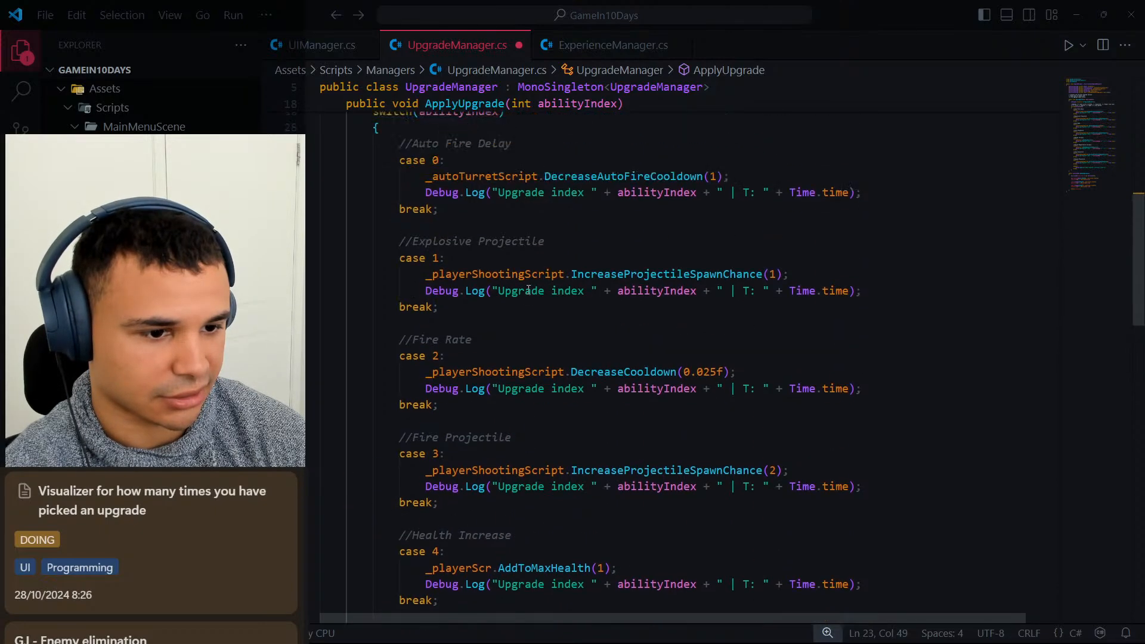
pyautogui.scroll(3, 528, 289)
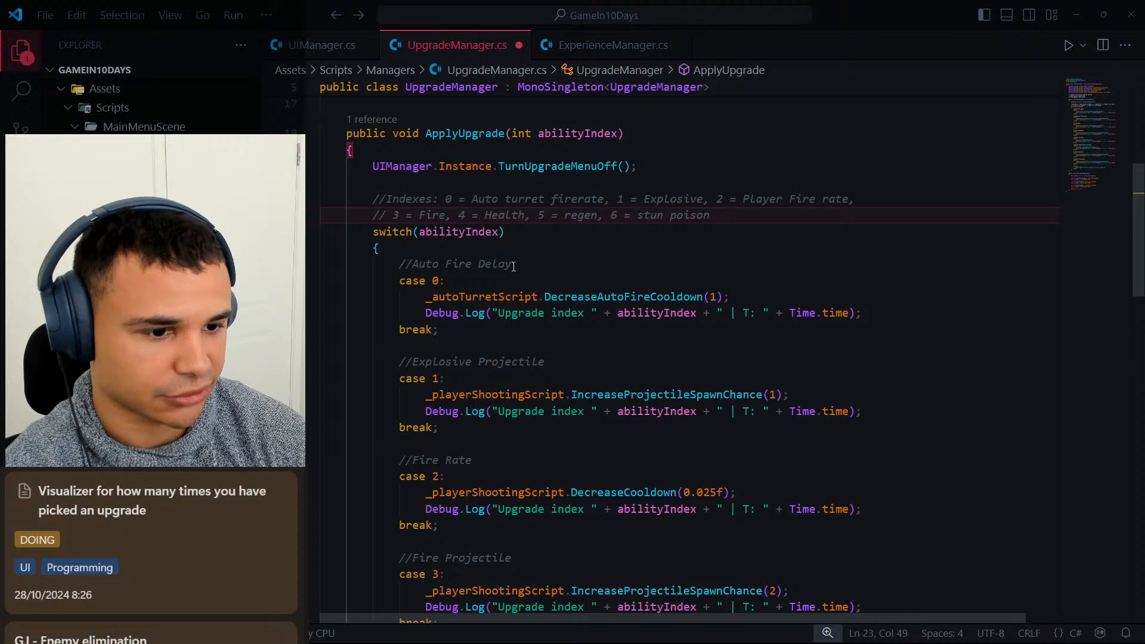
# Check the numbering in the //Indexes comment against every case of the ApplyUpgrade switch, through Poison Projectile.
pyautogui.scroll(-1, 529, 266)
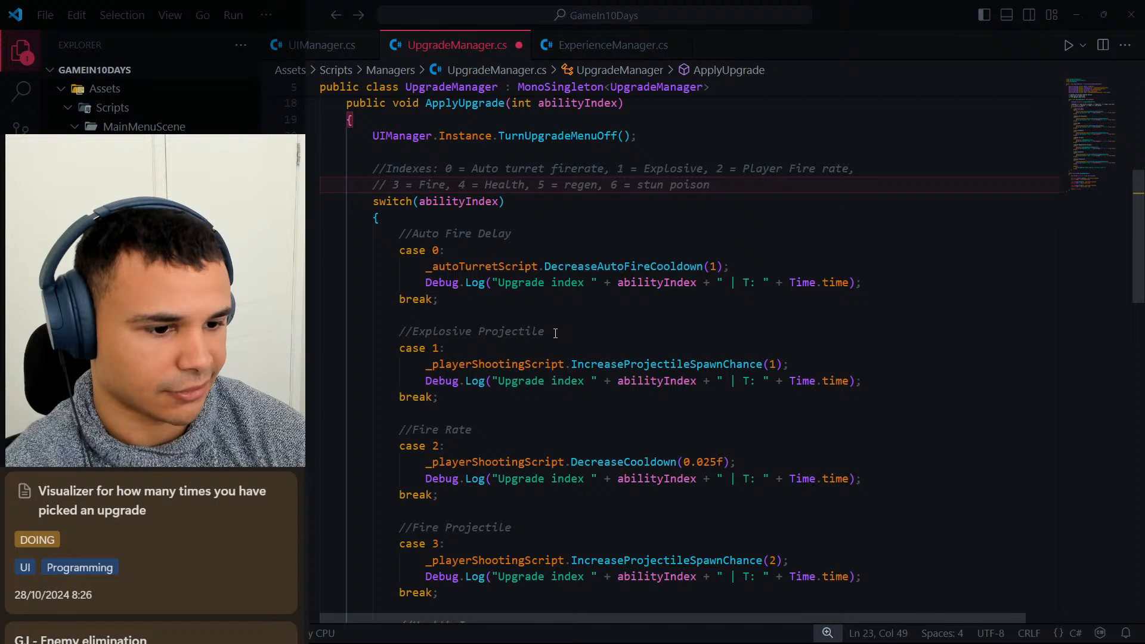
pyautogui.scroll(-3, 502, 422)
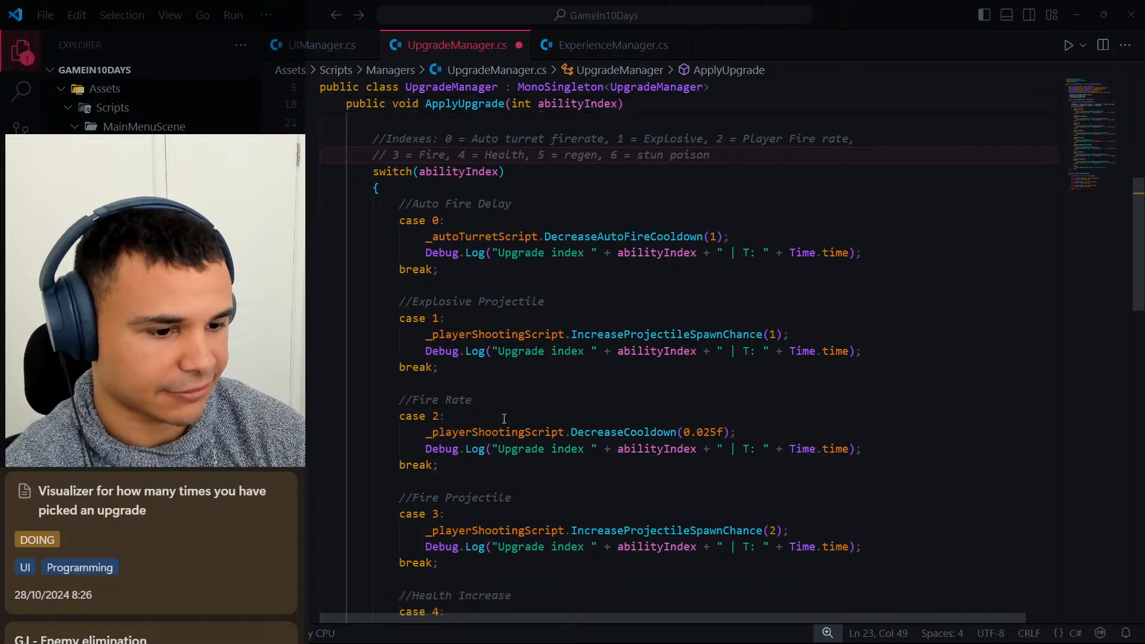
pyautogui.scroll(3, 514, 423)
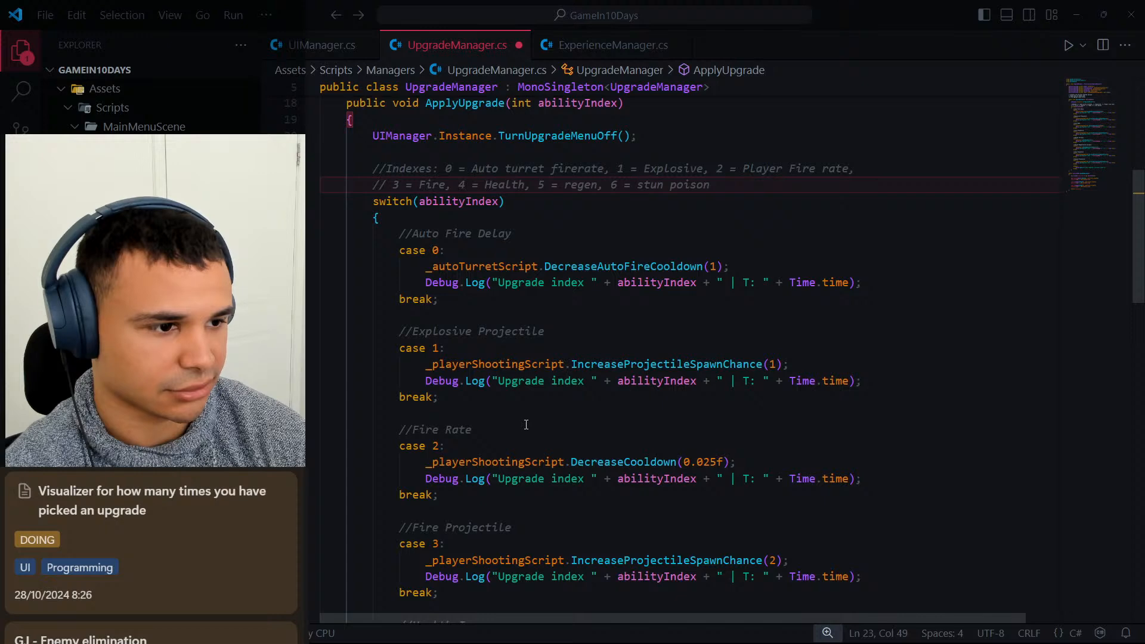
pyautogui.scroll(-2, 526, 425)
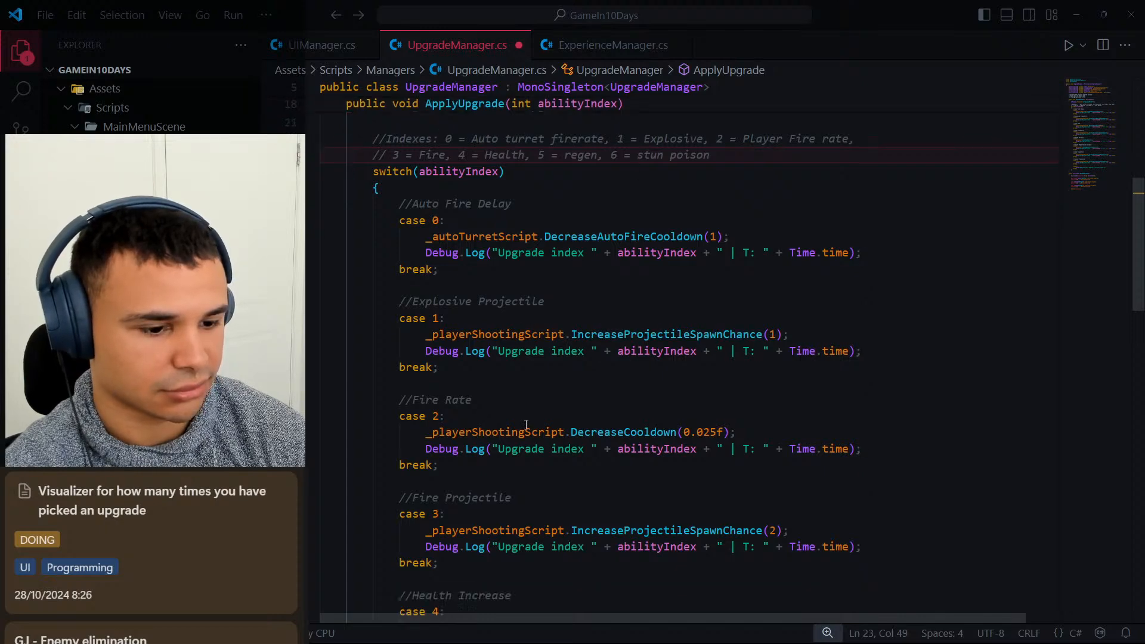
pyautogui.scroll(-4, 529, 472)
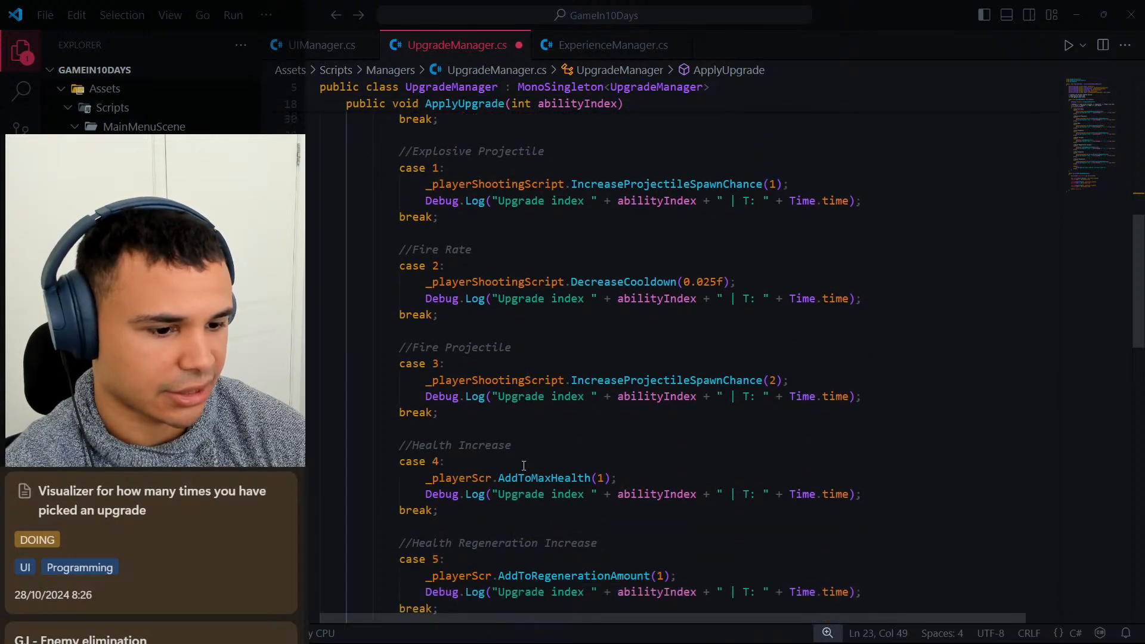
pyautogui.scroll(-3, 513, 445)
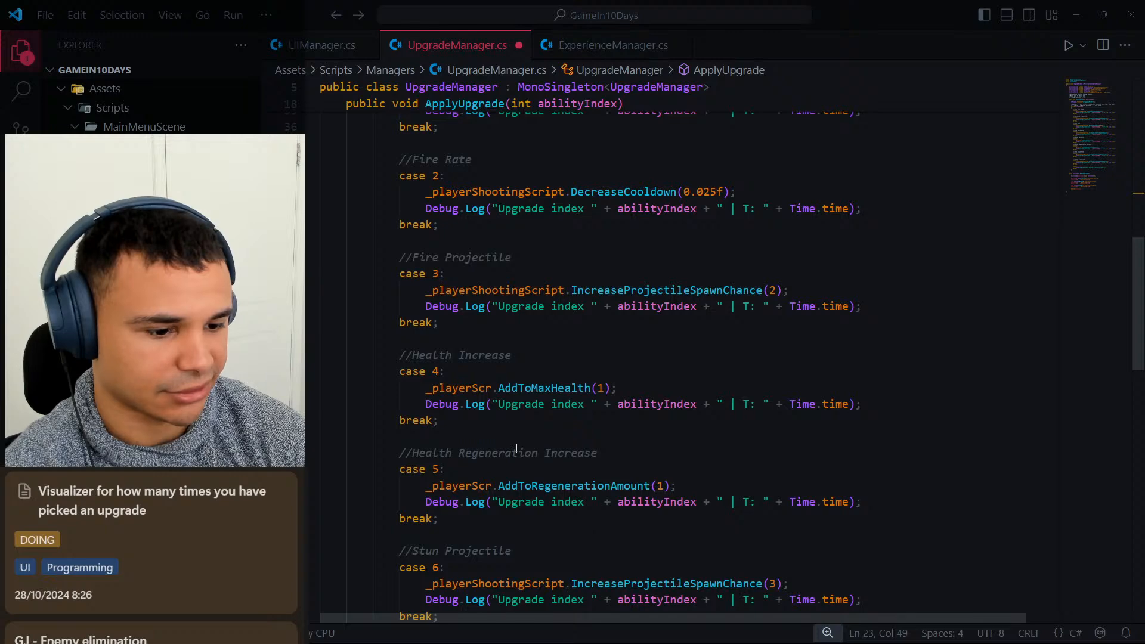
pyautogui.scroll(-1, 516, 448)
pyautogui.scroll(15, 536, 417)
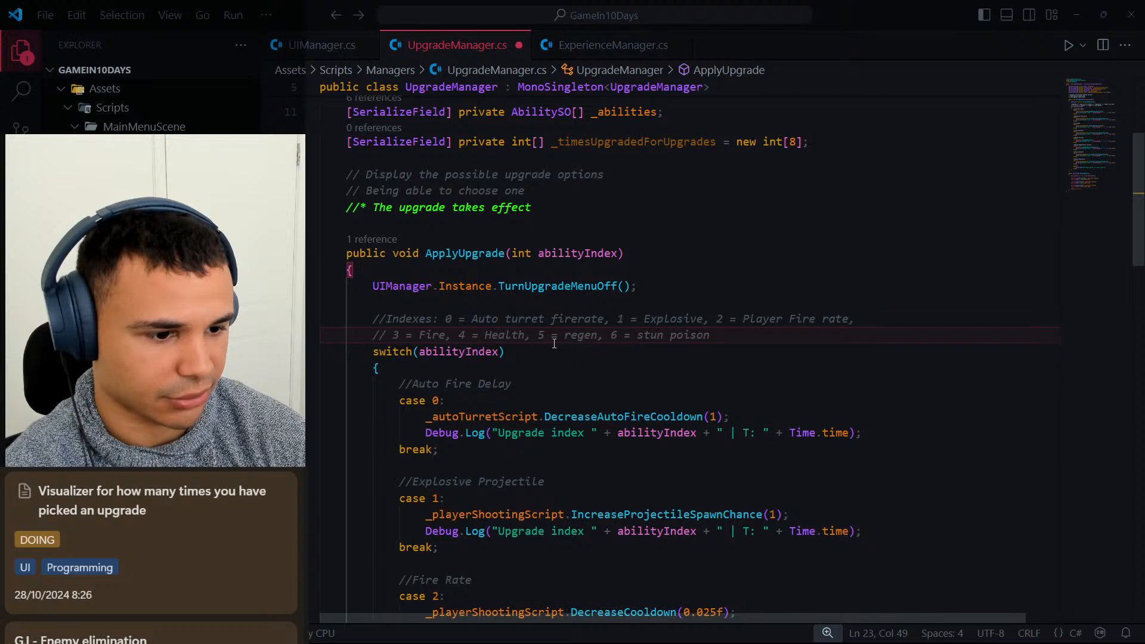
pyautogui.scroll(-10, 517, 379)
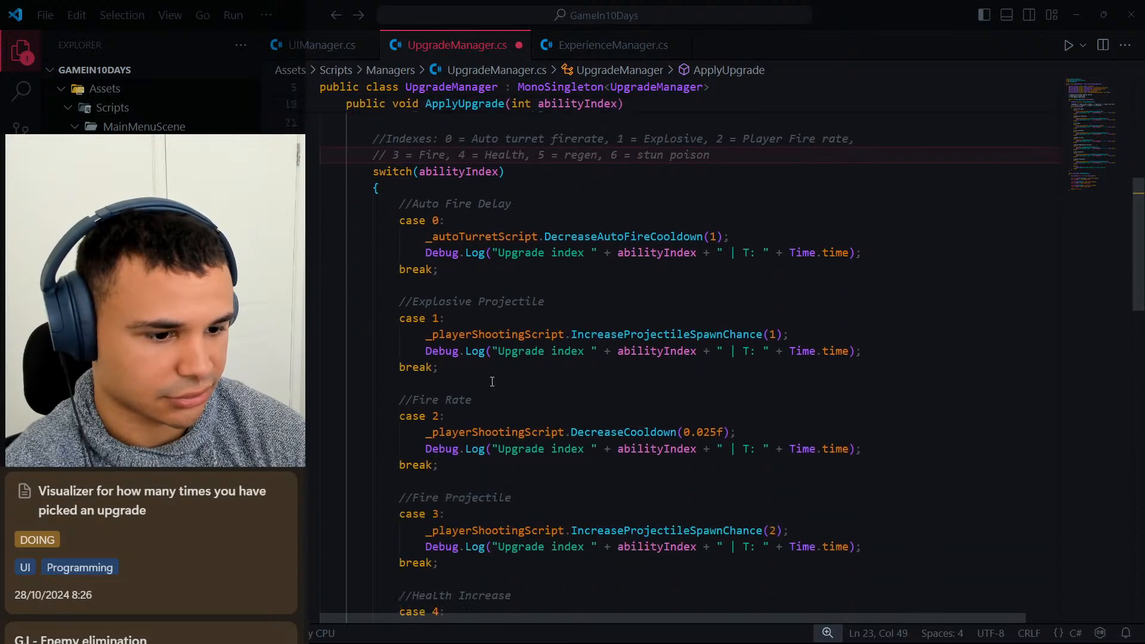
pyautogui.scroll(-3, 494, 391)
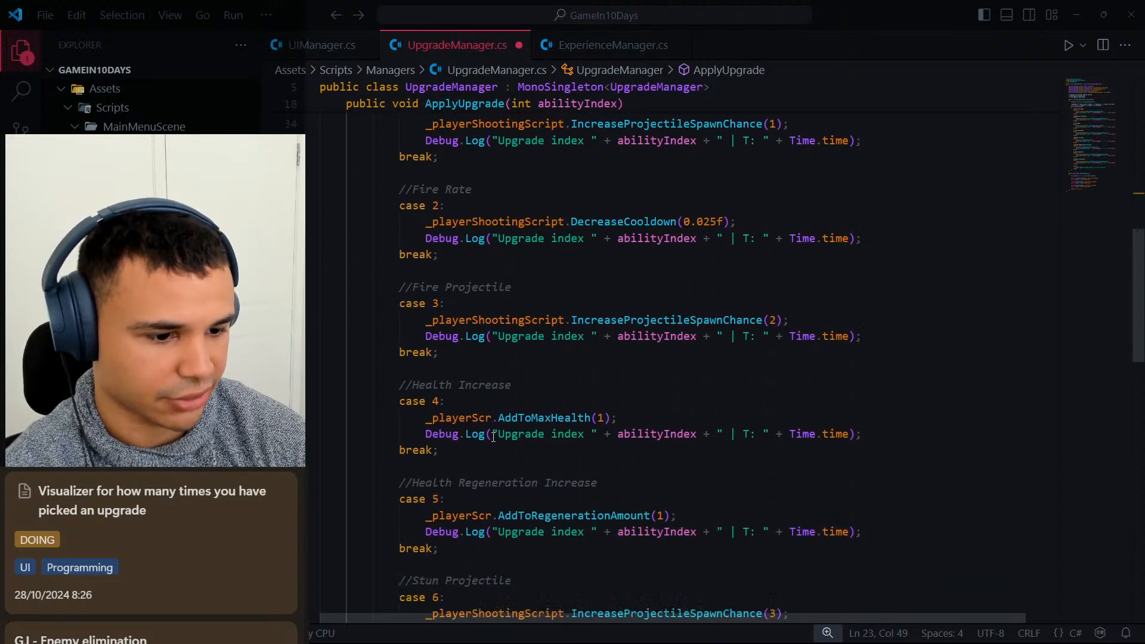
pyautogui.scroll(-3, 464, 441)
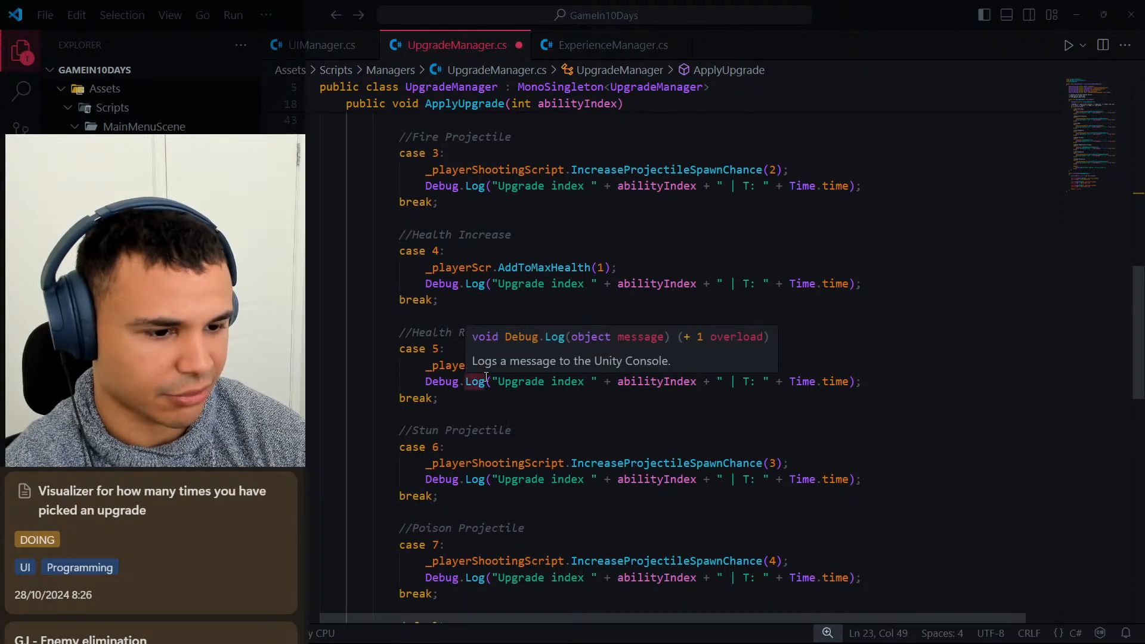
pyautogui.click(446, 348)
pyautogui.scroll(-2, 485, 436)
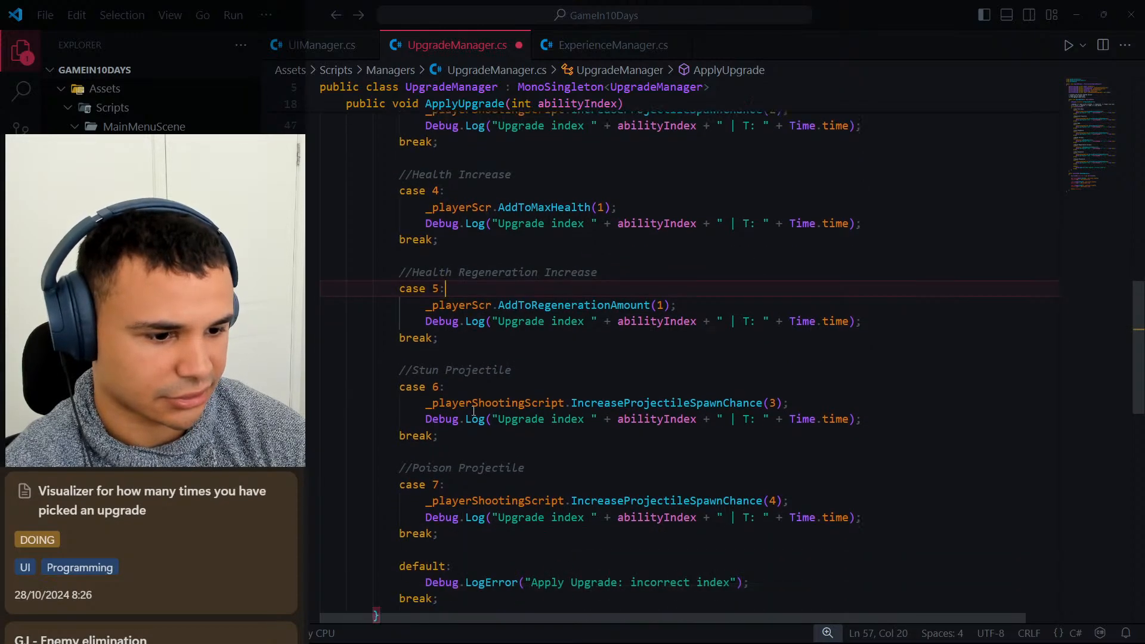
pyautogui.scroll(10, 613, 368)
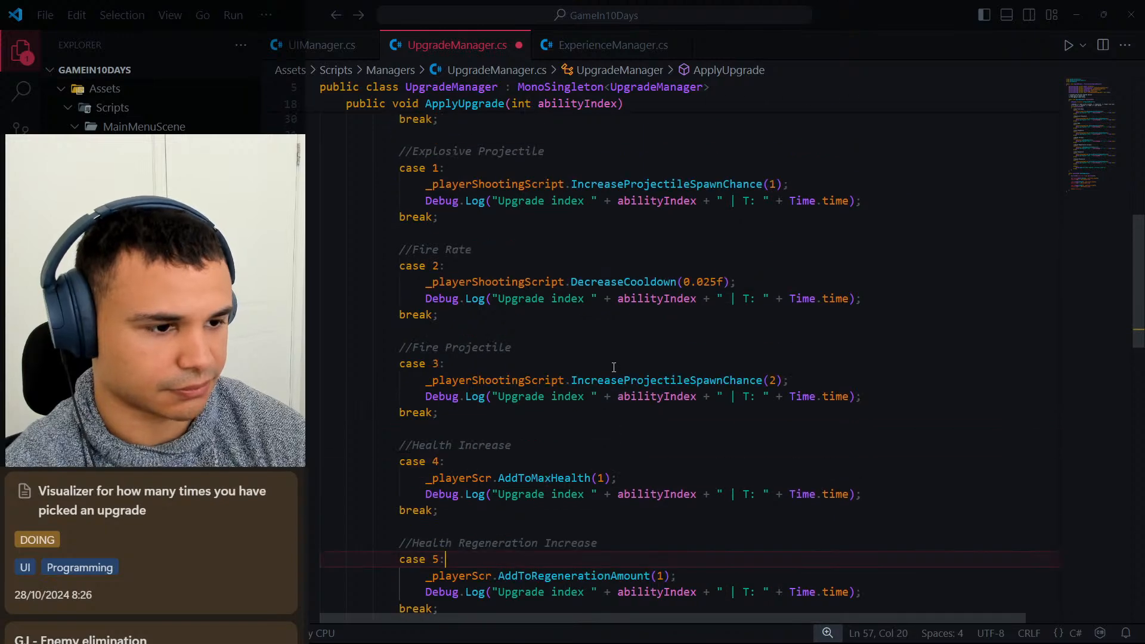
# Add a comma after stun in the index comment, prefix poison with 7 =, and save UpgradeManager.cs.
pyautogui.scroll(1, 613, 368)
pyautogui.click(663, 245)
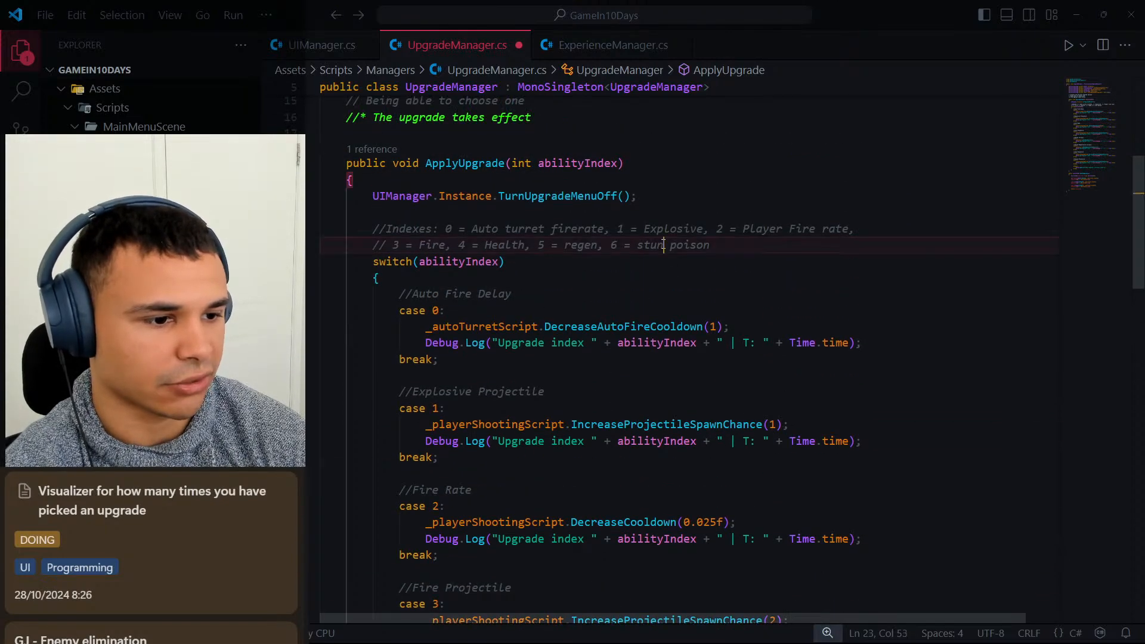
pyautogui.write(', ')
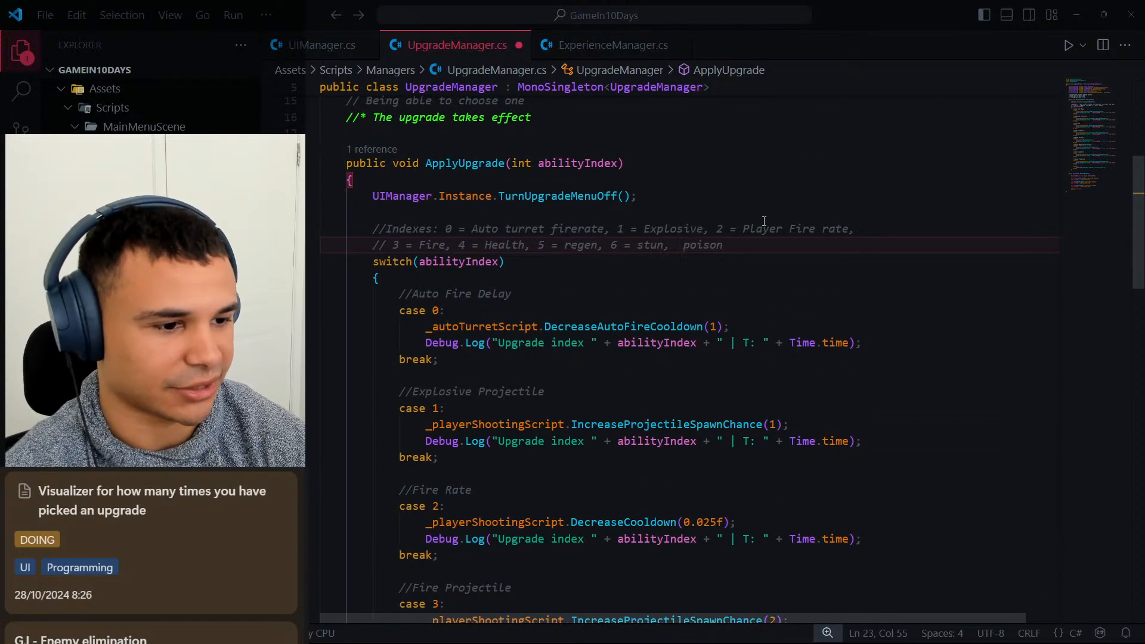
pyautogui.write('7 =')
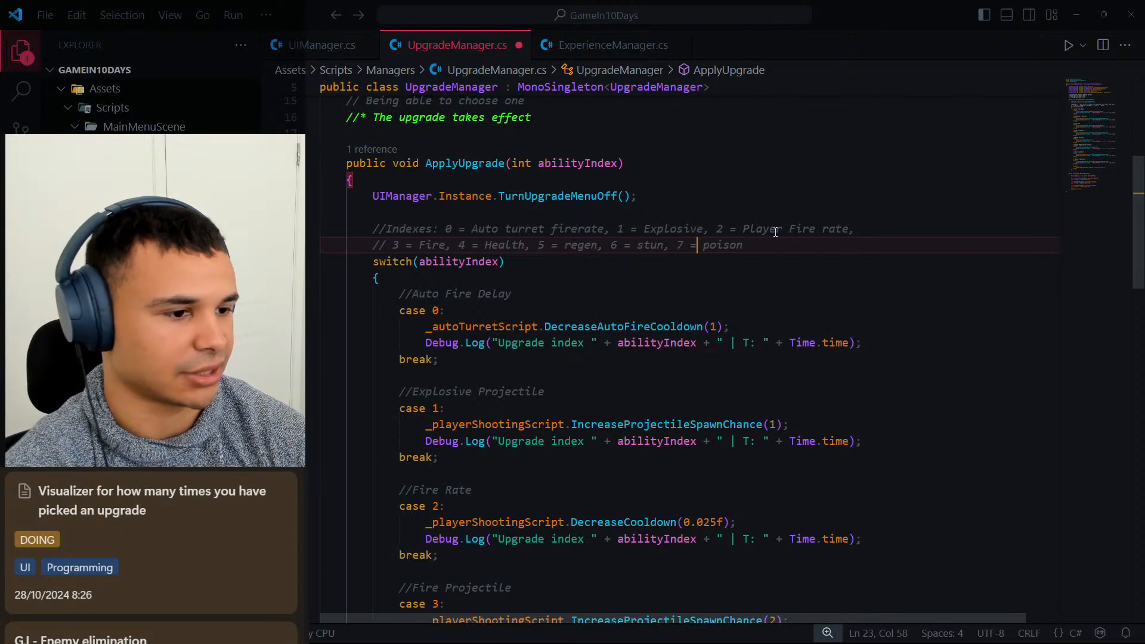
pyautogui.hotkey('ctrl', 's')
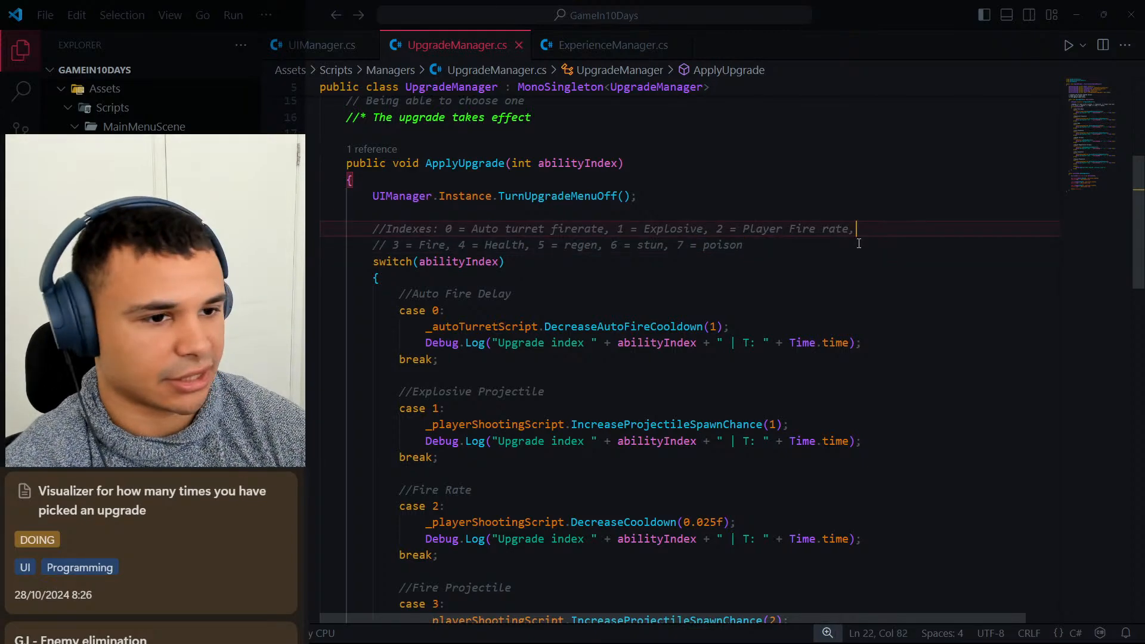
# Comment out the Debug.Log line in all eight ApplyUpgrade cases, 0 to 7, at once and save the script.
pyautogui.scroll(2, 732, 285)
pyautogui.scroll(-1, 665, 307)
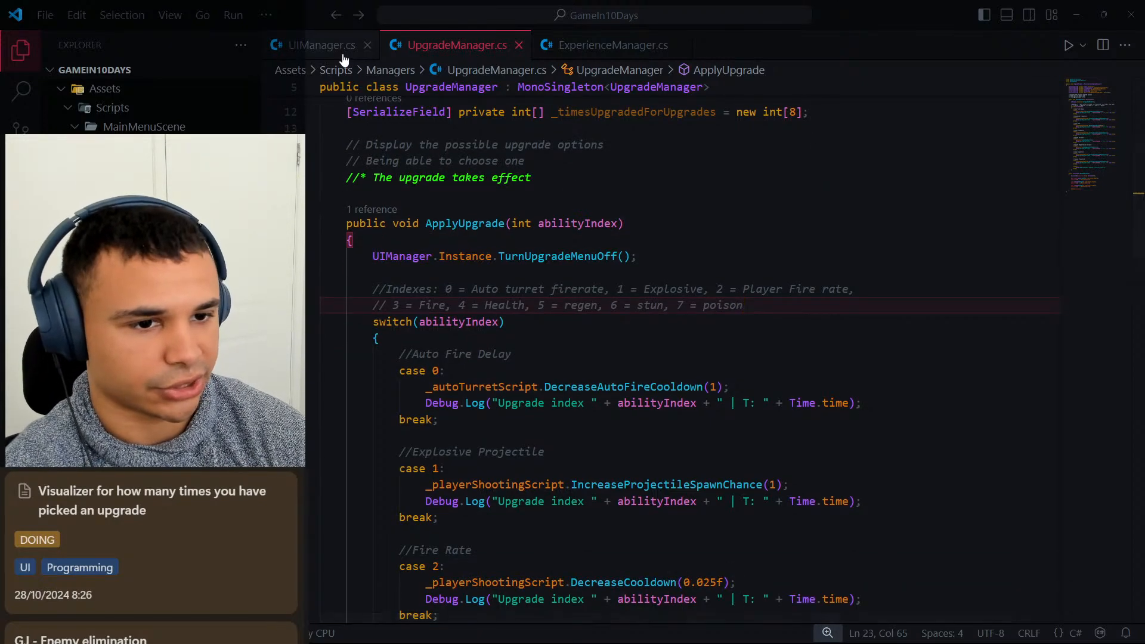
pyautogui.scroll(-2, 775, 286)
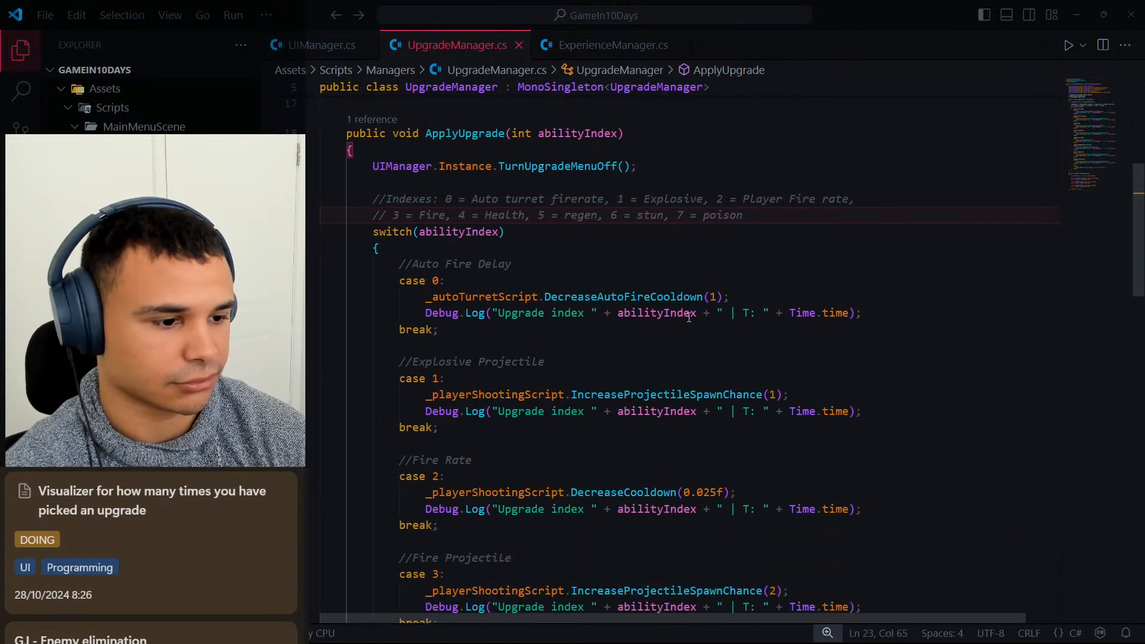
pyautogui.click(800, 296)
pyautogui.scroll(2, 799, 310)
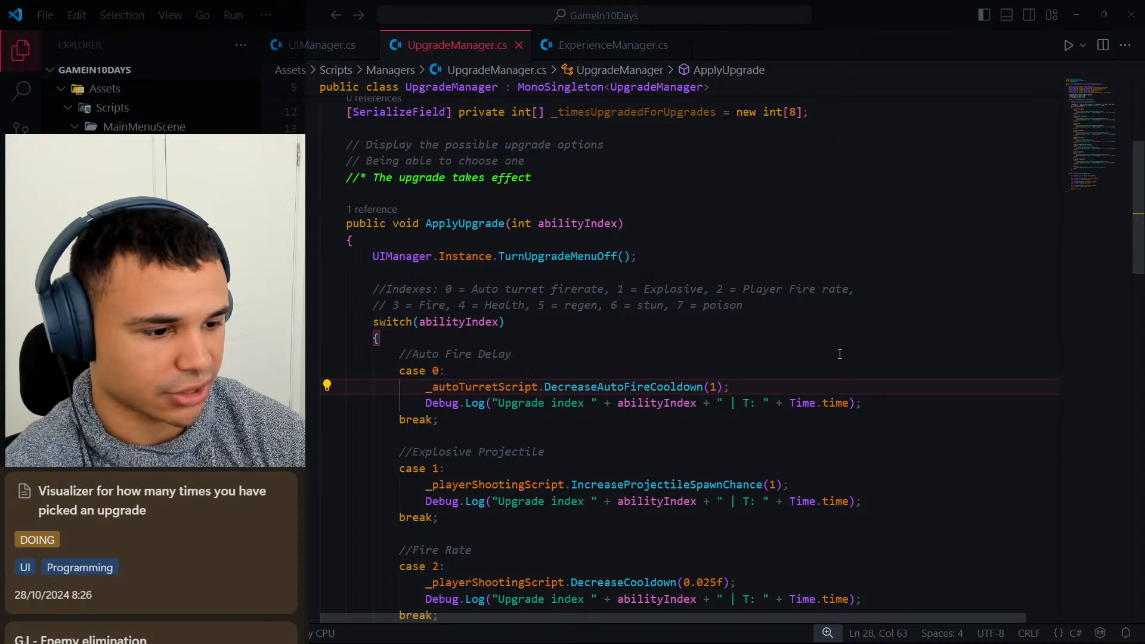
pyautogui.click(862, 402)
pyautogui.scroll(-4, 862, 403)
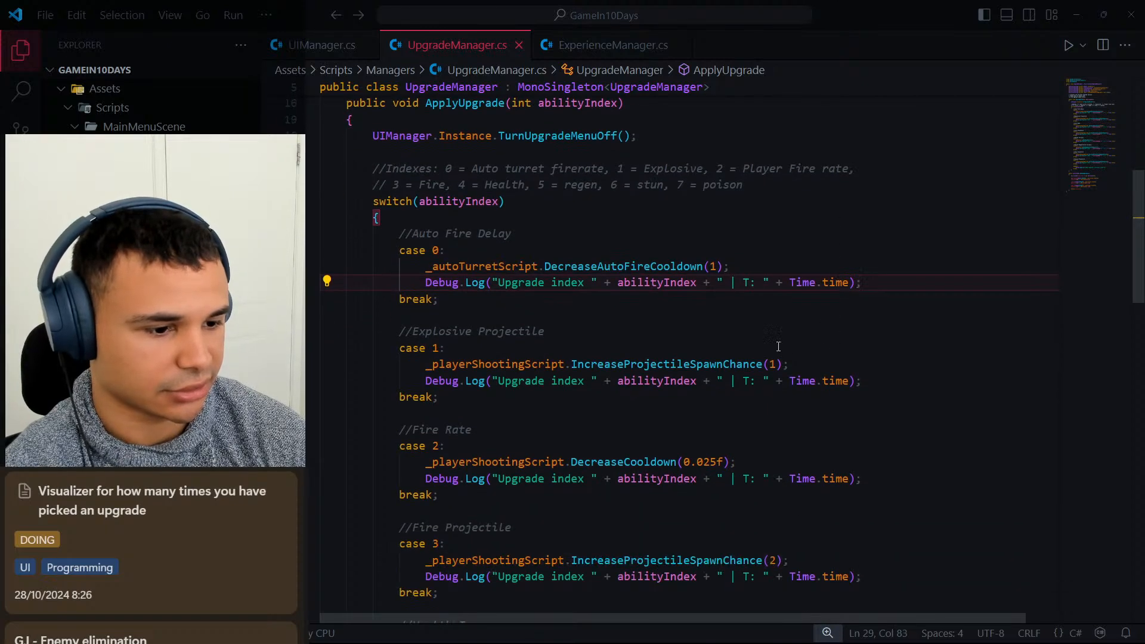
pyautogui.keyDown('alt'); pyautogui.click(875, 323); pyautogui.keyUp('alt')
pyautogui.keyDown('alt'); pyautogui.click(864, 419); pyautogui.keyUp('alt')
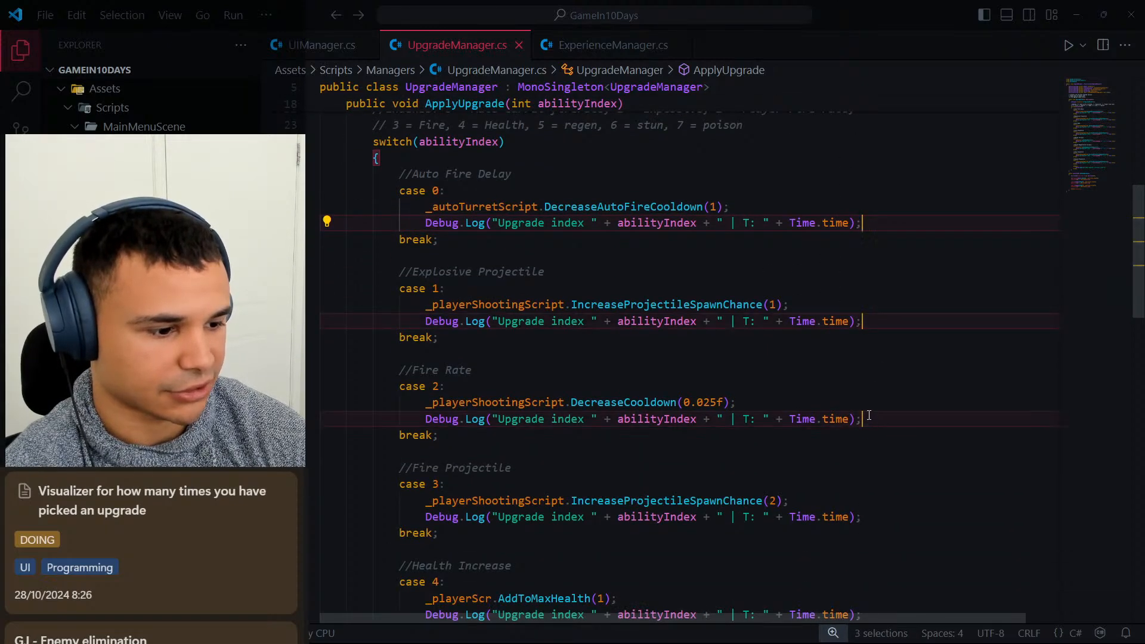
pyautogui.scroll(-2, 866, 420)
pyautogui.keyDown('alt'); pyautogui.click(868, 424); pyautogui.keyUp('alt')
pyautogui.scroll(-2, 868, 420)
pyautogui.keyDown('alt'); pyautogui.click(868, 399); pyautogui.keyUp('alt')
pyautogui.scroll(-2, 868, 402)
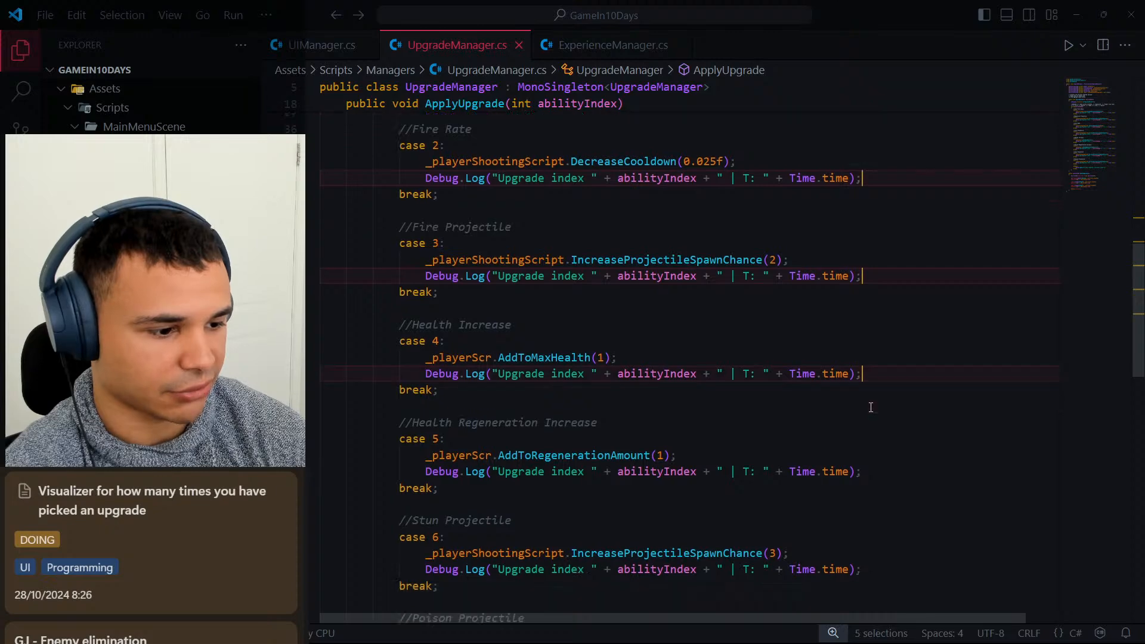
pyautogui.keyDown('alt'); pyautogui.click(868, 410); pyautogui.keyUp('alt')
pyautogui.scroll(-2, 867, 411)
pyautogui.keyDown('alt'); pyautogui.click(868, 391); pyautogui.keyUp('alt')
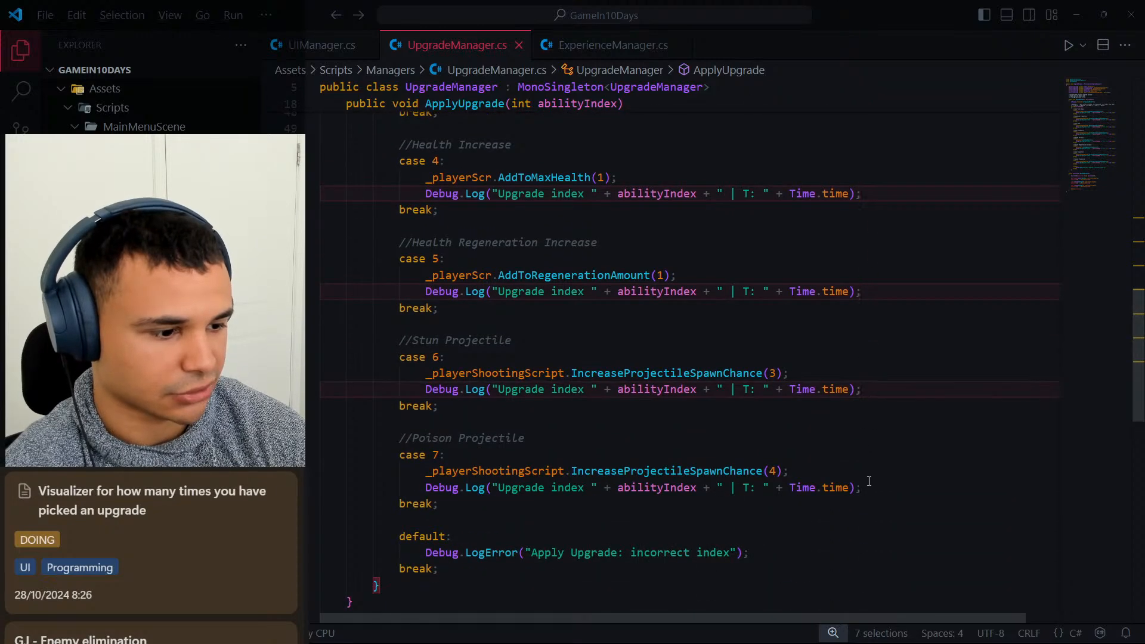
pyautogui.keyDown('alt'); pyautogui.click(888, 485); pyautogui.keyUp('alt')
pyautogui.hotkey('ctrl', '/')
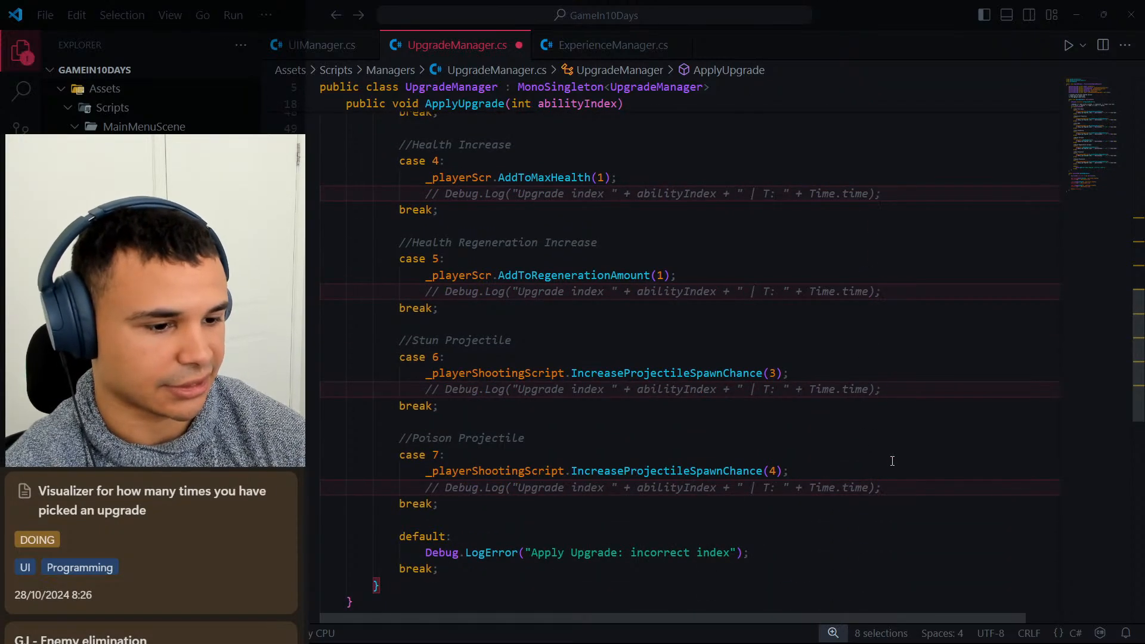
pyautogui.scroll(7, 811, 430)
pyautogui.scroll(5, 755, 362)
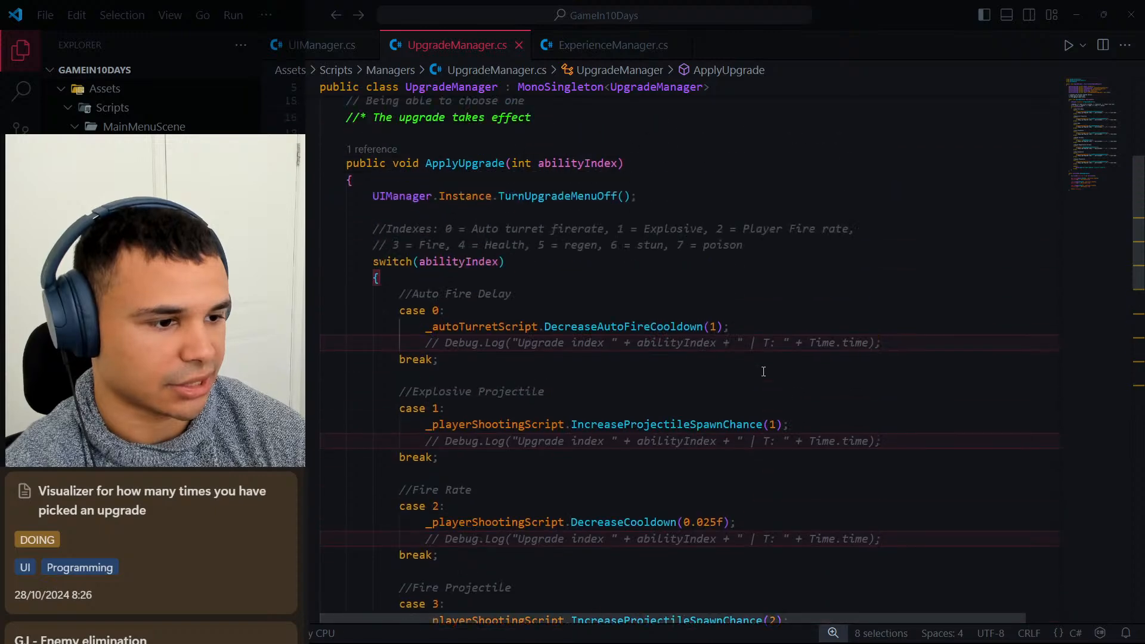
pyautogui.click(744, 326)
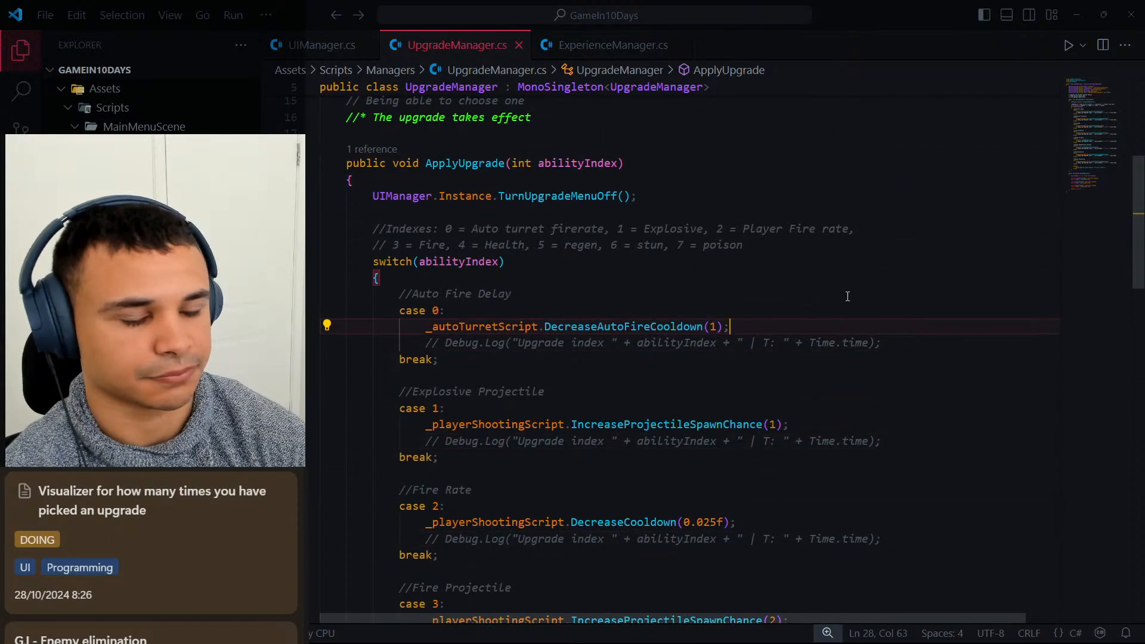
pyautogui.press('Return')
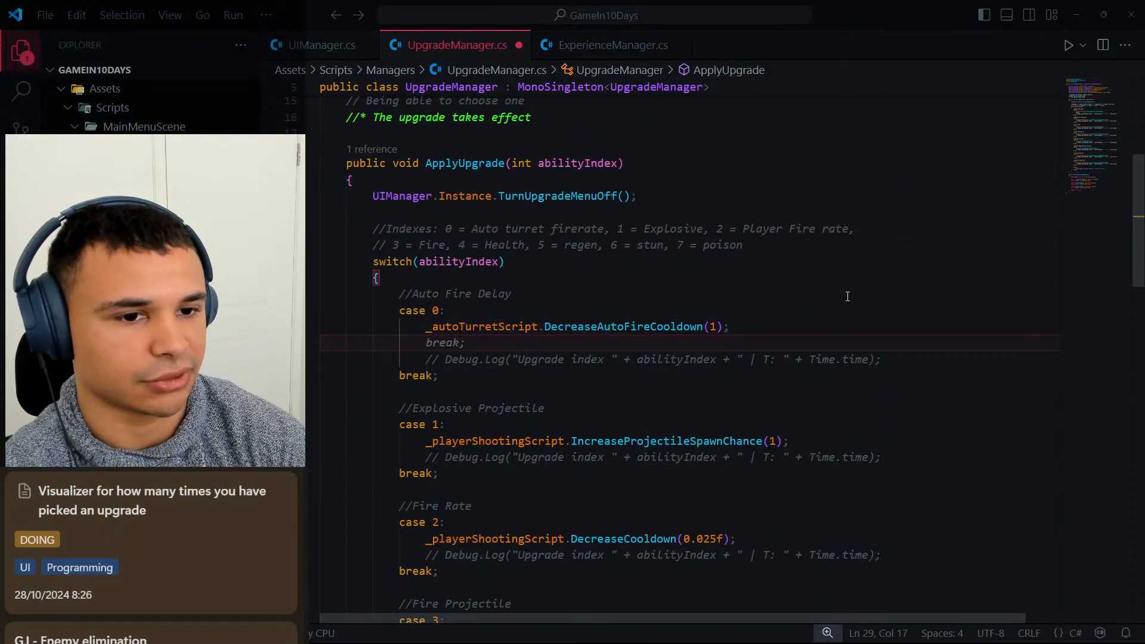
pyautogui.write('UIMana')
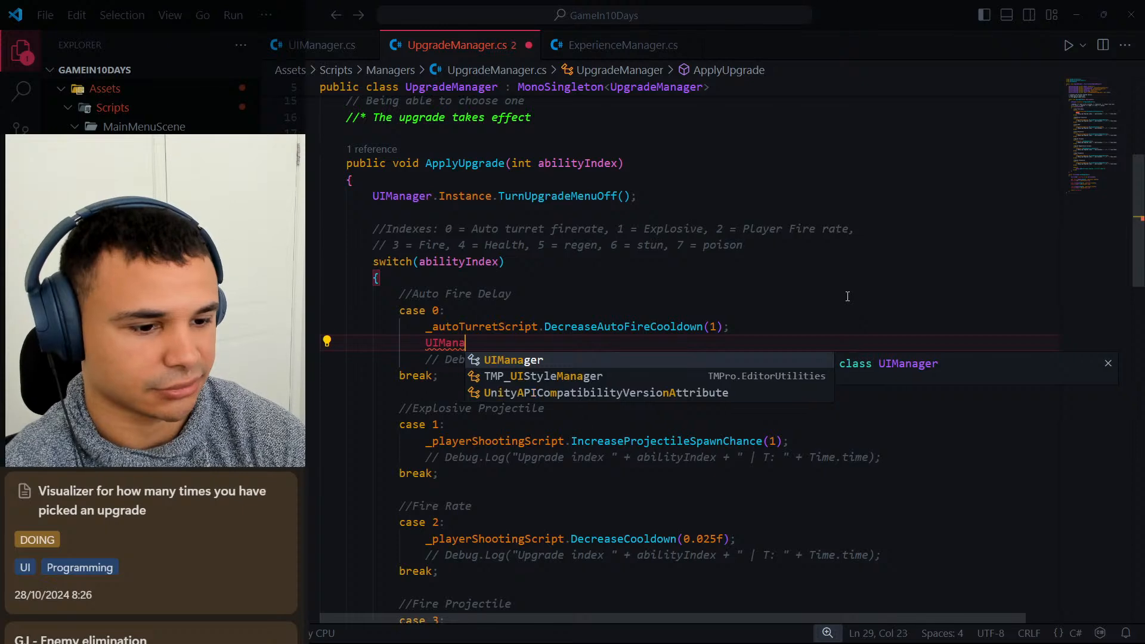
pyautogui.hotkey('ctrl', 'BackSpace')
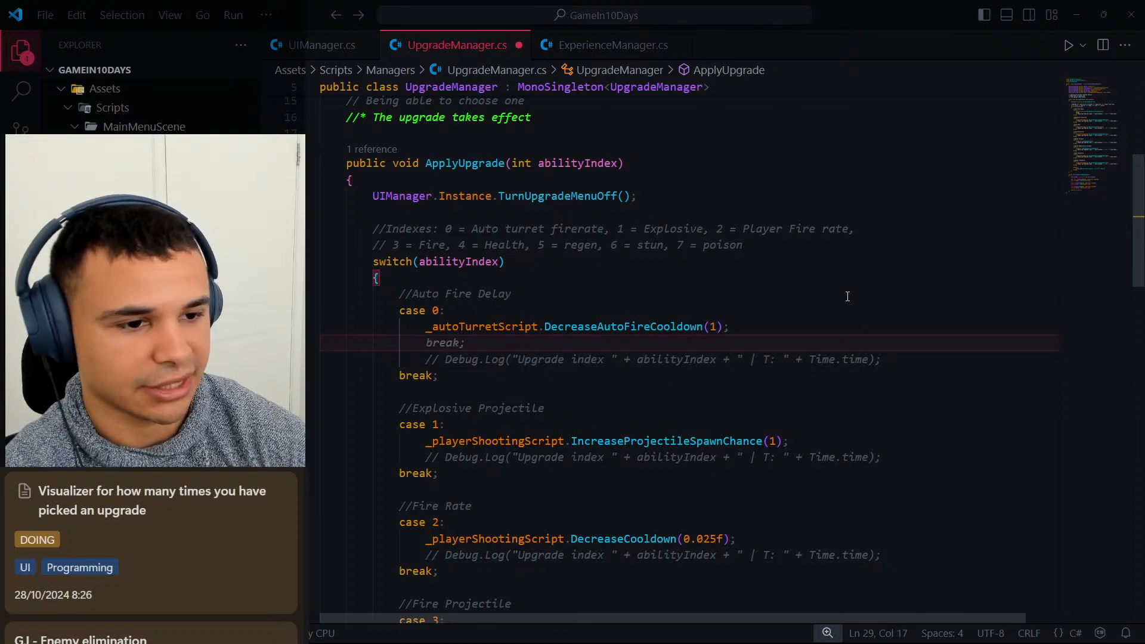
pyautogui.scroll(3, 847, 296)
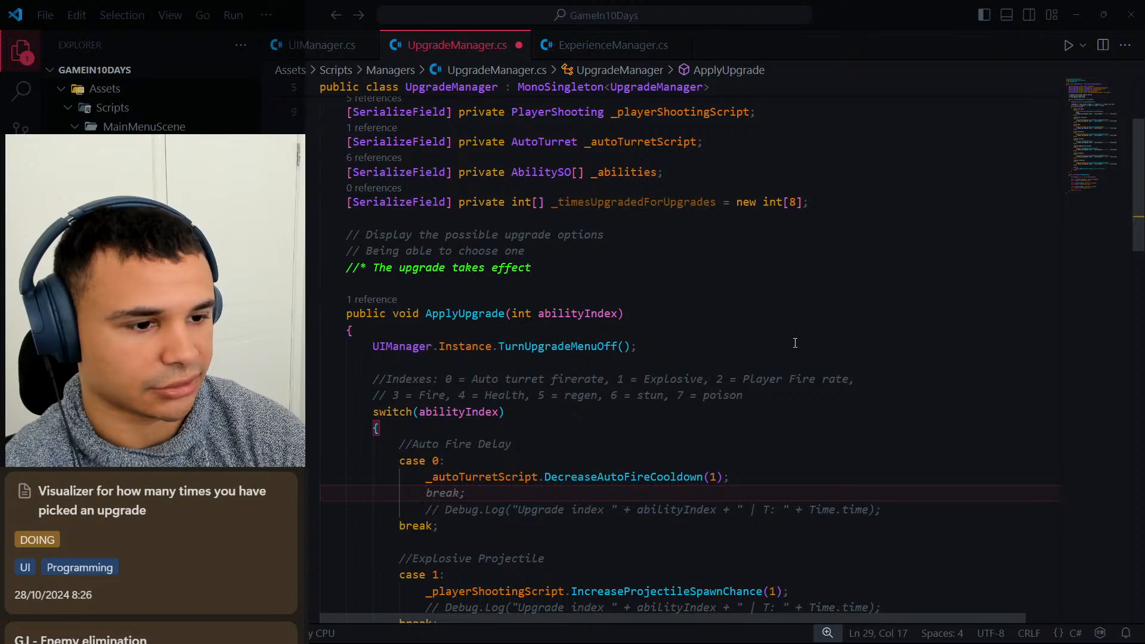
pyautogui.write('_time')
pyautogui.press('BackSpace')
pyautogui.press('BackSpace')
pyautogui.press('BackSpace')
pyautogui.press('BackSpace')
pyautogui.press('BackSpace')
pyautogui.press('BackSpace')
pyautogui.press('BackSpace')
pyautogui.press('BackSpace')
pyautogui.press('BackSpace')
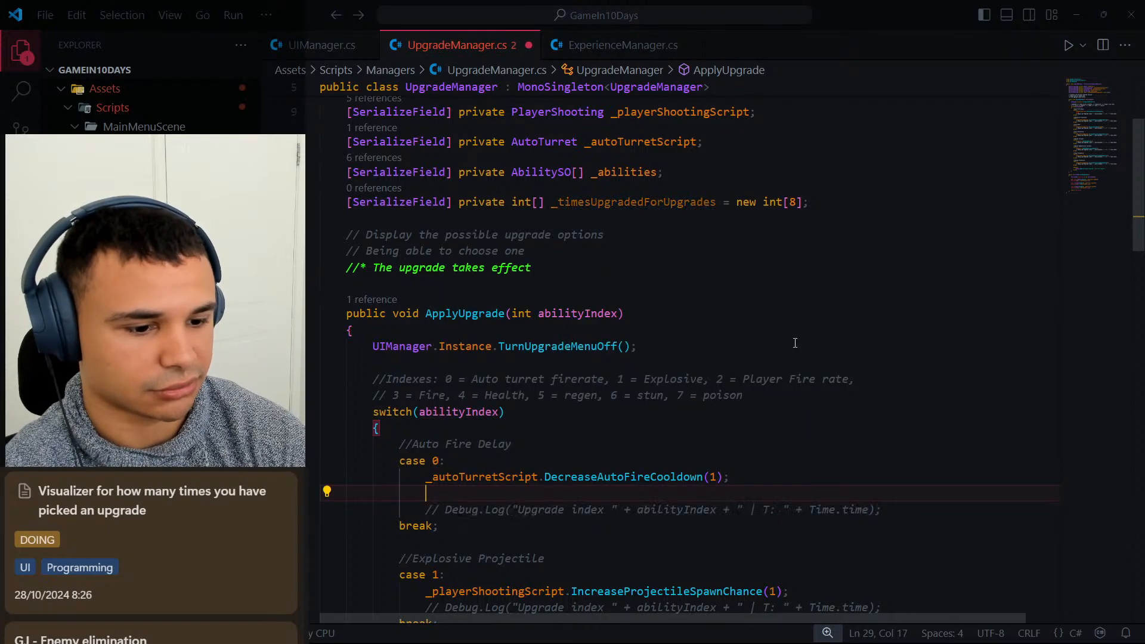
pyautogui.press('BackSpace')
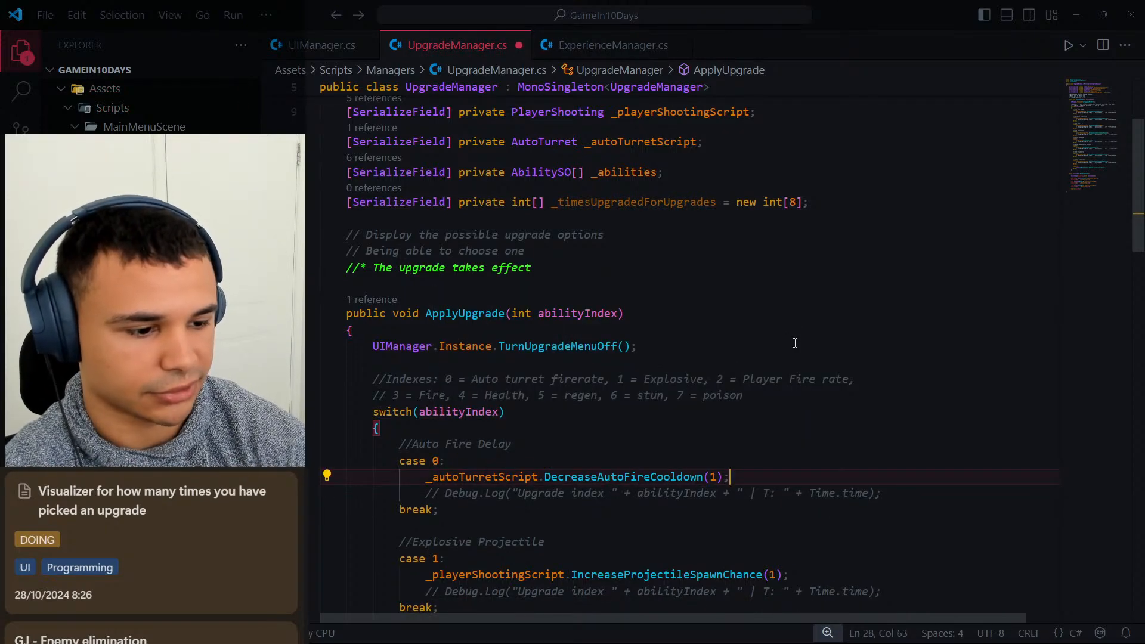
# Review the ApplyUpgrade method from the index comment through the default case for where the upgrade counting belongs.
pyautogui.scroll(-1, 622, 417)
pyautogui.click(753, 336)
pyautogui.scroll(-2, 667, 344)
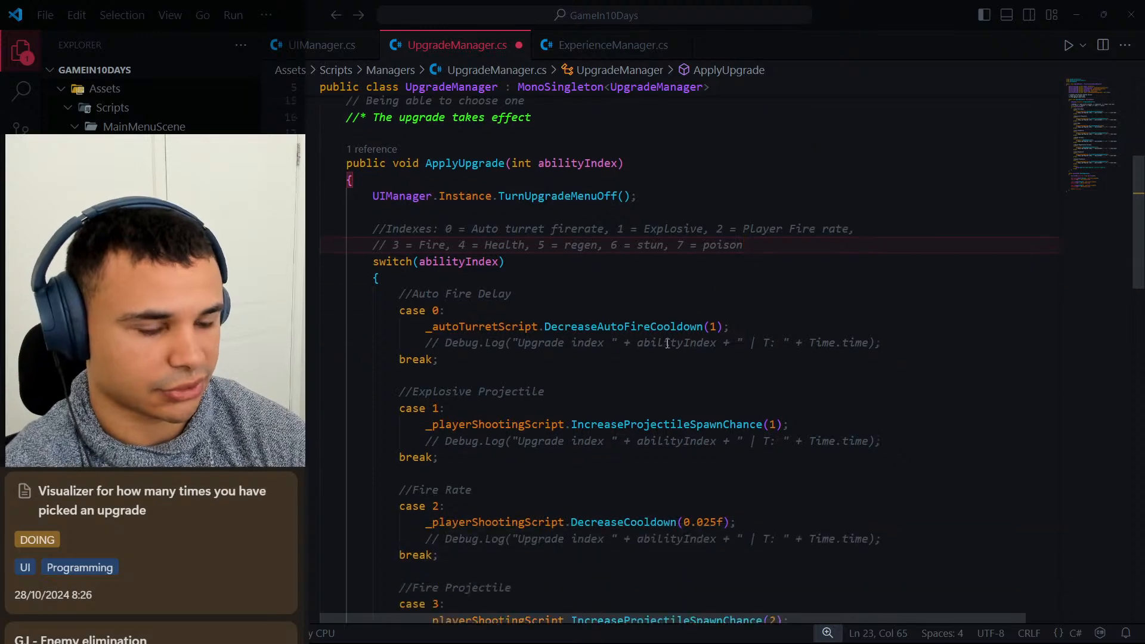
pyautogui.scroll(1, 651, 341)
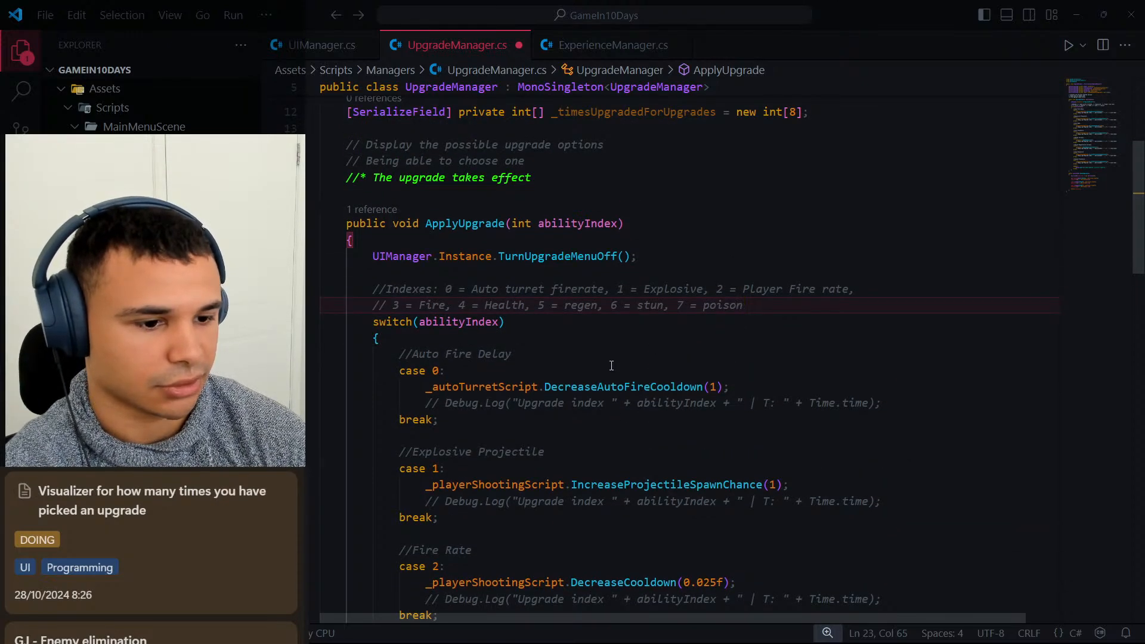
pyautogui.click(537, 328)
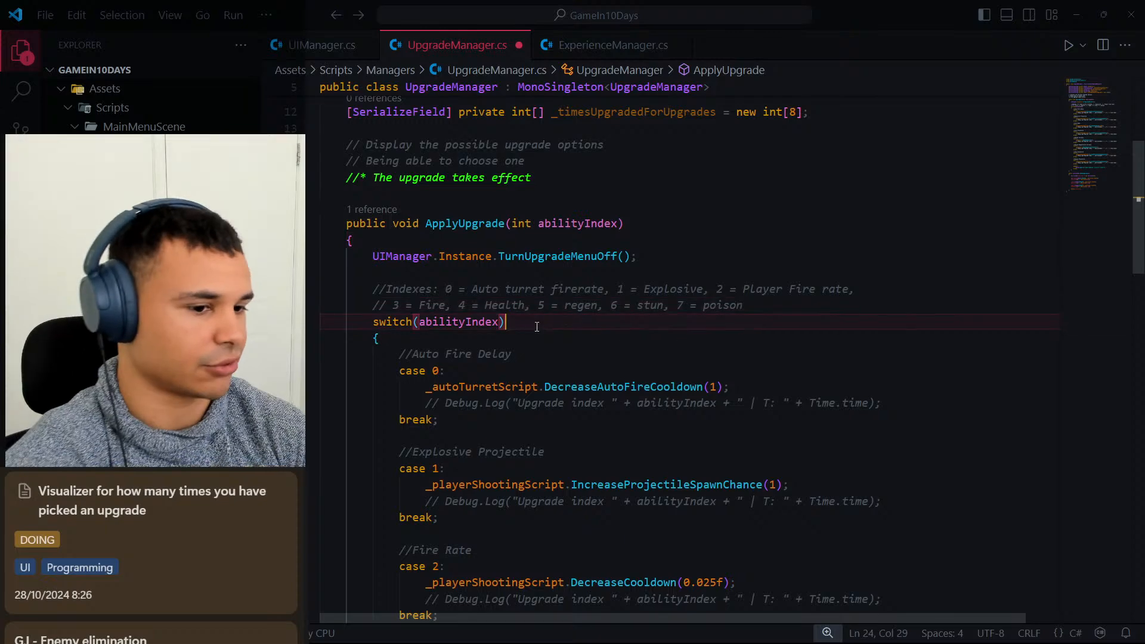
pyautogui.scroll(-12, 667, 312)
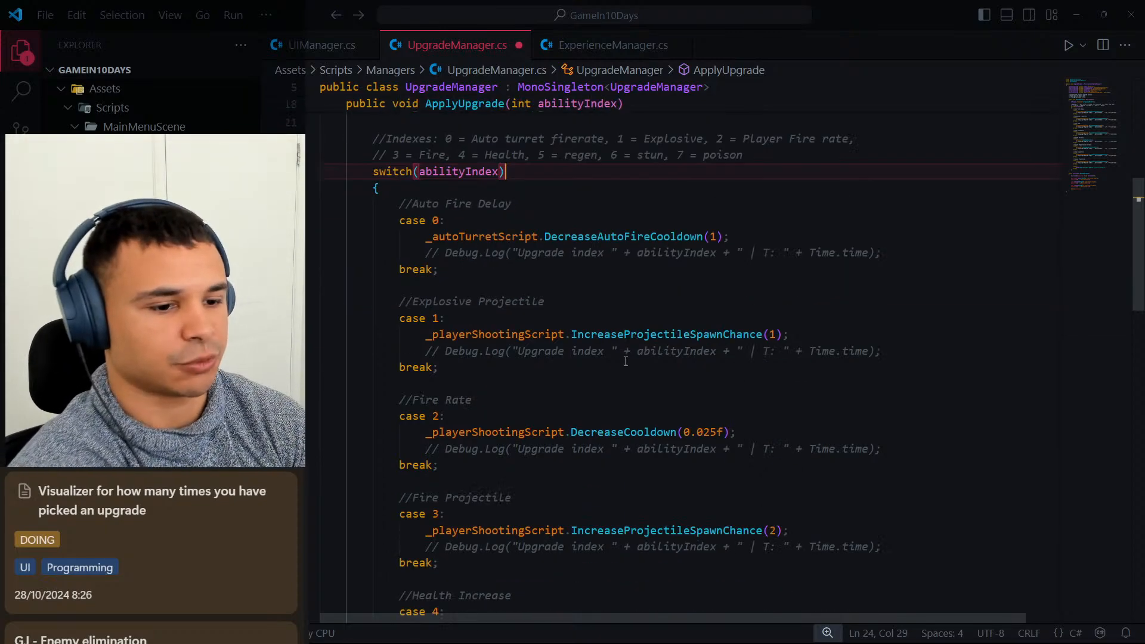
pyautogui.scroll(-2, 620, 414)
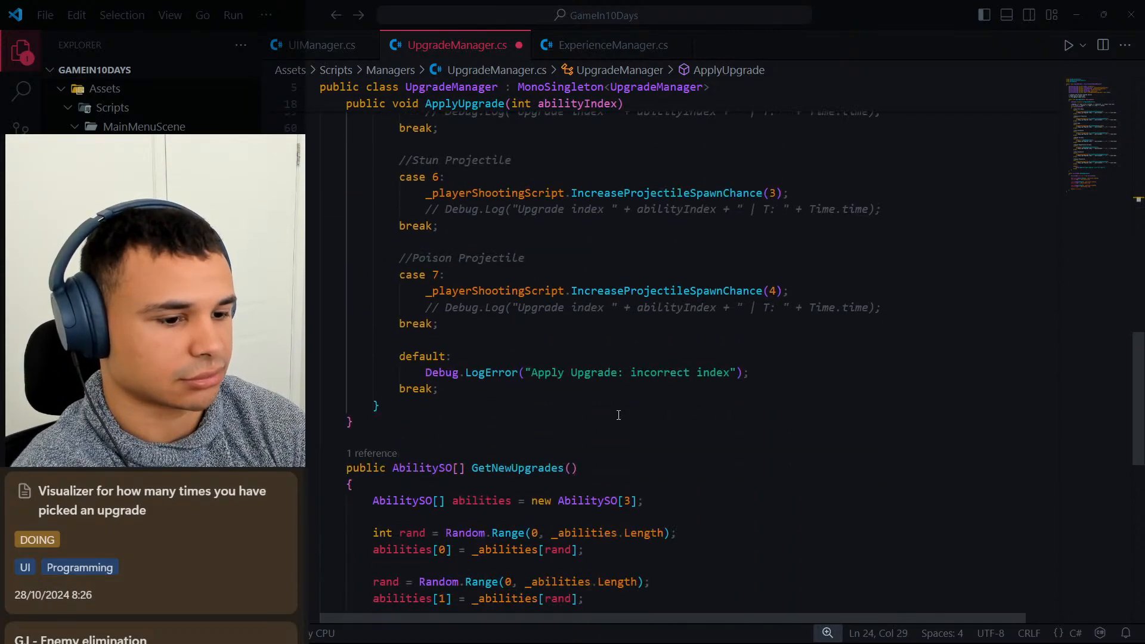
pyautogui.scroll(2, 620, 411)
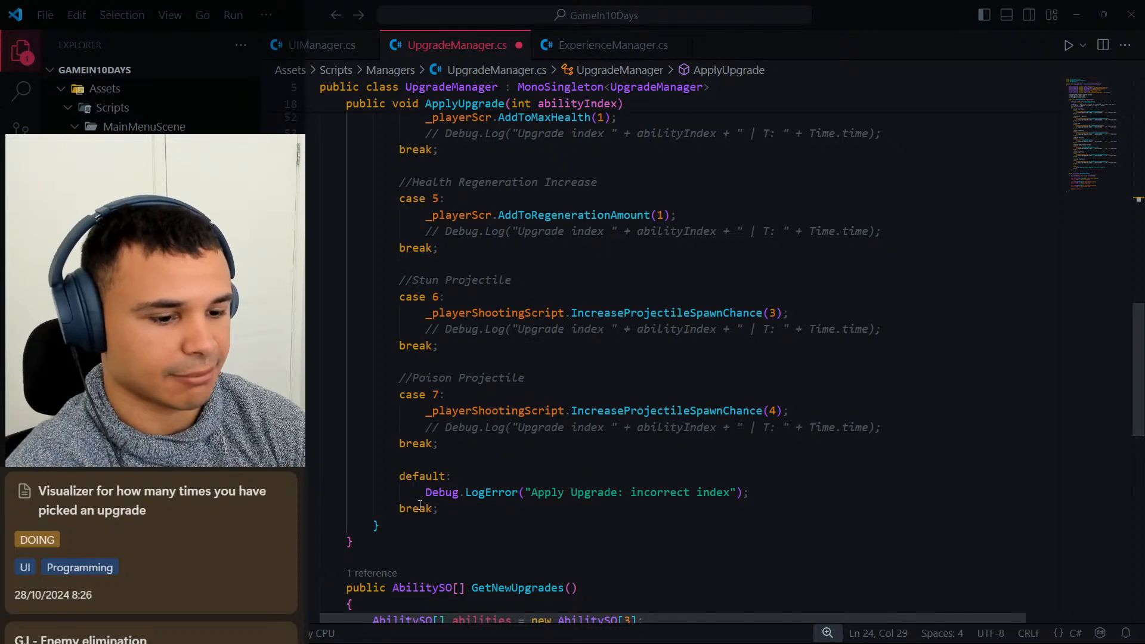
pyautogui.scroll(-1, 420, 505)
# Below the closing brace of the ApplyUpgrade switch, start a new statement with _timesUpgradedForUpgrades and empty index brackets.
pyautogui.click(377, 494)
pyautogui.scroll(7, 537, 440)
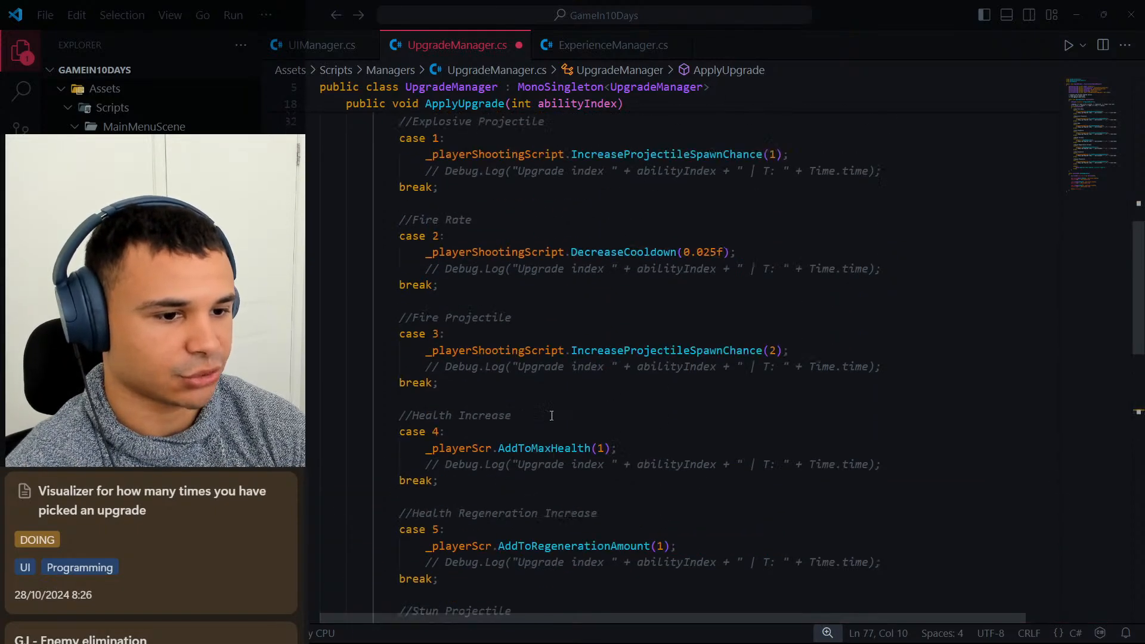
pyautogui.scroll(6, 551, 415)
pyautogui.scroll(-15, 549, 420)
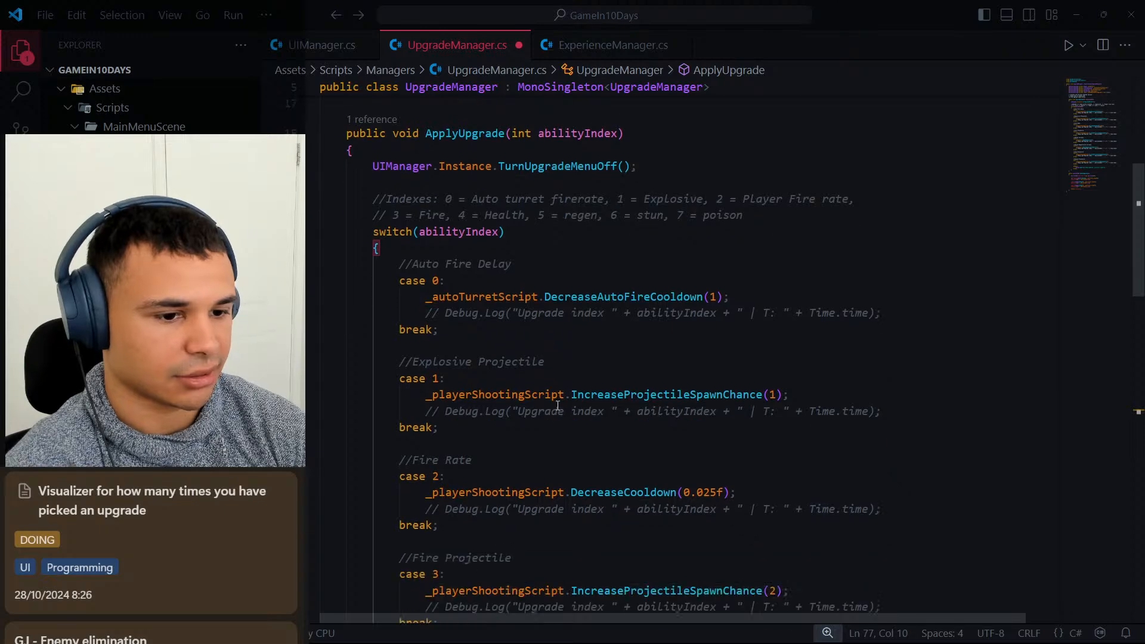
pyautogui.scroll(1, 580, 398)
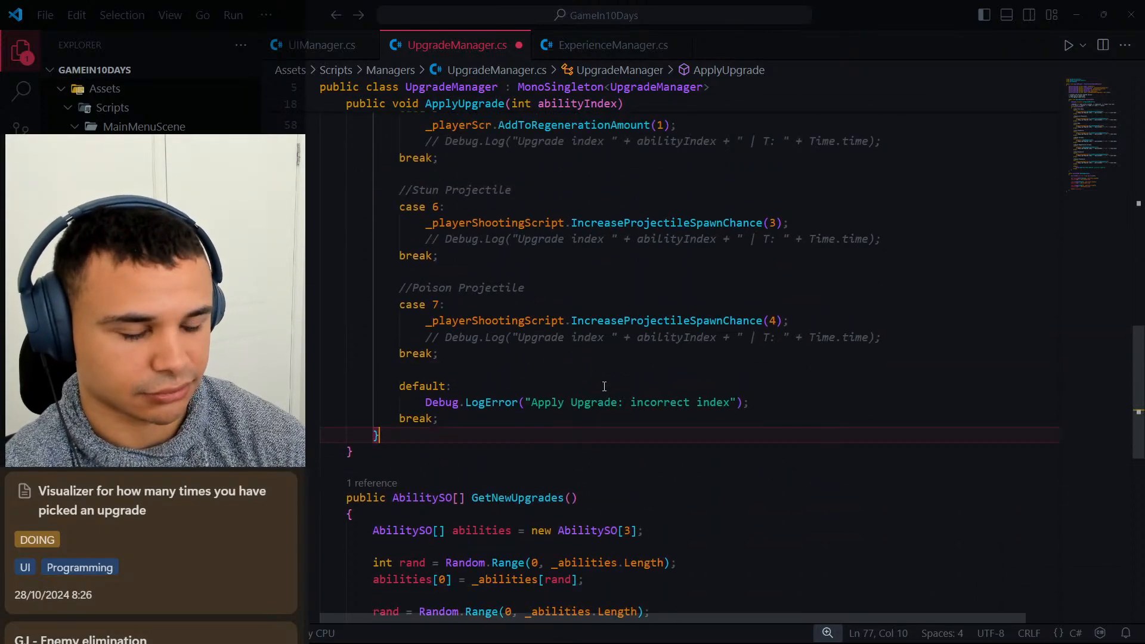
pyautogui.press('Return')
pyautogui.press('Return')
pyautogui.write('+')
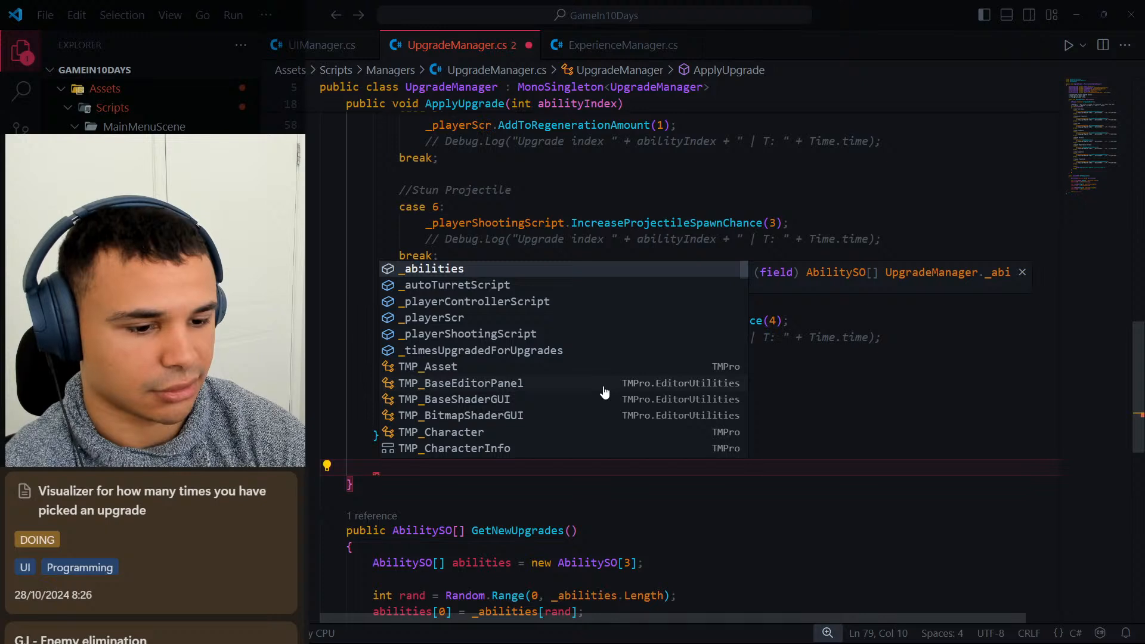
pyautogui.write('u')
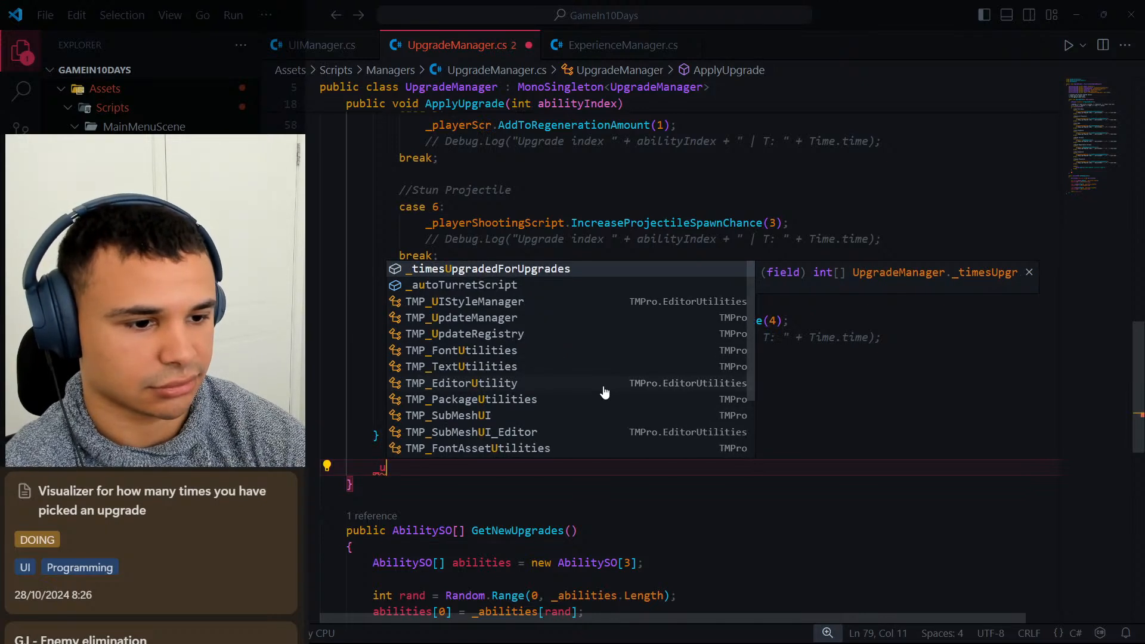
pyautogui.press('Tab')
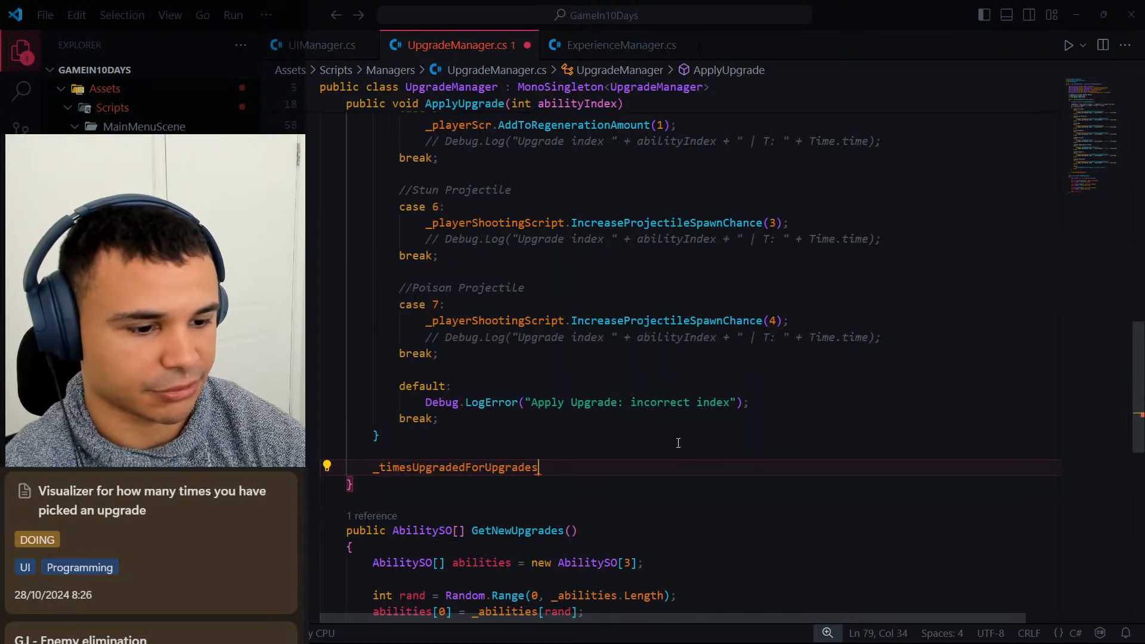
pyautogui.write('[]')
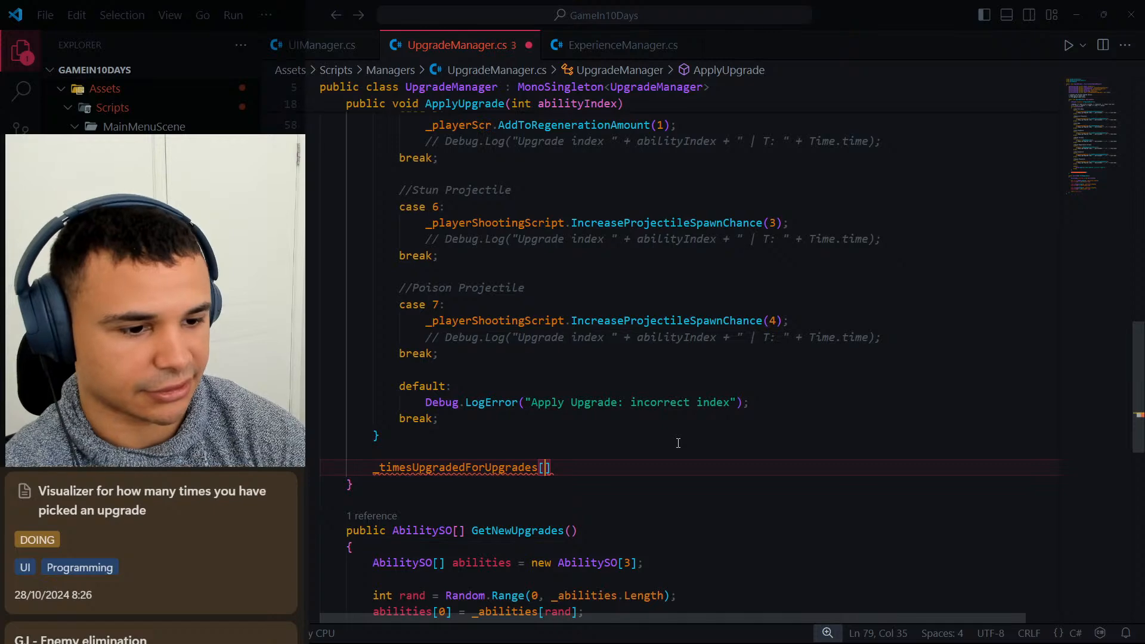
# Index _timesUpgradedForUpgrades with abilityIndex and complete the statement as an increment with ++;.
pyautogui.scroll(15, 678, 442)
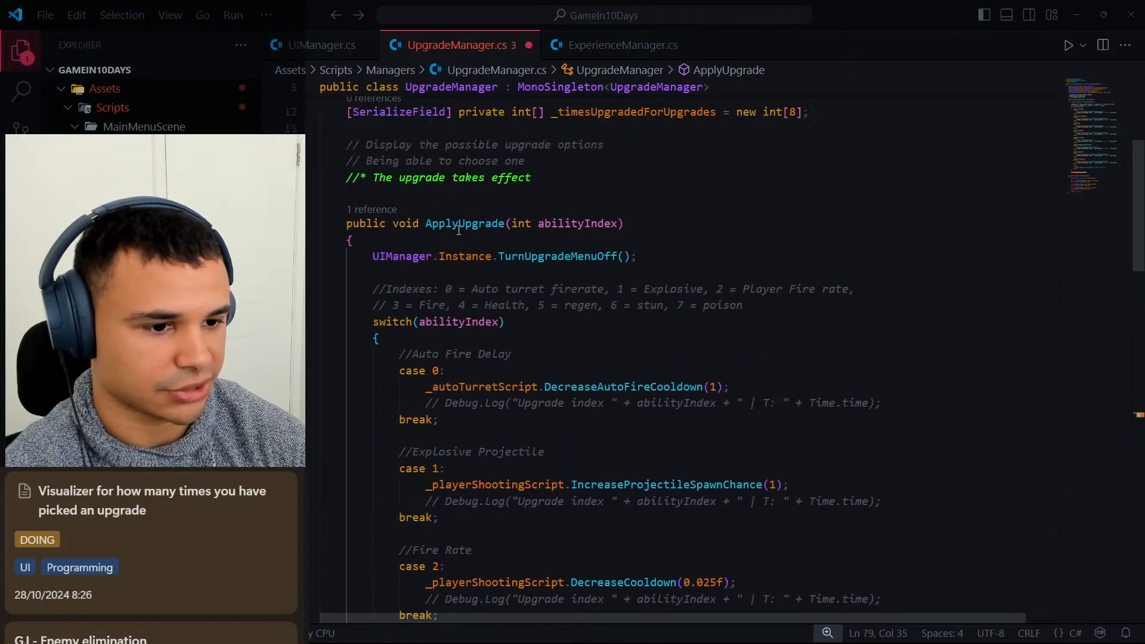
pyautogui.scroll(-11, 462, 239)
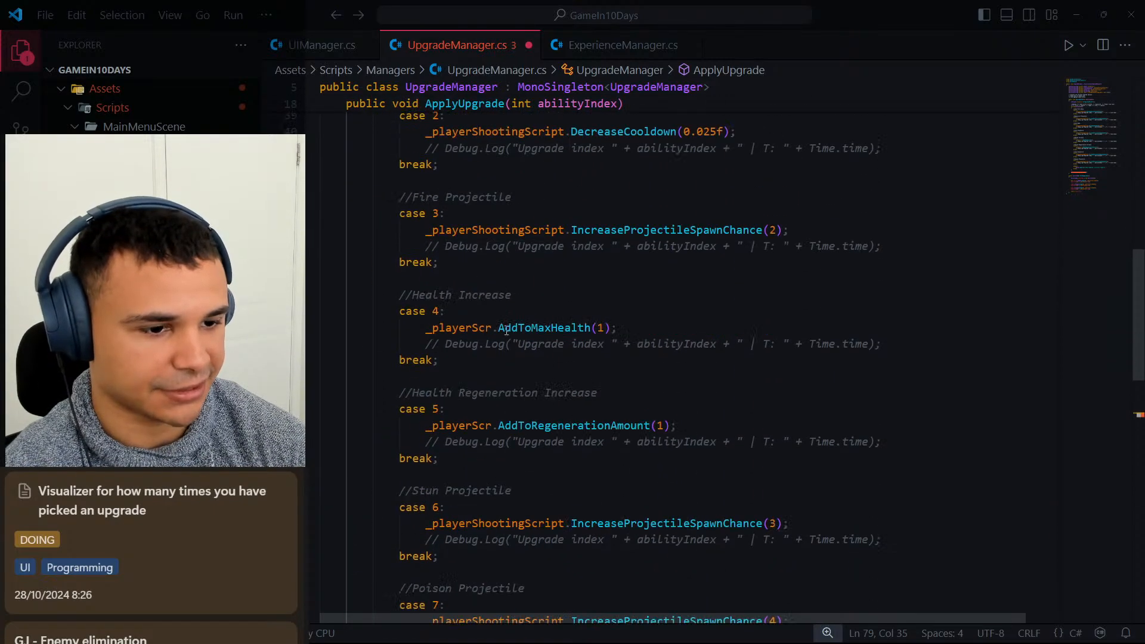
pyautogui.scroll(-1, 534, 315)
pyautogui.write('abilit]')
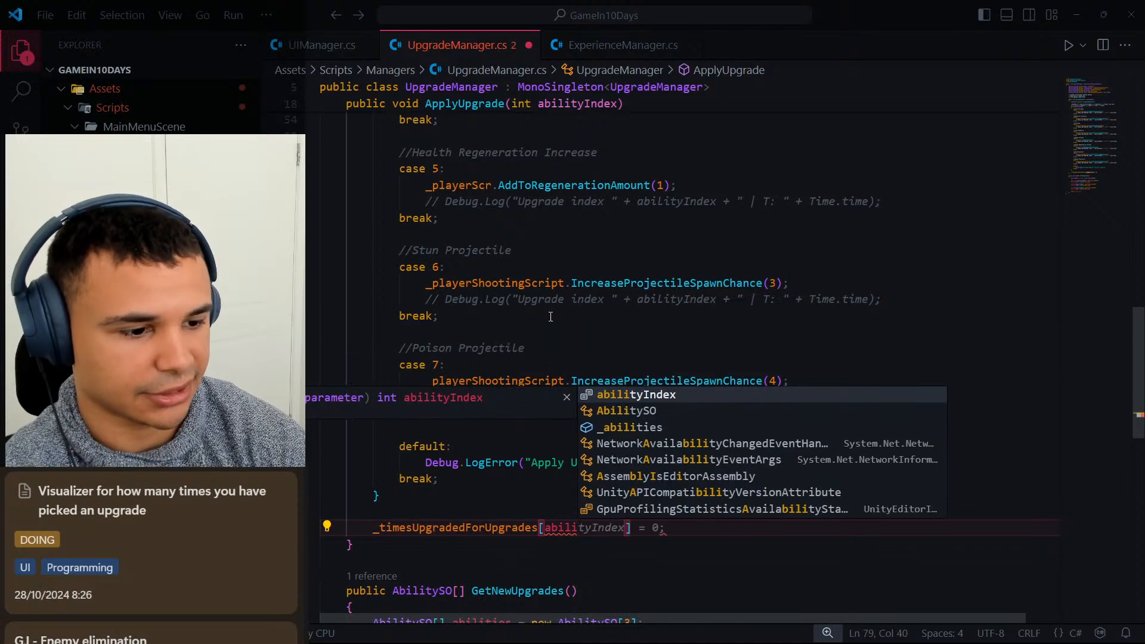
pyautogui.press('Tab')
pyautogui.write(']')
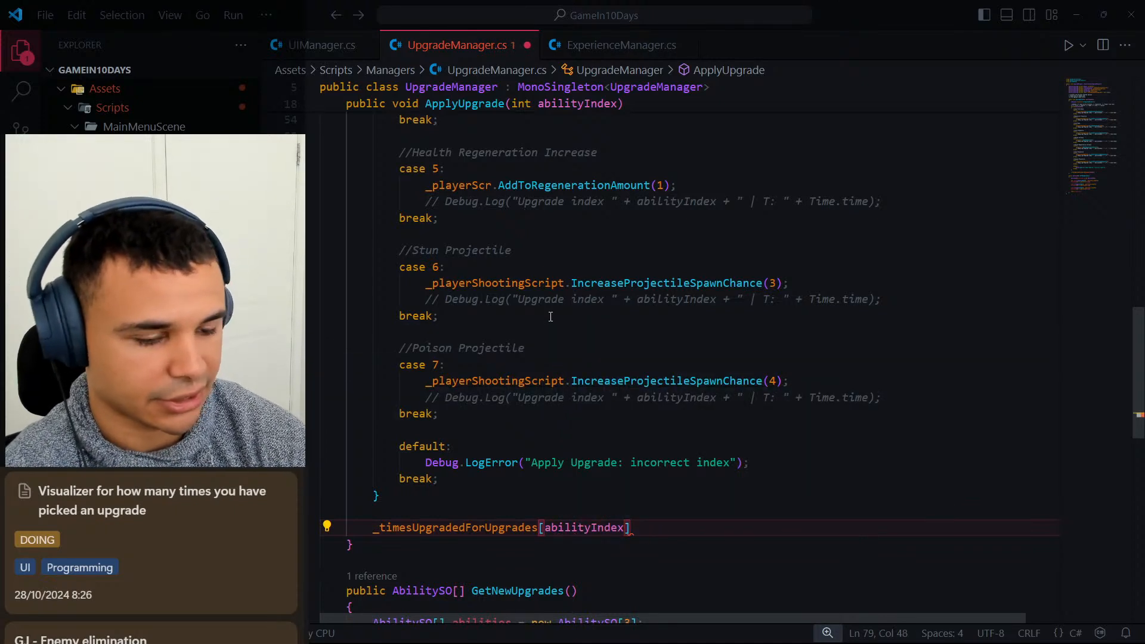
pyautogui.write(' +=')
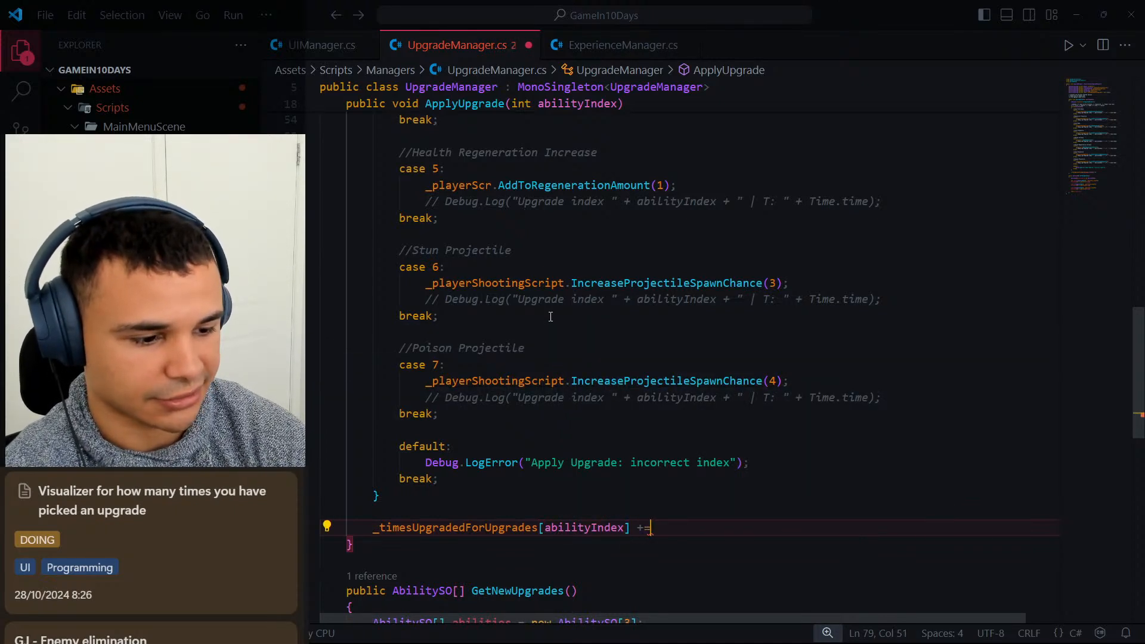
pyautogui.press('BackSpace')
pyautogui.press('BackSpace')
pyautogui.press('BackSpace')
pyautogui.write('+')
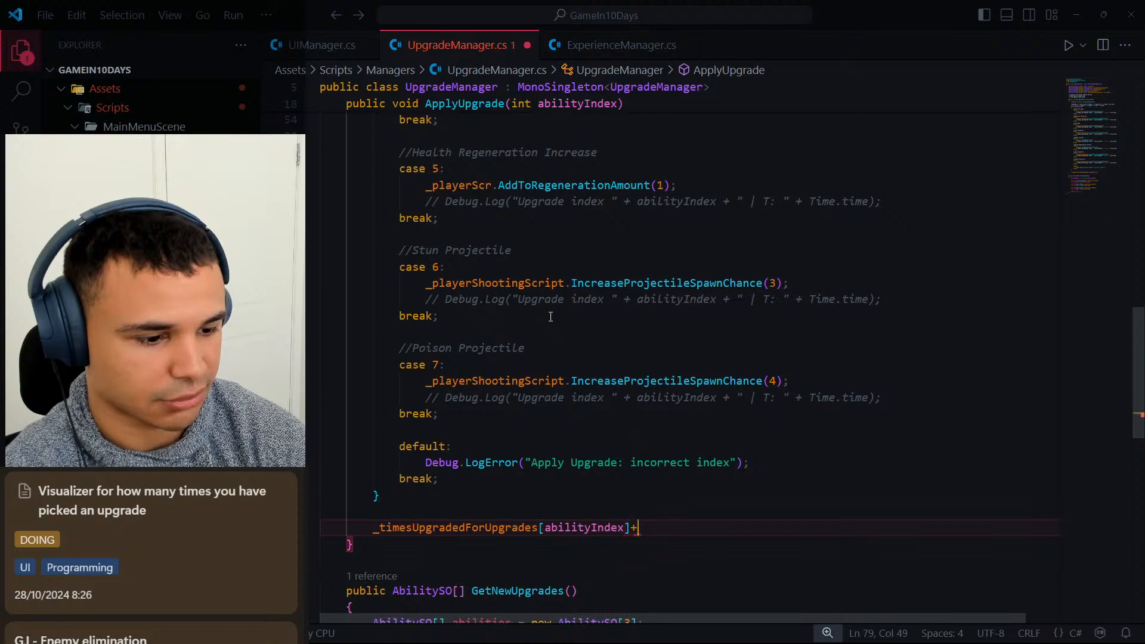
pyautogui.write('+;')
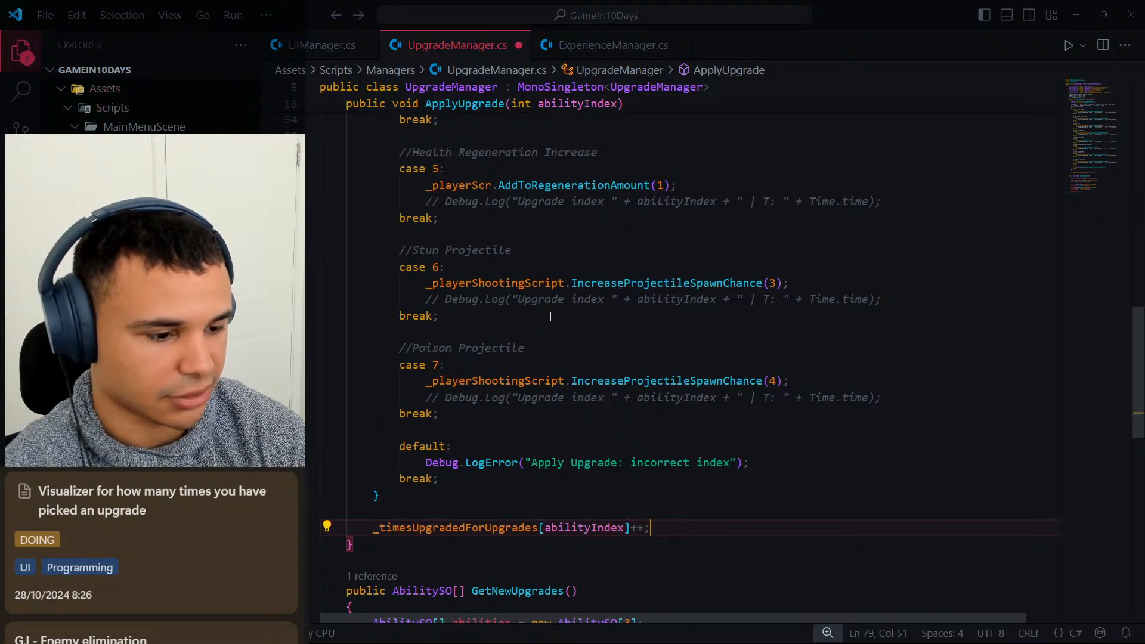
# On the line after the increment, add a call to UIManager.Instance.UpdateUpgradesDisplay().
pyautogui.press('Return')
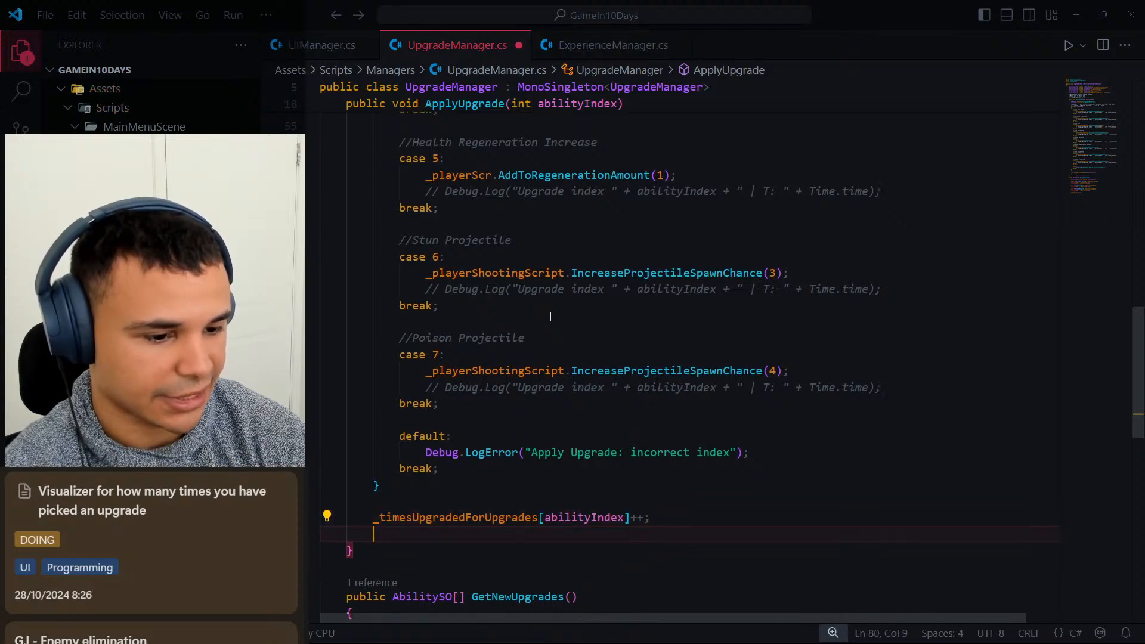
pyautogui.write('UI')
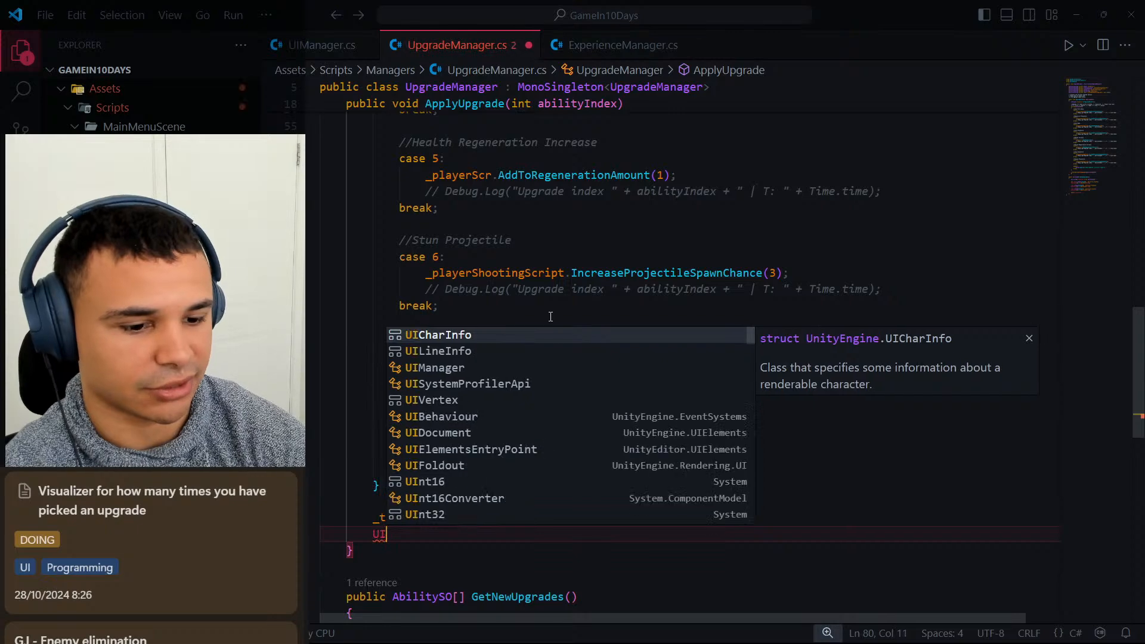
pyautogui.write('Manager.Instance.')
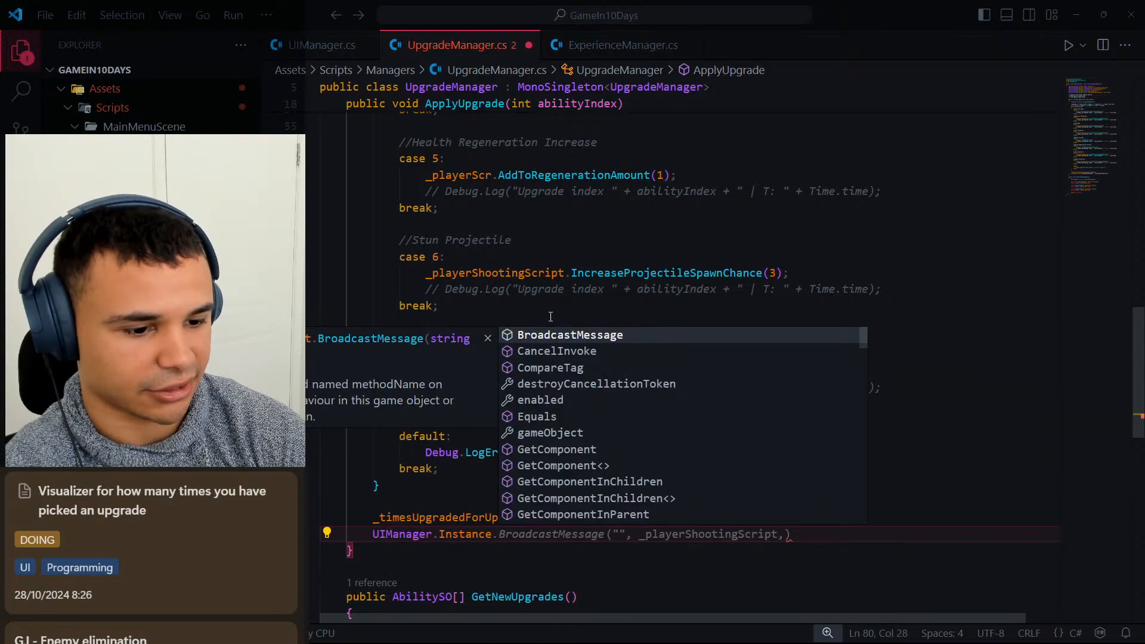
pyautogui.write('Update')
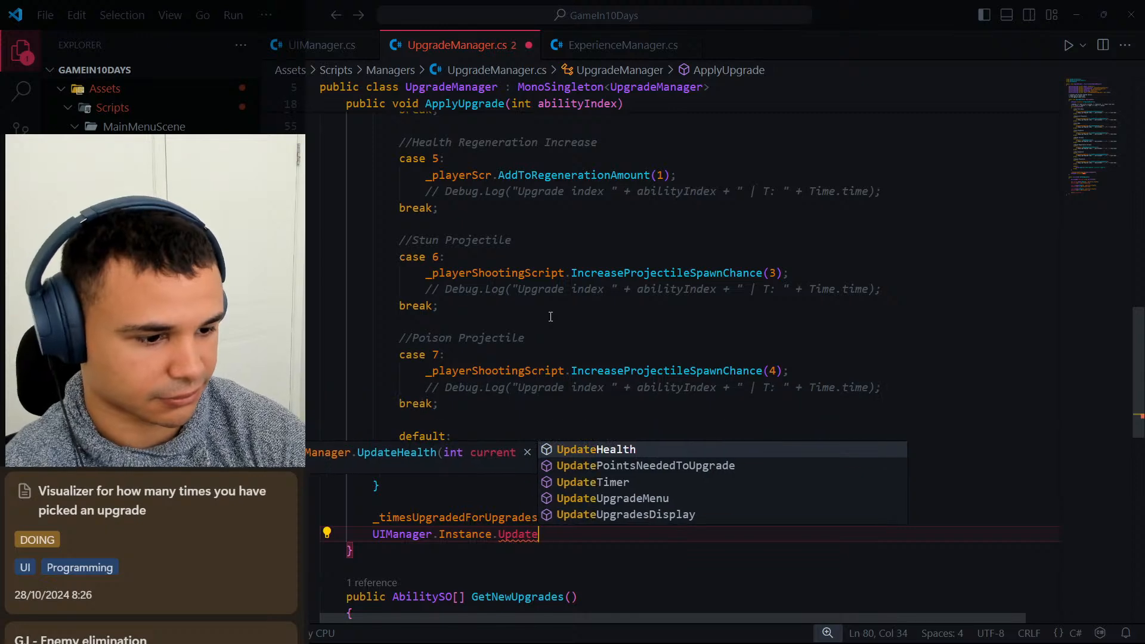
pyautogui.press('Down')
pyautogui.press('Down')
pyautogui.press('Down')
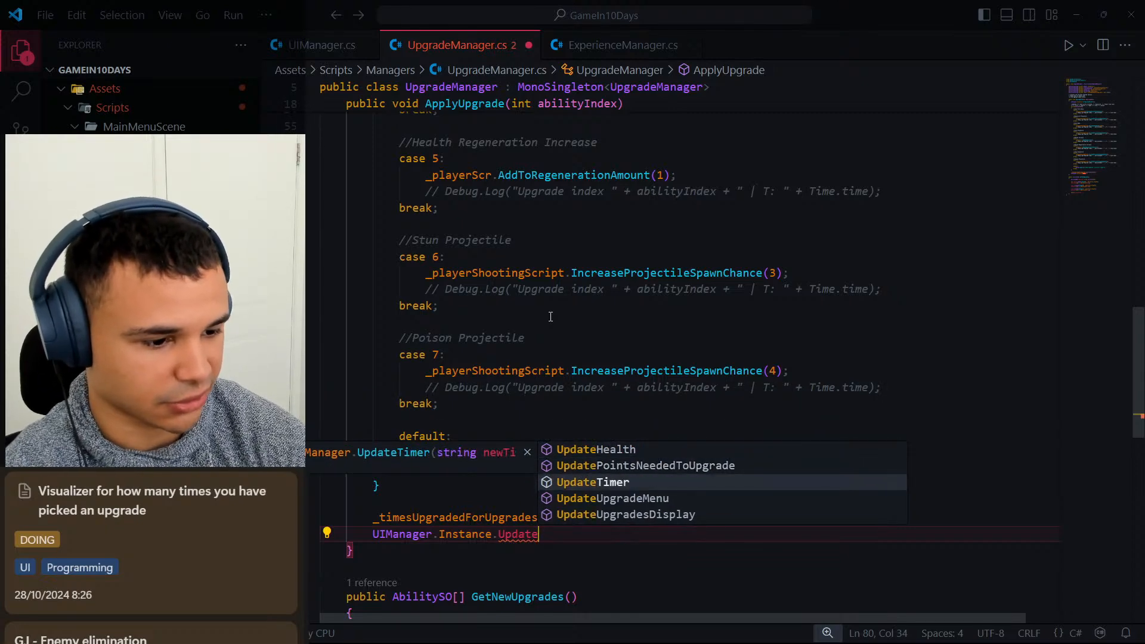
pyautogui.press('Down')
pyautogui.press('Tab')
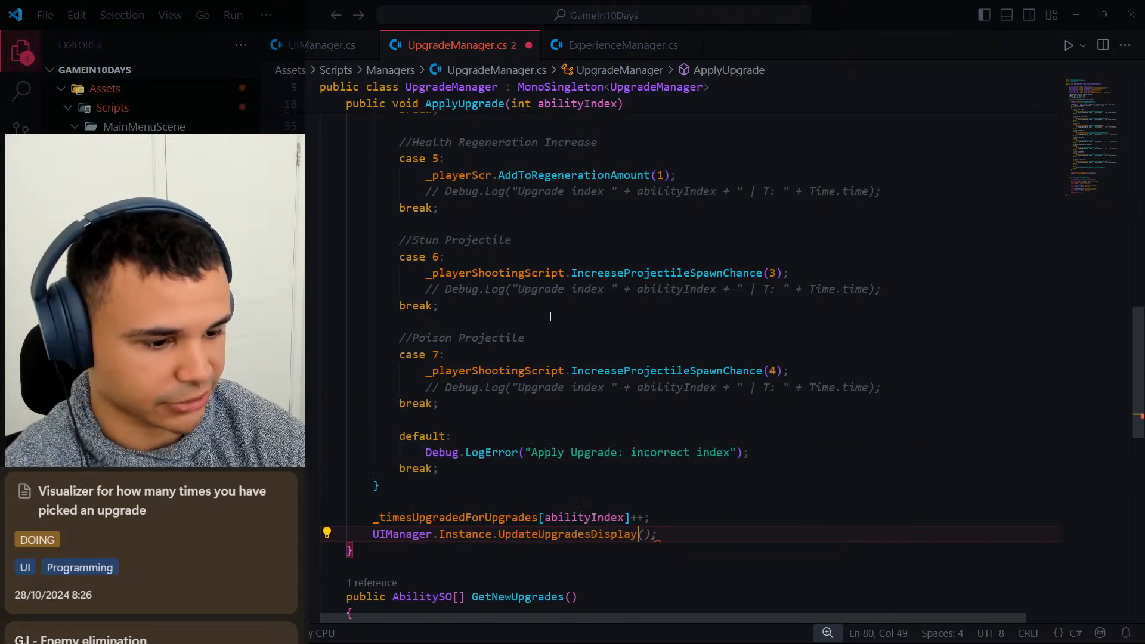
pyautogui.write('(')
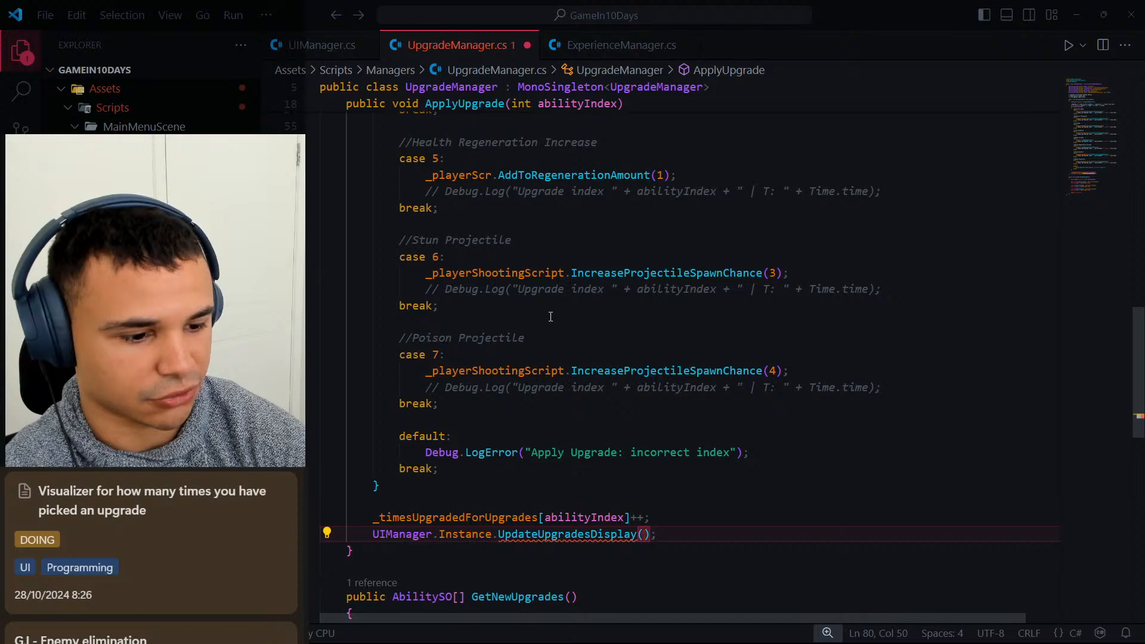
pyautogui.write('abili')
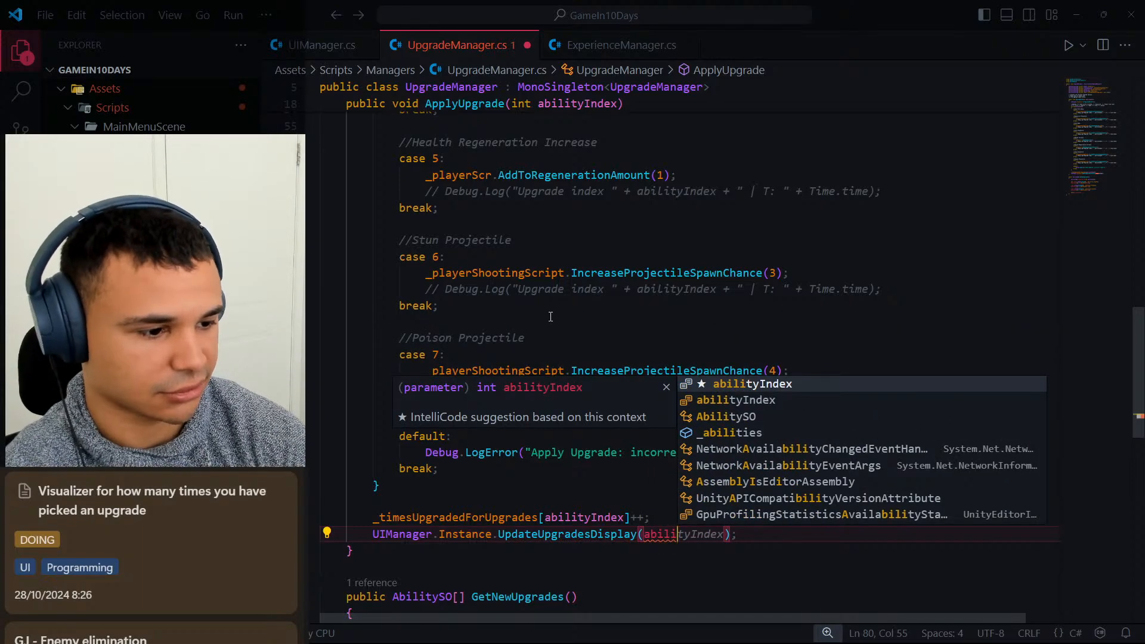
# Pass abilityIndex and _timesUpgradedForUpgrades[abilityIndex] to the UpdateUpgradesDisplay call and save UpgradeManager.cs.
pyautogui.press('Tab')
pyautogui.write(', _t')
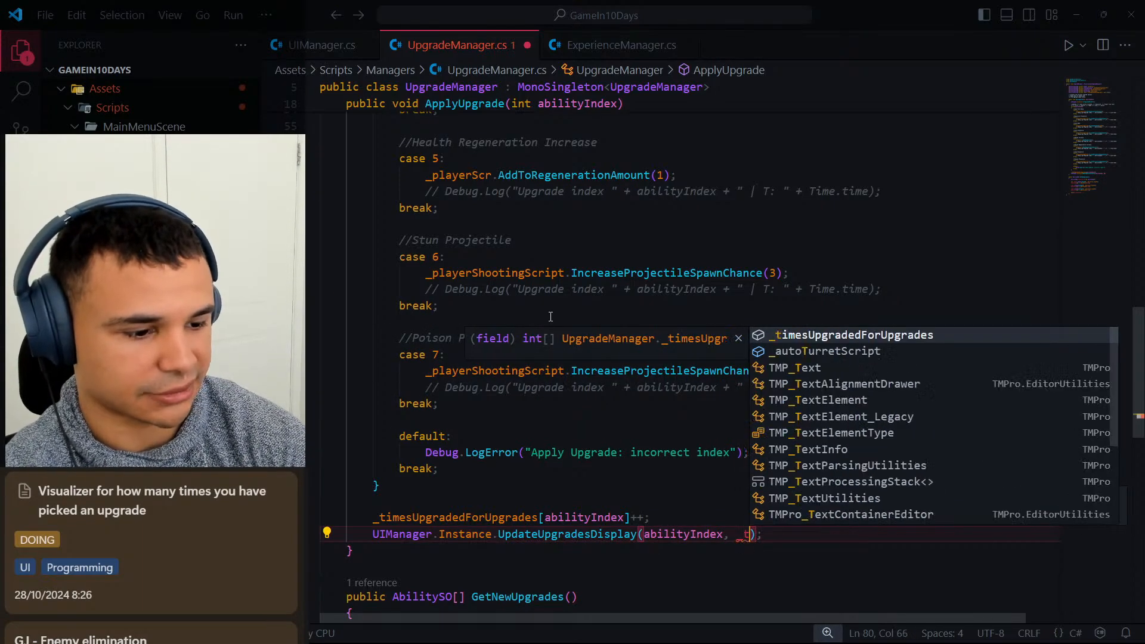
pyautogui.write('imesUpg')
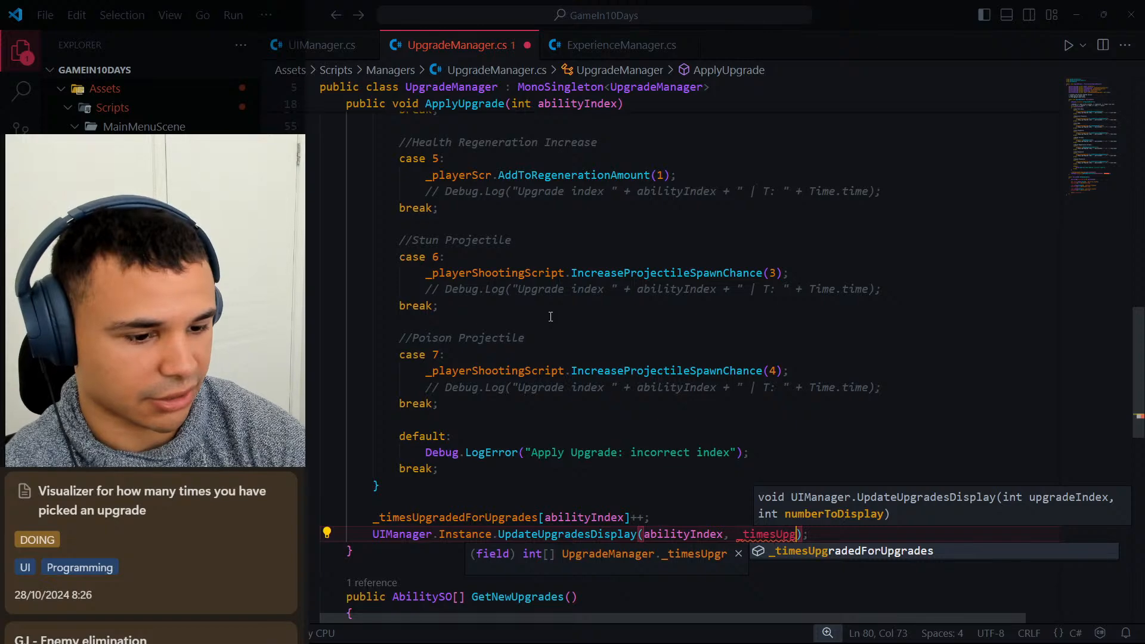
pyautogui.write('raded')
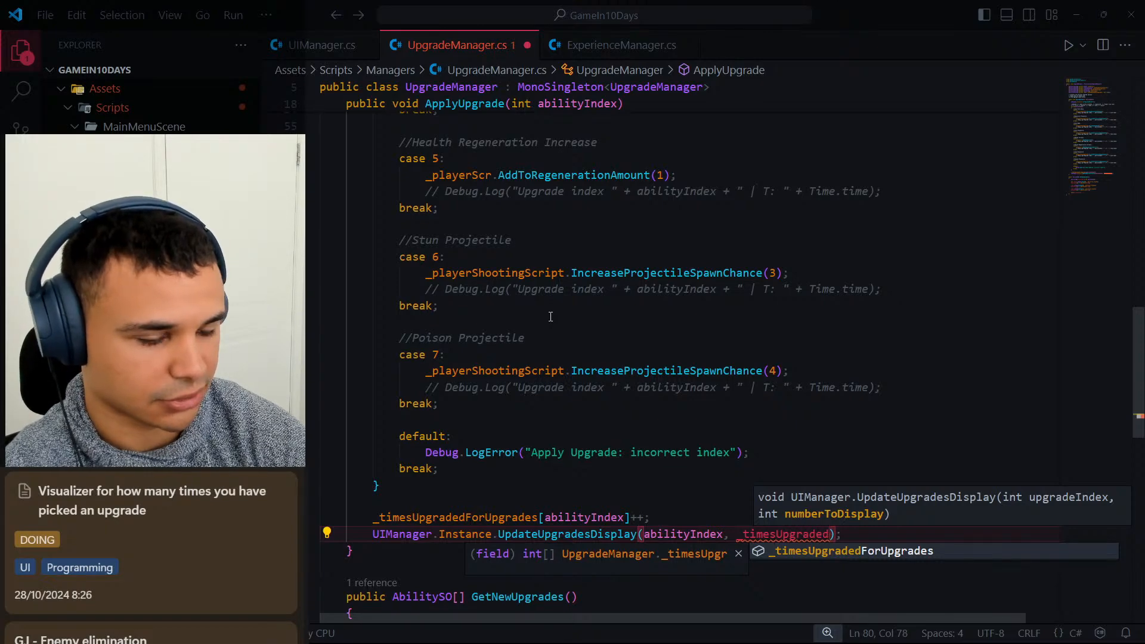
pyautogui.press('Tab')
pyautogui.write('[ab')
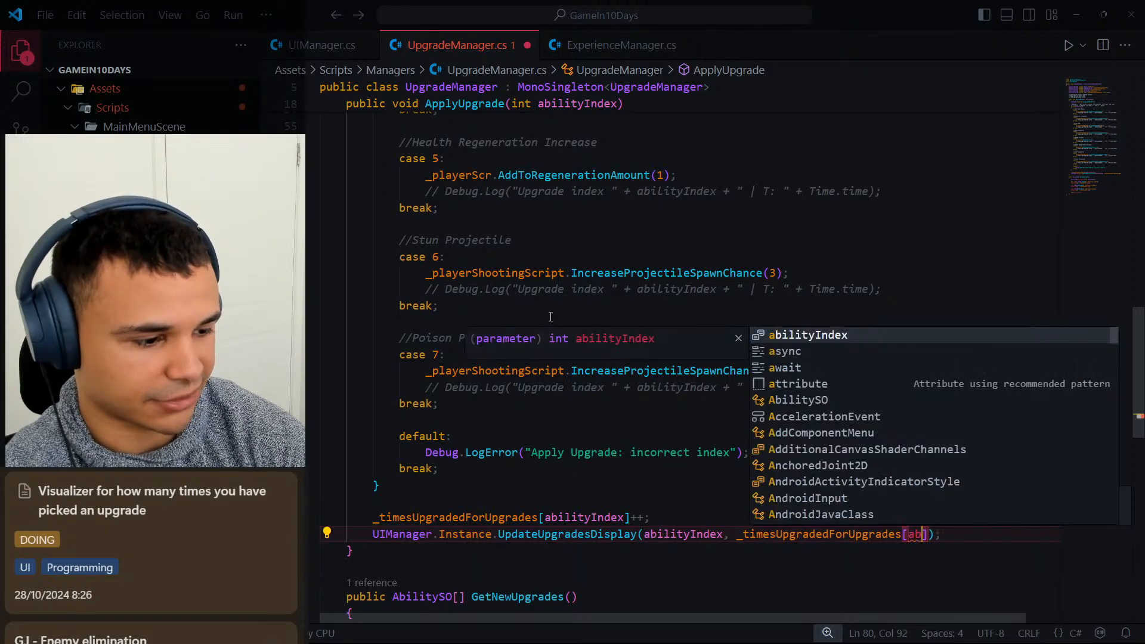
pyautogui.write('ilityInde')
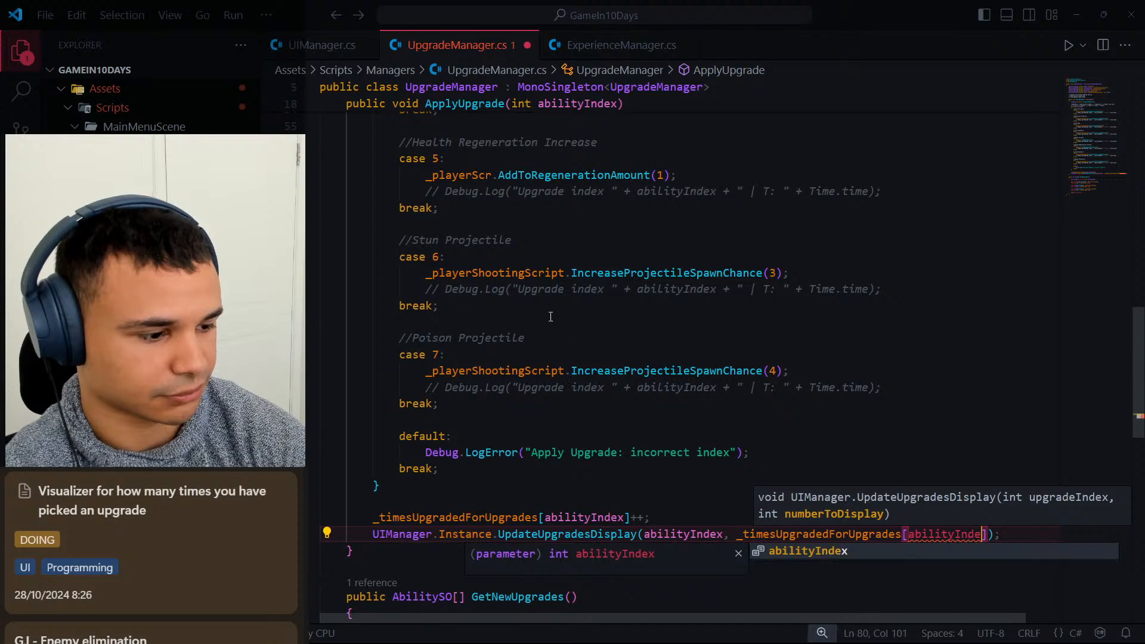
pyautogui.write('x')
pyautogui.press('End')
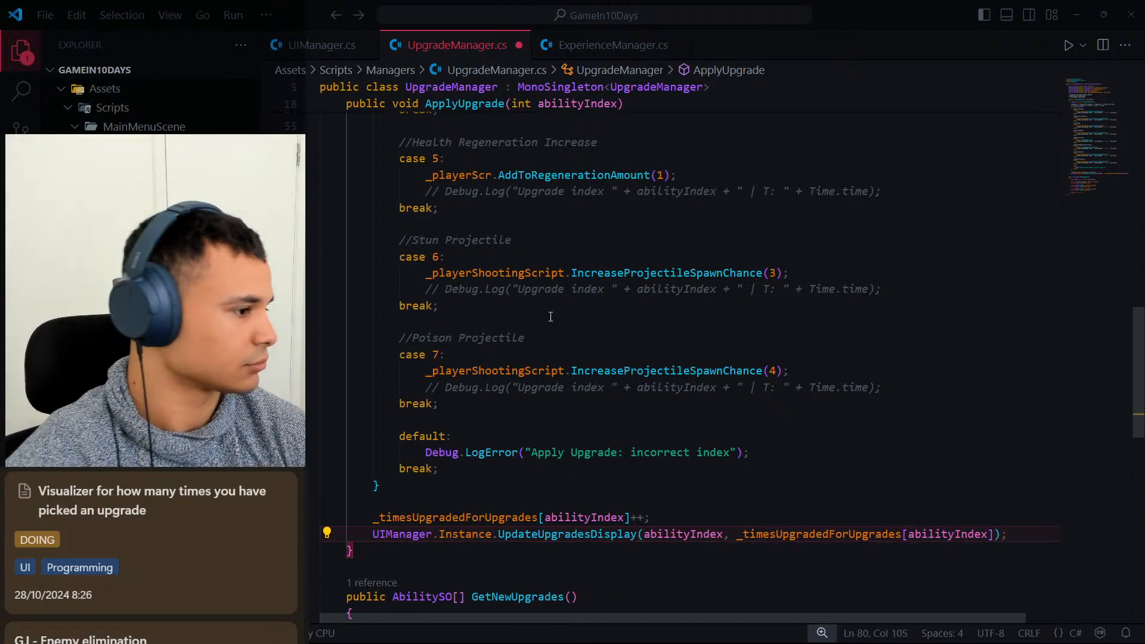
pyautogui.hotkey('ctrl', 's')
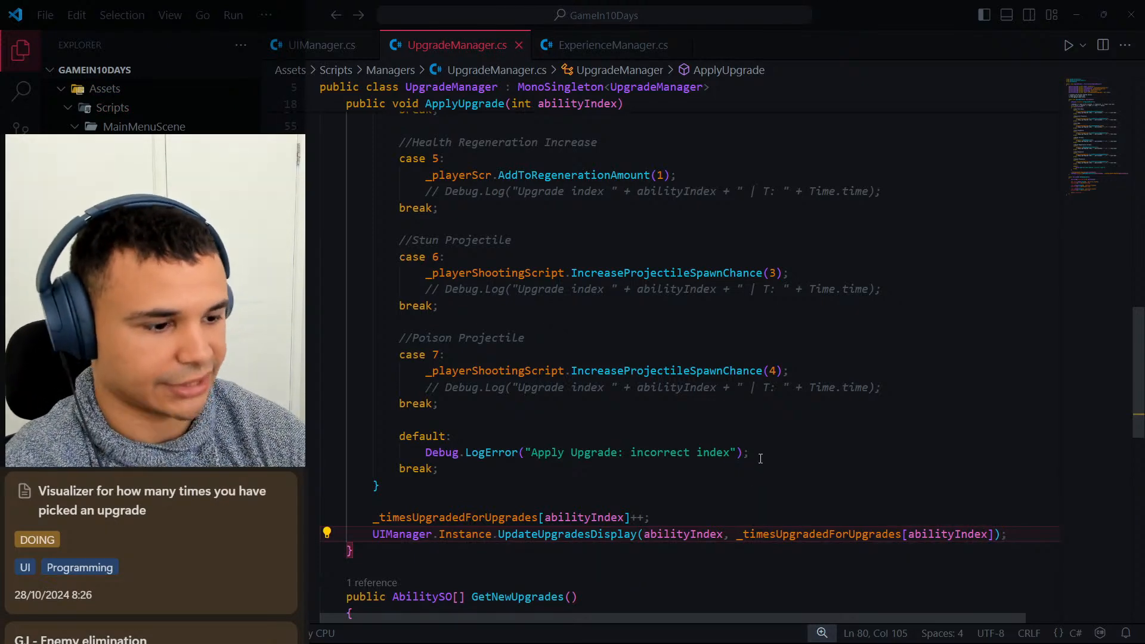
# Review the end of ApplyUpgrade in UpgradeManager.cs against UpdateUpgradeMenu and UpdateUpgradesDisplay in UIManager.cs.
pyautogui.click(760, 458)
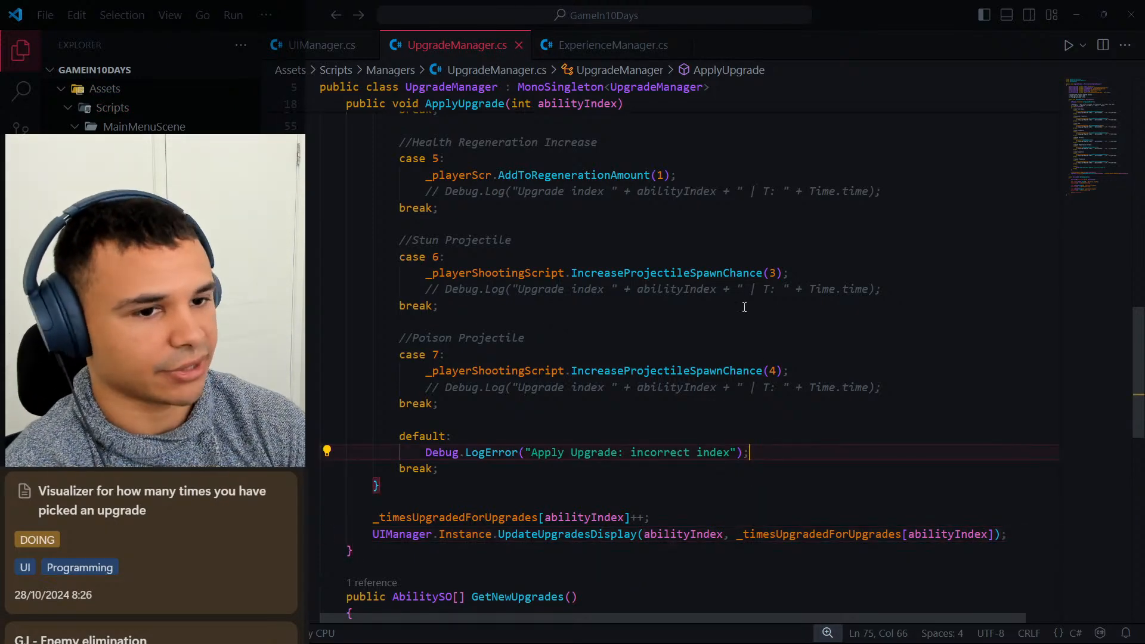
pyautogui.click(803, 376)
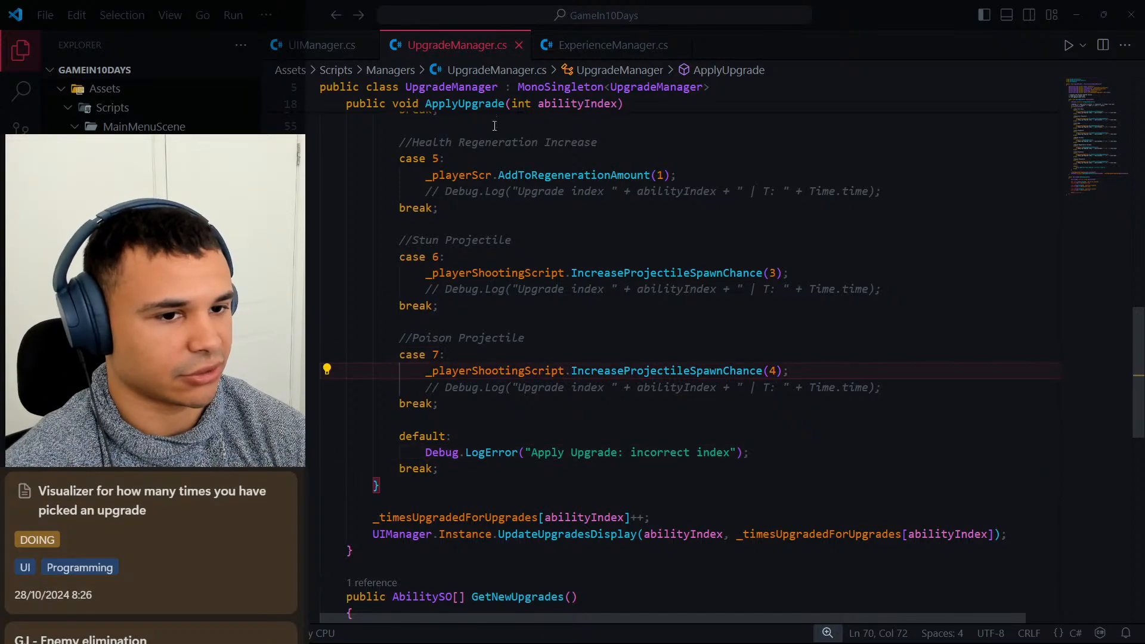
pyautogui.click(319, 45)
pyautogui.click(707, 291)
pyautogui.click(689, 303)
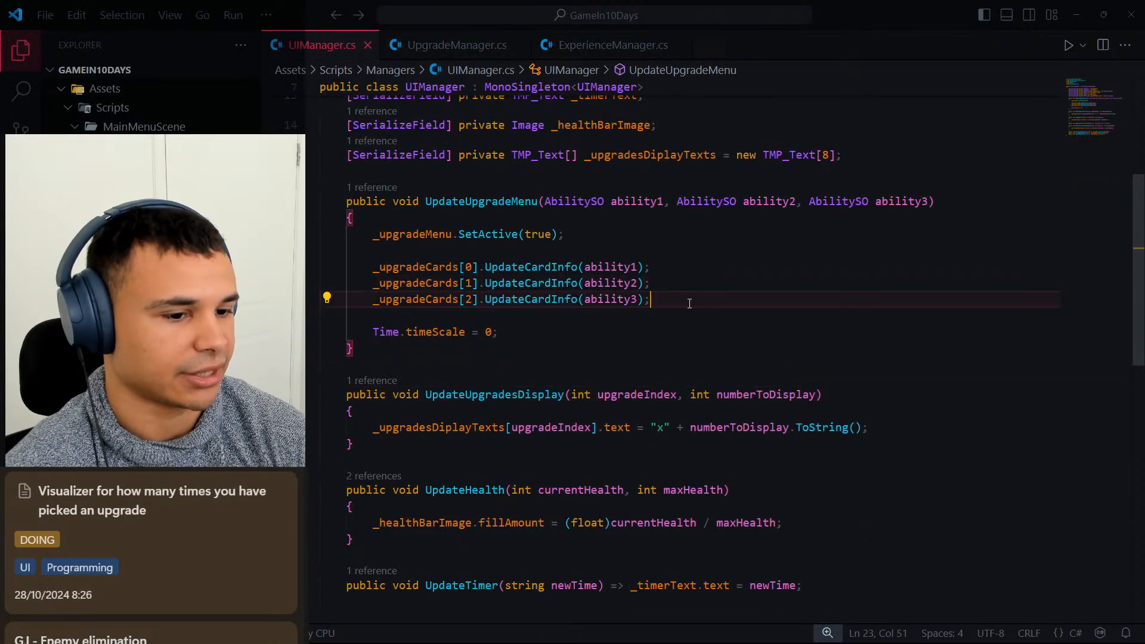
pyautogui.click(538, 332)
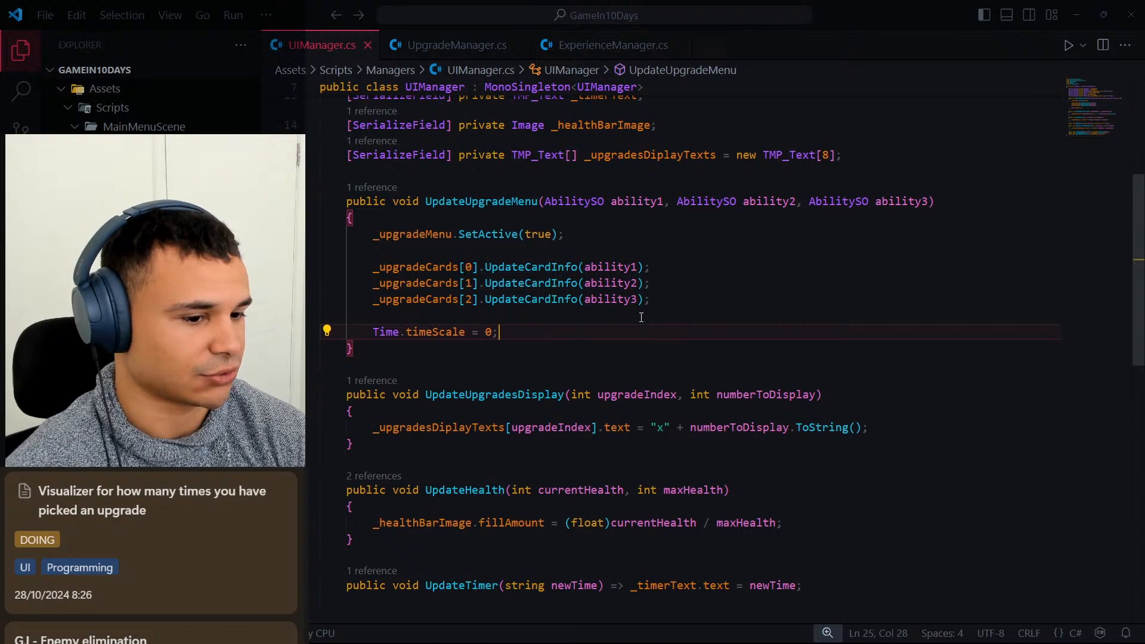
pyautogui.click(683, 301)
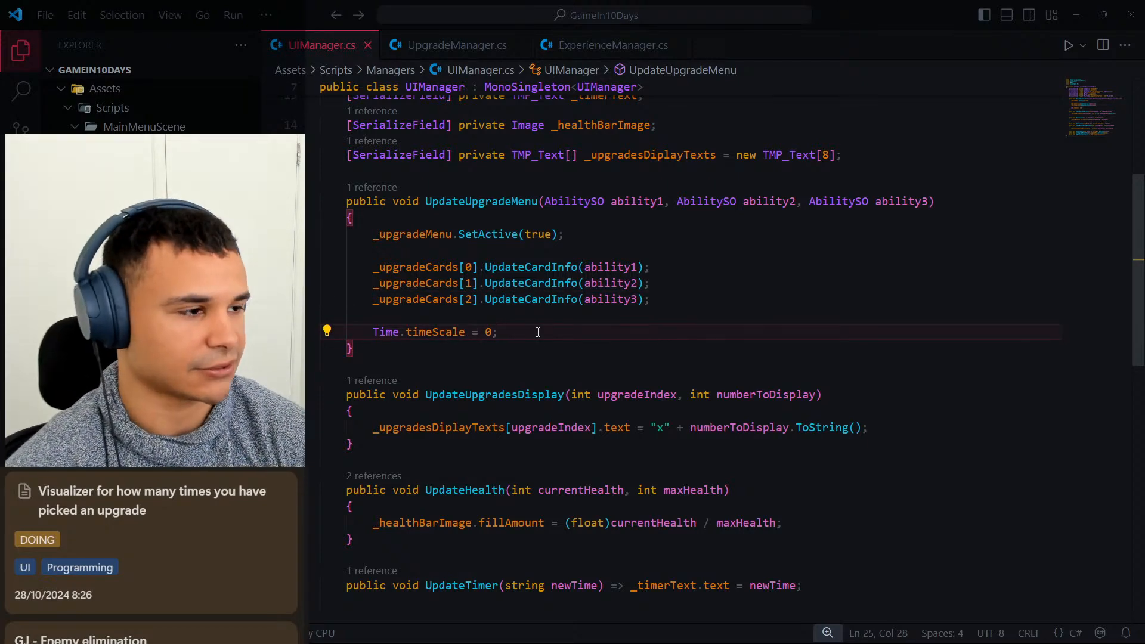
pyautogui.click(697, 290)
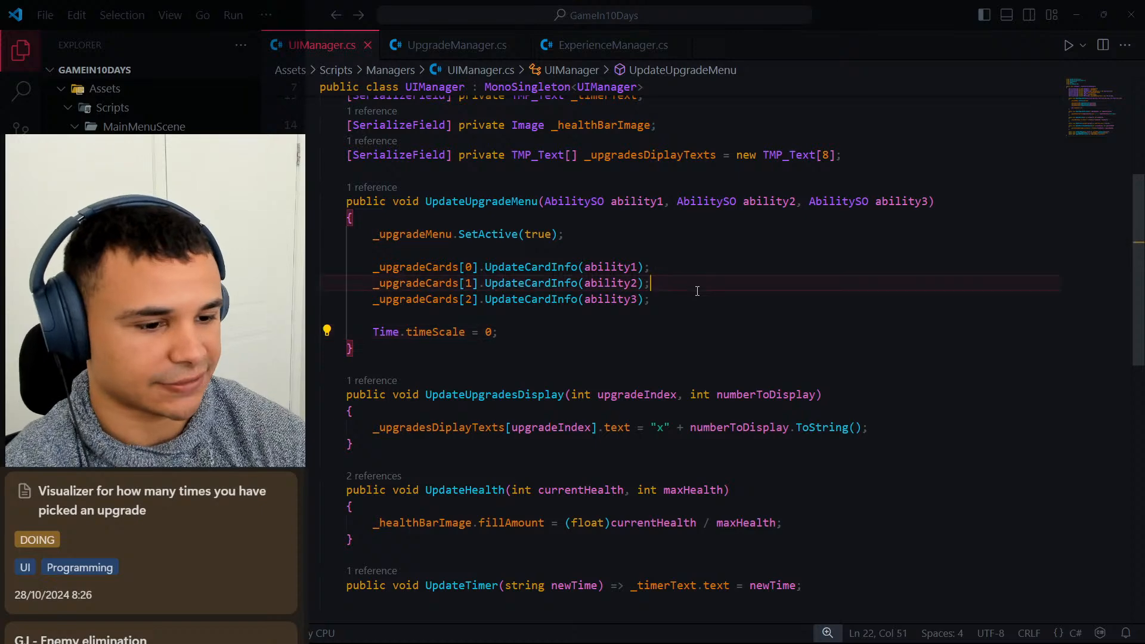
pyautogui.click(465, 47)
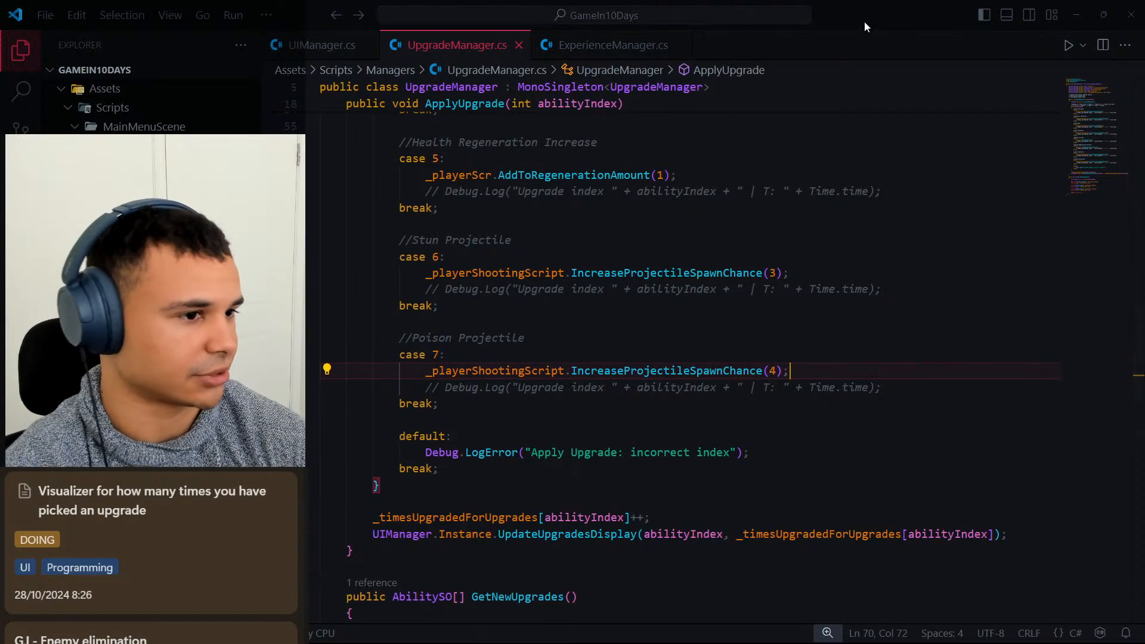
# Switch to Unity, select the UIManager object and expand its Upgrades Diplay Texts array.
pyautogui.moveTo(864, 22); pyautogui.dragTo(1144, 143)
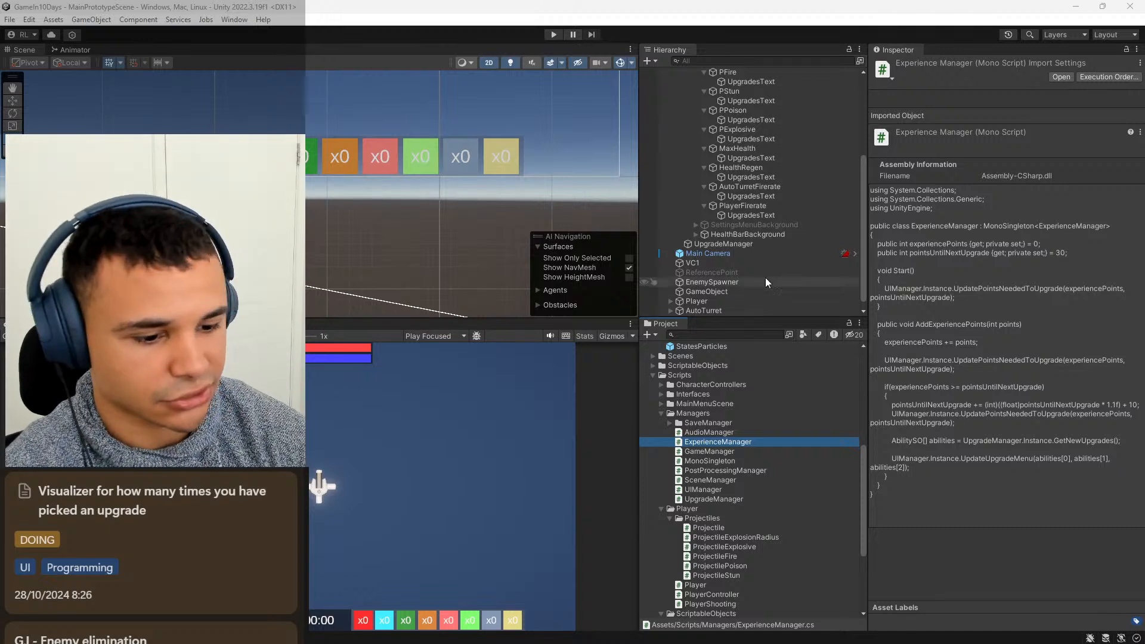
pyautogui.scroll(5, 757, 171)
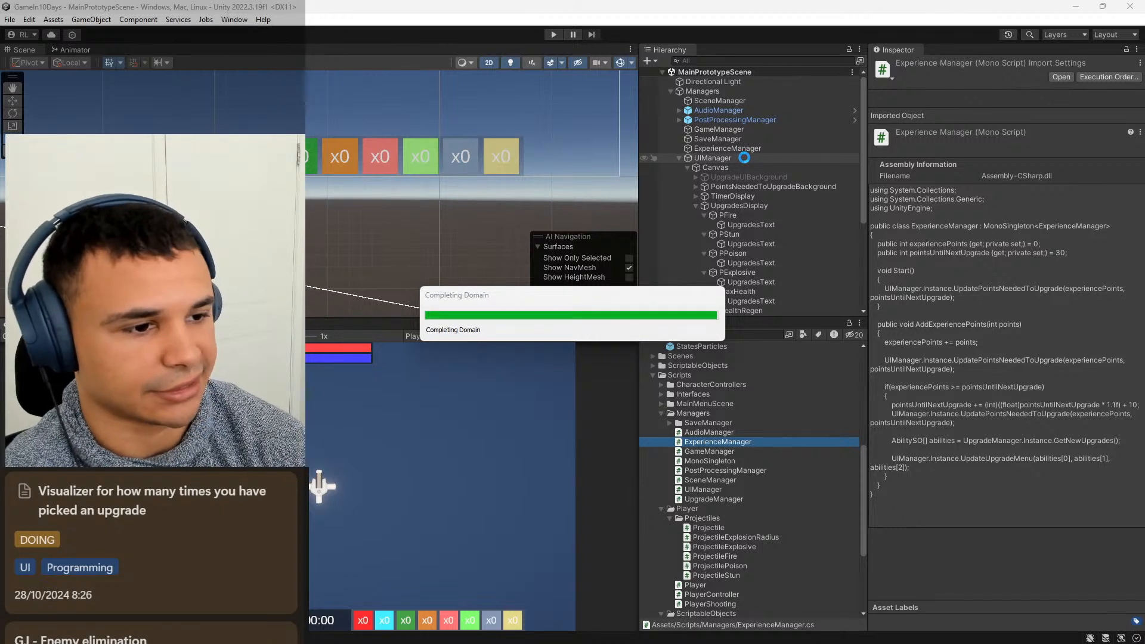
pyautogui.click(744, 157)
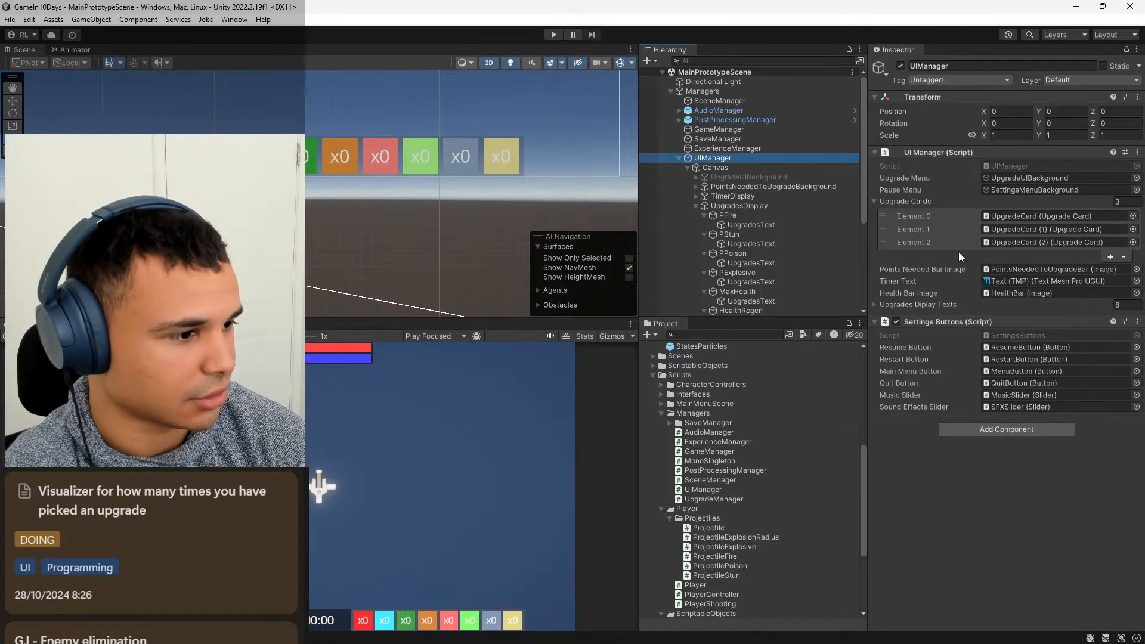
pyautogui.click(872, 305)
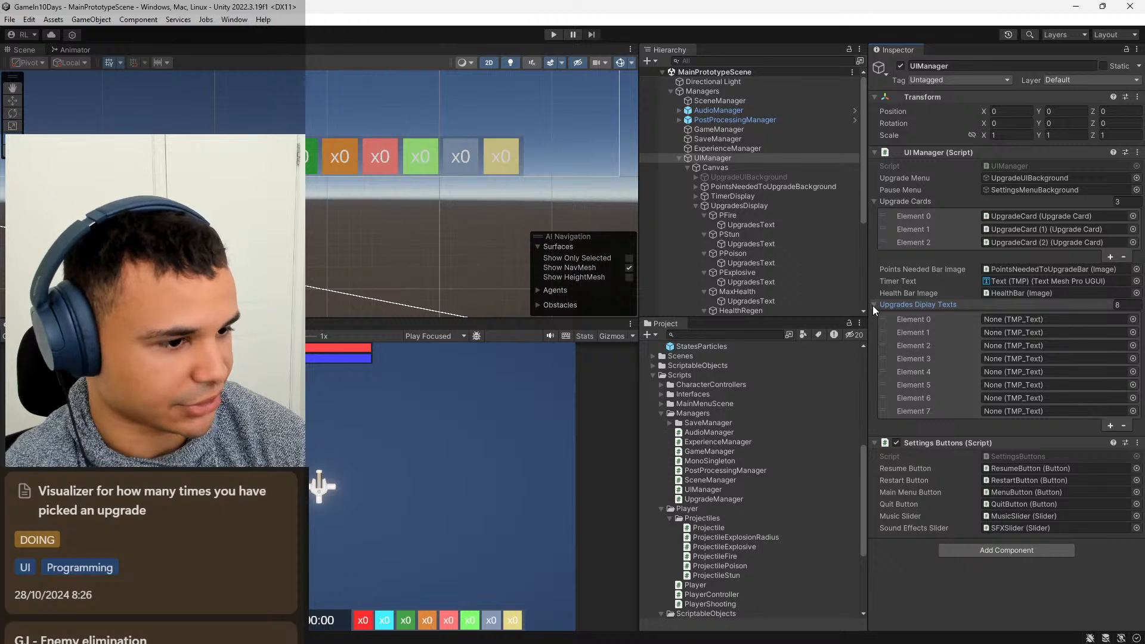
pyautogui.scroll(-2, 784, 237)
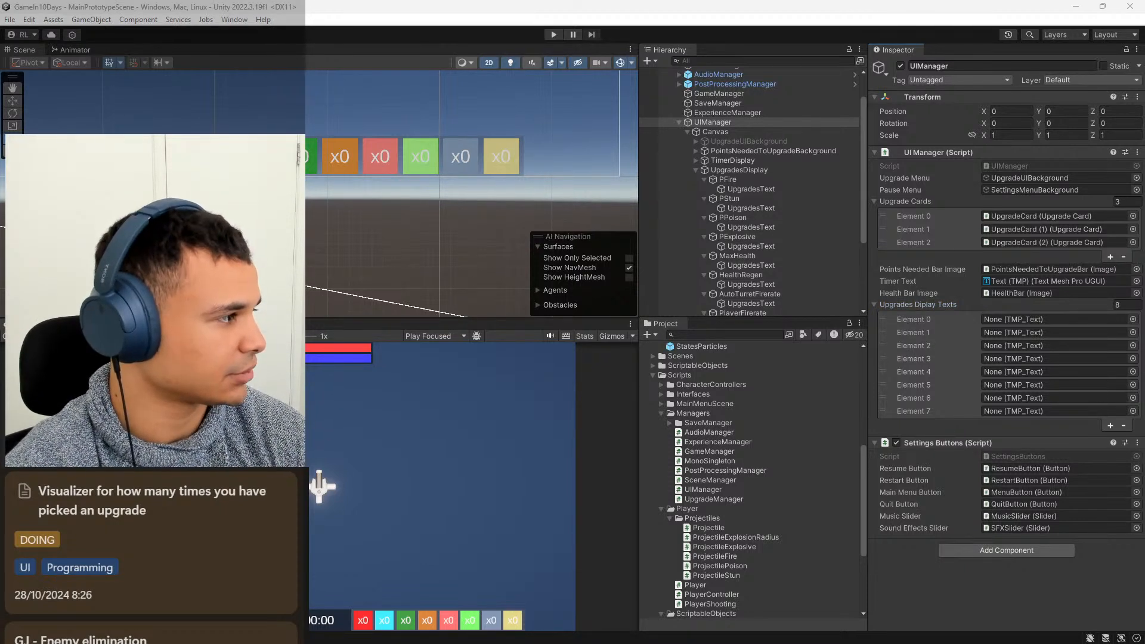
pyautogui.hotkey('alt', 'Tab')
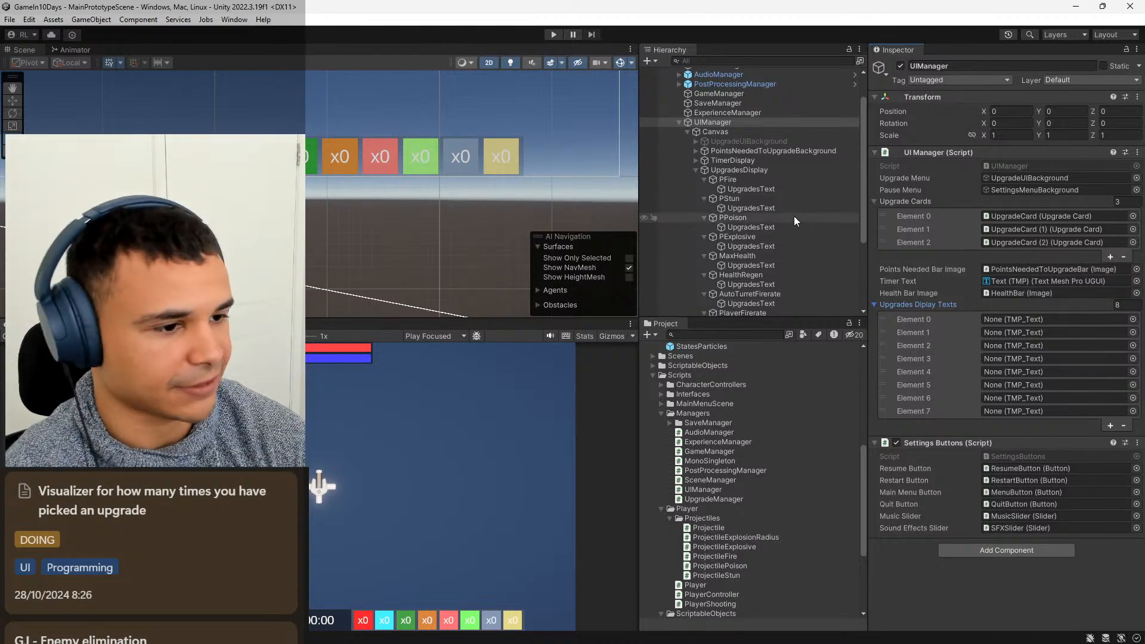
pyautogui.scroll(-2, 792, 206)
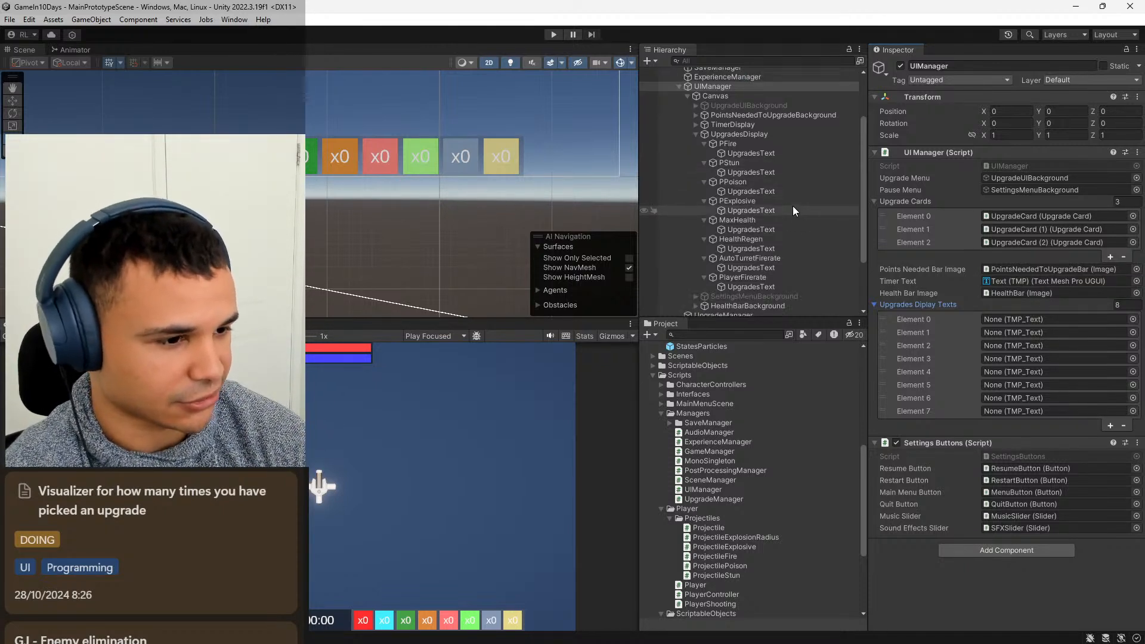
# Assign the UpgradesText objects of AutoTurretFirerate, PExplosive, PlayerFirerate and PFire to Elements 0, 1, 2 and 3 of Upgrades Diplay Texts.
pyautogui.click(760, 266)
pyautogui.moveTo(761, 267); pyautogui.dragTo(1003, 319)
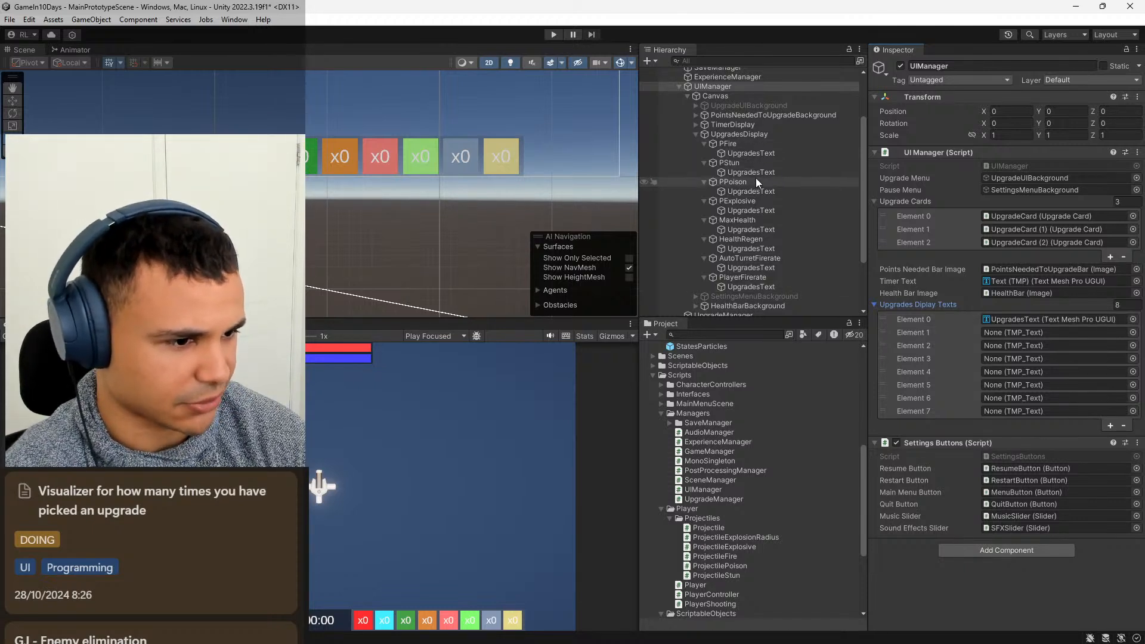
pyautogui.moveTo(748, 209); pyautogui.dragTo(988, 333)
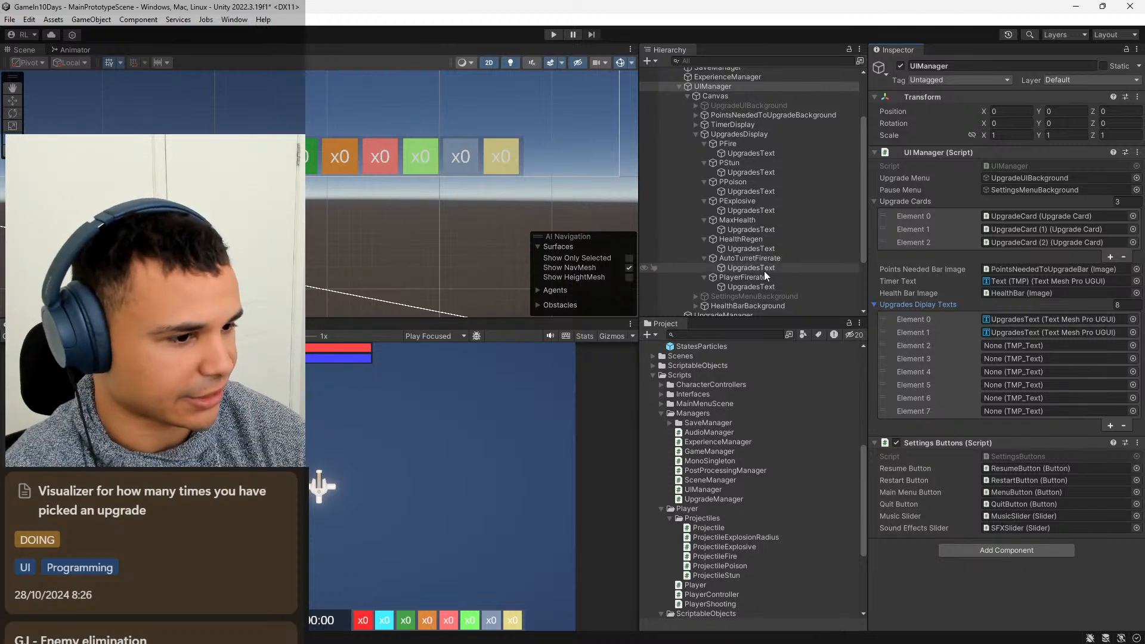
pyautogui.moveTo(759, 289); pyautogui.dragTo(1033, 346)
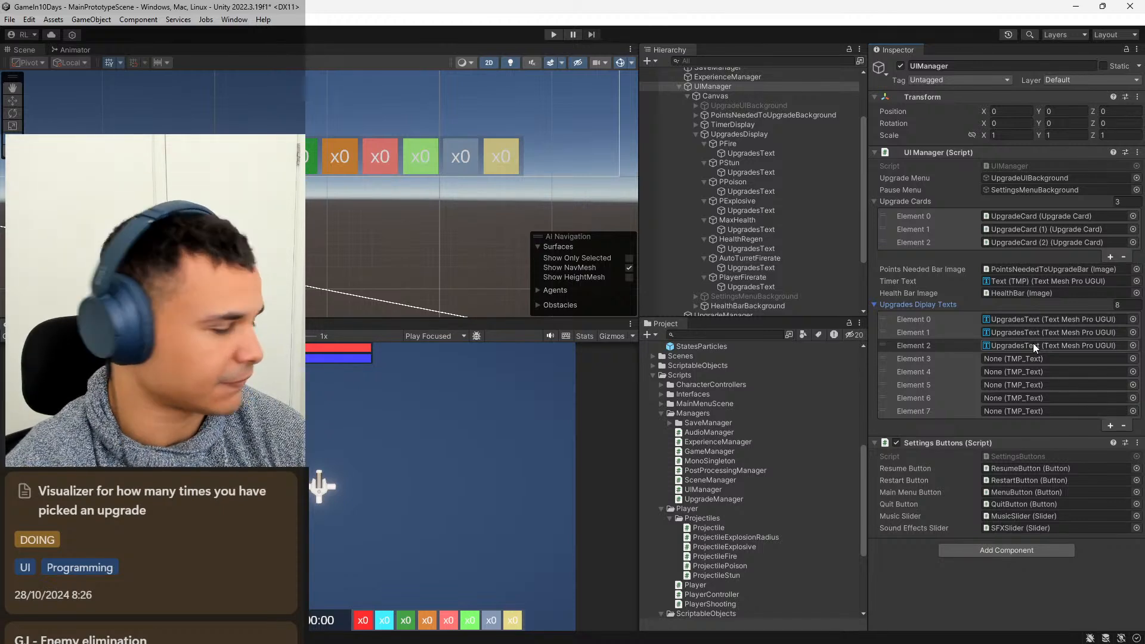
pyautogui.moveTo(752, 155); pyautogui.dragTo(989, 357)
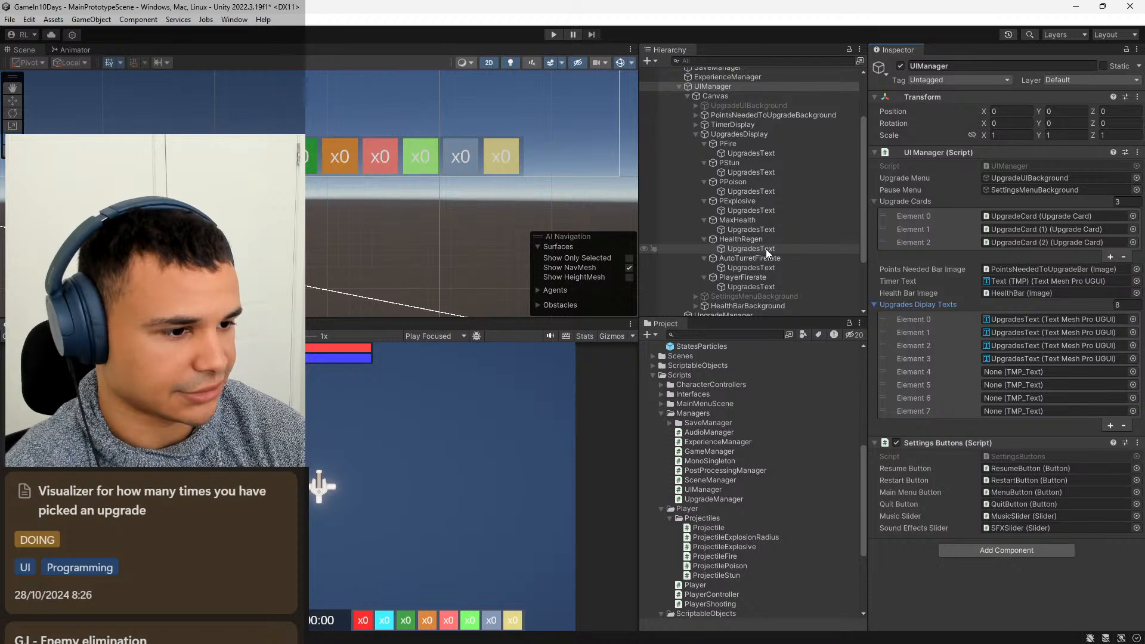
# Assign the UpgradesText objects of MaxHealth, HealthRegen, PStun and PPoison to Elements 4, 5, 6 and 7, and save the scene.
pyautogui.moveTo(763, 231); pyautogui.dragTo(1000, 373)
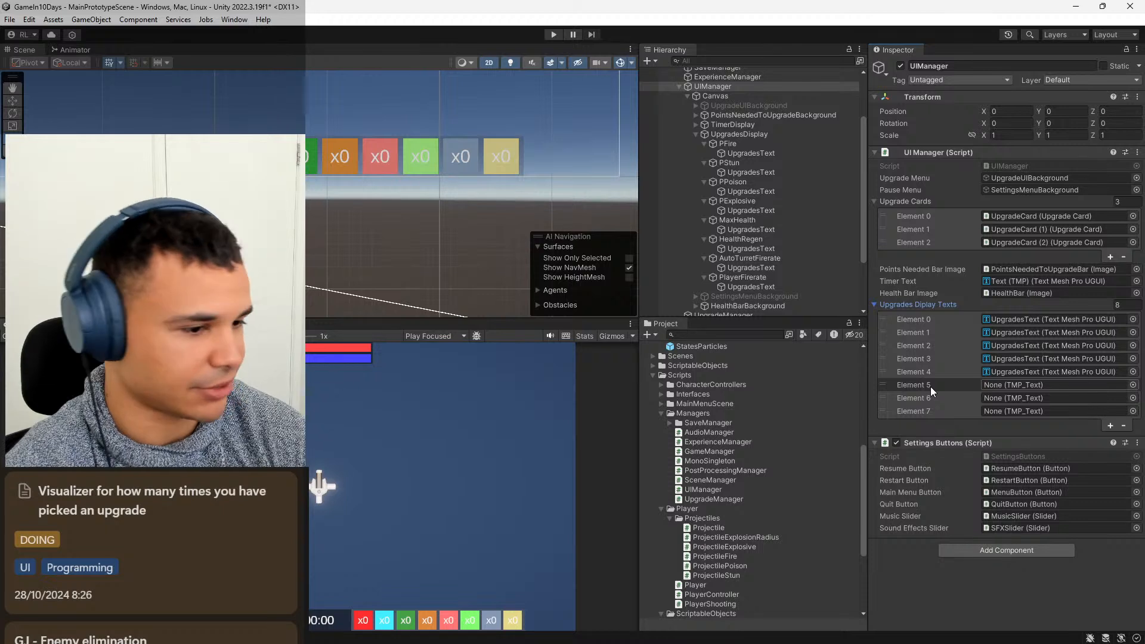
pyautogui.moveTo(767, 249)
pyautogui.mouseDown()
pyautogui.moveTo(978, 334)
pyautogui.moveTo(1006, 384)
pyautogui.mouseUp()
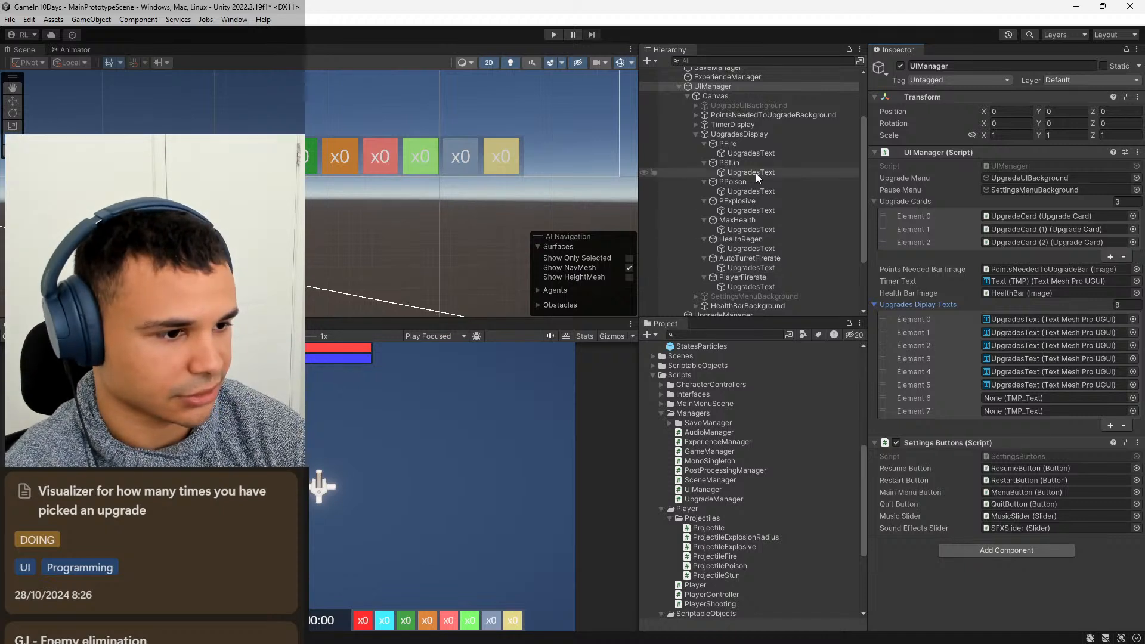
pyautogui.moveTo(752, 173); pyautogui.dragTo(1005, 399)
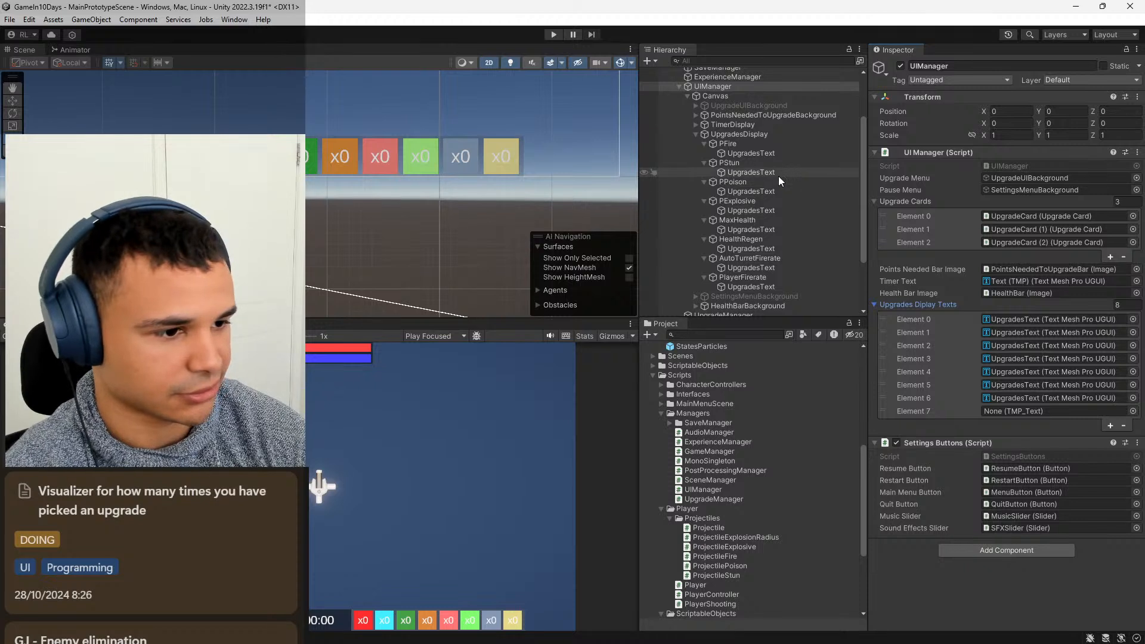
pyautogui.moveTo(769, 190); pyautogui.dragTo(999, 412)
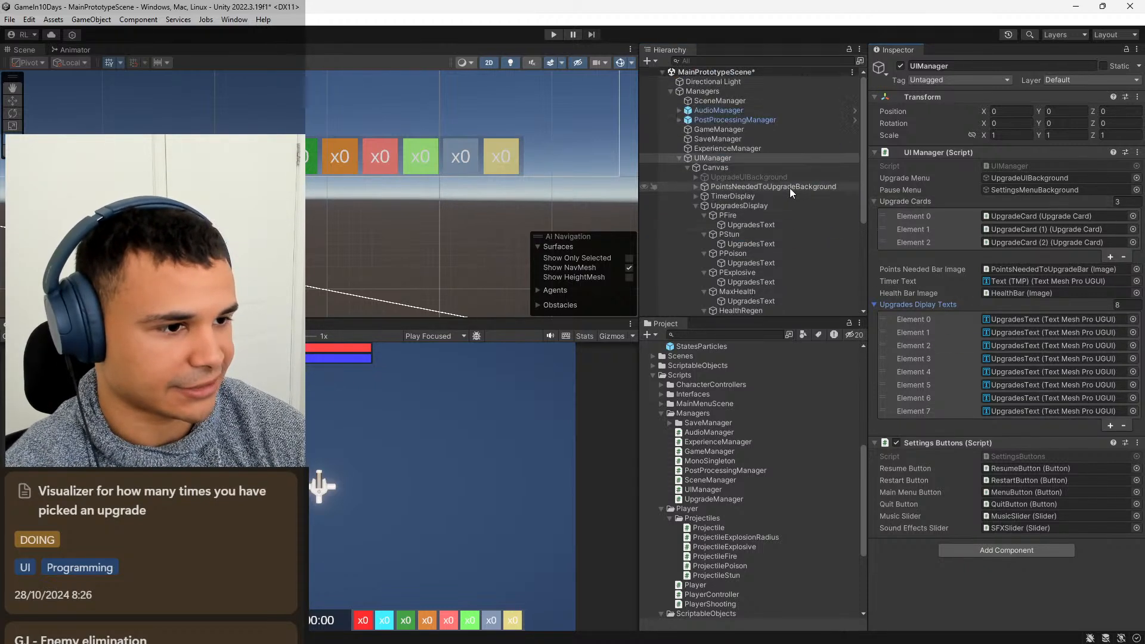
pyautogui.scroll(3, 789, 187)
pyautogui.hotkey('ctrl', 's')
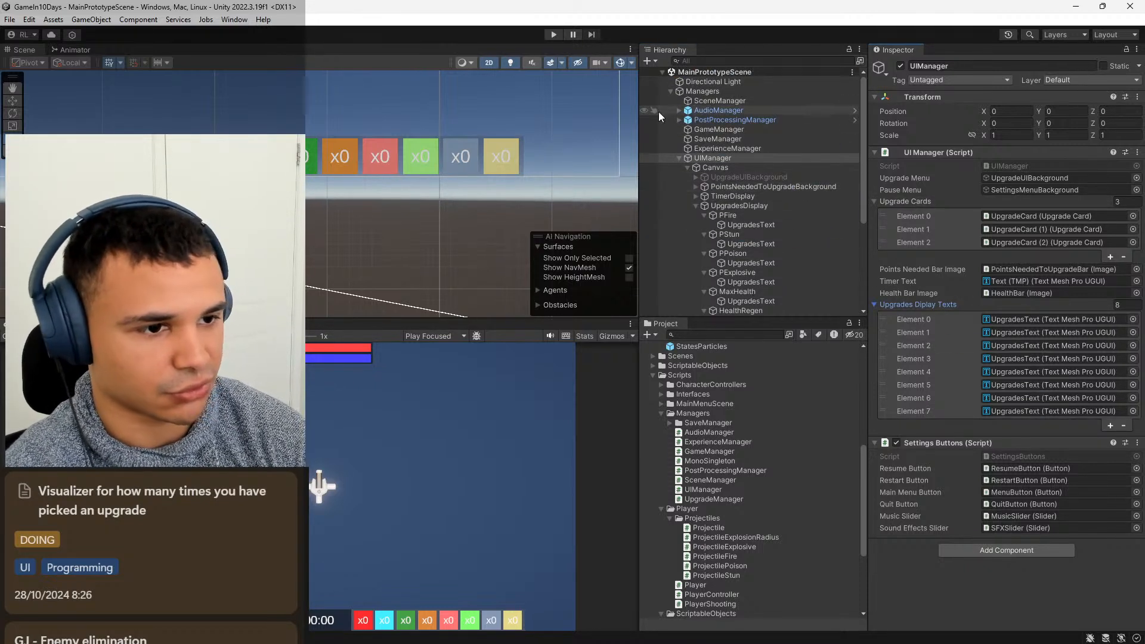
# Playtest the upgrade counters in a maximized game view, picking Fire Projectiles and Explosive Projectiles, and stop the game.
pyautogui.click(553, 34)
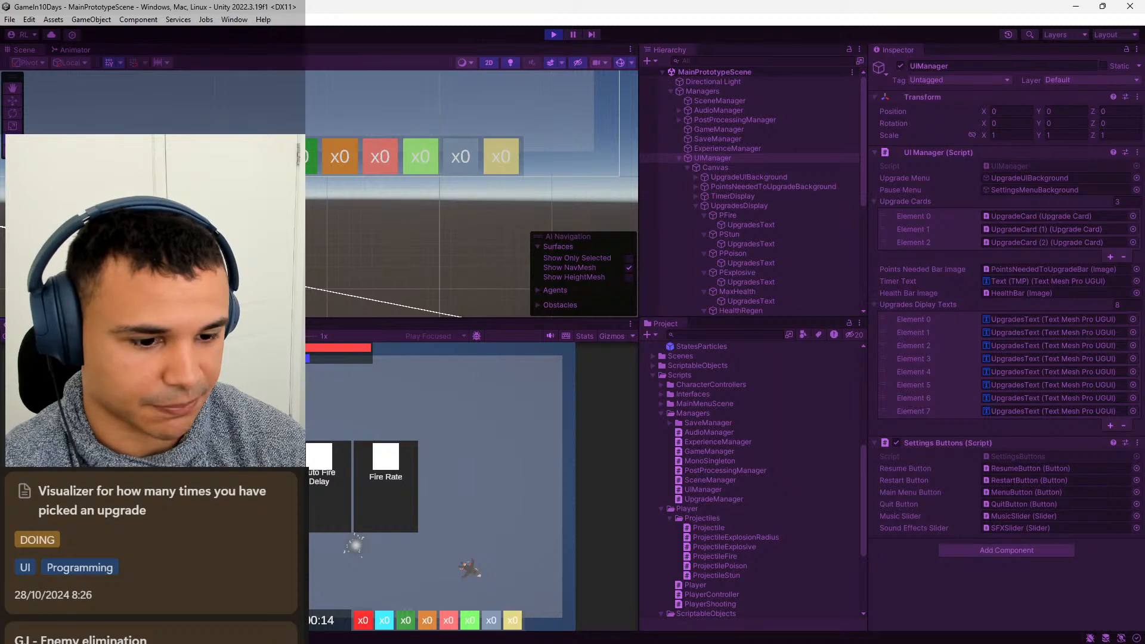
pyautogui.hotkey('shift', 'space')
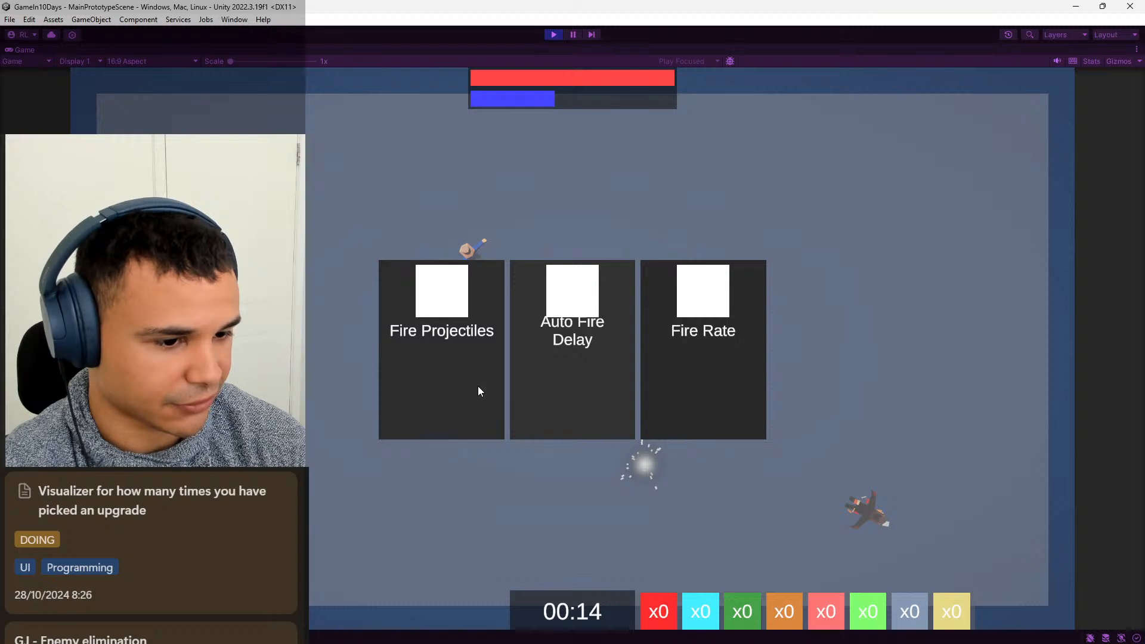
pyautogui.click(453, 368)
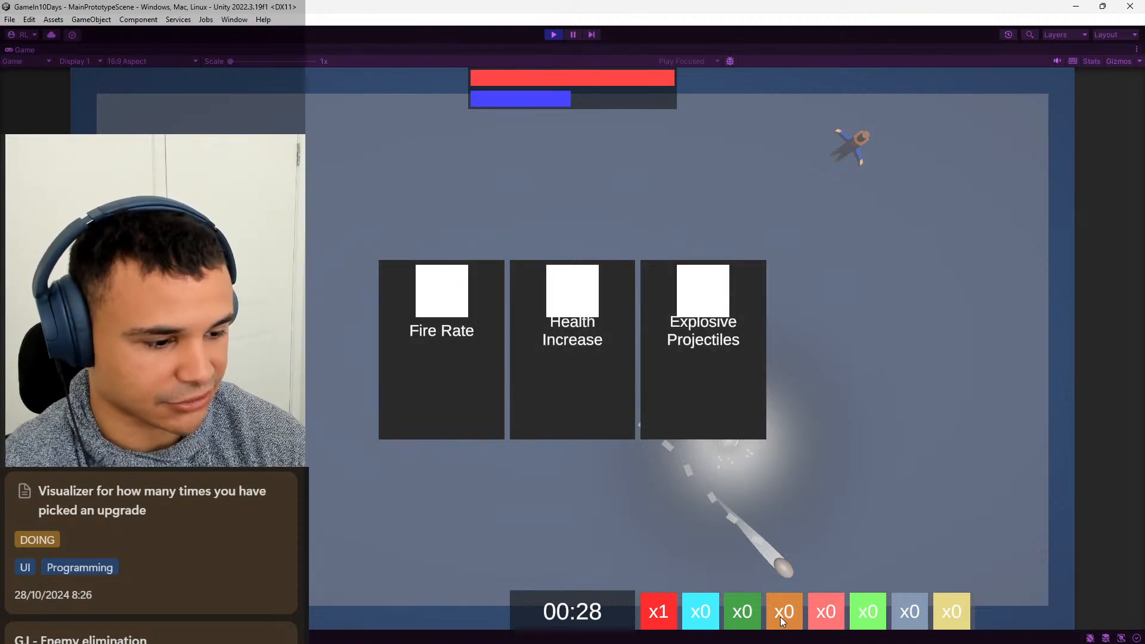
pyautogui.click(721, 401)
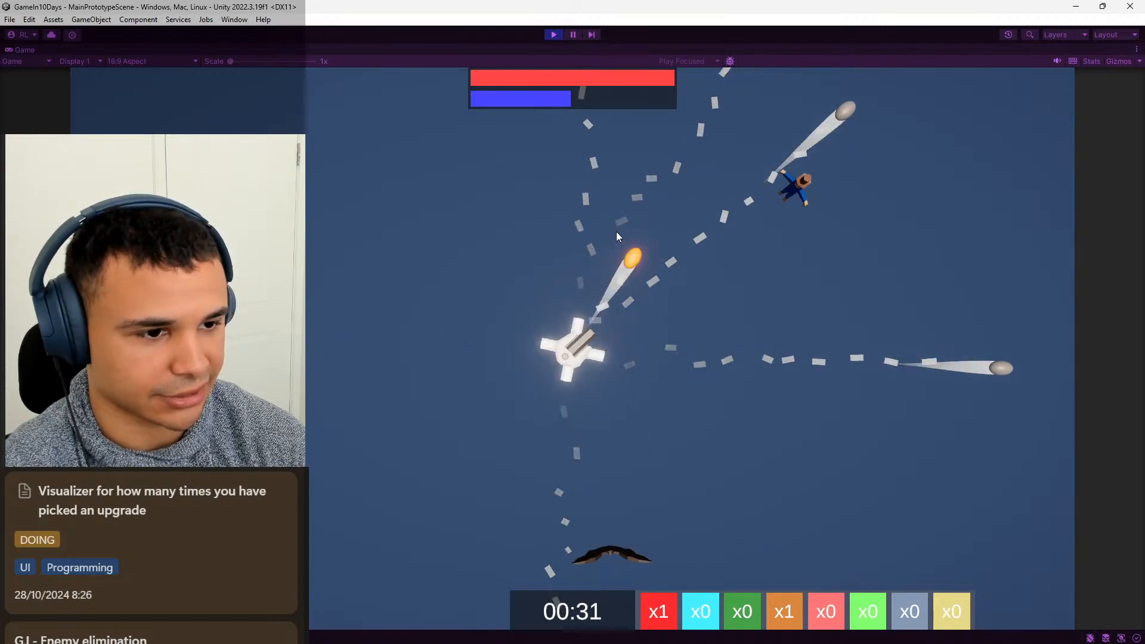
pyautogui.click(553, 35)
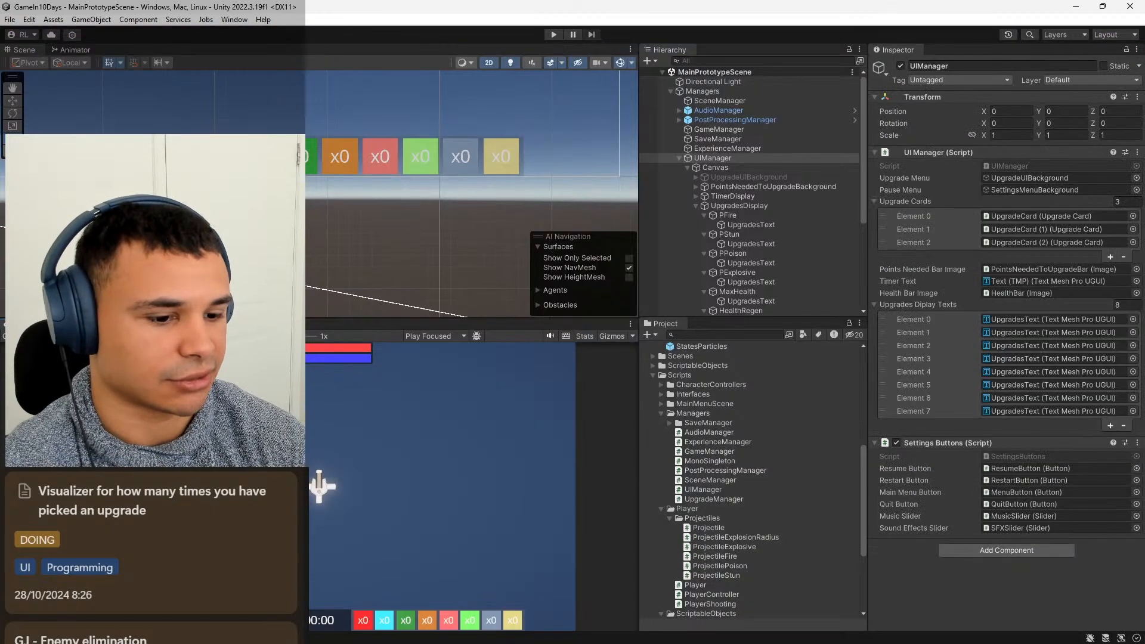
# Switch to Notion and open the card "Visualizer for how many times you have picked an upgrade".
pyautogui.moveTo(637, 629)
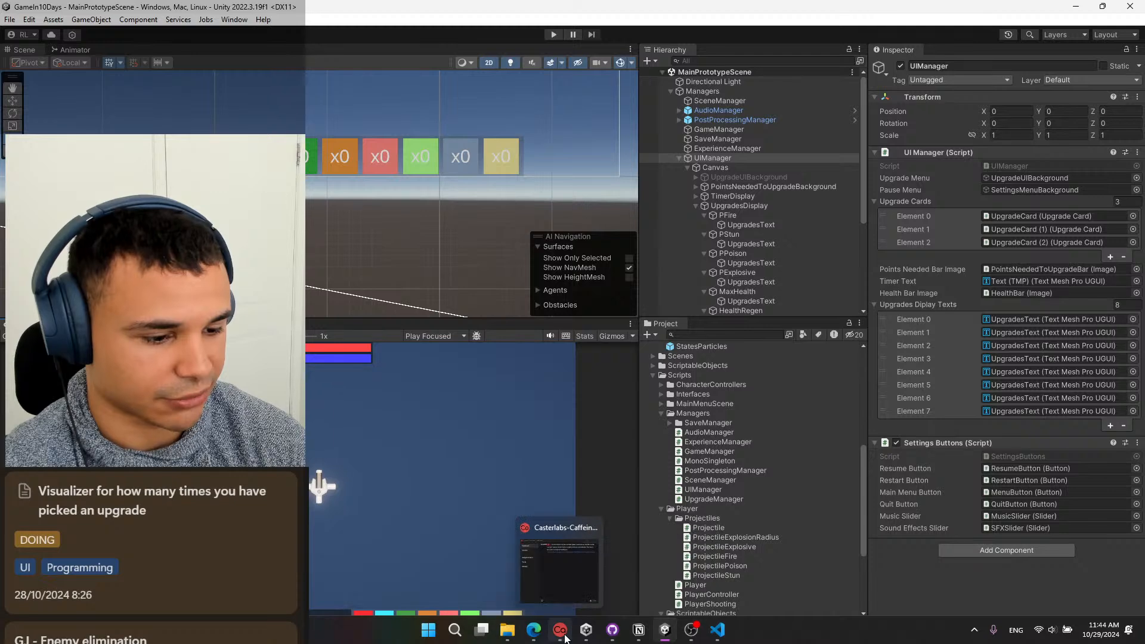
pyautogui.moveTo(595, 637)
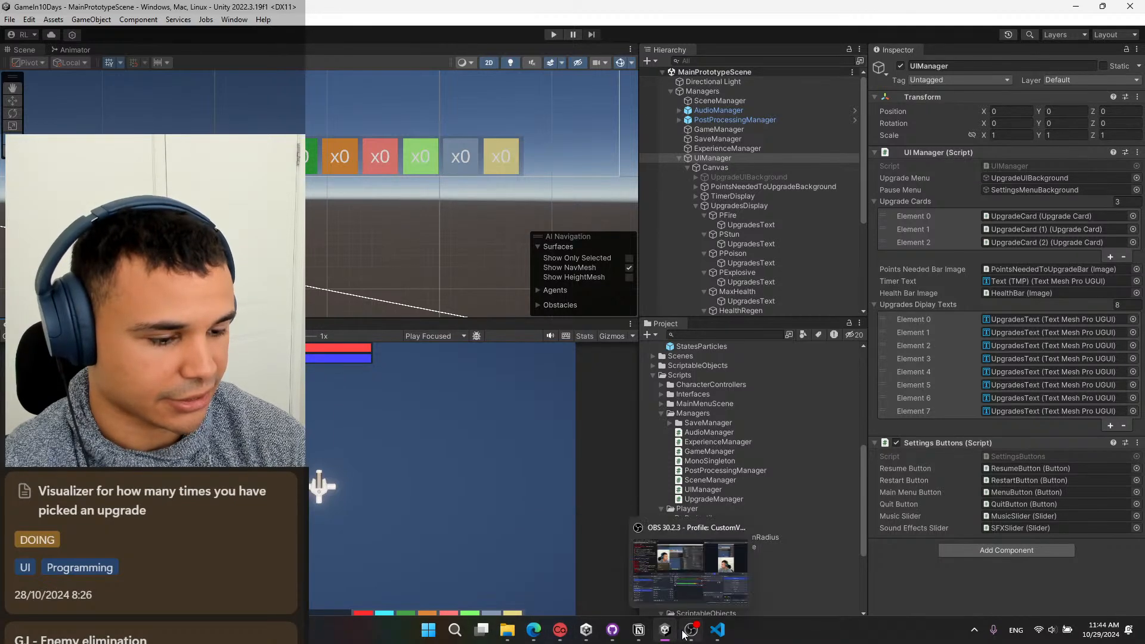
pyautogui.click(639, 581)
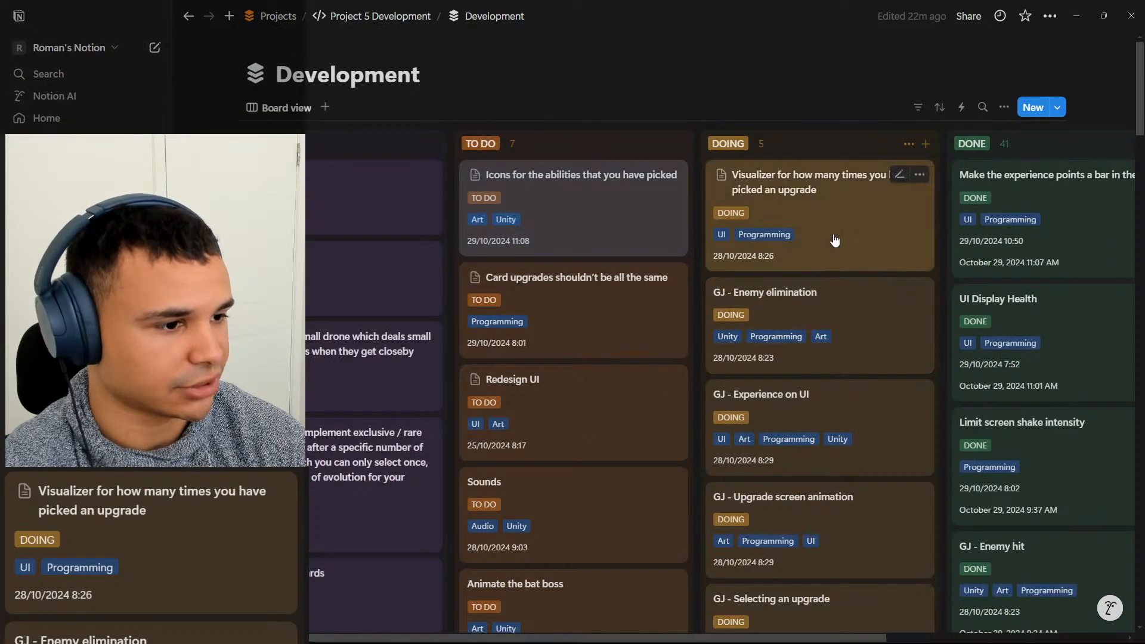
pyautogui.click(832, 236)
# Check off Poison, Fire, Stun and Explosive projectiles, Max health, Health Regeneration and Auto Fire fire rate, and close the card.
pyautogui.click(323, 426)
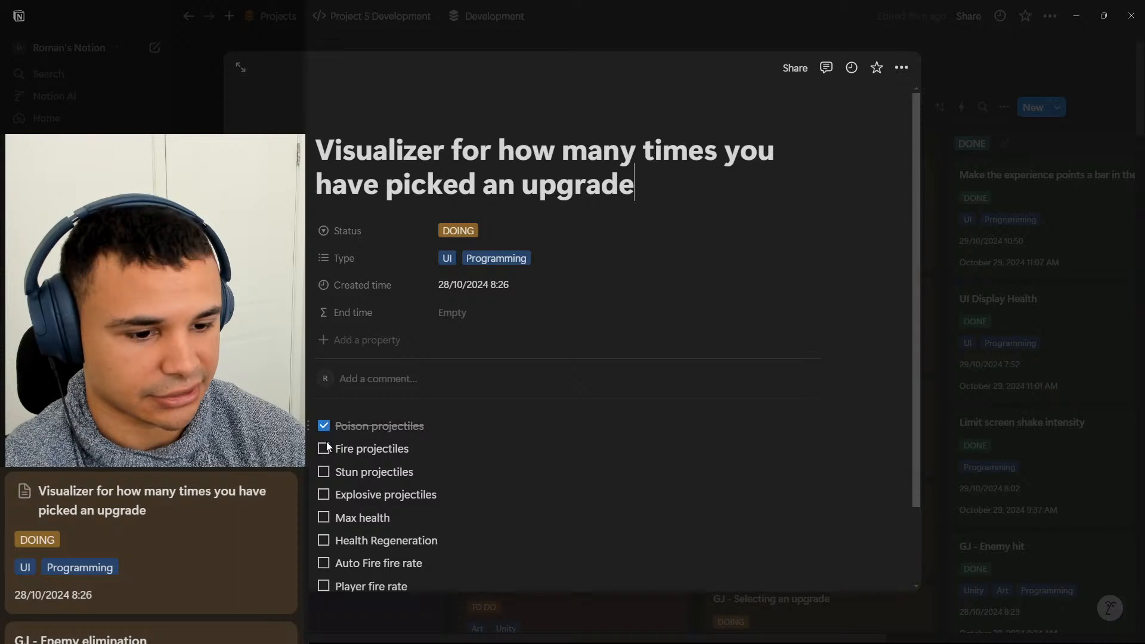
pyautogui.click(323, 449)
pyautogui.scroll(-1, 327, 447)
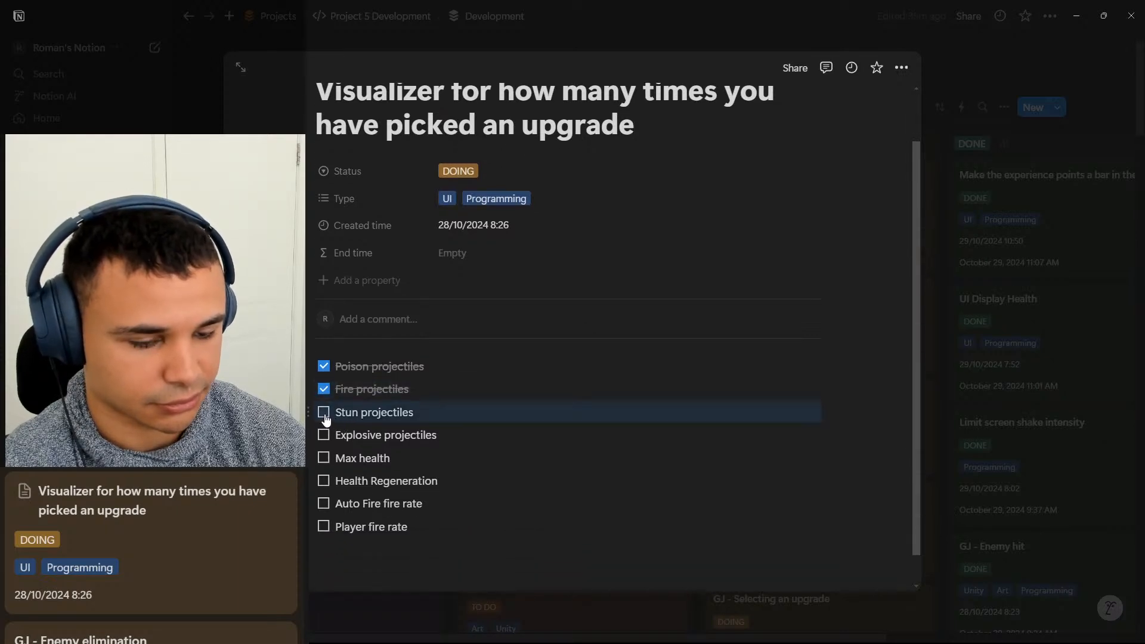
pyautogui.click(323, 412)
pyautogui.click(323, 435)
pyautogui.click(323, 457)
pyautogui.click(323, 480)
pyautogui.click(323, 503)
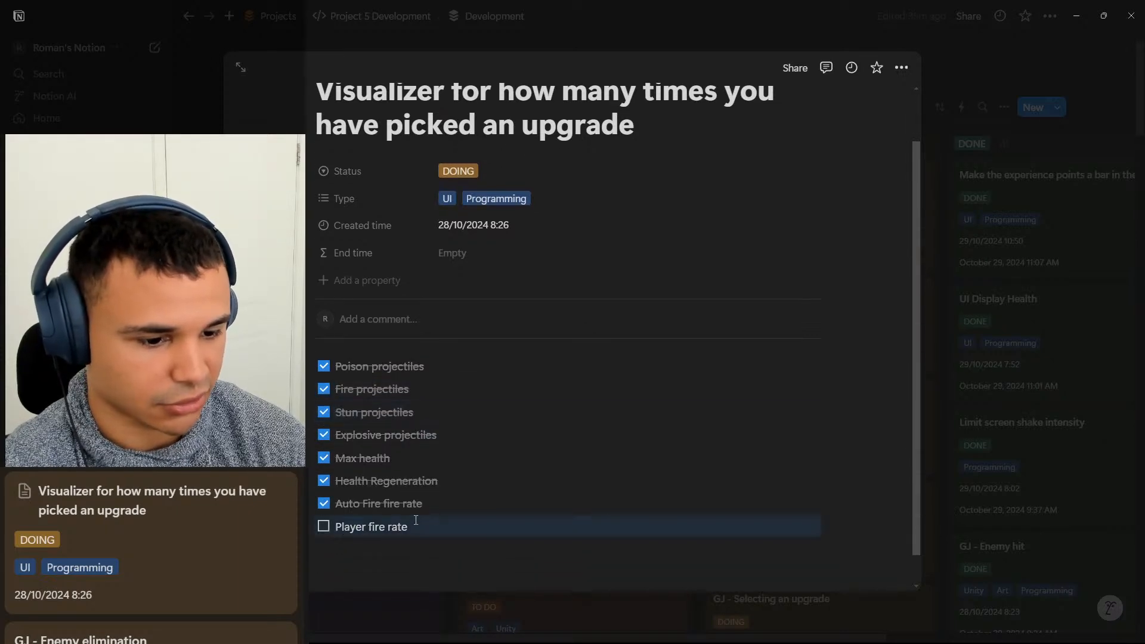
pyautogui.press('Escape')
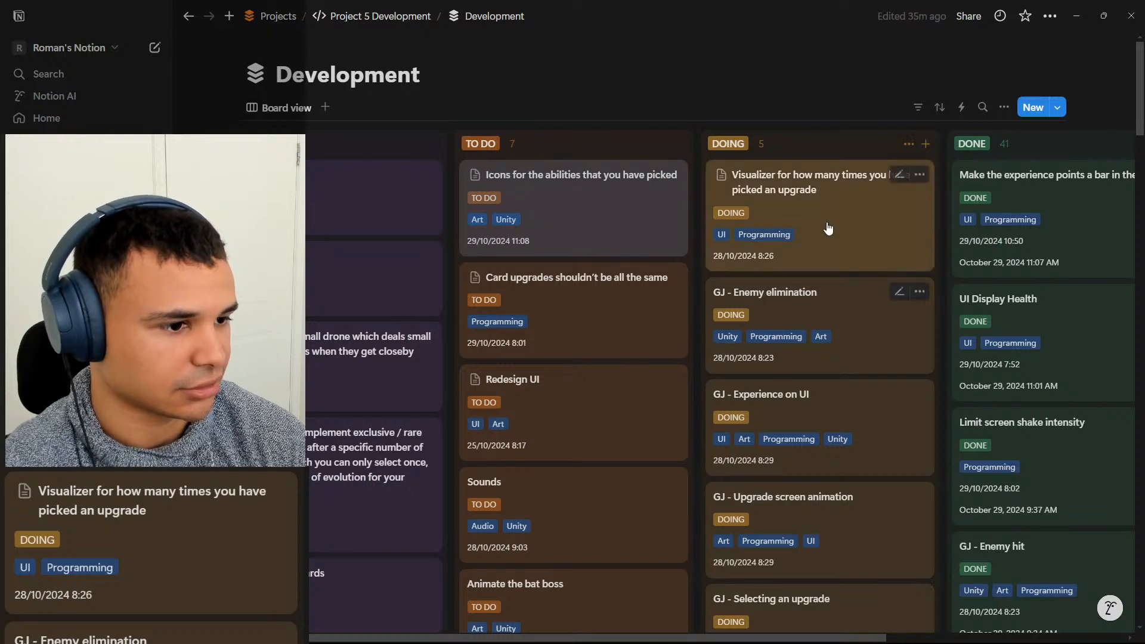
# Move the card "Visualizer for how many times you have picked an upgrade" to DONE, open it and copy its title.
pyautogui.moveTo(828, 227); pyautogui.dragTo(1017, 154)
pyautogui.click(1037, 199)
pyautogui.moveTo(635, 184); pyautogui.dragTo(454, 119)
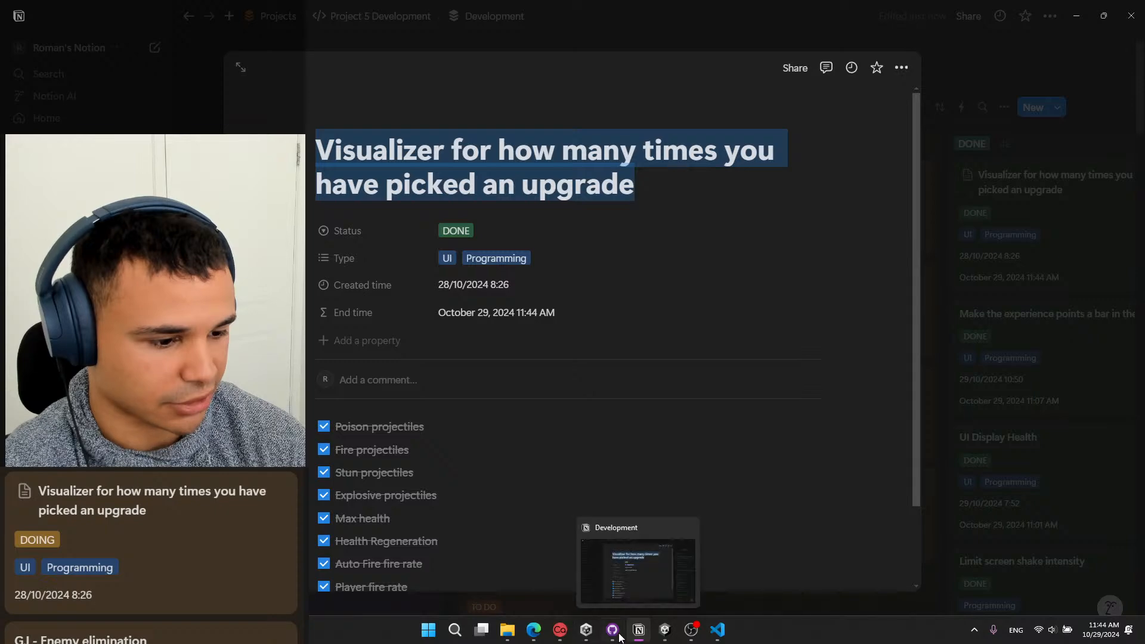
# Switch to GitHub Desktop and enter the commit summary "Upgrades times selected display".
pyautogui.click(616, 629)
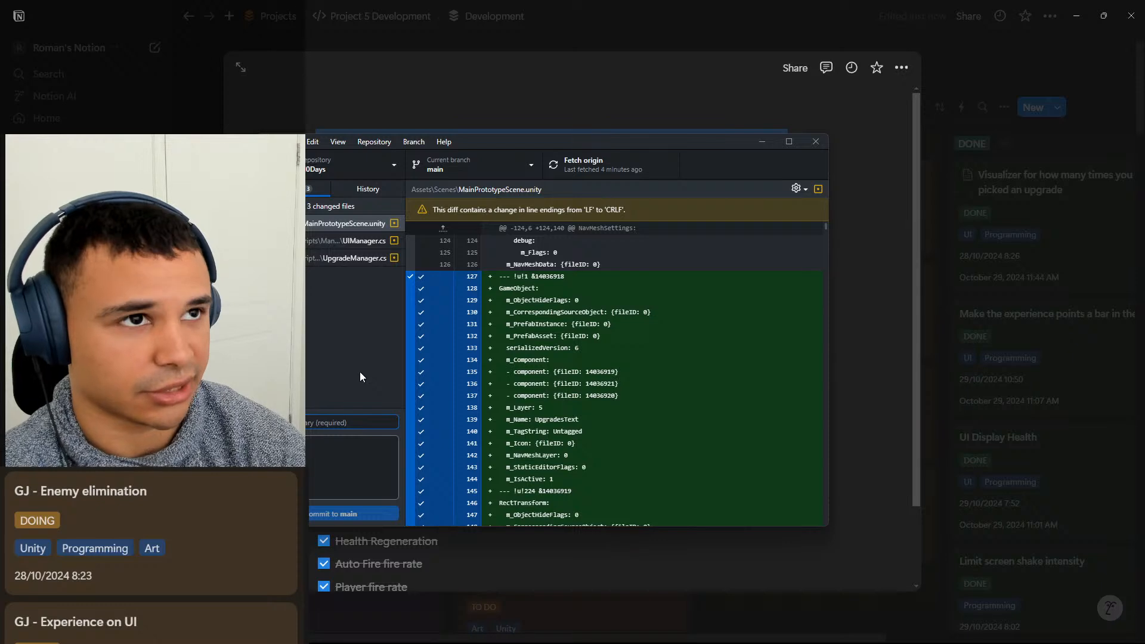
pyautogui.write('Apgrades')
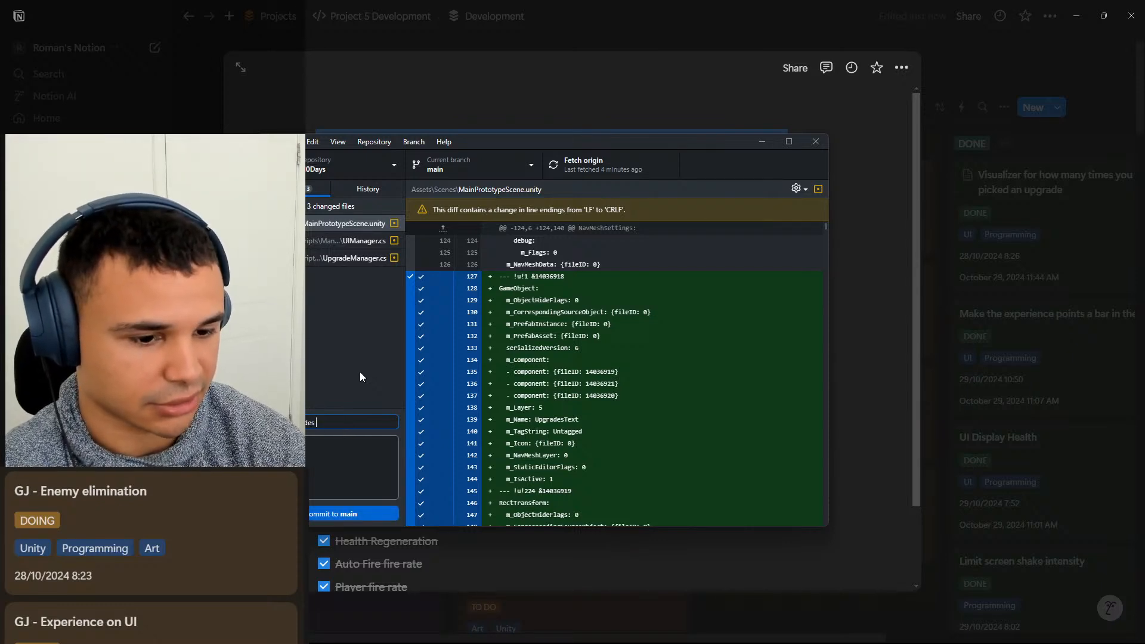
pyautogui.write(' Times')
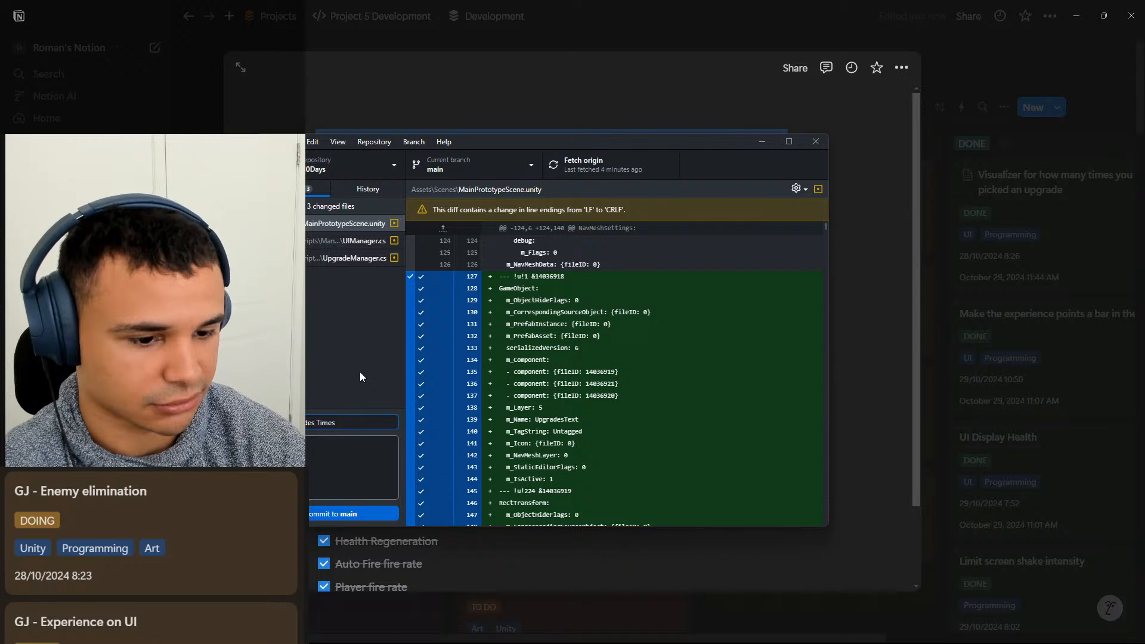
pyautogui.press('BackSpace')
pyautogui.press('BackSpace')
pyautogui.press('BackSpace')
pyautogui.press('BackSpace')
pyautogui.press('BackSpace')
pyautogui.press('BackSpace')
pyautogui.press('BackSpace')
pyautogui.write('times picked')
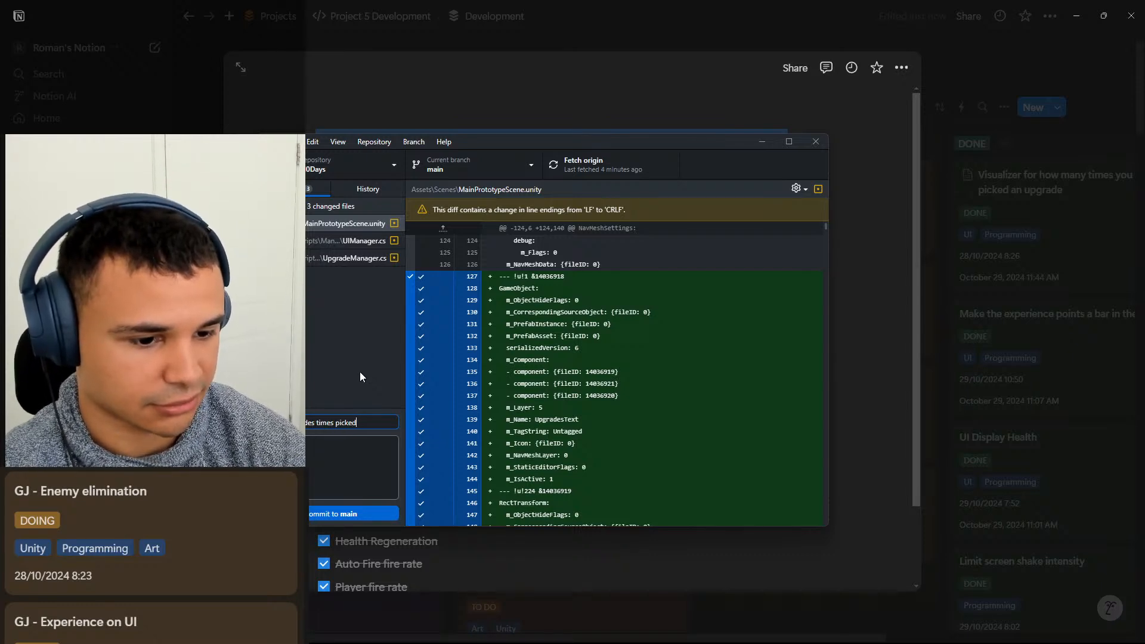
pyautogui.press('BackSpace')
pyautogui.press('BackSpace')
pyautogui.press('BackSpace')
pyautogui.press('BackSpace')
pyautogui.press('BackSpace')
pyautogui.press('BackSpace')
pyautogui.write('sele')
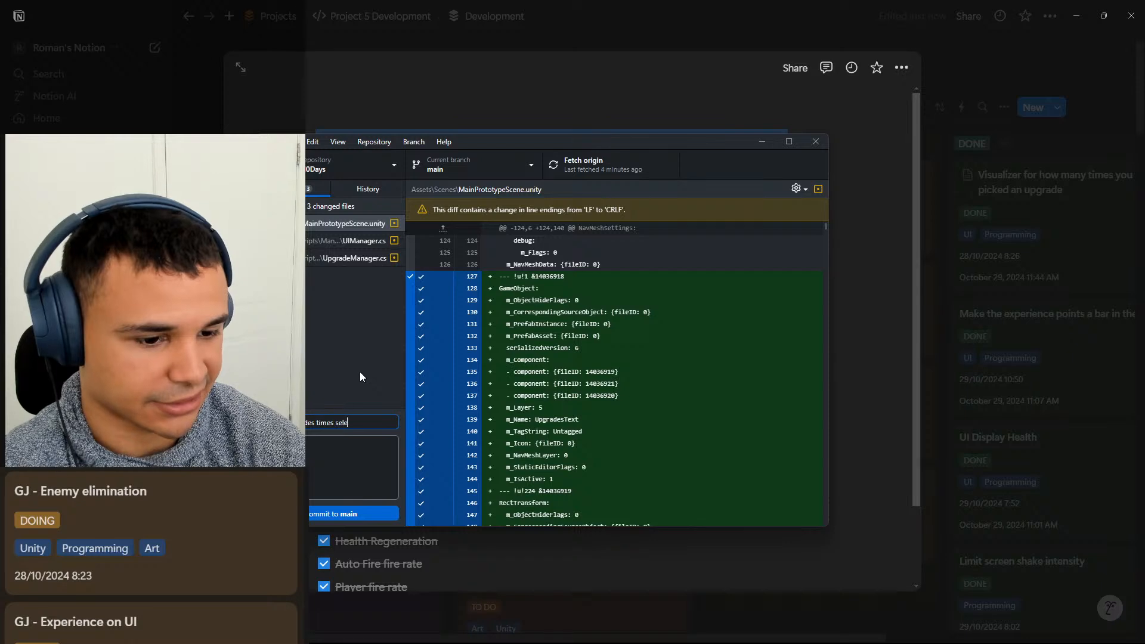
pyautogui.write('cted display')
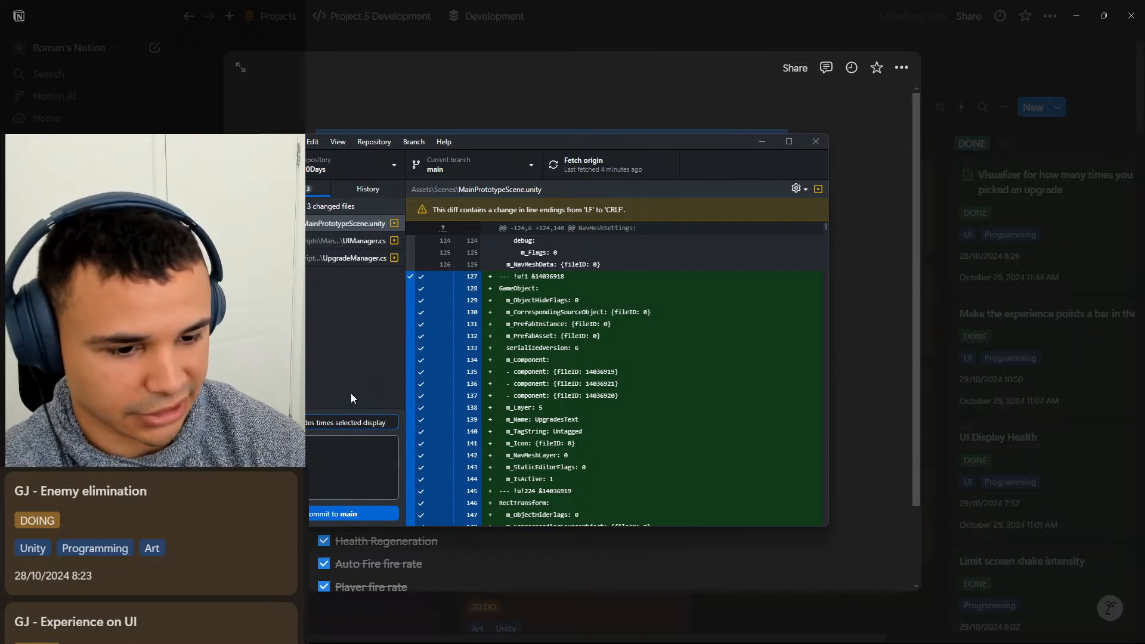
# Paste the copied card title as the commit description, commit to main and push to origin.
pyautogui.click(341, 447)
pyautogui.hotkey('ctrl', 'v')
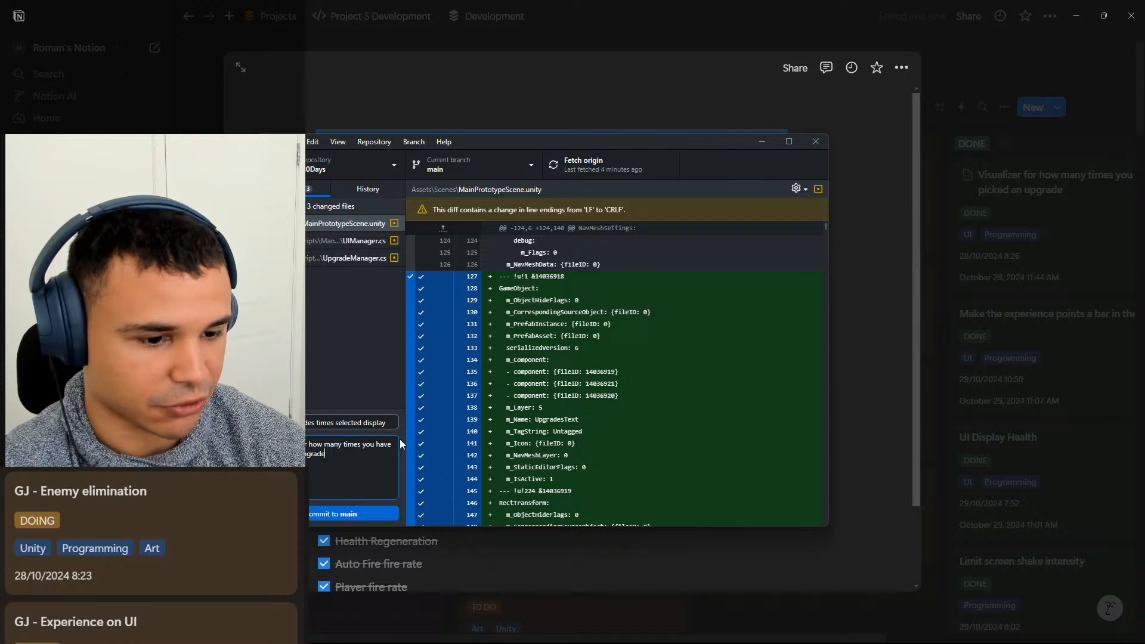
pyautogui.click(344, 514)
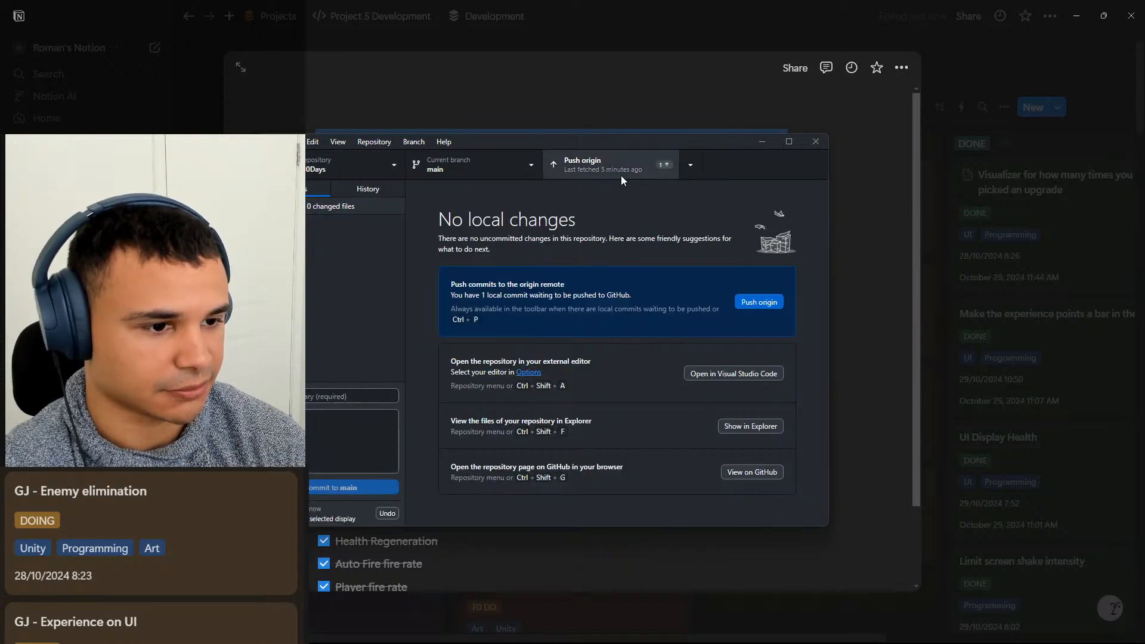
pyautogui.click(621, 170)
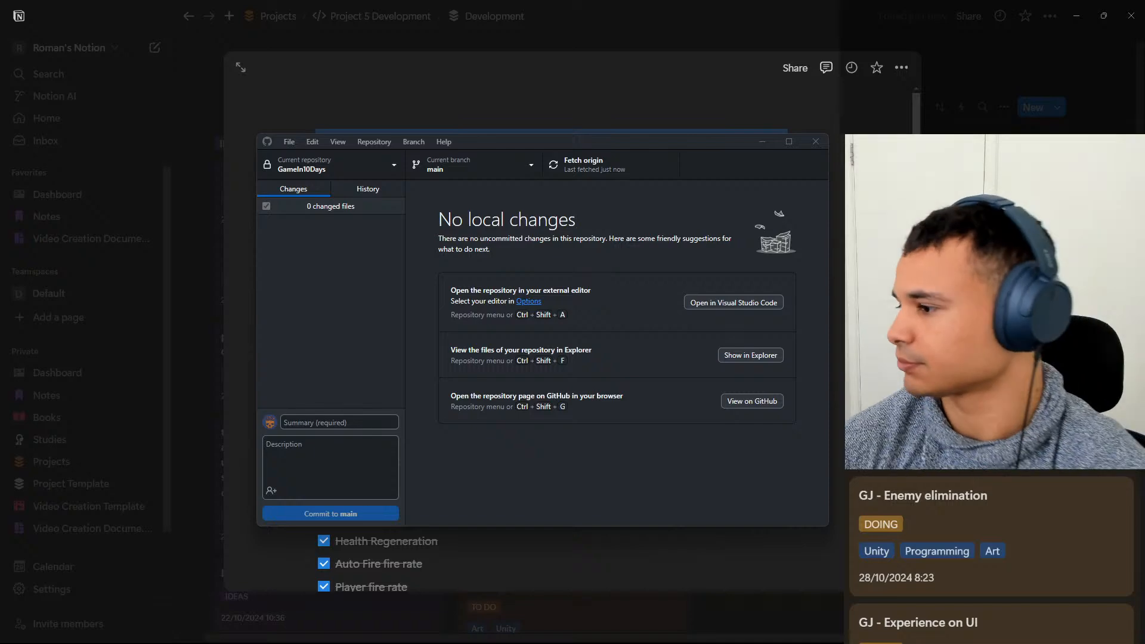
# Return to Notion, close the open card and add a DOING card titled "Limit the amount of times you can pick an upgrade".
pyautogui.click(762, 142)
pyautogui.press('Escape')
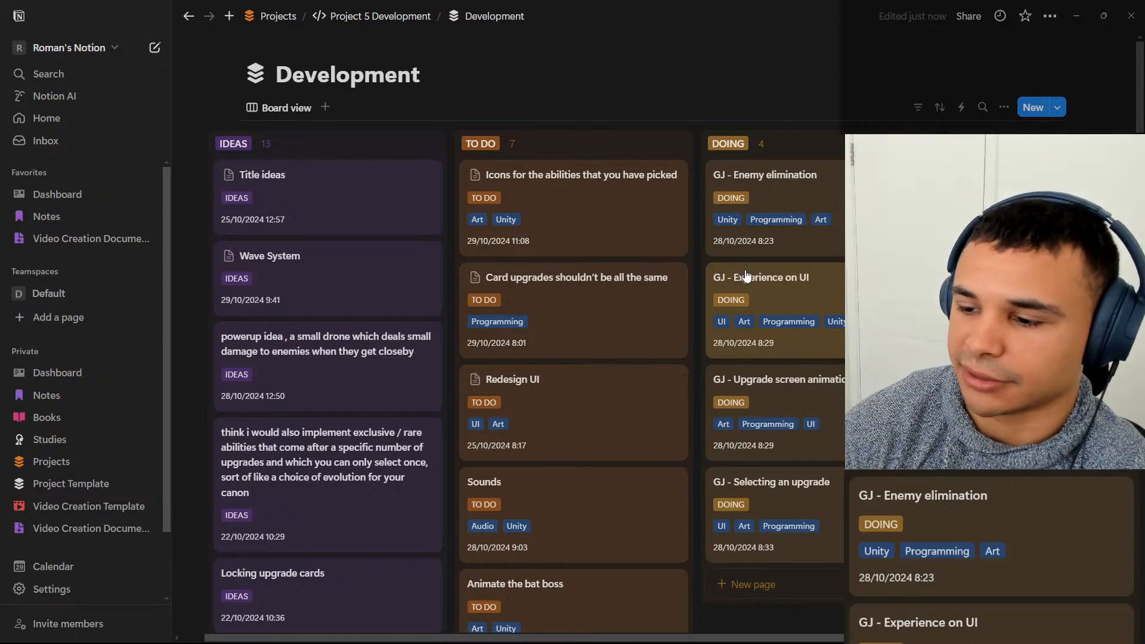
pyautogui.click(781, 588)
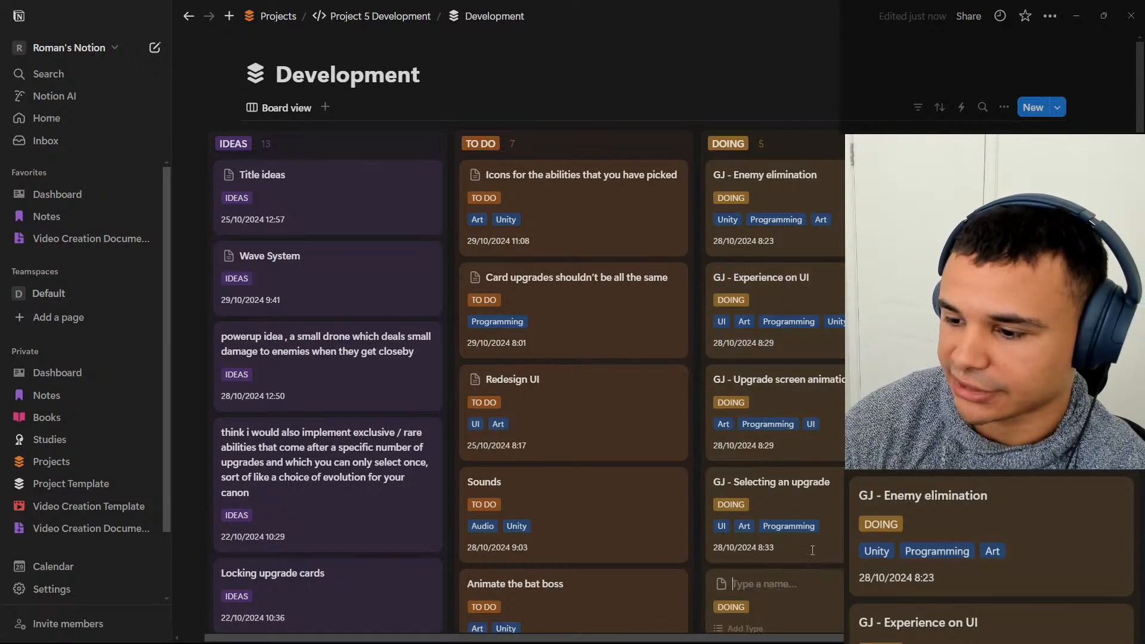
pyautogui.write('Limit the')
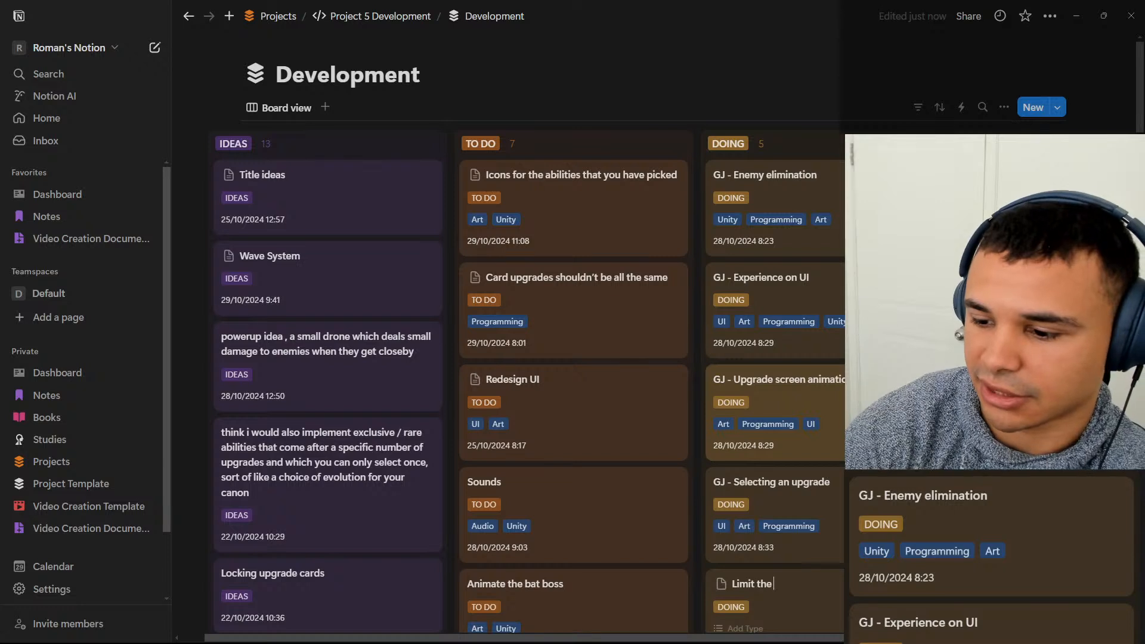
pyautogui.write(' amount of')
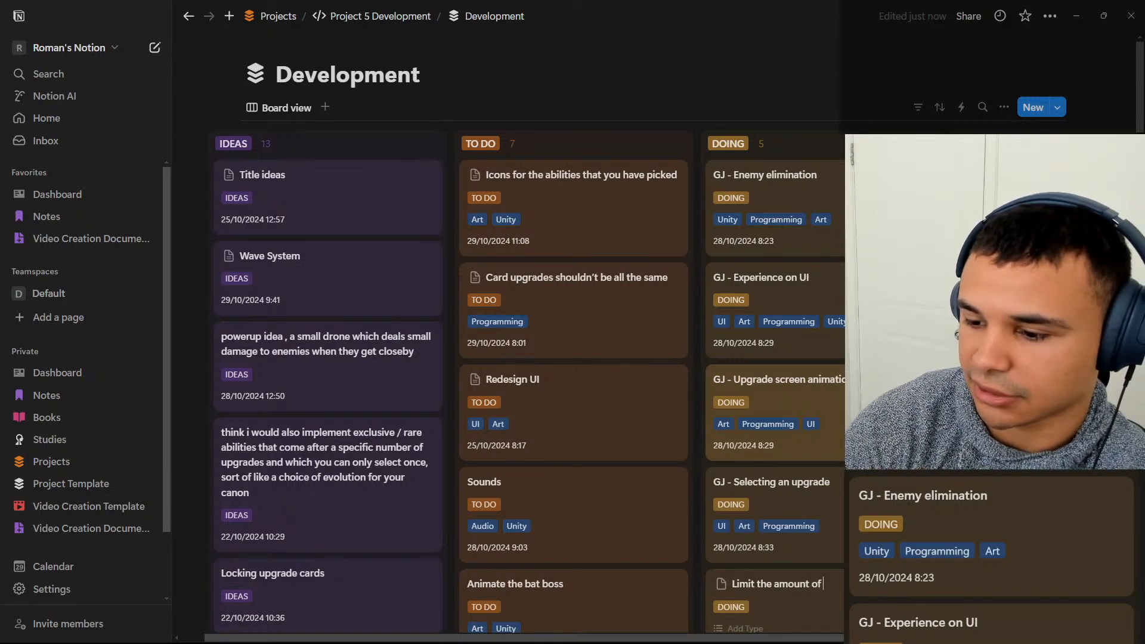
pyautogui.write(' time')
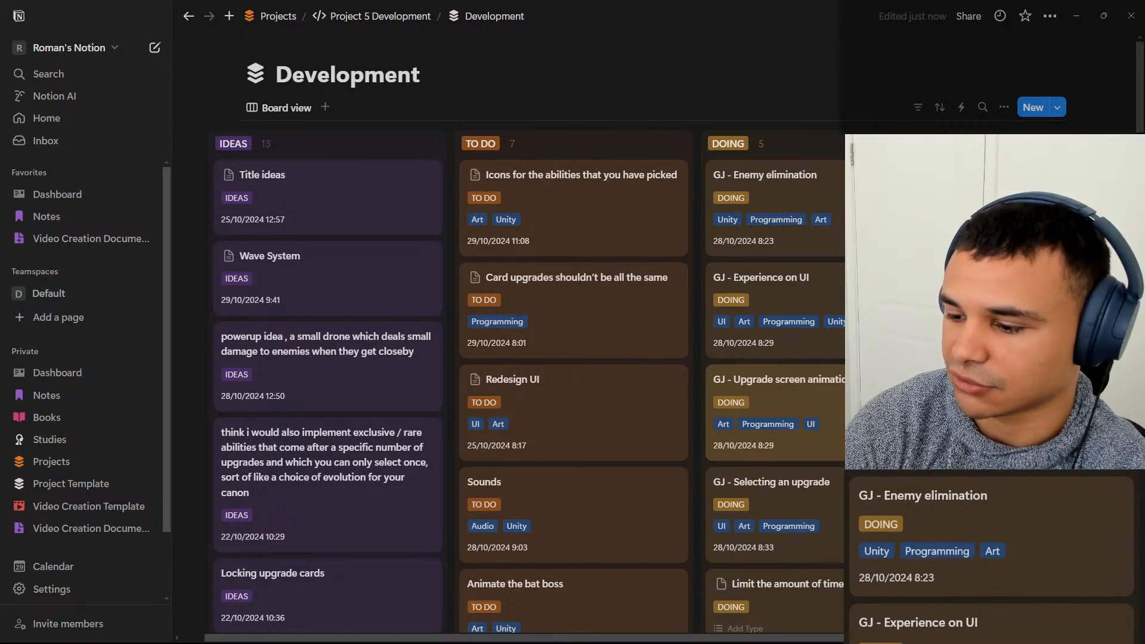
pyautogui.write('upgrade')
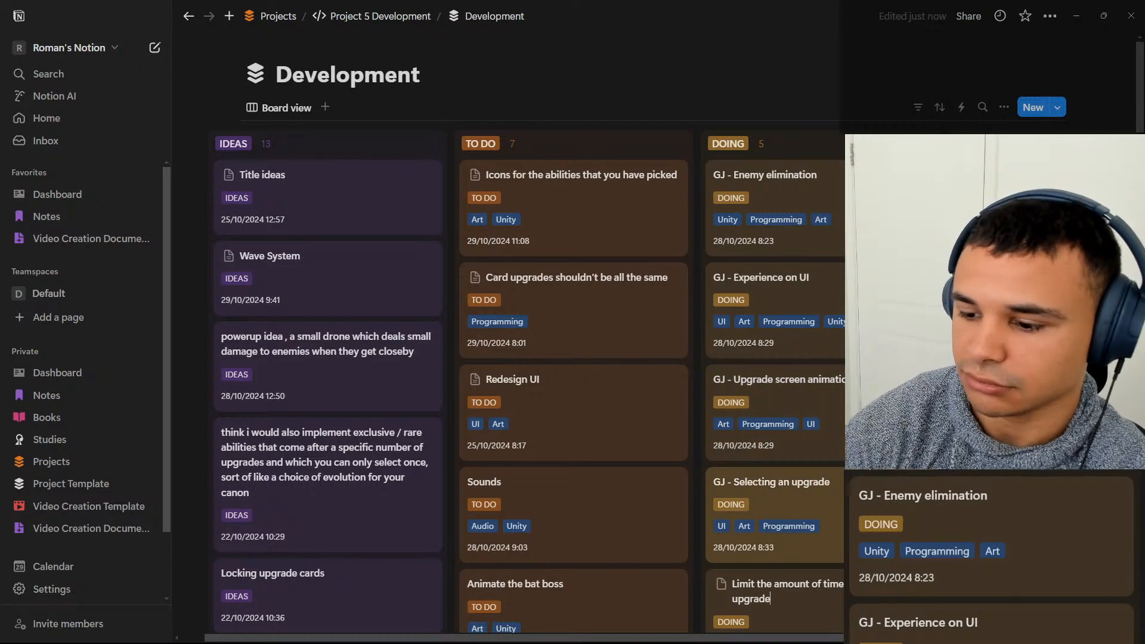
# Set the type of the new upgrade-limit card to Programming.
pyautogui.scroll(-3, 811, 497)
pyautogui.click(798, 421)
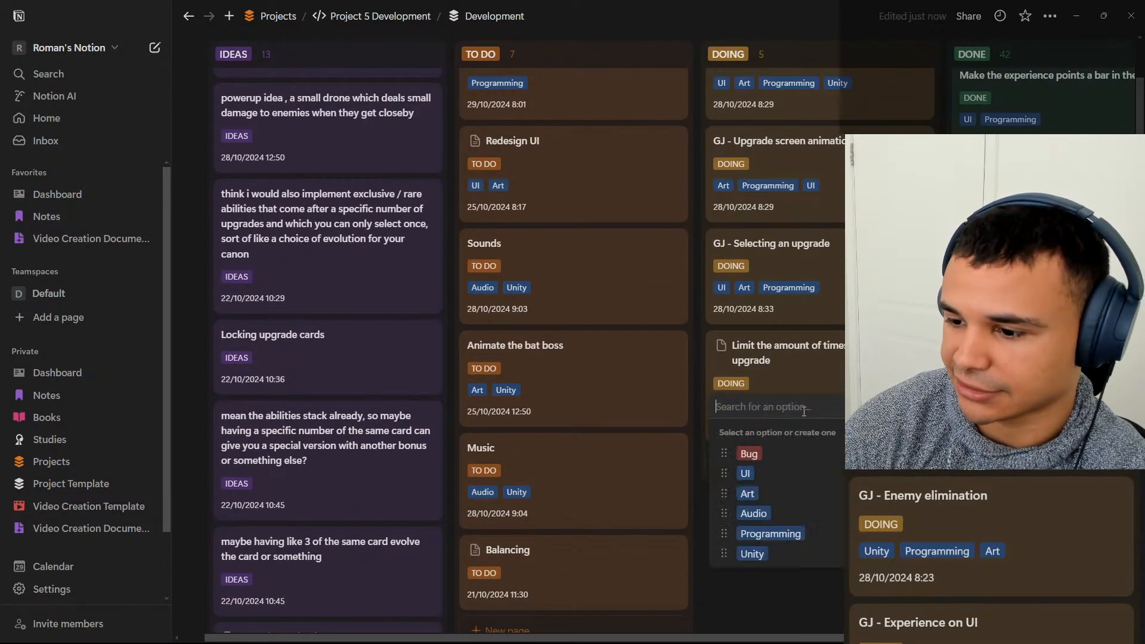
pyautogui.click(786, 535)
pyautogui.press('Escape')
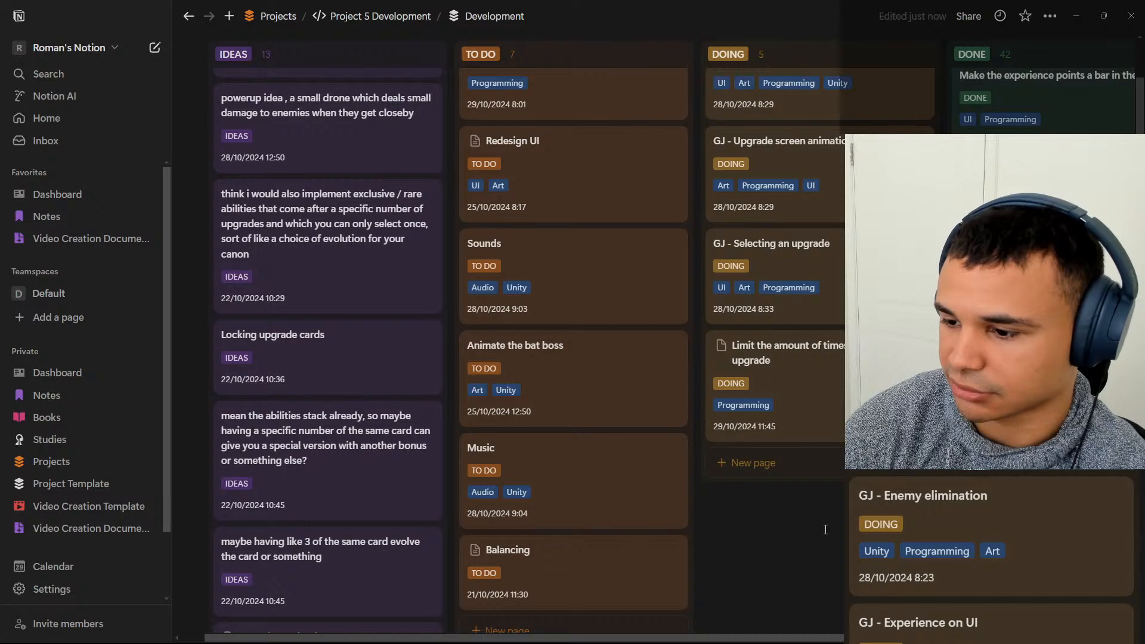
# Move the upgrade-limit card from DOING to TO DO, and place "Animate the bat boss" last in the TO DO column.
pyautogui.scroll(4, 802, 370)
pyautogui.scroll(-3, 784, 307)
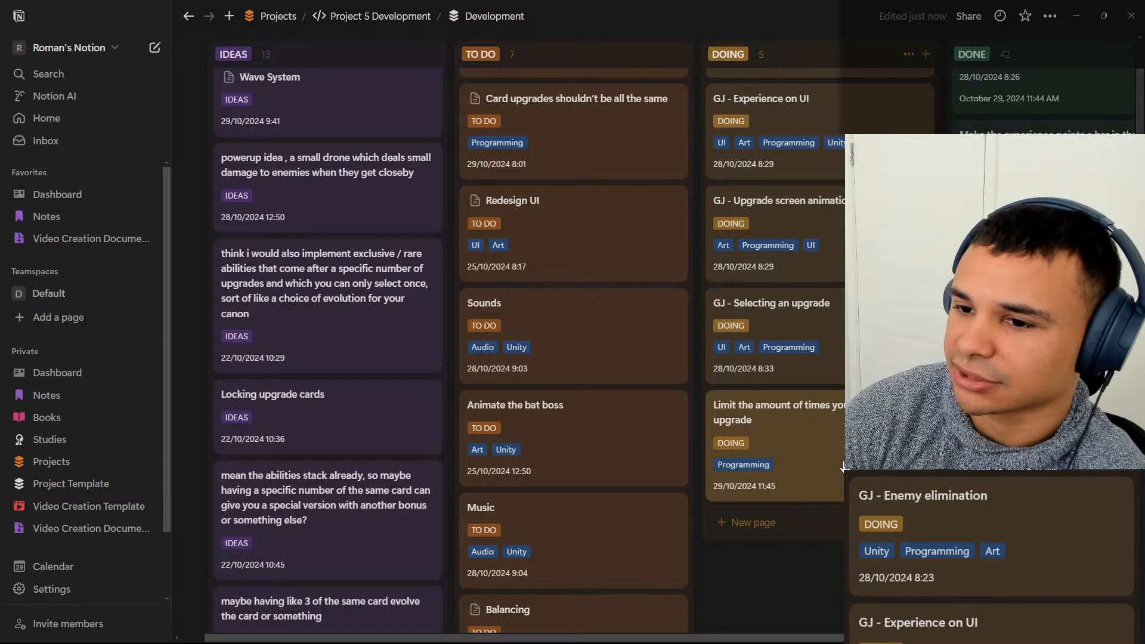
pyautogui.scroll(2, 608, 435)
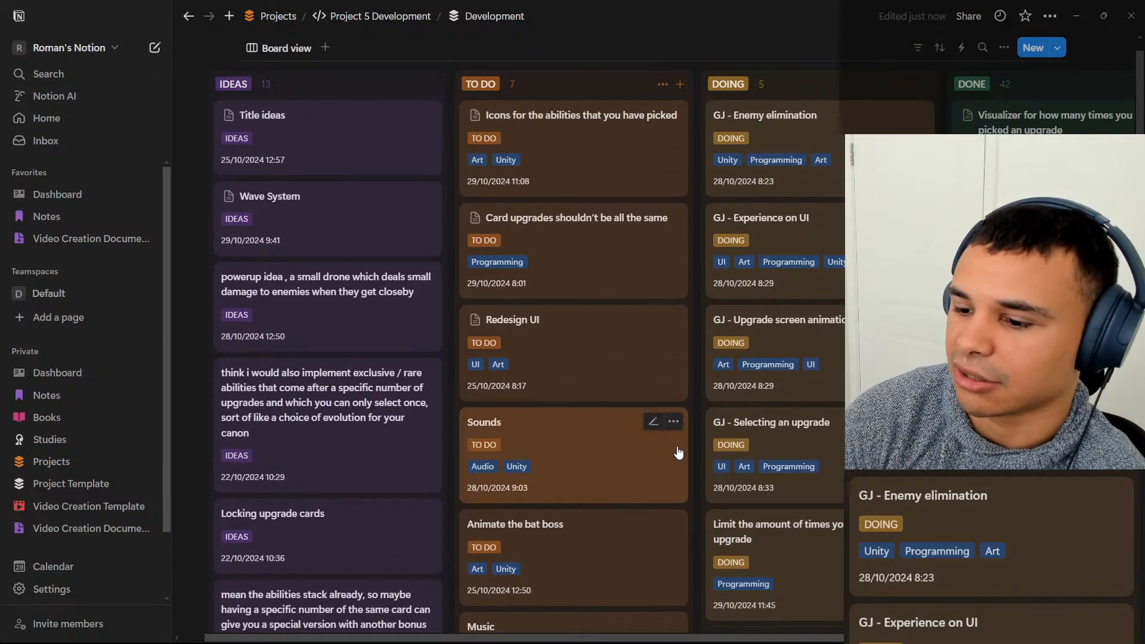
pyautogui.moveTo(745, 533); pyautogui.dragTo(613, 537)
pyautogui.scroll(1, 617, 331)
pyautogui.scroll(-2, 619, 406)
pyautogui.scroll(-2, 616, 447)
pyautogui.moveTo(593, 375); pyautogui.dragTo(596, 514)
pyautogui.scroll(-4, 592, 475)
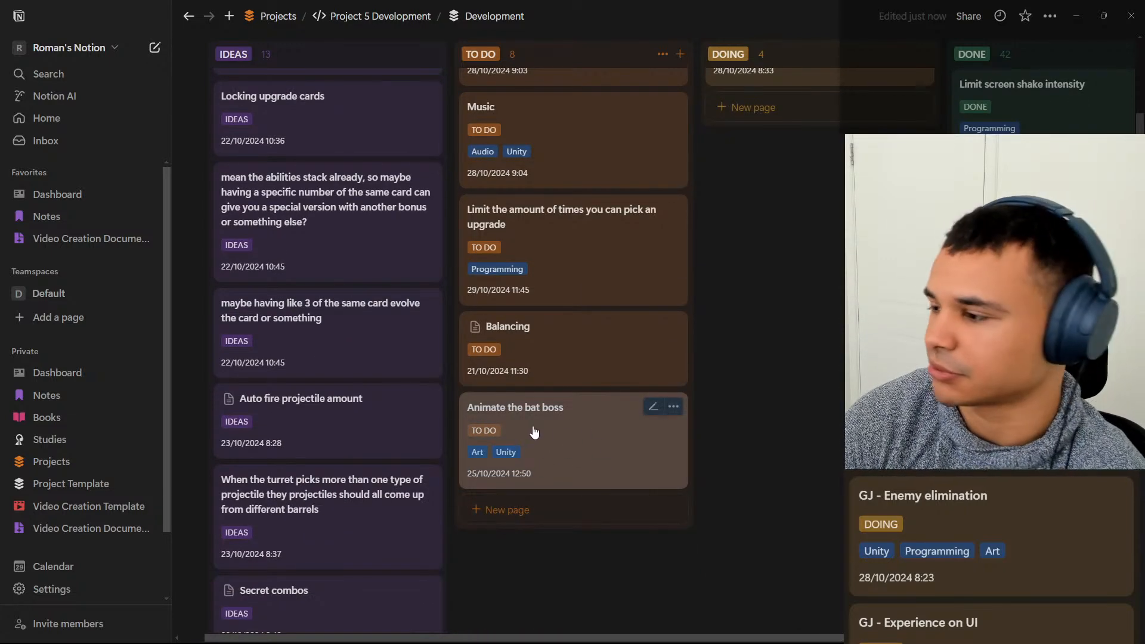
# Rename the card "Animate the bat boss" as "Animate the bat" and close it.
pyautogui.click(554, 418)
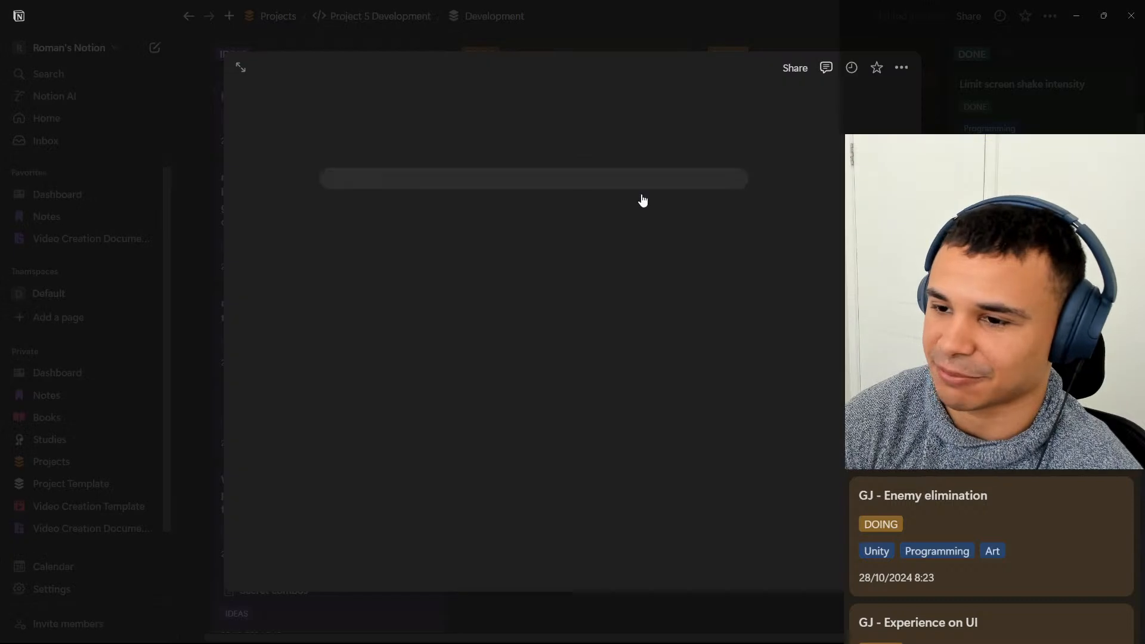
pyautogui.press('BackSpace')
pyautogui.press('BackSpace')
pyautogui.press('BackSpace')
pyautogui.press('BackSpace')
pyautogui.press('BackSpace')
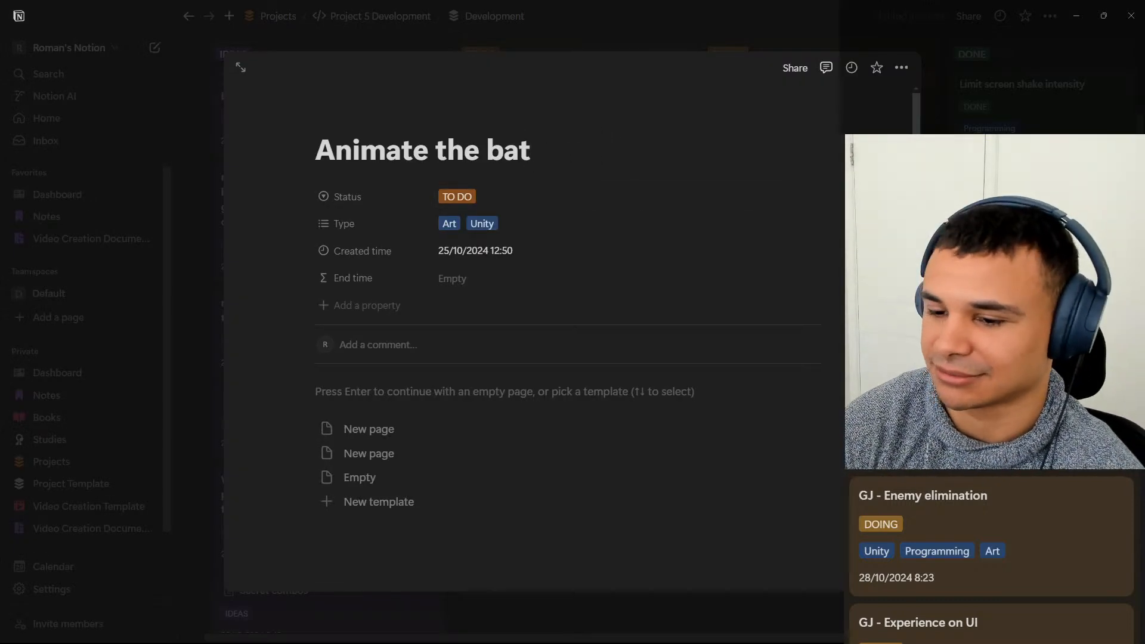
pyautogui.press('Escape')
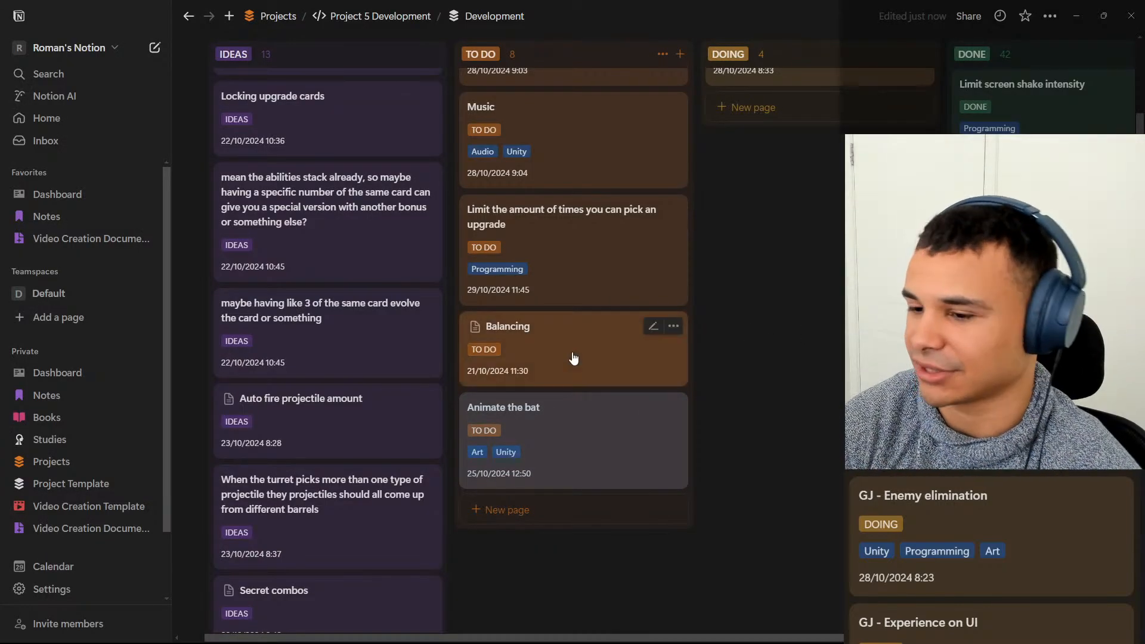
pyautogui.scroll(8, 572, 356)
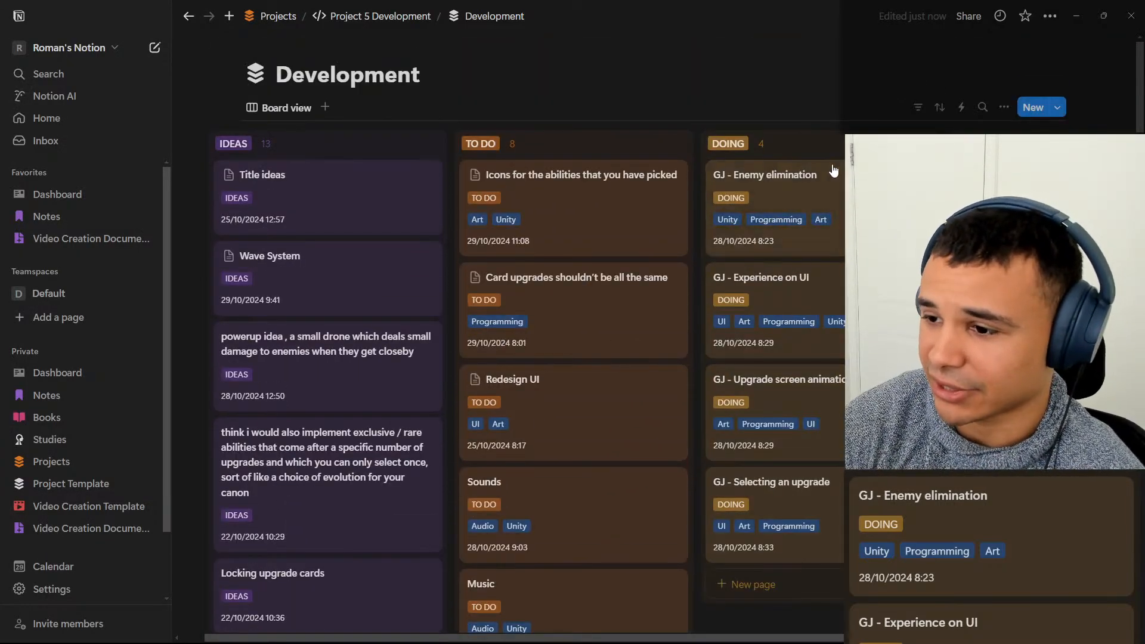
pyautogui.click(837, 182)
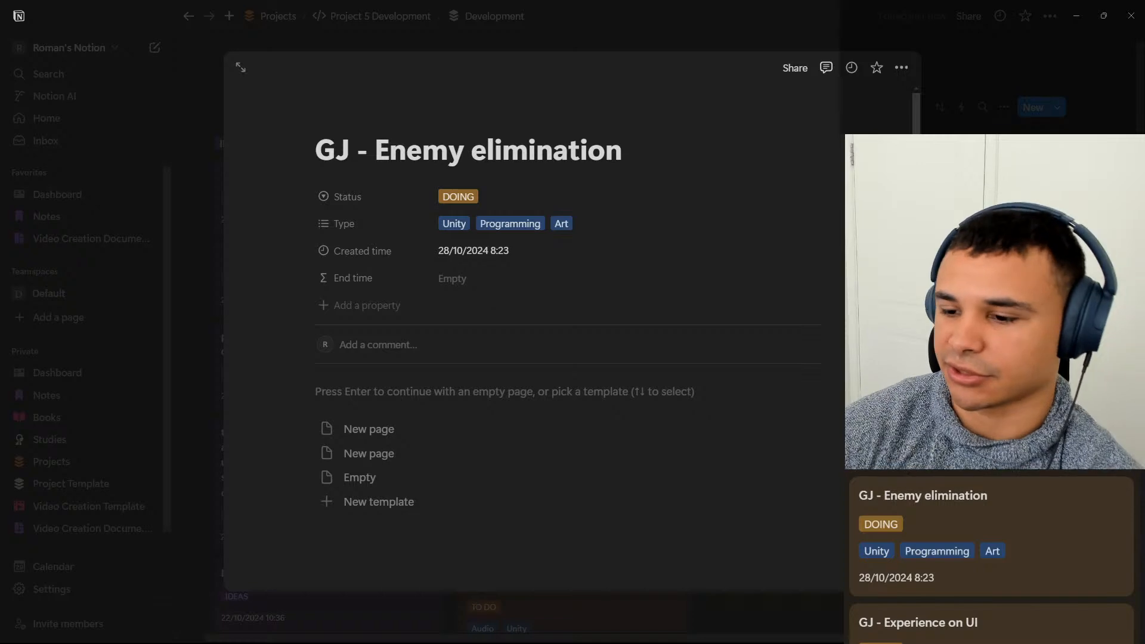
pyautogui.press('Return')
pyautogui.write('P')
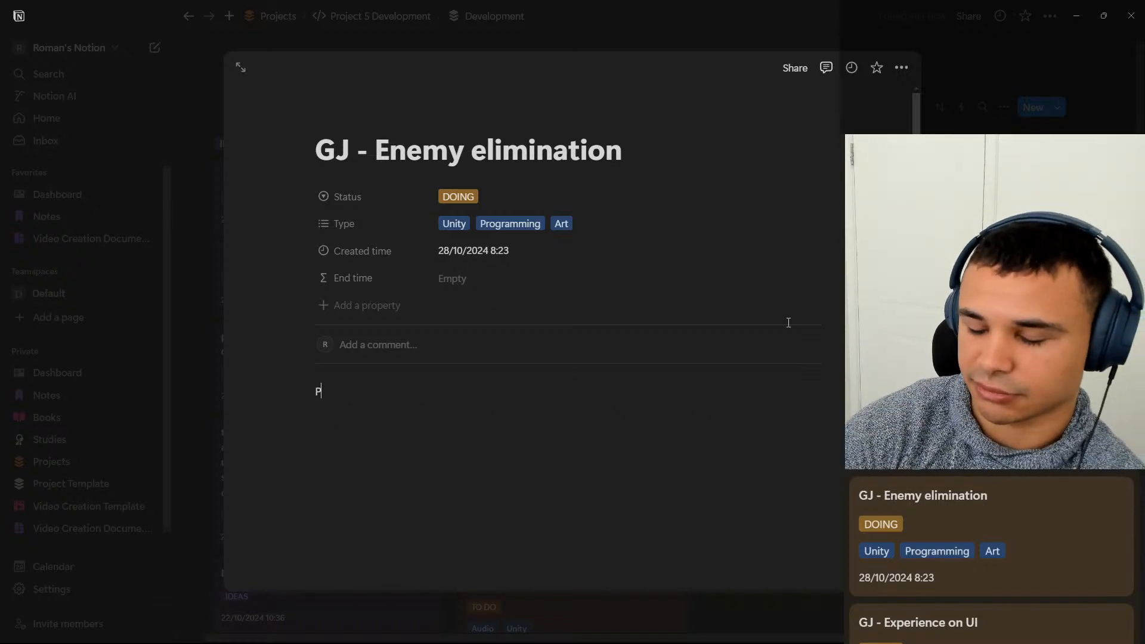
pyautogui.write('ut particles that ')
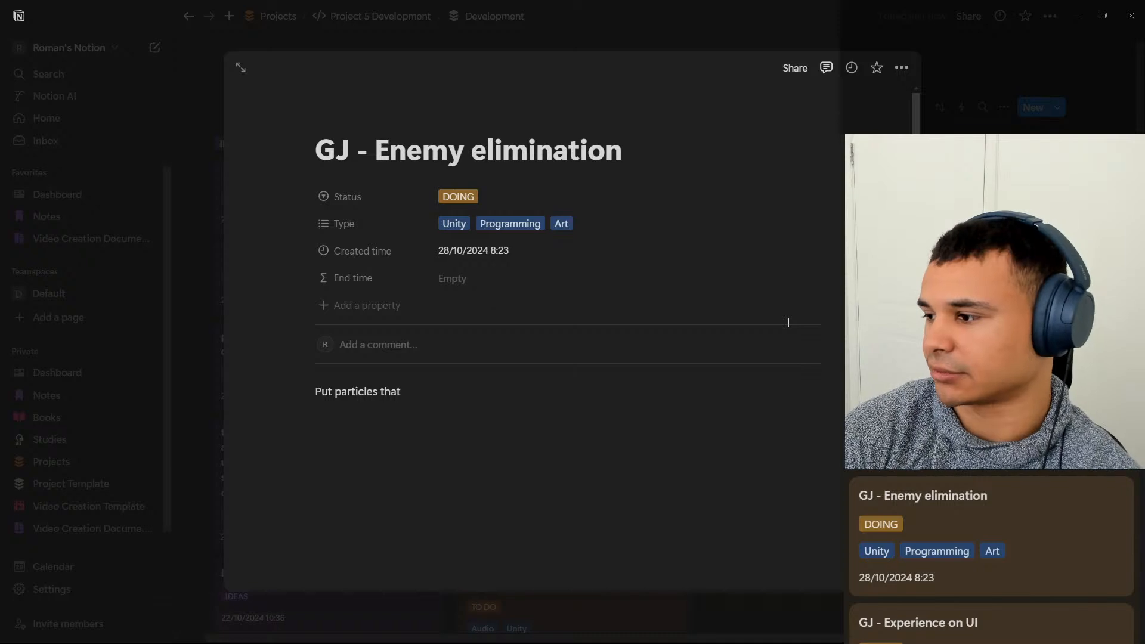
pyautogui.write('make')
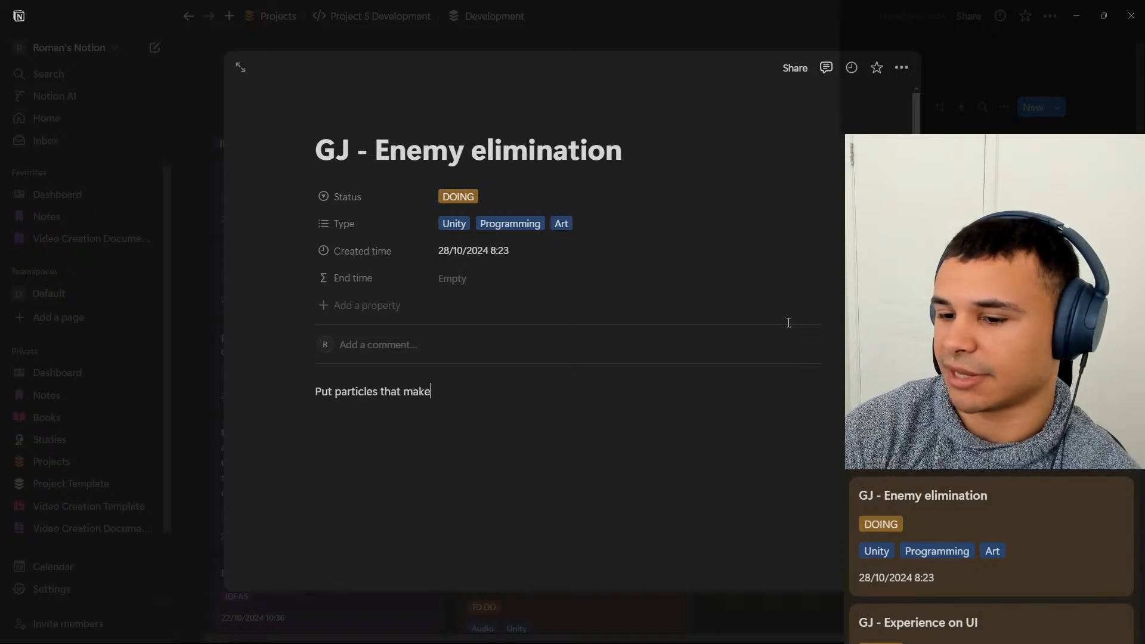
pyautogui.write(' the m e')
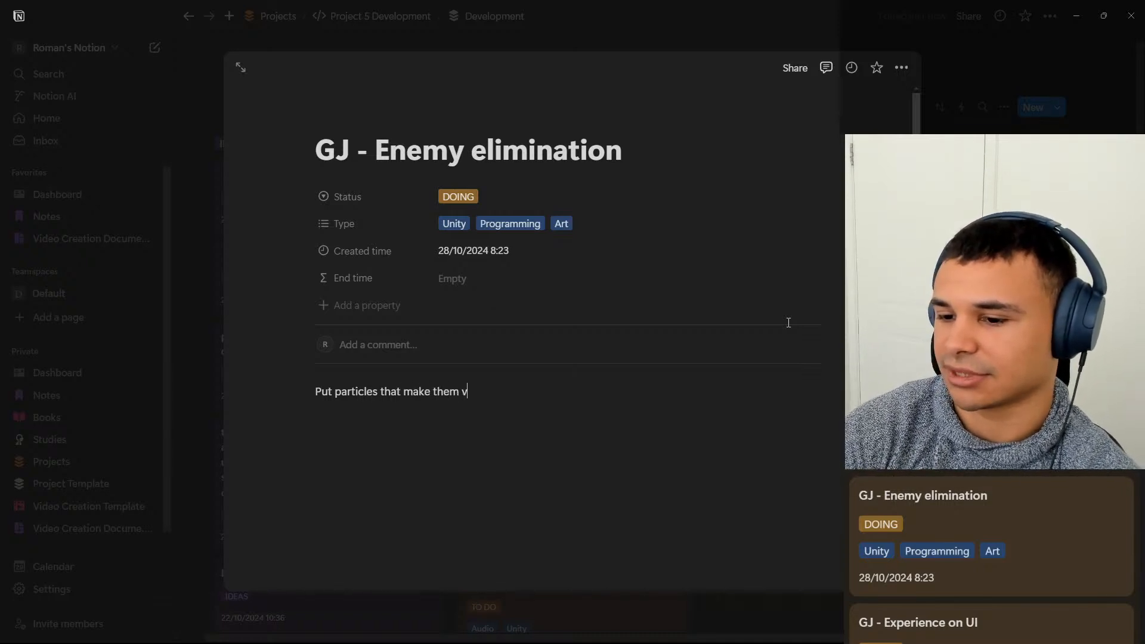
pyautogui.press('BackSpace')
pyautogui.press('BackSpace')
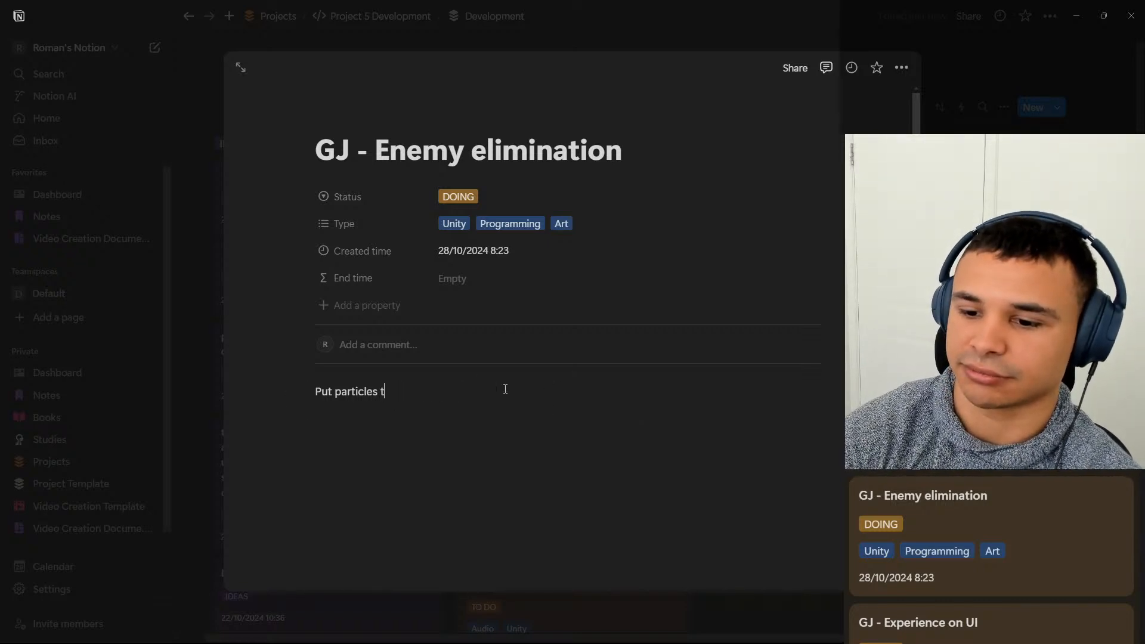
pyautogui.press('BackSpace')
pyautogui.press('BackSpace')
pyautogui.press('BackSpace')
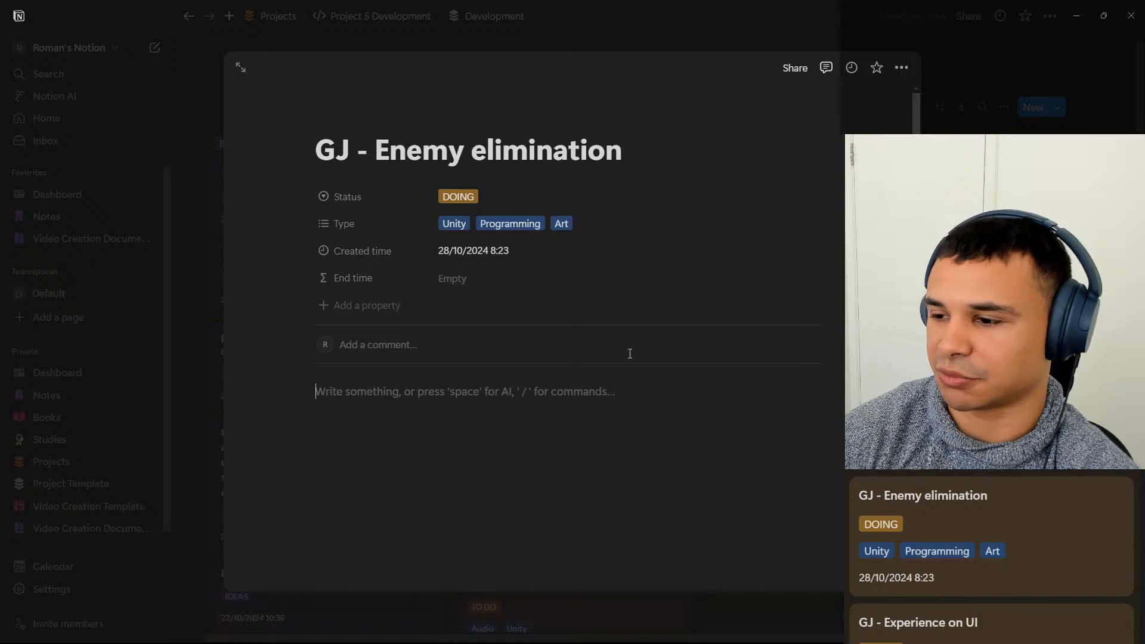
pyautogui.press('Escape')
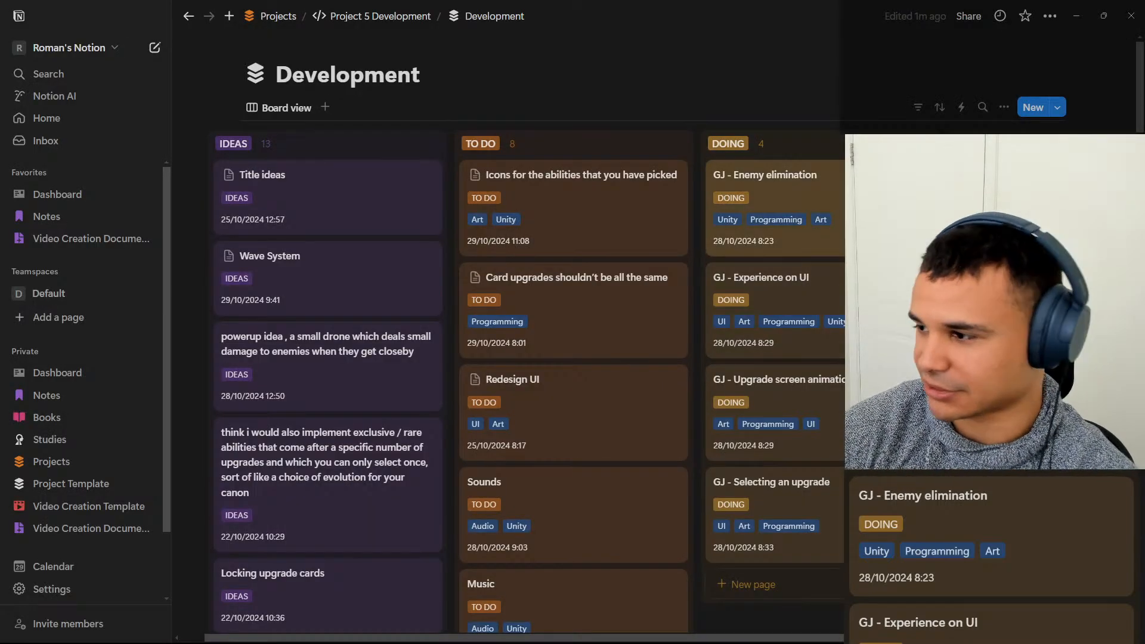
# Switch to Unity and collapse the individual upgrade entries and their UpgradesDisplay parent in the scene hierarchy.
pyautogui.click(1077, 16)
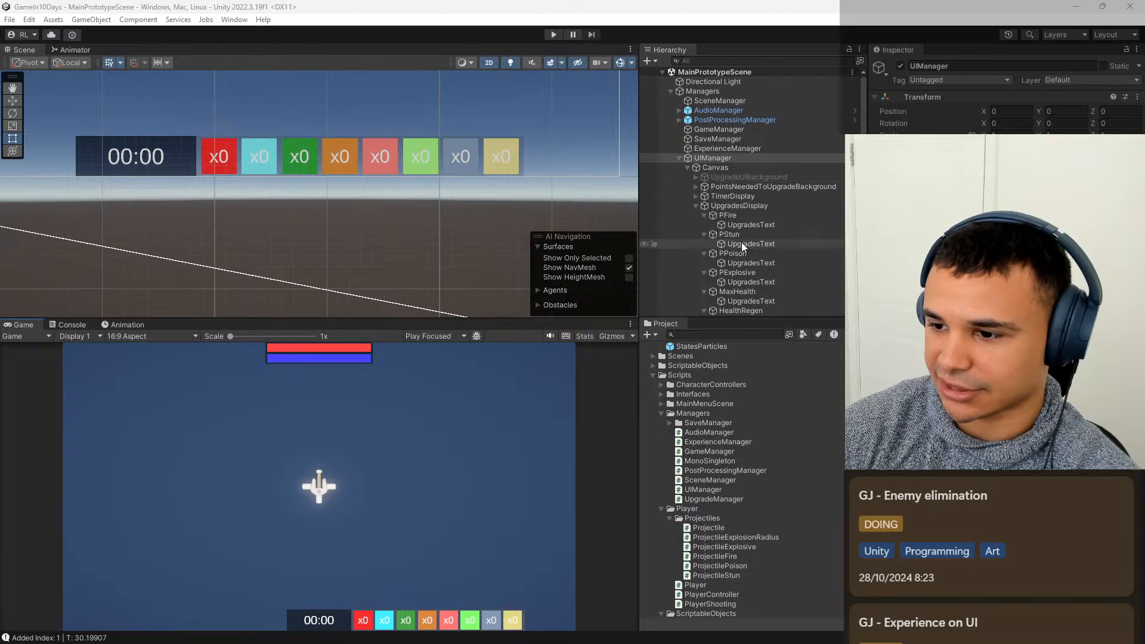
pyautogui.scroll(-3, 742, 242)
pyautogui.click(704, 258)
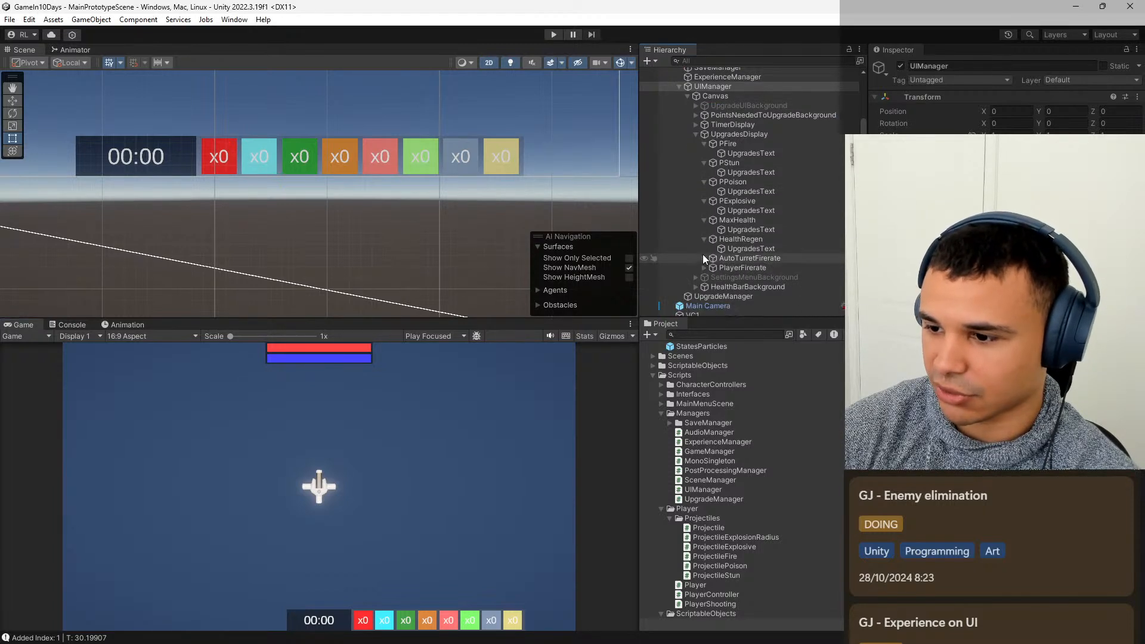
pyautogui.click(704, 239)
pyautogui.click(704, 220)
pyautogui.click(704, 200)
pyautogui.click(704, 182)
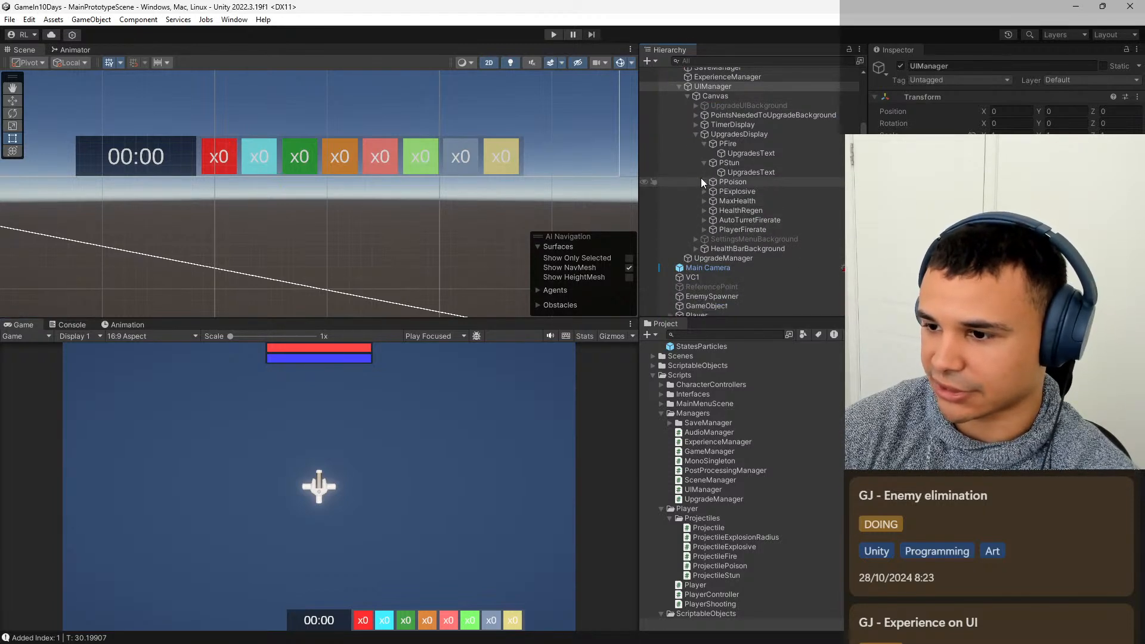
pyautogui.click(704, 162)
pyautogui.click(704, 143)
pyautogui.click(696, 134)
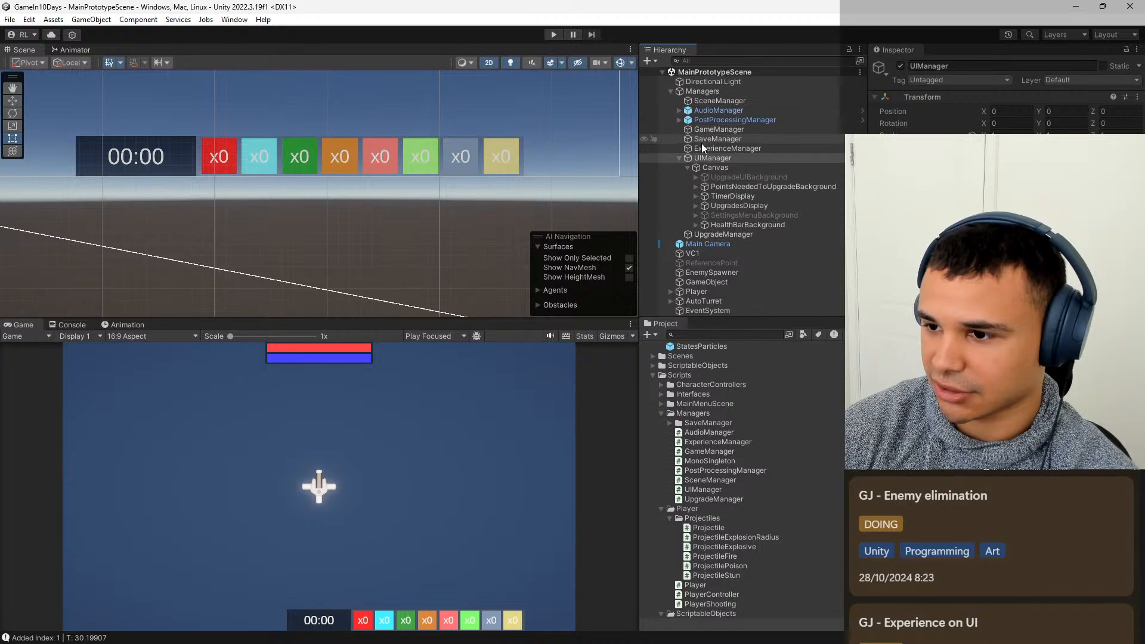
# Collapse the Canvas, UIManager and Managers groups in the hierarchy and clear the selection.
pyautogui.click(688, 167)
pyautogui.click(681, 158)
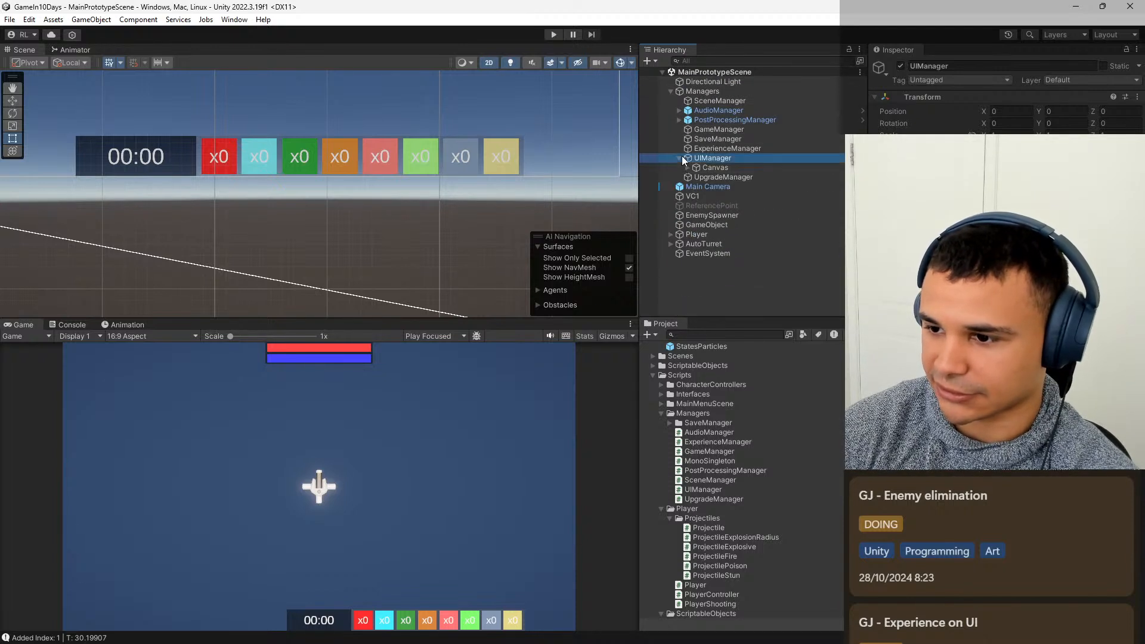
pyautogui.click(678, 158)
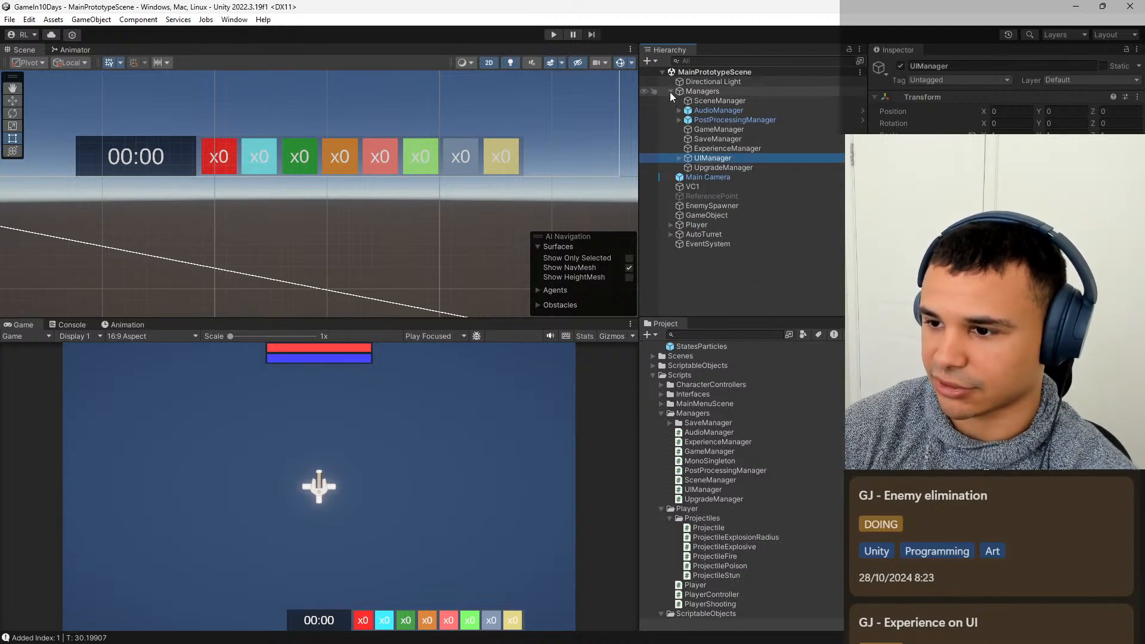
pyautogui.click(671, 91)
pyautogui.click(742, 226)
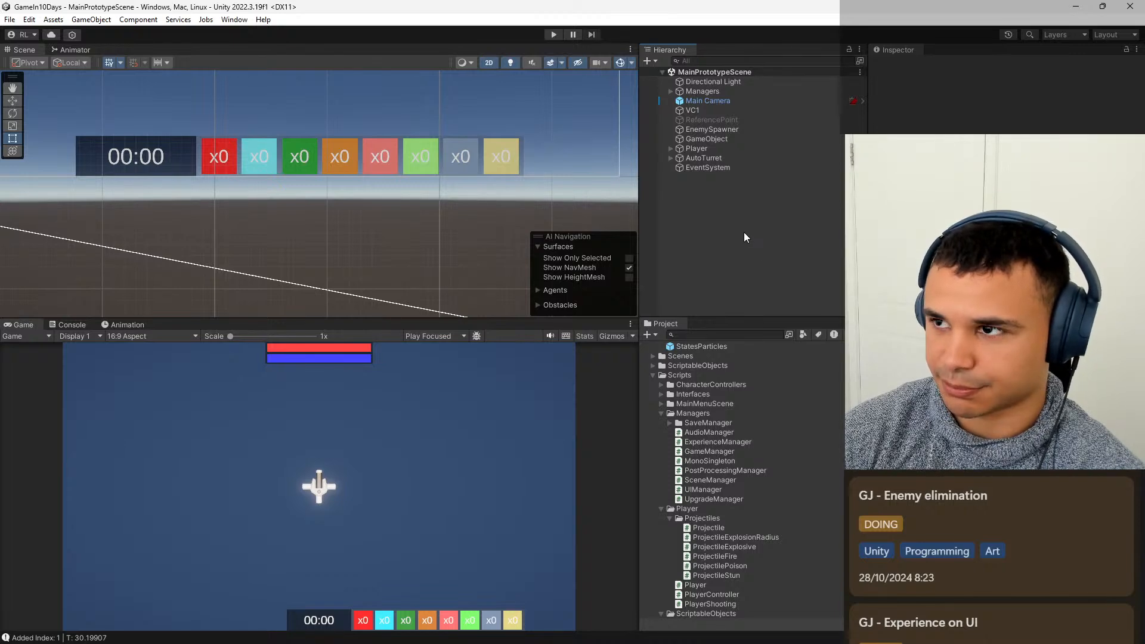
# Switch the Scene view from 2D to 3D and frame the Player object with open space around it.
pyautogui.click(487, 63)
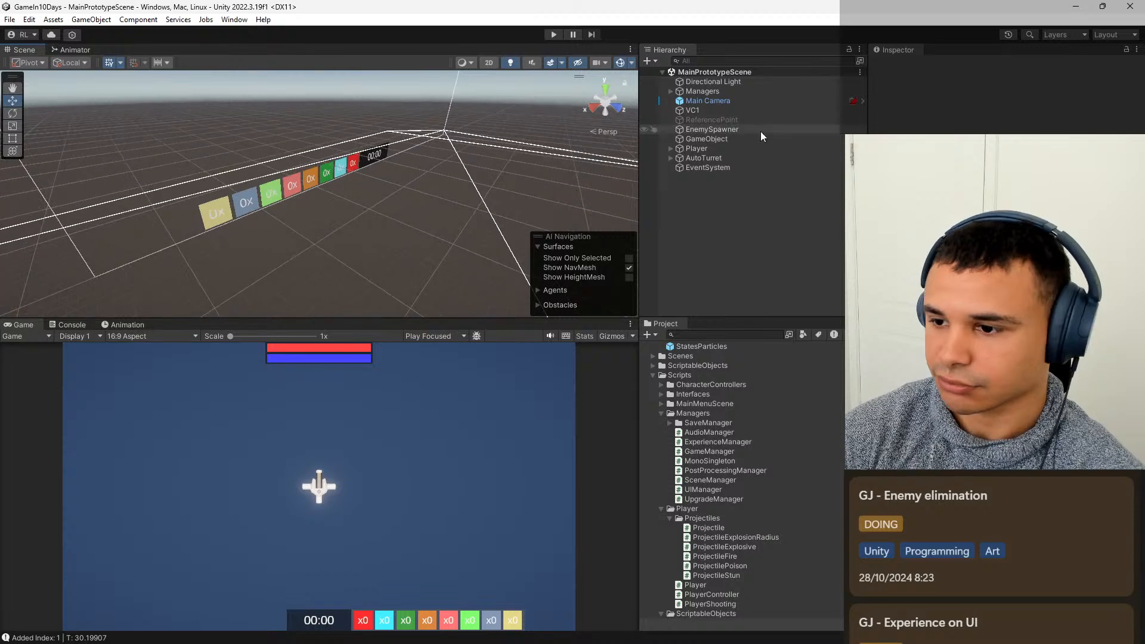
pyautogui.click(727, 149)
pyautogui.press('f')
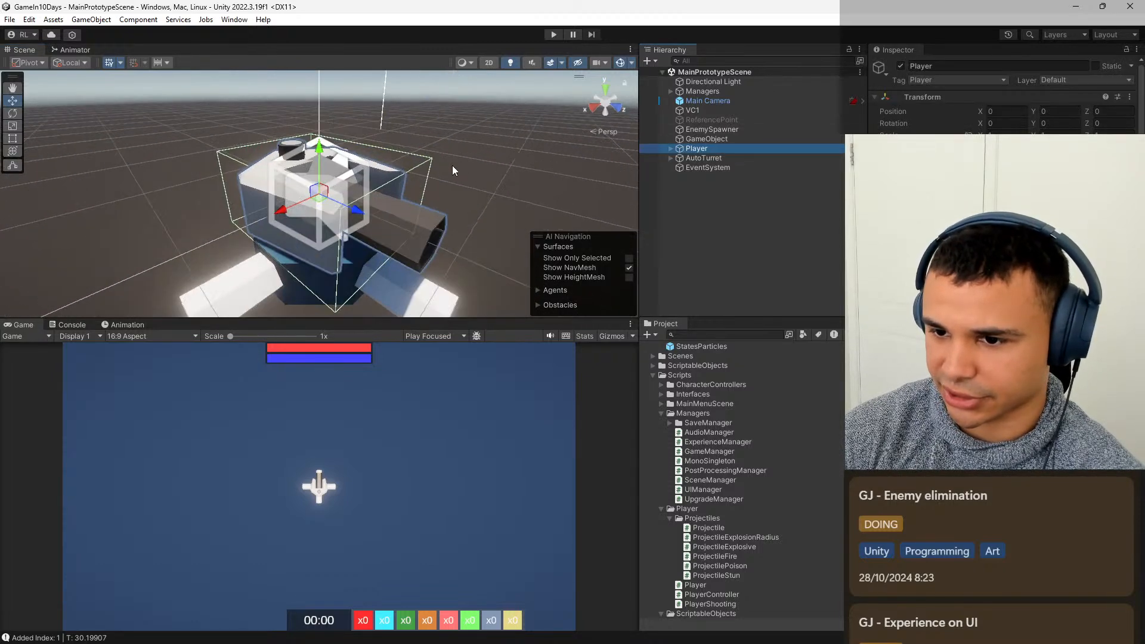
pyautogui.moveTo(452, 166); pyautogui.dragTo(918, 206, button='right')
pyautogui.press('s')
# Add a Particle System to the scene and name it EnemyDeathParticles.
pyautogui.rightClick(742, 245)
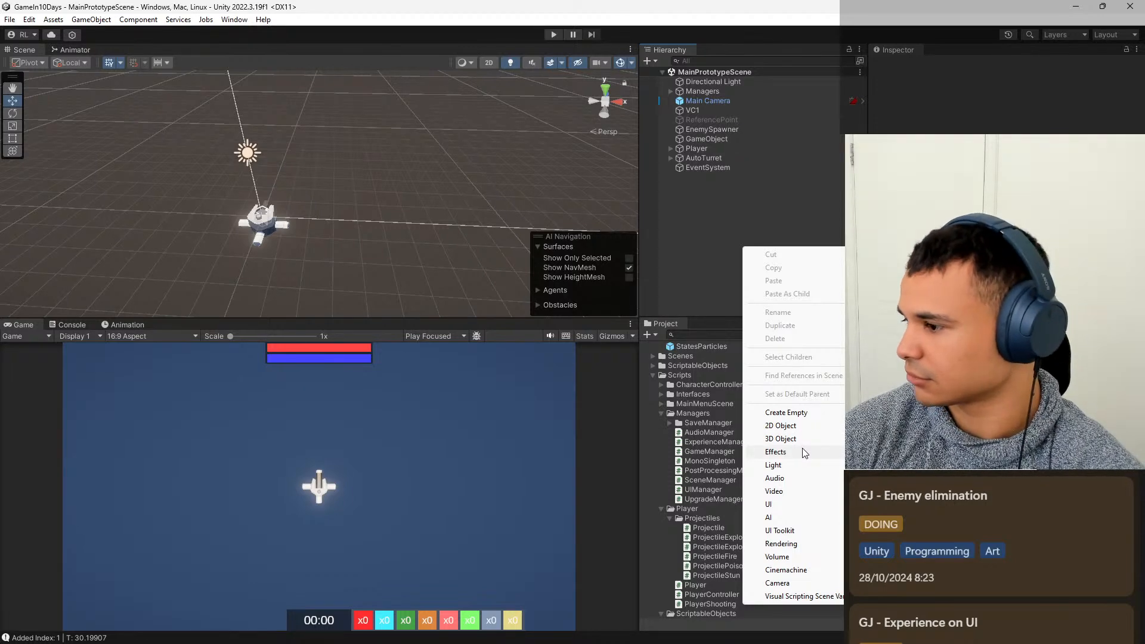
pyautogui.click(876, 451)
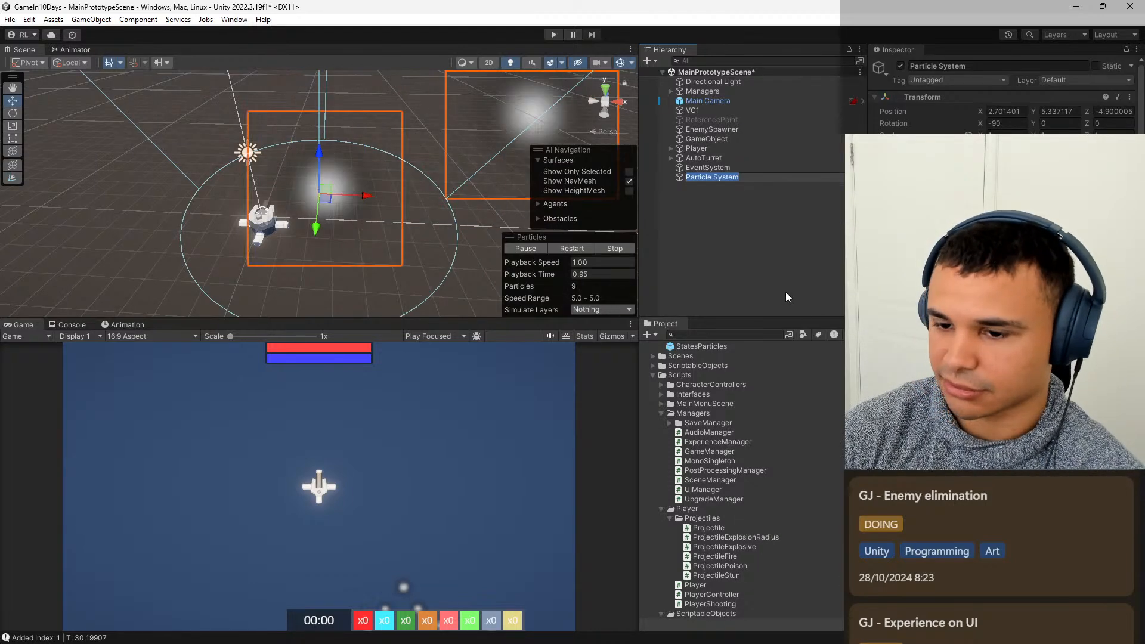
pyautogui.press('BackSpace')
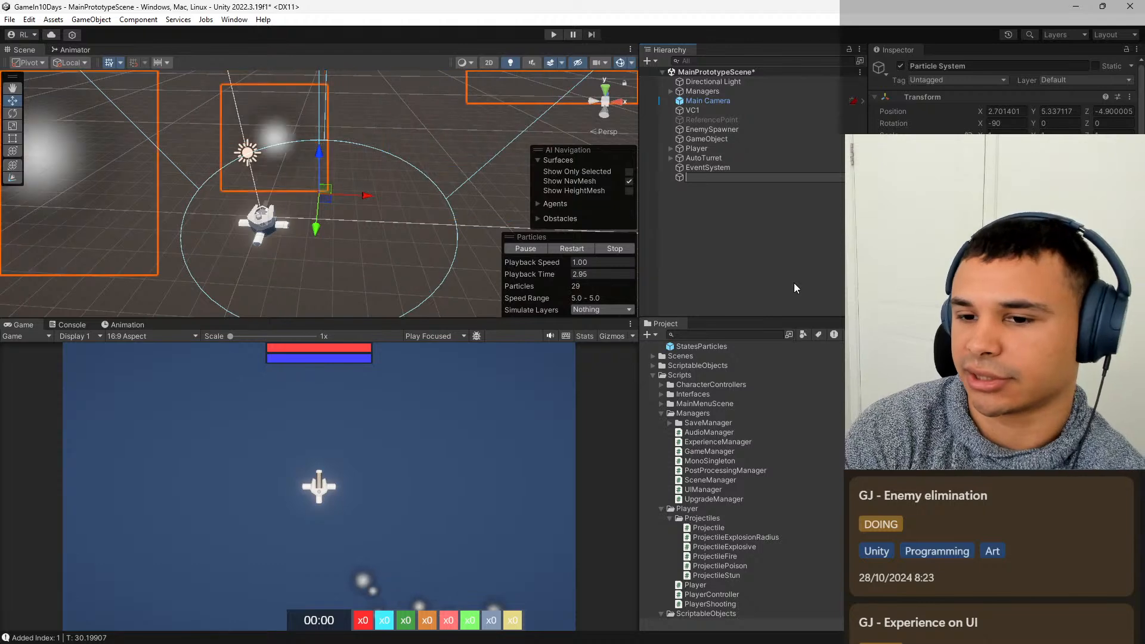
pyautogui.write('Enemy')
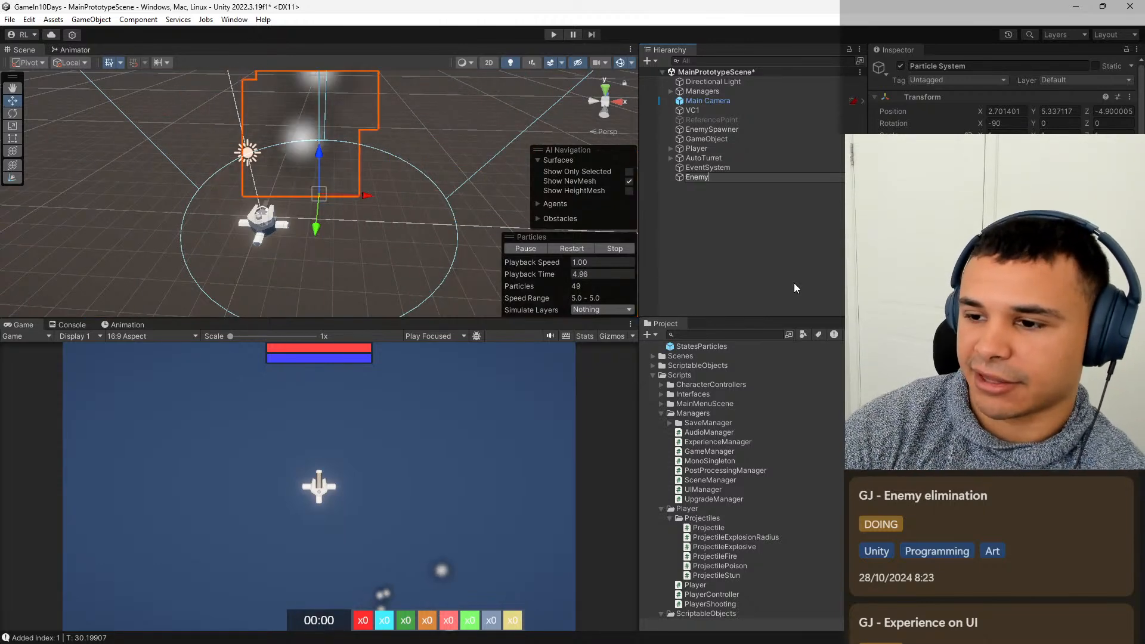
pyautogui.write('DeathPartic')
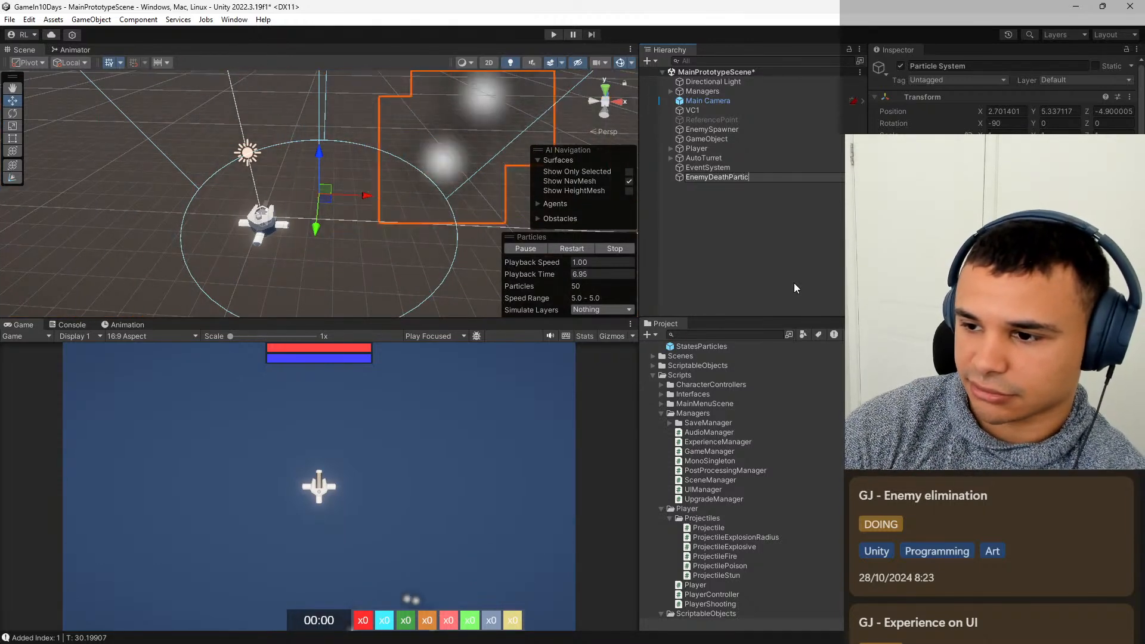
pyautogui.write('les')
pyautogui.press('Return')
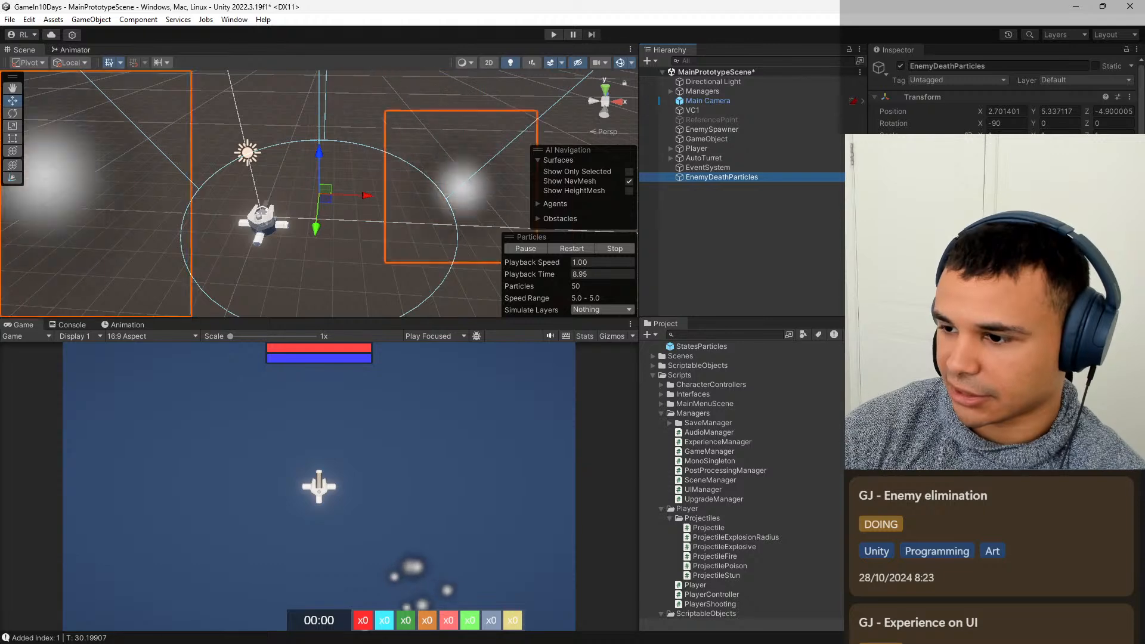
# Try a plain white square material on the EnemyDeathParticles renderer.
pyautogui.scroll(-6, 1008, 98)
pyautogui.click(989, 196)
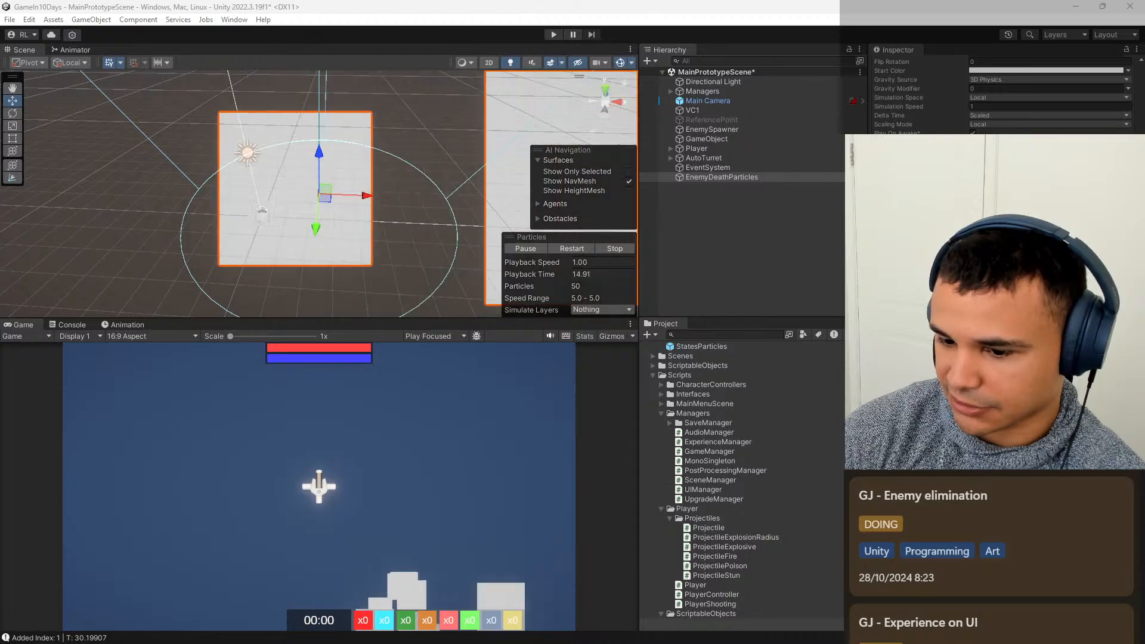
pyautogui.scroll(6, 1008, 95)
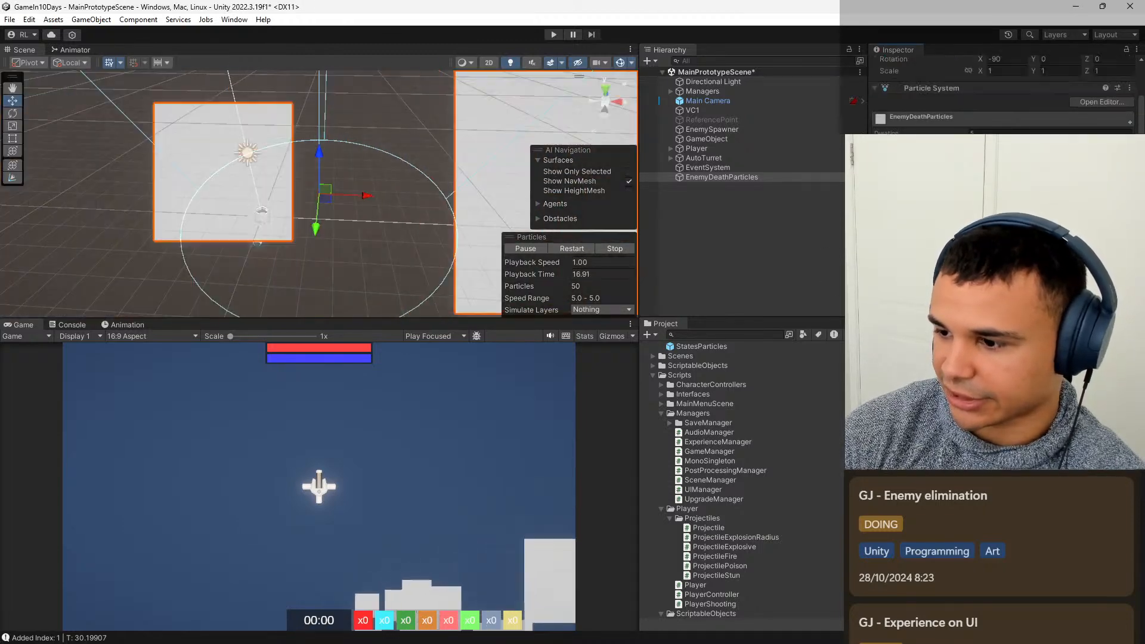
pyautogui.scroll(2, 1007, 95)
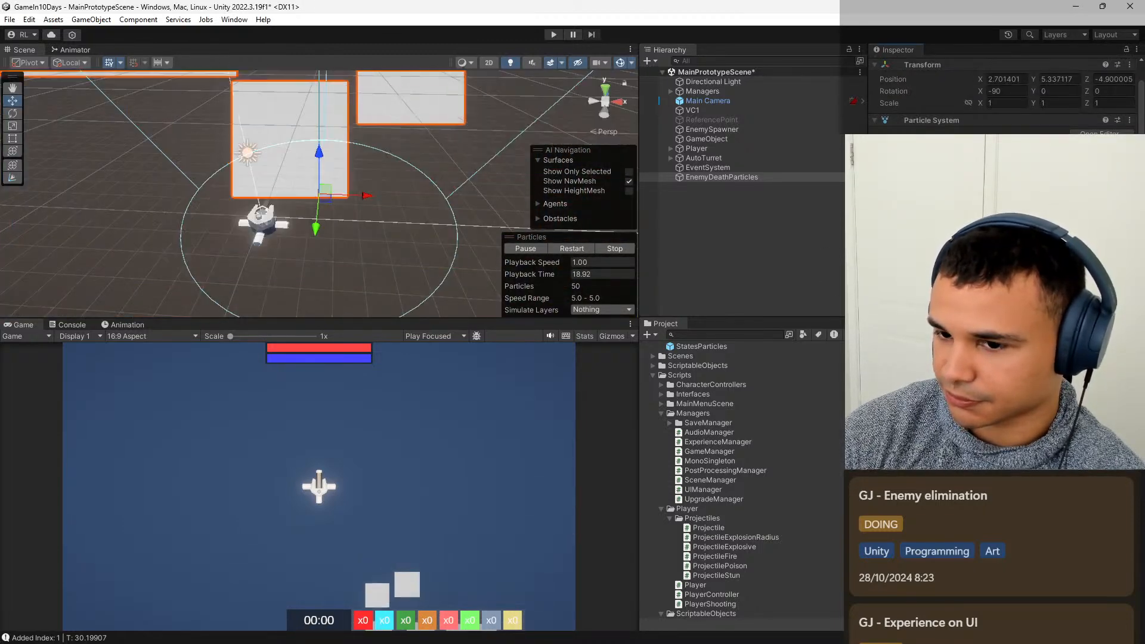
# Expand the Shape module of EnemyDeathParticles, stop the particle preview and clear the selection.
pyautogui.scroll(-3, 1008, 95)
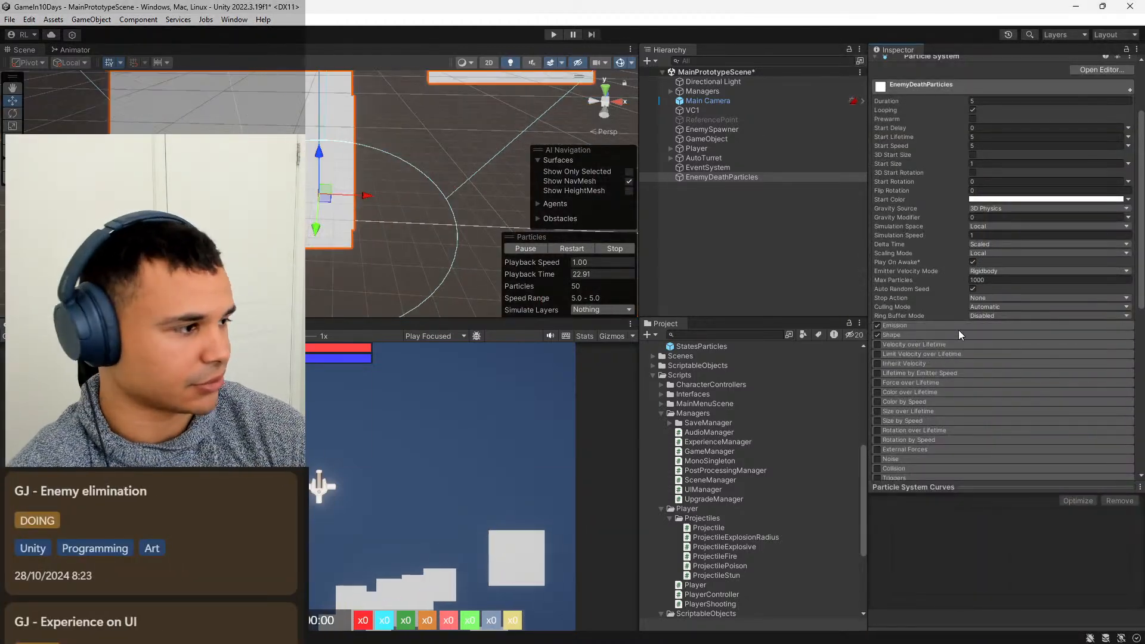
pyautogui.click(927, 337)
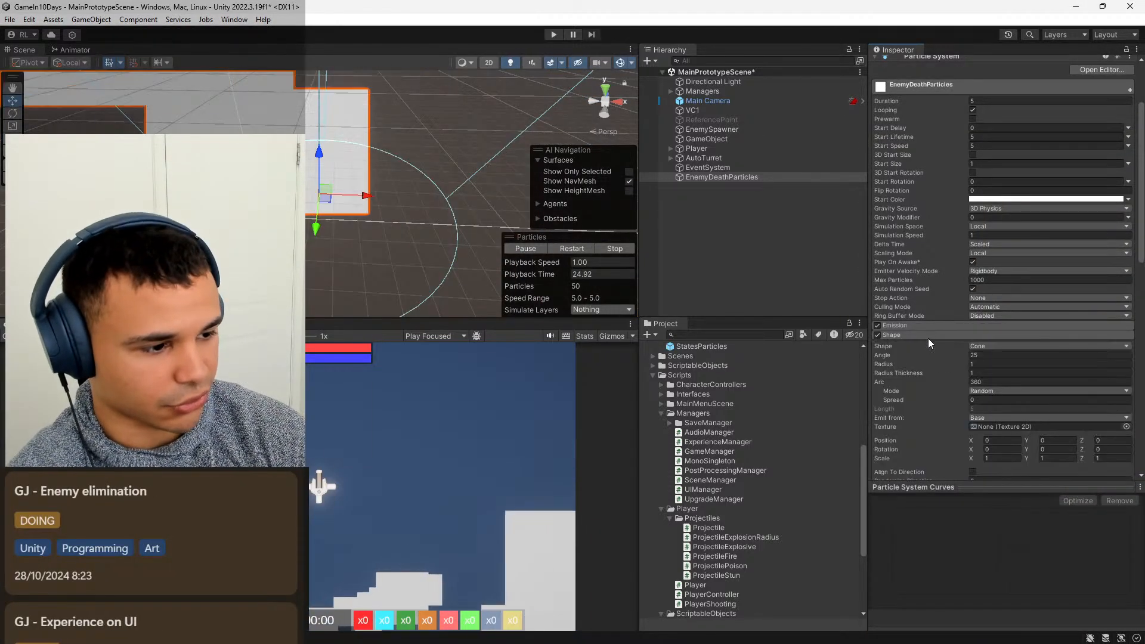
pyautogui.scroll(-3, 952, 384)
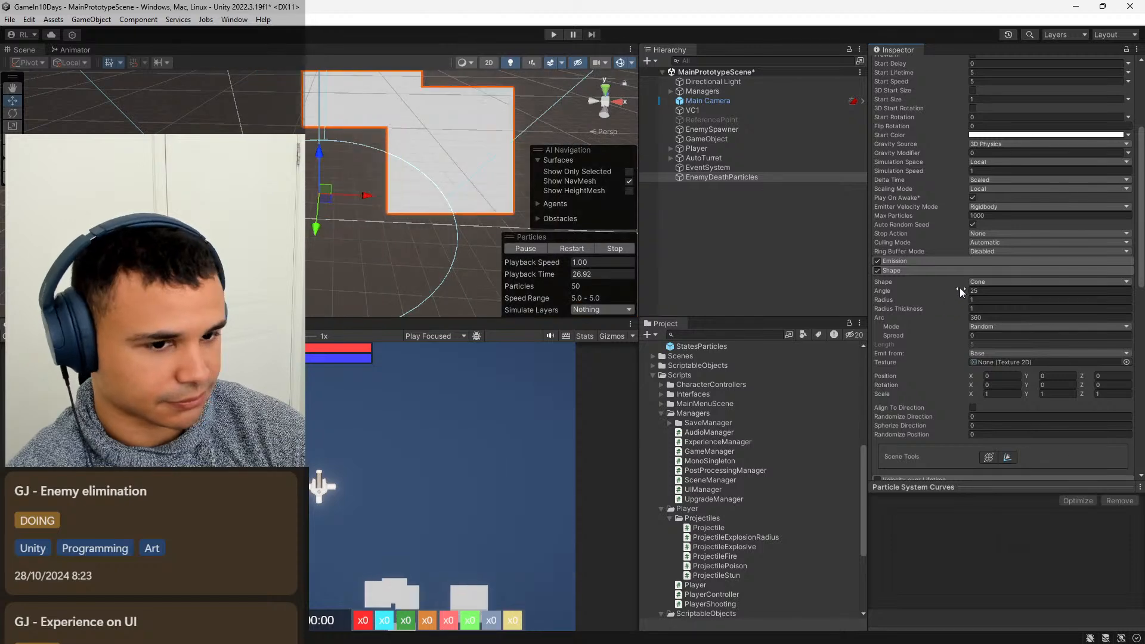
pyautogui.moveTo(395, 223); pyautogui.dragTo(469, 224, button='middle')
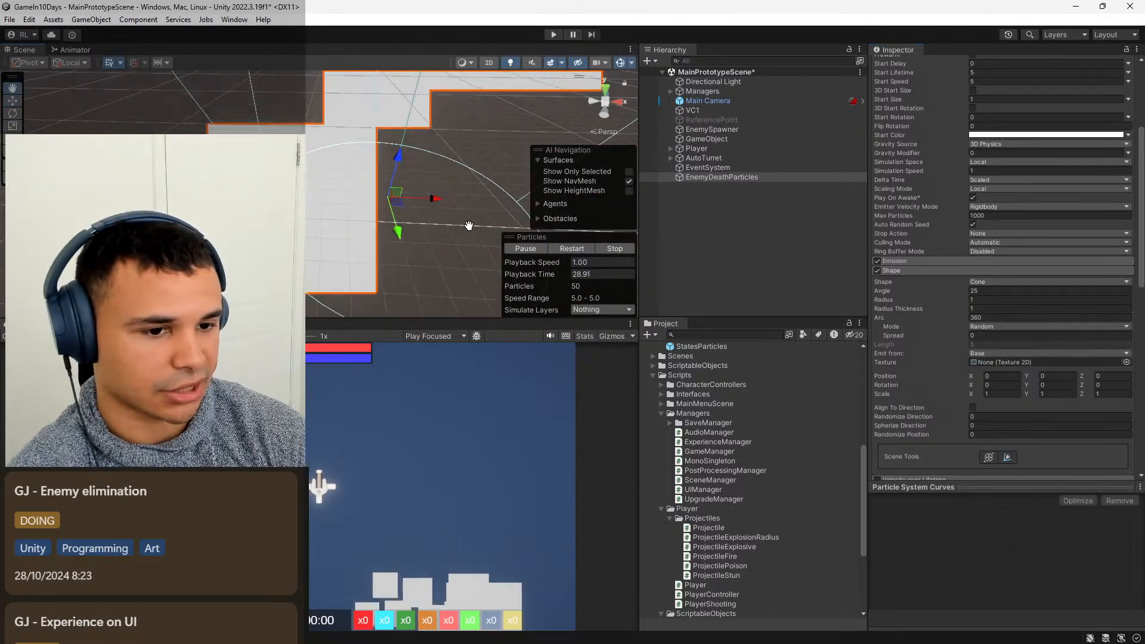
pyautogui.press('.')
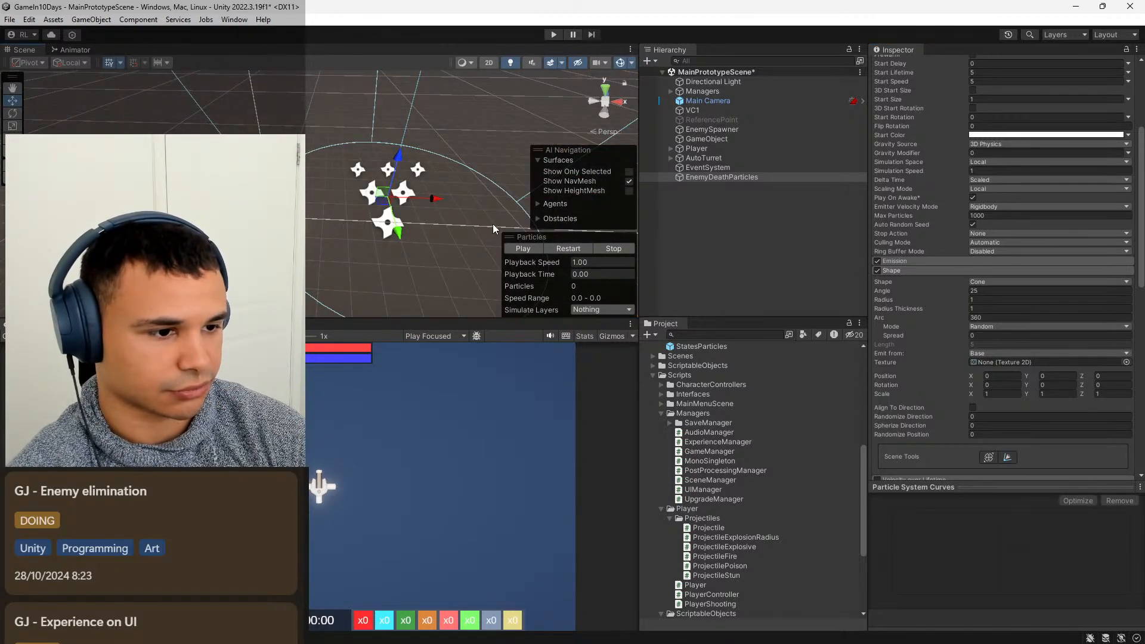
pyautogui.moveTo(464, 156); pyautogui.dragTo(483, 110, button='middle')
pyautogui.scroll(-9, 428, 142)
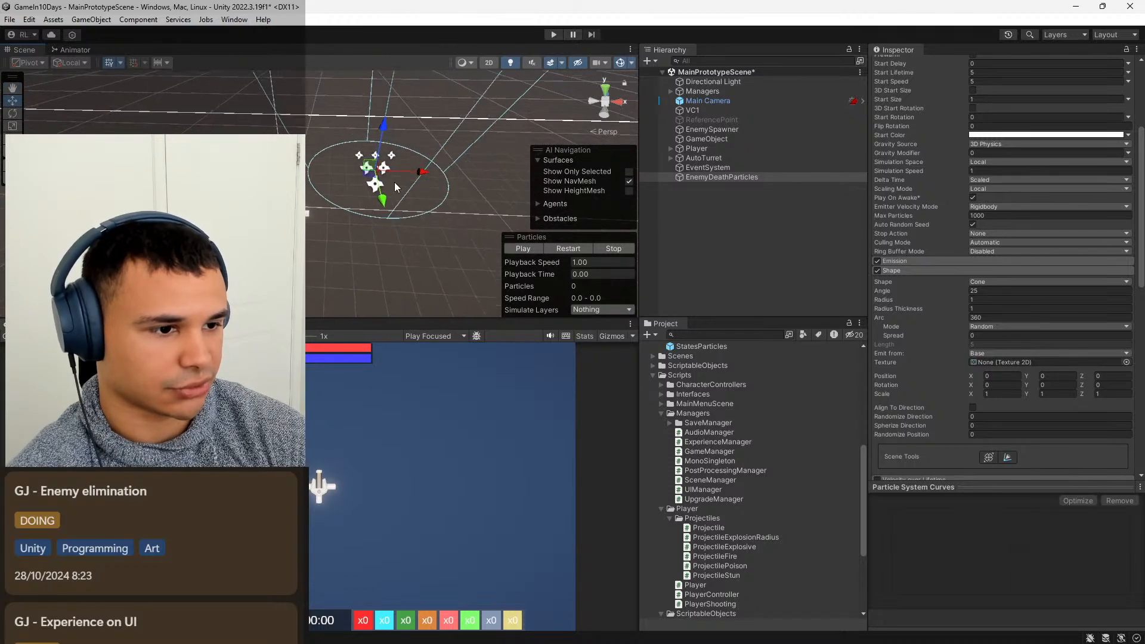
pyautogui.scroll(-4, 404, 219)
pyautogui.moveTo(402, 219); pyautogui.dragTo(424, 251, button='middle')
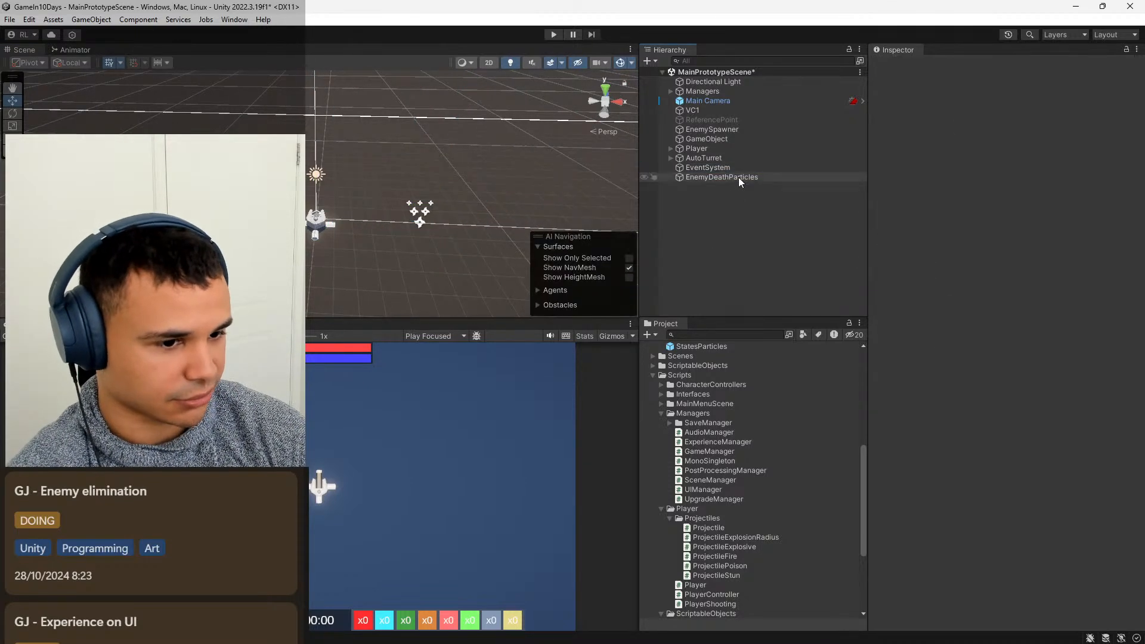
# Replay the EnemyDeathParticles preview and set the cone shape's radius to 0.3 and angle to 15.
pyautogui.click(738, 177)
pyautogui.click(523, 248)
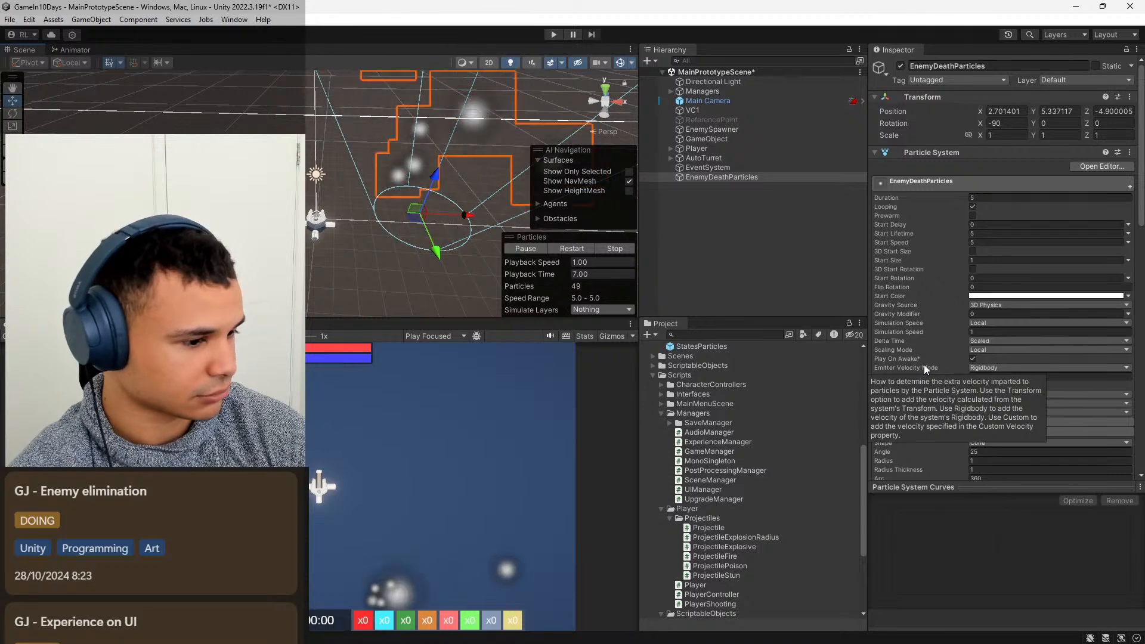
pyautogui.scroll(-1, 924, 363)
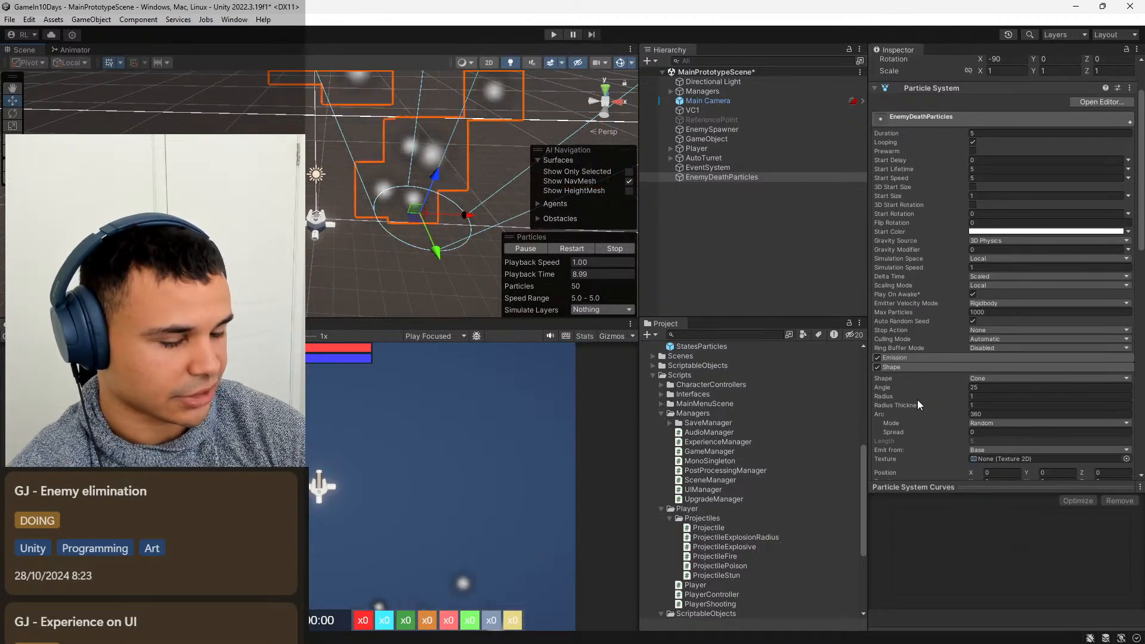
pyautogui.scroll(-3, 944, 371)
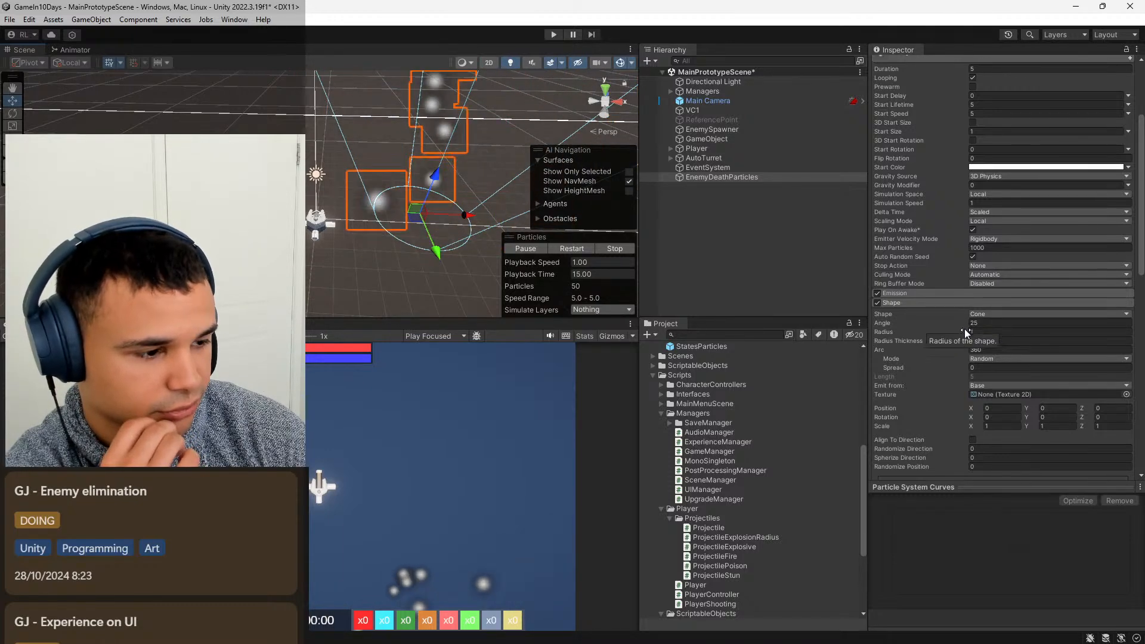
pyautogui.moveTo(967, 331); pyautogui.dragTo(963, 329)
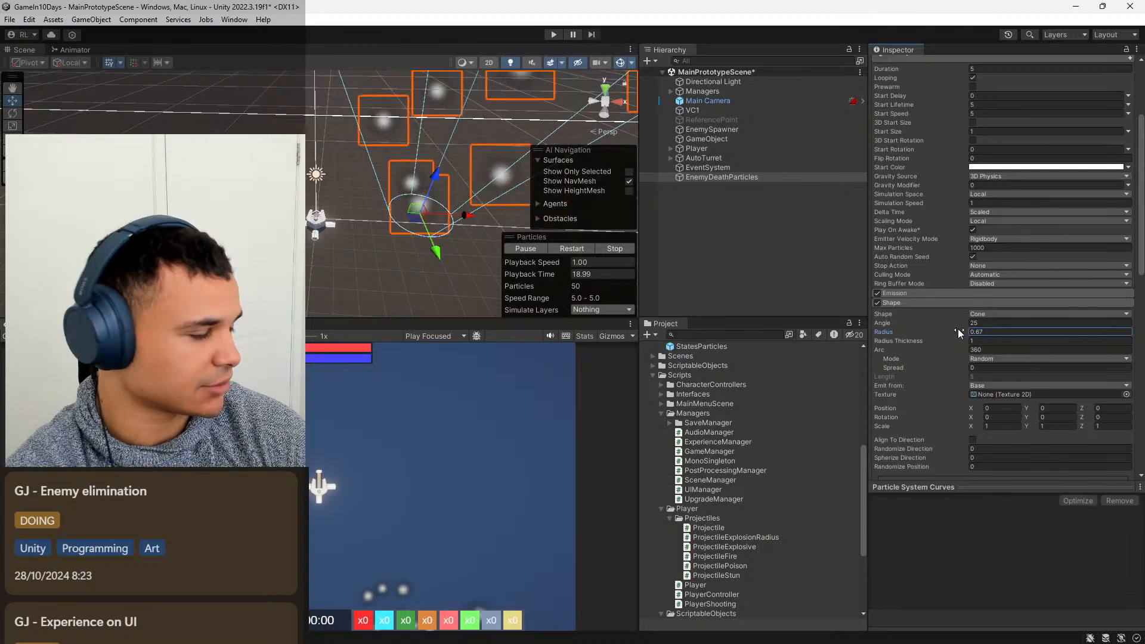
pyautogui.moveTo(953, 328); pyautogui.dragTo(953, 328)
pyautogui.click(1002, 332)
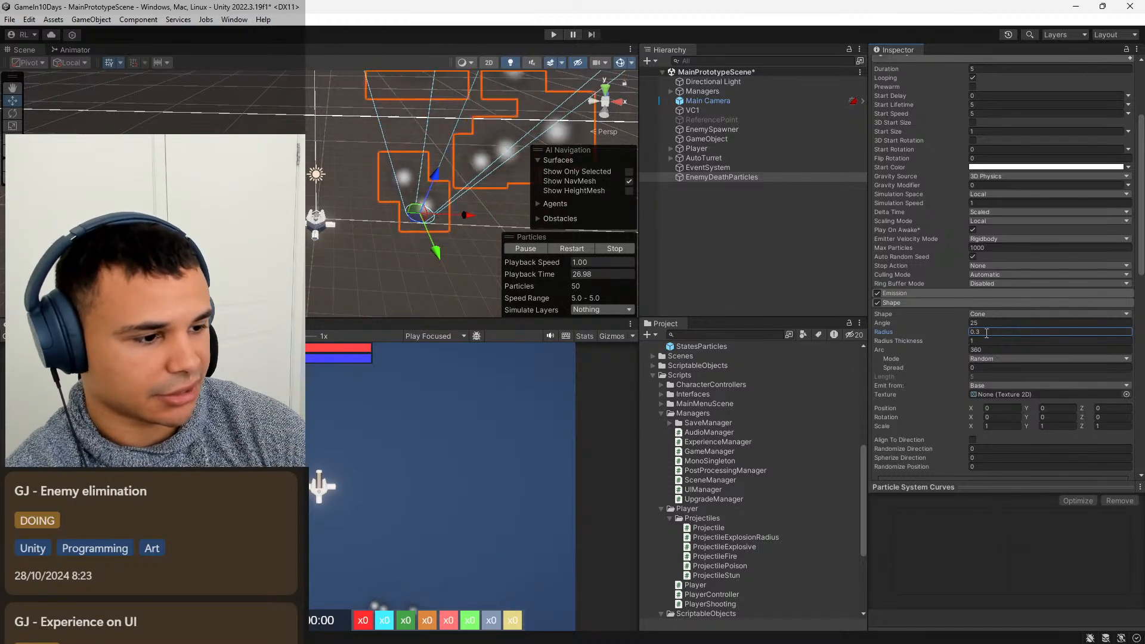
pyautogui.moveTo(966, 323); pyautogui.dragTo(949, 323)
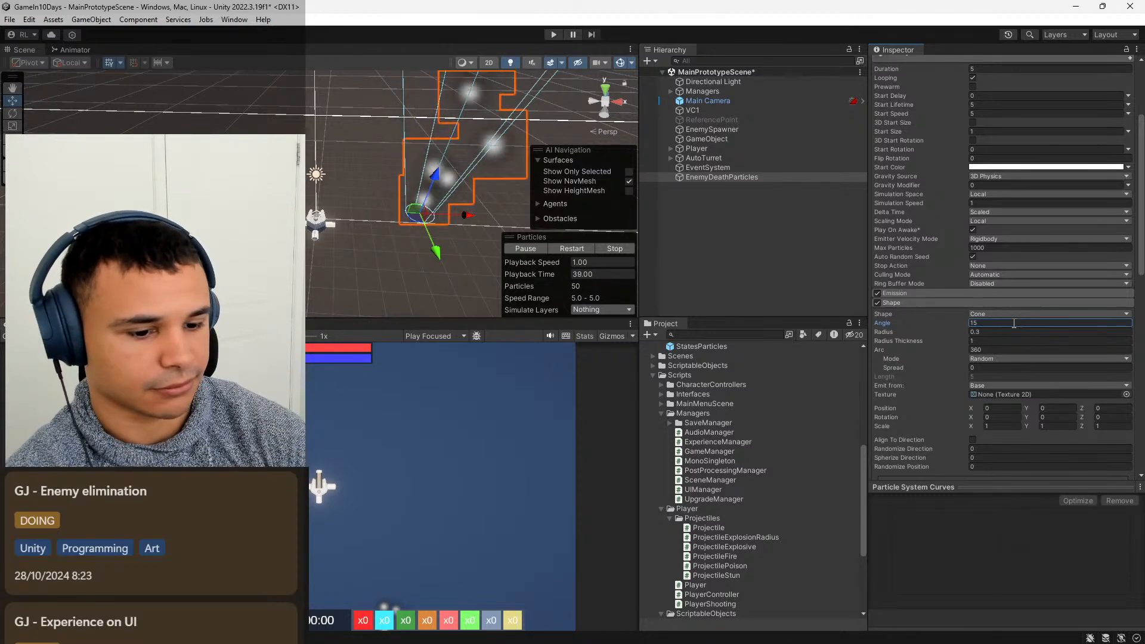
# Assign the Default-Line material to the EnemyDeathParticles renderer and close the material picker.
pyautogui.scroll(-10, 926, 343)
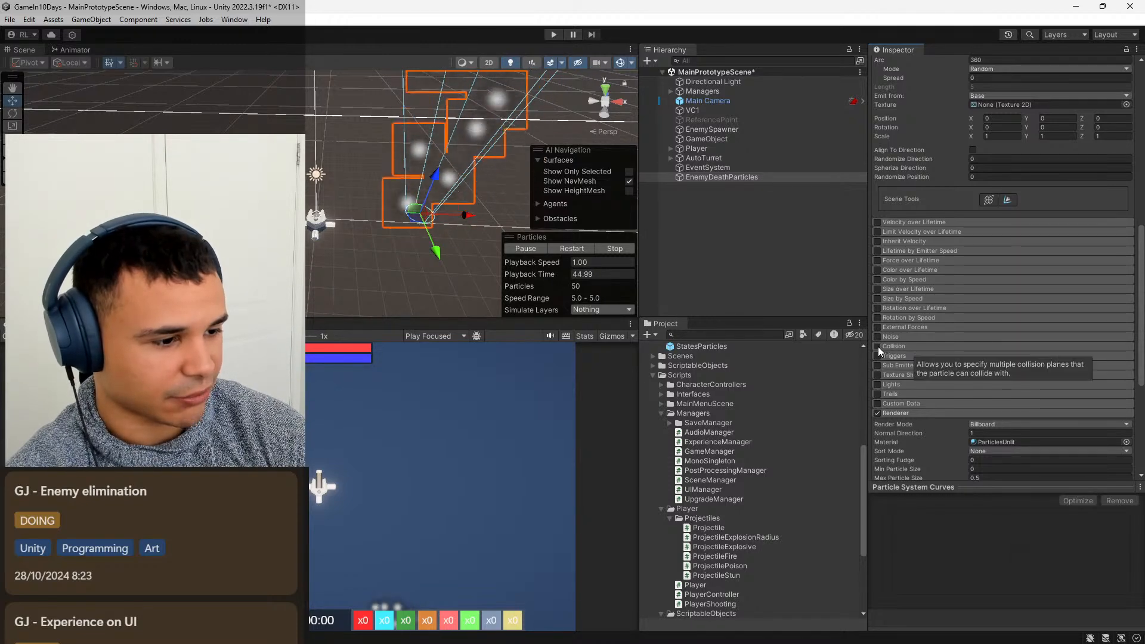
pyautogui.click(1126, 442)
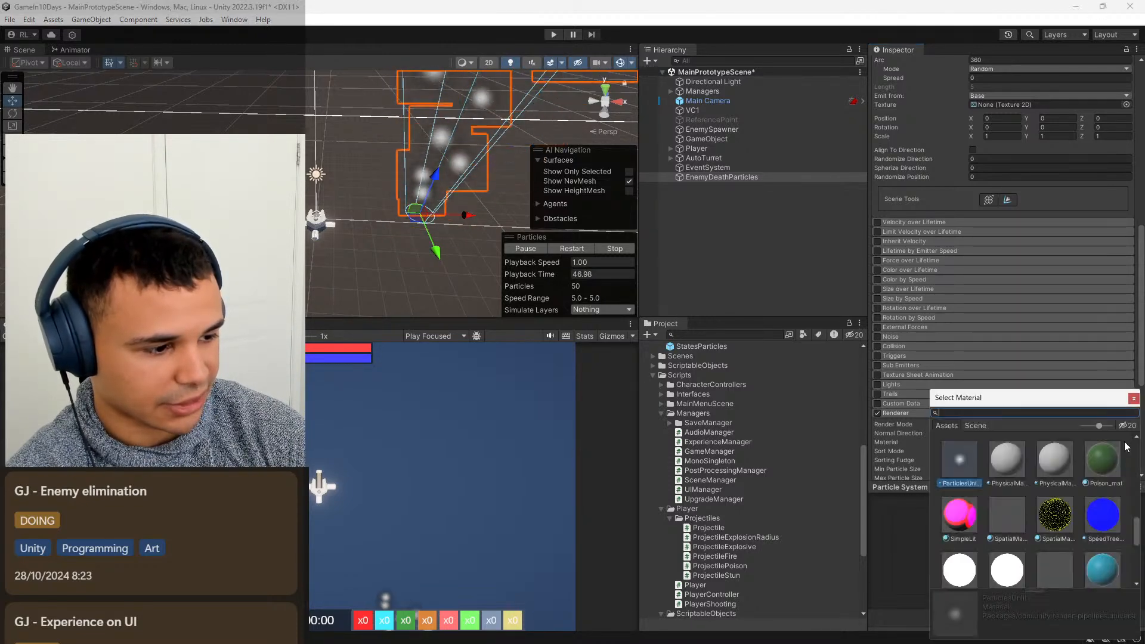
pyautogui.click(1006, 539)
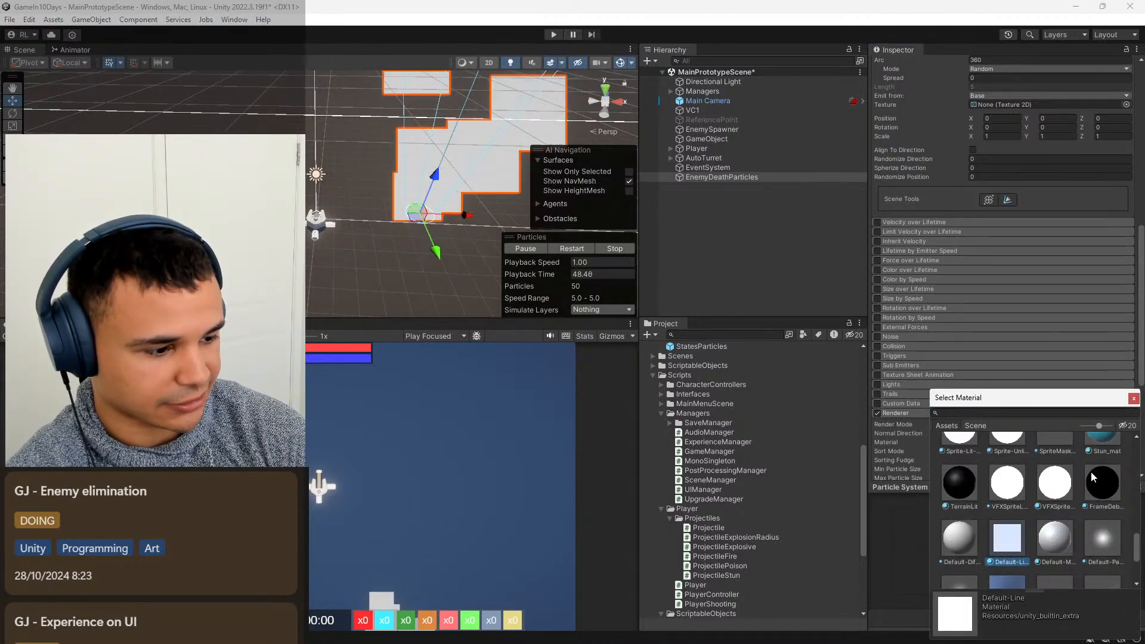
pyautogui.click(1132, 398)
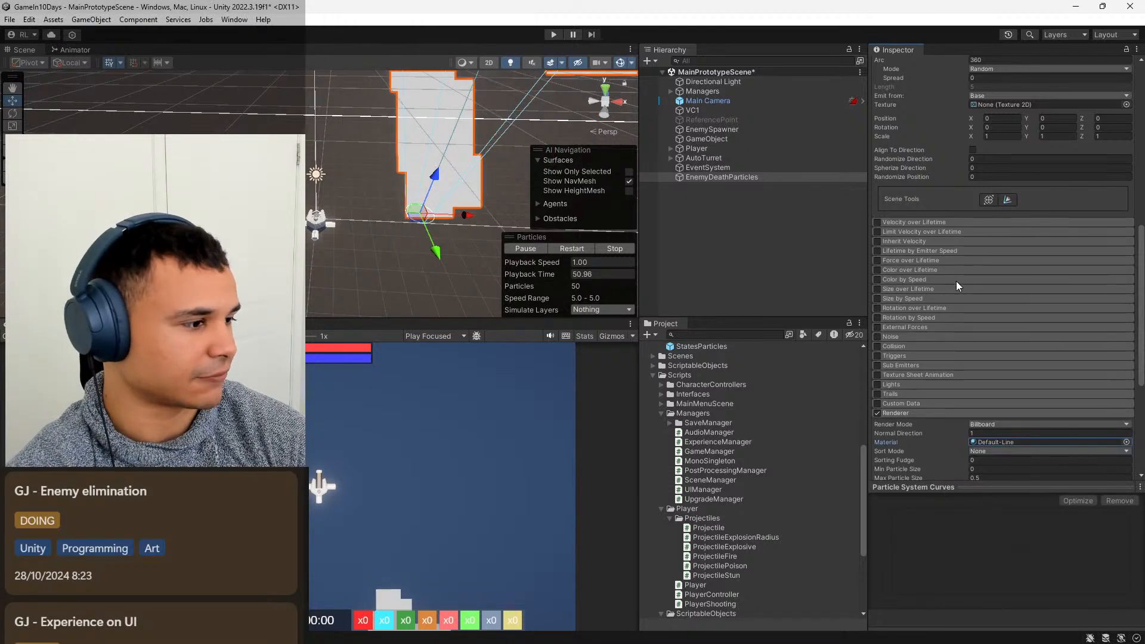
# Enable the Noise and Color over Lifetime modules on EnemyDeathParticles.
pyautogui.click(876, 337)
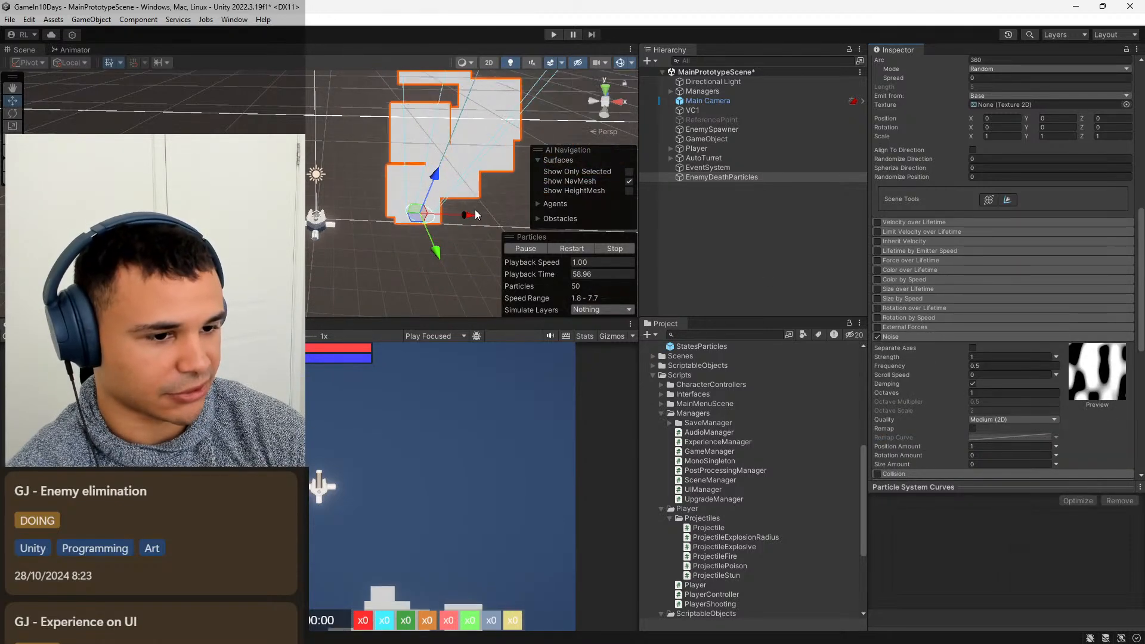
pyautogui.scroll(10, 954, 250)
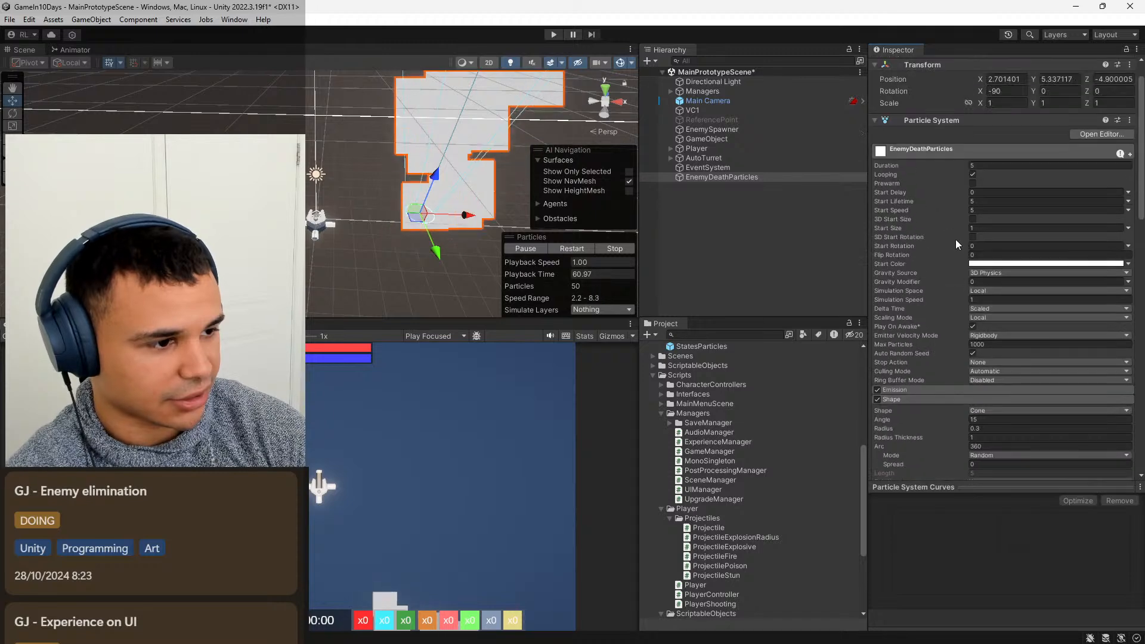
pyautogui.scroll(-6, 917, 211)
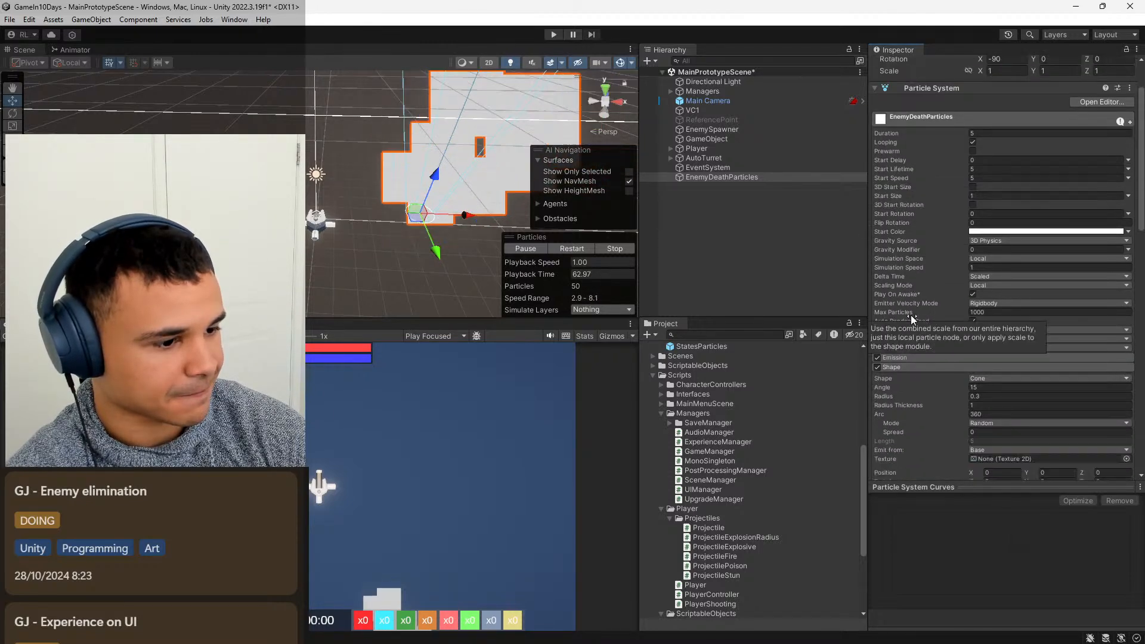
pyautogui.scroll(-2, 911, 382)
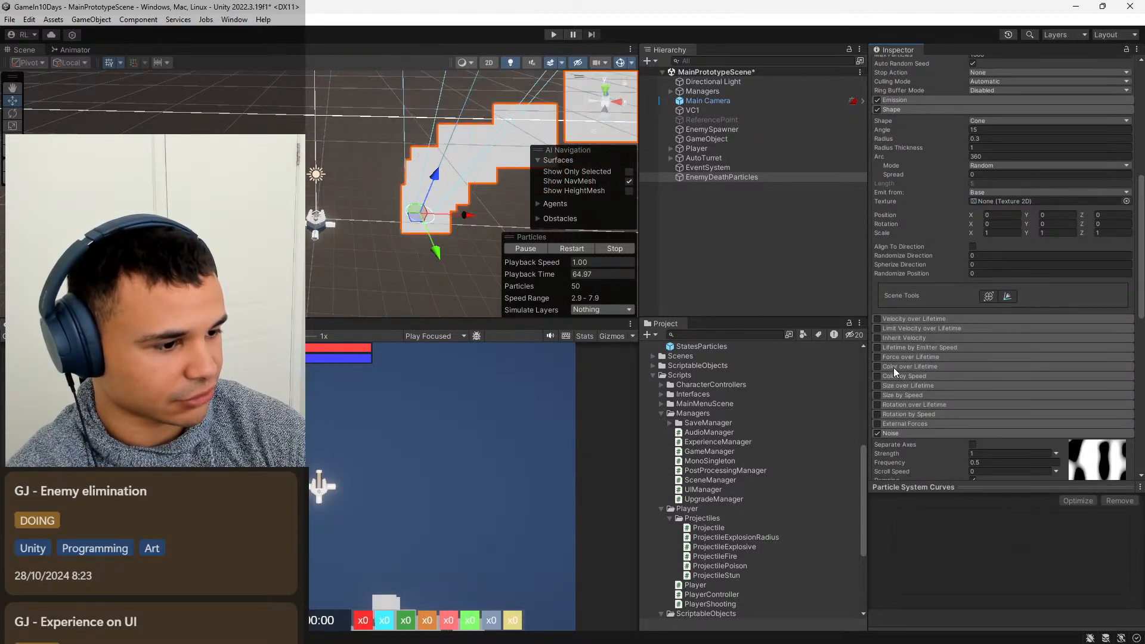
pyautogui.click(876, 366)
pyautogui.click(910, 366)
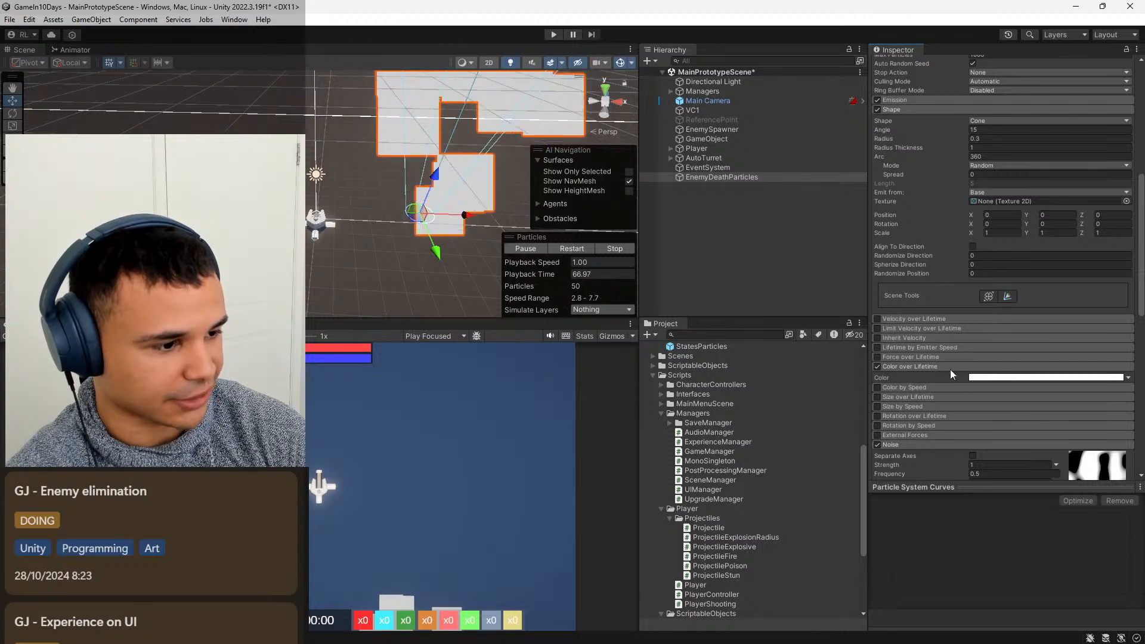
# Set the starting color key of the Color over Lifetime gradient to RGB 24, 24, 24.
pyautogui.click(999, 378)
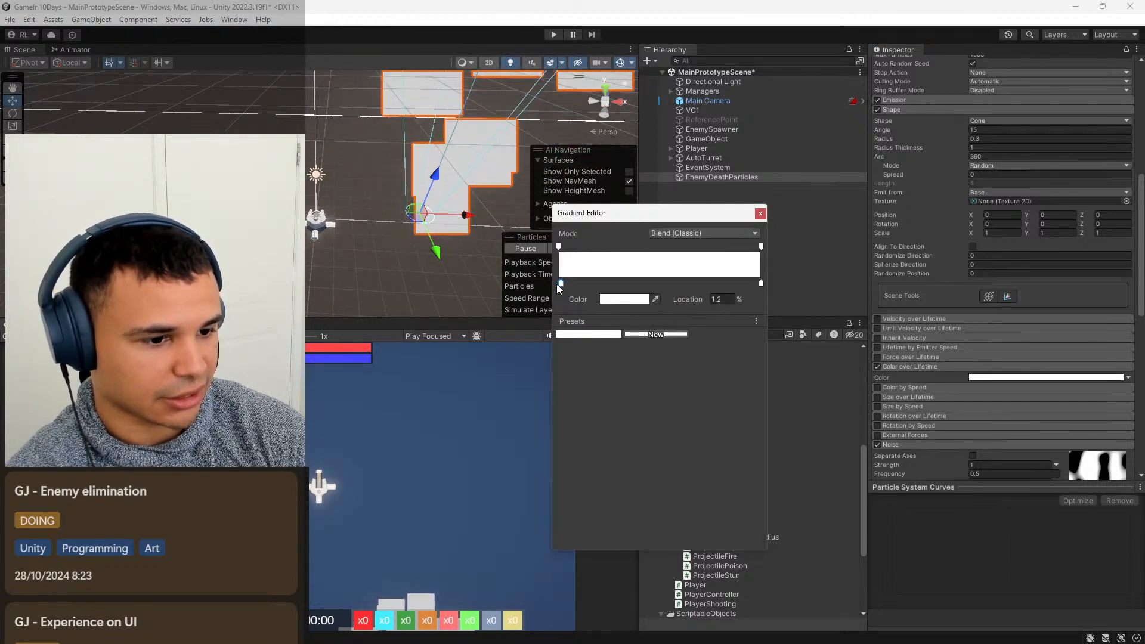
pyautogui.click(624, 299)
pyautogui.click(680, 275)
pyautogui.click(623, 299)
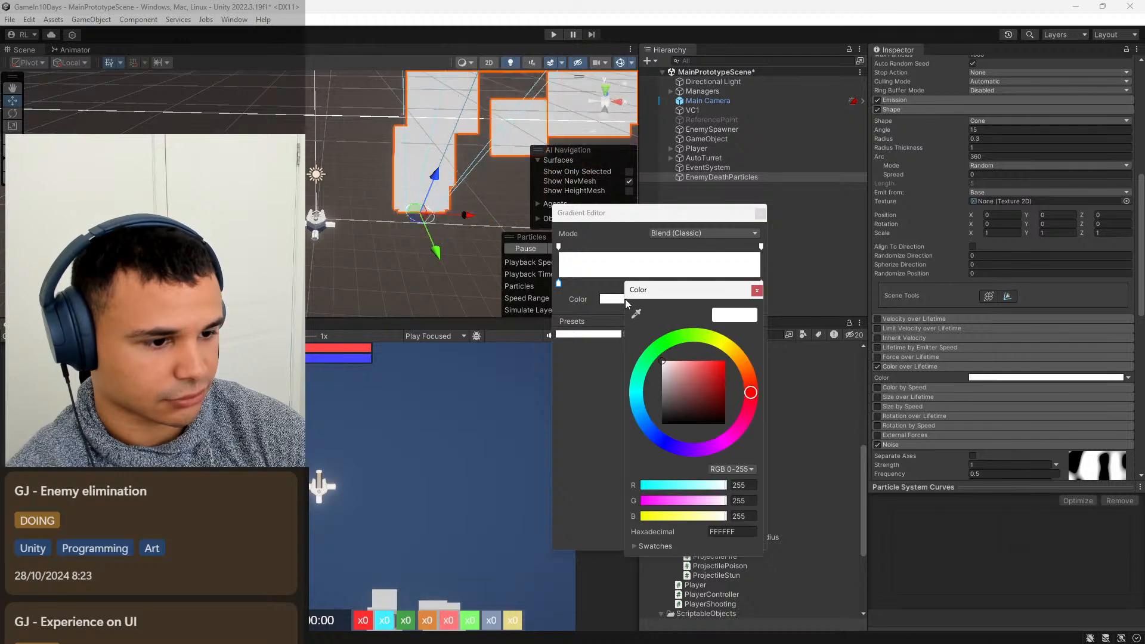
pyautogui.click(743, 484)
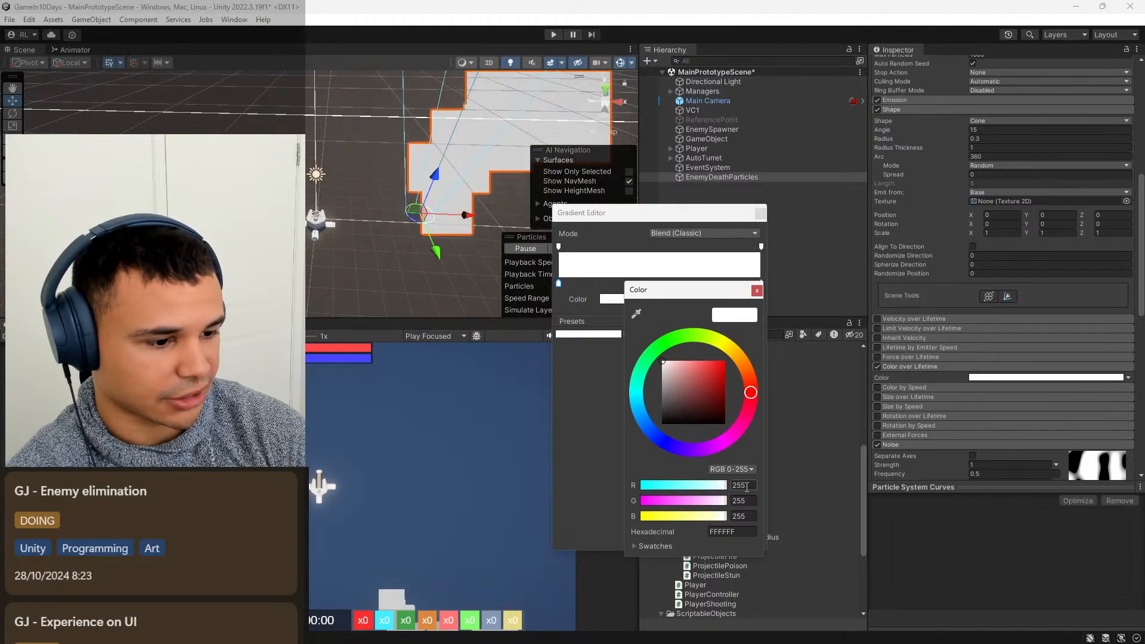
pyautogui.write('24')
pyautogui.click(744, 500)
pyautogui.write('24')
pyautogui.press('Tab')
pyautogui.write('24')
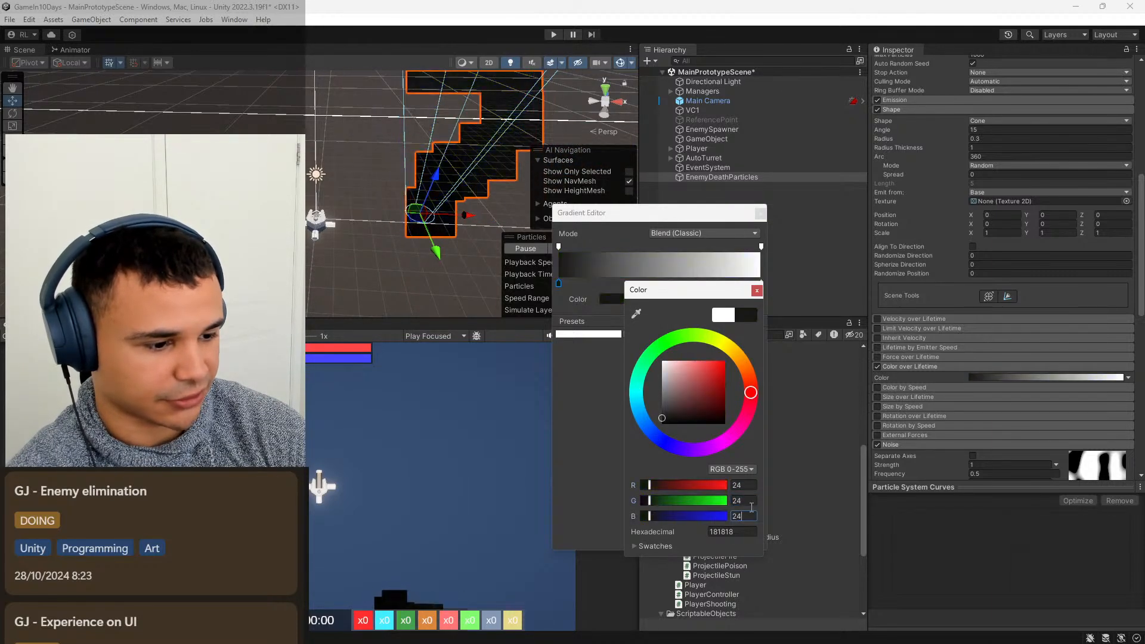
pyautogui.click(755, 291)
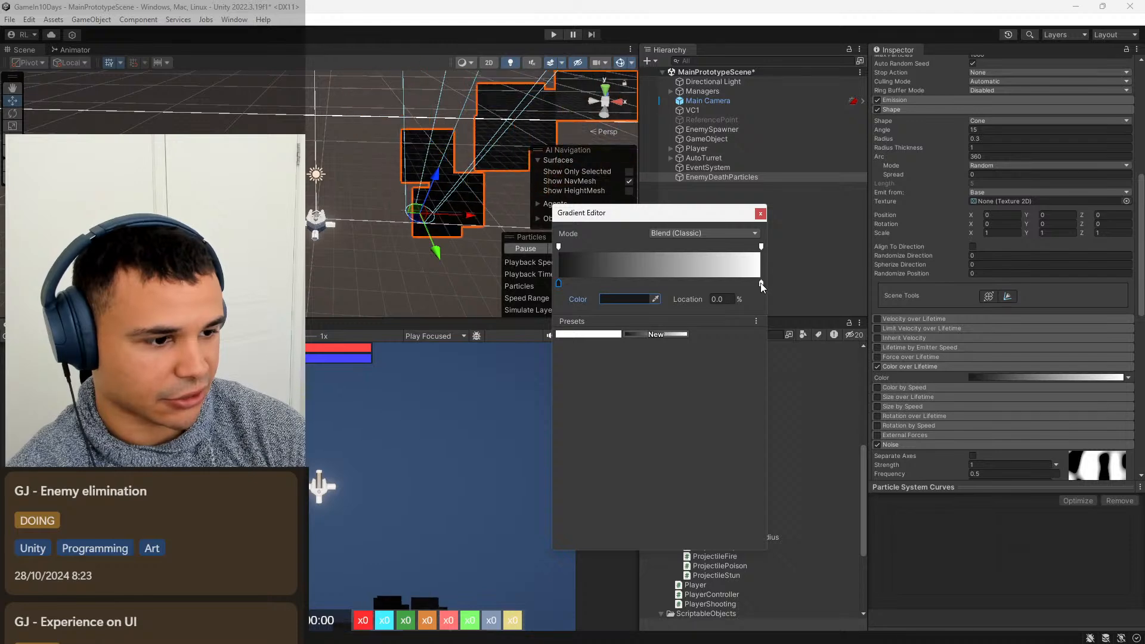
# Check the color of the gradient's end key at 100% and close the Gradient Editor.
pyautogui.click(760, 283)
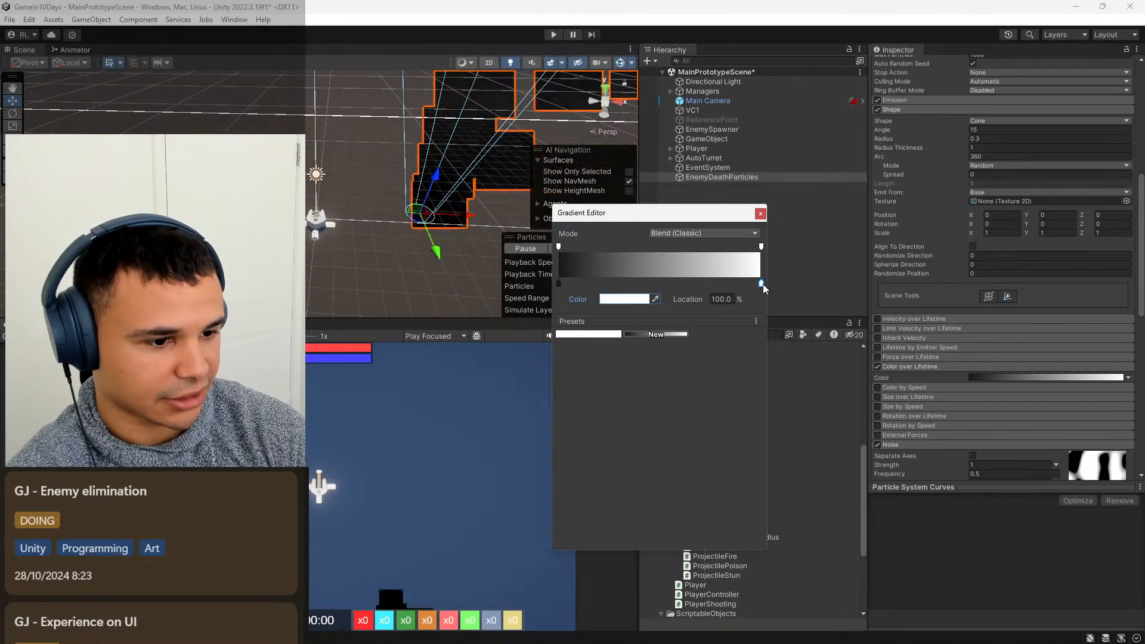
pyautogui.doubleClick(763, 284)
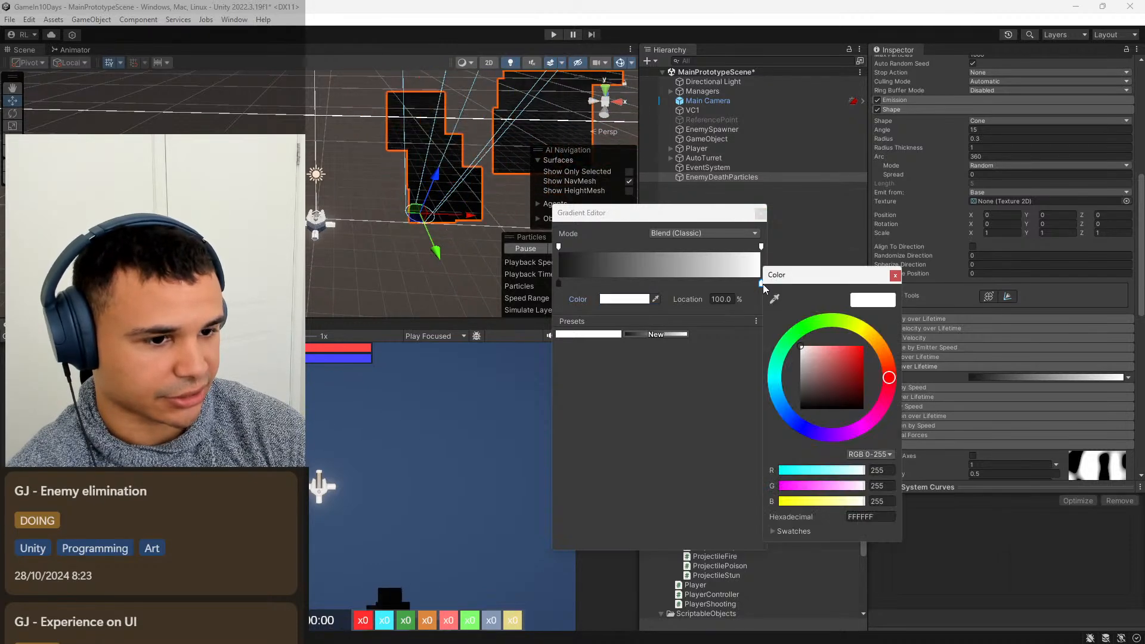
pyautogui.click(894, 275)
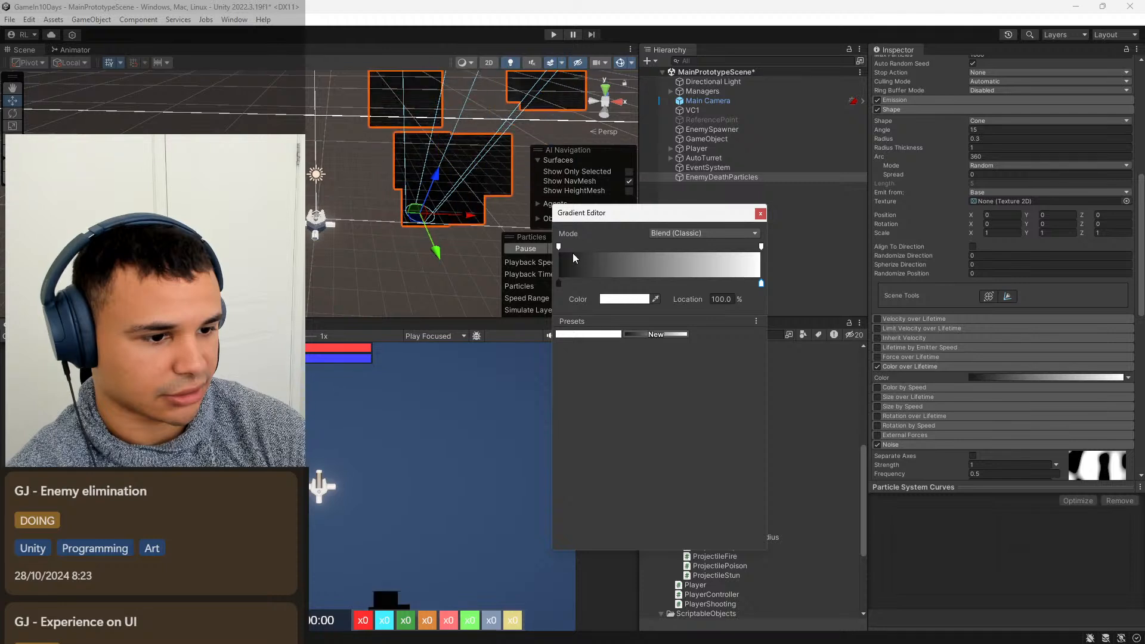
pyautogui.click(760, 214)
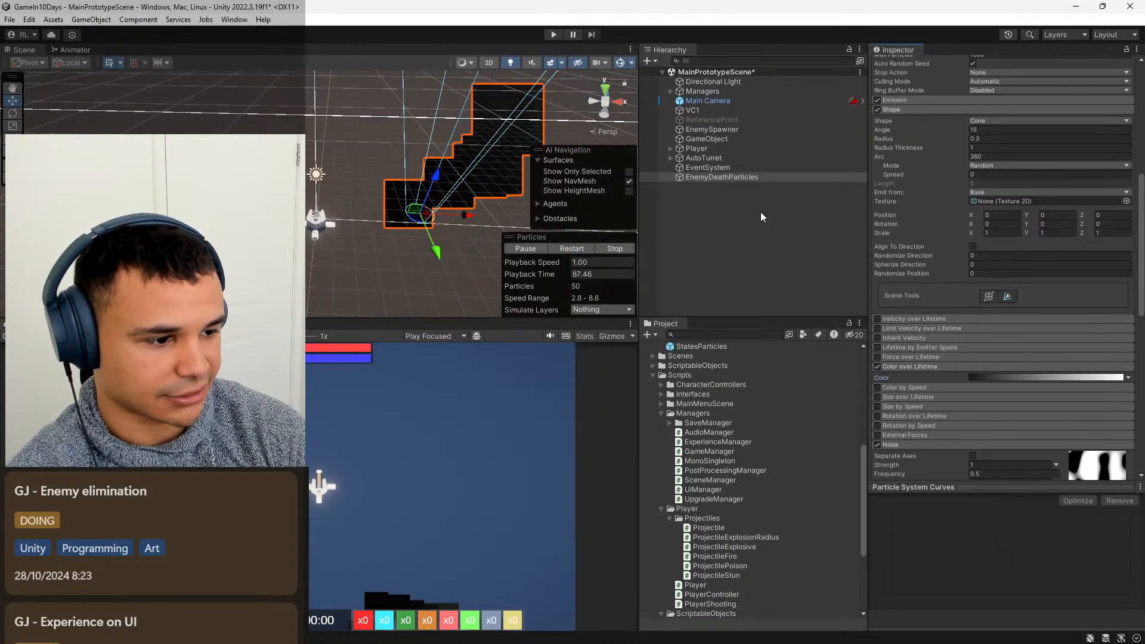
# Enable Size over Lifetime and apply the preset curve that rises quickly from 0 and flattens out towards 1.0.
pyautogui.click(877, 397)
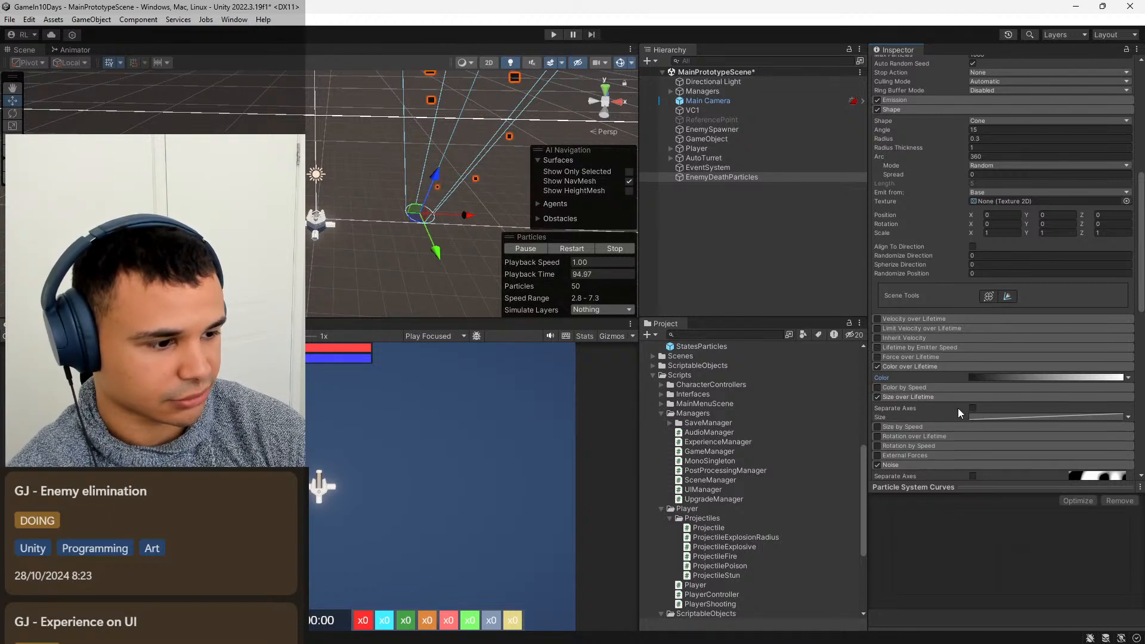
pyautogui.click(1033, 417)
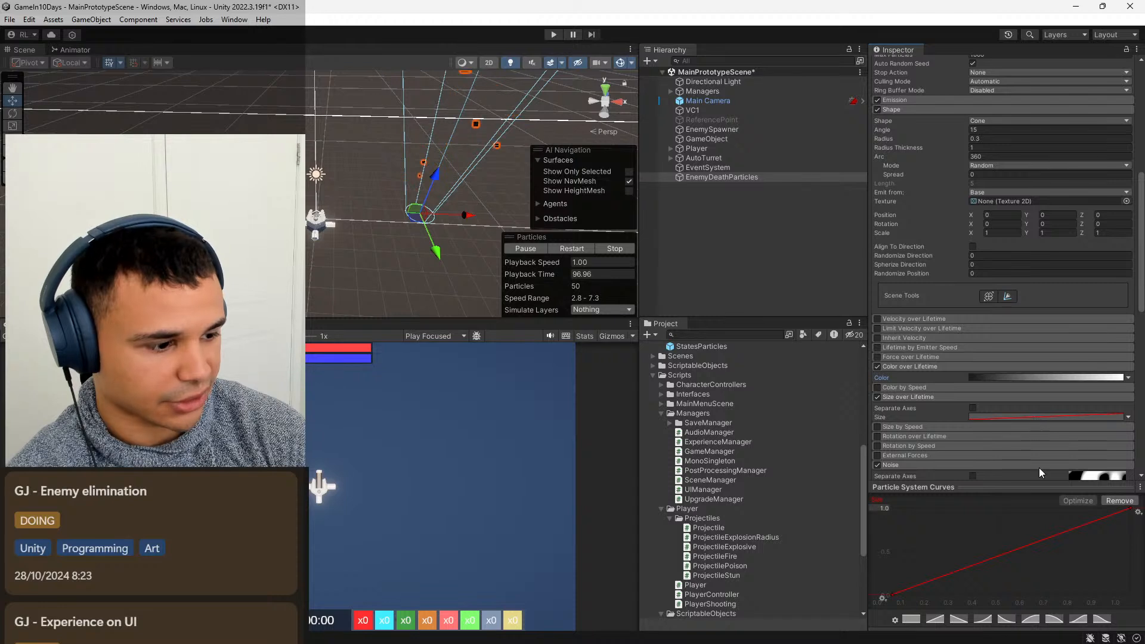
pyautogui.click(1046, 620)
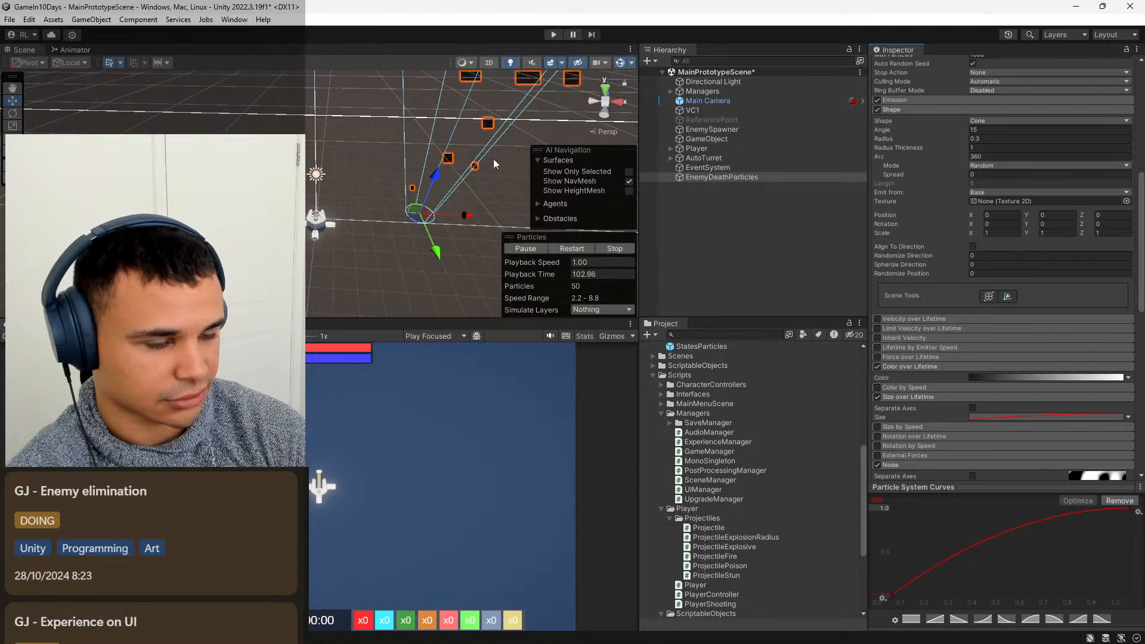
pyautogui.scroll(5, 417, 173)
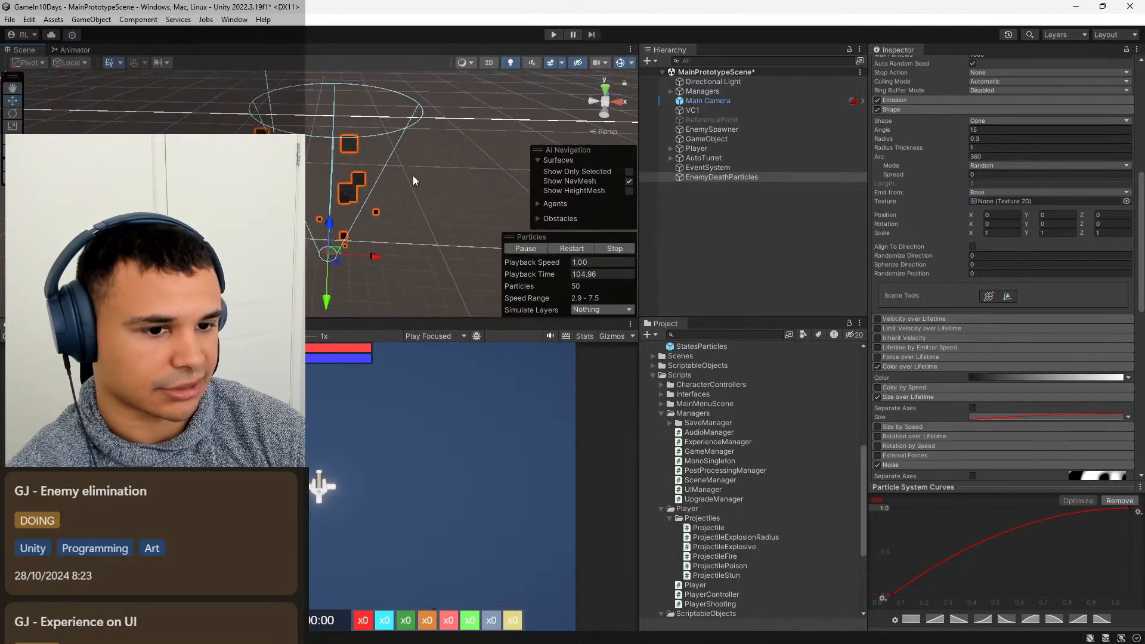
pyautogui.scroll(-5, 411, 173)
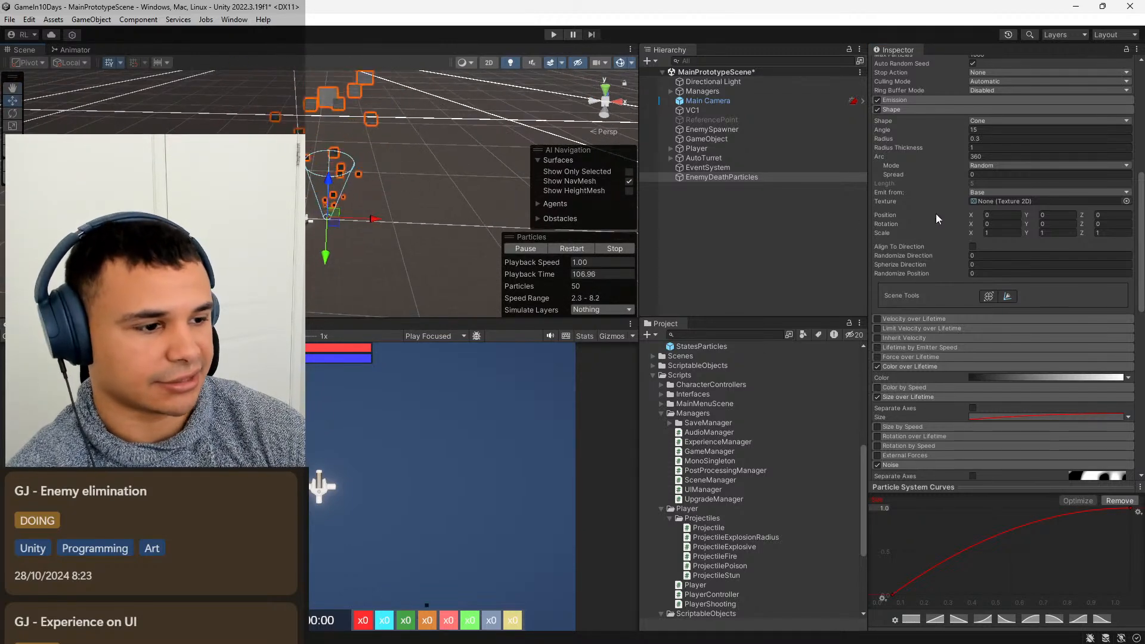
# Set both the Duration and the Start Lifetime of EnemyDeathParticles to 1.
pyautogui.scroll(2, 411, 213)
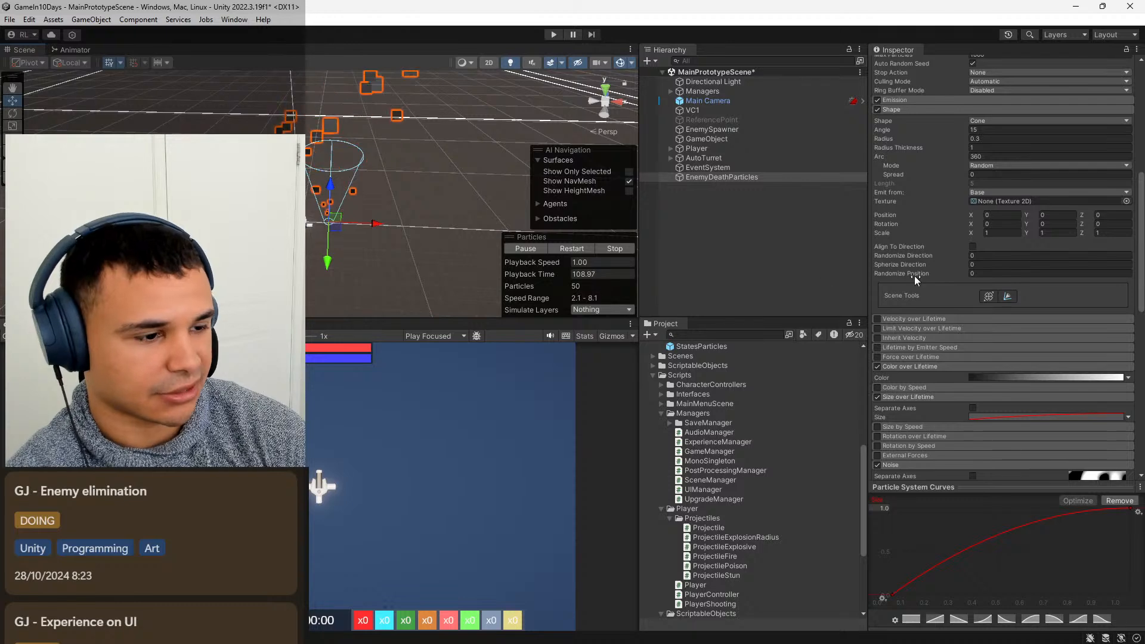
pyautogui.scroll(10, 939, 262)
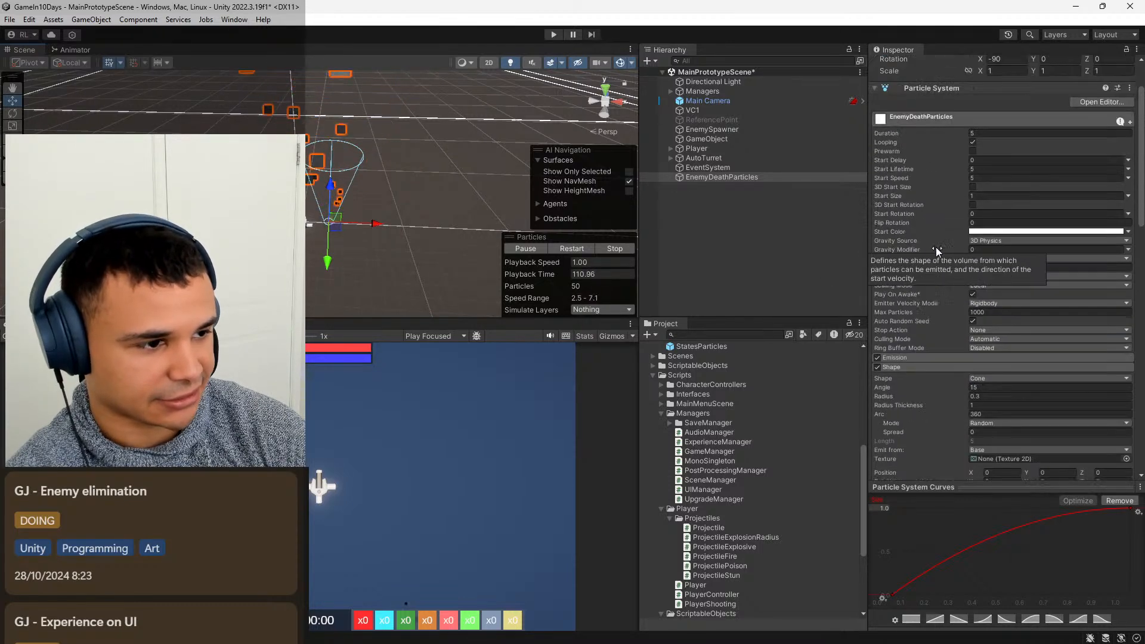
pyautogui.click(985, 165)
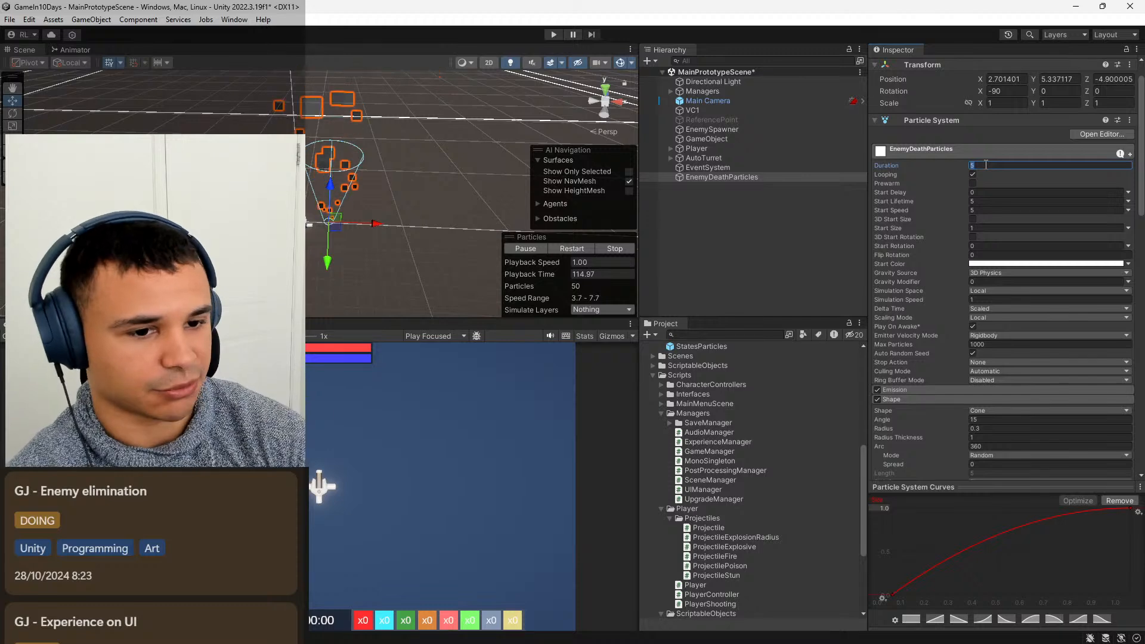
pyautogui.write('1')
pyautogui.click(984, 201)
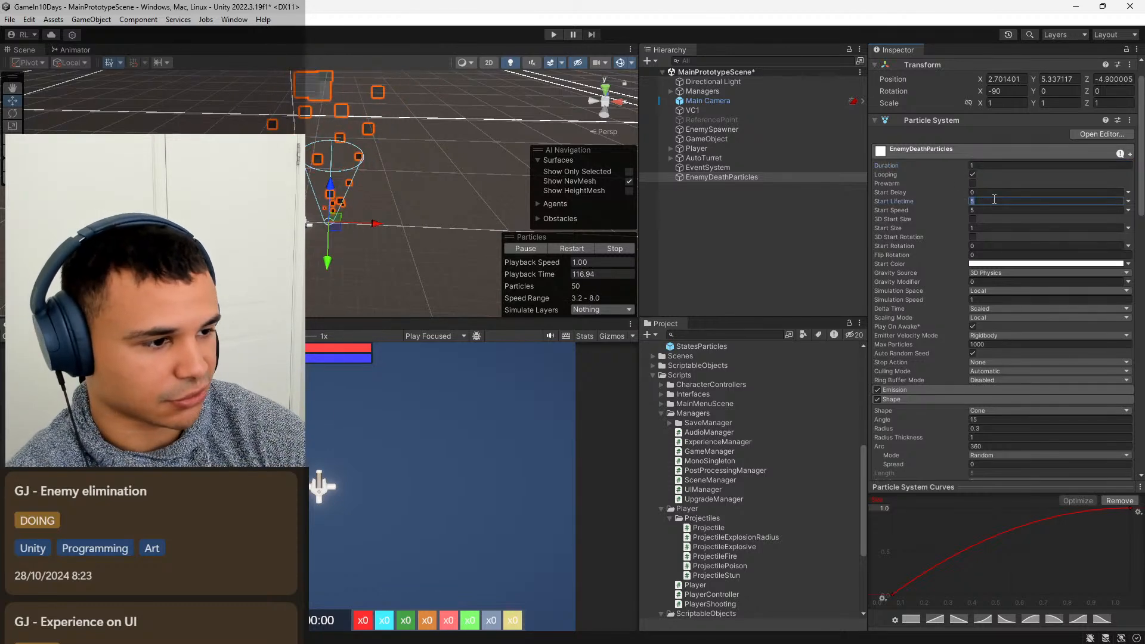
pyautogui.write('1')
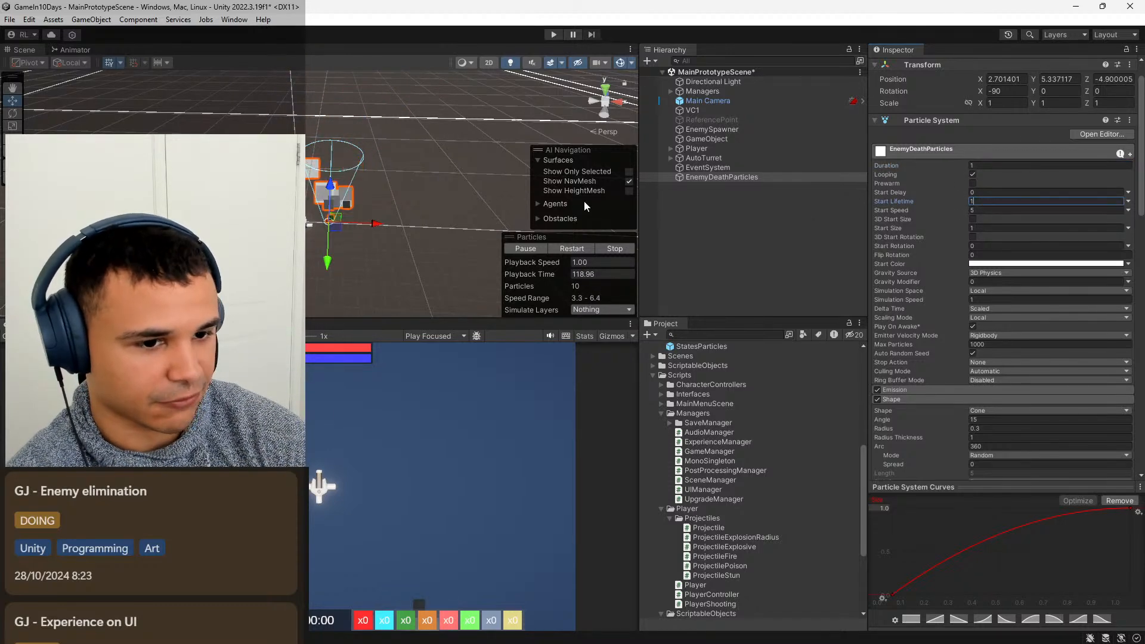
# Try a Start Size of 0.5 for the particles, and settle on 0.4.
pyautogui.moveTo(442, 173); pyautogui.dragTo(495, 177, button='right')
pyautogui.press('w')
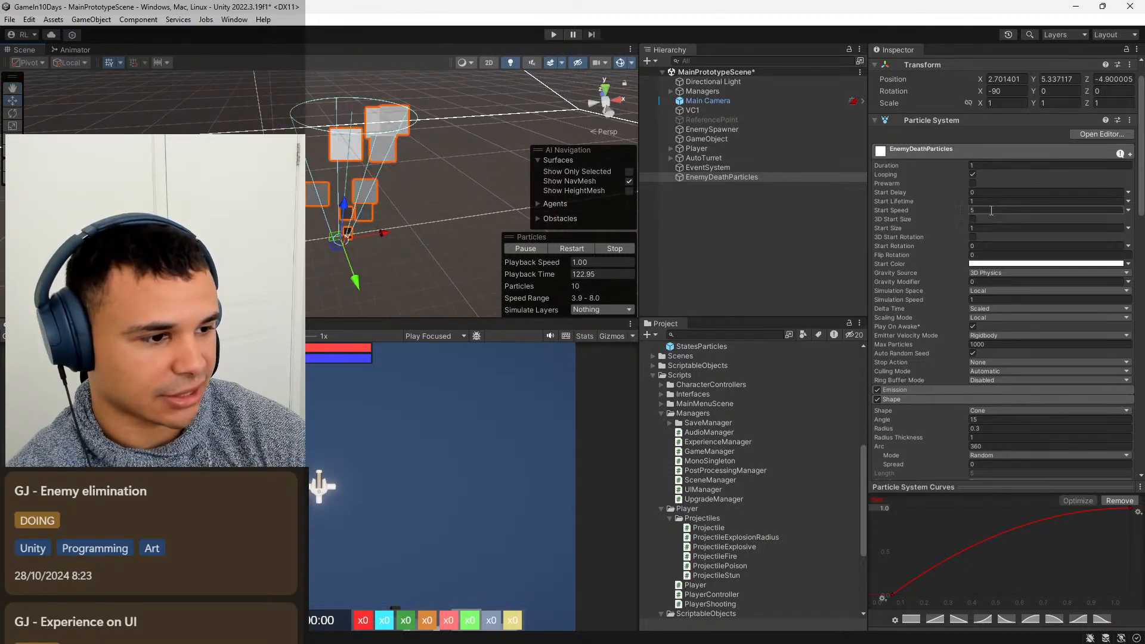
pyautogui.click(992, 229)
pyautogui.write('0')
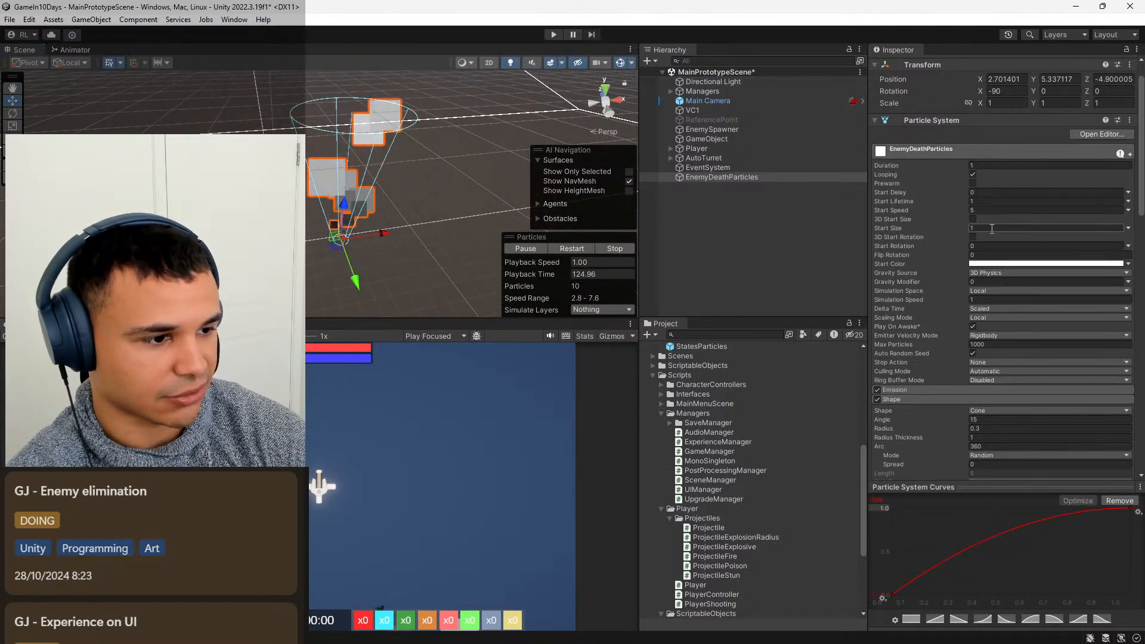
pyautogui.write('.5')
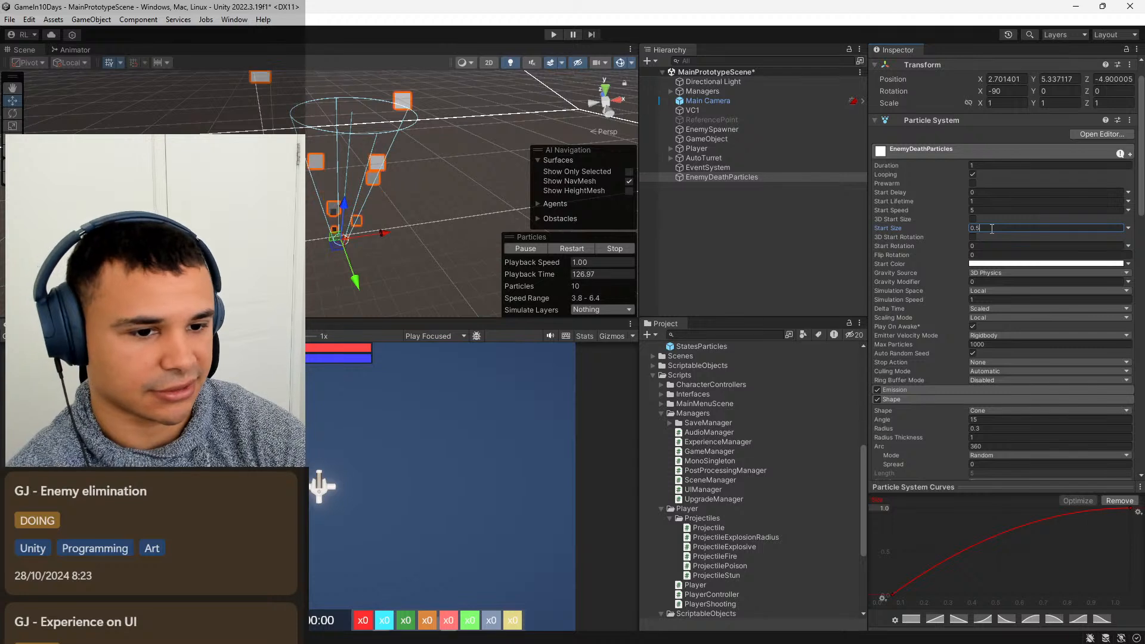
pyautogui.press('BackSpace')
pyautogui.write('4')
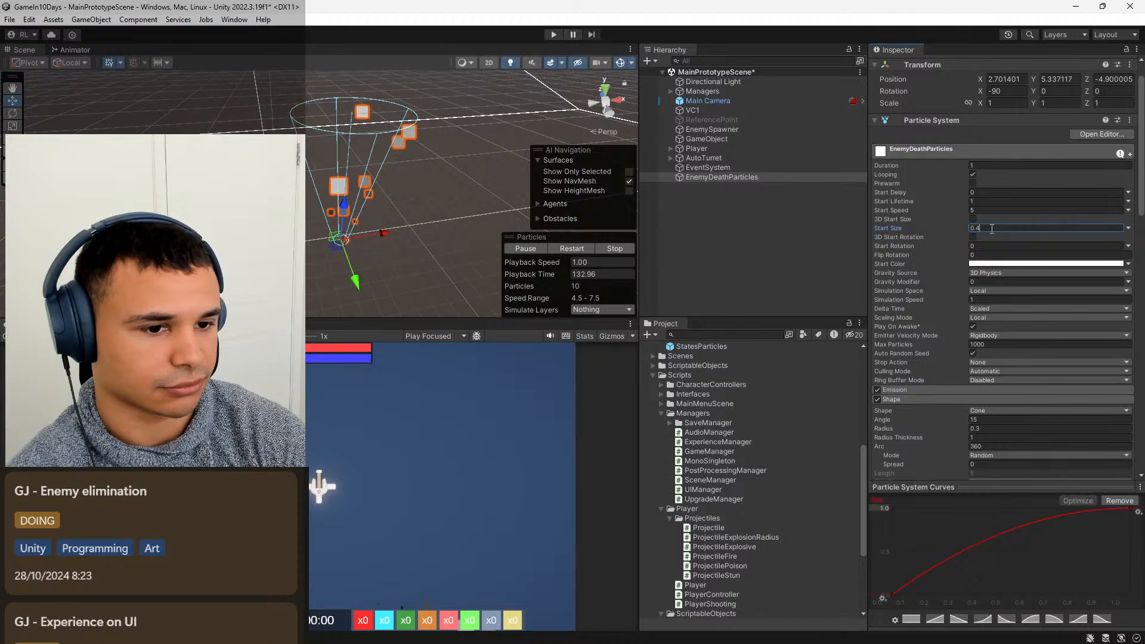
# Expand the Emission module of EnemyDeathParticles and set Rate over Time to 15.
pyautogui.scroll(-5, 476, 163)
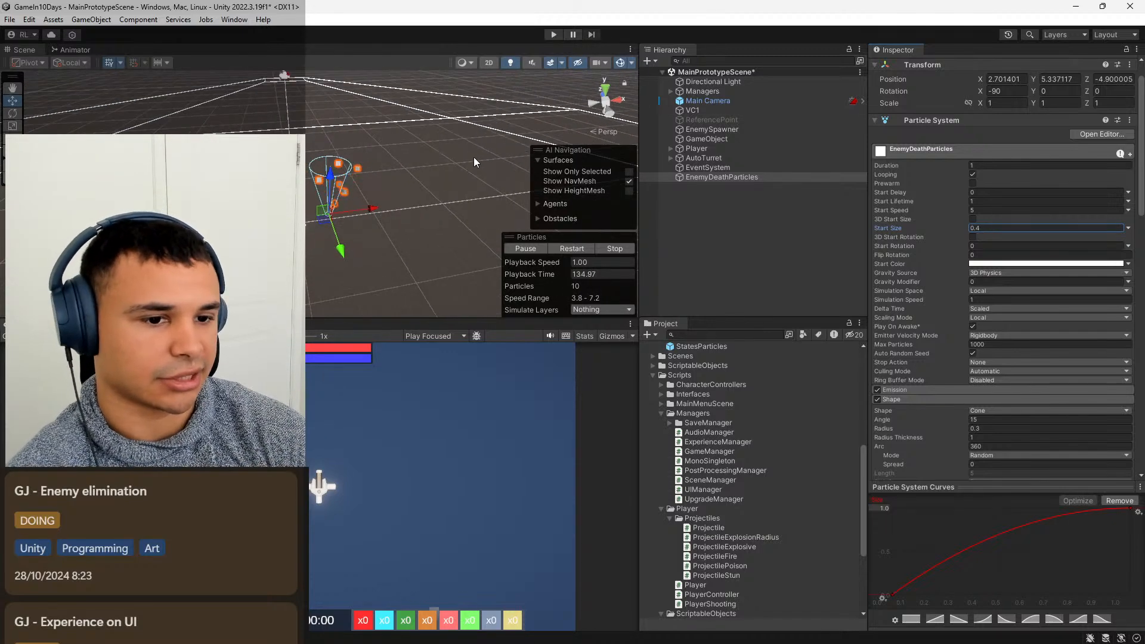
pyautogui.scroll(5, 416, 148)
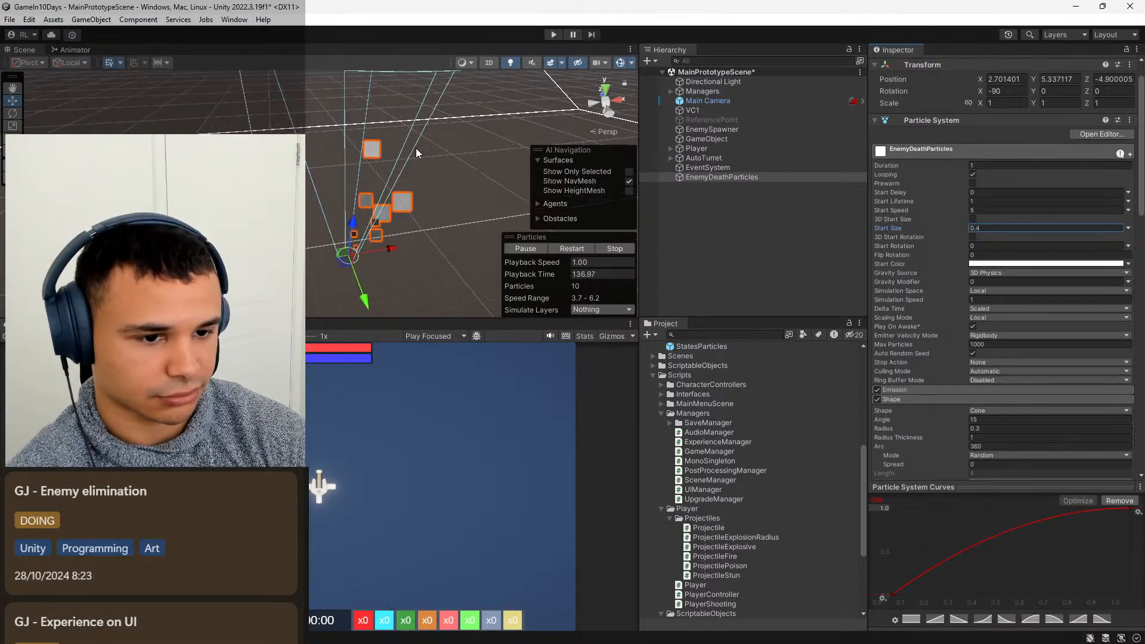
pyautogui.scroll(-3, 920, 342)
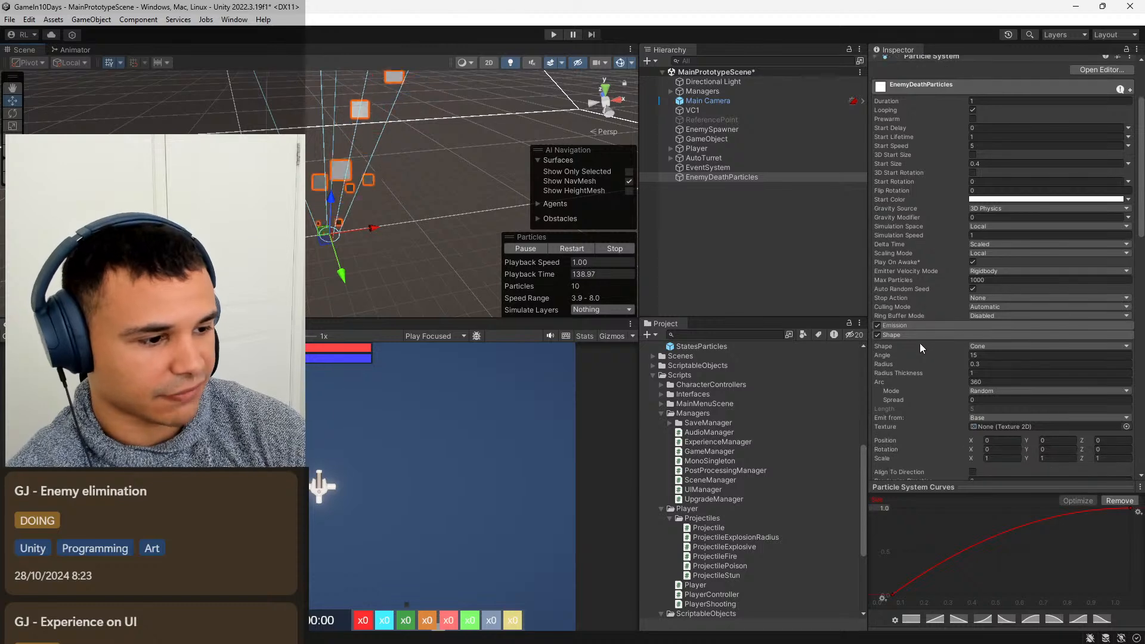
pyautogui.click(907, 325)
pyautogui.click(987, 336)
pyautogui.write('15')
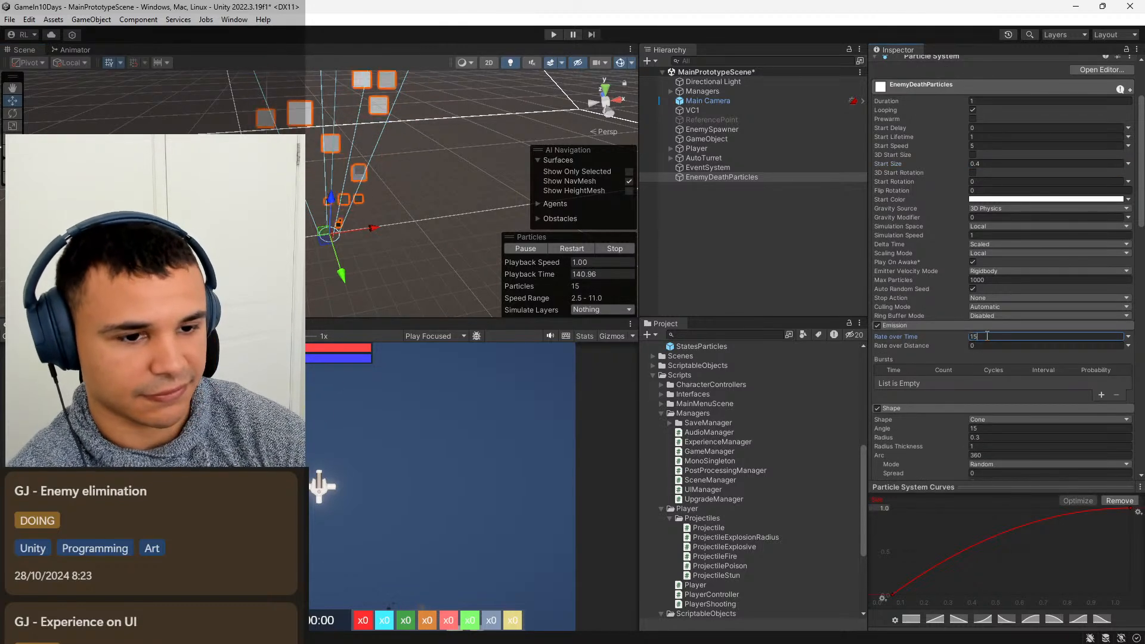
pyautogui.scroll(-3, 451, 189)
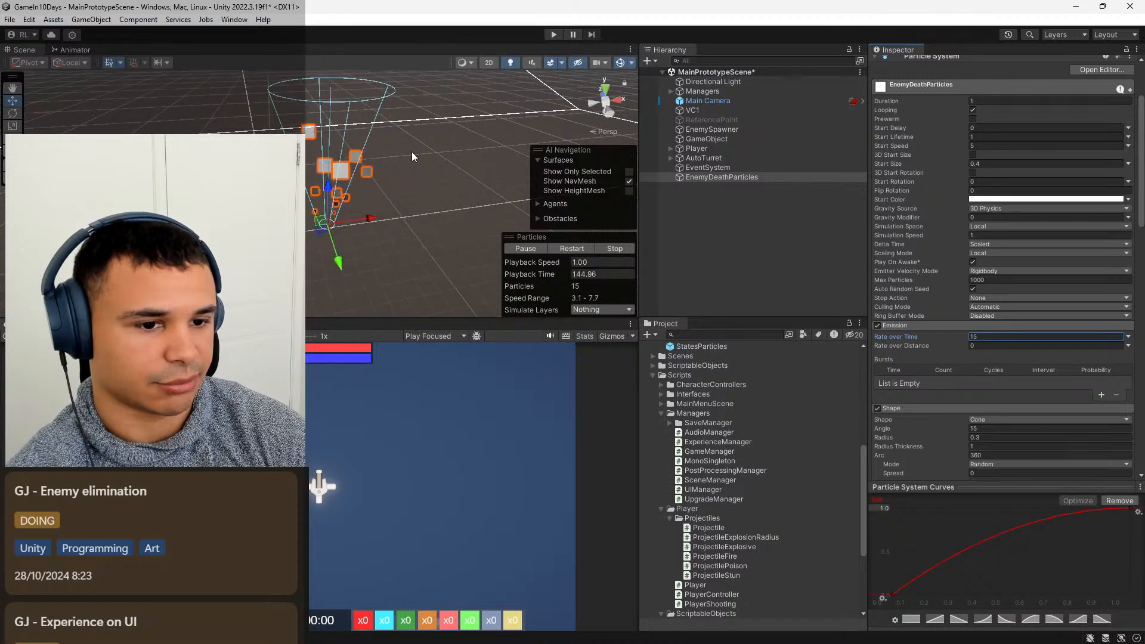
pyautogui.scroll(2, 412, 156)
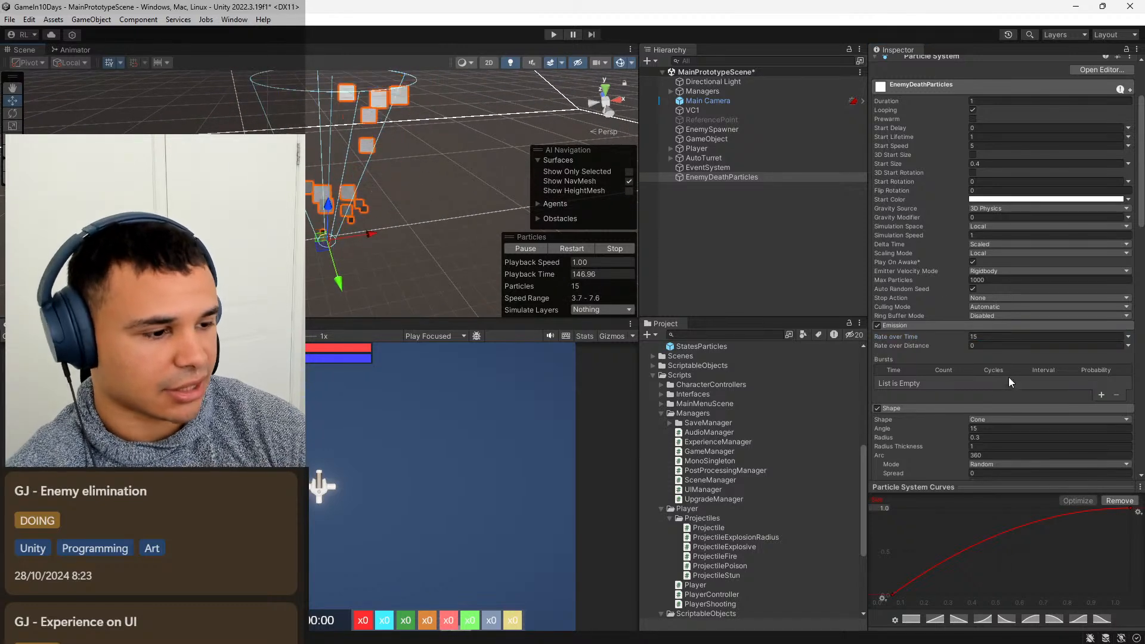
pyautogui.scroll(-6, 1007, 377)
pyautogui.scroll(-3, 917, 328)
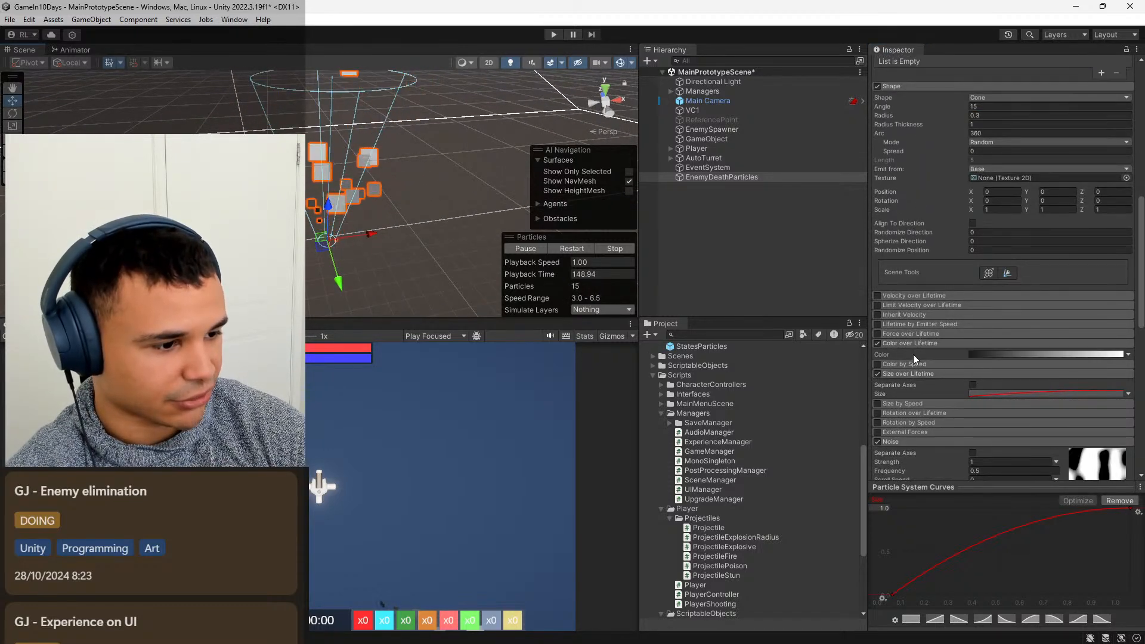
# Add a fully opaque alpha key at the 50% location of the Color over Lifetime gradient.
pyautogui.click(931, 343)
pyautogui.click(931, 344)
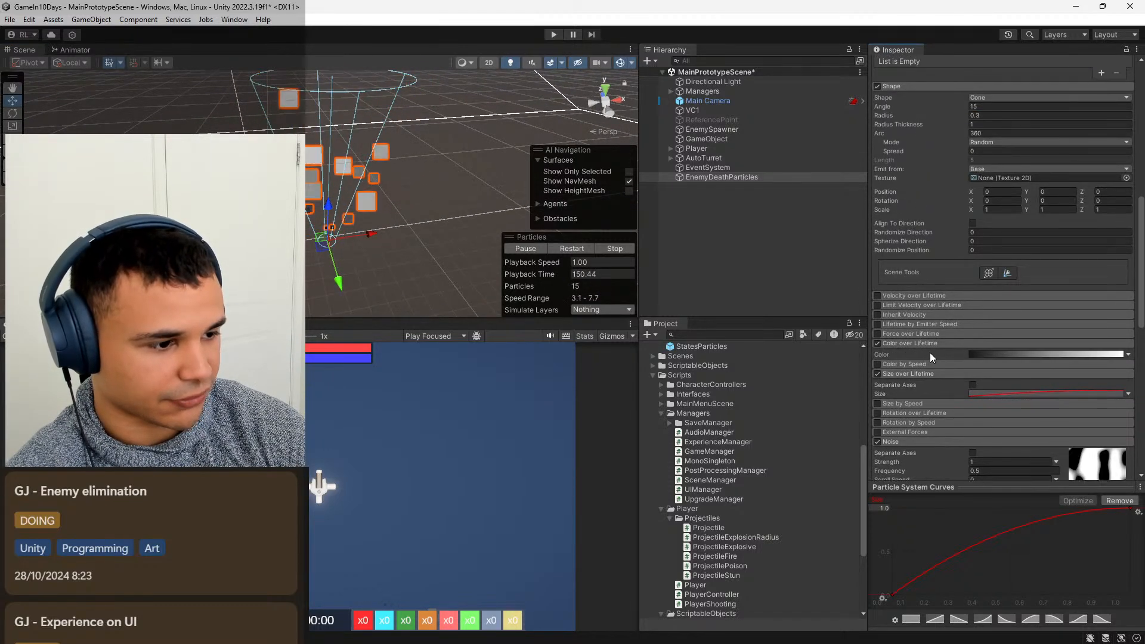
pyautogui.click(1082, 354)
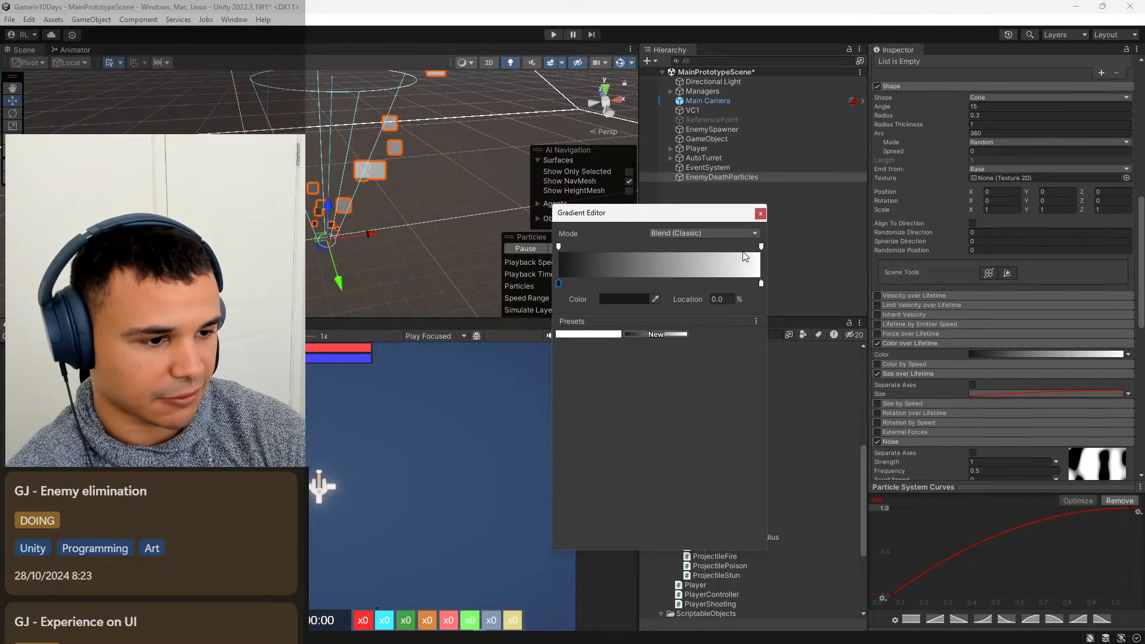
pyautogui.moveTo(677, 246); pyautogui.dragTo(656, 248)
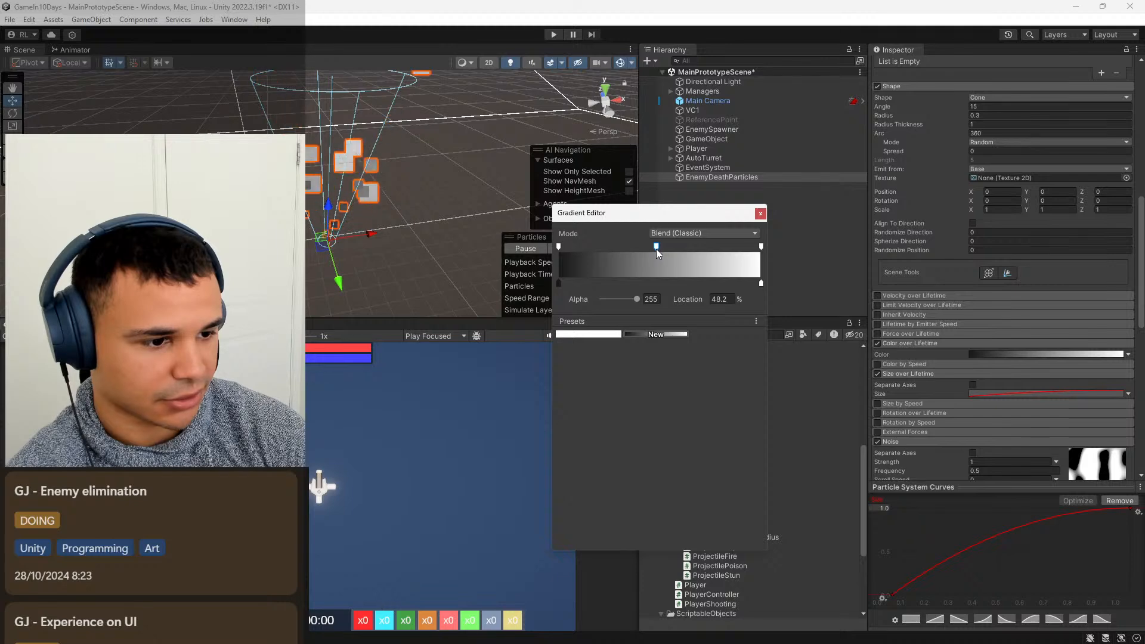
pyautogui.click(728, 299)
pyautogui.write('500')
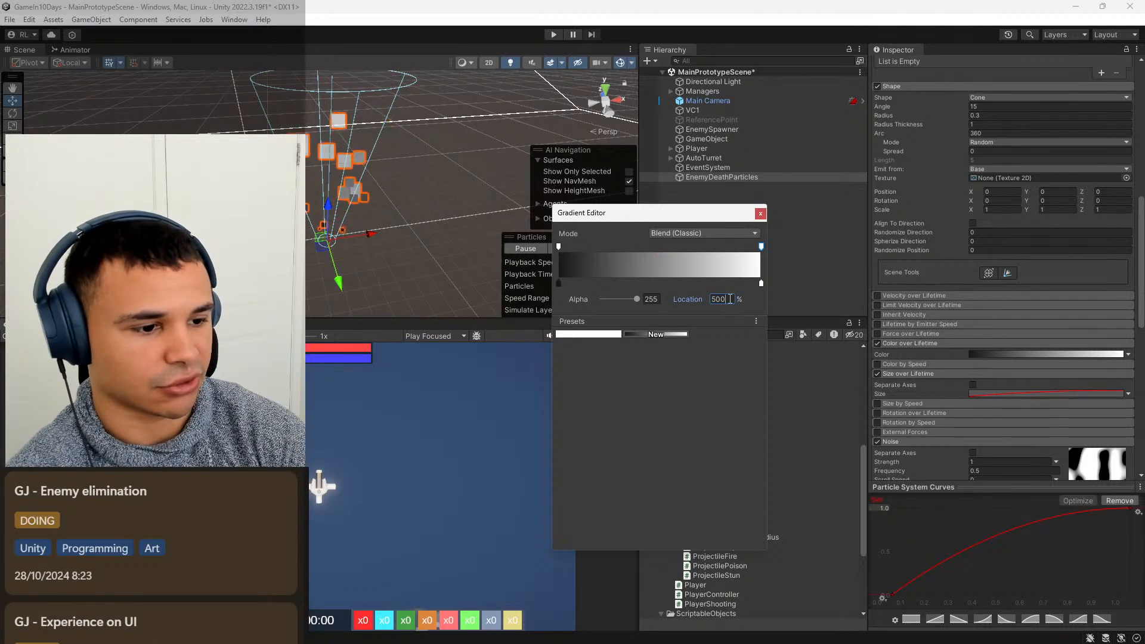
pyautogui.press('BackSpace')
pyautogui.press('Return')
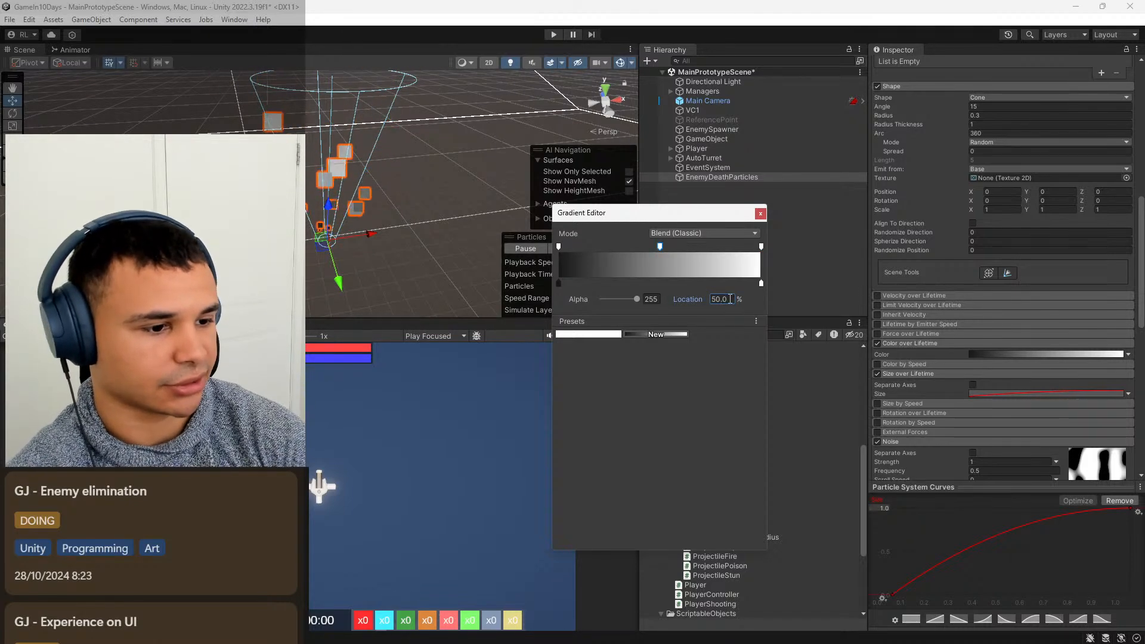
# Set the alpha of the gradient's end key at 100% to 0 and close the Gradient Editor.
pyautogui.click(761, 247)
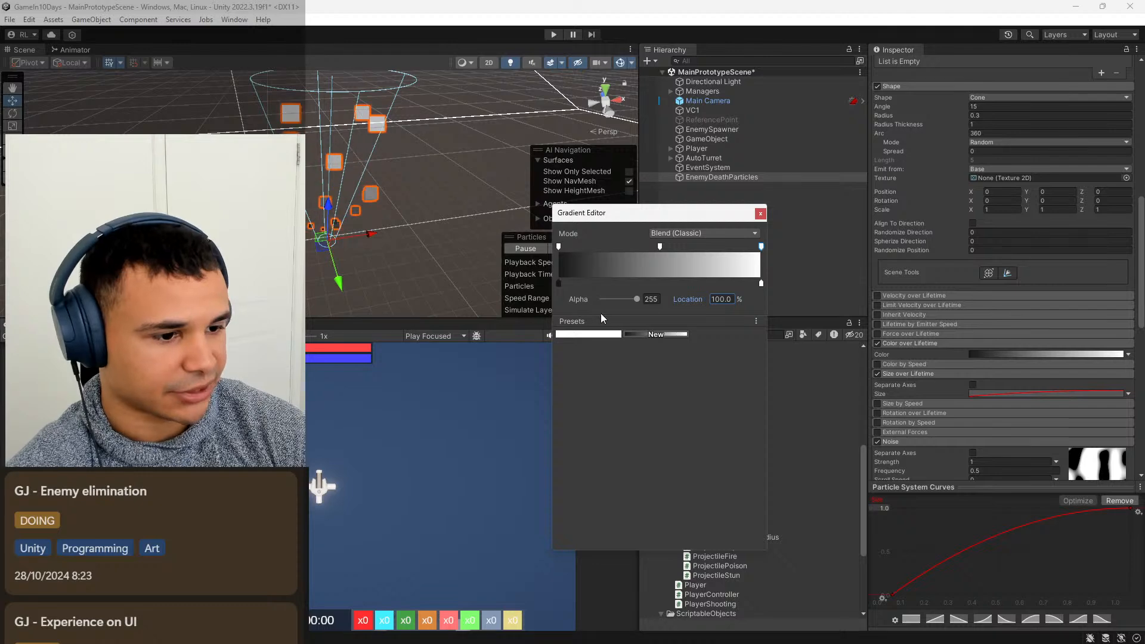
pyautogui.moveTo(632, 298); pyautogui.dragTo(494, 310)
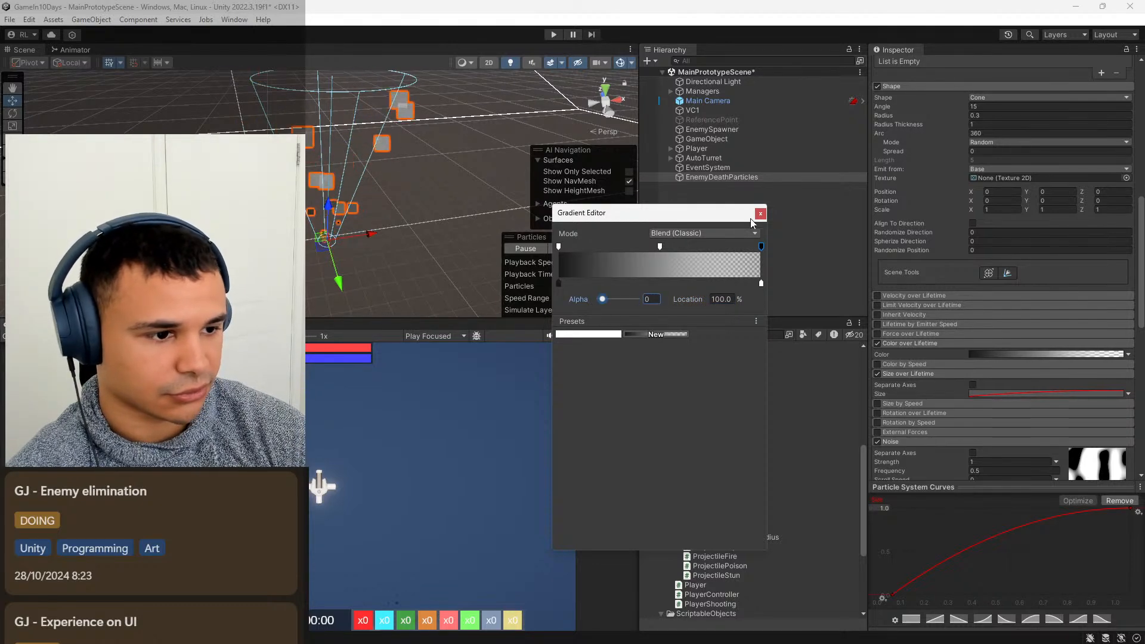
pyautogui.click(759, 214)
# Check the fading particles in the scene without the selection outline, and reselect EnemyDeathParticles.
pyautogui.scroll(-3, 440, 209)
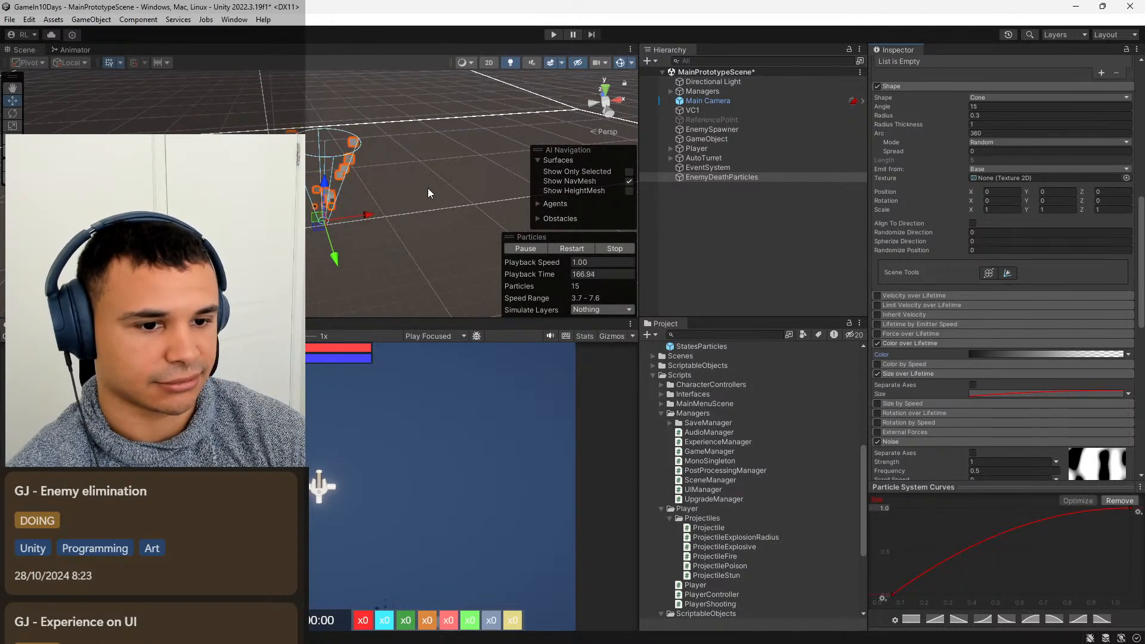
pyautogui.click(812, 256)
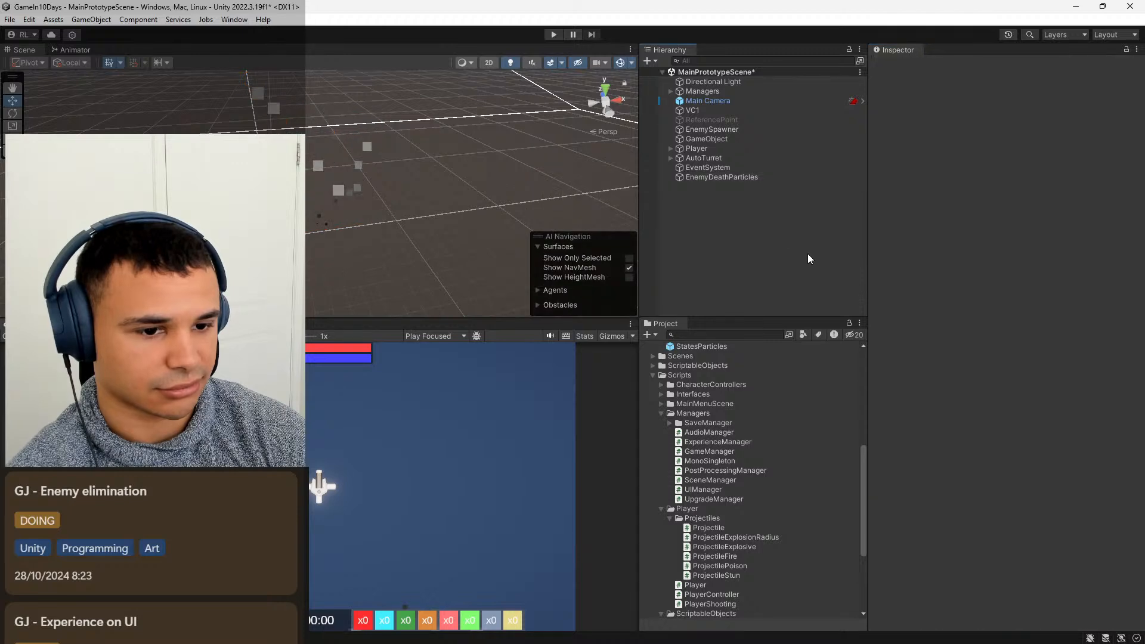
pyautogui.click(736, 177)
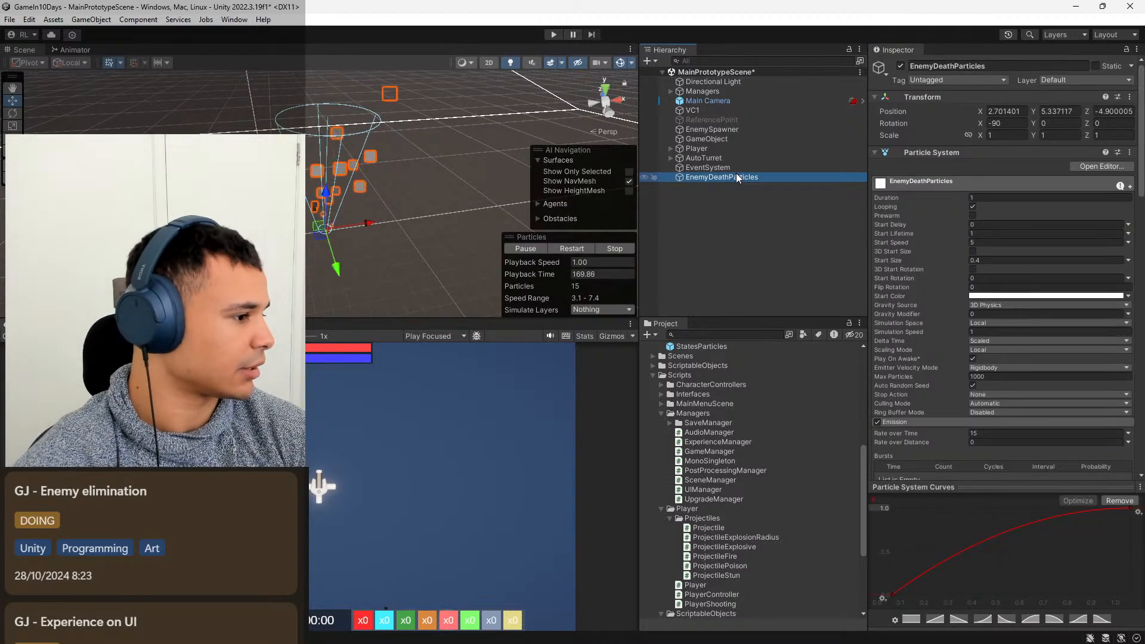
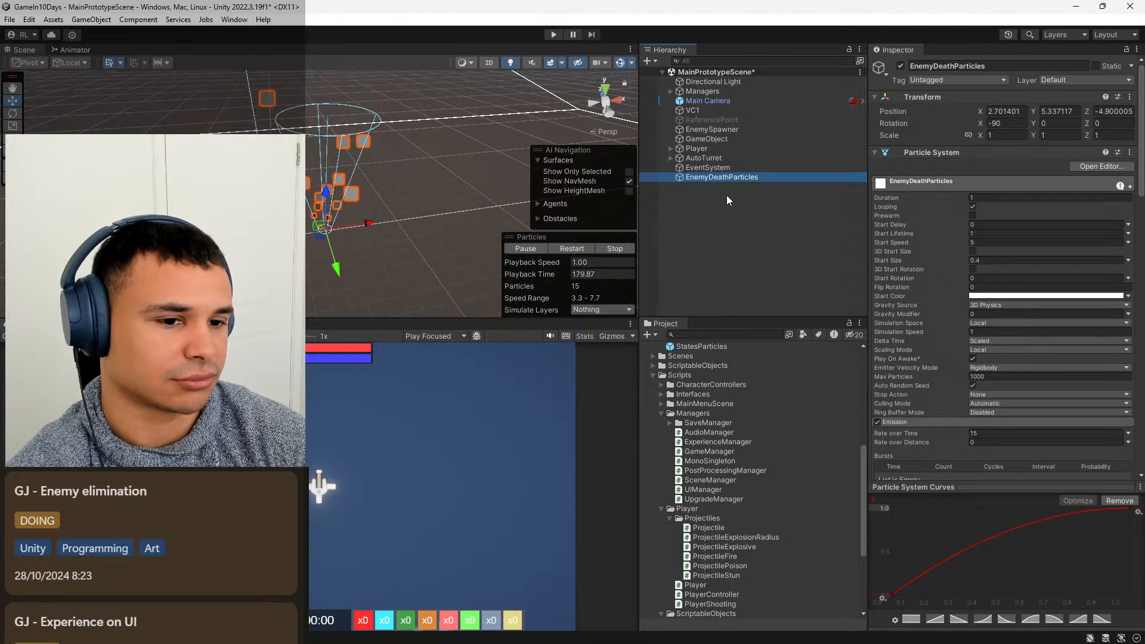
pyautogui.click(741, 169)
pyautogui.click(718, 194)
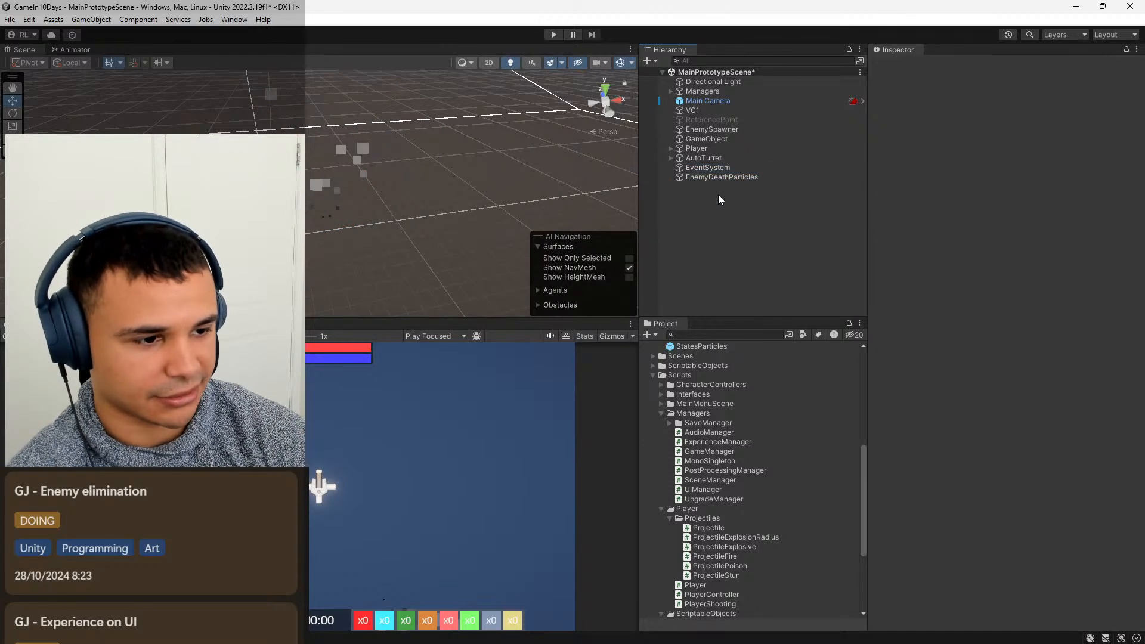
pyautogui.click(718, 179)
pyautogui.click(701, 199)
pyautogui.rightClick(703, 204)
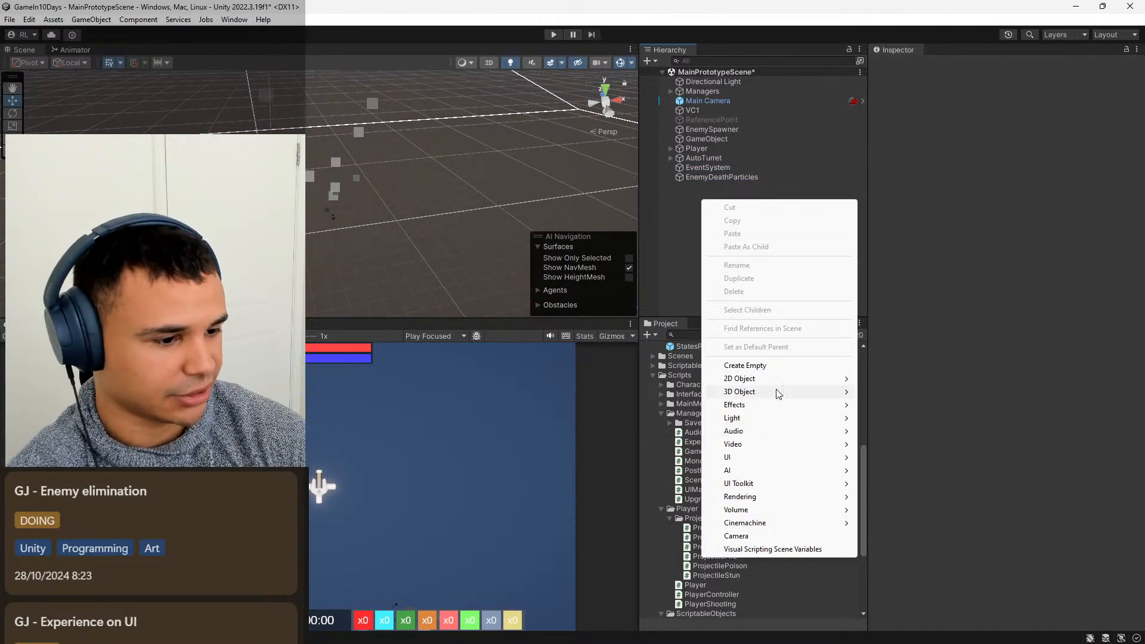
pyautogui.click(719, 190)
# Duplicate the EnemyDeathParticles object as EnemyDeathParticles2 and deactivate the original.
pyautogui.click(719, 178)
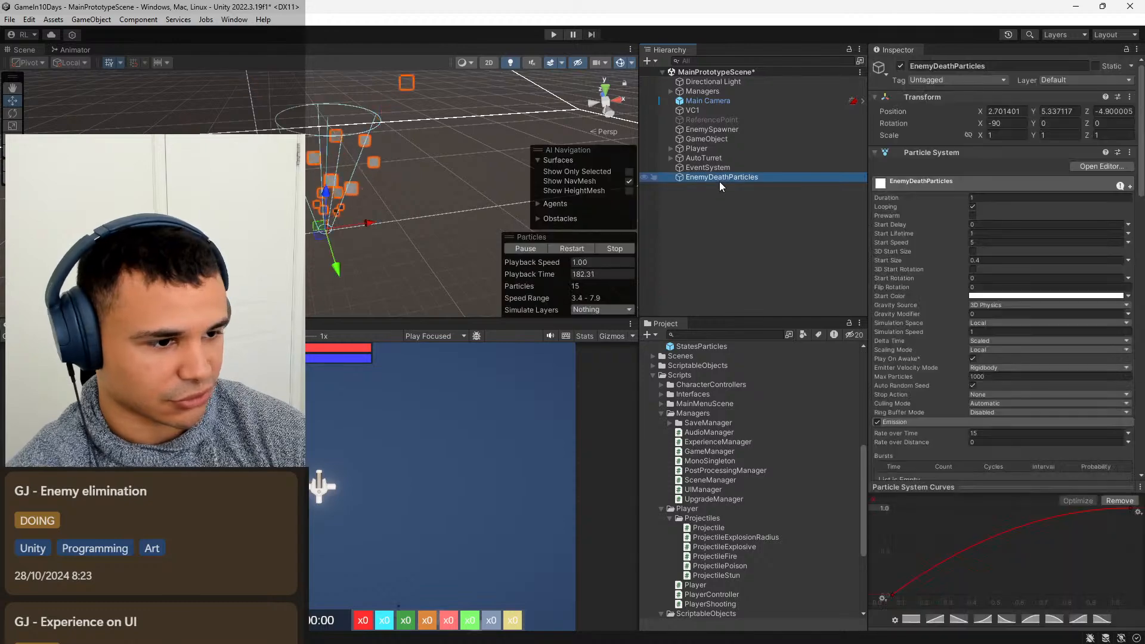
pyautogui.hotkey('ctrl', 'd')
pyautogui.click(732, 179)
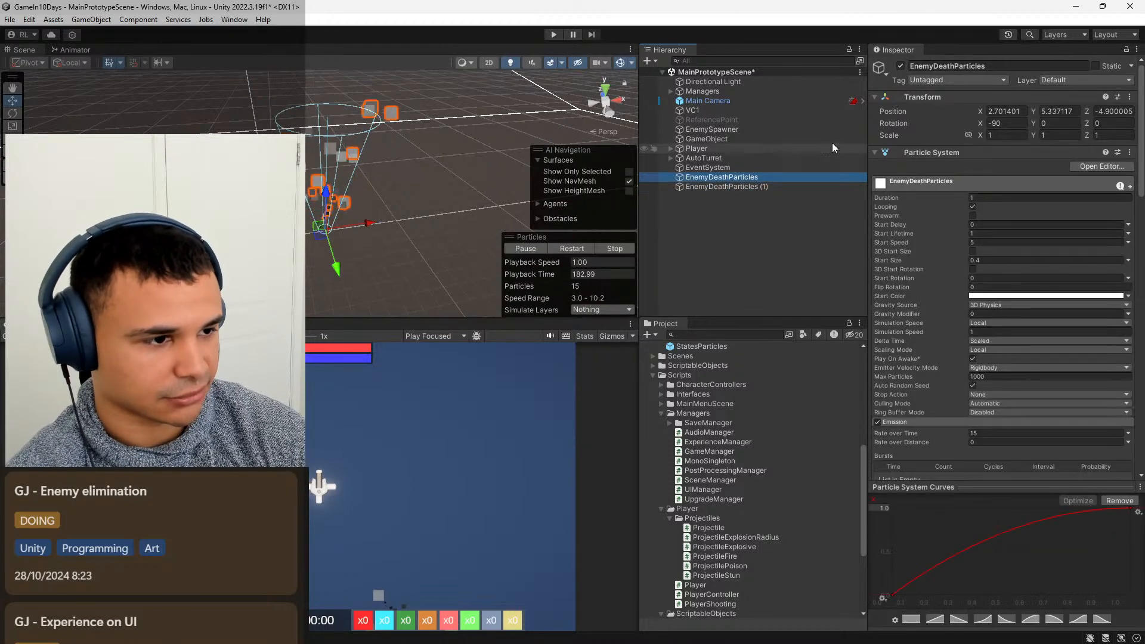
pyautogui.click(900, 66)
pyautogui.click(864, 187)
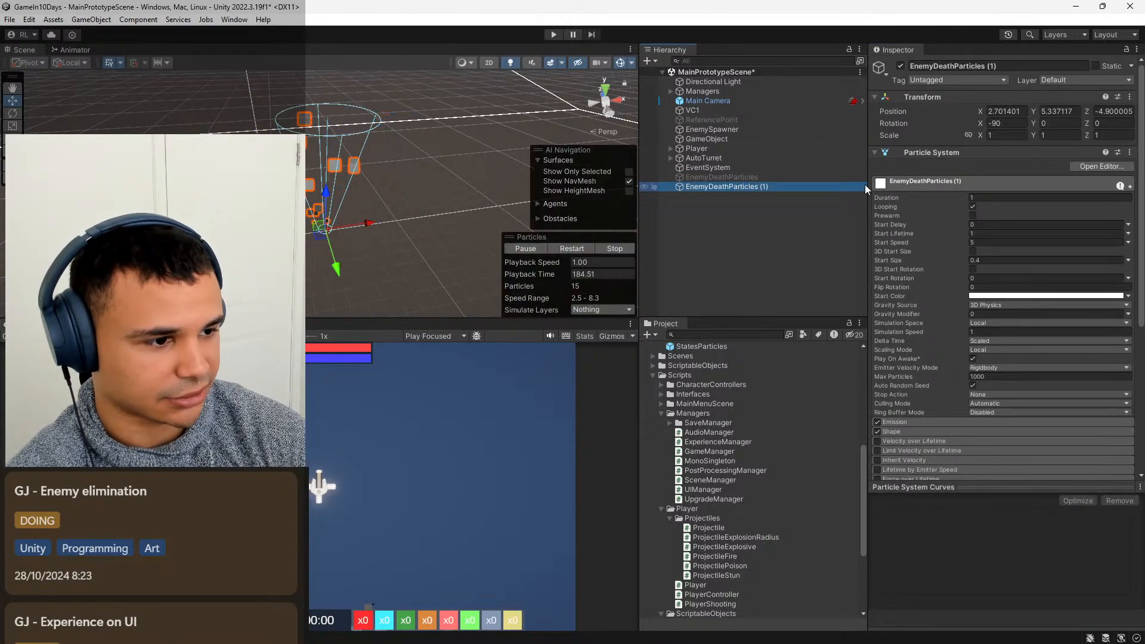
pyautogui.click(1003, 66)
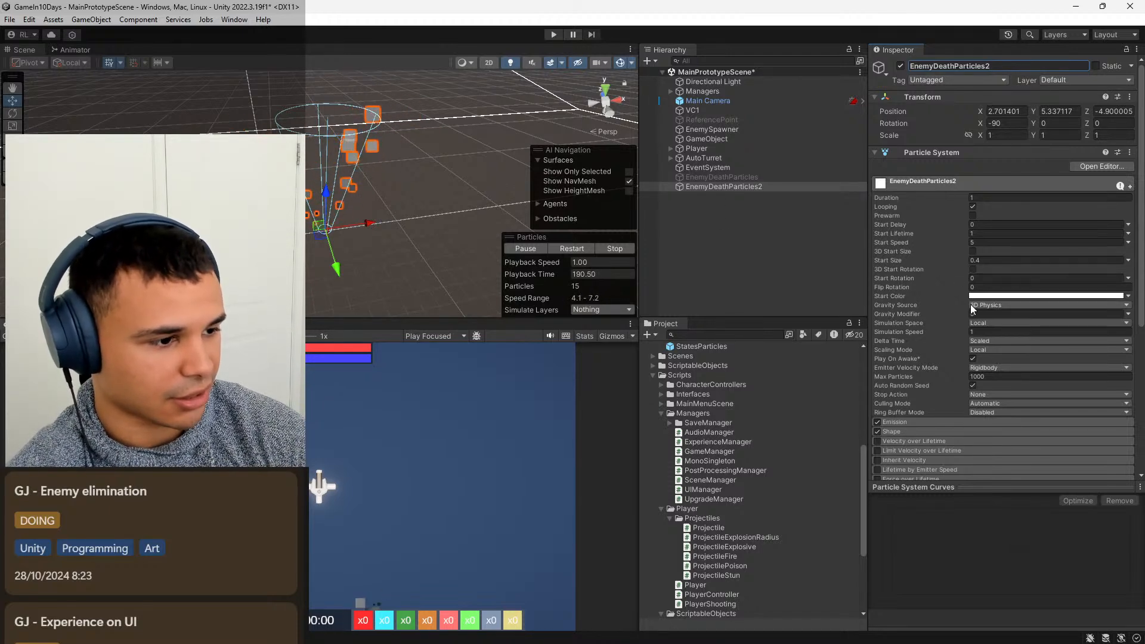
# In the emission of EnemyDeathParticles2, set Rate over Time to 0 and add a burst with a count of 10.
pyautogui.scroll(-5, 919, 337)
pyautogui.click(907, 292)
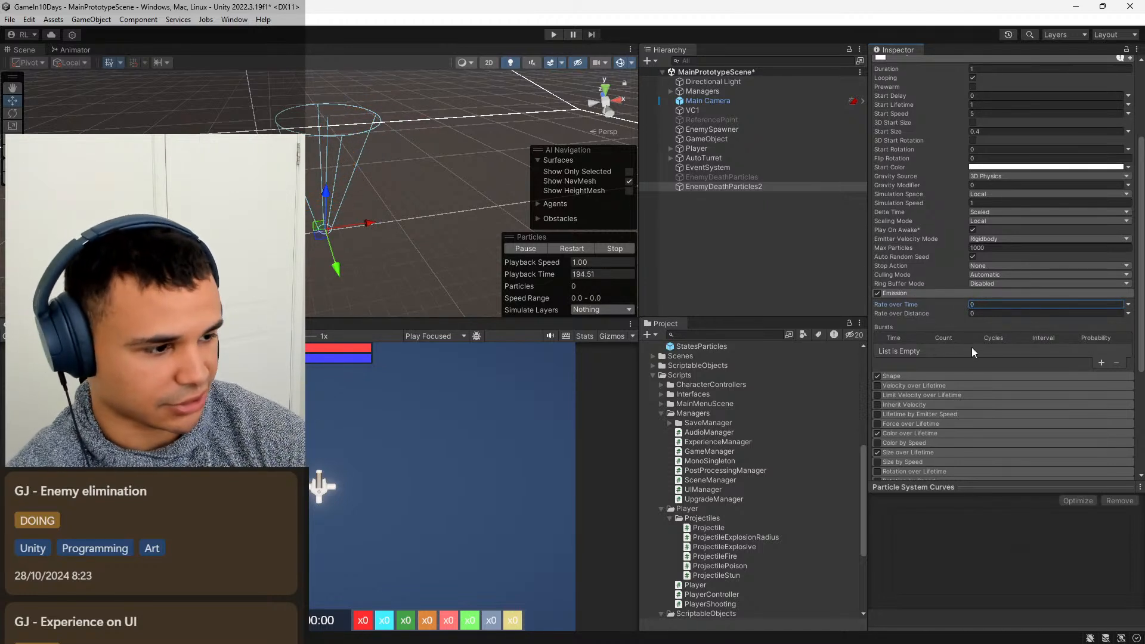
pyautogui.click(1100, 362)
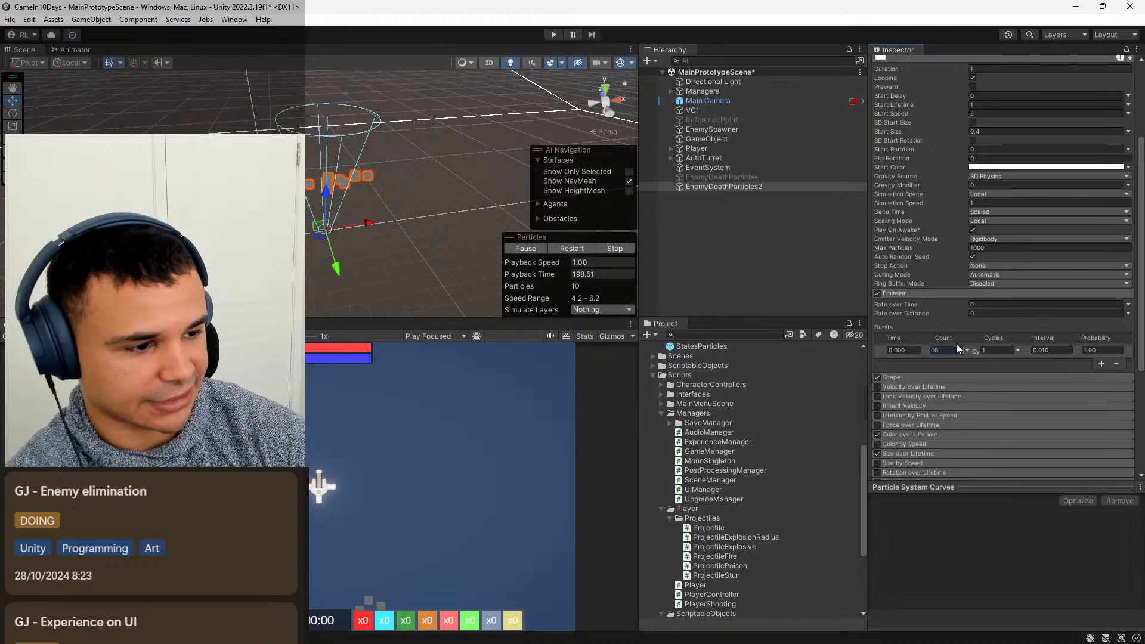
# Change the emitter shape of EnemyDeathParticles2 to Sphere.
pyautogui.scroll(-3, 951, 344)
pyautogui.click(916, 315)
pyautogui.click(1008, 324)
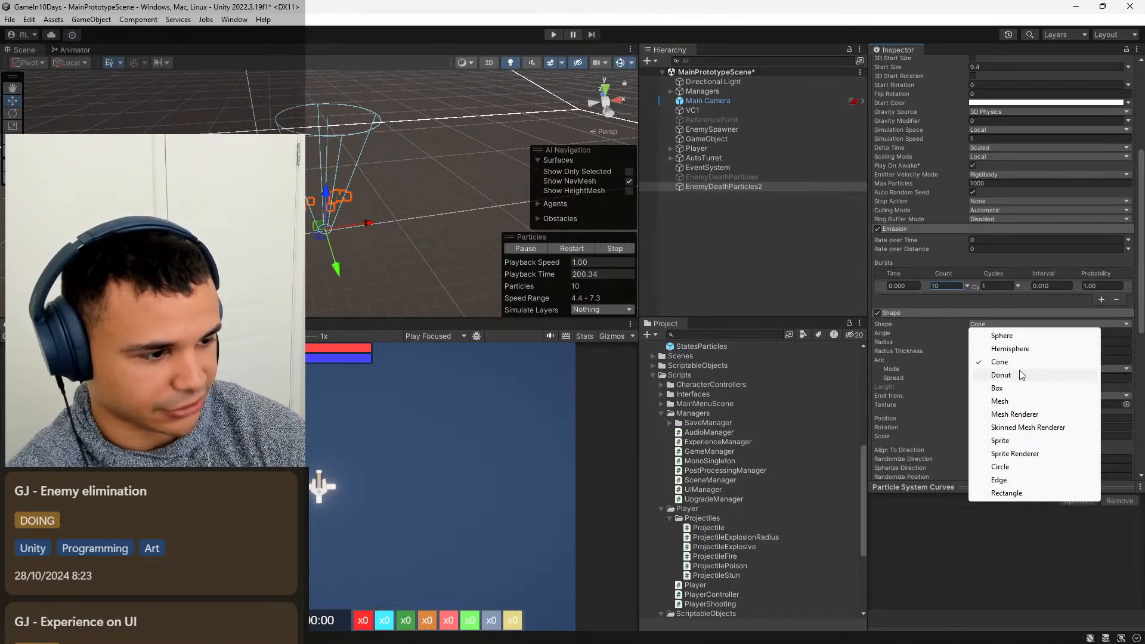
pyautogui.click(1022, 337)
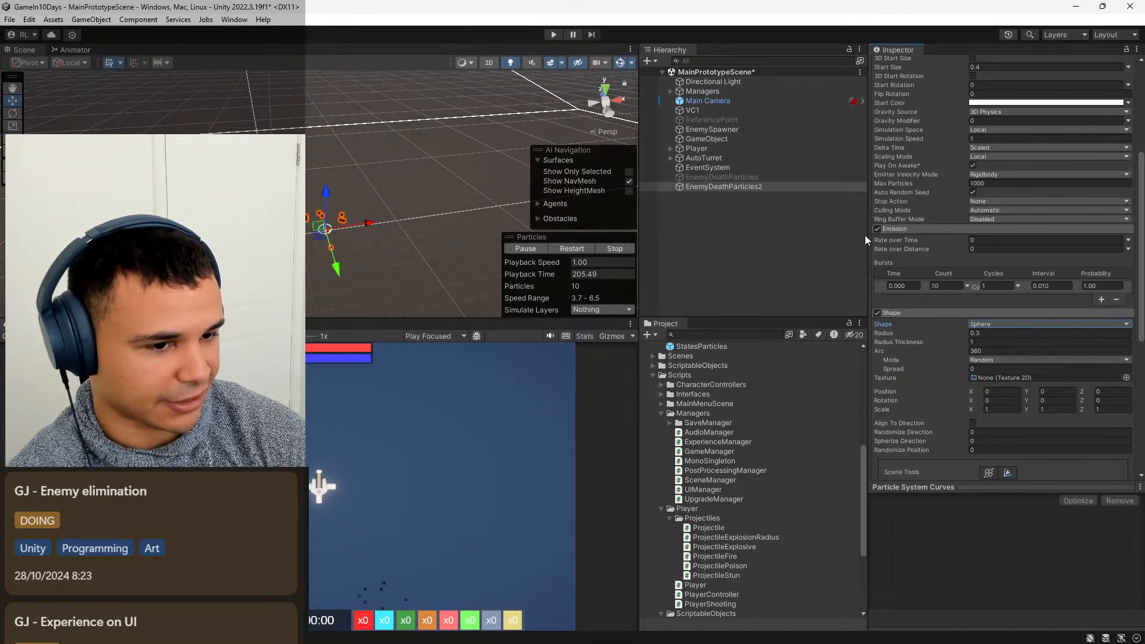
# Set EnemyDeathParticles2's Start Lifetime to 0.5, Start Speed to 7 and Duration to 0.5.
pyautogui.scroll(6, 968, 224)
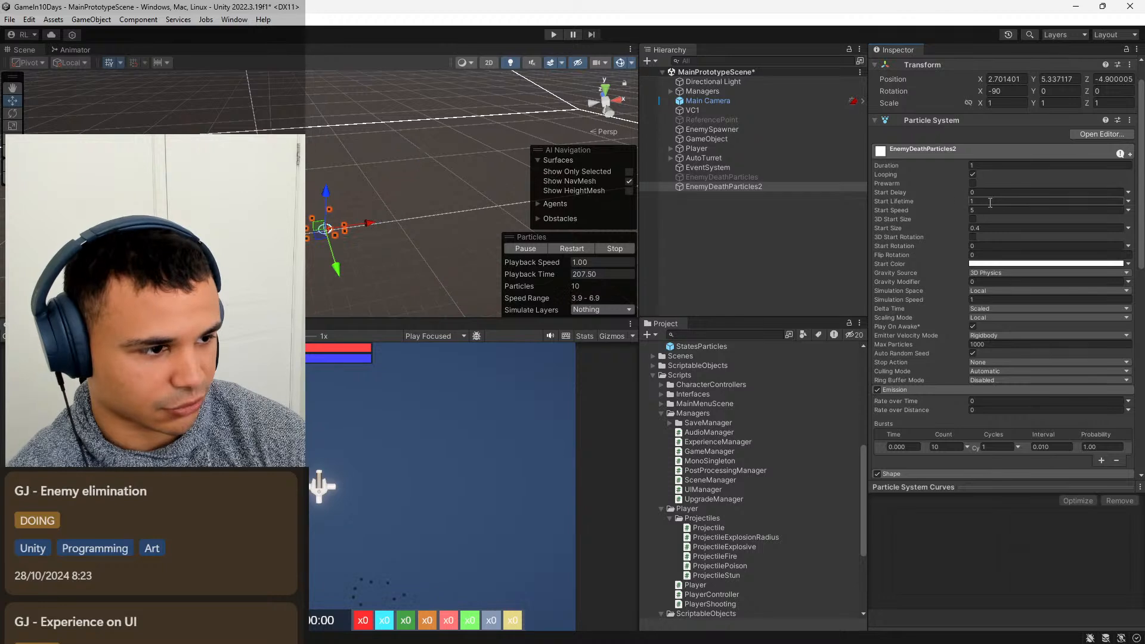
pyautogui.click(989, 202)
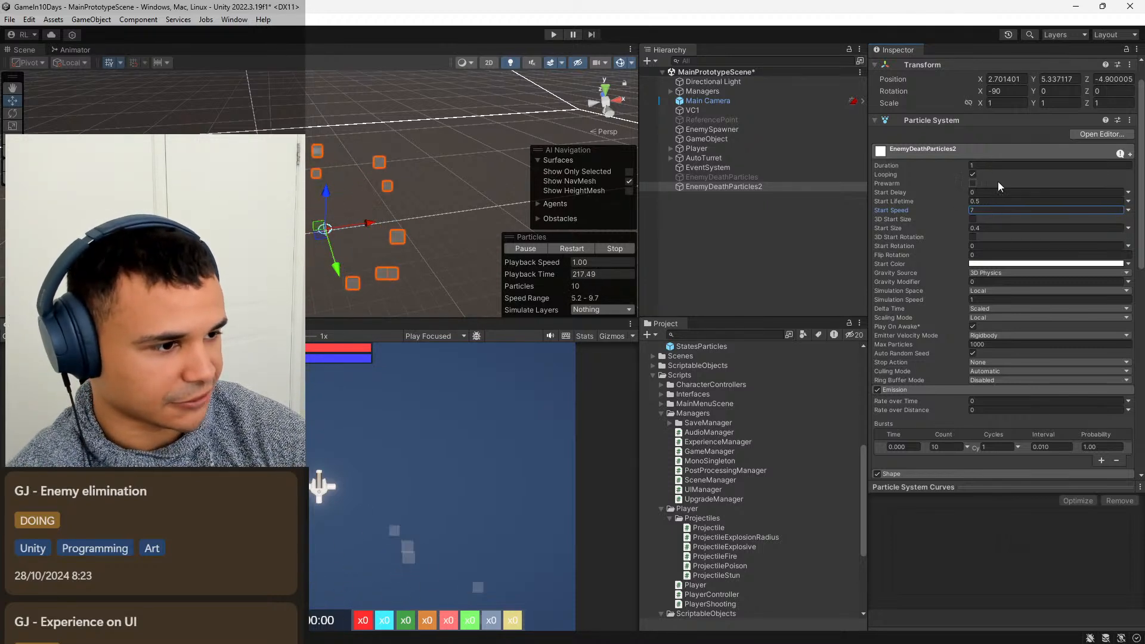
pyautogui.write('0.5')
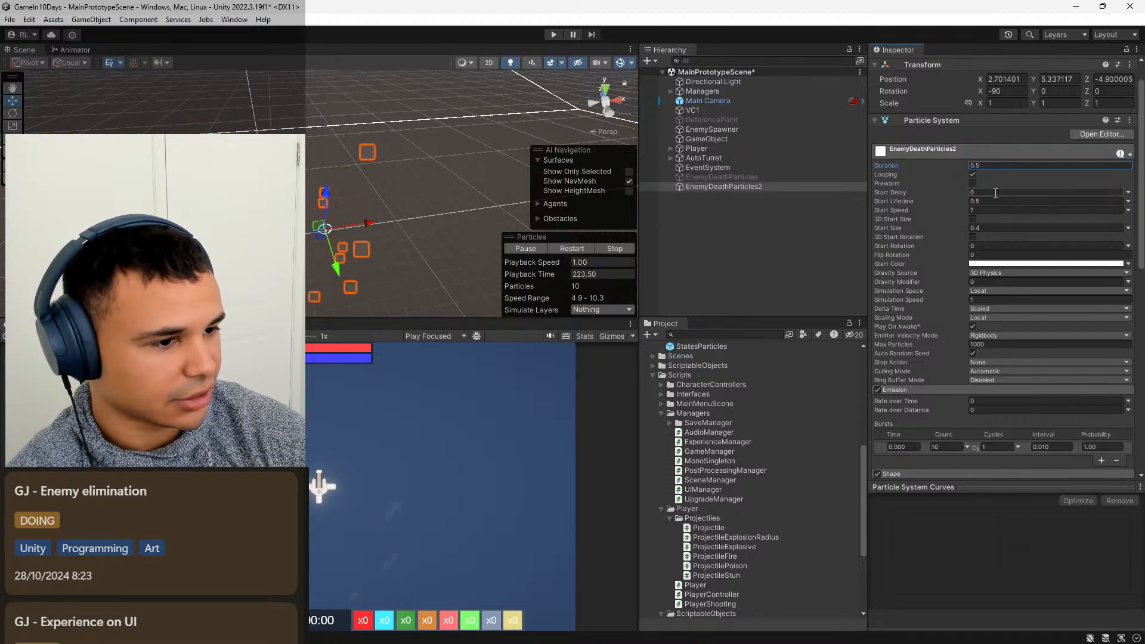
# Reactivate the original EnemyDeathParticles and turn off looping on both it and EnemyDeathParticles2.
pyautogui.click(763, 178)
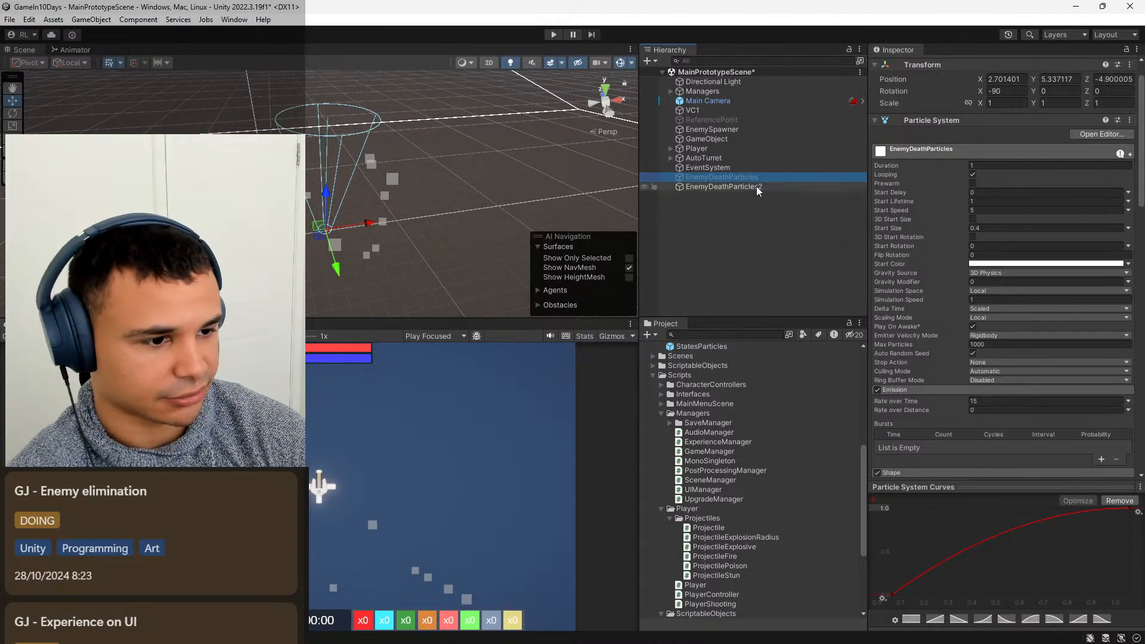
pyautogui.click(753, 188)
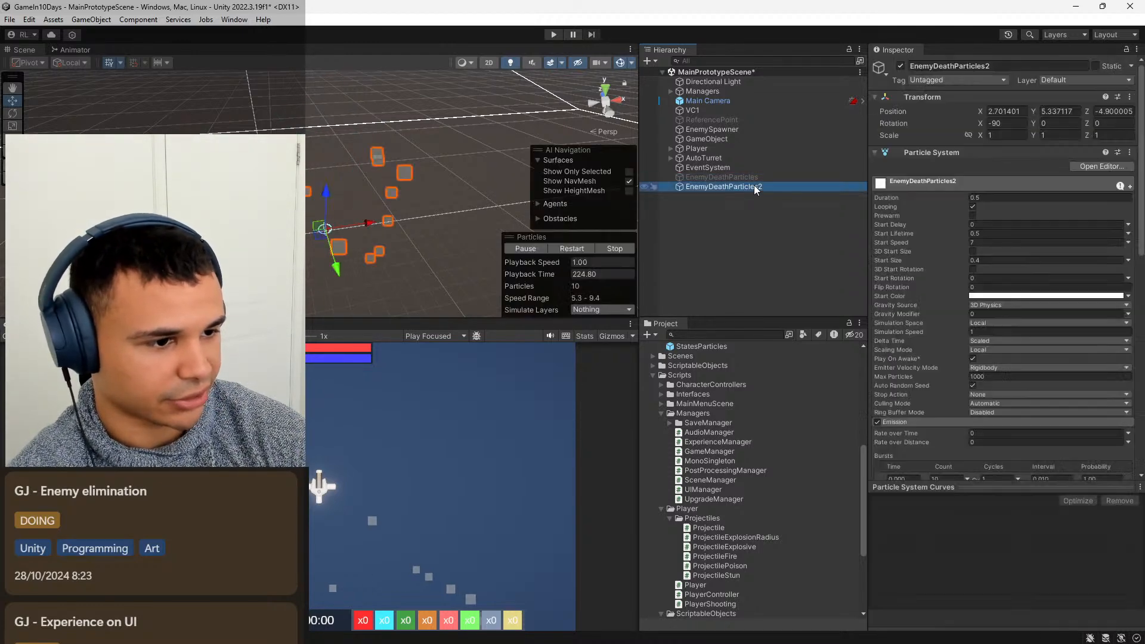
pyautogui.click(771, 178)
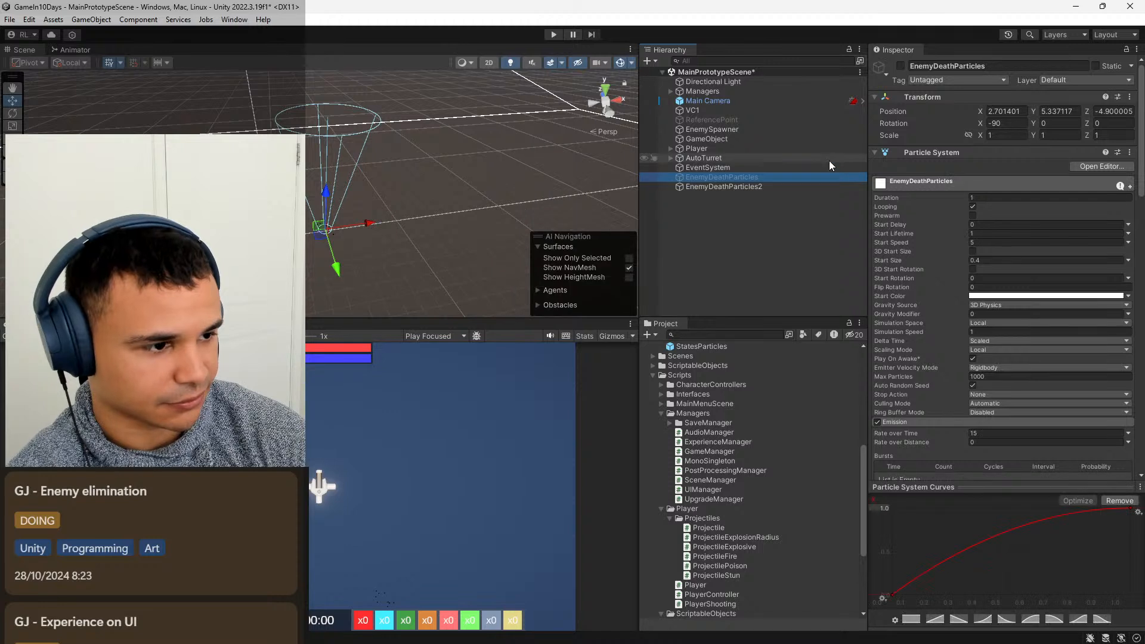
pyautogui.click(901, 65)
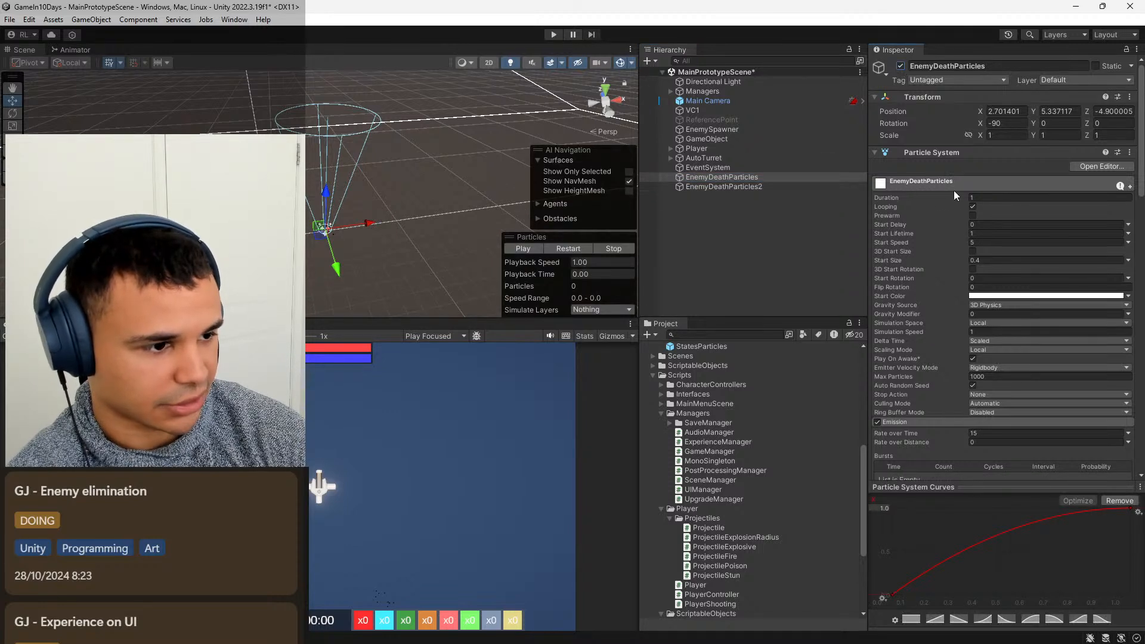
pyautogui.click(970, 205)
pyautogui.click(757, 187)
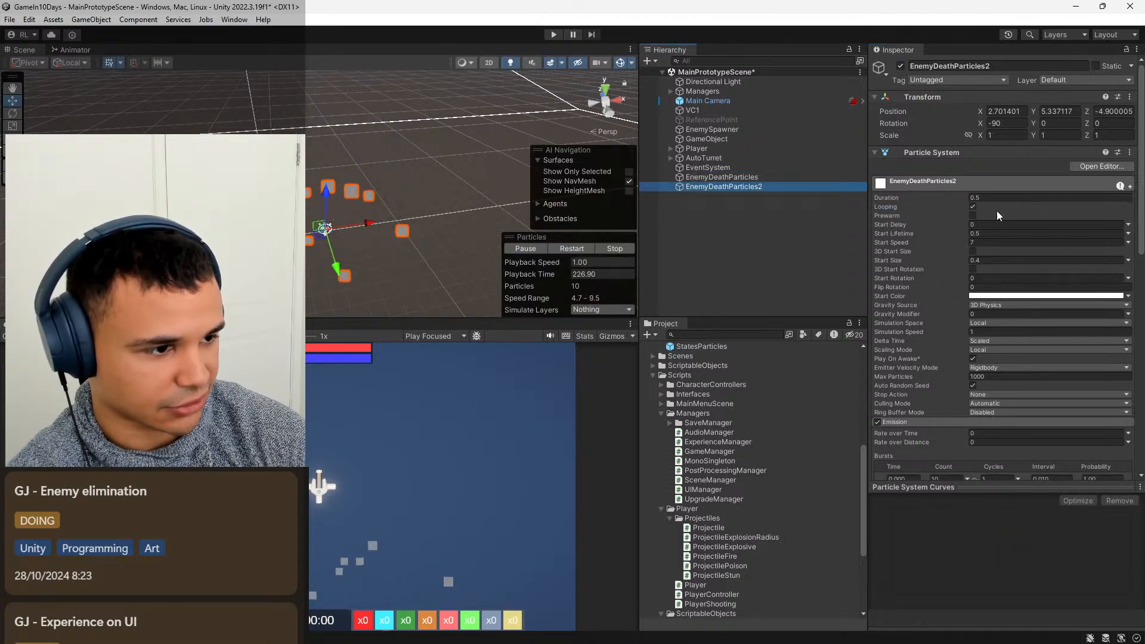
pyautogui.click(974, 207)
# Create an empty game object in the scene and name it EnemyDeathParticles.
pyautogui.click(733, 247)
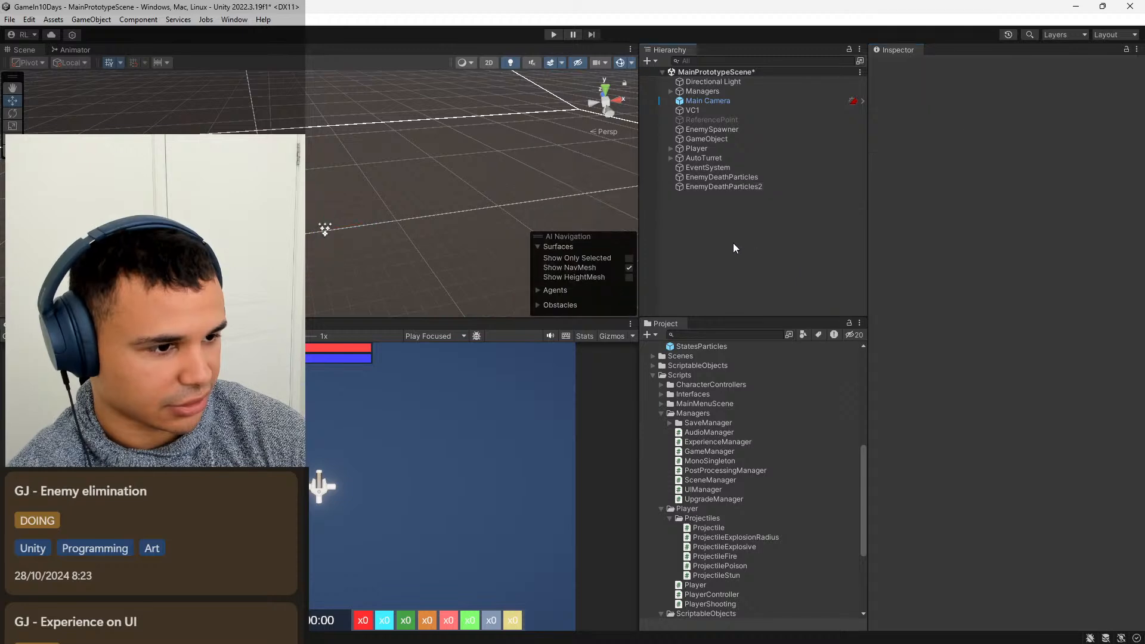
pyautogui.rightClick(715, 215)
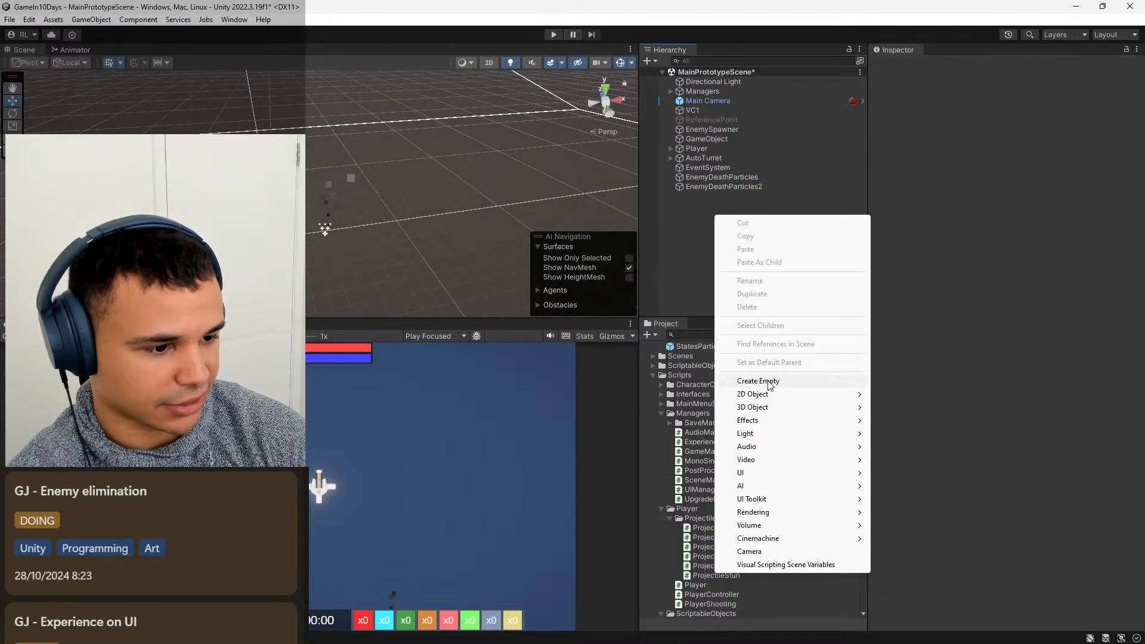
pyautogui.click(768, 381)
pyautogui.press('BackSpace')
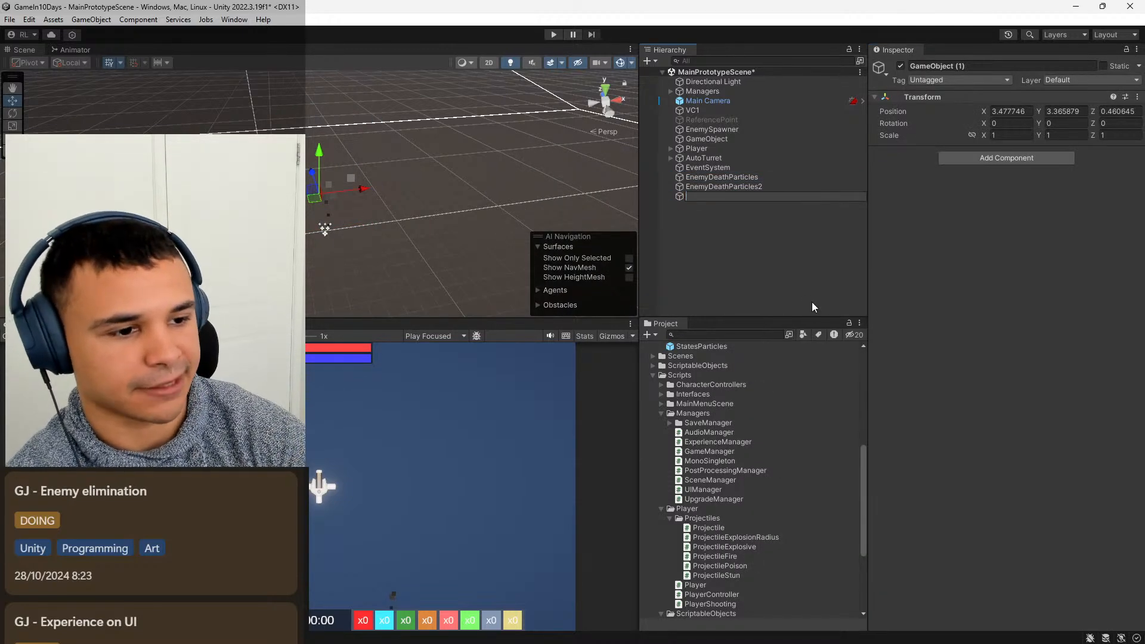
pyautogui.write('Particle')
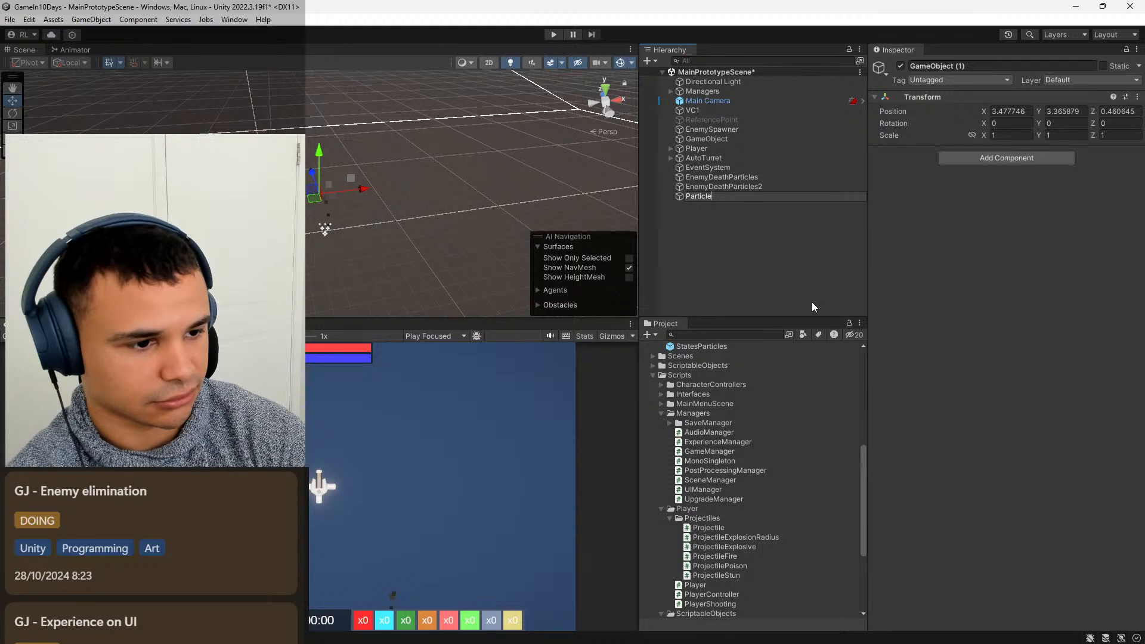
pyautogui.press('BackSpace')
pyautogui.press('BackSpace')
pyautogui.press('BackSpace')
pyautogui.press('BackSpace')
pyautogui.press('BackSpace')
pyautogui.press('BackSpace')
pyautogui.press('BackSpace')
pyautogui.press('BackSpace')
pyautogui.write('Enem')
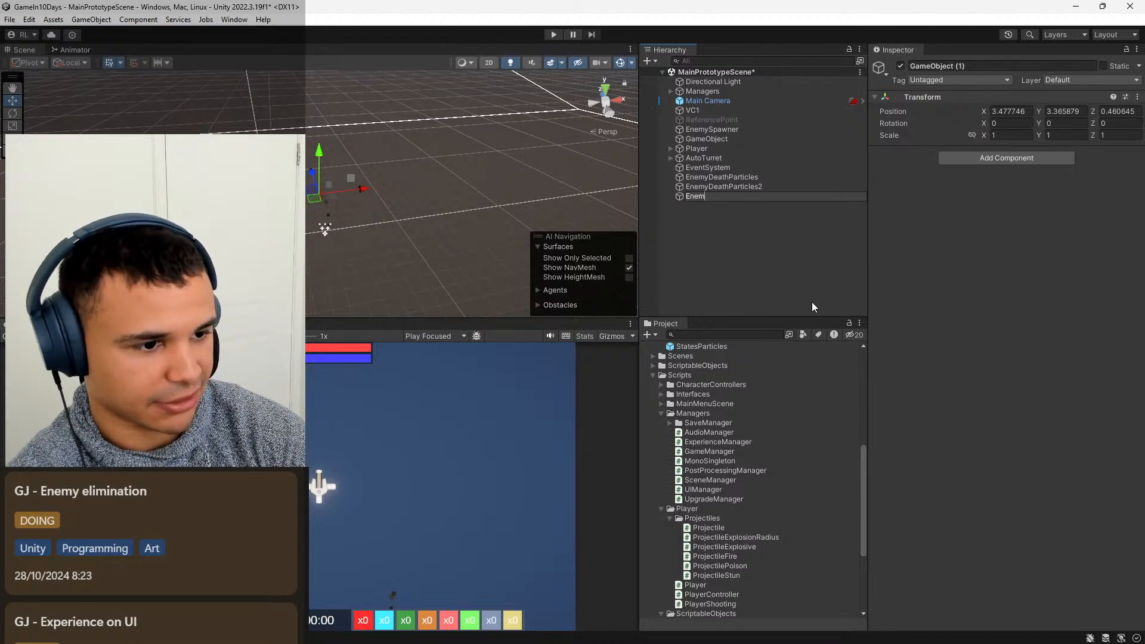
pyautogui.write('yDeathPa')
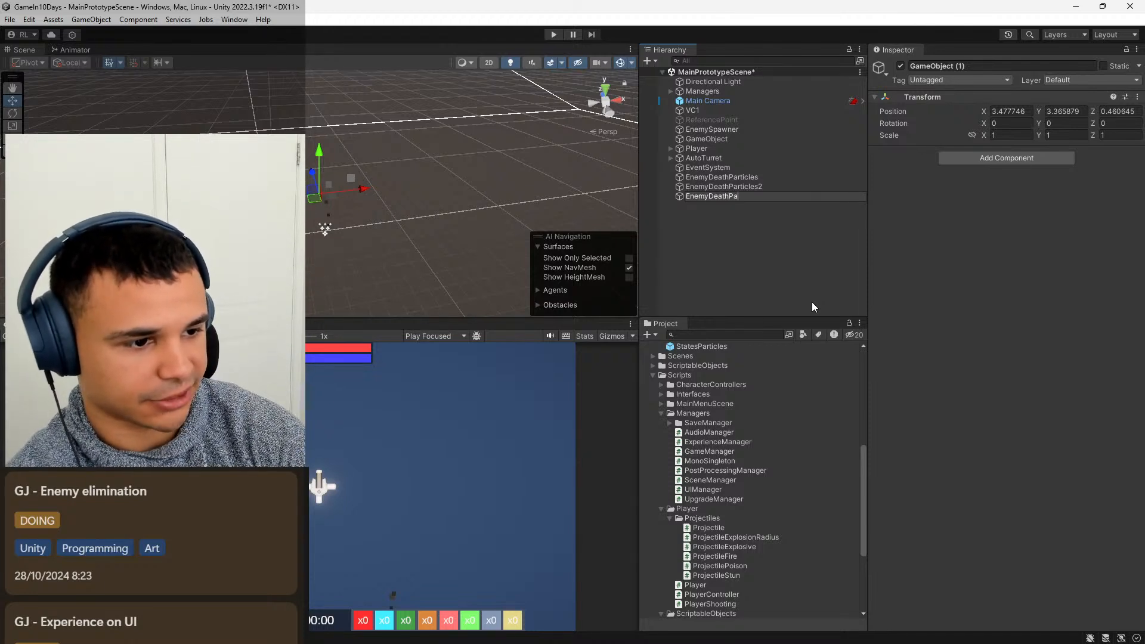
pyautogui.write('rticles')
pyautogui.press('Return')
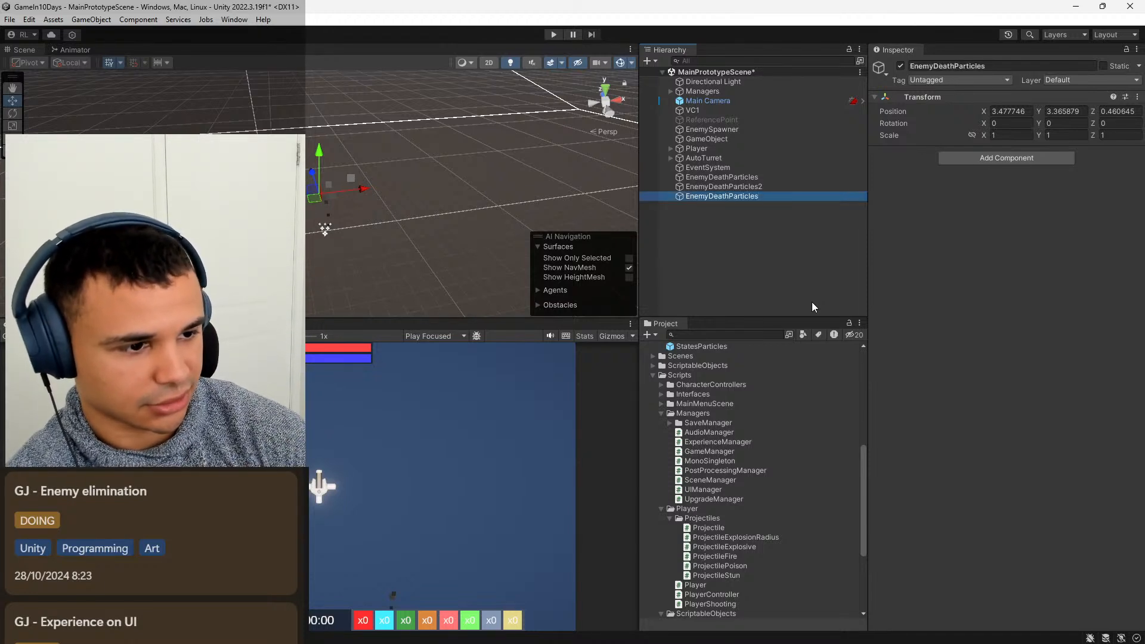
# Rename the original particle system EnemyDeathParticles1 and set its position to 0, 0, 0.
pyautogui.click(772, 177)
pyautogui.click(1014, 66)
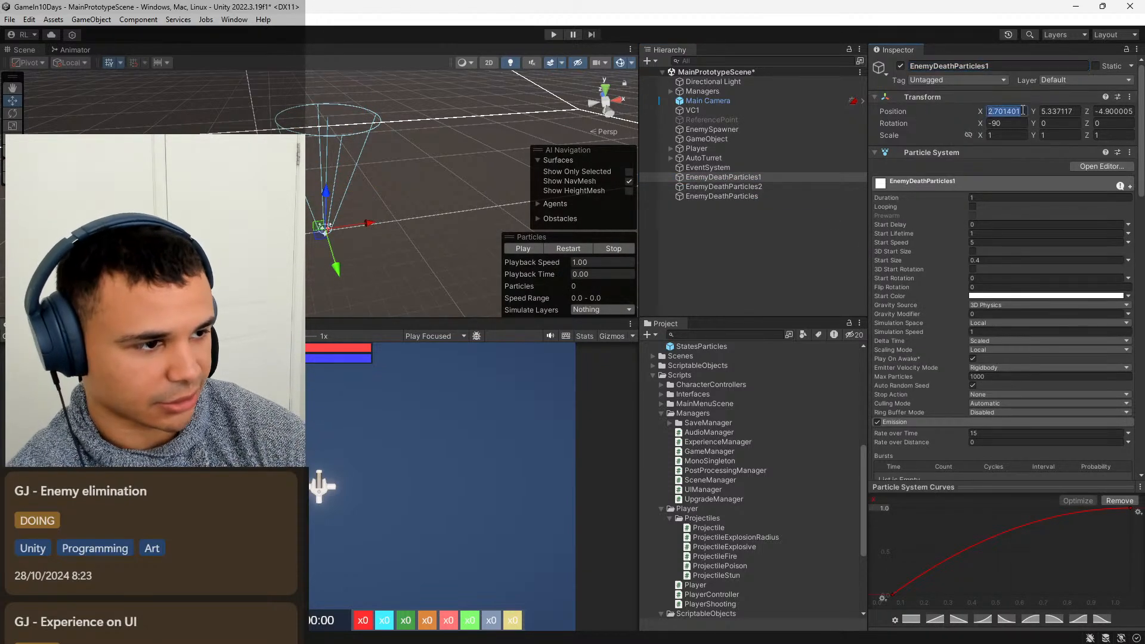
pyautogui.write('0')
pyautogui.press('Tab')
pyautogui.write('0')
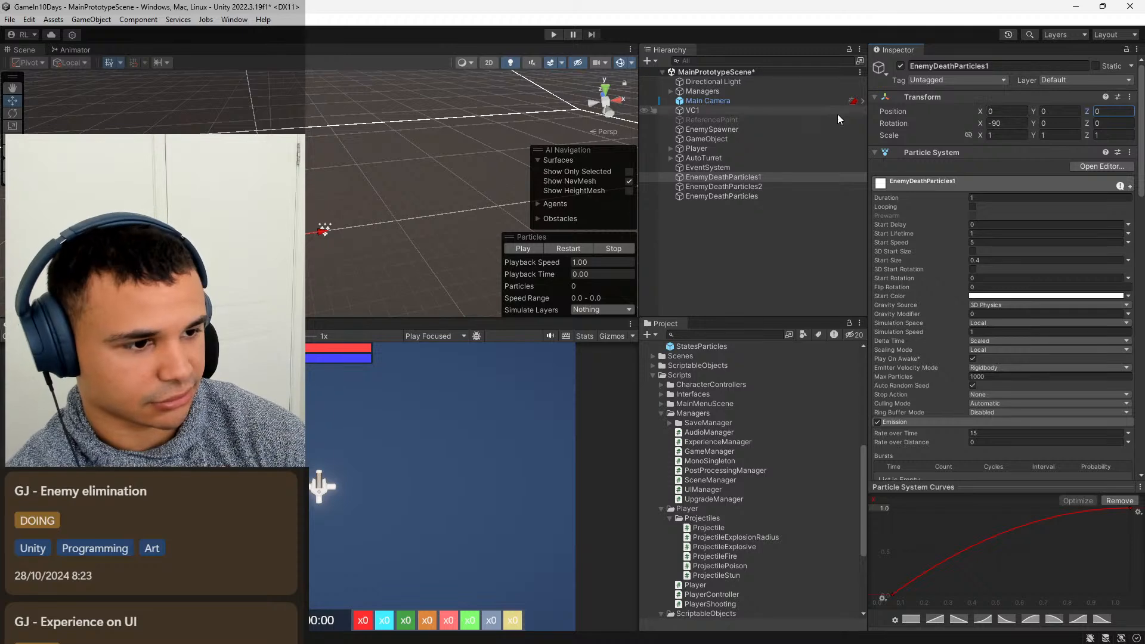
# Set the positions of EnemyDeathParticles2 and the empty EnemyDeathParticles object to 0, 0, 0.
pyautogui.click(757, 186)
pyautogui.click(1006, 112)
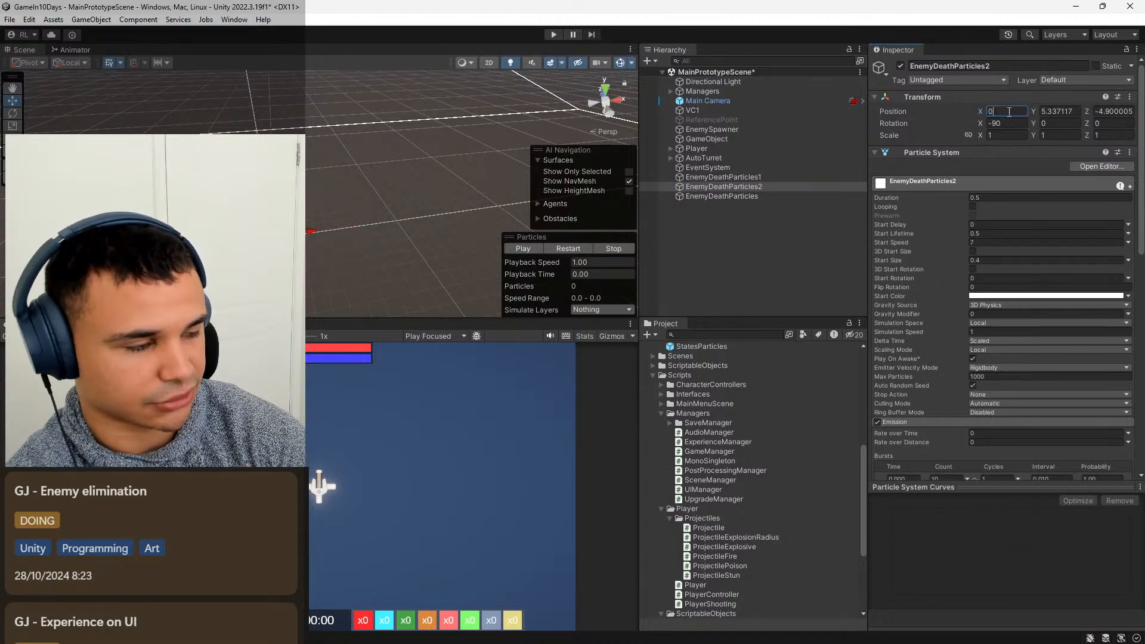
pyautogui.click(782, 196)
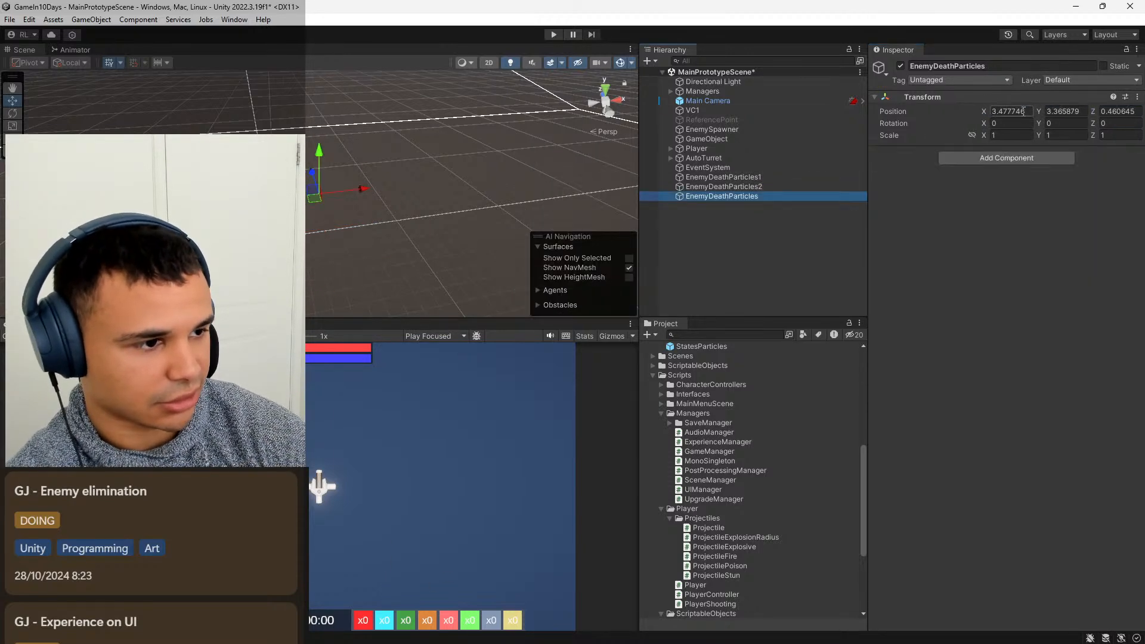
pyautogui.click(1024, 111)
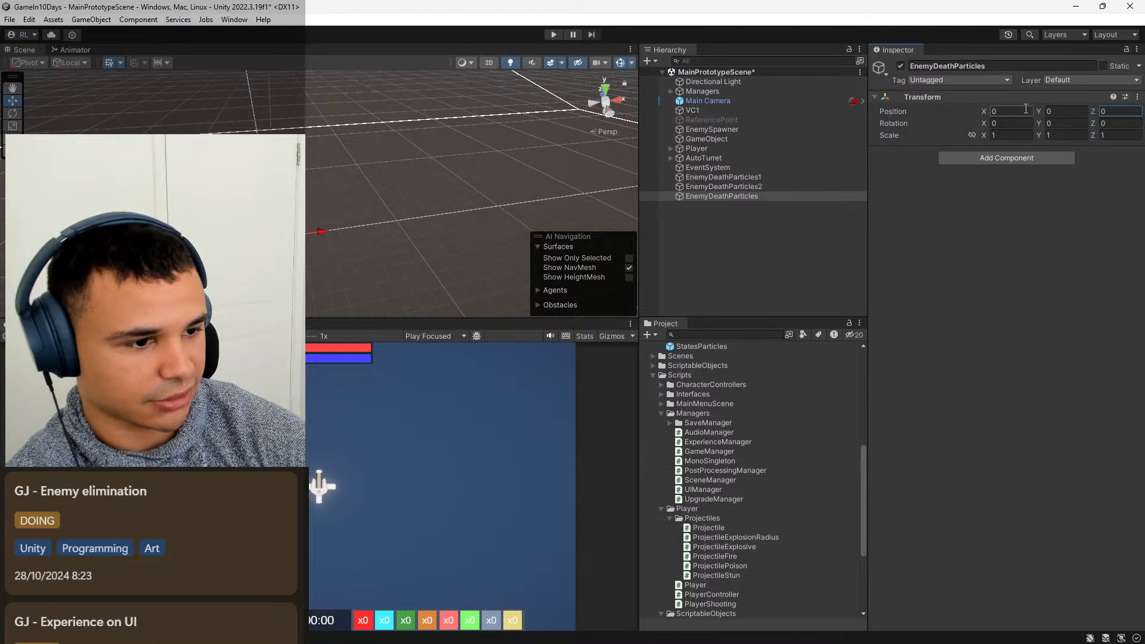
# Make EnemyDeathParticles1 and EnemyDeathParticles2 children of the empty EnemyDeathParticles object and save the scene.
pyautogui.click(769, 187)
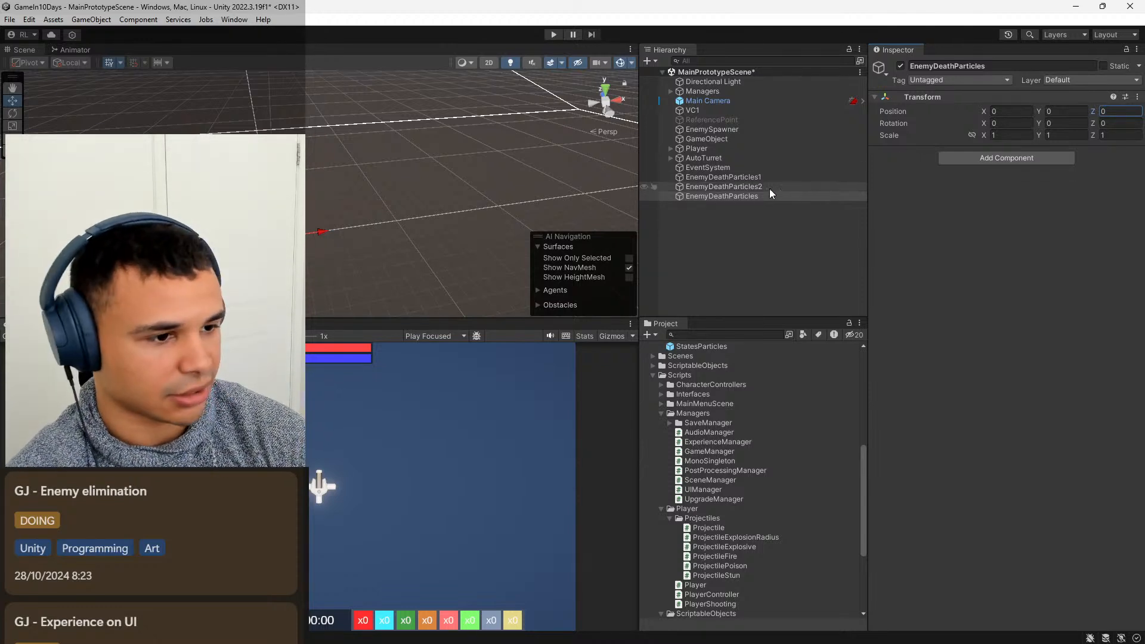
pyautogui.keyDown('ctrl'); pyautogui.click(770, 178); pyautogui.keyUp('ctrl')
pyautogui.moveTo(757, 179); pyautogui.dragTo(743, 197)
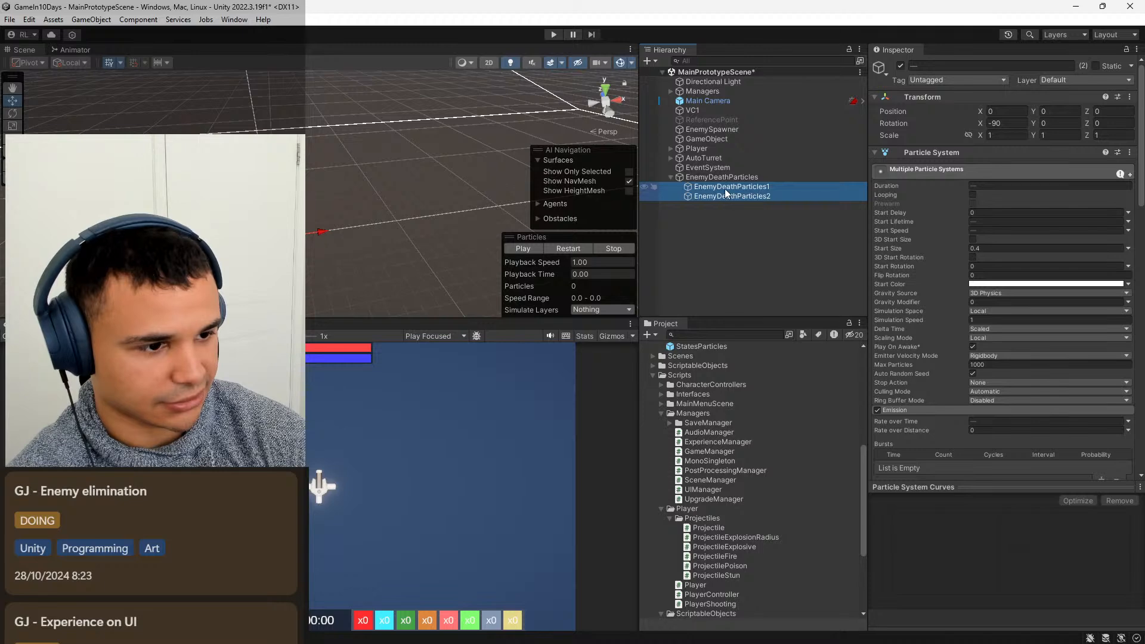
pyautogui.click(671, 177)
pyautogui.click(710, 202)
pyautogui.hotkey('ctrl', 's')
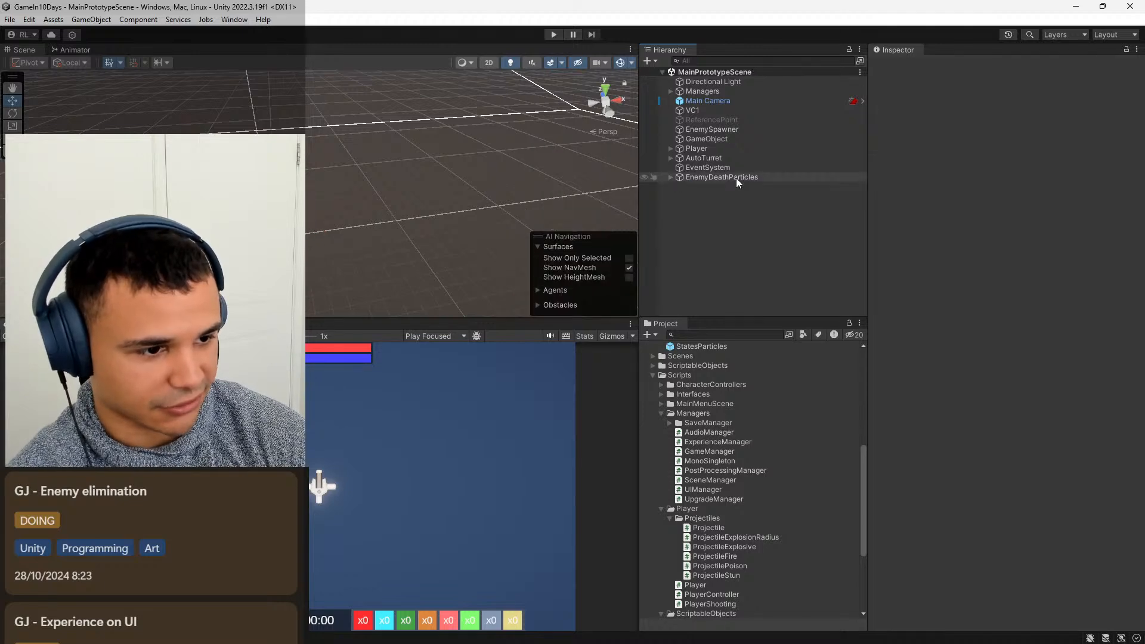
# Create a prefab of the EnemyDeathParticles object in the Prefabs folder.
pyautogui.scroll(6, 739, 399)
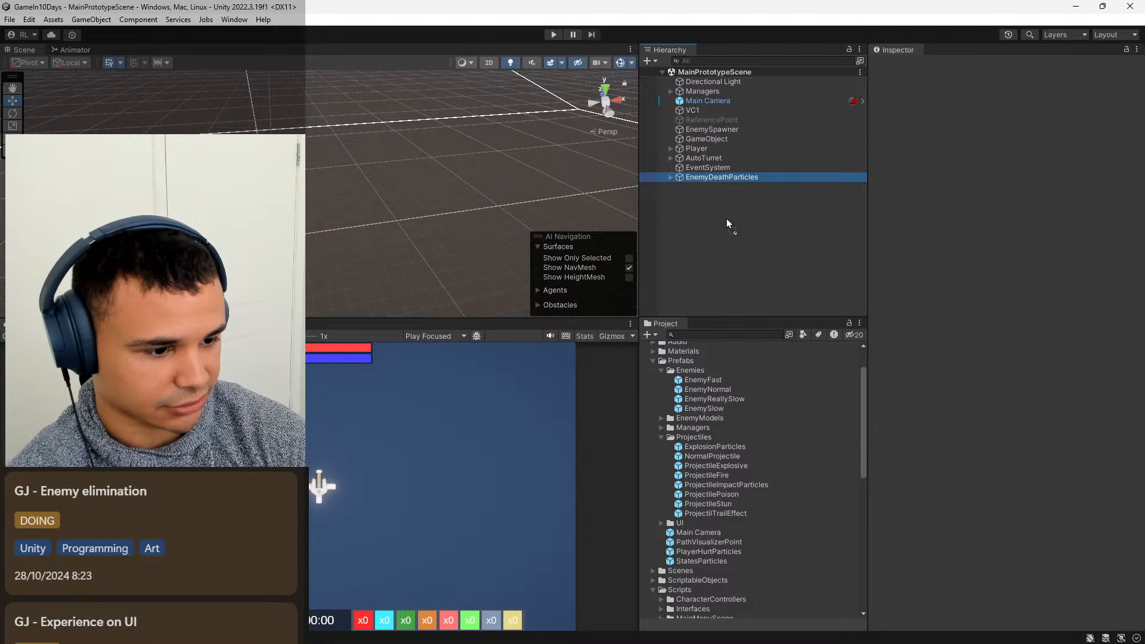
pyautogui.scroll(2, 703, 364)
pyautogui.moveTo(695, 404); pyautogui.dragTo(694, 403)
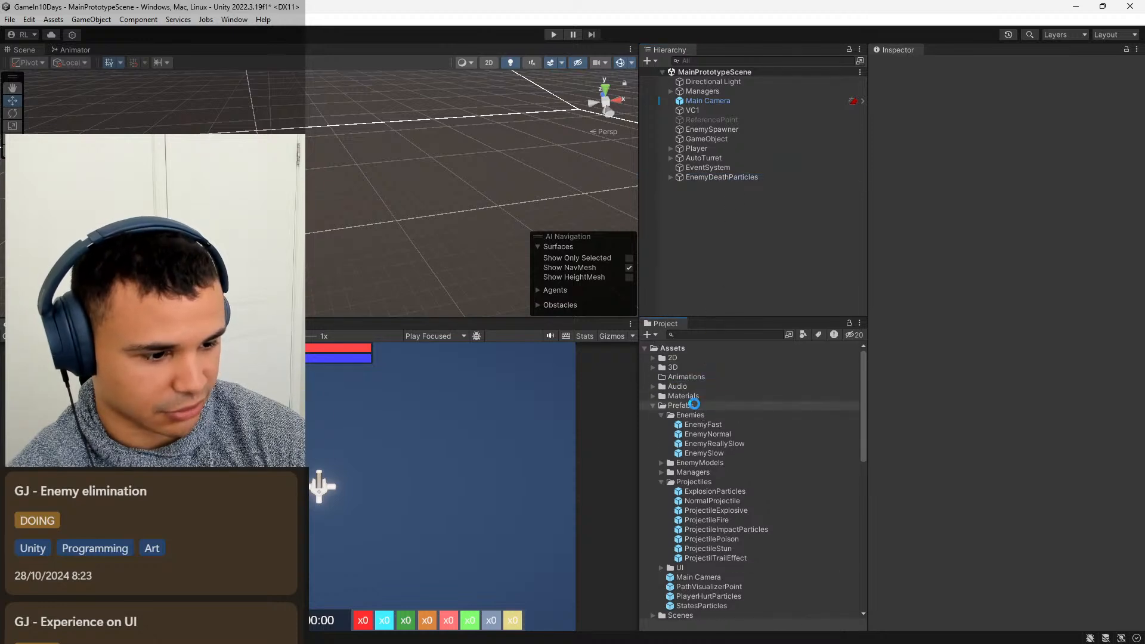
# Delete the EnemyDeathParticles instance from the scene and save the scene.
pyautogui.rightClick(704, 176)
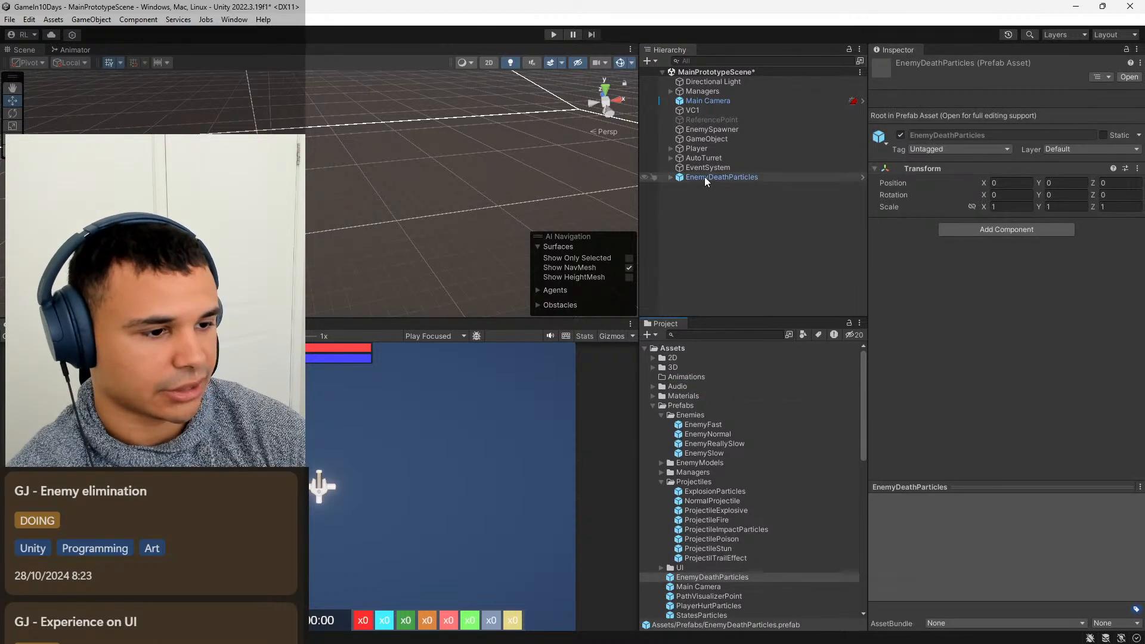
pyautogui.click(737, 269)
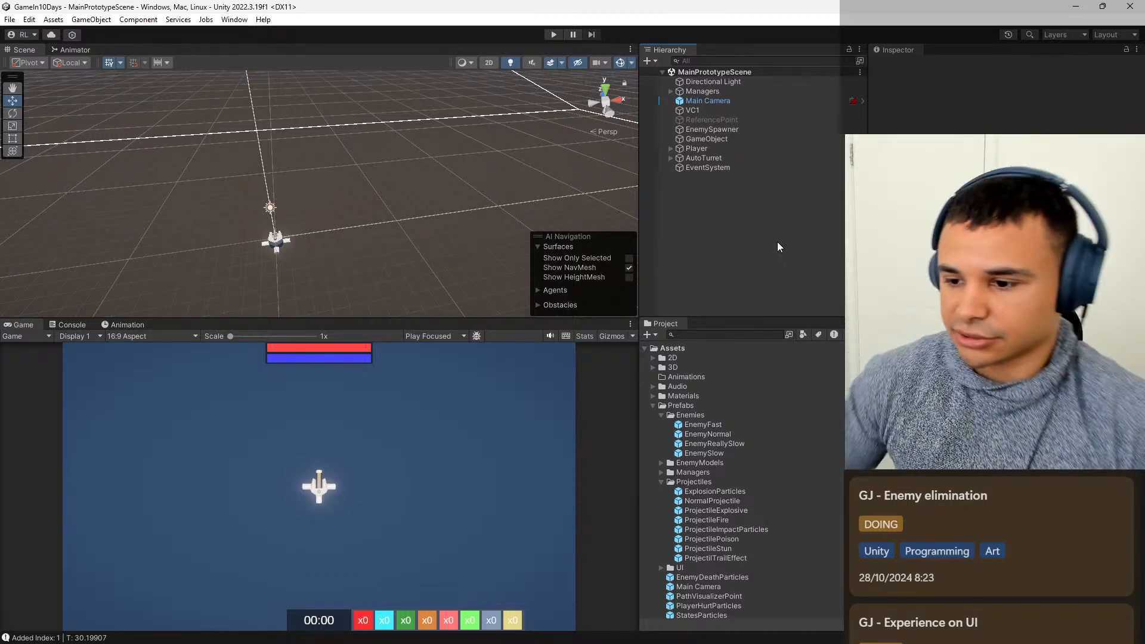
pyautogui.moveTo(690, 628)
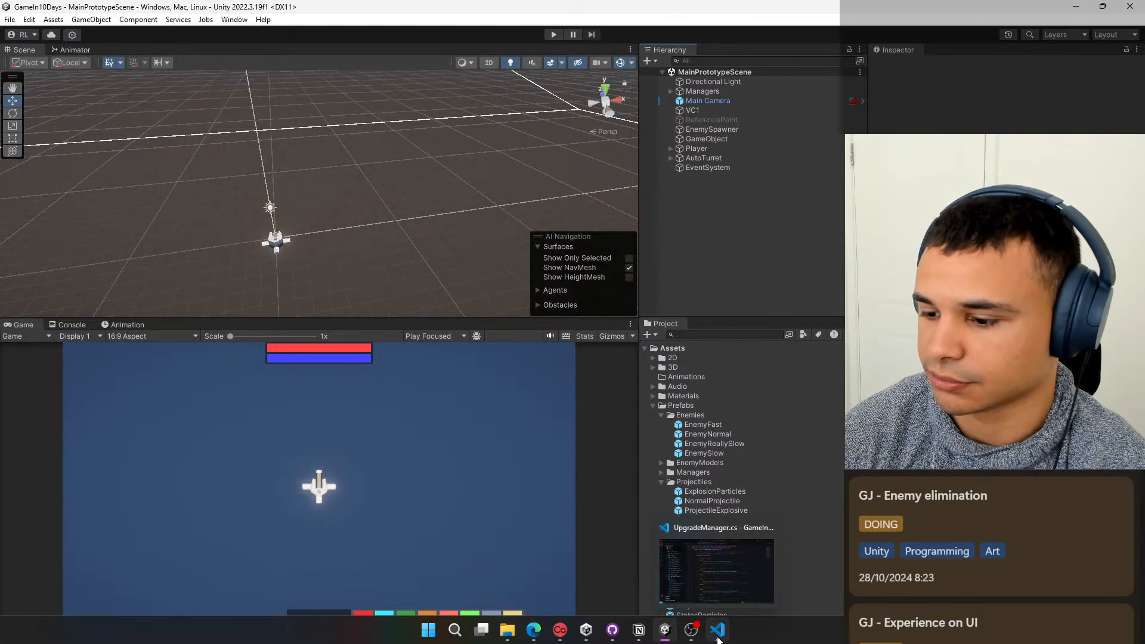
pyautogui.click(717, 631)
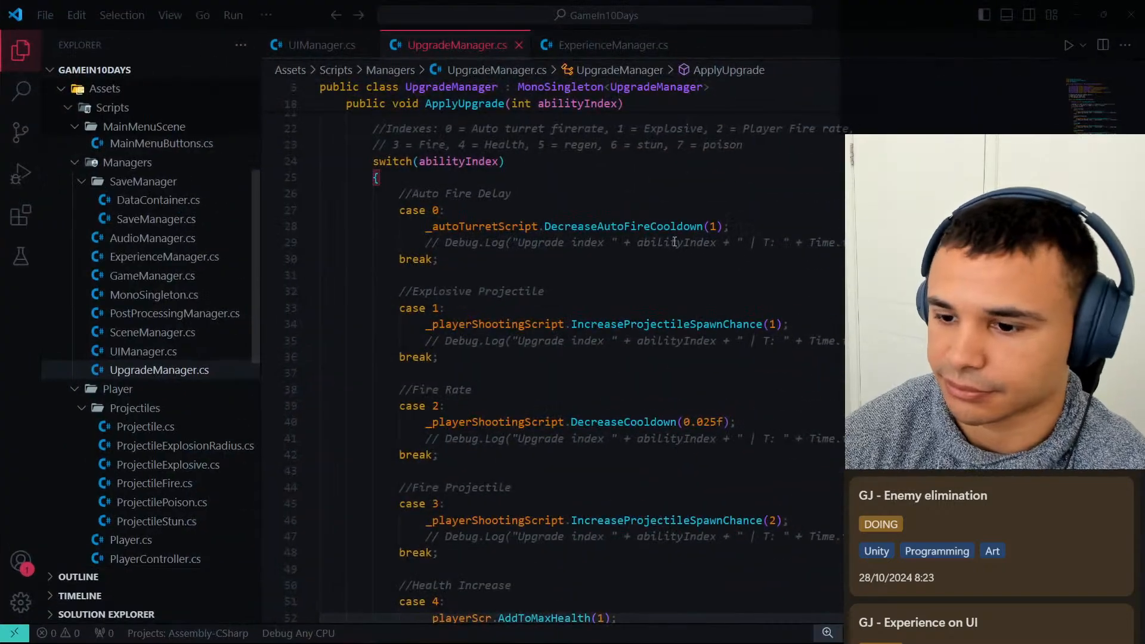
pyautogui.click(1076, 16)
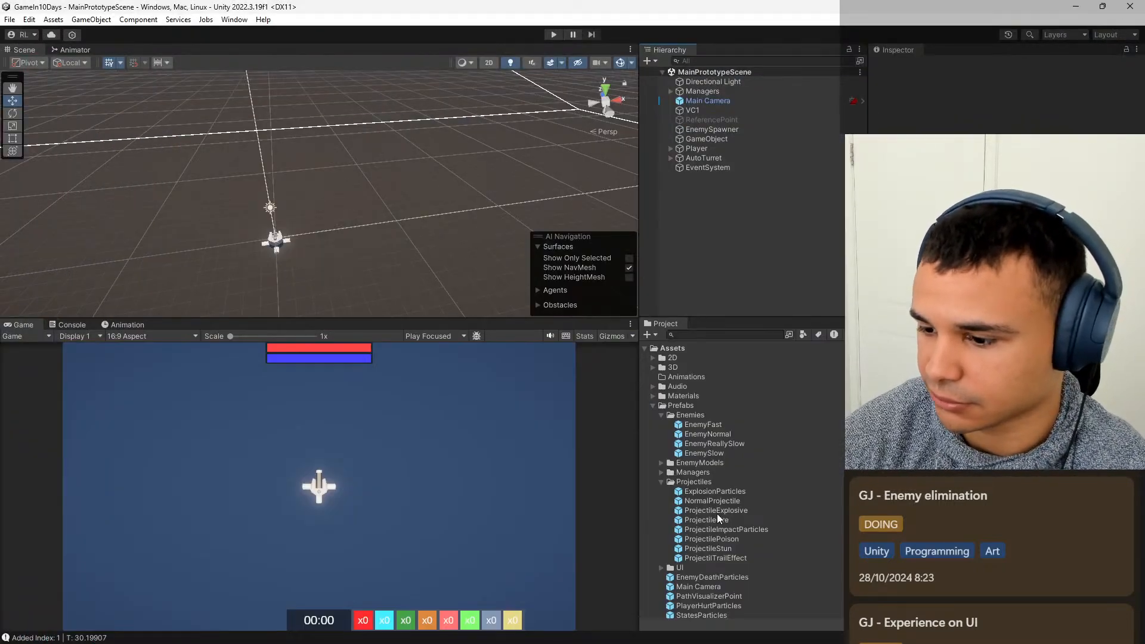
# Open the Enemy script from the Scripts folder in the code editor.
pyautogui.scroll(-10, 717, 513)
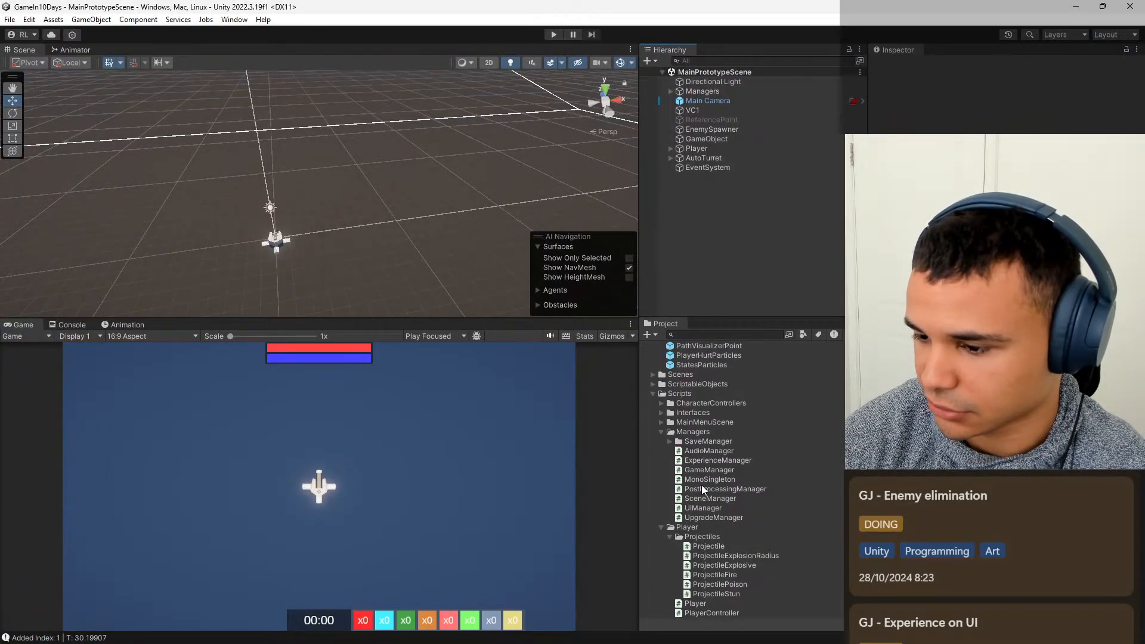
pyautogui.scroll(-5, 718, 493)
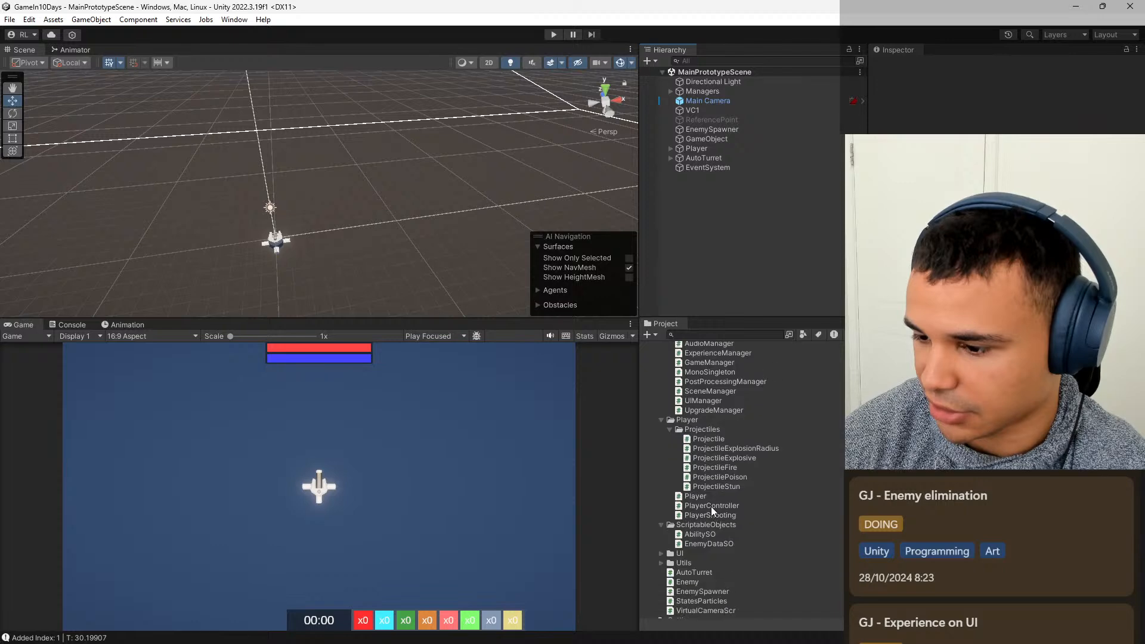
pyautogui.doubleClick(711, 528)
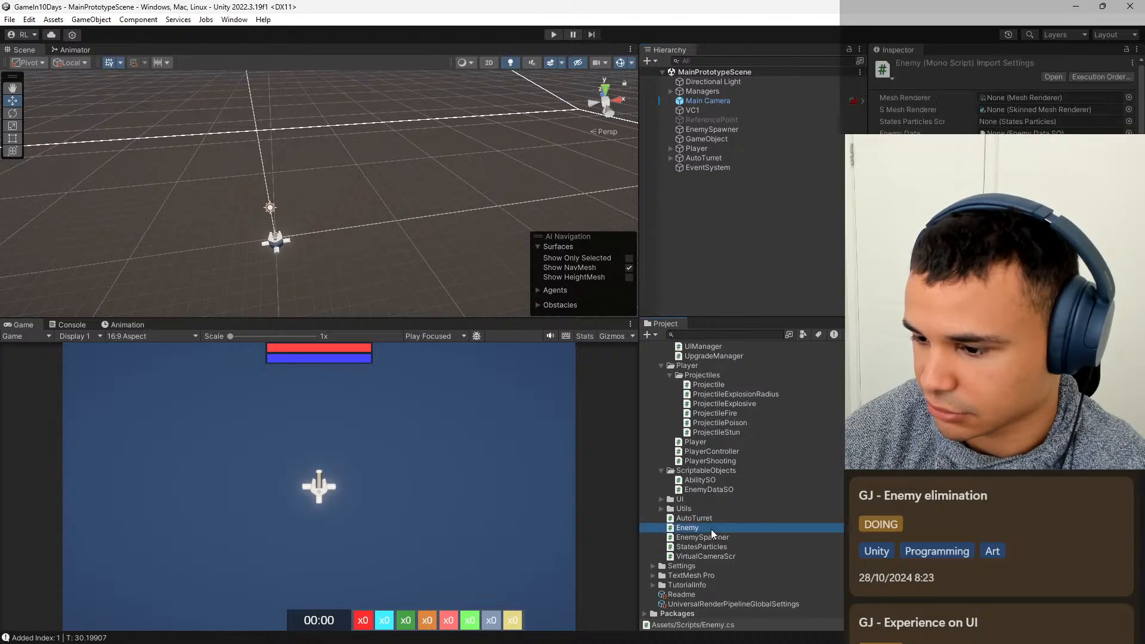
# Declare a serialized private GameObject field named _deathParticlesPrefab below _enemyModel in the Enemy class and save the script.
pyautogui.scroll(-2, 555, 227)
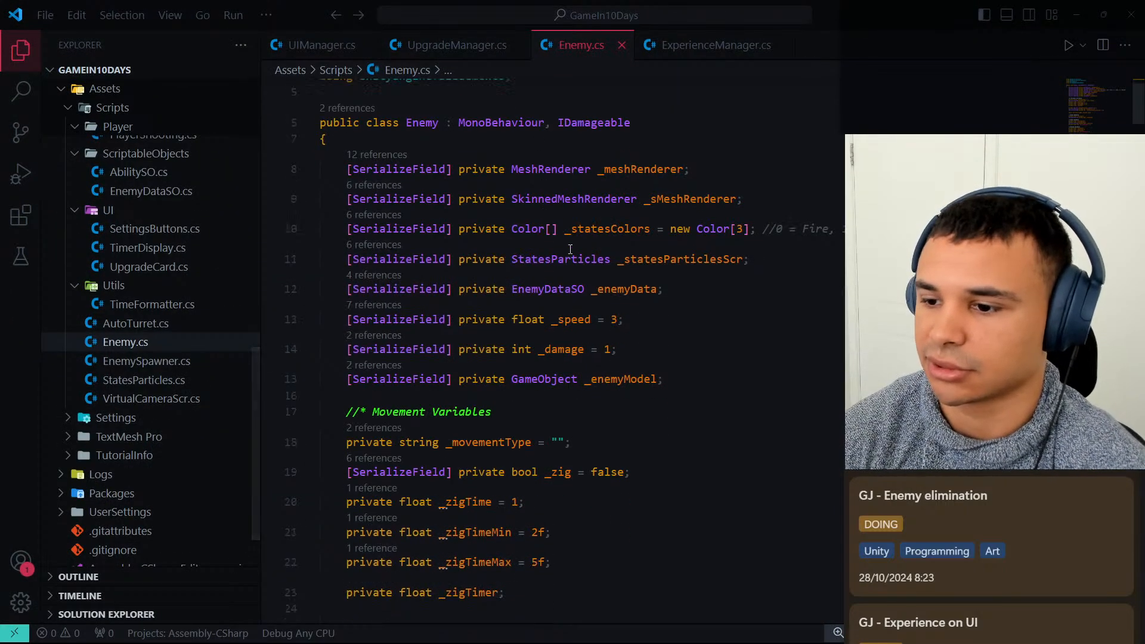
pyautogui.click(665, 379)
pyautogui.press('Return')
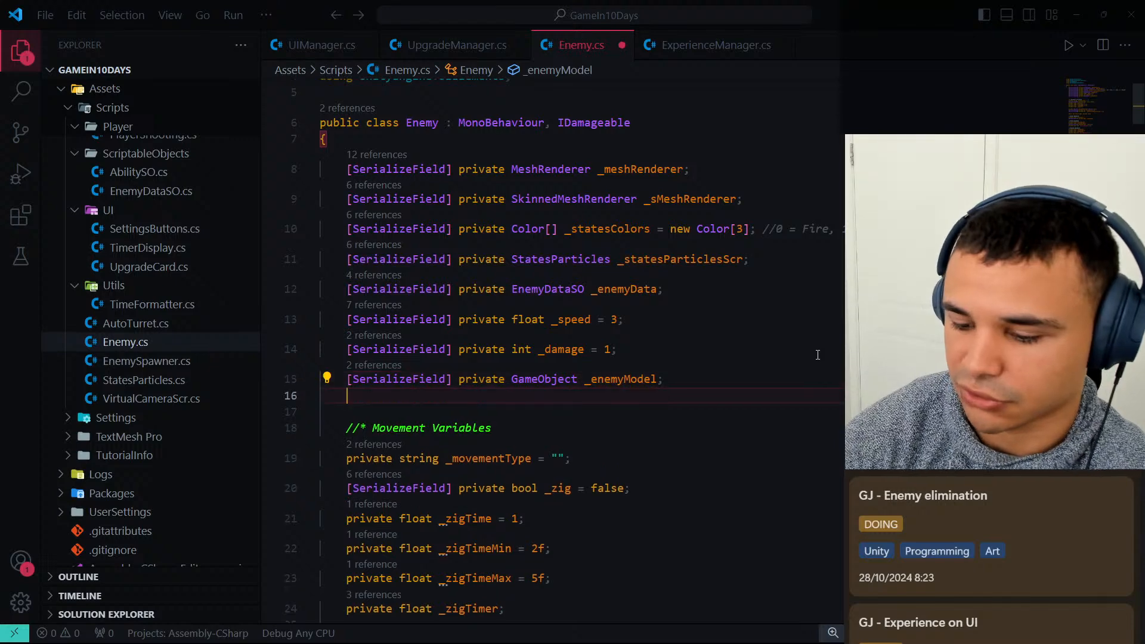
pyautogui.write('[S')
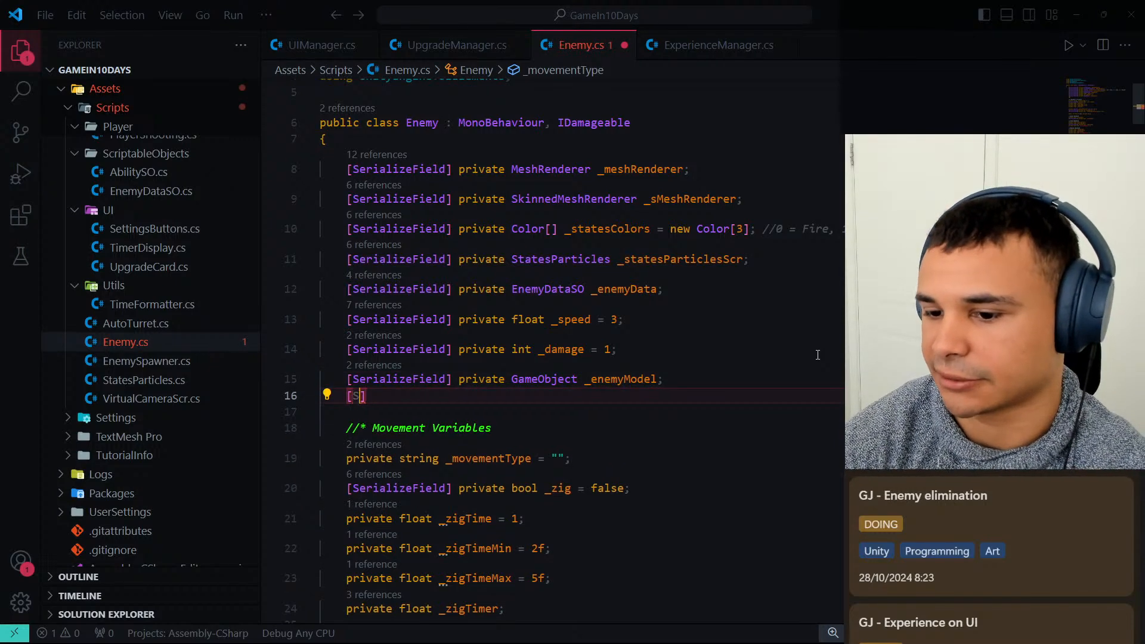
pyautogui.write('erializeField] ')
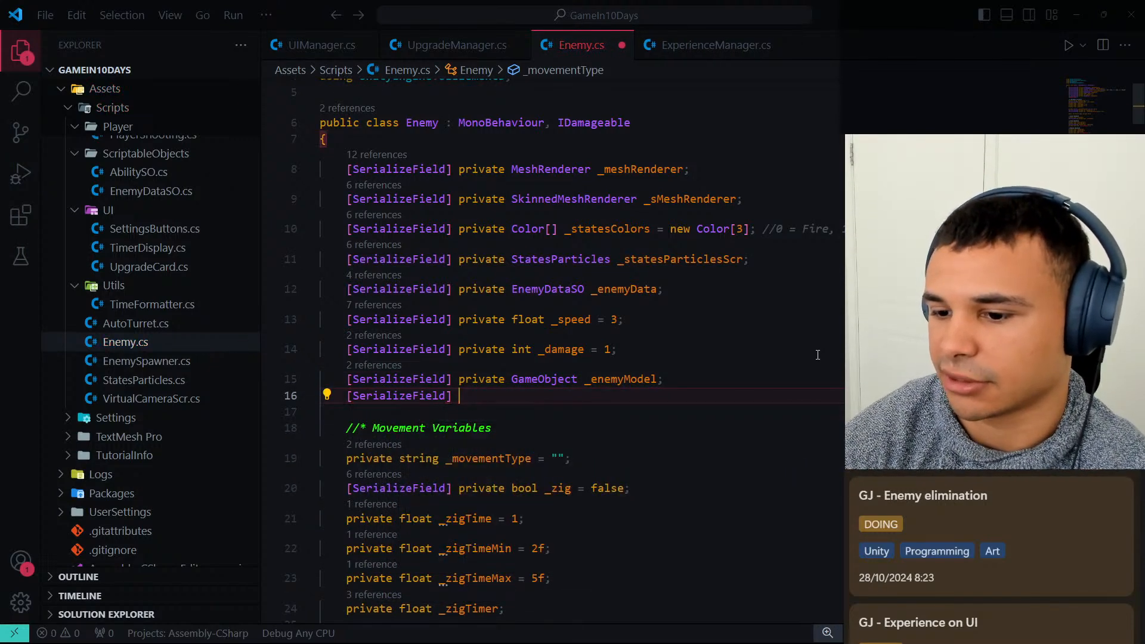
pyautogui.write('pr')
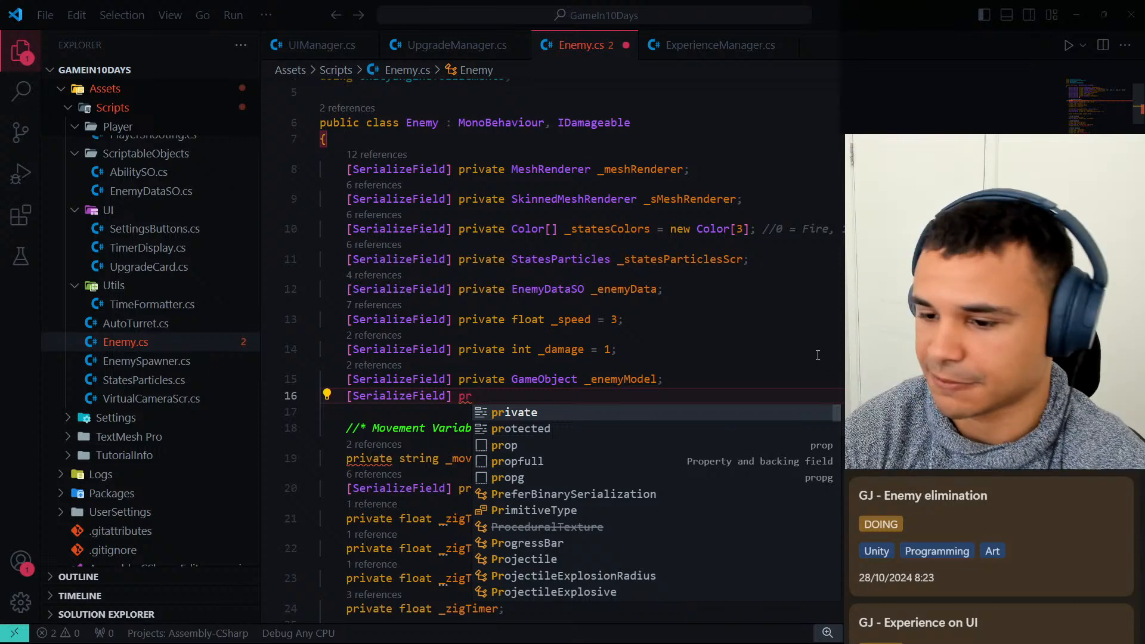
pyautogui.write('ivate G')
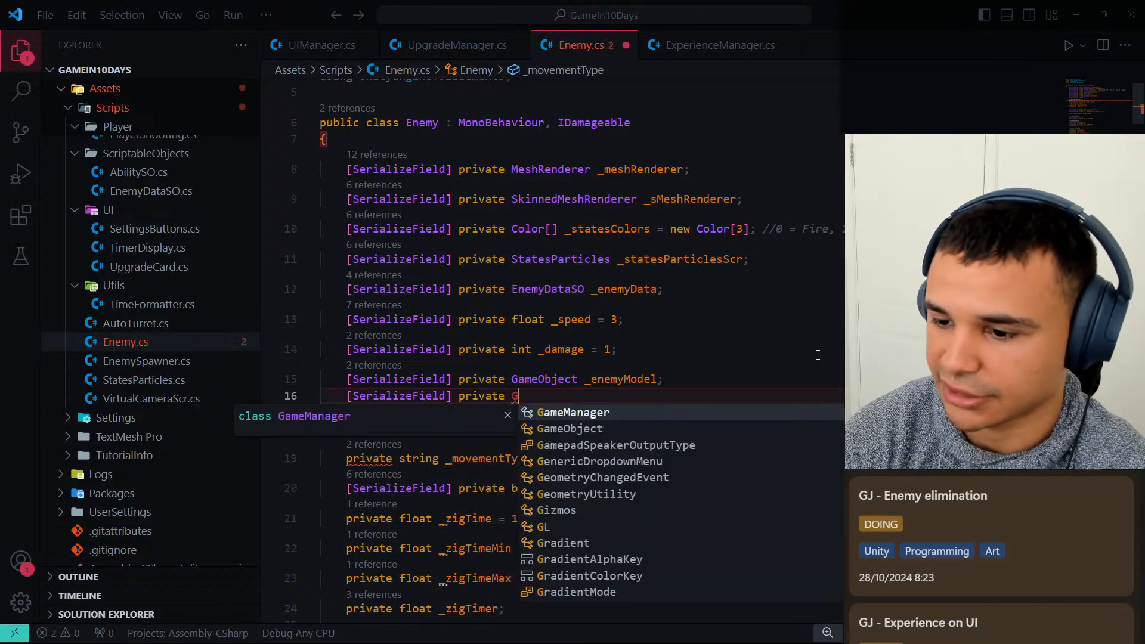
pyautogui.write('ameObje')
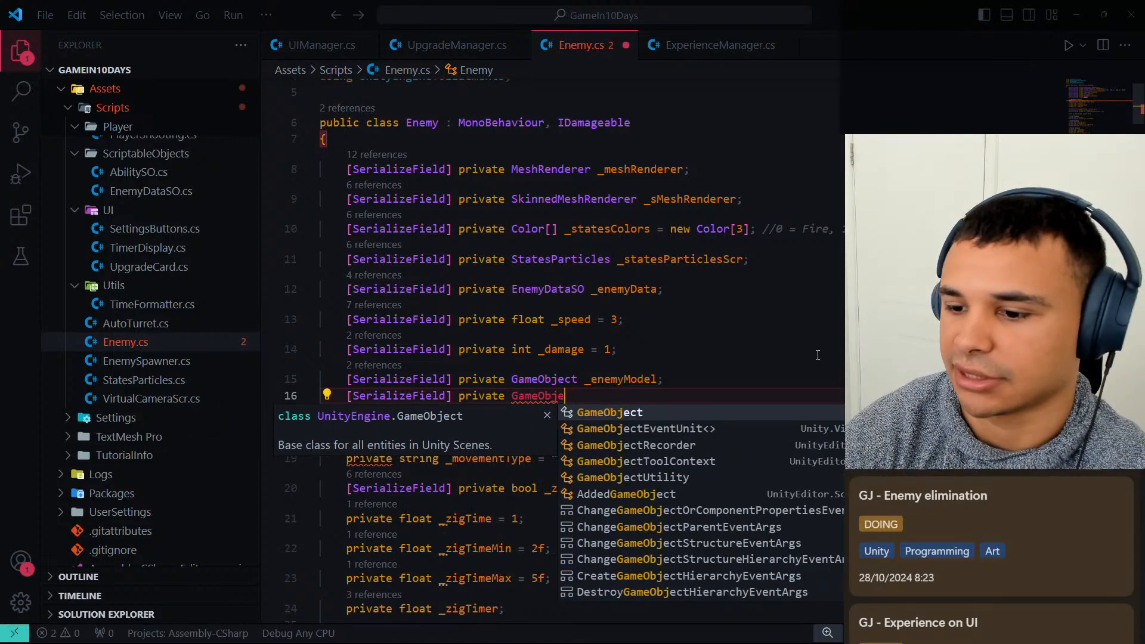
pyautogui.write('ct _')
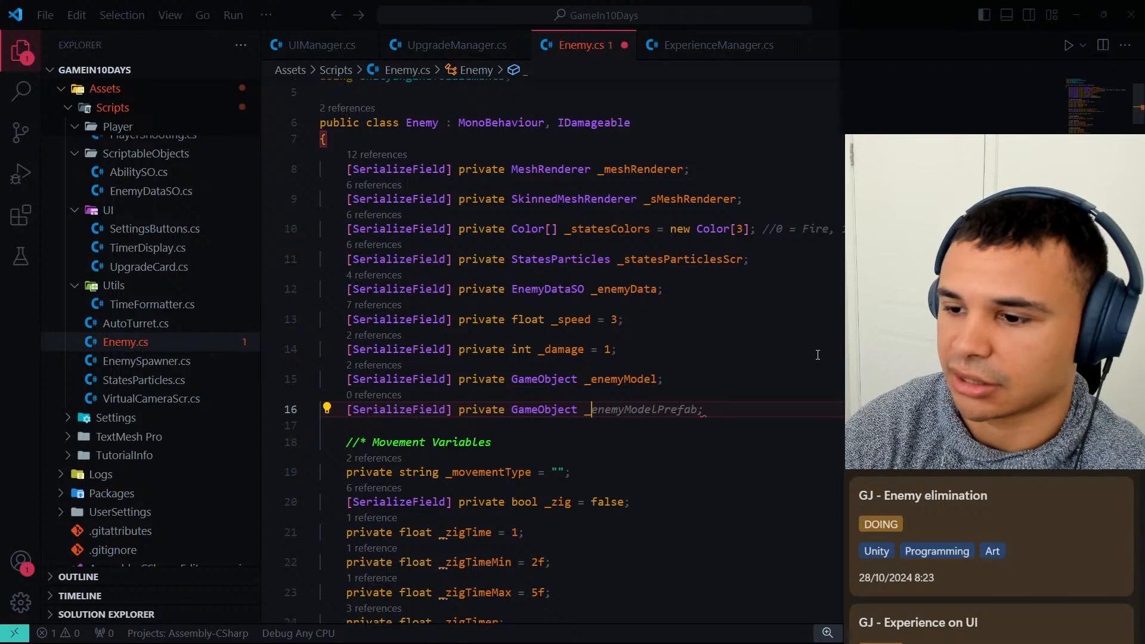
pyautogui.write('de')
pyautogui.press('BackSpace')
pyautogui.write('on')
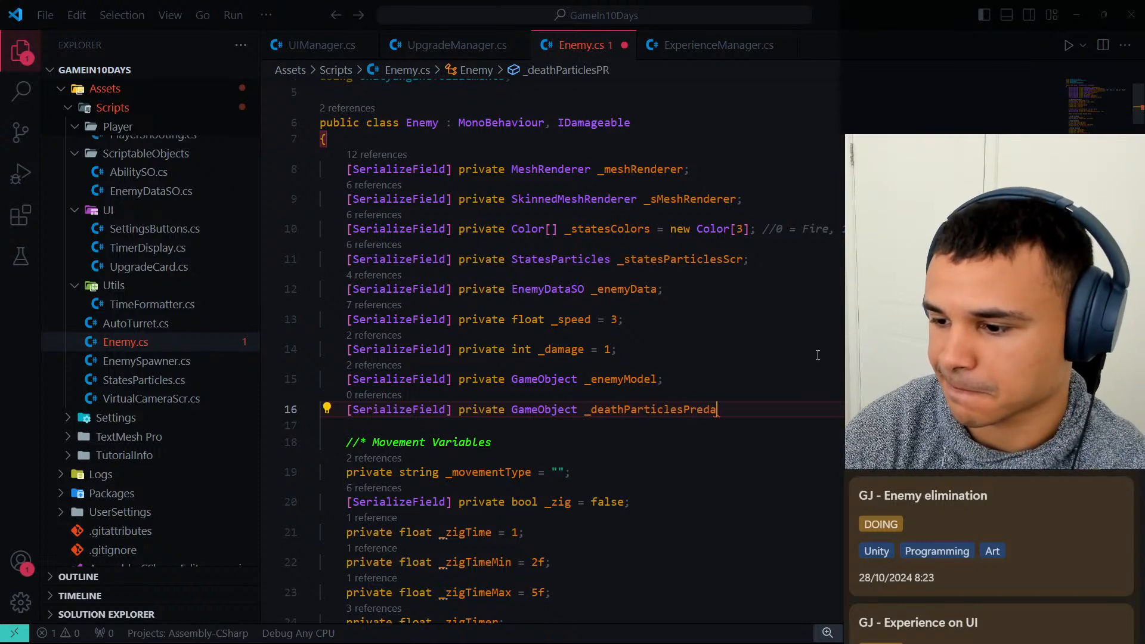
pyautogui.write('ab;')
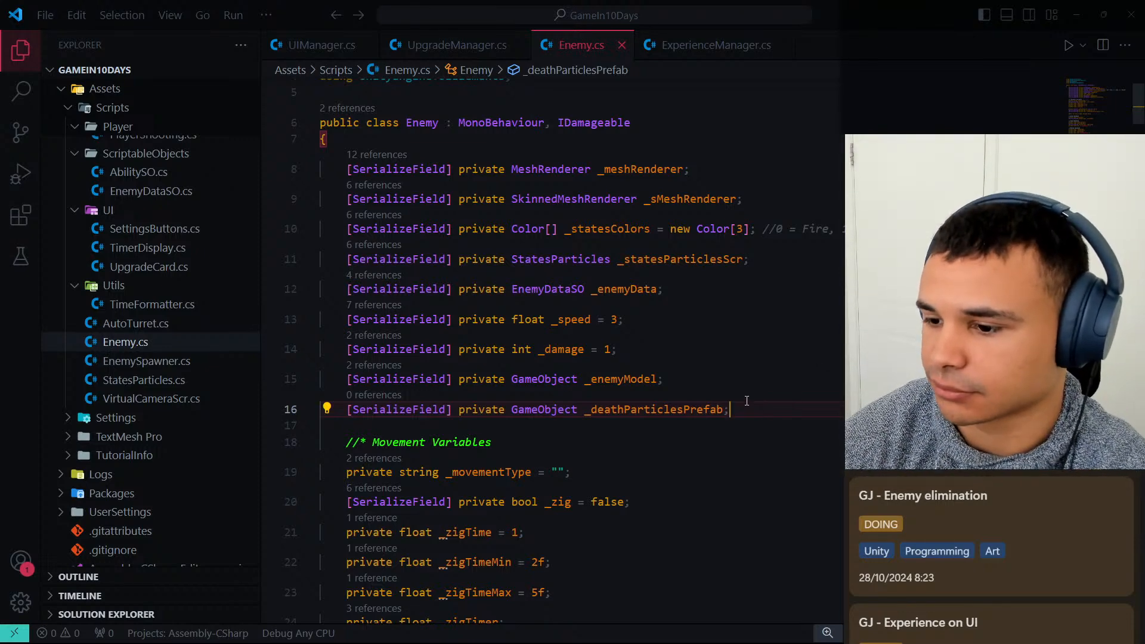
# Insert an empty line below the AddExperiencePoints call in the Enemy class's Die method.
pyautogui.scroll(-3, 746, 401)
pyautogui.scroll(1, 689, 232)
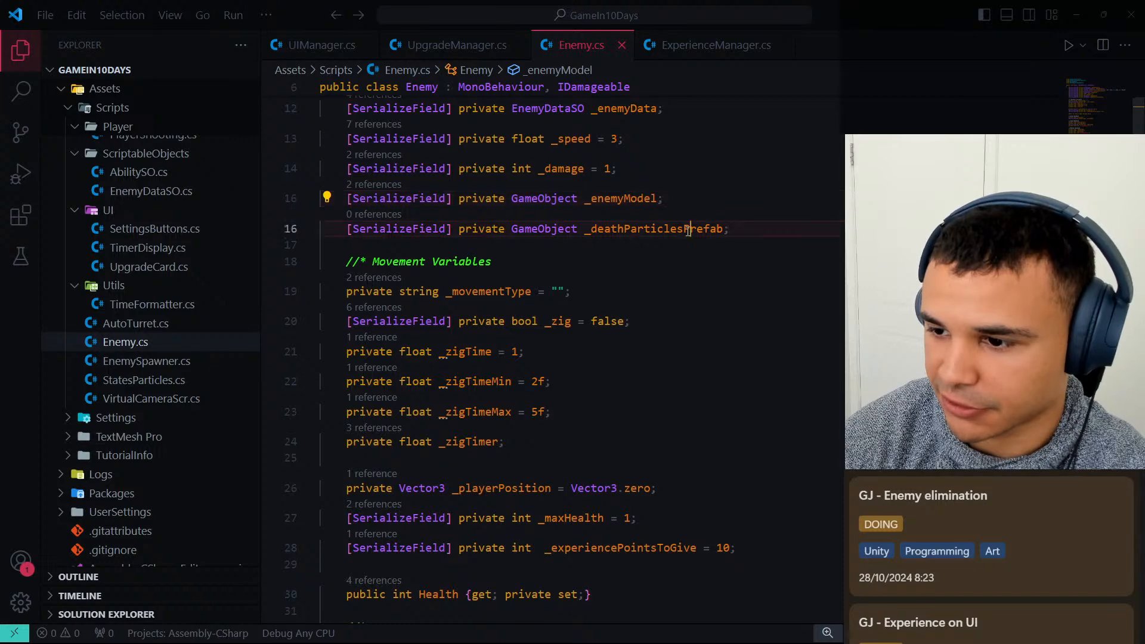
pyautogui.scroll(-8, 593, 312)
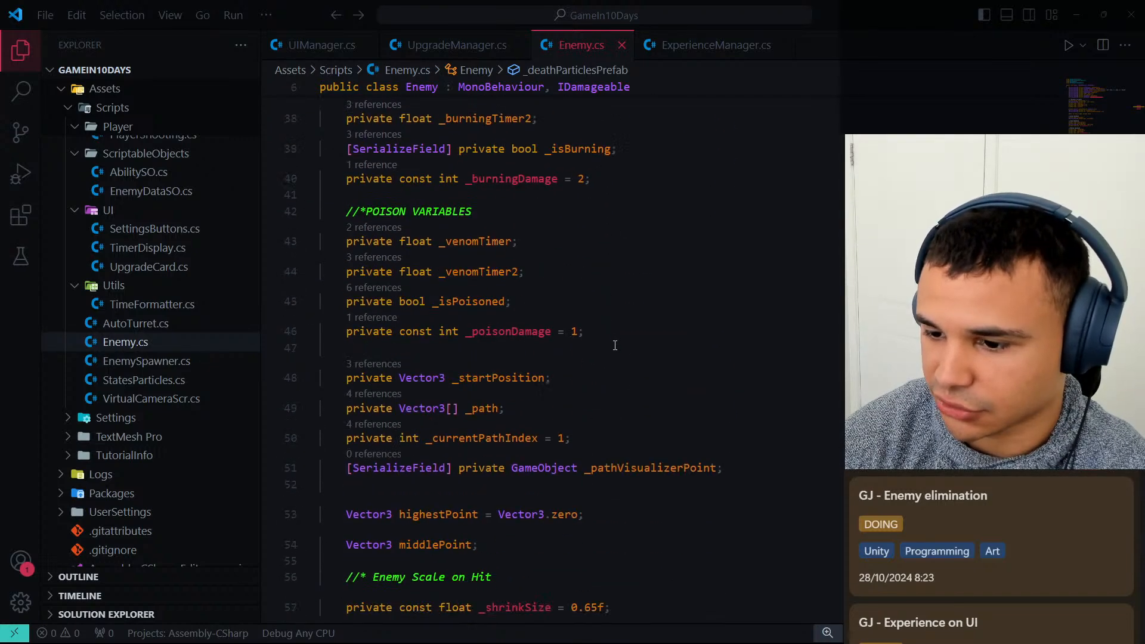
pyautogui.scroll(-7, 615, 345)
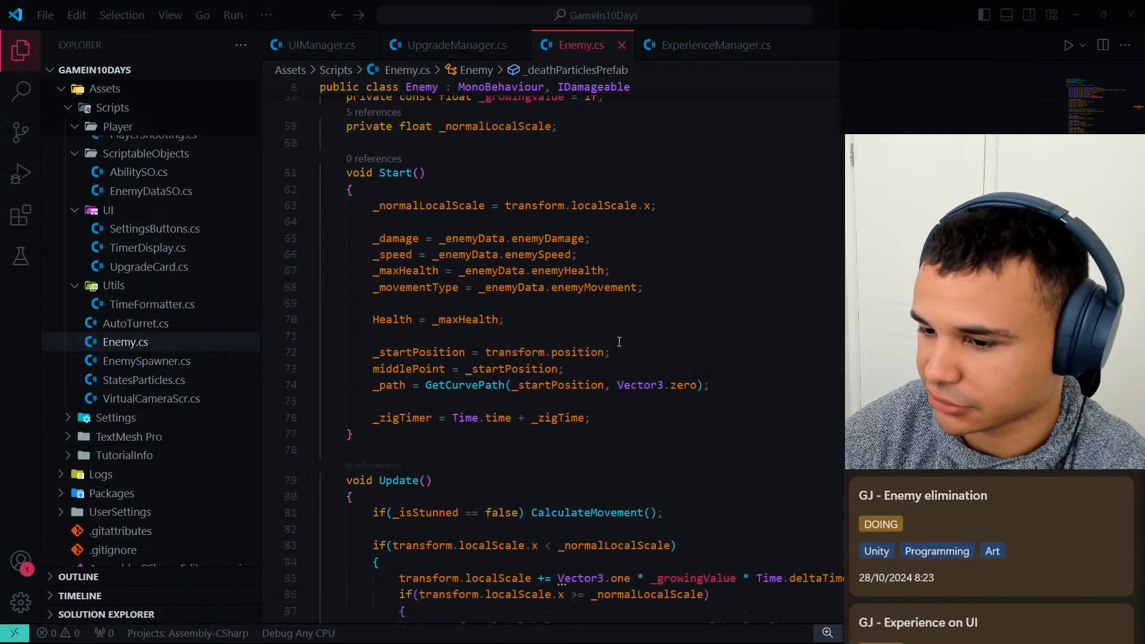
pyautogui.scroll(-20, 619, 341)
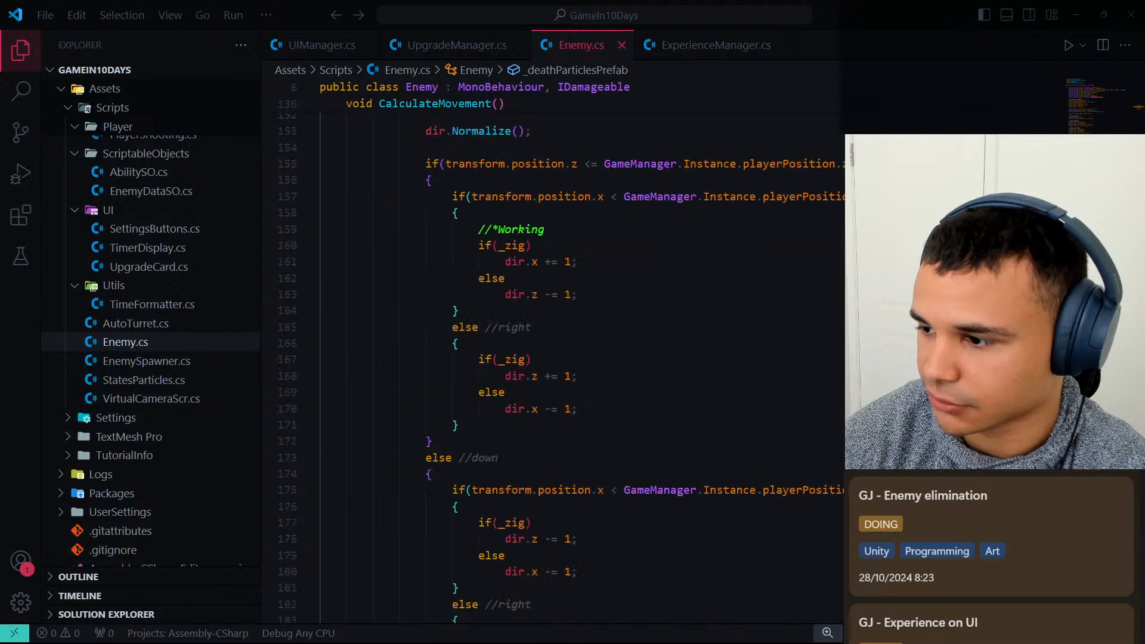
pyautogui.scroll(-20, 812, 371)
pyautogui.scroll(9, 812, 372)
pyautogui.scroll(-3, 812, 371)
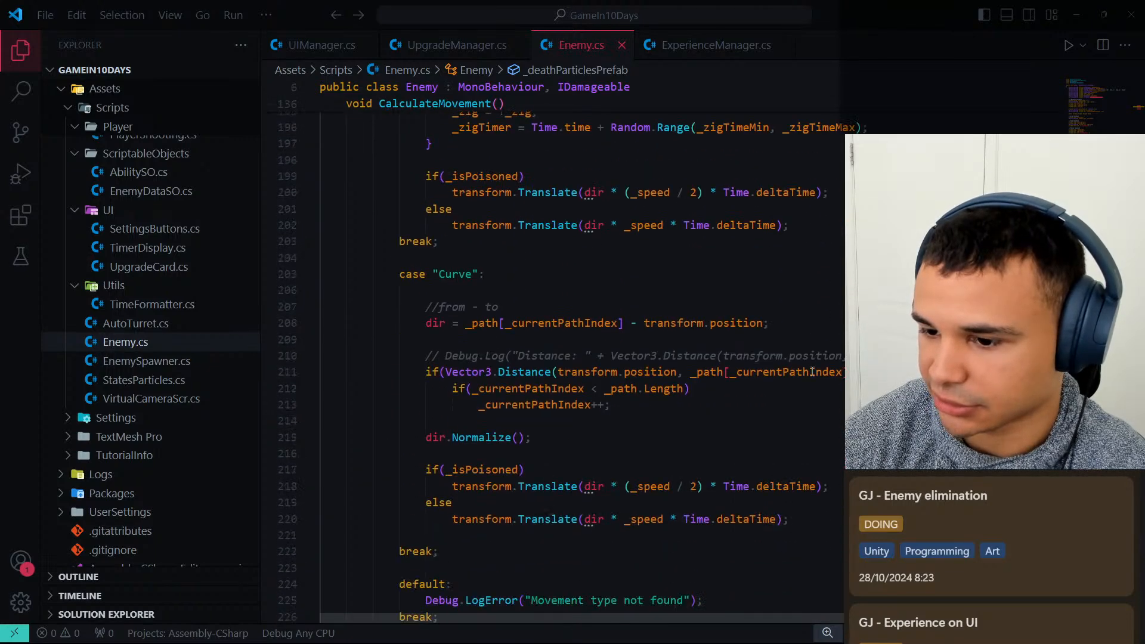
pyautogui.scroll(-10, 812, 372)
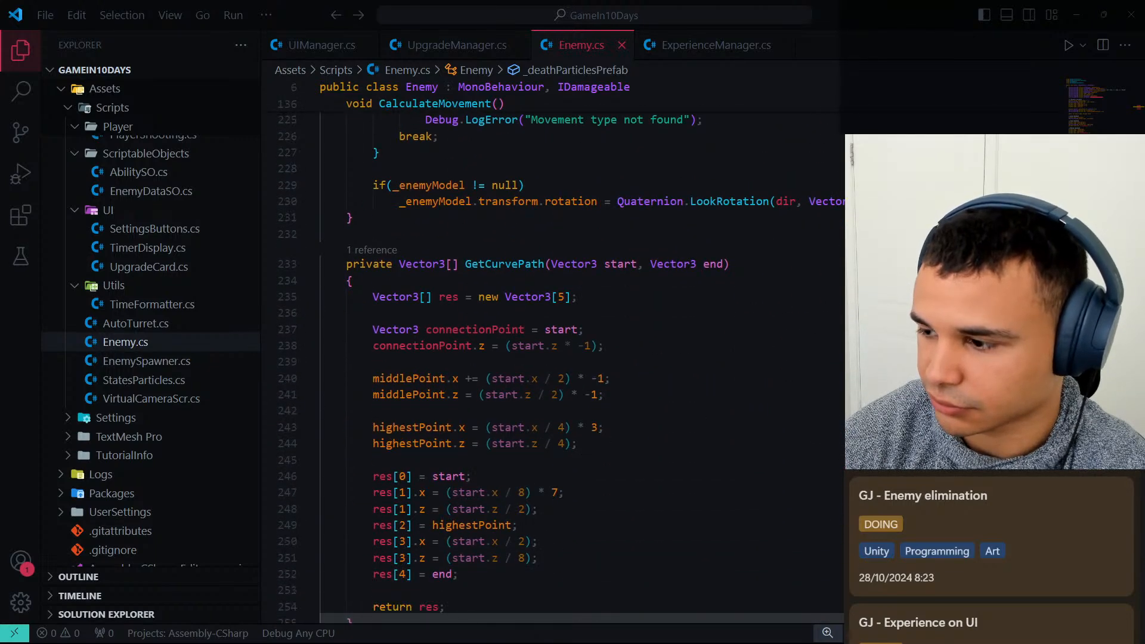
pyautogui.scroll(-20, 812, 372)
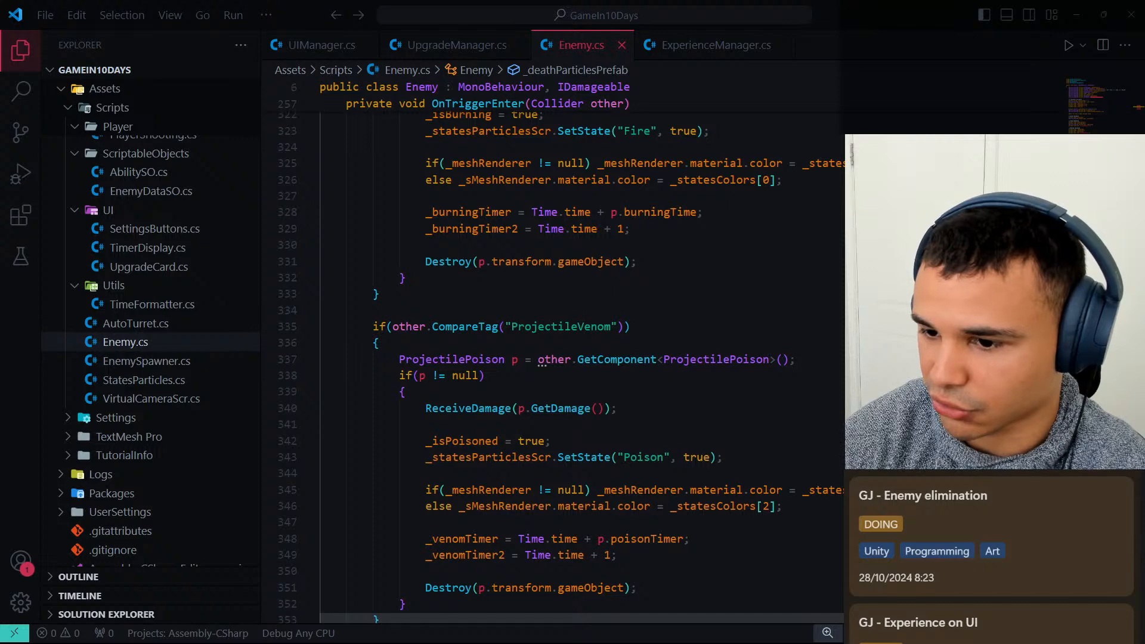
pyautogui.scroll(-8, 747, 379)
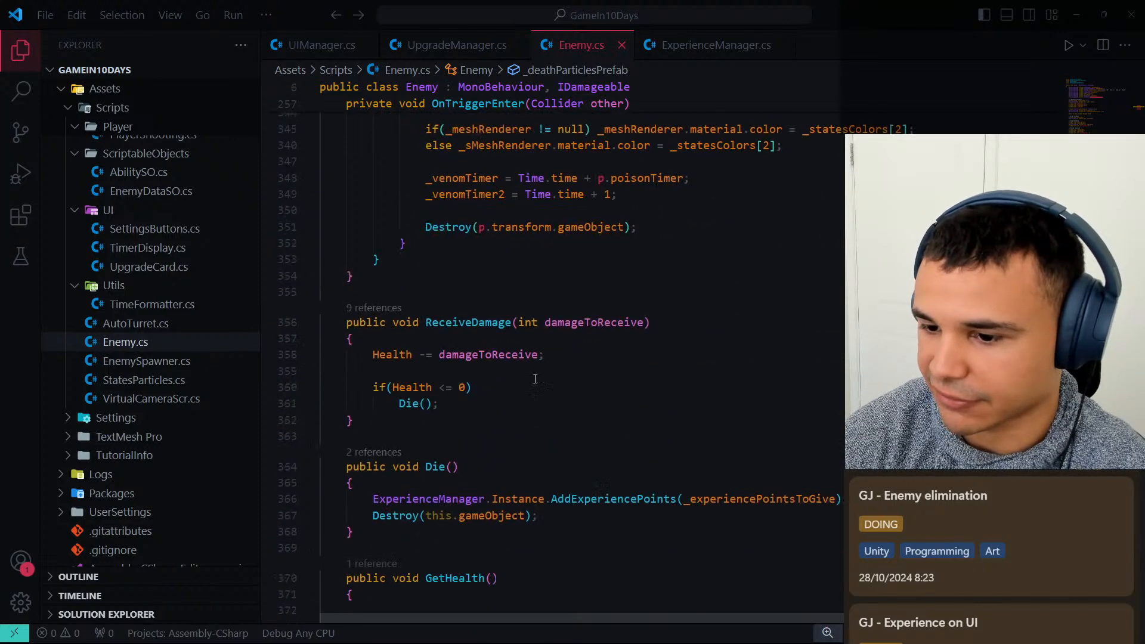
pyautogui.scroll(-3, 409, 406)
pyautogui.click(678, 348)
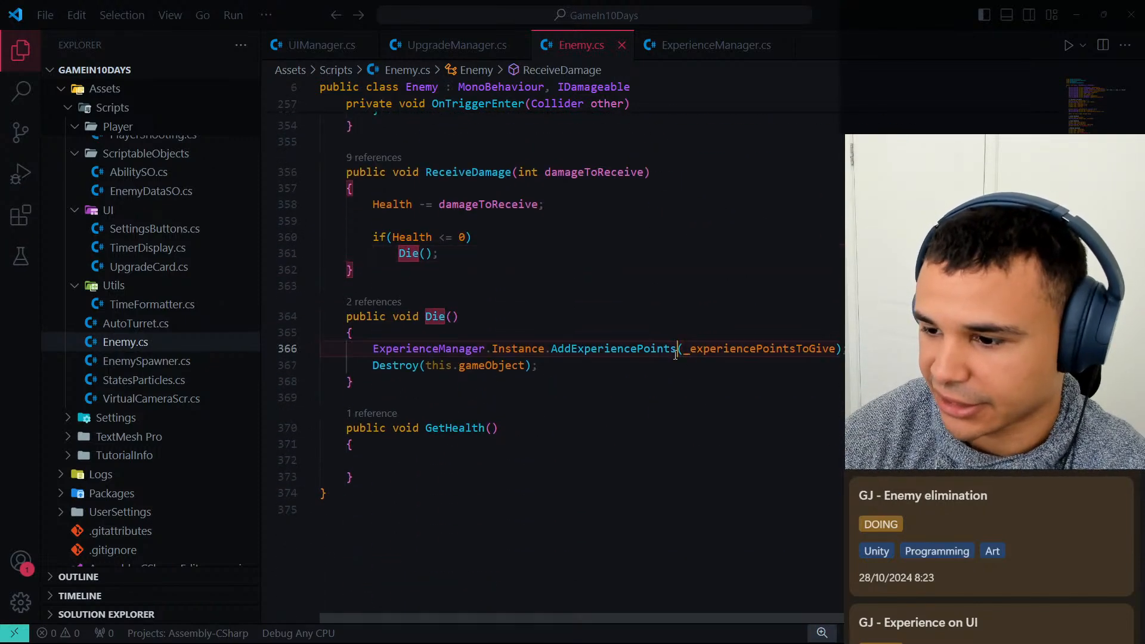
pyautogui.press('End')
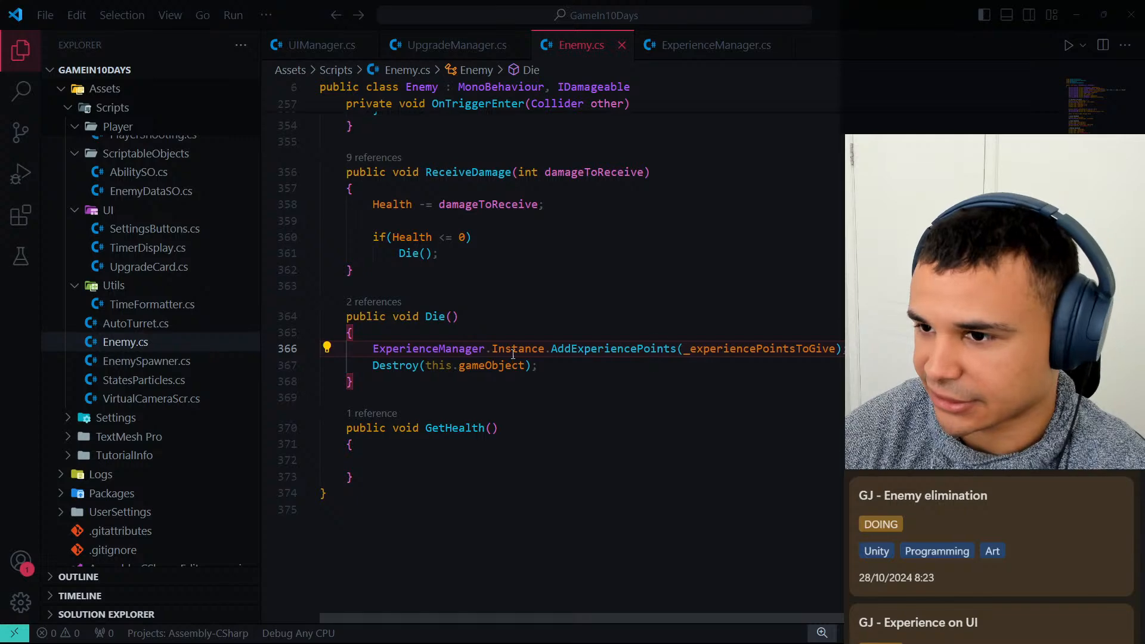
pyautogui.press('Return')
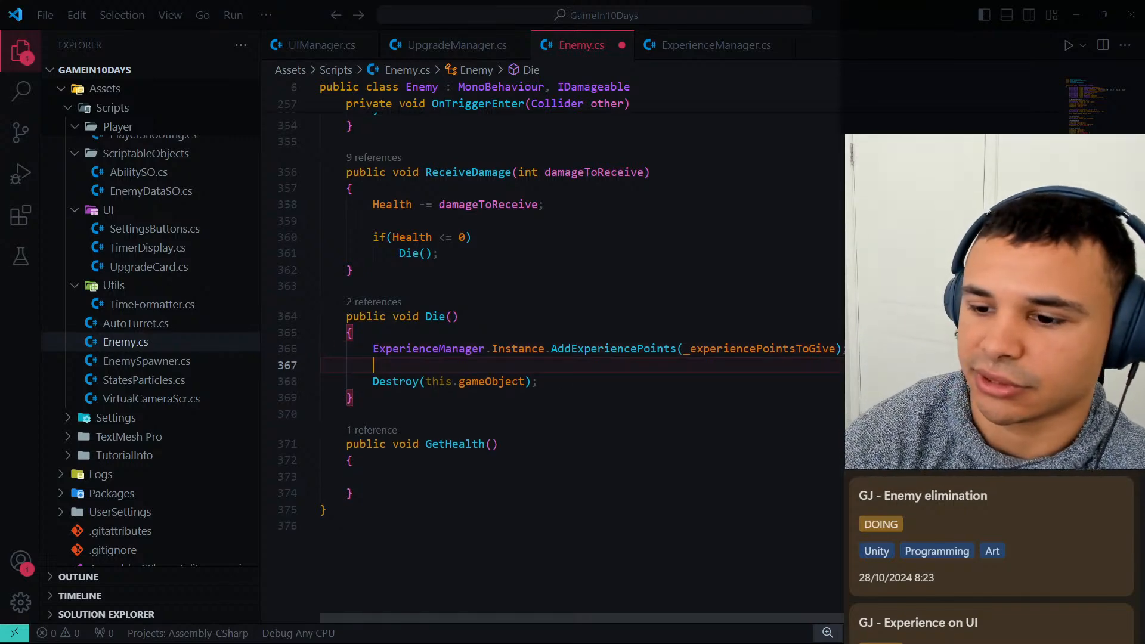
# Add an Instantiate call in Die that spawns _deathParticlesPrefab at transform.position with Quaternion.identity, and save the script.
pyautogui.write('Instantiate')
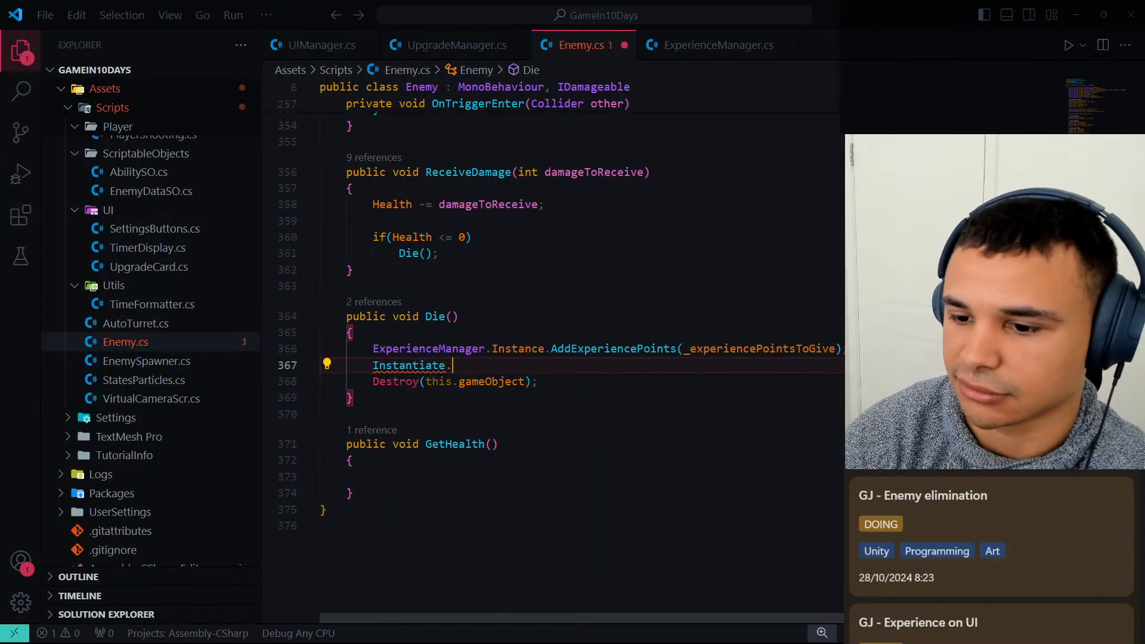
pyautogui.write('.')
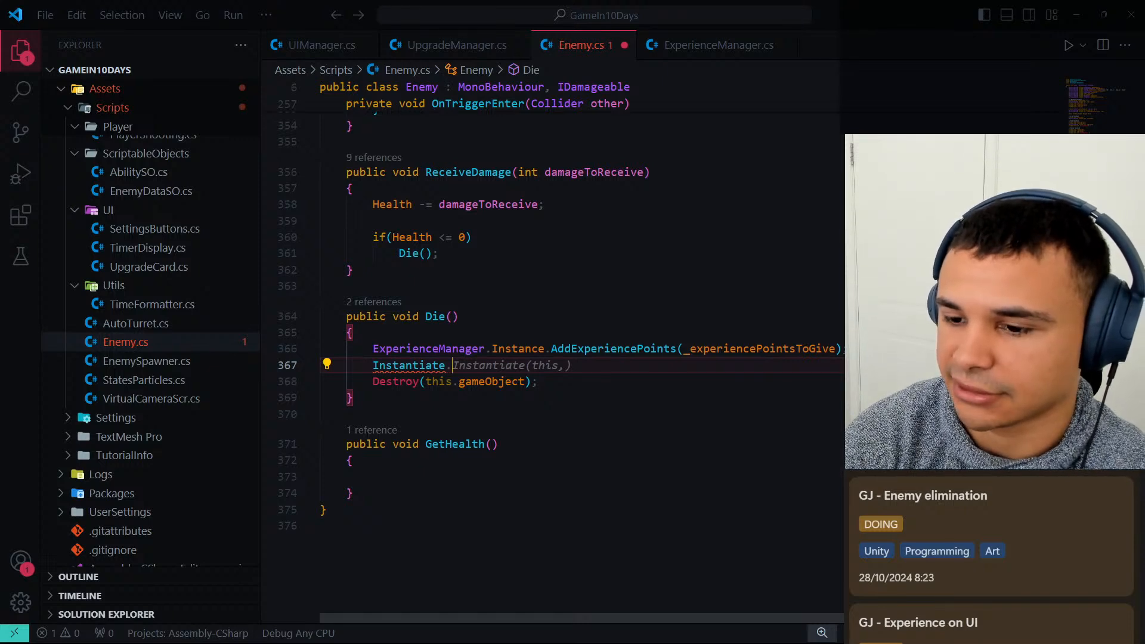
pyautogui.write('(')
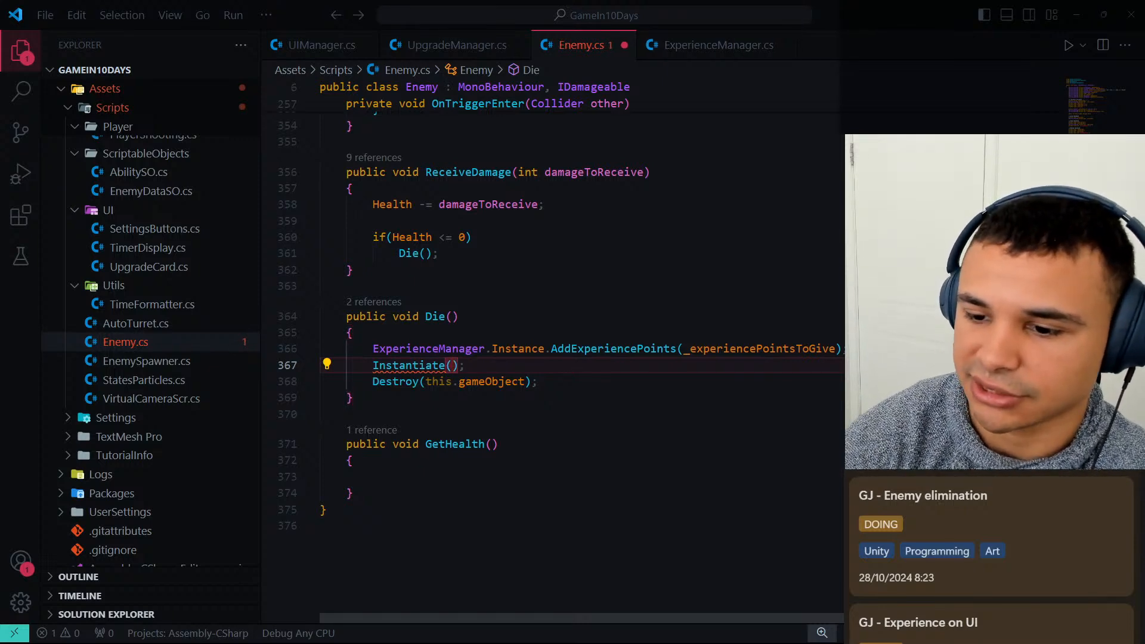
pyautogui.write('_expl')
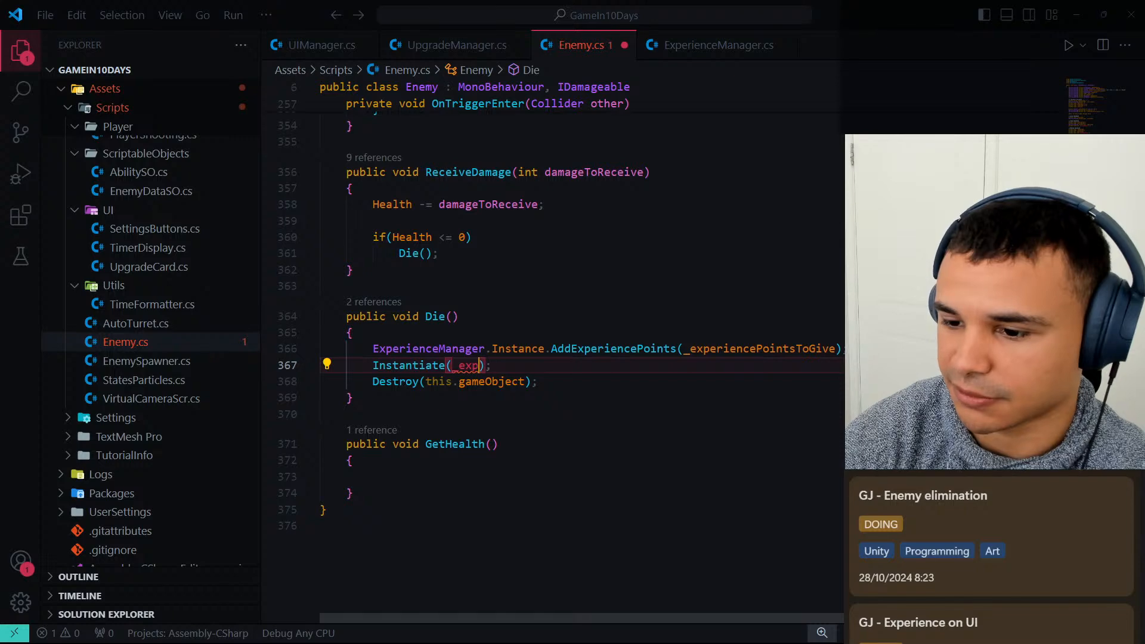
pyautogui.write('dea')
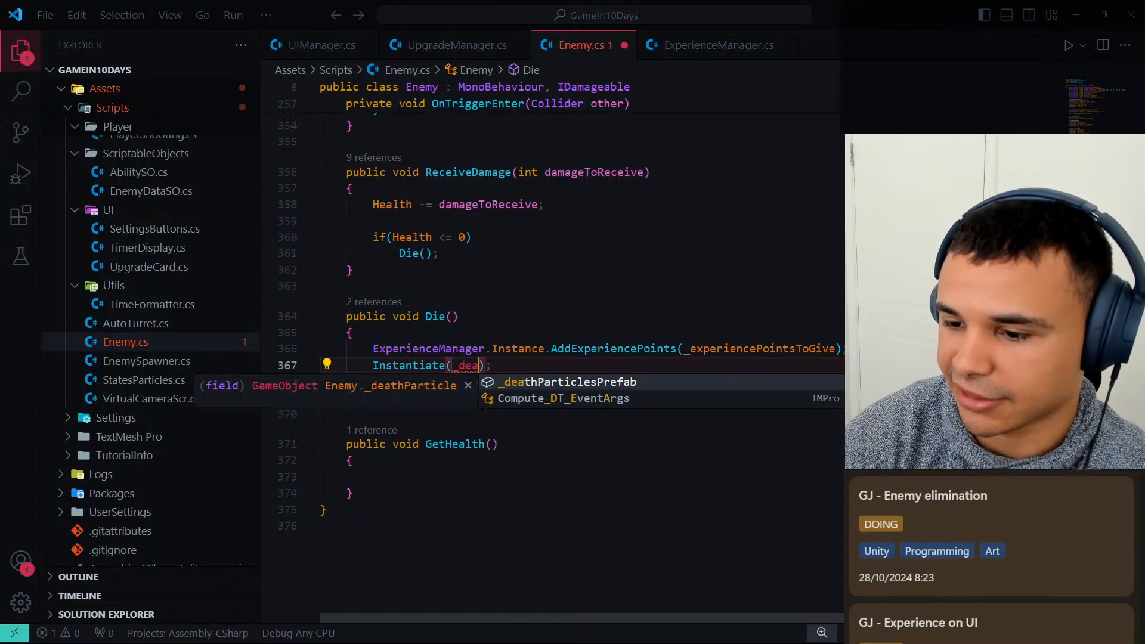
pyautogui.press('Tab')
pyautogui.write(', tra')
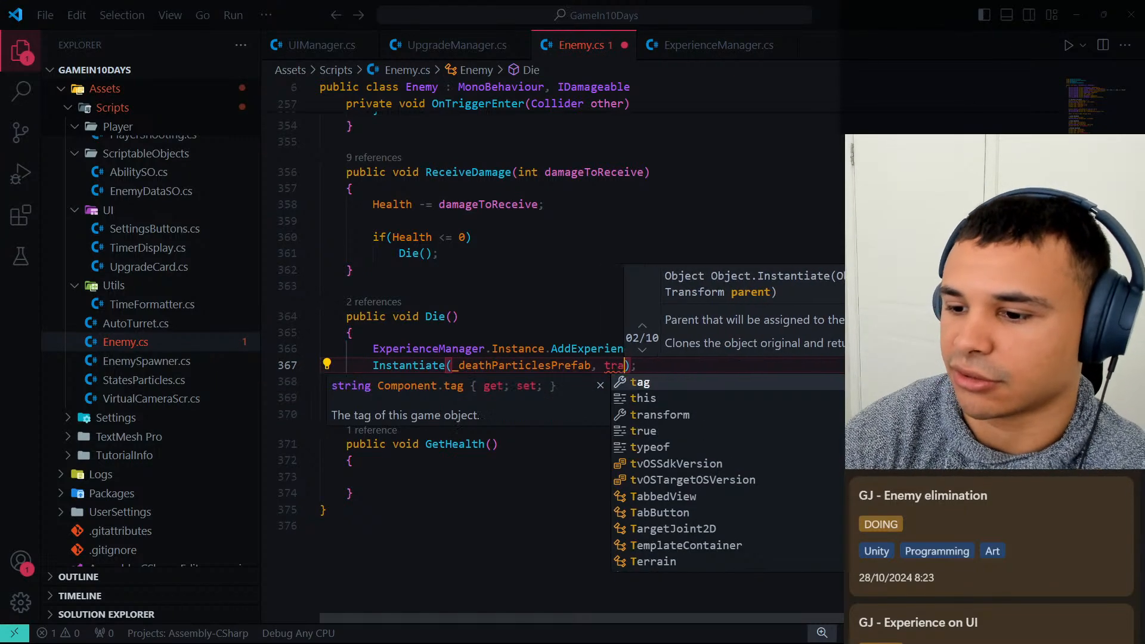
pyautogui.press('Tab')
pyautogui.write('.pos')
pyautogui.press('Tab')
pyautogui.write(', Qua')
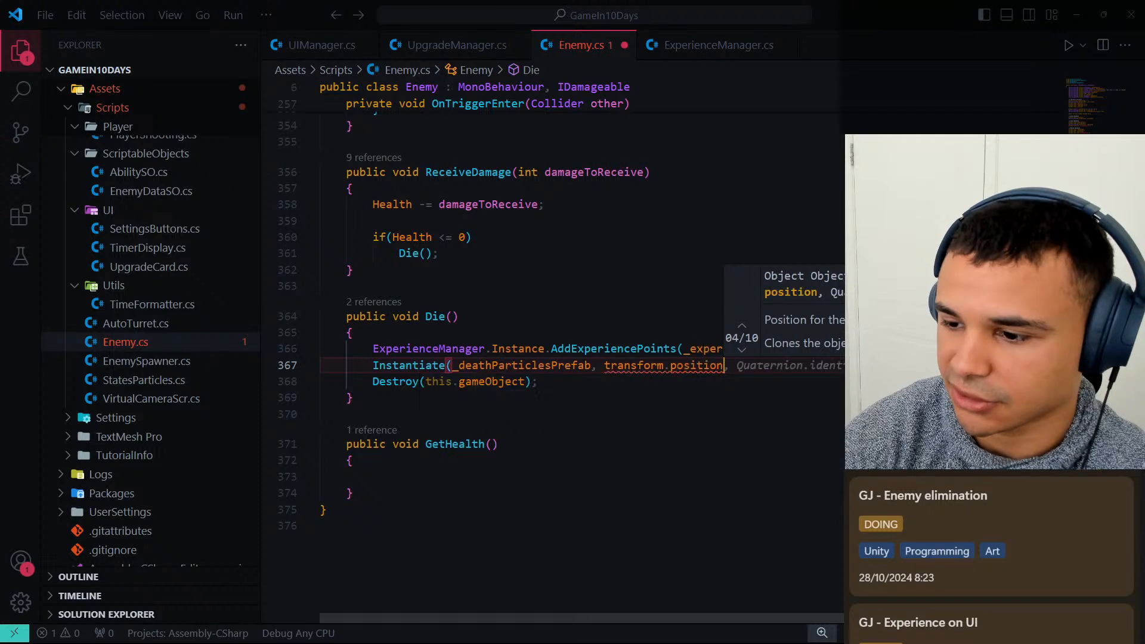
pyautogui.write('te')
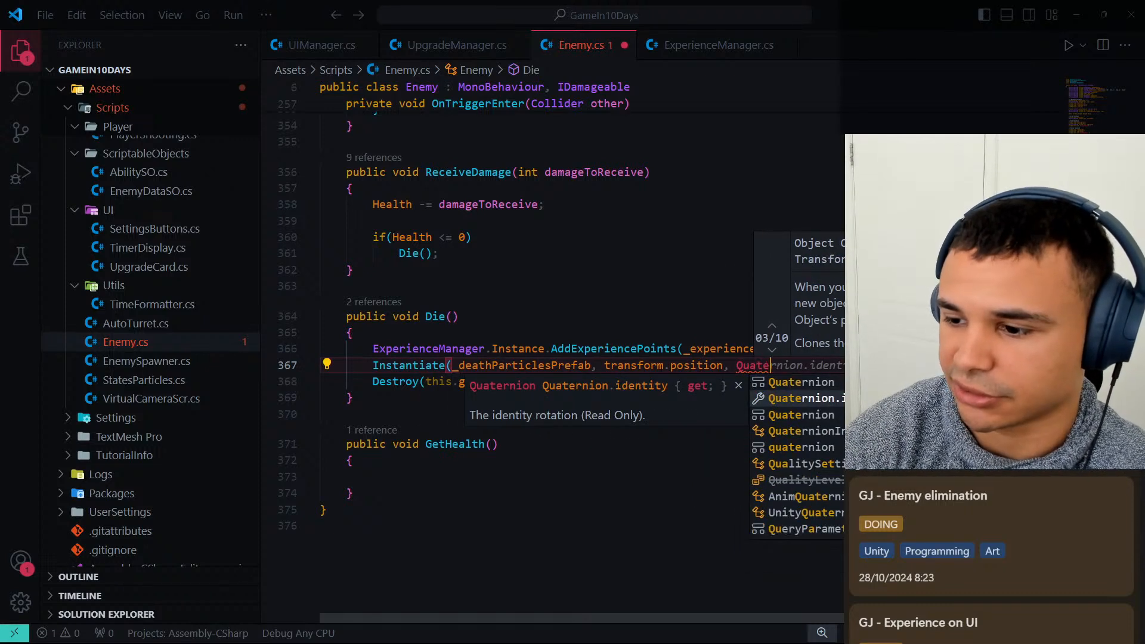
pyautogui.press('Tab')
pyautogui.write('.')
pyautogui.press('BackSpace')
pyautogui.write(')')
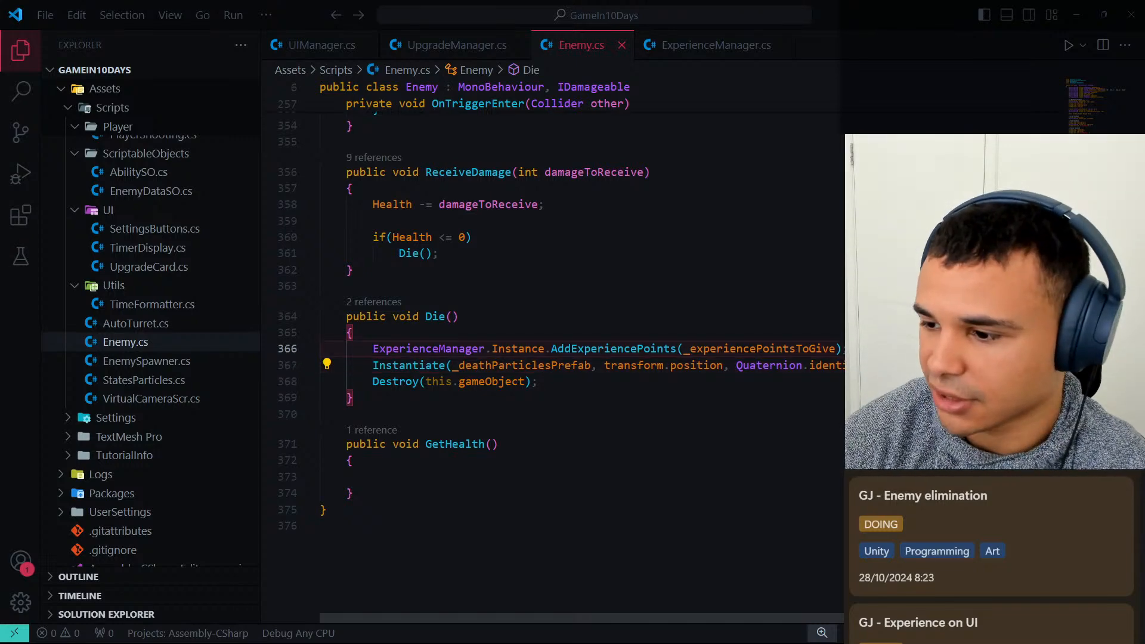
# Switch to Unity and create a C# script named DestroyInSeconds in the Scripts folder.
pyautogui.click(1076, 14)
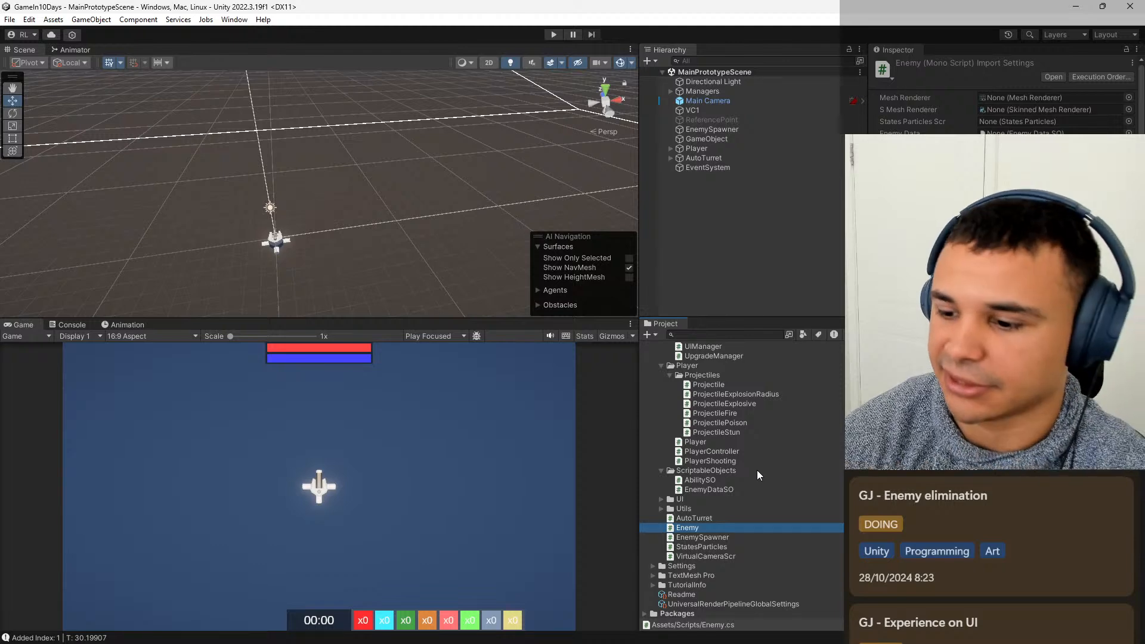
pyautogui.scroll(3, 754, 470)
pyautogui.scroll(3, 753, 475)
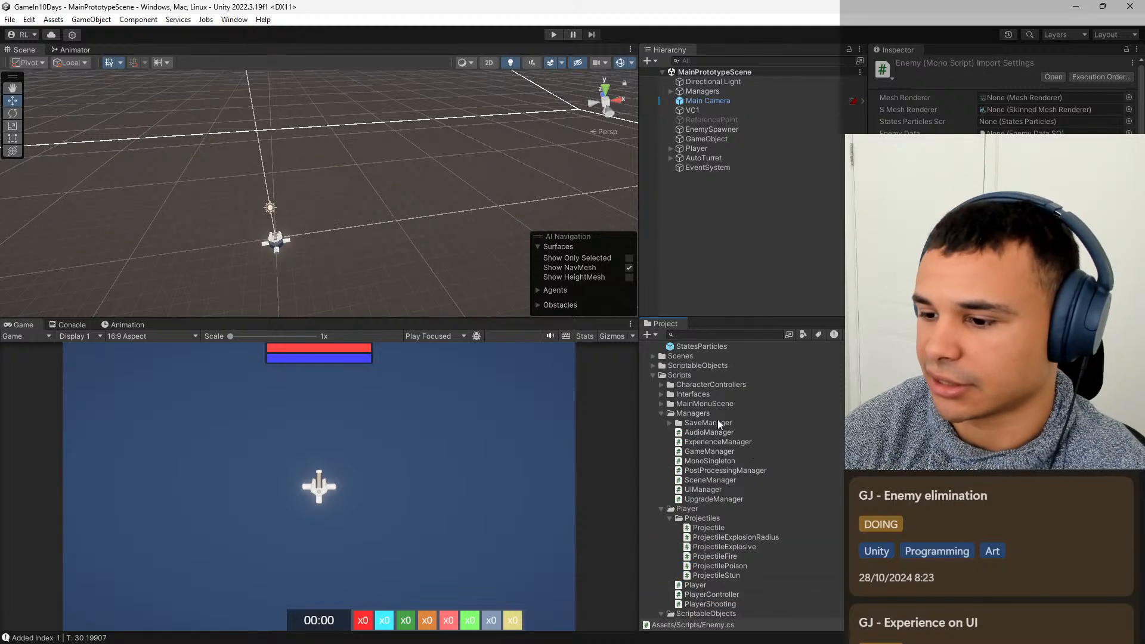
pyautogui.rightClick(695, 374)
pyautogui.moveTo(780, 43)
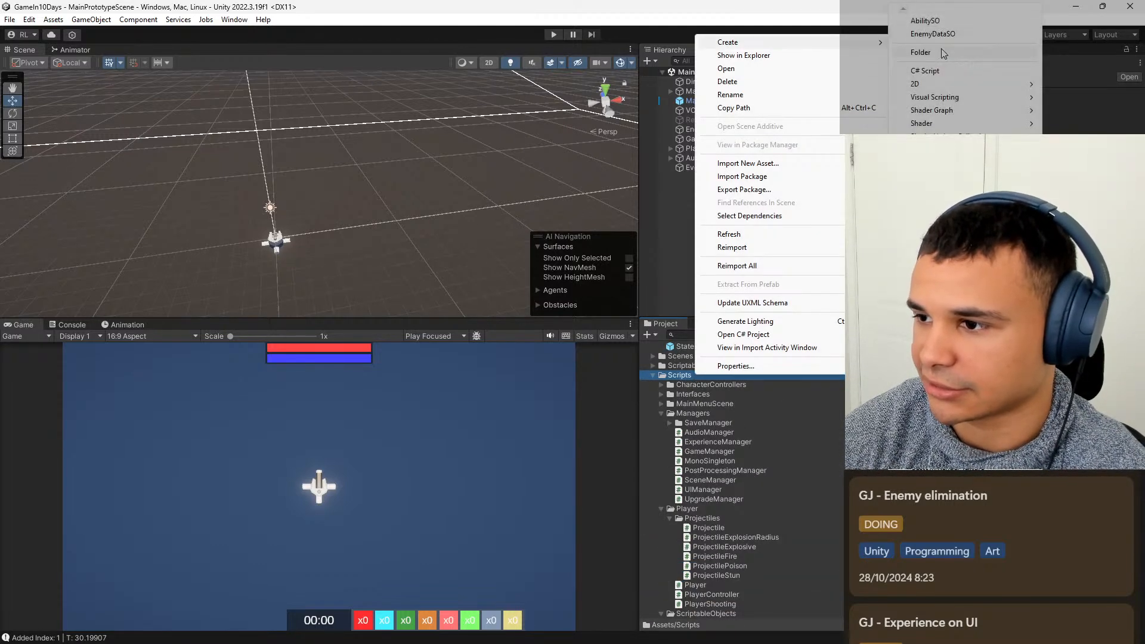
pyautogui.click(943, 71)
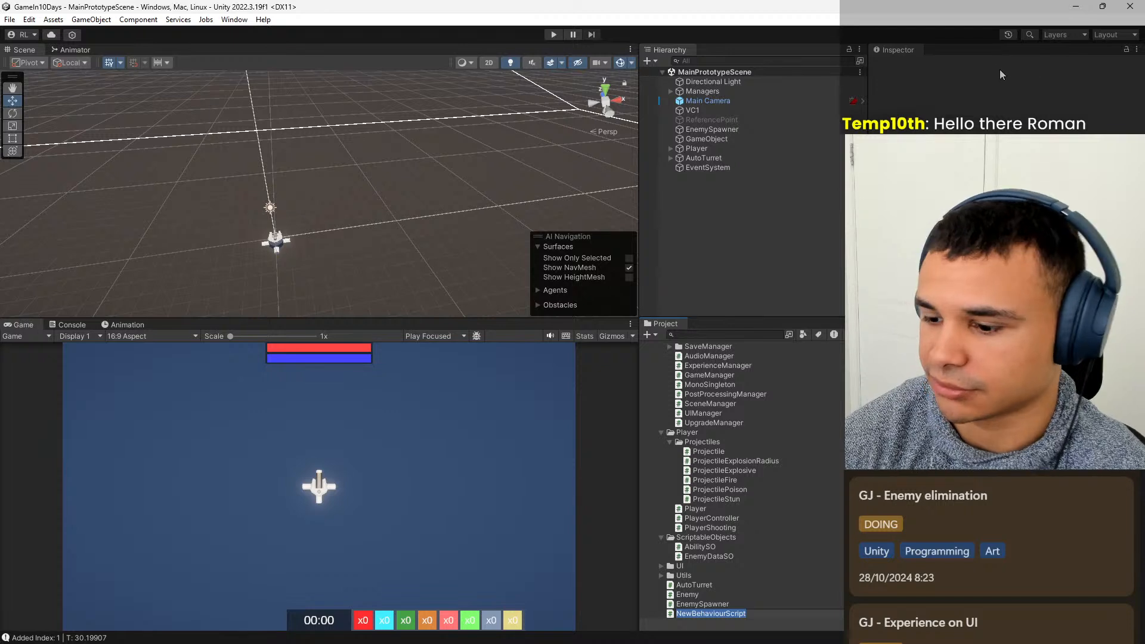
pyautogui.write('Destr')
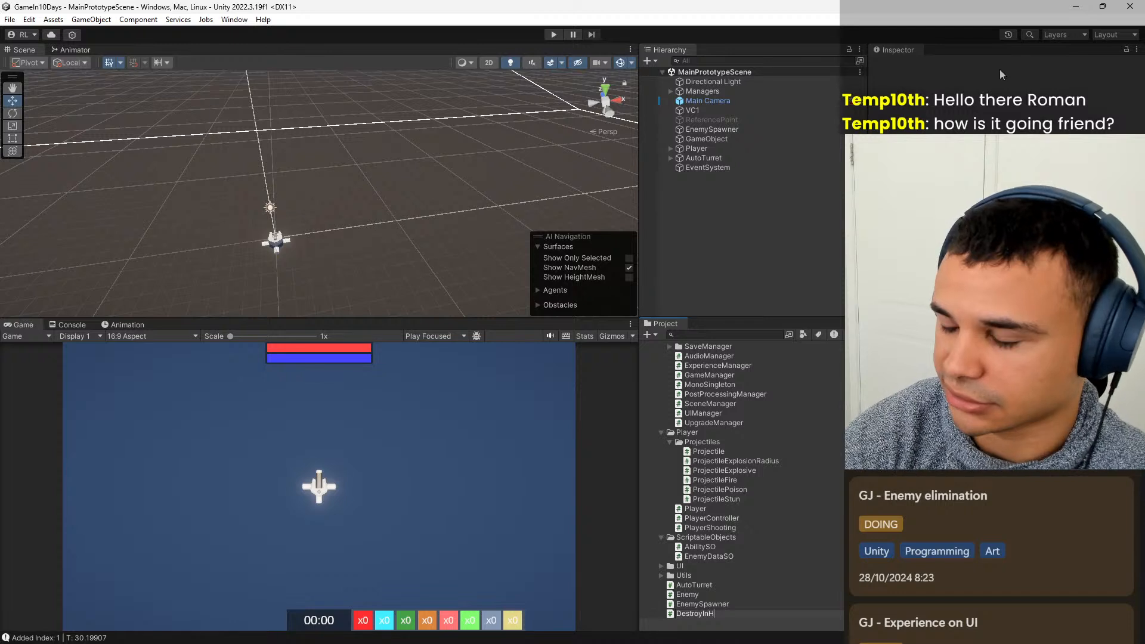
pyautogui.write('oyInSeco')
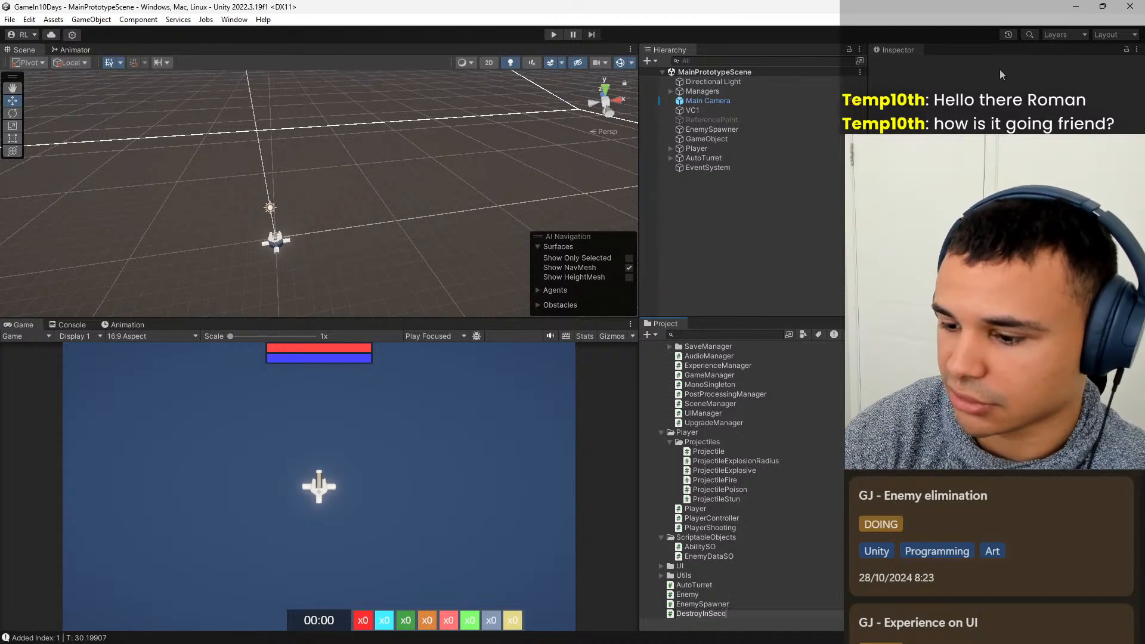
pyautogui.write('nds')
pyautogui.press('Return')
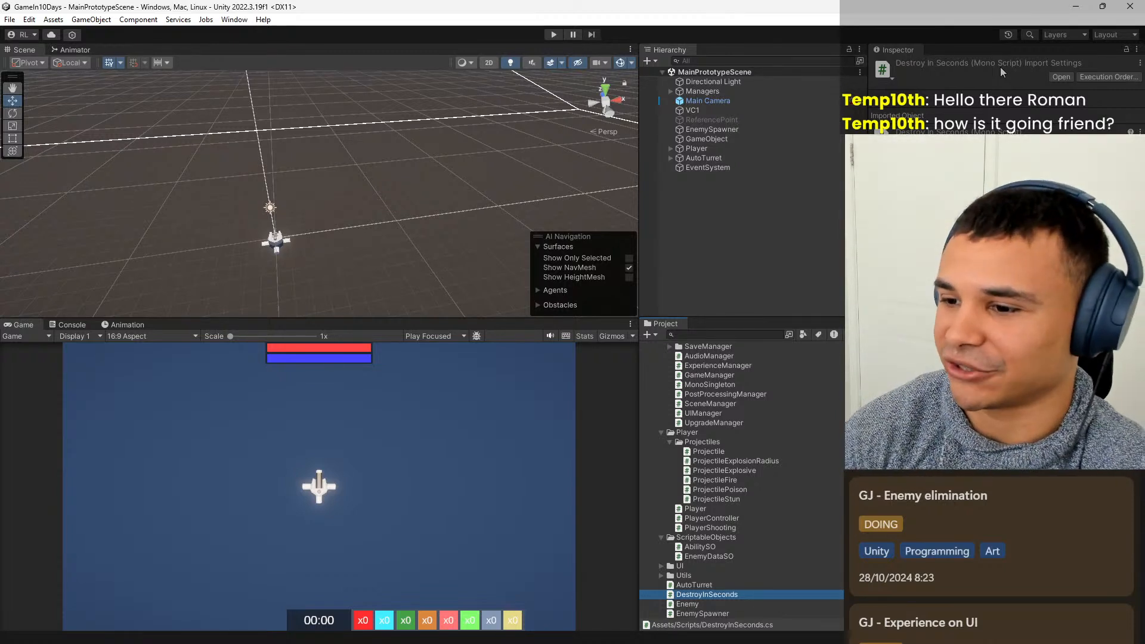
pyautogui.click(756, 217)
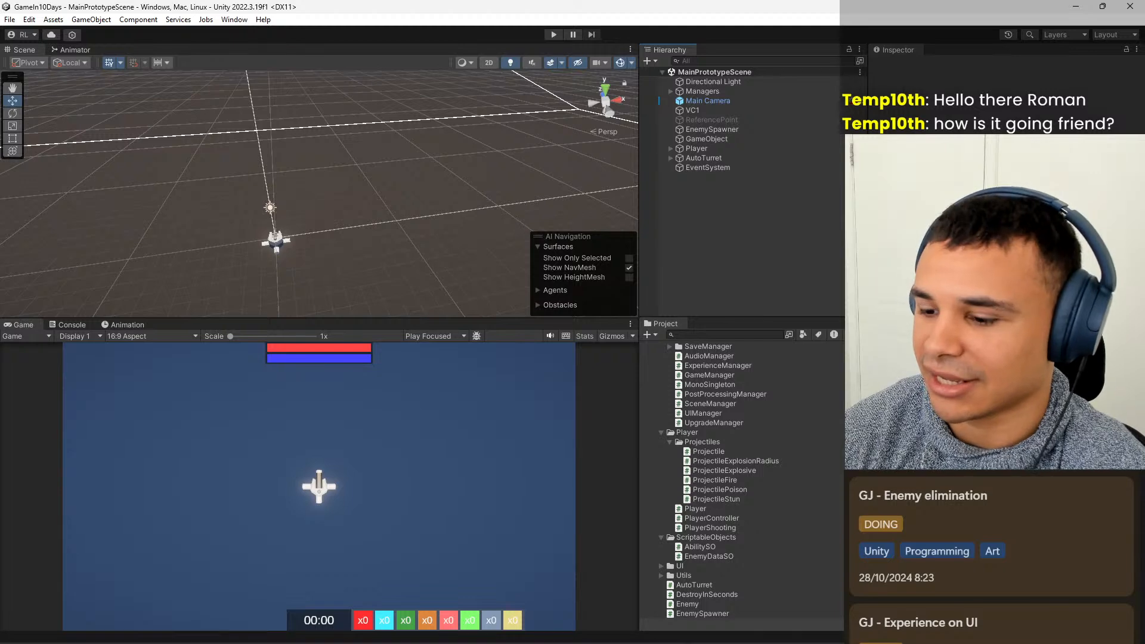
pyautogui.click(717, 632)
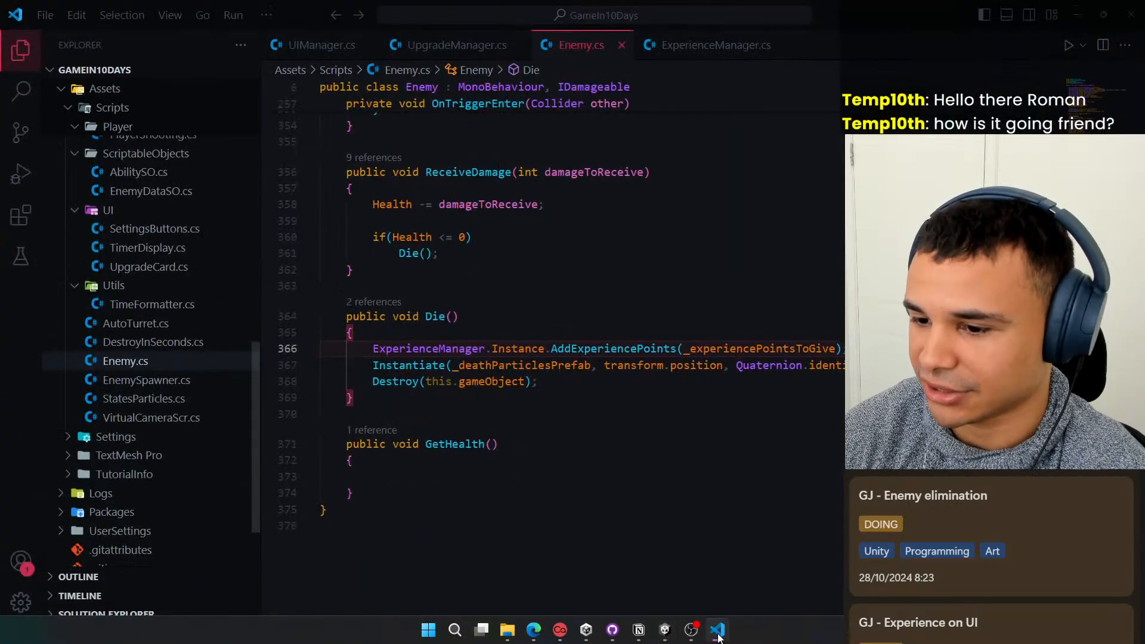
pyautogui.click(718, 633)
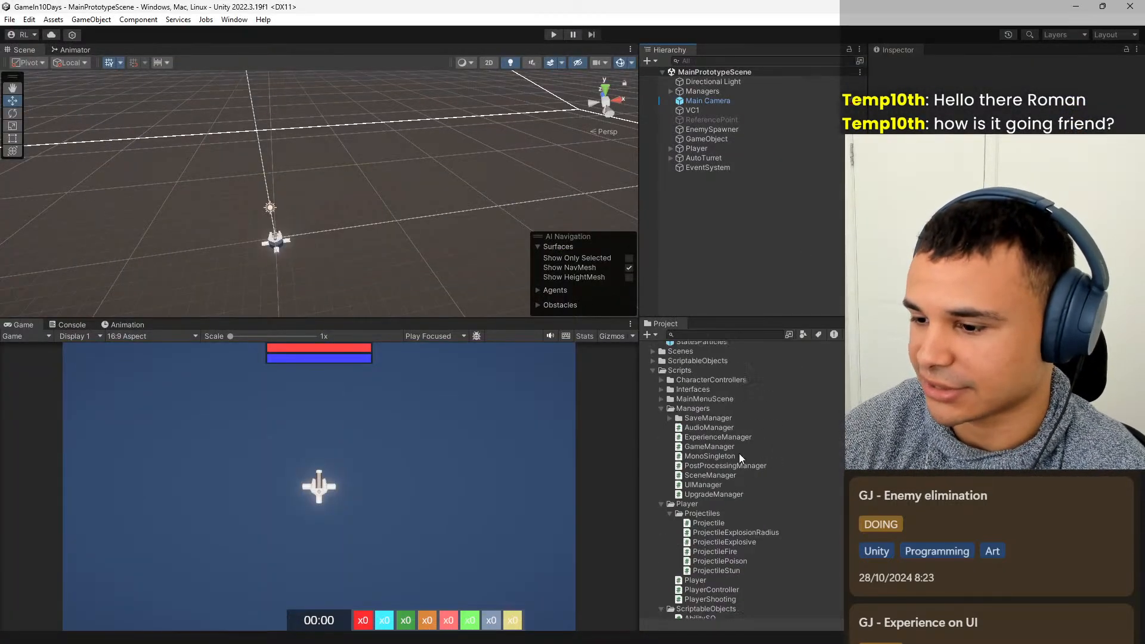
# Open the EnemyDeathParticles prefab from the Prefabs folder for editing.
pyautogui.scroll(10, 739, 451)
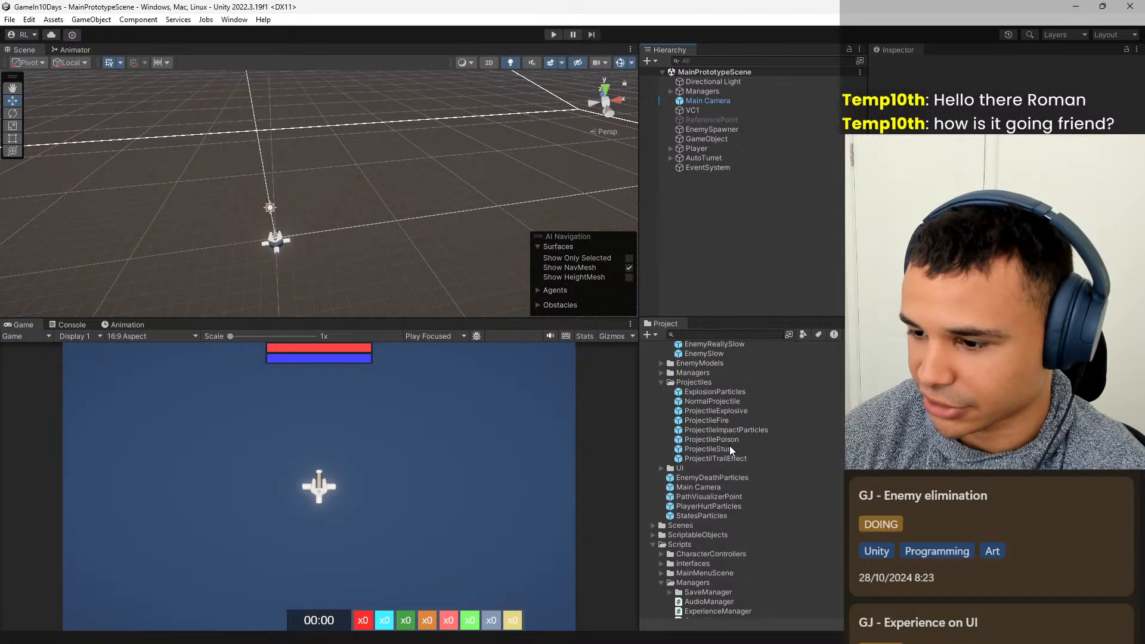
pyautogui.click(704, 506)
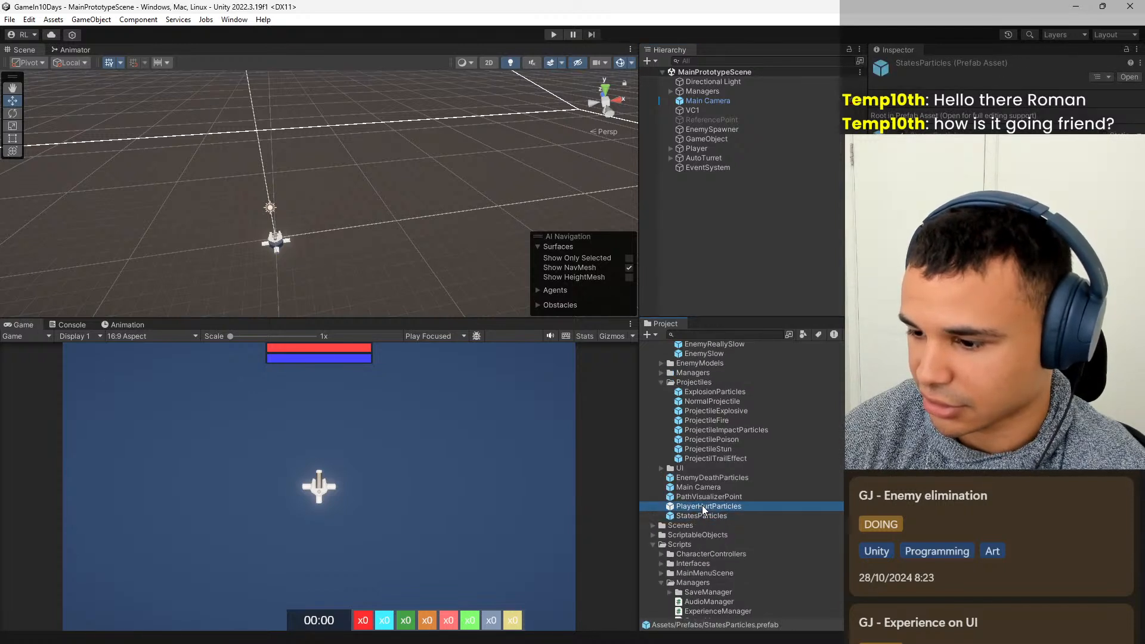
pyautogui.click(709, 499)
pyautogui.click(709, 507)
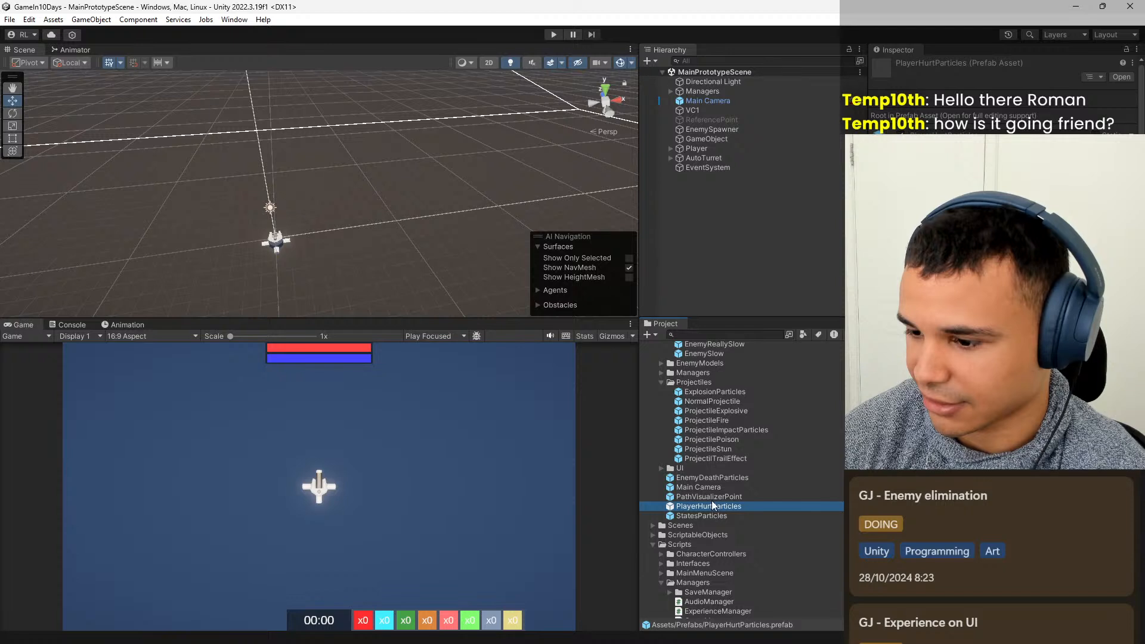
pyautogui.click(712, 496)
pyautogui.click(715, 487)
pyautogui.click(718, 478)
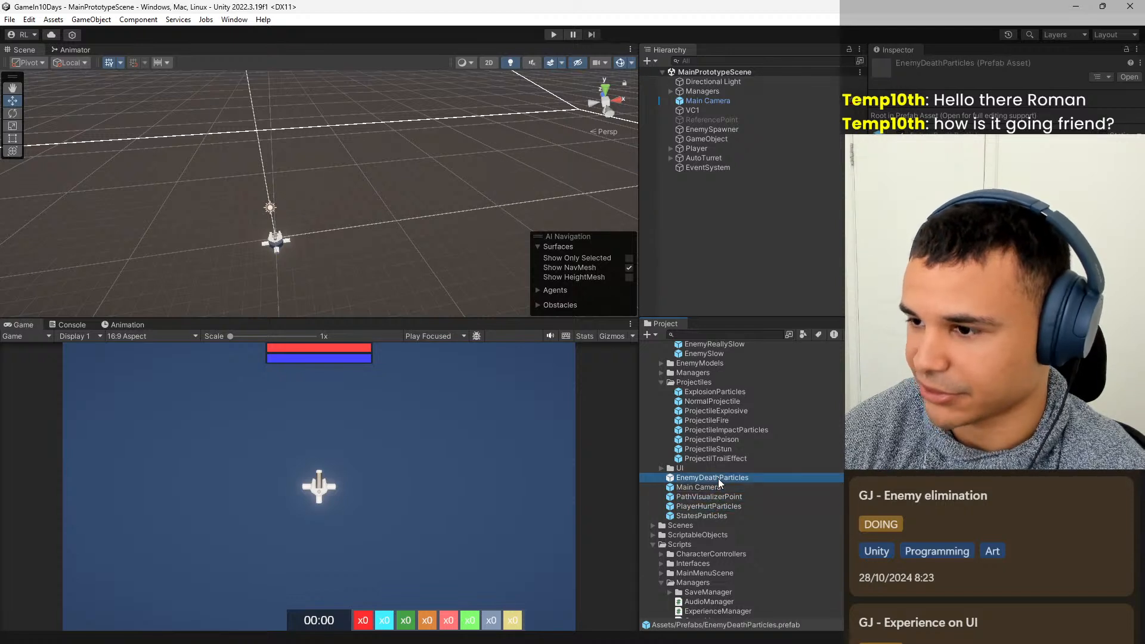
pyautogui.doubleClick(718, 478)
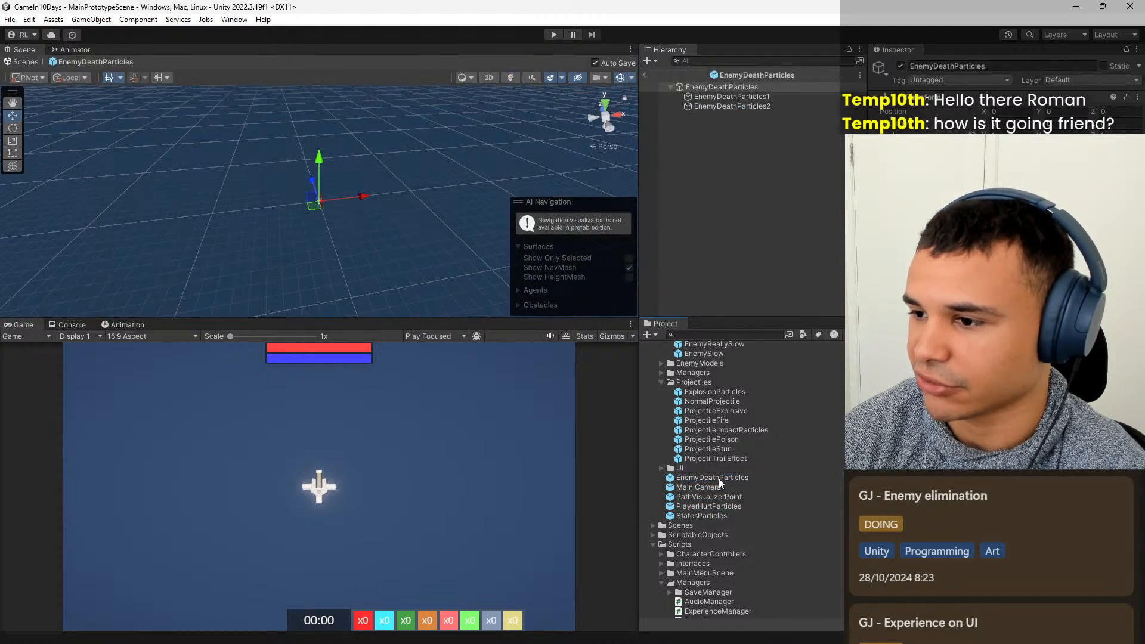
# Open the DestroyInSeconds script from the Scripts folder and delete its template Start and Update methods with their comments.
pyautogui.scroll(-5, 707, 573)
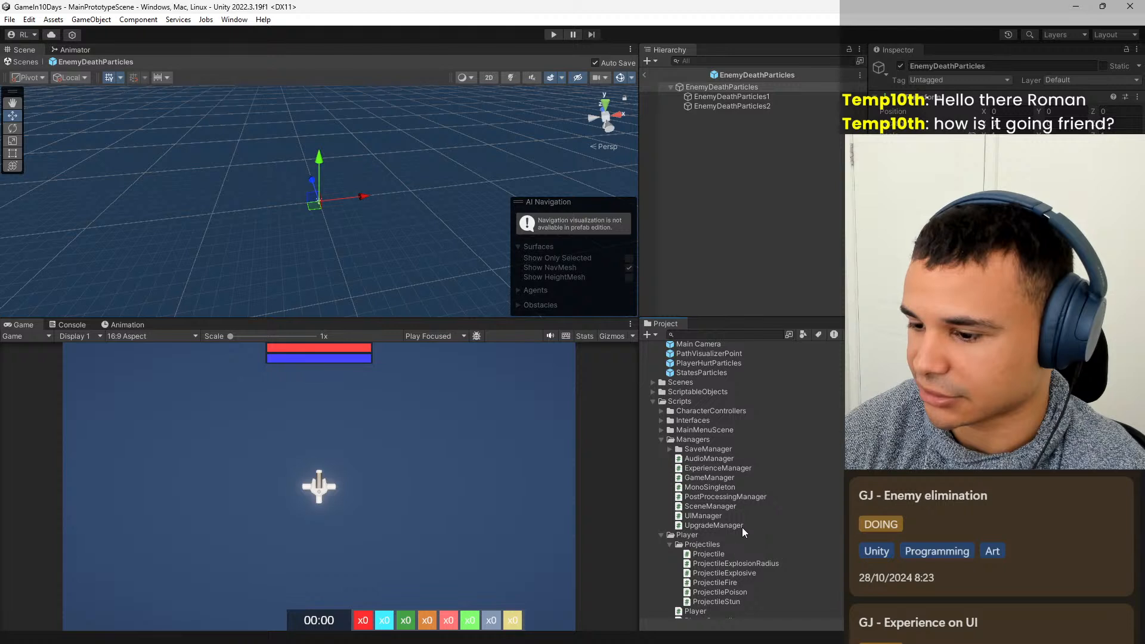
pyautogui.scroll(-6, 742, 527)
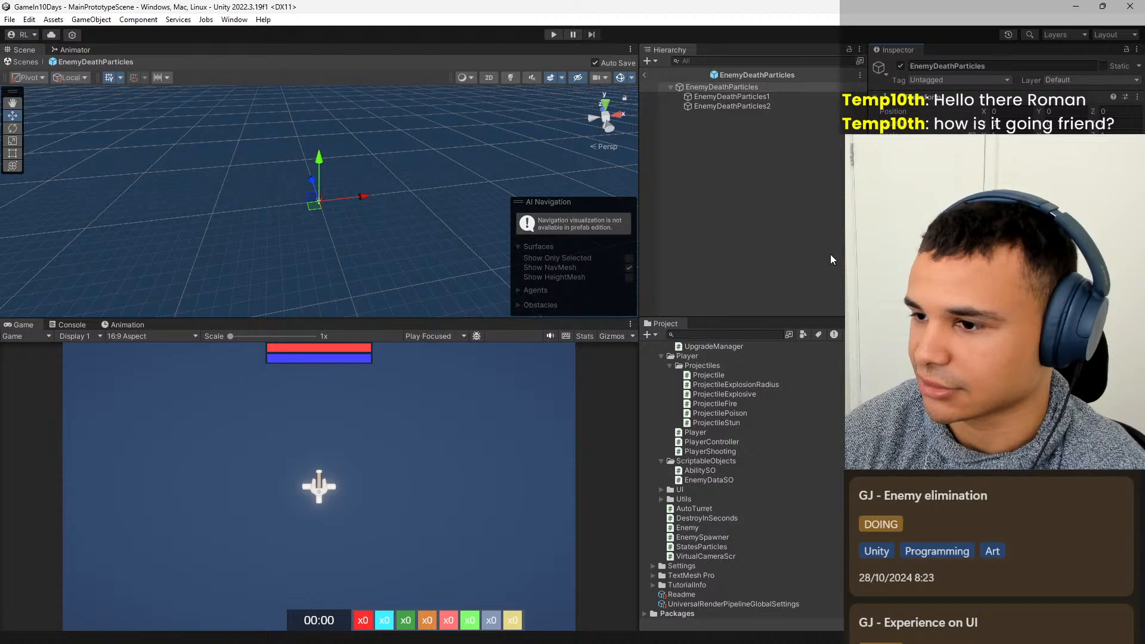
pyautogui.moveTo(672, 636)
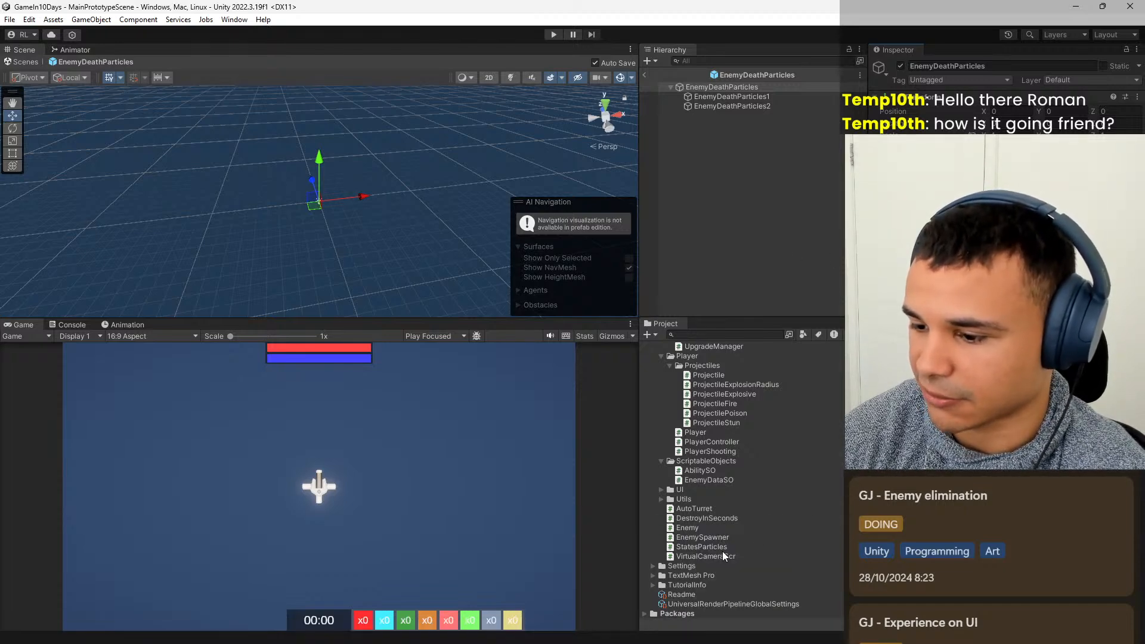
pyautogui.doubleClick(721, 516)
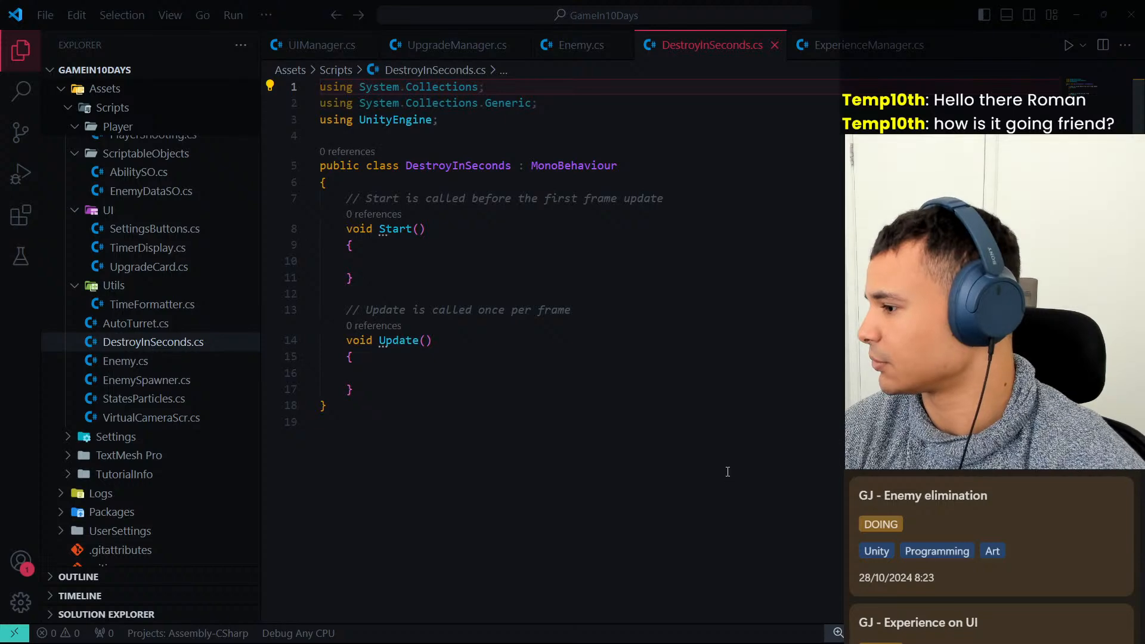
pyautogui.click(385, 379)
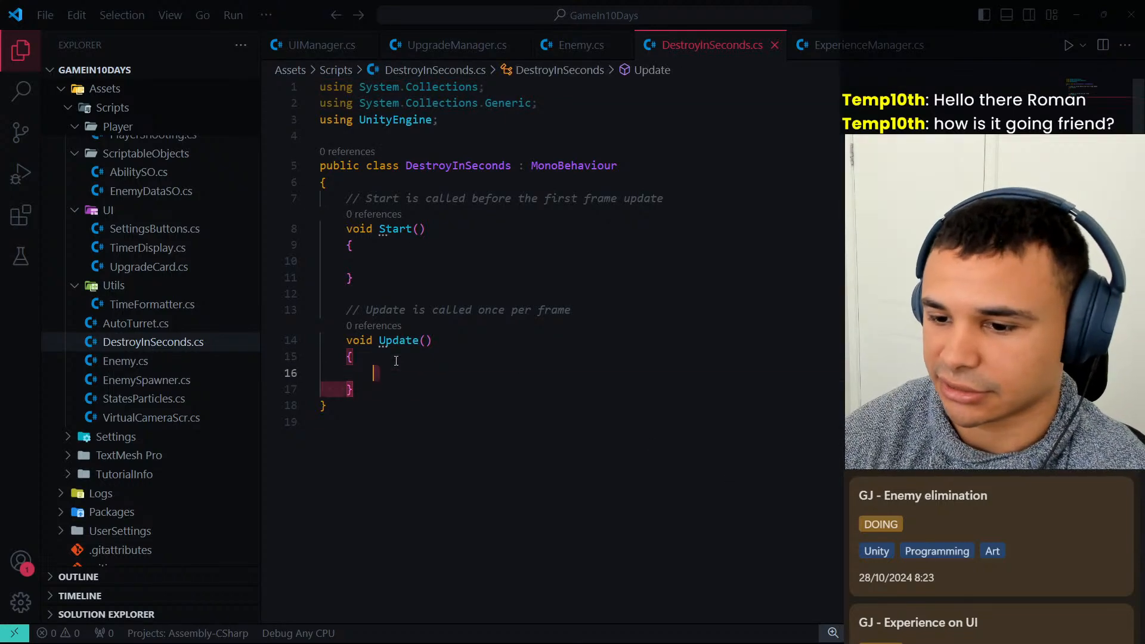
pyautogui.moveTo(356, 390); pyautogui.dragTo(348, 199)
pyautogui.press('BackSpace')
# Write an expression-bodied Start method that calls Destroy on this.gameObject, leaving the second argument empty.
pyautogui.write('void St')
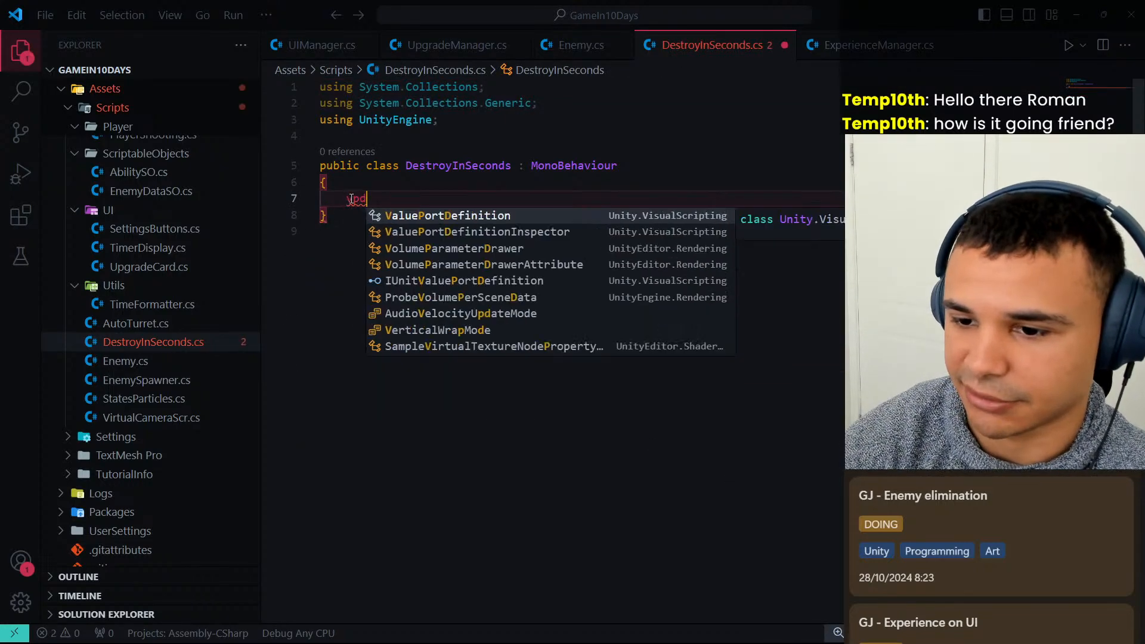
pyautogui.write('art()')
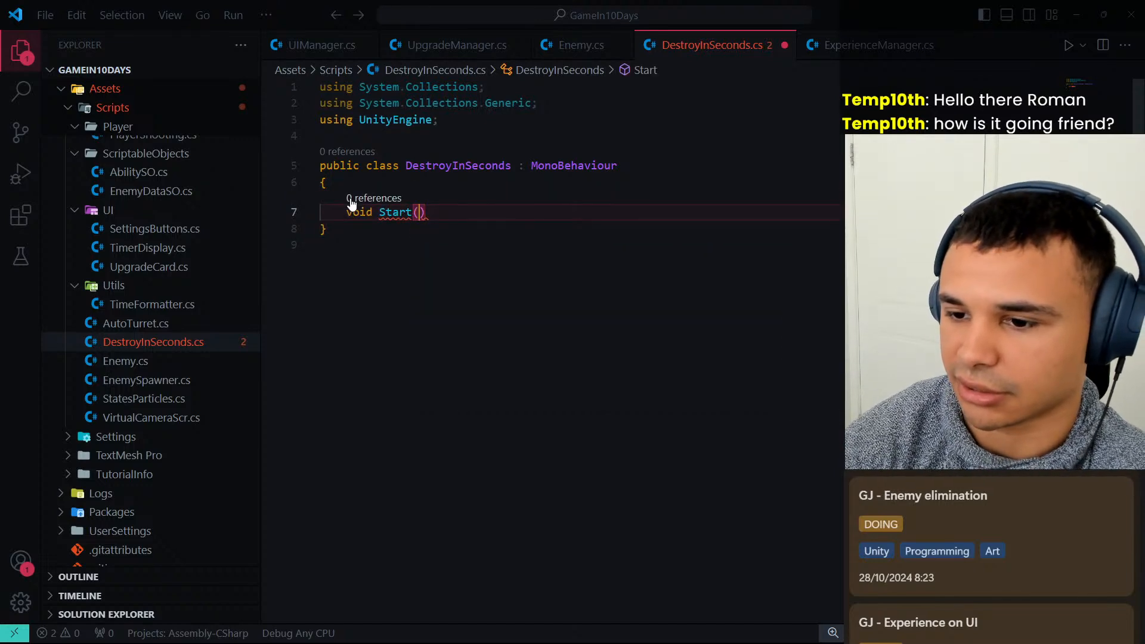
pyautogui.write(' => Destro')
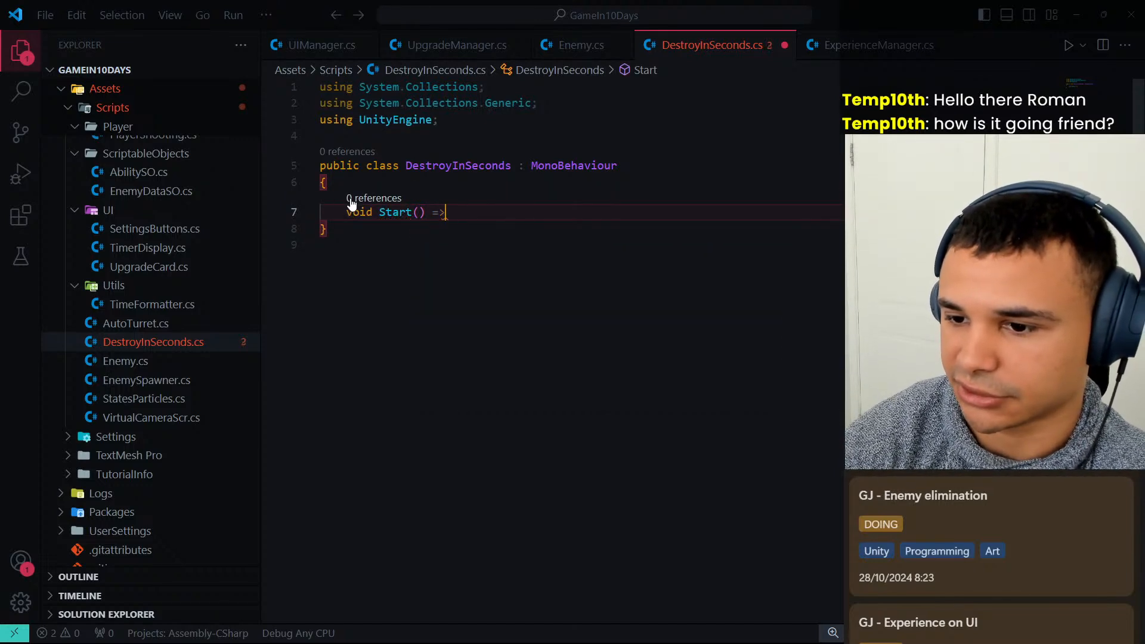
pyautogui.write('y(')
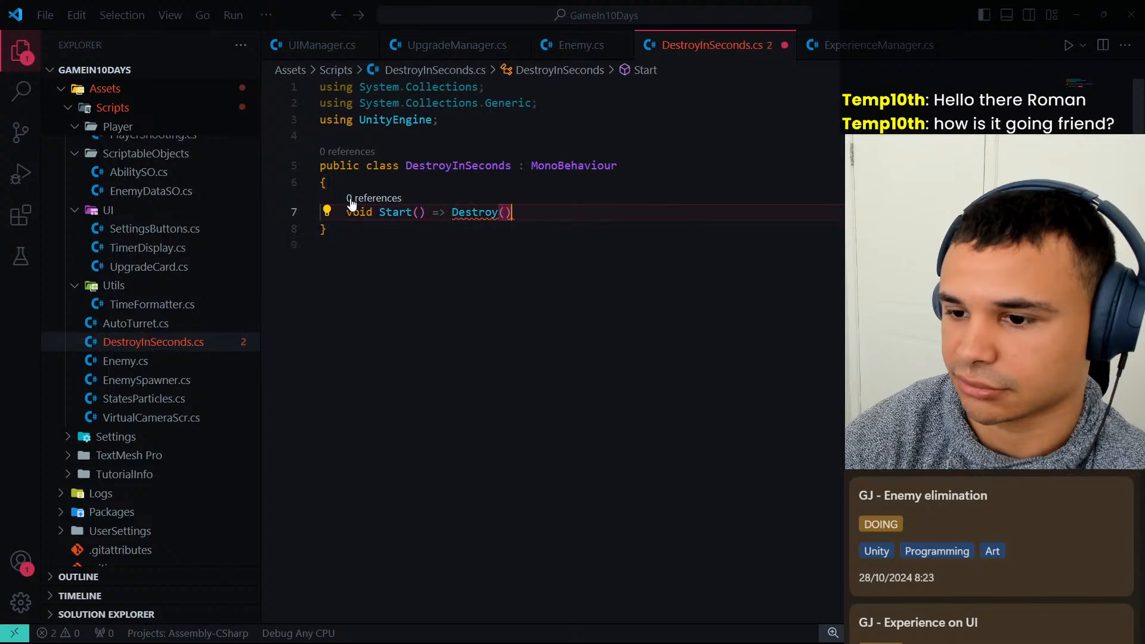
pyautogui.write('this.')
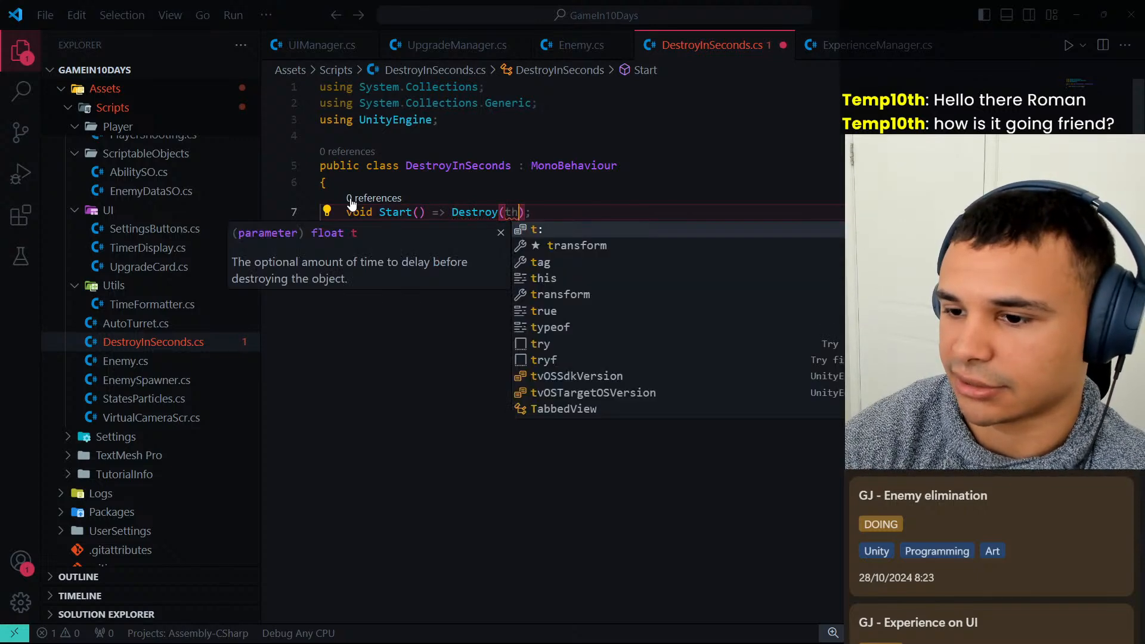
pyautogui.write('game')
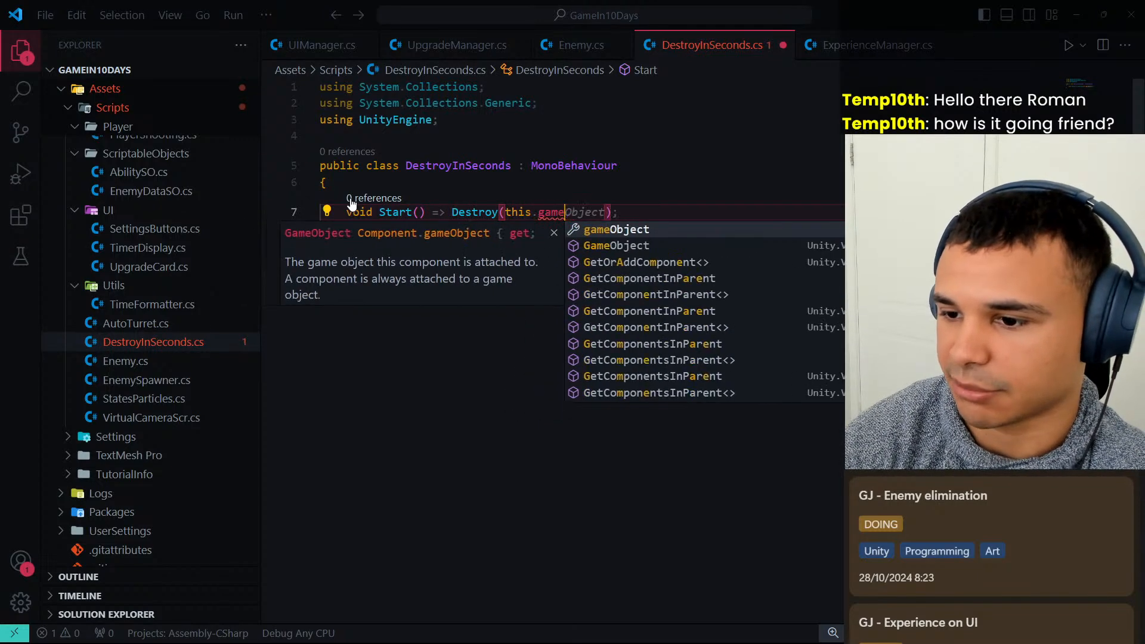
pyautogui.press('Tab')
pyautogui.write(',')
pyautogui.press('Escape')
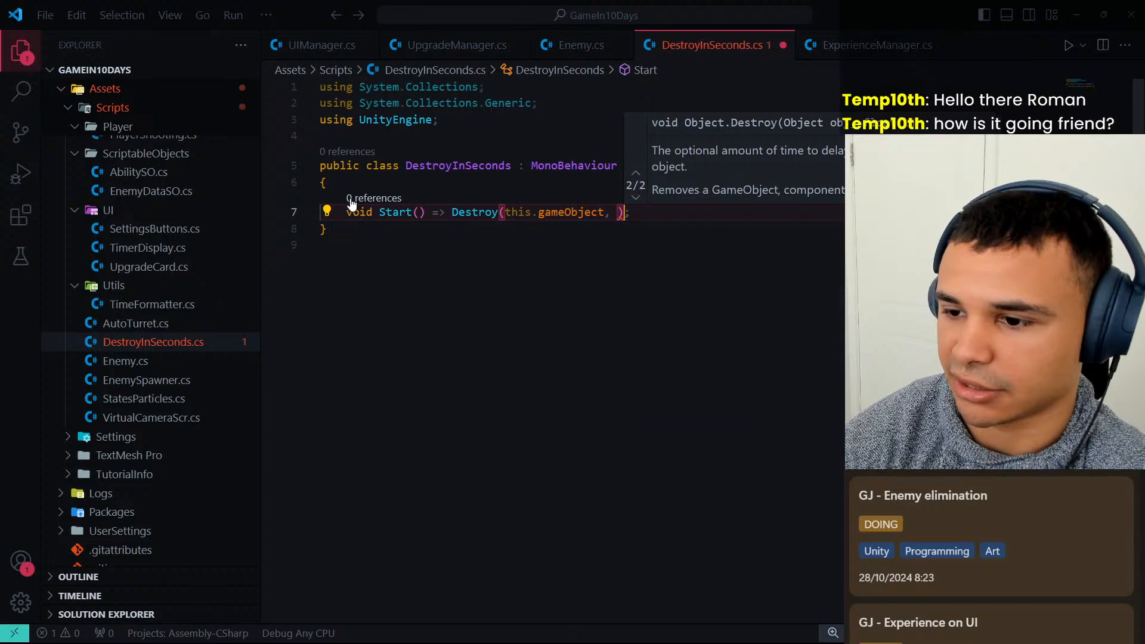
pyautogui.press('Escape')
# Declare a serialized private float field _secondsToDestroy with a default of 1 above the Start method.
pyautogui.press('Up')
pyautogui.press('Return')
pyautogui.write('[Serial')
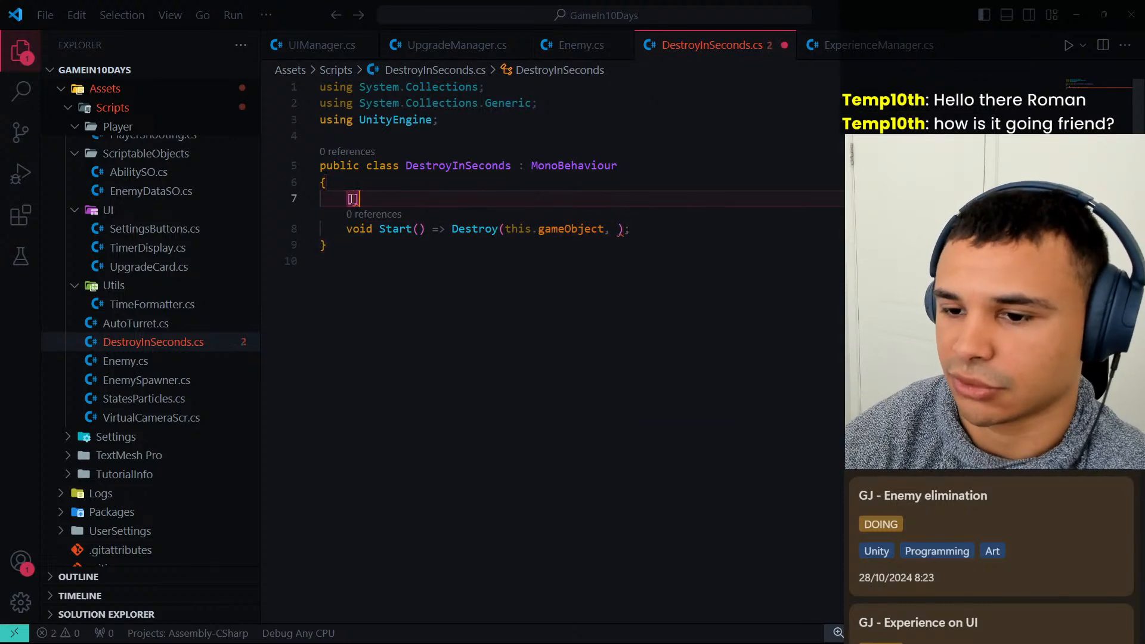
pyautogui.write('izeField] private')
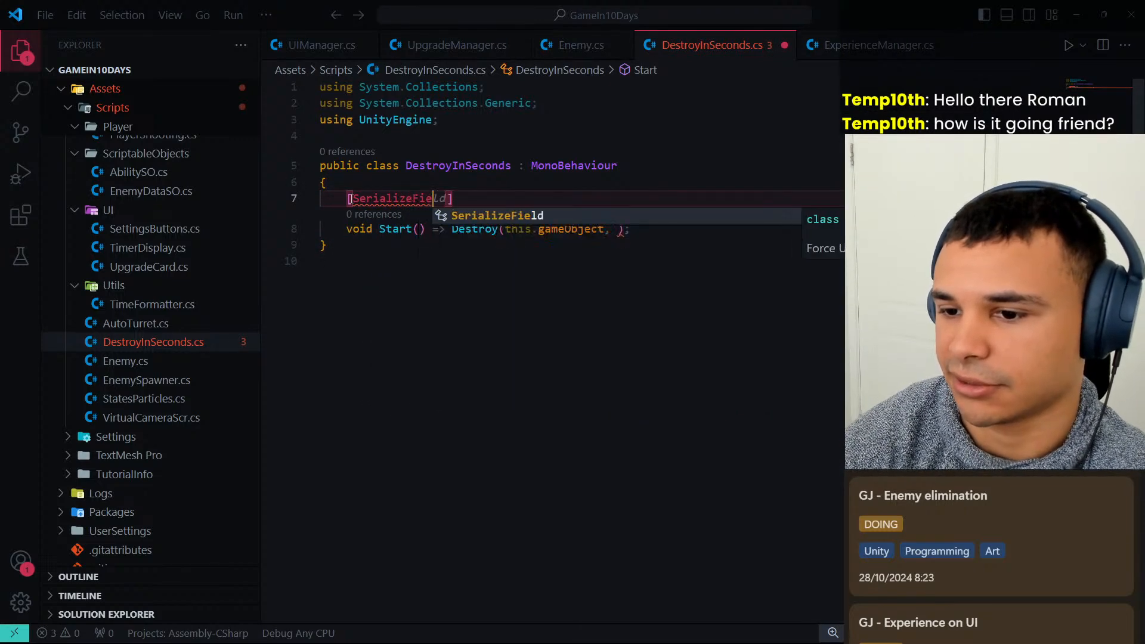
pyautogui.write('fl')
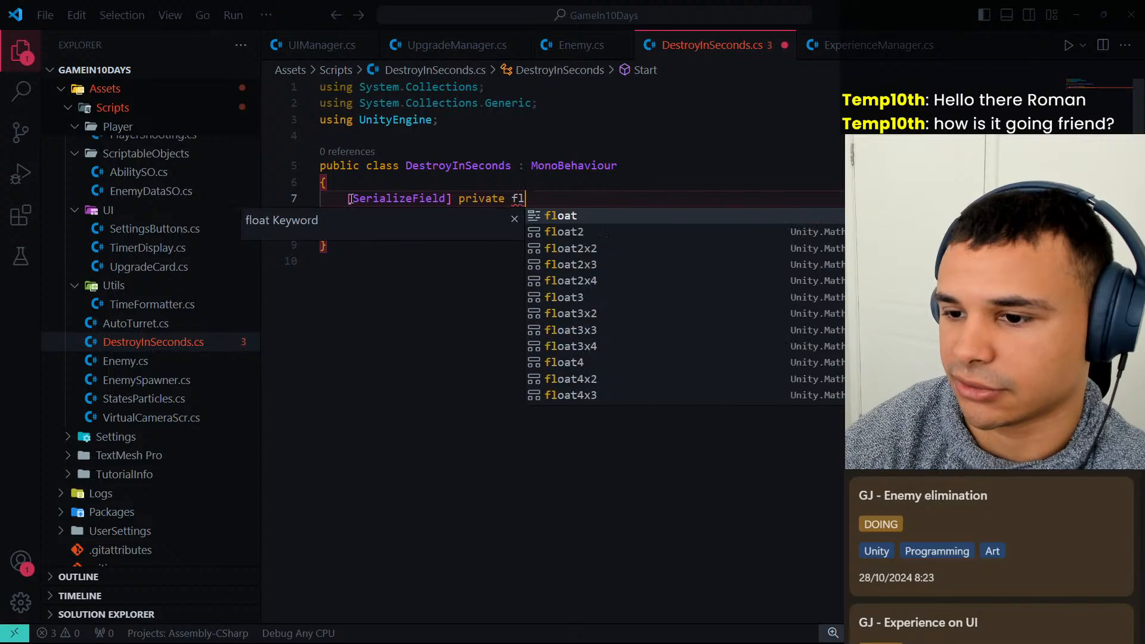
pyautogui.write('oat _secondsToDess')
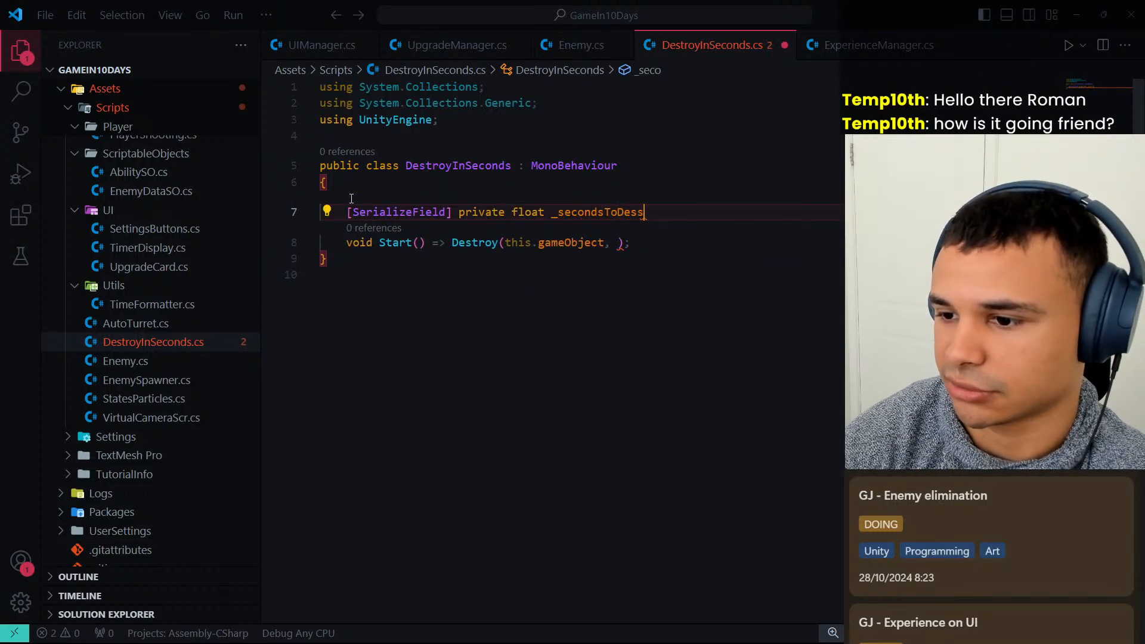
pyautogui.press('BackSpace')
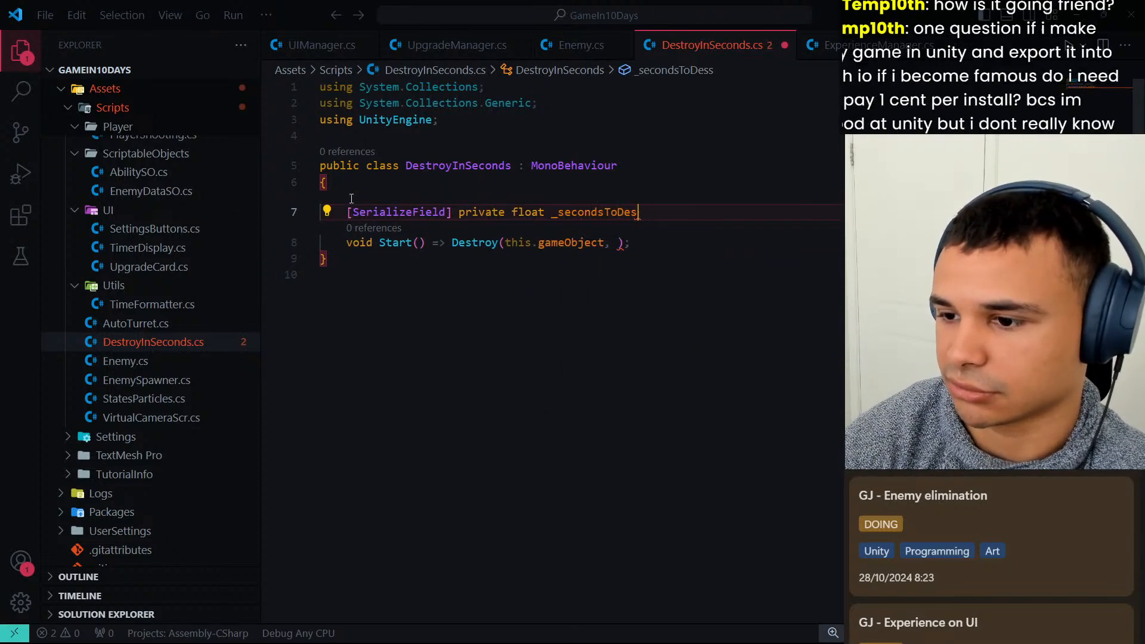
pyautogui.write('troy = 1;')
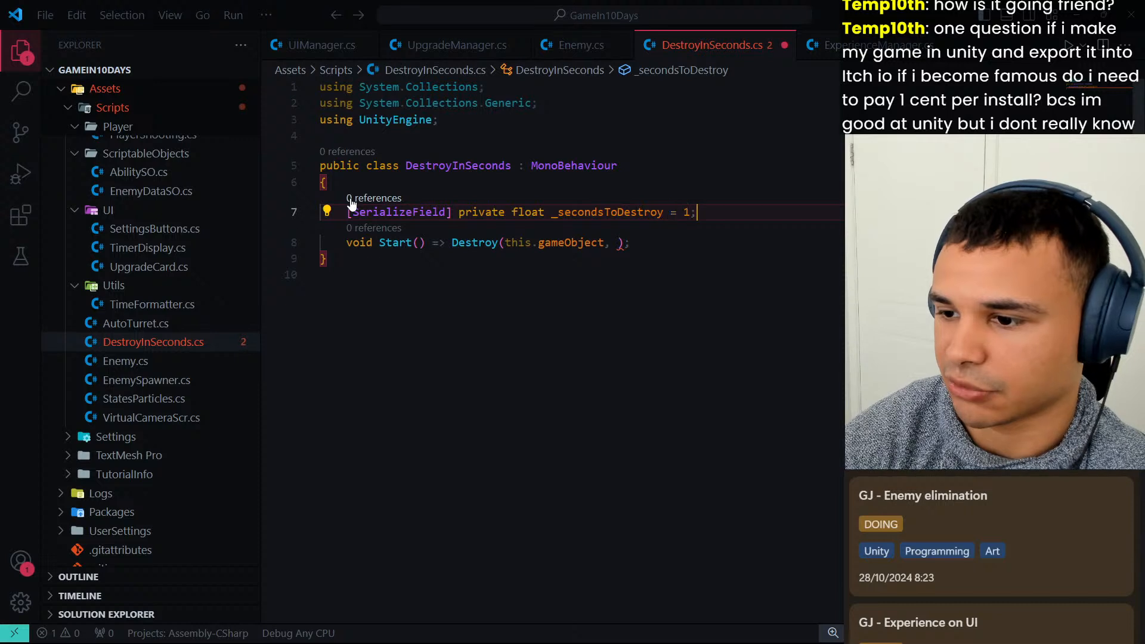
# Pass _secondsToDestroy as the delay argument of the Destroy call in Start.
pyautogui.press('Down')
pyautogui.press('Left')
pyautogui.press('Left')
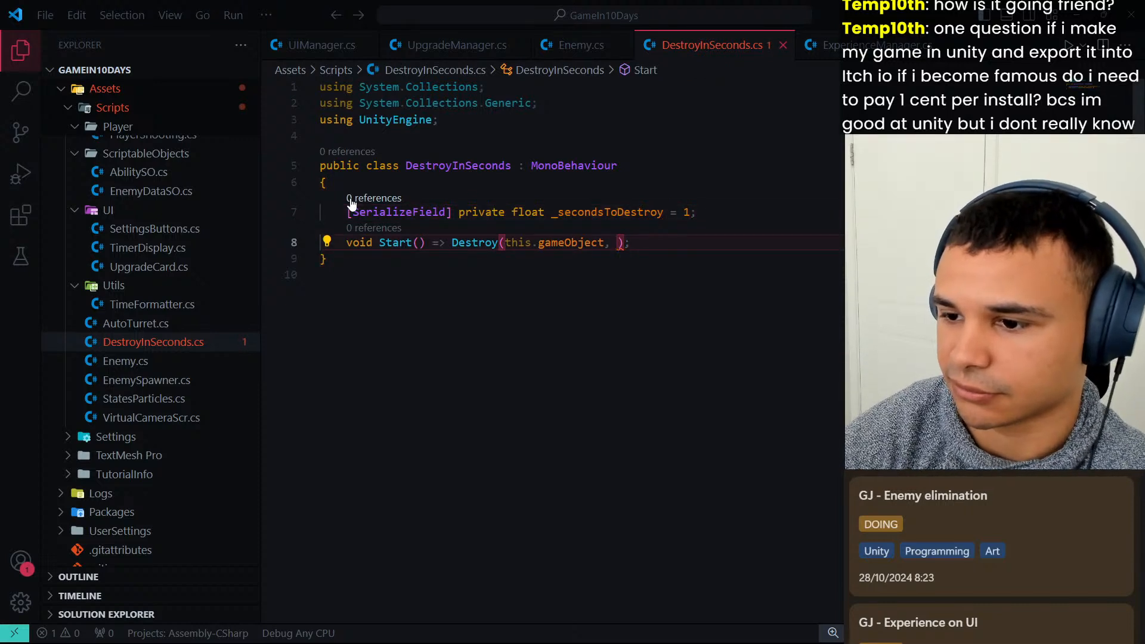
pyautogui.write('_seco')
pyautogui.press('Tab')
# Set the default value of _secondsToDestroy to 1.1f and save the script.
pyautogui.press('Up')
pyautogui.press('Left')
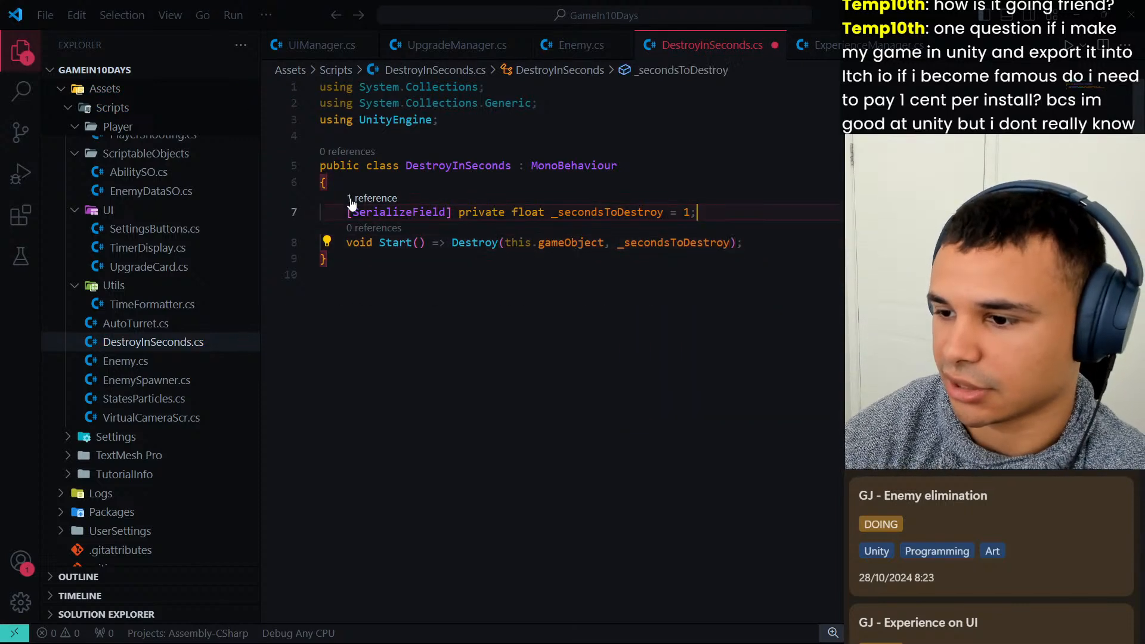
pyautogui.write('.1f')
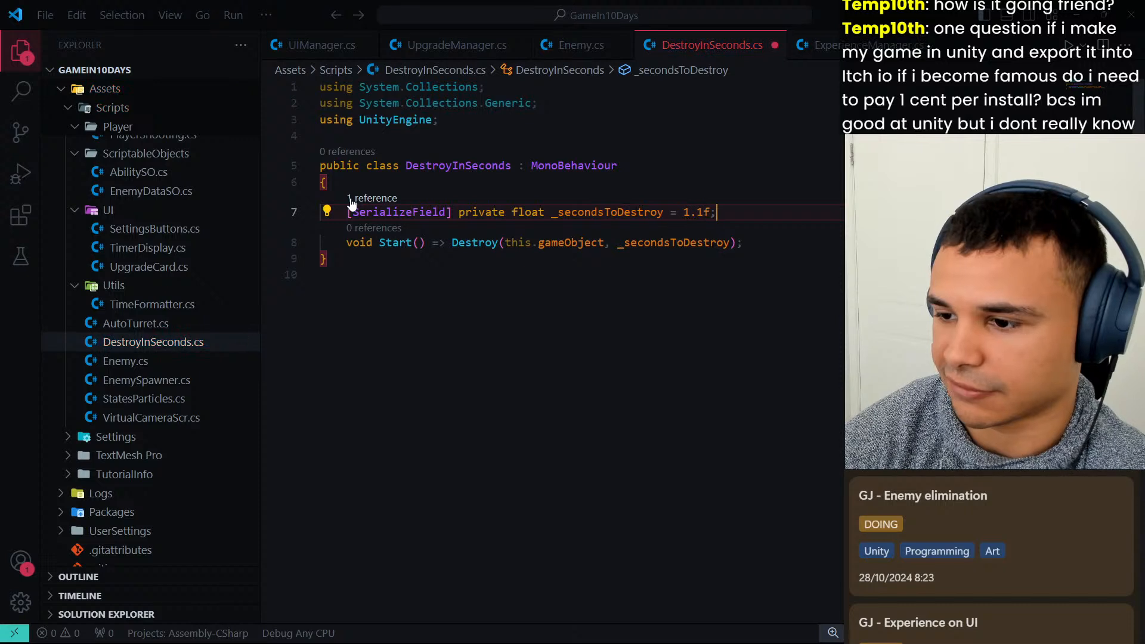
pyautogui.hotkey('ctrl', 's')
pyautogui.press('Down')
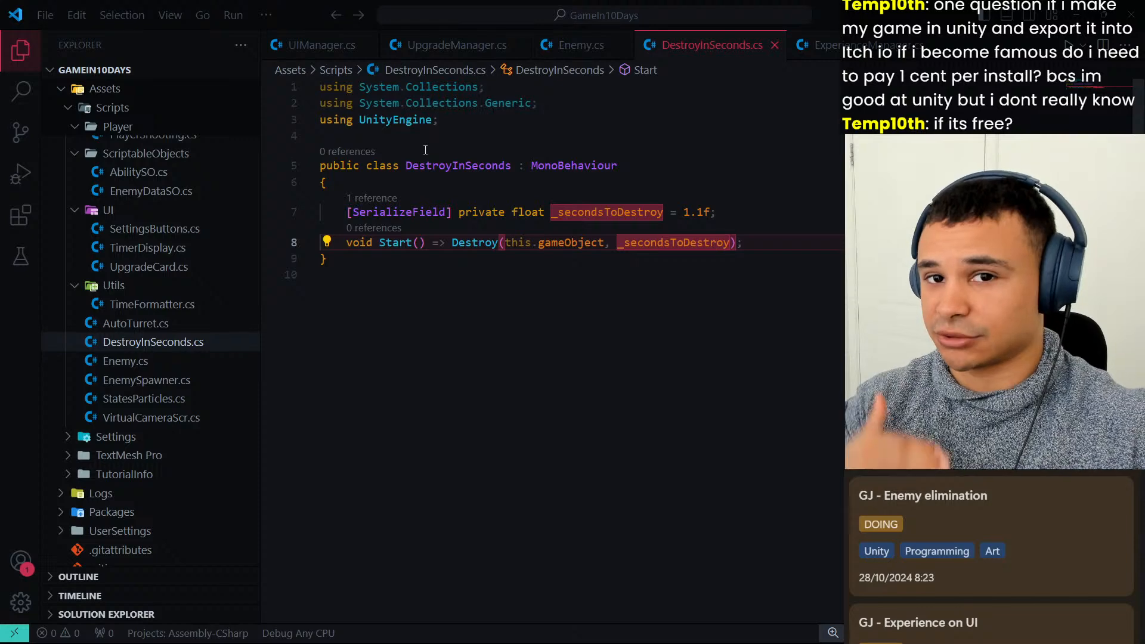
pyautogui.press('Left')
pyautogui.press('Left')
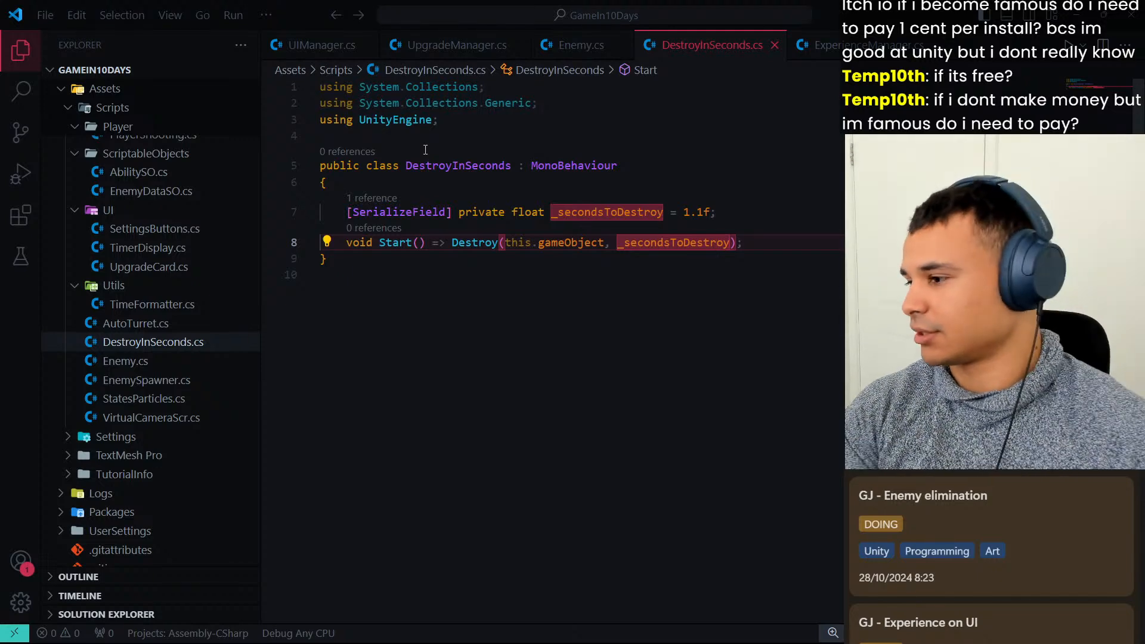
pyautogui.press('Up')
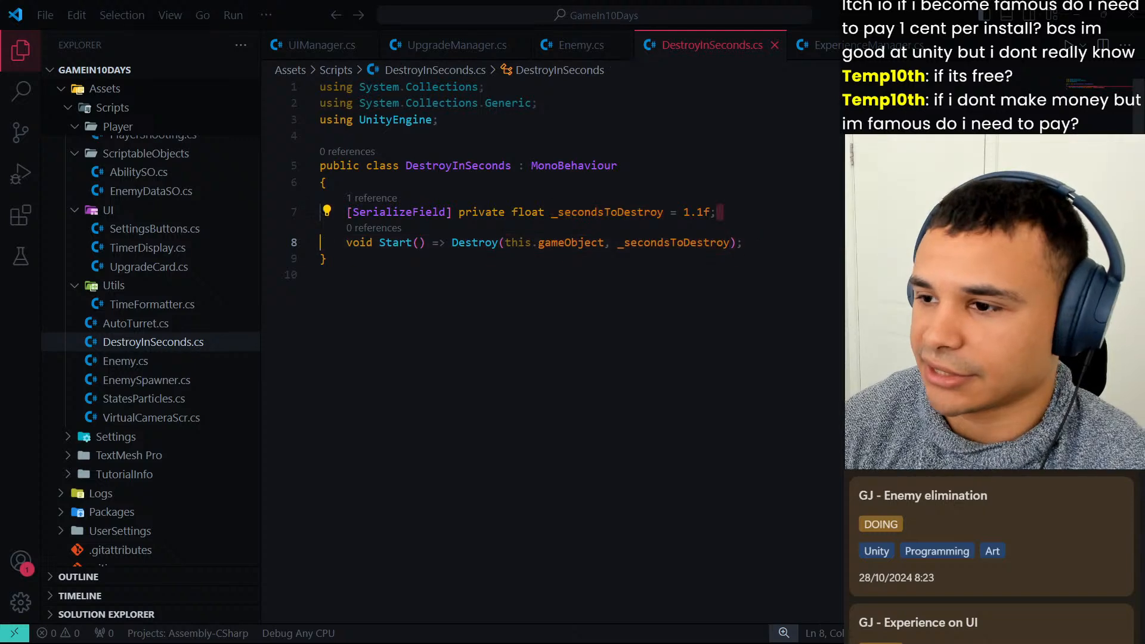
# Switch to Unity, select the EnemyDeathParticles root object, and exit the prefab back to MainPrototypeScene.
pyautogui.hotkey('alt', 'Tab')
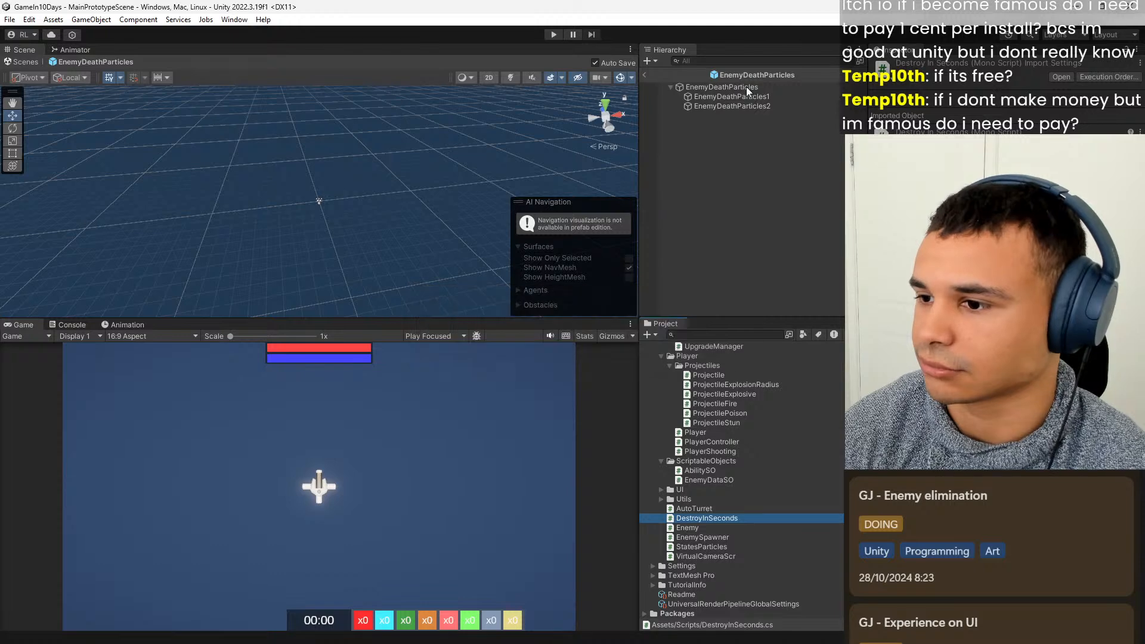
pyautogui.click(746, 87)
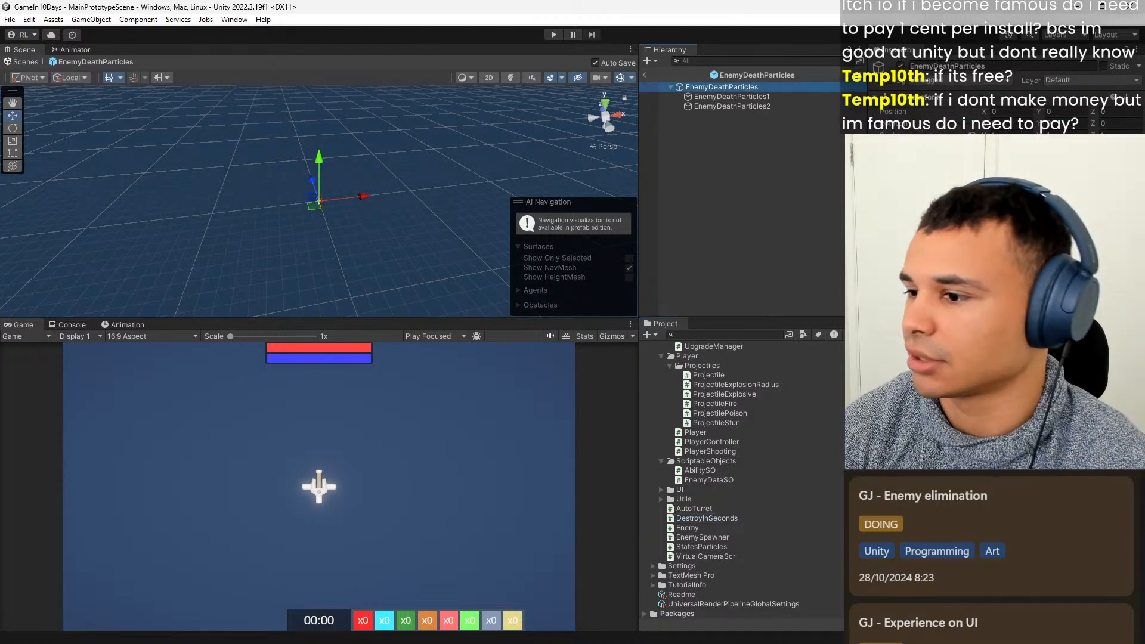
pyautogui.click(763, 198)
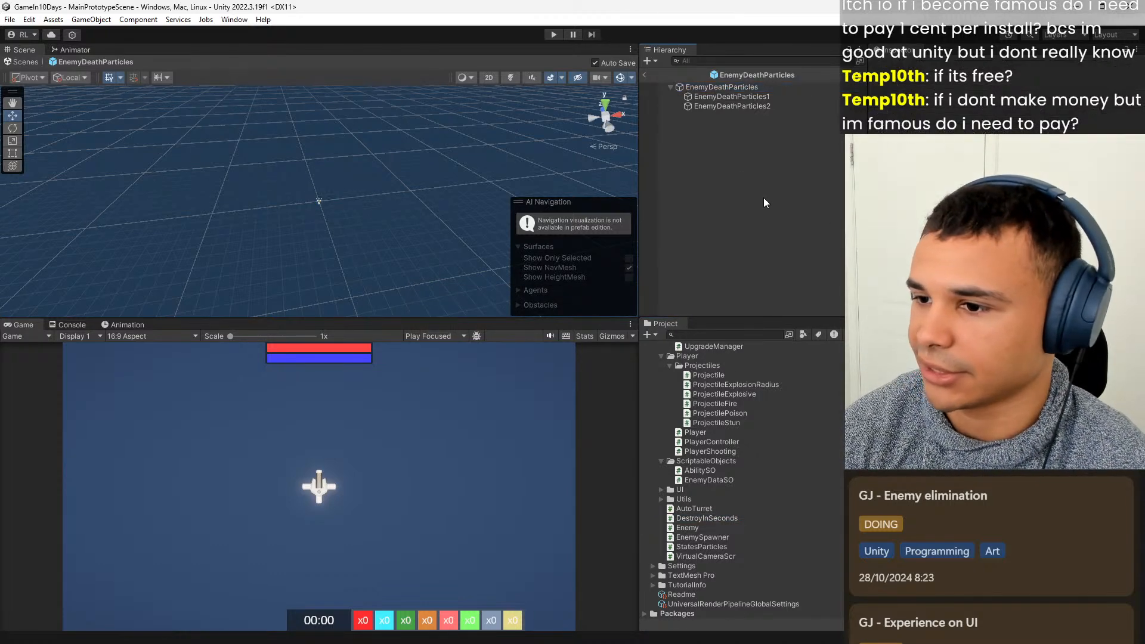
pyautogui.click(644, 76)
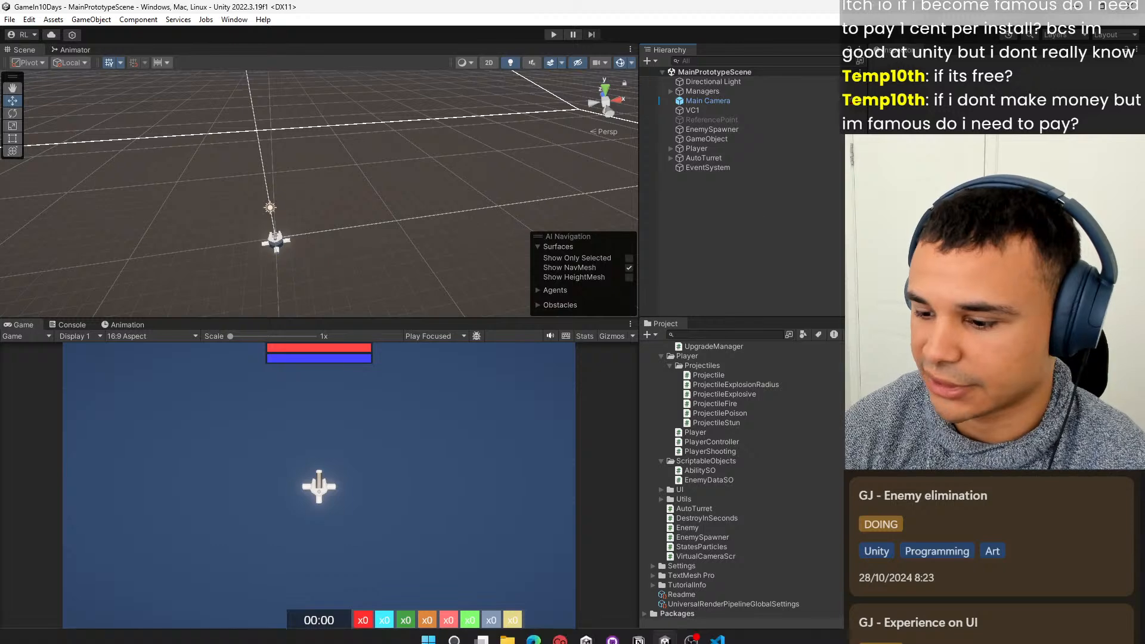
# Playtest the scene until an enemy dies, stop it, and check the Console for errors.
pyautogui.moveTo(721, 637)
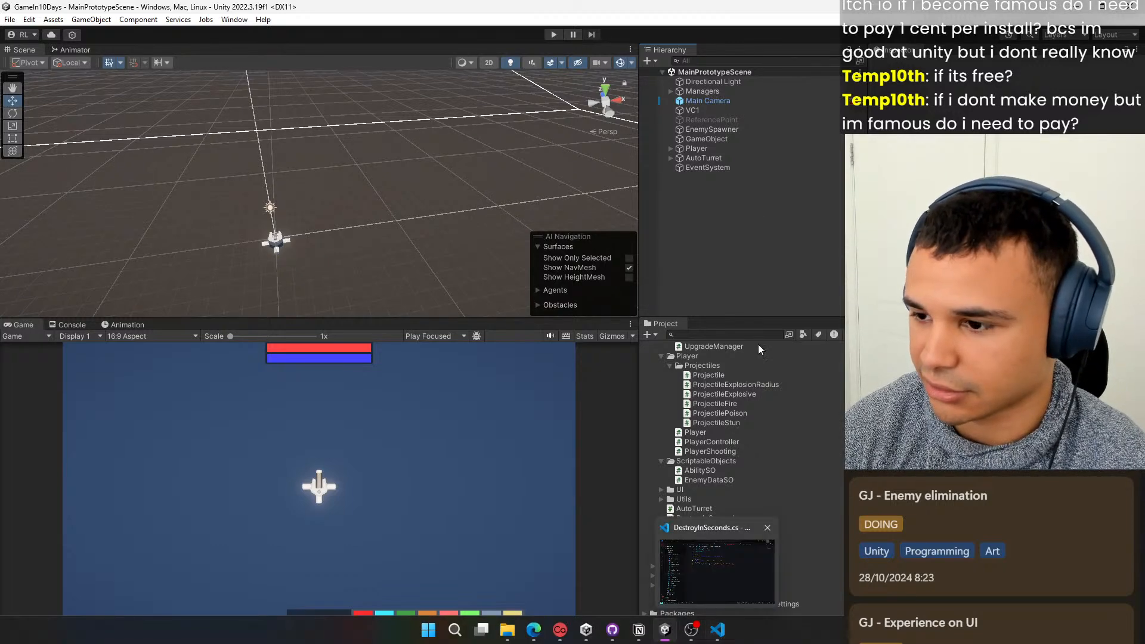
pyautogui.click(553, 34)
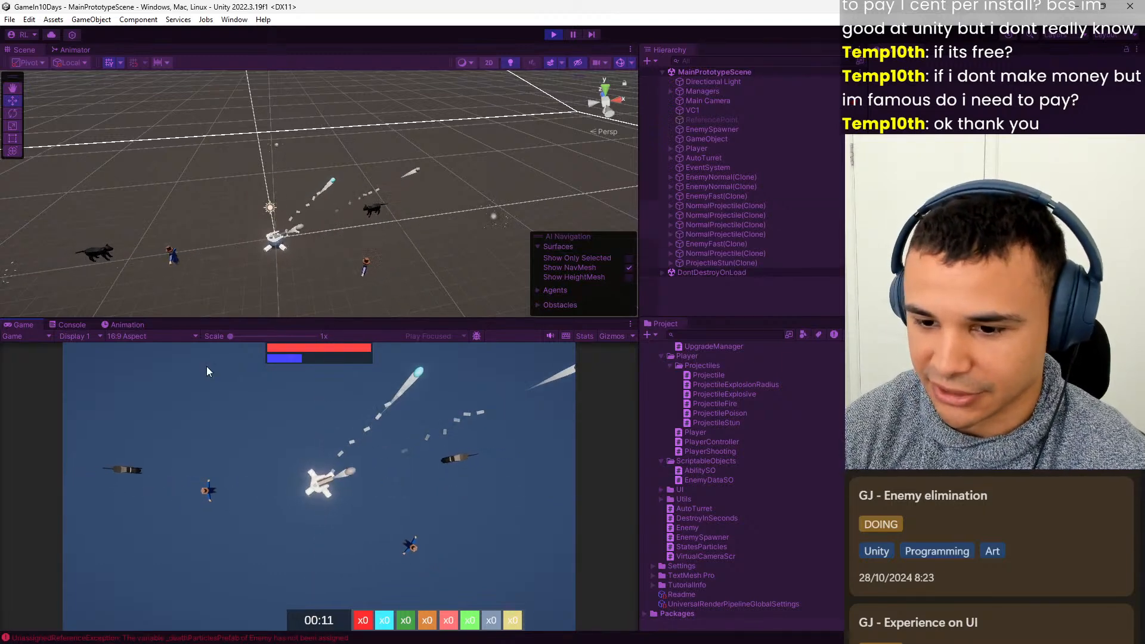
pyautogui.click(553, 34)
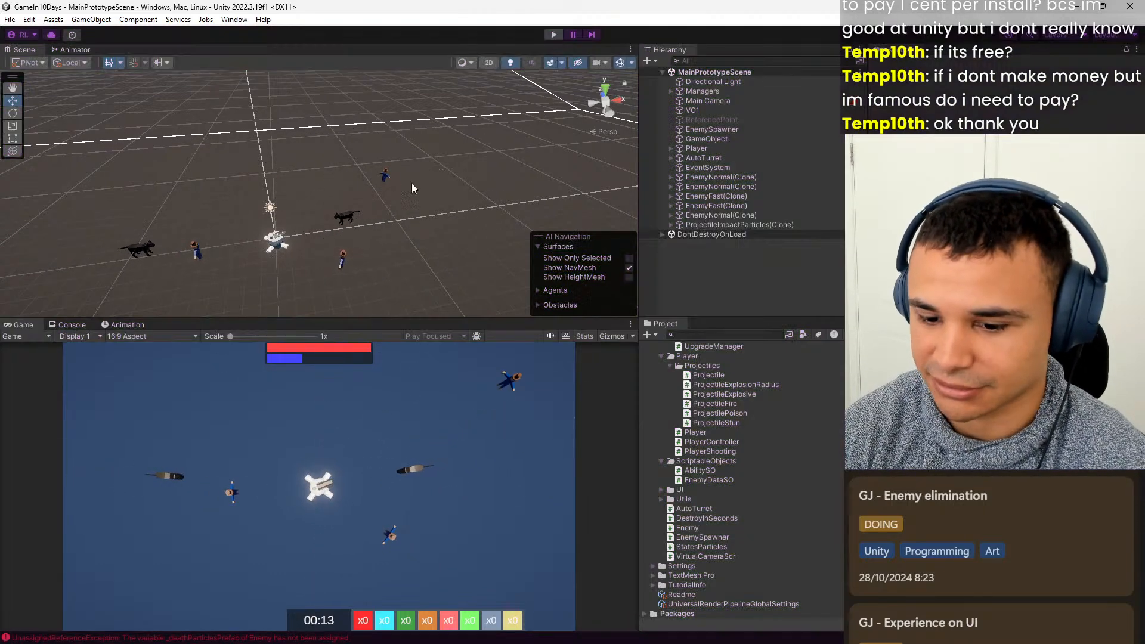
pyautogui.click(73, 326)
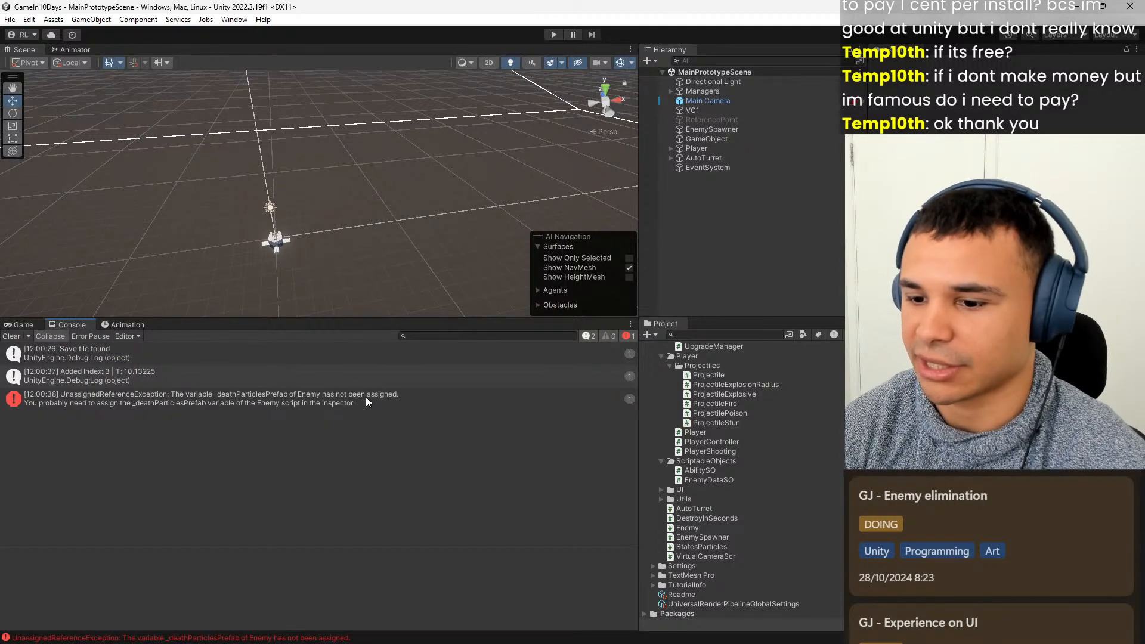
pyautogui.click(24, 325)
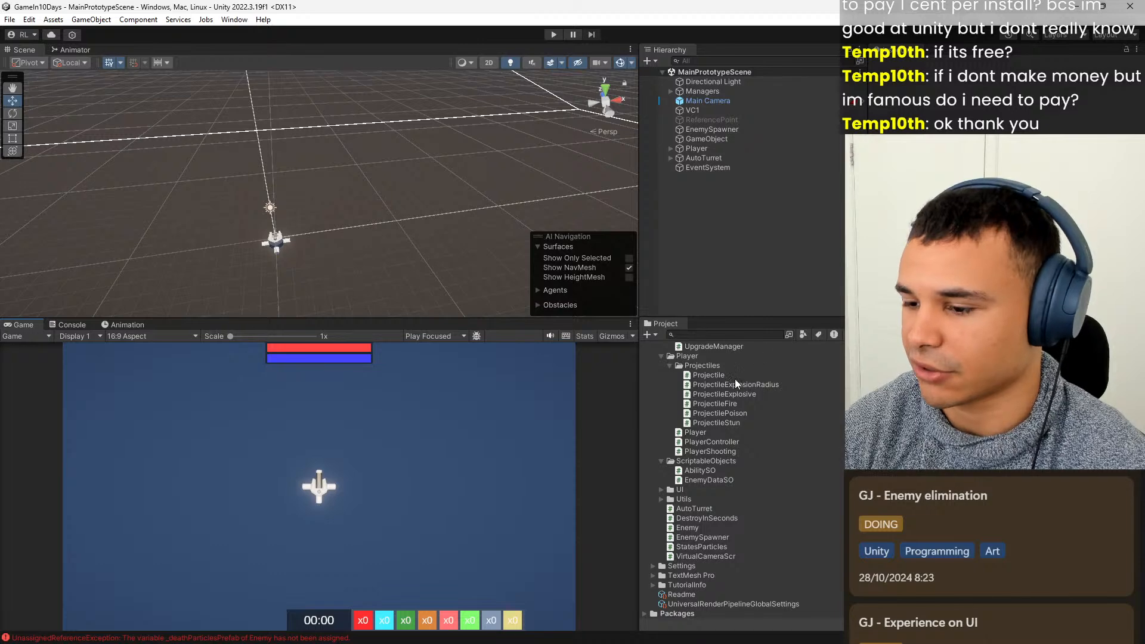
# Open the EnemyFast prefab from the Enemies prefab folder for editing.
pyautogui.scroll(10, 743, 429)
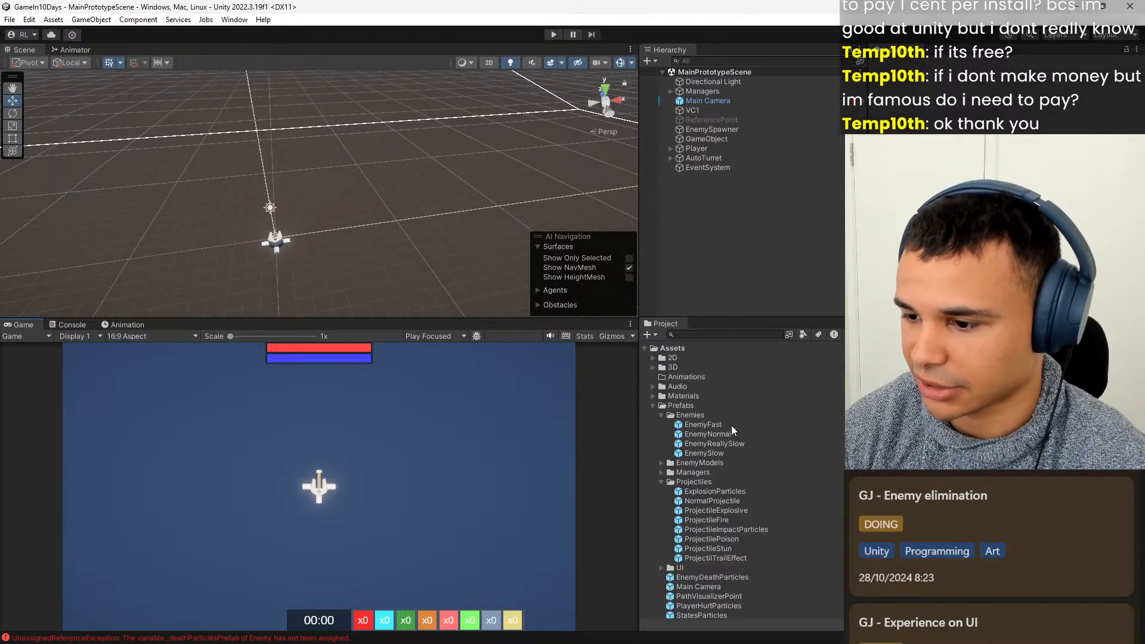
pyautogui.doubleClick(730, 425)
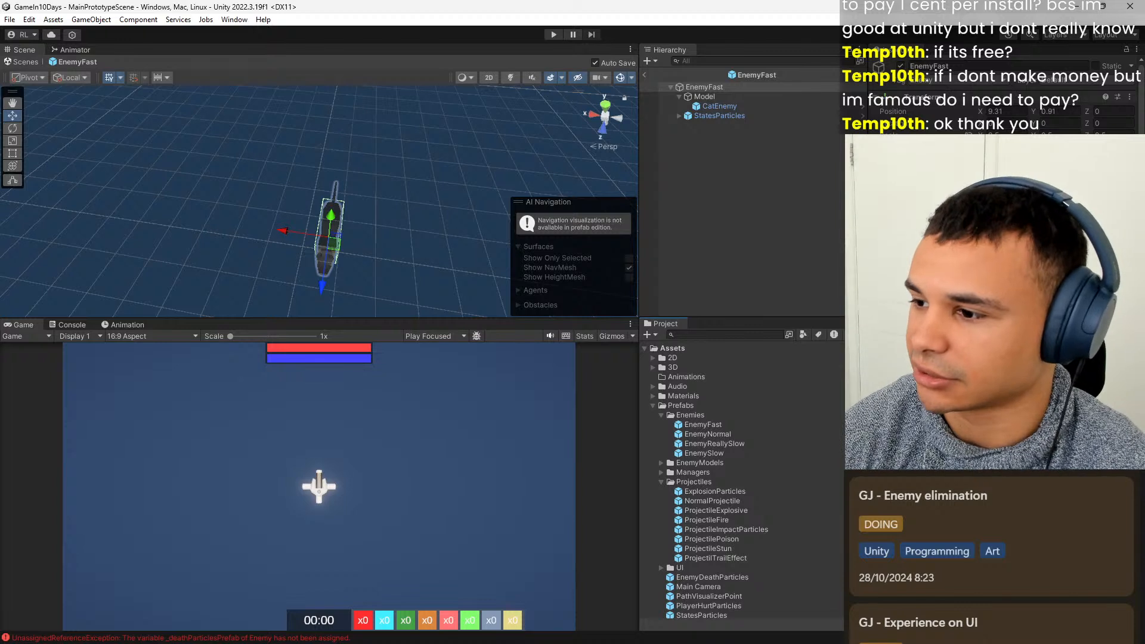
# Assign EnemyDeathParticles as the Death Particles Prefab of EnemyFast's Enemy script and exit the prefab.
pyautogui.scroll(-2, 1002, 298)
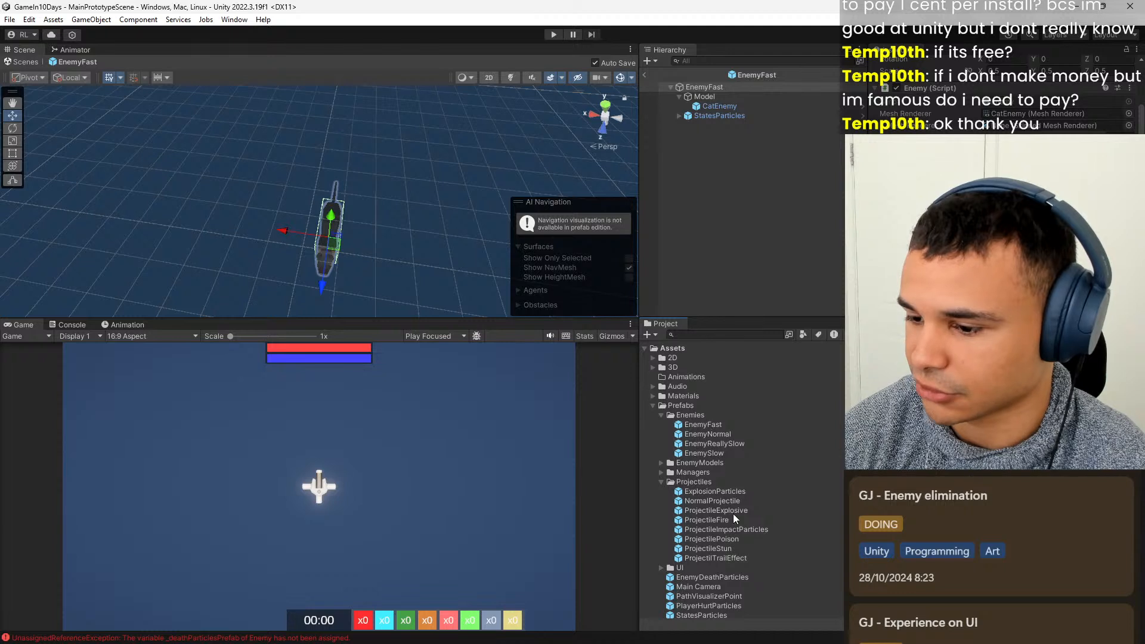
pyautogui.scroll(-4, 729, 470)
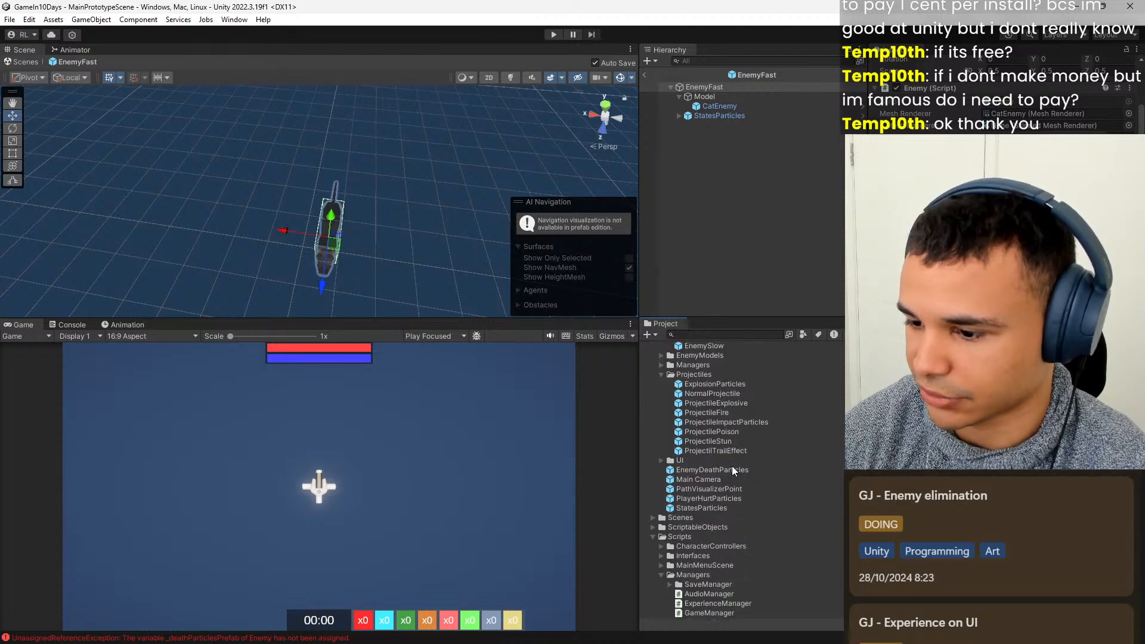
pyautogui.moveTo(718, 470); pyautogui.dragTo(1002, 264)
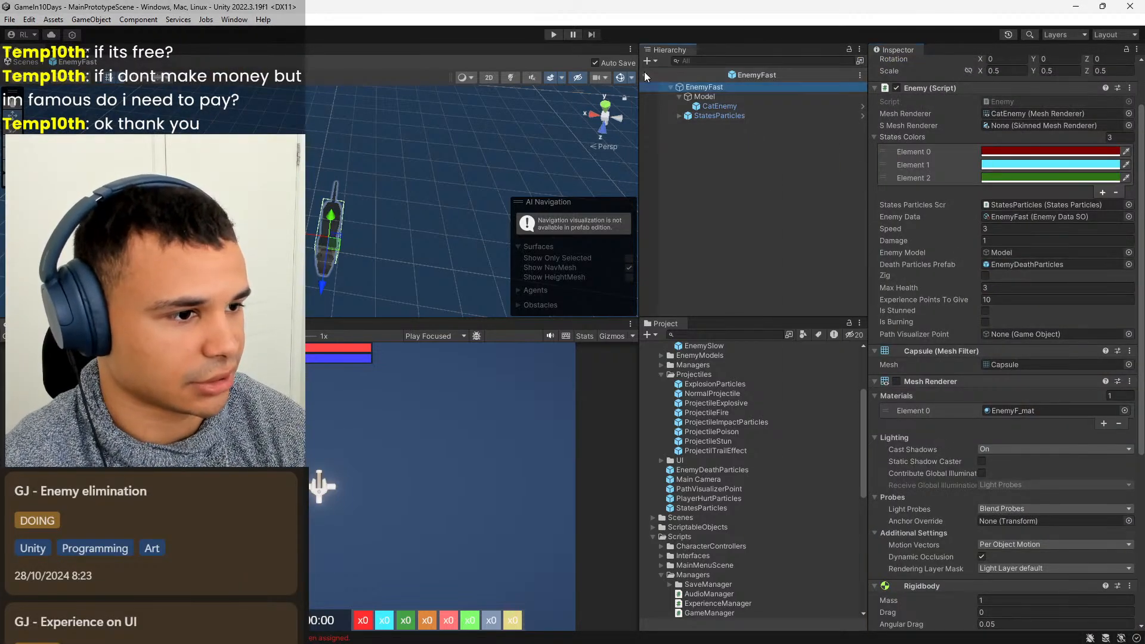
pyautogui.click(644, 74)
# Open the EnemyNormal prefab, assign EnemyDeathParticles as its Death Particles Prefab, and return to the scene.
pyautogui.scroll(3, 763, 366)
pyautogui.doubleClick(728, 399)
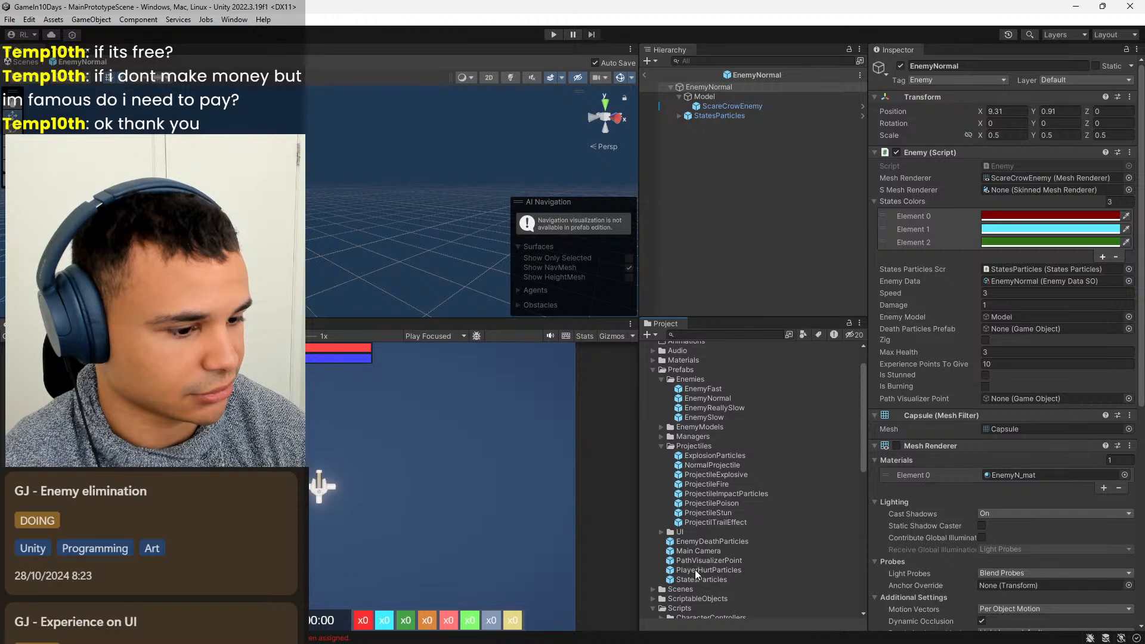
pyautogui.click(716, 542)
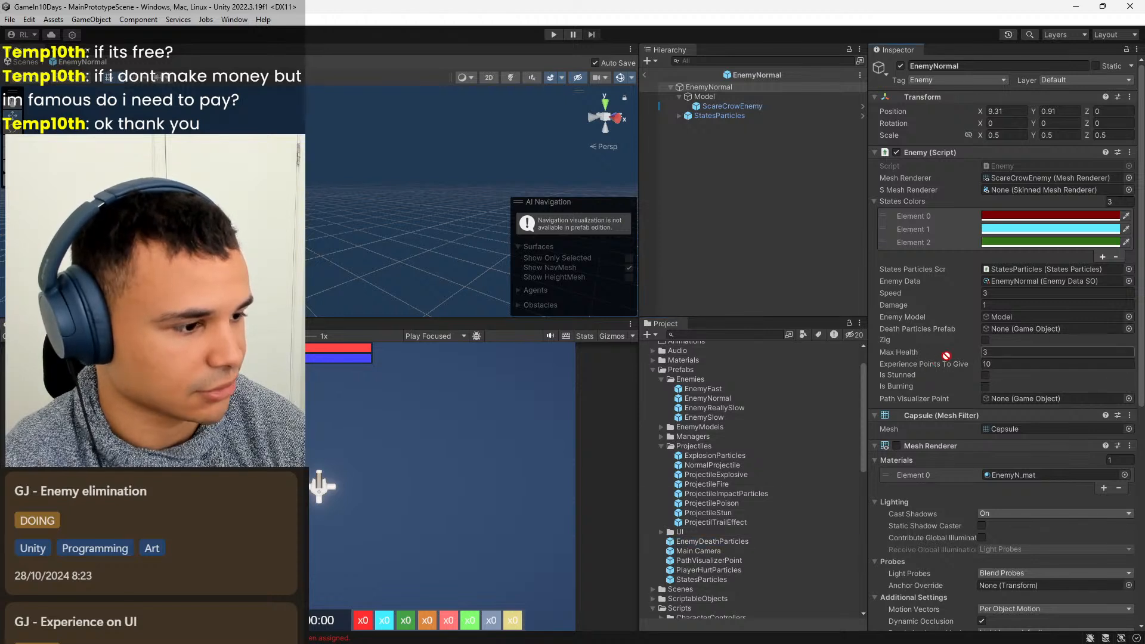
pyautogui.moveTo(992, 322); pyautogui.dragTo(999, 328)
pyautogui.click(648, 75)
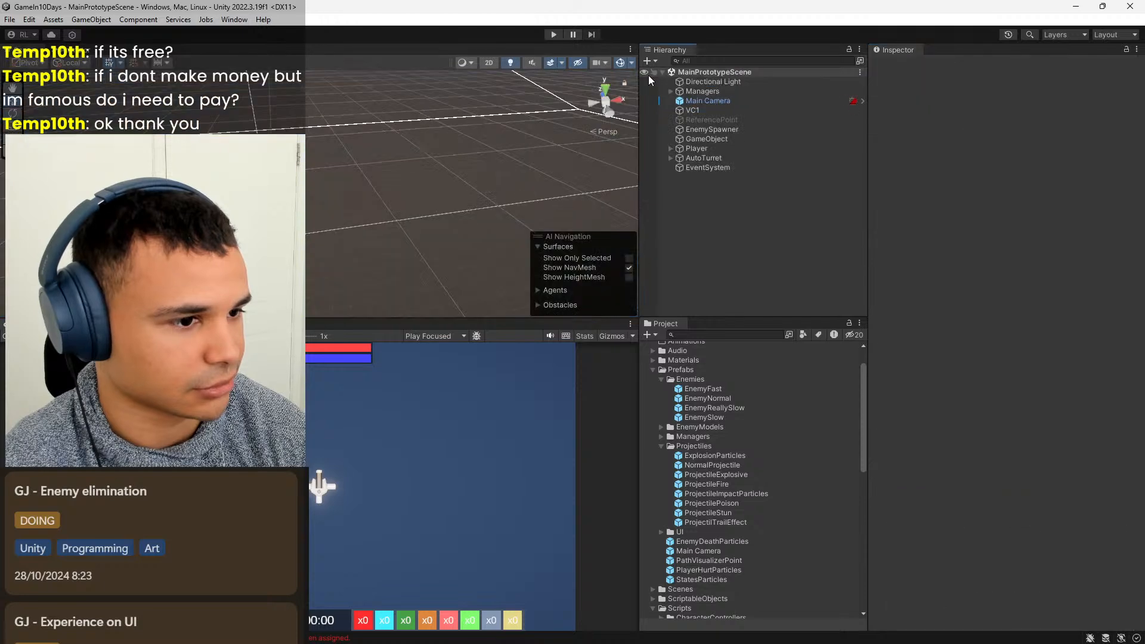
# Open the EnemyReallySlow prefab, set its Death Particles Prefab to EnemyDeathParticles, and exit the prefab.
pyautogui.doubleClick(721, 408)
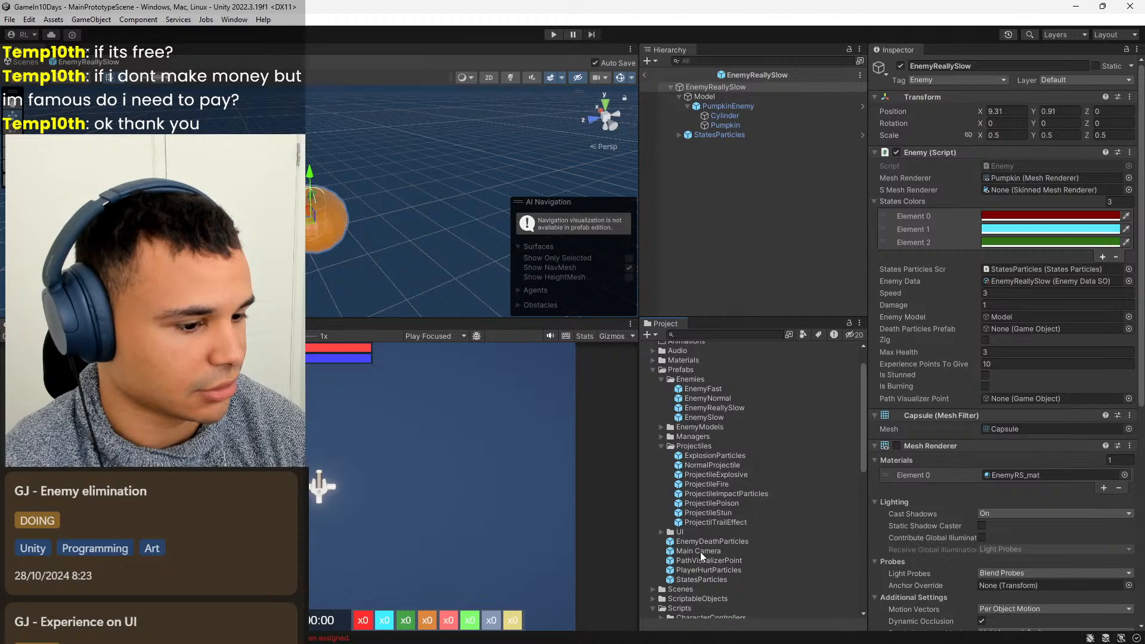
pyautogui.moveTo(706, 543); pyautogui.dragTo(996, 326)
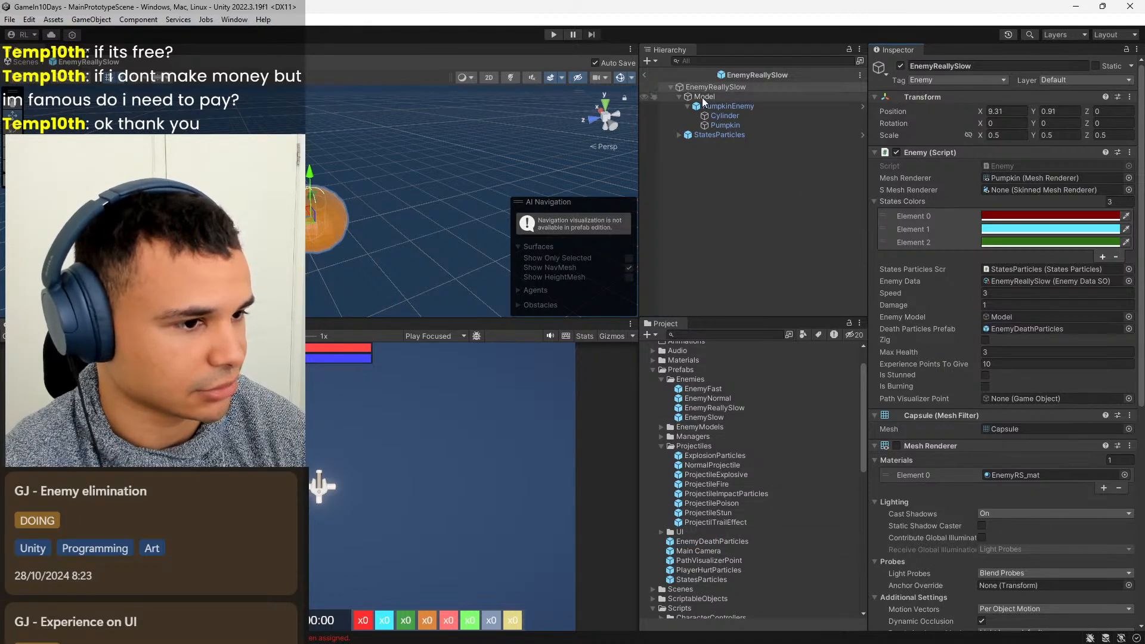
pyautogui.click(645, 73)
# Open the EnemySlow prefab, set its Death Particles Prefab to EnemyDeathParticles, and return to MainPrototypeScene.
pyautogui.doubleClick(722, 415)
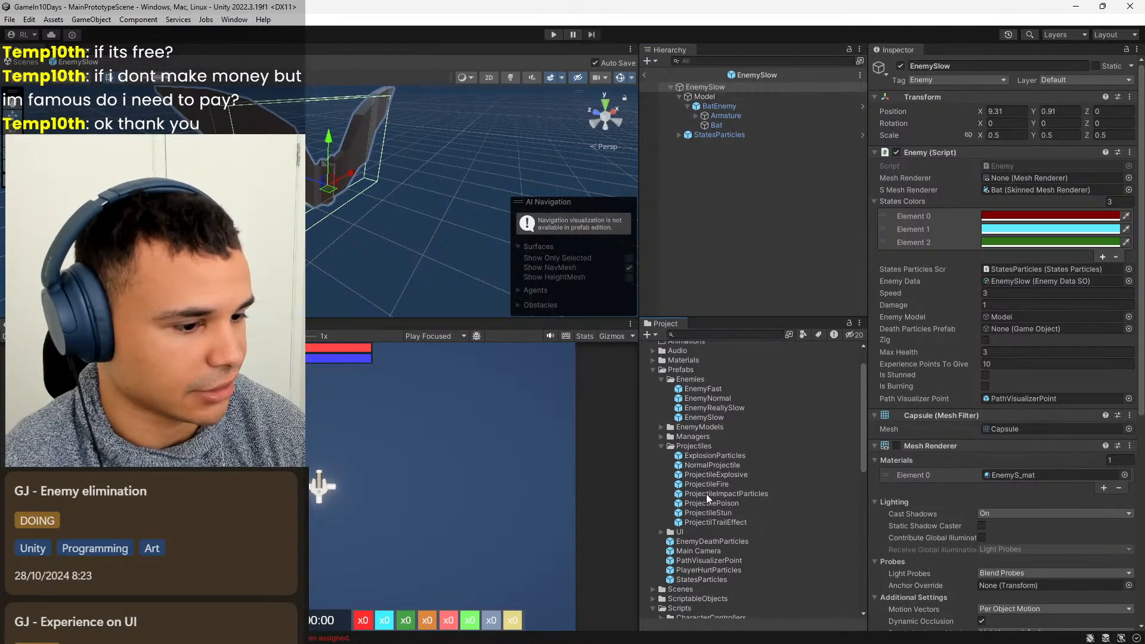
pyautogui.moveTo(695, 542); pyautogui.dragTo(996, 330)
pyautogui.click(646, 74)
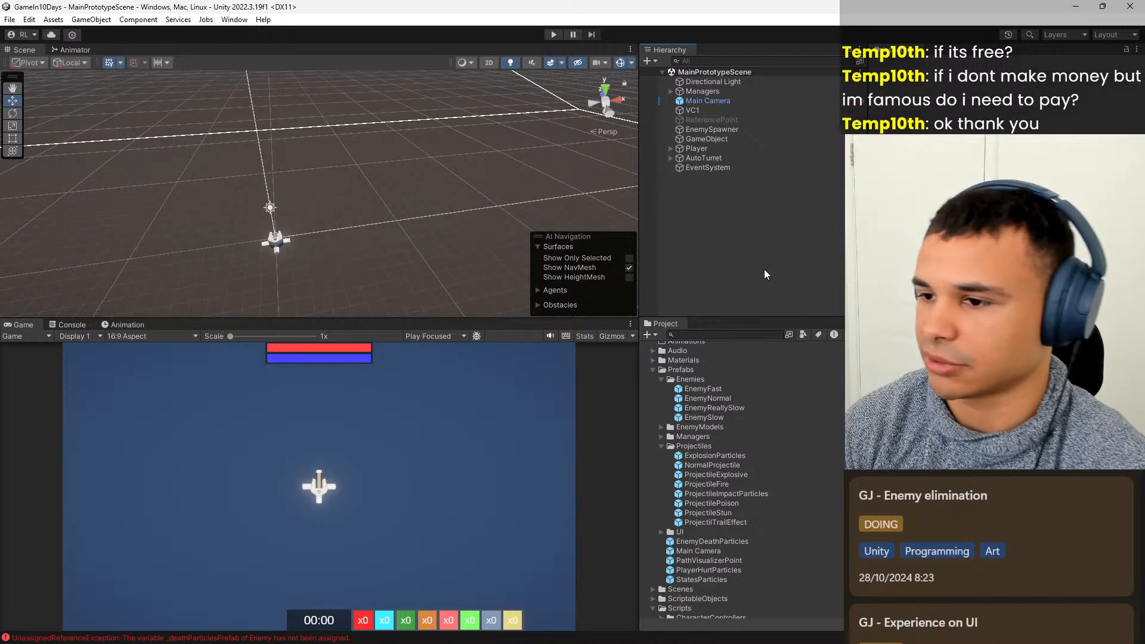
# Playtest the scene to check the death particles when enemies die, and stop it.
pyautogui.click(553, 33)
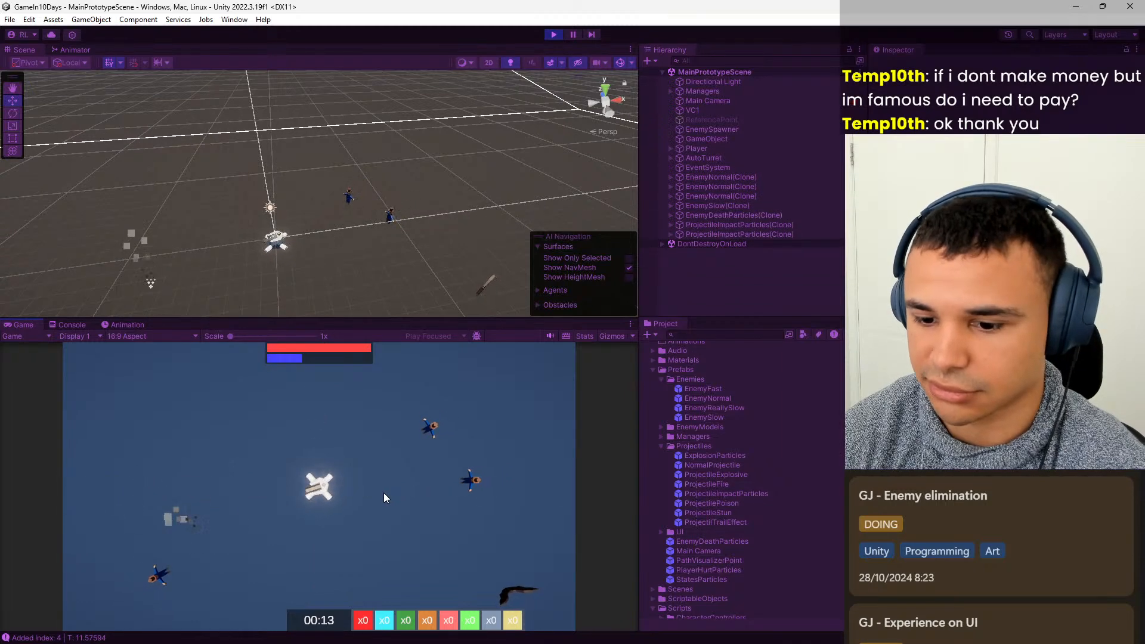
pyautogui.click(556, 34)
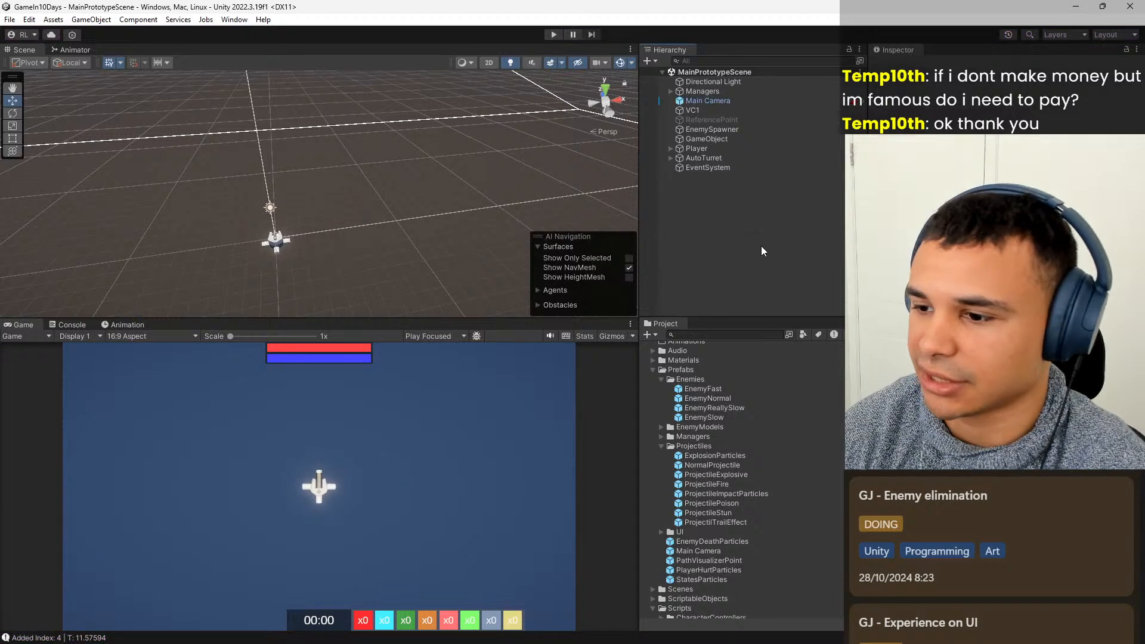
pyautogui.click(748, 388)
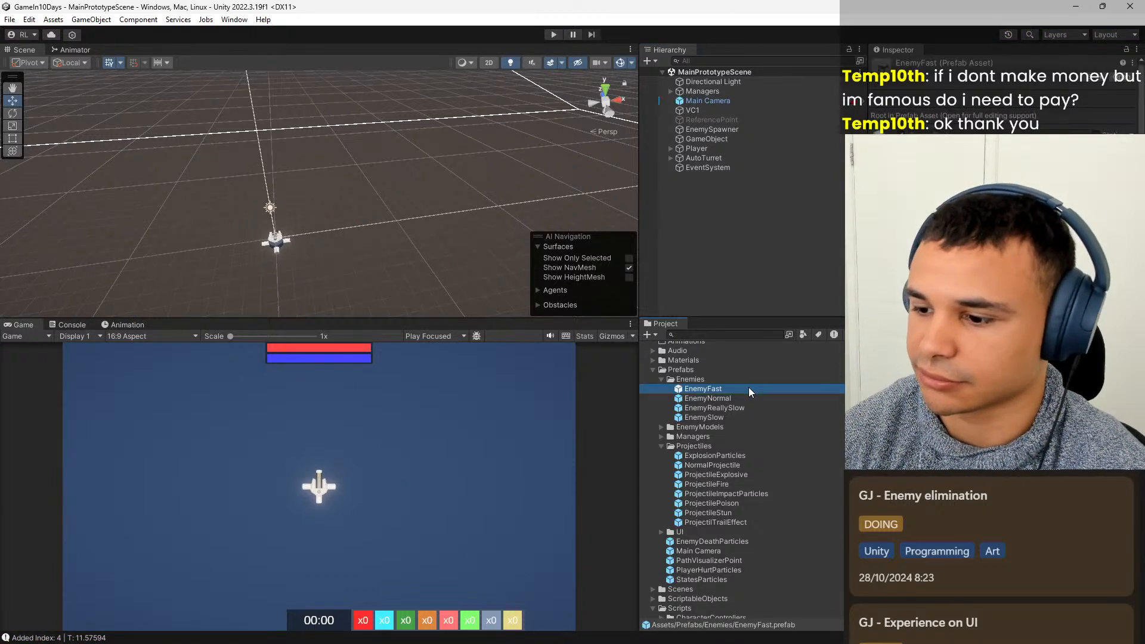
pyautogui.click(755, 293)
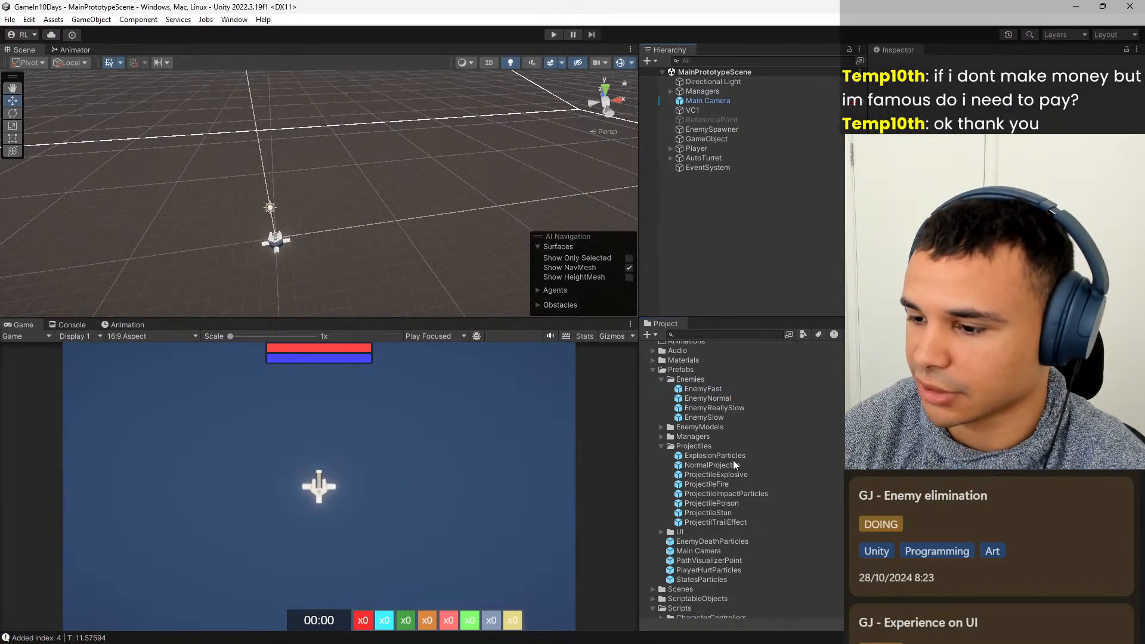
pyautogui.click(717, 525)
pyautogui.click(731, 512)
pyautogui.click(729, 523)
pyautogui.click(729, 511)
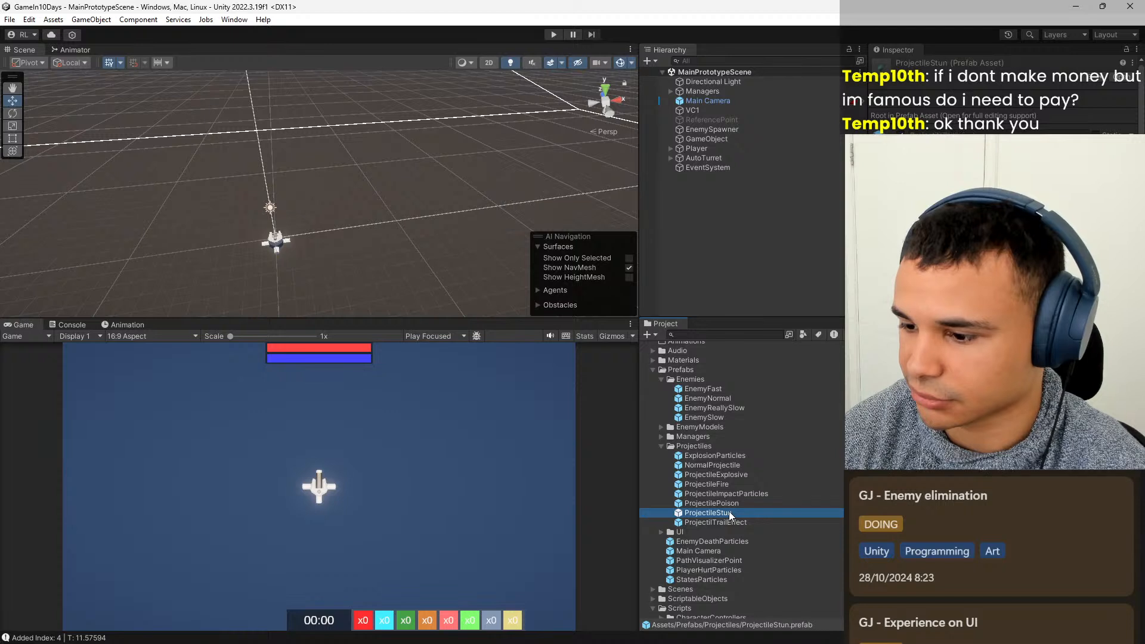
# Open the EnemyDeathParticles prefab, adjust the particle settings of EnemyDeathParticles2 and EnemyDeathParticles1, and return to the scene.
pyautogui.doubleClick(725, 541)
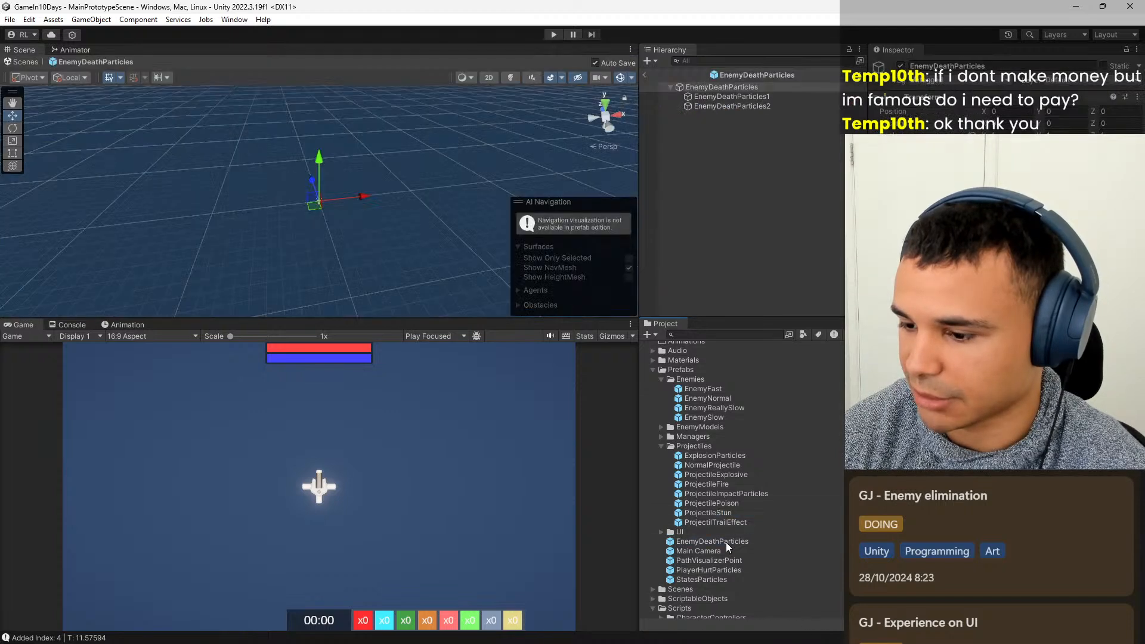
pyautogui.click(761, 98)
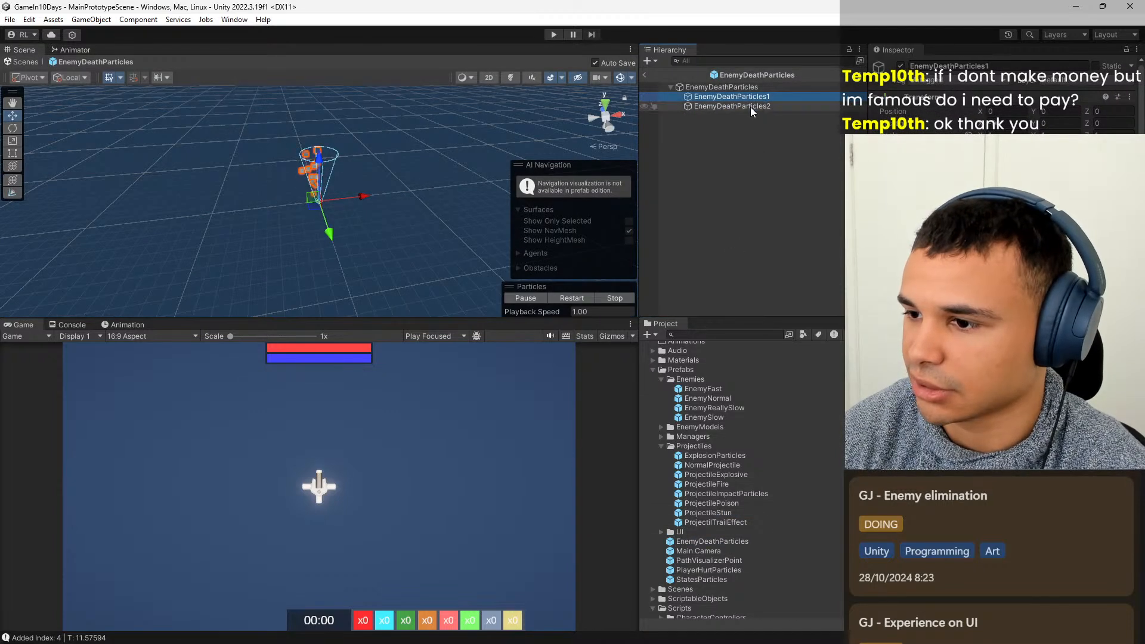
pyautogui.click(750, 106)
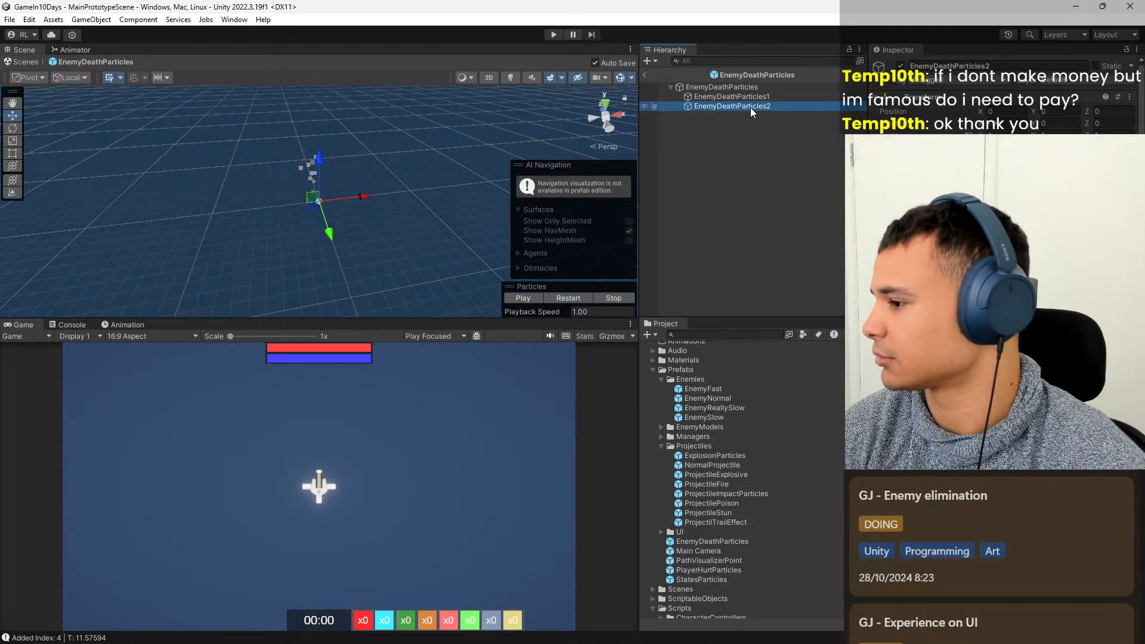
pyautogui.click(977, 298)
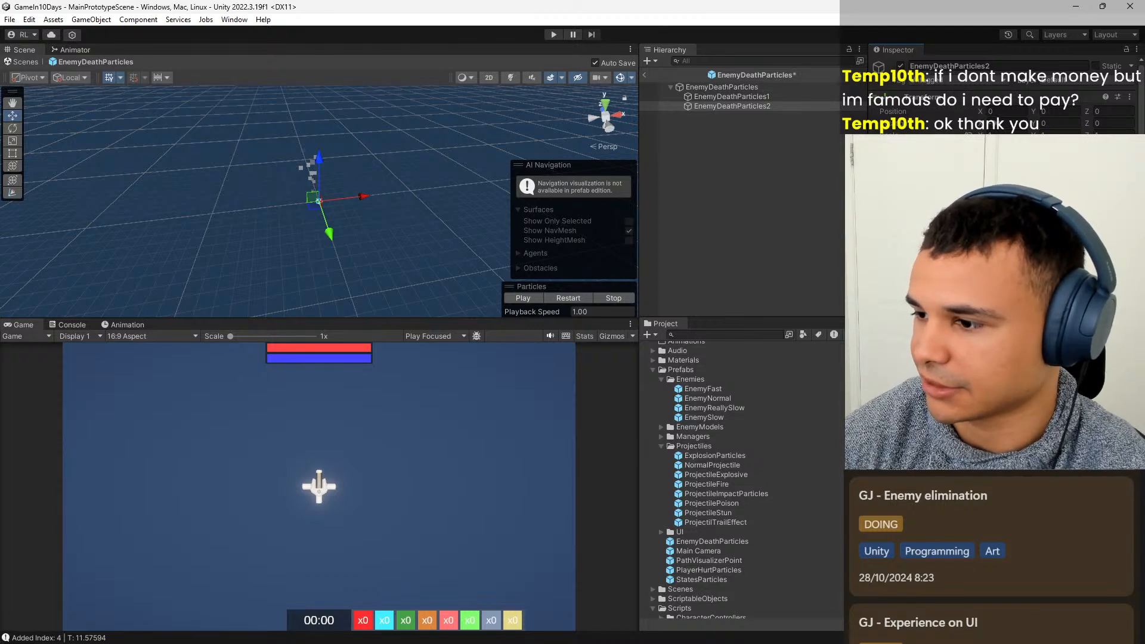
pyautogui.click(766, 95)
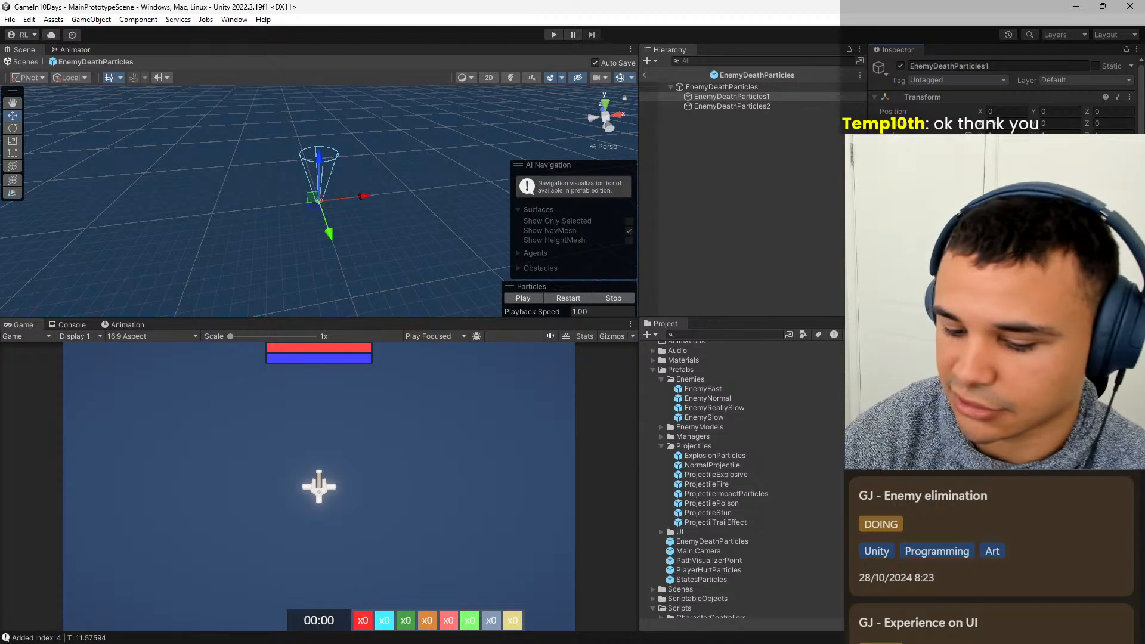
pyautogui.click(645, 76)
# Playtest the adjusted death particles, choosing the Fire Rate and Regeneration Increase upgrades when offered, and stop the game.
pyautogui.click(553, 35)
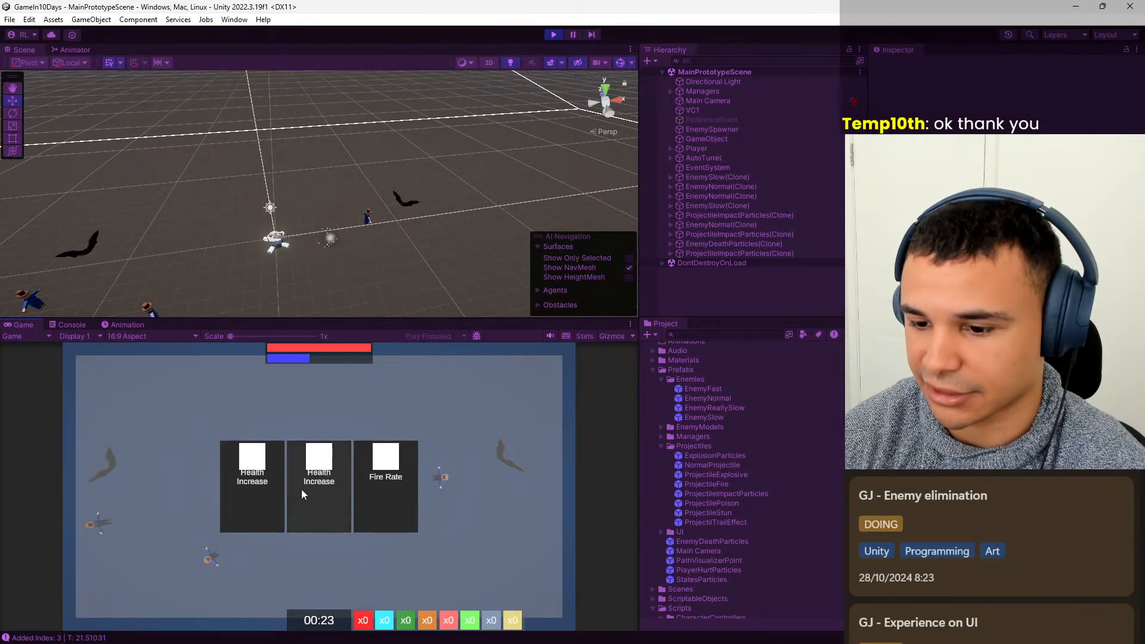
pyautogui.click(385, 485)
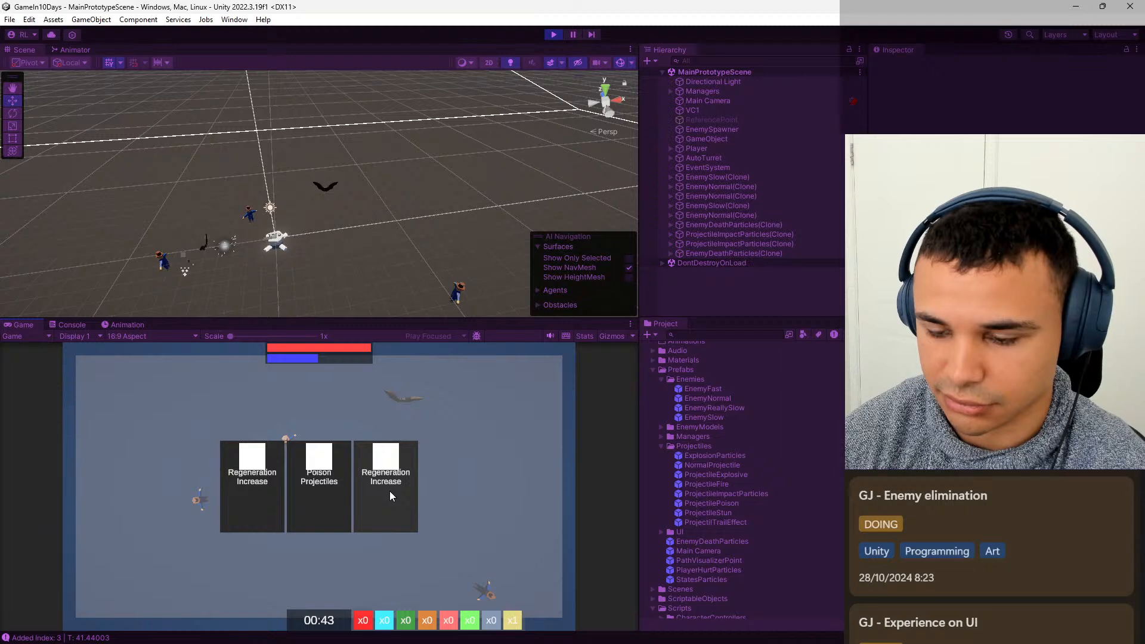
pyautogui.click(390, 495)
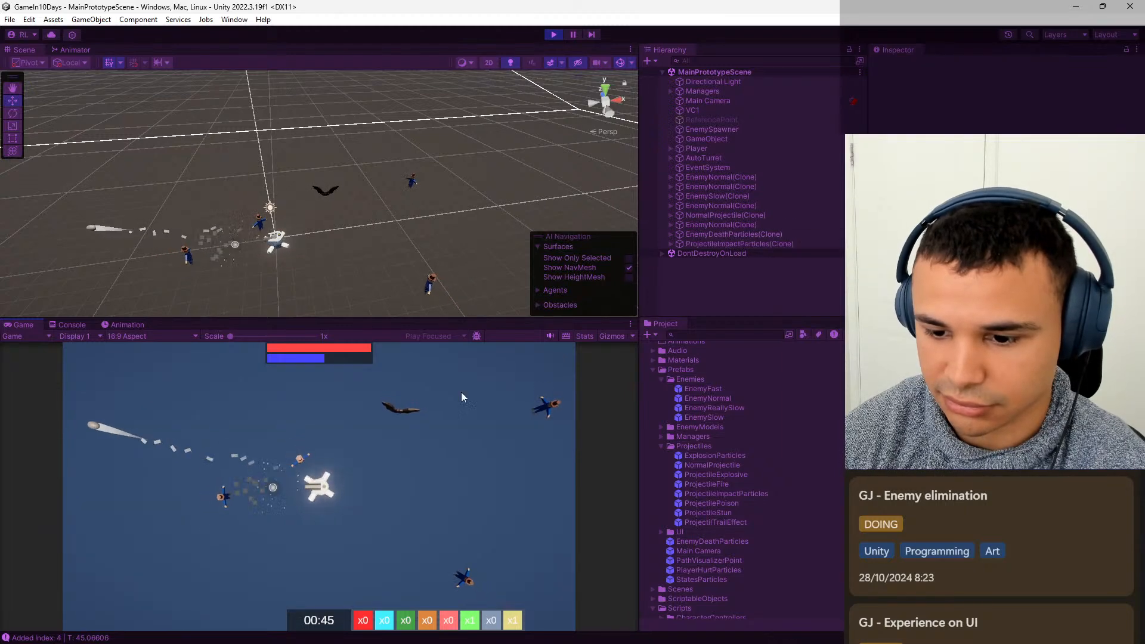
pyautogui.click(553, 35)
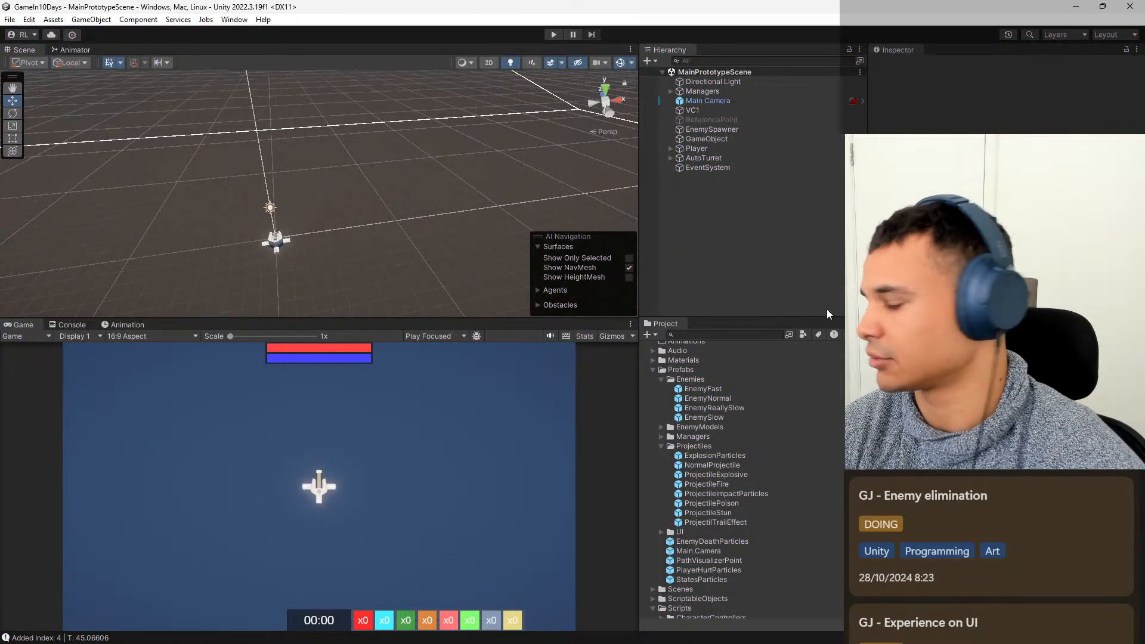
# Reopen the EnemyDeathParticles prefab, readjust the particle settings of EnemyDeathParticles1 and EnemyDeathParticles2, and exit to MainPrototypeScene.
pyautogui.click(731, 388)
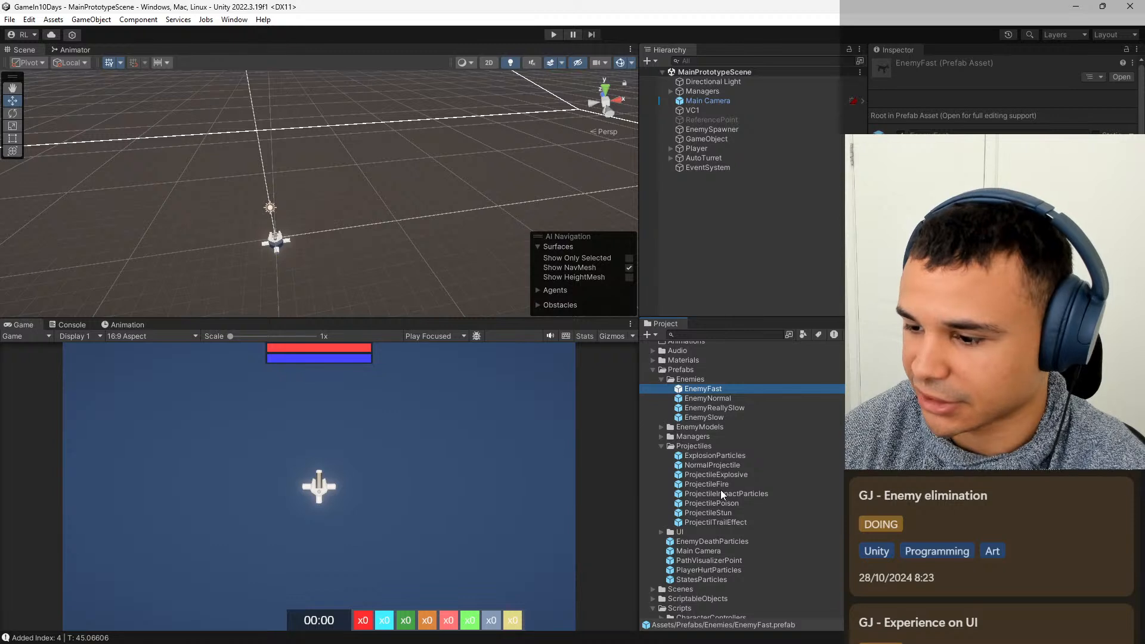
pyautogui.doubleClick(713, 543)
pyautogui.click(732, 96)
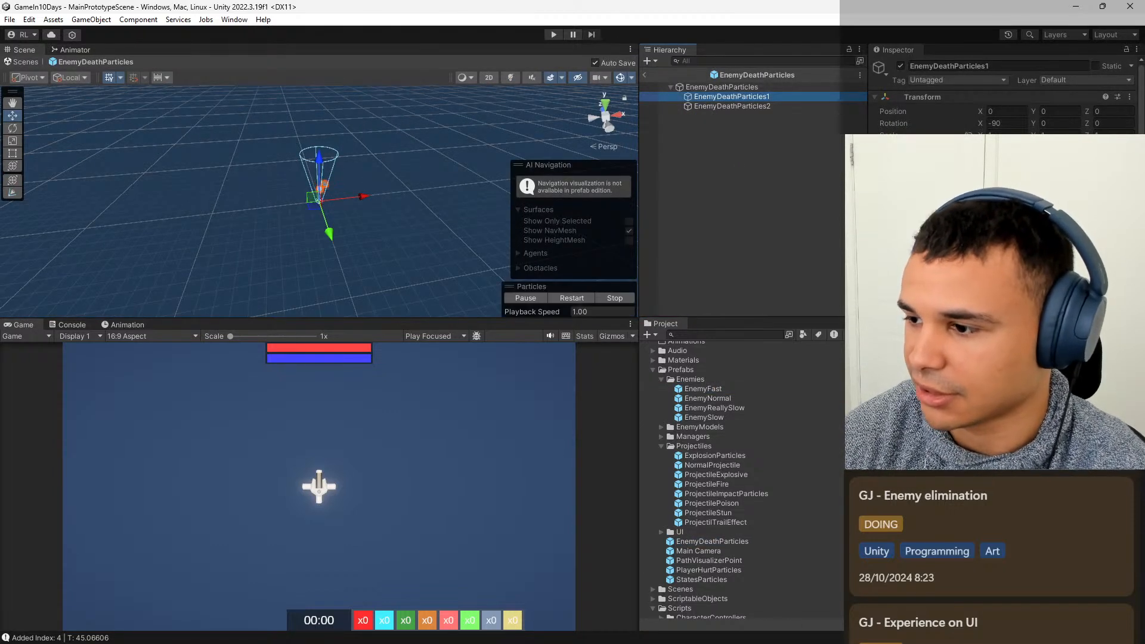
pyautogui.click(990, 298)
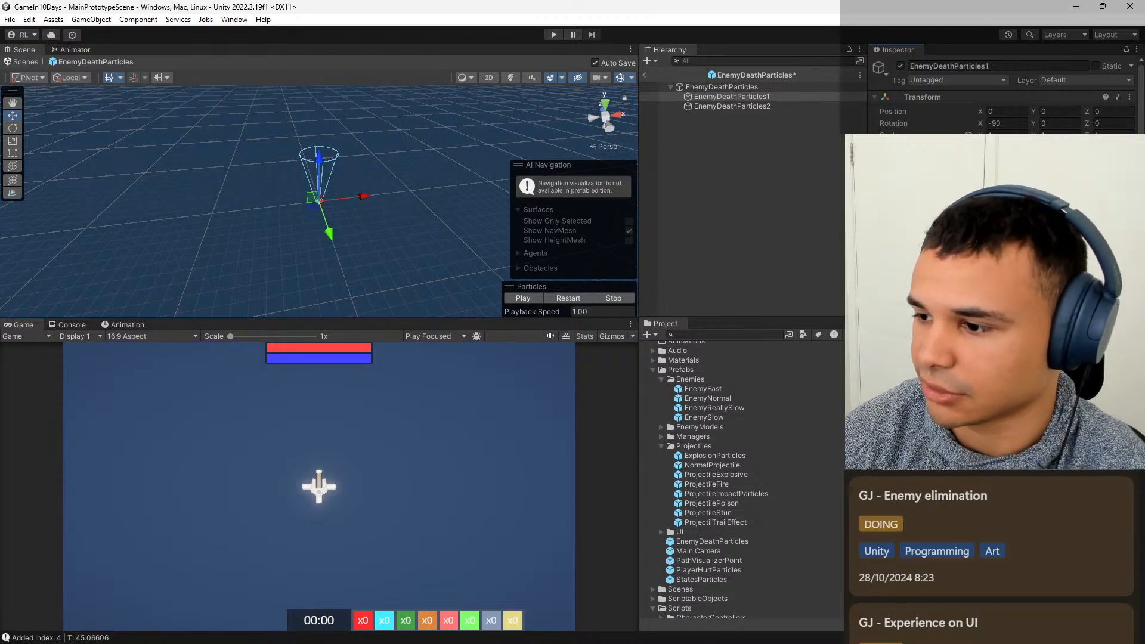
pyautogui.click(724, 106)
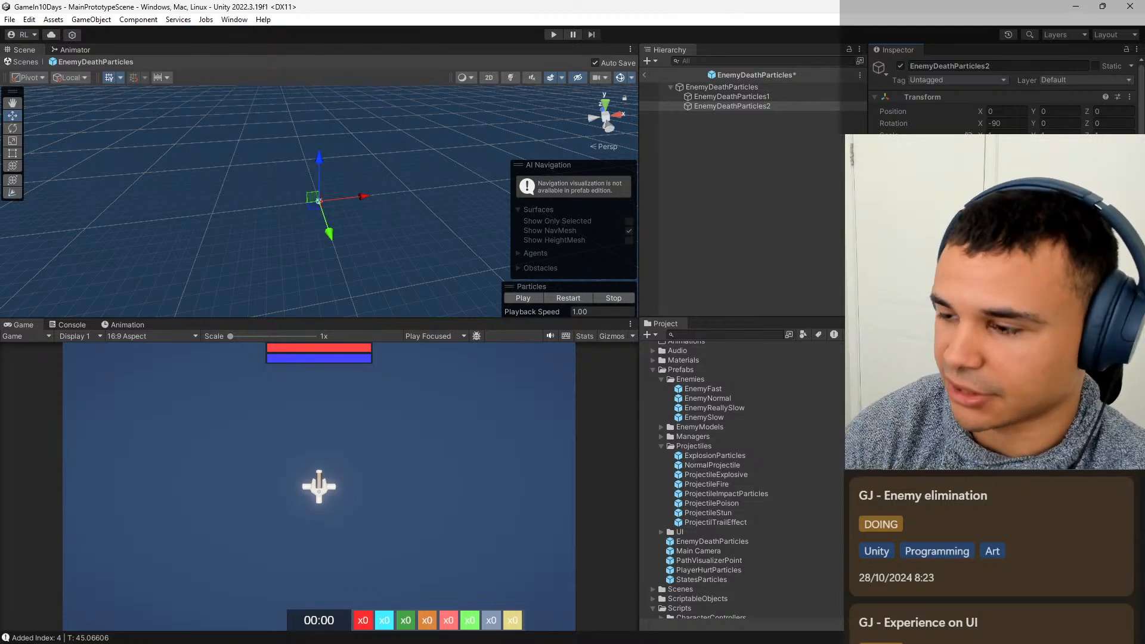
pyautogui.click(644, 74)
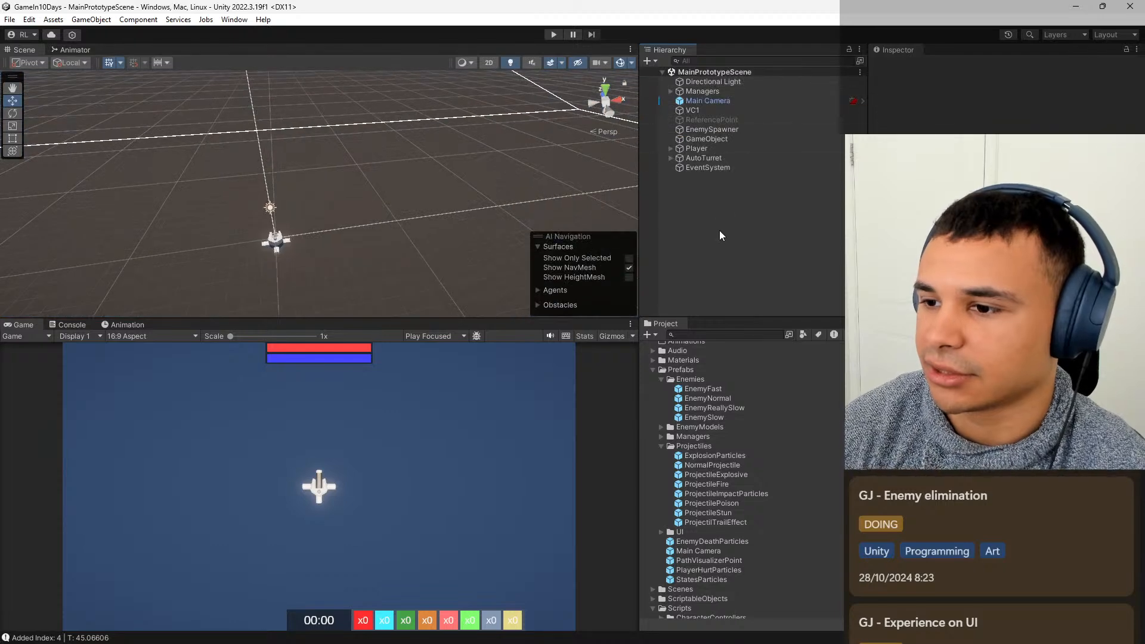
# Playtest the readjusted death particles, choosing the middle upgrade when offered, and stop the game.
pyautogui.click(553, 35)
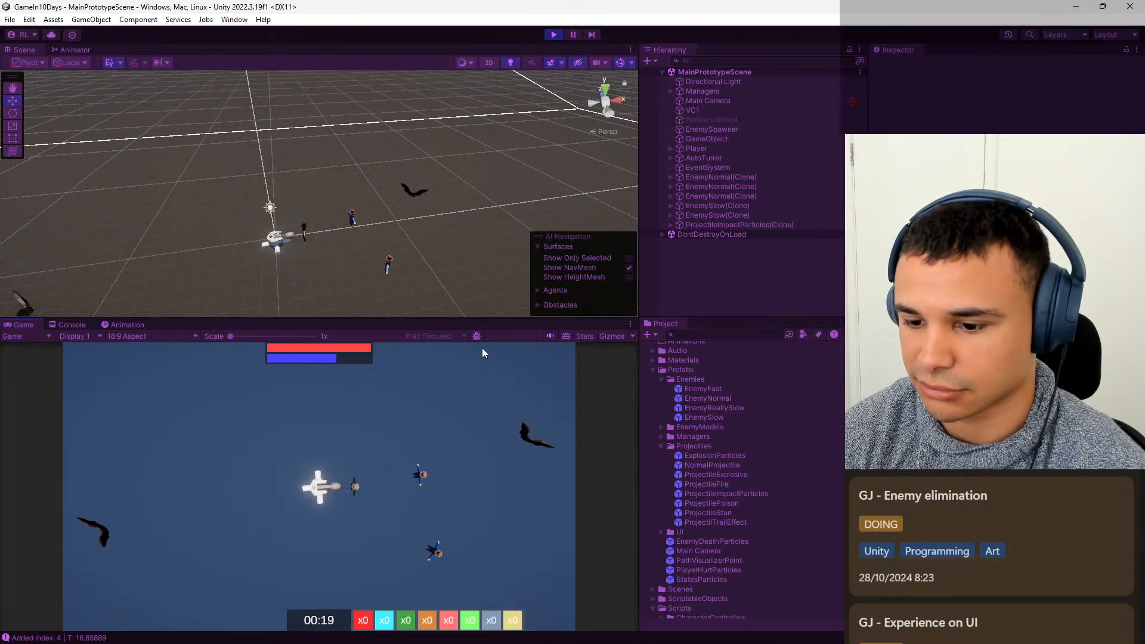
pyautogui.click(311, 483)
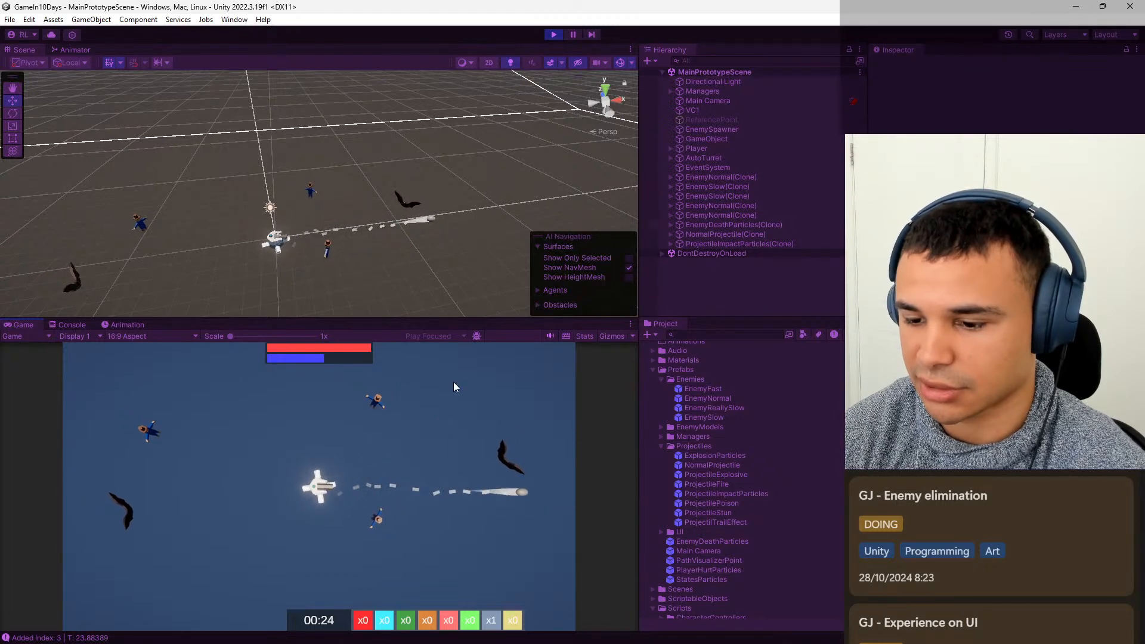
pyautogui.click(553, 35)
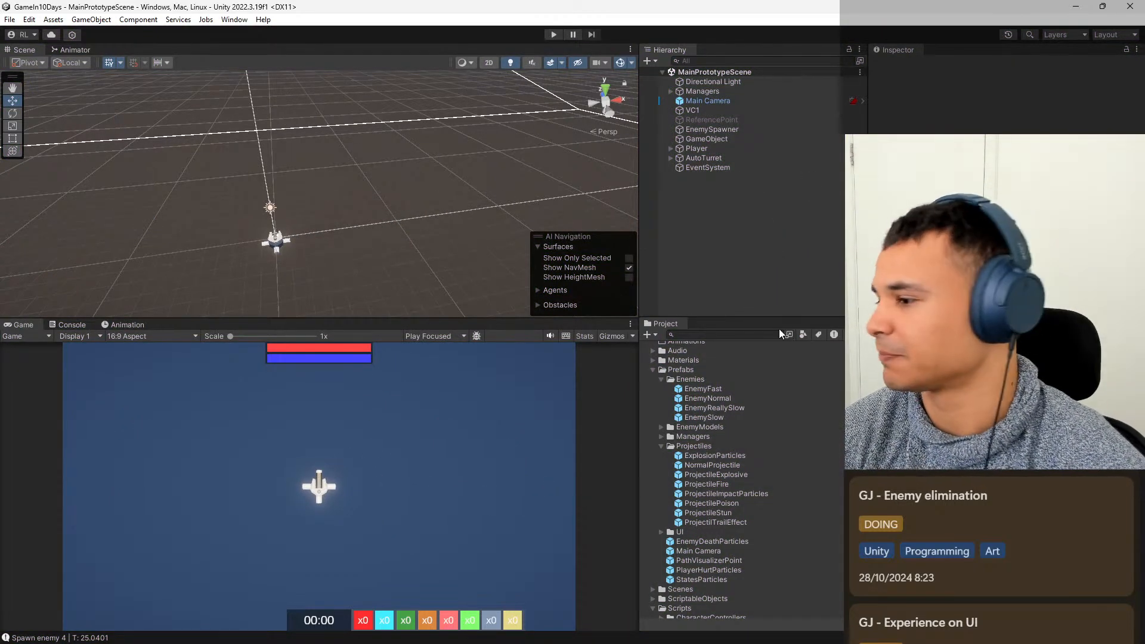
pyautogui.click(742, 399)
pyautogui.click(724, 416)
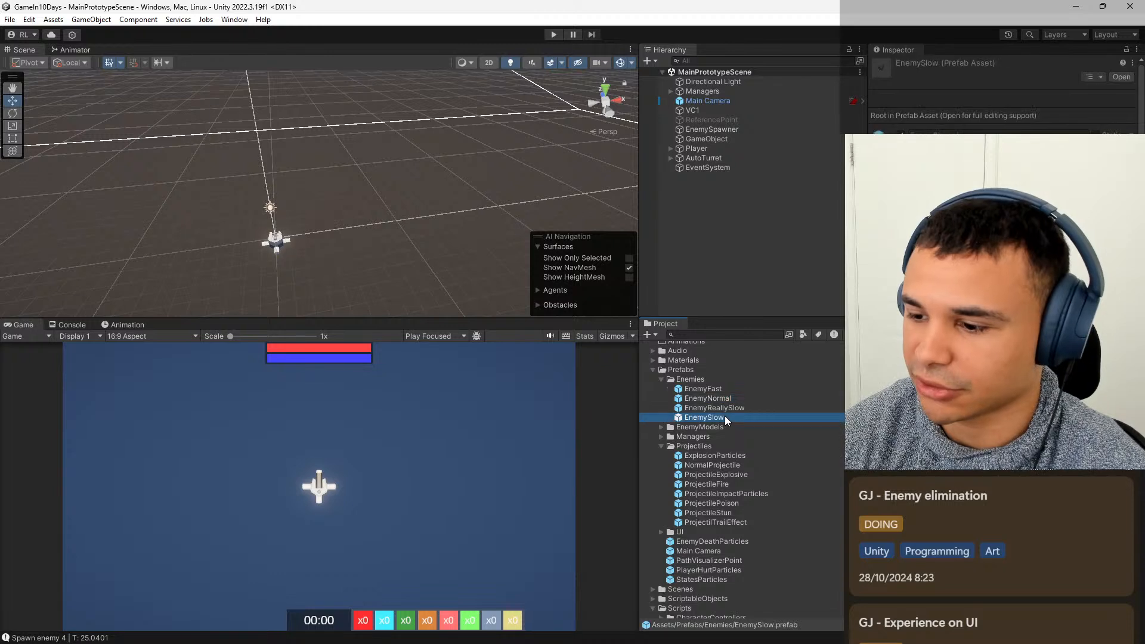
pyautogui.click(749, 523)
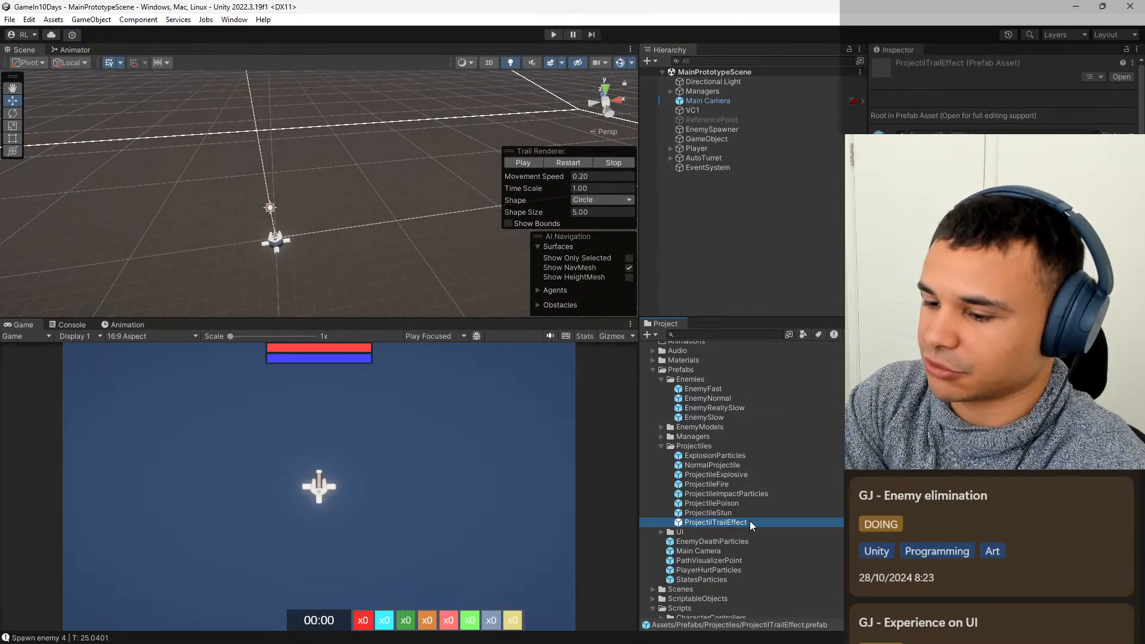
pyautogui.press('F2')
pyautogui.click(770, 465)
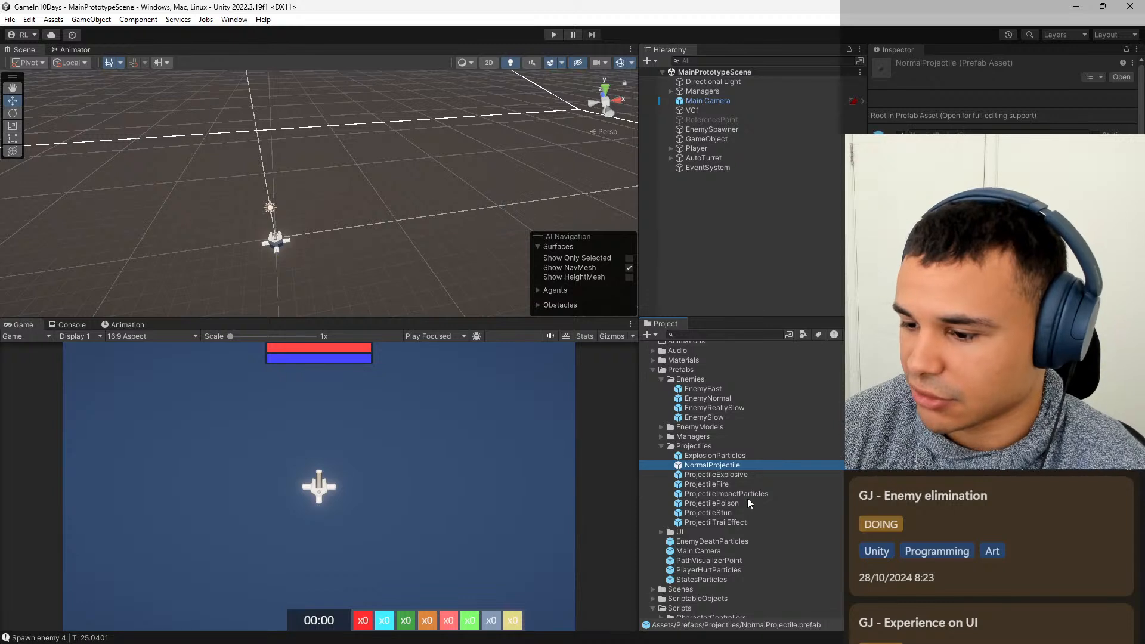
# Open the EnemyDeathParticles prefab and bring up the color gradient of EnemyDeathParticles1 for editing.
pyautogui.click(725, 541)
pyautogui.doubleClick(724, 541)
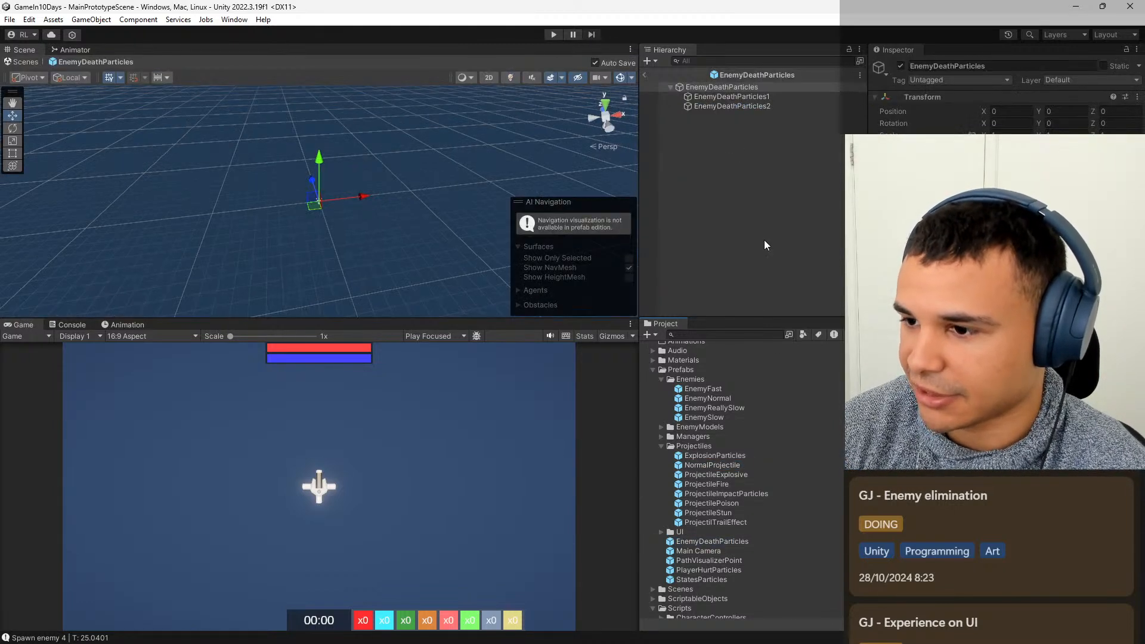
pyautogui.click(757, 99)
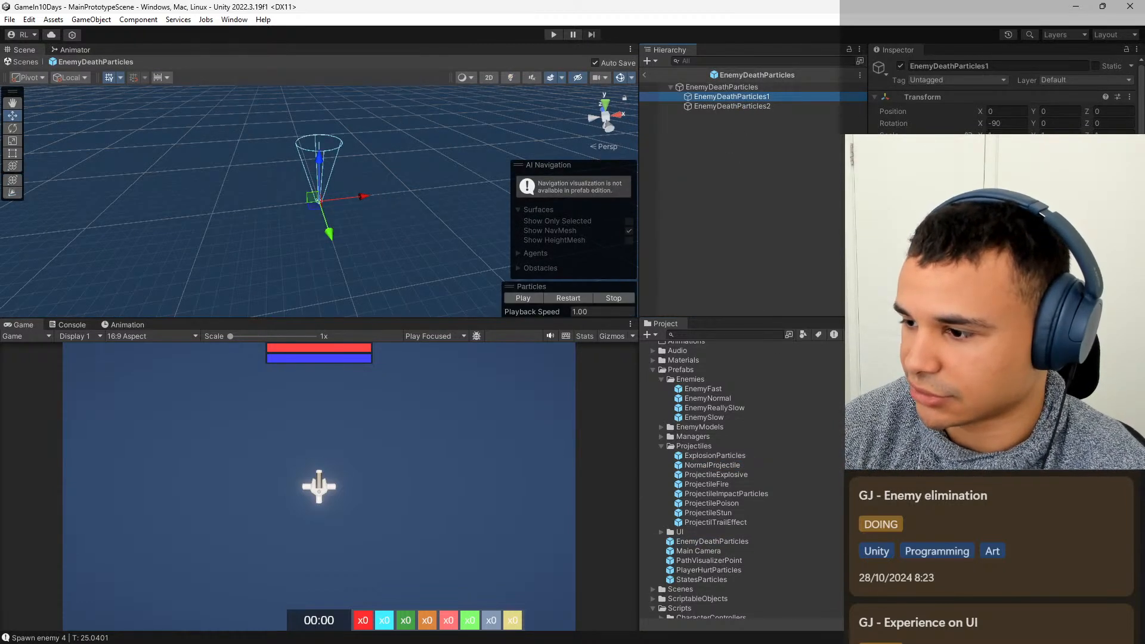
pyautogui.scroll(-10, 1001, 95)
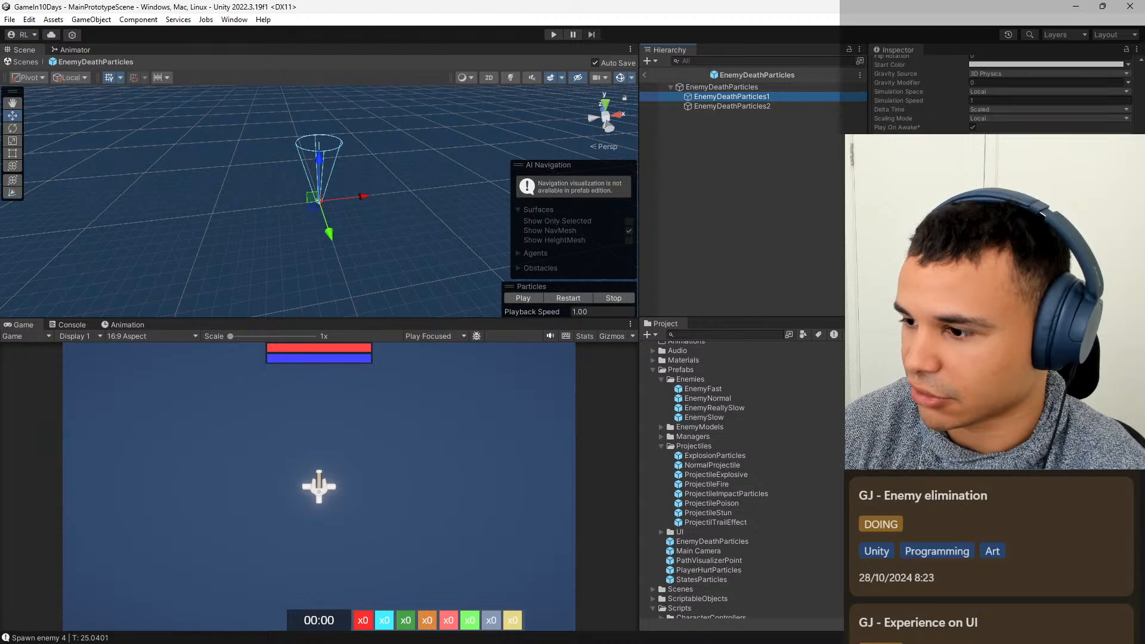
pyautogui.click(1001, 251)
pyautogui.click(1046, 262)
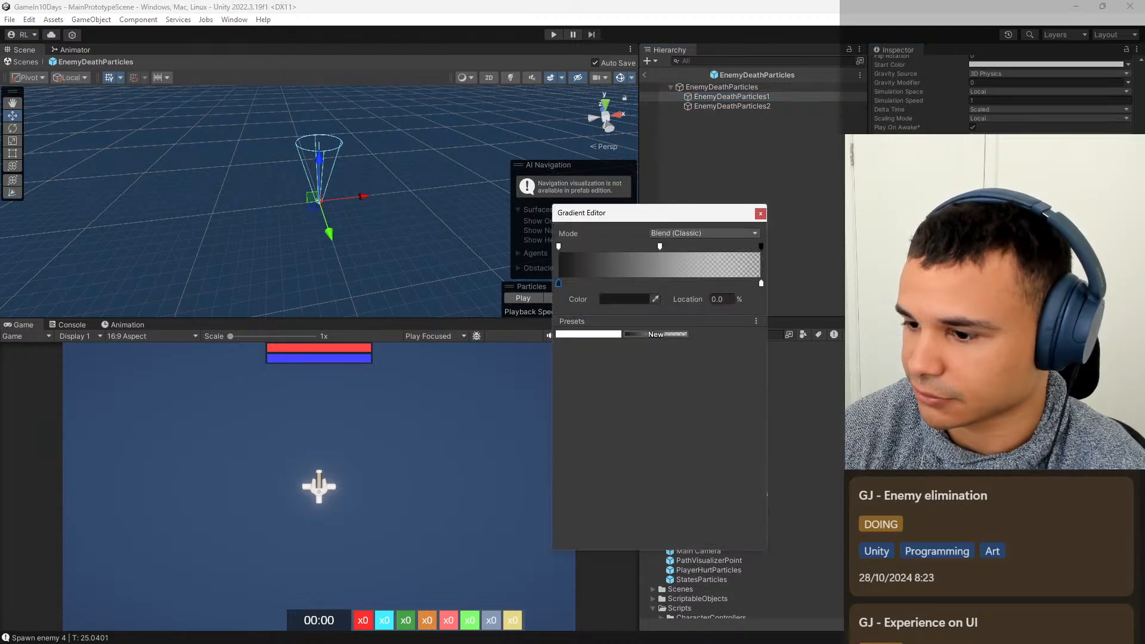
# Set the end color of the EnemyDeathParticles1 gradient to RGB 200, 100, 255.
pyautogui.click(761, 284)
pyautogui.click(632, 299)
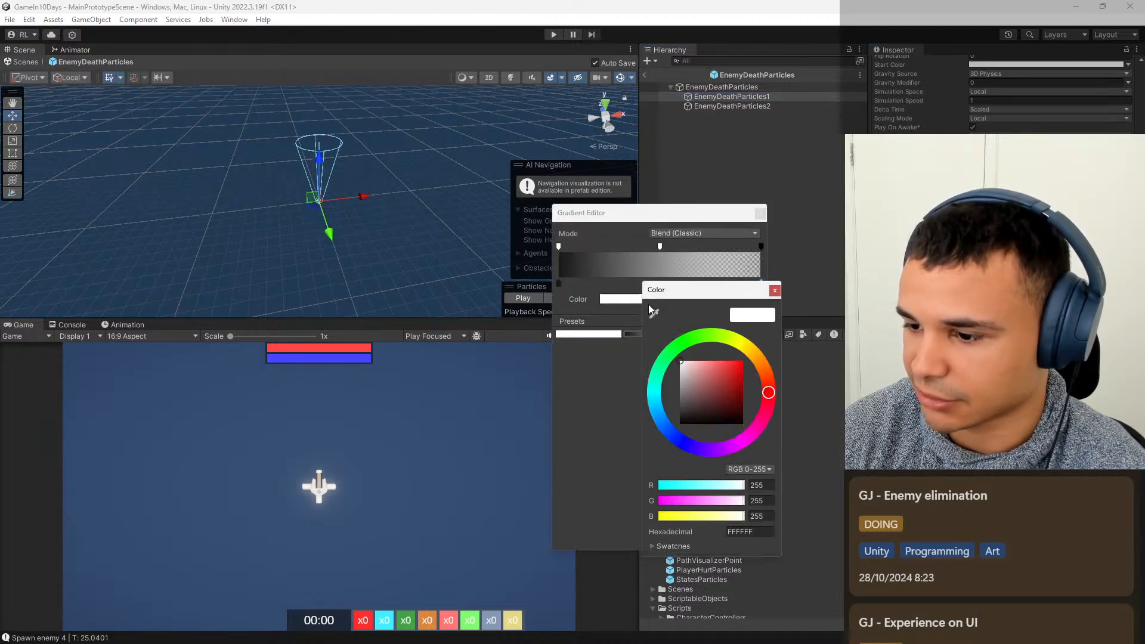
pyautogui.click(762, 486)
pyautogui.write('200')
pyautogui.press('Tab')
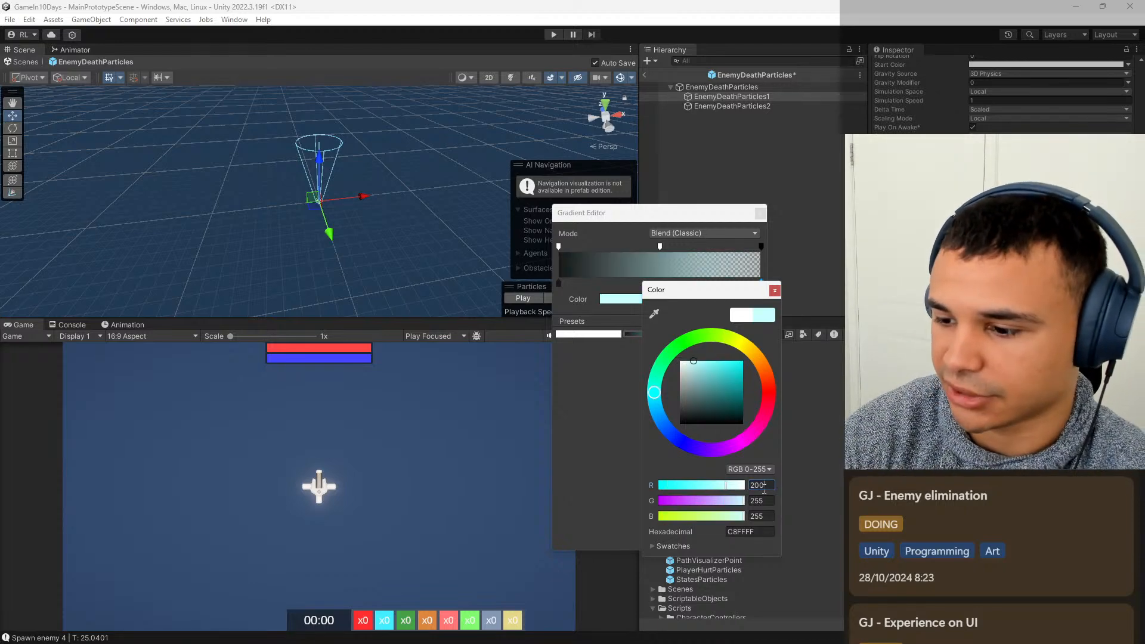
pyautogui.write('2')
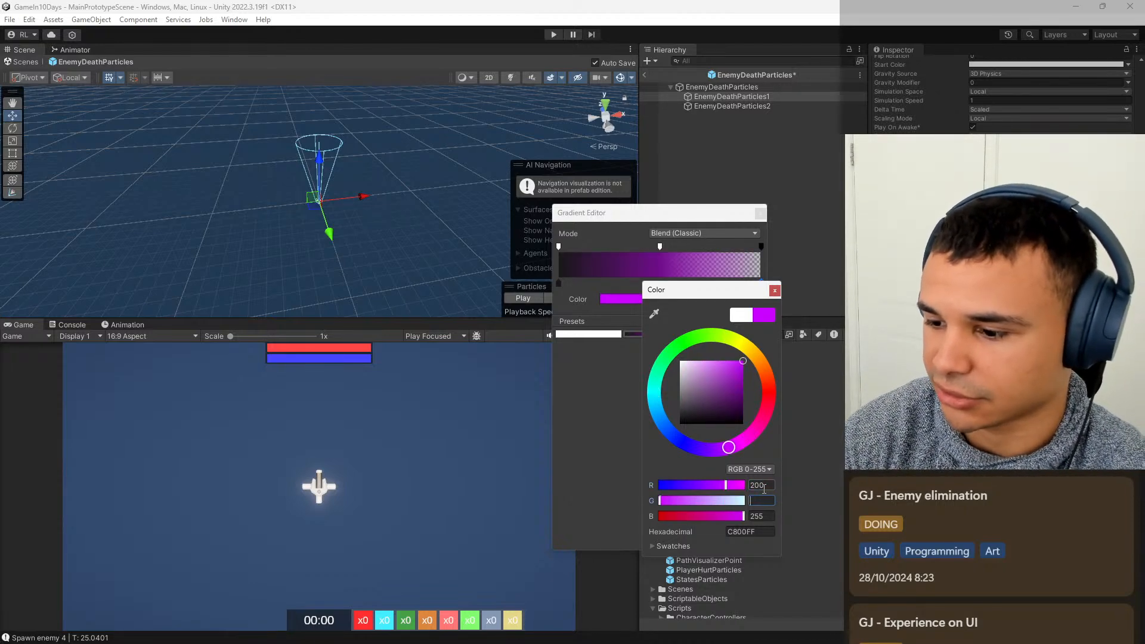
pyautogui.write('1')
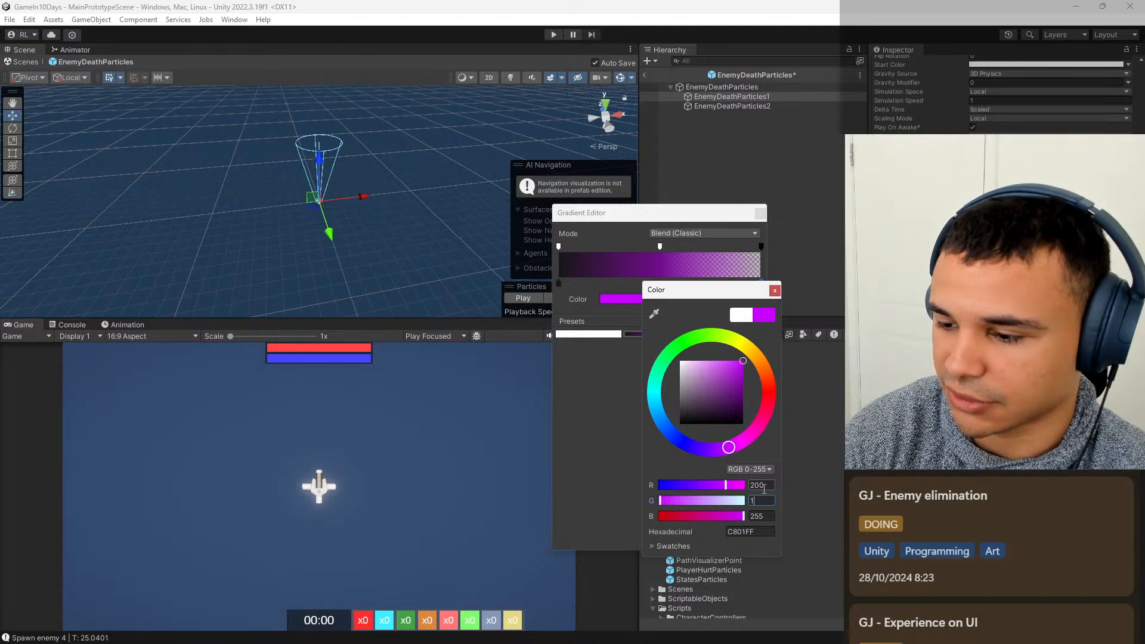
pyautogui.write('00')
pyautogui.press('Tab')
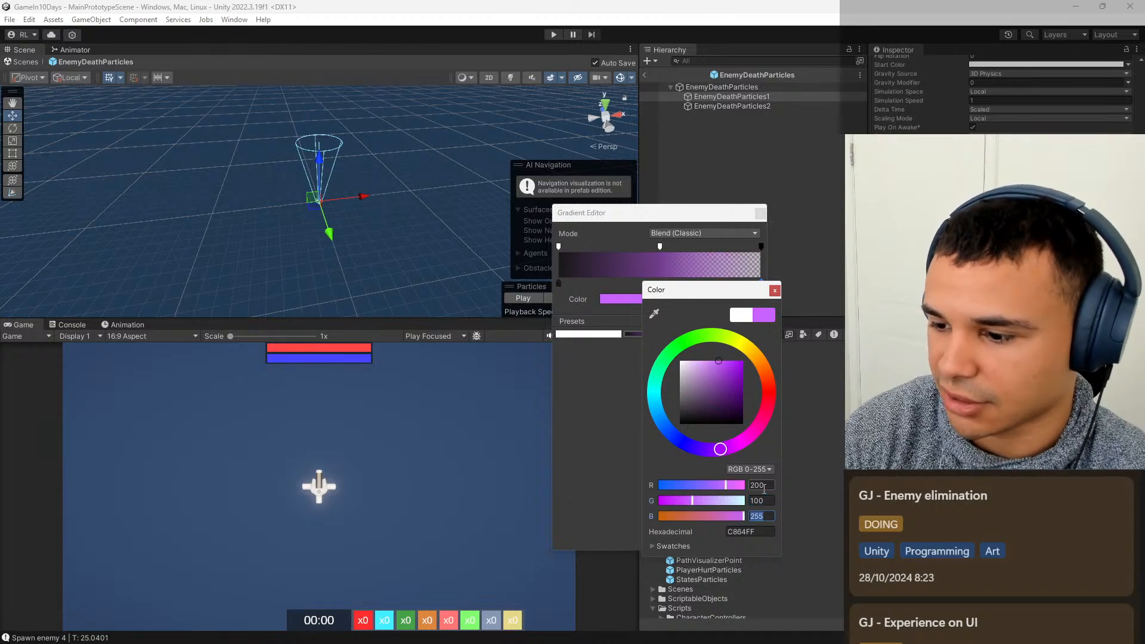
pyautogui.write('200')
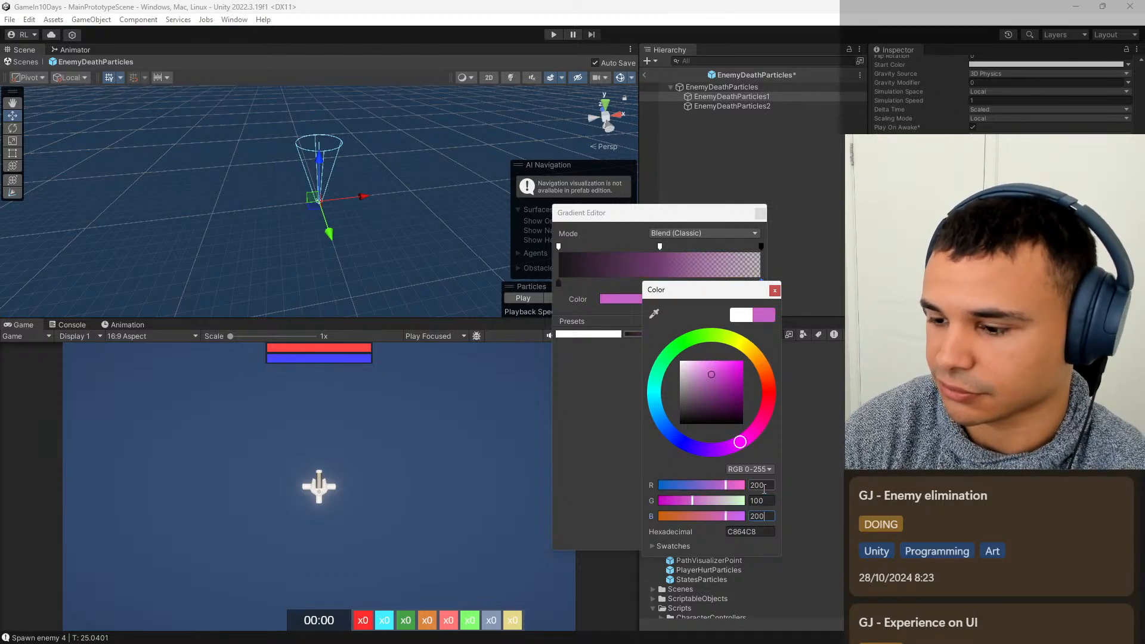
pyautogui.press('BackSpace')
pyautogui.press('BackSpace')
pyautogui.write('255')
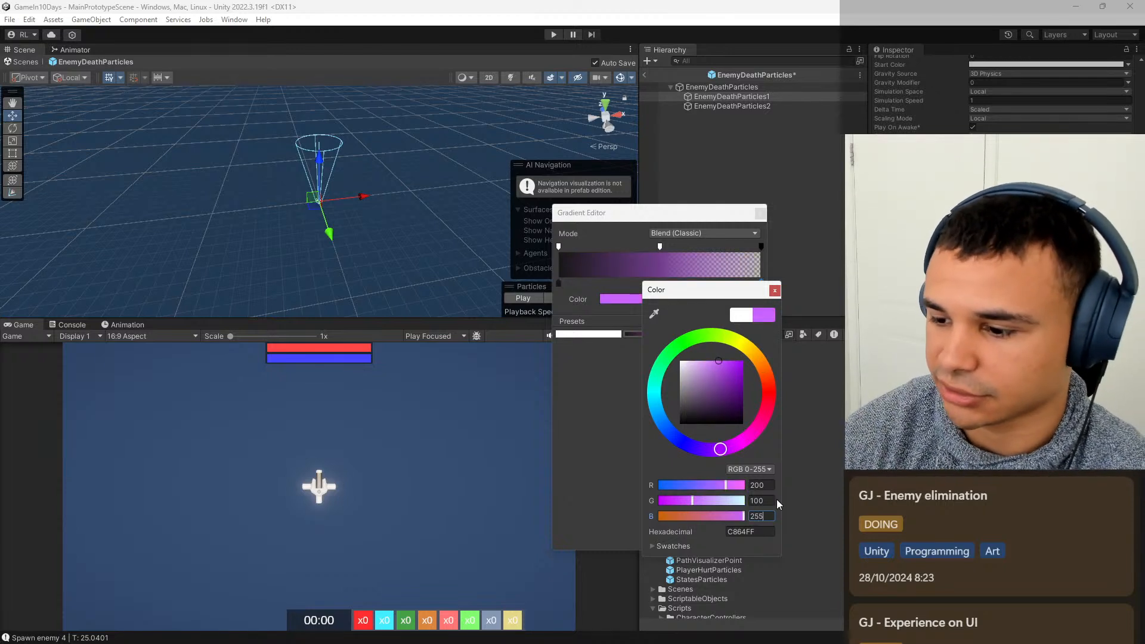
# Change the gradient's end color to green 80 and red 160, copy its hex code A050FF, and close the color and gradient editors.
pyautogui.click(773, 500)
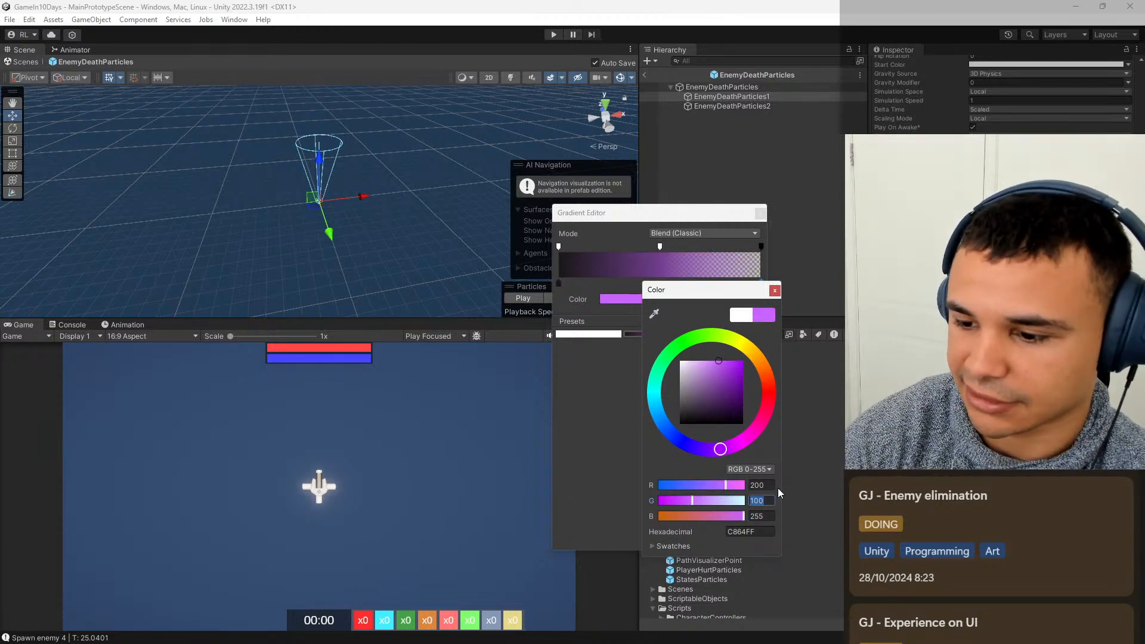
pyautogui.press('BackSpace')
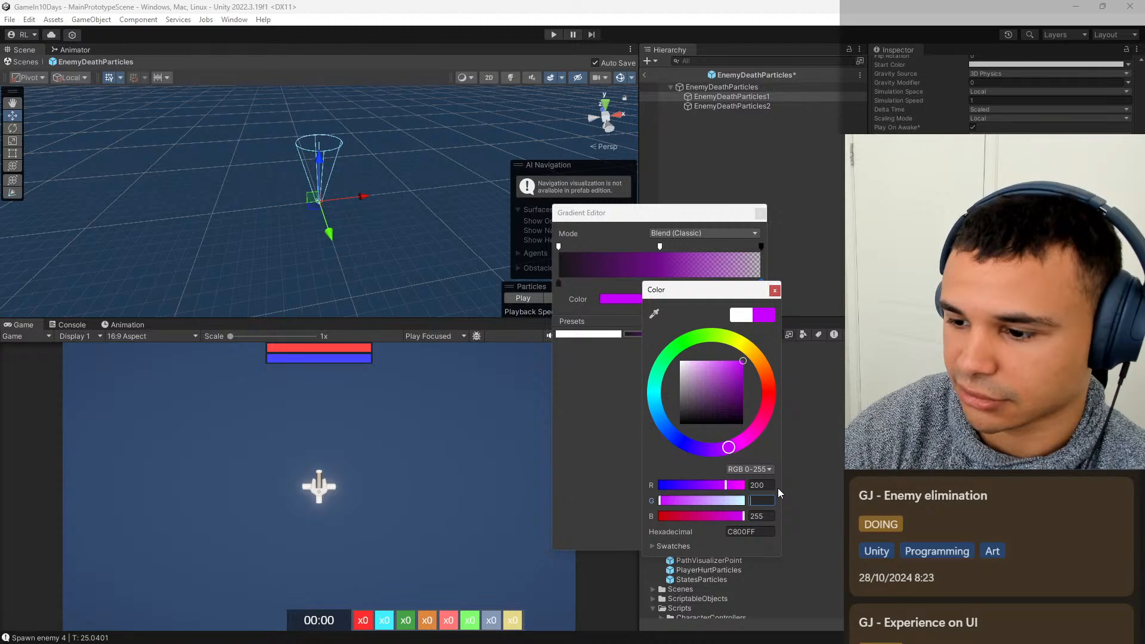
pyautogui.write('80')
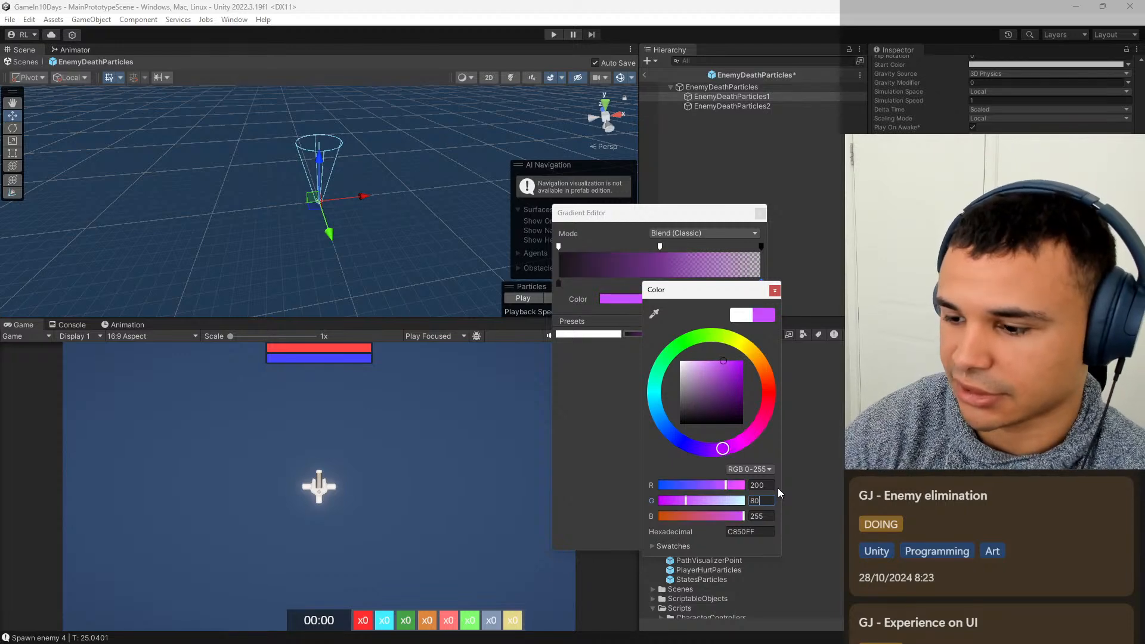
pyautogui.click(771, 485)
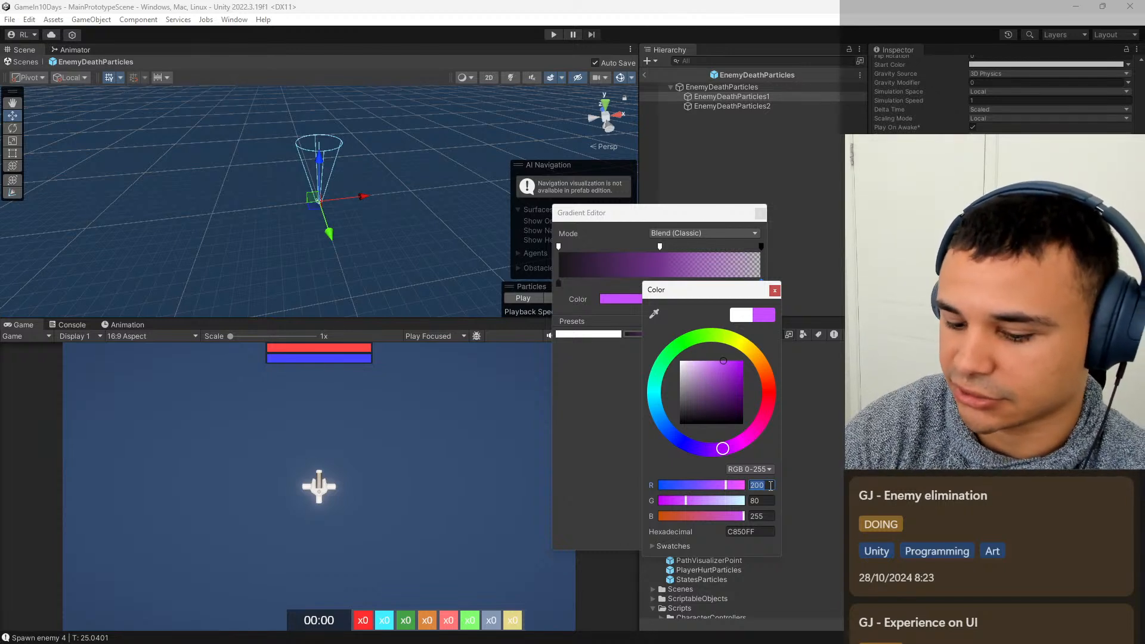
pyautogui.write('160')
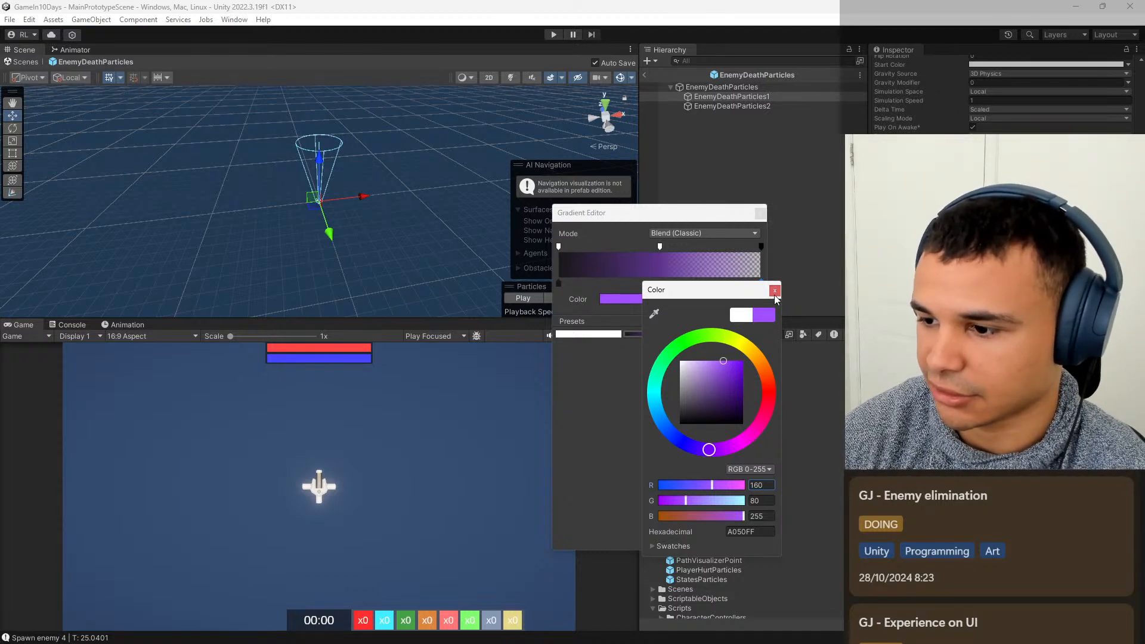
pyautogui.click(756, 531)
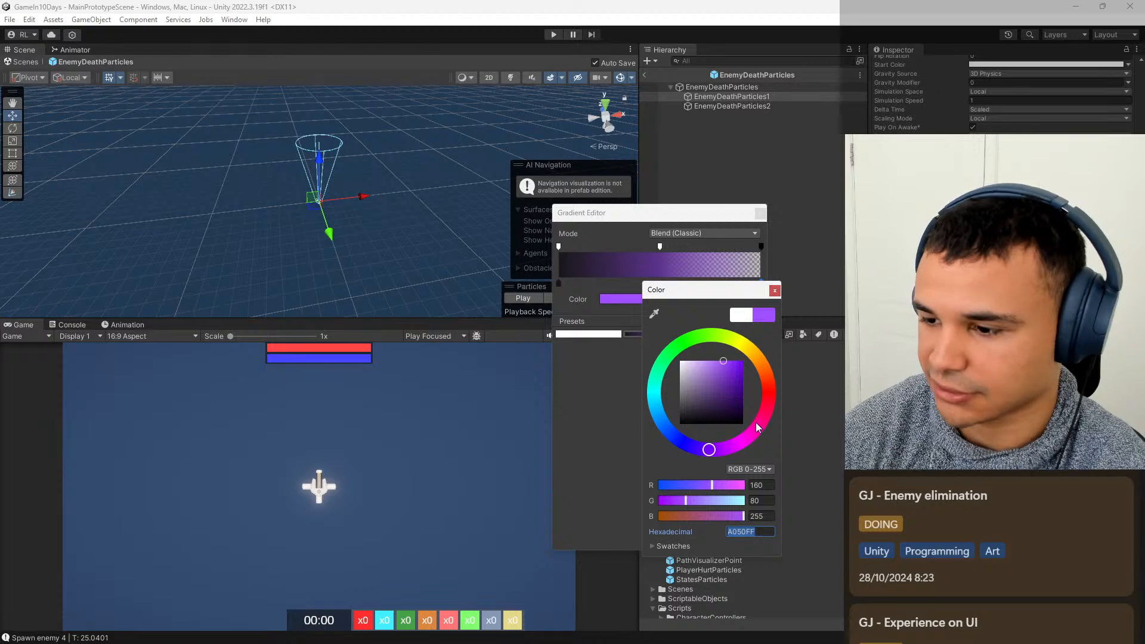
pyautogui.click(774, 291)
pyautogui.click(759, 213)
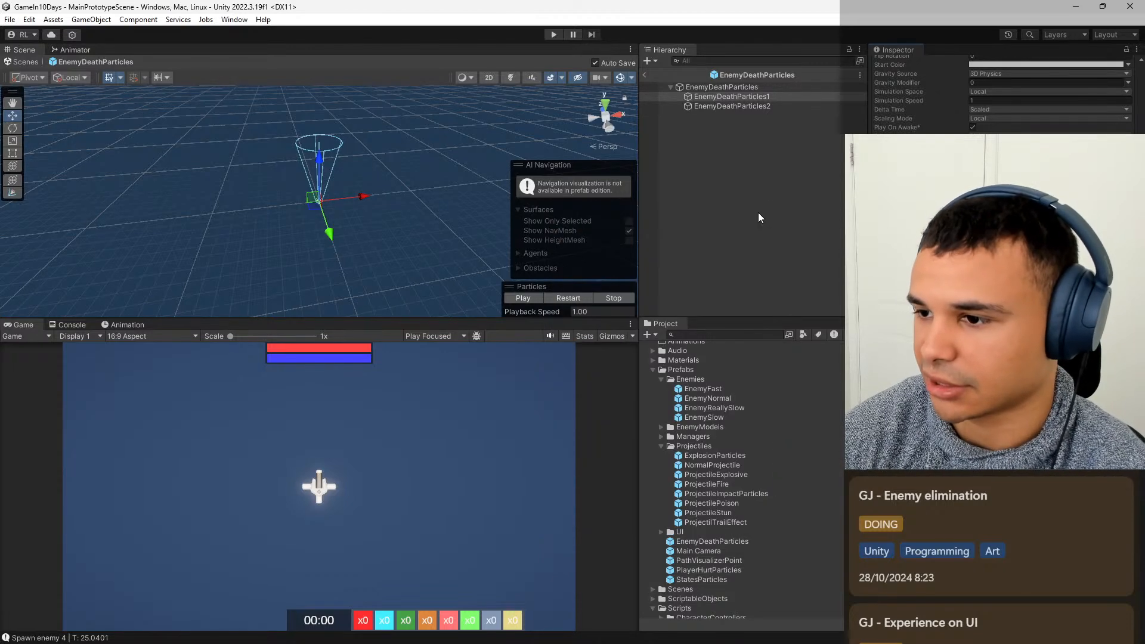
# Paste the copied color A050FF as the end color of the EnemyDeathParticles2 gradient, and return to MainPrototypeScene.
pyautogui.click(769, 106)
pyautogui.click(1044, 271)
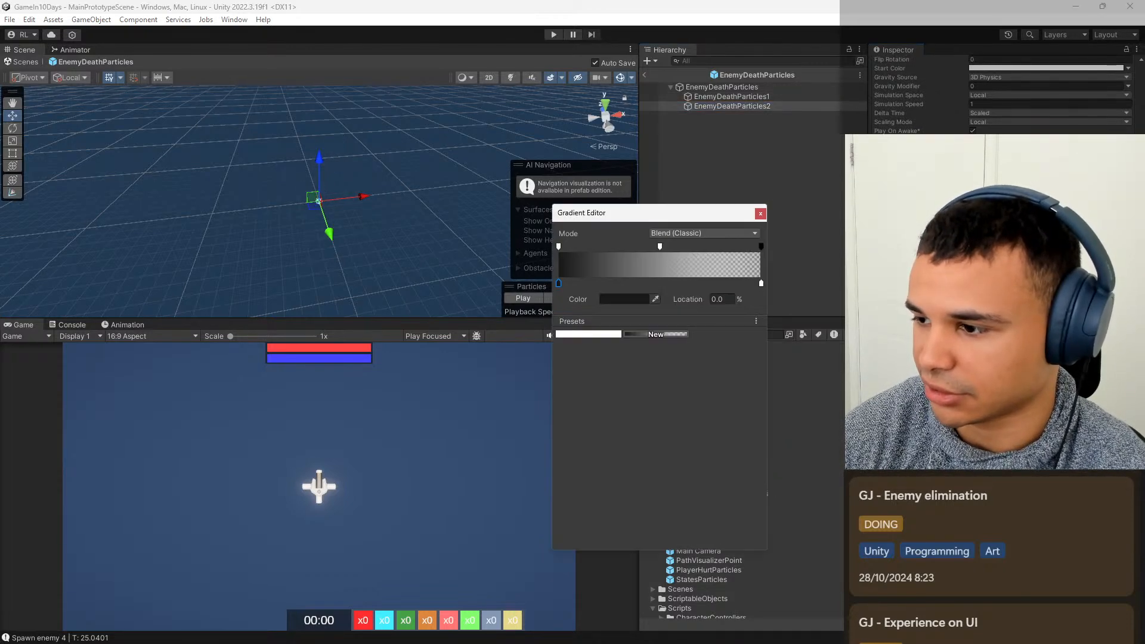
pyautogui.click(760, 284)
pyautogui.click(608, 334)
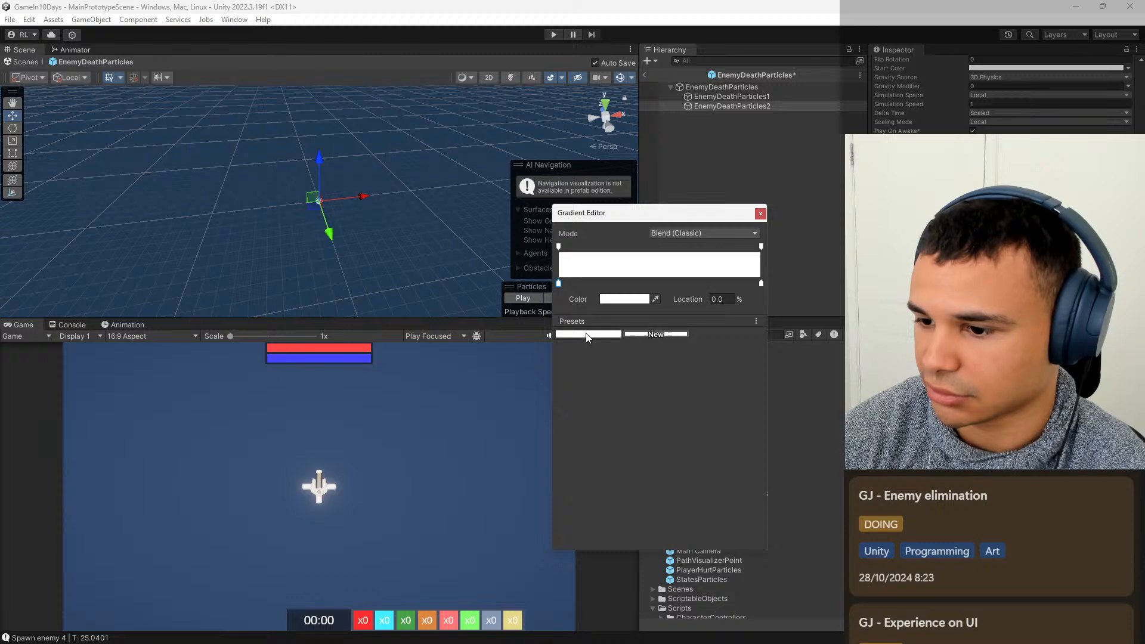
pyautogui.hotkey('ctrl', 'z')
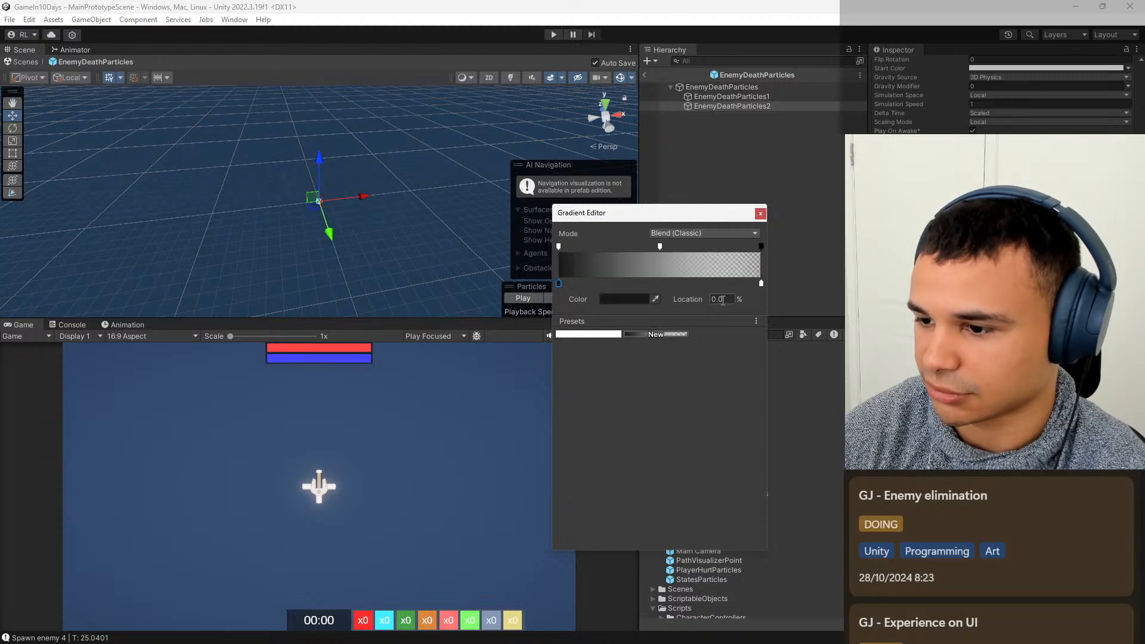
pyautogui.click(760, 286)
pyautogui.click(623, 299)
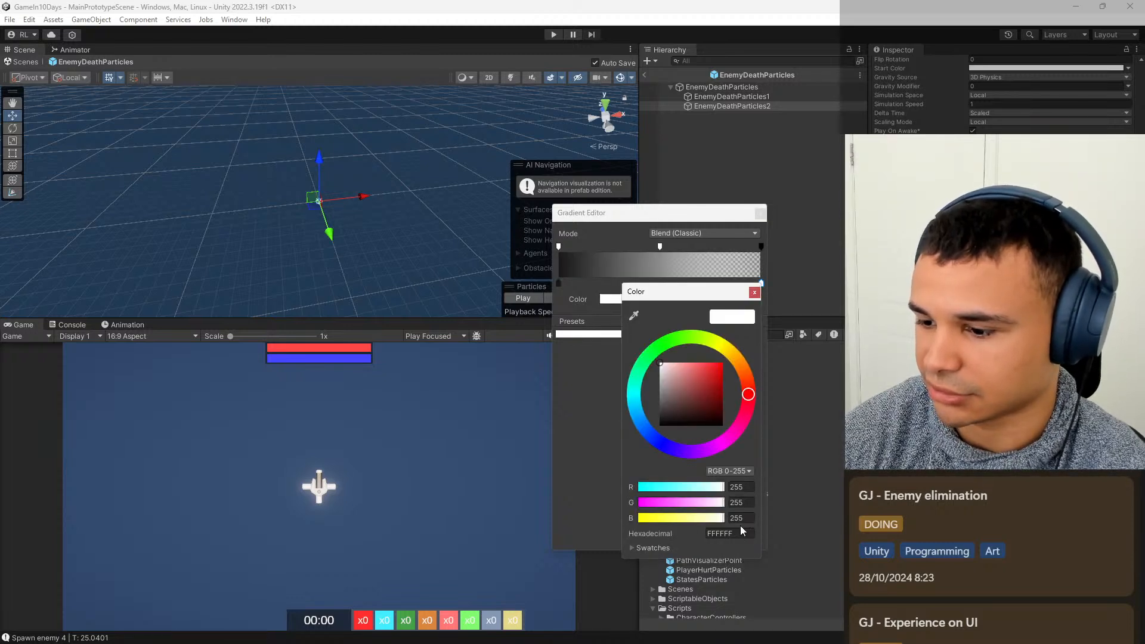
pyautogui.hotkey('ctrl', 'v')
pyautogui.click(754, 291)
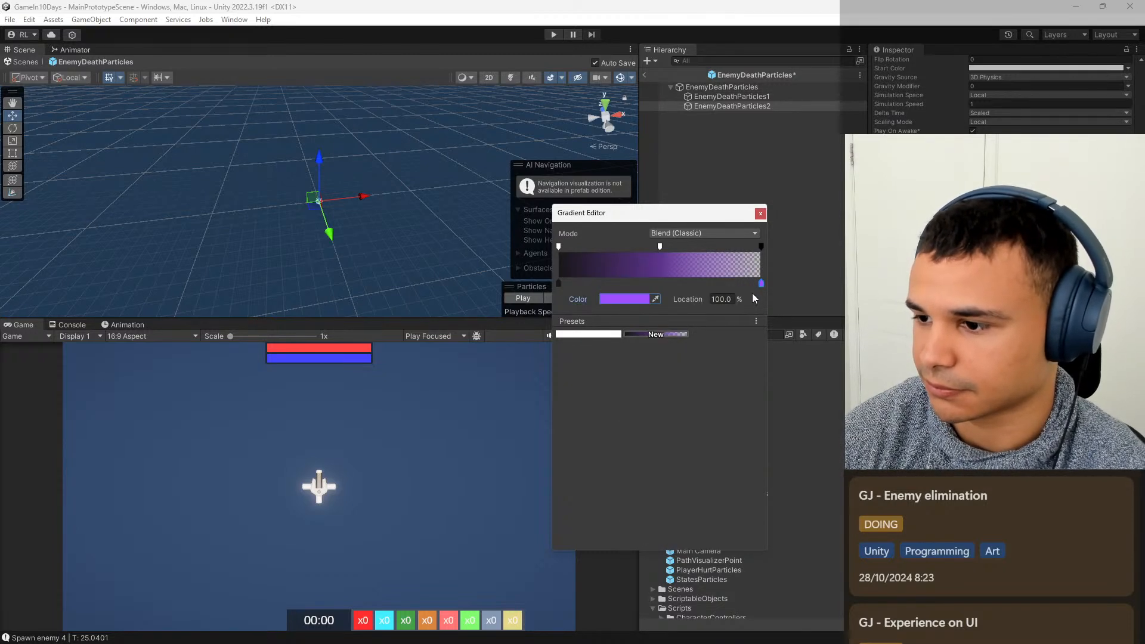
pyautogui.click(760, 214)
pyautogui.click(643, 75)
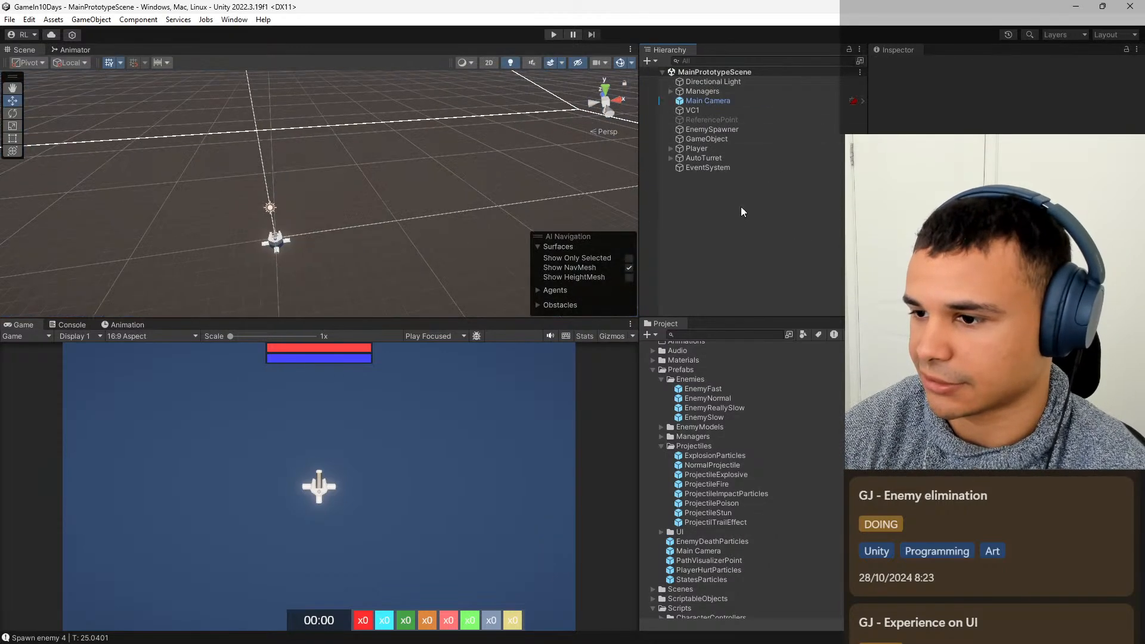
# Playtest the purple death particles, choosing the middle upgrade when offered, and stop the game.
pyautogui.click(553, 34)
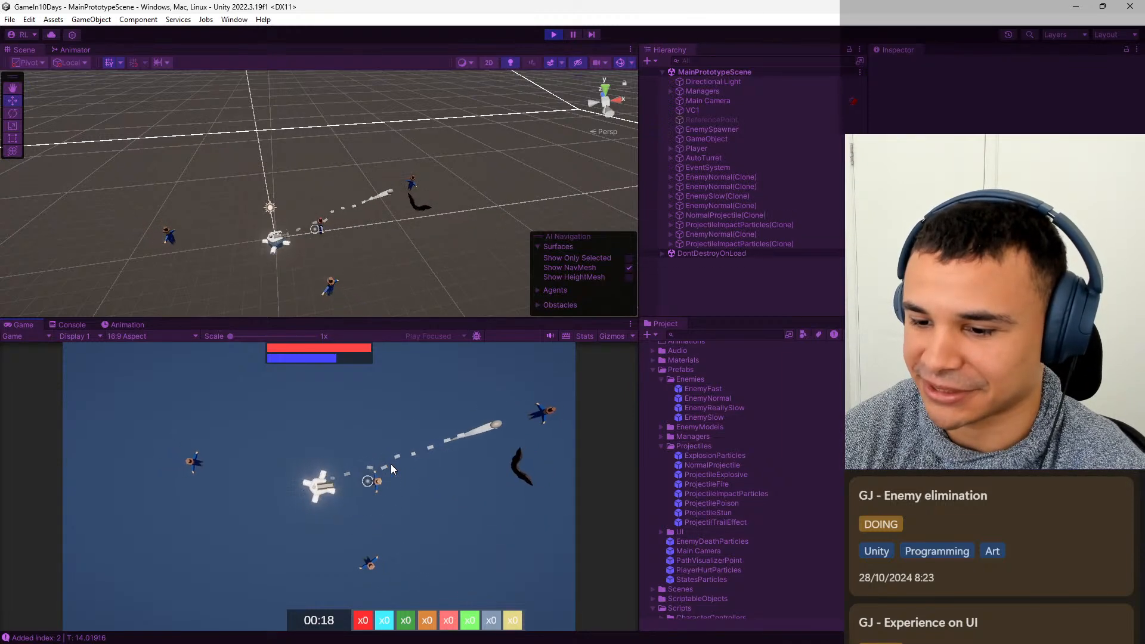
pyautogui.click(319, 477)
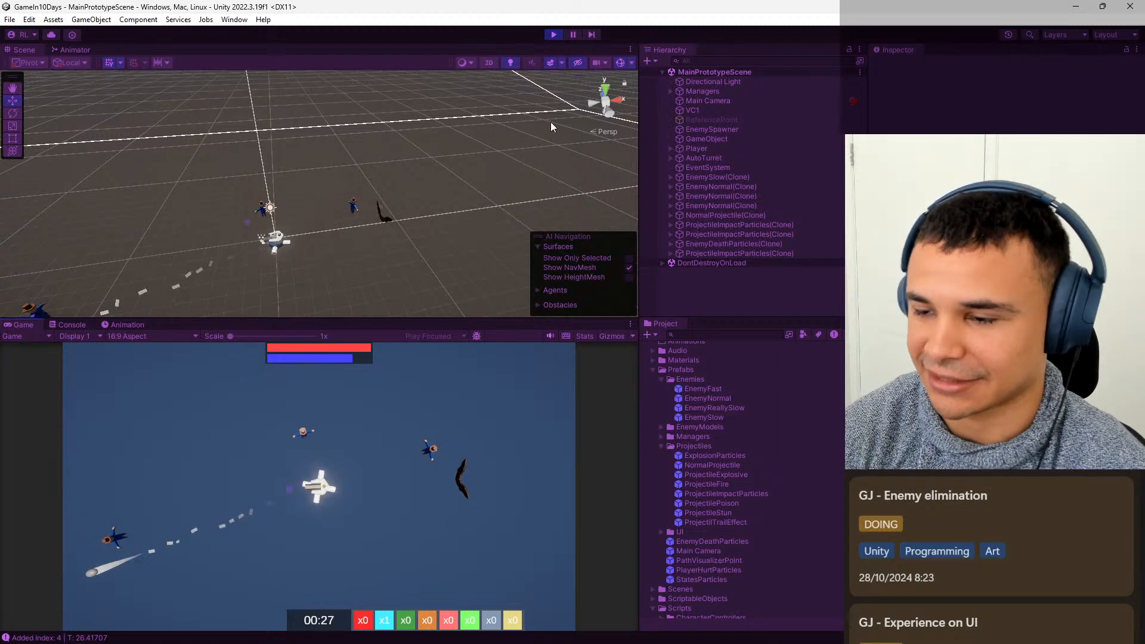
pyautogui.click(553, 35)
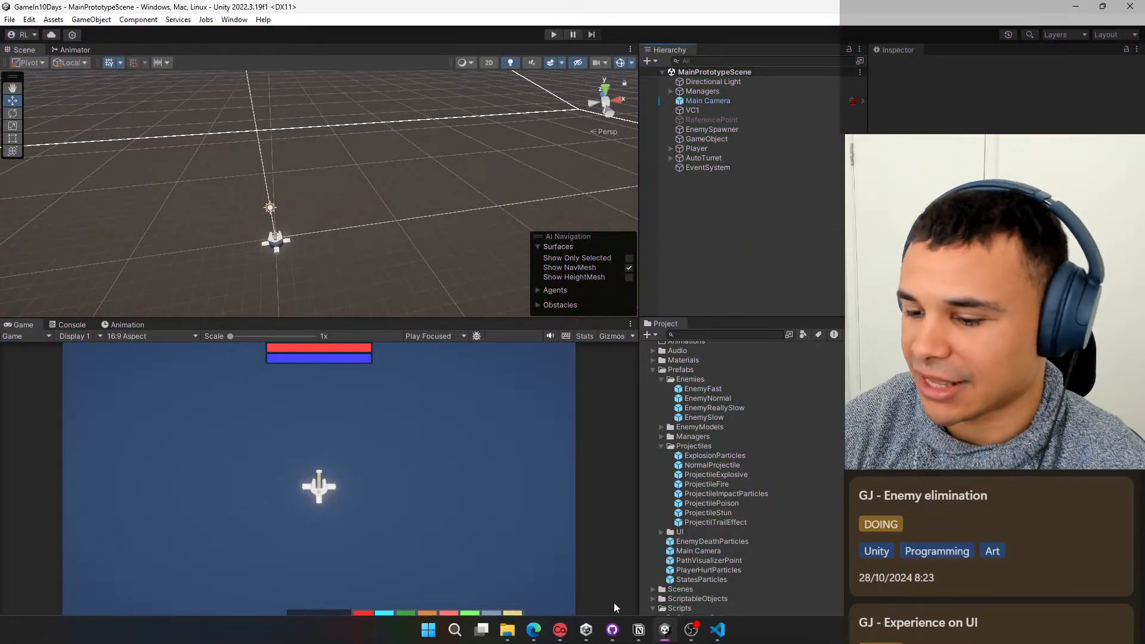
# Switch to Notion and add the note "Particles for when the enemies are eliminated" to the GJ - Enemy elimination card.
pyautogui.click(639, 632)
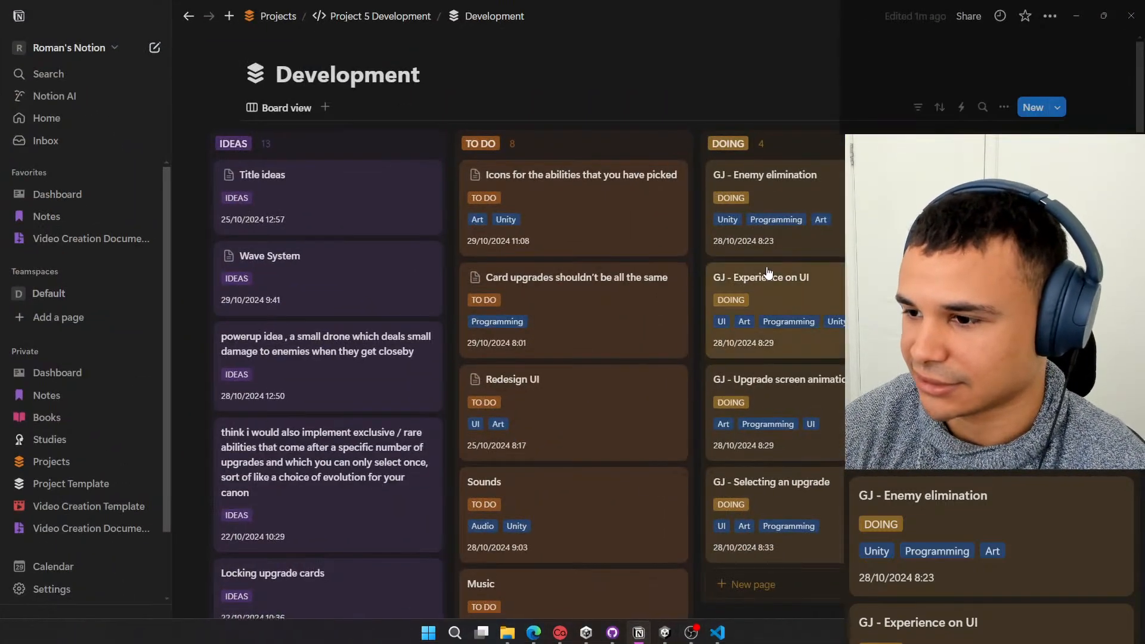
pyautogui.click(769, 179)
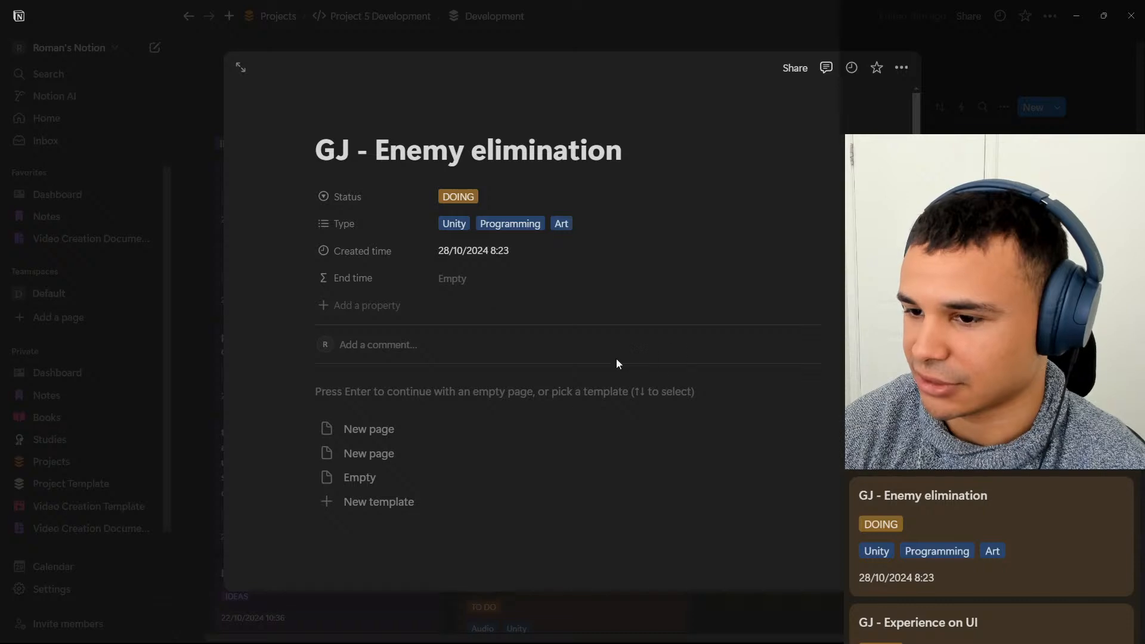
pyautogui.click(688, 386)
pyautogui.write('Par')
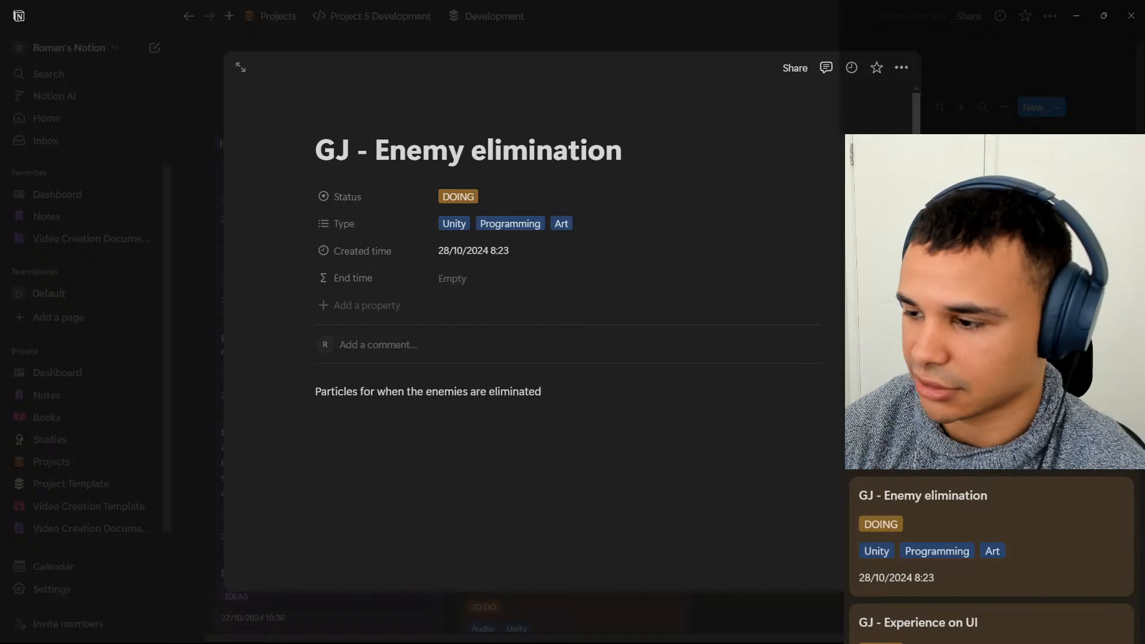
# Close the card, move GJ - Enemy elimination from DOING to the next board column, and return to Unity.
pyautogui.press('Escape')
pyautogui.moveTo(835, 190); pyautogui.dragTo(993, 143)
pyautogui.moveTo(657, 639)
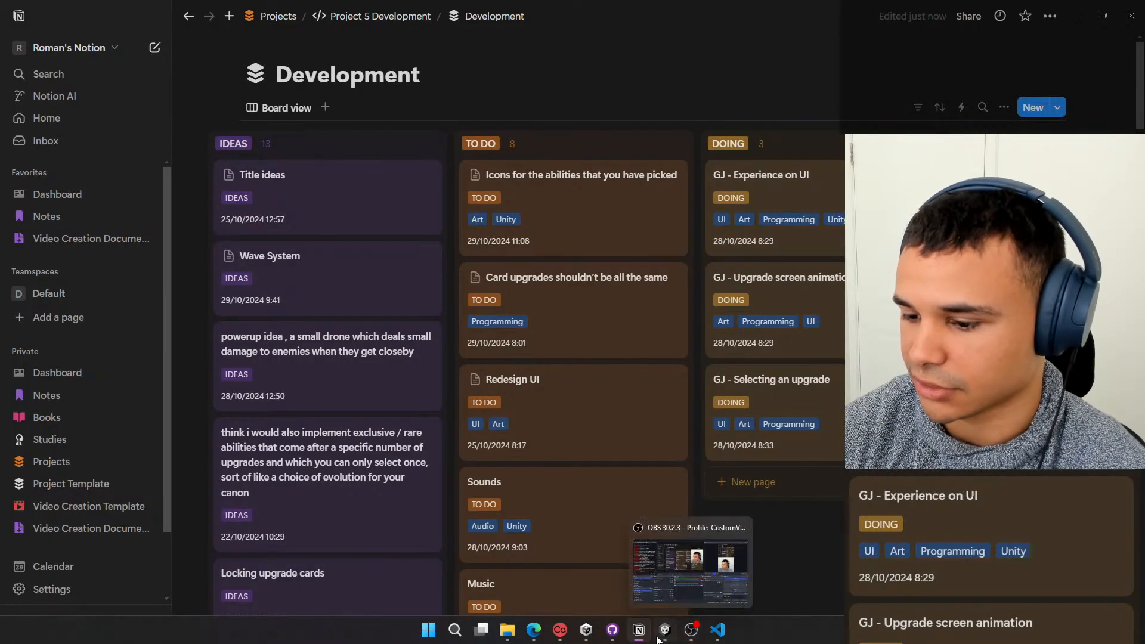
pyautogui.click(1076, 16)
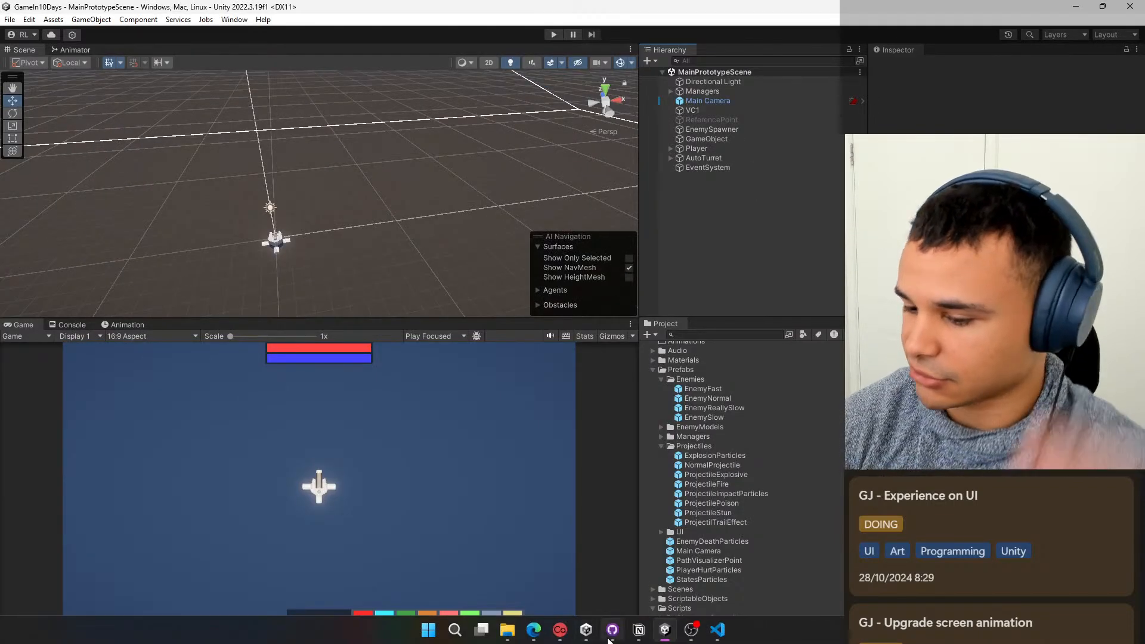
# Switch to GitHub Desktop, commit to main as "Enemy elimination particles" with description "Particles for when the enemies are eliminated", and push to origin.
pyautogui.click(608, 636)
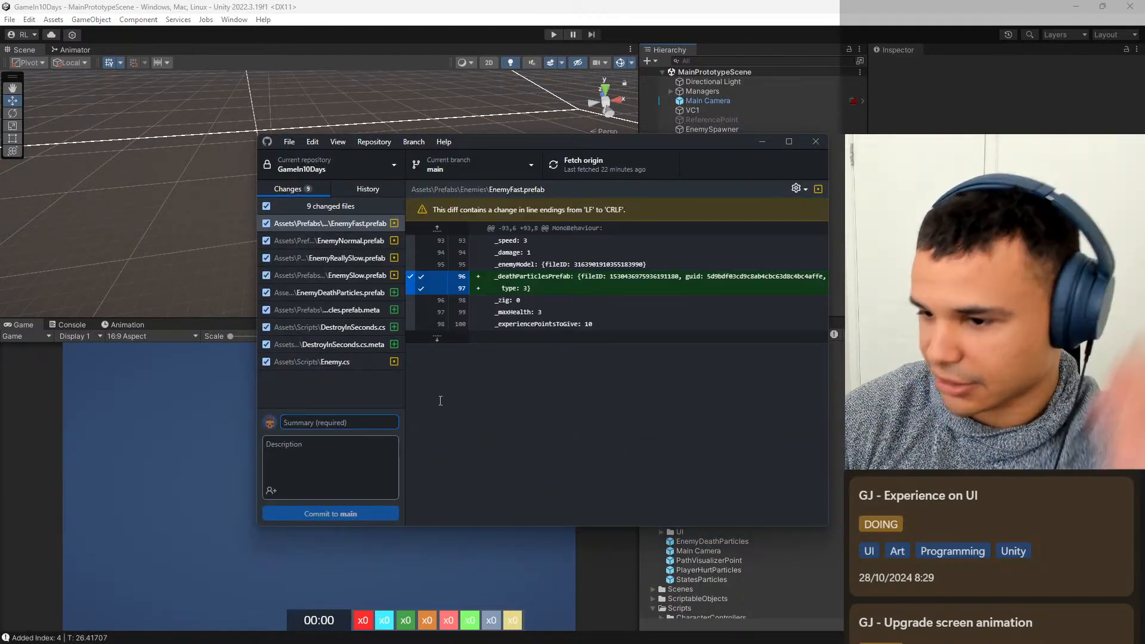
pyautogui.write('Enemy elimination particles')
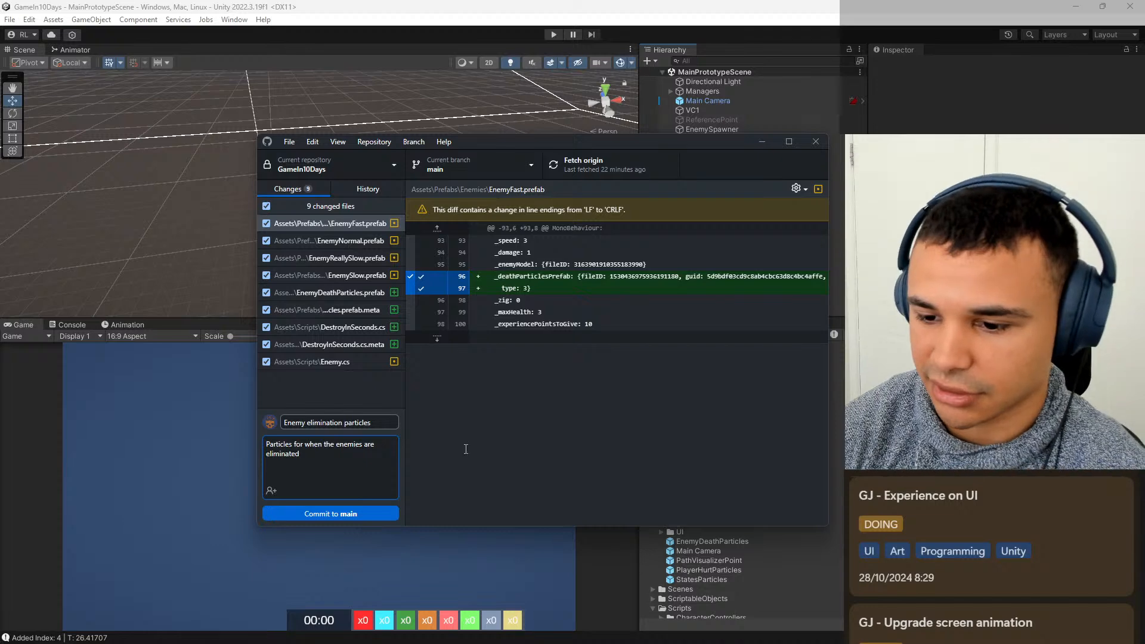
pyautogui.hotkey('ctrl', 'Return')
pyautogui.click(639, 171)
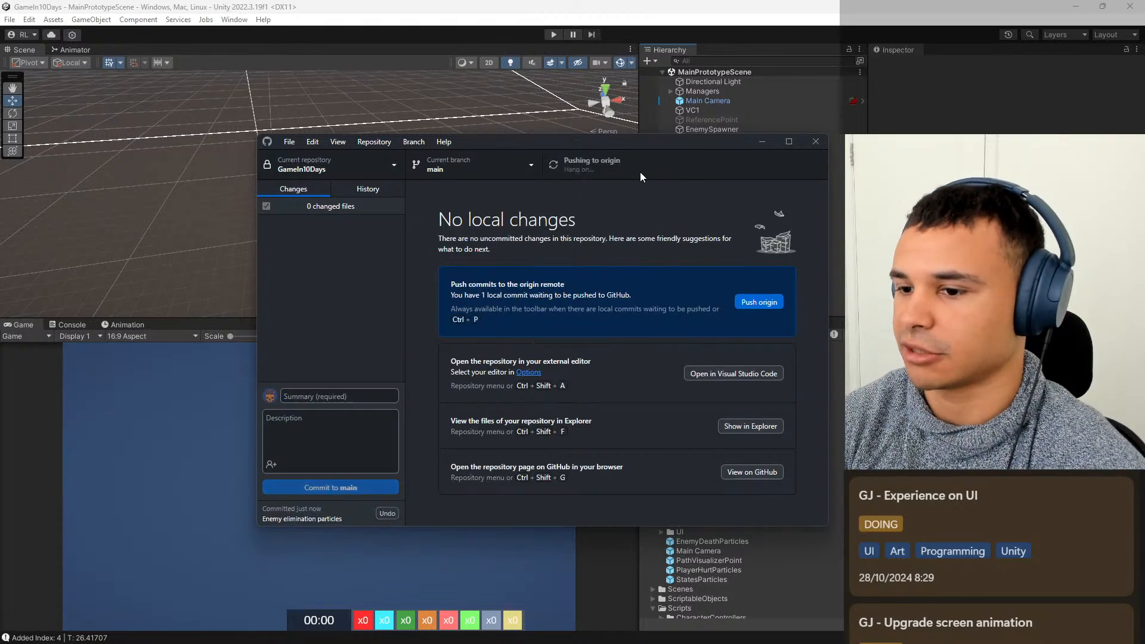
# Switch to Notion, move the GJ - Upgrade screen animation card to the top of the DOING column, and return to Unity.
pyautogui.click(767, 141)
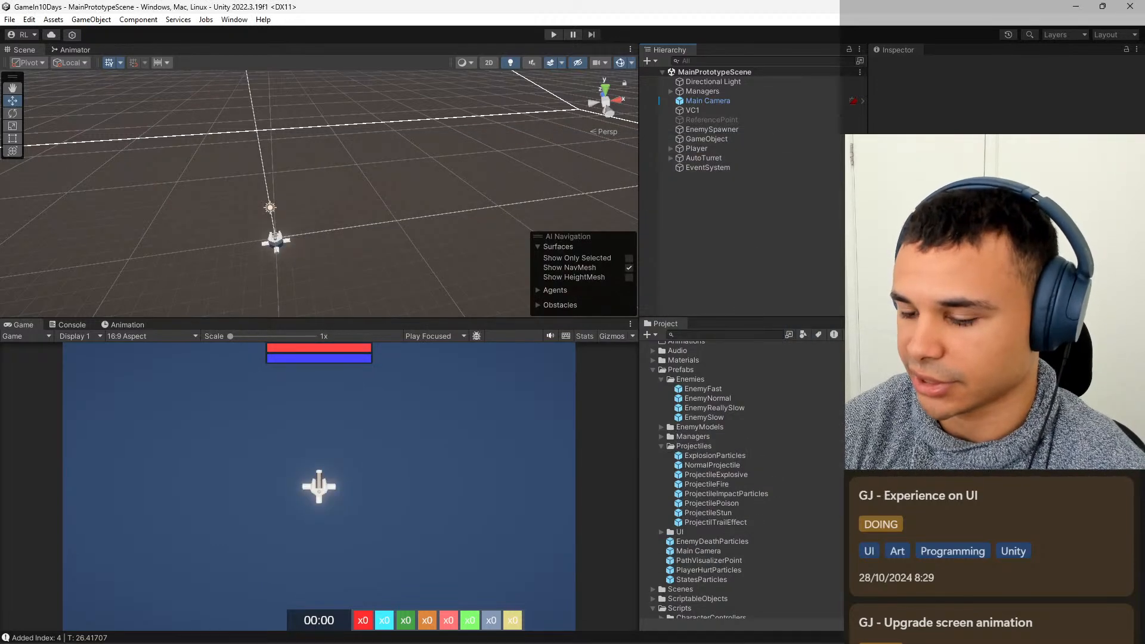
pyautogui.moveTo(648, 634)
pyautogui.click(650, 556)
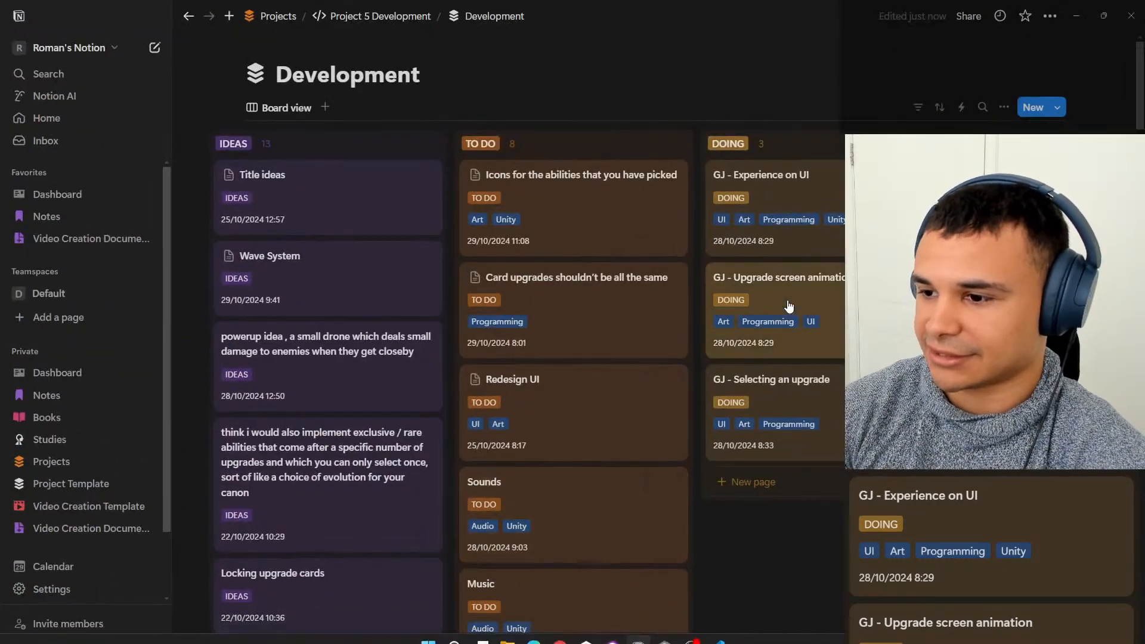
pyautogui.moveTo(715, 637)
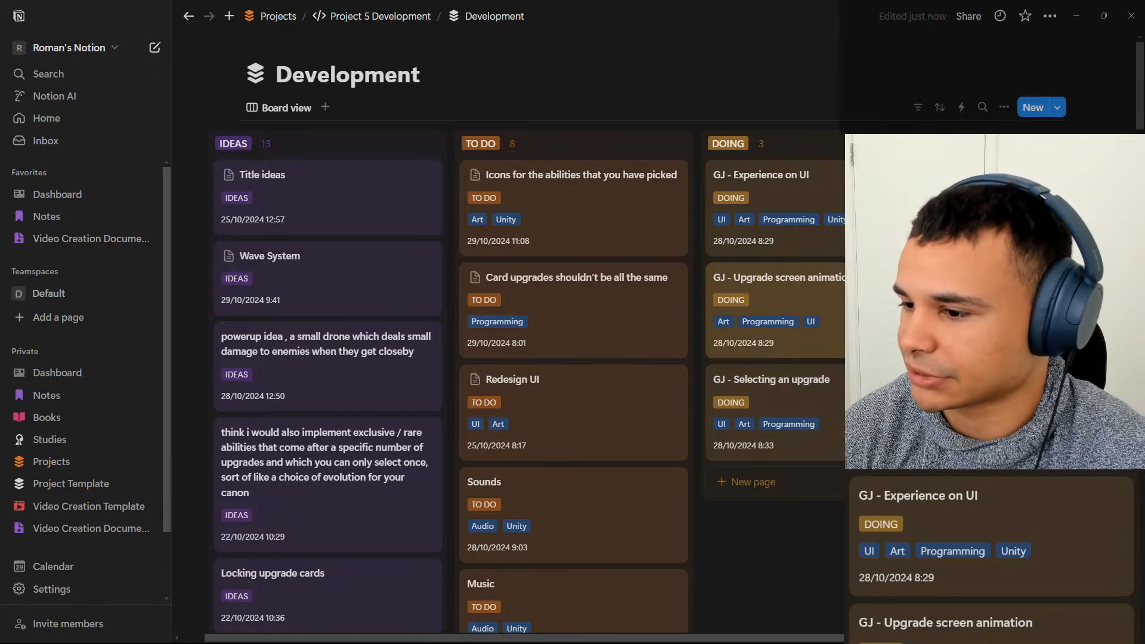
pyautogui.moveTo(775, 279); pyautogui.dragTo(769, 167)
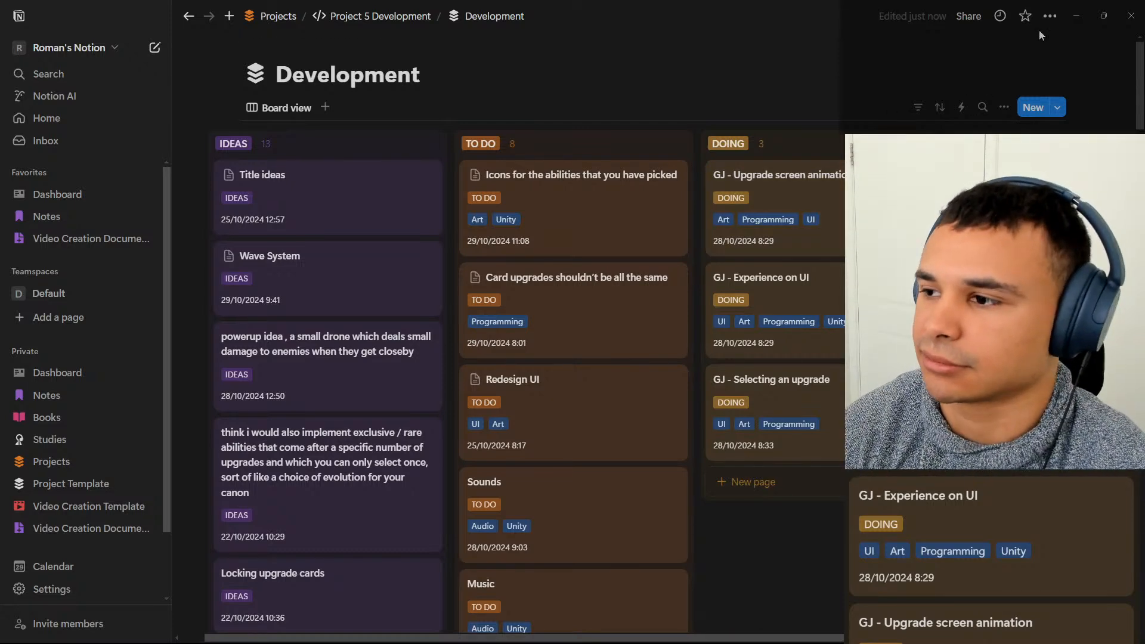
pyautogui.click(1076, 17)
# Activate UpgradeUIBackground under the UIManager's Canvas and reveal its upgrade cards.
pyautogui.click(749, 139)
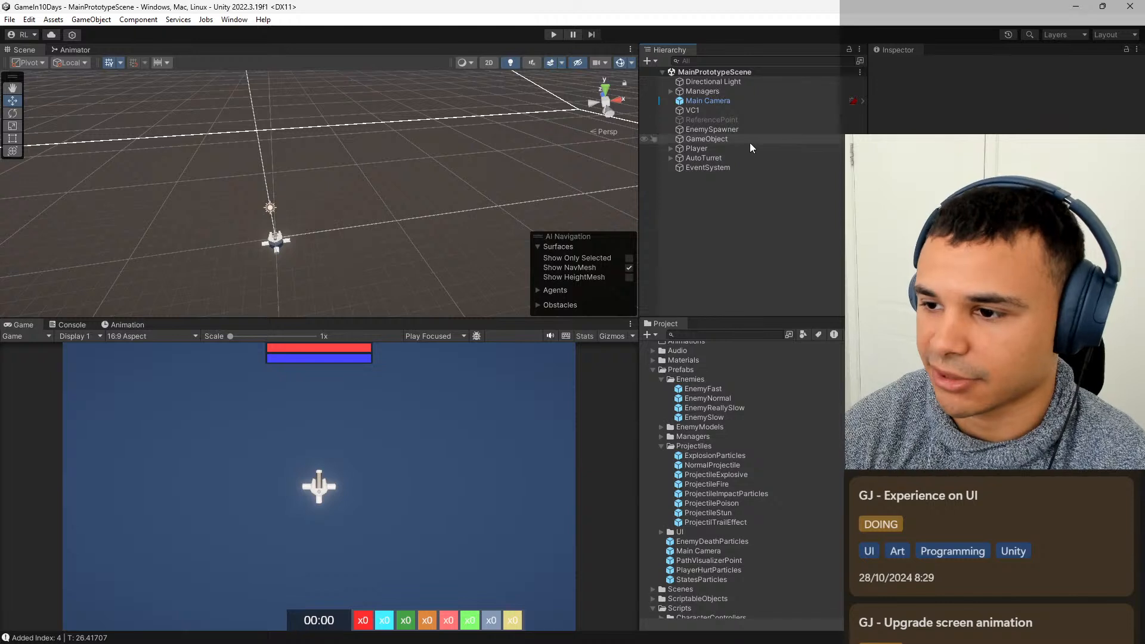
pyautogui.click(738, 149)
pyautogui.click(671, 92)
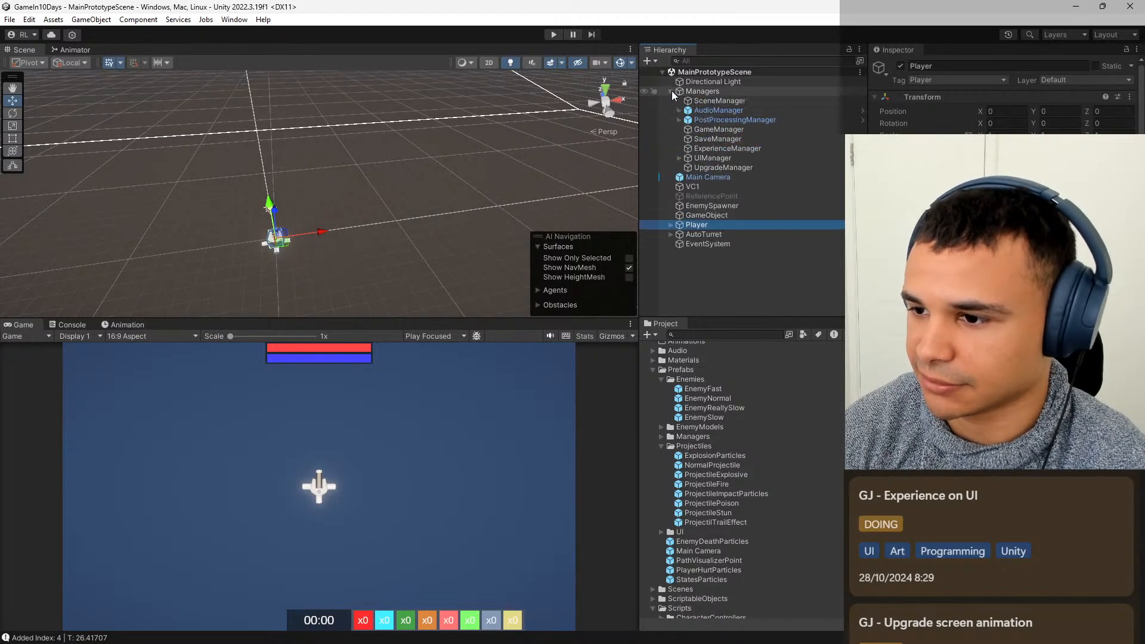
pyautogui.click(679, 158)
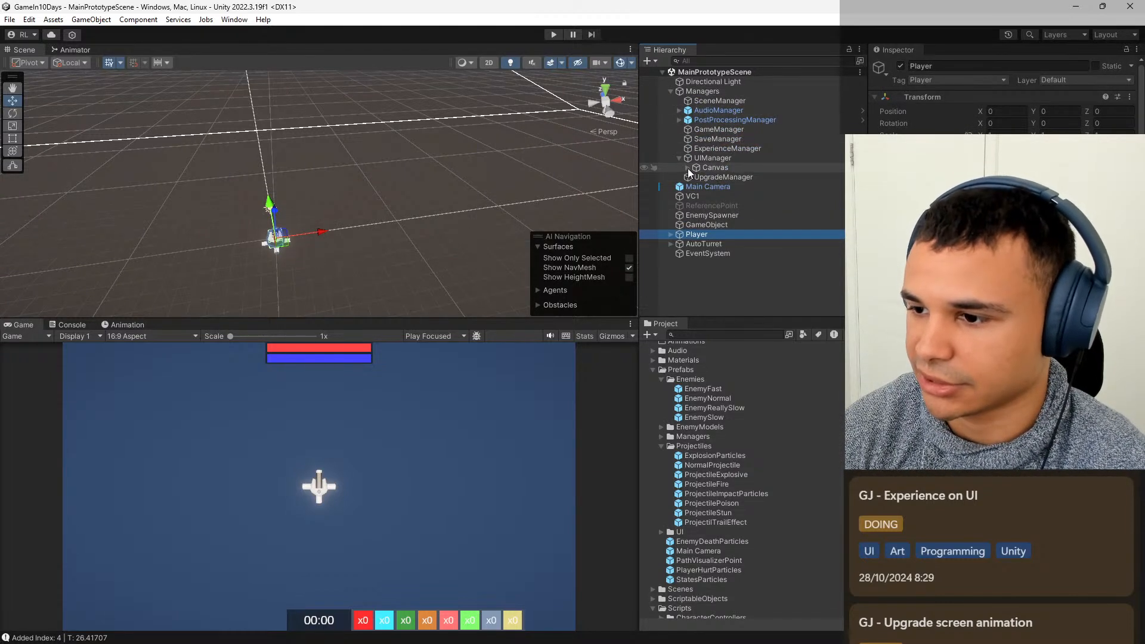
pyautogui.click(687, 167)
pyautogui.click(733, 178)
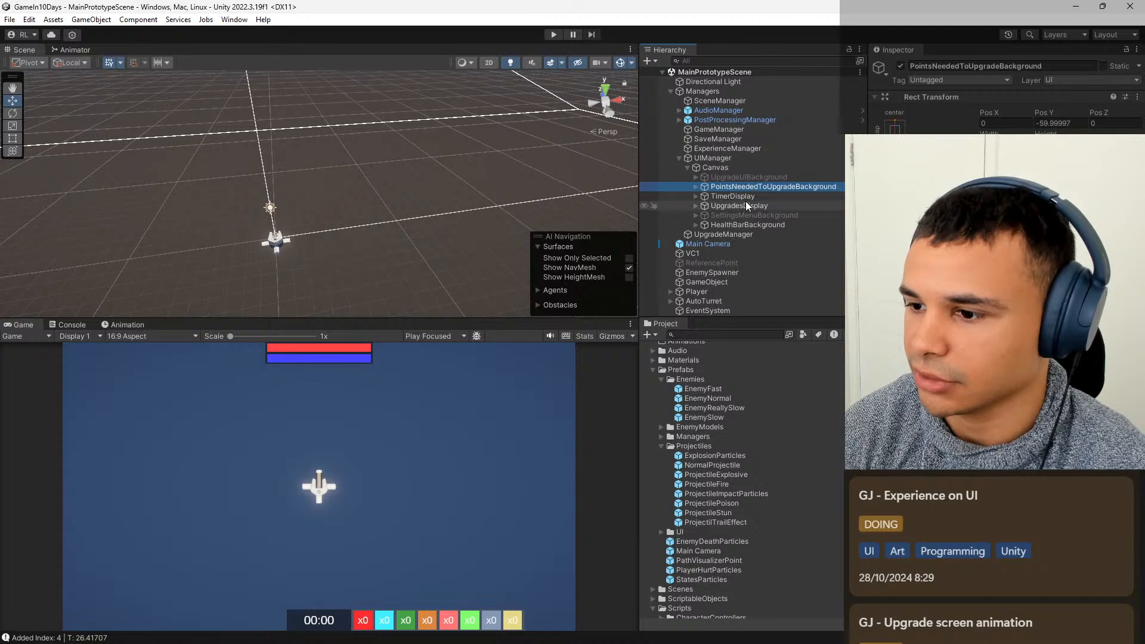
pyautogui.click(752, 177)
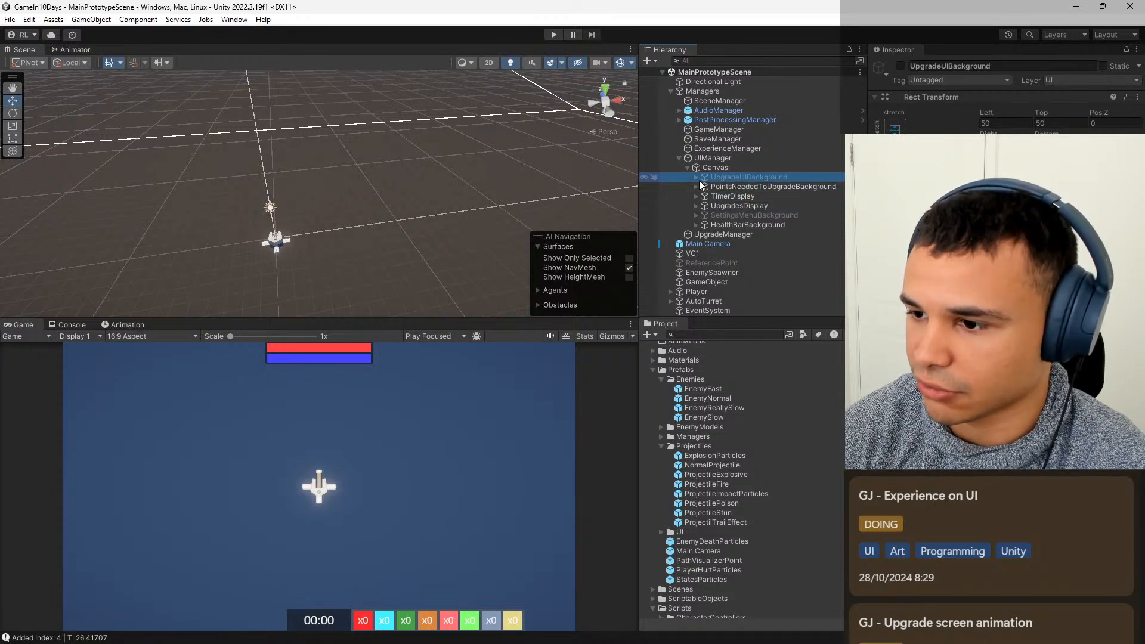
pyautogui.click(900, 66)
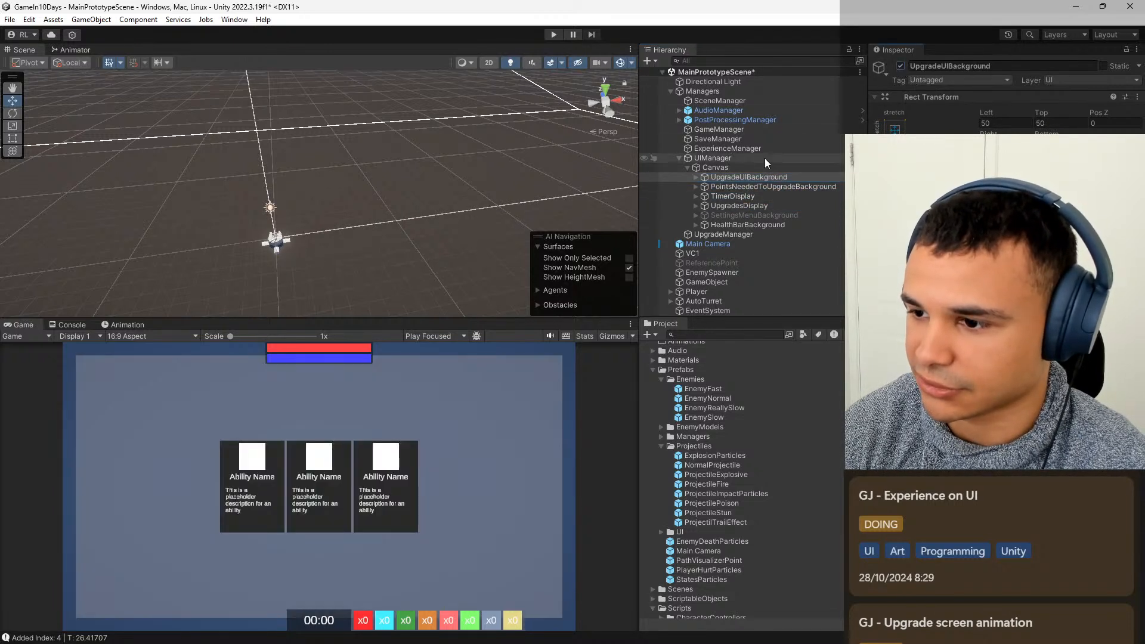
pyautogui.click(697, 177)
# Enlarge UpgradeCard (1) into a tall card and place it near the left side of the upgrade background.
pyautogui.click(738, 188)
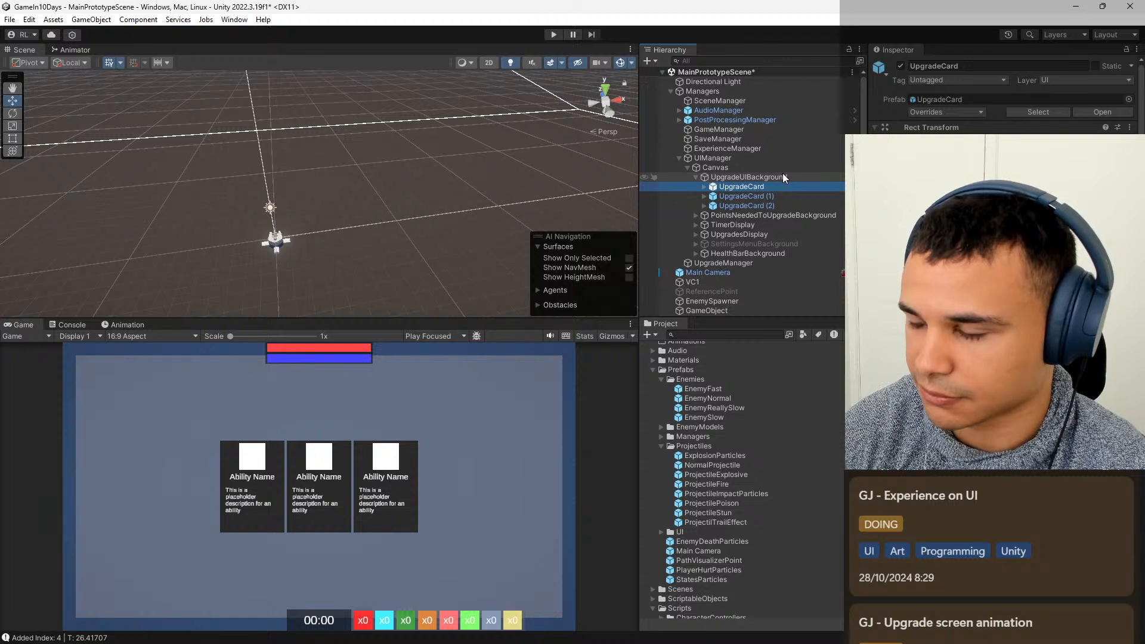
pyautogui.click(790, 195)
pyautogui.click(769, 207)
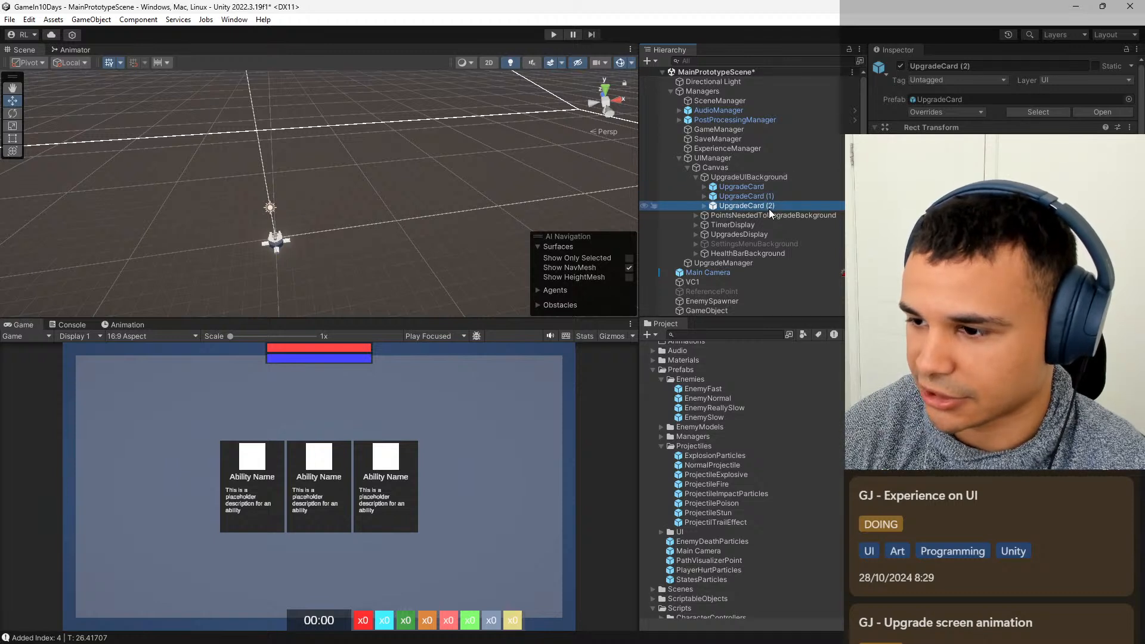
pyautogui.click(774, 199)
pyautogui.click(774, 187)
pyautogui.click(767, 199)
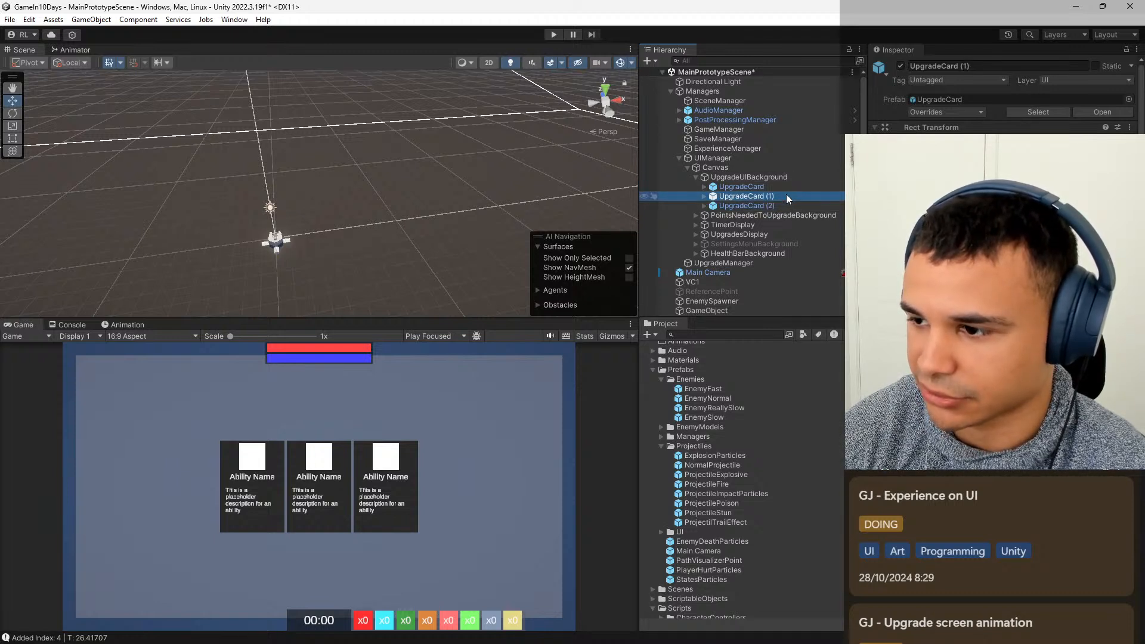
pyautogui.click(792, 186)
pyautogui.click(784, 194)
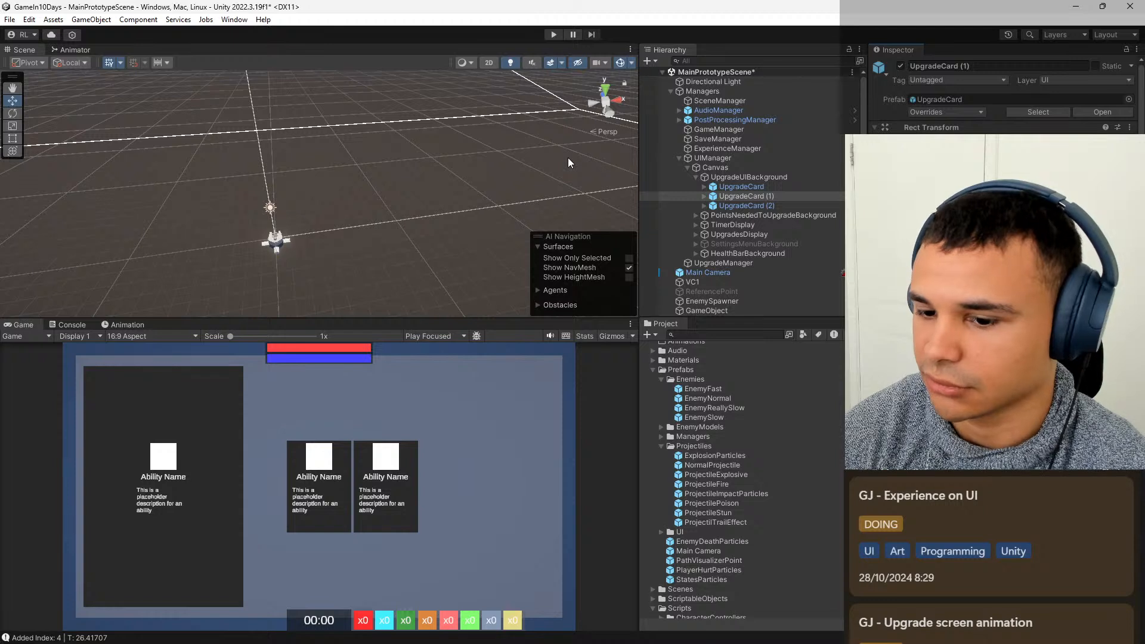
# Set UpgradeCard's height to 900 and width to 600.
pyautogui.click(778, 189)
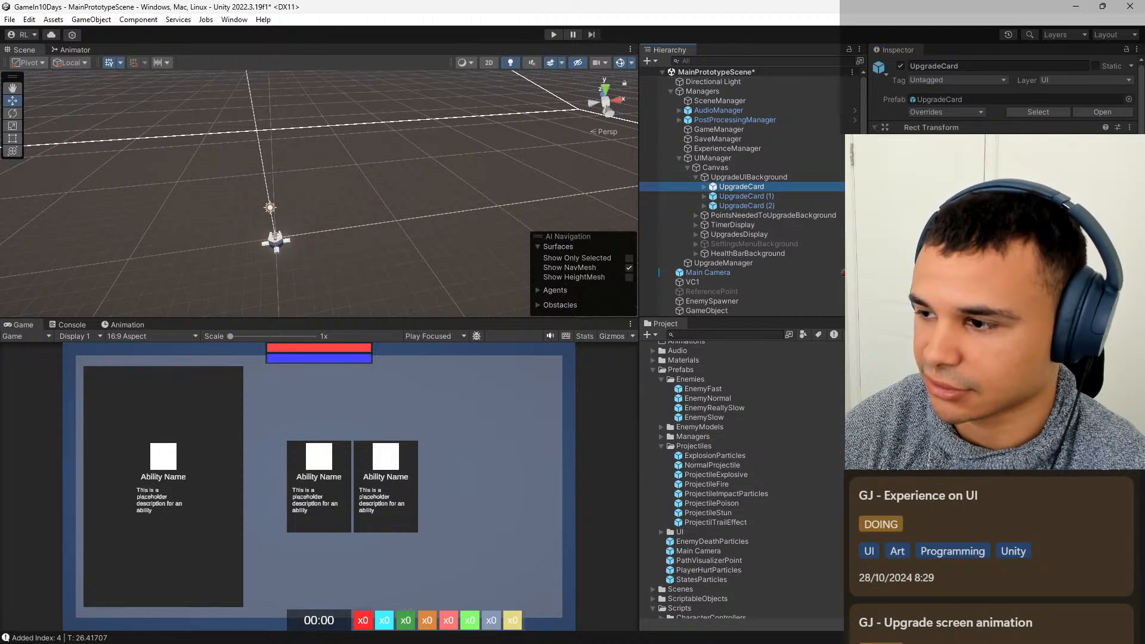
pyautogui.click(1048, 166)
pyautogui.write('900')
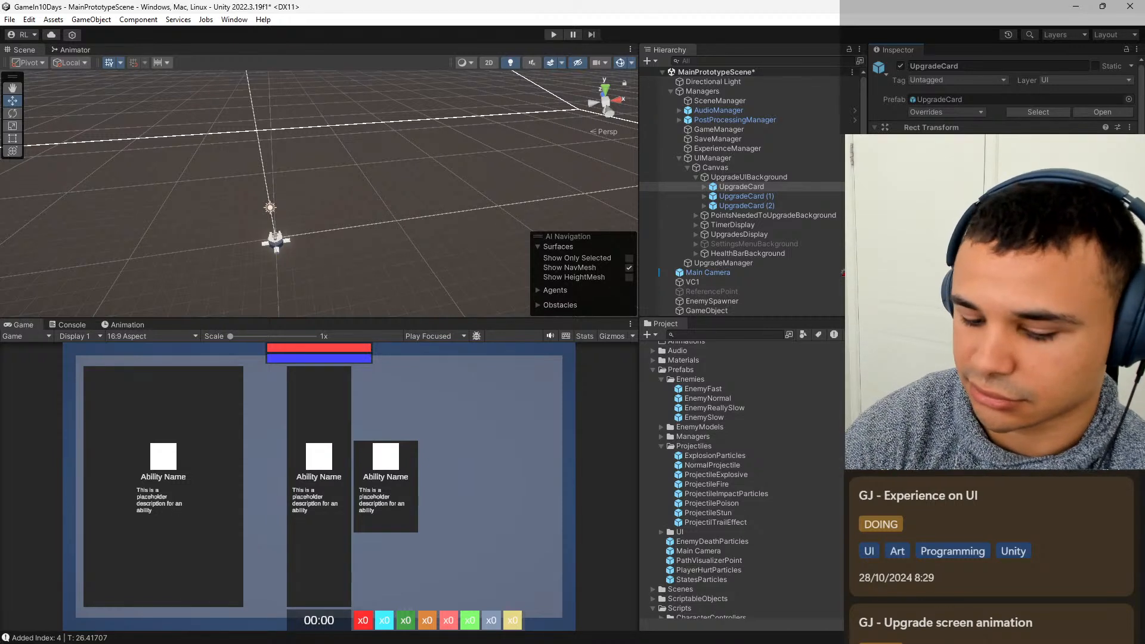
pyautogui.write('600')
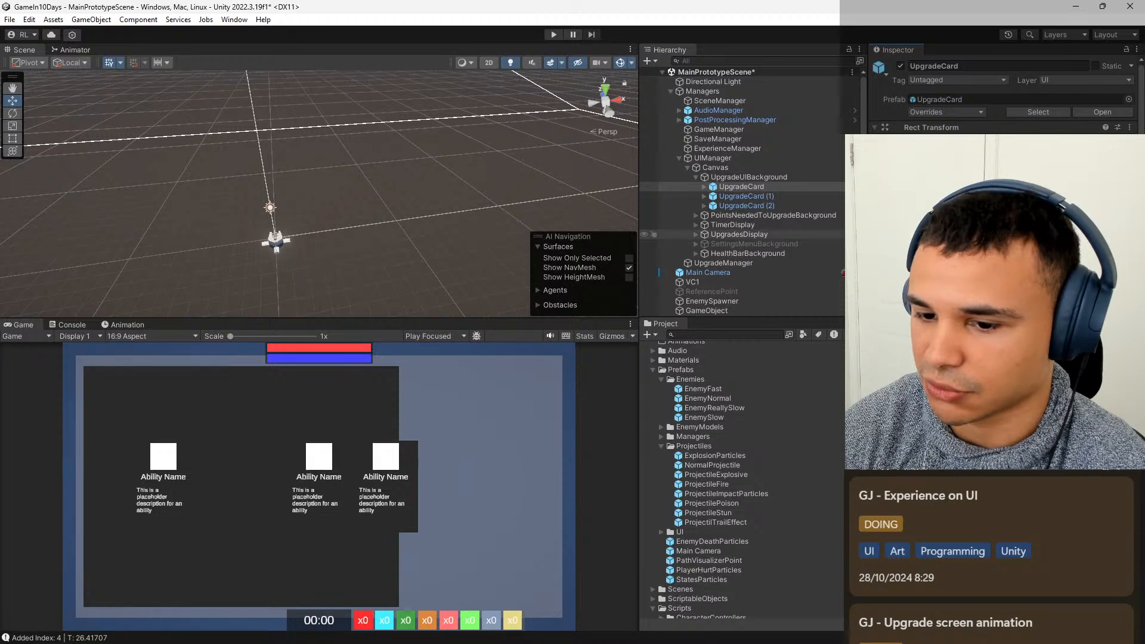
# Shift UpgradeCard (1) slightly further left so that a thin gap separates it from UpgradeCard.
pyautogui.click(768, 195)
pyautogui.click(764, 206)
pyautogui.click(767, 197)
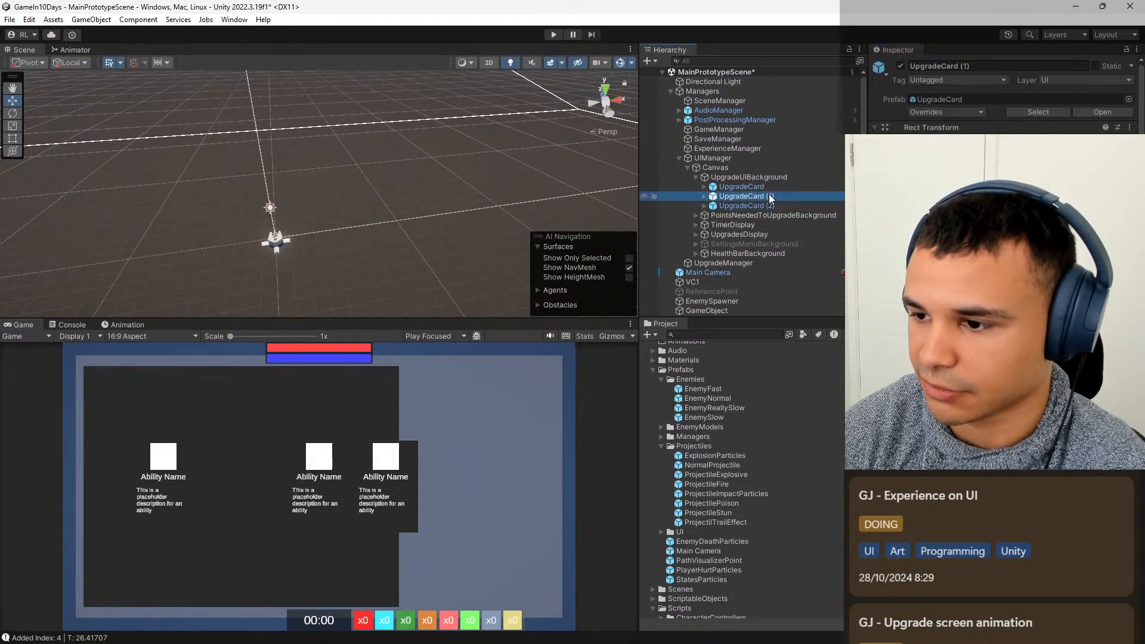
pyautogui.click(770, 188)
pyautogui.click(768, 196)
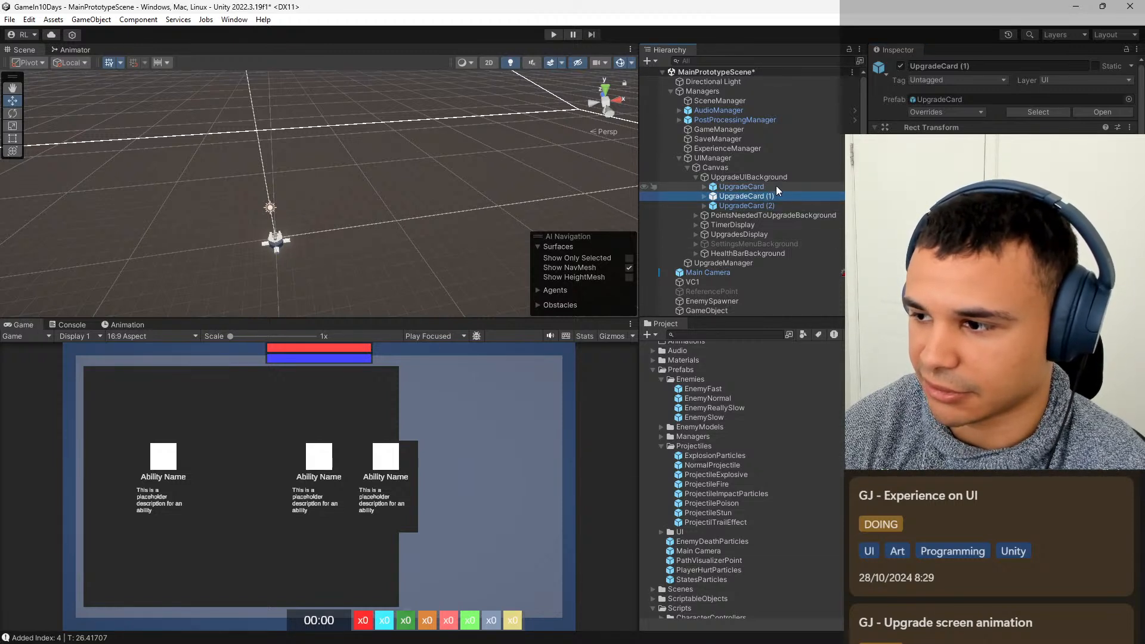
pyautogui.moveTo(987, 141); pyautogui.dragTo(971, 141)
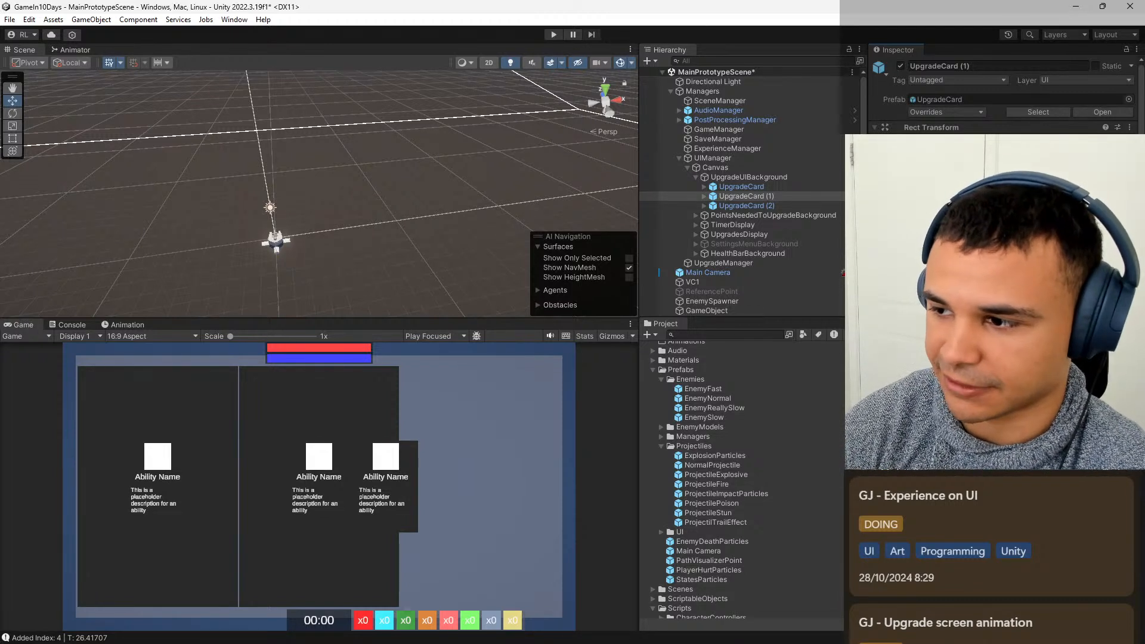
# Set the height of UpgradeCard (1) to 840, trying 800 first.
pyautogui.write('800')
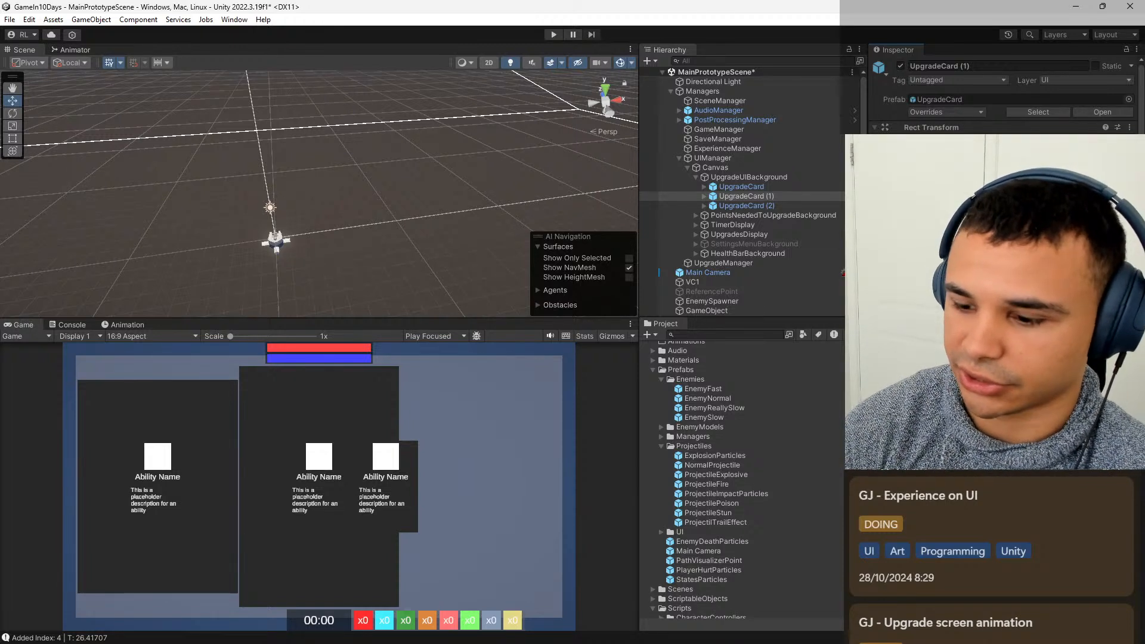
pyautogui.press('BackSpace')
pyautogui.write('5')
pyautogui.press('BackSpace')
pyautogui.press('BackSpace')
pyautogui.write('40')
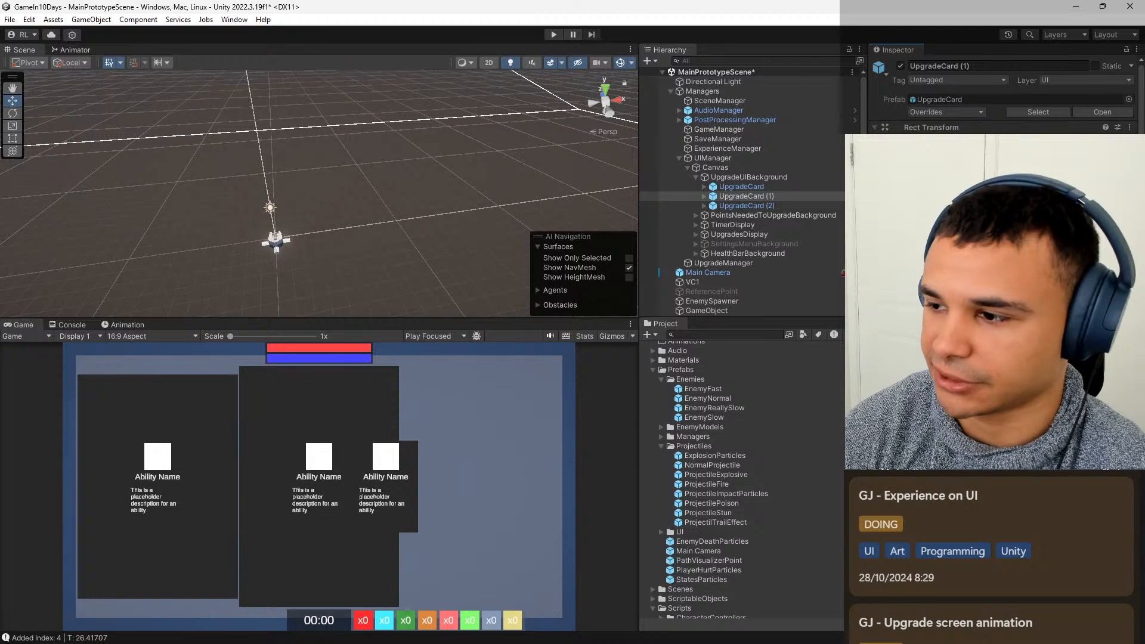
# Set the heights of UpgradeCard (2) and UpgradeCard to 840, matching UpgradeCard (1).
pyautogui.click(789, 205)
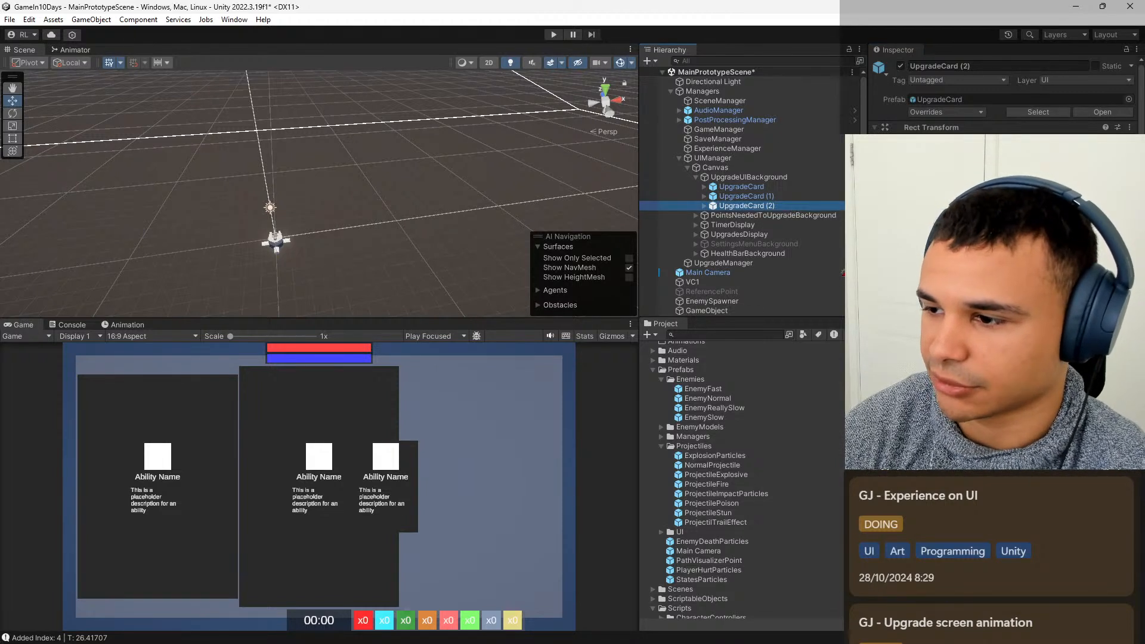
pyautogui.click(996, 170)
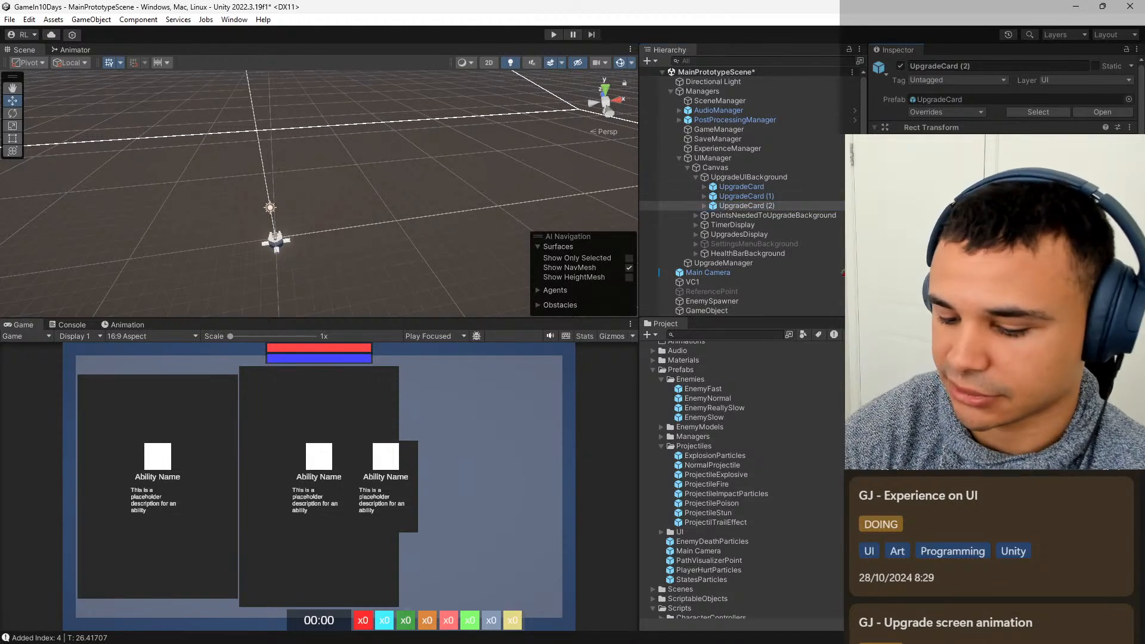
pyautogui.write('780')
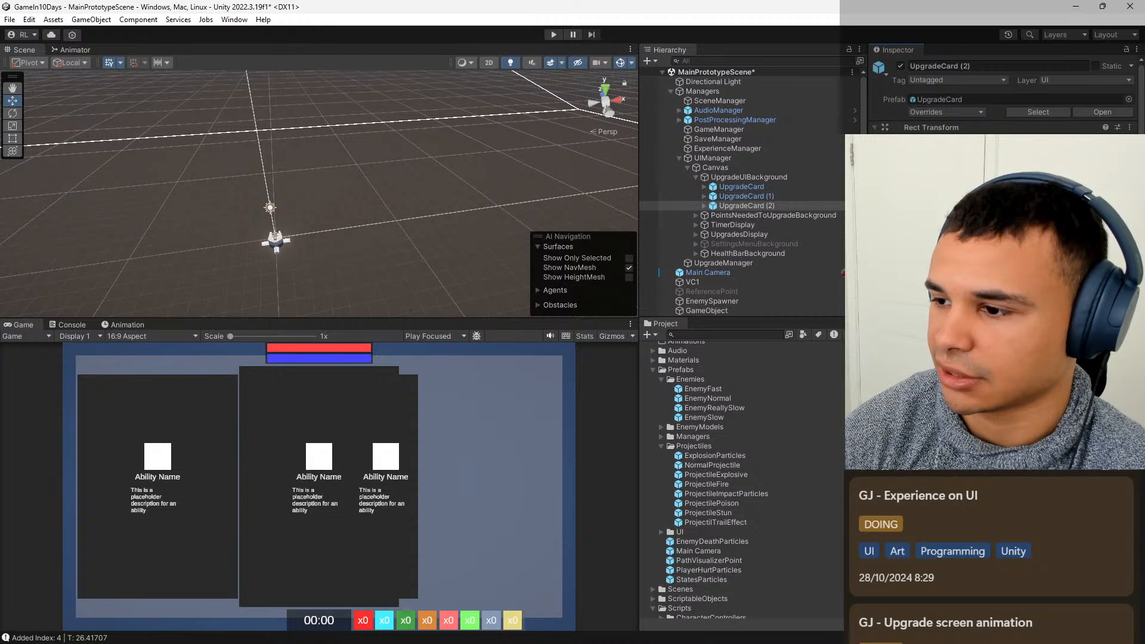
pyautogui.click(770, 187)
pyautogui.click(996, 170)
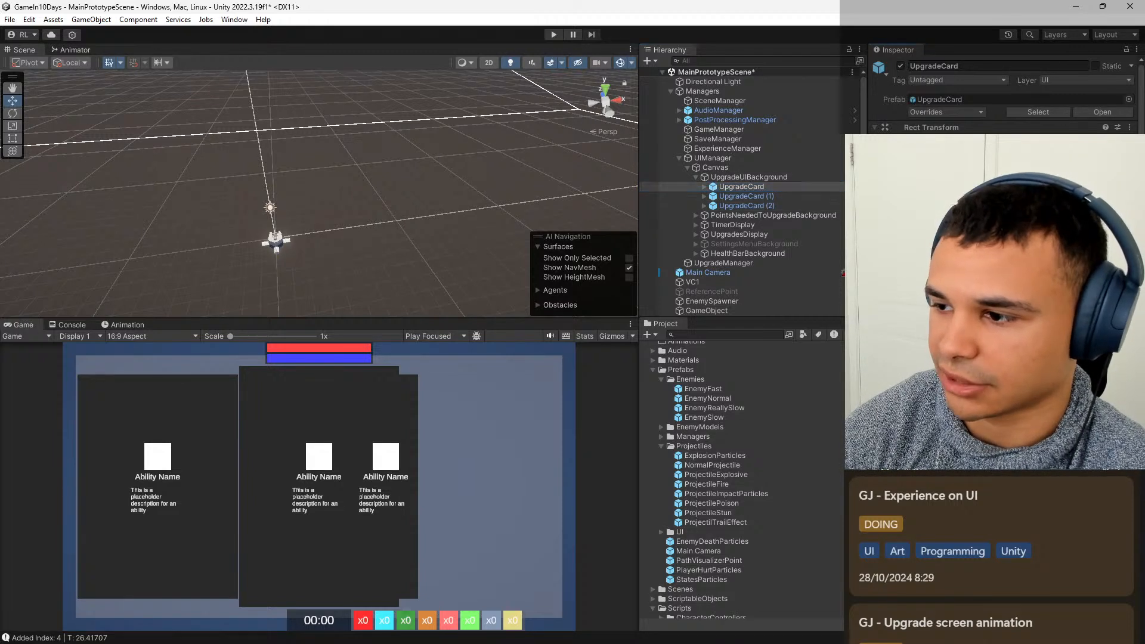
pyautogui.write('780')
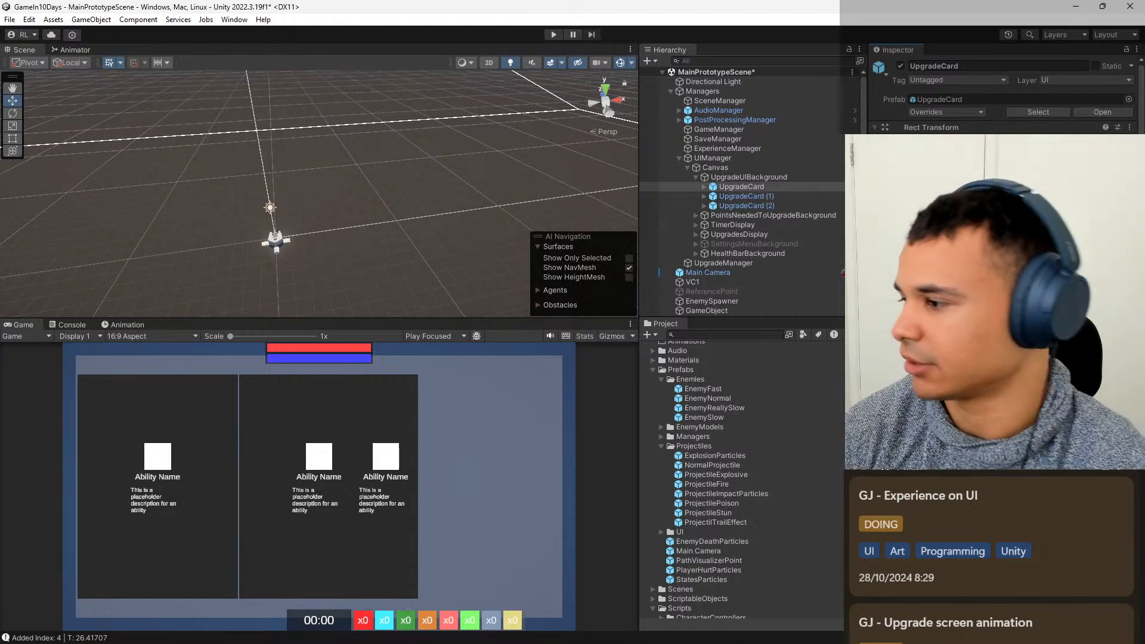
# Set the widths of UpgradeCard, UpgradeCard (1) and UpgradeCard (2) to 560, calculated as 840/3*2.
pyautogui.click(777, 195)
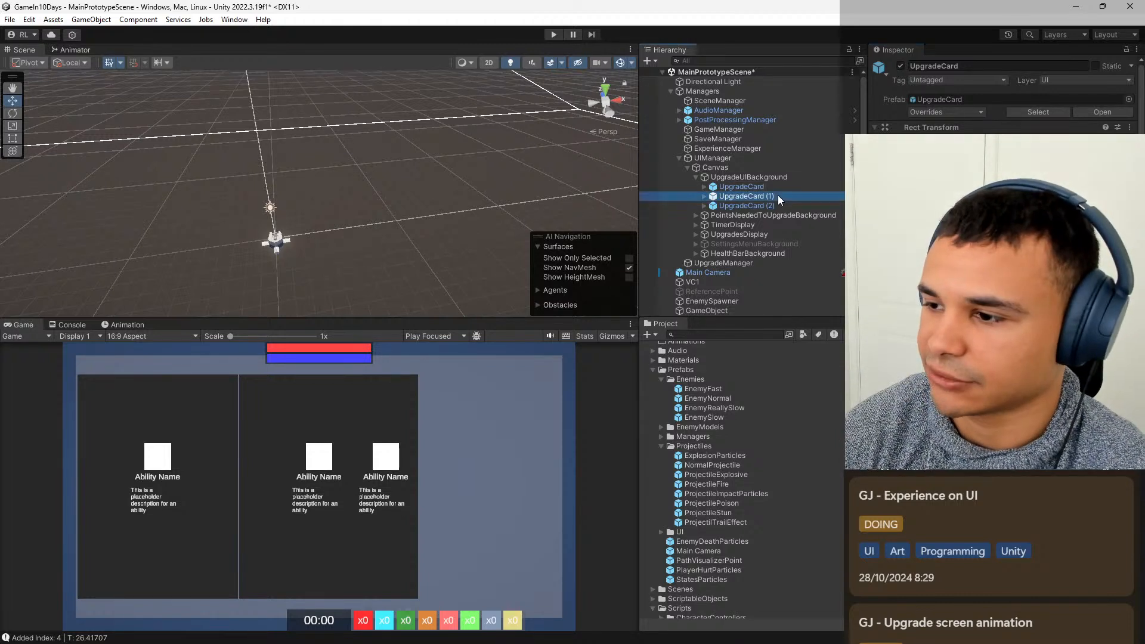
pyautogui.click(767, 205)
pyautogui.click(774, 195)
pyautogui.click(775, 187)
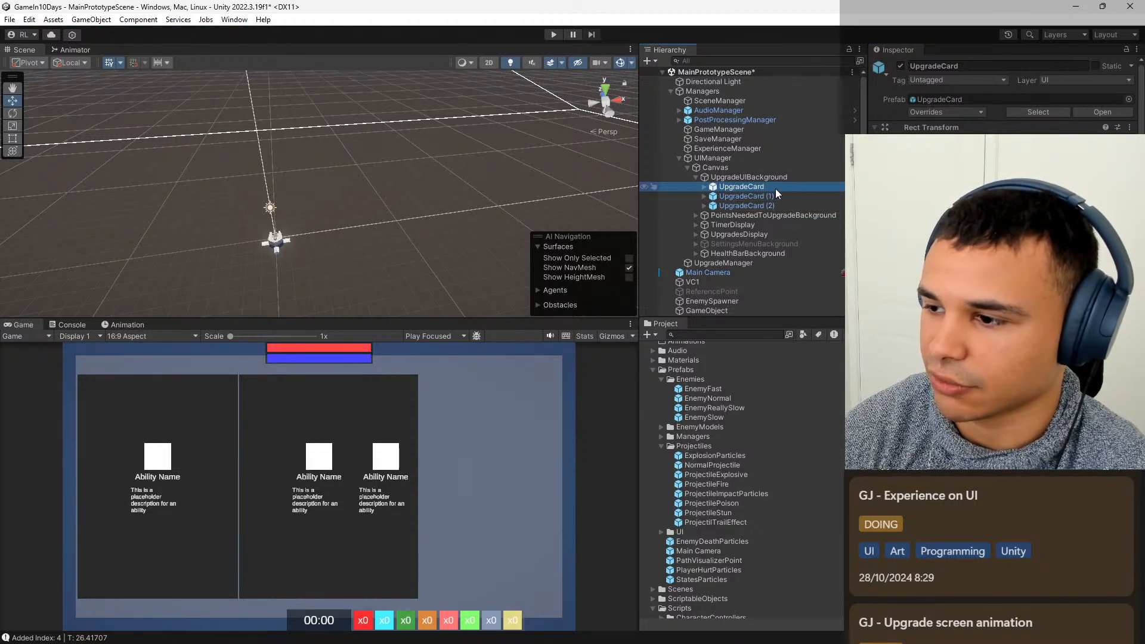
pyautogui.click(978, 179)
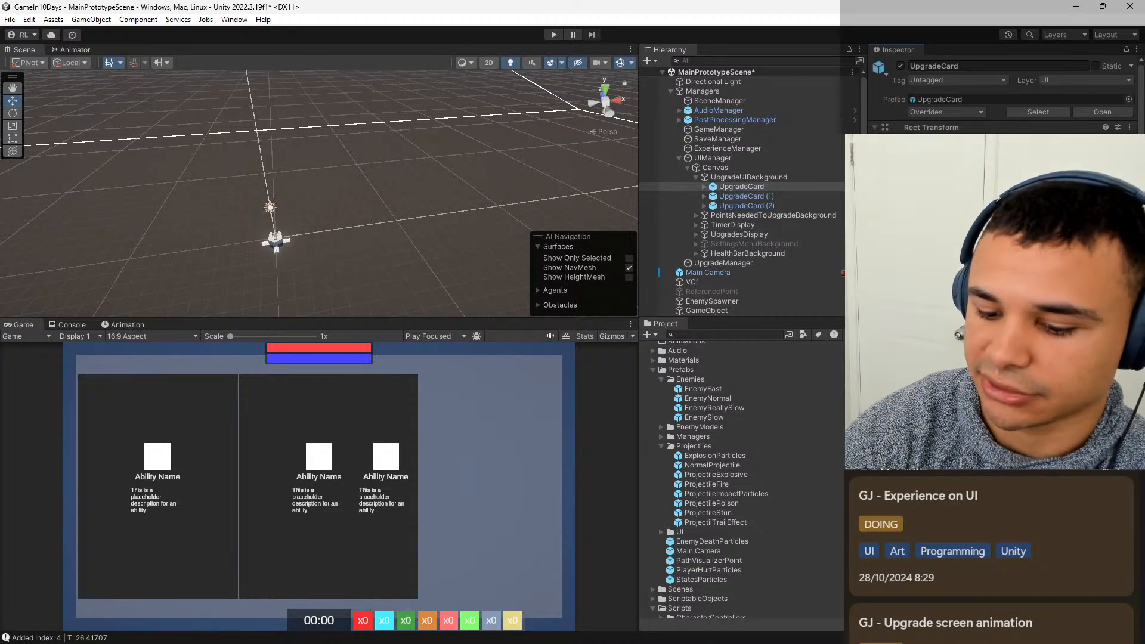
pyautogui.write('840')
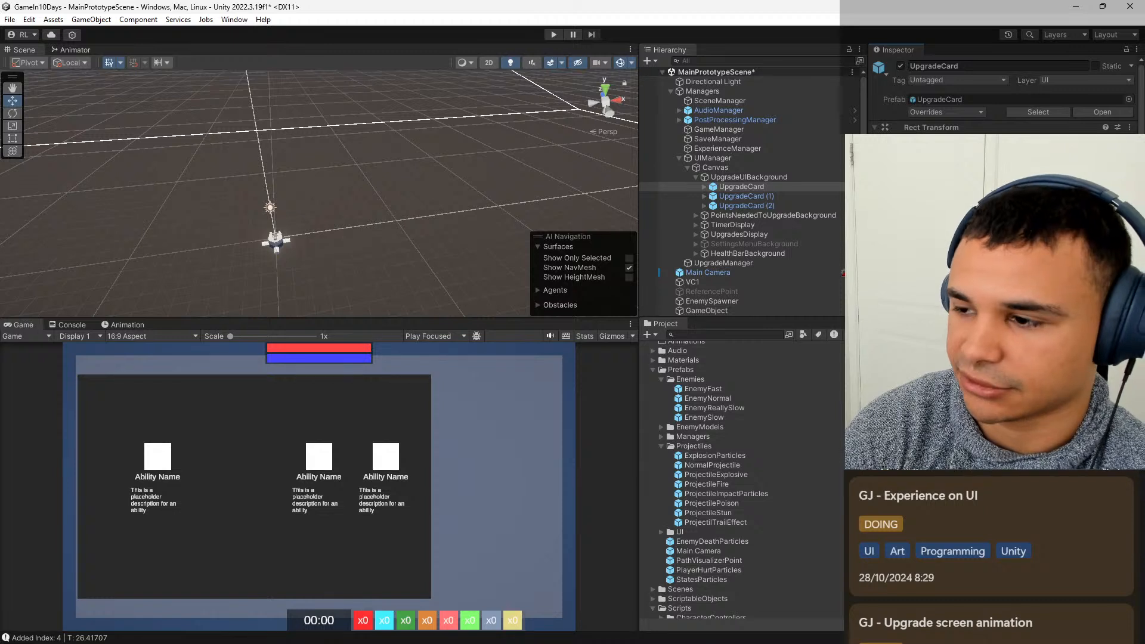
pyautogui.write('/3')
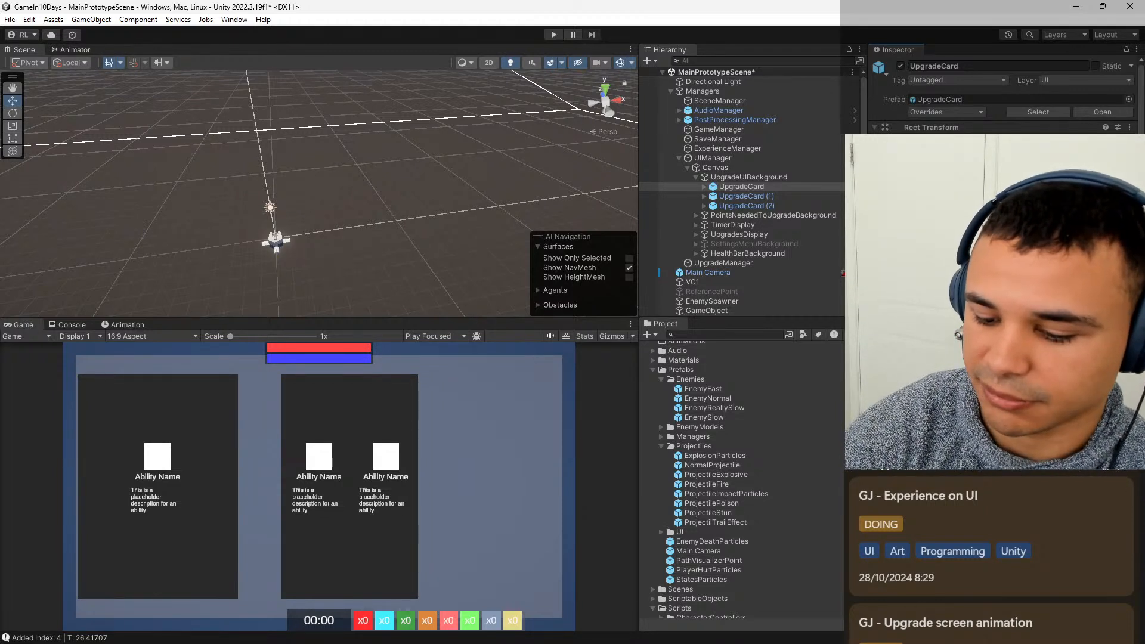
pyautogui.write('*2')
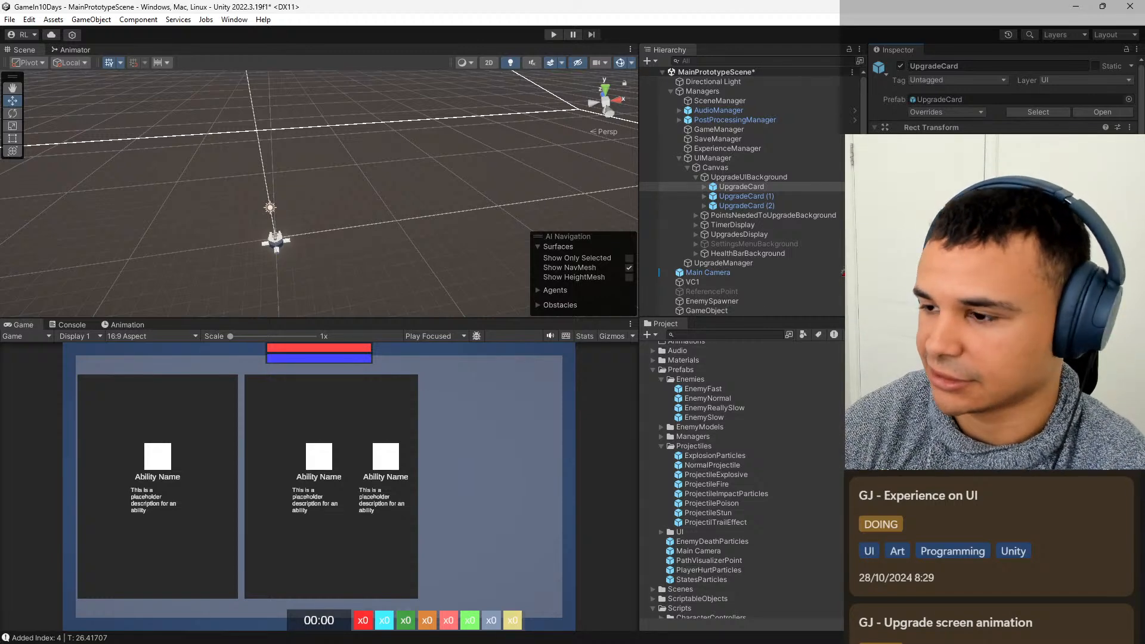
pyautogui.click(788, 195)
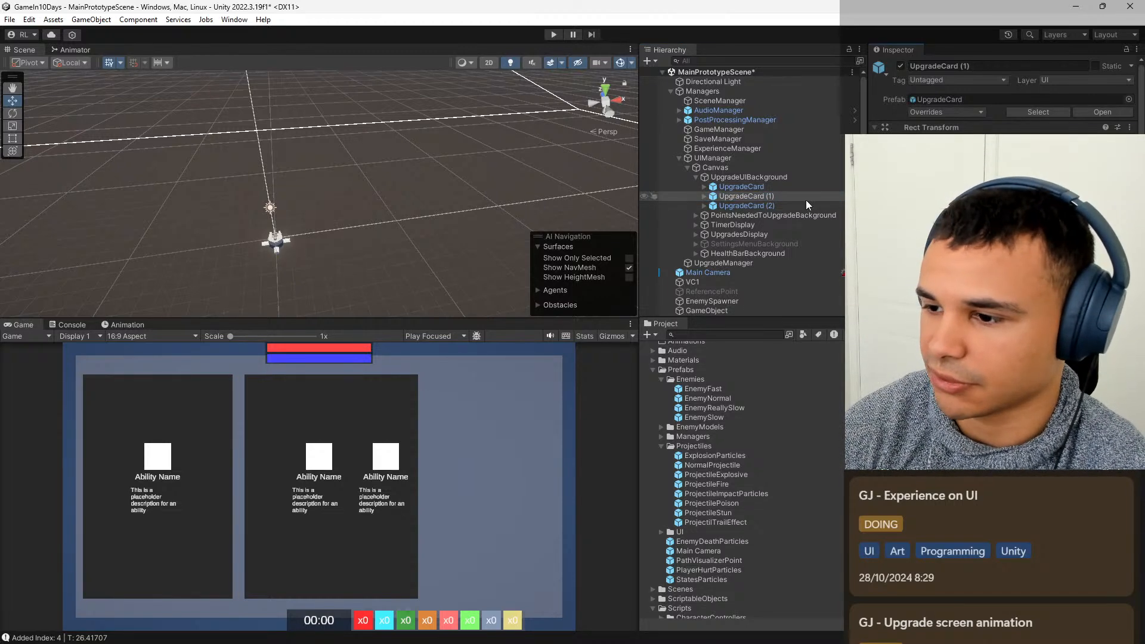
pyautogui.click(785, 205)
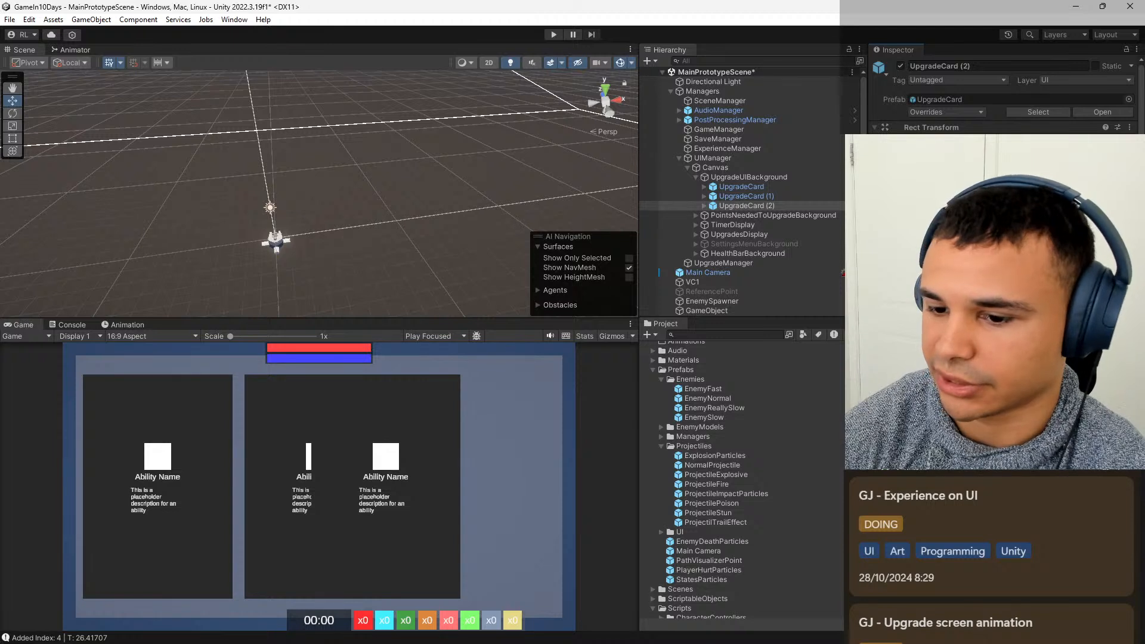
# Adjust the horizontal position of UpgradeCard (1), moving it very slightly right within UpgradeUIBackground.
pyautogui.click(775, 187)
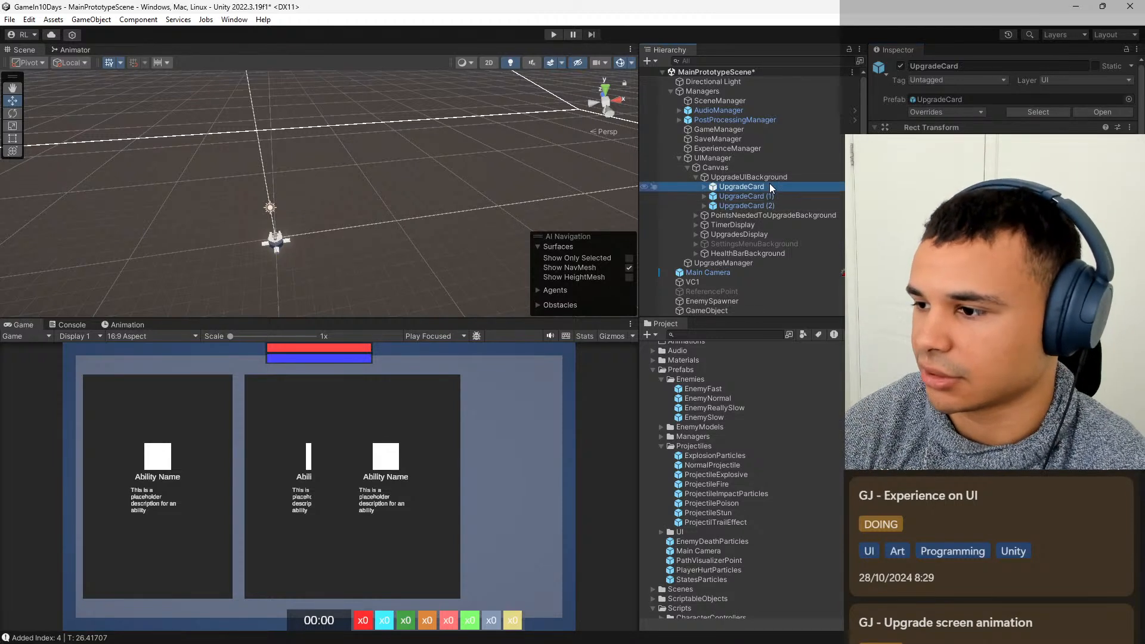
pyautogui.click(783, 197)
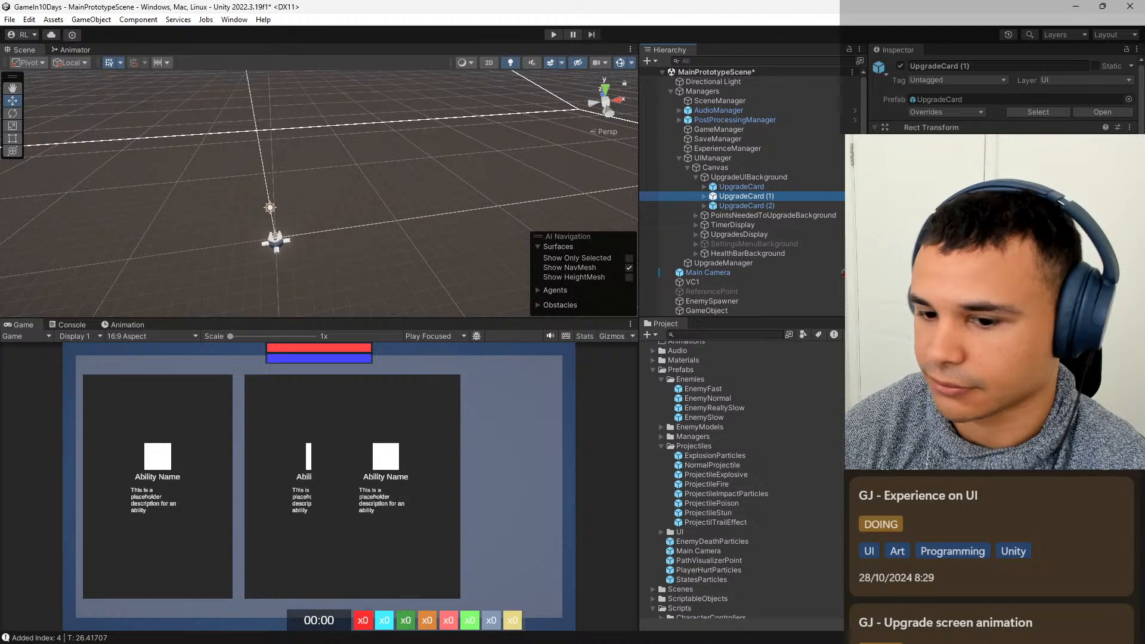
pyautogui.press('BackSpace')
pyautogui.press('BackSpace')
pyautogui.press('BackSpace')
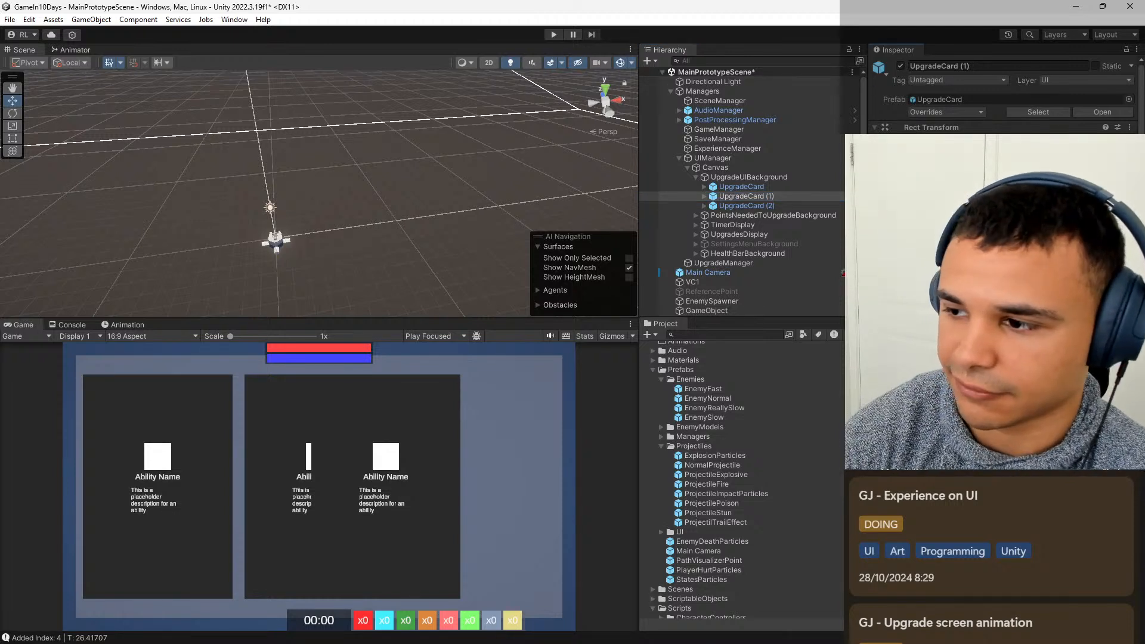
pyautogui.press('BackSpace')
pyautogui.press('BackSpace')
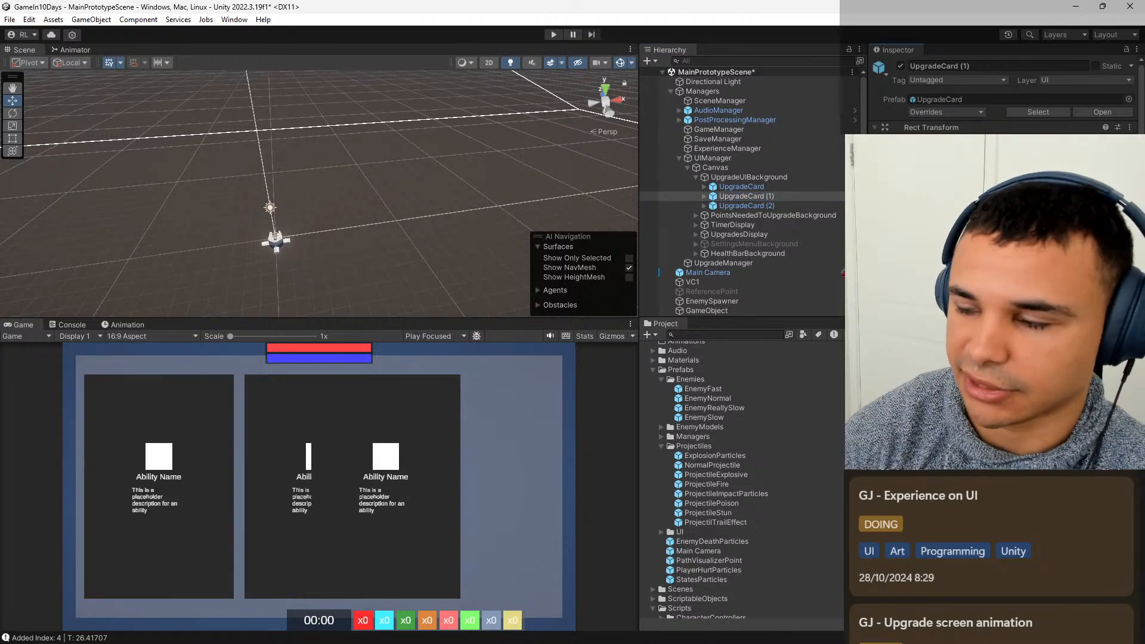
# Set the X position of UpgradeCard (2) to 600 and save the scene.
pyautogui.click(780, 204)
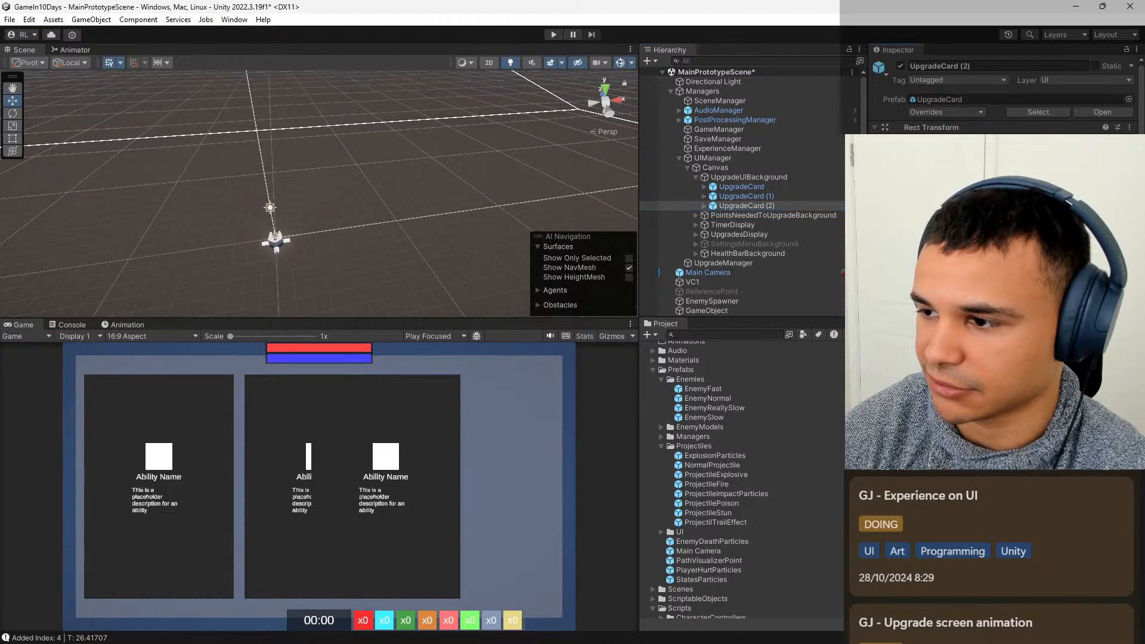
pyautogui.write('600')
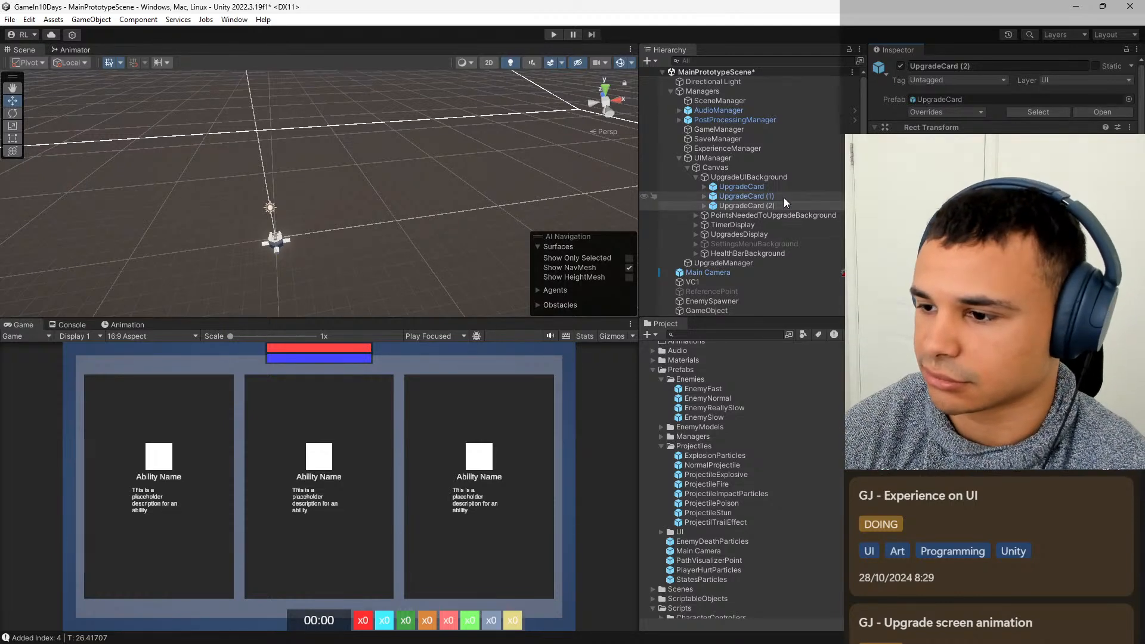
pyautogui.click(797, 178)
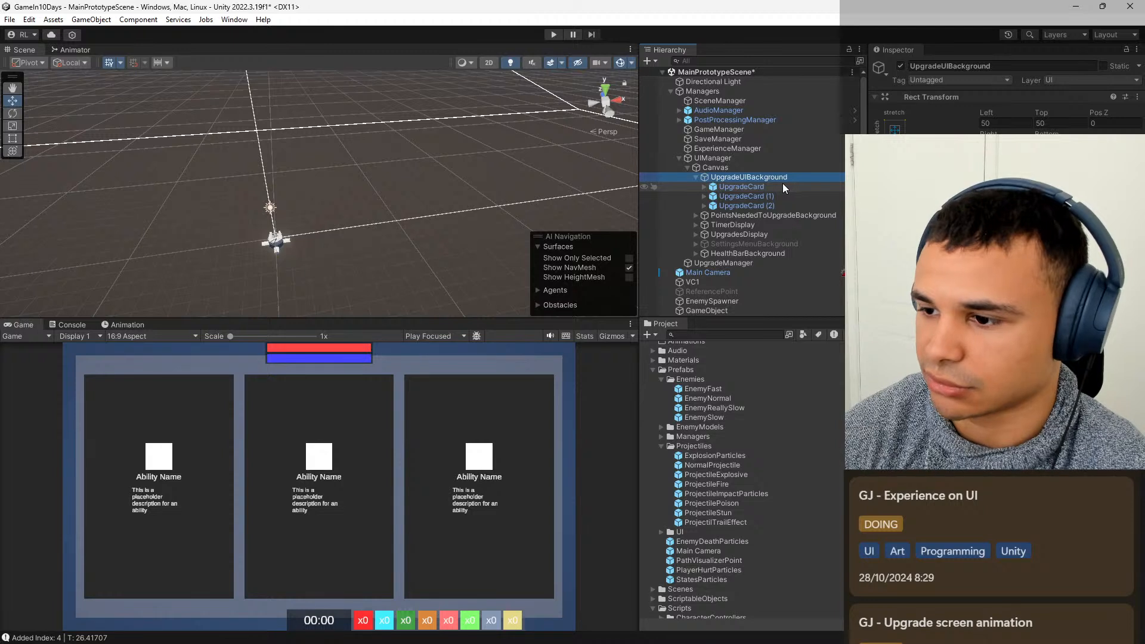
pyautogui.hotkey('ctrl', 's')
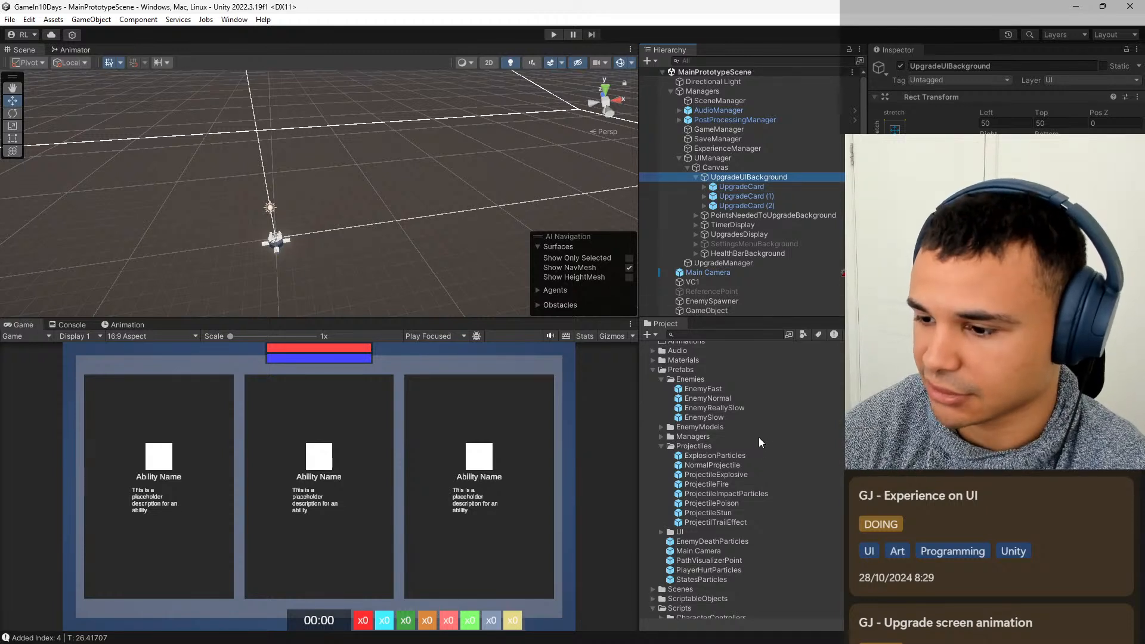
# Open the UpgradeCard prefab from the UI folder inside Prefabs for editing.
pyautogui.scroll(-3, 758, 438)
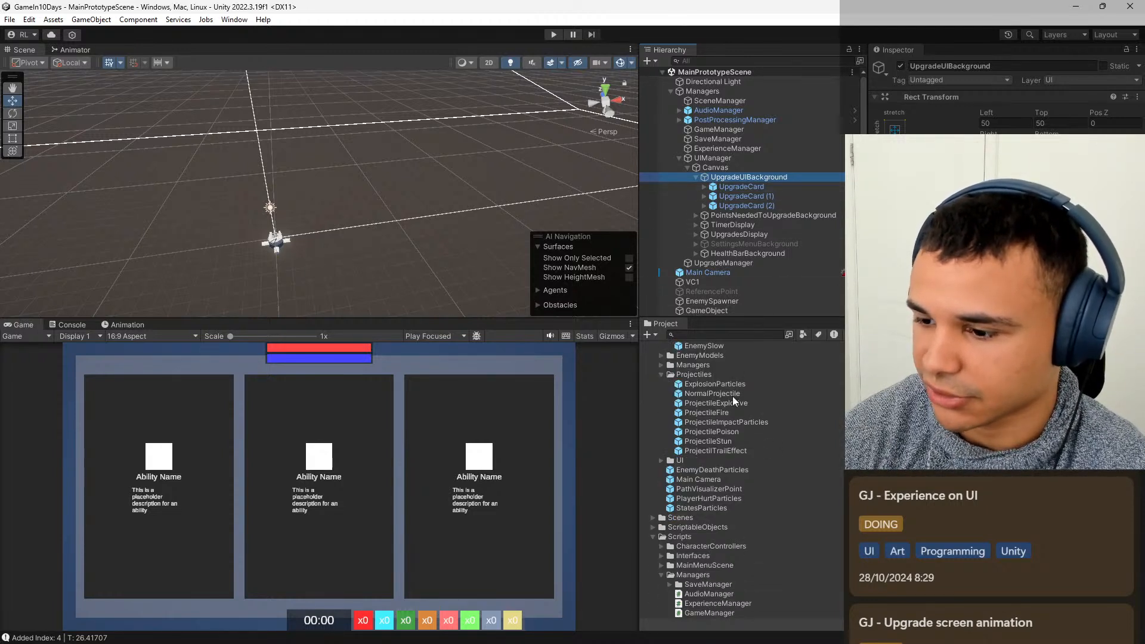
pyautogui.scroll(-4, 736, 444)
pyautogui.scroll(-1, 742, 446)
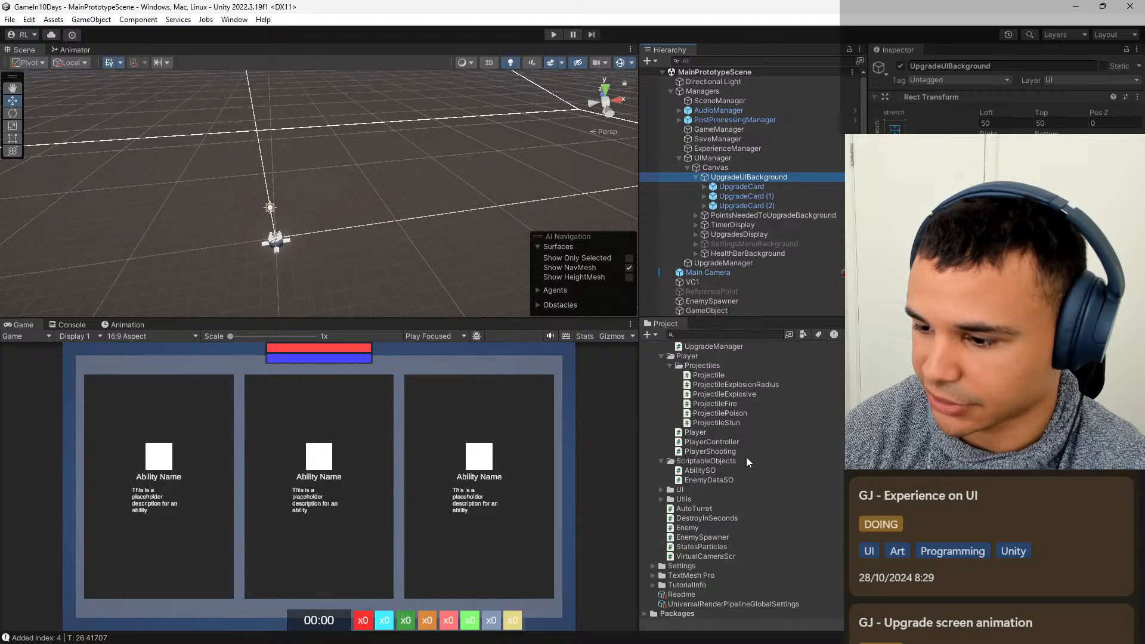
pyautogui.scroll(4, 752, 453)
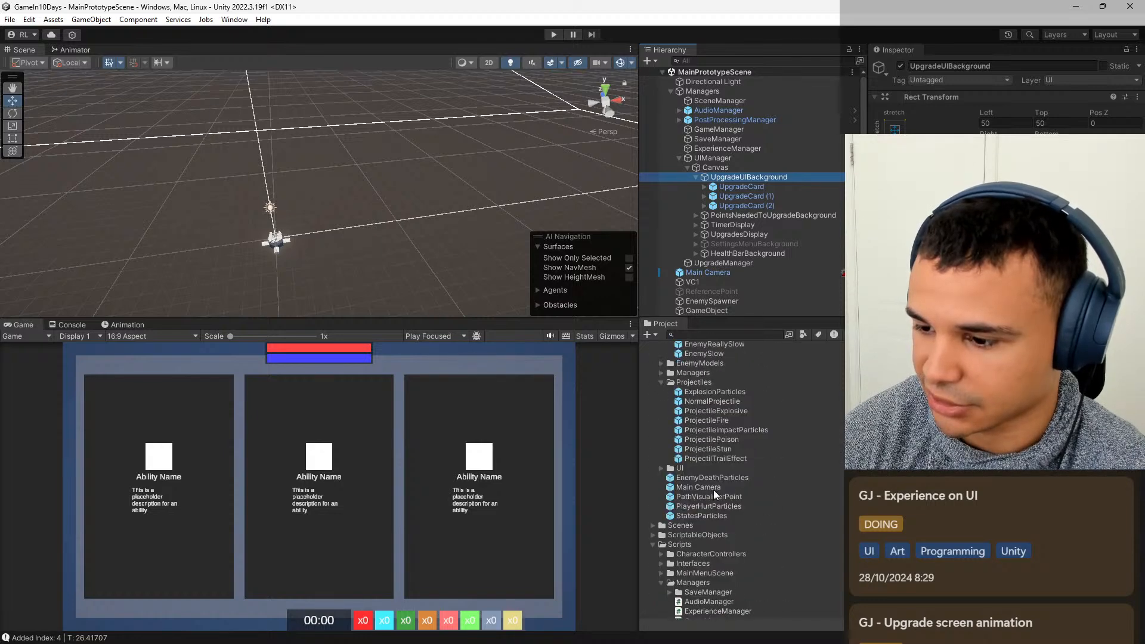
pyautogui.scroll(1, 720, 484)
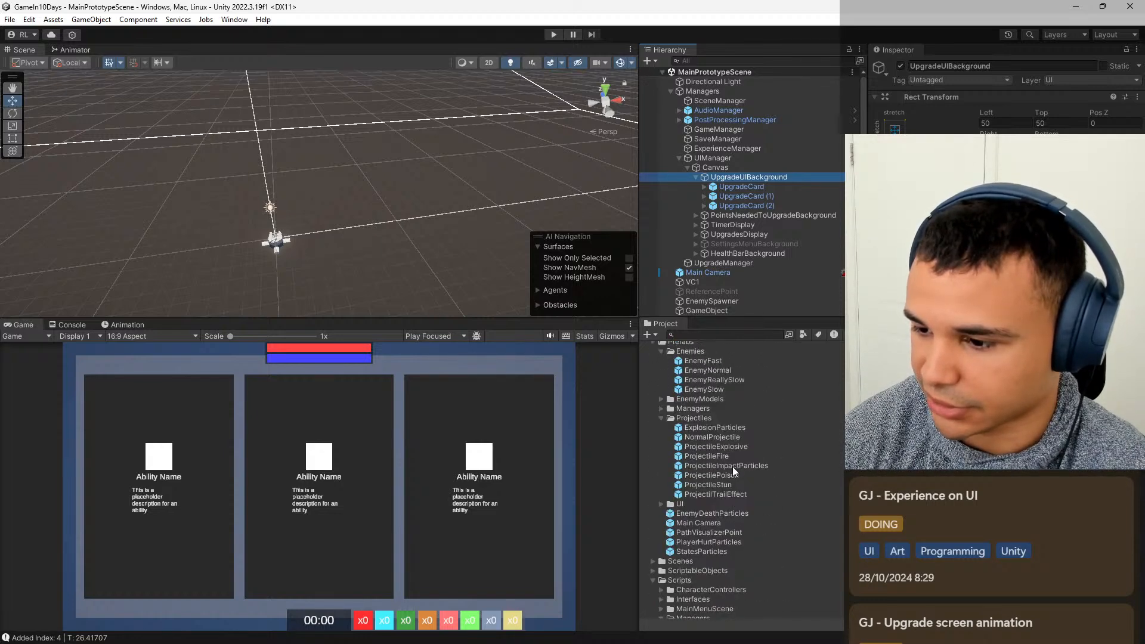
pyautogui.scroll(1, 724, 440)
pyautogui.scroll(-1, 672, 505)
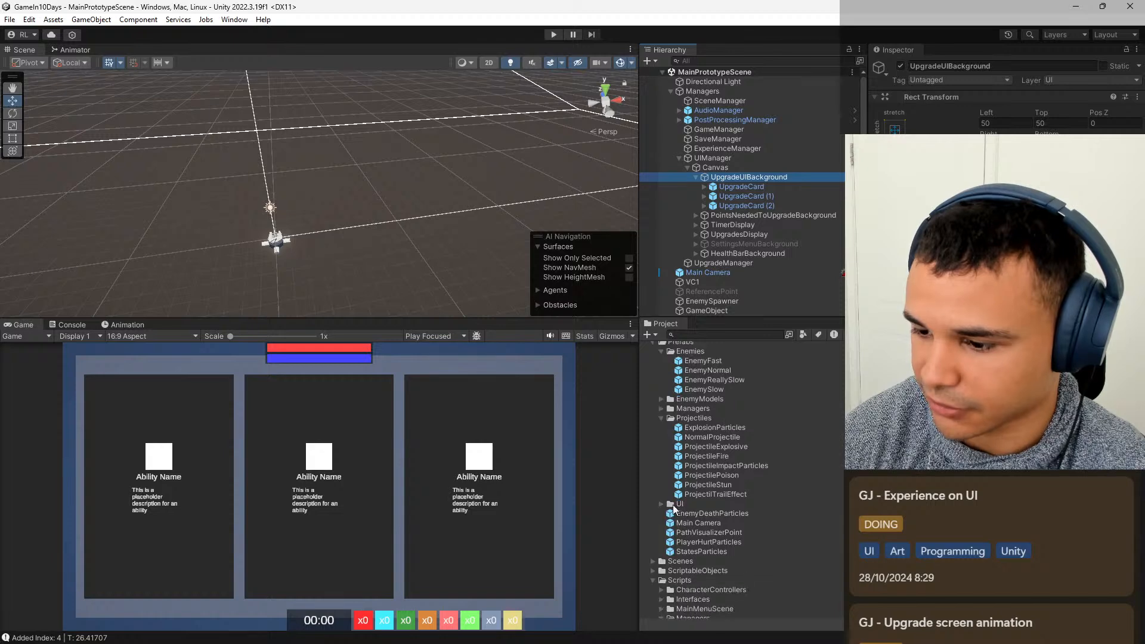
pyautogui.click(660, 504)
pyautogui.scroll(-2, 718, 488)
pyautogui.doubleClick(717, 443)
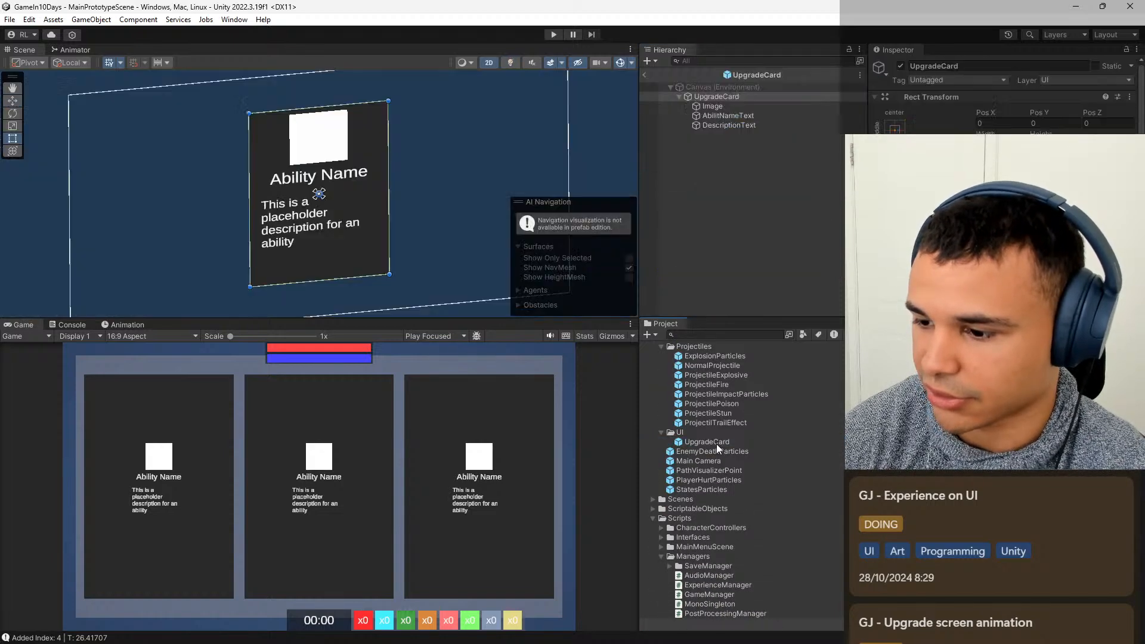
# Set the UpgradeCard prefab's height to 840 and its width to 560.
pyautogui.scroll(-2, 424, 197)
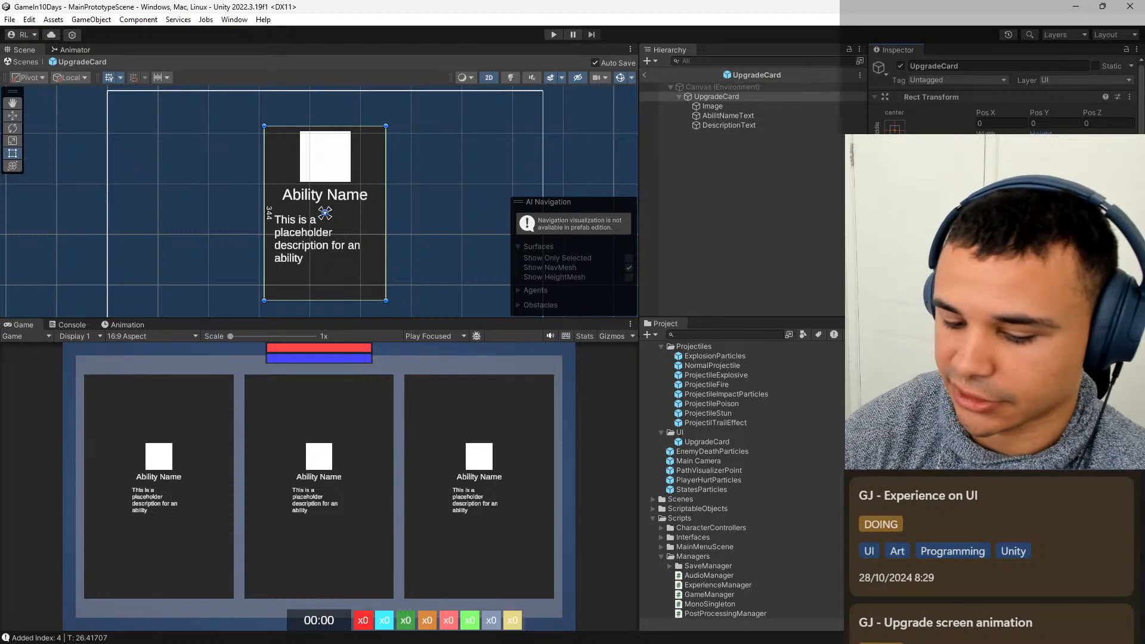
pyautogui.write('840')
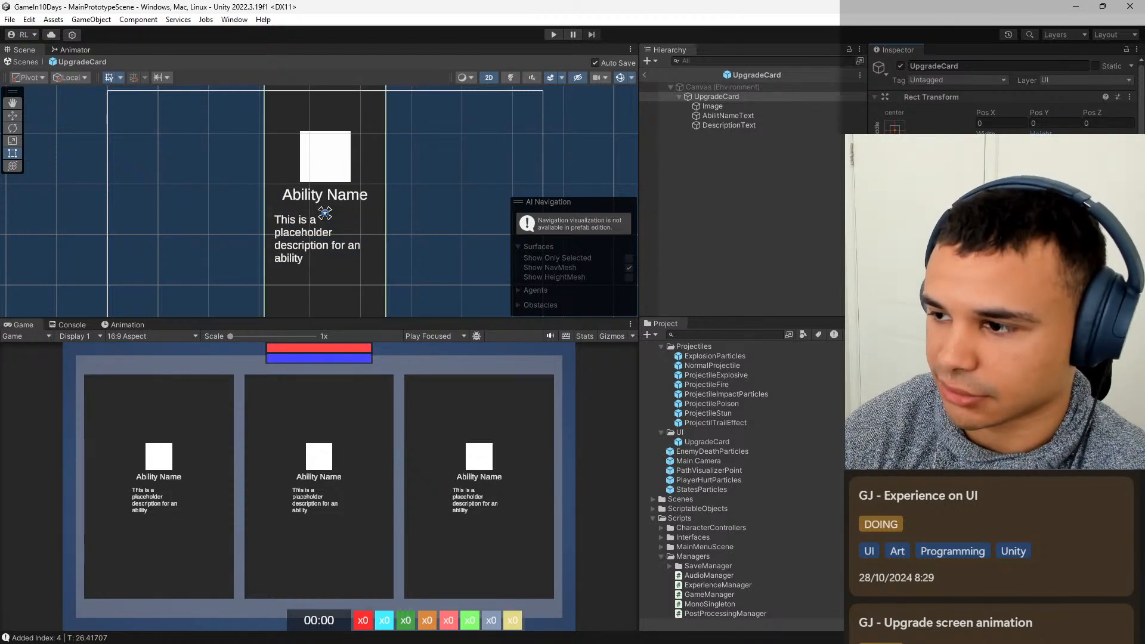
pyautogui.write('560')
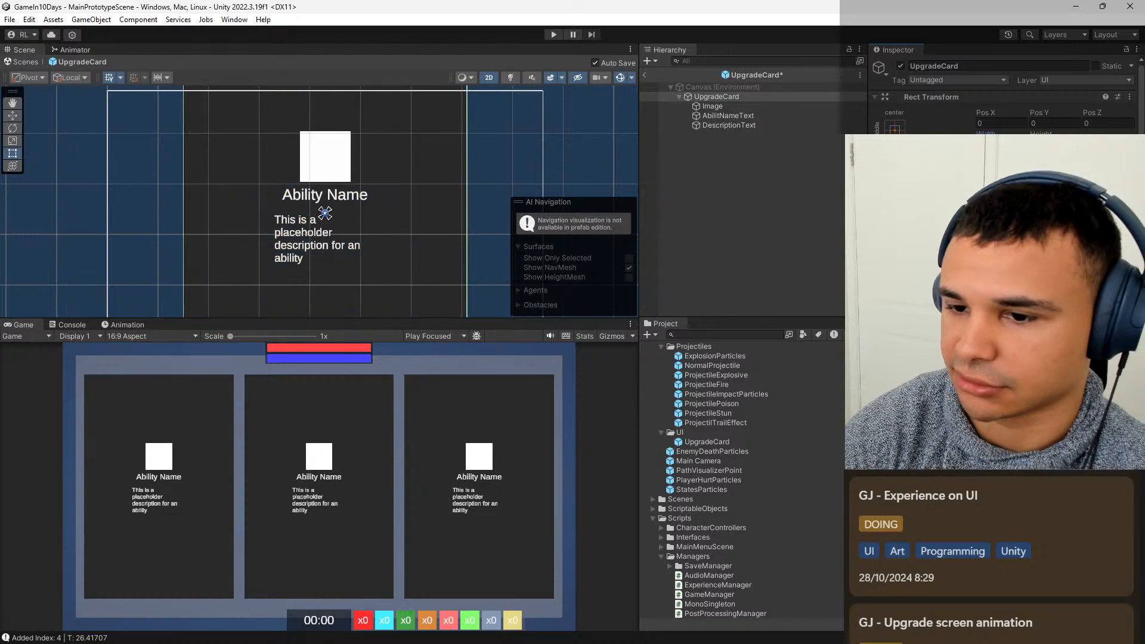
# Select the Image element inside the UpgradeCard prefab for editing, with the whole card in view.
pyautogui.scroll(-5, 492, 161)
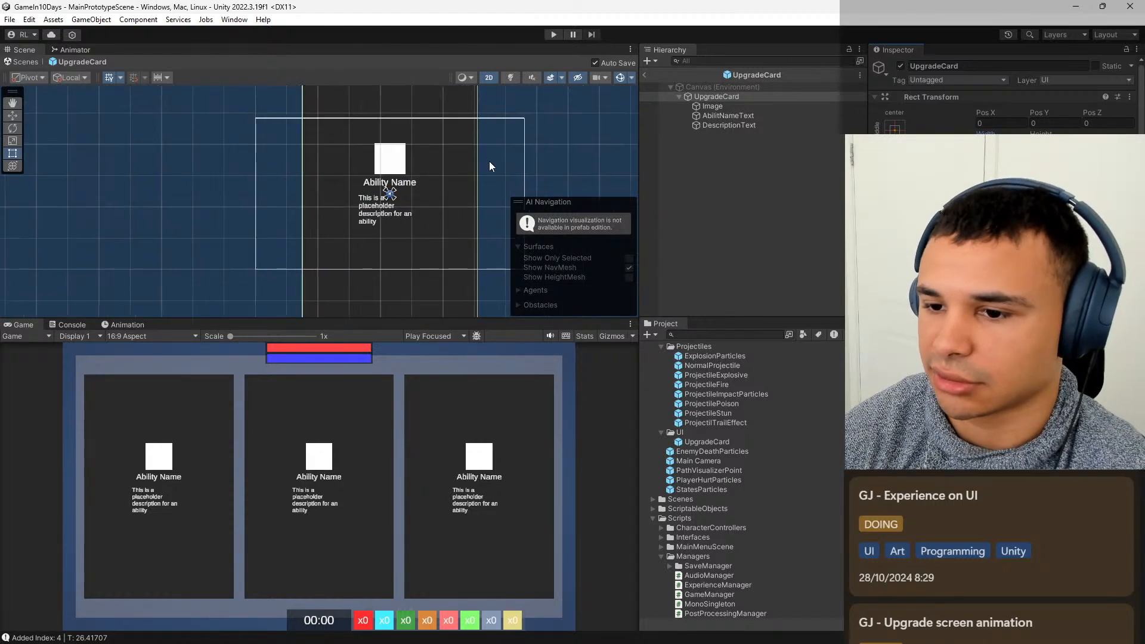
pyautogui.moveTo(480, 180); pyautogui.dragTo(452, 199, button='middle')
pyautogui.scroll(1, 448, 180)
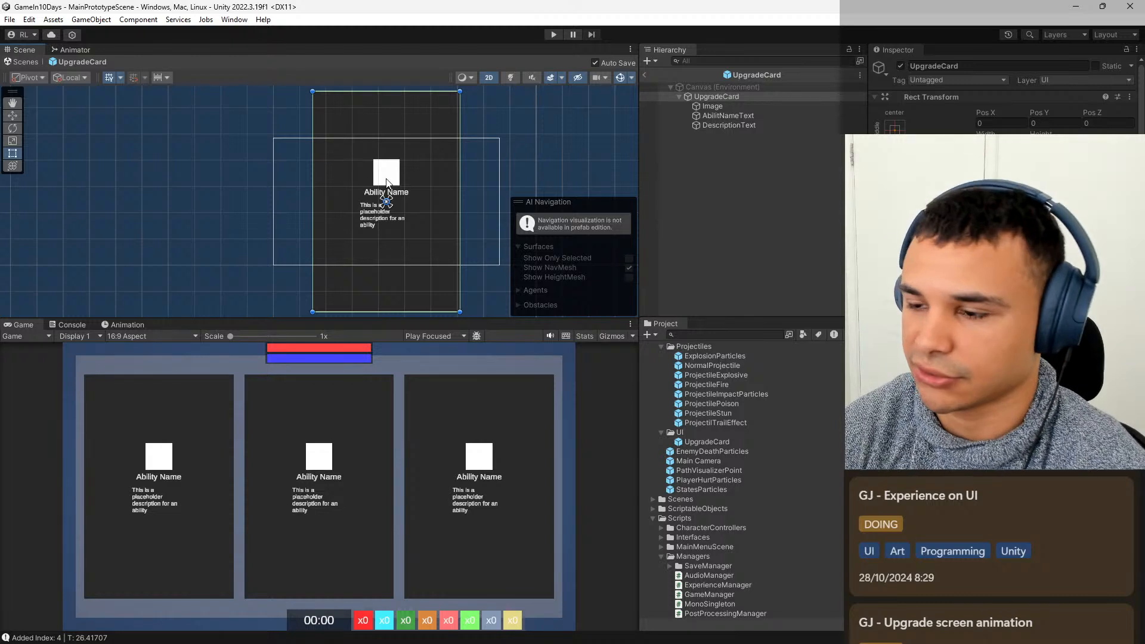
pyautogui.click(727, 106)
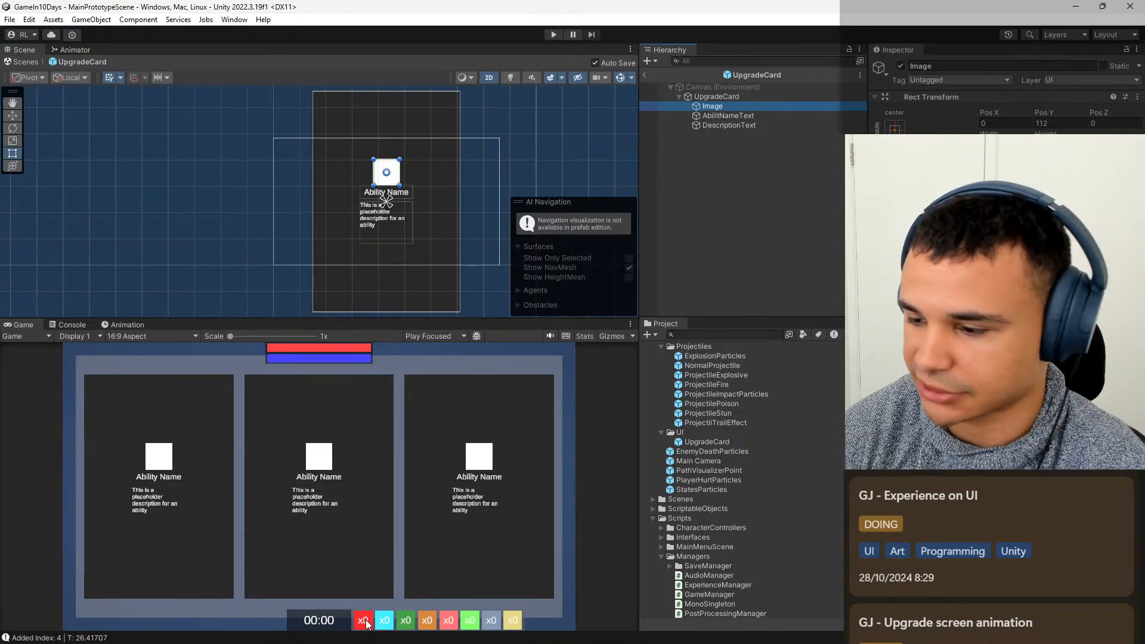
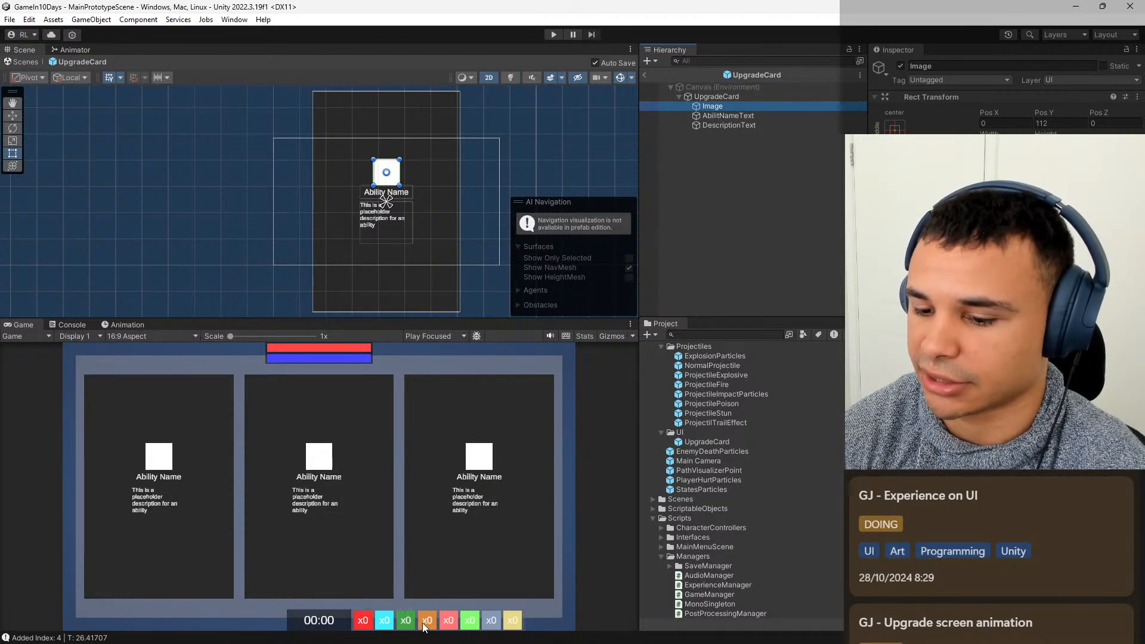
# Try a size of 200 by 200 for the Image element.
pyautogui.moveTo(523, 181); pyautogui.dragTo(532, 200, button='middle')
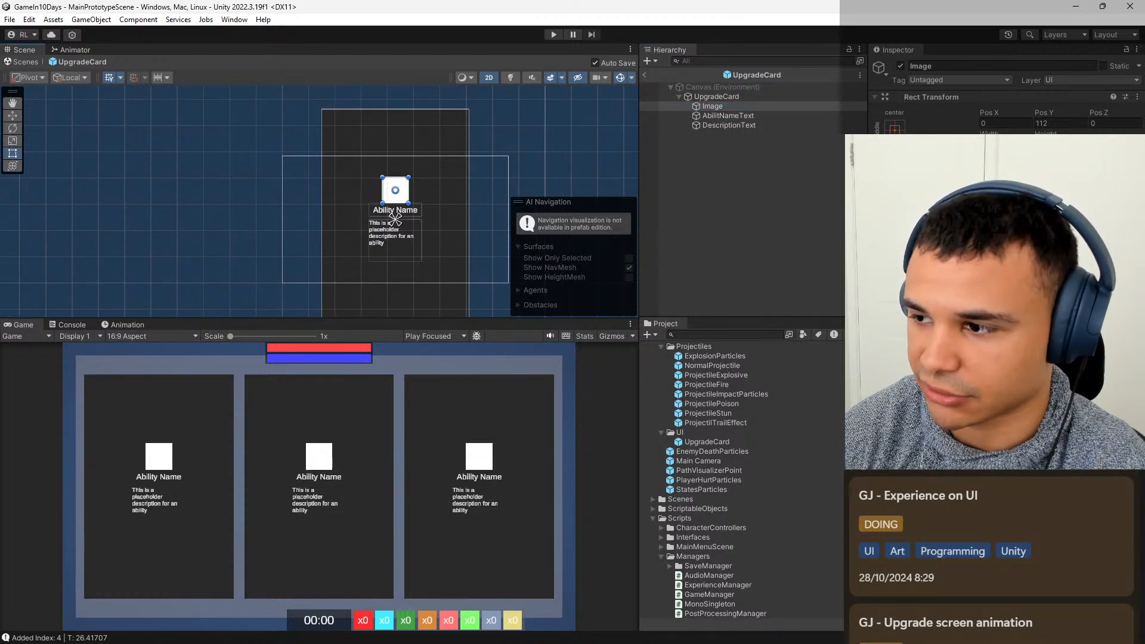
pyautogui.write('200')
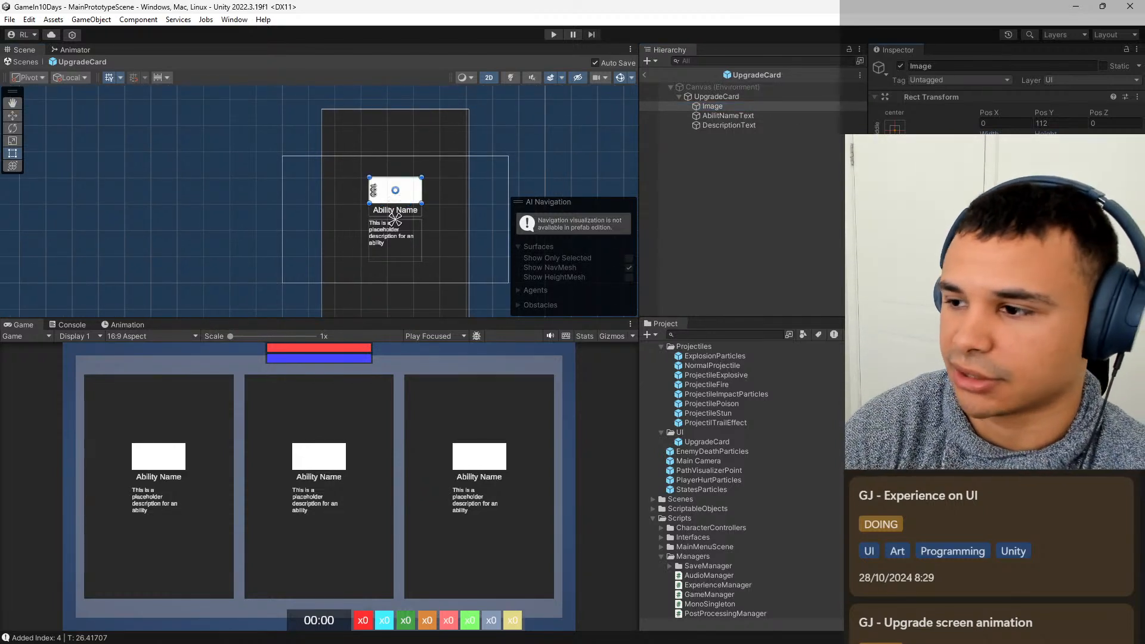
pyautogui.press('Tab')
pyautogui.write('200')
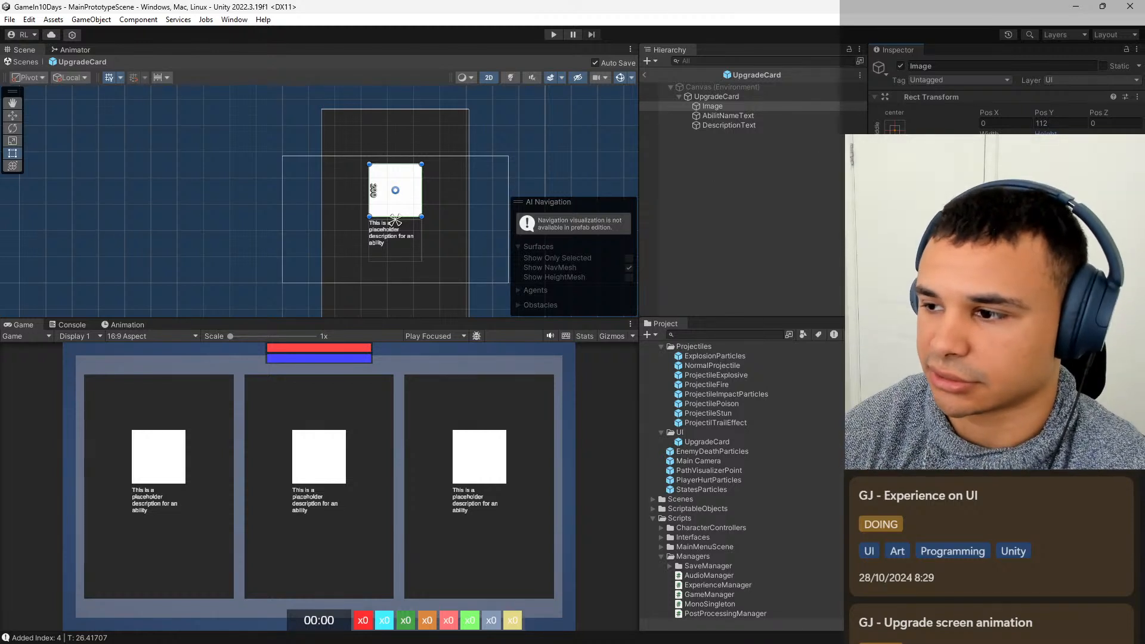
# Set the Image element's width and height to 400.
pyautogui.click(1005, 145)
pyautogui.write('300')
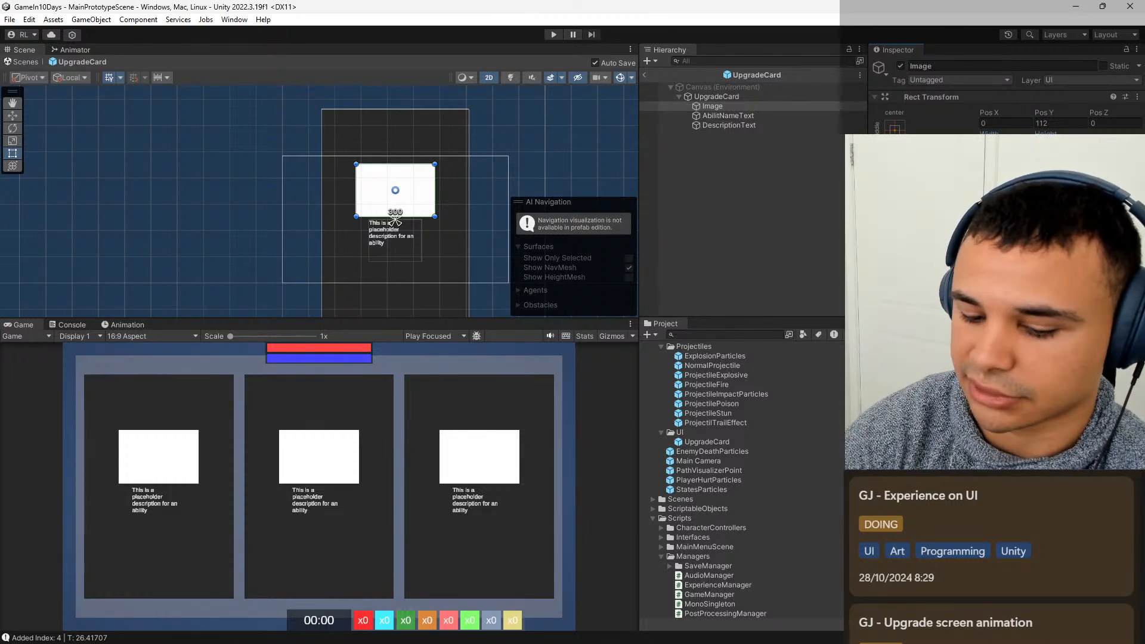
pyautogui.write('400')
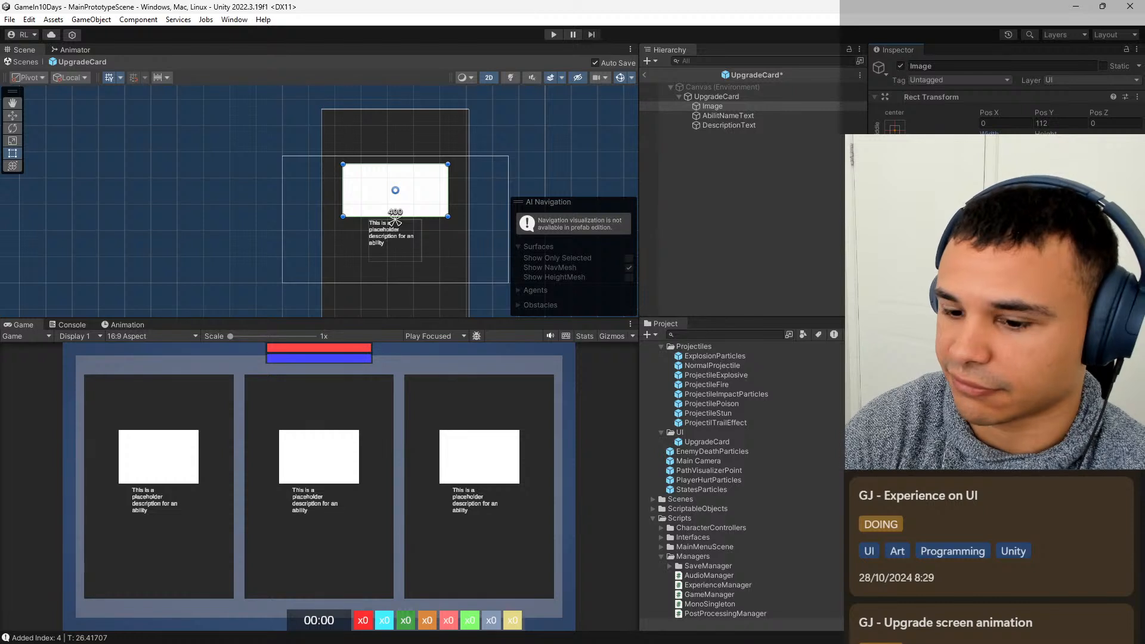
pyautogui.press('Tab')
pyautogui.write('400')
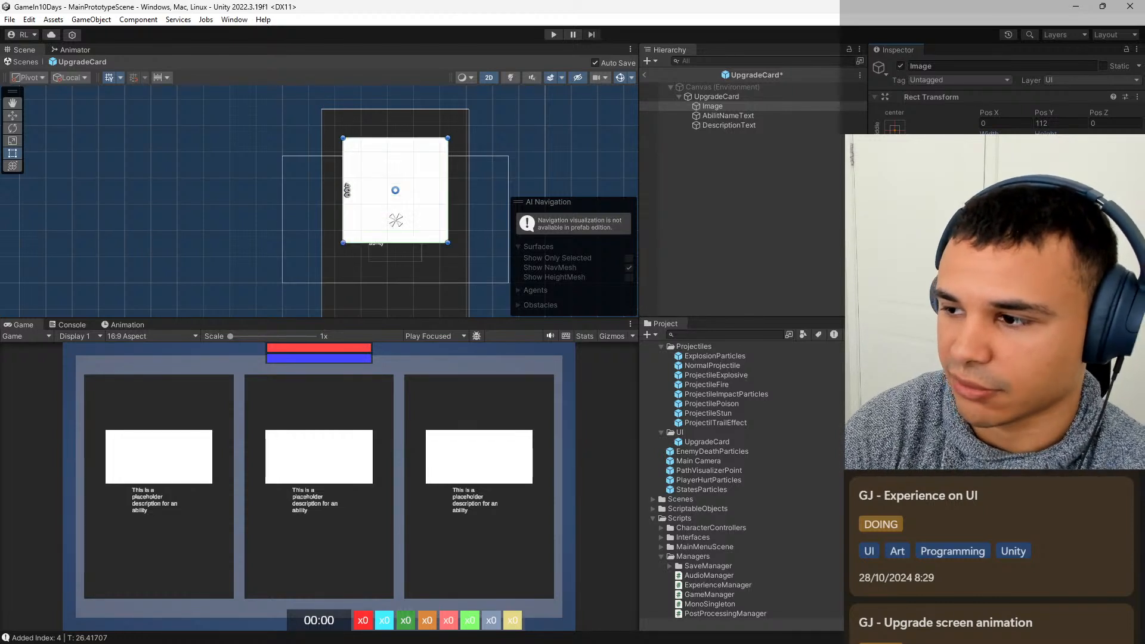
pyautogui.press('Return')
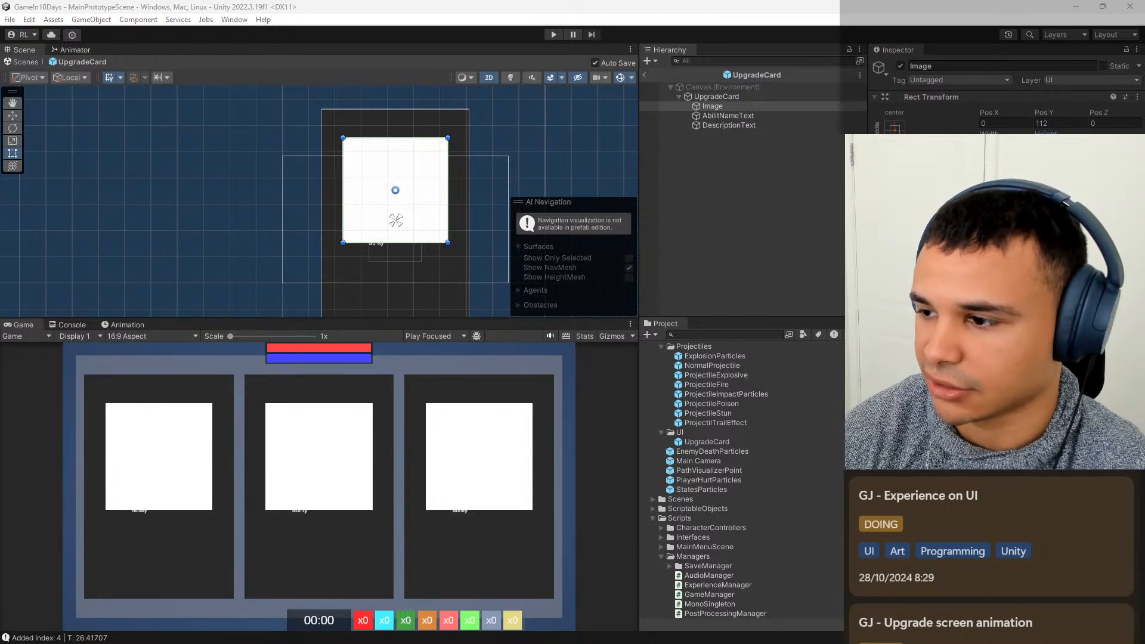
# Set the Image element's Y position to 200.
pyautogui.click(1055, 123)
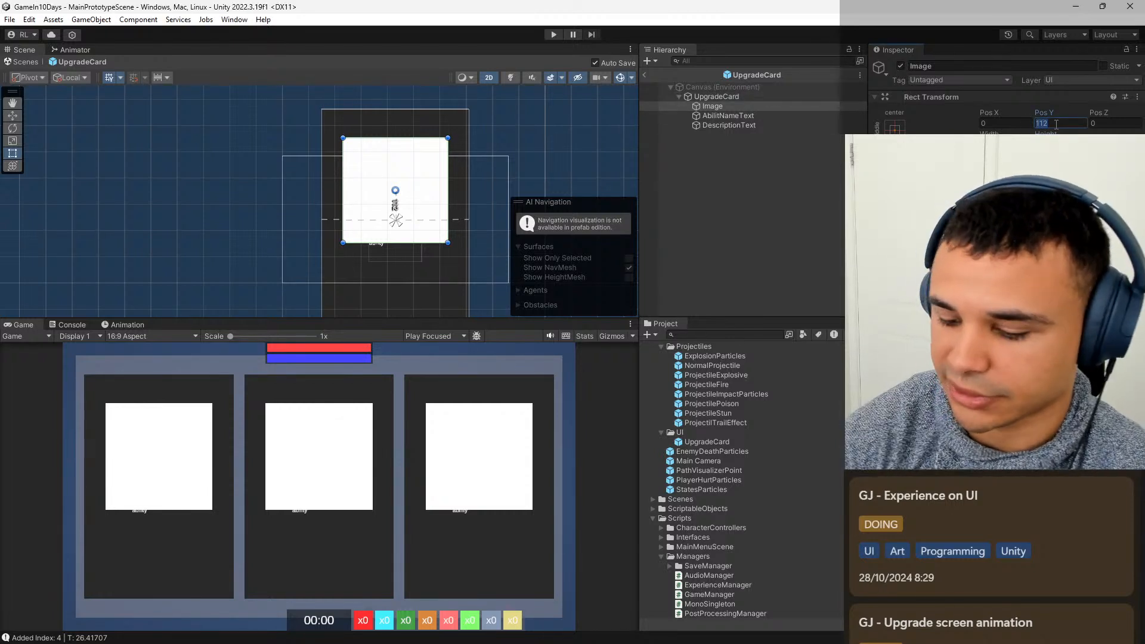
pyautogui.write('0')
pyautogui.press('BackSpace')
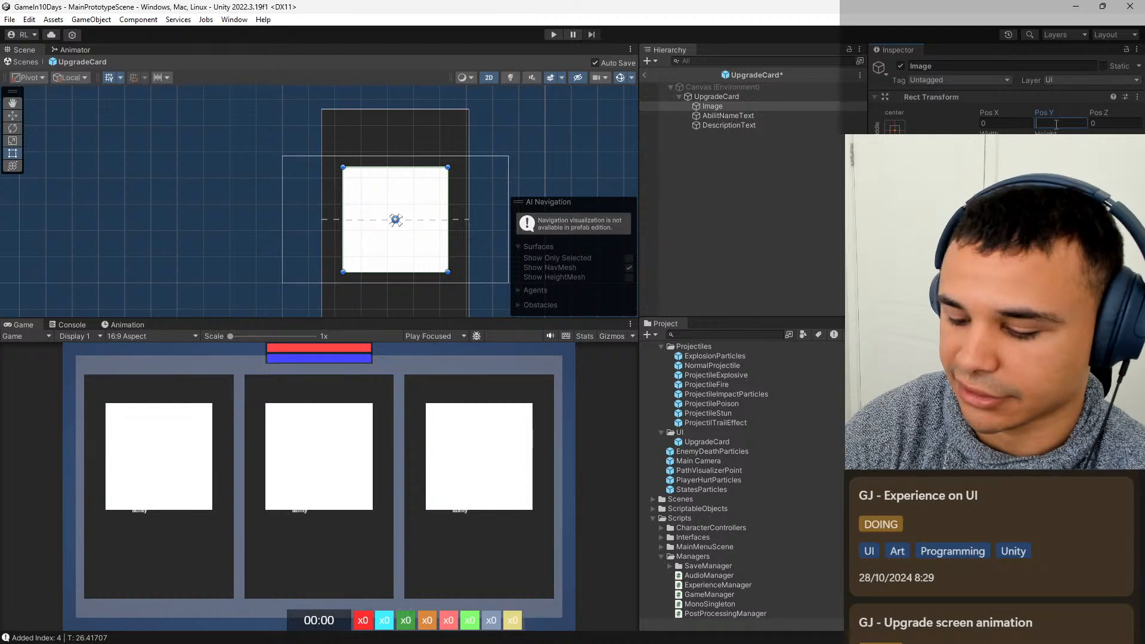
pyautogui.write('150')
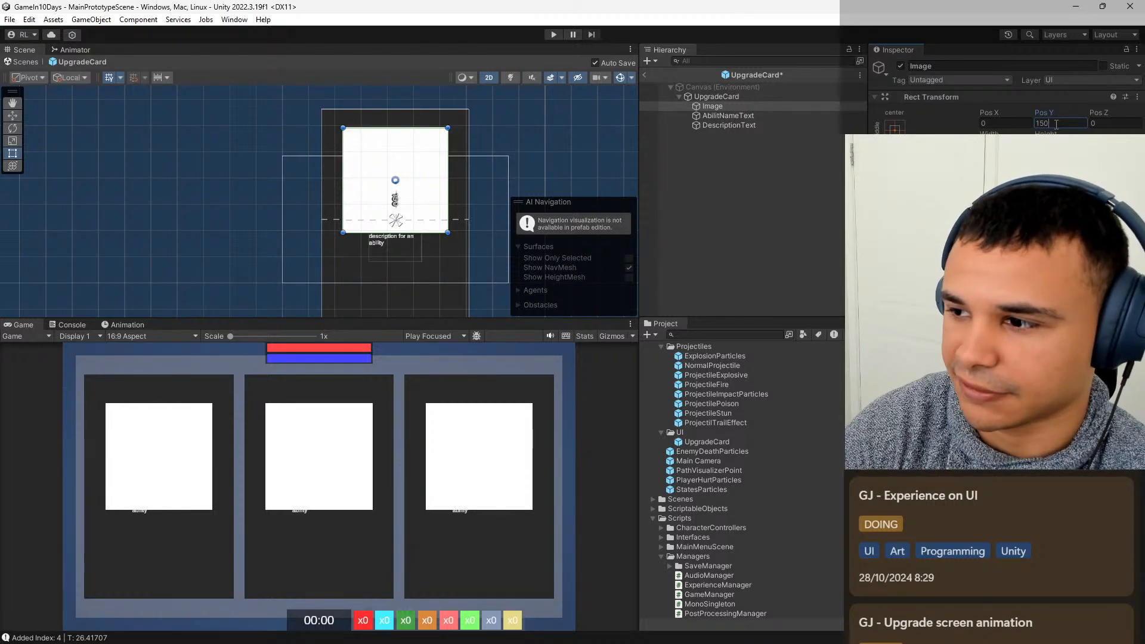
pyautogui.press('BackSpace')
pyautogui.press('BackSpace')
pyautogui.press('BackSpace')
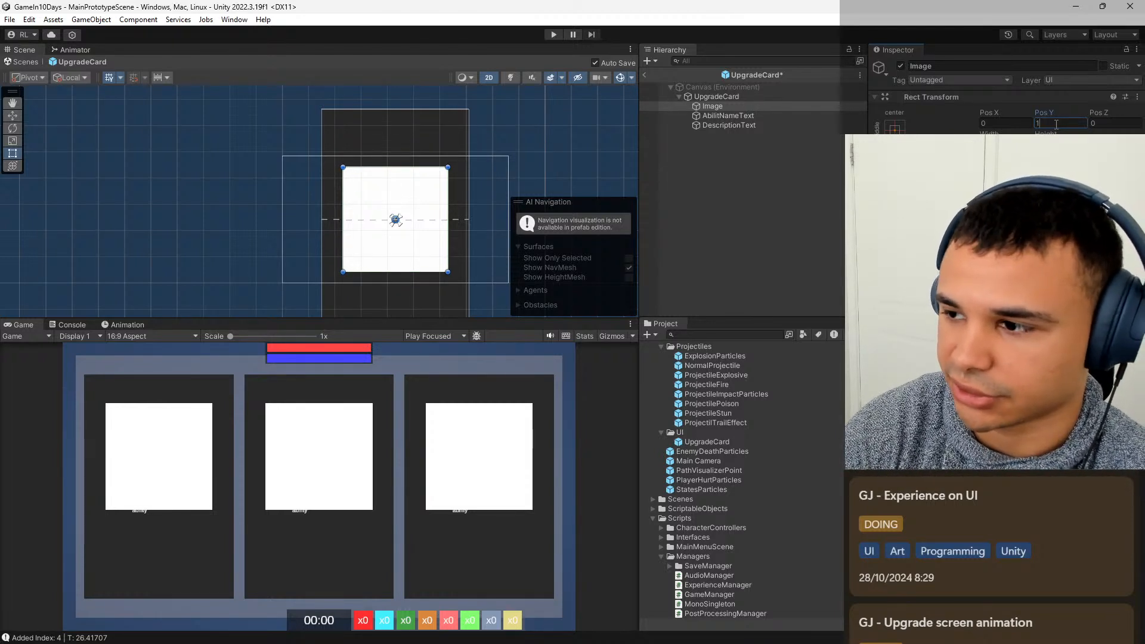
pyautogui.write('200')
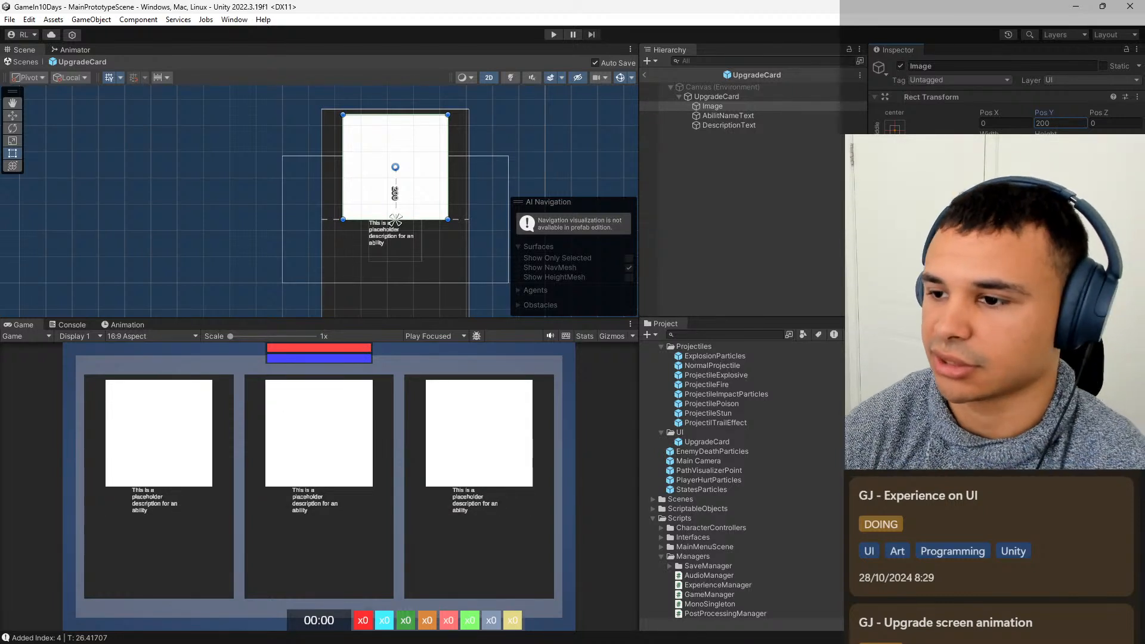
# Set AbilitNameText's width to 460 and move it directly below the image, to a Y position of about -25.
pyautogui.click(760, 117)
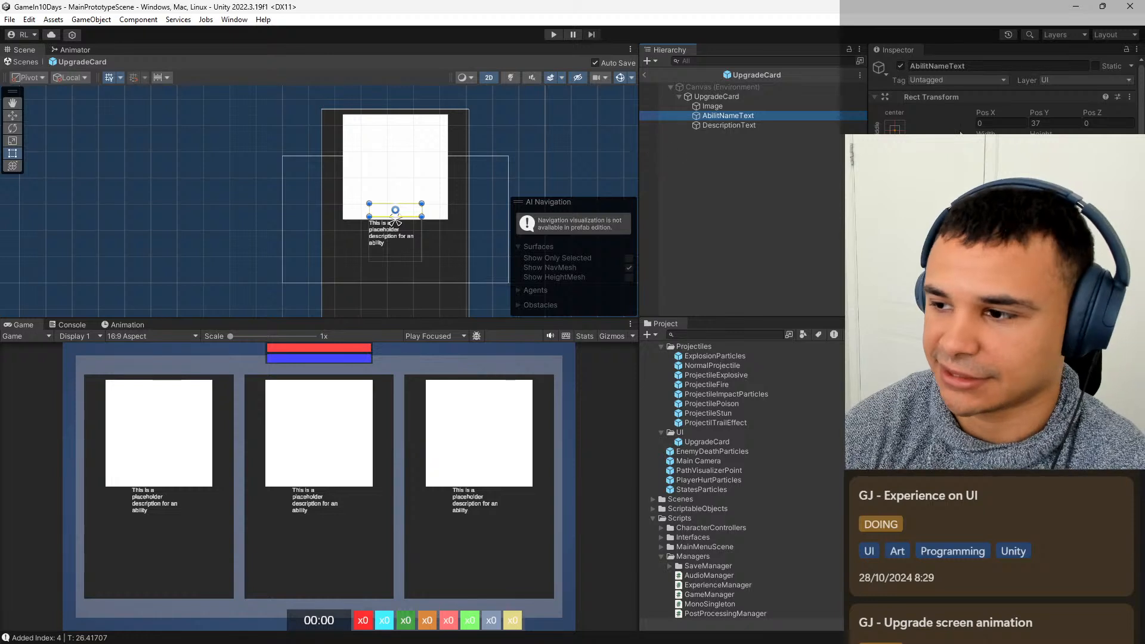
pyautogui.click(996, 144)
pyautogui.write('40')
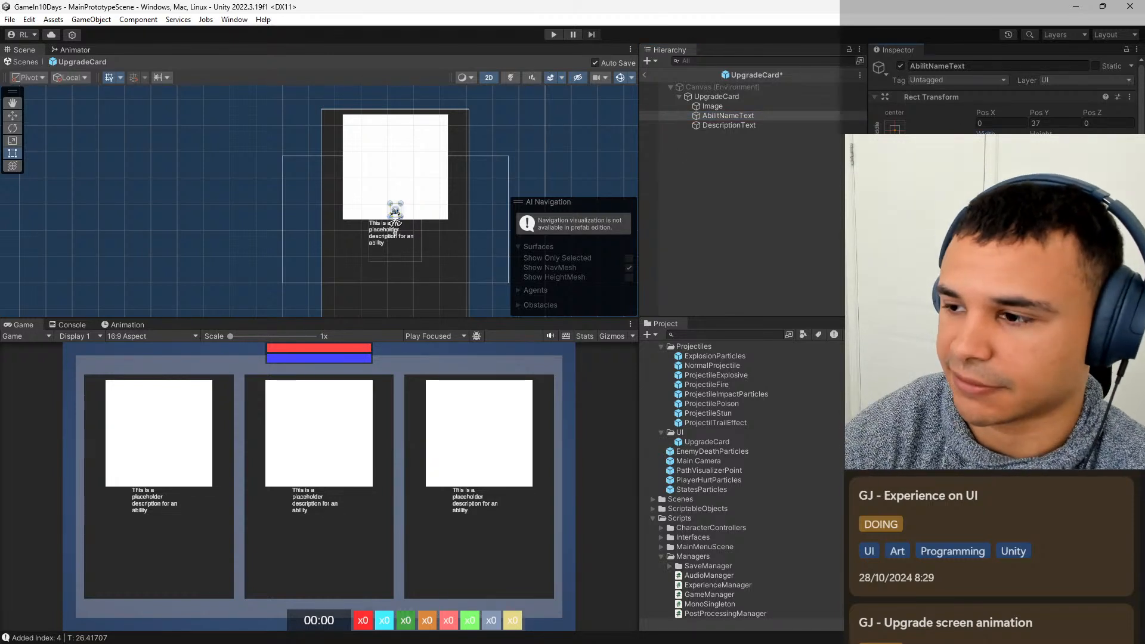
pyautogui.write('0')
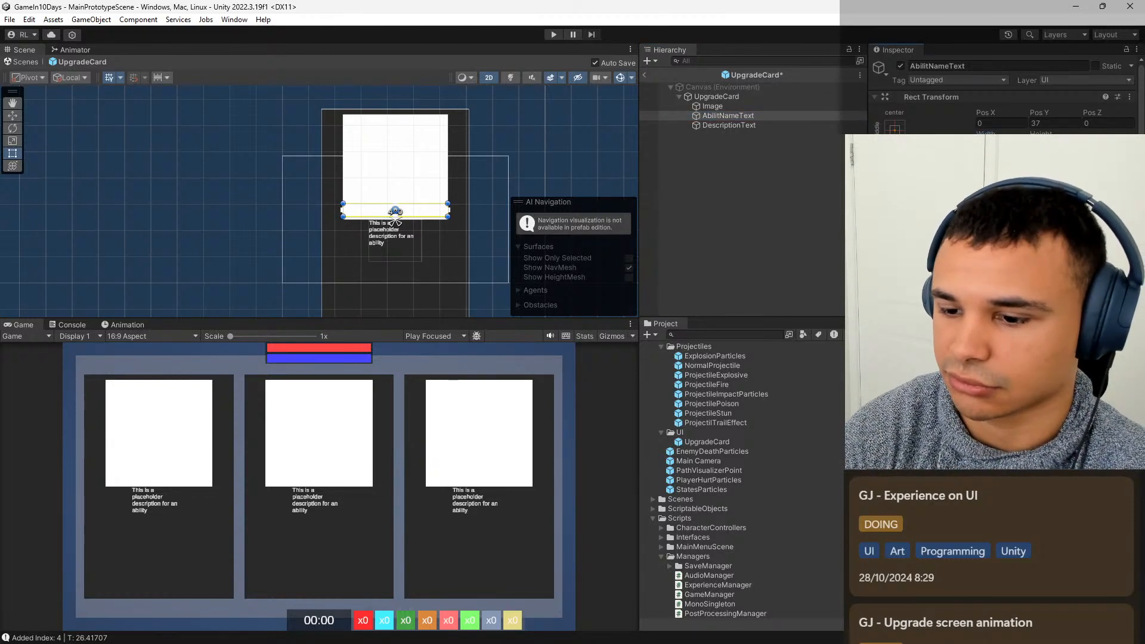
pyautogui.press('Return')
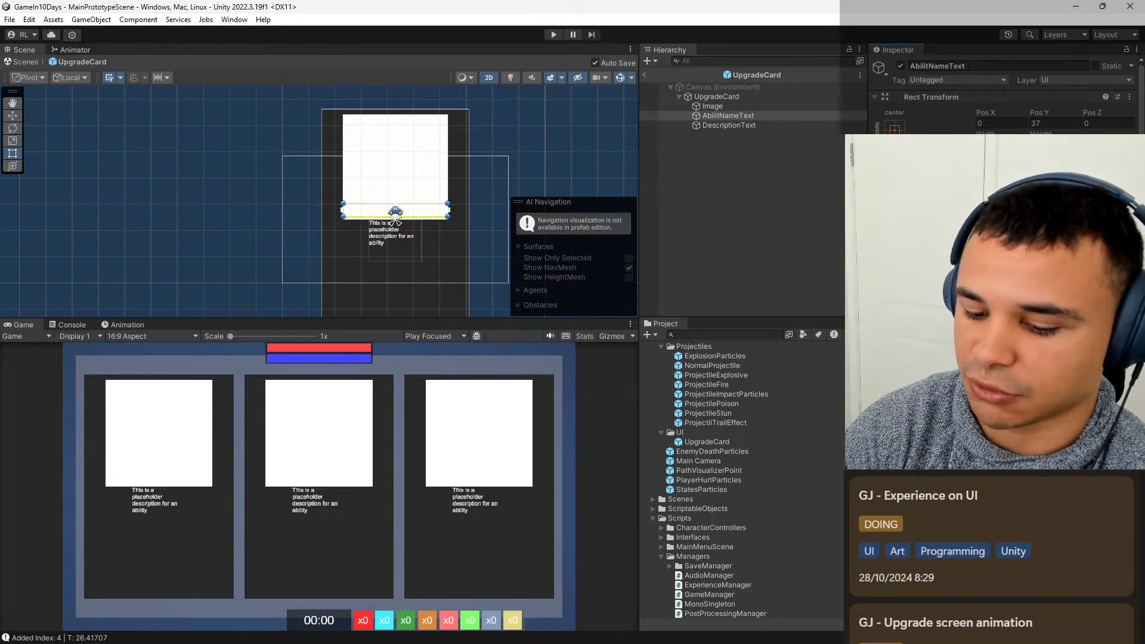
pyautogui.press('BackSpace')
pyautogui.press('BackSpace')
pyautogui.write('60')
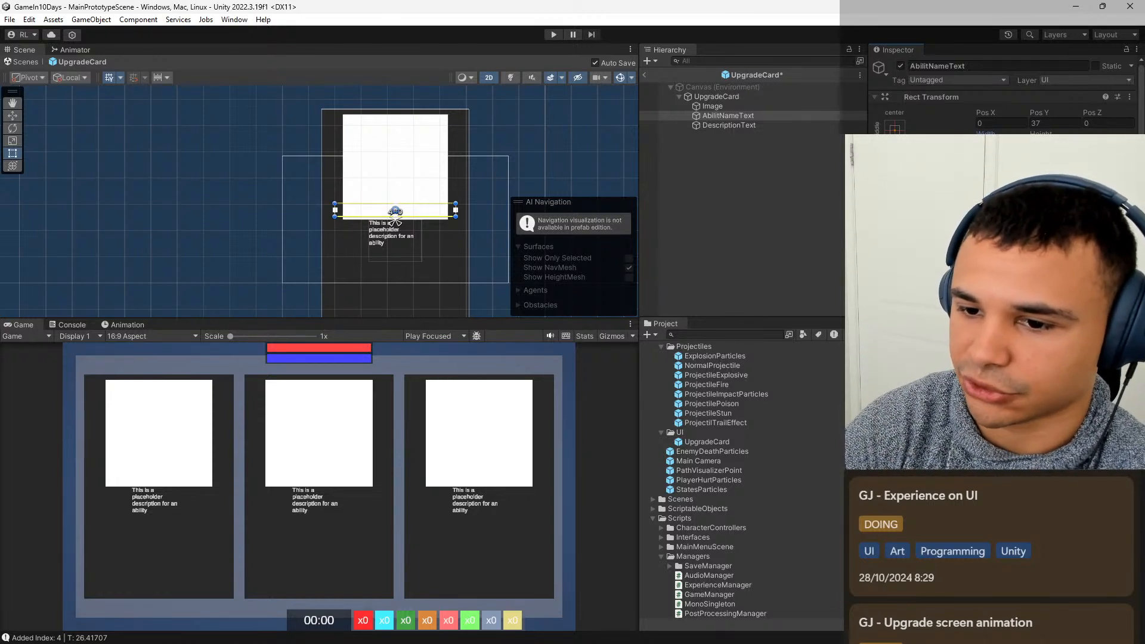
pyautogui.press('Return')
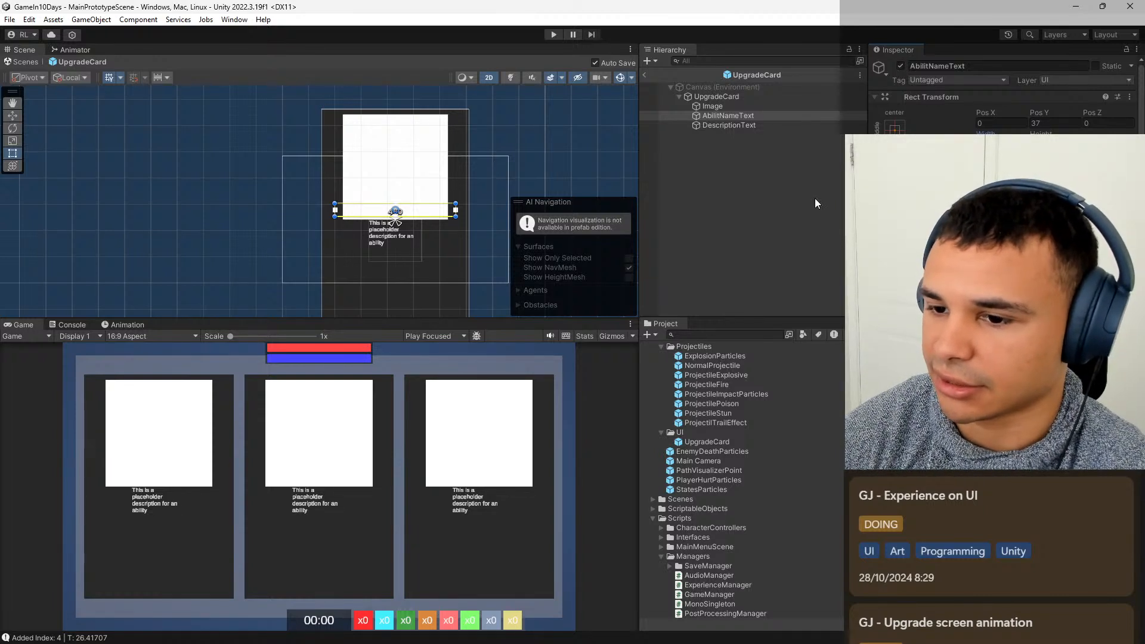
pyautogui.moveTo(404, 211); pyautogui.dragTo(406, 229)
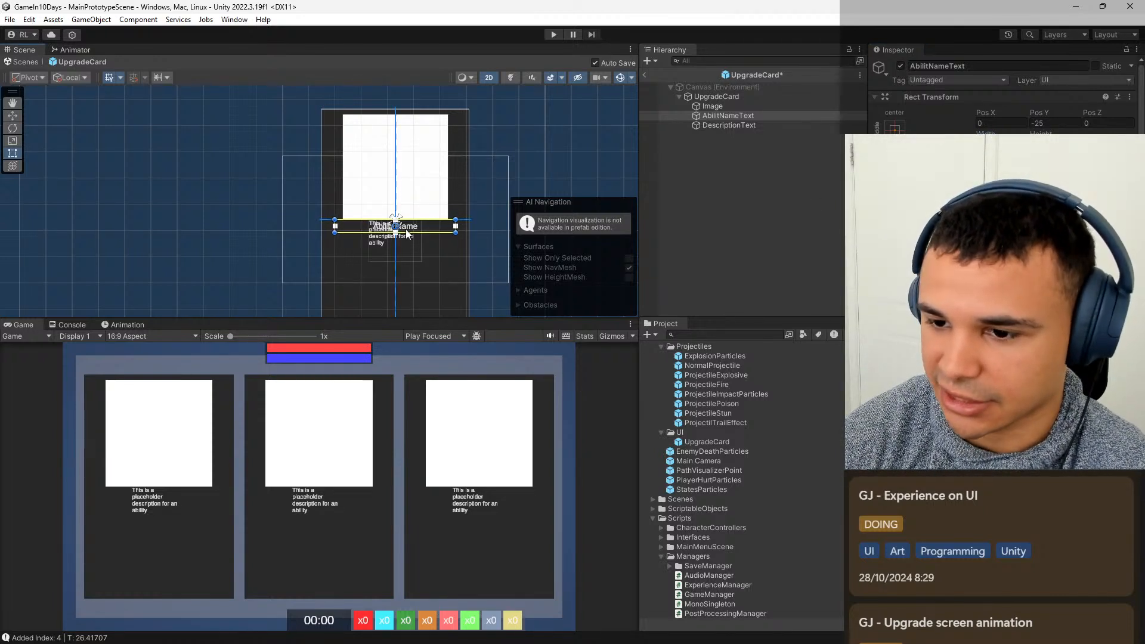
# Set DescriptionText's width to 460 and move it below the ability name, to a Y position of about -234.
pyautogui.click(769, 125)
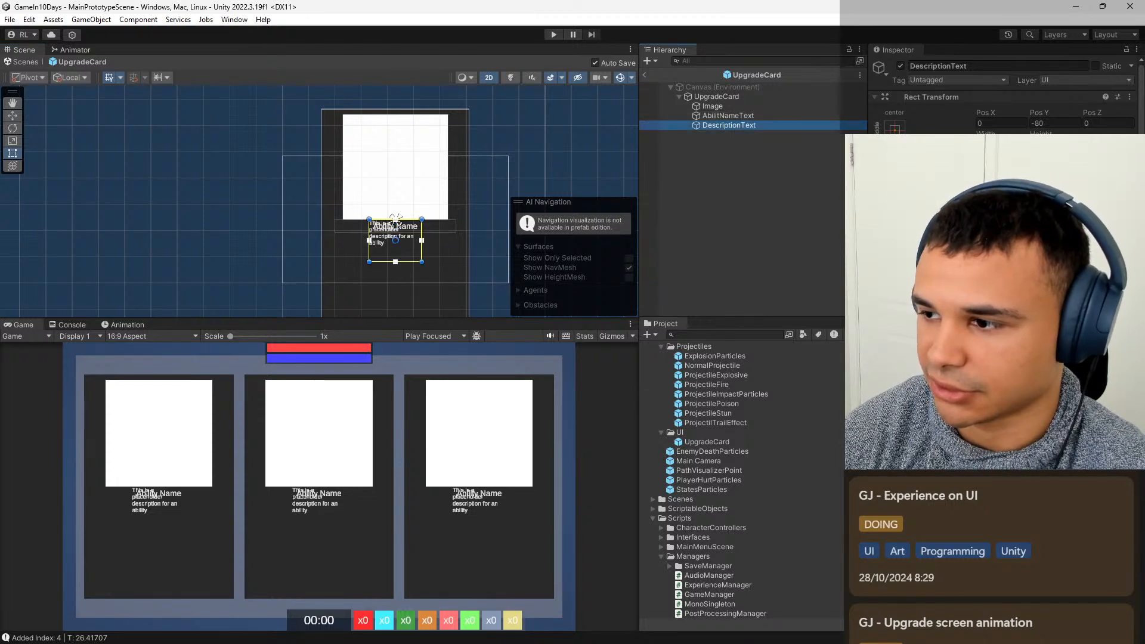
pyautogui.click(395, 219)
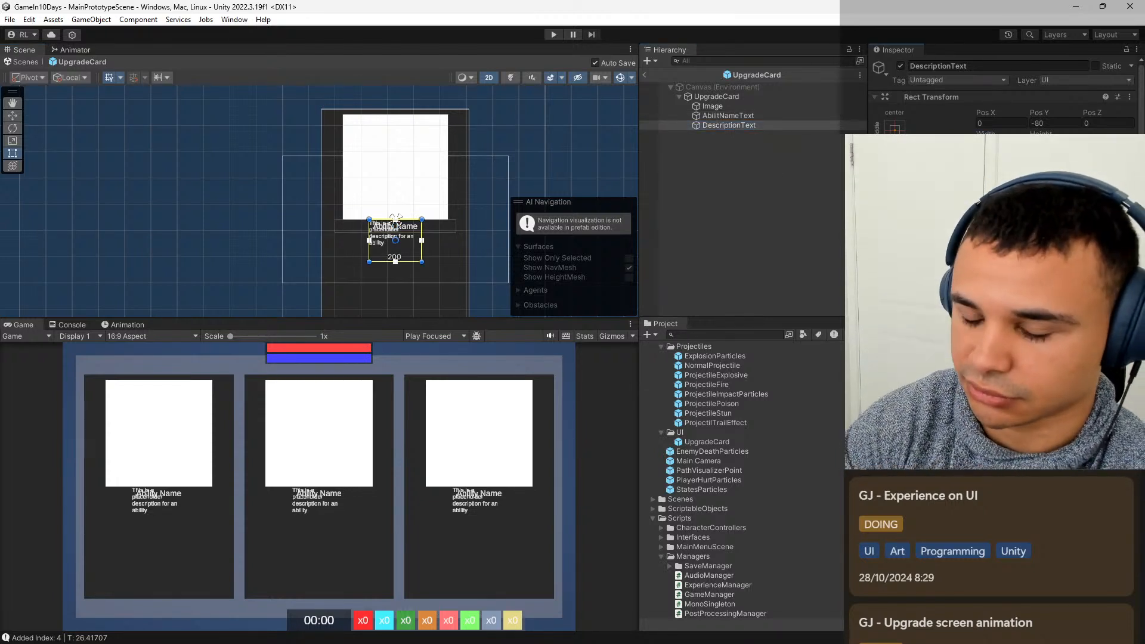
pyautogui.write('460')
pyautogui.press('Return')
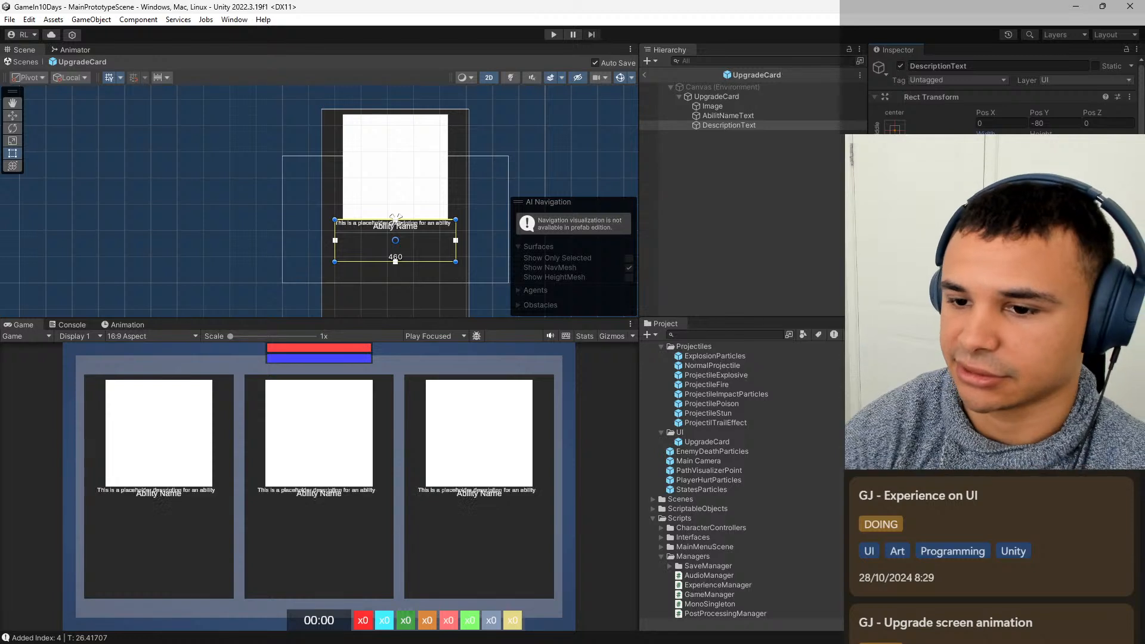
pyautogui.moveTo(428, 244); pyautogui.dragTo(428, 262)
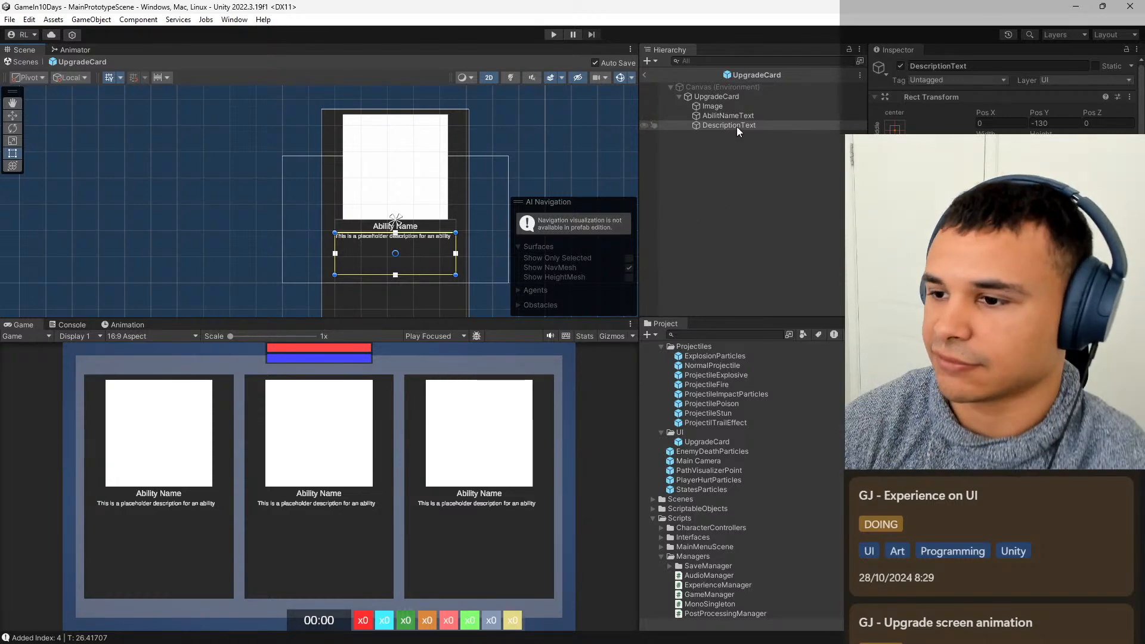
pyautogui.moveTo(425, 255); pyautogui.dragTo(424, 284)
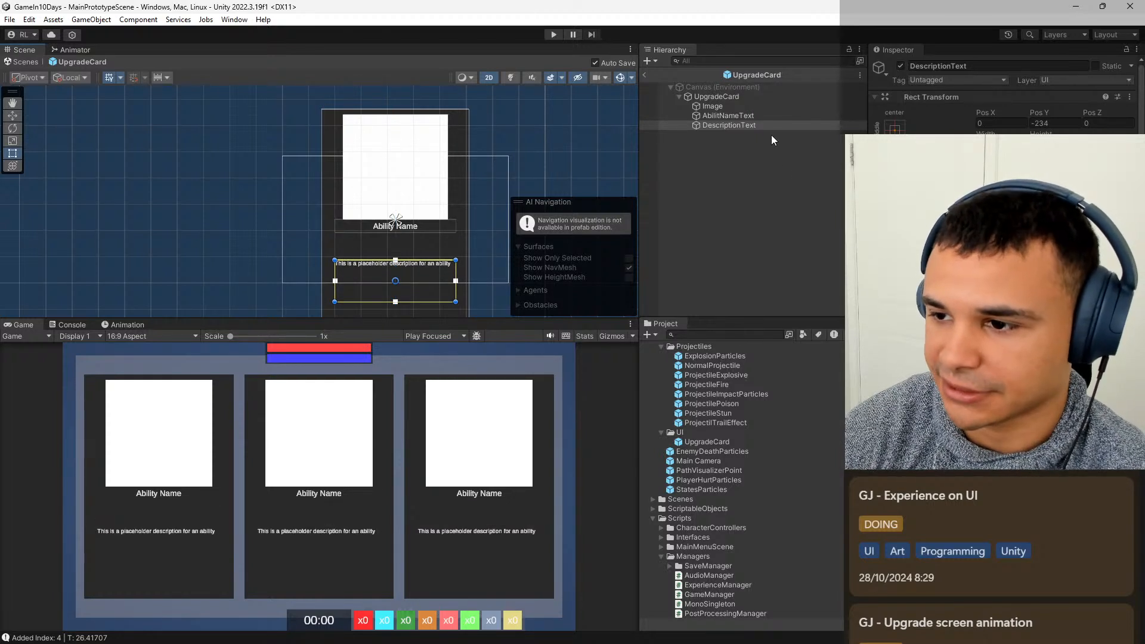
# Rename AbilitNameText to AbilityNameText.
pyautogui.click(768, 117)
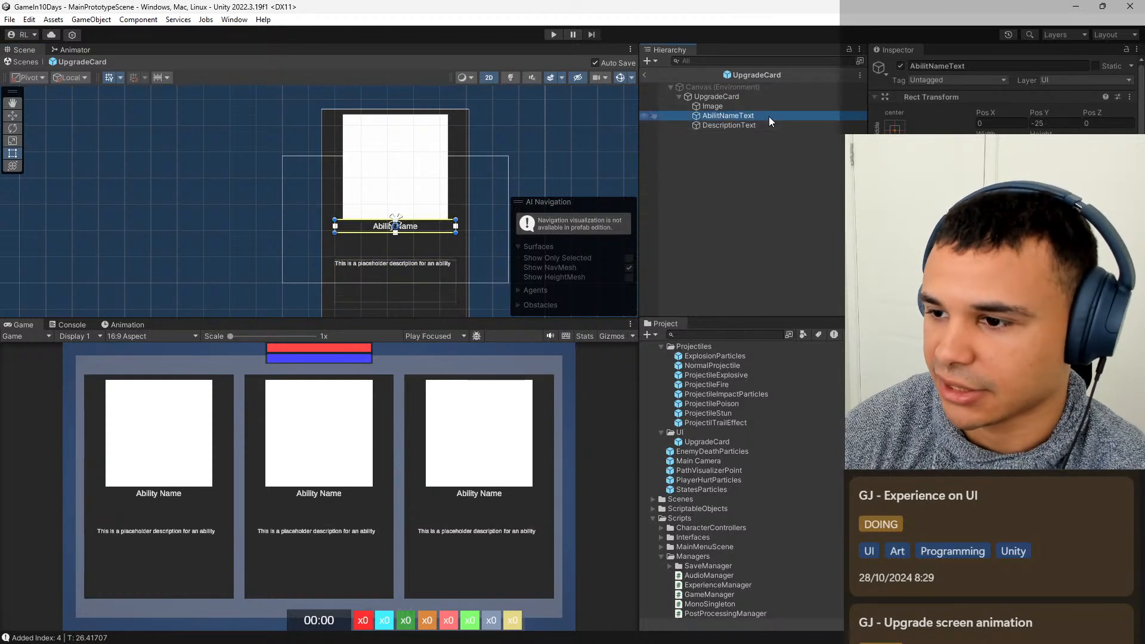
pyautogui.click(719, 115)
pyautogui.click(719, 115)
pyautogui.write('y')
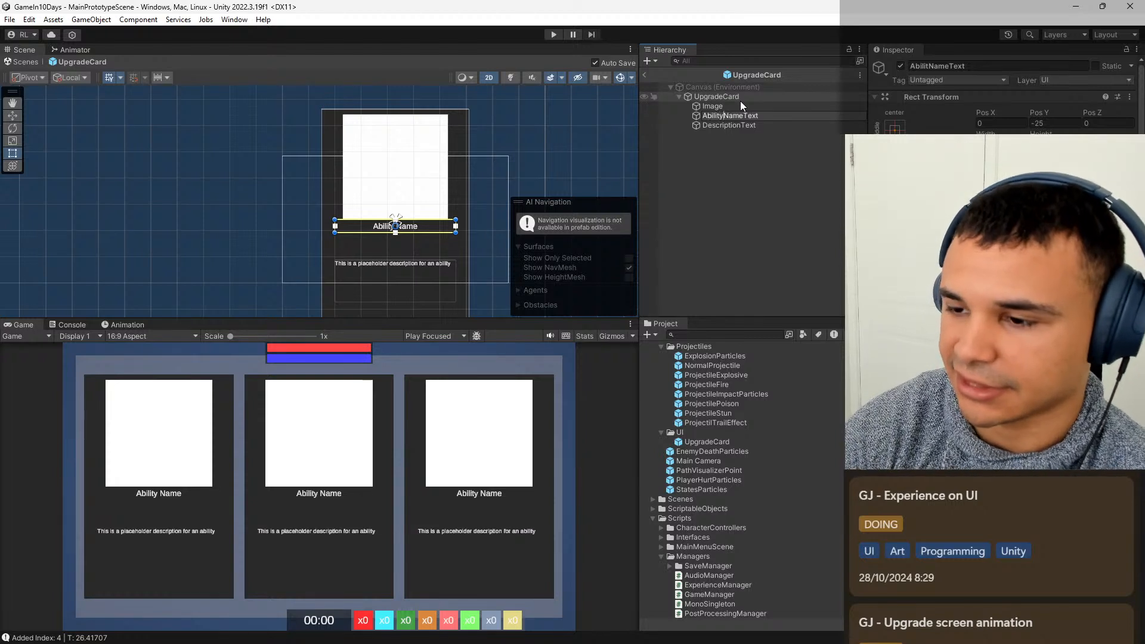
pyautogui.press('Return')
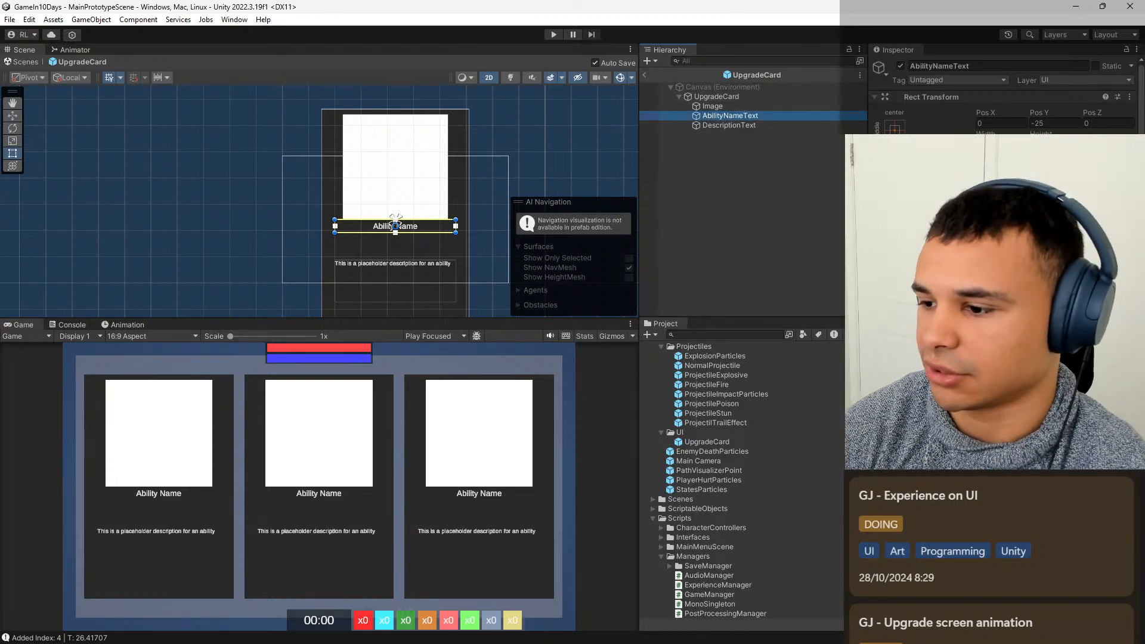
# Make the ability name text scale with its box, set the box's height to 60 and move it to Y position -30.
pyautogui.click(980, 384)
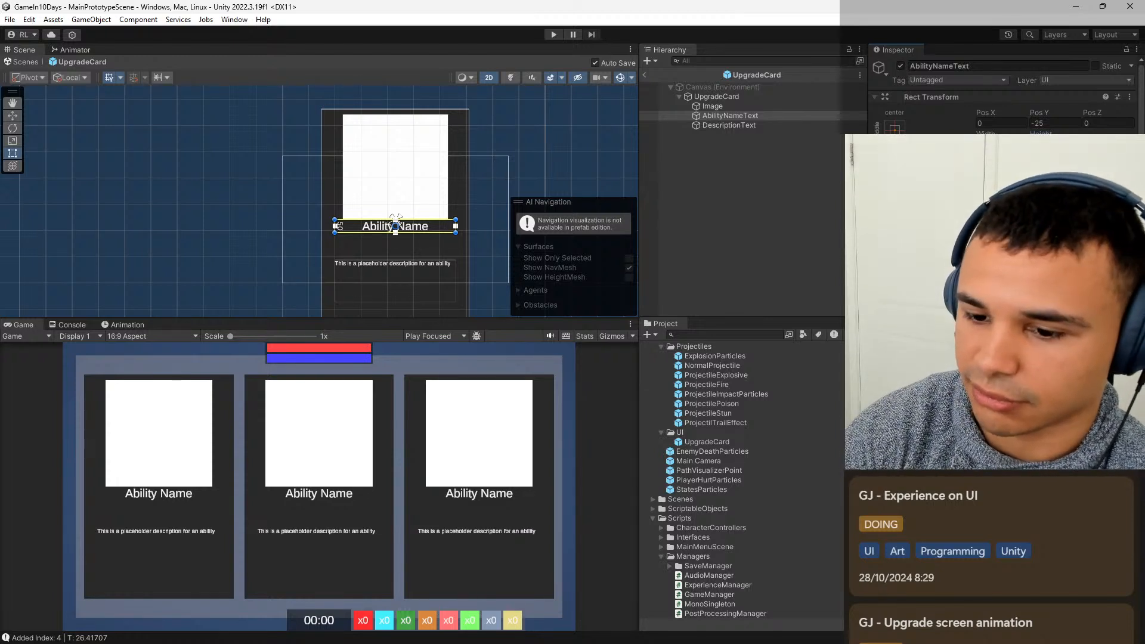
pyautogui.write('60')
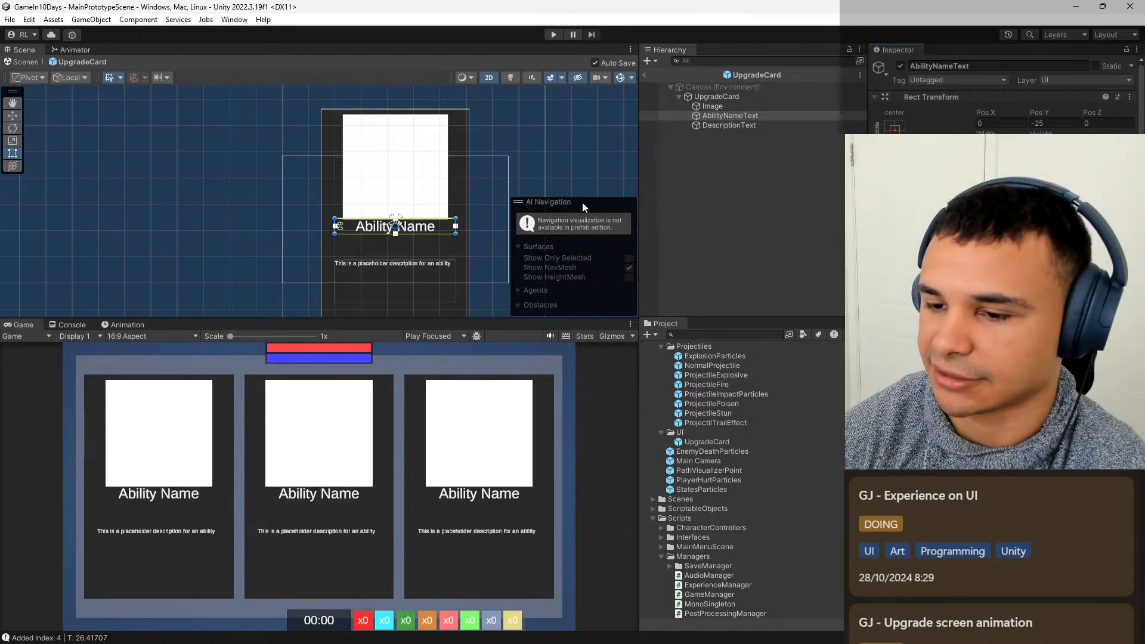
pyautogui.click(430, 231)
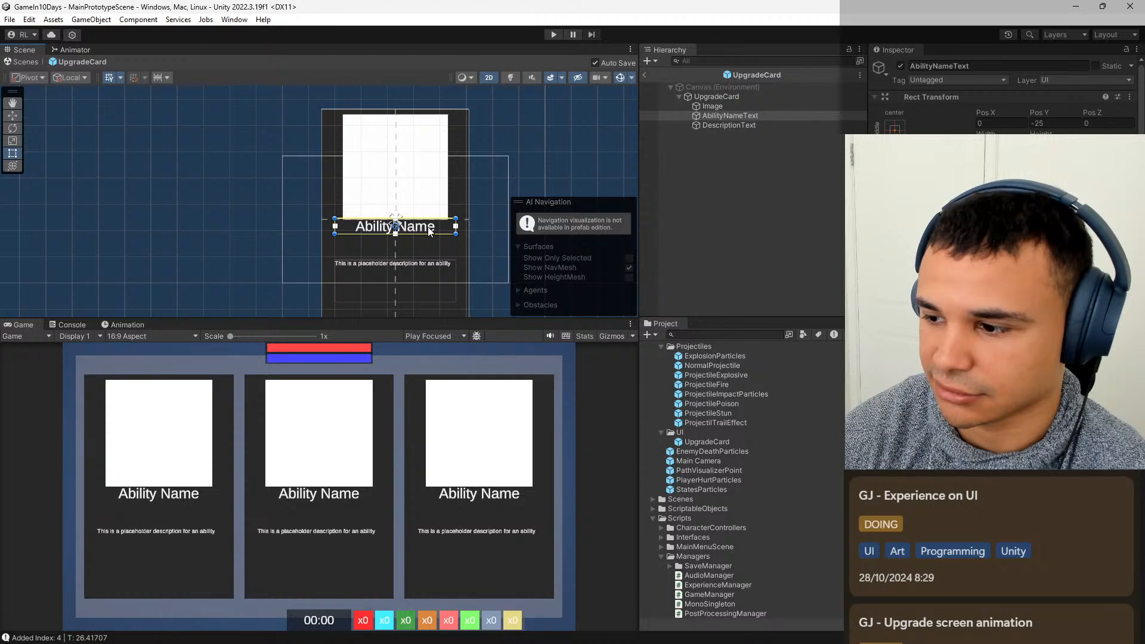
pyautogui.moveTo(430, 231); pyautogui.dragTo(430, 233)
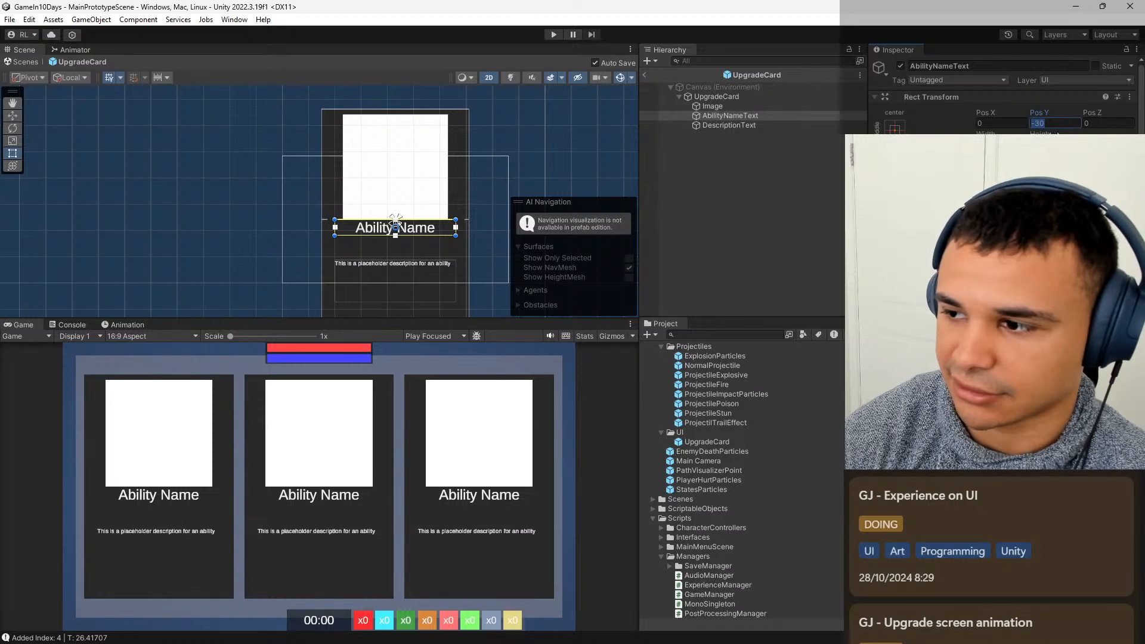
# Set AbilityNameText's height to 70, after trying 80, and its Y position to -35.
pyautogui.write('80')
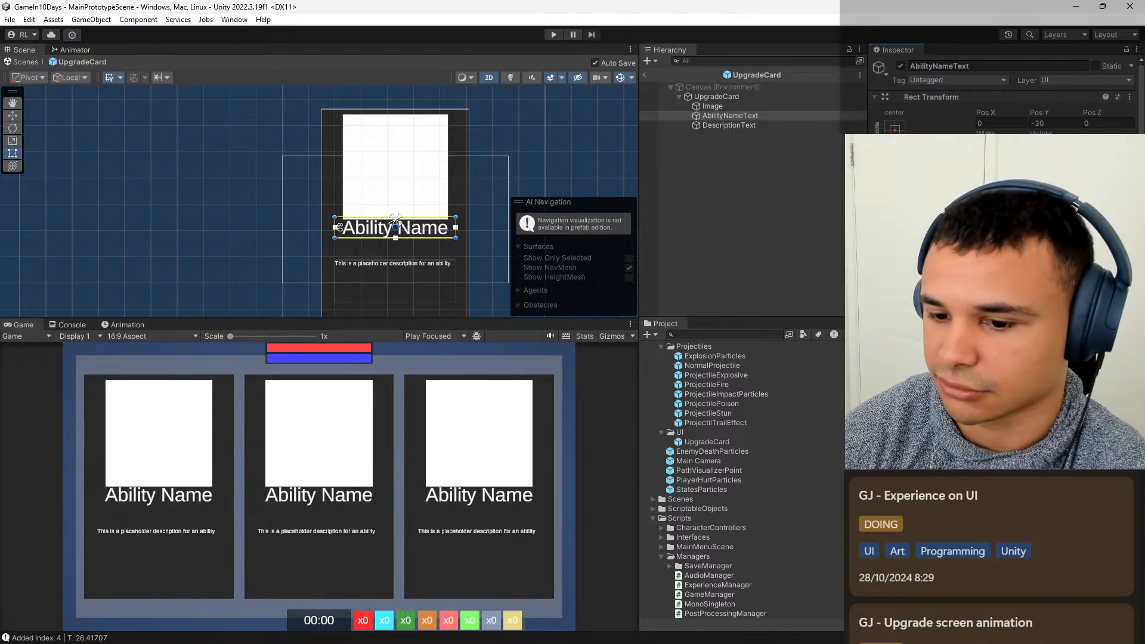
pyautogui.click(1054, 145)
pyautogui.write('70')
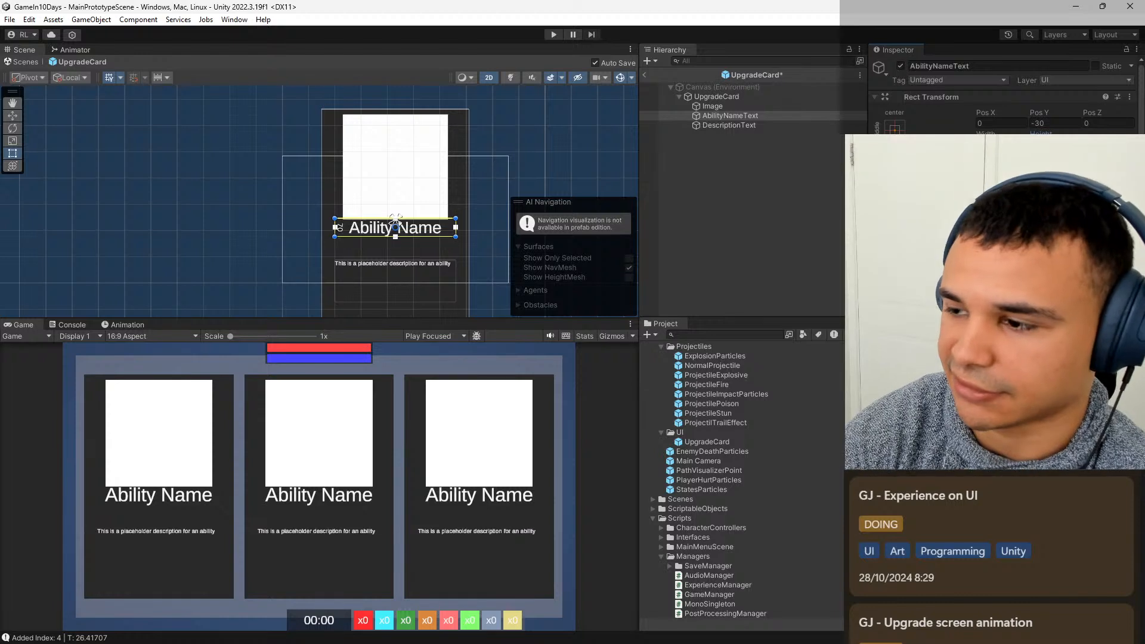
pyautogui.click(1072, 123)
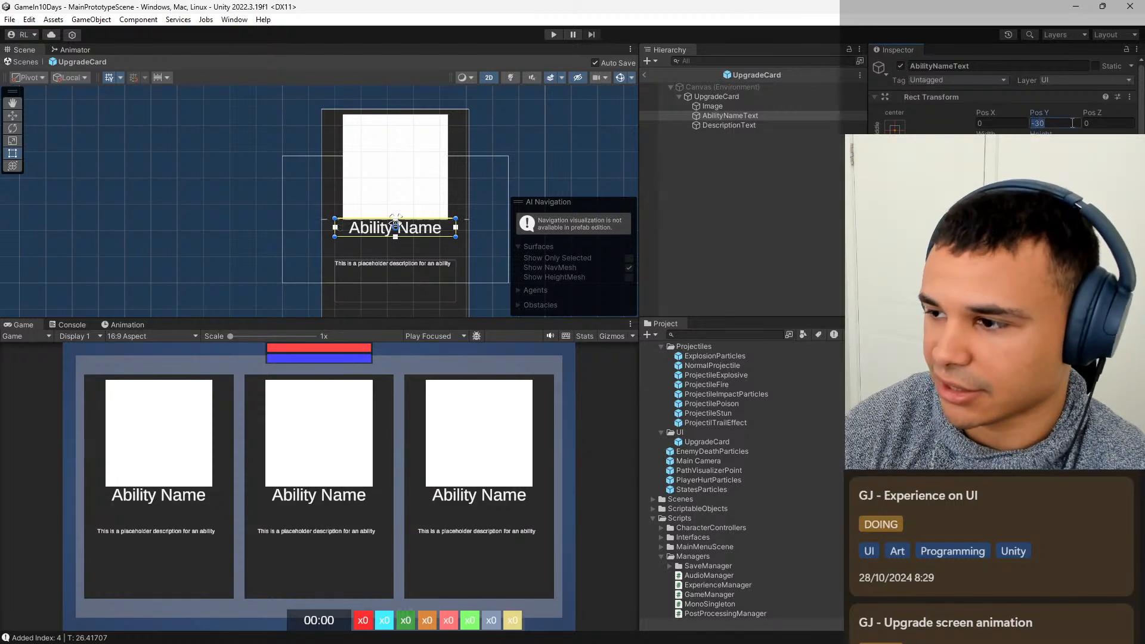
pyautogui.write('-35')
pyautogui.press('Return')
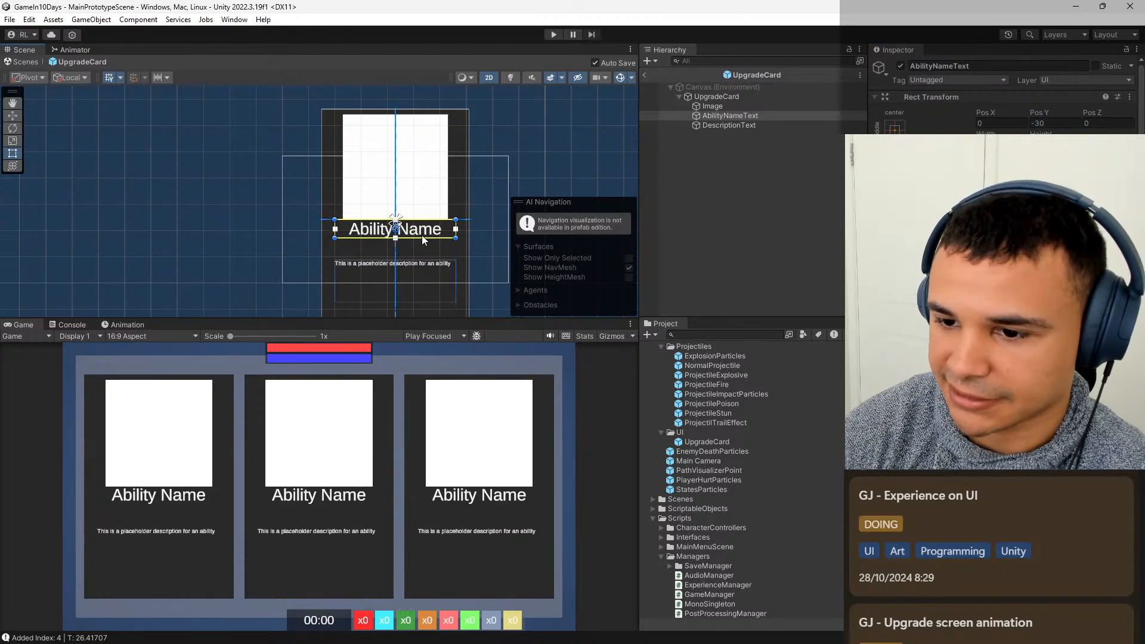
# Move AbilityNameText down to a Y position of -45.
pyautogui.click(1063, 123)
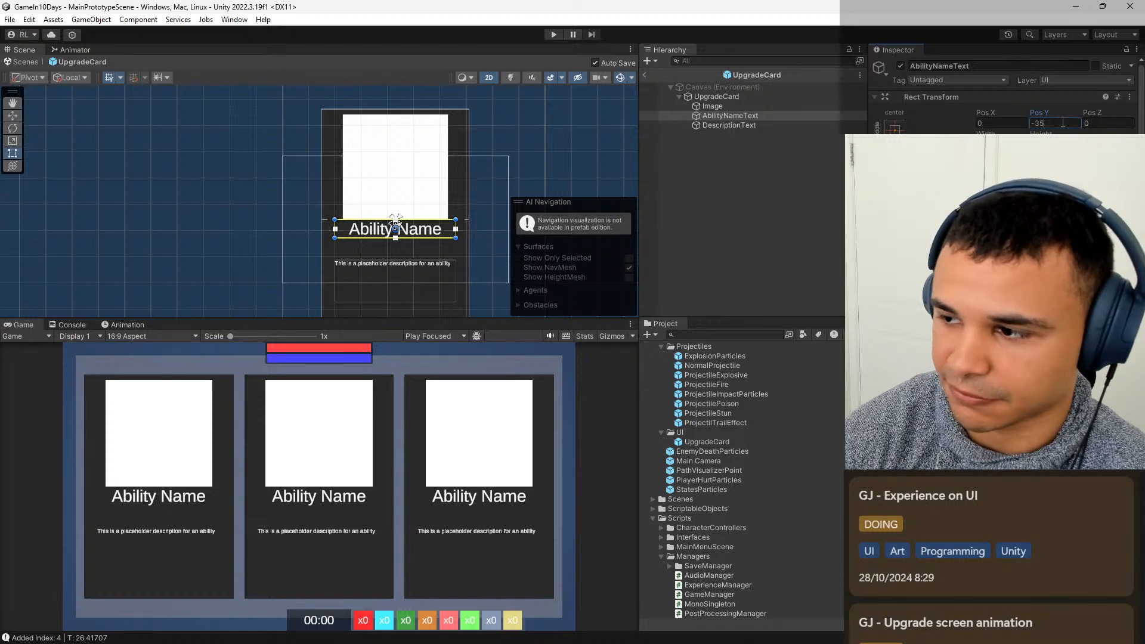
pyautogui.write('-10')
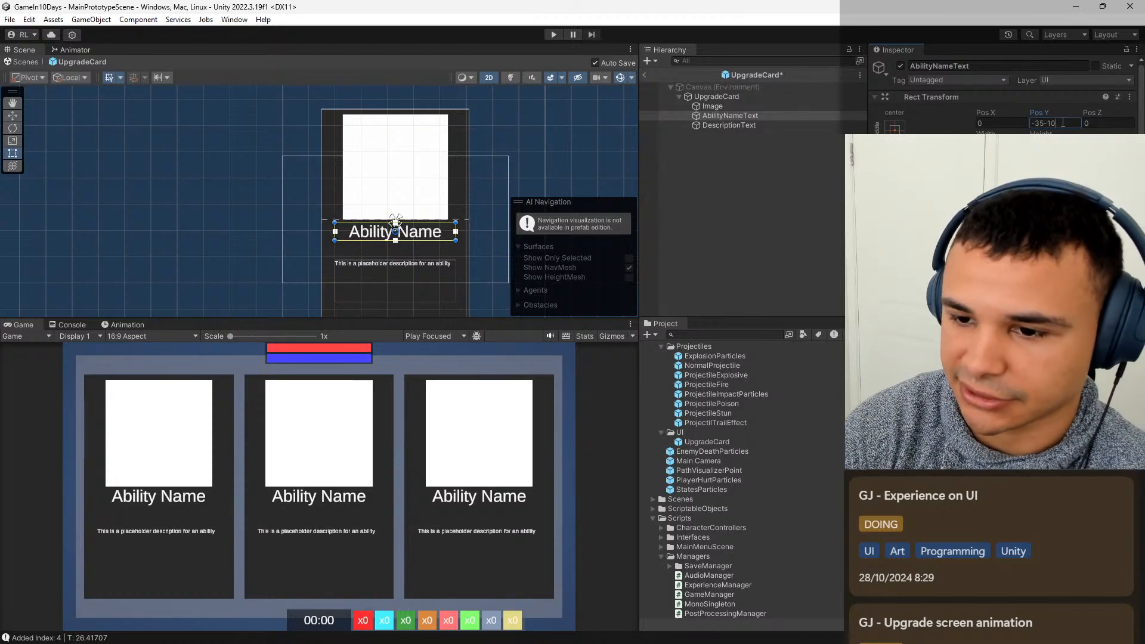
pyautogui.press('Return')
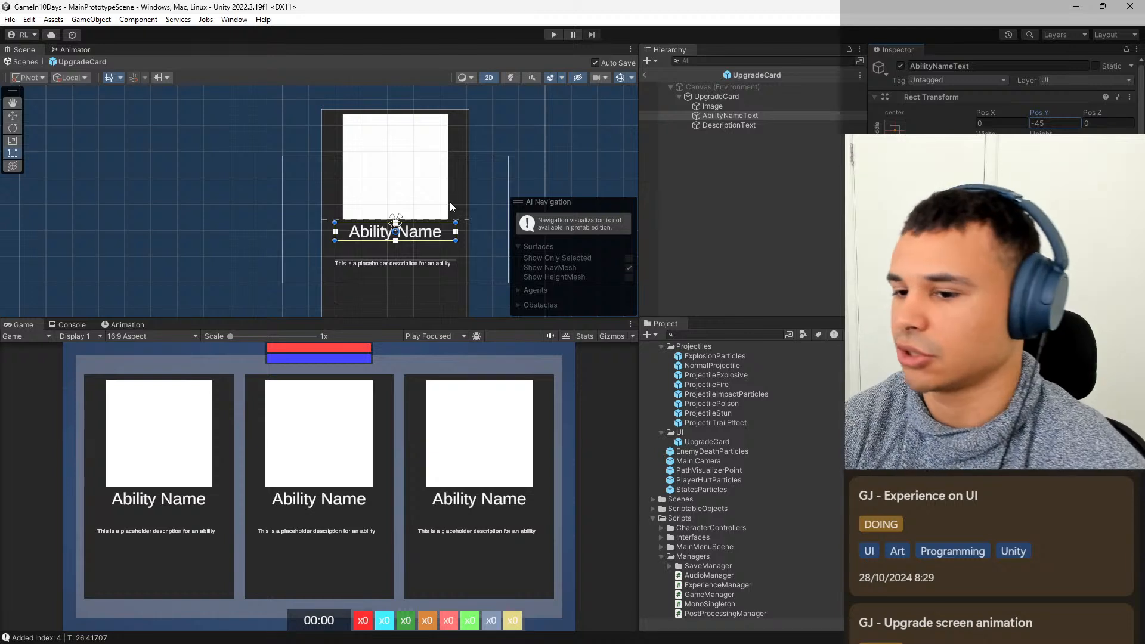
pyautogui.moveTo(394, 236); pyautogui.dragTo(399, 218, button='middle')
# Set DescriptionText's font size to 46, after trying 40 and 50, and enlarge its box below the ability name at Y position -250.
pyautogui.click(745, 126)
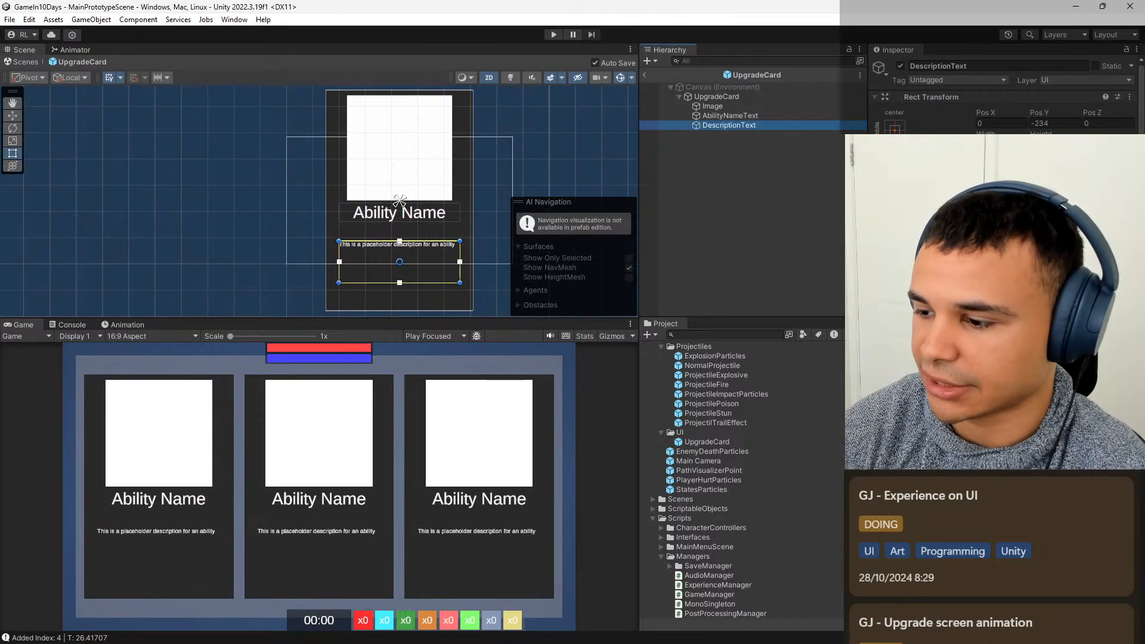
pyautogui.click(1007, 298)
pyautogui.write('40')
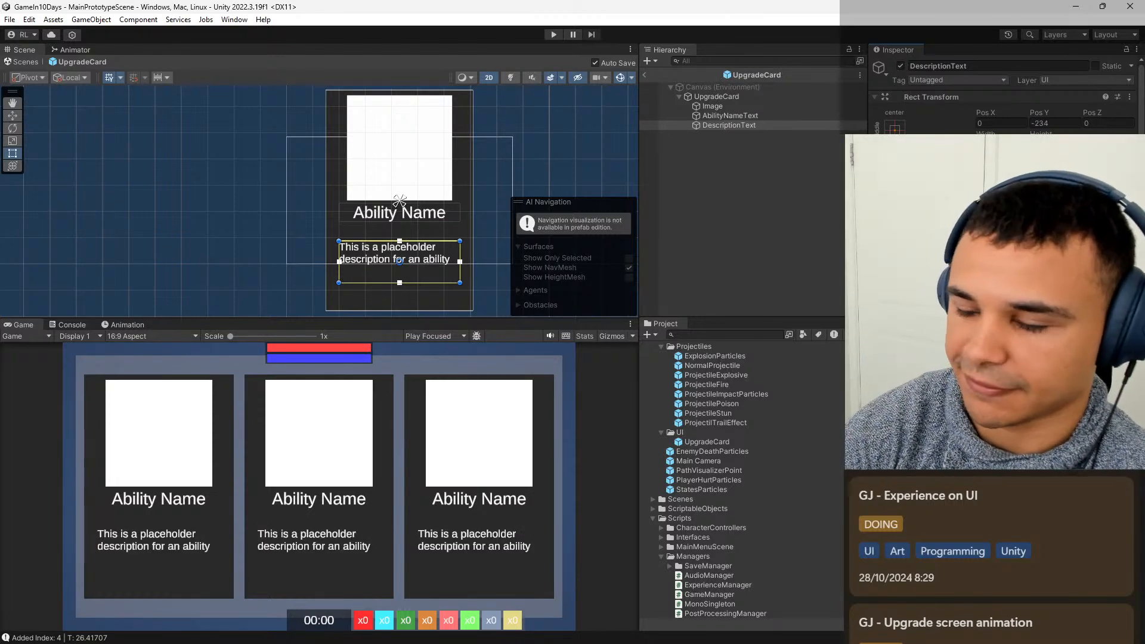
pyautogui.write('50')
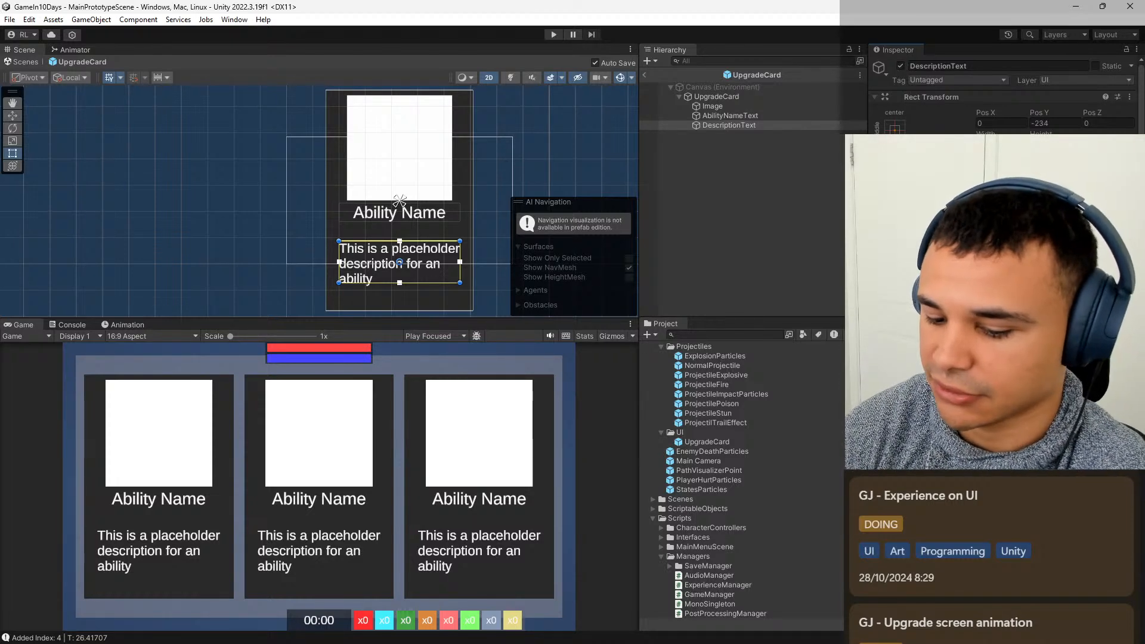
pyautogui.write('46')
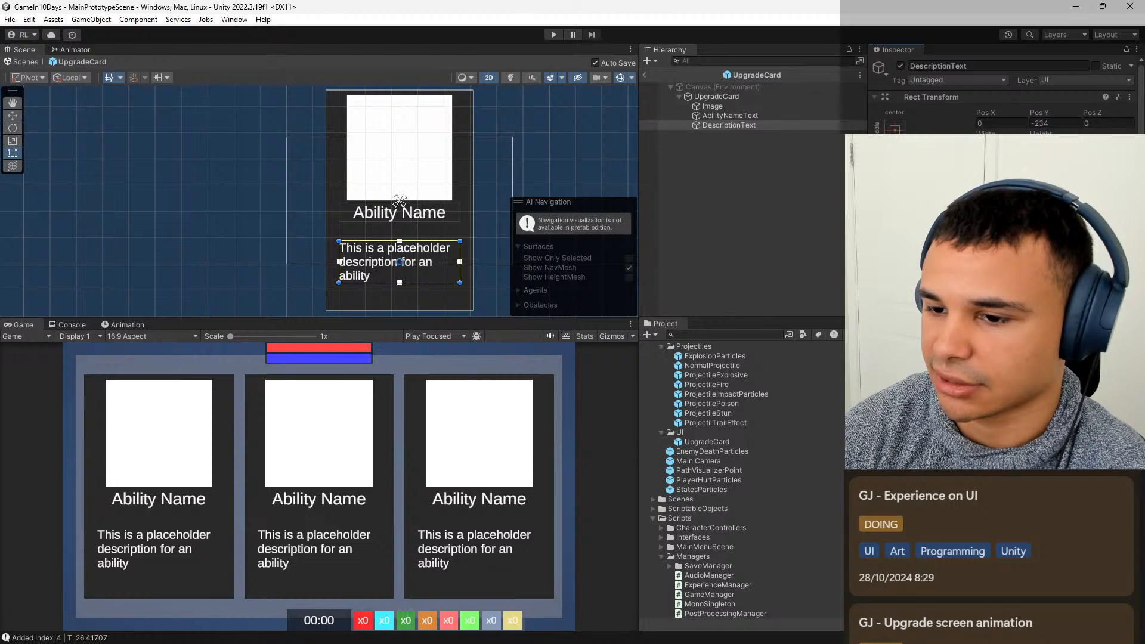
pyautogui.moveTo(425, 266); pyautogui.dragTo(423, 309)
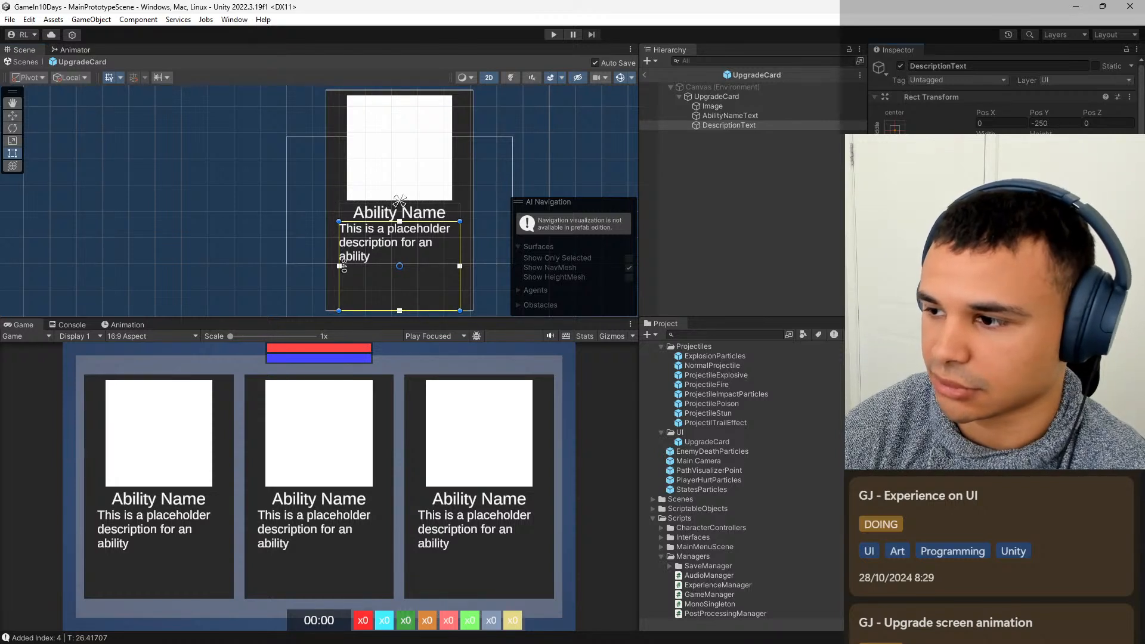
pyautogui.moveTo(342, 265); pyautogui.dragTo(344, 266)
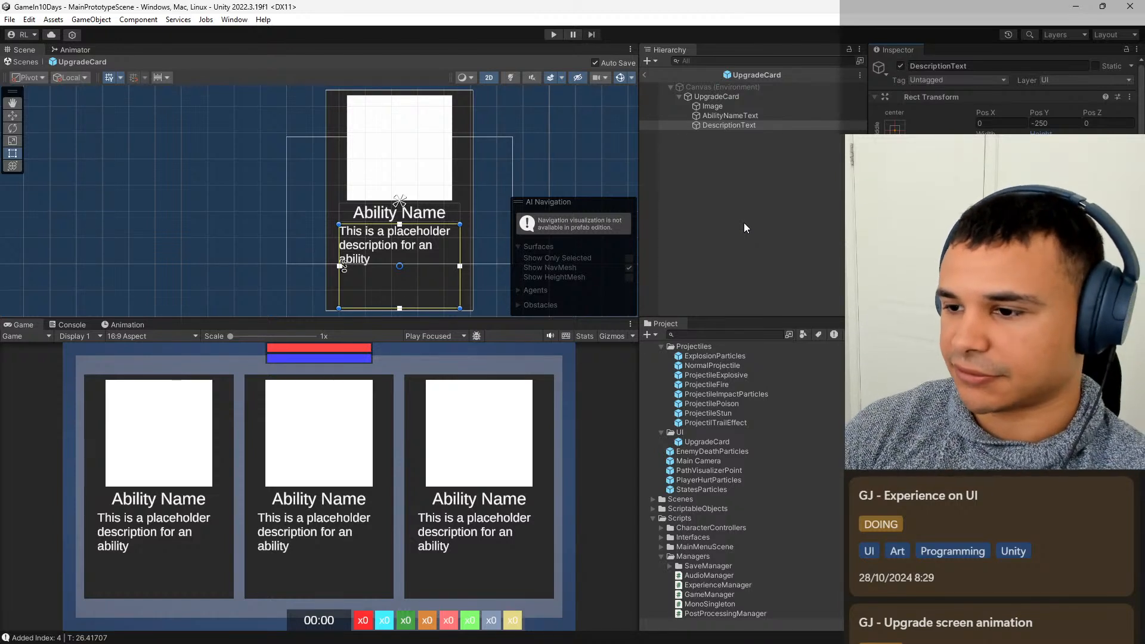
# Rename the card's Image object as ImageIconBackground.
pyautogui.click(750, 108)
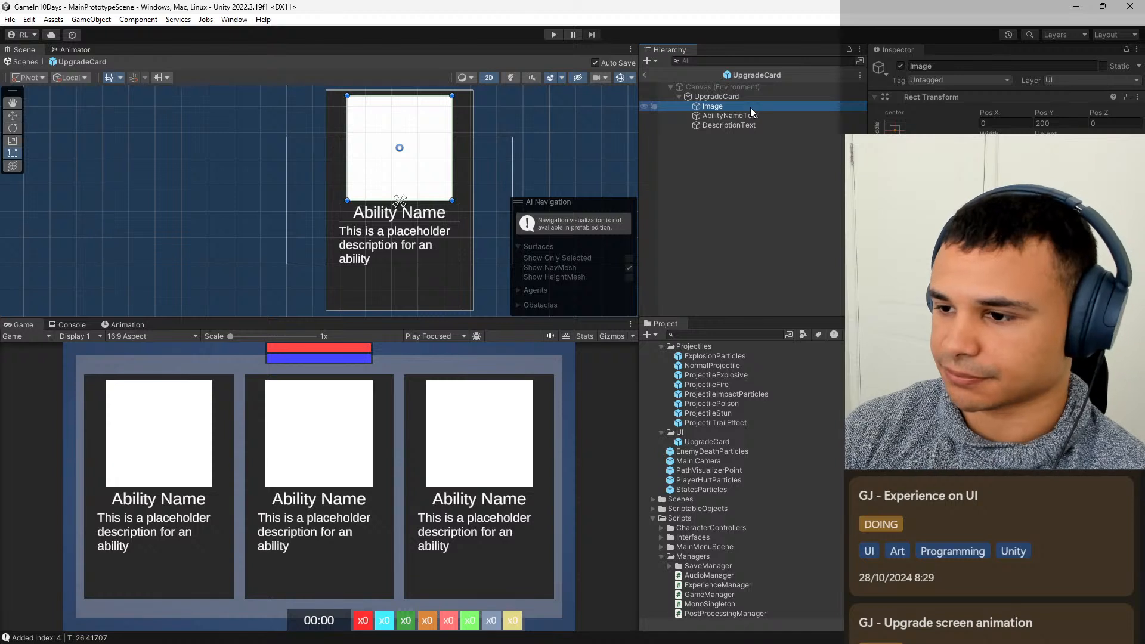
pyautogui.click(749, 106)
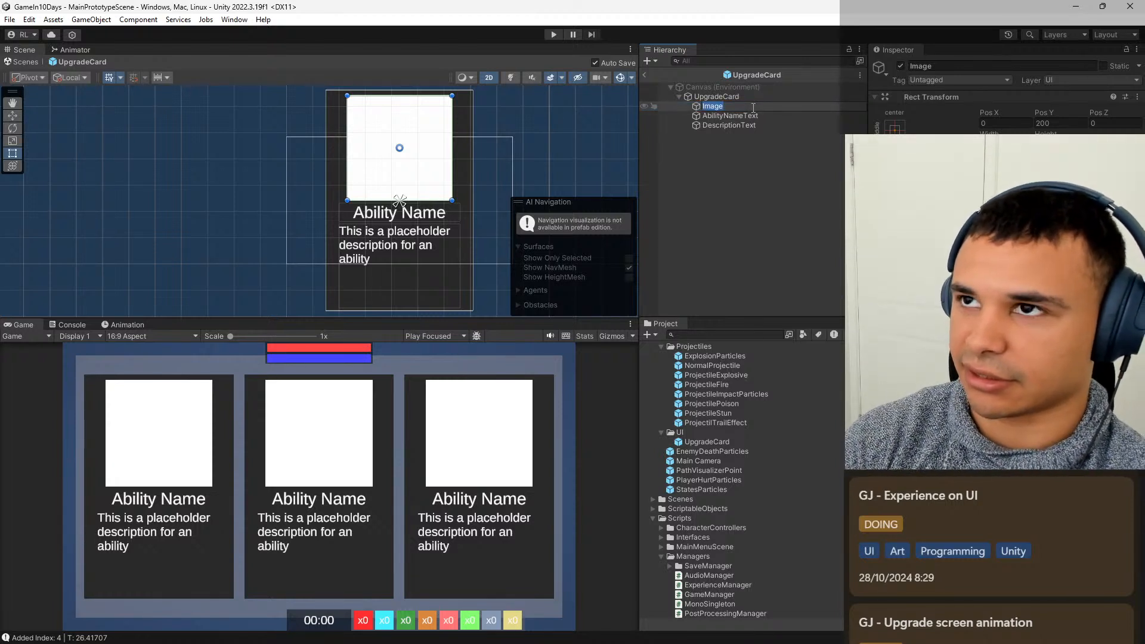
pyautogui.write('ImageIconBa')
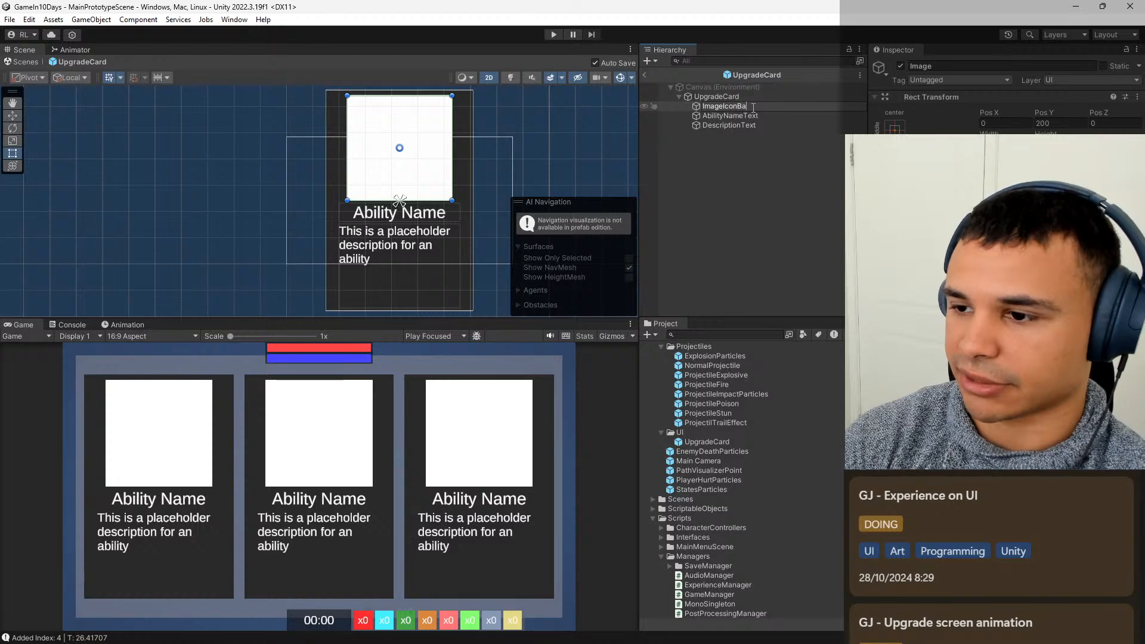
pyautogui.write('ckgr')
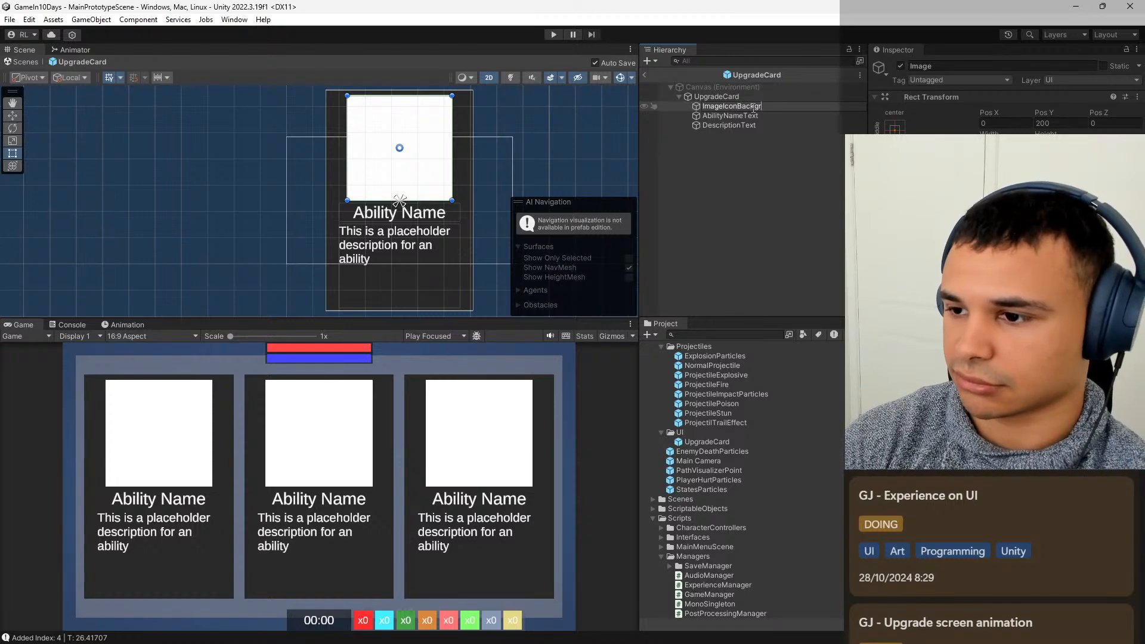
pyautogui.write('ound')
pyautogui.press('Return')
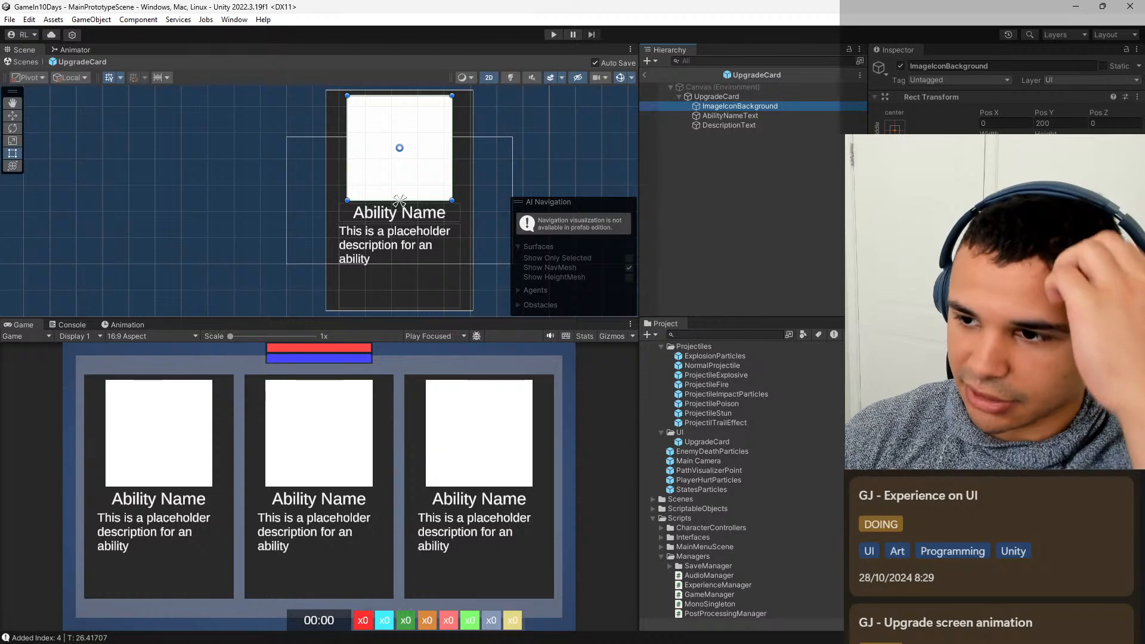
# Add a UI Image as a child of ImageIconBackground and set its anchors to stretch in both directions.
pyautogui.rightClick(719, 103)
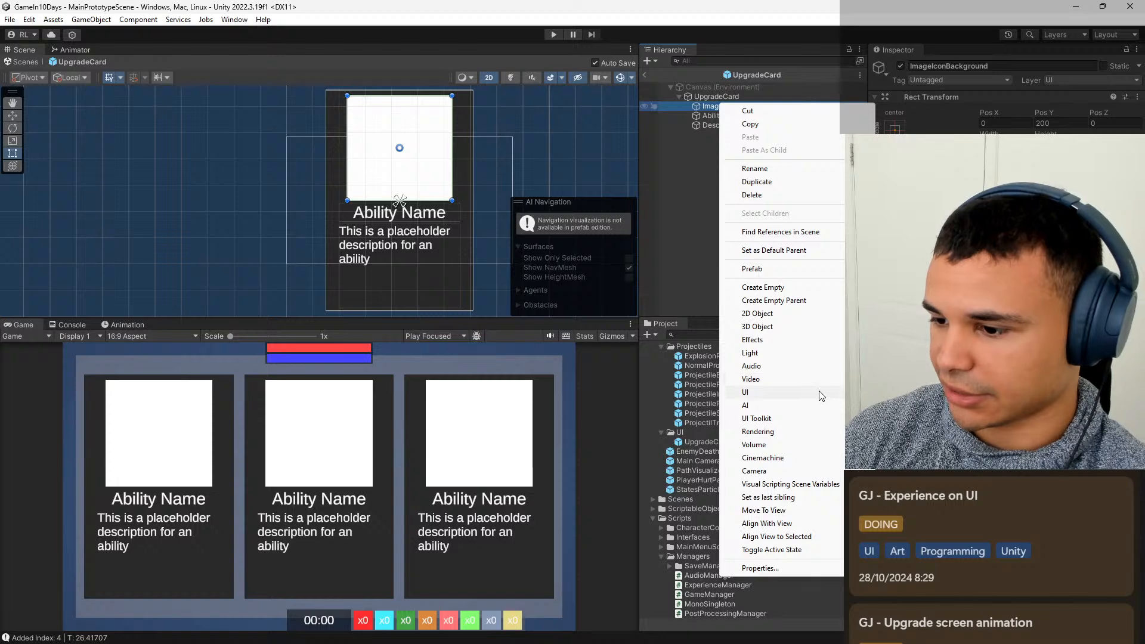
pyautogui.moveTo(820, 393)
pyautogui.click(897, 393)
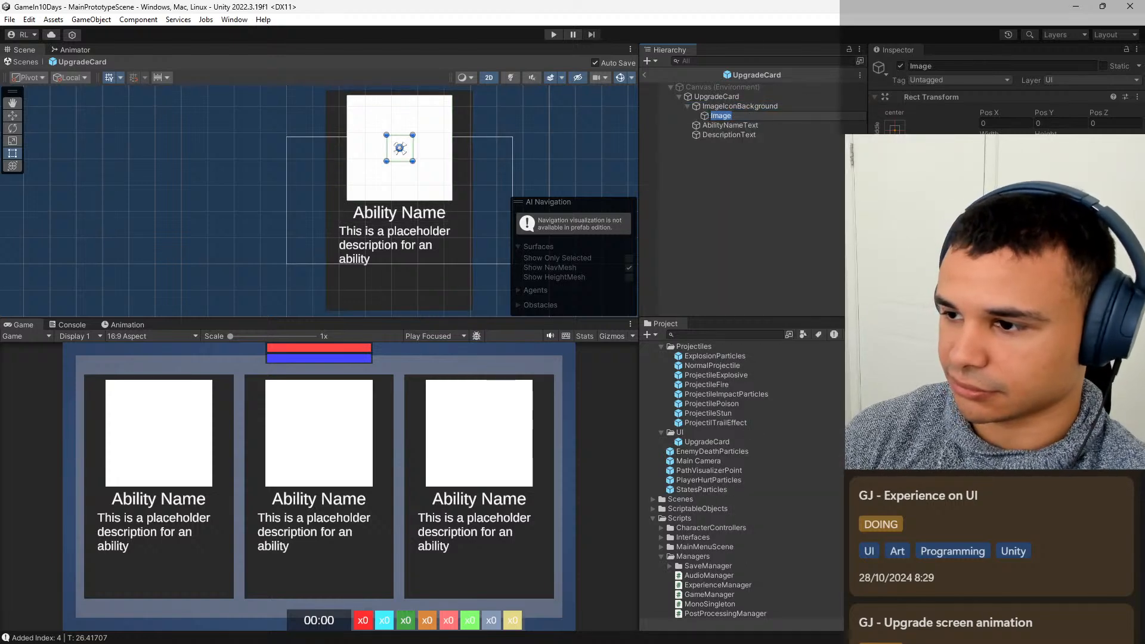
pyautogui.click(894, 130)
pyautogui.click(1024, 306)
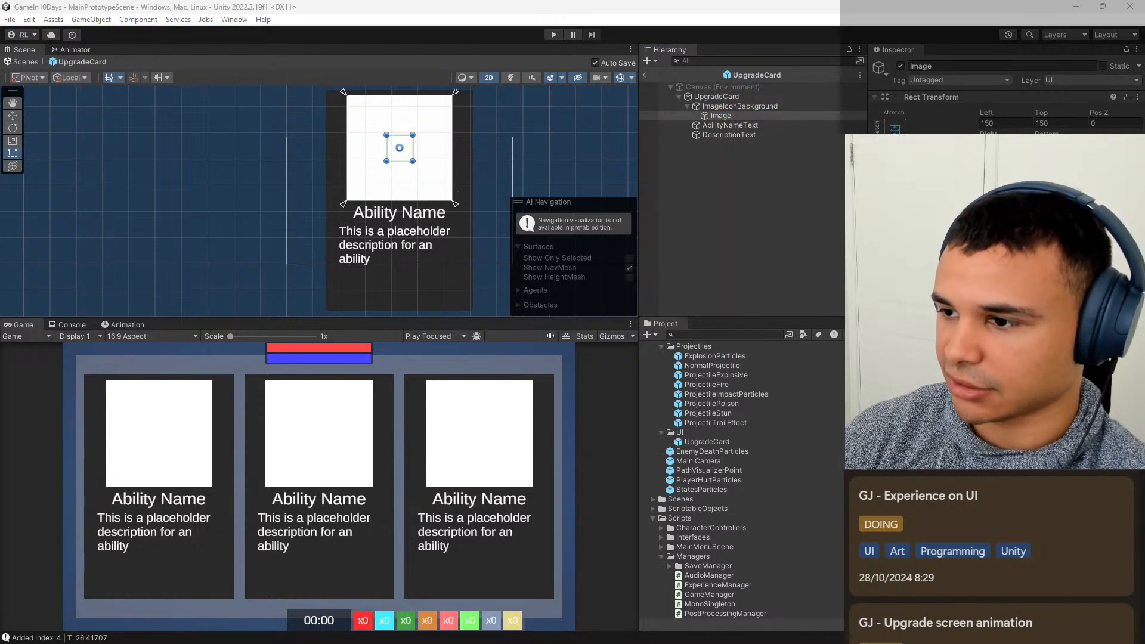
# Set the child Image's left, top, right and bottom offsets to 10.
pyautogui.click(1004, 123)
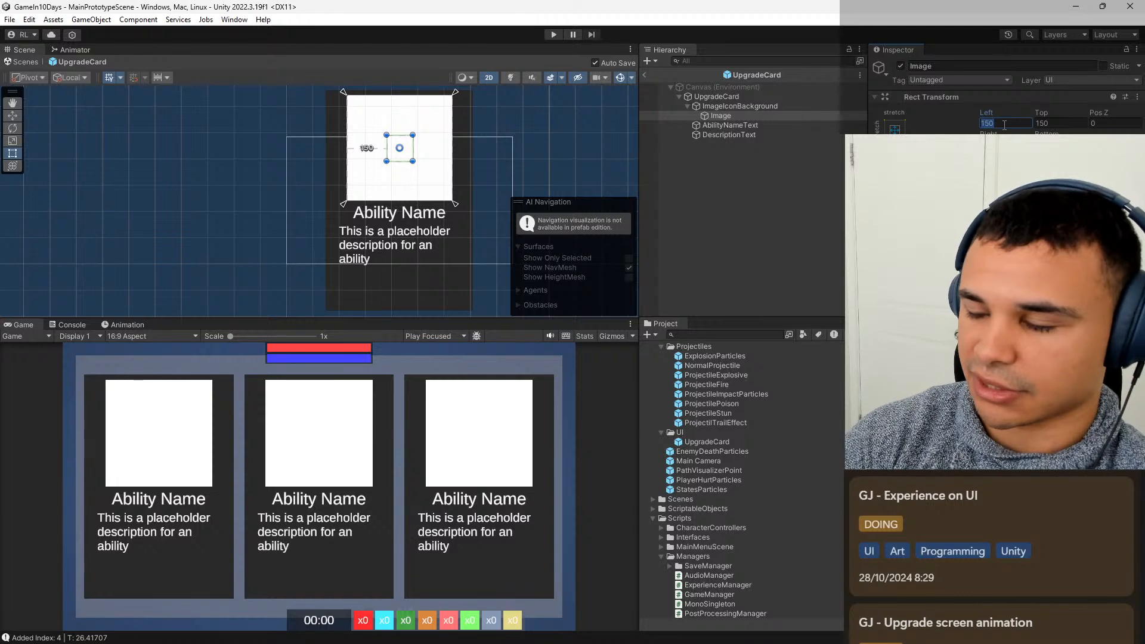
pyautogui.write('10')
pyautogui.press('Tab')
pyautogui.write('10')
pyautogui.press('Tab')
pyautogui.press('Tab')
pyautogui.write('10')
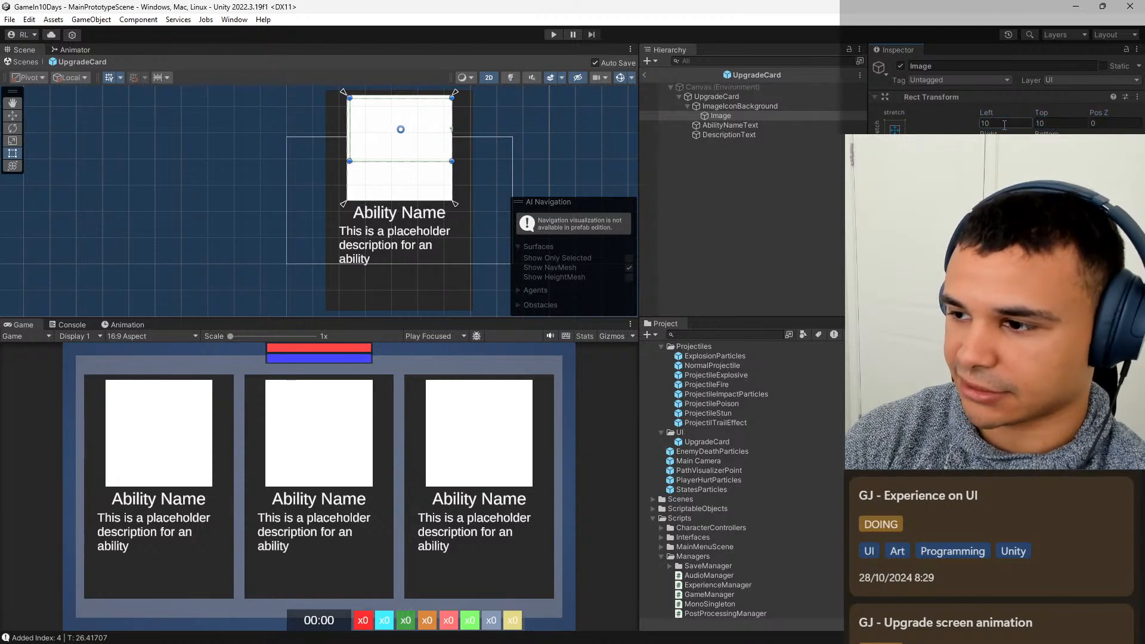
pyautogui.press('Tab')
pyautogui.write('10')
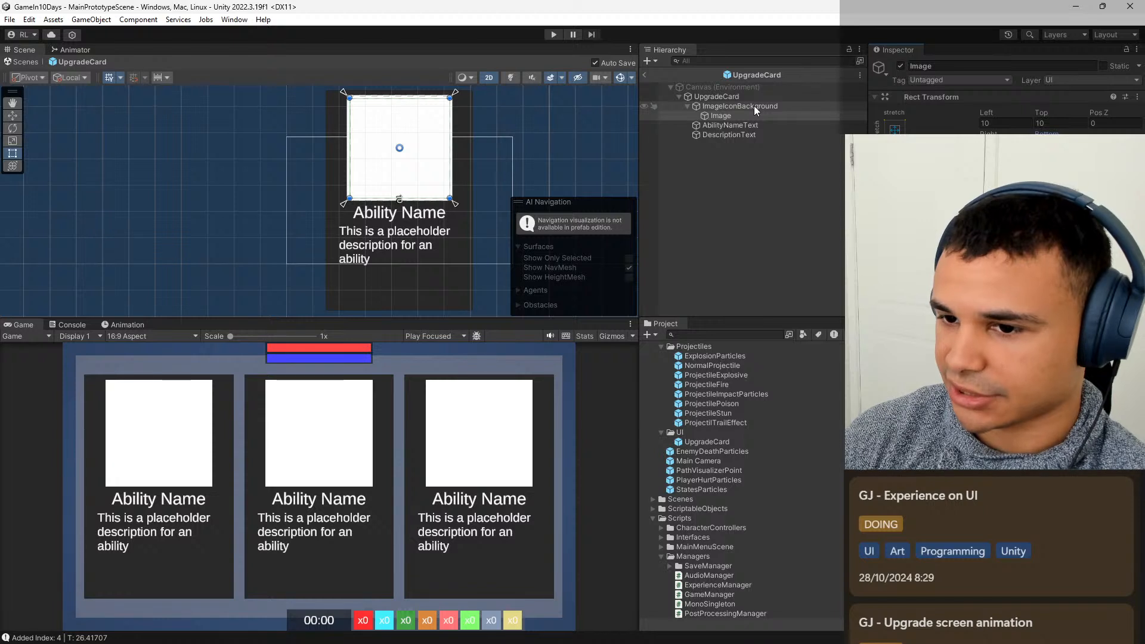
# Change ImageIconBackground's colour to a dark tone, checking UpgradeCard's settings for reference.
pyautogui.click(754, 106)
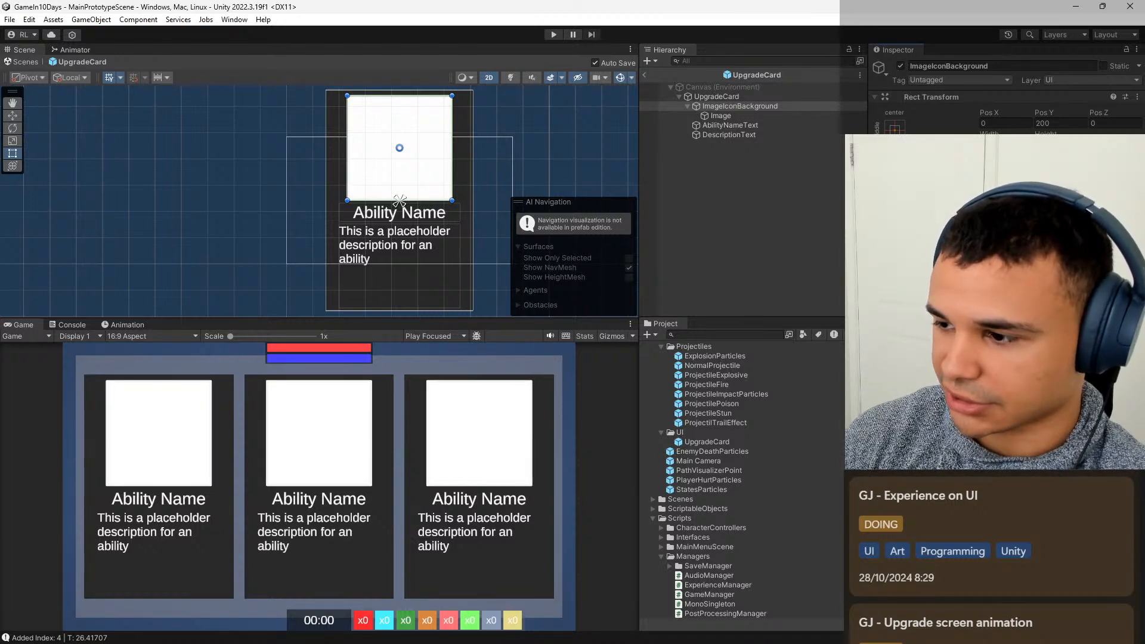
pyautogui.click(765, 94)
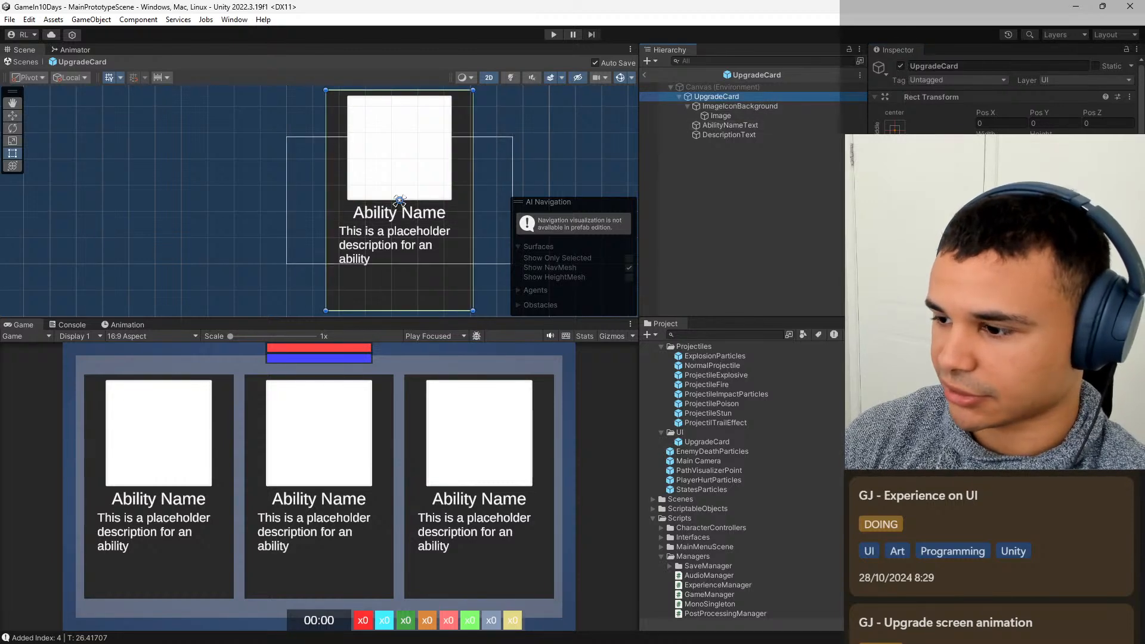
pyautogui.scroll(-2, 1002, 95)
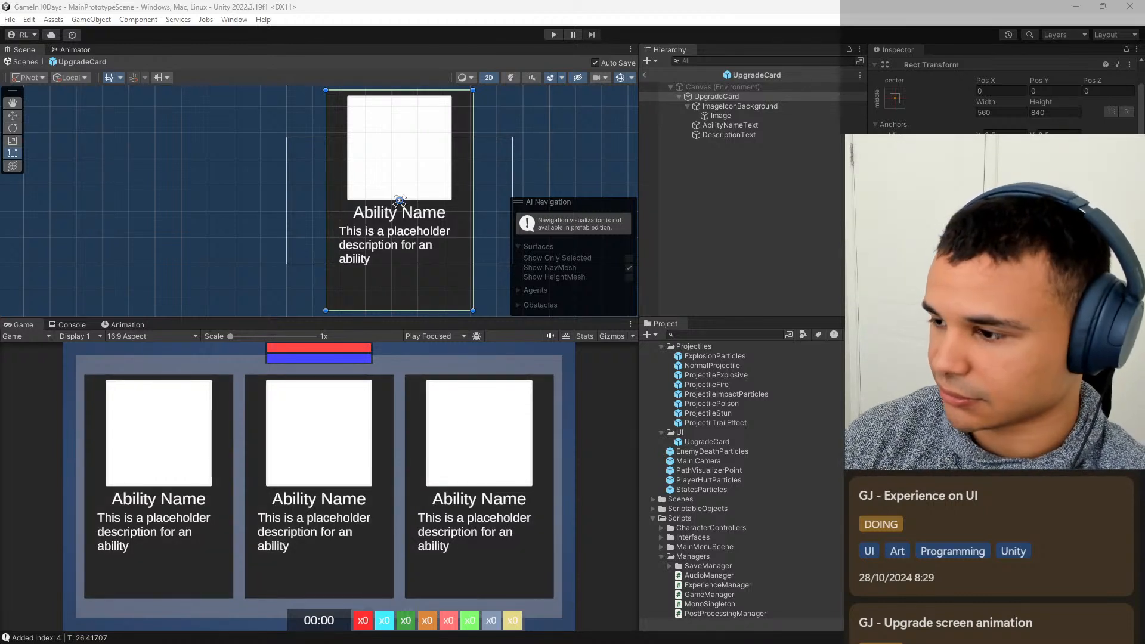
pyautogui.click(764, 113)
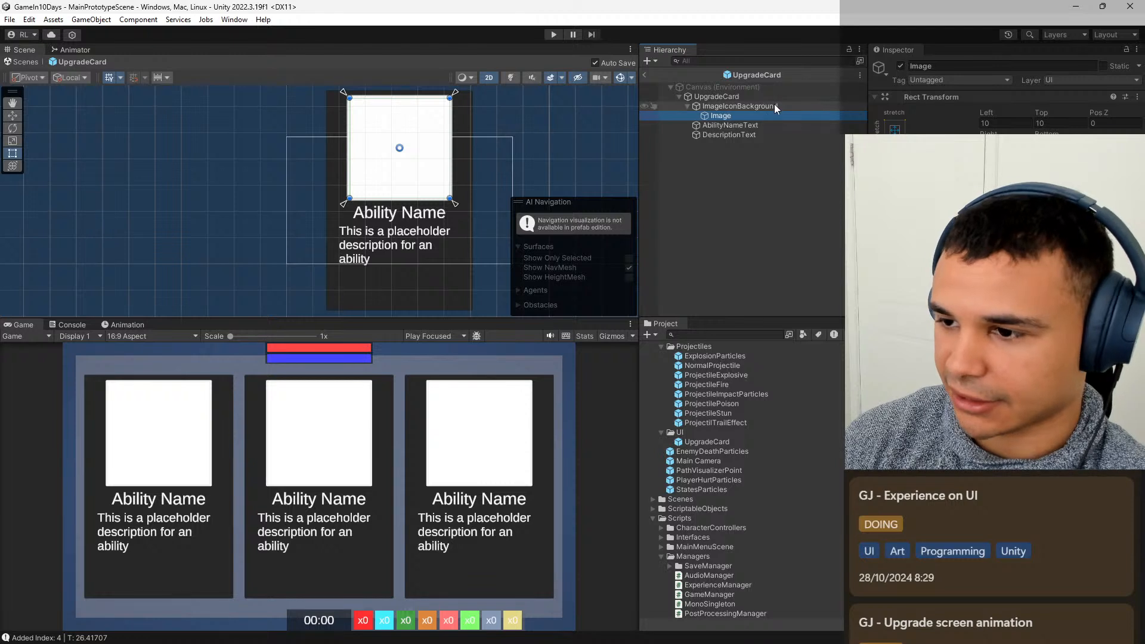
pyautogui.click(769, 106)
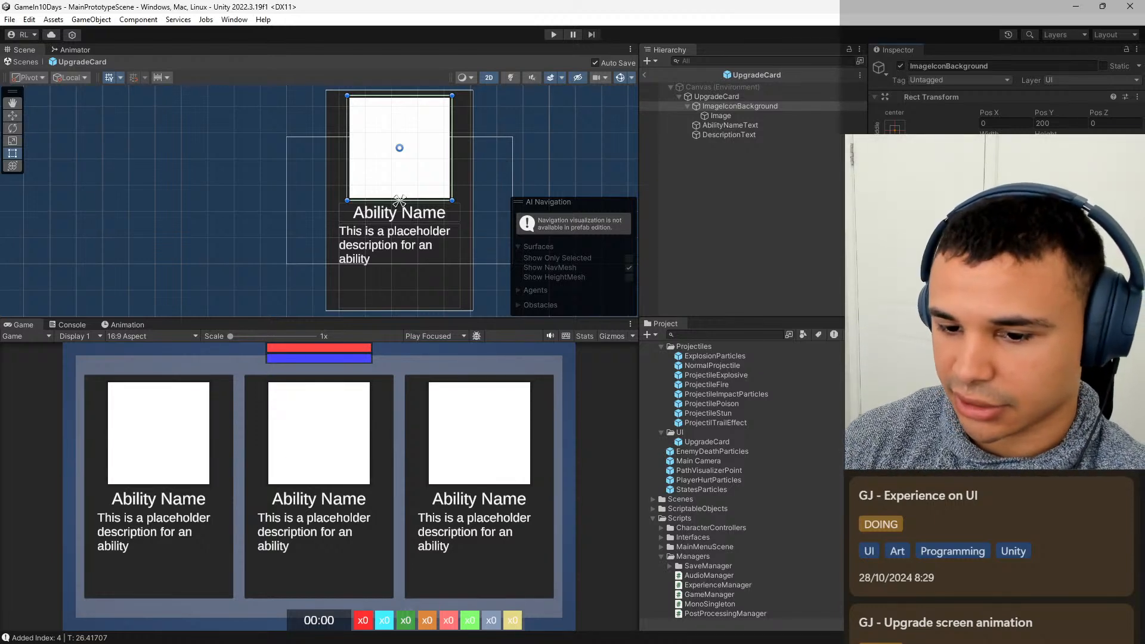
# Tone the child Image's white colour down to light grey with a value of 200.
pyautogui.click(760, 116)
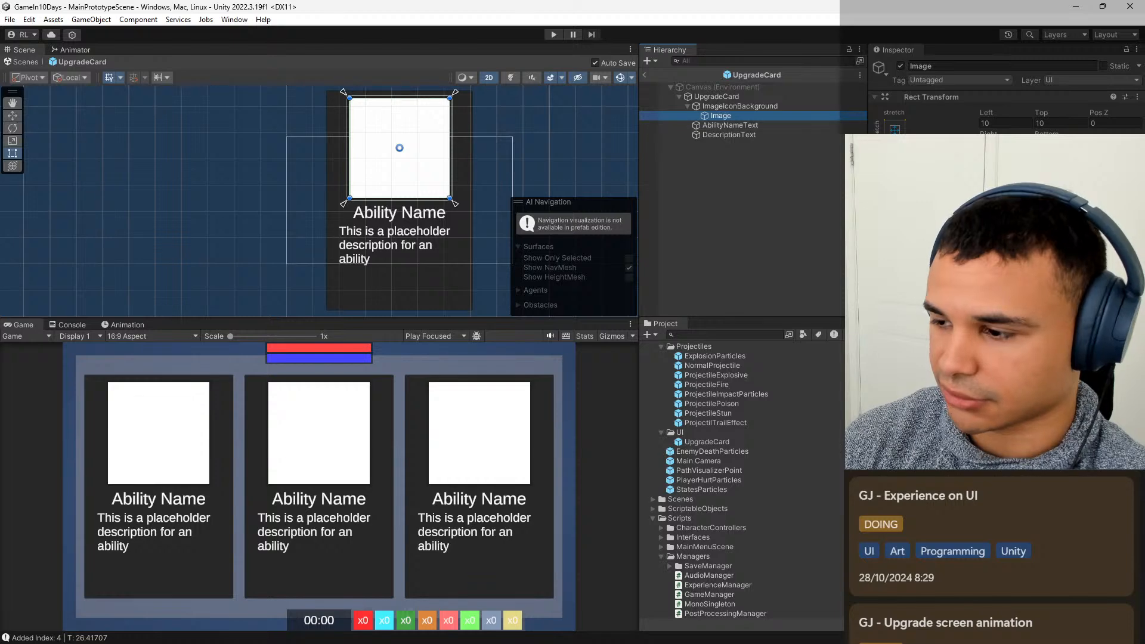
pyautogui.hotkey('alt', 'Tab')
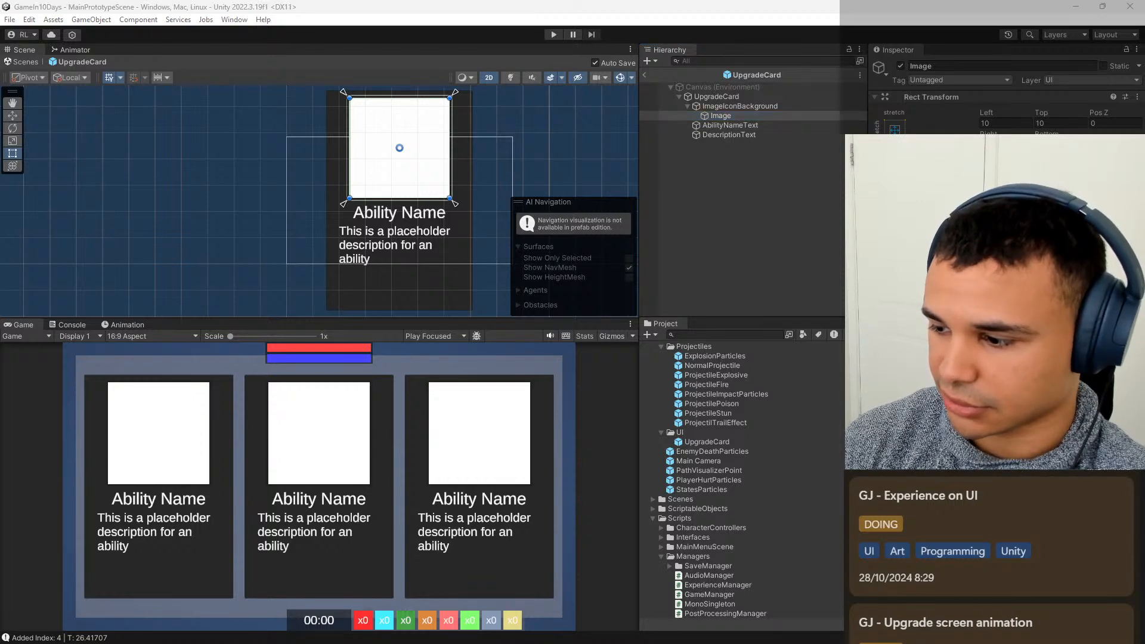
pyautogui.write('200')
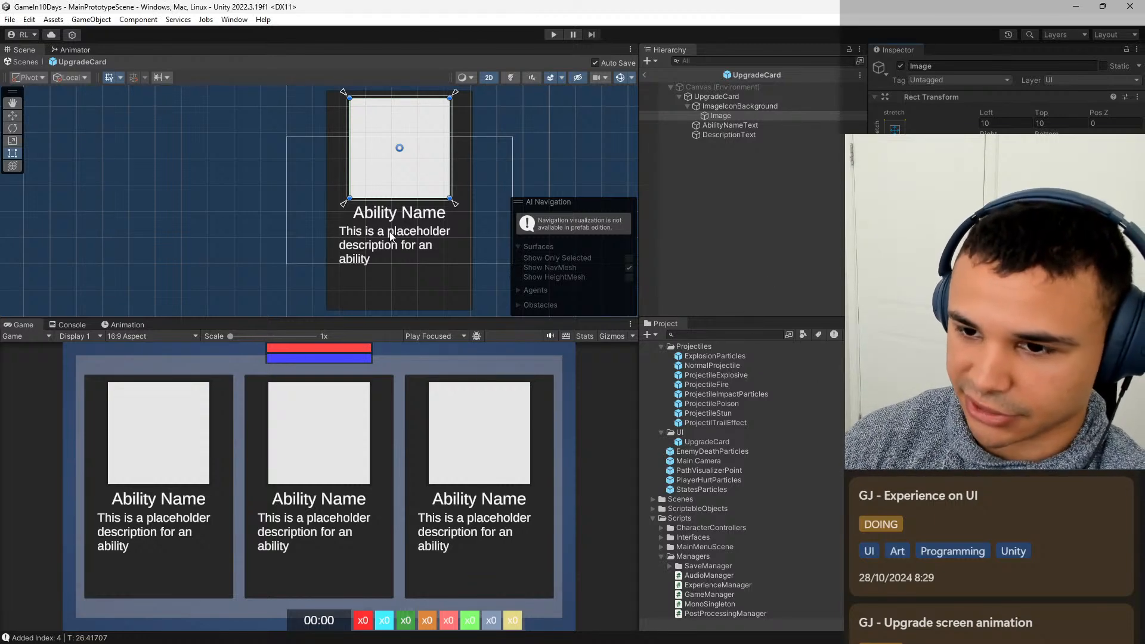
pyautogui.scroll(5, 398, 149)
pyautogui.scroll(-5, 382, 155)
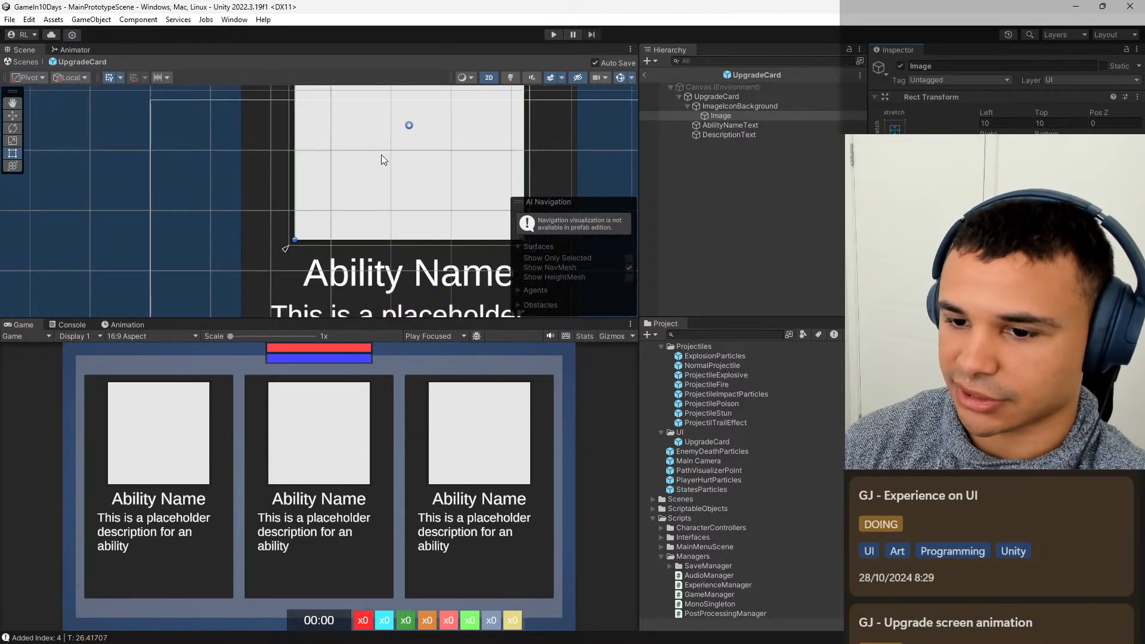
# Change the child Image's anchors from stretch to the centre of ImageIconBackground.
pyautogui.click(766, 106)
pyautogui.scroll(-2, 433, 219)
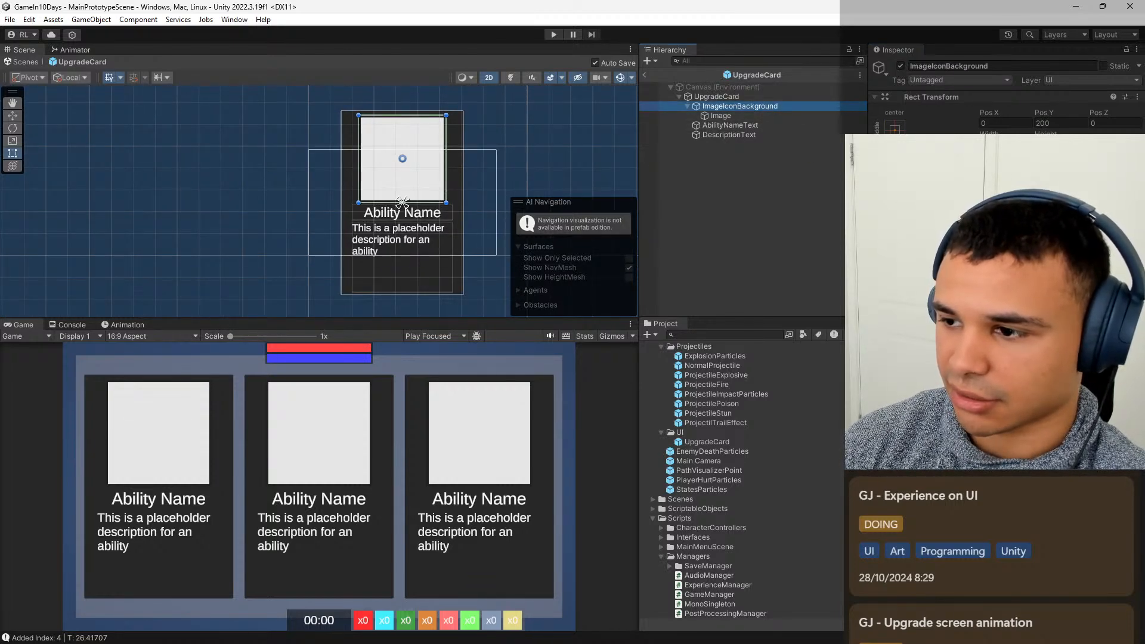
pyautogui.click(778, 115)
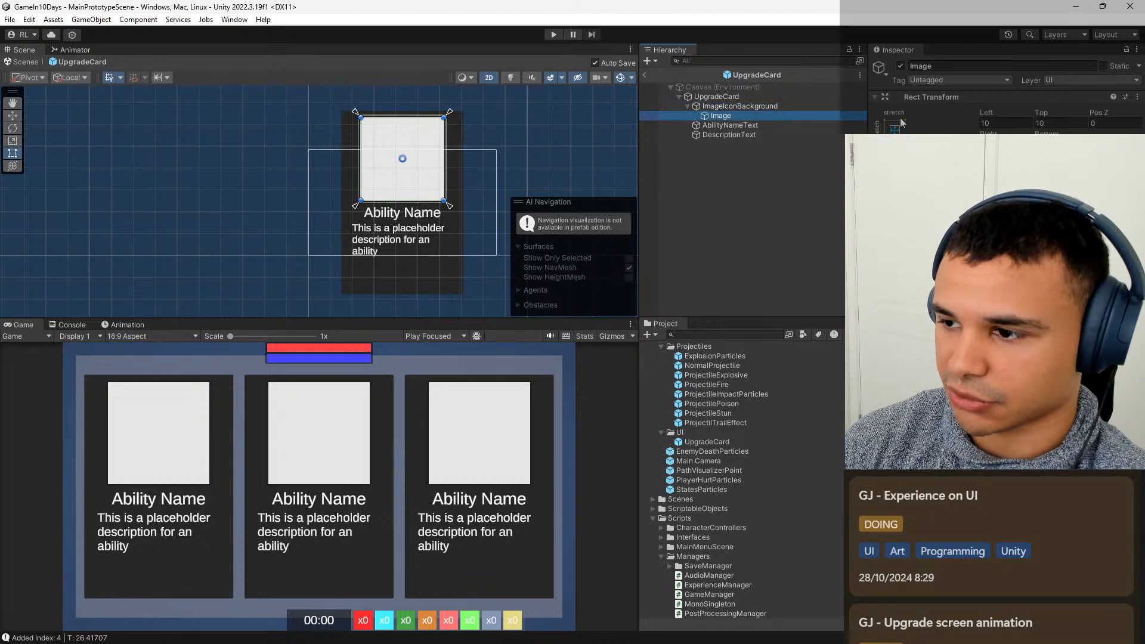
# Set ImageIconBackground's width to 460 and clear the selection.
pyautogui.click(754, 106)
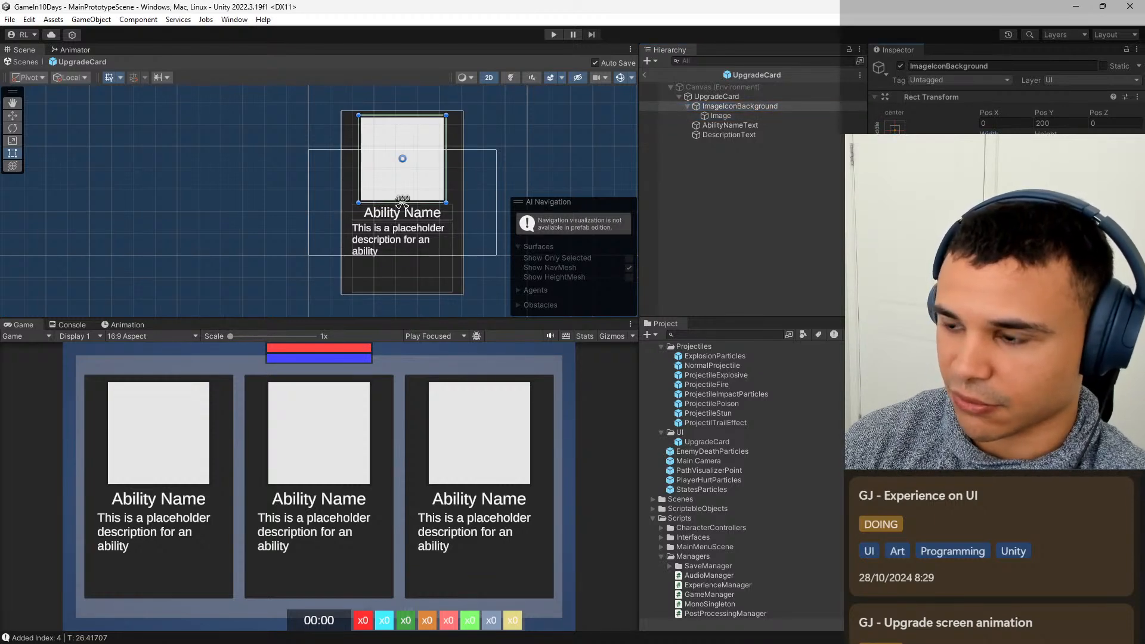
pyautogui.write('460')
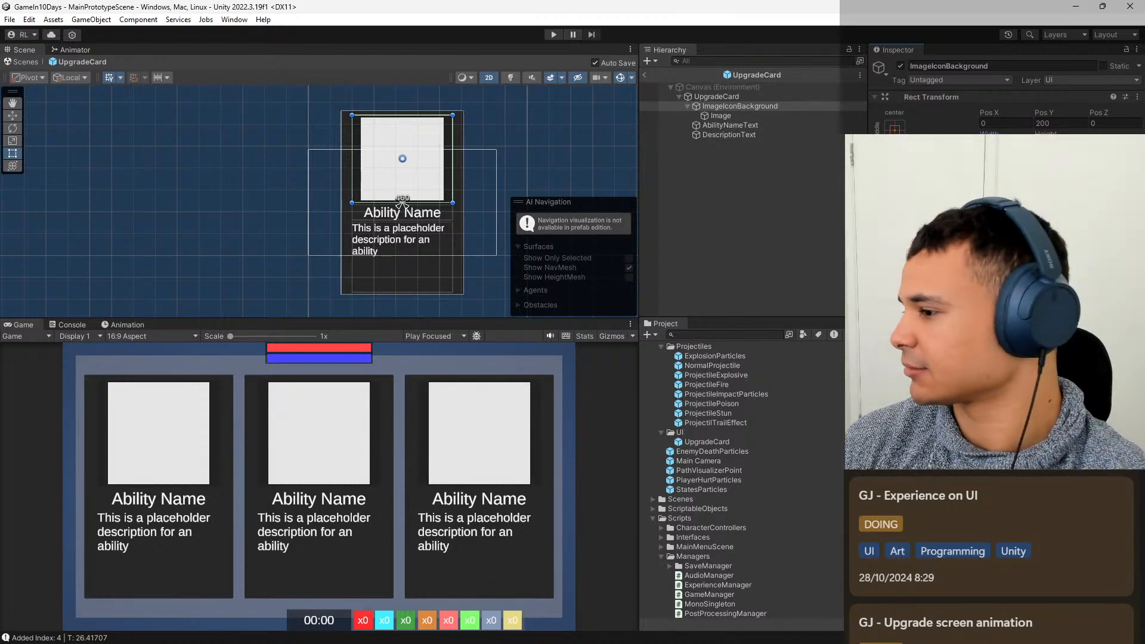
pyautogui.click(767, 115)
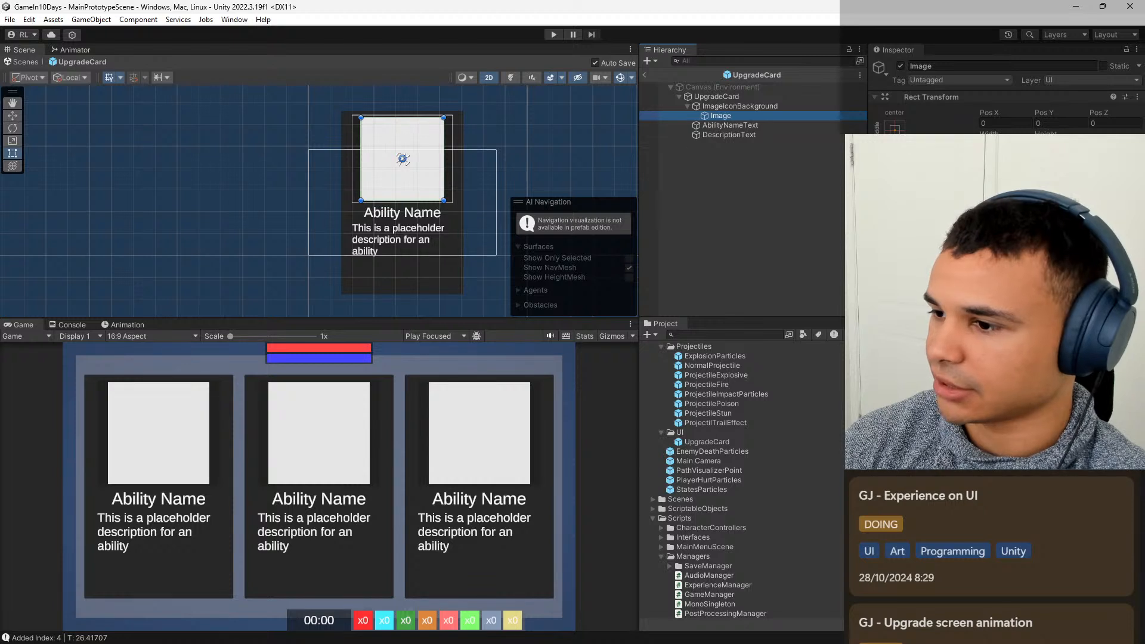
pyautogui.click(759, 224)
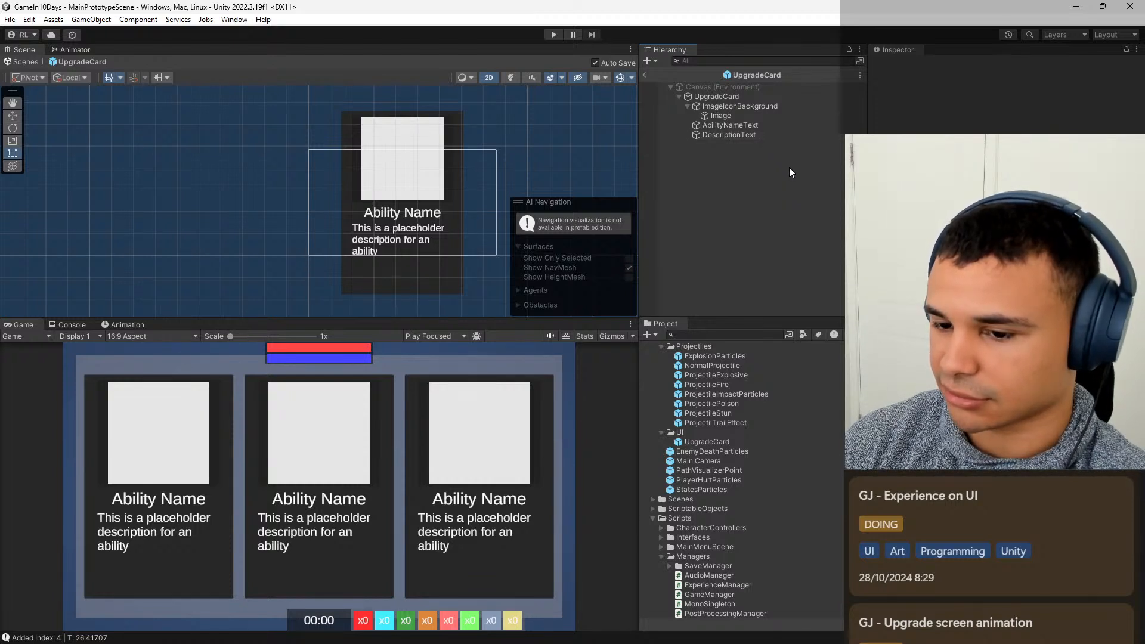
# Reselect the child Image of ImageIconBackground, set its width and height to 360, and clear the selection.
pyautogui.hotkey('ctrl', 'z')
pyautogui.hotkey('ctrl', 'z')
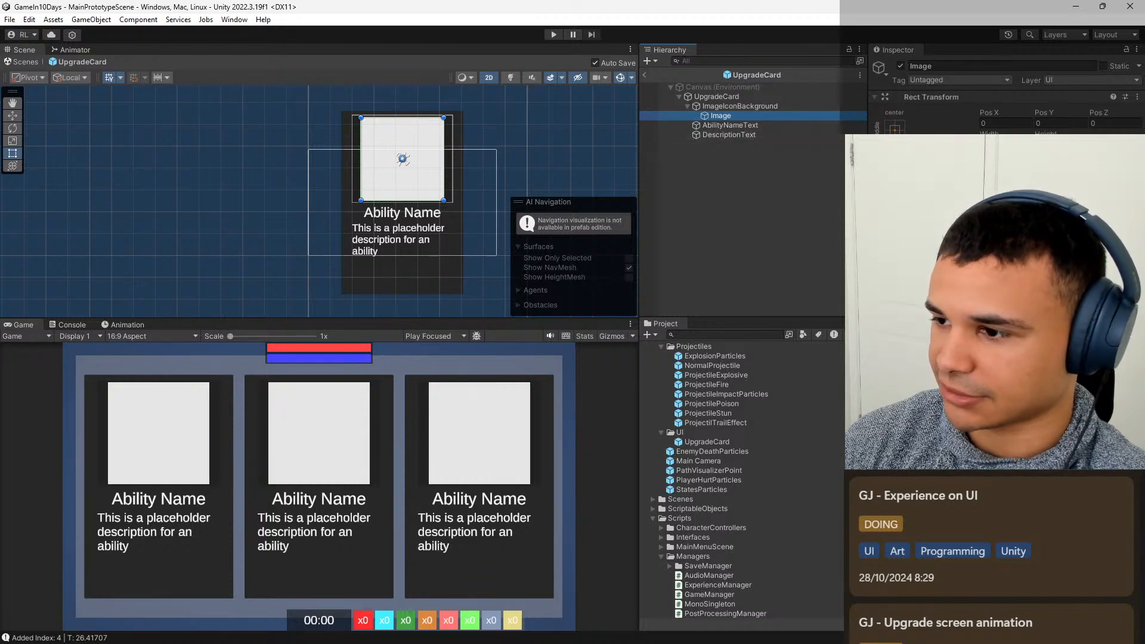
pyautogui.click(1005, 145)
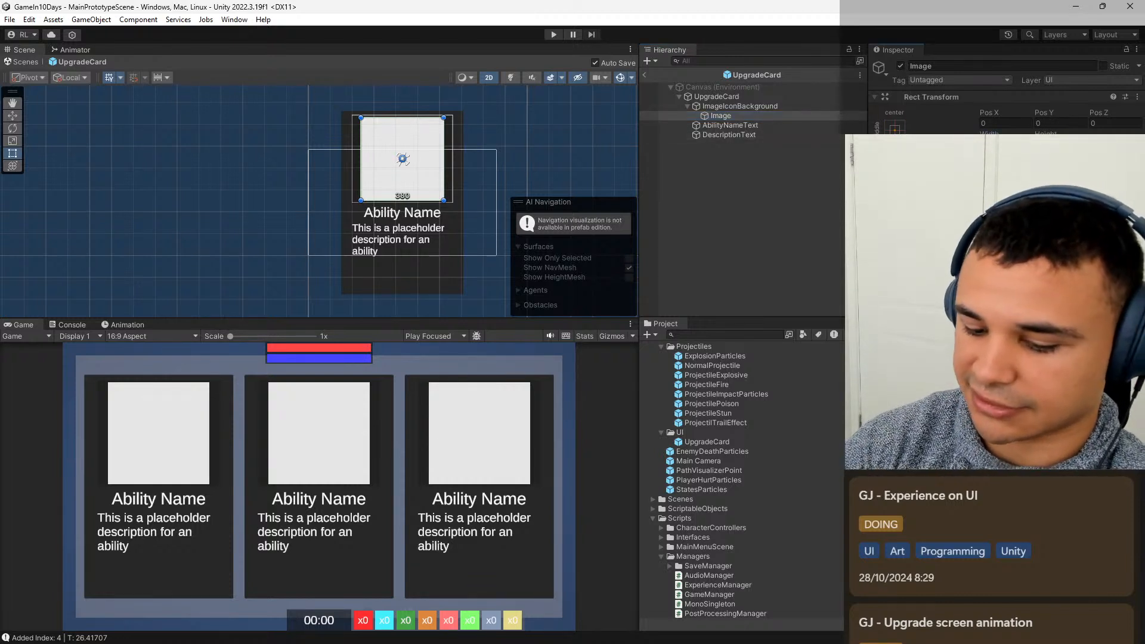
pyautogui.write('360')
pyautogui.press('Tab')
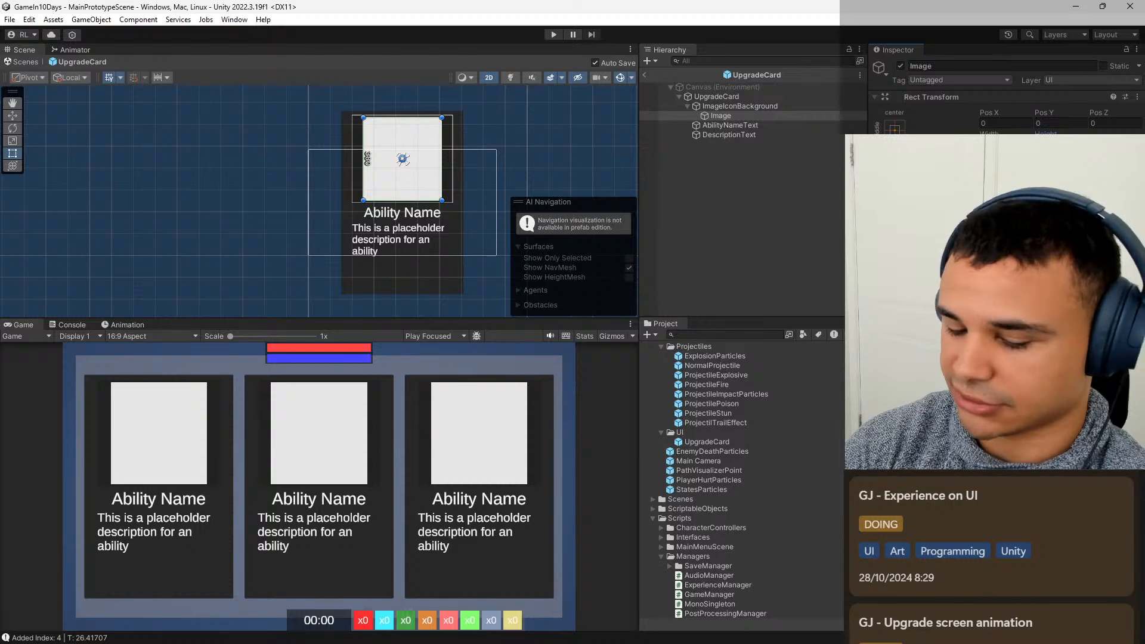
pyautogui.write('360')
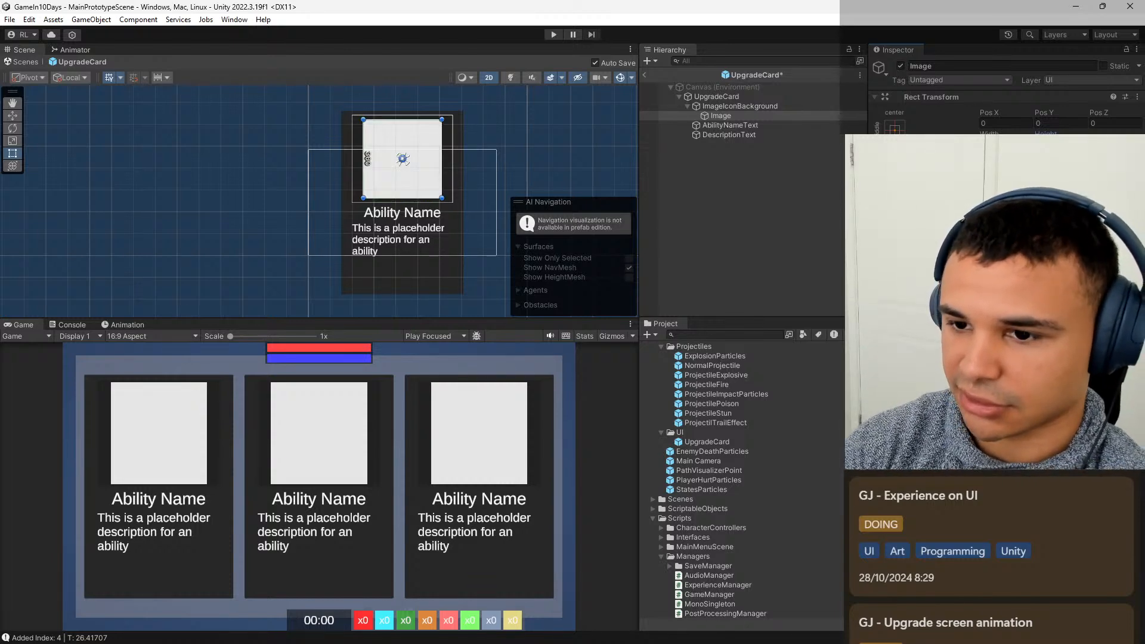
pyautogui.click(895, 130)
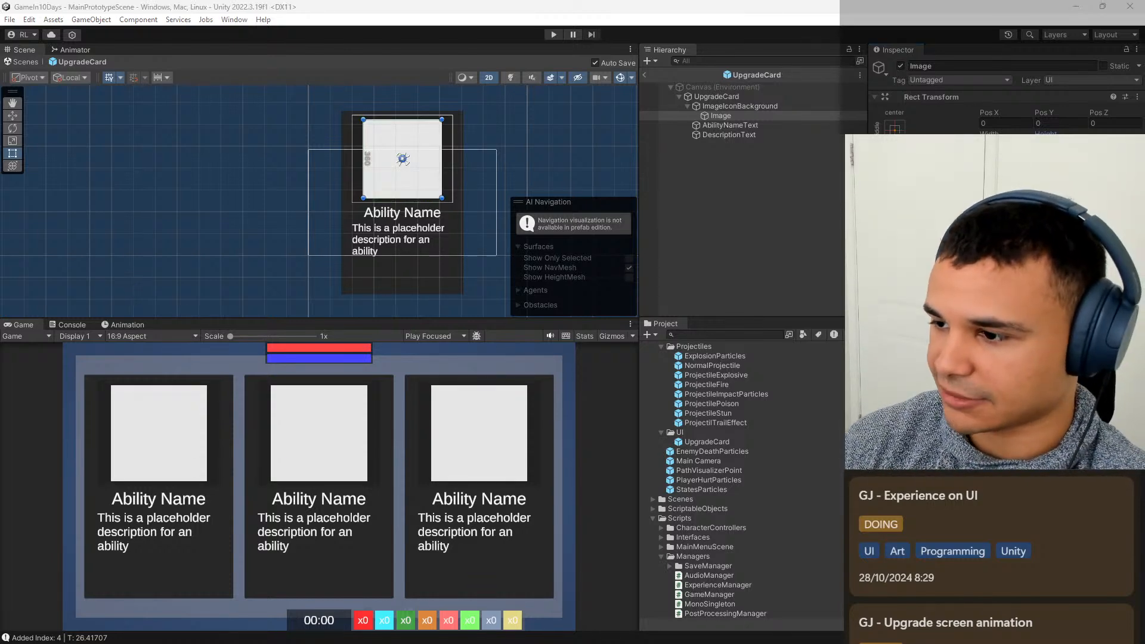
pyautogui.click(1023, 304)
pyautogui.click(820, 259)
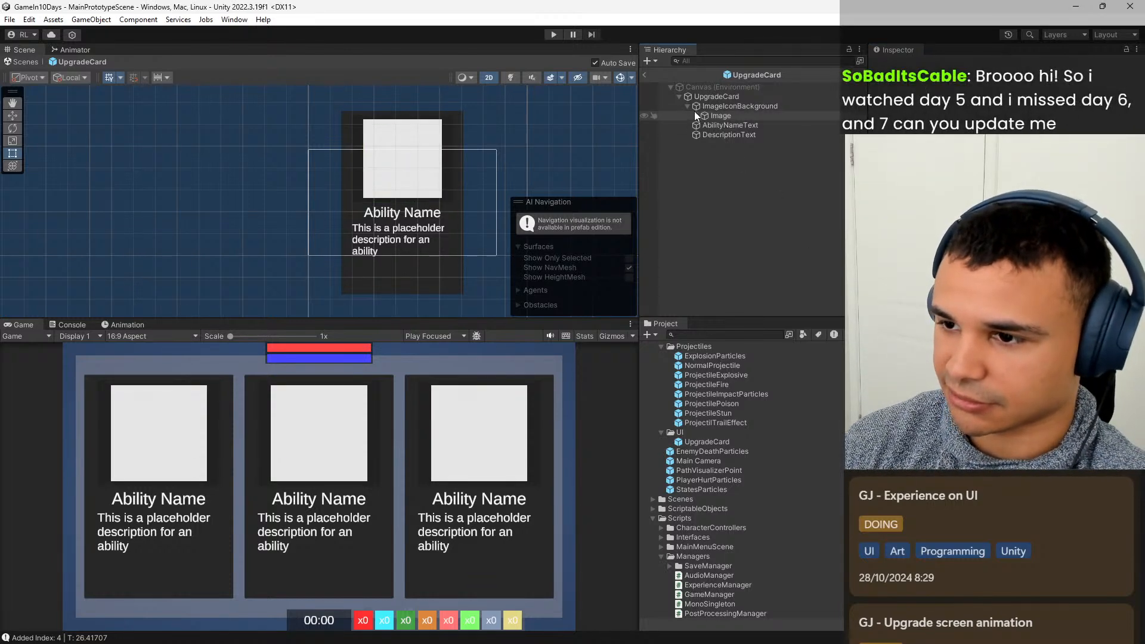
# Exit the prefab, move UpgradeUIBackground below HealthBarBackground as Canvas's last child, and deactivate it.
pyautogui.click(646, 76)
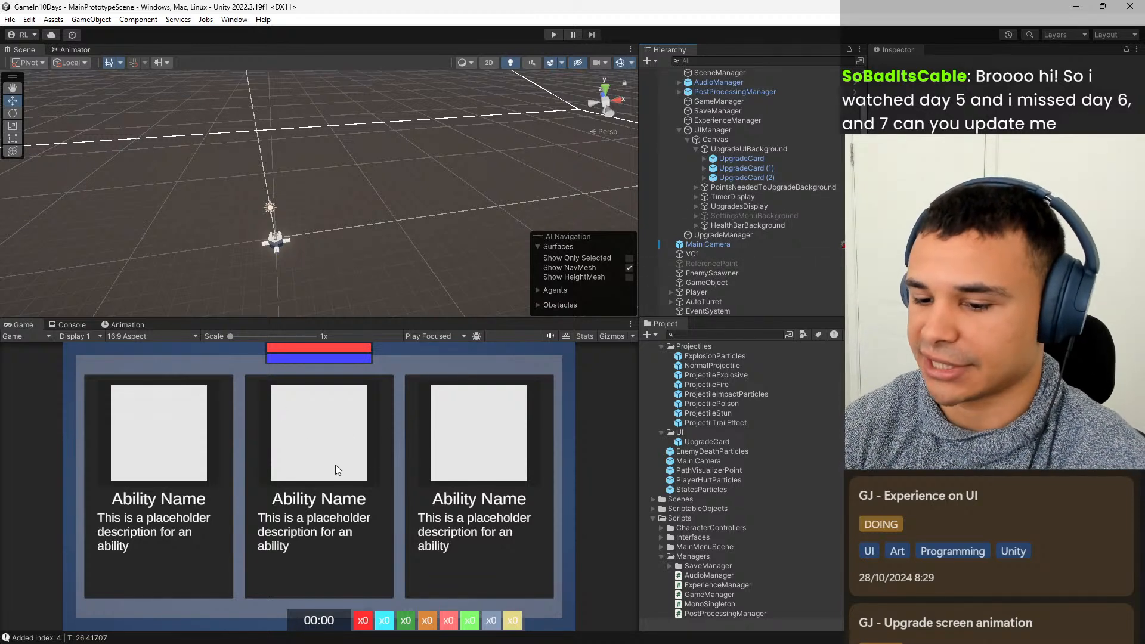
pyautogui.click(695, 149)
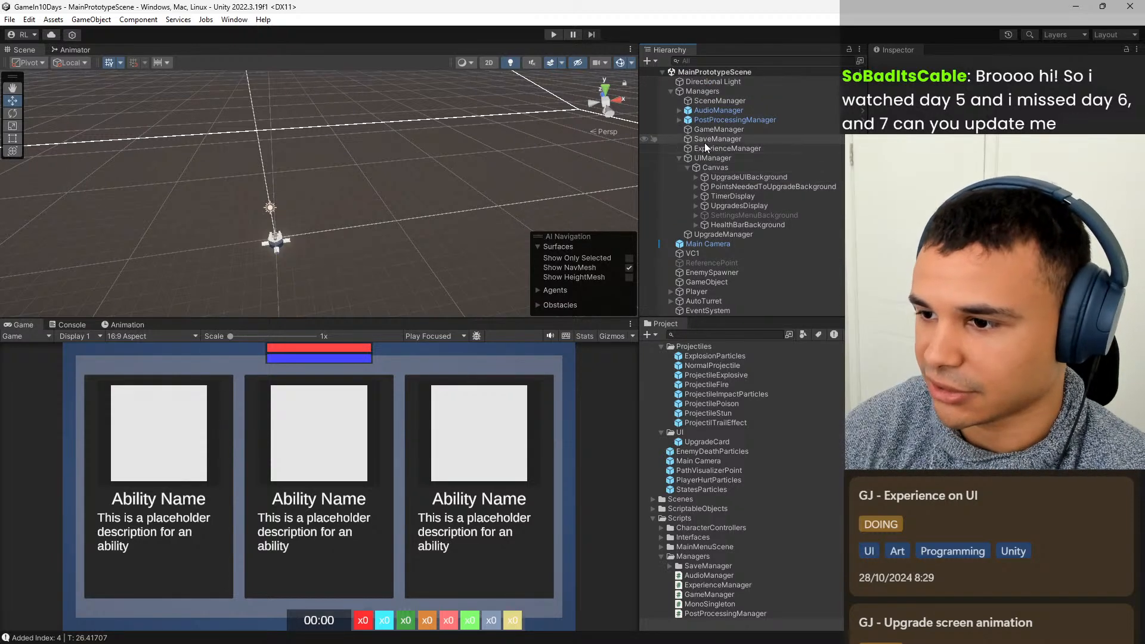
pyautogui.moveTo(764, 180); pyautogui.dragTo(749, 227)
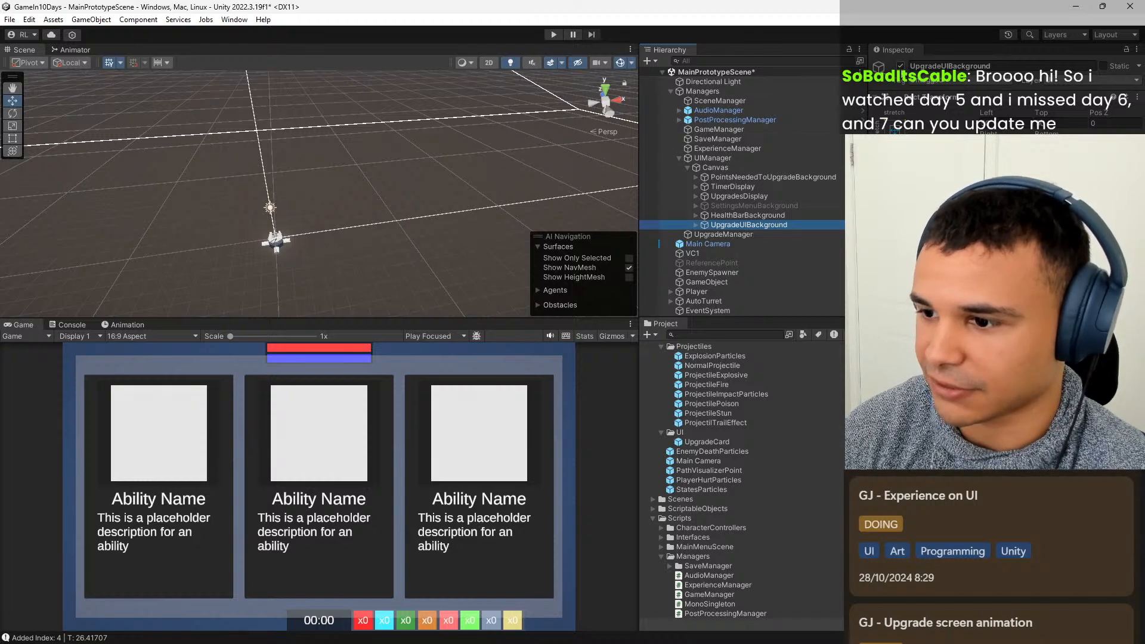
pyautogui.click(900, 66)
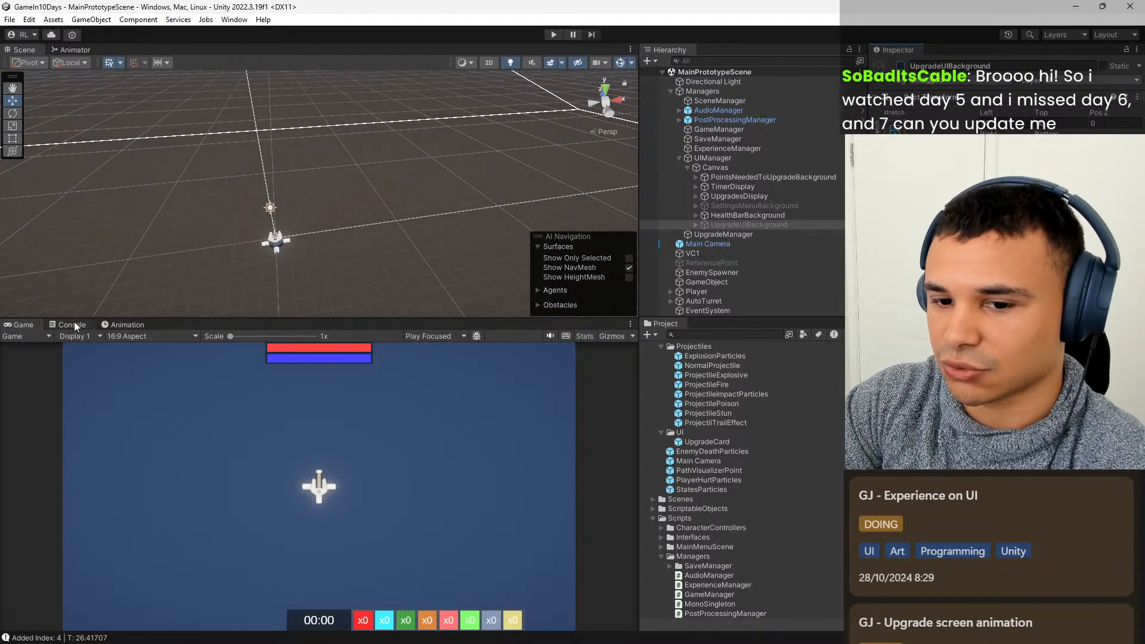
# Play-test the game in a maximised Game view, choosing the Explosive Projectiles and Health Increase upgrades, and stop play mode.
pyautogui.doubleClick(30, 323)
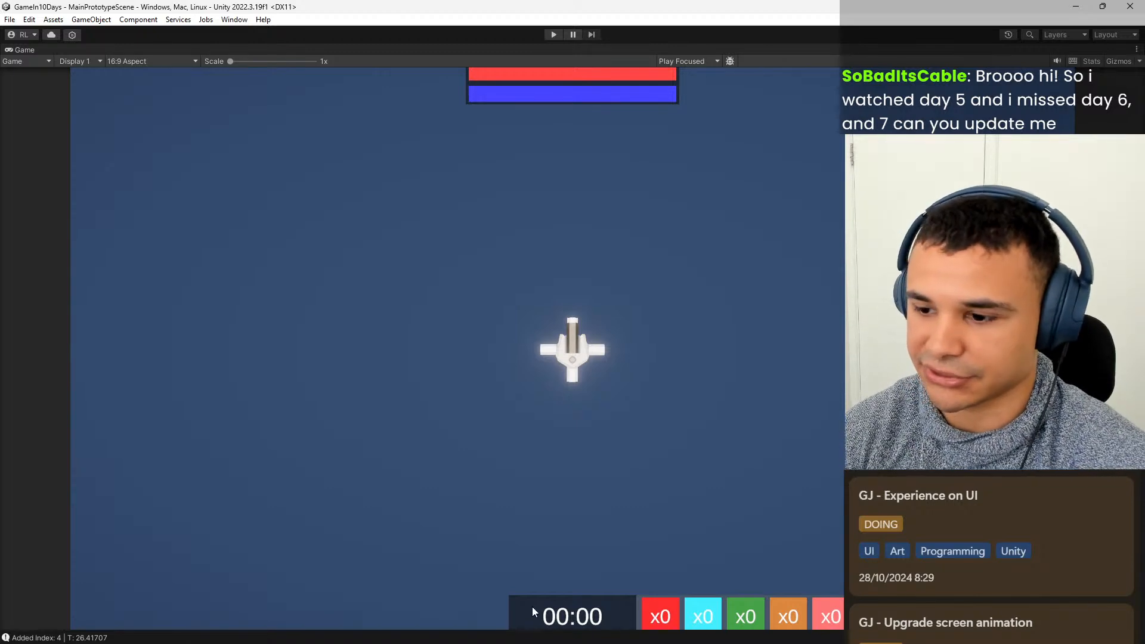
pyautogui.click(553, 34)
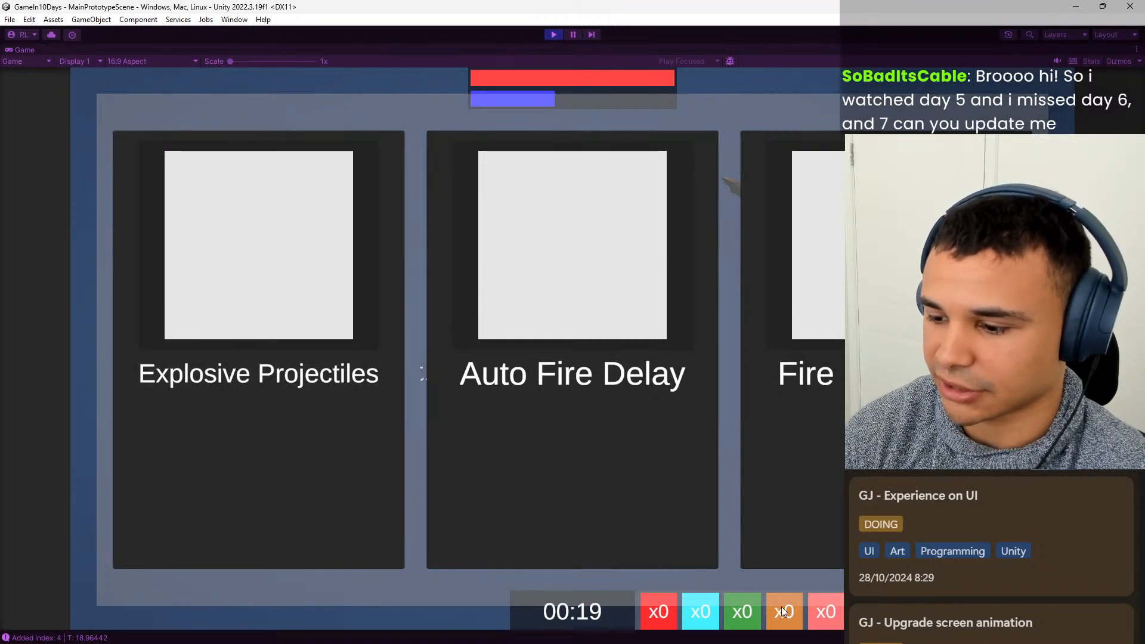
pyautogui.click(343, 415)
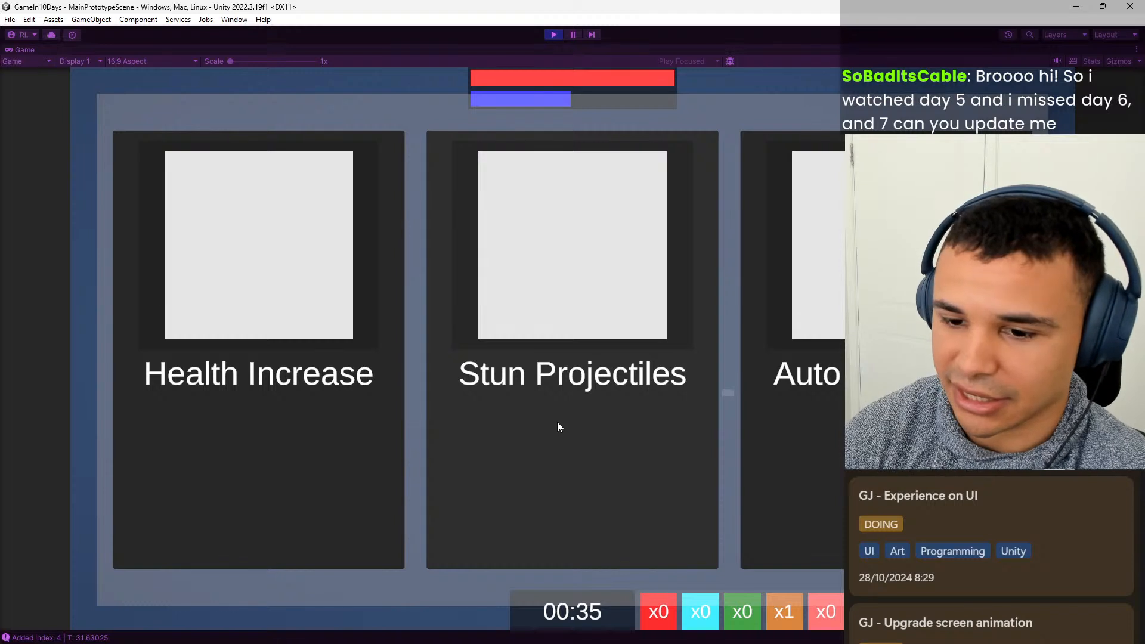
pyautogui.click(286, 430)
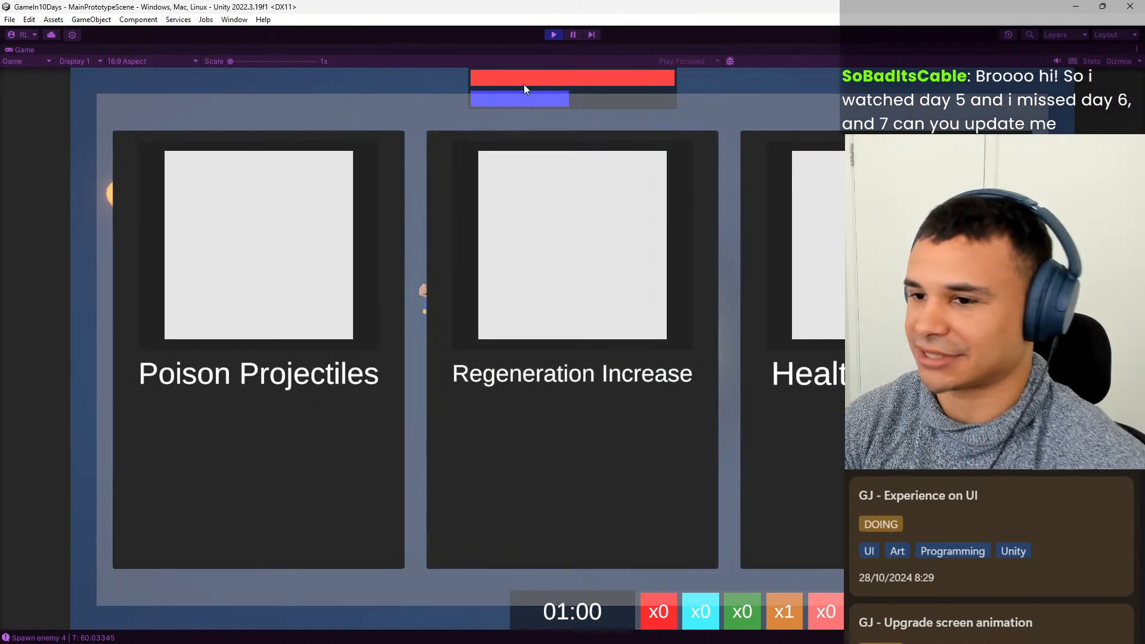
pyautogui.click(552, 34)
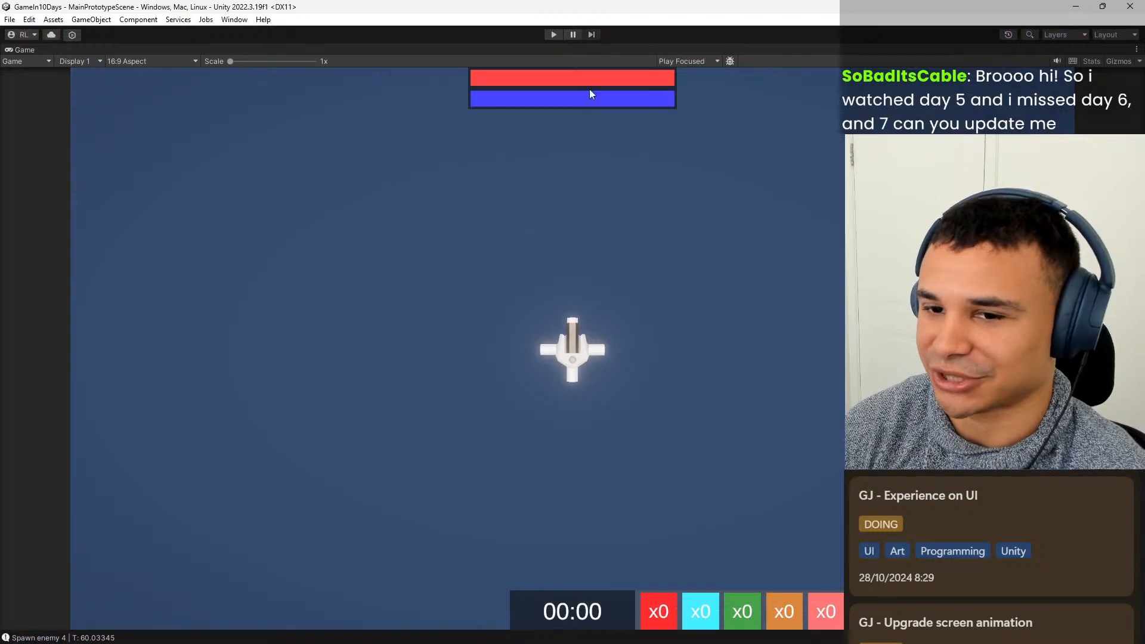
# Switch to Notion to check the Development board's tasks in progress, and return to Unity.
pyautogui.click(638, 638)
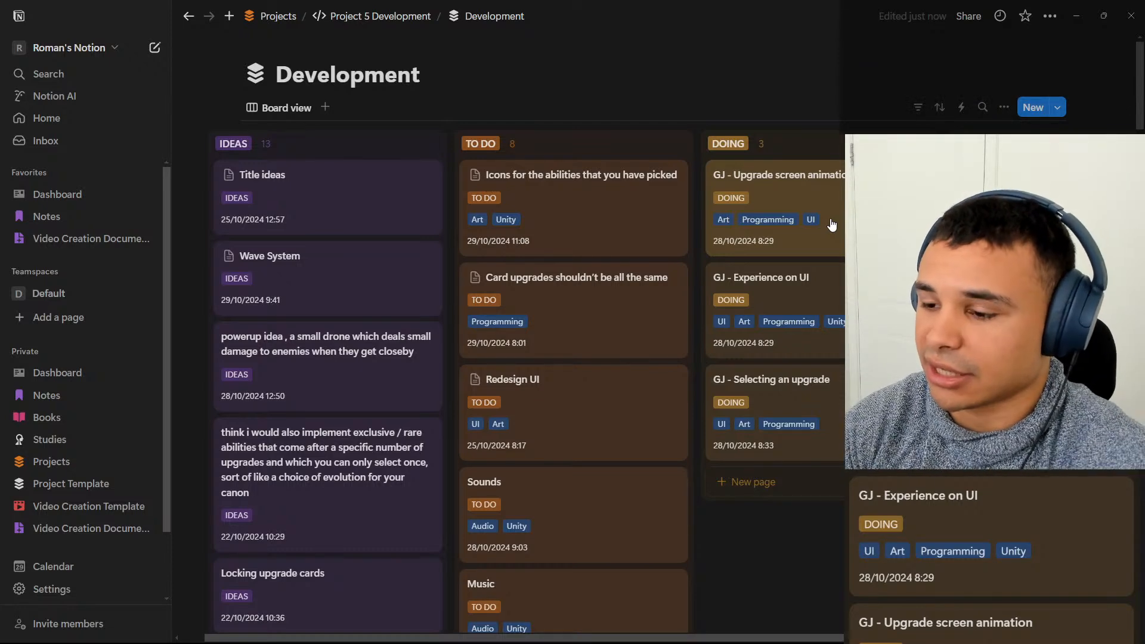
pyautogui.click(1084, 17)
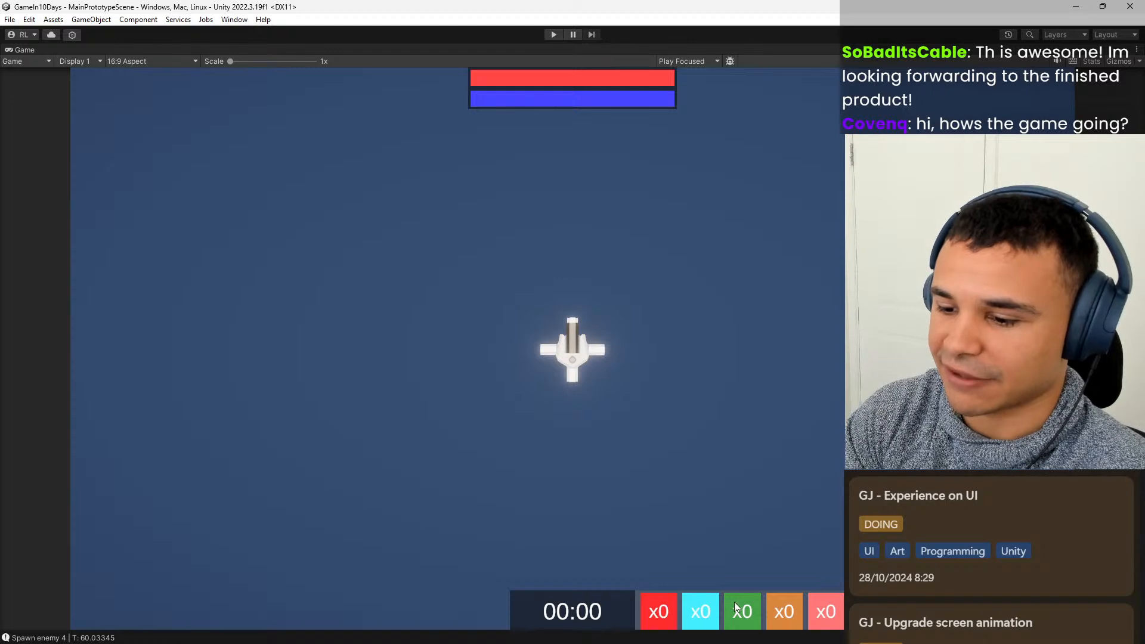
# Play-test the game again, pick the Explosive Projectiles upgrade, and stop play mode.
pyautogui.click(553, 35)
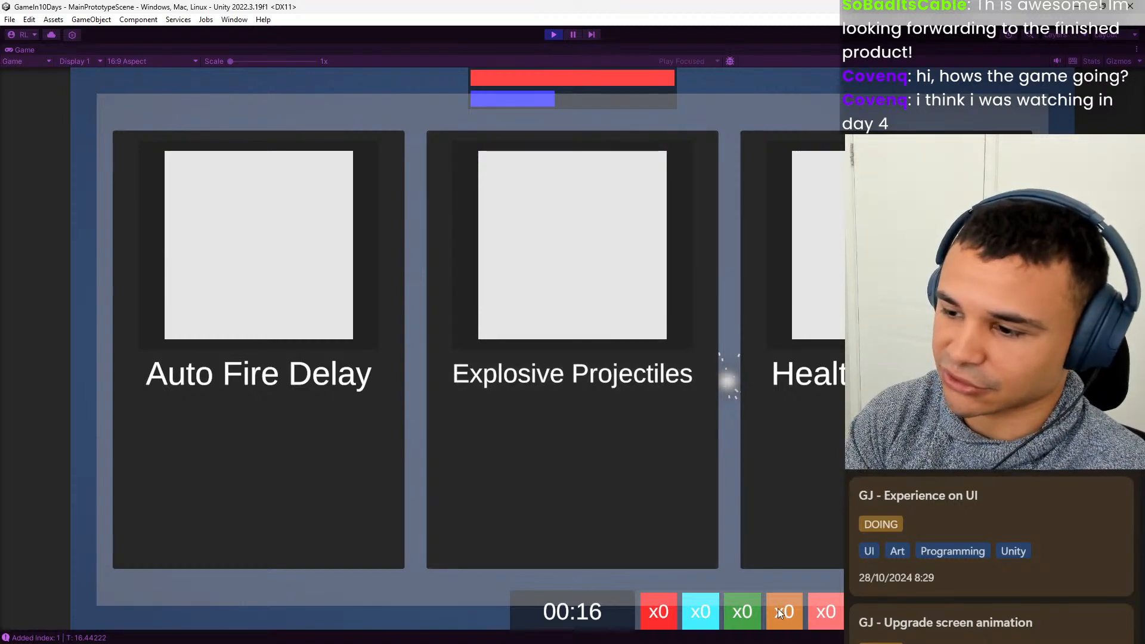
pyautogui.click(615, 384)
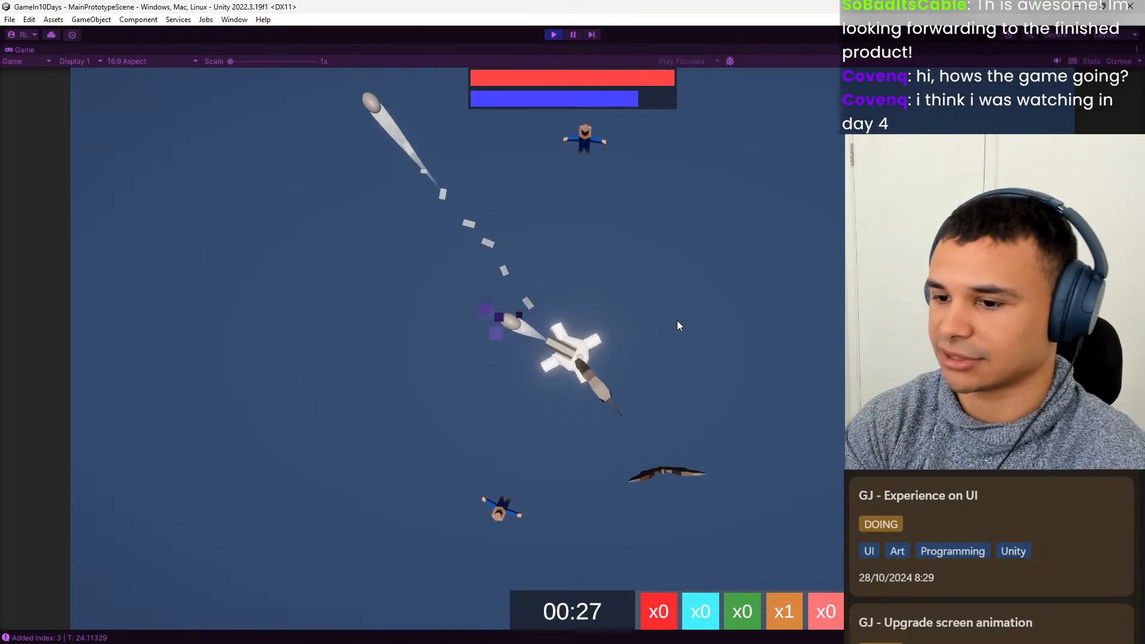
pyautogui.click(553, 36)
# Switch to Notion, review the To Do column of the Development board, and return to Unity.
pyautogui.moveTo(679, 641)
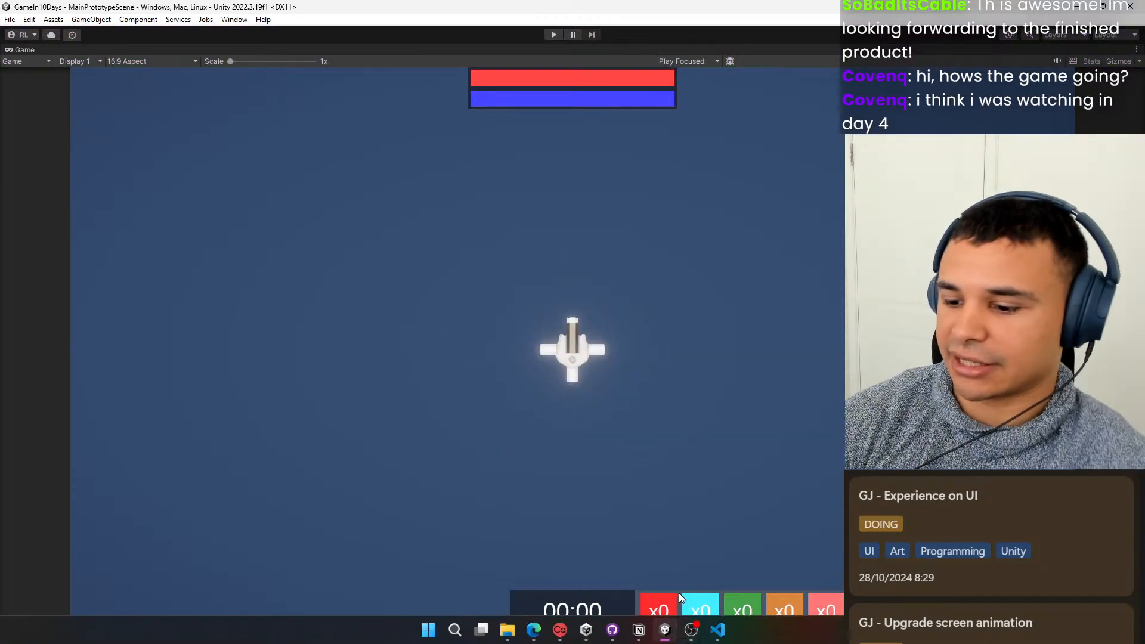
pyautogui.click(639, 629)
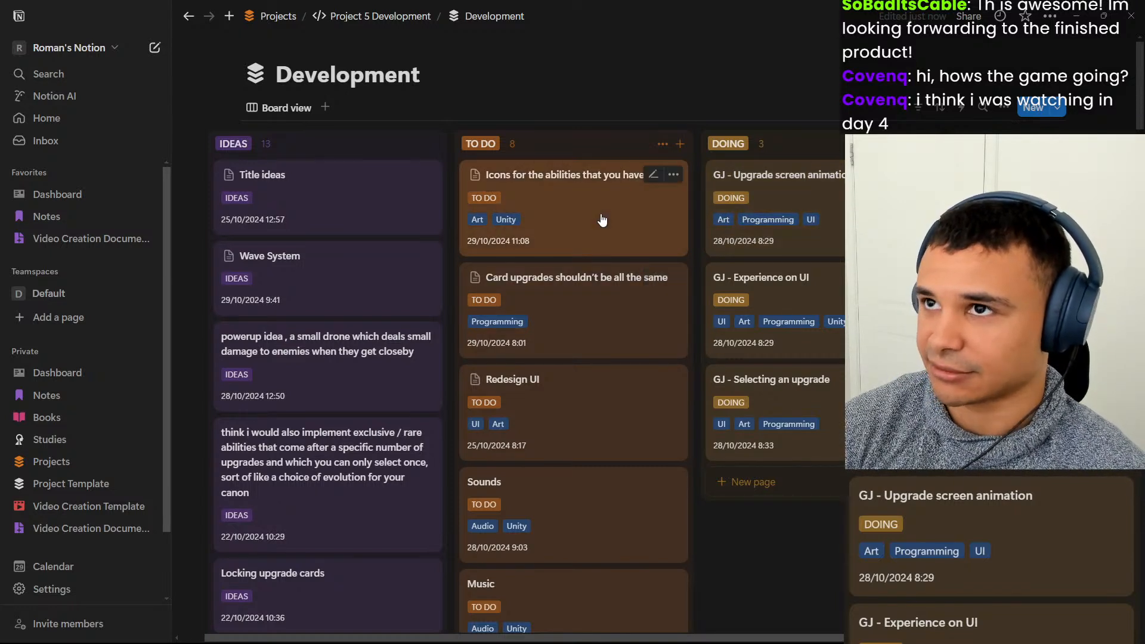
pyautogui.scroll(-1, 614, 250)
pyautogui.scroll(-3, 633, 309)
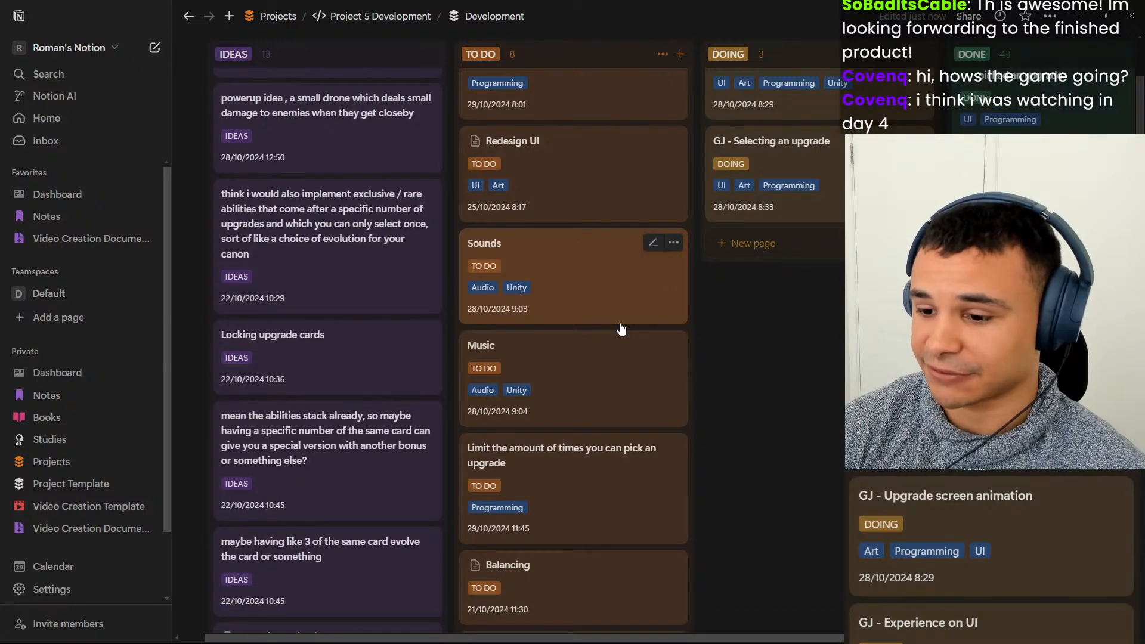
pyautogui.scroll(-3, 620, 329)
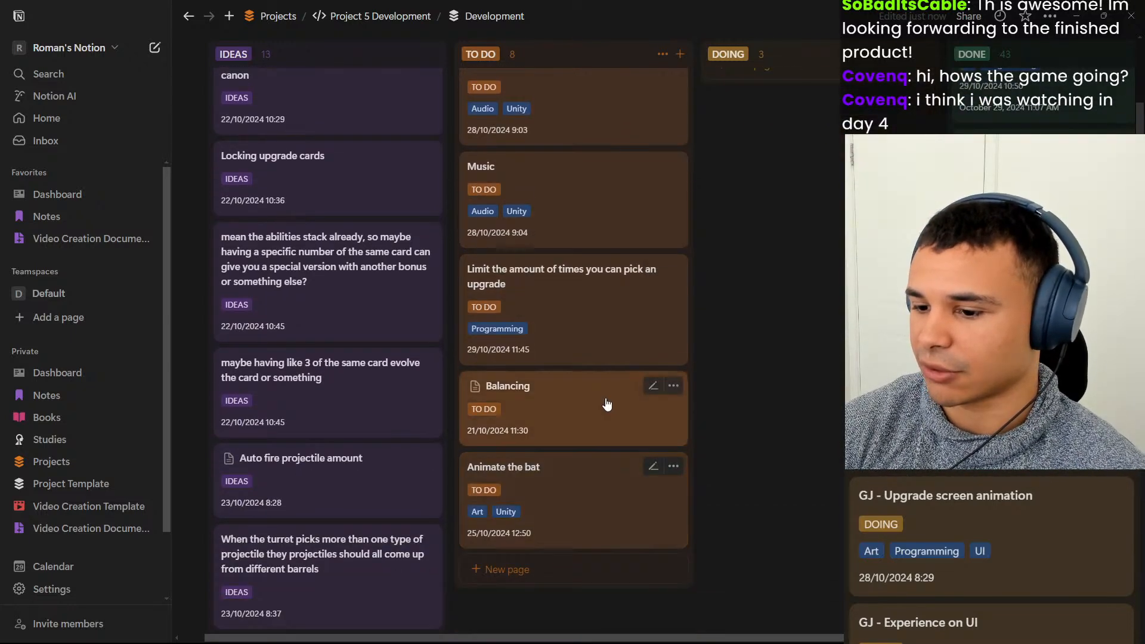
pyautogui.scroll(5, 607, 405)
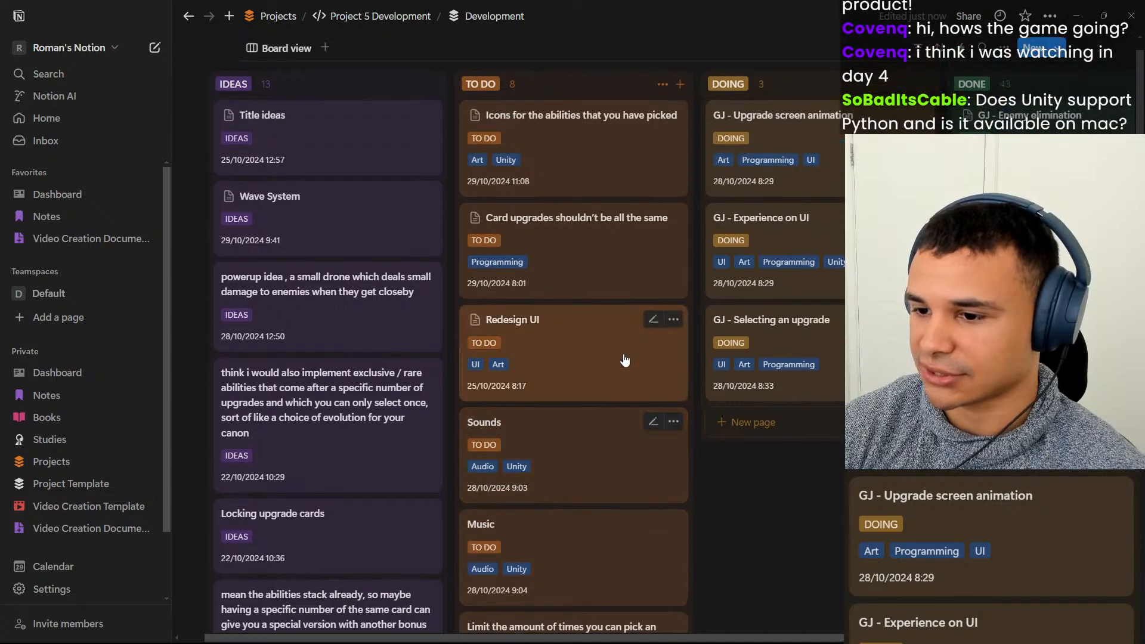
pyautogui.scroll(1, 625, 359)
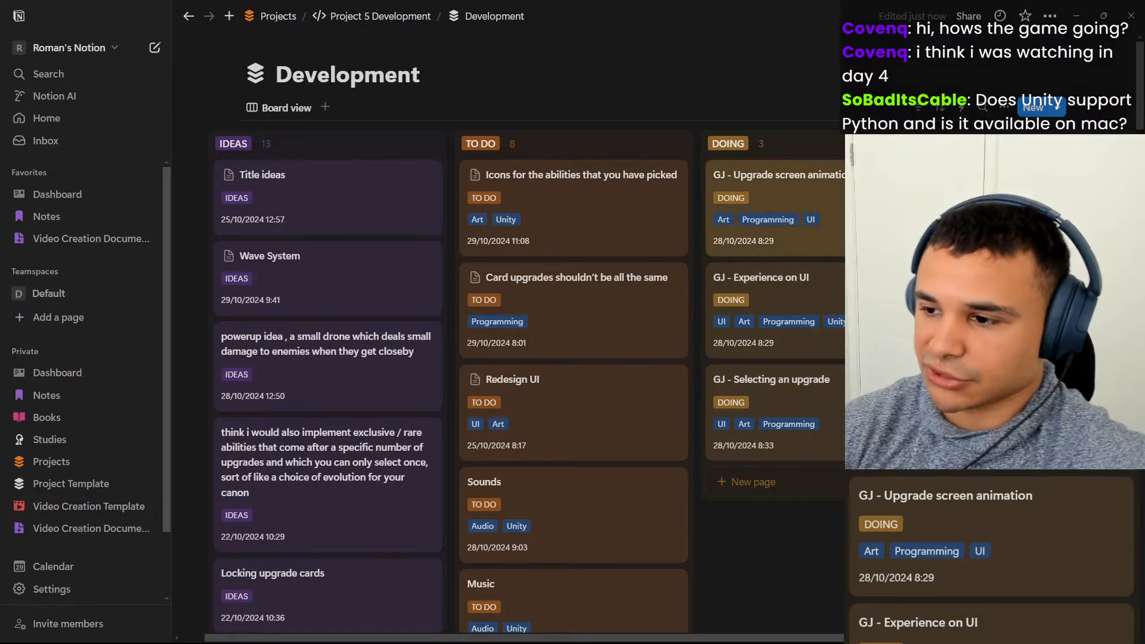
pyautogui.click(1083, 10)
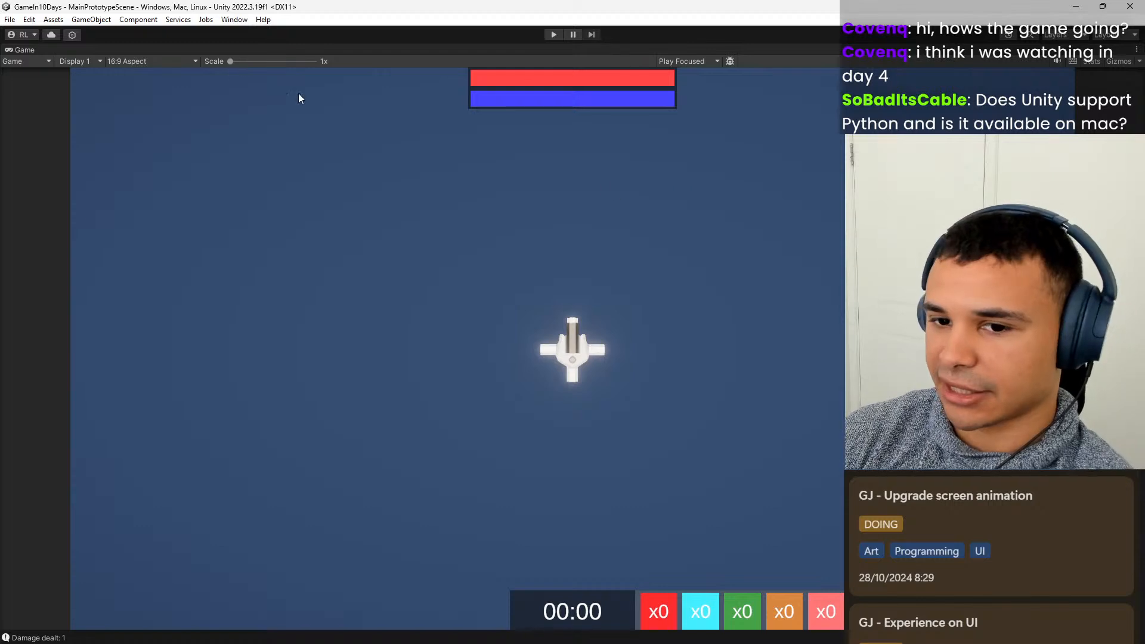
# Restore the full editor layout from the maximised Game view, look through Canvas's child objects, and select UpgradeUIBackground.
pyautogui.doubleClick(31, 49)
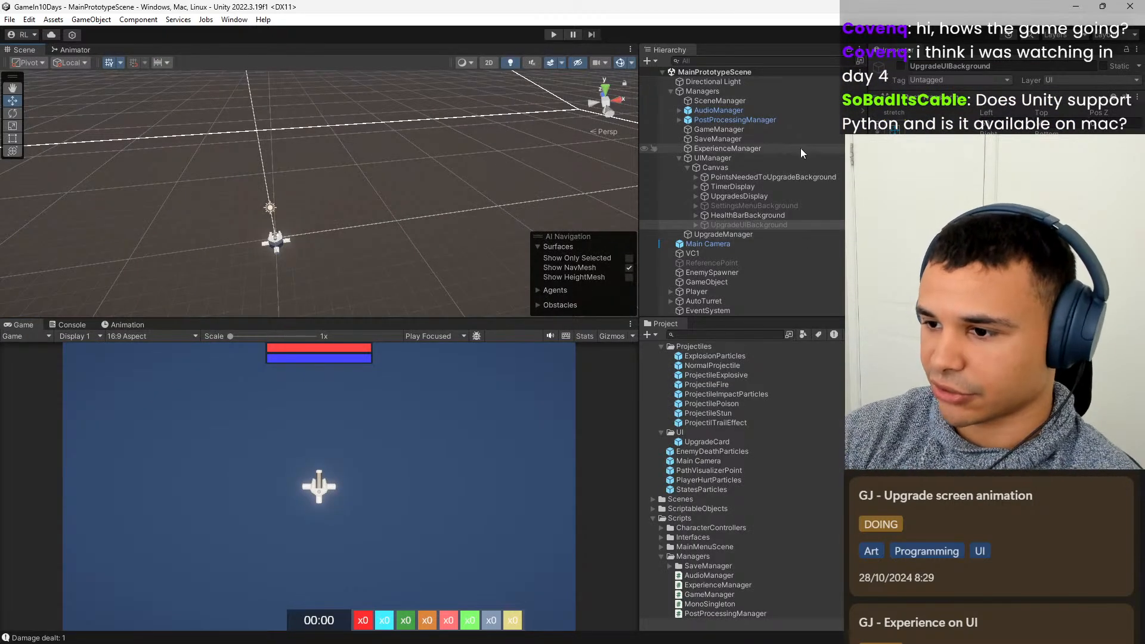
pyautogui.click(784, 179)
pyautogui.click(776, 187)
pyautogui.click(763, 206)
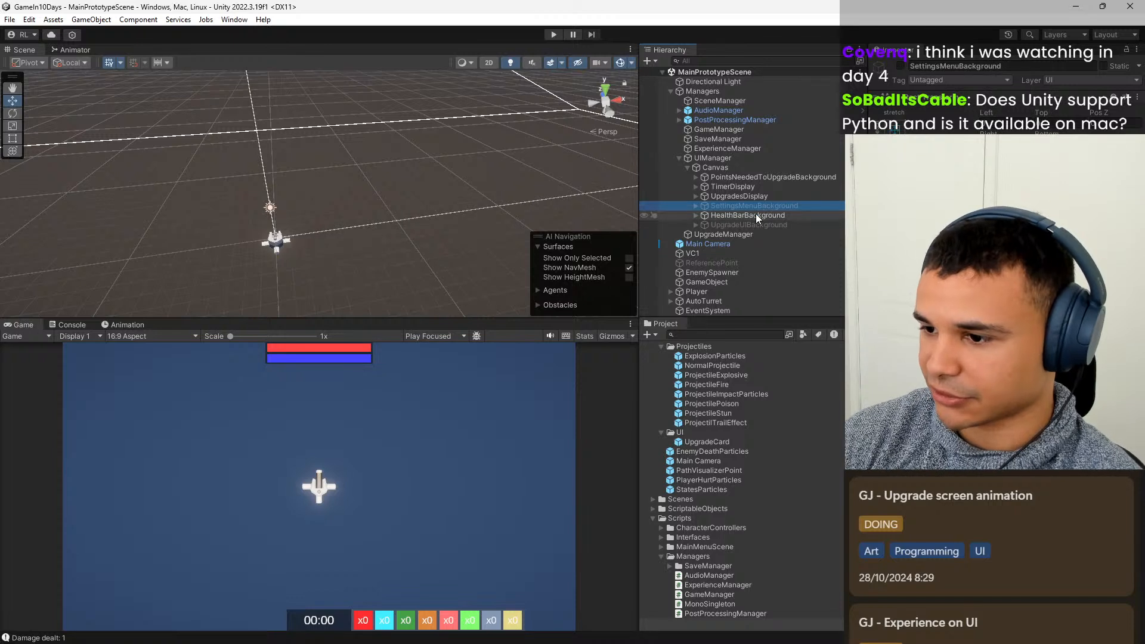
pyautogui.click(755, 214)
pyautogui.click(757, 197)
pyautogui.click(757, 225)
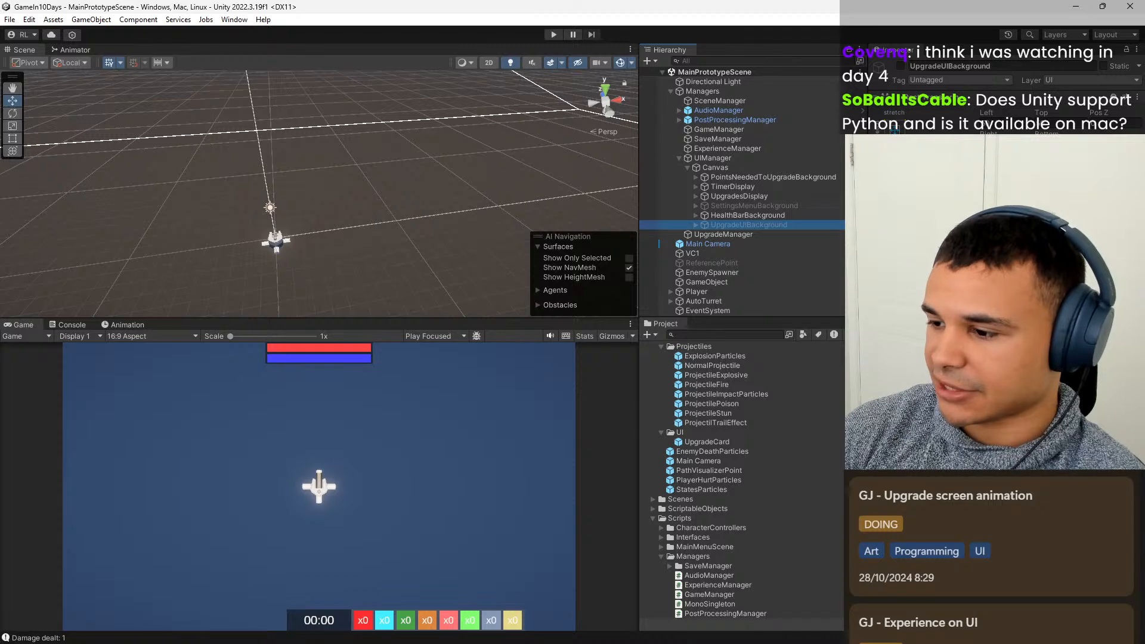
# Start a new animation clip for UpgradeUIBackground, and create and open a UI folder inside Assets/Animations as its save location.
pyautogui.click(126, 324)
pyautogui.click(410, 502)
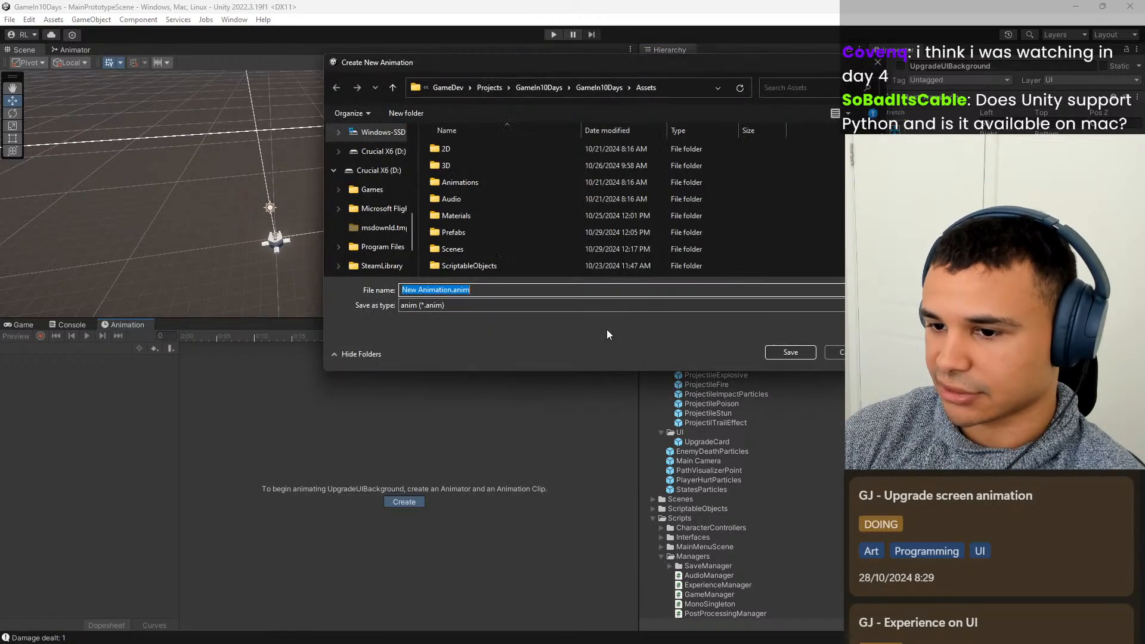
pyautogui.doubleClick(476, 183)
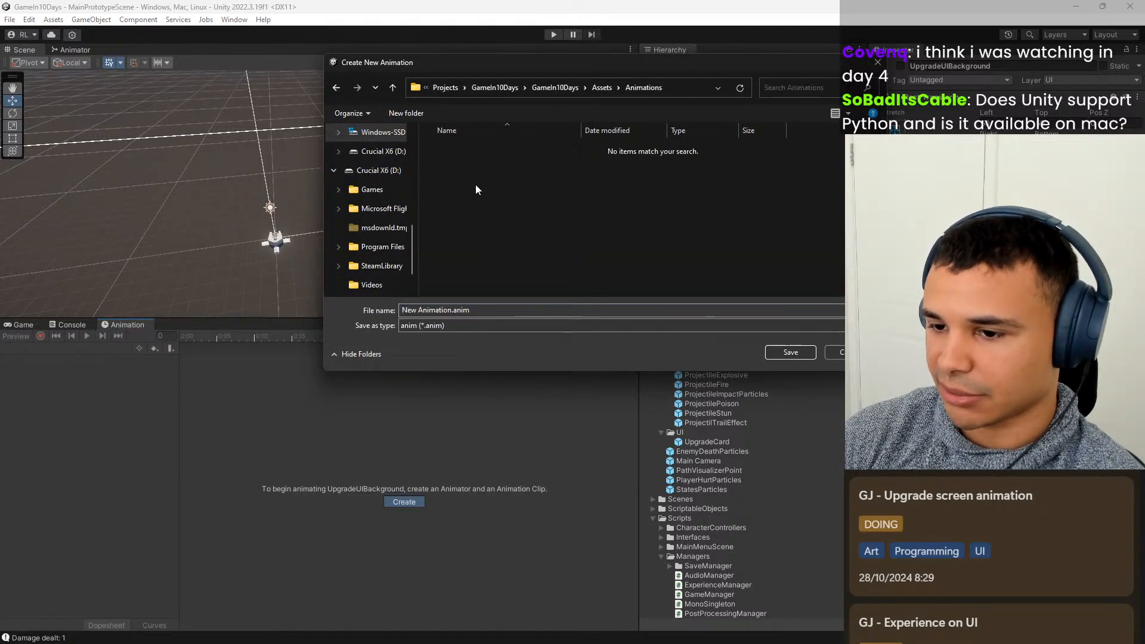
pyautogui.rightClick(617, 223)
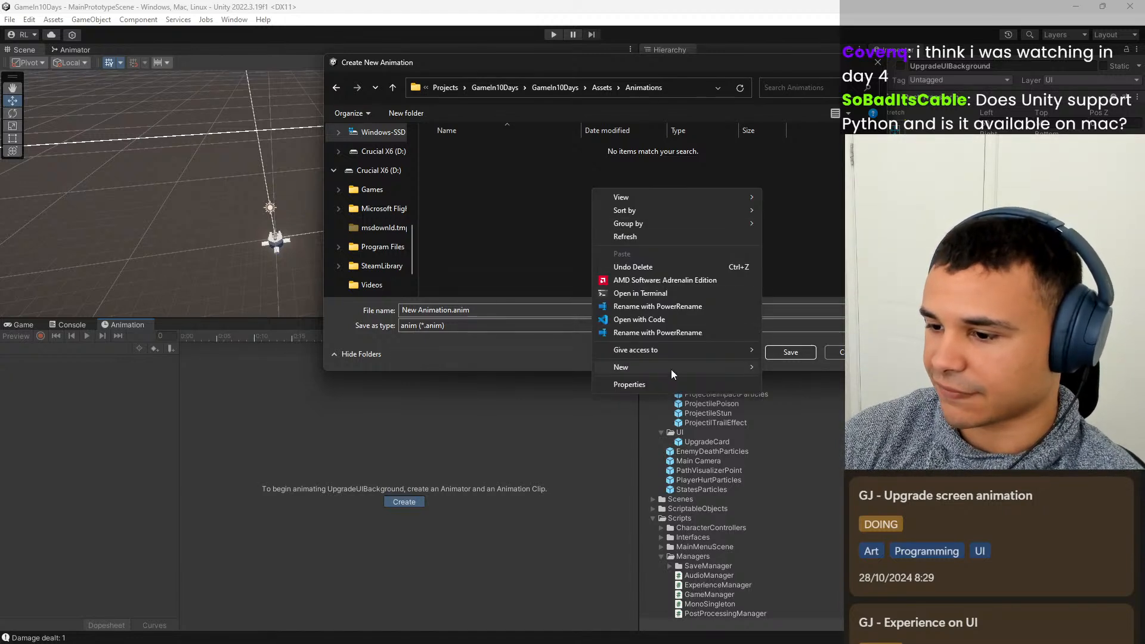
pyautogui.moveTo(671, 369)
pyautogui.click(786, 367)
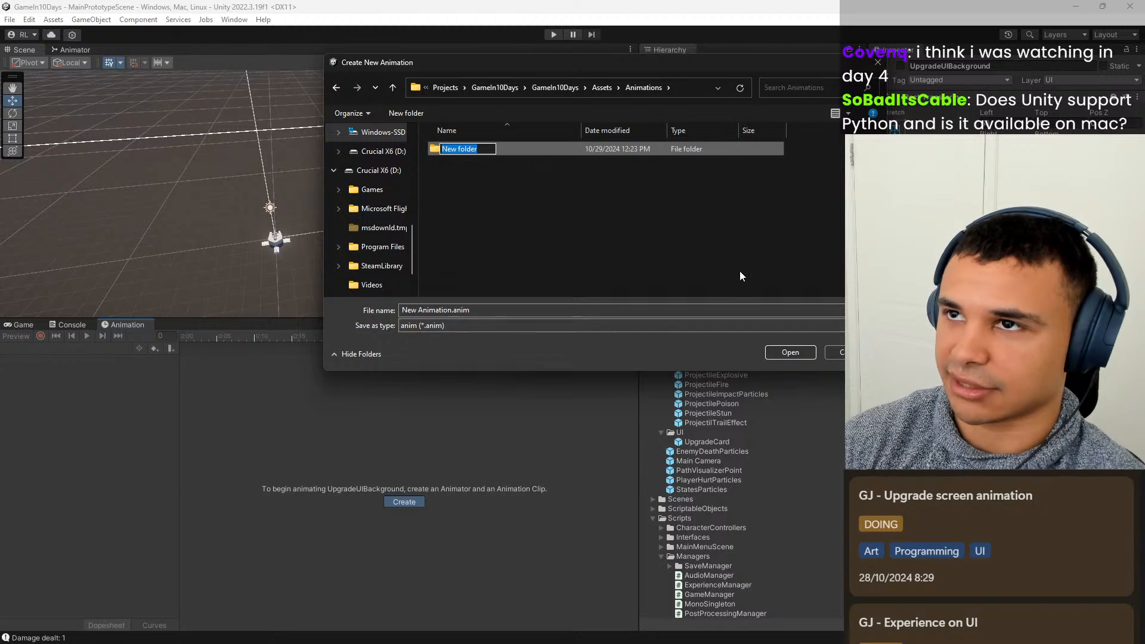
pyautogui.write('UI')
pyautogui.press('Return')
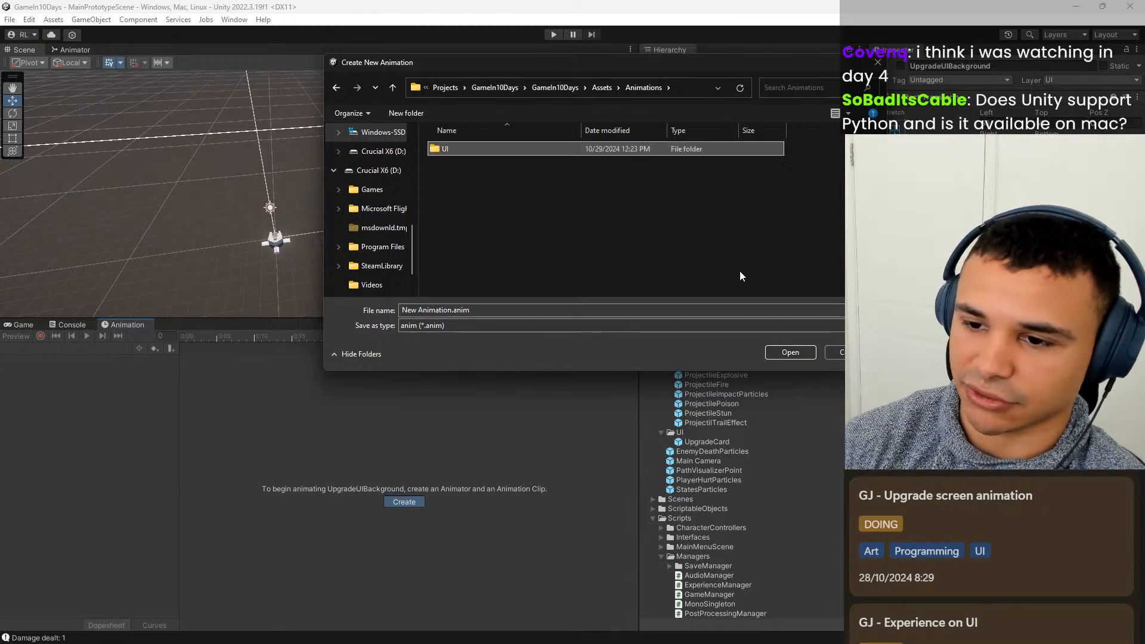
pyautogui.doubleClick(547, 149)
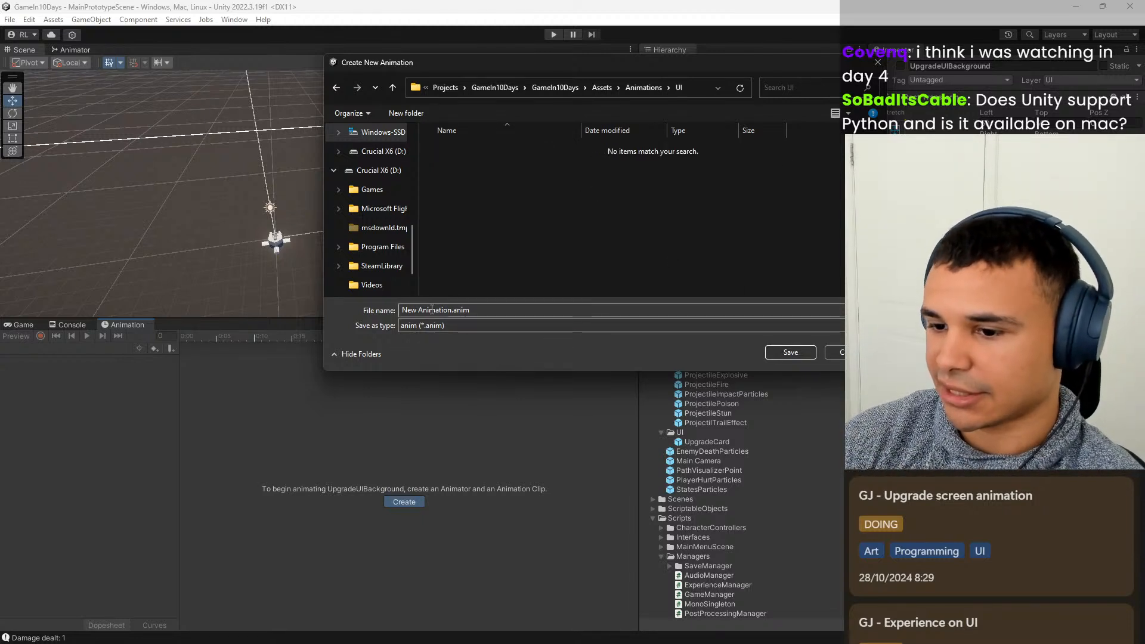
# Name the new animation clip UpgradeScreen.anim and save it in the Assets/Animations/UI folder.
pyautogui.moveTo(452, 310); pyautogui.dragTo(366, 315)
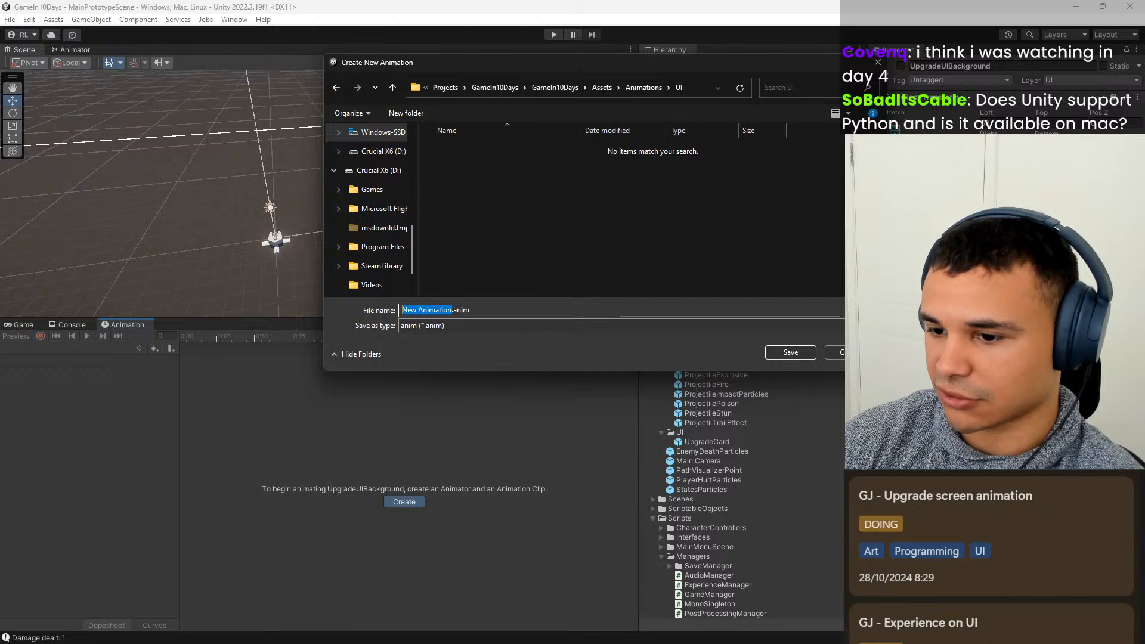
pyautogui.write('Upg')
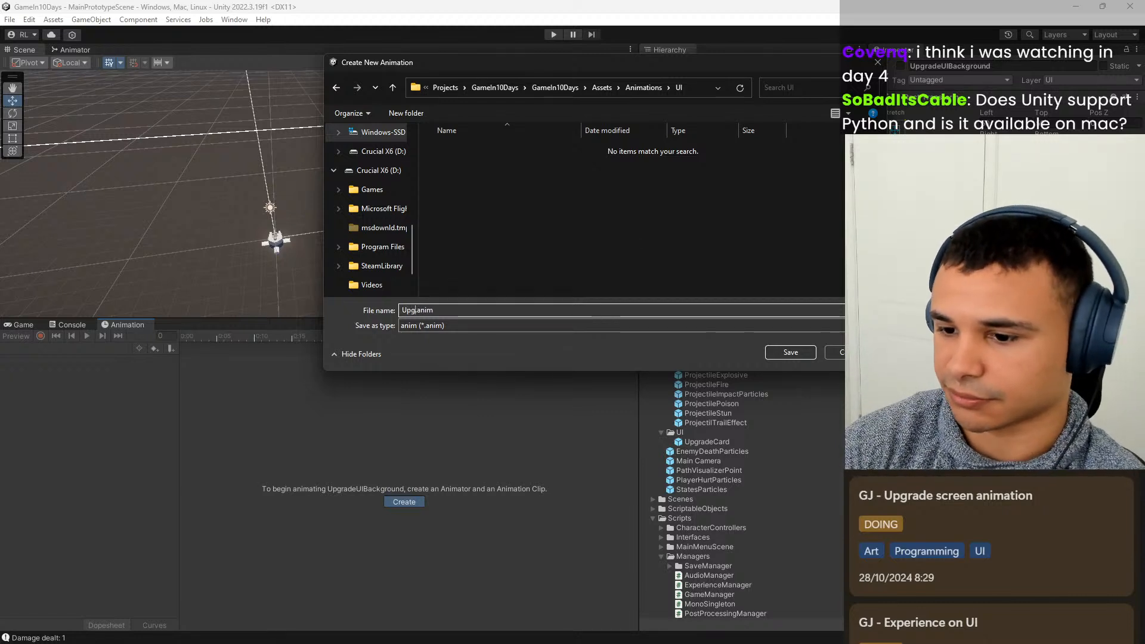
pyautogui.write('radeScreen')
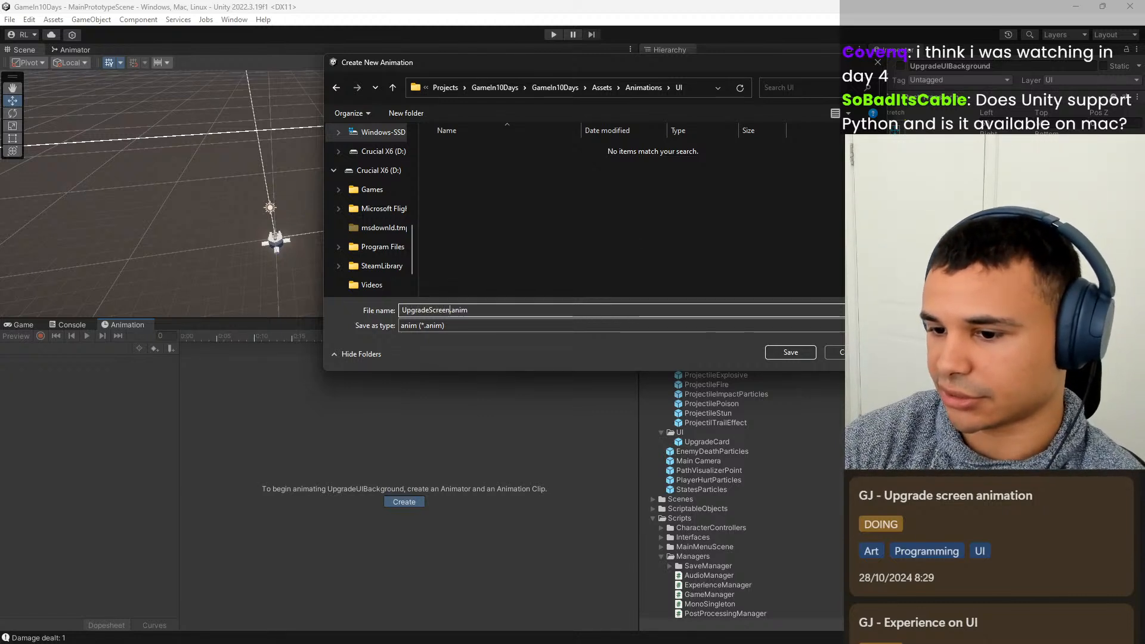
pyautogui.click(801, 352)
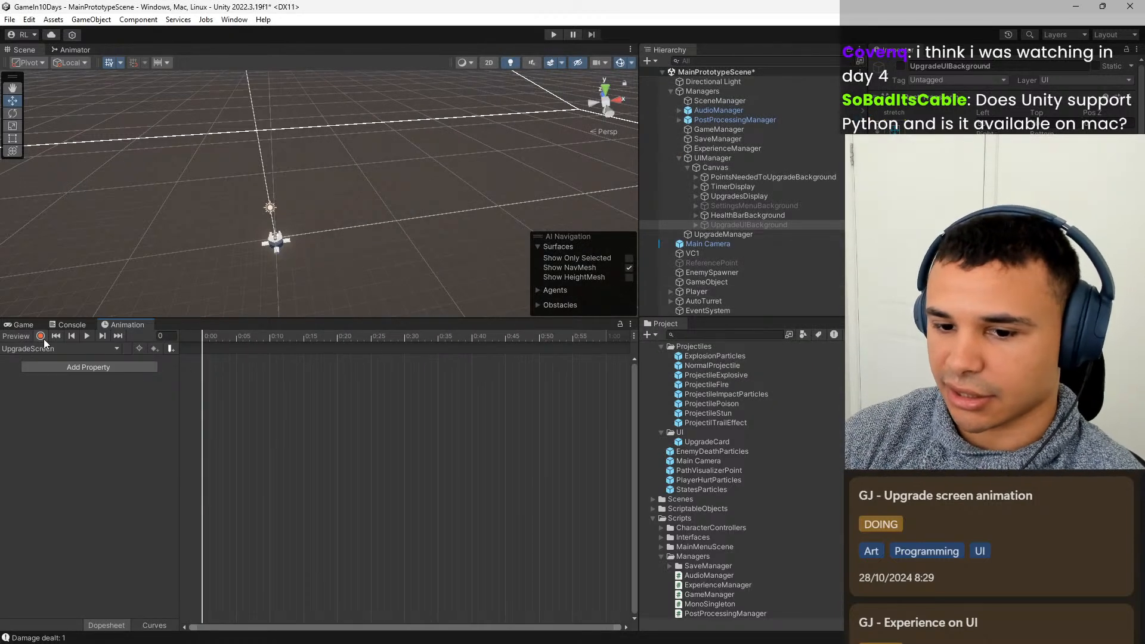
# Show UpgradeUIBackground's state machine in the Animator and reposition the UpgradeScreen state away from Any State.
pyautogui.click(80, 51)
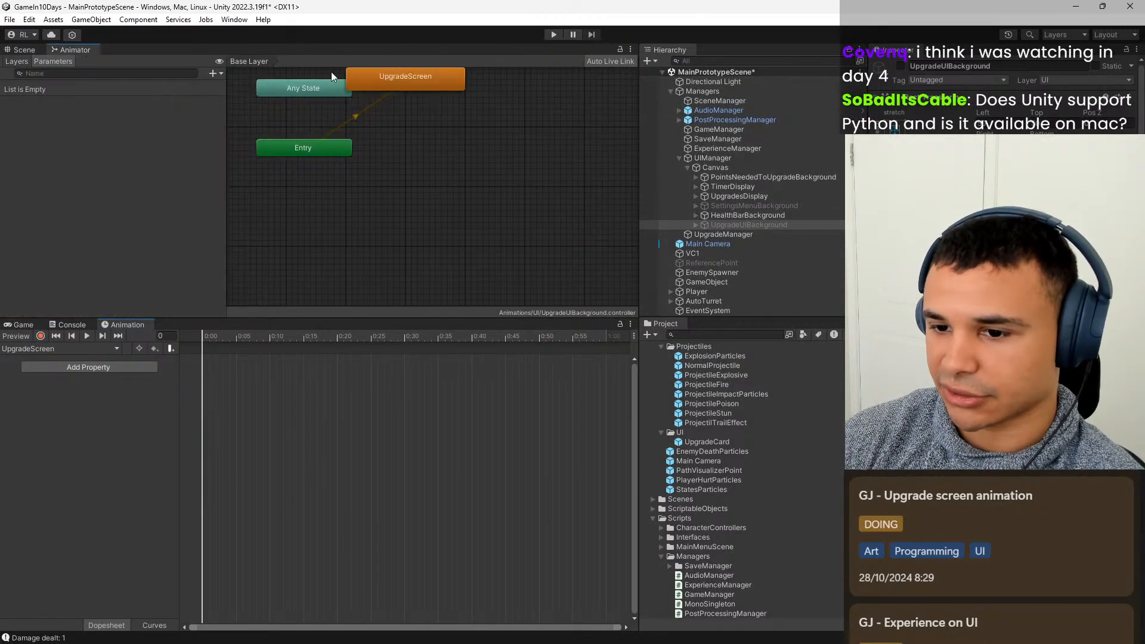
pyautogui.scroll(-4, 467, 112)
pyautogui.moveTo(457, 125); pyautogui.dragTo(435, 184, button='middle')
pyautogui.scroll(6, 436, 184)
pyautogui.moveTo(409, 126); pyautogui.dragTo(440, 152)
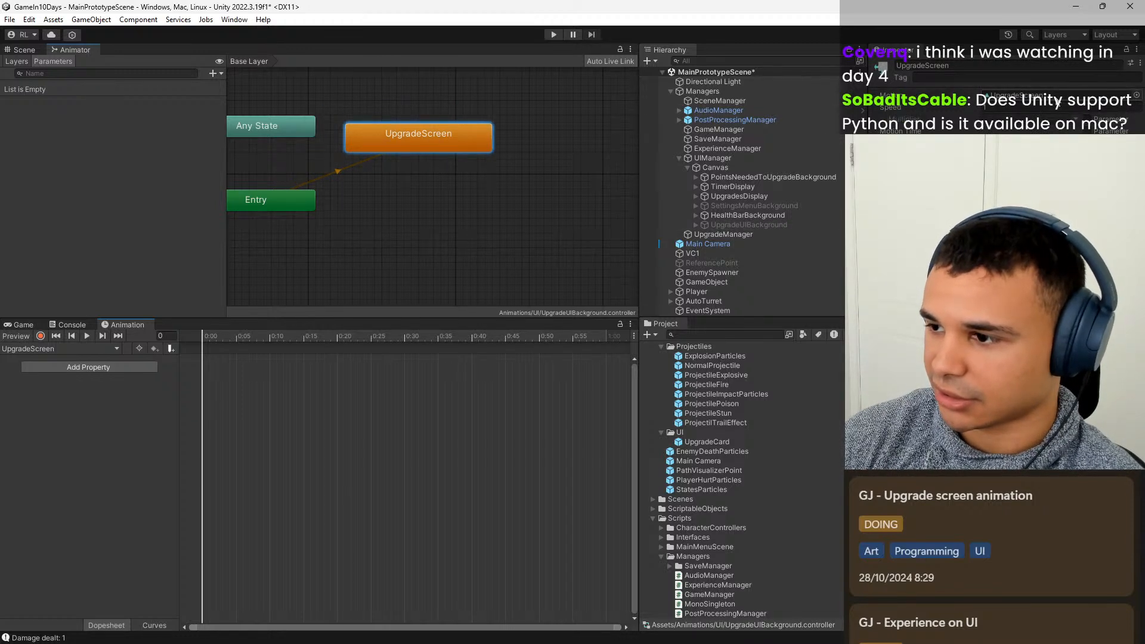
# Find the UpgradeScreen clip in Assets/Animations/UI and rename it UpgradeScreenOpen.
pyautogui.scroll(5, 801, 430)
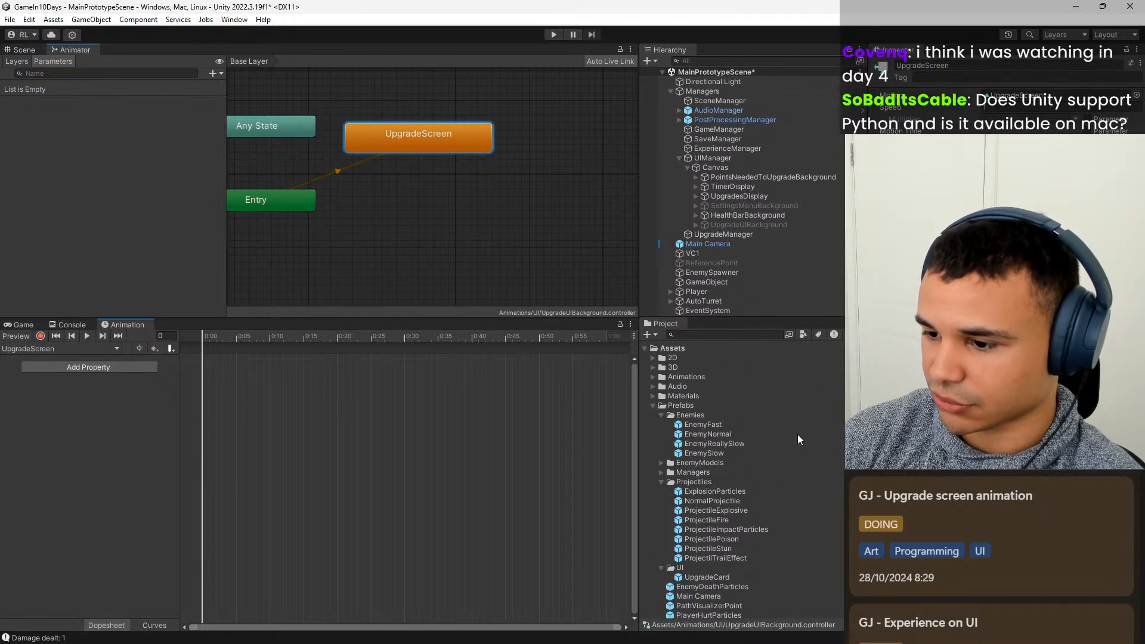
pyautogui.click(654, 376)
pyautogui.click(662, 387)
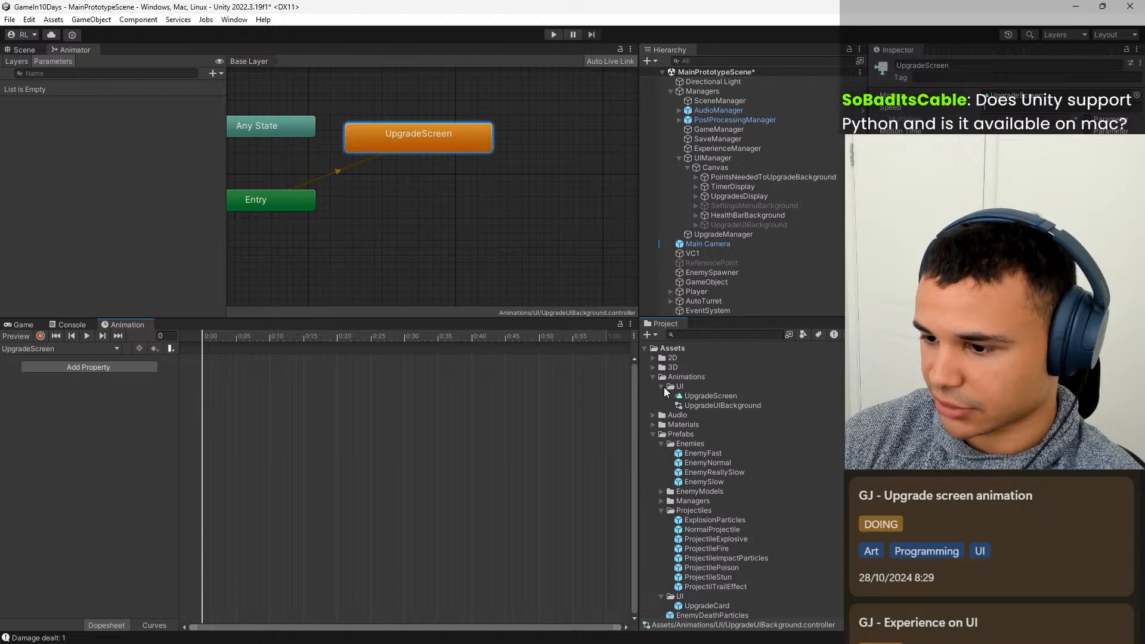
pyautogui.click(731, 407)
pyautogui.click(740, 397)
pyautogui.click(759, 396)
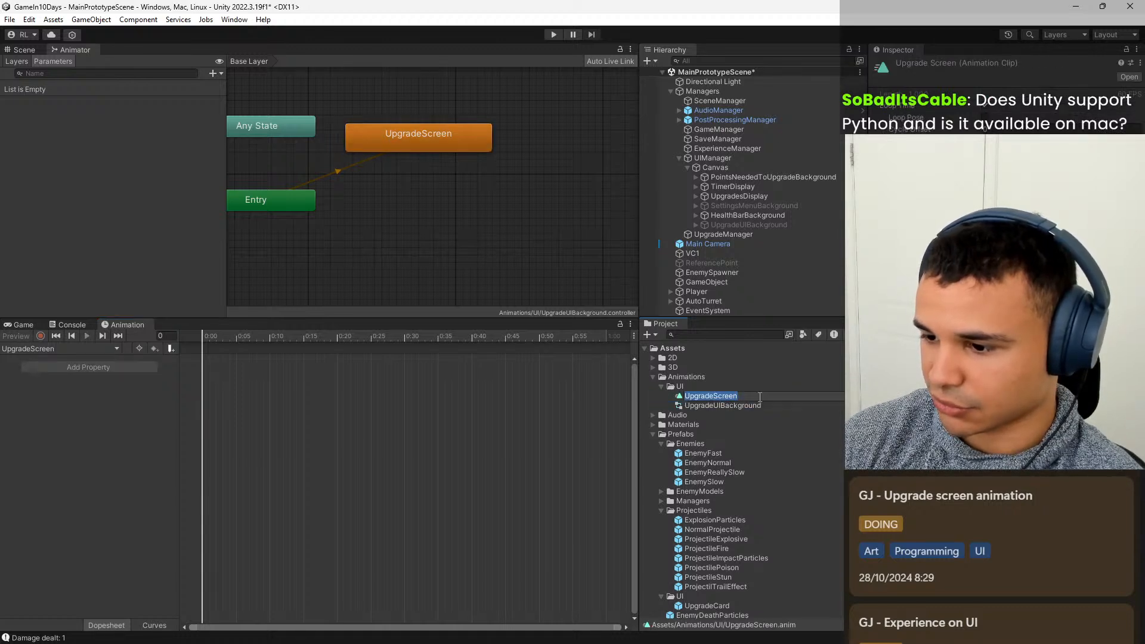
pyautogui.click(759, 397)
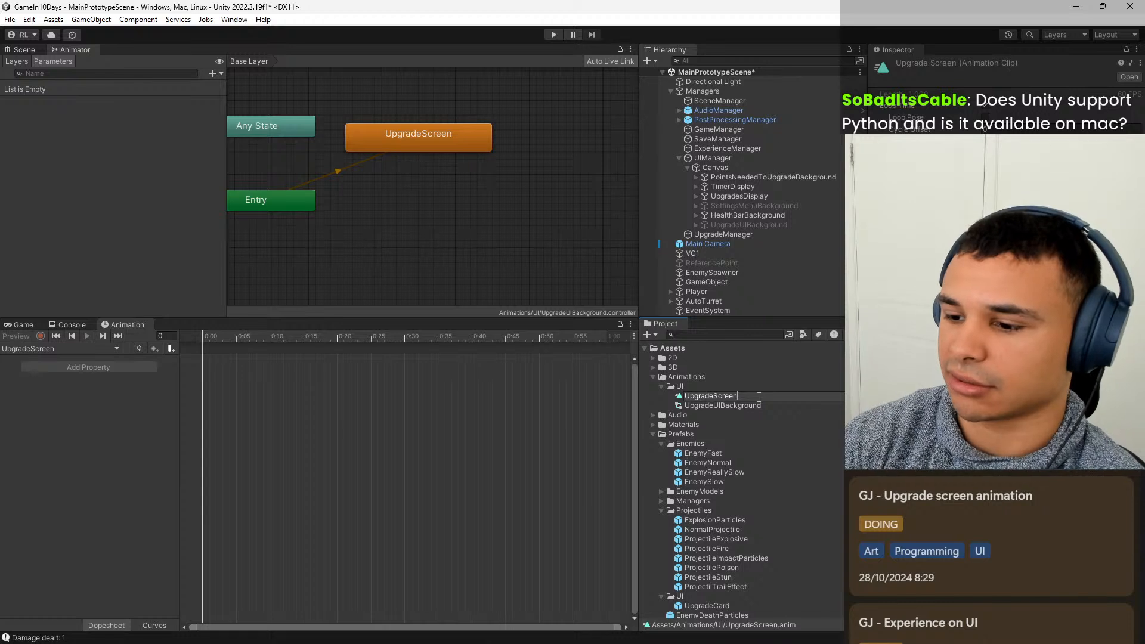
pyautogui.write('Open')
pyautogui.press('Return')
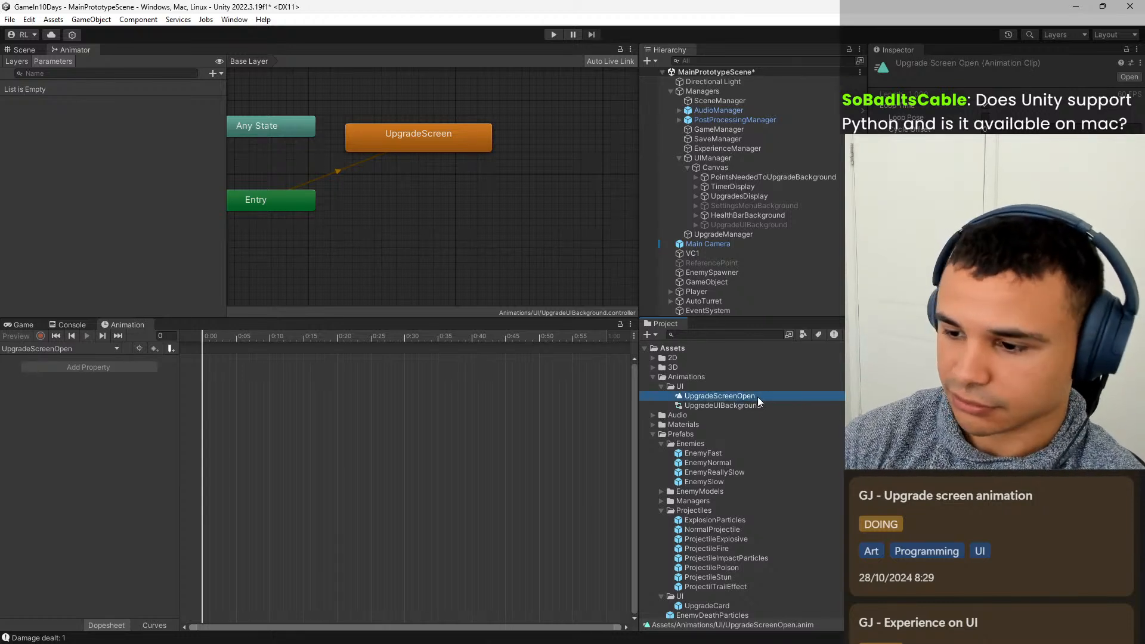
# Duplicate the UpgradeScreenOpen clip and rename the copy UpgradeScreenClose.
pyautogui.hotkey('ctrl', 'd')
pyautogui.click(757, 396)
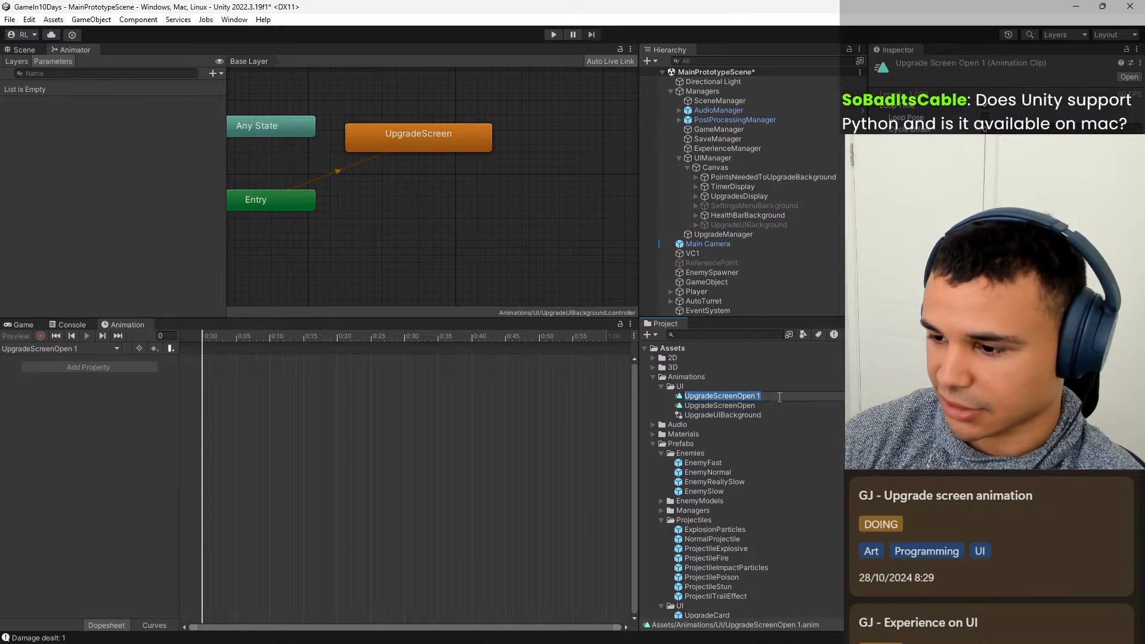
pyautogui.click(779, 397)
pyautogui.press('BackSpace')
pyautogui.press('BackSpace')
pyautogui.press('BackSpace')
pyautogui.press('BackSpace')
pyautogui.press('BackSpace')
pyautogui.press('BackSpace')
pyautogui.write('Close')
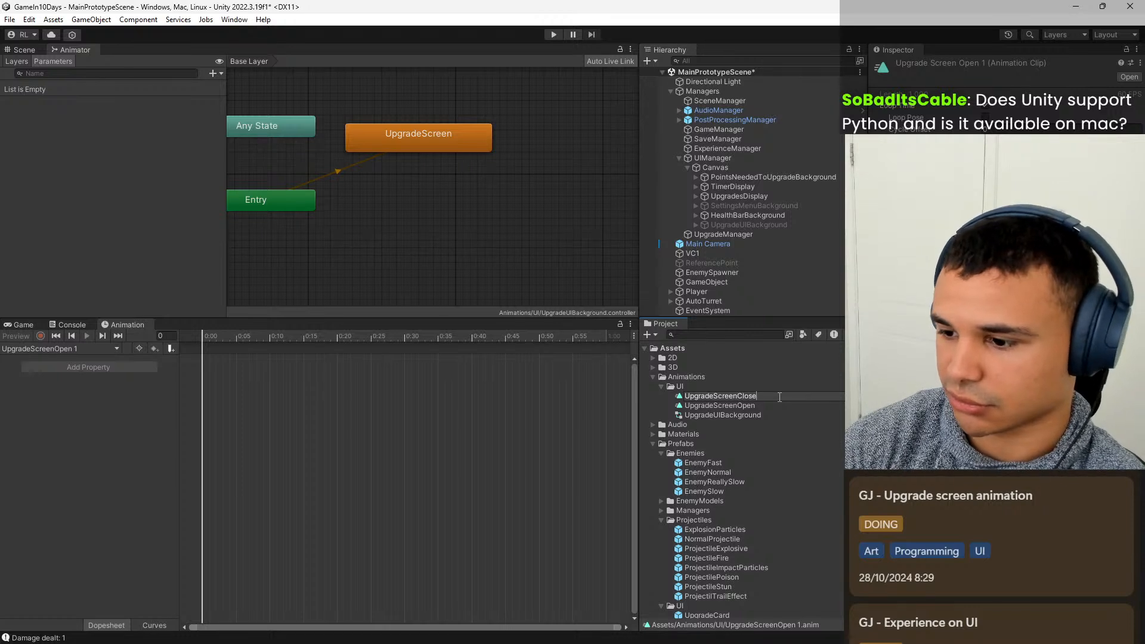
pyautogui.press('Return')
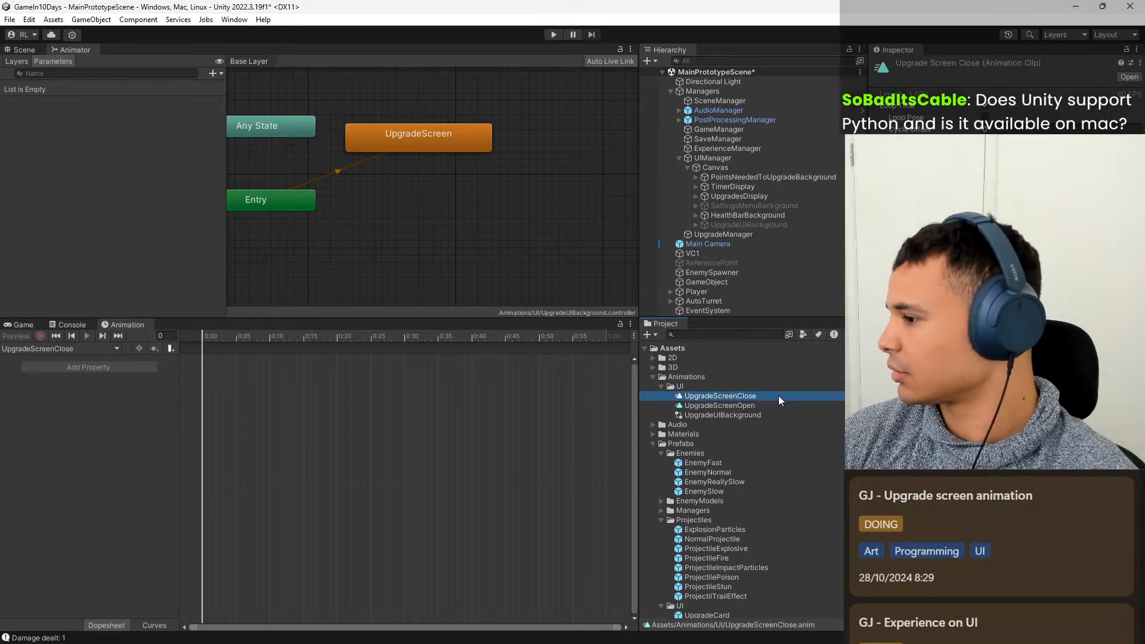
# Create an empty state in the Animator graph, name it Default, and place it below the UpgradeScreen state.
pyautogui.moveTo(389, 244); pyautogui.dragTo(424, 230, button='middle')
pyautogui.scroll(1, 476, 227)
pyautogui.scroll(-3, 424, 231)
pyautogui.scroll(1, 426, 229)
pyautogui.rightClick(472, 191)
pyautogui.moveTo(524, 197)
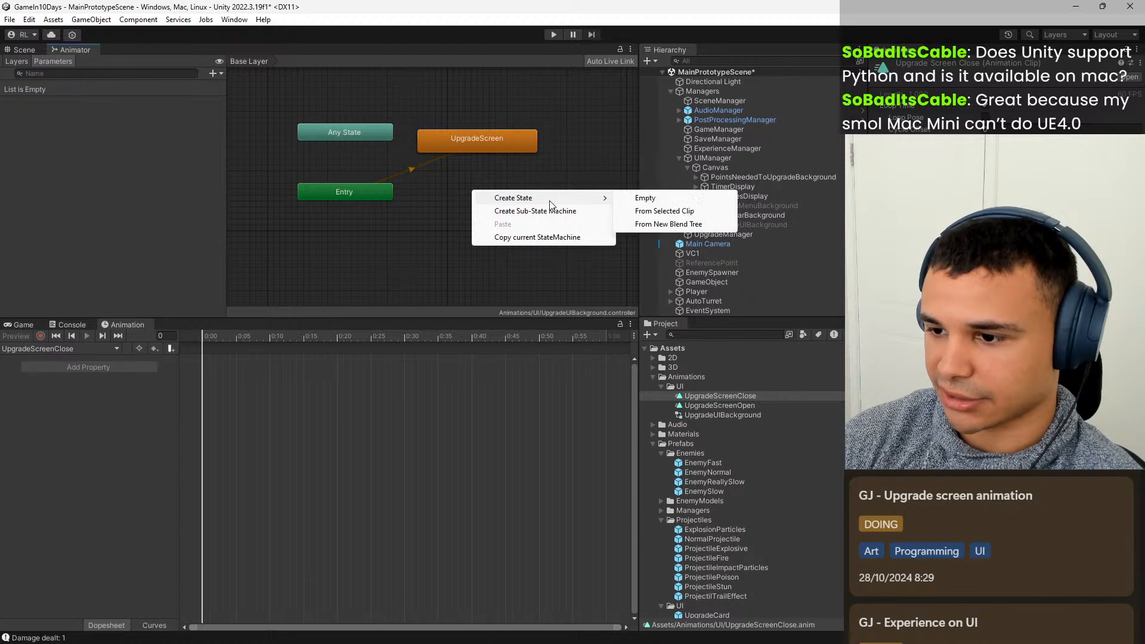
pyautogui.click(641, 198)
pyautogui.click(520, 201)
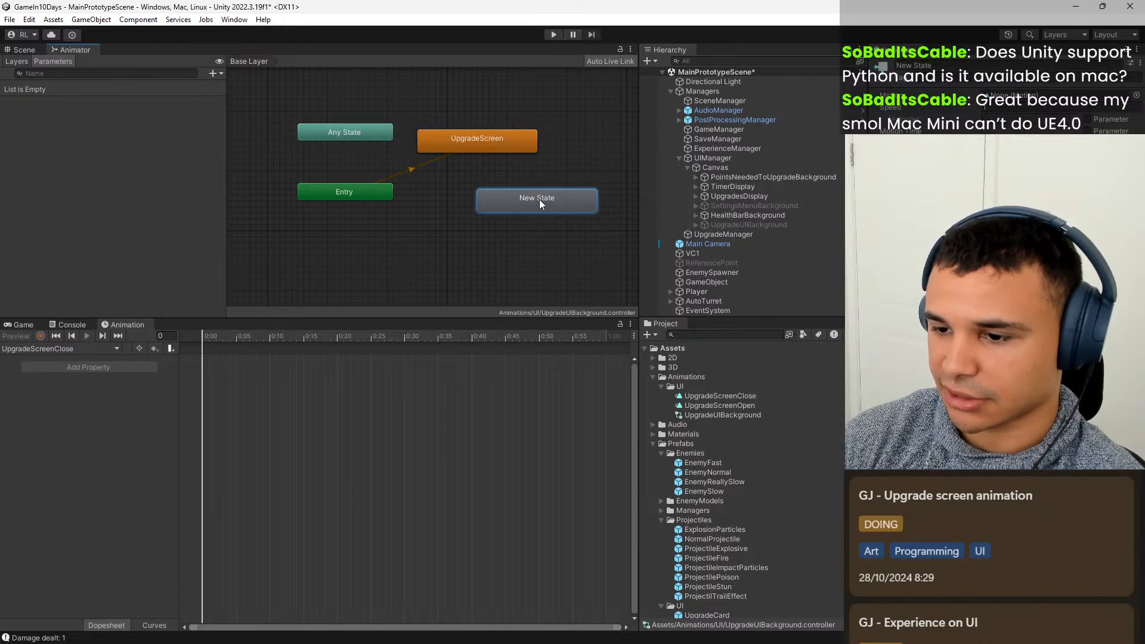
pyautogui.click(942, 64)
pyautogui.write('Default')
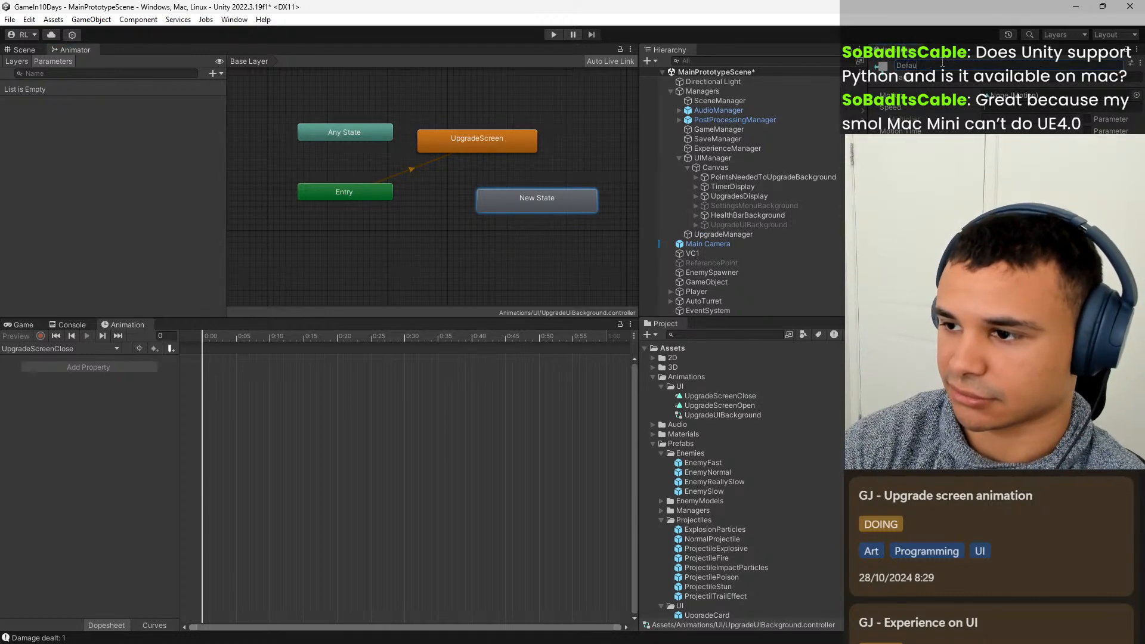
pyautogui.press('Return')
pyautogui.scroll(2, 468, 262)
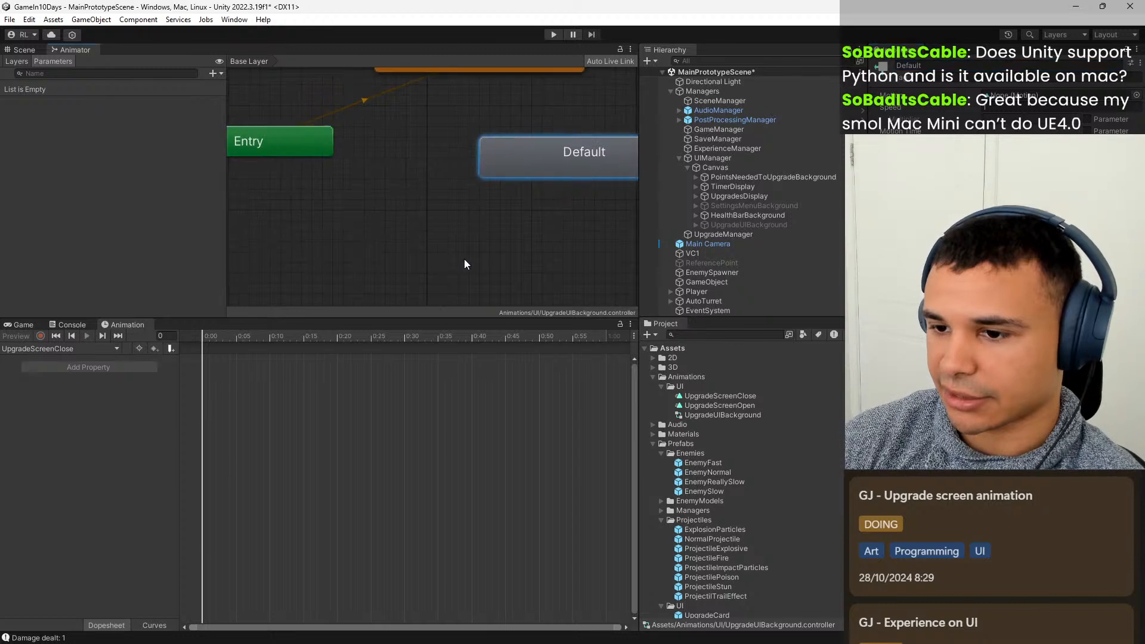
pyautogui.scroll(-4, 447, 262)
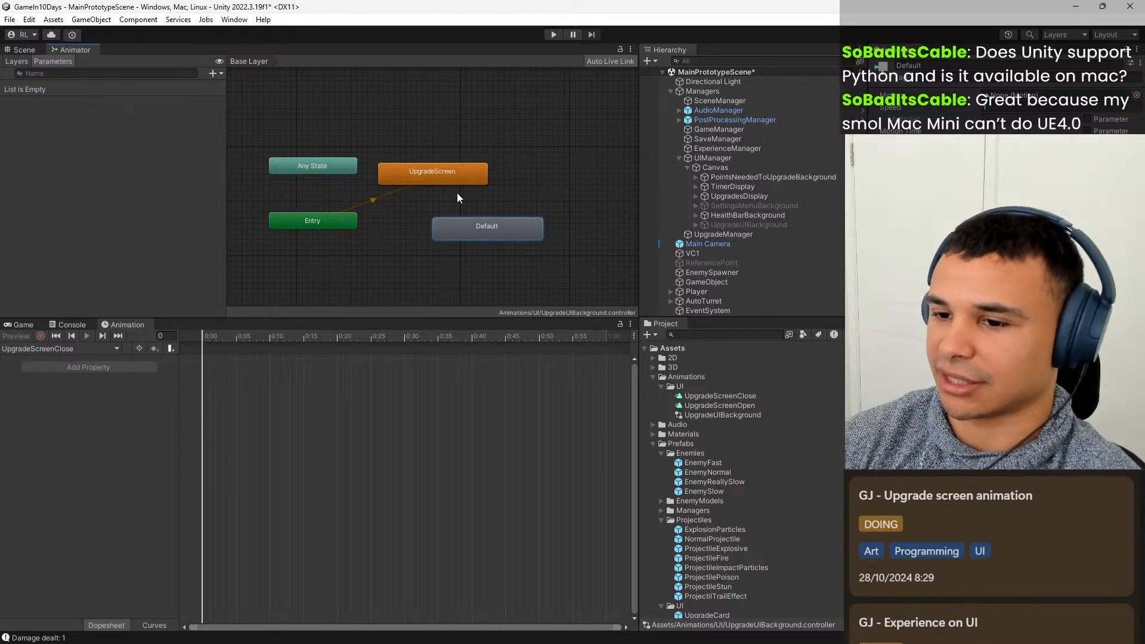
pyautogui.scroll(3, 453, 220)
pyautogui.scroll(-2, 499, 236)
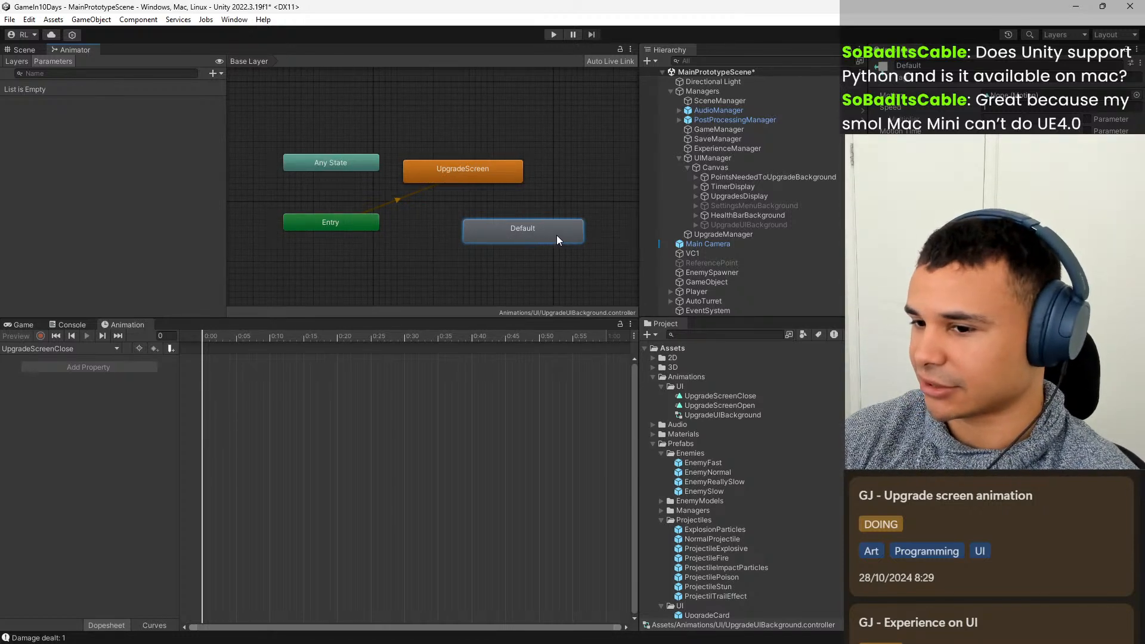
pyautogui.moveTo(550, 235); pyautogui.dragTo(534, 228)
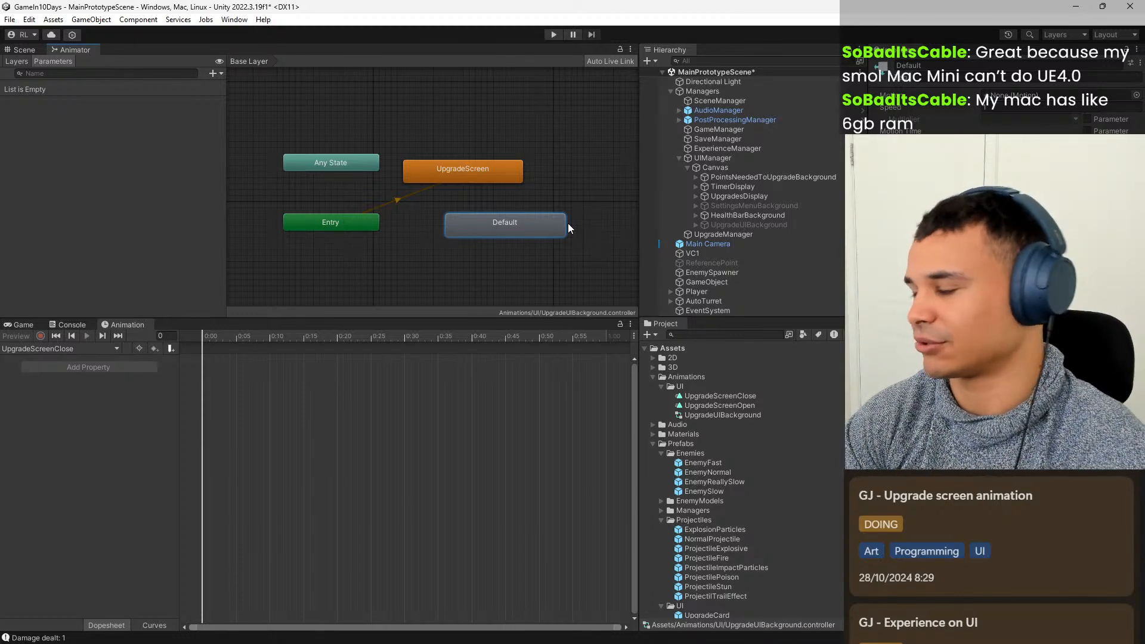
# Delete the UpgradeScreen state from the Animator graph and line up the Default state beside Entry.
pyautogui.click(509, 198)
pyautogui.click(485, 177)
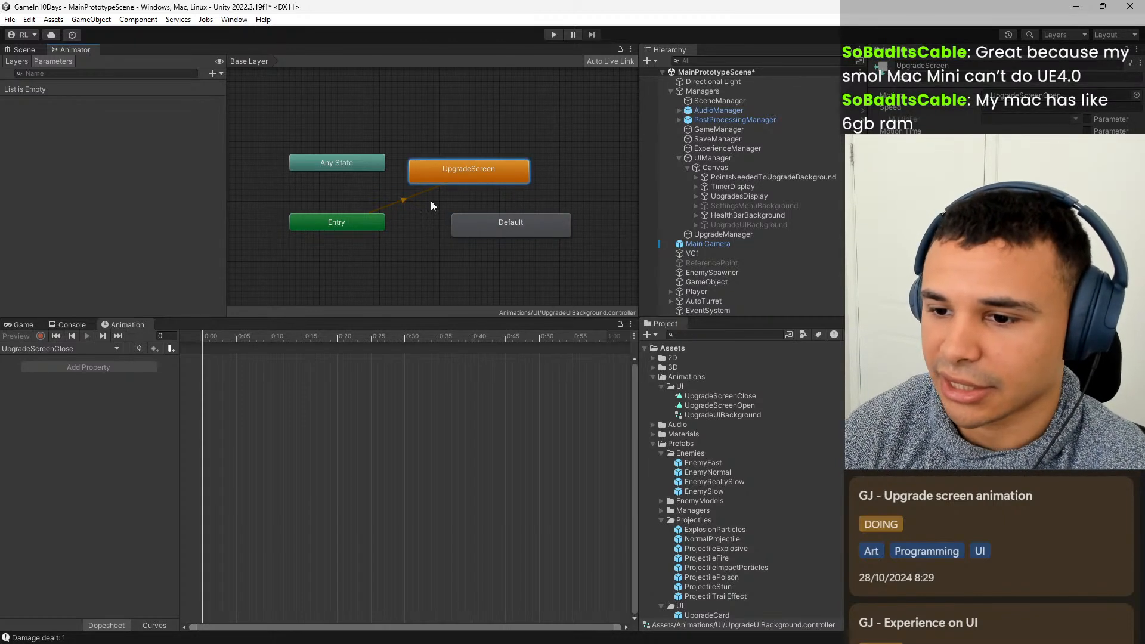
pyautogui.rightClick(481, 174)
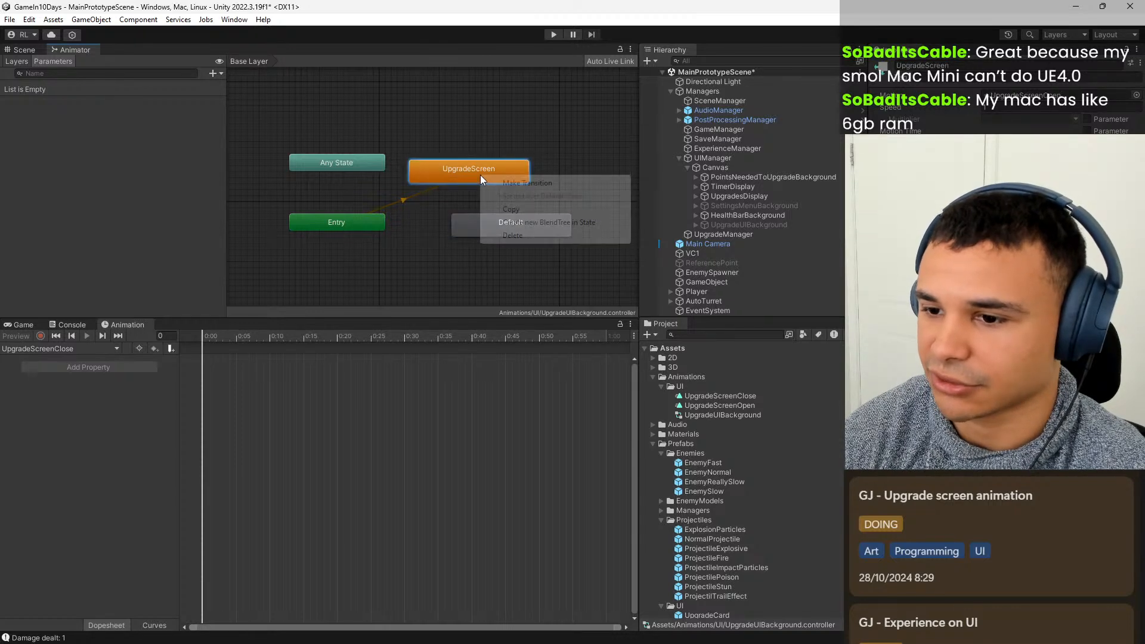
pyautogui.click(546, 237)
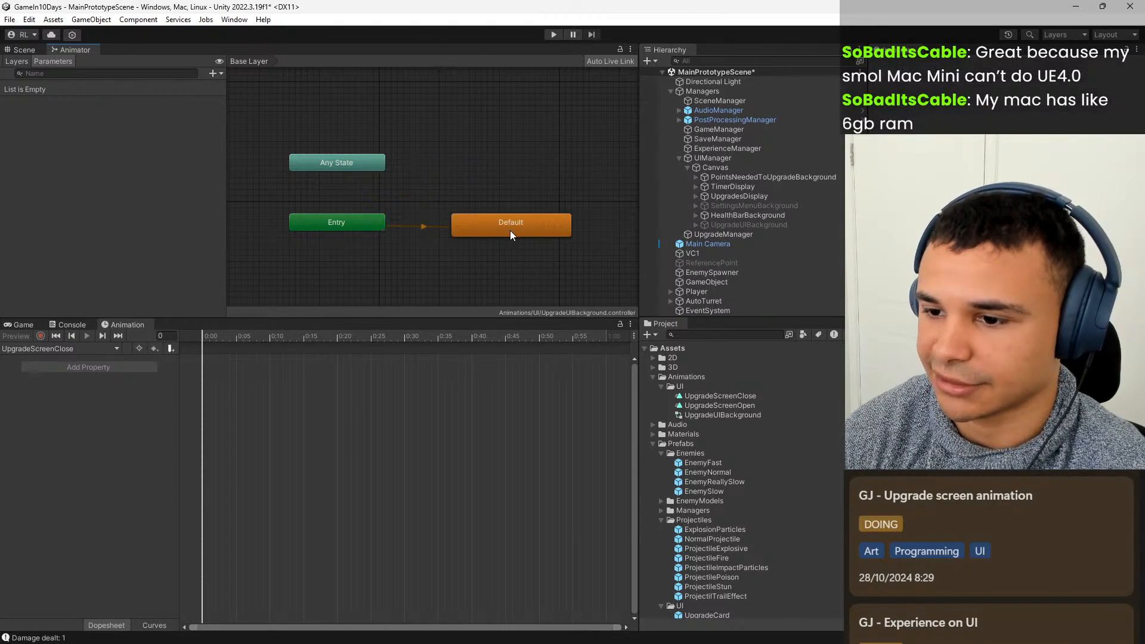
pyautogui.moveTo(503, 228); pyautogui.dragTo(454, 230)
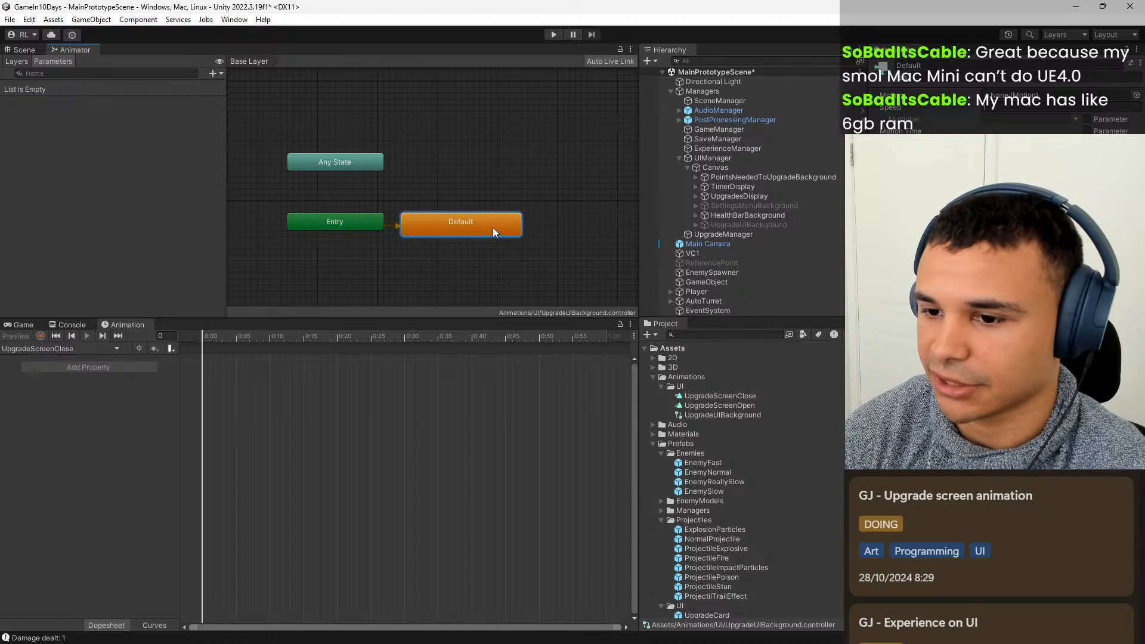
pyautogui.moveTo(496, 248); pyautogui.dragTo(424, 218, button='middle')
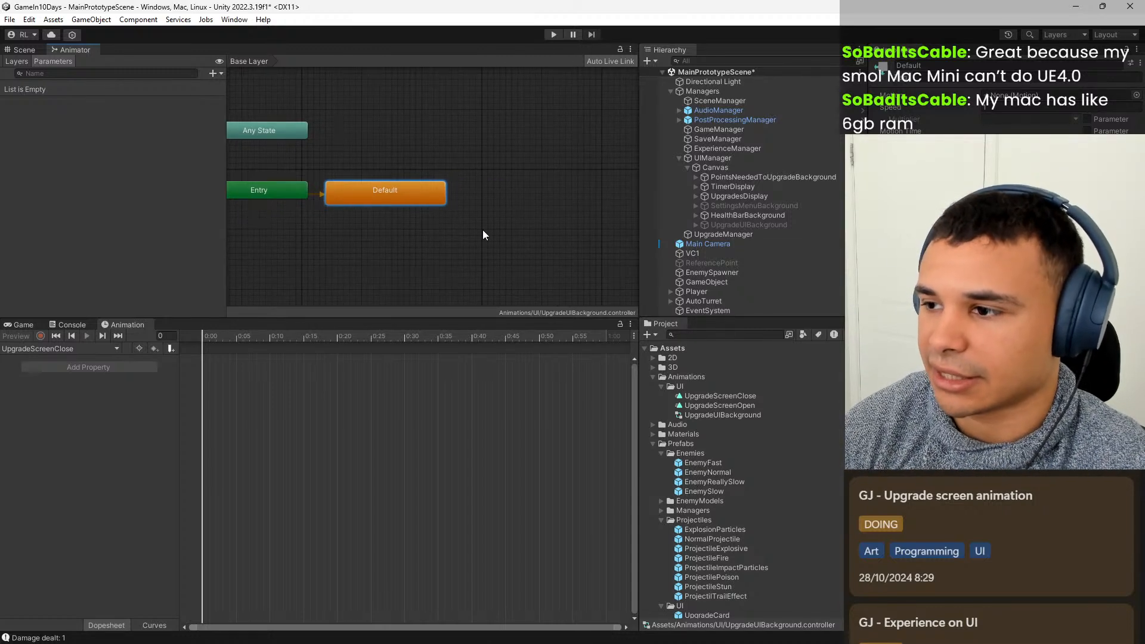
pyautogui.click(467, 216)
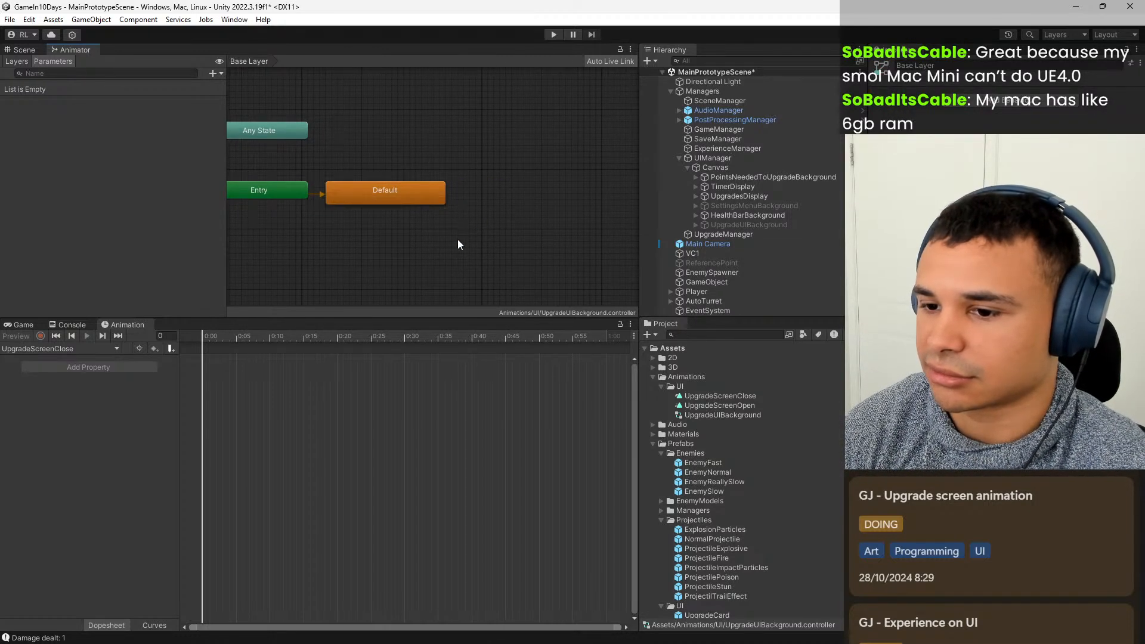
pyautogui.rightClick(456, 238)
pyautogui.click(454, 201)
pyautogui.moveTo(407, 196)
pyautogui.mouseDown()
pyautogui.moveTo(411, 168)
pyautogui.moveTo(403, 197)
pyautogui.mouseUp()
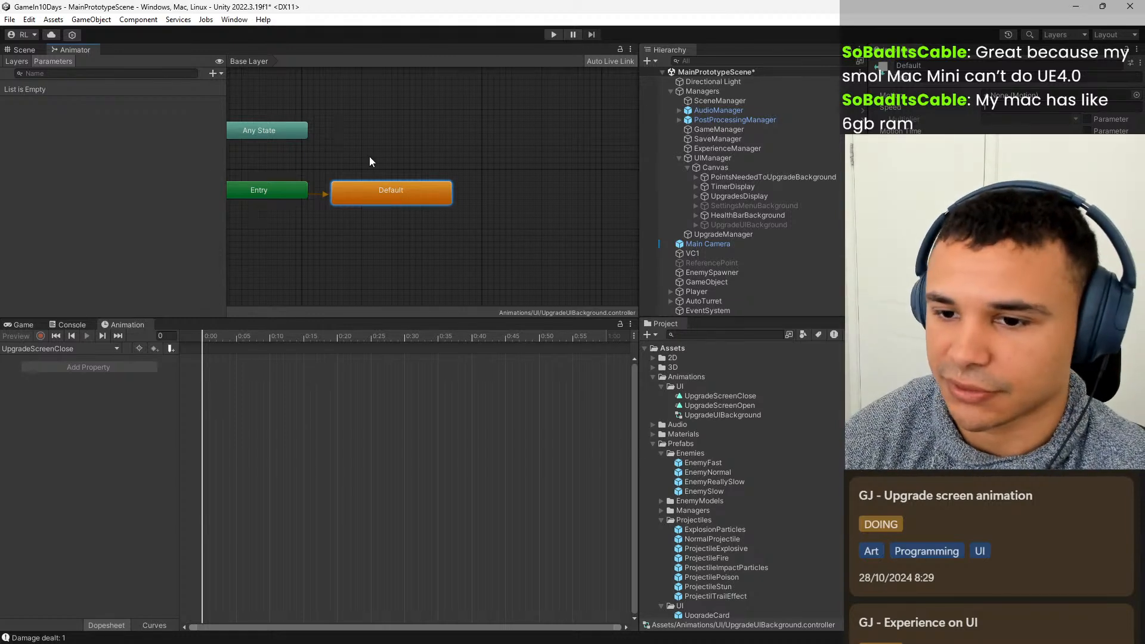
pyautogui.moveTo(372, 157); pyautogui.dragTo(467, 159, button='middle')
pyautogui.click(537, 191)
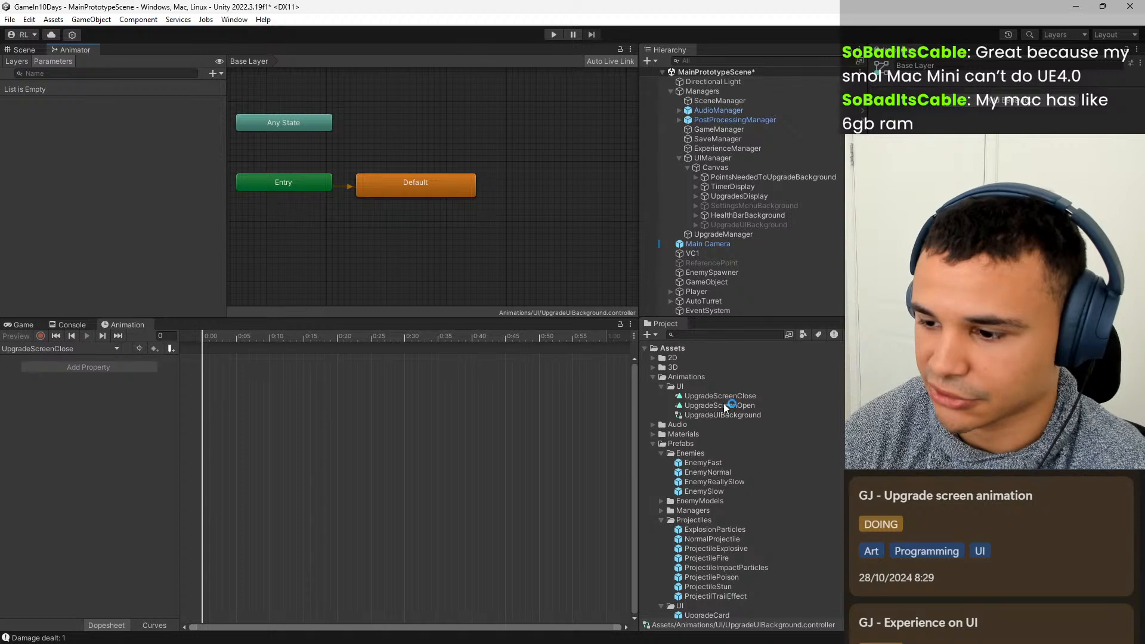
# Add the UpgradeScreenClose and UpgradeScreenOpen clips to the Animator graph as states, placing them above and below Default.
pyautogui.click(764, 395)
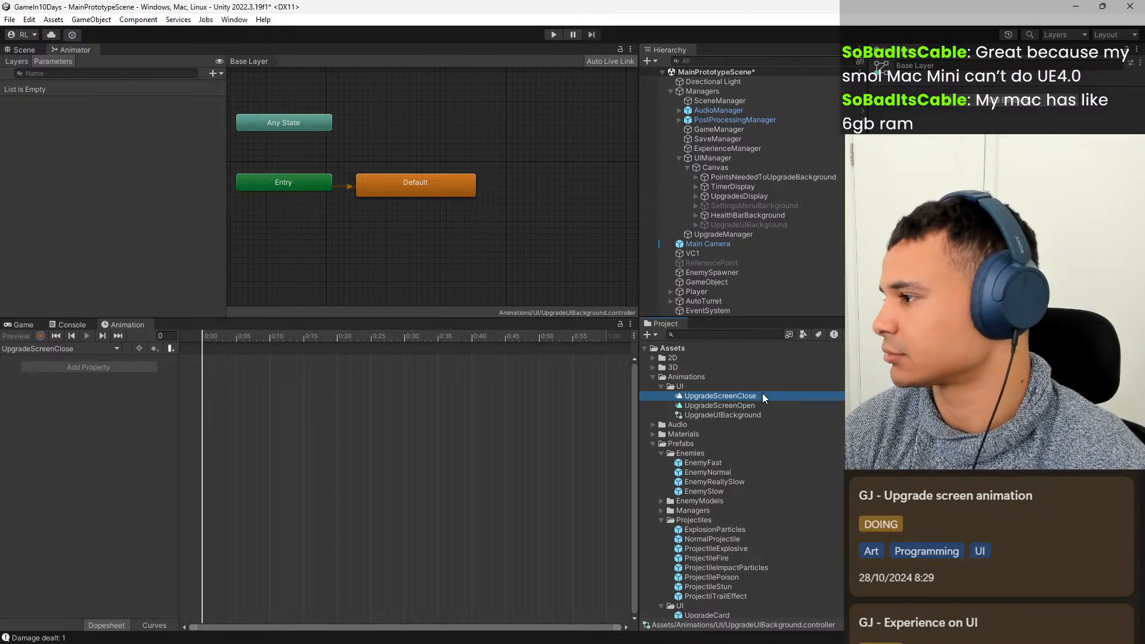
pyautogui.moveTo(762, 394); pyautogui.dragTo(441, 139)
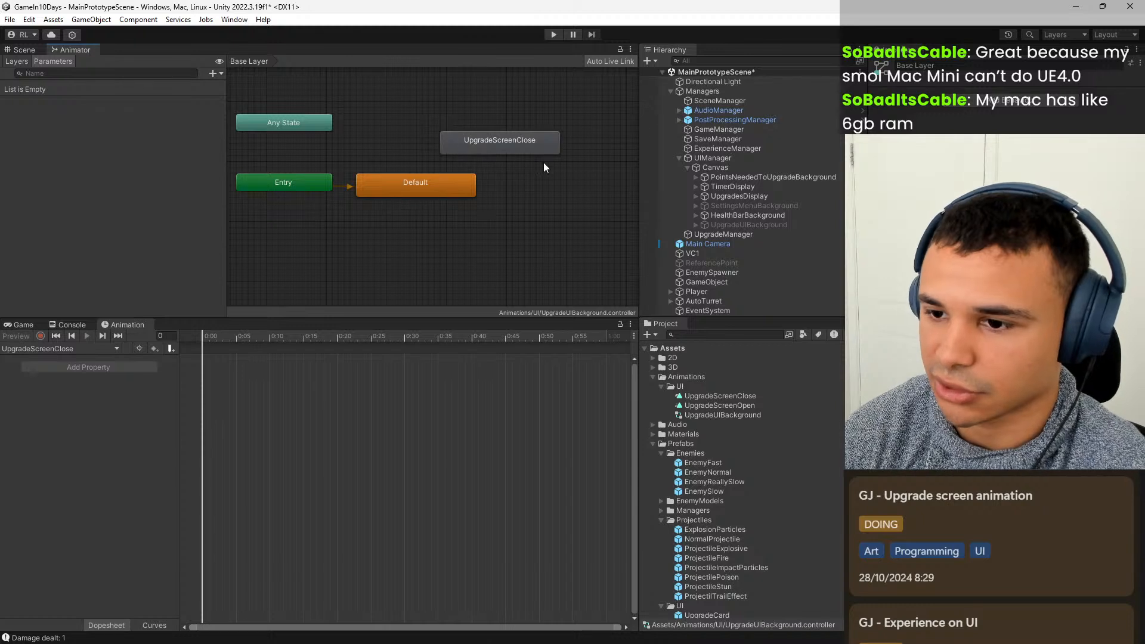
pyautogui.moveTo(756, 406); pyautogui.dragTo(534, 230)
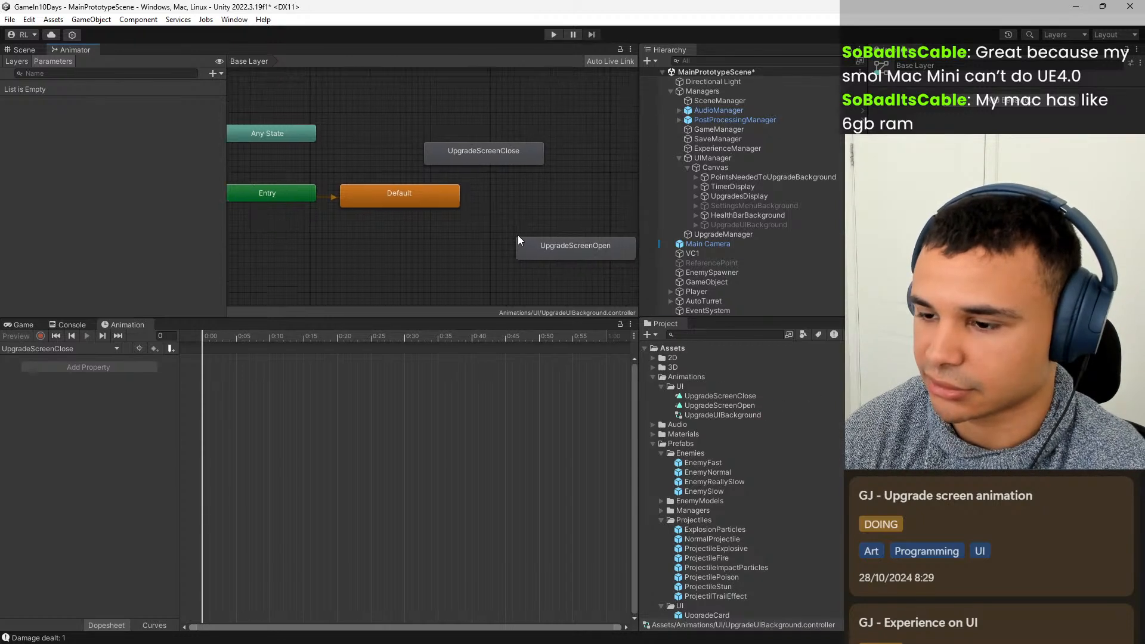
pyautogui.scroll(3, 500, 244)
pyautogui.scroll(-3, 446, 227)
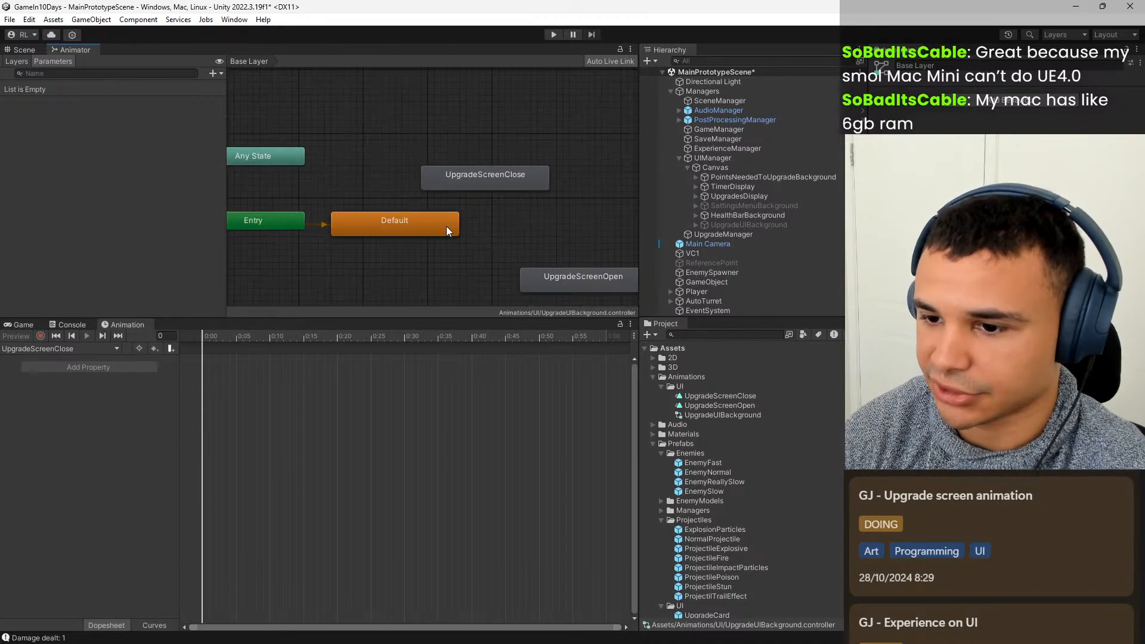
pyautogui.scroll(2, 469, 220)
pyautogui.scroll(-2, 455, 224)
pyautogui.click(410, 224)
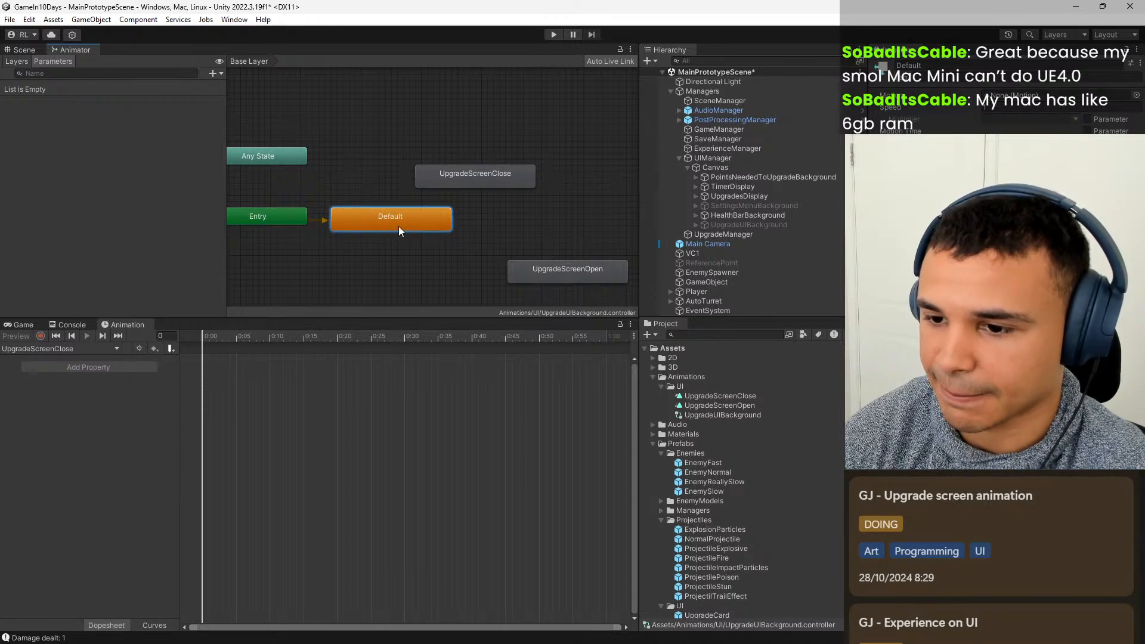
pyautogui.rightClick(350, 256)
pyautogui.moveTo(439, 263)
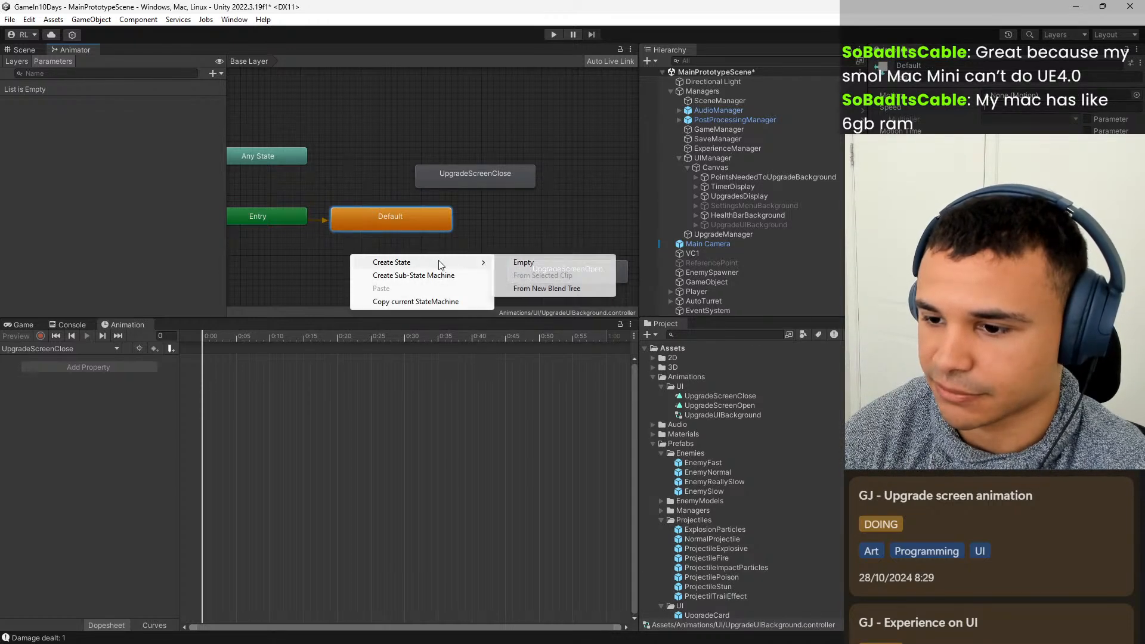
pyautogui.click(529, 264)
pyautogui.click(417, 266)
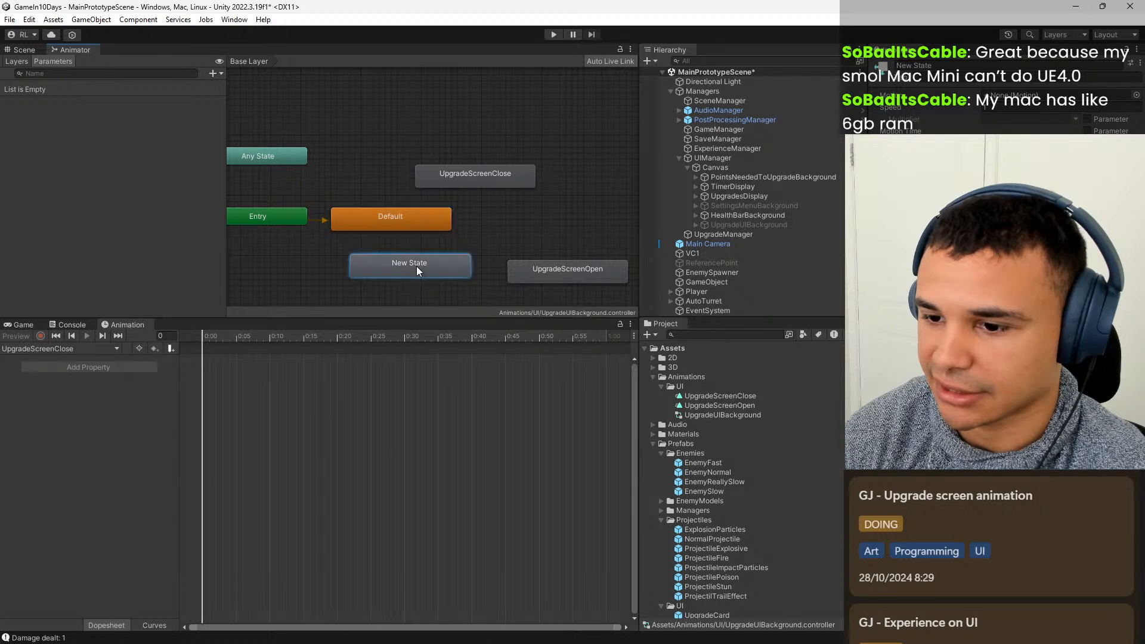
pyautogui.rightClick(425, 263)
pyautogui.click(481, 324)
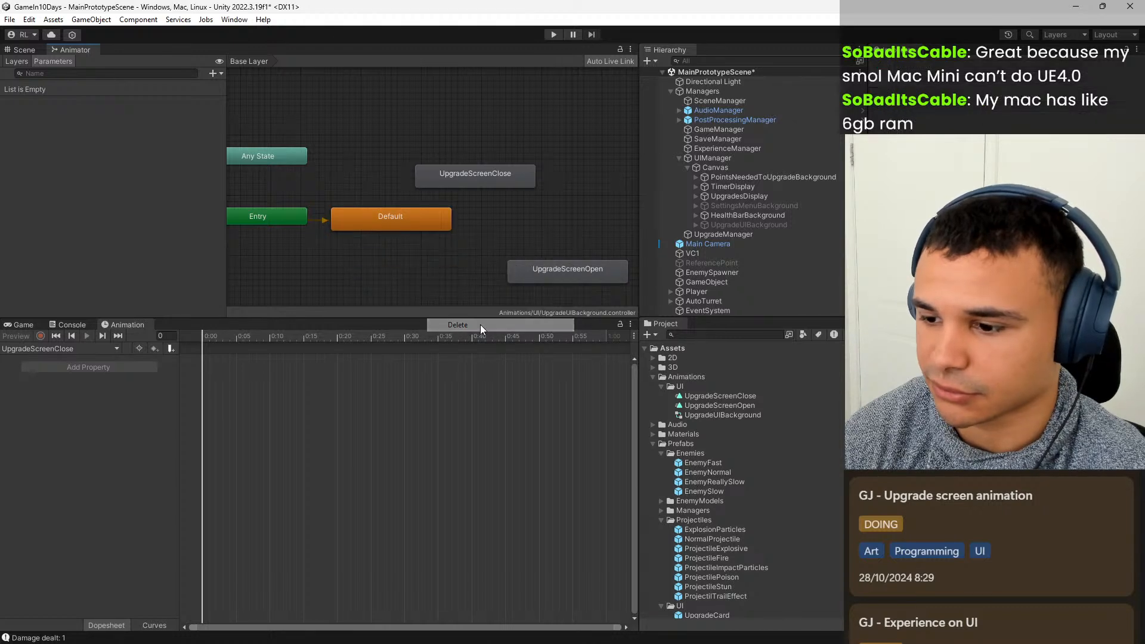
# Duplicate the UpgradeScreenClose animation clip and rename the copy USClosed.
pyautogui.click(753, 402)
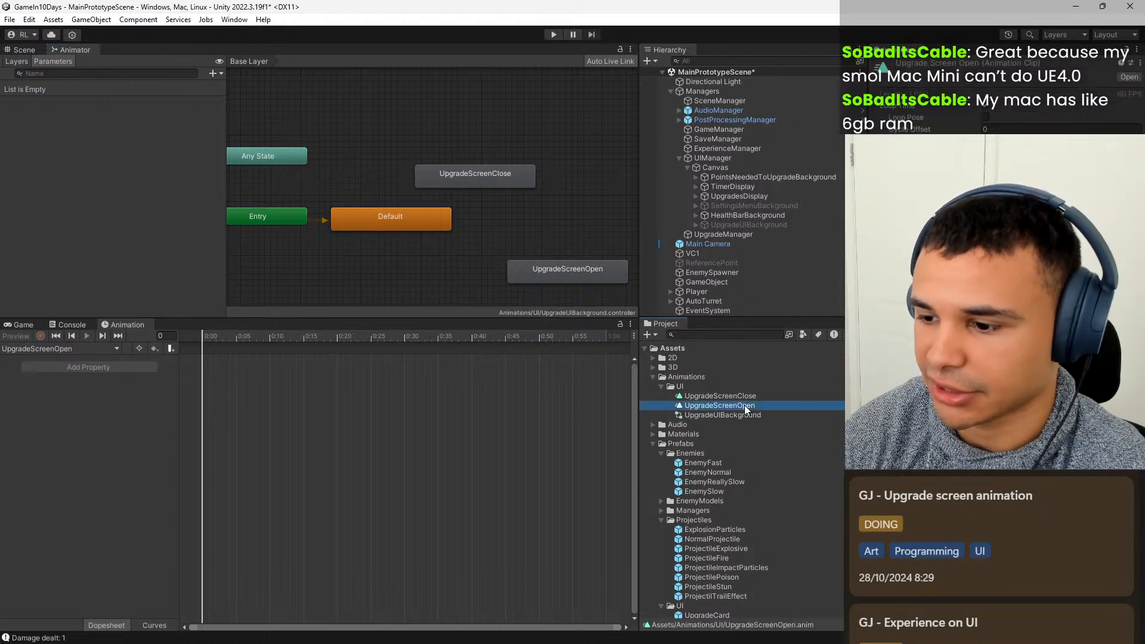
pyautogui.click(751, 395)
pyautogui.rightClick(751, 395)
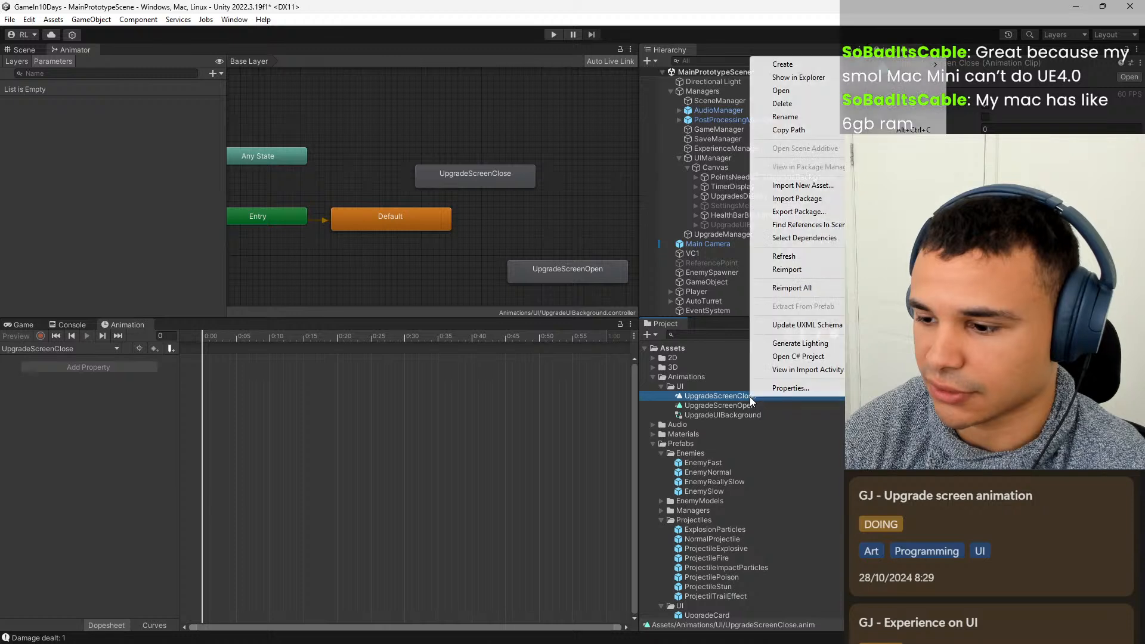
pyautogui.click(716, 394)
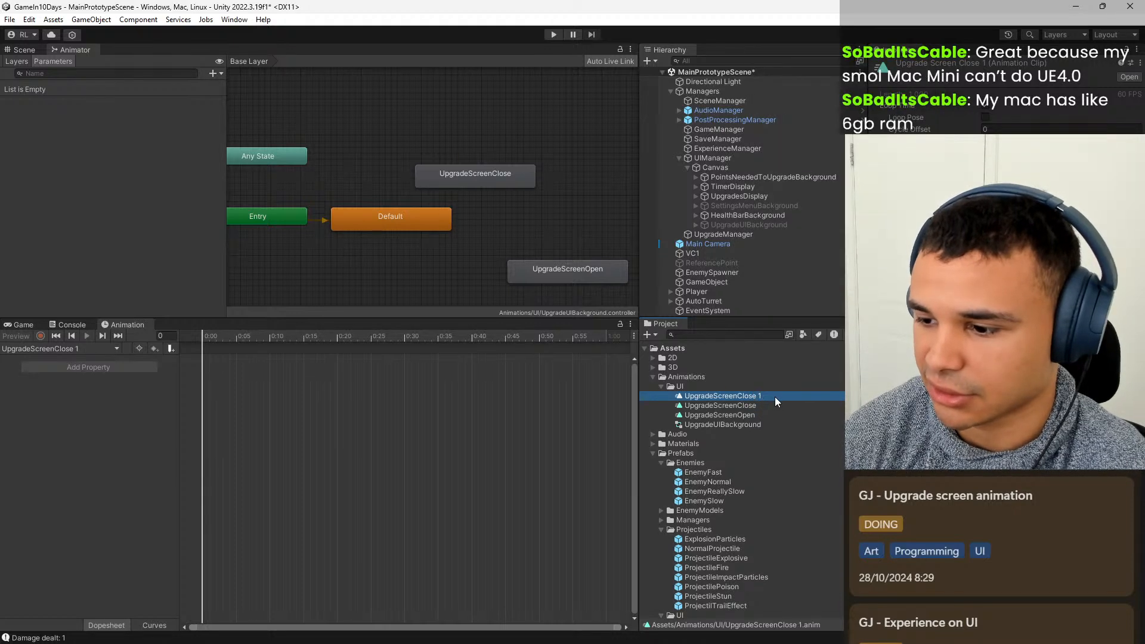
pyautogui.press('BackSpace')
pyautogui.press('BackSpace')
pyautogui.write('deScreenClosed')
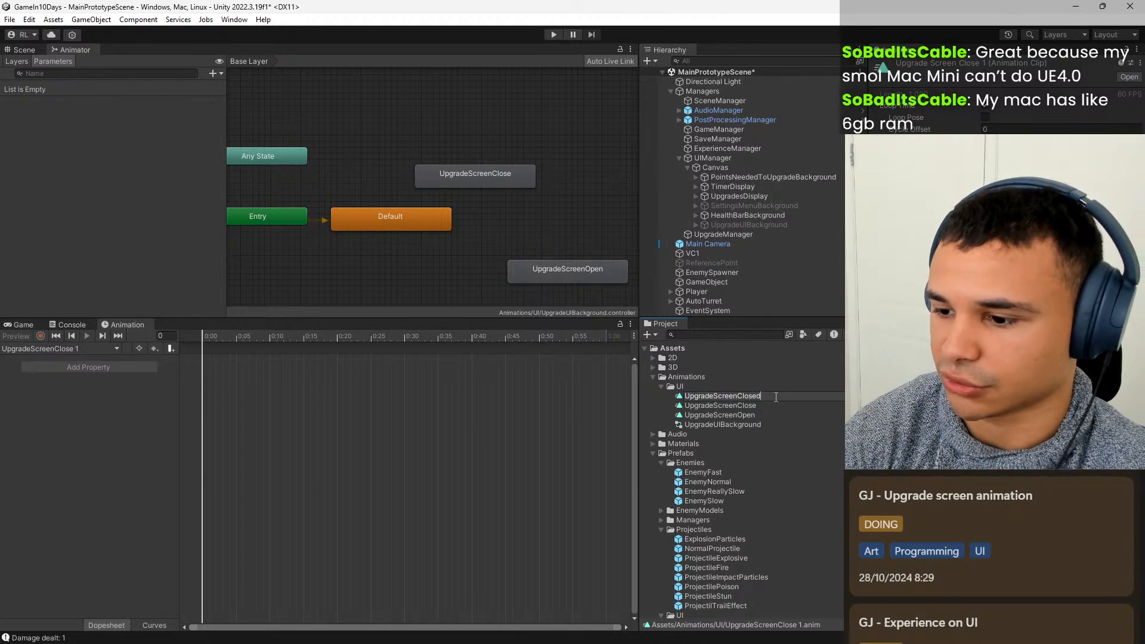
pyautogui.press('Left')
pyautogui.press('Left')
pyautogui.press('Left')
pyautogui.press('Left')
pyautogui.press('Left')
pyautogui.press('Left')
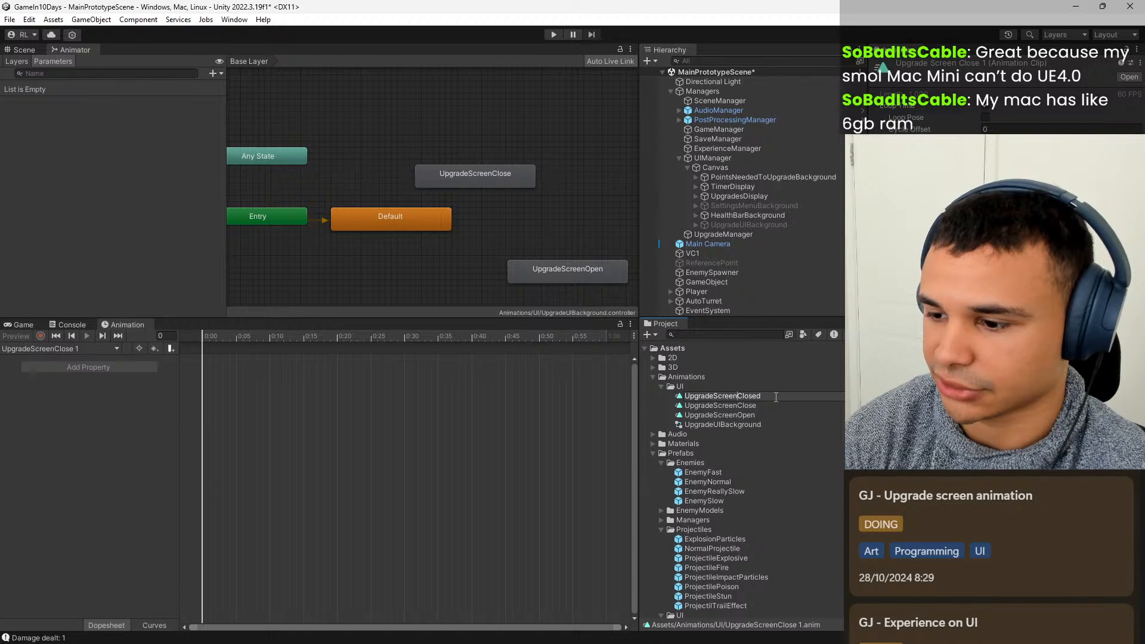
pyautogui.hotkey('ctrl', 'BackSpace')
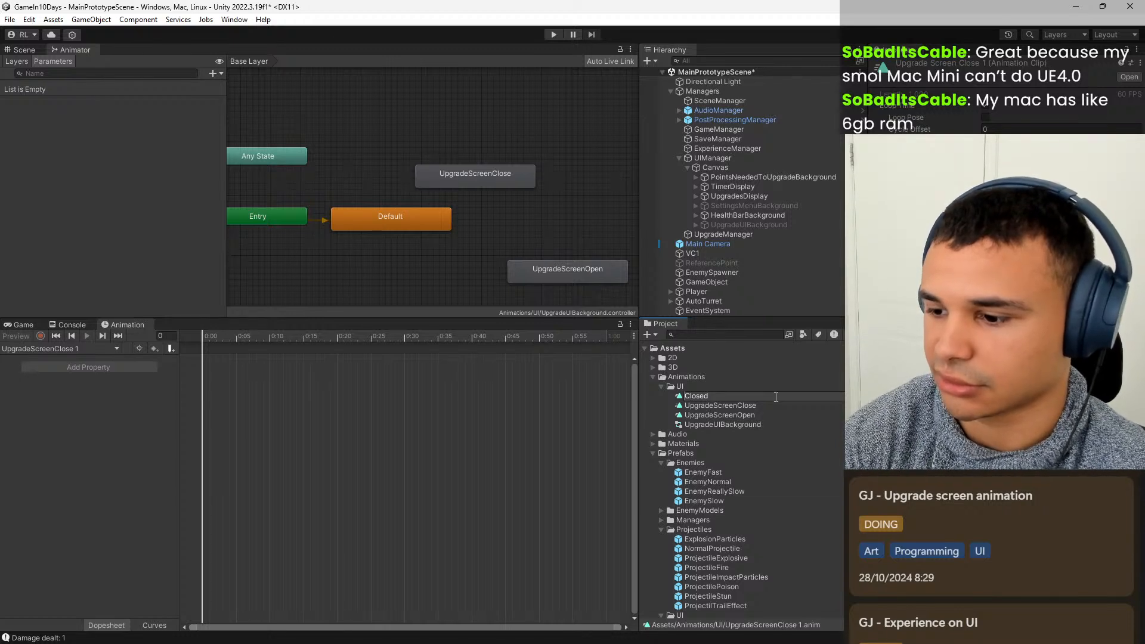
pyautogui.write('US')
pyautogui.press('Return')
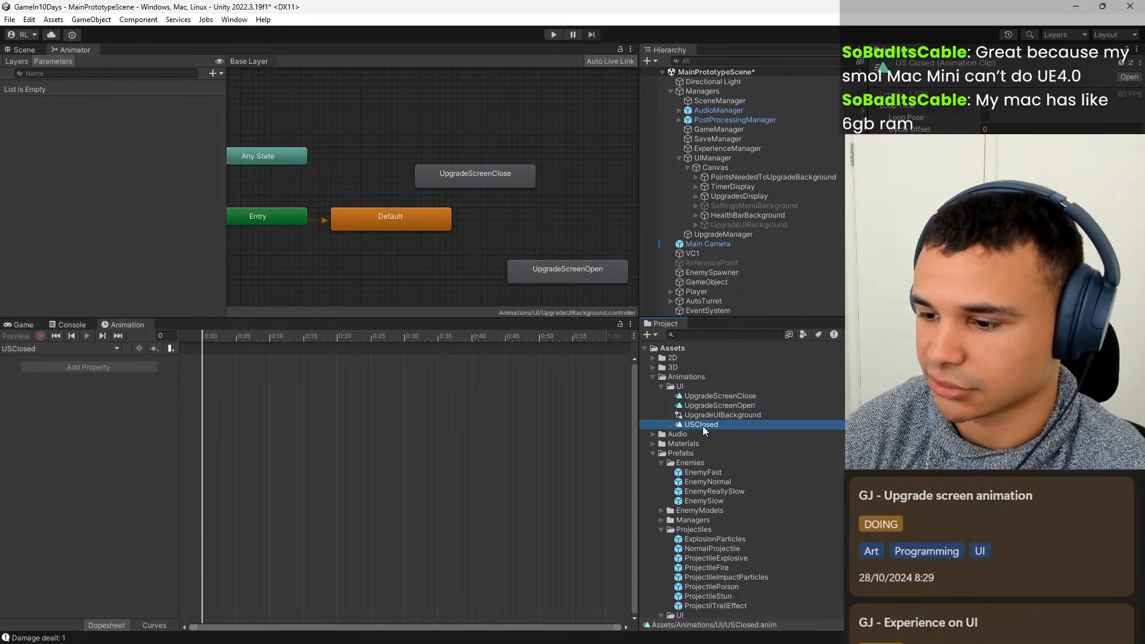
# Add the USClosed clip to the Animator graph below Default, and move UpgradeScreenOpen and UpgradeScreenClose above Default.
pyautogui.moveTo(702, 426); pyautogui.dragTo(380, 216)
pyautogui.moveTo(382, 258); pyautogui.dragTo(376, 257)
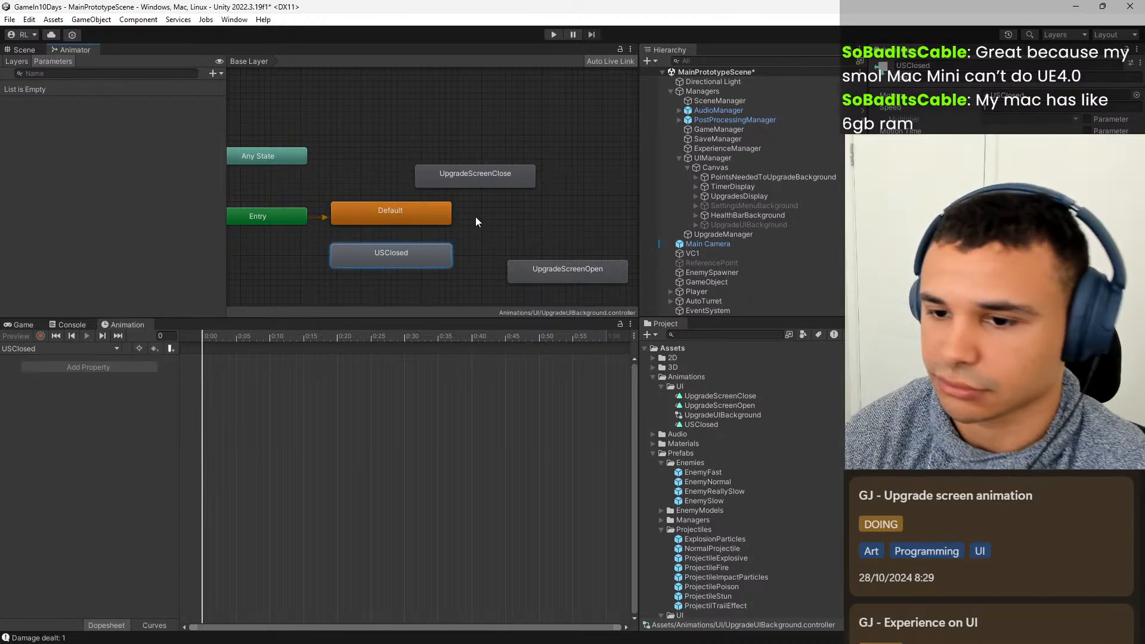
pyautogui.scroll(-1, 531, 210)
pyautogui.scroll(1, 528, 196)
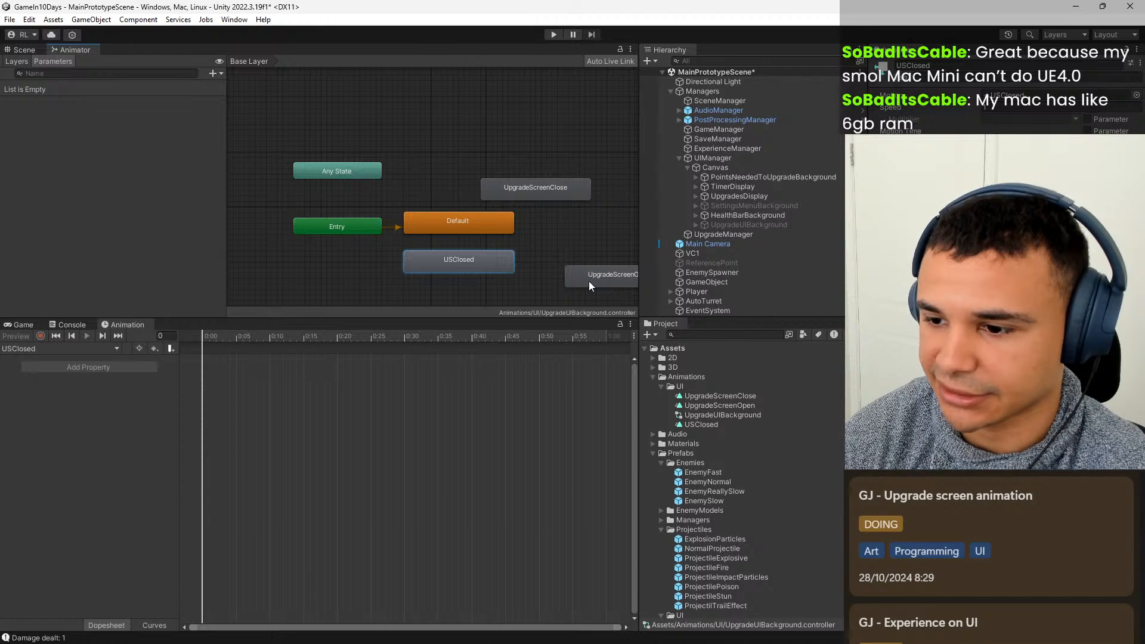
pyautogui.moveTo(590, 277); pyautogui.dragTo(526, 195)
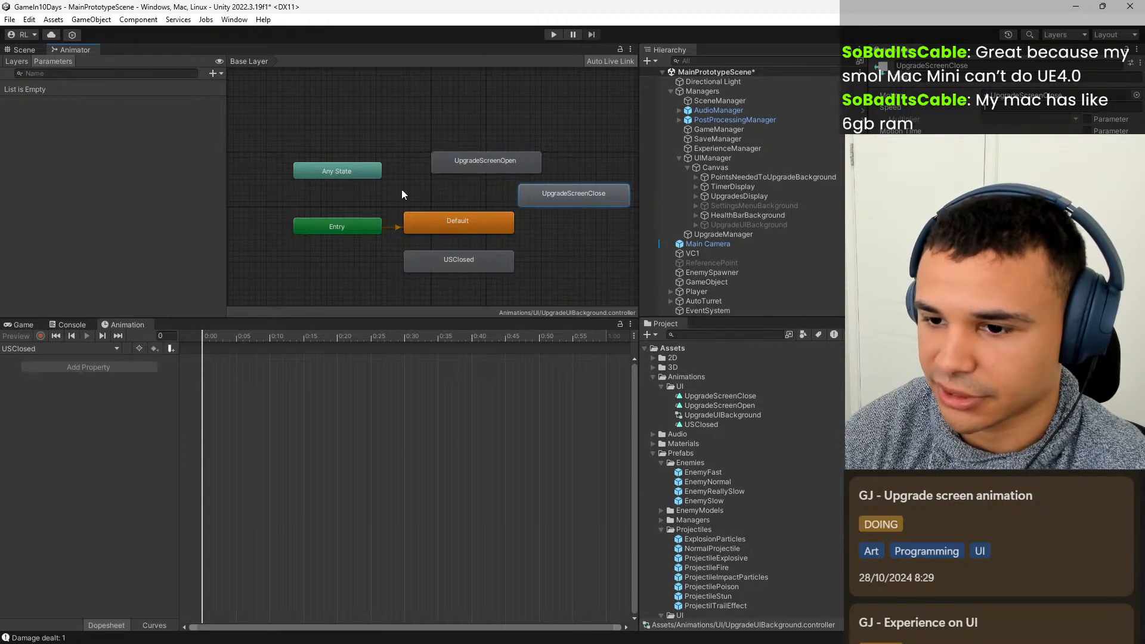
# Create transitions from Any State to UpgradeScreenOpen and from UpgradeScreenOpen to Default.
pyautogui.click(354, 173)
pyautogui.rightClick(355, 173)
pyautogui.click(401, 182)
pyautogui.click(474, 167)
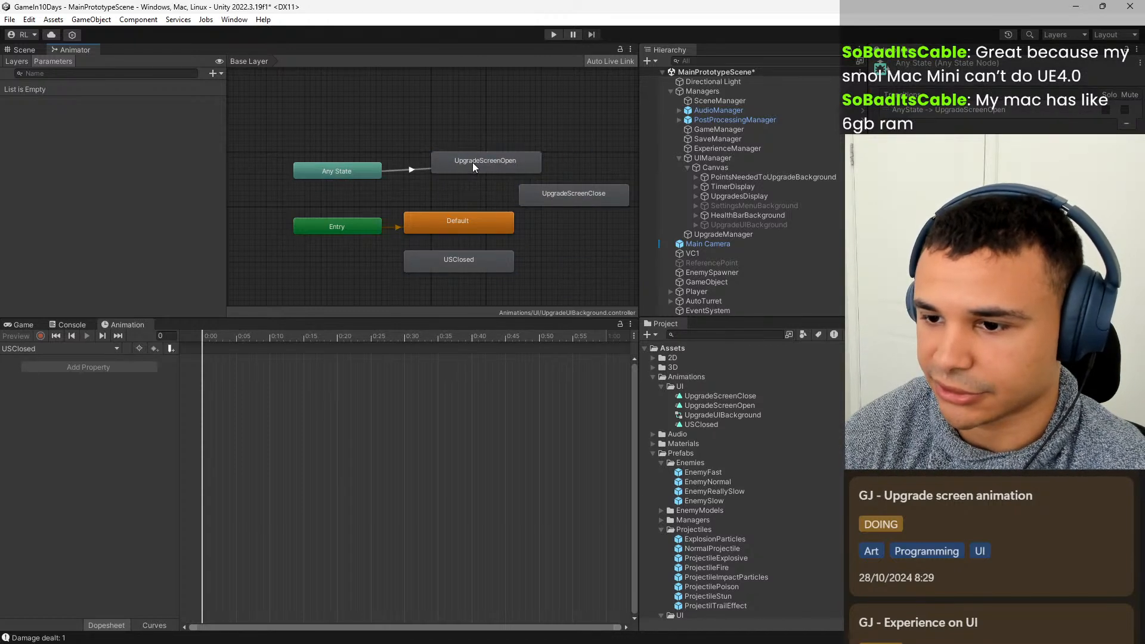
pyautogui.rightClick(508, 166)
pyautogui.click(534, 172)
pyautogui.click(478, 232)
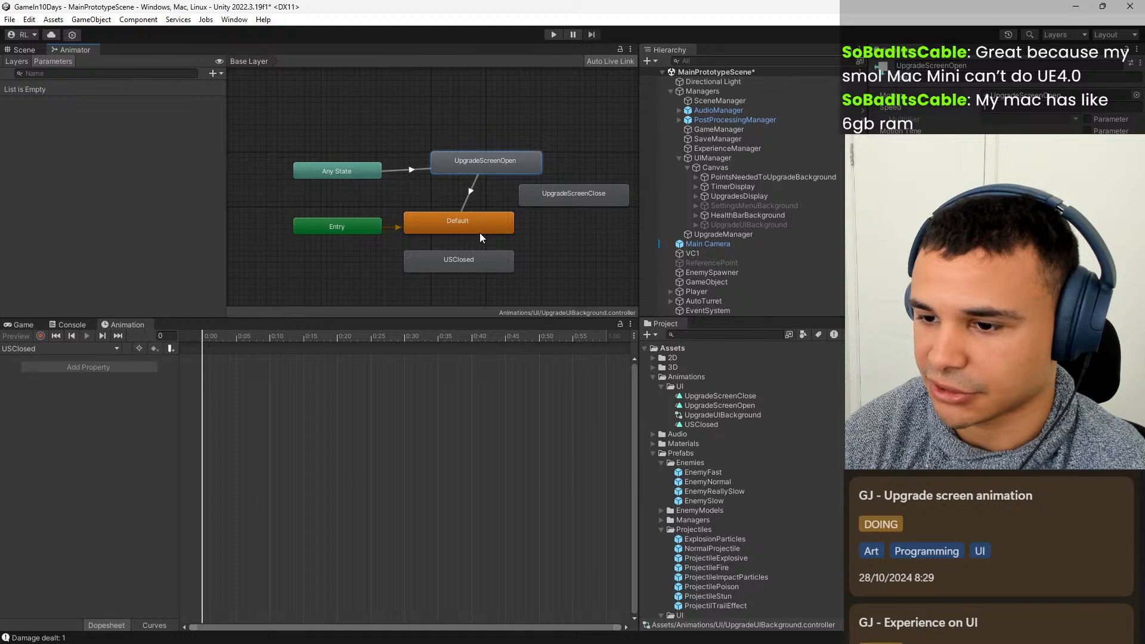
# Rearrange the Animator graph with USClosed beside Default, UpgradeScreenOpen higher above Default, and UpgradeScreenClose above USClosed.
pyautogui.click(577, 235)
pyautogui.moveTo(578, 235); pyautogui.dragTo(538, 213, button='middle')
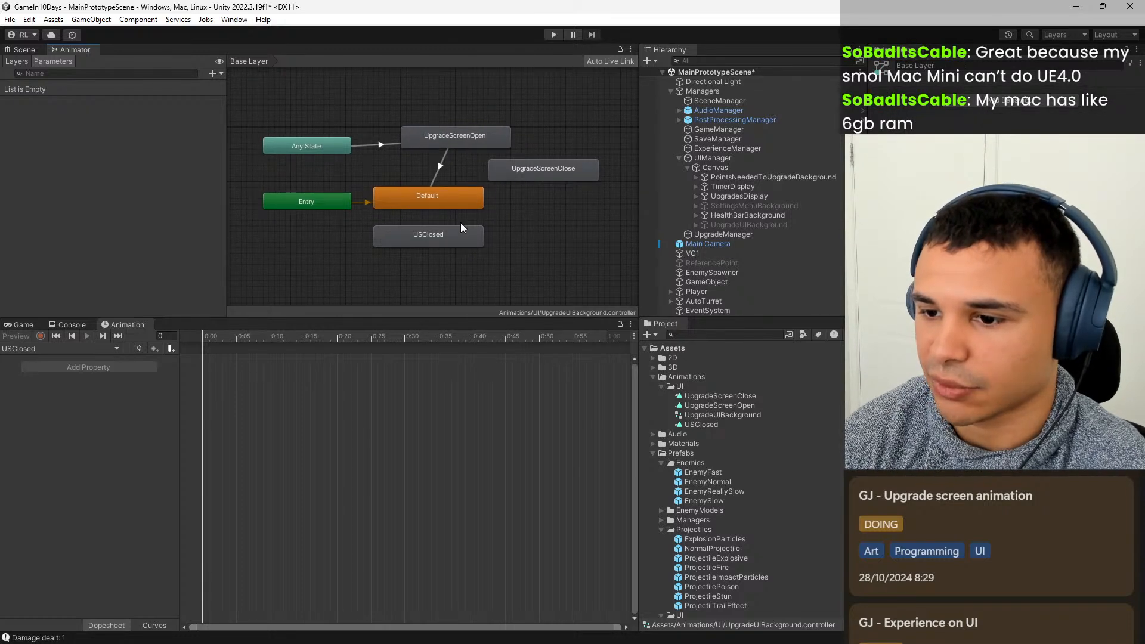
pyautogui.moveTo(461, 227); pyautogui.dragTo(592, 195)
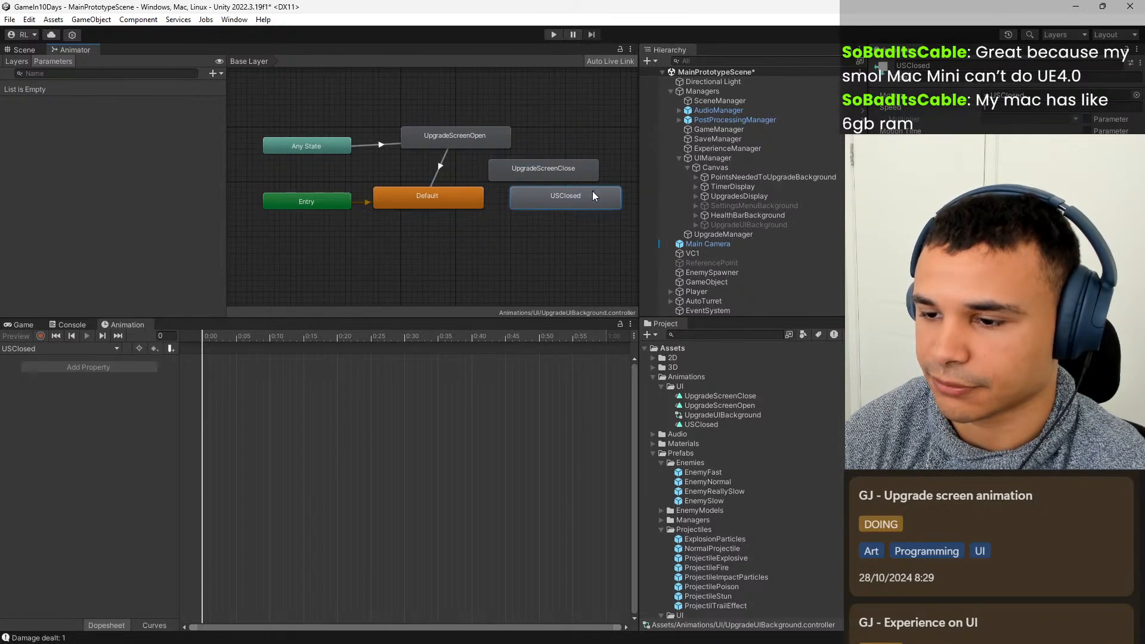
pyautogui.moveTo(457, 142); pyautogui.dragTo(441, 97)
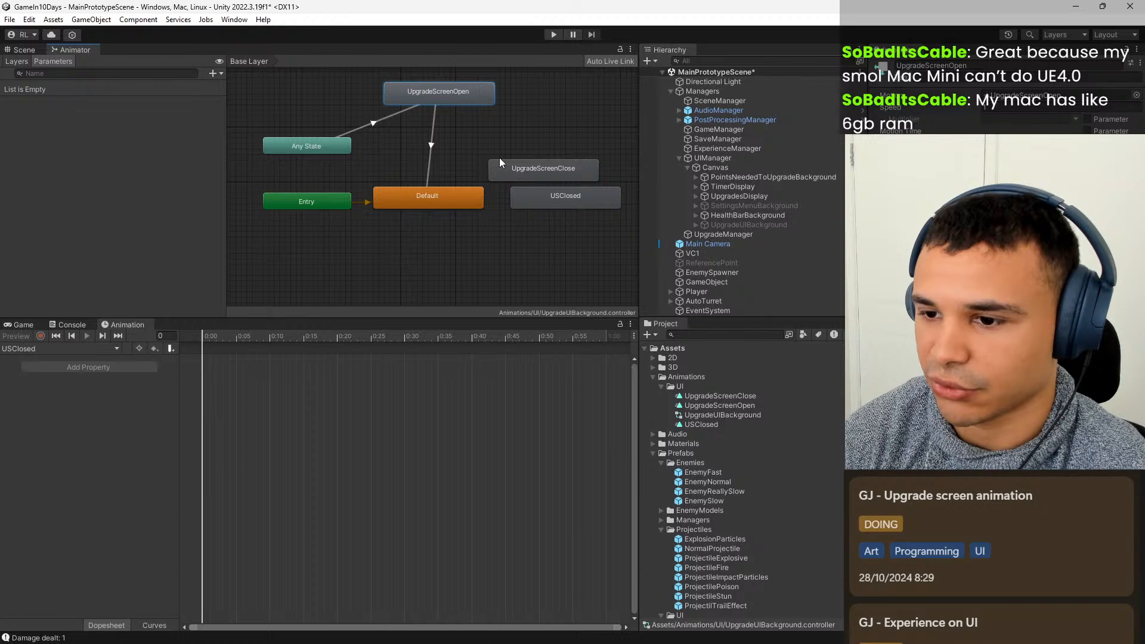
pyautogui.moveTo(537, 162); pyautogui.dragTo(559, 110)
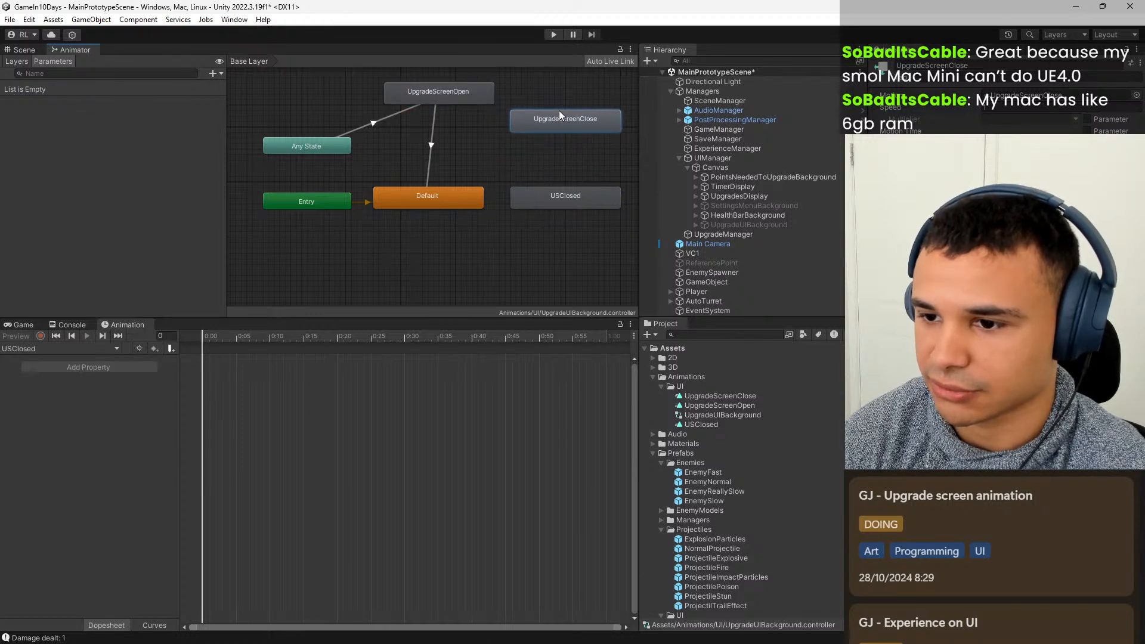
# Create transitions from Any State to UpgradeScreenClose and from UpgradeScreenClose to USClosed.
pyautogui.rightClick(324, 152)
pyautogui.click(411, 160)
pyautogui.click(564, 114)
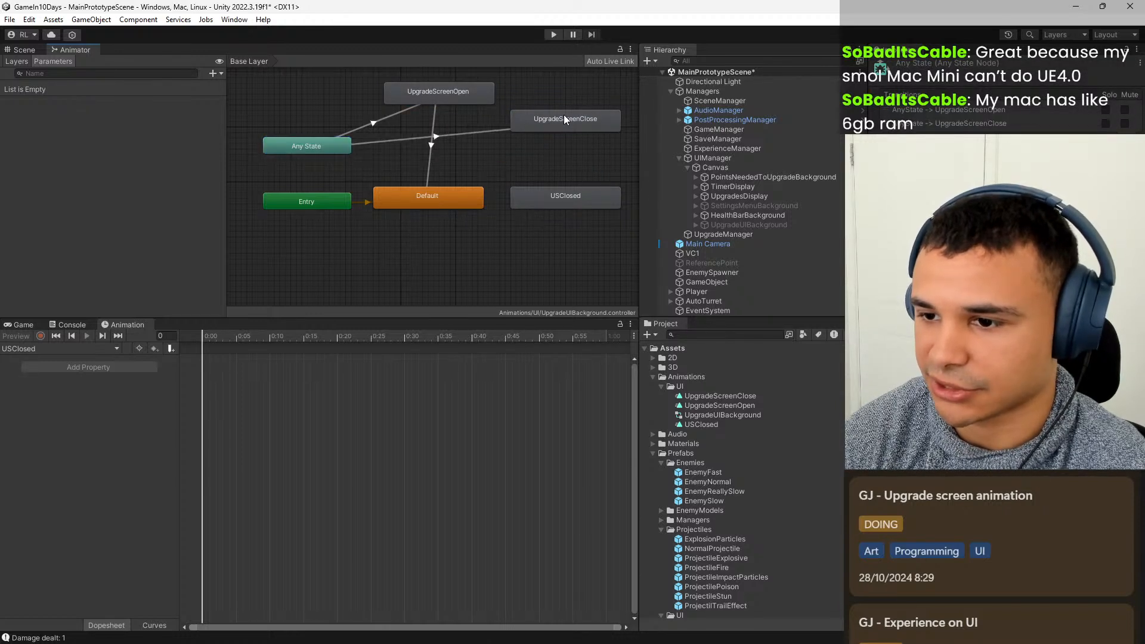
pyautogui.click(562, 119)
pyautogui.rightClick(559, 122)
pyautogui.click(588, 126)
pyautogui.click(566, 200)
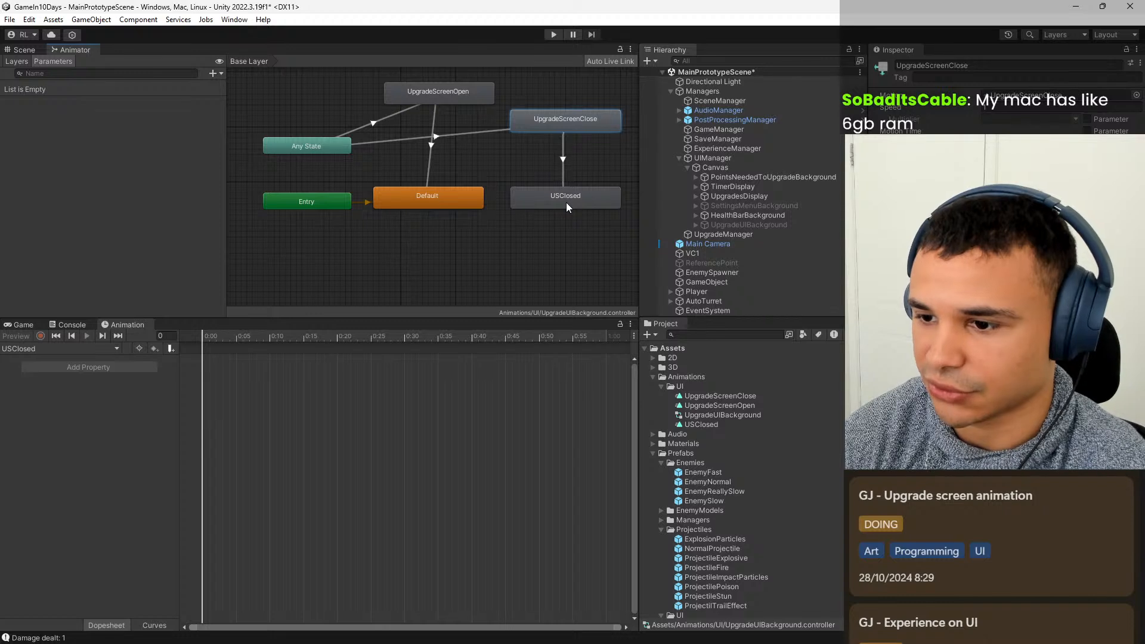
pyautogui.click(573, 245)
pyautogui.moveTo(542, 253); pyautogui.dragTo(528, 271, button='middle')
pyautogui.click(554, 230)
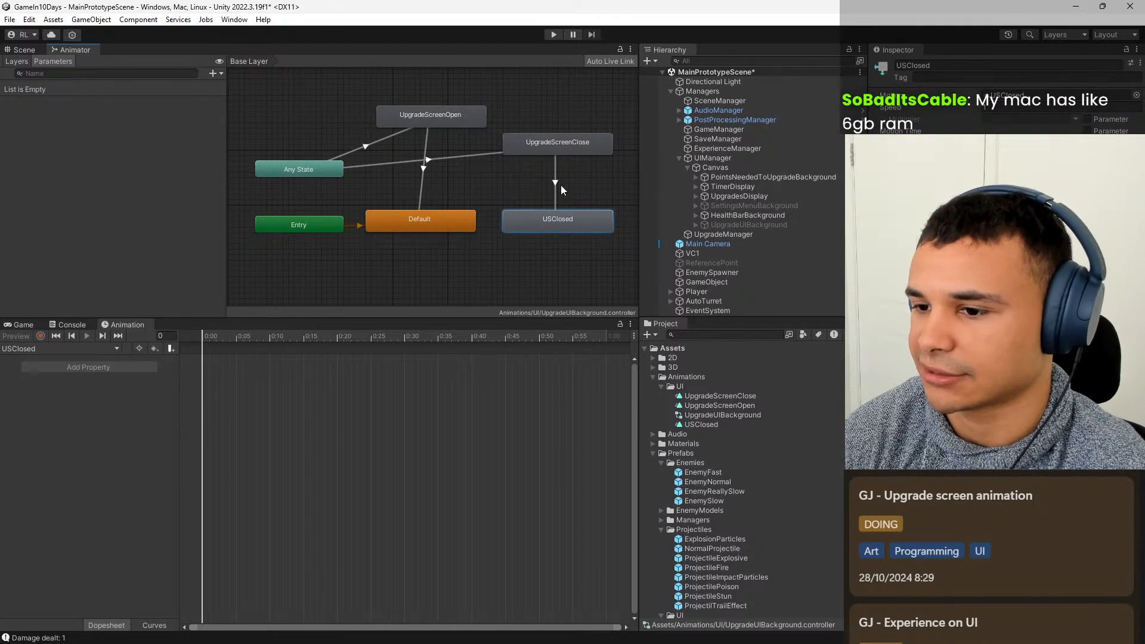
pyautogui.click(453, 288)
pyautogui.moveTo(416, 286)
pyautogui.mouseDown(button='middle')
pyautogui.moveTo(447, 286)
pyautogui.moveTo(435, 282)
pyautogui.mouseUp(button='middle')
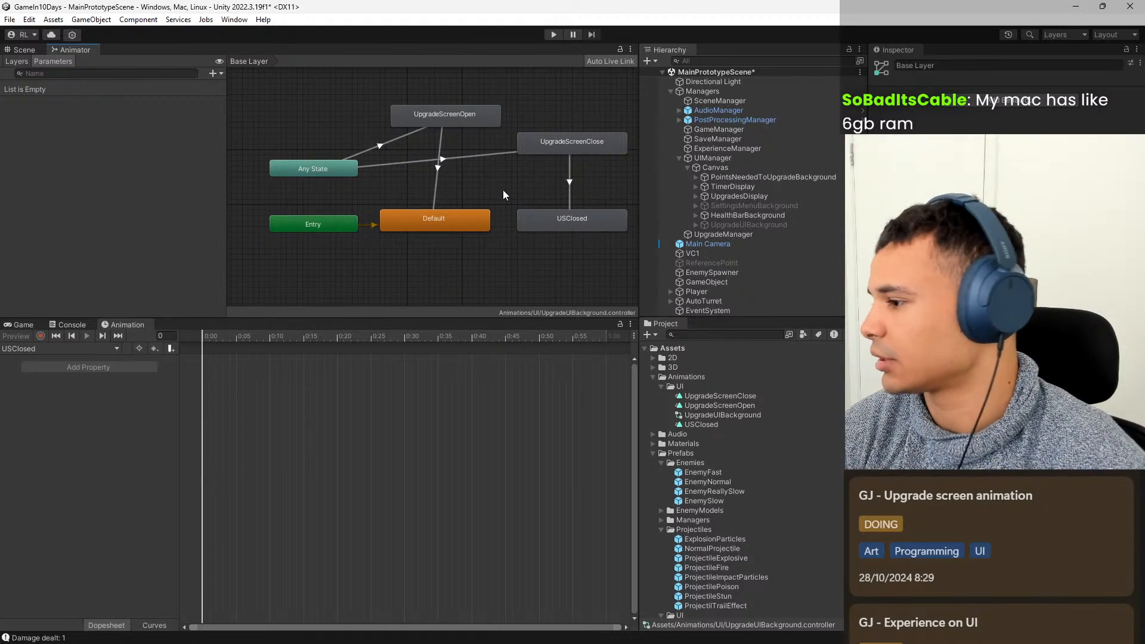
# Add two trigger parameters named Open and Close to the Animator controller.
pyautogui.click(380, 149)
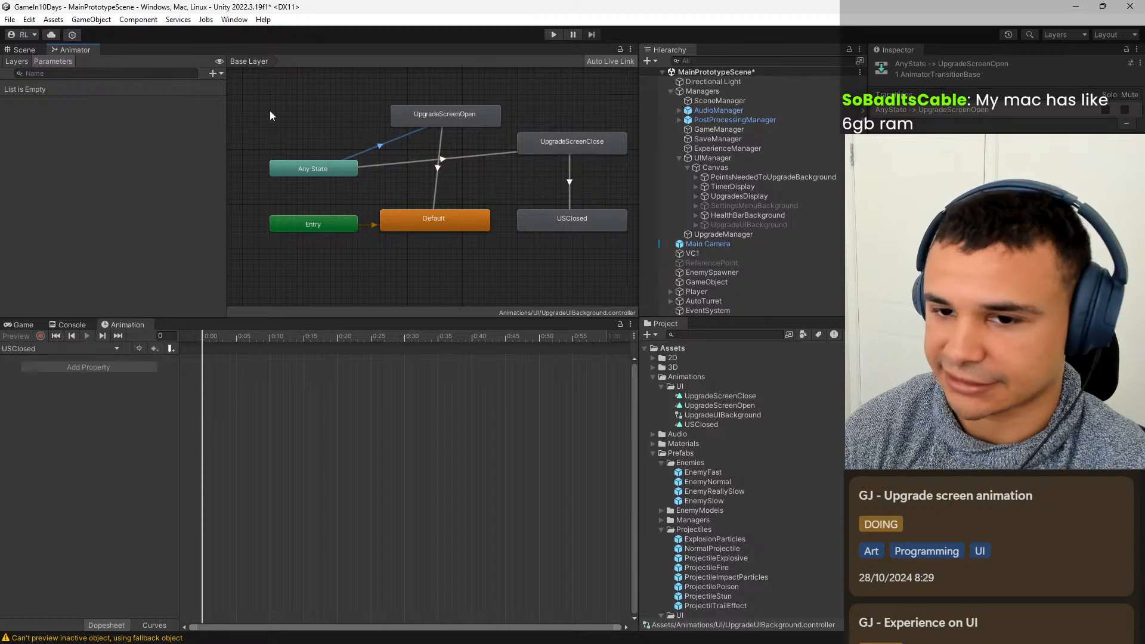
pyautogui.click(216, 77)
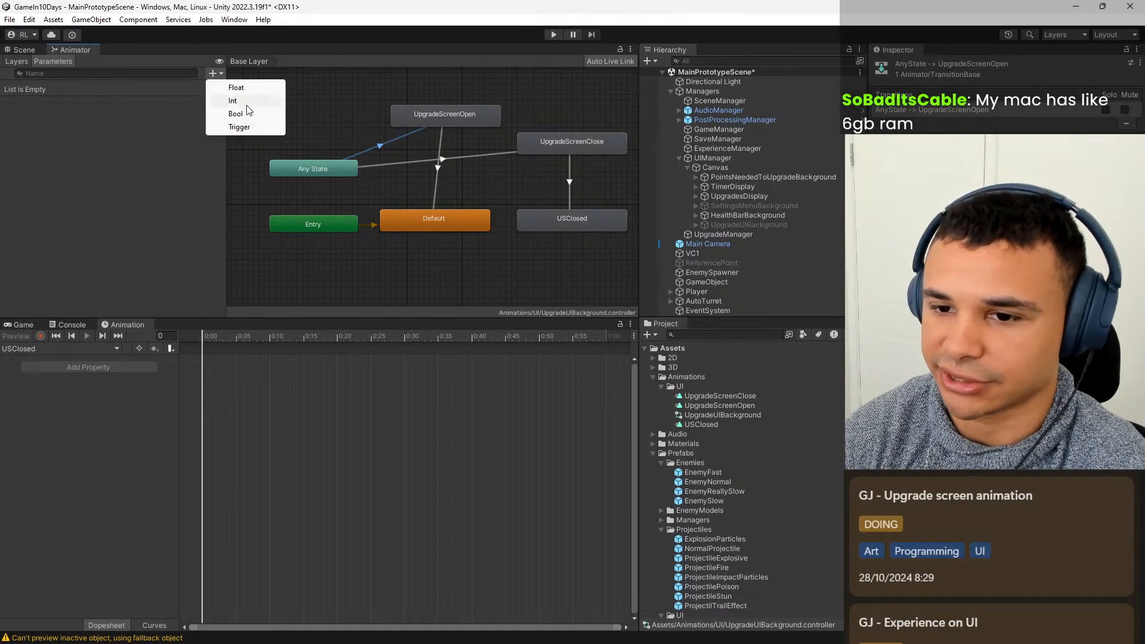
pyautogui.click(241, 126)
pyautogui.write('Open')
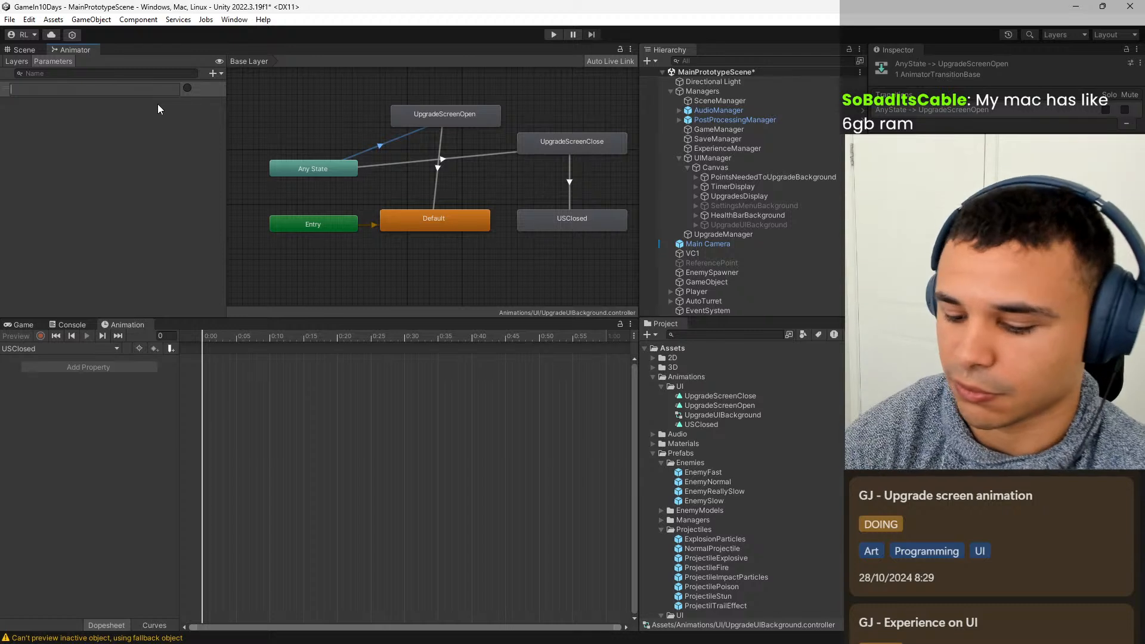
pyautogui.press('Return')
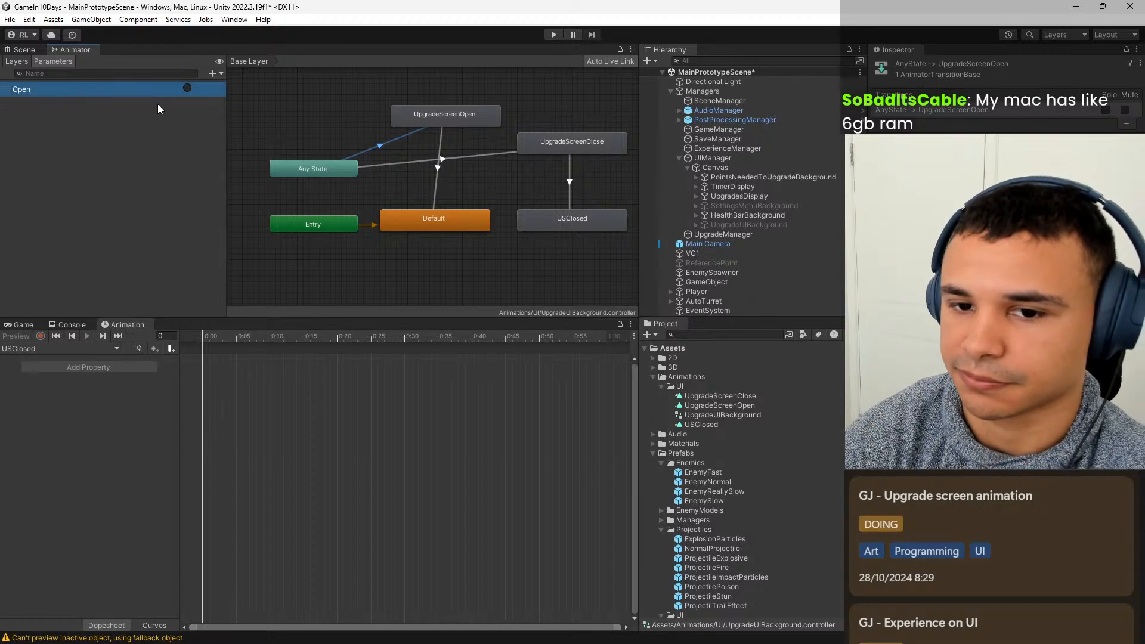
pyautogui.click(215, 73)
pyautogui.click(246, 126)
pyautogui.write('Close')
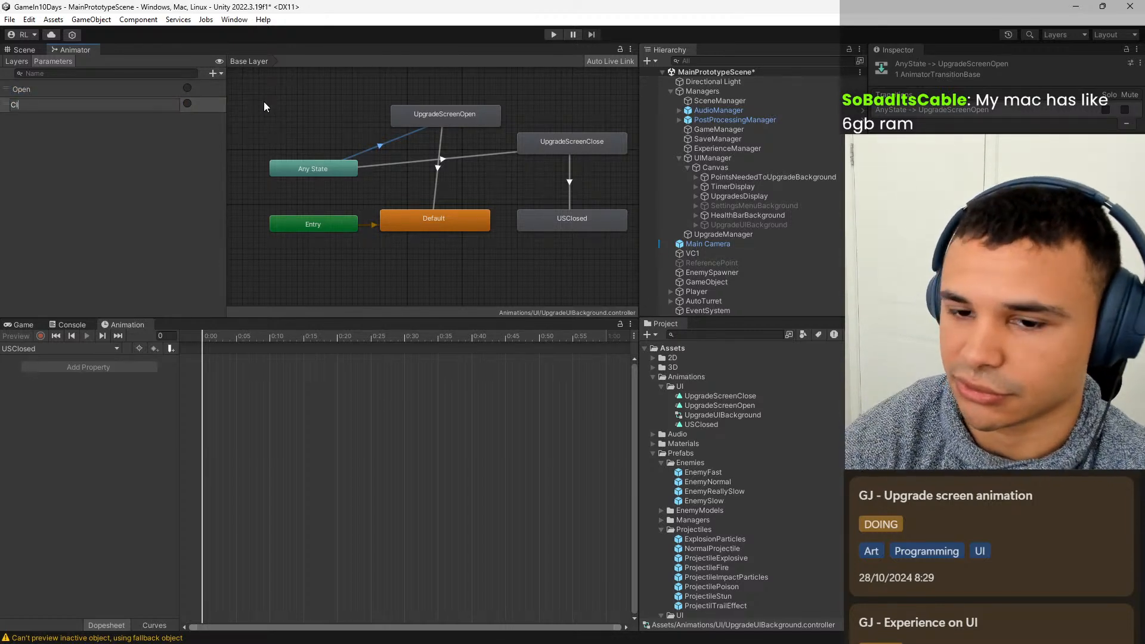
pyautogui.press('Return')
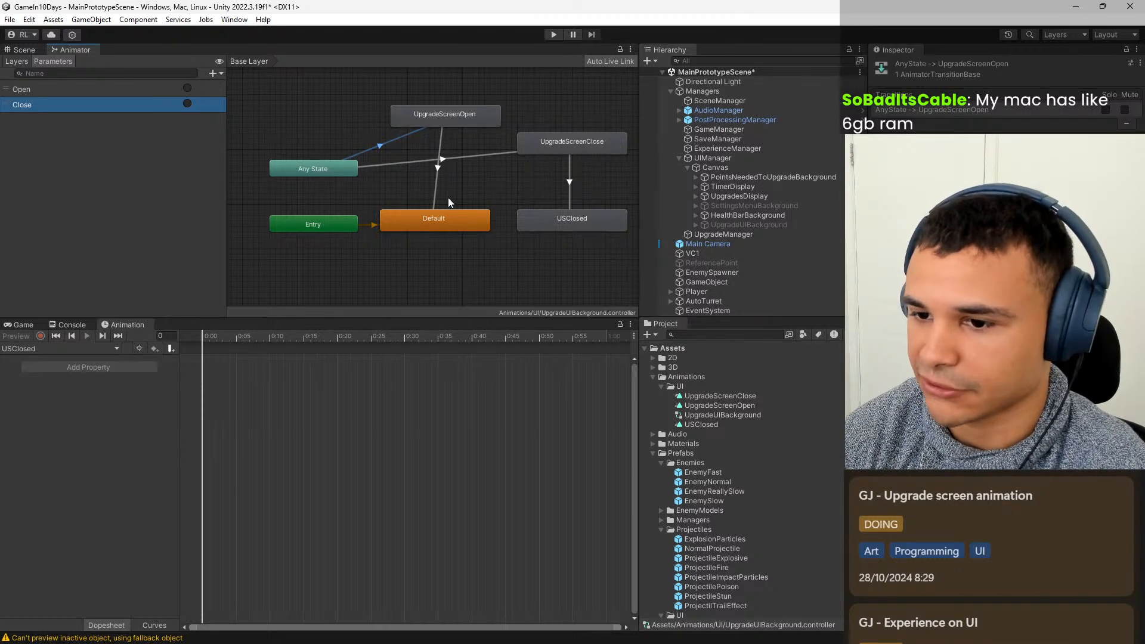
# Inspect the settings of the Animator transitions into and out of UpgradeScreenOpen and UpgradeScreenClose.
pyautogui.click(1112, 334)
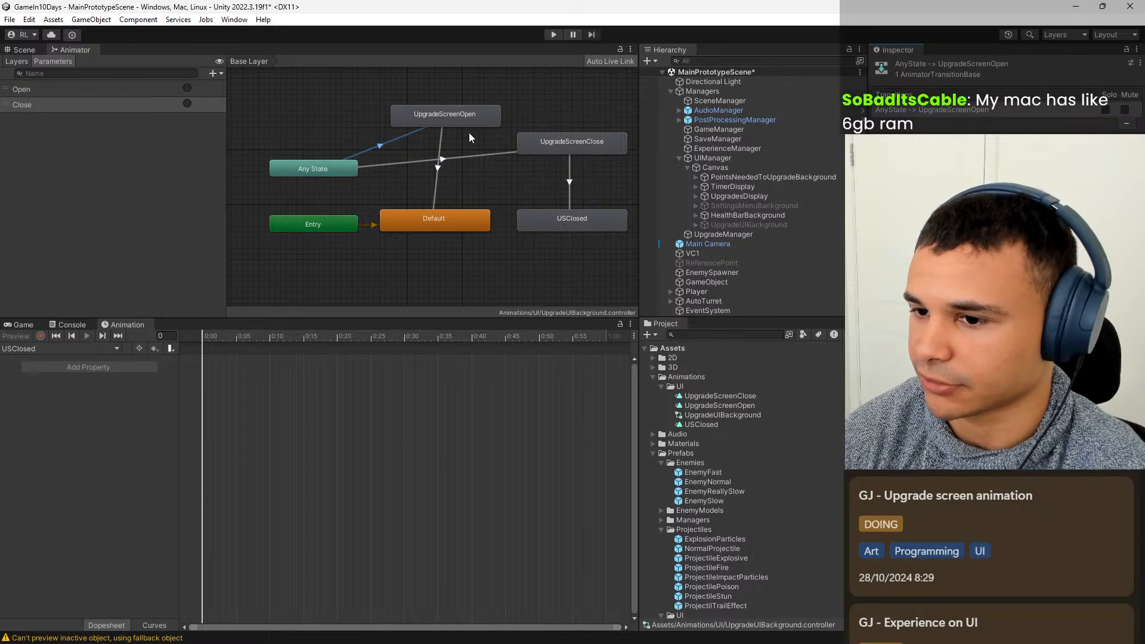
pyautogui.click(440, 143)
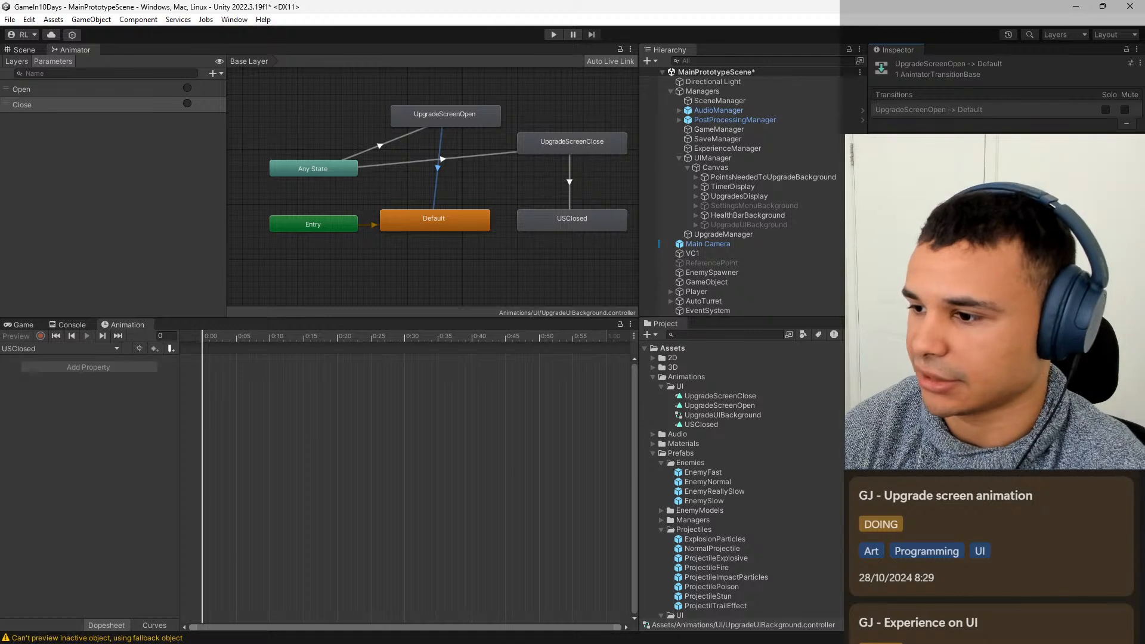
pyautogui.moveTo(488, 198); pyautogui.dragTo(441, 207, button='middle')
pyautogui.click(424, 169)
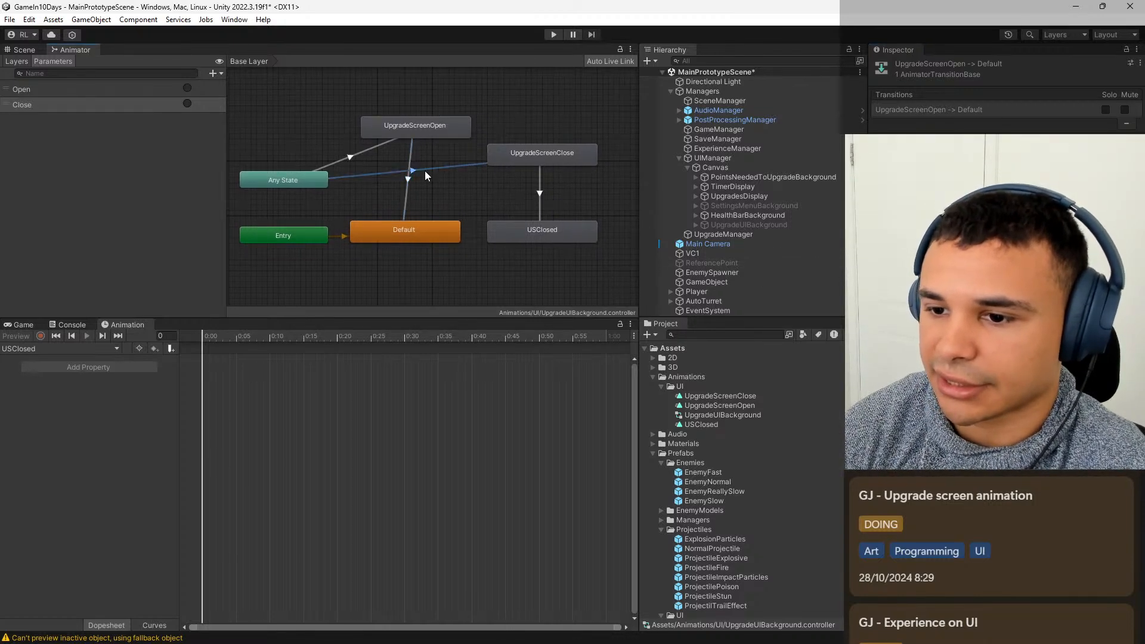
pyautogui.click(543, 161)
pyautogui.click(543, 200)
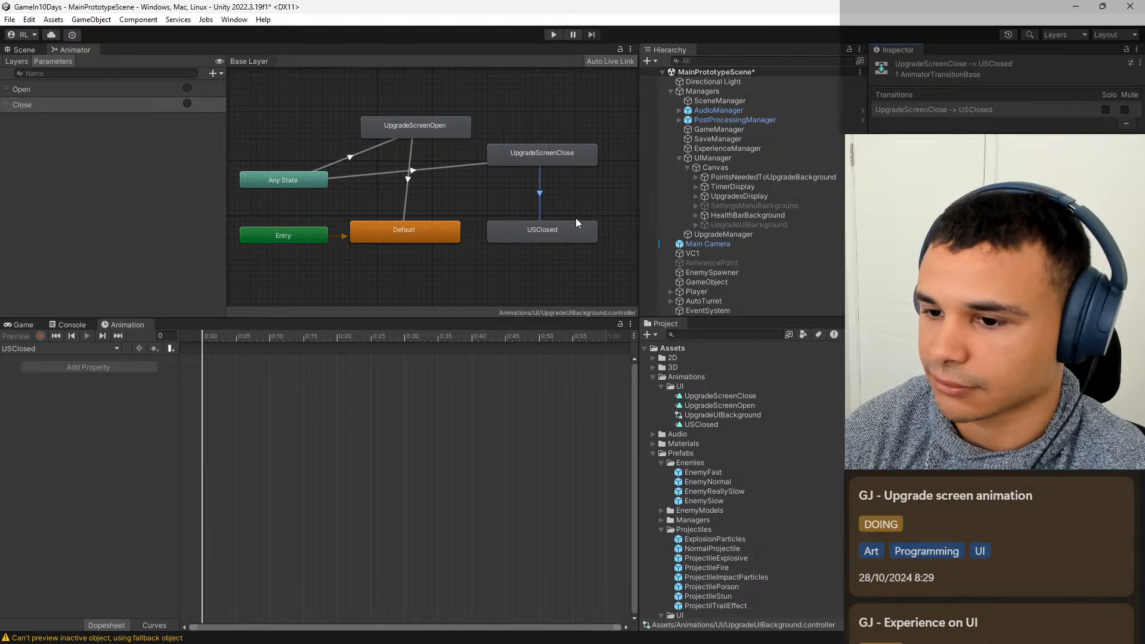
pyautogui.click(454, 168)
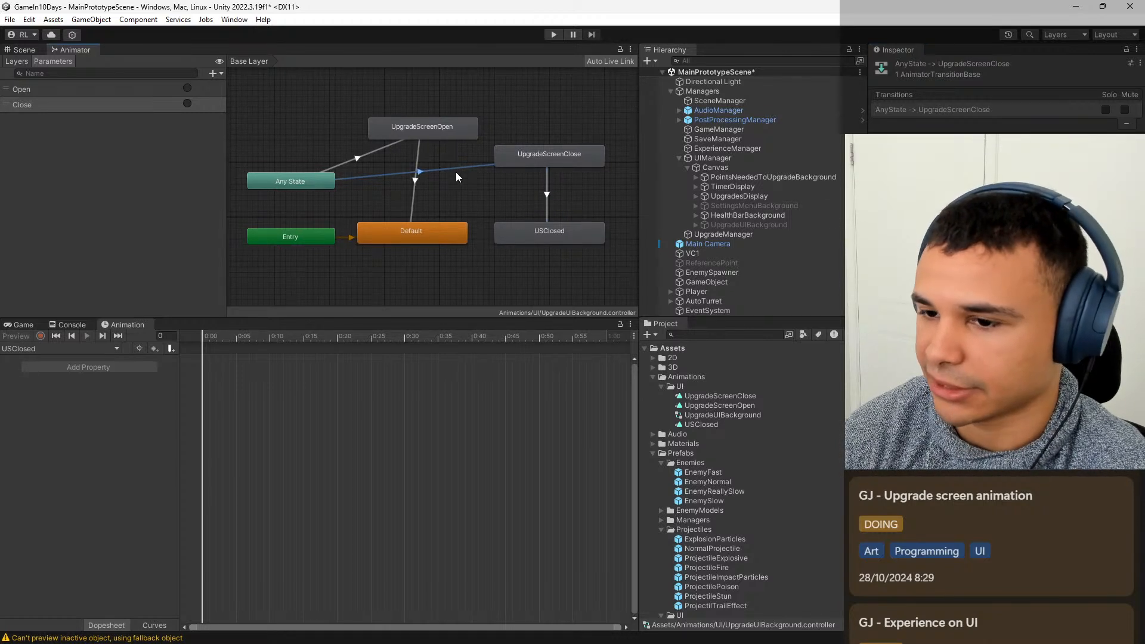
pyautogui.moveTo(461, 192); pyautogui.dragTo(501, 192, button='middle')
pyautogui.scroll(3, 492, 213)
pyautogui.scroll(-4, 497, 203)
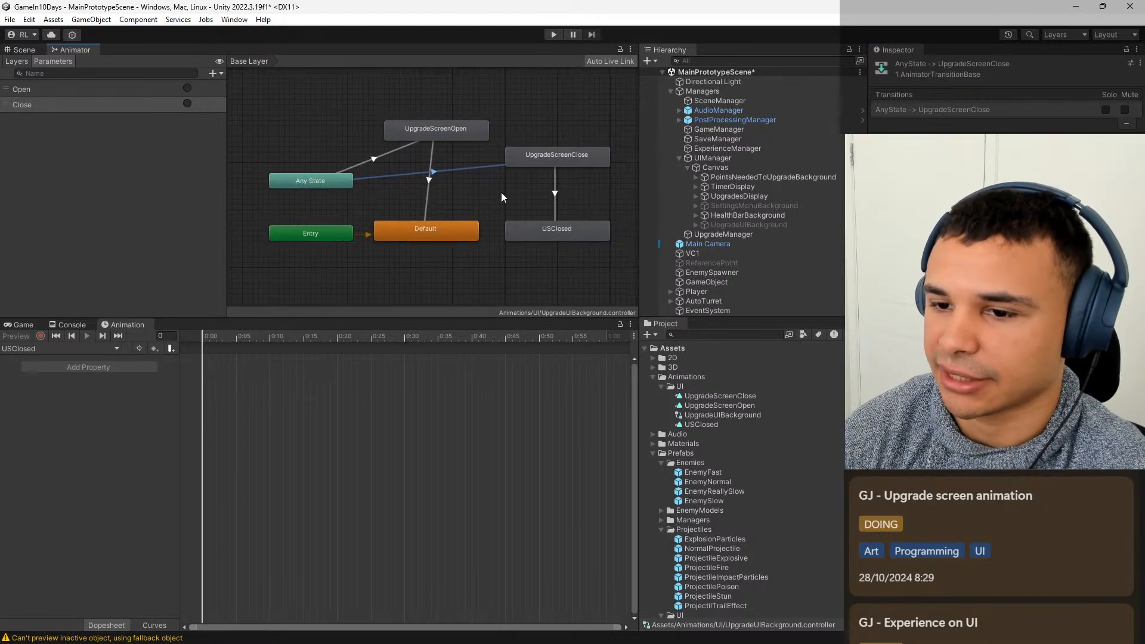
# Return to the Scene view, select UpgradeUIBackground and load its UpgradeScreenClose clip for animation editing.
pyautogui.click(29, 48)
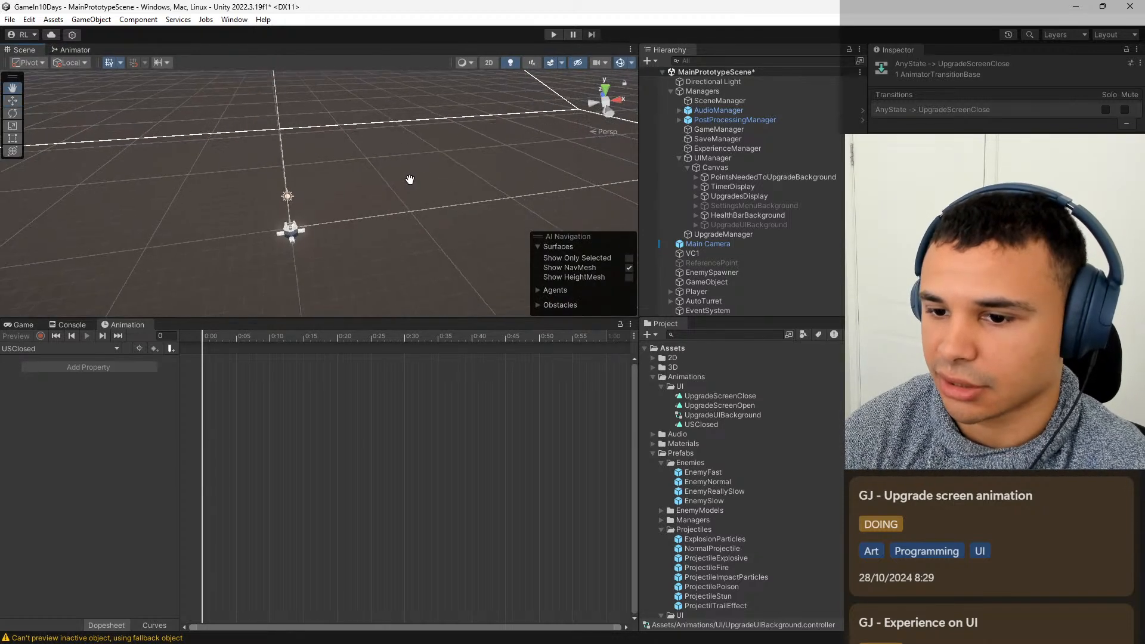
pyautogui.click(27, 324)
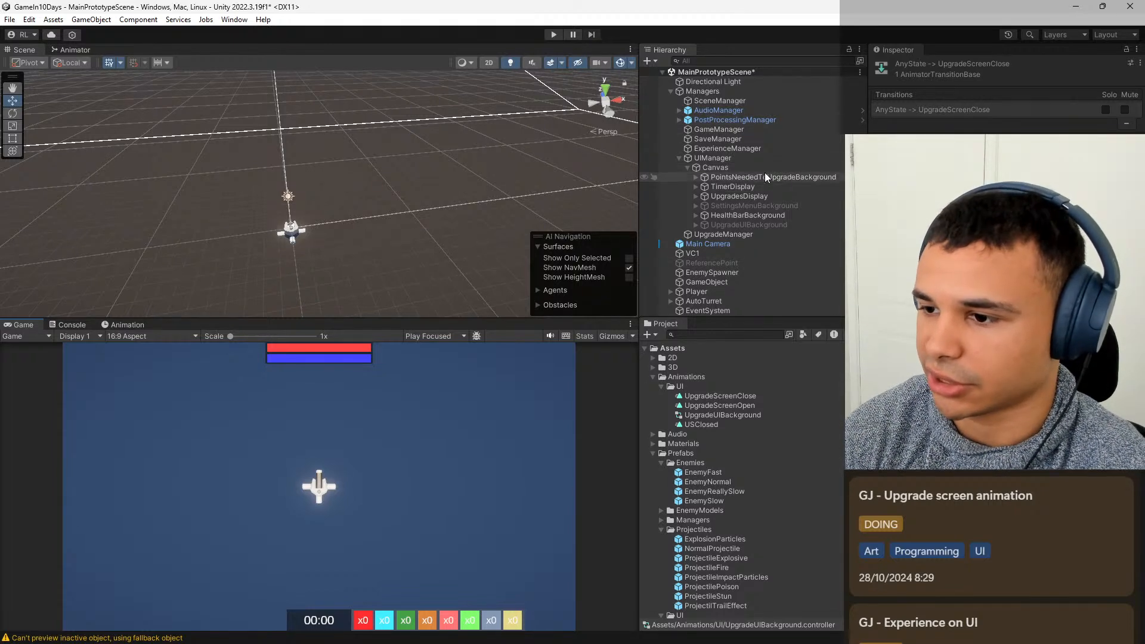
pyautogui.click(740, 225)
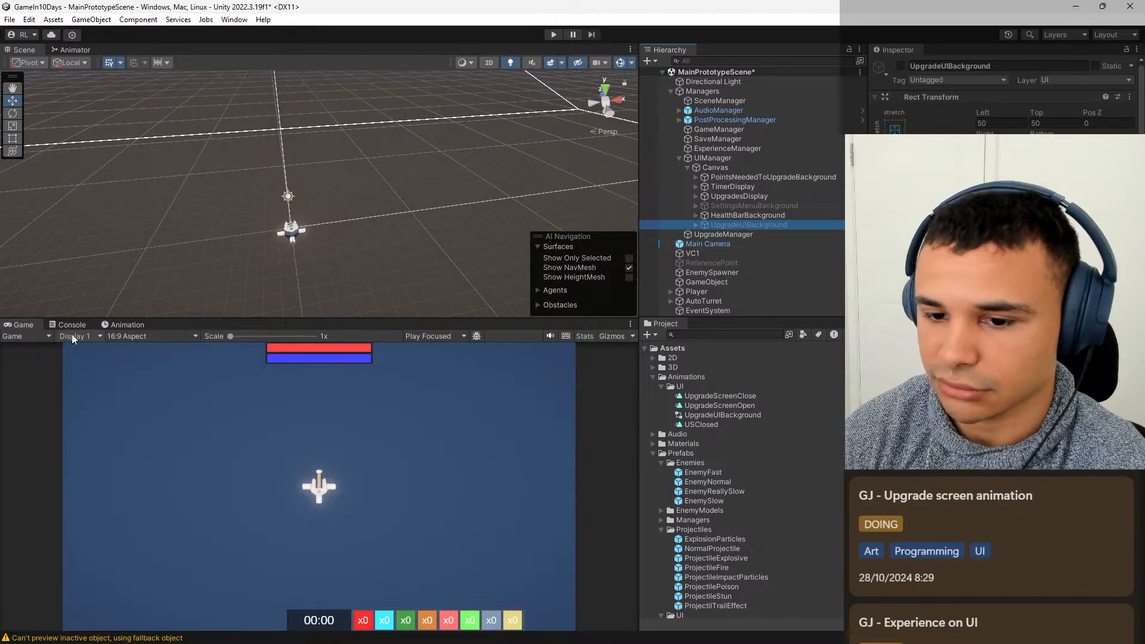
pyautogui.click(122, 324)
pyautogui.click(102, 349)
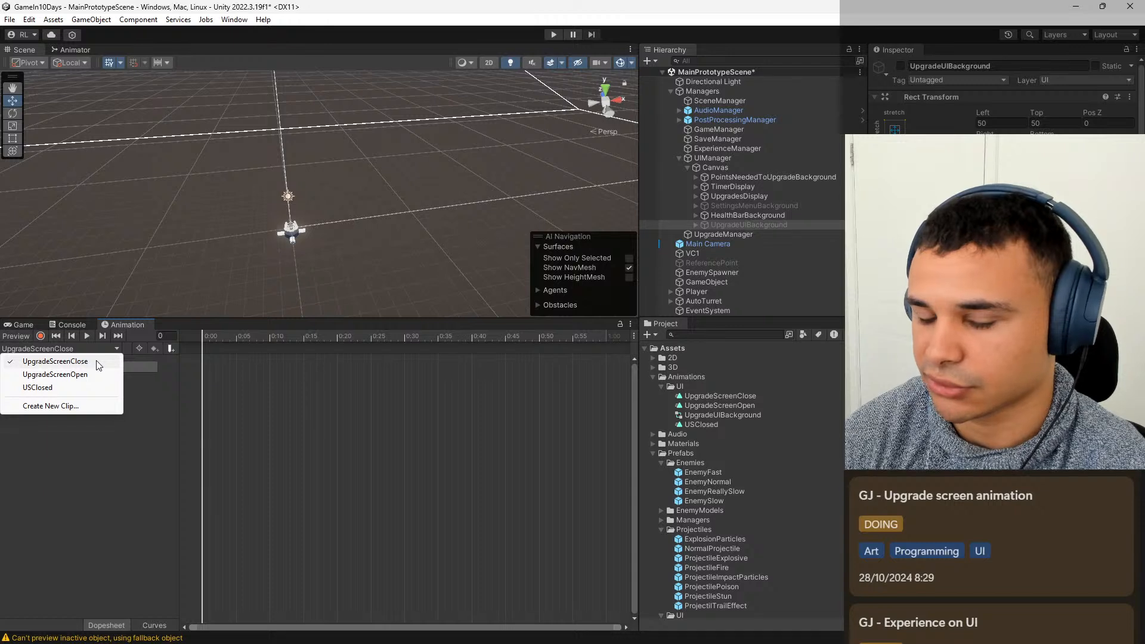
pyautogui.click(80, 387)
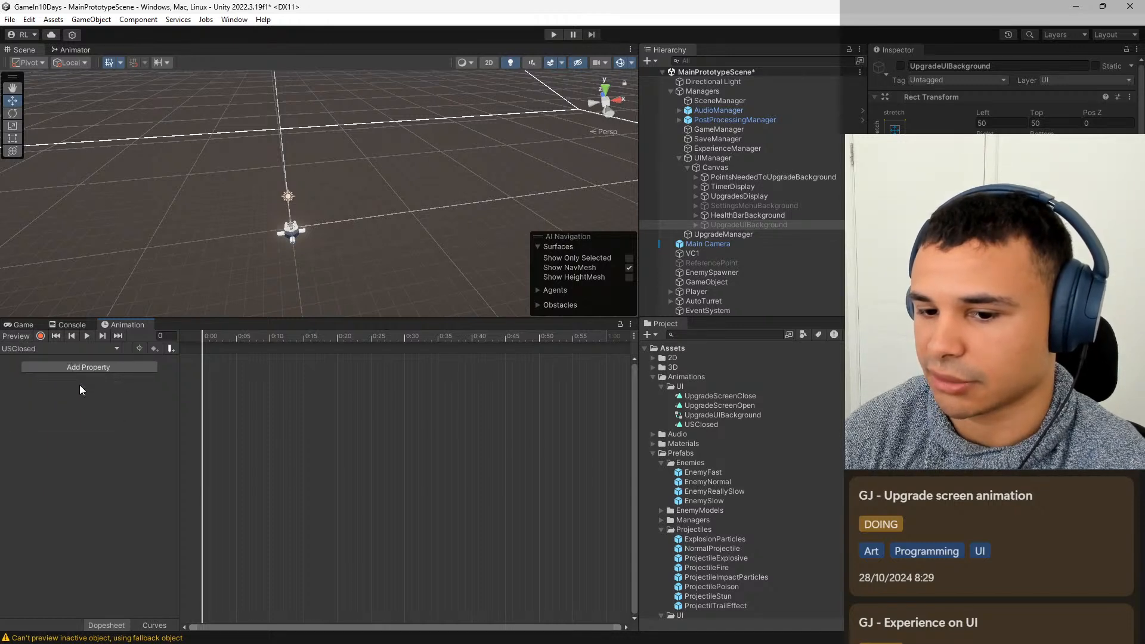
pyautogui.click(80, 361)
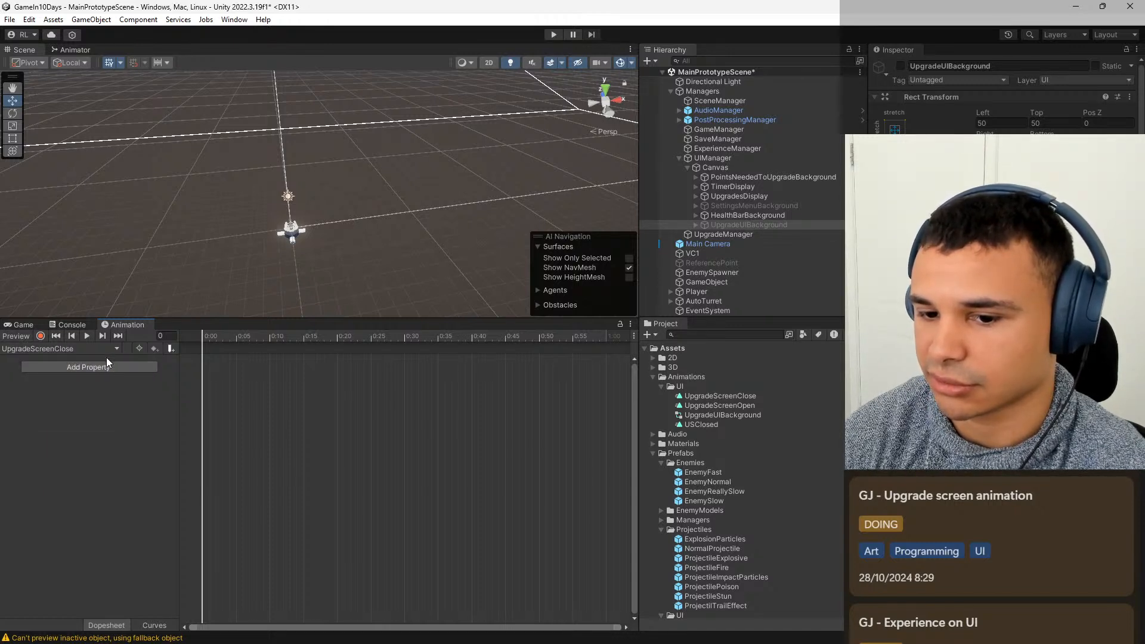
# Activate UpgradeUIBackground and frame its ability cards in the Scene view.
pyautogui.scroll(-3, 453, 174)
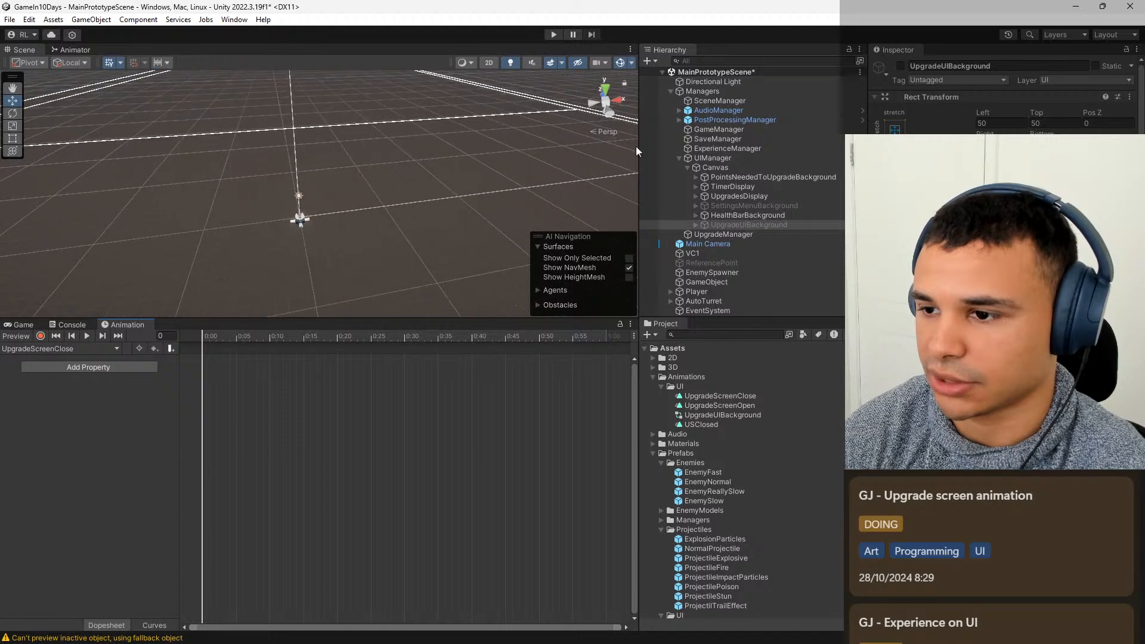
pyautogui.moveTo(612, 179); pyautogui.dragTo(611, 173, button='middle')
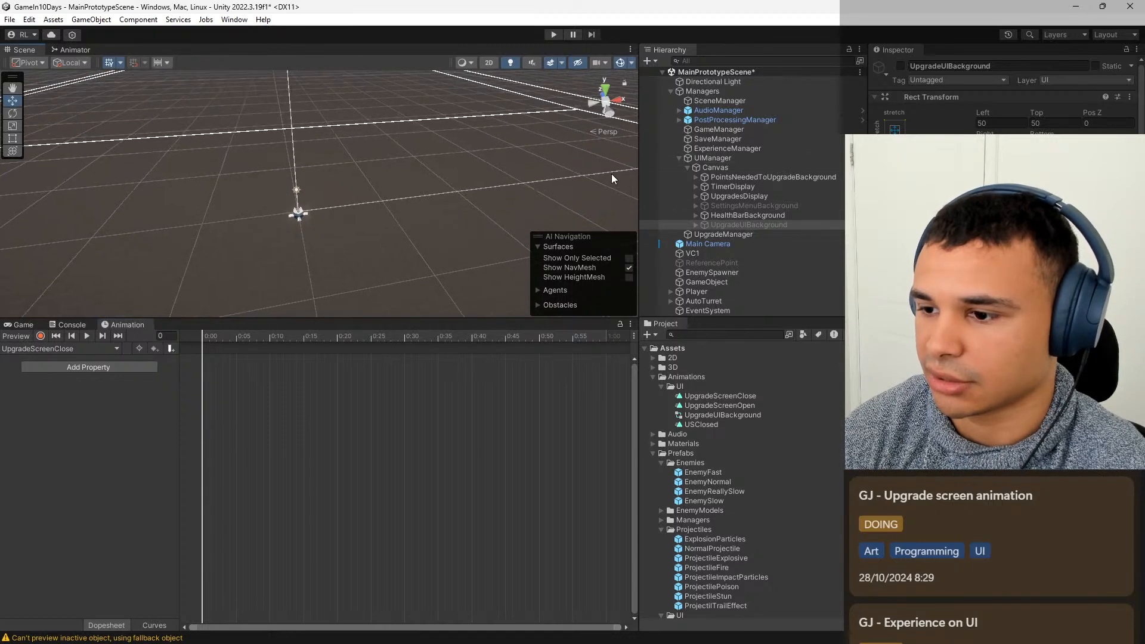
pyautogui.click(904, 64)
pyautogui.press('f')
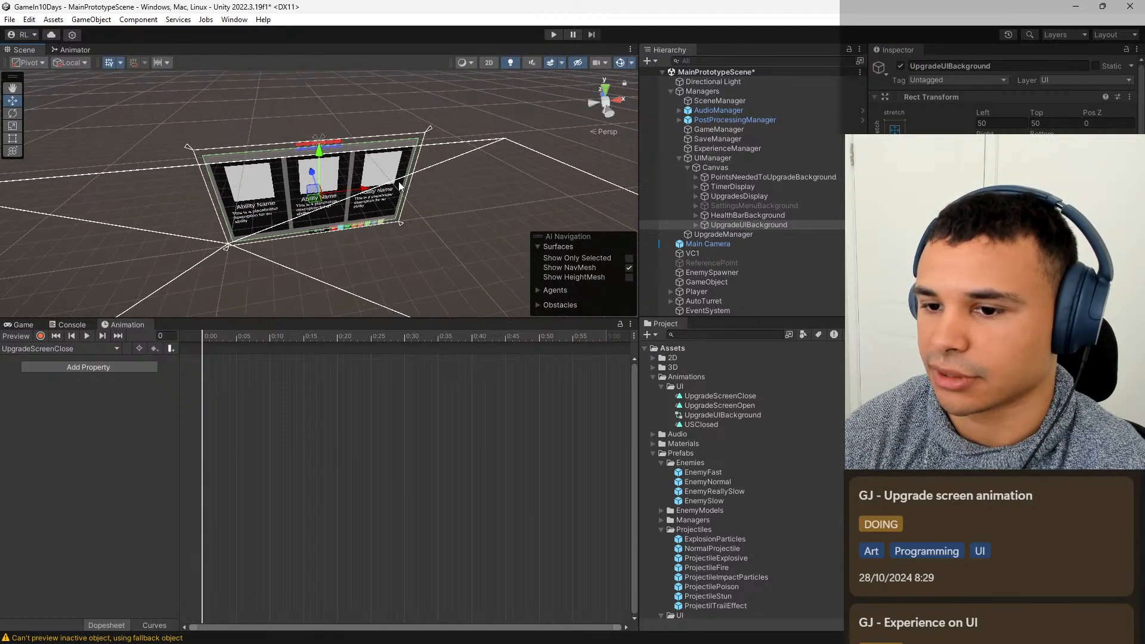
pyautogui.moveTo(470, 198); pyautogui.dragTo(454, 126, button='right')
pyautogui.press('w')
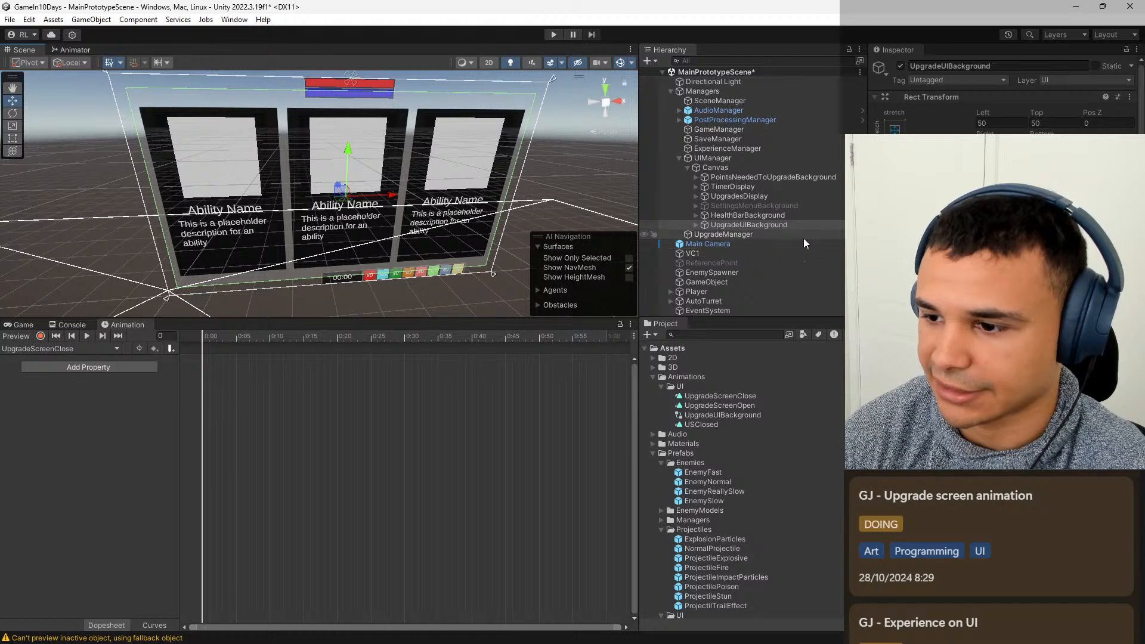
# Record UpgradeUIBackground scale keyframes in UpgradeScreenClose at frame 0 and at frame 8, with X and Y scale 0.1 at frame 8.
pyautogui.click(46, 335)
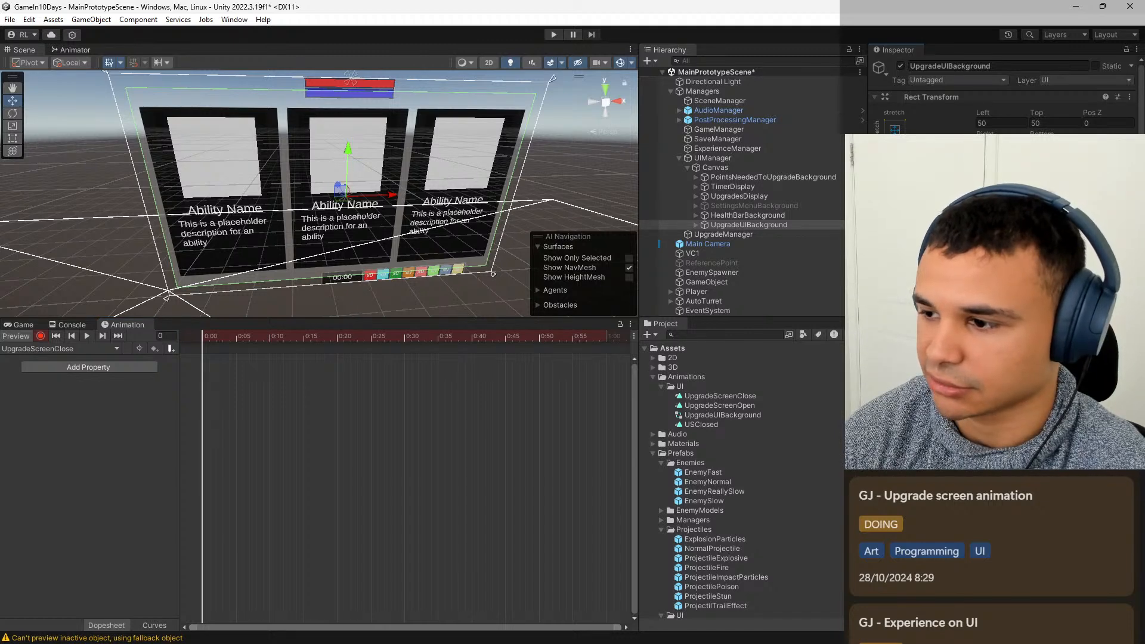
pyautogui.moveTo(978, 197); pyautogui.dragTo(979, 197)
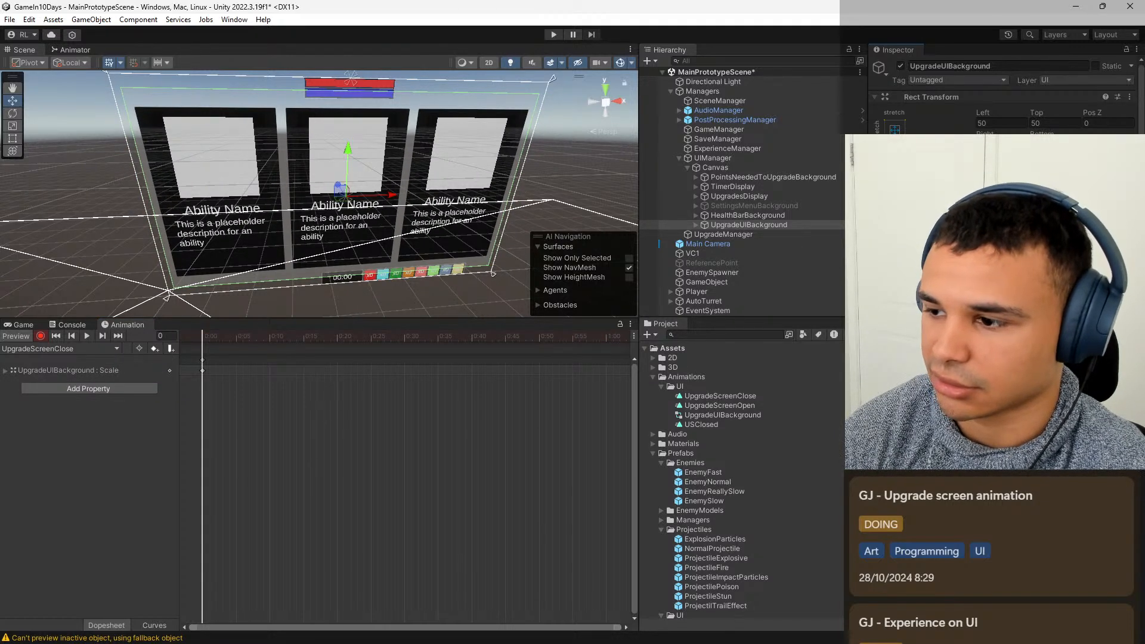
pyautogui.moveTo(208, 336); pyautogui.dragTo(256, 338)
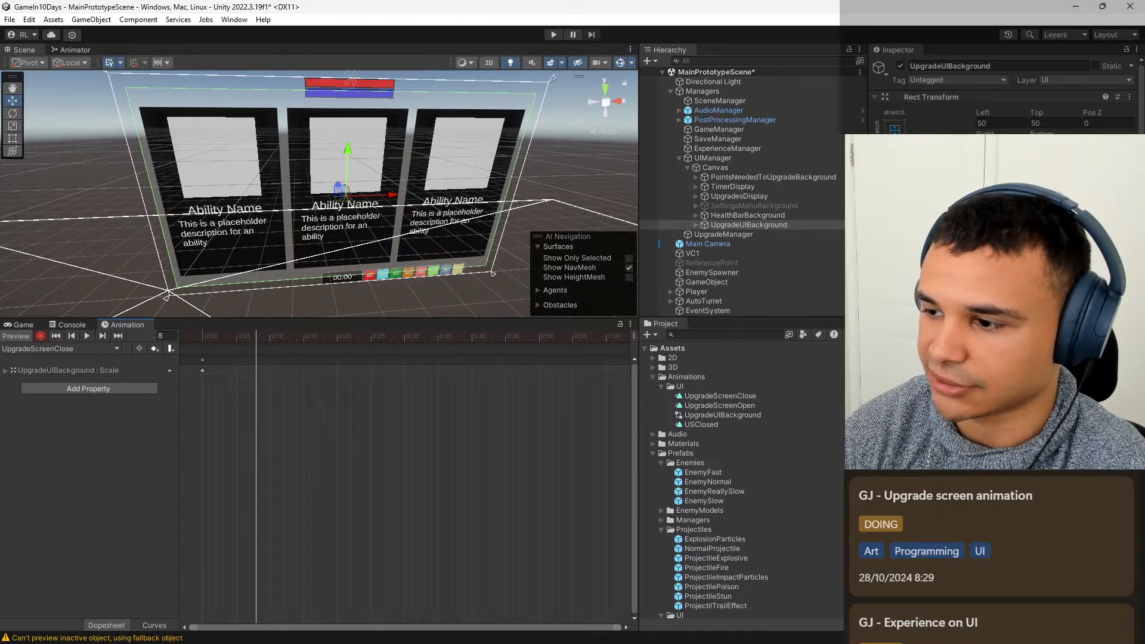
pyautogui.write('0.1')
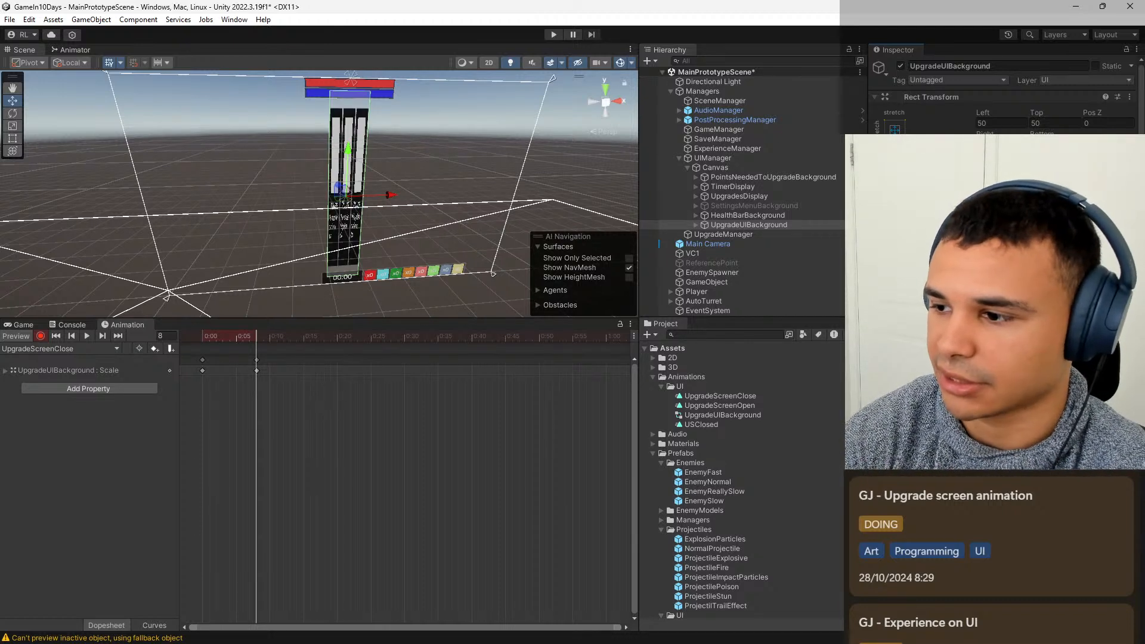
pyautogui.write('0.1')
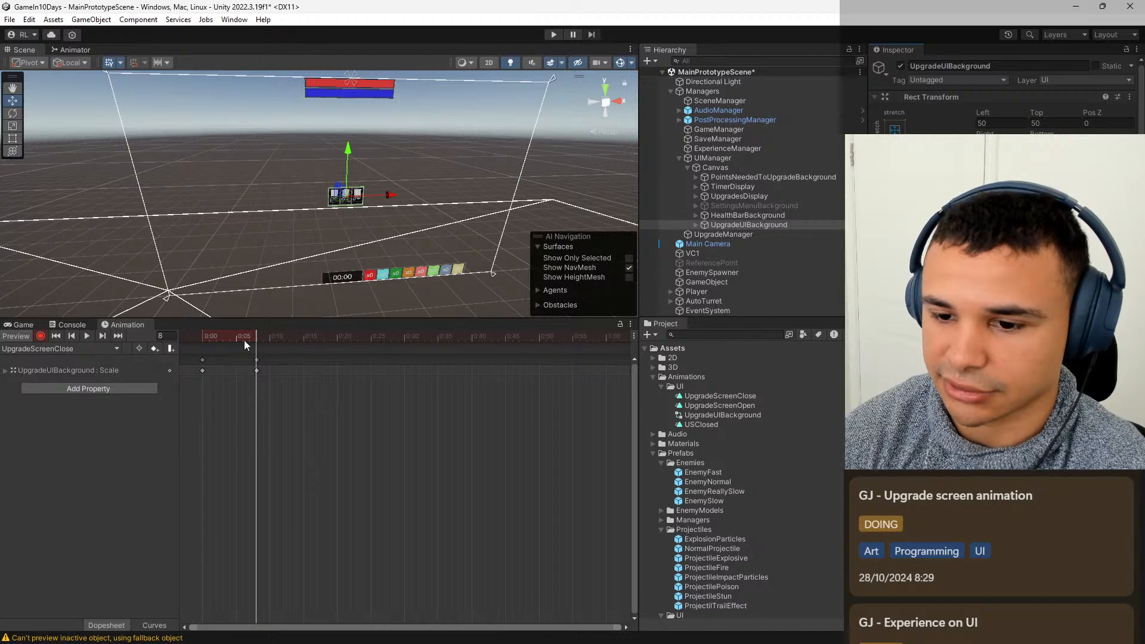
pyautogui.moveTo(244, 340)
pyautogui.mouseDown()
pyautogui.moveTo(210, 337)
pyautogui.moveTo(259, 344)
pyautogui.mouseUp()
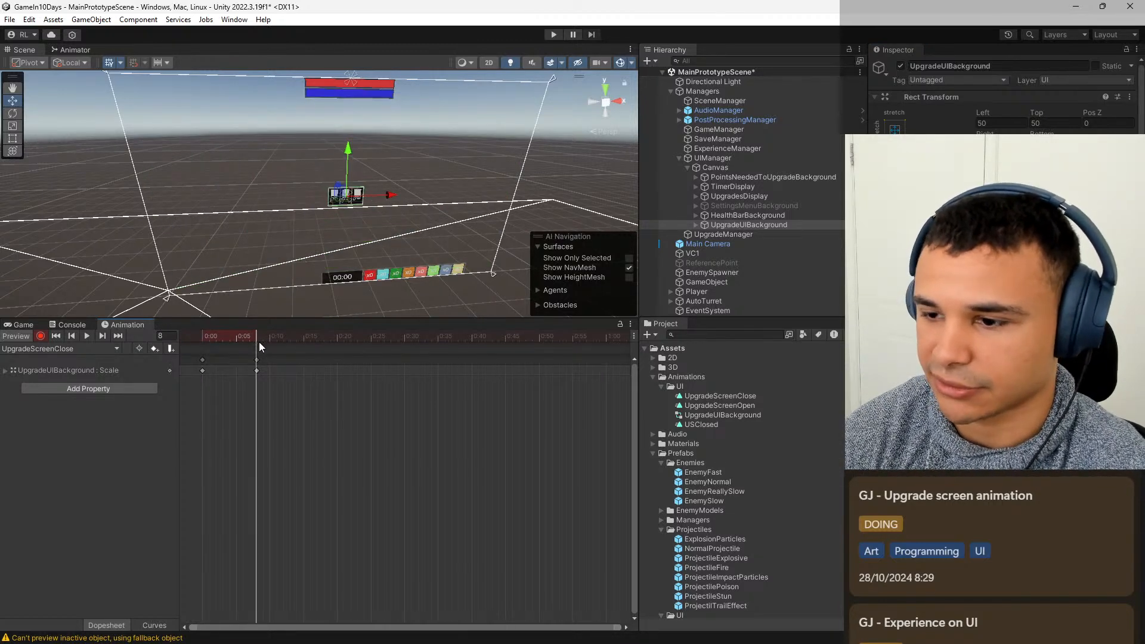
# Try deactivating UpgradeUIBackground at frame 8, reactivate it, and scrub the close animation back to frame 0.
pyautogui.click(900, 66)
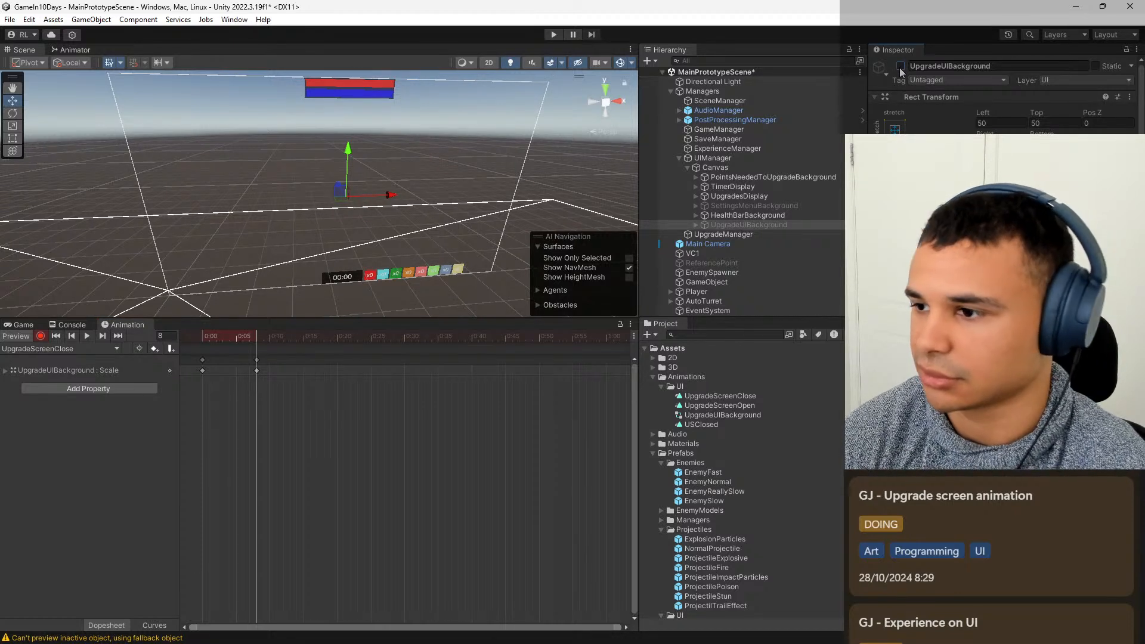
pyautogui.click(900, 66)
pyautogui.moveTo(242, 337)
pyautogui.mouseDown()
pyautogui.moveTo(194, 345)
pyautogui.moveTo(257, 345)
pyautogui.mouseUp()
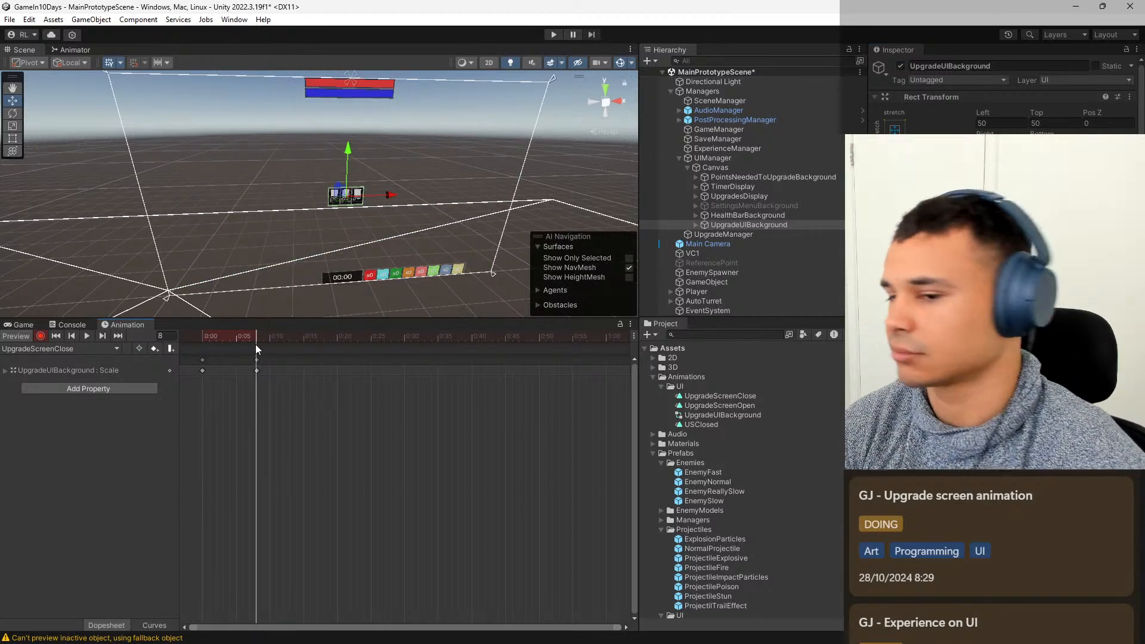
pyautogui.moveTo(252, 338); pyautogui.dragTo(205, 339)
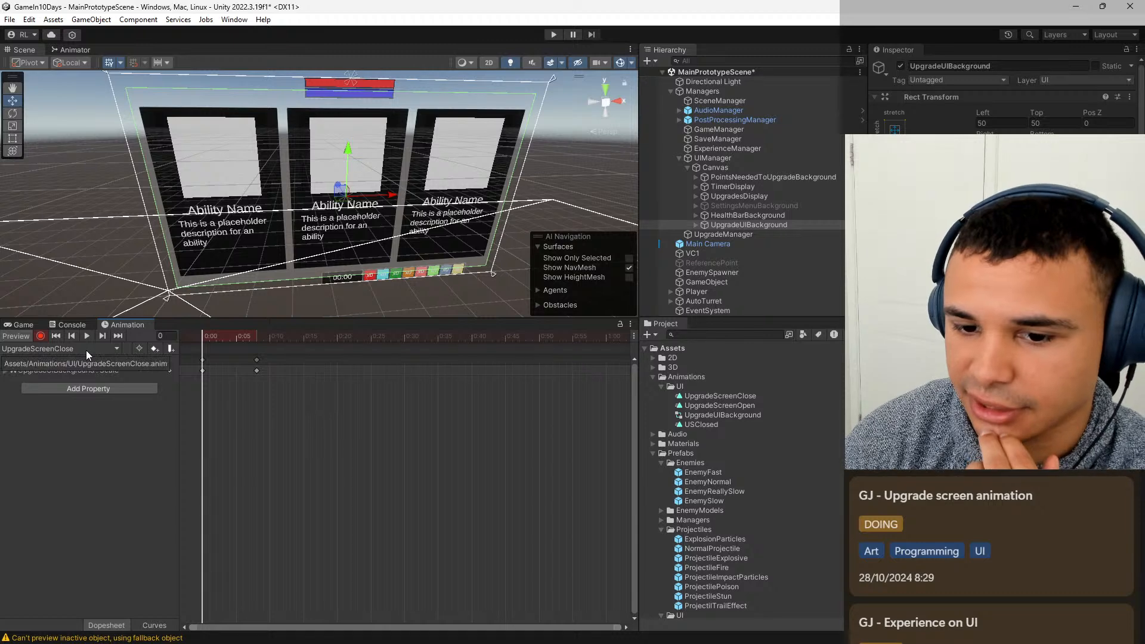
# Stop recording UpgradeScreenClose, and in the UpgradeScreenOpen clip record UpgradeUIBackground's X and Y scale as 0.1 at frame 0.
pyautogui.click(40, 336)
pyautogui.click(91, 349)
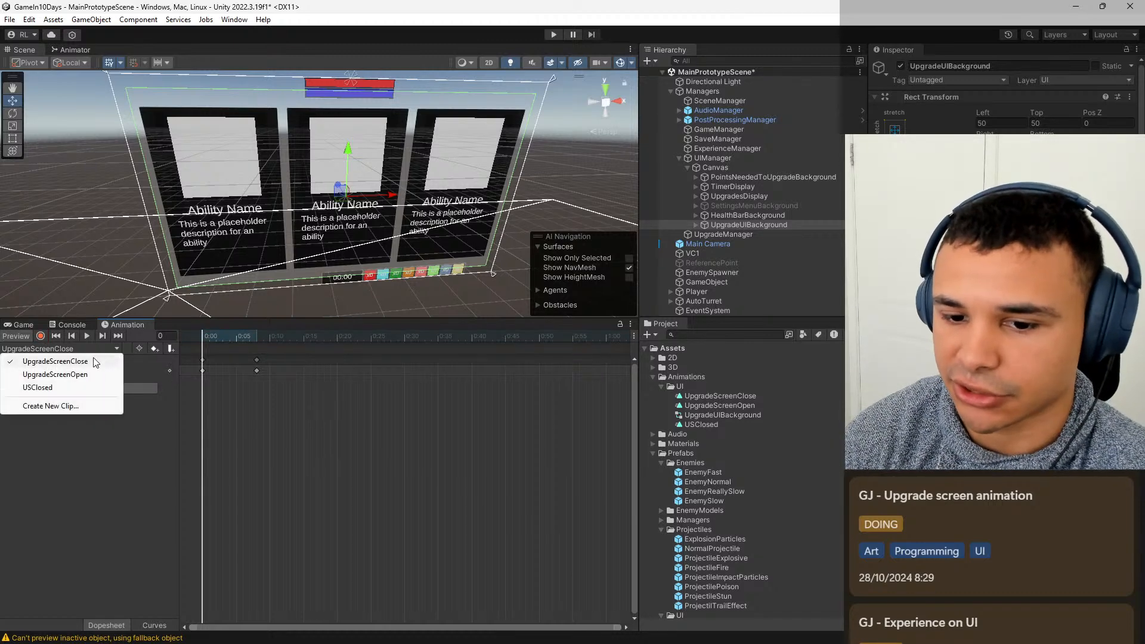
pyautogui.click(90, 374)
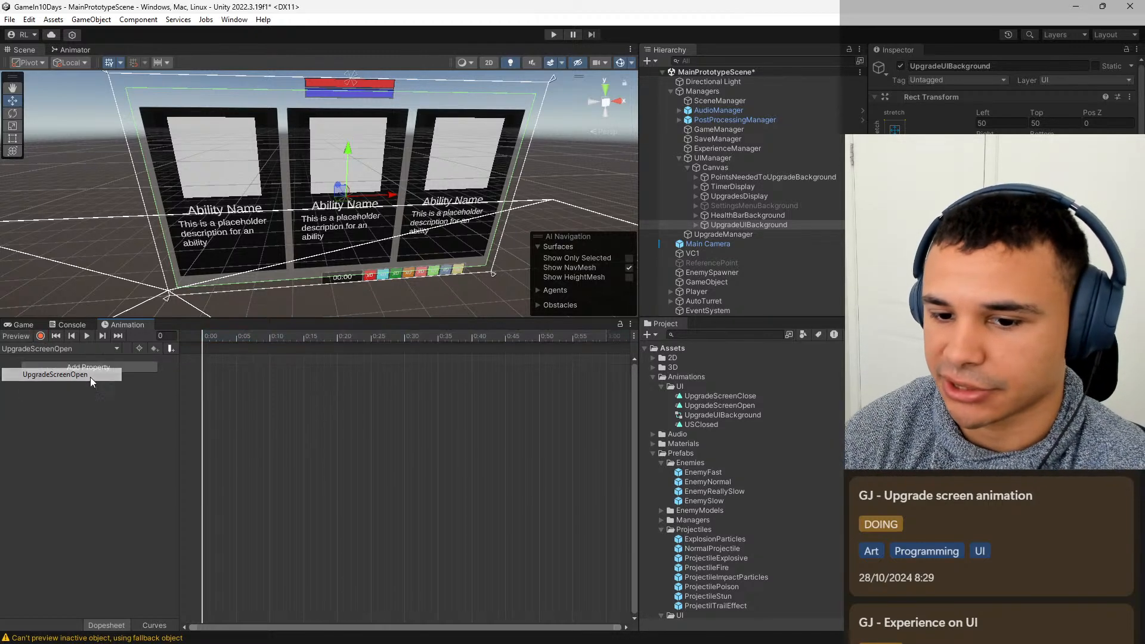
pyautogui.click(41, 336)
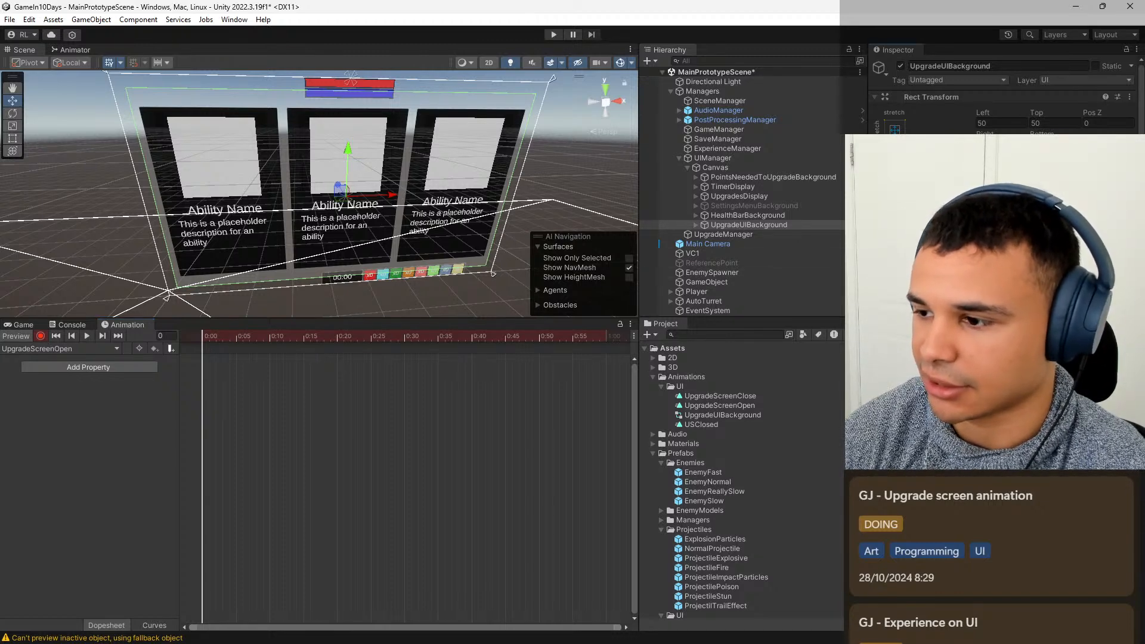
pyautogui.write('0.1')
pyautogui.press('Tab')
pyautogui.write('0.1')
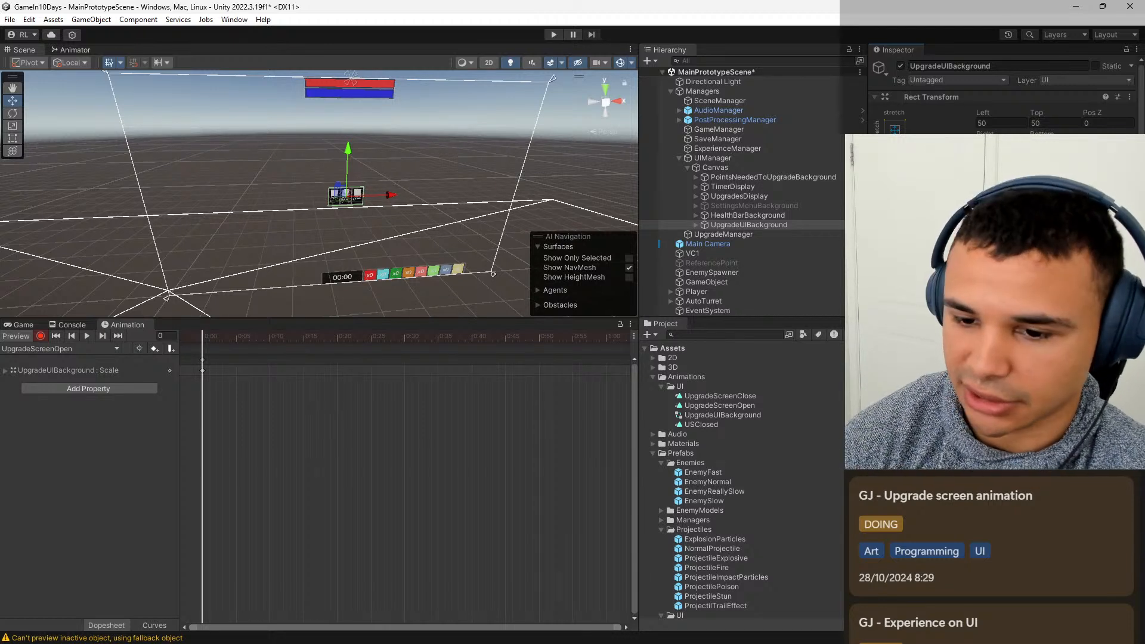
# Record UpgradeUIBackground's X and Y scale as 1 at frame 8 of the UpgradeScreenOpen clip.
pyautogui.moveTo(222, 336); pyautogui.dragTo(253, 337)
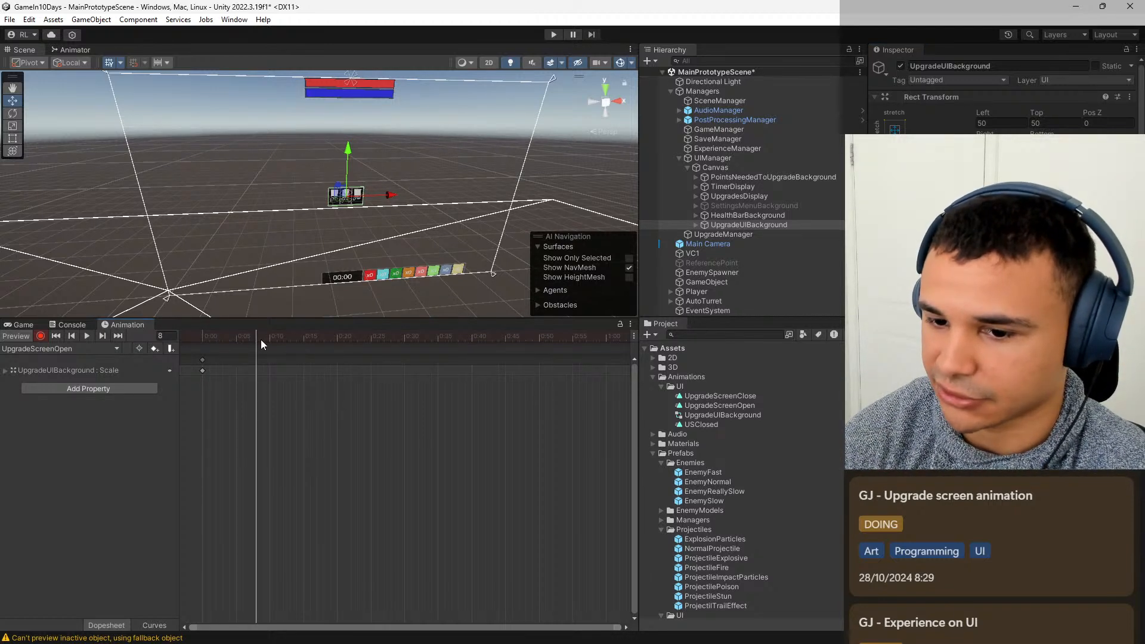
pyautogui.click(996, 193)
pyautogui.write('1')
pyautogui.press('Tab')
pyautogui.write('1')
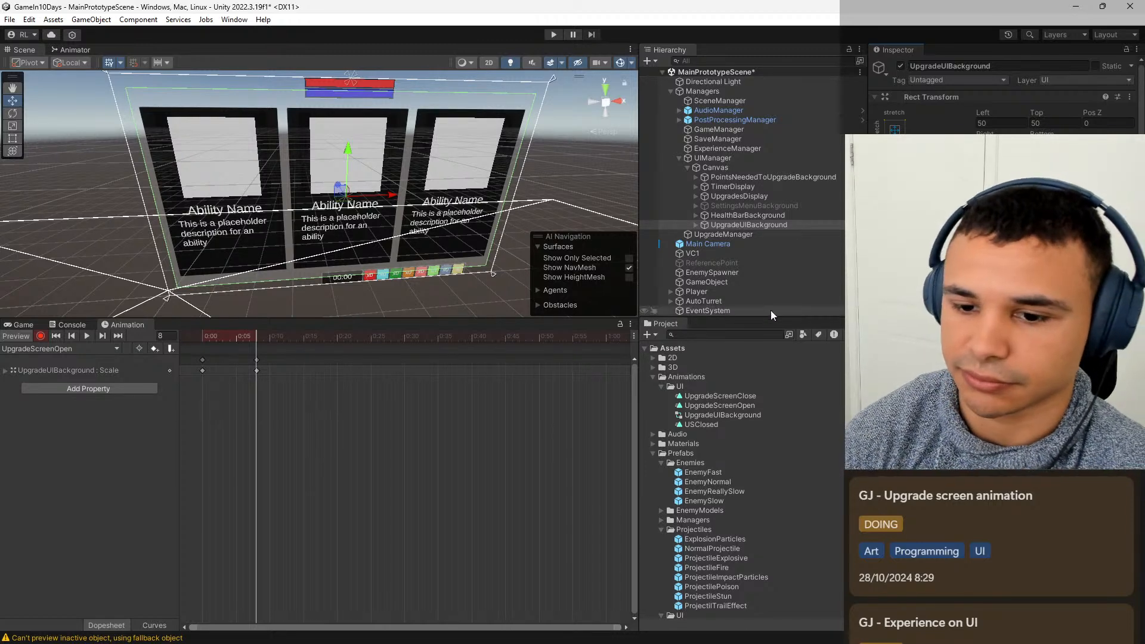
# Show the Game view, deactivate UpgradeUIBackground and save the scene.
pyautogui.click(22, 325)
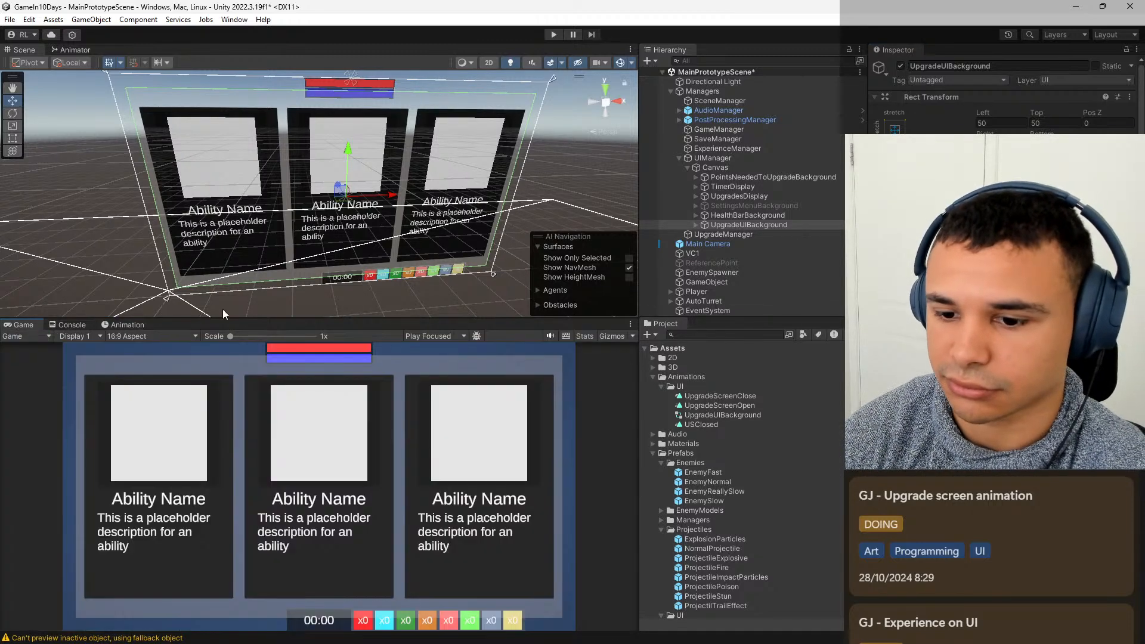
pyautogui.click(900, 66)
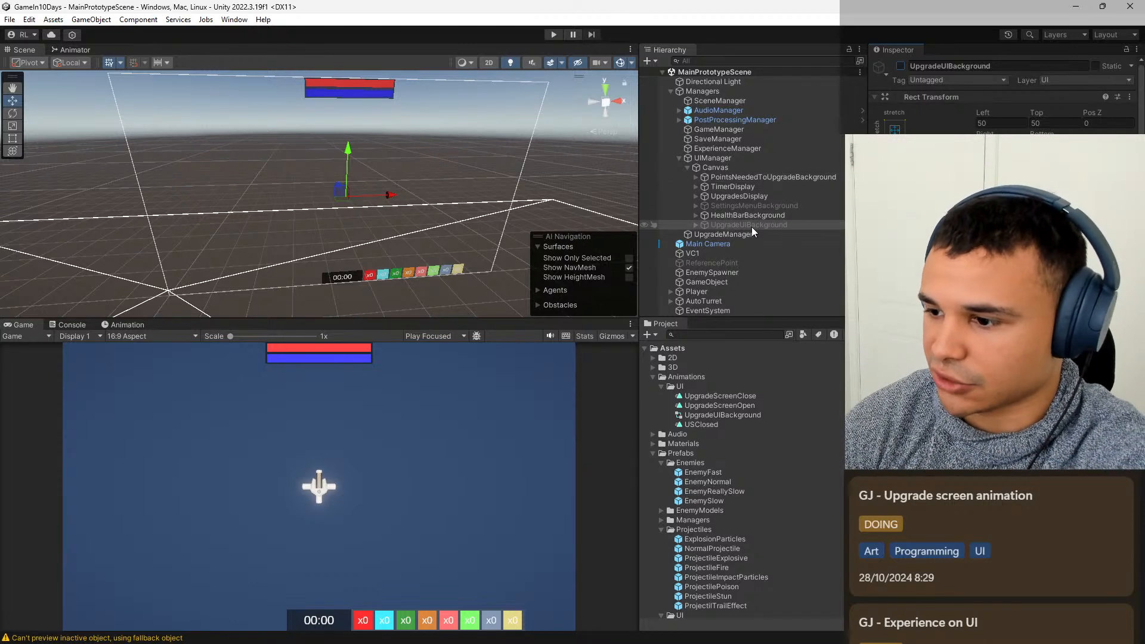
# Create a C# script named UpgradeScreen in the Scripts/UI folder.
pyautogui.scroll(-5, 767, 526)
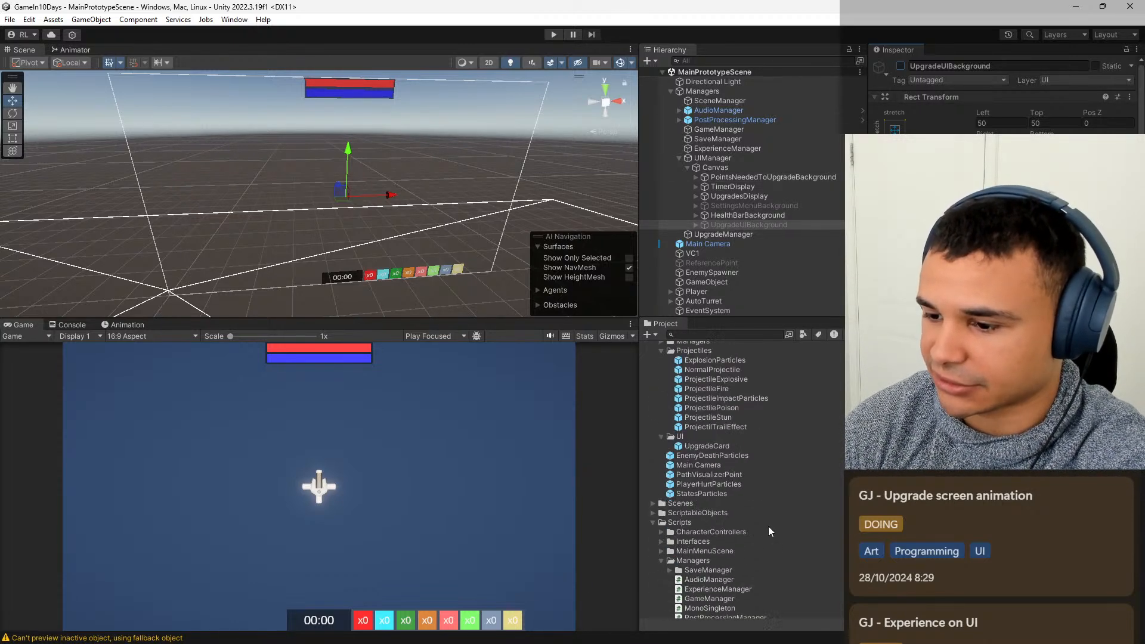
pyautogui.scroll(-9, 765, 507)
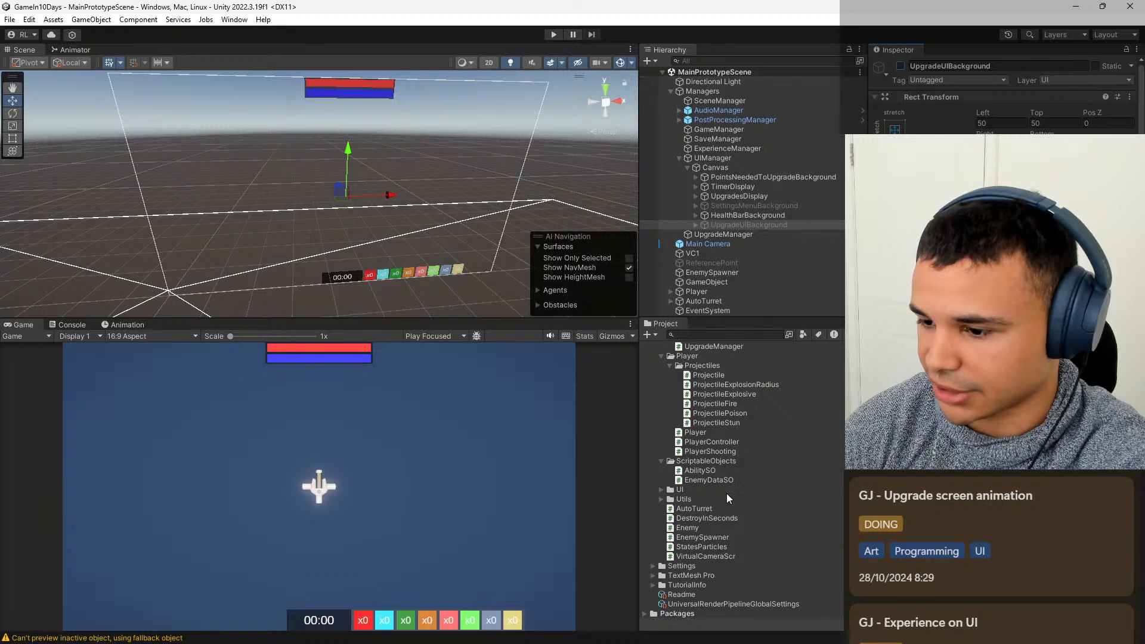
pyautogui.click(660, 489)
pyautogui.rightClick(692, 491)
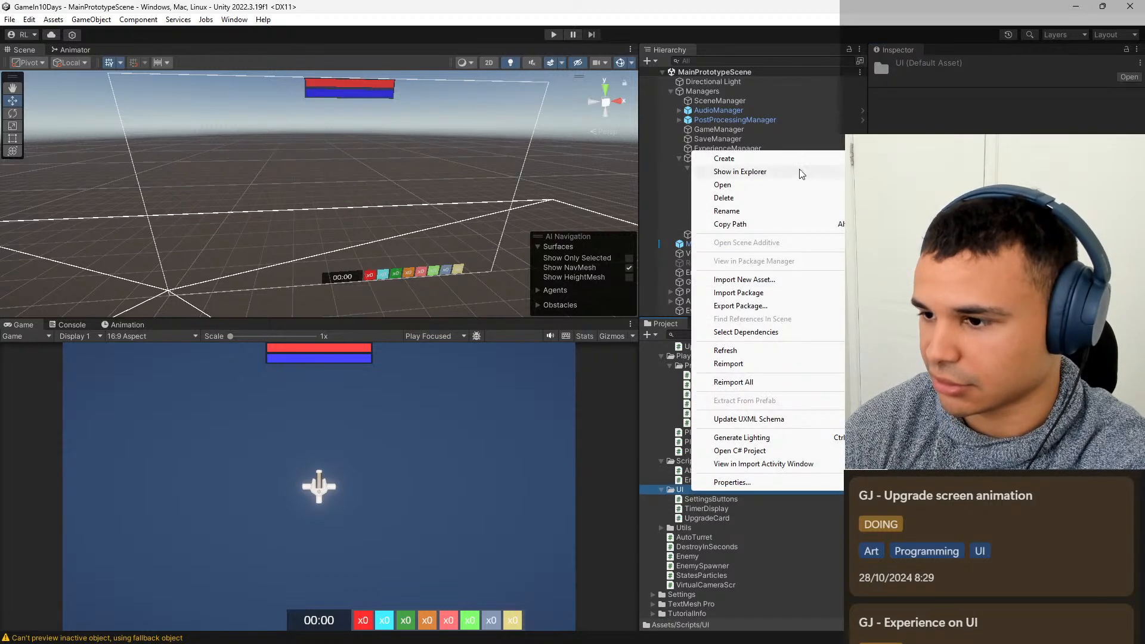
pyautogui.moveTo(802, 159)
pyautogui.click(961, 79)
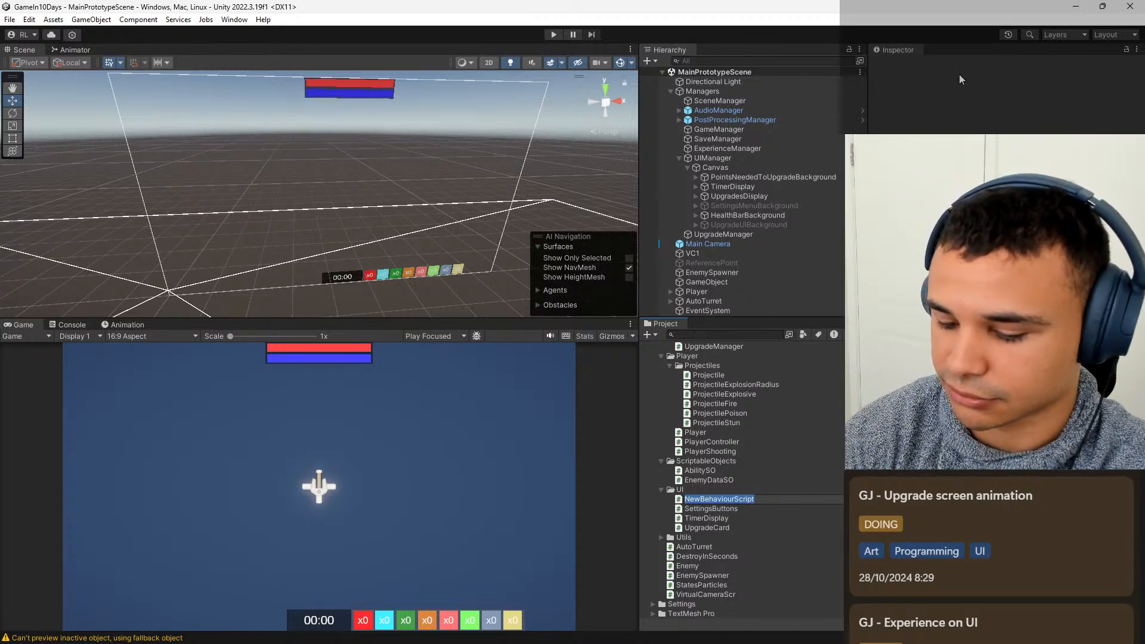
pyautogui.write('Upgrade')
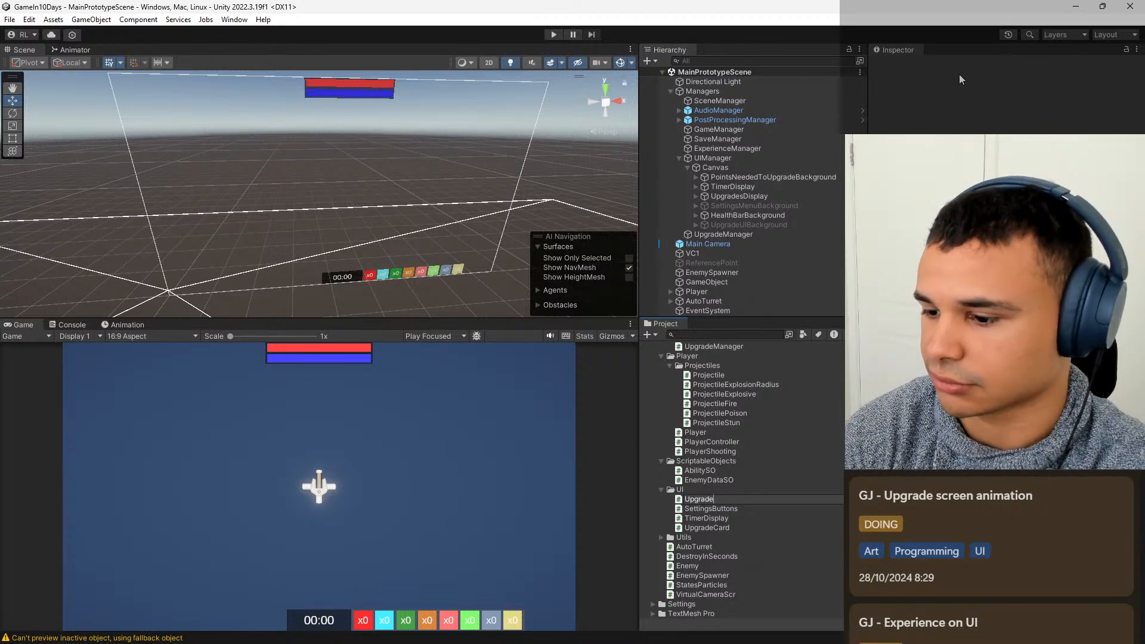
pyautogui.write('Screen')
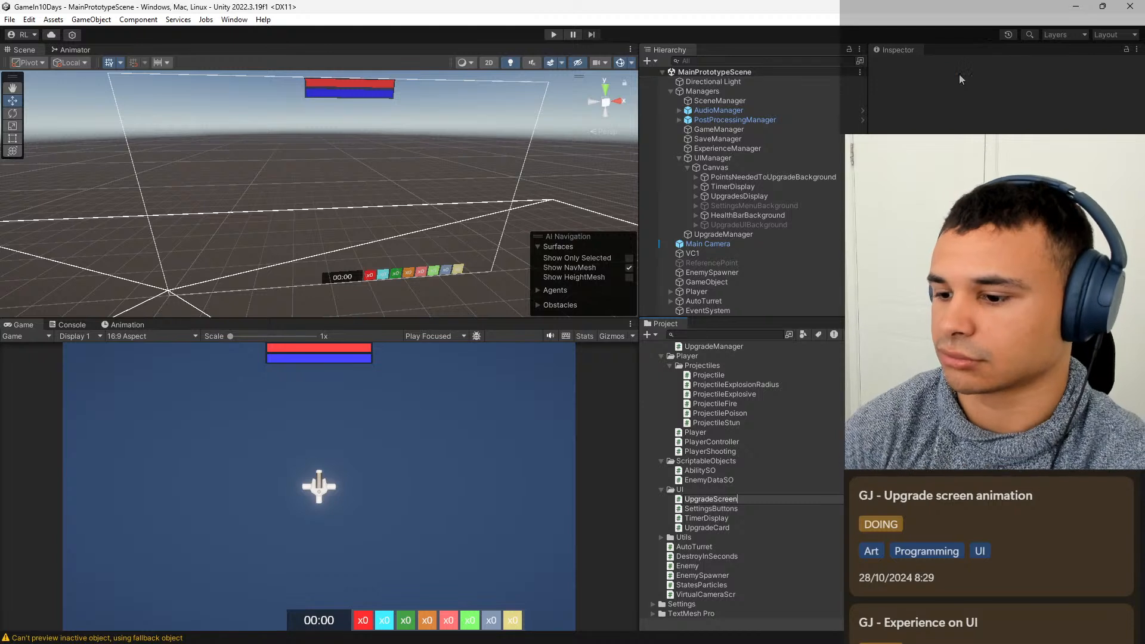
pyautogui.press('Return')
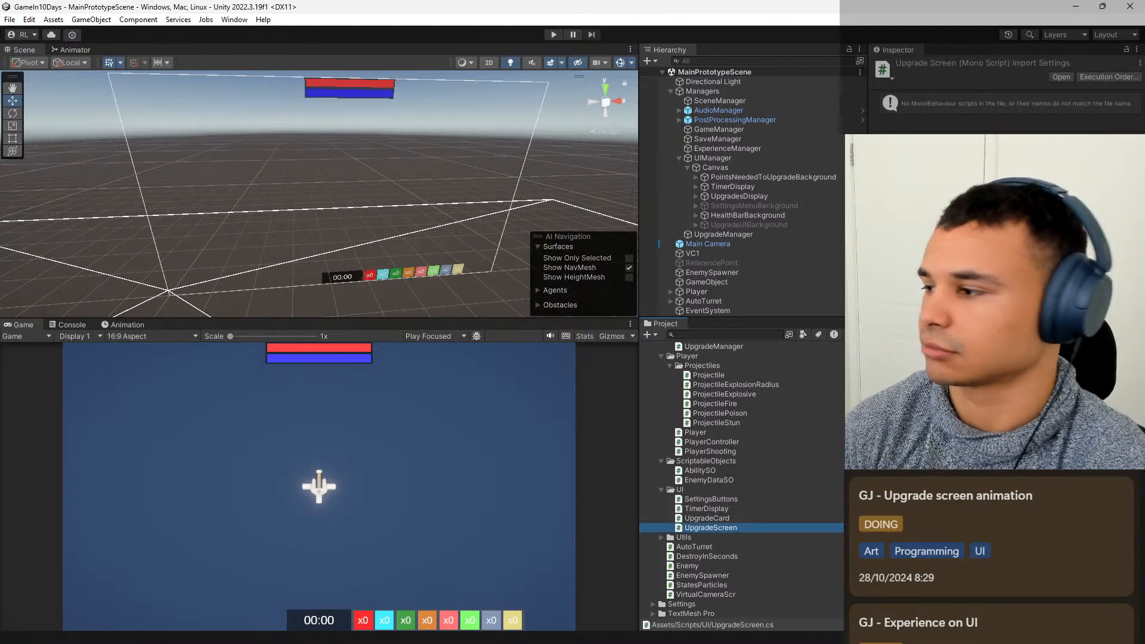
# Attach the UpgradeScreen script to the UpgradeUIBackground object.
pyautogui.click(744, 160)
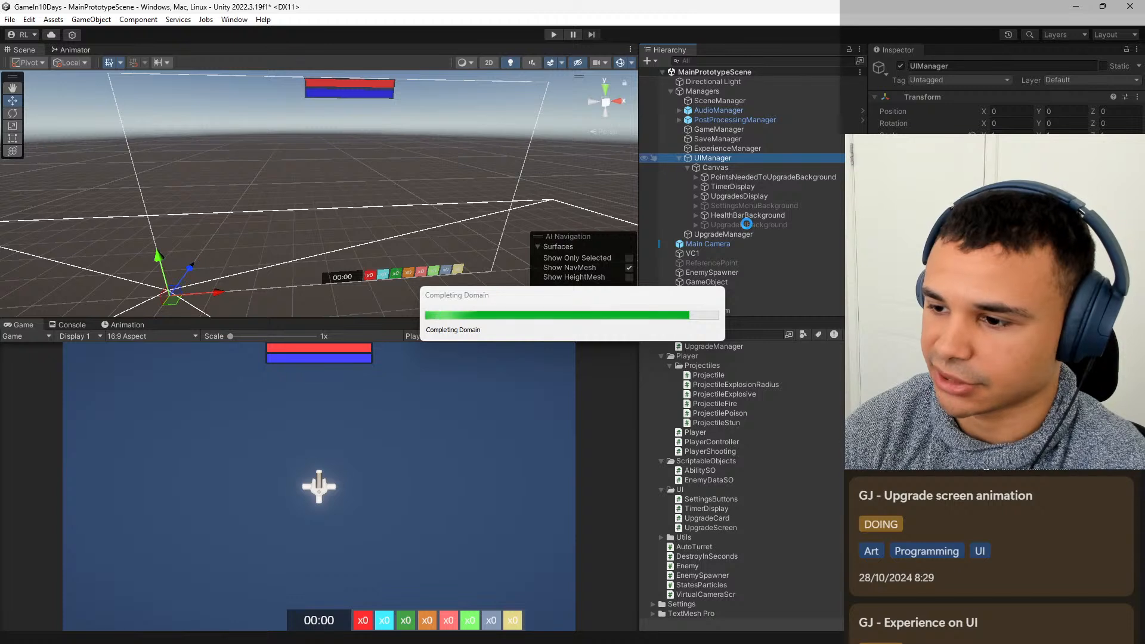
pyautogui.click(747, 226)
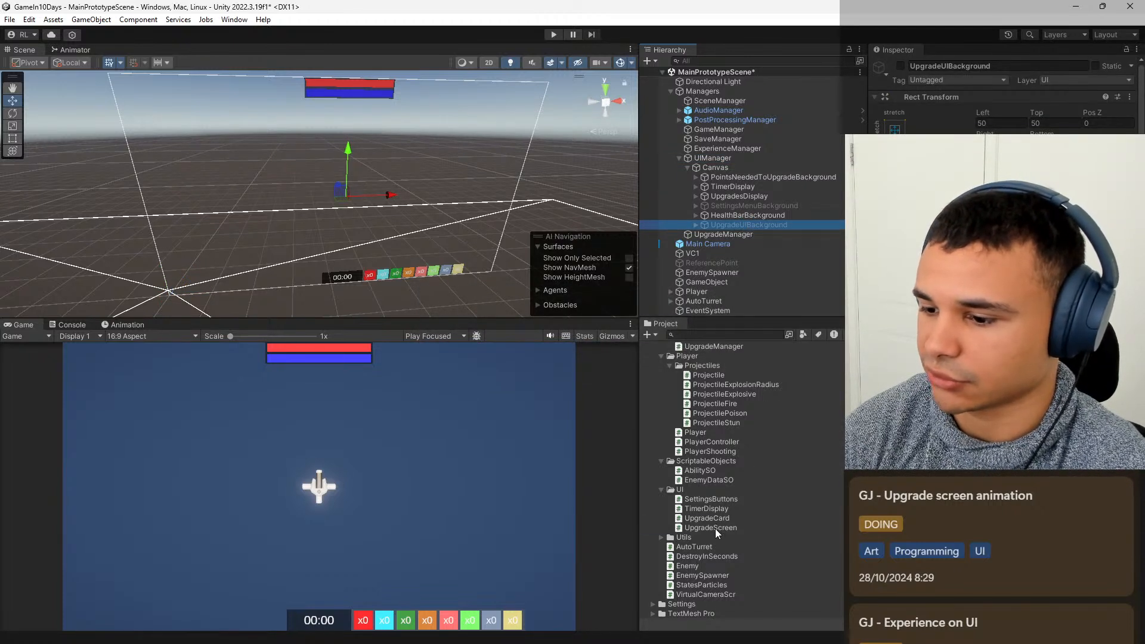
pyautogui.moveTo(714, 528); pyautogui.dragTo(669, 530)
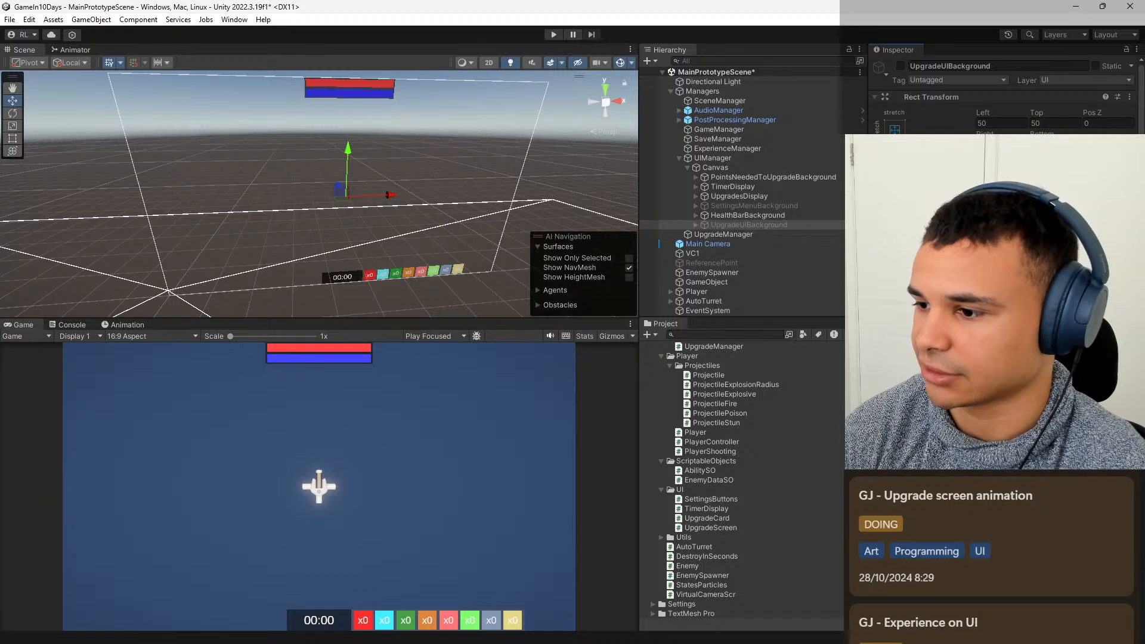
pyautogui.moveTo(669, 530); pyautogui.dragTo(945, 229)
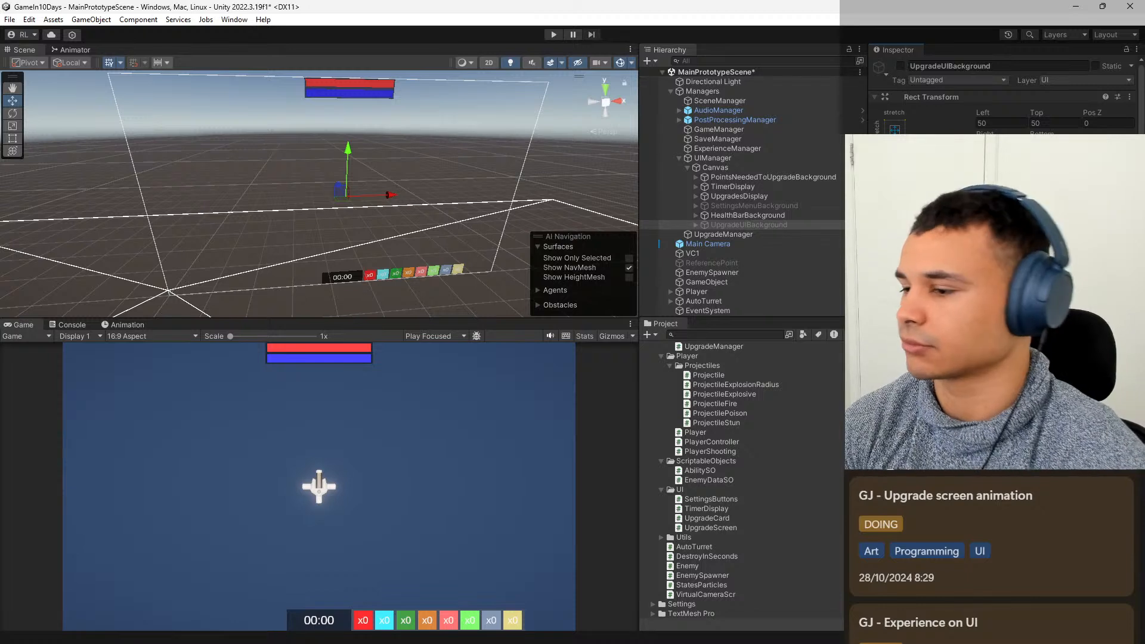
# Open the UpgradeScreen script in Visual Studio Code and delete its default Start and Update methods with their comments.
pyautogui.doubleClick(726, 530)
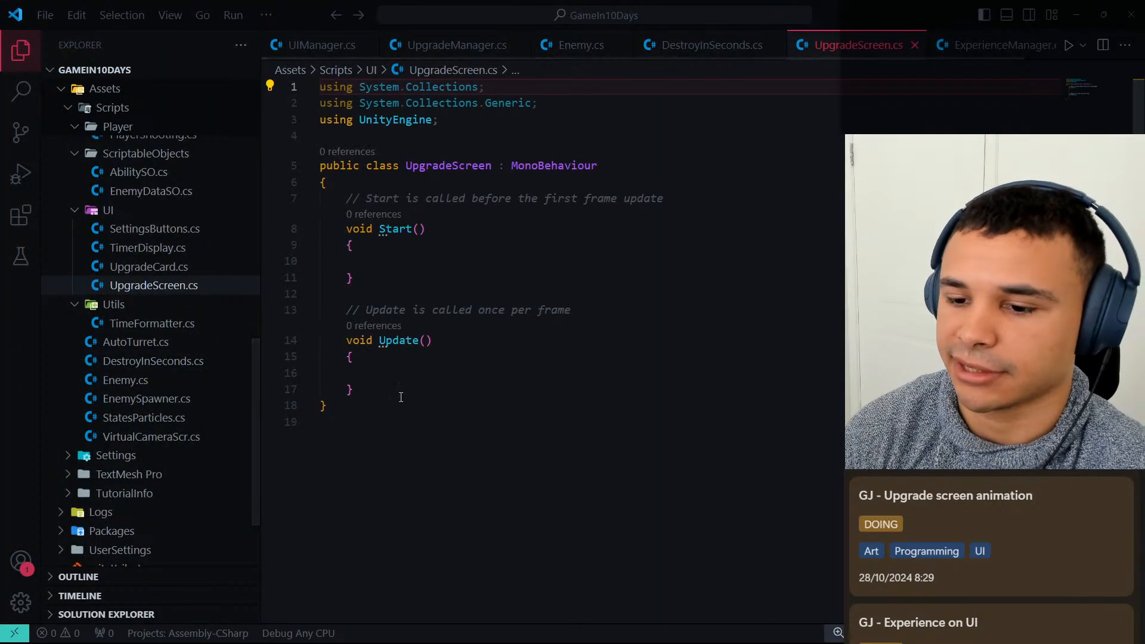
pyautogui.moveTo(353, 389); pyautogui.dragTo(341, 203)
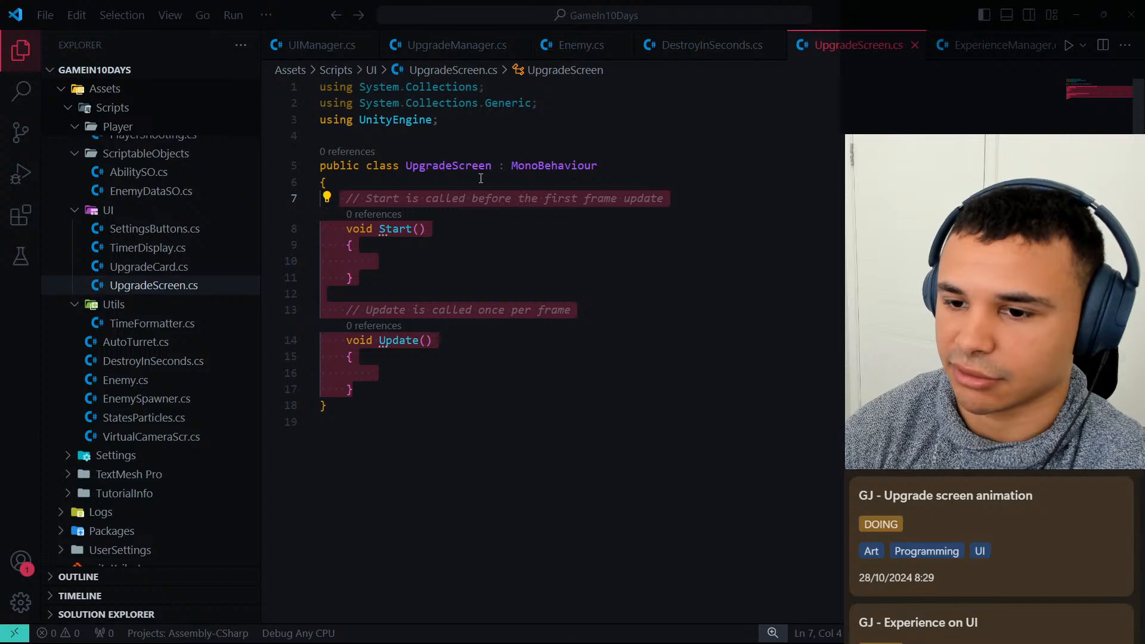
pyautogui.press('BackSpace')
# Add an empty void OnEnable() method to the UpgradeScreen class.
pyautogui.write('void')
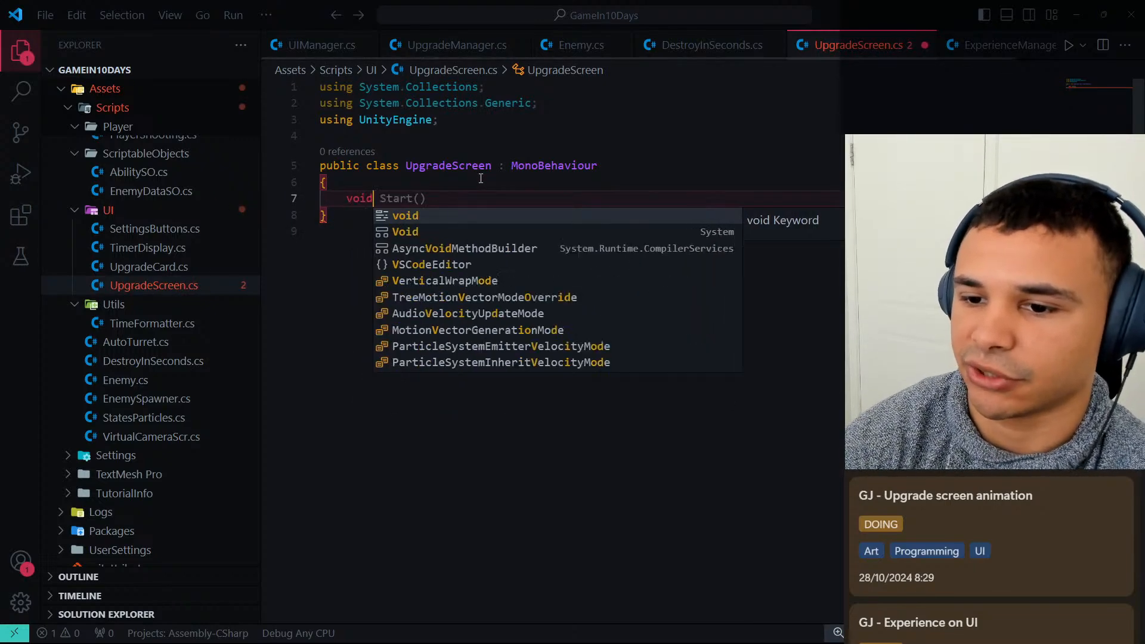
pyautogui.write(' OnEnable()')
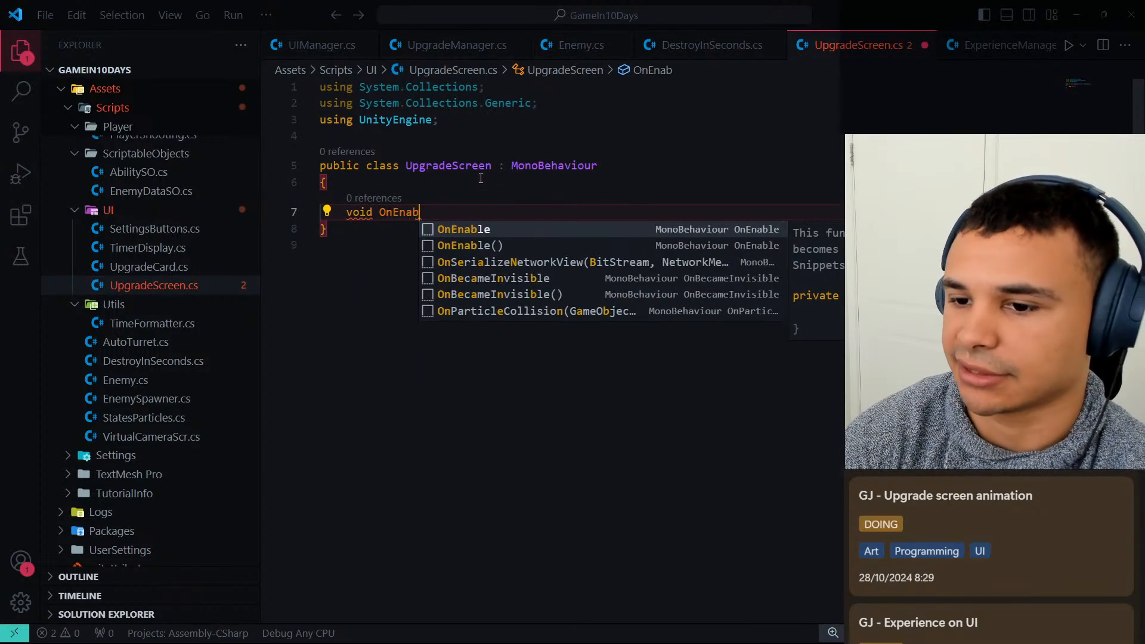
pyautogui.press('Return')
pyautogui.write('{')
pyautogui.press('Return')
pyautogui.press('Down')
pyautogui.press('Return')
pyautogui.press('Return')
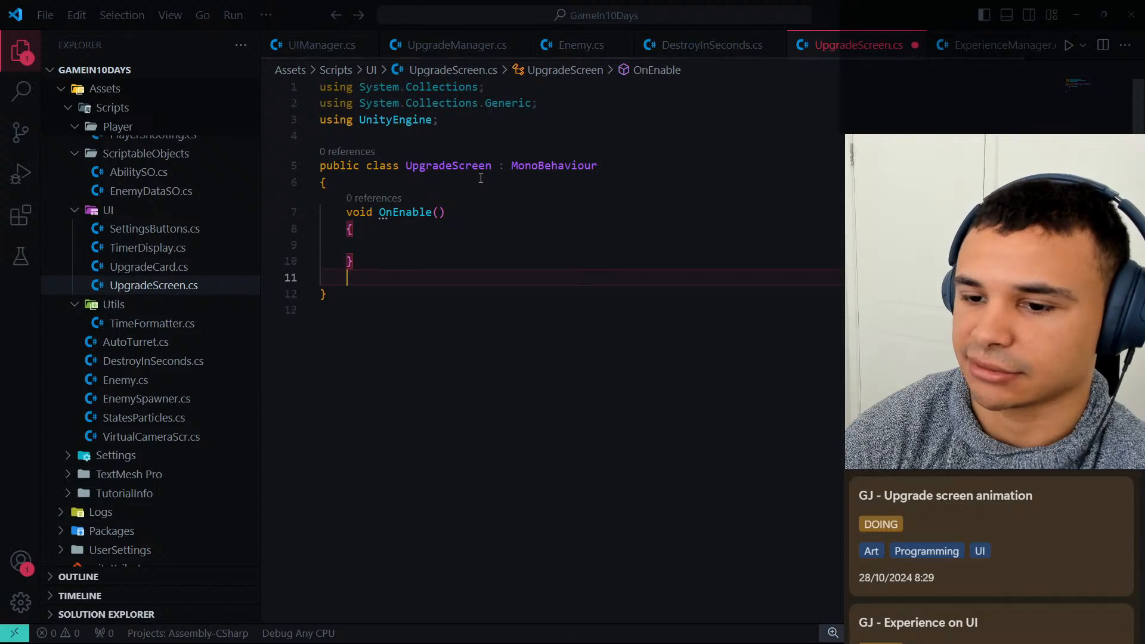
# Add an empty void OnDisable() method below OnEnable and save the script.
pyautogui.write('void Dis')
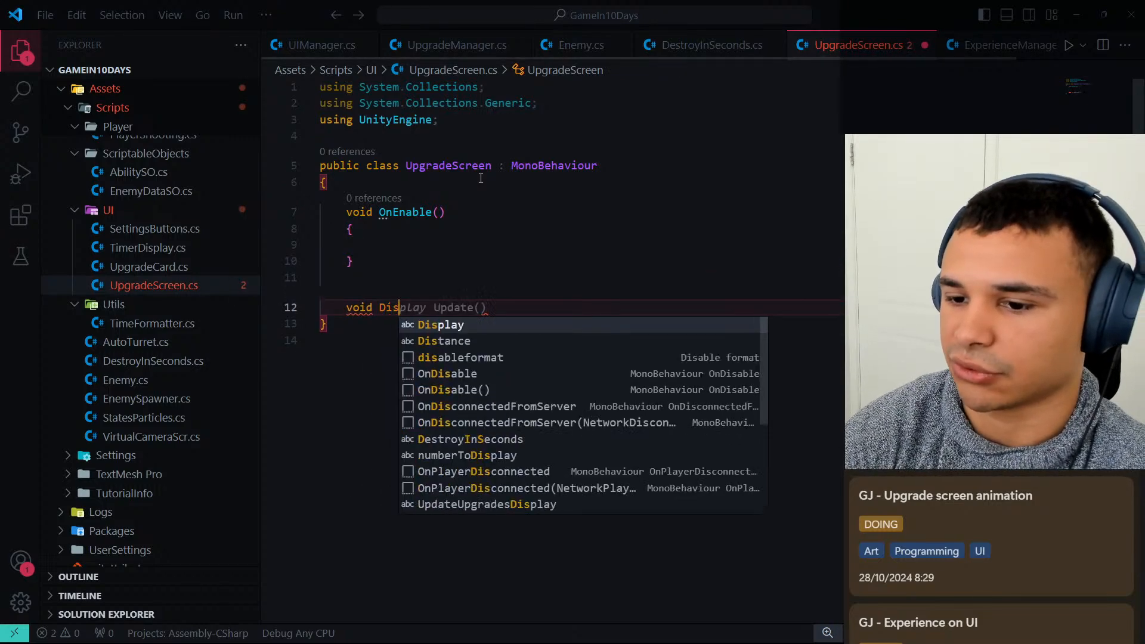
pyautogui.press('BackSpace')
pyautogui.press('BackSpace')
pyautogui.press('BackSpace')
pyautogui.write('OnDis')
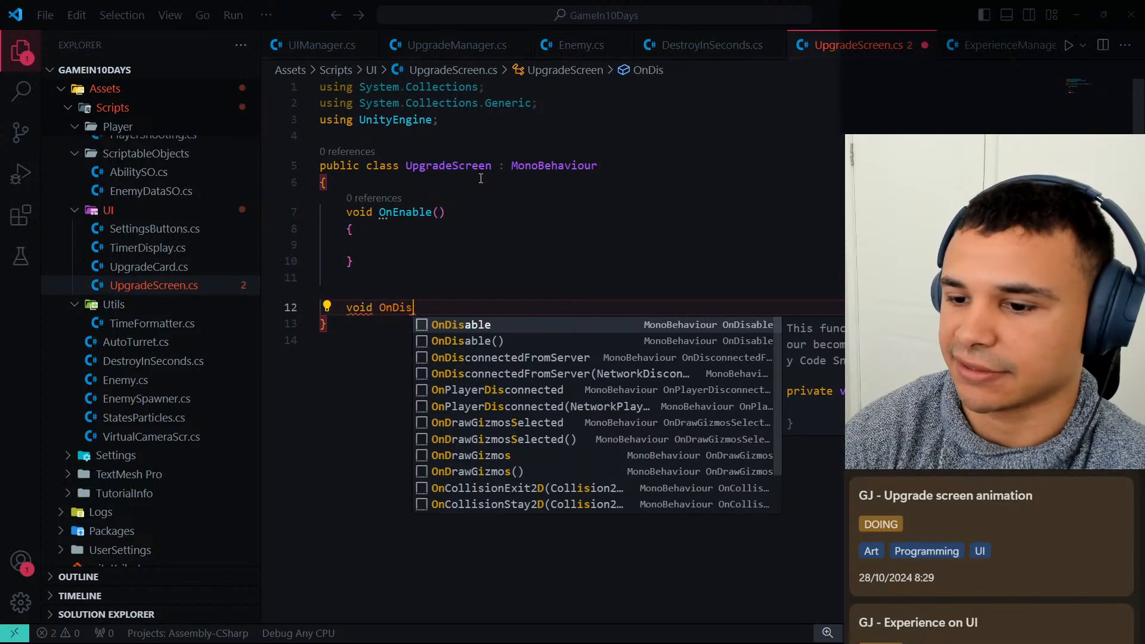
pyautogui.press('Return')
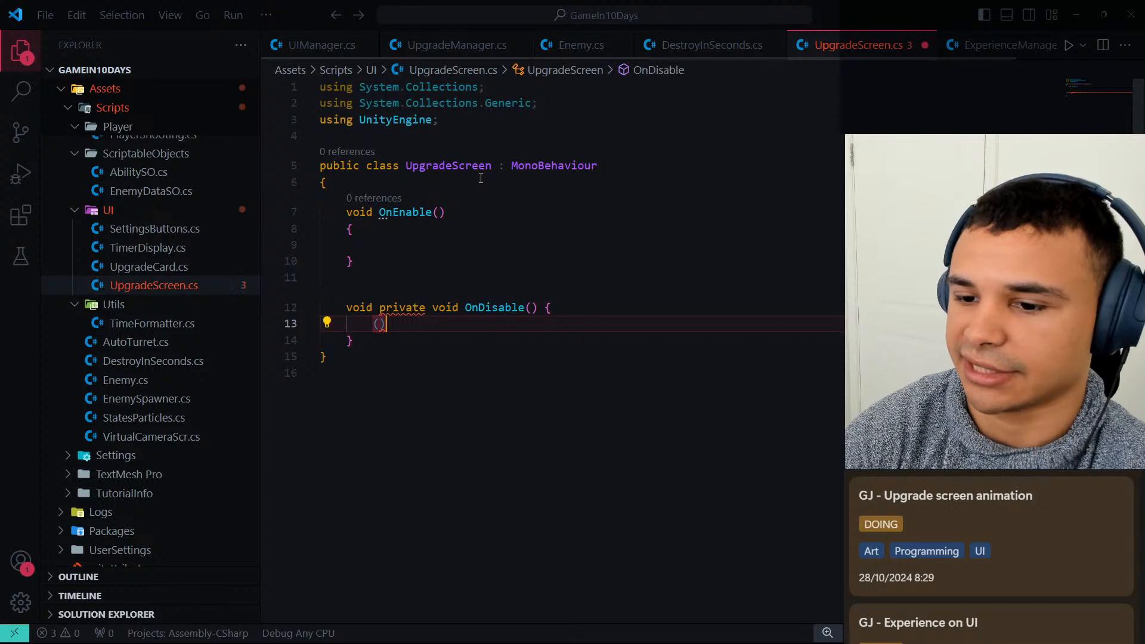
pyautogui.hotkey('ctrl', 'z')
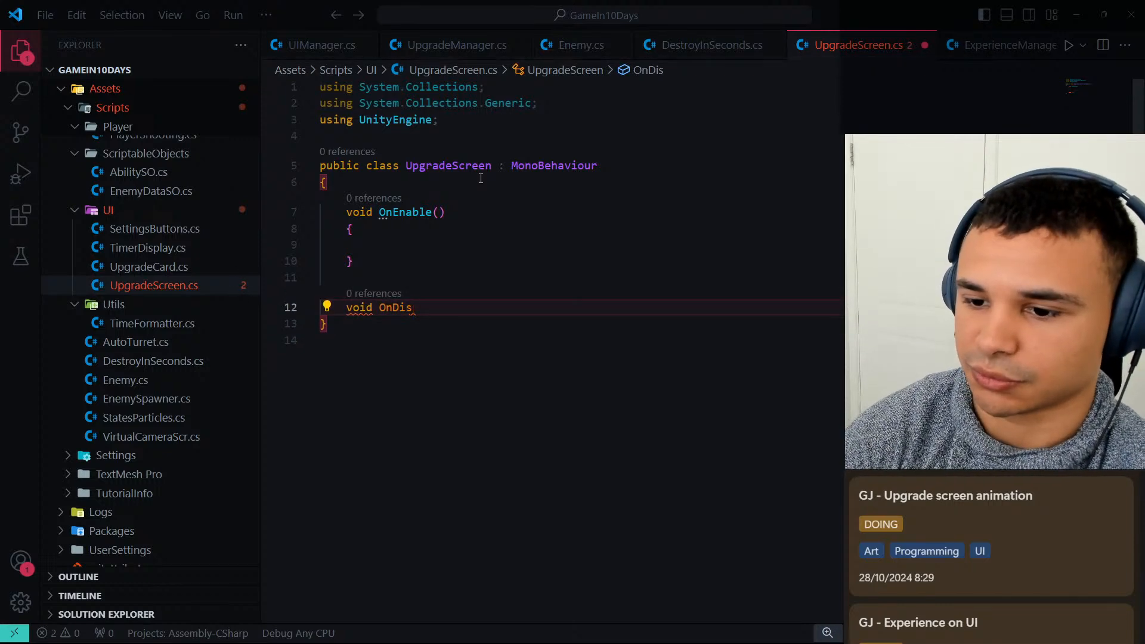
pyautogui.write('able()')
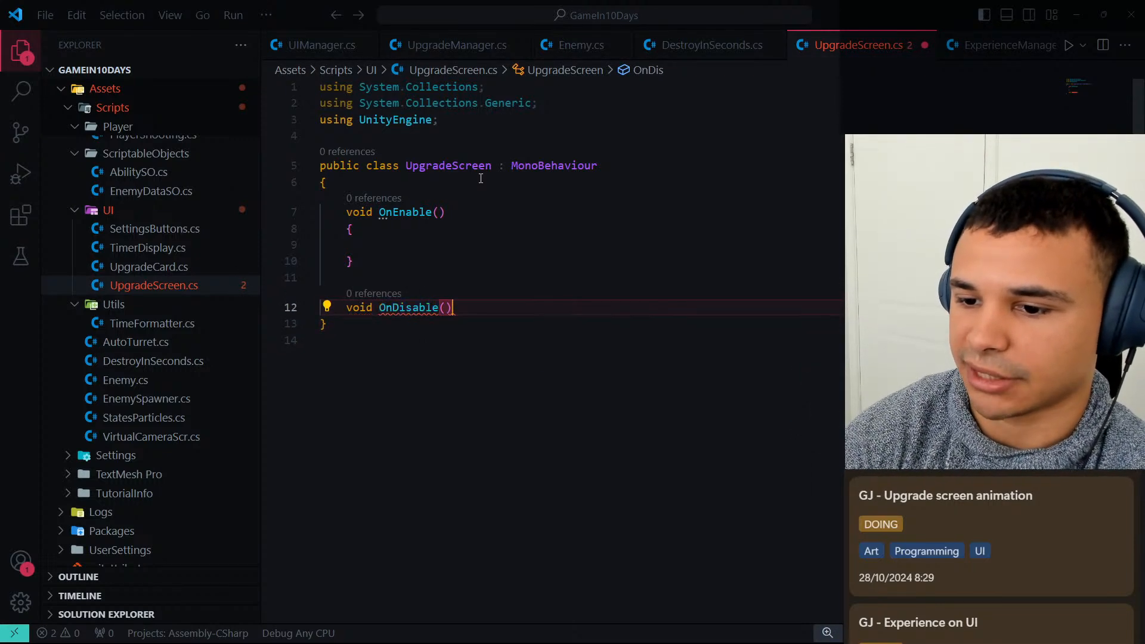
pyautogui.press('Return')
pyautogui.write('{')
pyautogui.press('Return')
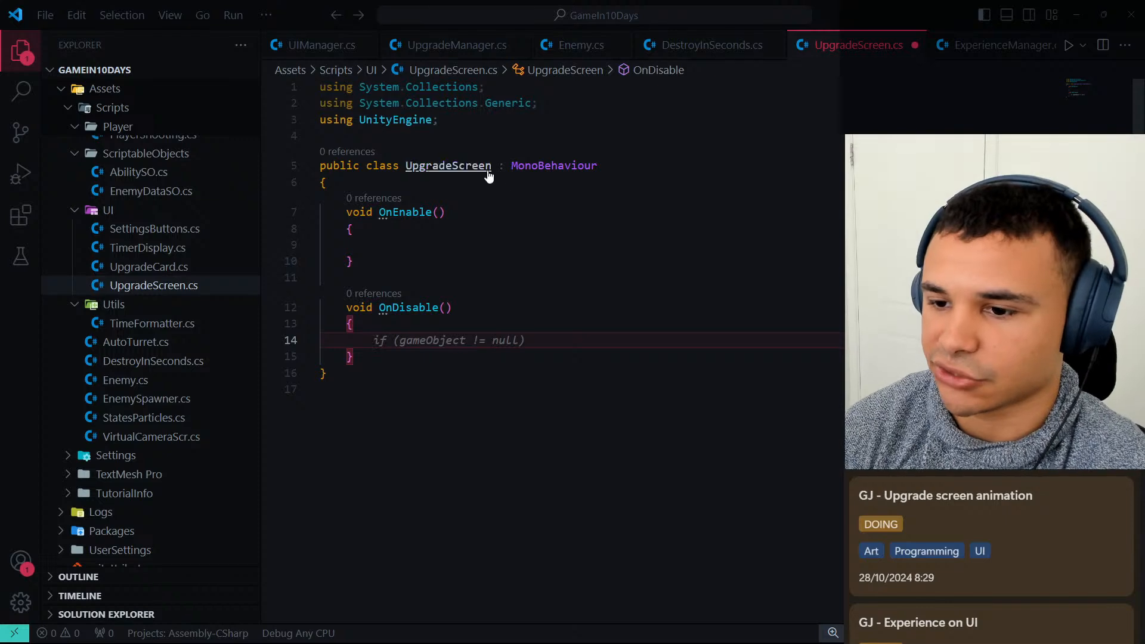
pyautogui.hotkey('ctrl', 's')
# Insert a new line above OnEnable at the start of the UpgradeScreen class body.
pyautogui.click(488, 210)
pyautogui.click(470, 240)
pyautogui.click(509, 189)
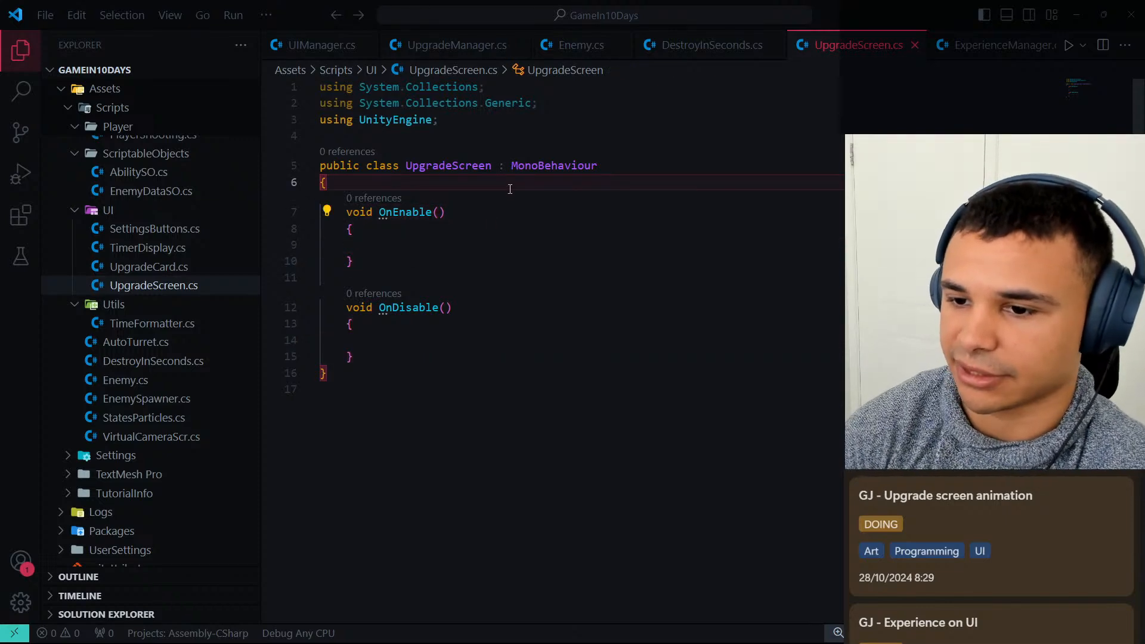
pyautogui.press('Return')
pyautogui.write('[[')
pyautogui.press('BackSpace')
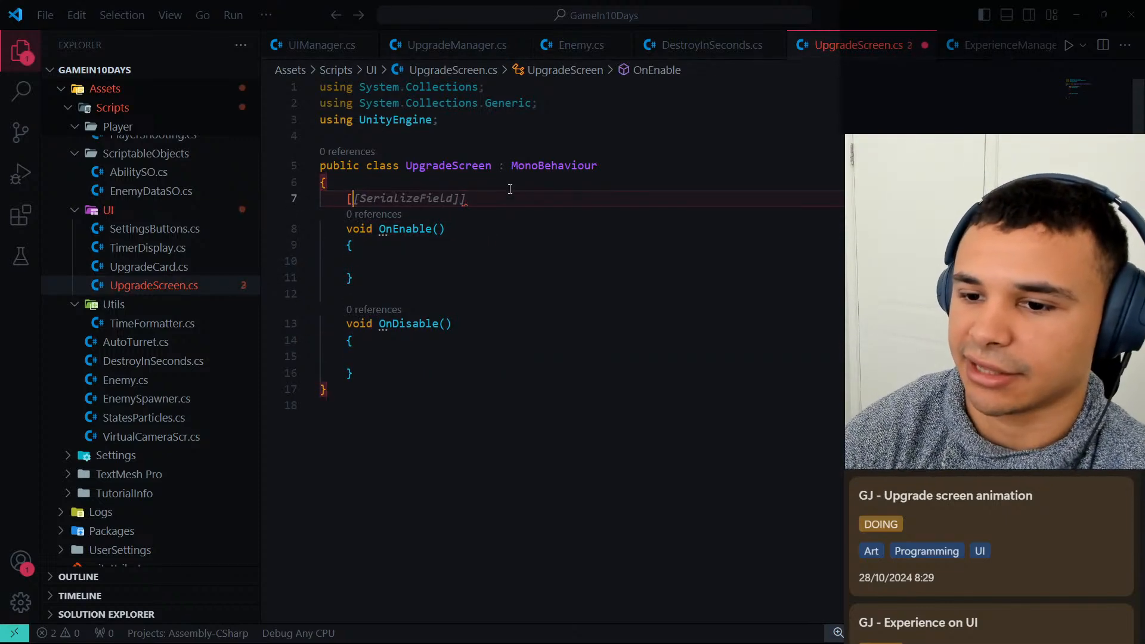
pyautogui.write('Ser')
pyautogui.press('BackSpace')
pyautogui.press('BackSpace')
pyautogui.press('BackSpace')
pyautogui.press('Right')
pyautogui.press('Right')
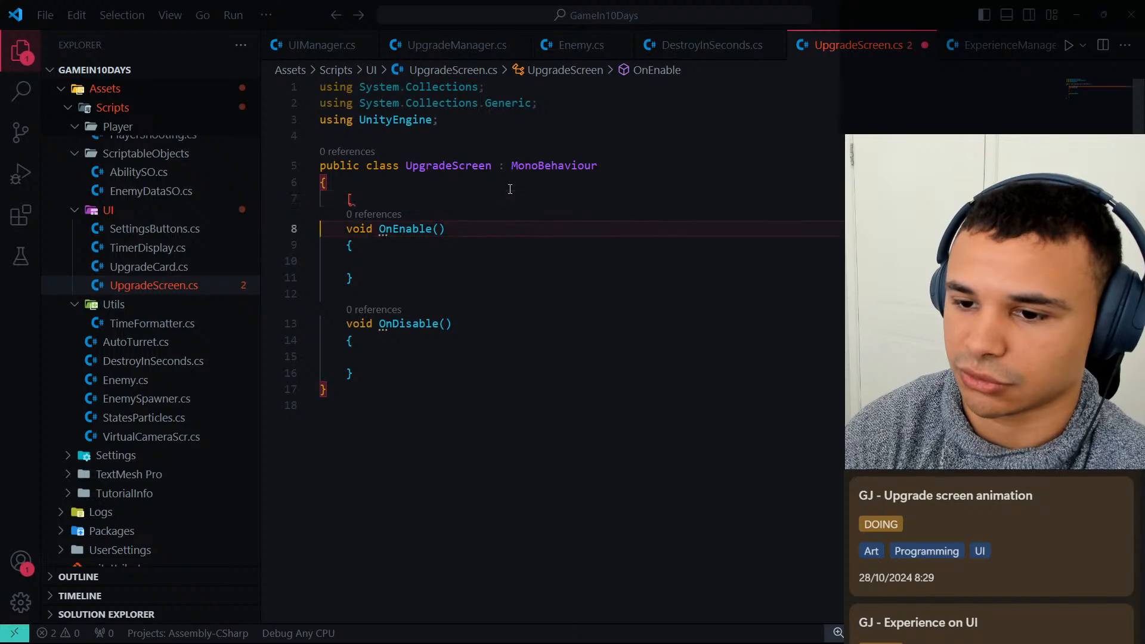
pyautogui.press('Left')
pyautogui.press('BackSpace')
pyautogui.press('BackSpace')
# Declare the field [SerializeField] private Animator _animator; above OnEnable and save the script.
pyautogui.write('[Sera')
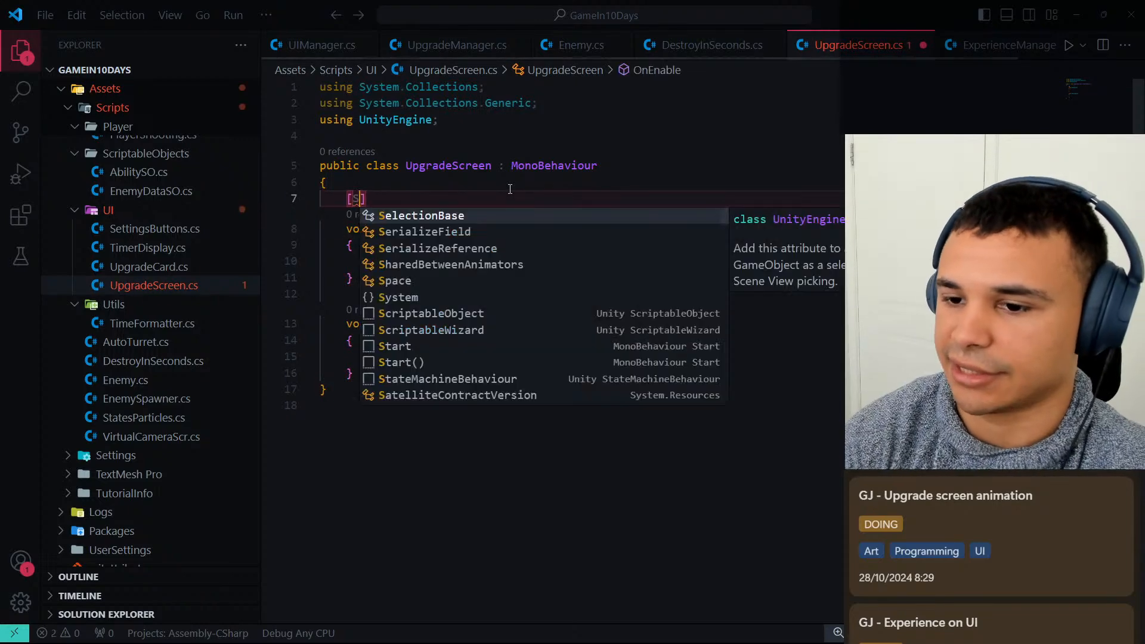
pyautogui.press('BackSpace')
pyautogui.write('ialize')
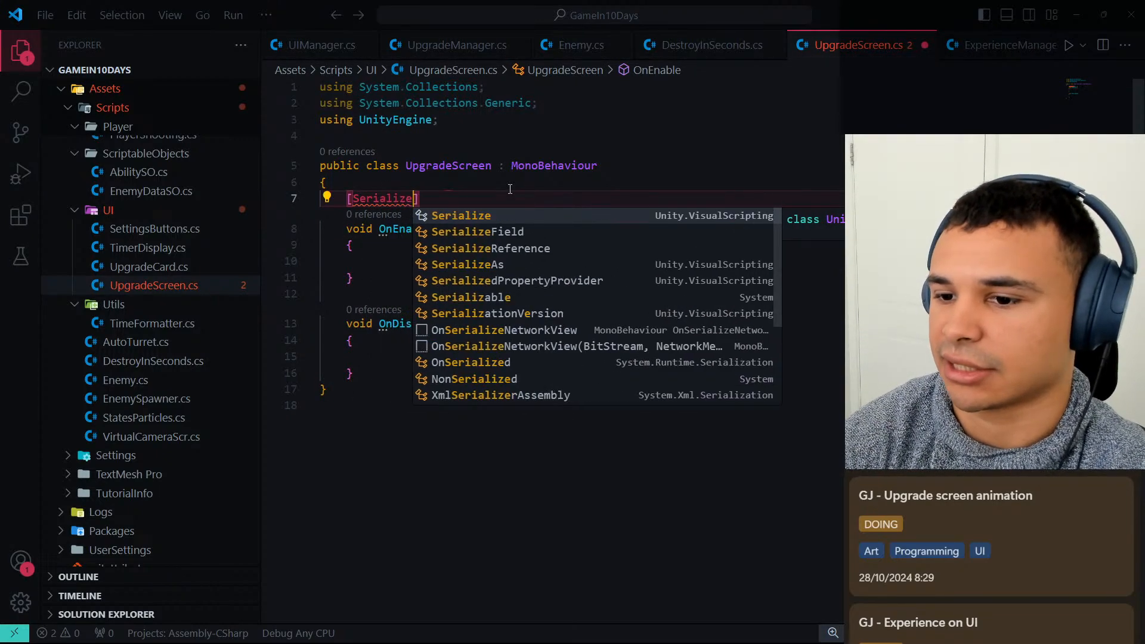
pyautogui.write('Field] private')
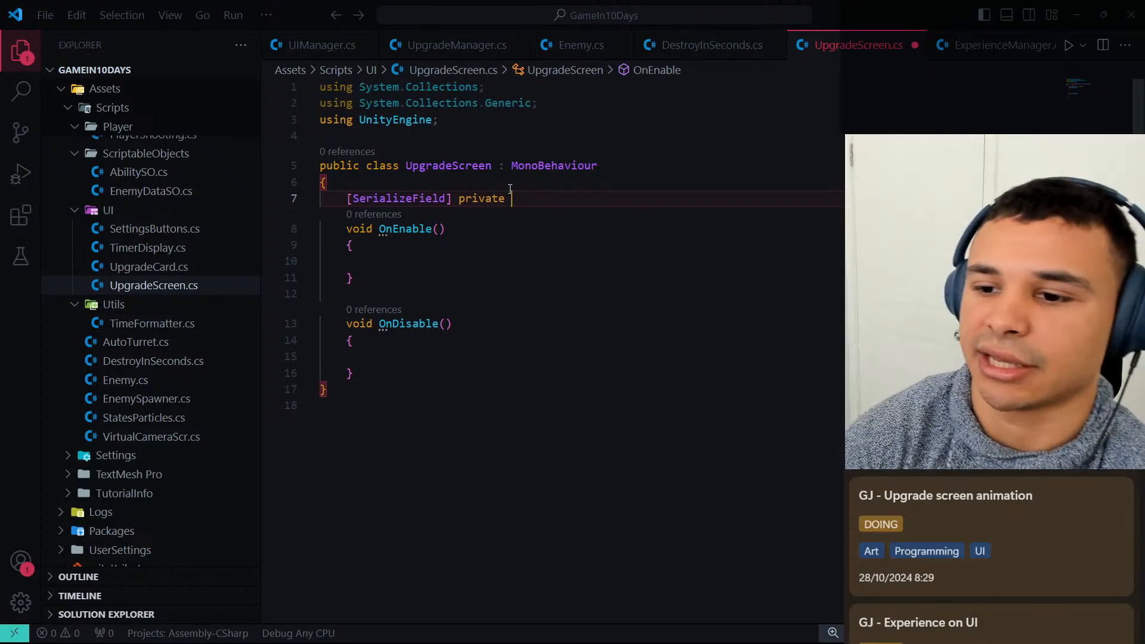
pyautogui.write('Animato')
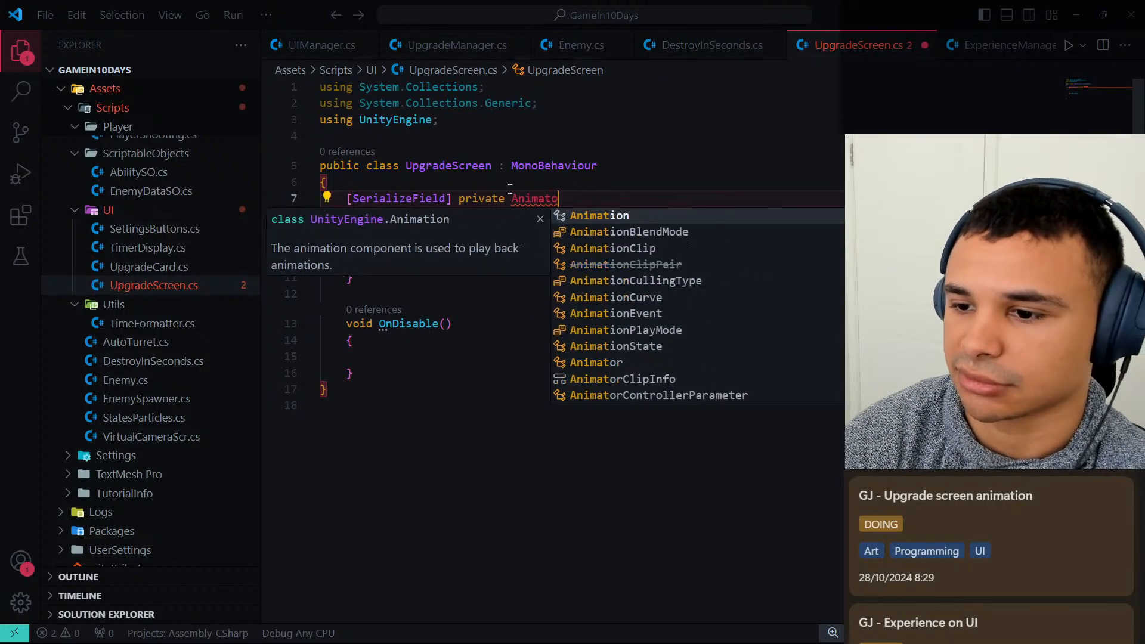
pyautogui.write('r _animator;')
pyautogui.hotkey('ctrl', 's')
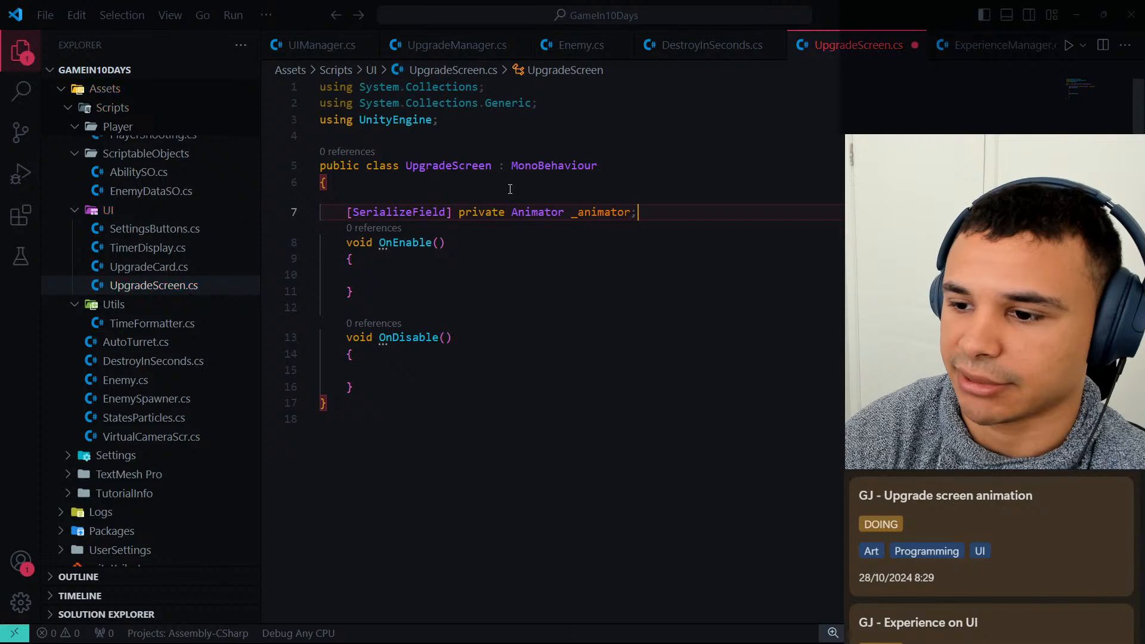
# Call _animator.SetTrigger("Open"); inside the OnEnable method.
pyautogui.press('Down')
pyautogui.press('Down')
pyautogui.press('Down')
pyautogui.press('Tab')
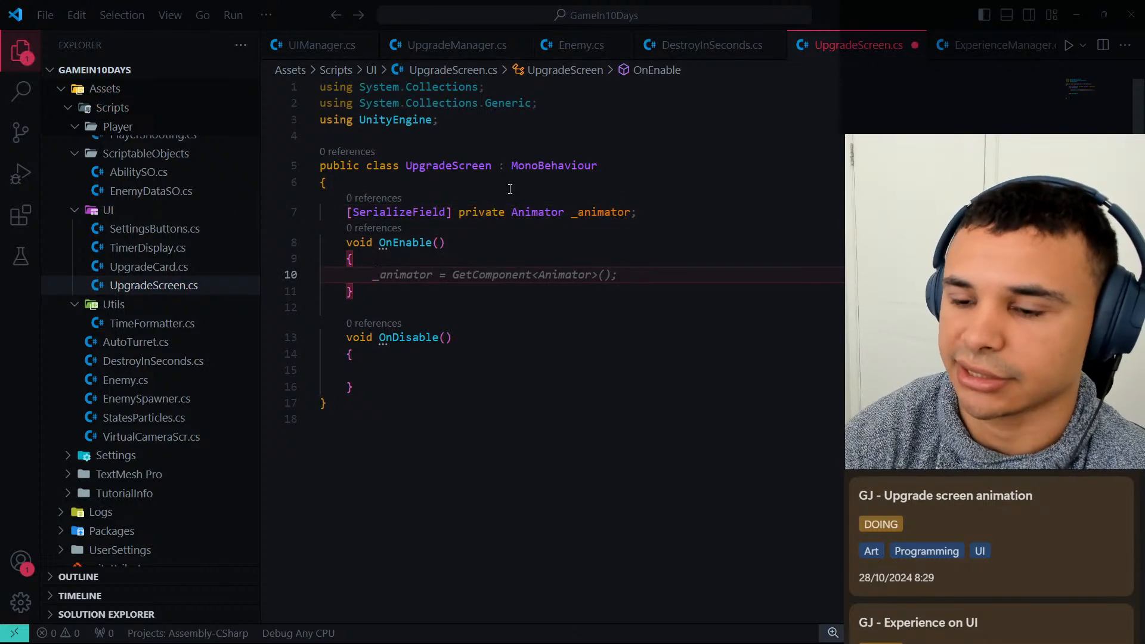
pyautogui.write('_anima')
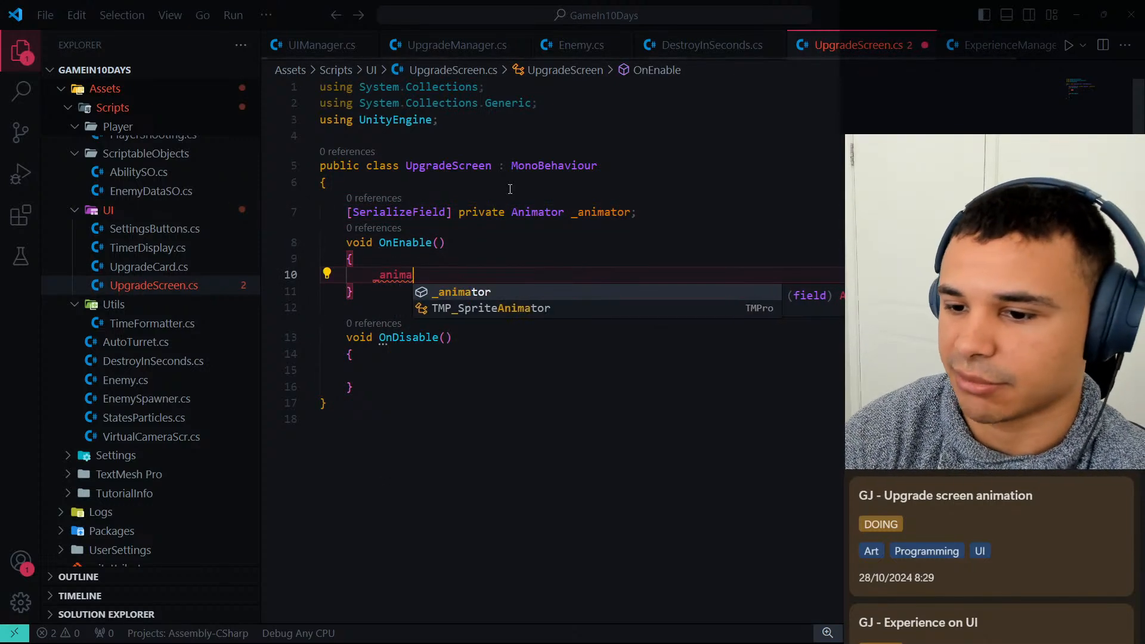
pyautogui.write('tor.SetR')
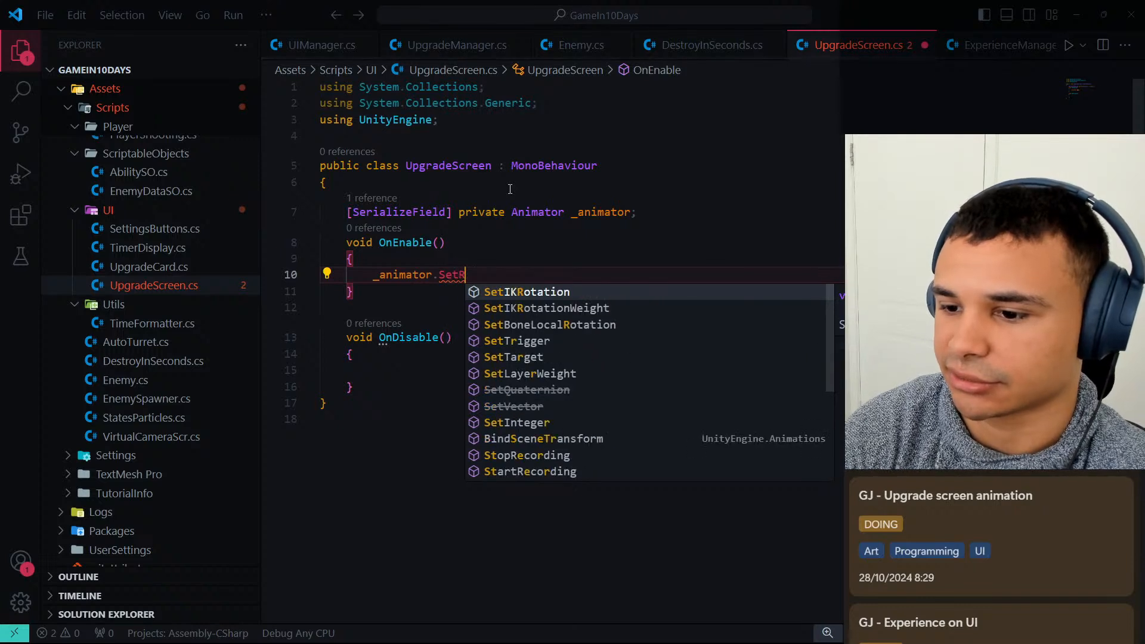
pyautogui.press('BackSpace')
pyautogui.write('Tri')
pyautogui.press('Tab')
pyautogui.write('();')
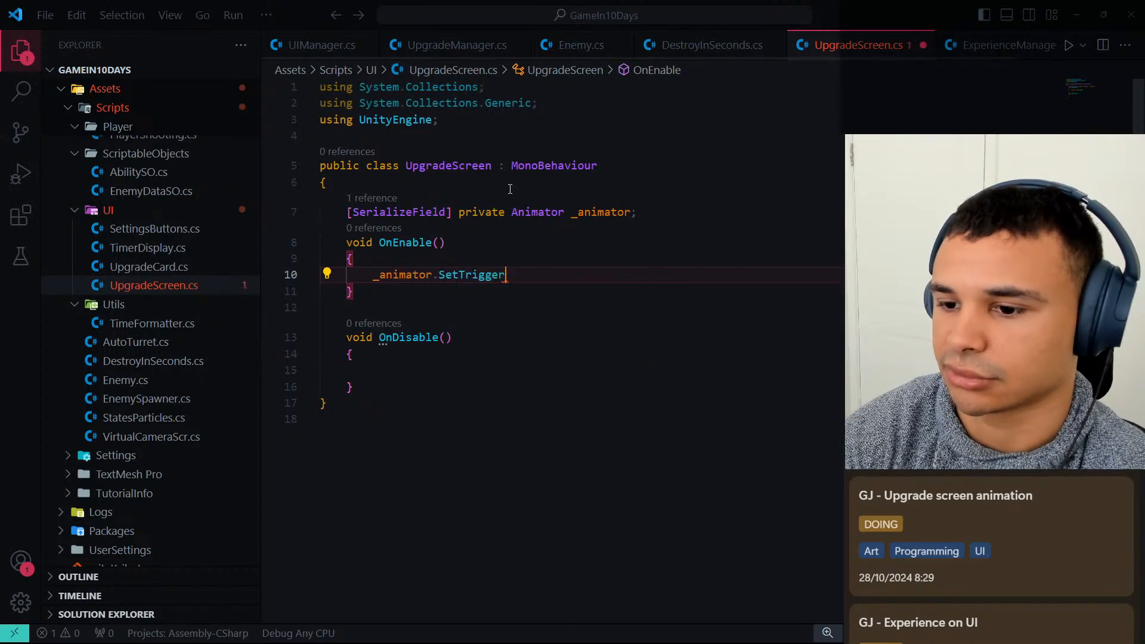
pyautogui.write('"Open");')
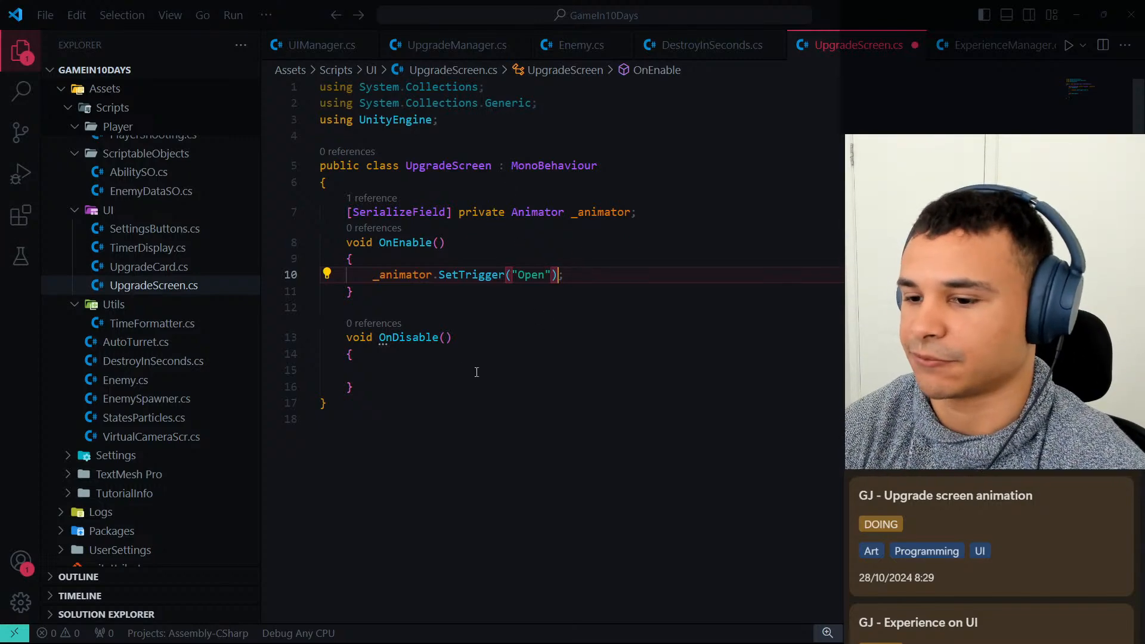
# Call _animator.SetTrigger("Close"); inside the OnDisable method and save the script.
pyautogui.click(438, 367)
pyautogui.write('_an')
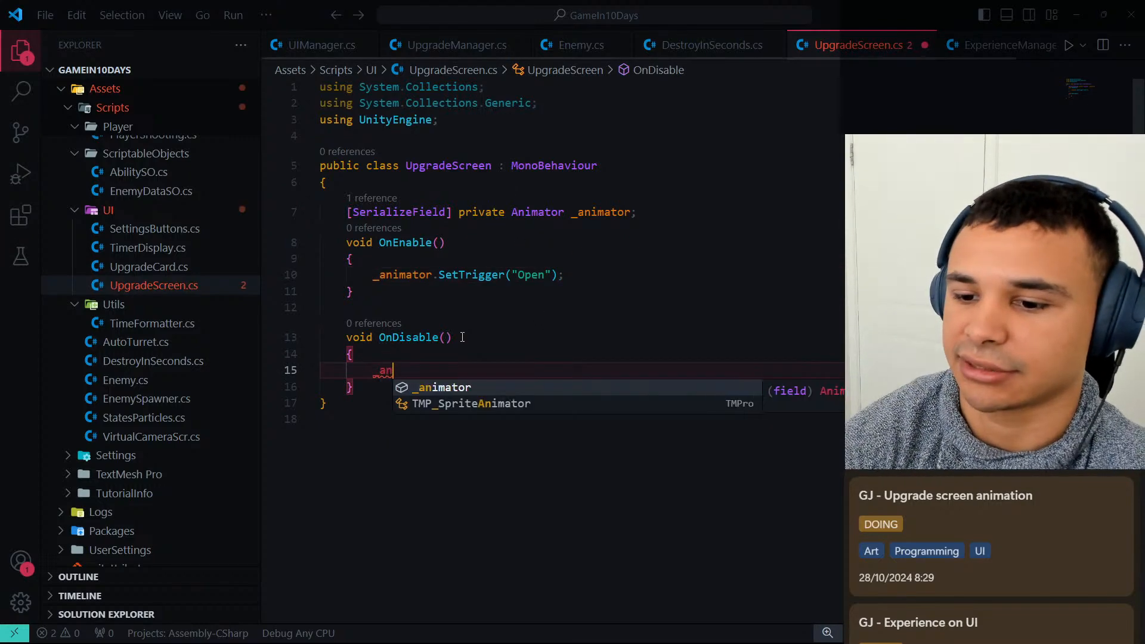
pyautogui.press('Tab')
pyautogui.write('.e')
pyautogui.press('BackSpace')
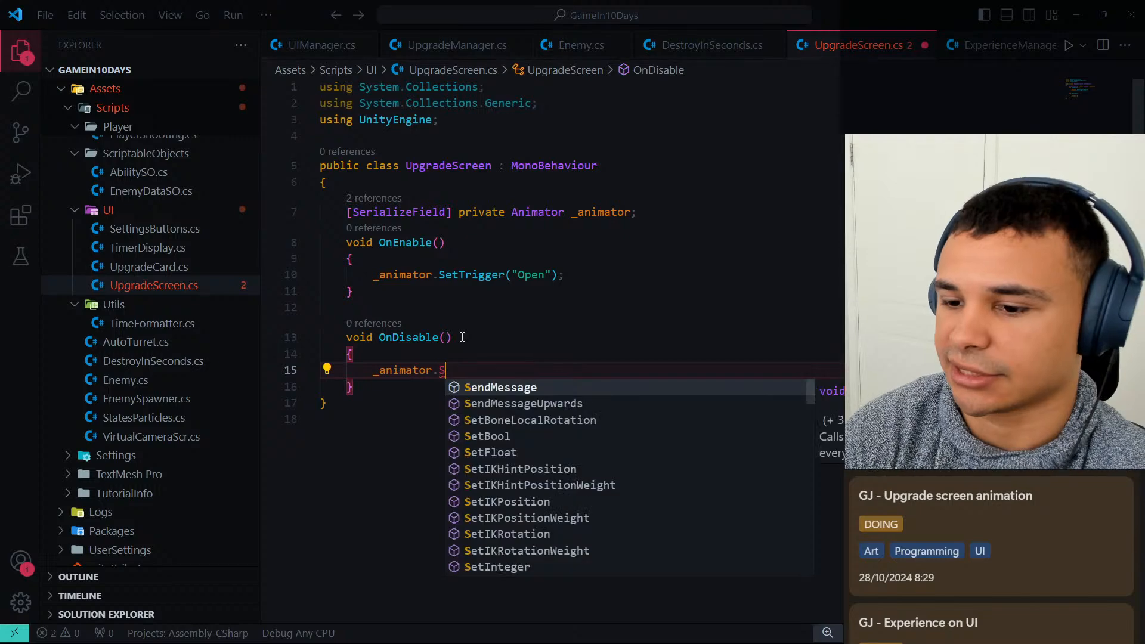
pyautogui.write('SetTrig')
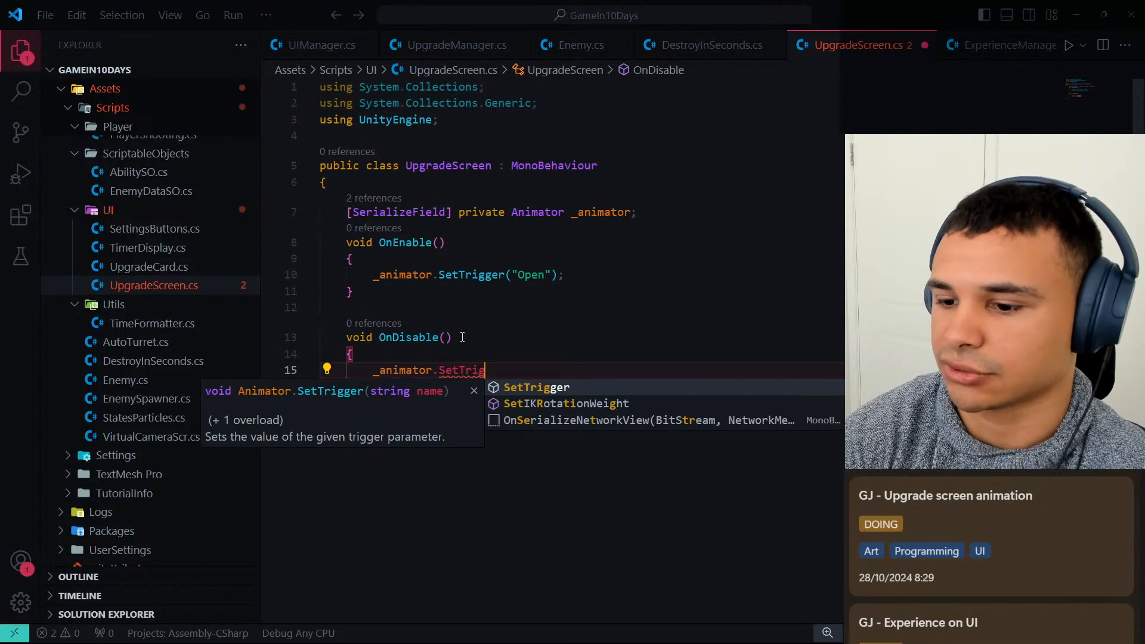
pyautogui.write('ger()Close");')
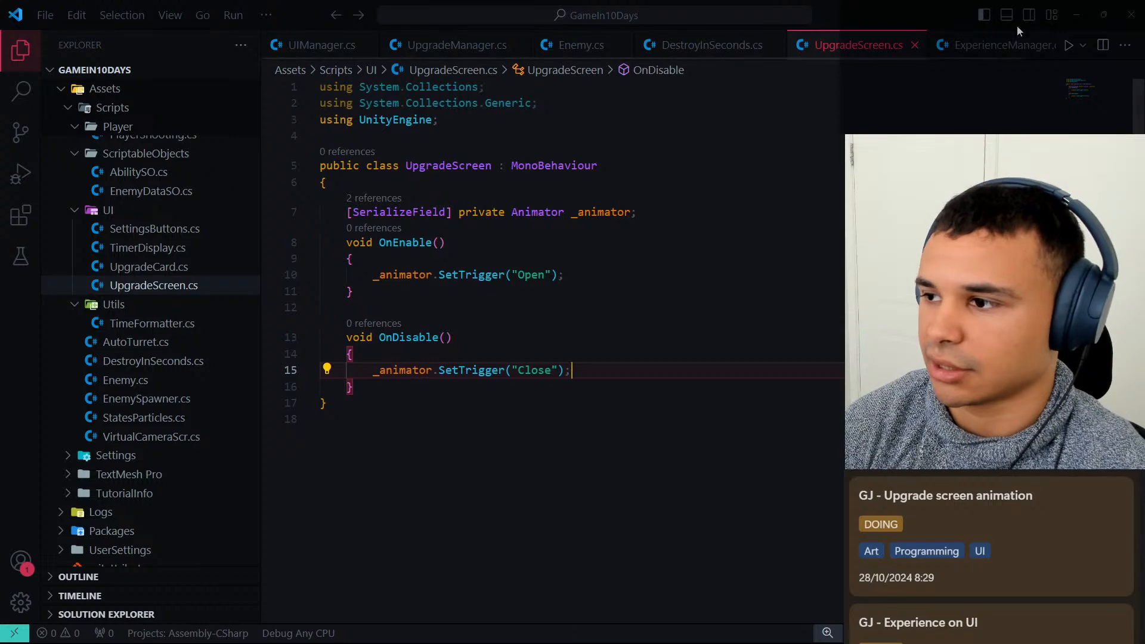
# Switch to Unity, select UpgradeUIBackground, test the upgrade screen in Play mode by picking the Fire Rate card, and stop the game.
pyautogui.click(1071, 21)
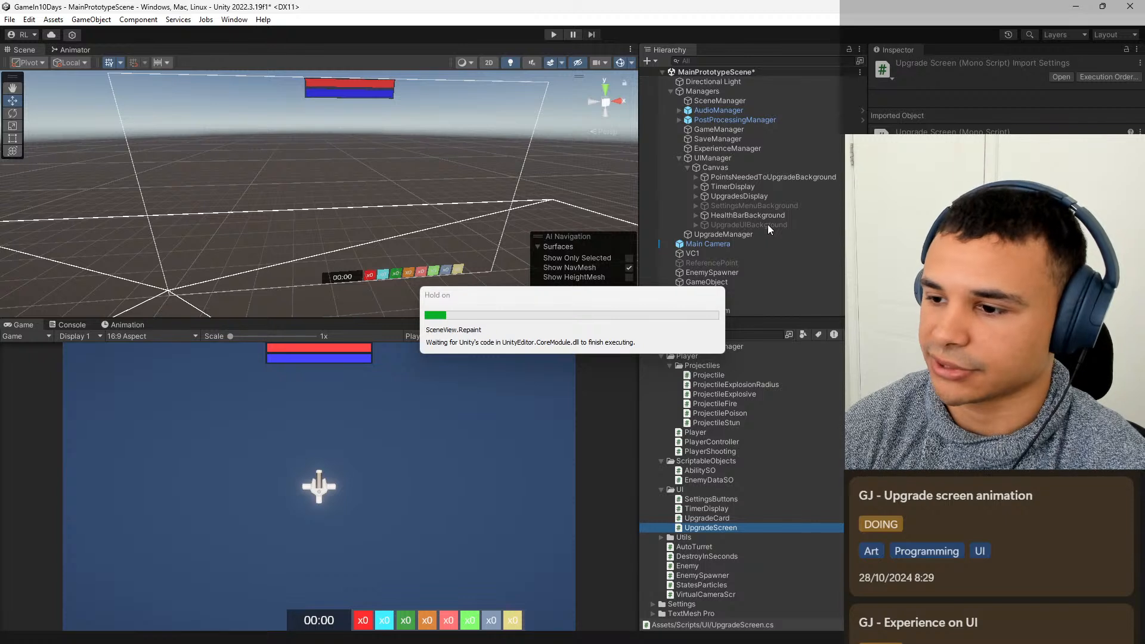
pyautogui.click(768, 224)
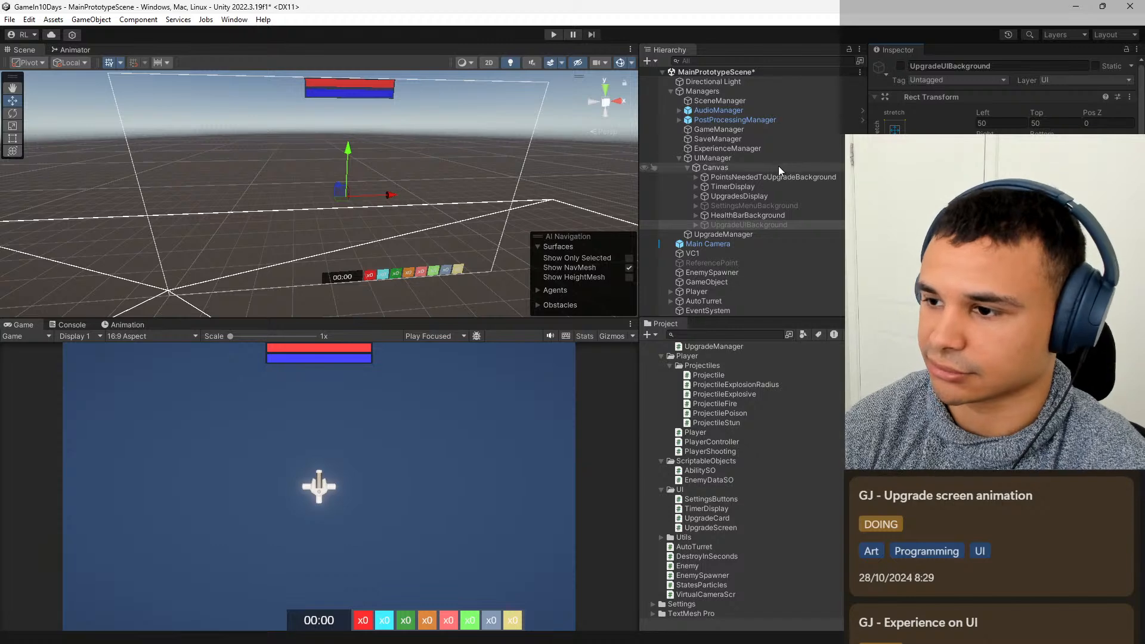
pyautogui.click(553, 34)
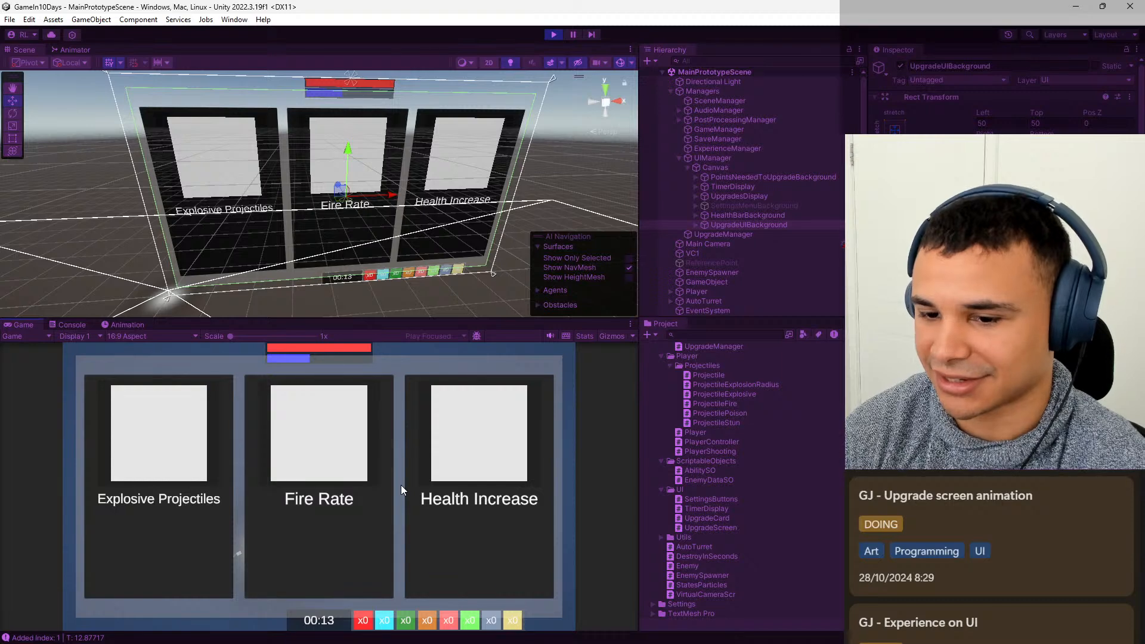
pyautogui.click(377, 524)
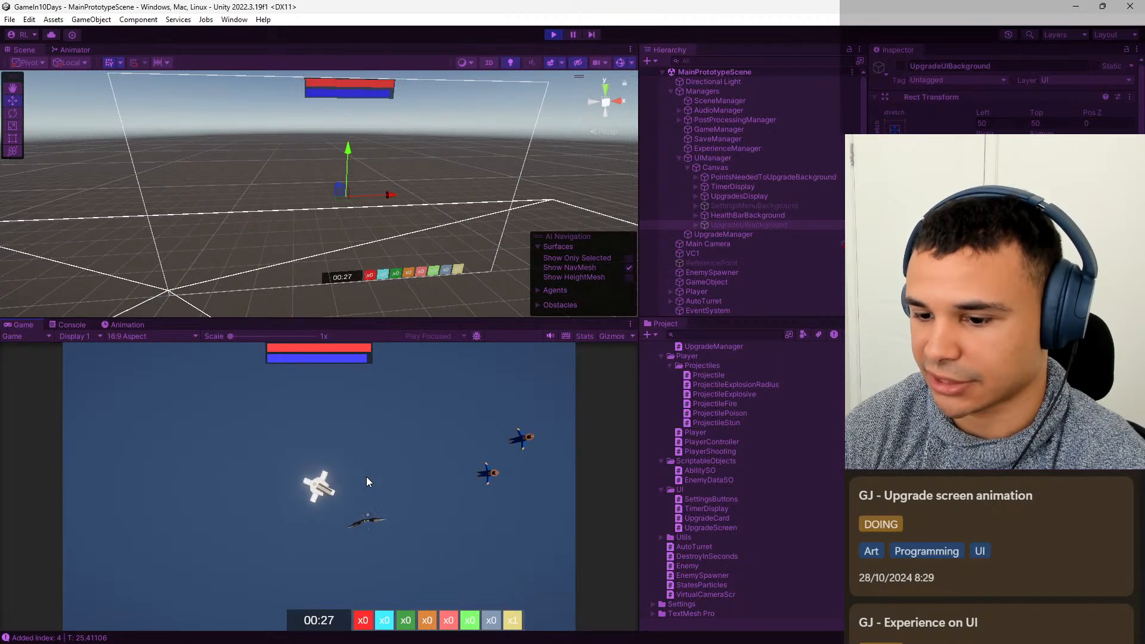
pyautogui.click(553, 34)
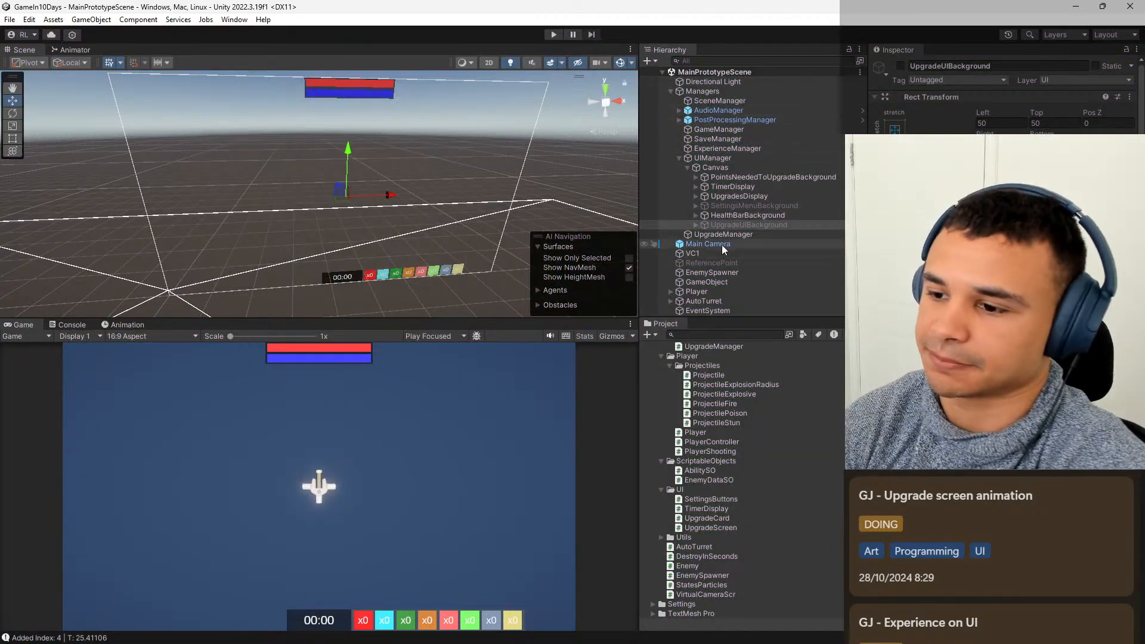
# Move the last scale keyframe of the UpgradeScreenClose animation to frame 0:20.
pyautogui.scroll(5, 769, 441)
pyautogui.scroll(5, 750, 405)
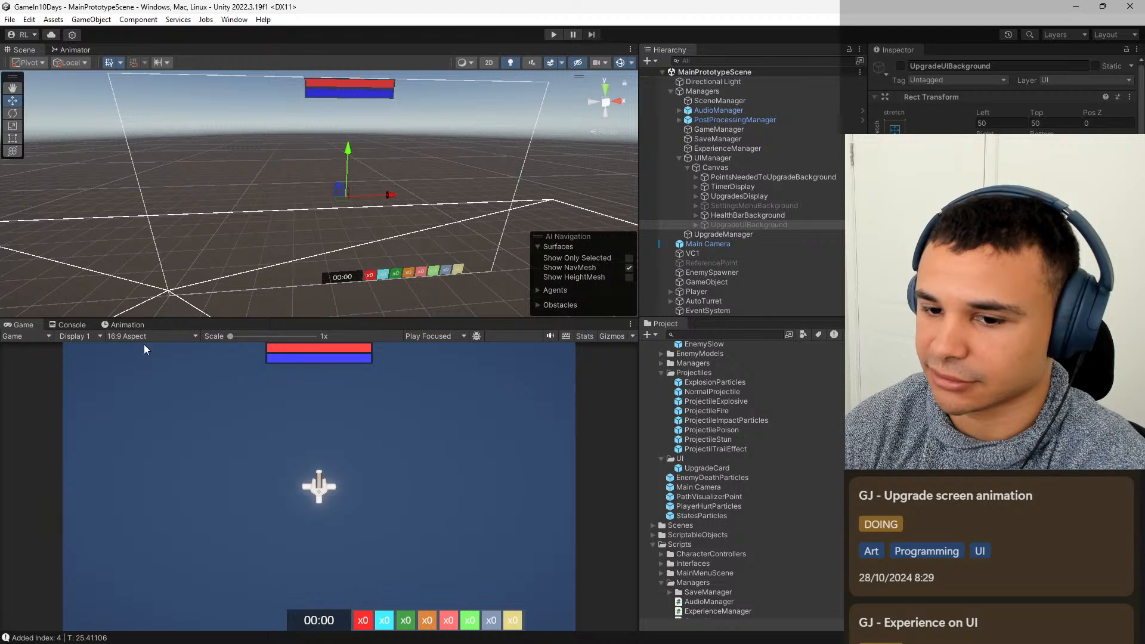
pyautogui.click(126, 324)
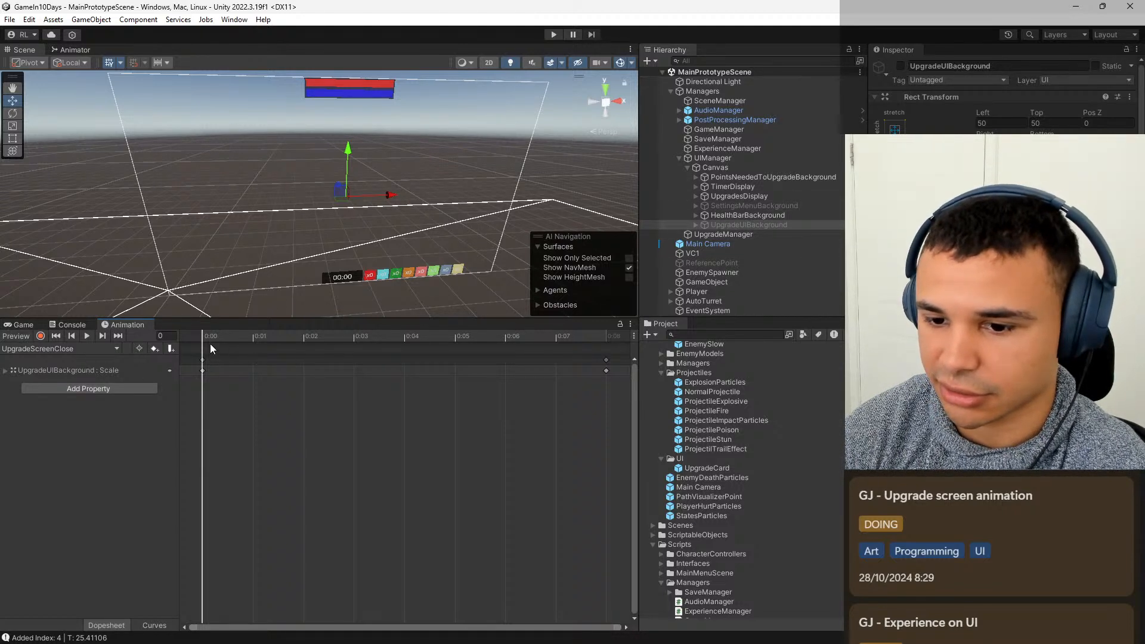
pyautogui.click(235, 335)
pyautogui.moveTo(285, 338); pyautogui.dragTo(442, 338)
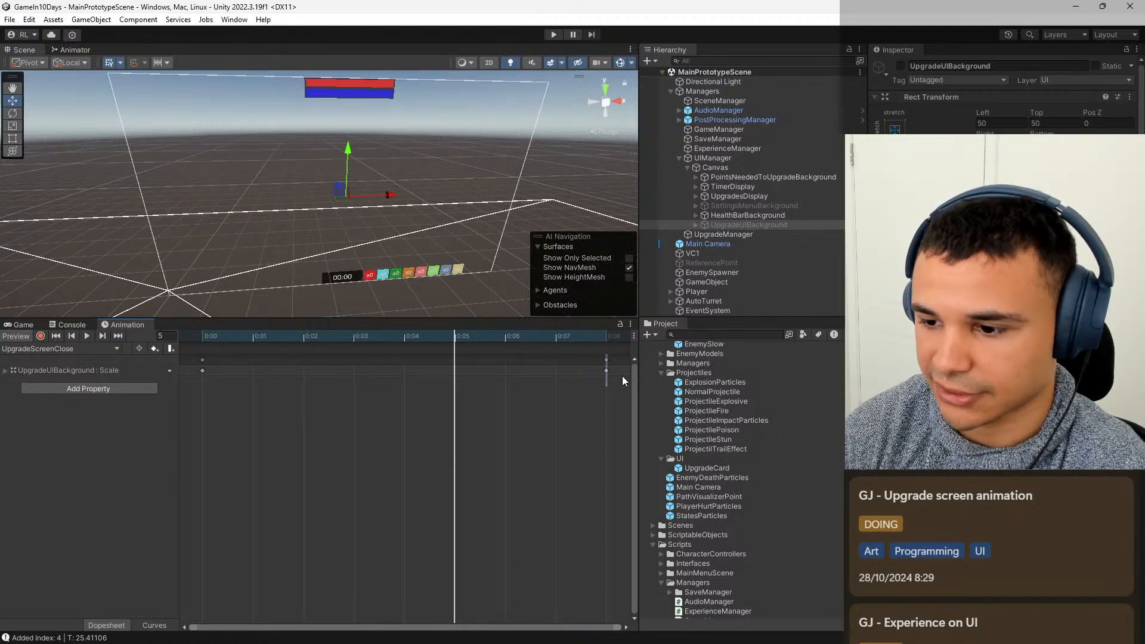
pyautogui.moveTo(622, 376); pyautogui.dragTo(620, 377)
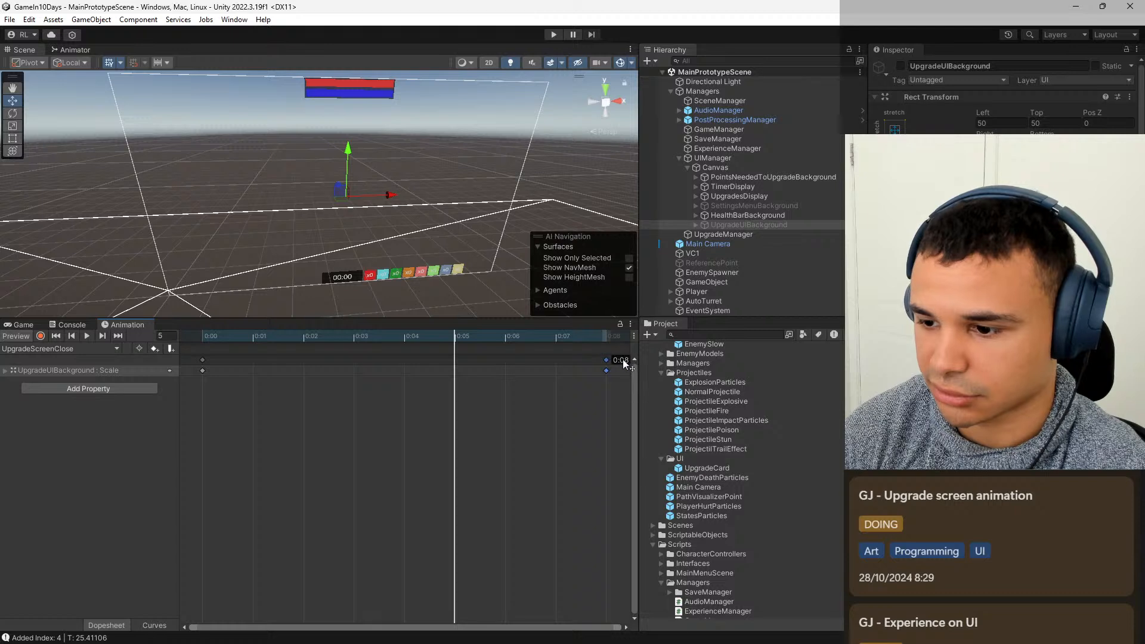
pyautogui.scroll(-5, 523, 380)
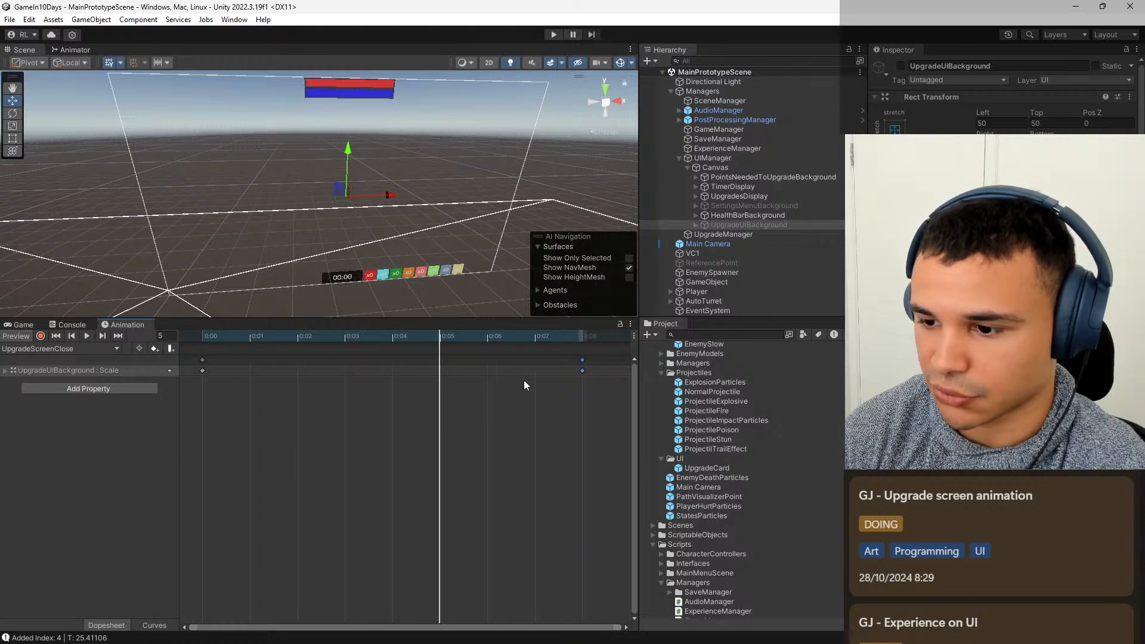
pyautogui.scroll(-5, 523, 380)
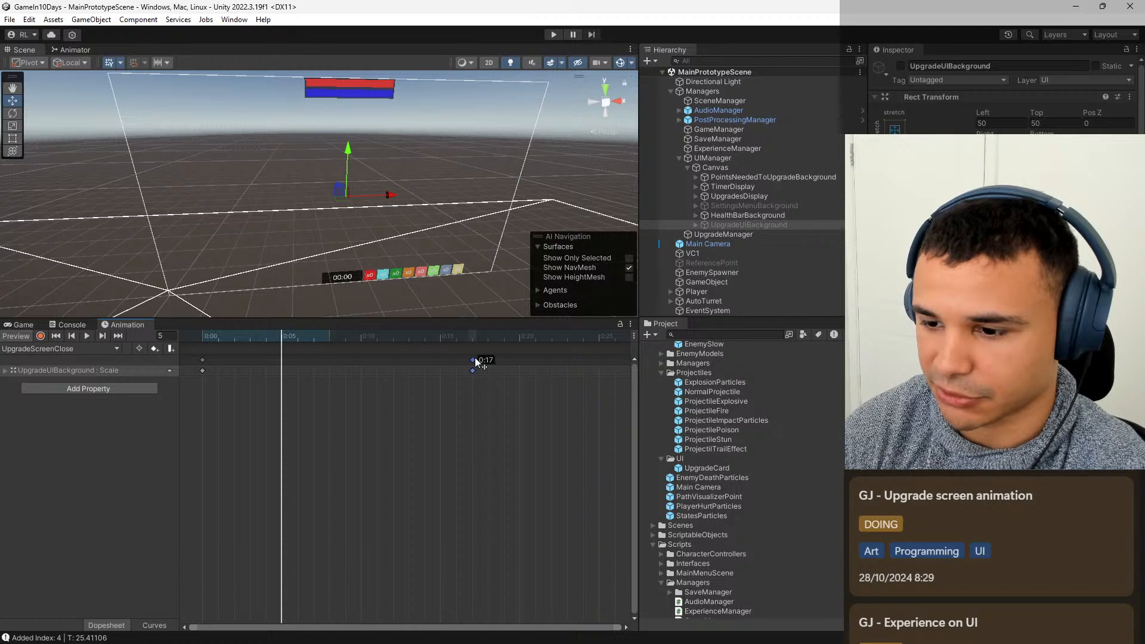
pyautogui.moveTo(515, 360); pyautogui.dragTo(520, 359)
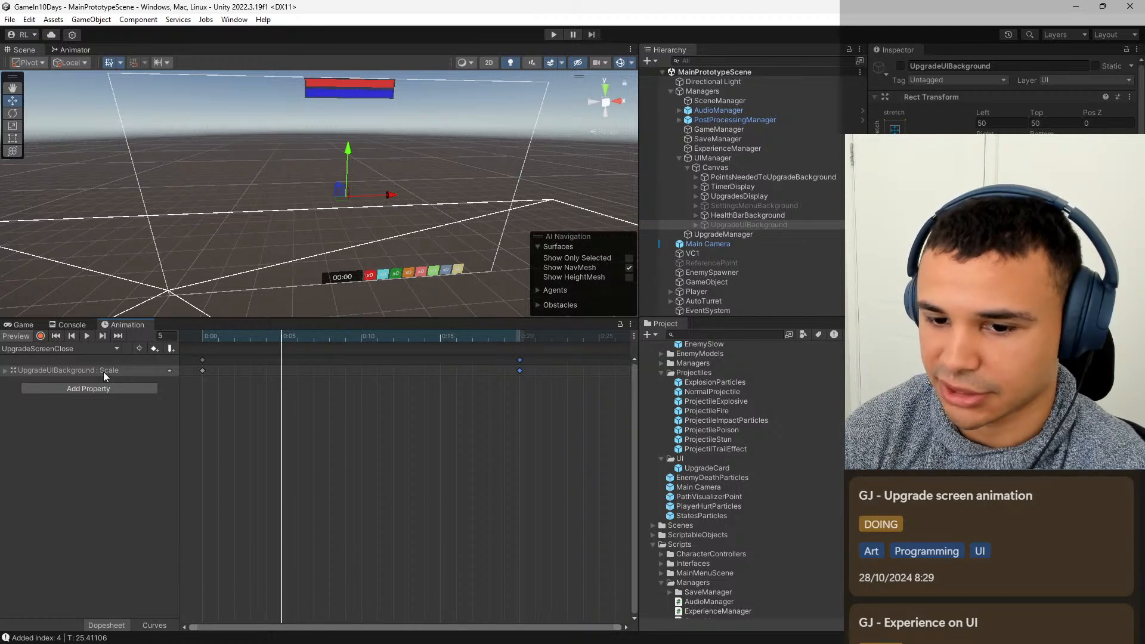
# Switch to the UpgradeScreenOpen clip and move its last scale keyframe to frame 0:20.
pyautogui.click(99, 350)
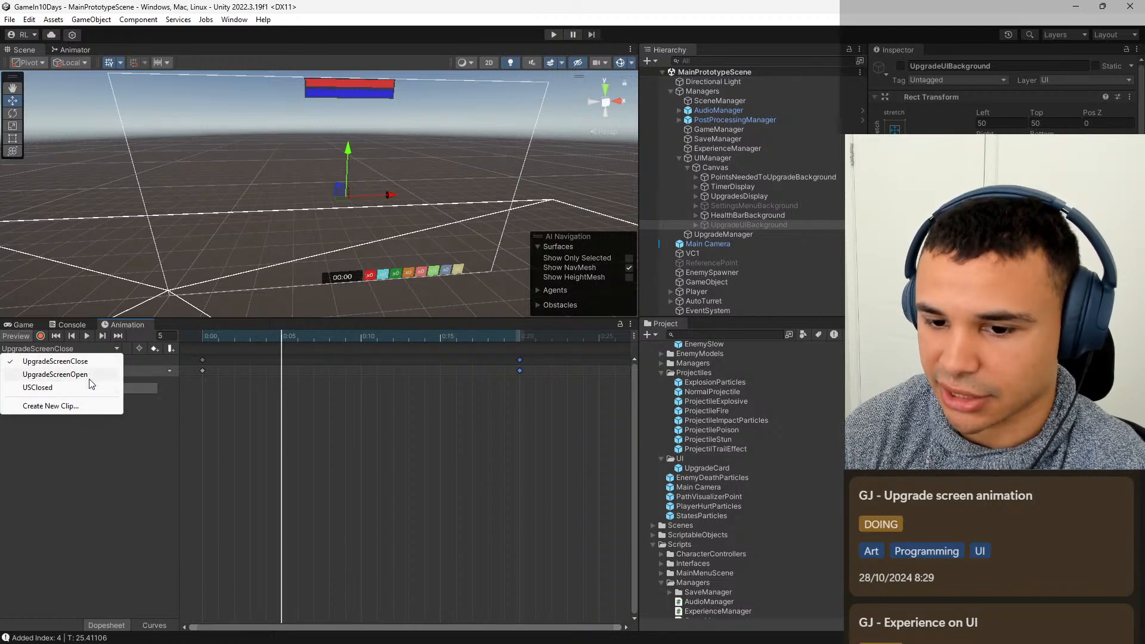
pyautogui.click(55, 374)
pyautogui.scroll(-6, 527, 387)
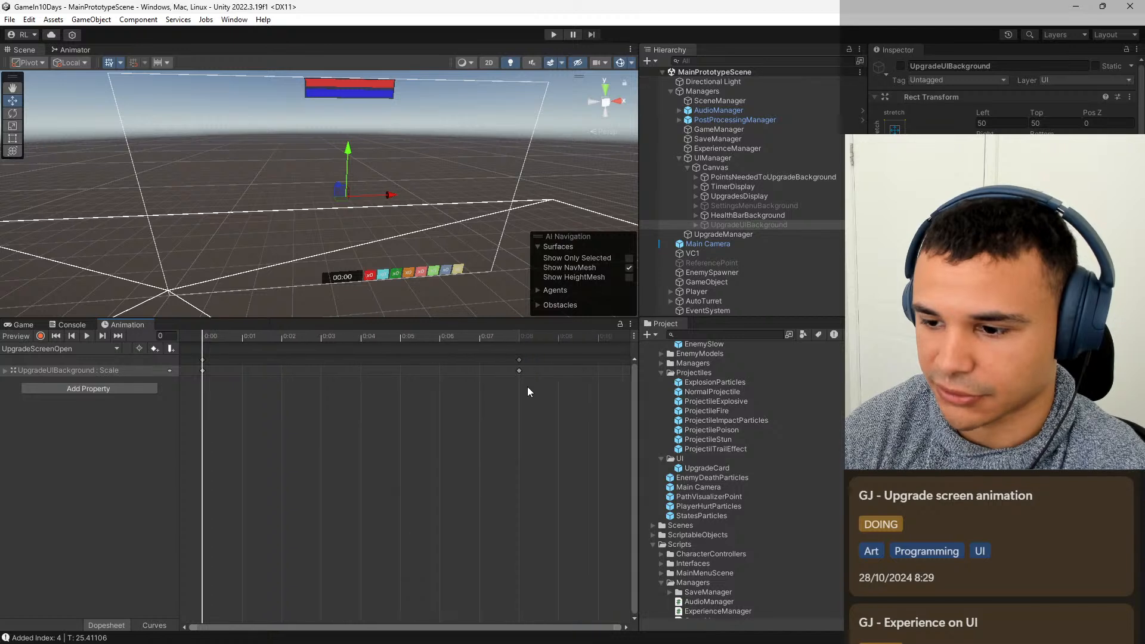
pyautogui.scroll(-2, 500, 379)
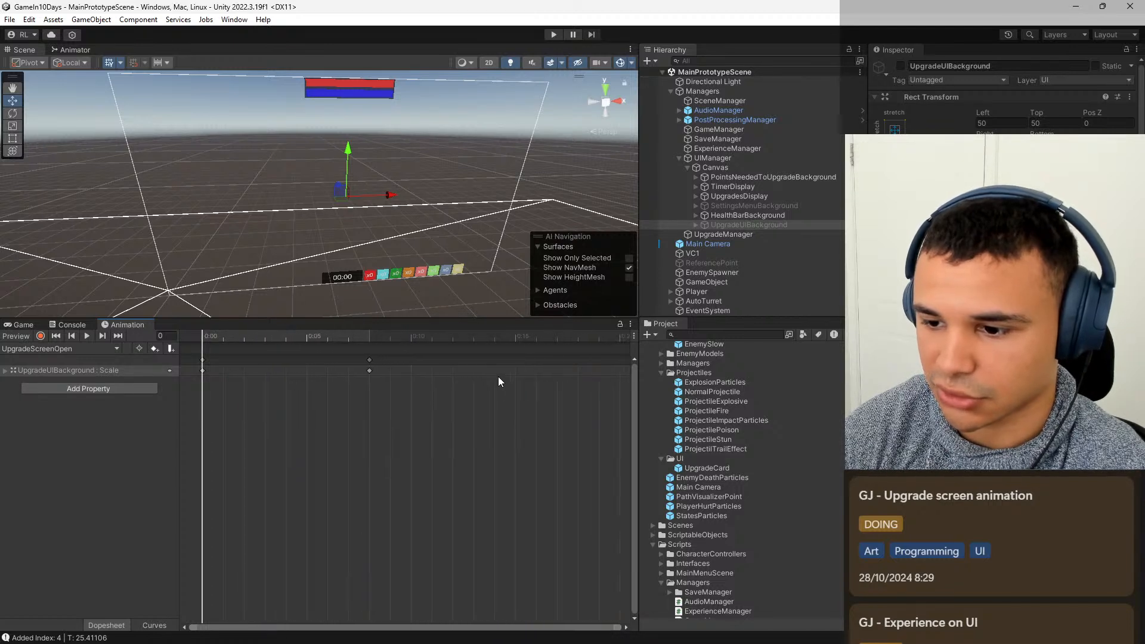
pyautogui.moveTo(341, 353); pyautogui.dragTo(371, 375)
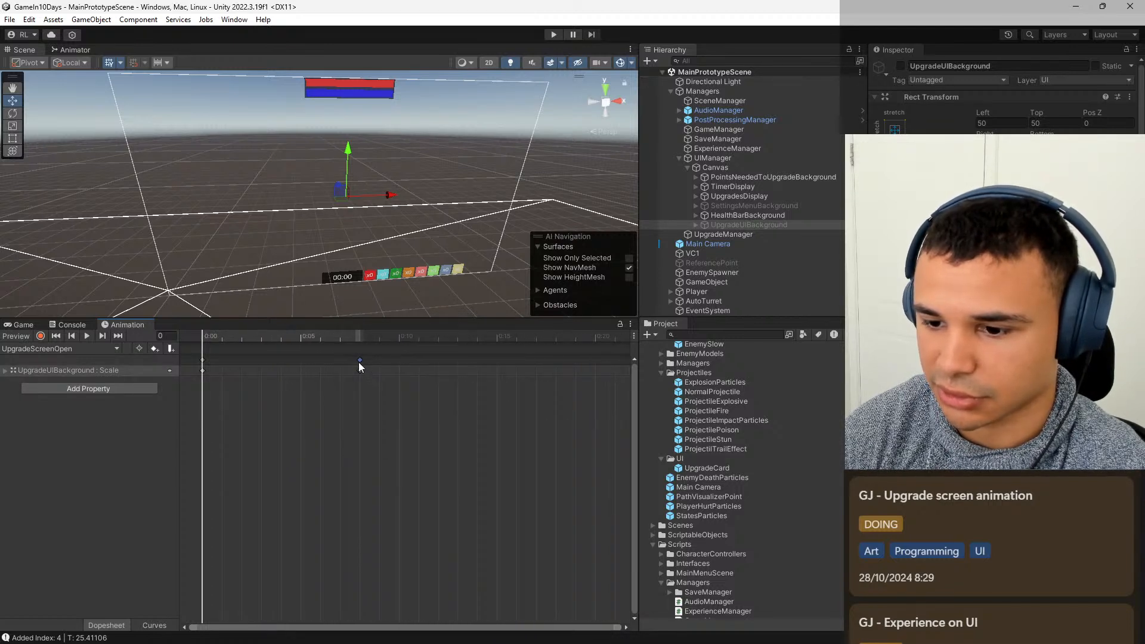
pyautogui.moveTo(596, 364); pyautogui.dragTo(597, 366)
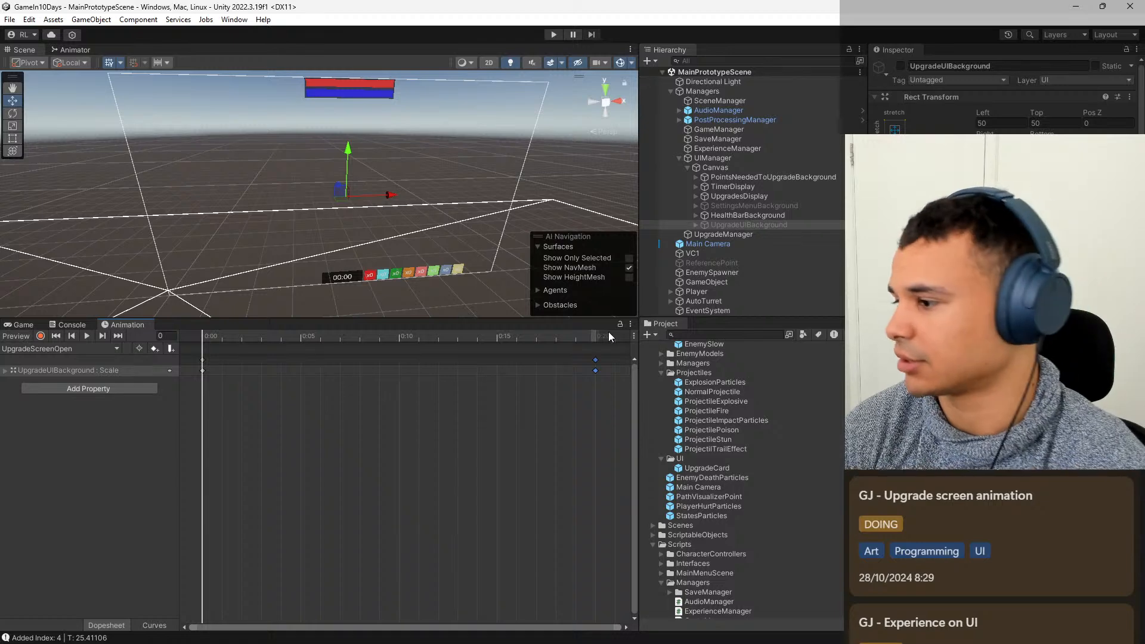
# Run the game again and pick the Fire Rate card to test the lengthened upgrade screen animations.
pyautogui.click(35, 326)
pyautogui.click(553, 34)
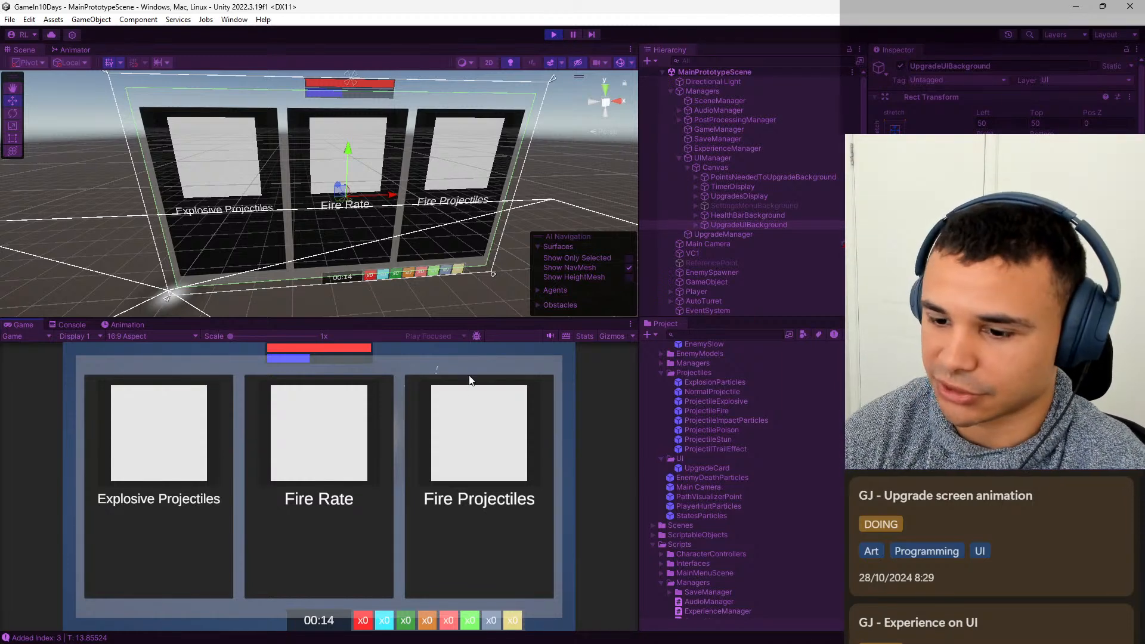
pyautogui.click(354, 445)
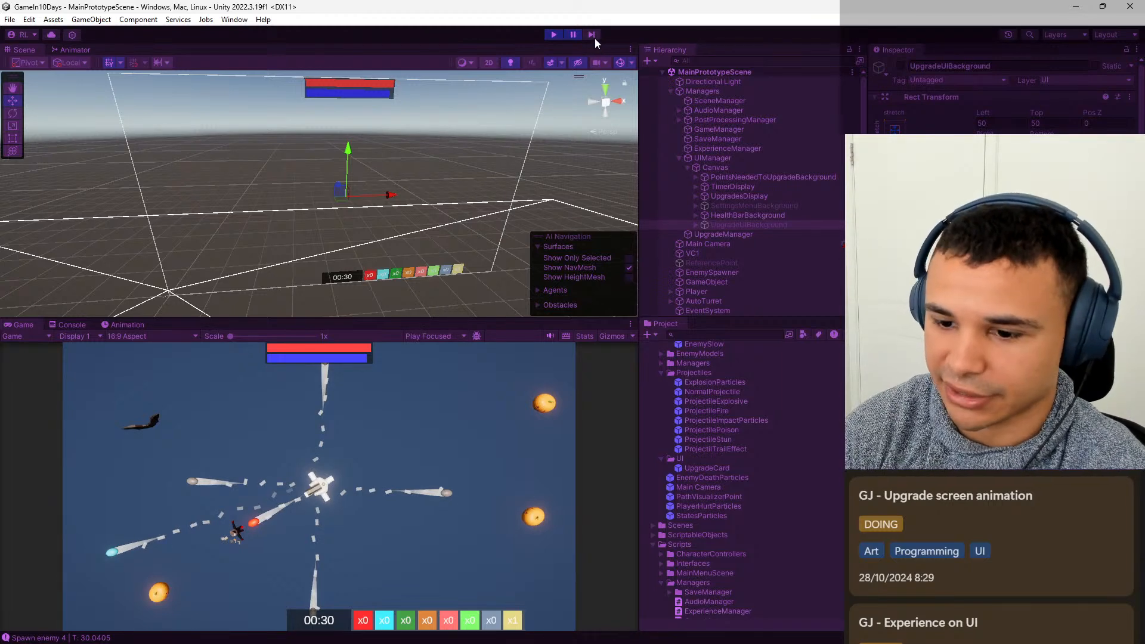
# Focus the Scene view on the Player in the paused game and examine the nearby enemy and incoming projectile up close.
pyautogui.moveTo(364, 204); pyautogui.dragTo(387, 230, button='right')
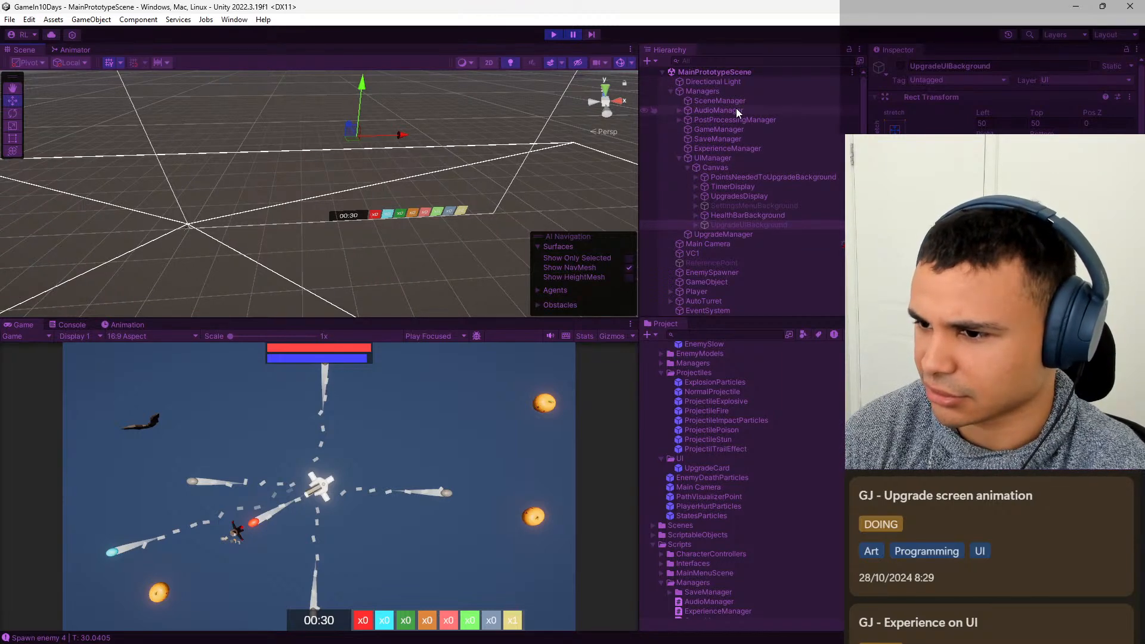
pyautogui.doubleClick(696, 290)
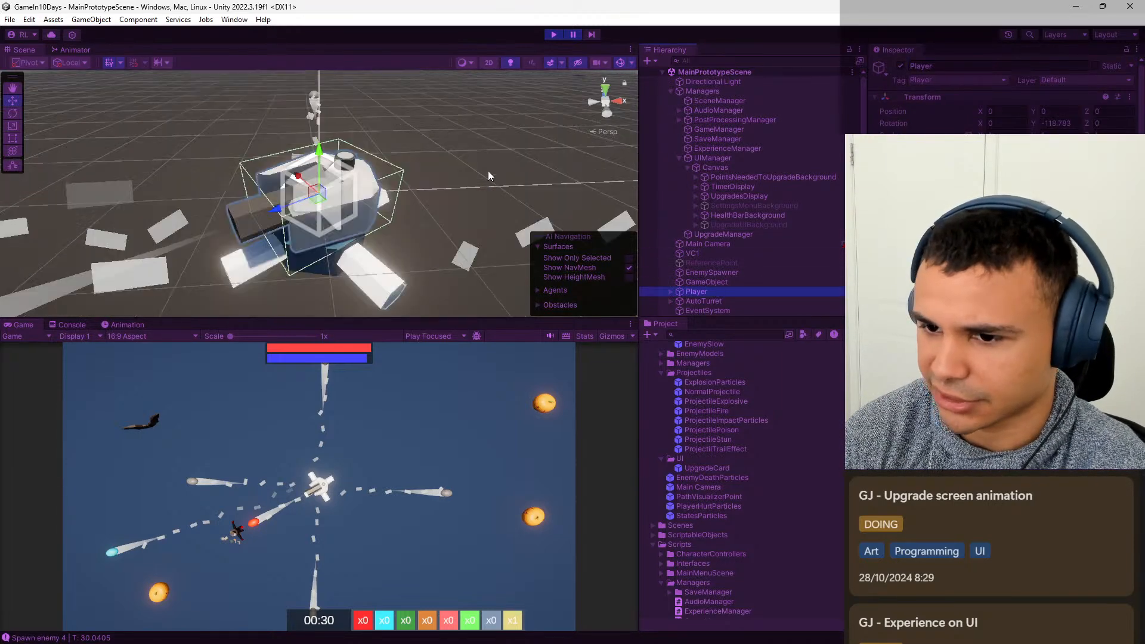
pyautogui.moveTo(488, 171); pyautogui.dragTo(1112, 186, button='right')
pyautogui.press('a')
pyautogui.press('s')
pyautogui.press('w')
pyautogui.press('a')
pyautogui.press('w')
pyautogui.press('s')
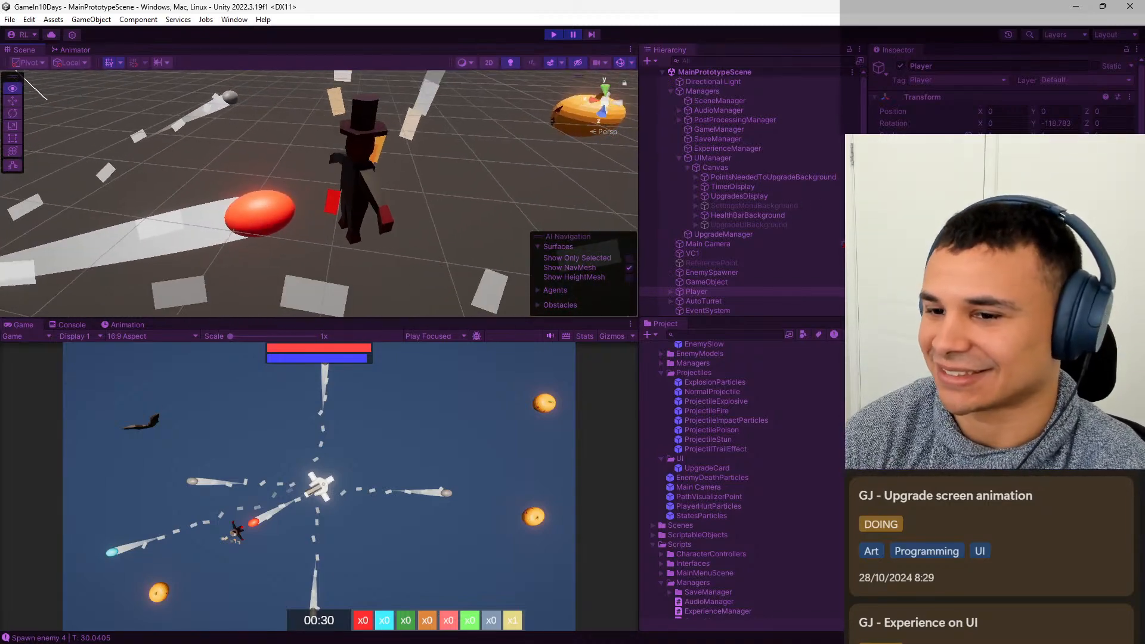
pyautogui.press('w')
pyautogui.press('s')
pyautogui.press('w')
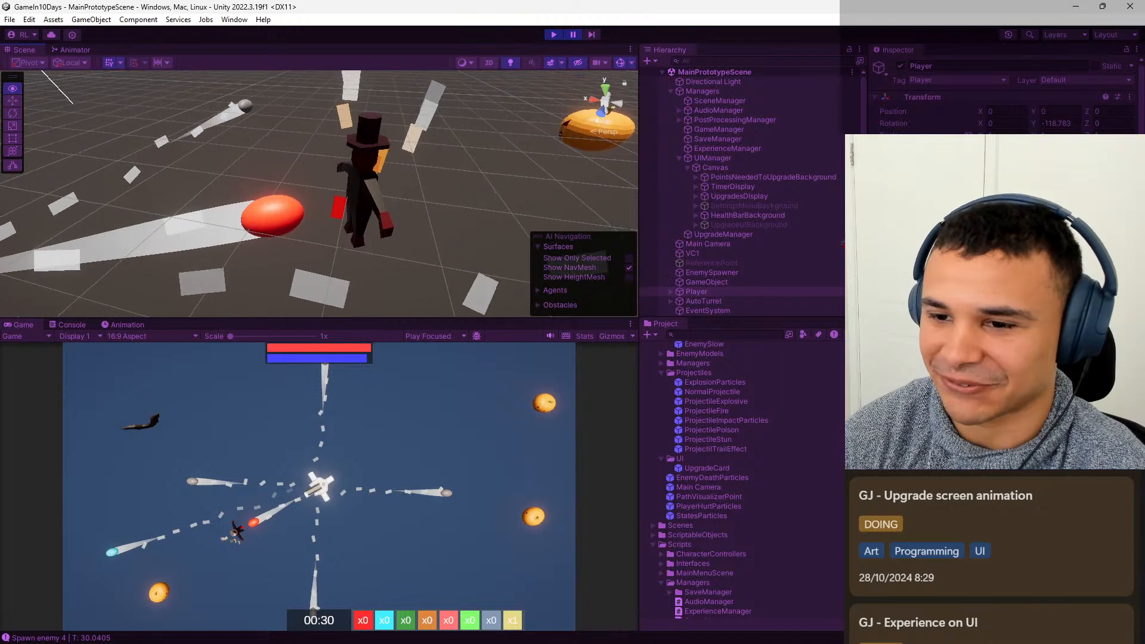
pyautogui.press('s')
pyautogui.press('w')
pyautogui.press('w')
pyautogui.press('s')
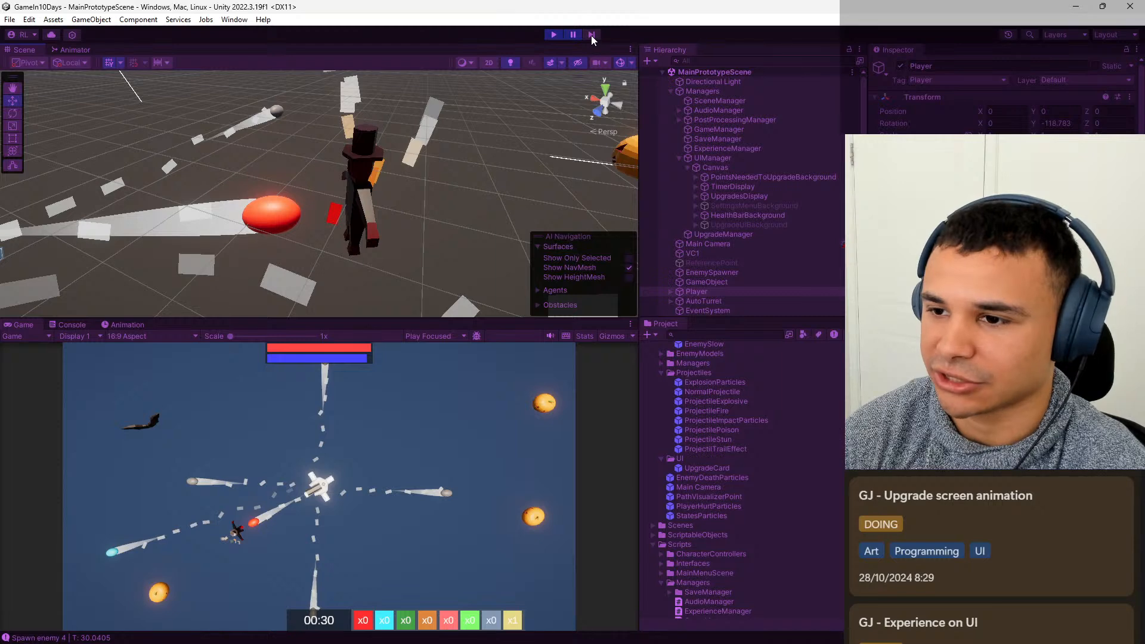
# Advance the paused game frame by frame through the projectile's impact to check the upgrade screen's appearance, and exit Play mode.
pyautogui.click(591, 34)
pyautogui.click(589, 33)
pyautogui.click(589, 35)
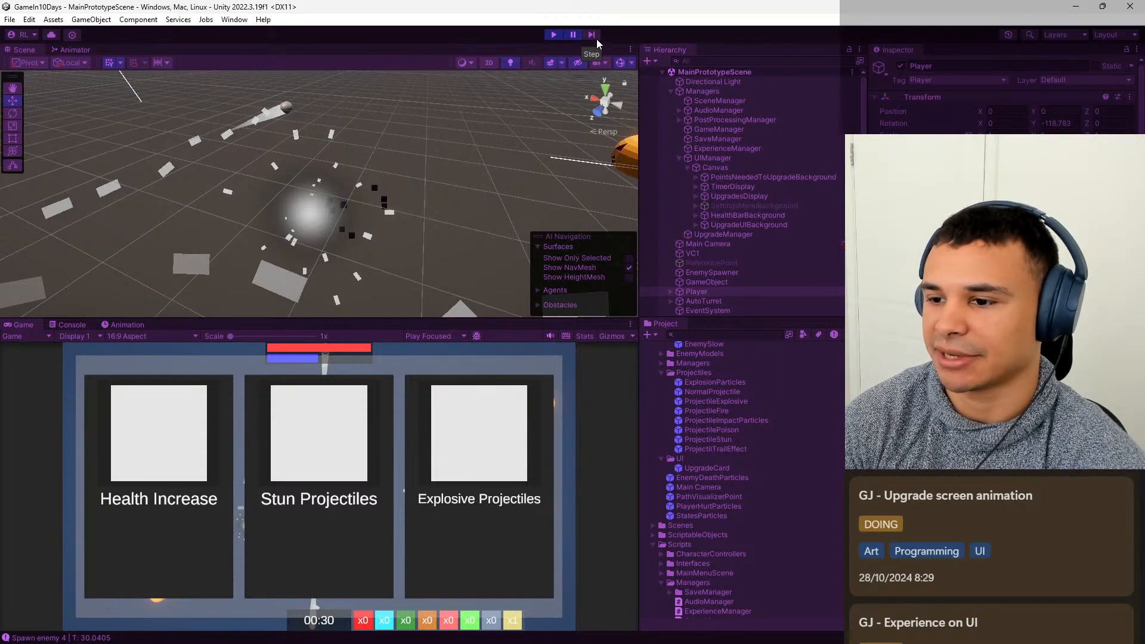
pyautogui.moveTo(756, 631)
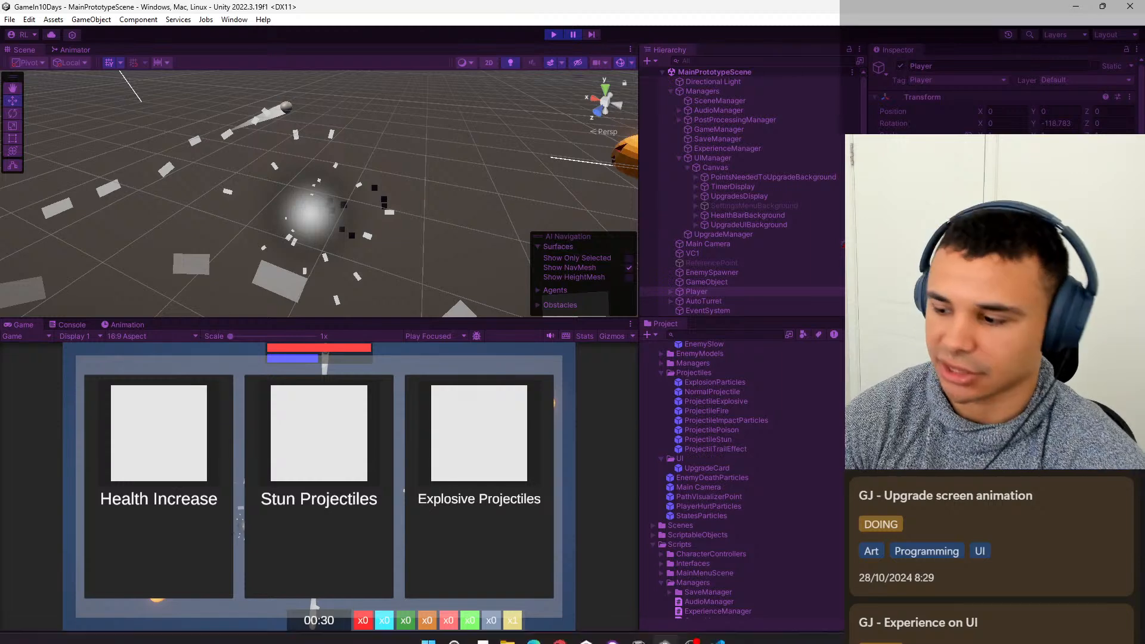
pyautogui.click(553, 35)
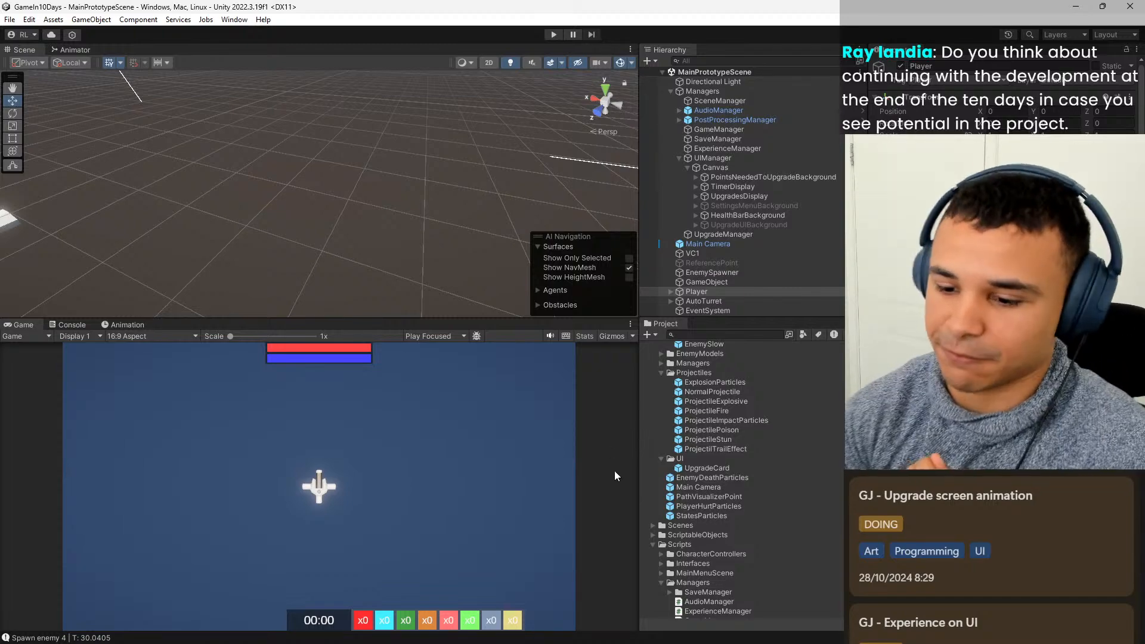
# Switch to the Edge browser and look through the published games on the developer's itch.io profile page.
pyautogui.moveTo(534, 630)
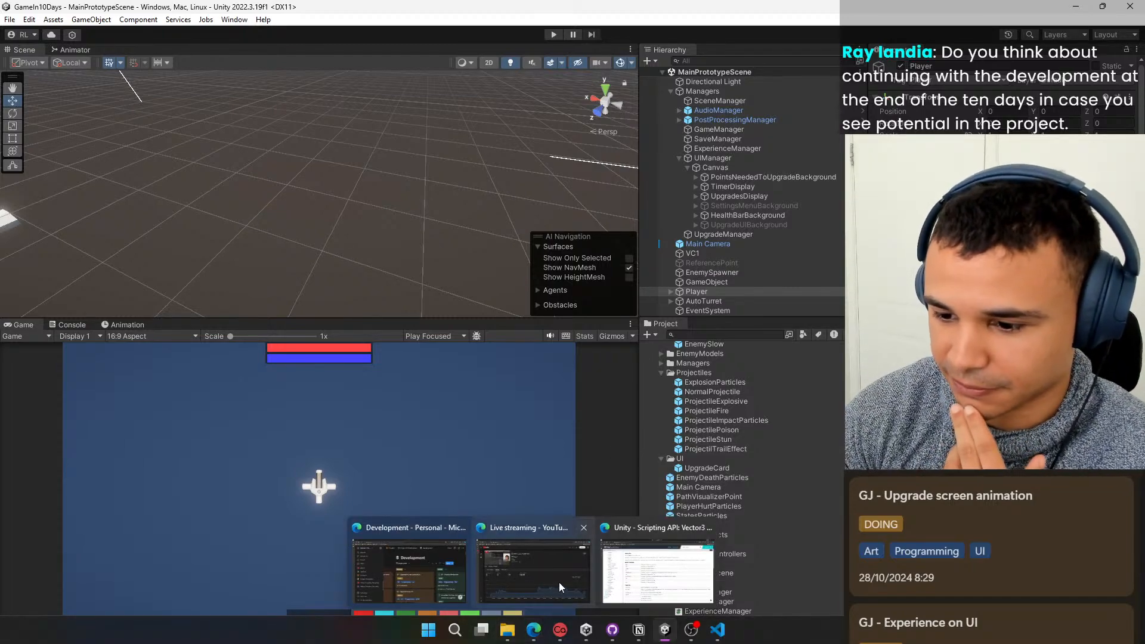
pyautogui.click(656, 572)
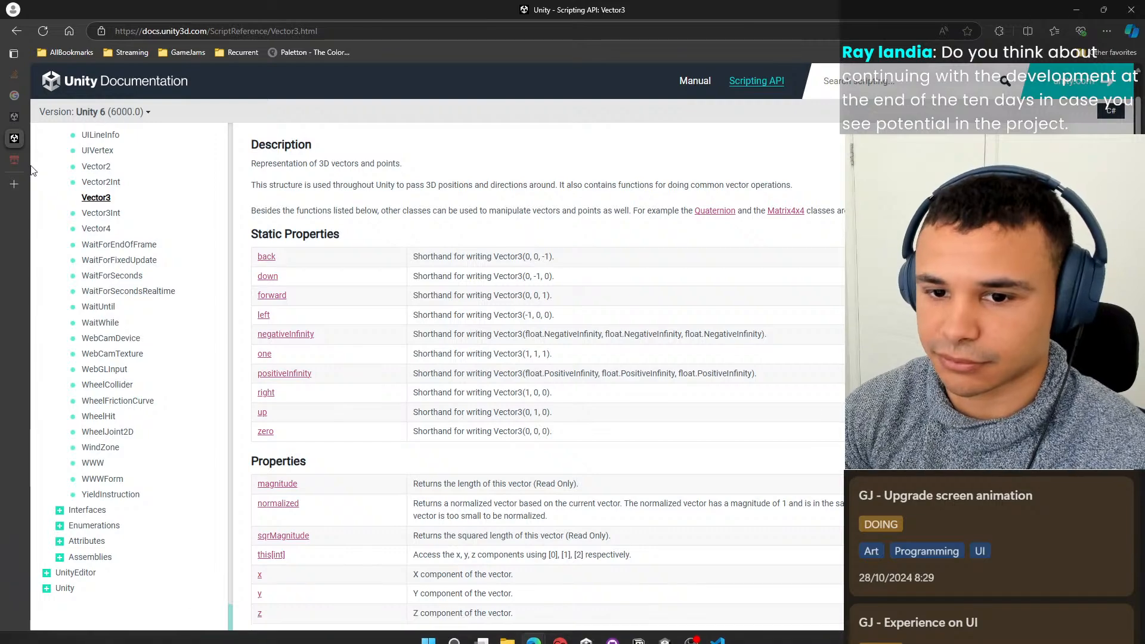
pyautogui.click(14, 159)
pyautogui.scroll(-2, 683, 187)
pyautogui.scroll(2, 523, 269)
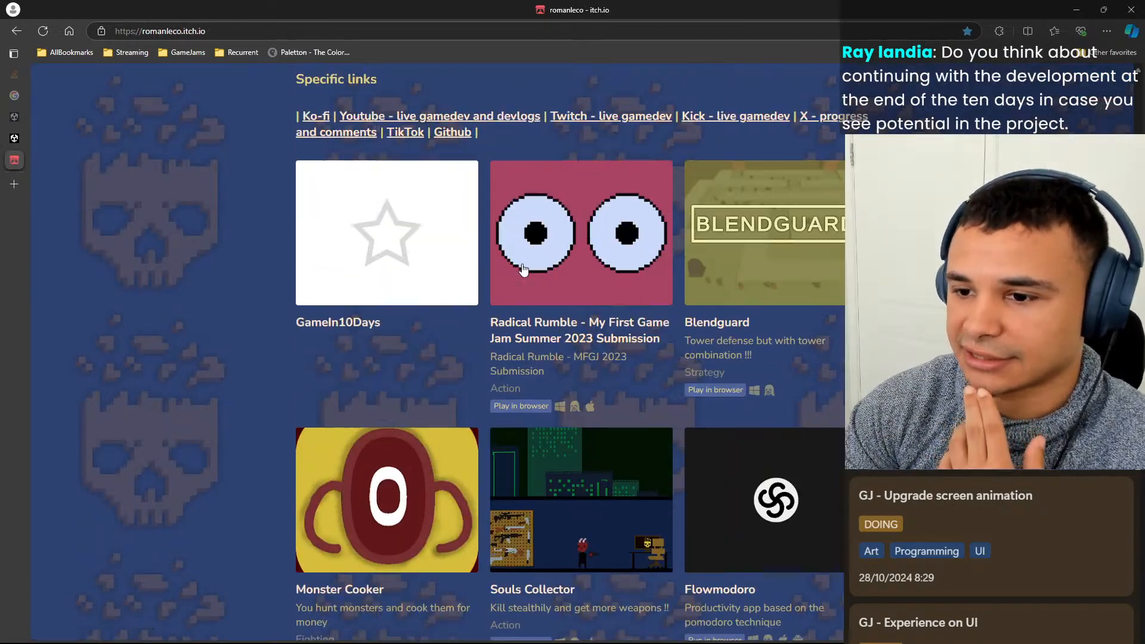
pyautogui.scroll(-1, 443, 437)
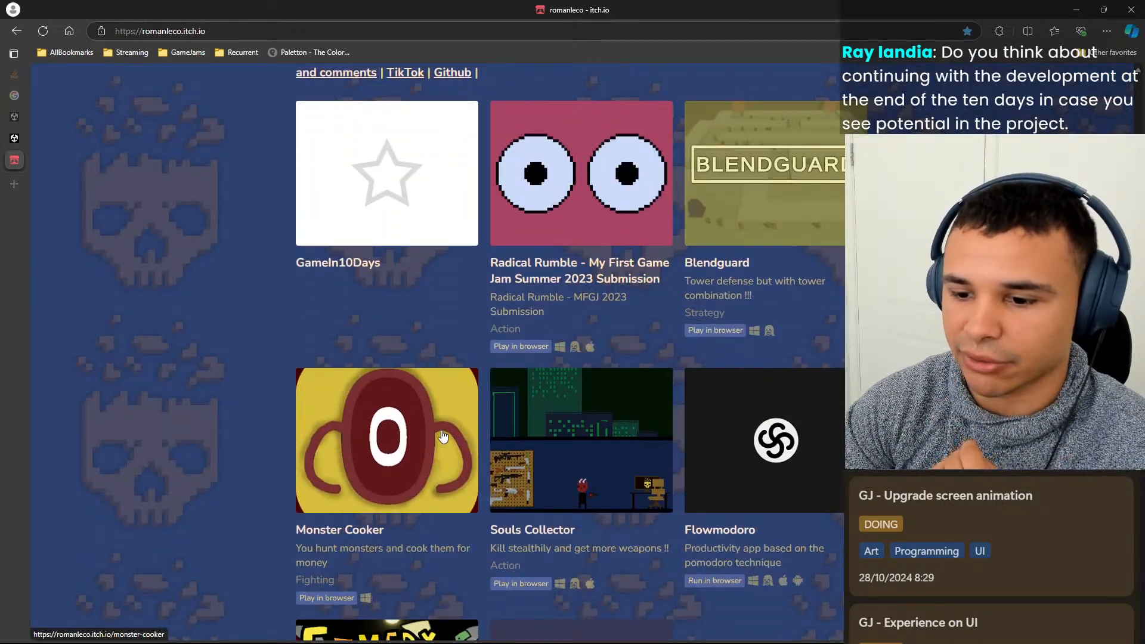
pyautogui.scroll(-3, 443, 437)
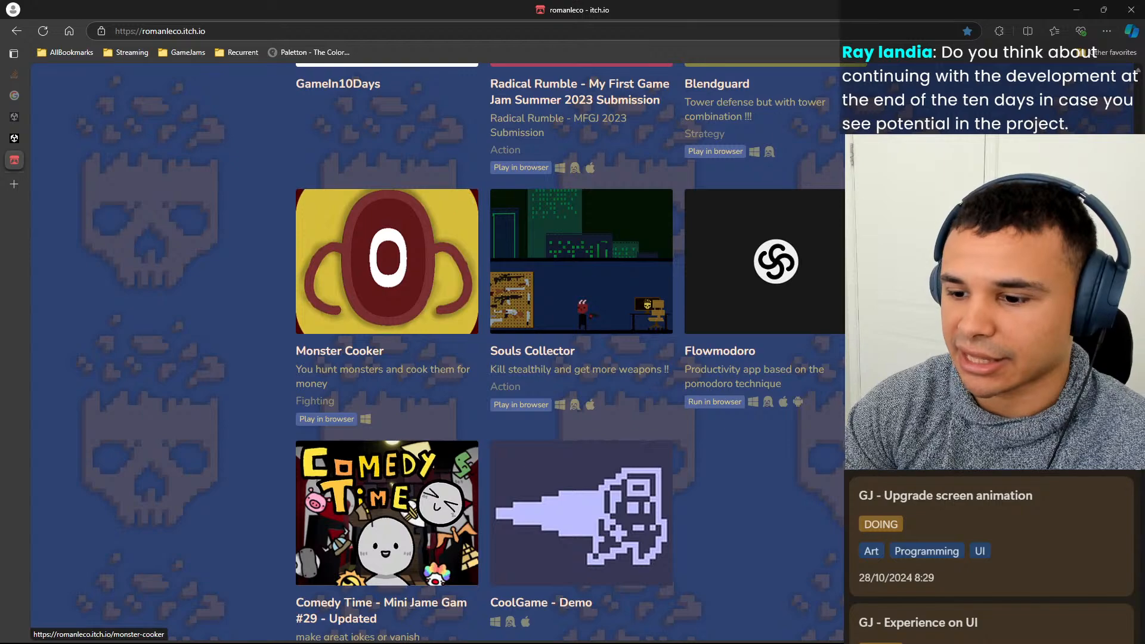
pyautogui.scroll(5, 443, 437)
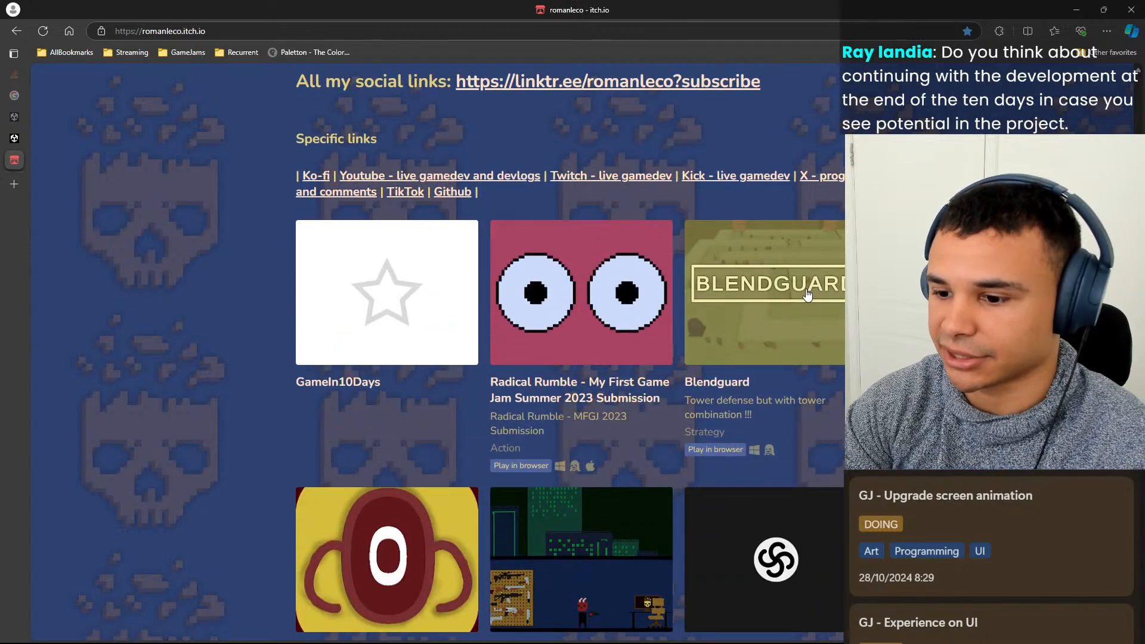
pyautogui.scroll(-1, 810, 286)
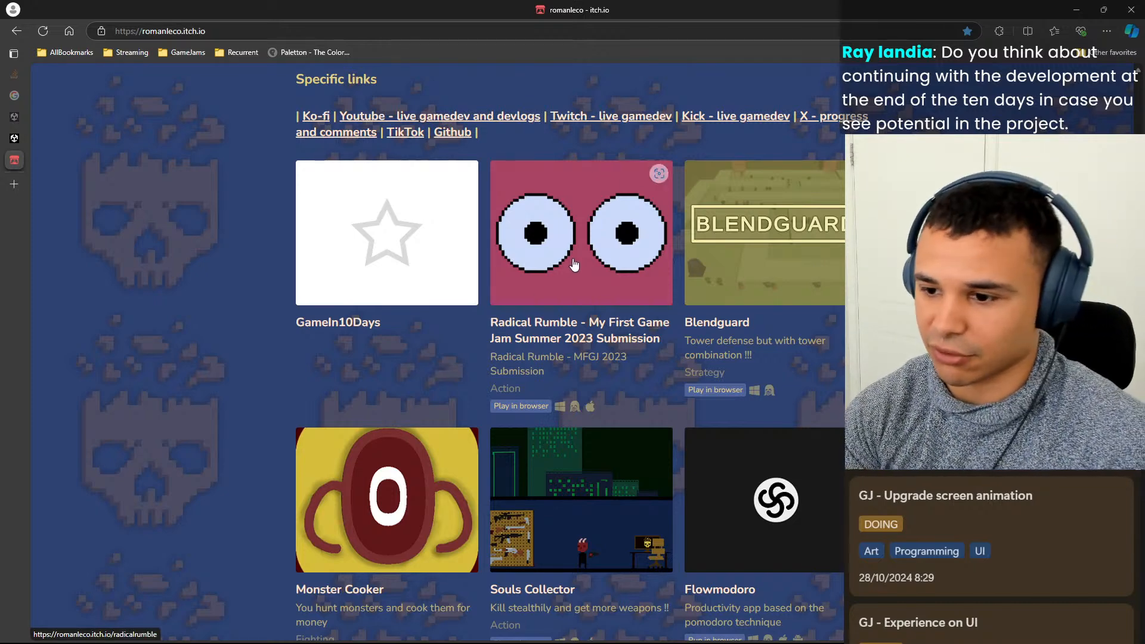
pyautogui.scroll(-1, 632, 262)
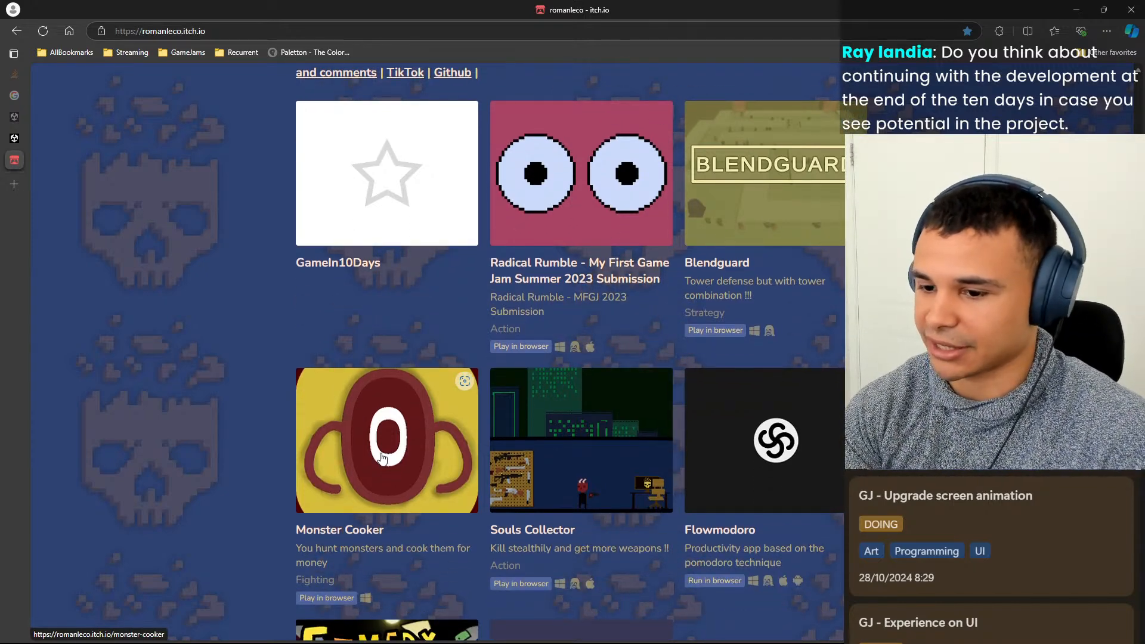
pyautogui.scroll(2, 623, 442)
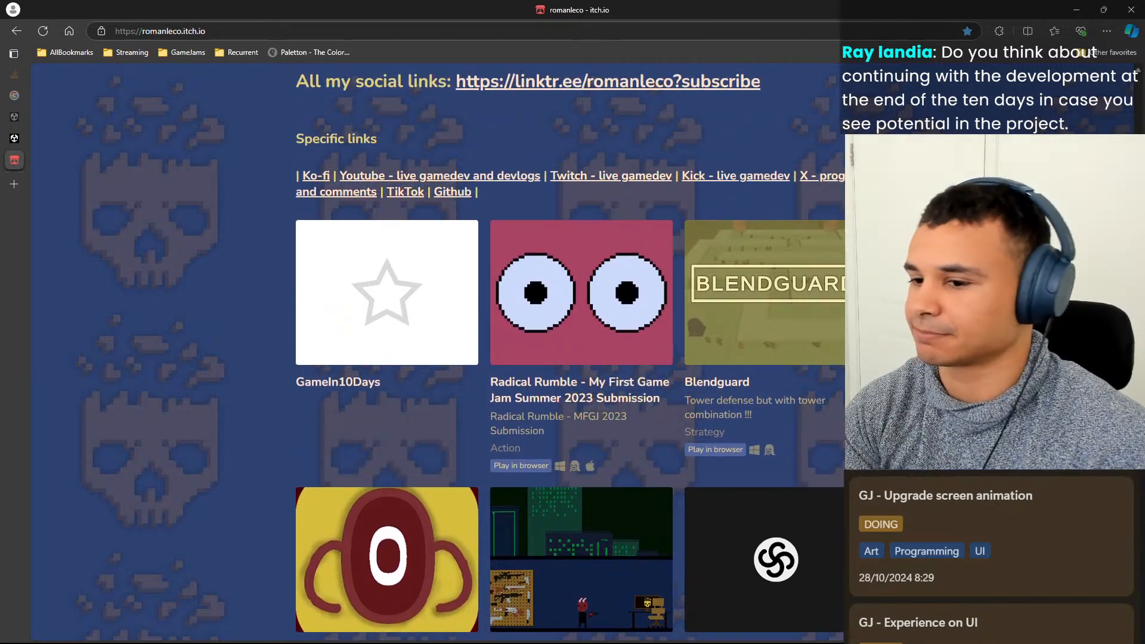
pyautogui.scroll(1, 580, 356)
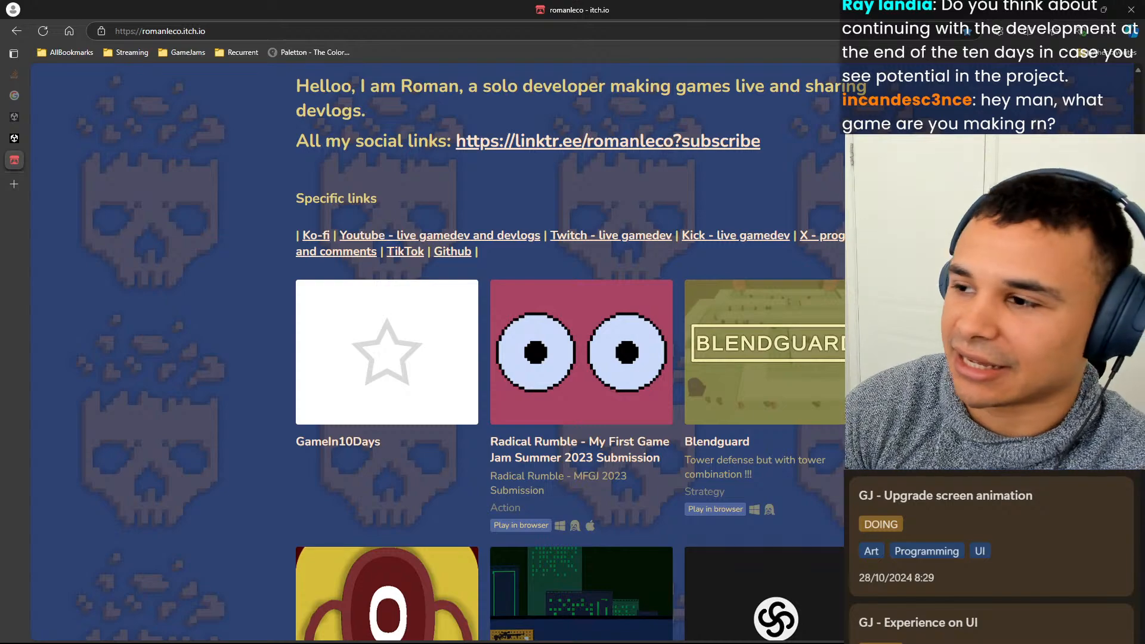
# Switch back to Unity, run the game with the Explosive Projectiles upgrade picked, and exit Play mode.
pyautogui.hotkey('alt', 'Tab')
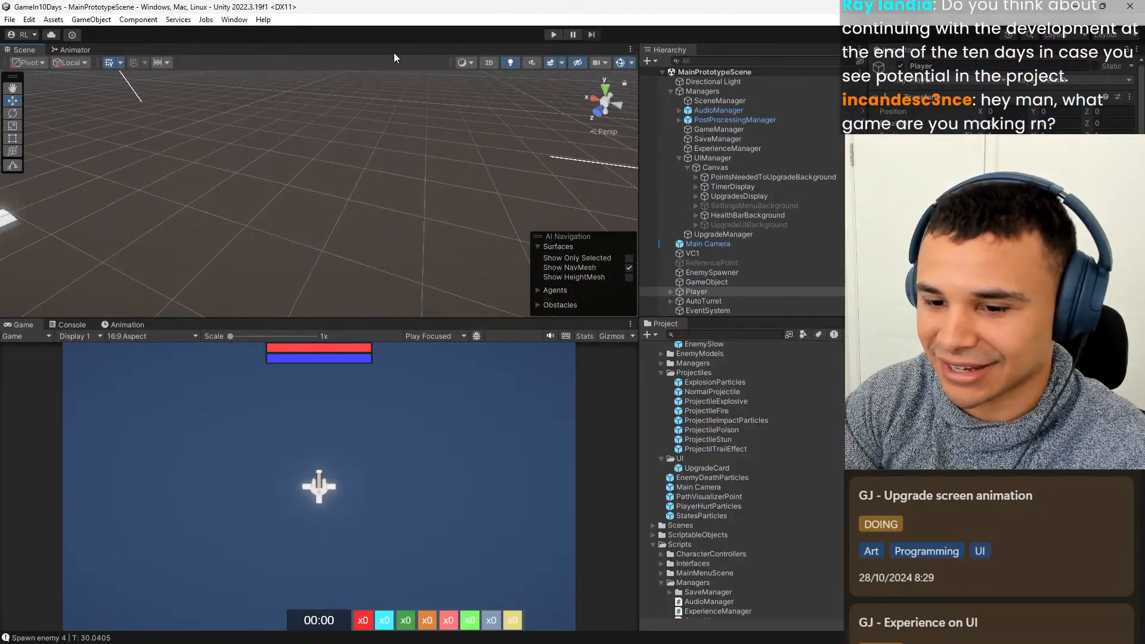
pyautogui.click(553, 34)
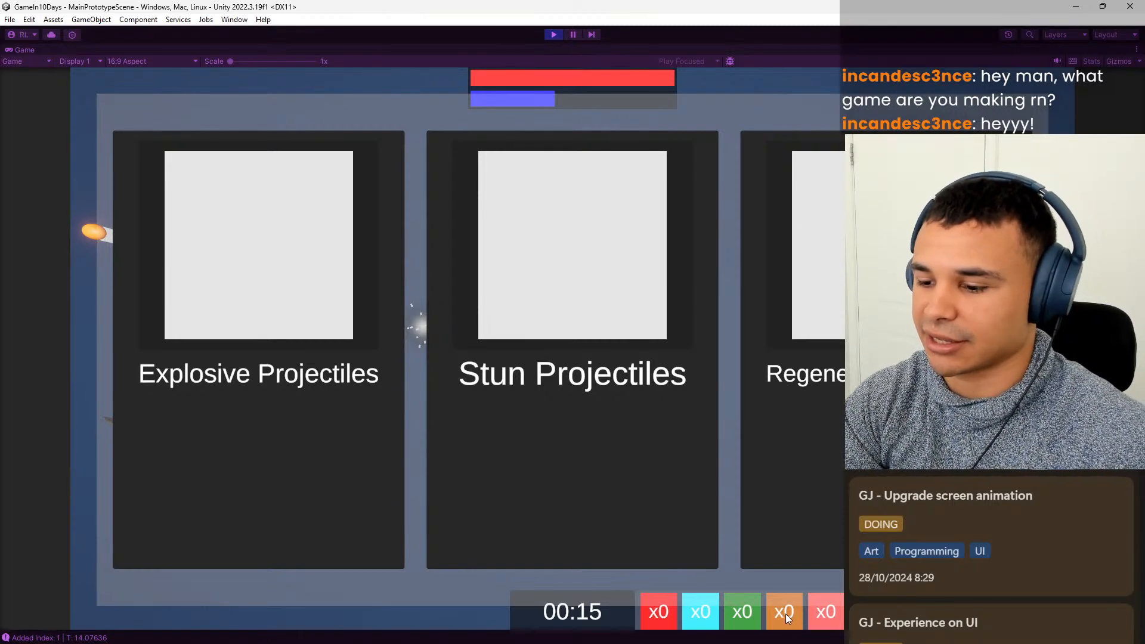
pyautogui.click(283, 394)
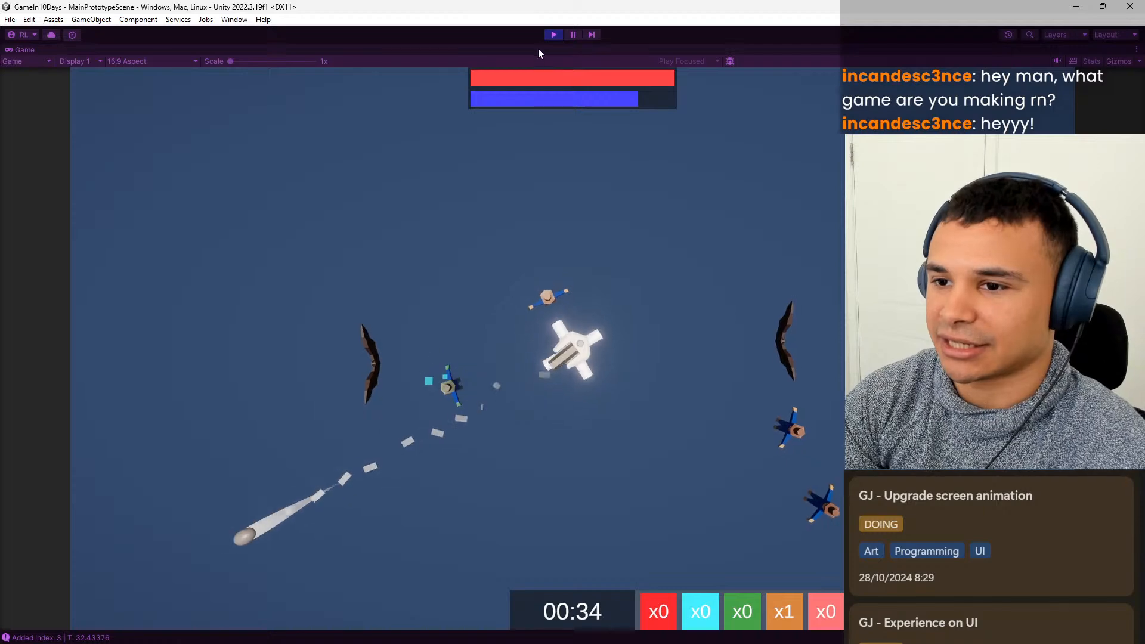
pyautogui.click(558, 34)
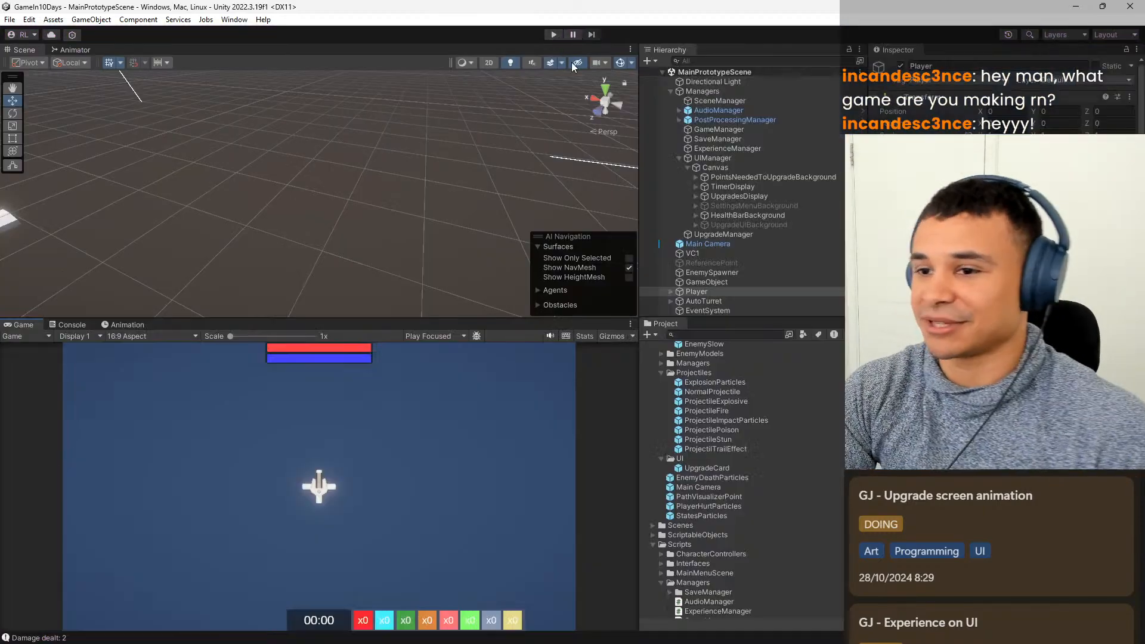
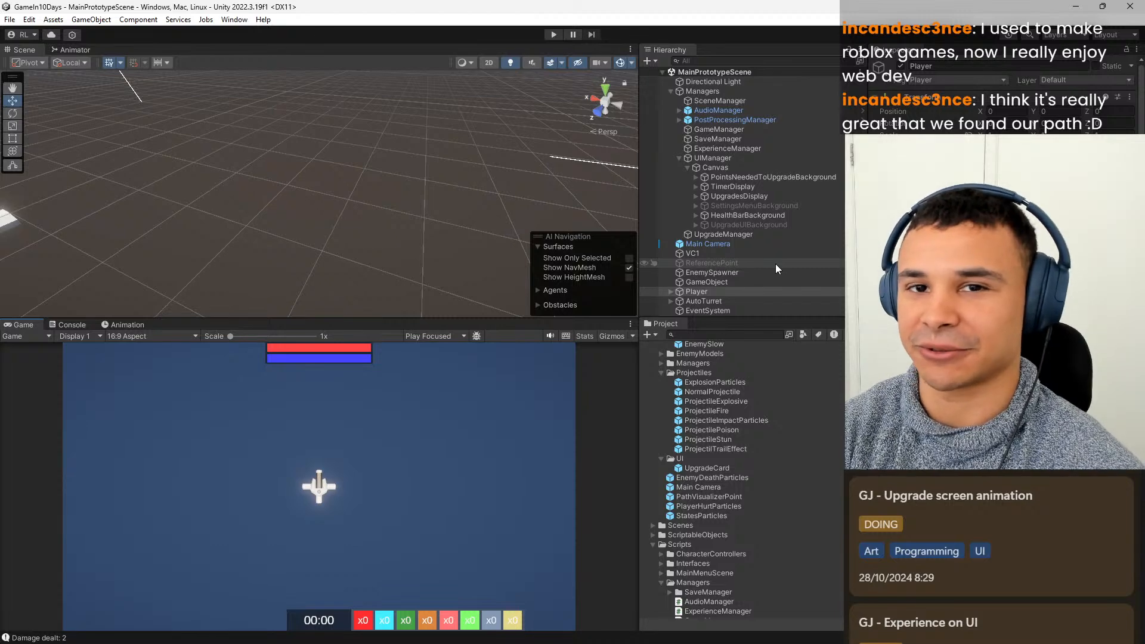
# Switch to Notion to check the Development board, and return to Unity.
pyautogui.click(743, 290)
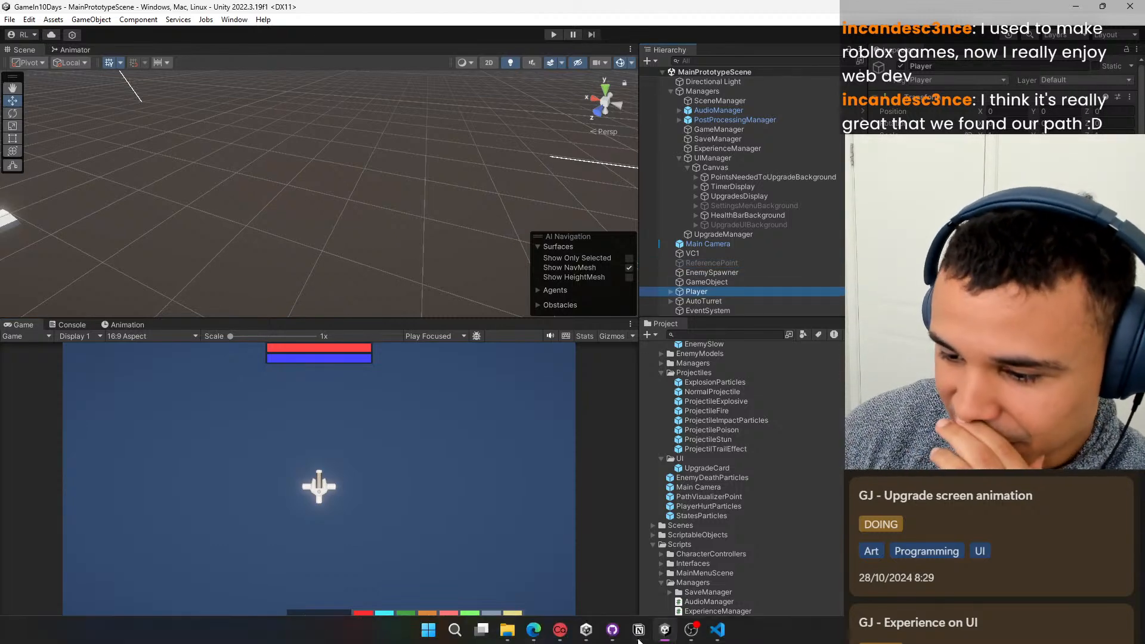
pyautogui.click(643, 567)
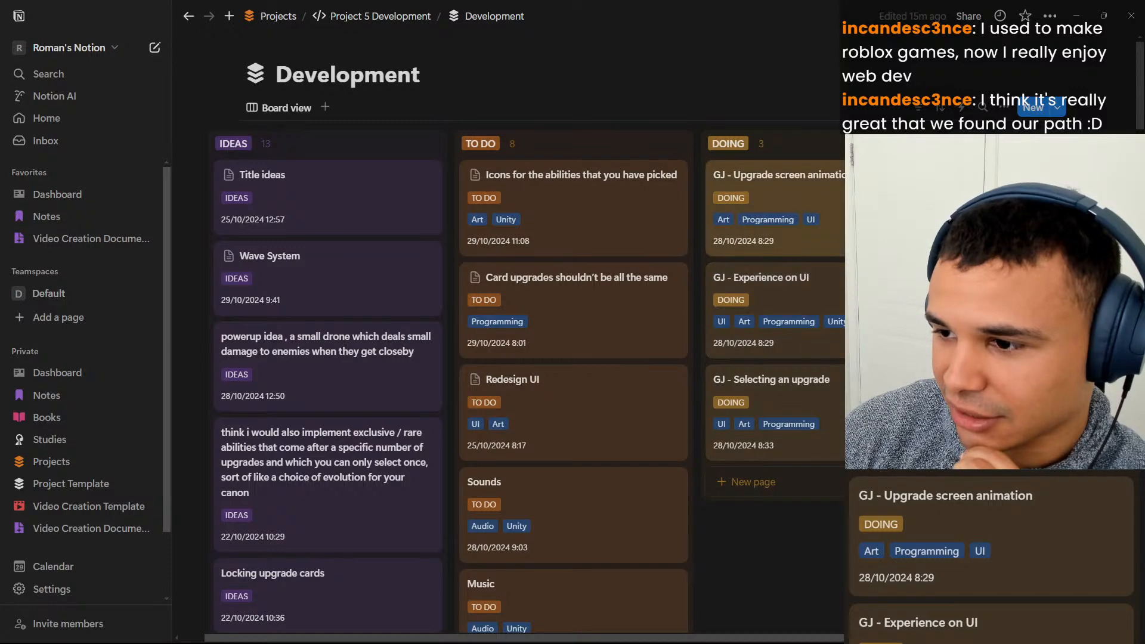
pyautogui.click(1076, 15)
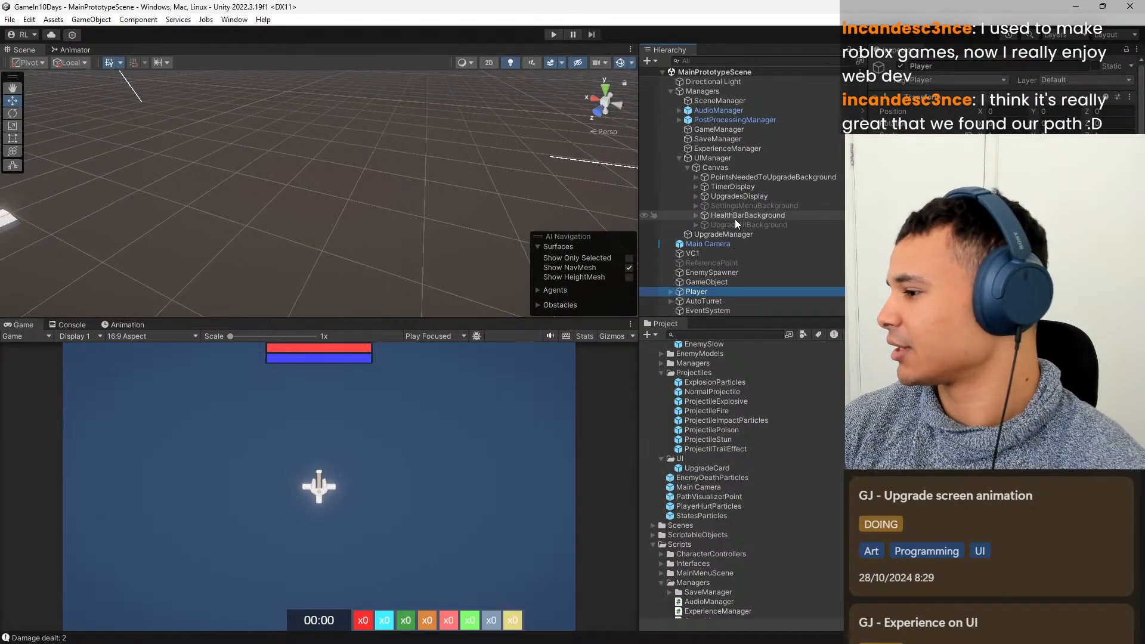
pyautogui.click(752, 206)
pyautogui.click(763, 217)
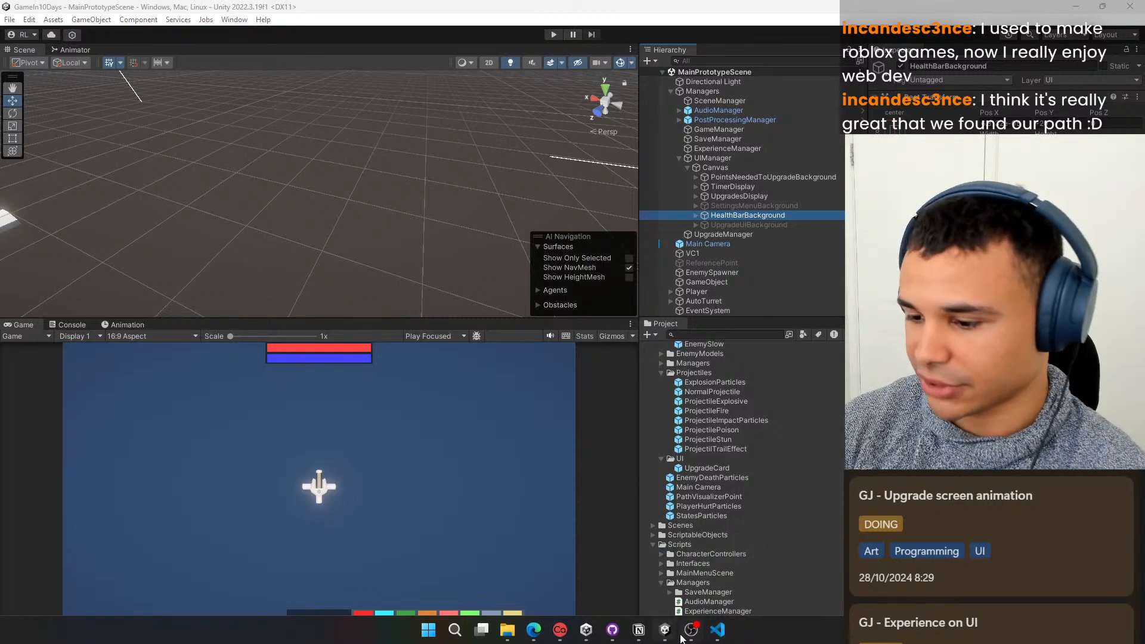
pyautogui.click(67, 326)
pyautogui.click(27, 327)
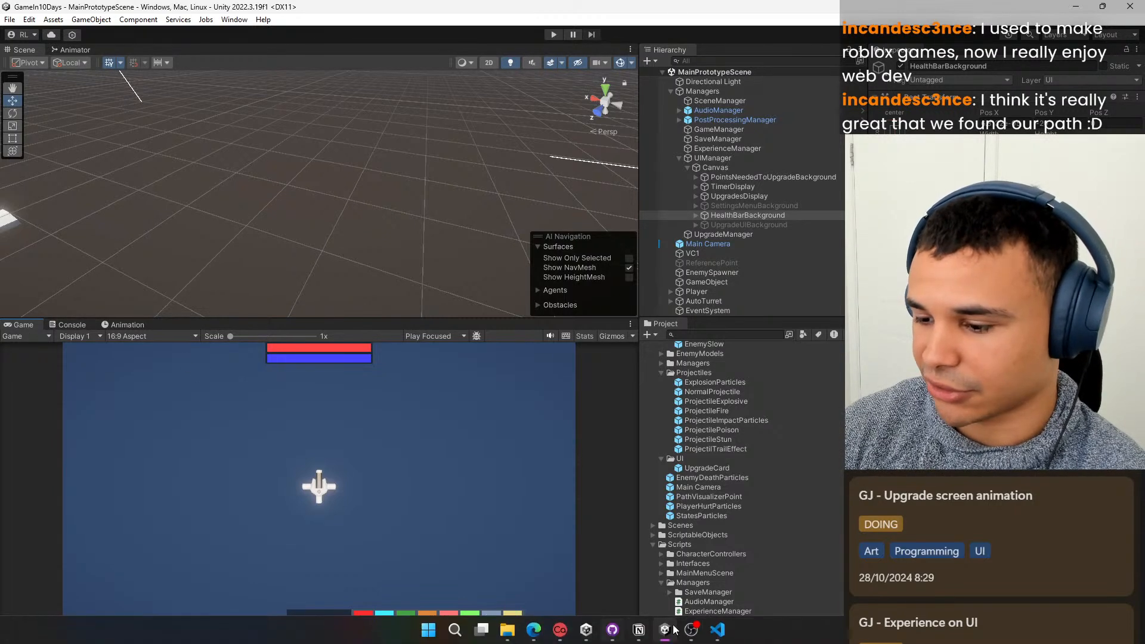
# Run the game with the Animator graph shown to watch the upgrade screen's state transitions, and exit Play mode.
pyautogui.moveTo(718, 629)
pyautogui.click(73, 50)
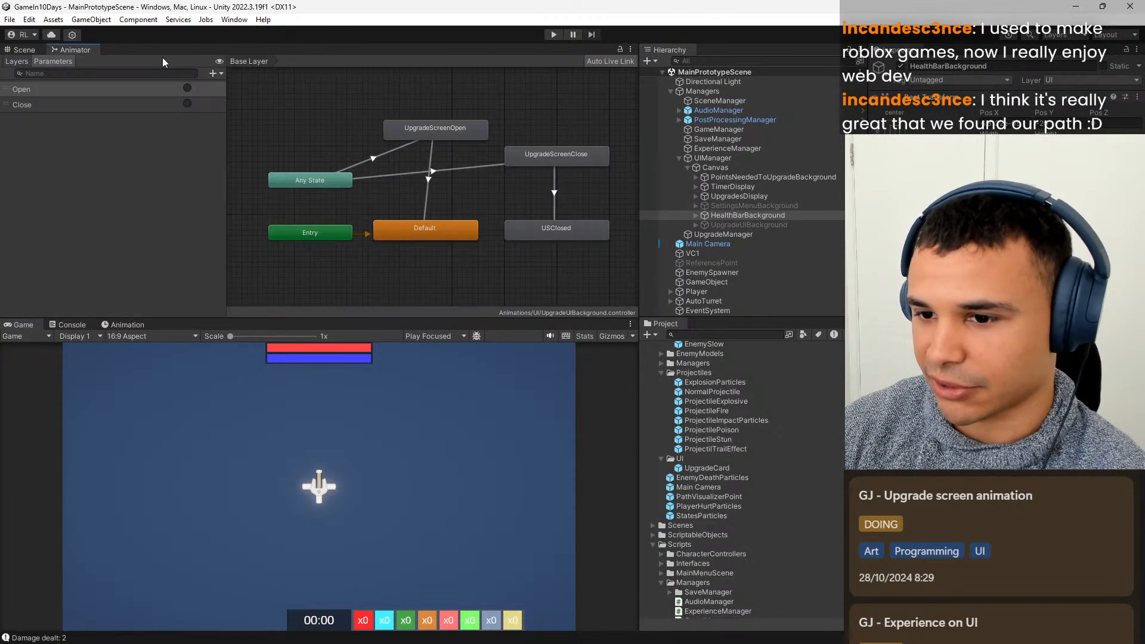
pyautogui.click(553, 38)
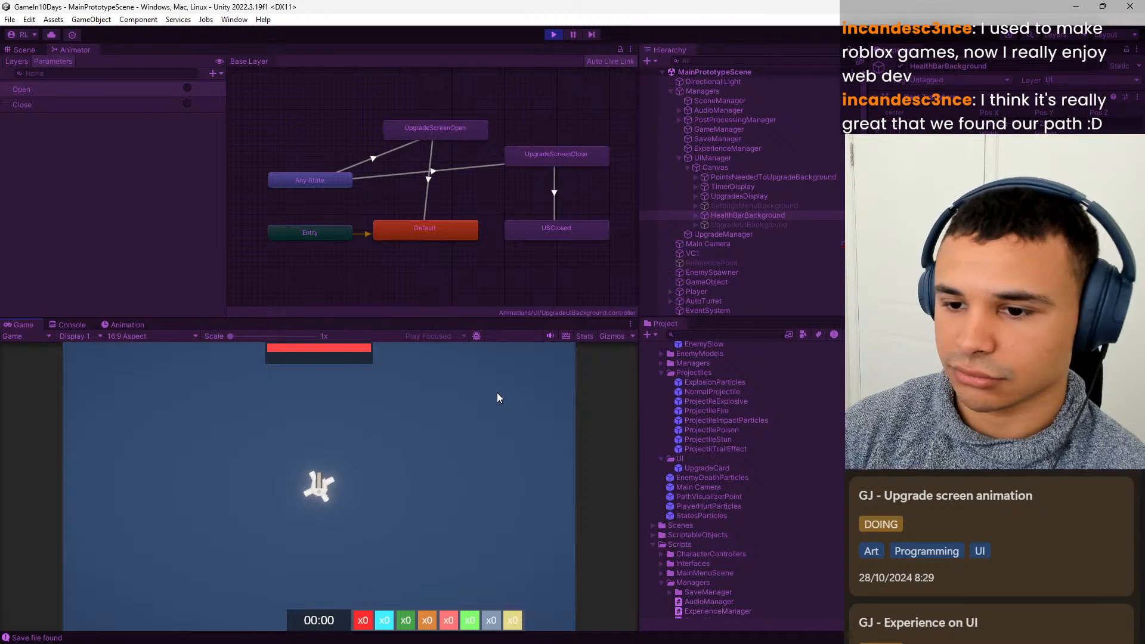
pyautogui.click(446, 231)
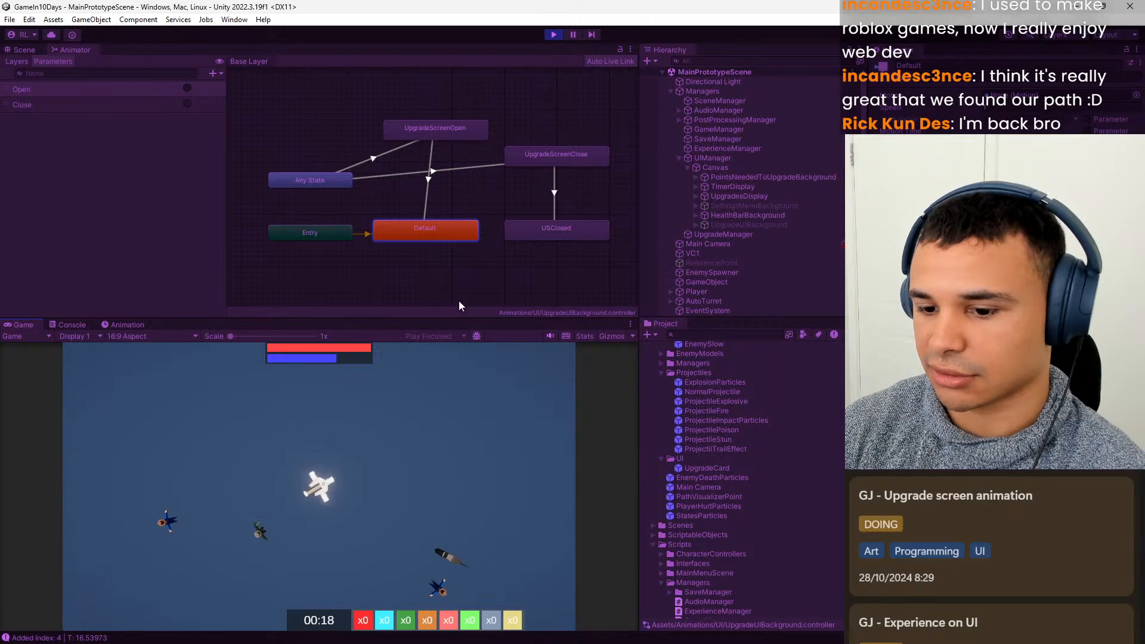
pyautogui.click(554, 35)
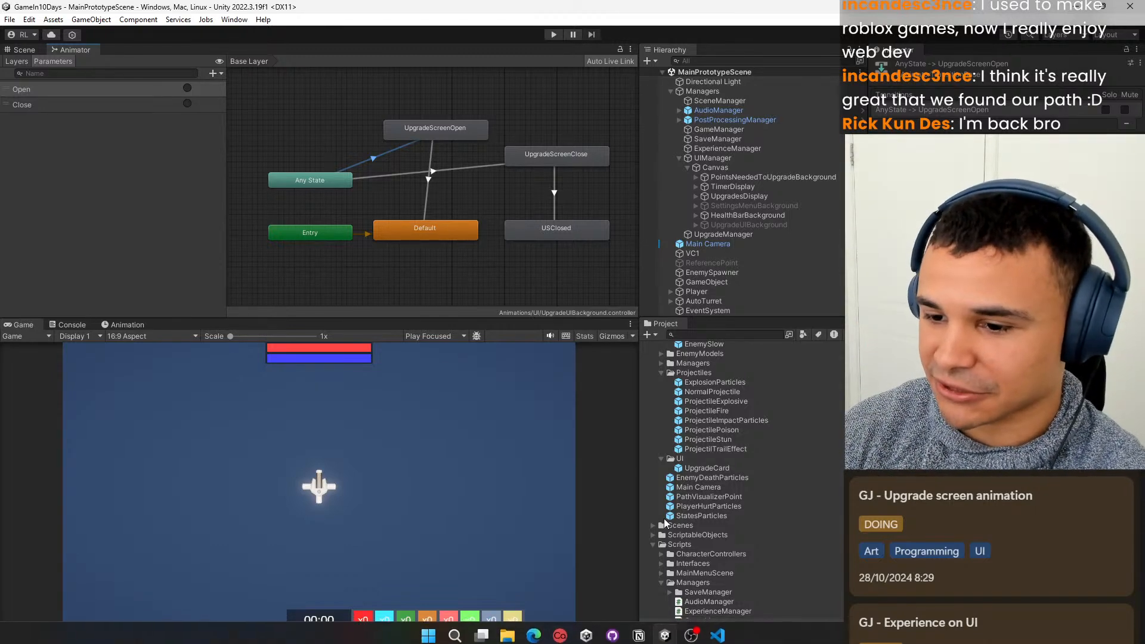
# Activate UpgradeUIBackground and frame it in a 2D Scene view together with its animation timeline.
pyautogui.click(24, 50)
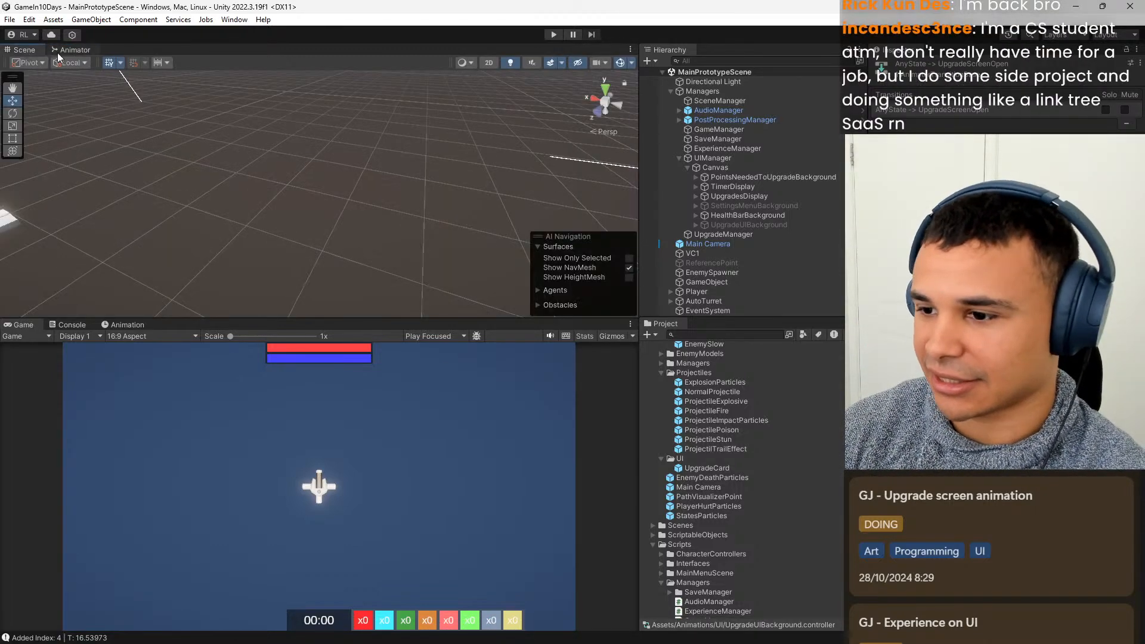
pyautogui.click(761, 224)
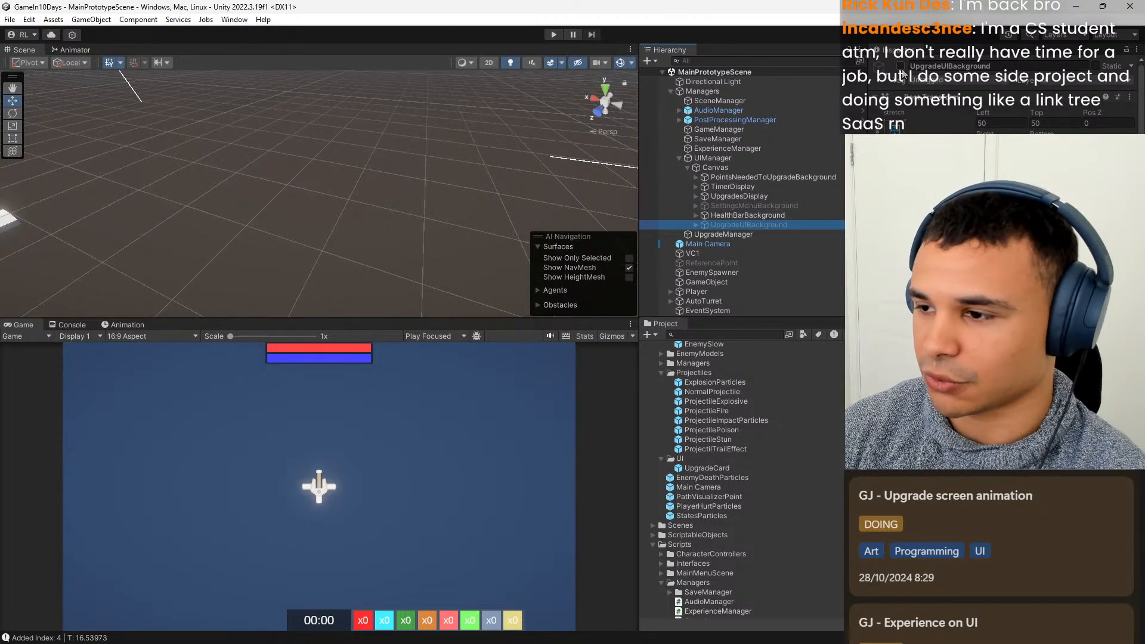
pyautogui.click(900, 67)
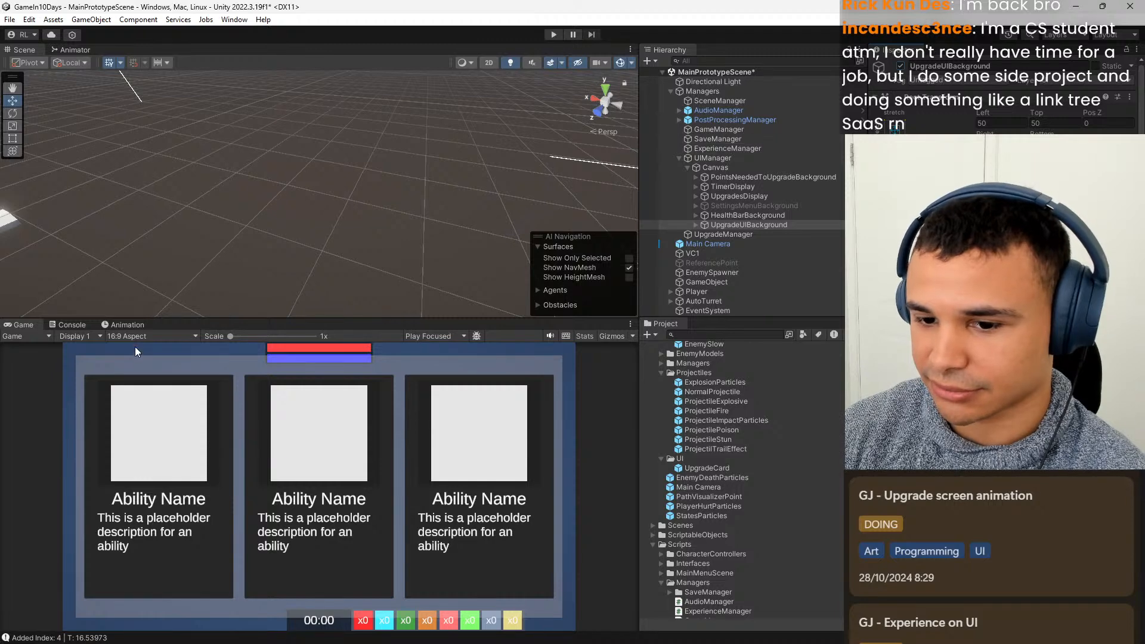
pyautogui.click(126, 325)
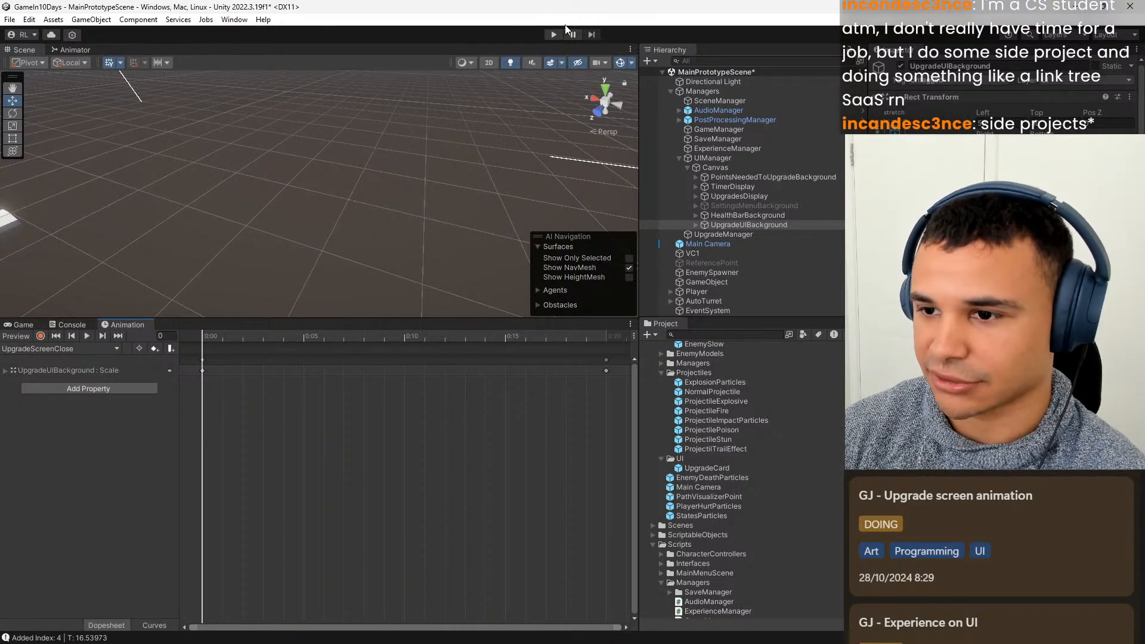
pyautogui.click(490, 63)
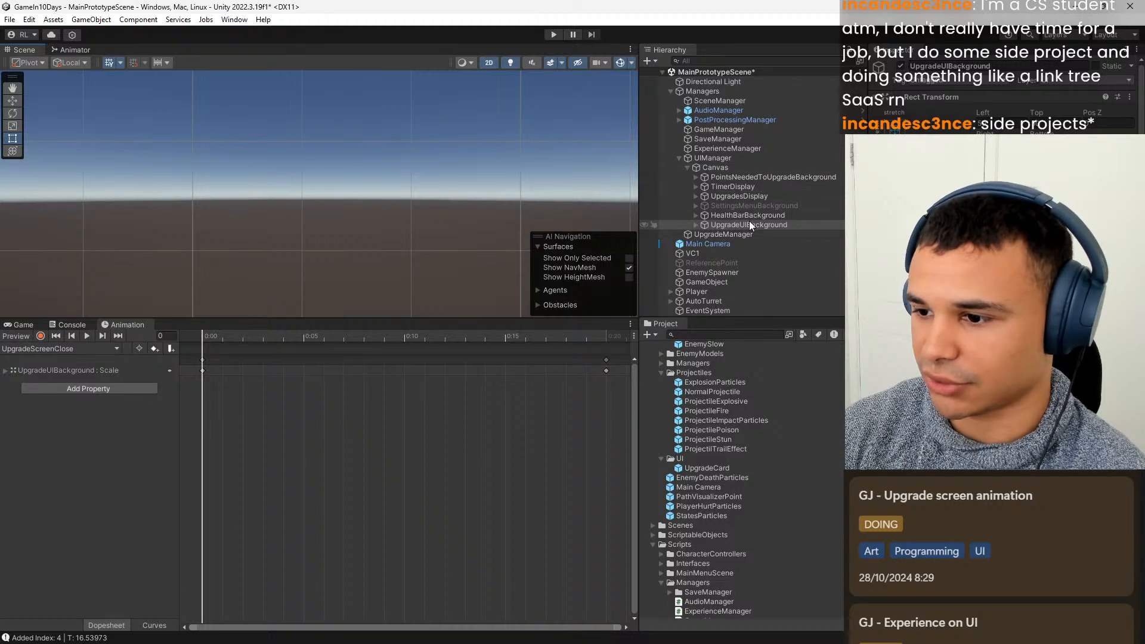
pyautogui.press('f')
pyautogui.scroll(10, 346, 200)
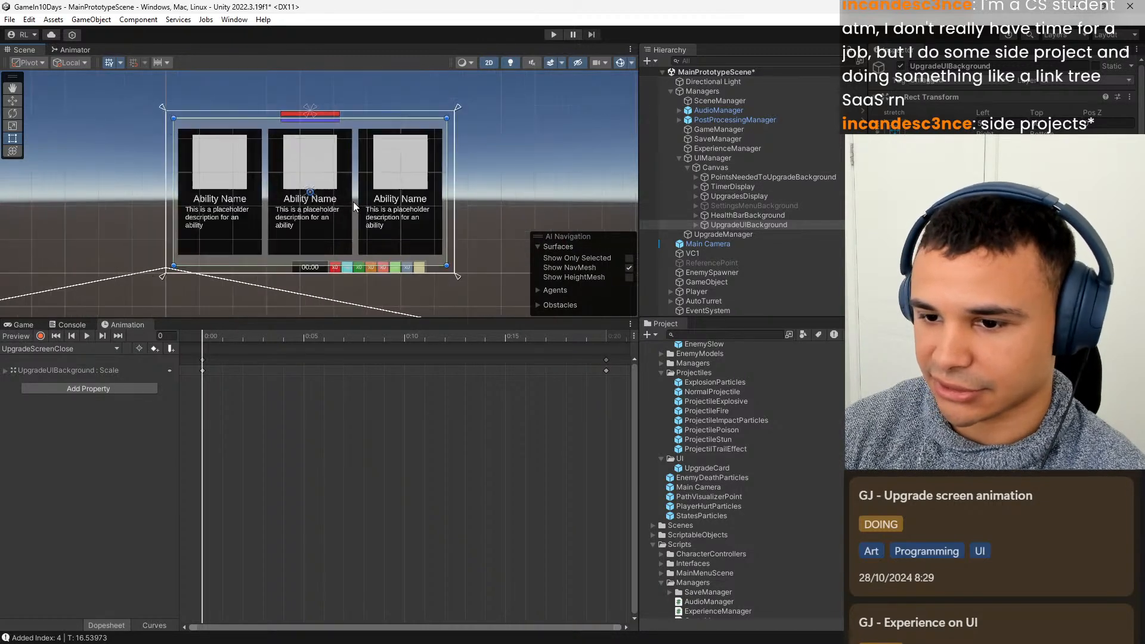
pyautogui.moveTo(292, 215); pyautogui.dragTo(331, 212, button='middle')
# Scrub the UpgradeScreenOpen animation from its start to frame 20 to preview the upgrade screen opening.
pyautogui.moveTo(204, 342)
pyautogui.mouseDown()
pyautogui.moveTo(613, 343)
pyautogui.moveTo(205, 335)
pyautogui.mouseUp()
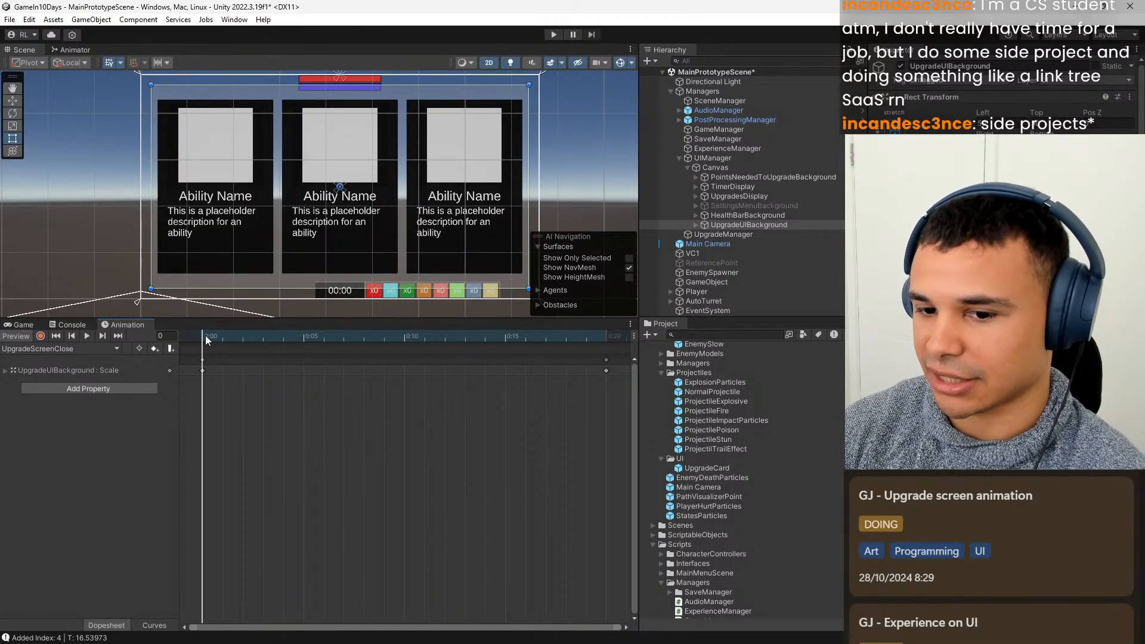
pyautogui.click(114, 348)
pyautogui.click(98, 374)
pyautogui.moveTo(207, 335); pyautogui.dragTo(596, 342)
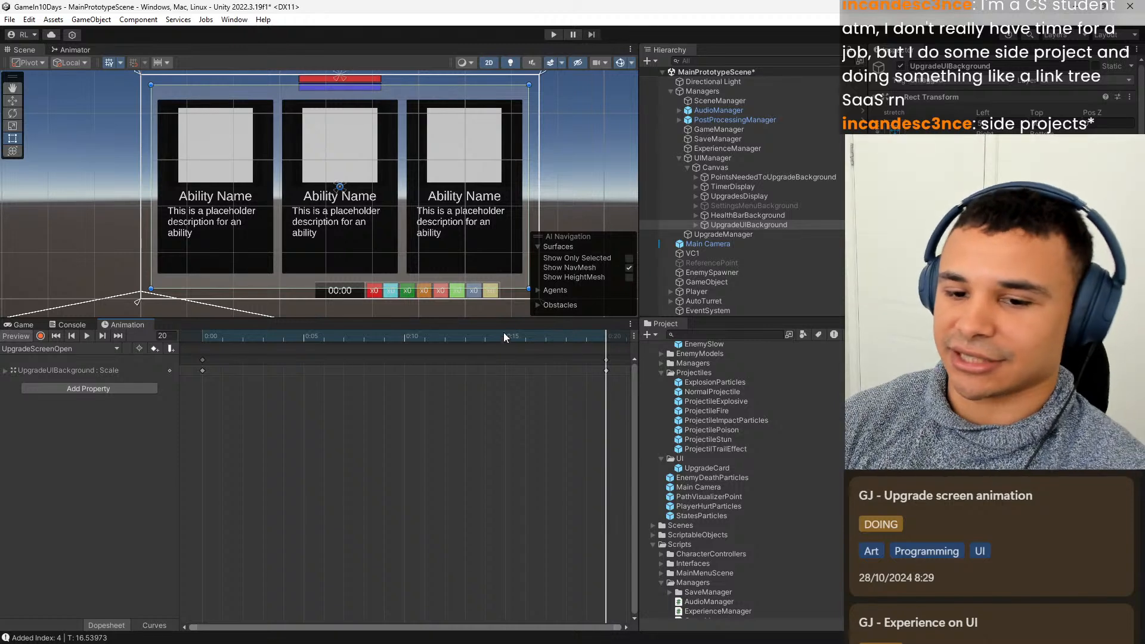
# Return to the Game view and deactivate UpgradeUIBackground.
pyautogui.click(24, 325)
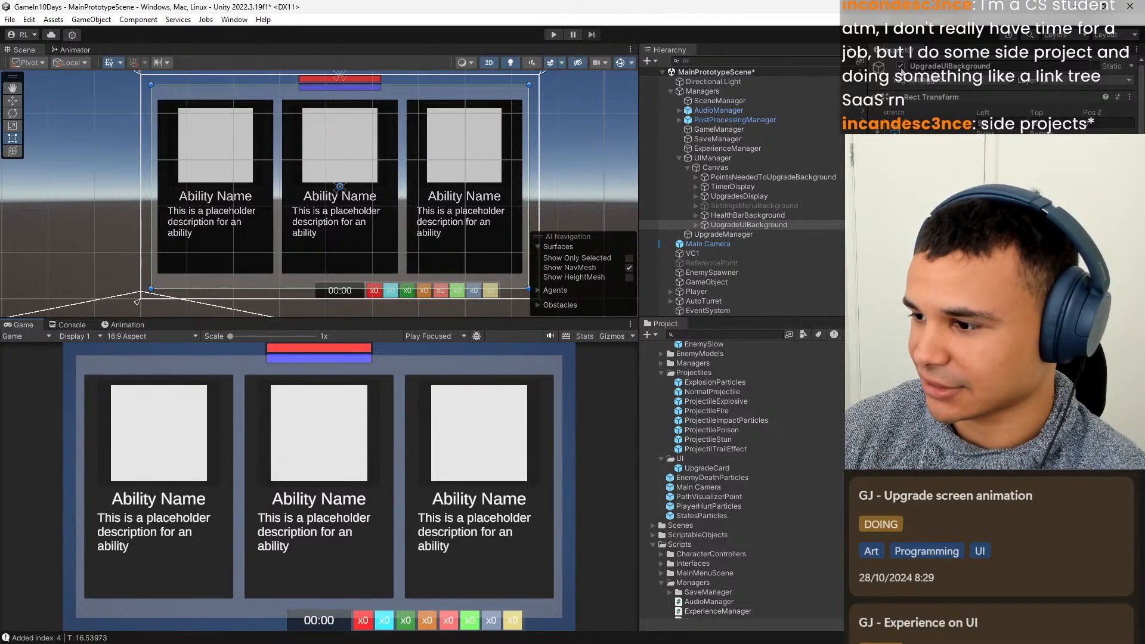
pyautogui.click(900, 66)
pyautogui.scroll(-2, 1002, 298)
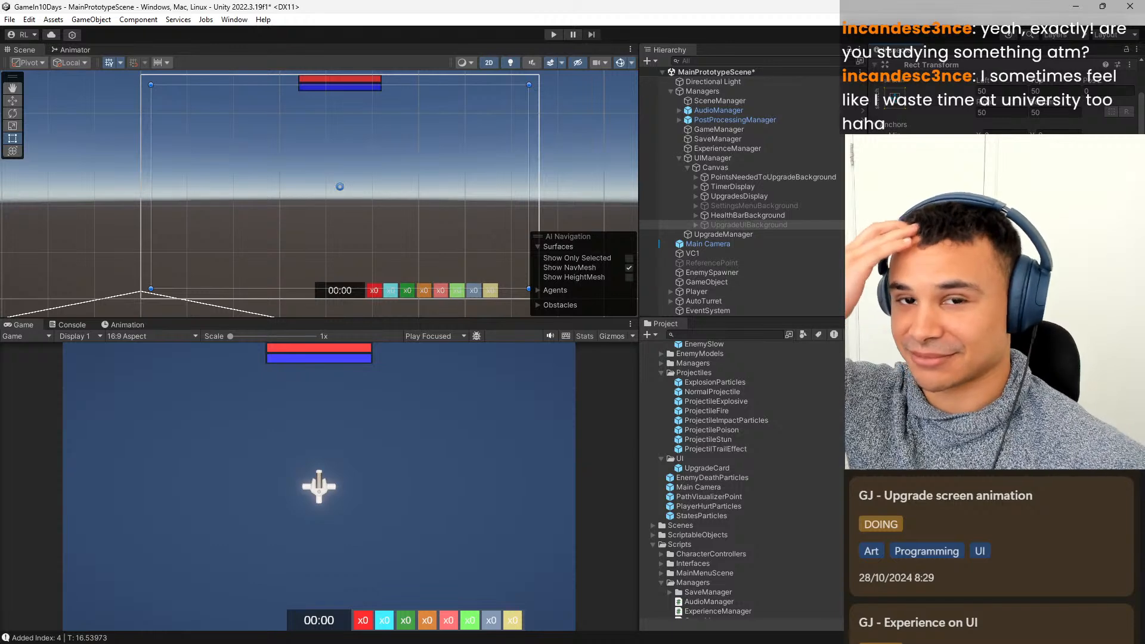
pyautogui.click(753, 206)
pyautogui.click(781, 193)
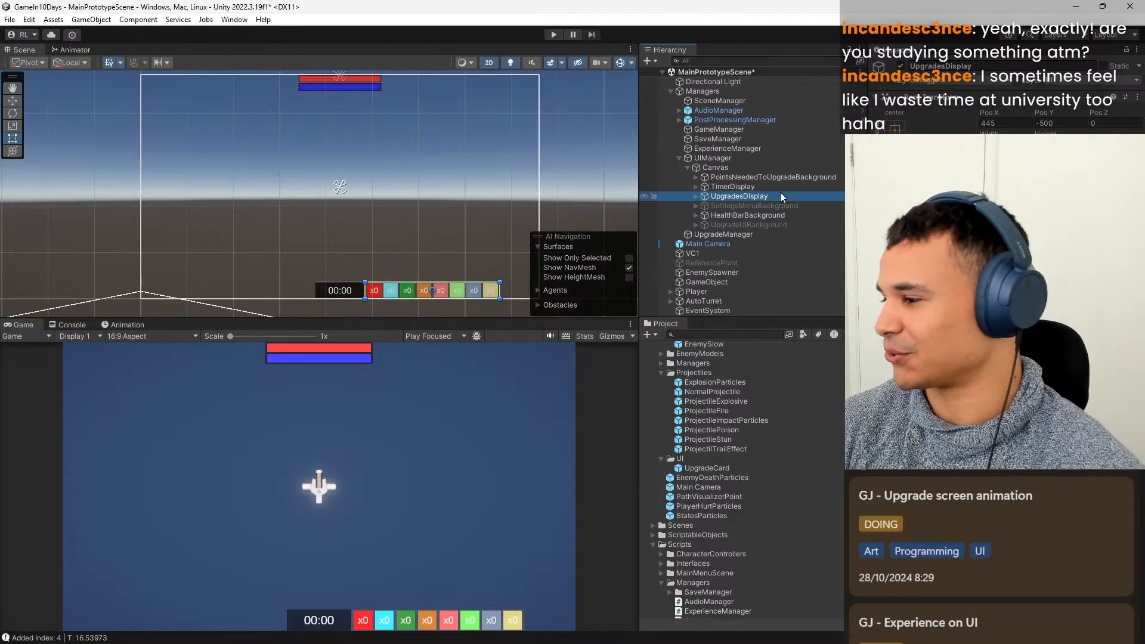
pyautogui.click(765, 189)
pyautogui.click(749, 206)
pyautogui.click(760, 188)
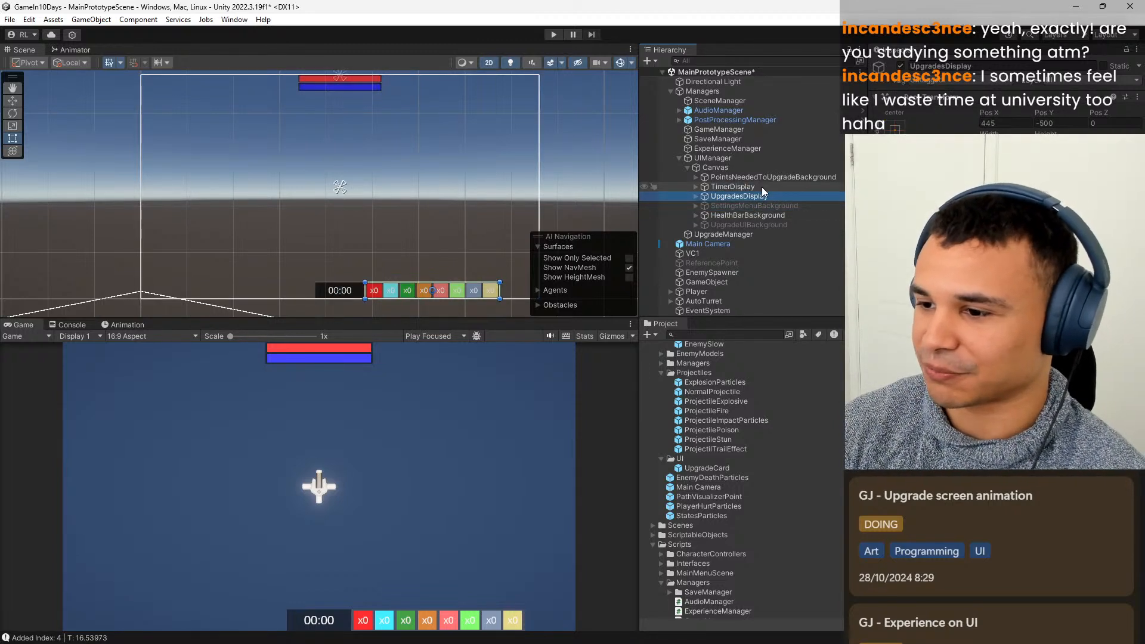
pyautogui.click(769, 178)
pyautogui.click(761, 187)
pyautogui.click(745, 206)
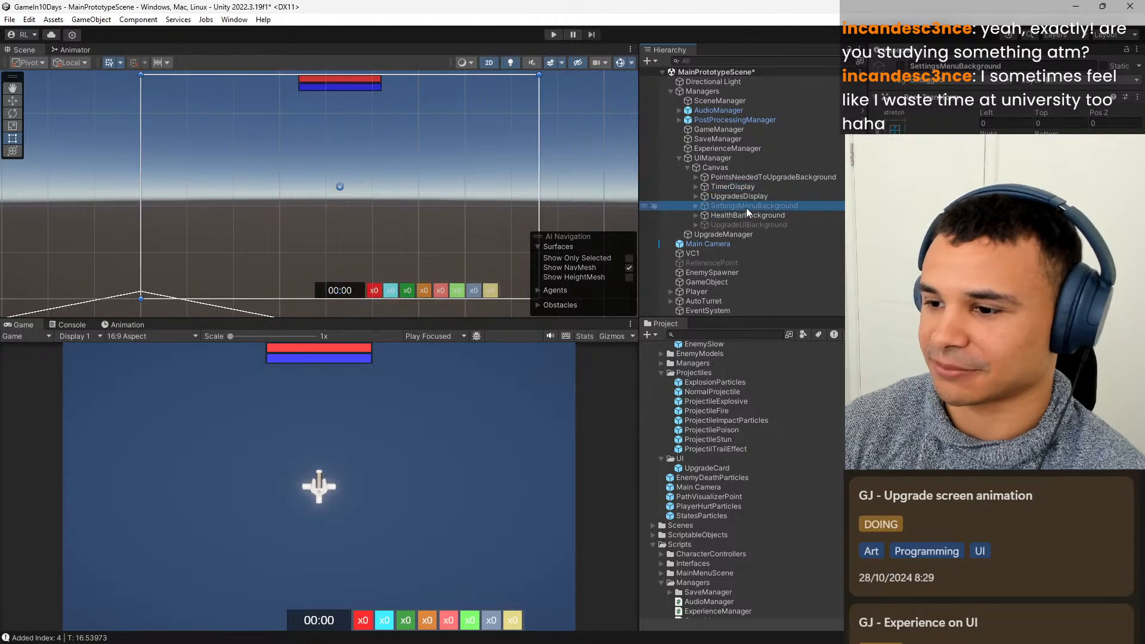
pyautogui.click(739, 223)
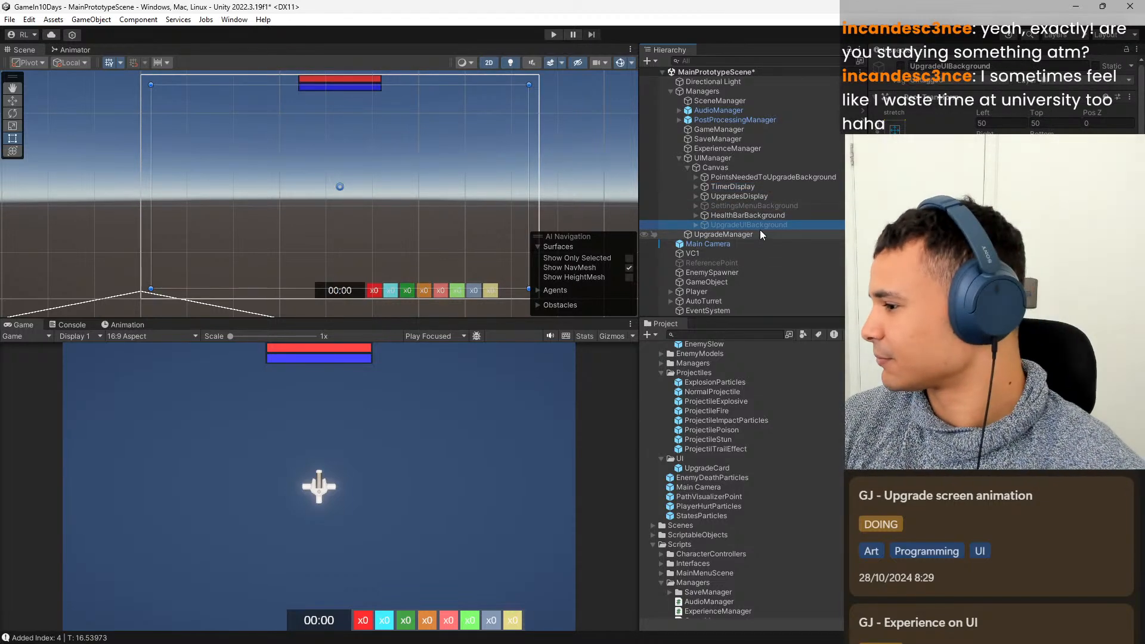
pyautogui.click(773, 216)
pyautogui.click(772, 206)
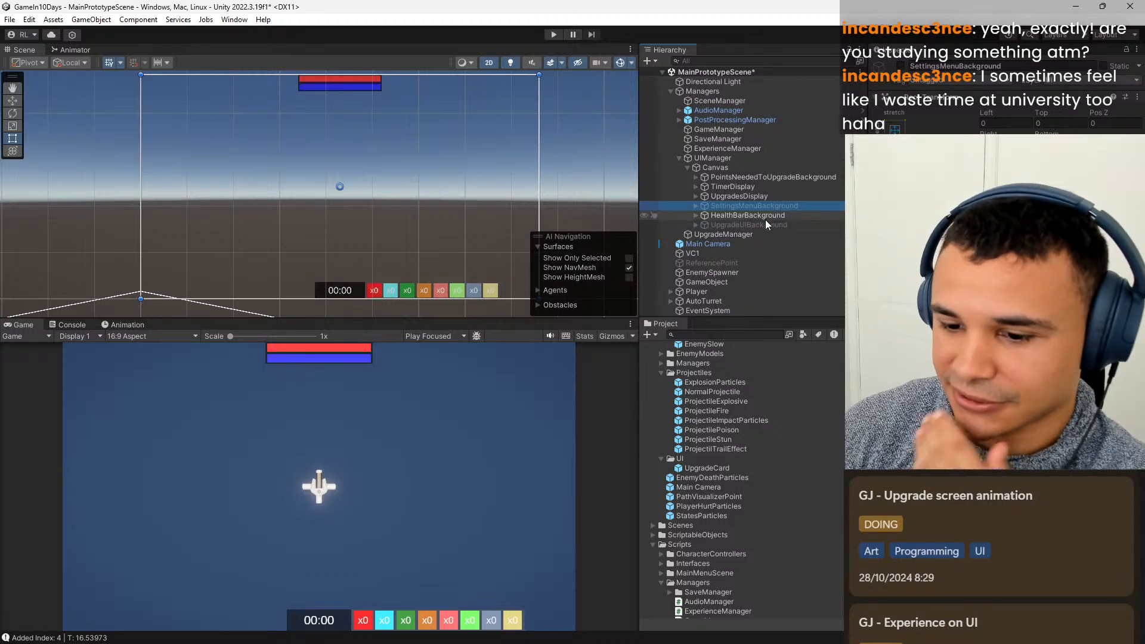
pyautogui.click(771, 225)
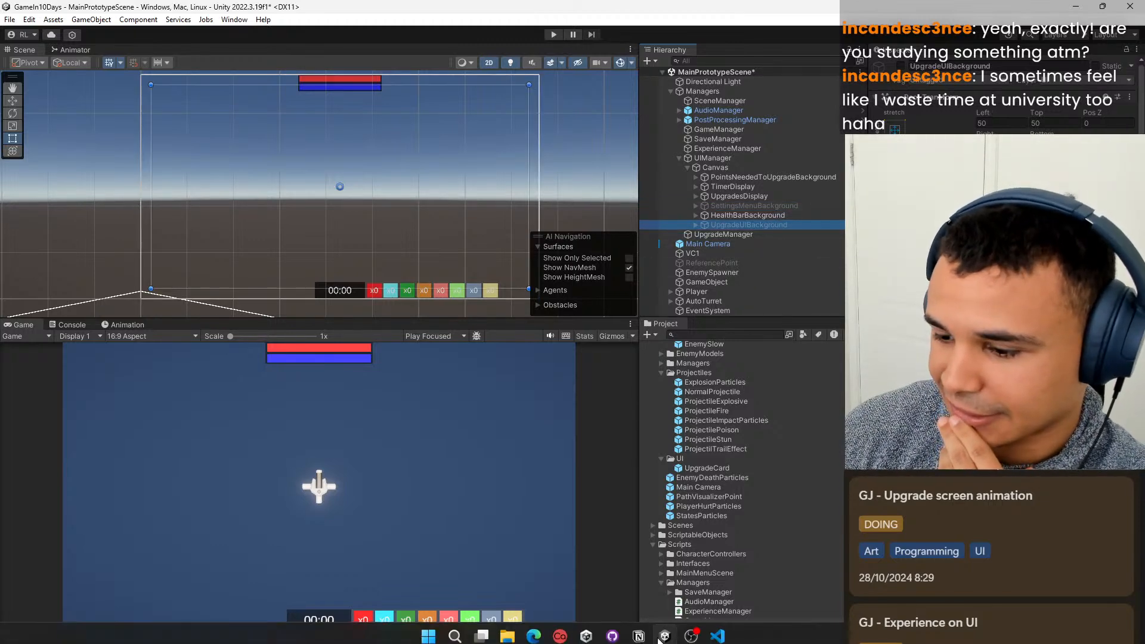
# Switch to Visual Studio Code and look over the open UpgradeScreen, UpgradeManager and UIManager scripts.
pyautogui.click(717, 629)
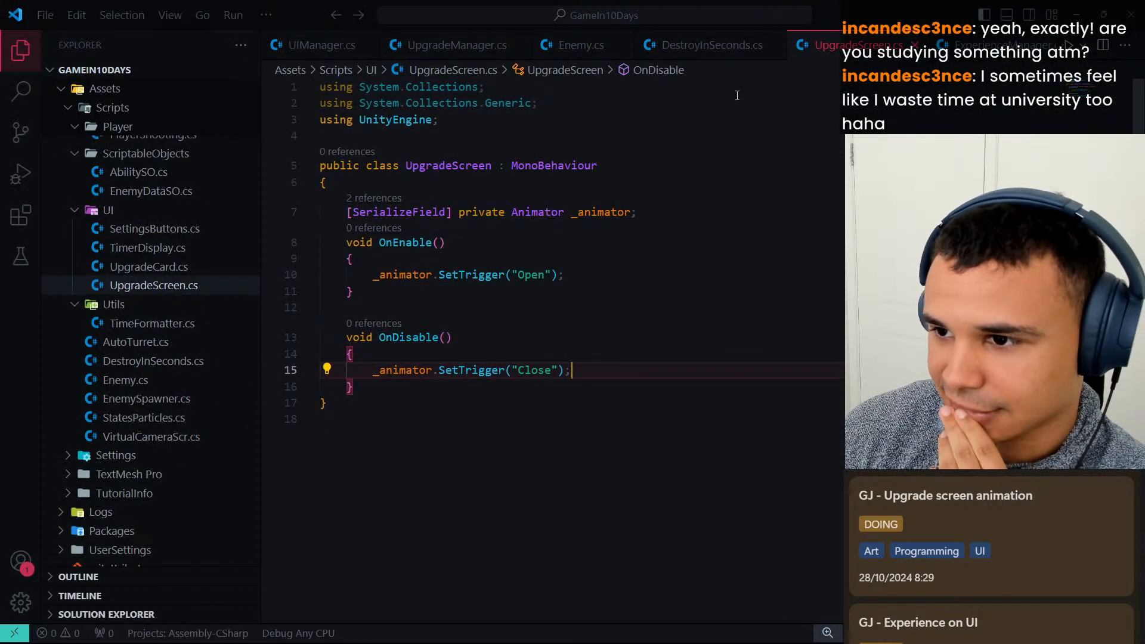
pyautogui.click(696, 48)
pyautogui.click(450, 47)
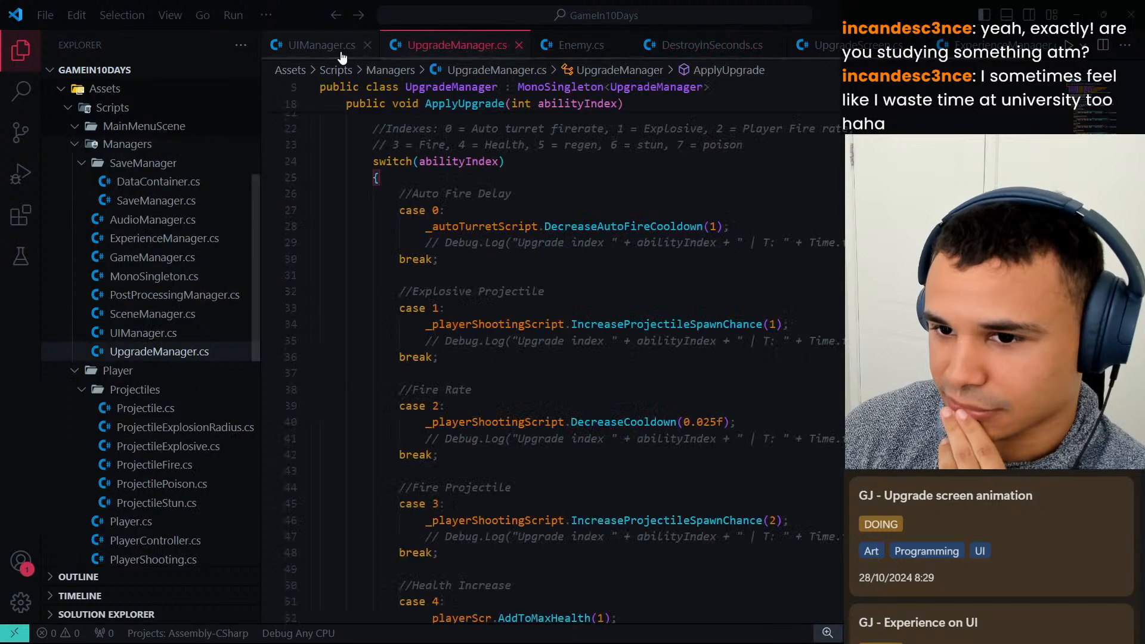
pyautogui.click(337, 46)
pyautogui.click(453, 48)
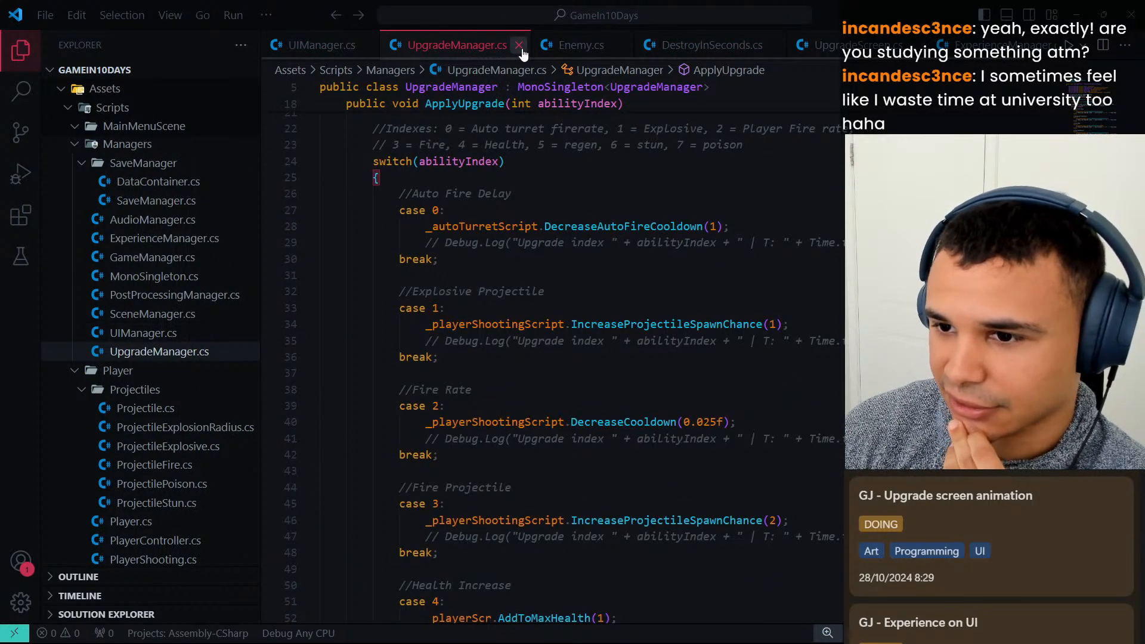
# Close the UpgradeManager, Enemy, DestroyInSeconds and ExperienceManager scripts, keeping UIManager and UpgradeScreen open.
pyautogui.click(519, 45)
pyautogui.click(459, 46)
pyautogui.click(472, 46)
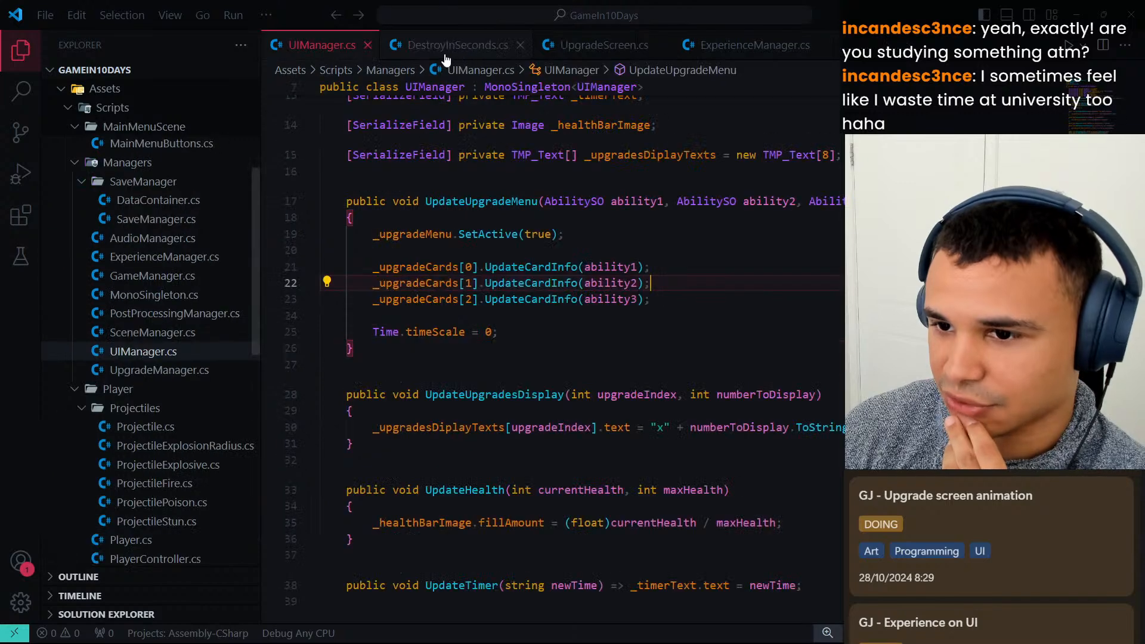
pyautogui.click(448, 50)
pyautogui.click(520, 47)
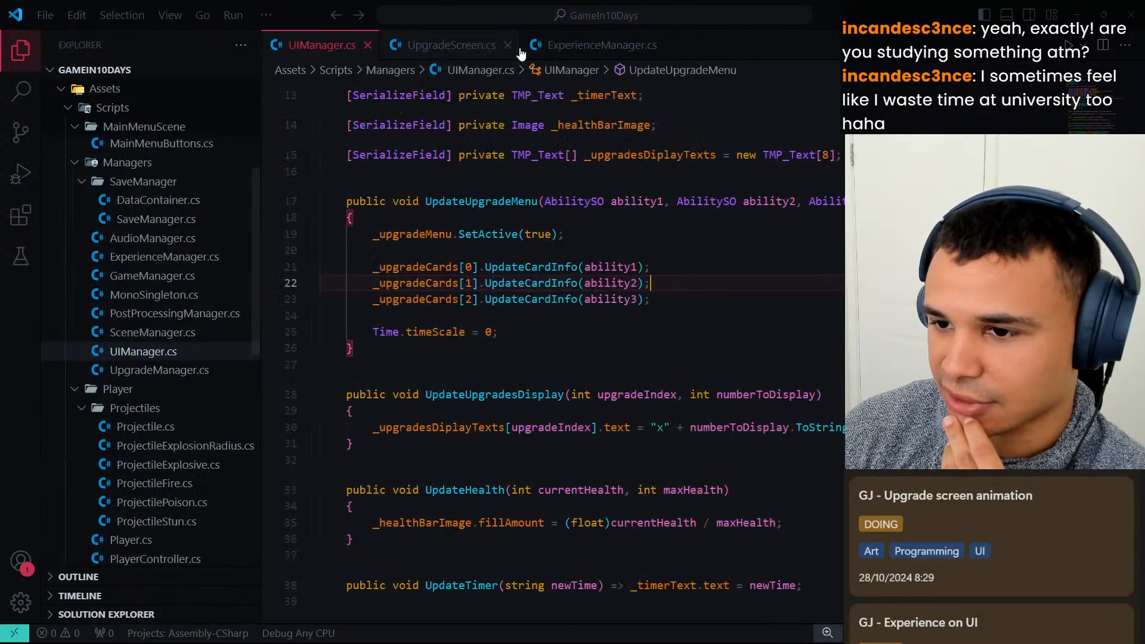
pyautogui.click(466, 47)
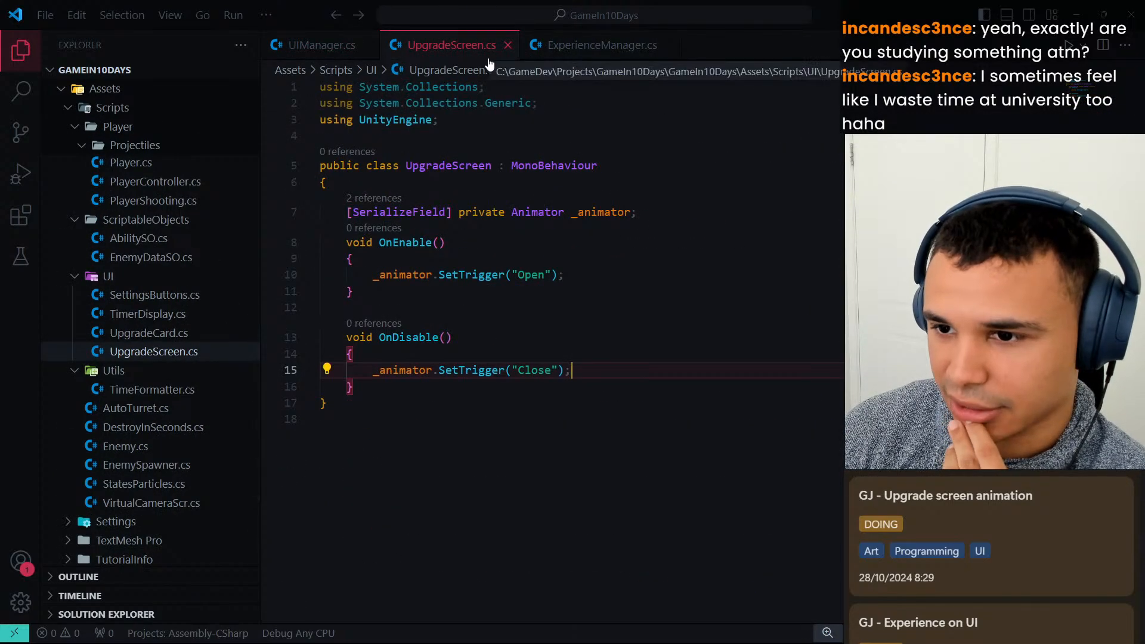
pyautogui.click(592, 48)
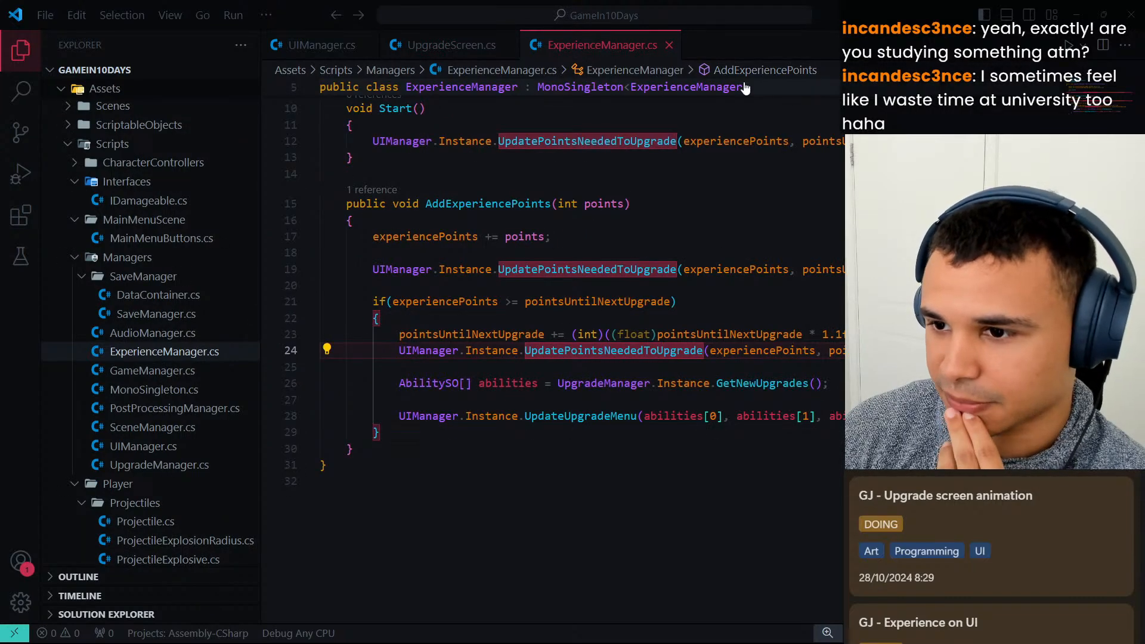
pyautogui.click(670, 46)
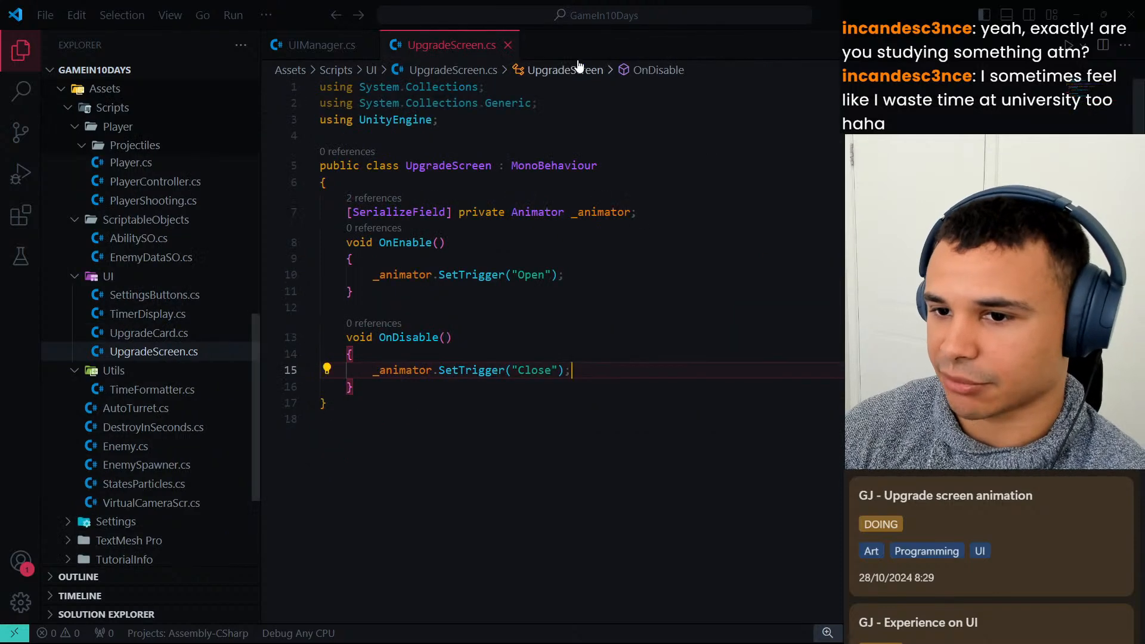
# Return to Unity and add the UpgradeScreen script from the Scripts/UI folder to UpgradeUIBackground as a component.
pyautogui.click(1078, 18)
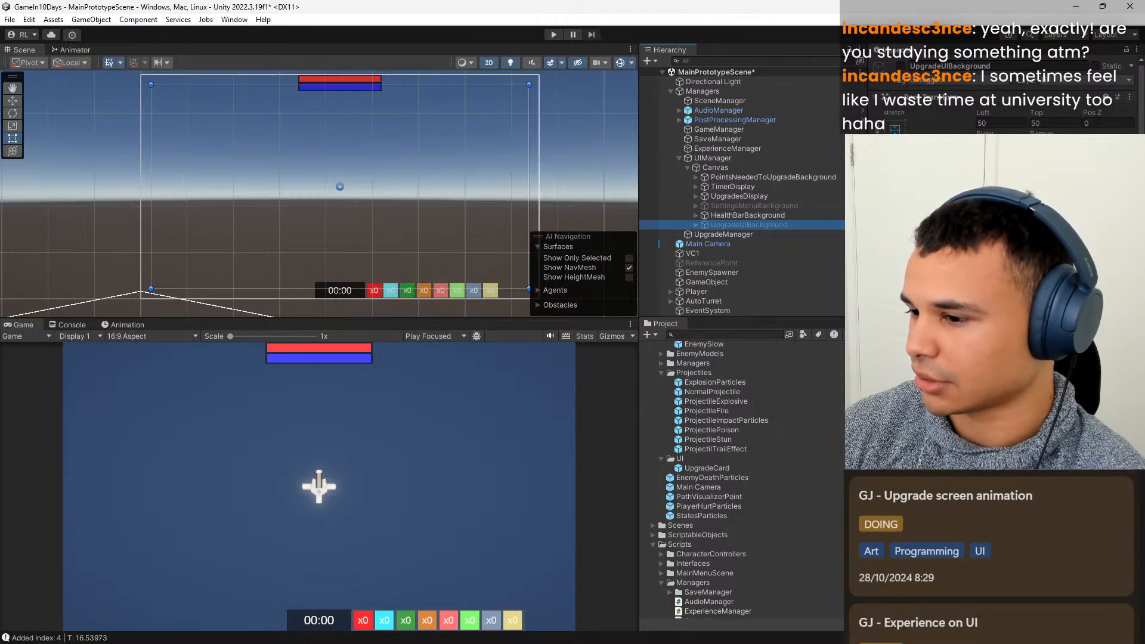
pyautogui.scroll(-2, 993, 286)
pyautogui.scroll(-8, 746, 482)
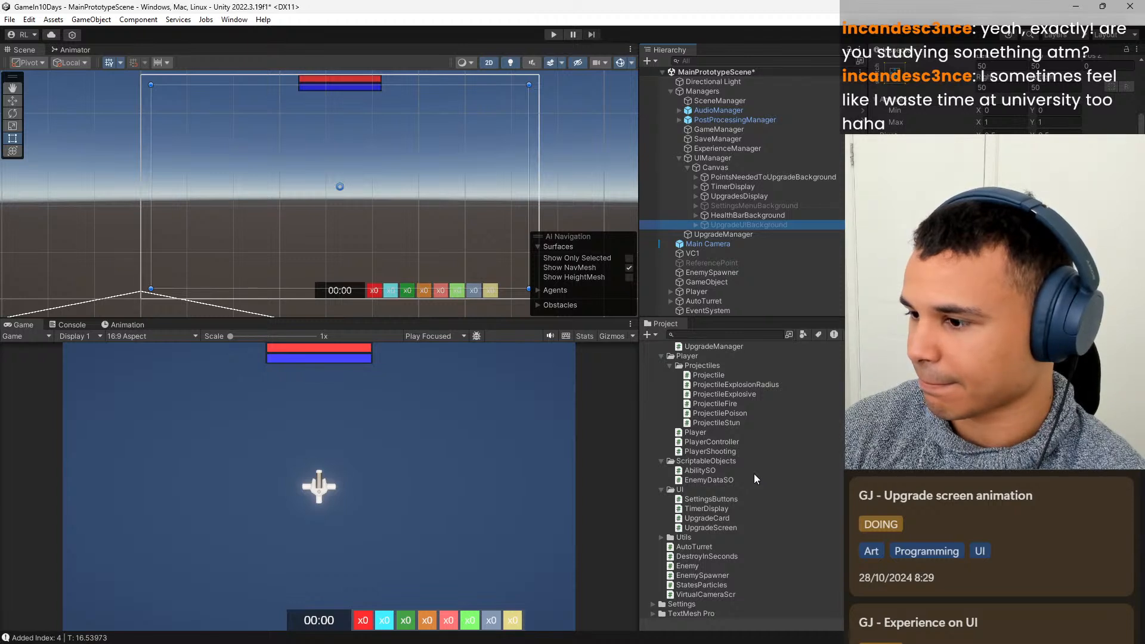
pyautogui.scroll(-1, 754, 477)
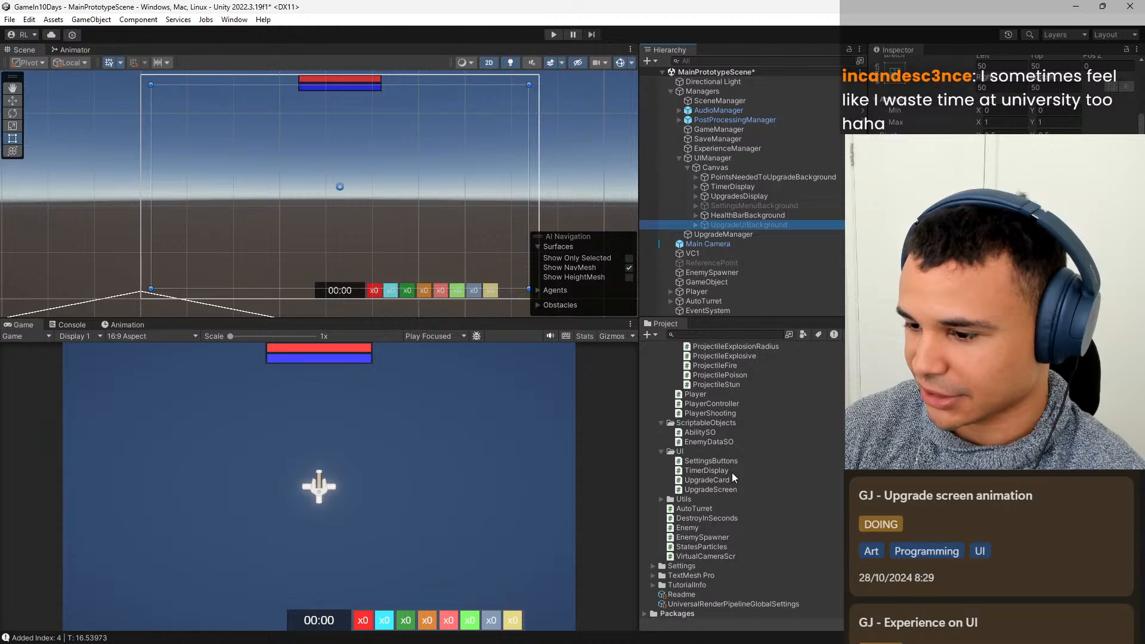
pyautogui.scroll(2, 731, 472)
pyautogui.moveTo(728, 525); pyautogui.dragTo(954, 334)
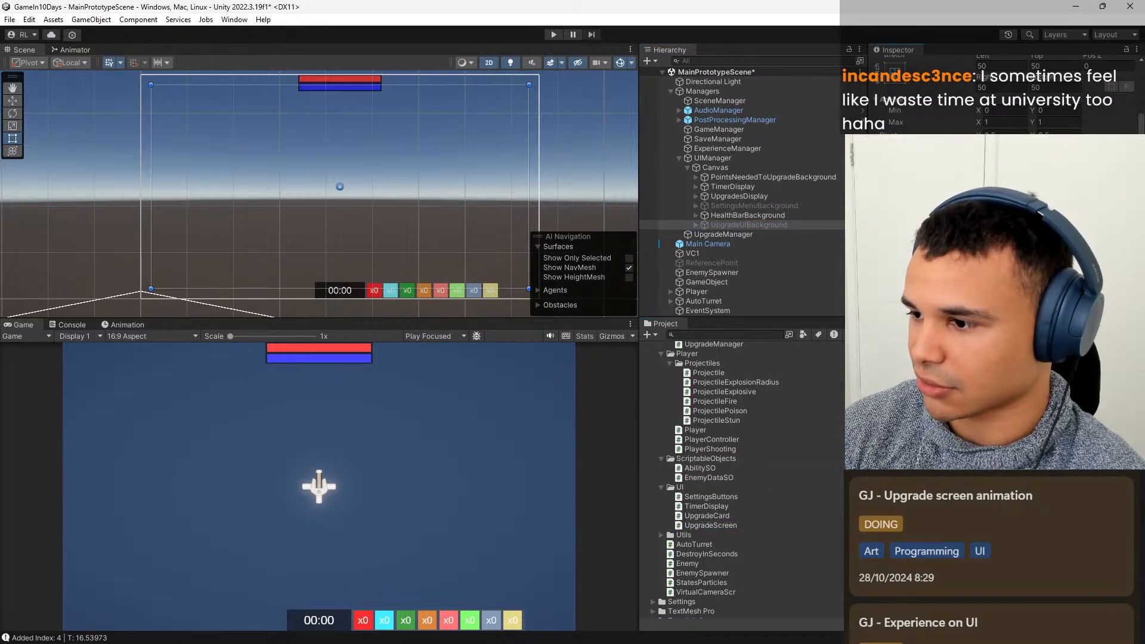
pyautogui.scroll(1, 1001, 334)
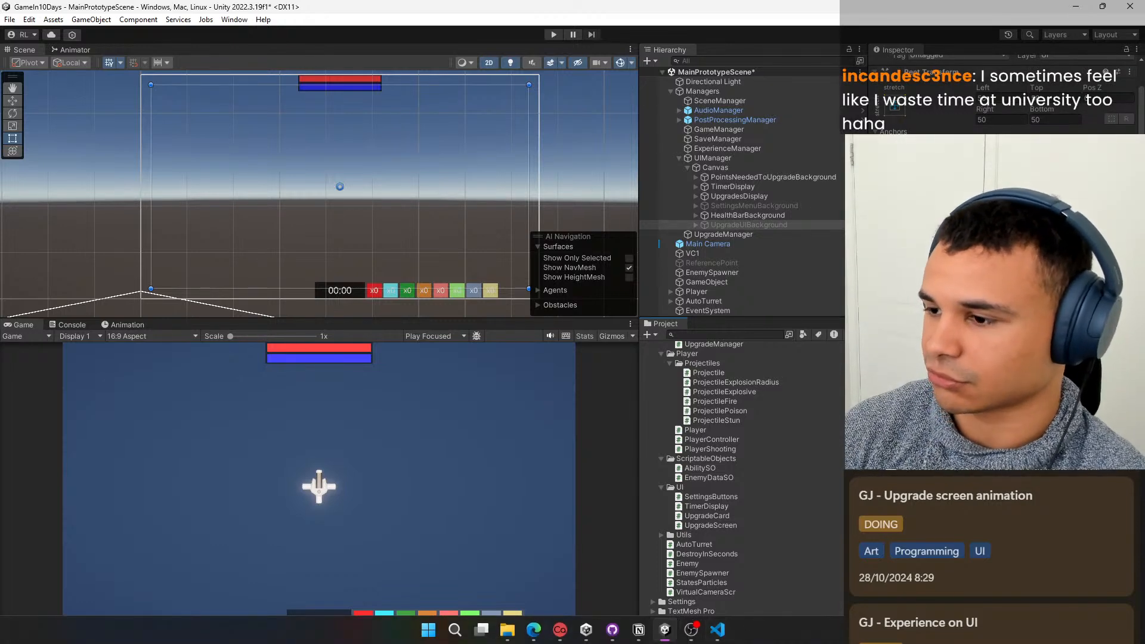
pyautogui.scroll(1, 1002, 334)
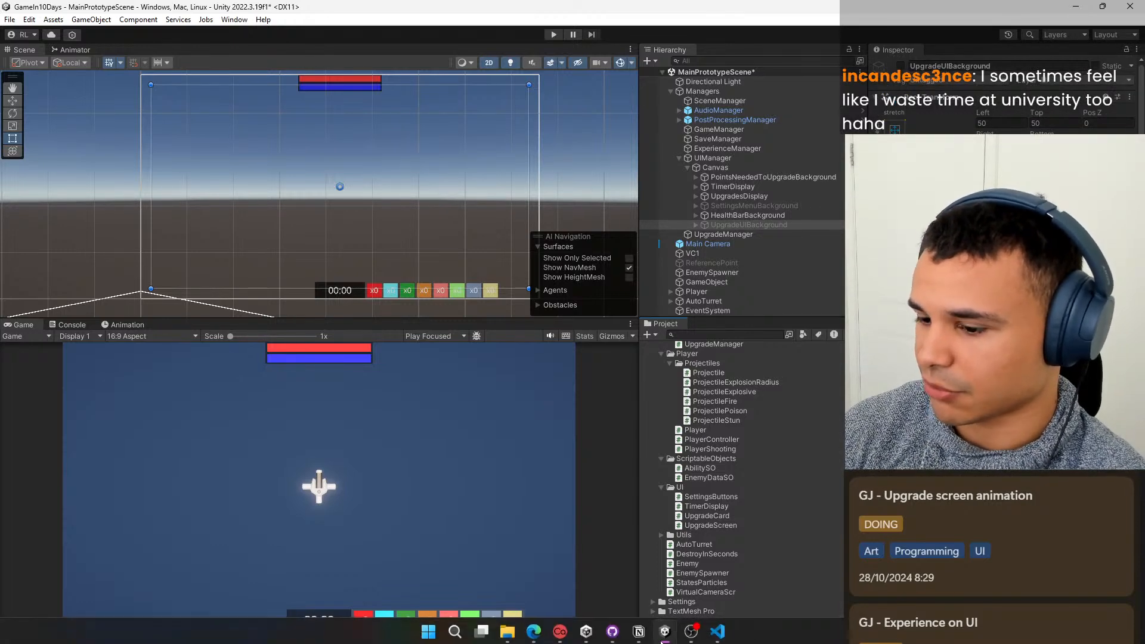
# Switch to Visual Studio Code and review the "Open" SetTrigger call in the UpgradeScreen script's OnEnable method.
pyautogui.click(717, 639)
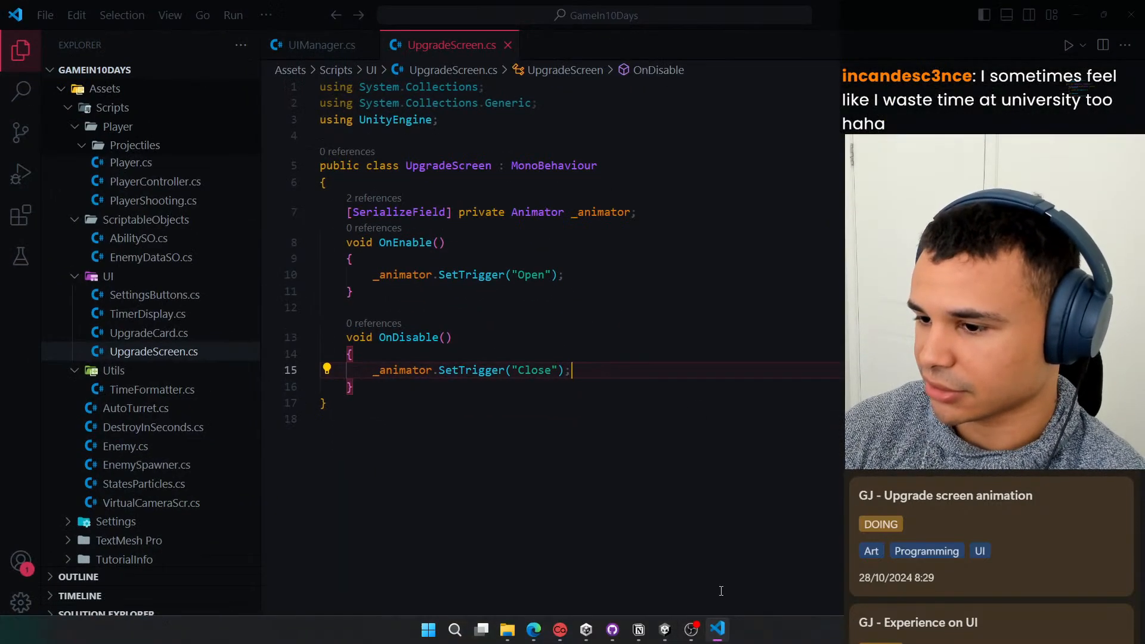
pyautogui.click(586, 267)
pyautogui.click(444, 274)
pyautogui.click(597, 271)
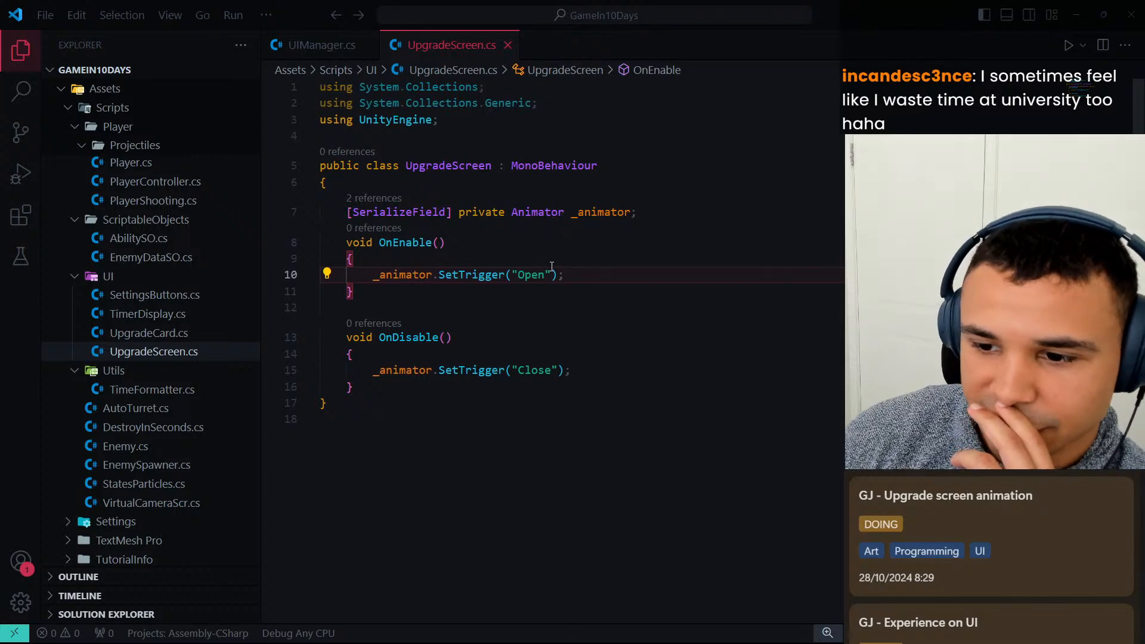
pyautogui.click(472, 275)
pyautogui.click(584, 274)
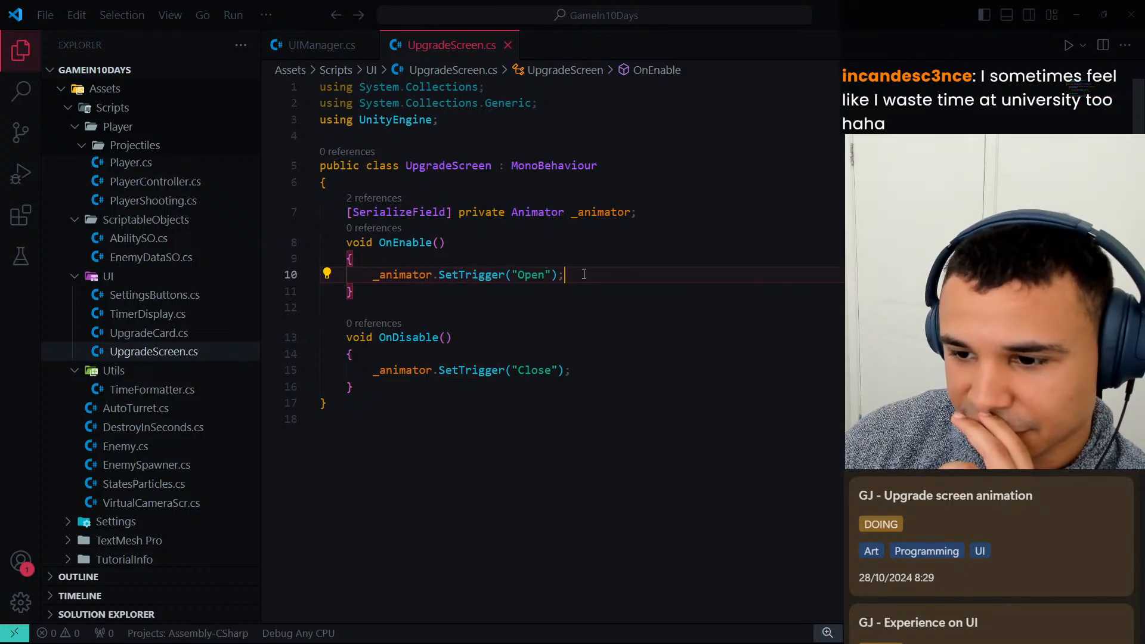
# Return to Unity and inspect the Animator transitions from Any State to UpgradeScreenOpen and UpgradeScreenClose.
pyautogui.click(1076, 15)
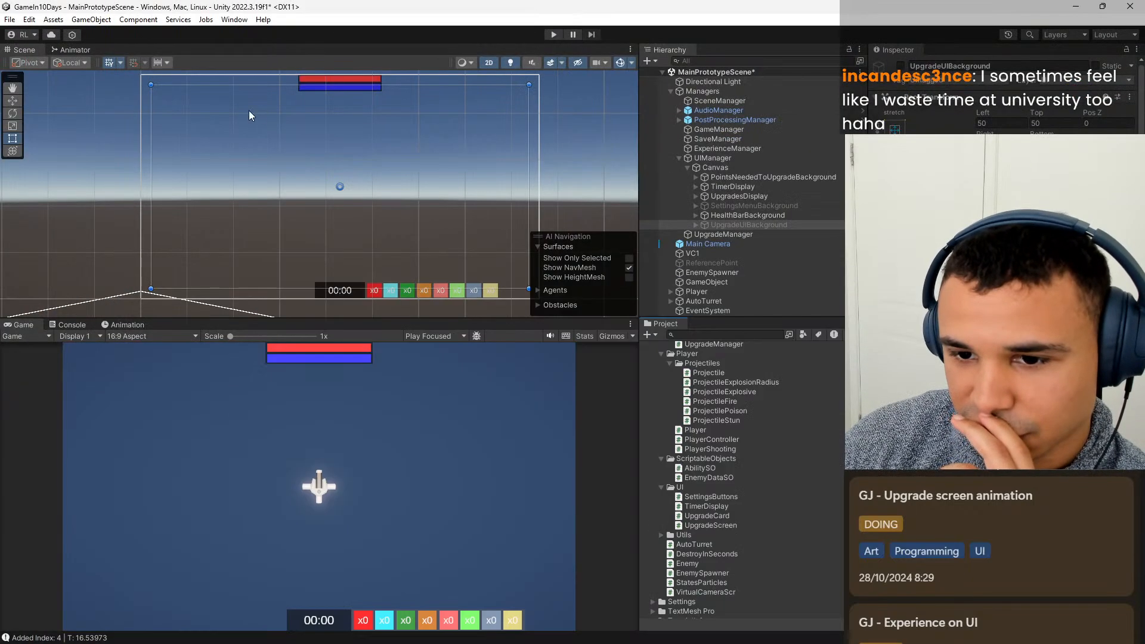
pyautogui.click(84, 49)
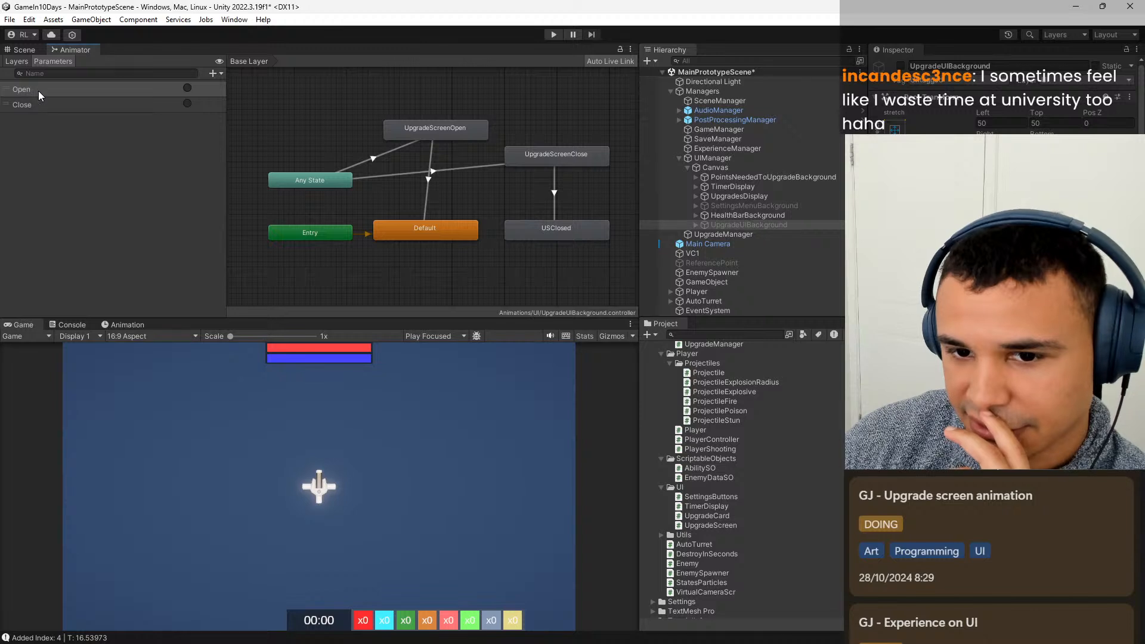
pyautogui.click(367, 161)
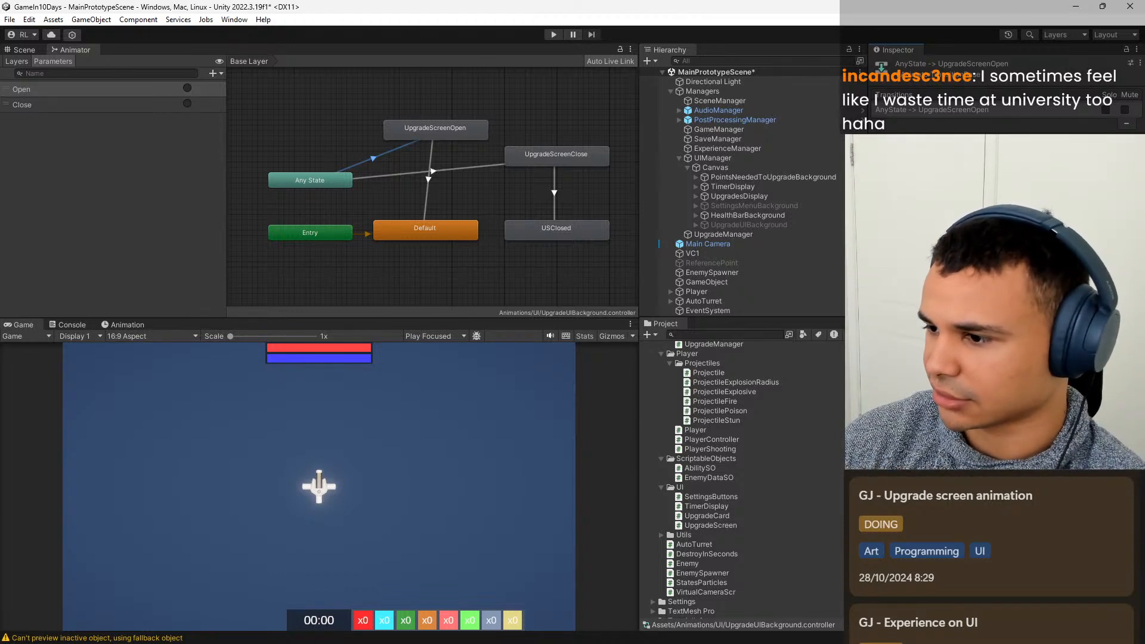
pyautogui.click(412, 172)
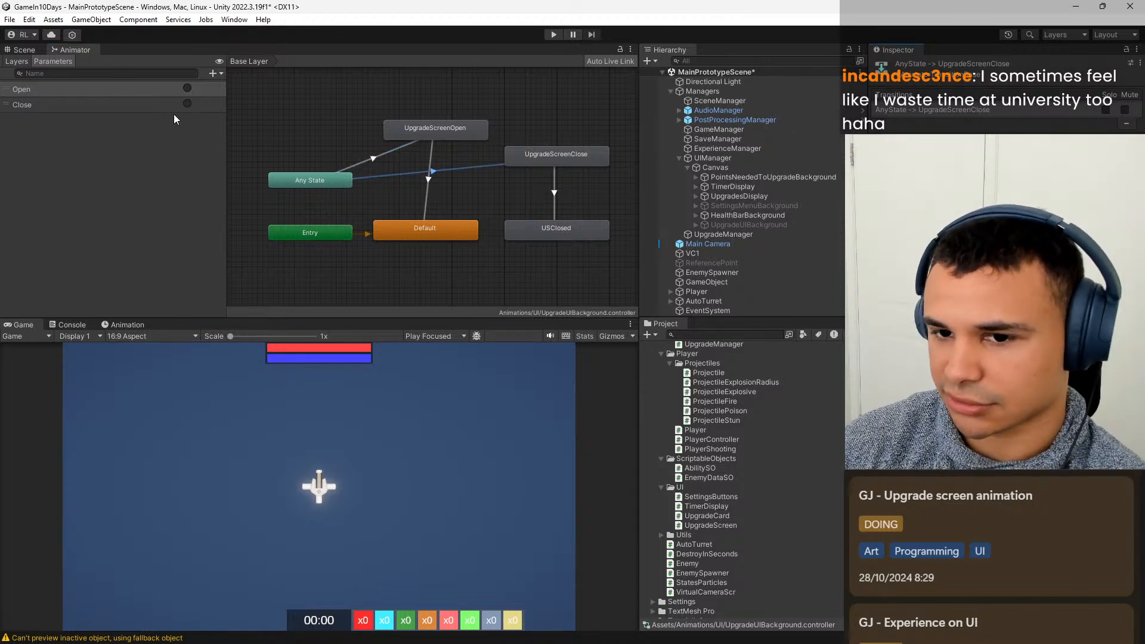
# Run the scene in Play mode, check the Console messages, and play on until the upgrade screen opens.
pyautogui.click(24, 49)
pyautogui.click(553, 34)
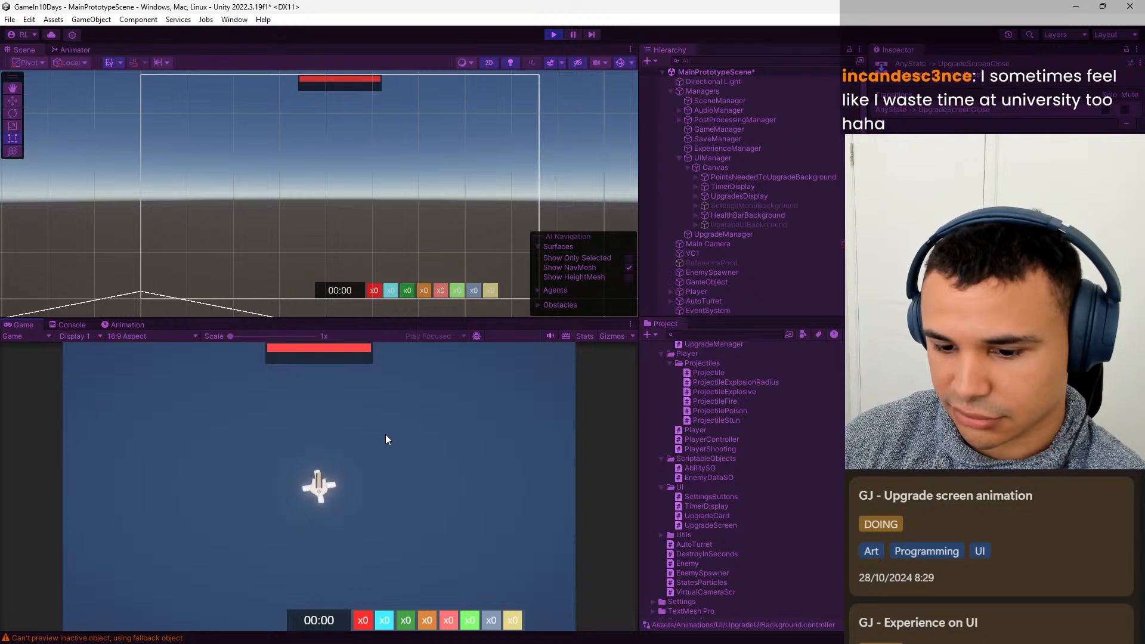
pyautogui.click(84, 325)
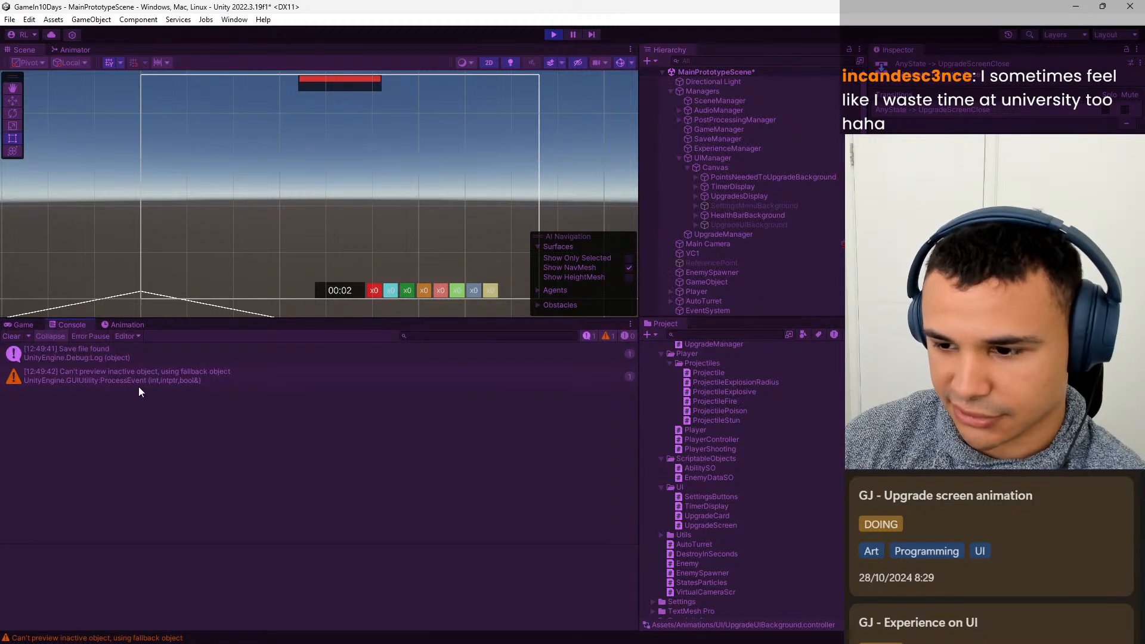
pyautogui.click(25, 323)
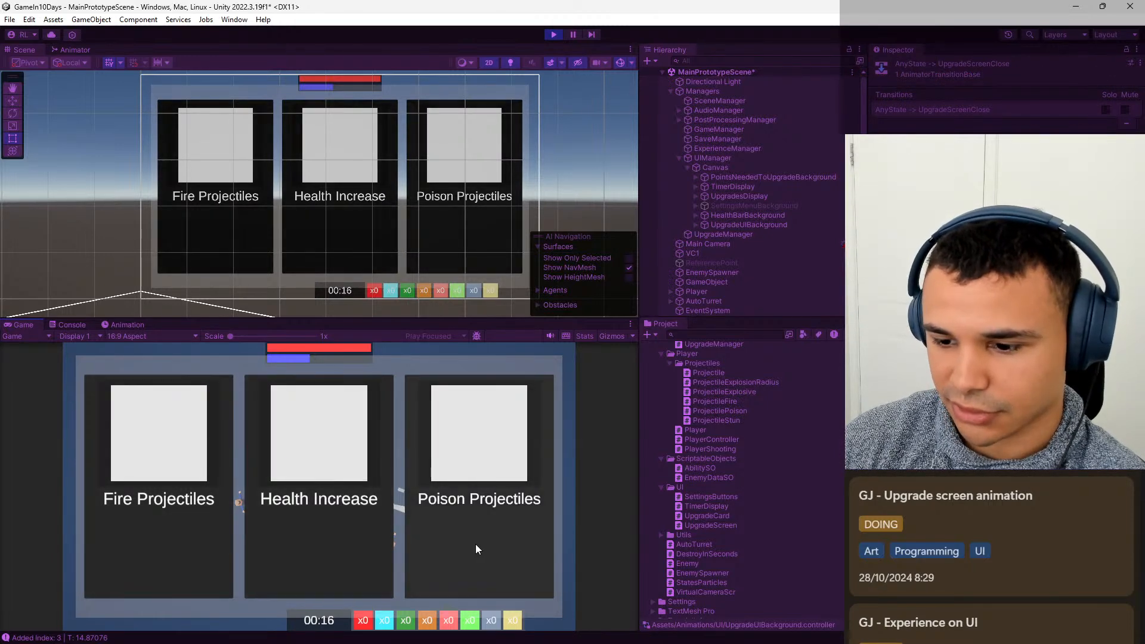
# Examine UpgradeUIBackground's Animator graph and Default state while pausing and resuming the running game, and end Play mode.
pyautogui.click(70, 50)
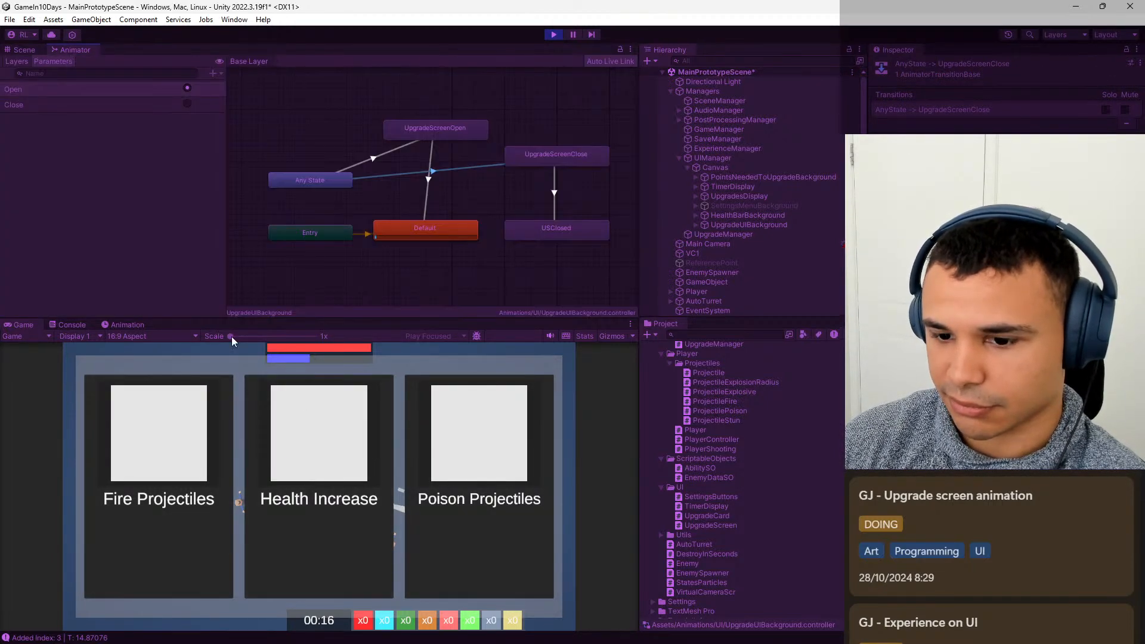
pyautogui.click(577, 36)
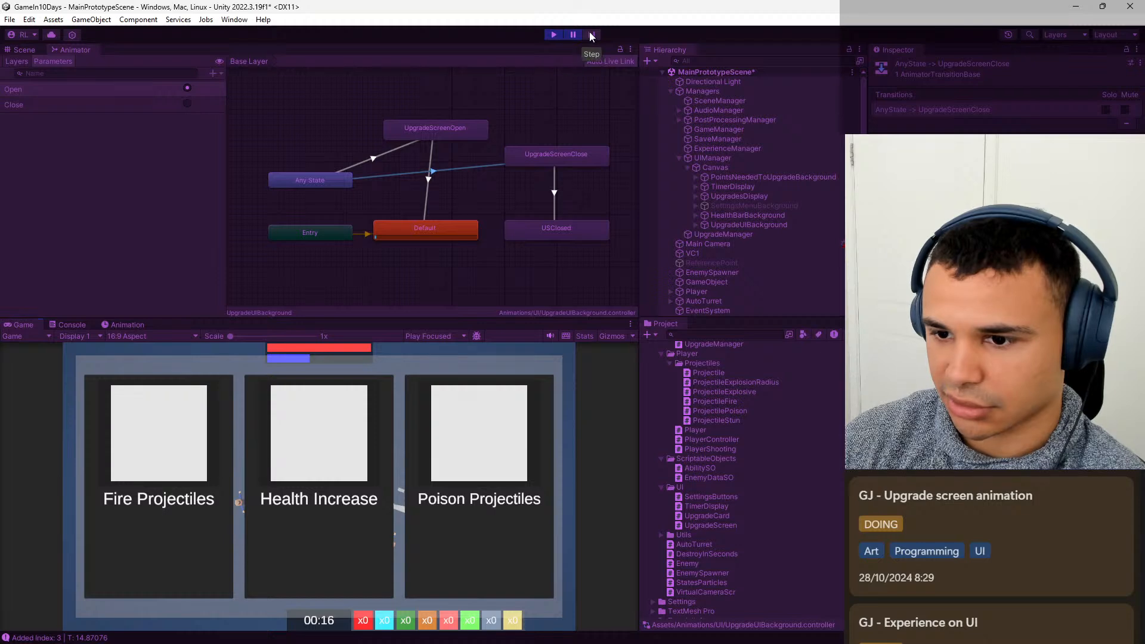
pyautogui.click(571, 34)
pyautogui.click(460, 228)
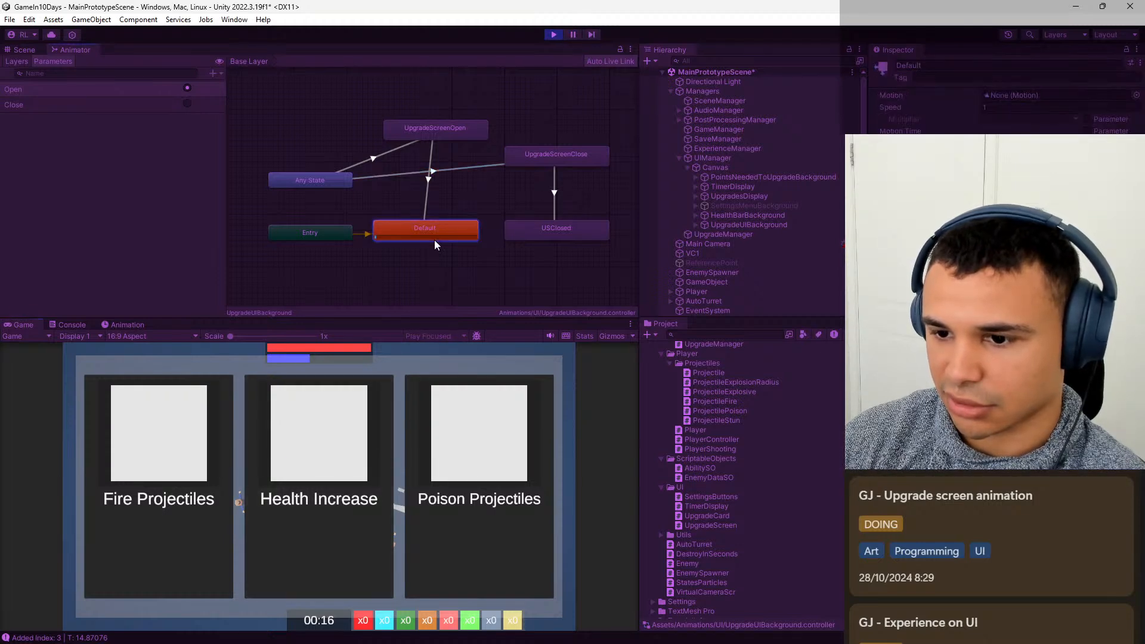
pyautogui.click(591, 34)
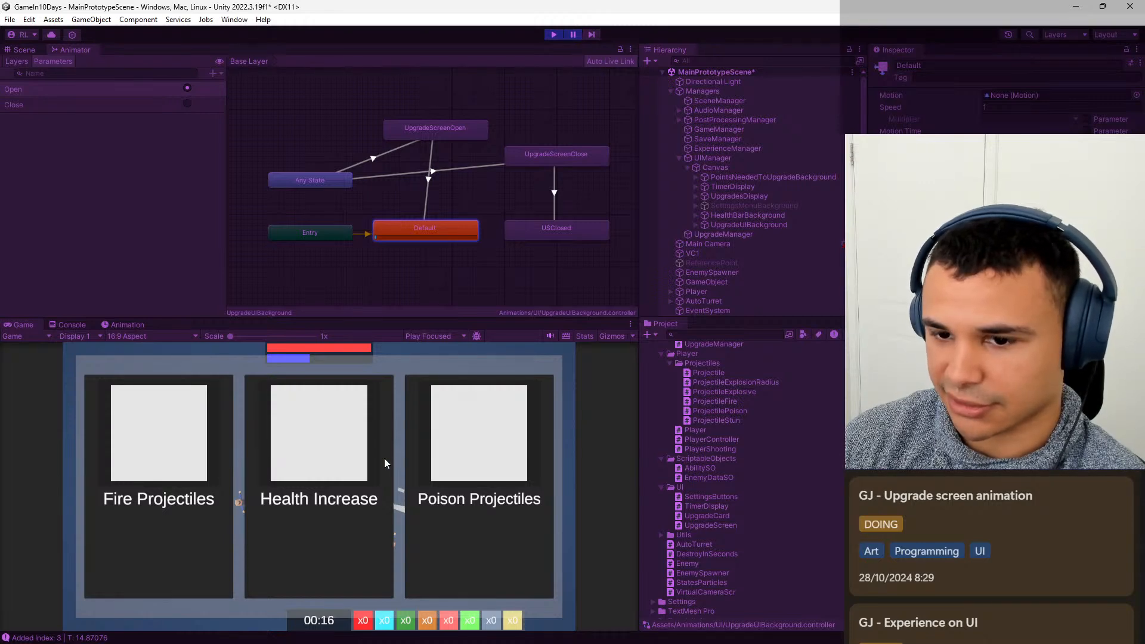
pyautogui.click(571, 34)
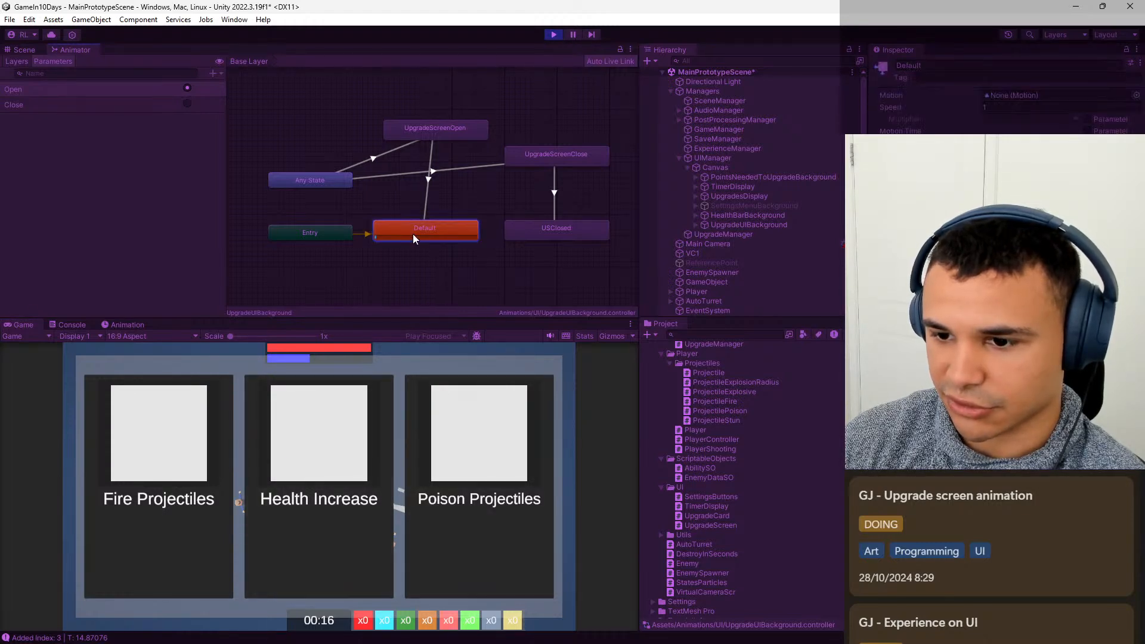
pyautogui.click(462, 264)
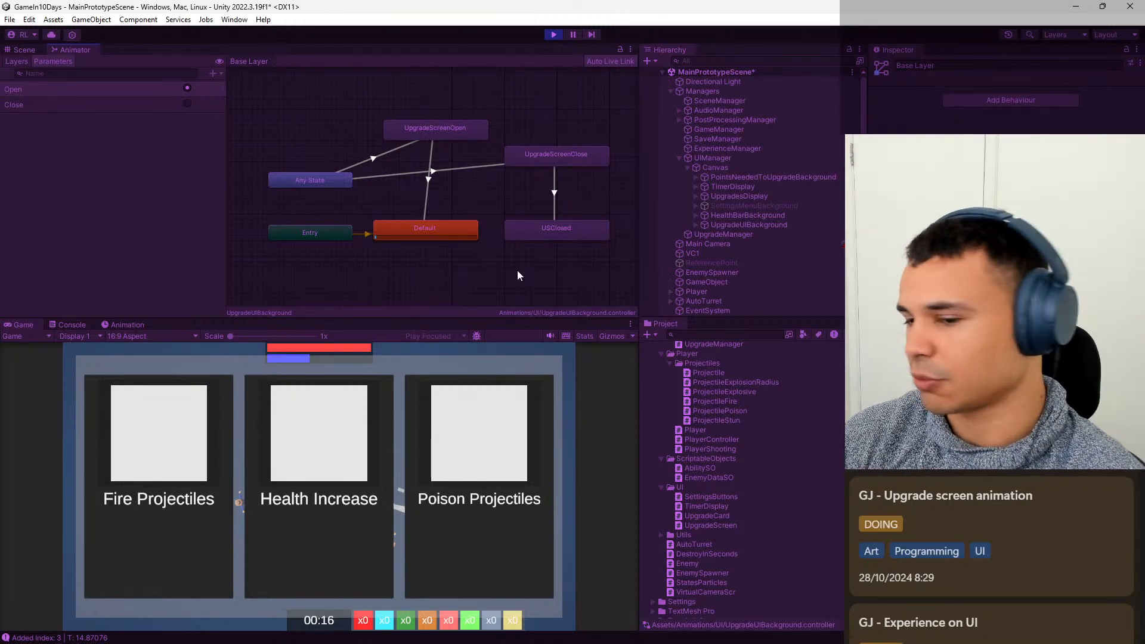
pyautogui.moveTo(427, 245); pyautogui.dragTo(427, 262, button='middle')
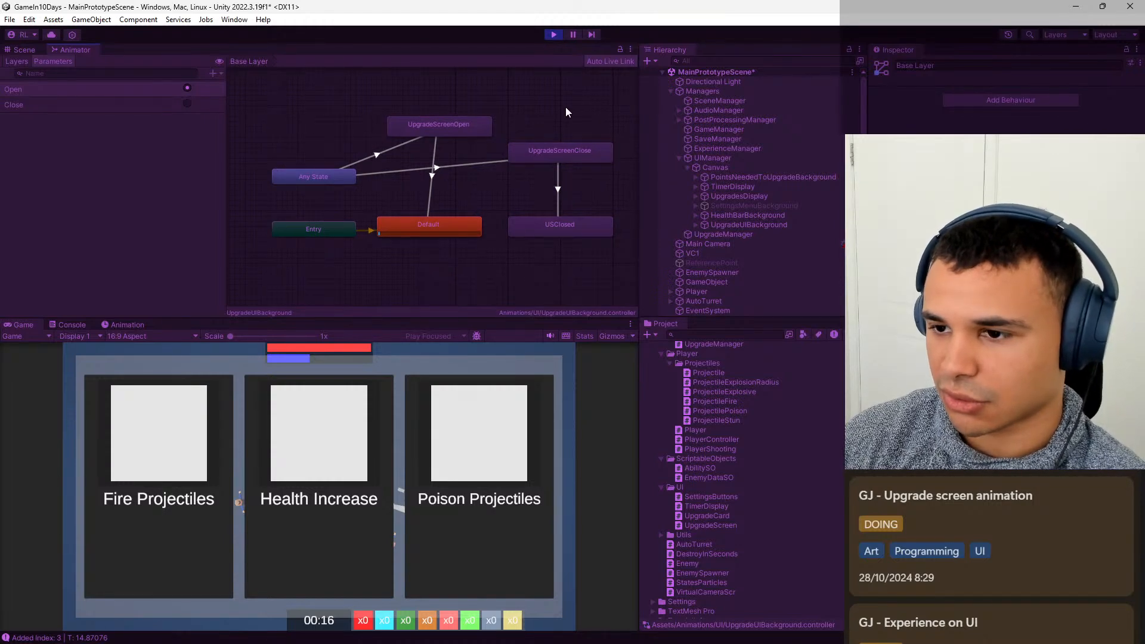
pyautogui.click(596, 34)
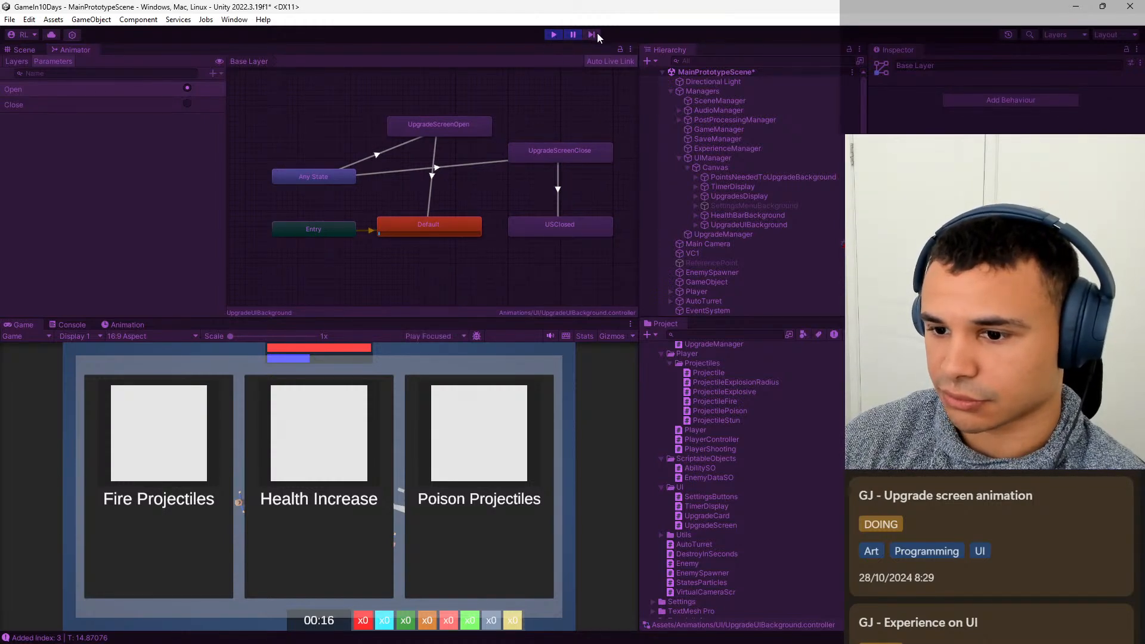
pyautogui.click(554, 34)
# Compare the Inspector settings of UIManager, Canvas, TimerDisplay, PointsNeededToUpgradeBackground and UpgradeUIBackground.
pyautogui.click(778, 170)
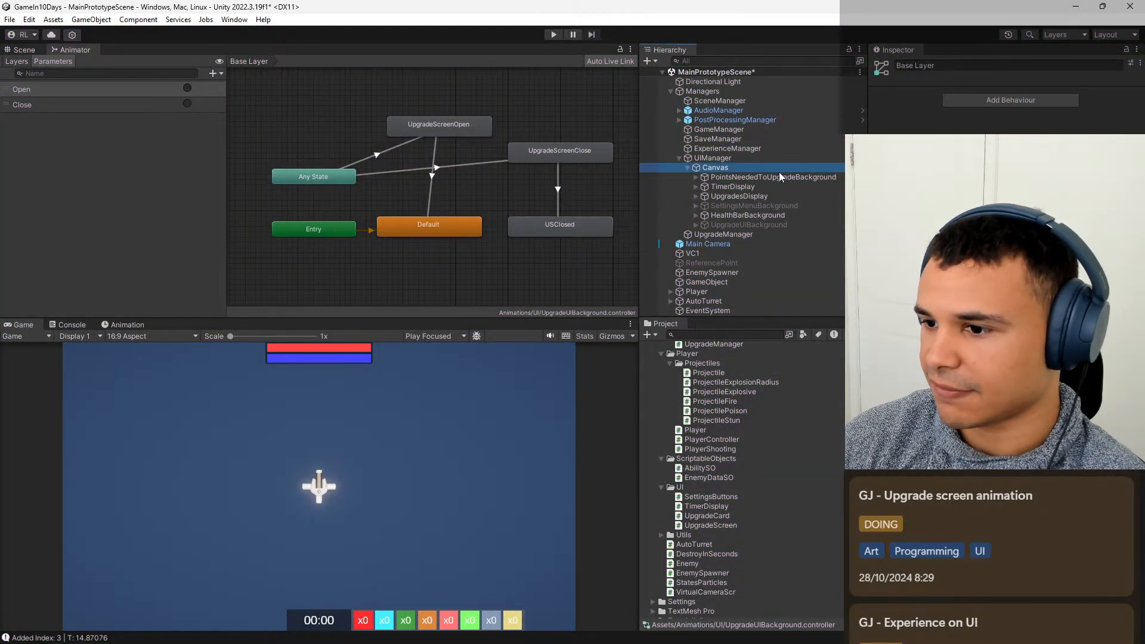
pyautogui.click(760, 159)
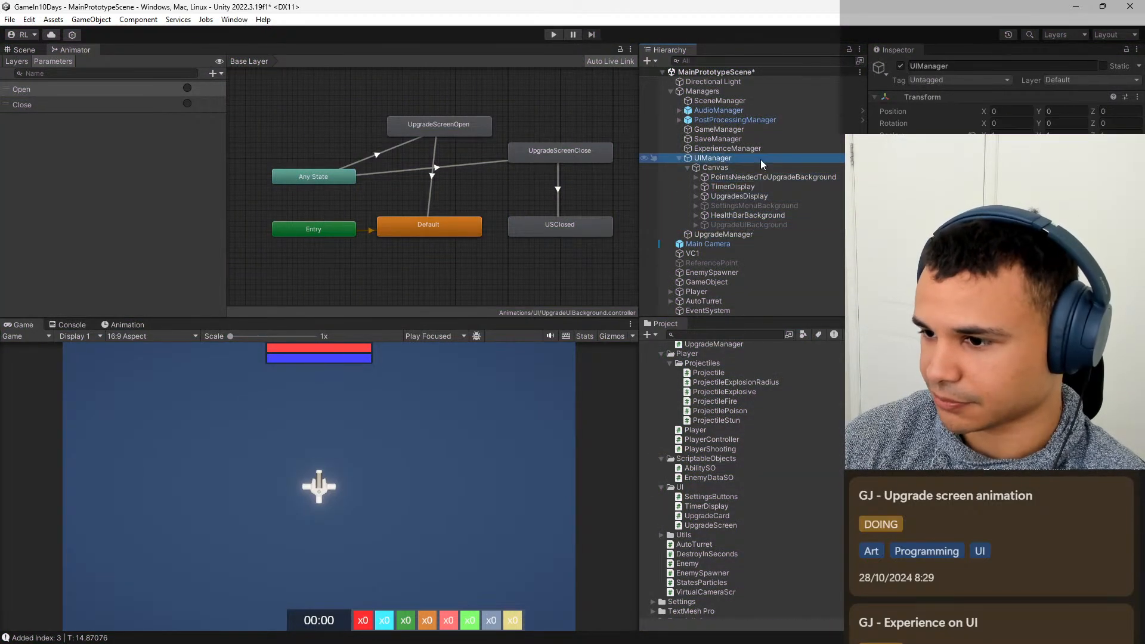
pyautogui.click(754, 225)
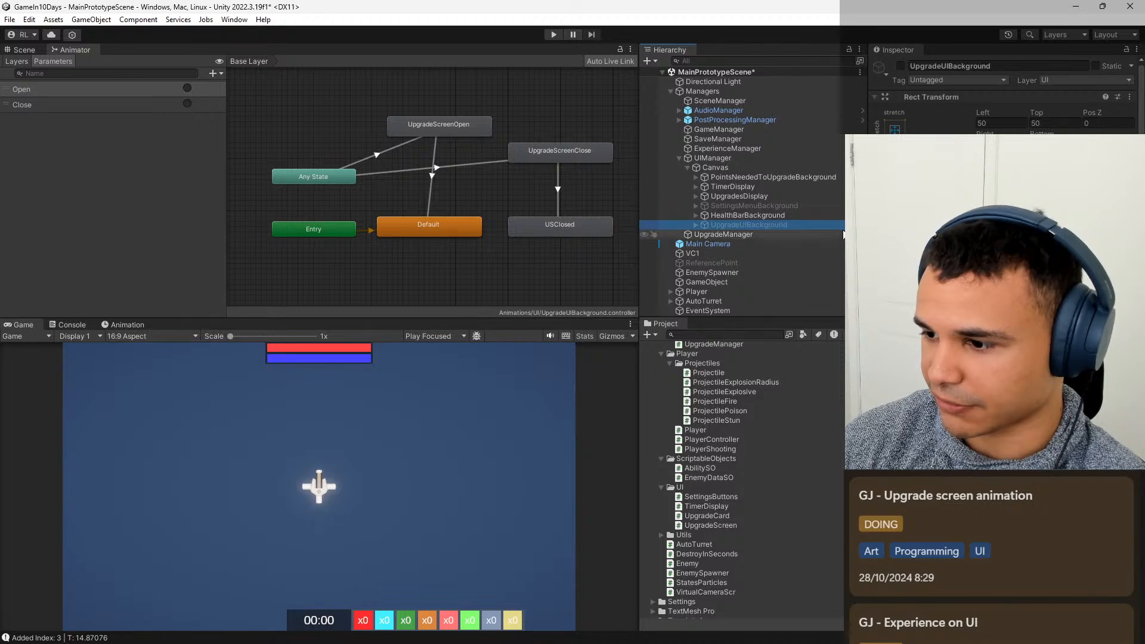
pyautogui.scroll(-2, 954, 233)
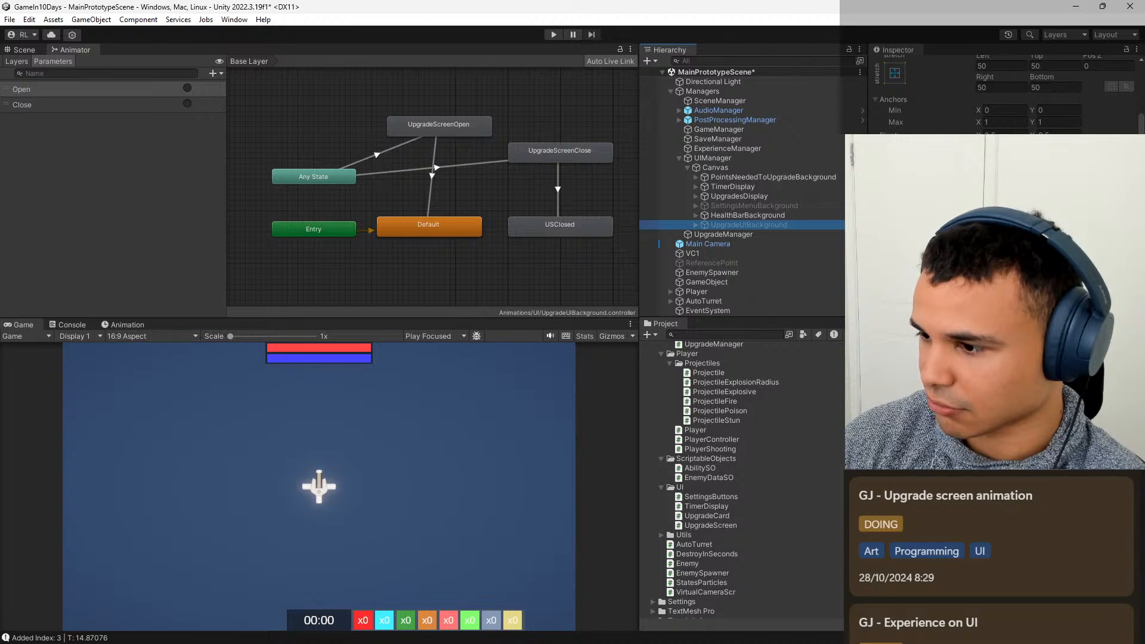
pyautogui.click(753, 158)
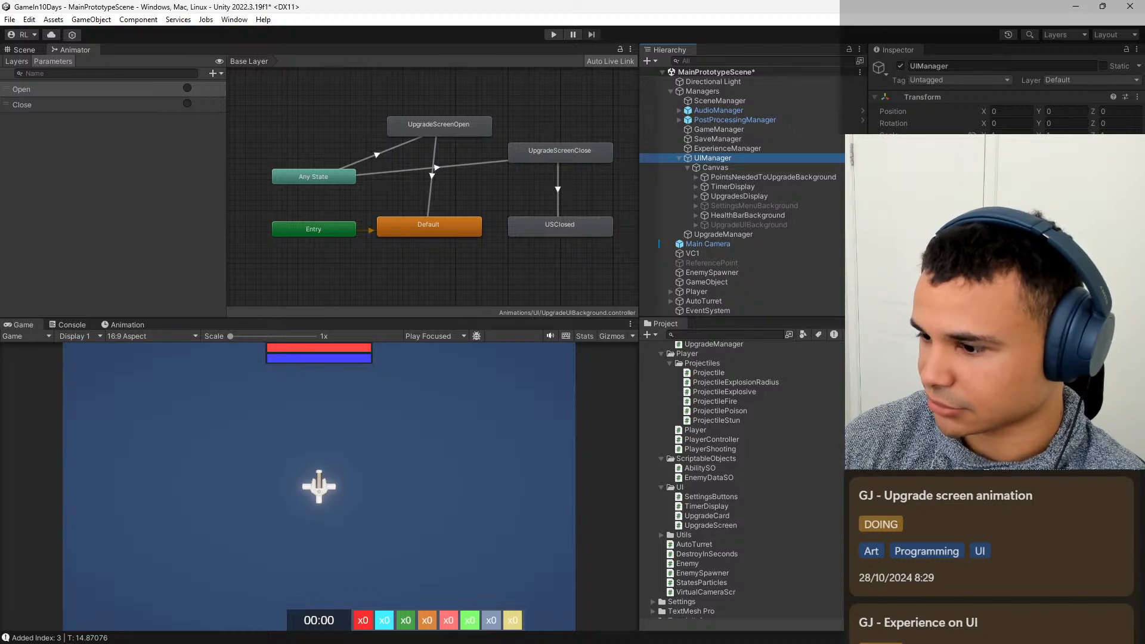
pyautogui.click(745, 167)
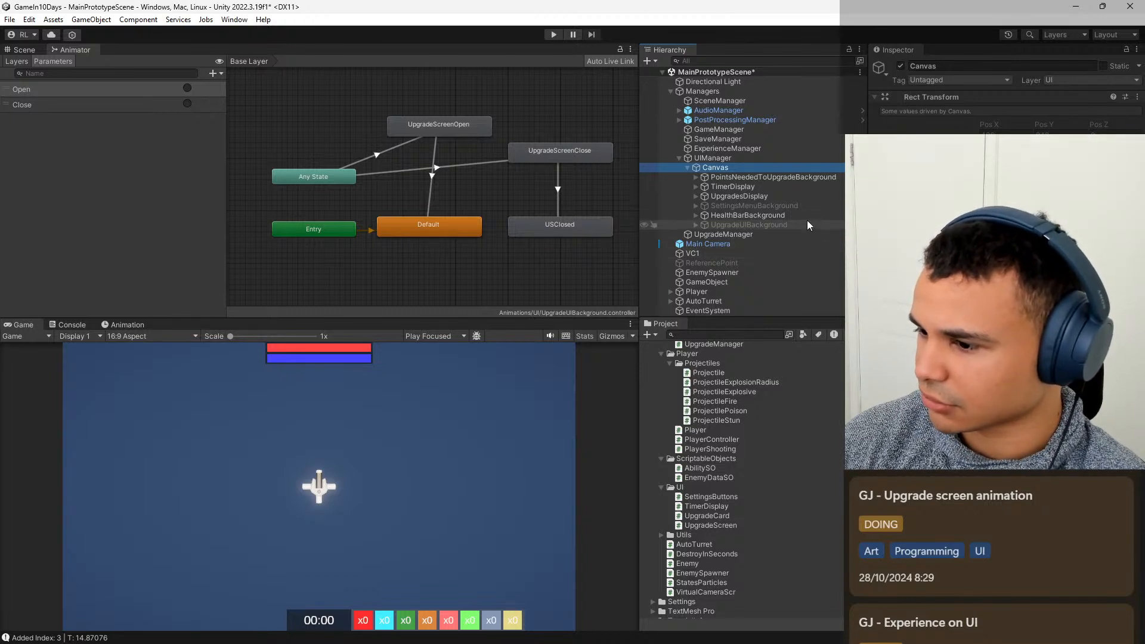
pyautogui.click(782, 187)
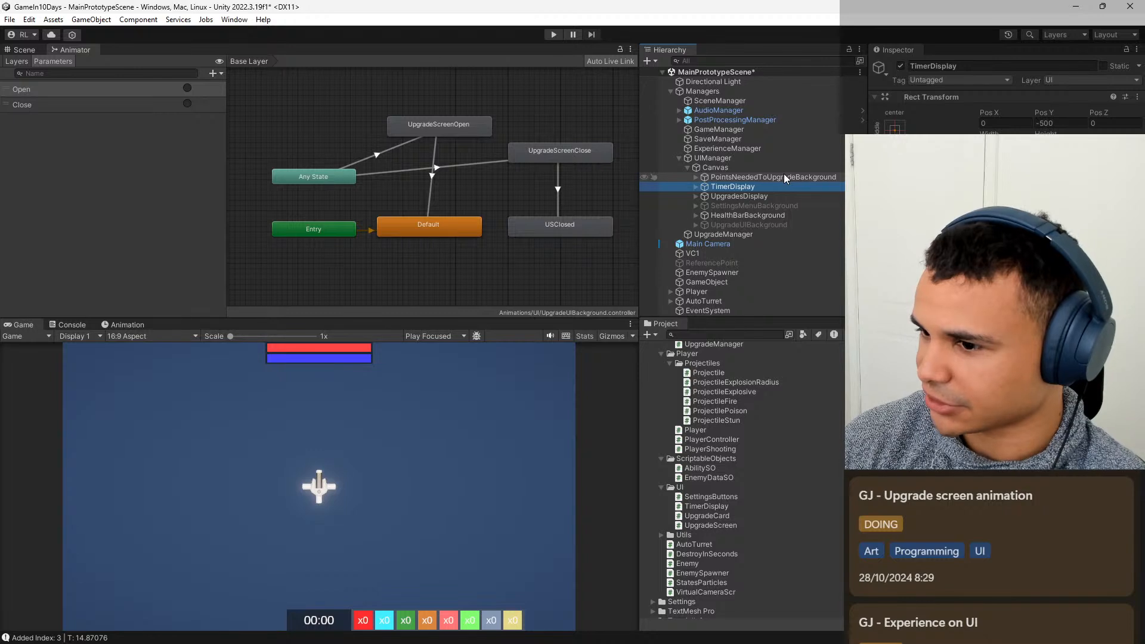
pyautogui.click(783, 177)
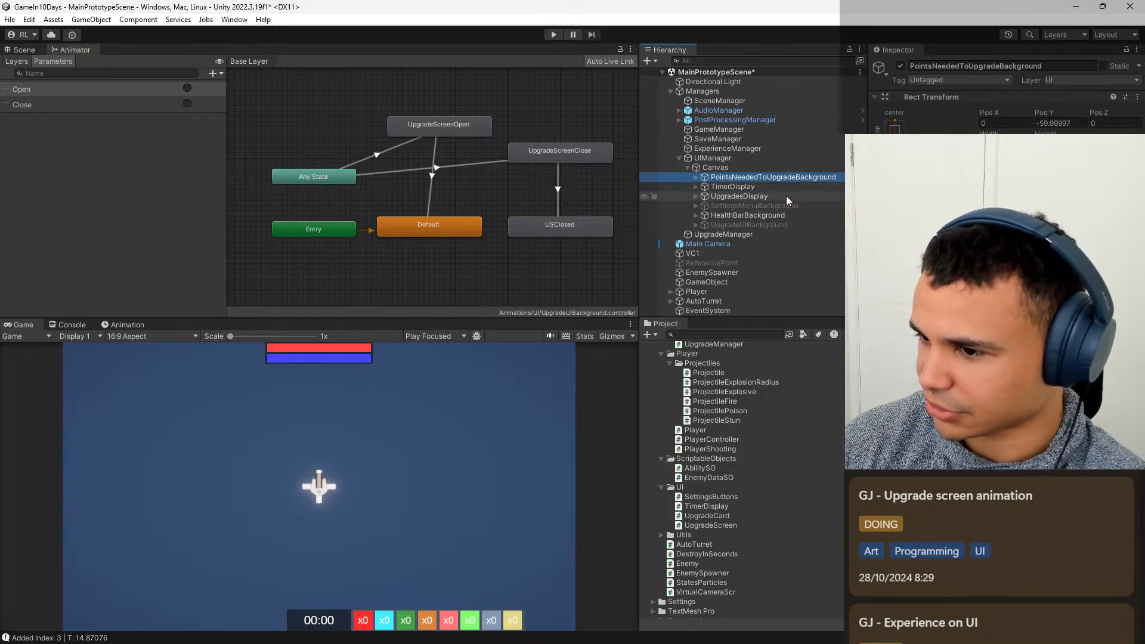
pyautogui.click(757, 232)
pyautogui.click(759, 225)
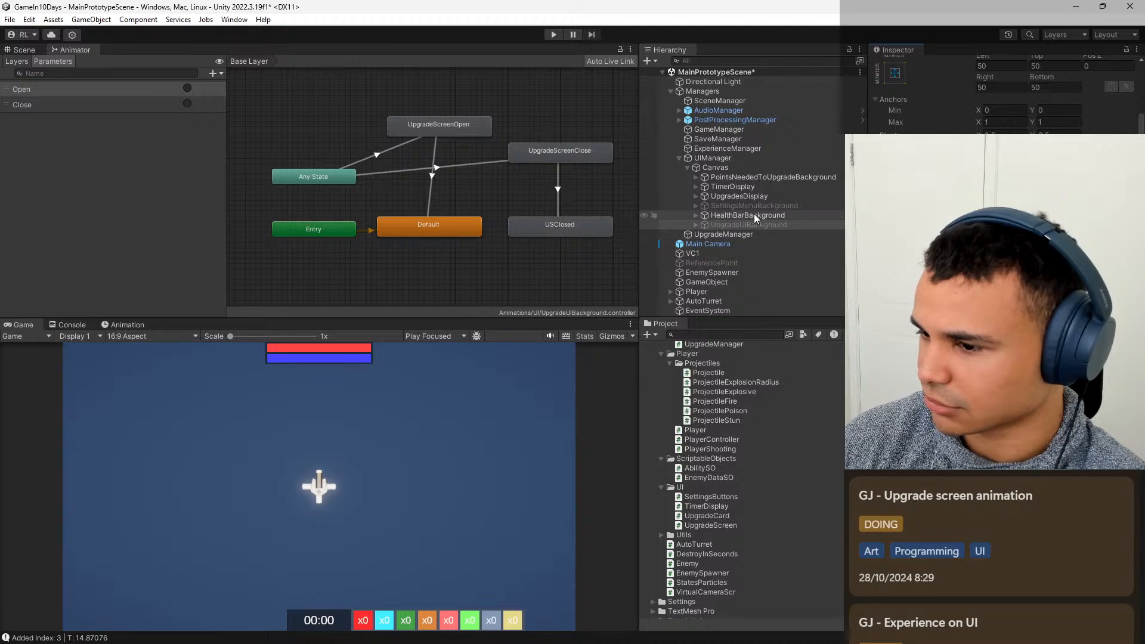
# Switch to the Edge browser and search the web for "ui time scale unity".
pyautogui.moveTo(544, 629)
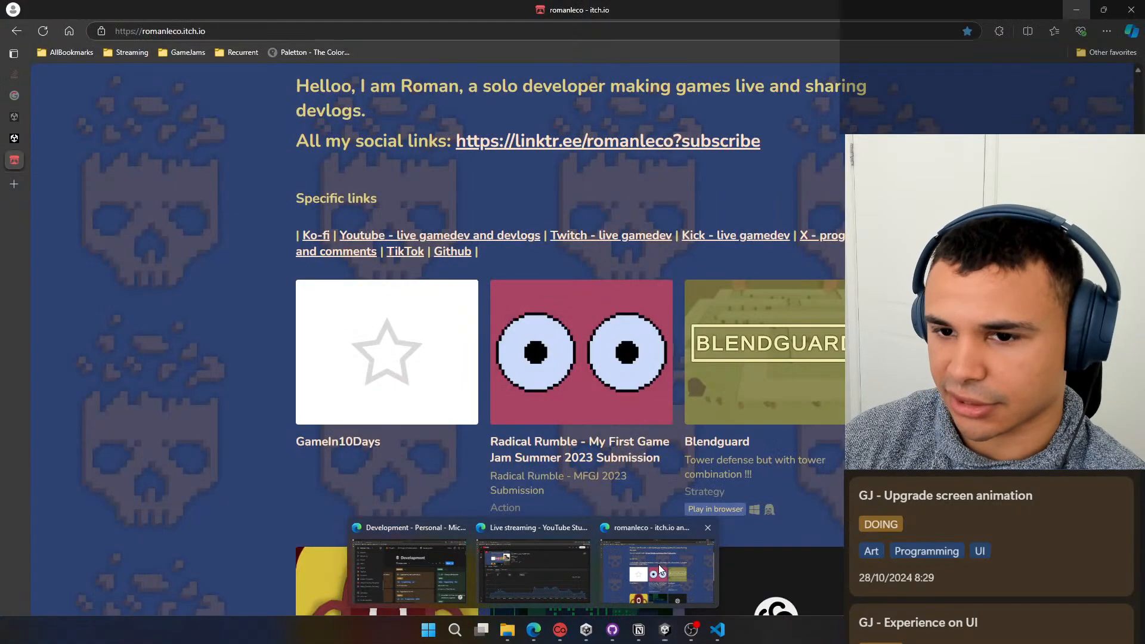
pyautogui.click(675, 555)
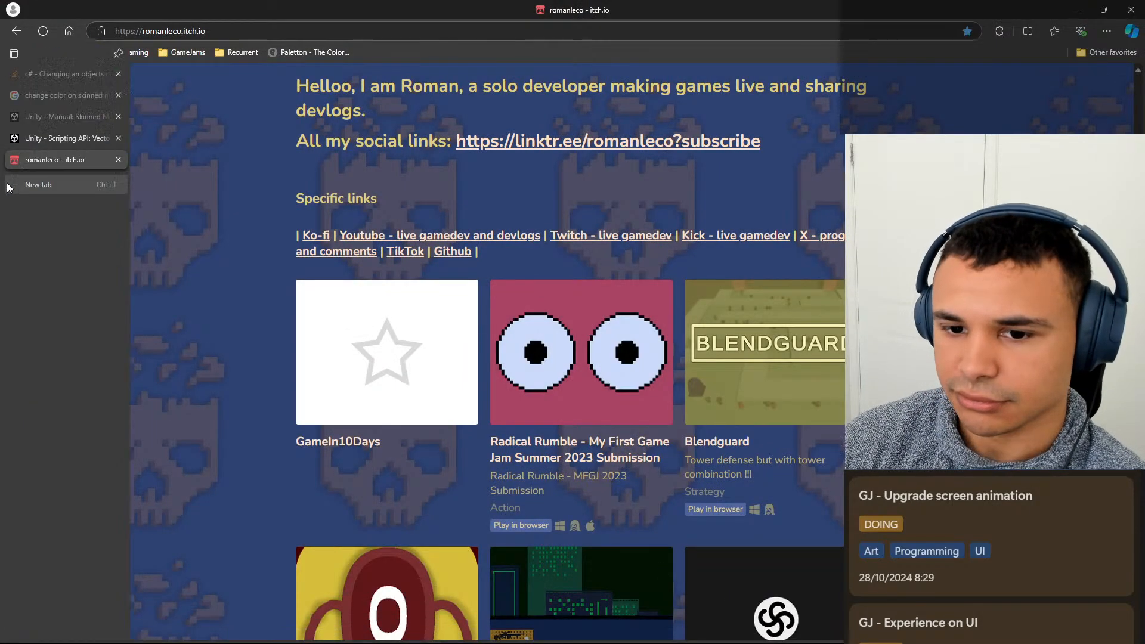
pyautogui.click(18, 184)
pyautogui.write('ui ')
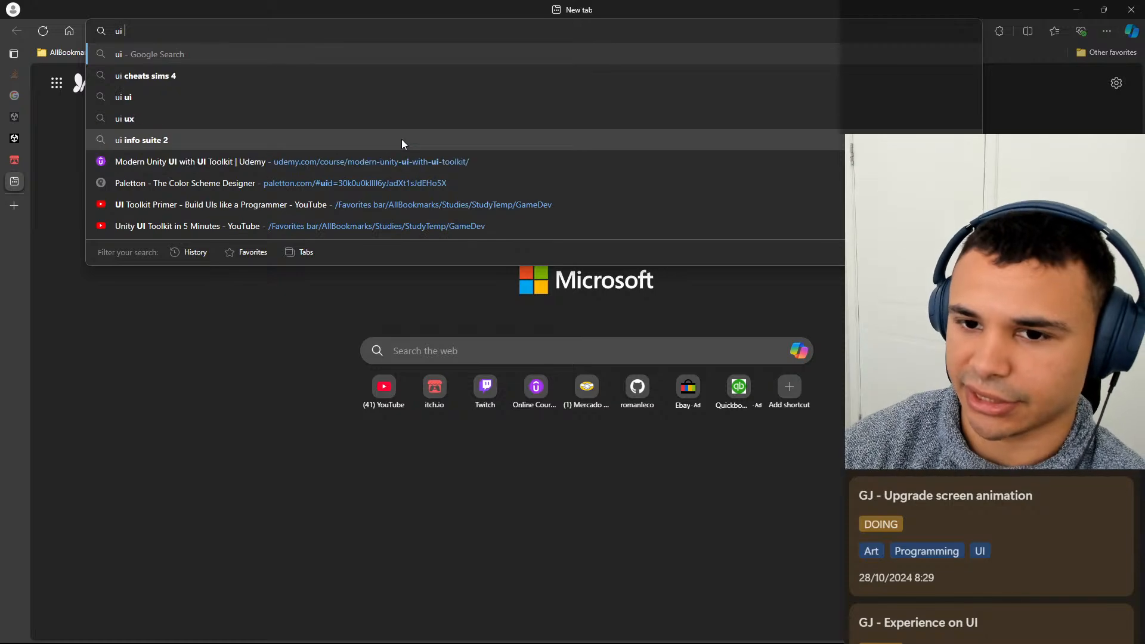
pyautogui.write('tieme sca')
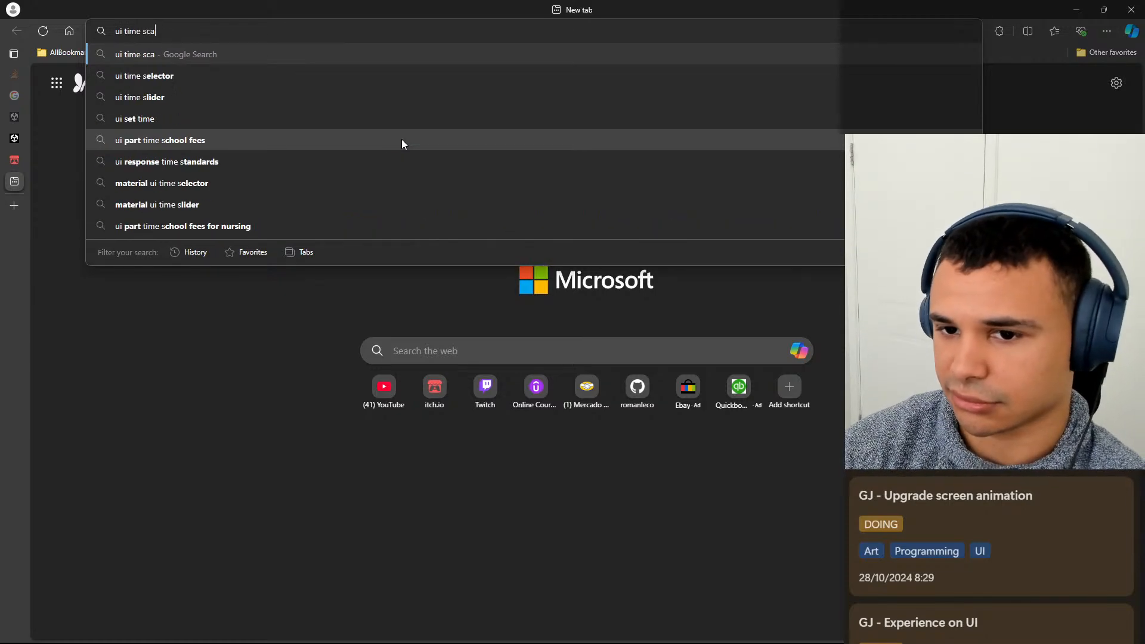
pyautogui.write('le unity')
pyautogui.press('Return')
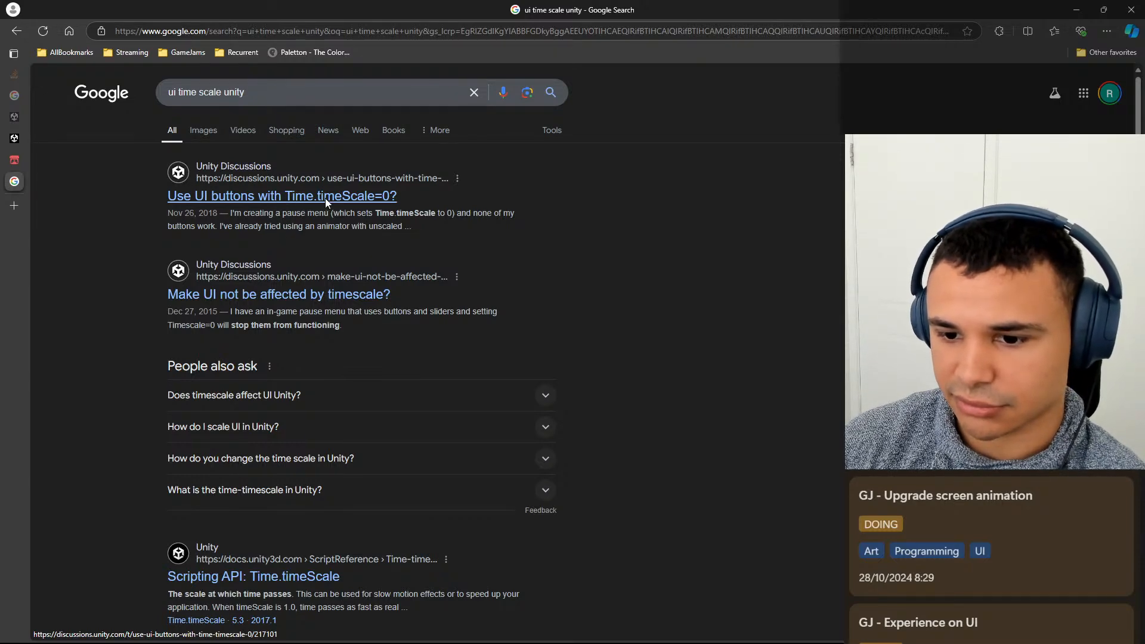
# Read the Unity Discussions thread "Make UI not be affected by timescale?" for advice on UI animators at time scale 0.
pyautogui.click(306, 294)
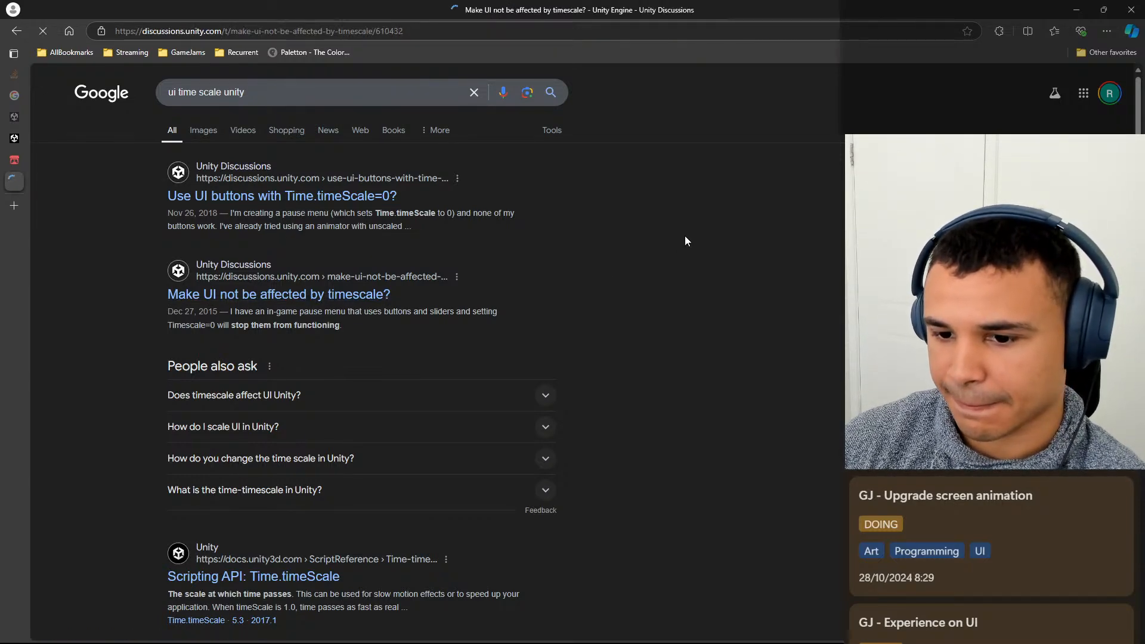
pyautogui.scroll(-2, 608, 282)
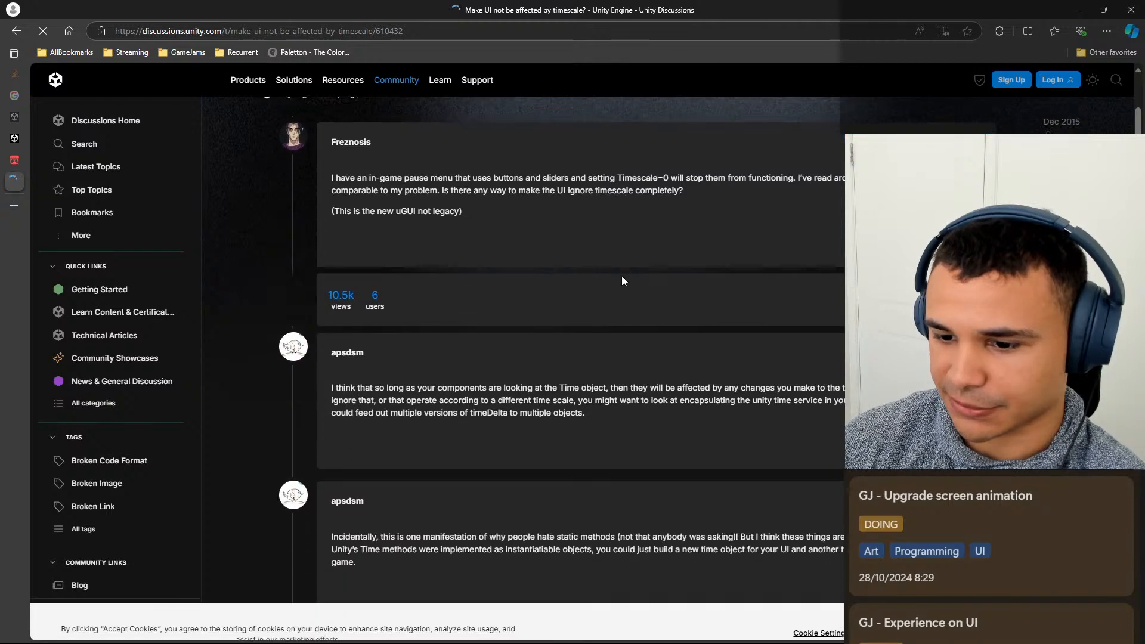
pyautogui.scroll(-1, 431, 307)
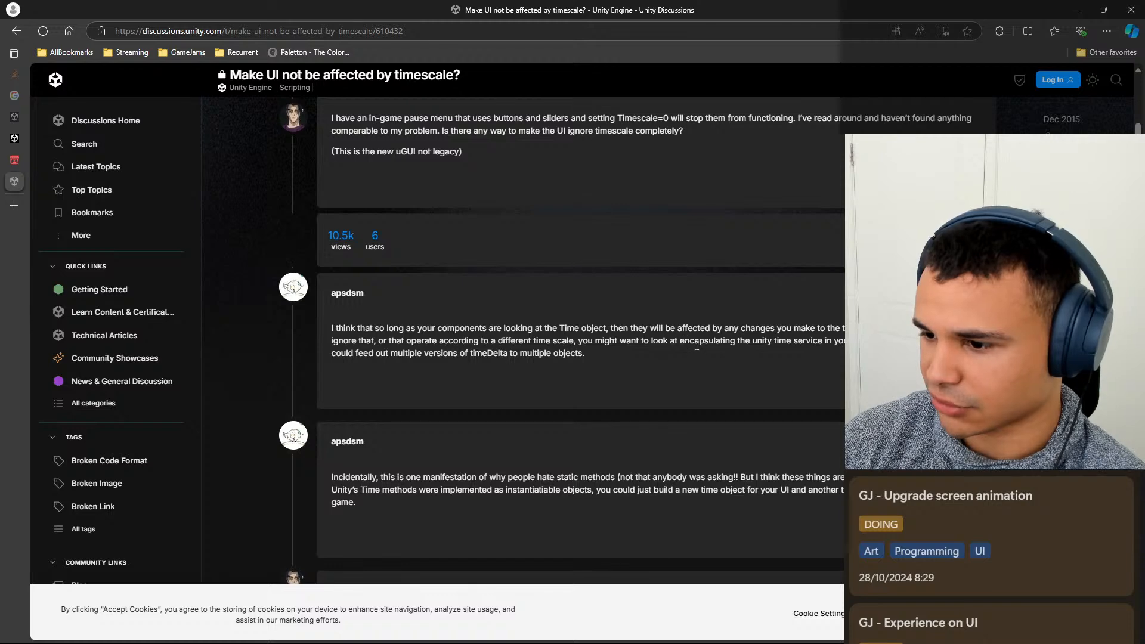
pyautogui.scroll(-5, 436, 306)
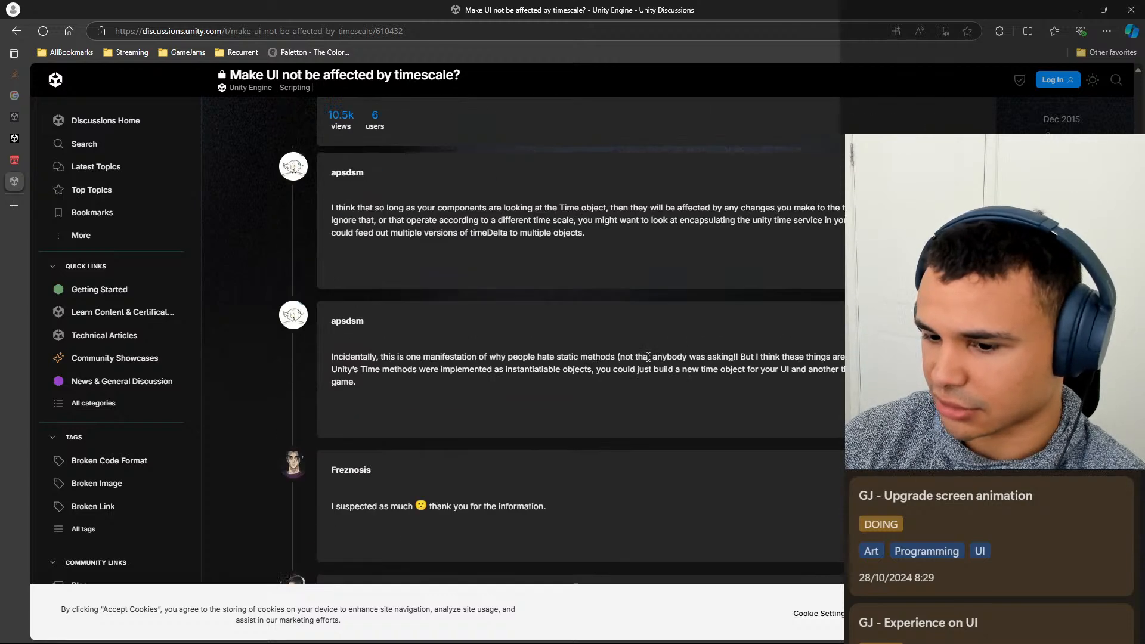
pyautogui.scroll(-4, 471, 302)
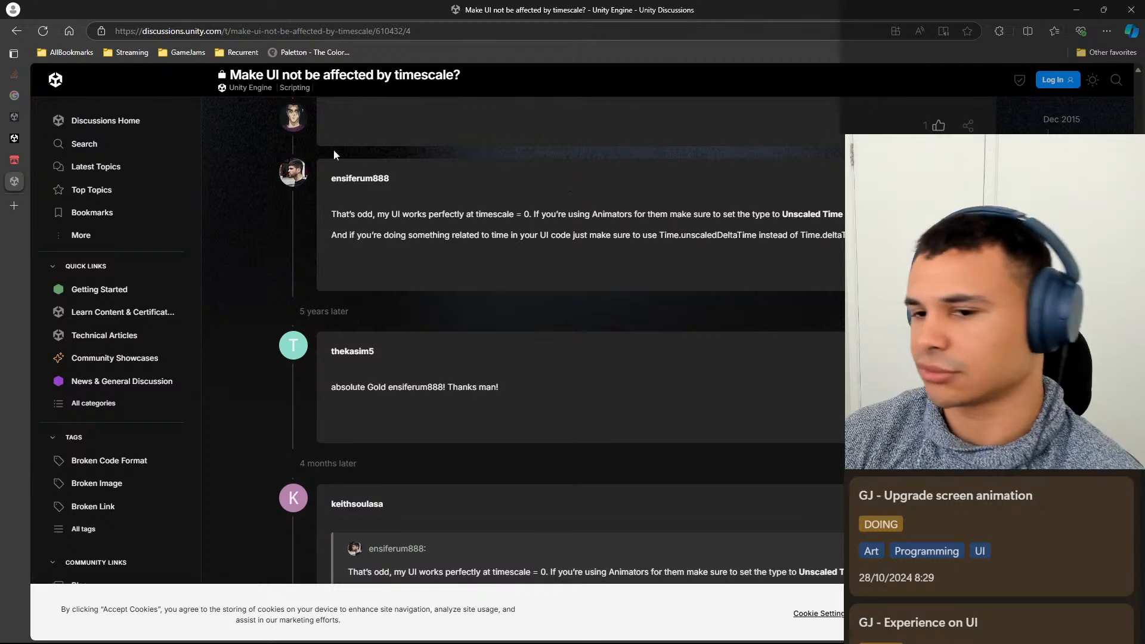
pyautogui.moveTo(15, 235)
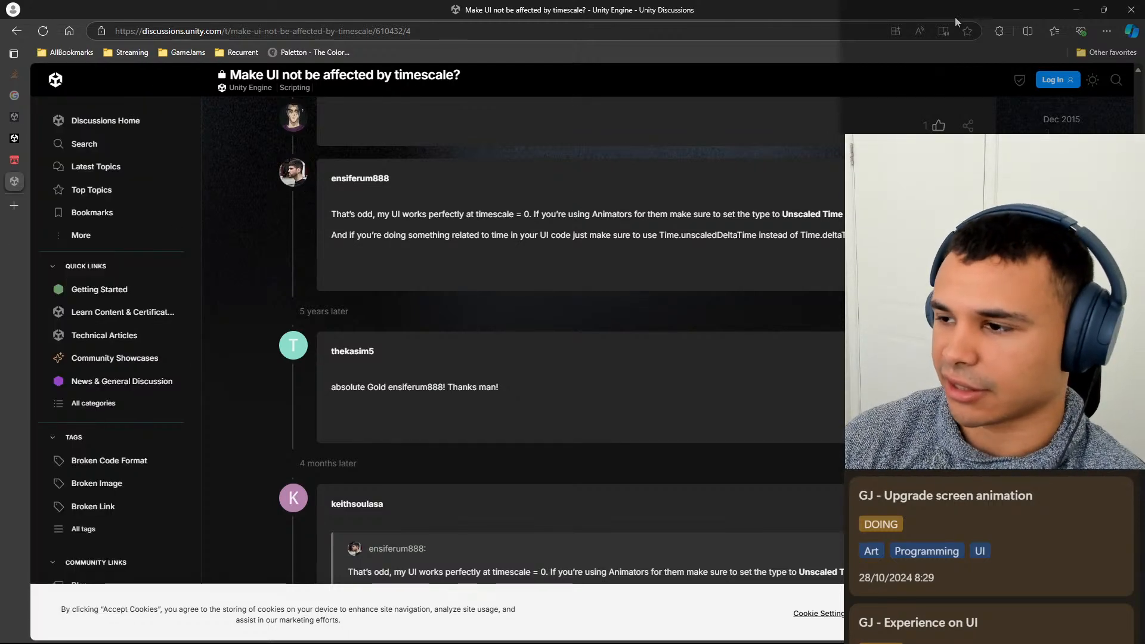
# Return to Unity and inspect UIManager, Canvas, PointsNeededToUpgradeBackground and its child PointsNeededToUpgradeBar.
pyautogui.click(1076, 9)
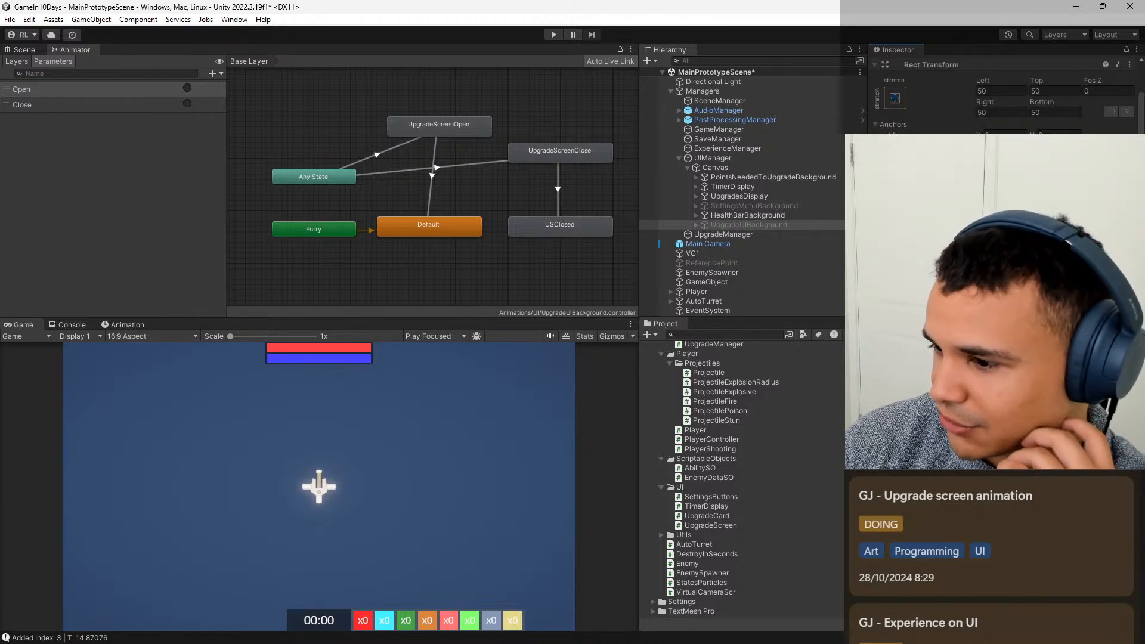
pyautogui.click(767, 185)
pyautogui.click(775, 158)
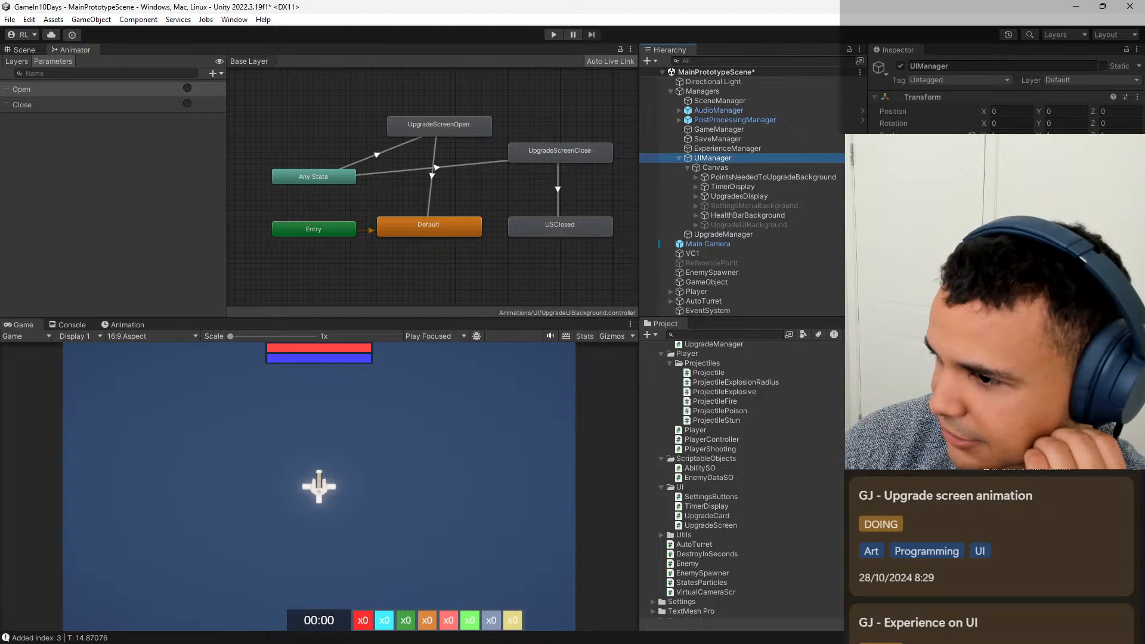
pyautogui.click(815, 167)
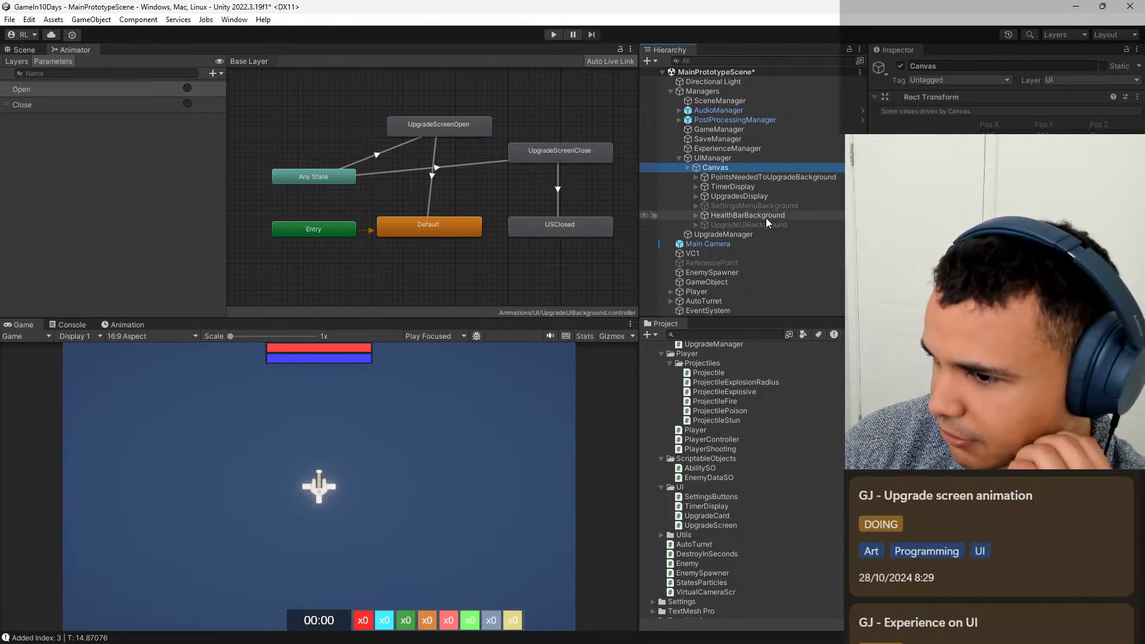
pyautogui.click(772, 177)
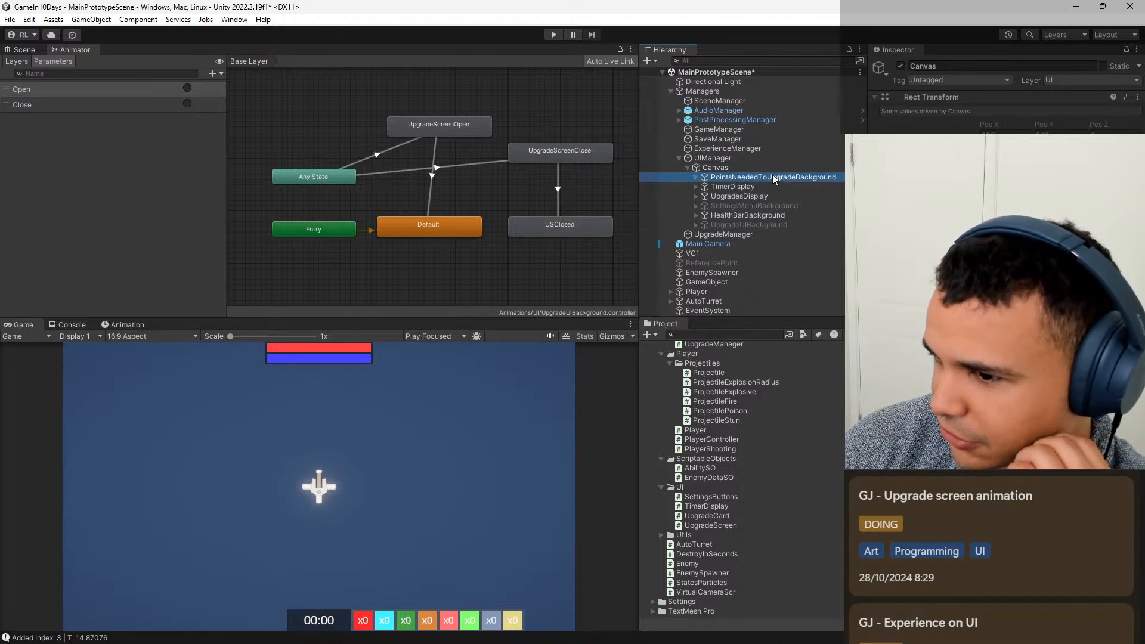
pyautogui.click(696, 177)
pyautogui.click(742, 187)
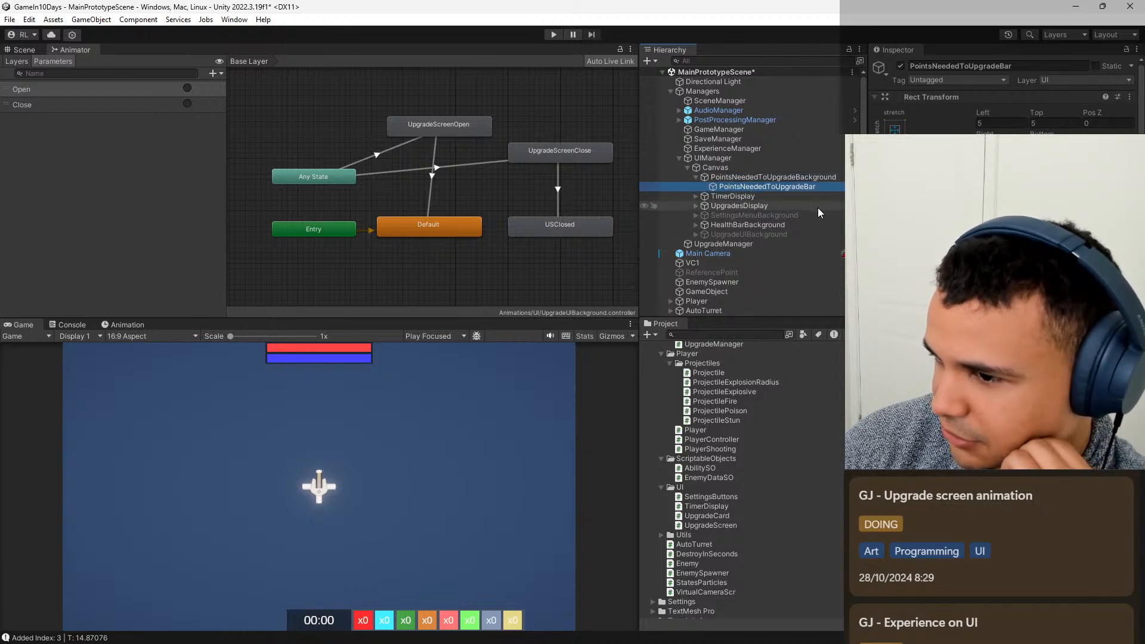
# Examine the Inspector components of the first UpgradeCard under UpgradeUIBackground.
pyautogui.click(694, 233)
pyautogui.scroll(-2, 711, 236)
pyautogui.click(752, 209)
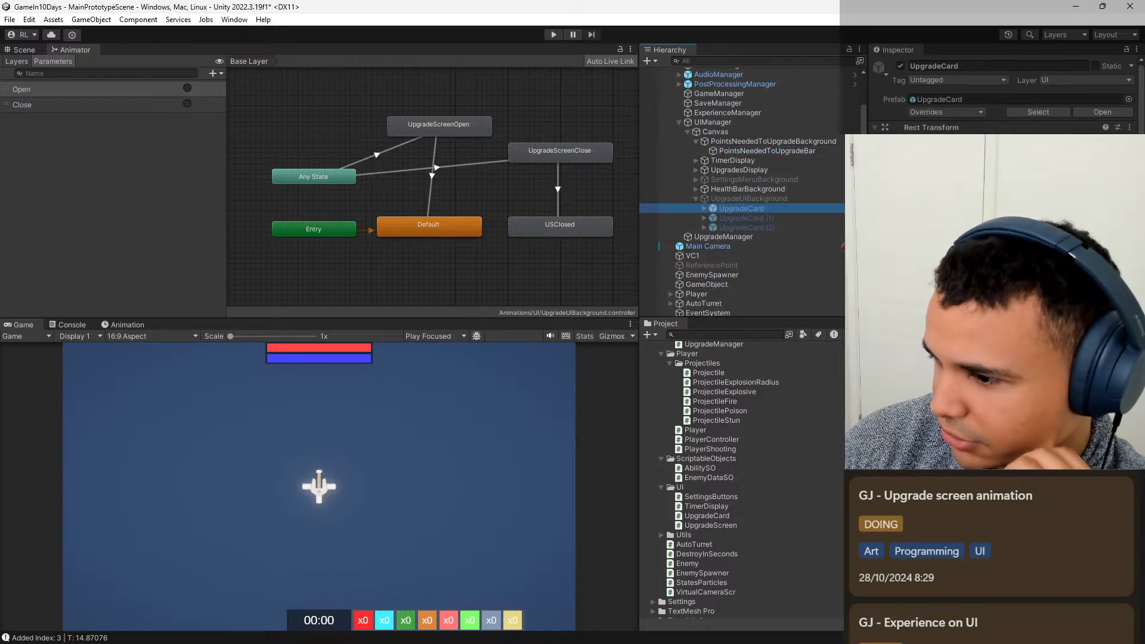
pyautogui.scroll(-1, 1002, 89)
pyautogui.scroll(-2, 1002, 96)
pyautogui.scroll(-1, 1002, 95)
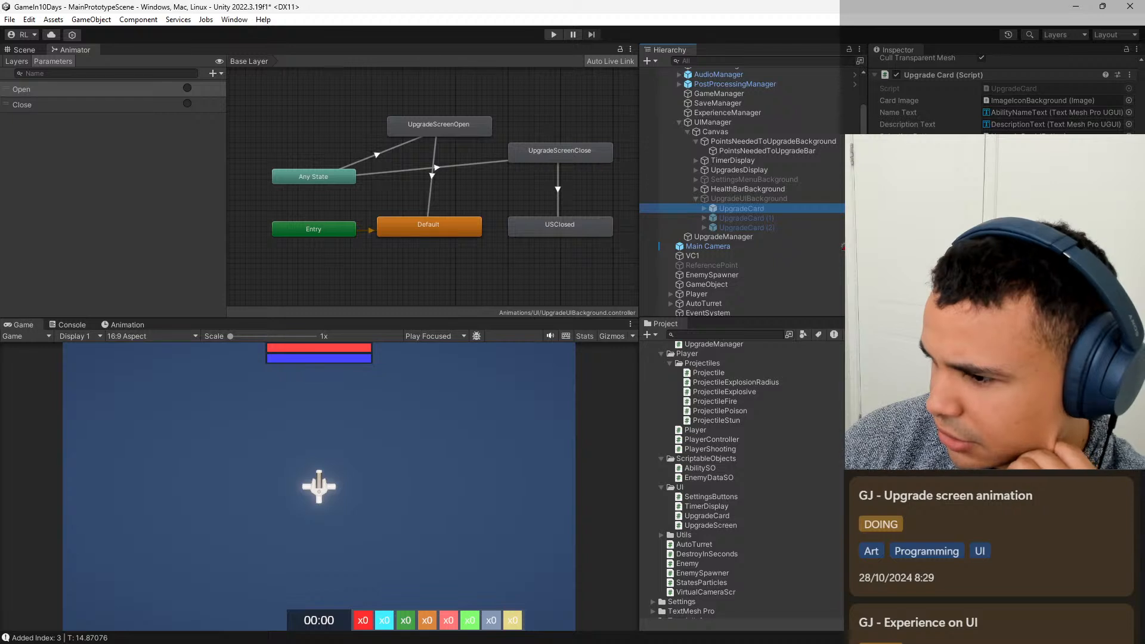
pyautogui.scroll(-2, 1001, 95)
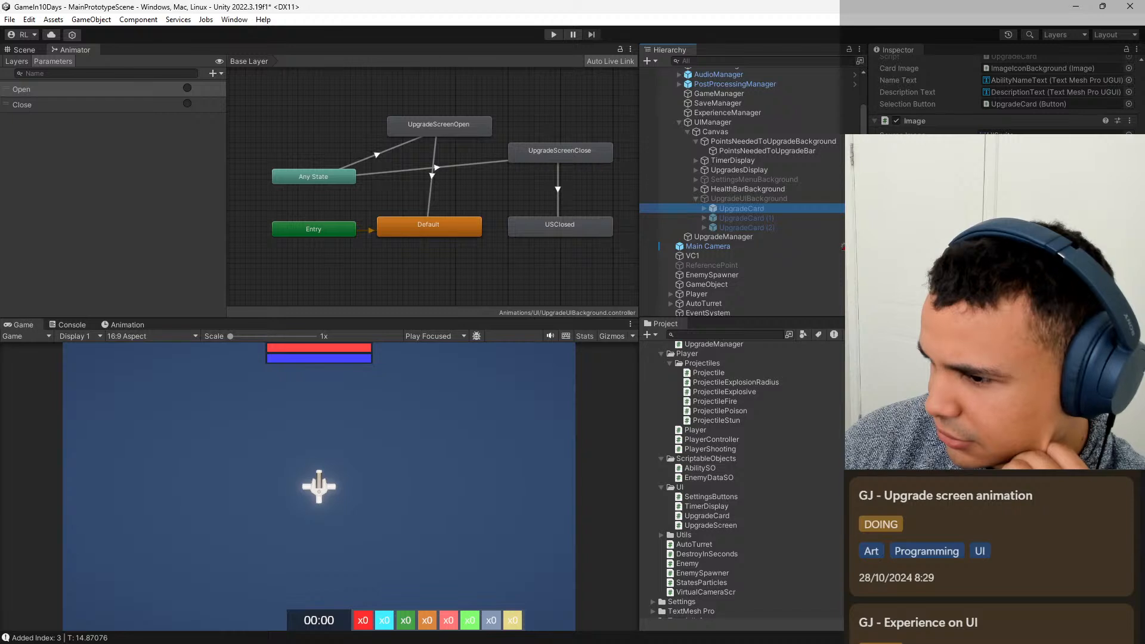
pyautogui.scroll(-1, 1001, 96)
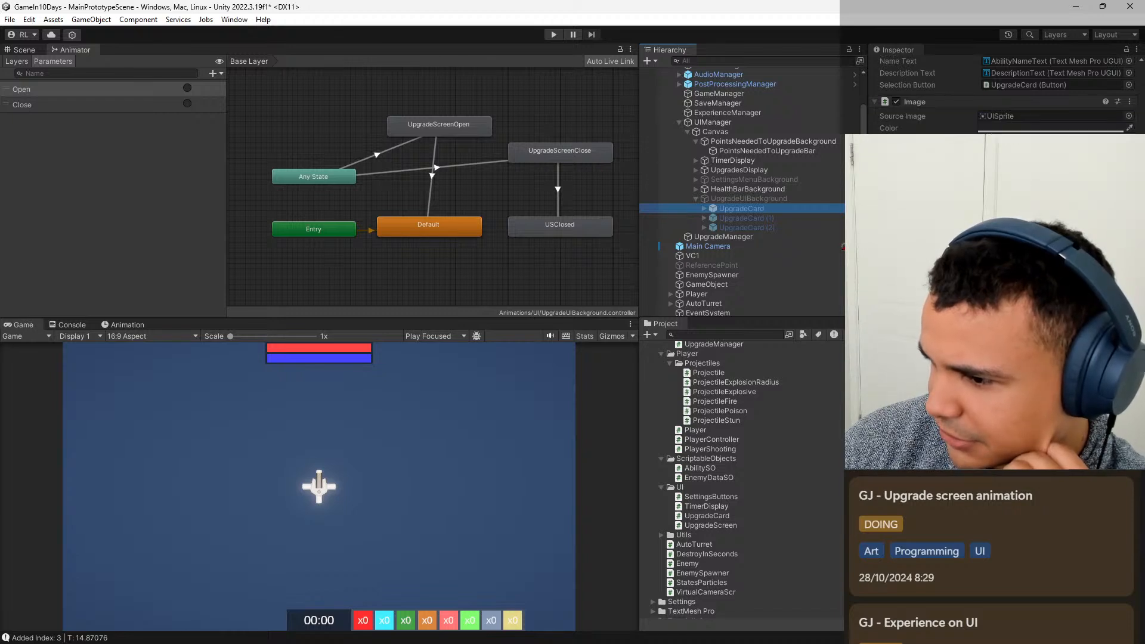
pyautogui.scroll(5, 1002, 95)
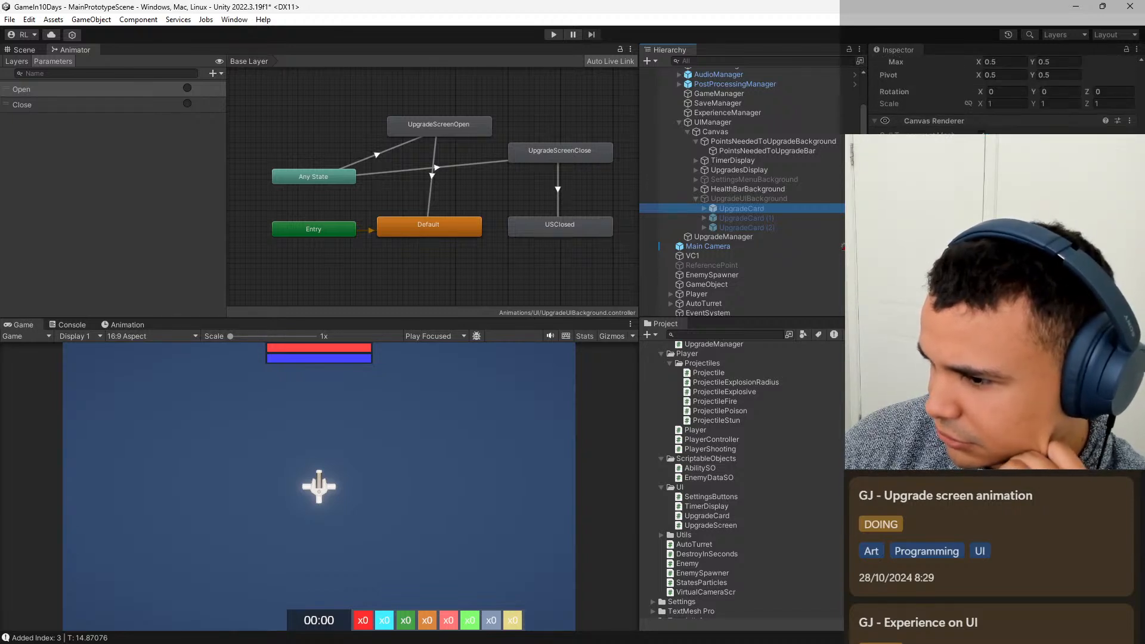
pyautogui.scroll(1, 1001, 95)
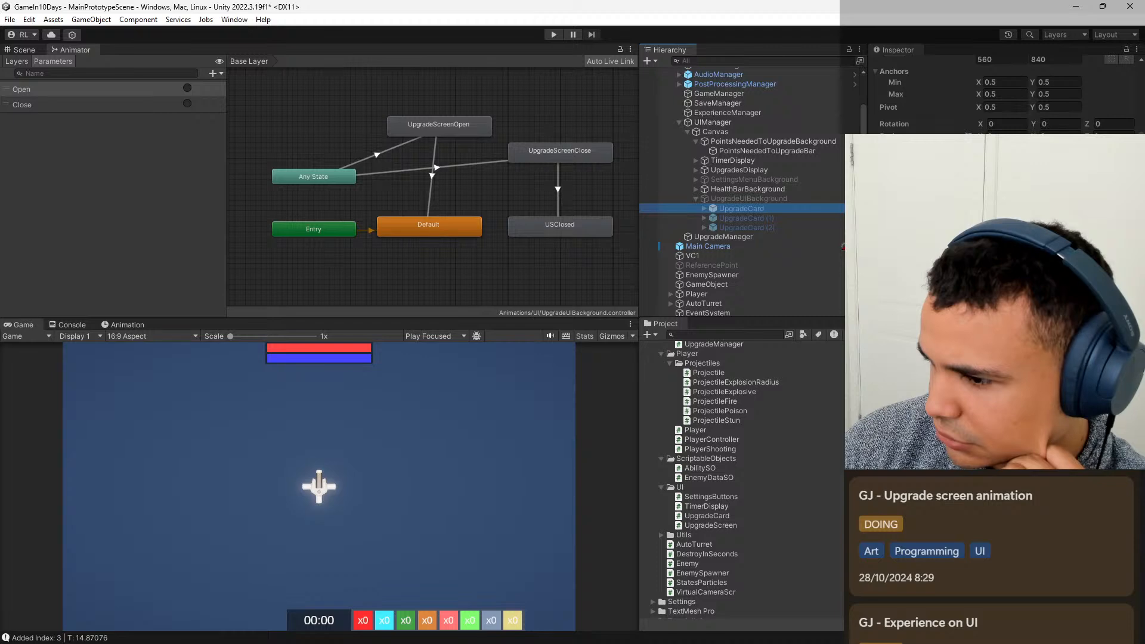
pyautogui.scroll(1, 1001, 95)
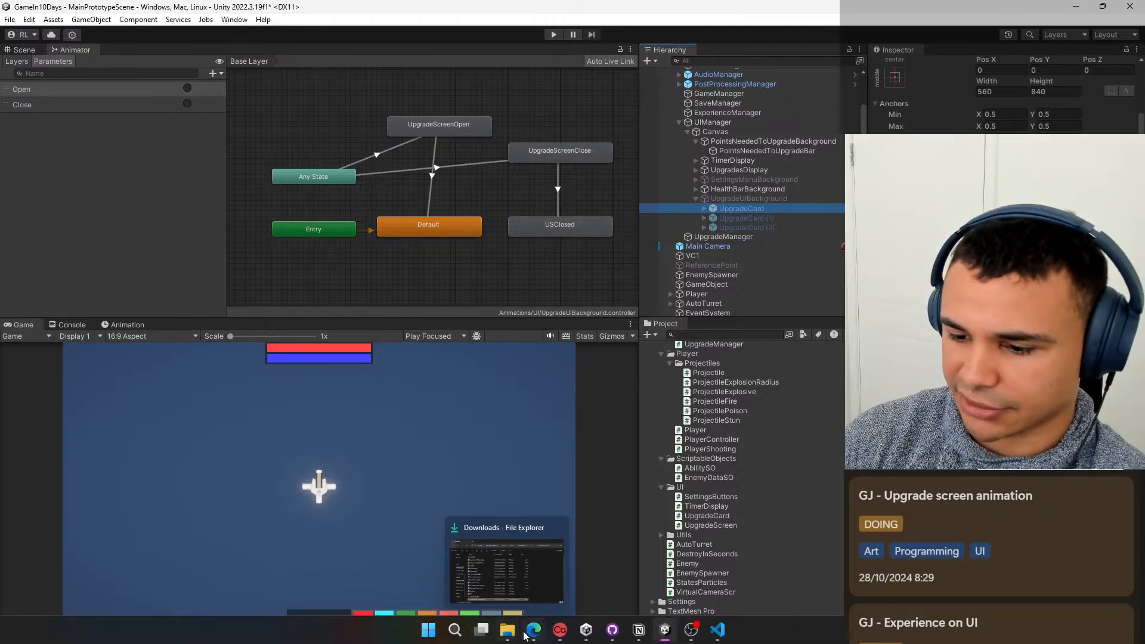
# Switch to Edge, search the web for "ui time scaling" and read the "How do people handle timescale and UI" thread.
pyautogui.moveTo(533, 630)
pyautogui.click(638, 562)
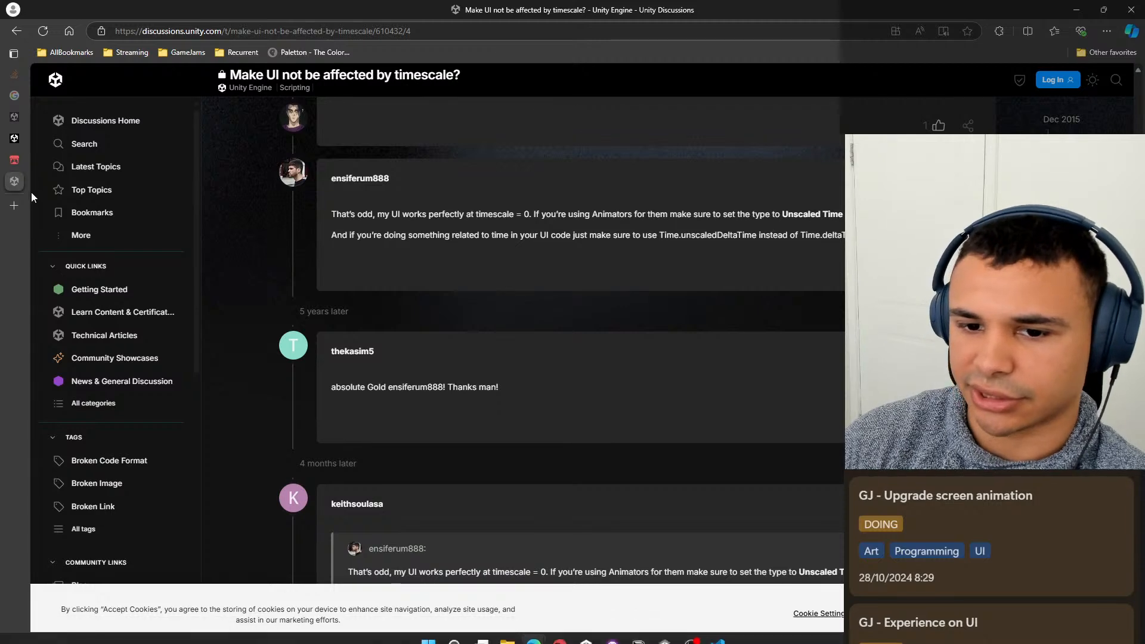
pyautogui.click(15, 205)
pyautogui.write('ui scale')
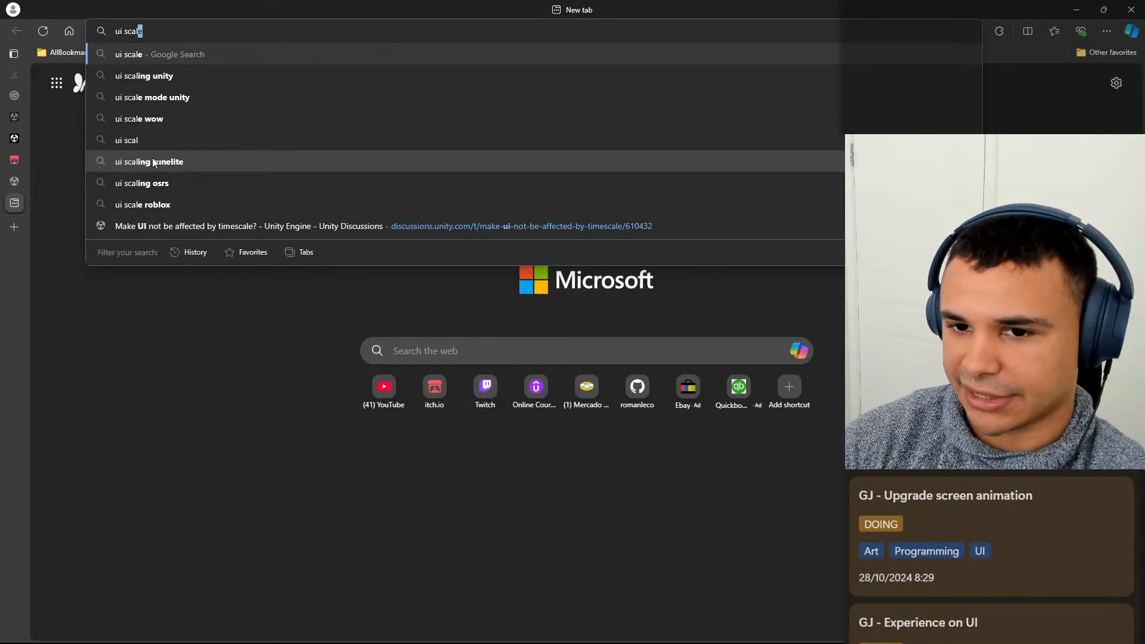
pyautogui.press('BackSpace')
pyautogui.press('BackSpace')
pyautogui.press('BackSpace')
pyautogui.press('BackSpace')
pyautogui.press('BackSpace')
pyautogui.write('time s')
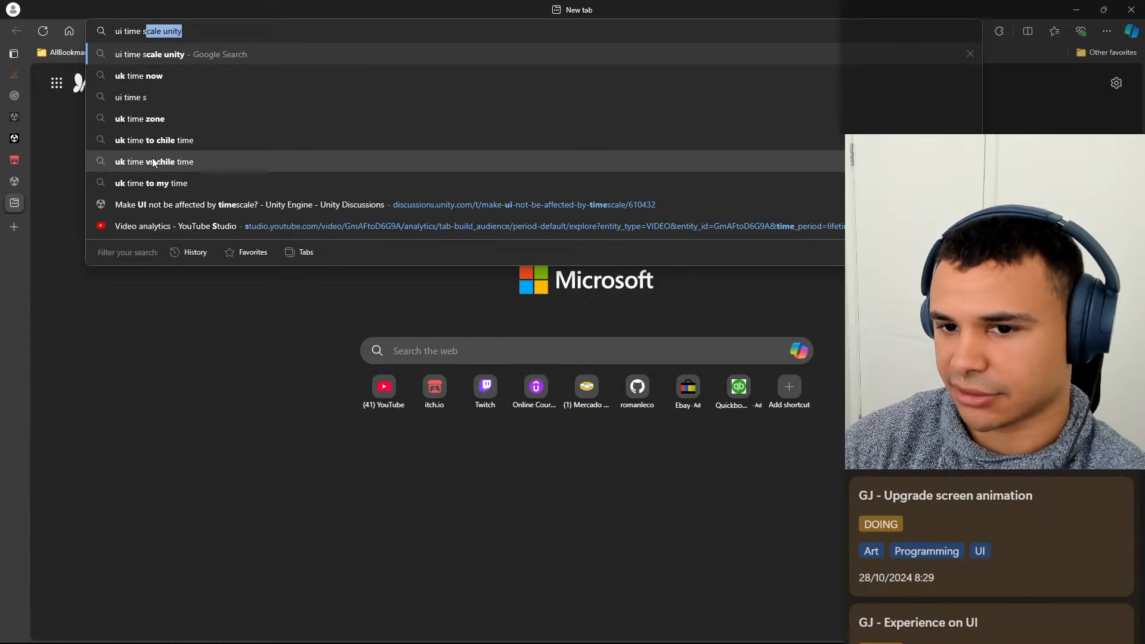
pyautogui.write('caling')
pyautogui.press('Return')
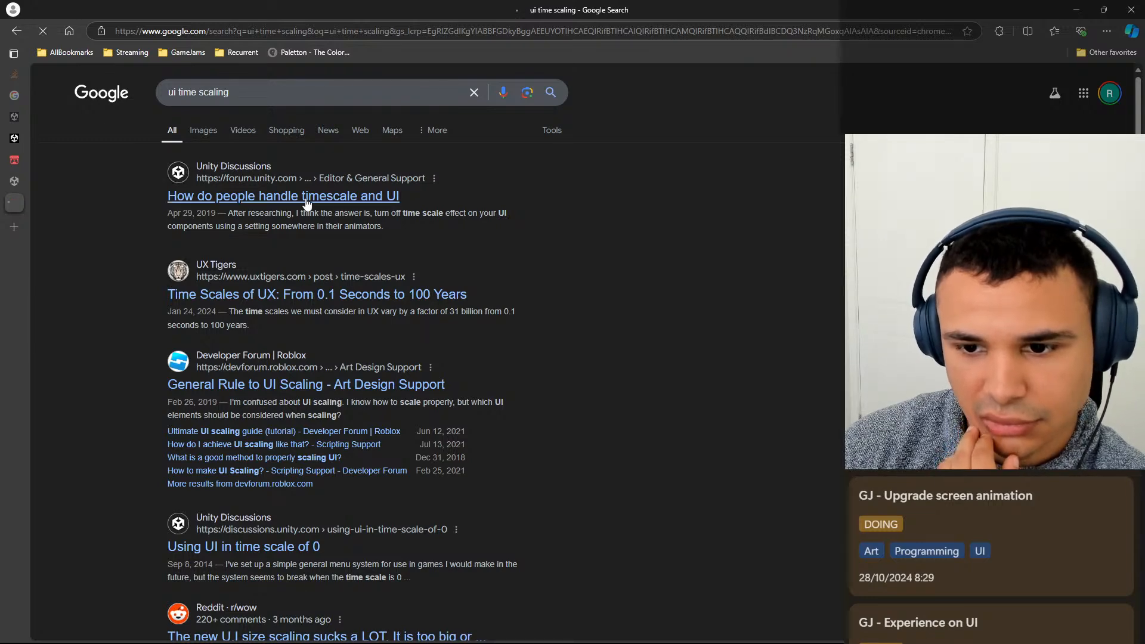
pyautogui.click(373, 194)
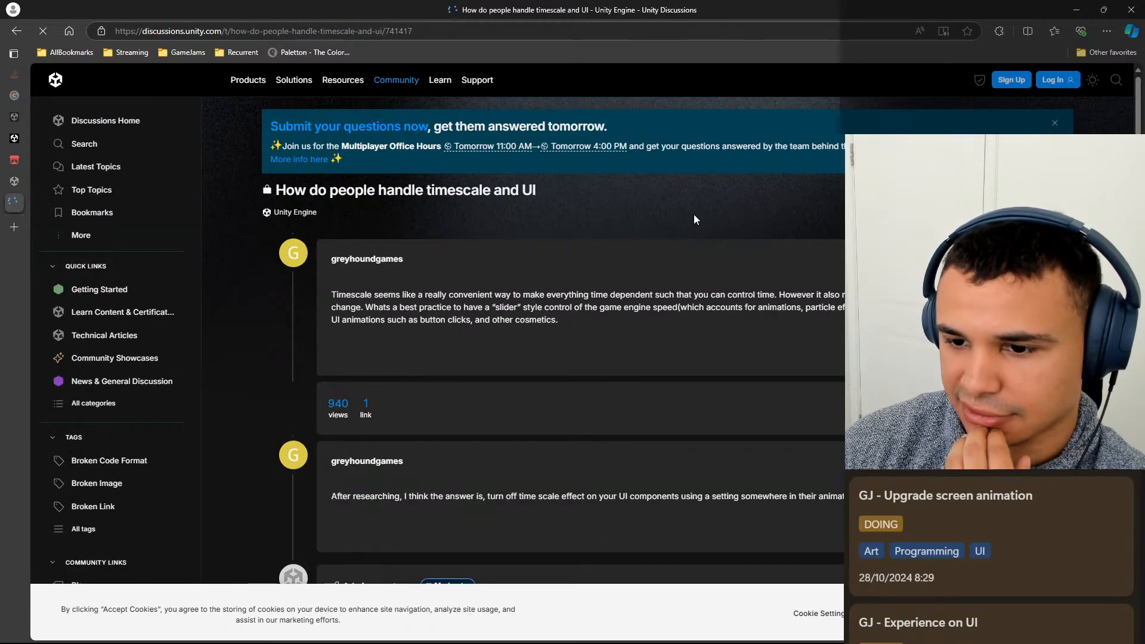
pyautogui.scroll(-3, 519, 262)
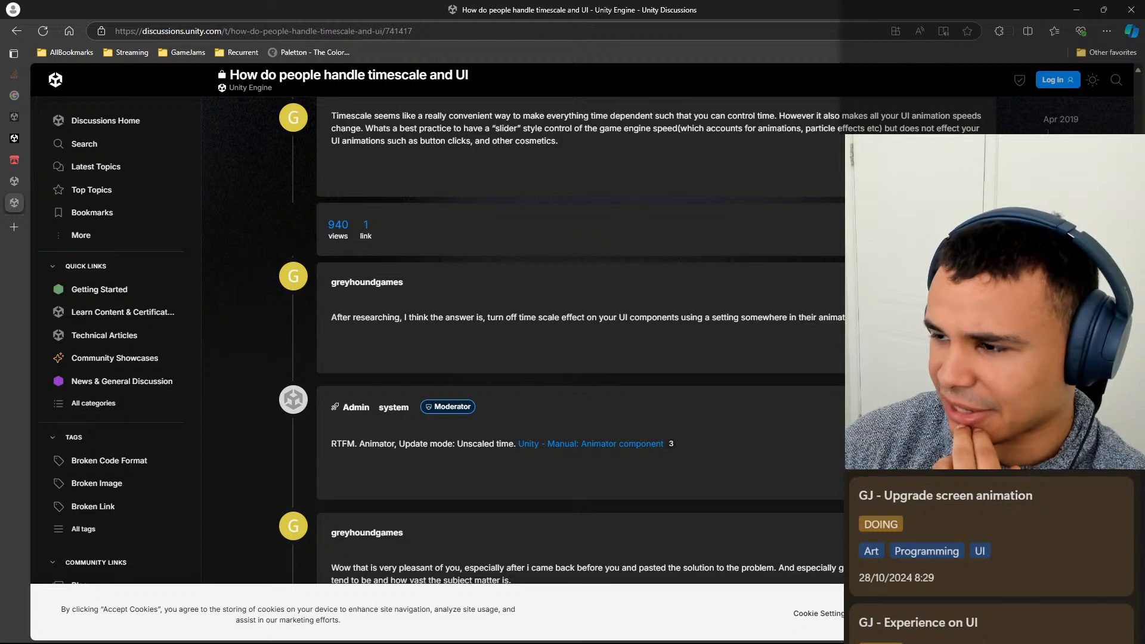
# Return to Unity, select UpgradeUIBackground in the scene hierarchy, and save the scene.
pyautogui.click(1076, 7)
pyautogui.click(778, 217)
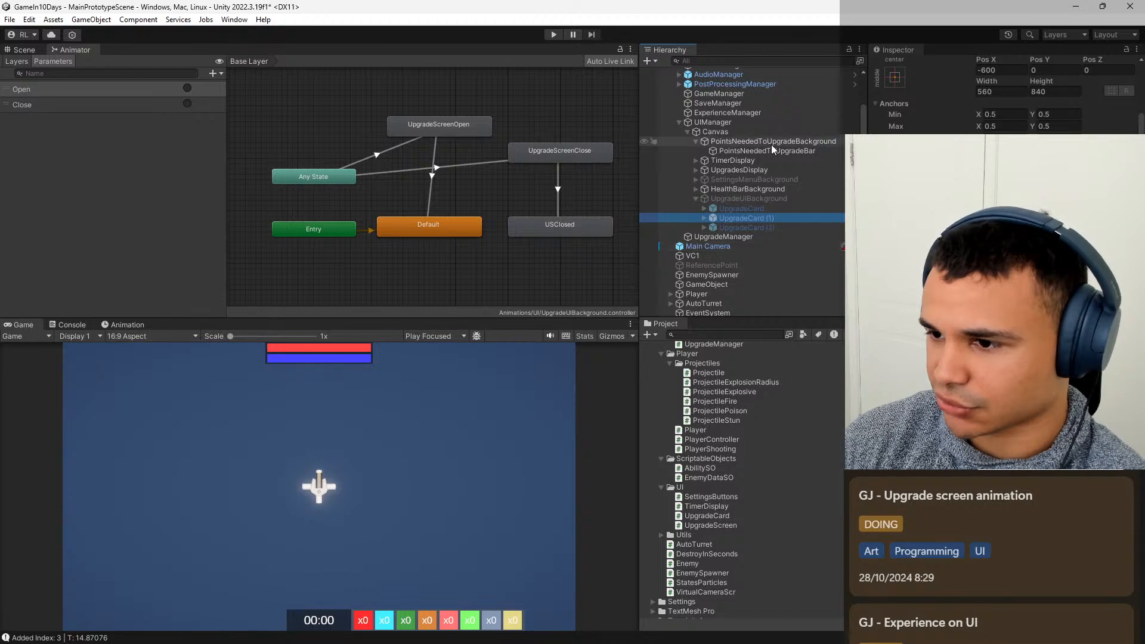
pyautogui.scroll(3, 745, 217)
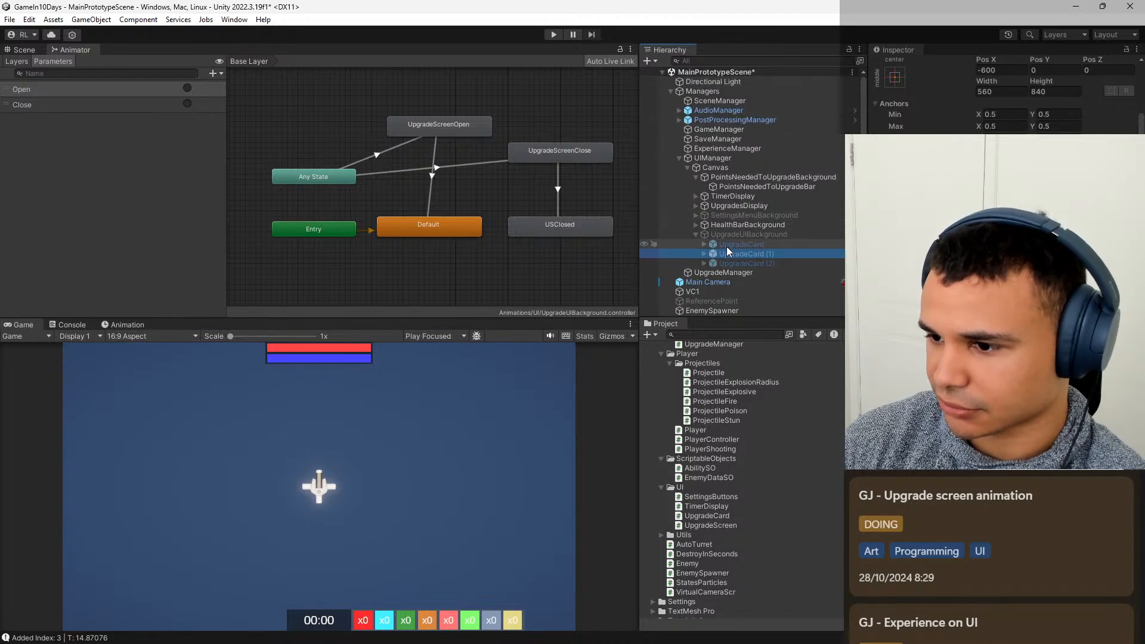
pyautogui.click(736, 235)
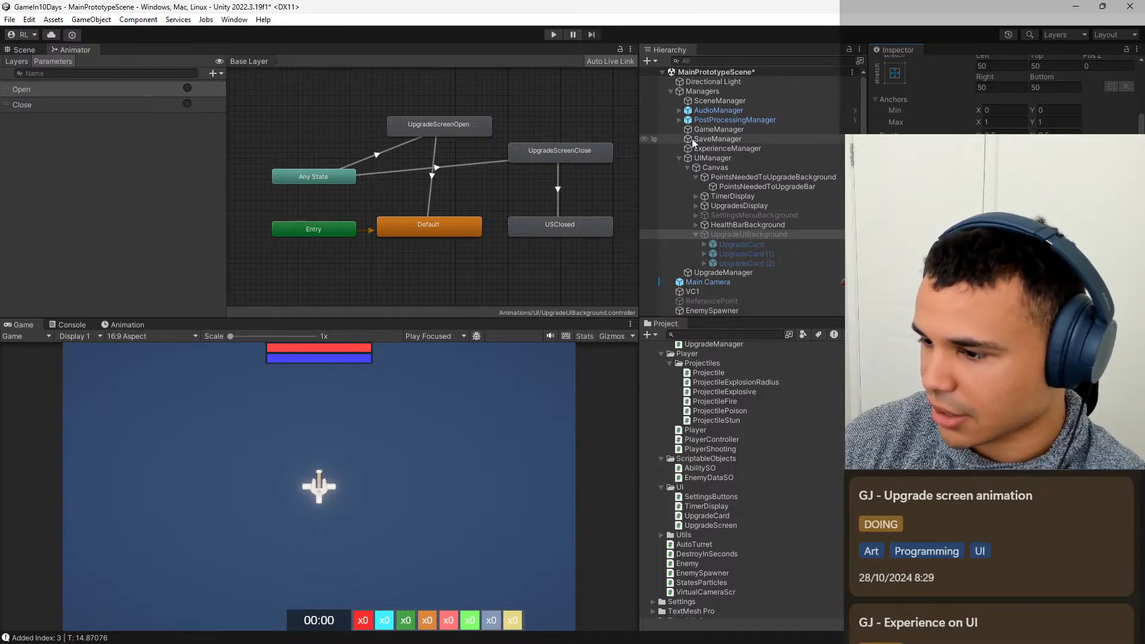
pyautogui.hotkey('ctrl', 's')
# Show the Scene view and run the game in Play mode until the upgrade screen opens.
pyautogui.click(24, 50)
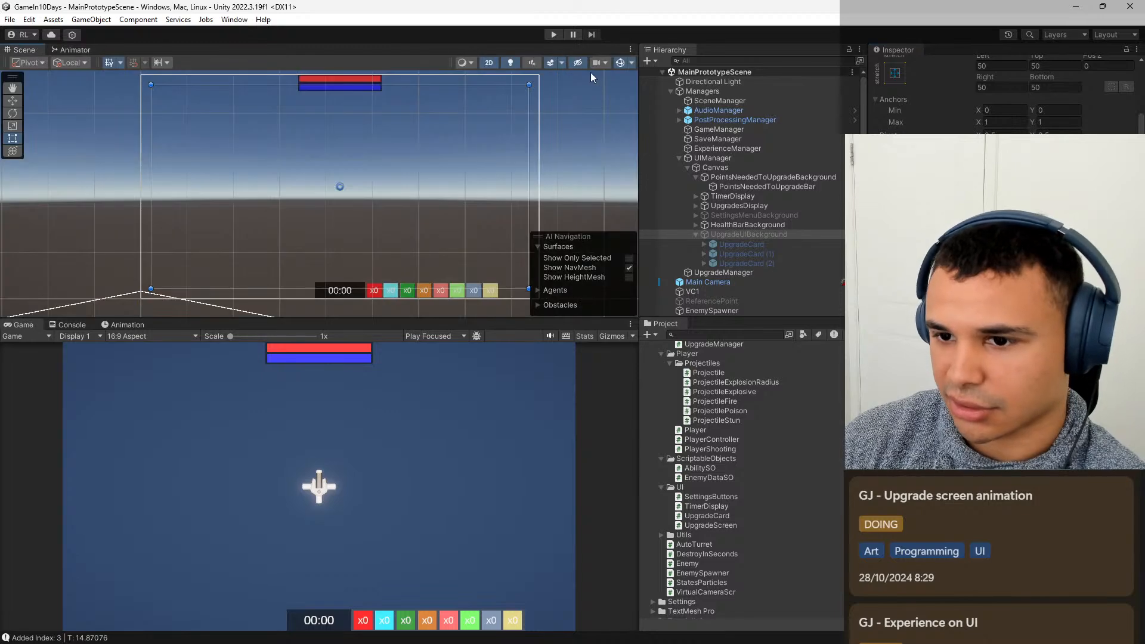
pyautogui.click(559, 34)
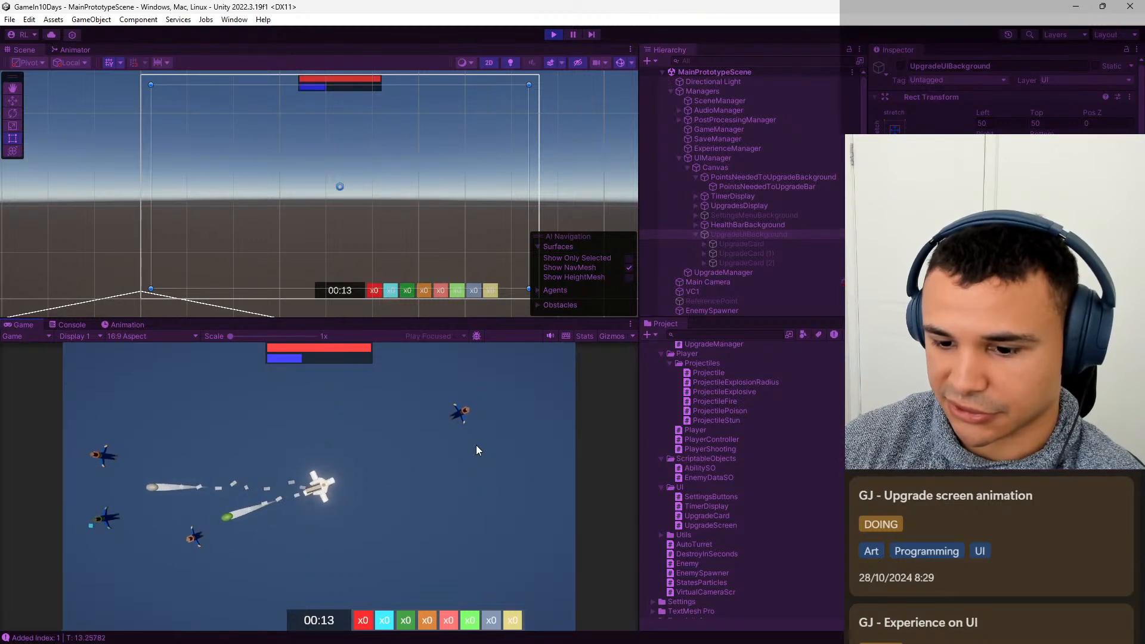
pyautogui.click(470, 448)
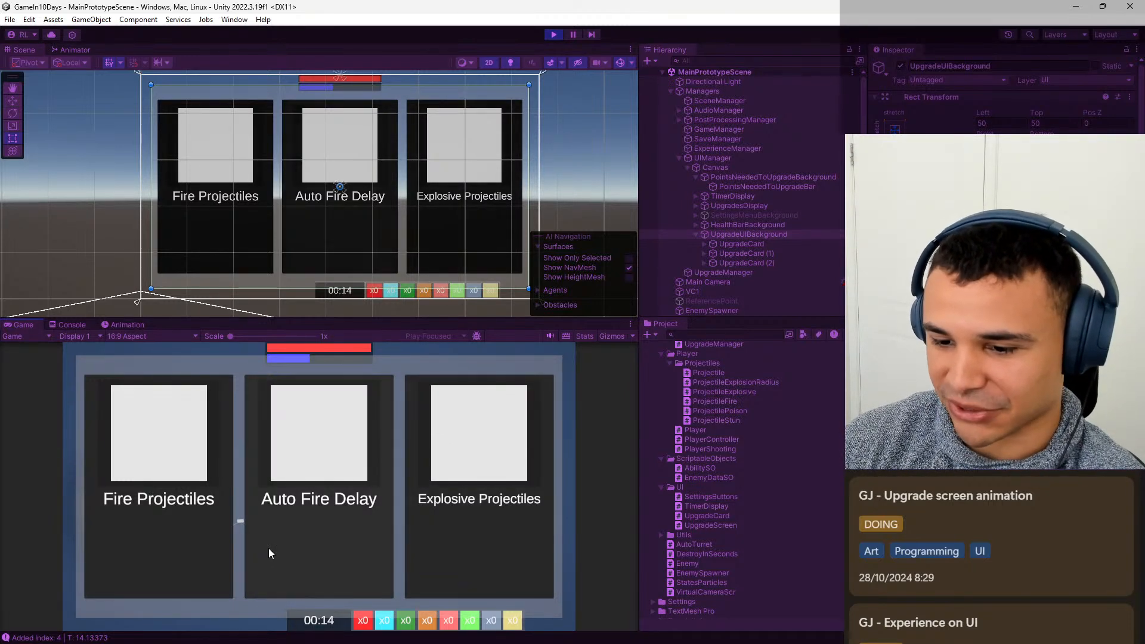
# Pick the Auto Fire Delay upgrade to finish the play test, and rerun the game with the Animator graph shown until the upgrade screen opens.
pyautogui.click(353, 546)
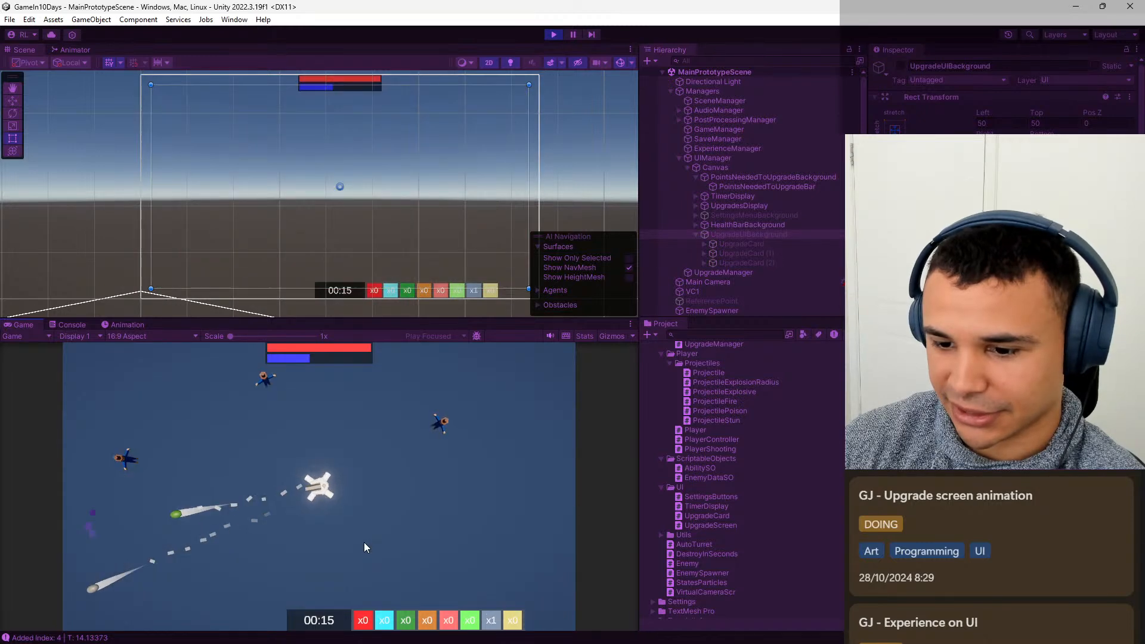
pyautogui.click(550, 35)
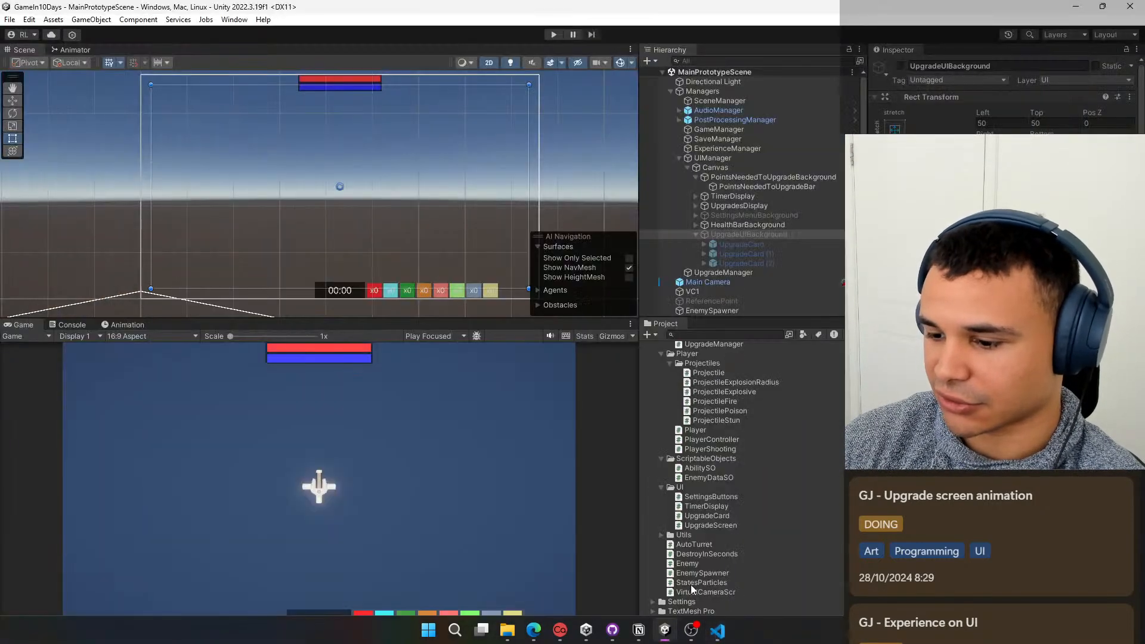
pyautogui.click(87, 51)
pyautogui.click(559, 34)
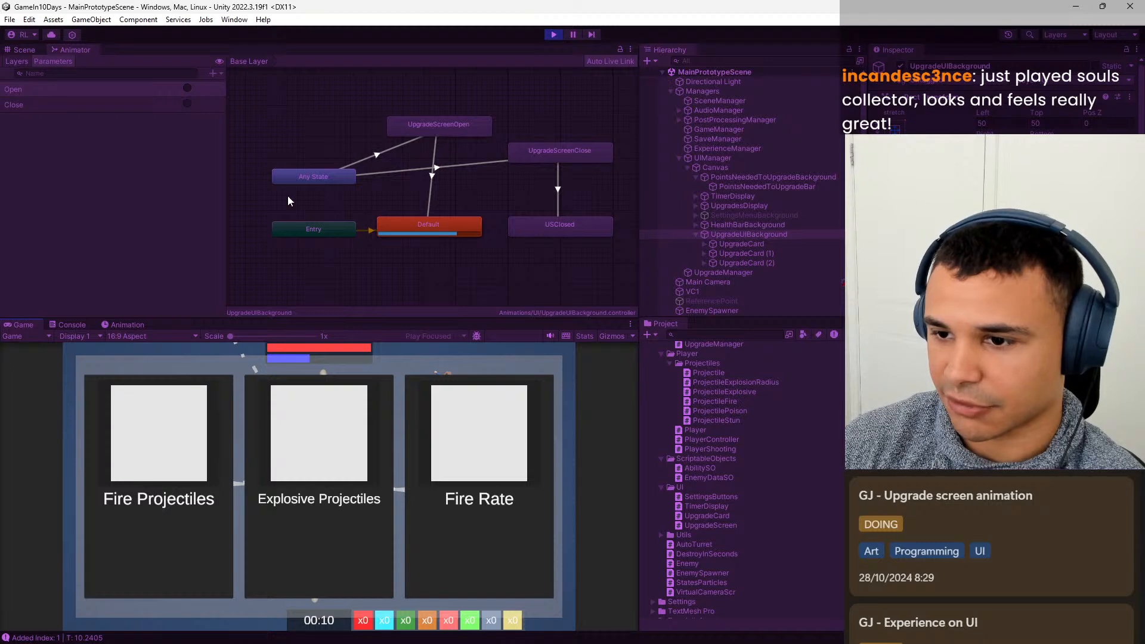
pyautogui.click(554, 35)
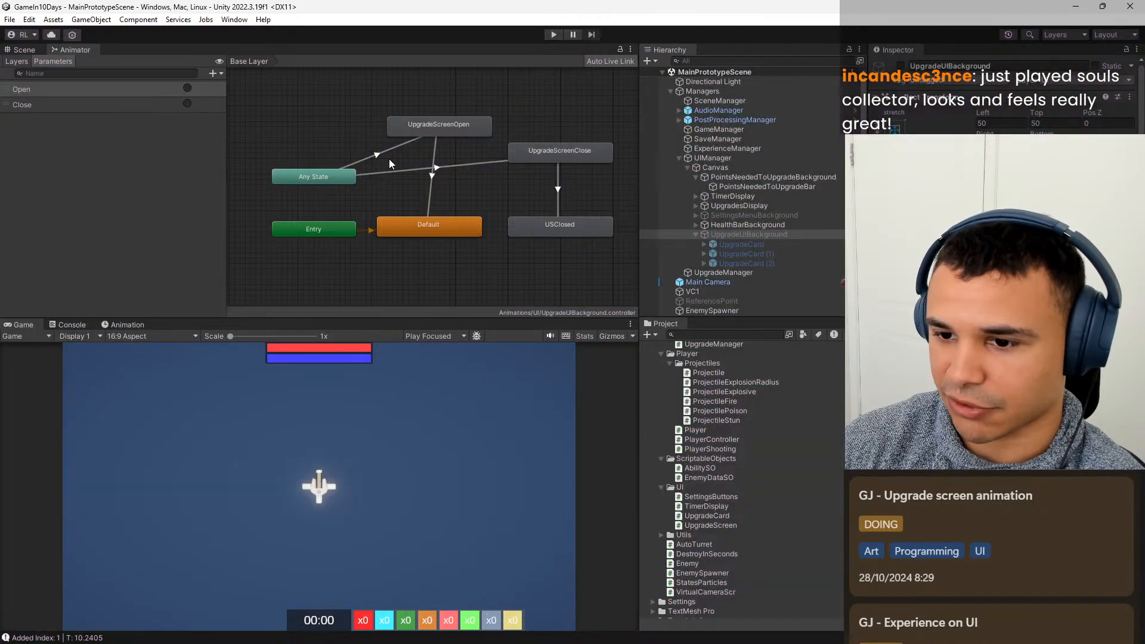
# Add an Animator transition from Default to UpgradeScreenOpen and inspect it together with the reverse transition.
pyautogui.click(416, 228)
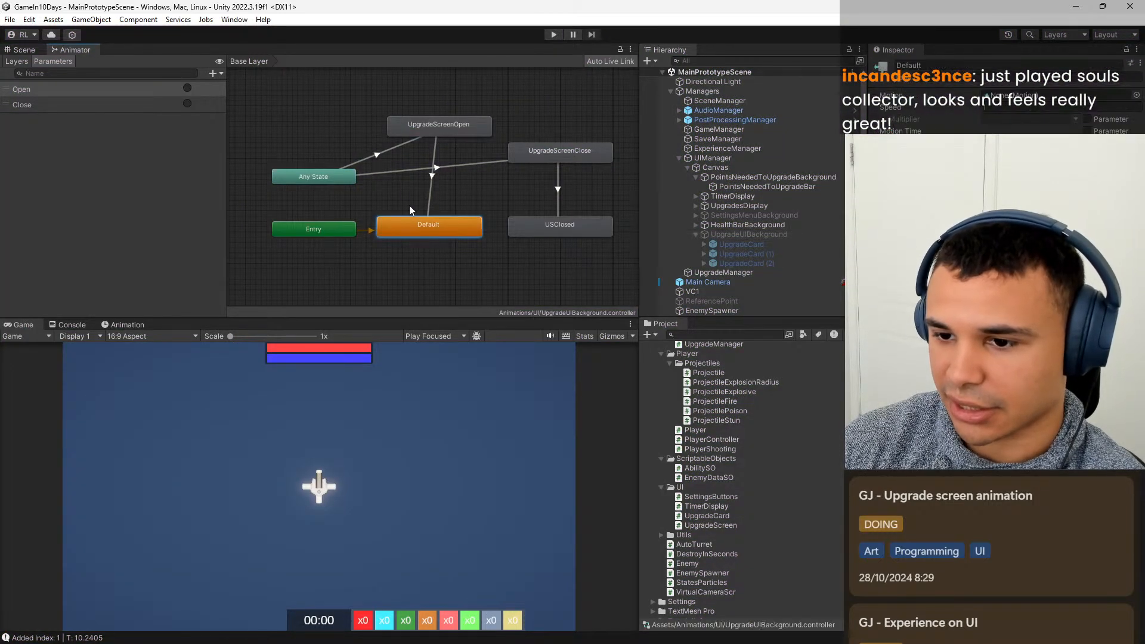
pyautogui.rightClick(442, 227)
pyautogui.click(486, 236)
pyautogui.click(460, 130)
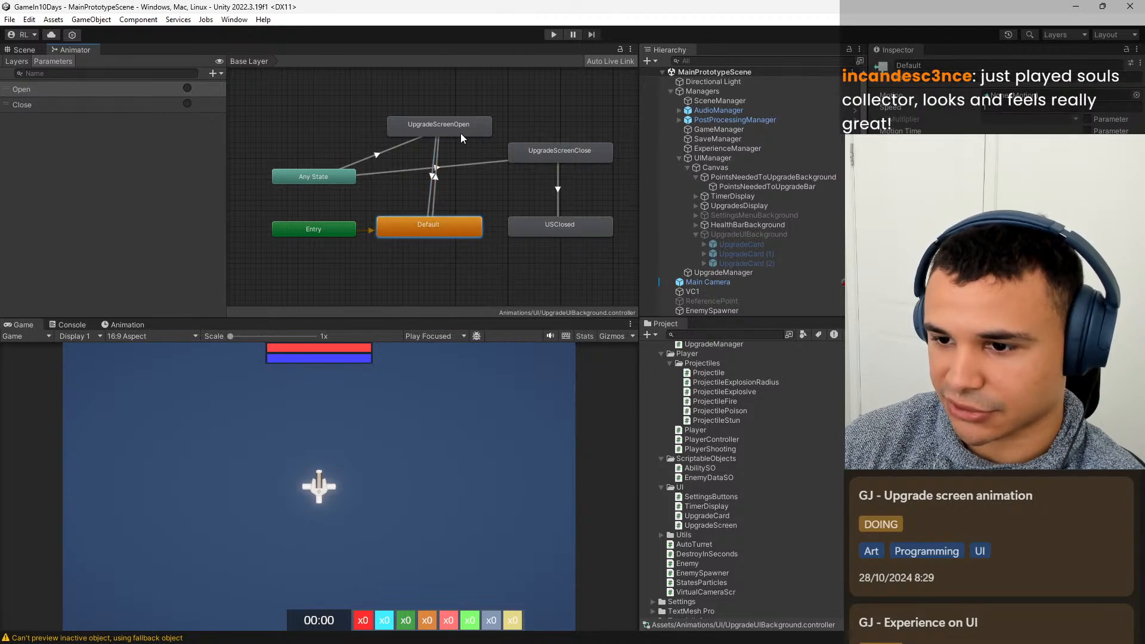
pyautogui.click(435, 192)
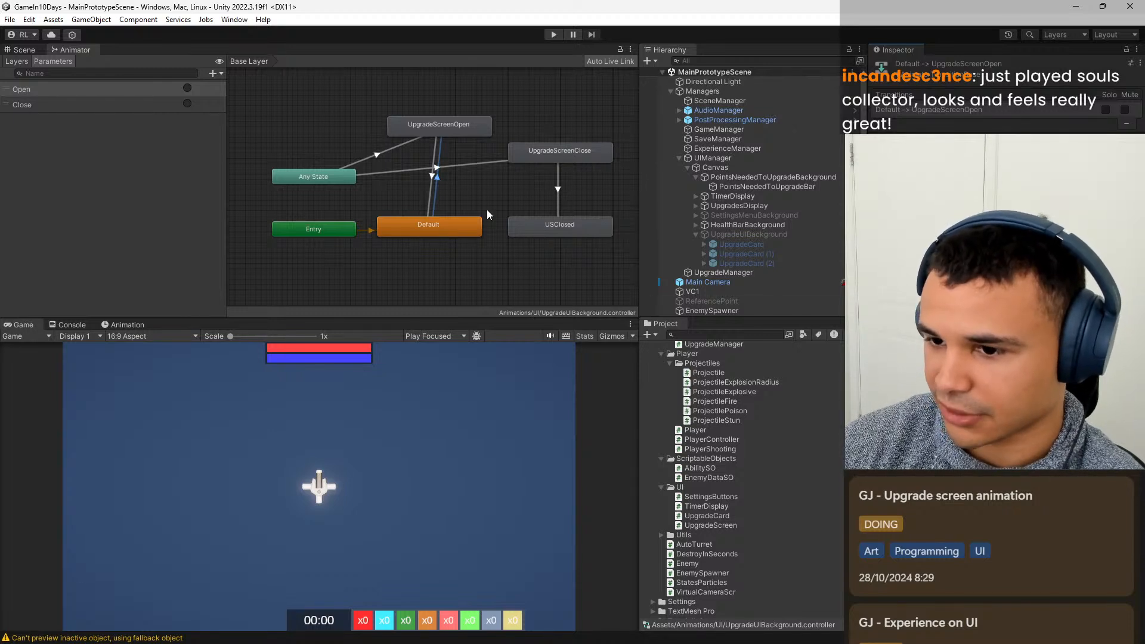
pyautogui.click(430, 186)
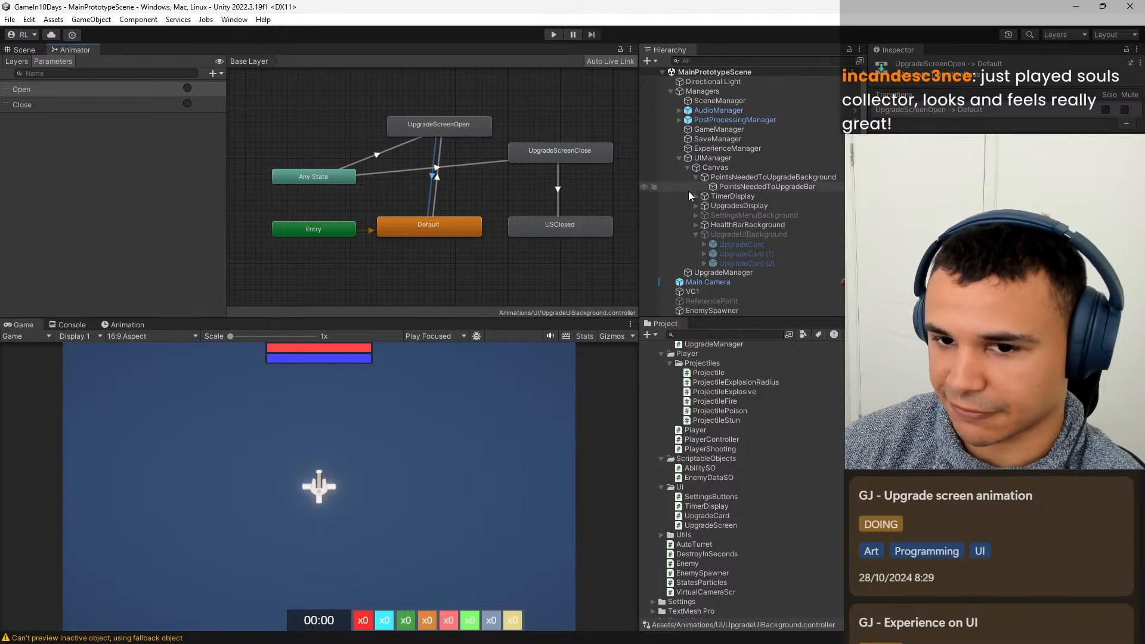
pyautogui.click(434, 188)
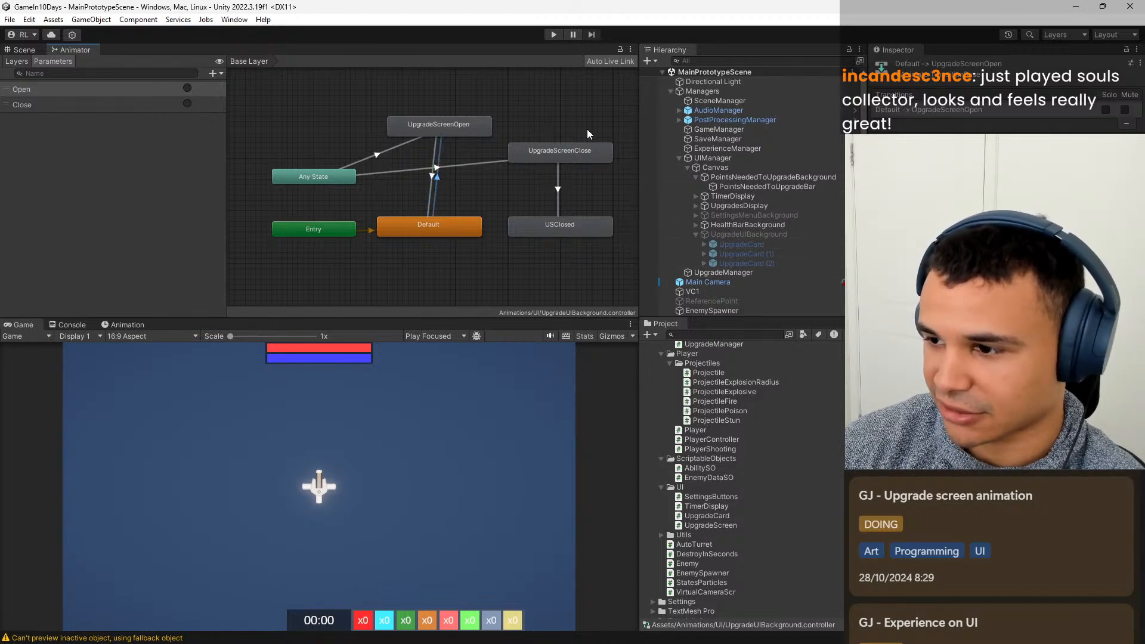
# Play-test the game, picking Poison Projectiles, and inspect the Default state in the Animator while the next upgrade screen is open.
pyautogui.click(554, 34)
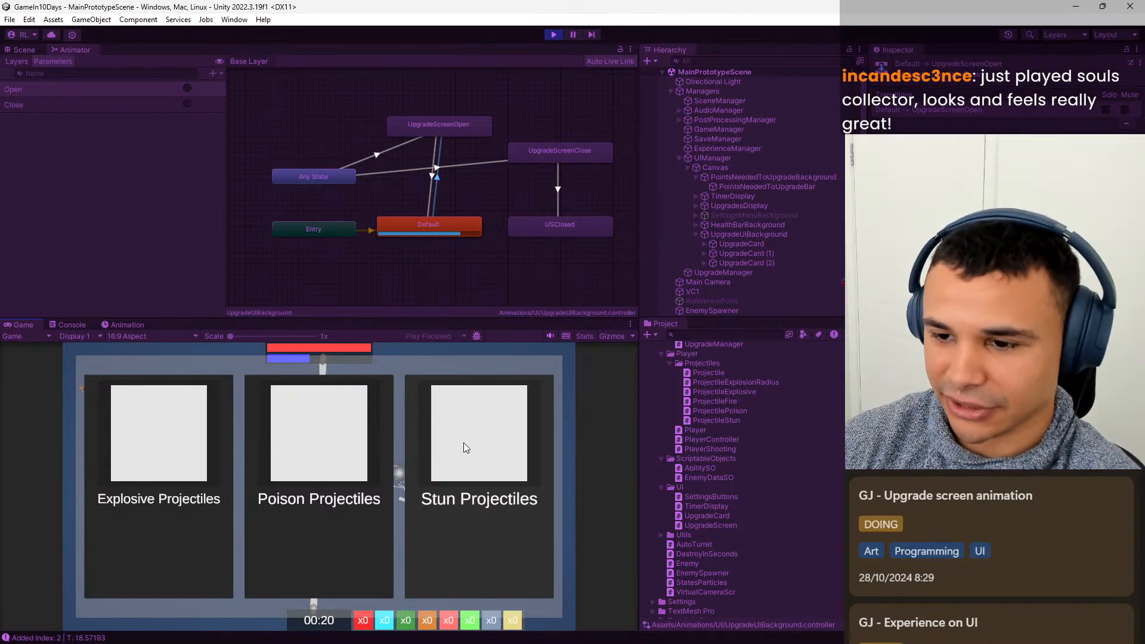
pyautogui.click(343, 525)
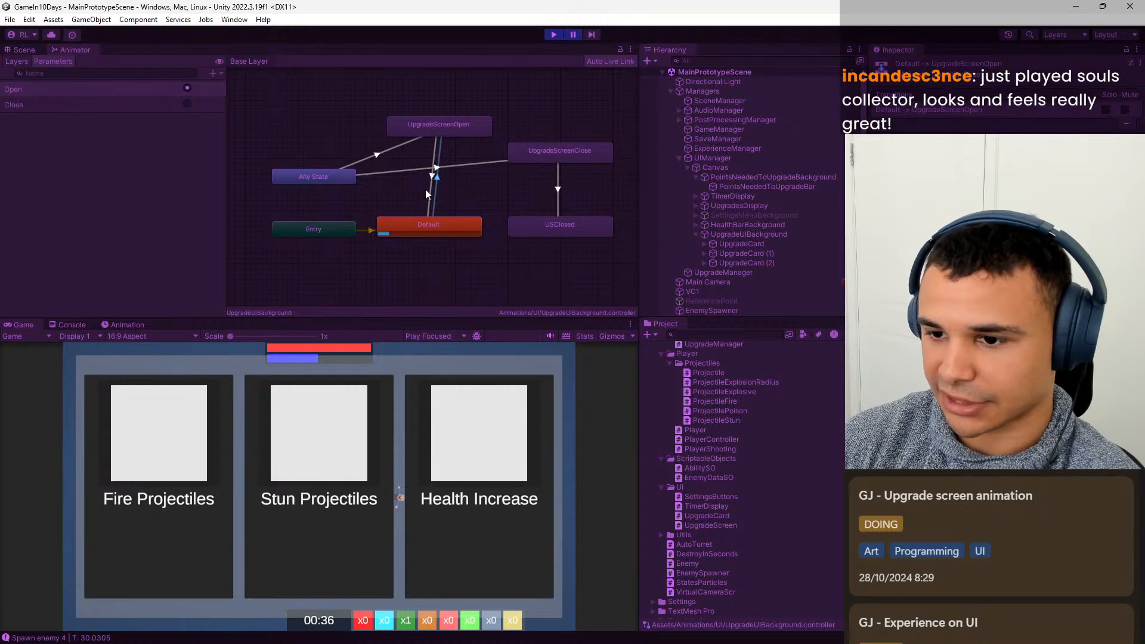
pyautogui.click(423, 226)
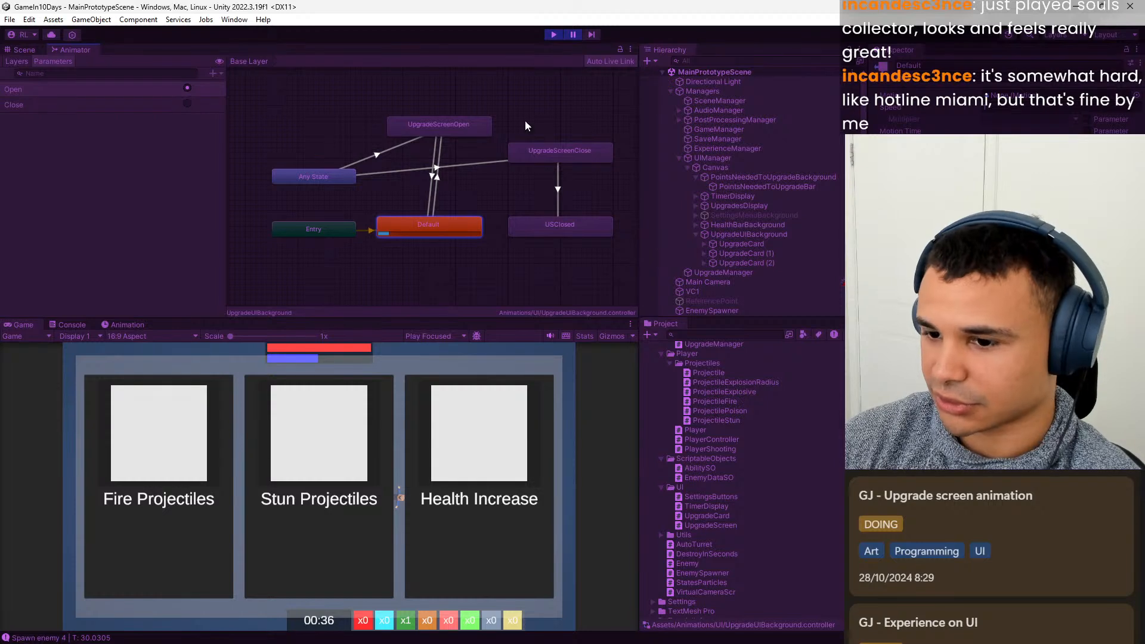
pyautogui.click(553, 35)
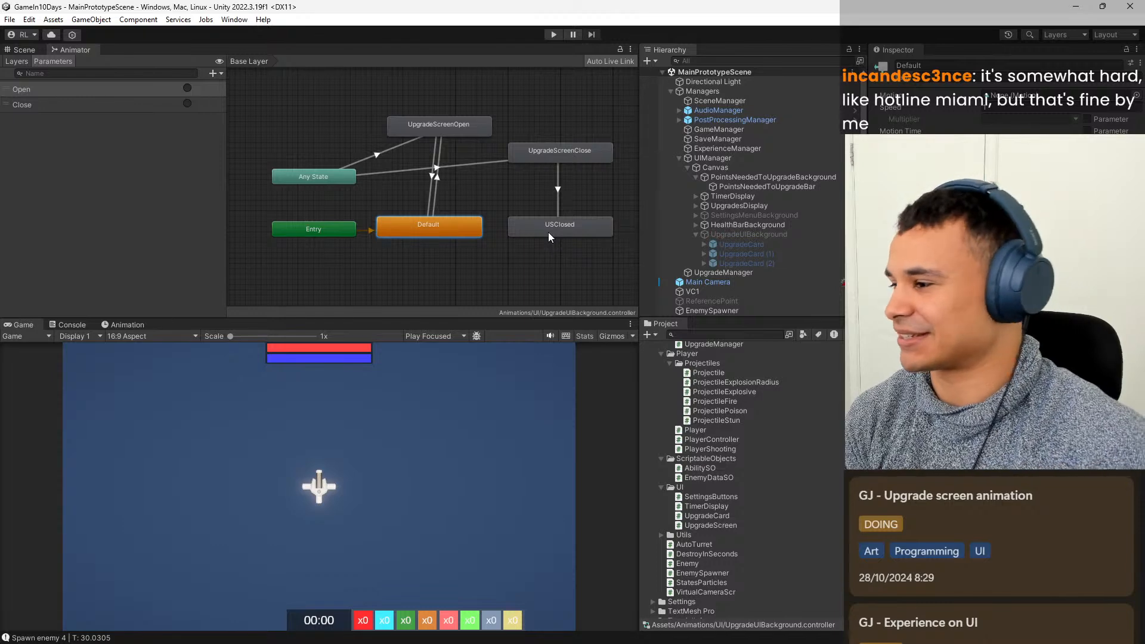
# Select UpgradeUIBackground in the hierarchy to inspect its components, and check the Console.
pyautogui.click(745, 245)
pyautogui.click(766, 235)
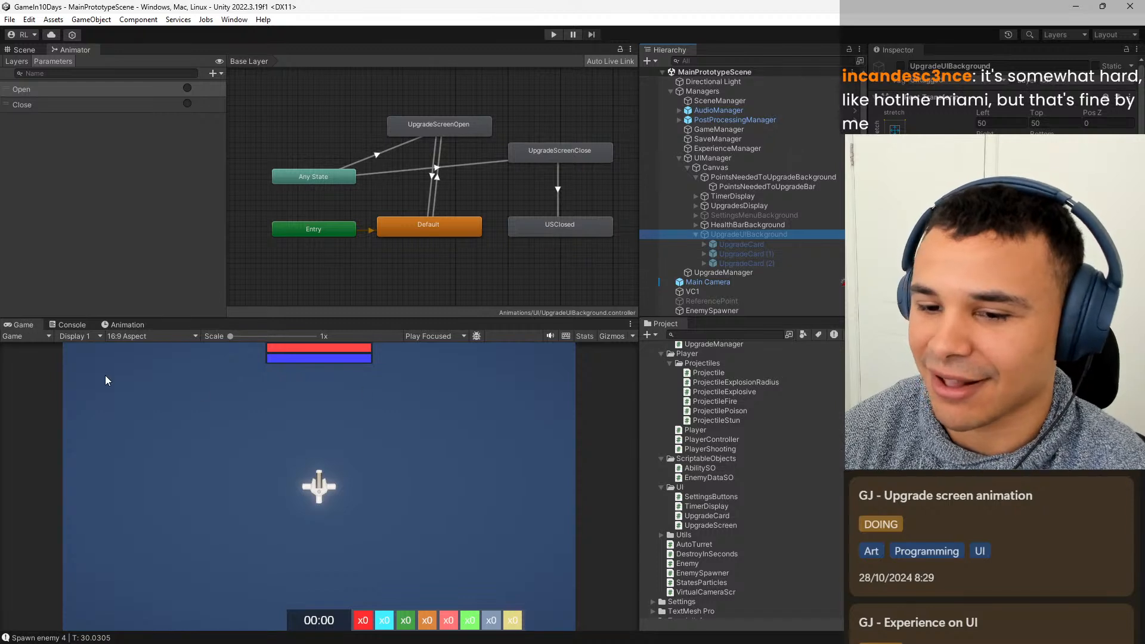
pyautogui.click(72, 325)
pyautogui.click(21, 325)
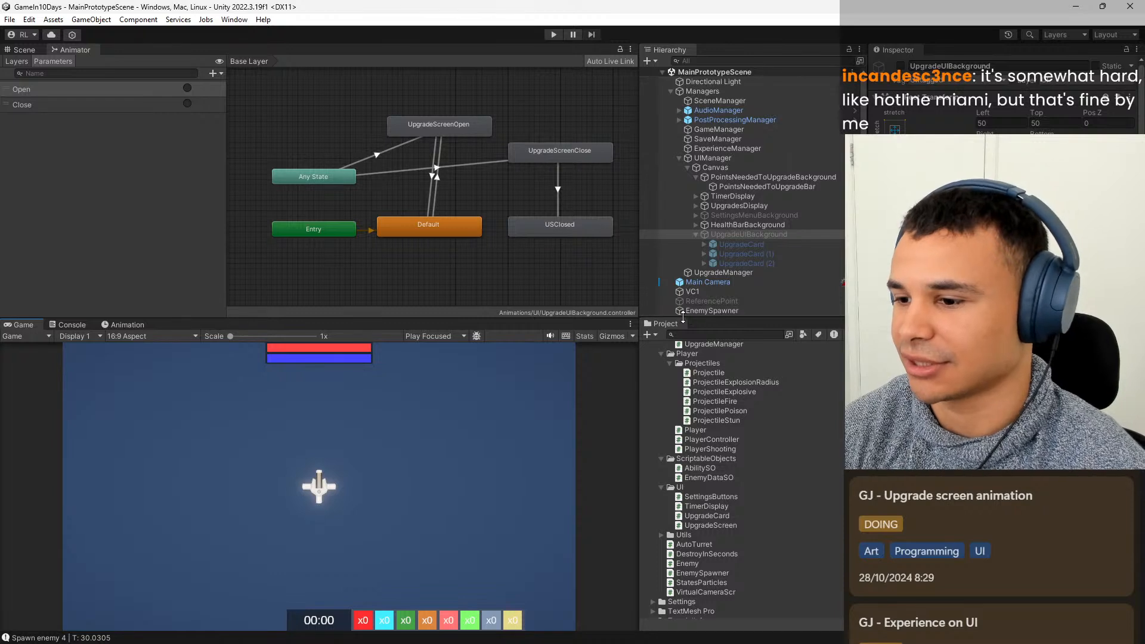
pyautogui.click(767, 236)
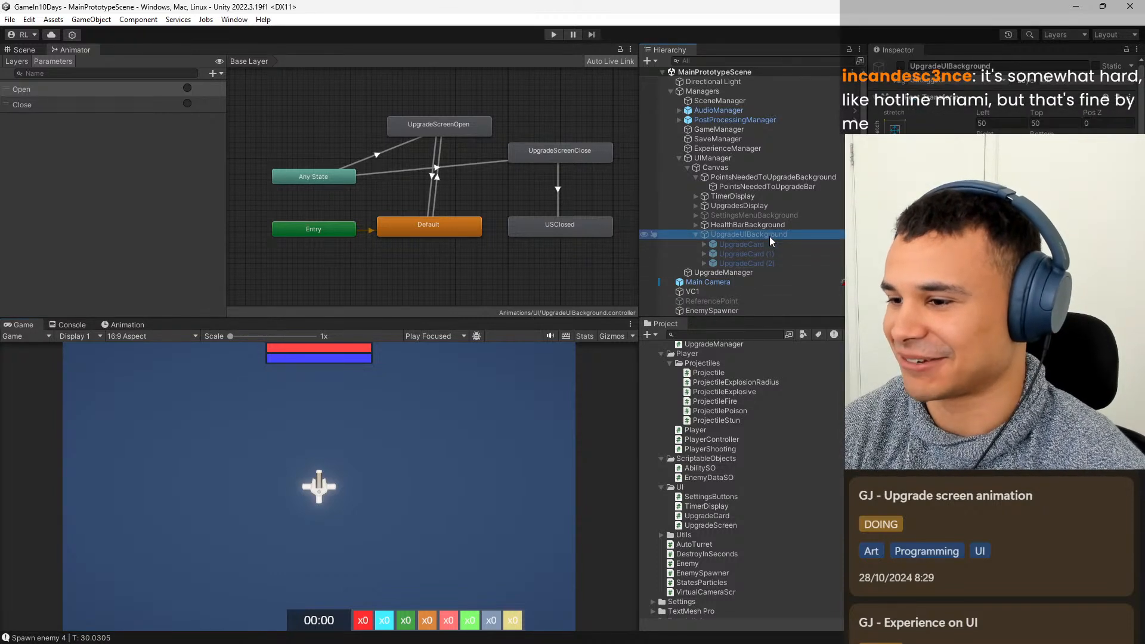
pyautogui.click(779, 216)
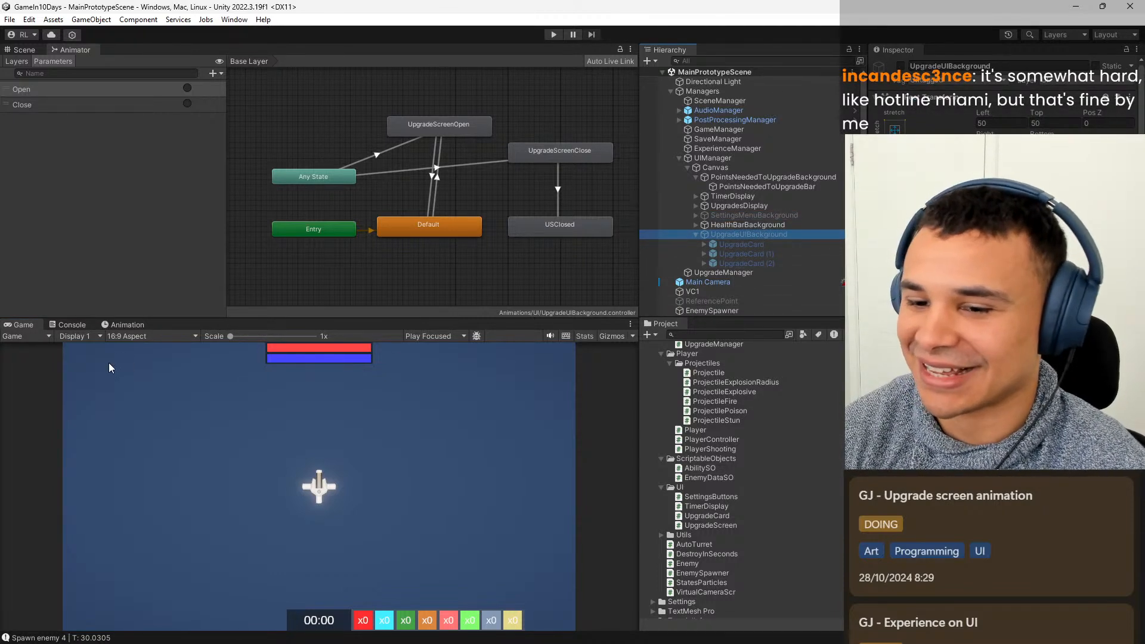
# Switch to Notion and show the Development board of Project 5.
pyautogui.moveTo(680, 642)
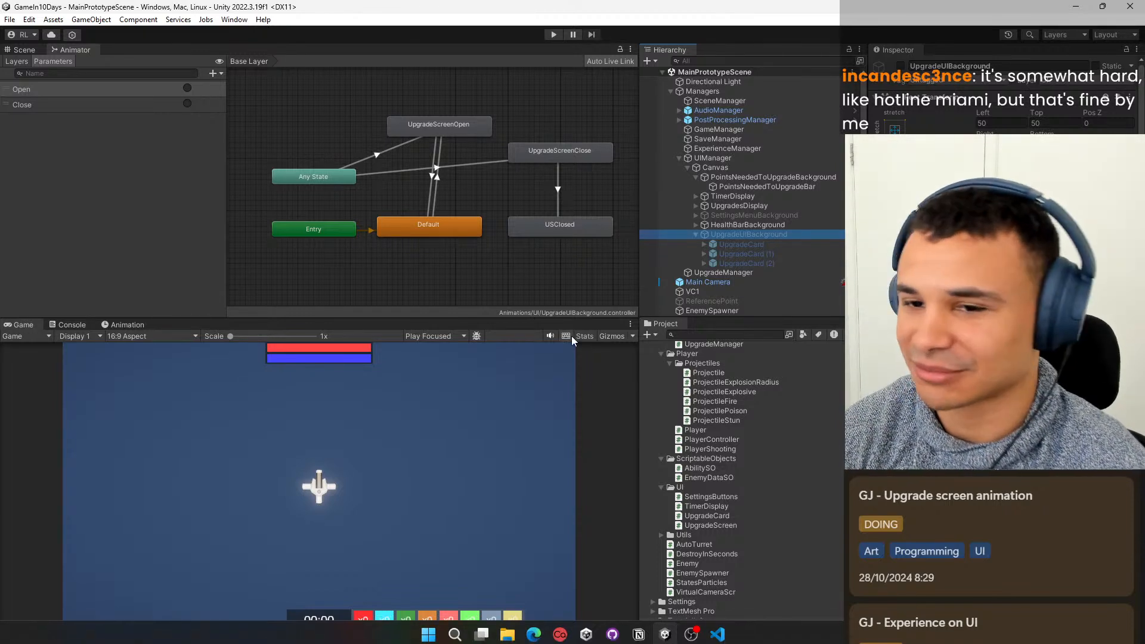
pyautogui.click(422, 64)
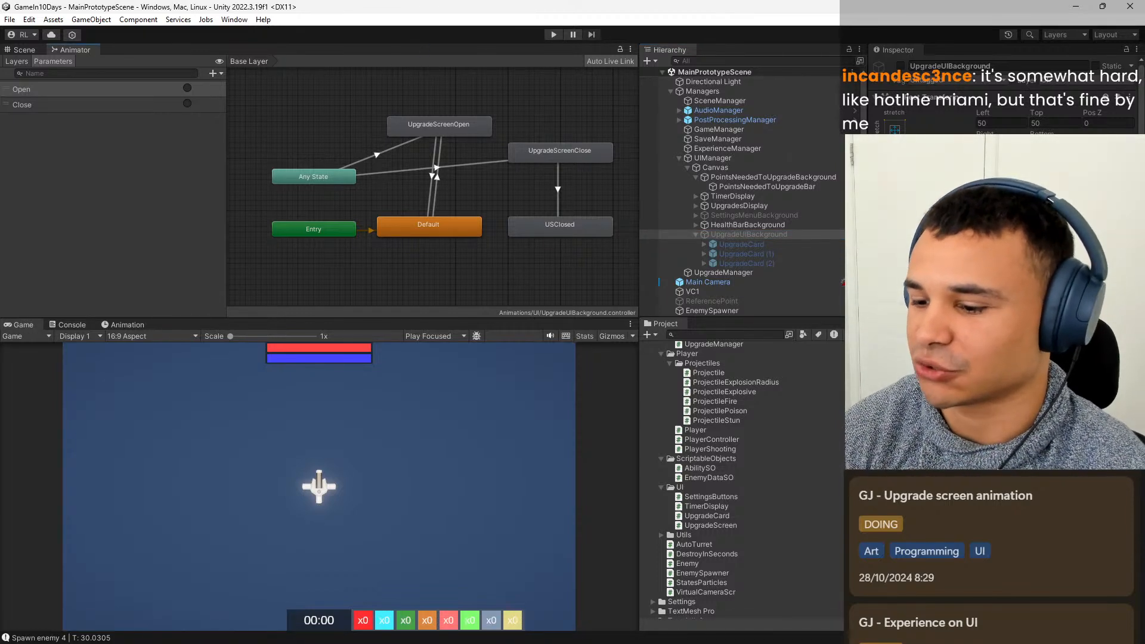
pyautogui.moveTo(700, 638)
pyautogui.click(646, 596)
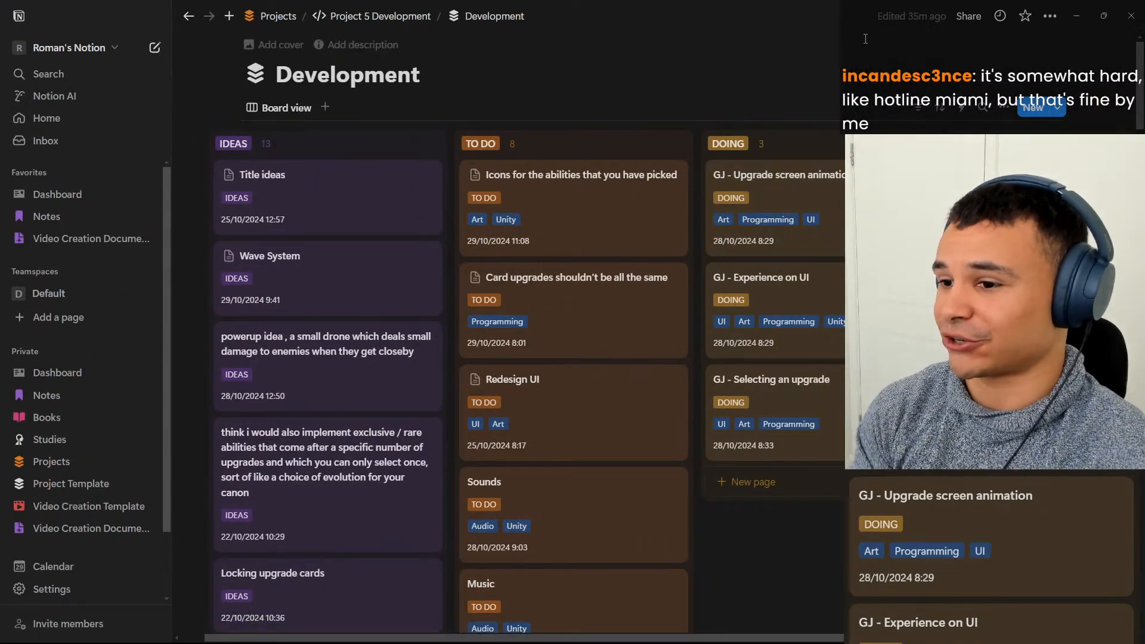